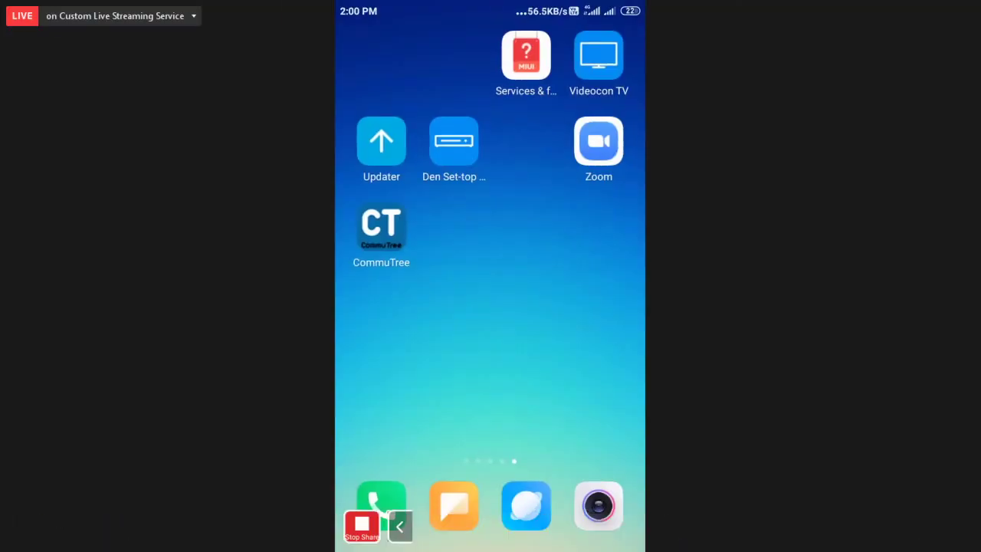
Step: Go back into the Zoom meeting from the Android home screen
click(599, 140)
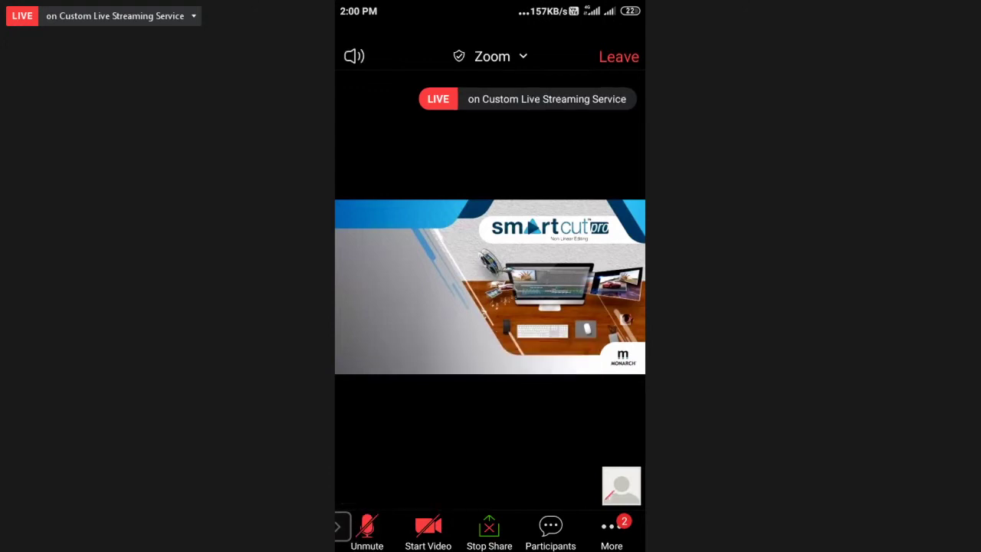
Step: Mute the meeting audio and append 'mumbai' to your own screen name
click(354, 56)
click(551, 529)
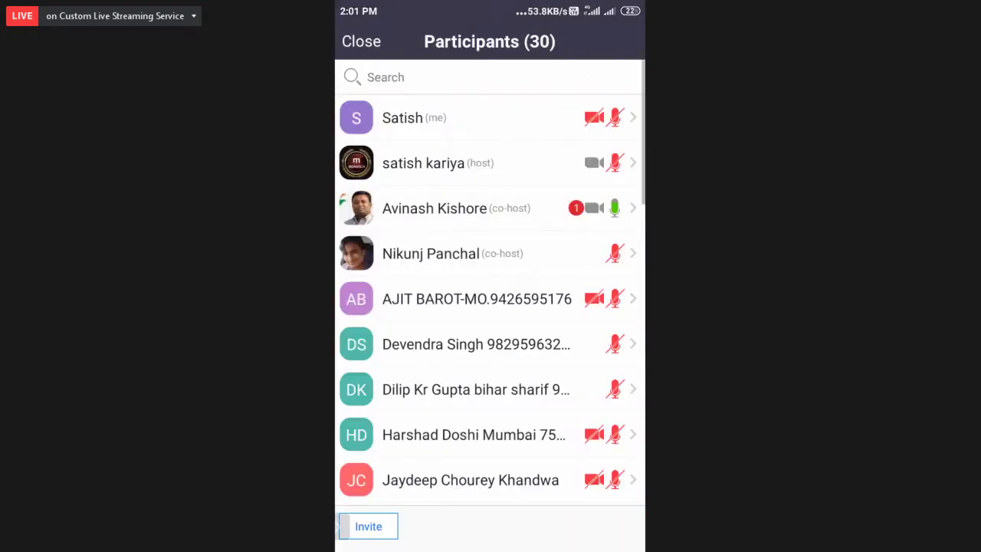
click(460, 117)
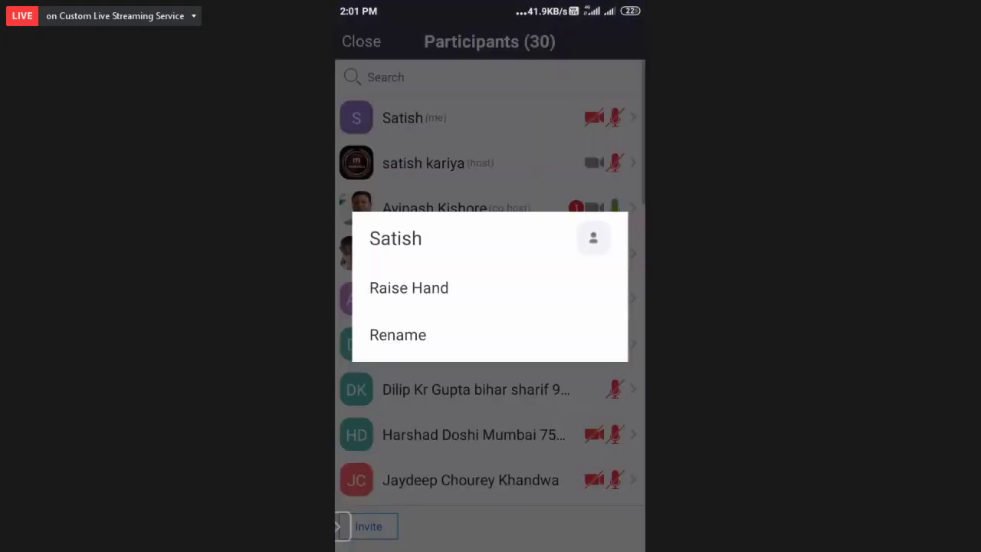
click(398, 335)
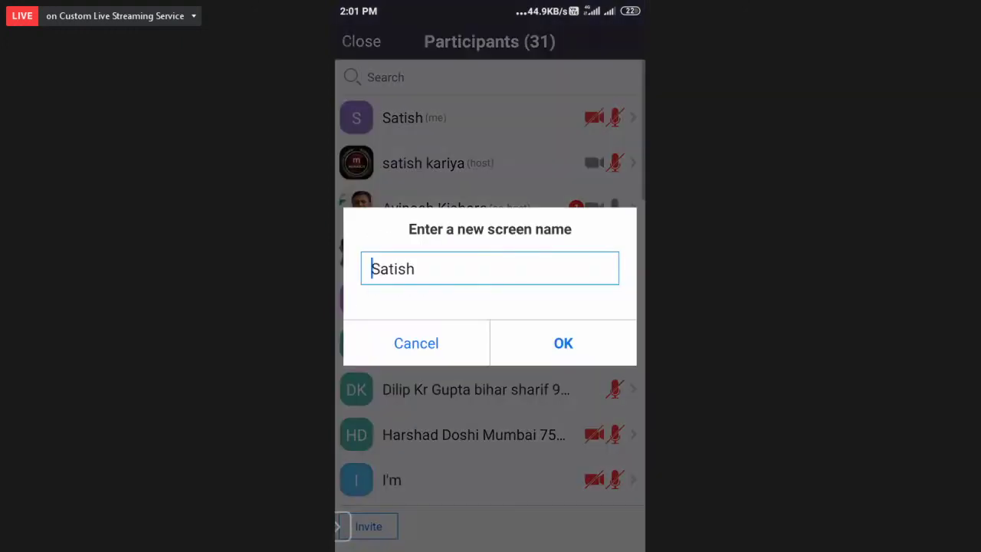
click(414, 268)
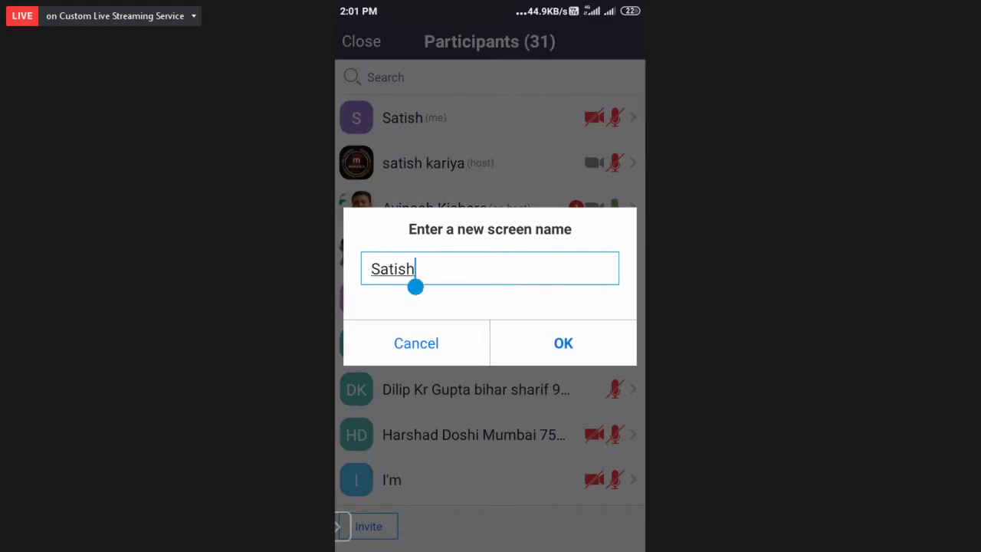
text(mum)
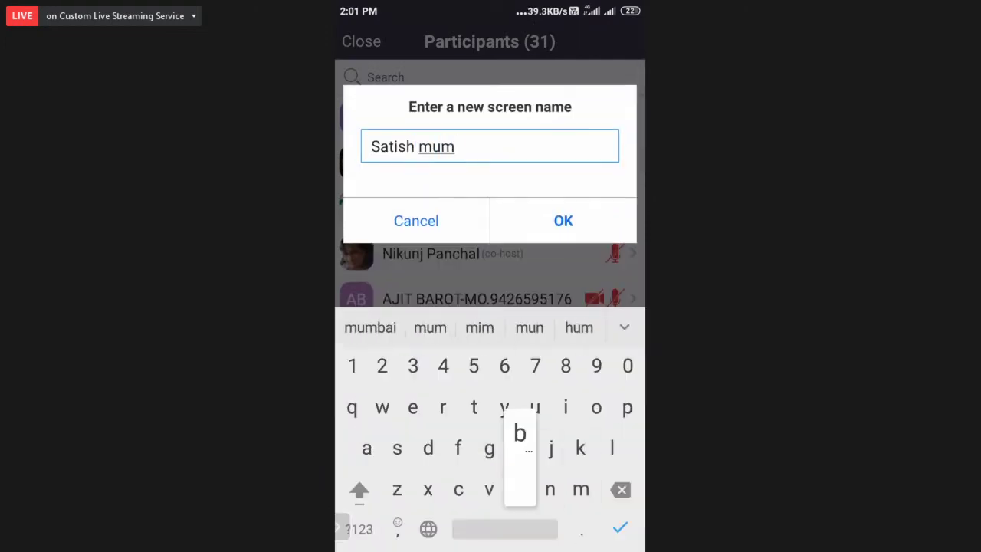
text(bai)
click(563, 221)
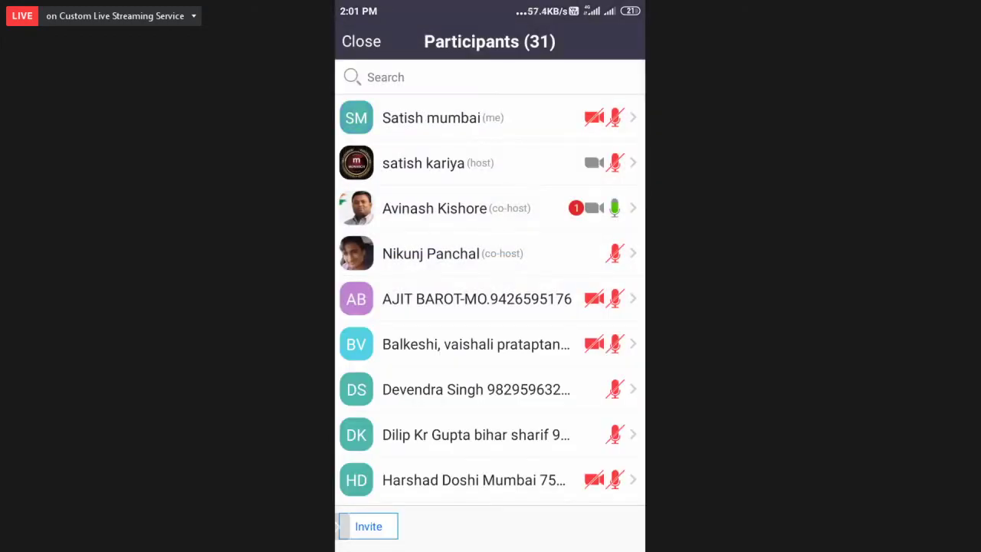
Step: Look through the participants list, now 33 attendees, then close it
scroll(491, 283, down, 5)
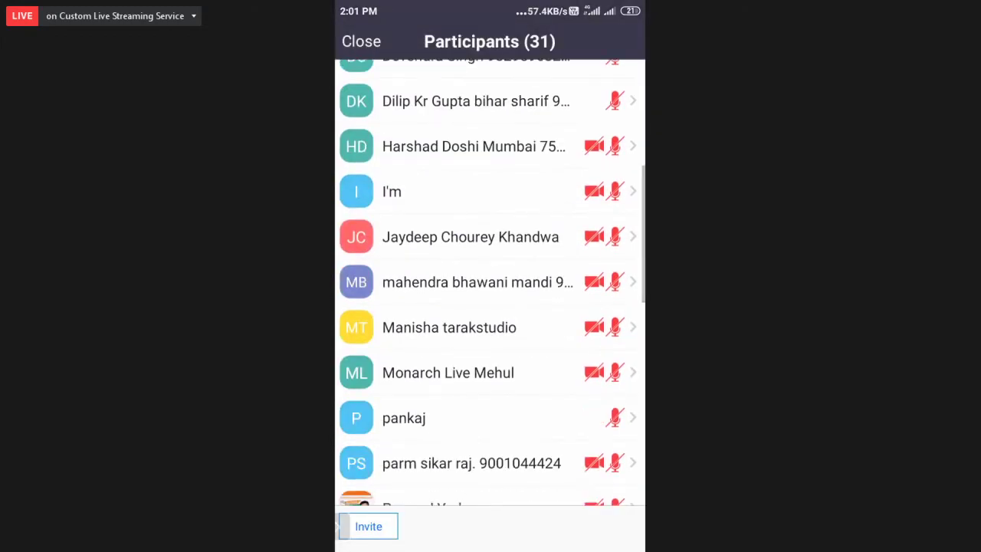
scroll(491, 284, up, 1)
scroll(491, 284, down, 1)
scroll(491, 284, down, 2)
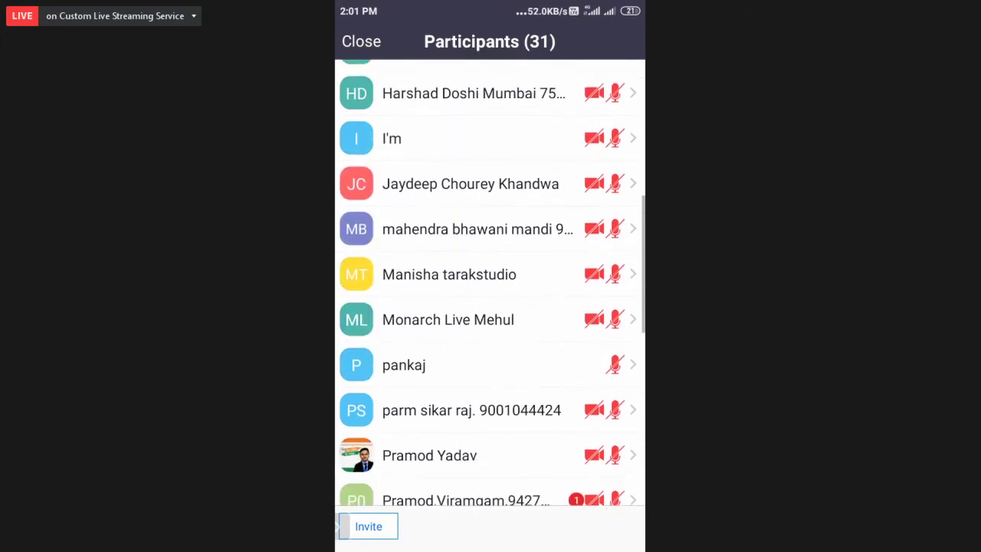
scroll(490, 284, down, 7)
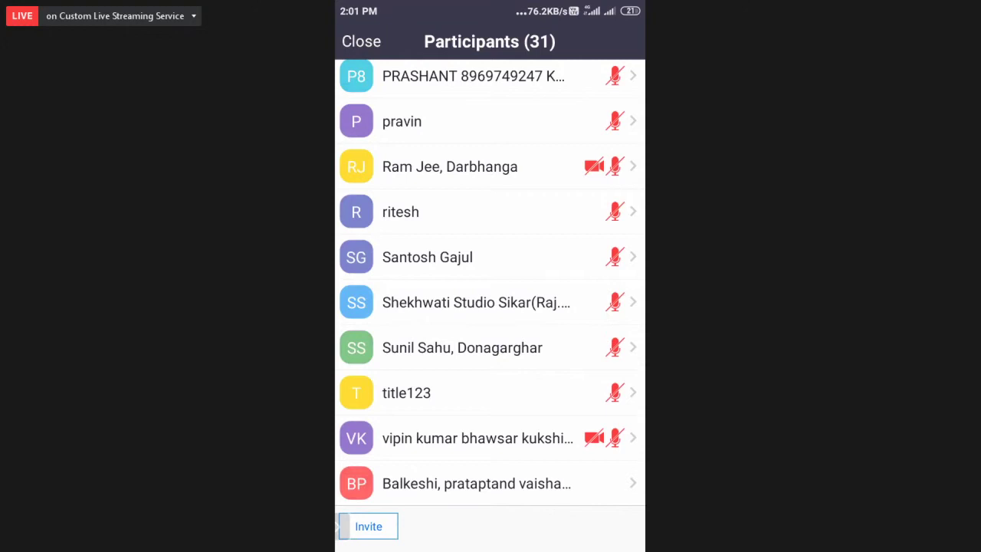
scroll(491, 284, down, 1)
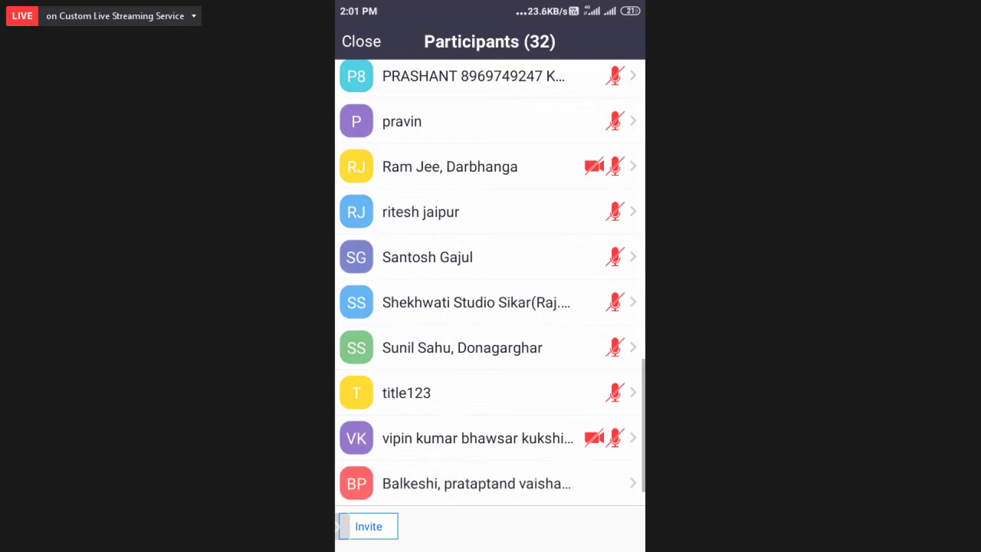
scroll(493, 283, up, 8)
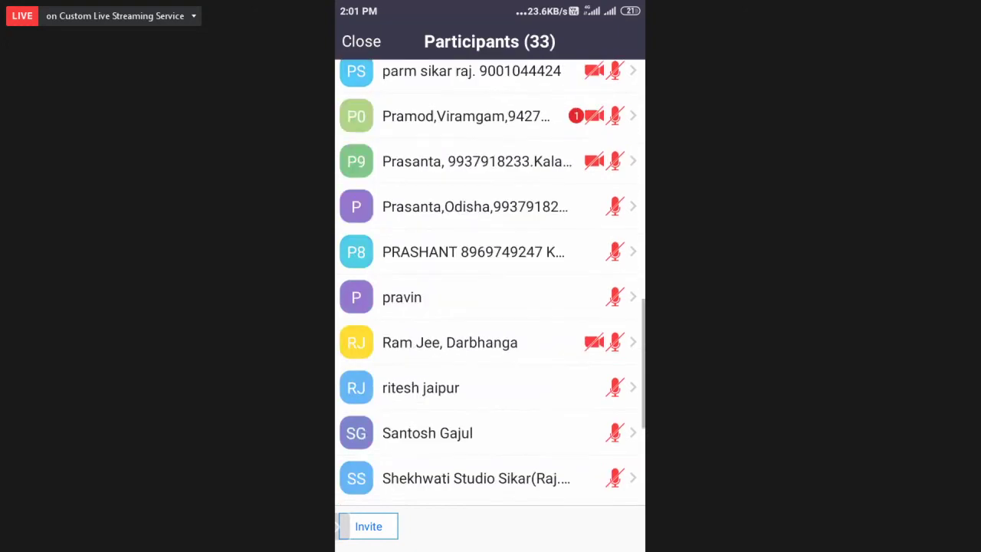
scroll(492, 282, down, 10)
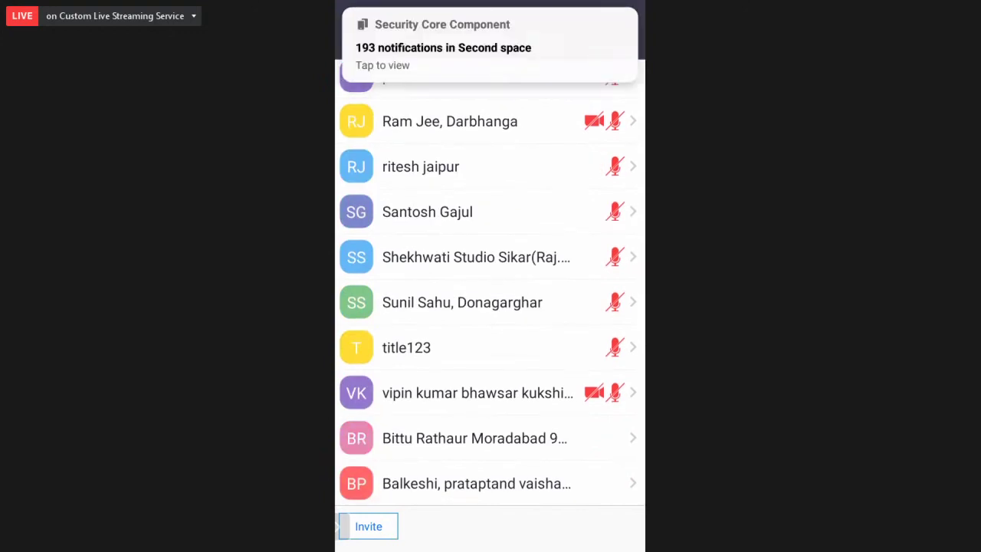
key(Escape)
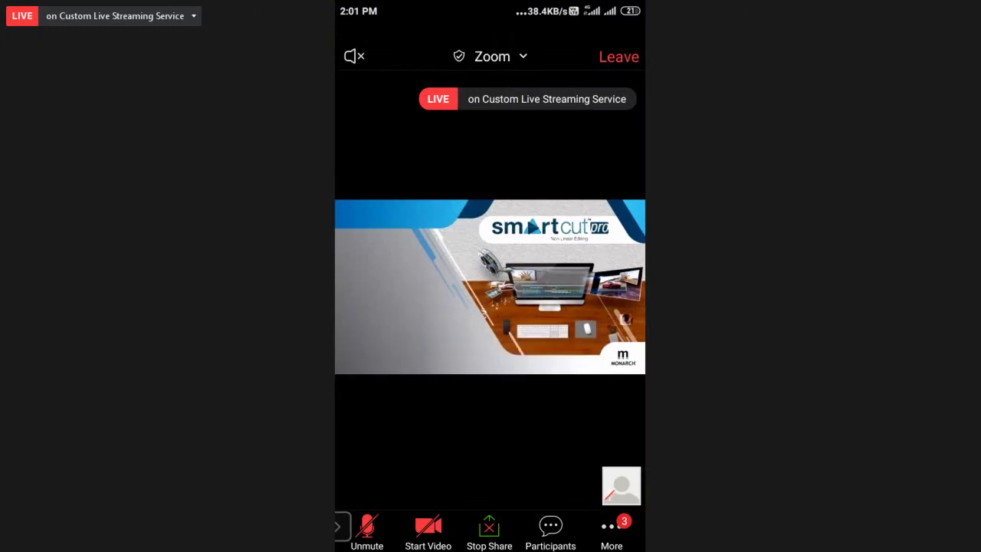
Step: Open the rename prompt for your entry, leave the name unchanged, and show the More actions menu
click(550, 527)
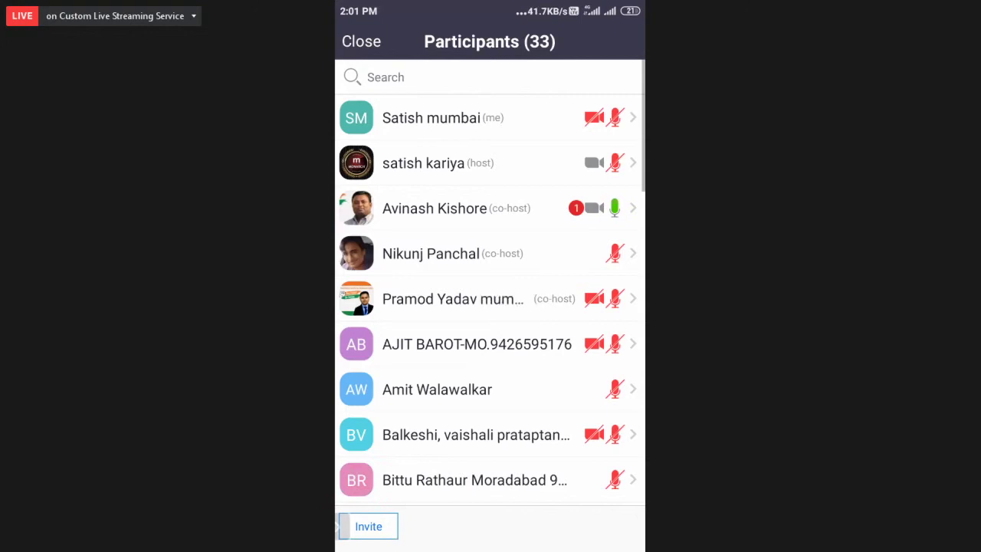
click(475, 117)
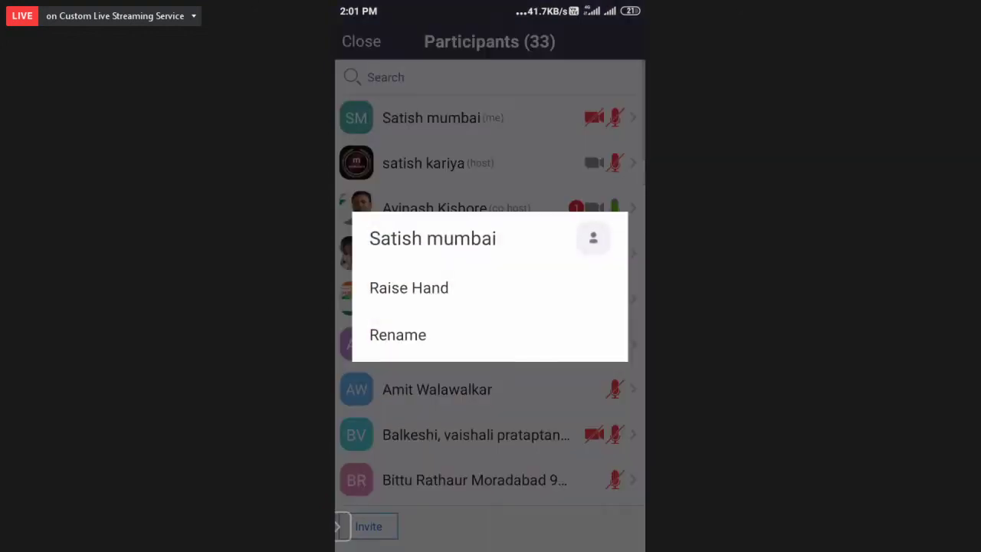
click(398, 335)
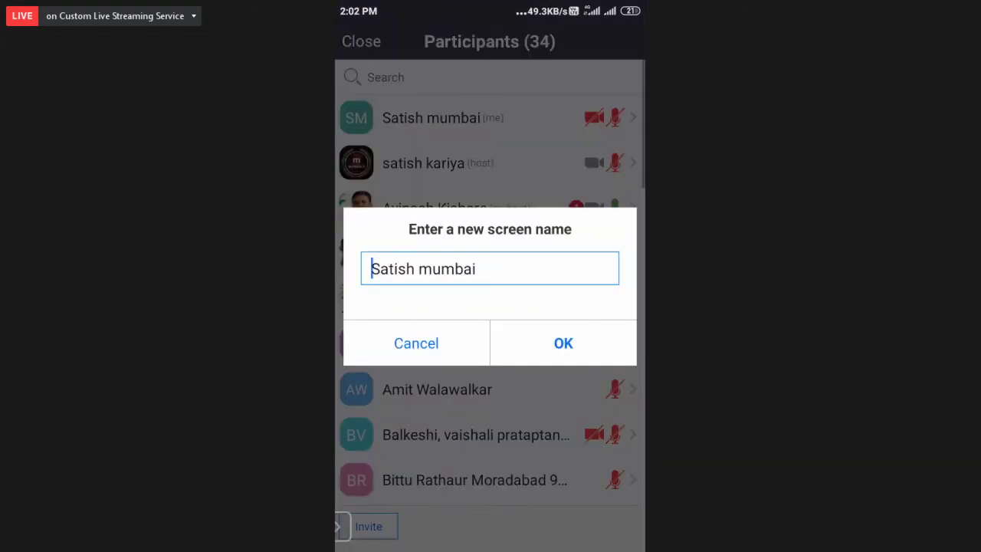
click(476, 270)
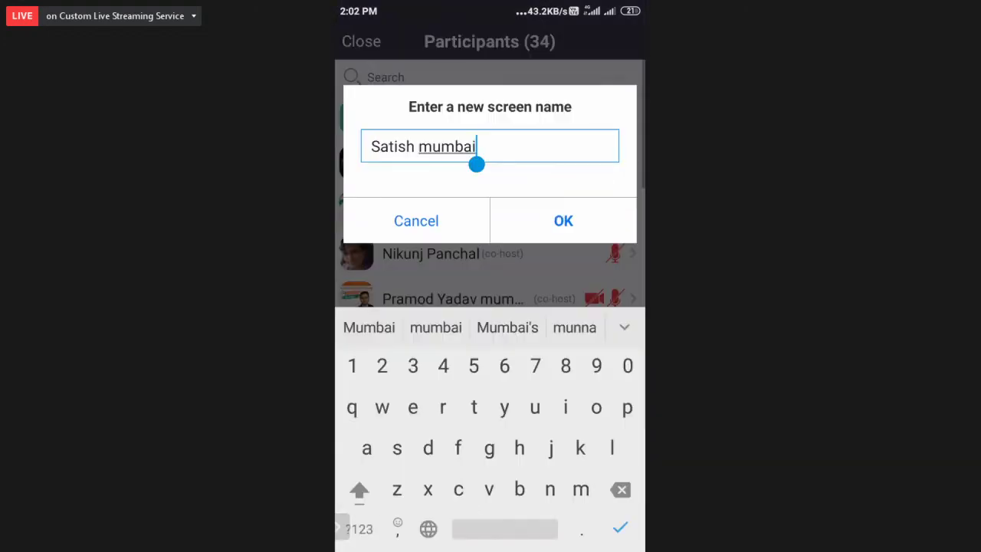
click(563, 221)
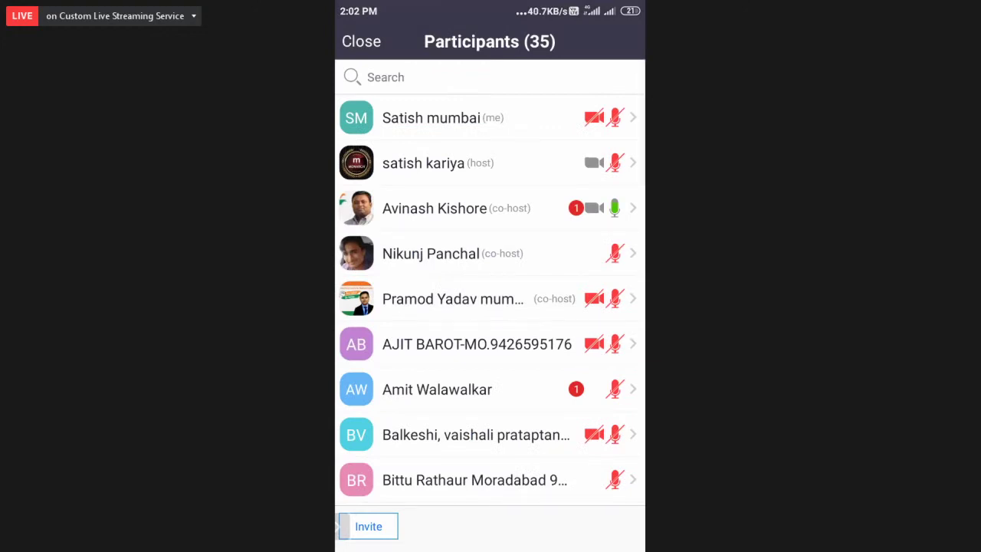
key(Escape)
click(612, 529)
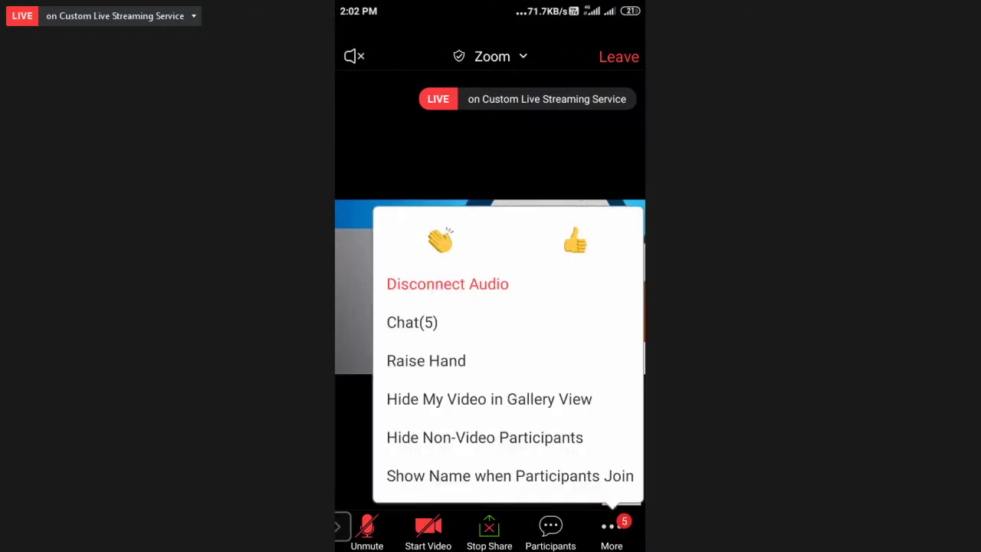
Step: Send 'good afternoon' to everyone in the meeting chat
click(612, 527)
click(612, 527)
click(411, 322)
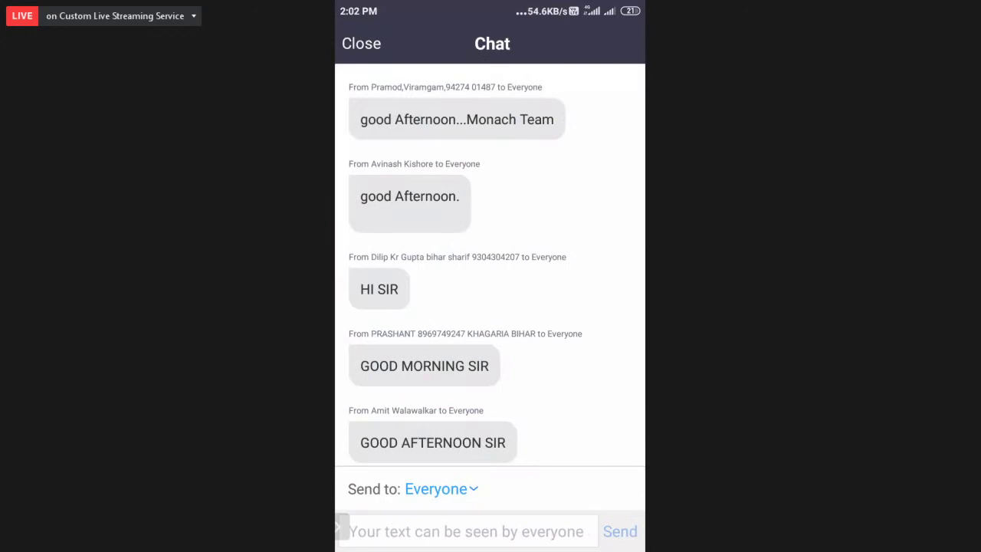
click(350, 531)
text(g)
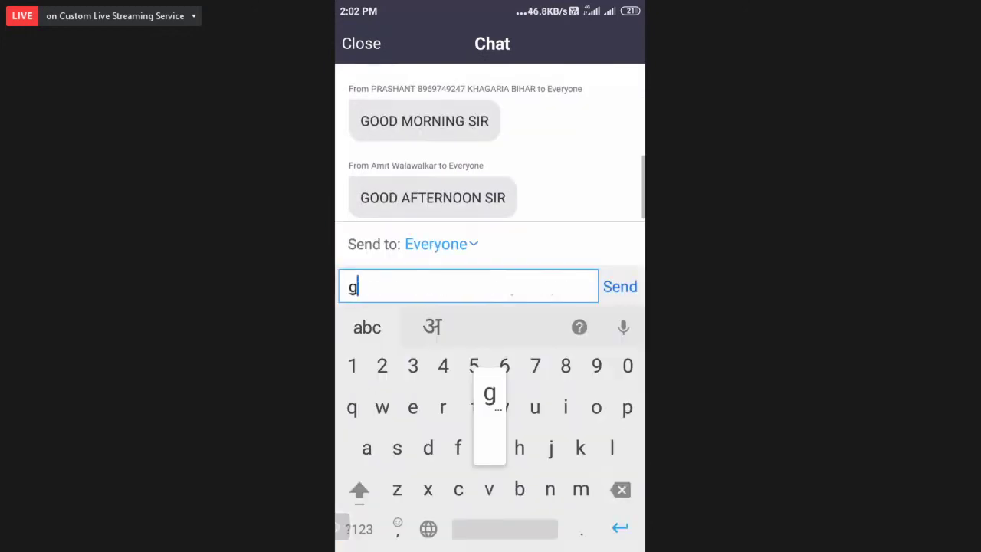
text(ood afternoon)
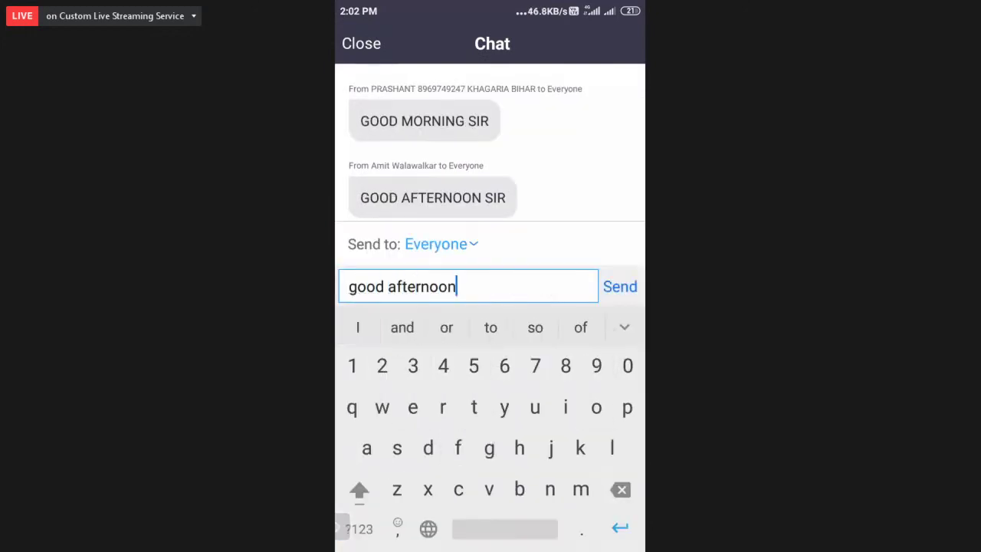
key(Return)
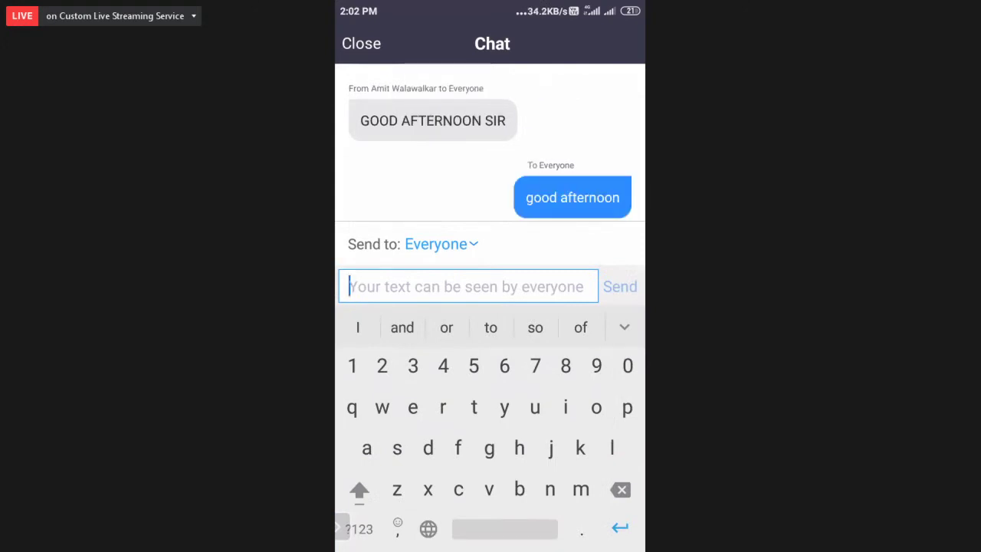
Step: Dismiss a received message's options and close the chat to return to the meeting
click(434, 120)
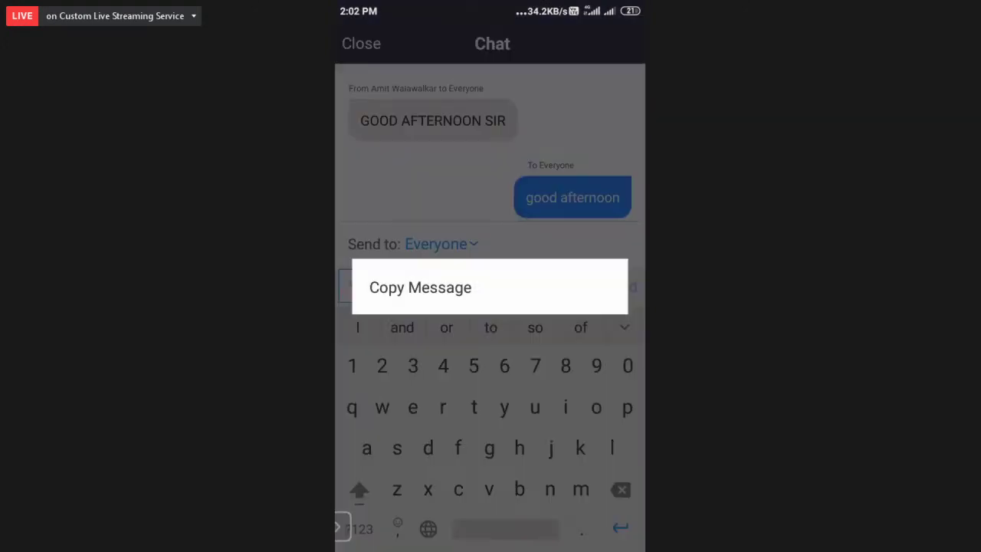
click(420, 287)
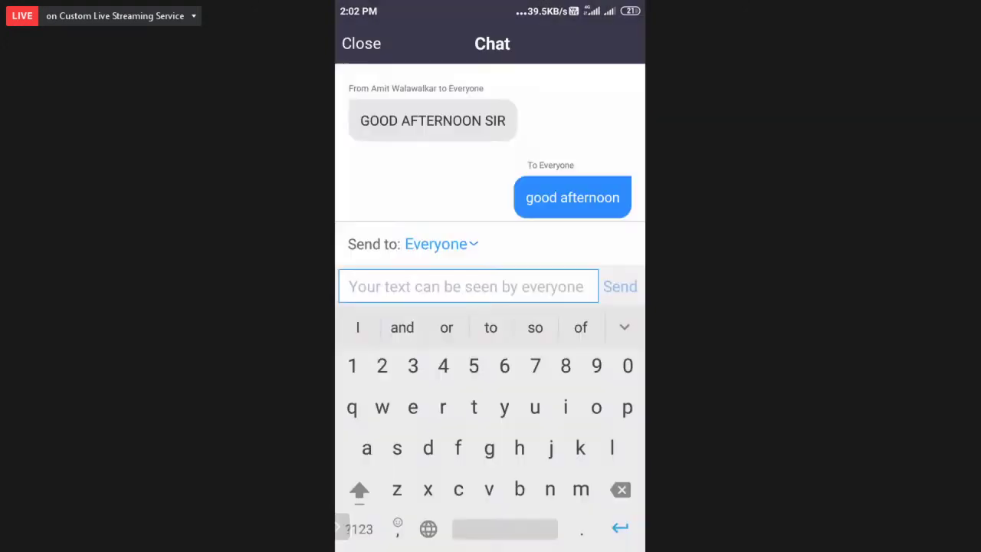
click(361, 44)
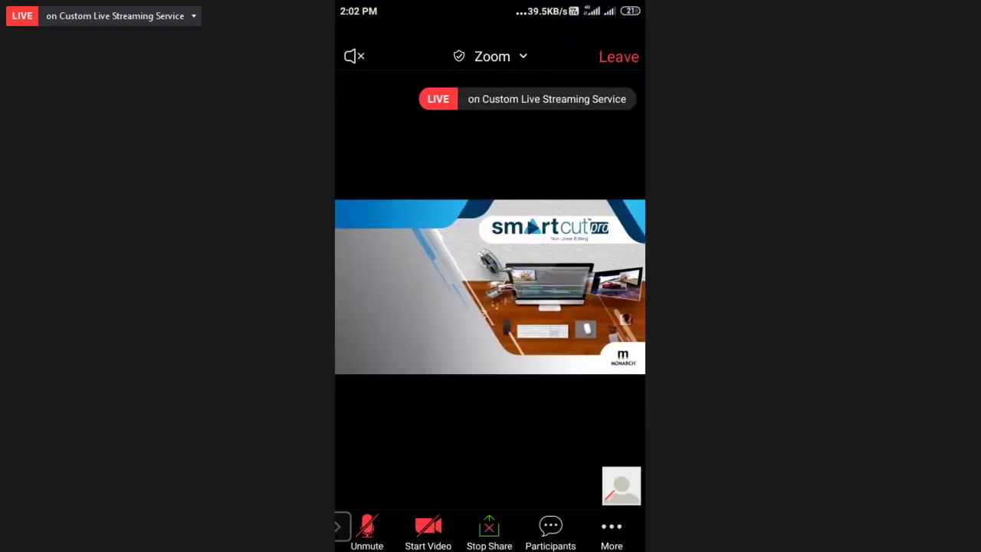
click(611, 531)
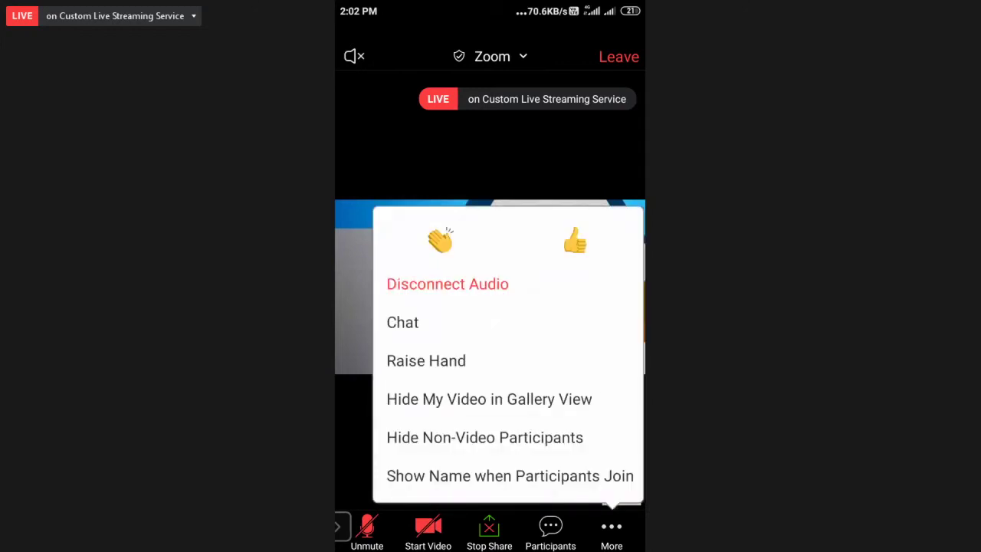
click(429, 322)
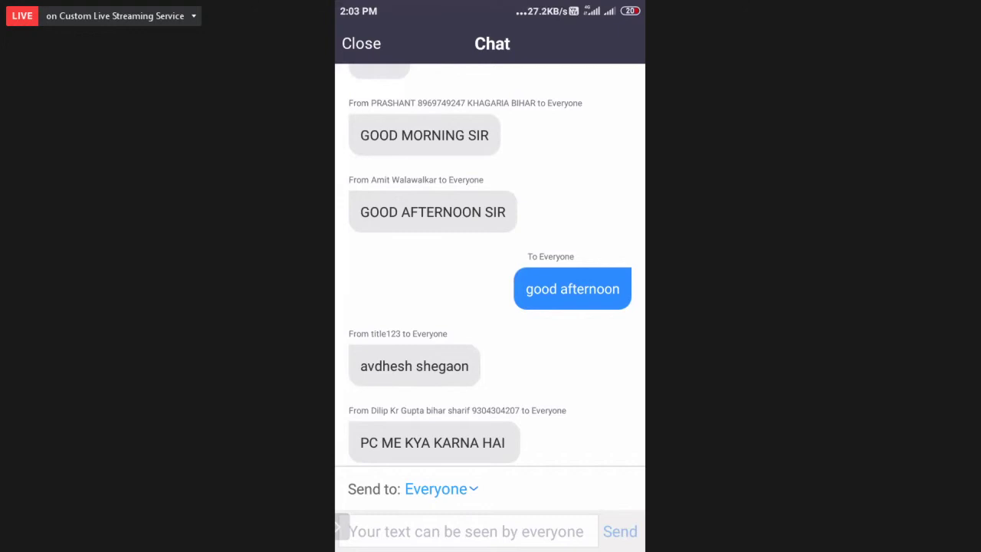
key(Escape)
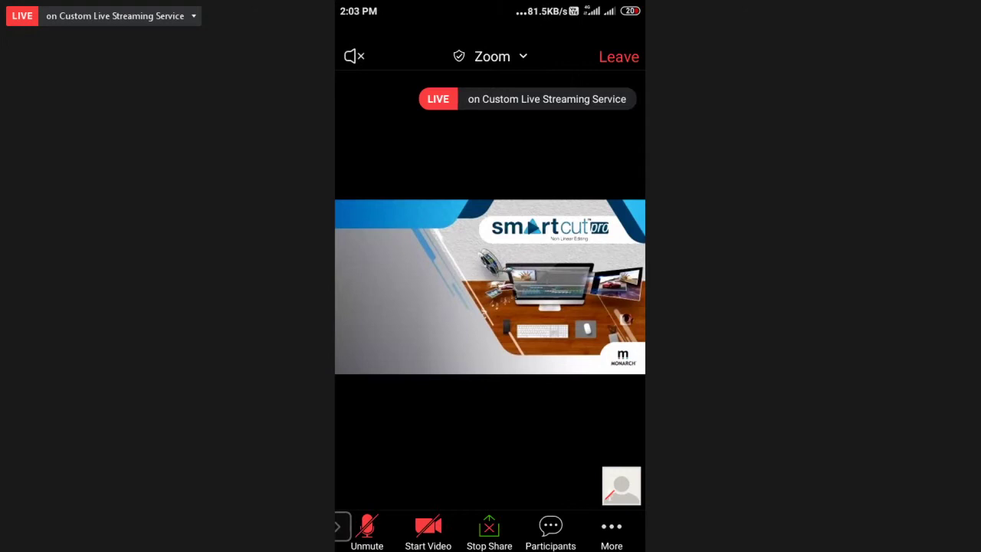
Step: Raise your hand, then lower it from your entry in the 44-person participants list
click(611, 529)
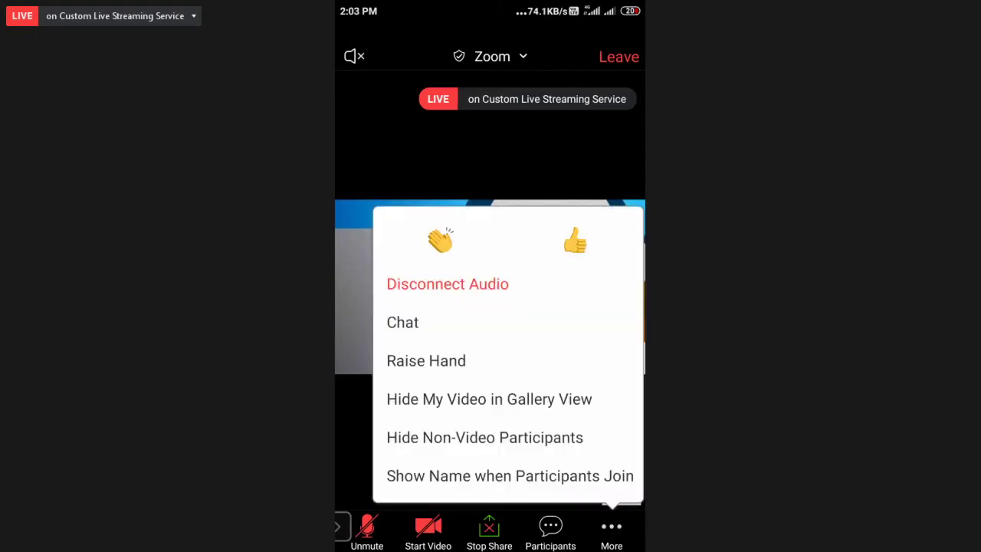
click(427, 360)
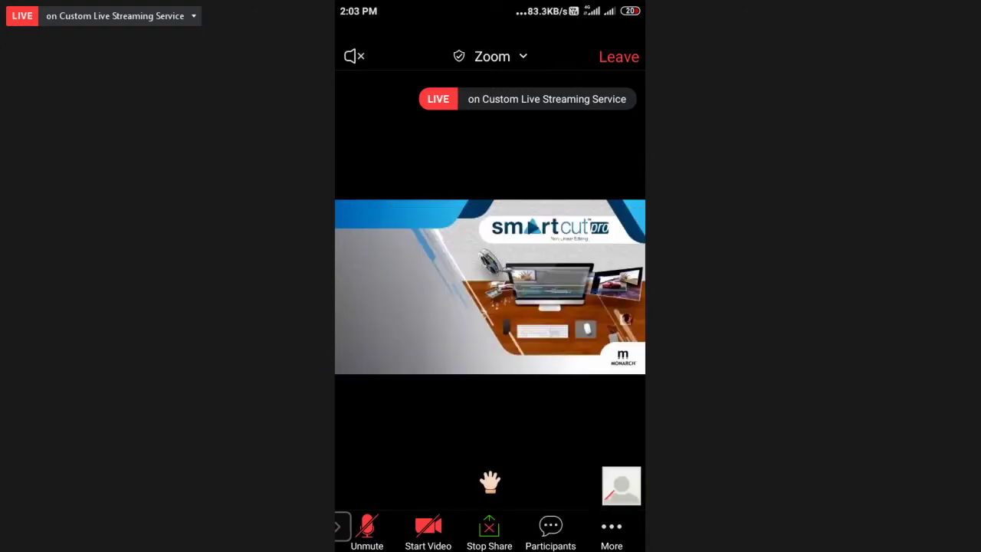
click(550, 529)
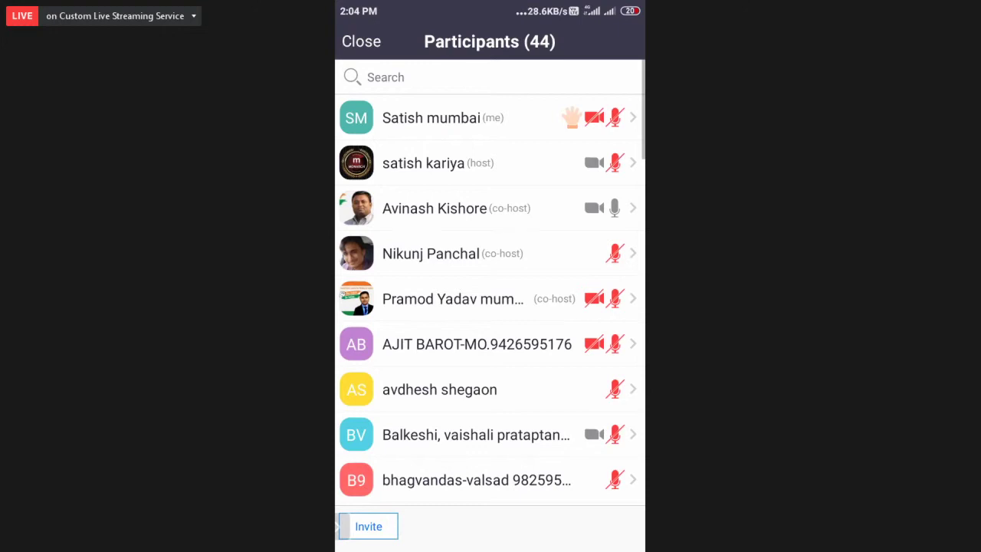
click(460, 117)
click(411, 287)
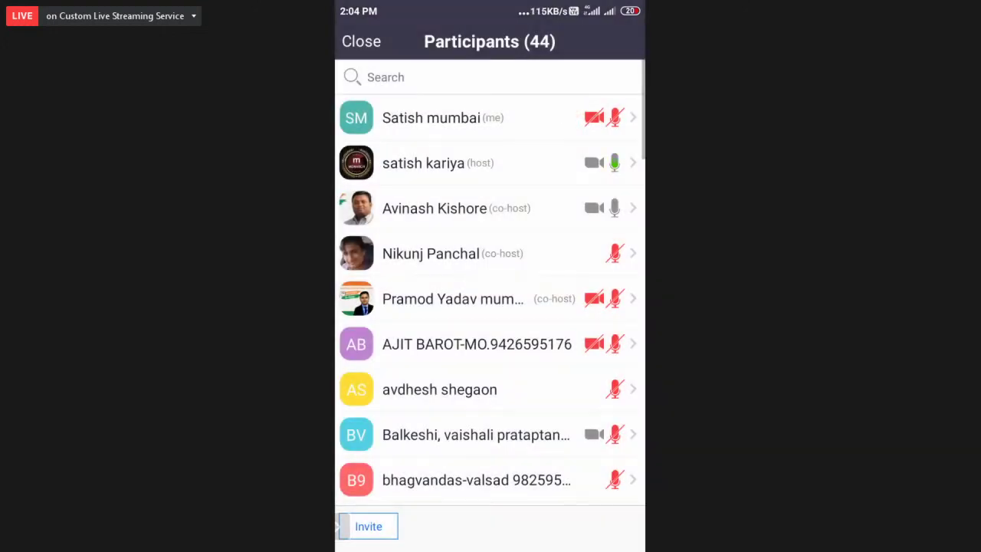
click(361, 41)
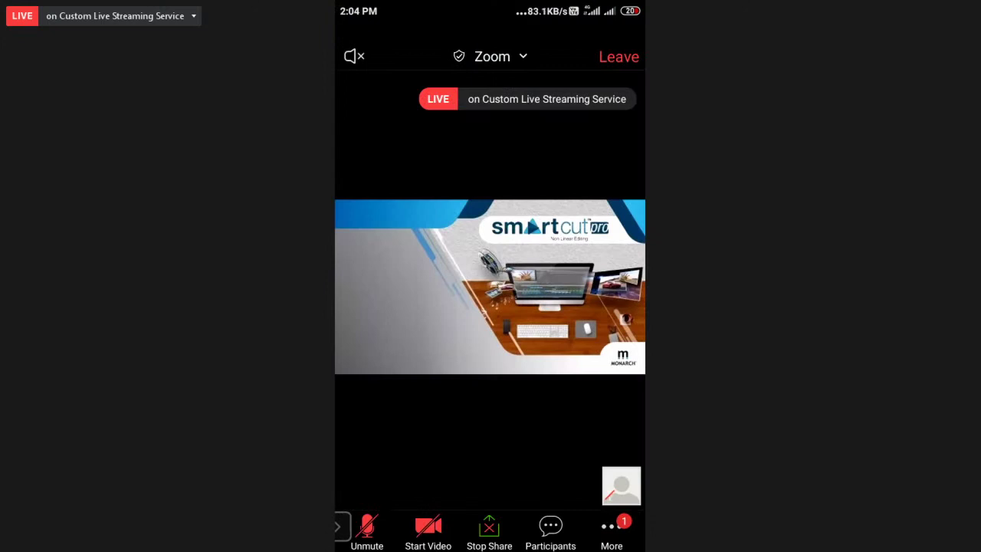
Step: Read the new message in Chat (1), then return to the meeting view
click(611, 528)
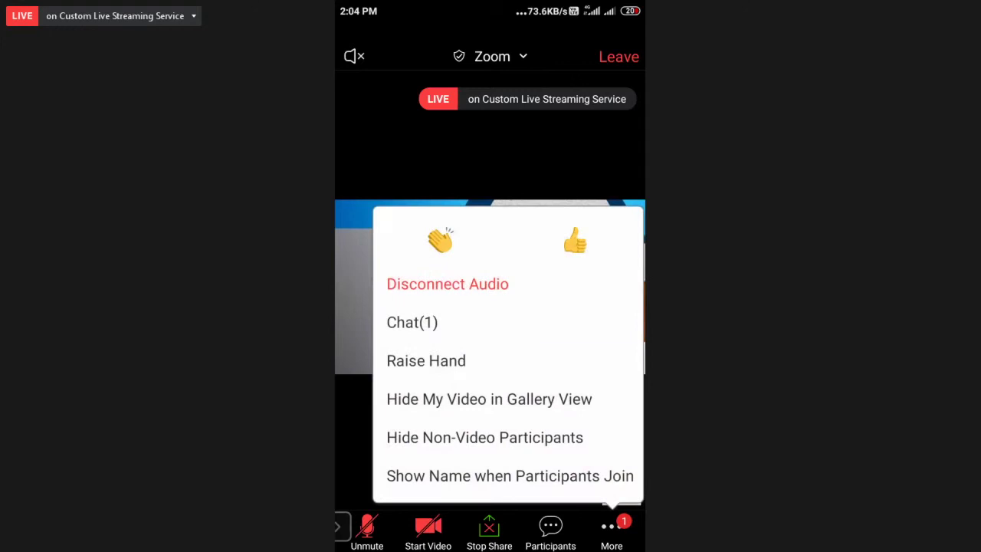
click(429, 322)
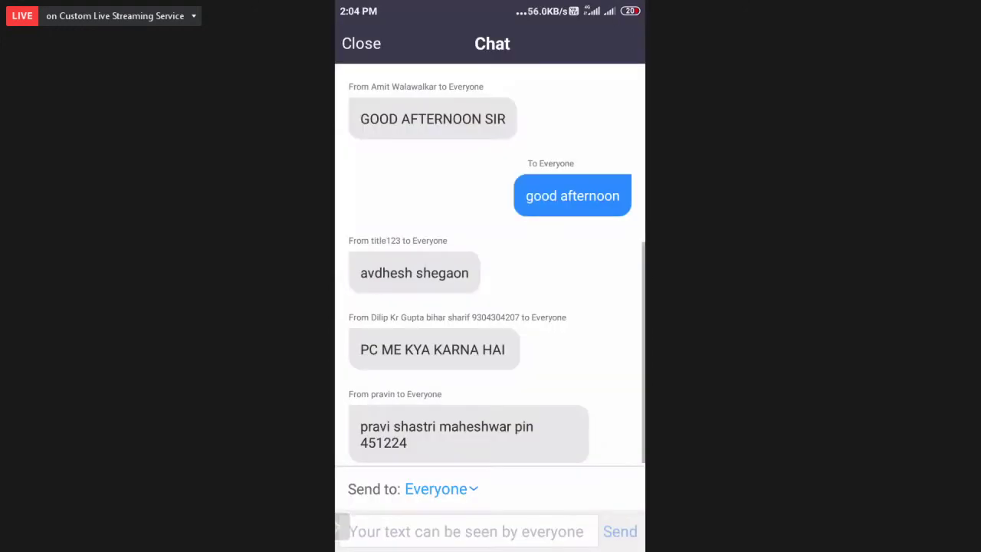
key(Escape)
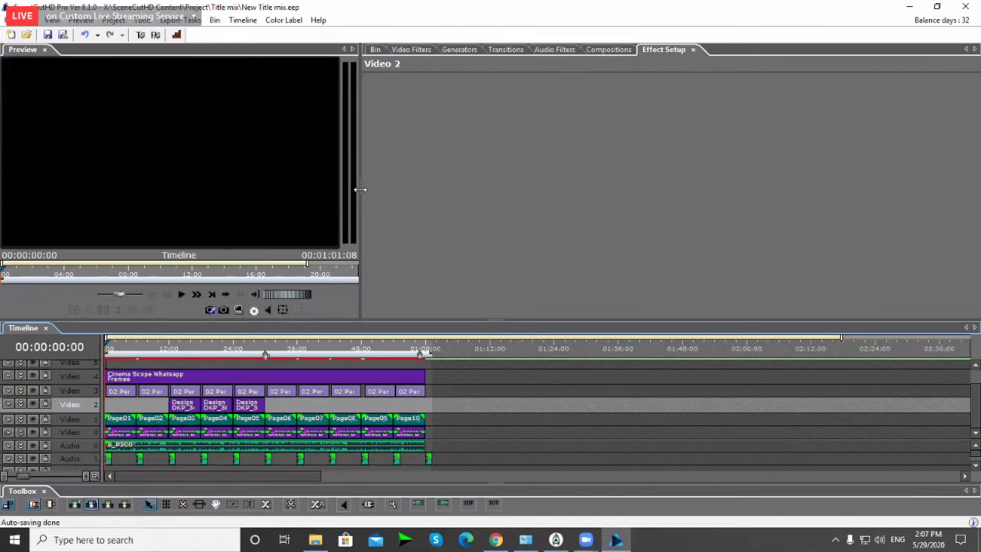
drag(360, 189, 362, 190)
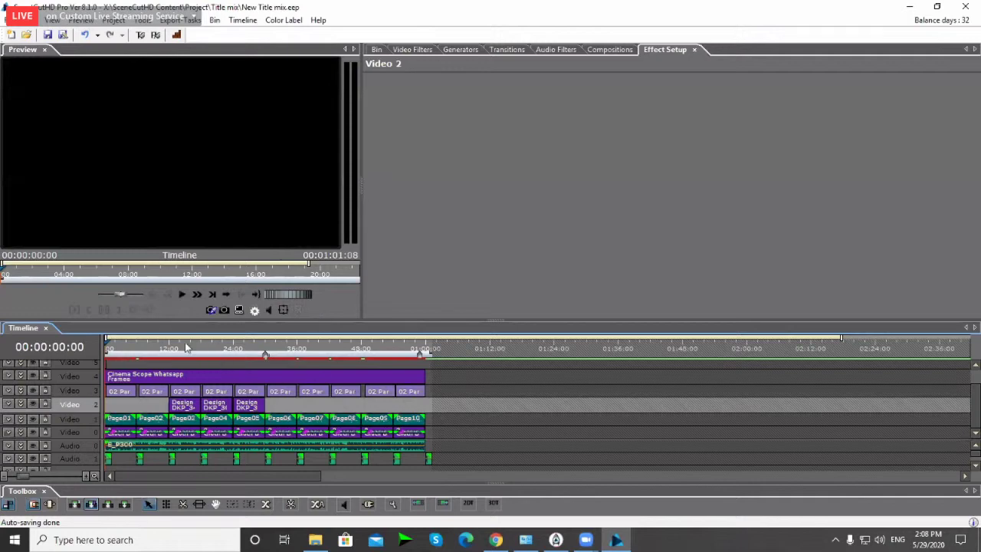
scroll(181, 373, up, 2)
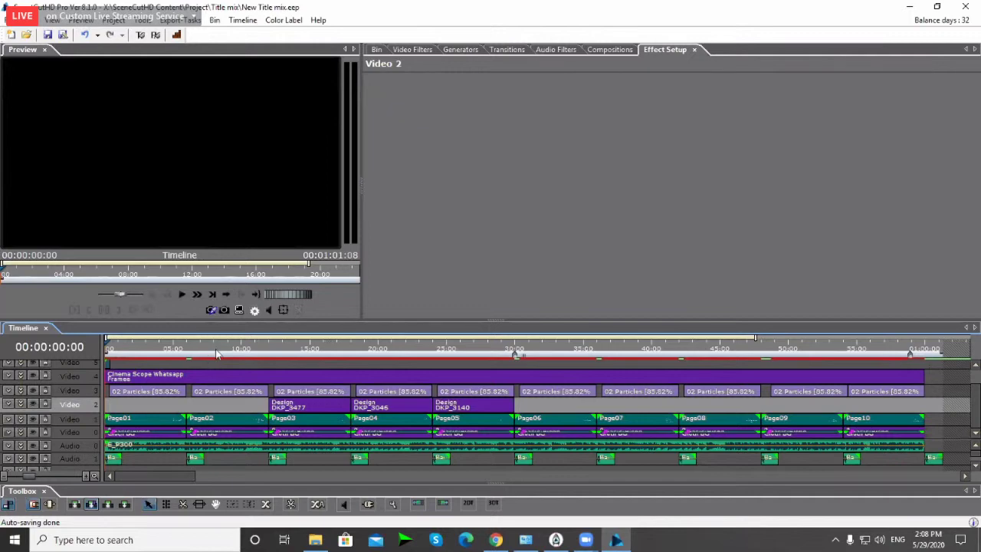
scroll(217, 354, down, 3)
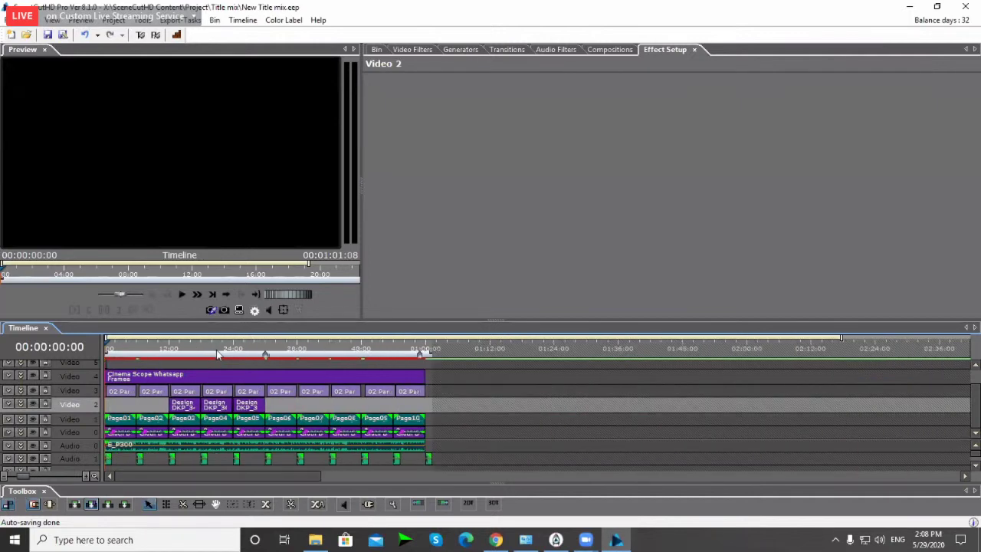
scroll(218, 356, up, 2)
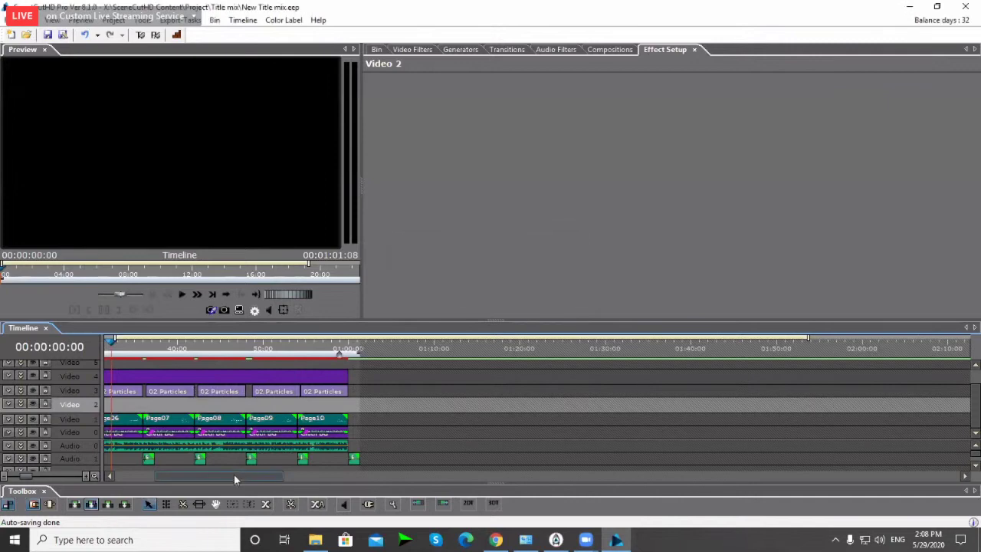
click(124, 477)
click(122, 476)
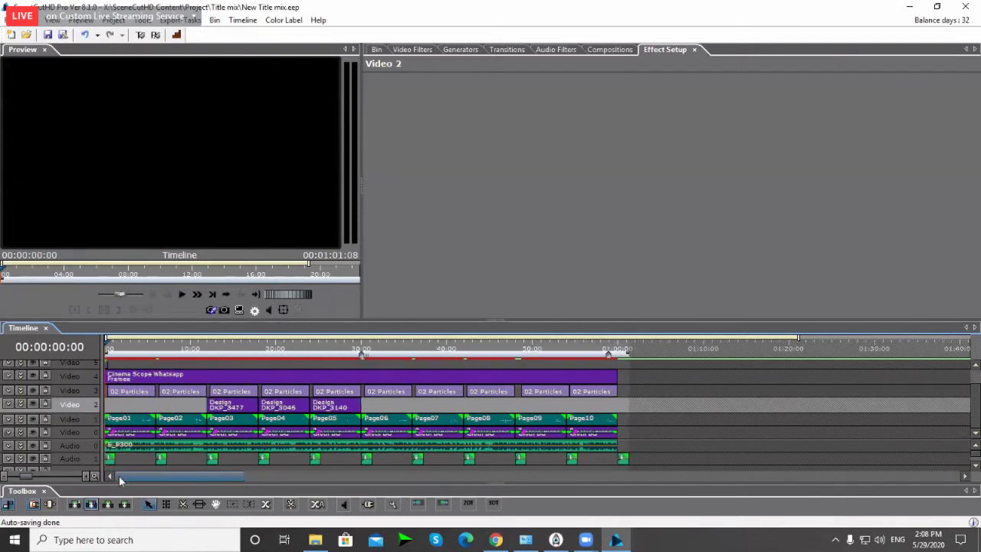
click(625, 419)
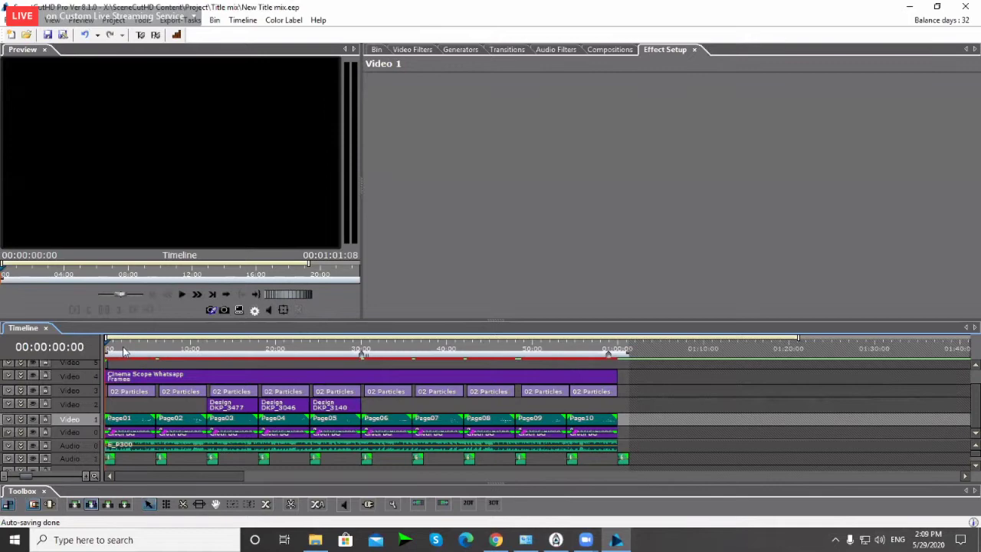
Step: Play the title preview and stop at 00:00:09:14 on 'The Big Day – Our Wedding'
mouse_move(124, 425)
key(space)
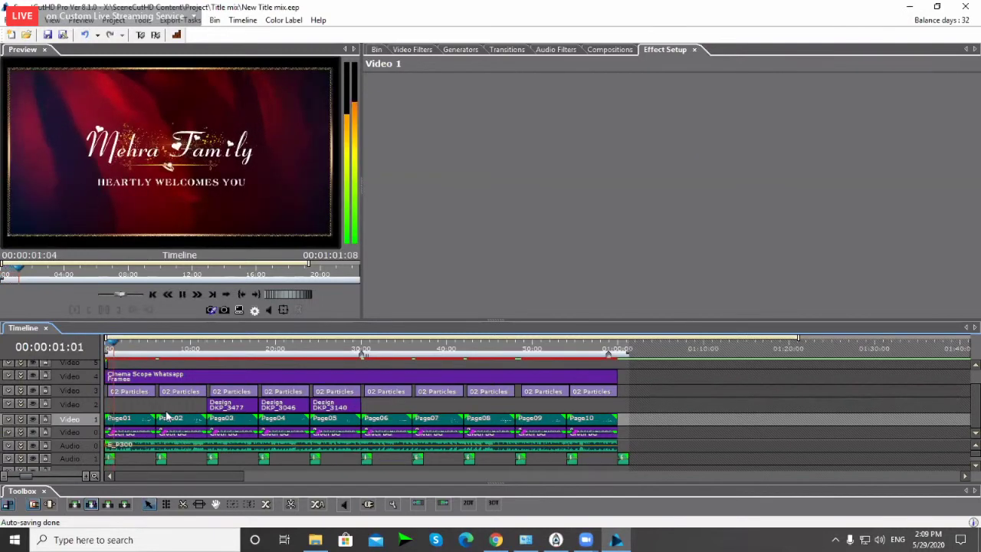
scroll(181, 418, up, 1)
scroll(184, 417, down, 1)
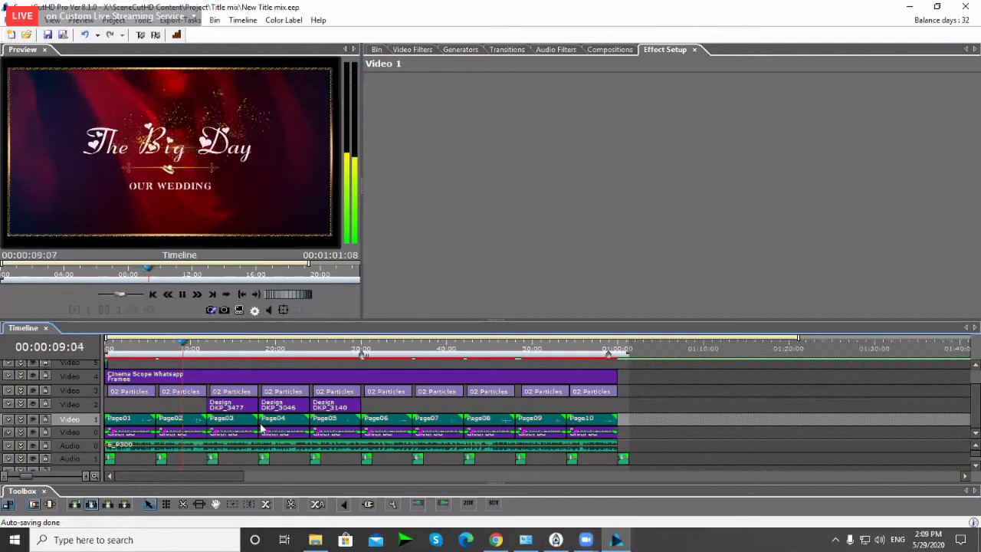
key(space)
Step: Lower SceneCutHD Pro's volume in Volume Mixer from 6 to 5, then return to the editor
right_click(880, 540)
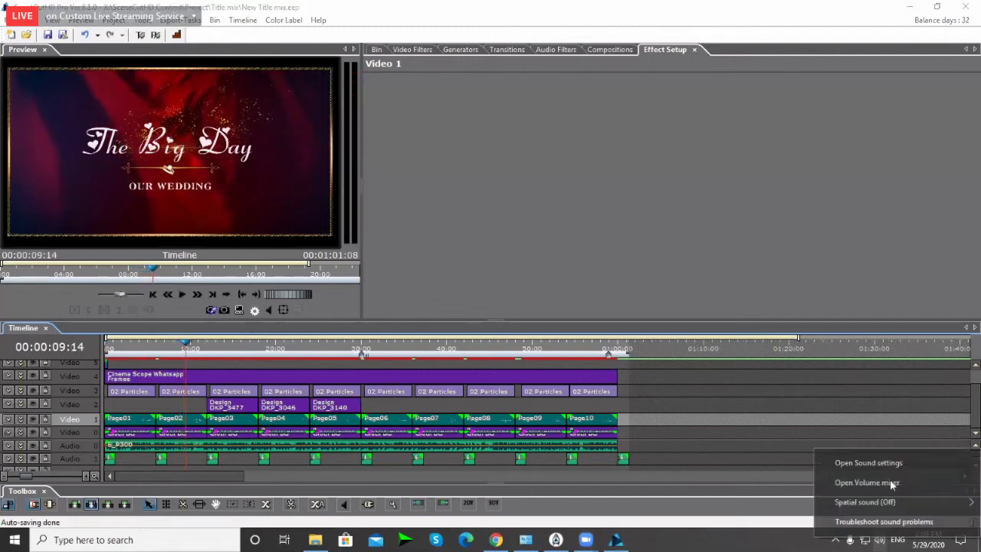
click(892, 483)
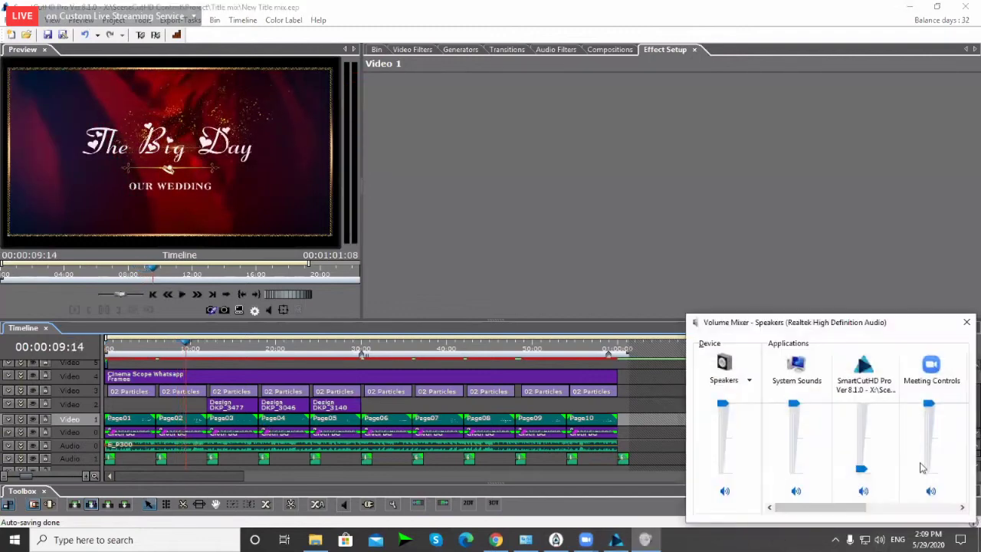
mouse_move(863, 472)
drag(863, 473, 863, 475)
click(471, 313)
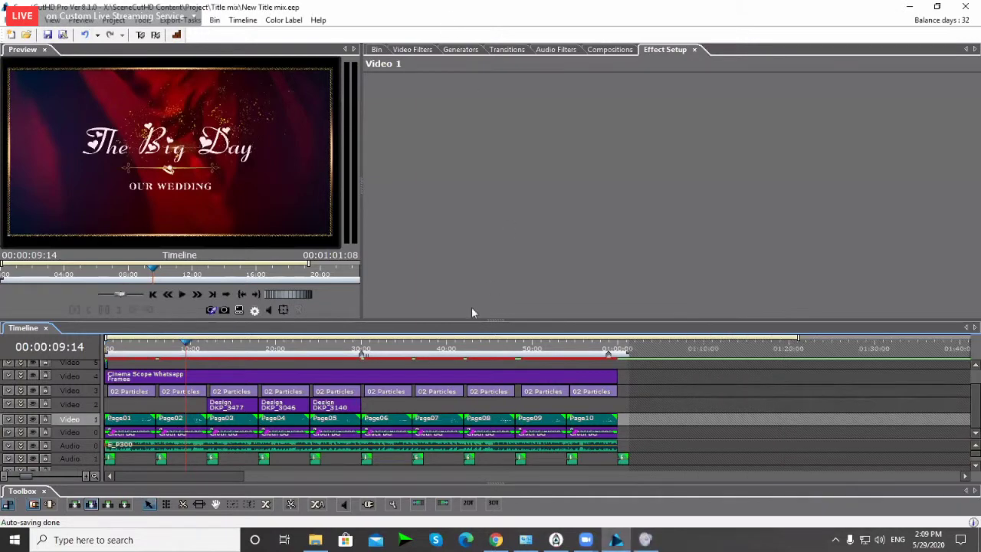
Step: Resume playback and stop at 00:00:13:21 on the couple's photo-and-names page
key(space)
scroll(283, 417, up, 2)
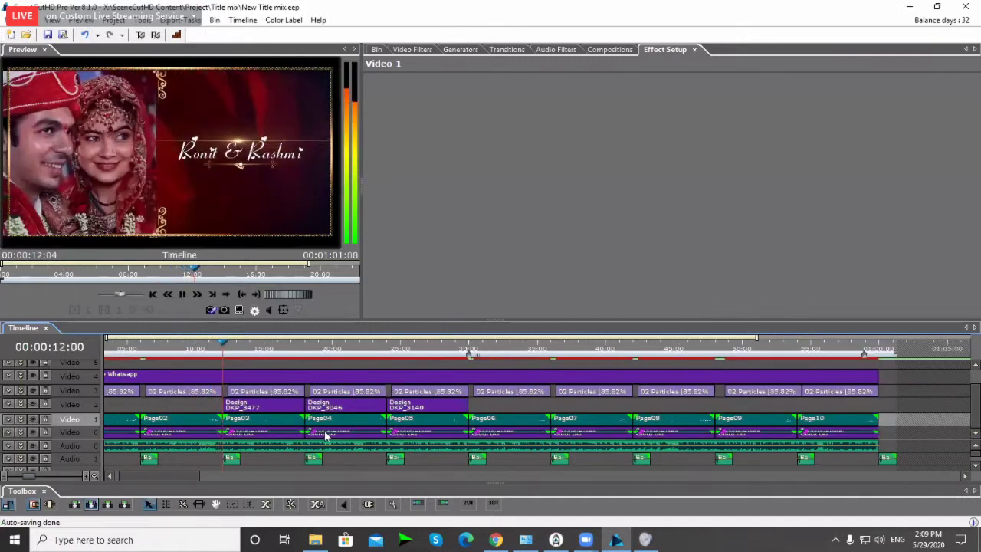
key(space)
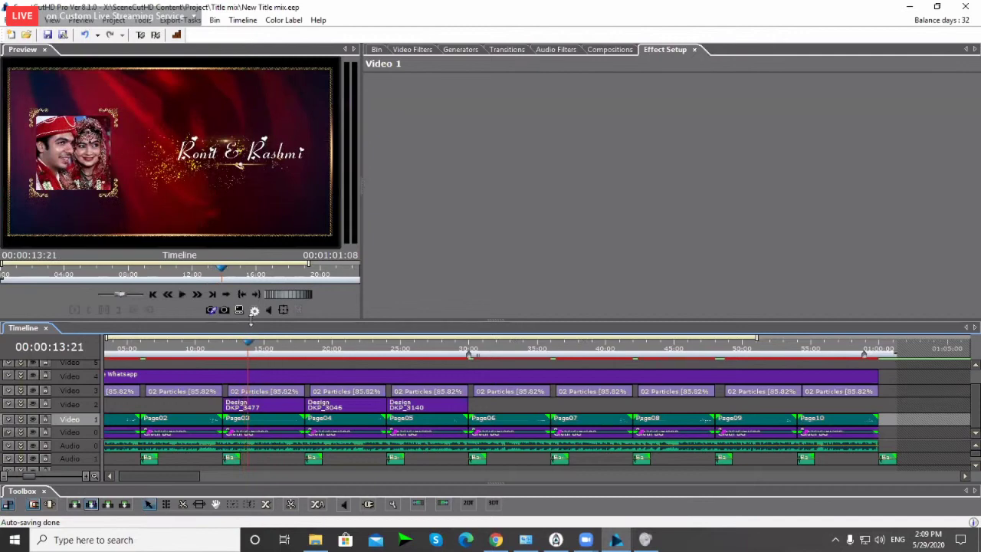
Step: Shrink the Preview panel and enlarge the Timeline
drag(248, 320, 249, 292)
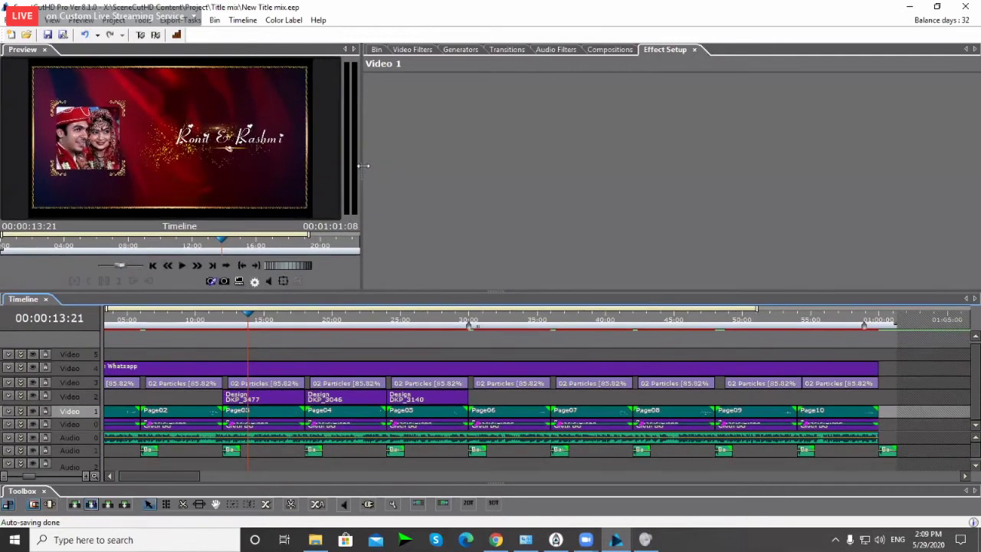
drag(349, 165, 307, 160)
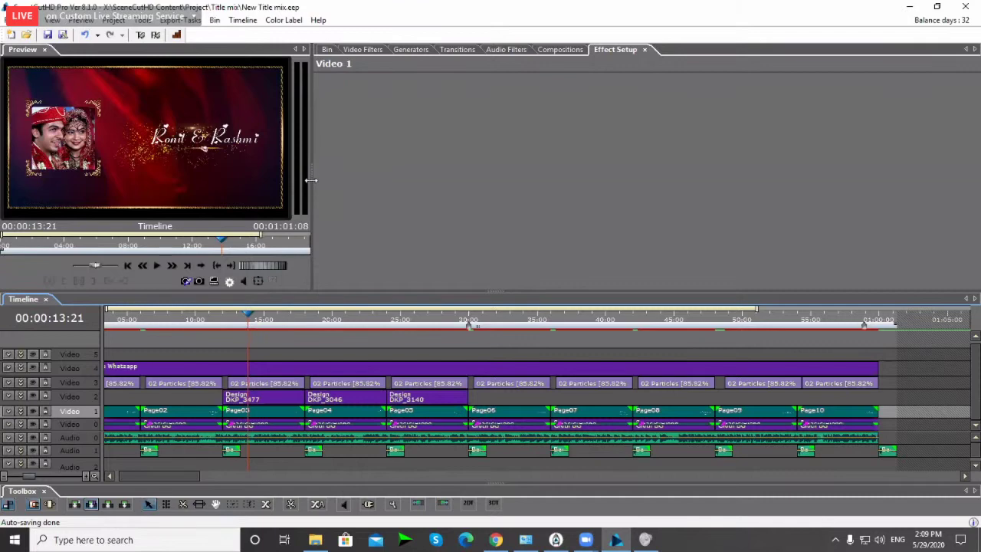
drag(311, 180, 309, 180)
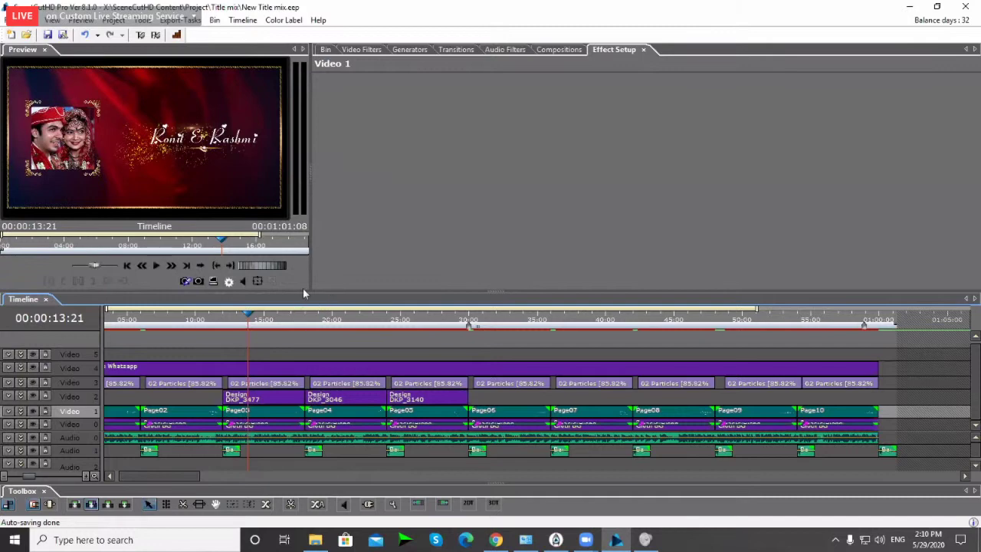
drag(303, 291, 302, 284)
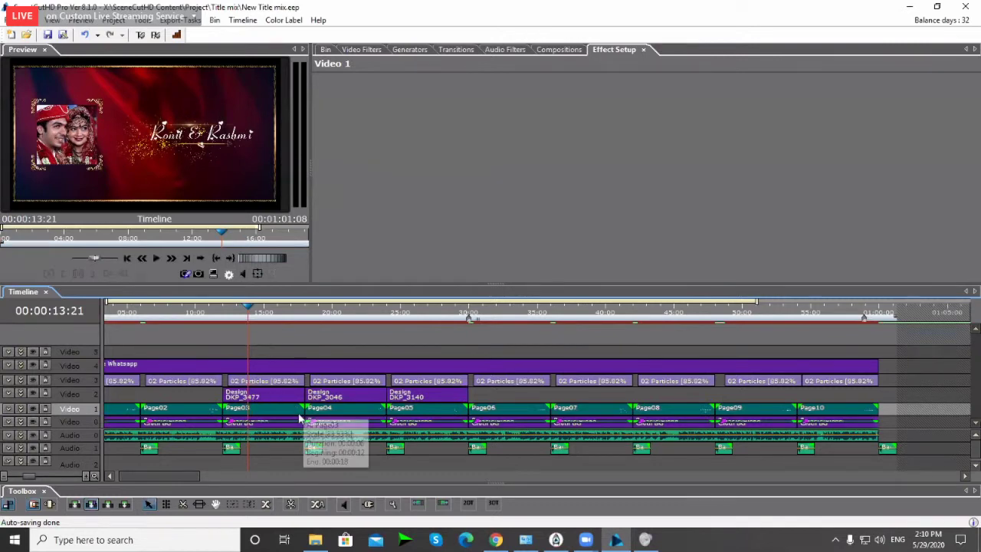
Step: Show the Page04 clip's effect settings, enlarge the timeline, and expand the Video 0 track
click(257, 406)
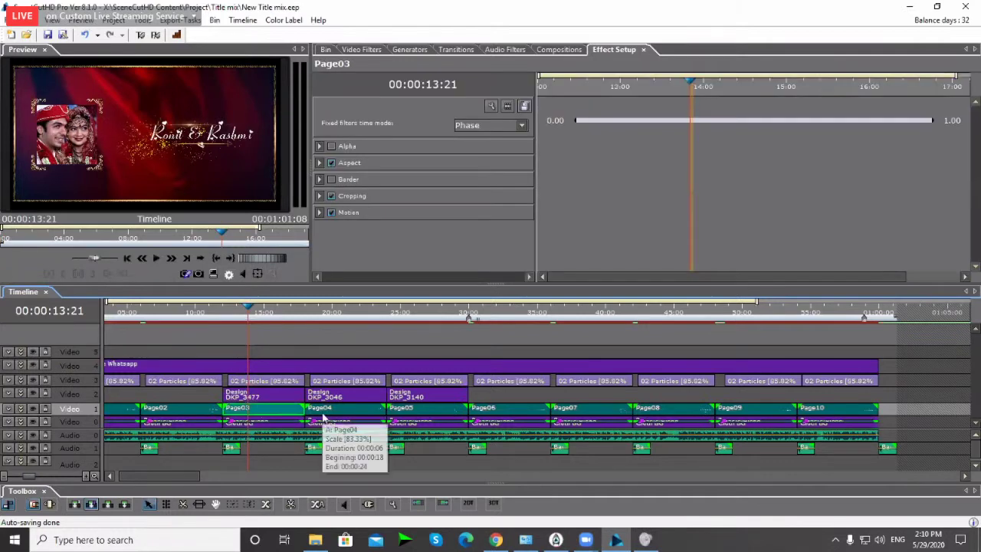
click(323, 417)
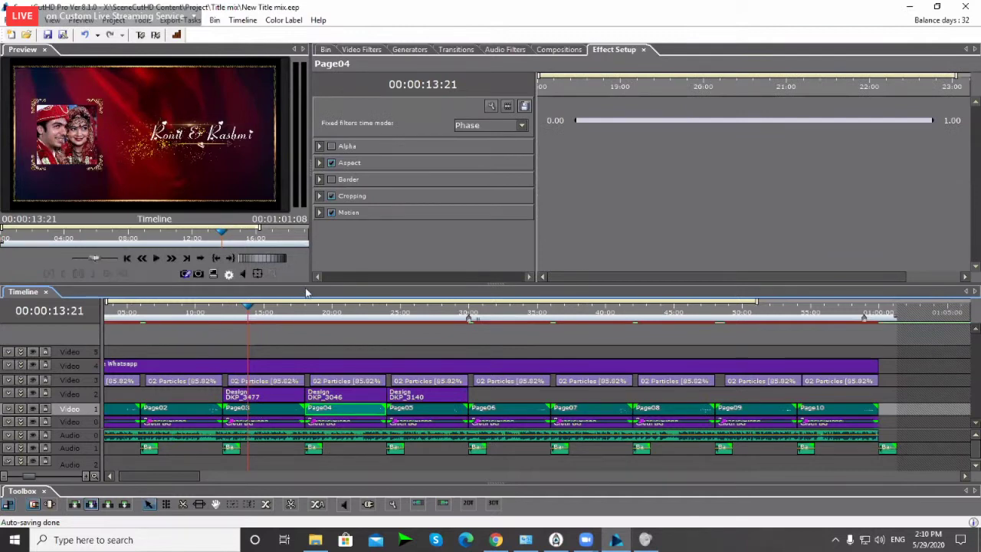
mouse_move(305, 293)
mouse_down()
mouse_move(305, 267)
mouse_move(305, 281)
mouse_up()
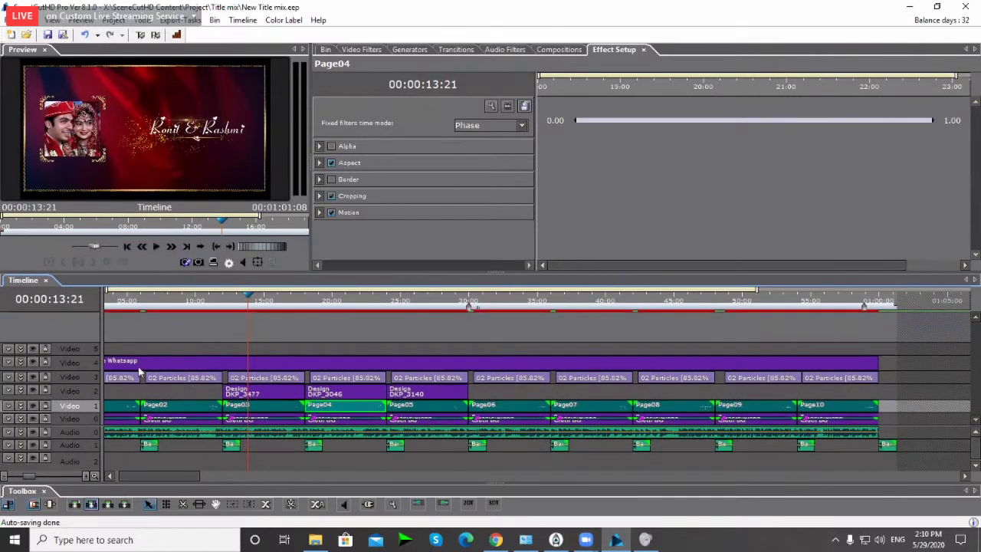
click(27, 419)
Step: Expand the Video 2 and Video 3 tracks into their A, FX and B sub-rows
drag(976, 366, 974, 406)
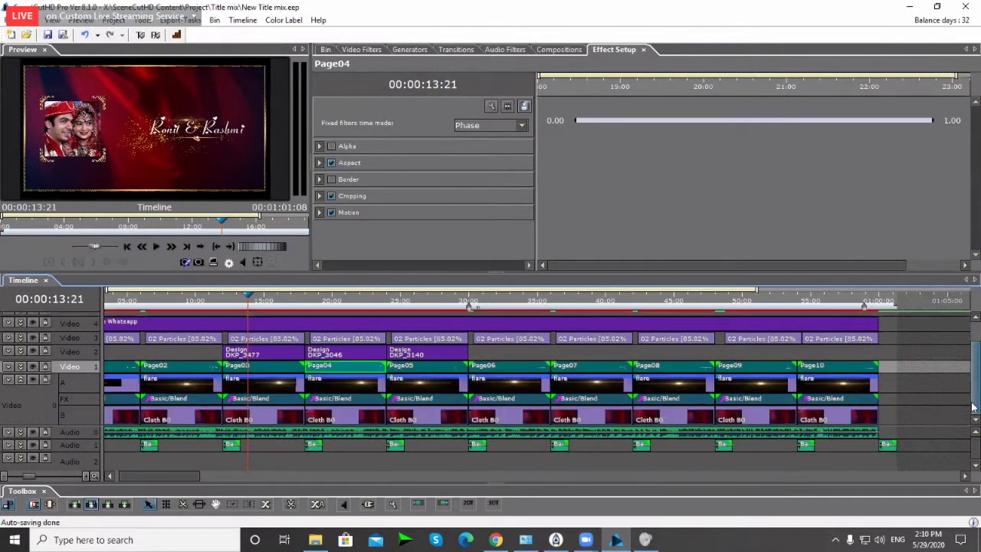
click(25, 368)
click(26, 369)
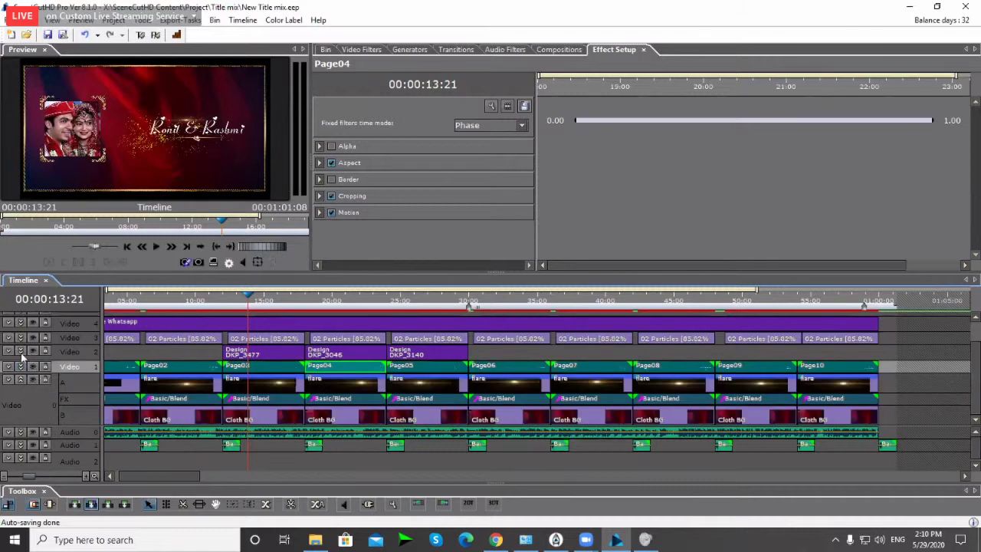
click(21, 352)
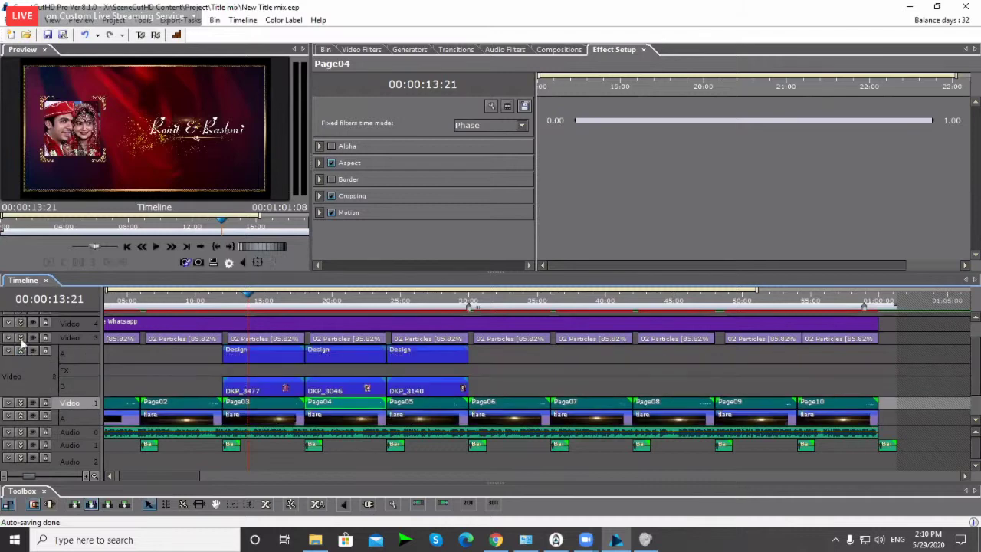
click(22, 342)
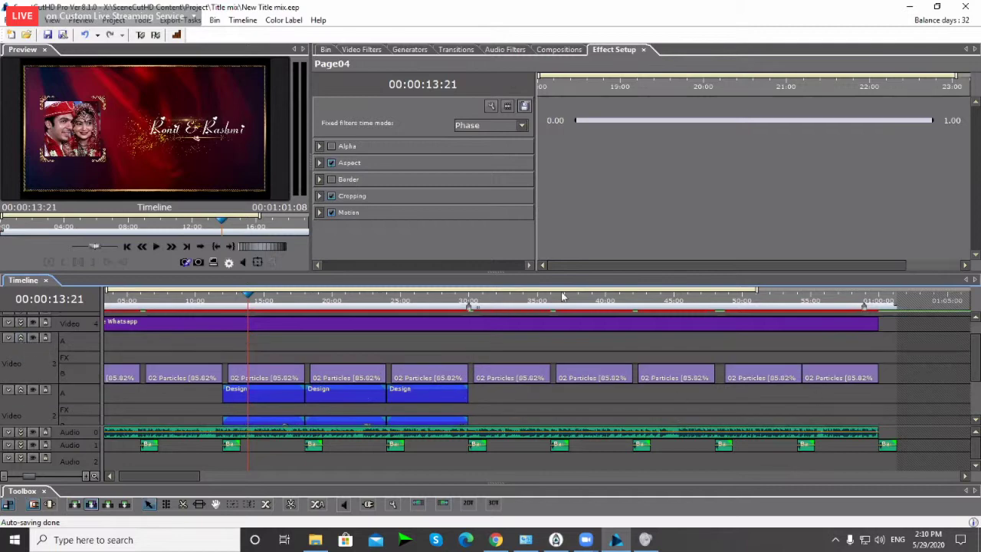
Step: Shrink the preview to enlarge the timeline, then briefly disable and re-enable Video 2
drag(560, 270, 560, 212)
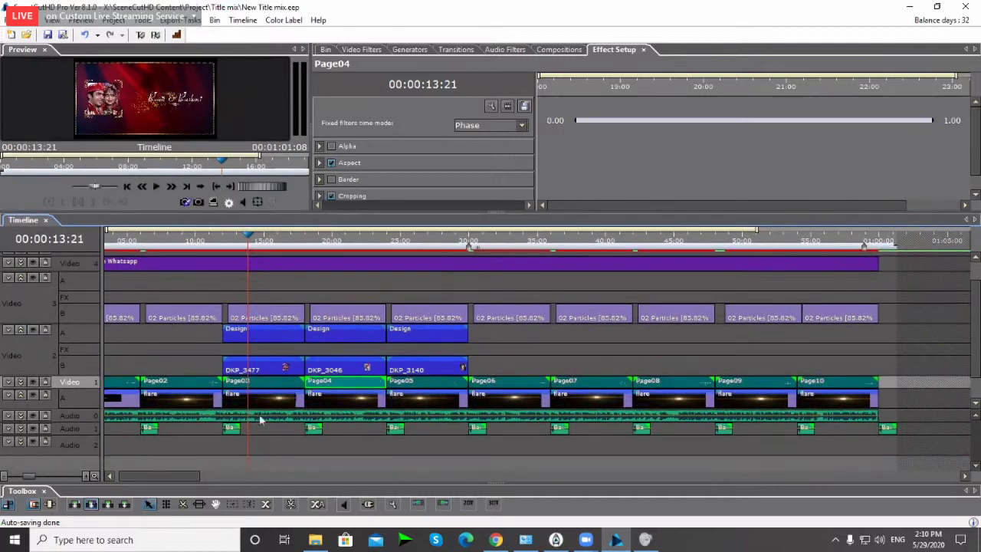
drag(978, 373, 979, 395)
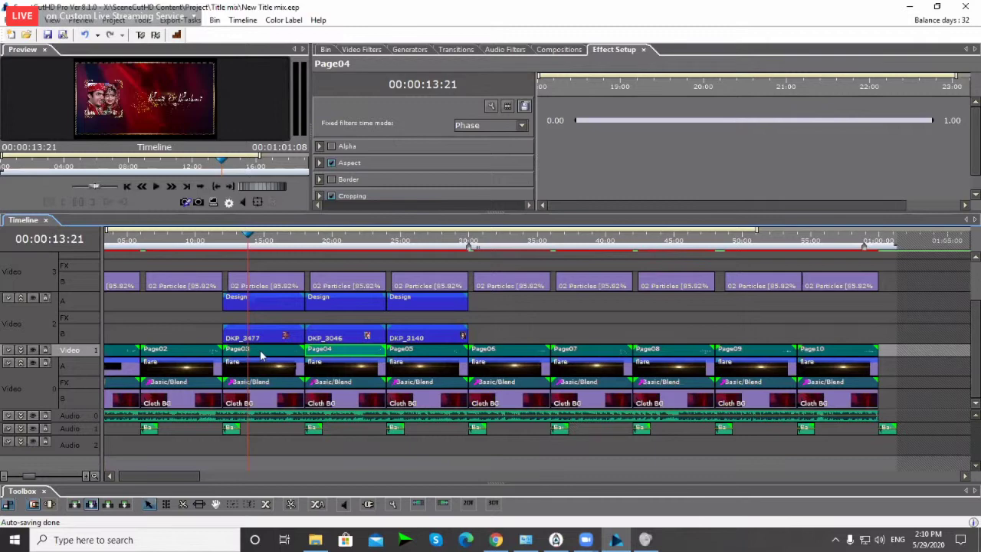
scroll(254, 347, up, 1)
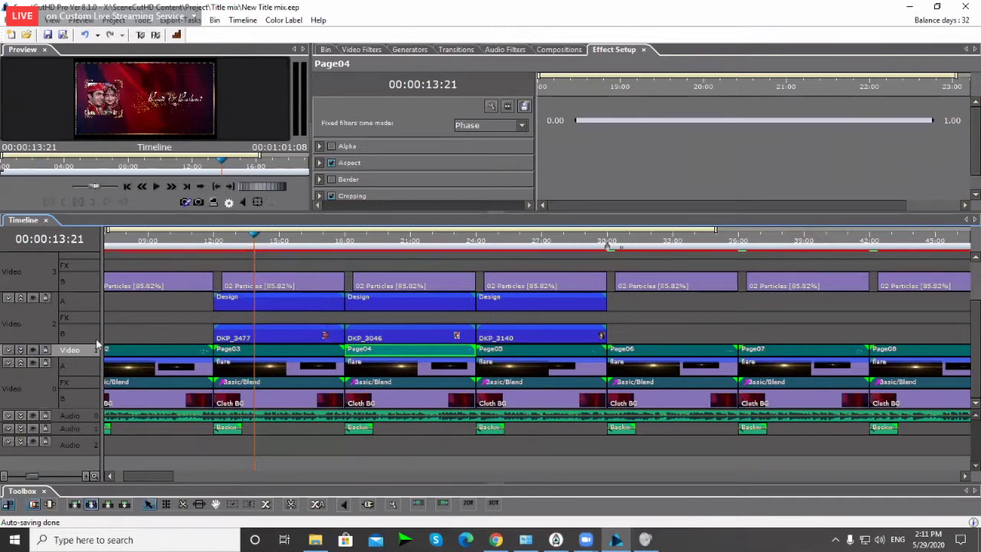
click(33, 299)
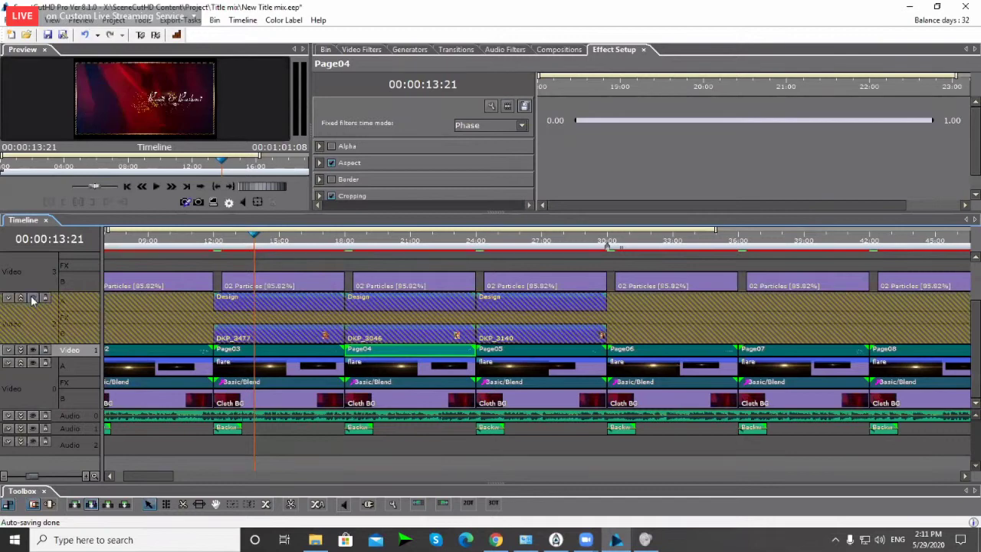
click(32, 299)
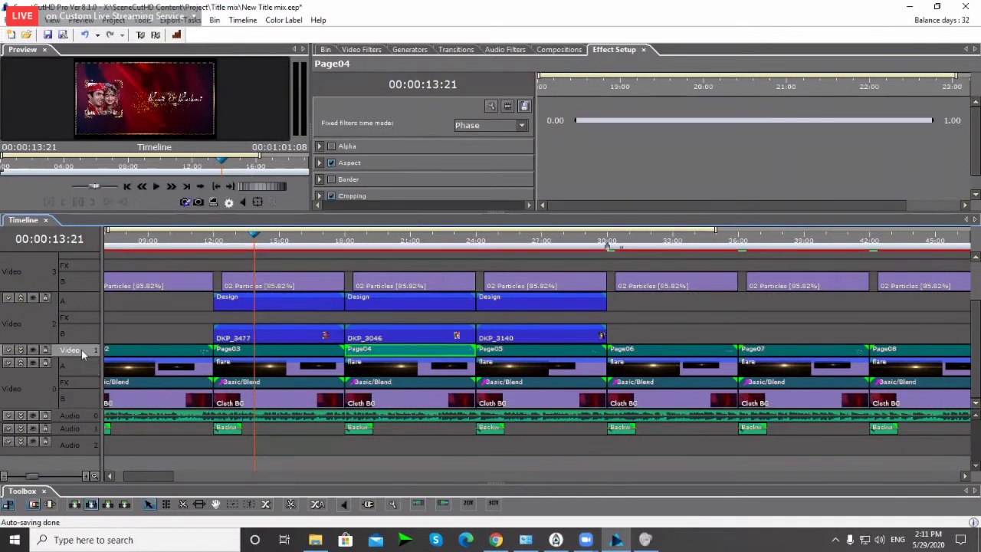
Step: Open Add track(s) from the Video 1 track menu and cancel without adding tracks
right_click(81, 352)
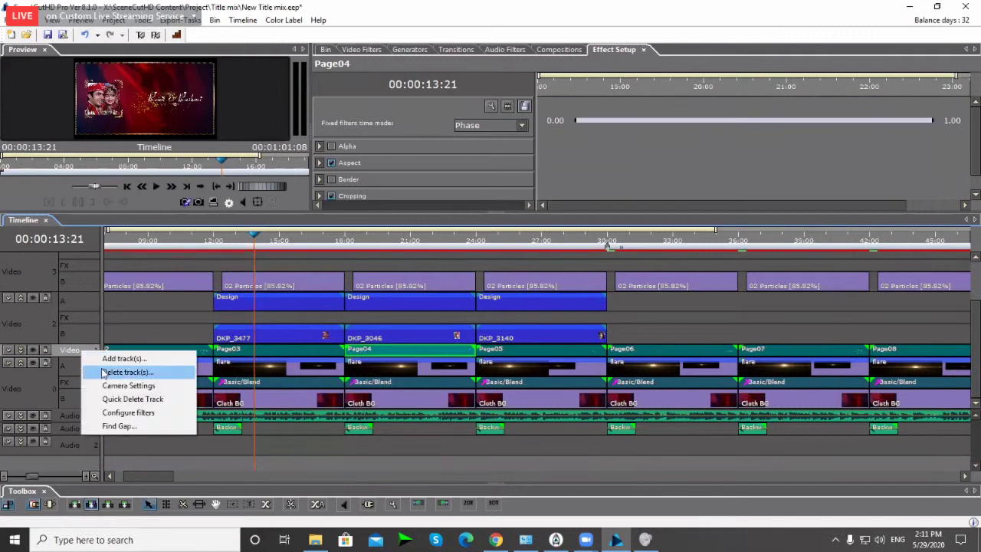
click(117, 359)
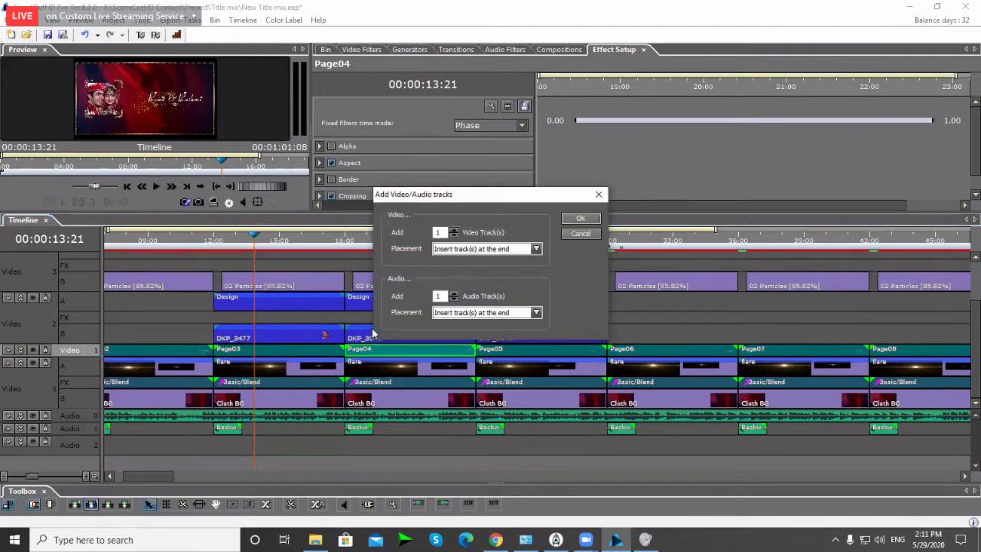
click(581, 234)
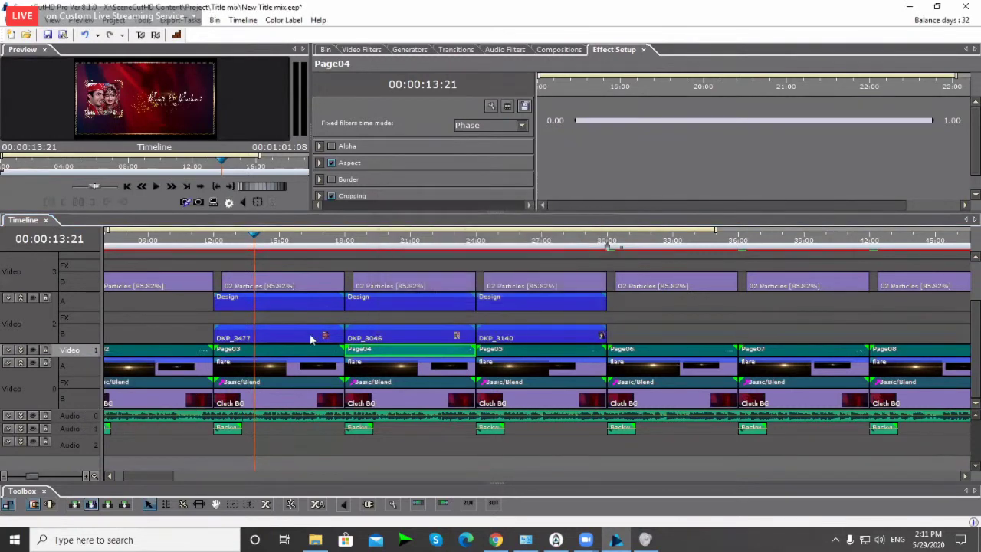
Step: Make the flare sub-row under Video 1 thinner and select the Video 2 track
click(73, 357)
drag(74, 360, 84, 338)
click(84, 339)
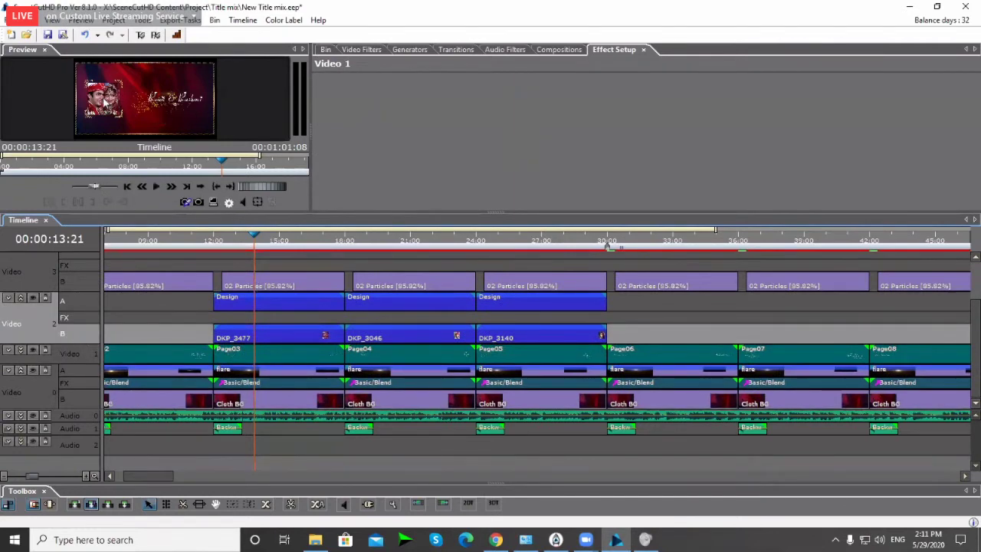
Step: Shrink the timeline to enlarge the preview and select the DKP_3477 photo clip
drag(121, 212, 117, 291)
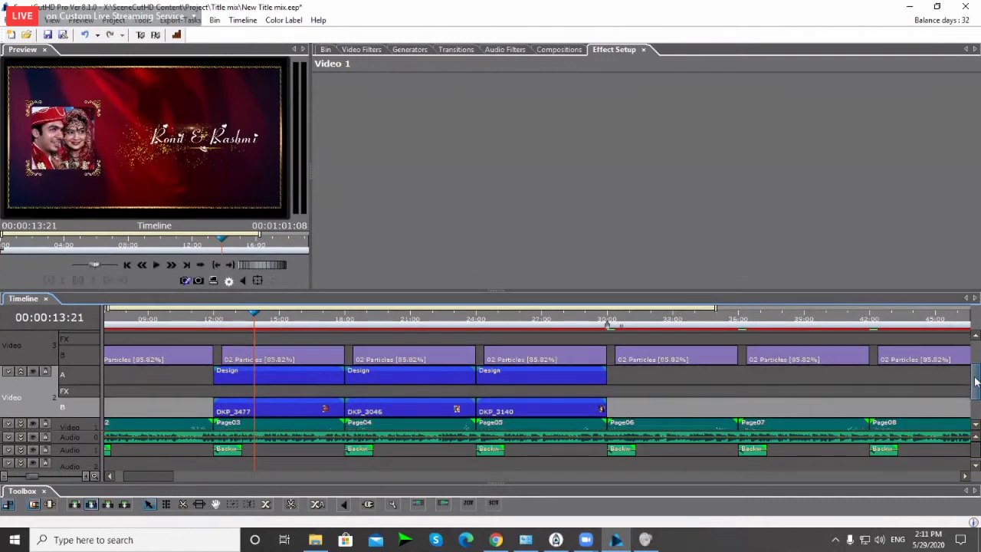
scroll(976, 379, down, 1)
click(89, 408)
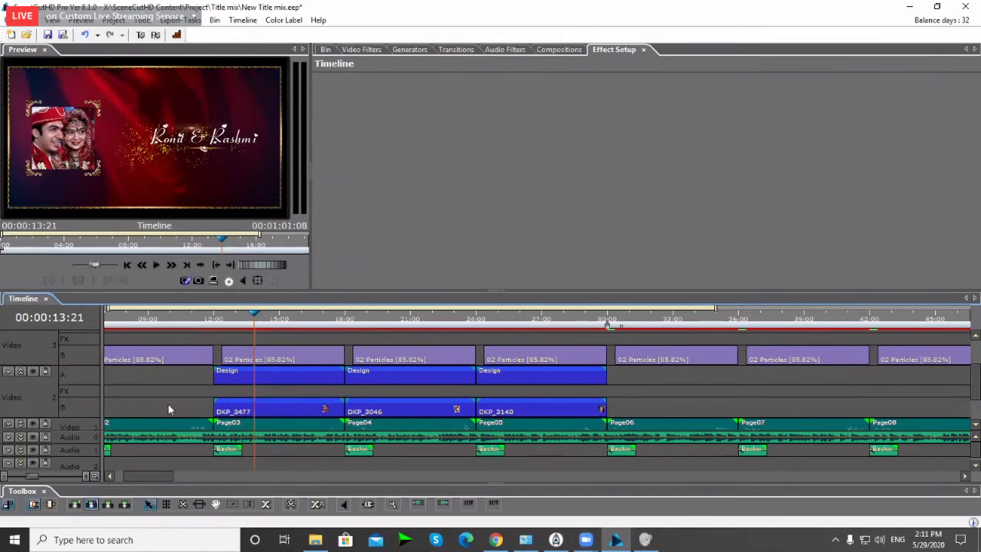
click(89, 410)
Step: Add 2 video tracks with placement 'Insert track(s) after target track'
right_click(80, 411)
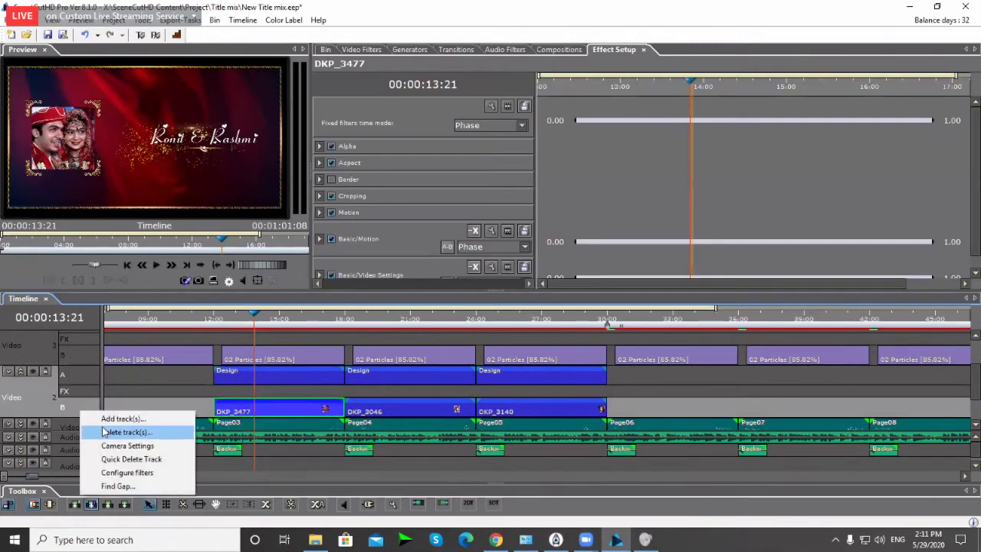
click(112, 423)
click(494, 249)
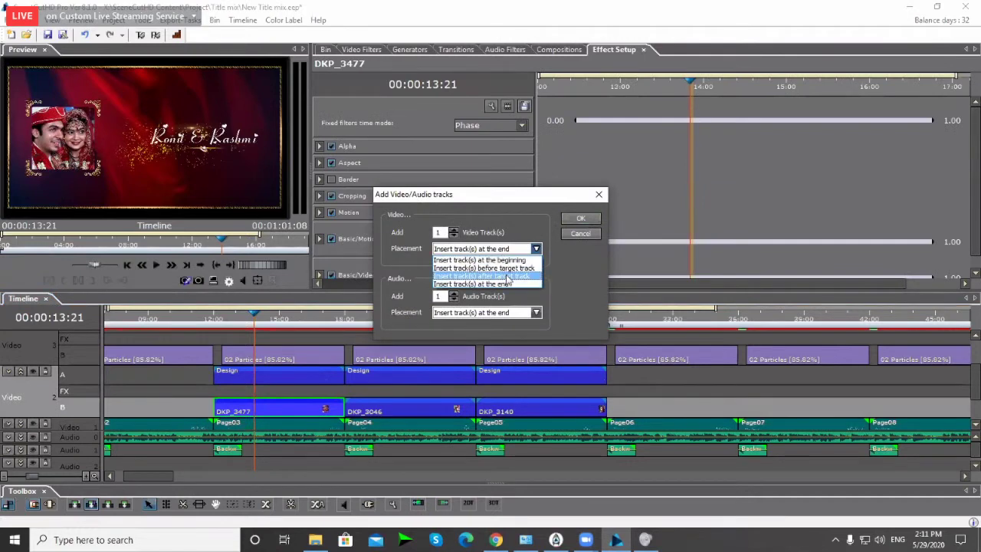
click(508, 281)
click(438, 233)
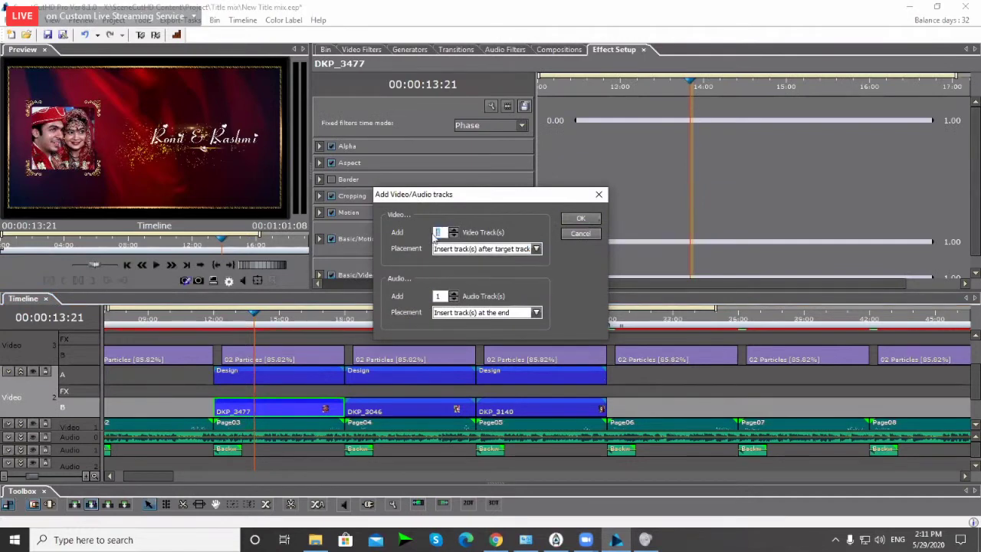
text(2)
click(579, 221)
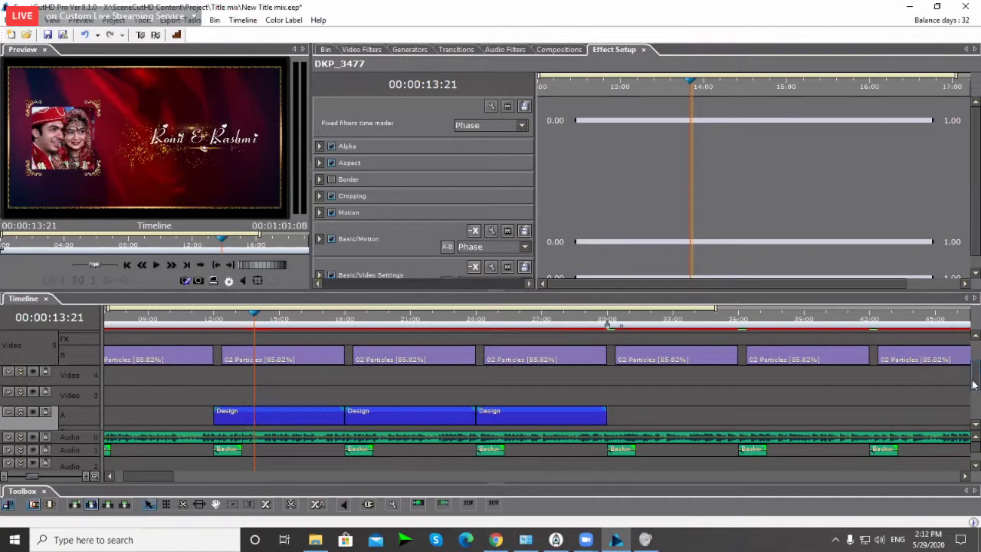
scroll(973, 383, down, 3)
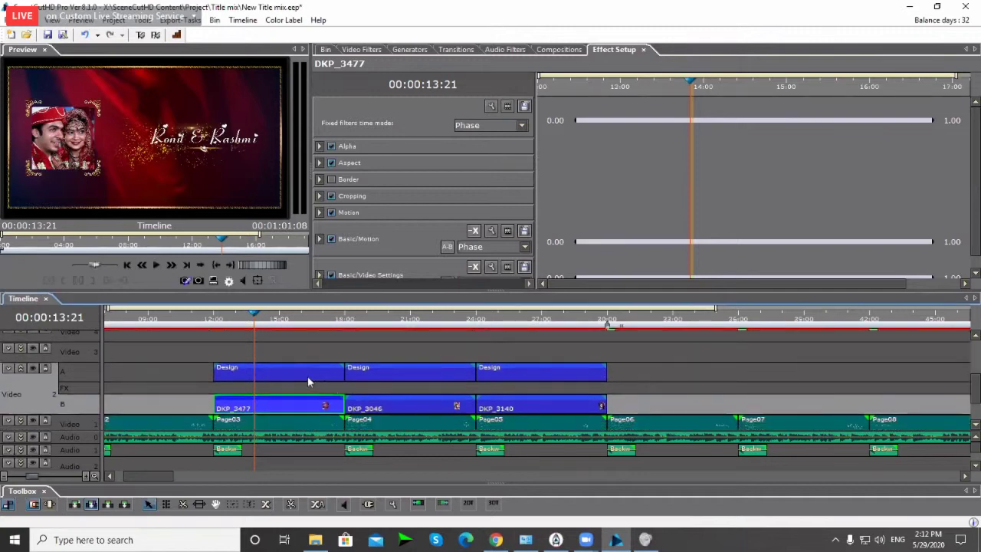
Step: Collapse Video 2, target the new Video 3 track and paste the Design DKP_3477 clip
click(298, 372)
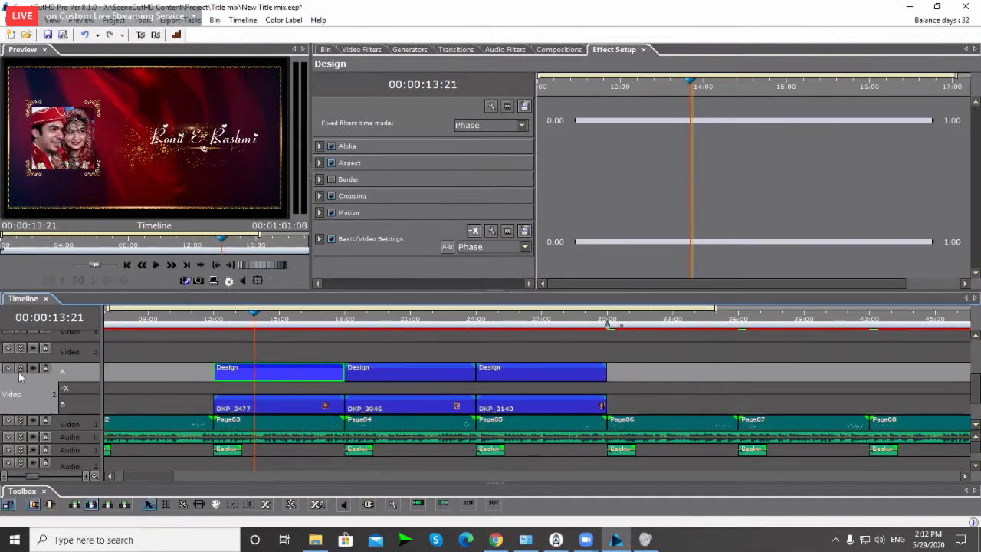
click(22, 369)
click(259, 376)
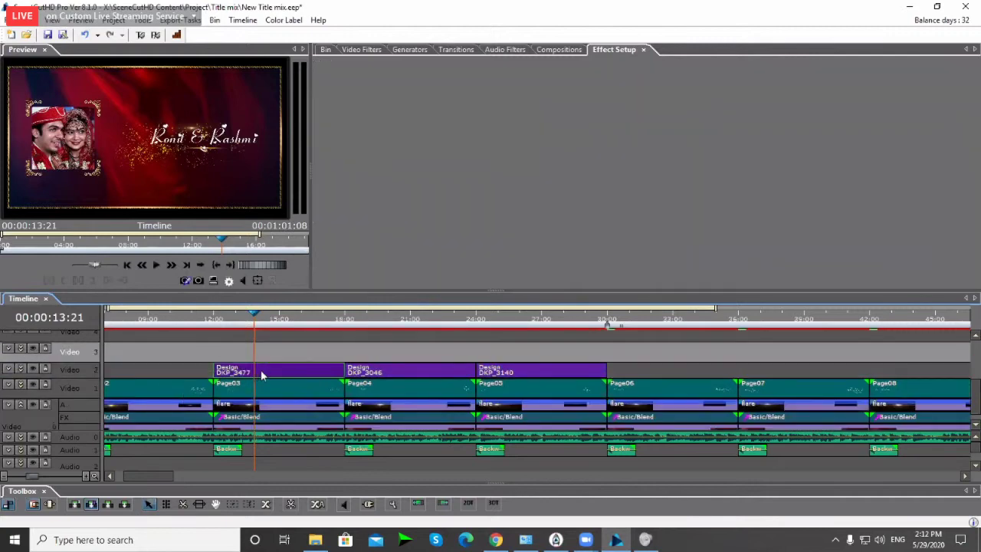
click(273, 354)
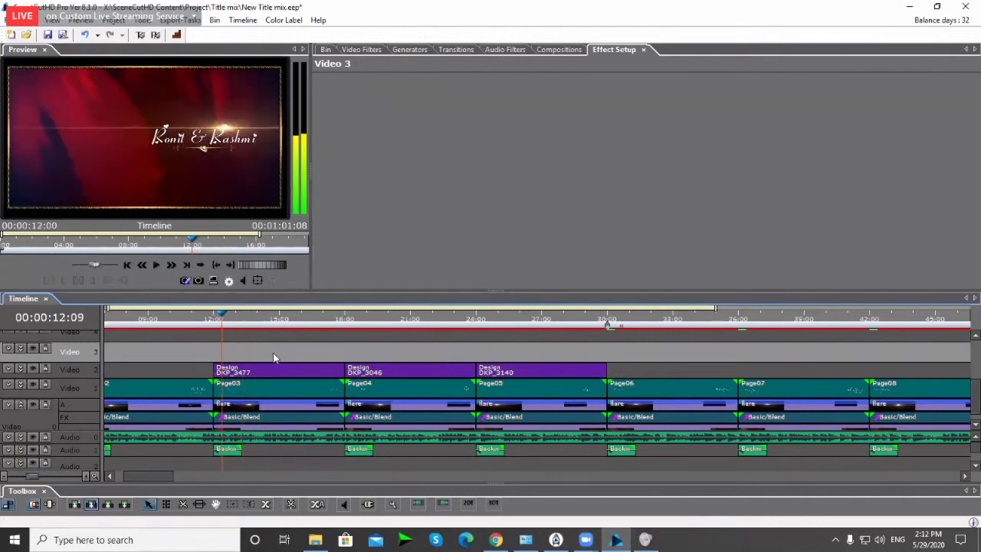
key(ctrl+v)
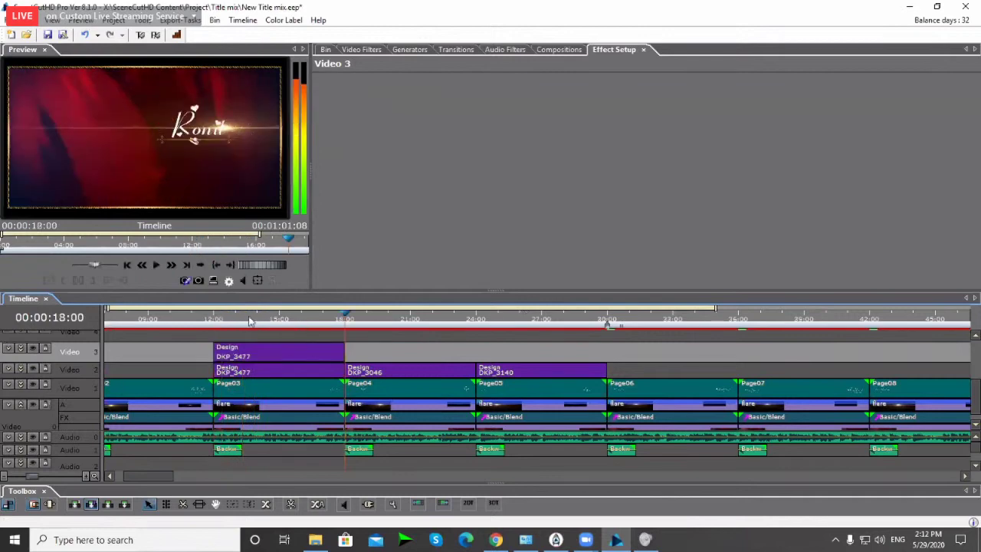
Step: Jump to 14:08, expand Video 3 into A, FX and B rows, and select the copied Design clip
click(265, 322)
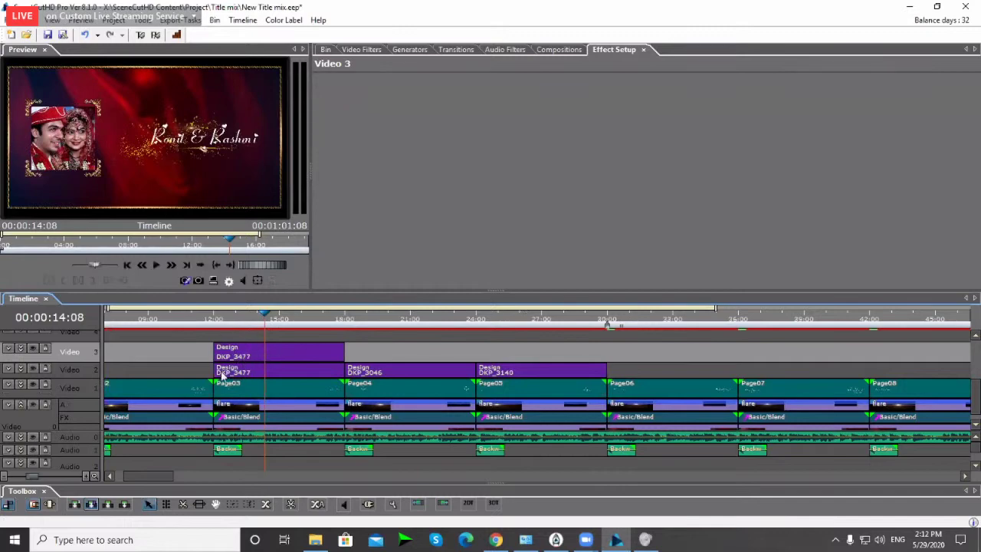
click(31, 356)
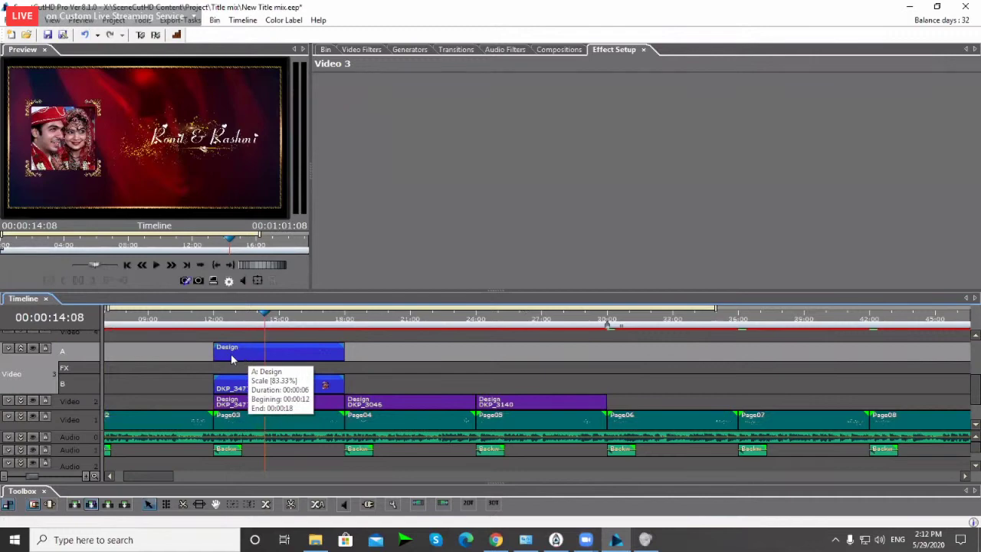
click(231, 353)
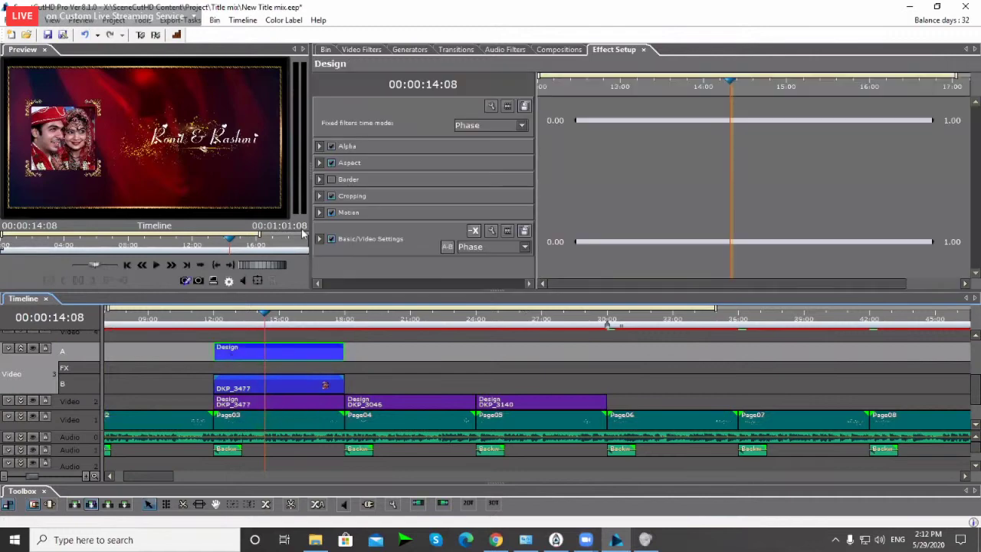
Step: Expand the Design clip's Motion and Position settings in Effect Setup
click(320, 212)
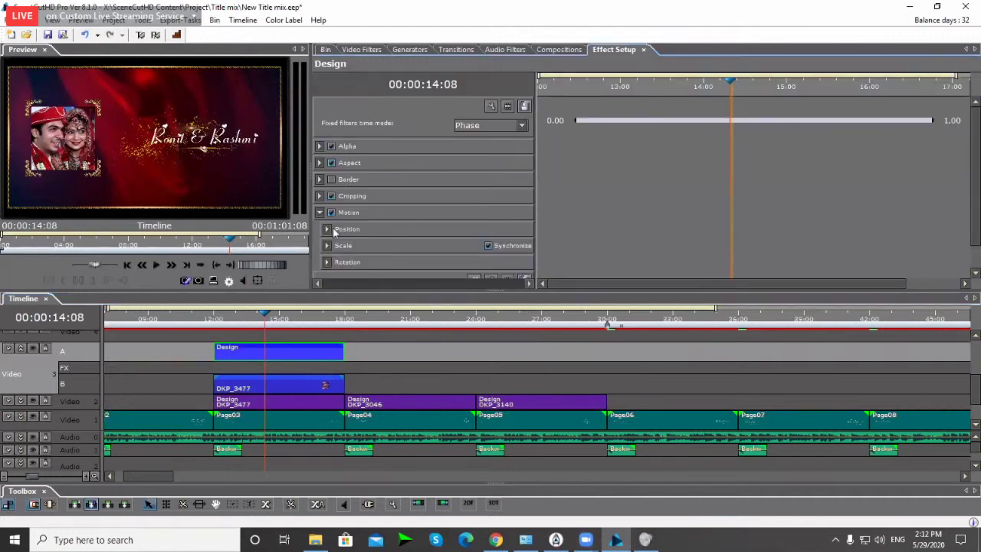
click(327, 229)
scroll(389, 230, down, 1)
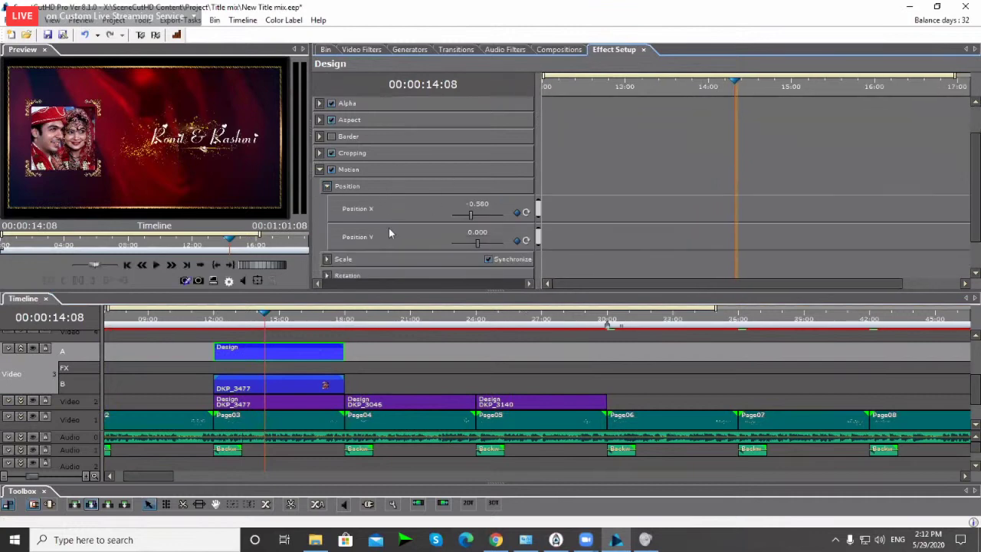
scroll(388, 230, down, 1)
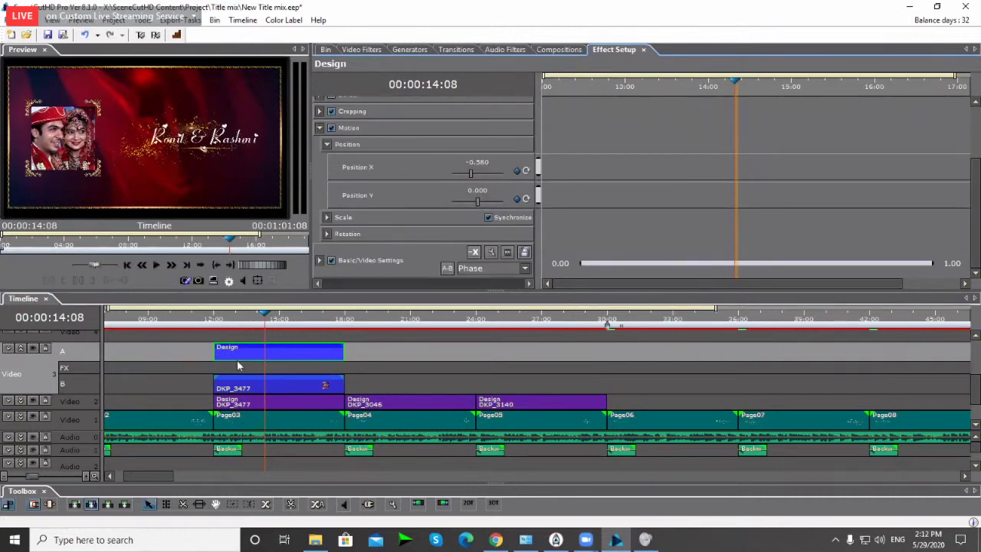
Step: Try Position X 0.580 to move the frame right, then undo back to -0.580
click(469, 161)
click(468, 162)
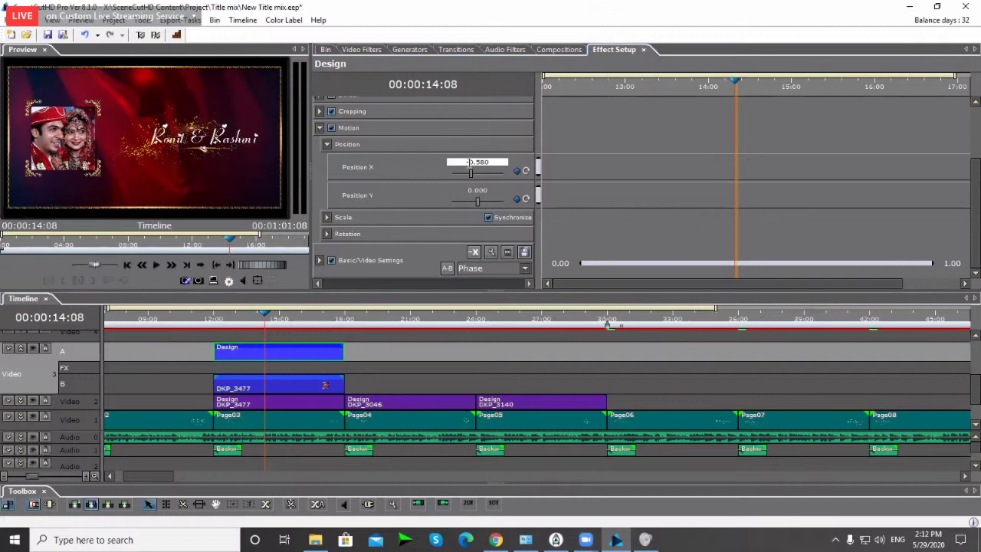
key(BackSpace)
key(Return)
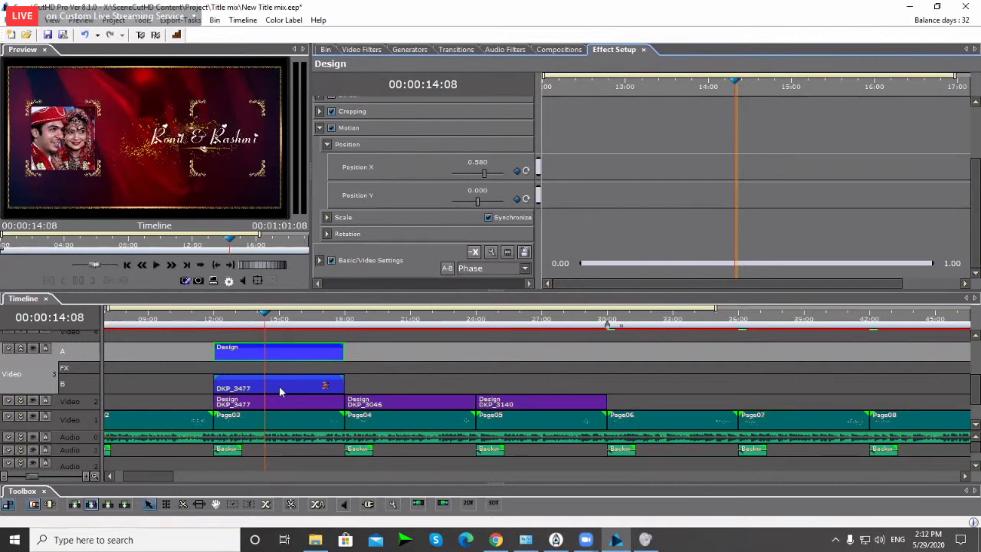
mouse_move(280, 391)
key(ctrl+z)
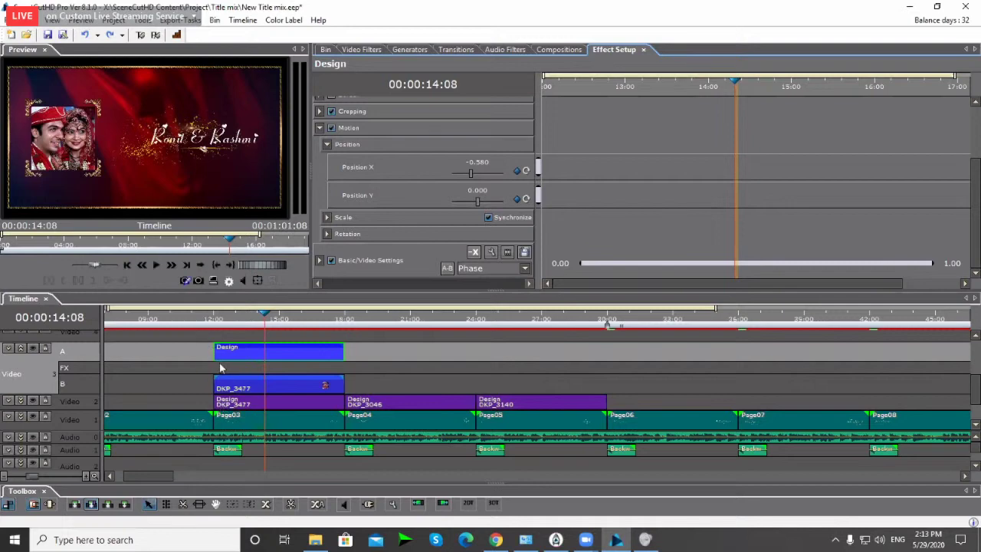
click(242, 410)
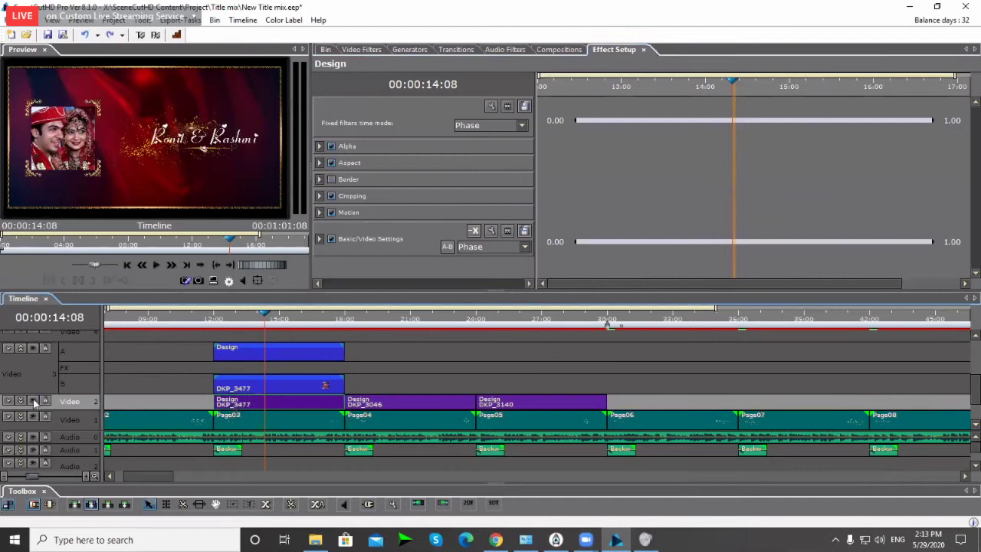
click(33, 401)
click(32, 349)
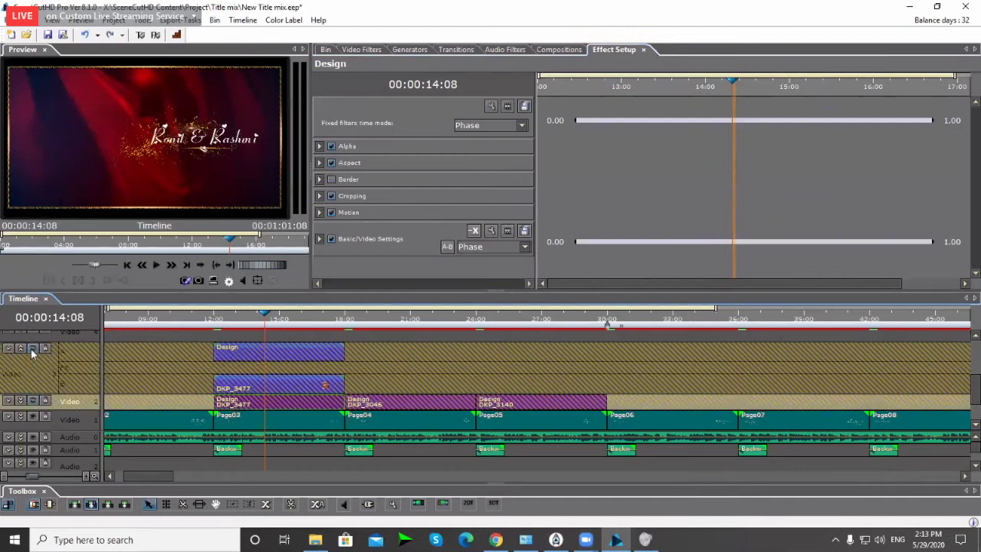
click(32, 349)
click(293, 355)
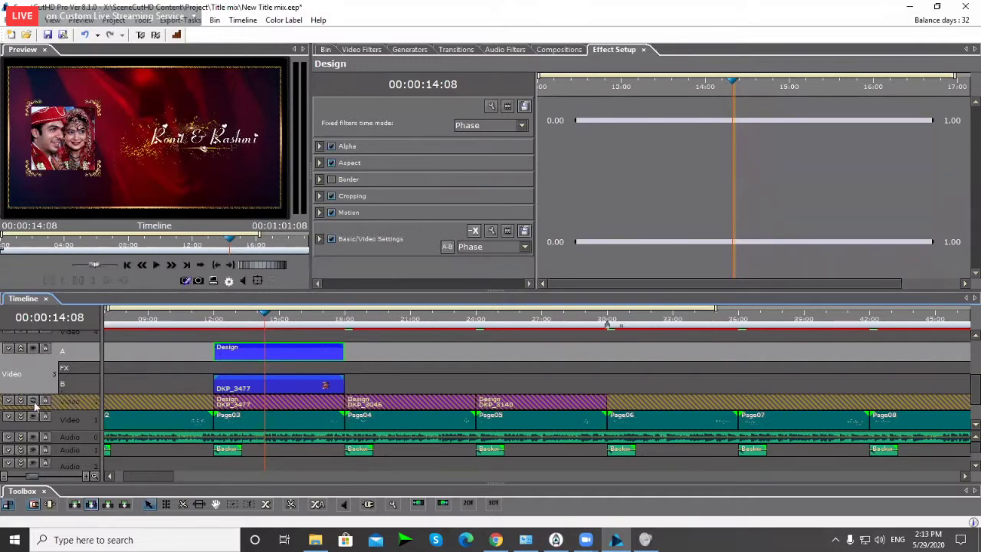
click(33, 401)
click(320, 214)
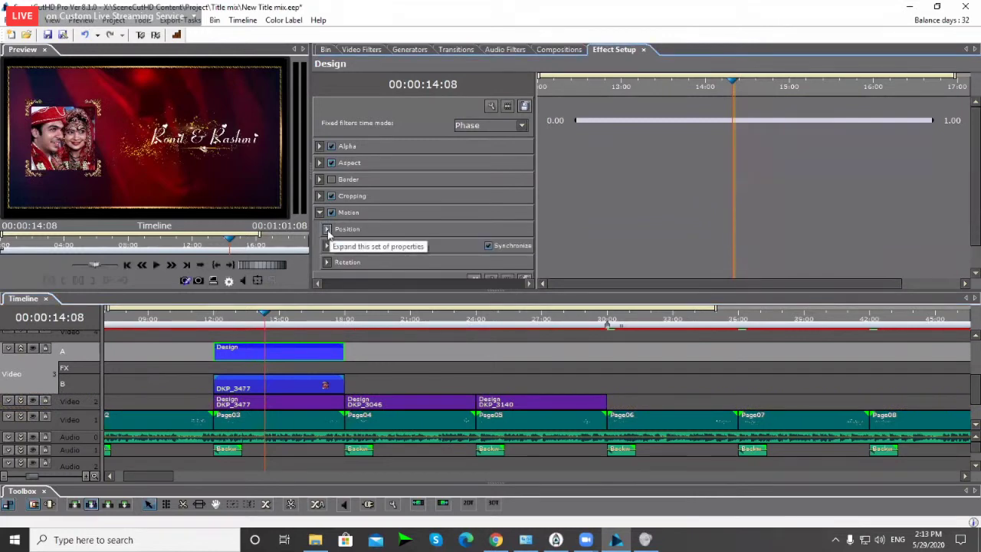
Step: Expand Position under Motion to reveal the Design clip's Position X -0.580 and Y 0.000
click(327, 230)
scroll(356, 254, down, 1)
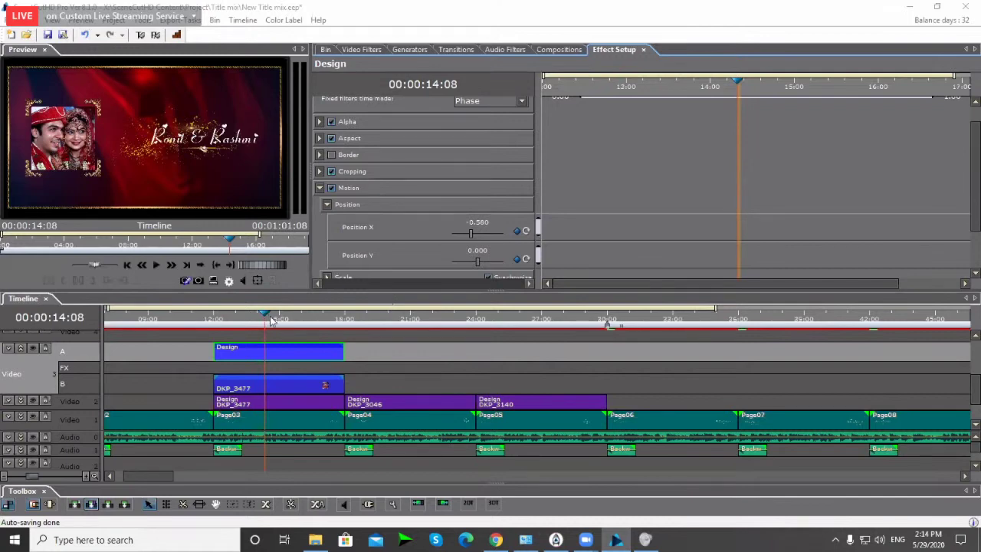
click(279, 356)
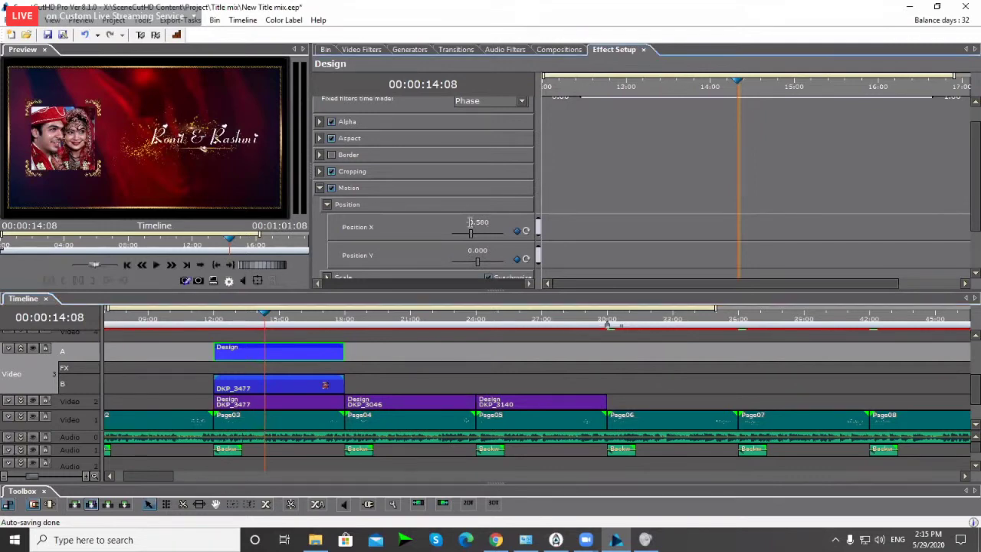
Step: Set the Design frame's Position X to 0.500 and select the DKP_3477 photo clip
double_click(471, 226)
key(Home)
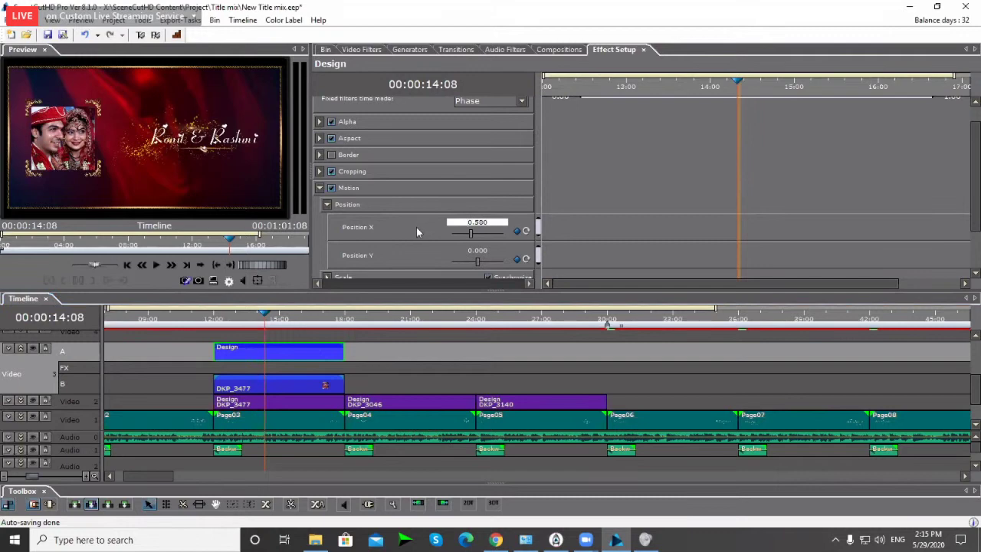
key(Return)
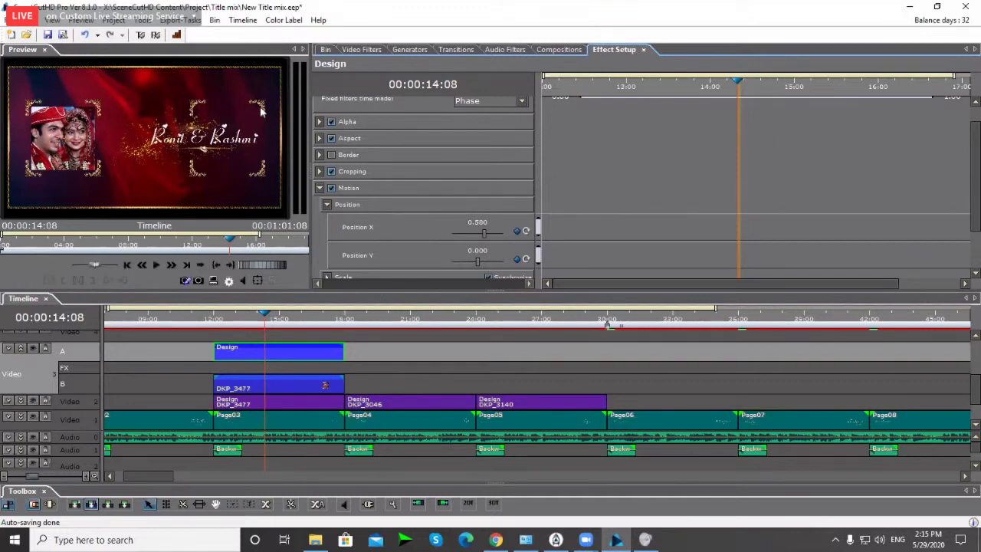
click(258, 391)
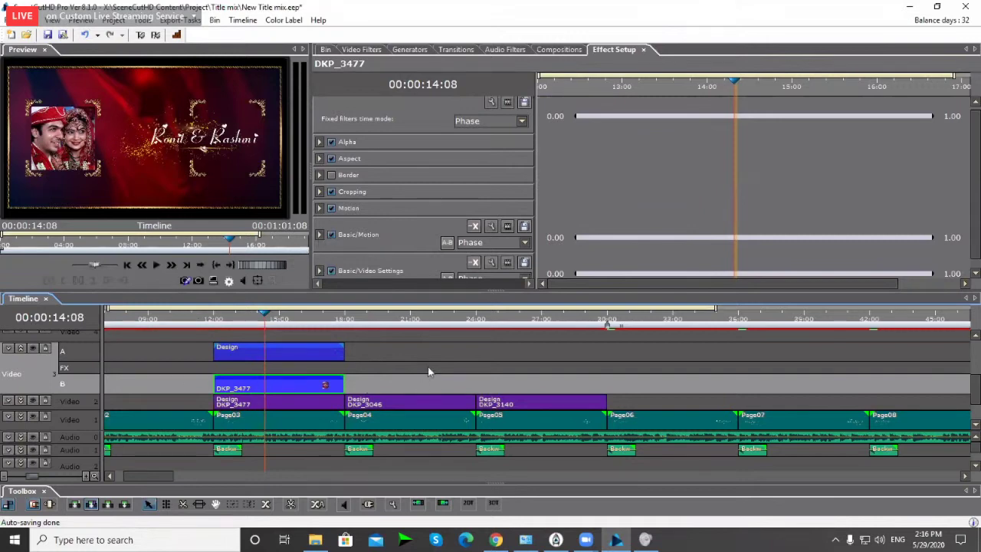
Step: Reselect the DKP_3477 photo and toggle its motion off and on to compare
click(328, 381)
click(249, 391)
click(332, 235)
click(331, 235)
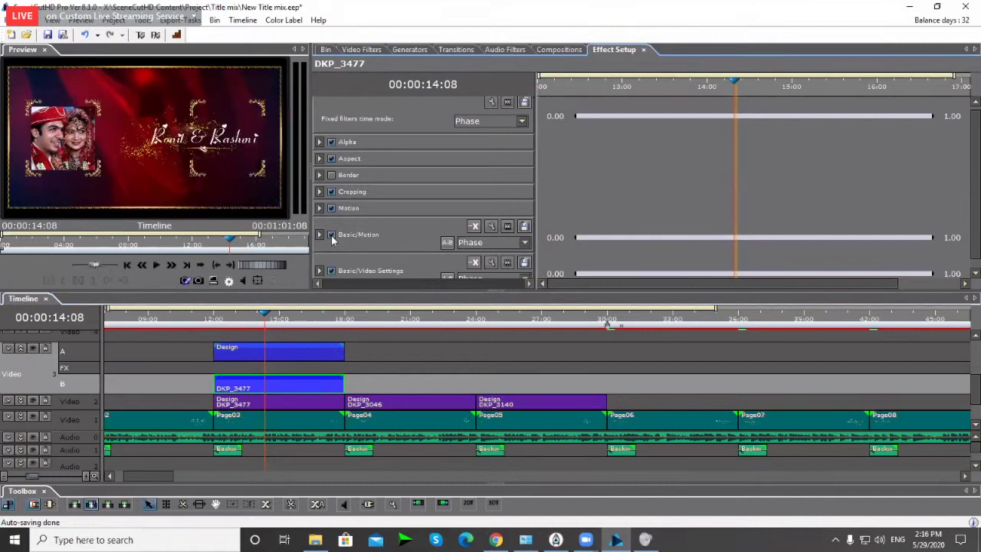
click(331, 236)
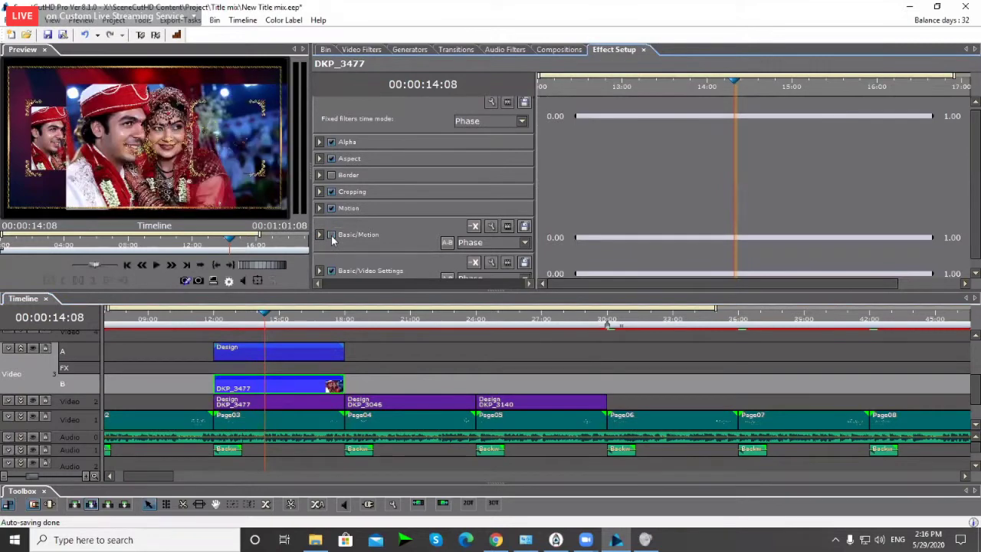
click(332, 237)
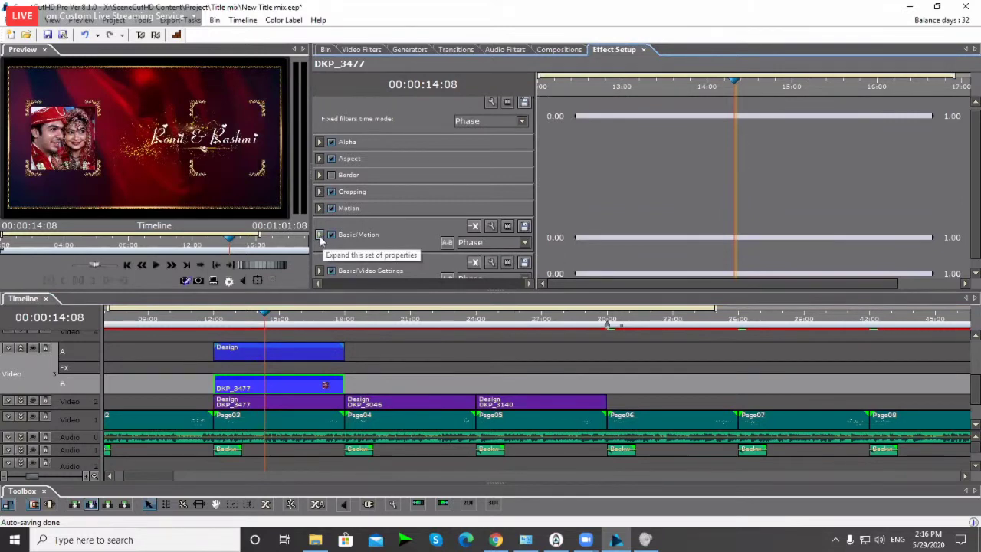
Step: Set the photo's Position X to 0.58 and preview playback from 13:24
click(319, 235)
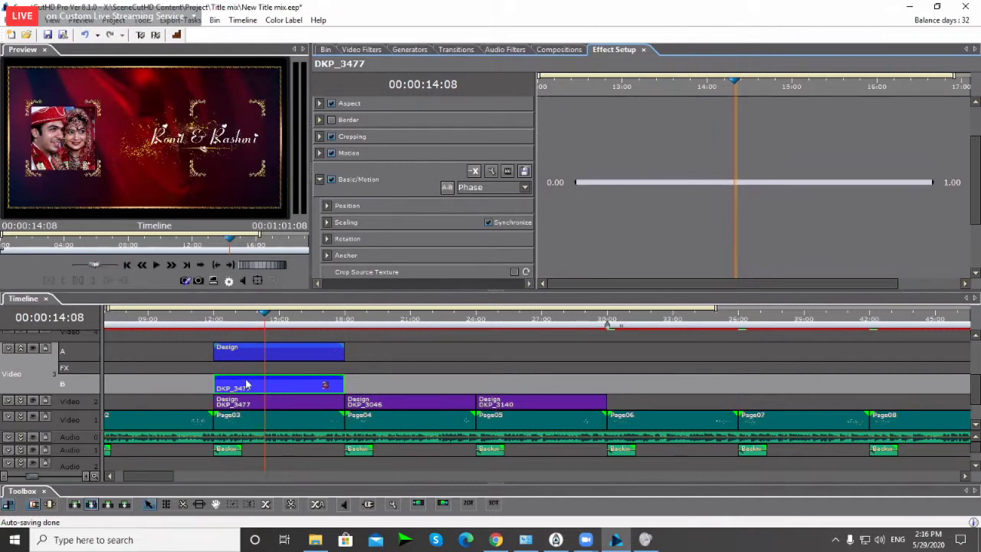
click(327, 206)
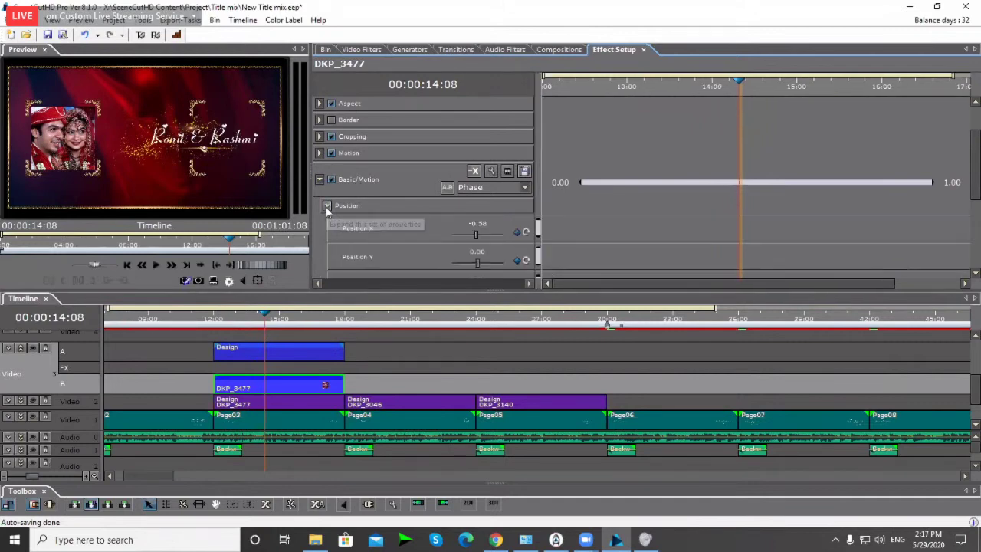
click(470, 223)
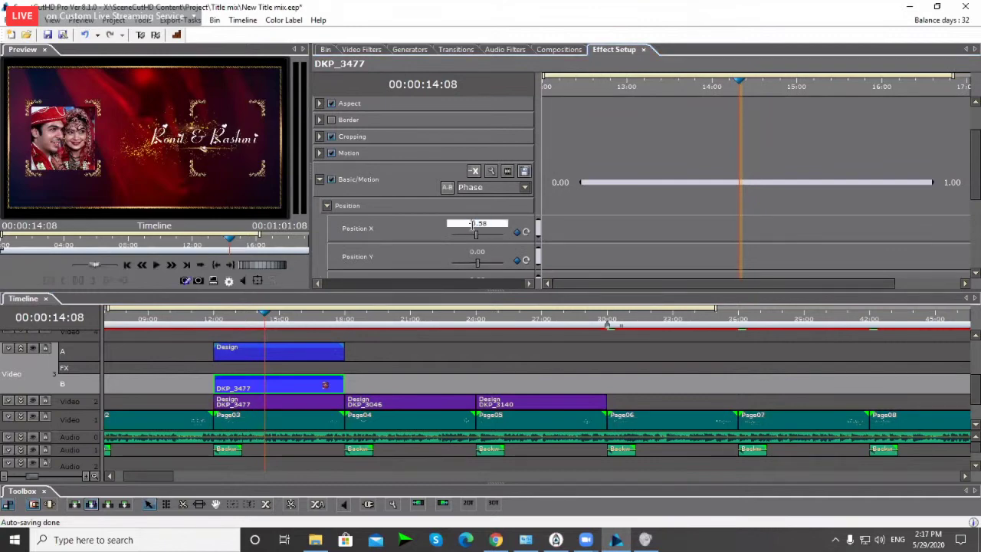
key(Return)
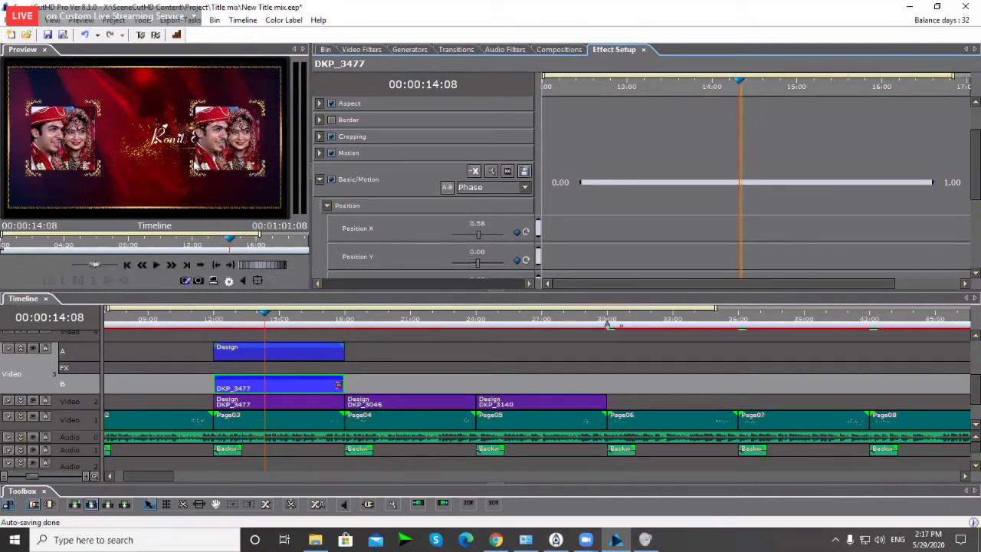
click(256, 319)
key(space)
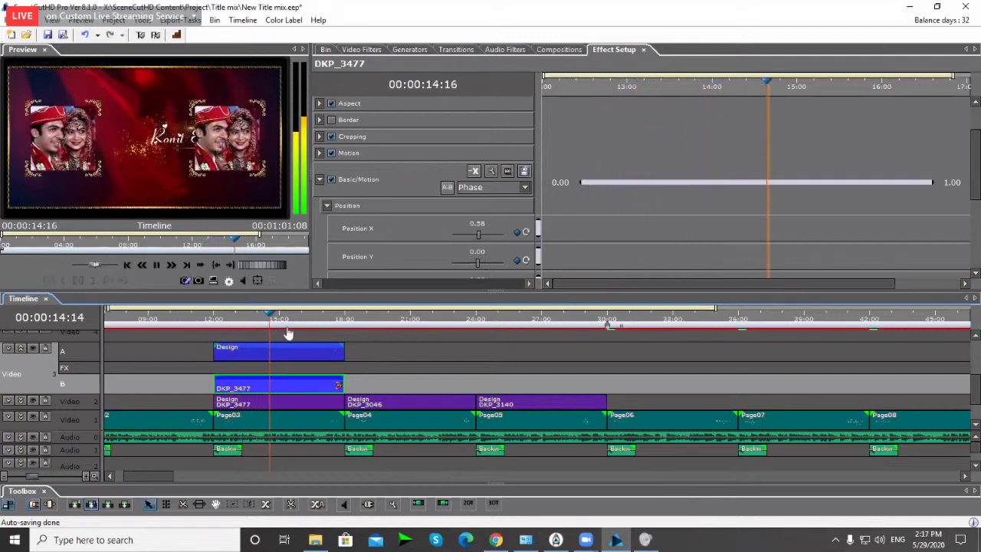
key(space)
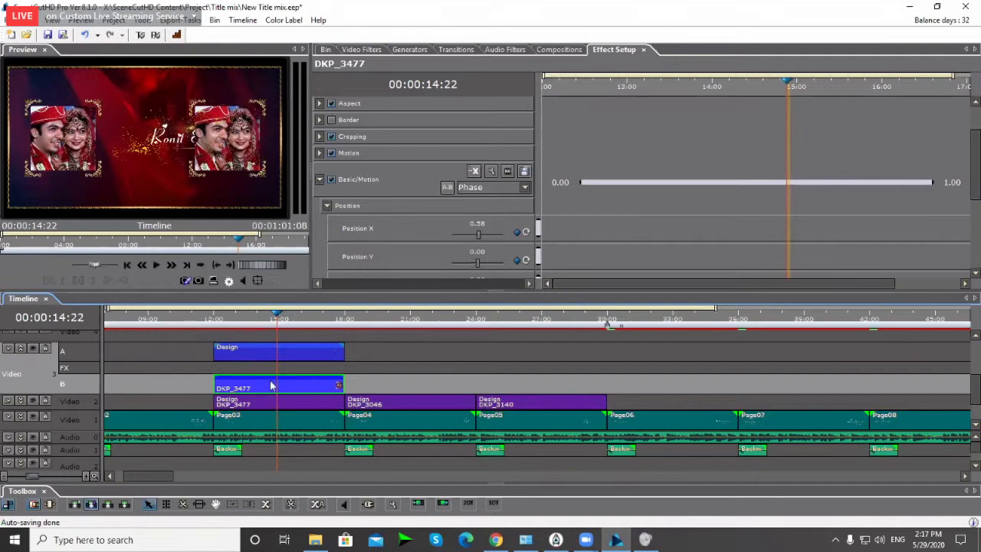
Step: Set the DKP_3477 photo's Position Y to 0.10
scroll(269, 387, right, 1)
scroll(295, 376, left, 1)
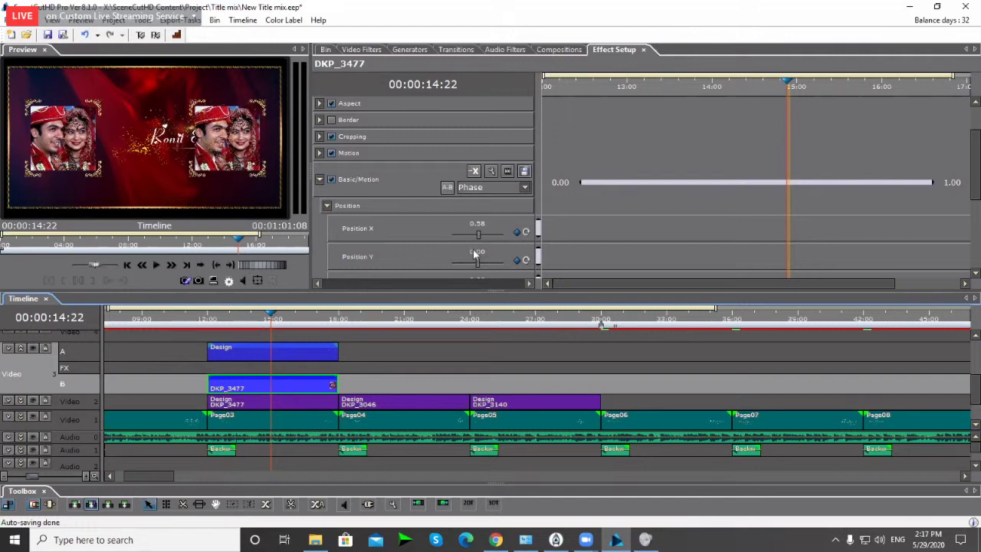
double_click(475, 258)
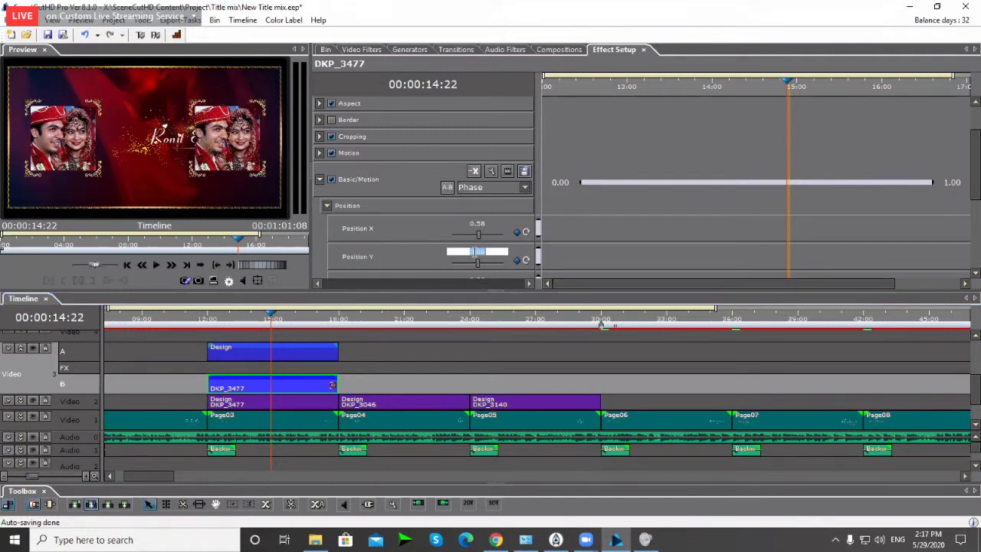
scroll(474, 258, up, 5)
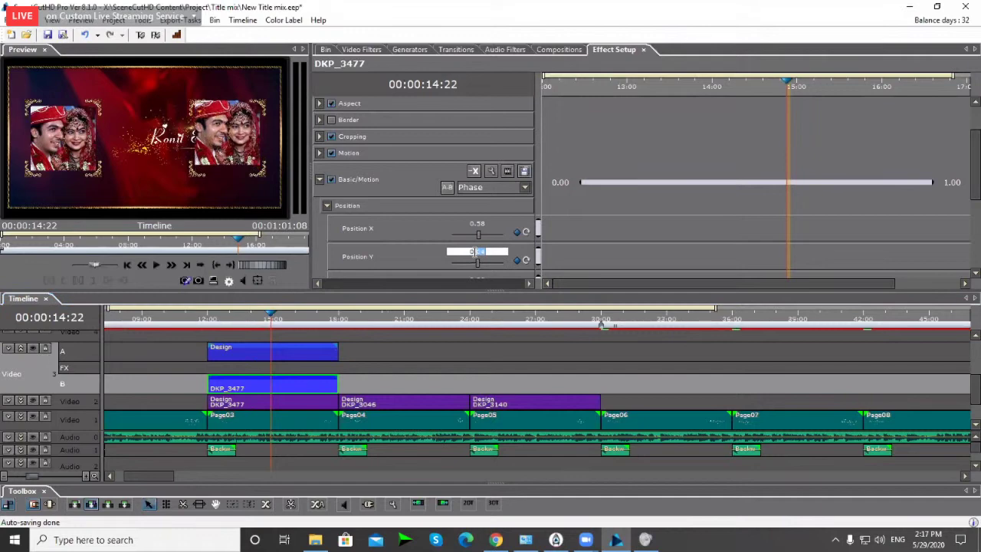
scroll(474, 257, up, 4)
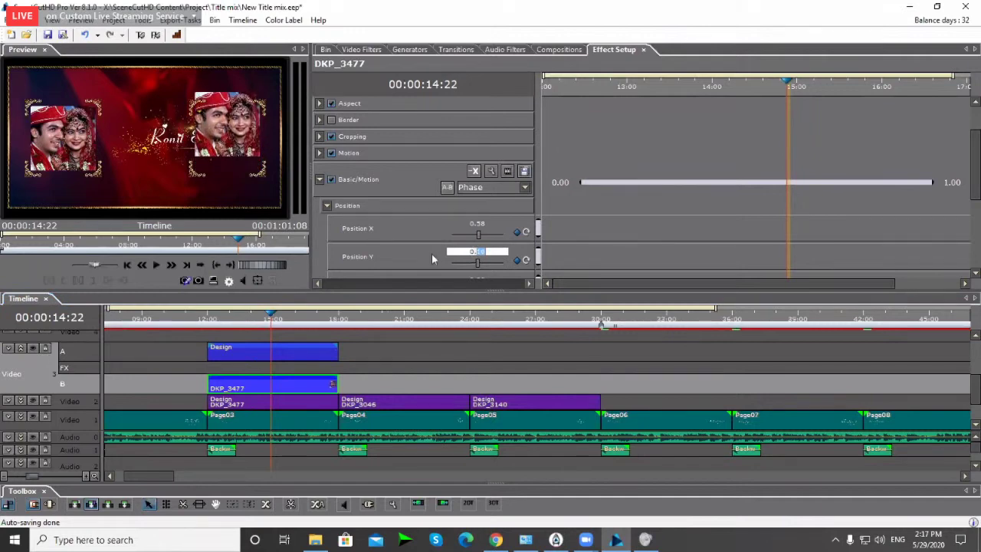
key(Return)
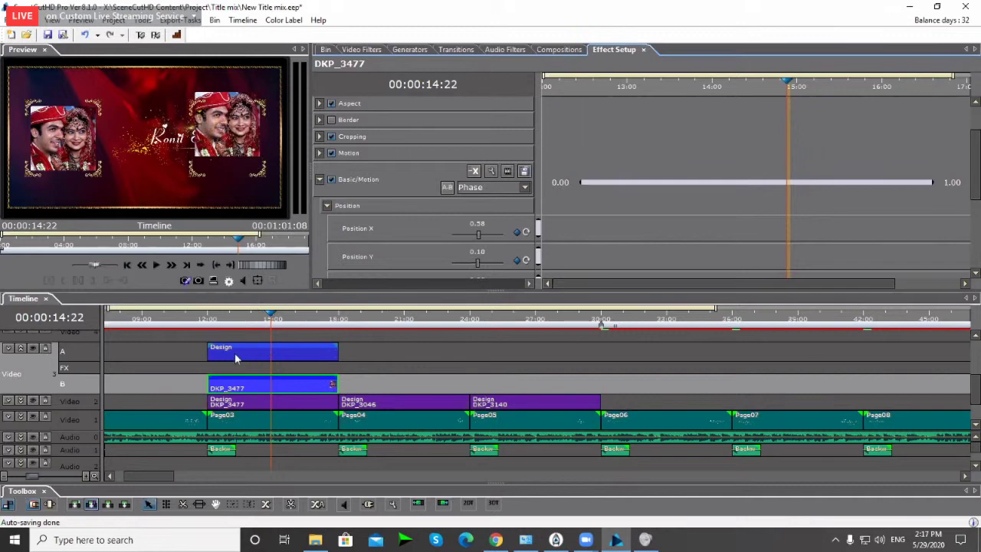
Step: Set the right photo's Design frame to Position Y 0.100 and expand Video 2
click(236, 355)
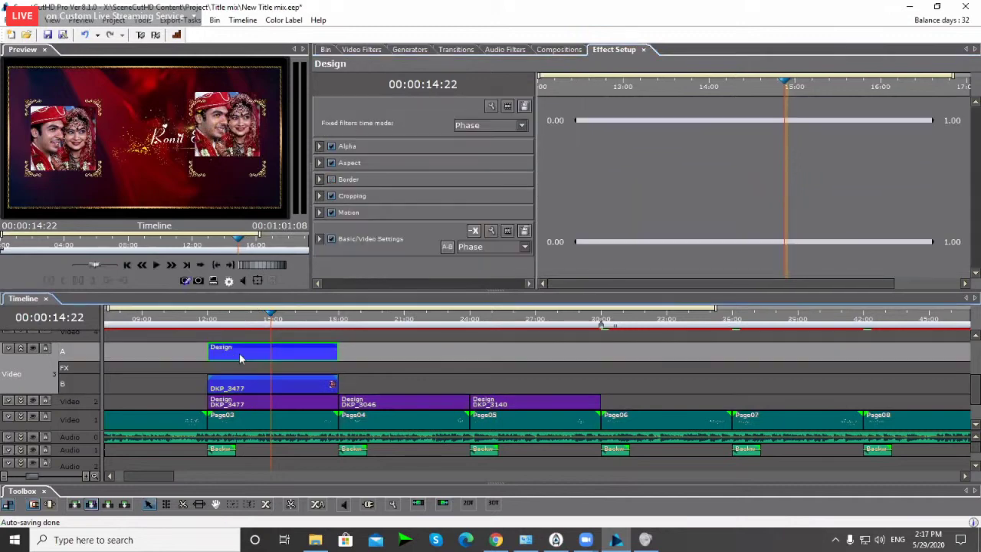
click(319, 213)
click(327, 230)
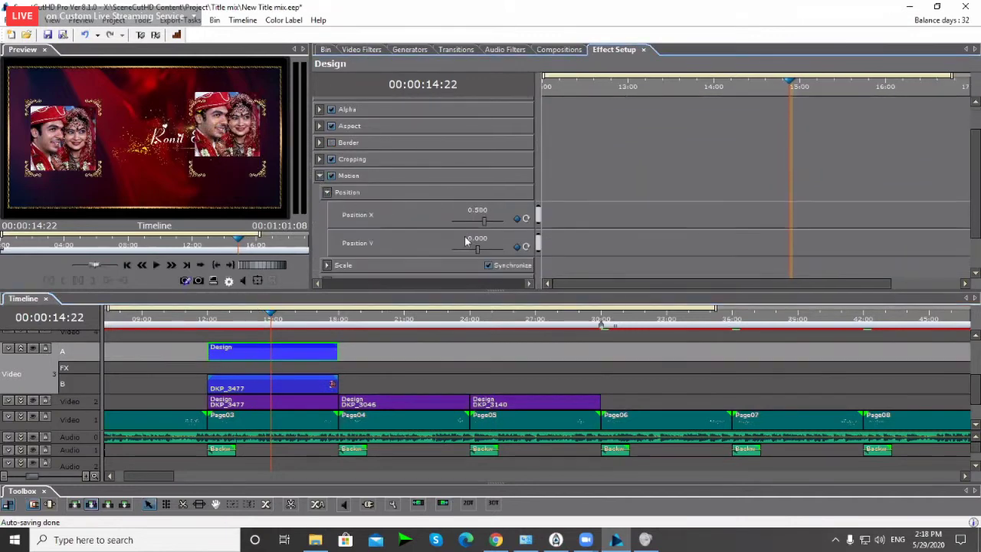
double_click(479, 238)
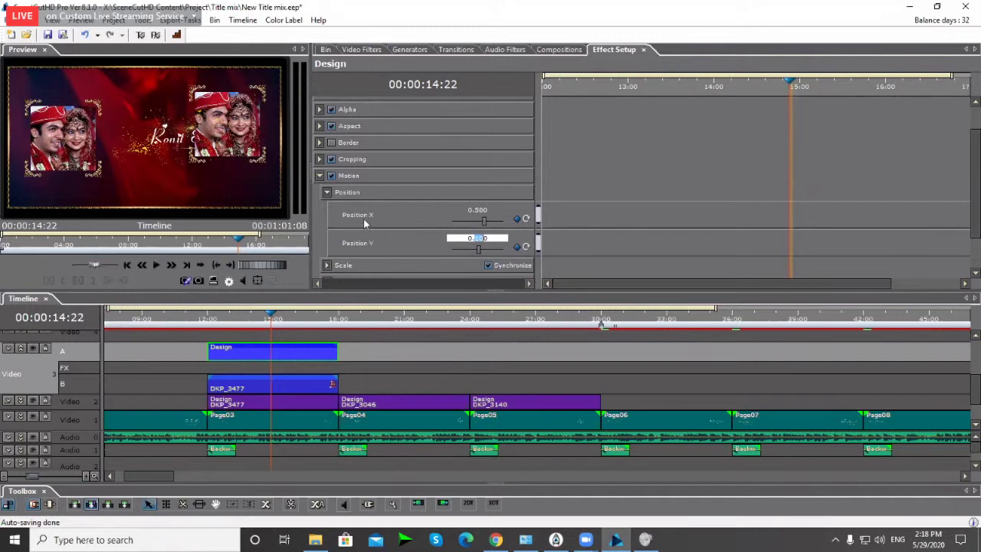
click(429, 246)
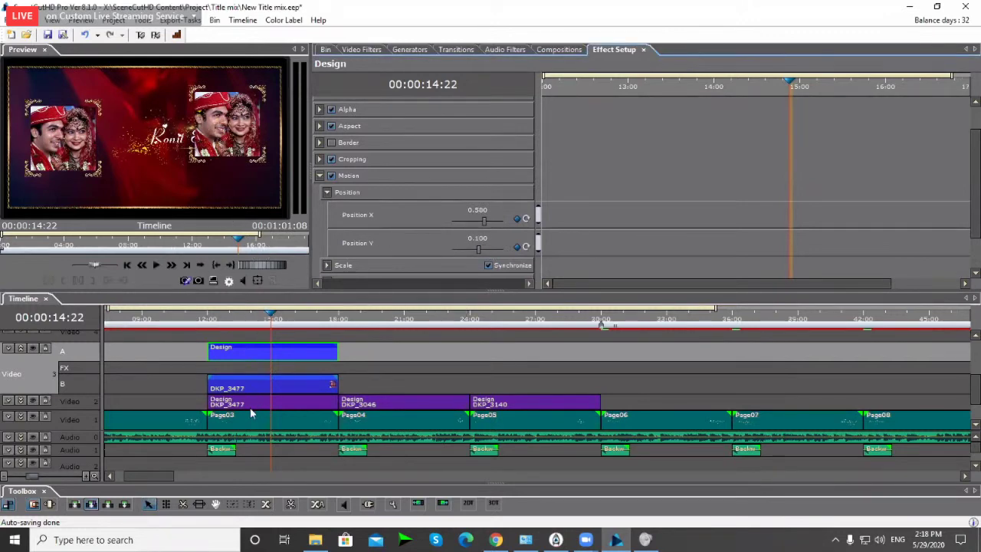
click(28, 409)
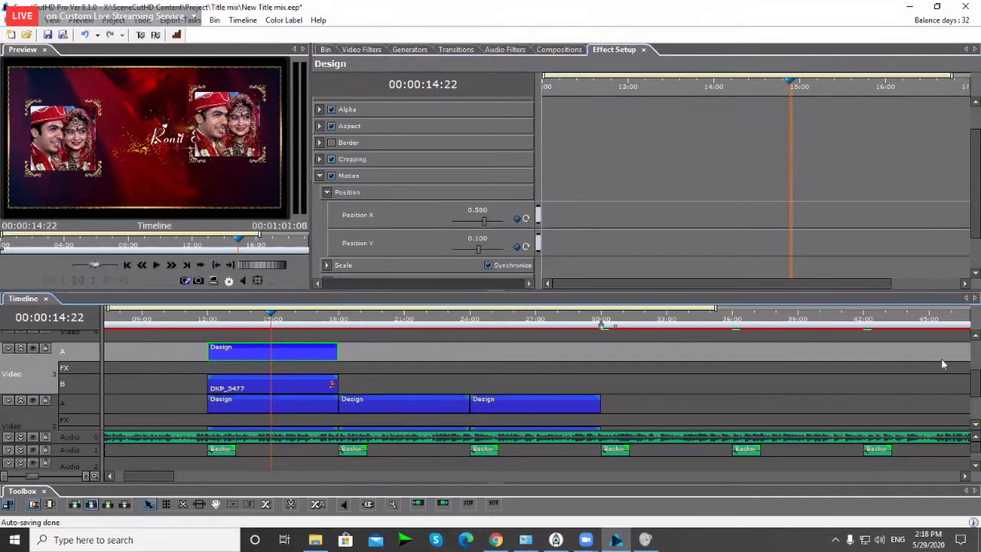
Step: Set the left Design frame clip's Motion Position Y to 0.1
scroll(970, 383, down, 2)
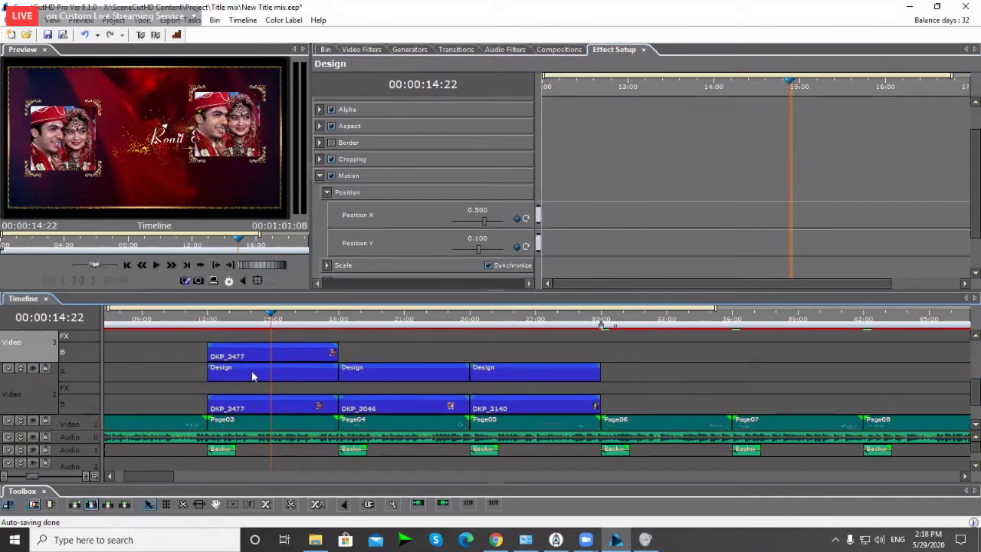
click(252, 373)
click(320, 212)
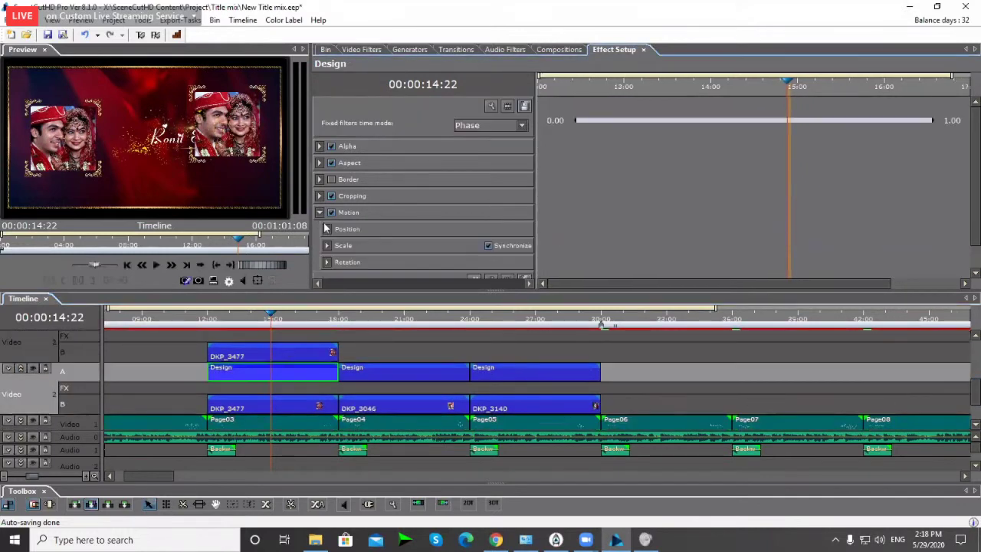
scroll(429, 246, down, 1)
click(484, 243)
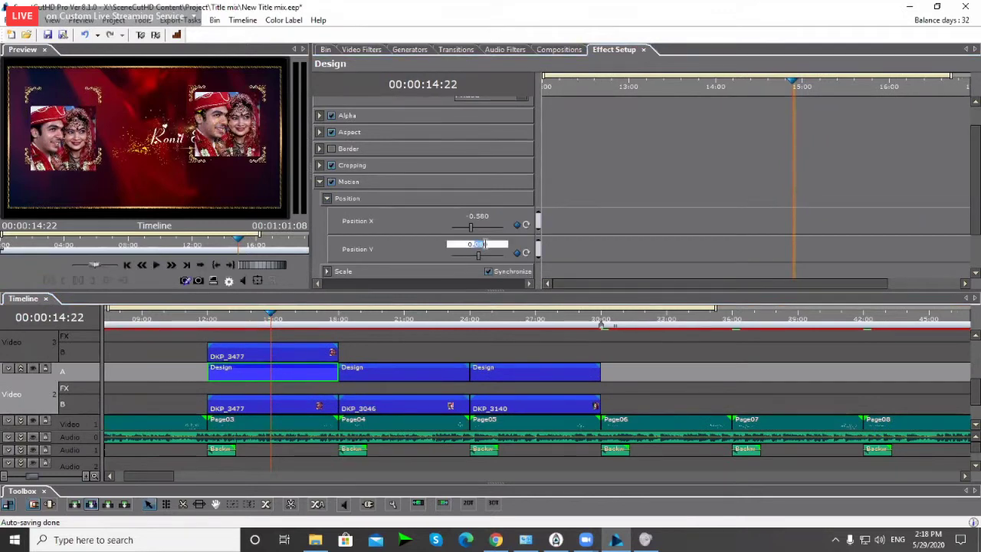
text(0.1)
key(Return)
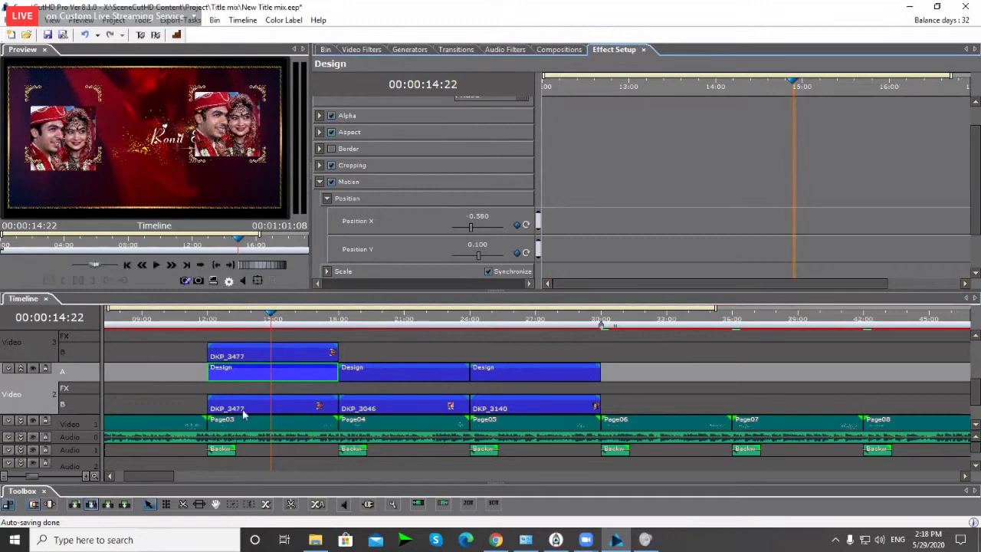
Step: Set the DKP_3477 photo's Basic/Motion Position Y to 0.1
click(243, 413)
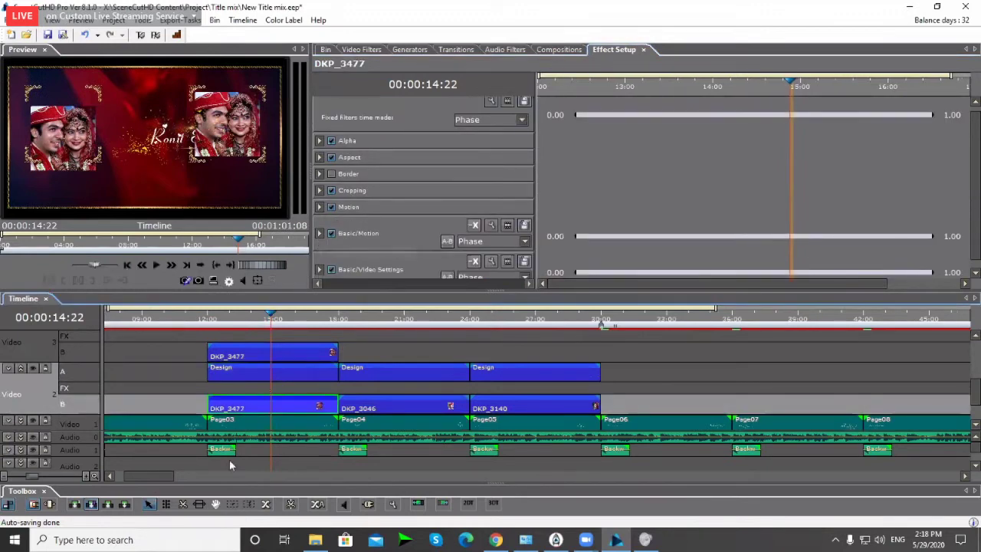
click(320, 233)
scroll(476, 238, down, 3)
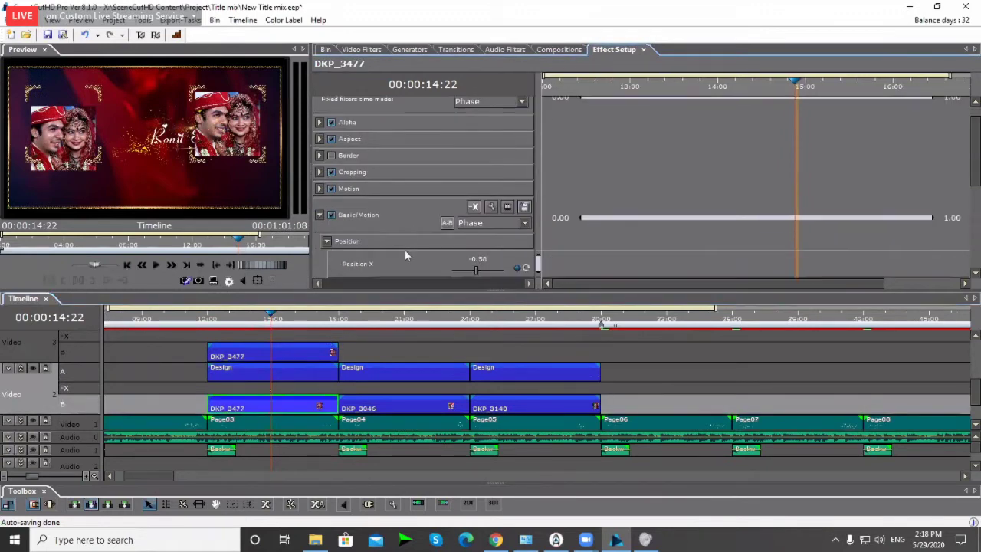
click(481, 229)
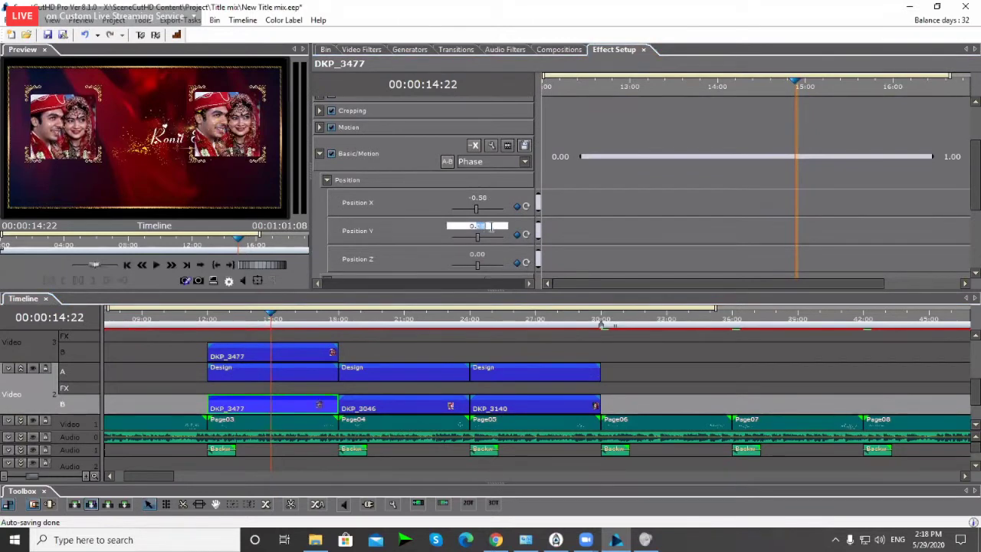
text(0.1)
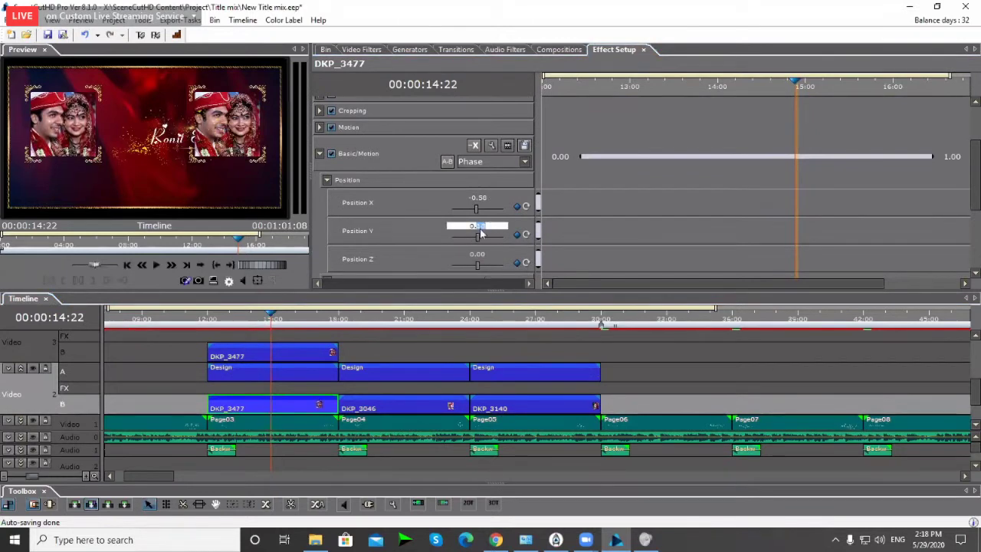
key(Return)
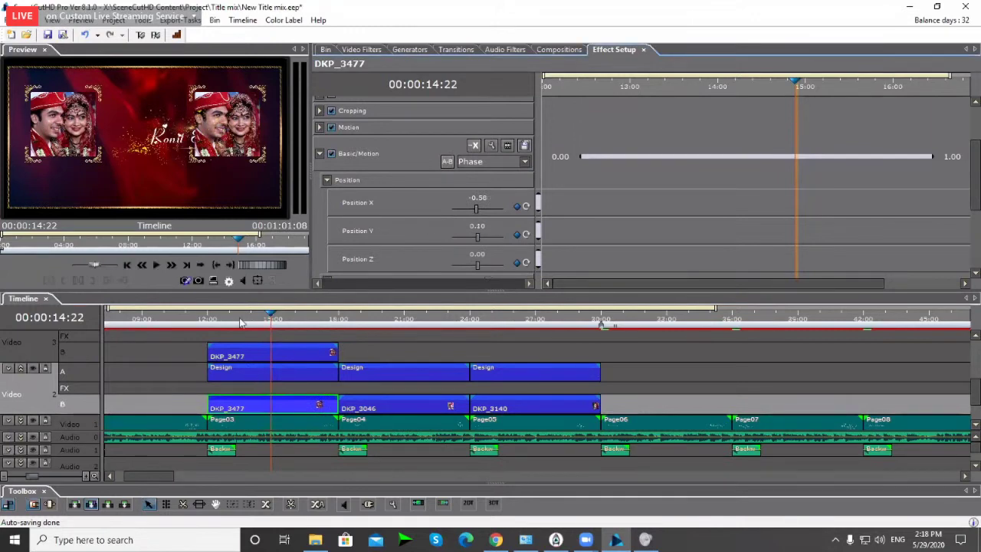
Step: Play the page from its start to check the photos are level, then return to 15:05
drag(244, 325, 220, 331)
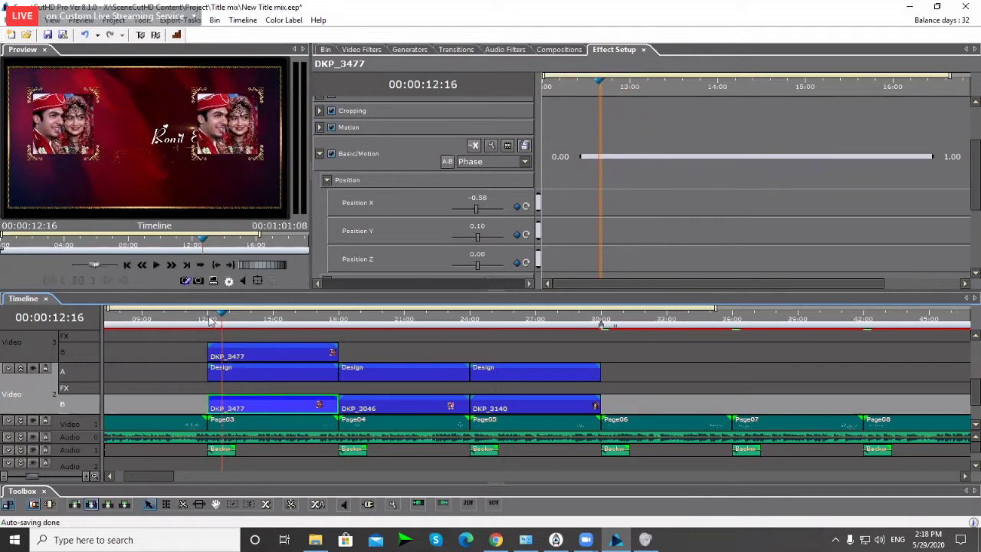
key(space)
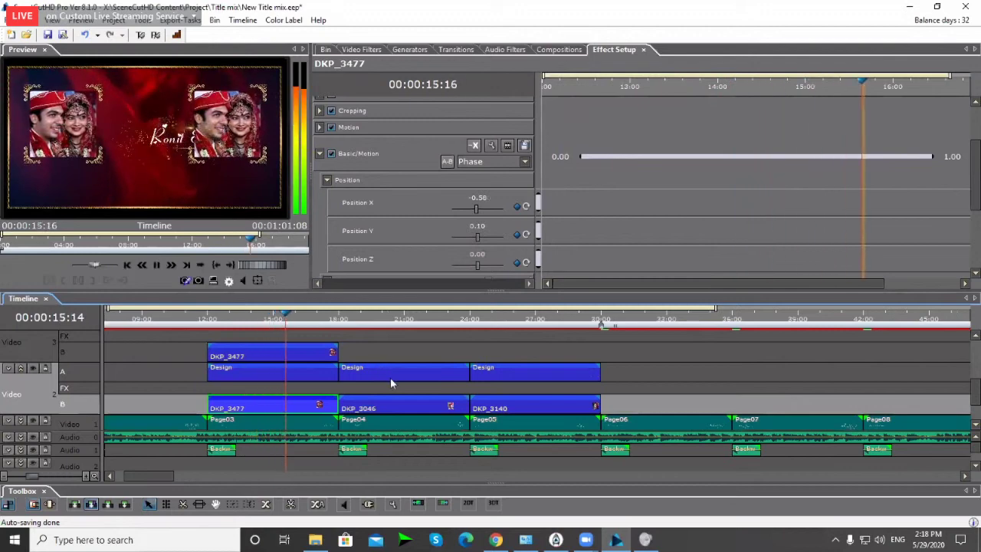
click(322, 326)
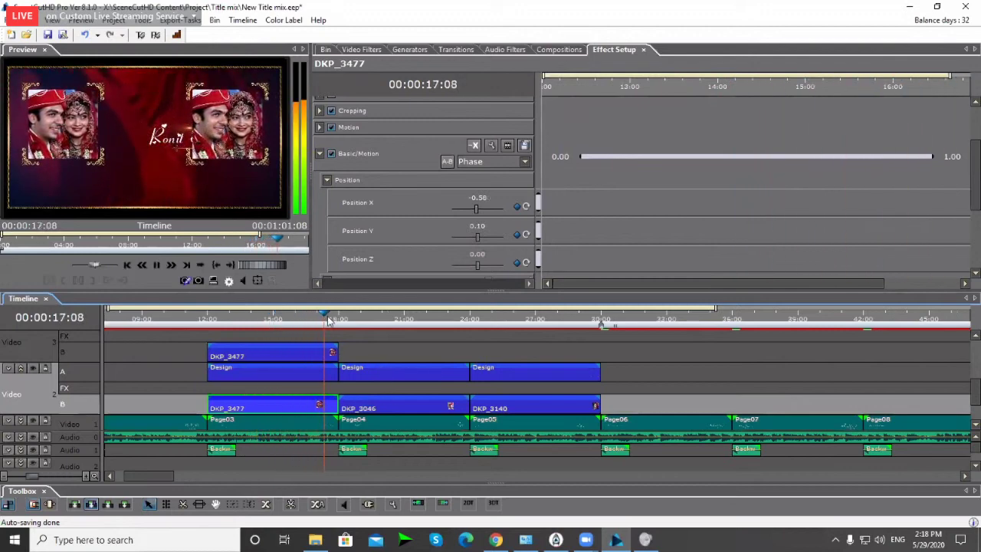
click(277, 322)
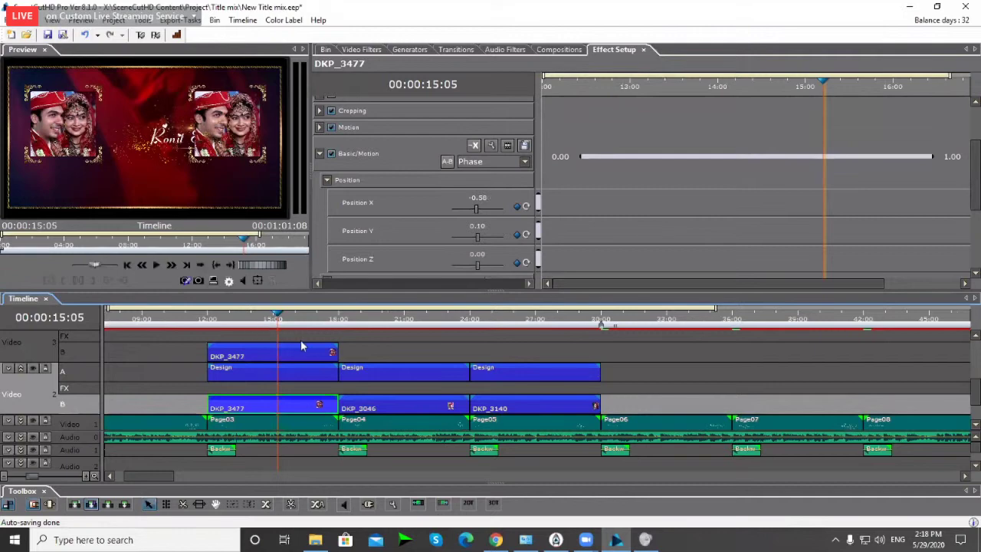
click(257, 355)
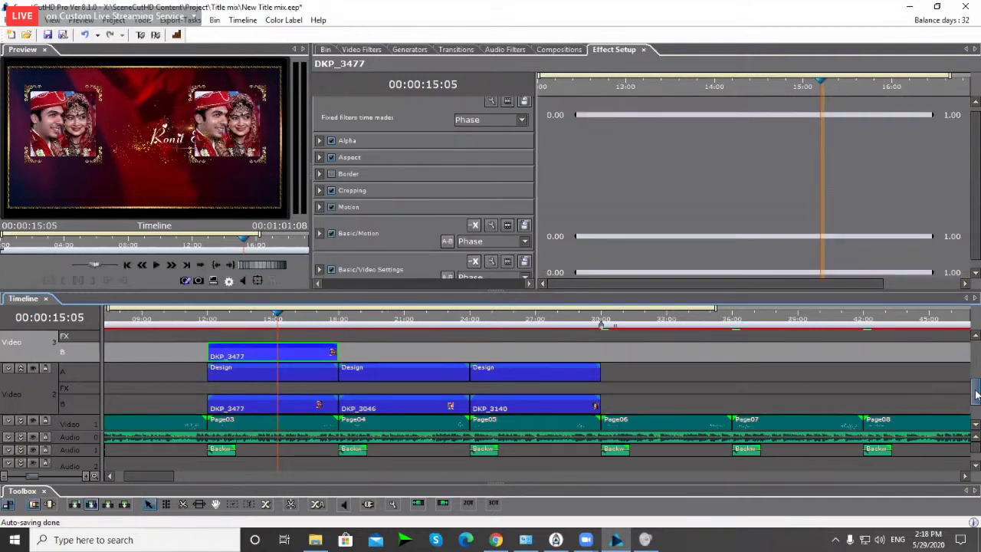
scroll(975, 392, up, 1)
click(33, 346)
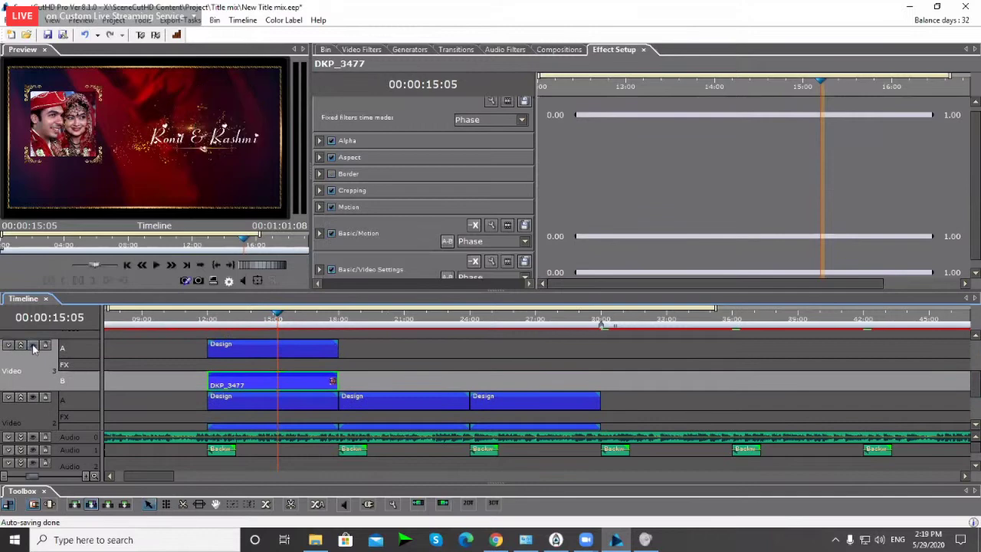
click(33, 346)
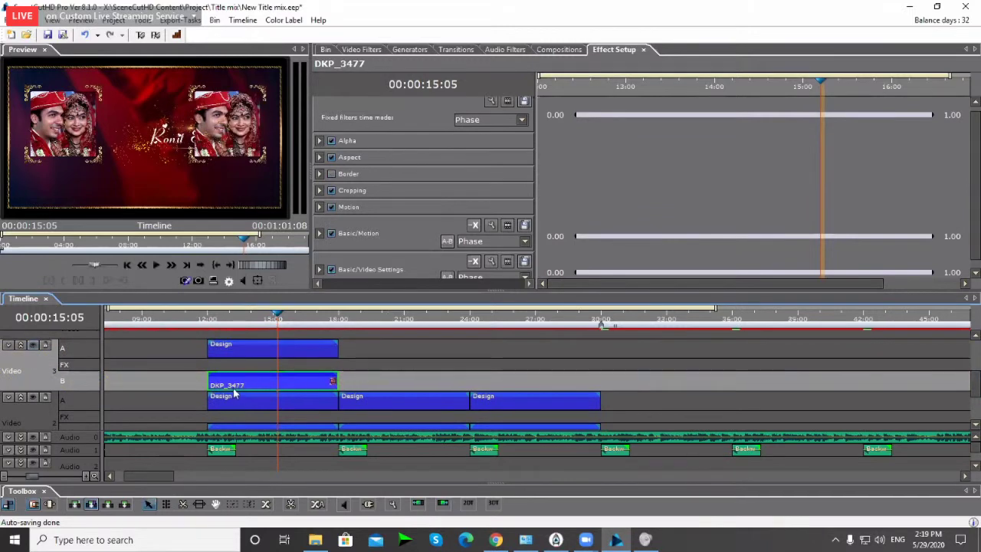
Step: Import 274A3676.JPG from Footage > Couple Photo into the Footages bin
click(326, 50)
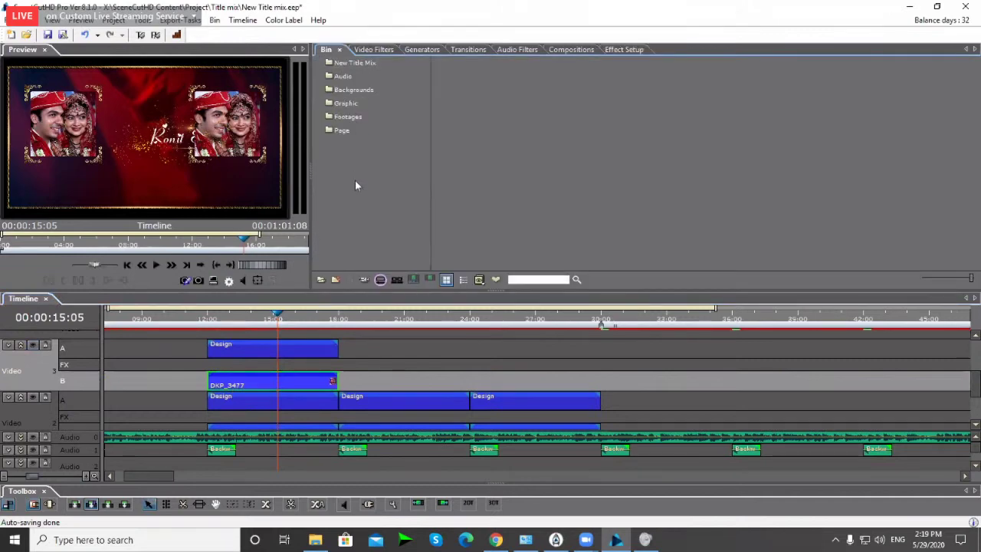
click(349, 117)
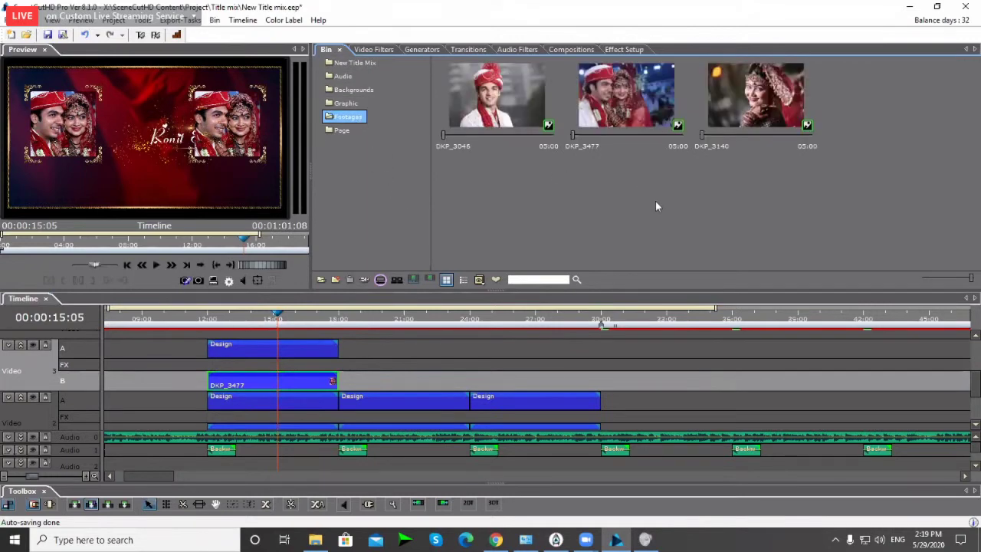
double_click(572, 193)
key(alt+Up)
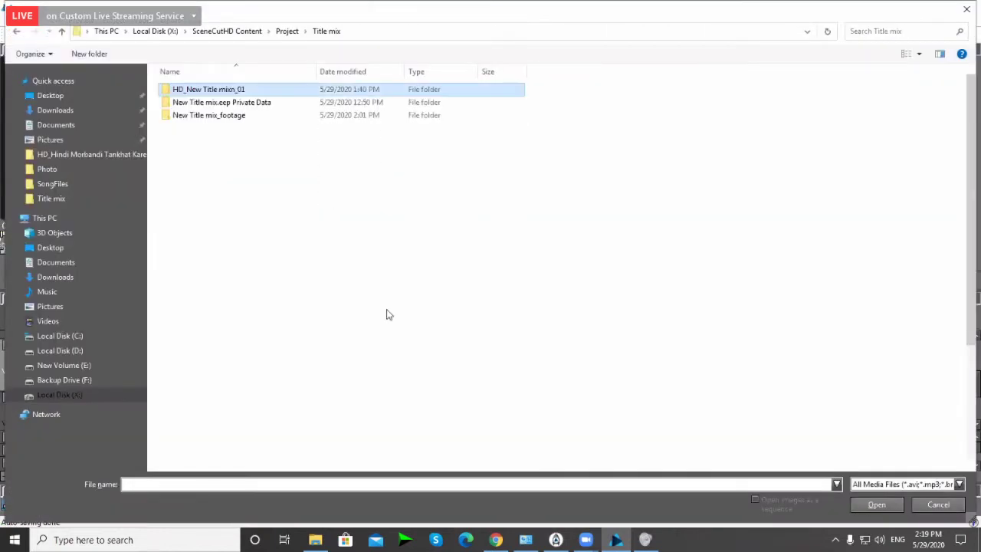
key(alt+Up)
key(alt+Up)
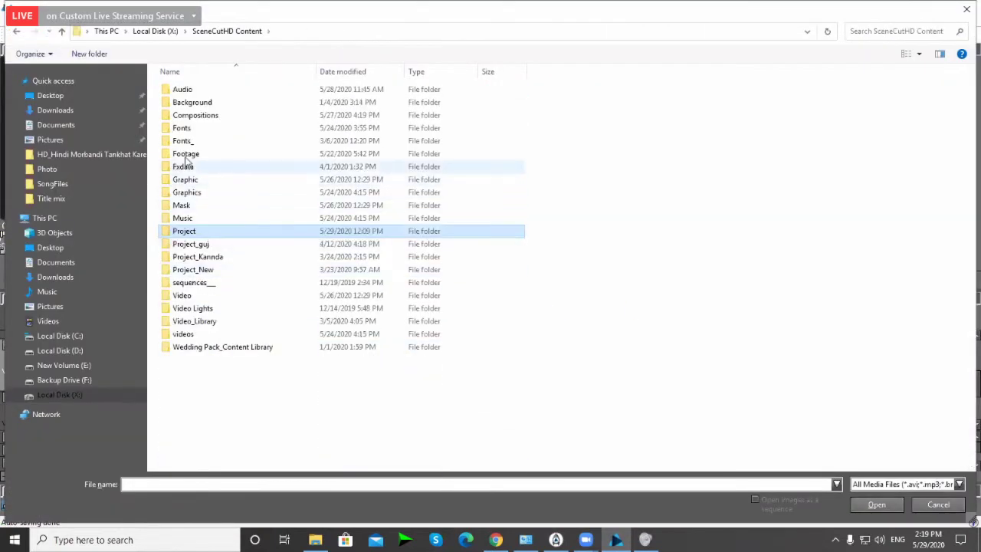
double_click(194, 156)
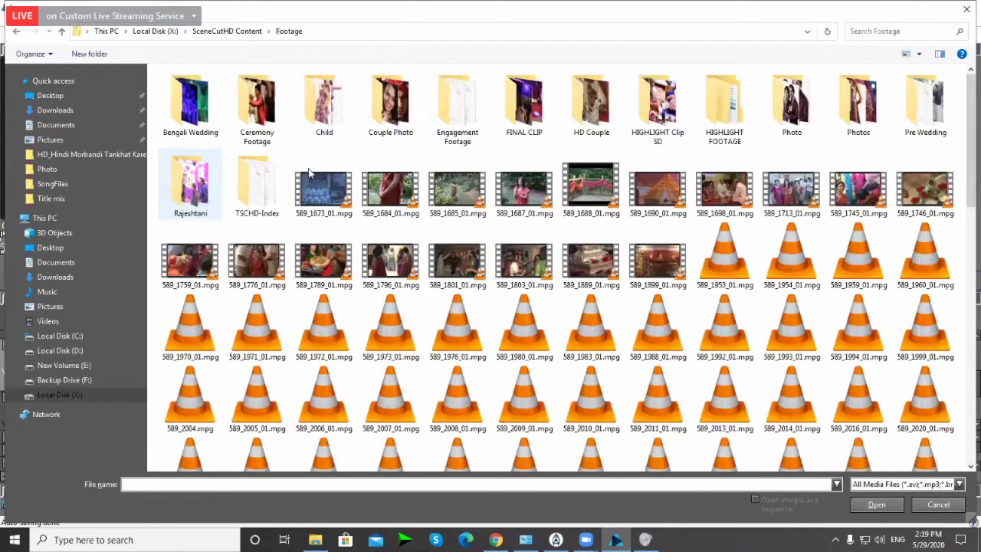
double_click(394, 107)
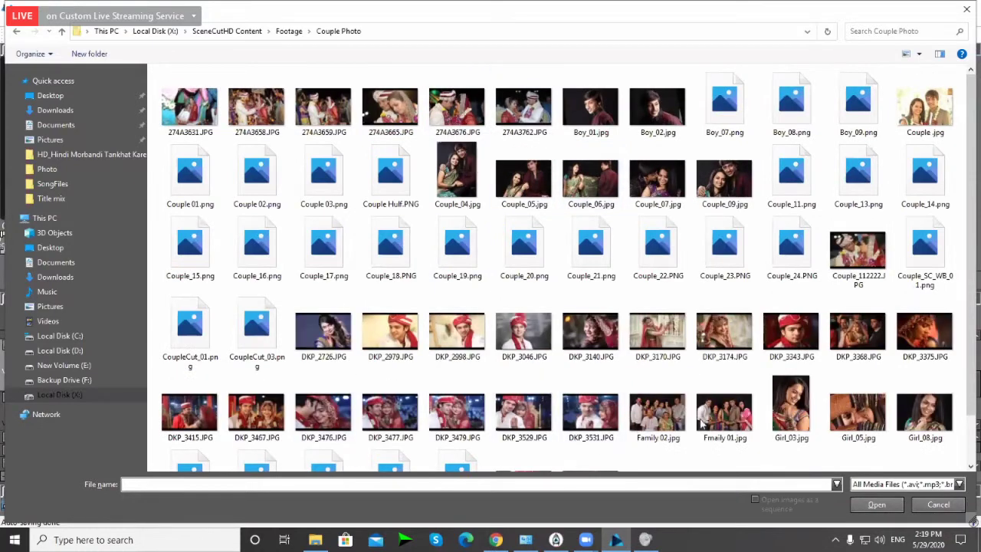
double_click(458, 115)
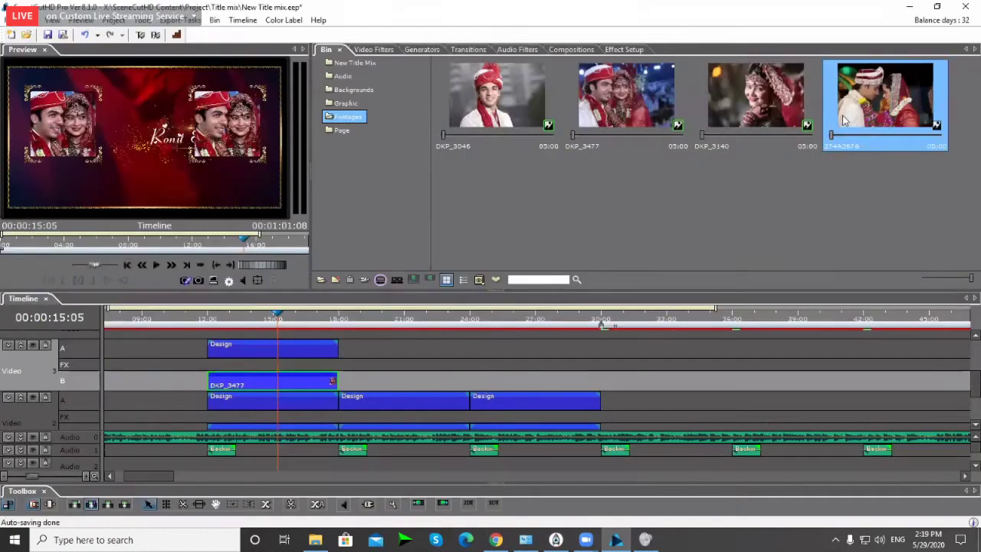
Step: Replace the Video 3 DKP_3477 clip by dropping the 274A3676 photo from the Bin onto it
click(383, 370)
click(235, 374)
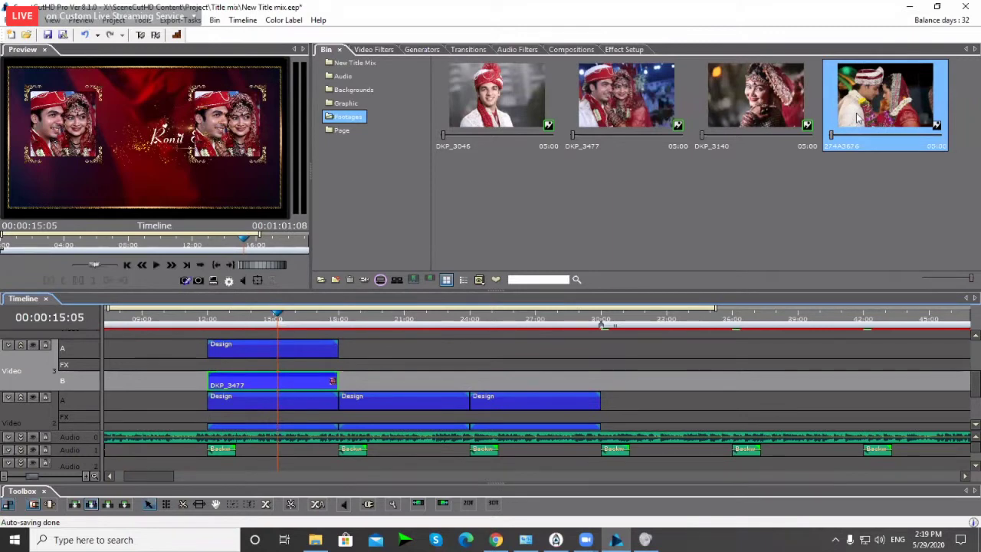
drag(855, 117, 290, 379)
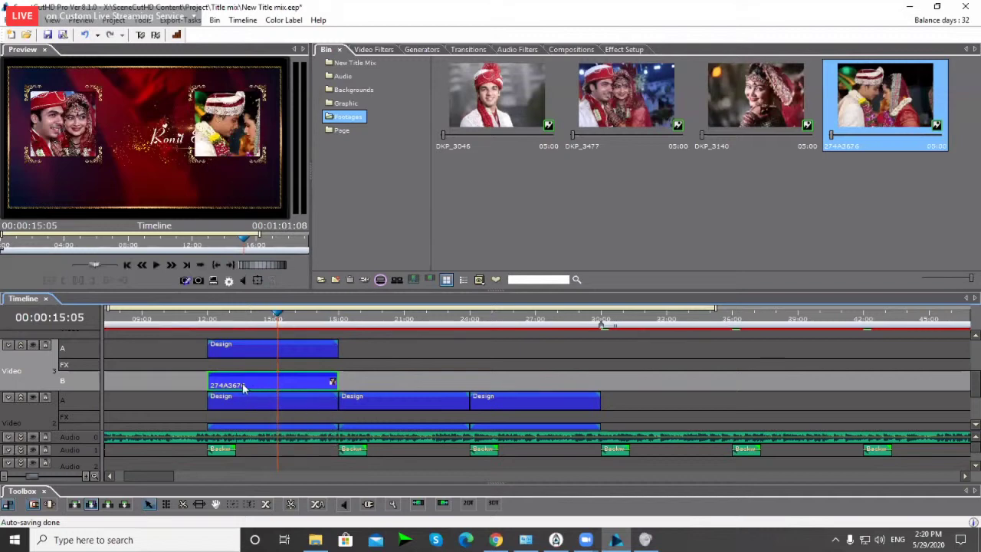
Step: In Effect Setup, commit the Basic/Motion horizontal position at 0.50
click(623, 51)
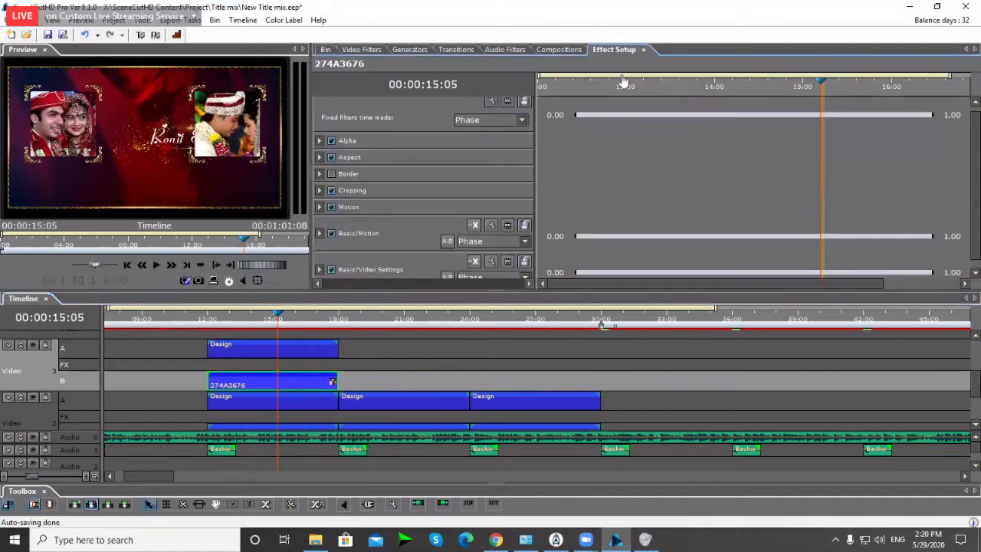
click(320, 233)
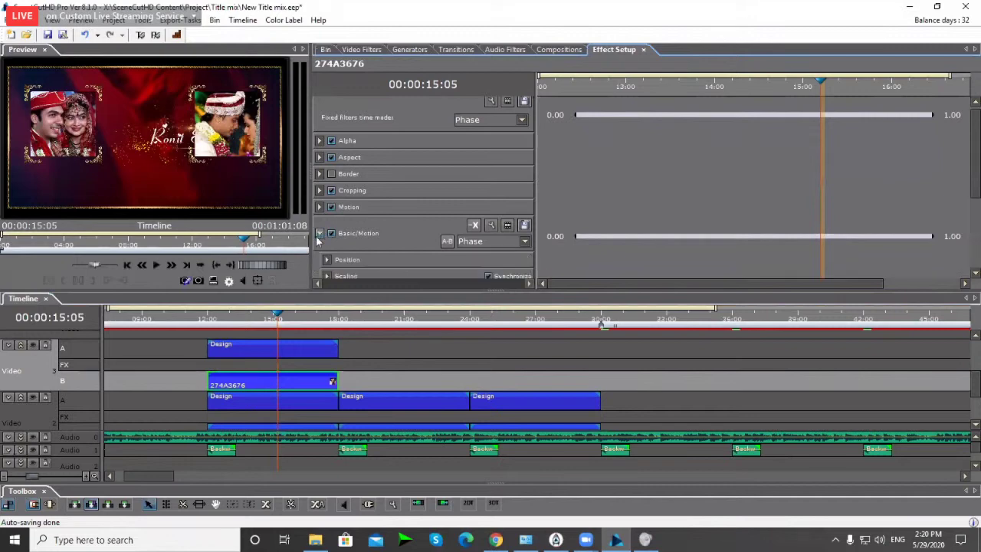
scroll(320, 239, down, 3)
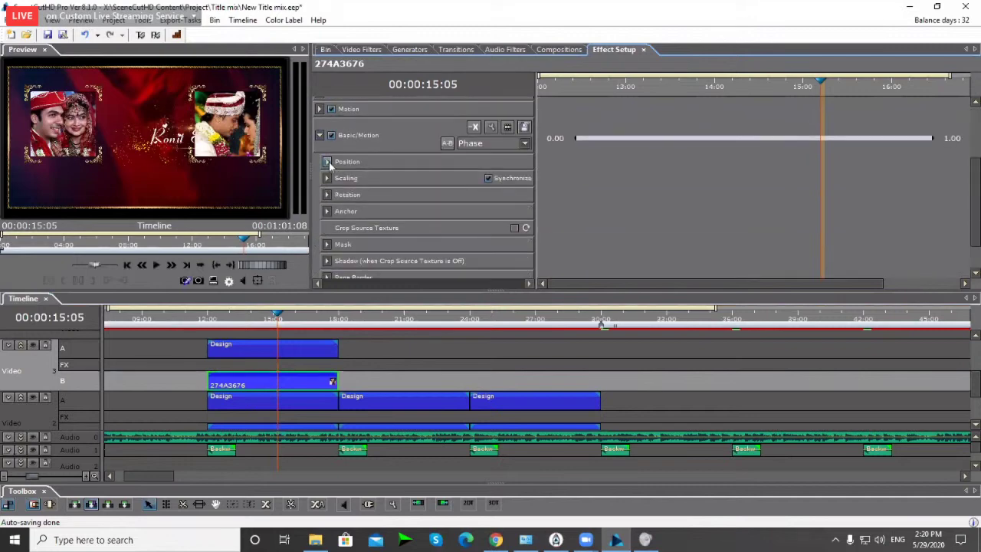
click(328, 161)
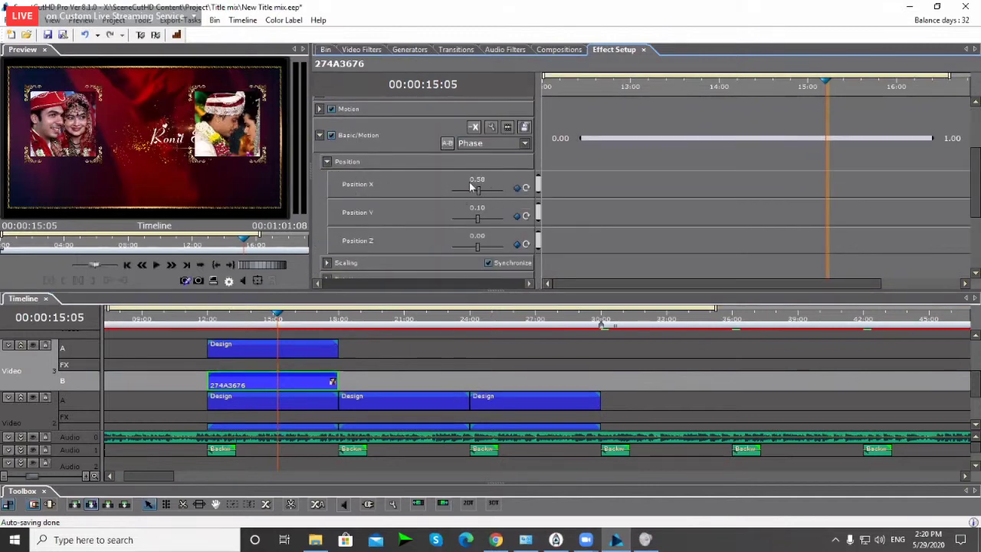
scroll(315, 196, up, 2)
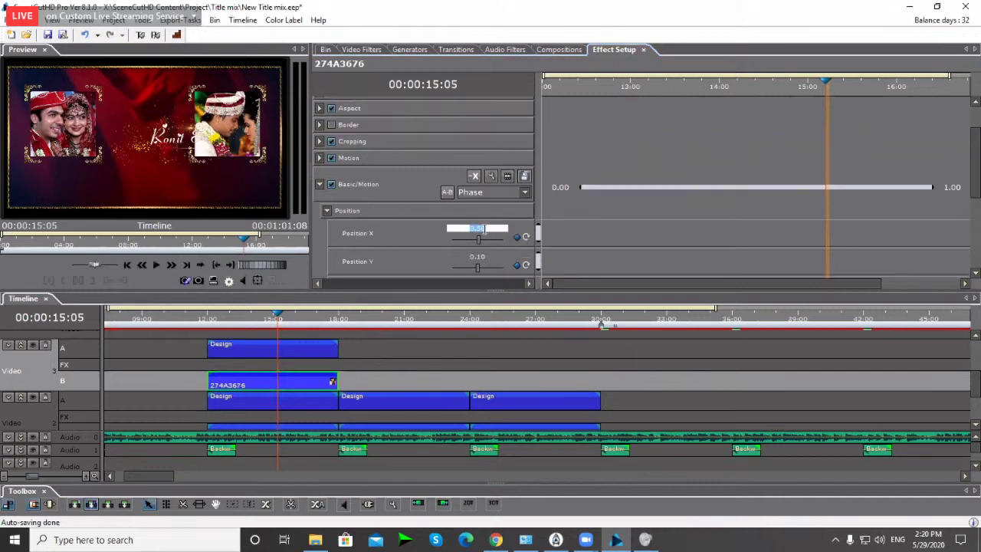
click(479, 229)
key(Return)
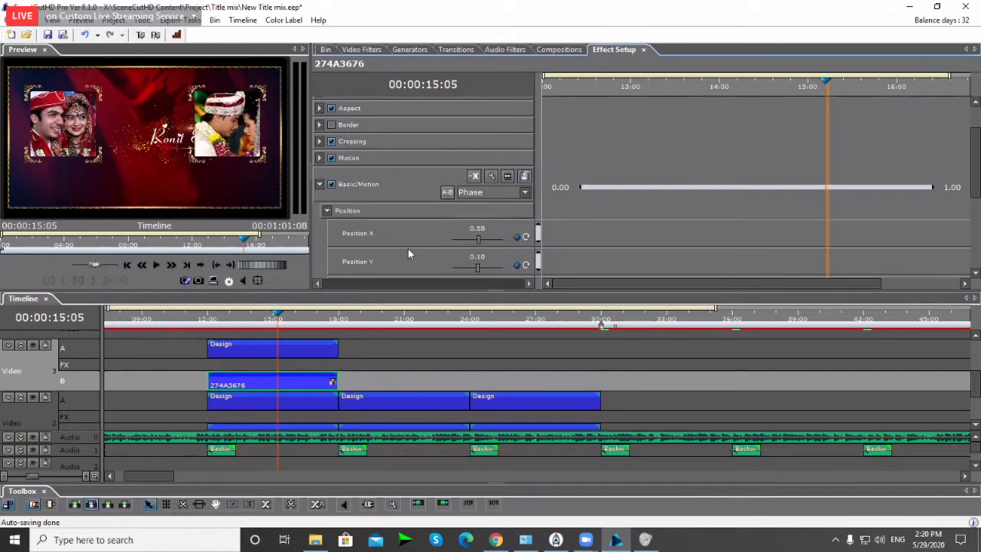
Step: Set the photo's Motion position to X 0.120 and Y -0.060
scroll(388, 144, up, 3)
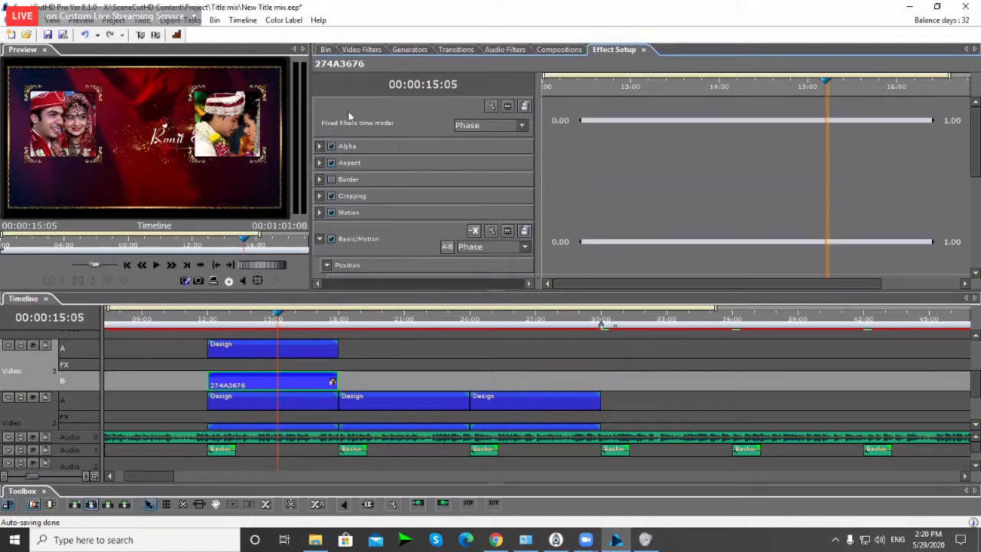
click(320, 214)
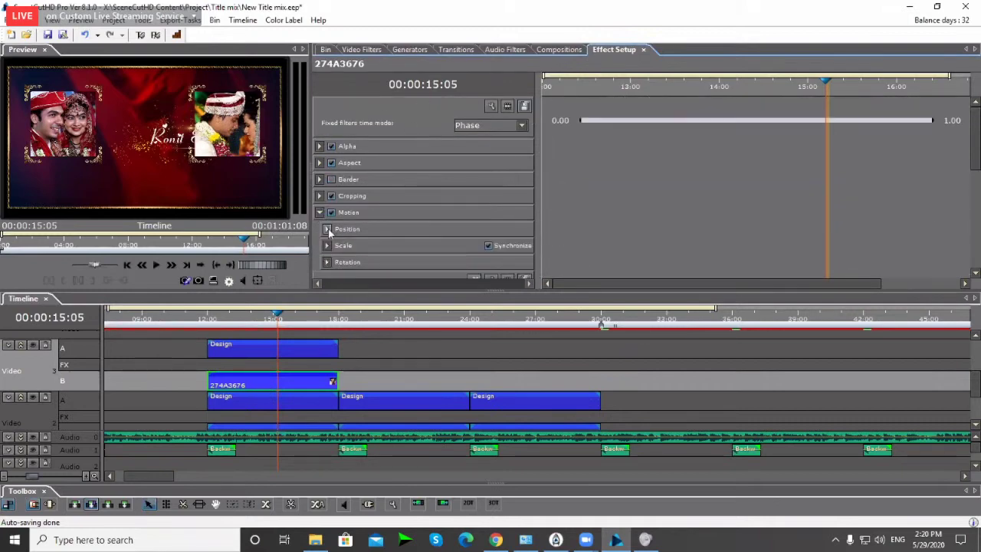
click(327, 228)
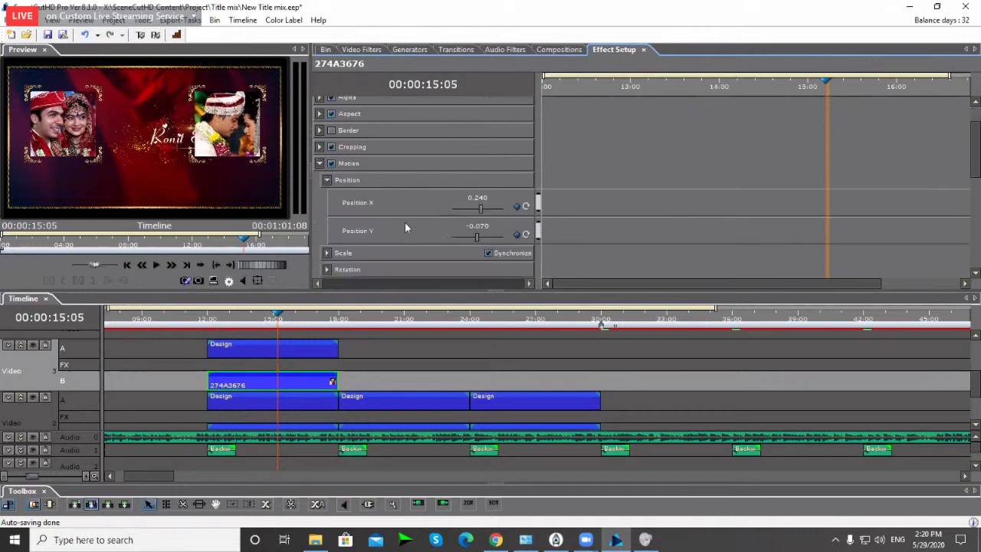
click(483, 199)
double_click(482, 198)
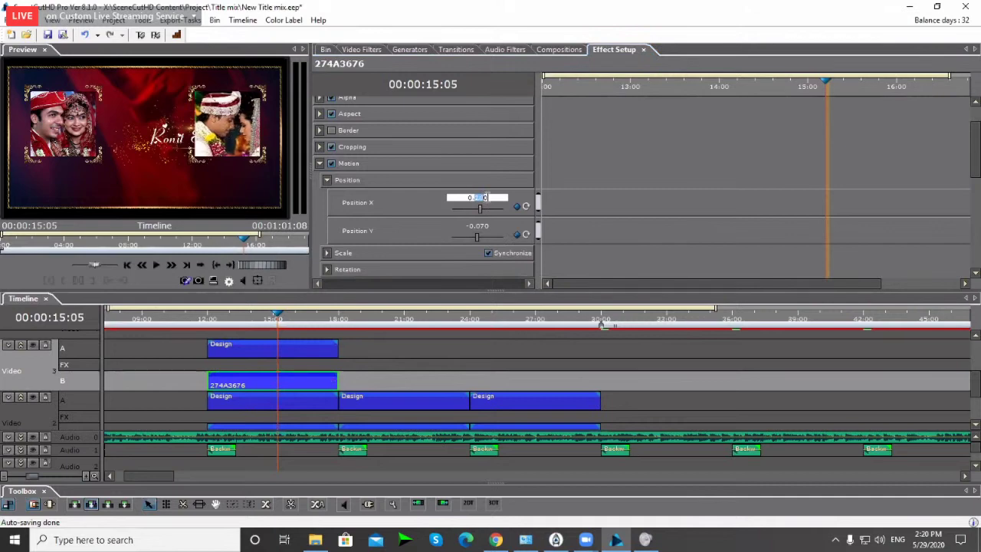
text(16)
key(Return)
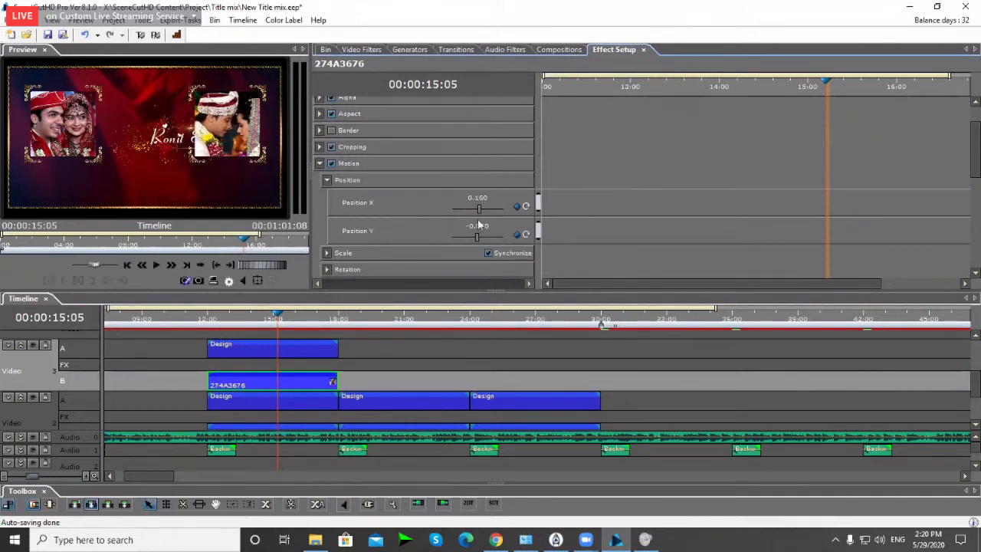
double_click(483, 225)
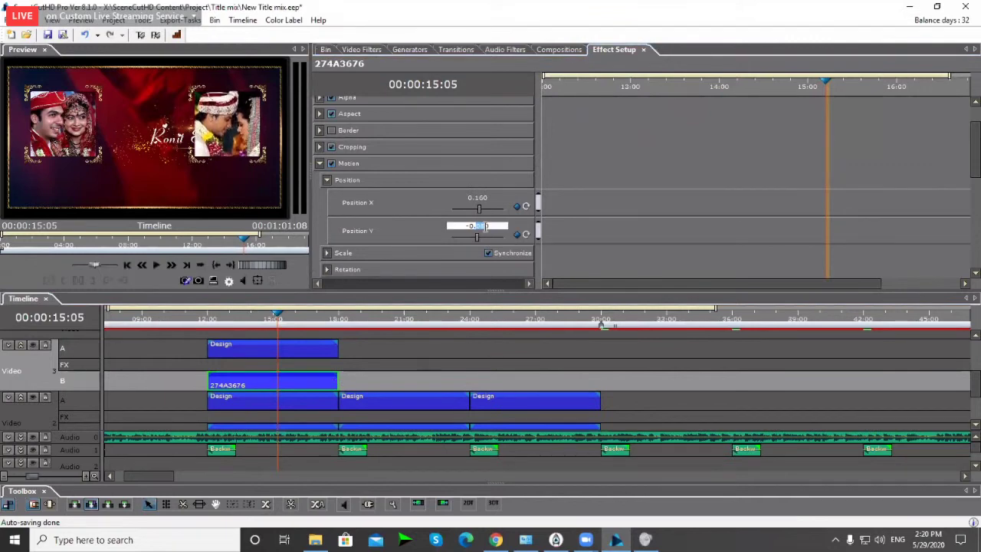
double_click(478, 197)
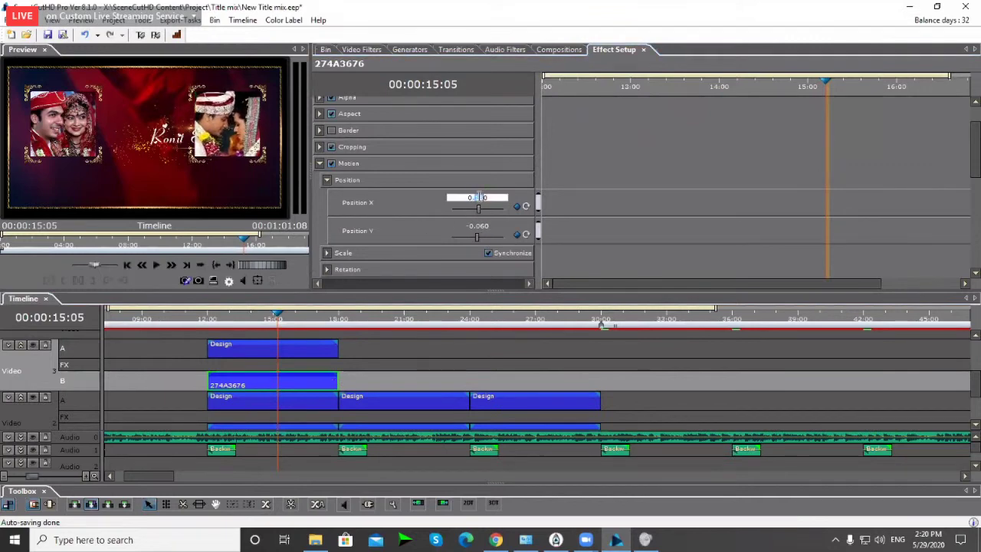
text(2)
key(Return)
click(220, 317)
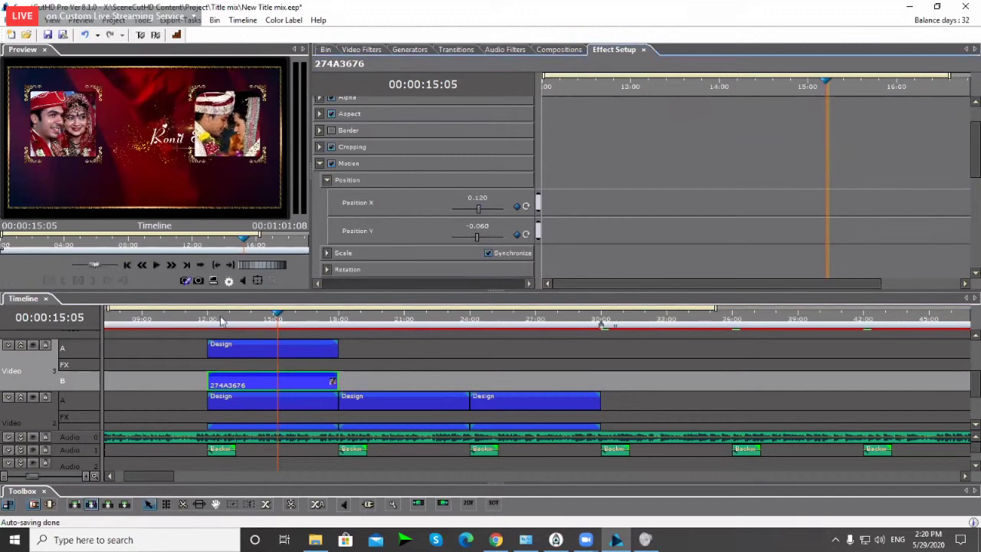
scroll(405, 367, down, 2)
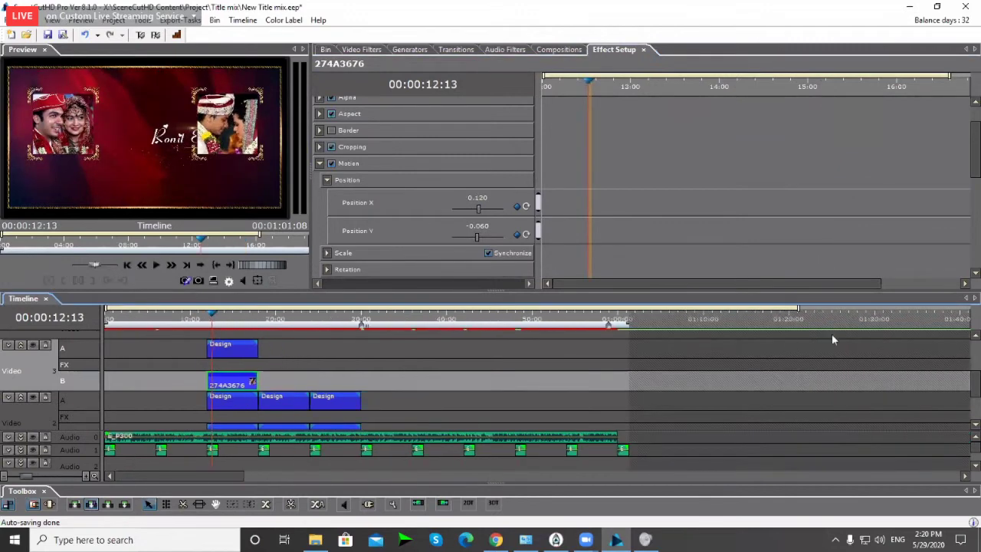
Step: Enlarge the timeline tracks and open the Page03 clip's iTitle project from its right-click menu
scroll(562, 426, down, 3)
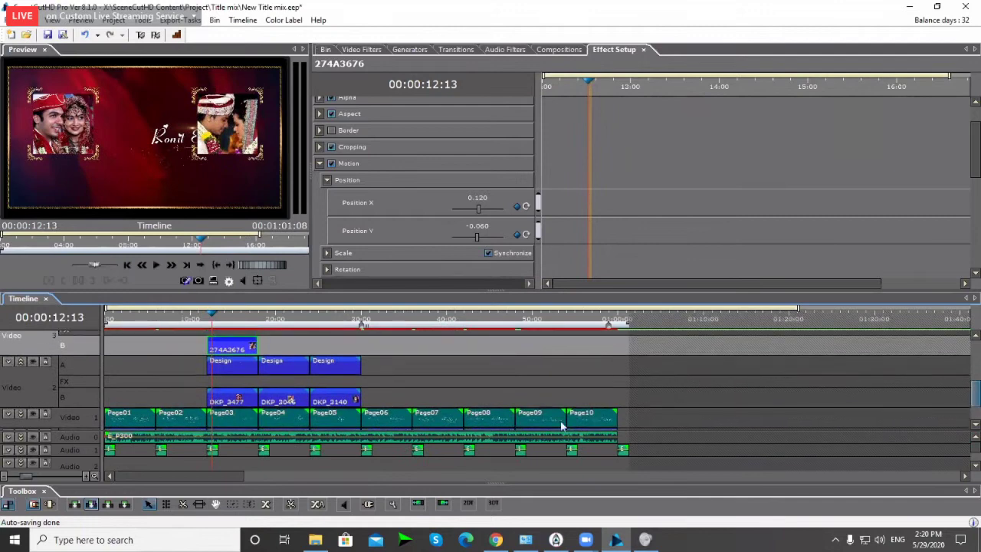
scroll(562, 426, up, 2)
drag(252, 325, 281, 325)
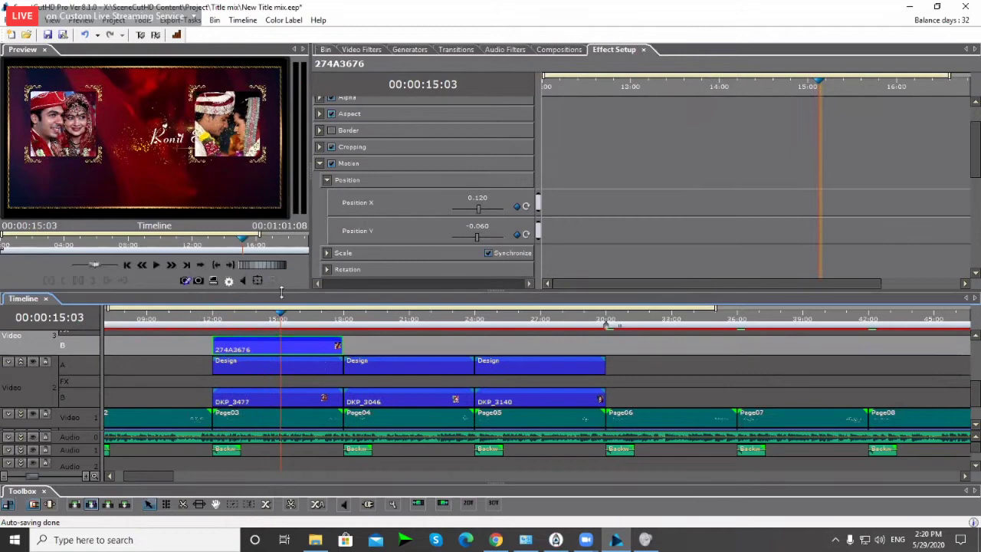
drag(281, 291, 281, 259)
click(262, 389)
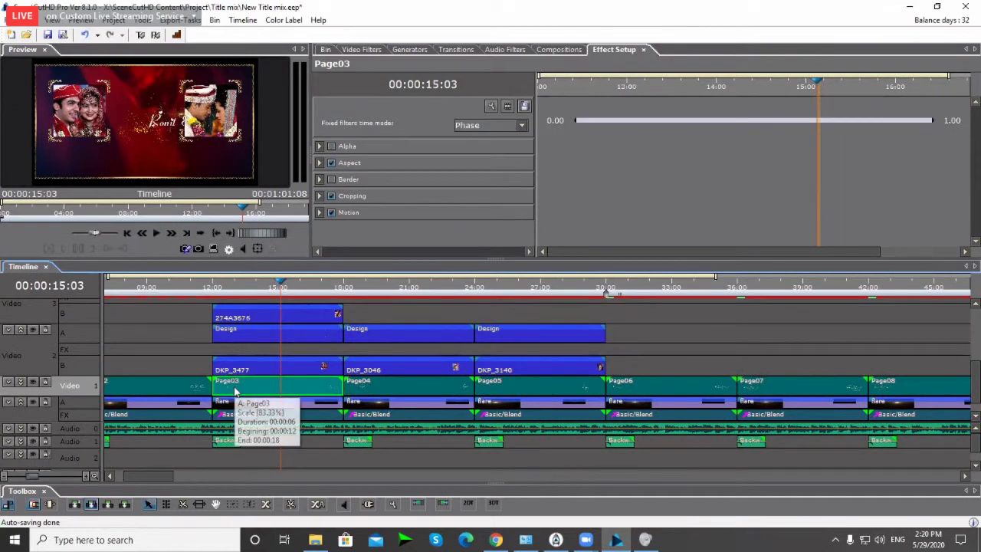
right_click(234, 391)
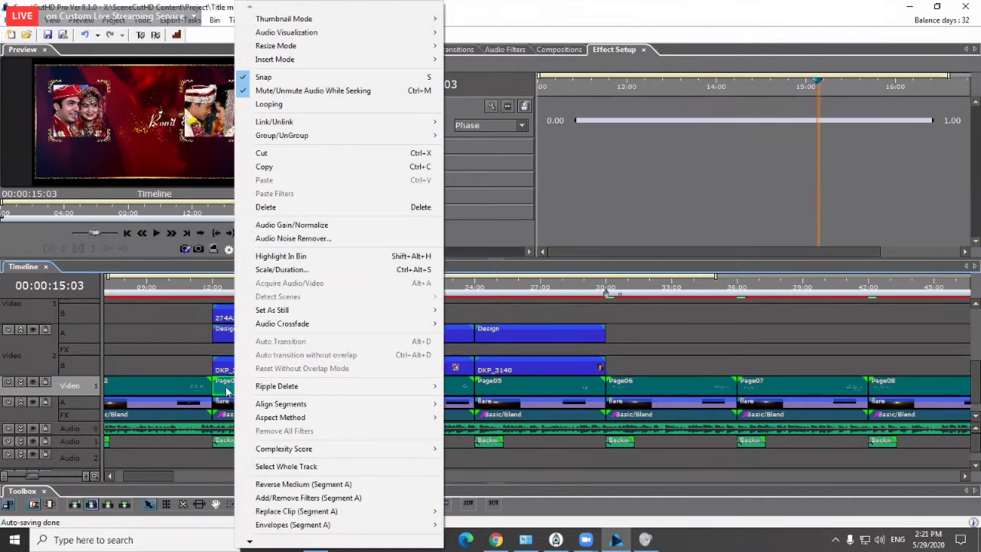
mouse_move(250, 540)
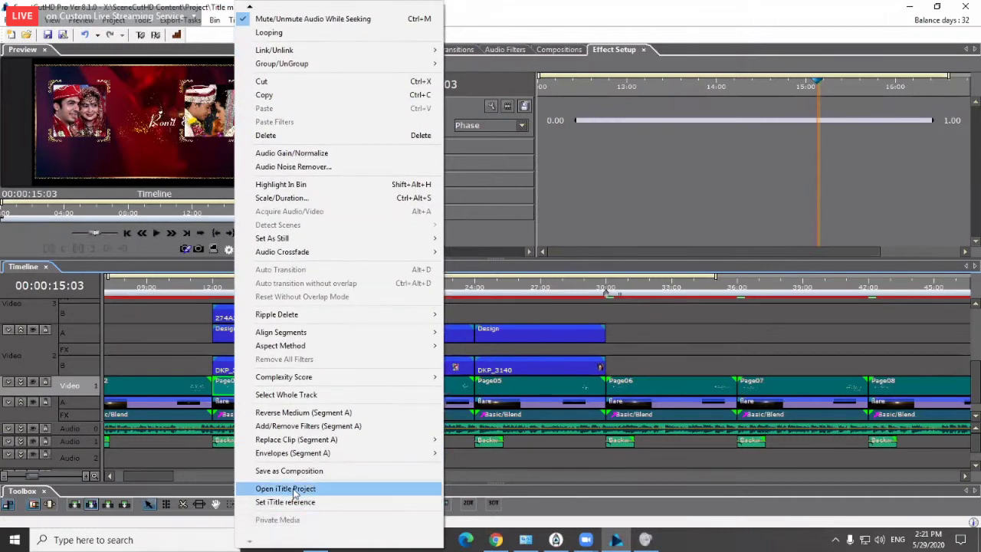
click(293, 491)
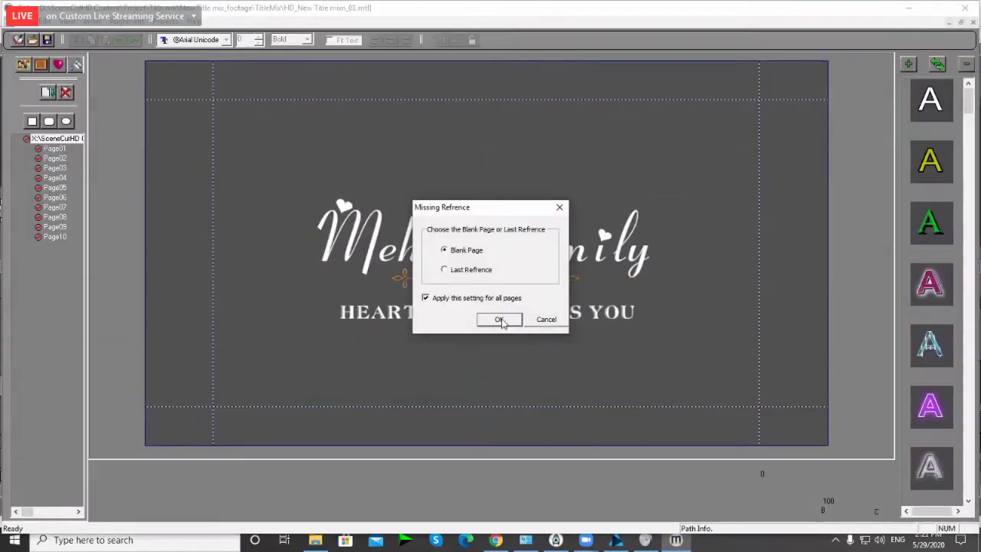
Step: Dismiss the missing-reference prompt with Blank Page and display Page03 in iTitle
click(500, 320)
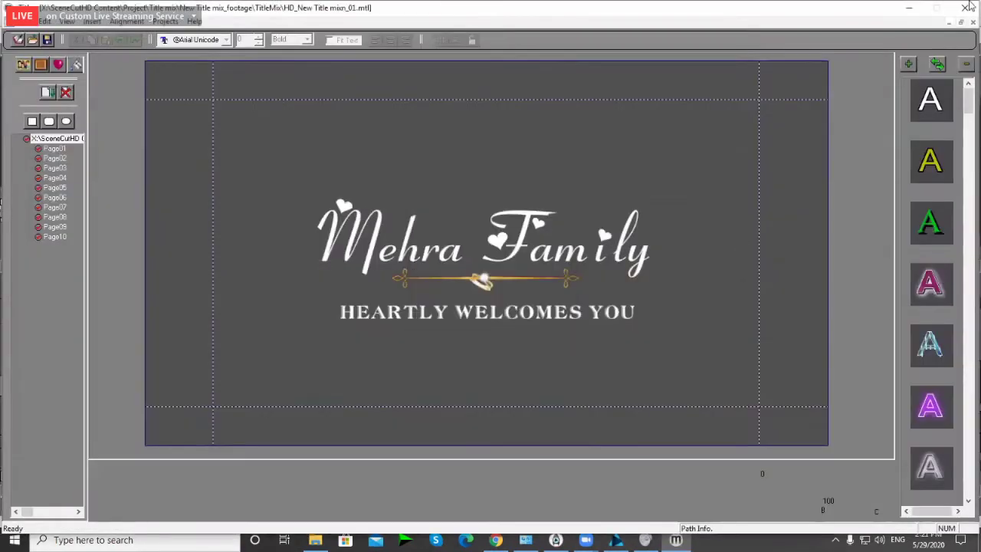
click(912, 10)
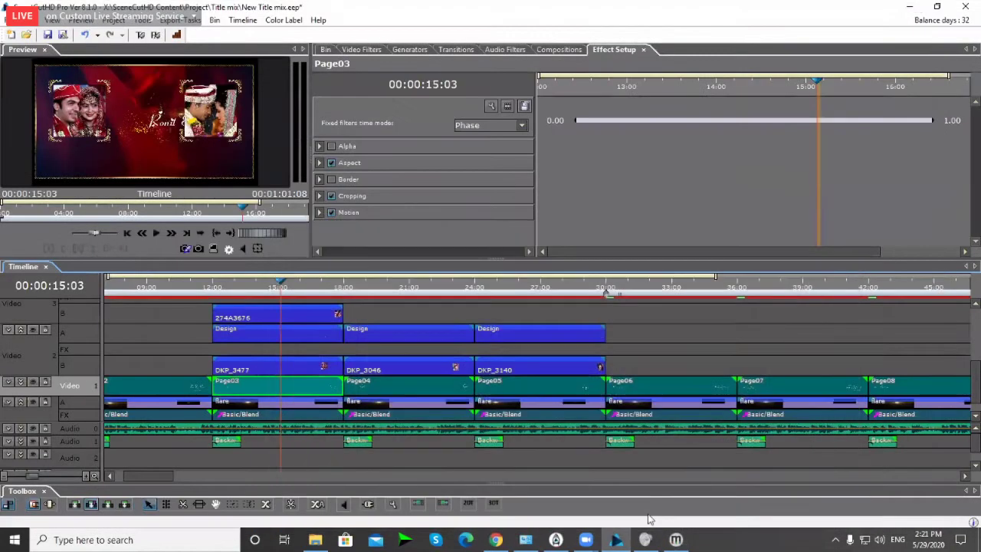
click(678, 543)
click(55, 168)
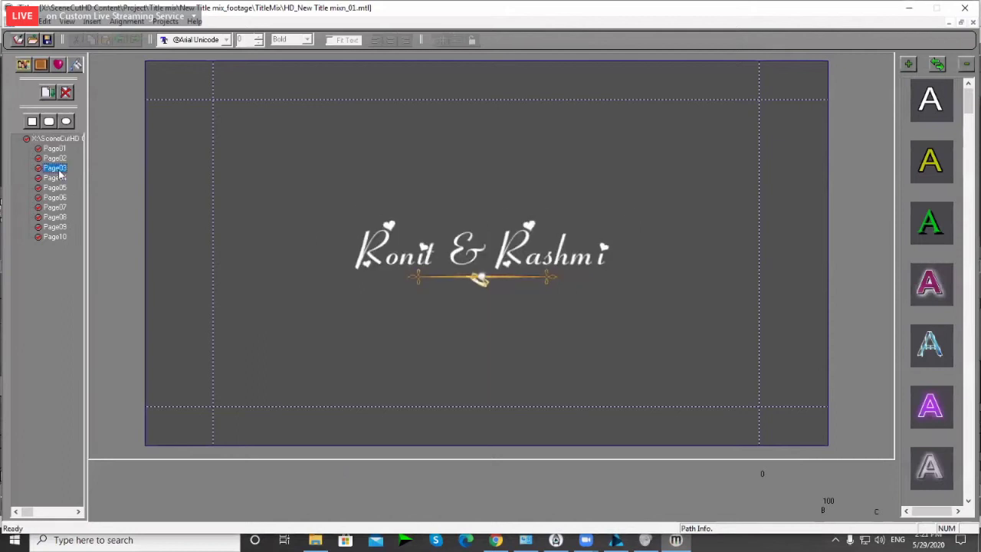
Step: Copy and paste the Ronit & Rashmi title with its gold divider, dragging the copy below
drag(333, 208, 648, 336)
key(ctrl+c)
click(506, 361)
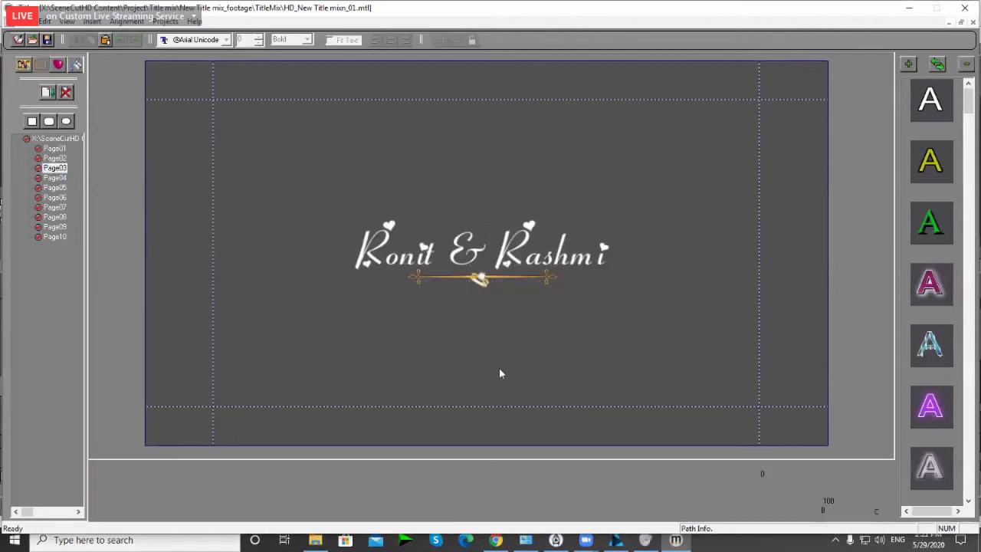
key(ctrl+v)
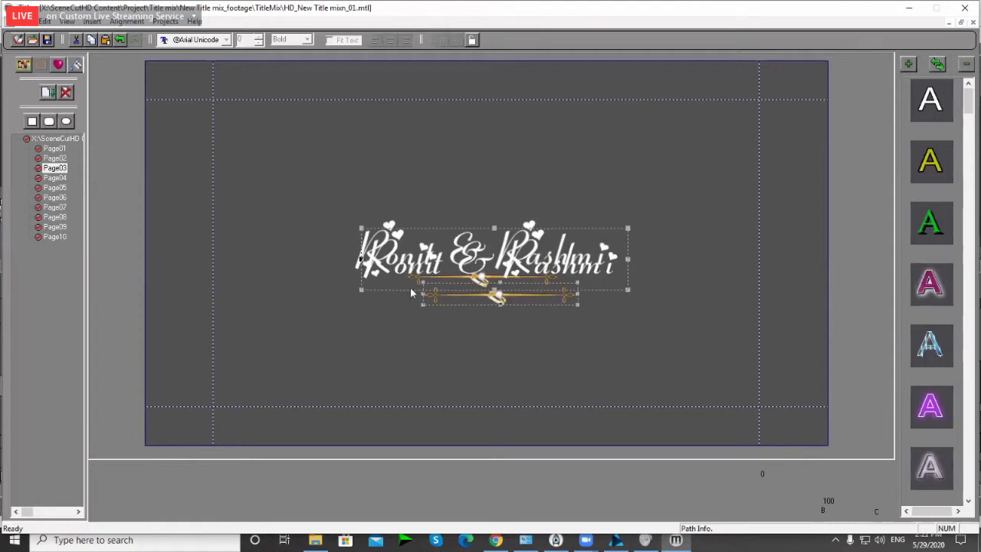
drag(411, 292, 392, 330)
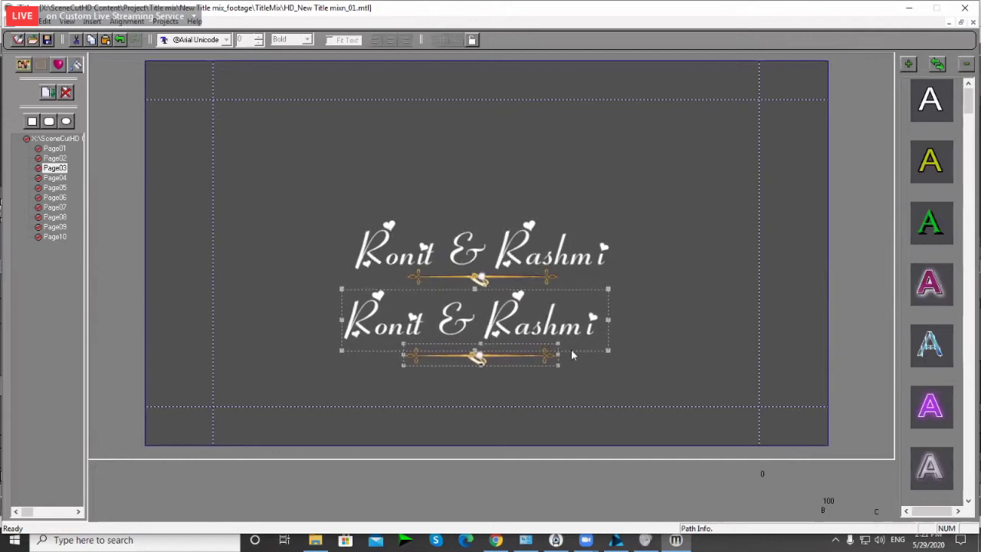
click(671, 355)
Step: In the duplicate line, replace Ronit with Hindi निकुंज typed as 'nikunj'
click(426, 330)
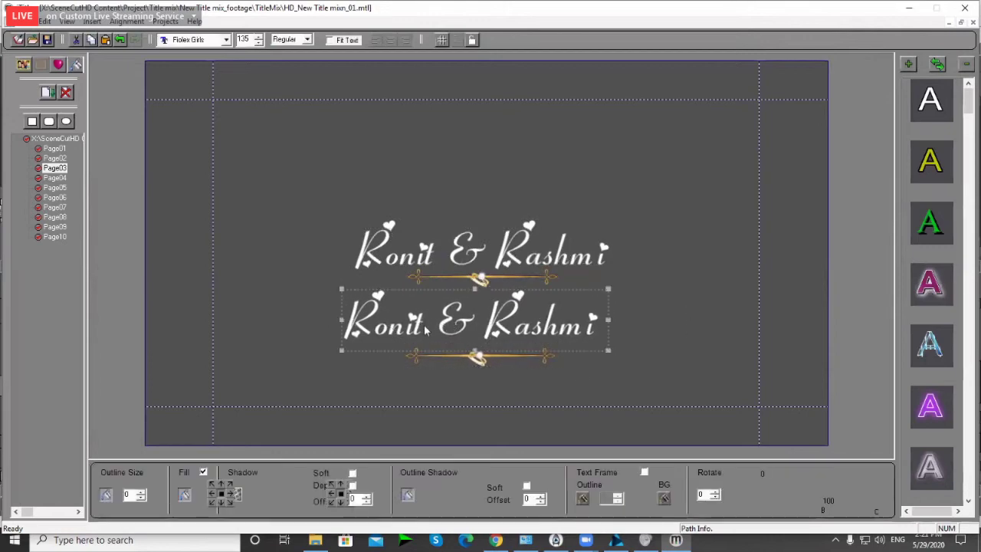
click(427, 330)
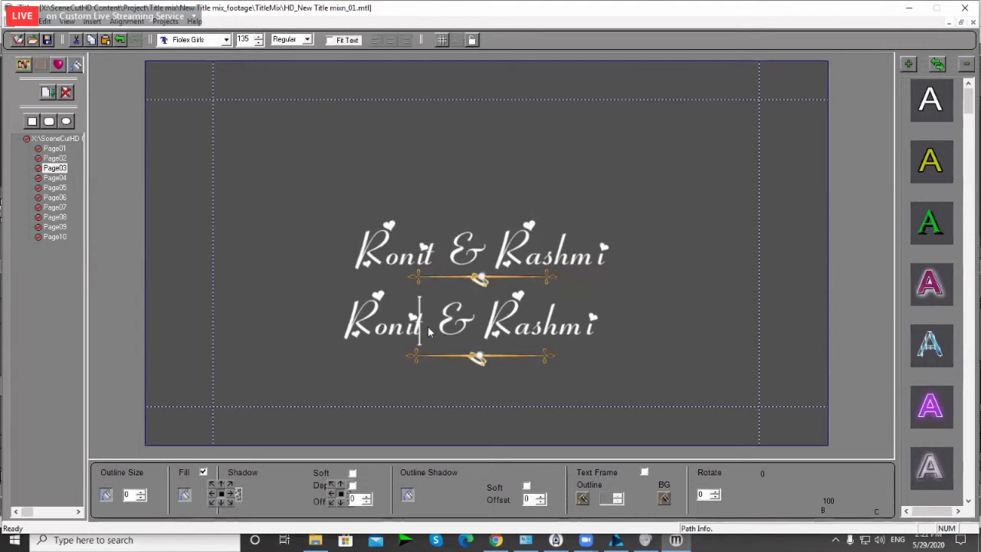
key(super+space)
key(super+space)
key(super+space)
key(super+space)
key(super+space)
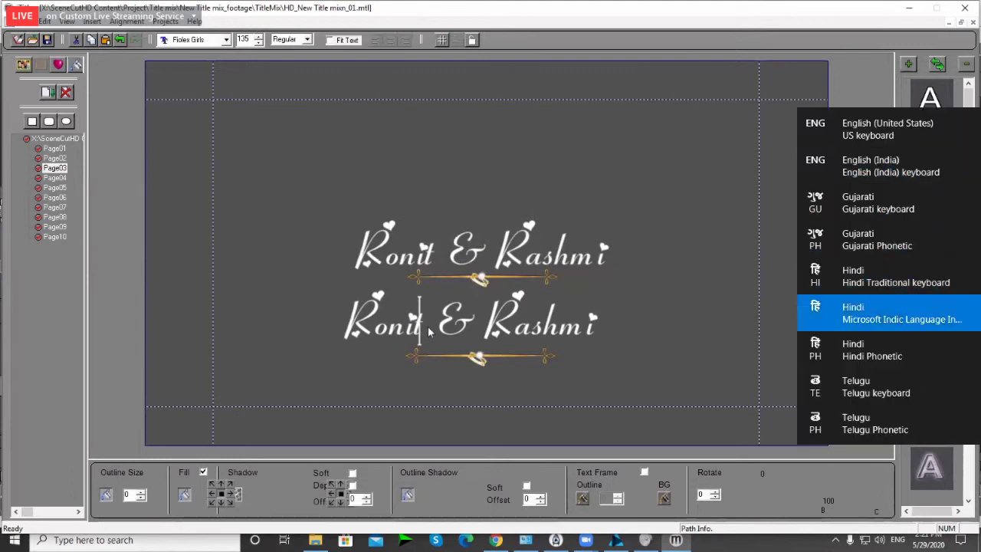
key(super+space)
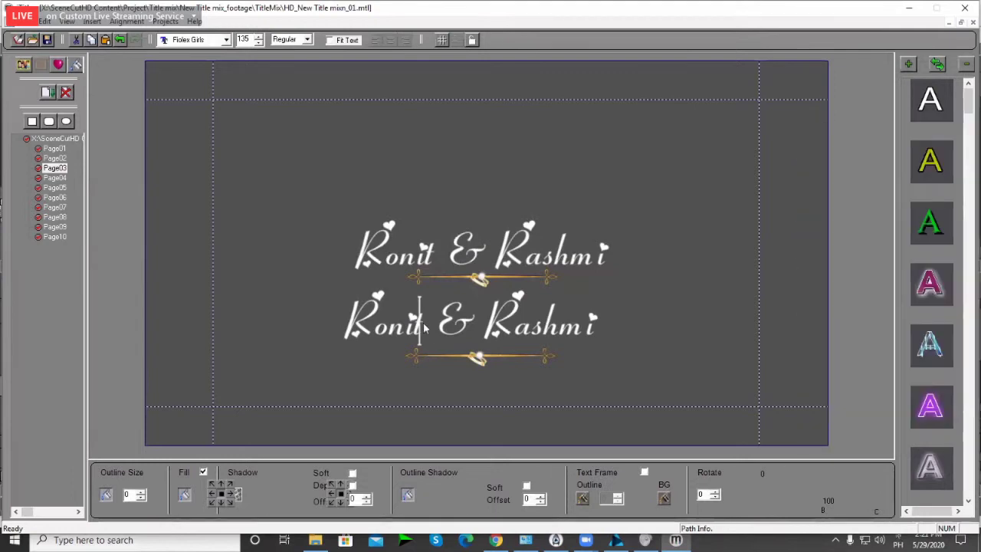
key(BackSpace)
key(BackSpace)
key(BackSpace)
key(BackSpace)
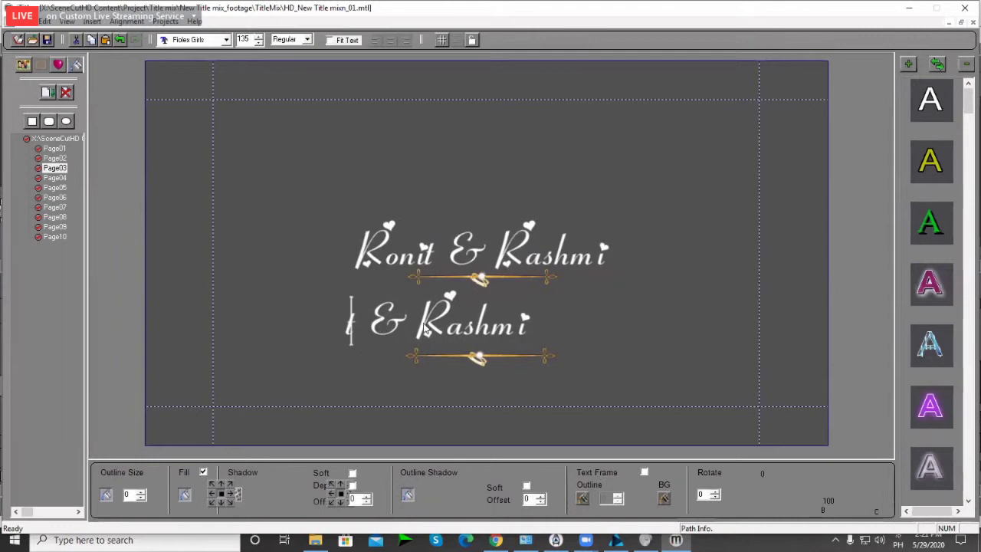
key(Delete)
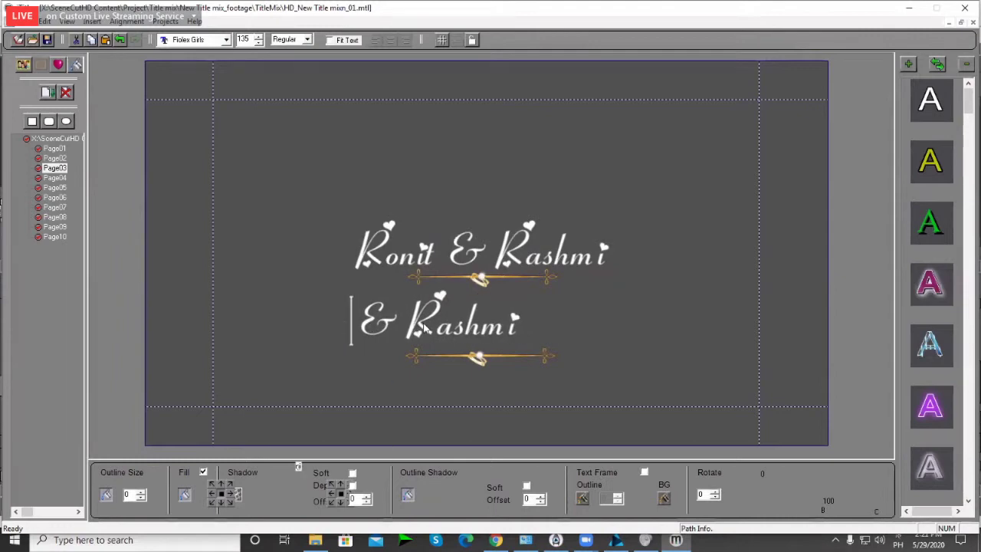
text(nikunj)
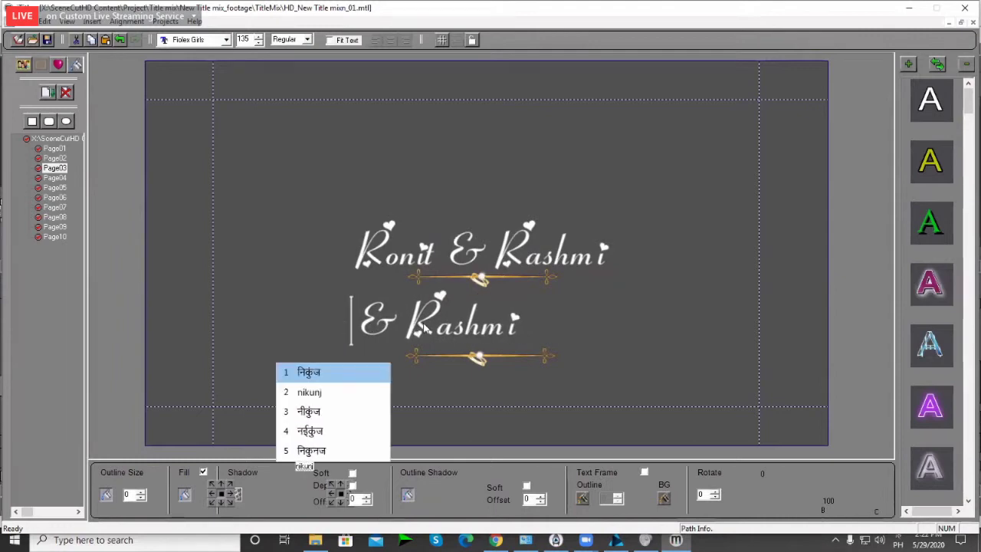
key(Return)
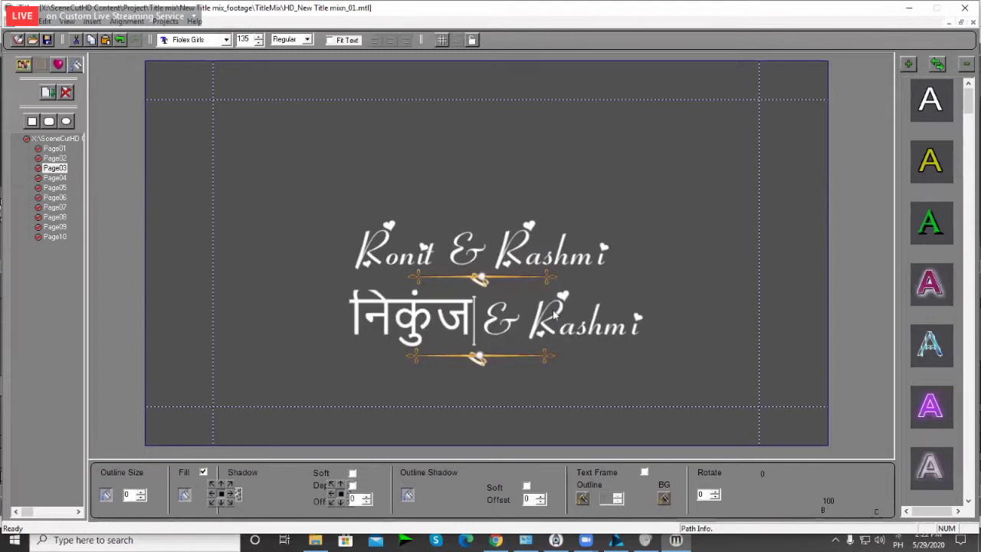
Step: Delete Rashmi and all remaining Hindi text so the duplicate line is empty
click(540, 324)
double_click(550, 328)
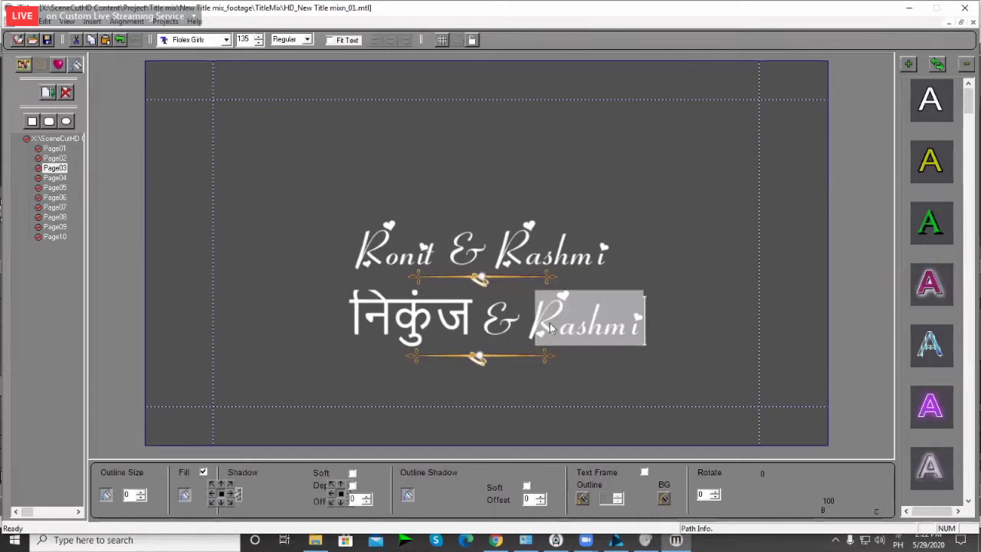
key(BackSpace)
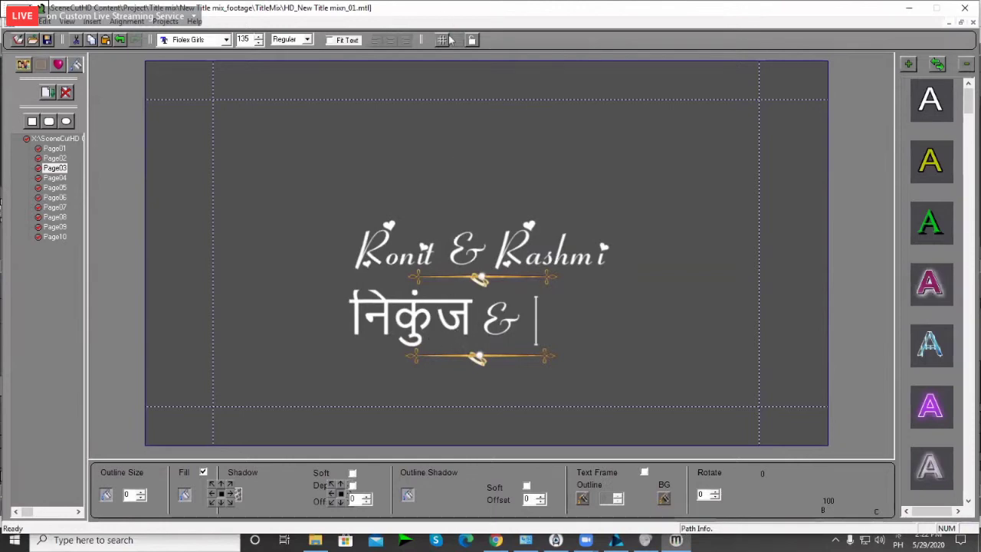
key(BackSpace)
key(BackSpace)
key(BackSpace)
key(BackSpace)
key(ctrl+v)
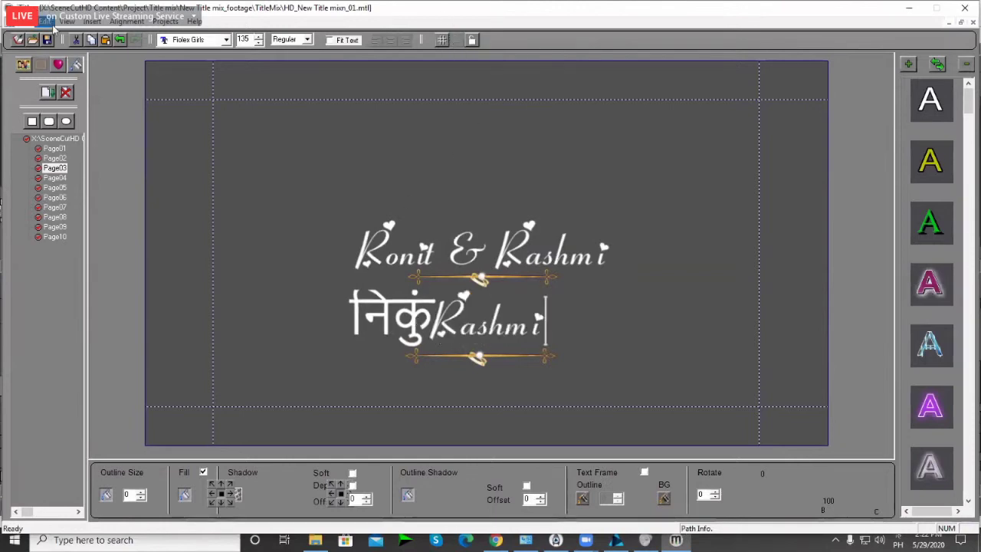
click(487, 329)
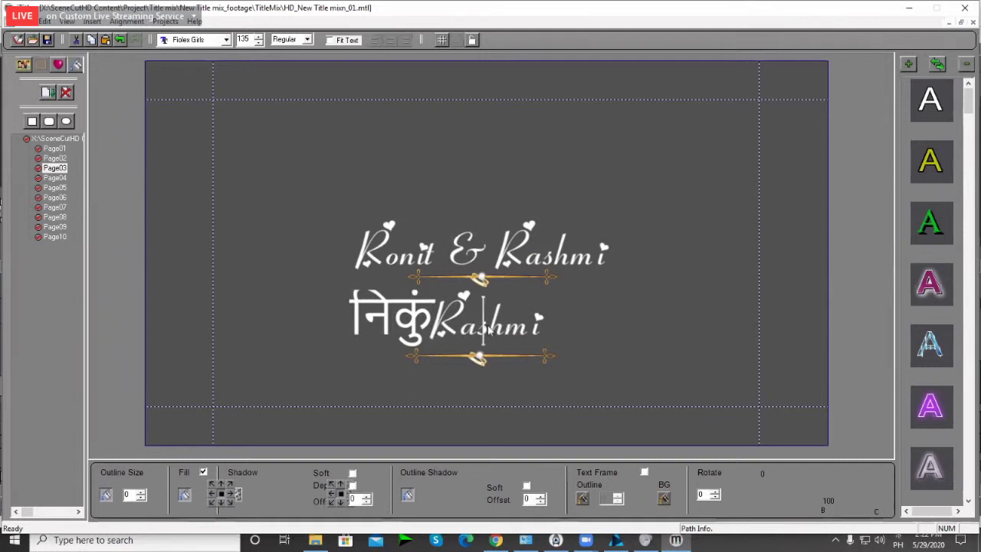
key(Right)
key(Right)
key(Right)
key(Right)
key(BackSpace)
key(BackSpace)
key(BackSpace)
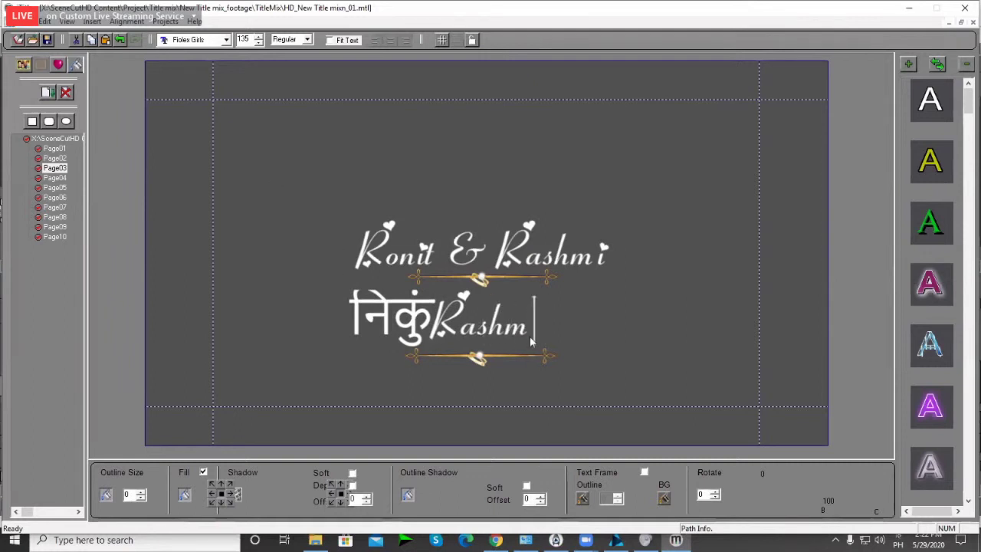
key(BackSpace)
key(BackSpace)
key(BackSpace)
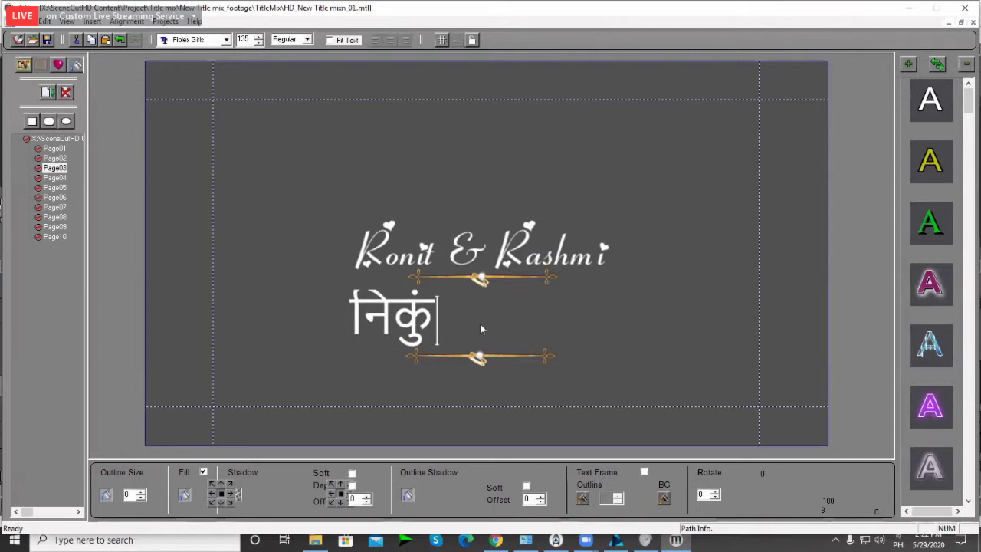
key(BackSpace)
key(BackSpace)
key(BackSpace)
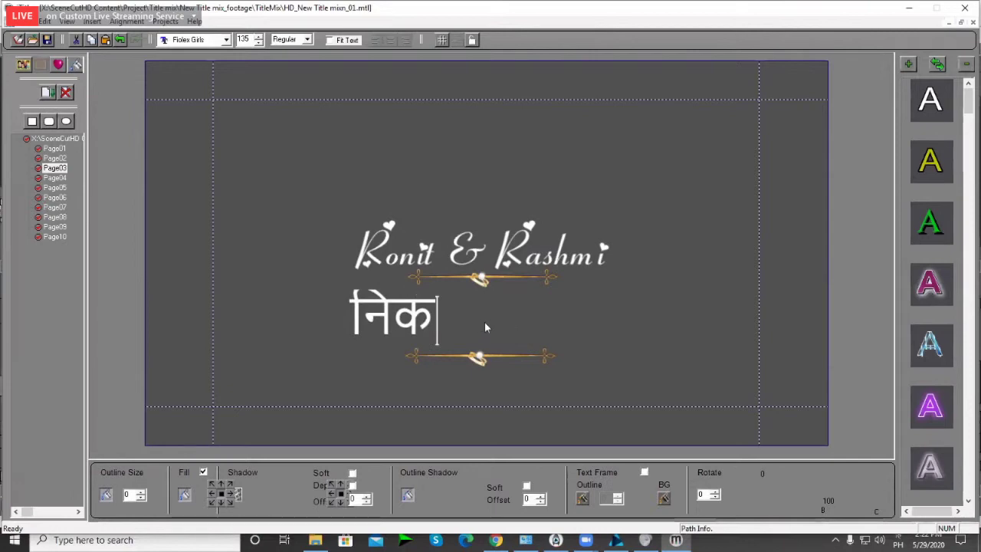
key(BackSpace)
key(BackSpace)
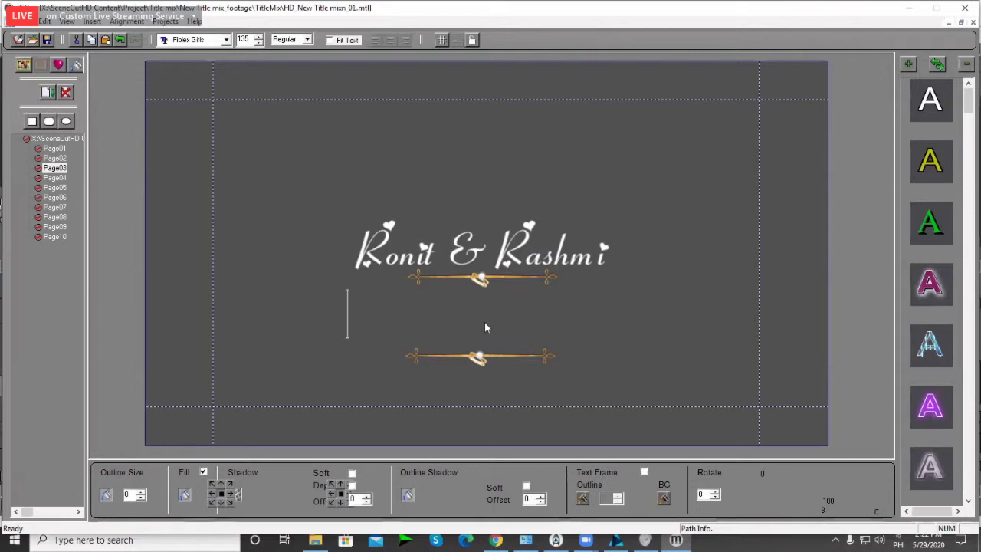
Step: Type the Hindi subtitle "निकुंज संग कर्तकी" below the names using the Hindi input method
key(super+space)
key(super+space)
key(super+space)
key(super+space)
key(super+space)
key(super+space)
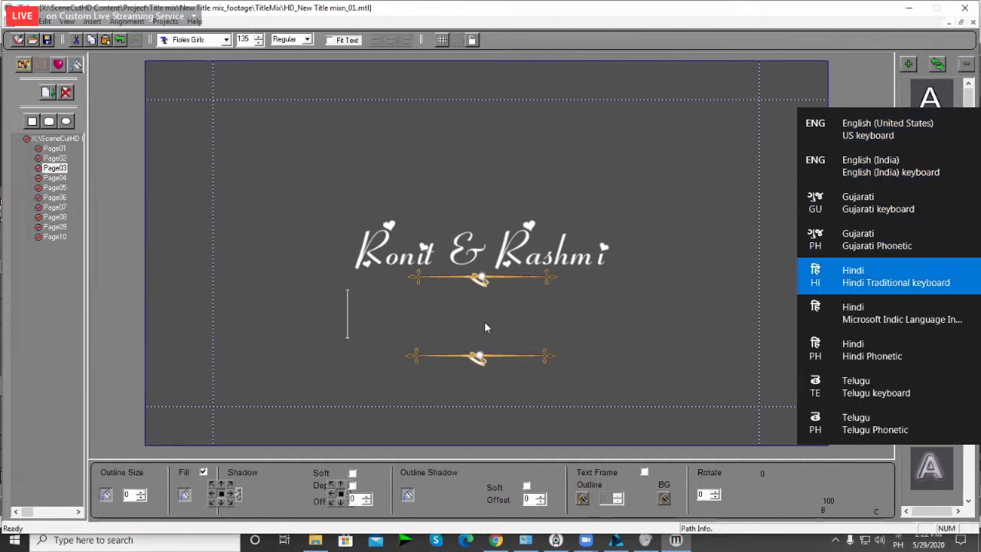
key(super+space)
key(super+space)
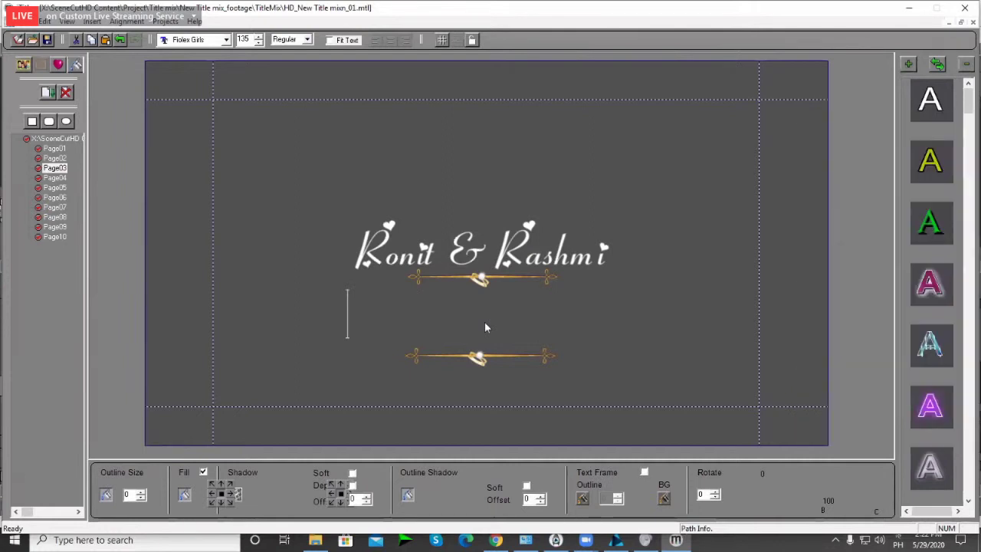
text(nik)
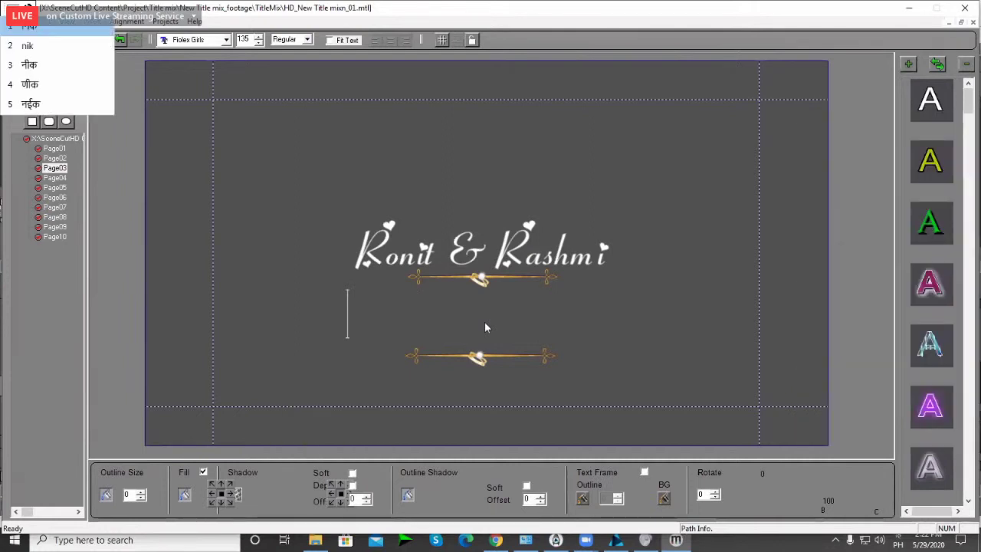
text(u)
key(Escape)
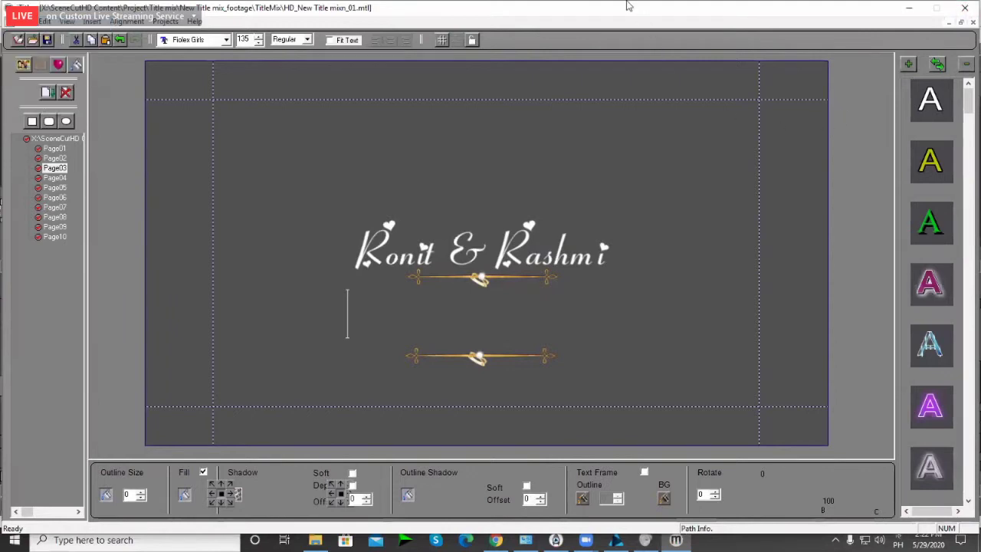
key(super+space)
key(super+space)
key(super+space)
click(413, 318)
click(398, 319)
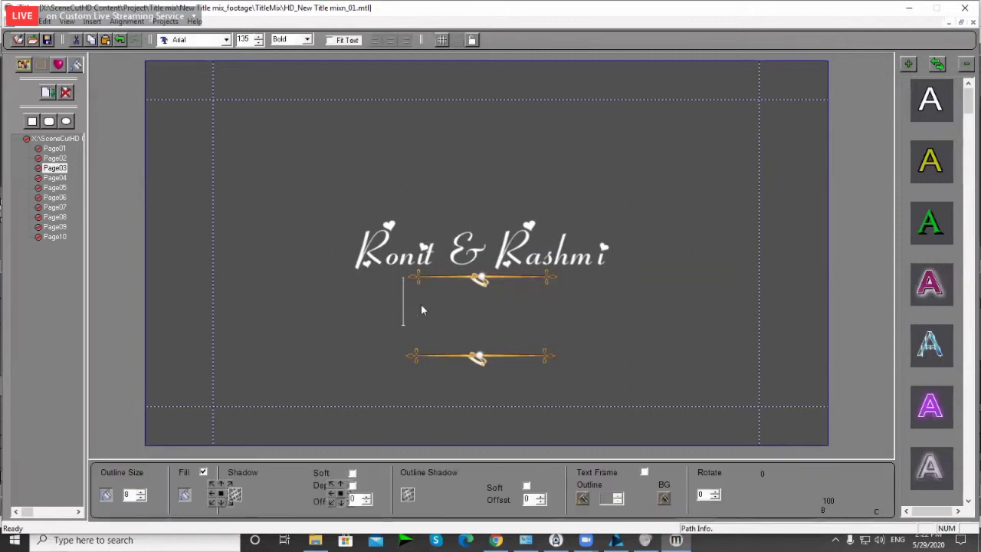
key(super+space)
key(super+space)
key(super+space)
key(super+space)
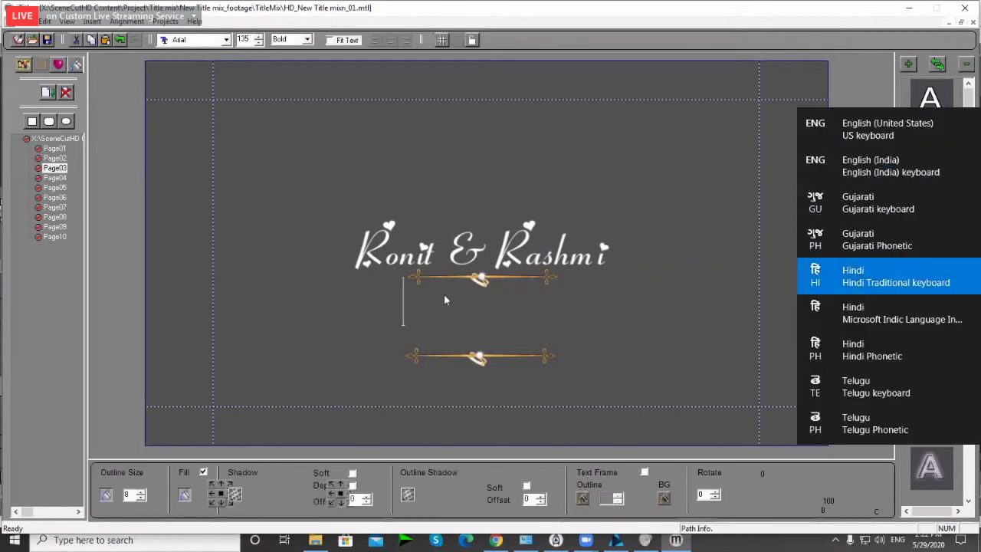
key(super+space)
key(super+space)
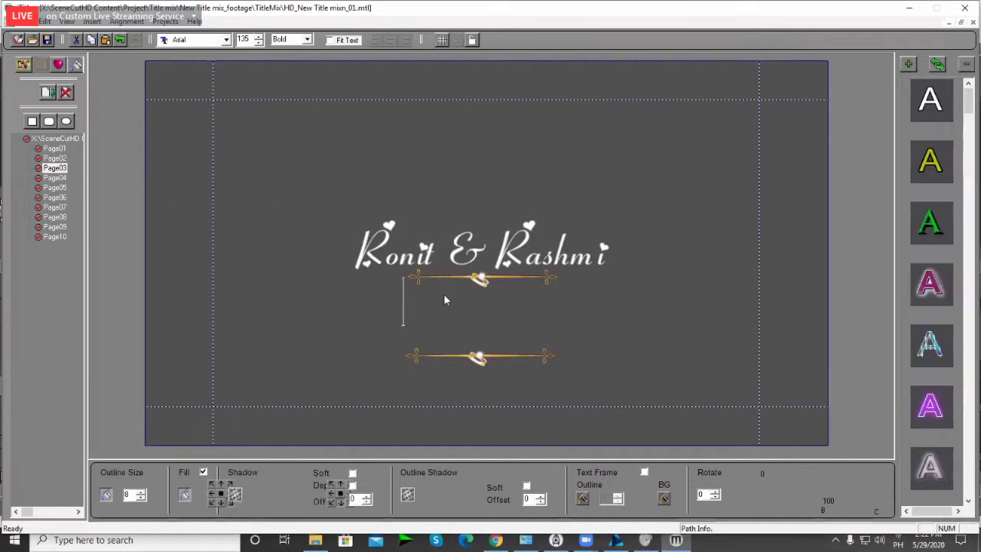
text(niku)
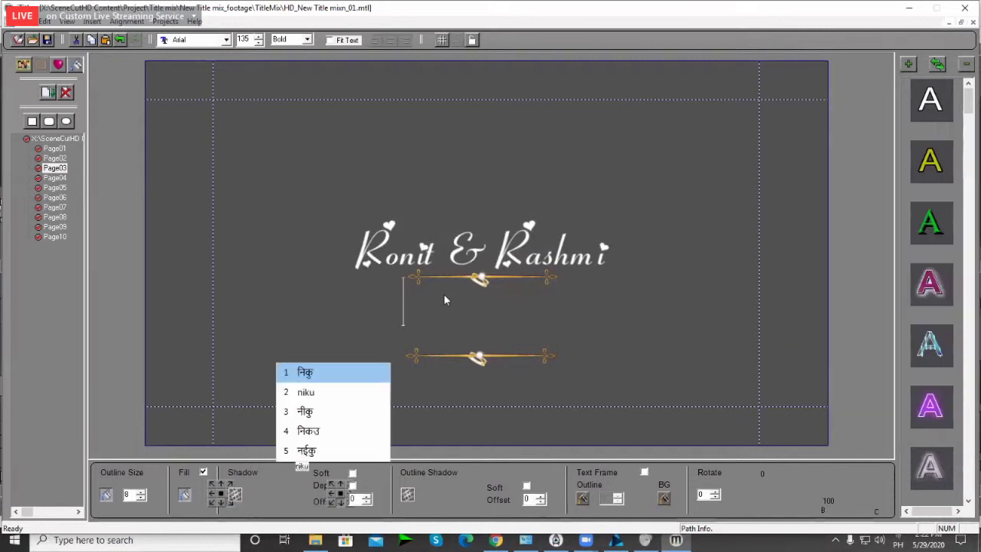
text(nj sang )
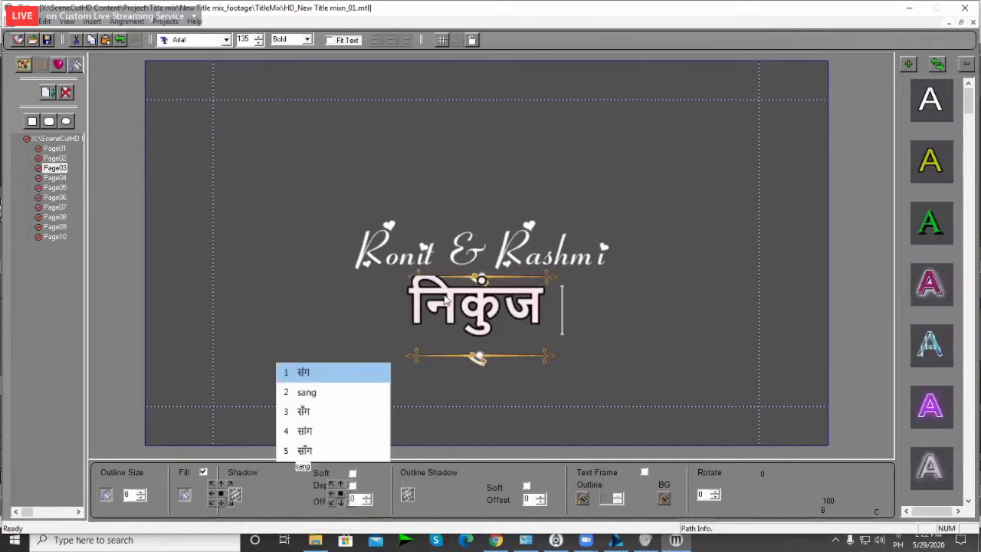
text(kartaki)
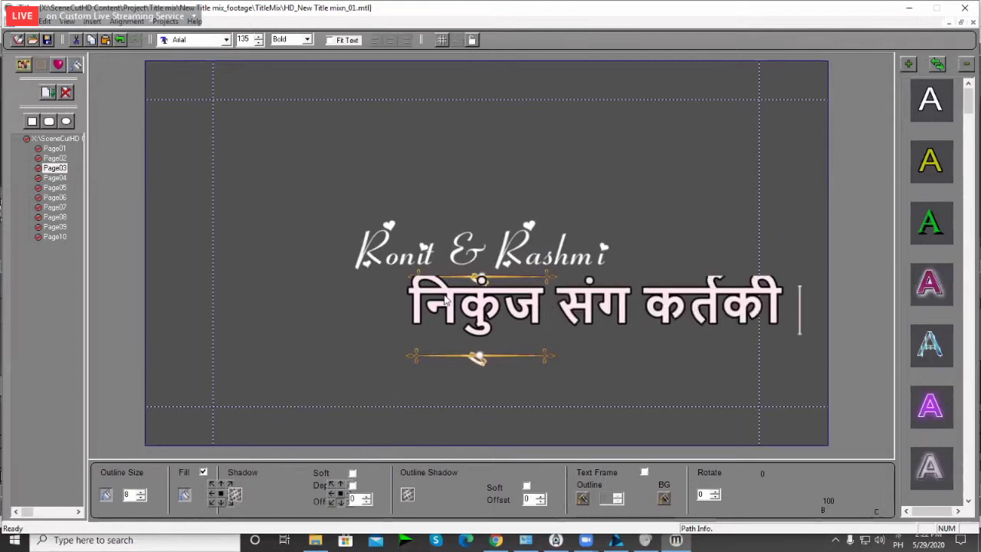
Step: Shrink the Hindi subtitle to font size 95 between the two gold dividers
click(687, 315)
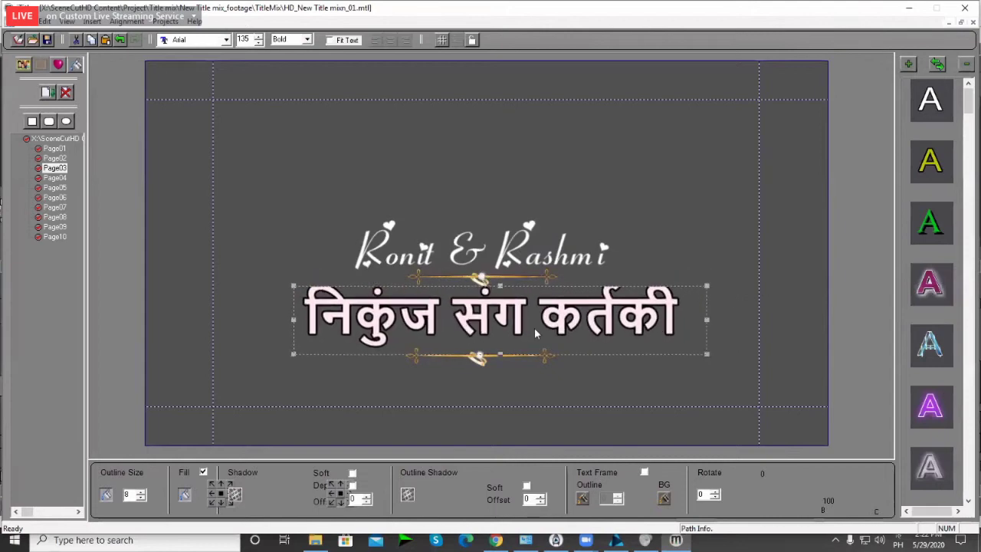
drag(706, 286, 587, 330)
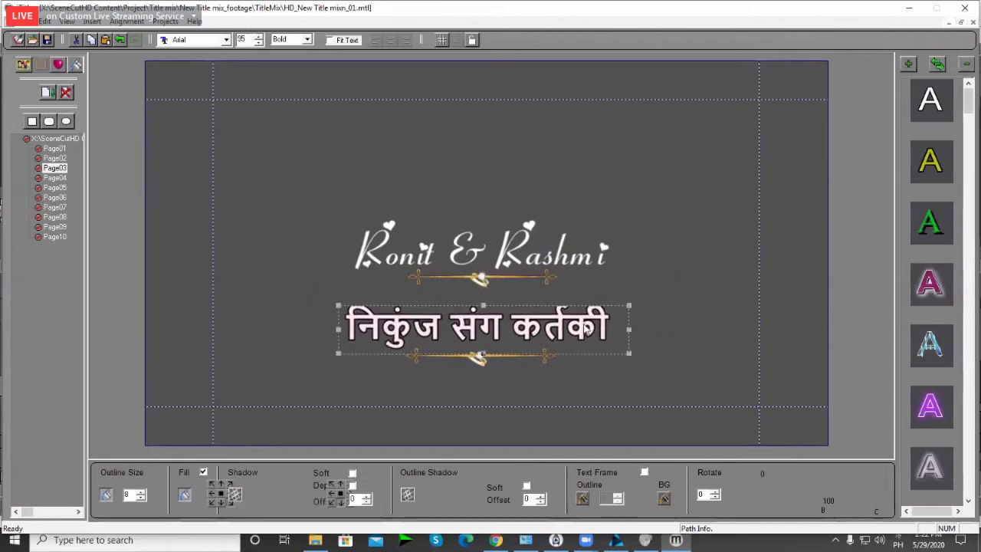
click(656, 344)
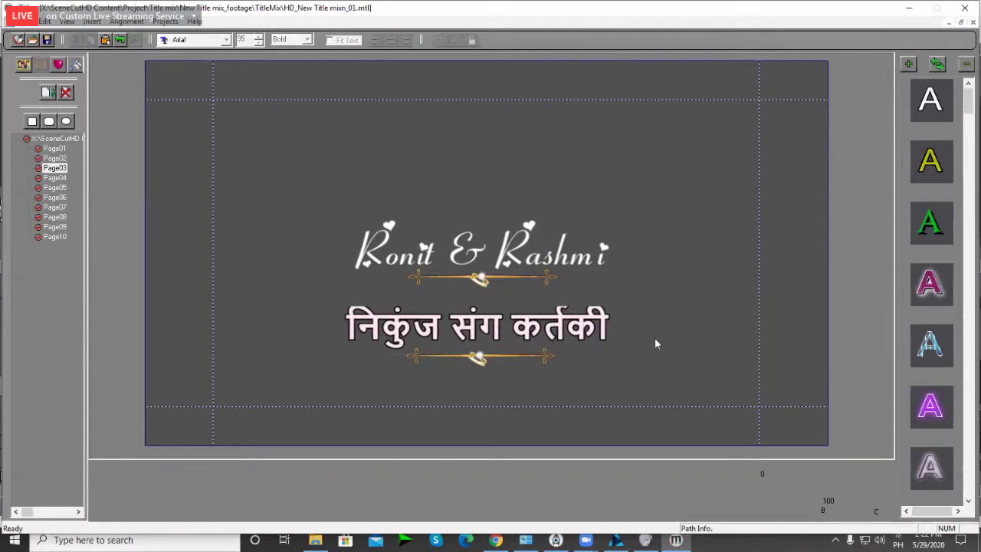
Step: Switch the Hindi subtitle's font to Arial Black (Italic)
click(594, 331)
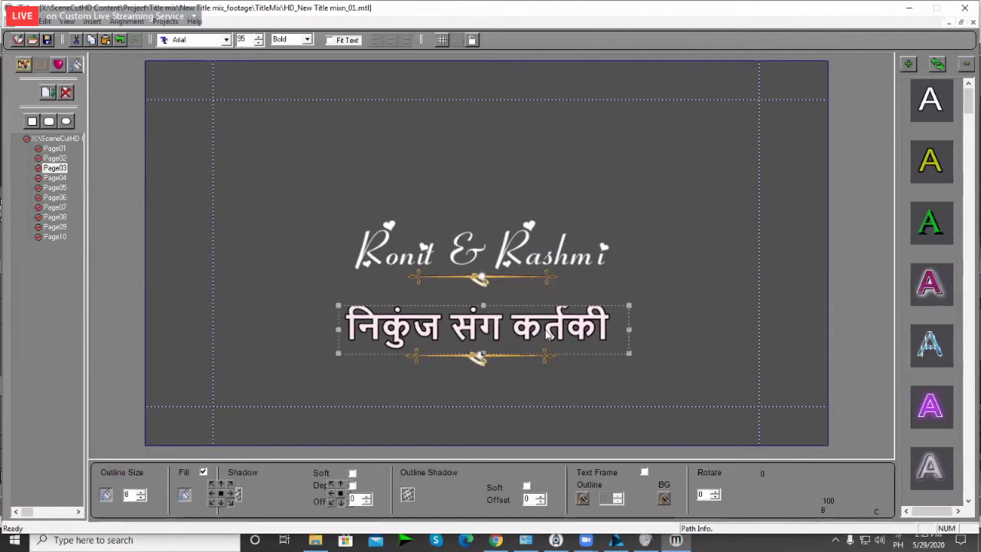
drag(387, 322, 389, 322)
click(203, 40)
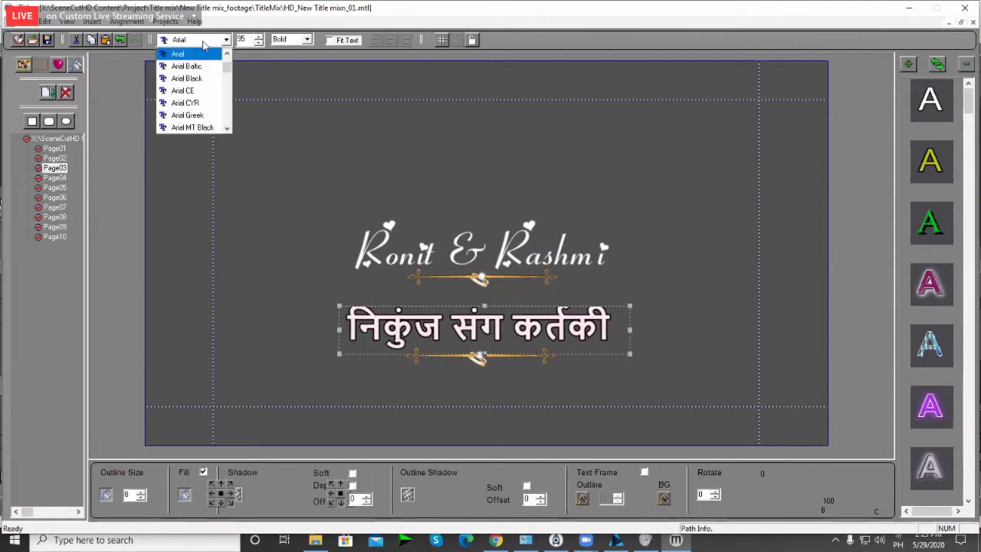
key(Down)
key(Return)
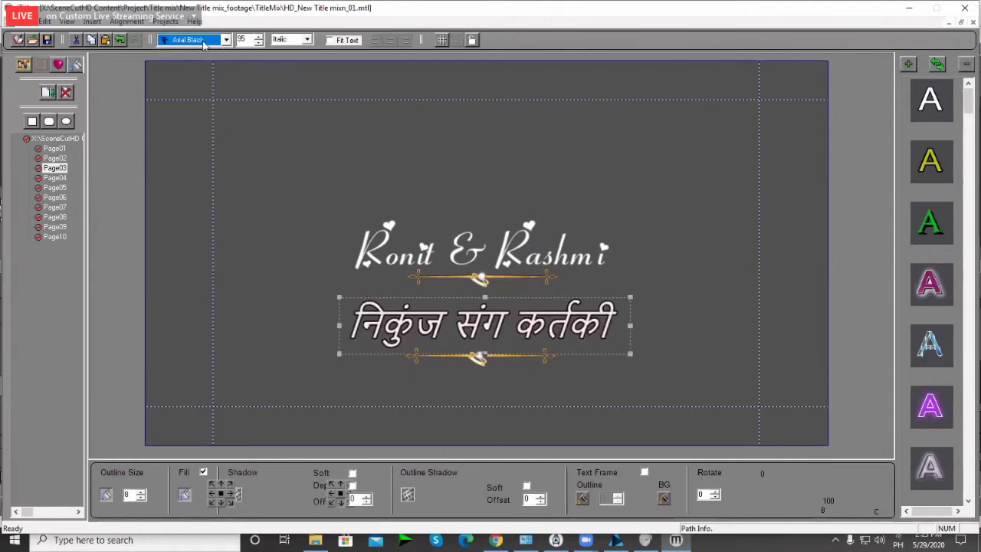
click(204, 39)
click(243, 88)
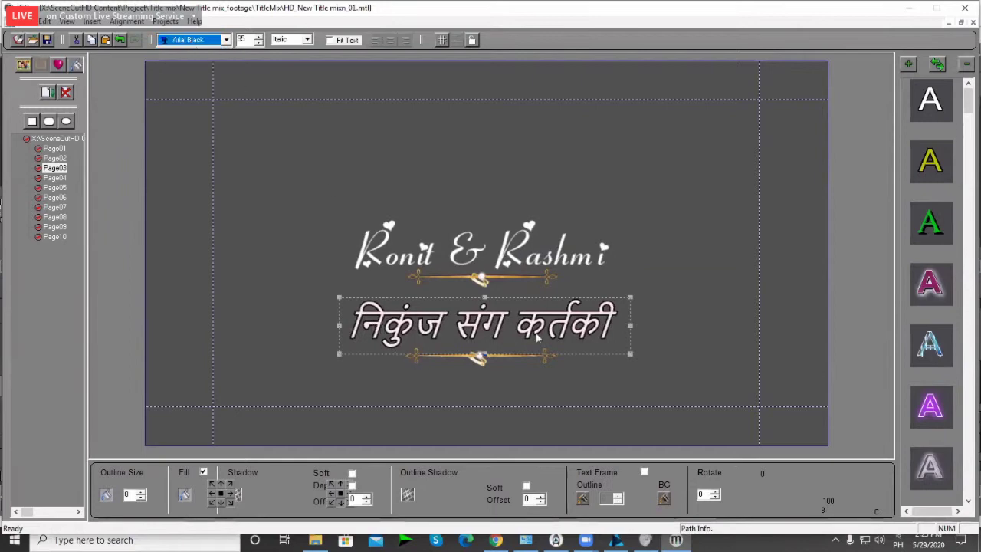
Step: Resize the Hindi subtitle down to font size 83
click(540, 338)
drag(630, 299, 608, 305)
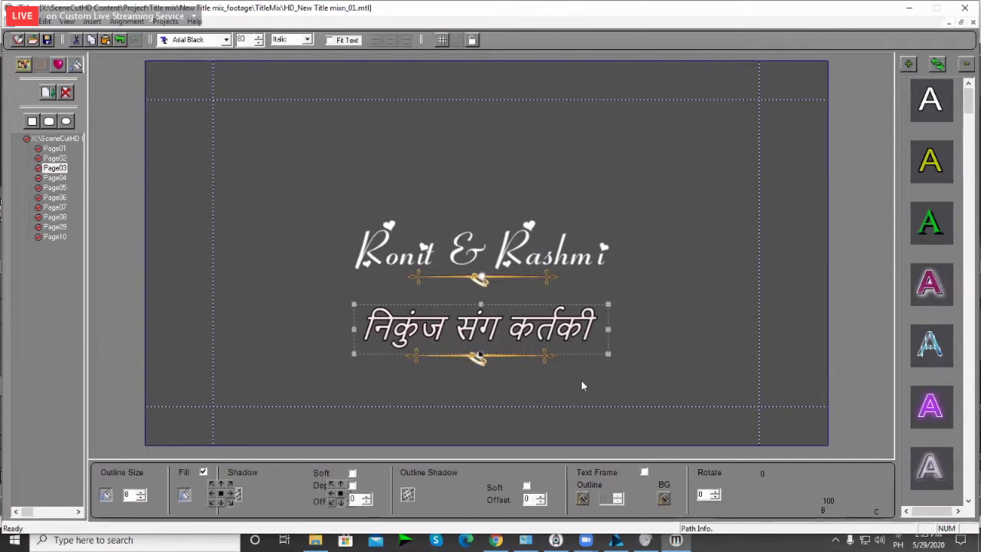
click(680, 285)
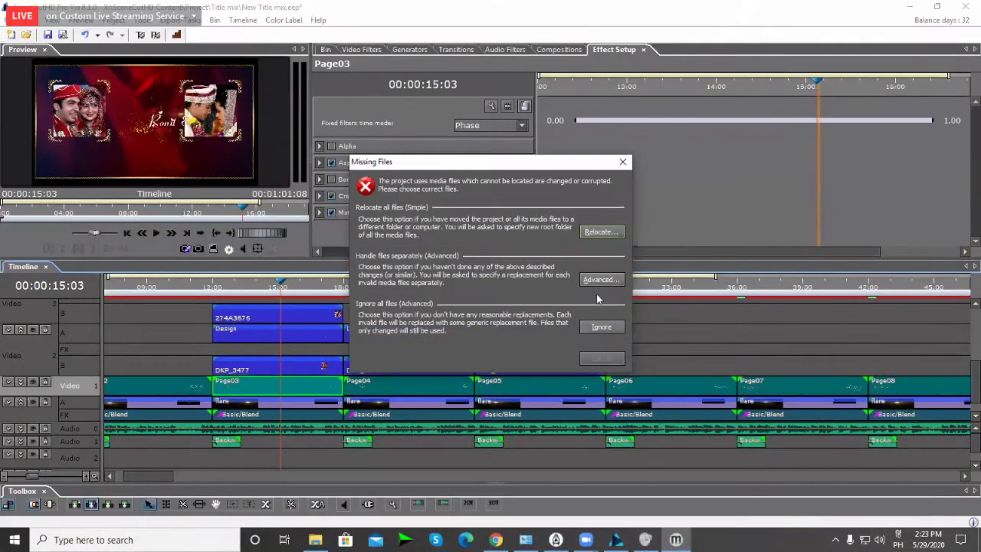
Step: Dismiss the missing-files warning and bring the Page03 title into the preview
click(600, 280)
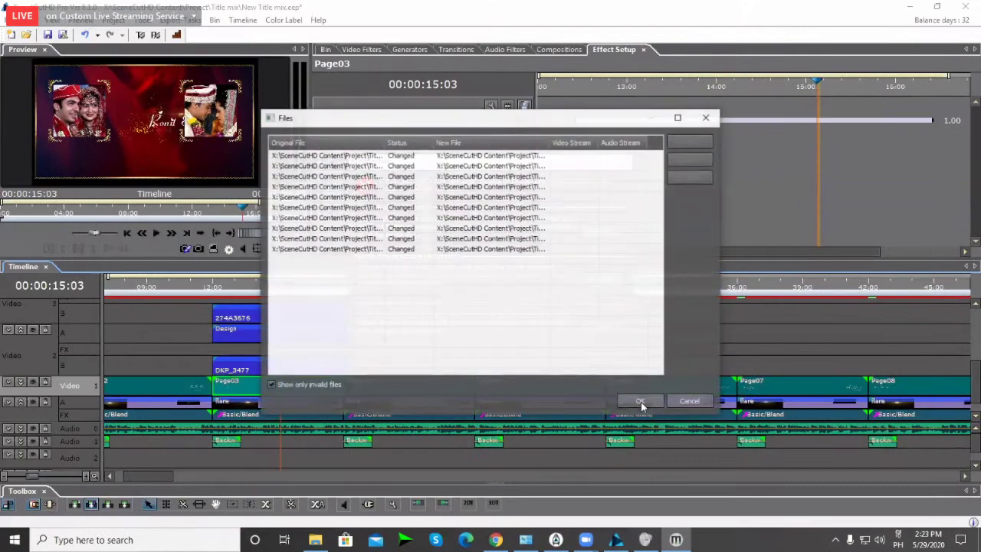
click(641, 402)
drag(274, 295, 286, 292)
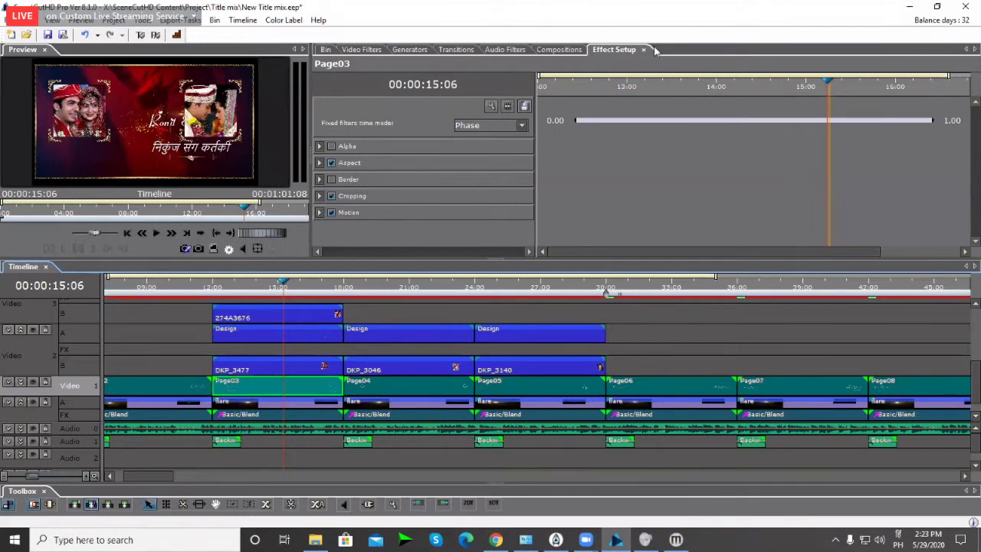
Step: Centre the Page03 title with Position X 0 and lower it to Position Y -0.170
click(319, 213)
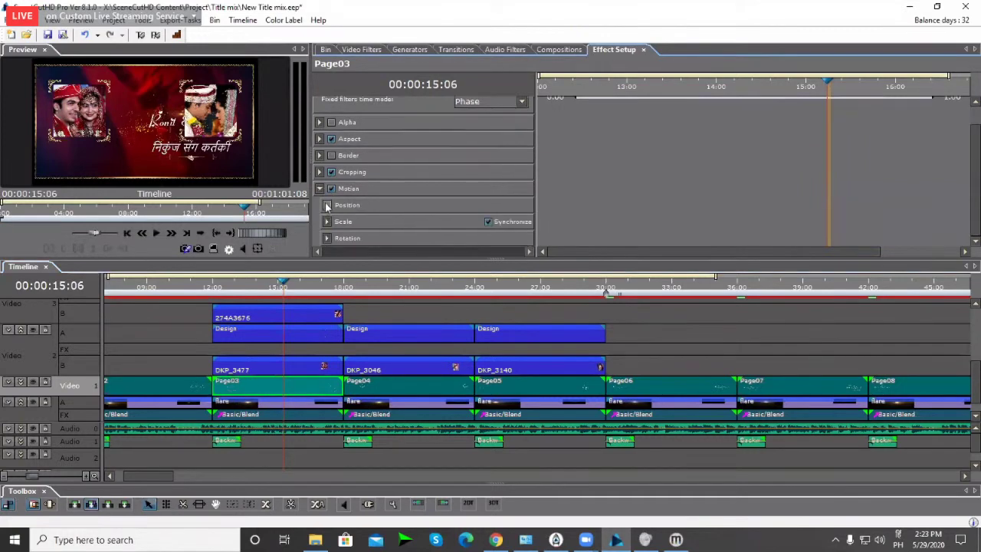
click(327, 205)
click(526, 182)
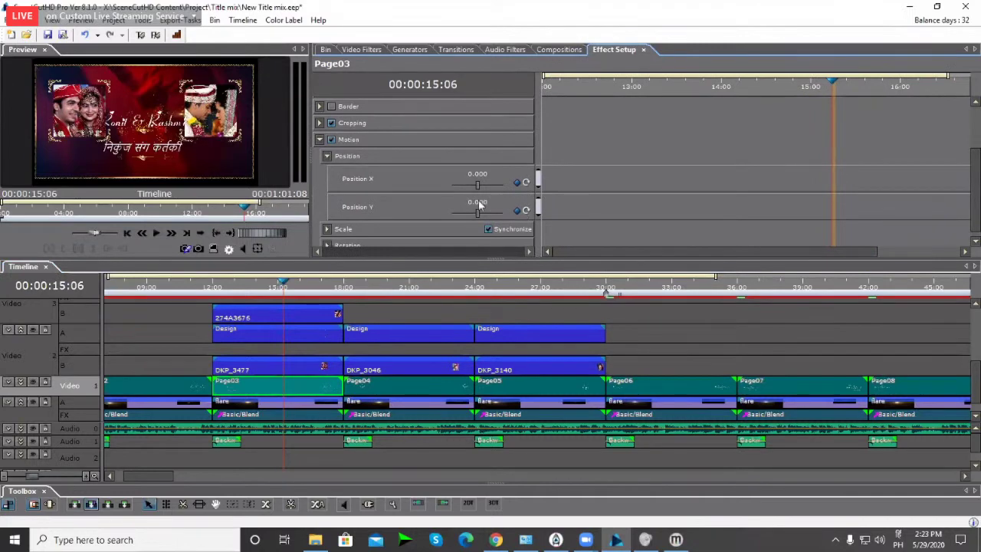
drag(477, 203, 477, 202)
Step: Show the title's Scale settings with the playhead at about 14:21 on Page03
click(401, 226)
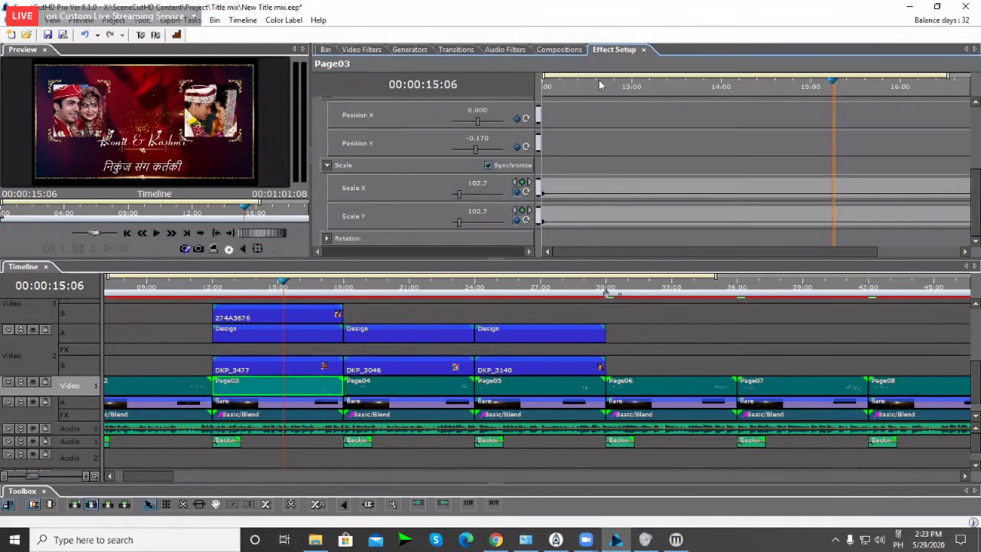
drag(606, 83, 489, 168)
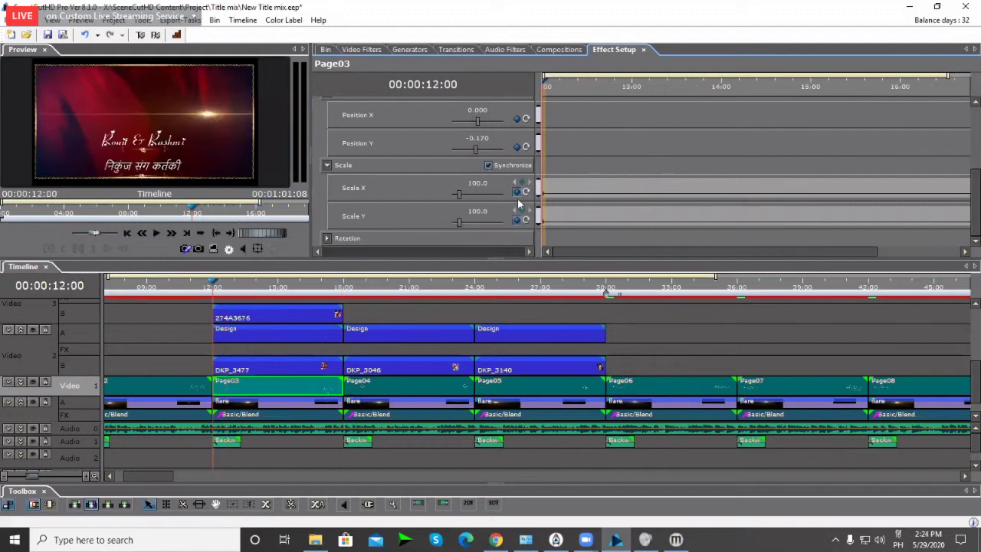
click(274, 288)
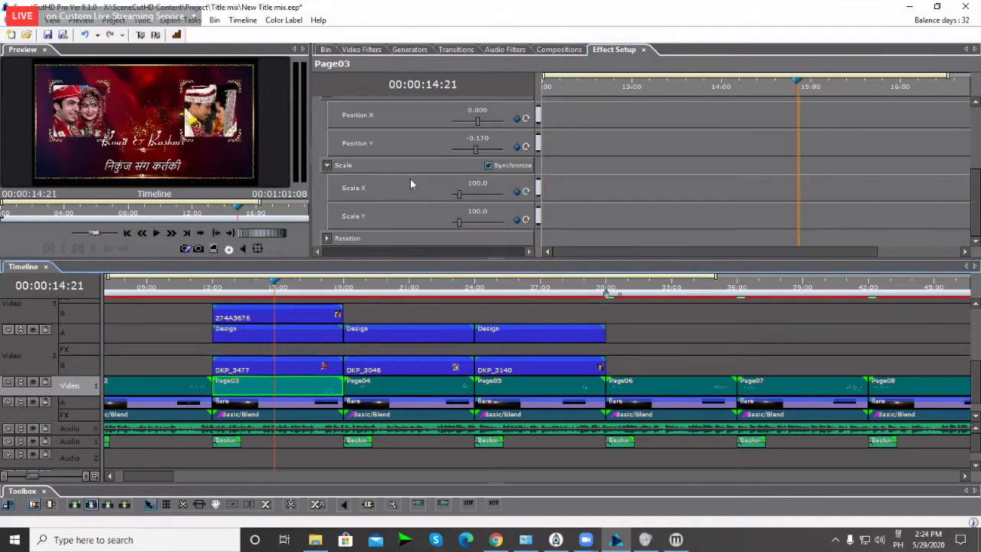
Step: Set the title's synchronized Scale to 80 on both axes and replay the section
click(478, 184)
text(80)
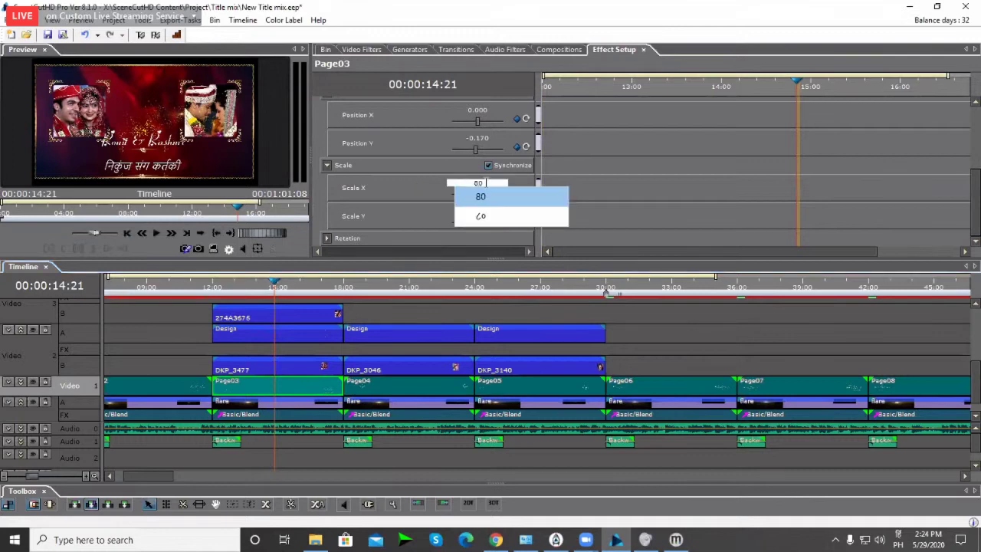
key(BackSpace)
key(BackSpace)
text(60)
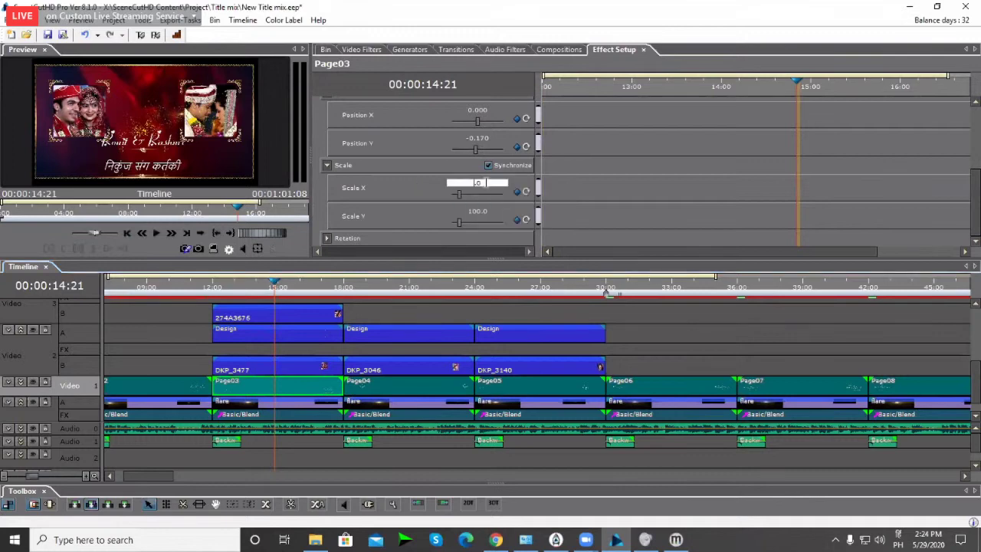
key(super+space)
key(super+space)
key(super+space)
key(super+space)
key(super+space)
key(super+space)
key(super+space)
key(super+space)
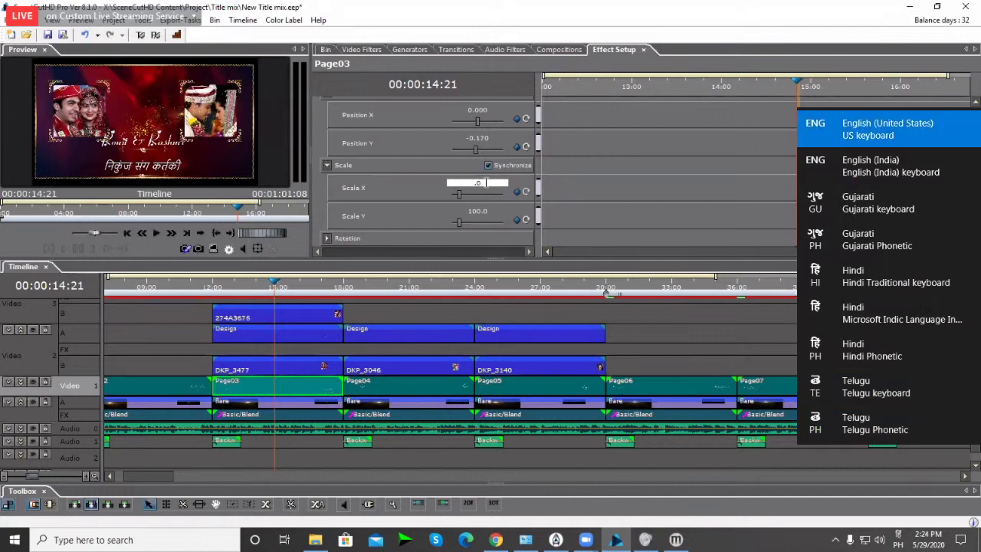
key(super+space)
key(super+space)
key(super+space)
key(super+space)
key(BackSpace)
key(BackSpace)
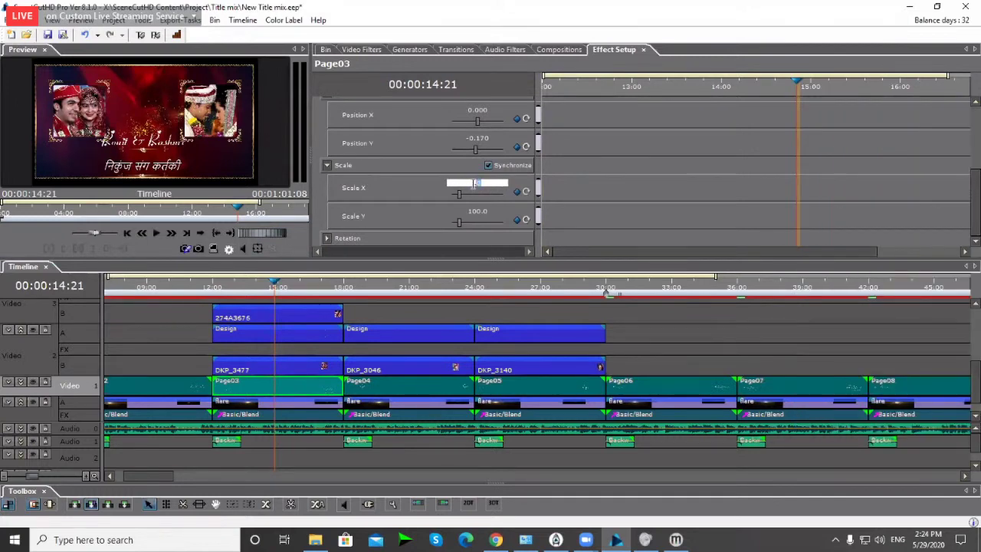
text(80)
key(Return)
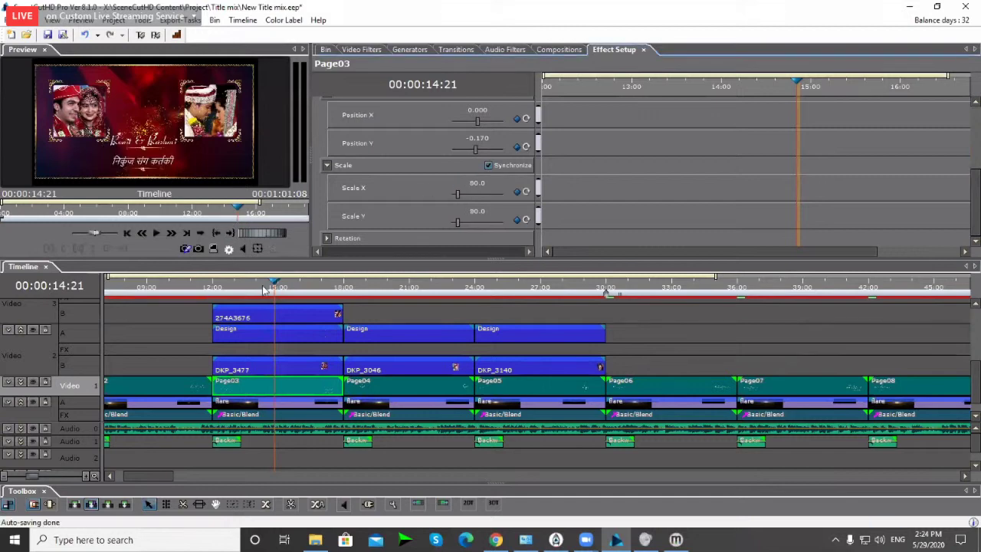
click(246, 288)
Step: Replay the Page03 title from about 13:04 to 14:22 to check the new layout
click(246, 288)
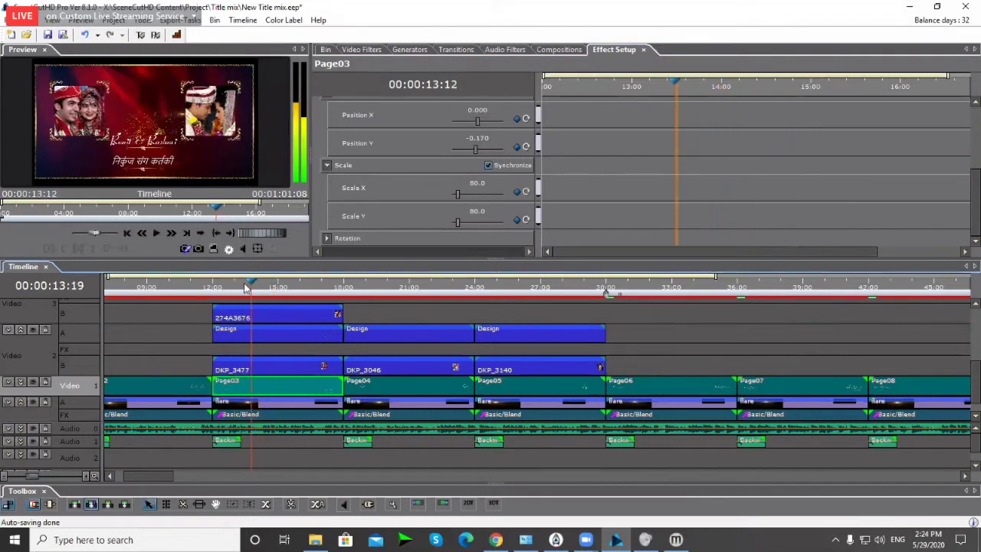
click(246, 288)
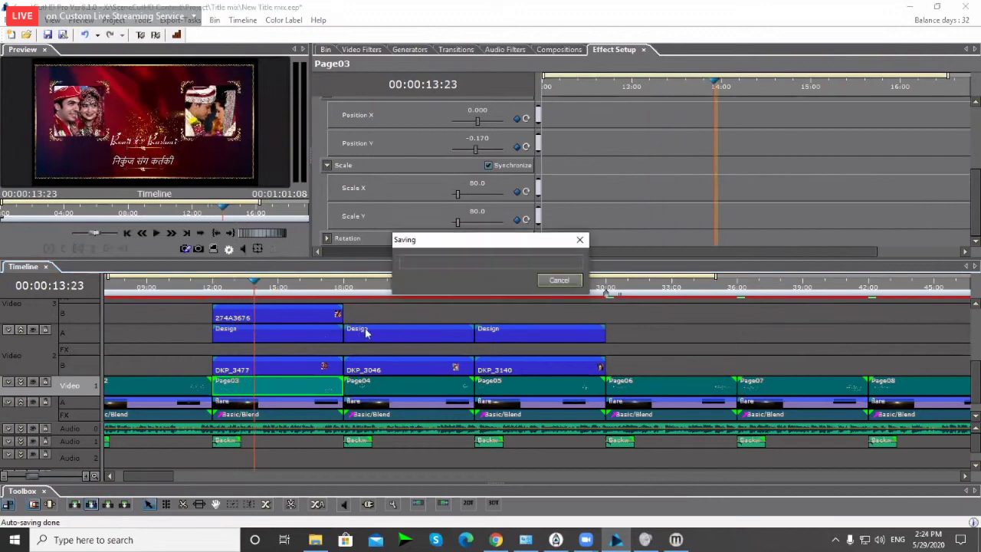
click(279, 328)
scroll(225, 287, down, 3)
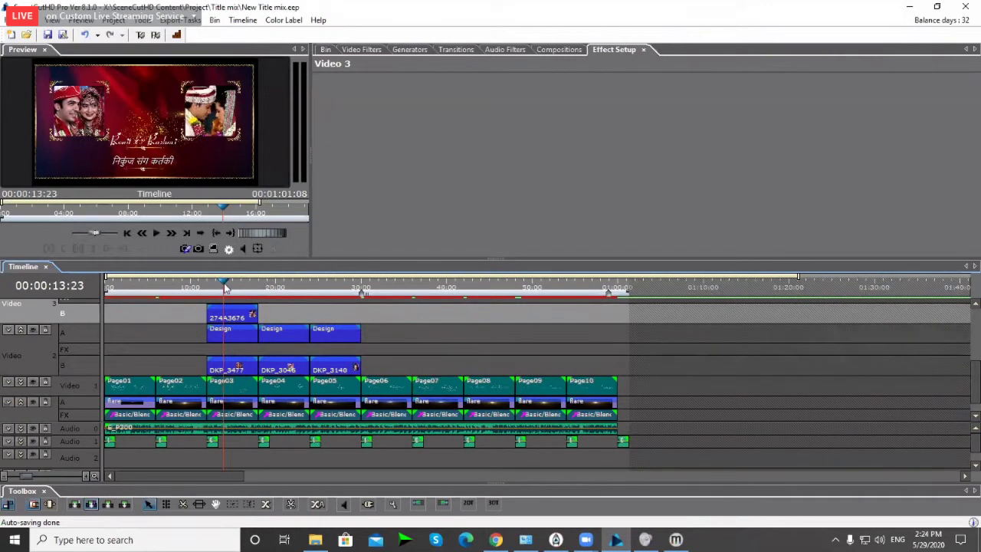
key(space)
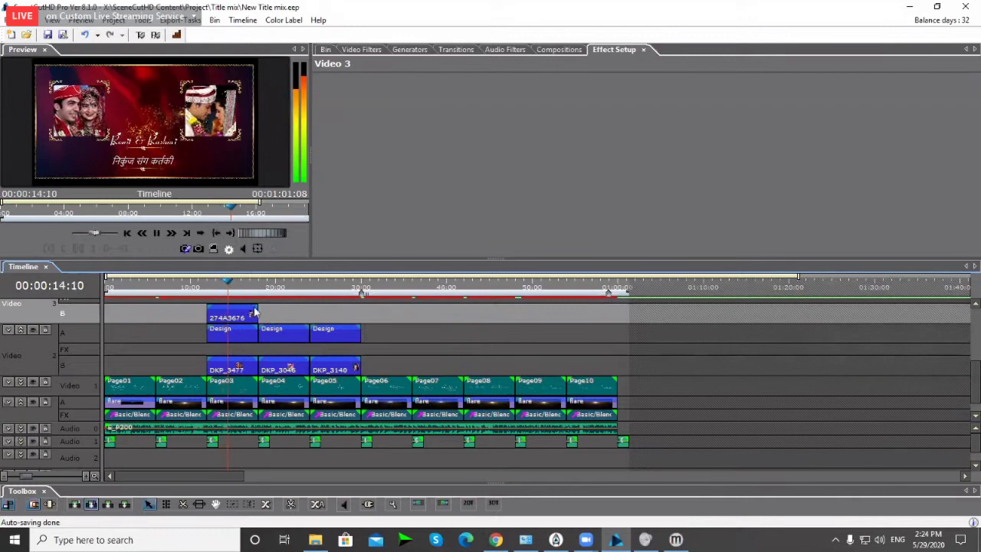
key(space)
scroll(245, 352, up, 3)
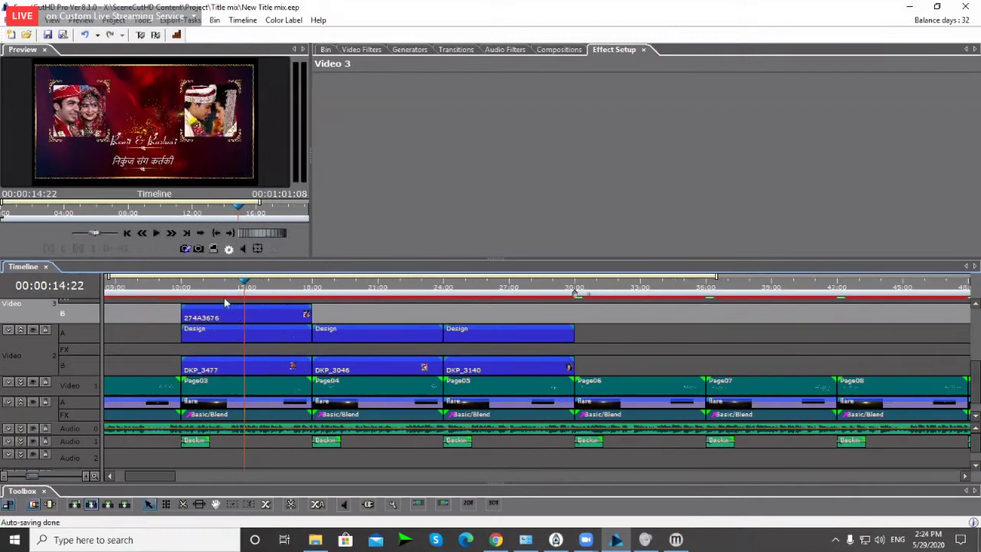
click(262, 286)
scroll(420, 349, down, 3)
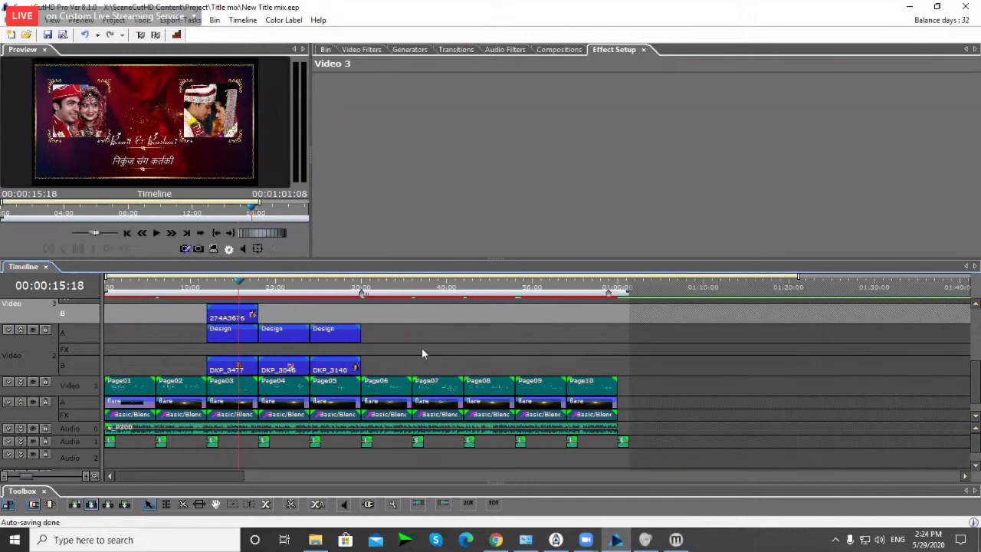
Step: Save the project, park the playhead at 20:07 on the groom's page, and enlarge the timeline
click(422, 348)
key(Home)
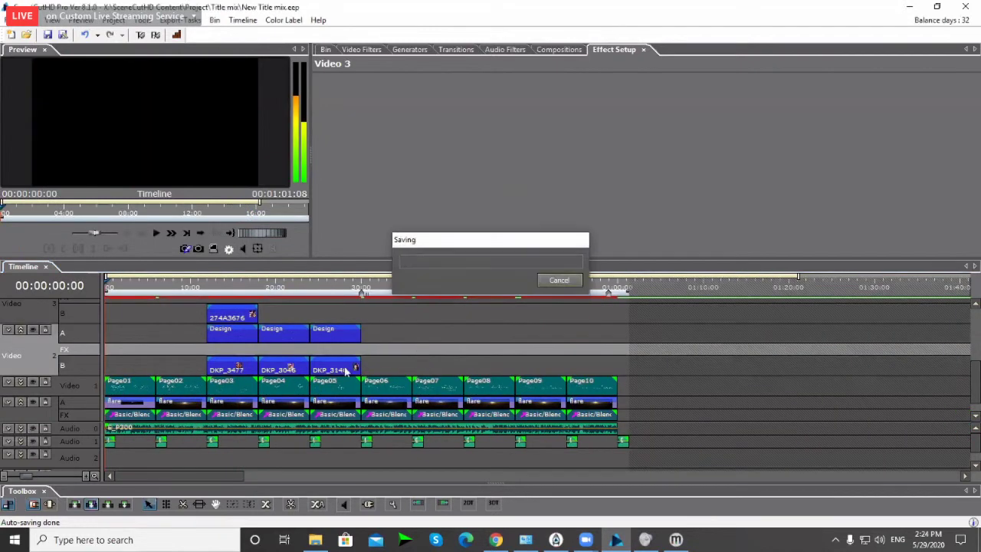
click(231, 290)
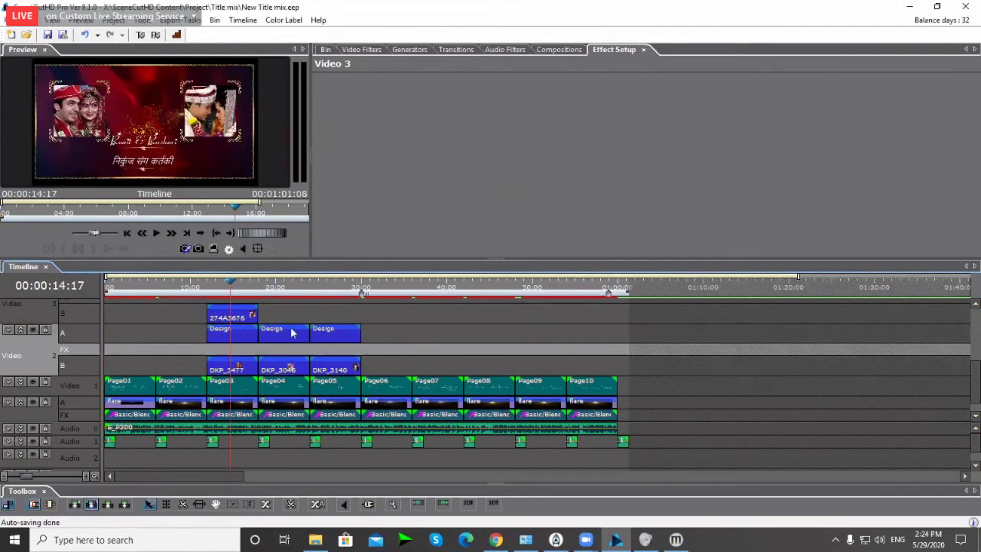
scroll(292, 333, up, 3)
click(360, 290)
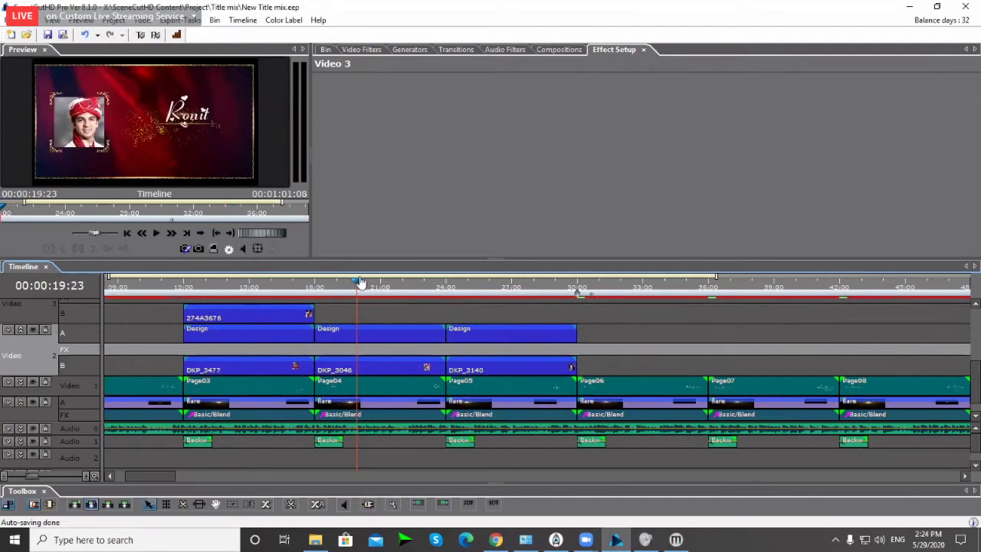
drag(360, 284, 367, 286)
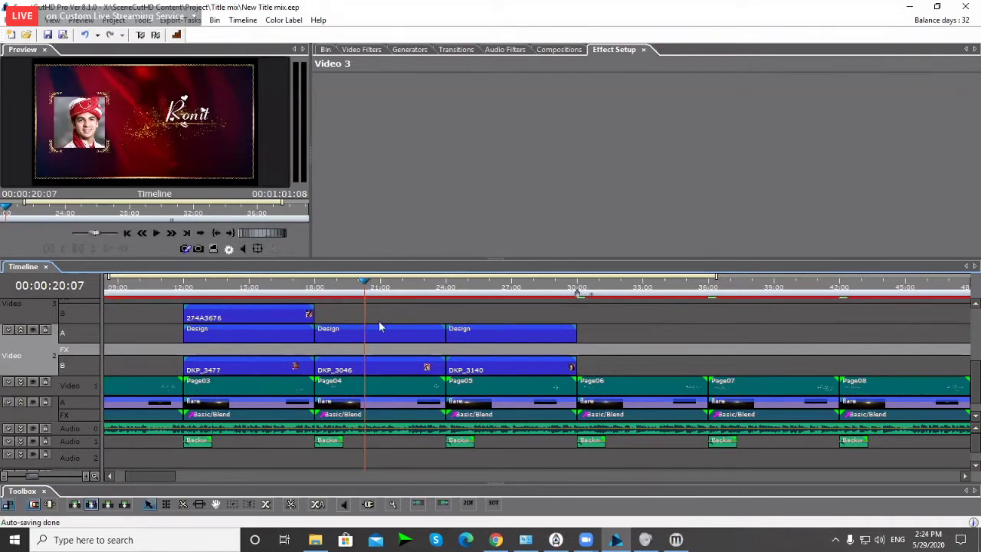
drag(386, 259, 384, 207)
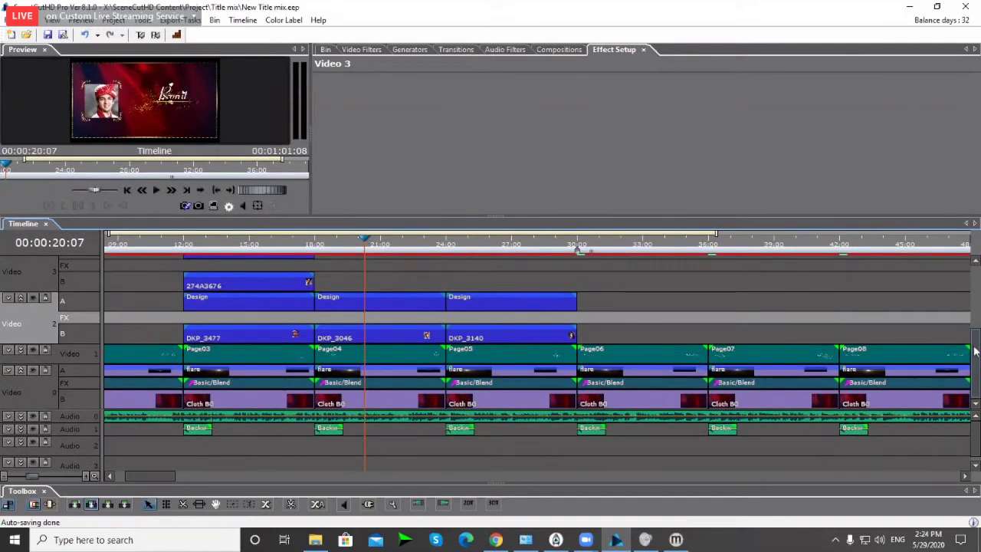
Step: Copy the DKP_3046 clip from Video 2 onto Video 3, starting at 18:00
scroll(963, 341, up, 2)
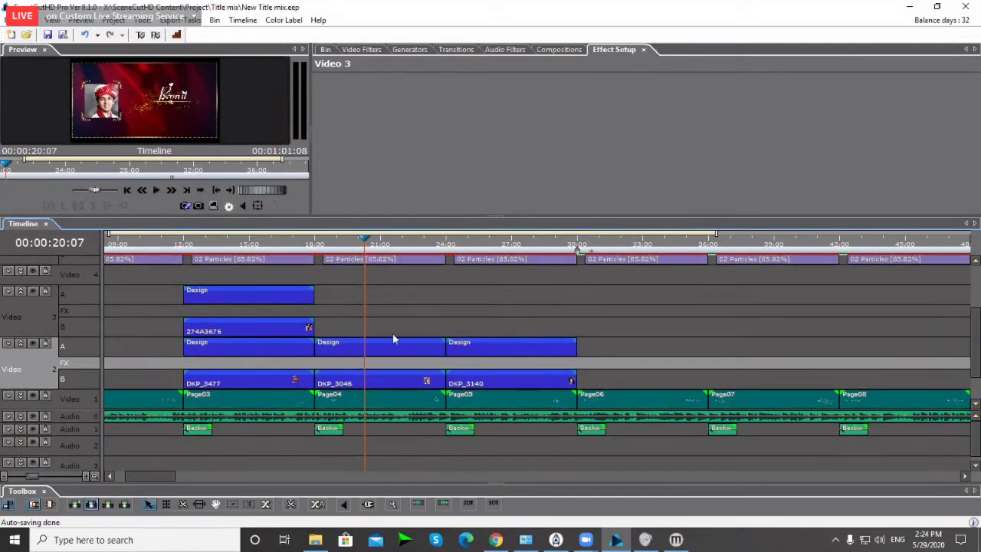
click(392, 337)
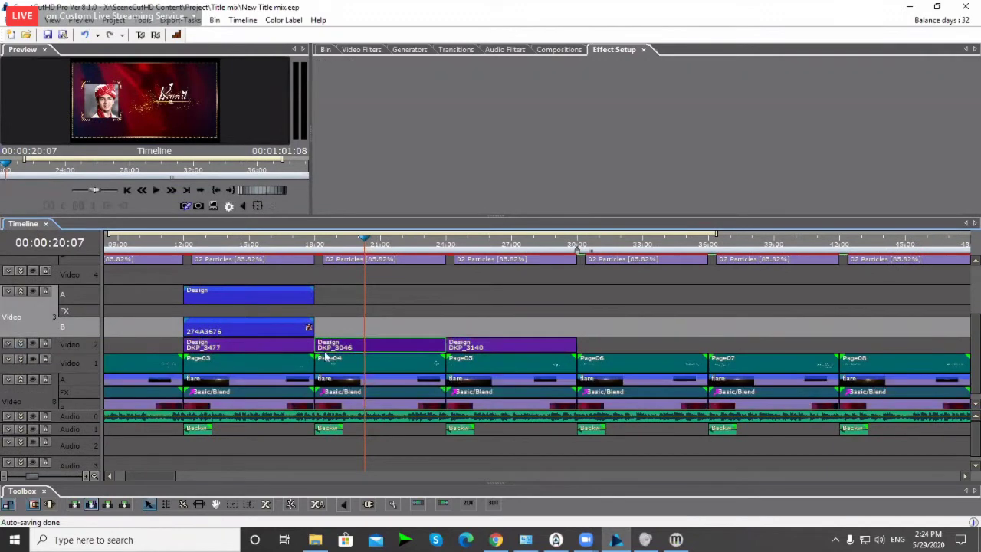
click(287, 328)
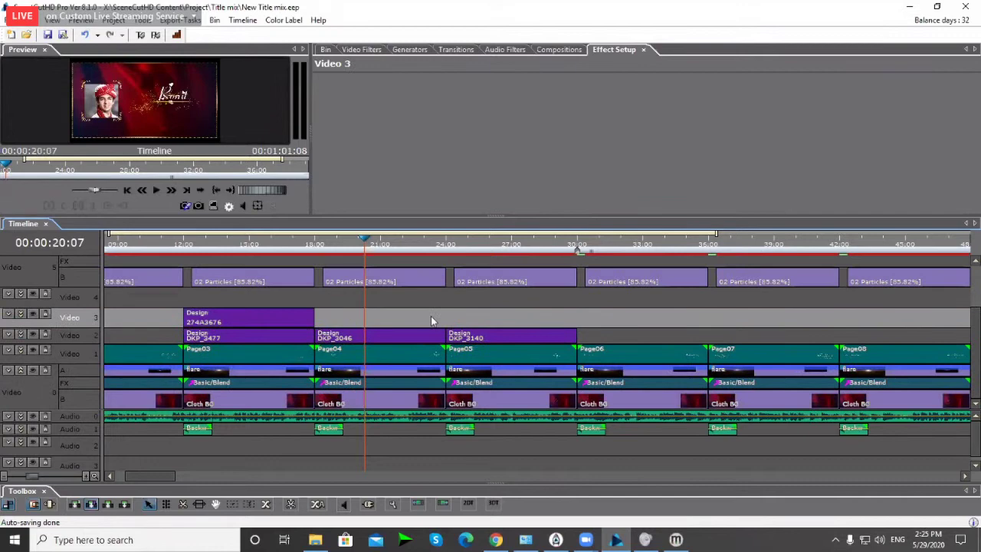
click(405, 333)
key(ctrl+c)
click(393, 318)
key(ctrl+v)
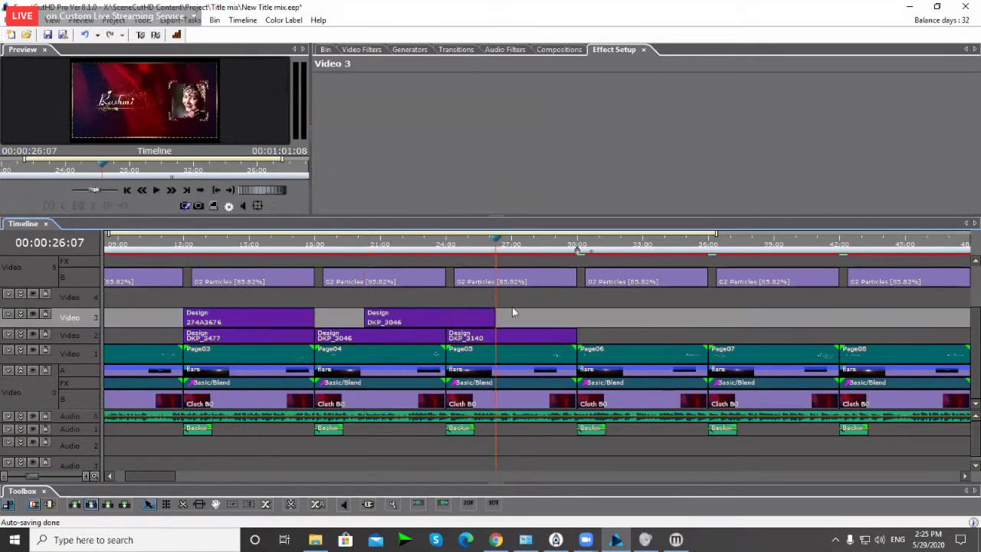
drag(417, 321, 373, 322)
click(381, 244)
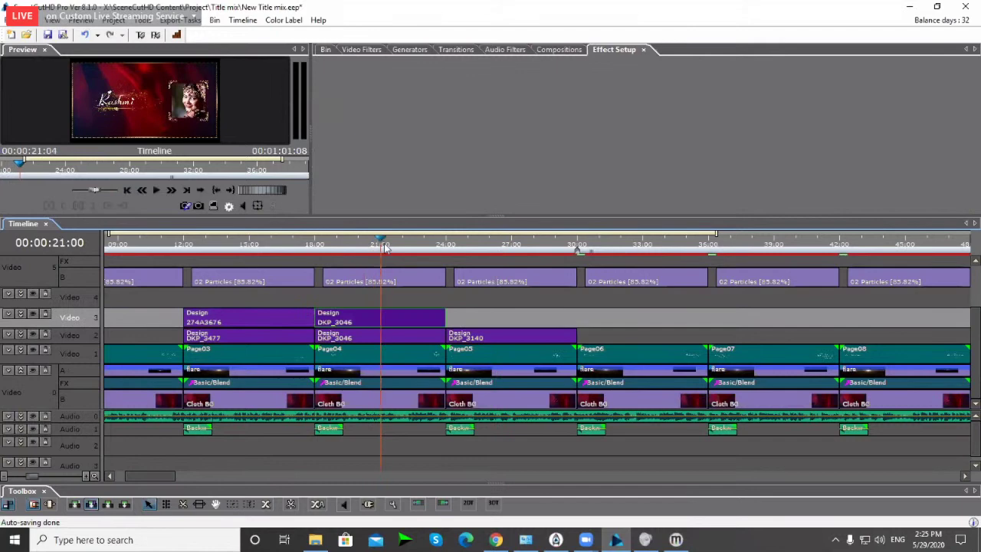
click(376, 320)
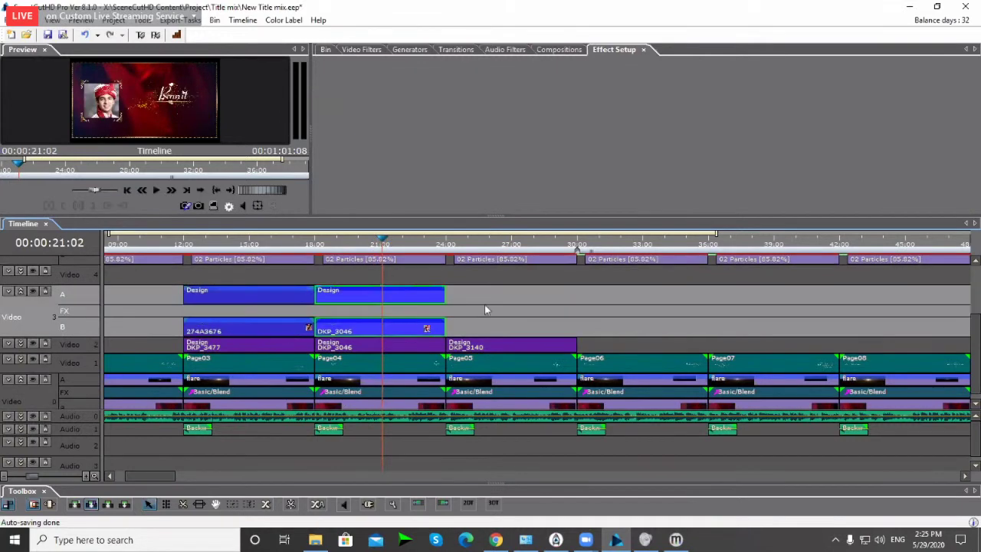
Step: Select the Design frame clip on Video 3 and show its Motion Position settings
click(381, 295)
click(319, 159)
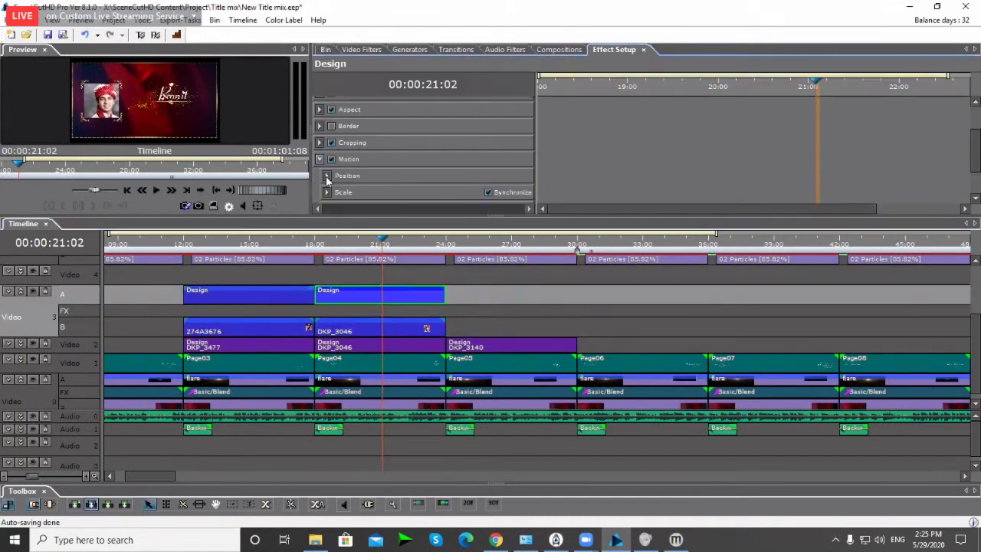
click(327, 176)
scroll(431, 173, down, 2)
click(469, 154)
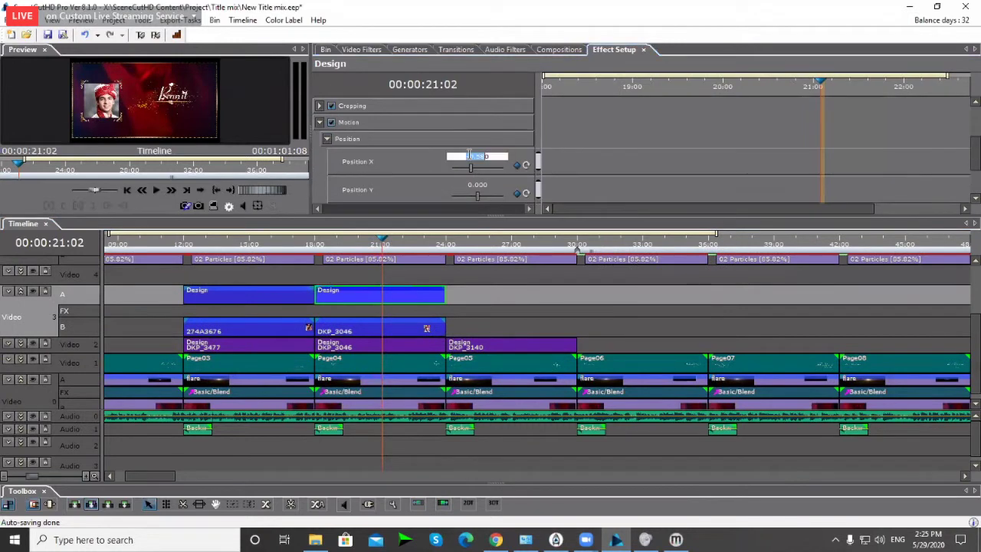
Step: Set the copied DKP_3046 photo's Position X to 0.58
click(348, 335)
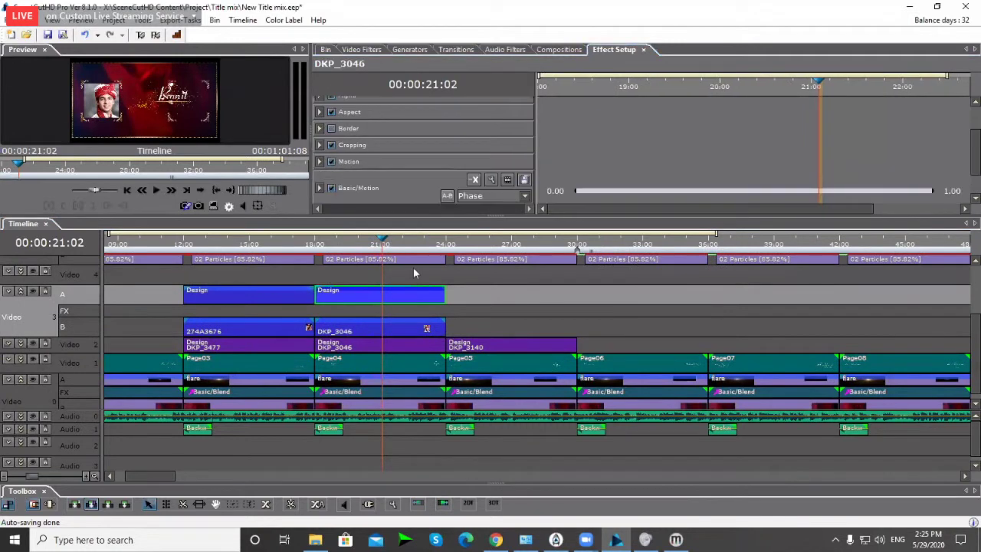
click(328, 178)
click(327, 178)
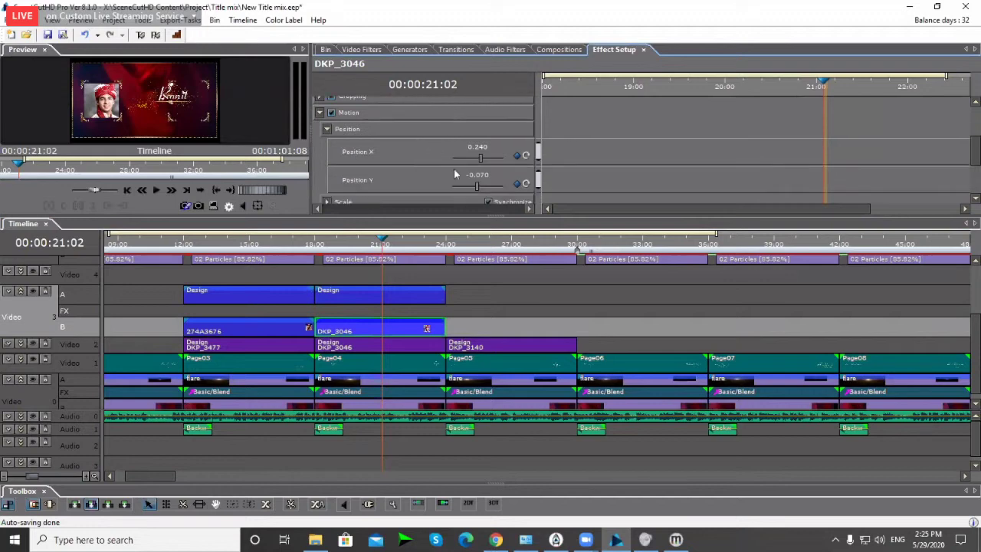
scroll(460, 153, down, 1)
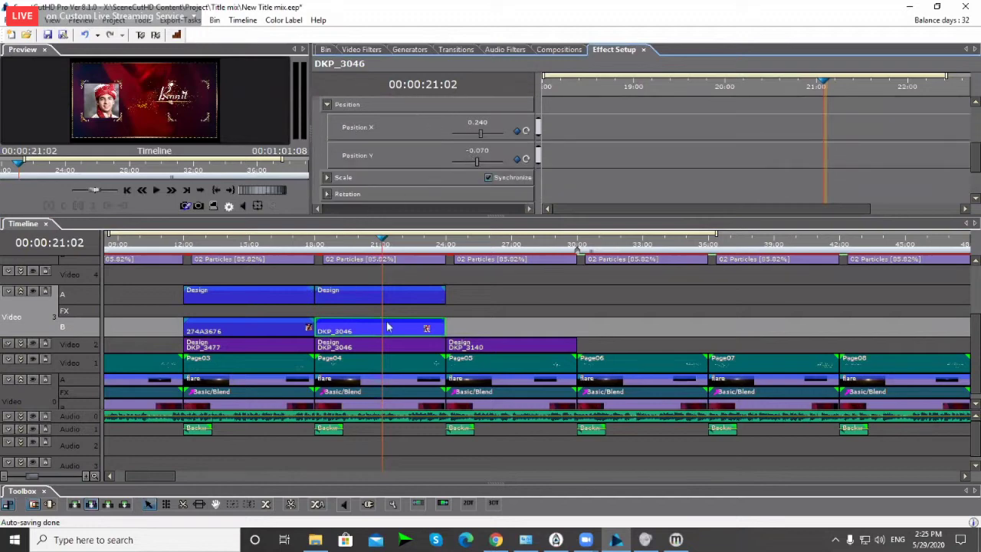
scroll(333, 128, down, 3)
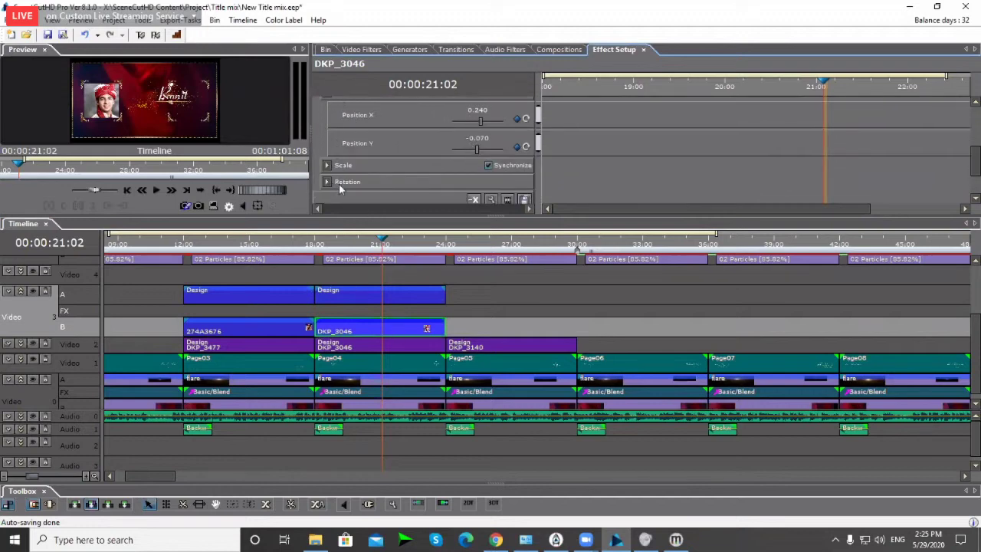
click(319, 150)
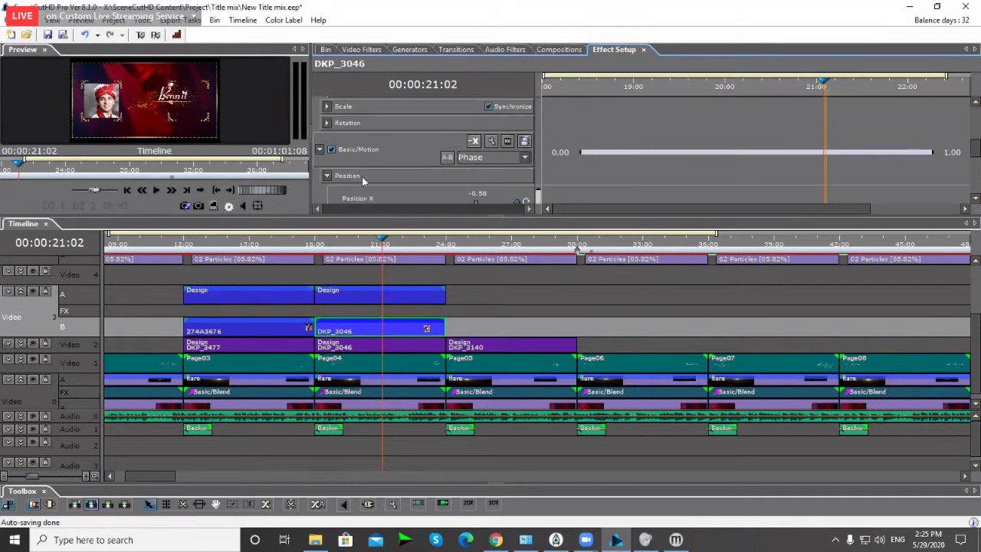
scroll(362, 176, down, 1)
click(474, 149)
text(0.58)
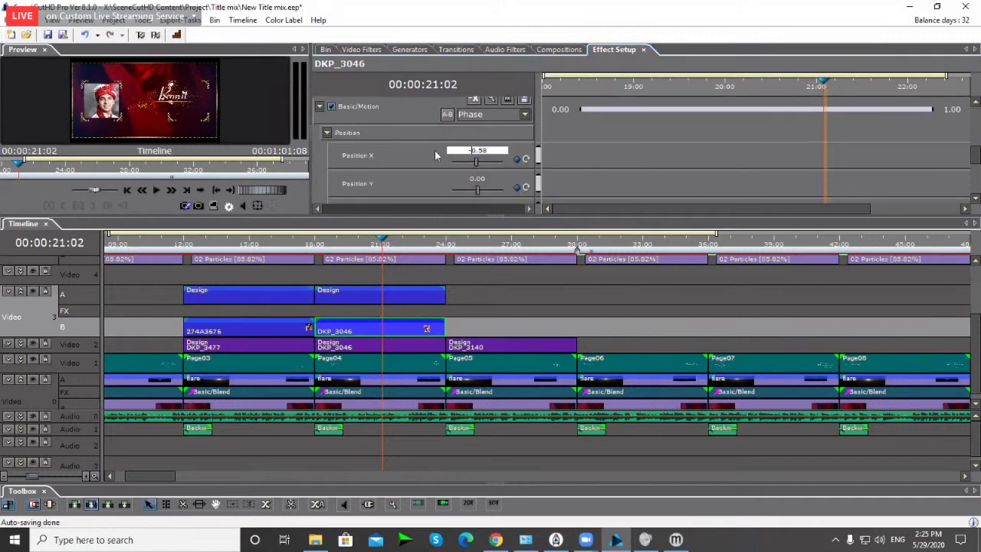
key(Return)
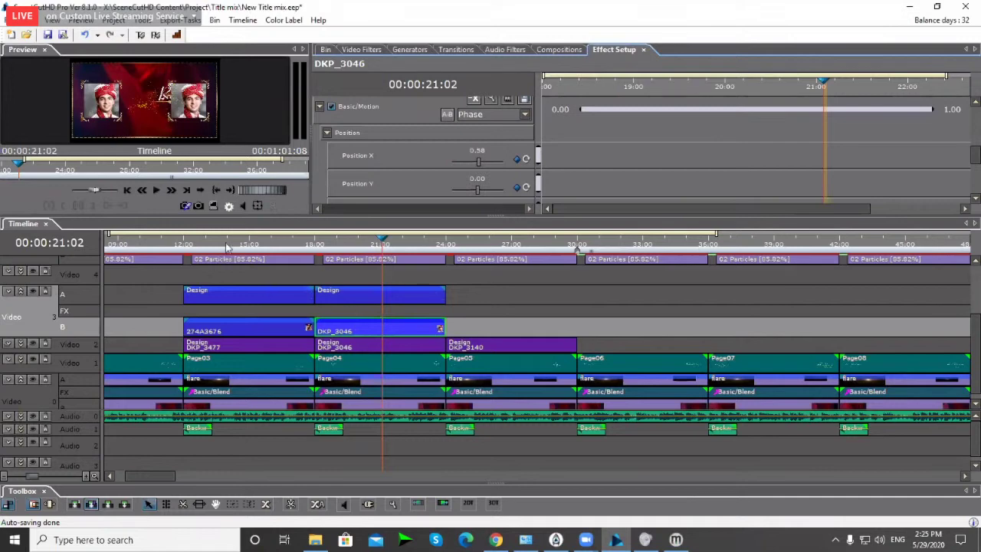
Step: Review the groom's page from 18:09 with an enlarged preview
mouse_move(381, 245)
mouse_down()
mouse_move(342, 247)
mouse_move(362, 249)
mouse_up()
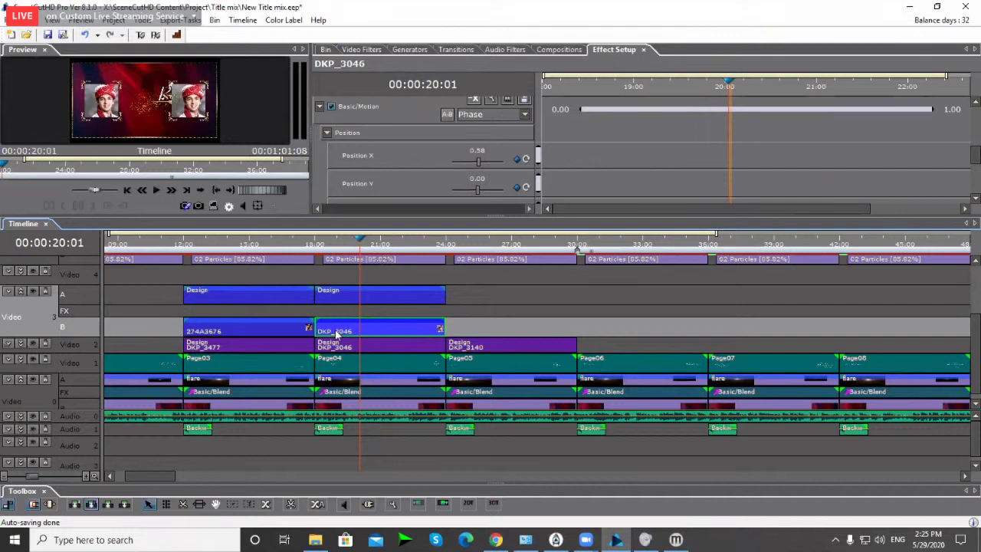
scroll(331, 163, down, 1)
scroll(379, 307, down, 1)
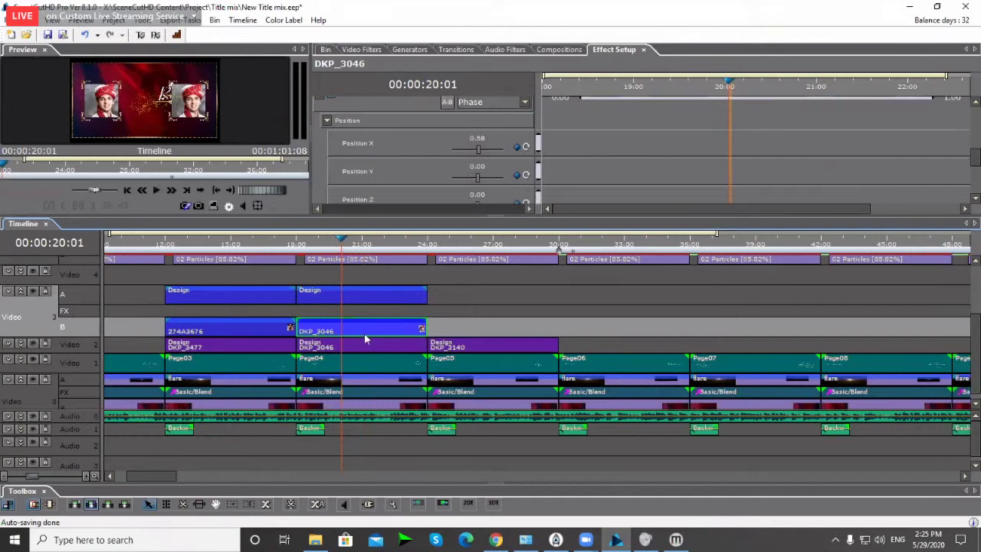
key(Left)
key(Left)
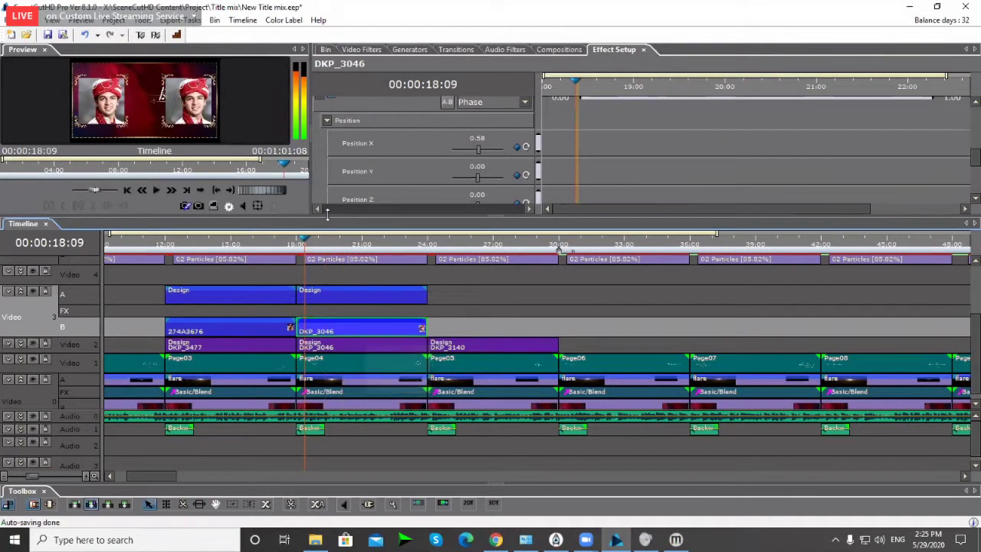
drag(327, 214, 343, 300)
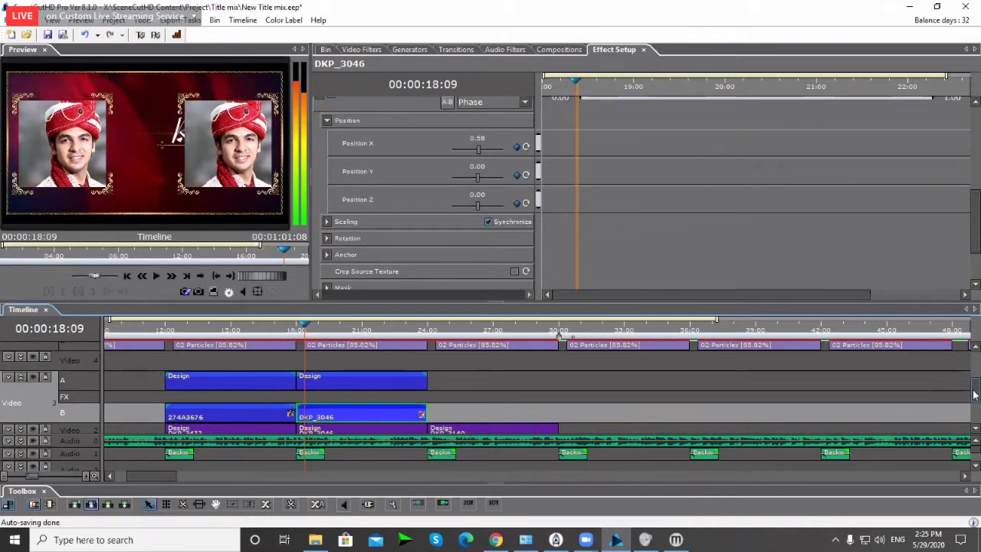
Step: Set the middle Design clip's Motion scale to 50 on both axes
drag(975, 394, 977, 399)
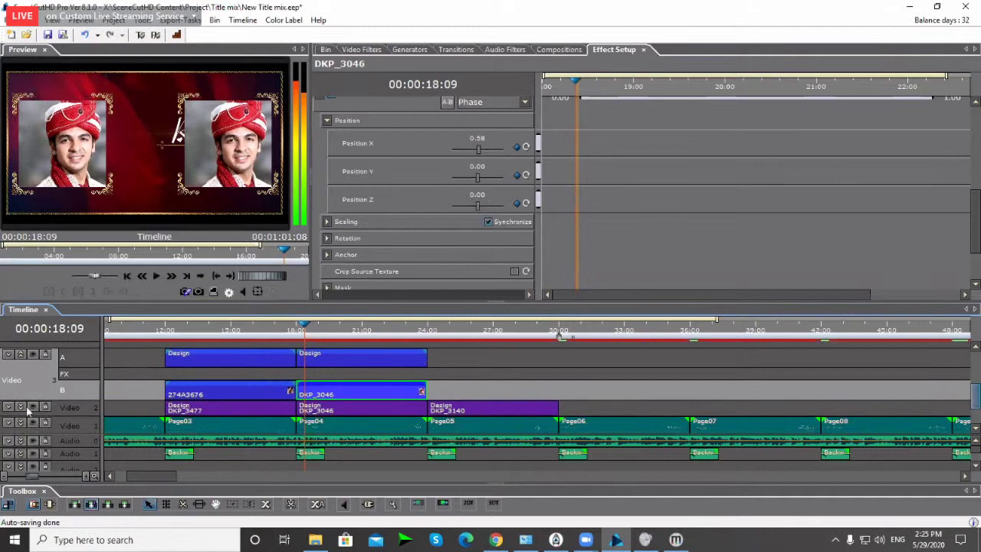
click(324, 412)
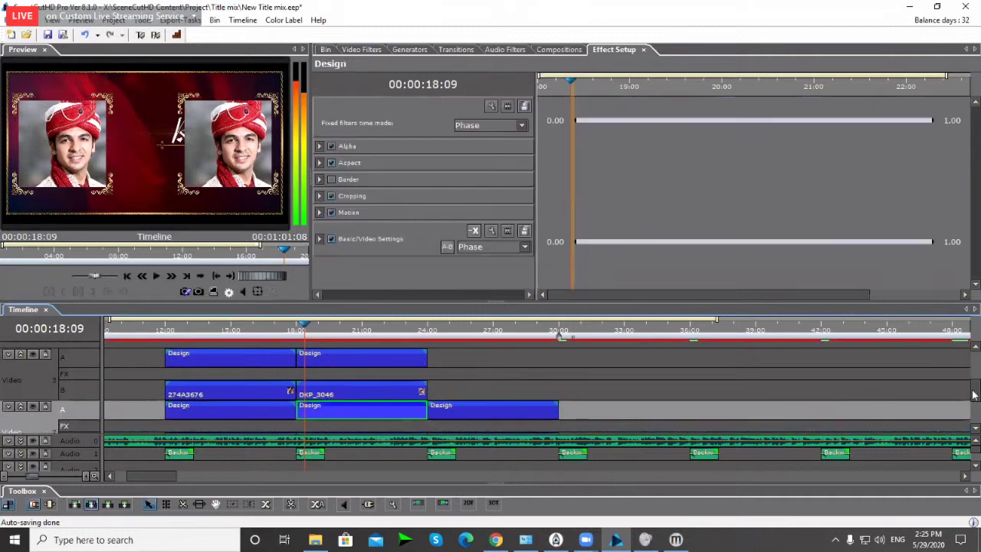
scroll(973, 394, down, 2)
click(320, 213)
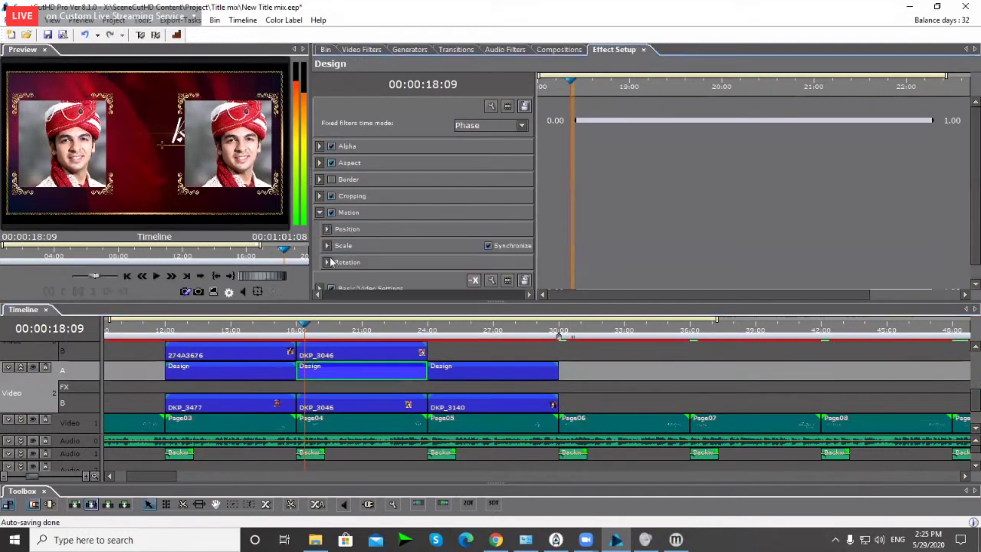
click(328, 246)
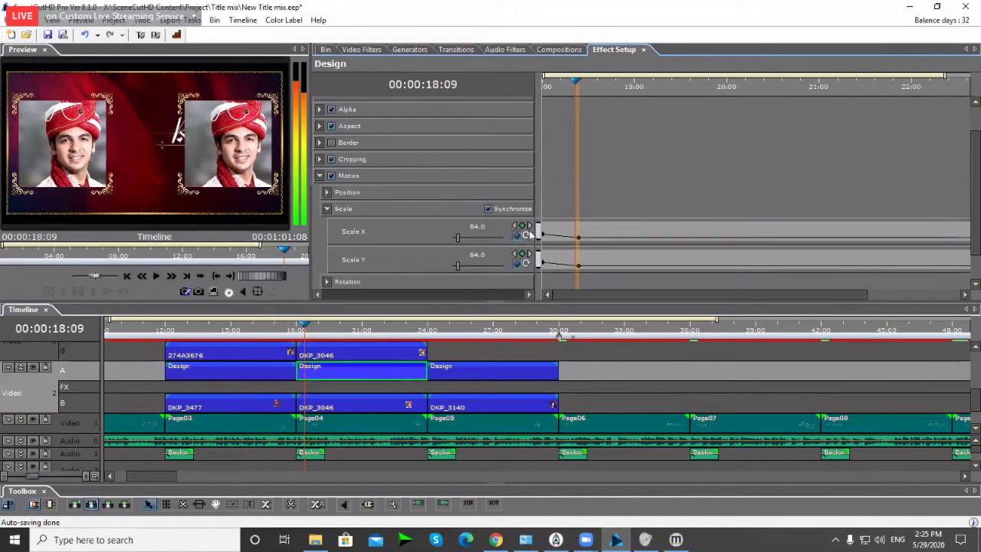
click(478, 227)
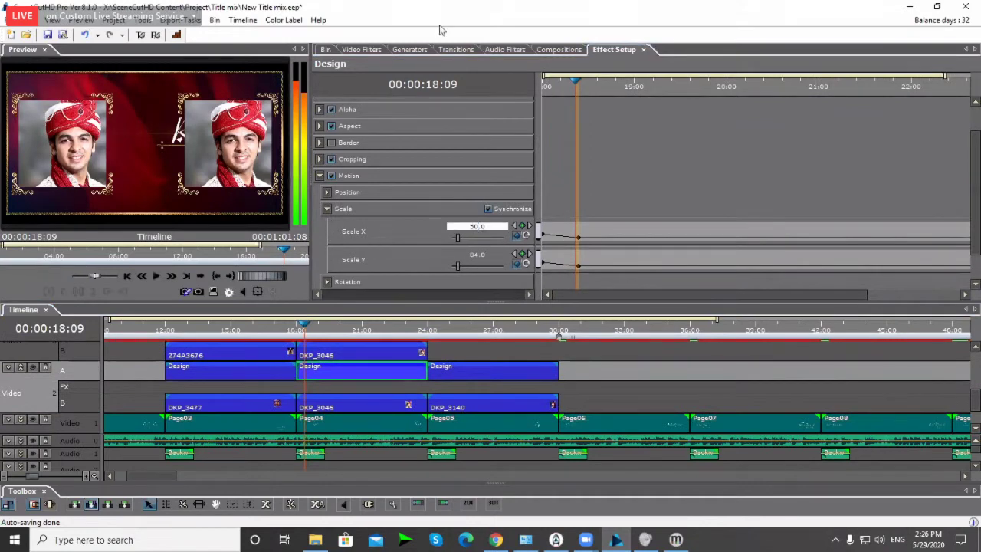
key(Return)
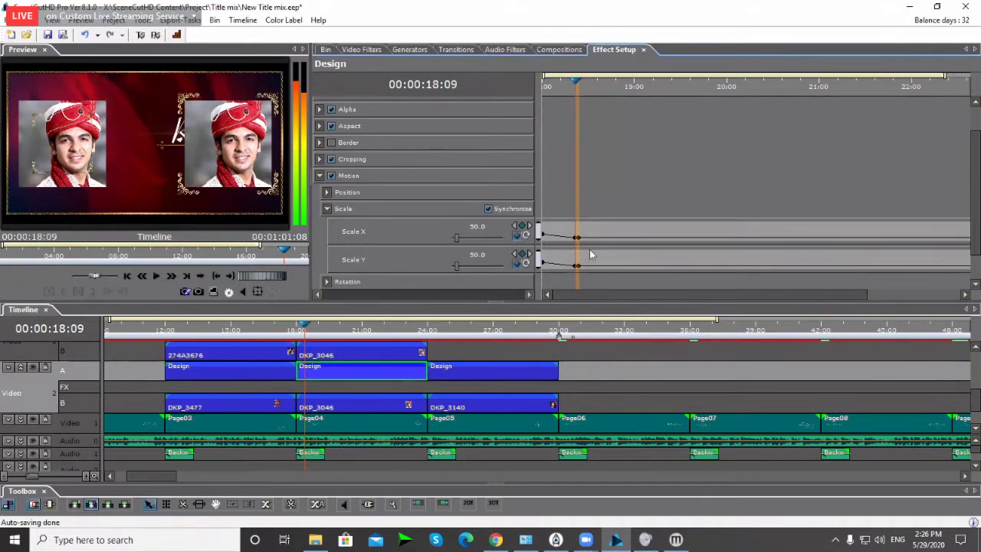
Step: Scale the DKP_3046 photo clip down to 45.5 in Basic Motion
click(335, 407)
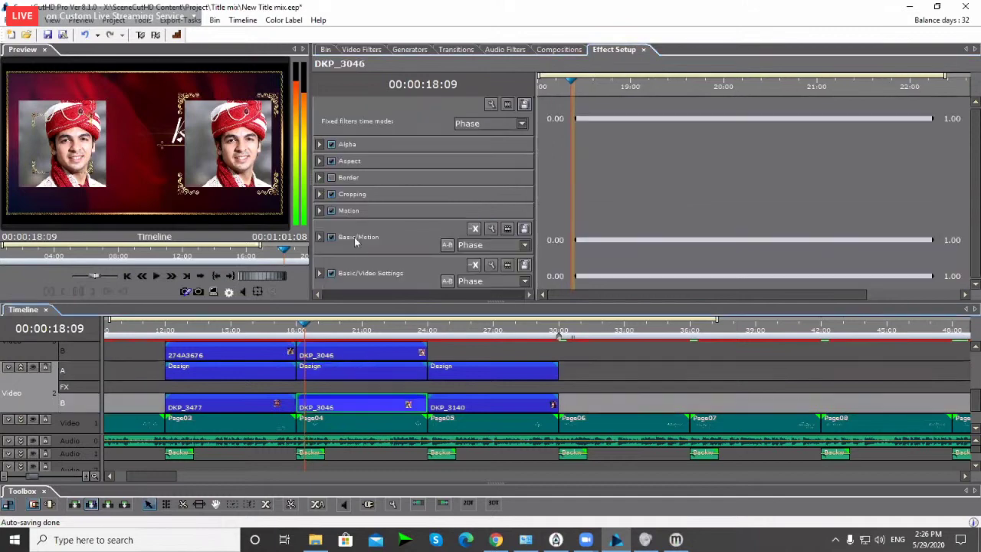
click(319, 238)
click(326, 279)
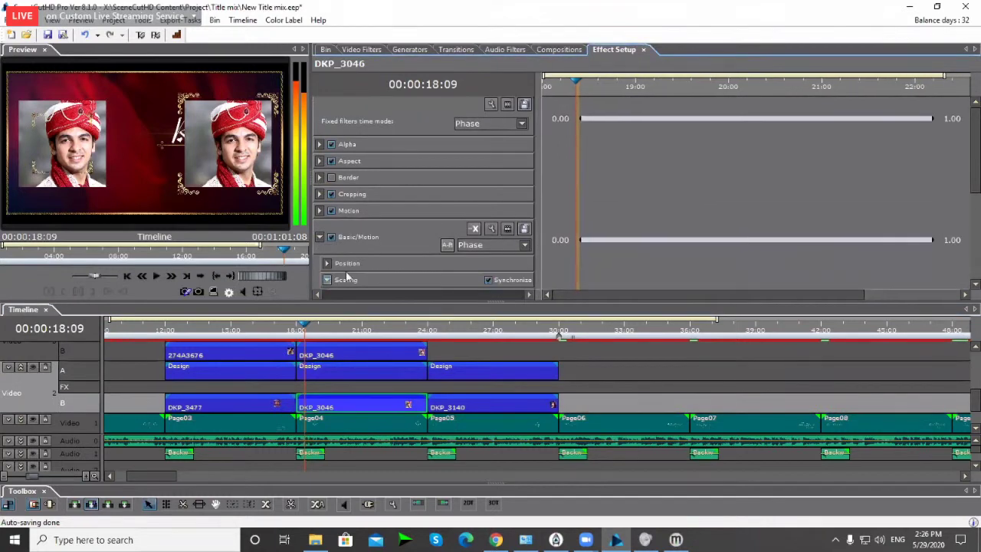
scroll(538, 239, down, 2)
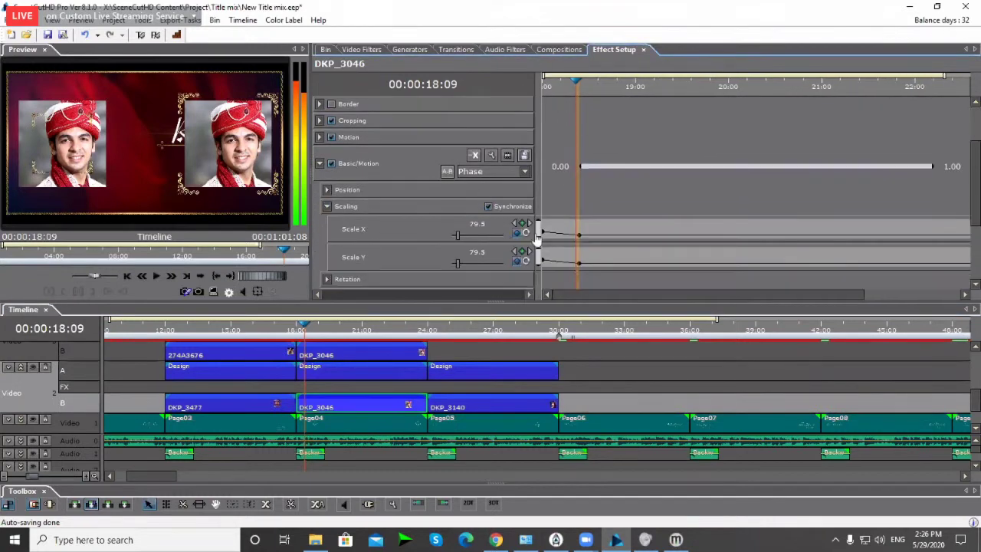
double_click(476, 225)
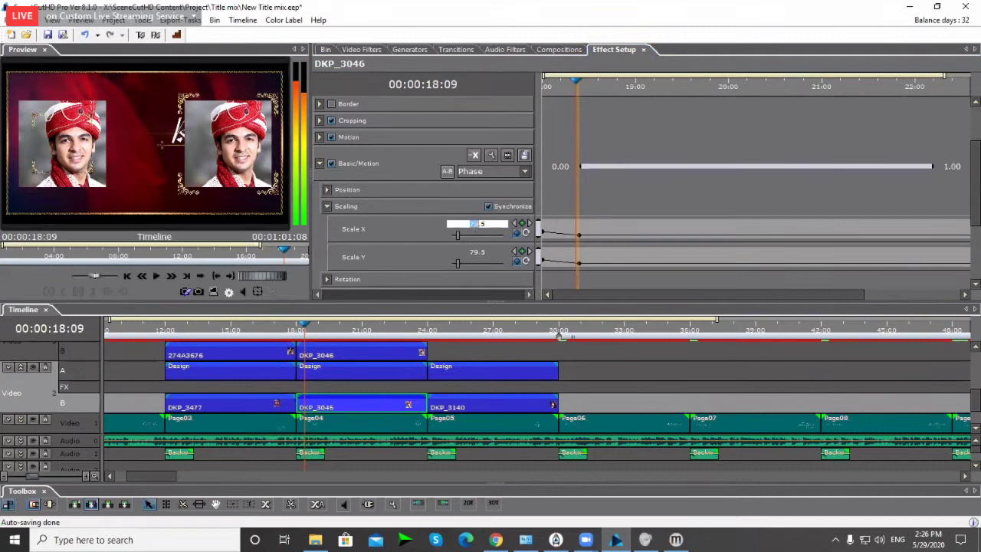
key(Return)
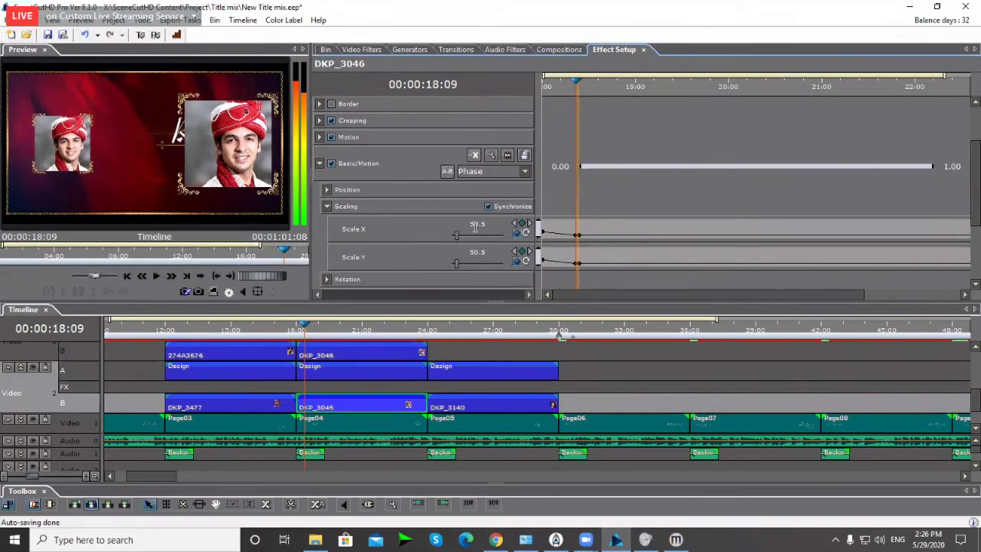
double_click(477, 226)
text(45.5)
key(Return)
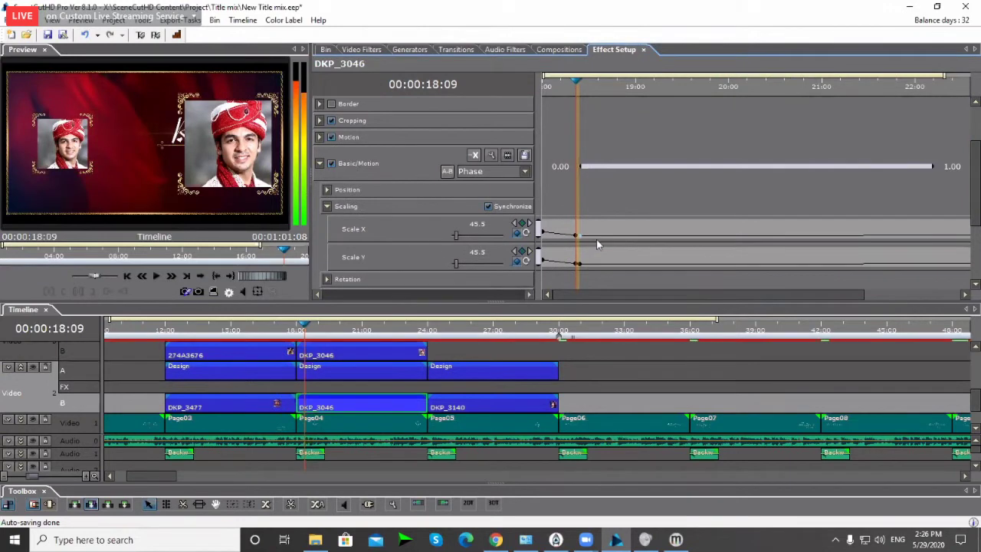
Step: Raise the DKP_3046 photo's vertical position within the frame
drag(580, 84, 629, 84)
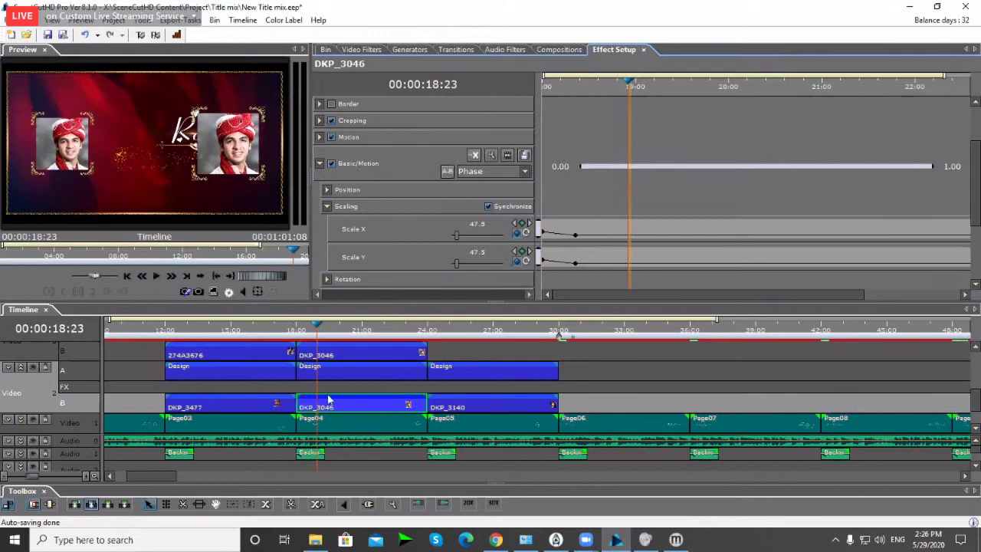
click(327, 189)
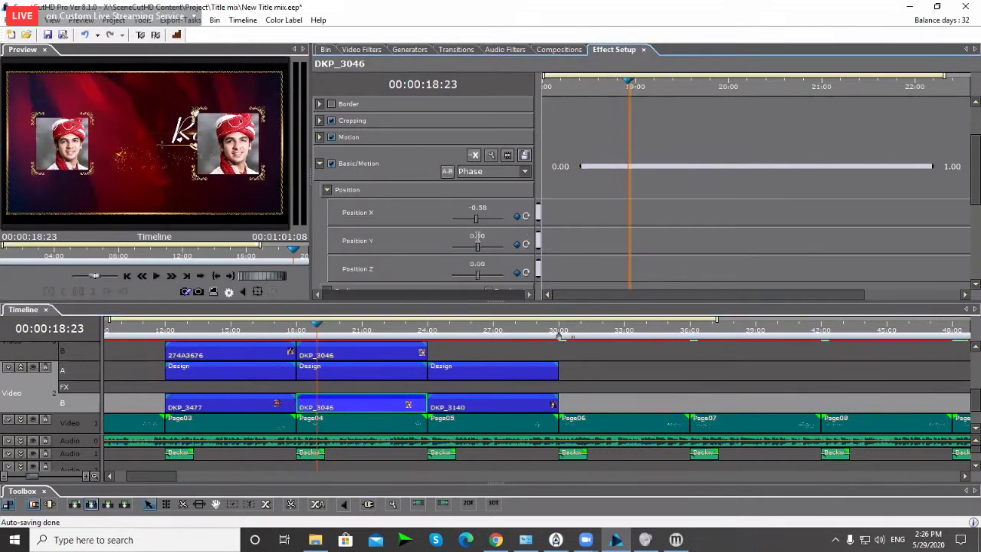
drag(477, 236, 473, 236)
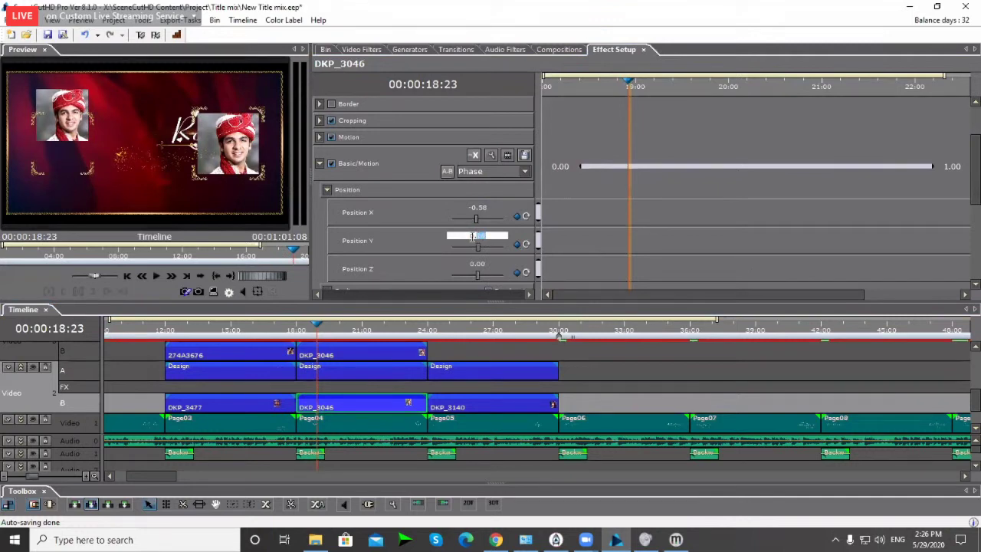
click(325, 374)
Step: Set the Design frame clip's Position Y to 0.2
click(320, 212)
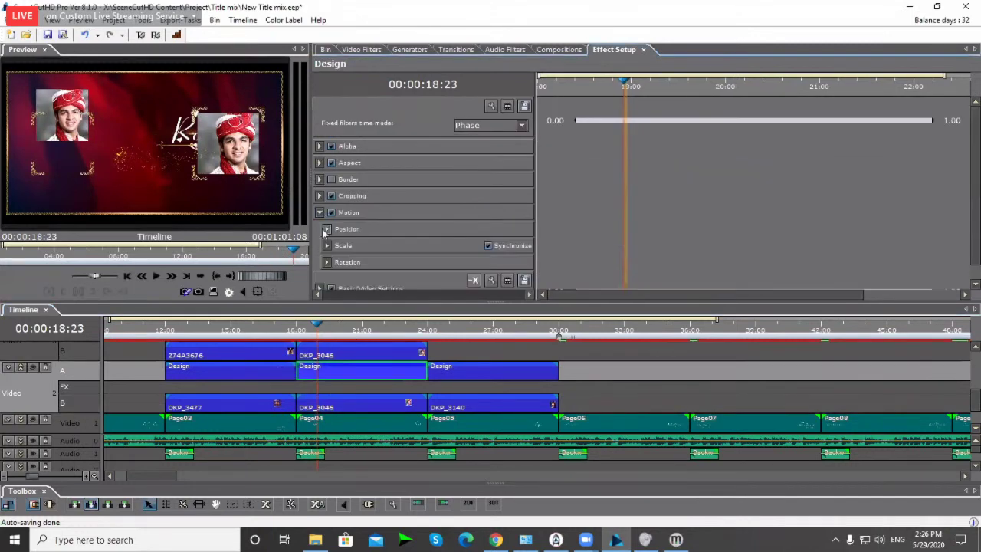
click(327, 228)
click(477, 275)
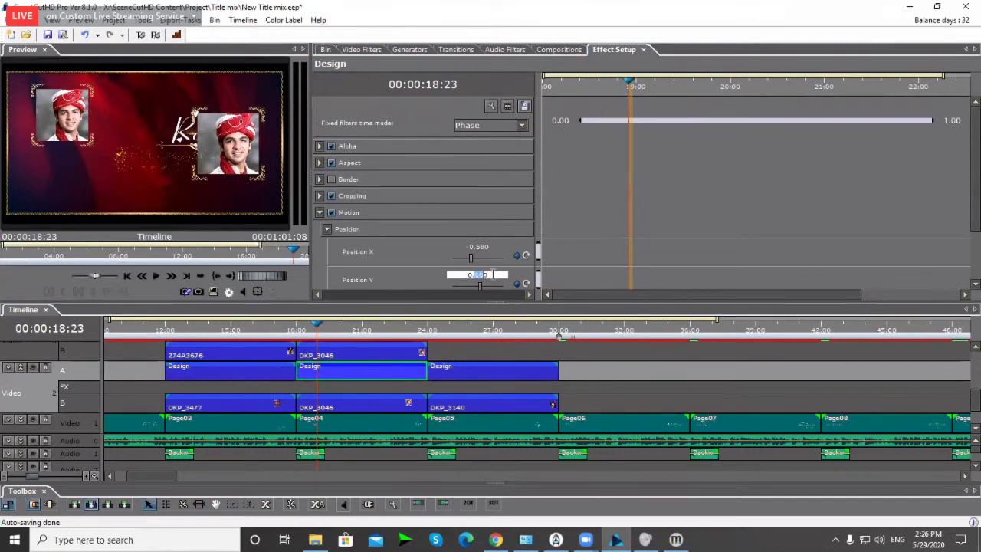
text(0.2)
key(Return)
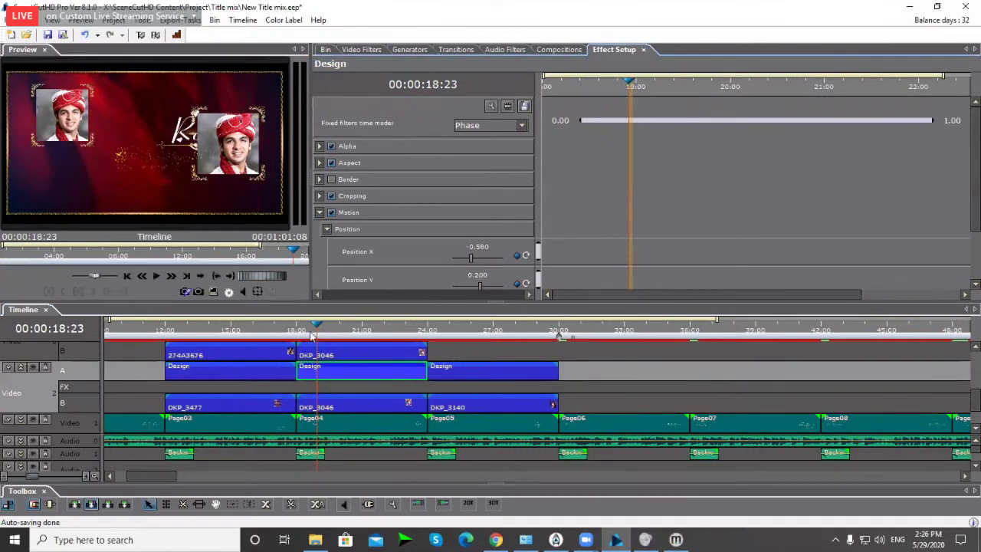
Step: At 19:07, set the top-track Design clip's Position X to -0.58
drag(311, 336, 328, 334)
click(325, 335)
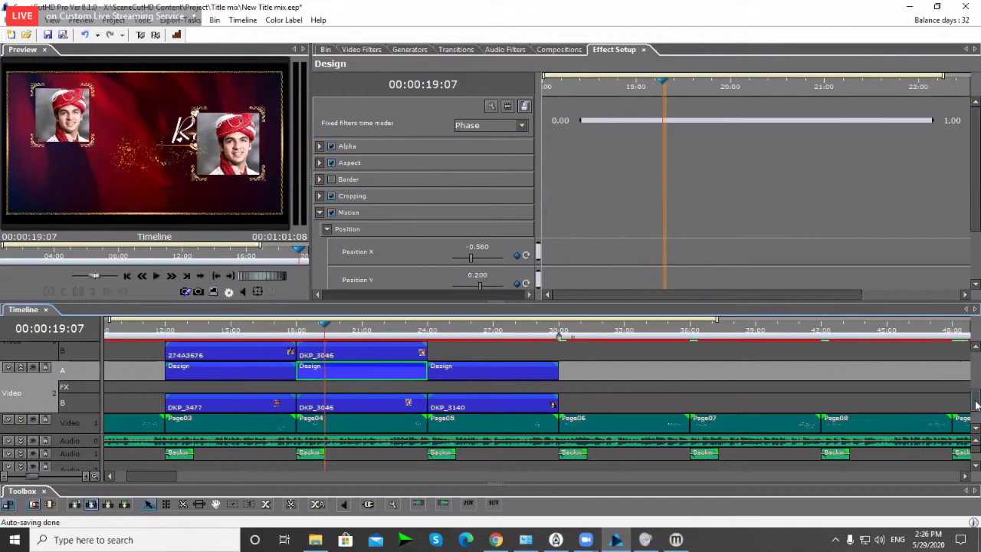
scroll(967, 411, up, 3)
click(332, 373)
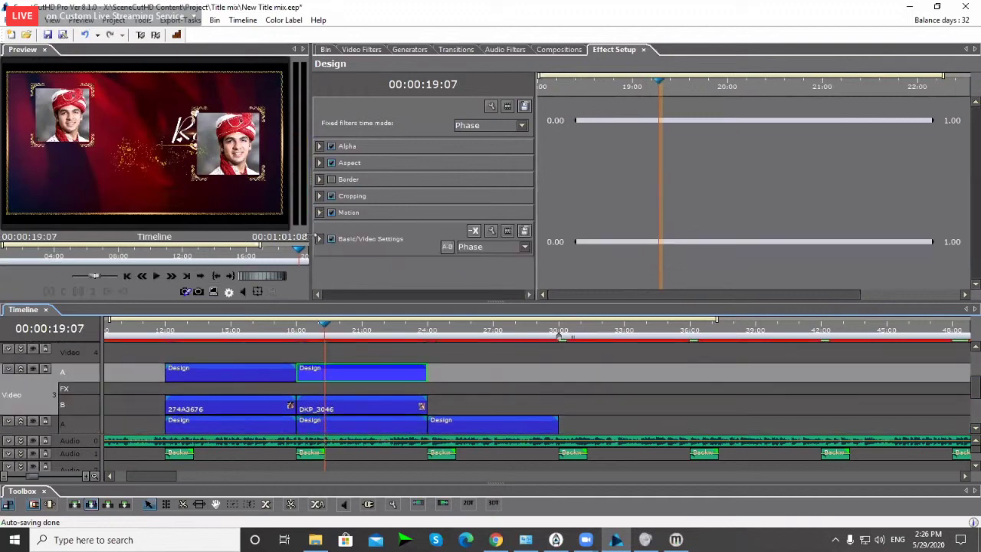
click(319, 213)
click(327, 229)
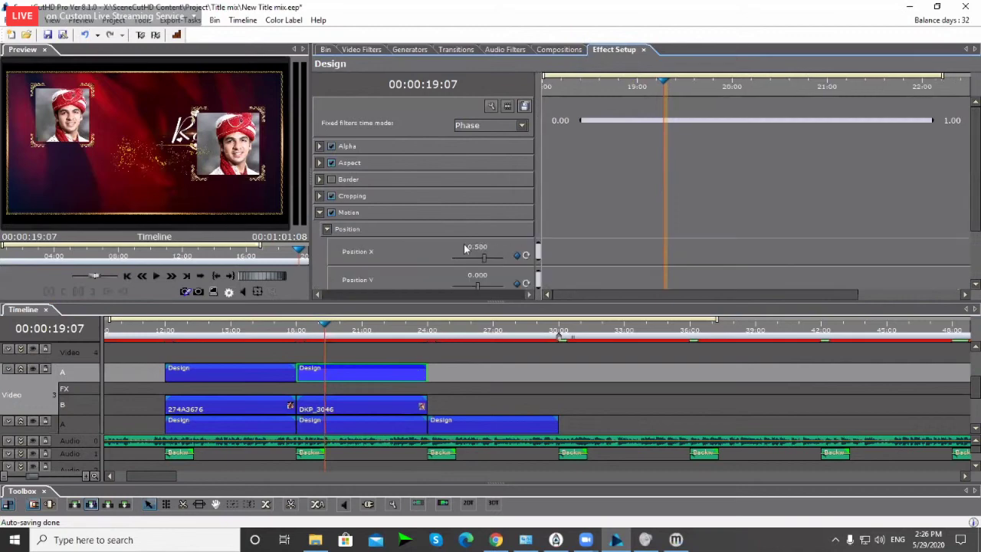
click(468, 247)
text(-0.58)
key(Return)
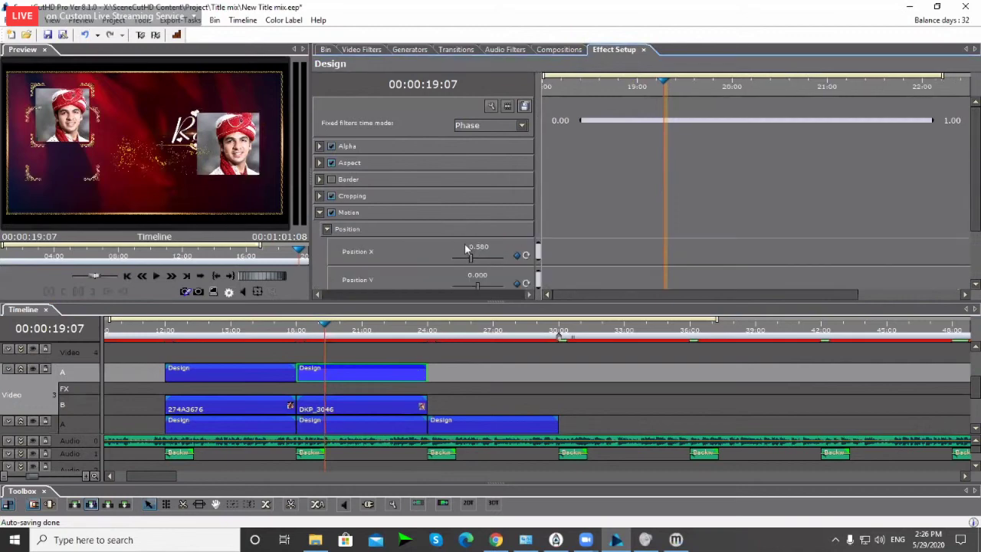
Step: Return to the 18:10 keyframe and delete the second Design and DKP_3046 clips
scroll(419, 230, down, 2)
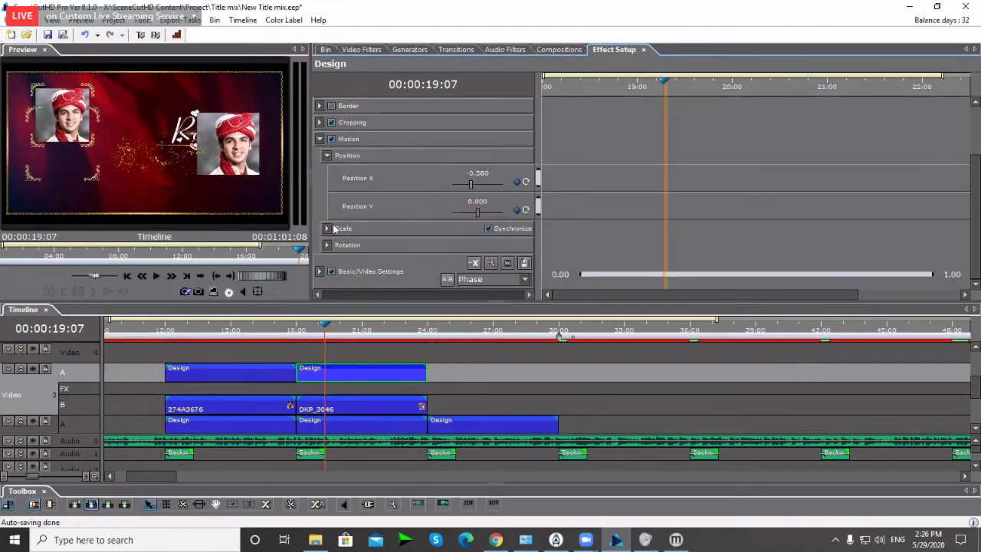
click(327, 228)
scroll(460, 226, down, 1)
click(515, 203)
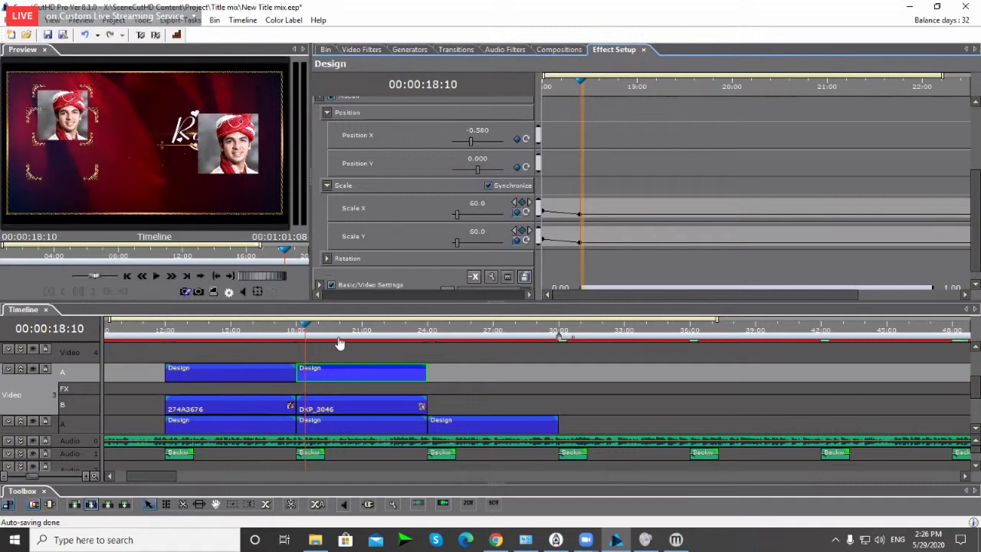
key(Delete)
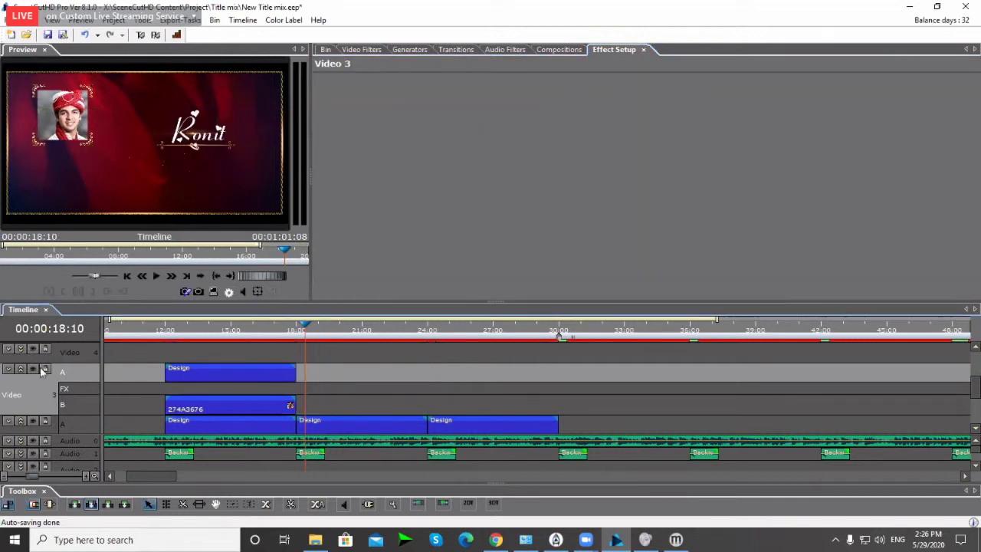
Step: Copy the DKP_3046 clip onto Video 3 and select it there at 20:06
click(20, 369)
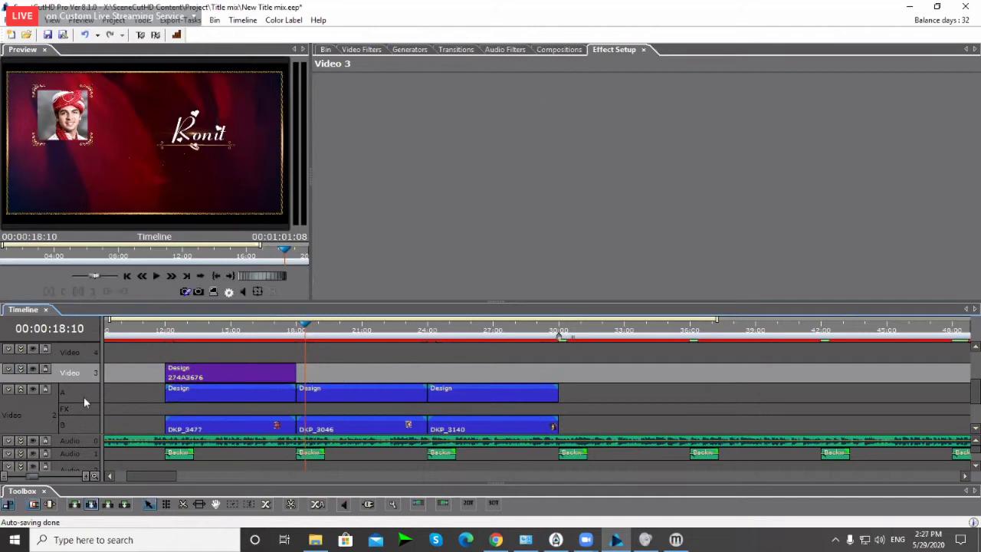
click(21, 391)
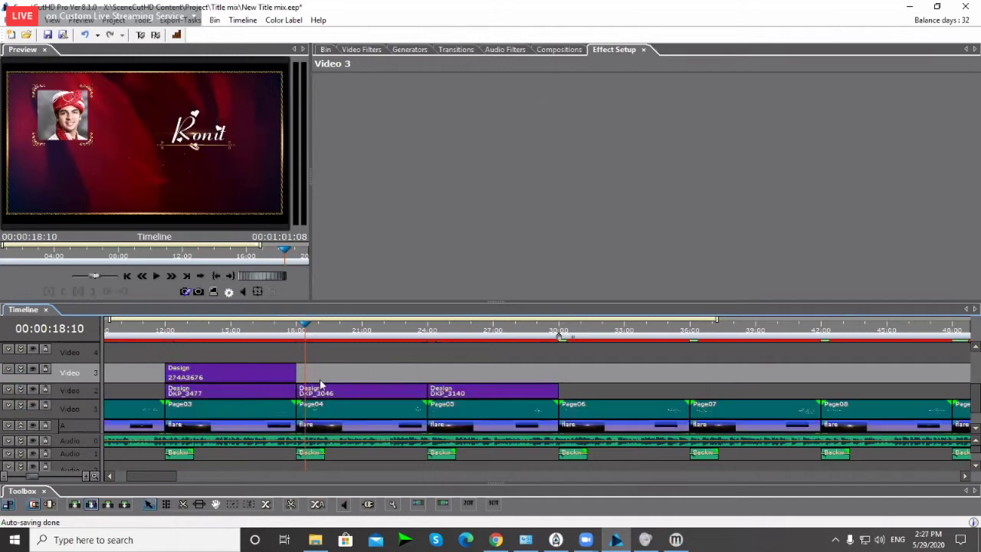
drag(327, 399, 342, 376)
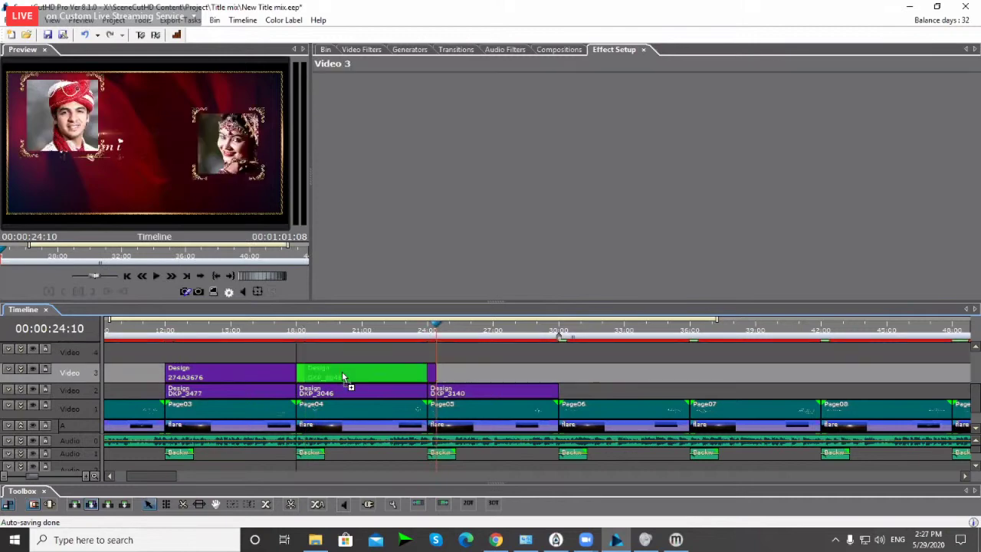
click(345, 332)
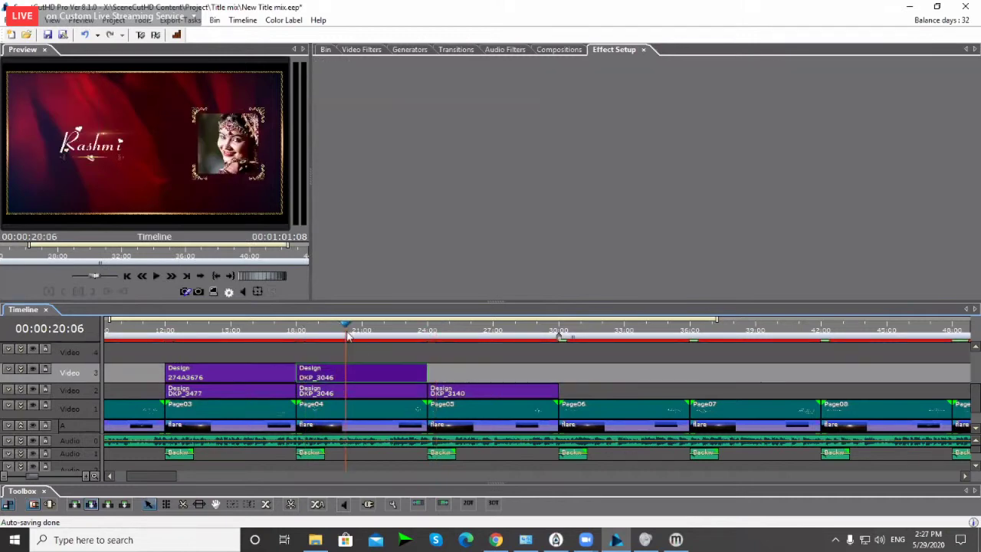
click(23, 372)
click(386, 412)
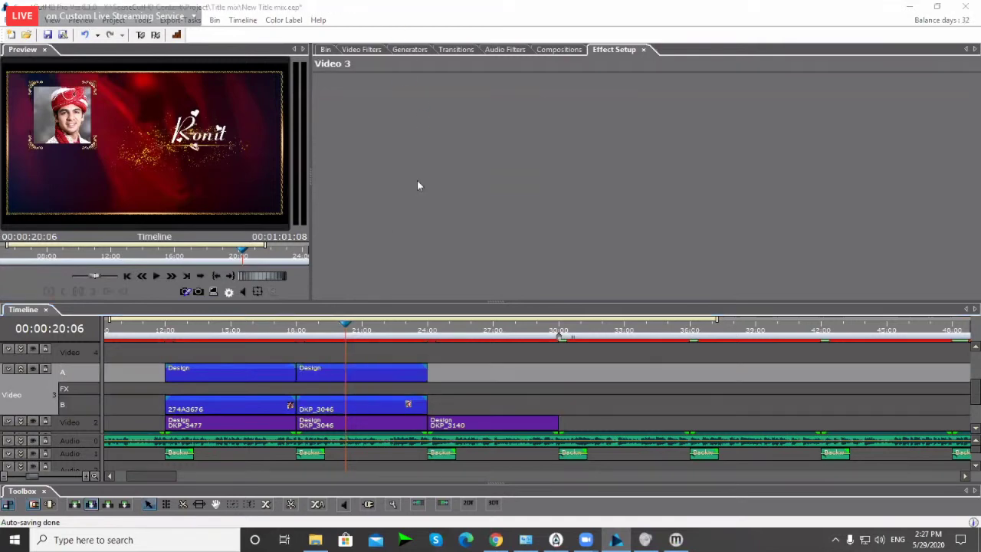
Step: Set the upper Design clip's Position Y to 0
click(342, 379)
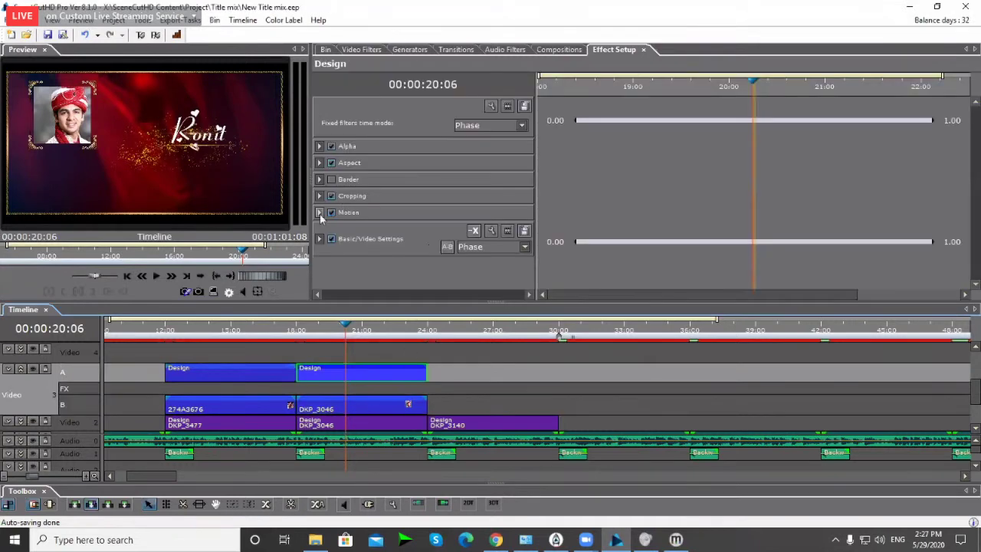
click(319, 213)
click(327, 226)
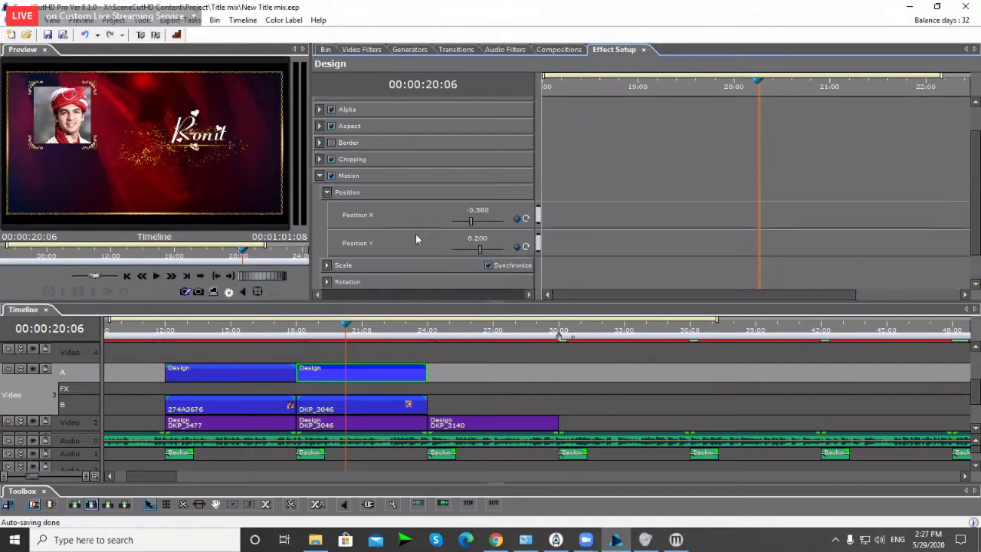
click(478, 239)
text(0)
key(Return)
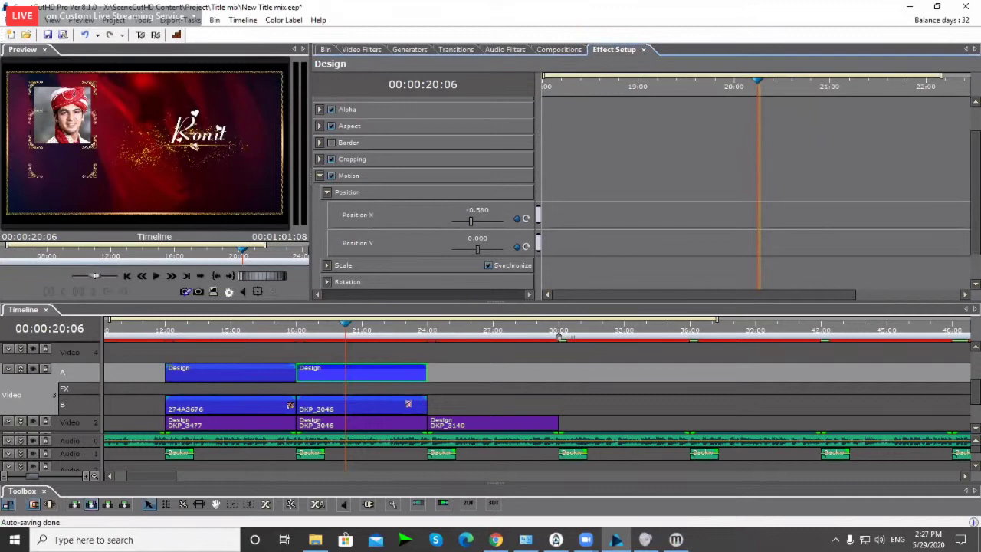
Step: Set the DKP_3046 photo's Position Y to -0.23
click(355, 399)
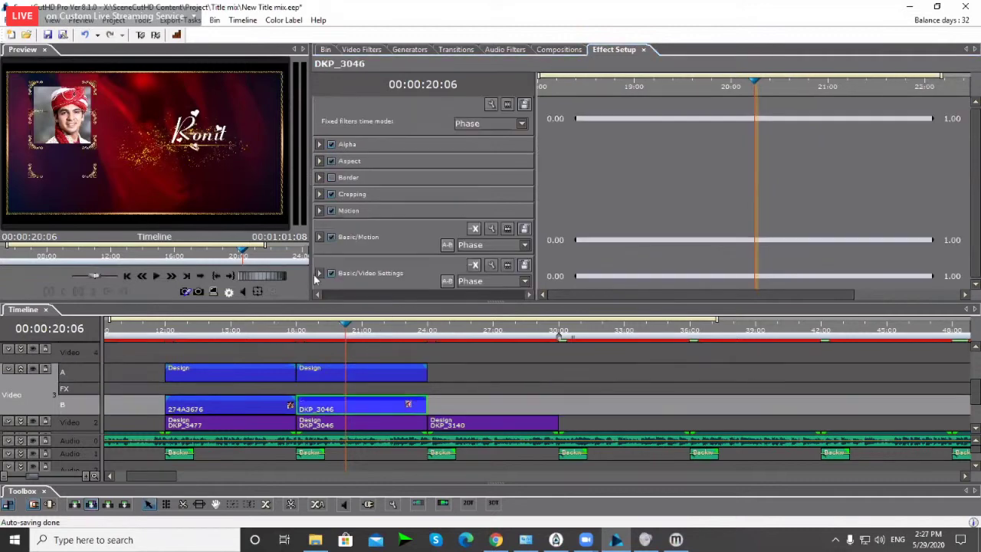
click(320, 237)
click(328, 263)
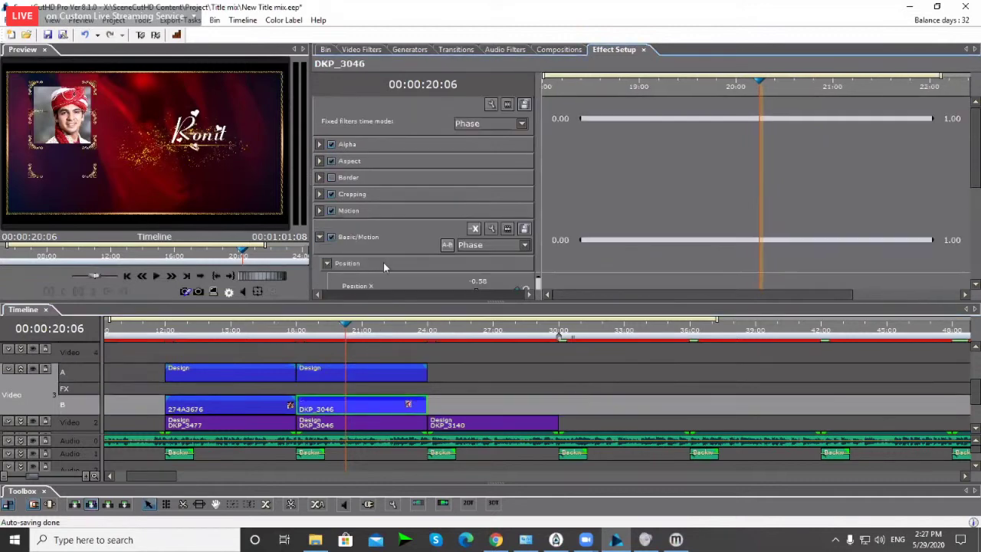
scroll(460, 253, down, 2)
double_click(485, 238)
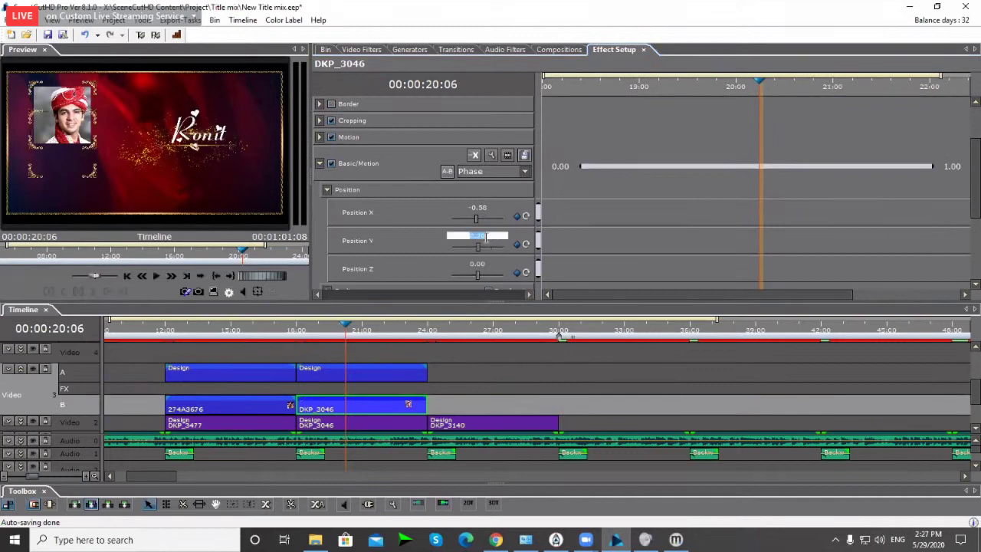
text(0)
key(Return)
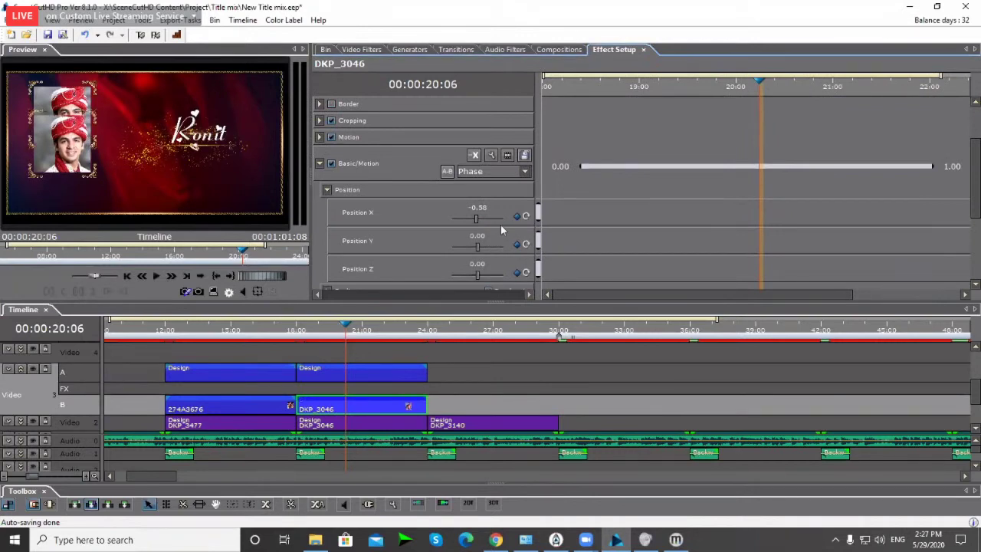
double_click(482, 235)
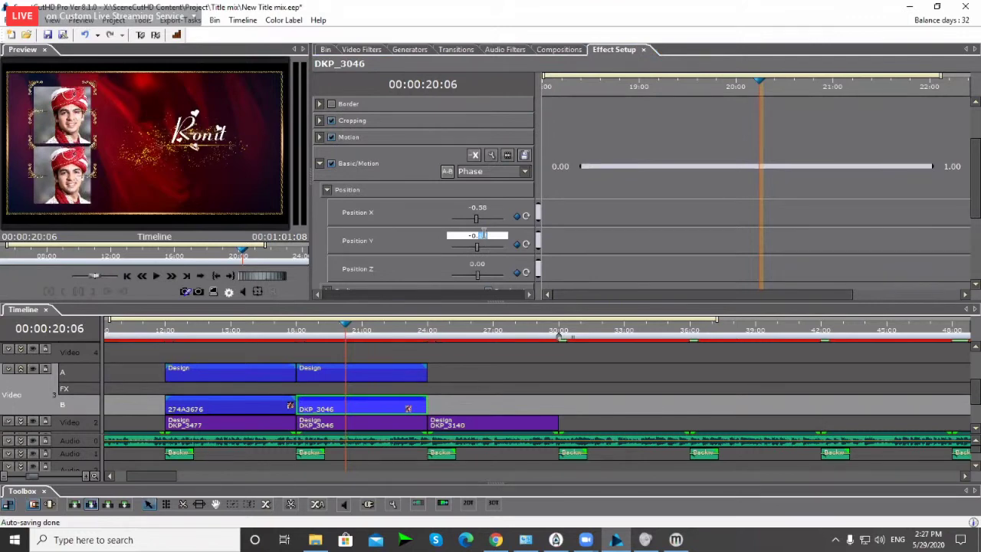
click(411, 230)
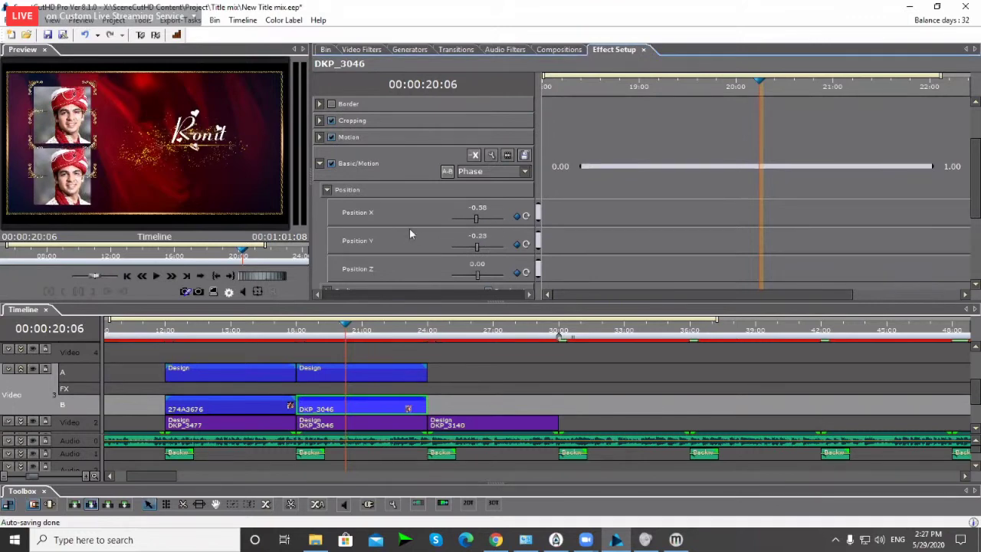
Step: Lower the Design frame to Position Y -0.230 and play back from 18:00
click(353, 376)
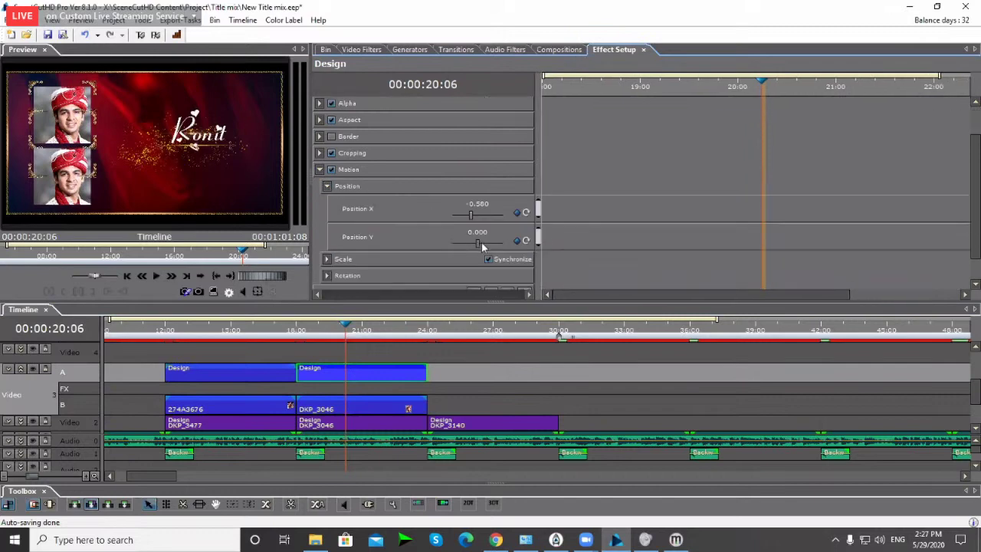
drag(481, 242, 479, 242)
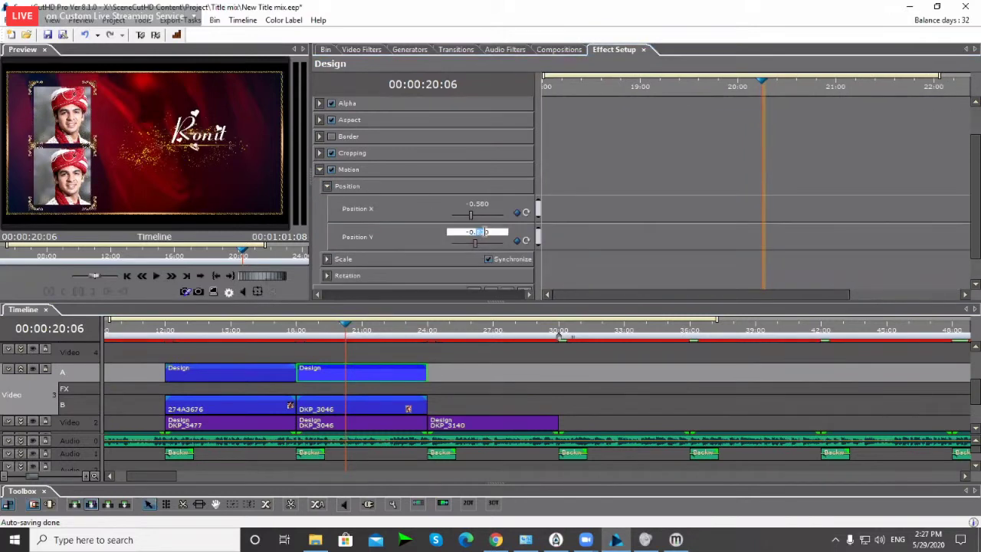
click(326, 334)
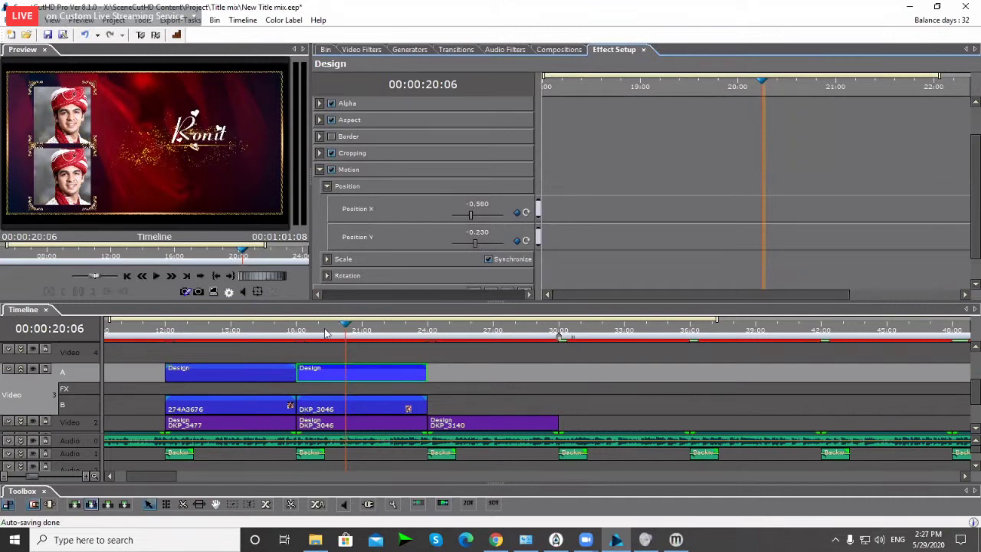
click(296, 334)
key(space)
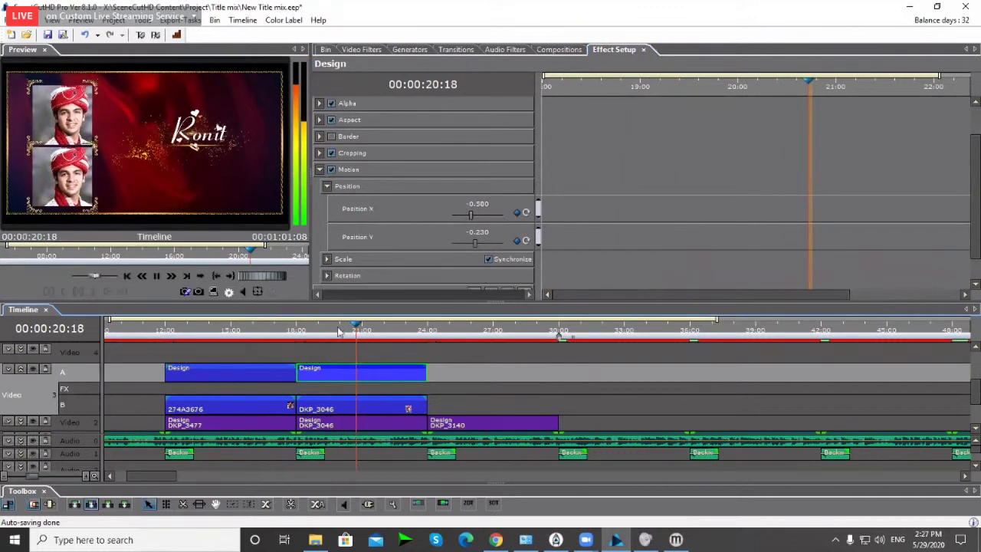
drag(339, 331, 309, 331)
Step: Unlink and clear the upper Design frame's scale keyframes, then play back
scroll(337, 244, down, 1)
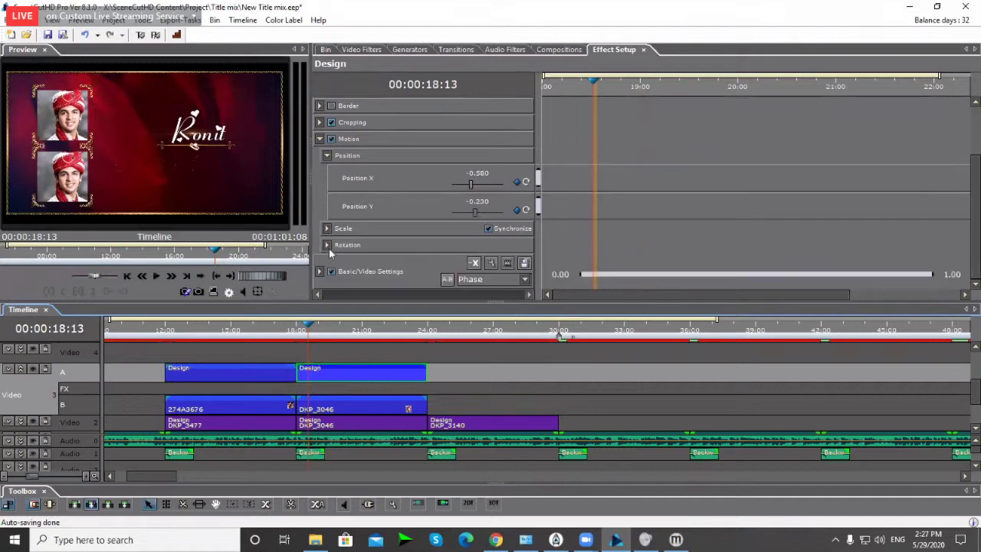
click(328, 228)
click(488, 228)
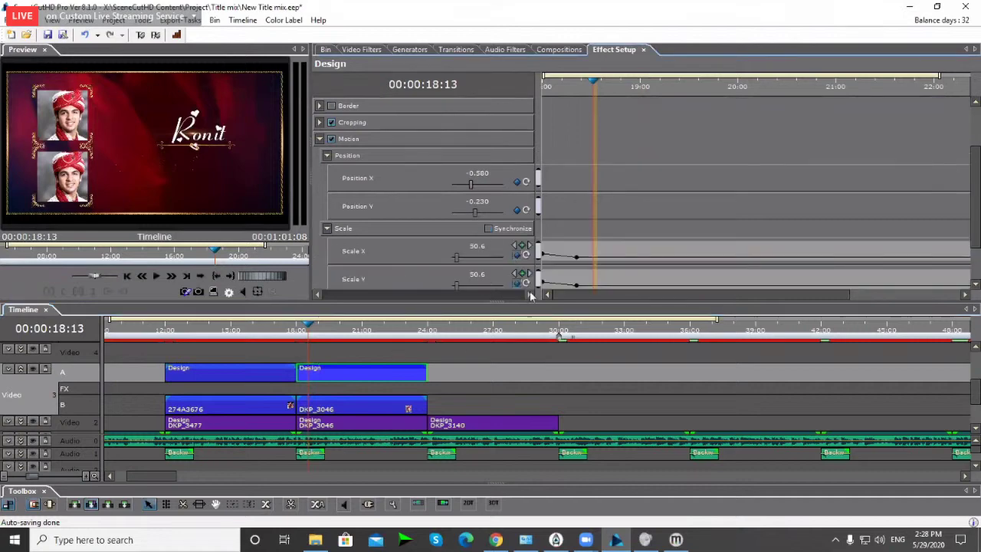
click(489, 228)
click(516, 255)
key(space)
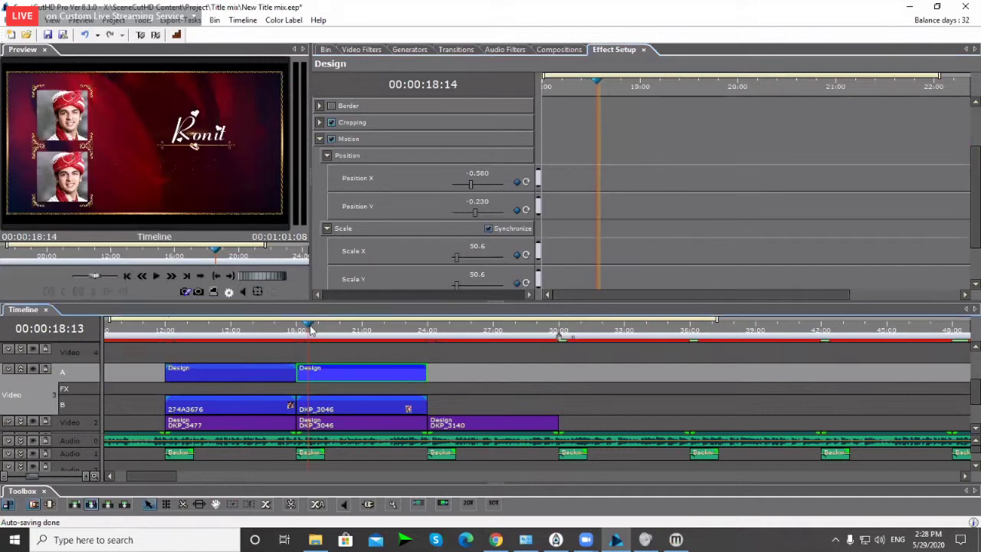
click(329, 334)
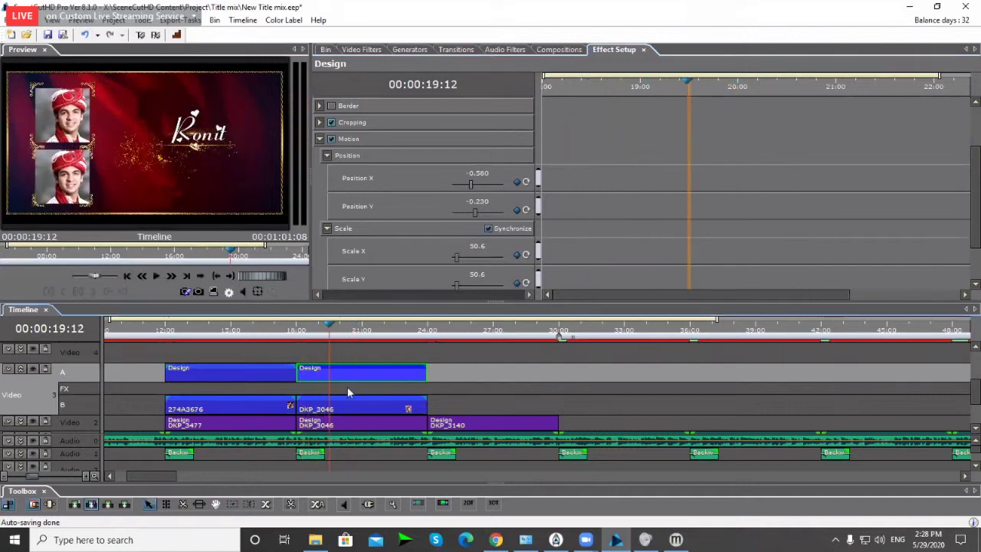
Step: Remove the scale keyframes from the upper DKP_3046 photo's Scaling
click(331, 412)
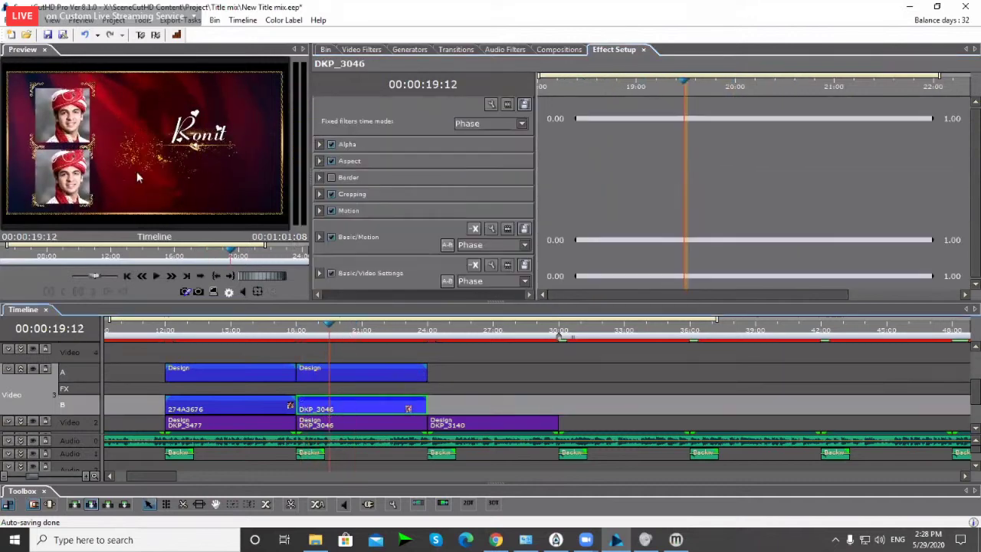
click(319, 237)
click(328, 276)
scroll(429, 230, down, 3)
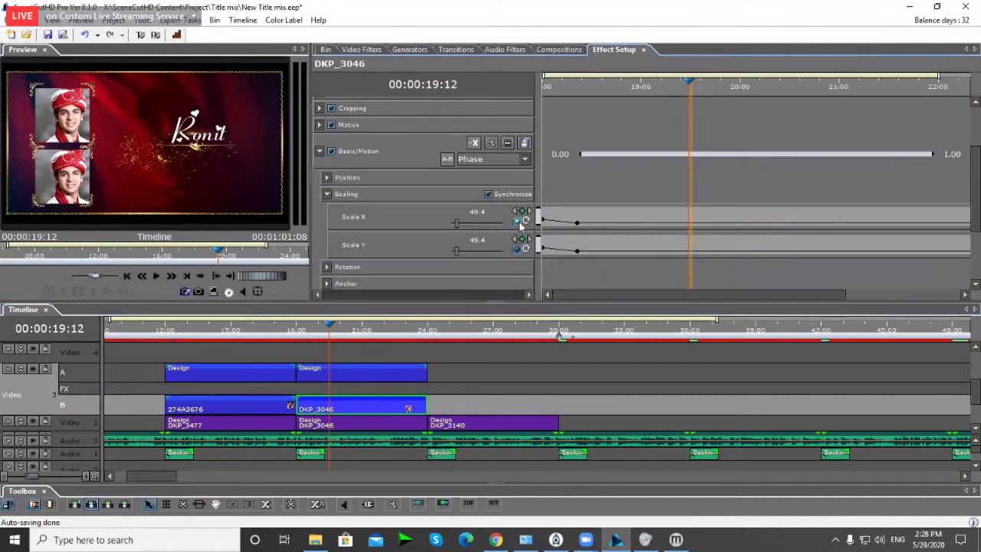
click(518, 220)
drag(586, 87, 616, 191)
scroll(322, 377, right, 2)
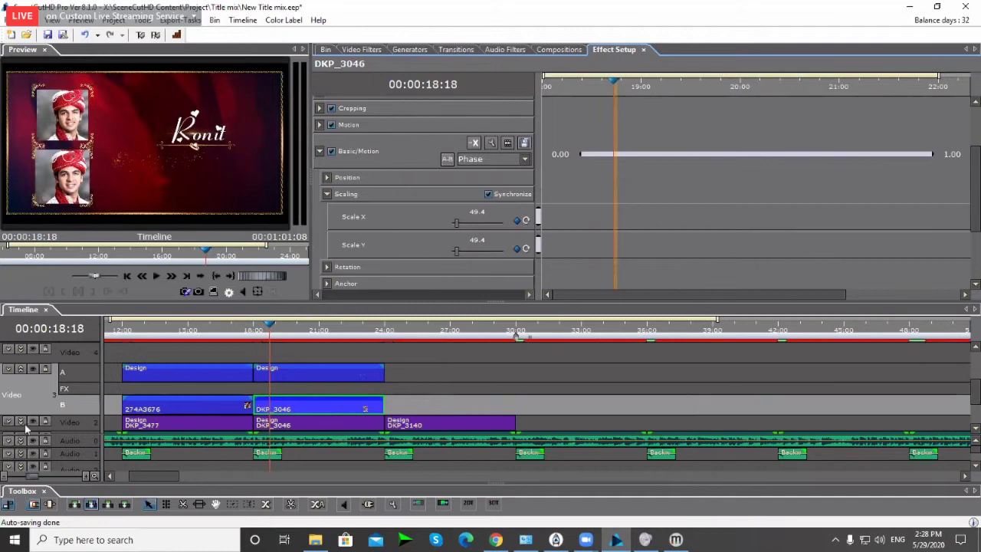
scroll(972, 391, down, 2)
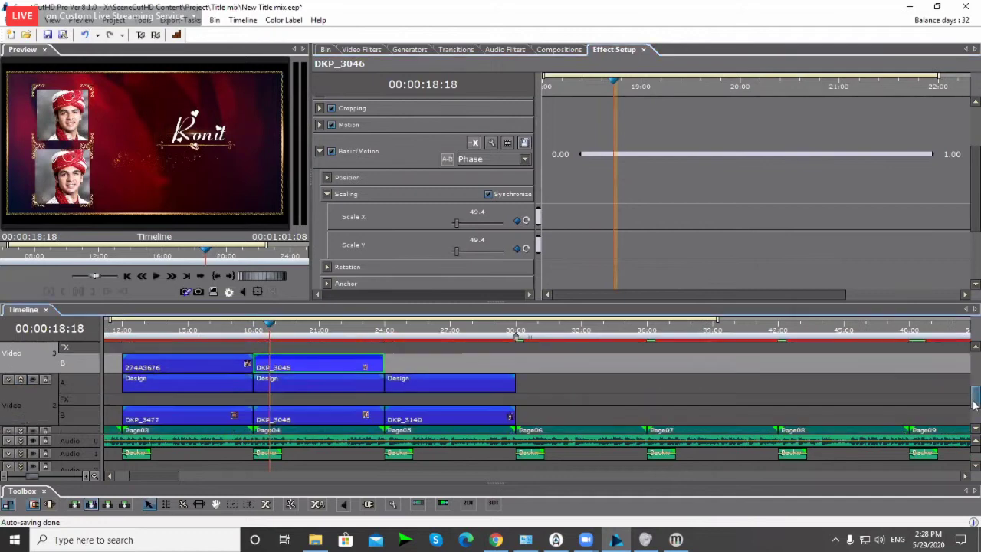
Step: Remove the scale keyframe from the lower Design frame
click(318, 371)
click(320, 213)
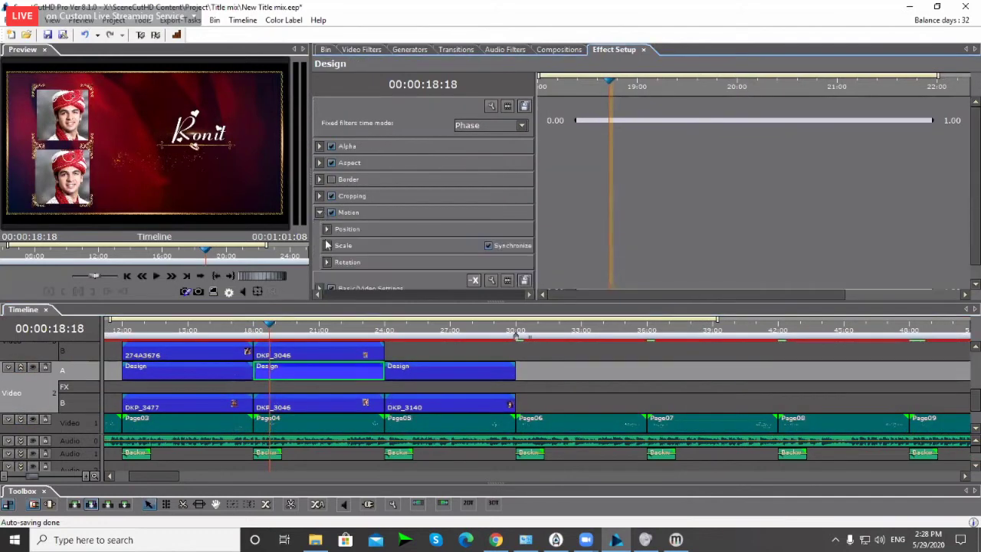
click(327, 246)
click(517, 274)
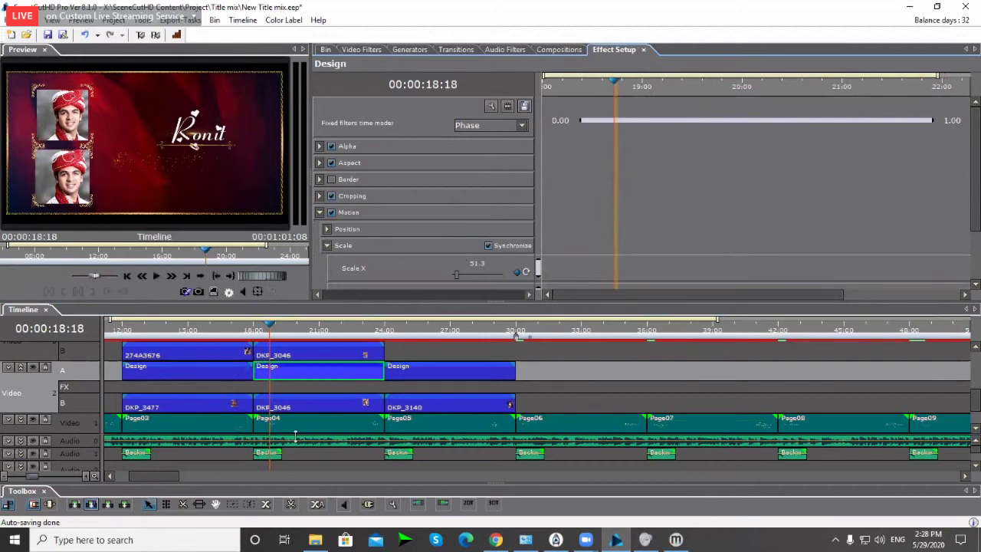
Step: Check the lower DKP_3046 photo's Basic Motion and play back from 18:00 to 21:00
click(293, 408)
click(320, 239)
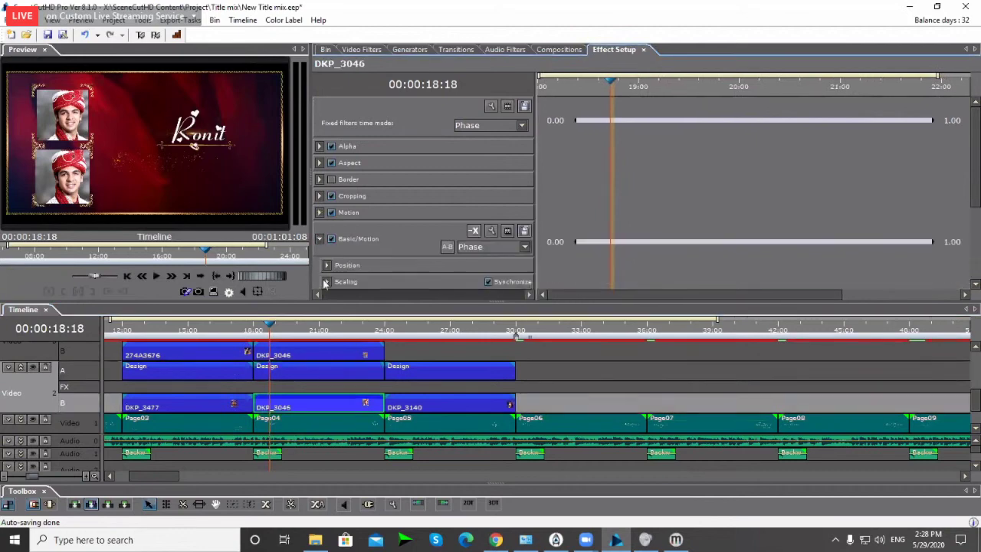
scroll(385, 274, down, 2)
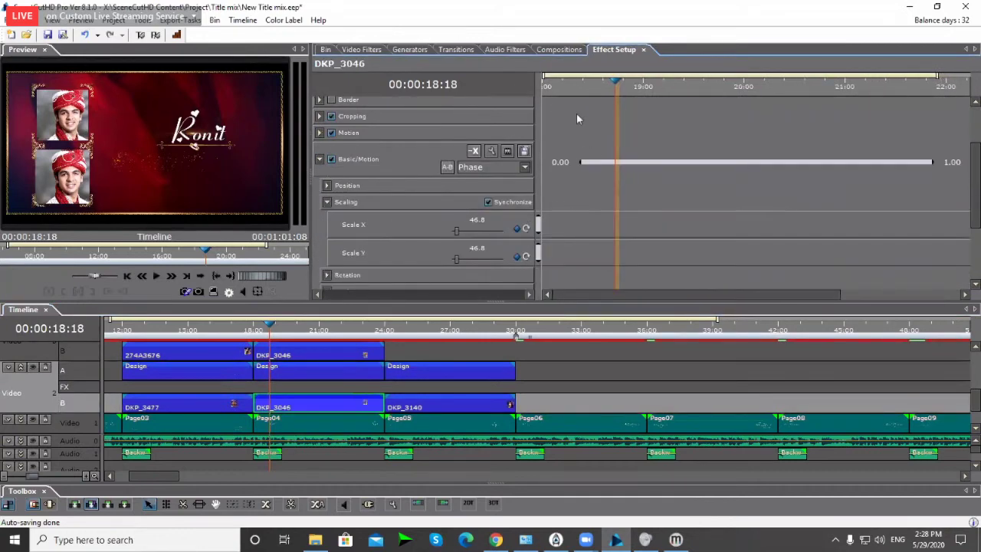
key(Home)
key(space)
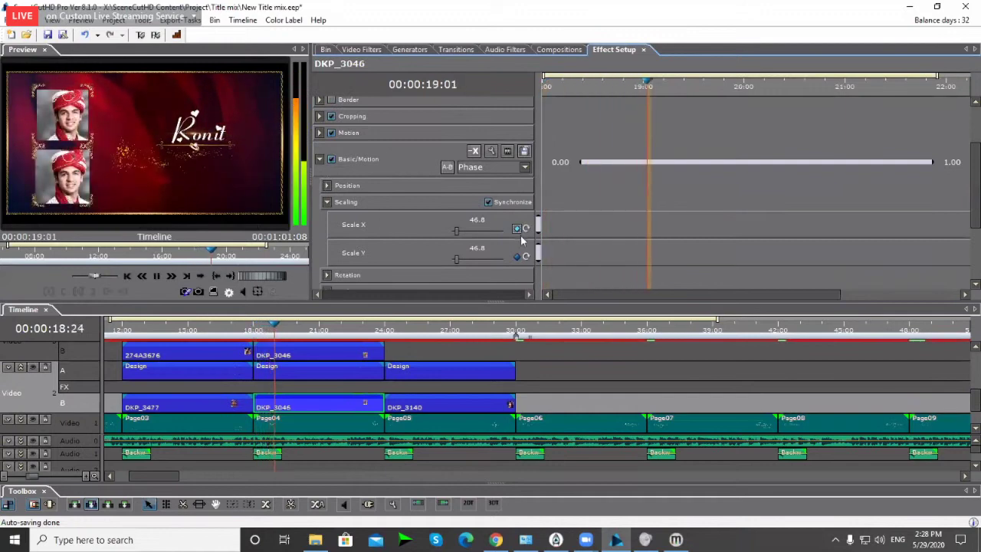
key(space)
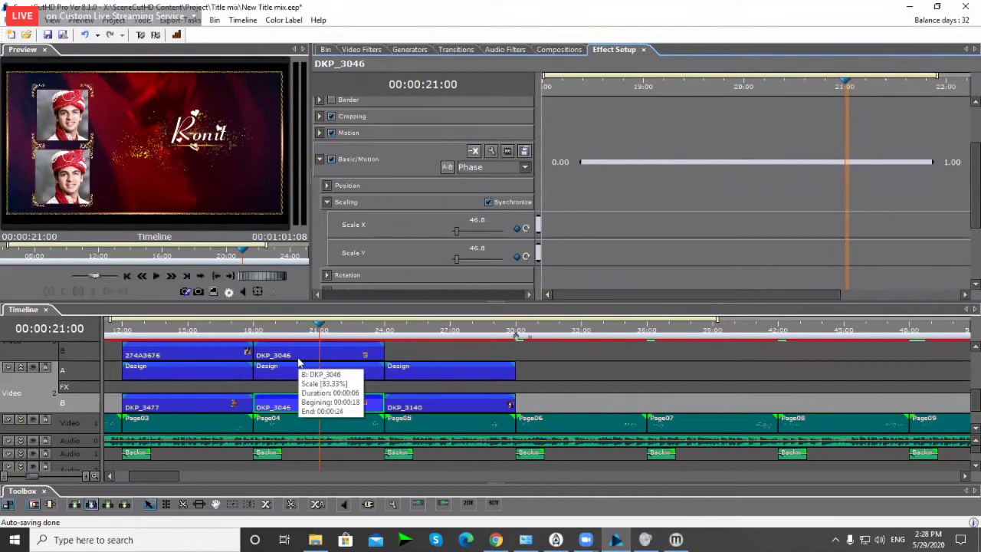
drag(299, 363, 299, 362)
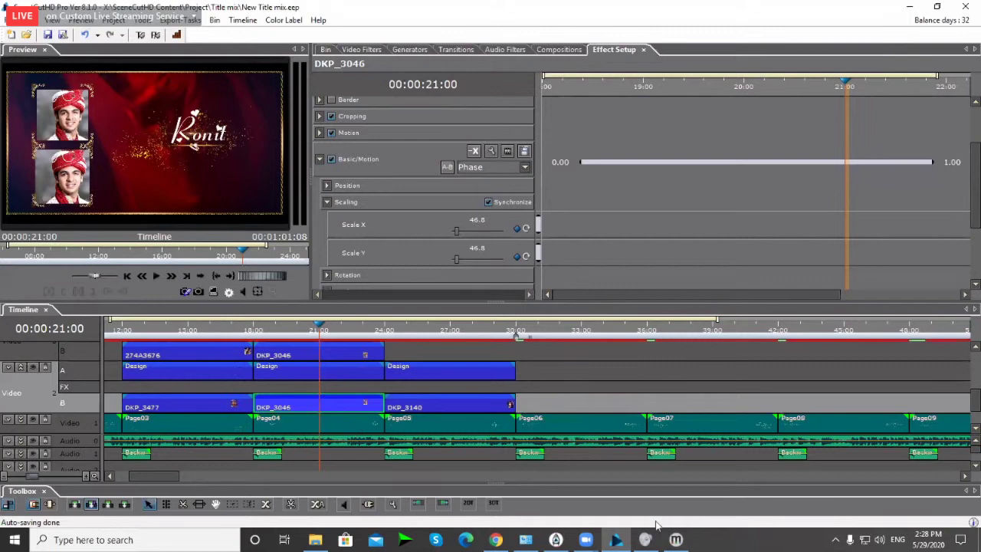
Step: Open the Page04 clip's title project in iTitle on the Page04 page
click(328, 423)
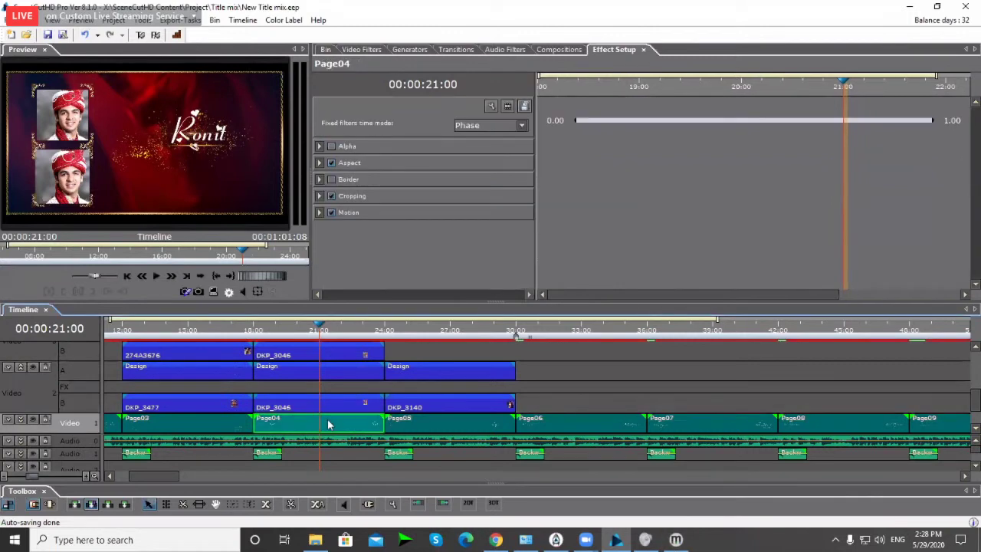
right_click(328, 424)
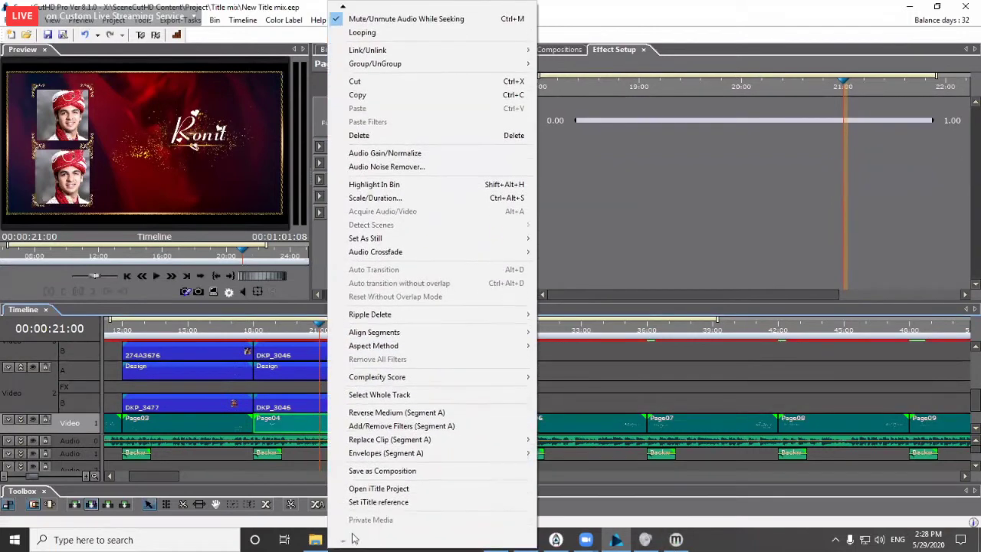
click(396, 489)
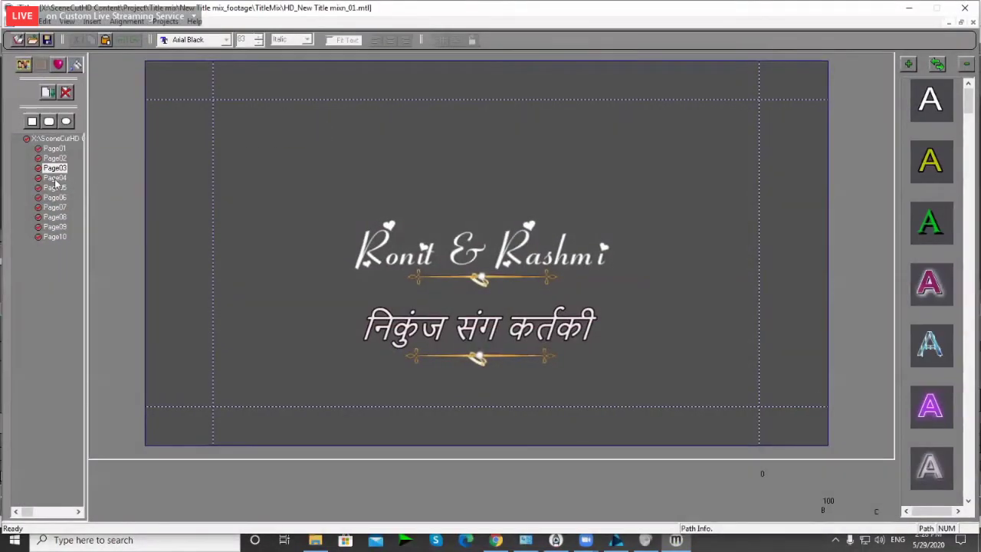
click(54, 178)
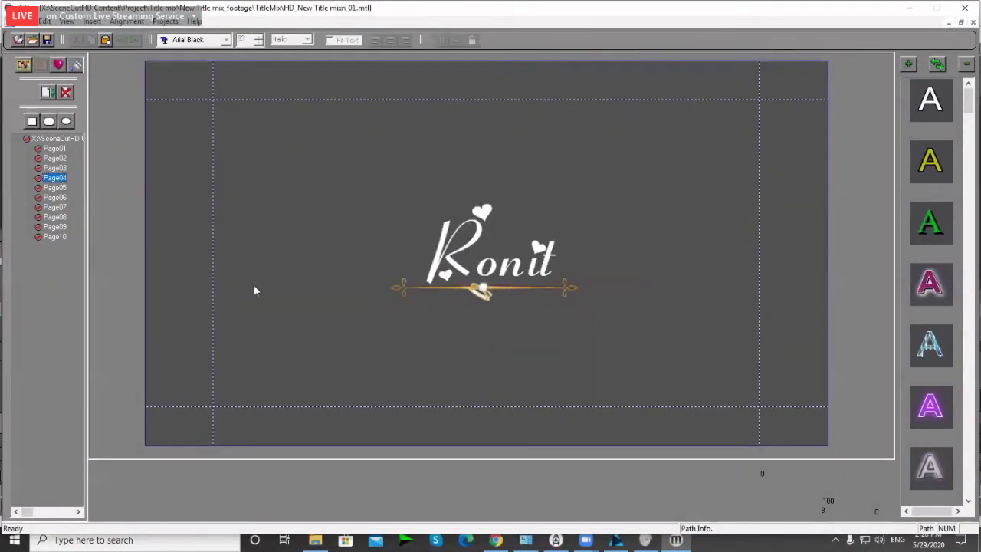
Step: Paste a duplicate of the Ronit title and place it below the original
key(ctrl+a)
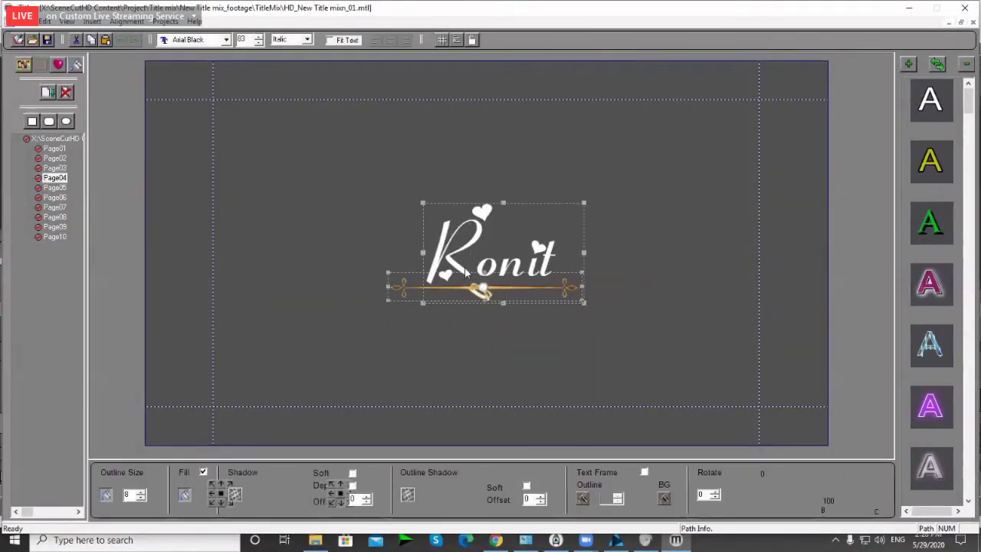
click(437, 352)
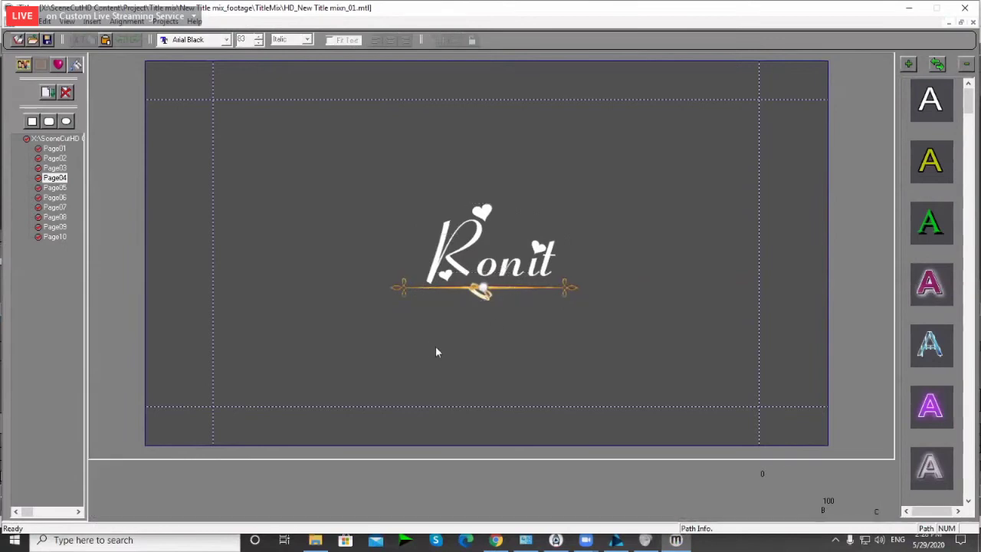
key(ctrl+v)
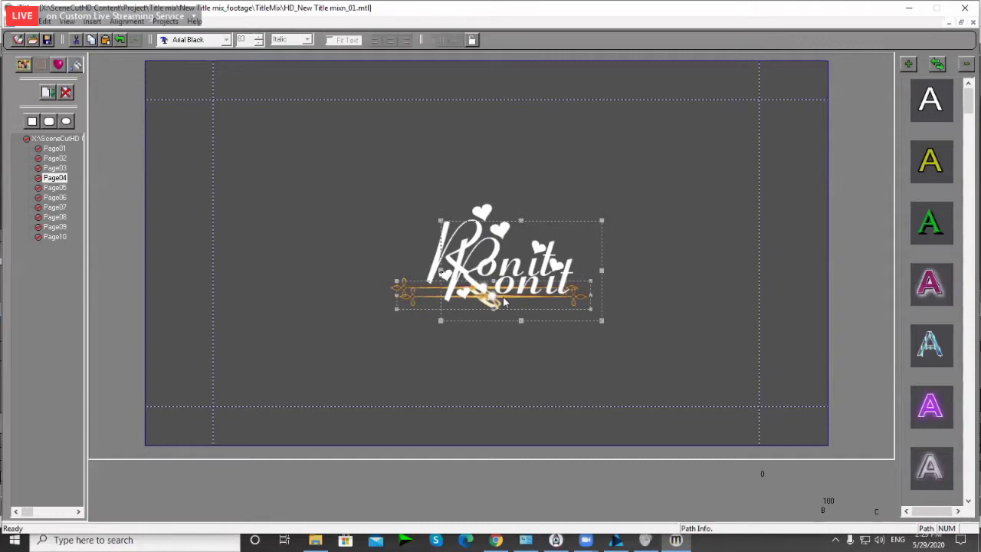
drag(504, 303, 454, 397)
Step: Select both Ronit titles and centre them on the page with Ctrl+E
drag(606, 197, 387, 307)
drag(303, 177, 601, 434)
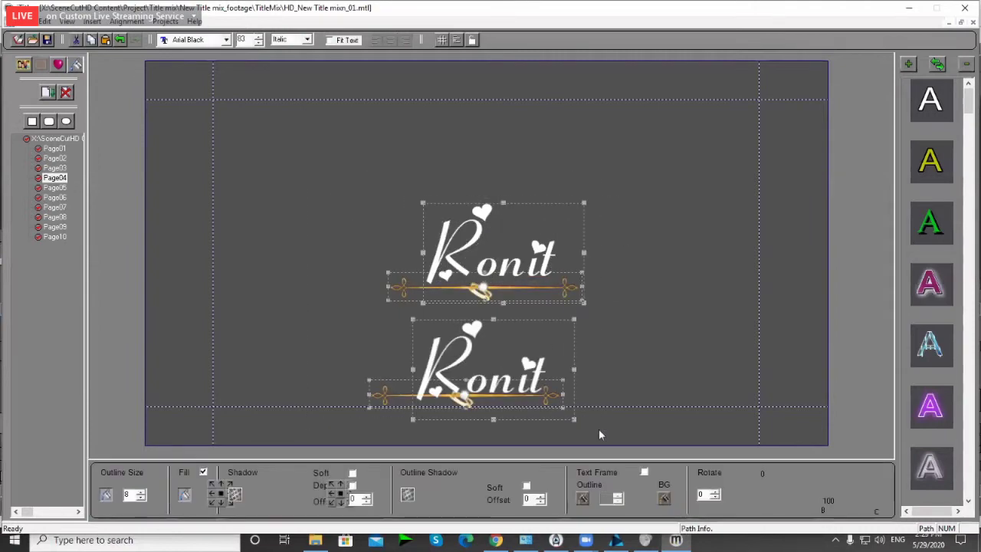
key(ctrl+e)
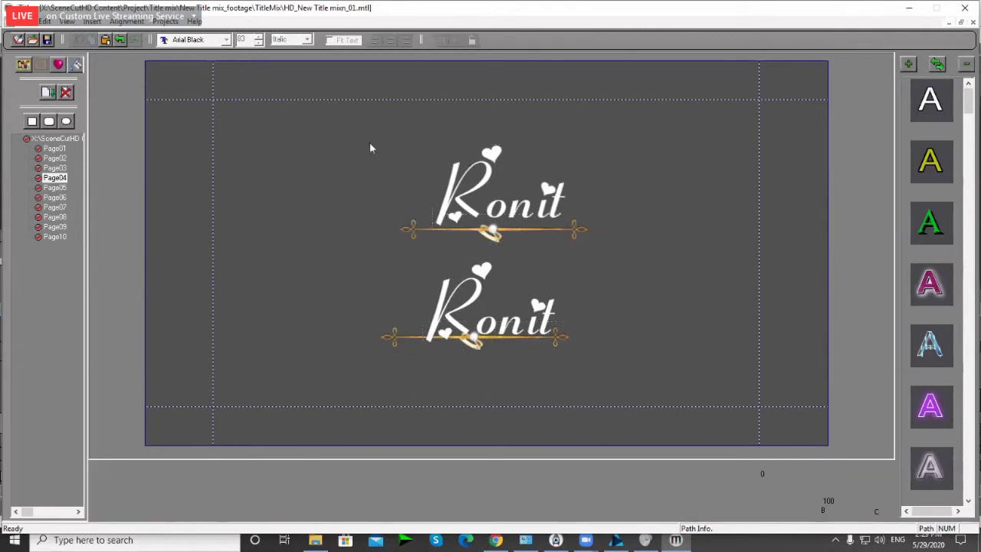
drag(371, 146, 622, 365)
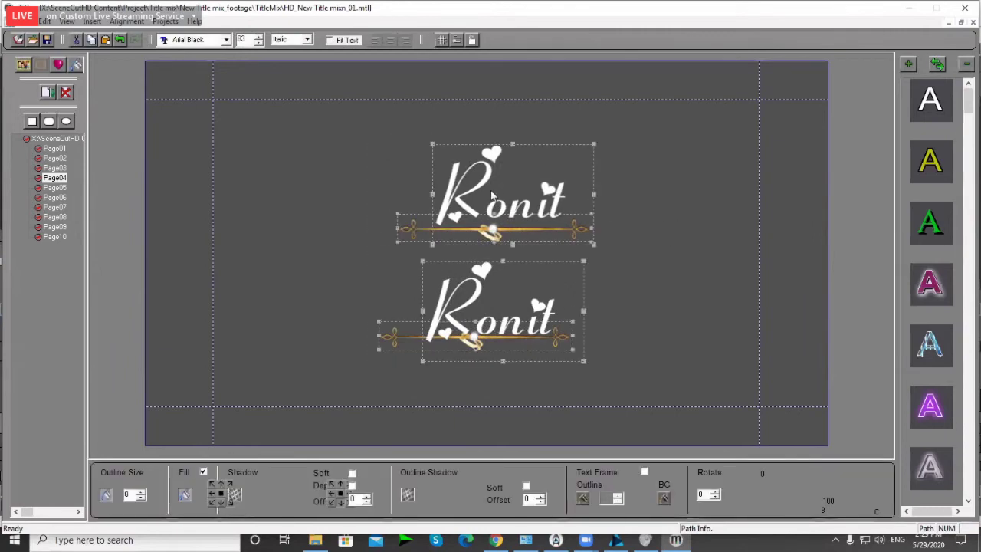
click(500, 253)
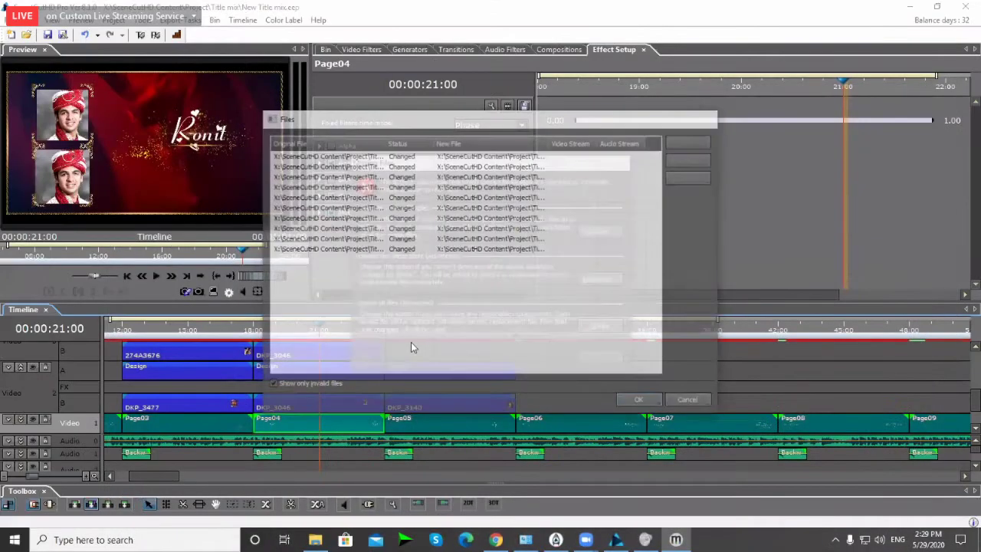
Step: Preview the two-line Ronit title between 16:07 and about 23 seconds, then bring iTitle forward
mouse_move(322, 329)
mouse_down()
mouse_move(335, 330)
mouse_move(325, 329)
mouse_up()
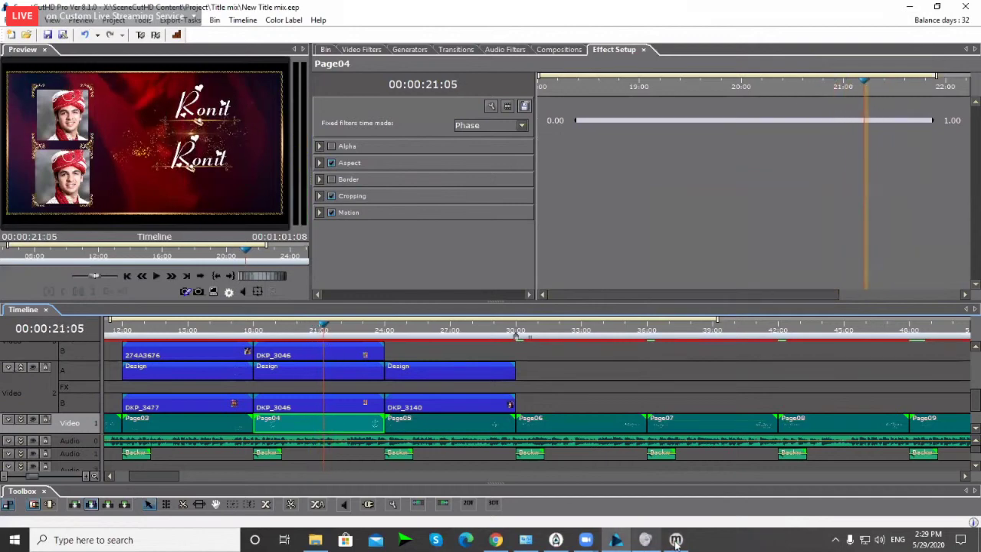
scroll(234, 376, down, 2)
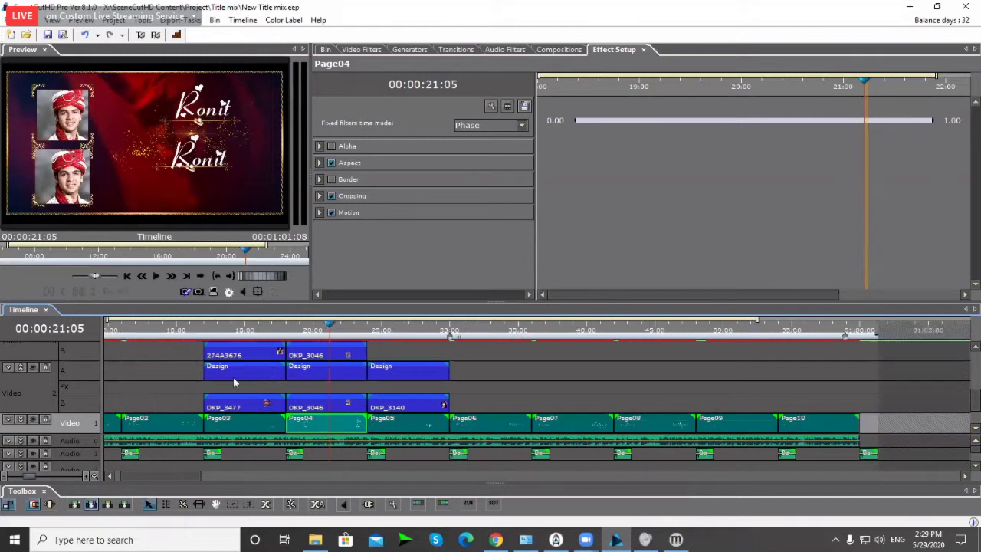
click(525, 387)
drag(310, 331, 265, 331)
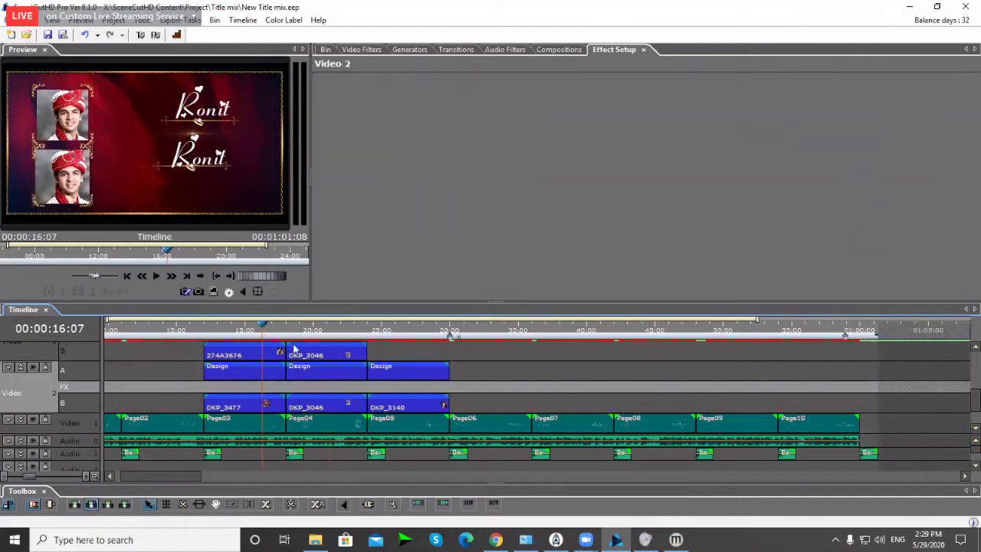
scroll(223, 354, down, 2)
click(222, 328)
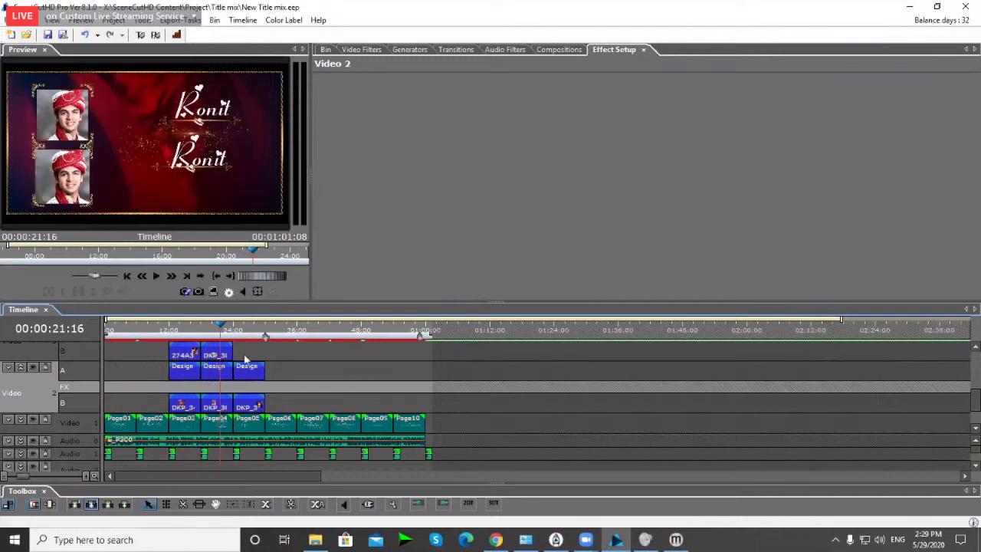
scroll(243, 357, up, 2)
click(267, 329)
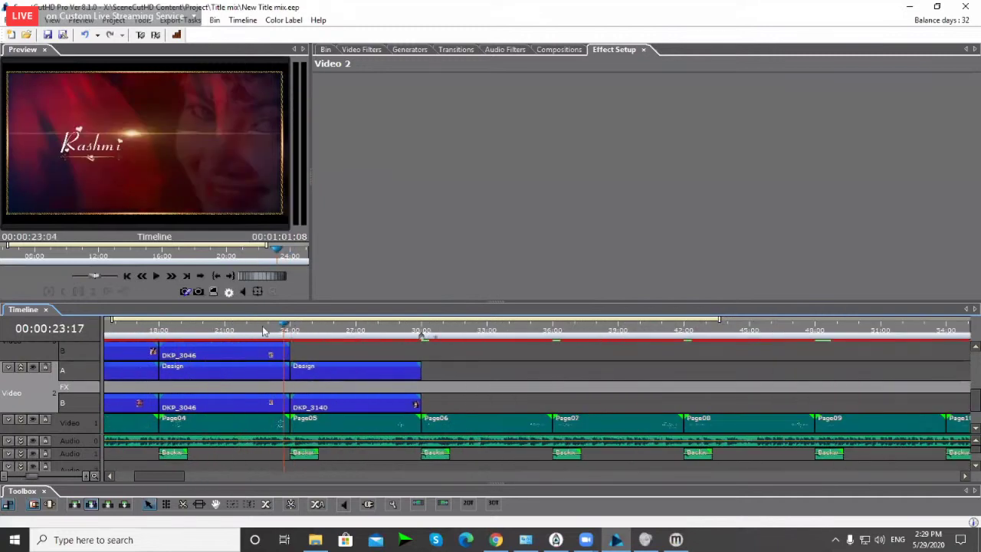
click(263, 329)
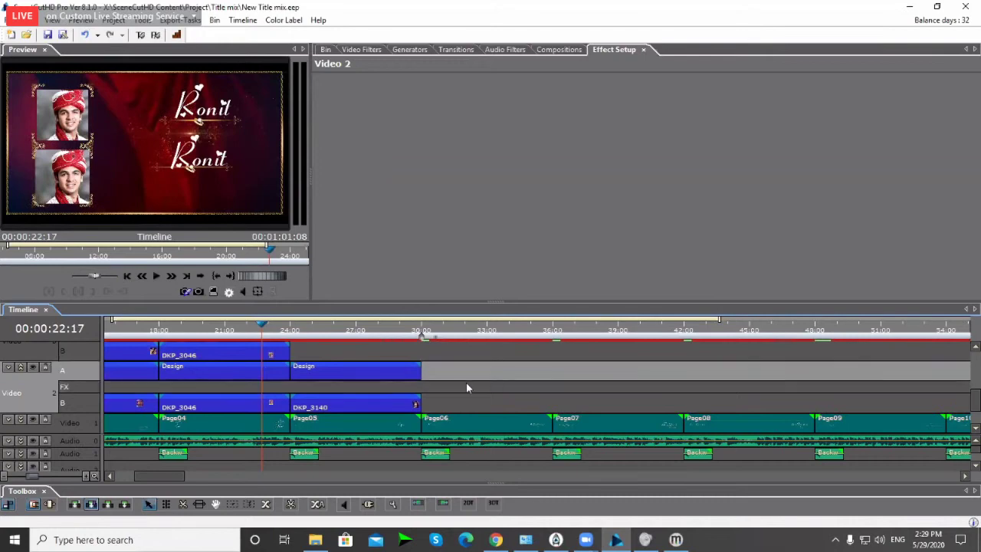
scroll(429, 382, down, 2)
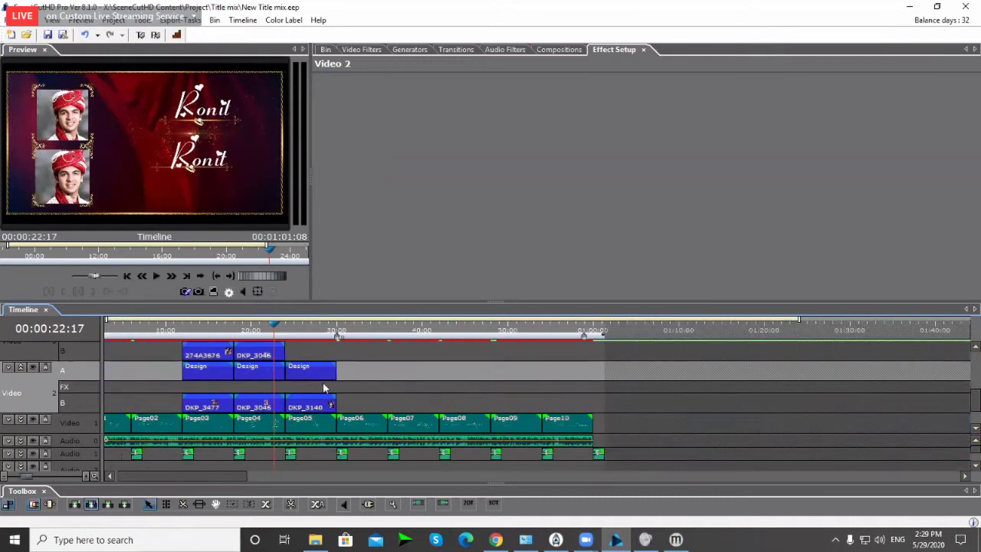
click(677, 540)
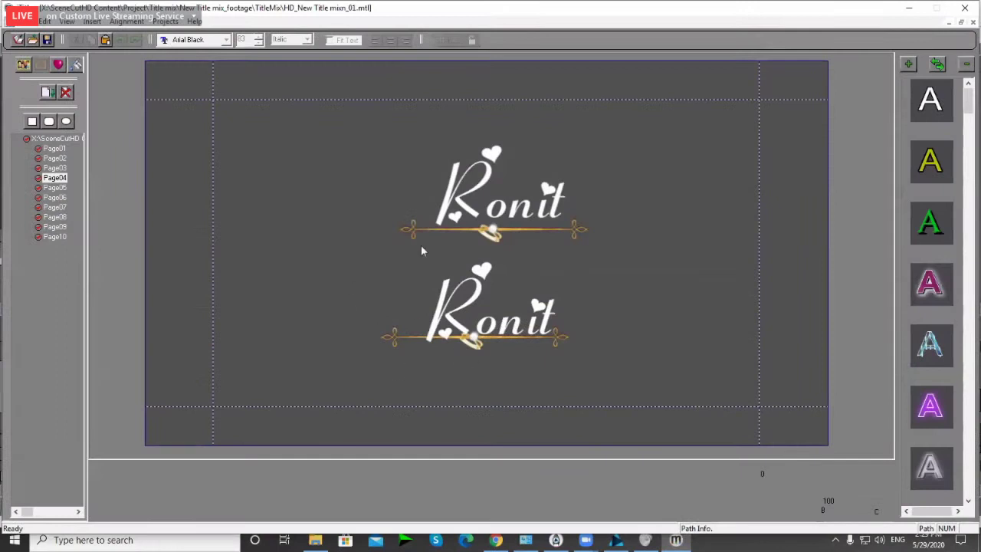
Step: Nudge the top Ronit title slightly down and the lower one down-right, then minimize iTitle
click(466, 204)
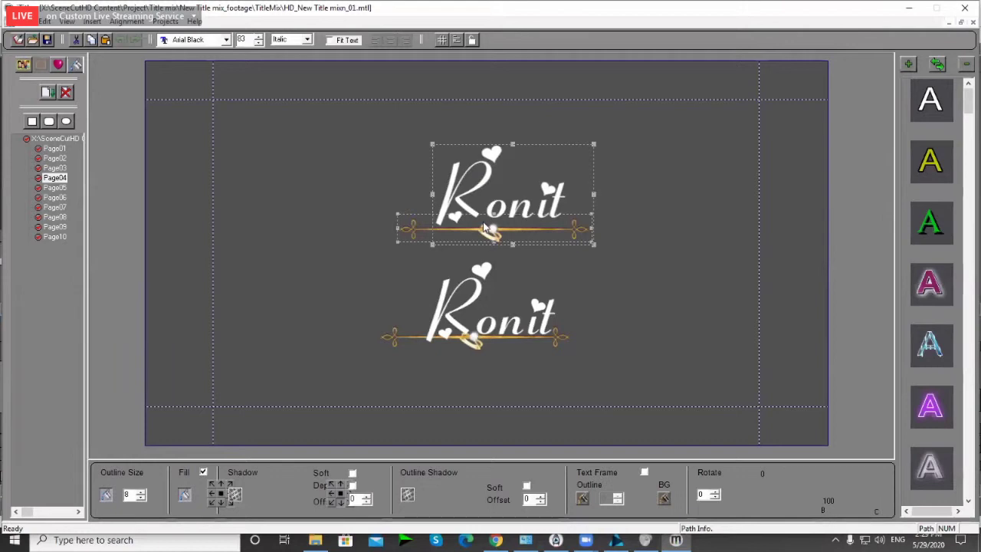
drag(485, 228, 485, 233)
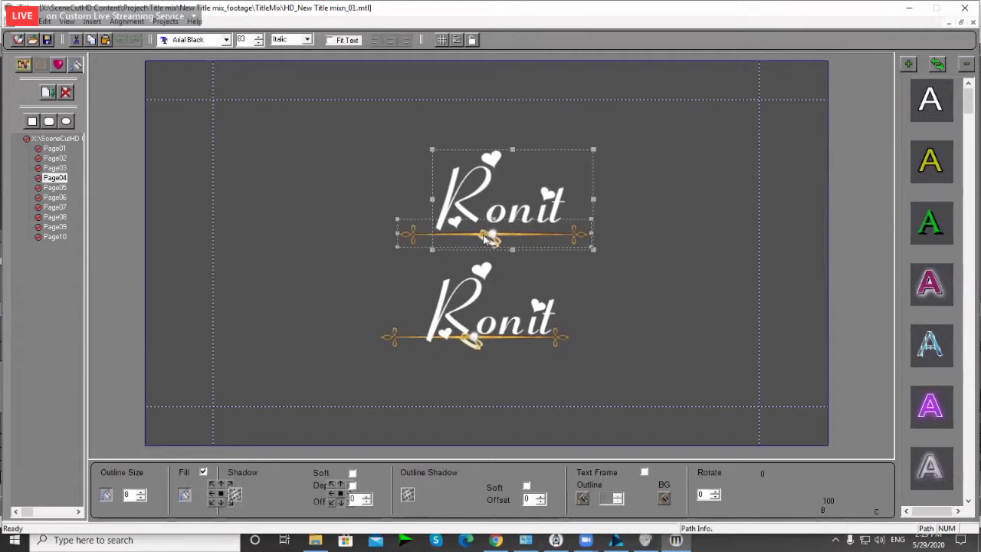
drag(473, 299, 480, 314)
click(706, 298)
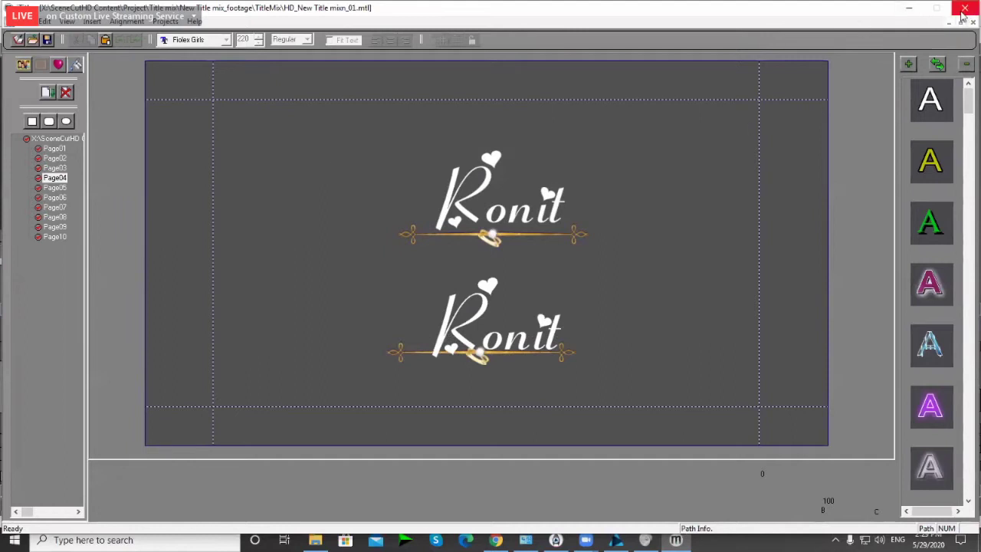
click(913, 9)
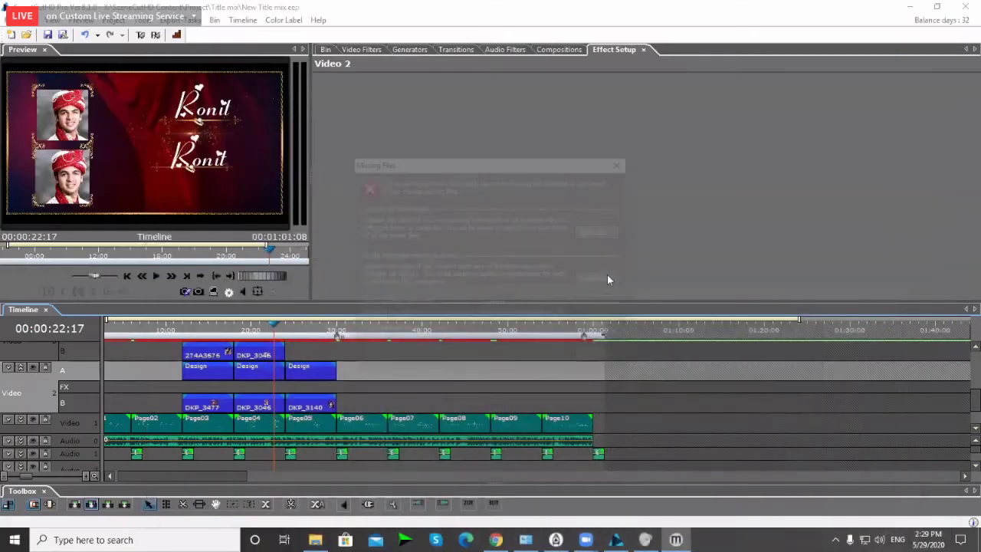
Step: Dismiss the missing-files warning and preview the framed photos at 20:07
click(607, 278)
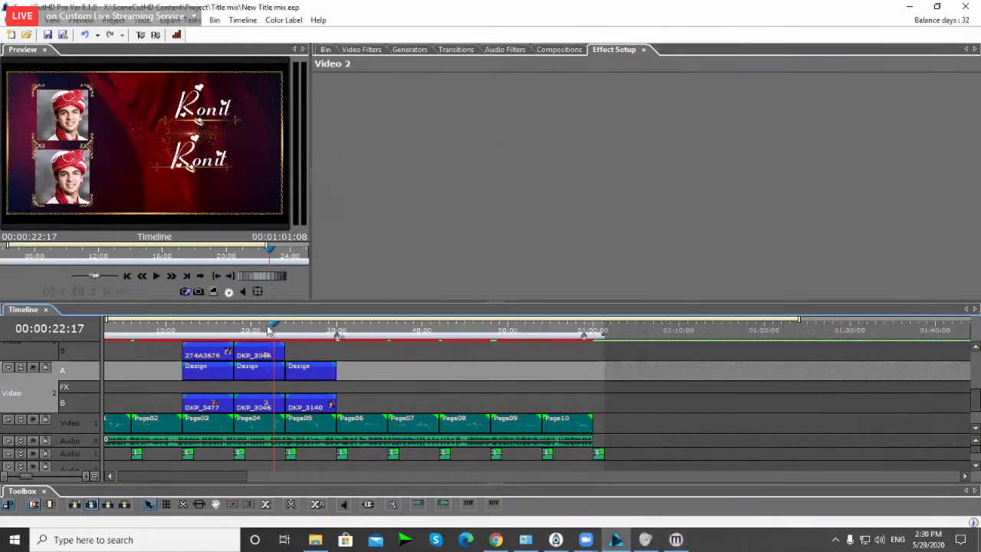
mouse_move(272, 331)
mouse_down()
mouse_move(261, 331)
mouse_move(270, 332)
mouse_up()
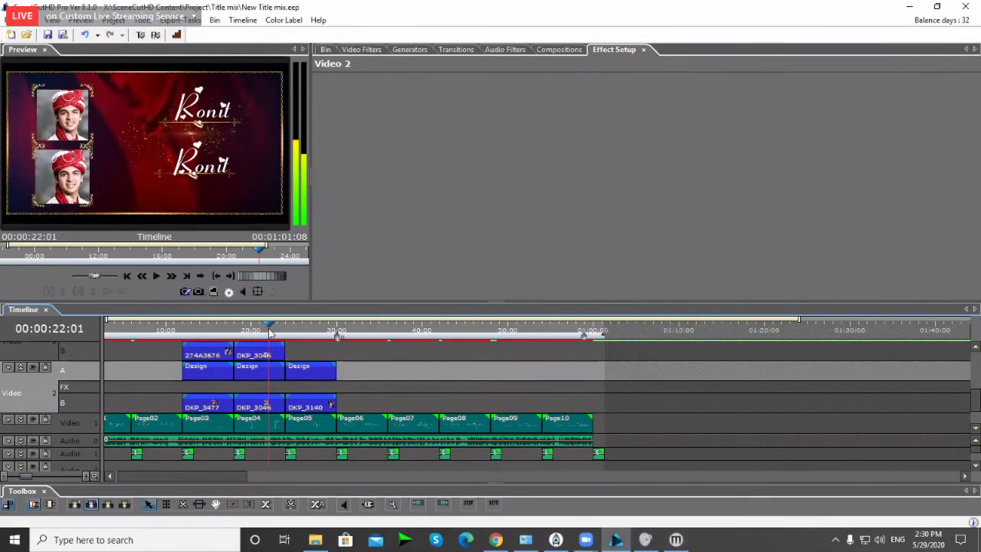
scroll(280, 376, up, 1)
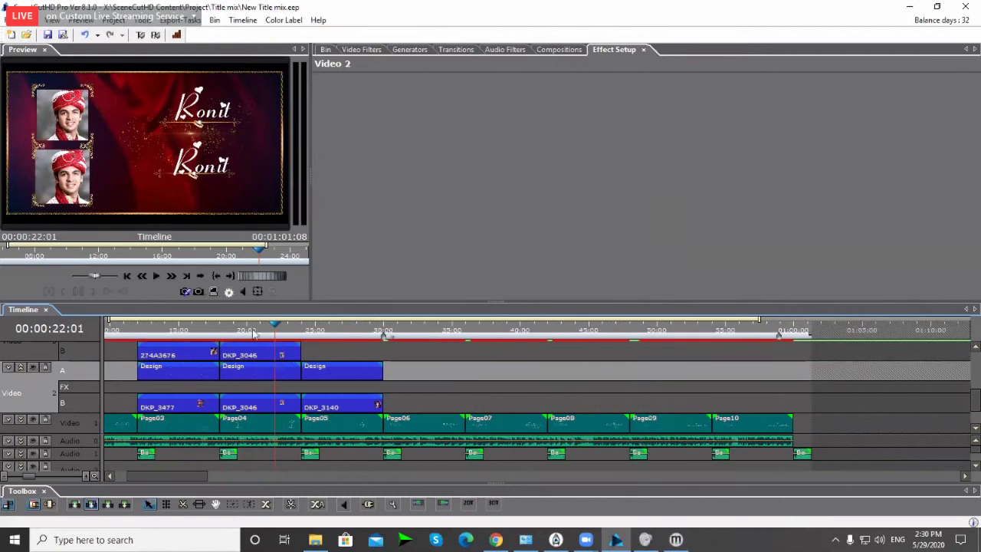
click(252, 332)
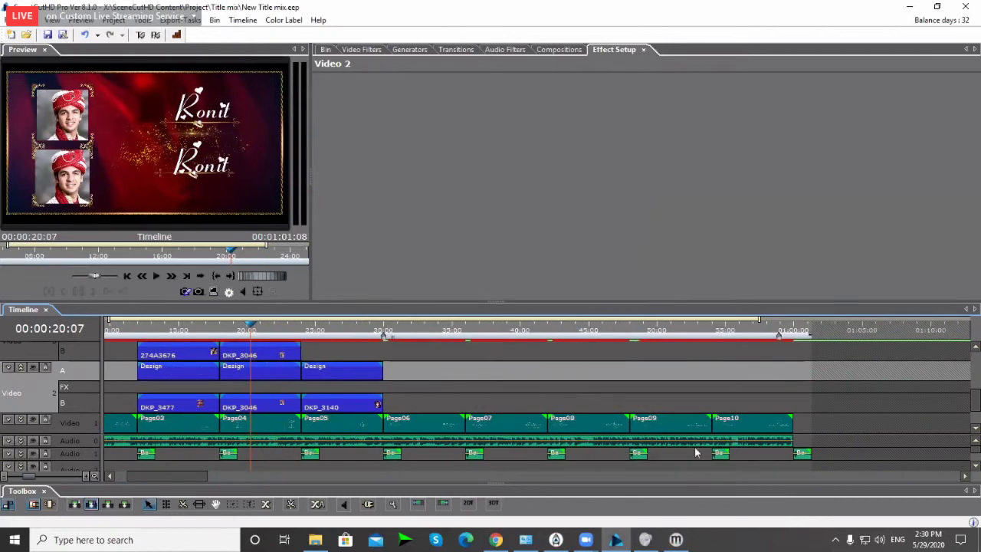
scroll(42, 378, up, 2)
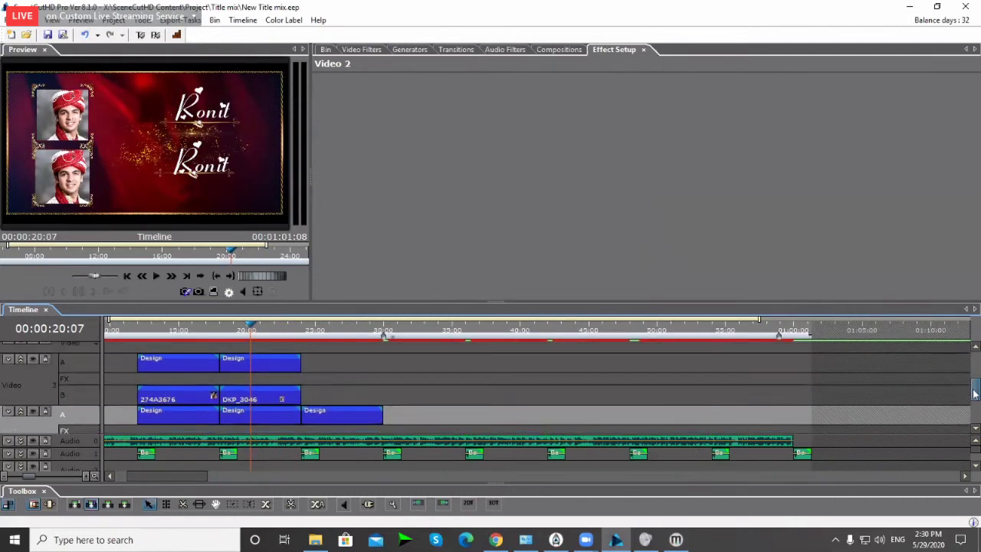
click(32, 359)
click(32, 360)
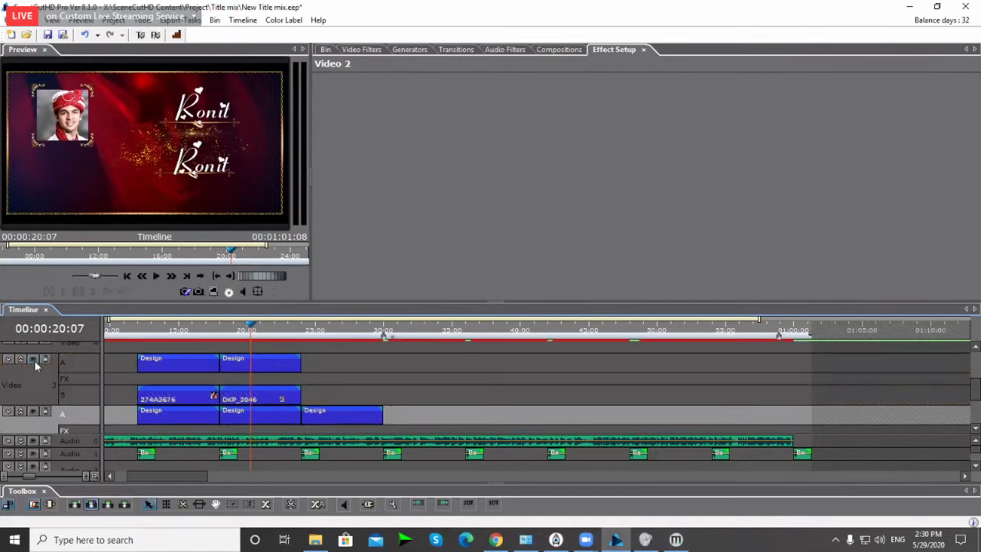
Step: Replace the DKP_3046 clip on track B with DKP_3140 from the Footages bin
click(326, 49)
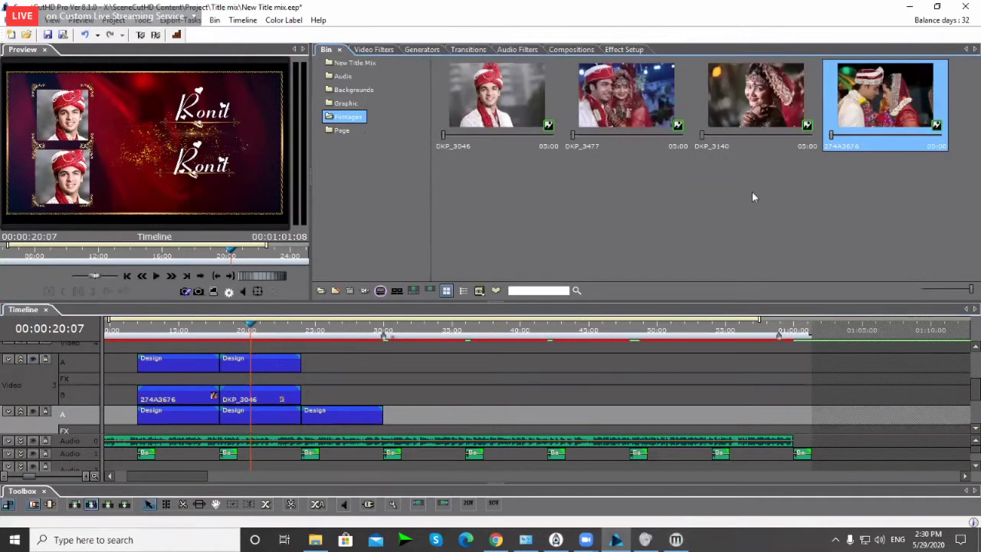
click(747, 130)
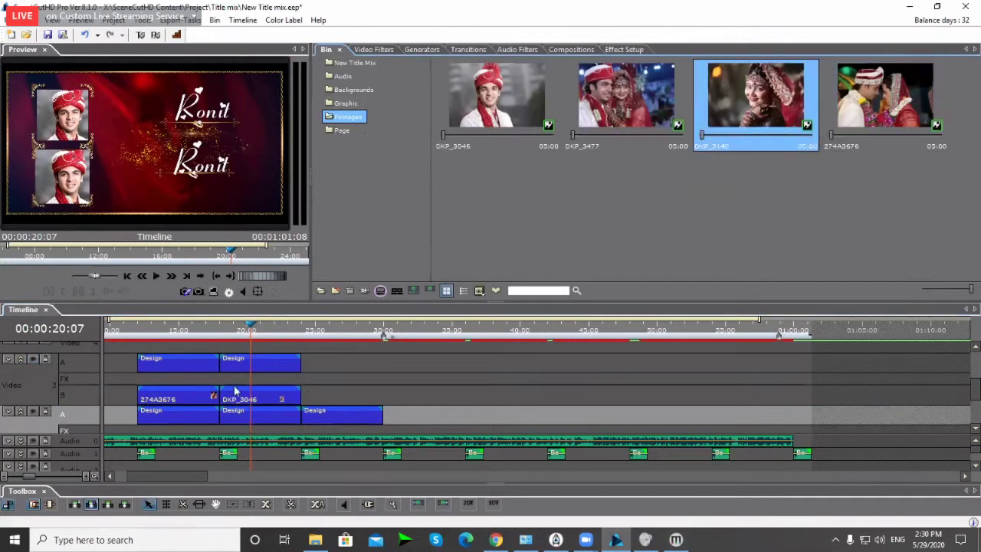
click(32, 360)
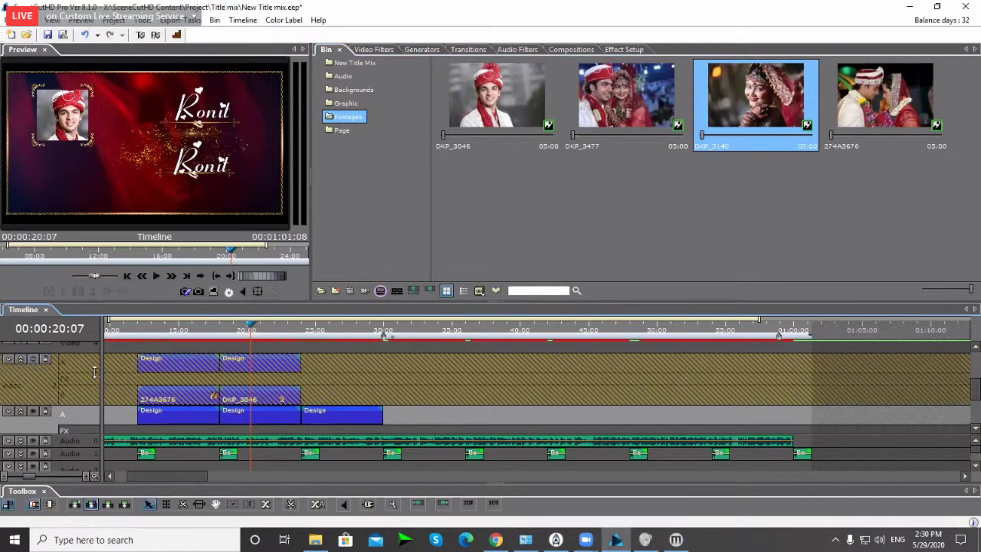
click(277, 398)
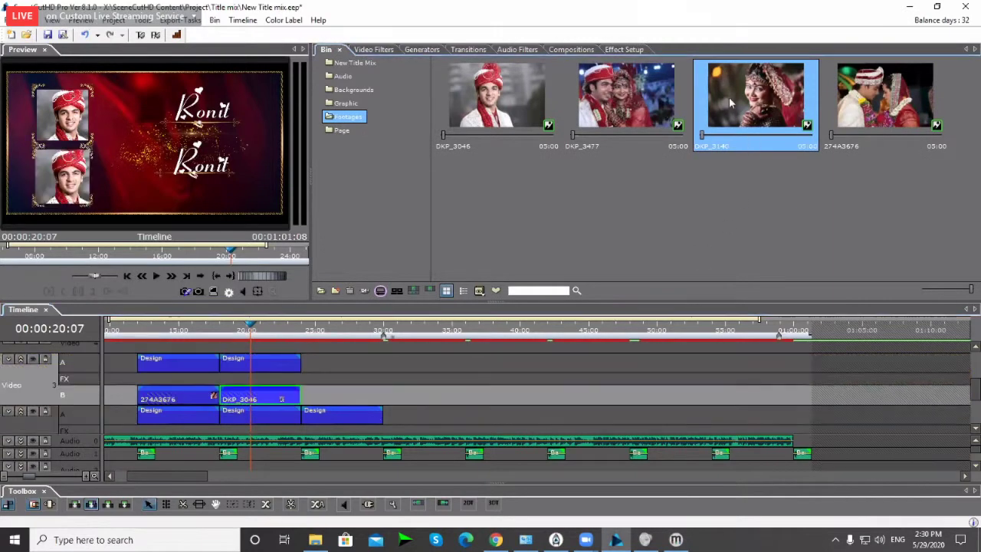
drag(274, 397, 276, 399)
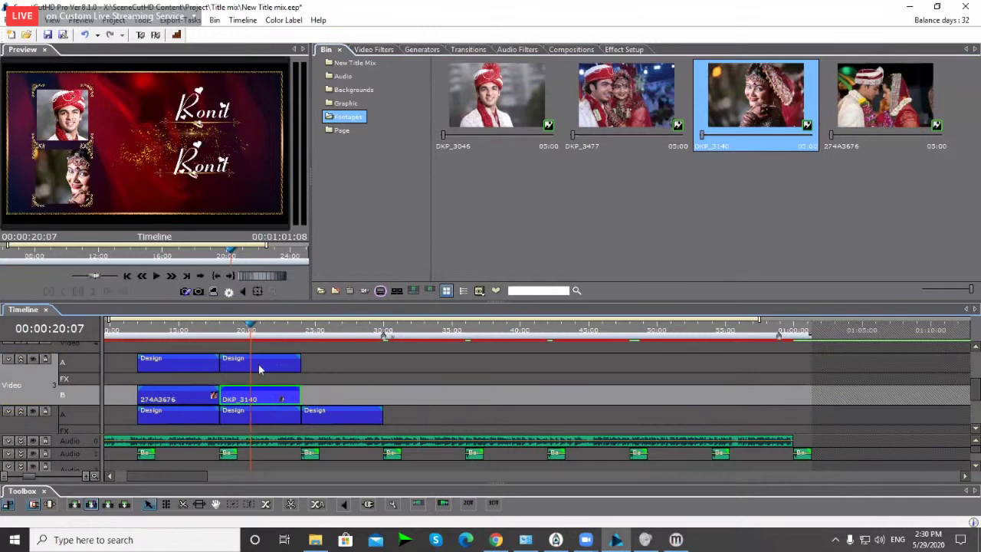
Step: Set DKP_3140's Motion > Position X to -0.070 in Effect Setup
click(624, 50)
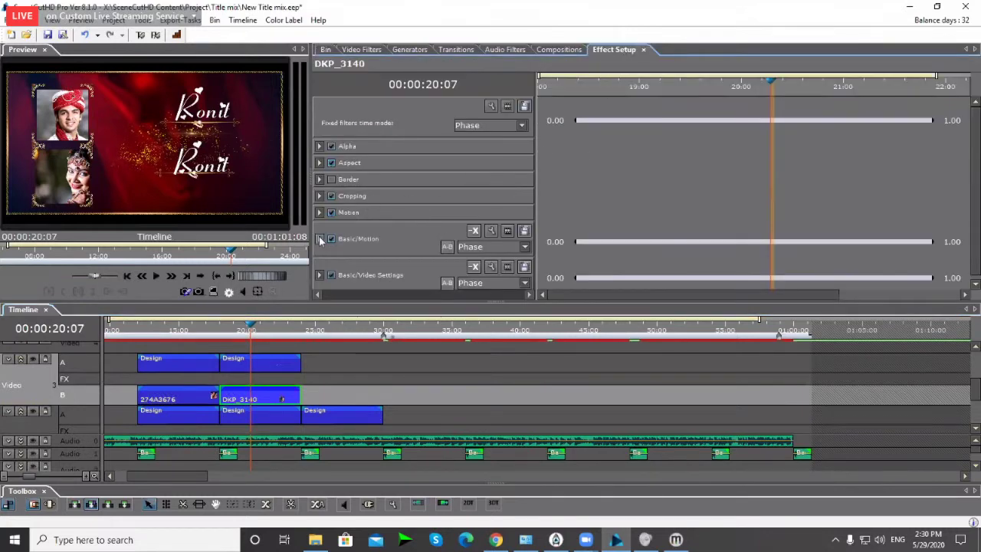
click(320, 212)
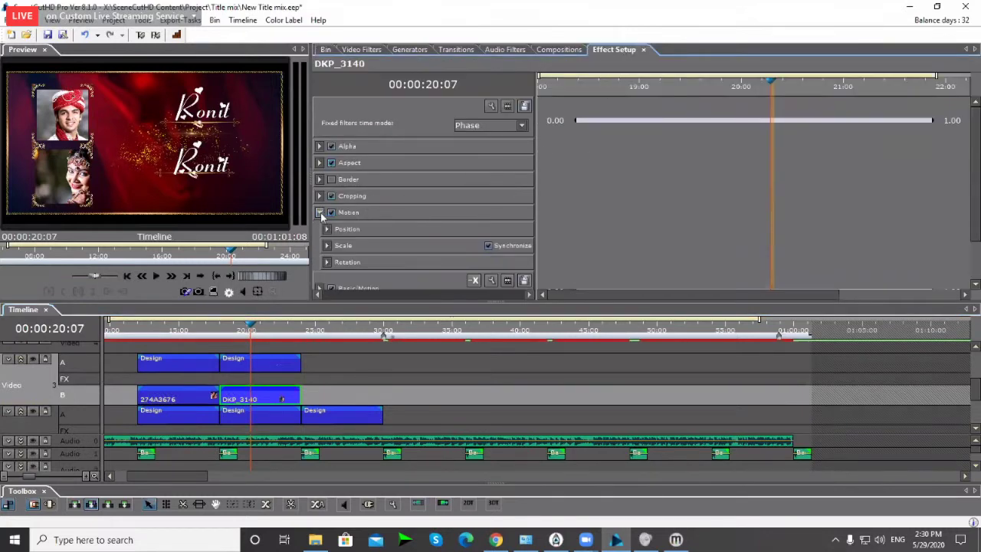
click(327, 228)
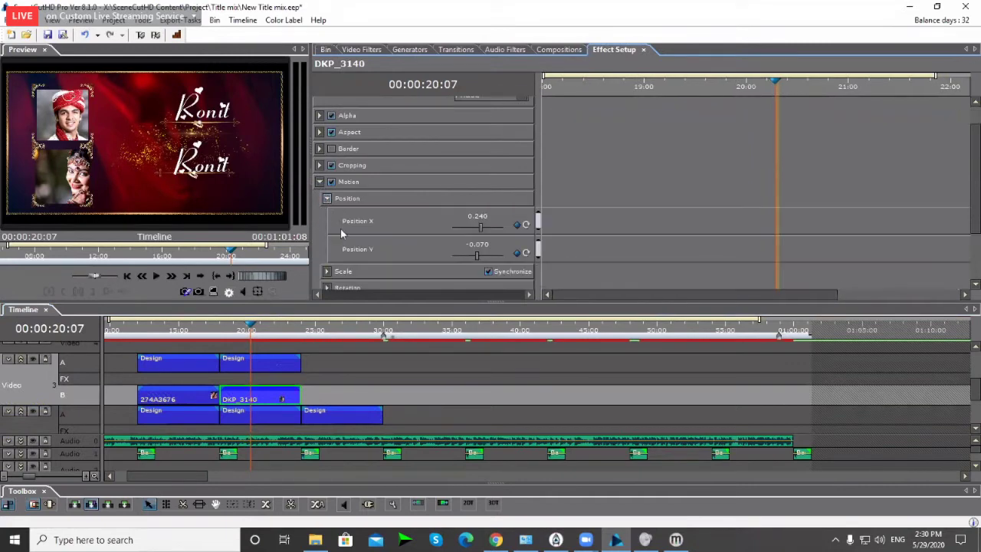
scroll(476, 195, down, 1)
double_click(481, 199)
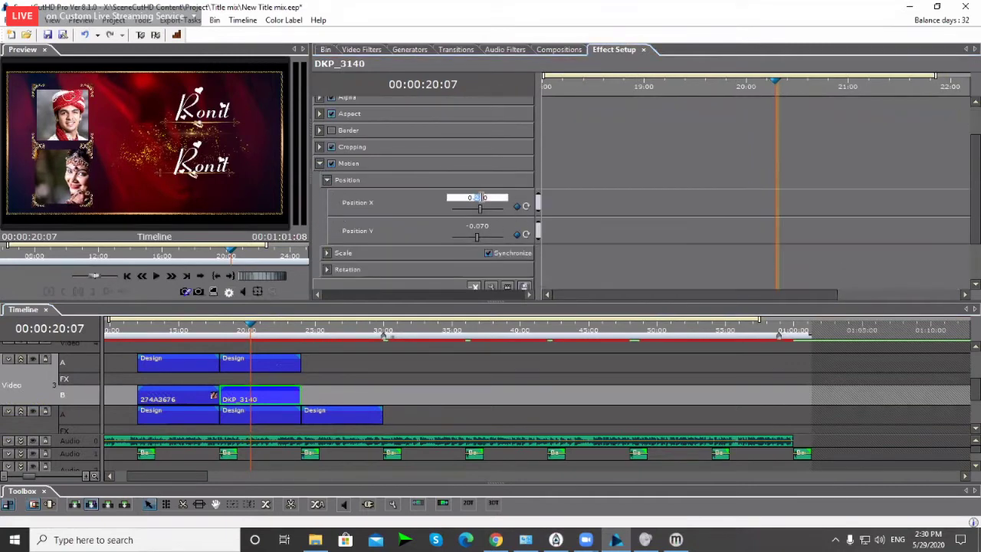
text(-0.050)
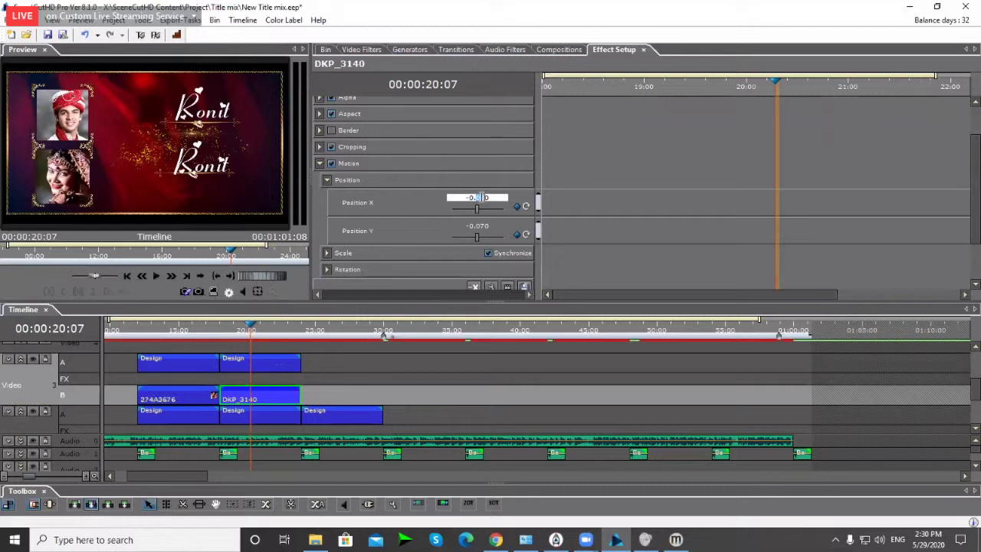
scroll(486, 207, down, 1)
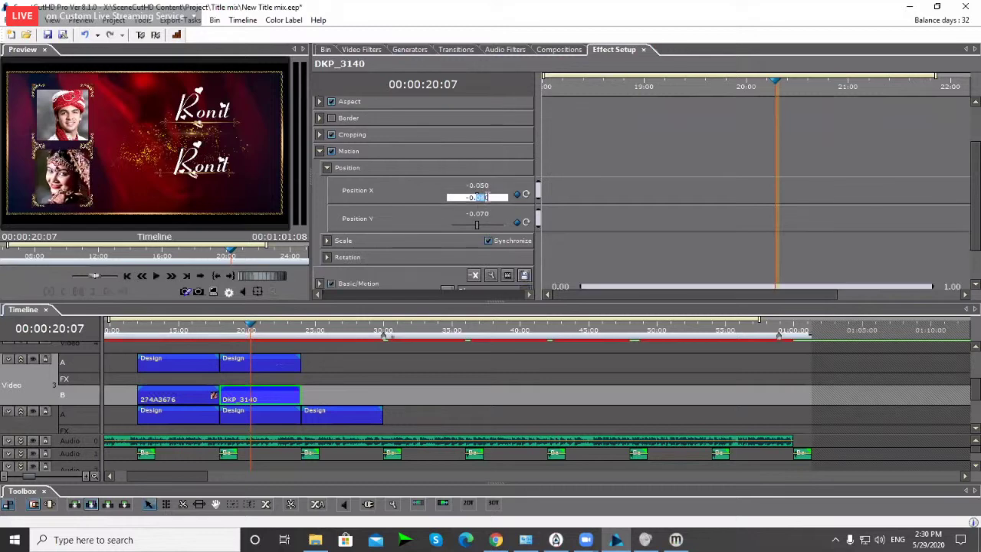
text(7)
key(Return)
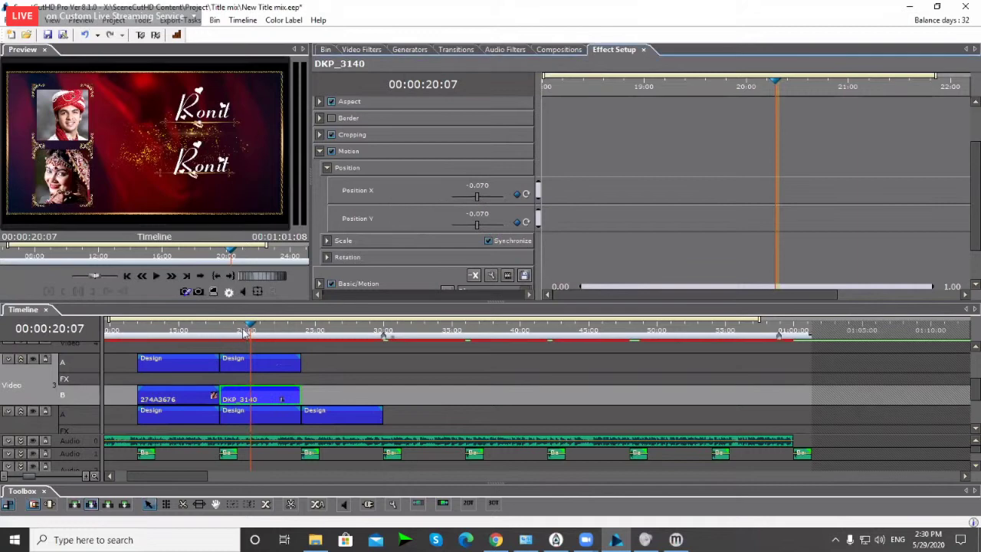
Step: Play back from just before the clip to preview the repositioned bride photo
click(225, 337)
key(space)
key(space)
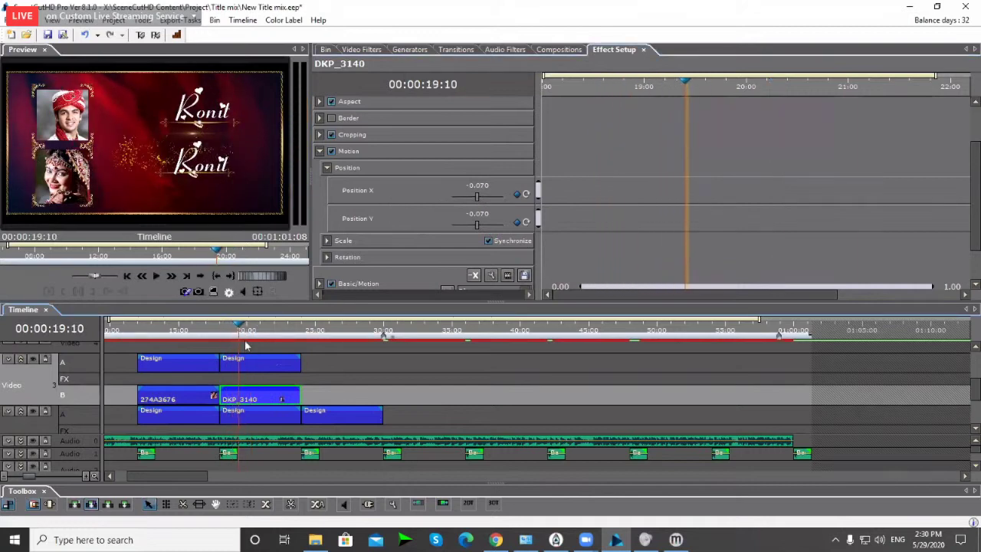
click(377, 378)
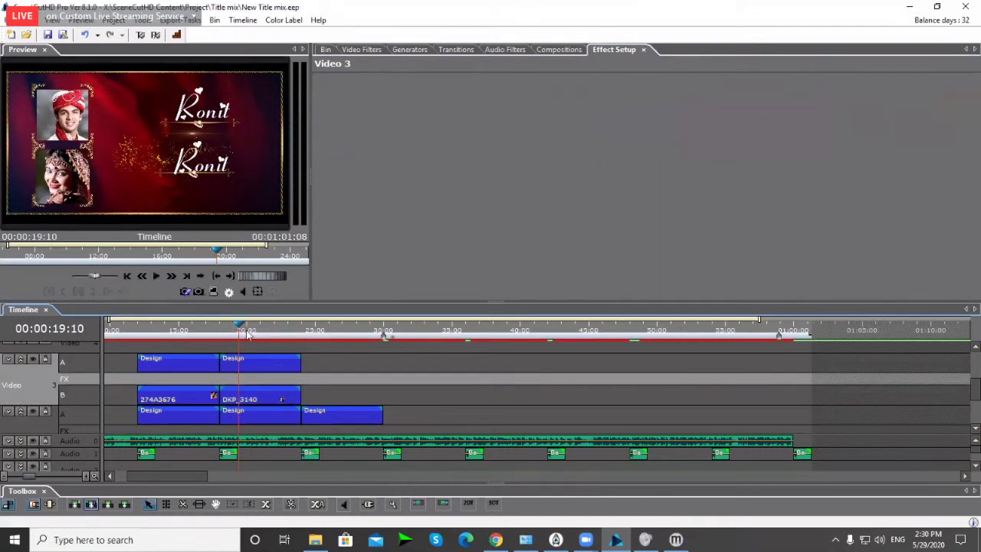
Step: Play from 21:00, then move the playhead back to the title section around 9:21
click(250, 336)
key(space)
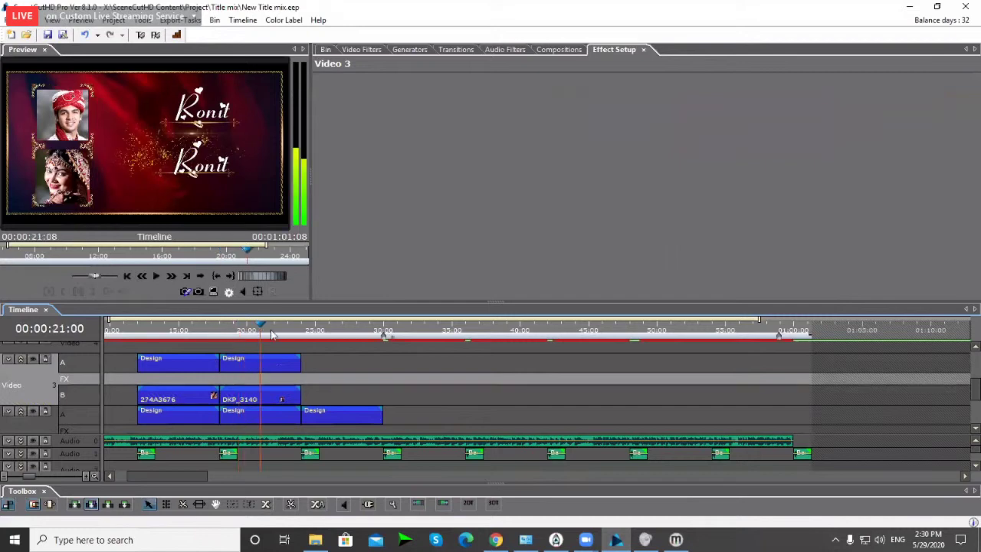
scroll(272, 335, down, 3)
scroll(261, 387, down, 2)
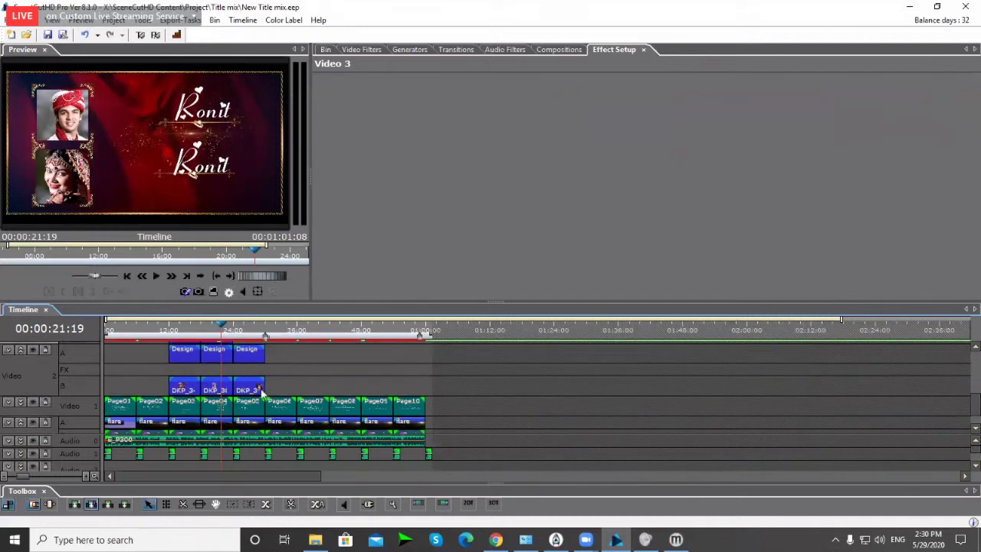
scroll(257, 387, up, 2)
scroll(248, 383, down, 2)
click(156, 326)
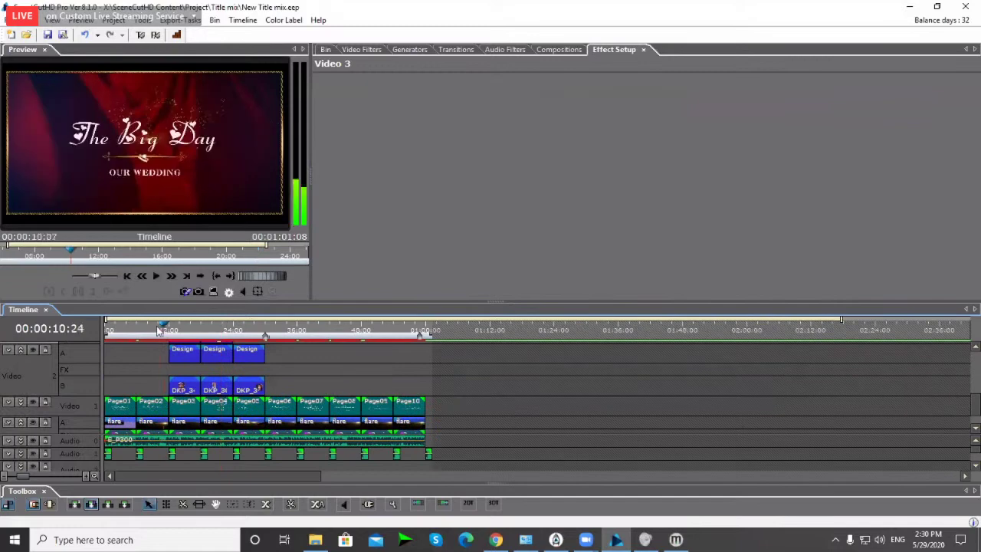
click(156, 326)
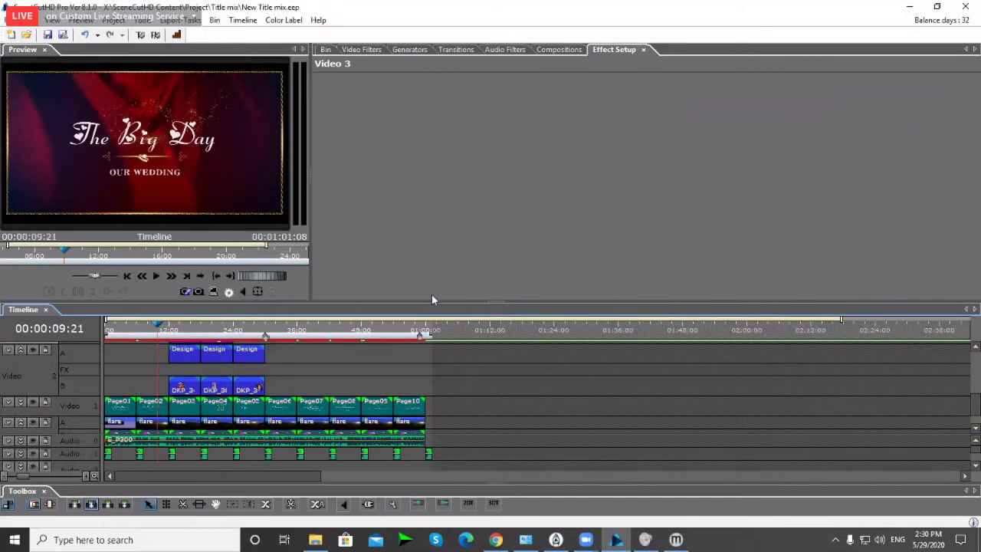
Step: Shrink the preview, collapse the Video 5, Video 3 and Video 2 tracks, and rewind to the start
drag(441, 298, 441, 279)
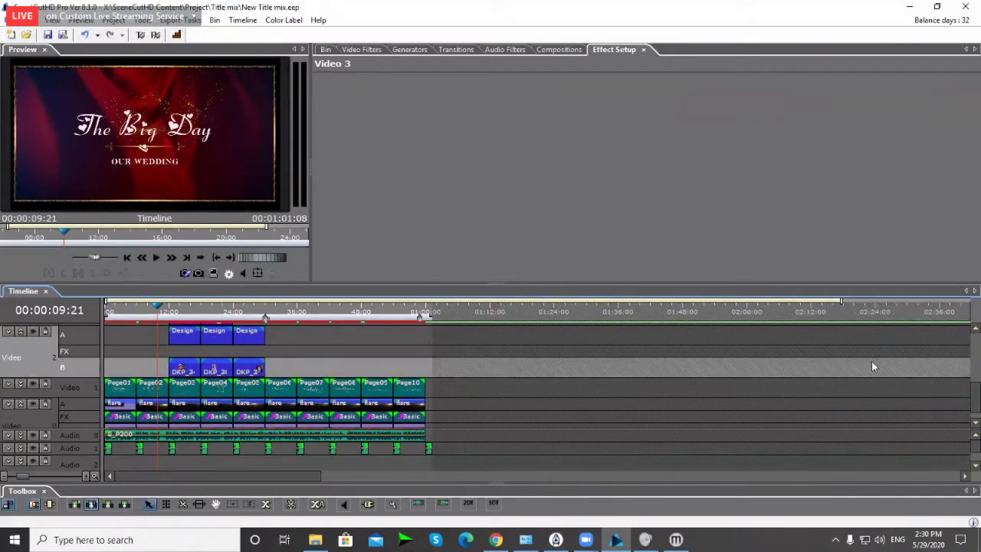
drag(974, 406, 974, 359)
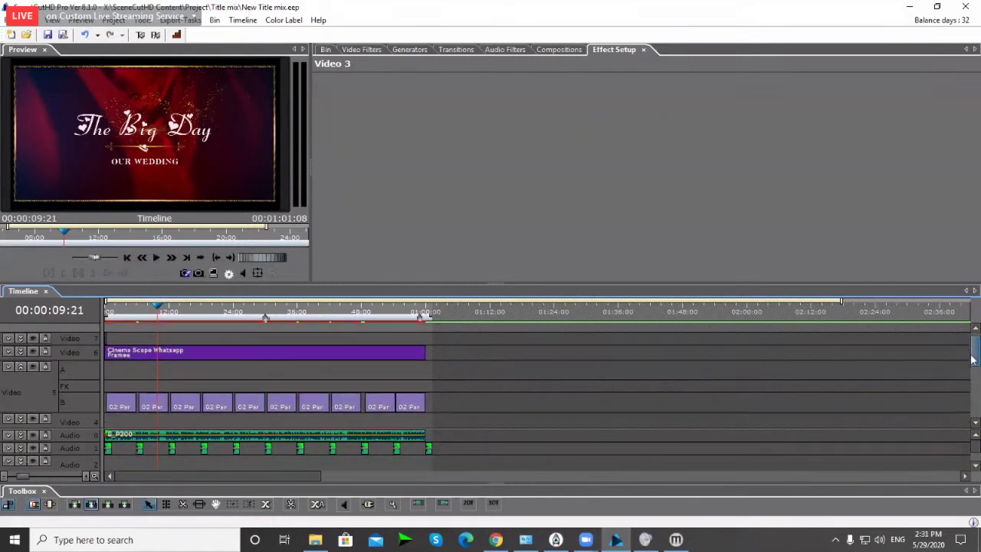
click(22, 369)
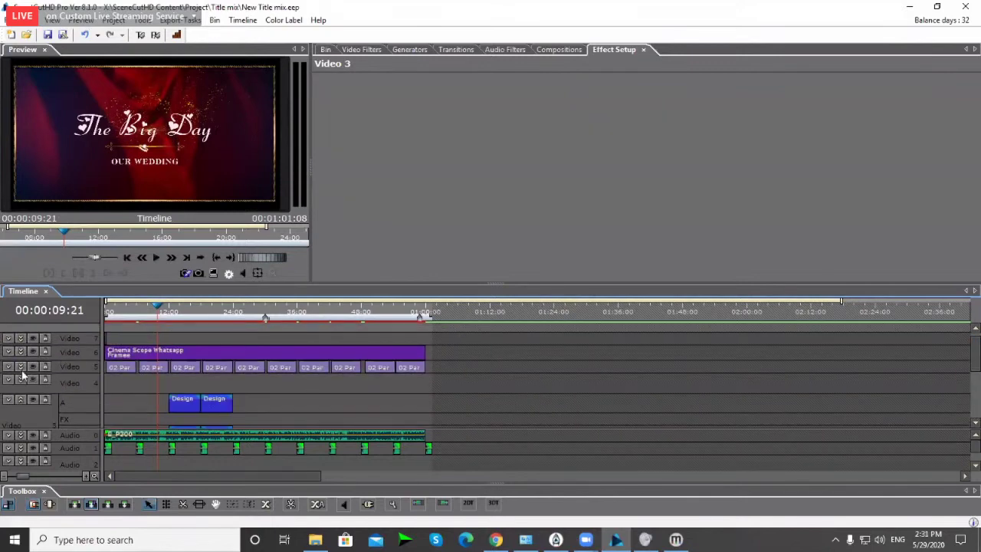
click(418, 416)
key(Home)
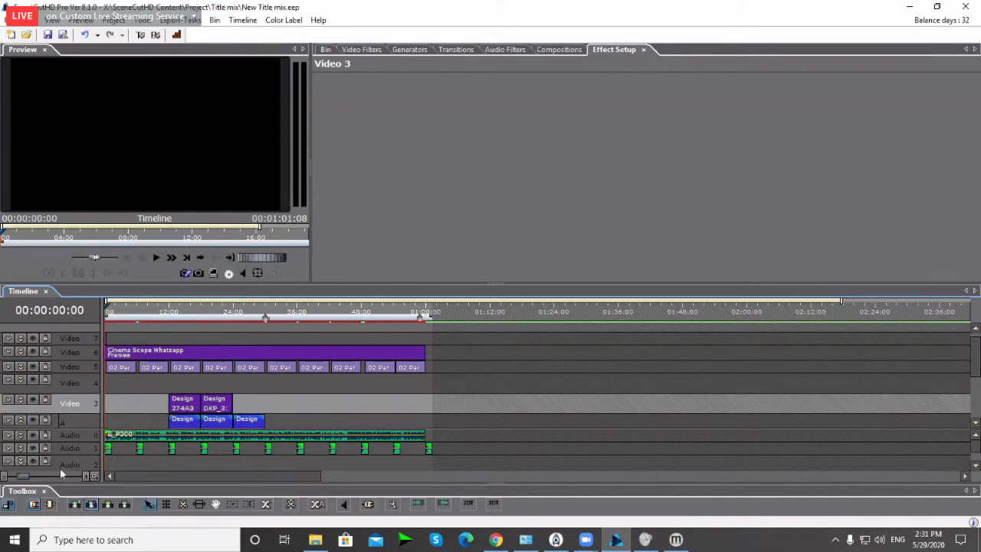
click(21, 420)
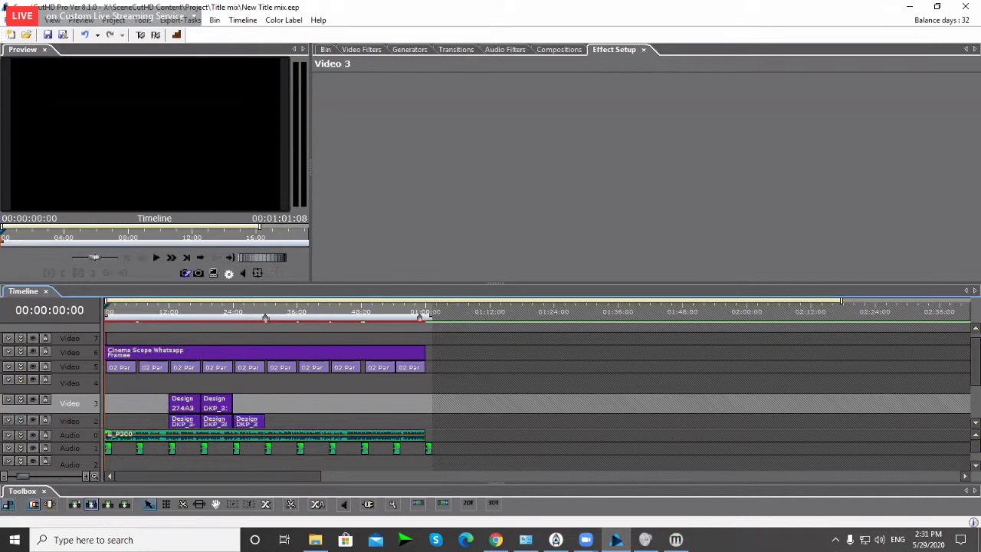
mouse_move(974, 371)
mouse_down()
mouse_move(971, 410)
mouse_move(973, 360)
mouse_up()
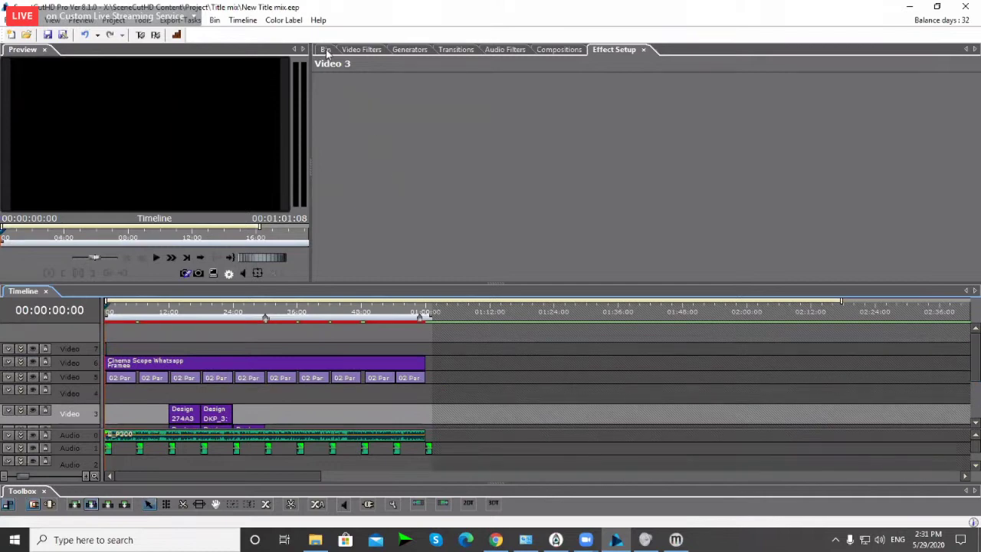
Step: Show the Page folder's title clips in the bin, deleting an accidentally added new folder
click(325, 49)
drag(975, 359, 975, 405)
click(342, 131)
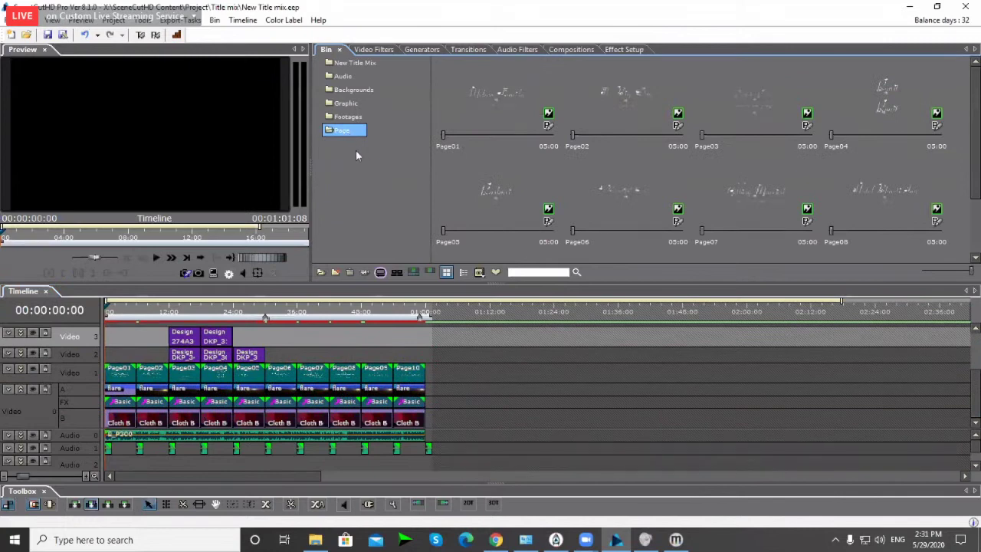
right_click(348, 155)
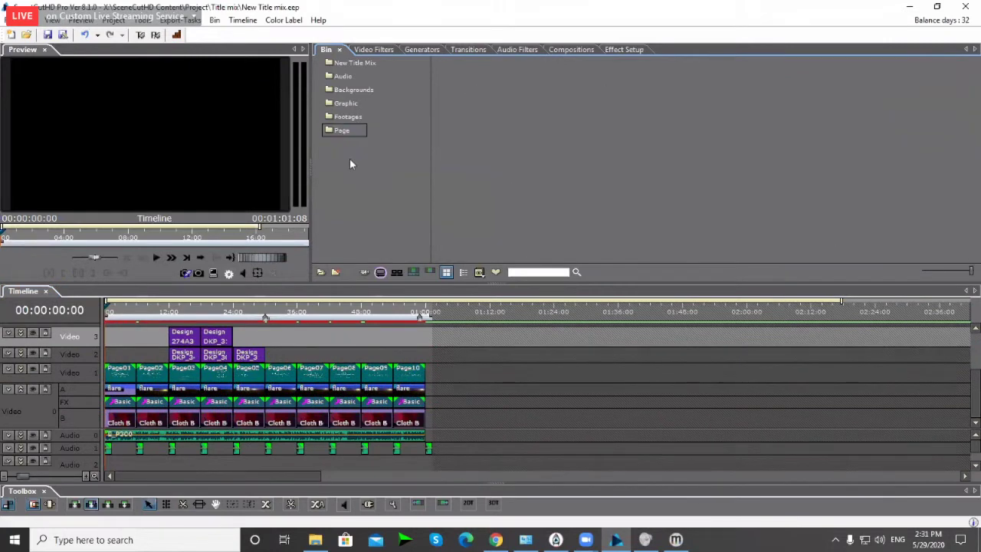
click(376, 165)
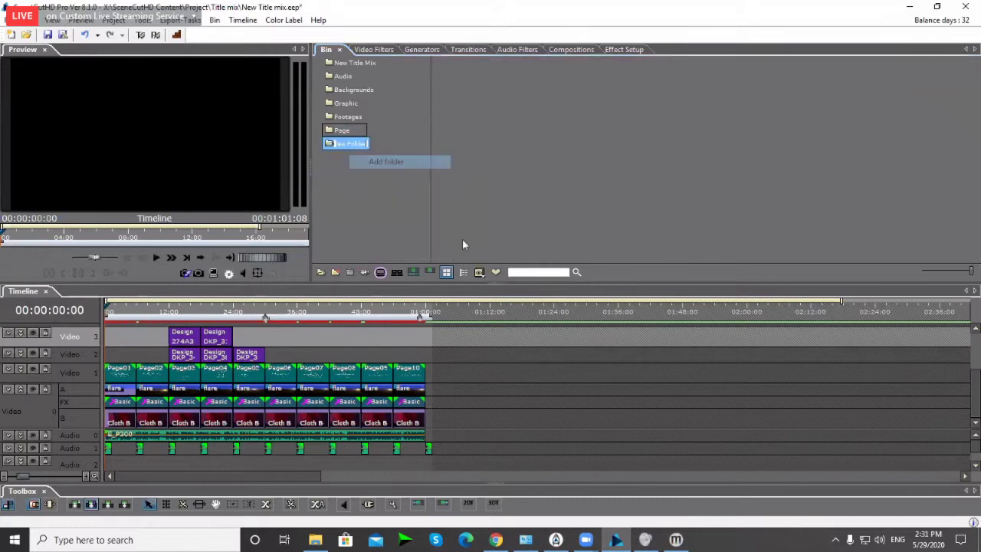
text(Pa)
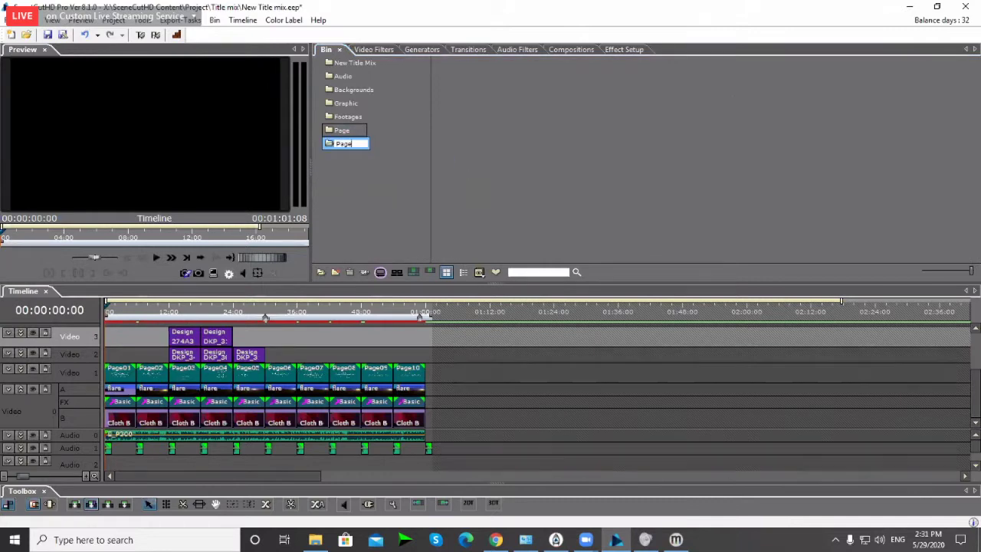
text(ge)
click(372, 194)
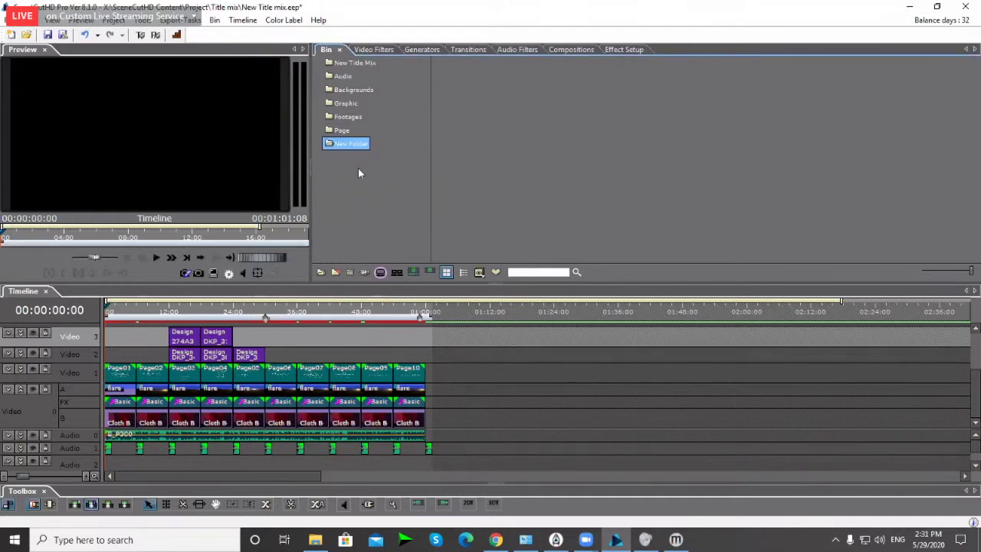
key(Delete)
click(342, 133)
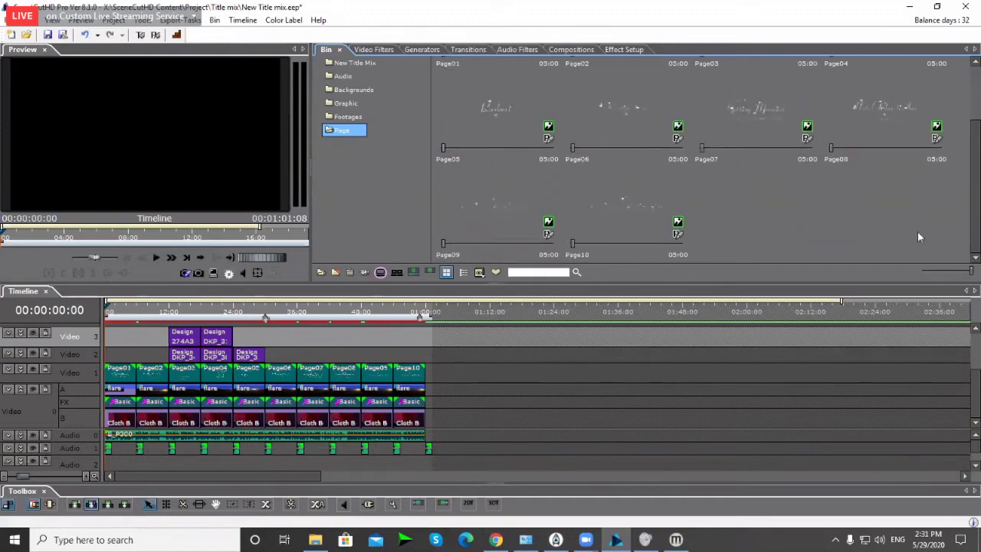
Step: Save the project with Ctrl+S and jump to the opening title at 08:00
click(490, 388)
key(ctrl+s)
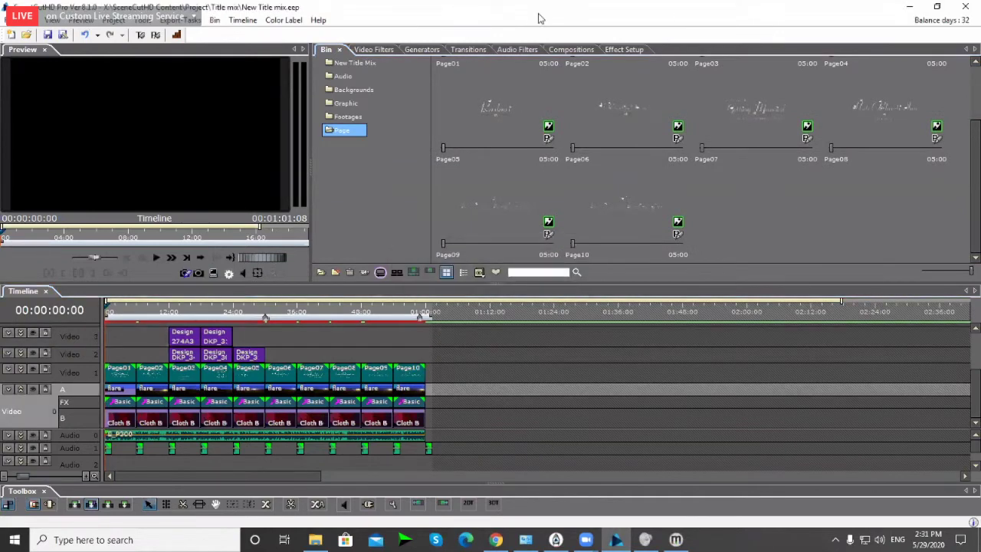
scroll(966, 106, up, 2)
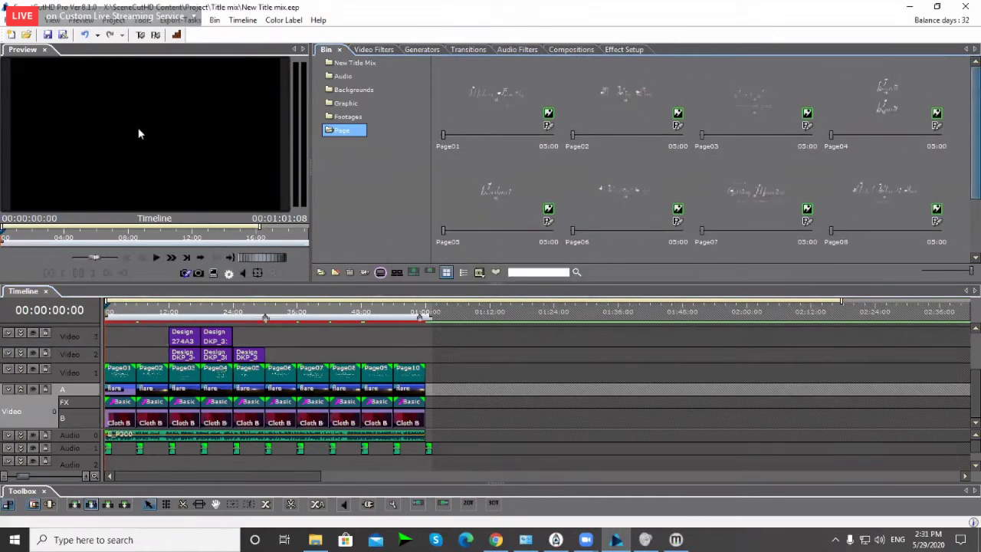
click(147, 309)
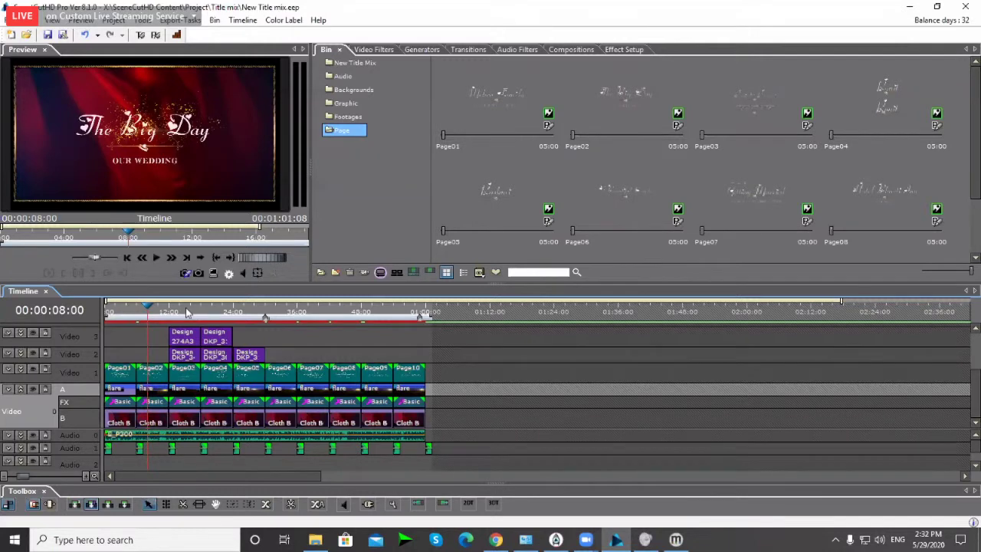
Step: Preview three later title pages along the ruler, including a photo page, then return to 00:00:00:00
click(185, 308)
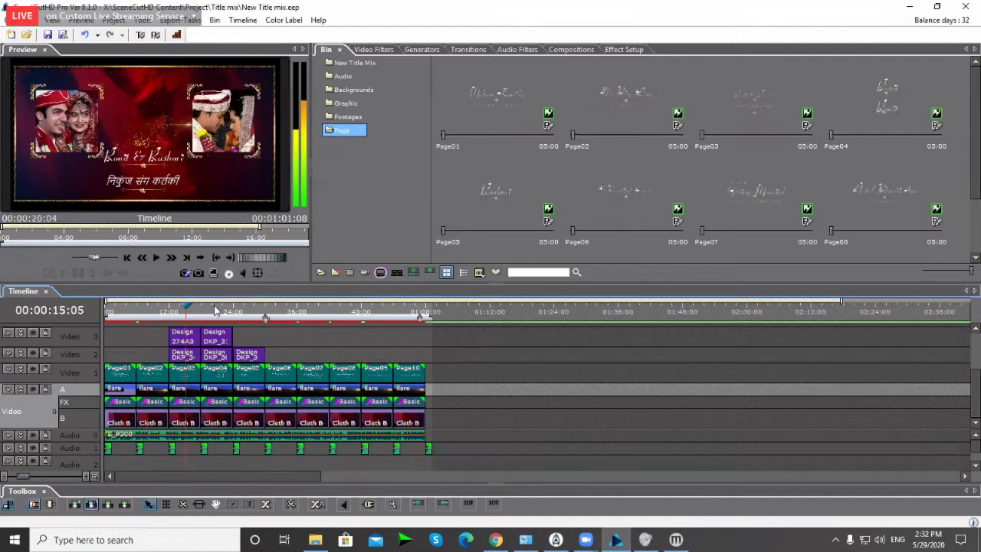
click(213, 309)
click(238, 310)
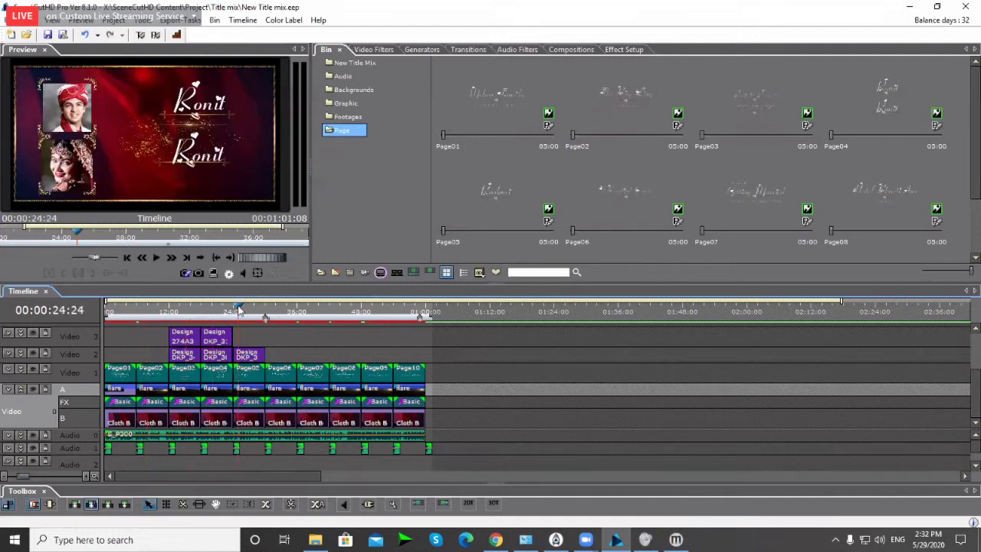
click(280, 339)
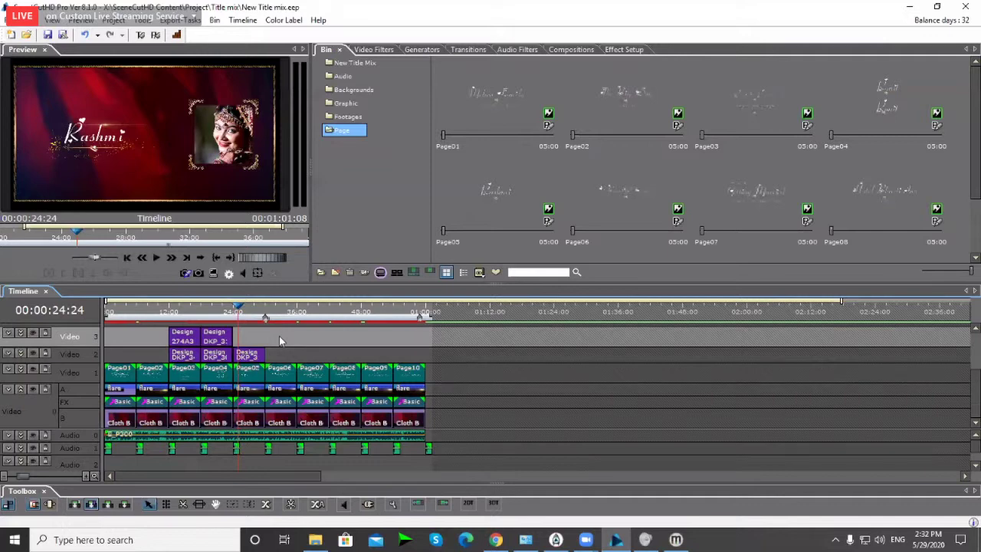
key(Home)
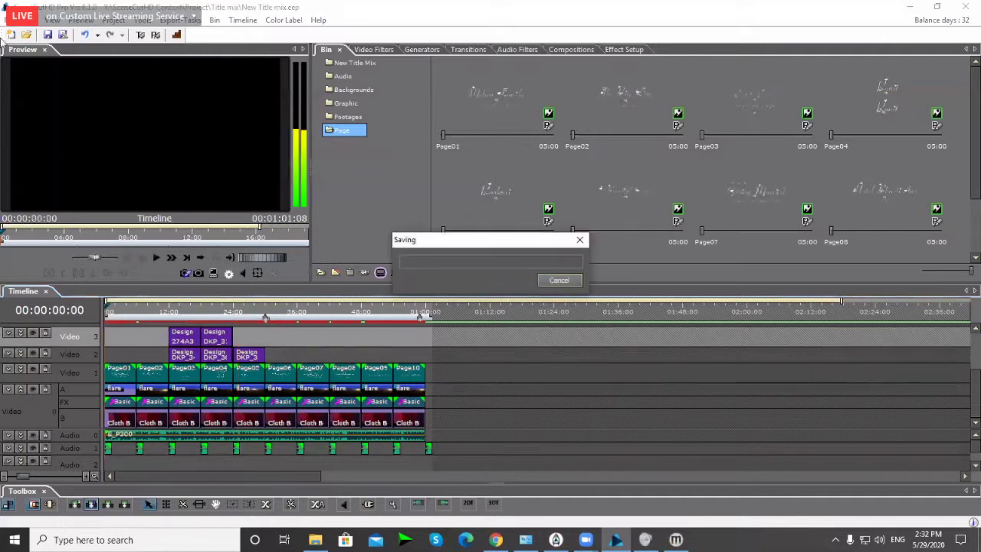
Step: Start File > Backup Project and browse to New Volume (E:)
click(11, 20)
click(46, 141)
key(alt+Up)
key(alt+Up)
key(alt+Up)
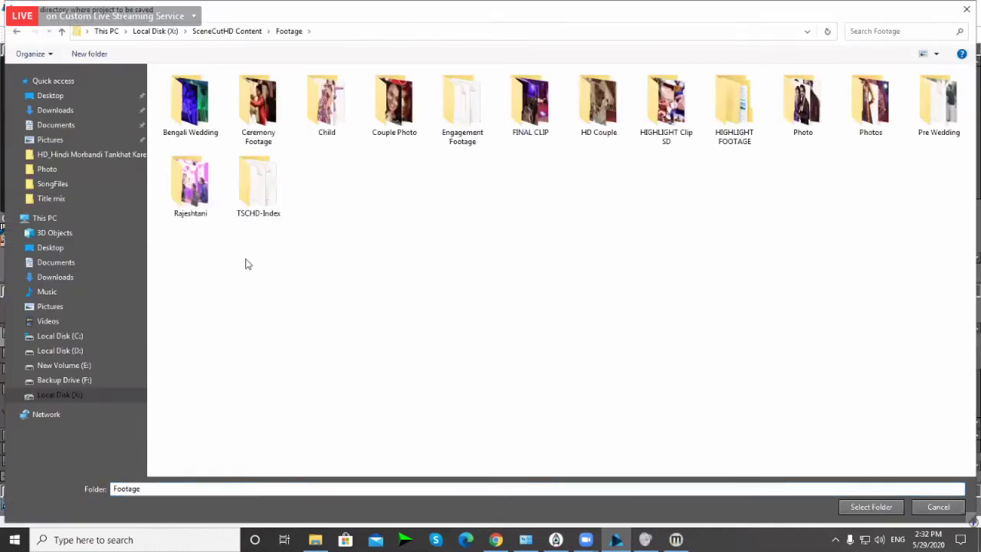
click(104, 32)
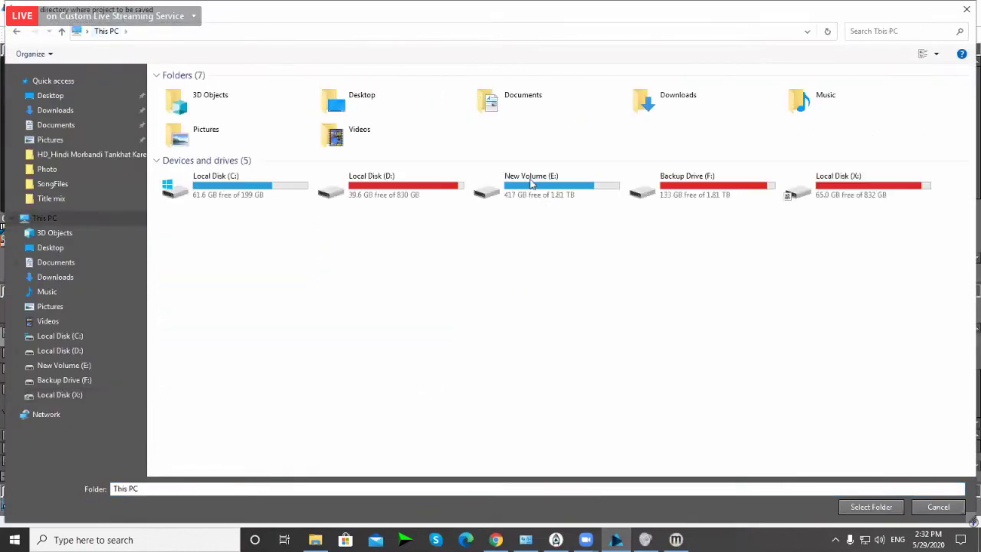
double_click(503, 186)
Step: Create a folder named 2 Party on E: and choose it as the backup destination
right_click(229, 432)
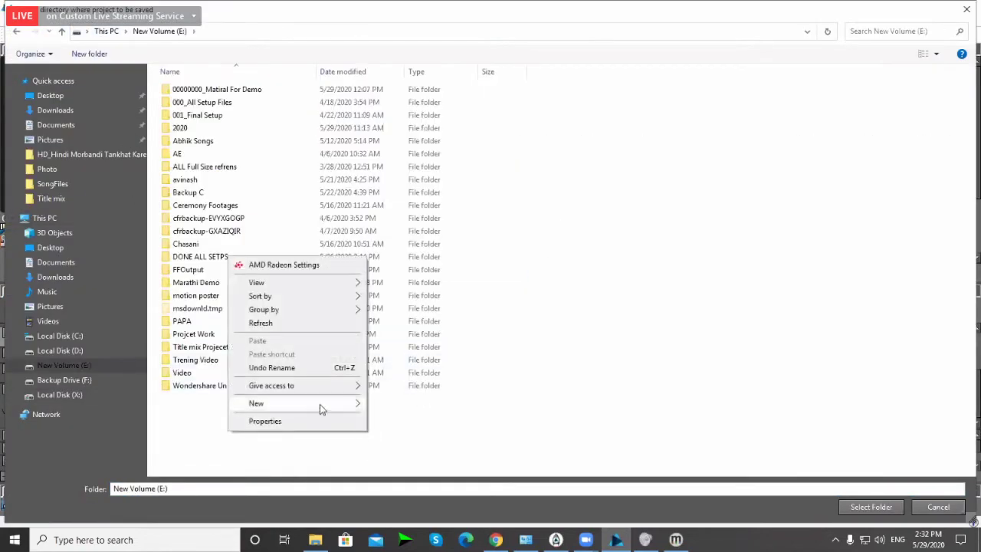
mouse_move(320, 404)
click(453, 267)
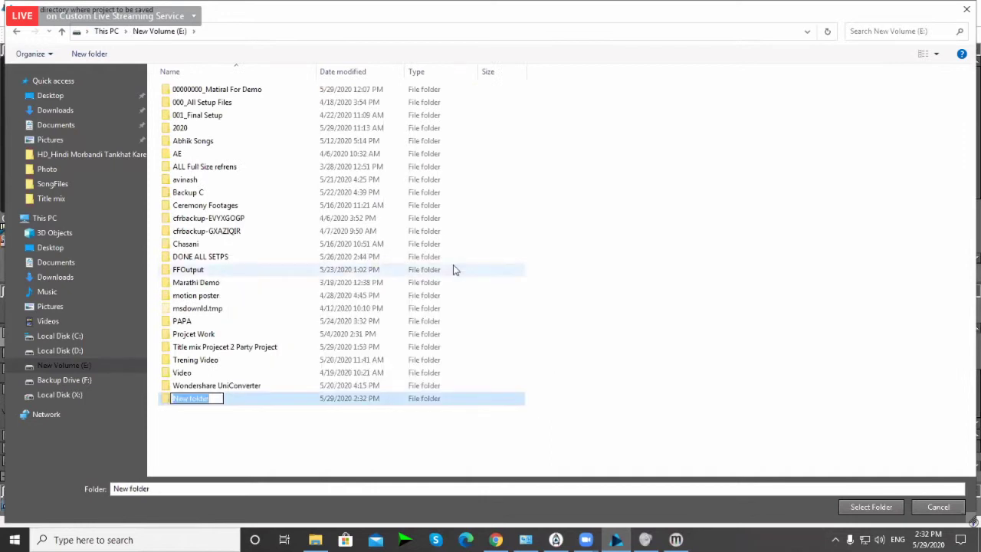
text(2 Party)
key(Return)
key(Return)
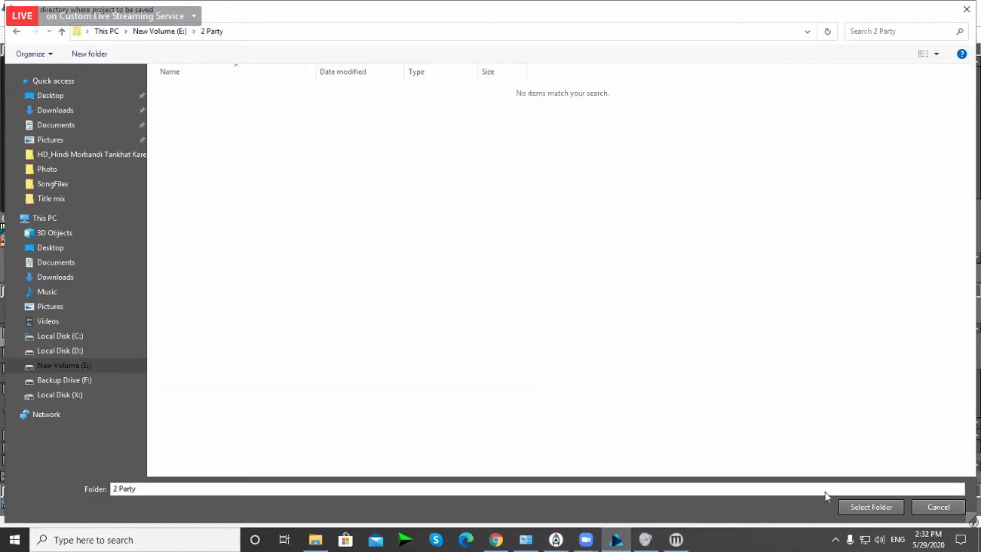
click(871, 507)
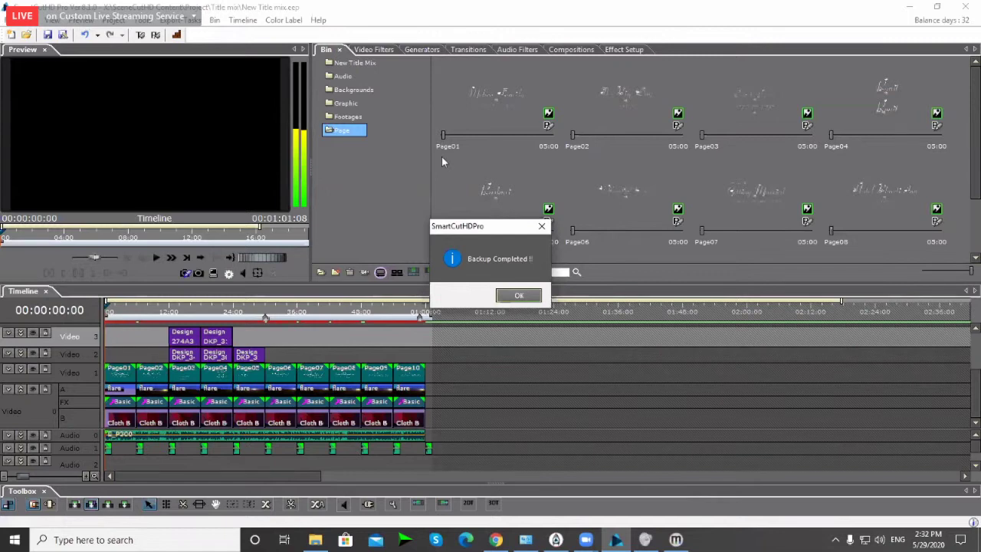
Step: Dismiss the Backup Completed message and scroll the bin back up
click(518, 296)
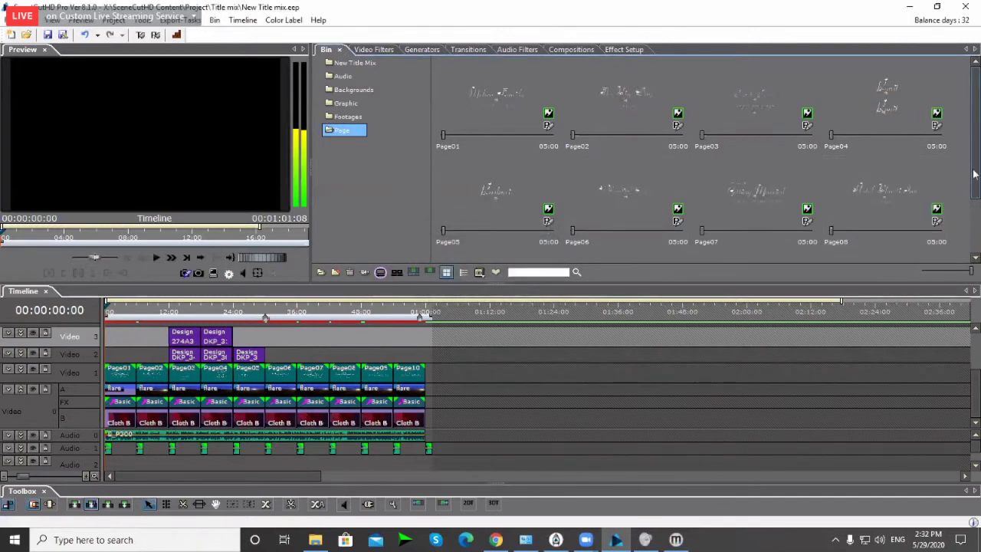
drag(972, 216, 975, 259)
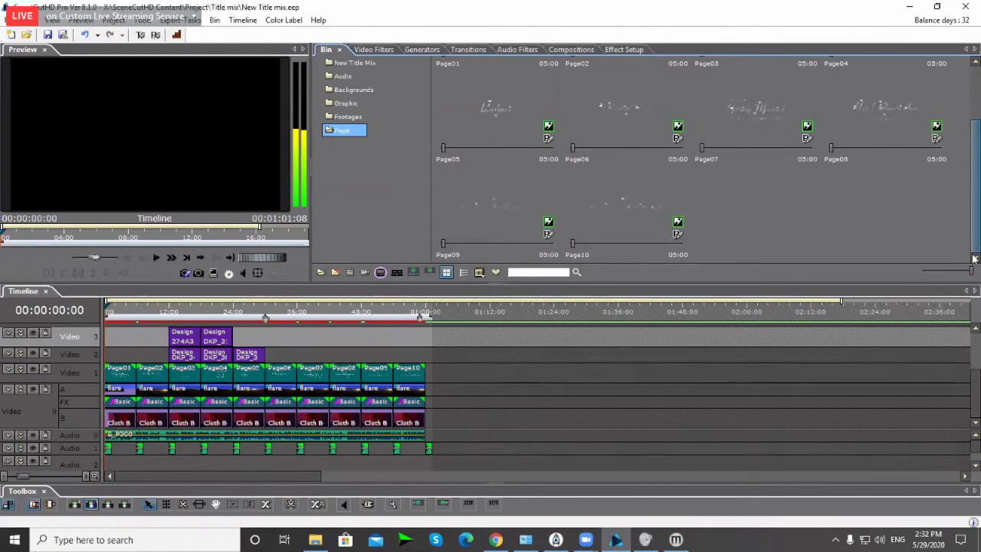
scroll(504, 209, up, 2)
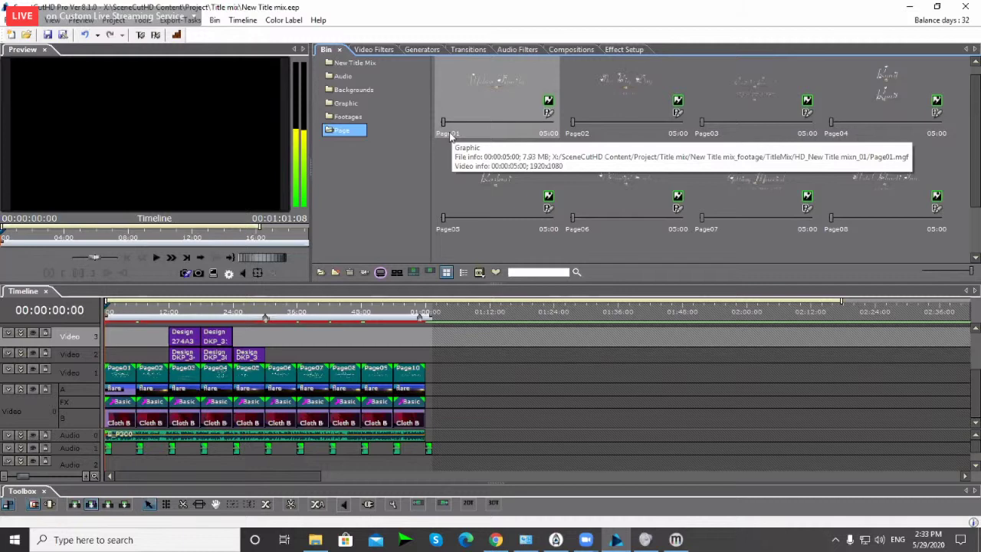
Step: Copy the folder part of Page01's file path from its Properties, then close them
click(454, 135)
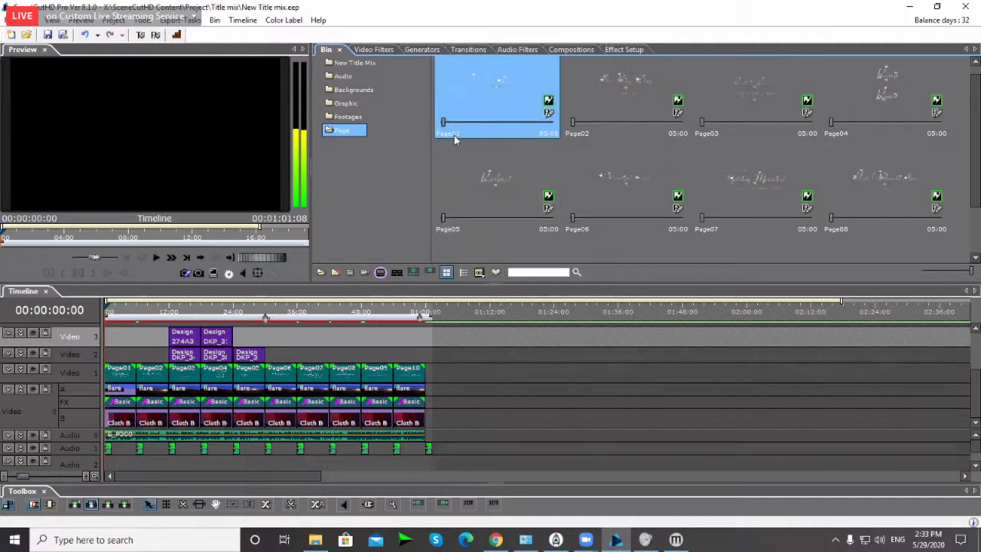
right_click(454, 135)
click(502, 447)
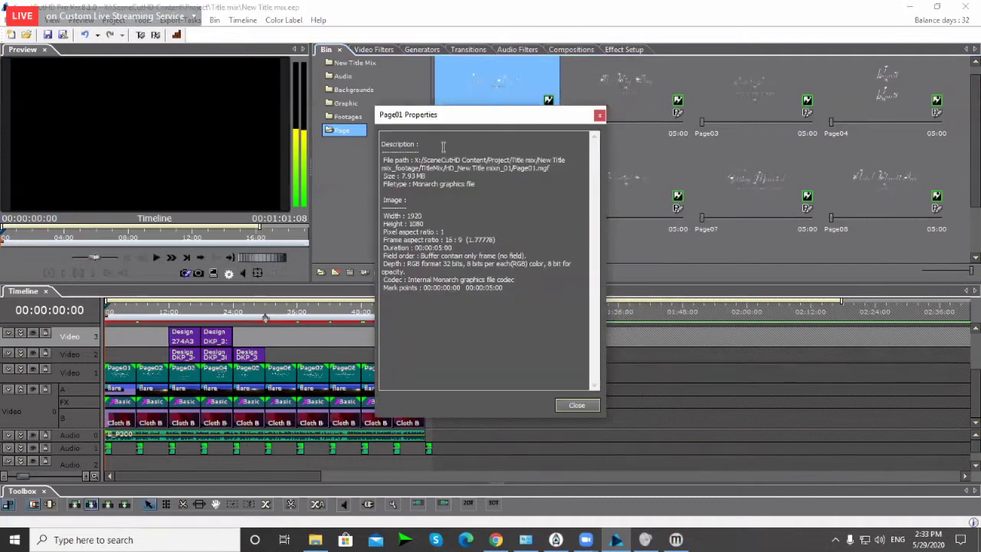
drag(413, 160, 444, 170)
key(ctrl+c)
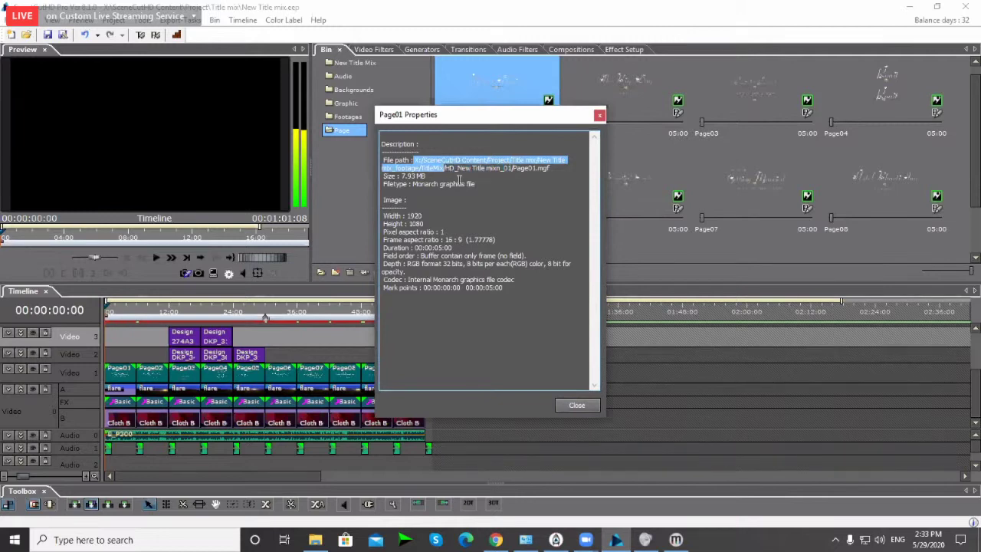
click(600, 115)
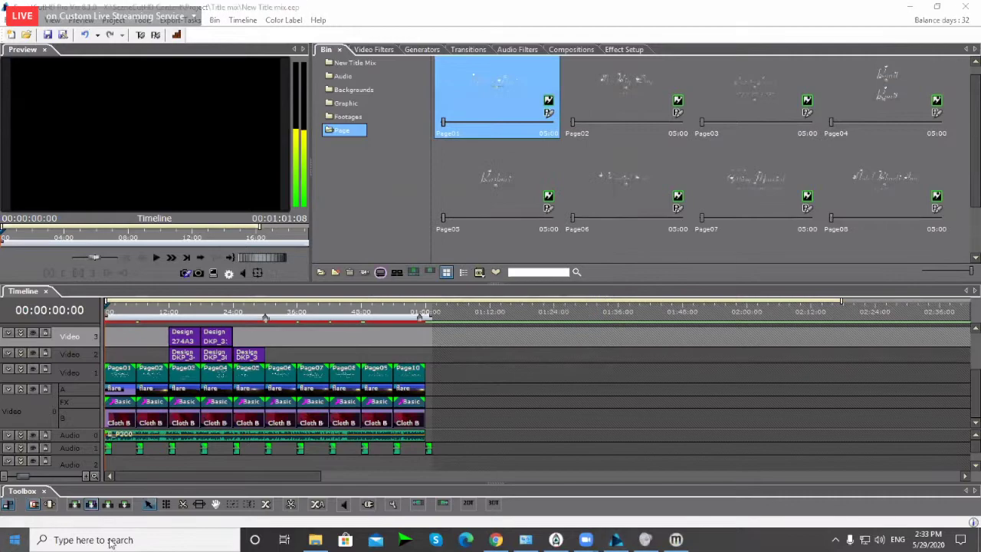
Step: Open File Explorer at the pasted Page01 folder path and select HD_New Title mixn_01.mtl
click(14, 540)
key(Escape)
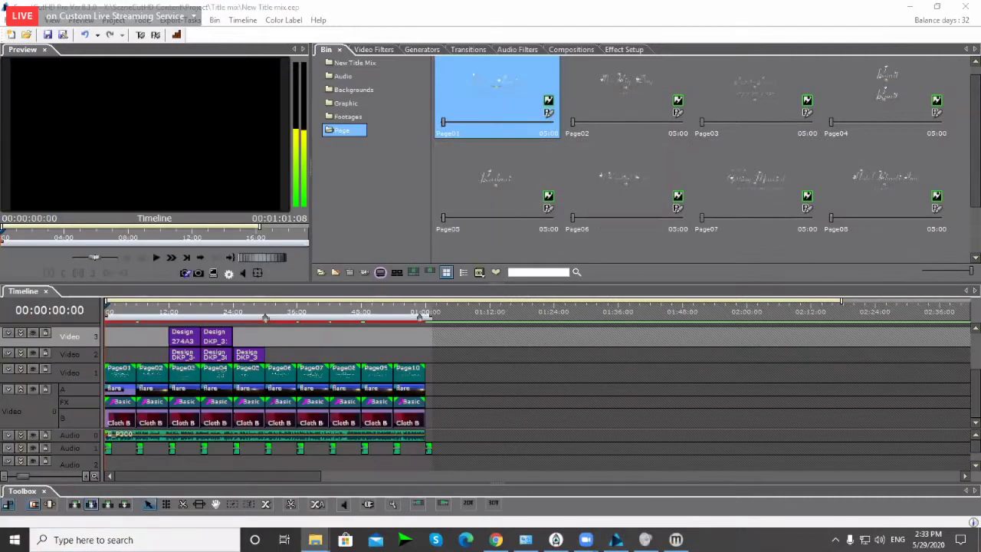
click(315, 540)
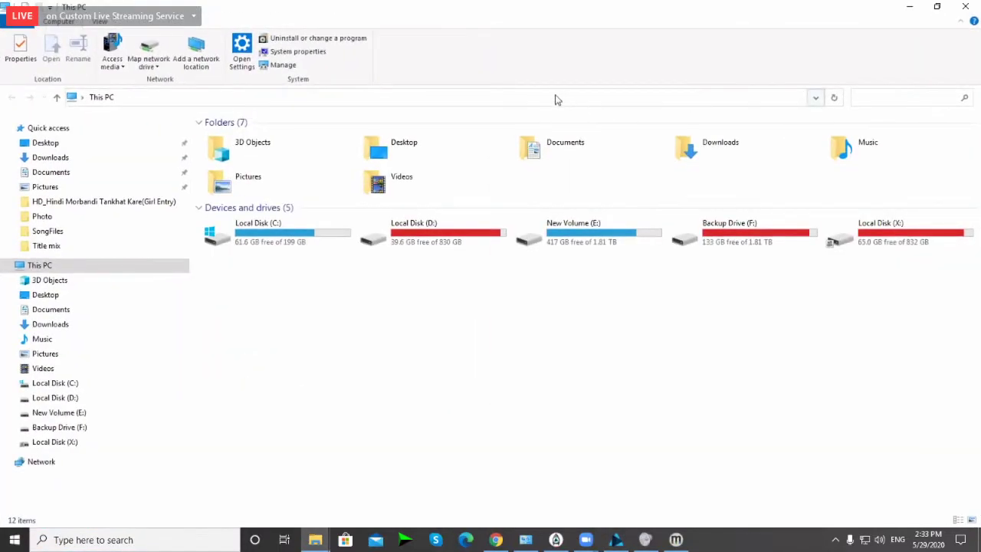
click(557, 95)
key(ctrl+v)
key(Return)
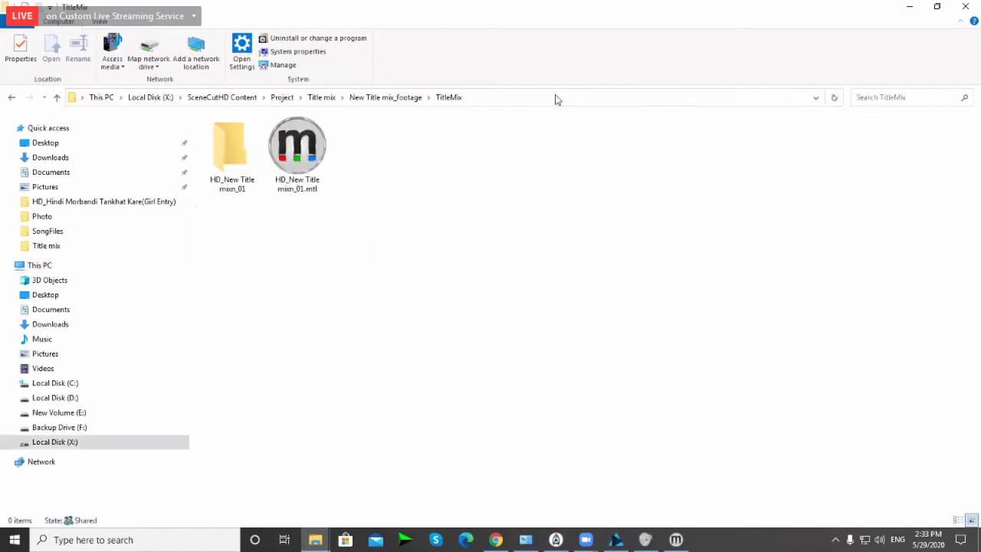
click(298, 150)
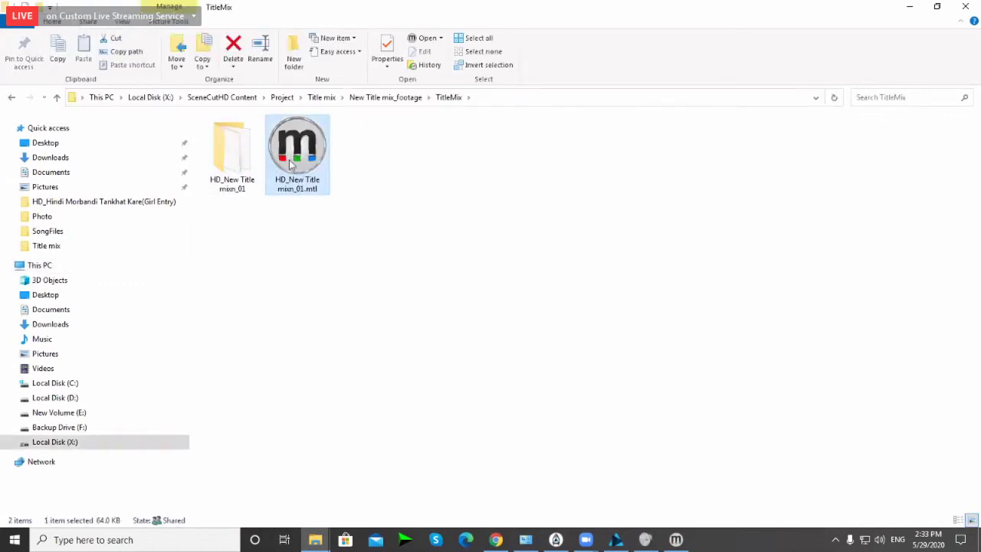
Step: Browse New Volume (E:) into 2 Party > New Title mix > X > SceneCutHD Content
click(48, 398)
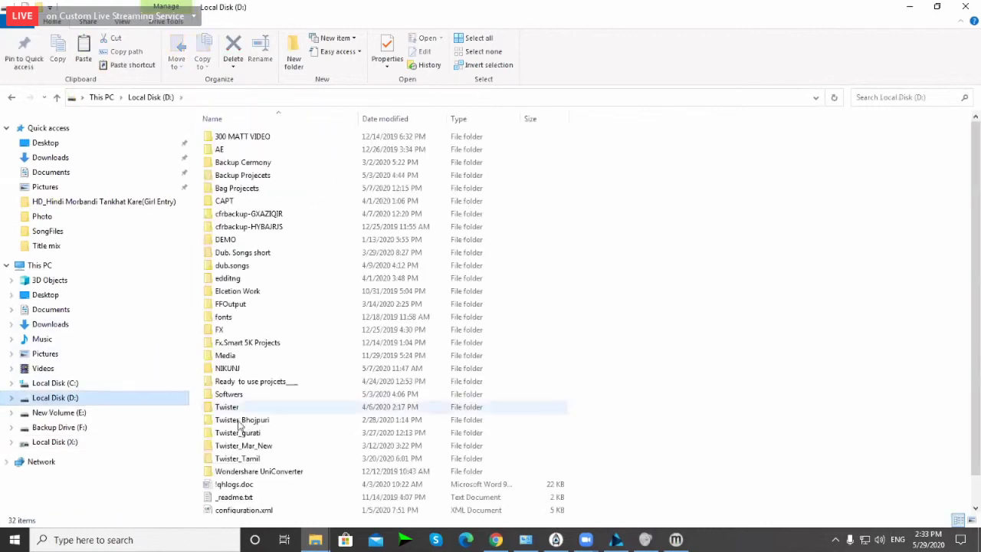
click(68, 414)
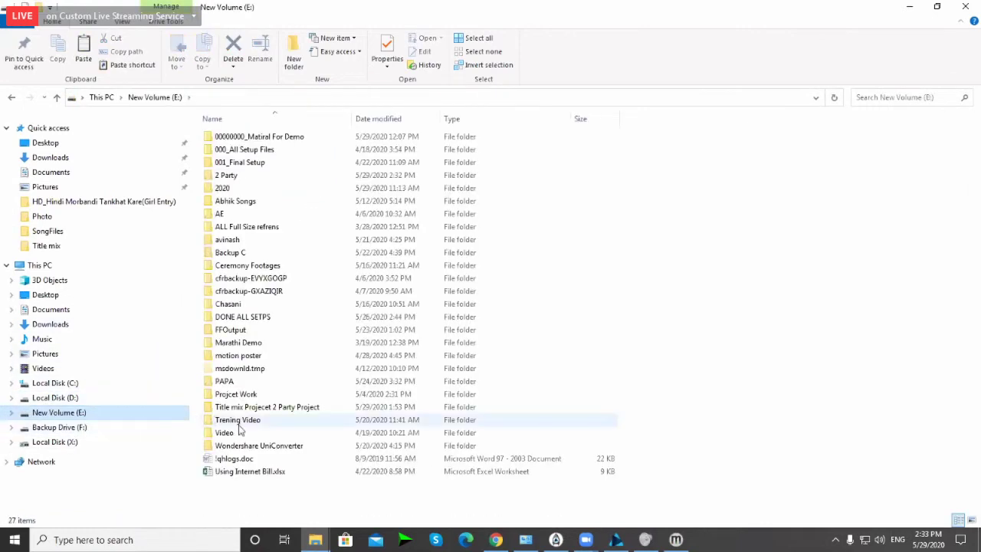
double_click(235, 175)
click(238, 142)
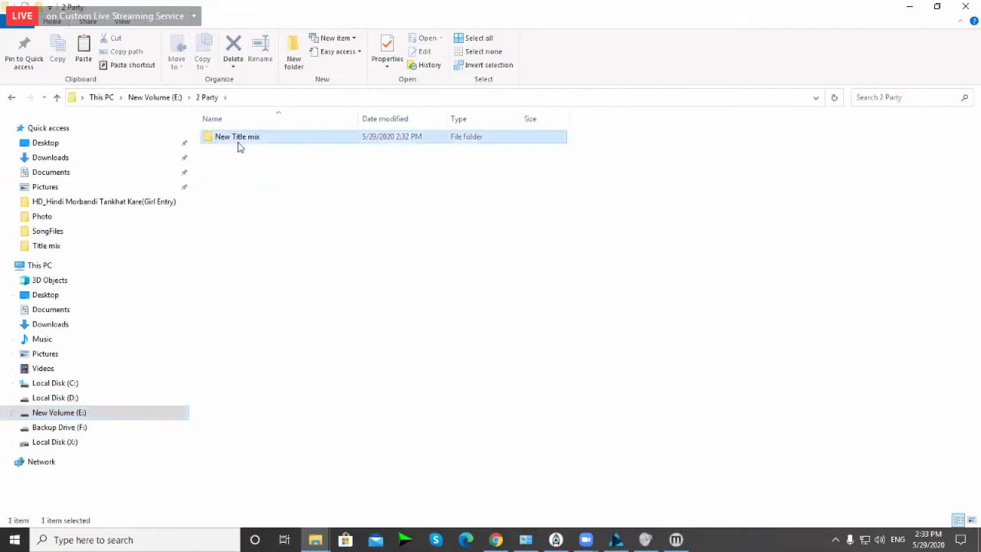
double_click(237, 142)
double_click(221, 137)
click(240, 152)
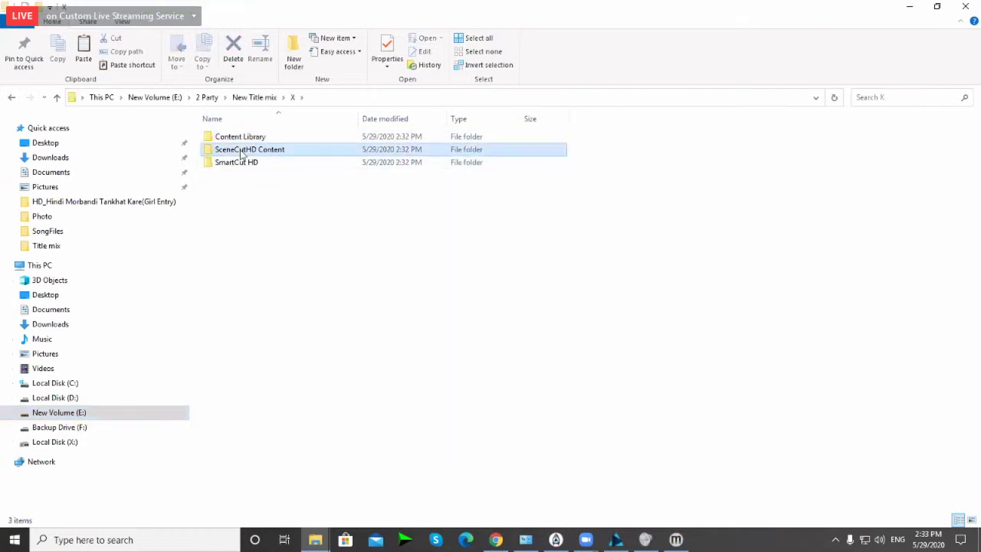
double_click(240, 152)
Step: Go into Project > Title mix > New Title mix_footage > TitleMix and paste the .mtl file there
click(226, 189)
double_click(226, 189)
double_click(241, 138)
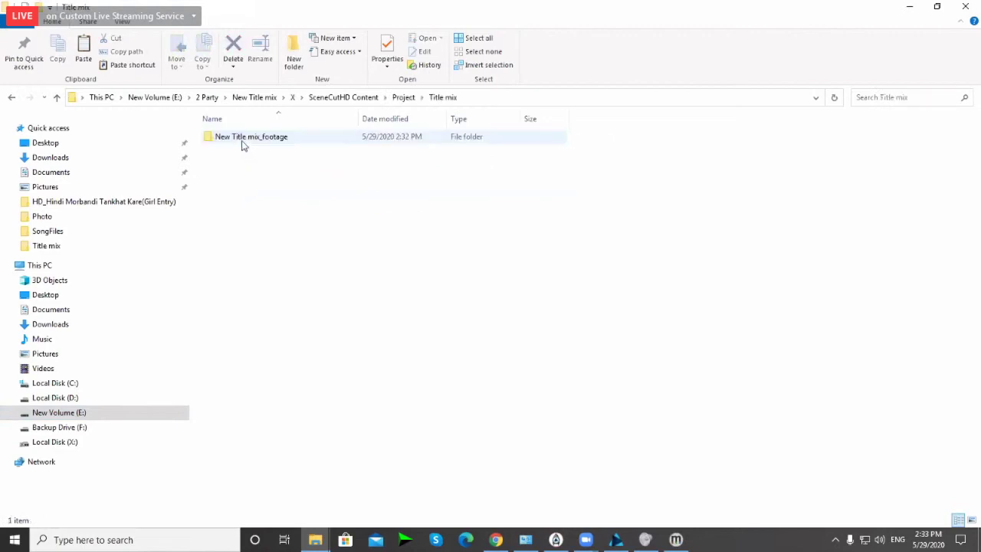
double_click(242, 146)
double_click(242, 146)
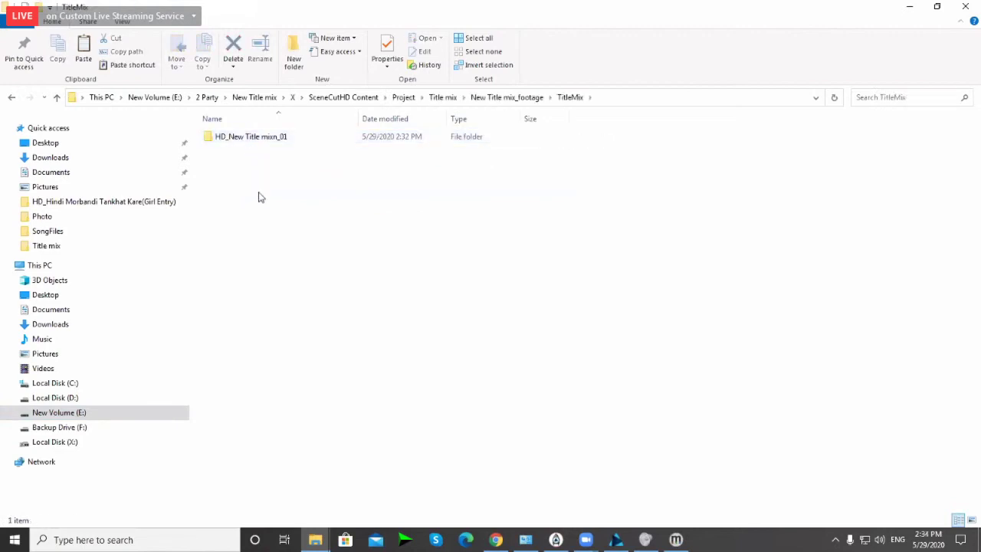
key(ctrl+v)
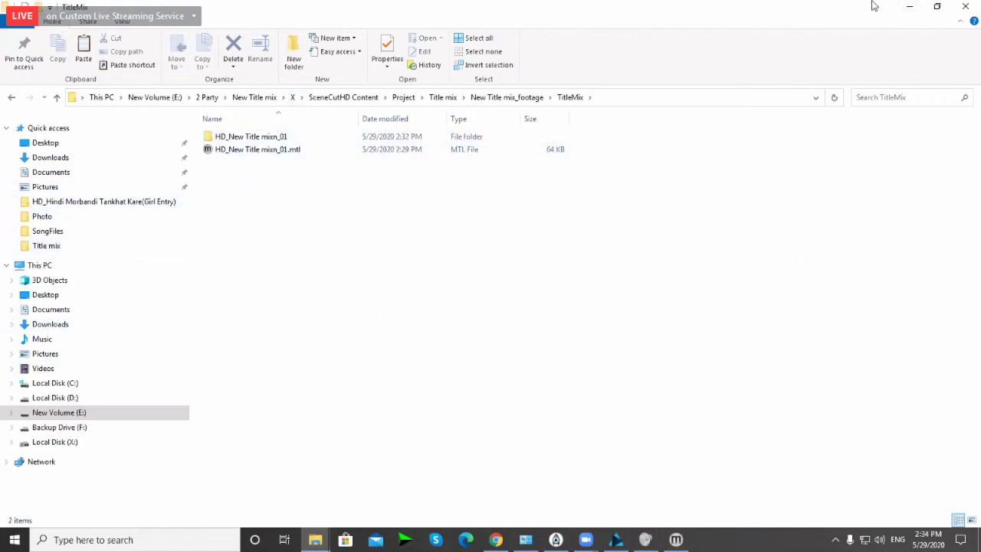
click(910, 10)
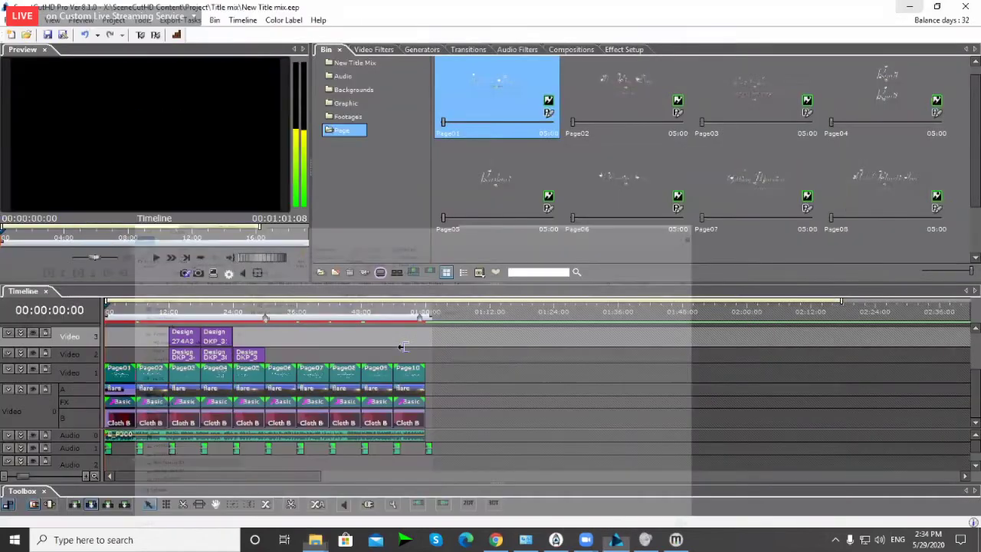
Step: Clear the bin selection, enlarge the timeline slightly, select Video 1, and open Save As
click(373, 208)
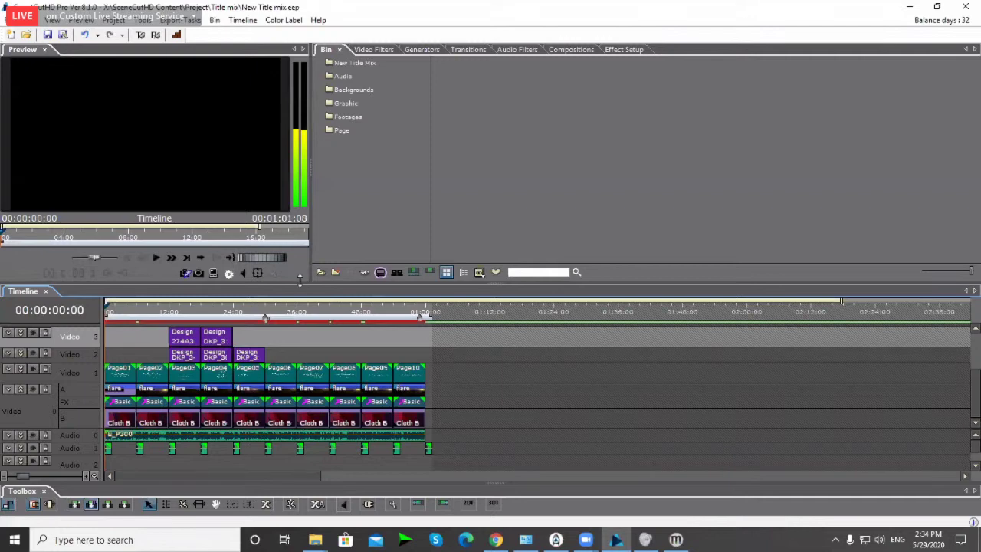
drag(300, 284, 300, 279)
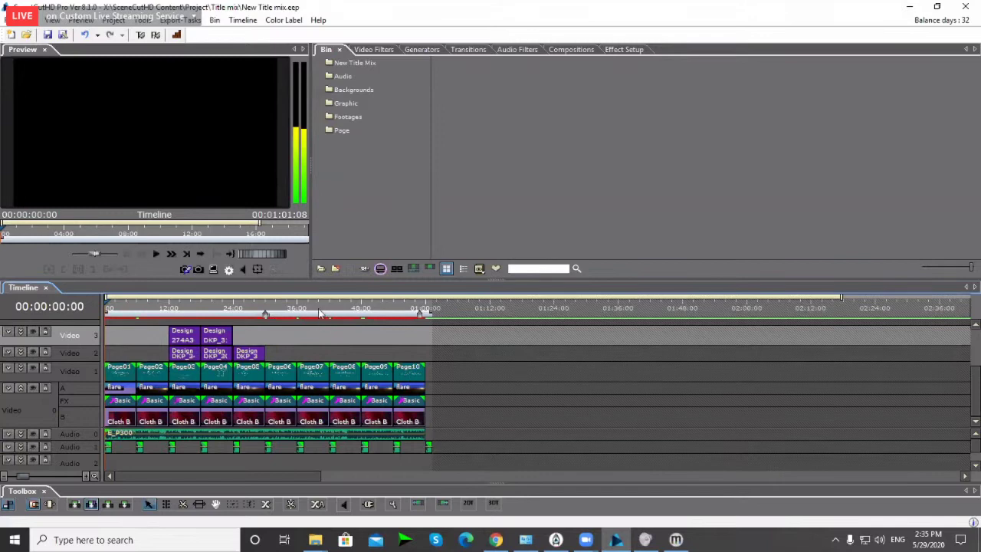
click(475, 371)
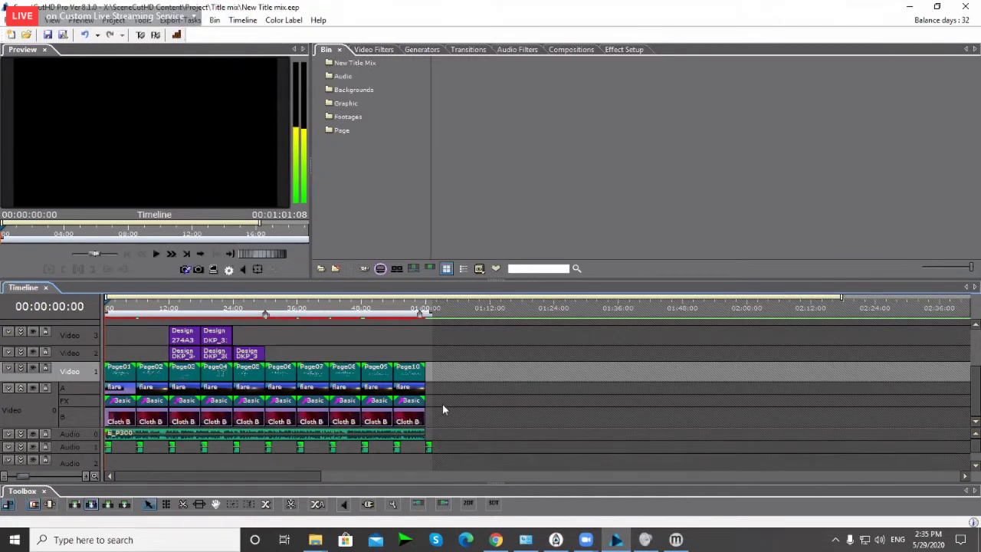
key(ctrl+shift+s)
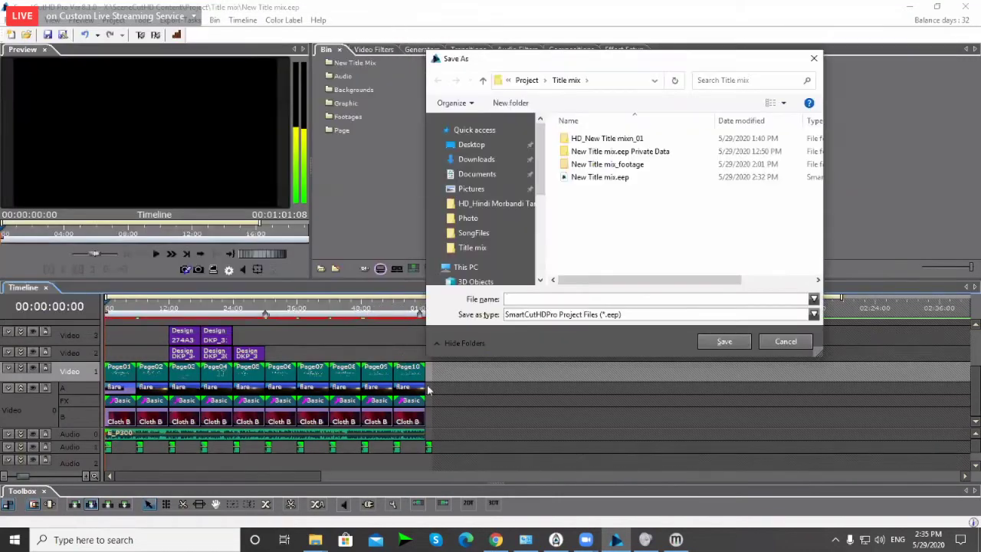
Step: Save the project as New Title mix10.eep based on New Title mix.eep
click(581, 181)
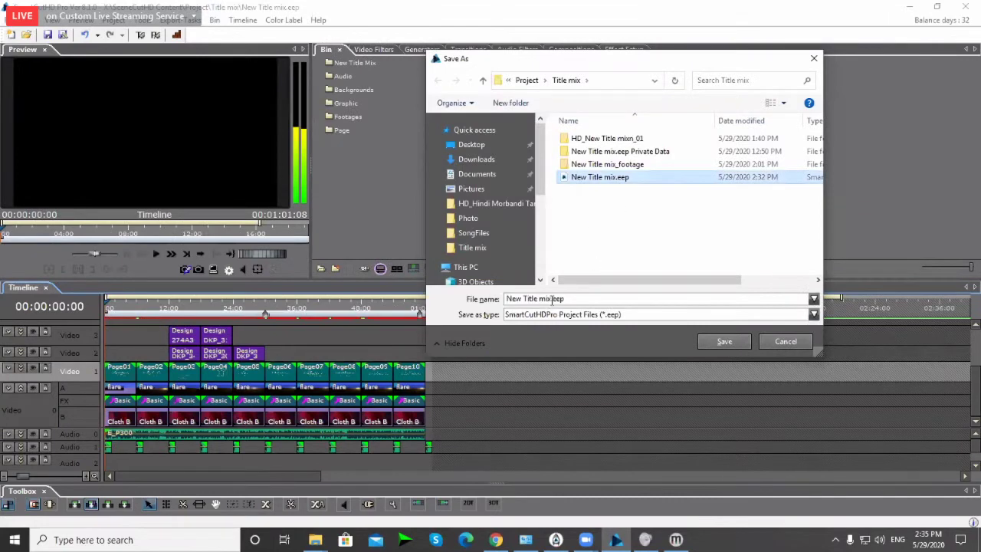
click(554, 300)
click(557, 299)
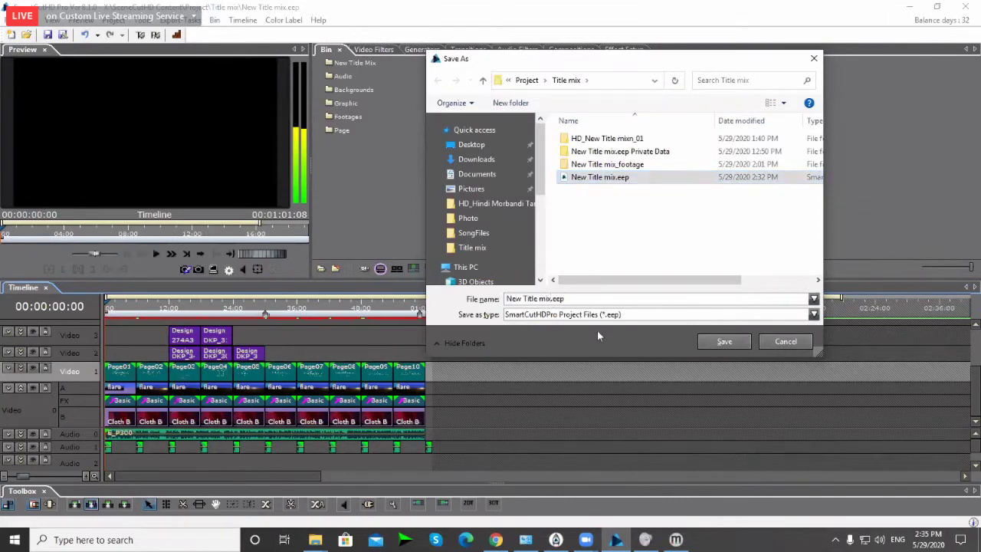
text(10)
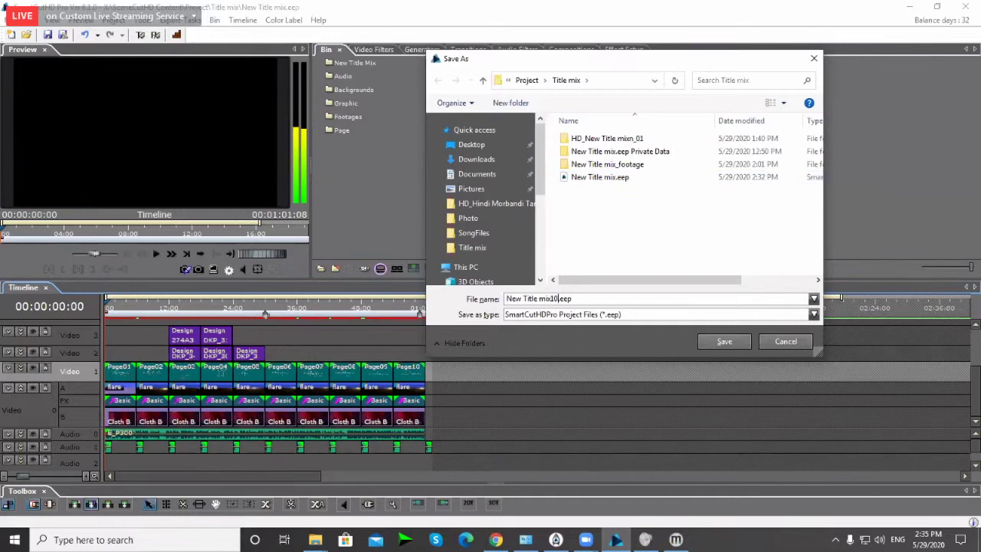
key(Return)
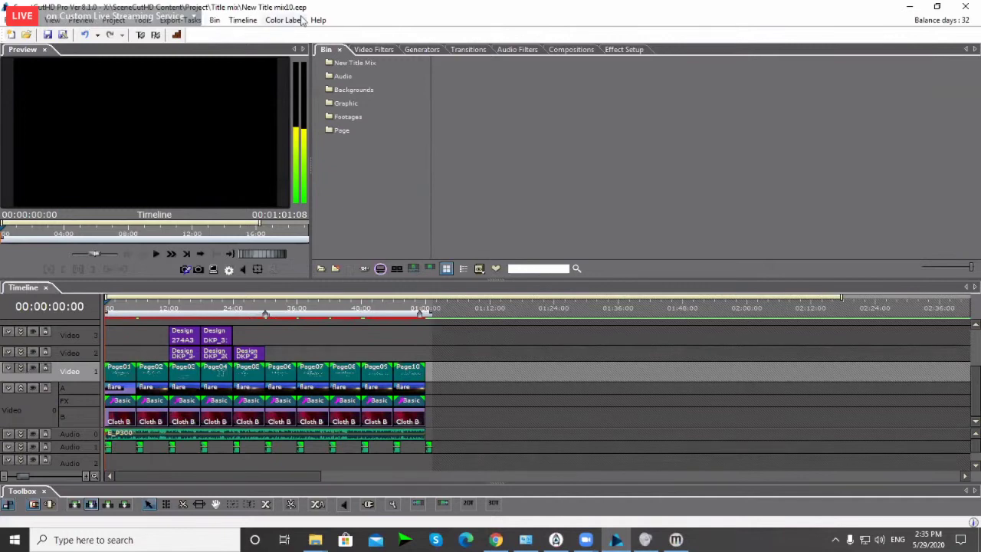
Step: Move the playhead to 00:00:54:16 and enlarge the timeline to show all seven video tracks
click(401, 310)
scroll(470, 365, up, 1)
scroll(470, 368, up, 1)
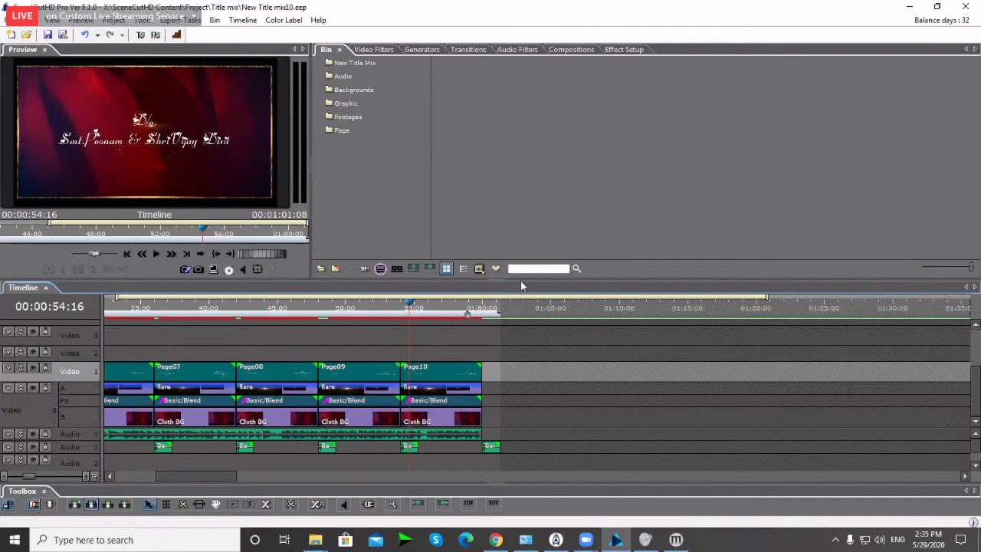
drag(521, 280, 521, 196)
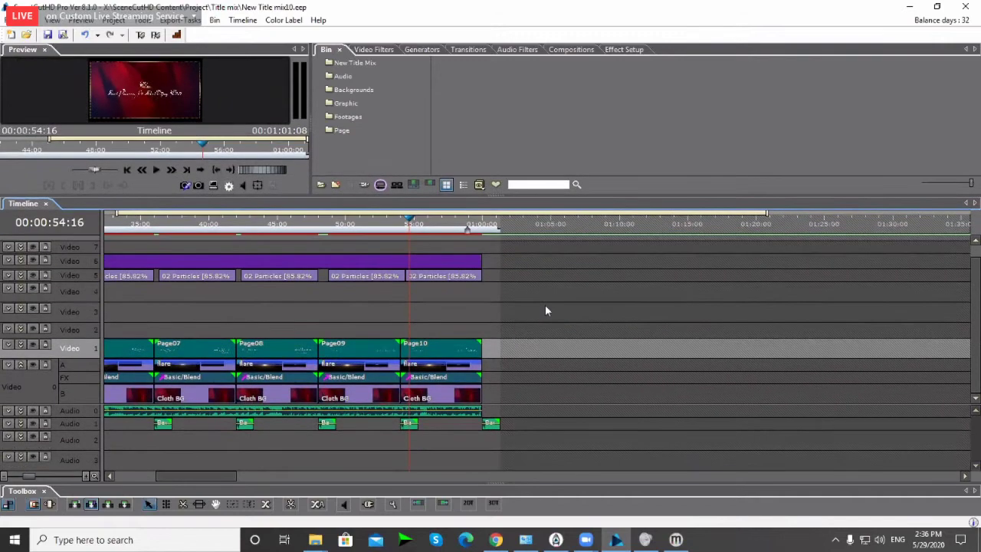
click(545, 305)
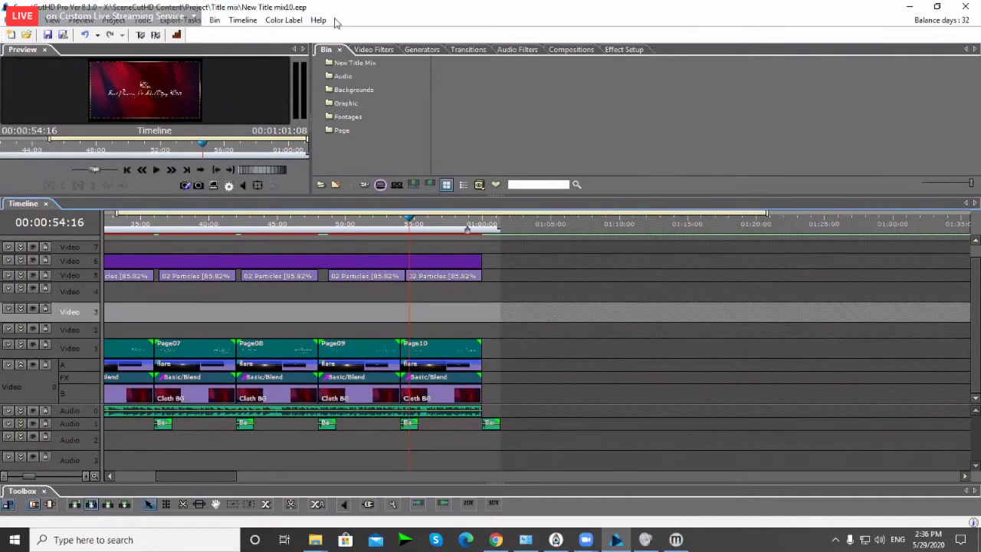
Step: Split all tracks at the 54-second playhead and delete every clip piece to its right
key(Left)
key(Left)
key(Left)
key(Left)
key(Left)
key(Left)
key(Left)
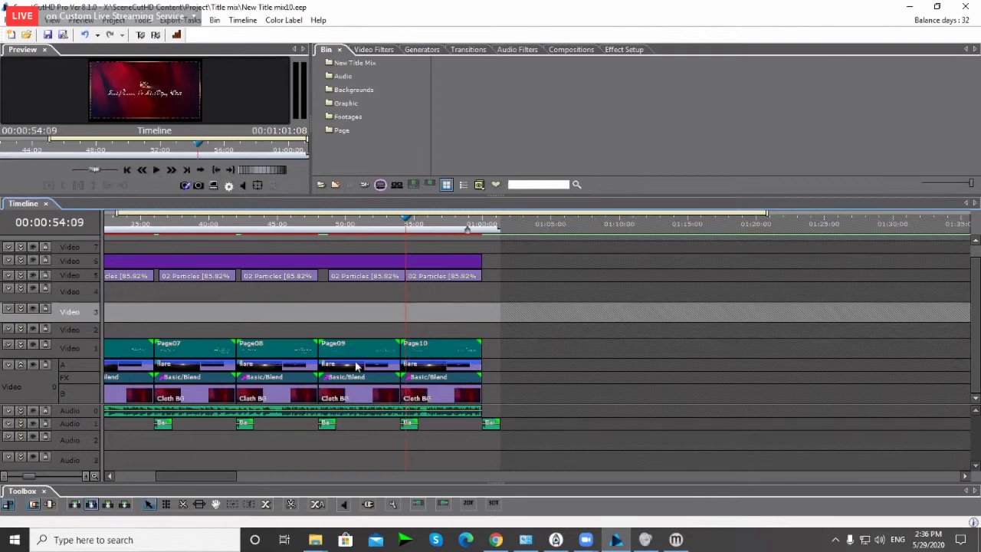
scroll(427, 314, up, 2)
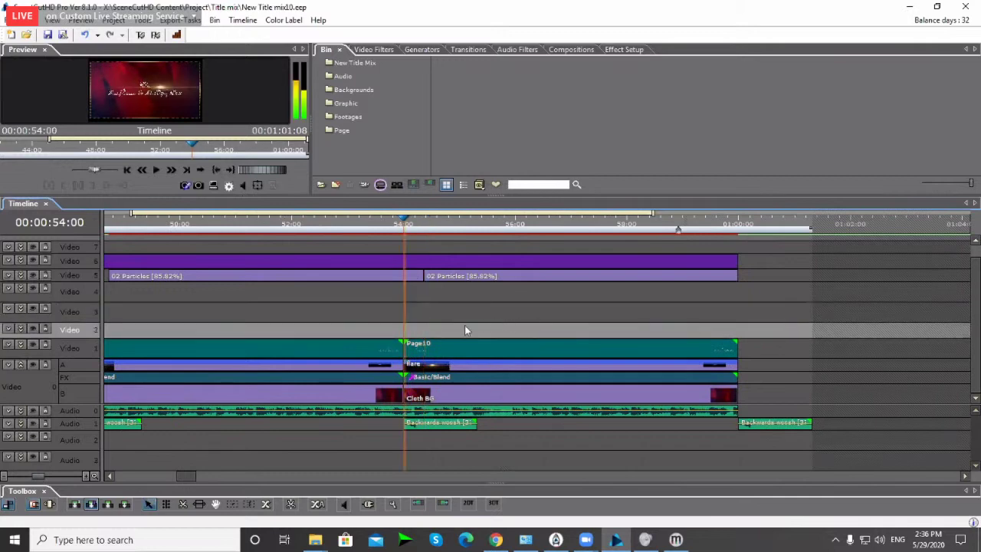
scroll(431, 249, down, 1)
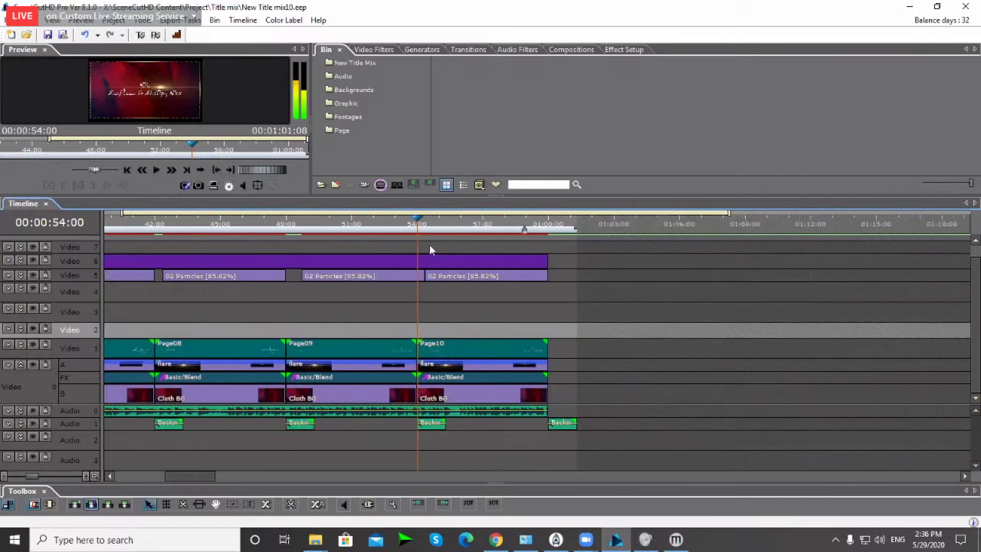
drag(429, 244, 602, 423)
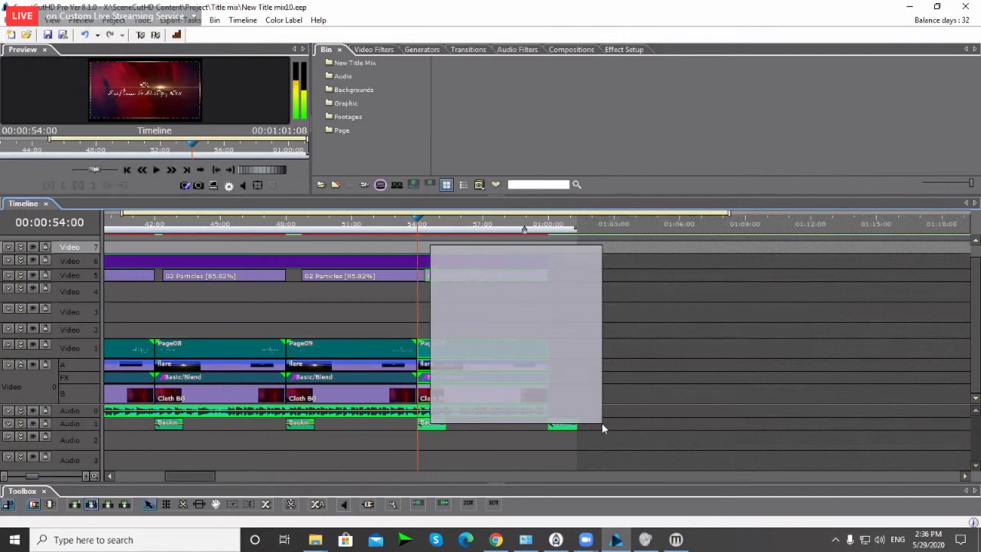
drag(602, 423, 602, 422)
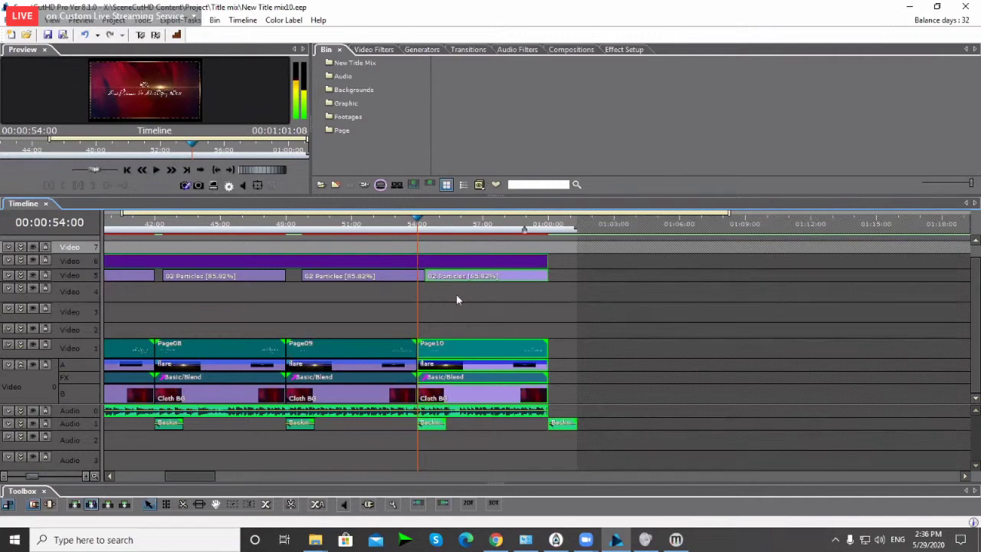
click(458, 303)
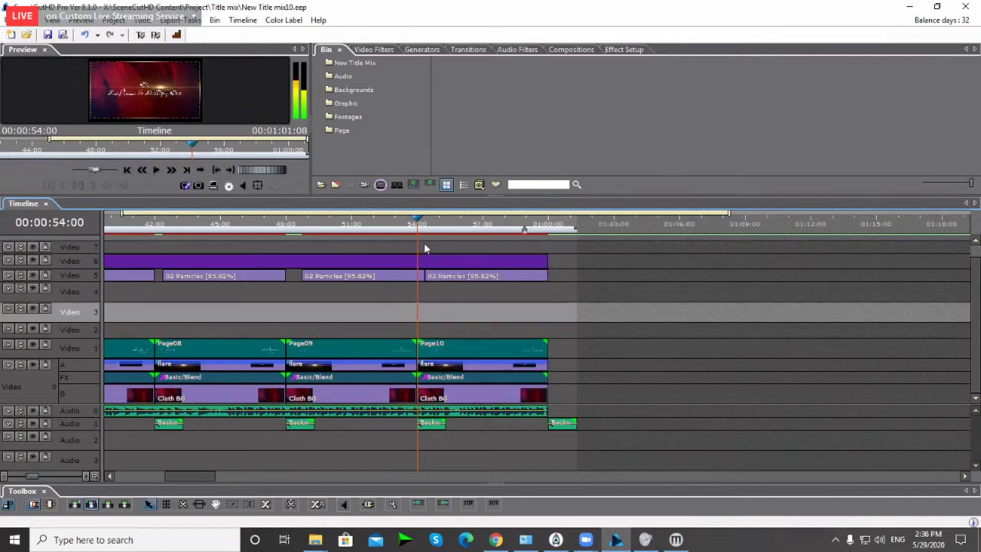
drag(425, 243, 571, 418)
key(s)
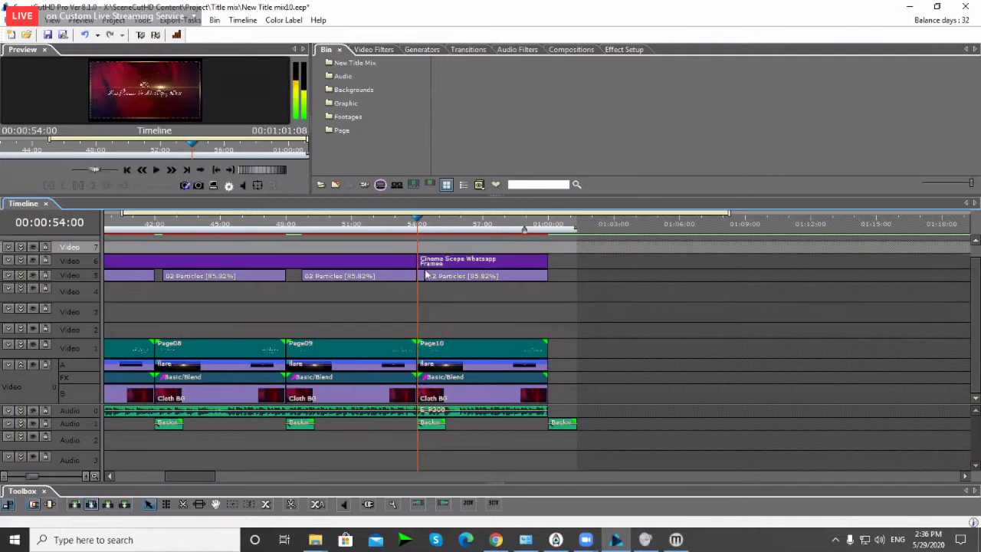
drag(419, 246, 559, 418)
key(Delete)
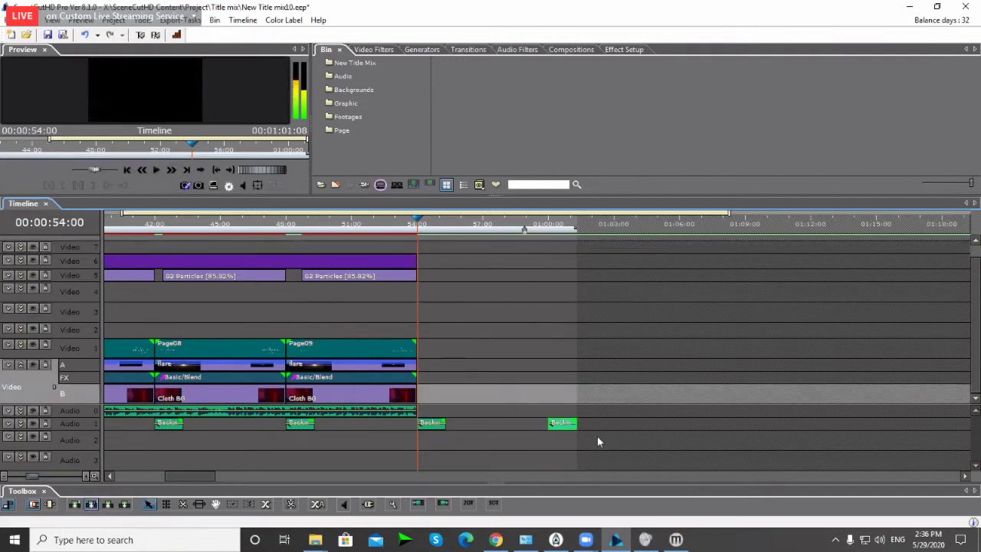
Step: Save the trimmed project as New Title mix9.eep
scroll(514, 344, left, 3)
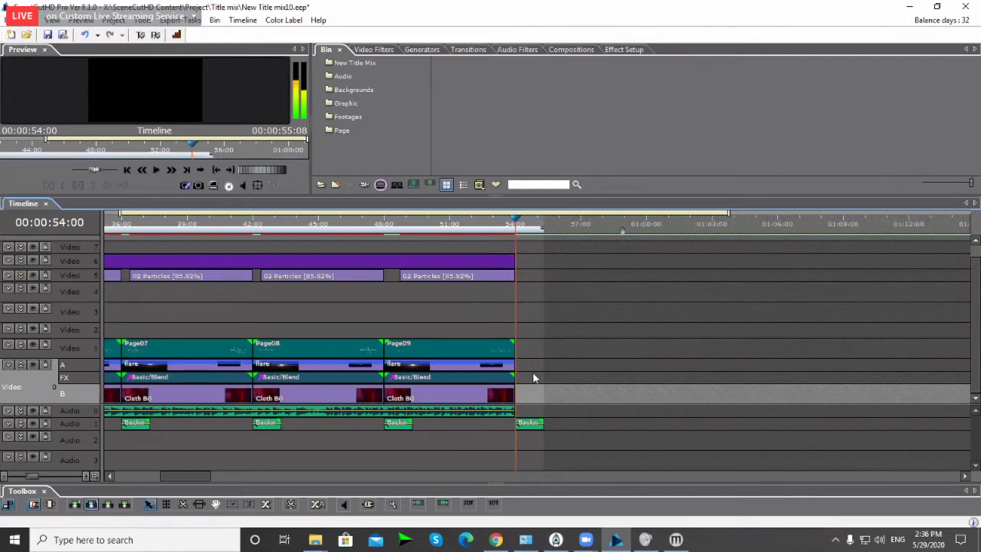
key(ctrl+shift+s)
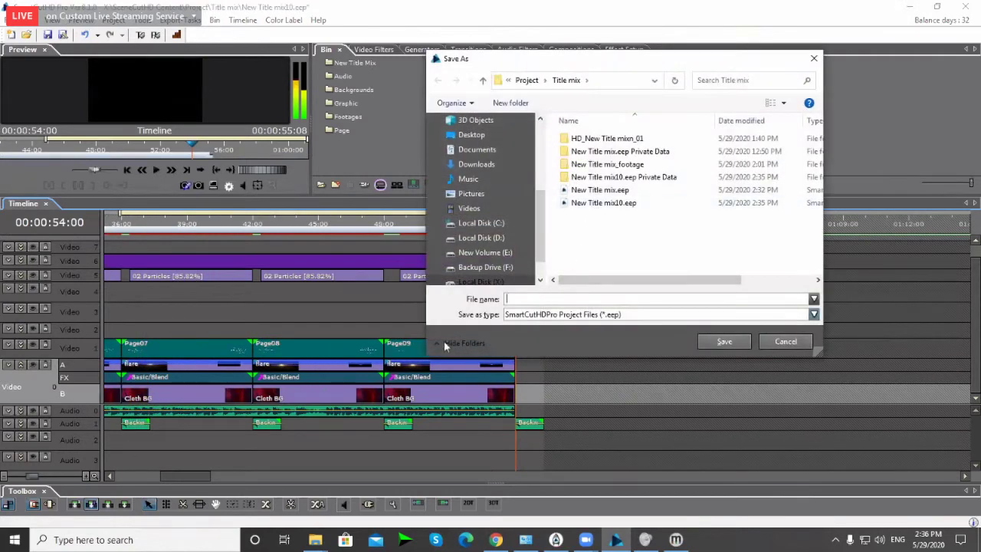
click(598, 203)
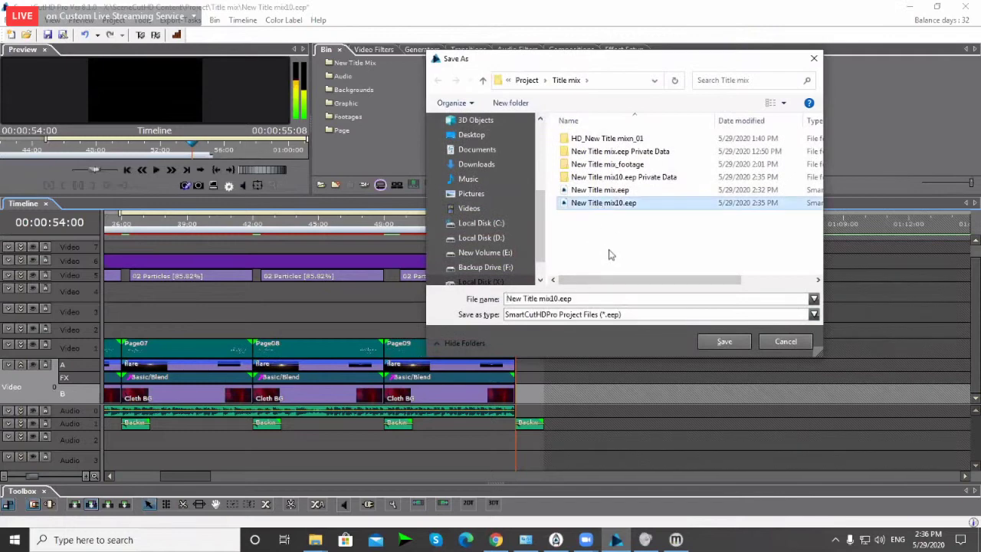
double_click(558, 299)
click(557, 299)
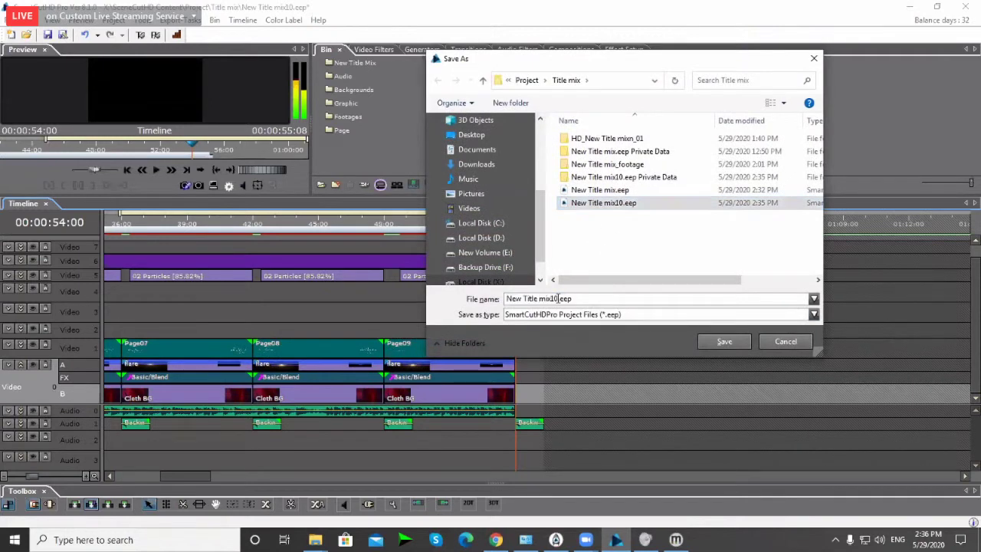
key(BackSpace)
key(BackSpace)
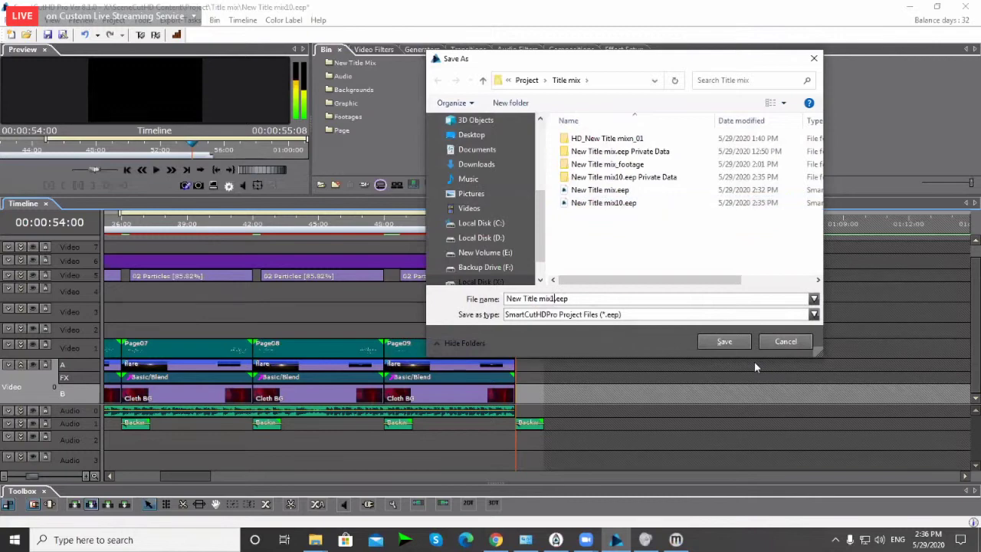
text(6)
key(Return)
Step: Delete all clips after the 48-second mark on the timeline
scroll(611, 385, up, 5)
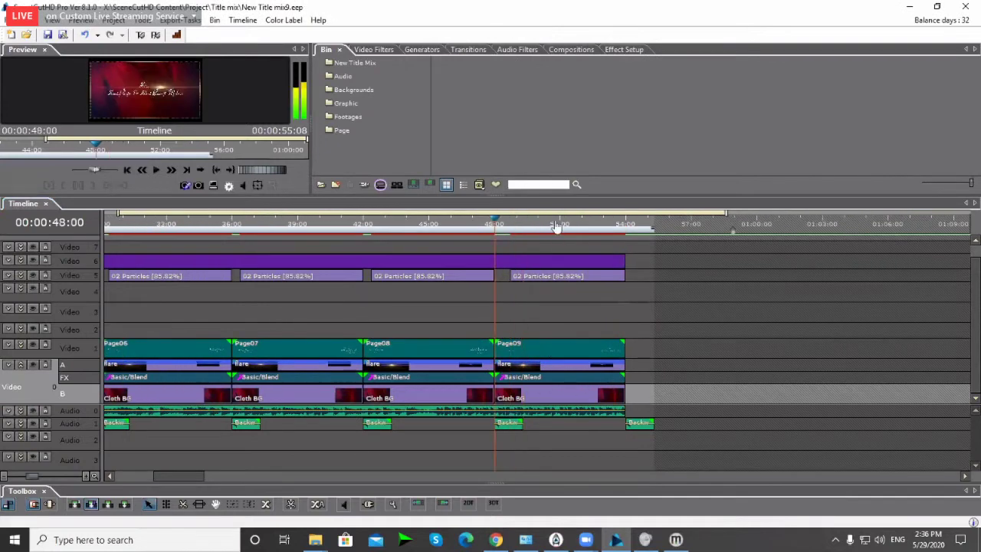
drag(653, 255, 527, 414)
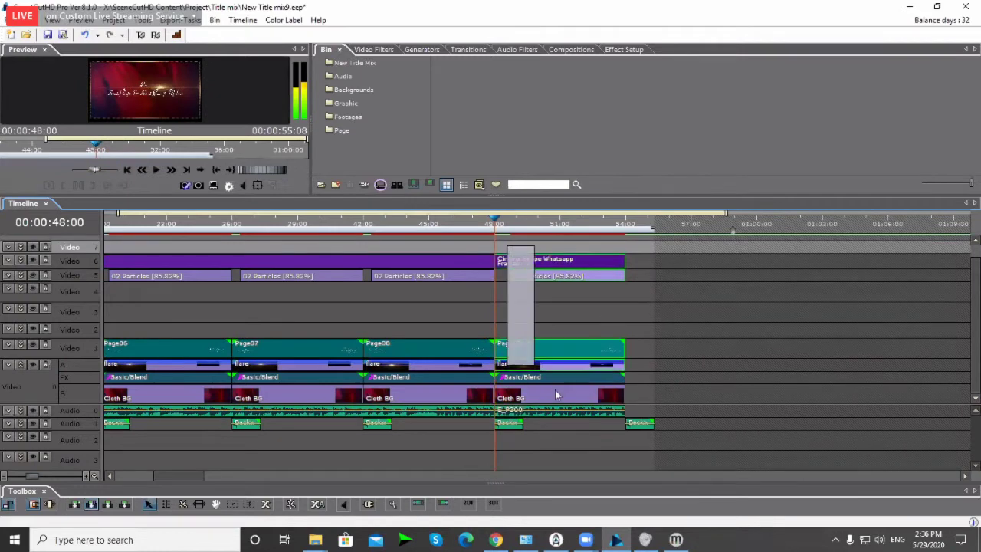
key(Delete)
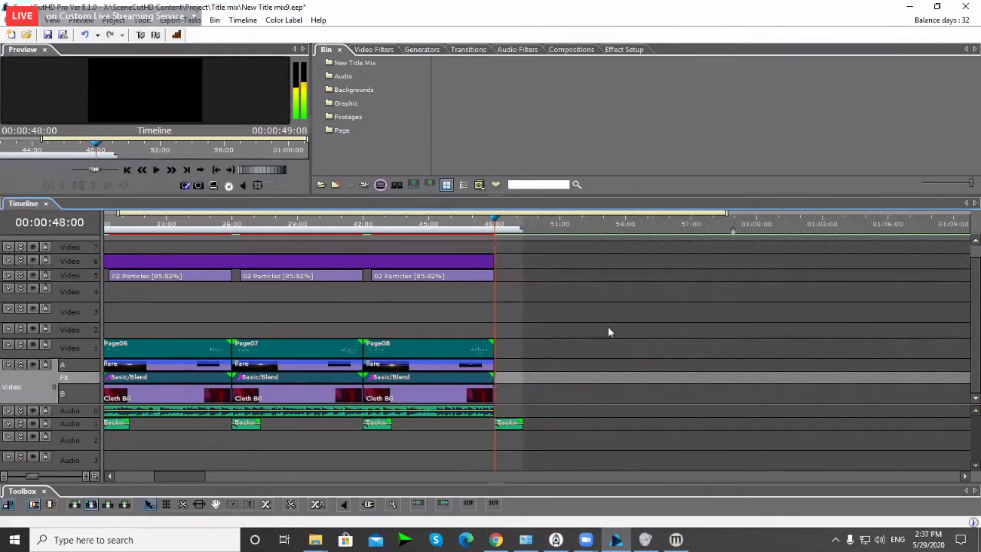
Step: Save the shortened project as New Title mix8.eep
key(ctrl+shift+s)
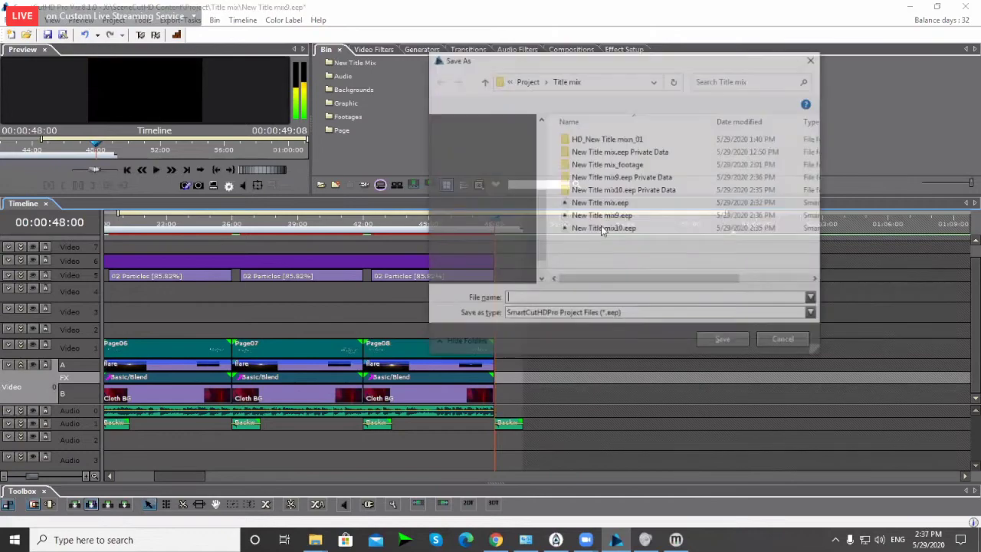
click(589, 219)
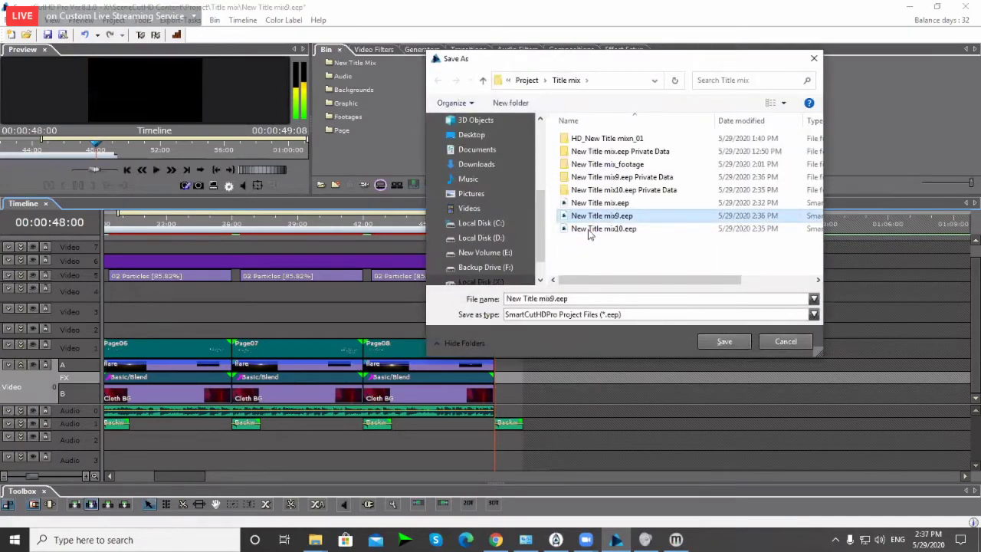
double_click(589, 228)
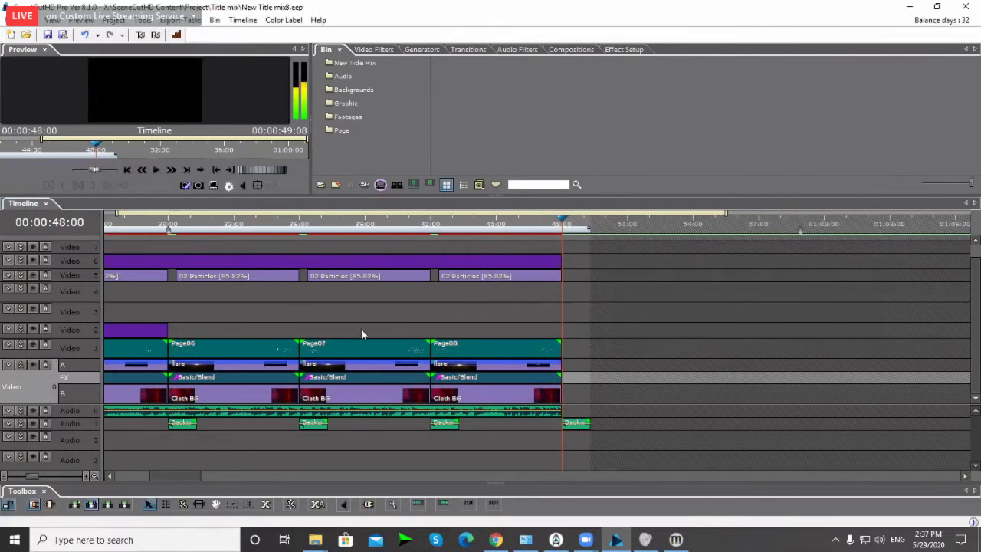
Step: Delete the stray Backo audio clip past the end of the sequence
click(657, 313)
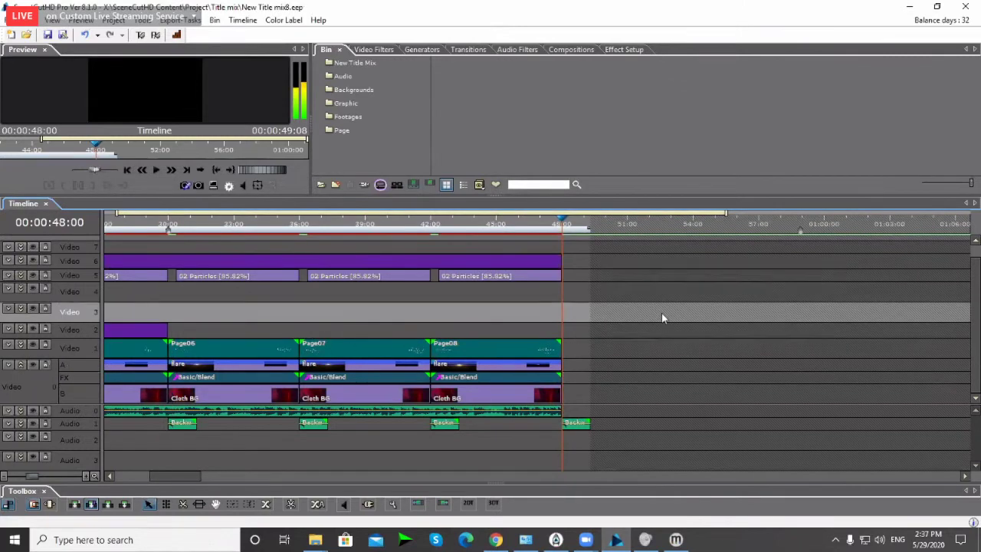
click(576, 424)
key(Delete)
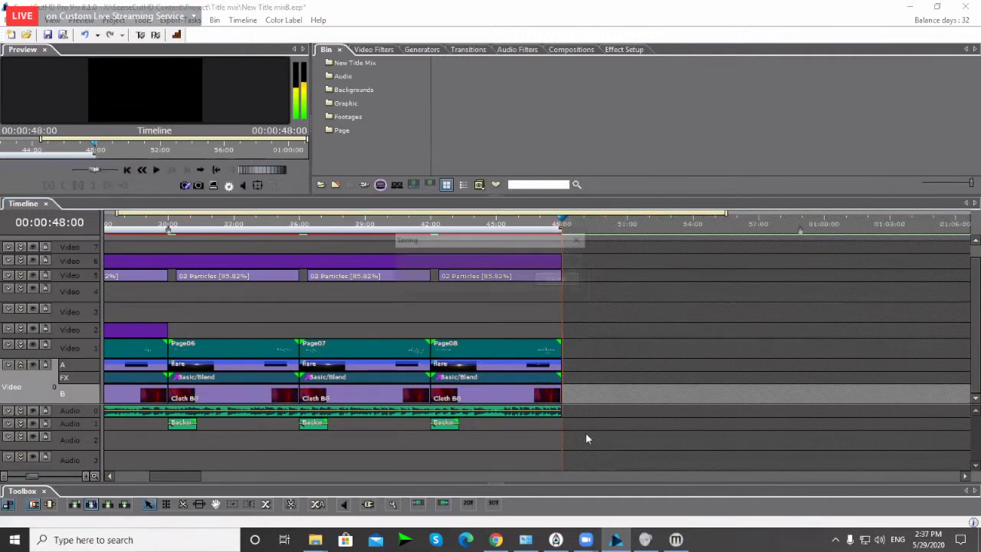
Step: Remove the Page08 clips between 42:00 and 48:00 on all tracks
click(603, 357)
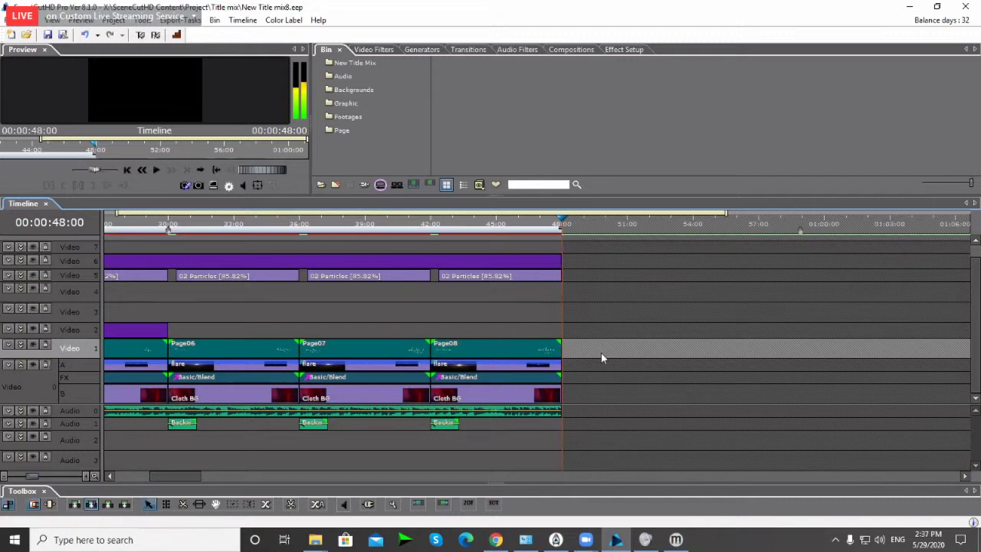
drag(487, 356, 456, 245)
drag(503, 411, 505, 399)
drag(455, 247, 537, 438)
key(Delete)
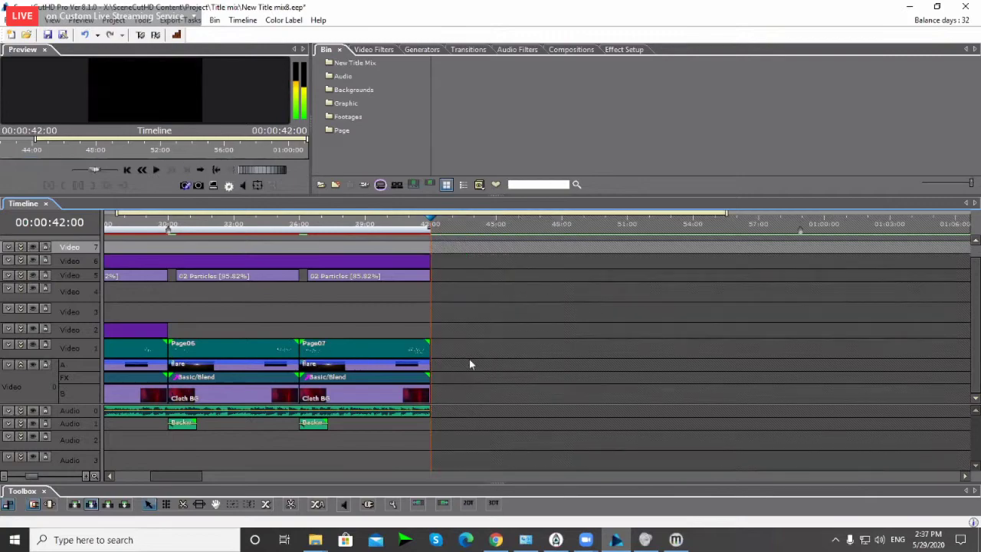
Step: Save the project as New Title mix7.eep
key(ctrl+shift+s)
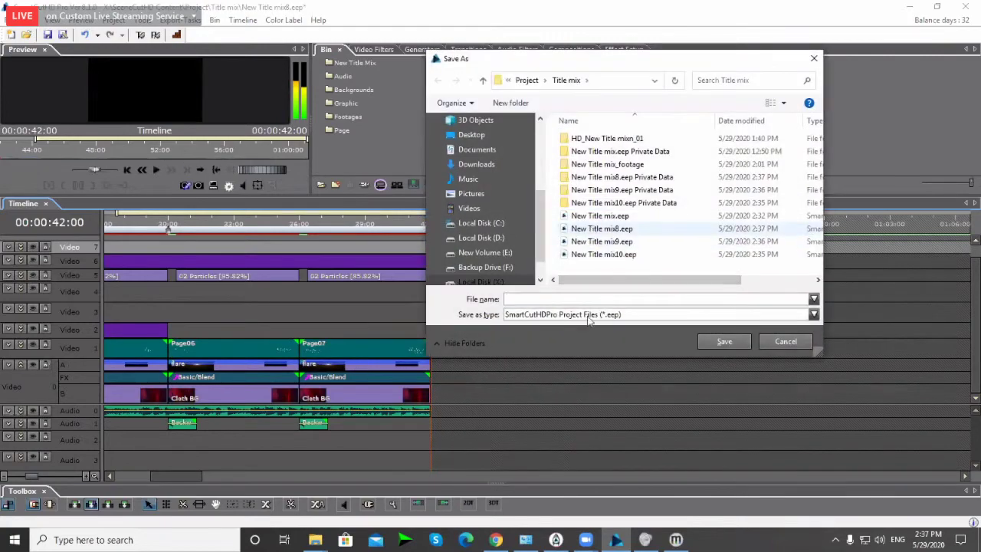
click(602, 229)
click(537, 299)
click(551, 298)
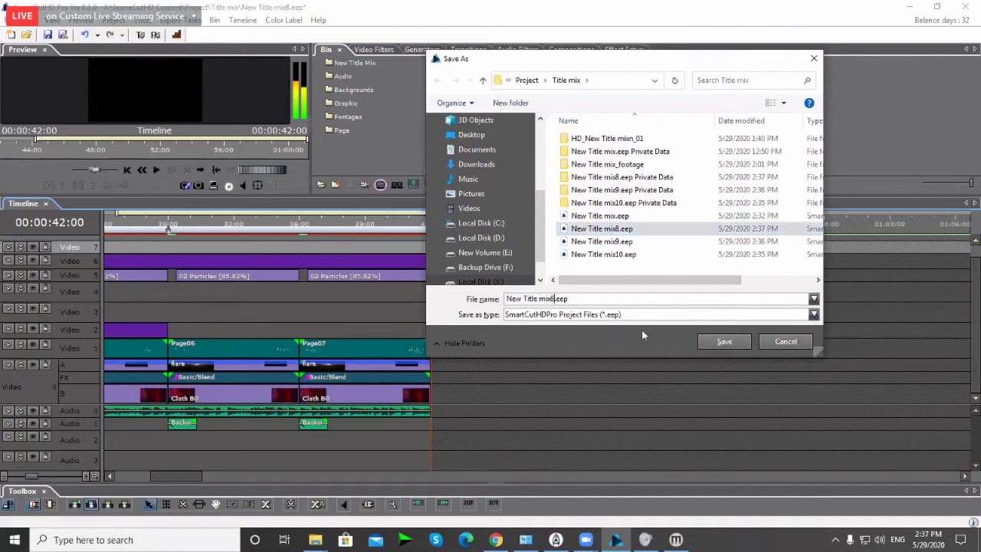
key(BackSpace)
text(7)
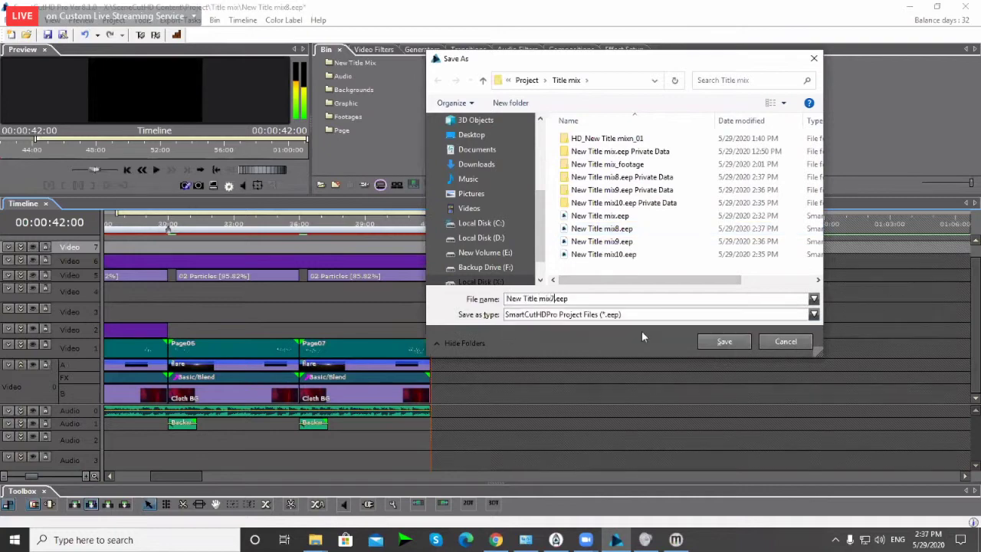
key(Return)
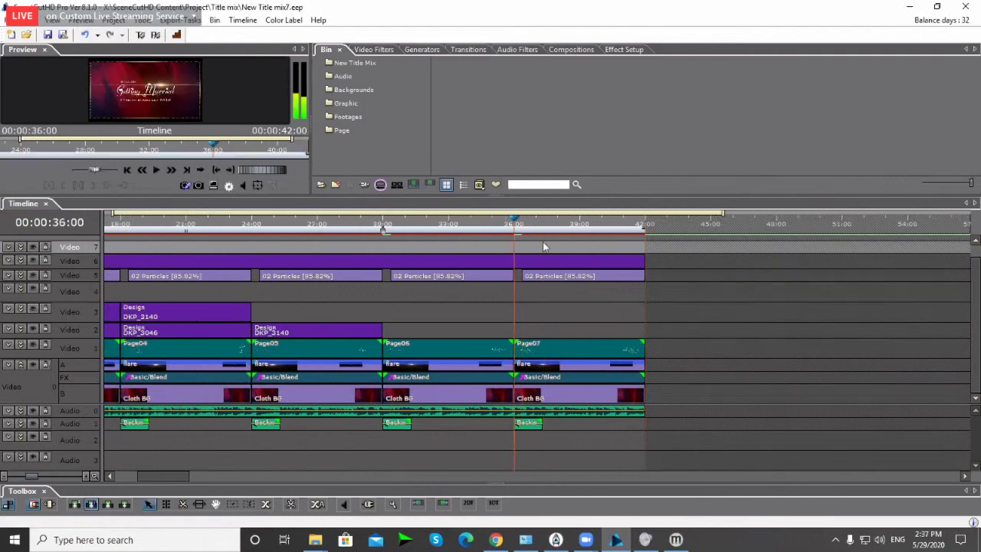
Step: Delete the last column of clips, the Page07 section from 36:00 to 42:00
drag(533, 245, 632, 426)
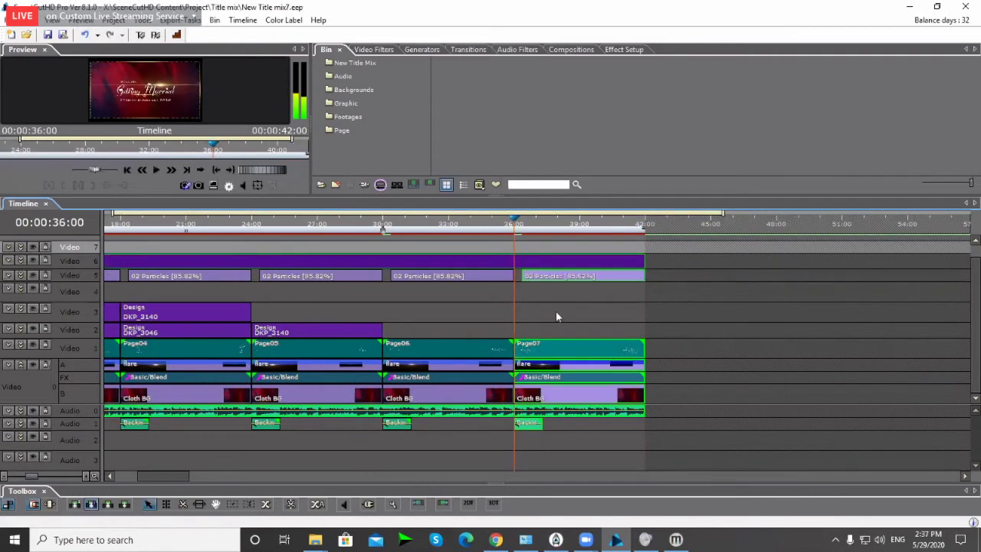
drag(526, 247, 662, 432)
key(Delete)
Step: Save the project as New Title mix6.eep
key(ctrl+shift+s)
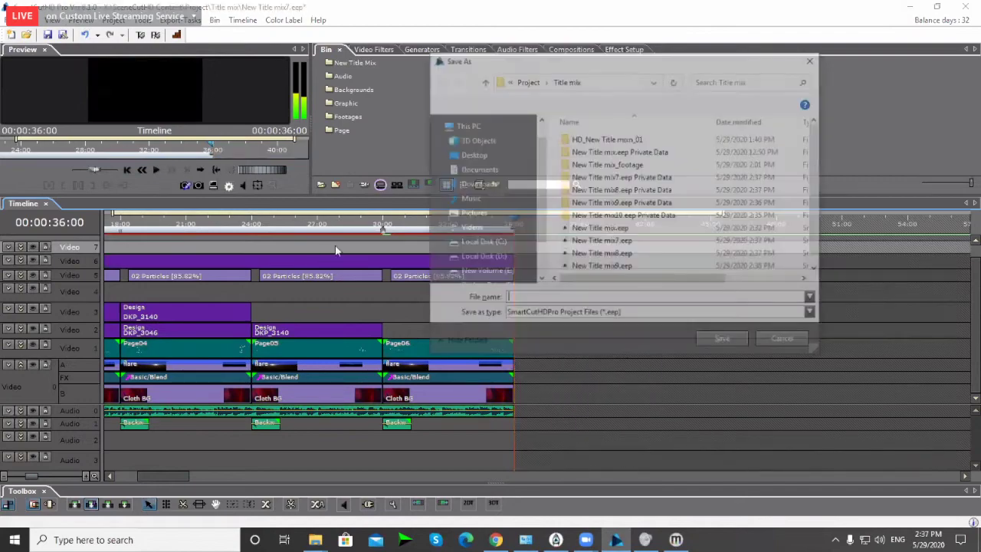
click(553, 299)
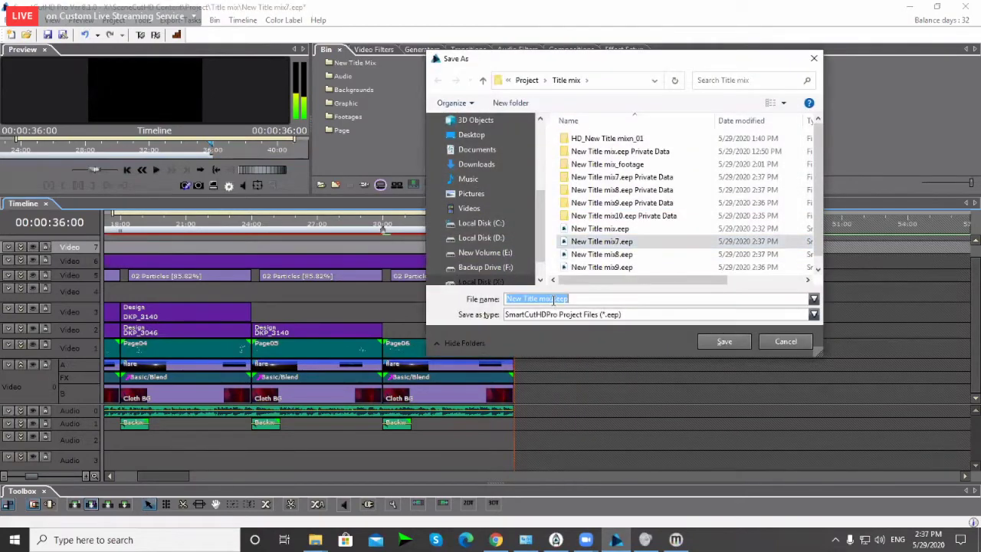
click(555, 299)
key(BackSpace)
text(6)
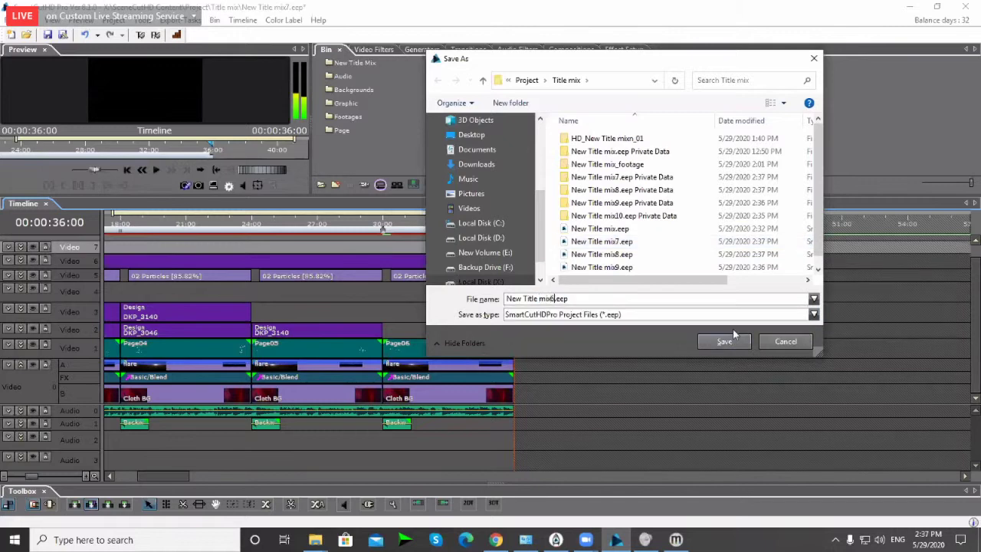
key(Return)
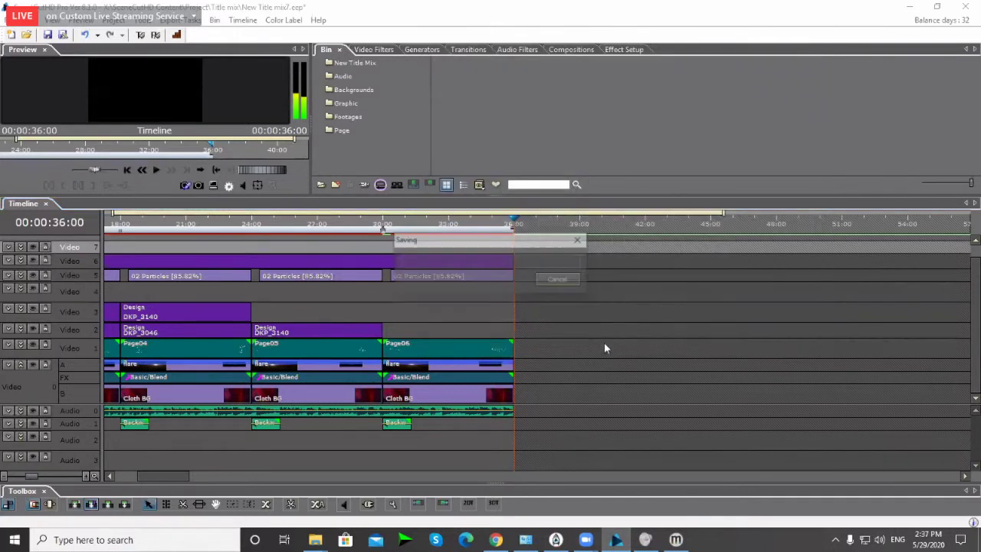
click(692, 337)
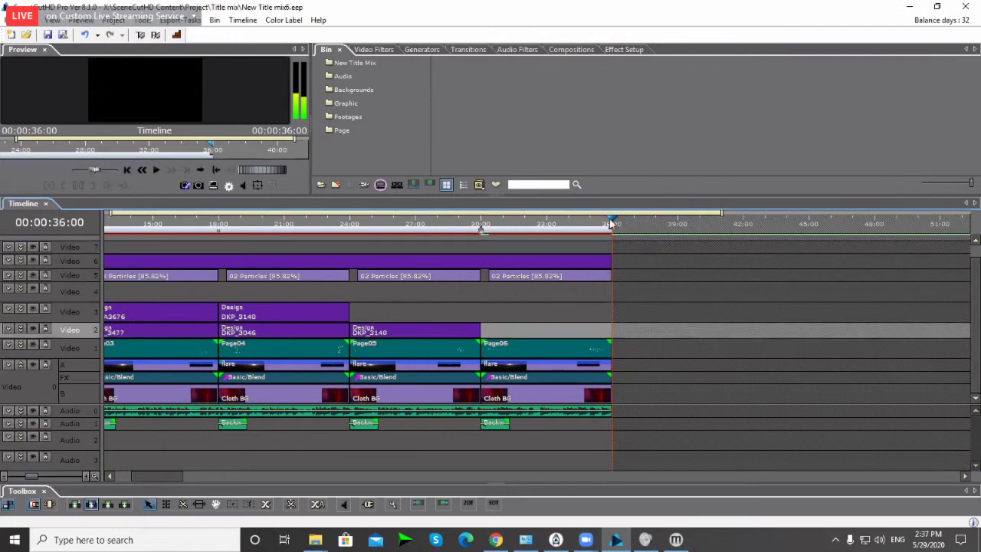
click(671, 321)
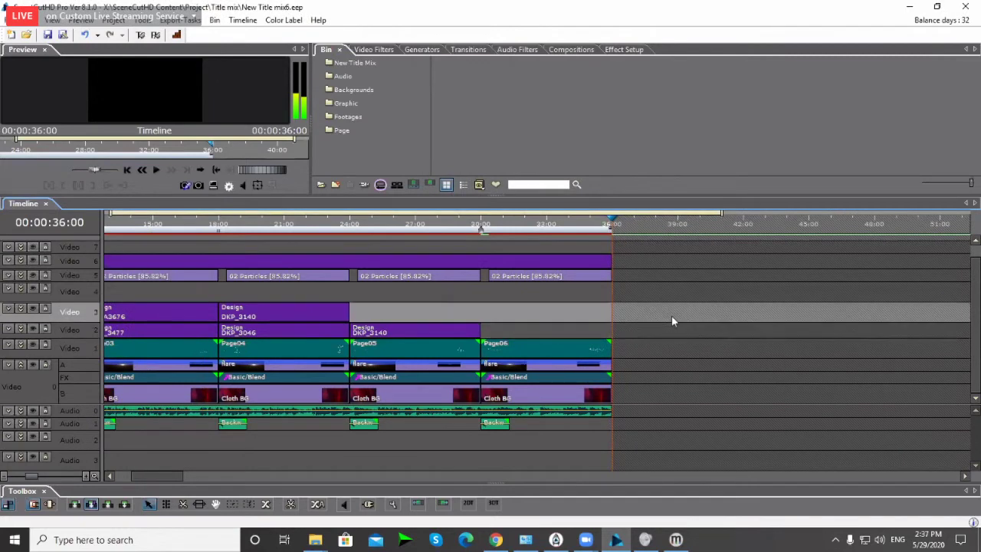
Step: Return to 00:00, enlarge the preview panel, and review the Page01–Page06 sequence
key(Home)
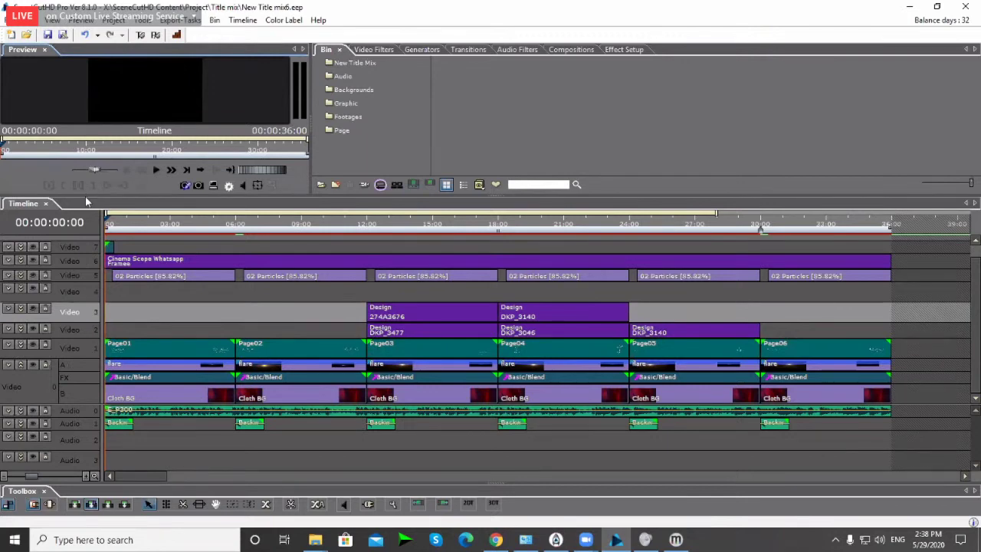
drag(85, 196, 88, 273)
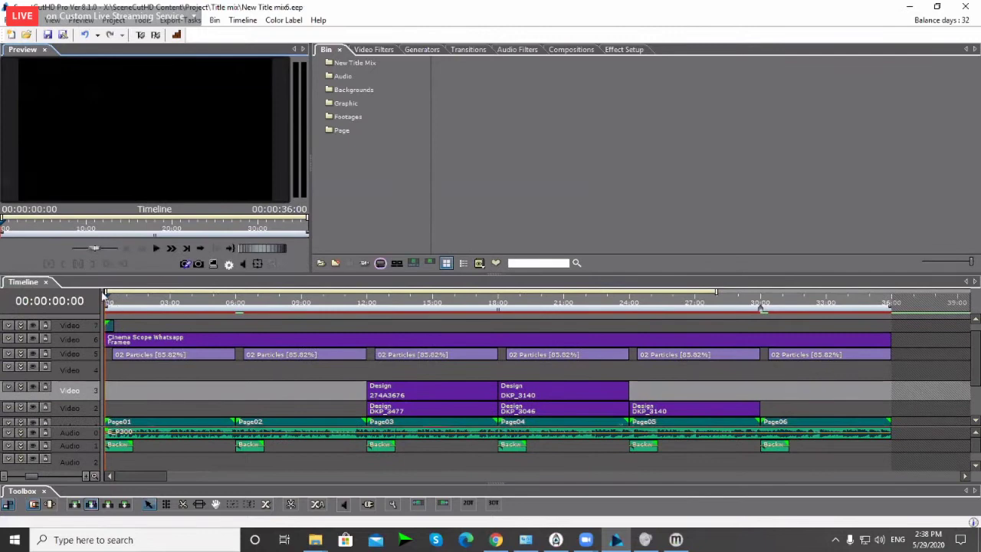
click(158, 385)
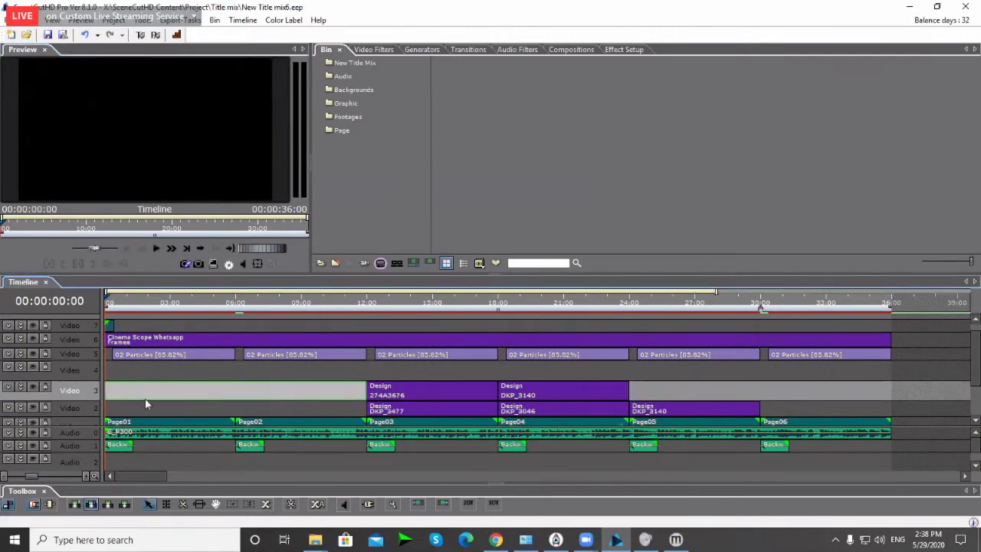
click(187, 401)
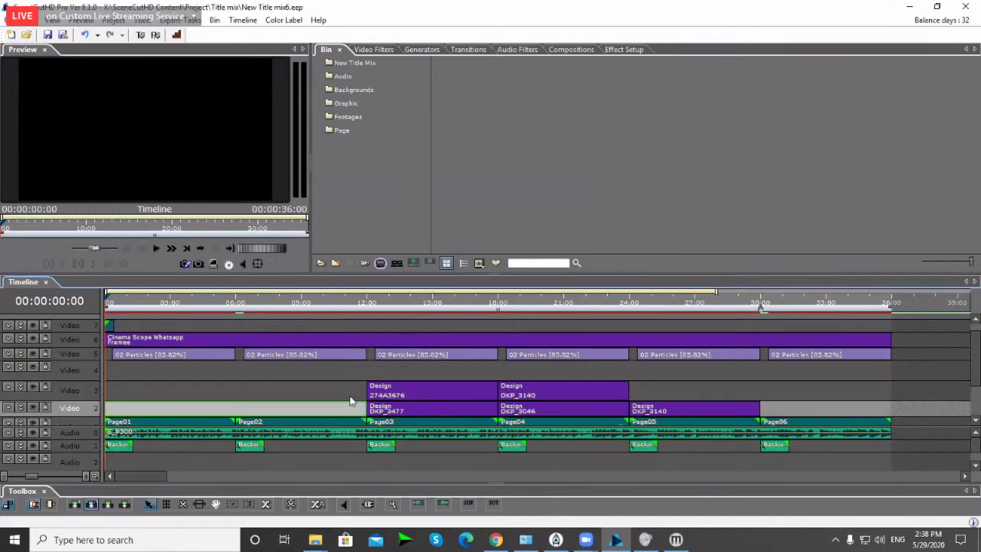
scroll(573, 402, down, 3)
scroll(973, 414, down, 1)
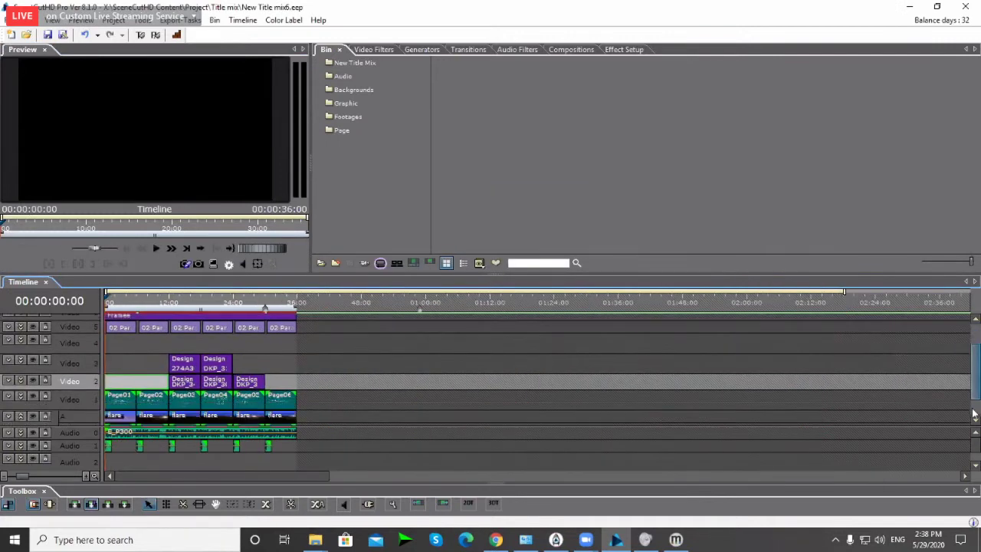
scroll(974, 414, down, 1)
scroll(523, 394, up, 3)
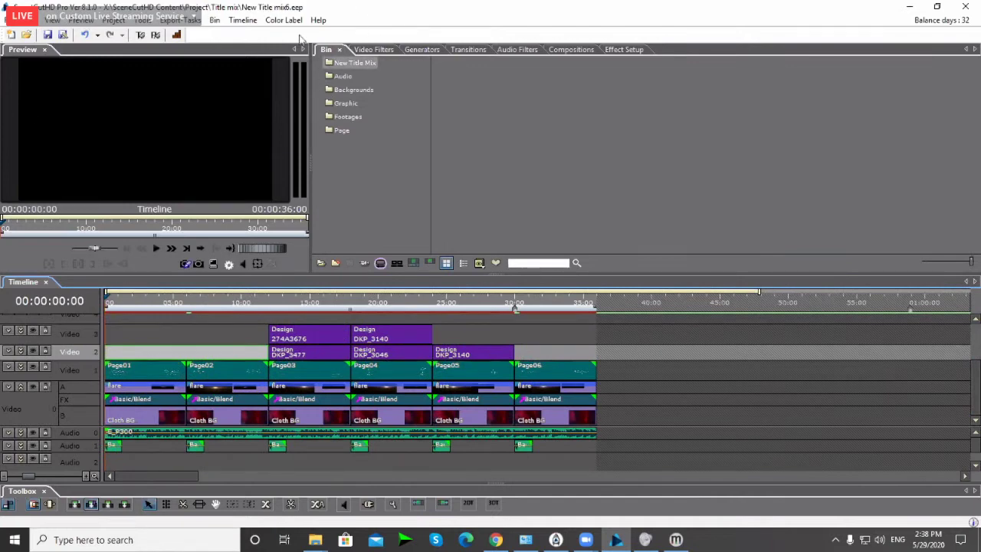
Step: Save New Title mix6 with Ctrl+S and close the project window
key(ctrl+s)
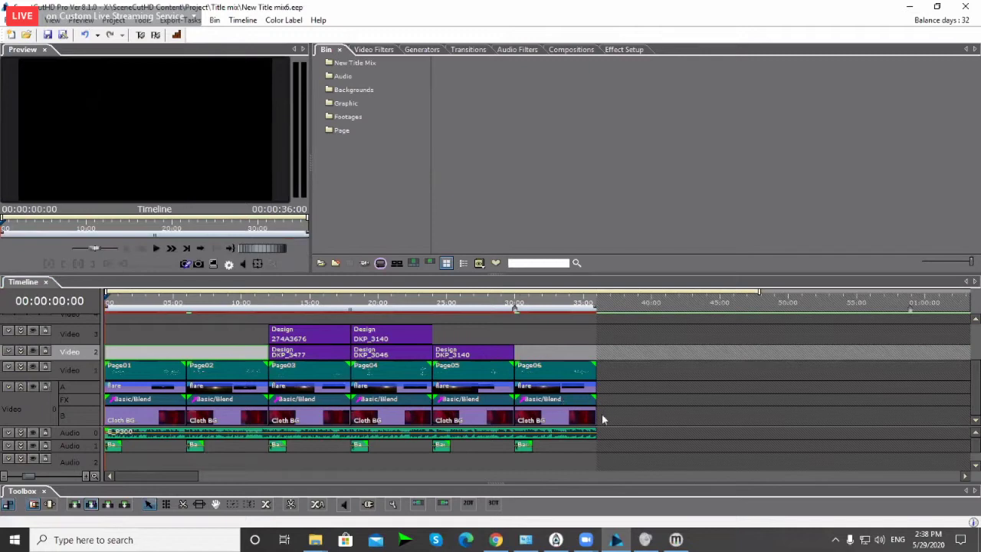
click(965, 9)
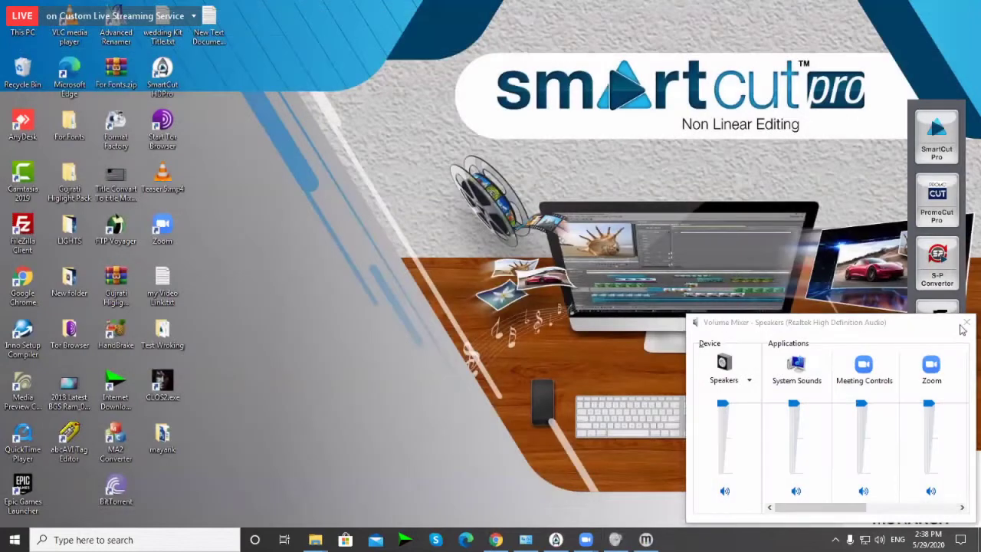
Step: Close the Volume Mixer and start a new S-PConverter project with an empty details form
click(967, 322)
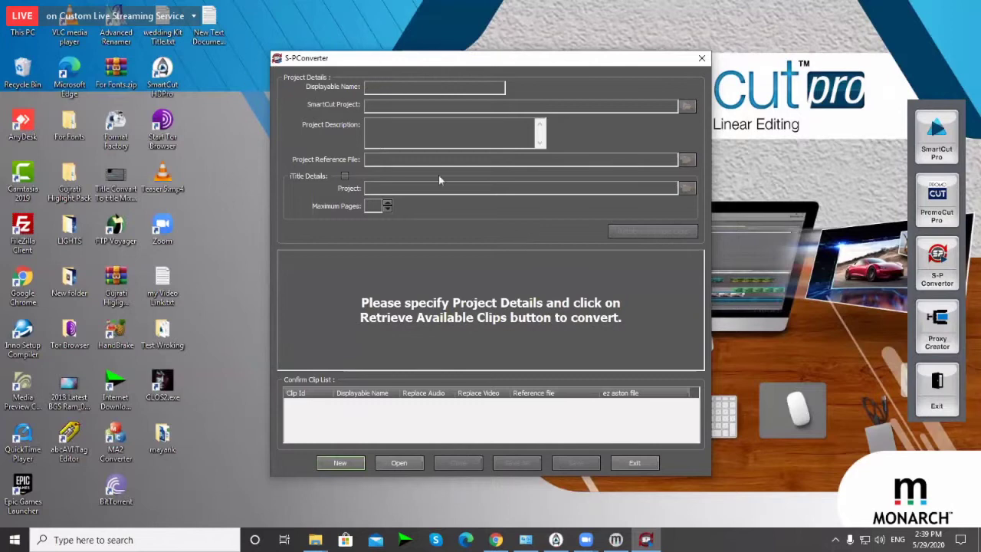
drag(382, 63, 379, 63)
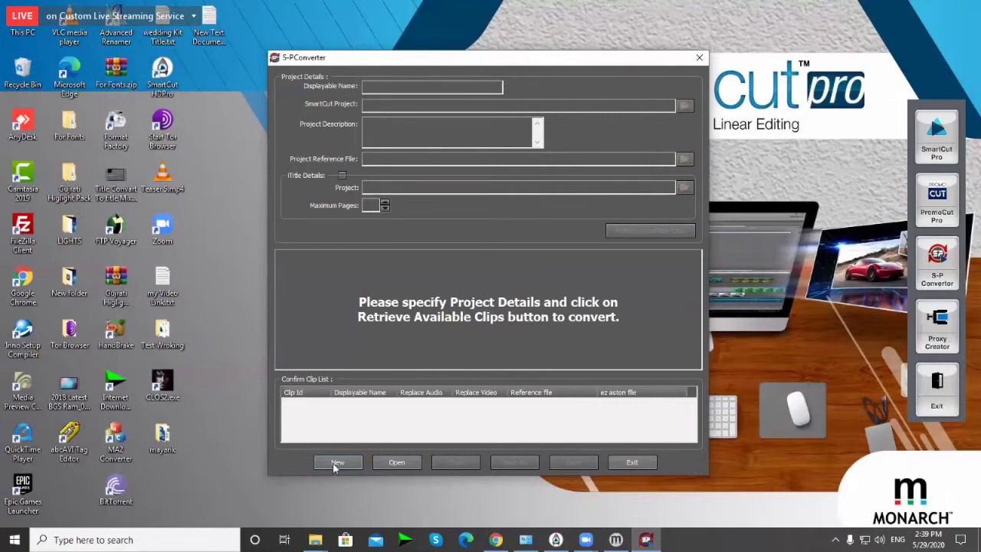
click(336, 463)
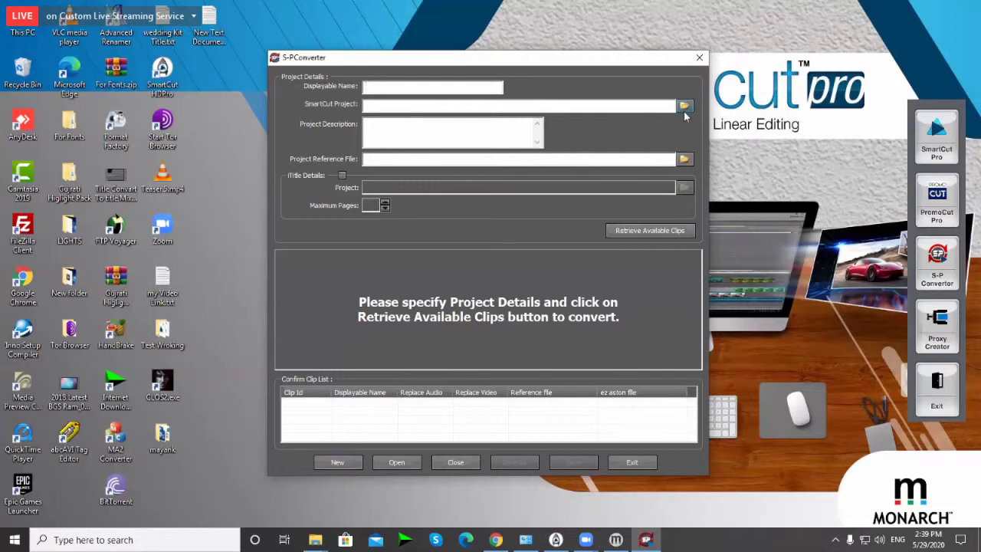
Step: Browse for the SmartCut project to X:\SceneCutHD Content\Project\Title mix
click(684, 110)
key(alt+Up)
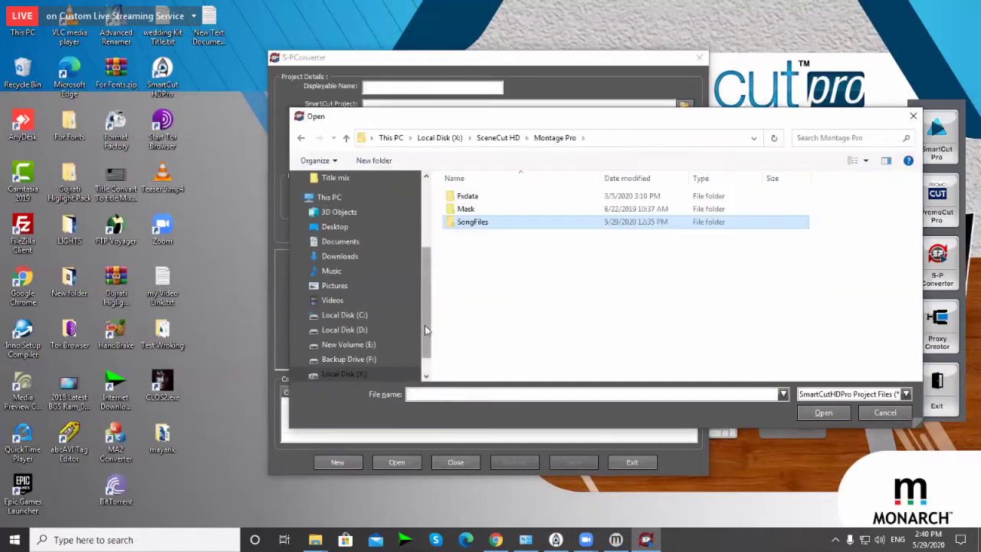
scroll(426, 329, down, 1)
click(345, 339)
scroll(495, 342, down, 1)
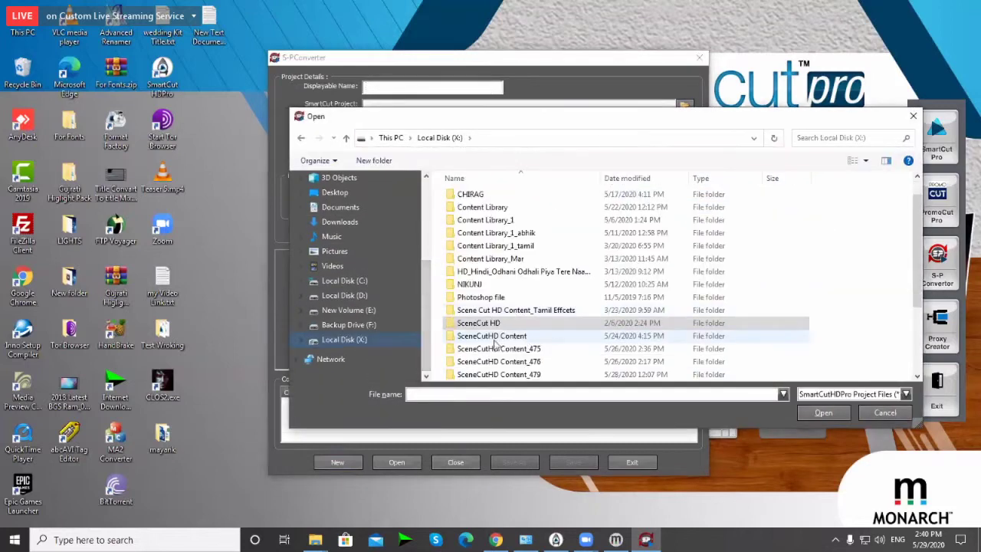
click(494, 337)
double_click(495, 339)
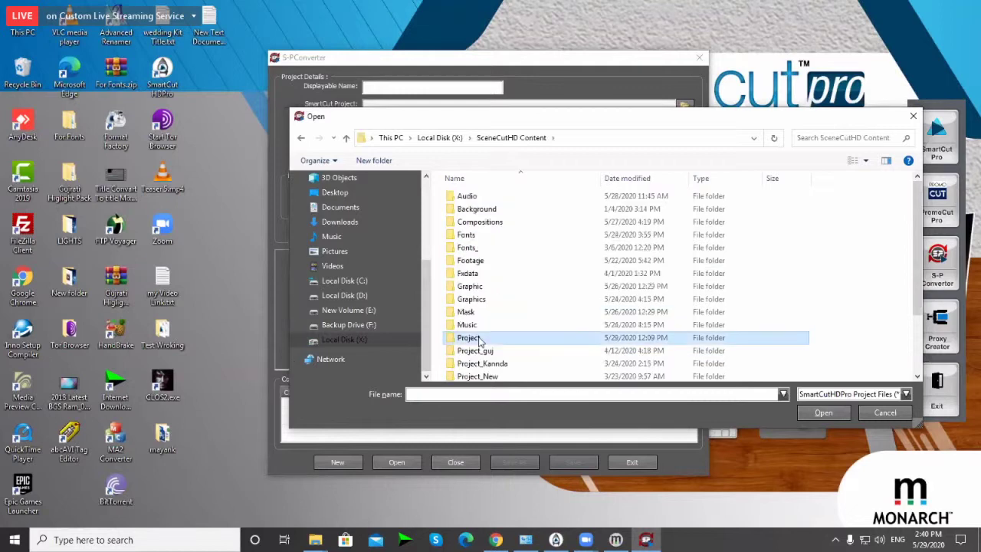
double_click(491, 335)
scroll(541, 303, down, 8)
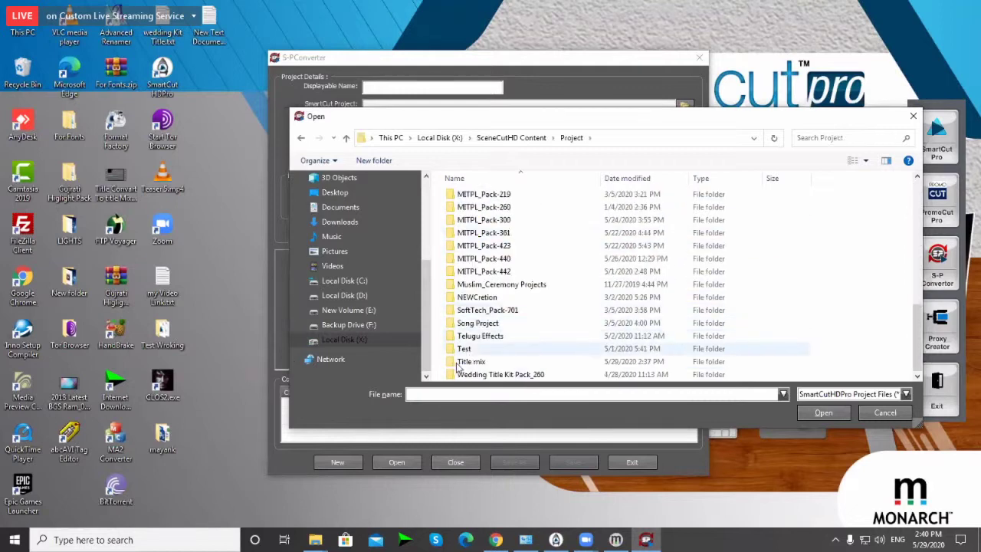
click(468, 365)
double_click(468, 365)
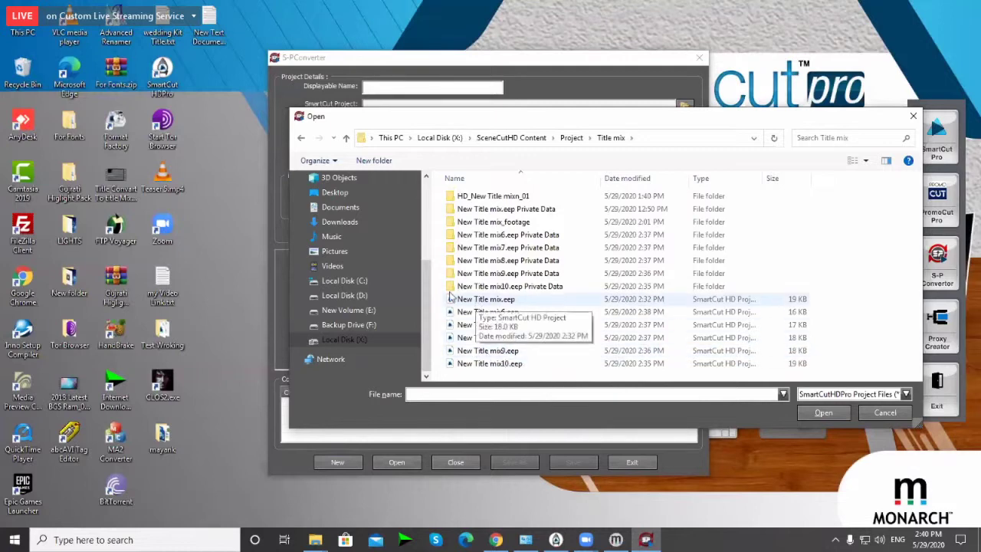
Step: Load New Title mix.eep as the SmartCut Project
click(484, 303)
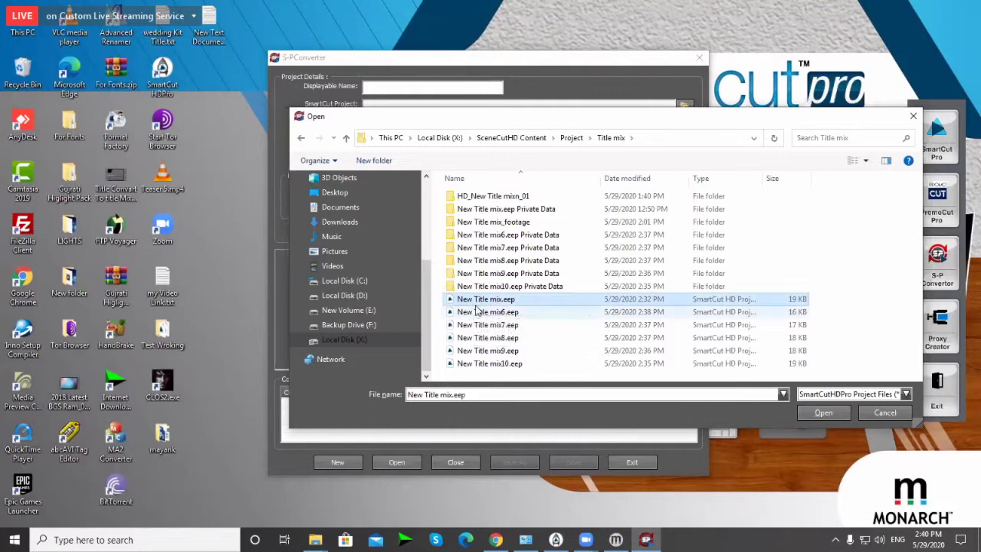
key(F2)
key(ctrl+c)
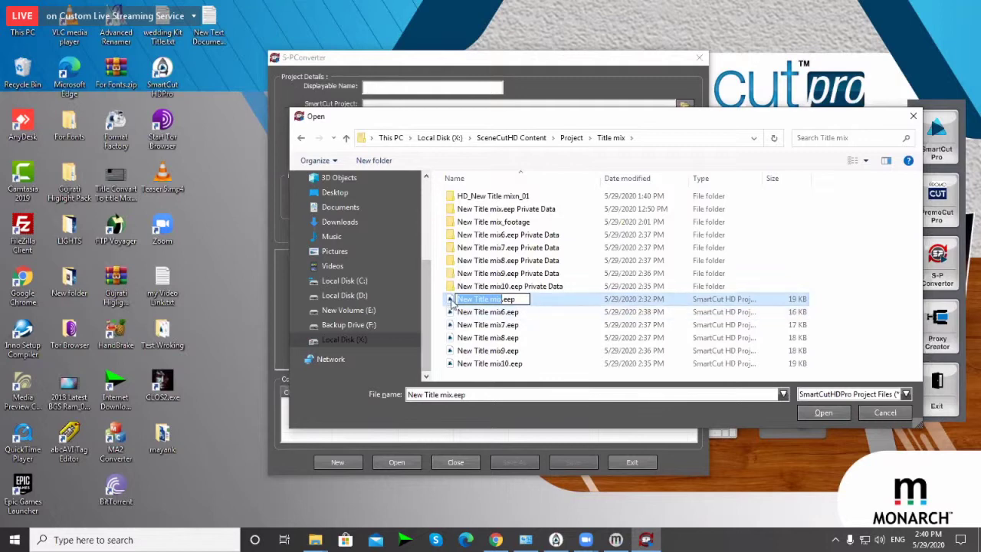
click(453, 303)
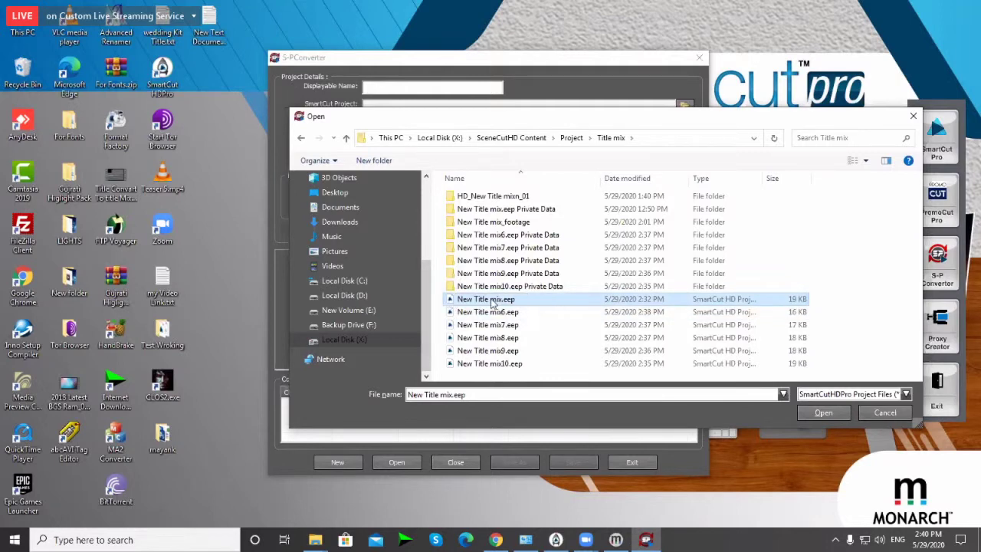
double_click(492, 303)
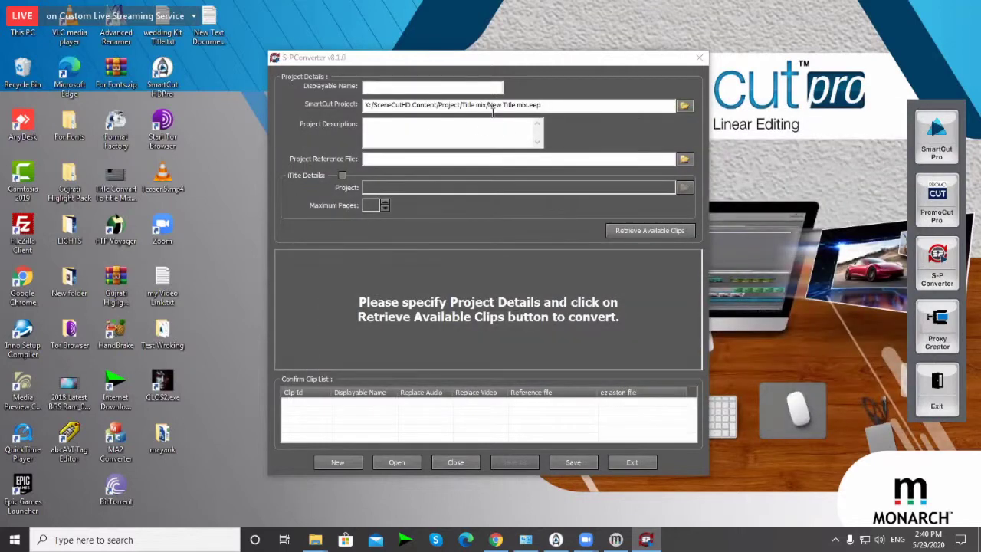
Step: Enter 'New Title mix 2 Party' as Displayable Name and paste it into Project Description
click(410, 88)
key(ctrl+v)
key(ctrl+v)
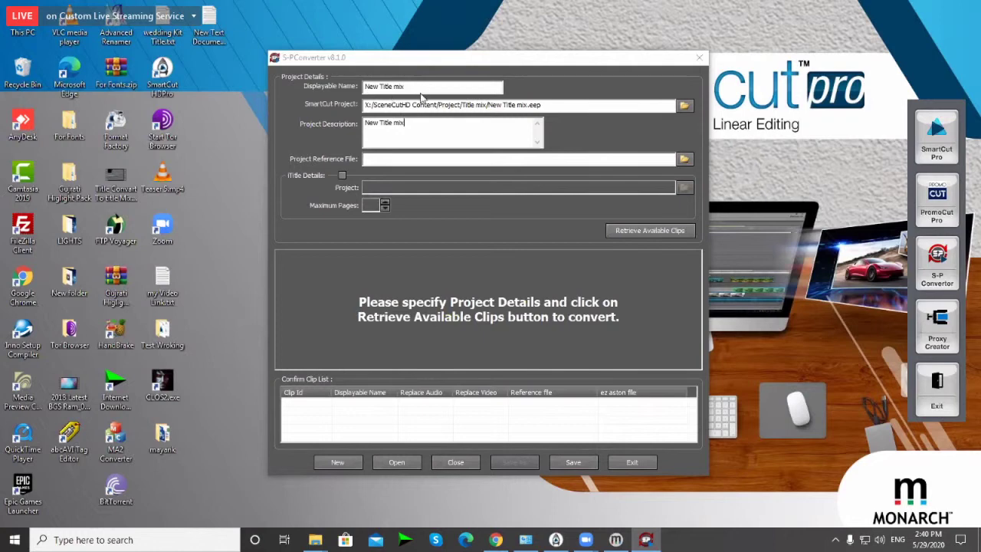
drag(407, 86, 362, 85)
click(422, 87)
drag(436, 88, 357, 84)
key(ctrl+c)
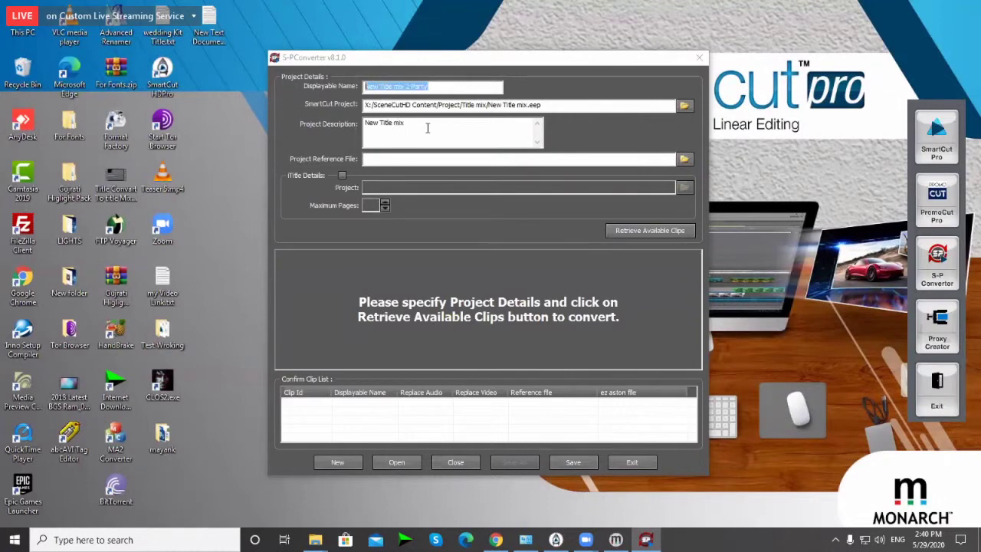
click(428, 128)
drag(386, 127, 345, 138)
key(ctrl+v)
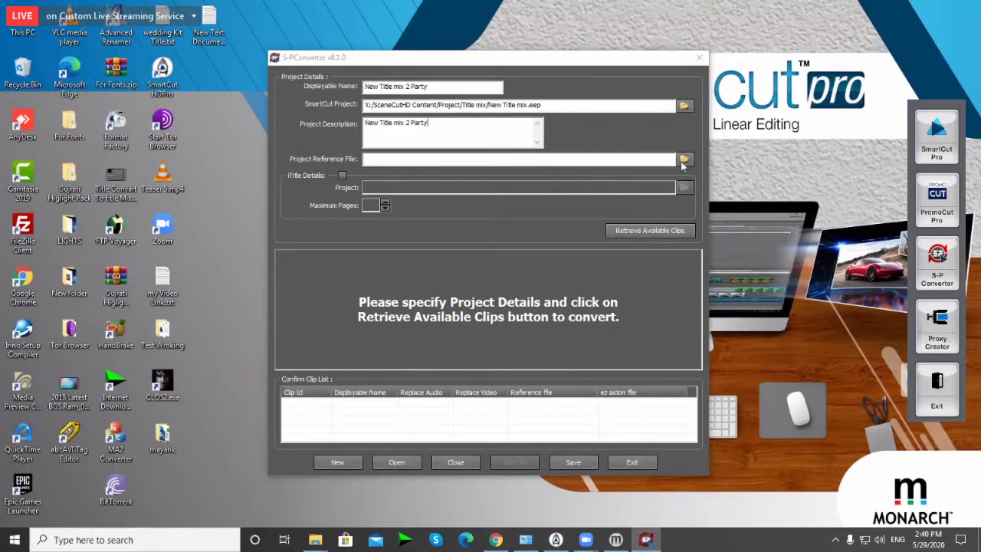
Step: Set the reference file to the HD_Red Curtain Title_P300 Reference Clip video and enable iTitle Details
click(684, 159)
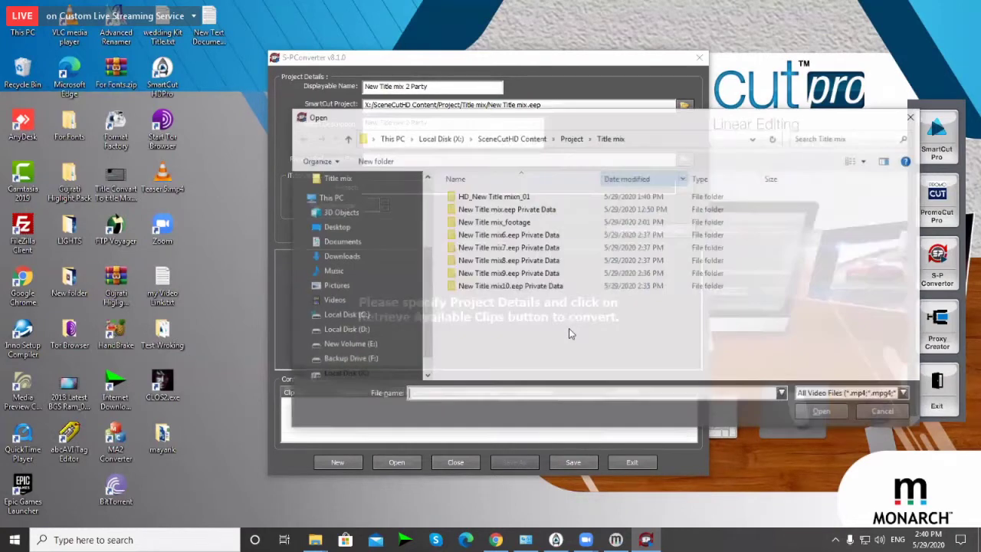
key(BackSpace)
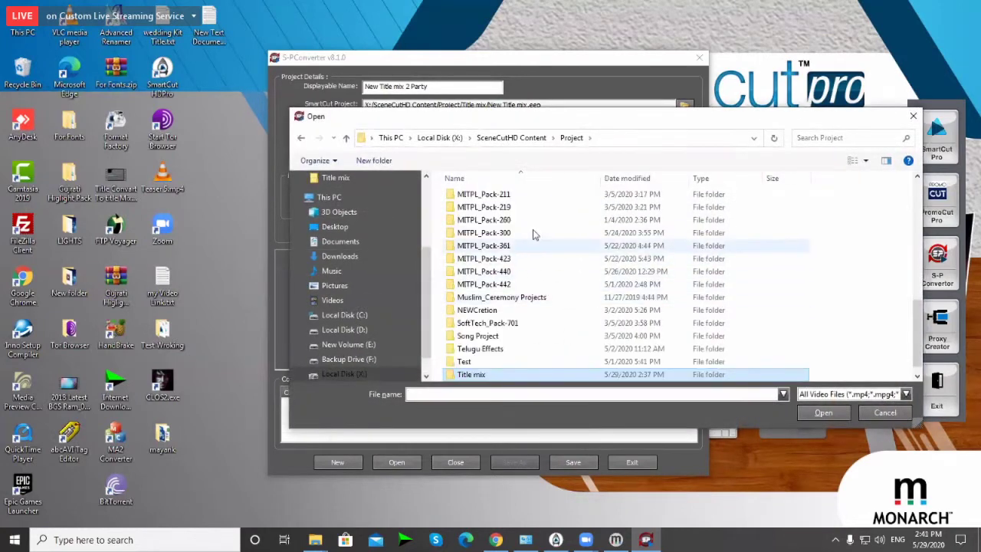
double_click(480, 234)
double_click(478, 196)
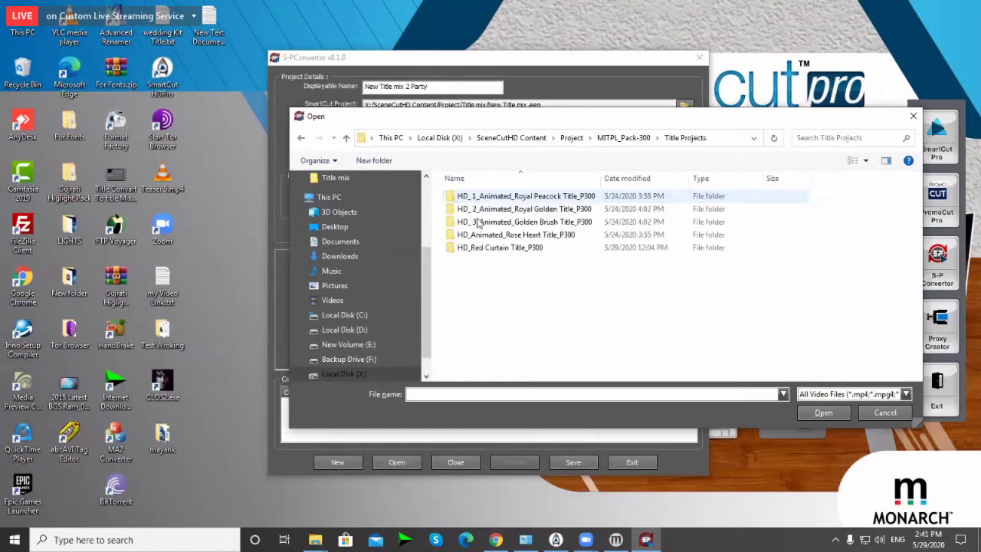
double_click(478, 247)
double_click(480, 222)
double_click(471, 207)
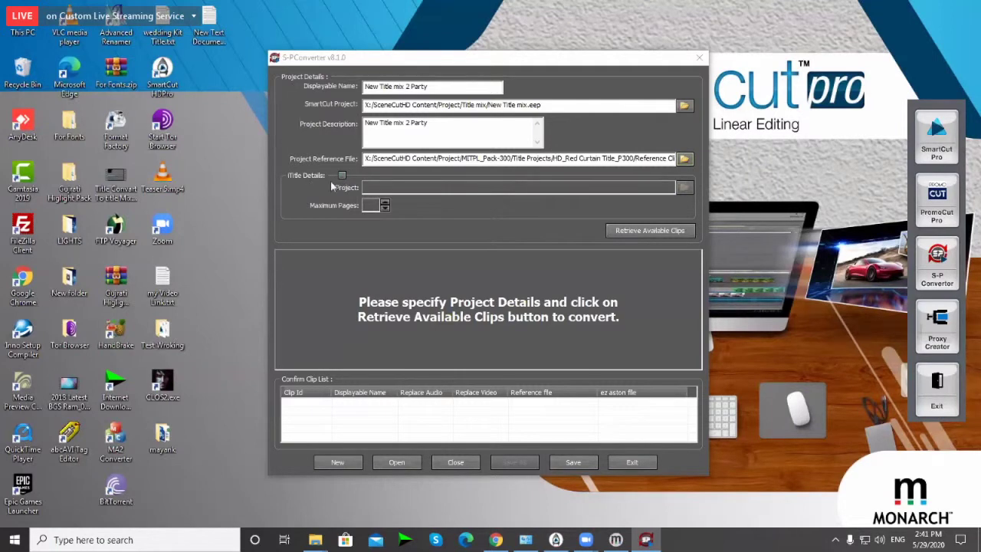
click(343, 176)
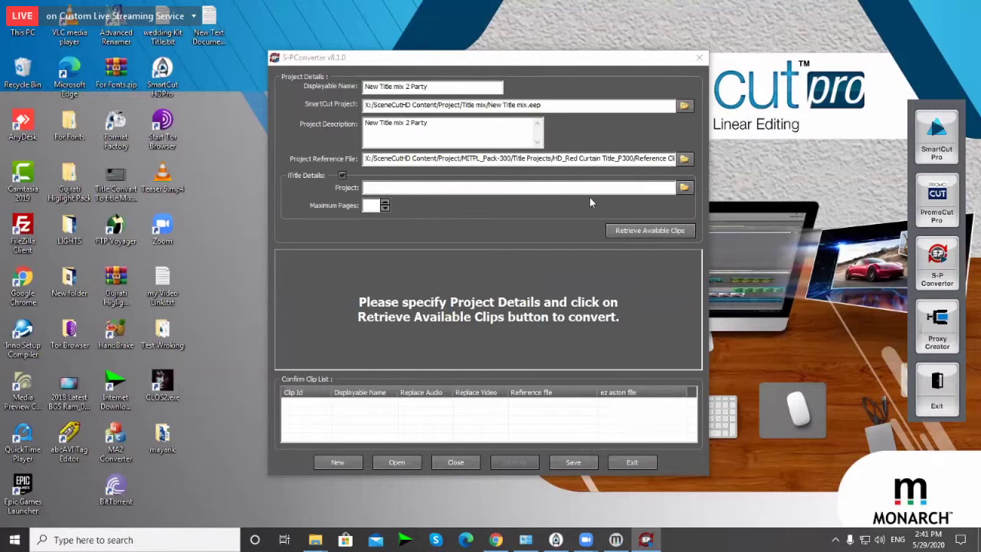
Step: Set the iTitle Project to HD_New Title mixn_01.mtl from the Title mix folder
click(684, 189)
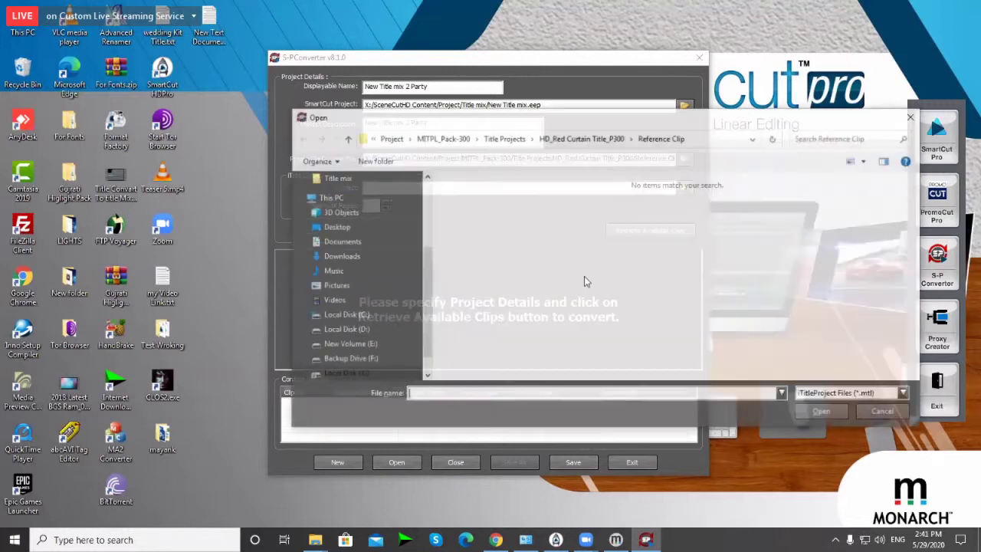
key(alt+Up)
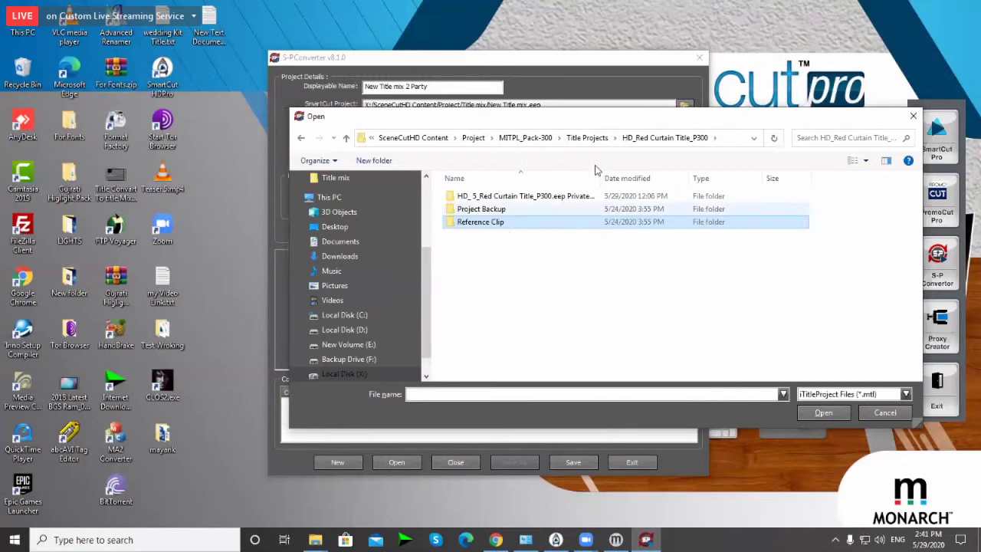
click(587, 138)
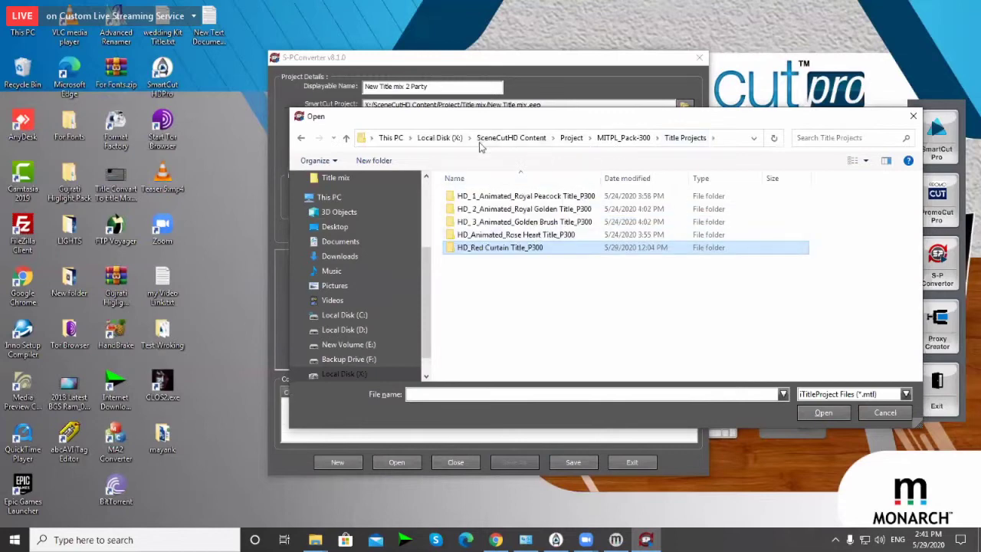
click(426, 139)
scroll(483, 310, down, 3)
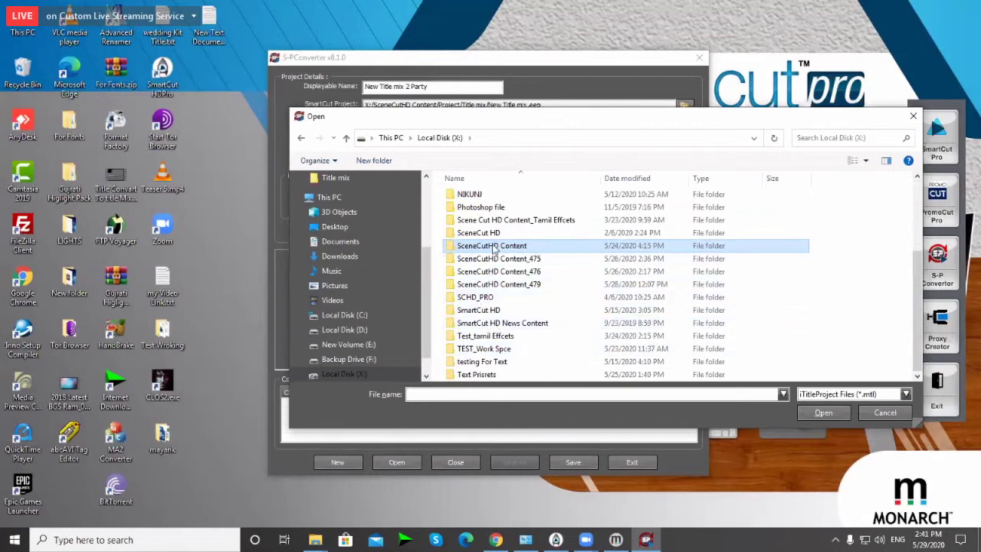
key(Return)
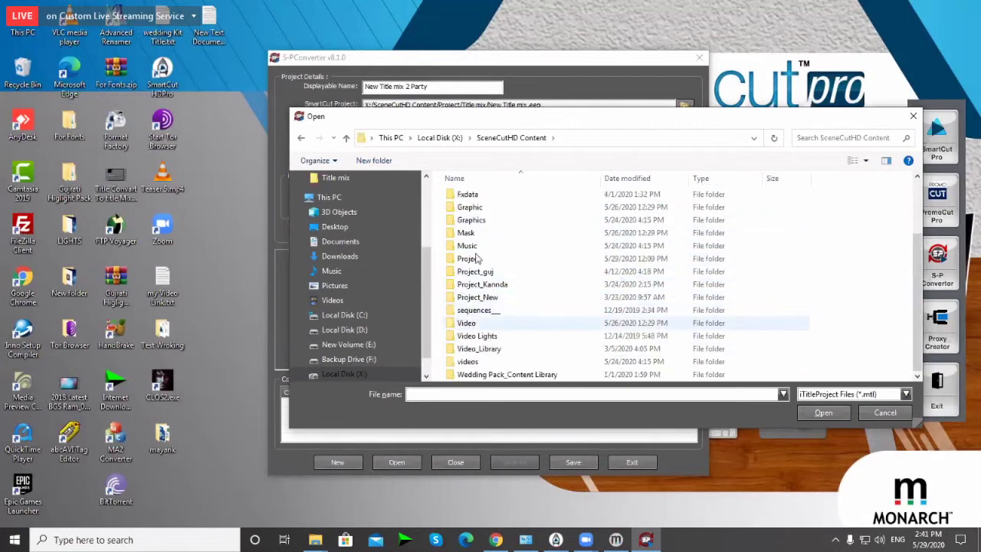
double_click(474, 259)
scroll(495, 241, down, 3)
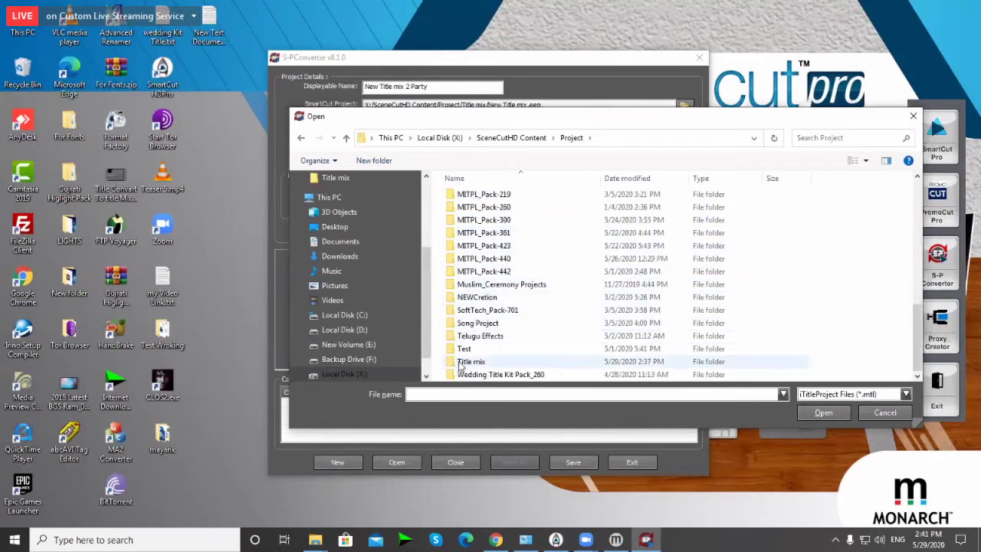
double_click(461, 363)
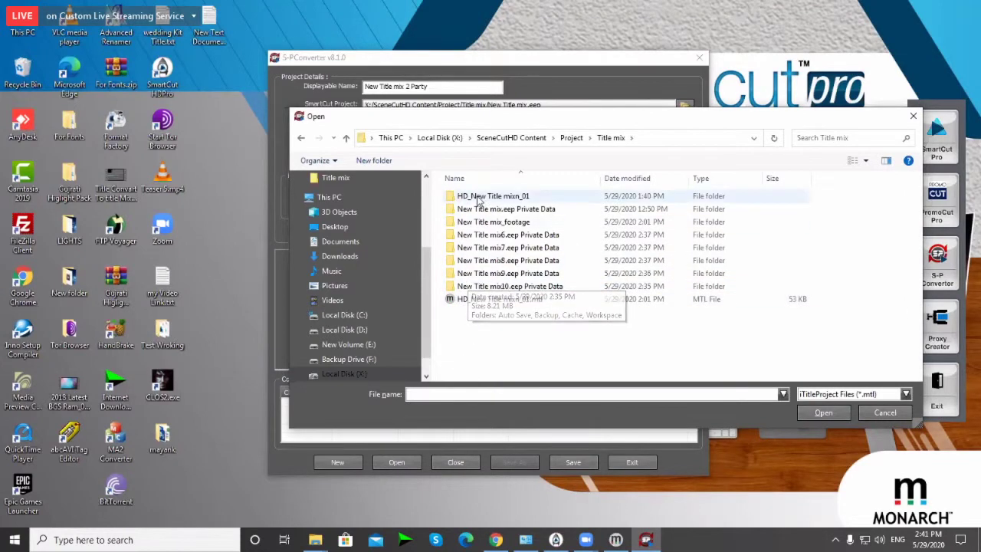
double_click(471, 301)
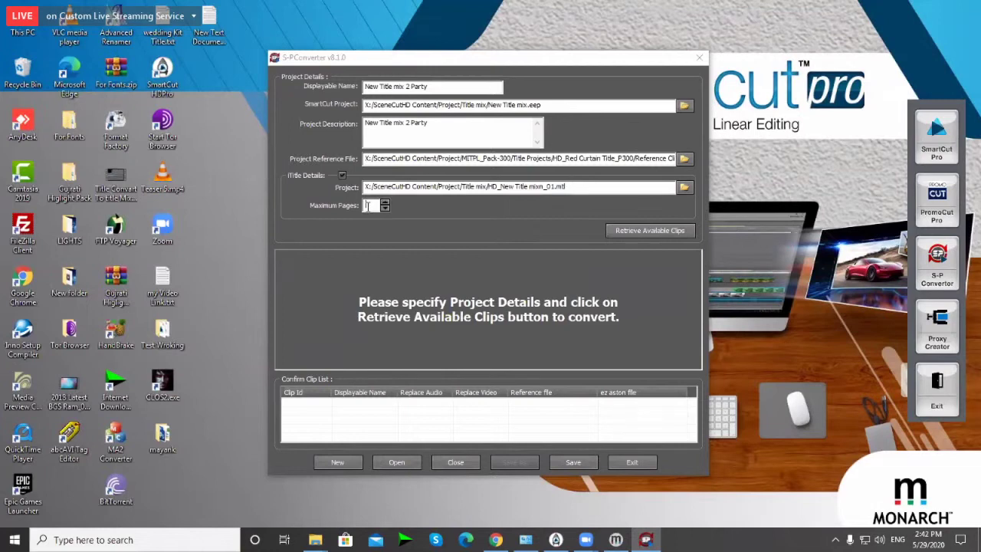
Step: Retrieve the available clips and read the log's warning about missing SmartCutHDPro projects
click(662, 230)
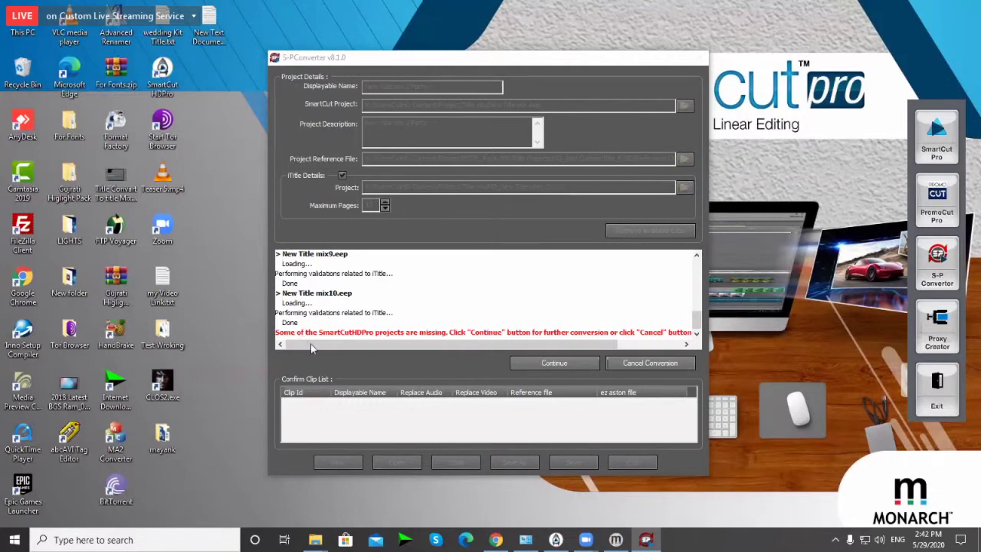
mouse_move(343, 347)
mouse_down()
mouse_move(386, 345)
mouse_move(331, 342)
mouse_up()
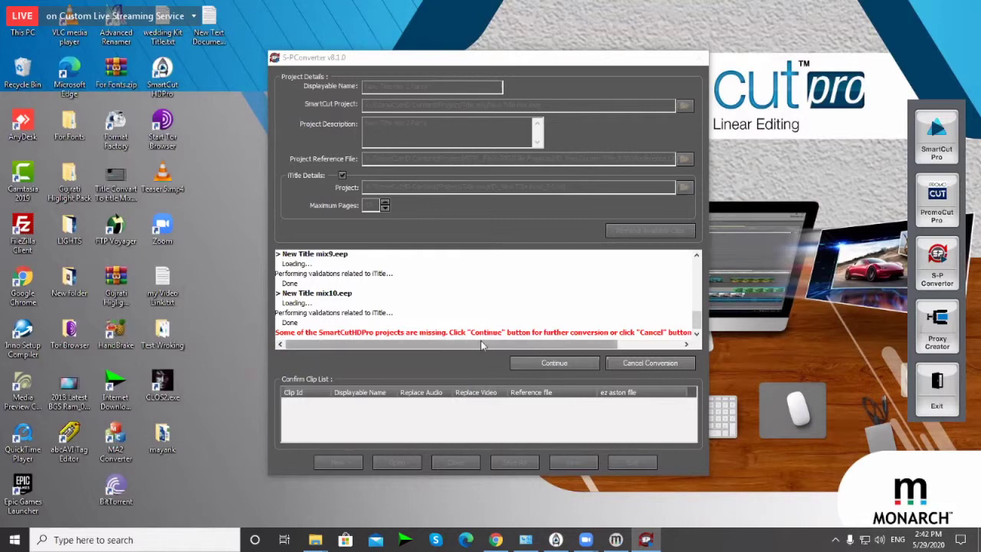
drag(481, 342, 426, 344)
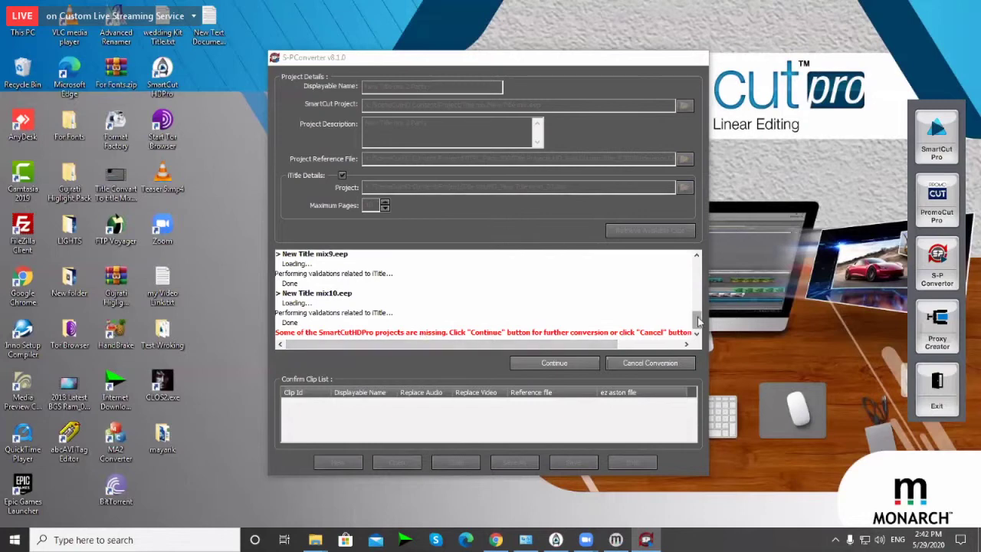
mouse_move(698, 321)
mouse_down()
mouse_move(695, 281)
mouse_move(700, 331)
mouse_up()
drag(597, 346, 456, 340)
Step: Continue past the missing-projects warning and scroll down the Available Clip List
click(547, 365)
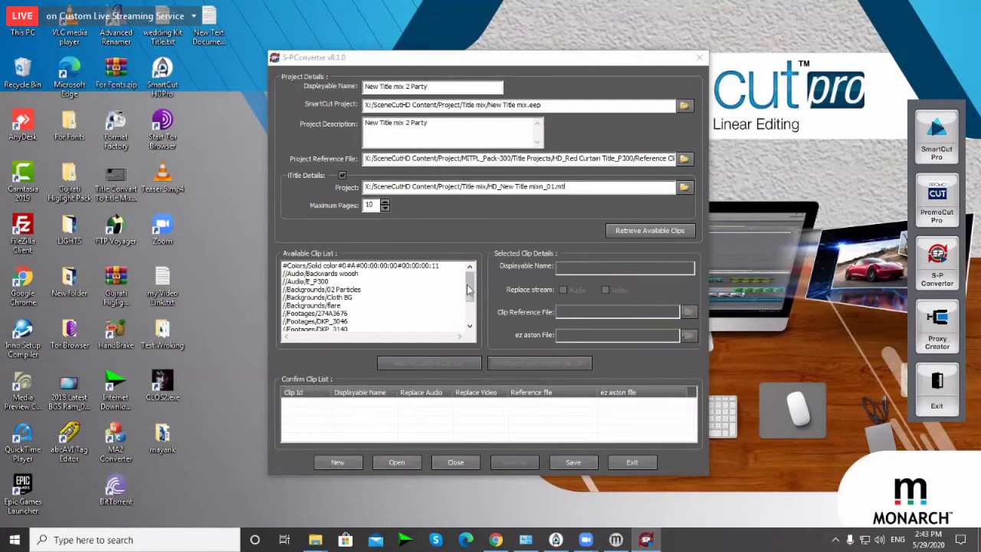
mouse_move(470, 294)
mouse_down()
mouse_move(469, 326)
mouse_move(470, 279)
mouse_up()
scroll(440, 318, down, 2)
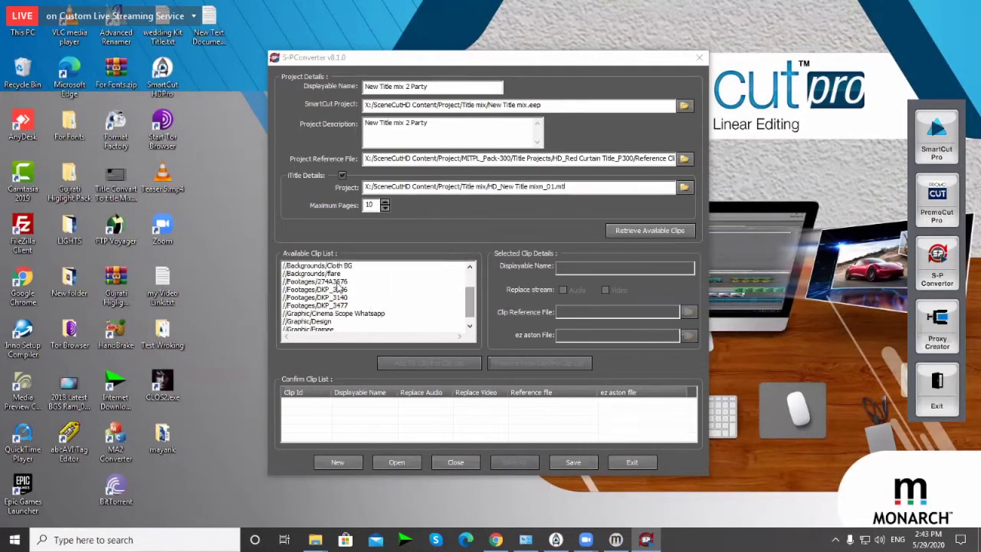
Step: Browse footage clips DKP_3046, DKP_3140 and DKP_3477, then select 274A3676 and edit its Displayable Name
click(340, 282)
click(345, 290)
click(346, 298)
click(347, 306)
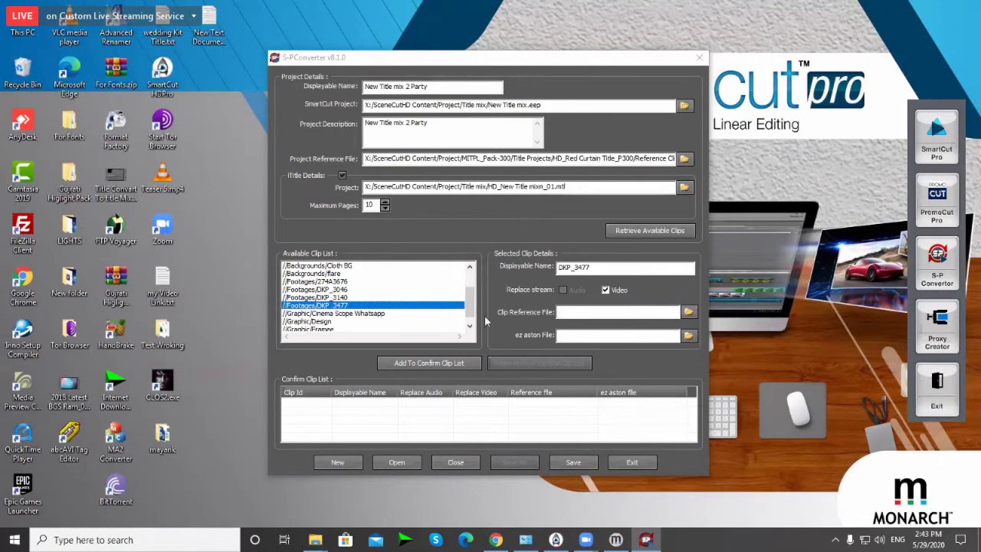
scroll(473, 321, down, 1)
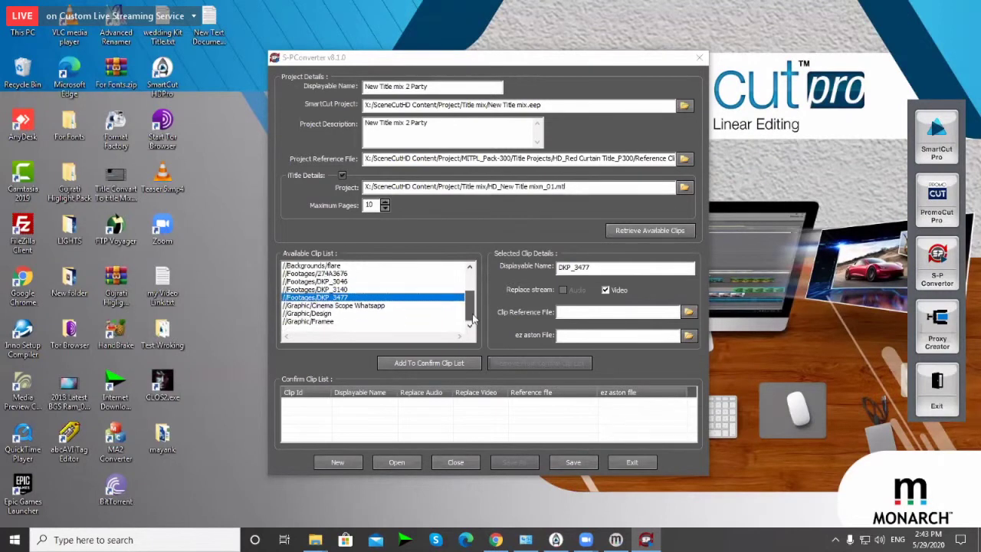
click(340, 275)
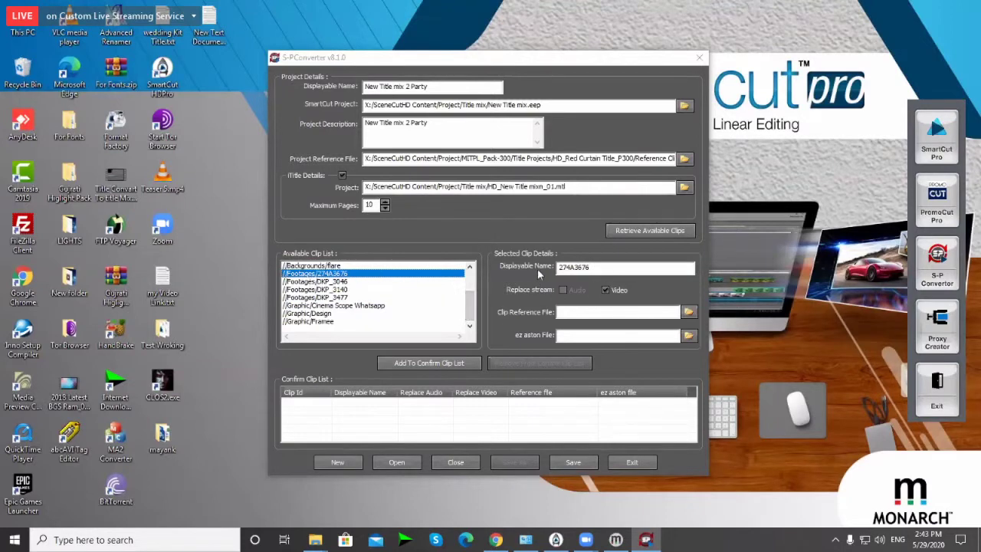
click(594, 267)
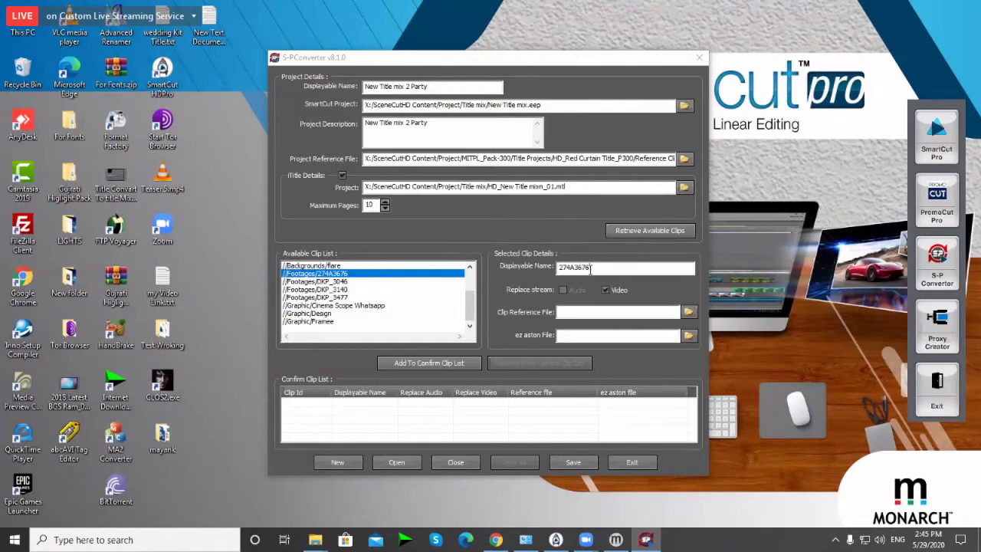
Step: Browse the 274A3676 clip's reference file to X:/SceneCutHD Content/Footage/Couple Photo
click(590, 268)
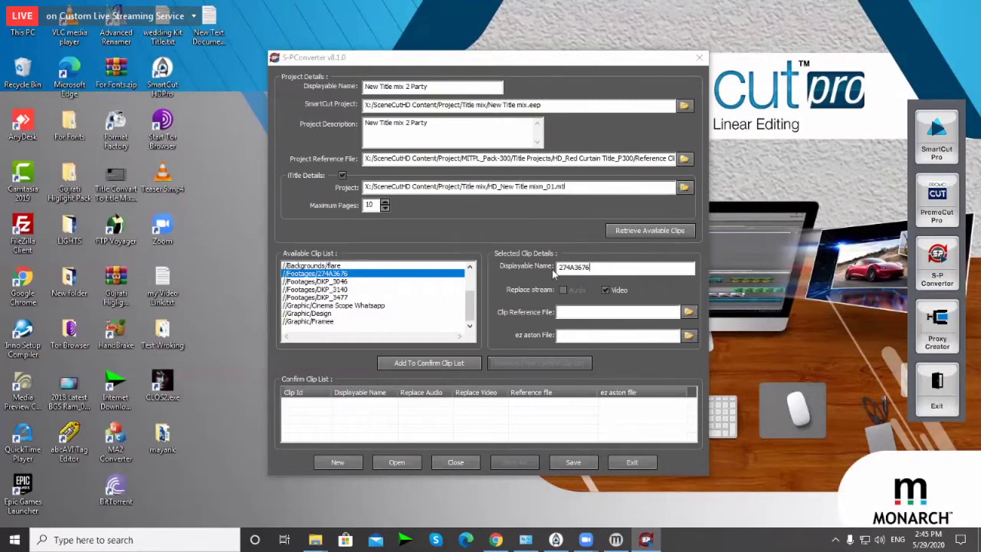
click(687, 313)
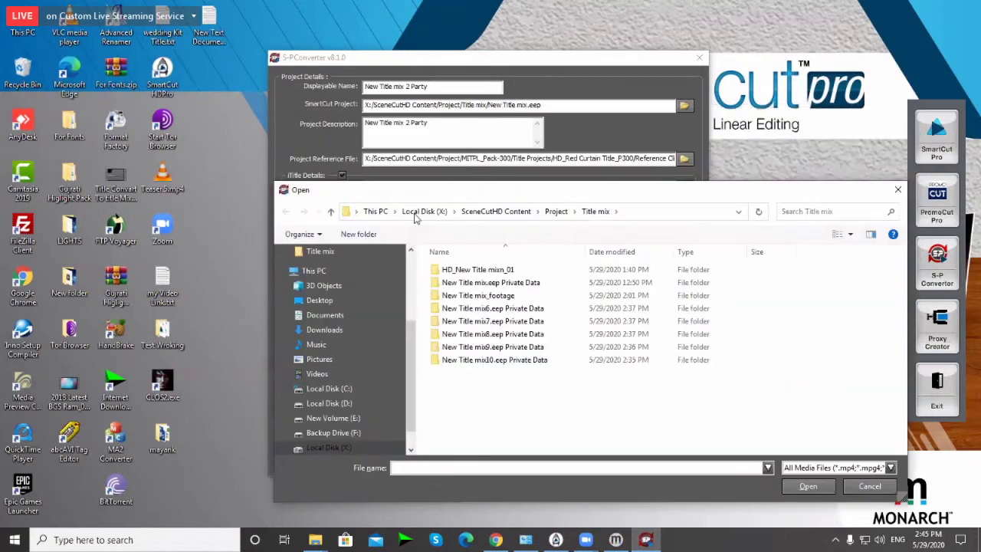
click(424, 211)
click(483, 332)
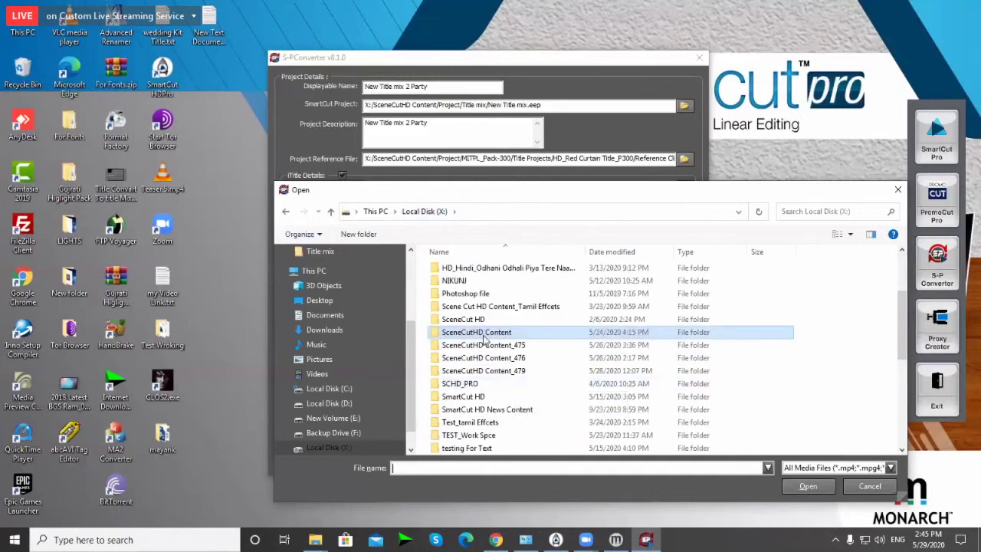
double_click(483, 336)
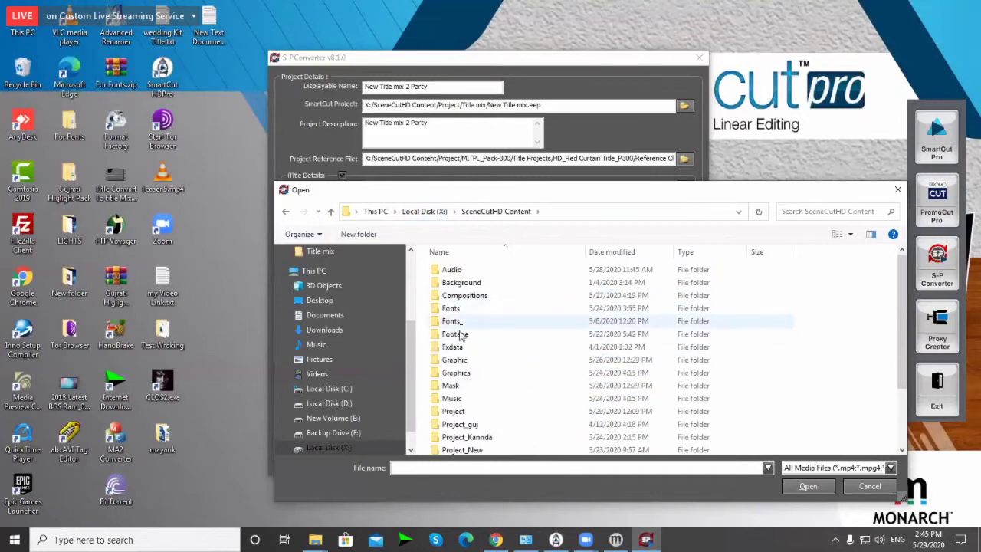
double_click(462, 338)
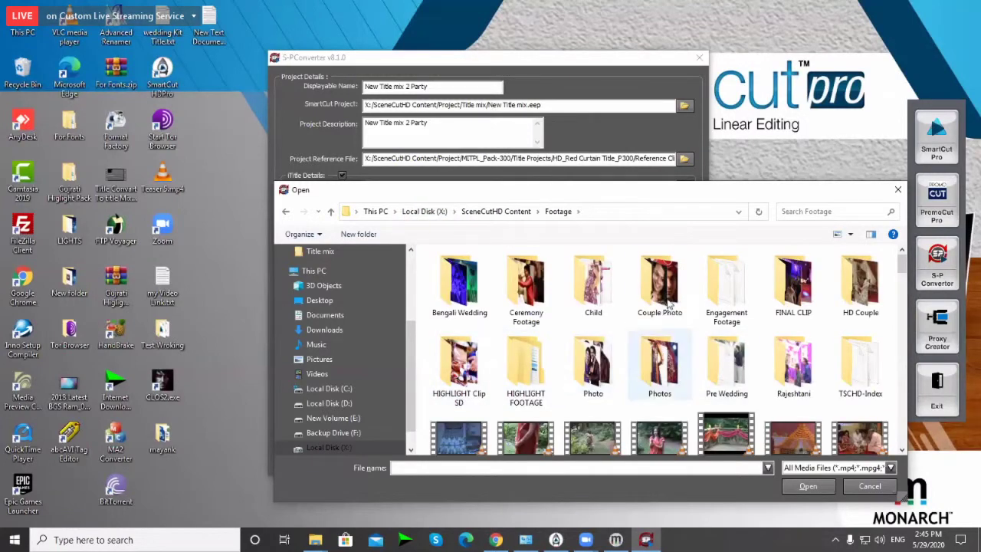
double_click(663, 288)
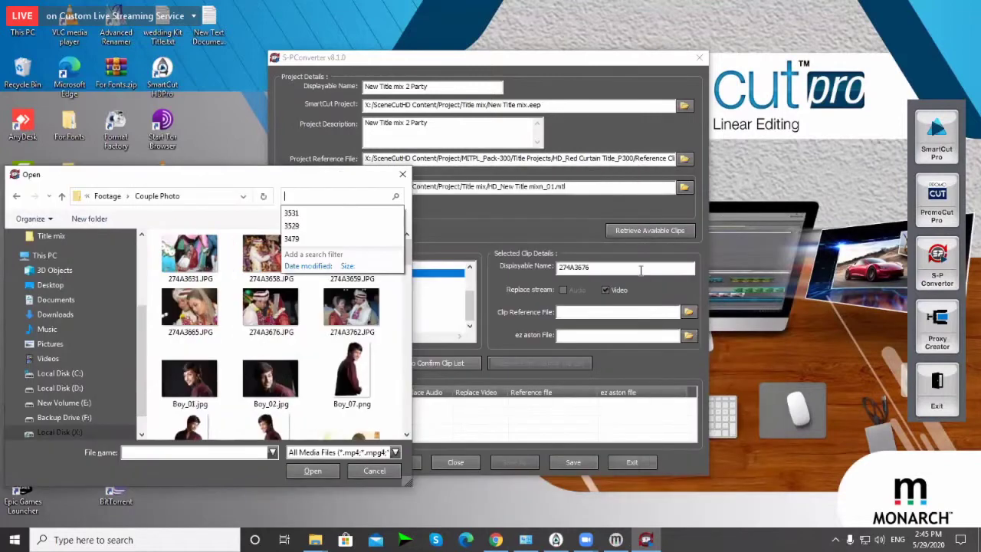
Step: Search for 274A and choose 274A3676.JPG as the clip's reference file
text(27)
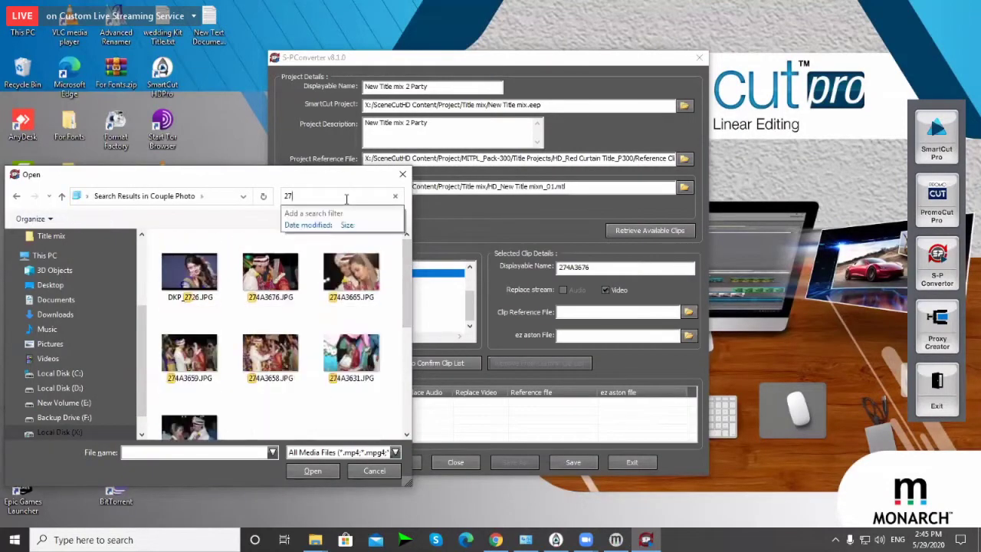
text(4A)
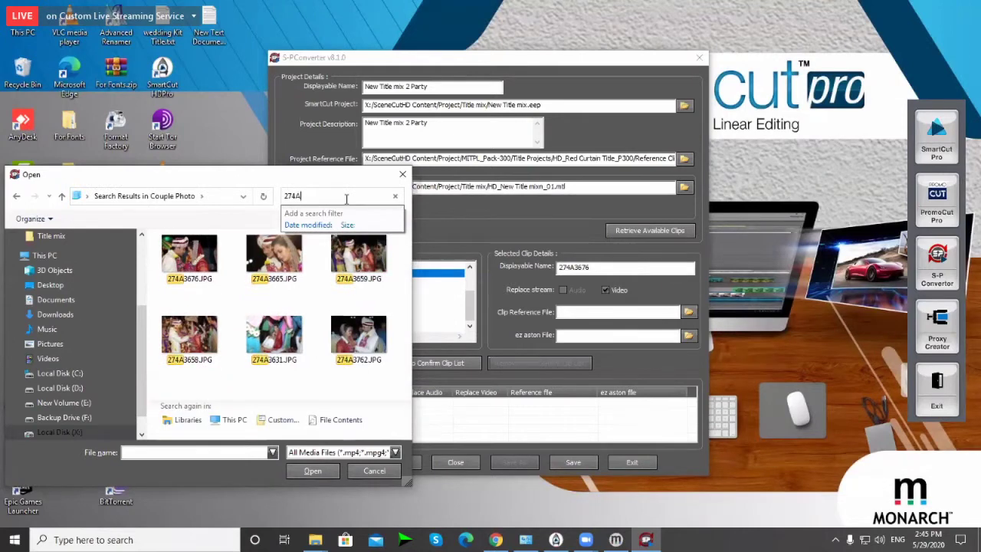
text(26)
key(BackSpace)
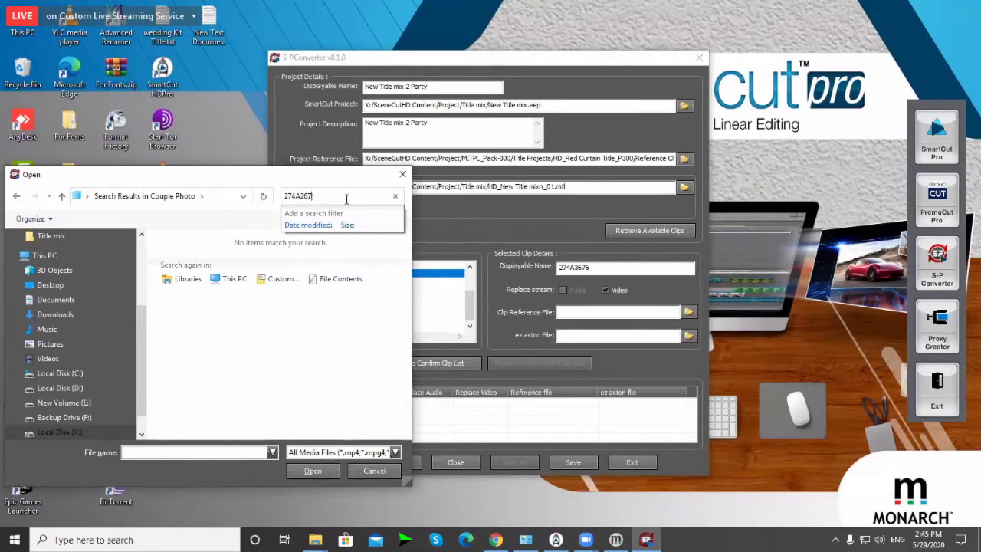
key(BackSpace)
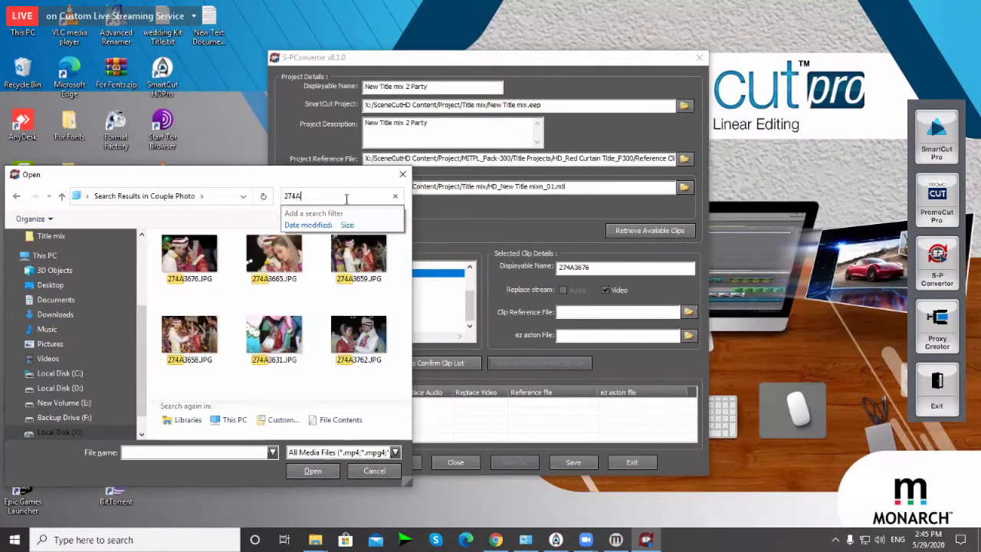
click(199, 262)
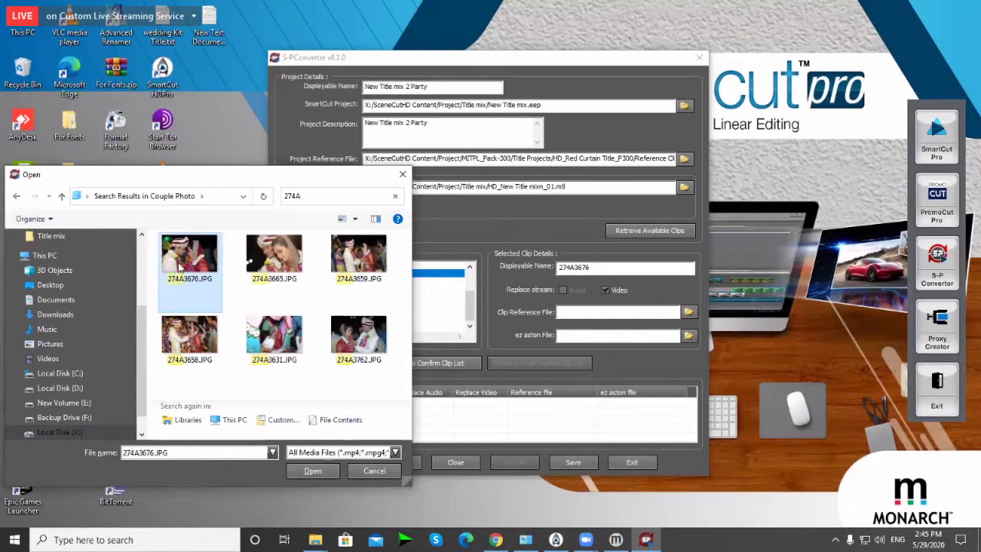
double_click(187, 260)
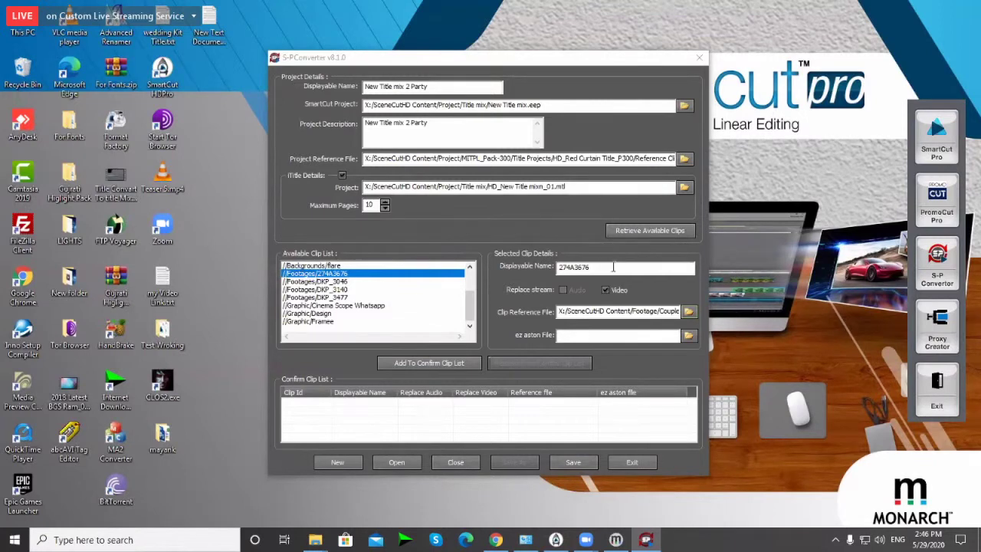
Step: Rename clip 274A3676 to 'Couple Hlaf', add it to the Confirm Clip List, and widen the Reference file column
drag(590, 267, 547, 268)
text(Couple Hlaf)
click(437, 364)
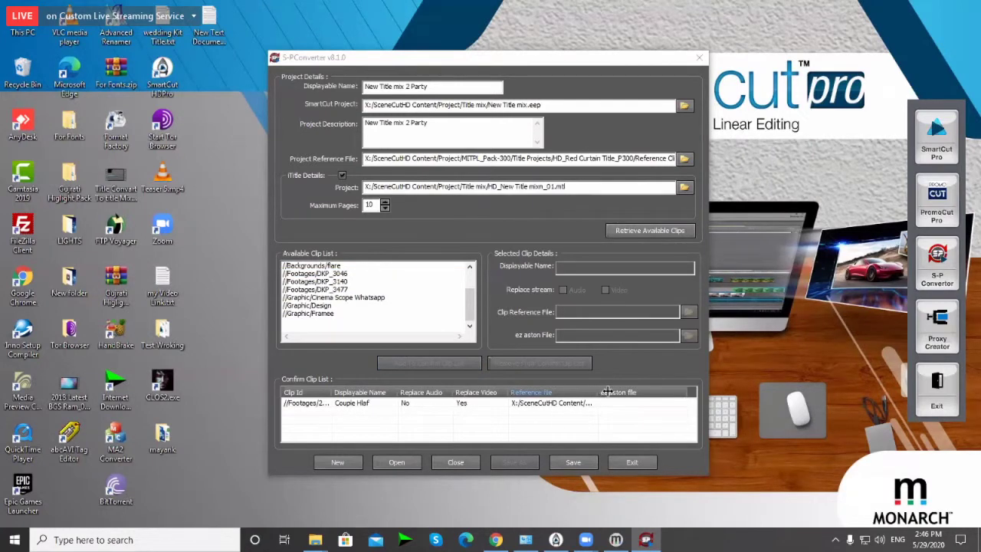
drag(607, 392, 618, 392)
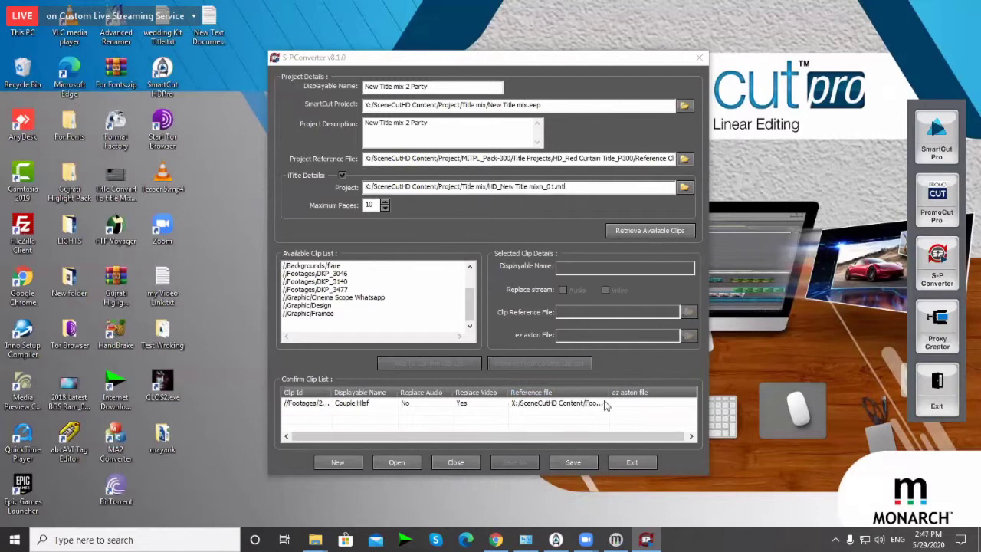
drag(618, 393, 622, 393)
Step: Link DKP_3046 to its image from Footage/Photo, name it Boy Half, and add it to the confirm list
click(346, 274)
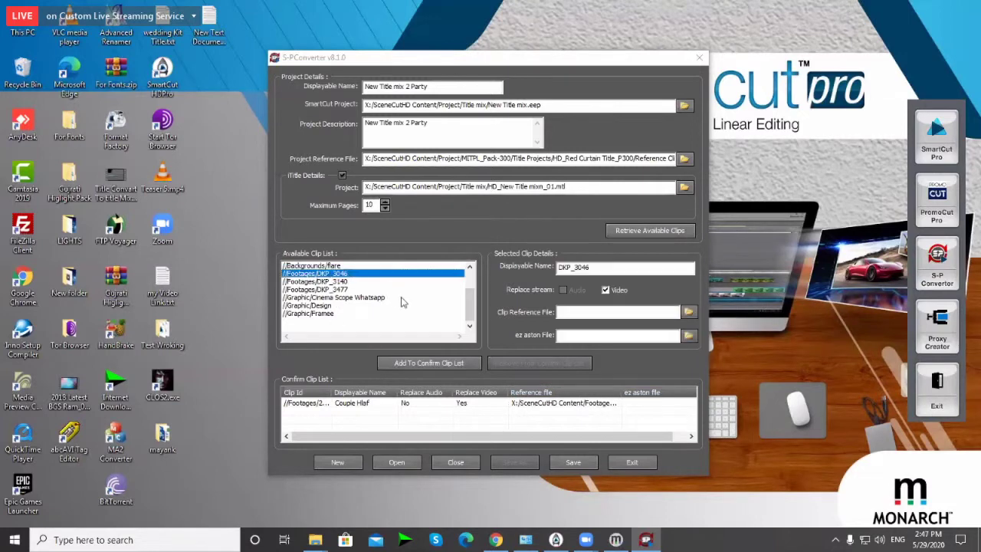
click(689, 313)
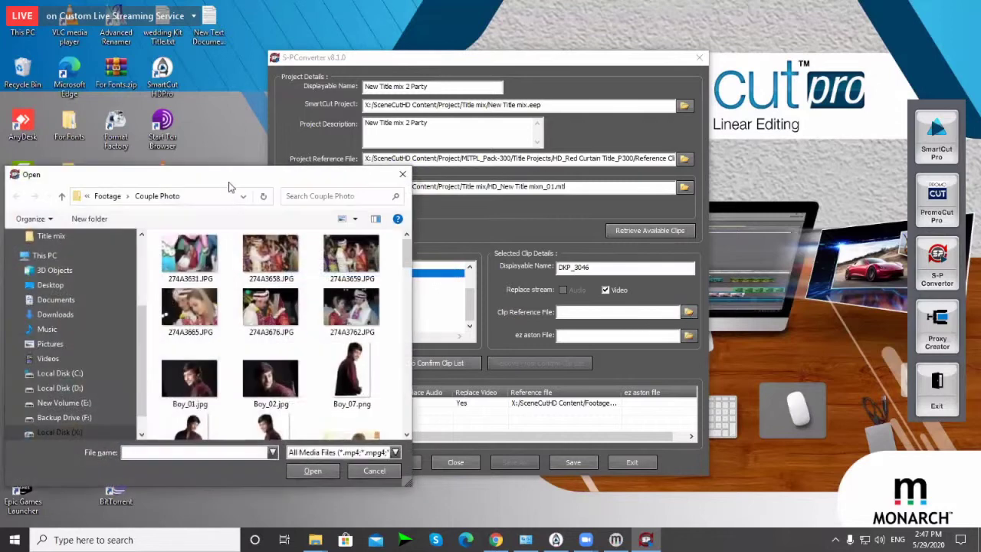
click(107, 195)
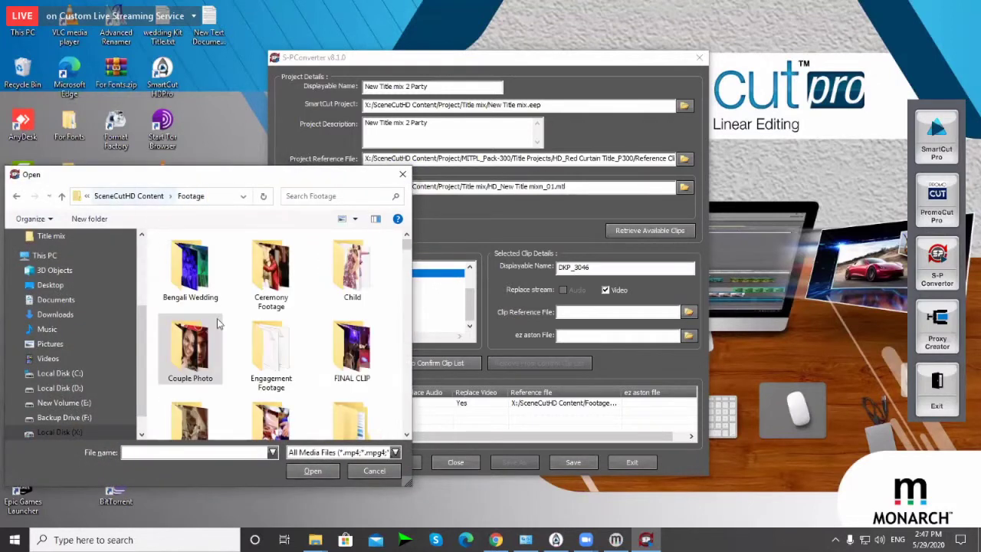
scroll(311, 360, down, 3)
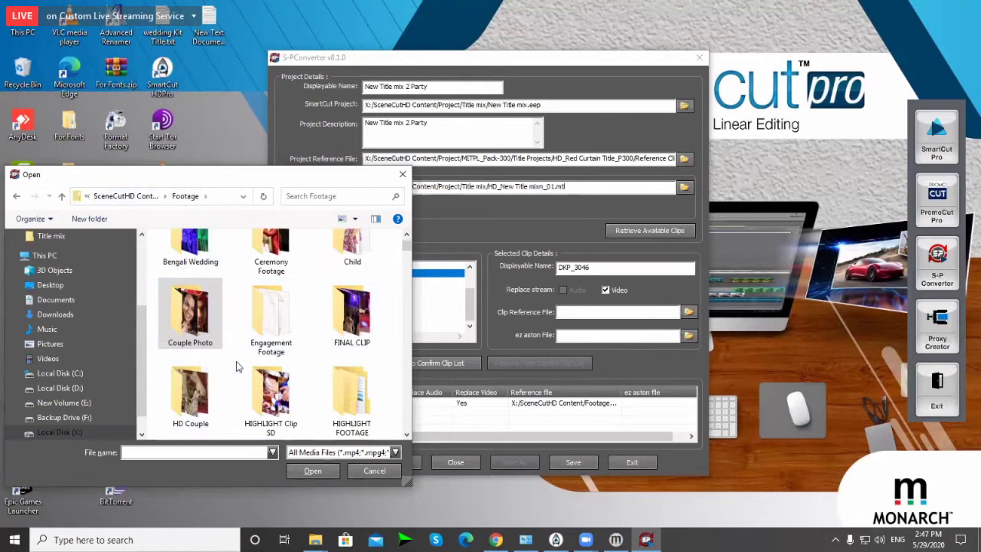
double_click(190, 403)
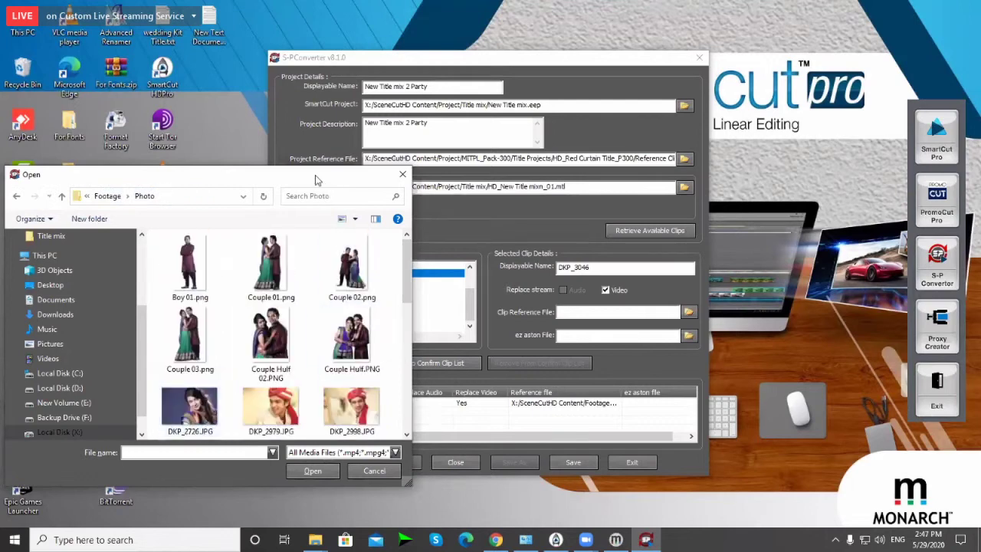
click(330, 201)
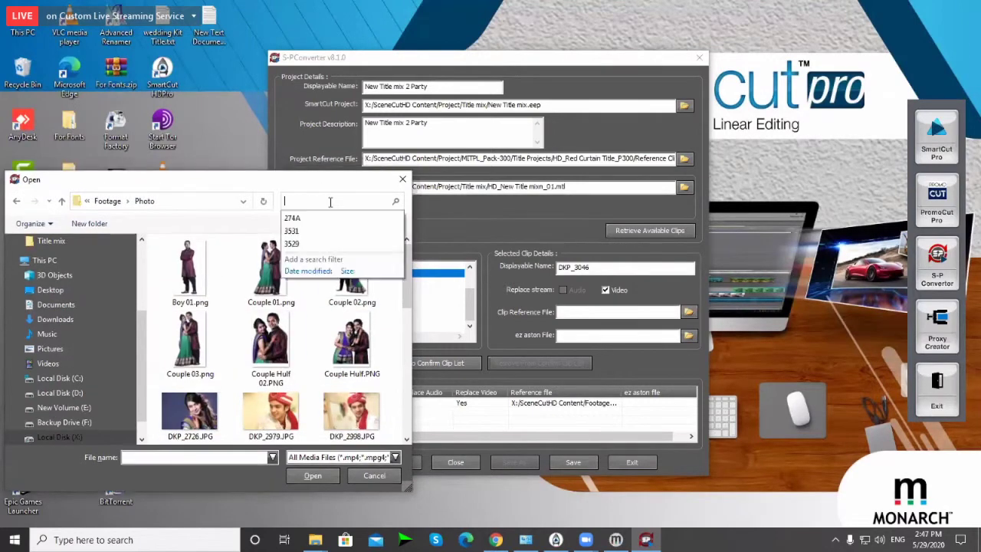
text(3046)
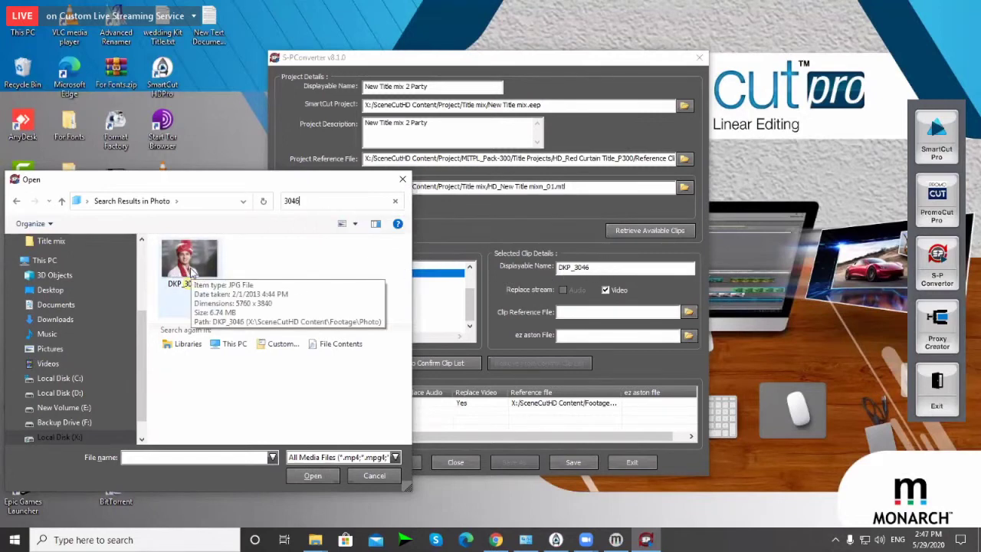
double_click(191, 264)
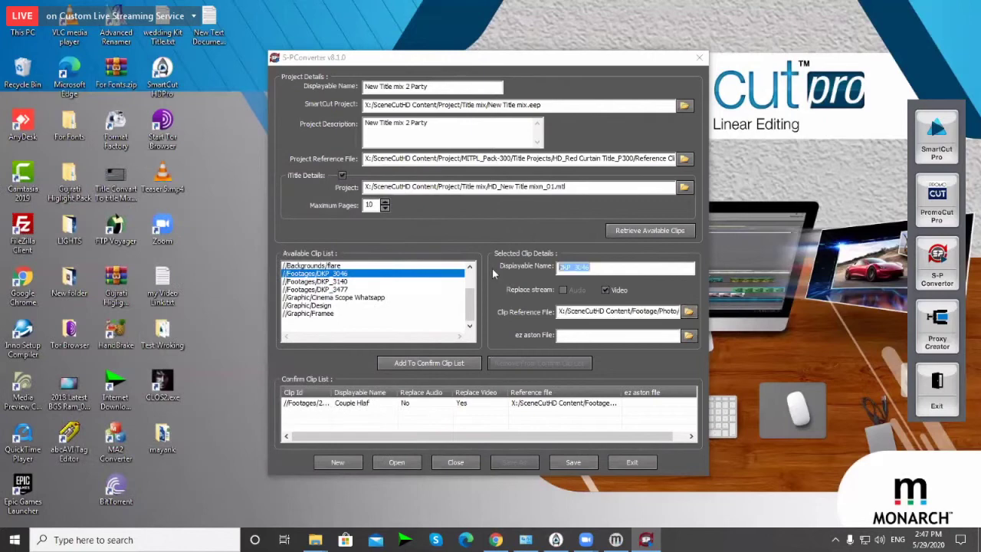
text(Boy Half)
click(424, 363)
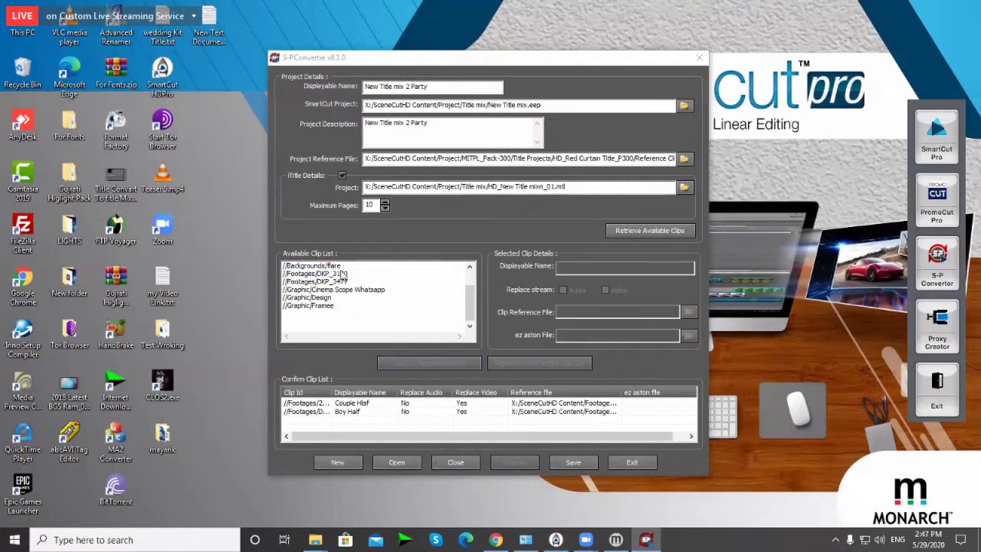
Step: Link DKP_3140 to DKP_3140.JPG by searching 3140, then add it to the confirm list
click(342, 274)
click(688, 312)
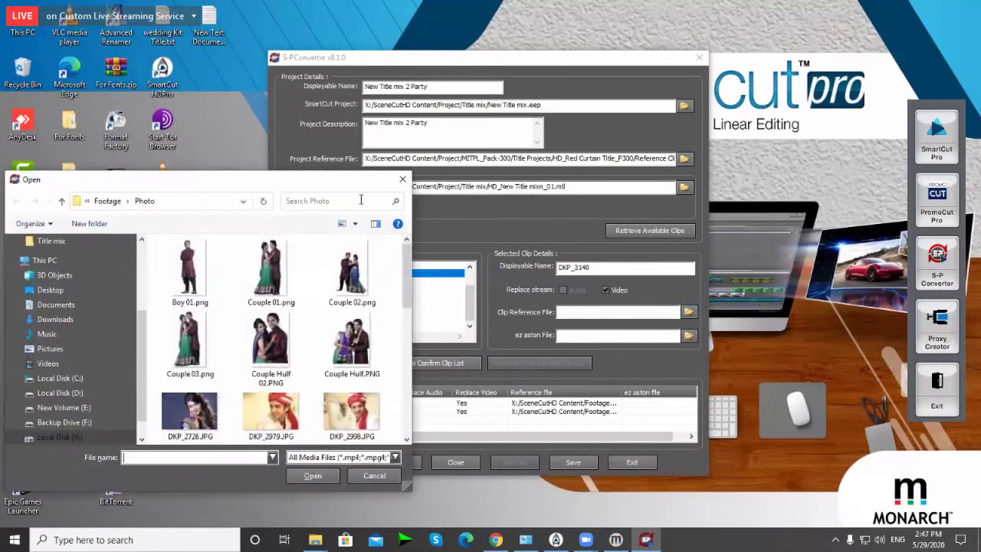
click(360, 200)
text(3140)
double_click(189, 268)
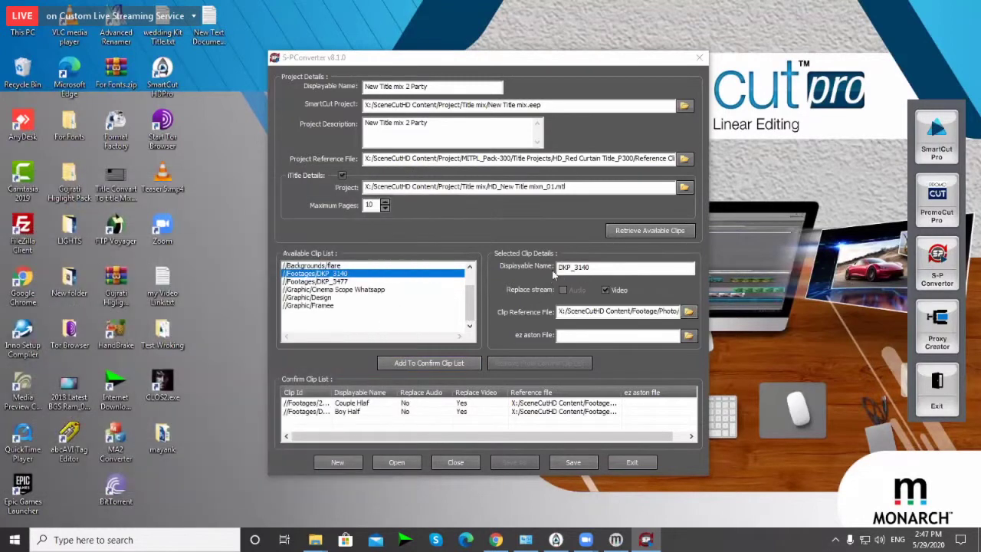
click(414, 365)
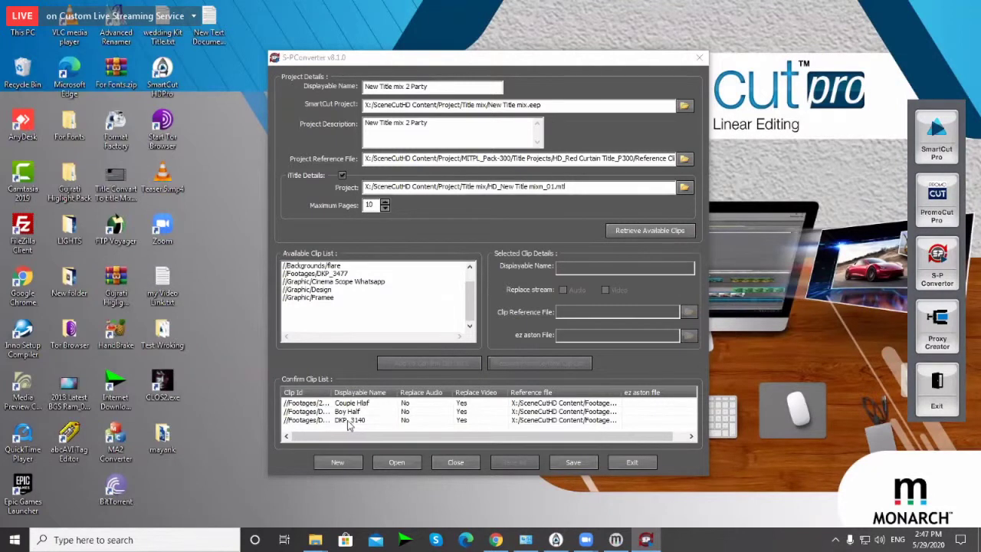
Step: Rename the confirmed DKP_3140 entry to Girl Half and update the confirm list
click(349, 422)
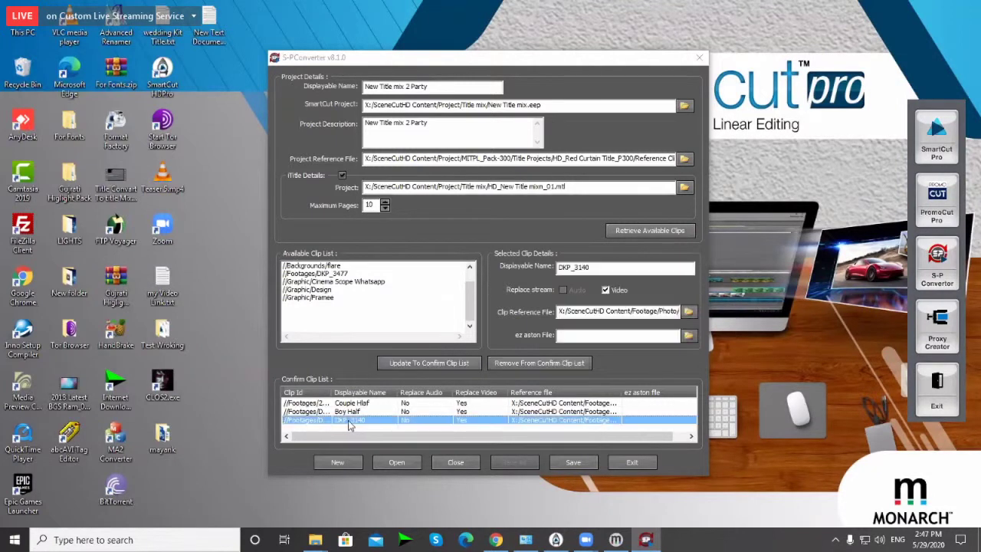
double_click(572, 266)
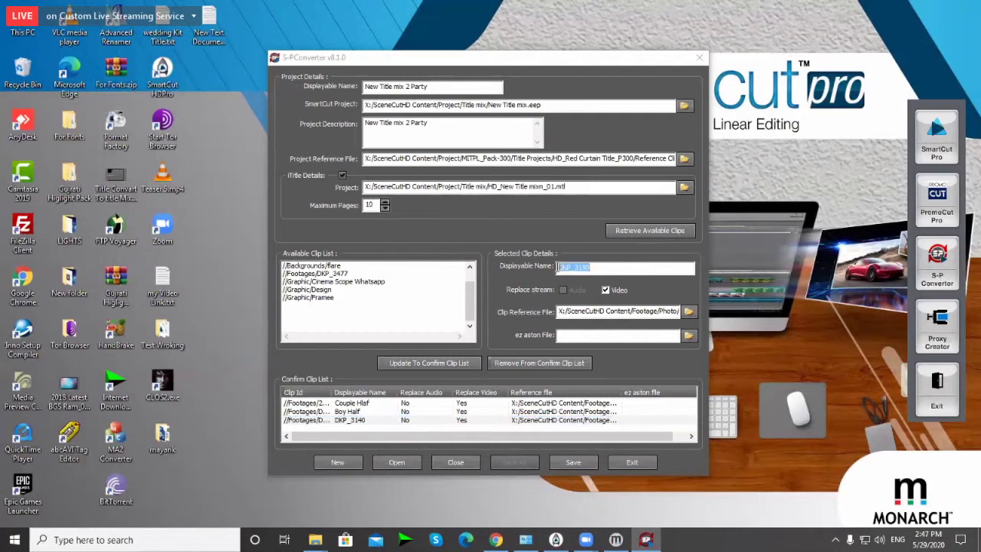
click(690, 313)
click(329, 203)
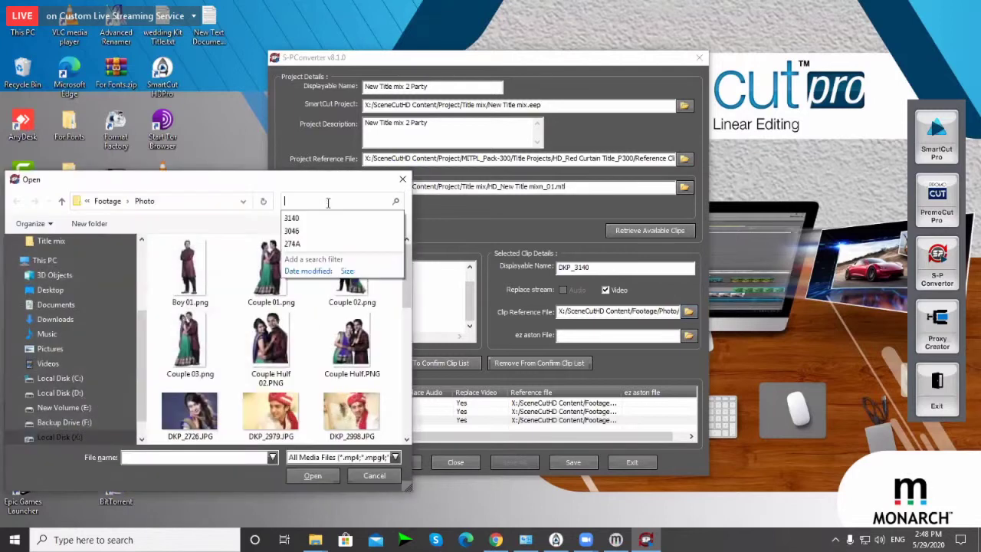
text(3)
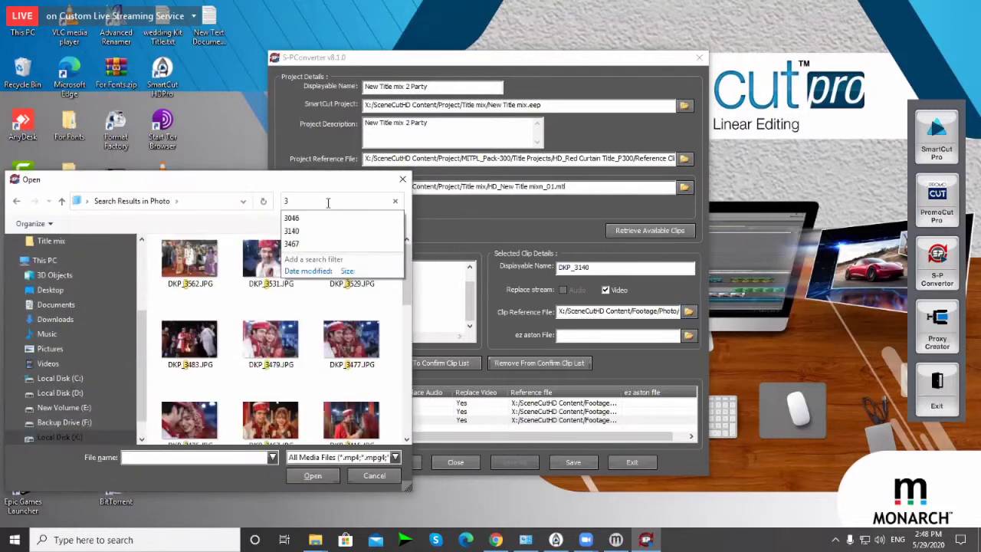
text(140)
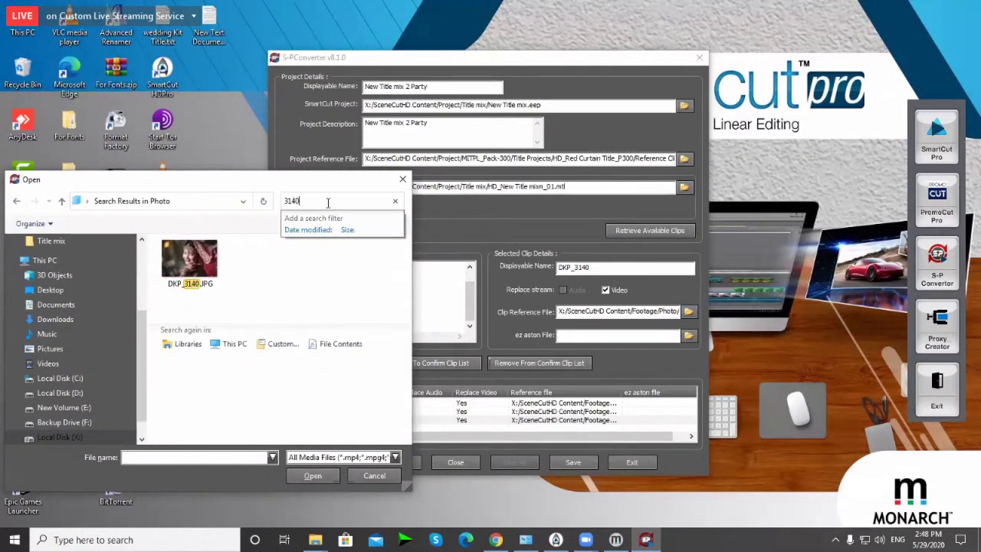
click(403, 179)
drag(597, 268, 513, 267)
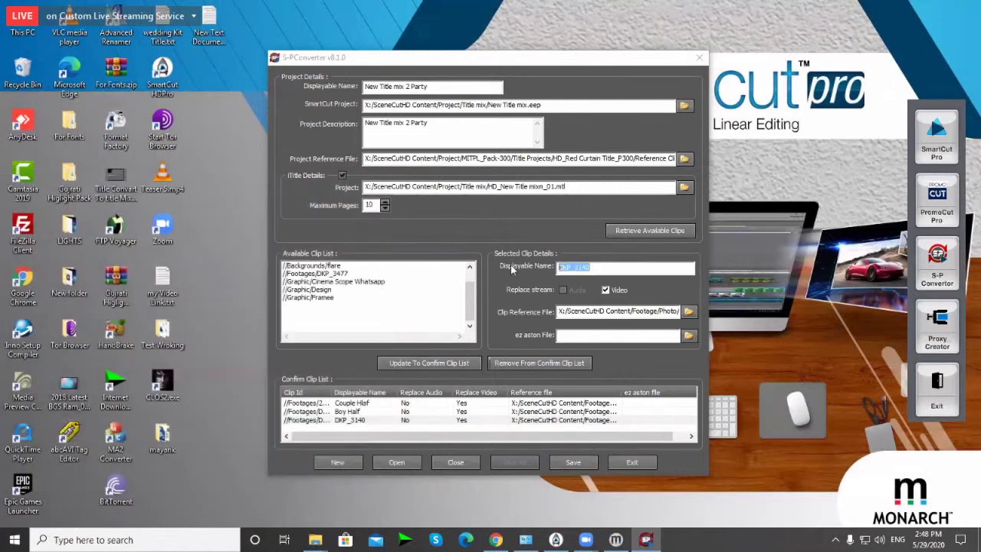
text(Girl Half)
click(442, 366)
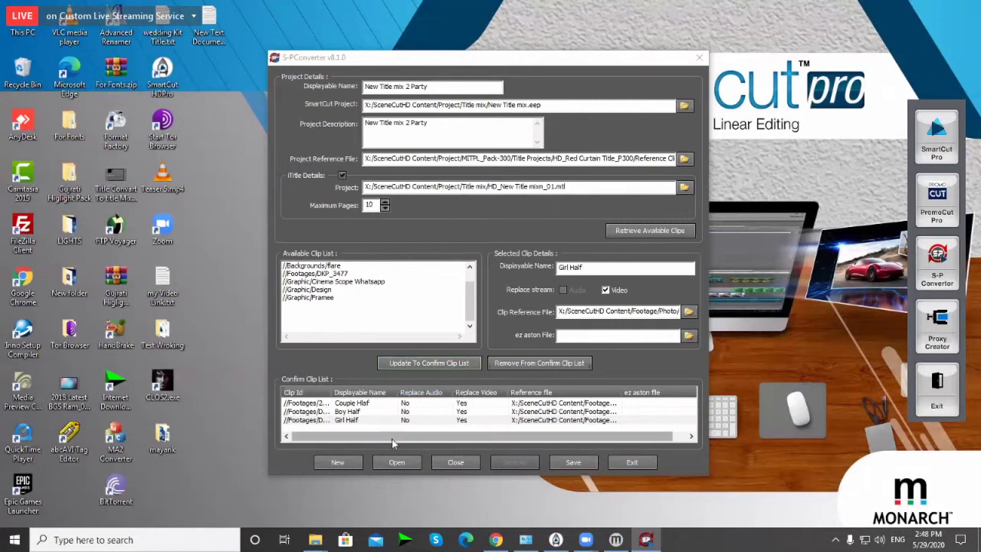
Step: Add footage DKP_3477 to the confirm list under the name Couple Half
click(342, 274)
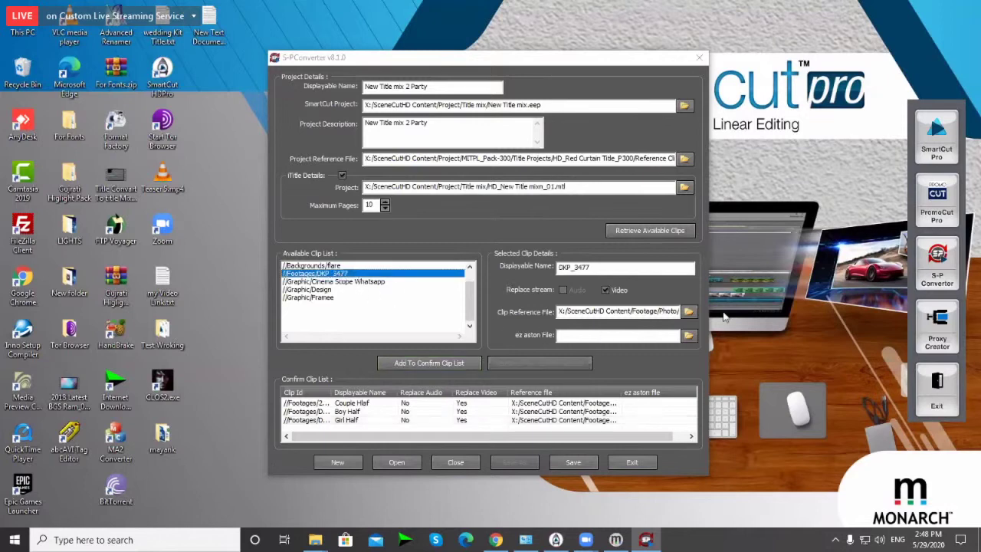
click(689, 313)
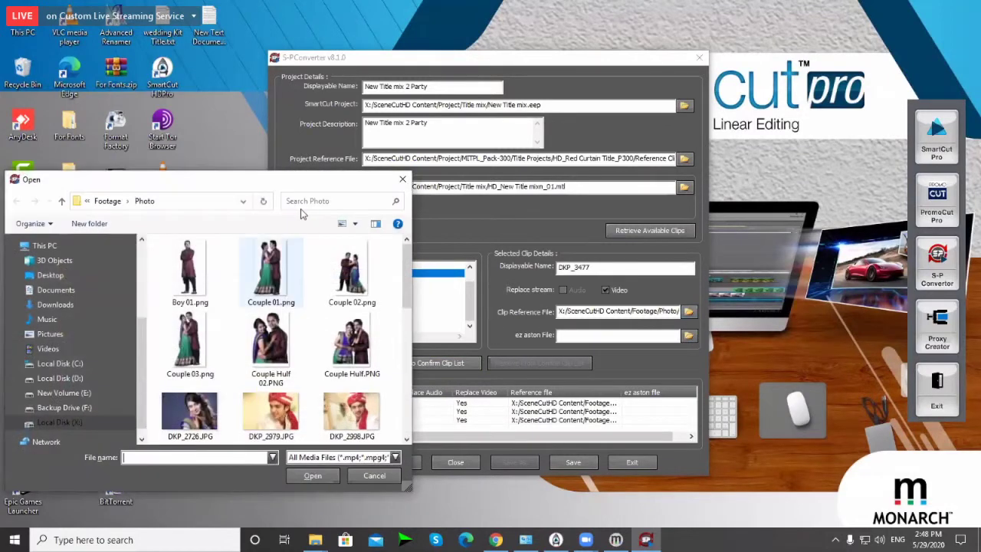
click(312, 201)
text(3477)
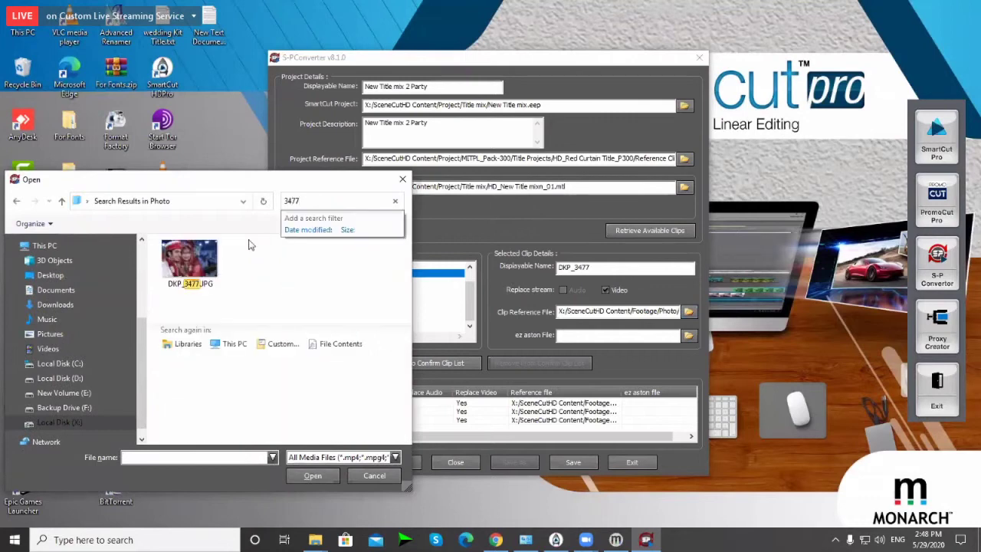
key(Escape)
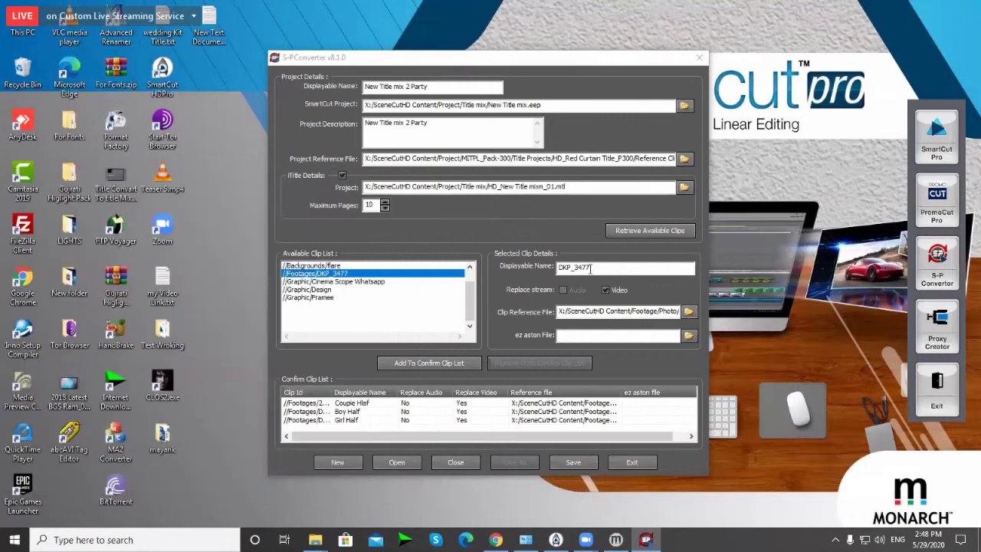
double_click(608, 268)
text(Coupl)
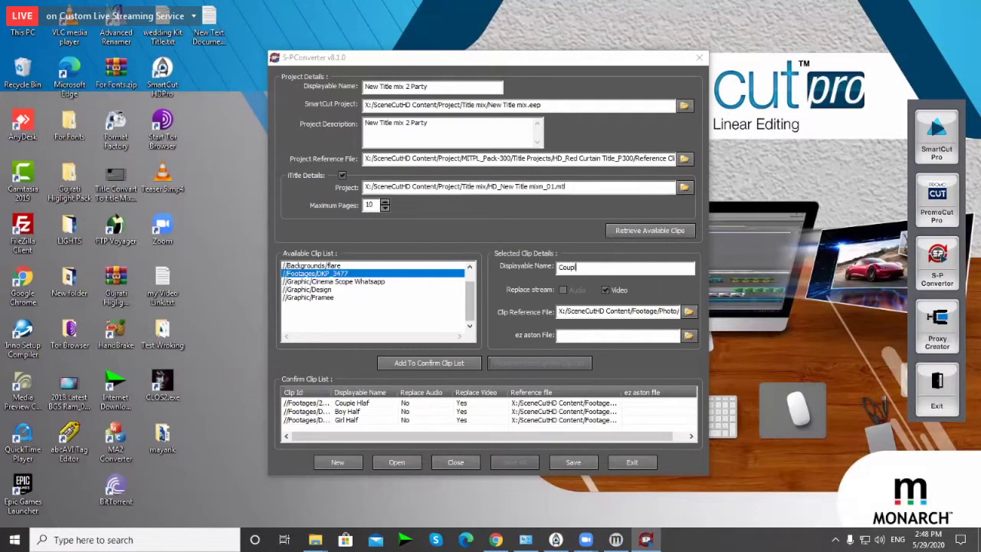
text(e Half)
click(430, 363)
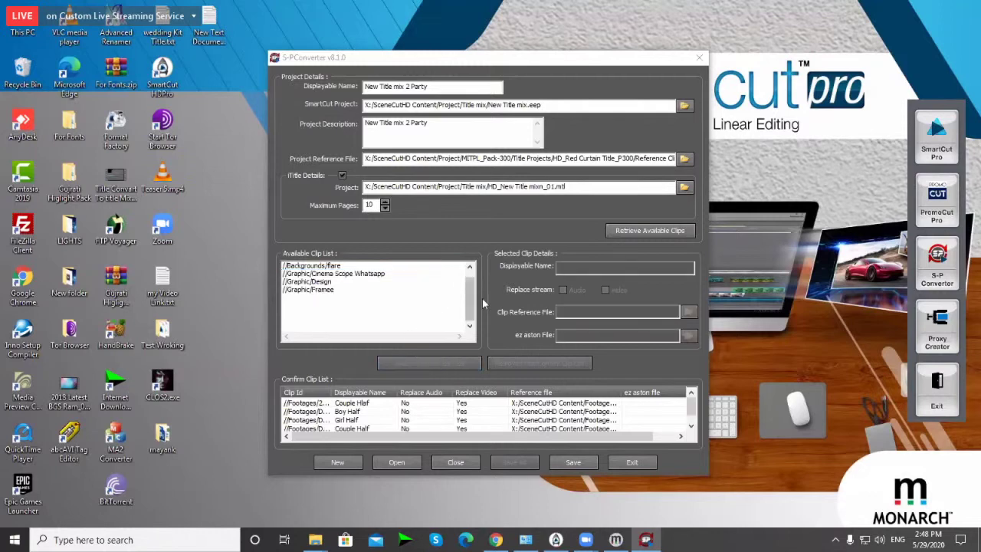
Step: Select the project's display name text at the top of the converter
scroll(472, 299, up, 2)
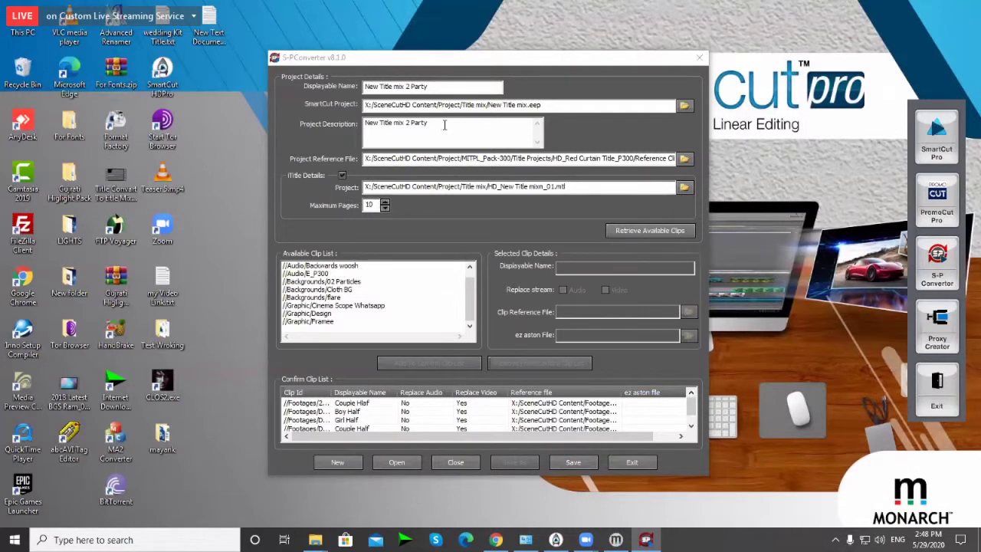
drag(428, 124, 398, 124)
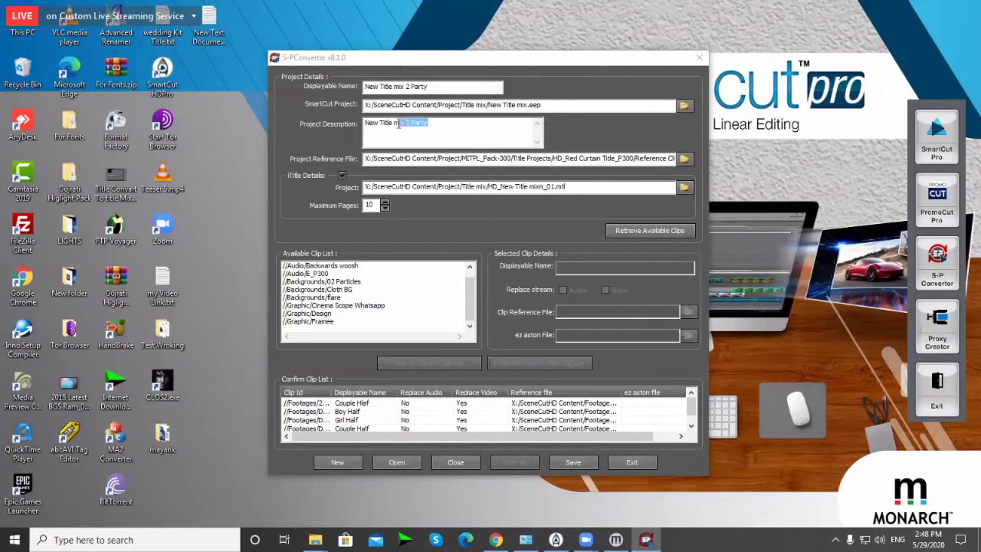
click(448, 130)
drag(445, 86, 362, 86)
key(ctrl+c)
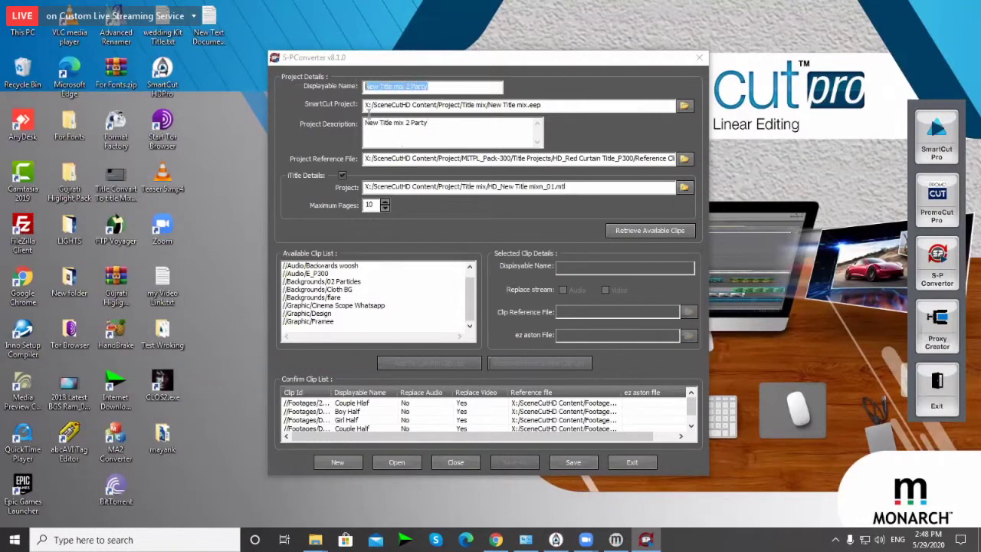
Step: Start saving the project, browse to Local Disk (X:), then cancel the Save As dialog
click(575, 464)
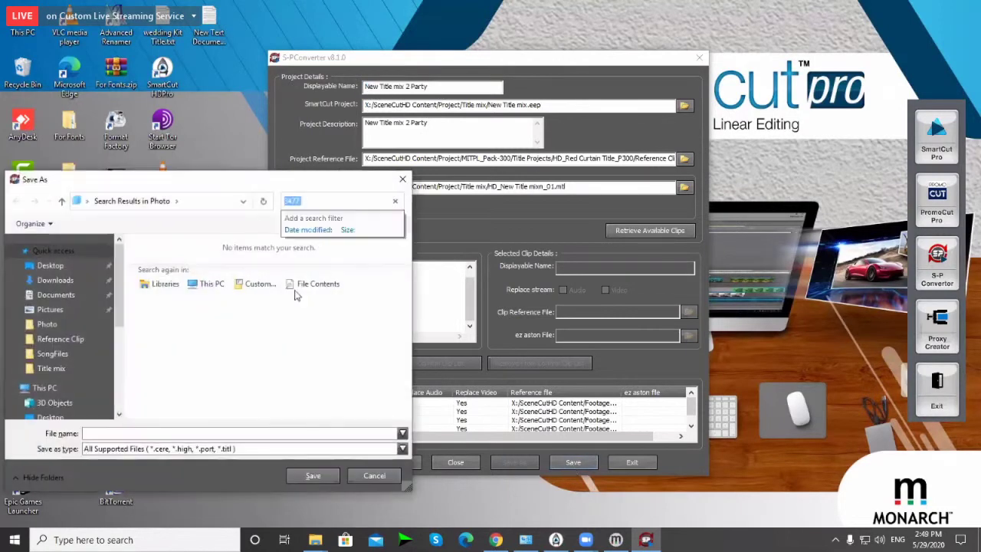
key(BackSpace)
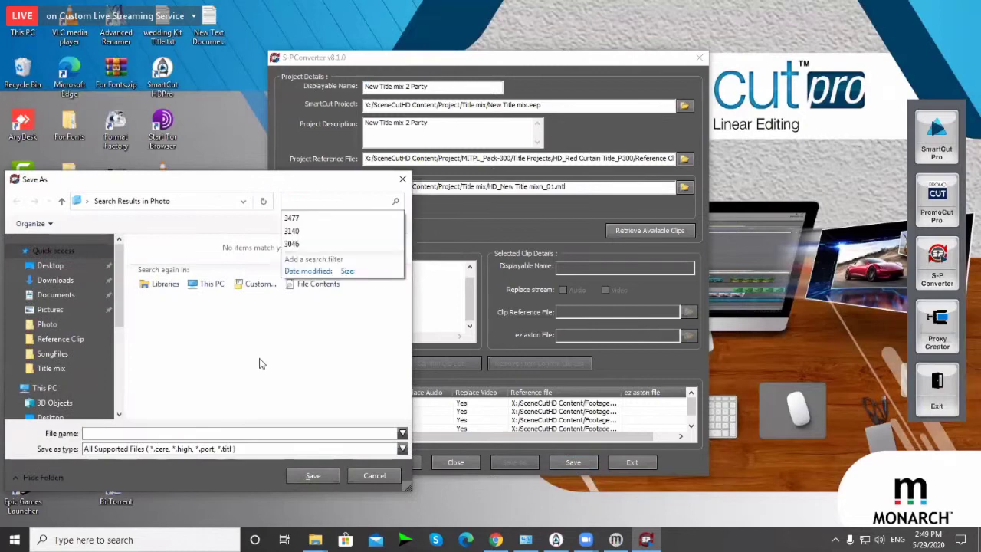
drag(258, 181, 657, 101)
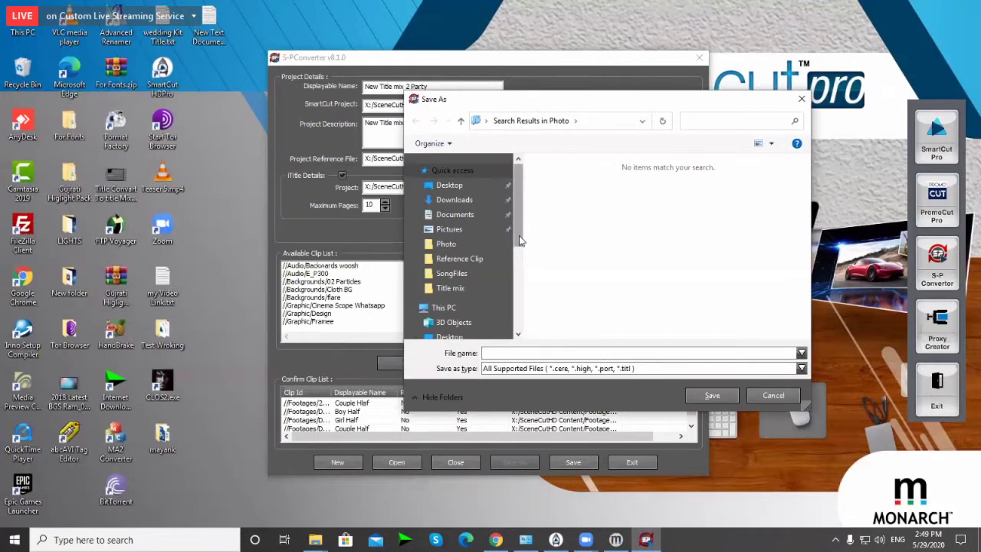
scroll(519, 237, down, 1)
click(447, 260)
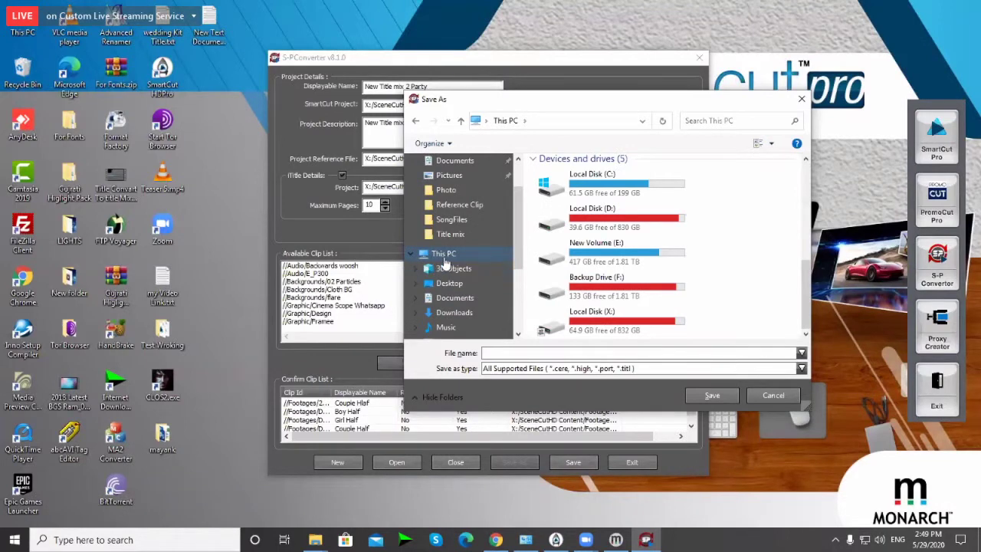
double_click(588, 325)
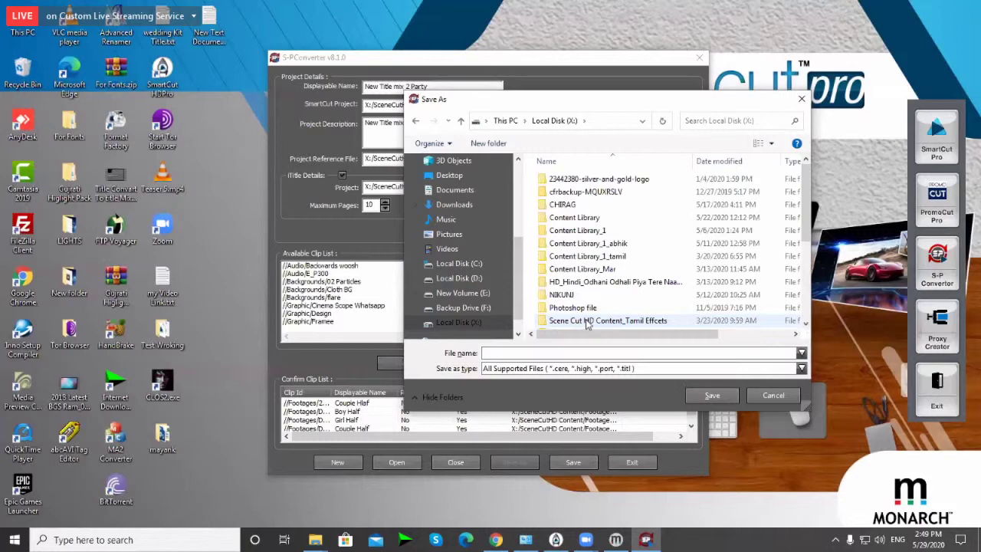
scroll(588, 325, down, 1)
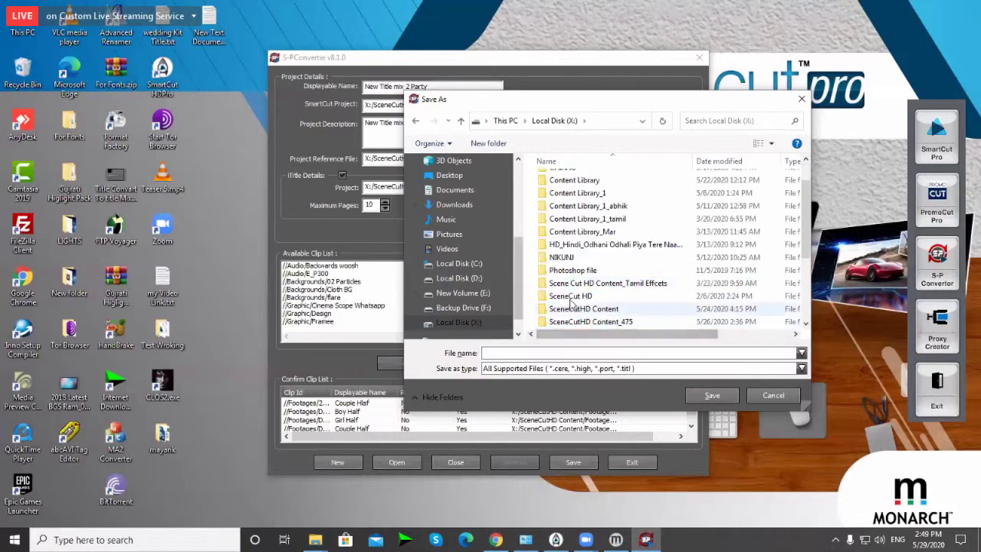
click(802, 100)
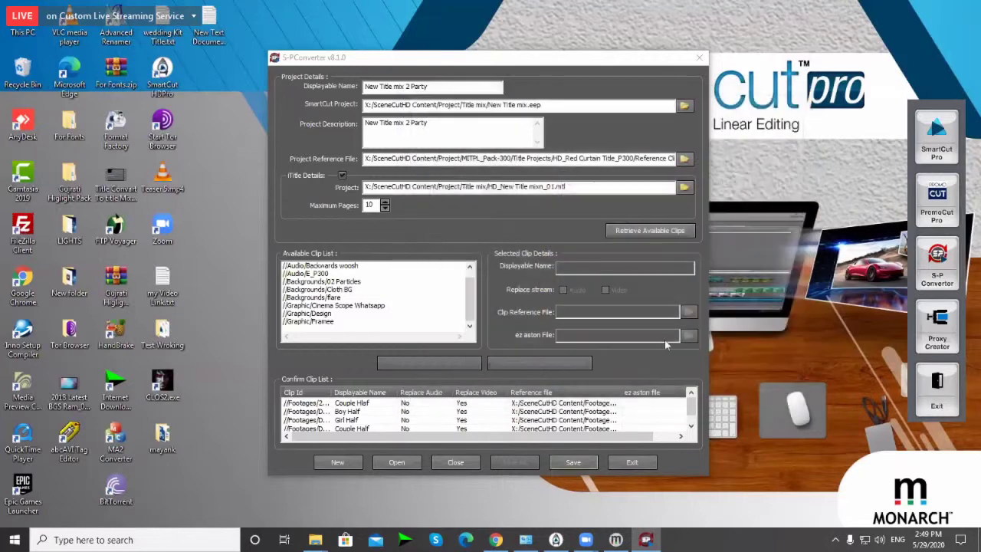
Step: Reopen Save As and navigate Local Disk (X:) > SceneCut HD > Montage Pro > SongFiles
click(575, 463)
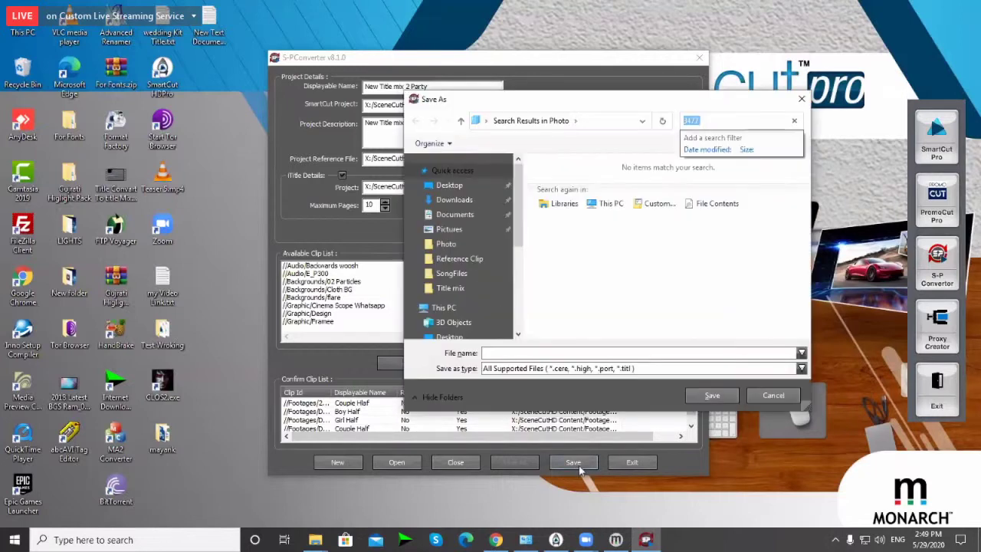
scroll(613, 315, down, 3)
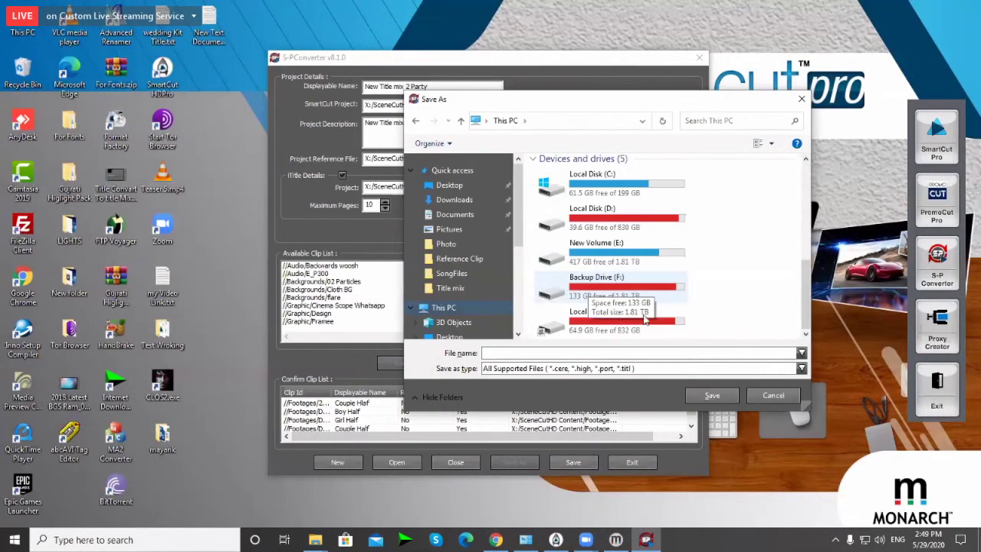
double_click(602, 326)
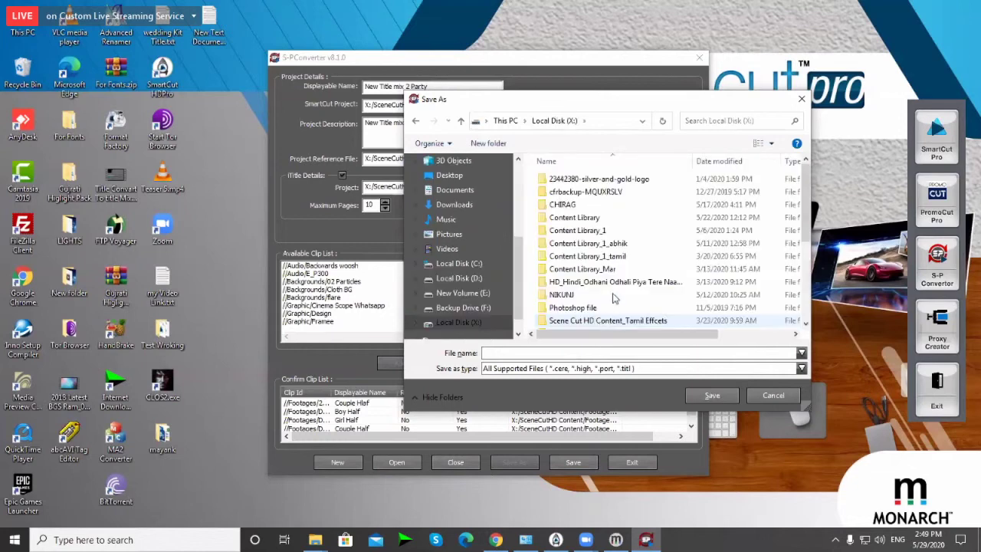
scroll(611, 299, down, 2)
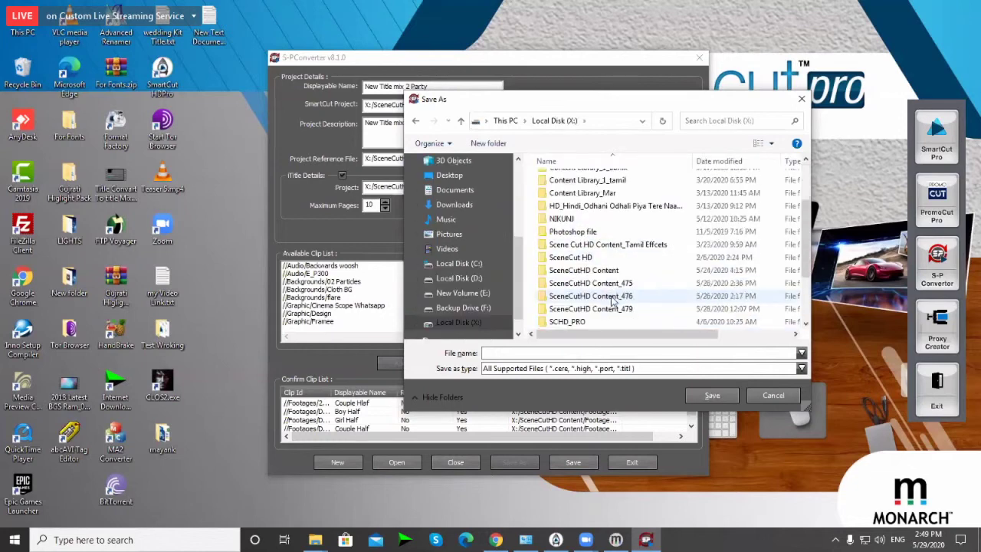
double_click(569, 259)
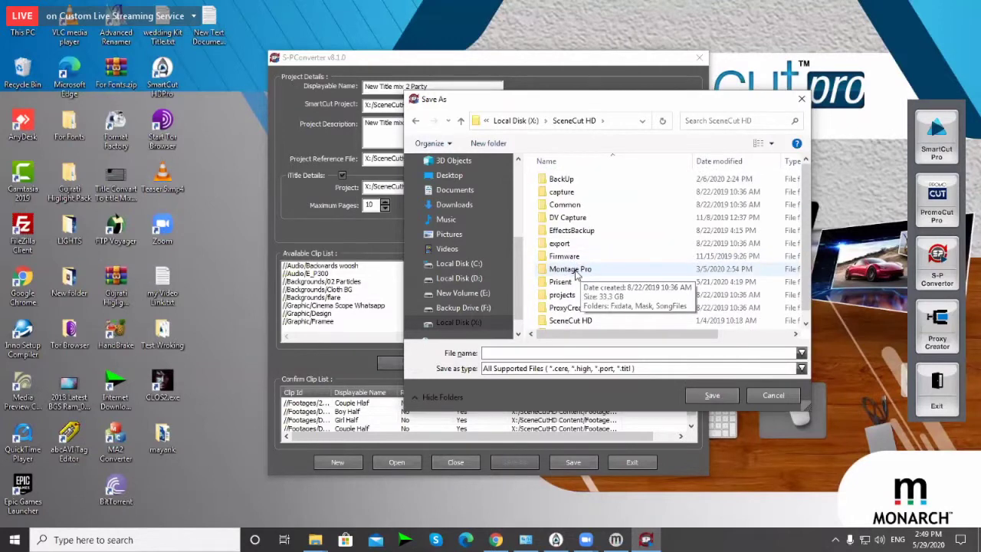
double_click(567, 270)
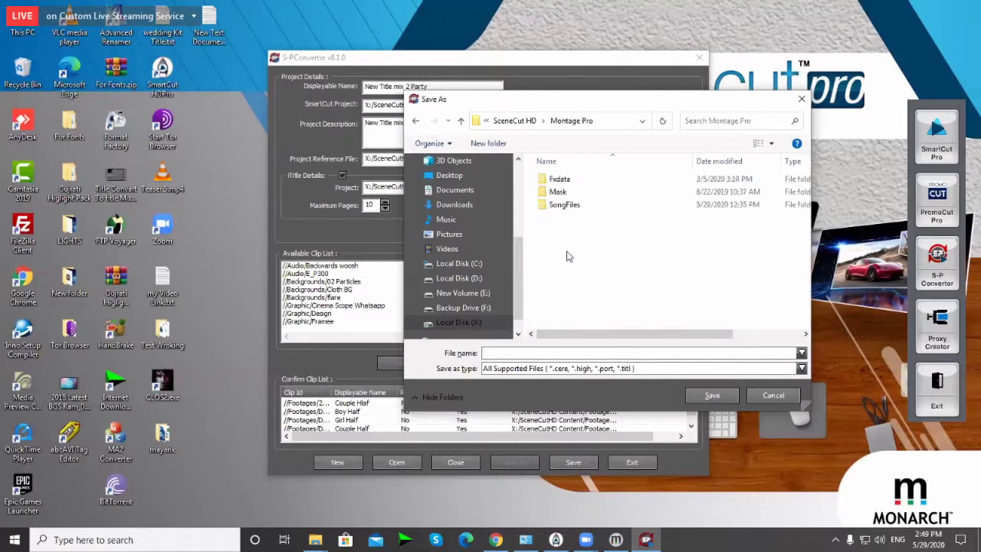
double_click(559, 205)
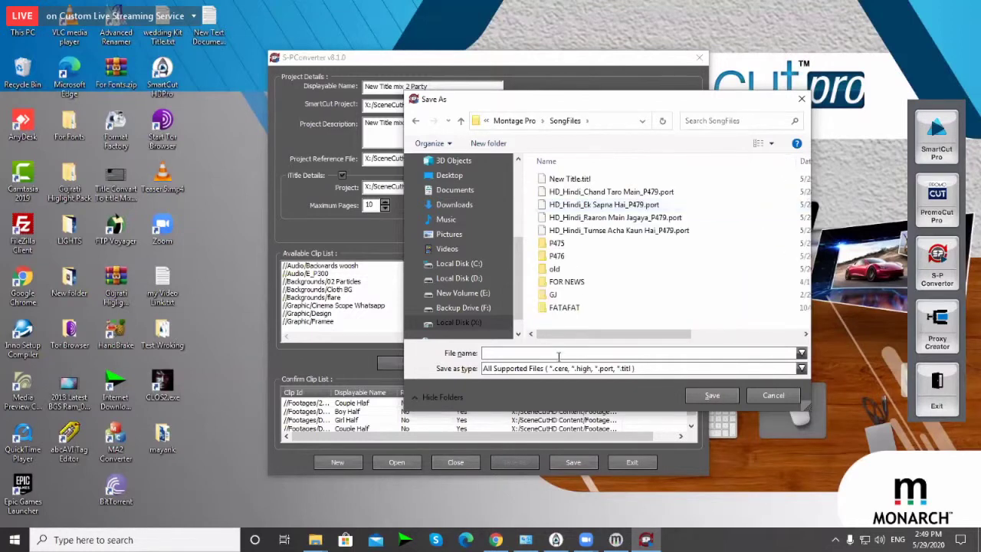
Step: Save the project as 'New Title mix 2 Party' with type Title Files (*.titl)
key(ctrl+v)
click(513, 369)
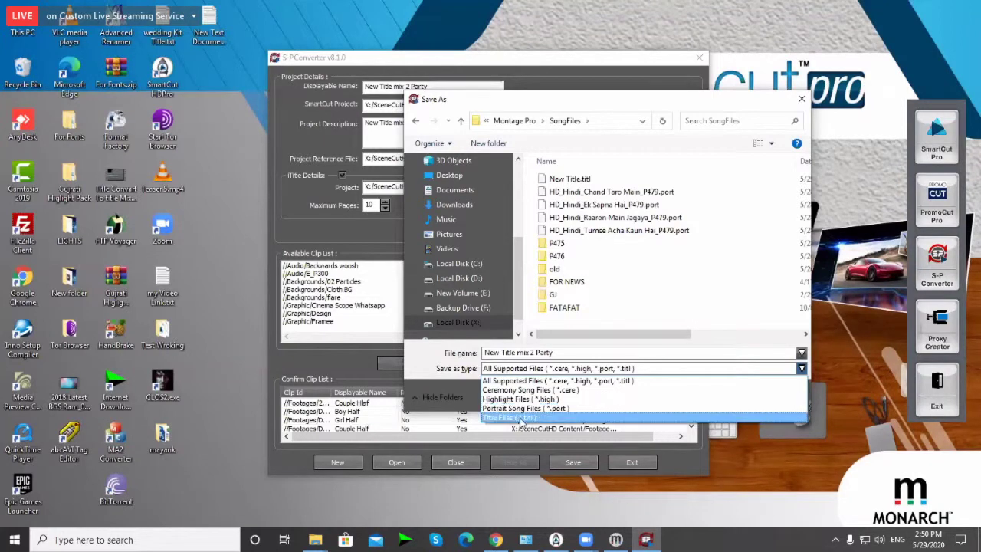
click(521, 419)
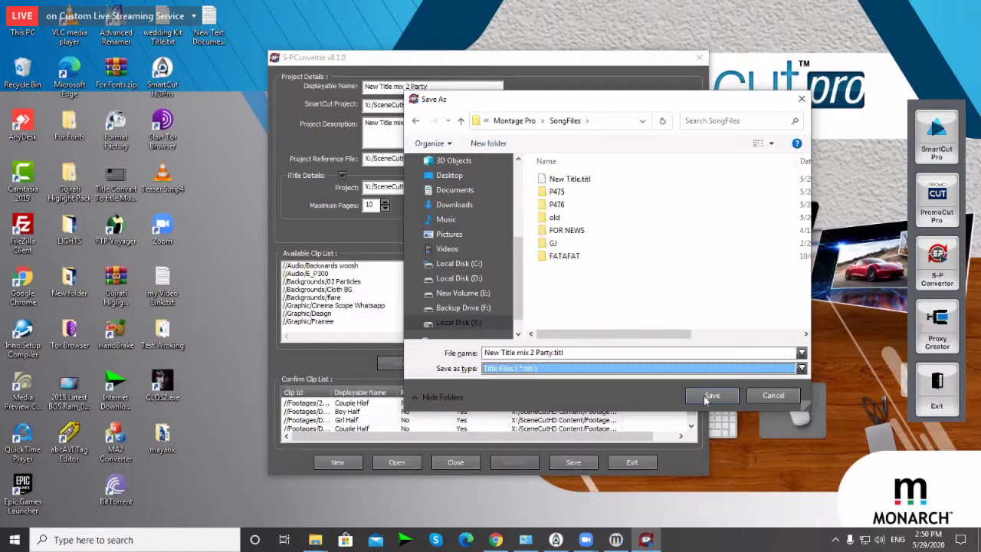
click(707, 397)
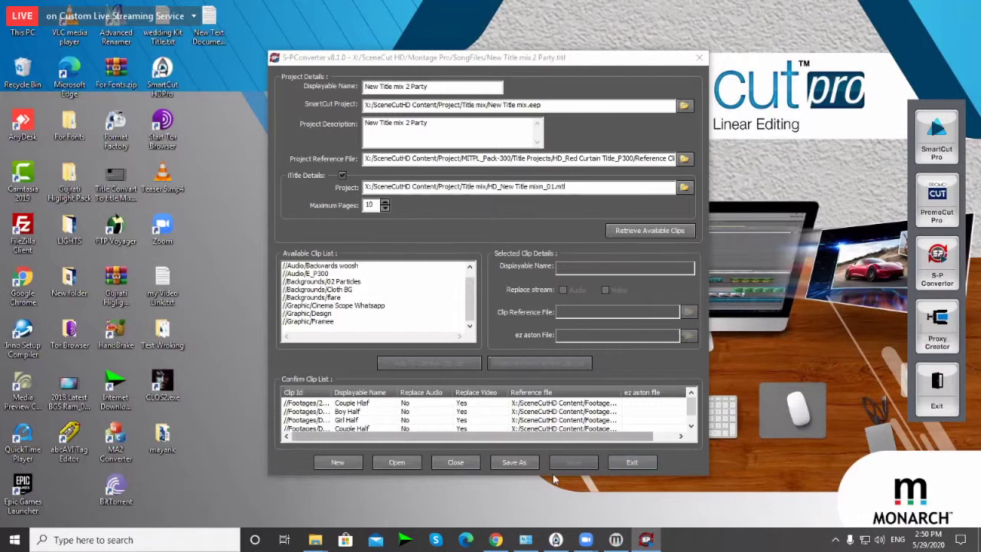
Step: Close the converter project, exit S-P Converter, refresh the desktop, and launch PromoCut Pro
click(457, 463)
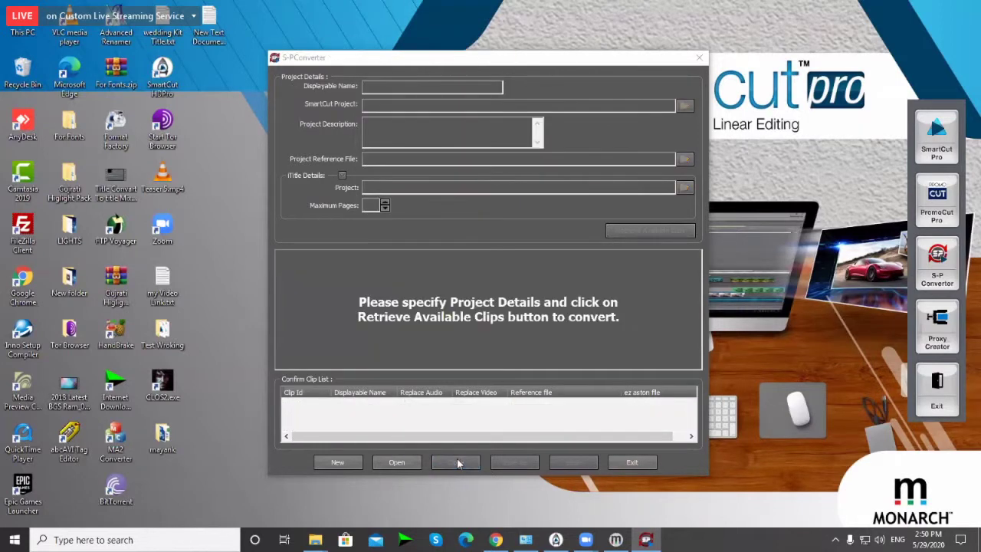
click(632, 462)
right_click(540, 252)
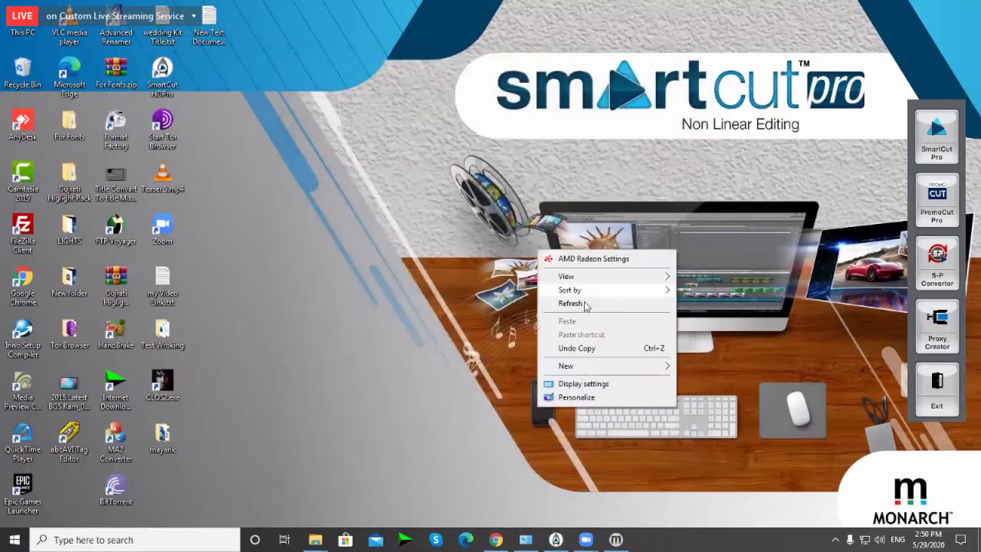
click(474, 274)
right_click(449, 244)
click(468, 298)
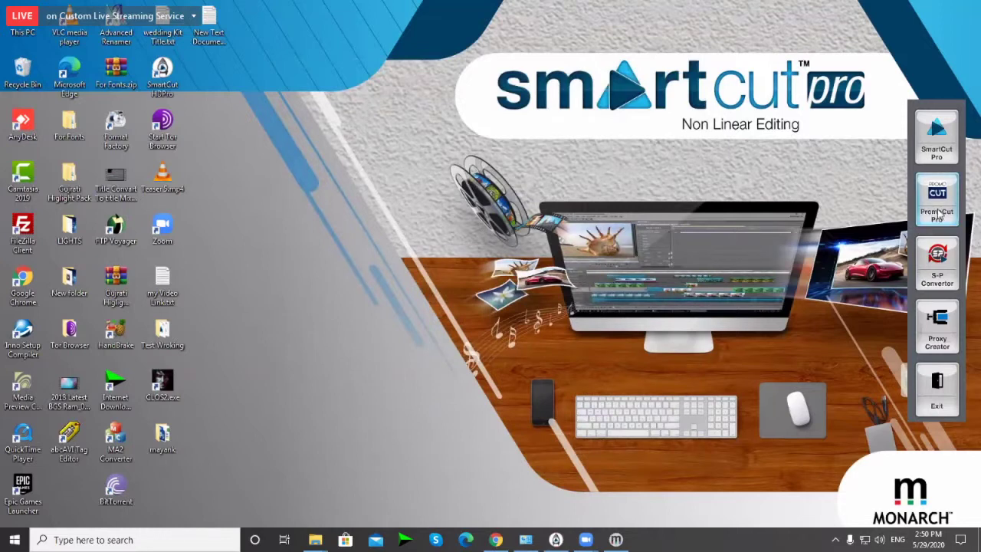
click(937, 214)
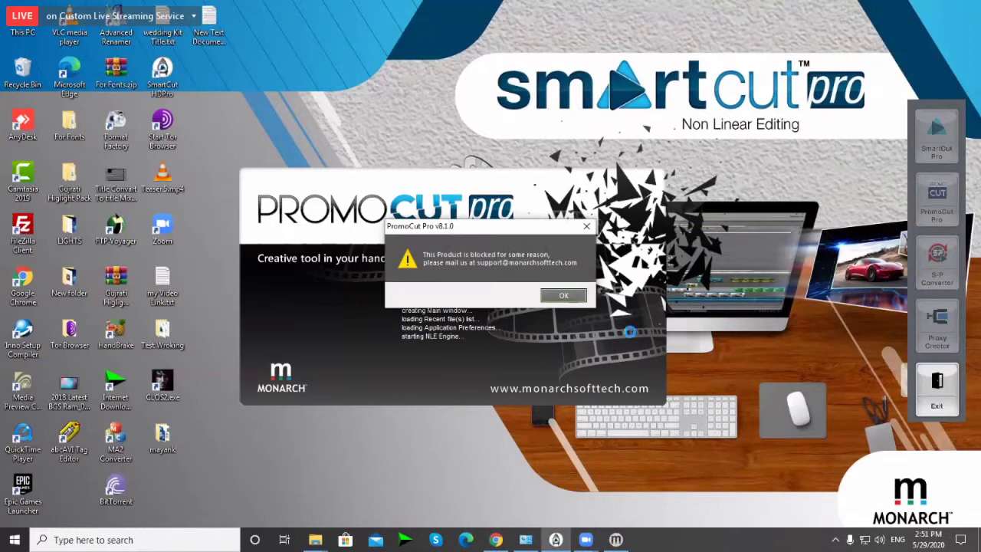
Step: Dismiss the blocked-product warning, retry PromoCut Pro from SmartCut HD Pro, and refresh the desktop
click(564, 297)
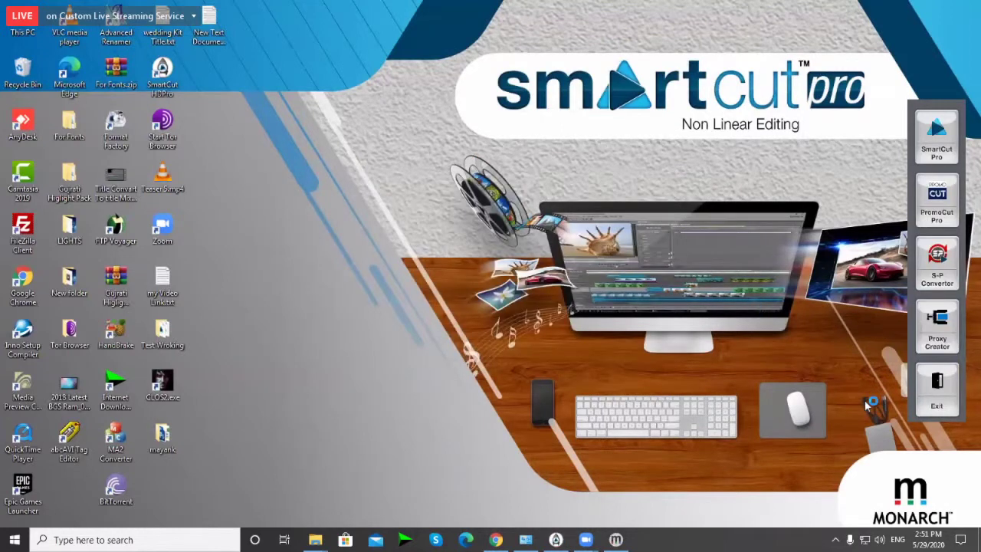
double_click(163, 74)
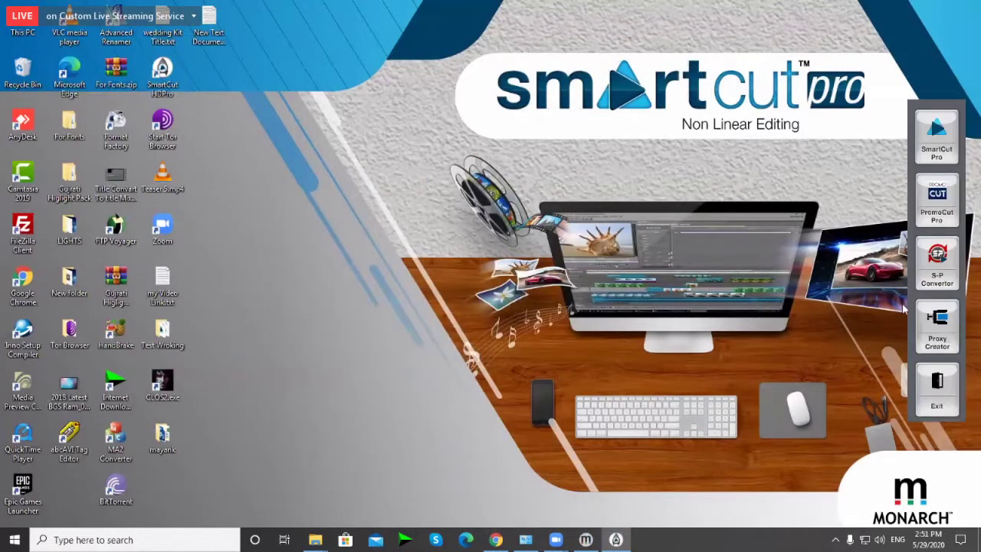
click(935, 201)
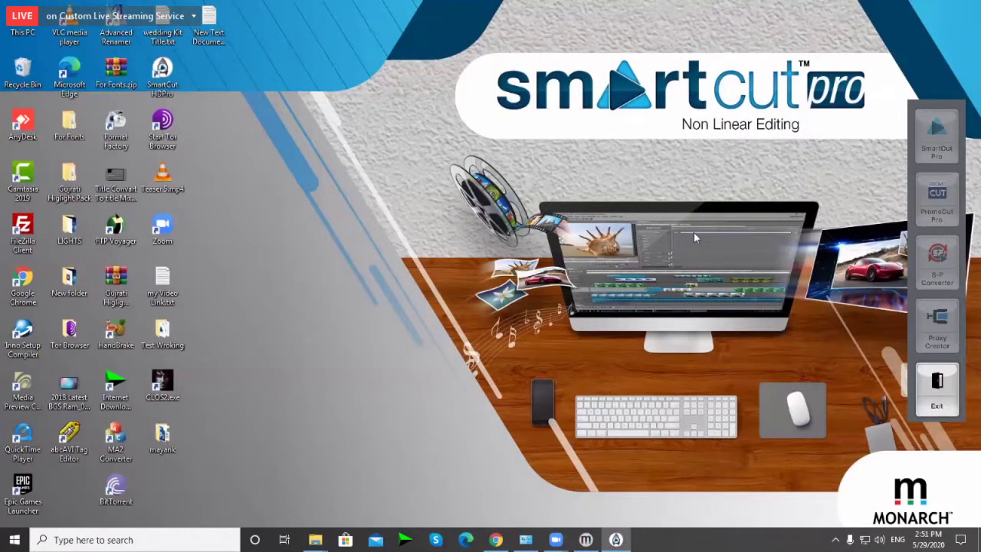
right_click(650, 226)
click(621, 285)
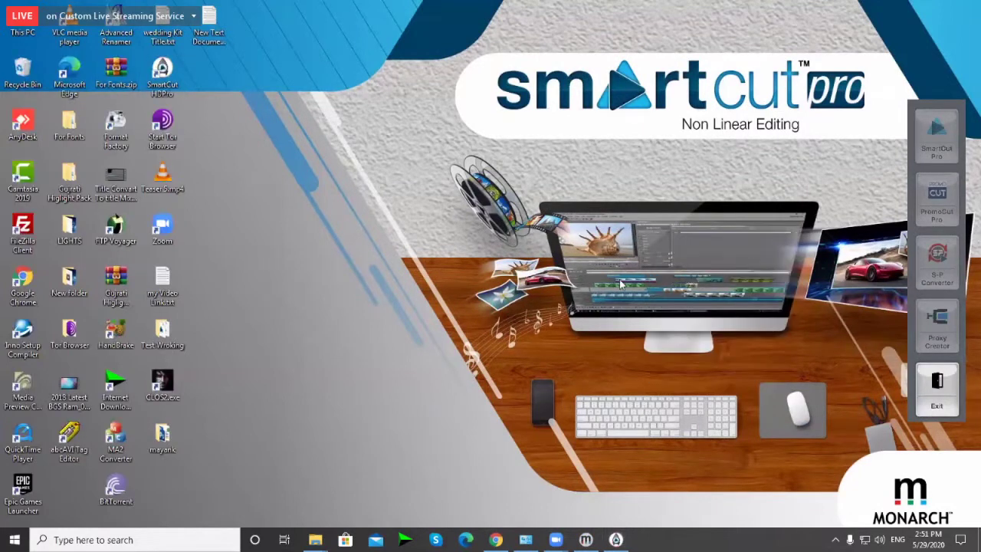
right_click(621, 285)
click(608, 309)
right_click(605, 305)
right_click(579, 323)
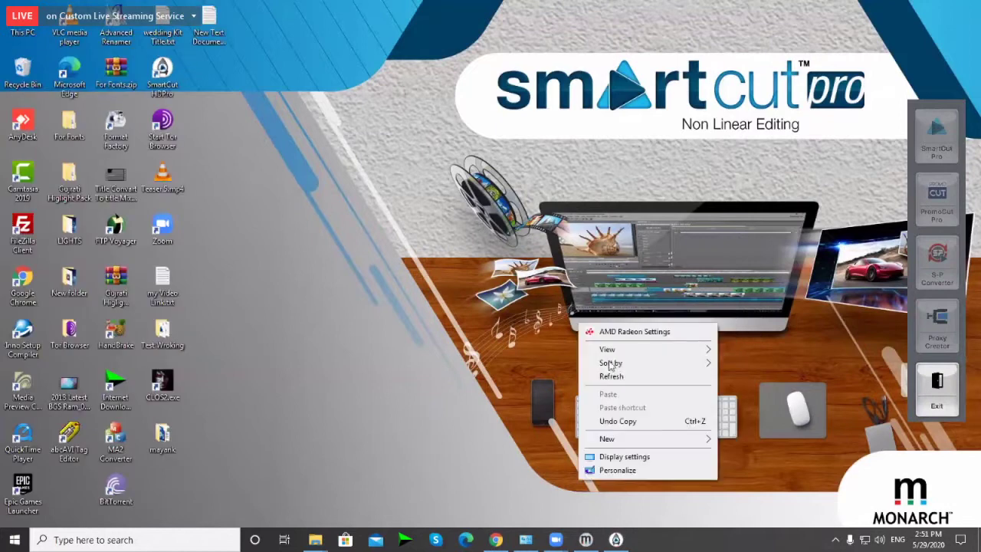
click(611, 375)
right_click(552, 328)
click(589, 382)
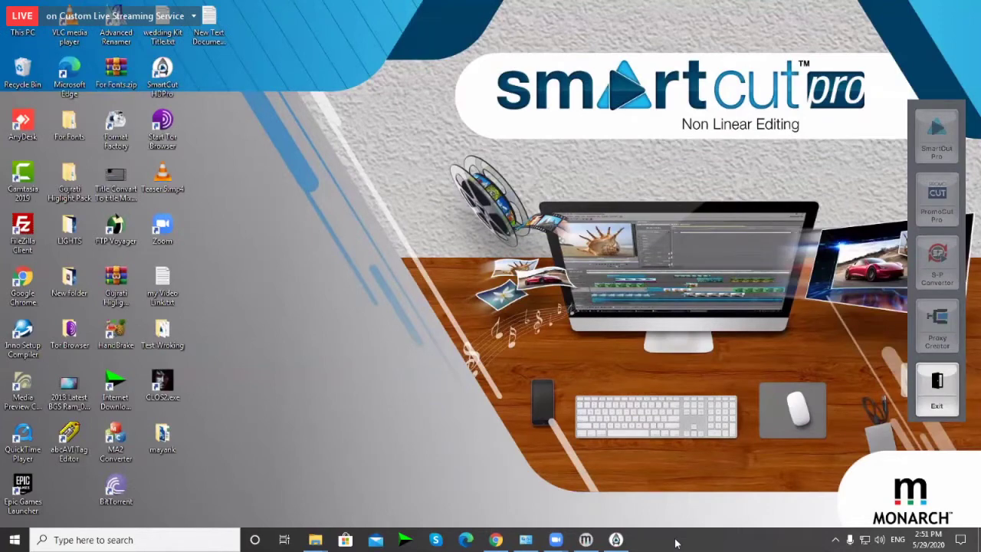
Step: End the iTitle Application task in Task Manager
right_click(675, 543)
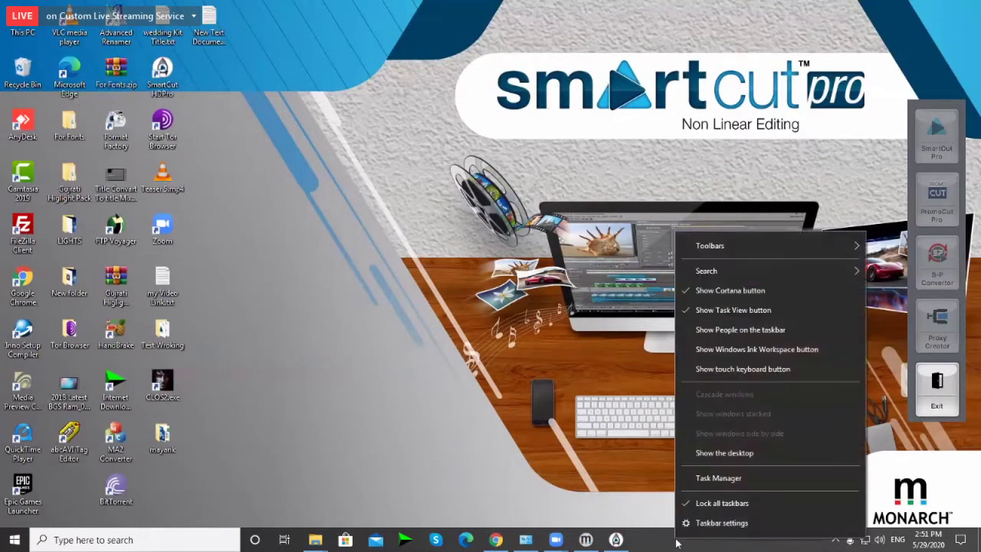
click(715, 481)
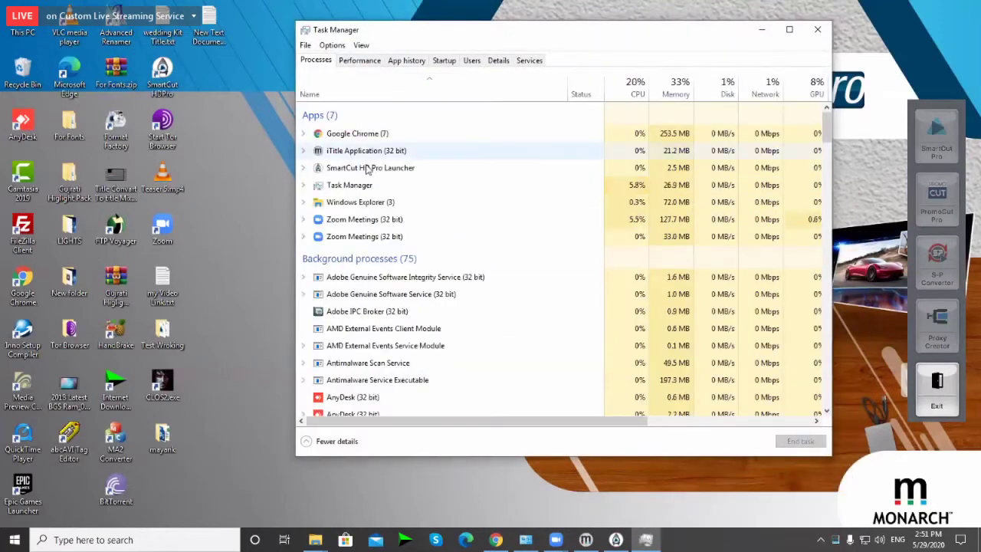
right_click(389, 150)
click(418, 168)
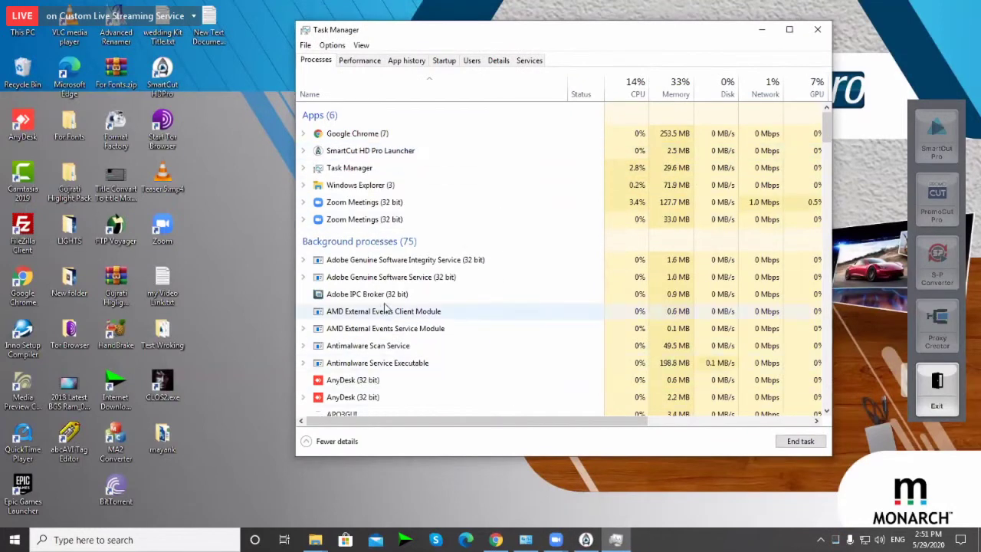
Step: Scroll through the remaining processes in Task Manager down to PROTECTi Service Application
scroll(366, 307, down, 3)
scroll(392, 257, up, 3)
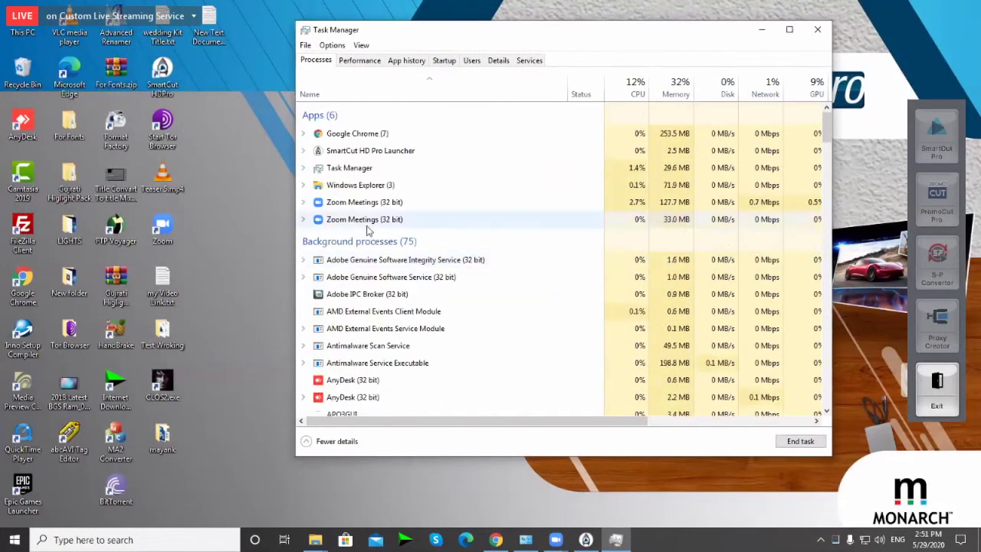
click(368, 295)
key(p)
key(Down)
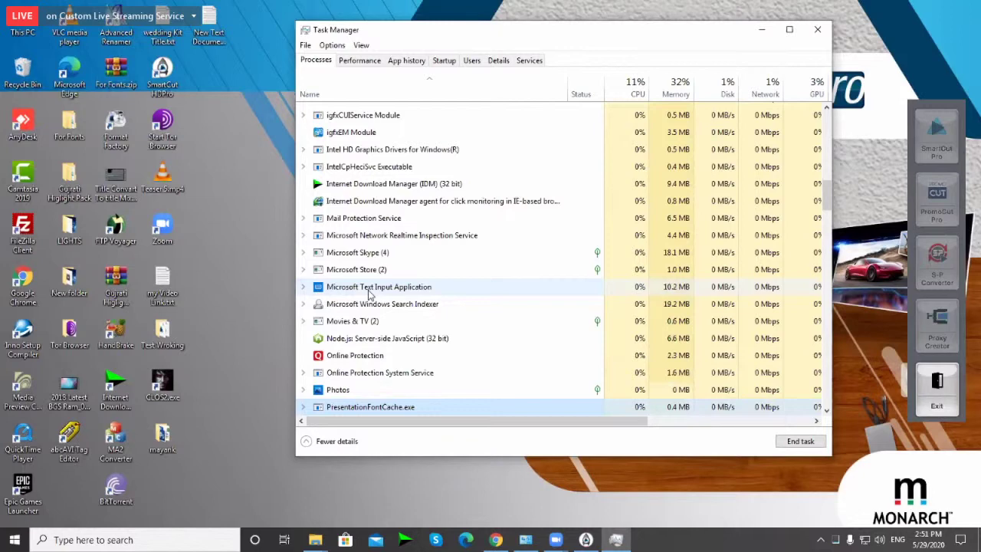
scroll(491, 322, down, 2)
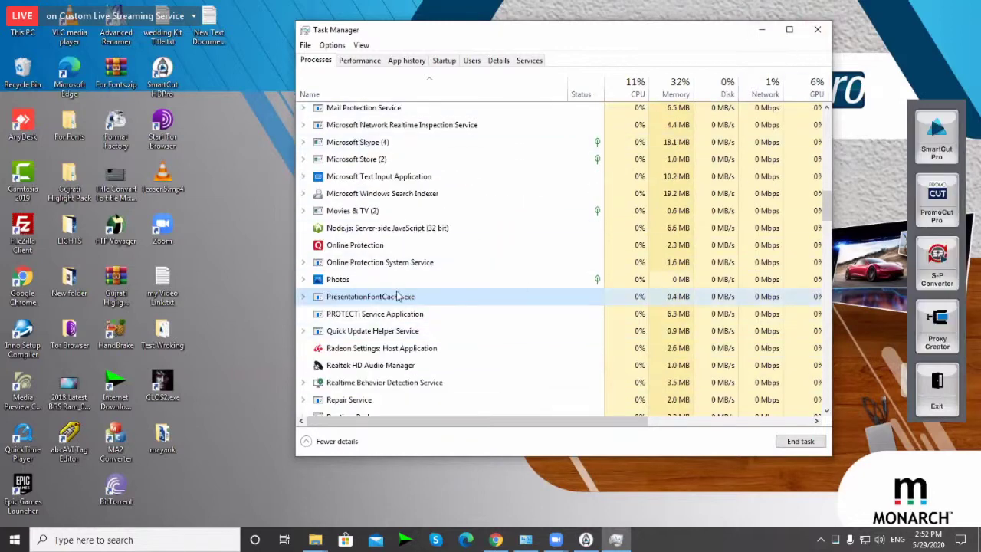
key(Down)
scroll(401, 320, down, 3)
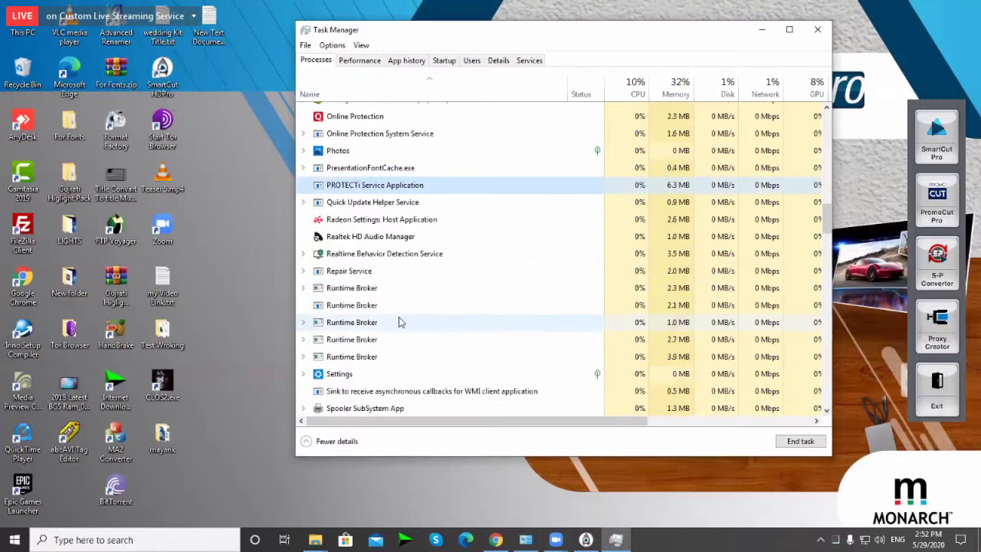
scroll(399, 322, down, 10)
Step: Close Task Manager, exit the SmartCut launcher and refresh the desktop
click(818, 29)
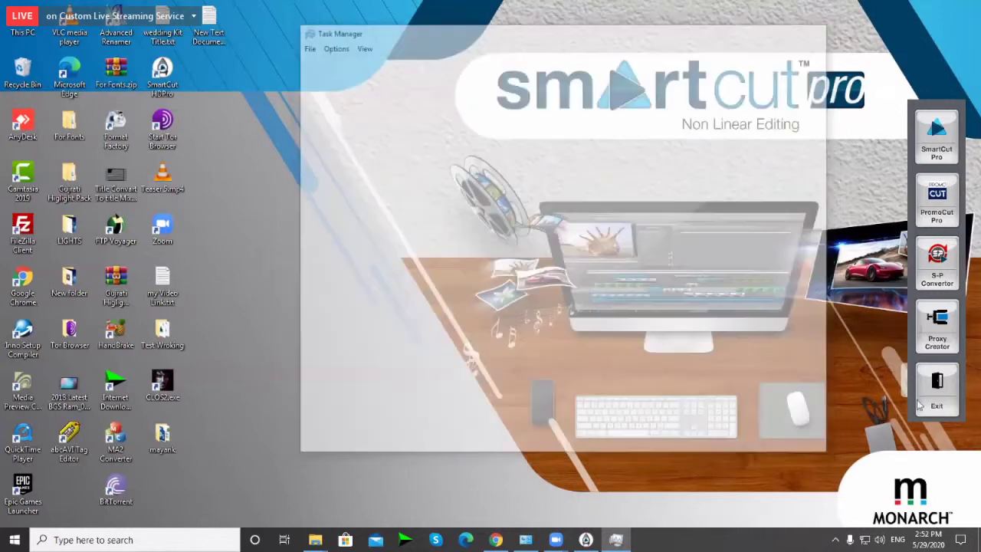
click(920, 405)
right_click(281, 179)
right_click(323, 244)
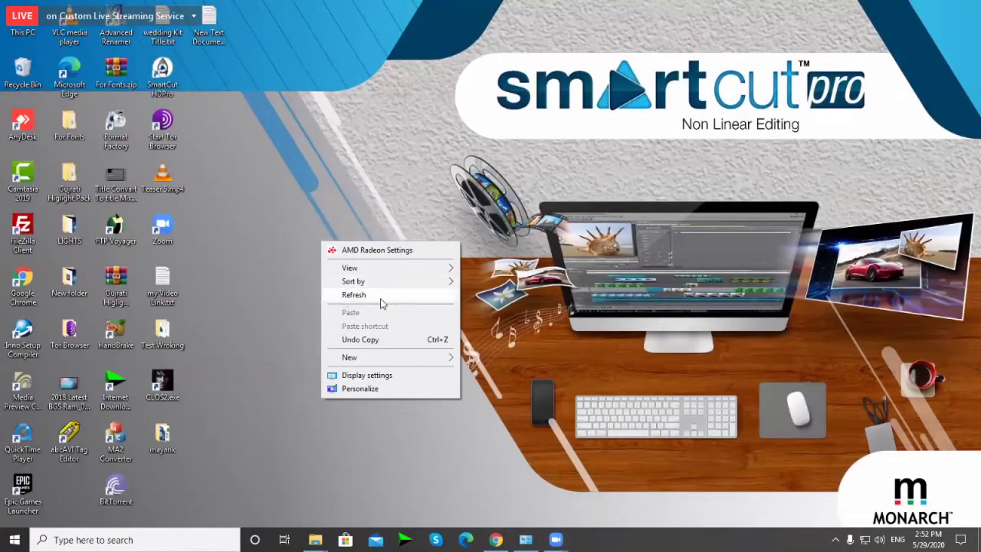
click(381, 296)
Step: Relaunch SmartCut HD Pro, retry PromoCut Pro, dismiss the 'product is blocked' warning and check network status
double_click(162, 77)
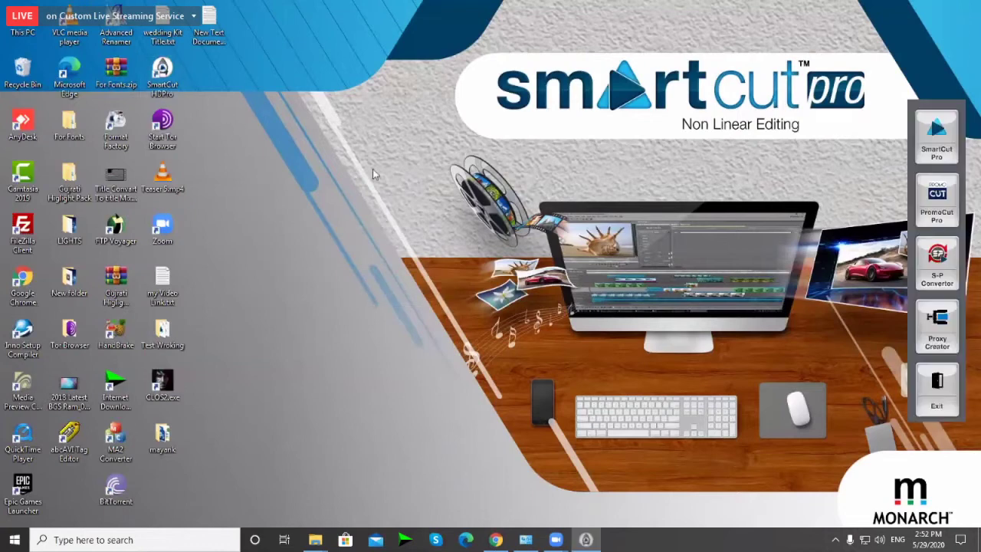
click(943, 217)
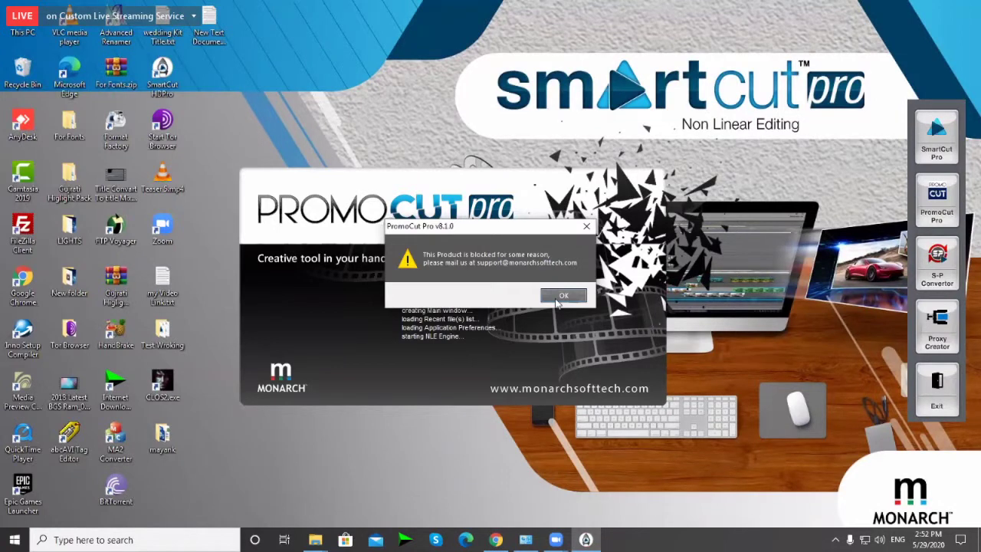
click(559, 300)
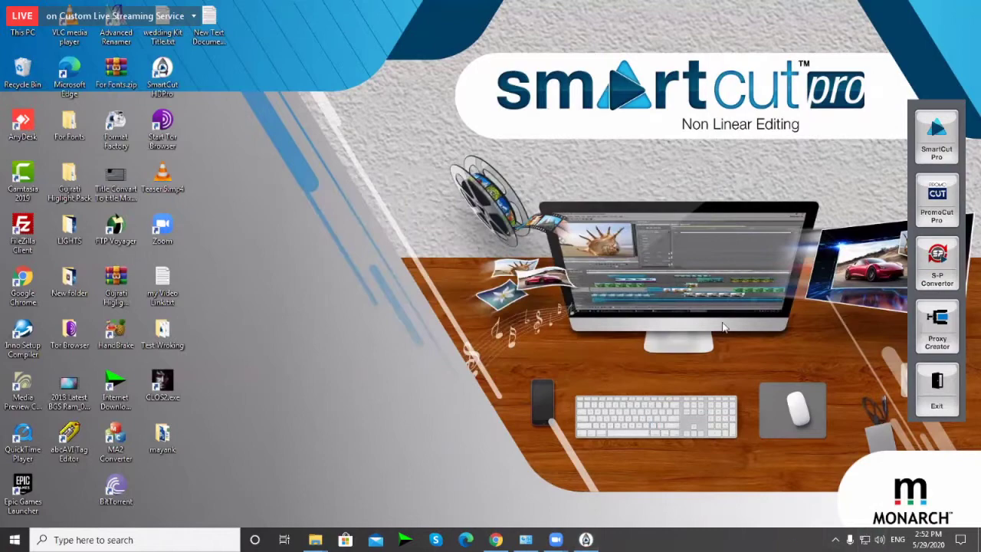
click(864, 540)
Step: Disable the Ethernet adapter through Network & Internet settings' adapter options
click(811, 463)
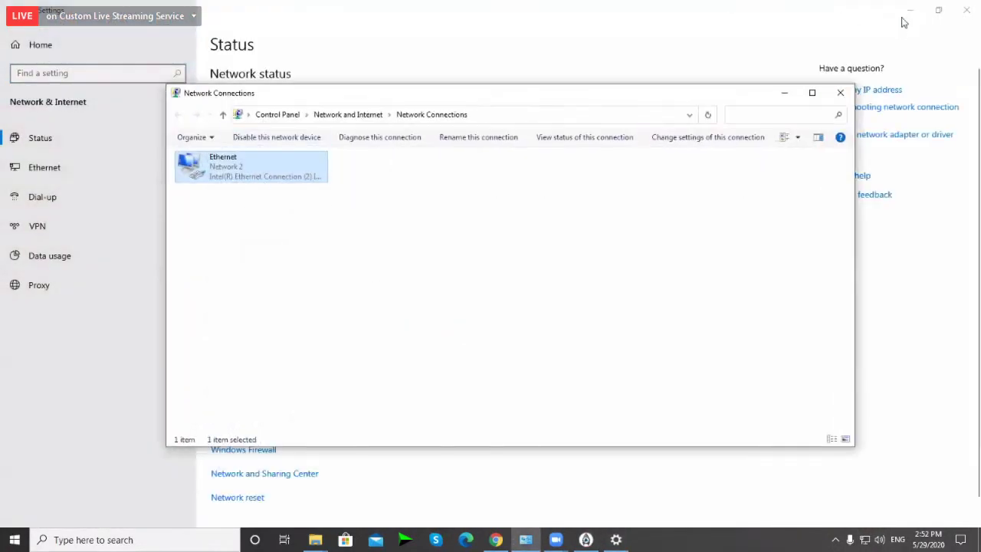
click(778, 92)
click(910, 9)
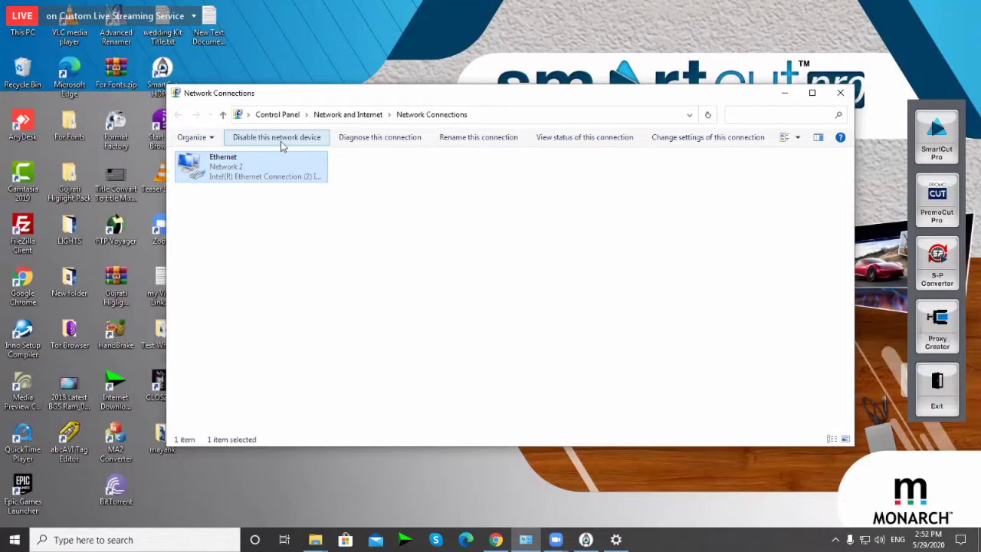
click(282, 141)
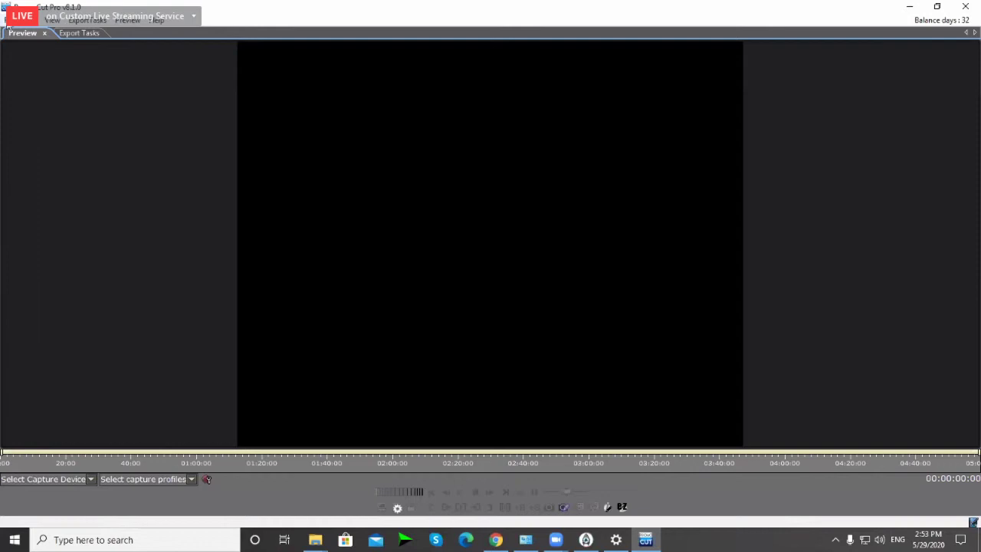
Step: Create a new PromoCut Pro project named ghjfgjfj from File > New
click(10, 21)
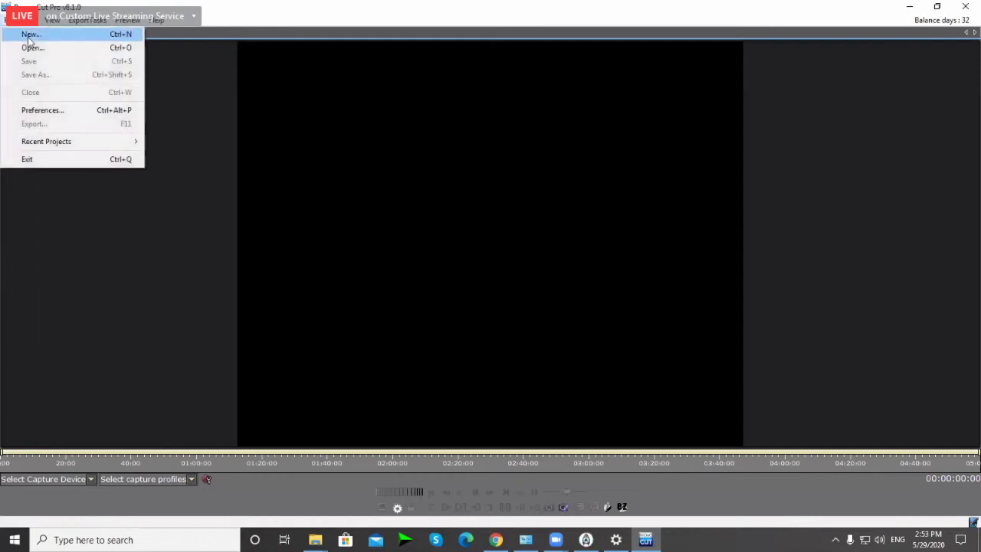
click(31, 36)
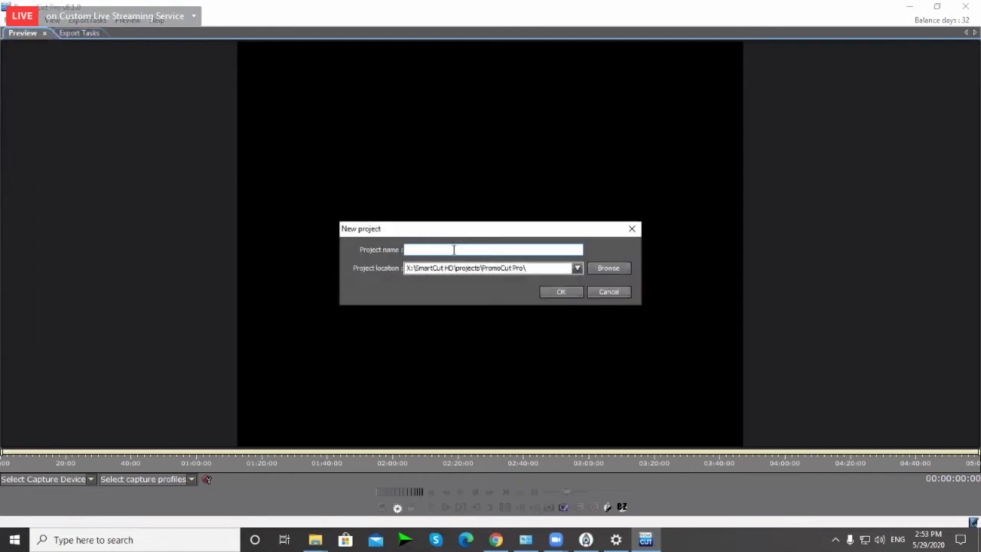
text(ghjfgjfj)
click(560, 293)
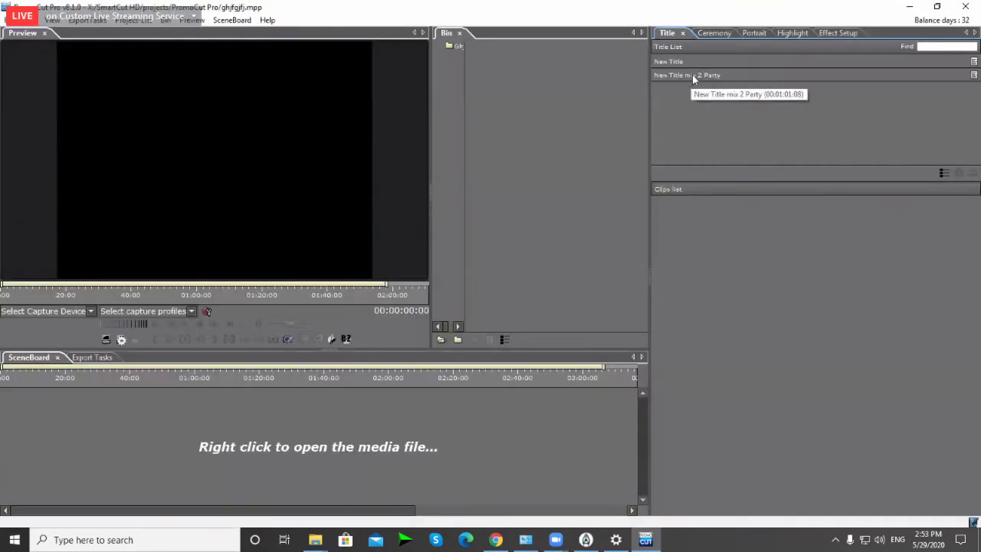
Step: Load the New Title mix 2 Party template's clips and play its title preview
click(694, 77)
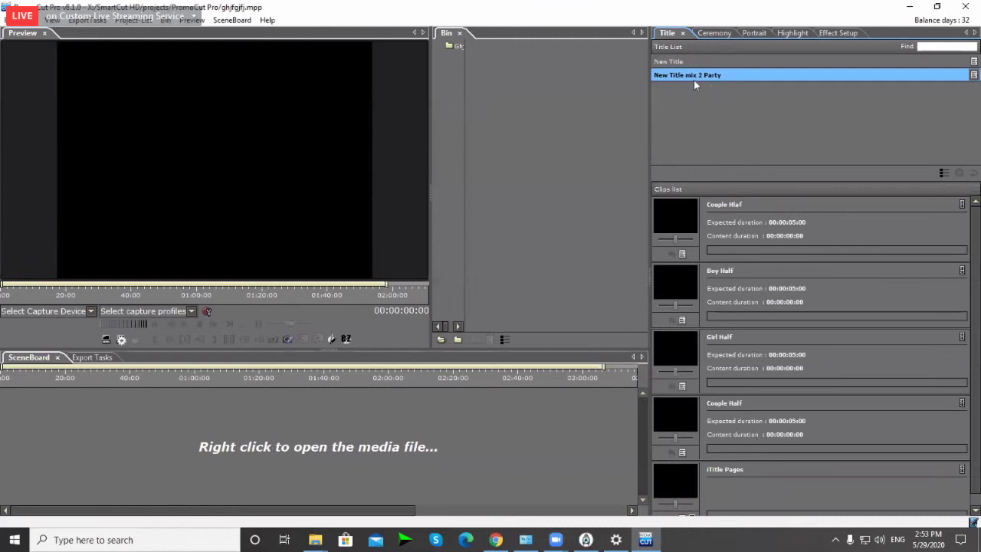
click(974, 74)
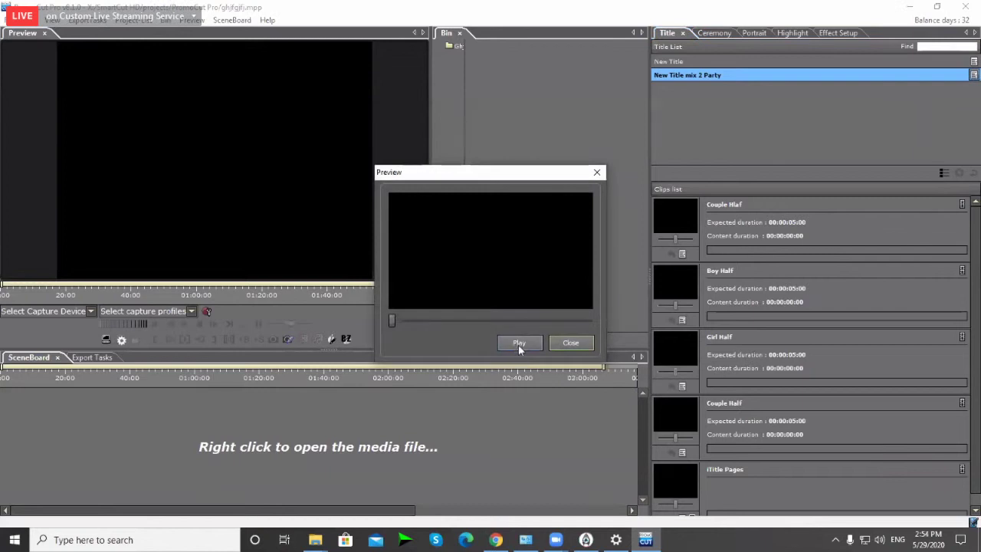
click(518, 347)
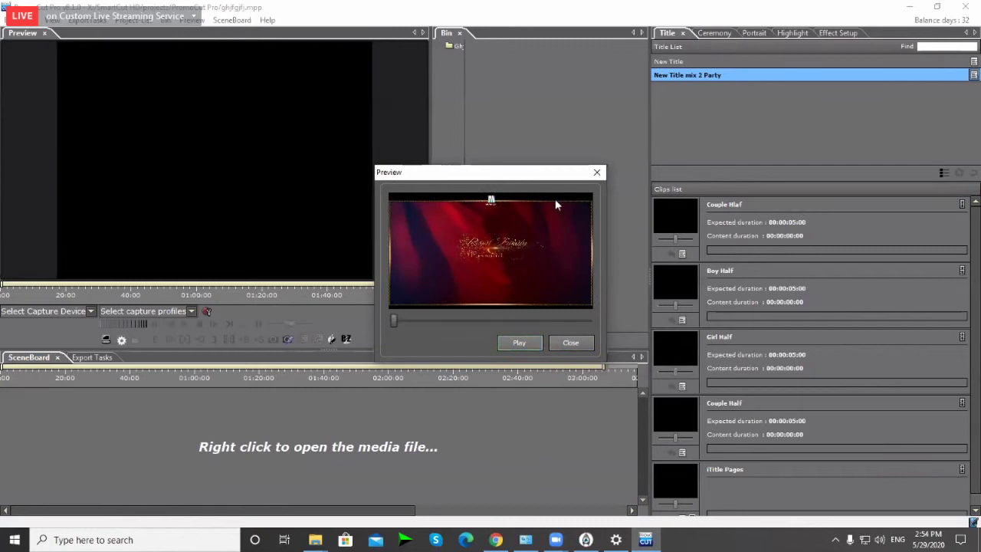
click(567, 344)
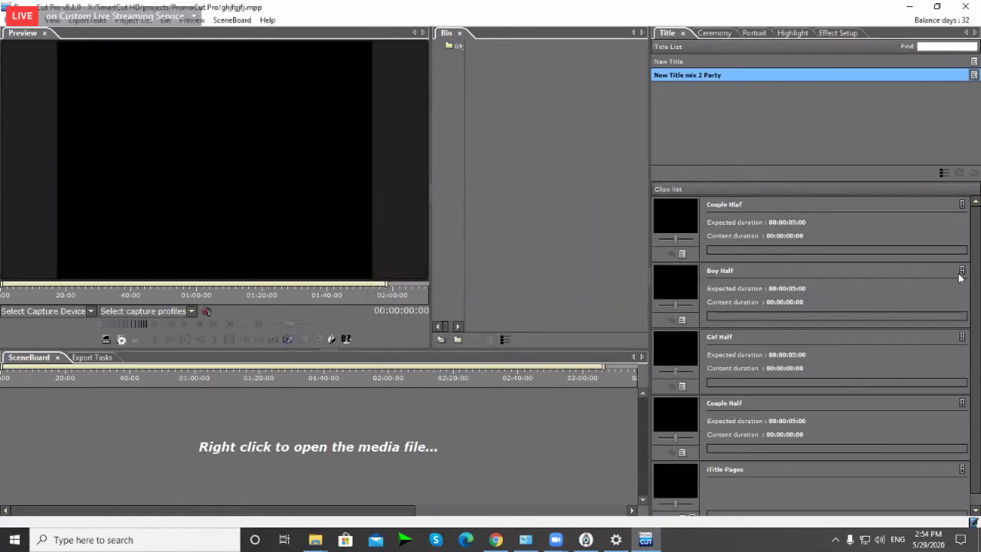
scroll(920, 360, down, 1)
scroll(874, 441, up, 1)
scroll(777, 449, down, 1)
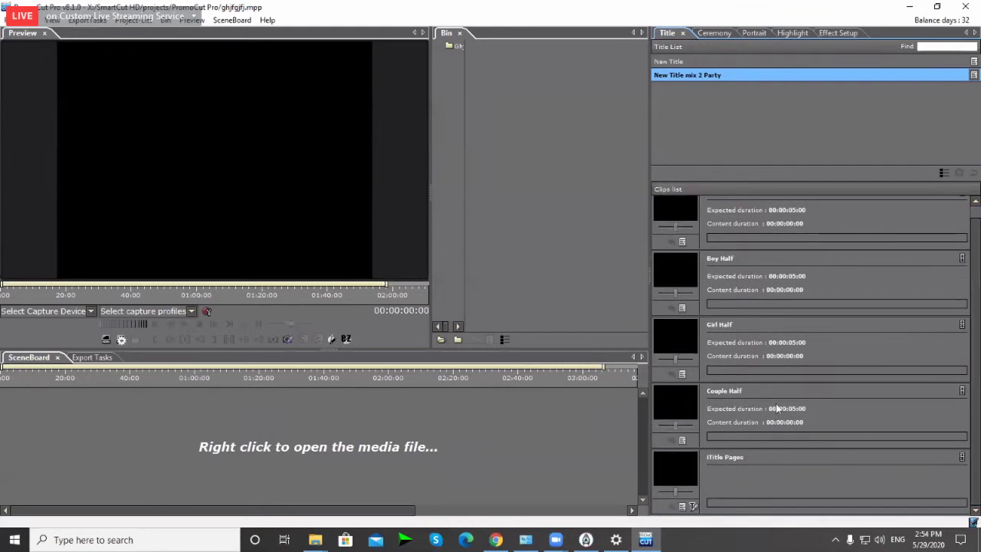
Step: Preview the sample footage in the first Couple Half and Boy Half slots
click(755, 209)
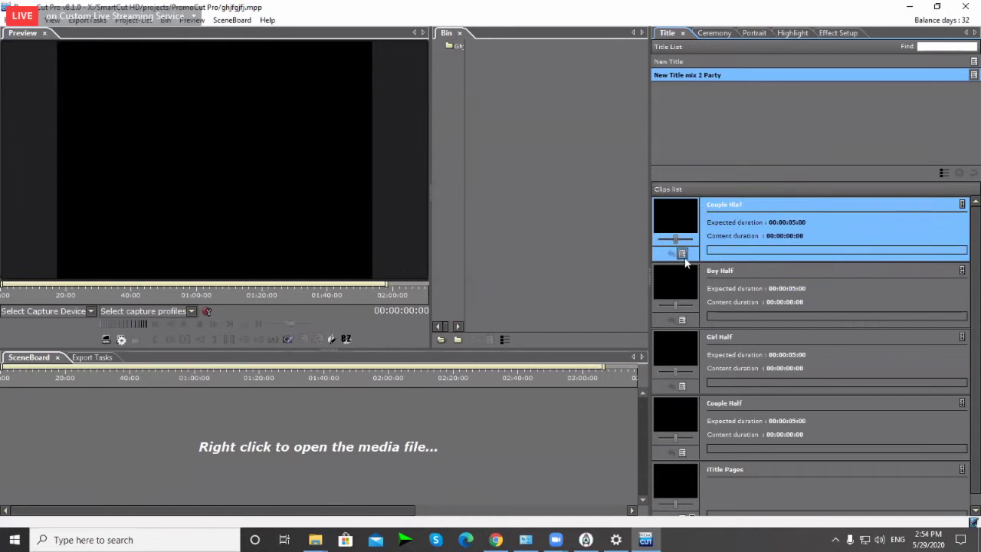
click(683, 254)
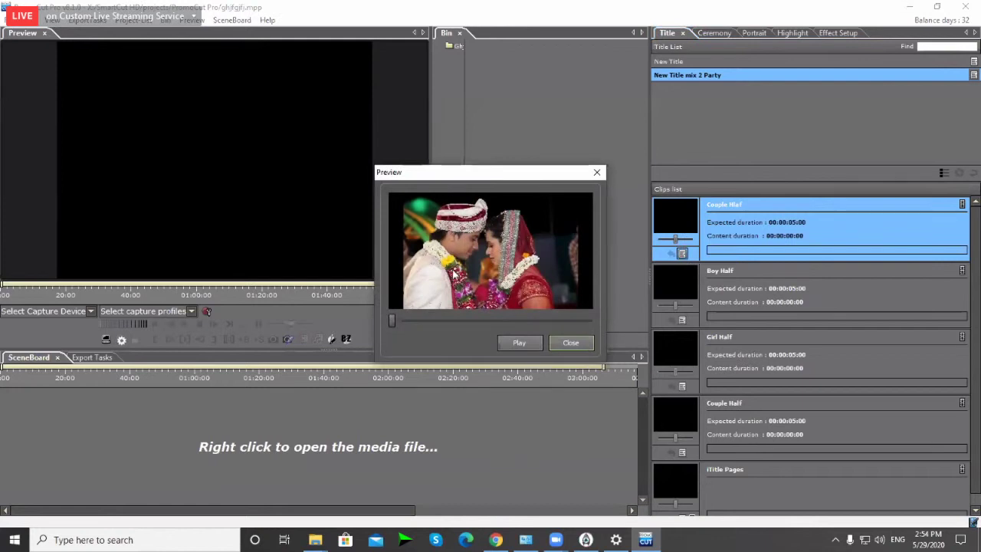
click(570, 344)
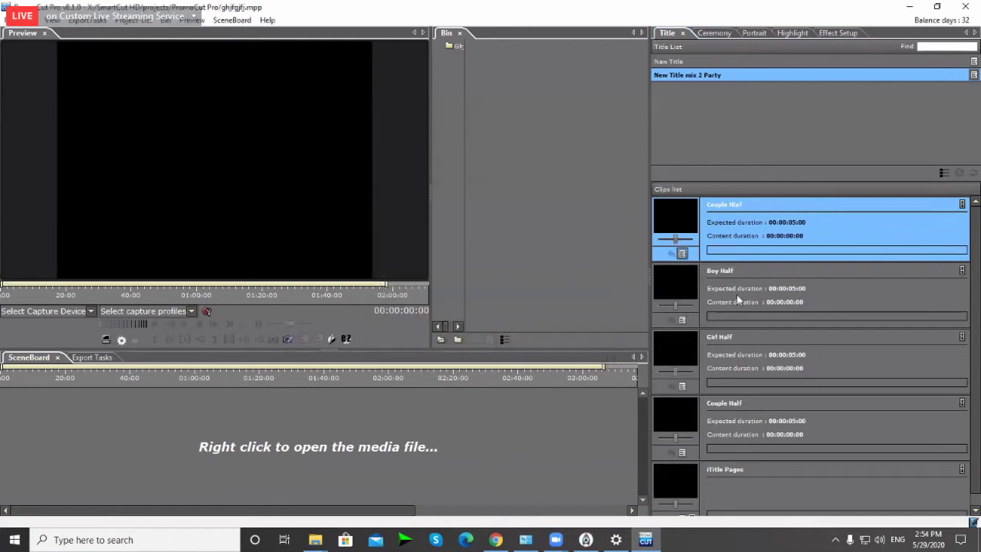
click(737, 294)
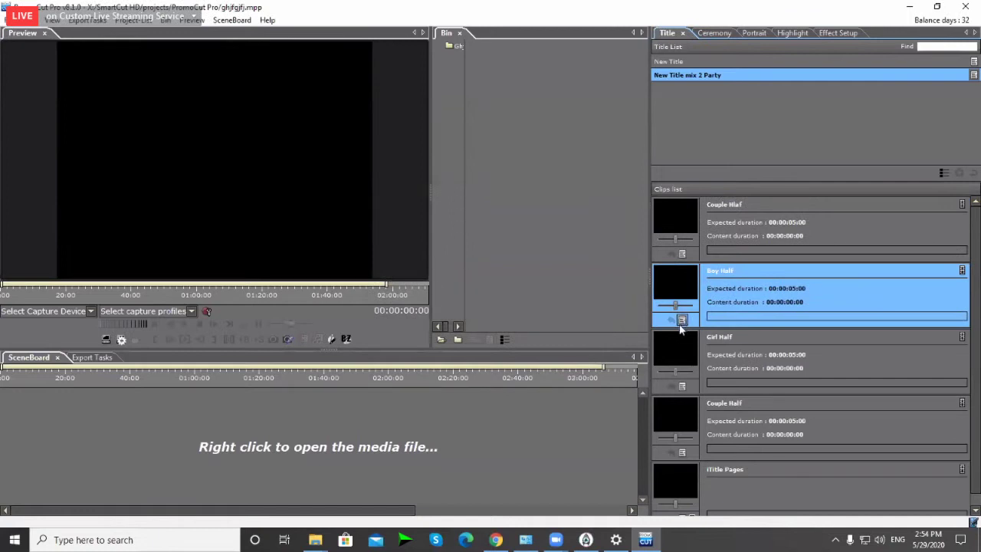
click(681, 321)
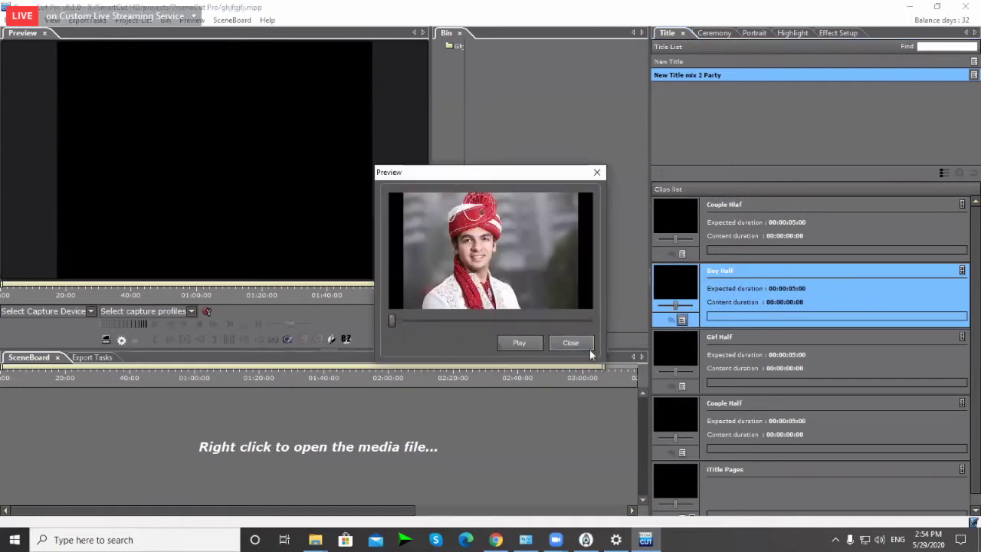
click(571, 344)
Step: Select the Girl Half and second Couple Half slots, then widen the media bin
click(739, 362)
click(729, 446)
scroll(736, 430, down, 1)
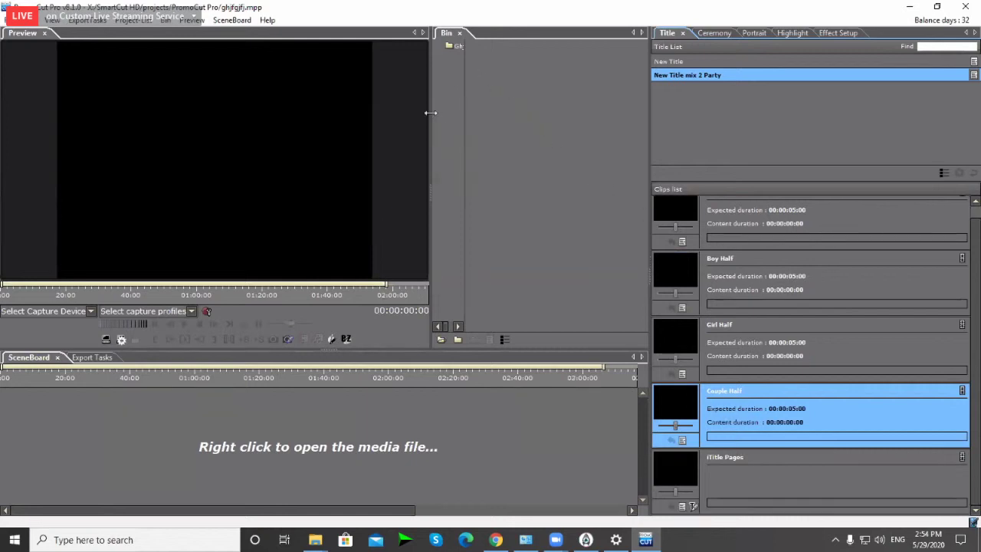
drag(431, 113, 375, 150)
Step: Open the media import dialog and browse to X:\SceneCutHD Content\Footage, maximized
double_click(420, 86)
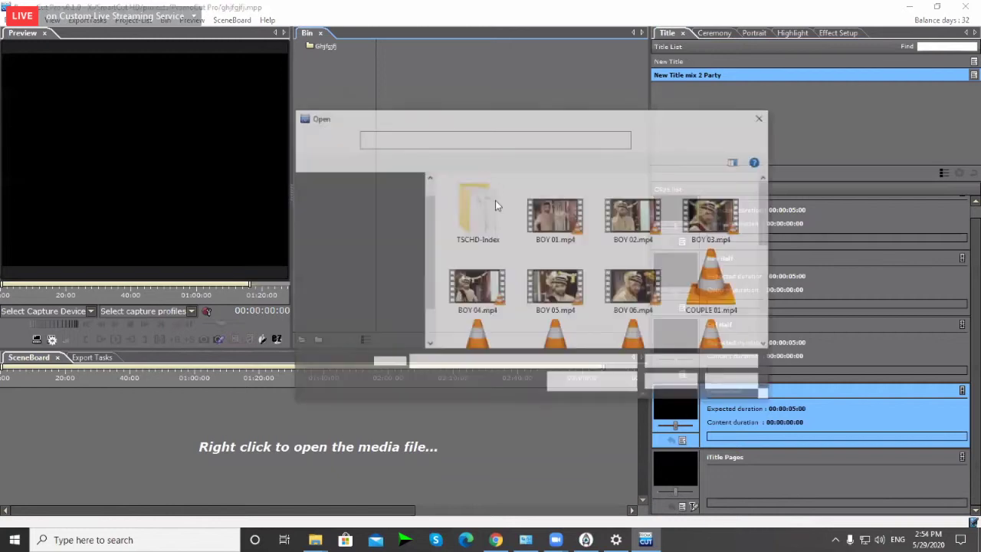
click(436, 141)
scroll(502, 291, down, 2)
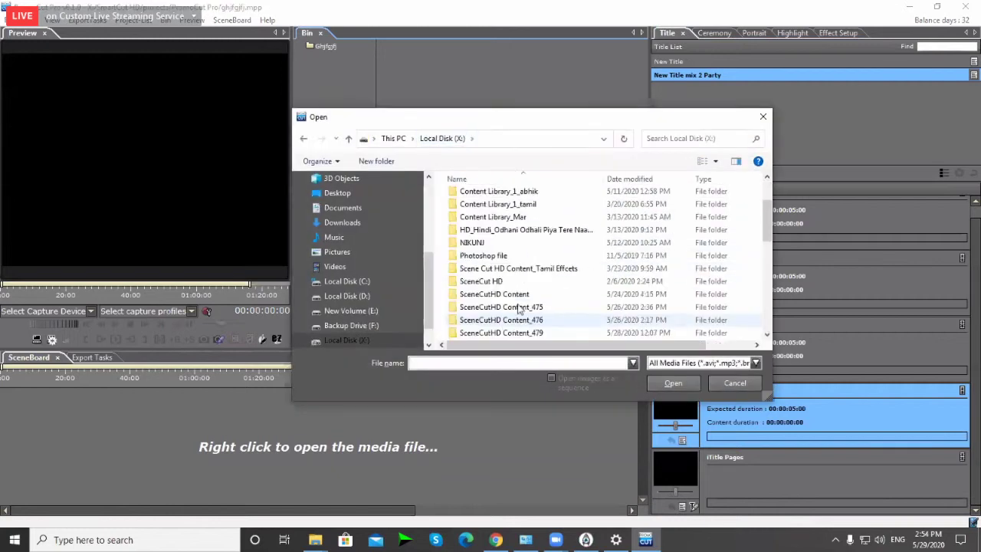
double_click(500, 313)
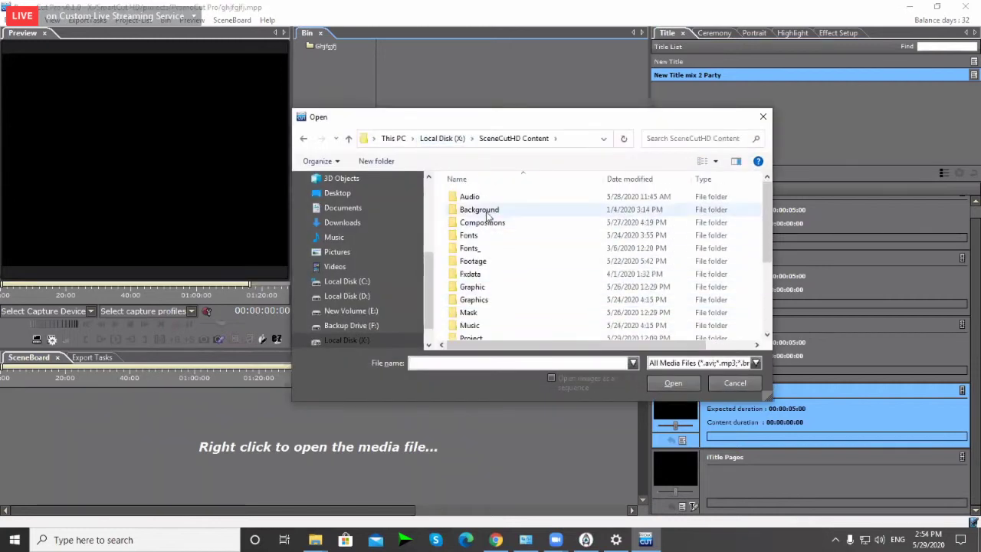
double_click(483, 260)
scroll(538, 239, down, 1)
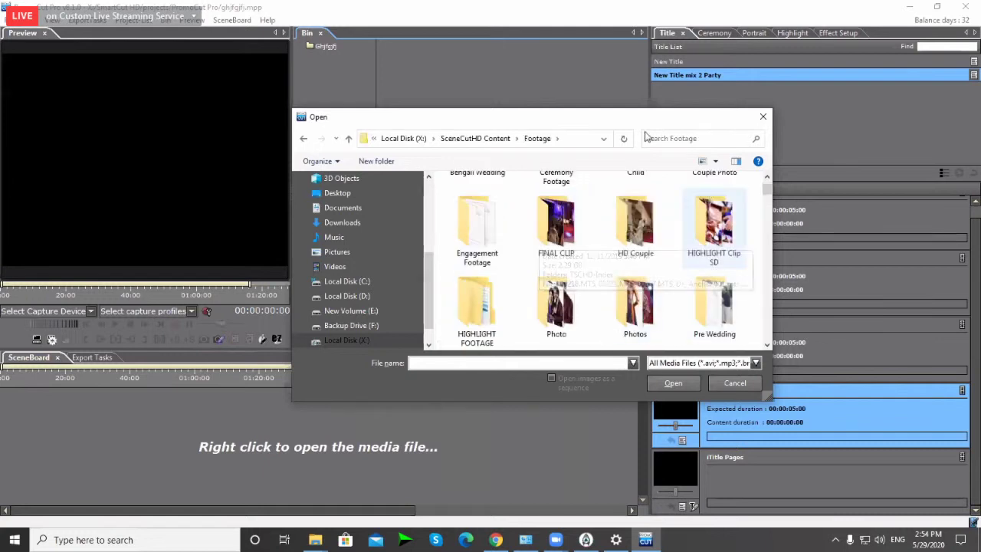
double_click(388, 114)
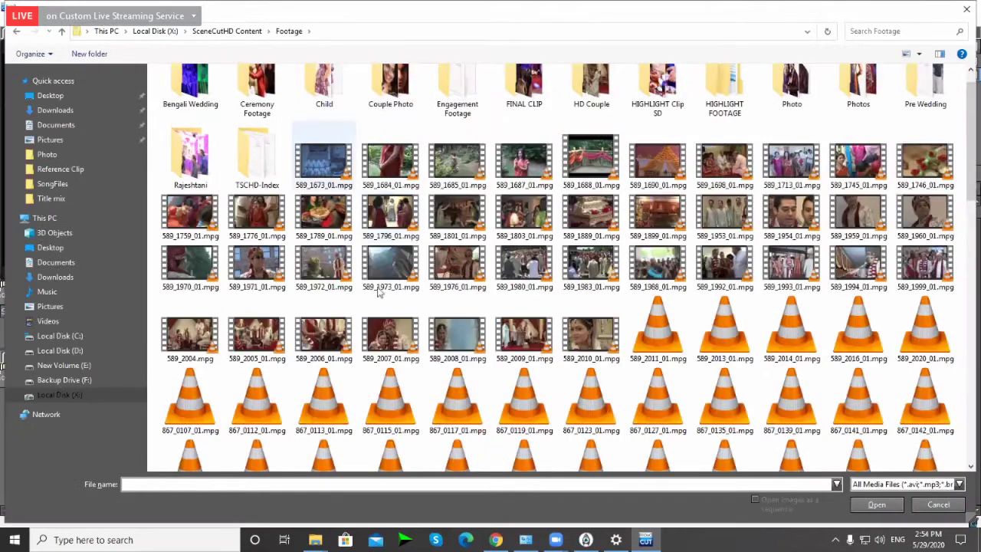
Step: Import 001.jpg through dfgdfyhtr.jpg from the Child folder into the bin
double_click(792, 104)
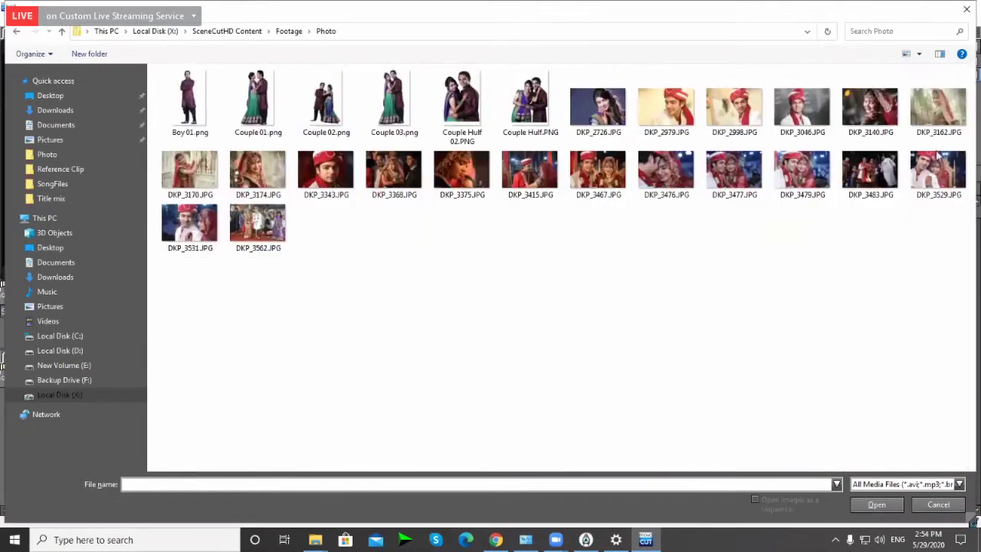
key(alt+Left)
key(Right)
key(Return)
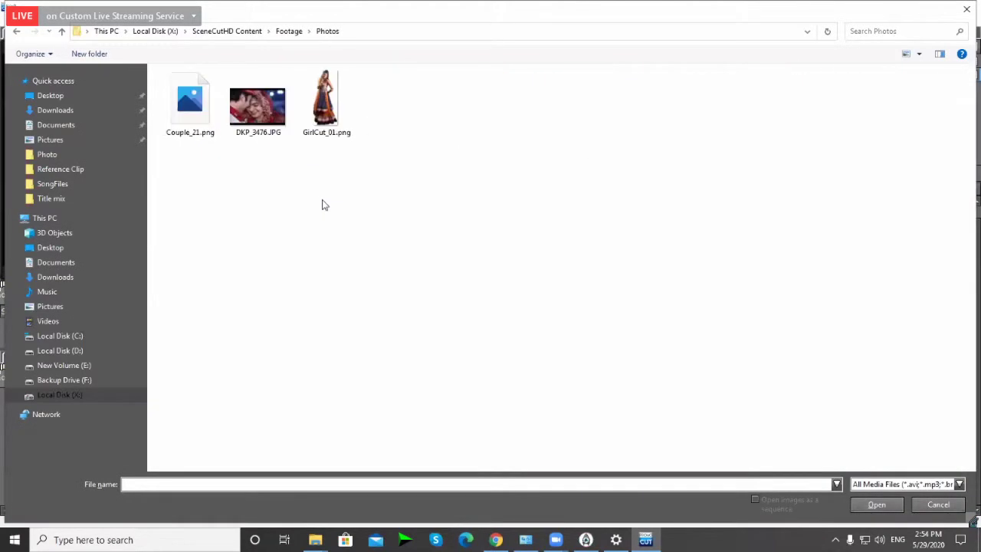
key(alt+Left)
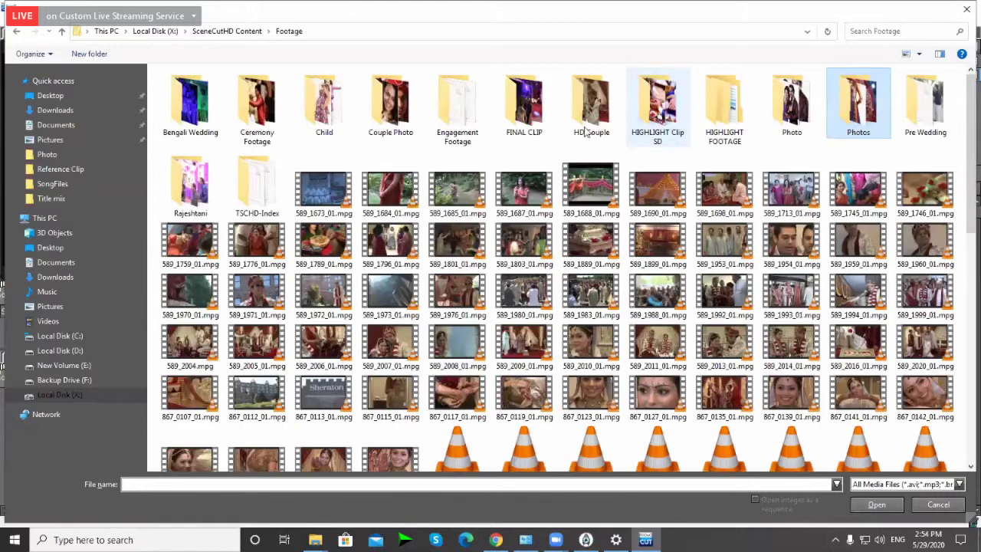
key(c)
key(h)
key(Return)
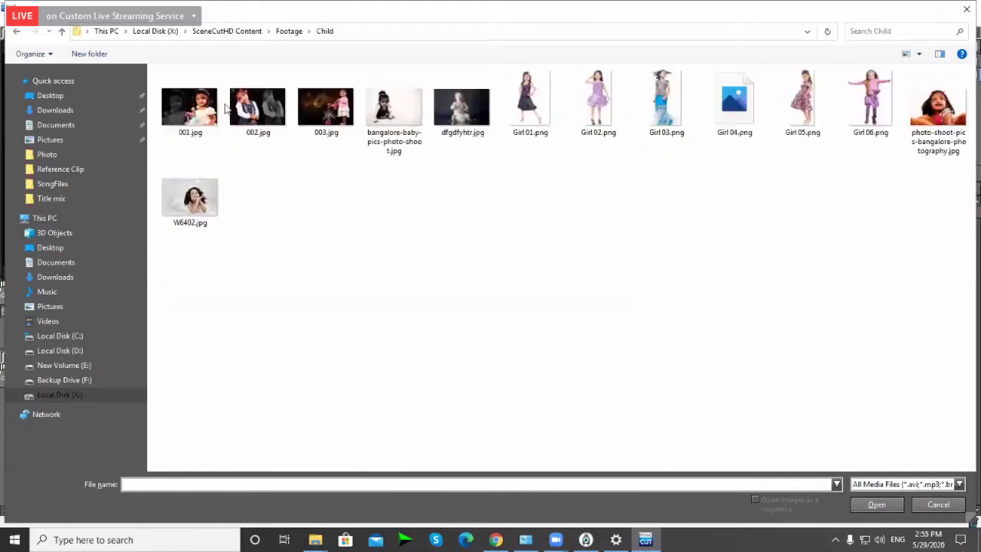
key(Right)
shift+click(463, 127)
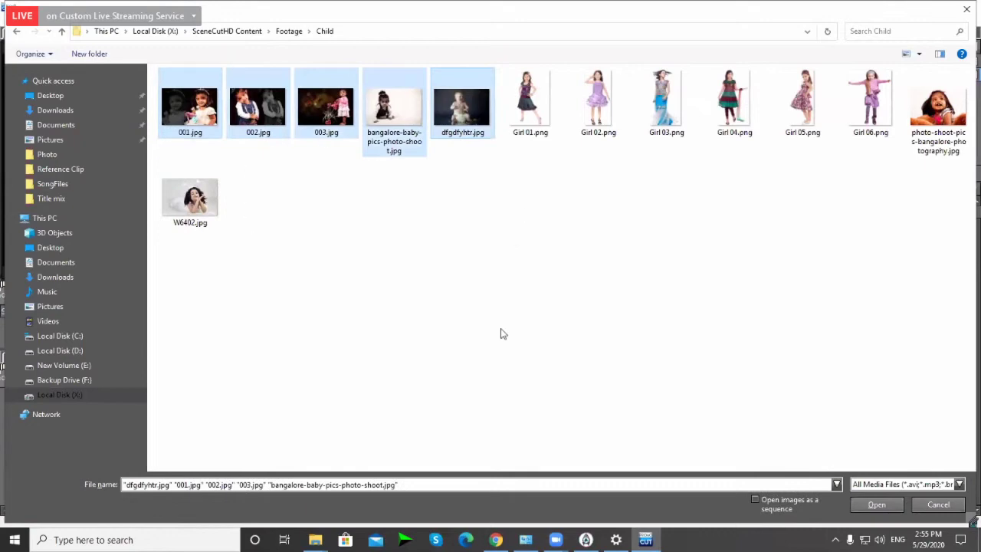
click(877, 505)
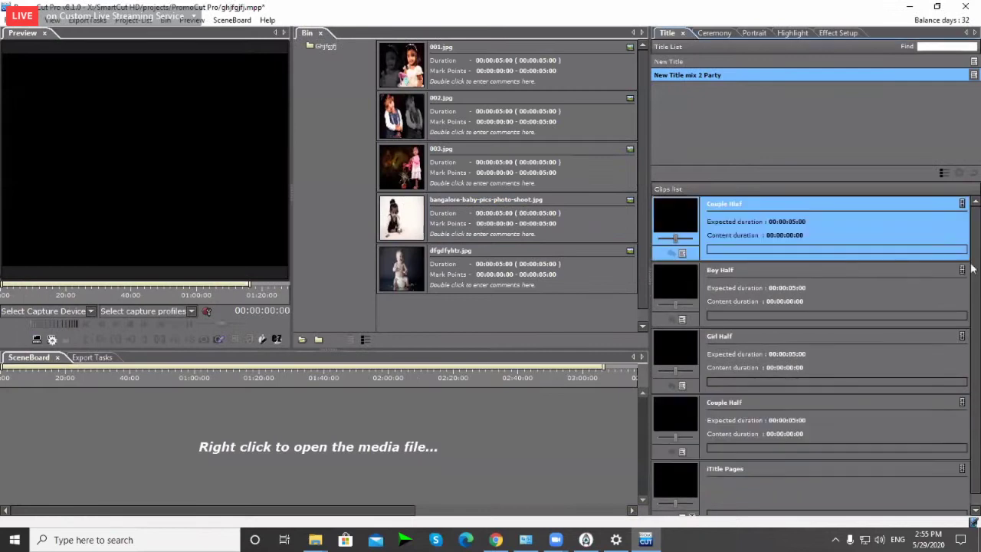
Step: Place 001.jpg, 002.jpg, 003.jpg and the bangalore baby photo into Couple Half, Boy Half, Girl Half, Couple Half
drag(537, 68, 769, 240)
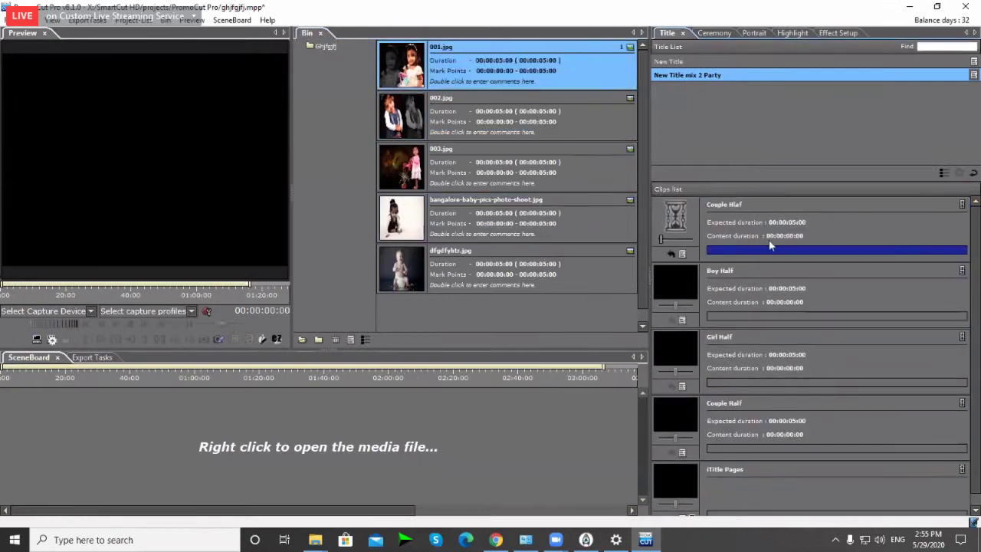
drag(528, 115, 694, 322)
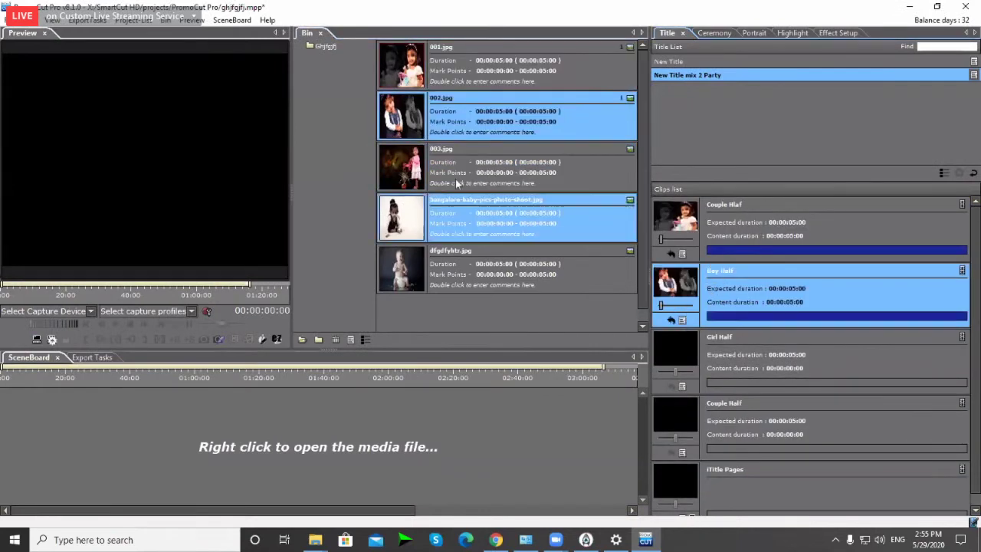
drag(421, 169, 694, 349)
drag(429, 227, 729, 426)
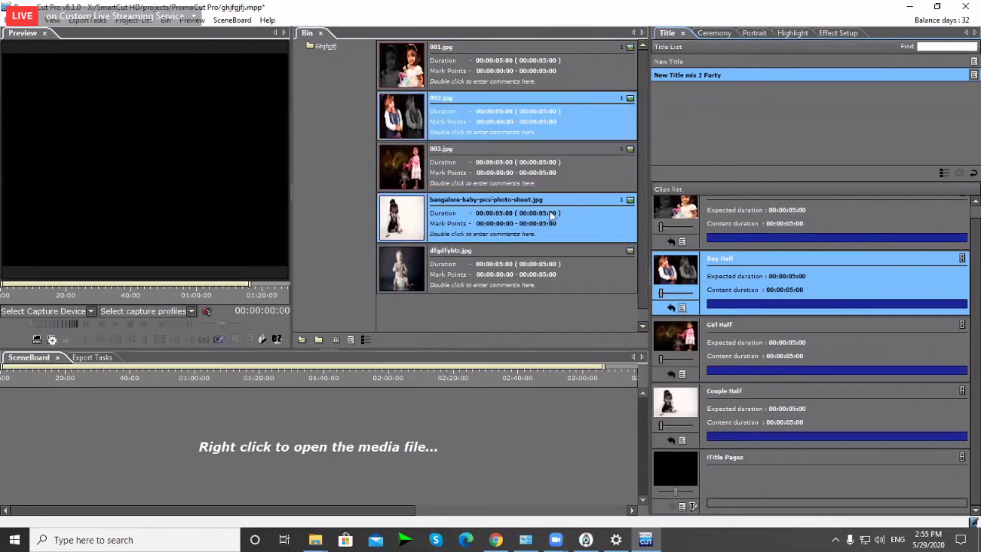
click(528, 310)
scroll(645, 290, down, 1)
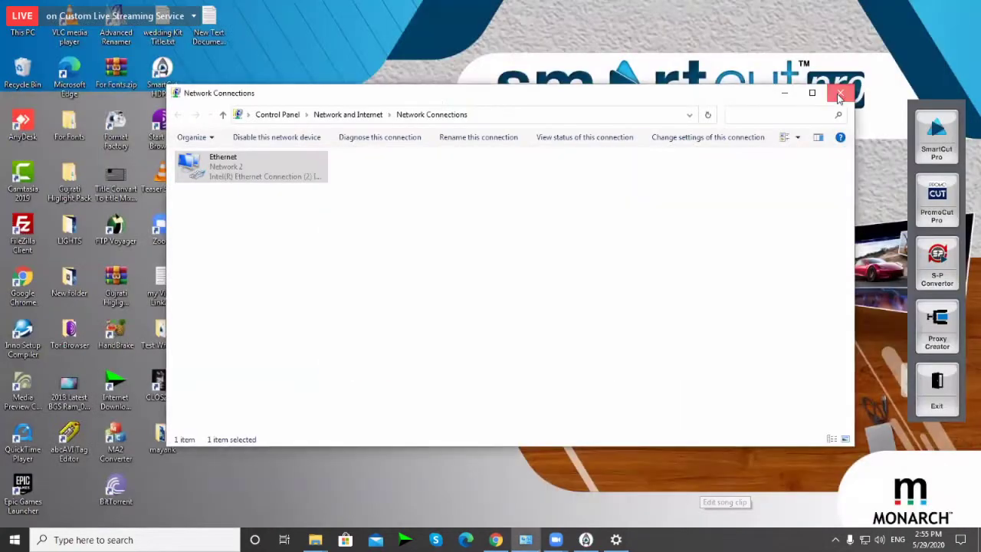
Step: Close Network Connections, review iTitle Page10, Page09 and Page08, and save the pages
click(841, 92)
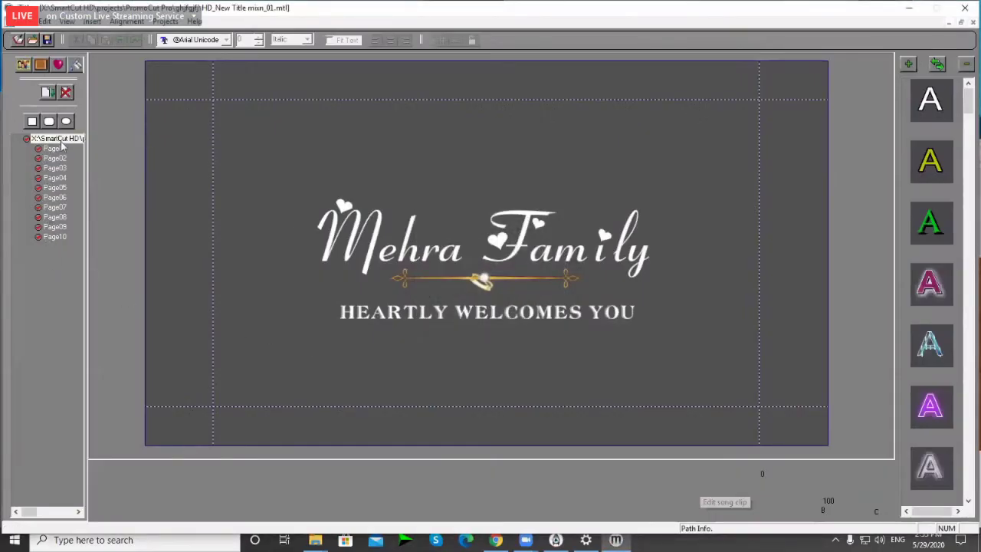
click(52, 239)
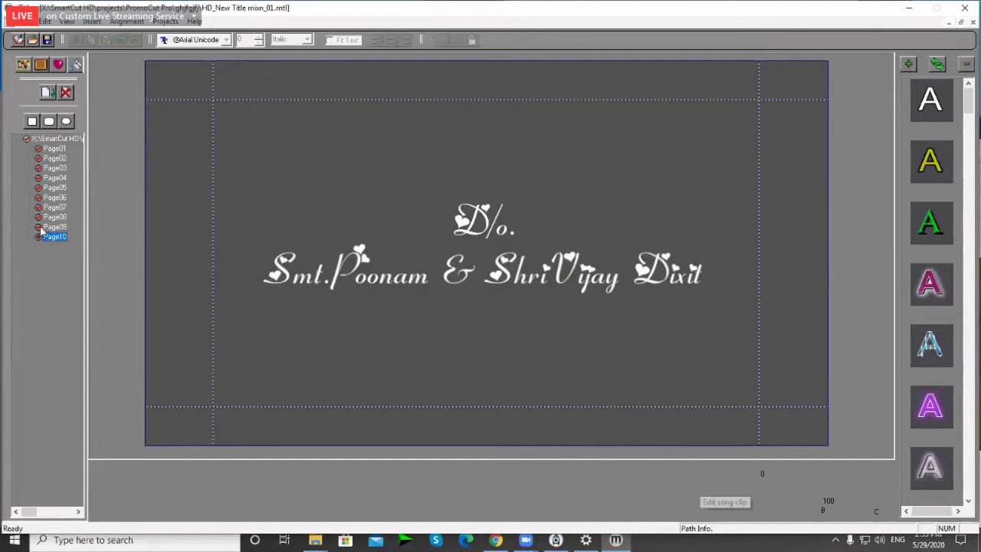
click(45, 228)
click(38, 218)
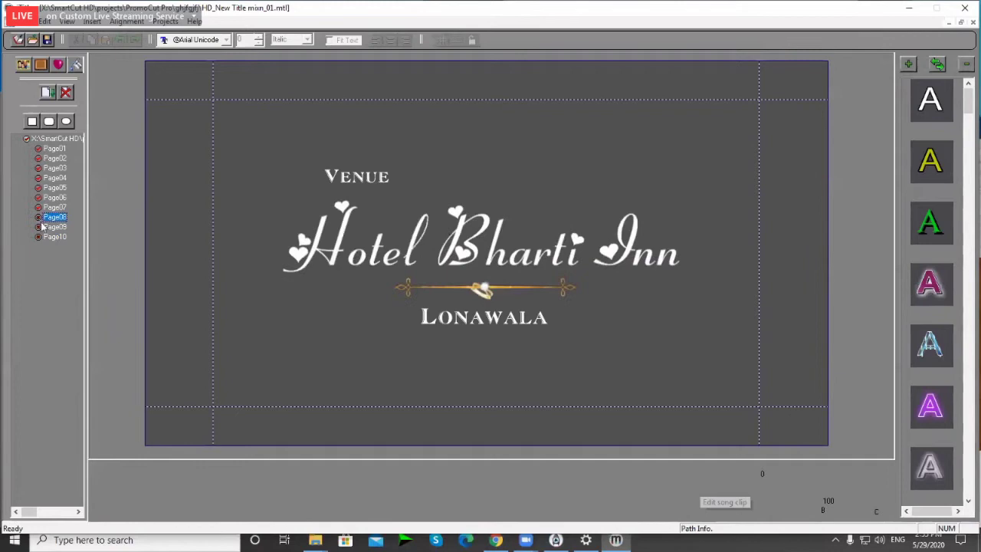
click(46, 39)
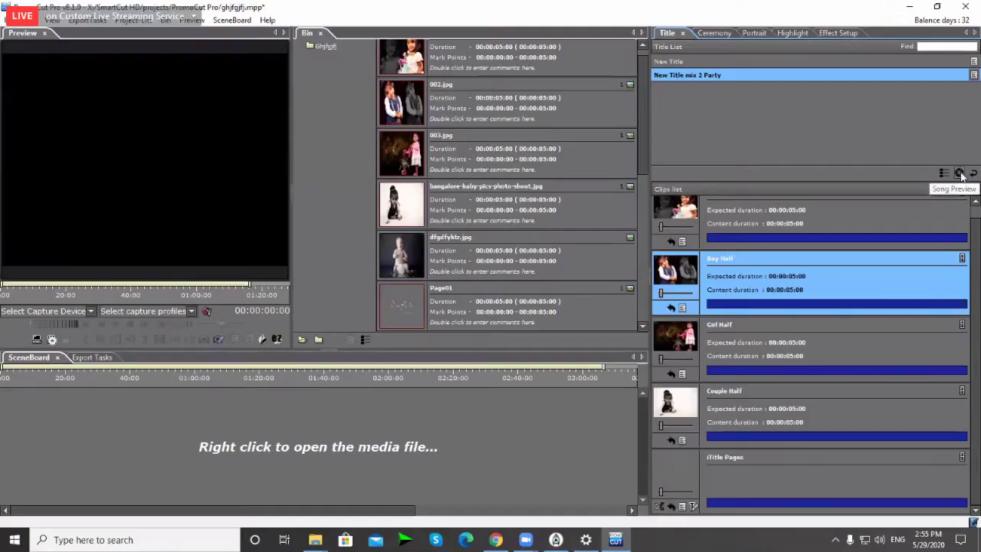
Step: Render the filled template's song preview, then stop its playback
click(960, 174)
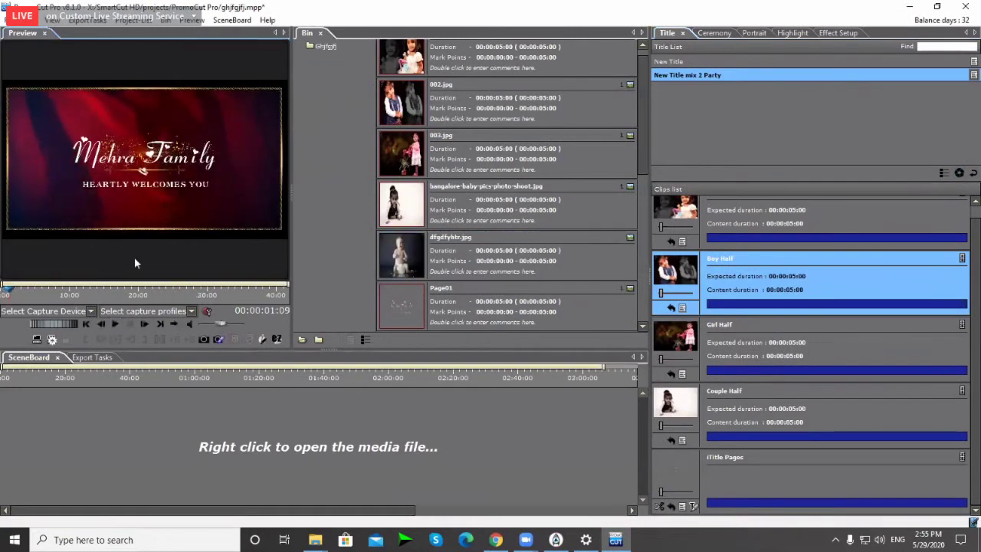
click(115, 324)
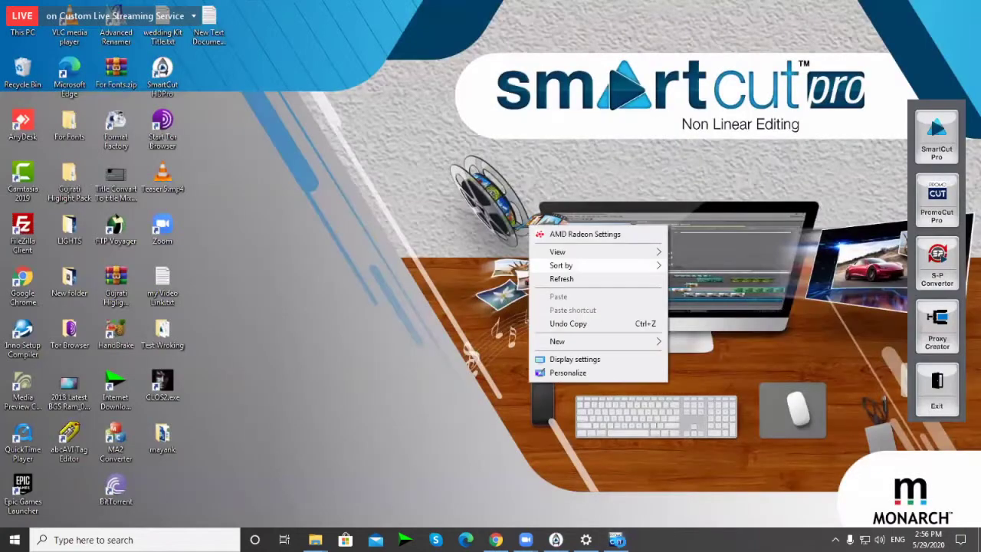
Step: Dismiss the context menu, minimize PowerPoint and restore SmartCut HD Pro from the taskbar
click(973, 27)
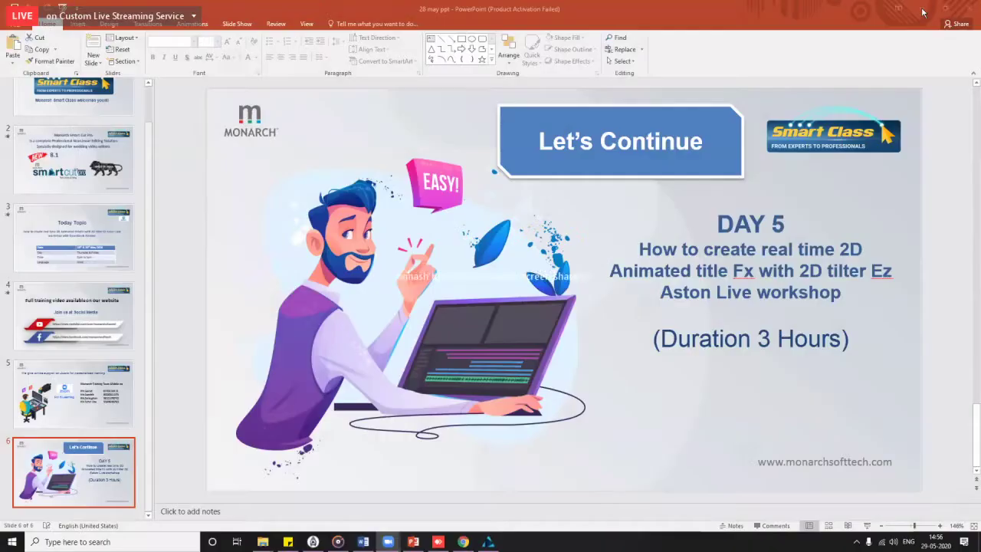
click(413, 542)
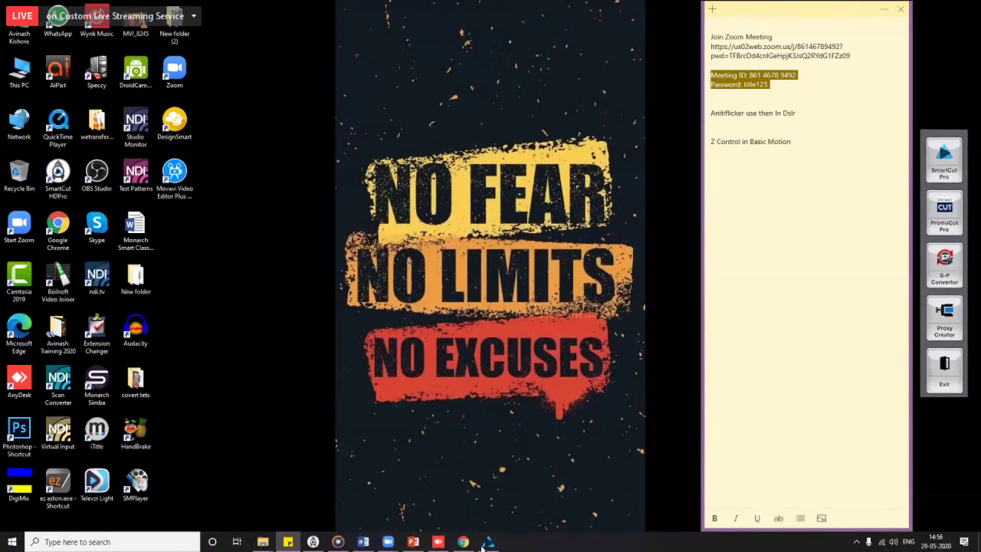
click(487, 542)
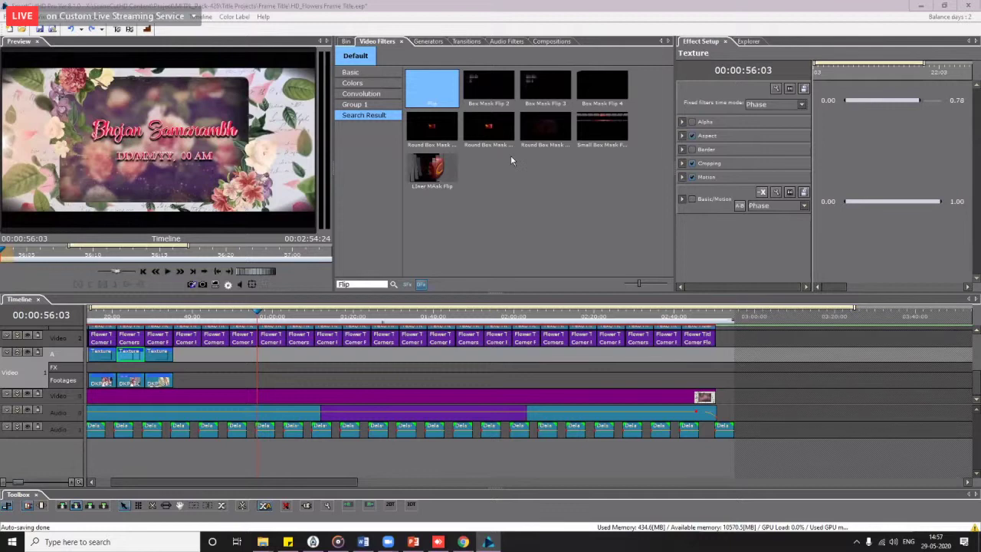
Step: Move the playhead to 00:01:02:09 on the timeline ruler
click(283, 315)
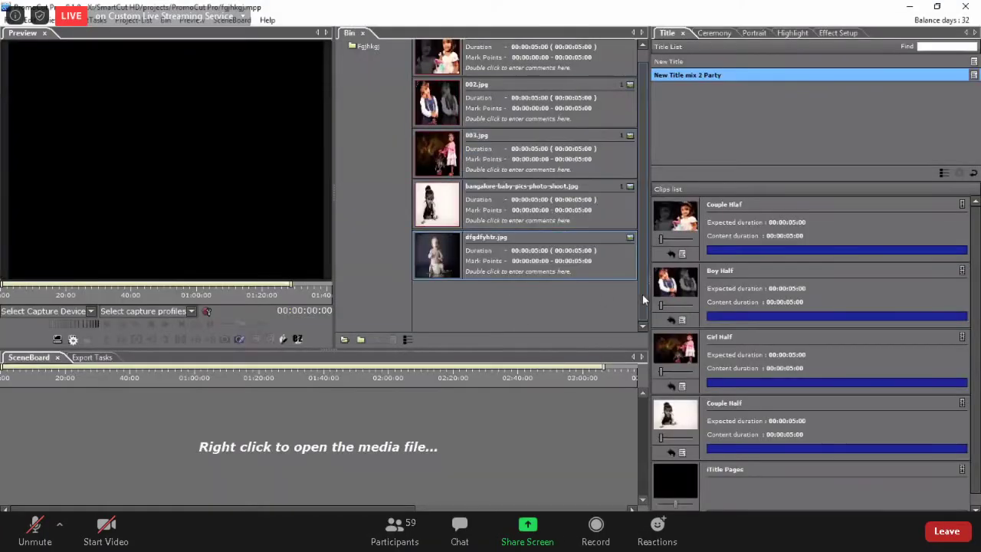
Step: Select the dfgdfyhtr.jpg and 003.jpg photos in the bin
click(634, 272)
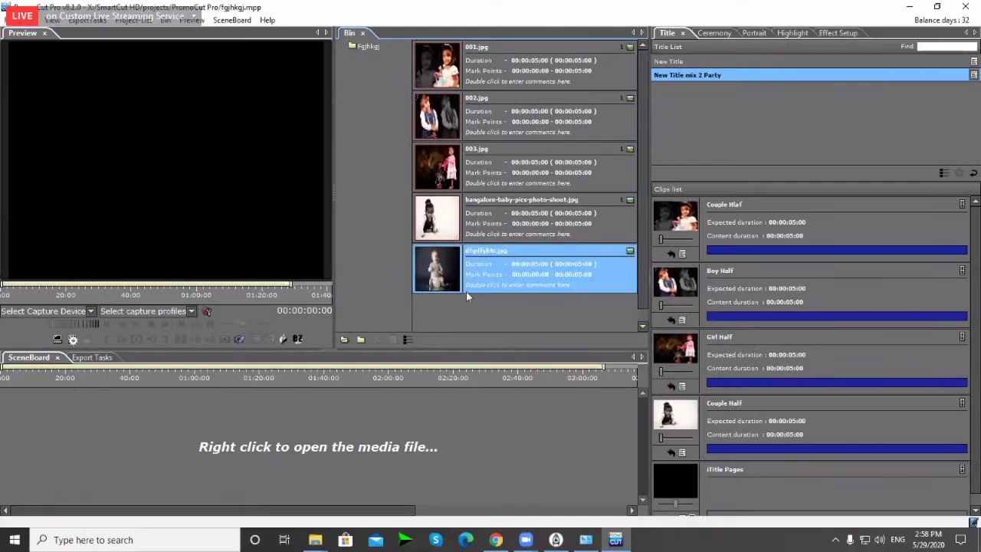
click(598, 25)
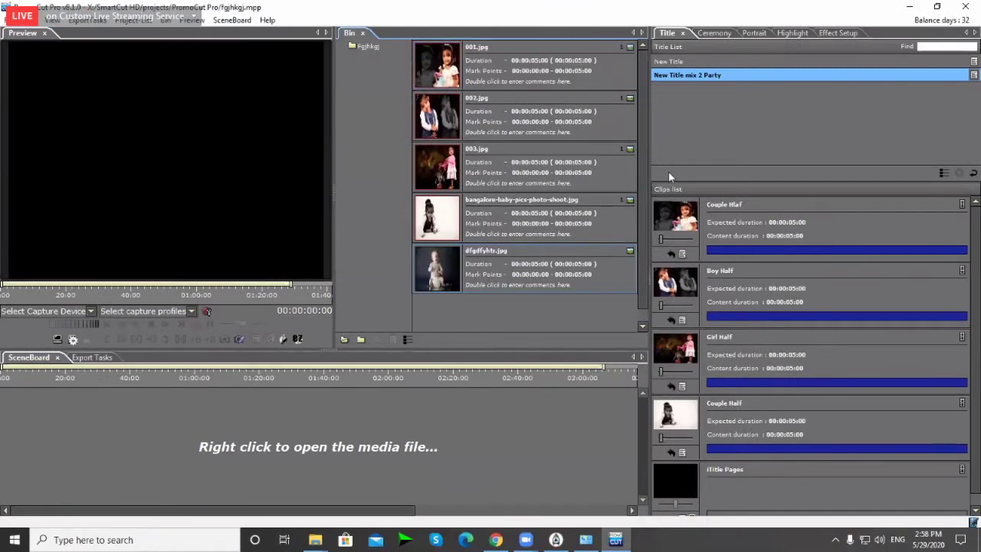
drag(644, 161, 641, 131)
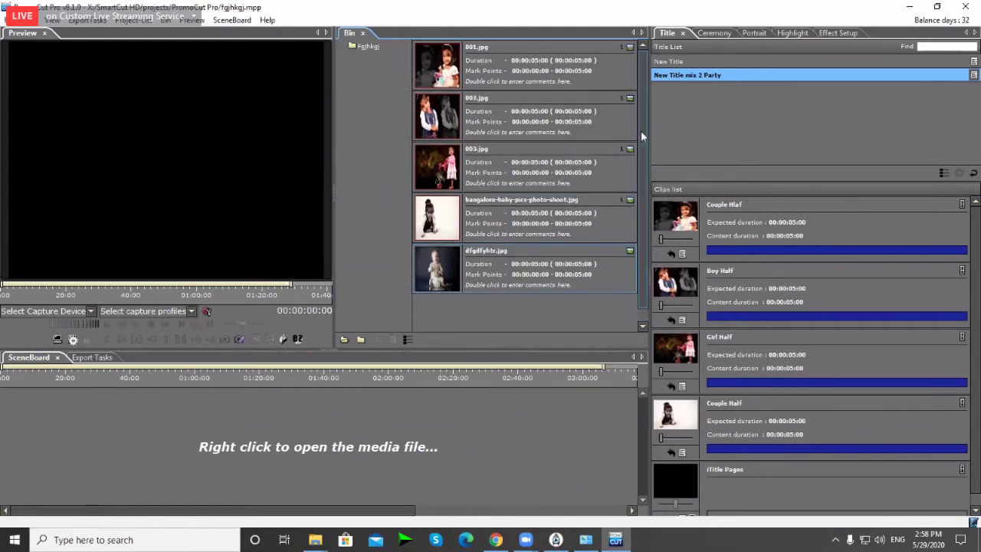
click(641, 135)
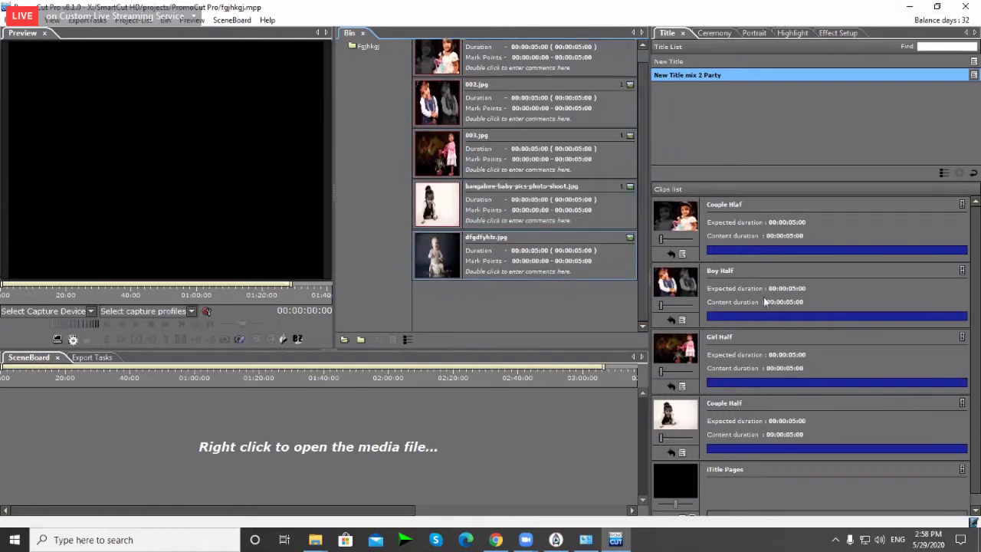
scroll(975, 360, down, 1)
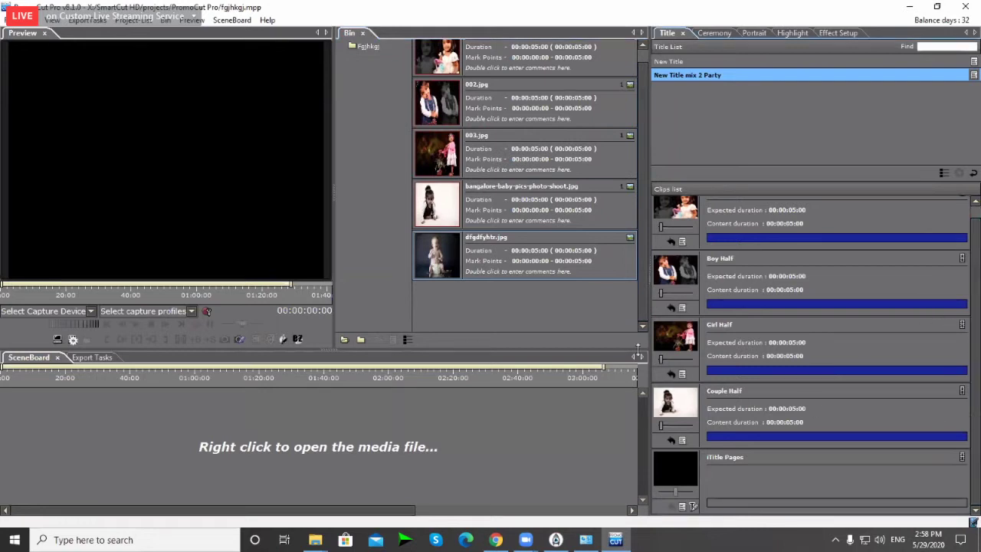
click(421, 257)
Step: Narrow the preview to widen the bin, and zoom the Preview ruler out to hour steps
drag(329, 198, 319, 198)
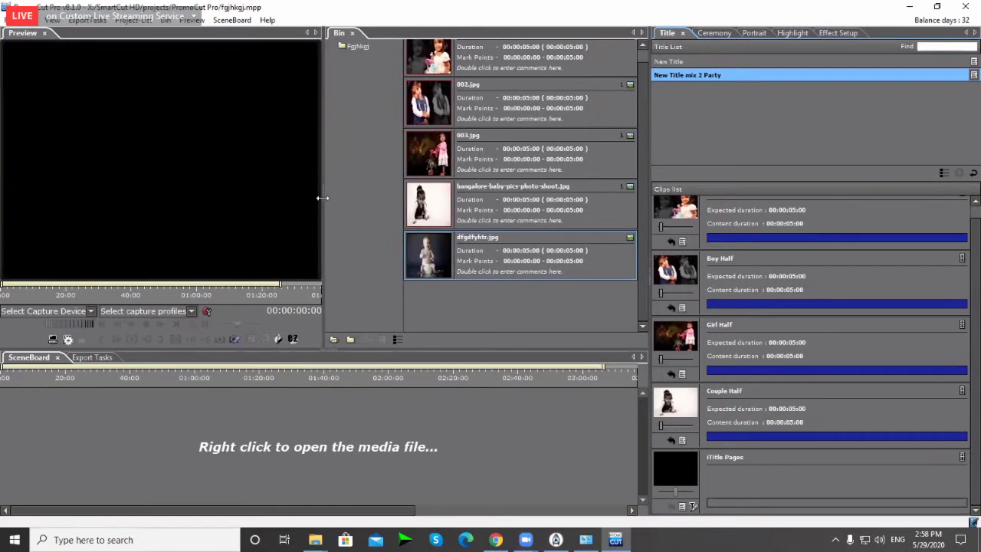
drag(280, 284, 358, 285)
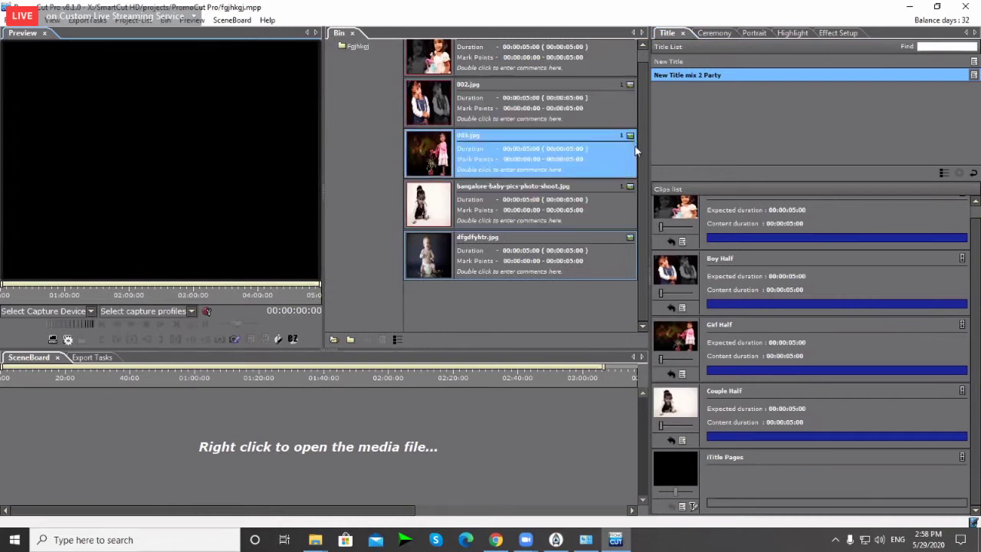
drag(644, 160, 635, 113)
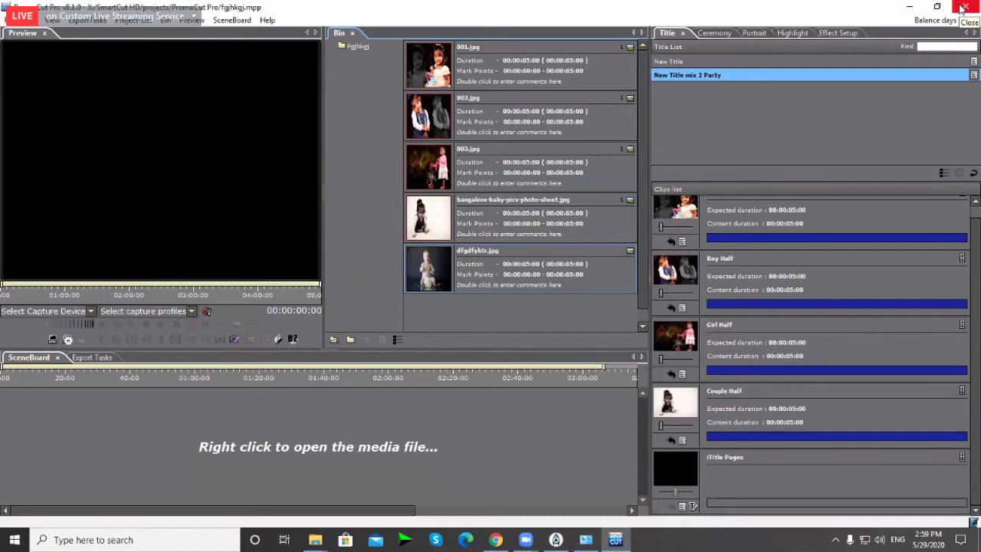
Step: Minimize the editor, open This PC in File Explorer and refresh the drive list
click(911, 11)
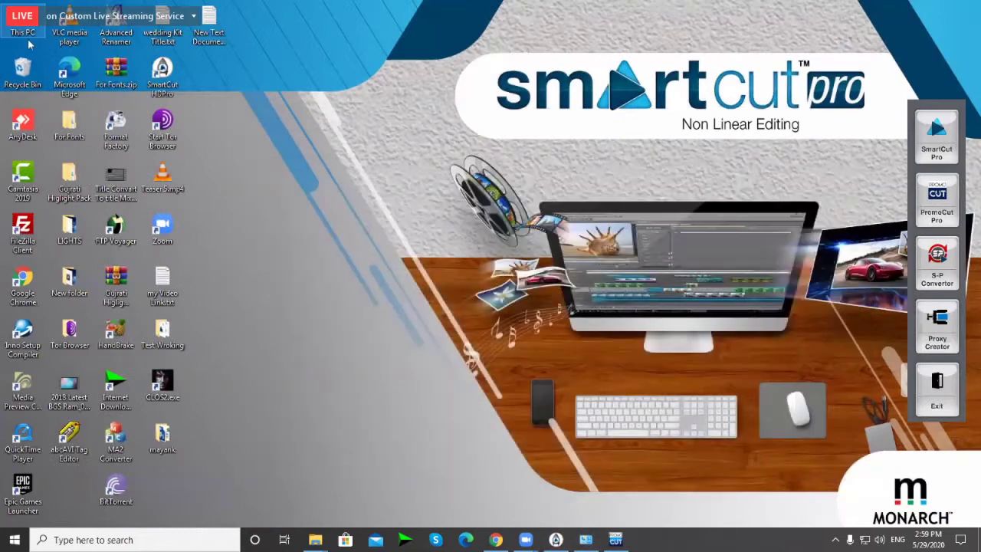
key(super+e)
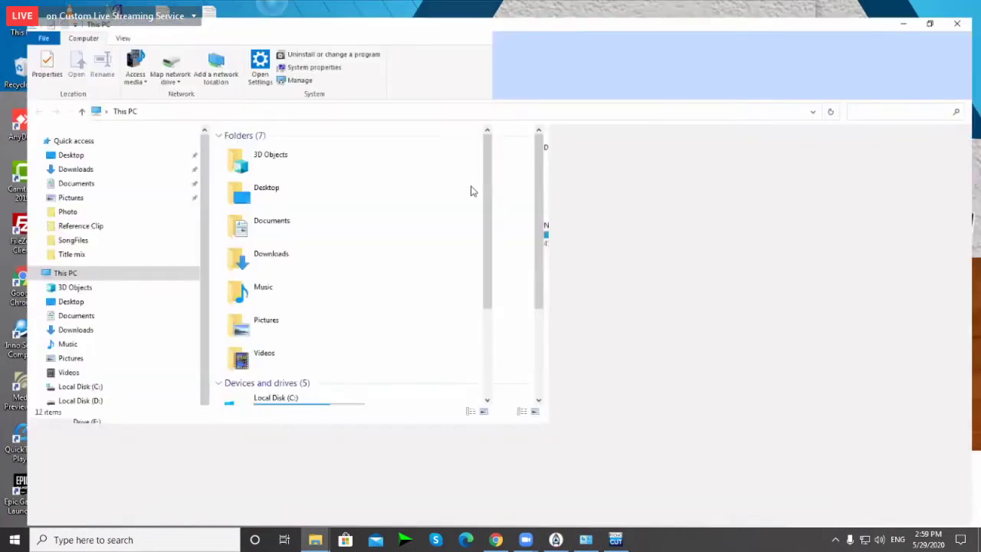
right_click(554, 318)
click(583, 368)
right_click(481, 310)
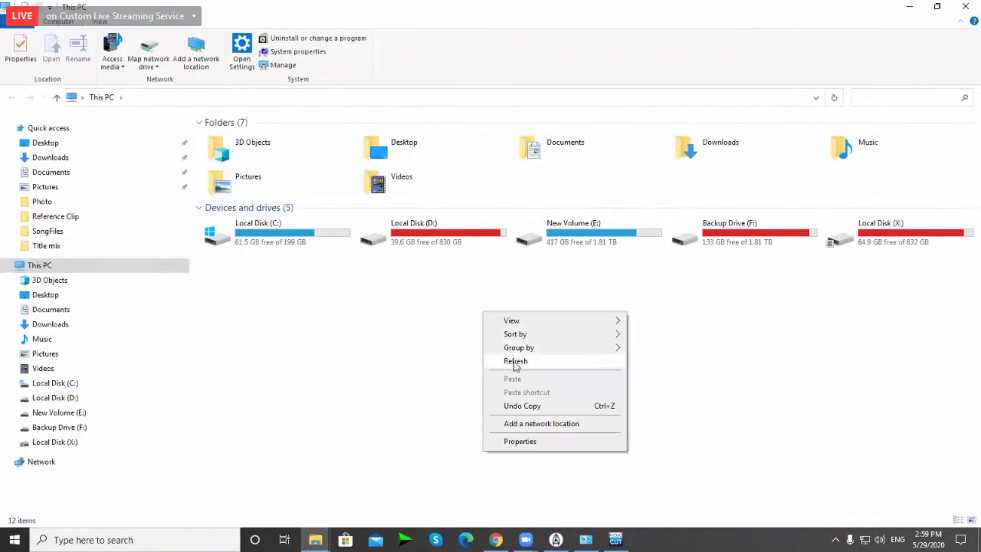
click(508, 361)
right_click(486, 315)
click(517, 365)
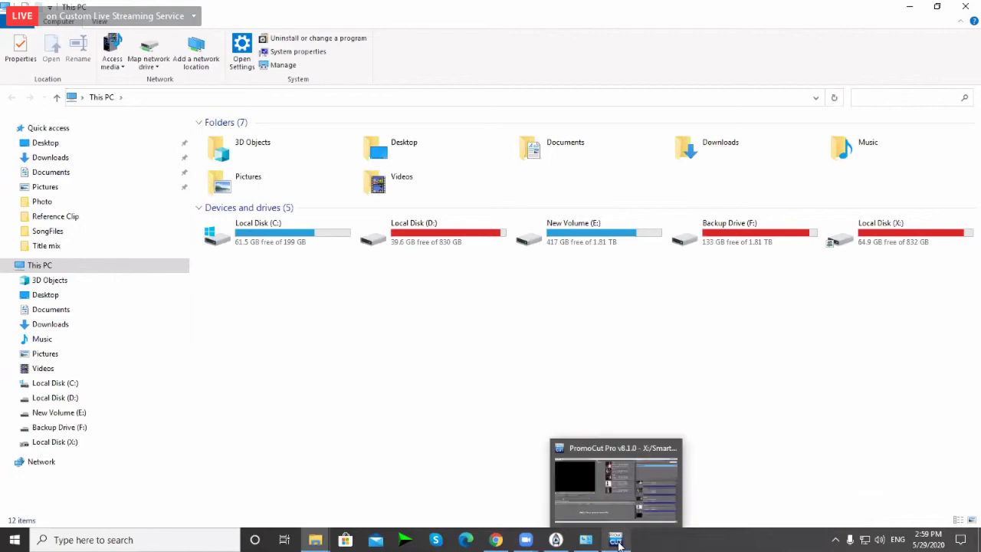
Step: Browse Local Disk (X:) into SceneCutHD Content > Project, then return to the drive root
click(916, 233)
double_click(916, 232)
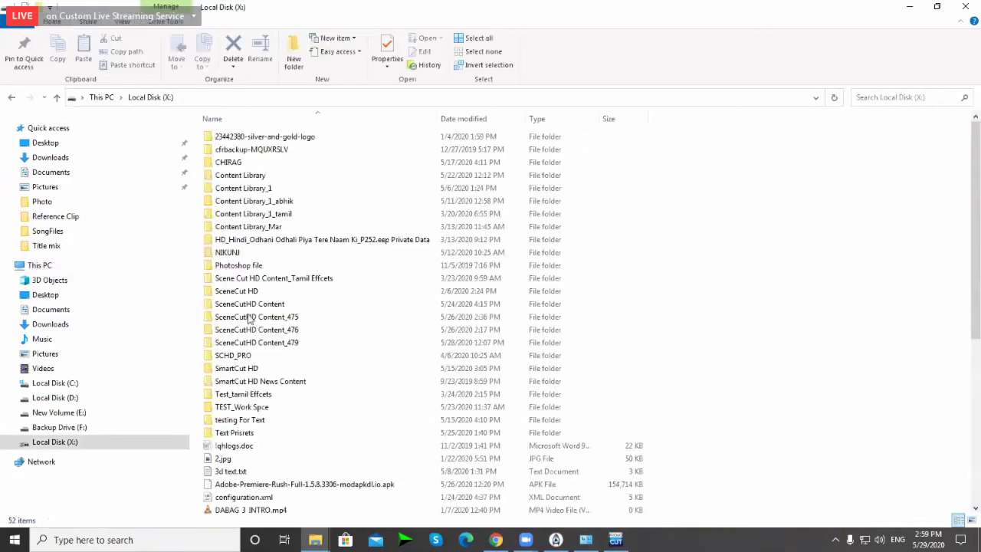
double_click(254, 309)
double_click(230, 282)
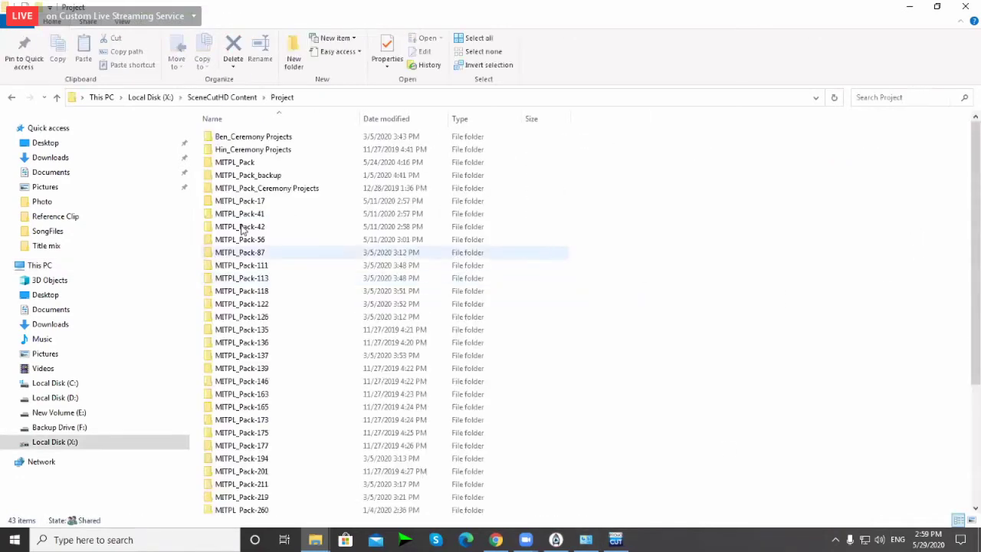
scroll(221, 452, down, 5)
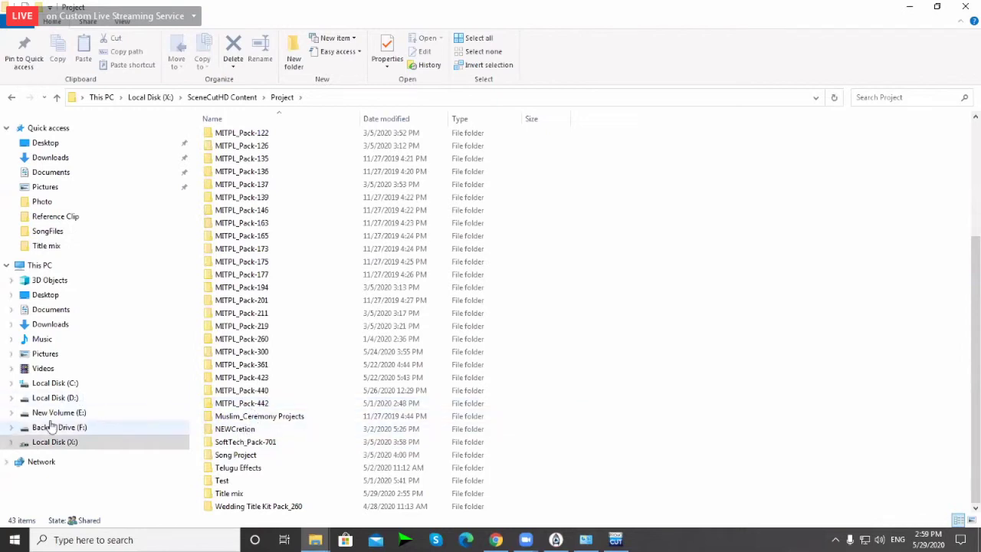
click(59, 448)
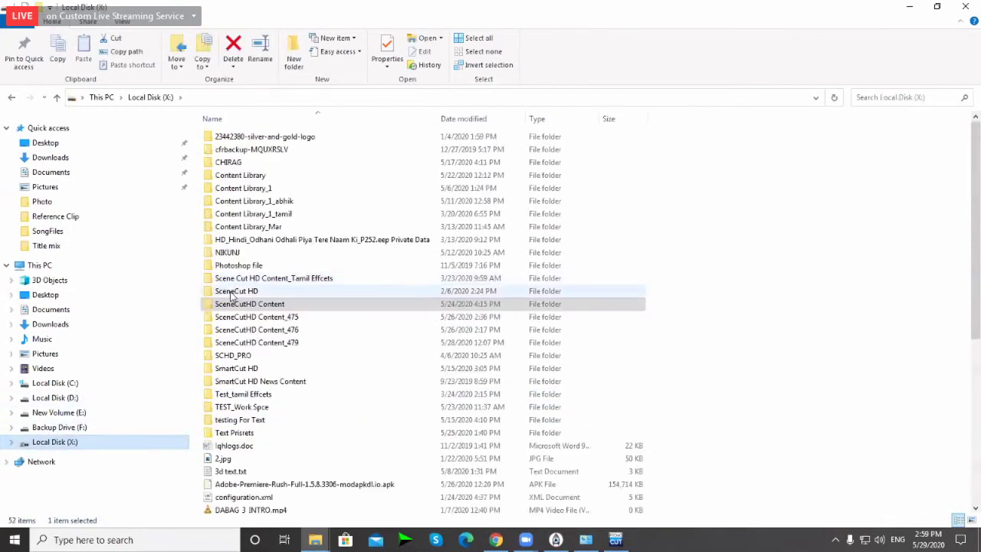
Step: Go into SceneCut HD > Montage Pro > SongFiles and select New Title mix 2 Party.titl
double_click(233, 293)
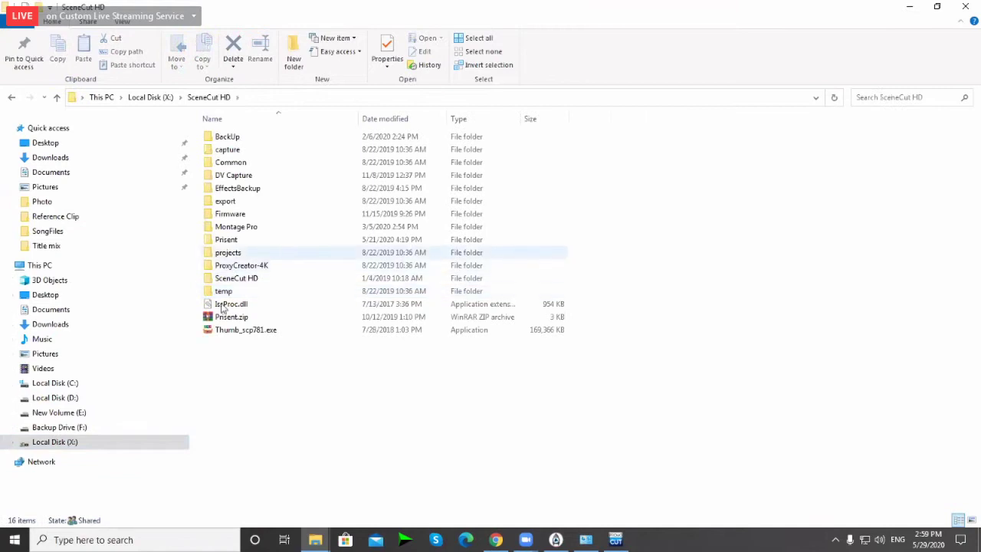
double_click(230, 235)
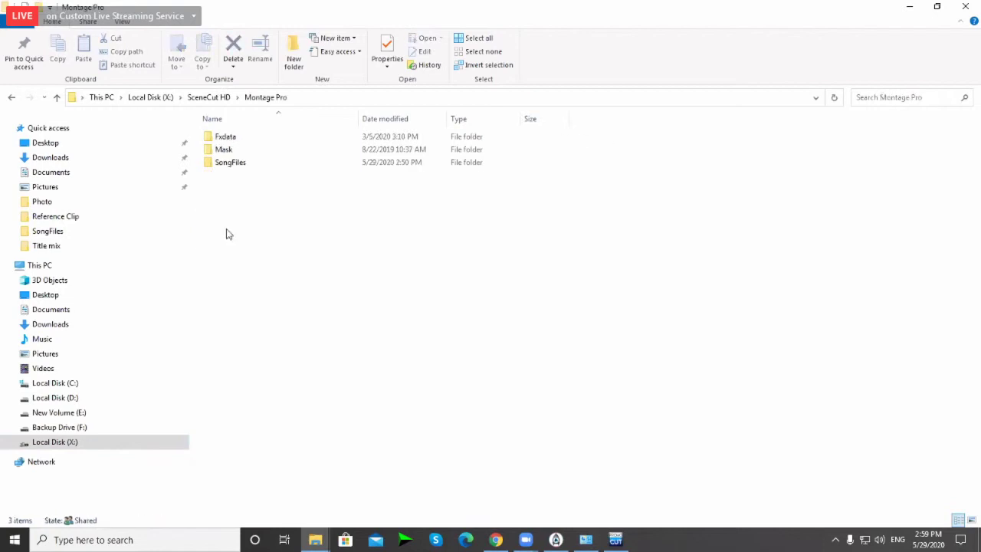
click(224, 164)
double_click(224, 164)
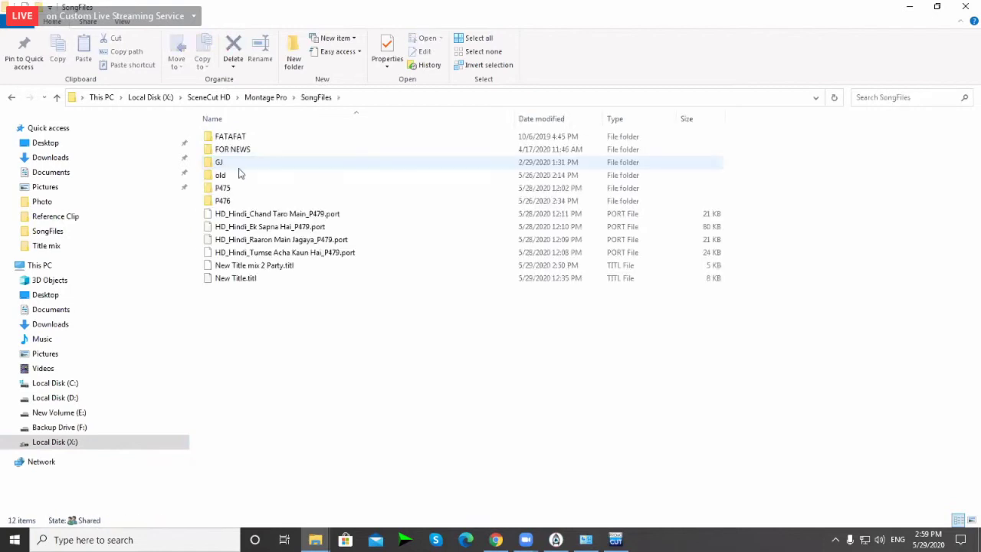
click(267, 270)
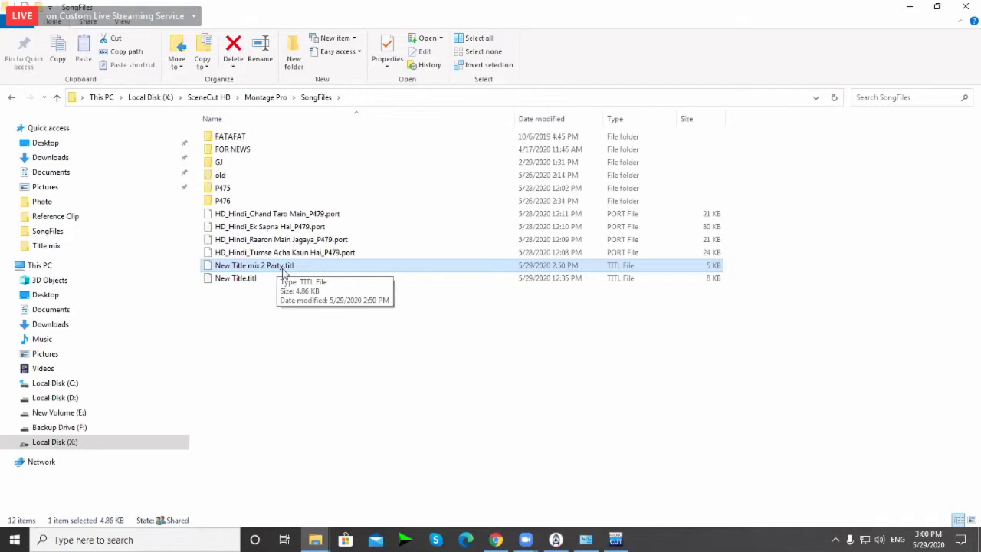
Step: Refresh the SongFiles folder listing, then close File Explorer
right_click(288, 329)
click(322, 397)
right_click(326, 337)
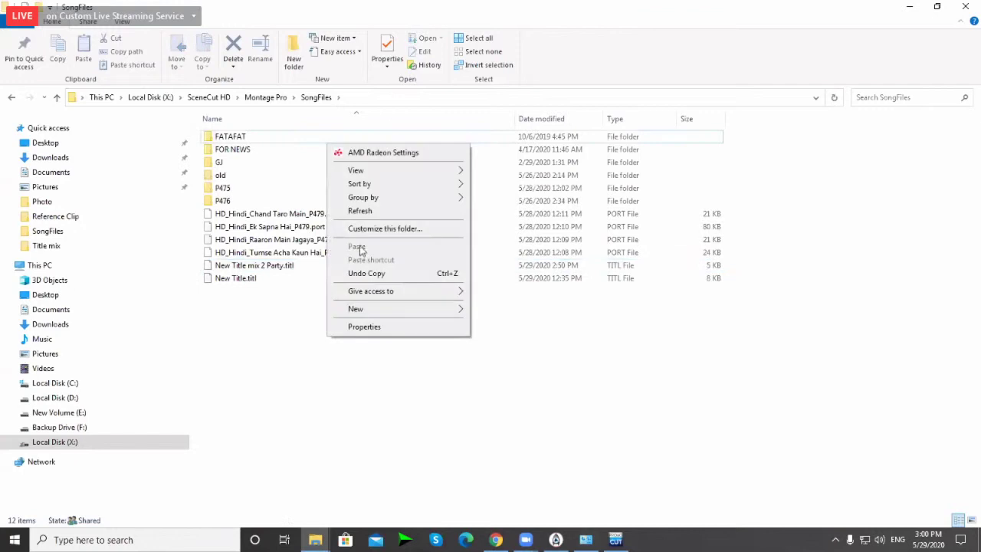
click(350, 212)
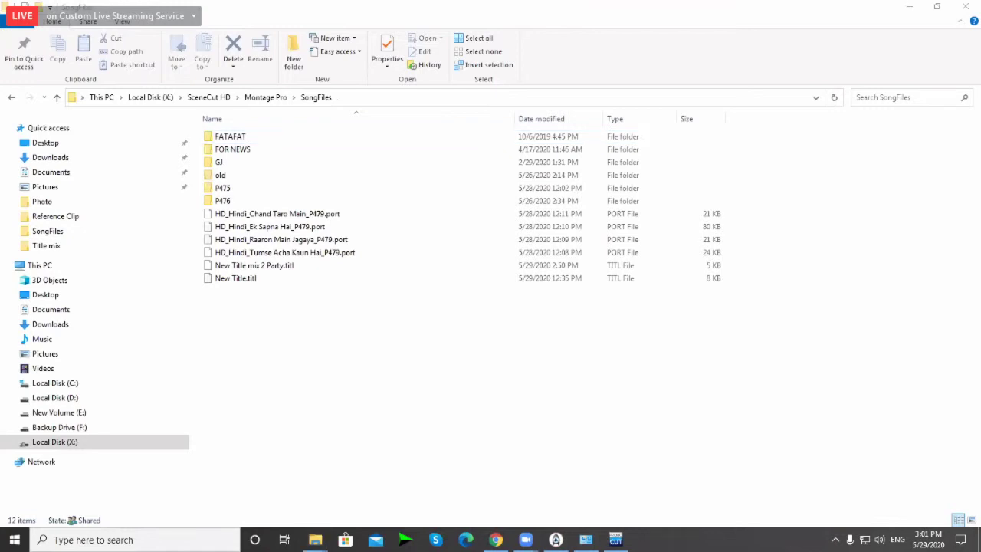
click(883, 8)
click(966, 6)
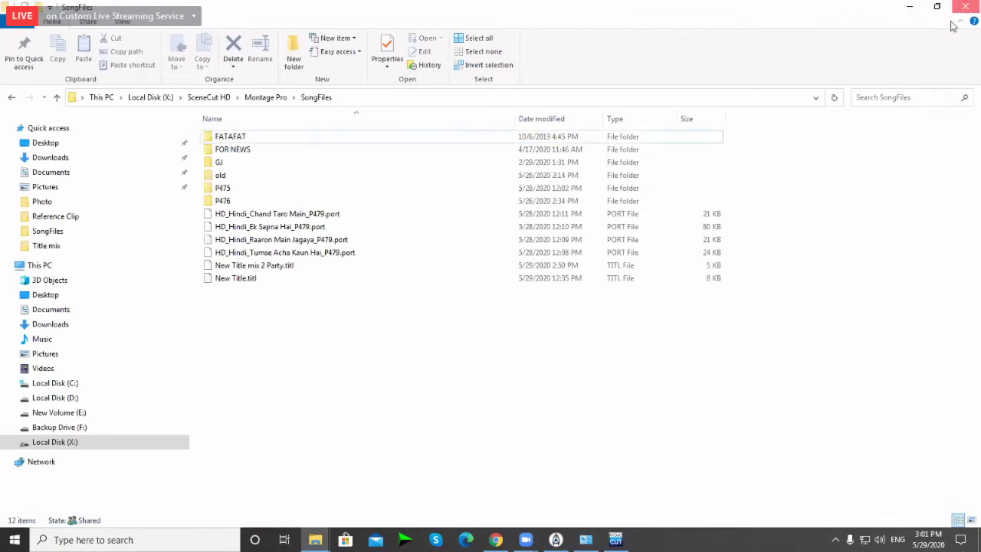
right_click(753, 184)
Step: Drag the splitter between the Bin's folder tree and clip list leftward to widen the clip list
click(777, 228)
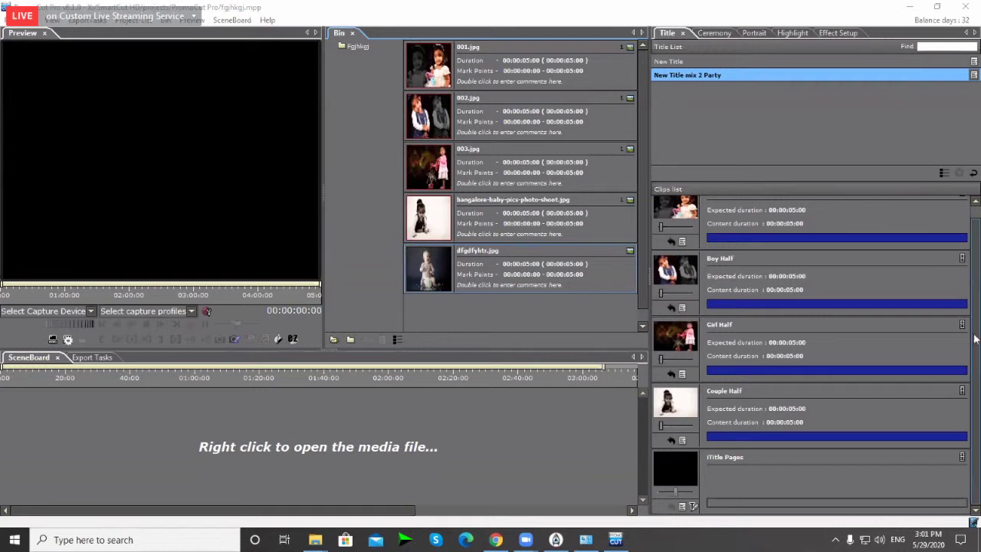
scroll(978, 351, up, 1)
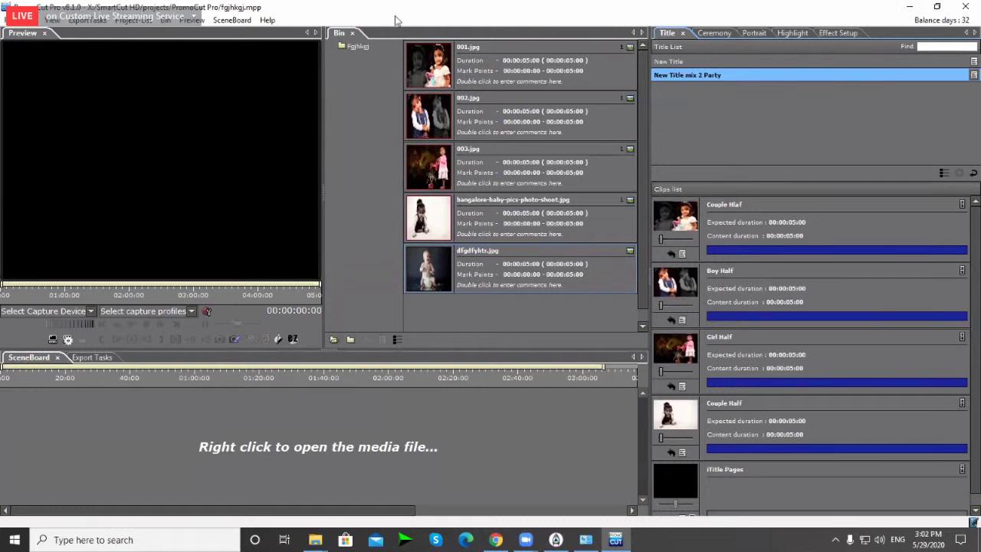
scroll(633, 222, down, 2)
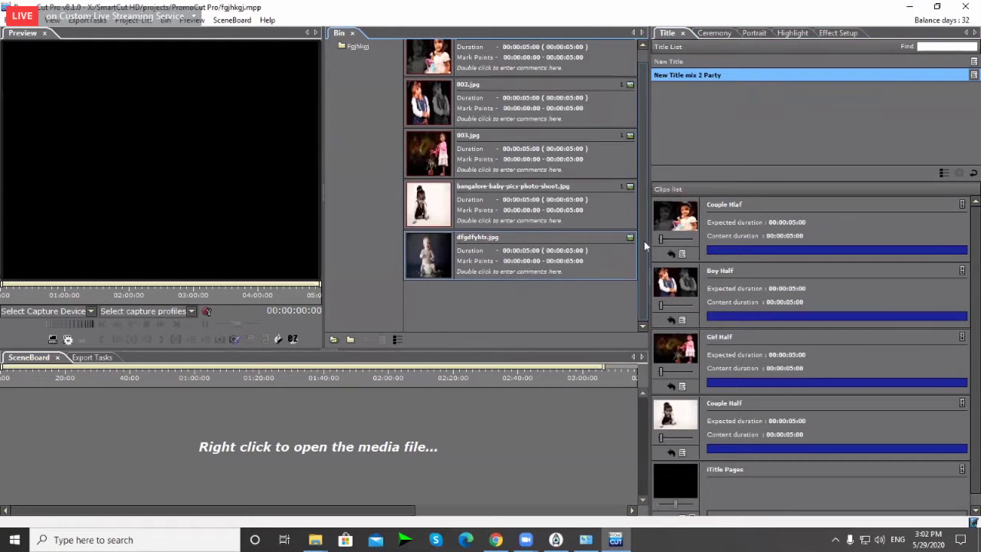
drag(643, 237, 643, 274)
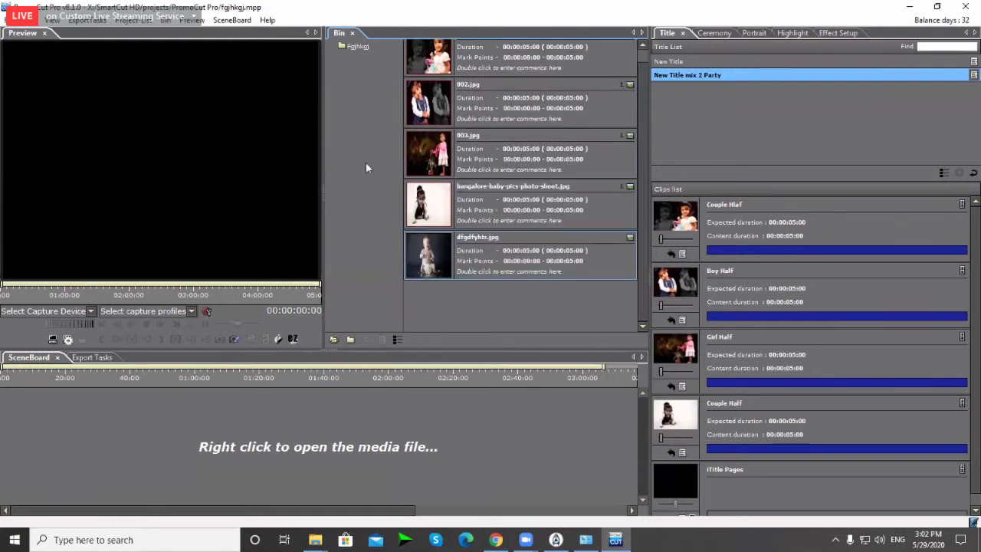
drag(403, 172, 382, 173)
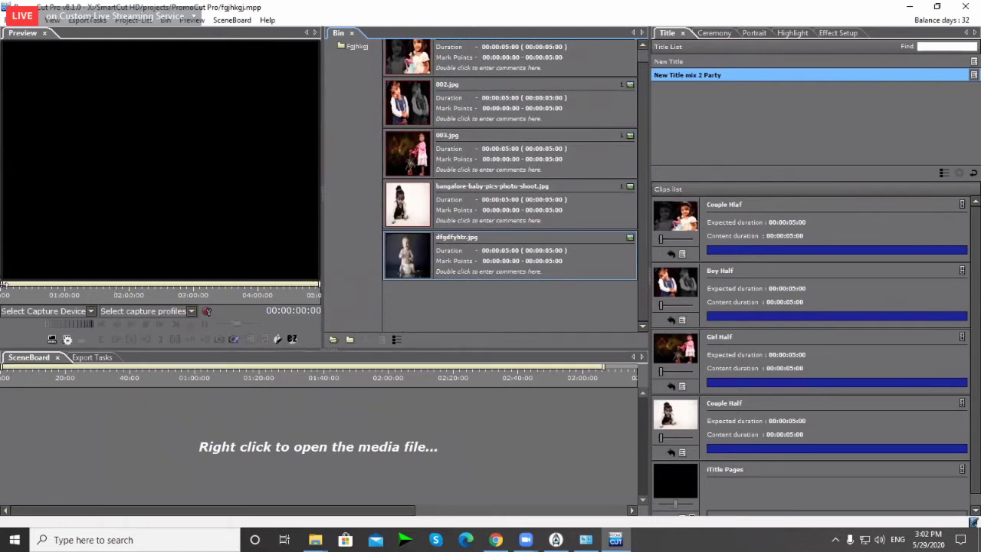
click(128, 247)
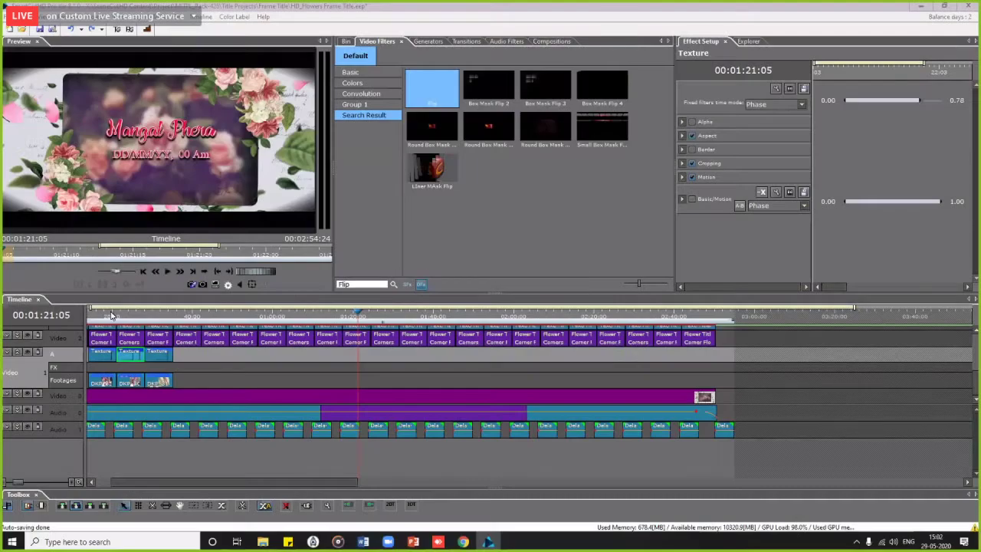
Step: Create a new project named Avinash without saving the current one, replacing the existing Avinash file
click(89, 319)
drag(89, 319, 82, 319)
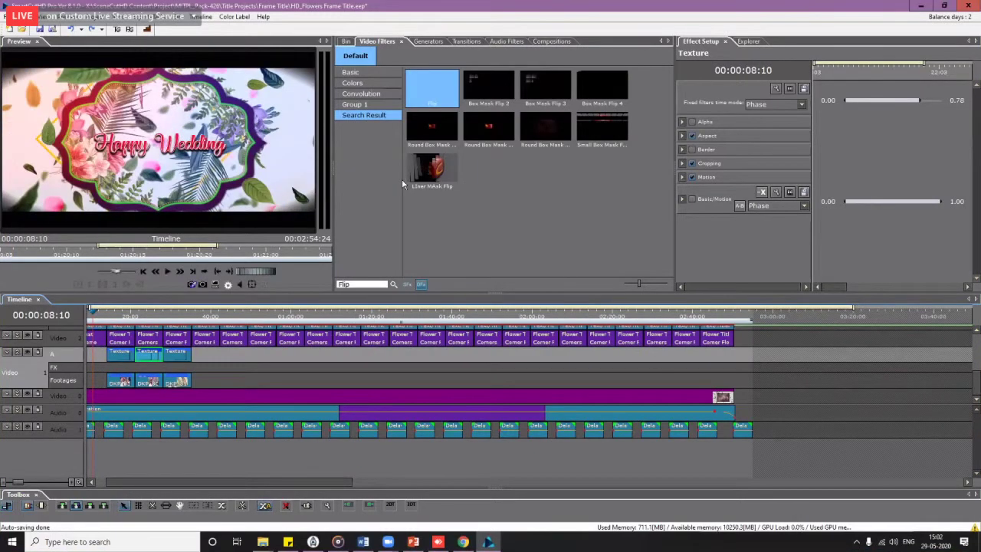
click(9, 28)
click(527, 294)
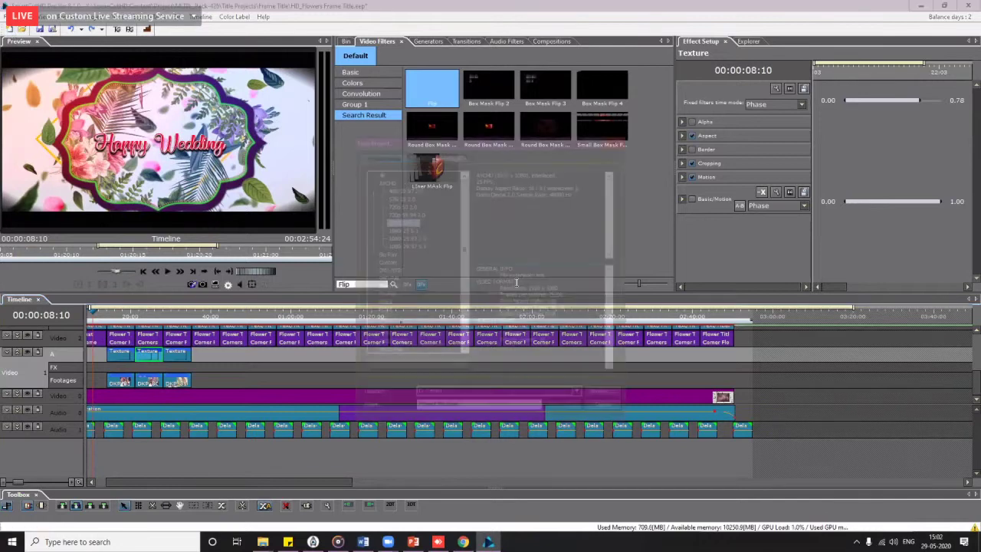
click(443, 409)
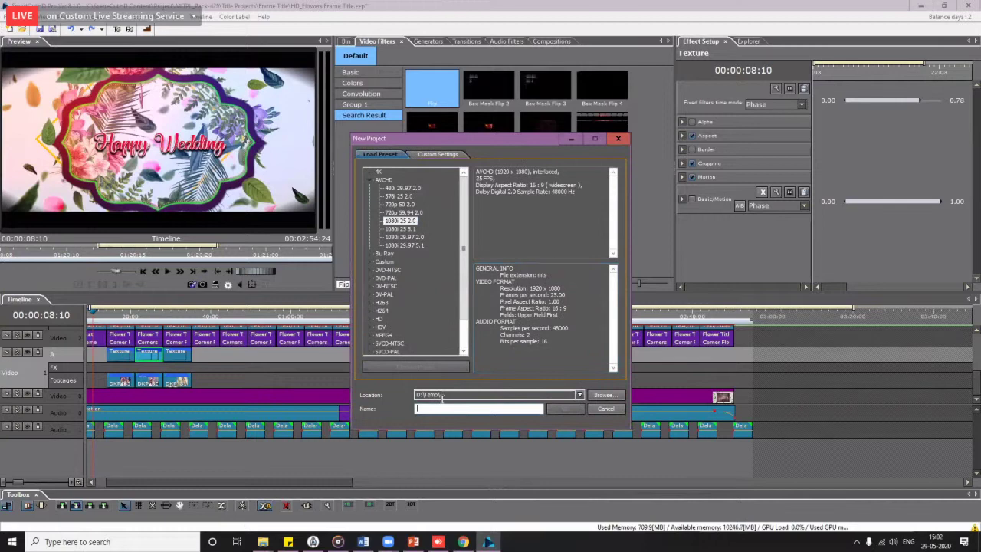
text(Avinash)
key(Return)
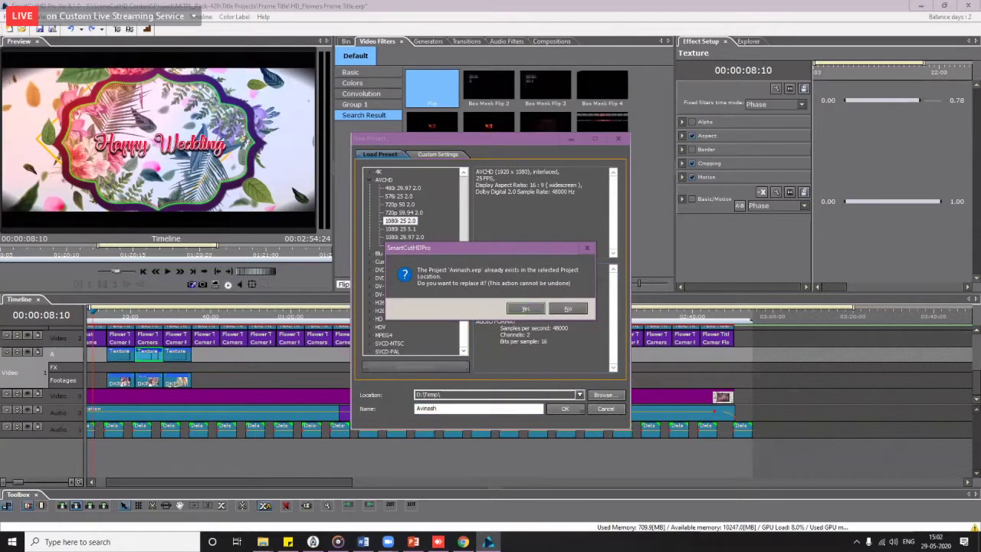
click(539, 310)
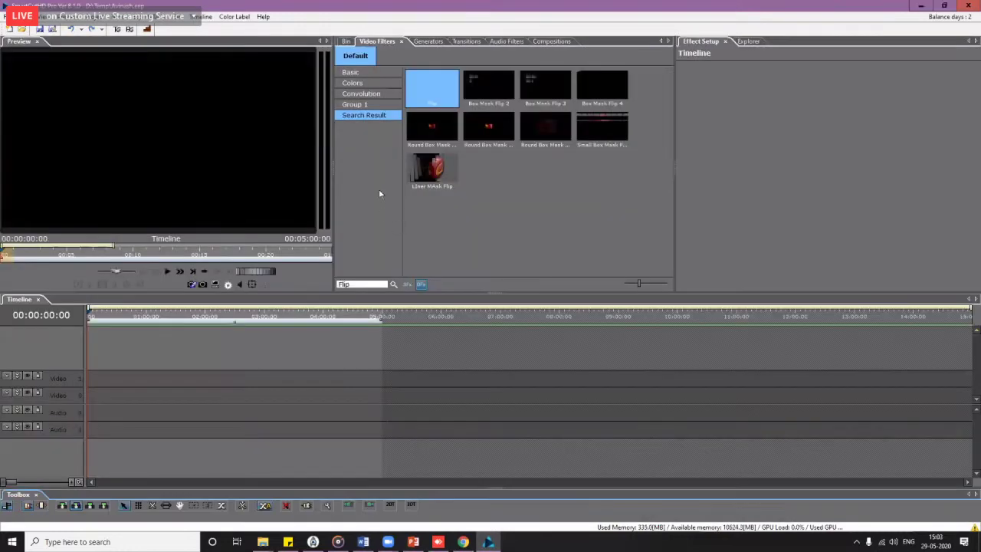
Step: Show the Bin tab, widen the bin panel and enlarge its thumbnails
click(346, 41)
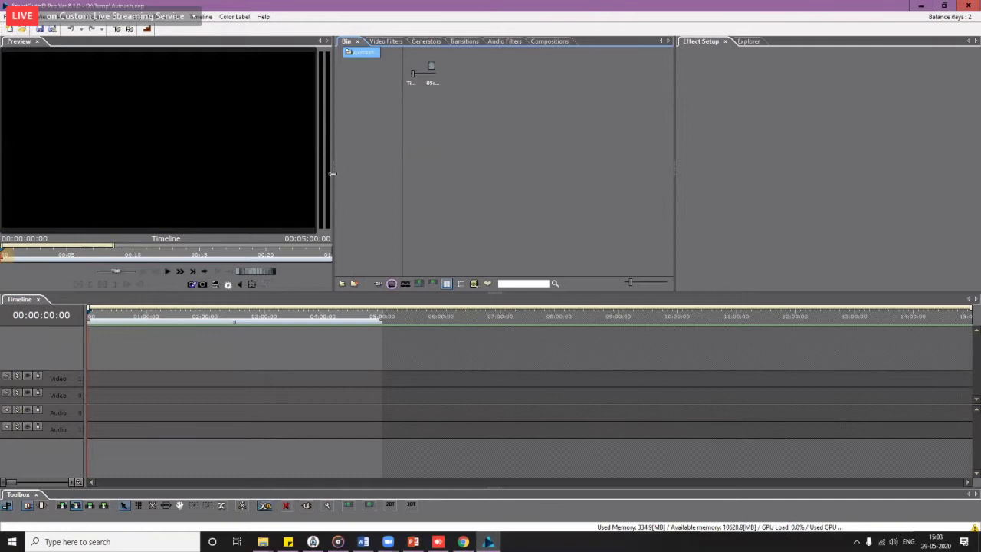
drag(335, 178, 298, 178)
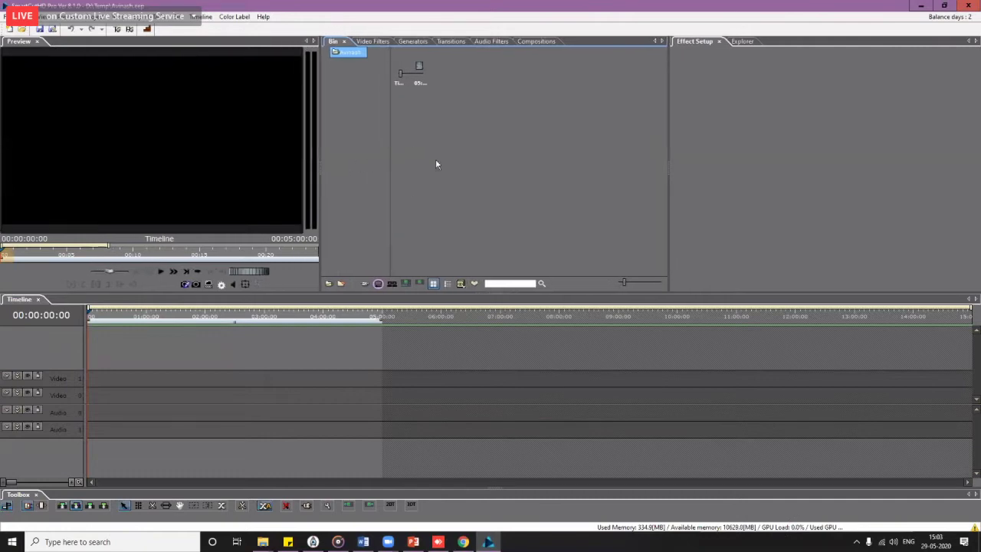
drag(667, 159, 753, 177)
drag(710, 280, 728, 282)
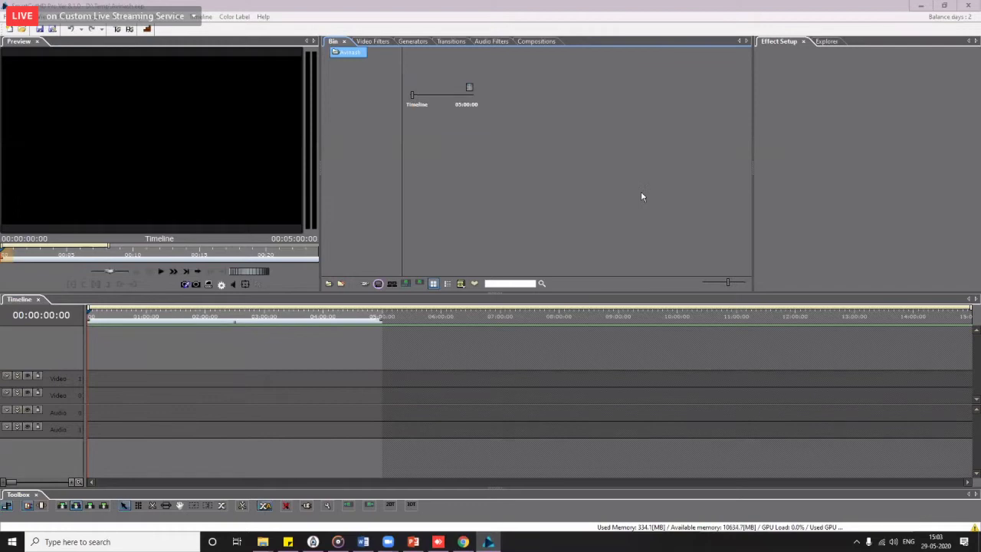
click(533, 181)
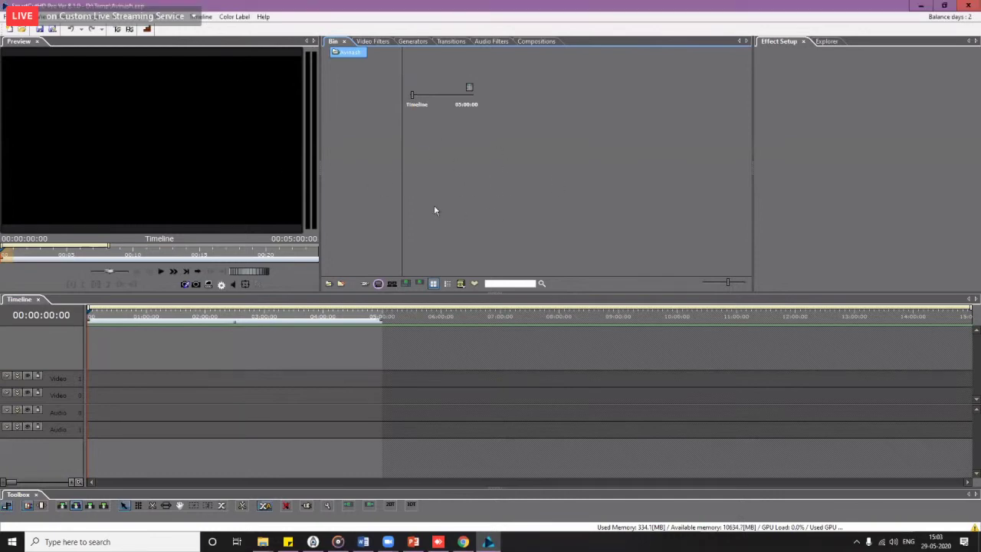
Step: Start importing a whole folder into the bin, then cancel the folder picker
right_click(350, 108)
click(361, 125)
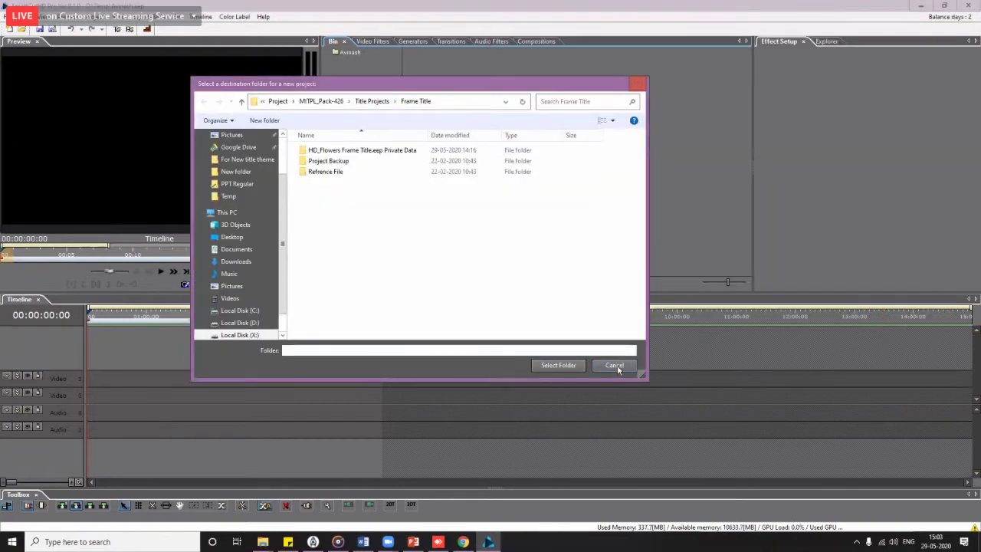
click(621, 366)
Step: Add a new bin folder named BAckground
right_click(345, 108)
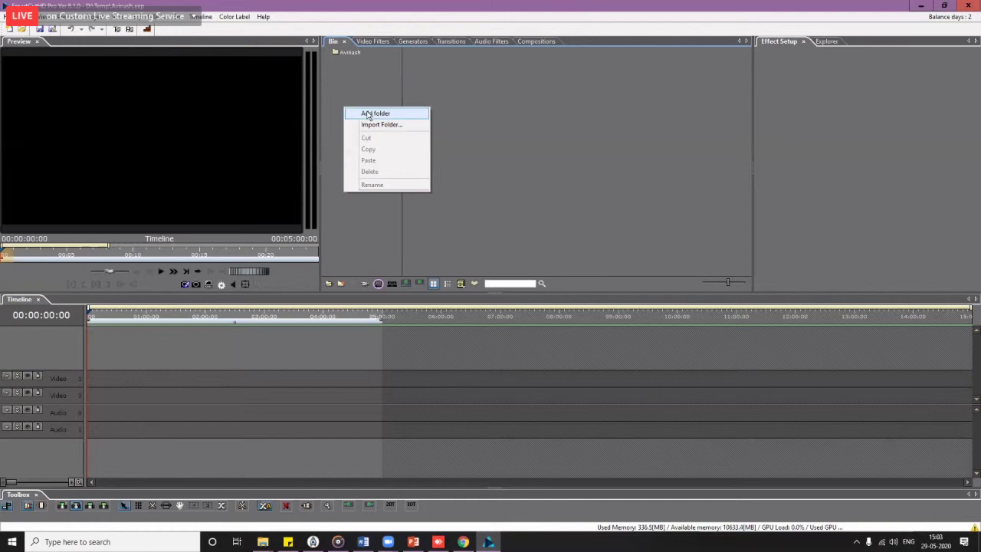
click(365, 113)
text(c)
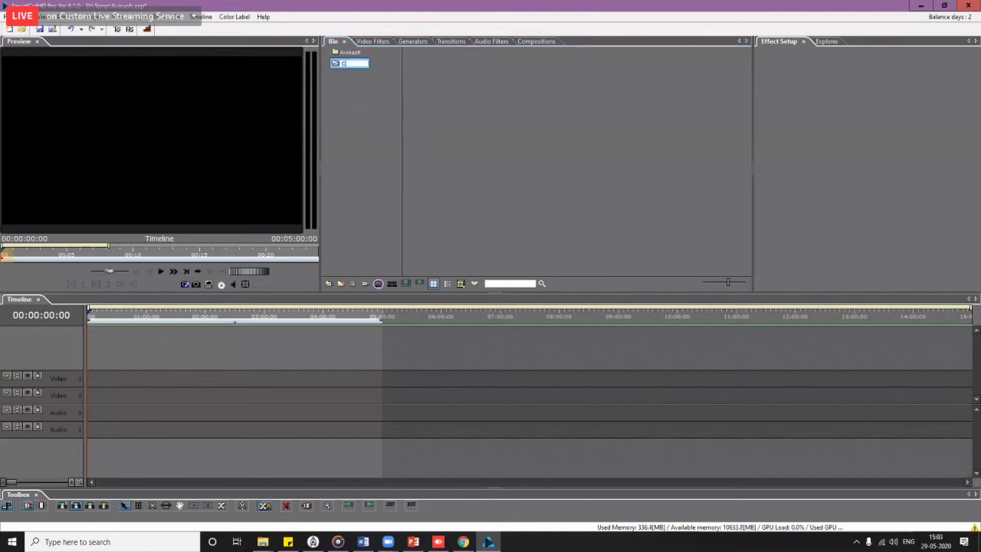
text(Ackground)
key(Return)
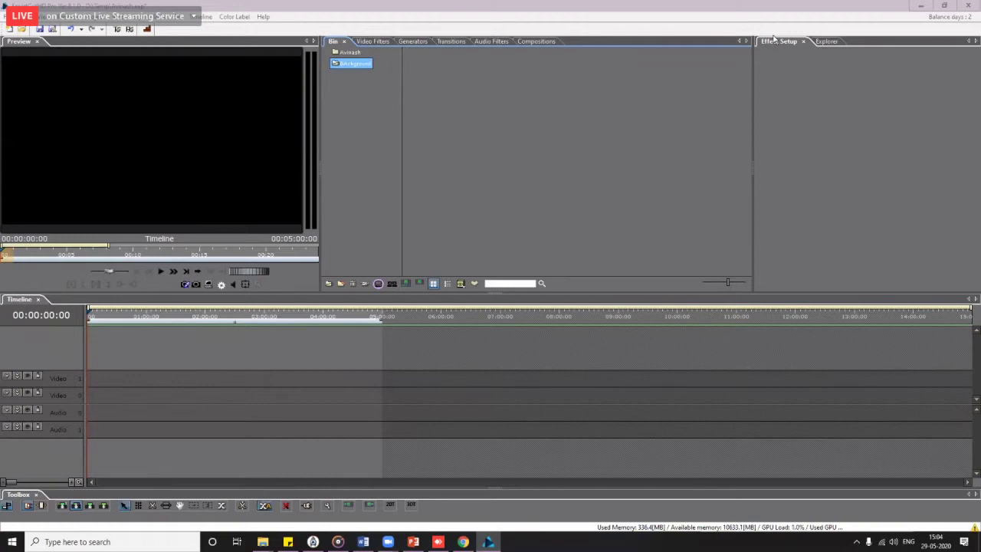
Step: Import all seven files from New folder > For New title theme into the bin
double_click(522, 123)
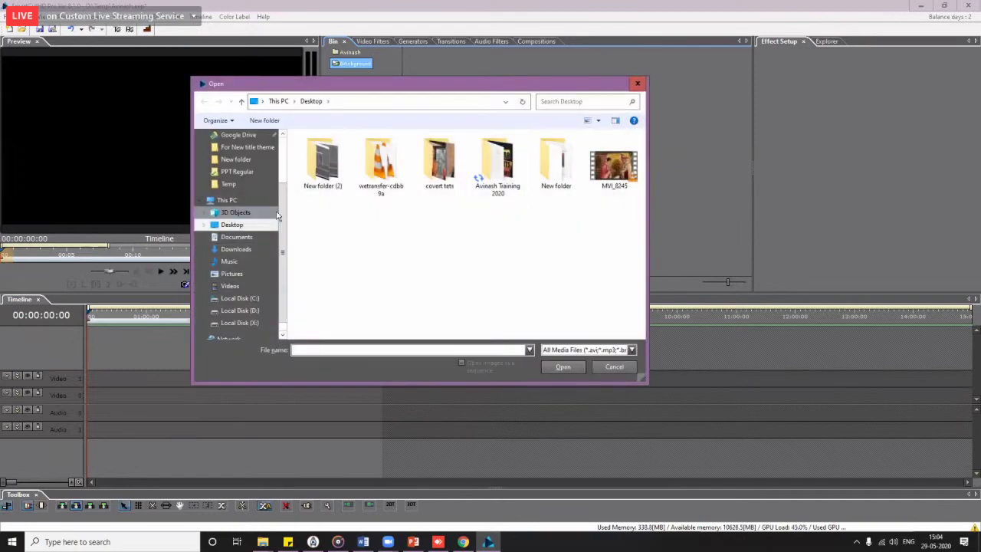
click(550, 184)
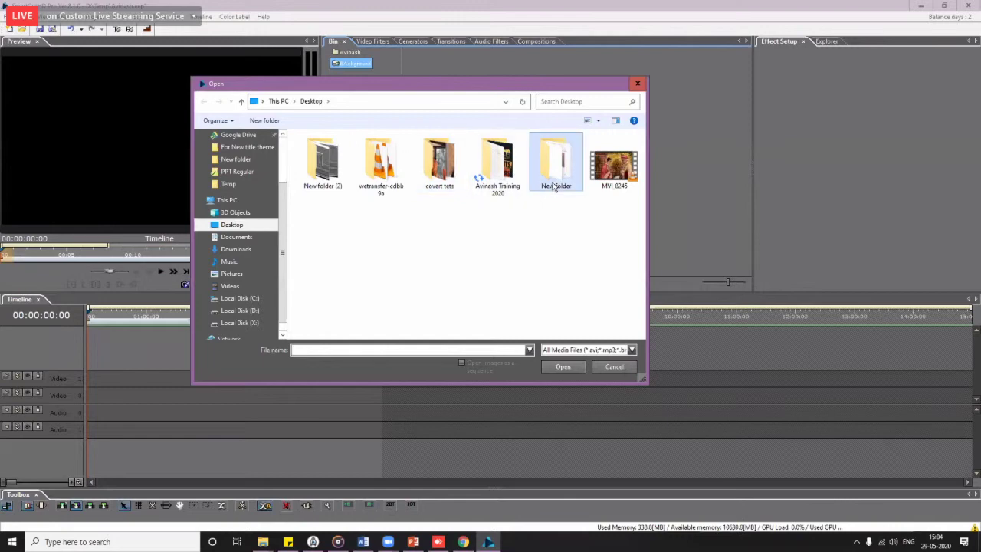
double_click(549, 172)
double_click(319, 169)
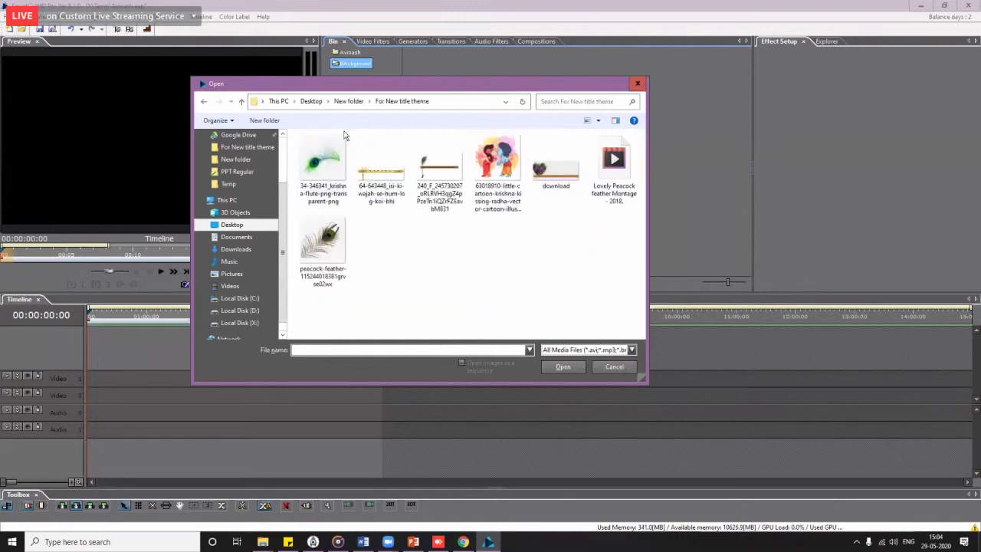
drag(343, 135, 558, 399)
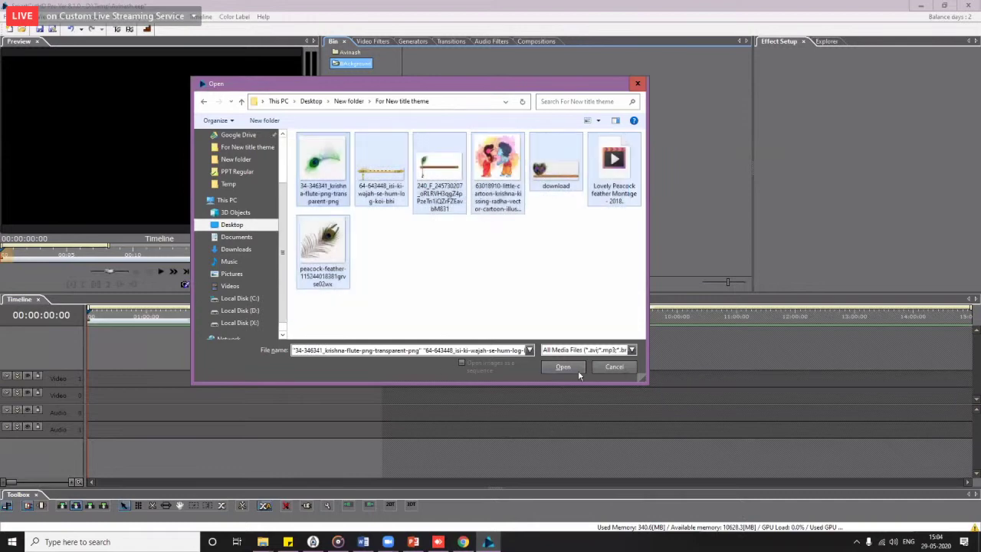
click(572, 368)
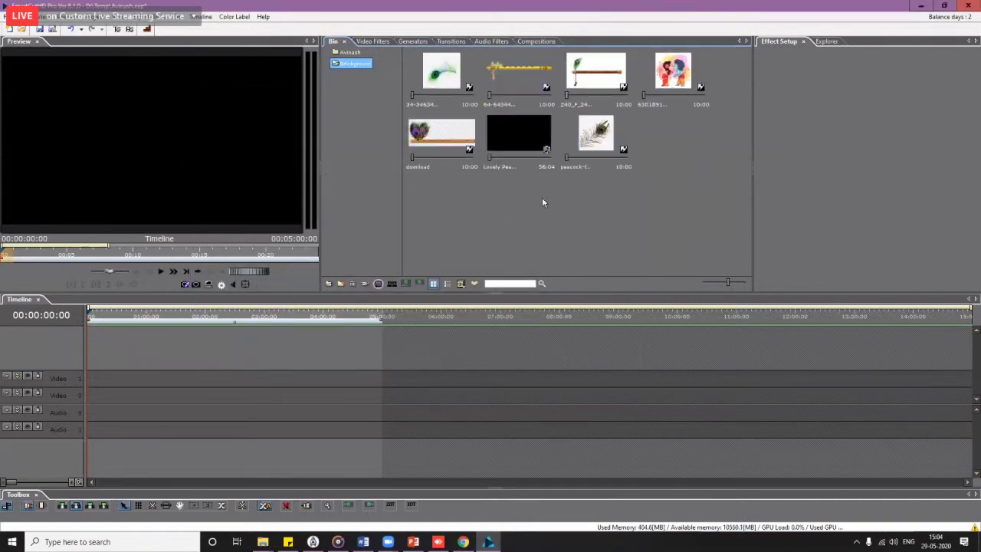
Step: Place the Lovely Peacock feather Montage clip on the timeline and move it to layer B
drag(518, 135, 92, 415)
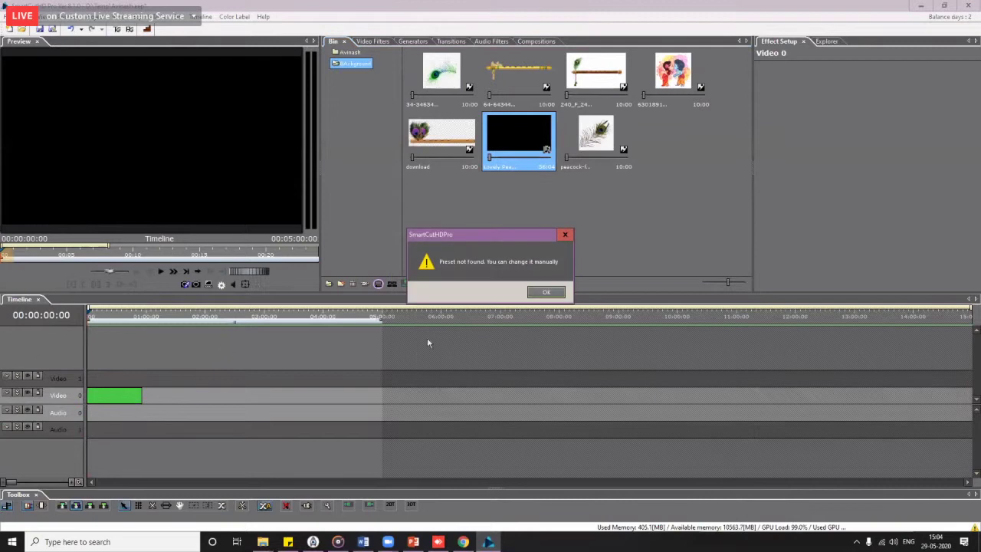
click(544, 294)
click(23, 394)
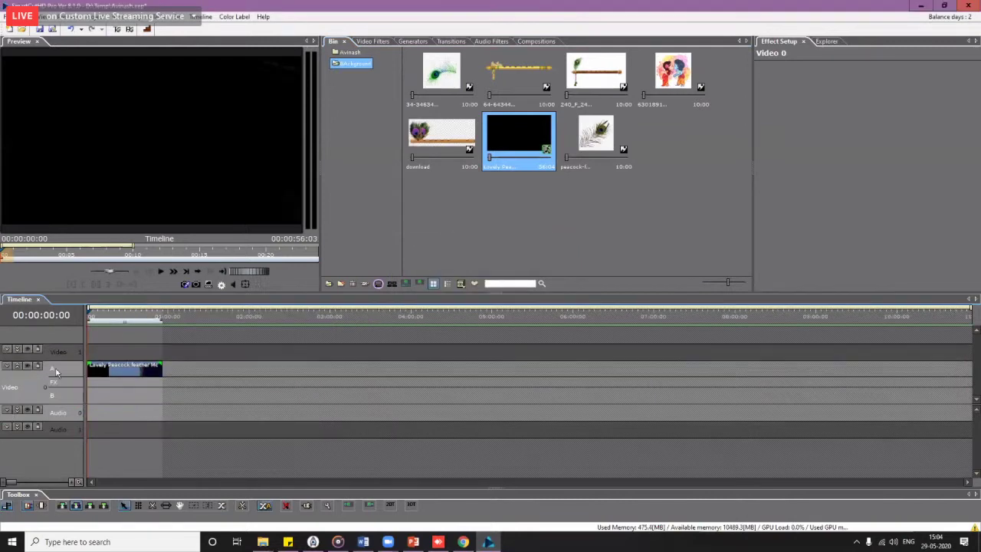
click(101, 320)
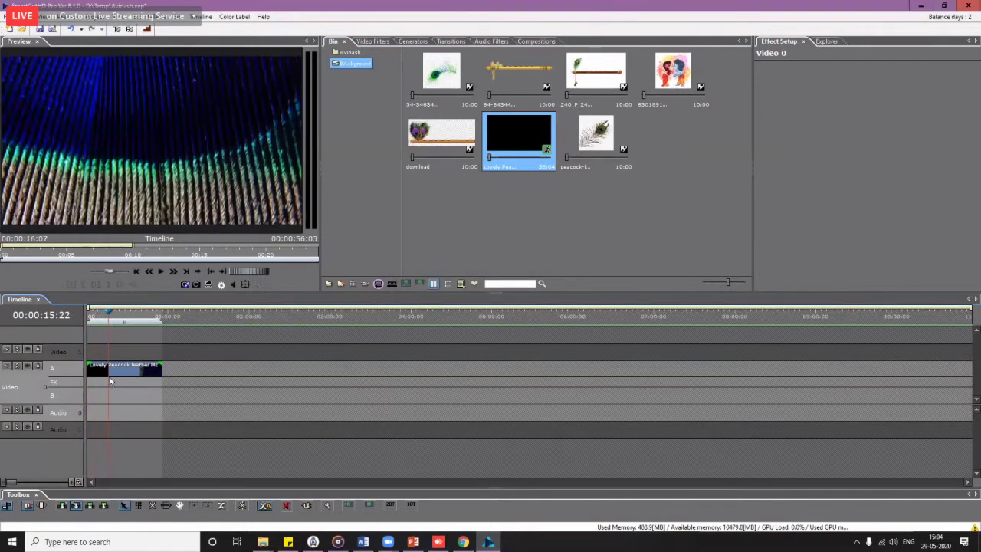
drag(109, 368, 101, 397)
Step: Split the clip 22 frames in, delete the first piece, and shift the rest to zero
drag(94, 318, 117, 326)
scroll(120, 343, up, 1)
scroll(120, 343, up, 3)
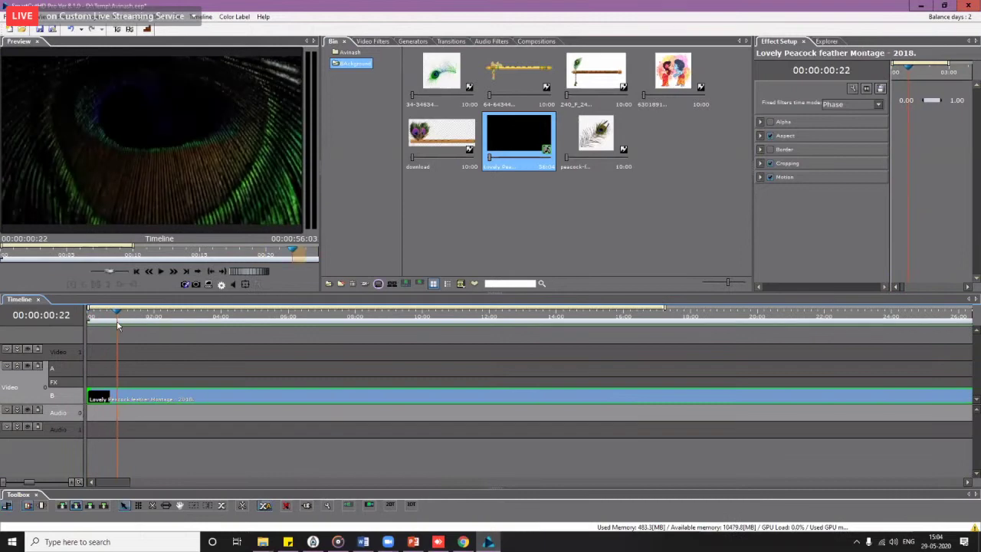
click(105, 399)
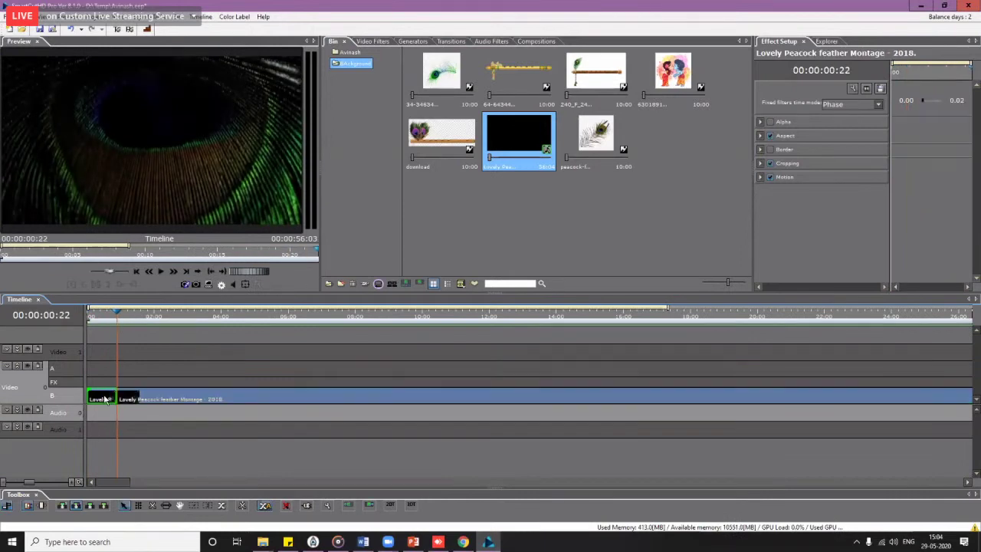
key(Delete)
click(168, 401)
drag(199, 402, 170, 404)
Step: Turn on looping for the clip, stretch it past its original end, then close the project
scroll(169, 404, down, 3)
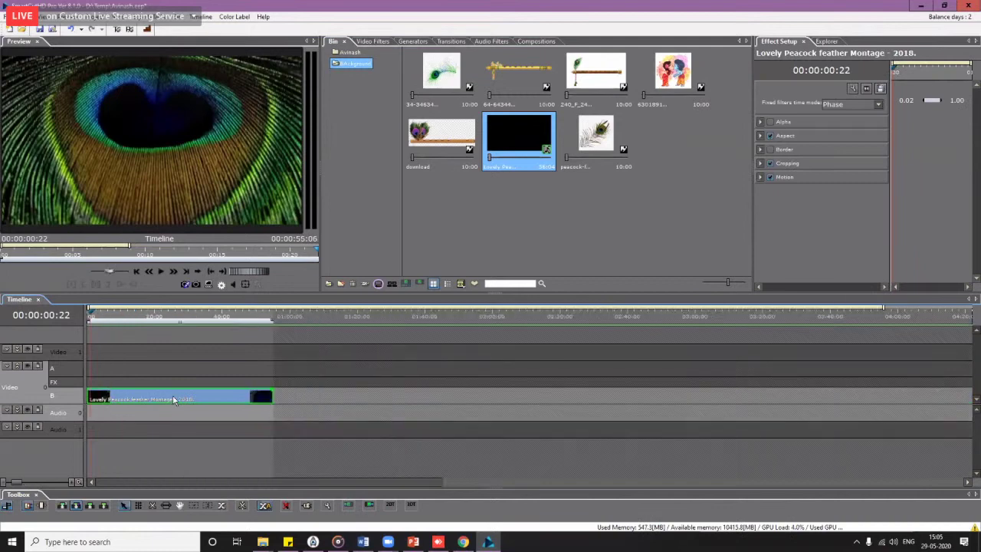
right_click(177, 398)
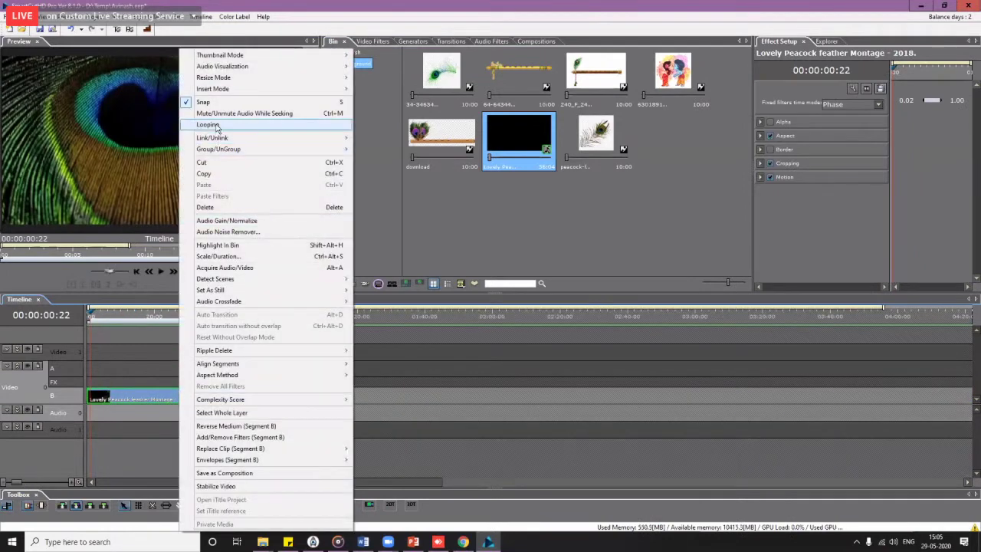
click(209, 124)
drag(275, 397, 621, 408)
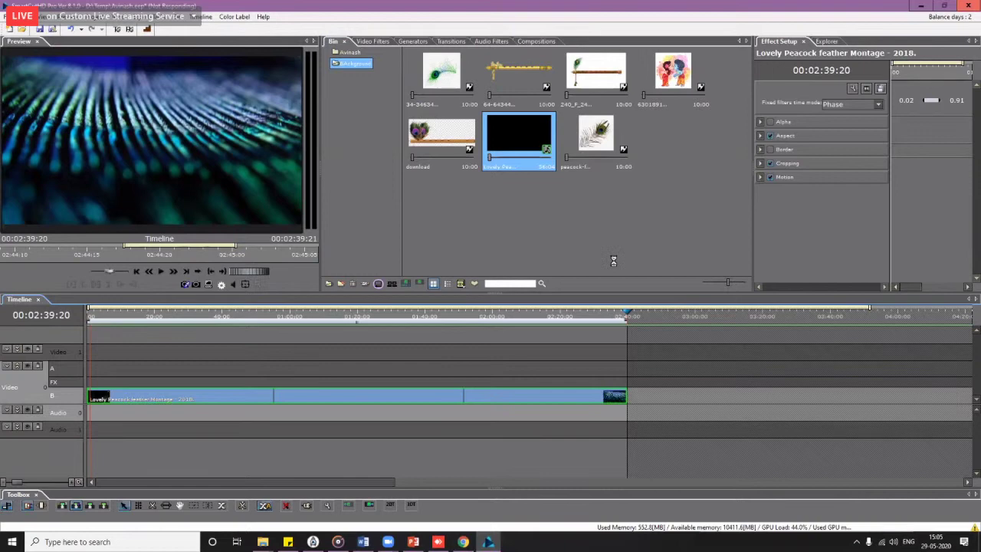
click(560, 294)
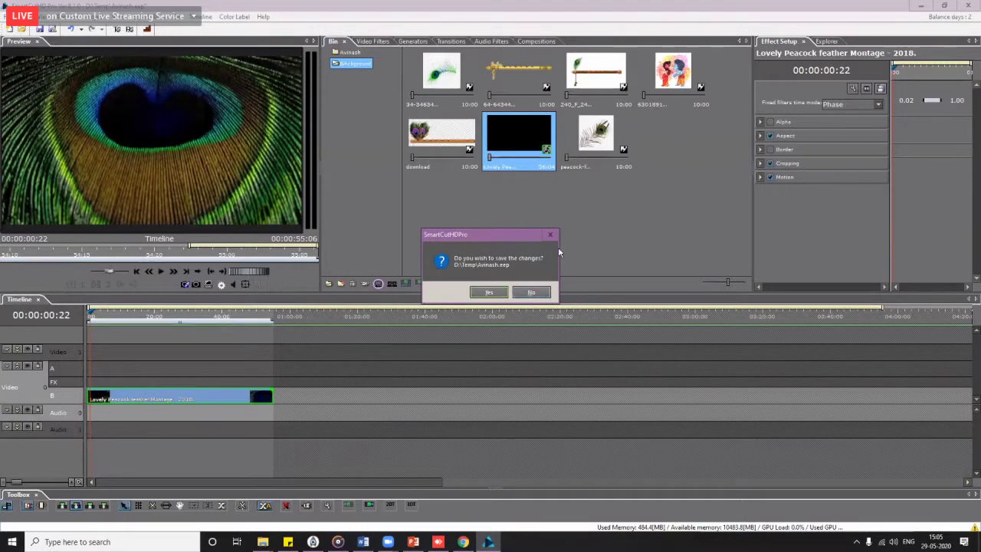
Step: Discard the unsaved changes, refresh the desktop and relaunch SmartCut HD Pro
click(533, 293)
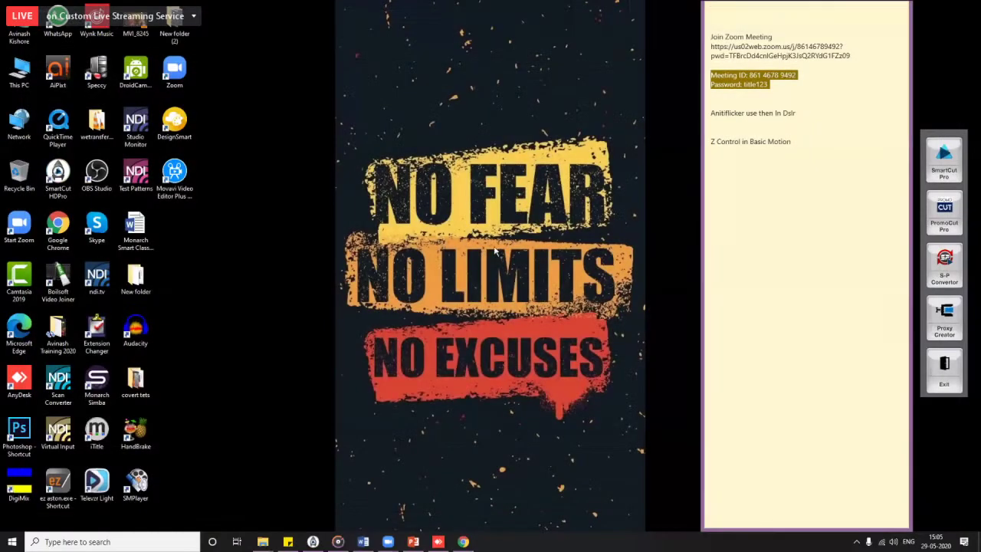
right_click(469, 199)
click(499, 242)
double_click(75, 179)
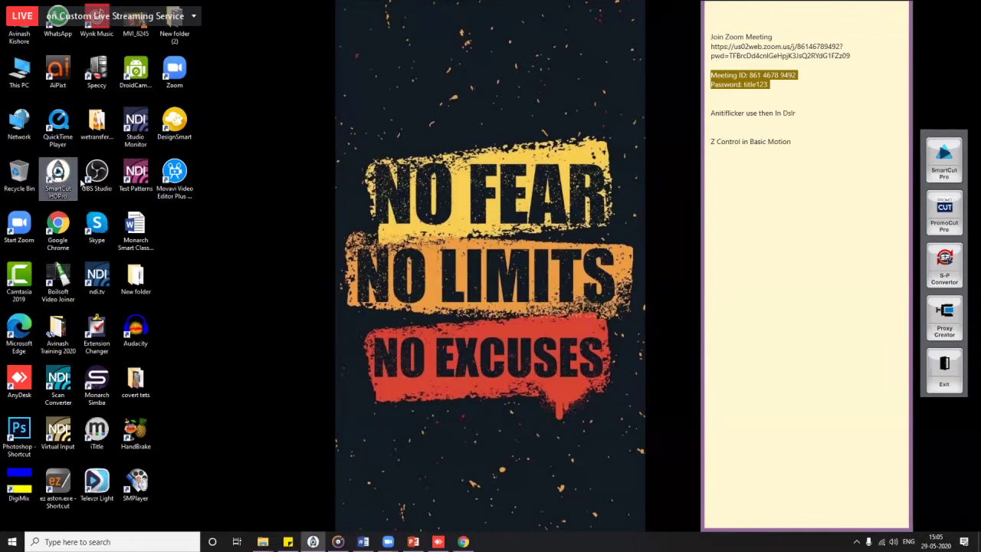
right_click(503, 129)
click(529, 181)
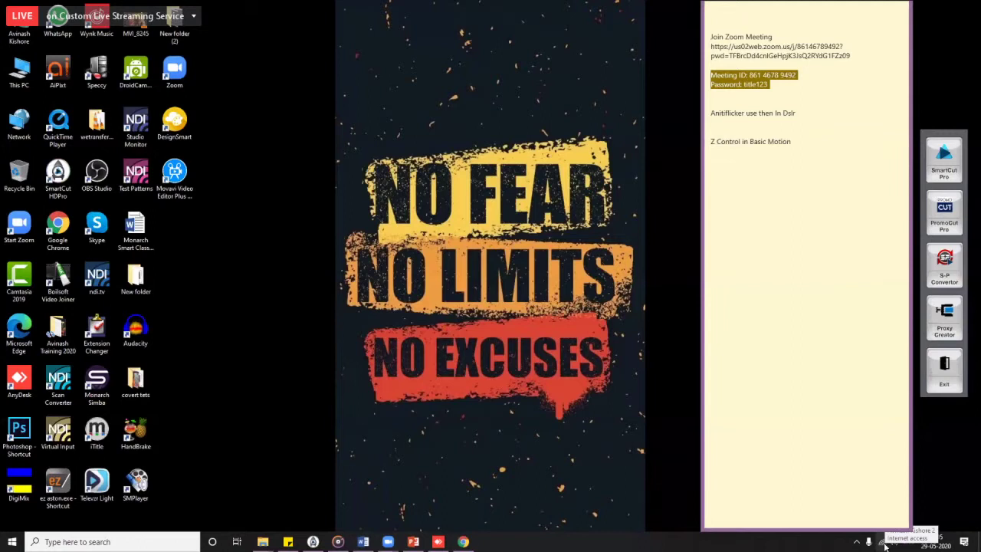
Step: Disconnect from the current Wi-Fi network
click(884, 543)
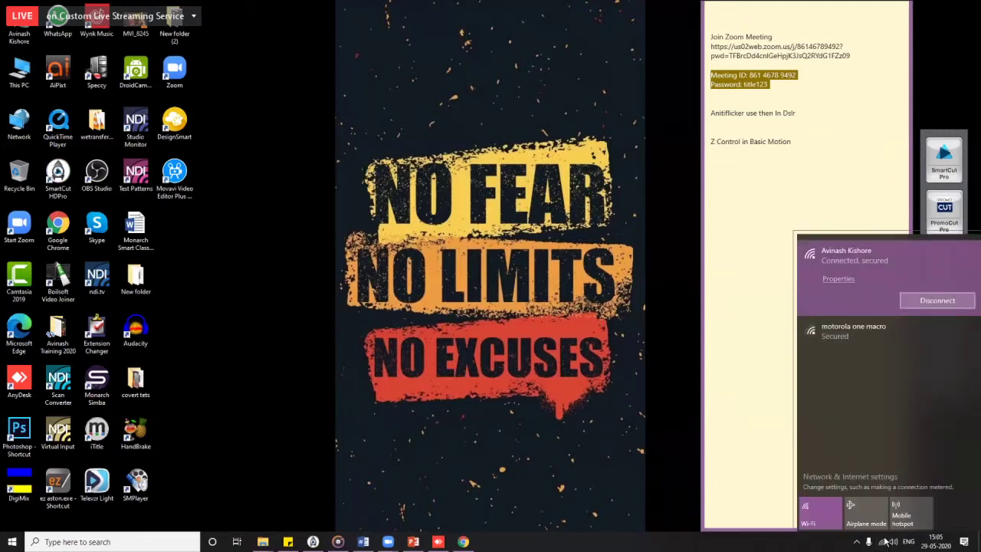
click(658, 133)
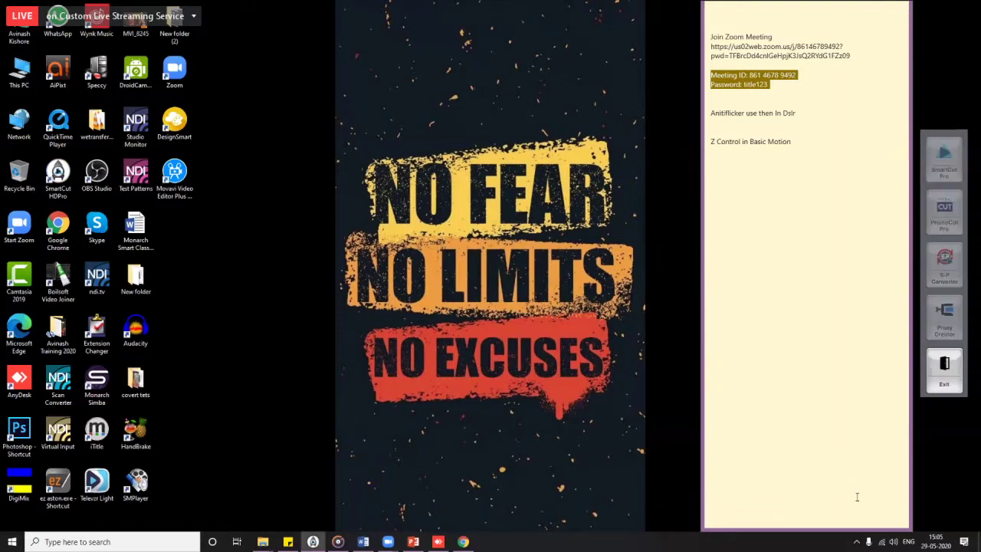
click(884, 543)
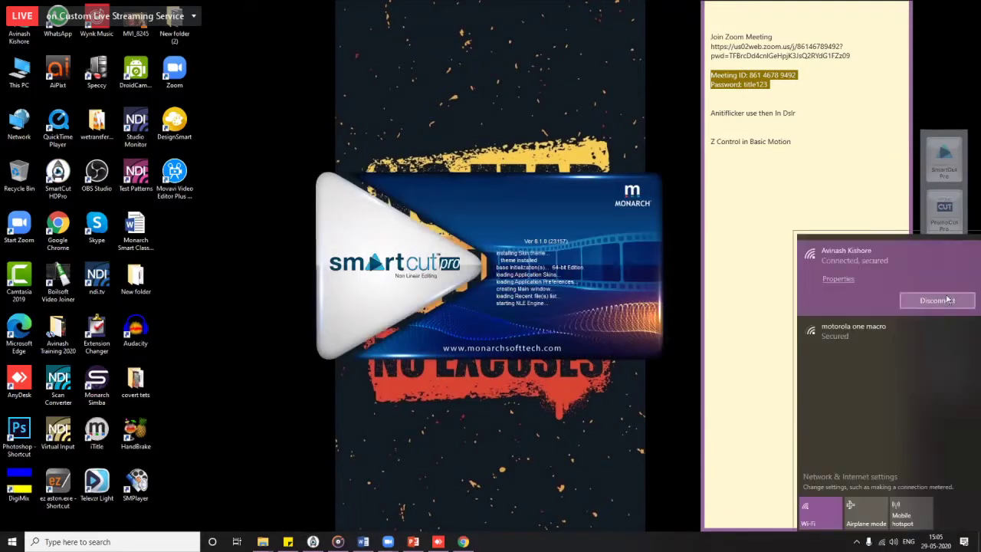
click(947, 302)
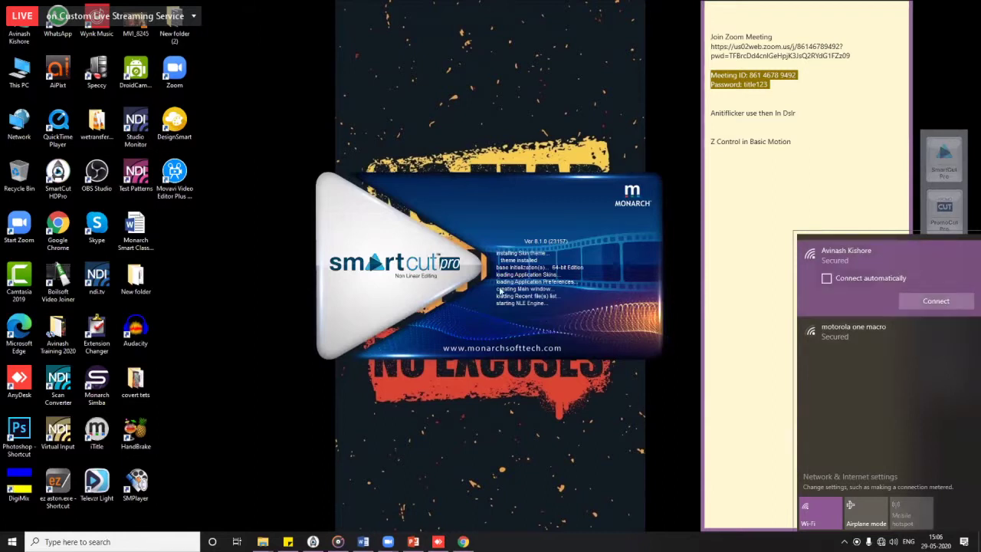
click(489, 232)
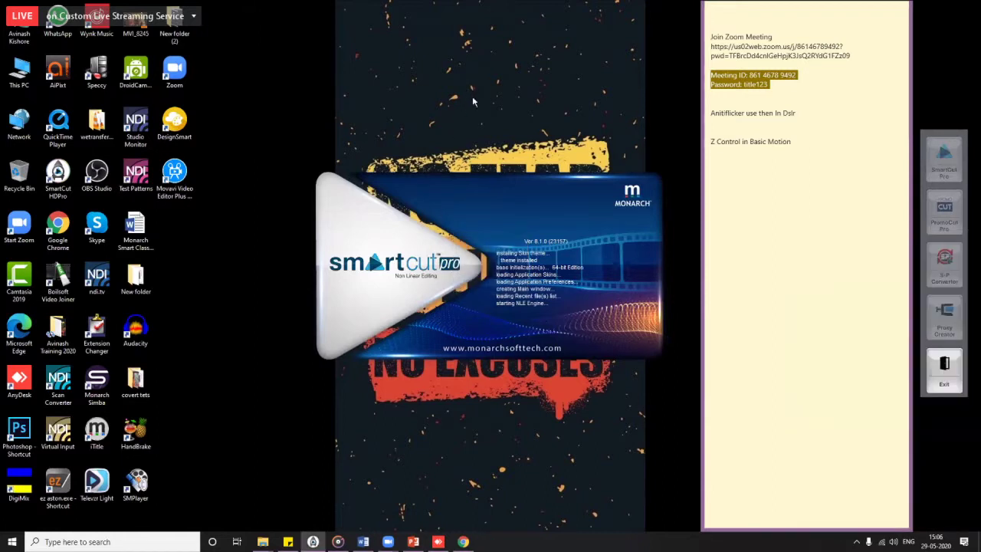
Step: Refresh the desktop repeatedly while SmartCut Pro loads to its welcome screen
right_click(469, 92)
right_click(369, 62)
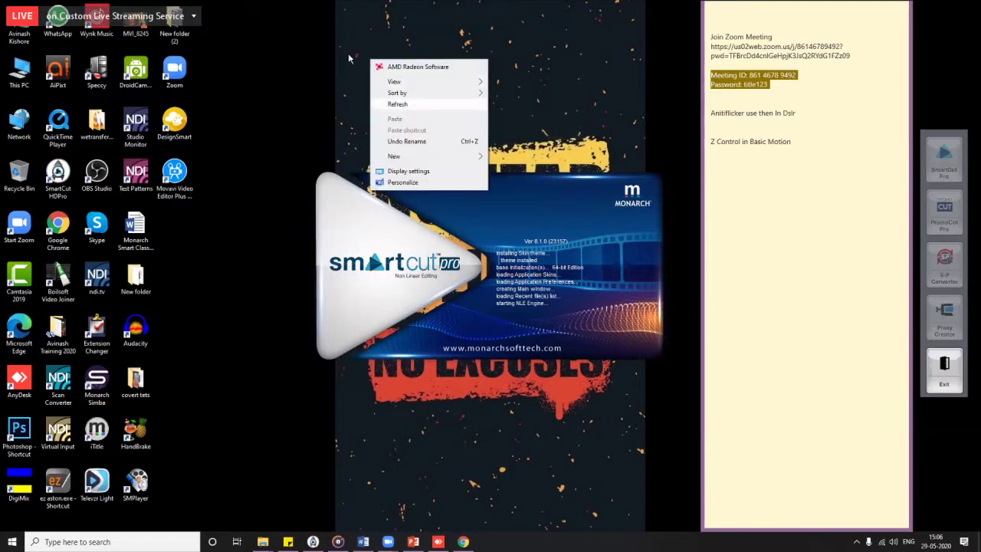
right_click(350, 53)
right_click(443, 58)
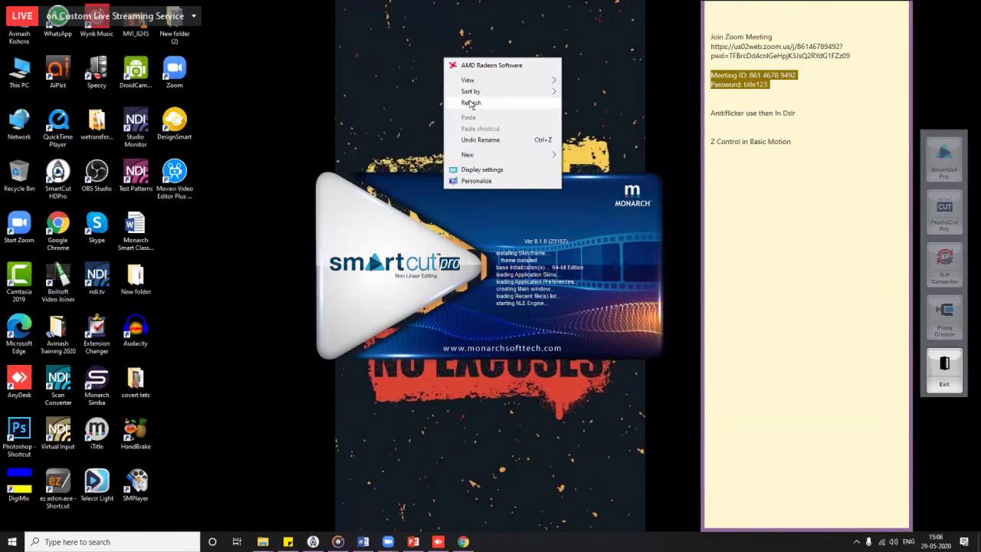
click(469, 100)
right_click(352, 44)
click(383, 84)
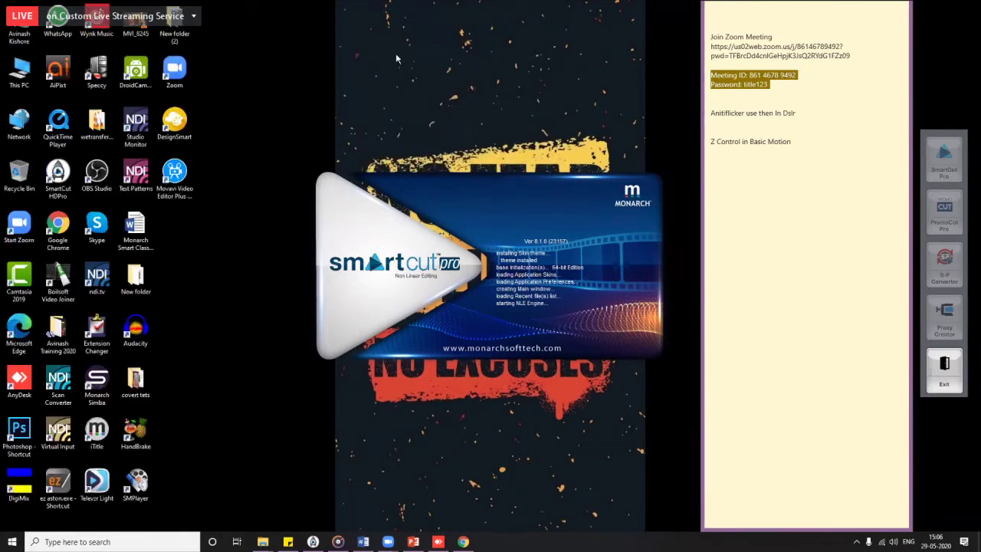
right_click(395, 54)
click(422, 98)
right_click(342, 61)
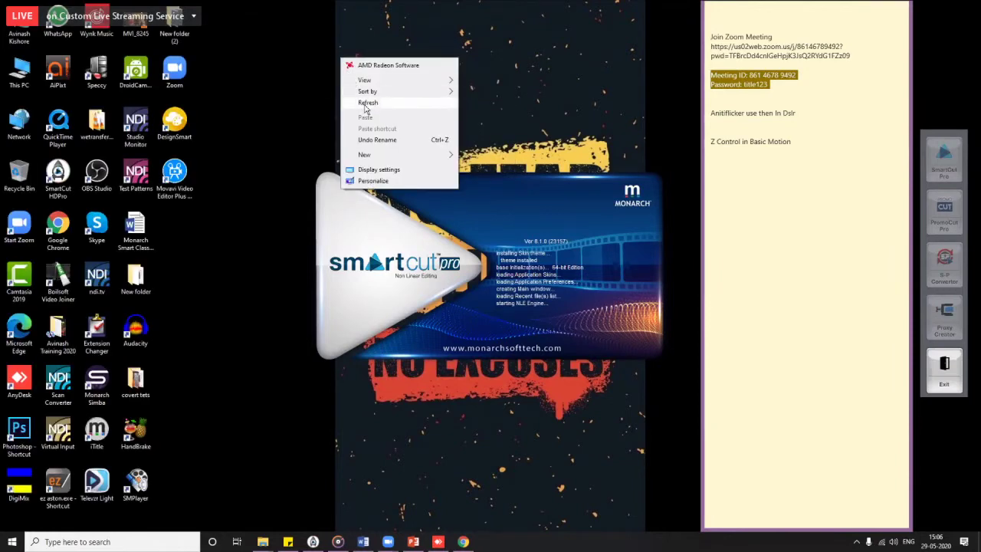
click(365, 102)
right_click(345, 47)
click(368, 92)
right_click(344, 37)
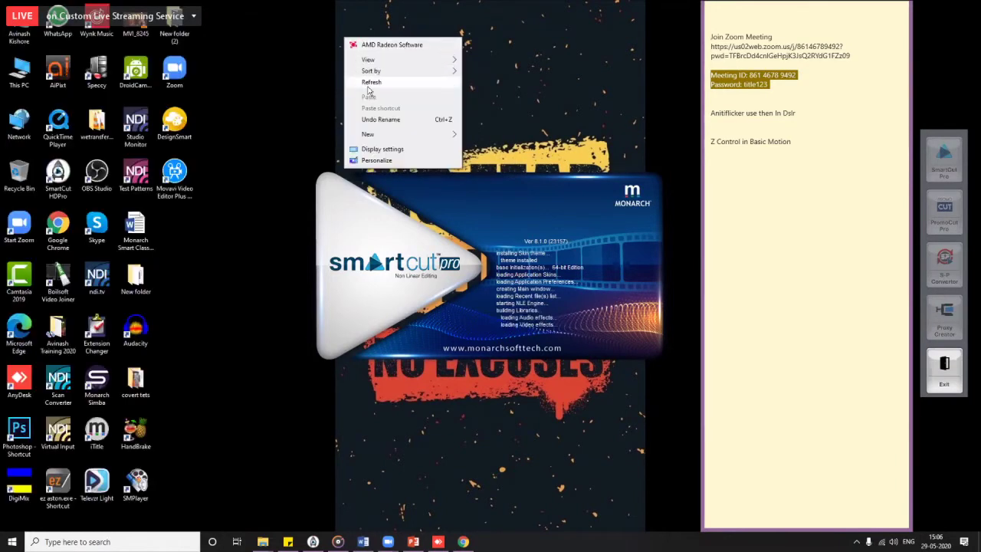
click(361, 82)
right_click(349, 48)
click(377, 91)
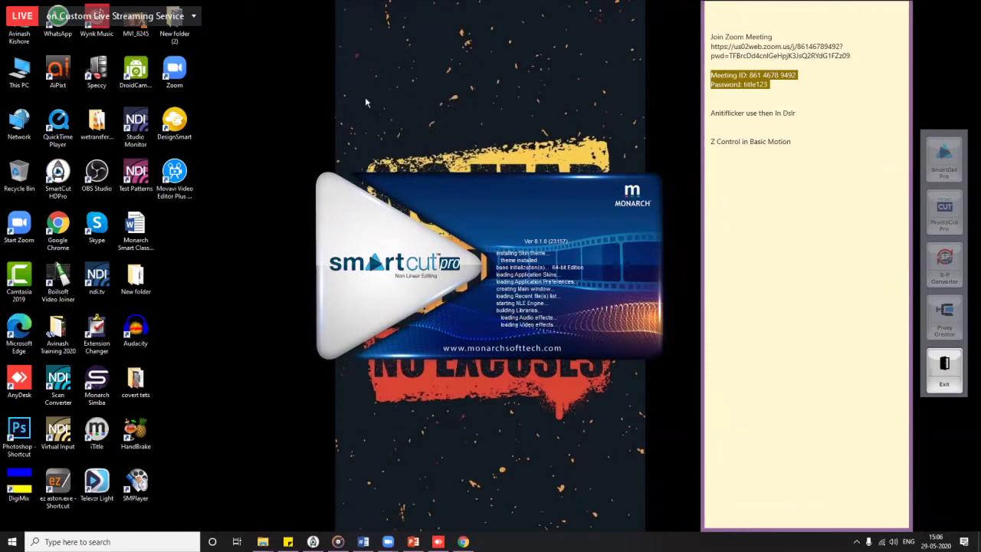
right_click(348, 73)
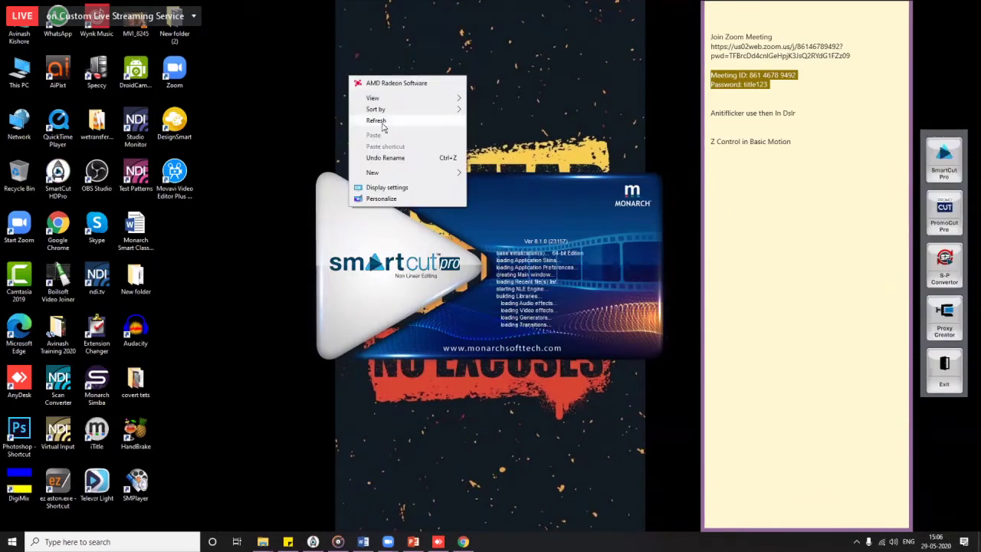
click(383, 123)
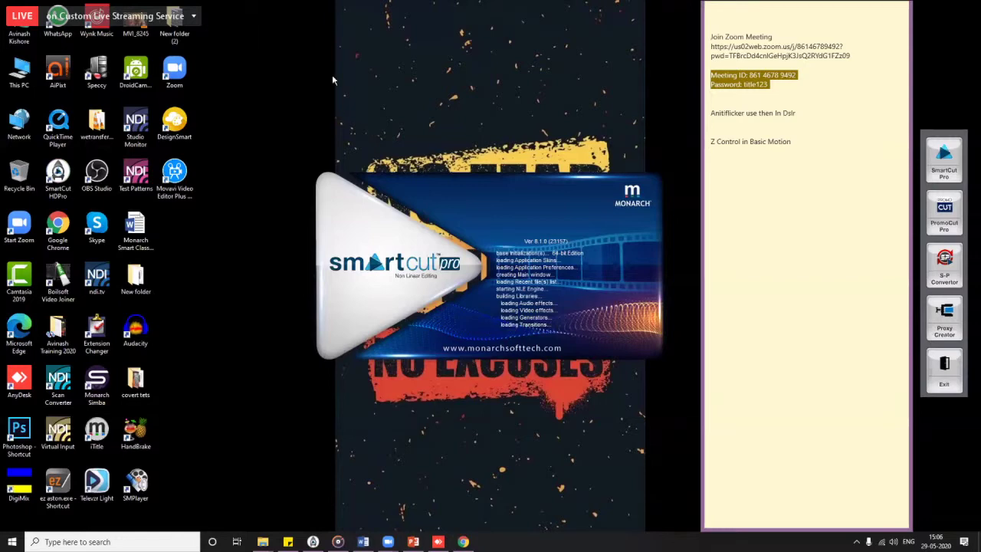
right_click(333, 75)
click(376, 122)
right_click(365, 64)
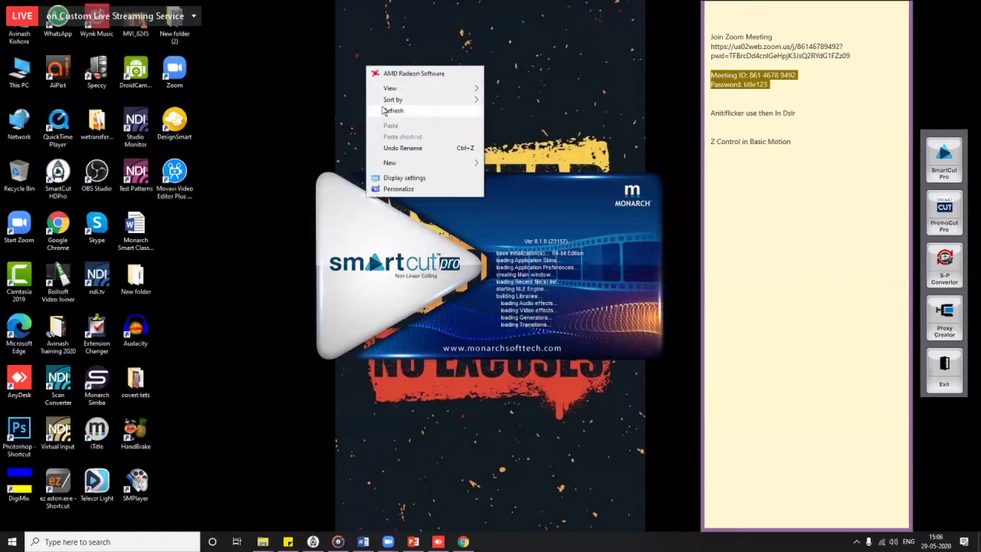
click(381, 110)
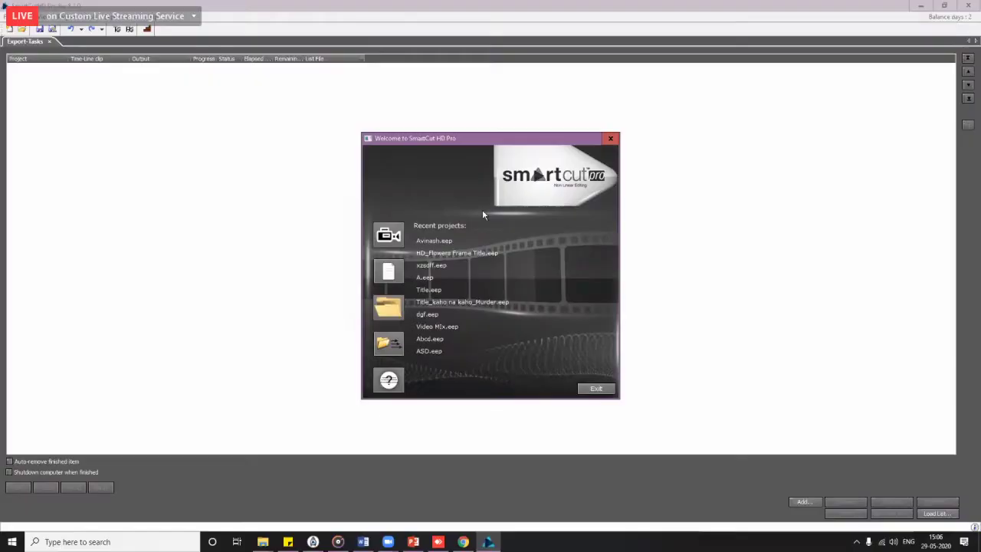
Step: Open the recent Avinash project and add a bin folder named Edits
click(435, 242)
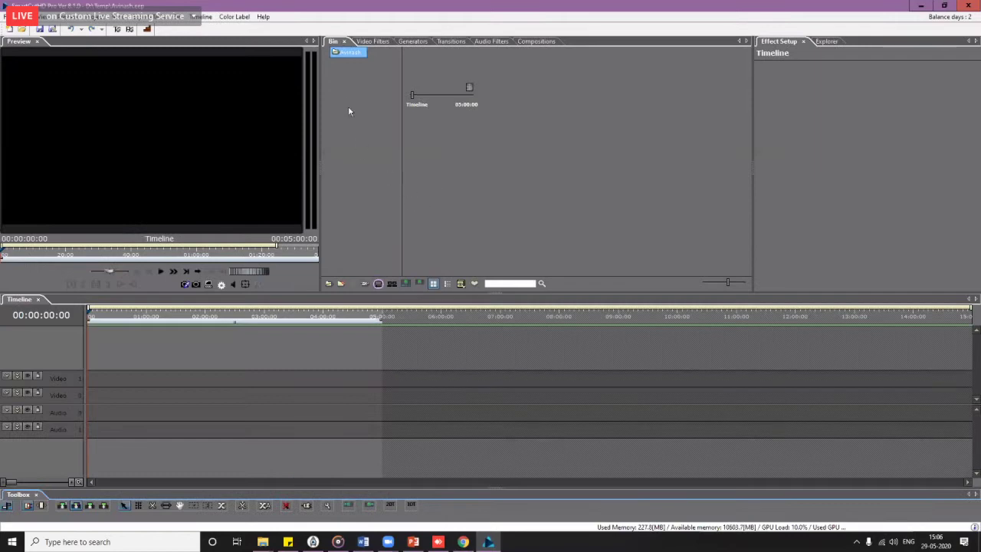
right_click(349, 112)
click(356, 105)
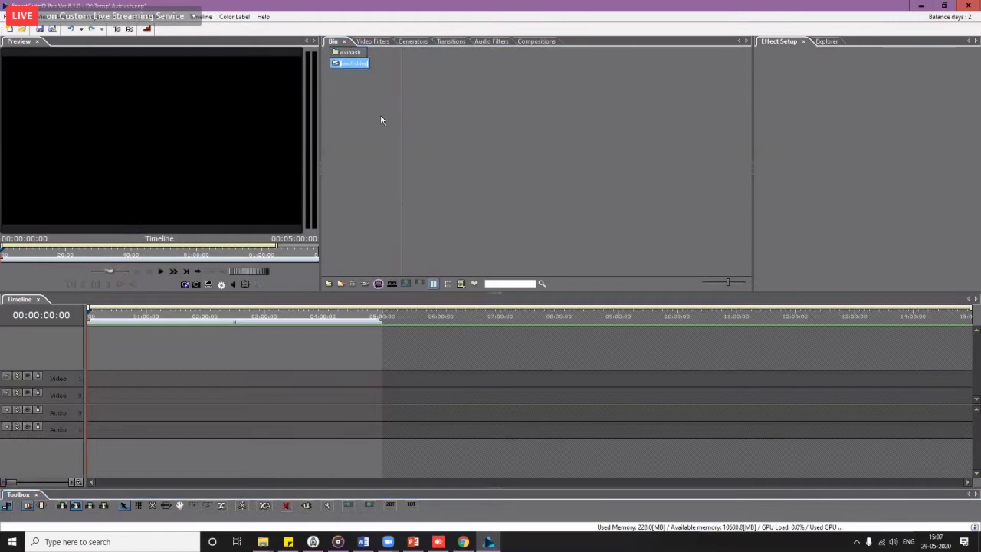
text(Edits)
key(Return)
key(space)
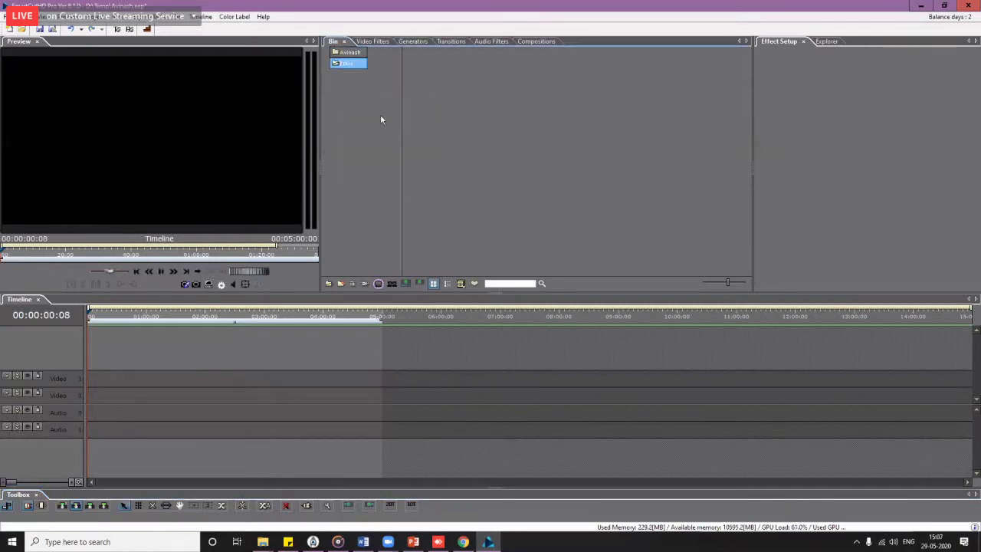
Step: Import all seven media files into the bin
double_click(485, 144)
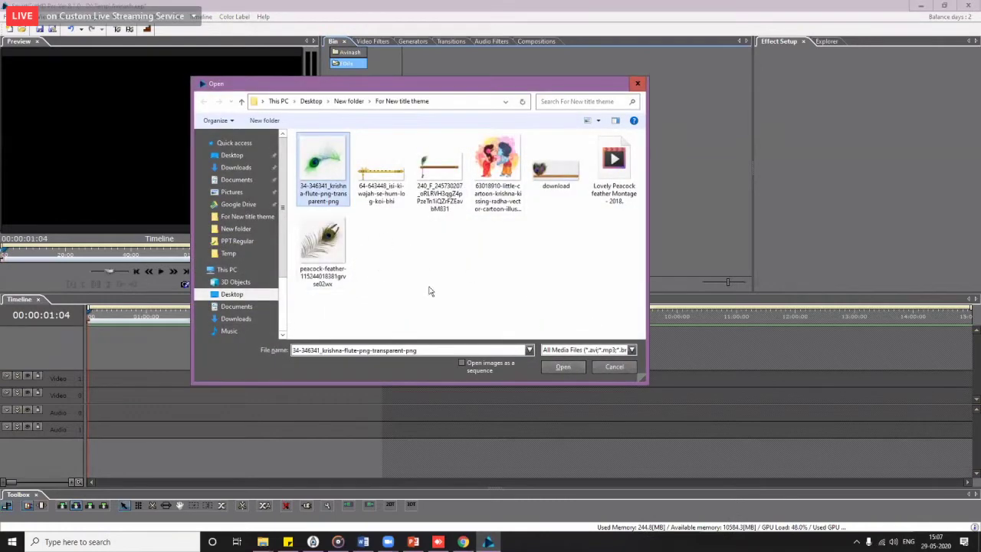
drag(637, 311, 296, 122)
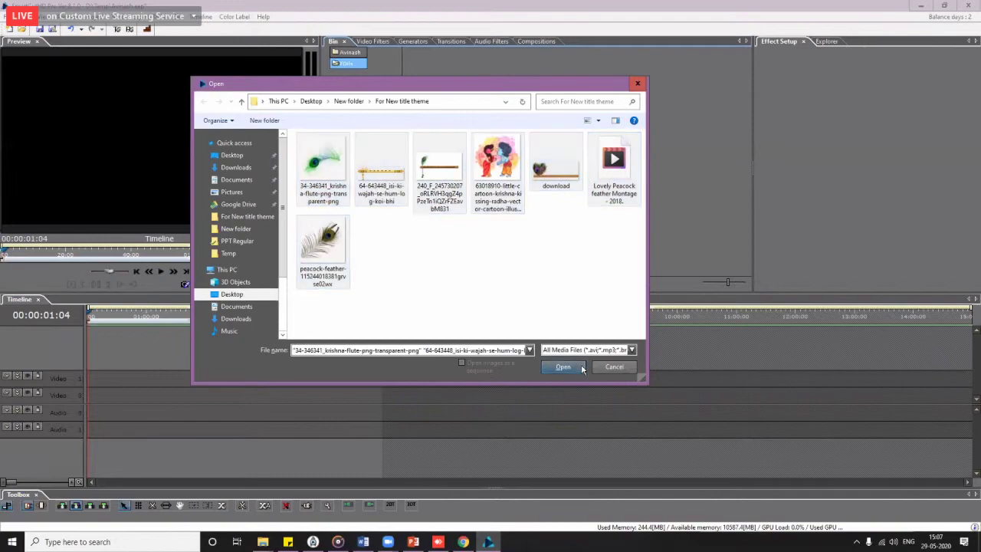
click(563, 366)
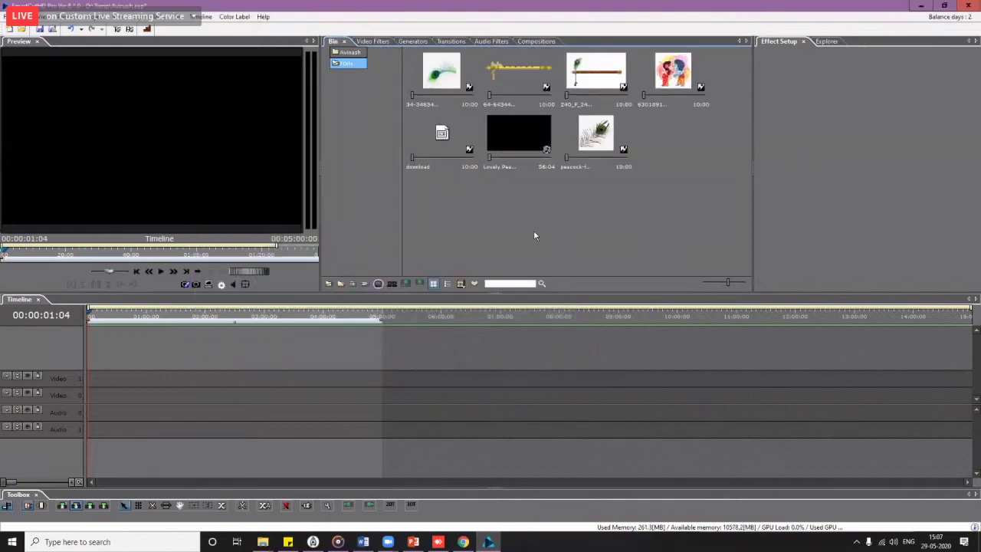
double_click(533, 231)
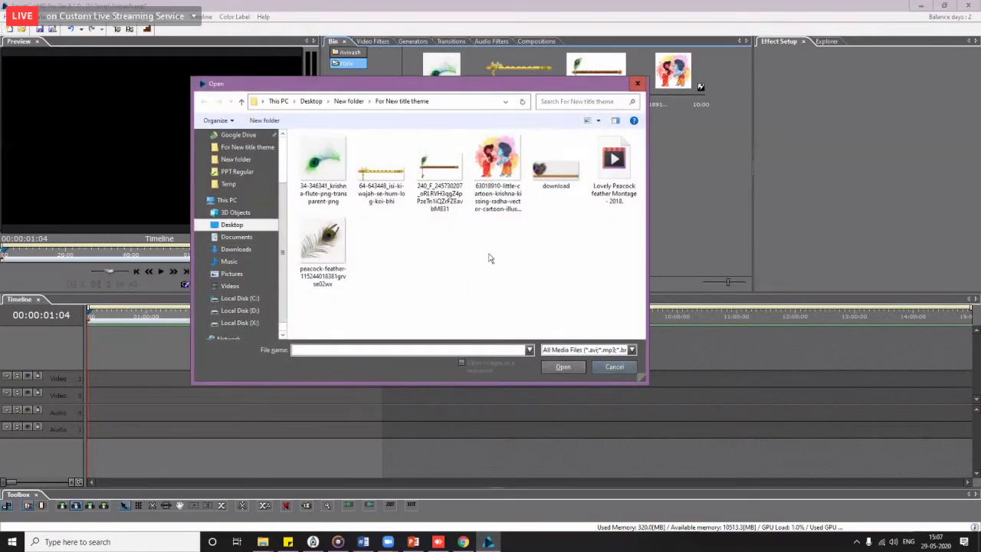
key(Escape)
Step: Add two more bin folders named Audio and Photo
right_click(351, 131)
click(360, 138)
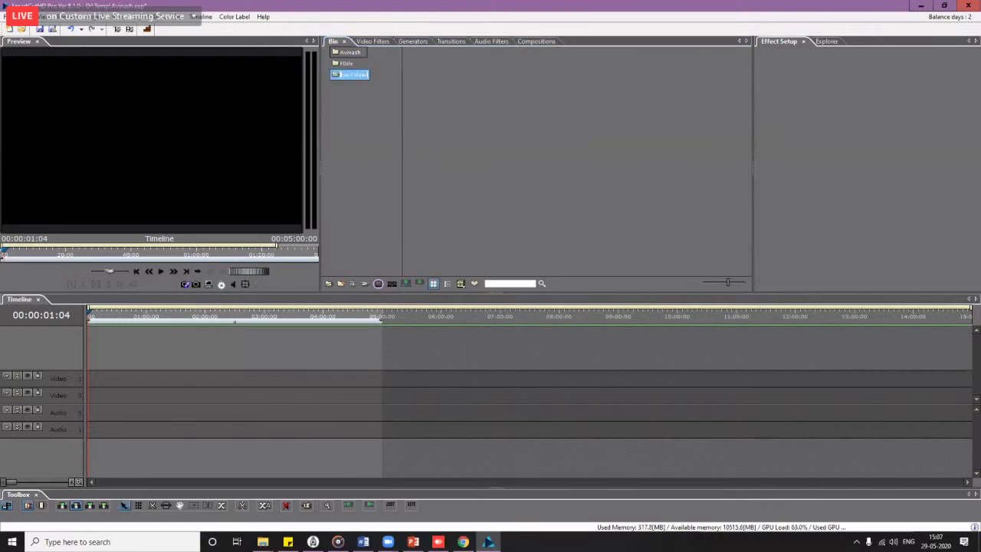
text(Audio)
right_click(347, 160)
click(356, 165)
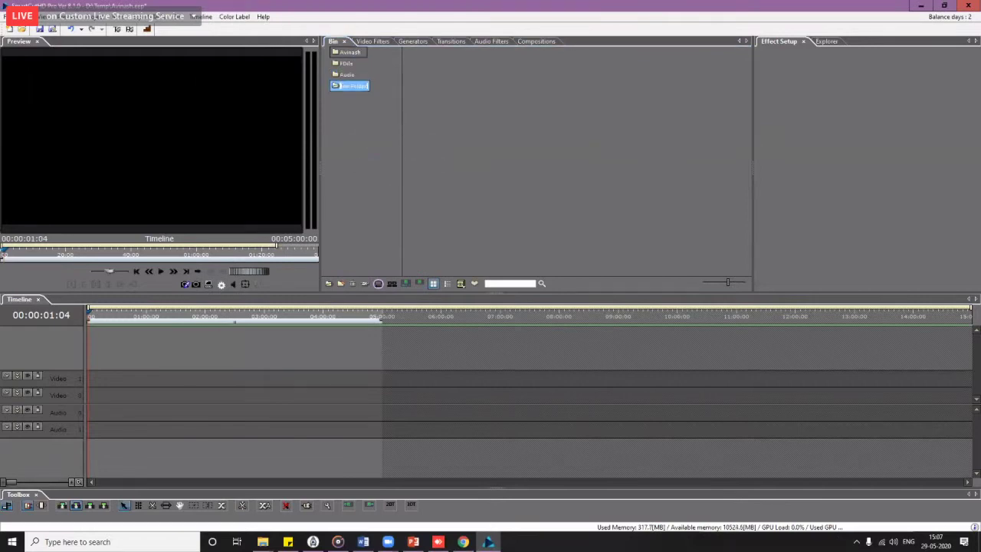
text(Photo)
key(Return)
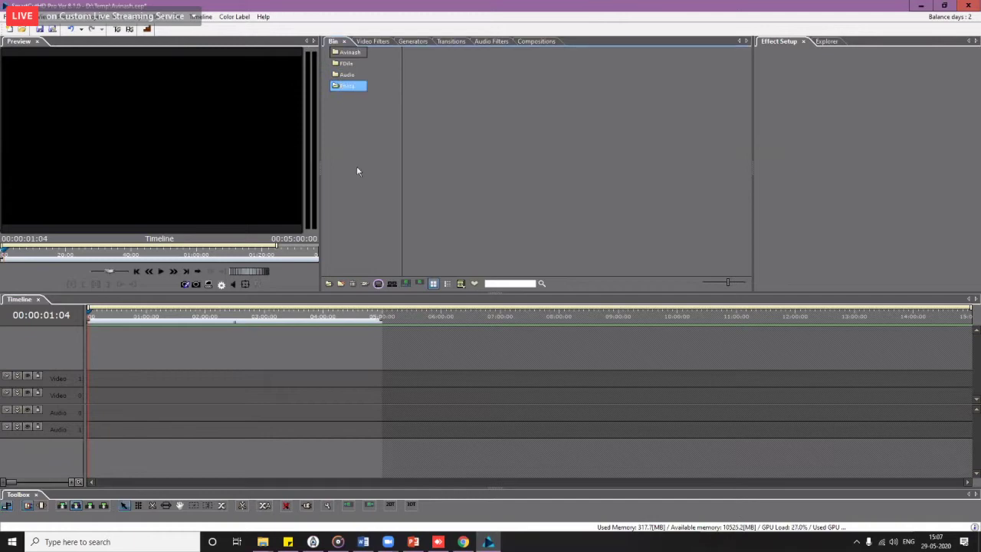
Step: Drag the Lovely Peacock montage clip onto the video track
click(346, 74)
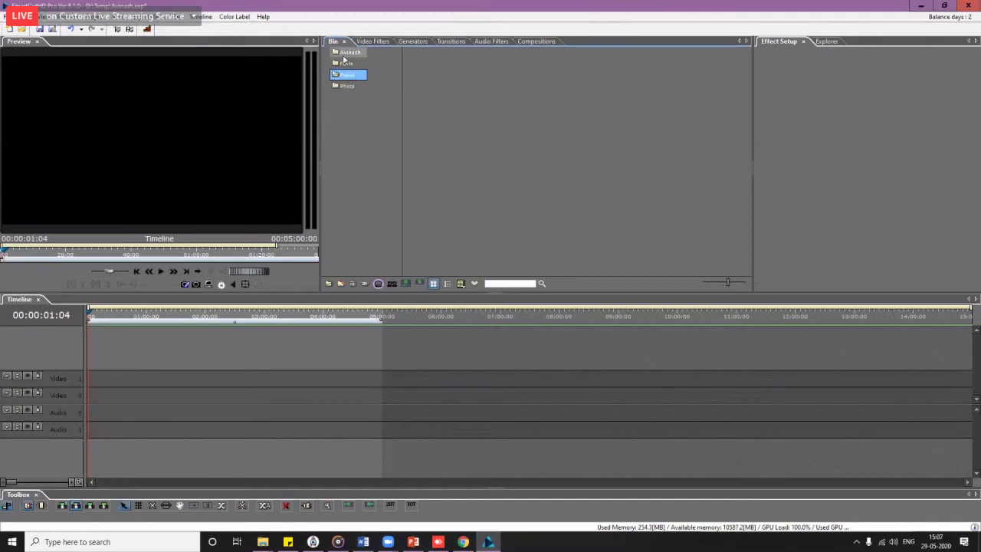
key(Up)
drag(519, 137, 92, 402)
Step: Accept the clip property mismatch, dismiss the preset warning, and preview the peacock clip from the start
click(513, 290)
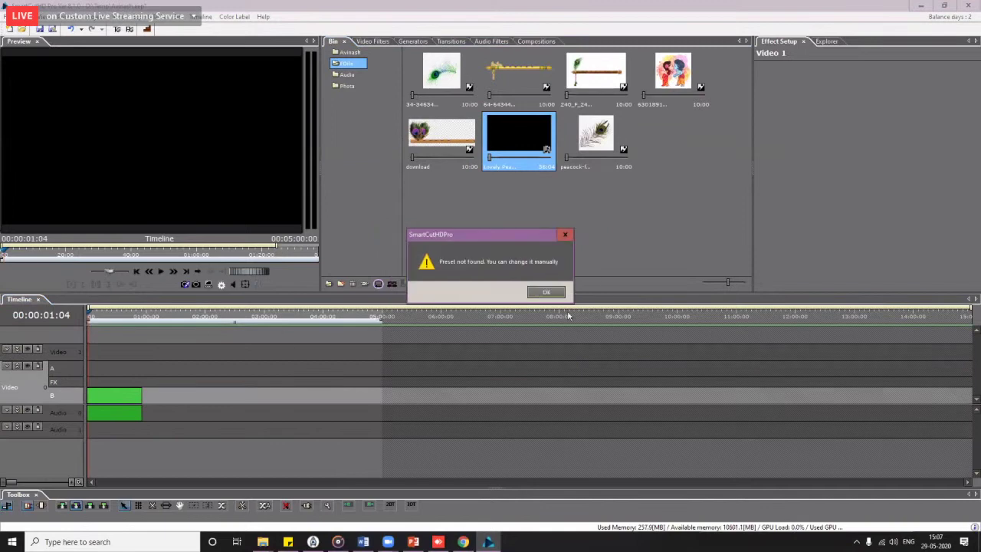
click(547, 293)
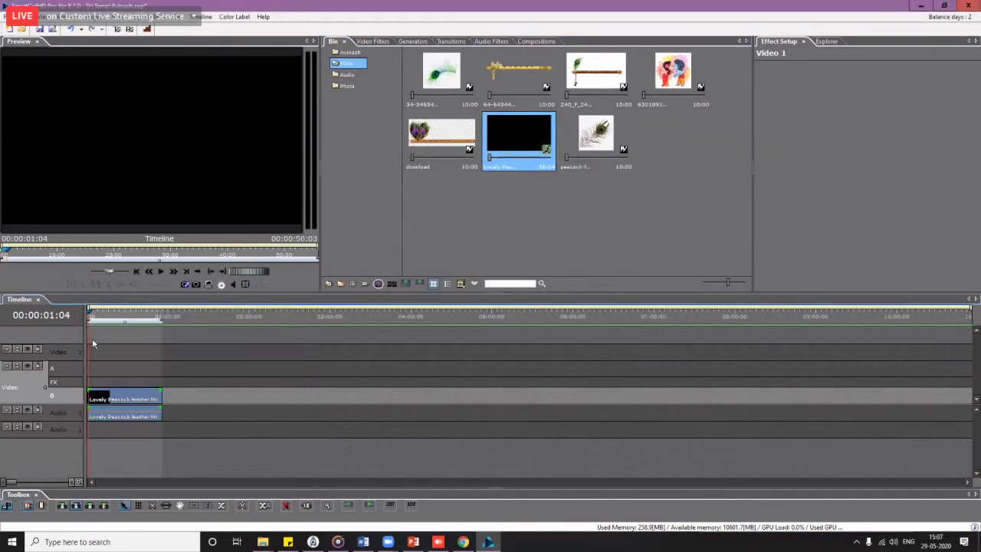
click(86, 323)
key(space)
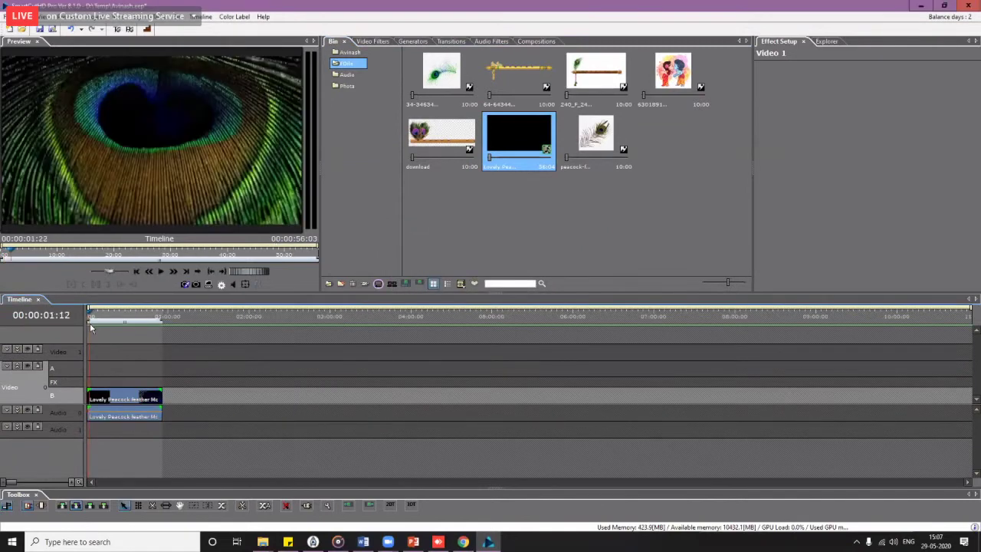
Step: Split the peacock clip at 1:22 and delete the opening part
click(107, 399)
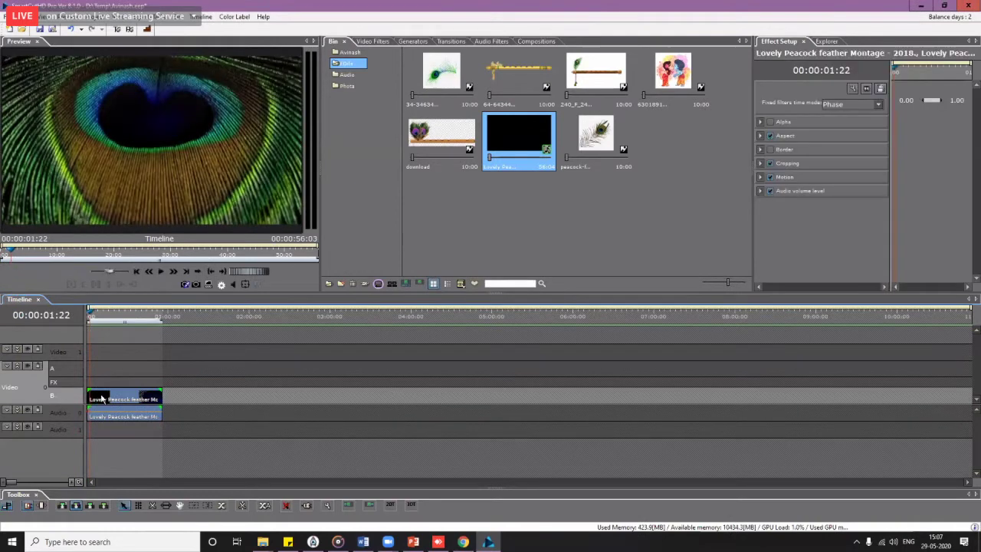
scroll(114, 399, up, 1)
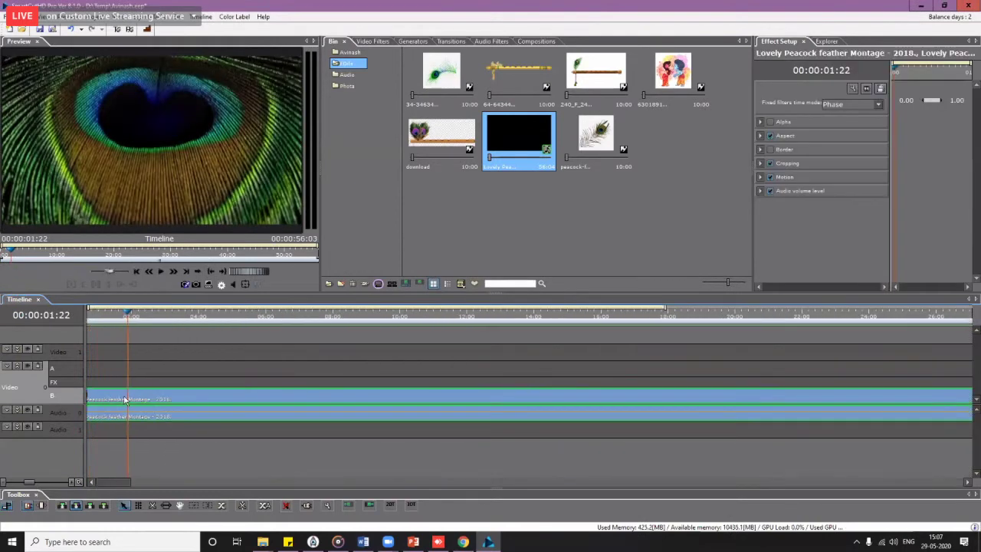
key(c)
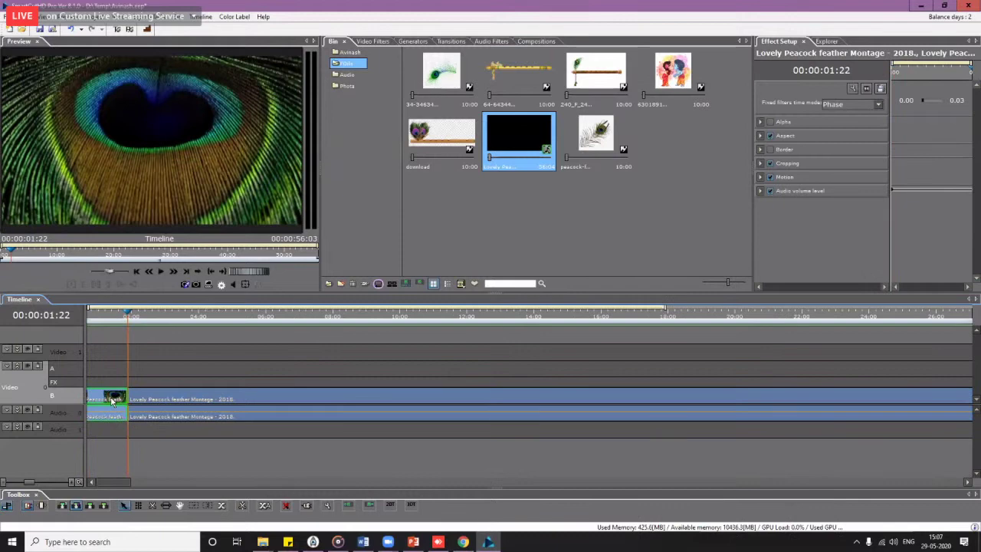
click(154, 400)
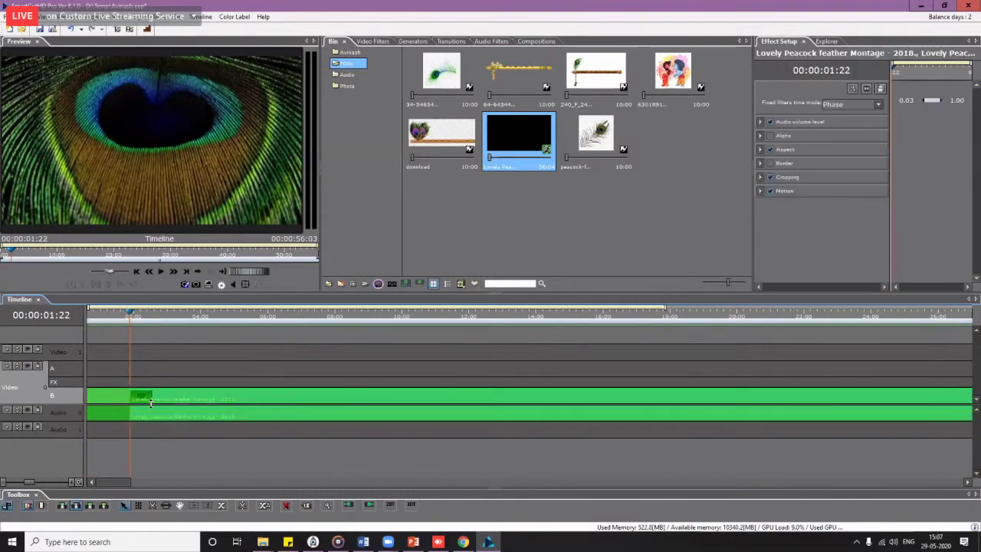
key(Delete)
Step: Unlink the peacock clip from its audio and extend the video to 1:50
scroll(153, 406, down, 2)
click(136, 398)
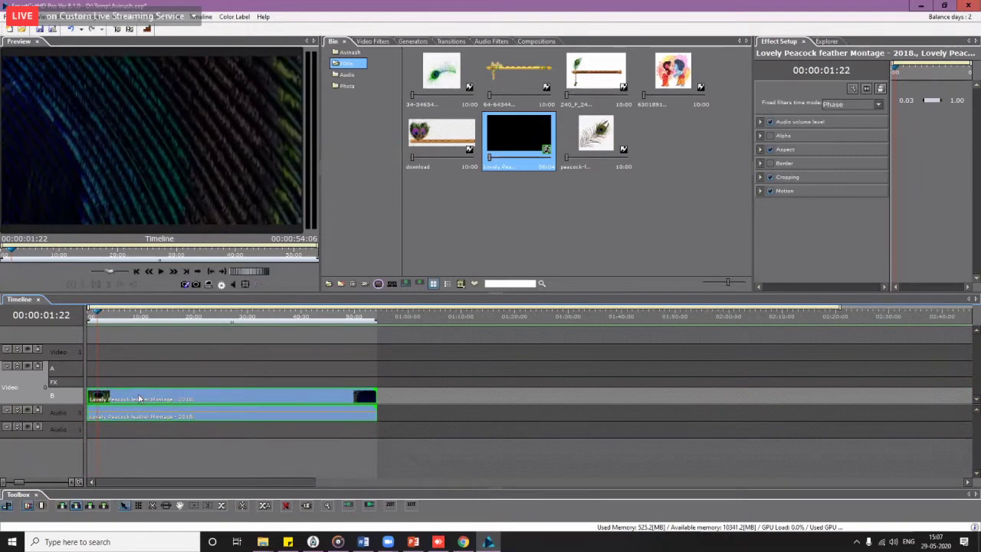
right_click(164, 397)
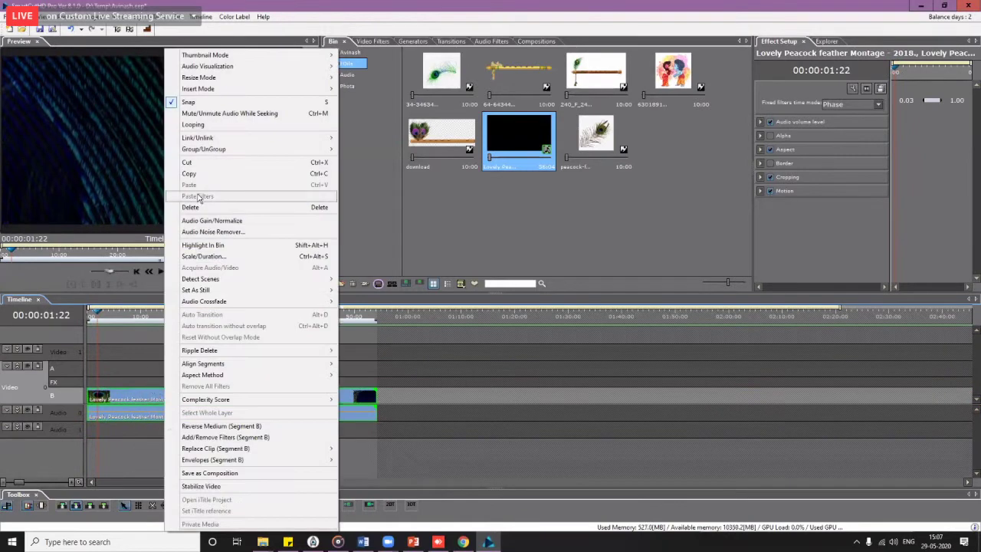
click(205, 125)
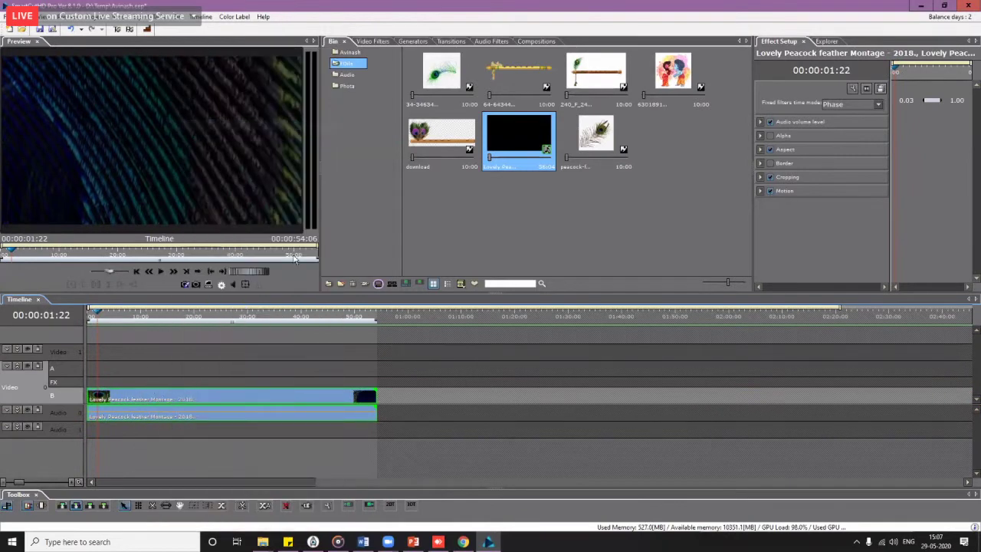
scroll(401, 410, down, 3)
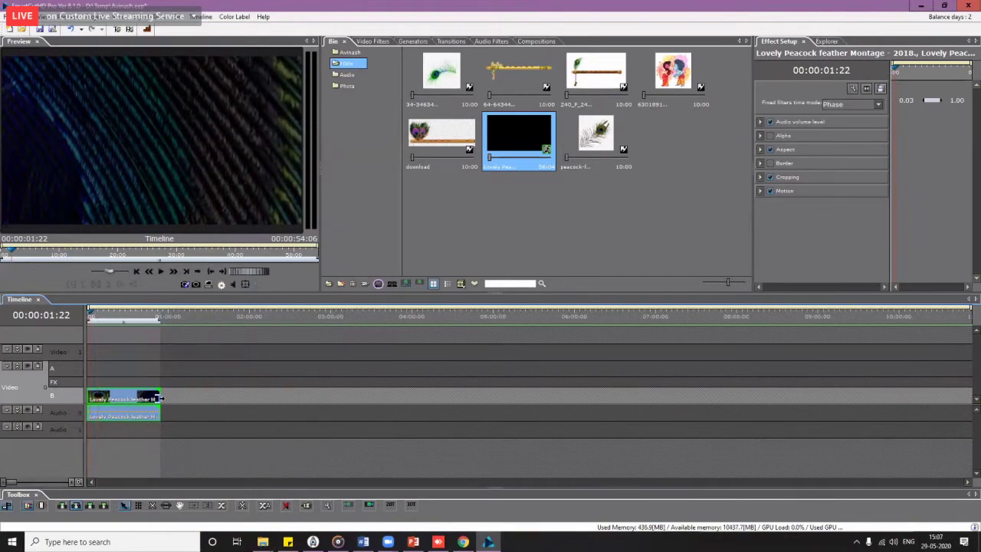
mouse_move(227, 396)
mouse_down()
mouse_move(333, 392)
mouse_move(235, 391)
mouse_up()
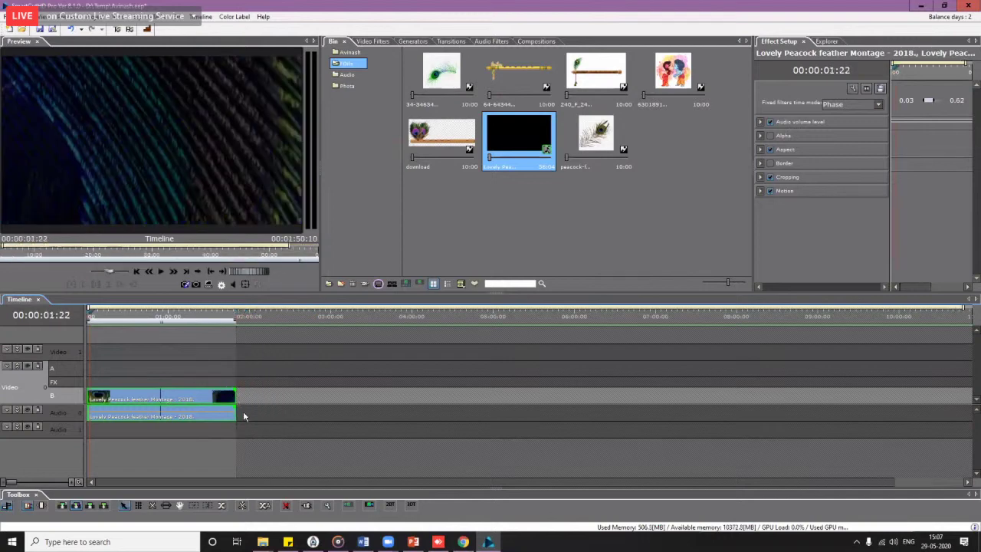
Step: Delete the peacock clip's original audio from the timeline
scroll(243, 411, up, 4)
scroll(248, 417, down, 2)
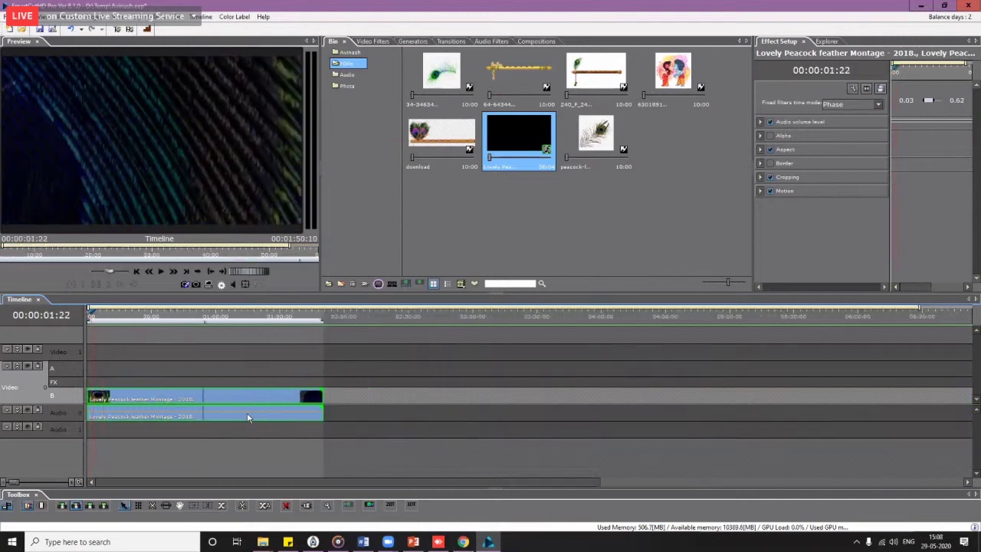
click(193, 414)
key(Delete)
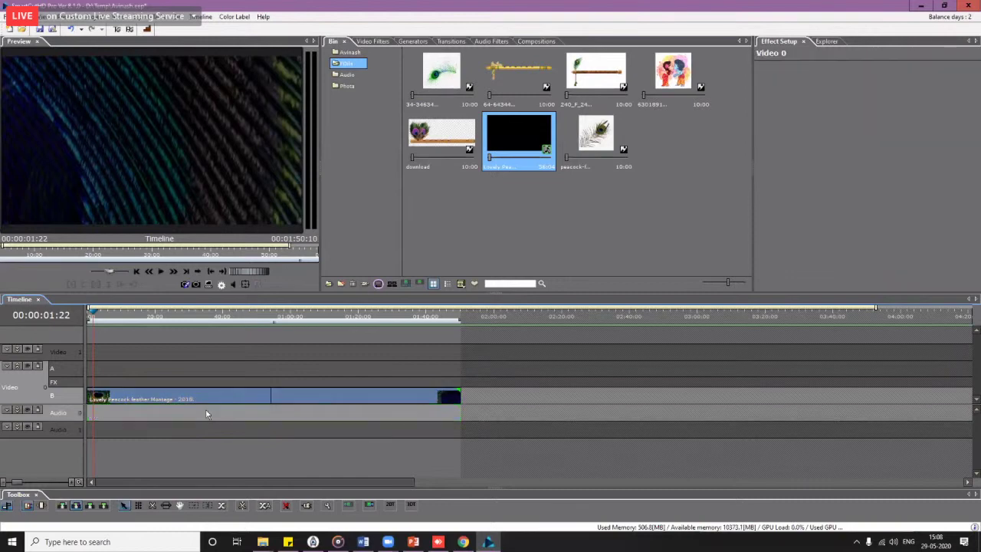
Step: Import the first MP3 song from Downloads > Music into the Bin
double_click(670, 253)
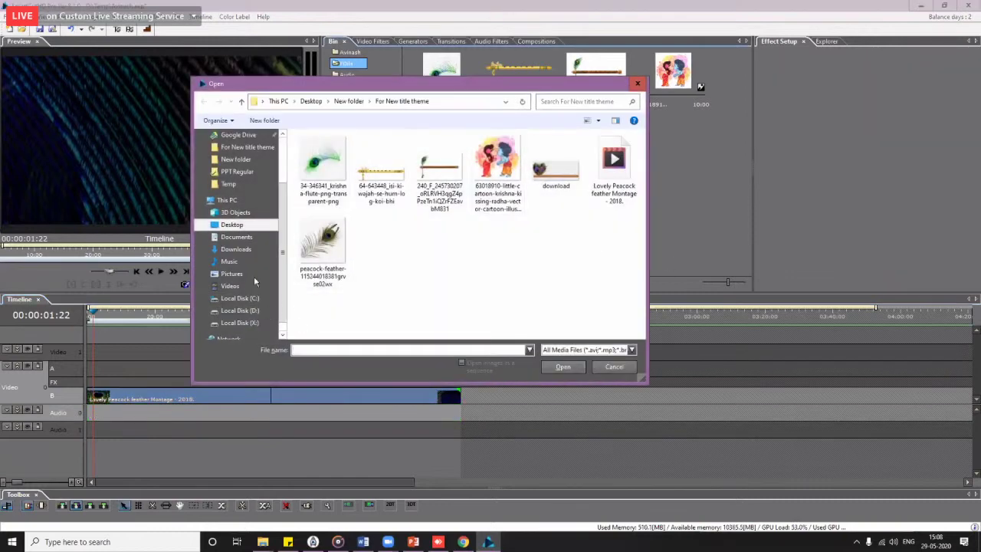
scroll(245, 191, up, 3)
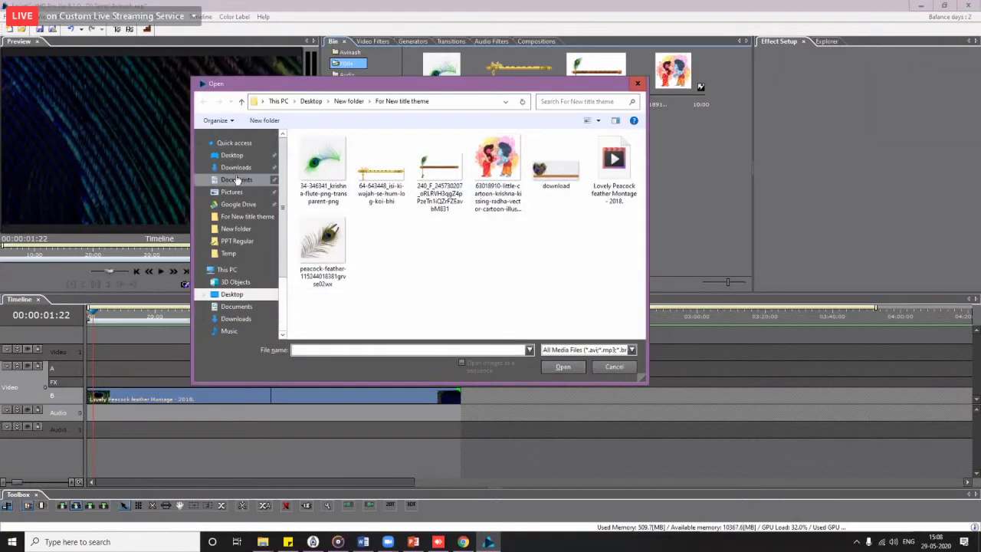
click(231, 155)
click(235, 167)
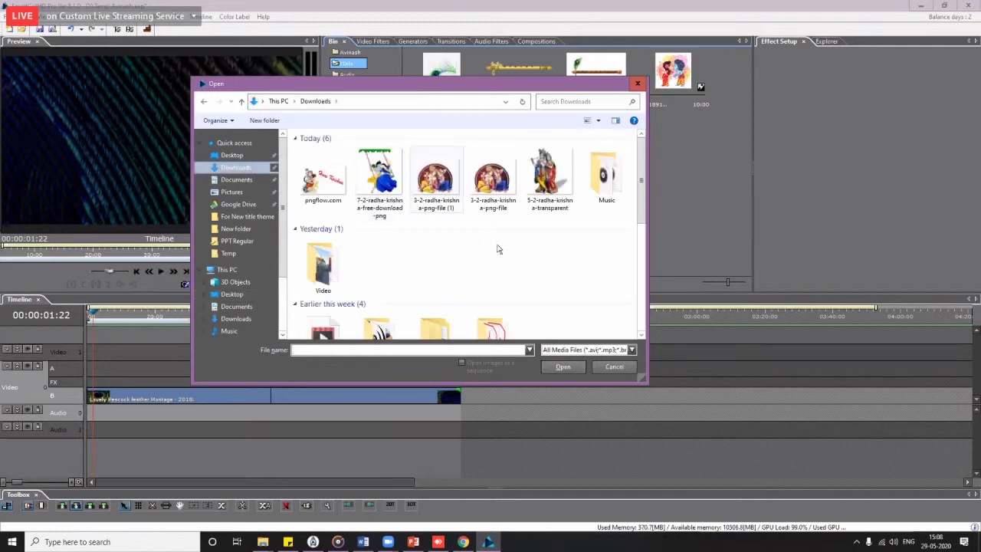
double_click(606, 175)
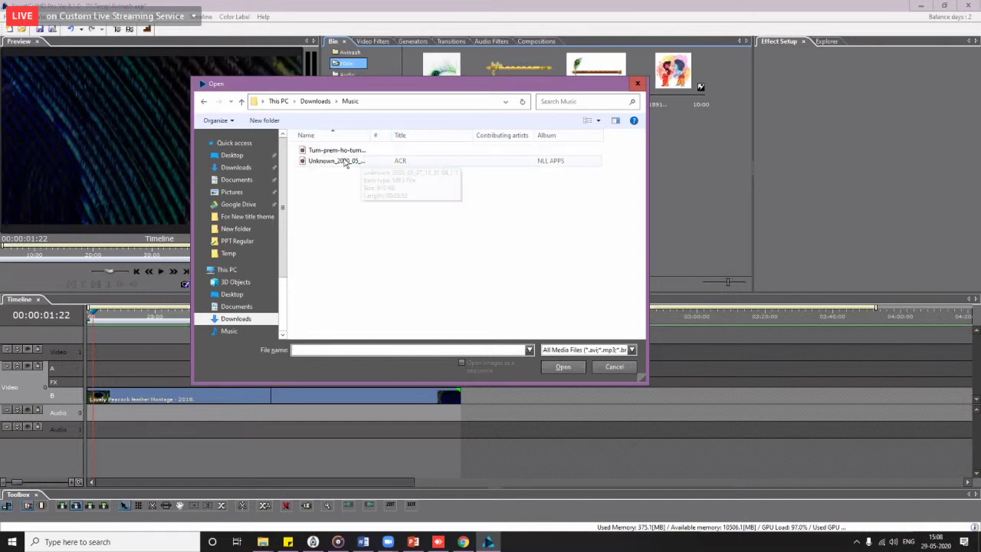
click(344, 161)
double_click(349, 151)
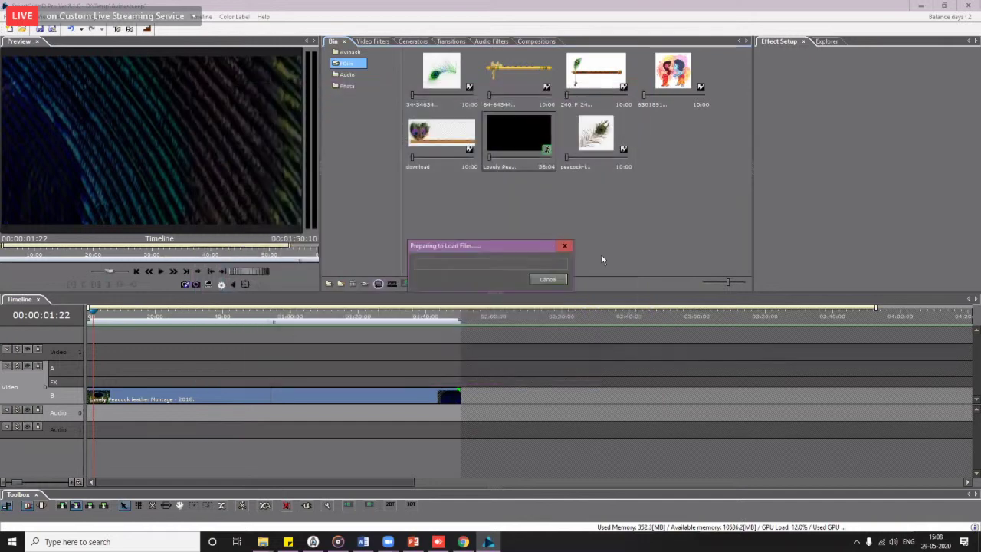
Step: Place the Tum prem ho song on the audio track and cut off its opening seconds
drag(673, 161, 91, 409)
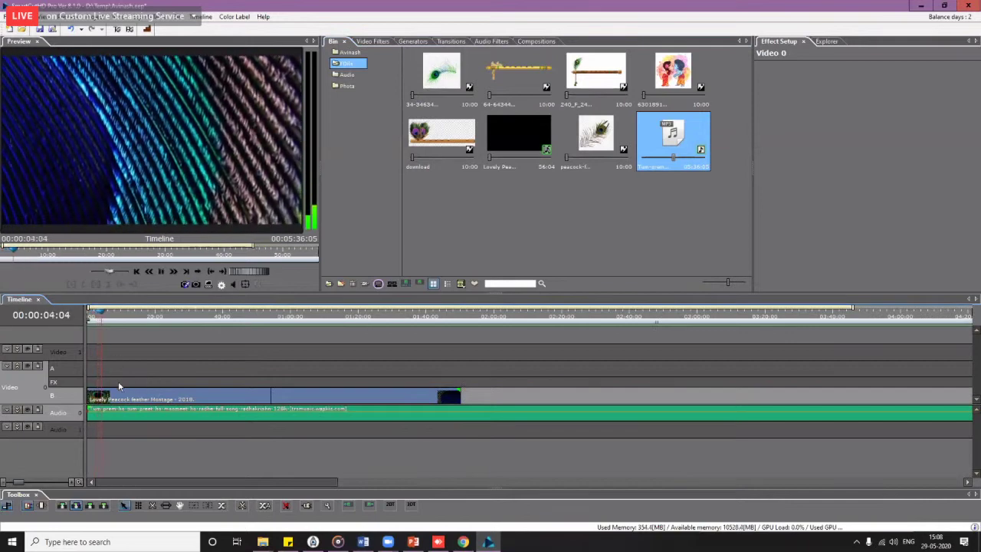
scroll(155, 419, down, 1)
scroll(157, 420, down, 1)
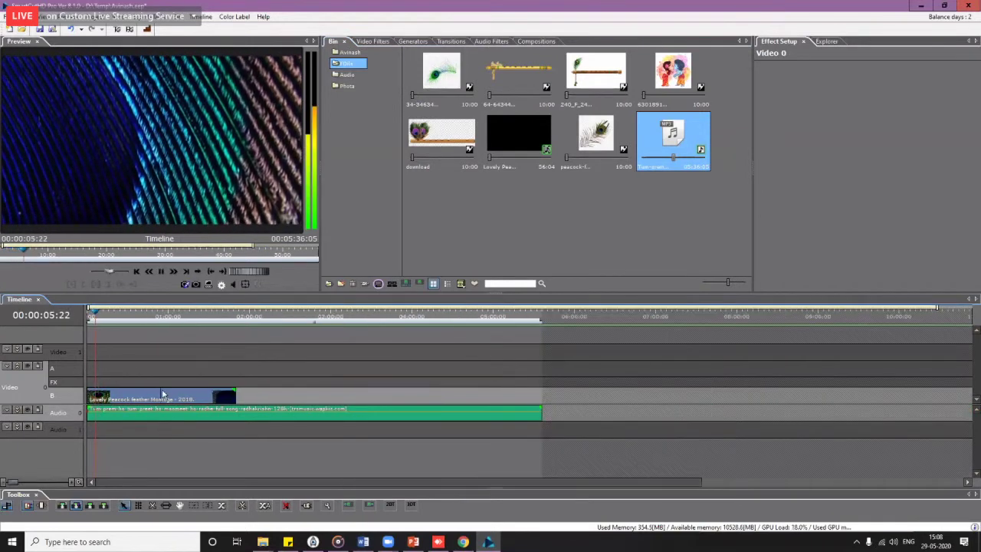
click(110, 321)
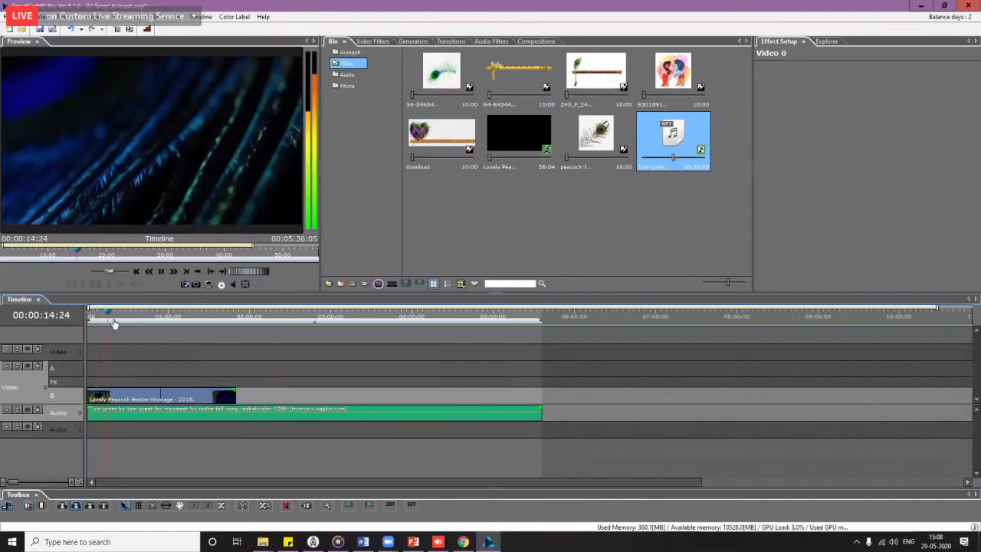
click(112, 418)
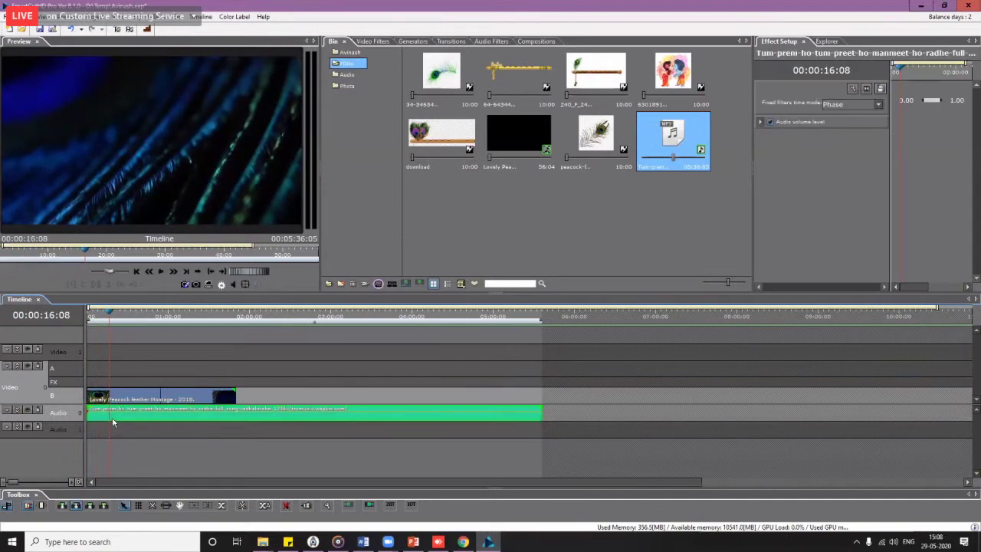
click(101, 418)
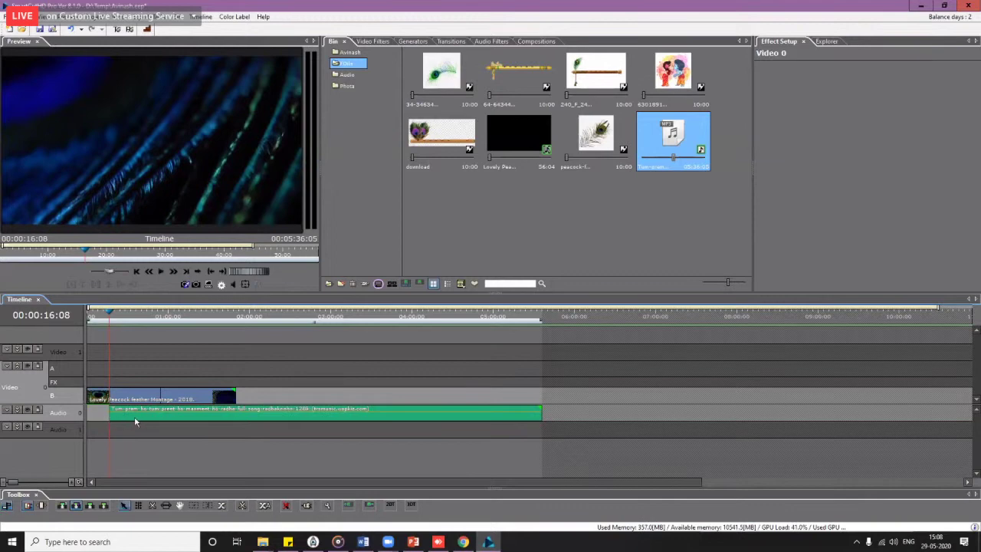
key(Delete)
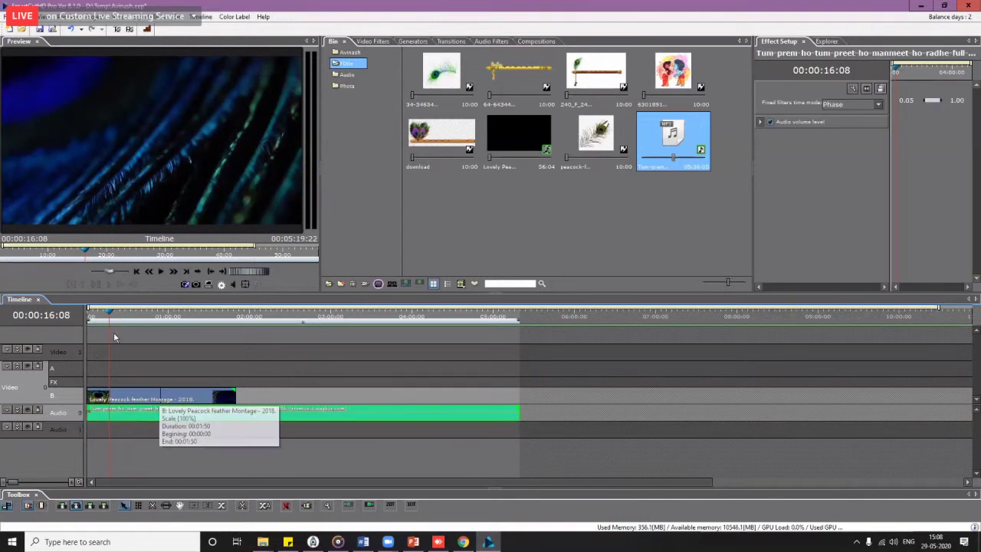
Step: Play the project from the beginning to check the result
key(Home)
key(space)
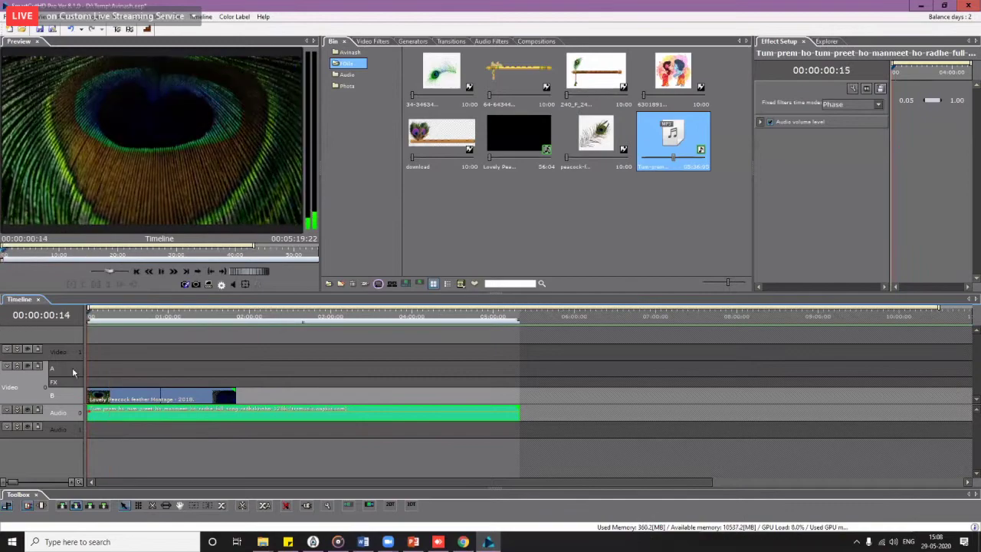
scroll(81, 372, up, 3)
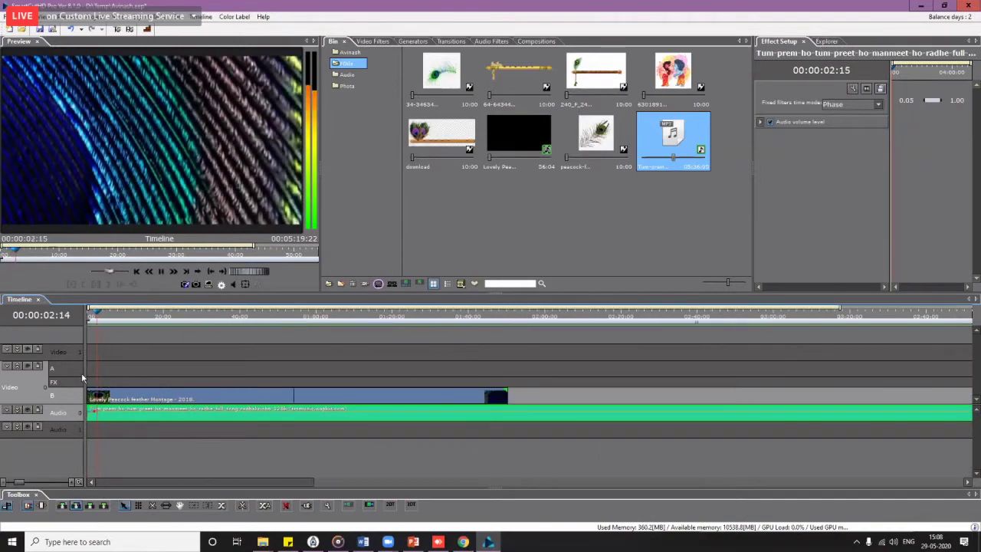
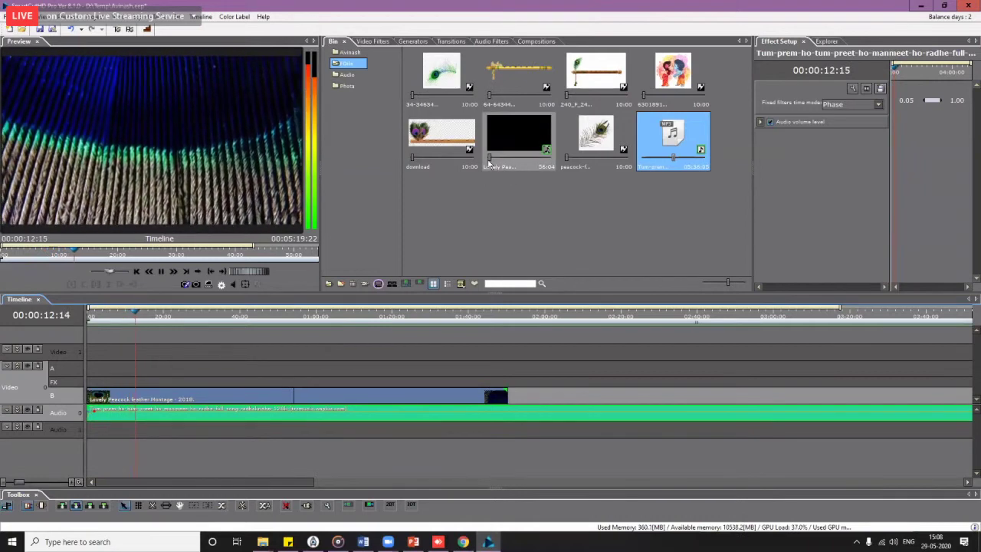
Step: Place the peacock-feather image on the overlay track, shrink it, then delete it
drag(433, 142, 135, 371)
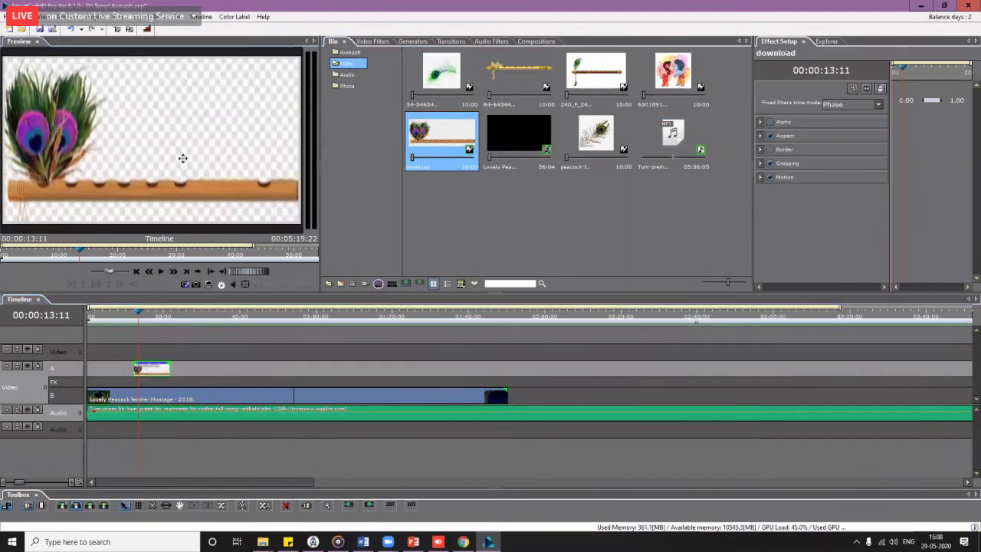
drag(297, 58, 271, 92)
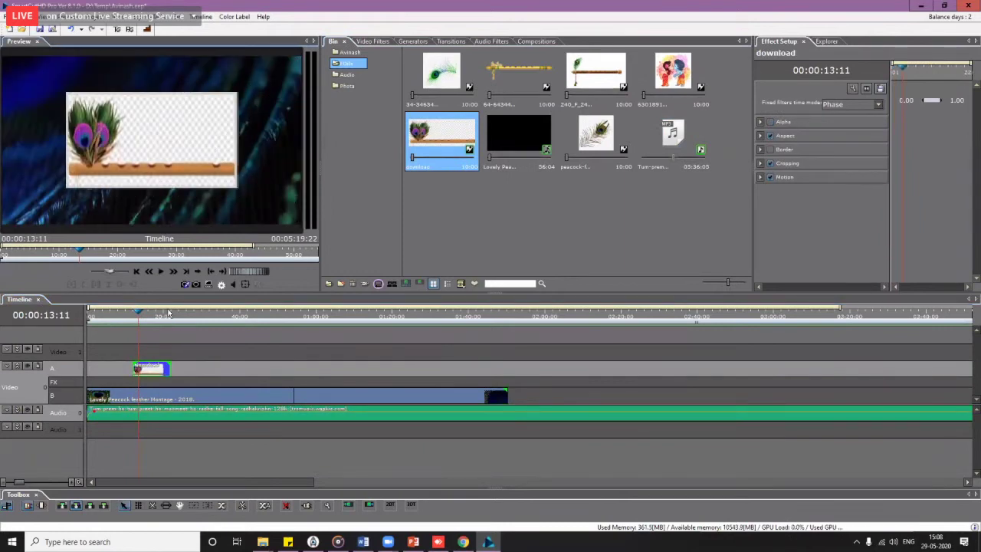
key(Delete)
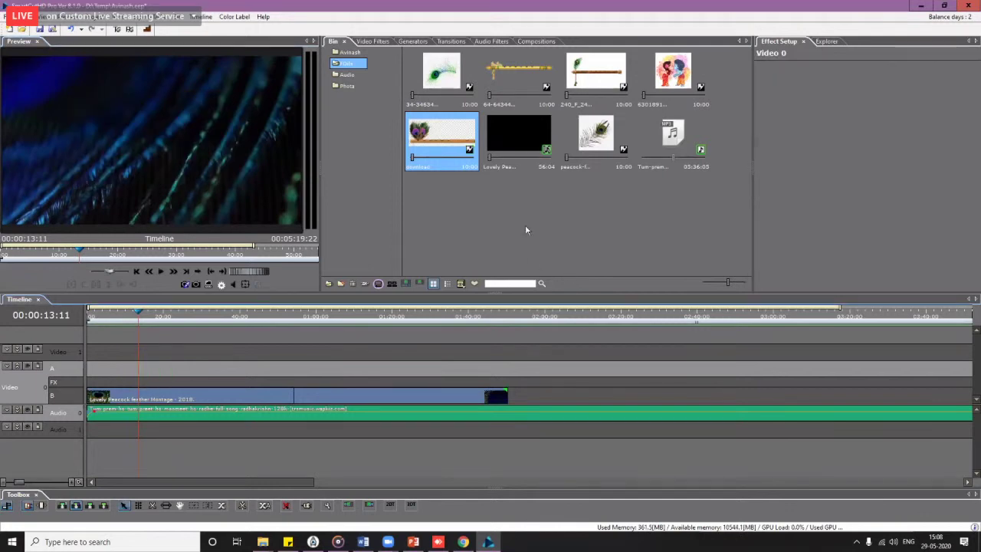
Step: Add the golden flute image to Video A and shrink it small at the upper left
click(514, 88)
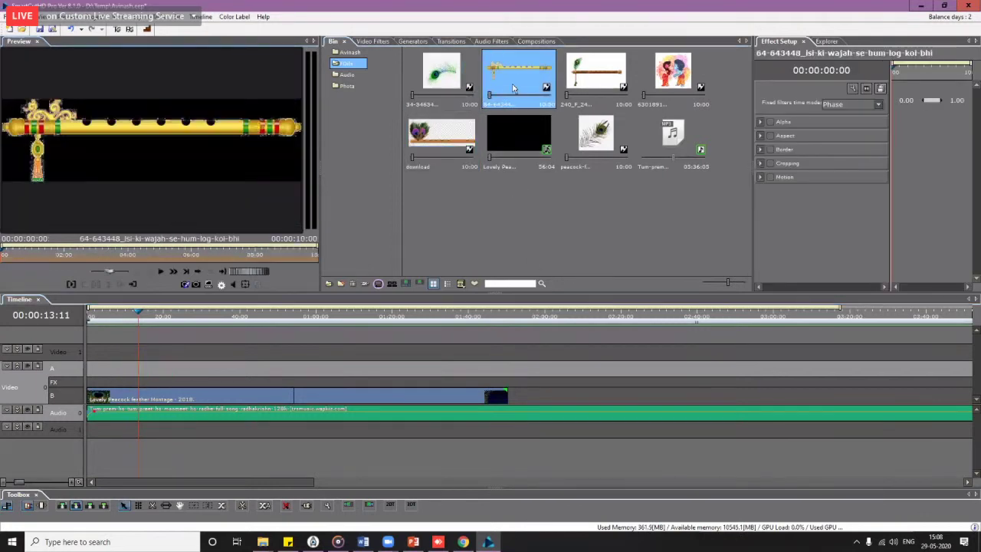
mouse_move(514, 88)
mouse_down()
mouse_move(194, 367)
mouse_move(107, 376)
mouse_up()
click(107, 310)
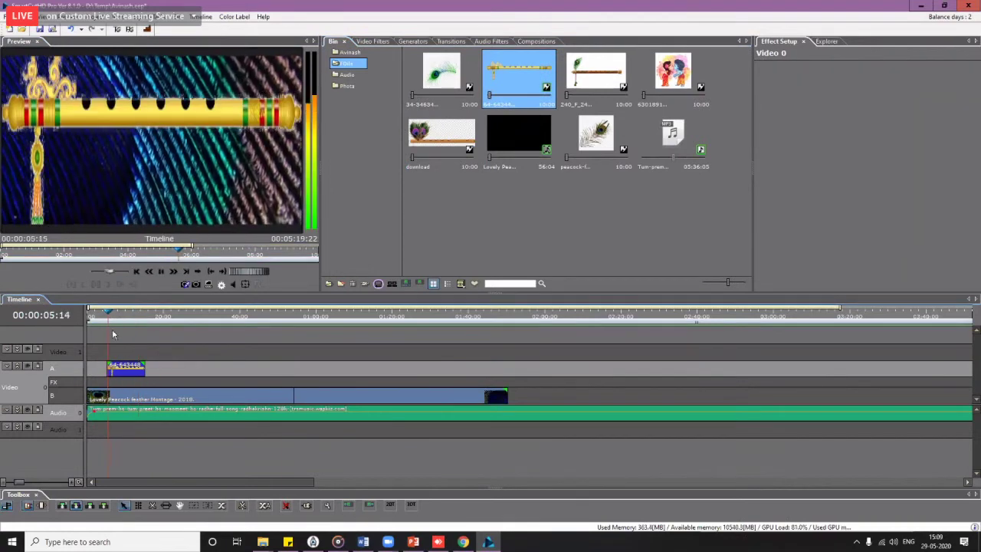
click(282, 98)
drag(293, 64, 98, 110)
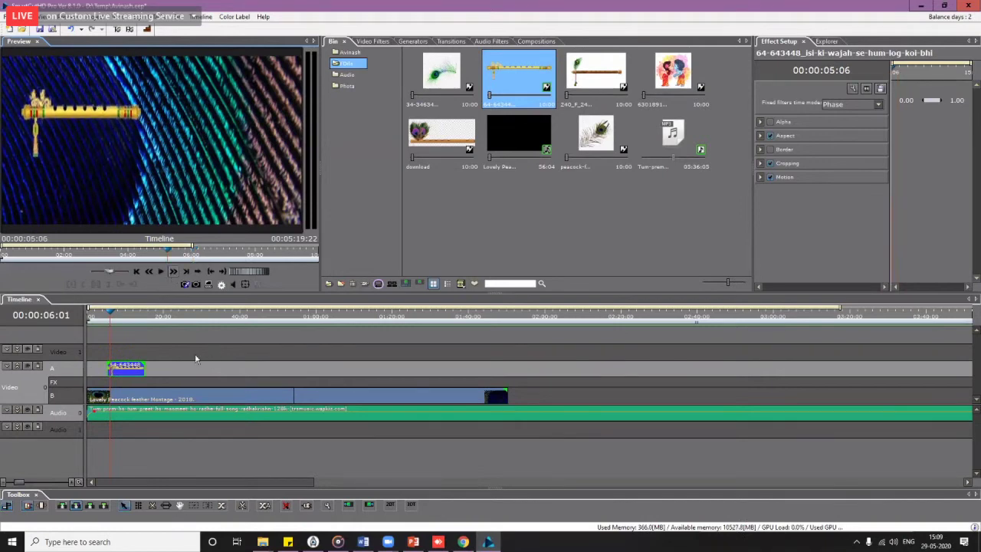
key(ctrl+z)
click(285, 77)
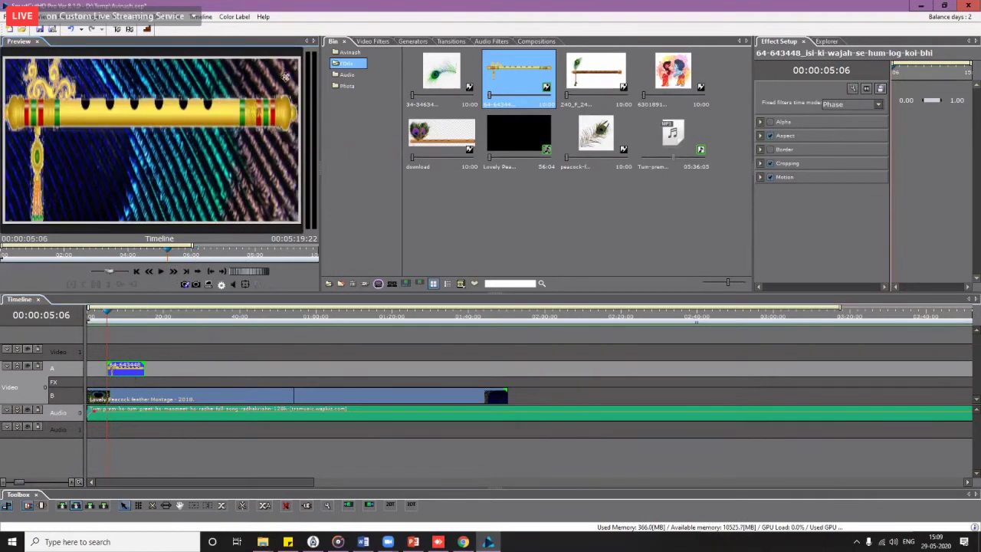
drag(299, 56, 2, 104)
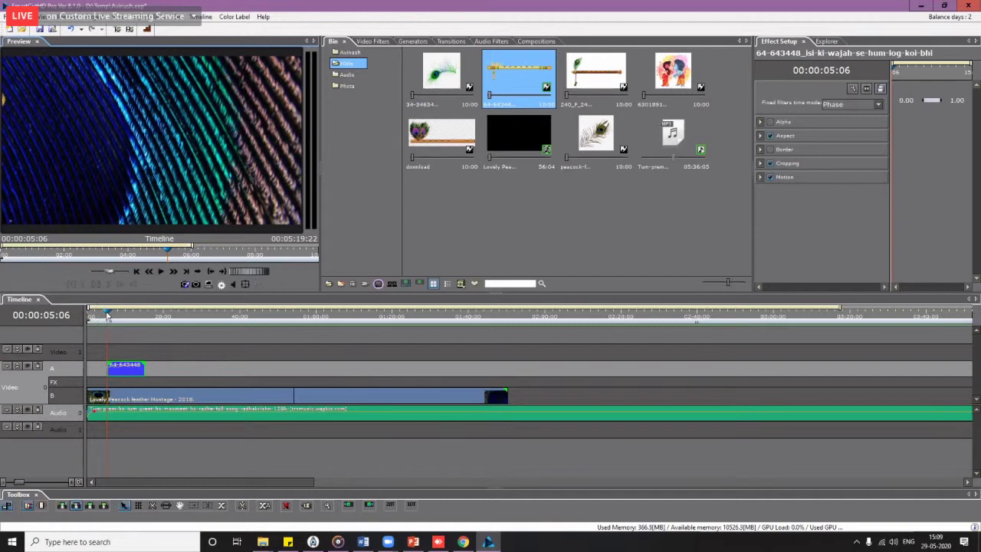
drag(107, 316, 120, 320)
Step: Put the Krishna–Radha cartoon on the upper video track, shrunk and placed right of the flute
click(672, 86)
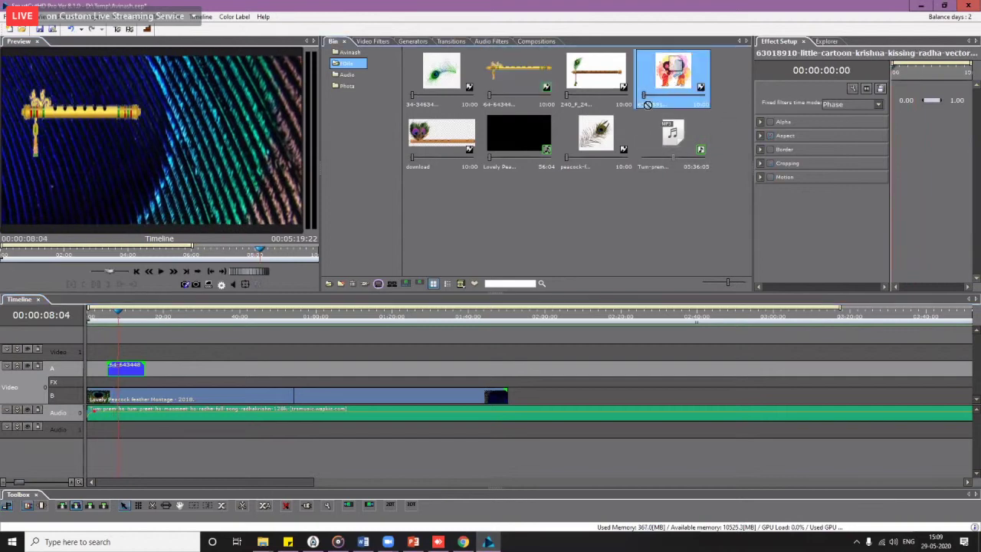
drag(648, 104, 114, 366)
click(168, 133)
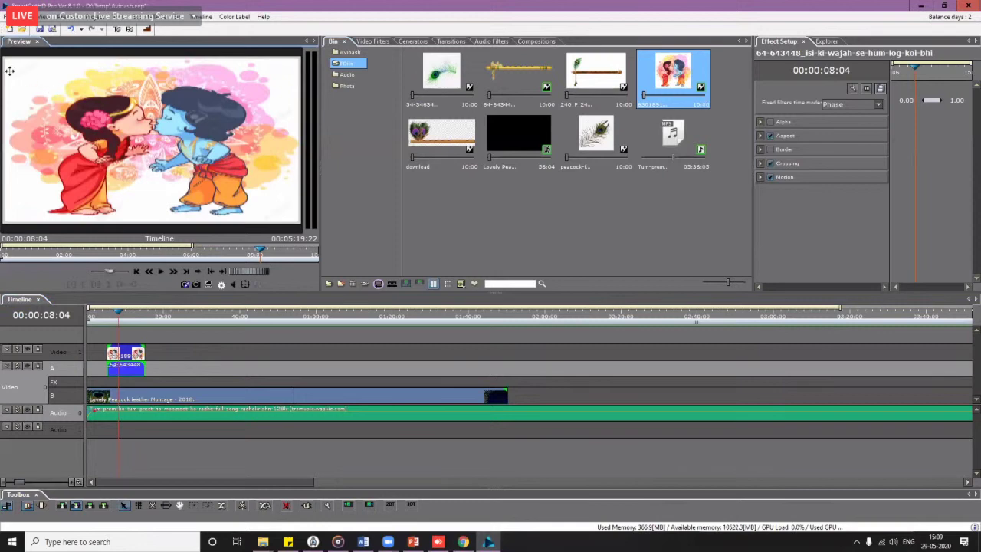
drag(5, 55, 92, 73)
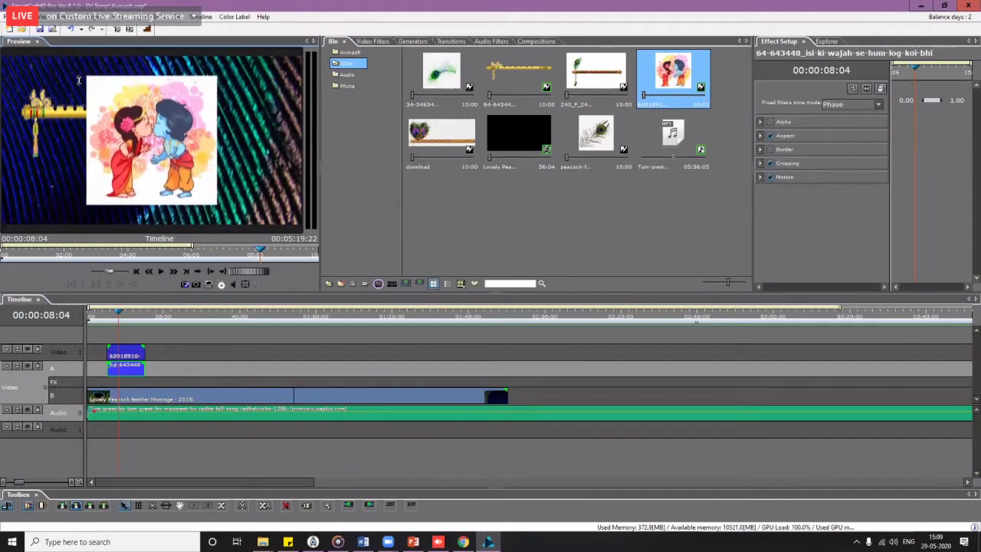
drag(151, 151, 219, 165)
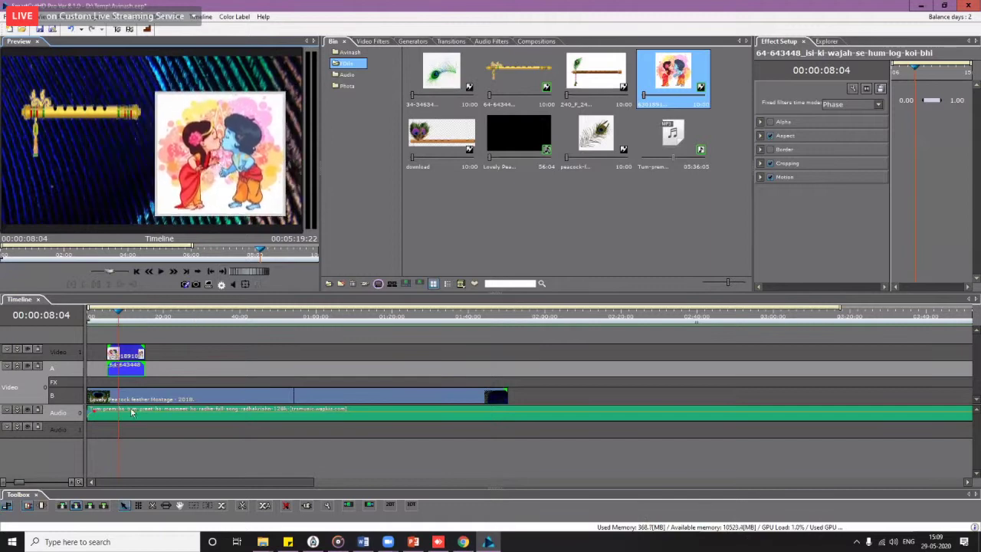
click(134, 356)
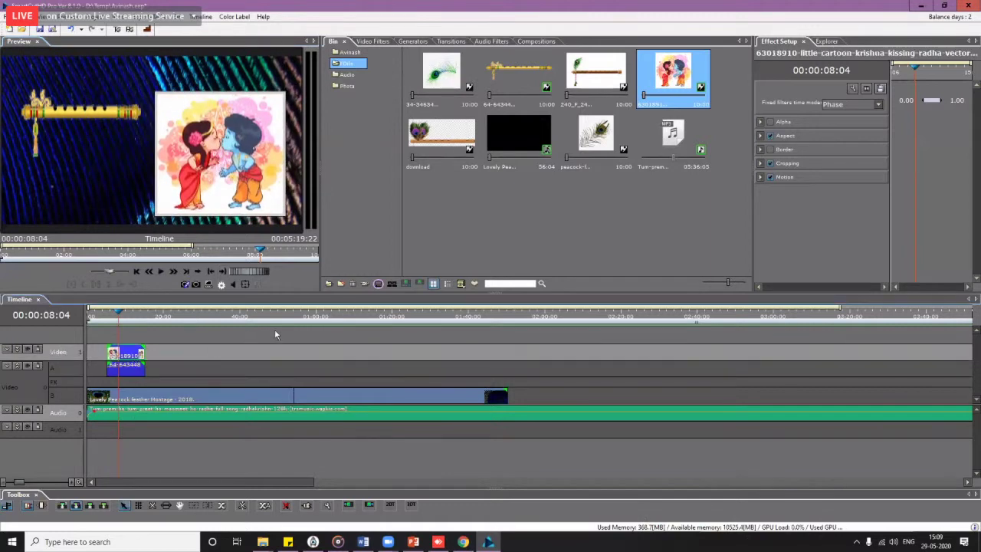
click(380, 40)
Step: Apply the Chroma Key filter to the cartoon clip and sample white as Key Color 1
click(394, 83)
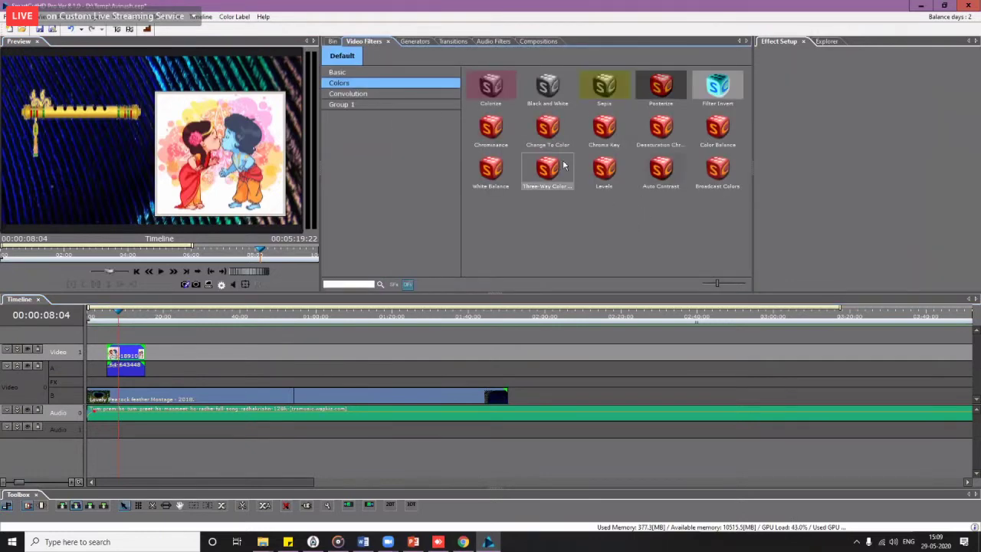
click(605, 138)
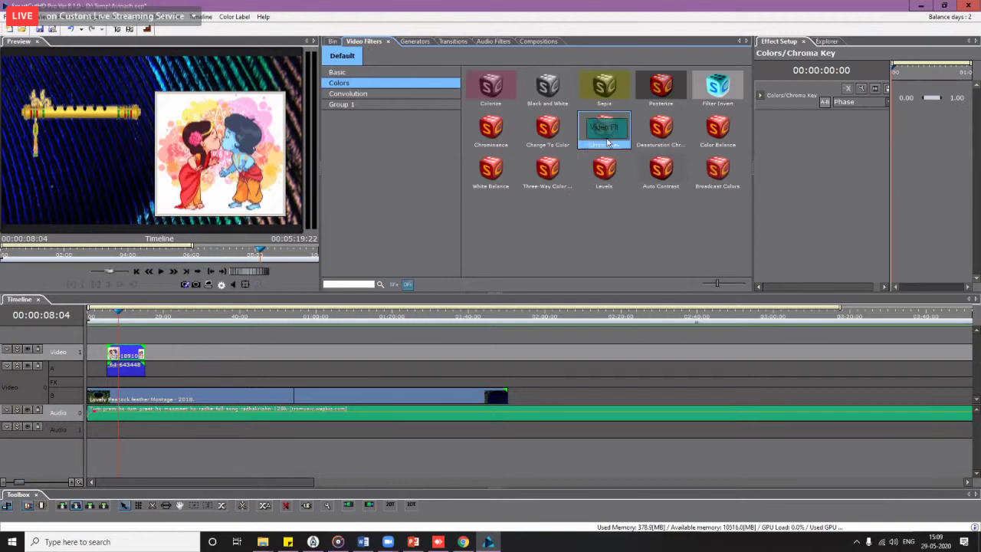
drag(608, 143, 135, 355)
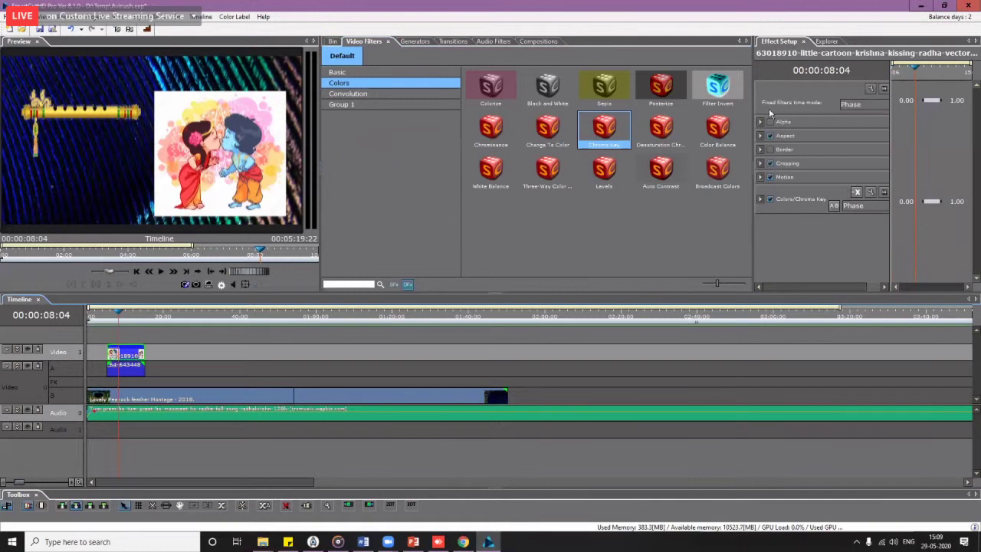
drag(753, 111, 664, 124)
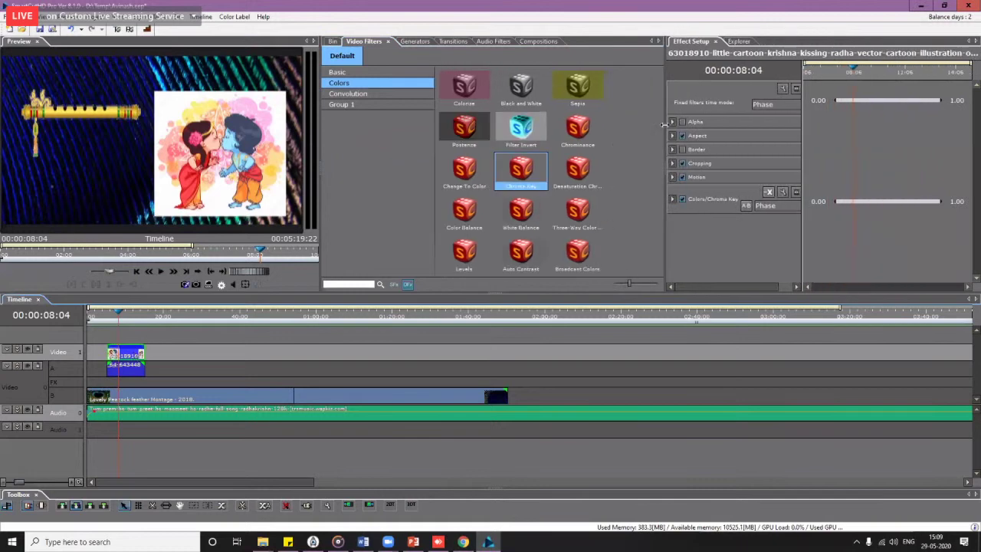
click(673, 199)
click(729, 238)
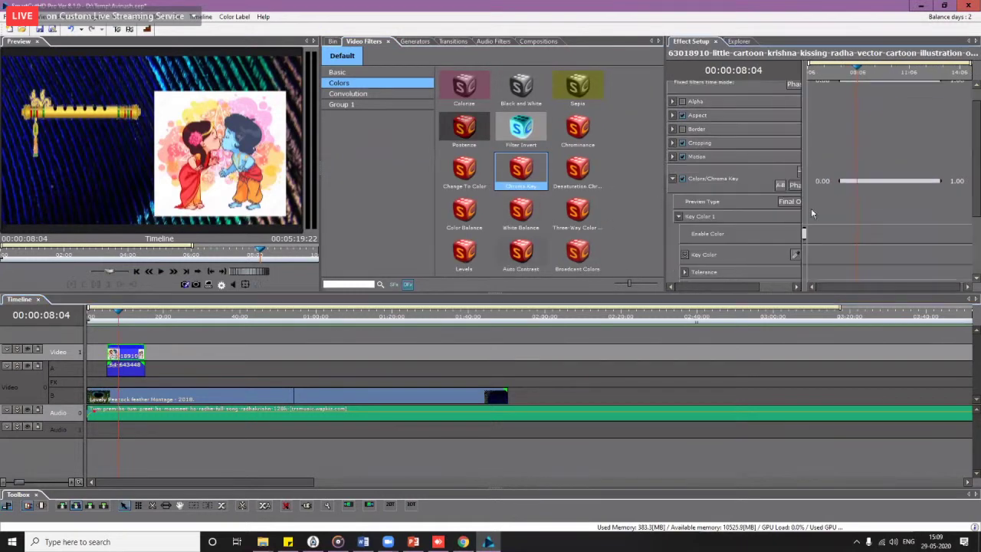
click(796, 254)
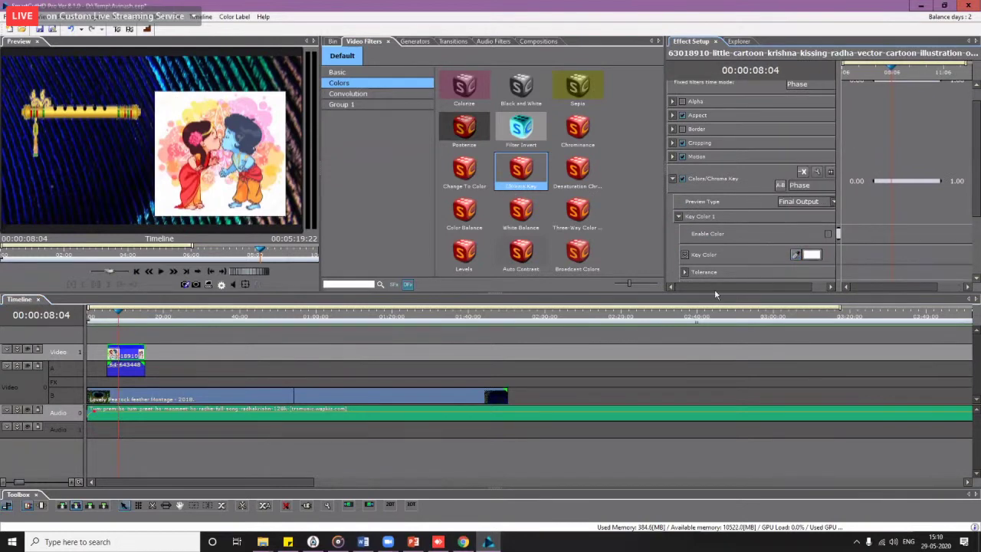
Step: Enable the white key, lower the Alpha Factor, and review the result in playback
drag(715, 289, 799, 288)
click(812, 235)
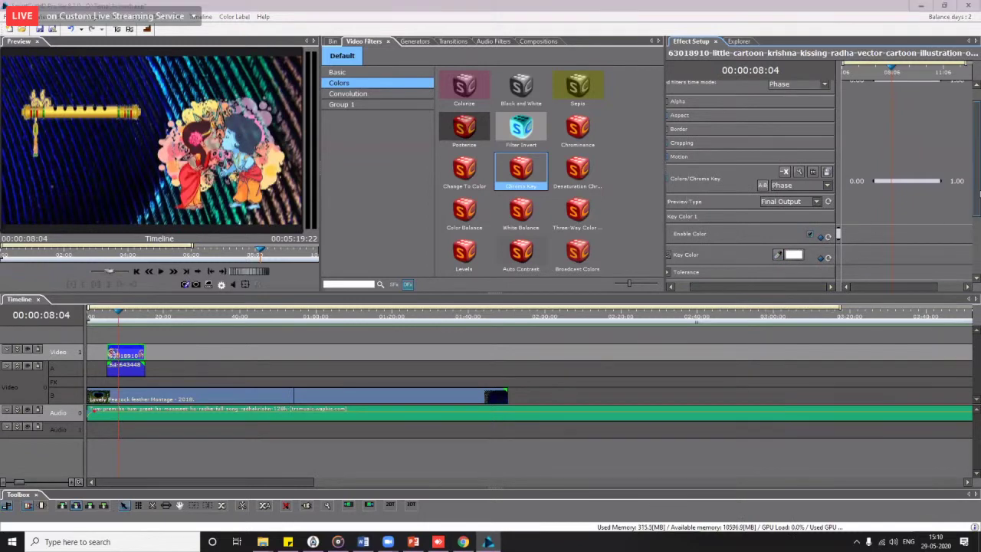
click(975, 198)
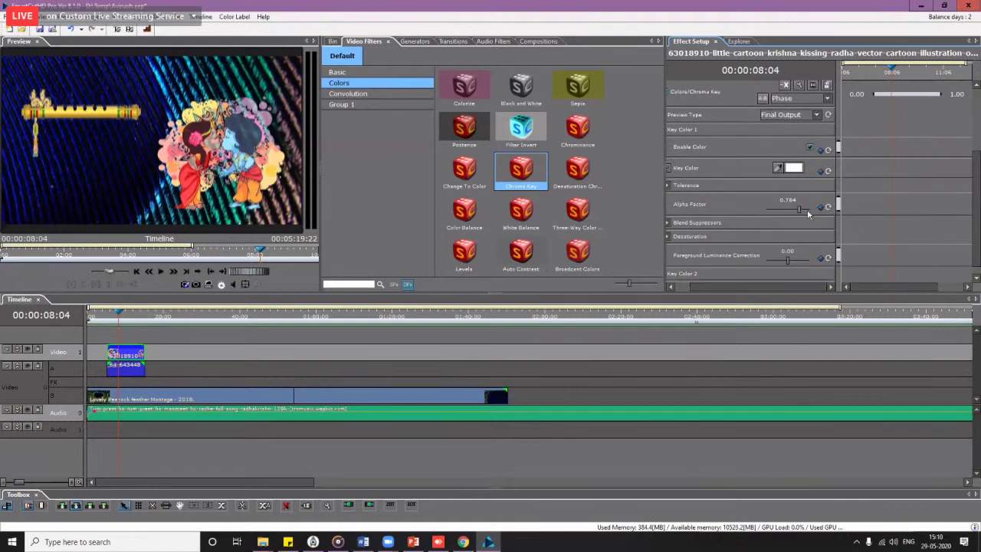
drag(799, 212, 770, 208)
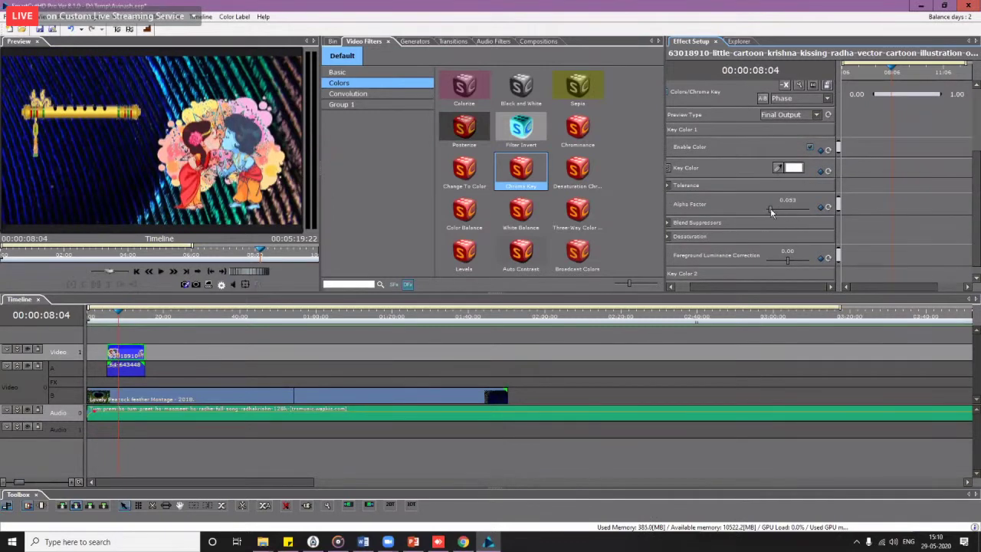
click(94, 319)
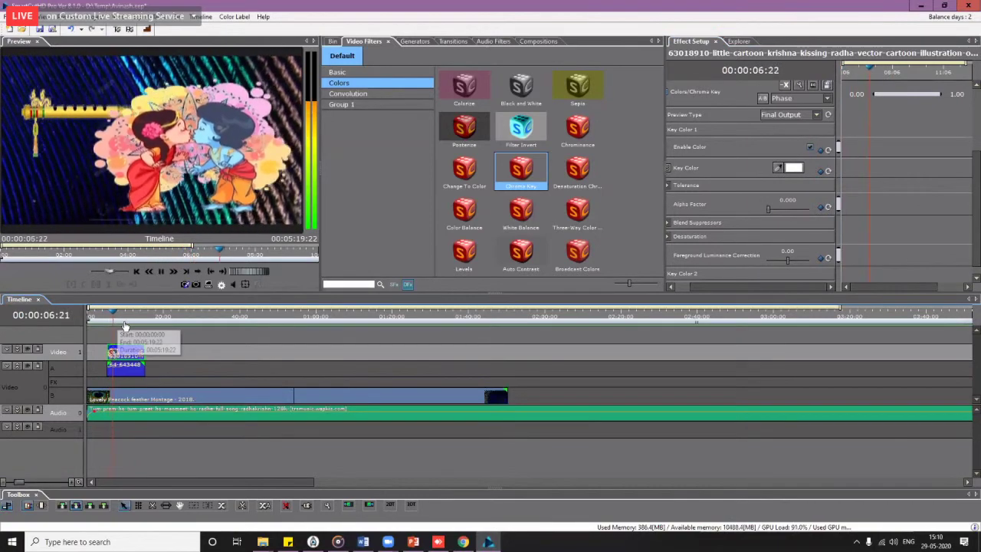
key(space)
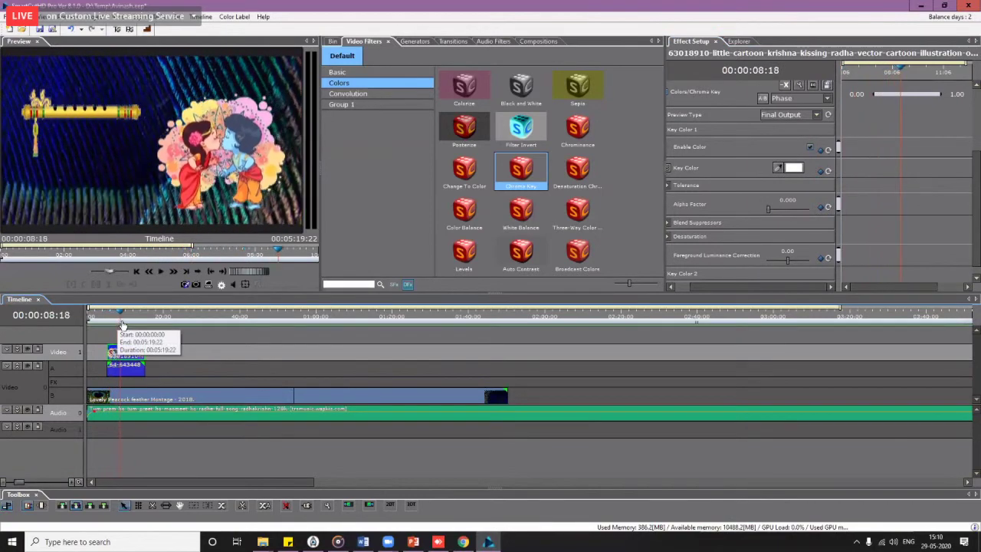
click(120, 33)
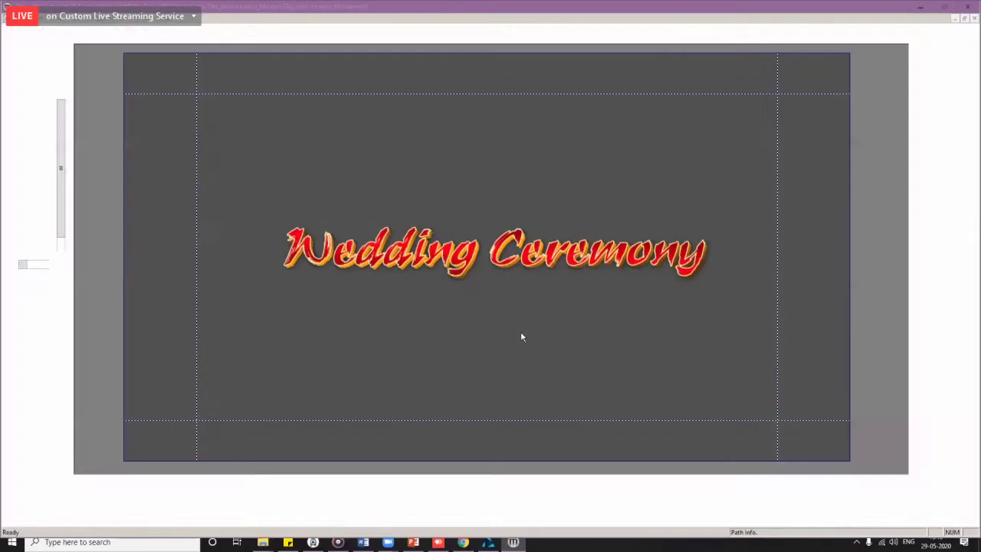
Step: Dismiss the Missing Reference warning and browse the title pages back to the Wedding Ceremony page
click(535, 312)
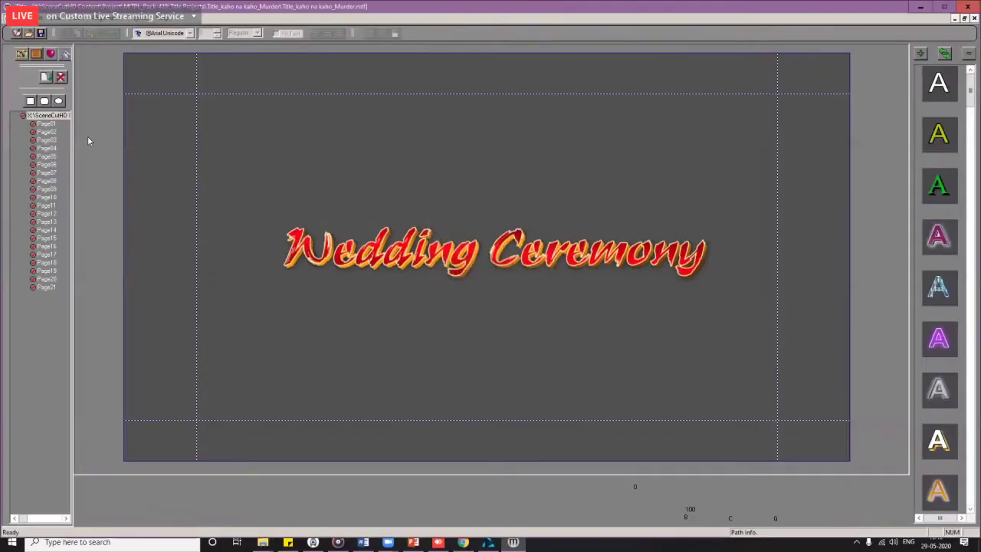
click(46, 139)
click(47, 173)
click(46, 197)
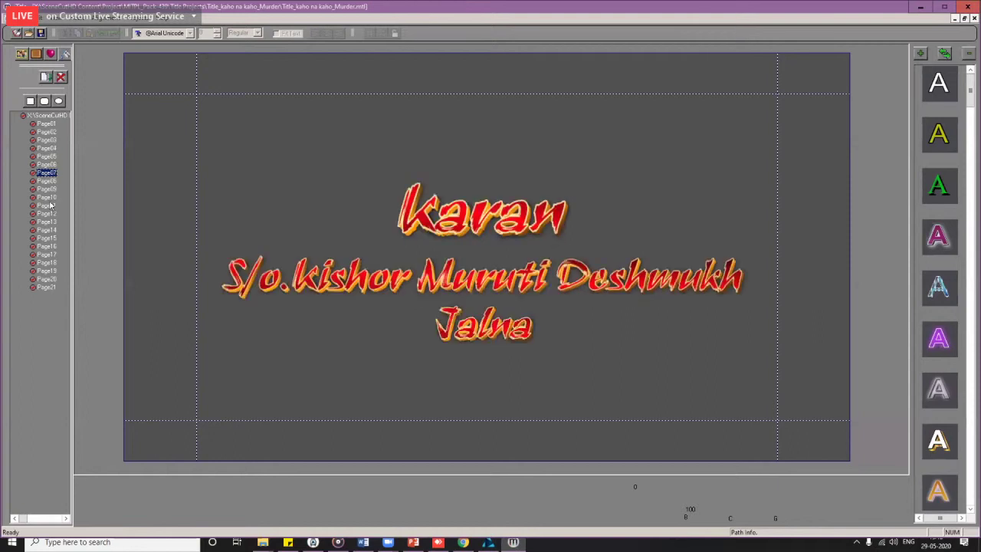
click(48, 254)
click(46, 285)
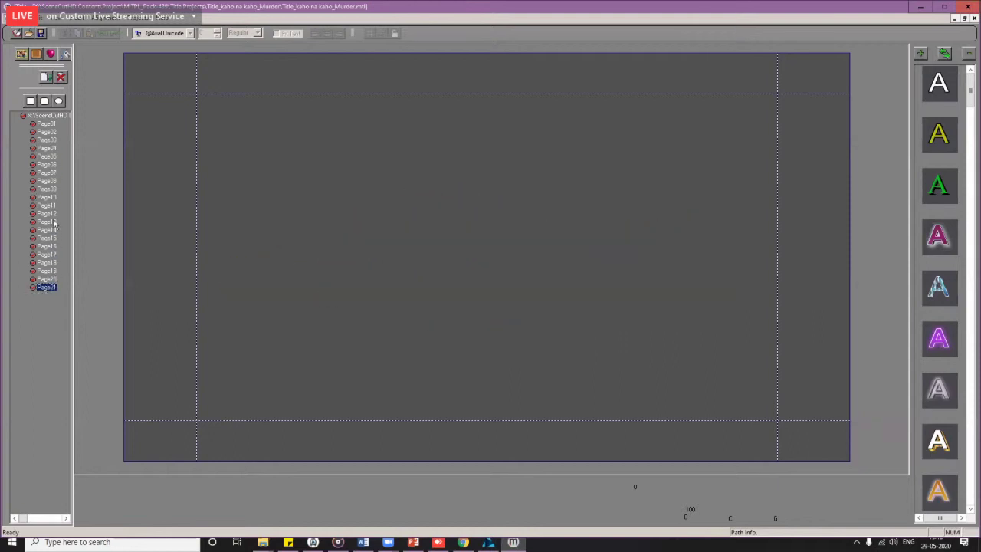
click(48, 222)
click(47, 125)
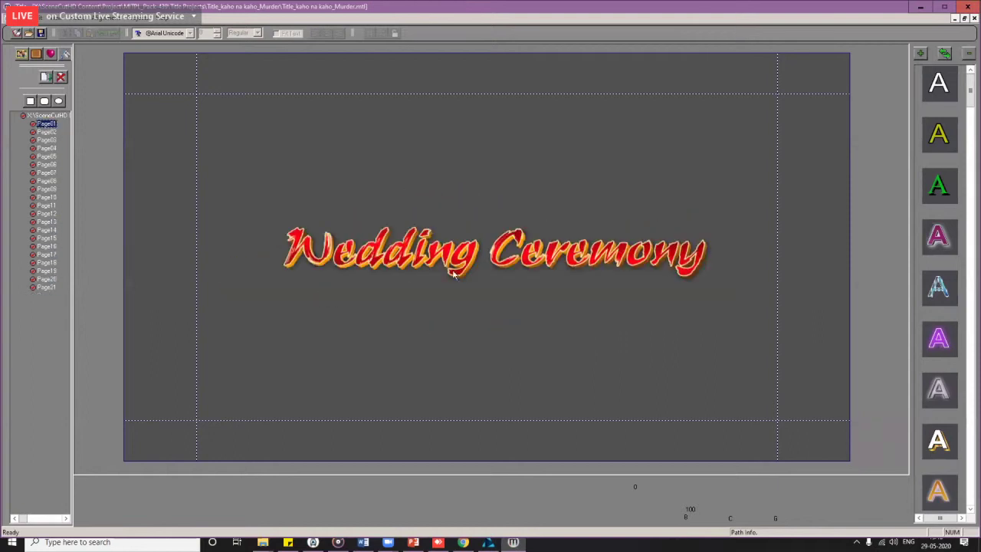
Step: Shift the Wedding Ceremony title slightly left and reposition it vertically
click(410, 257)
mouse_move(466, 261)
mouse_down()
mouse_move(435, 242)
mouse_move(447, 261)
mouse_up()
drag(453, 301, 448, 250)
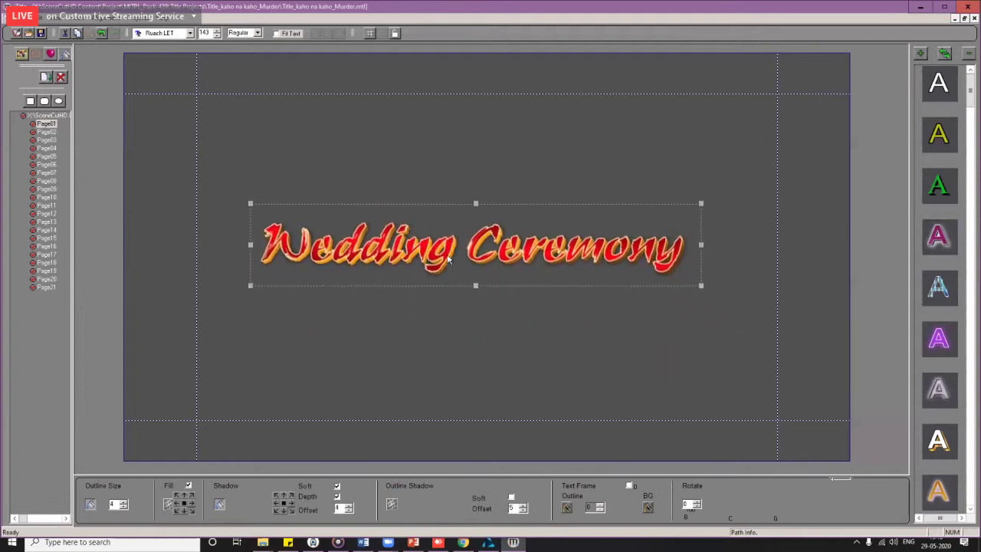
Step: Toggle the title's red fill off and on, and check its fill pattern settings
click(188, 486)
click(188, 486)
click(169, 506)
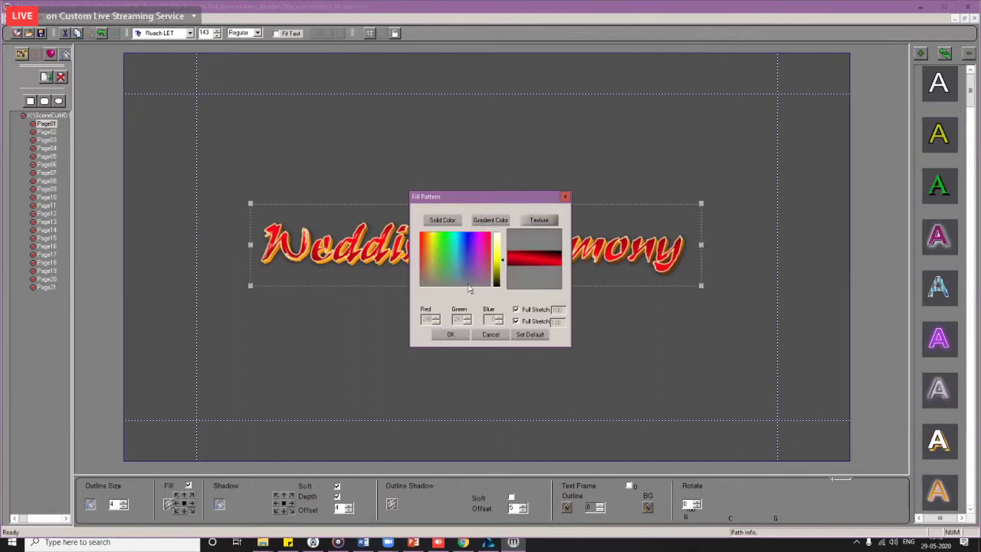
click(567, 197)
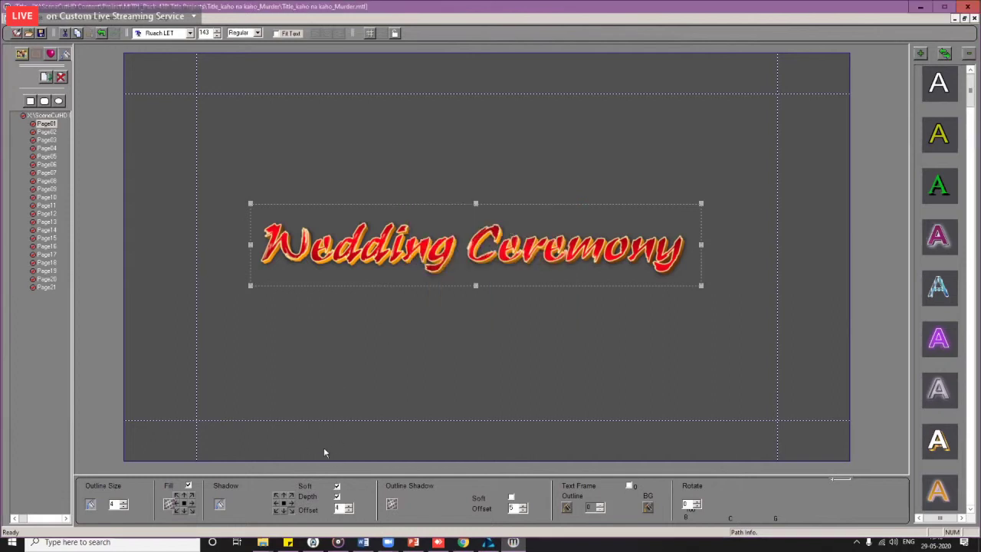
Step: Keep Shadow Soft on, set the shadow Offset to 16, and leave Outline Shadow Soft unchecked
click(337, 488)
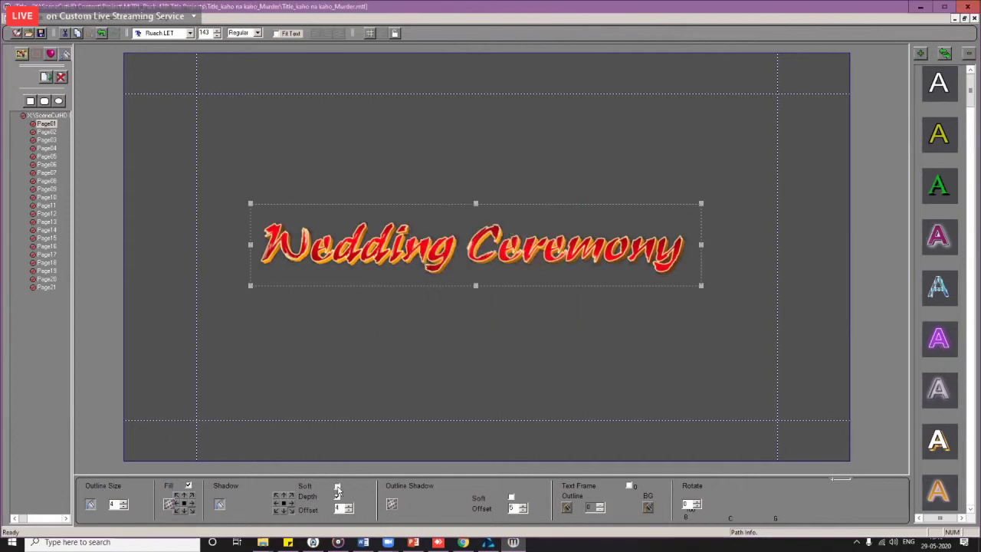
click(337, 487)
click(349, 505)
click(350, 506)
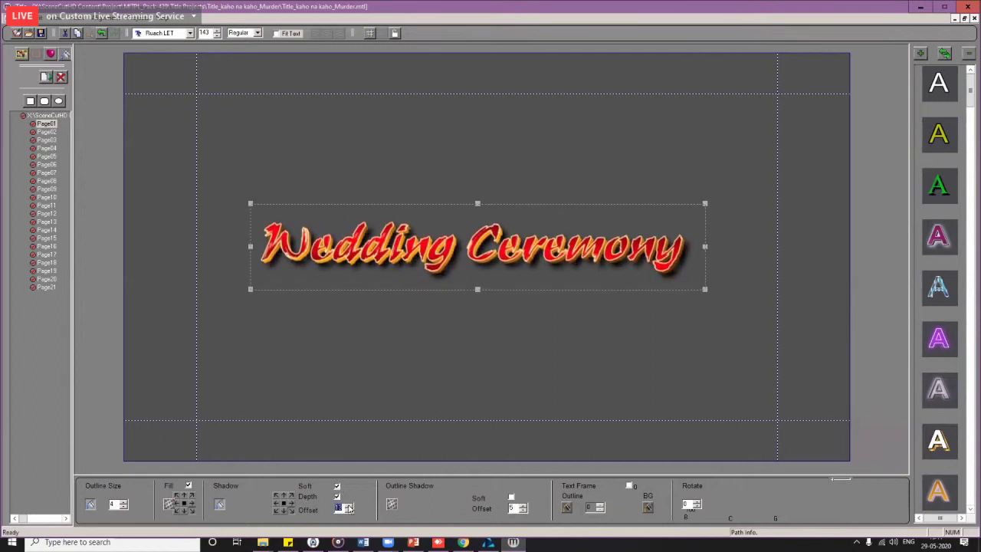
click(351, 506)
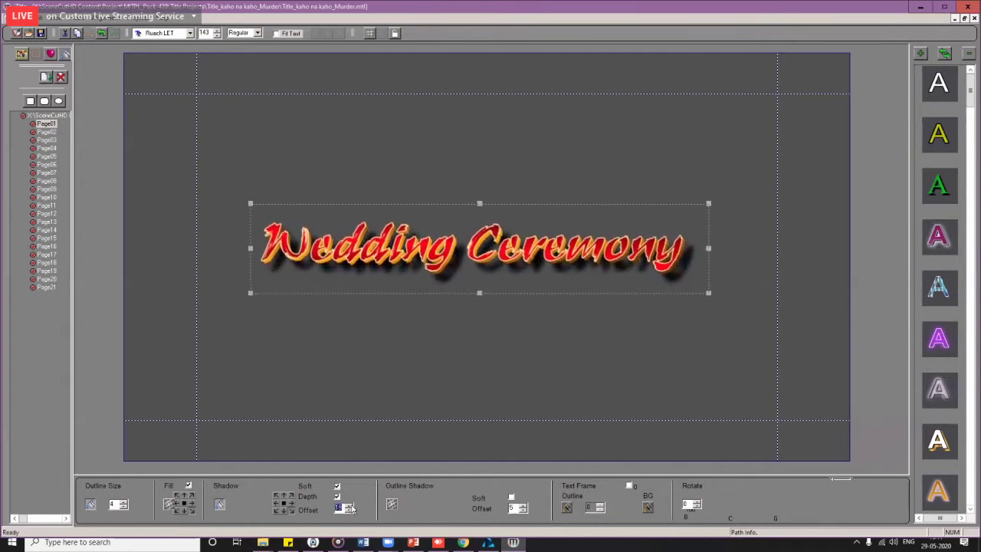
click(350, 506)
click(351, 510)
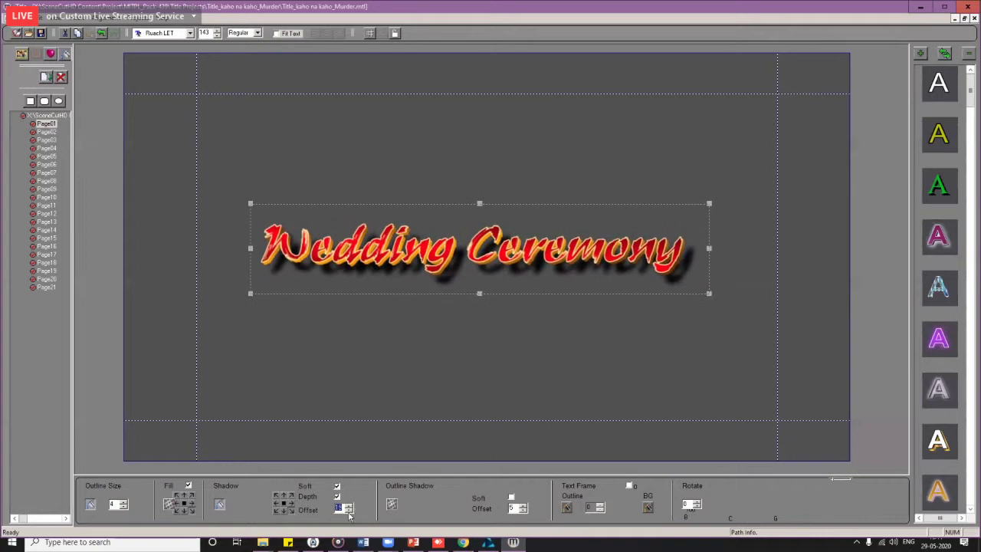
click(351, 510)
click(351, 511)
click(351, 510)
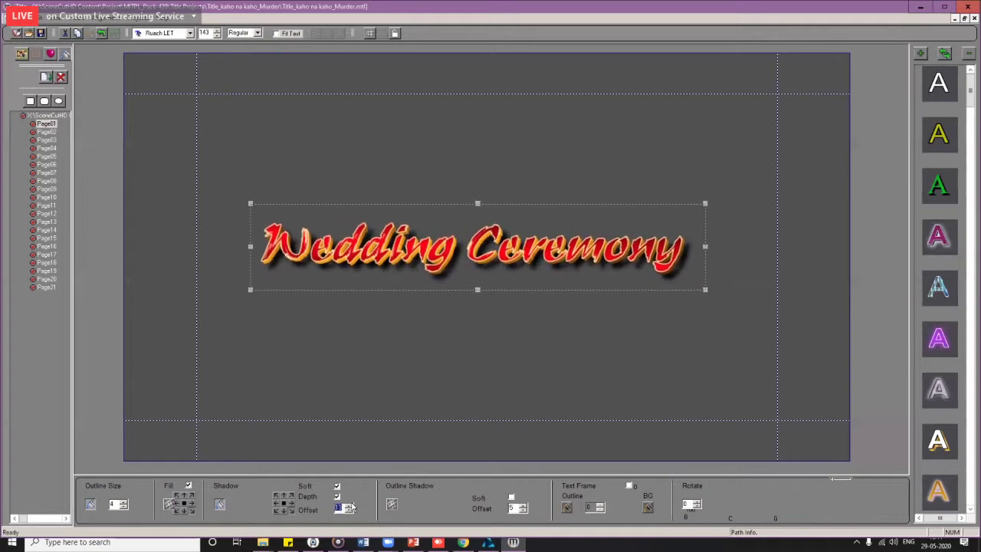
click(351, 505)
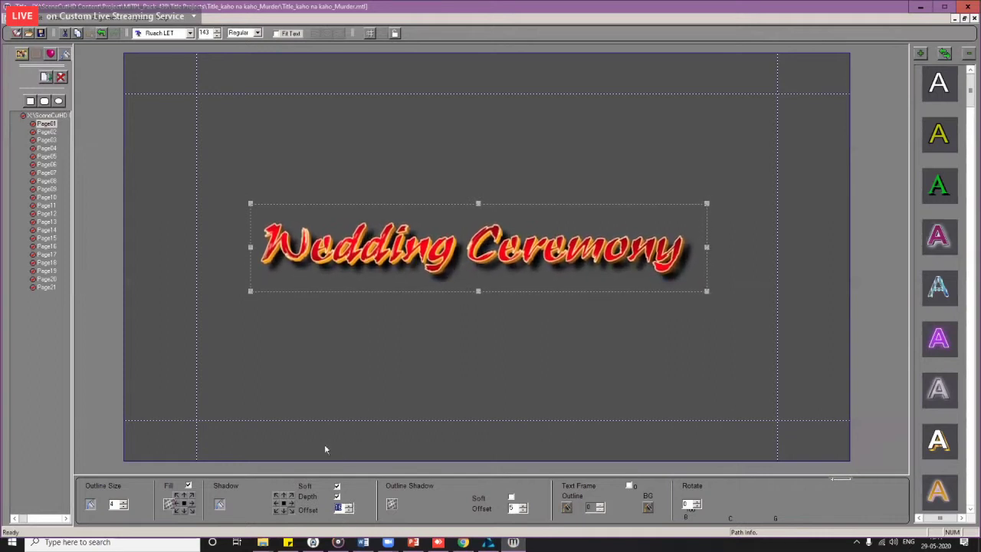
click(511, 497)
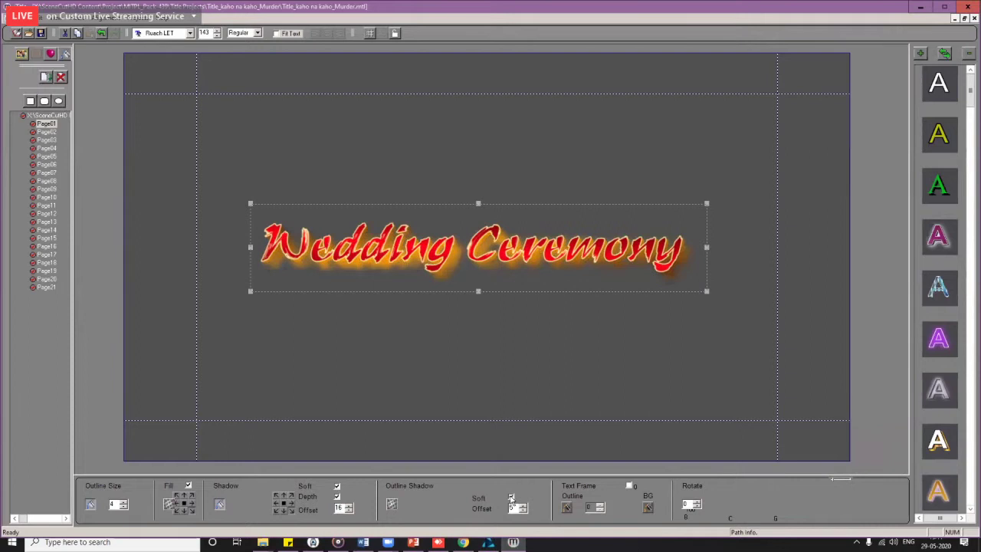
click(511, 498)
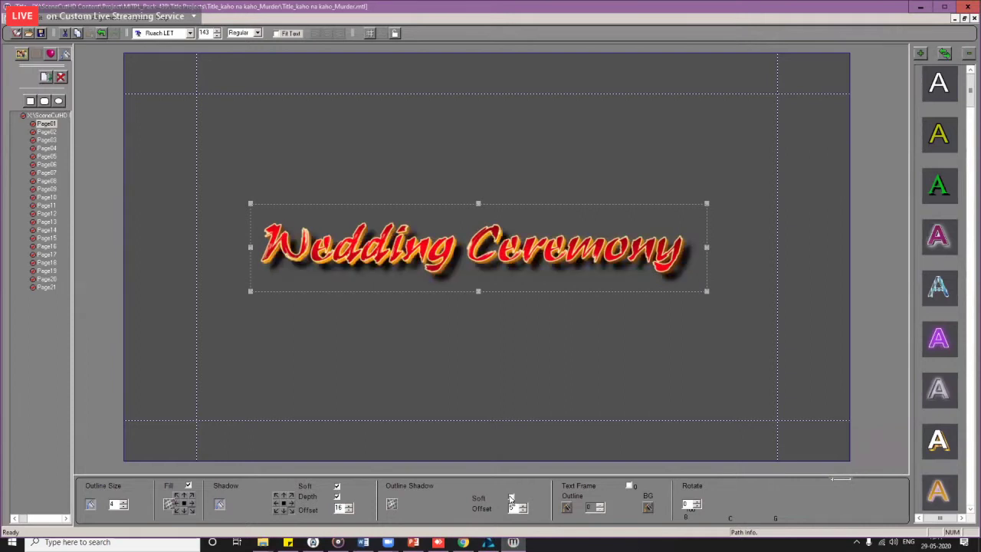
click(629, 487)
click(629, 487)
click(629, 487)
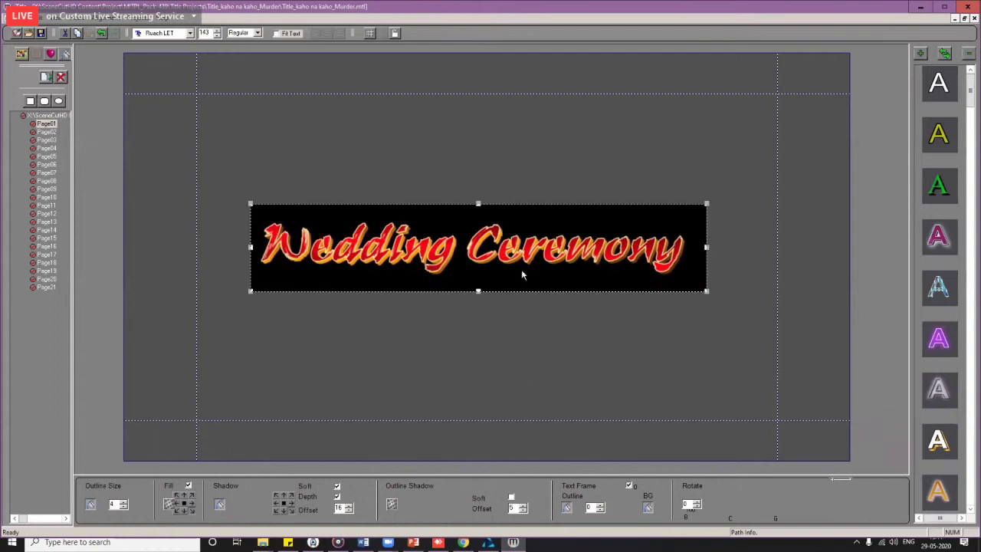
click(567, 508)
click(549, 219)
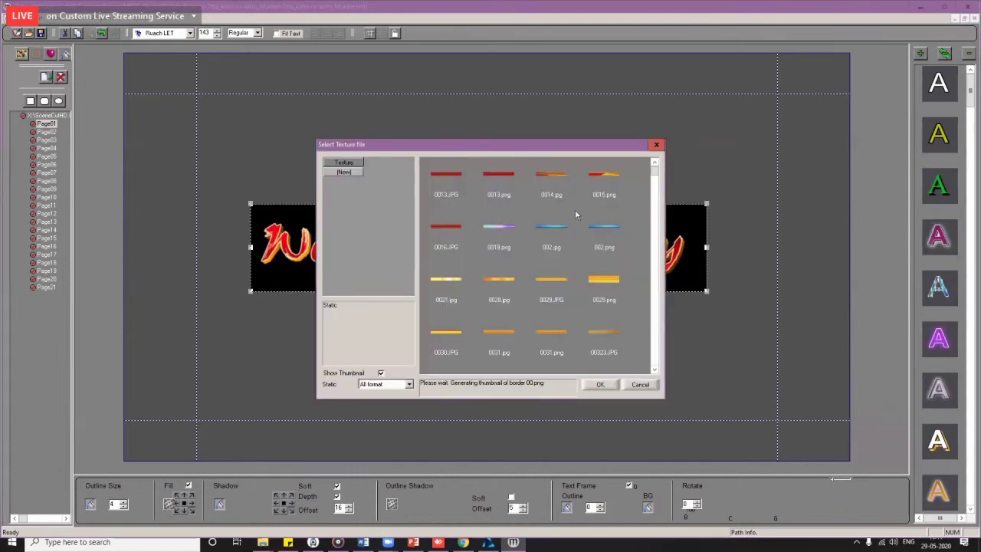
drag(471, 148, 259, 299)
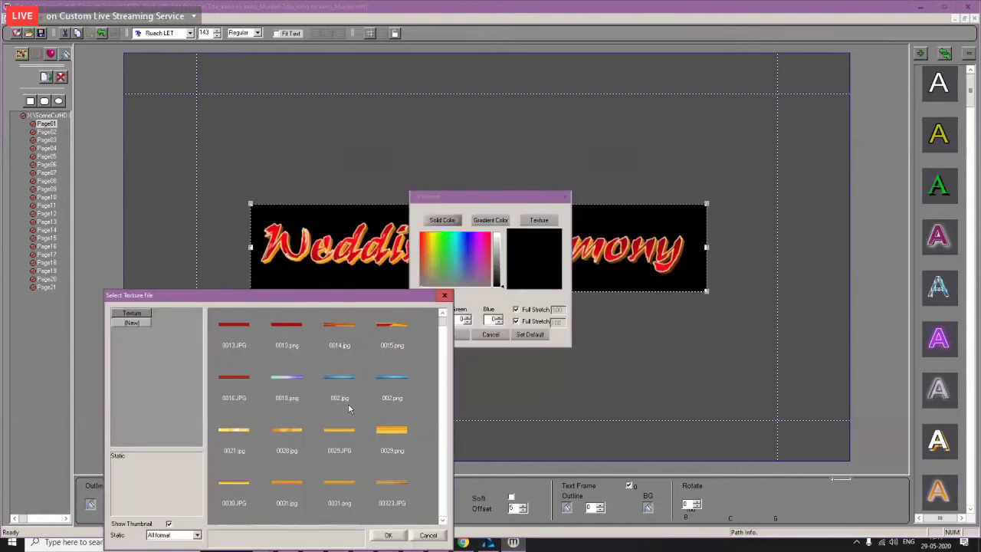
double_click(390, 432)
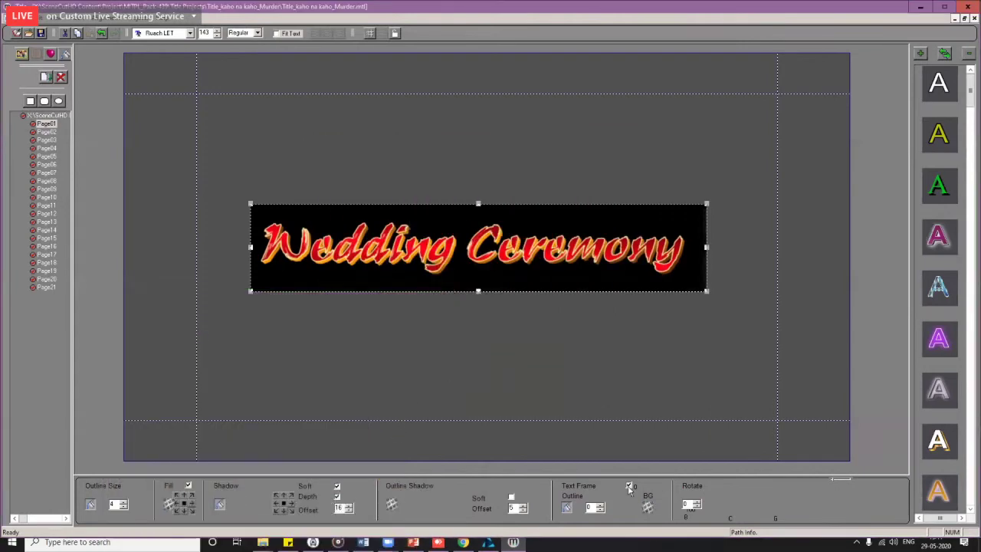
click(600, 506)
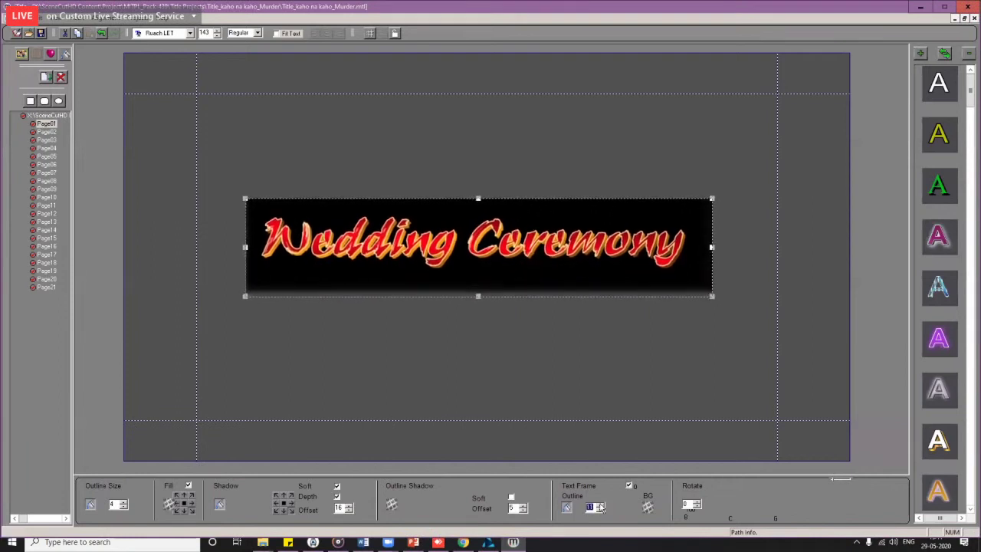
click(601, 506)
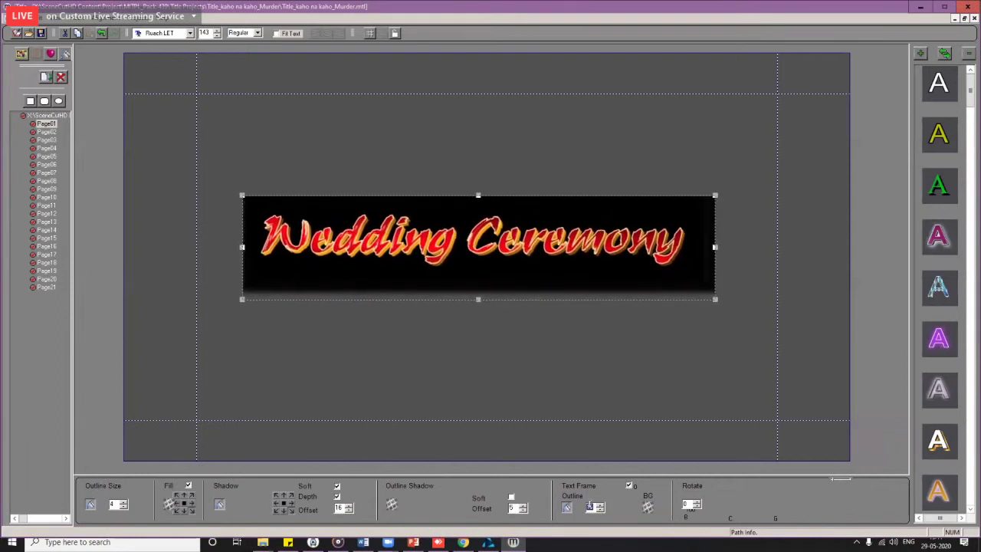
click(629, 487)
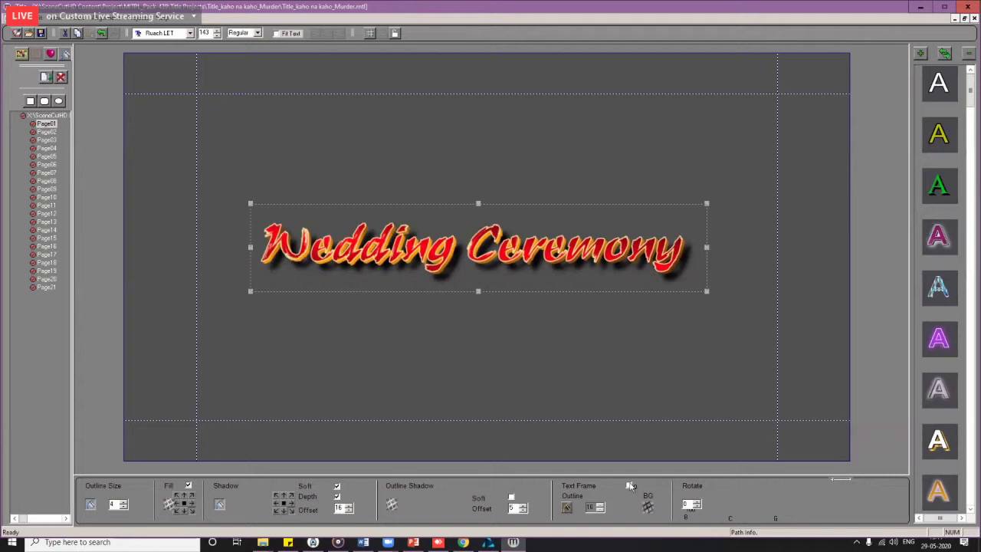
click(630, 487)
click(630, 487)
click(630, 487)
click(648, 507)
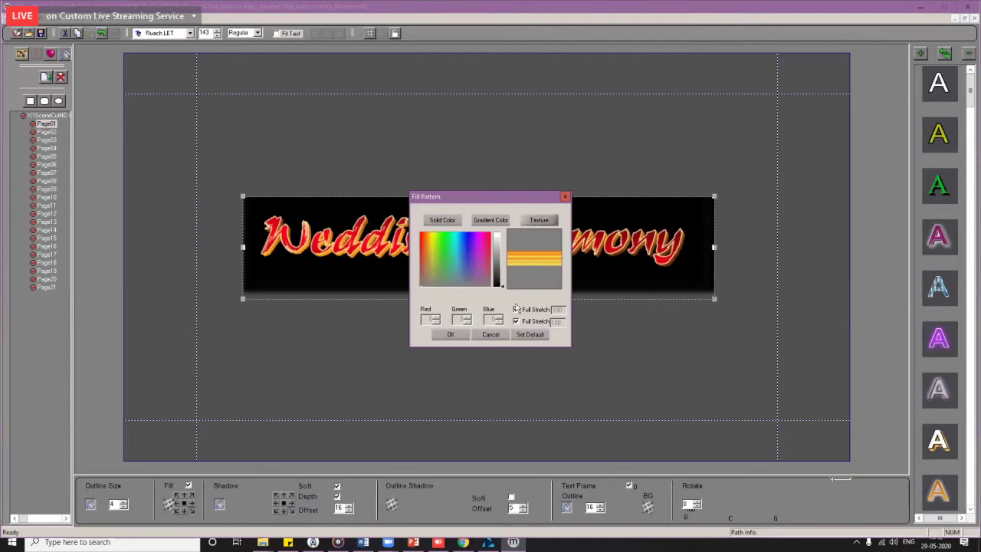
click(541, 221)
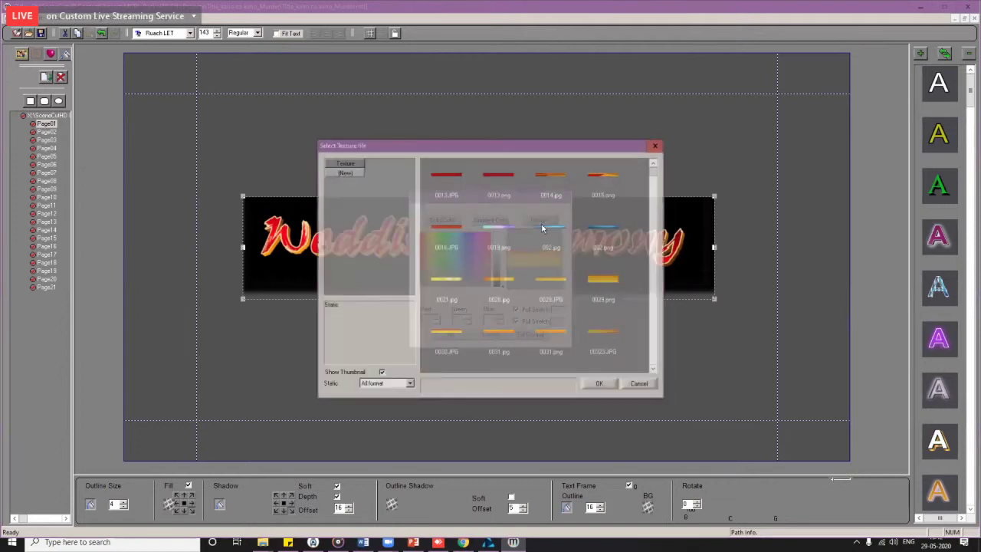
click(639, 383)
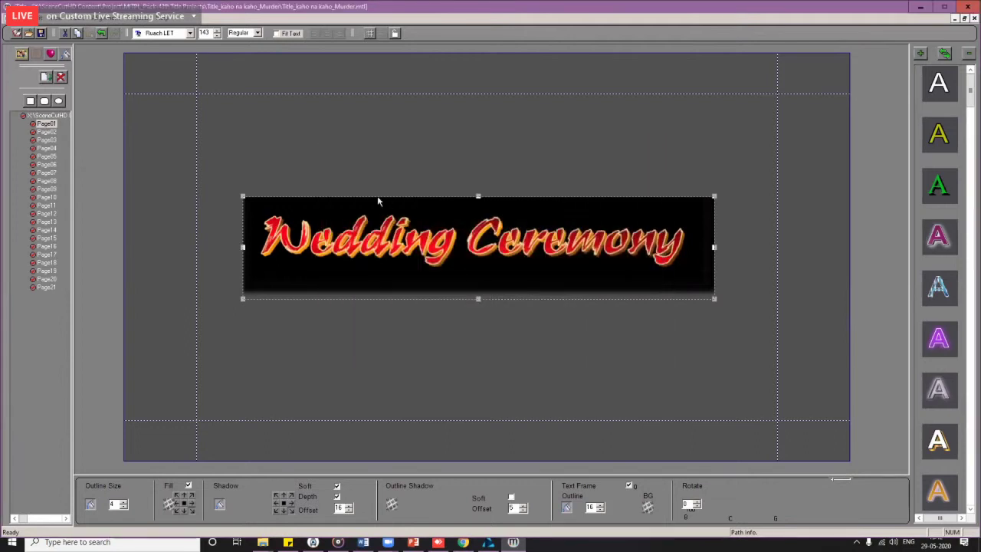
click(648, 507)
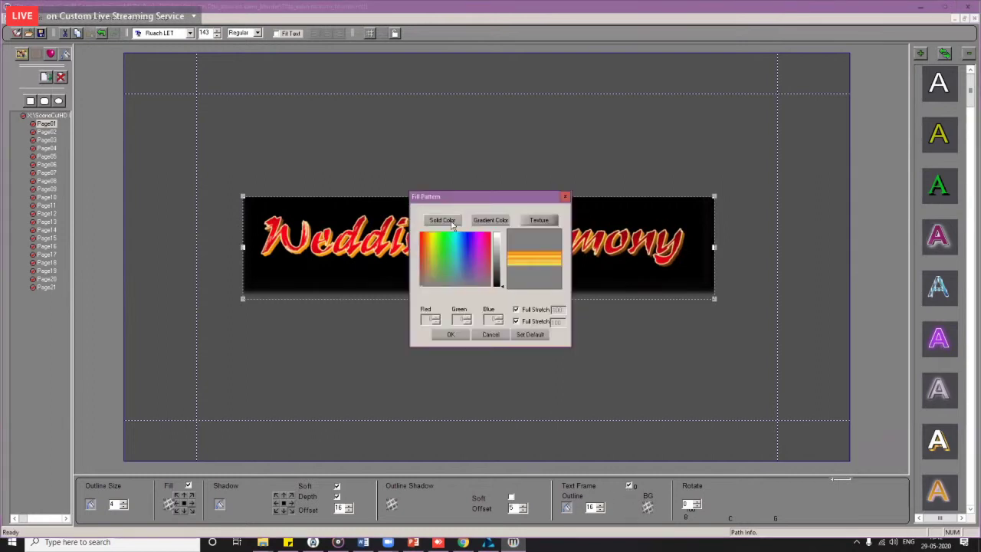
click(442, 220)
click(480, 243)
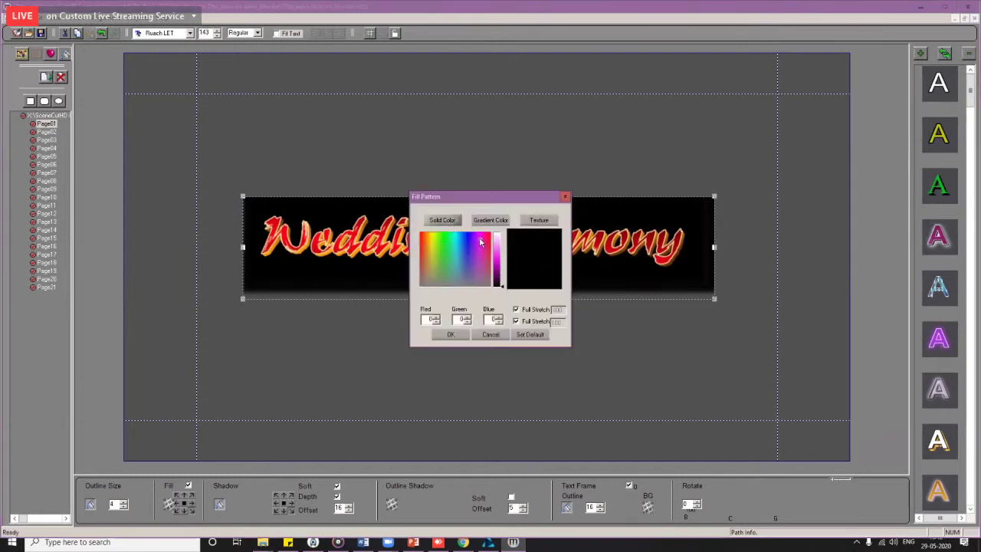
click(491, 240)
click(497, 258)
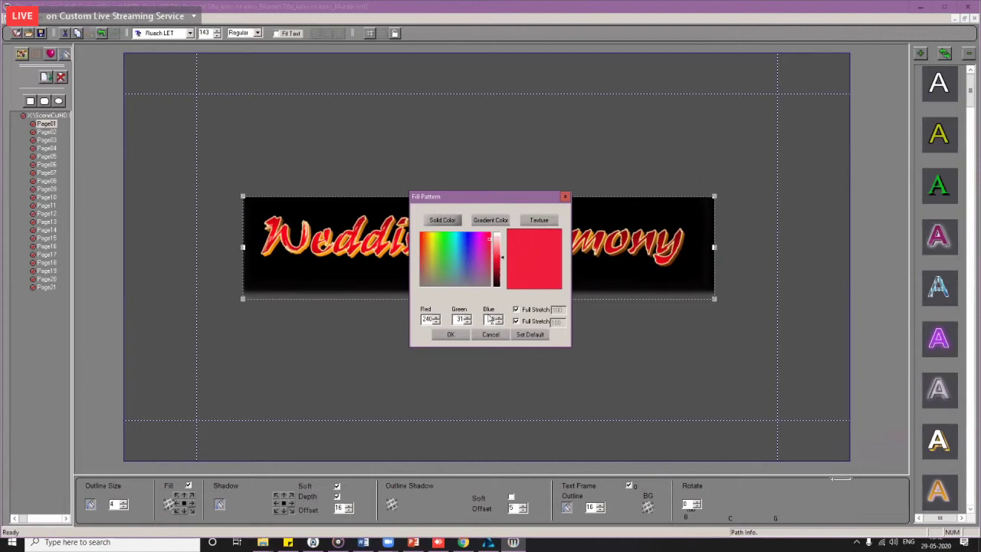
click(451, 334)
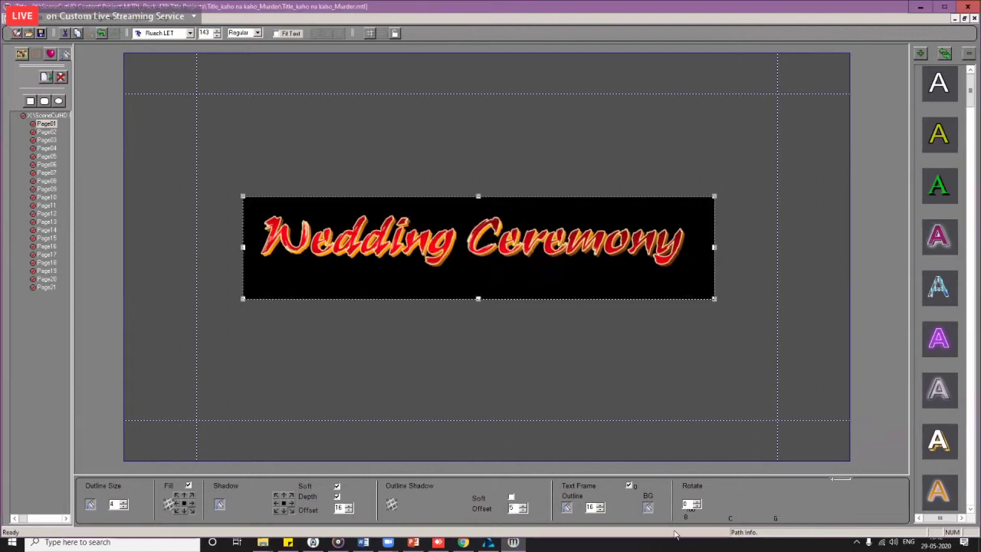
click(629, 486)
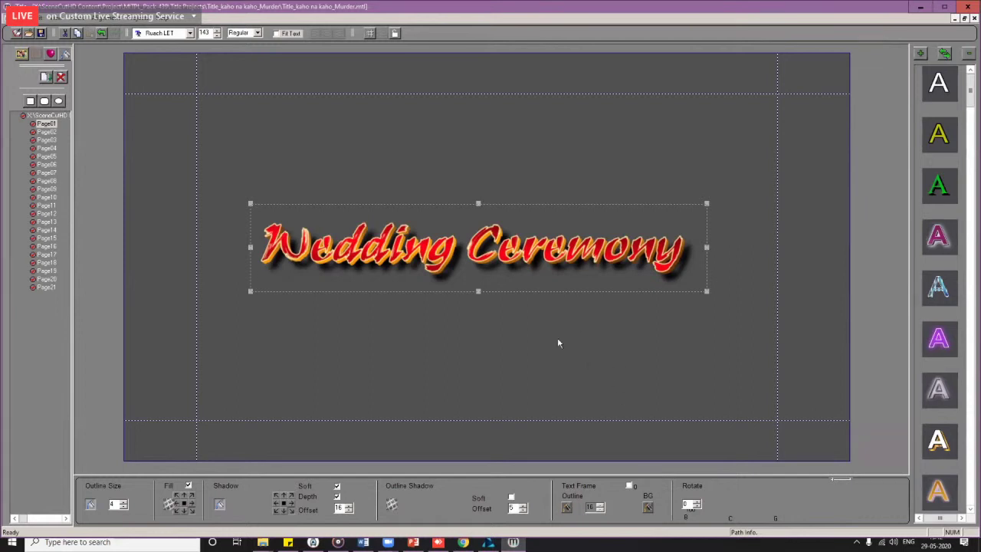
Step: Nudge the Wedding Ceremony title up and slightly left on Page01
mouse_move(538, 259)
mouse_down()
mouse_move(528, 235)
mouse_move(540, 259)
mouse_up()
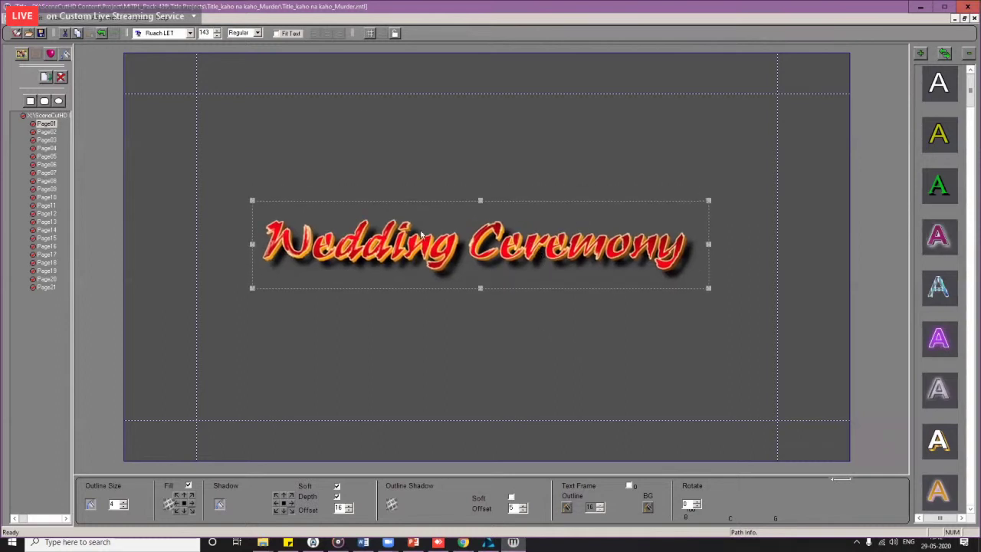
click(353, 35)
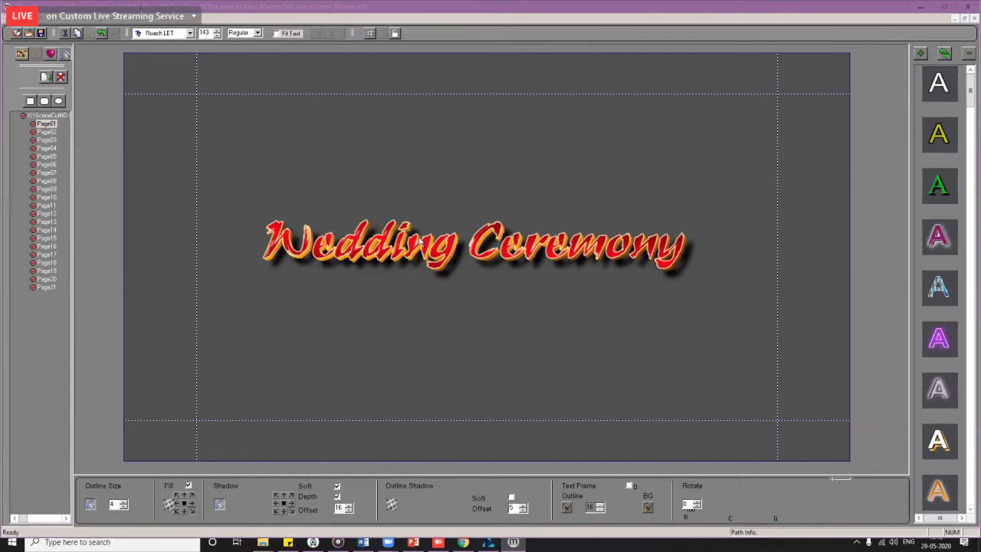
click(429, 272)
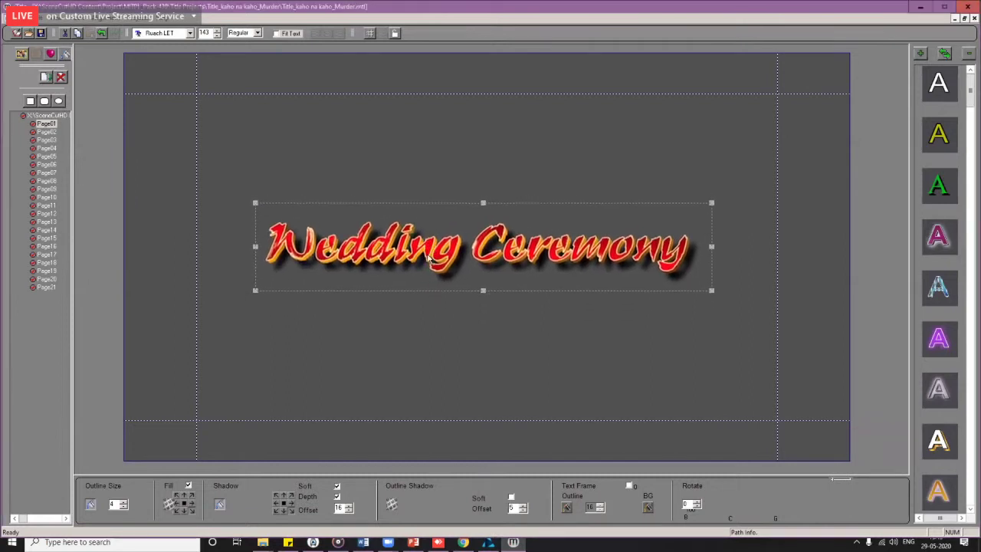
drag(427, 258, 428, 255)
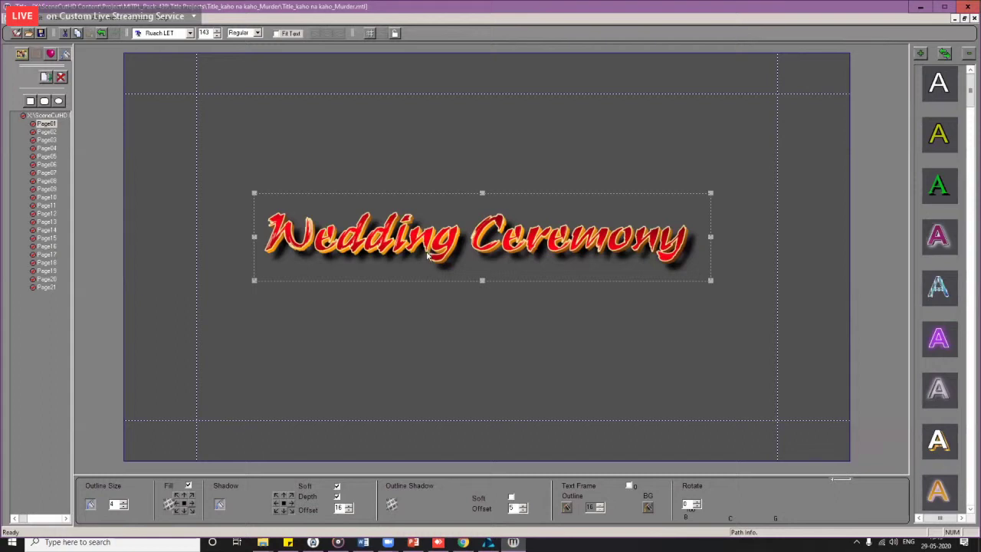
mouse_move(428, 253)
mouse_down()
mouse_move(430, 299)
mouse_move(428, 230)
mouse_move(427, 276)
mouse_move(418, 245)
mouse_up()
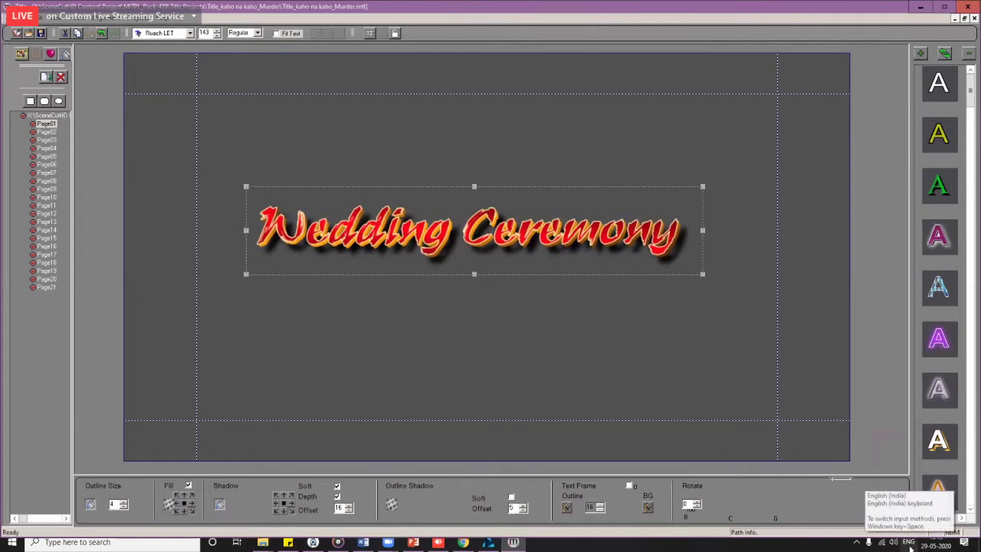
key(super+space)
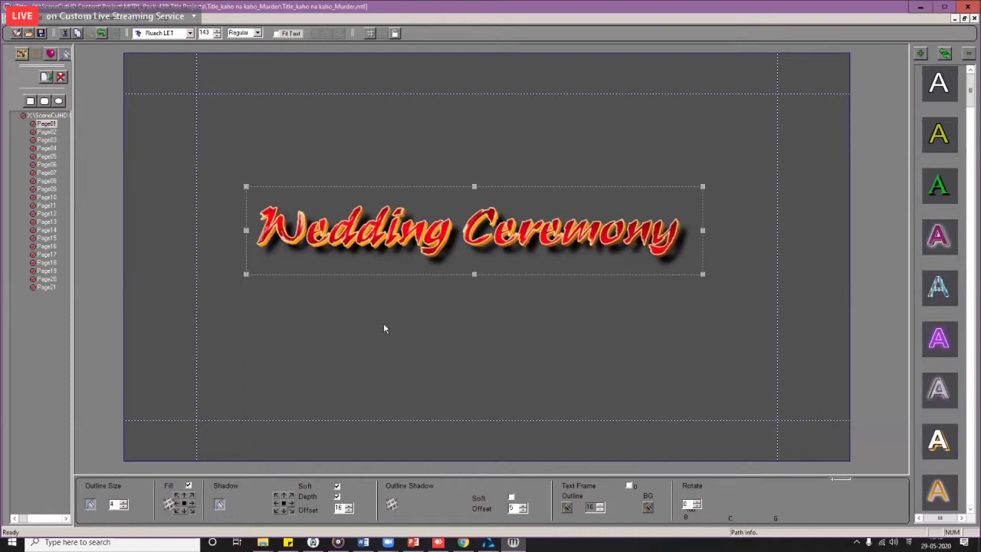
Step: Type the Devanagari name on a new text line below the title
click(390, 325)
key(super+space)
key(super+space)
key(super+space)
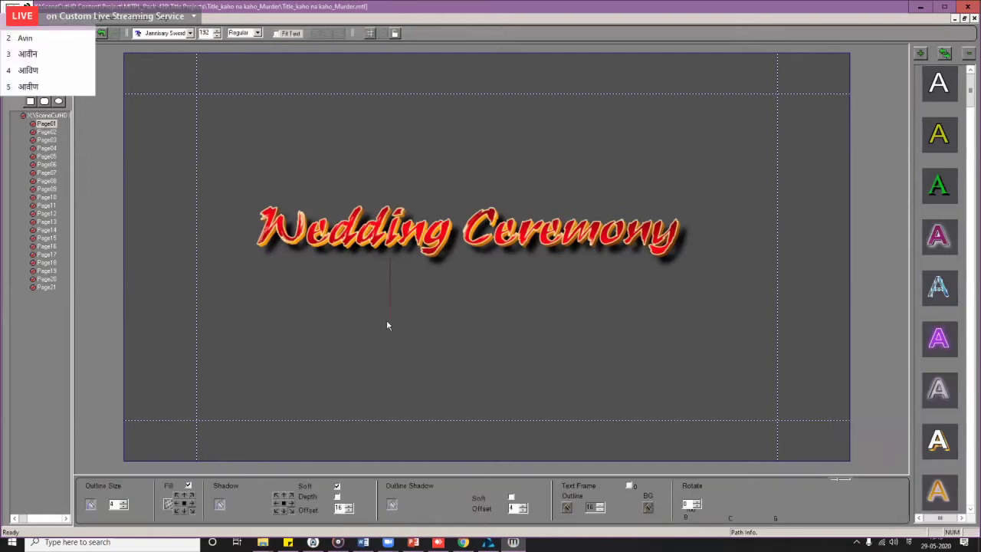
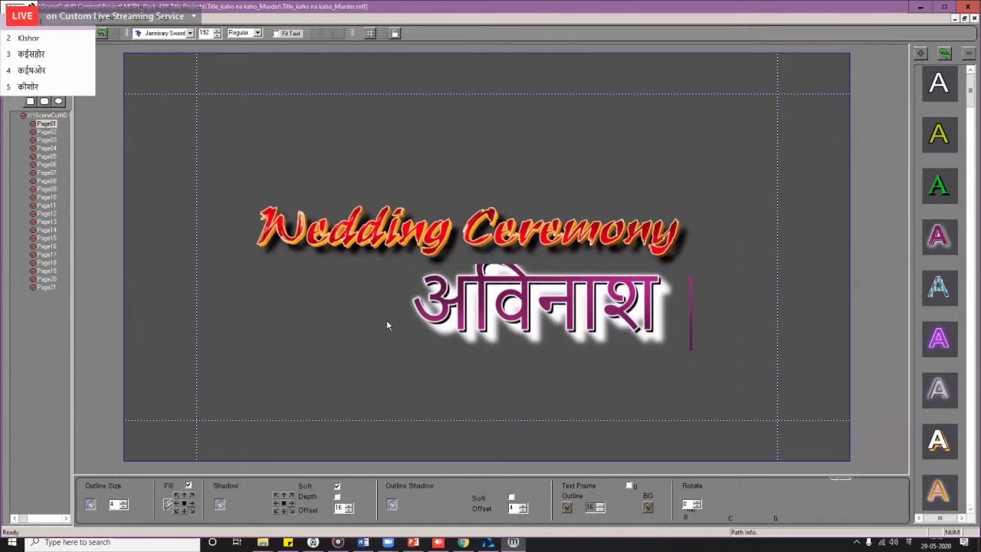
key(space)
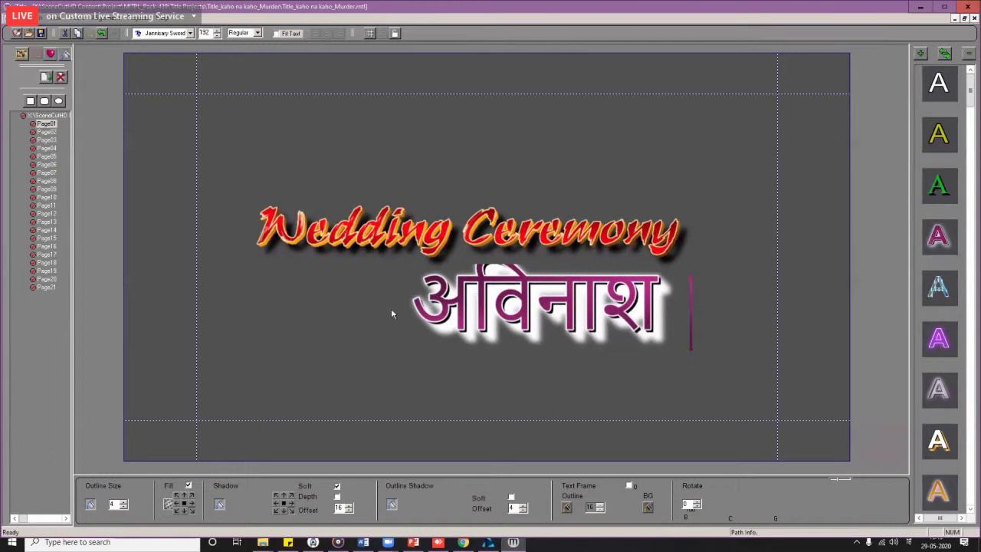
click(489, 330)
drag(489, 330, 306, 348)
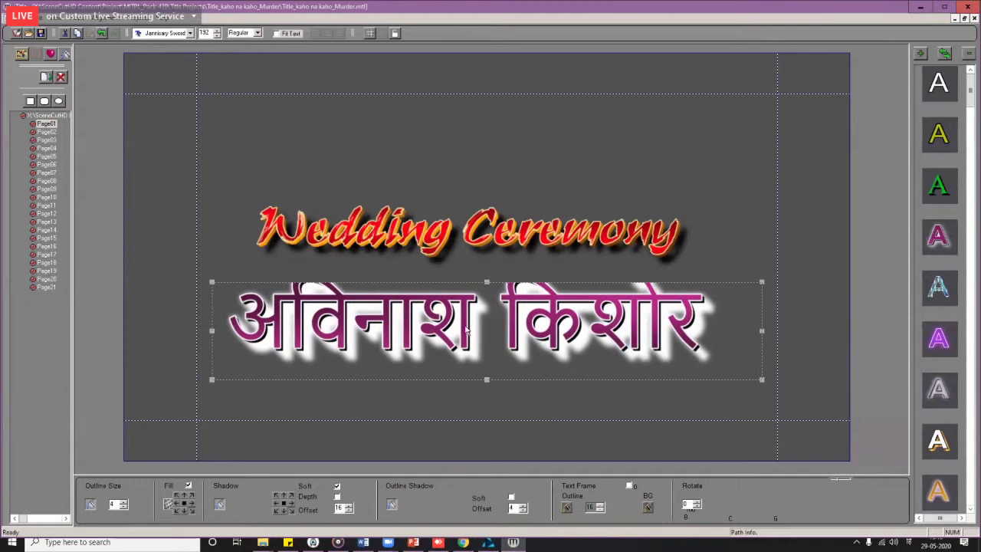
Step: Set the name in the JaneAusten font, shrink it, and centre it below Wedding Ceremony
click(165, 33)
key(Up)
key(Return)
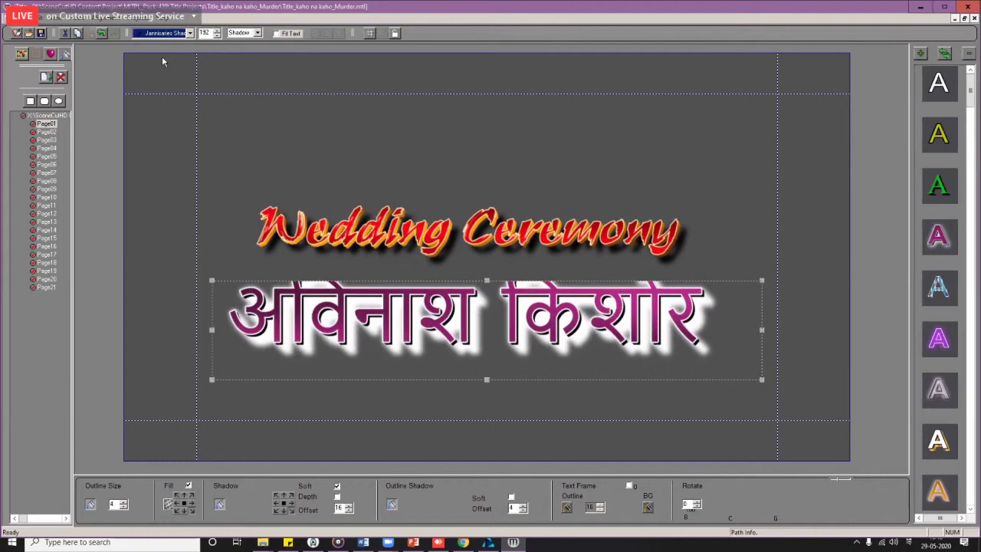
key(Down)
key(Up)
key(Up)
key(Up)
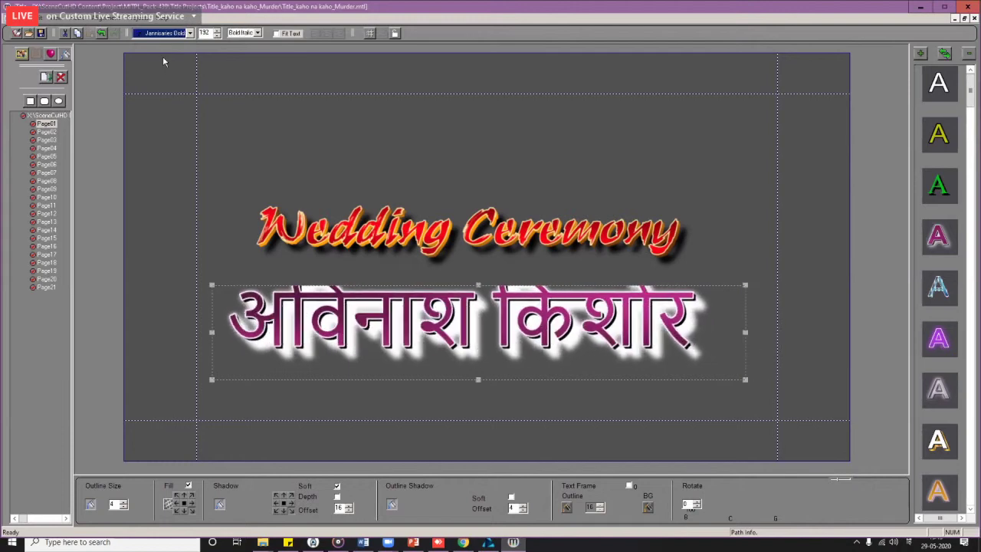
key(Up)
key(Up)
key(Up)
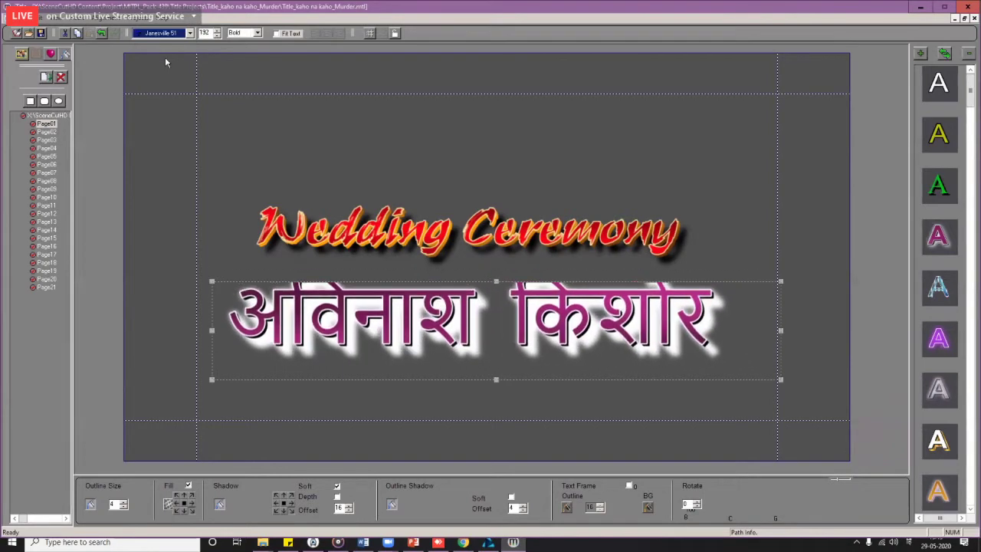
key(Down)
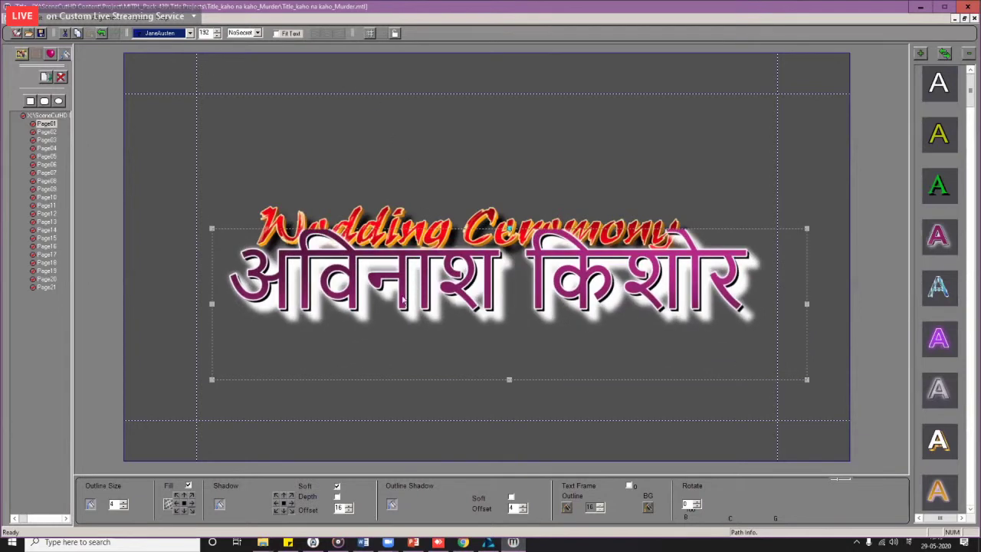
drag(402, 313, 395, 354)
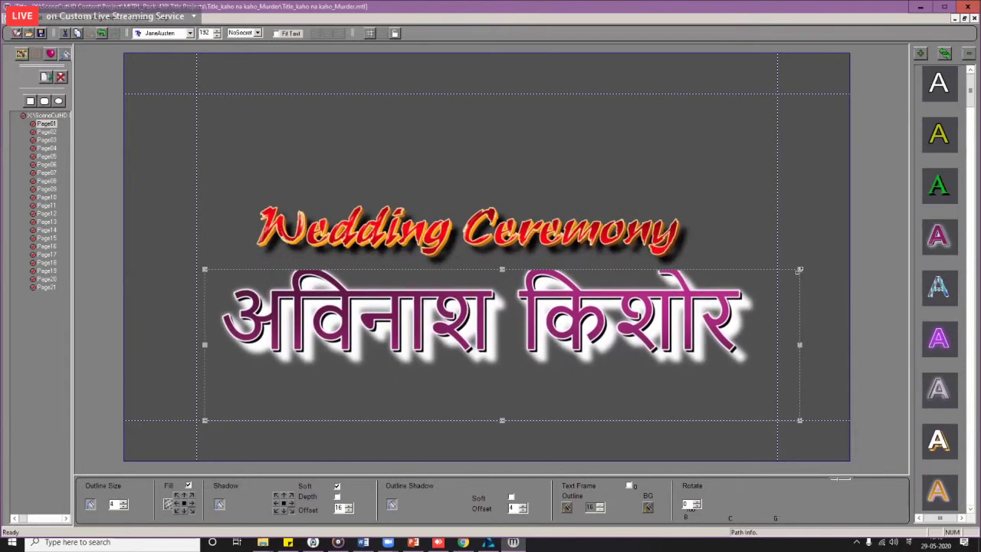
drag(757, 280, 521, 335)
drag(410, 362, 518, 301)
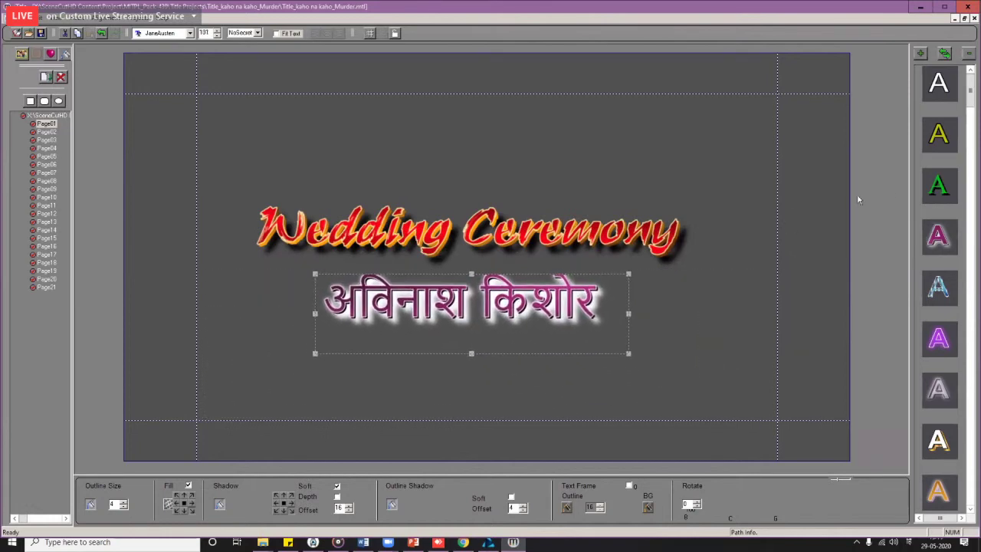
Step: Try several text style presets on the name, settling on the cyan style
click(940, 247)
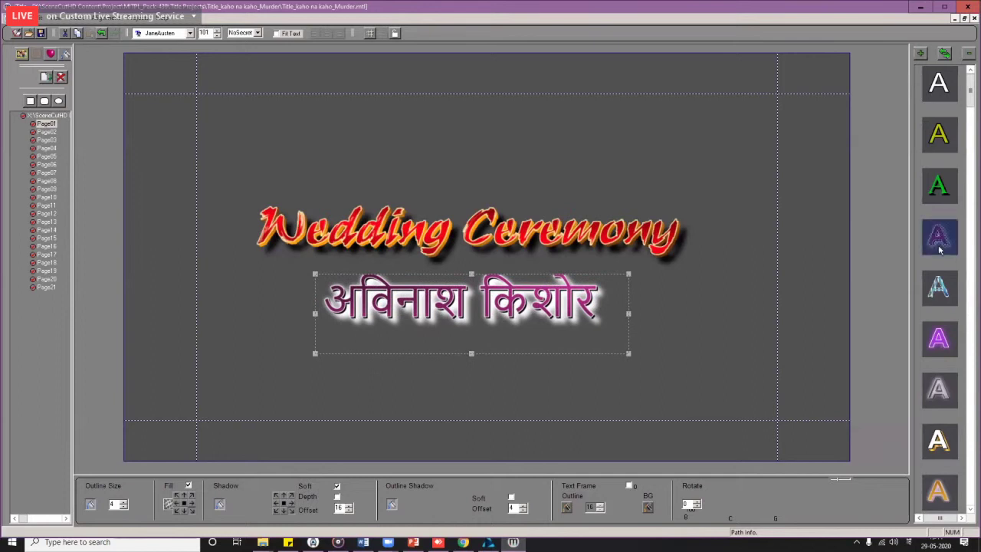
click(937, 337)
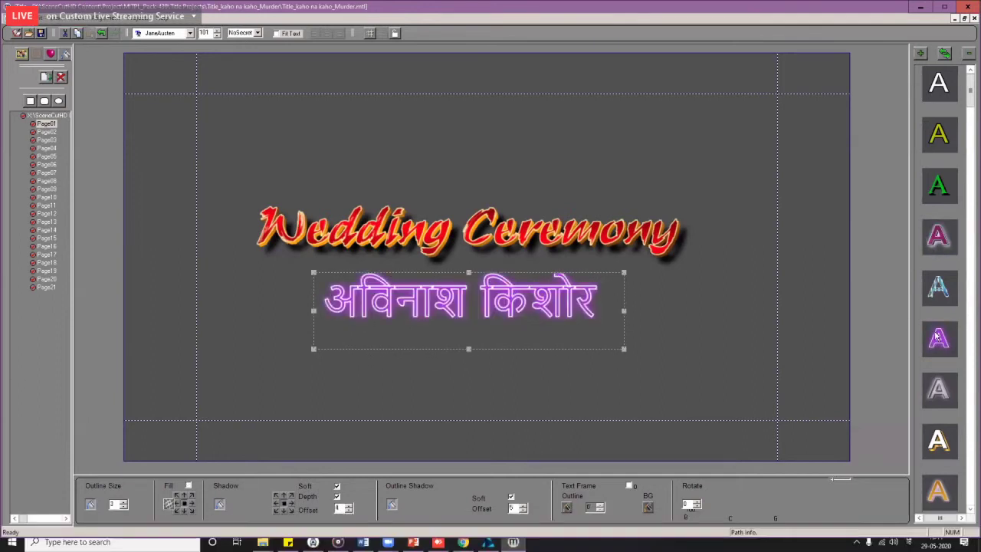
click(943, 136)
click(940, 84)
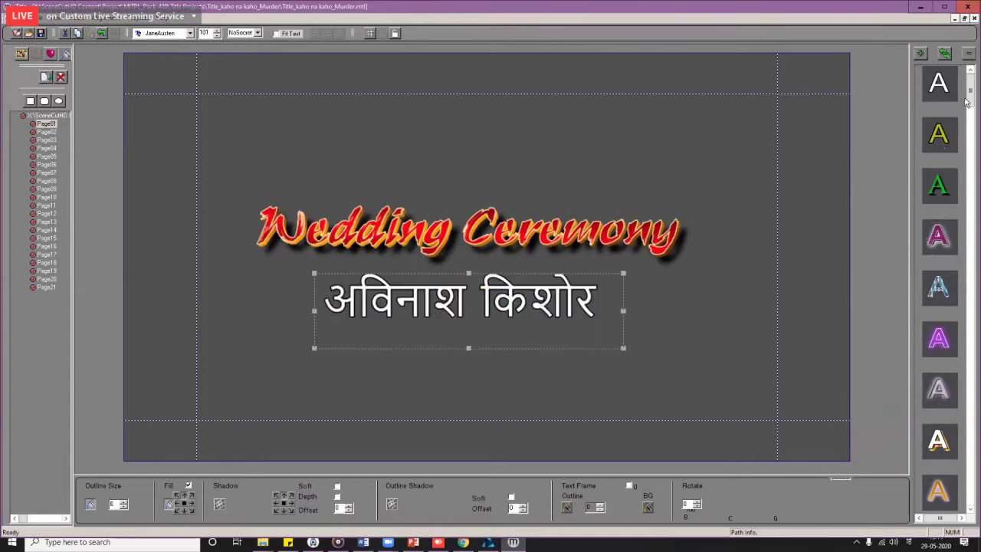
drag(972, 92, 980, 397)
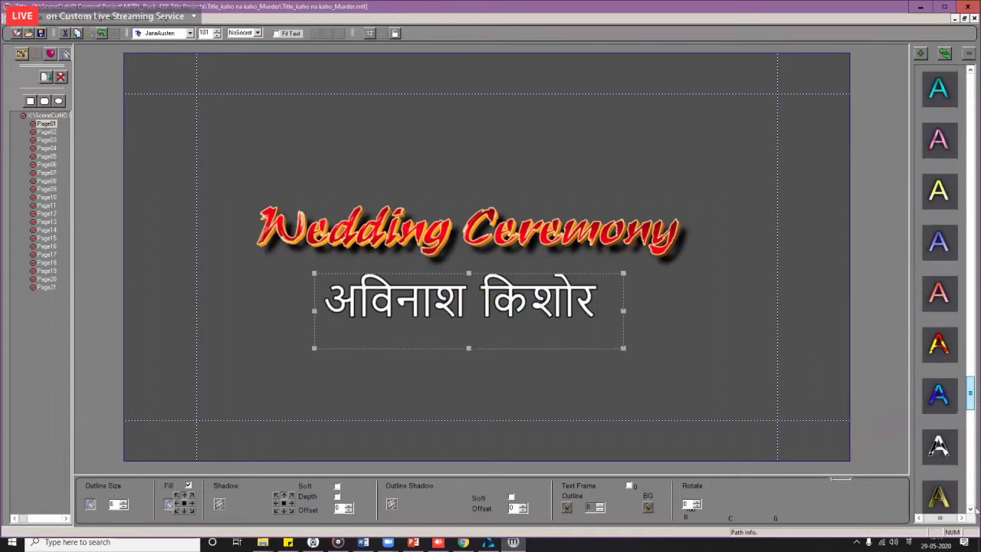
drag(976, 510, 976, 510)
click(939, 282)
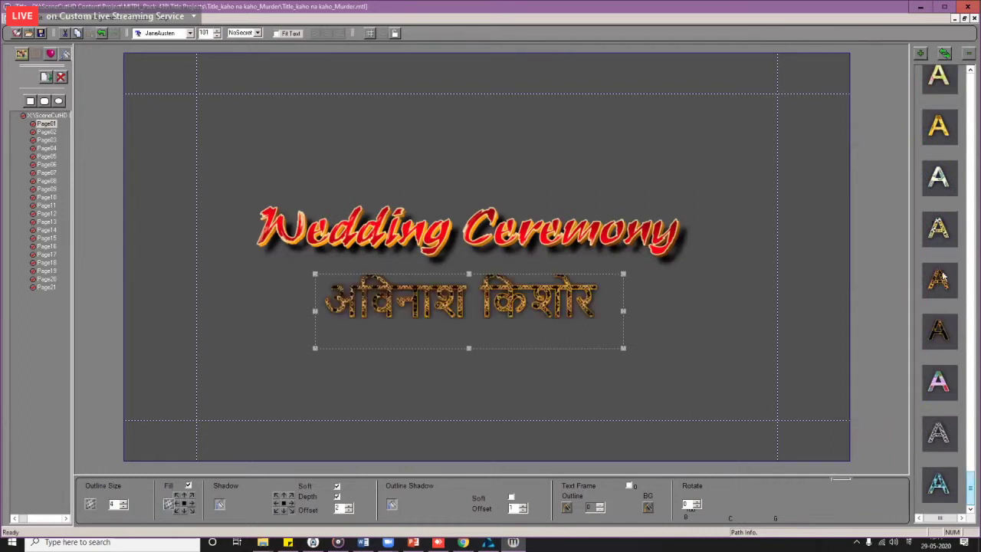
click(933, 143)
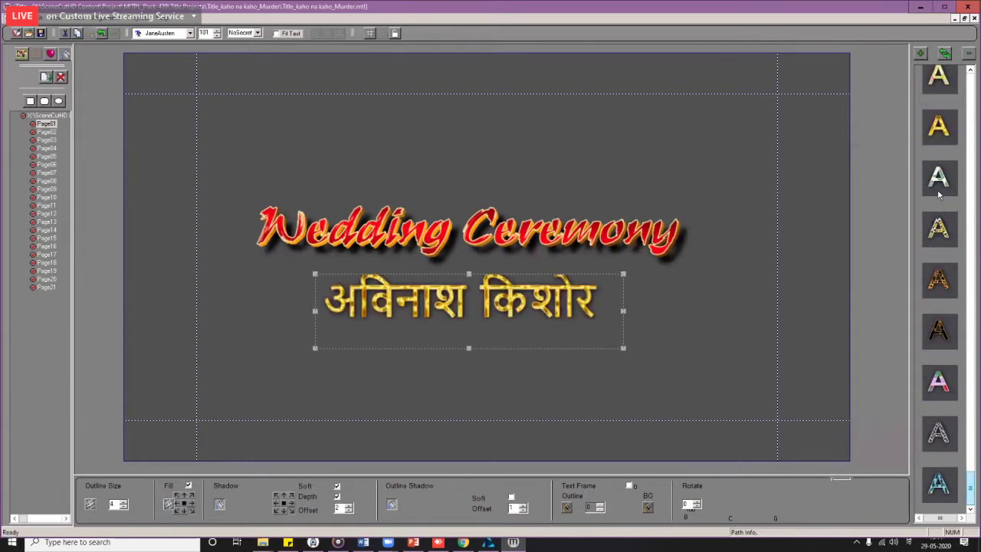
click(942, 86)
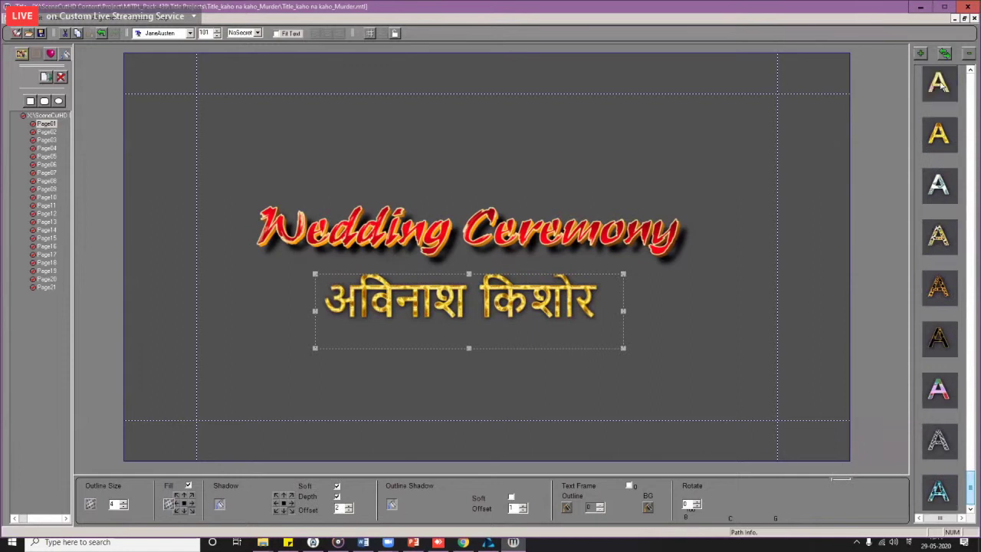
drag(971, 486, 970, 370)
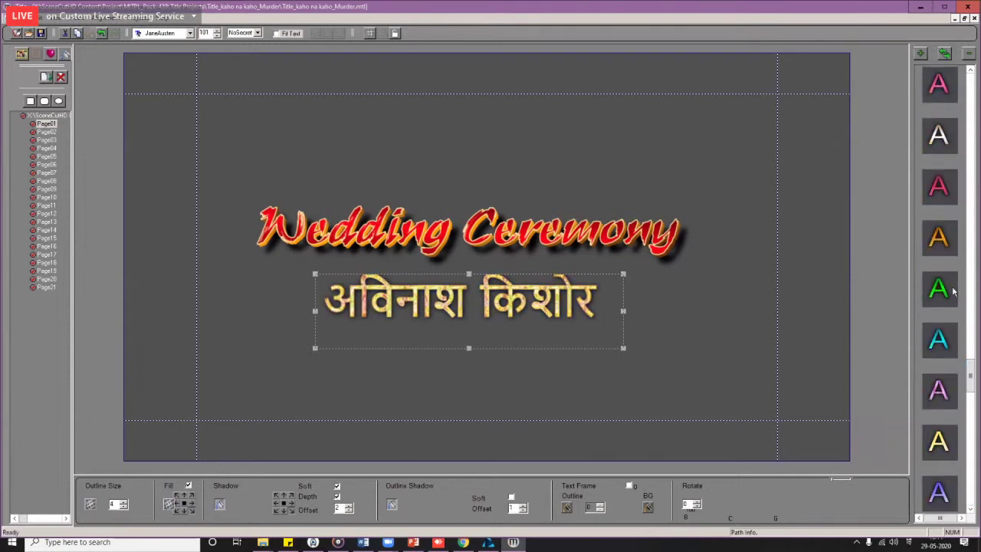
click(941, 187)
click(940, 136)
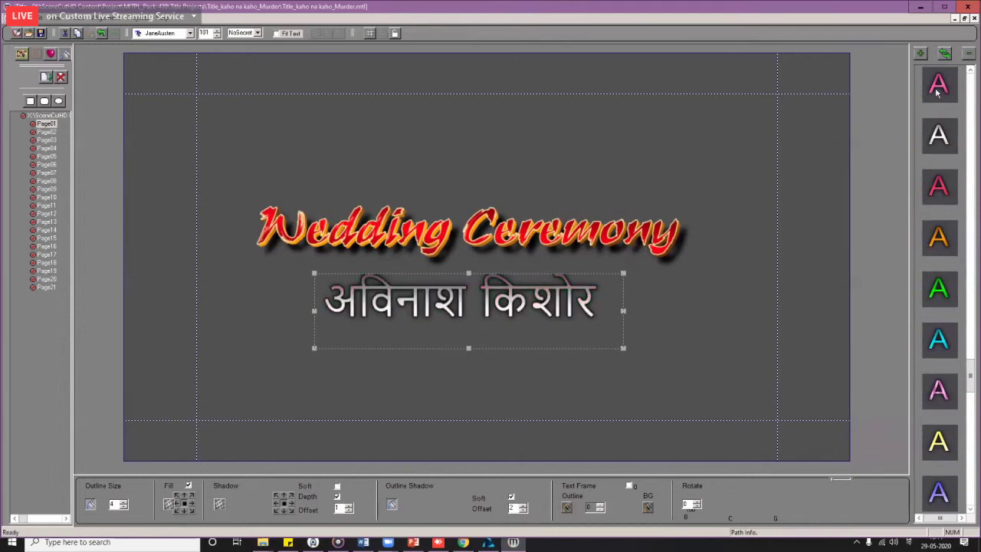
click(939, 85)
click(940, 290)
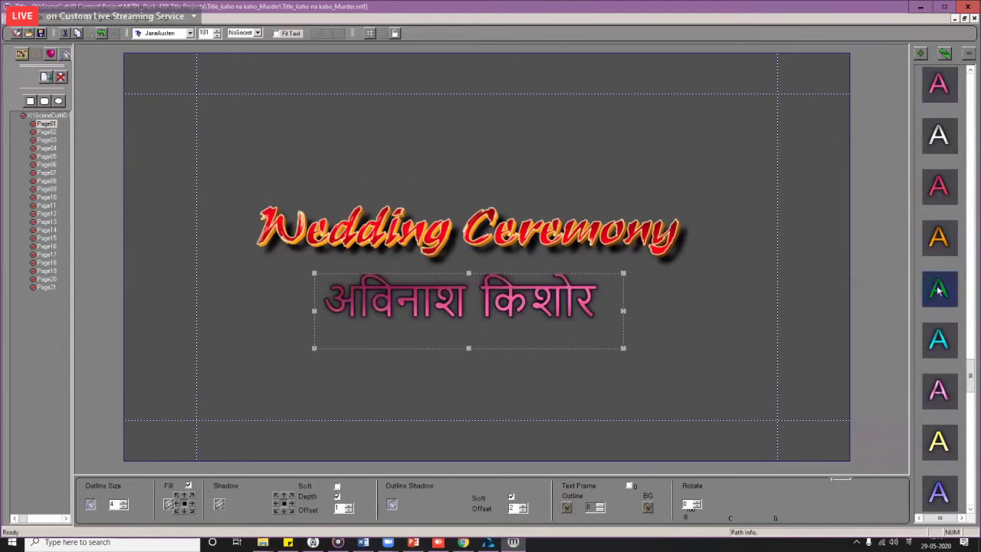
click(940, 345)
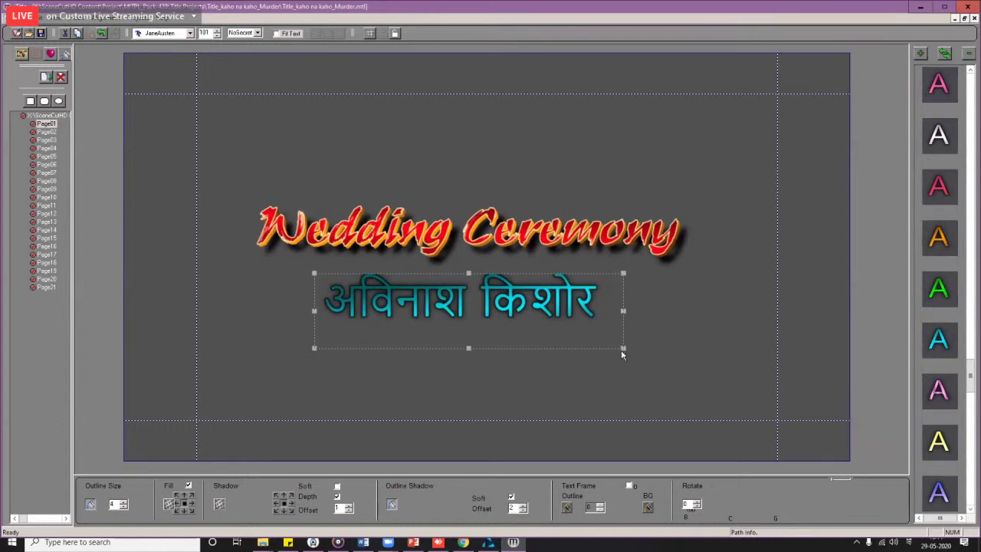
Step: Shrink the name line to size 60 and nudge it slightly left
drag(622, 351, 621, 323)
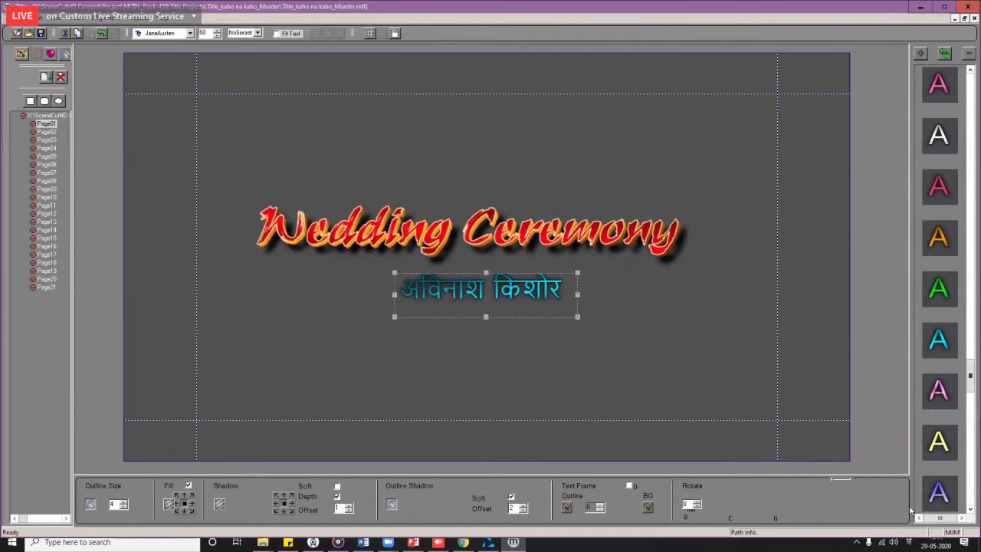
click(624, 341)
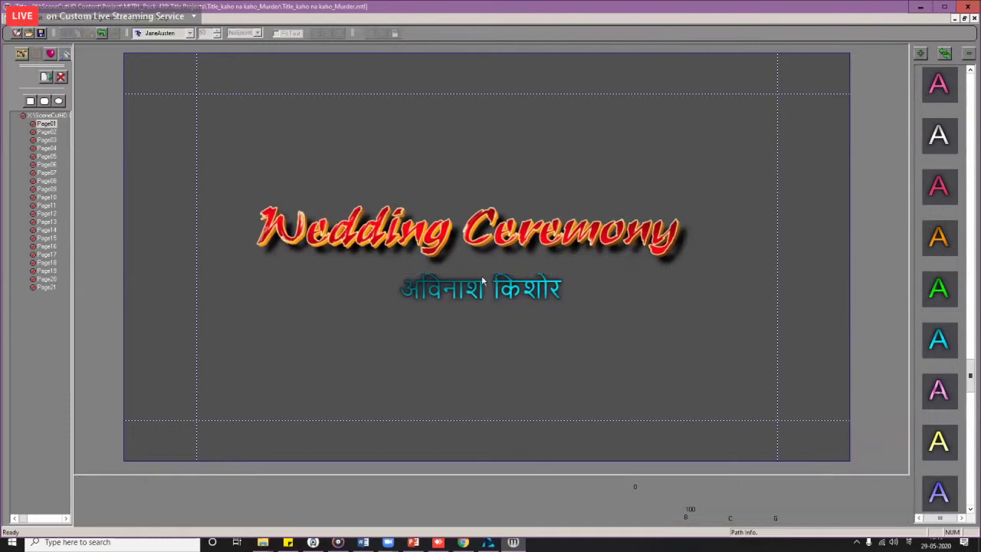
click(471, 301)
mouse_move(471, 301)
mouse_down()
mouse_move(452, 301)
mouse_move(485, 301)
mouse_move(468, 301)
mouse_up()
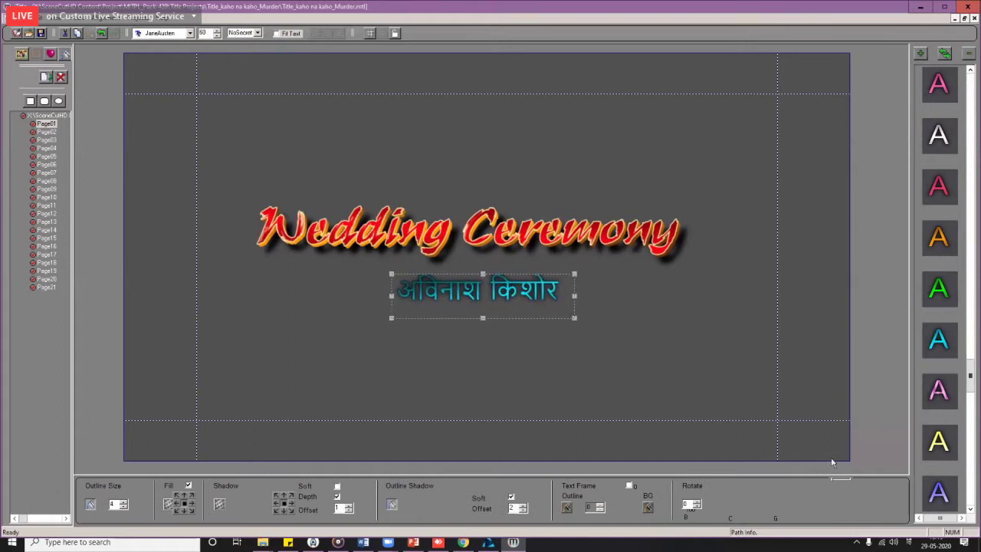
click(20, 21)
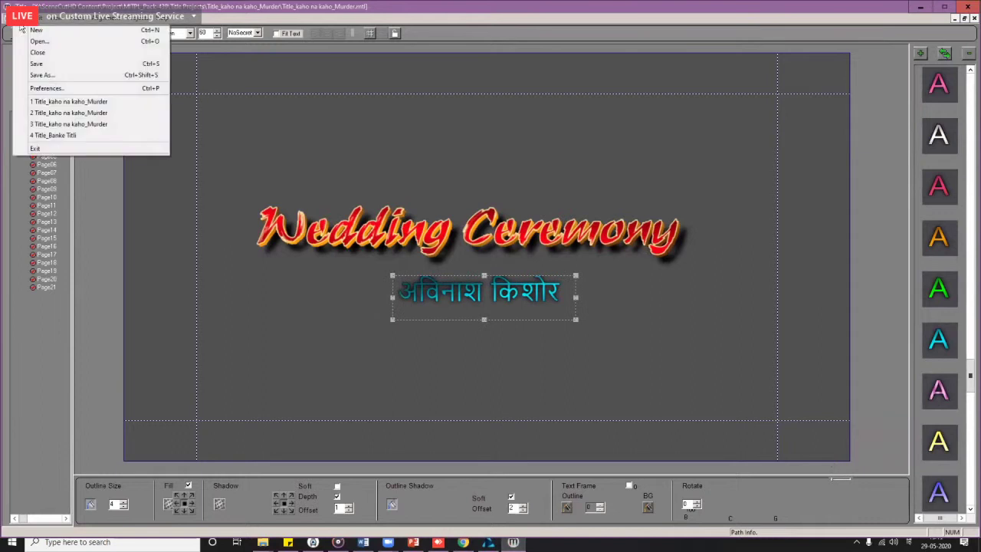
click(42, 75)
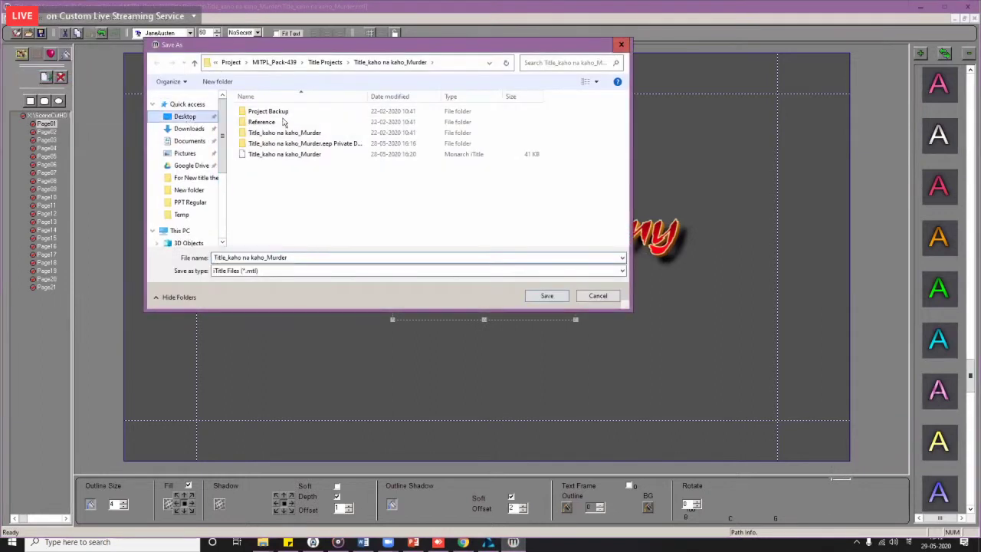
Step: Save the project as Title_kaho na kaho_Murder in Desktop > New folder
click(185, 116)
double_click(488, 123)
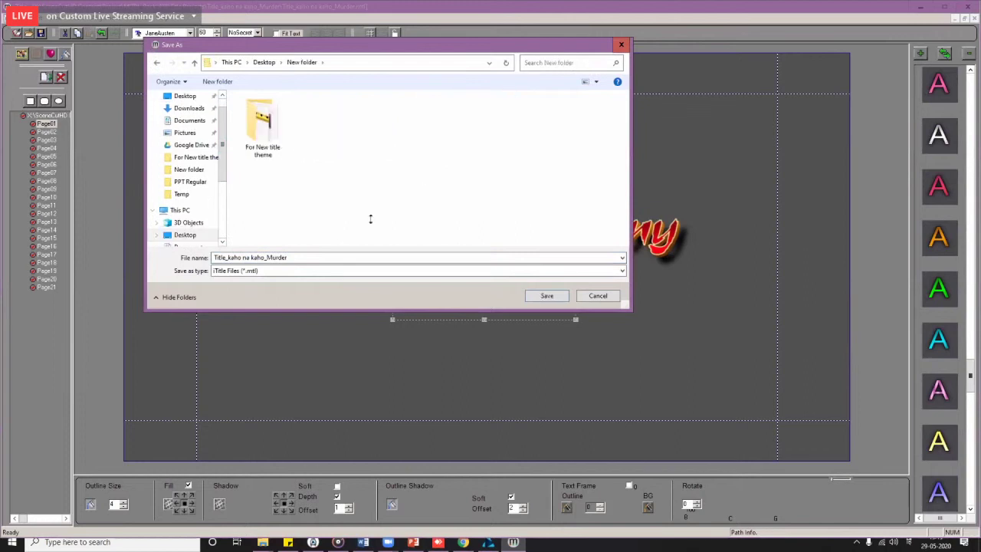
click(531, 299)
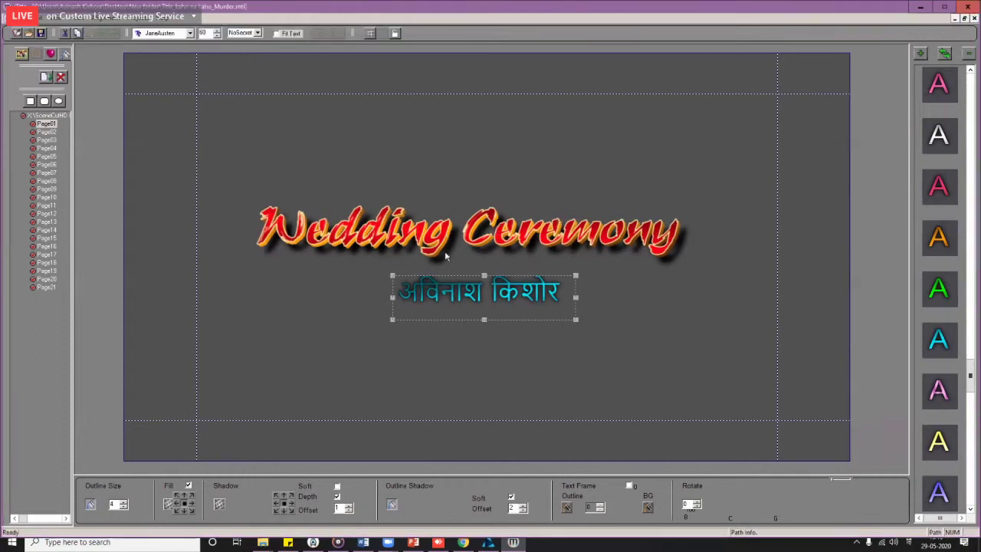
Step: Try the fit, text alignment and frame-position options on the Wedding Ceremony title
click(424, 242)
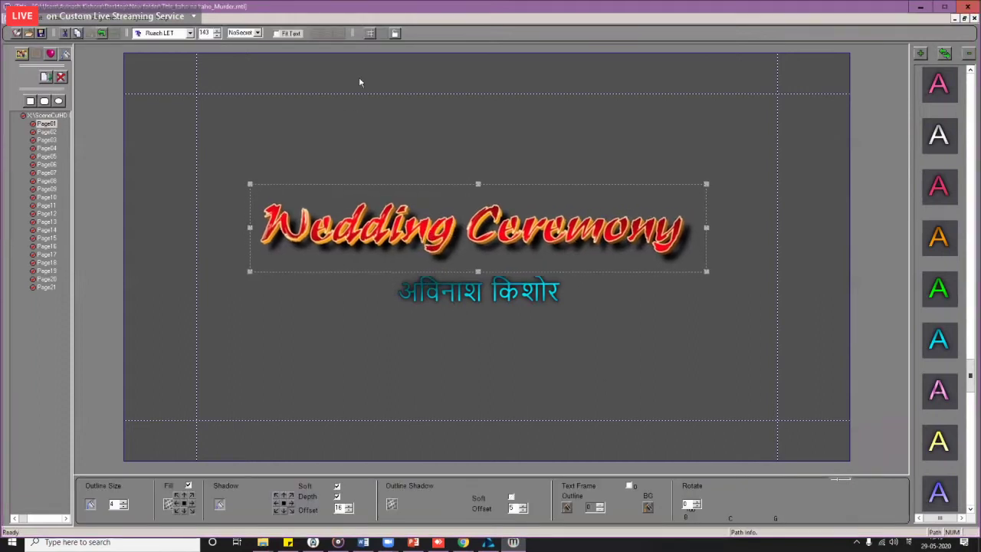
click(276, 34)
click(341, 34)
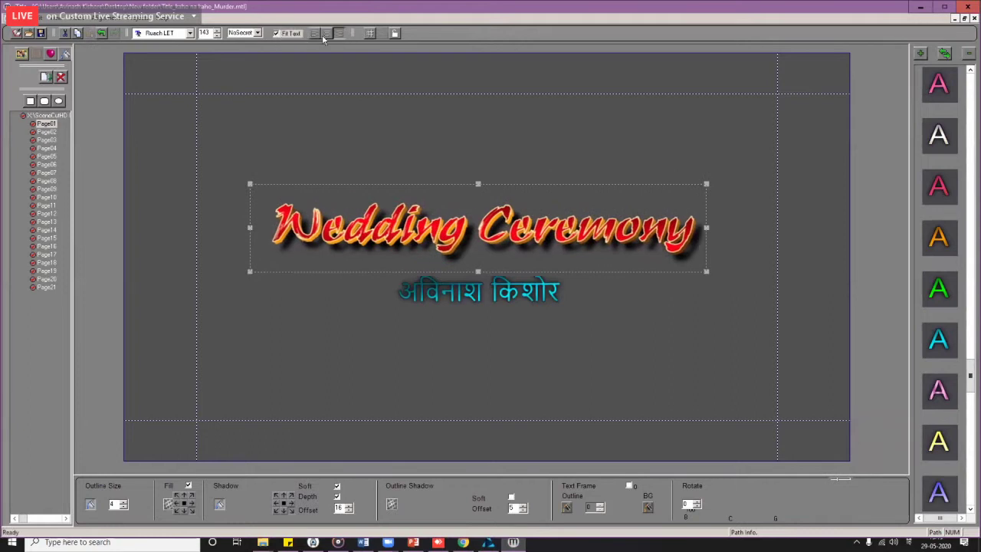
click(322, 35)
click(316, 34)
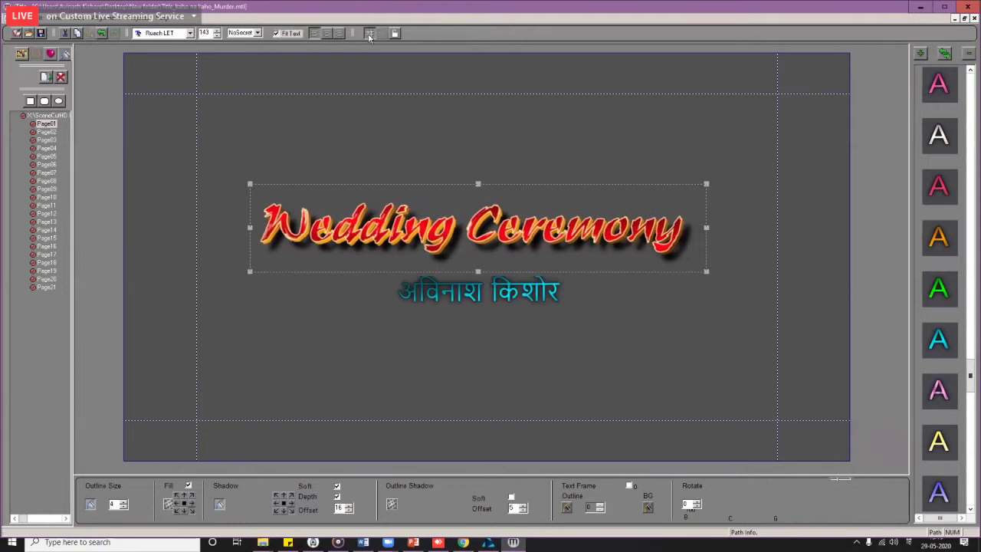
click(369, 33)
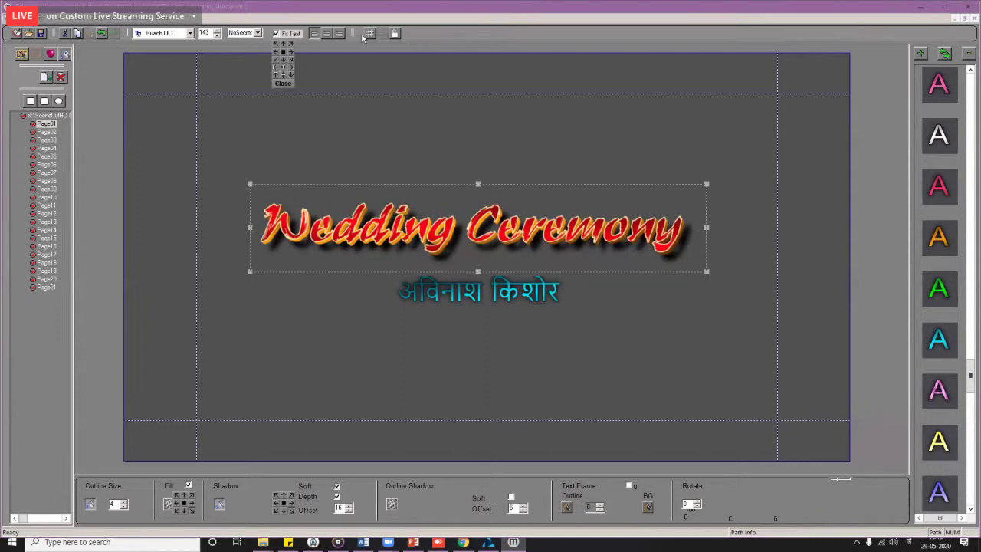
click(291, 52)
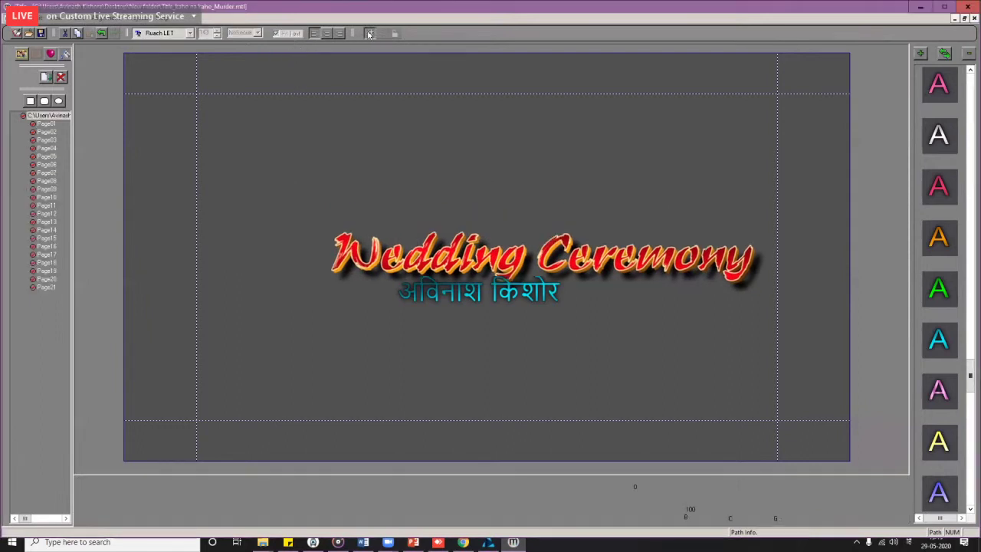
click(284, 44)
click(369, 33)
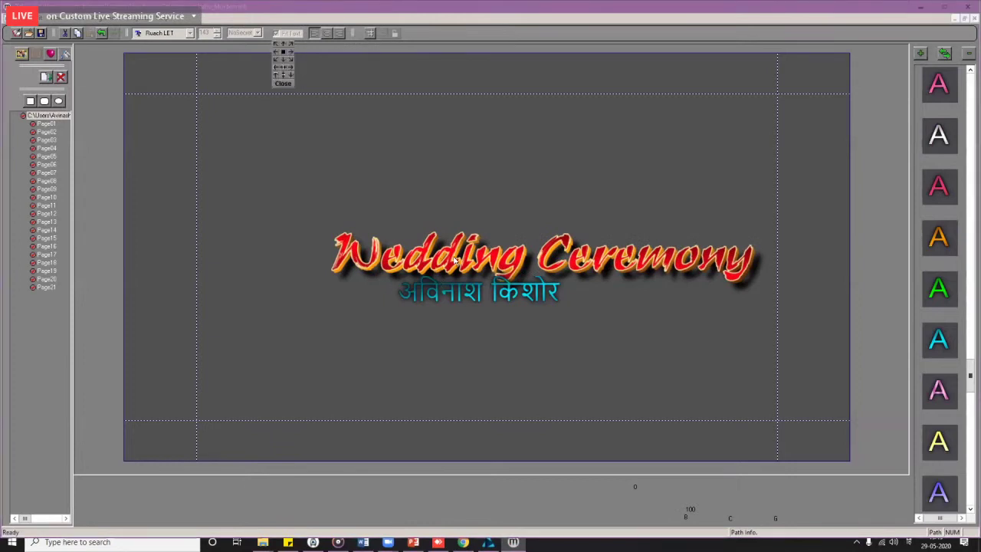
click(431, 204)
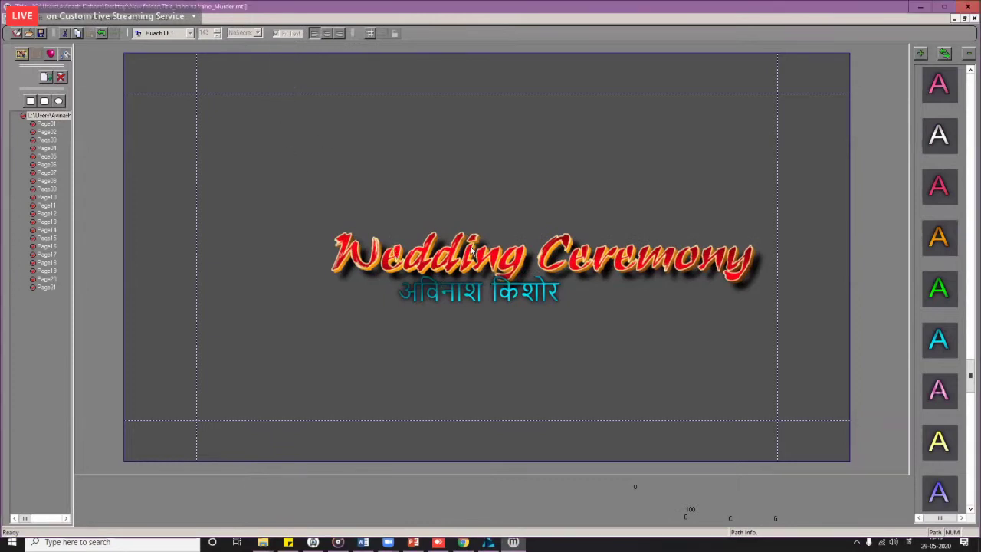
Step: Snap Wedding Ceremony to the top safe line, then lower it slightly toward centre
click(367, 237)
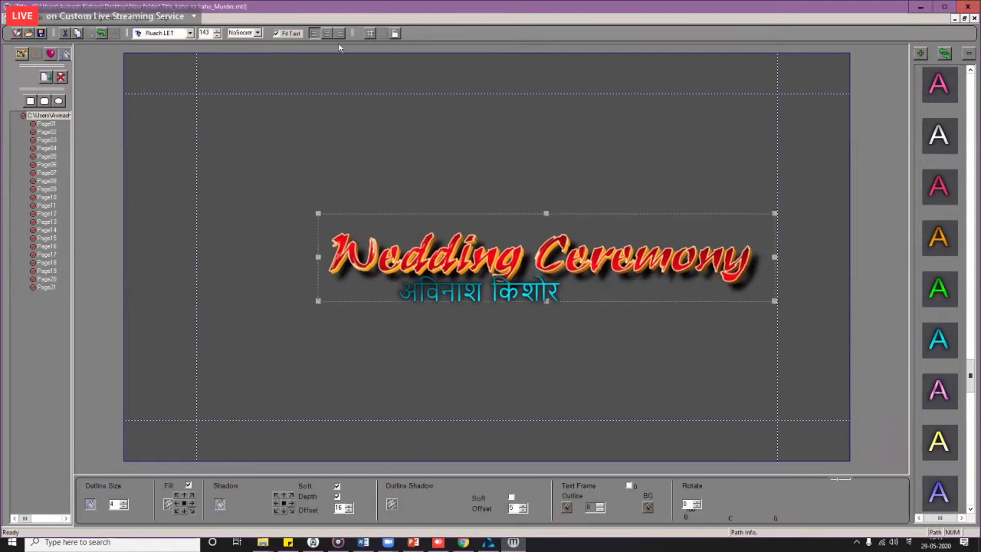
click(371, 34)
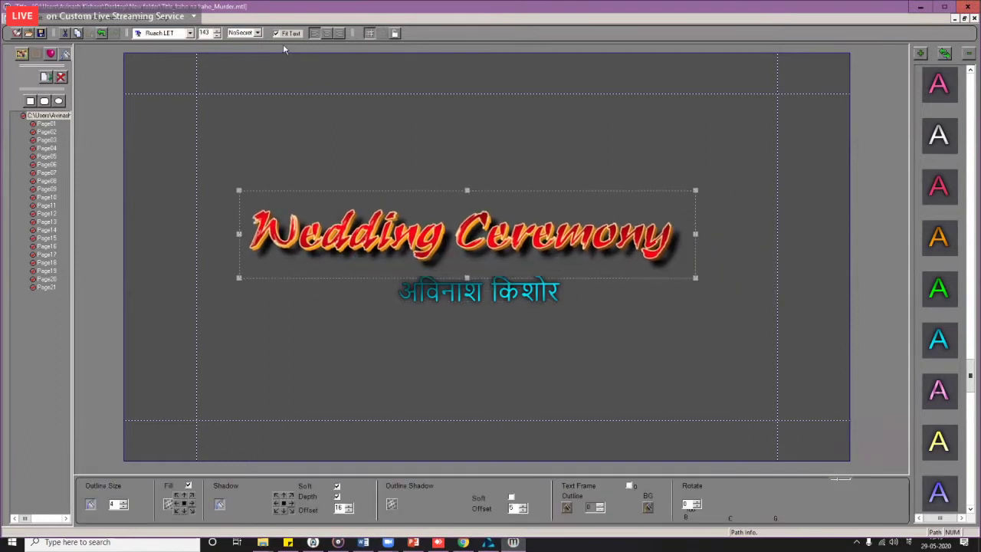
click(381, 136)
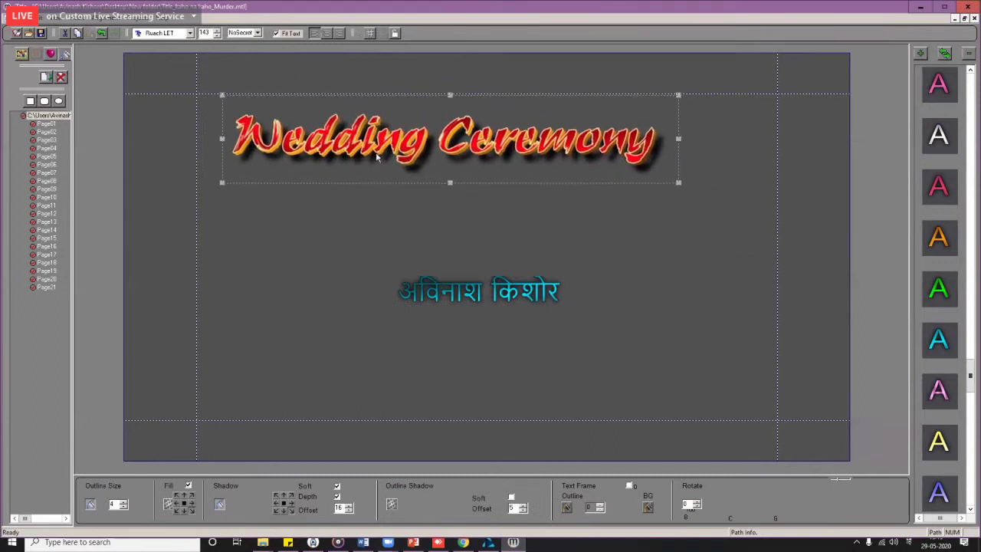
click(369, 34)
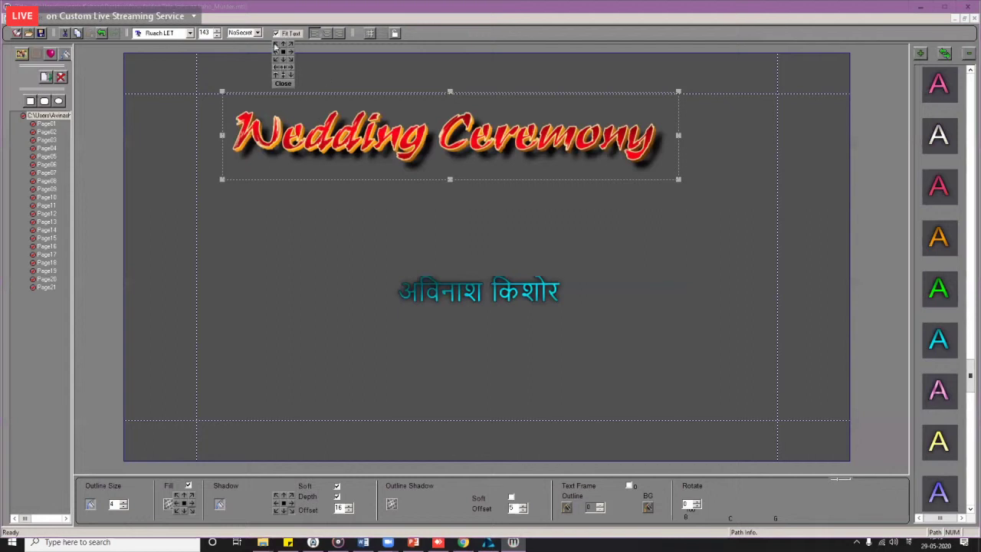
click(284, 84)
drag(395, 163, 363, 183)
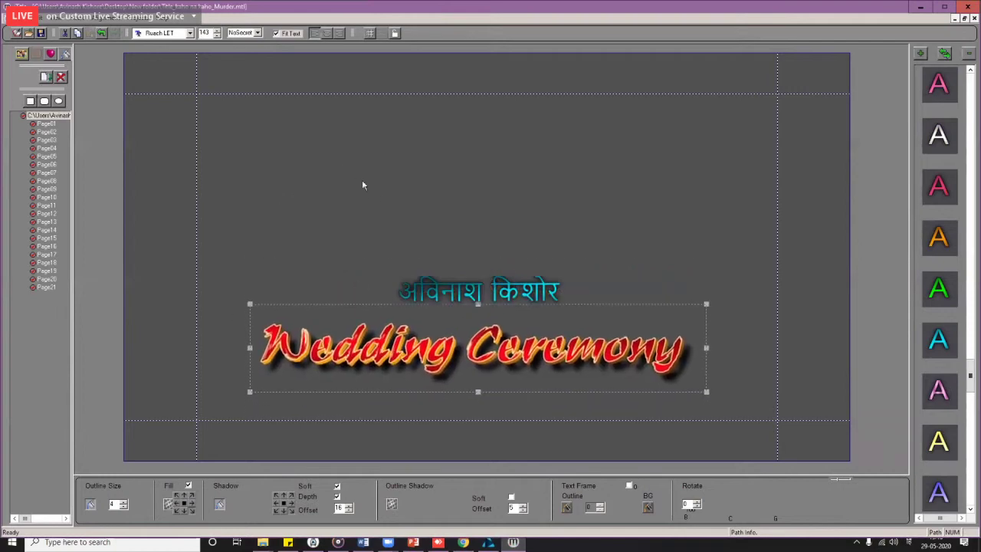
Step: On Page02, delete the Zaka Infotech credit line and move the Video By text higher
click(48, 132)
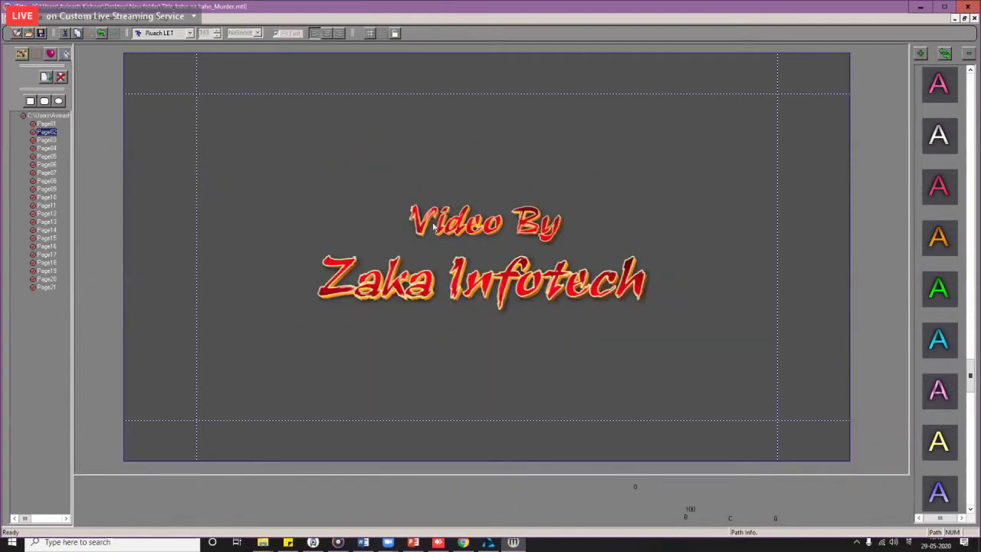
click(434, 227)
click(426, 299)
key(Delete)
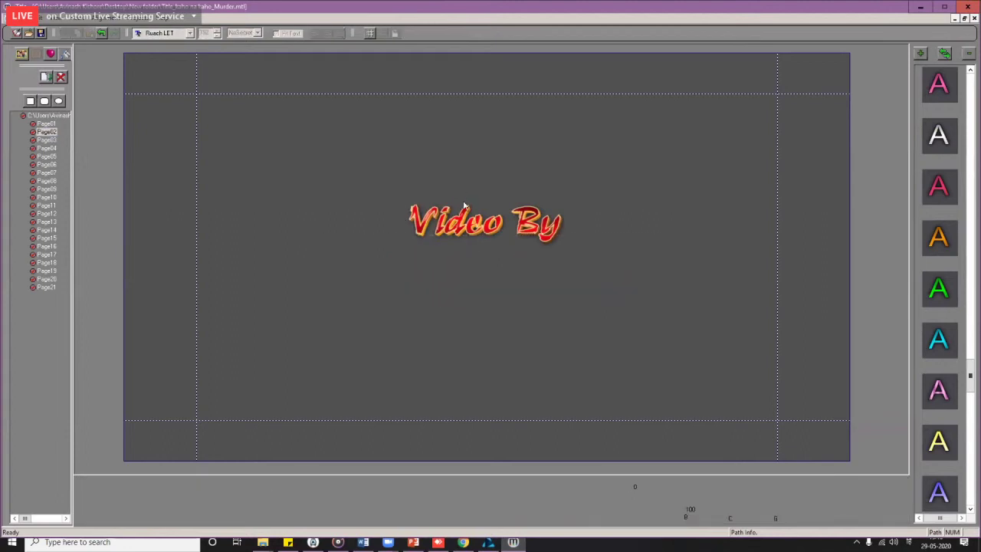
drag(460, 226, 445, 178)
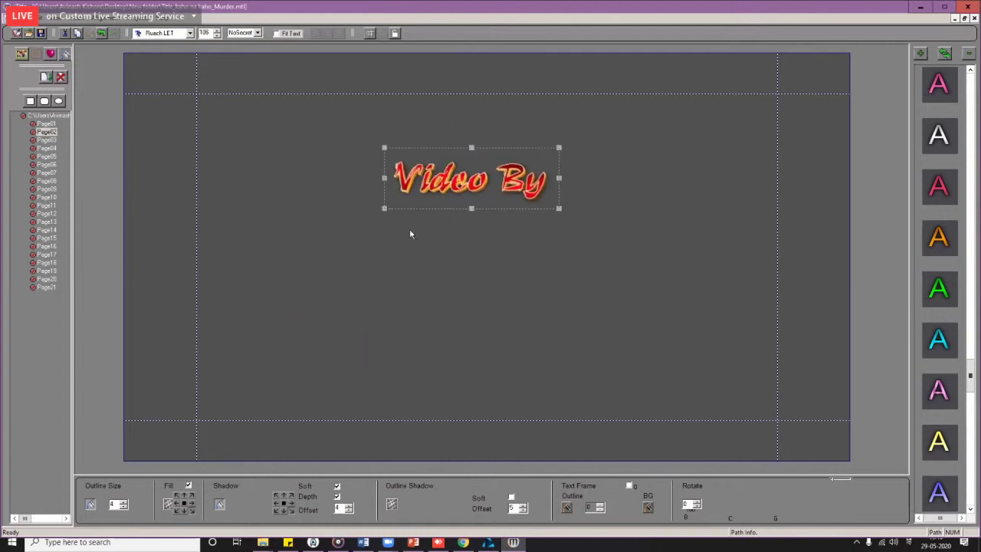
drag(410, 234, 396, 274)
Step: On Page03, move the Karan & Swati title higher up the page
key(Page_Down)
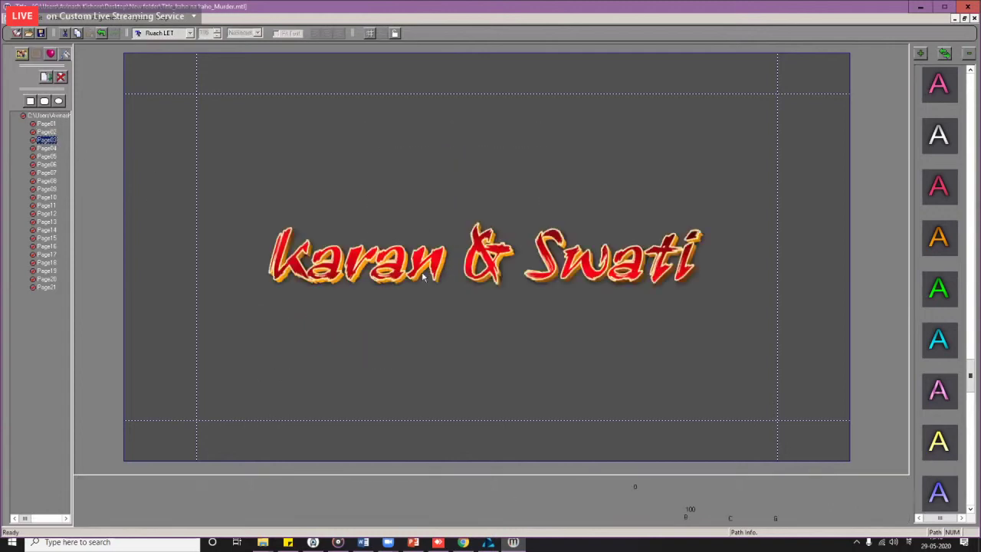
click(455, 282)
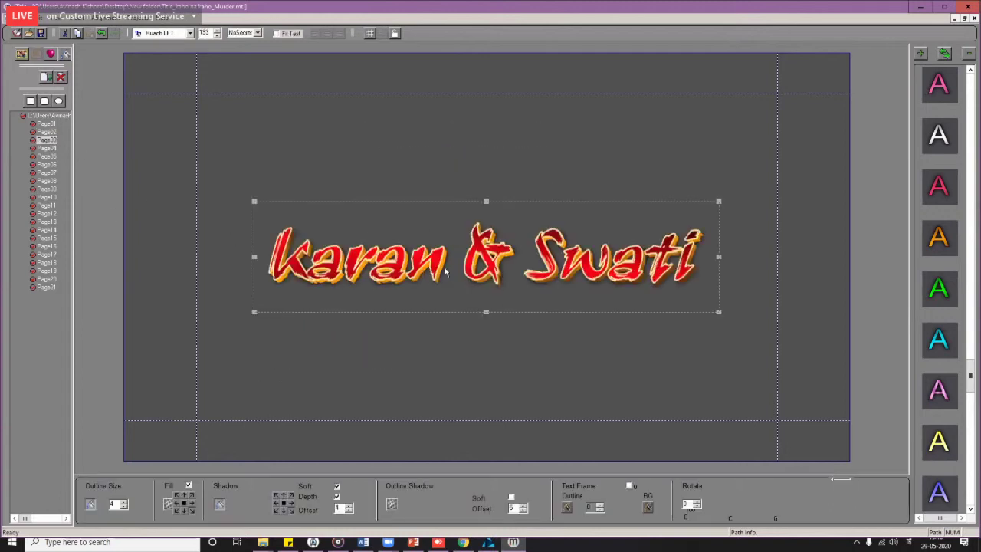
drag(444, 271, 462, 250)
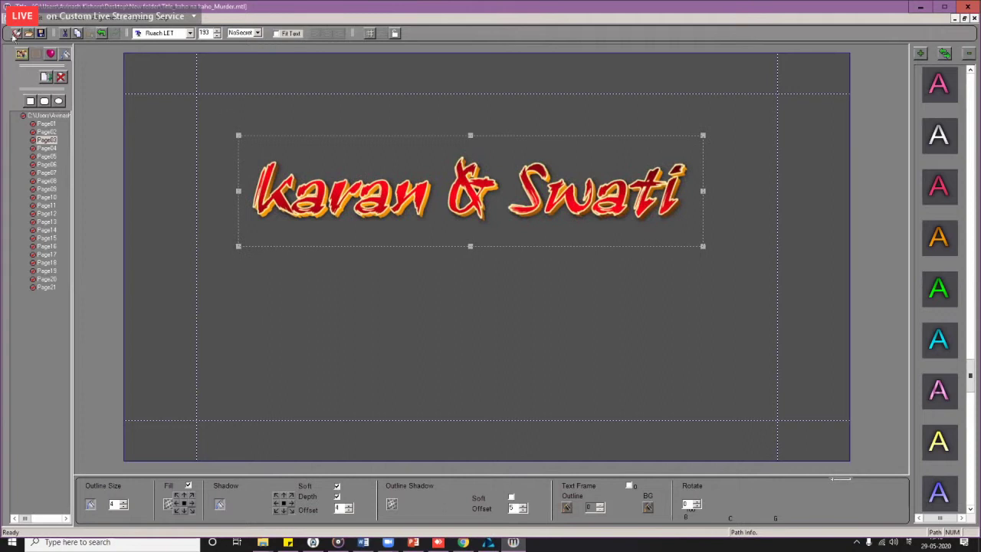
click(22, 57)
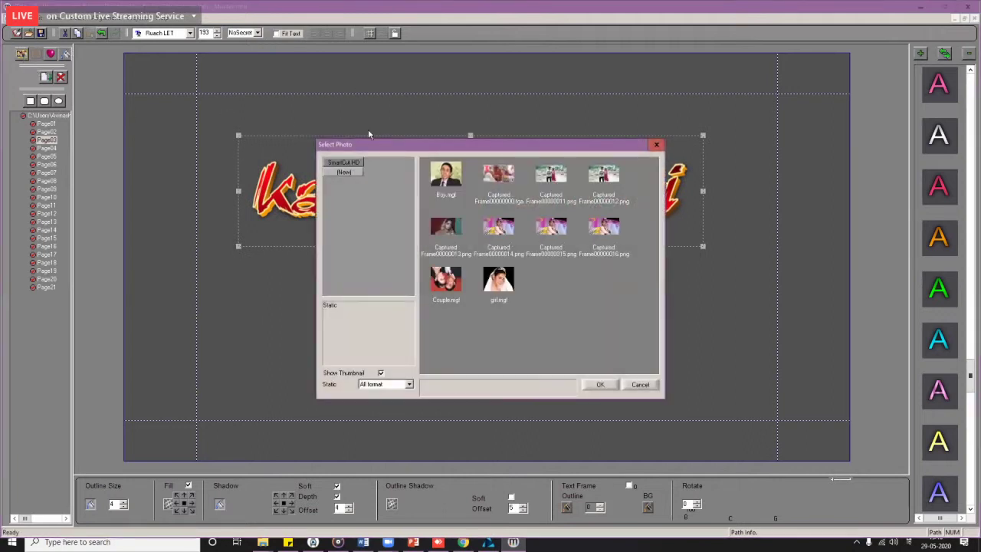
Step: Start a new photo category and browse to D:\Monarch Photo Fair 2020\00Wedding Clip Full Timeline\Still Photos\Png
click(351, 175)
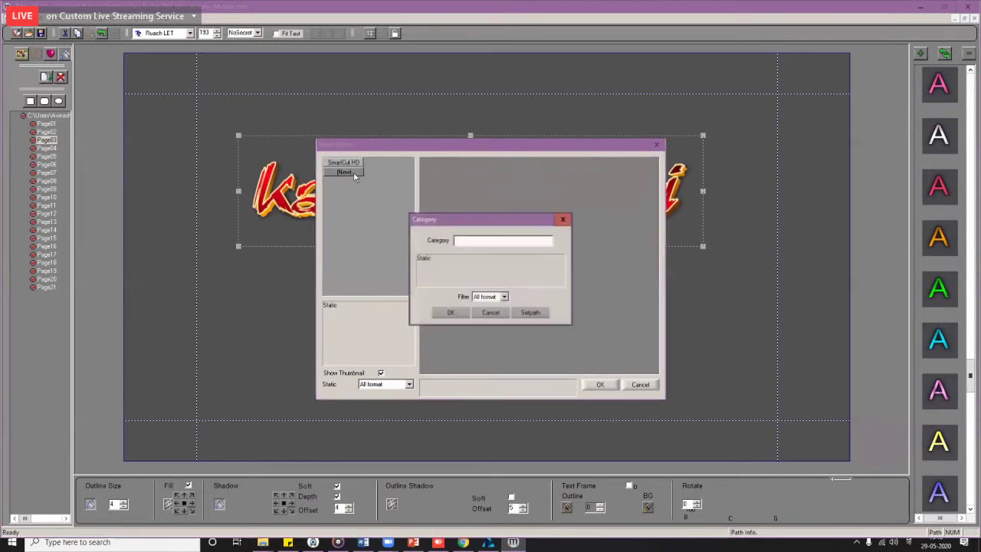
click(530, 313)
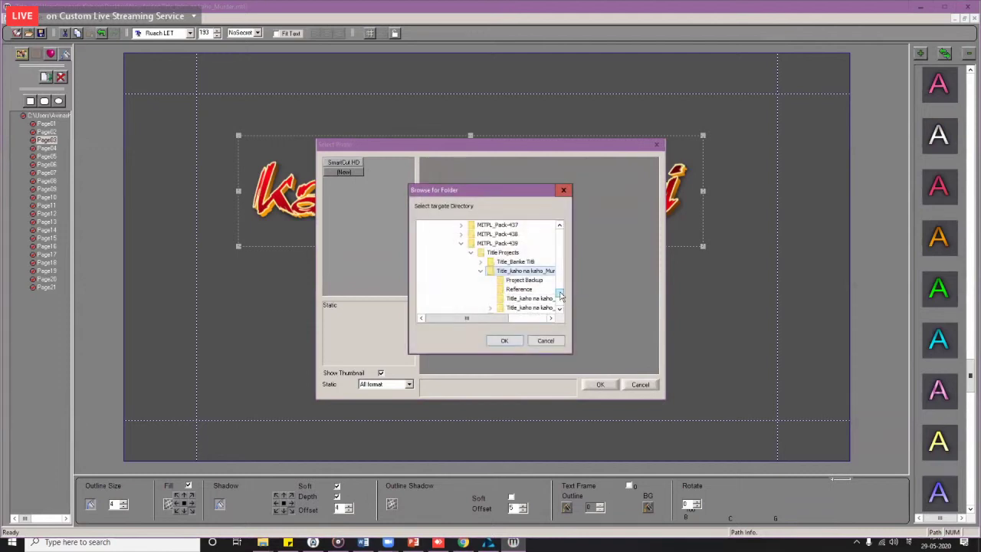
drag(561, 296, 561, 236)
click(433, 260)
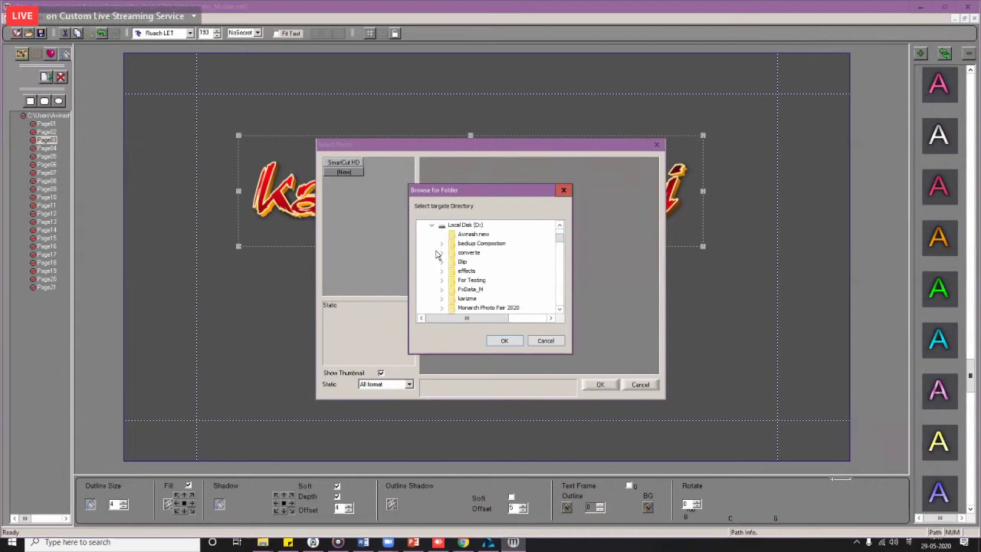
double_click(483, 306)
double_click(485, 243)
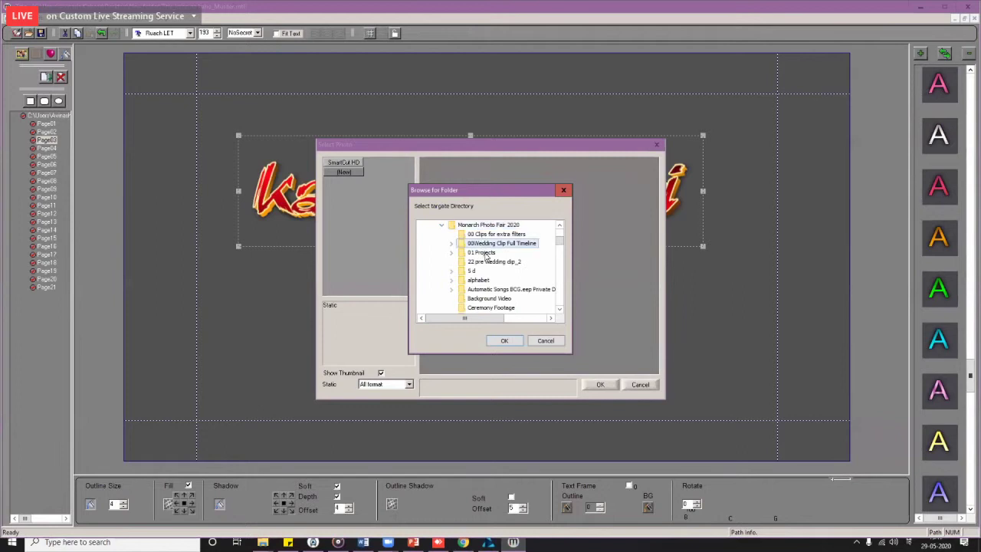
double_click(488, 263)
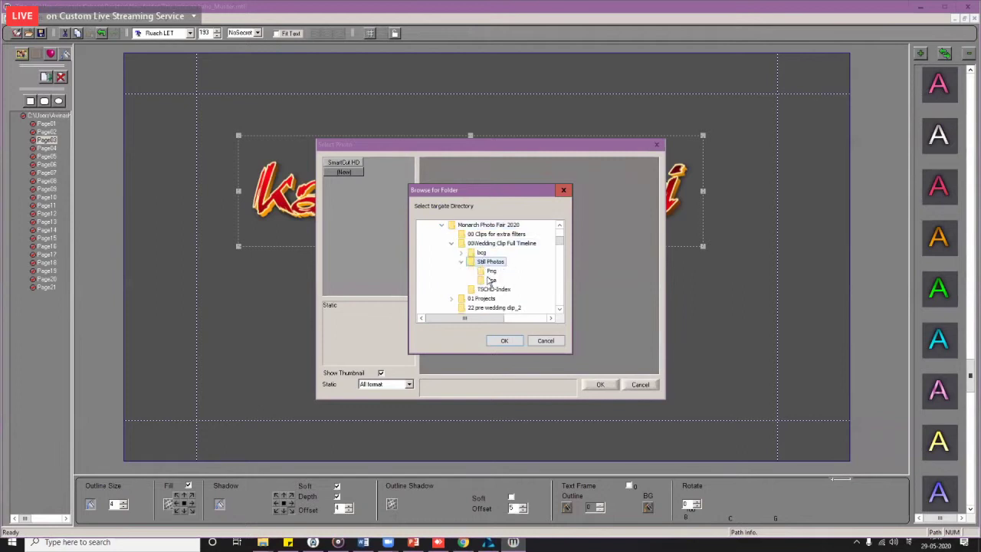
click(491, 272)
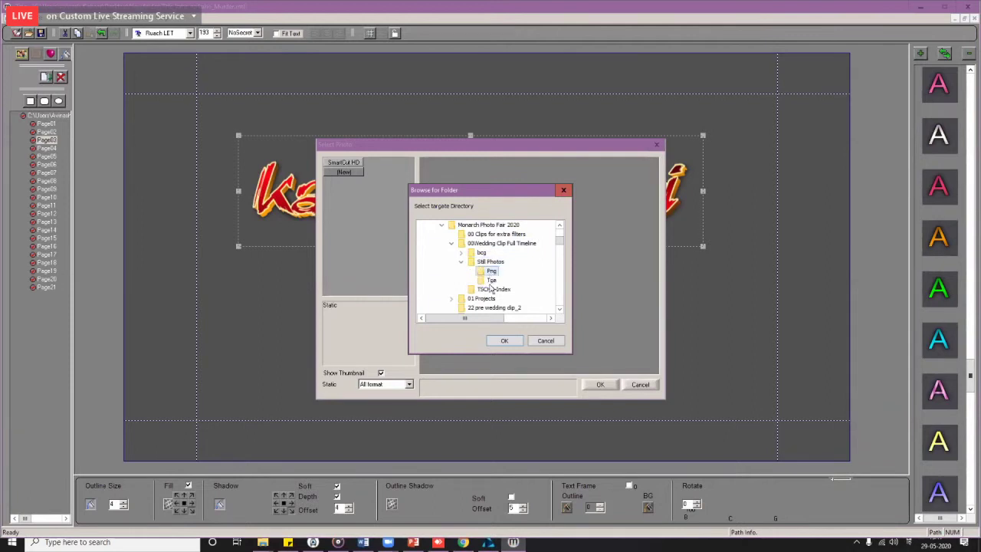
Step: Confirm the Png folder with the All format filter and list the Png category's photos
click(503, 341)
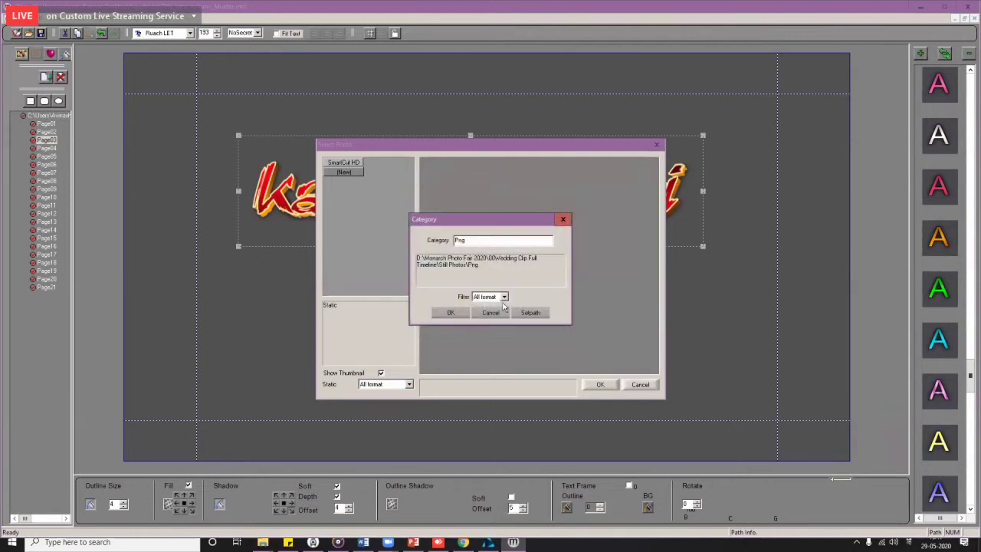
click(504, 296)
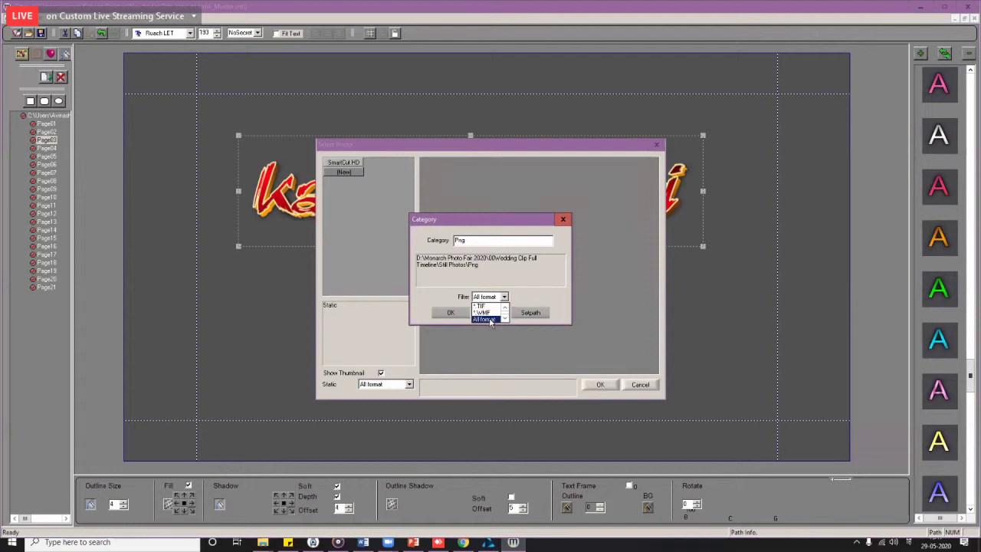
click(481, 313)
key(Return)
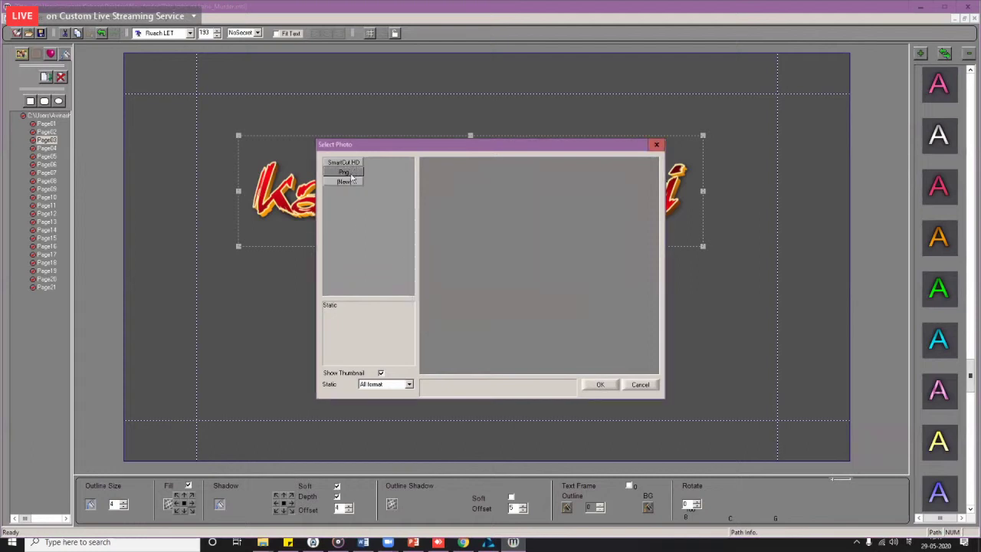
click(350, 174)
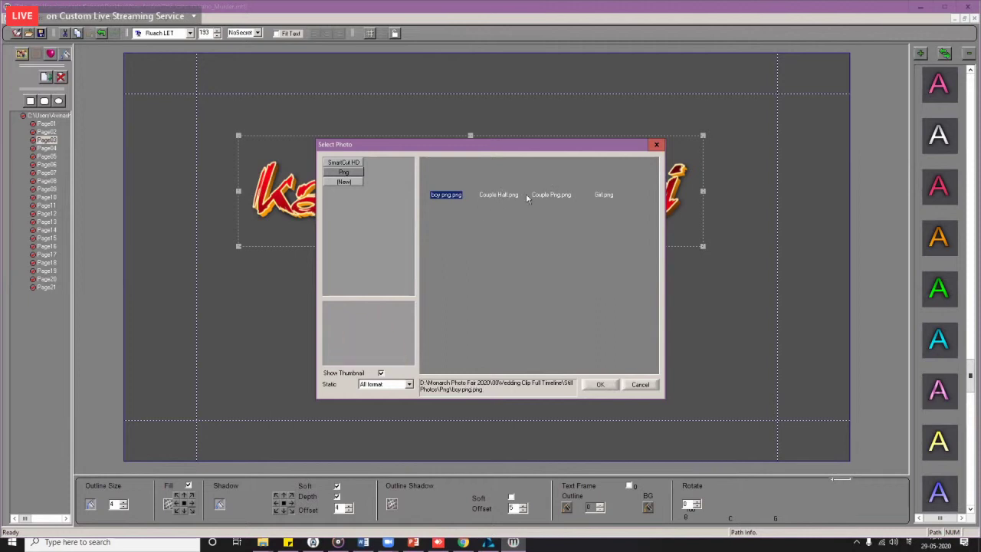
click(487, 257)
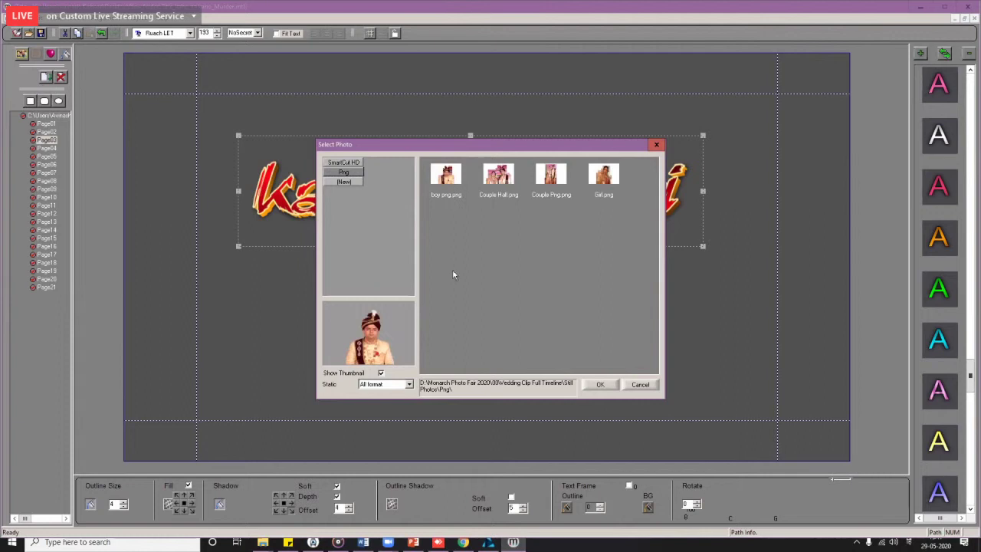
Step: Insert boy png.png at the upper left and centre the Karan & Swati title below it
double_click(457, 189)
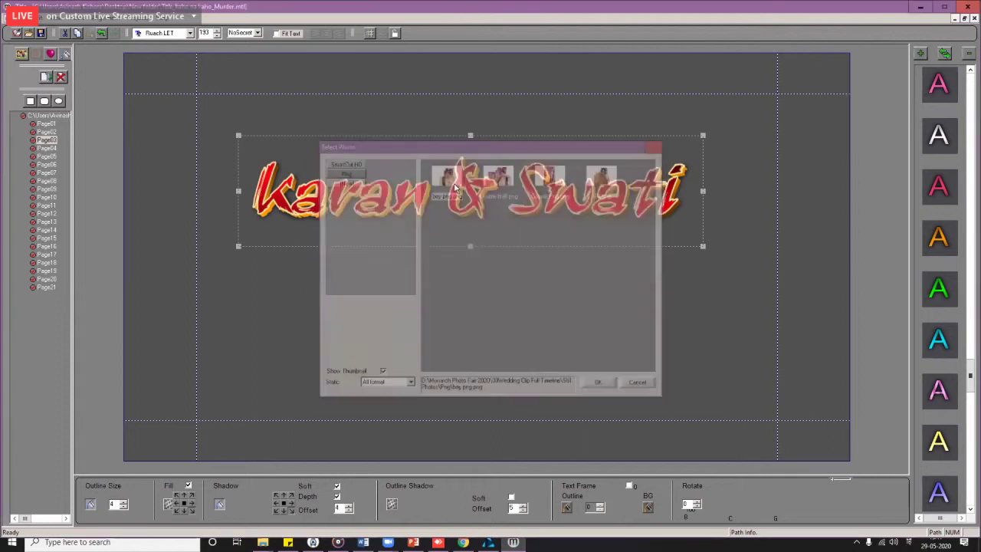
drag(431, 312, 345, 372)
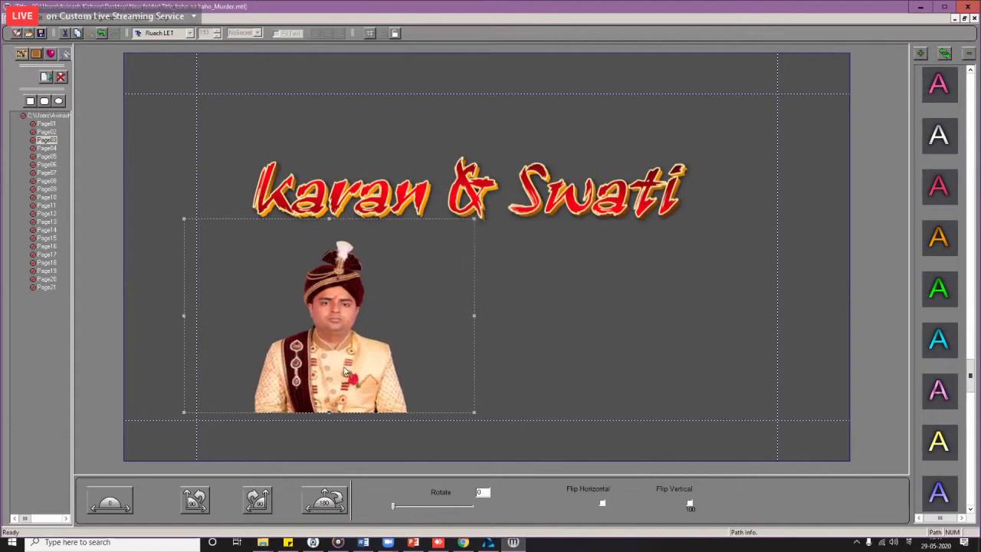
click(437, 163)
drag(437, 163, 419, 378)
click(335, 381)
drag(334, 381, 316, 266)
click(536, 354)
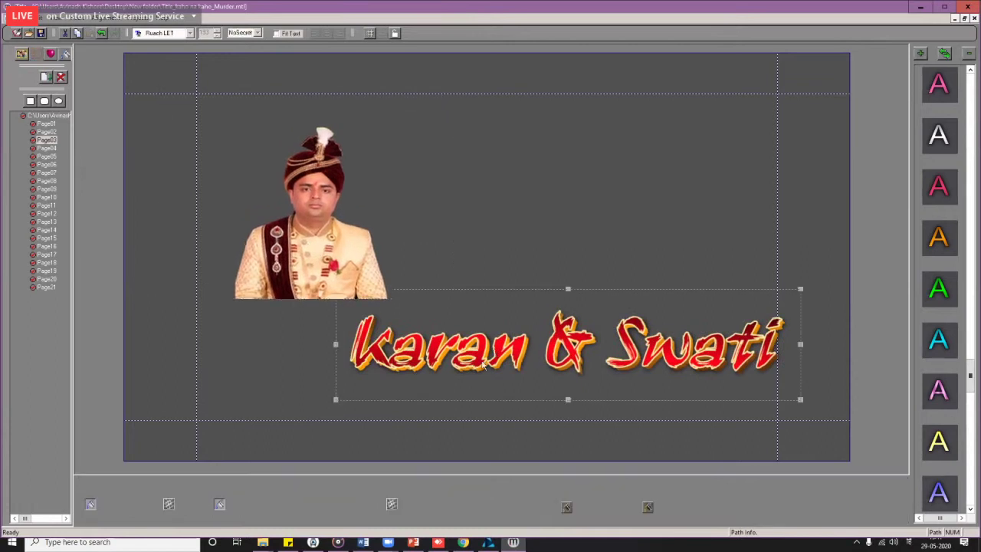
drag(483, 368, 395, 379)
click(332, 263)
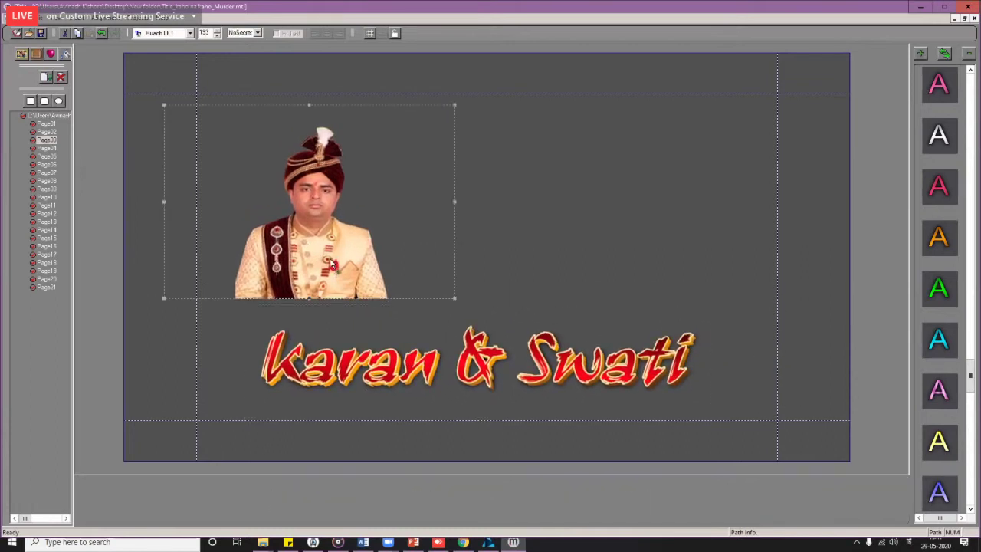
drag(332, 263, 337, 270)
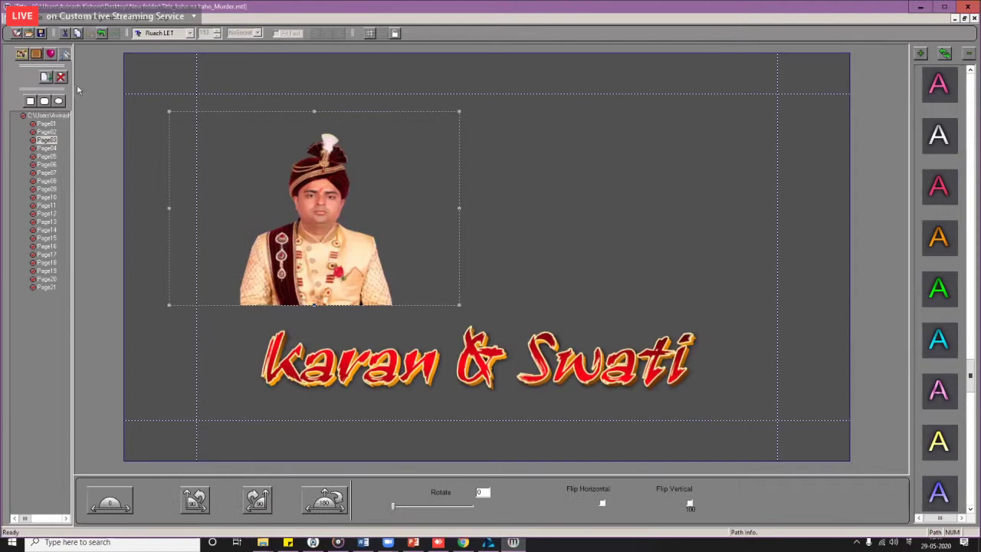
click(36, 55)
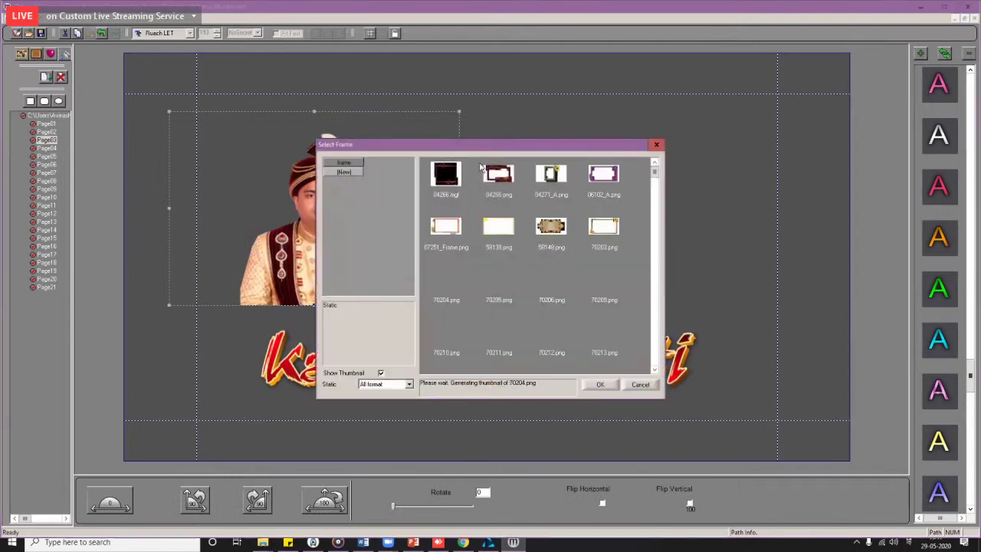
Step: Apply the 06102_A frame to the groom photo and shift it slightly right
click(640, 384)
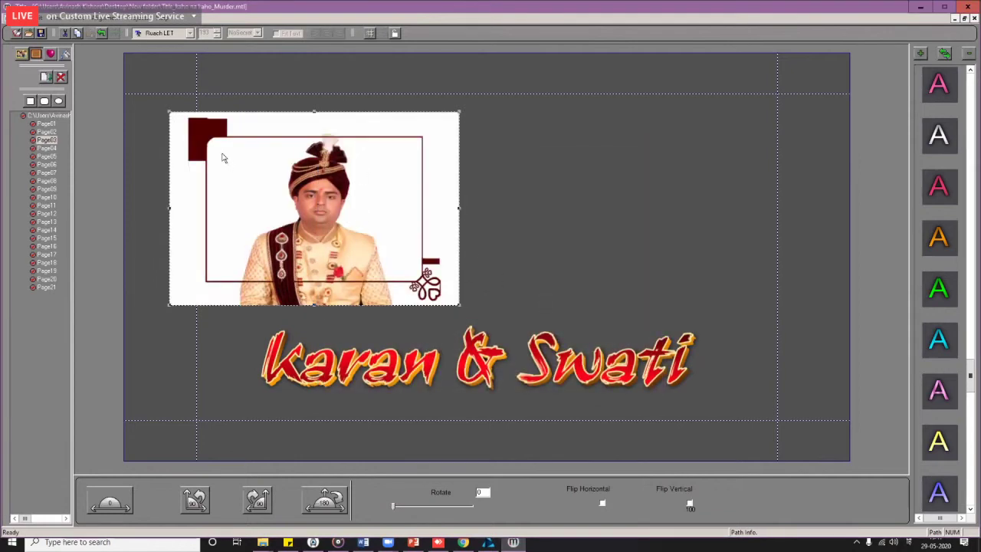
click(36, 55)
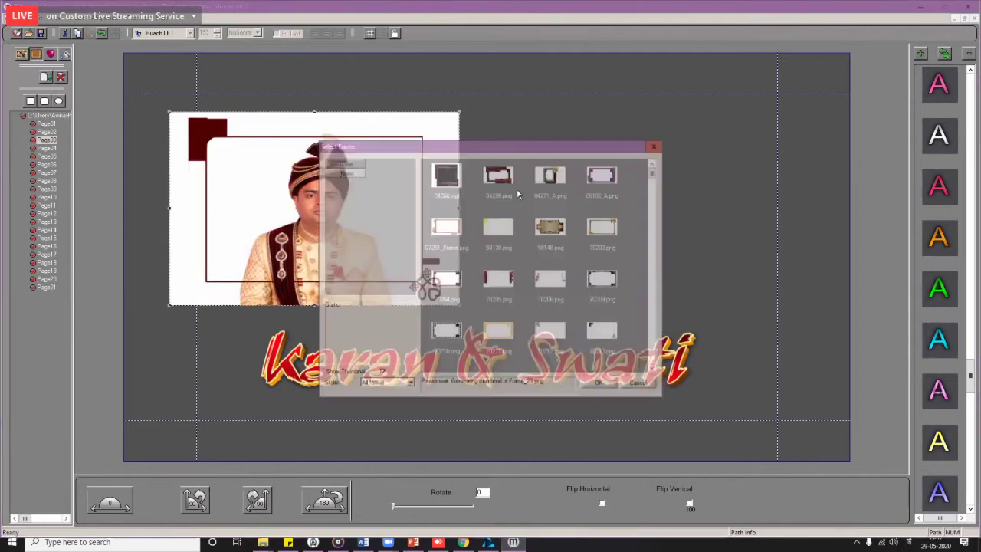
click(552, 175)
click(602, 178)
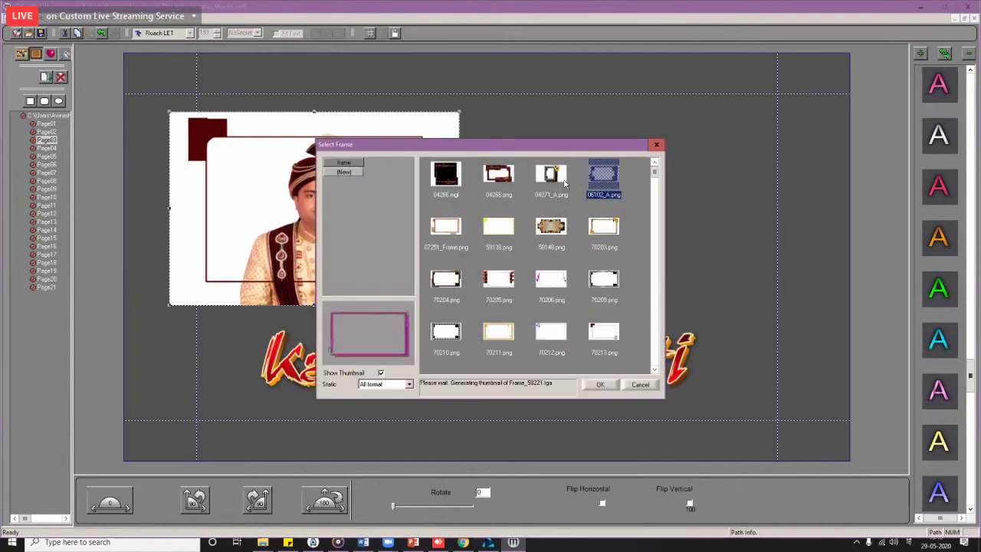
double_click(602, 187)
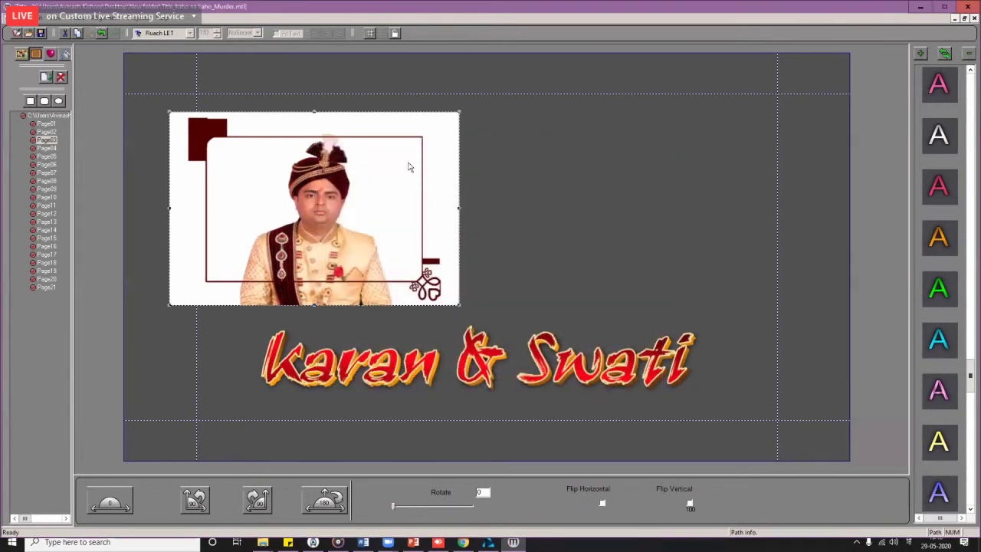
drag(230, 148, 257, 148)
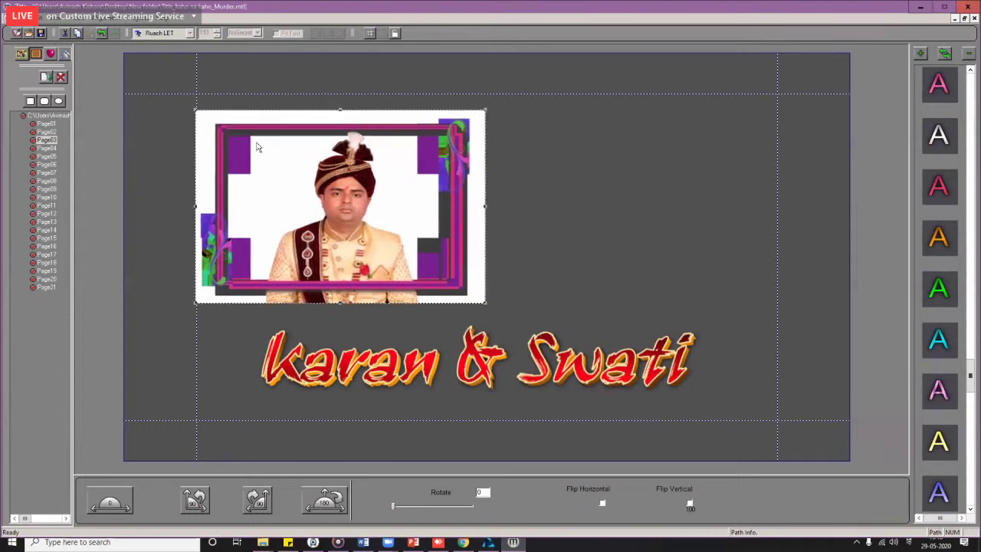
Step: Preview frames 70204, 70205 and 70210, then apply the 70211 frame to the groom photo
click(37, 55)
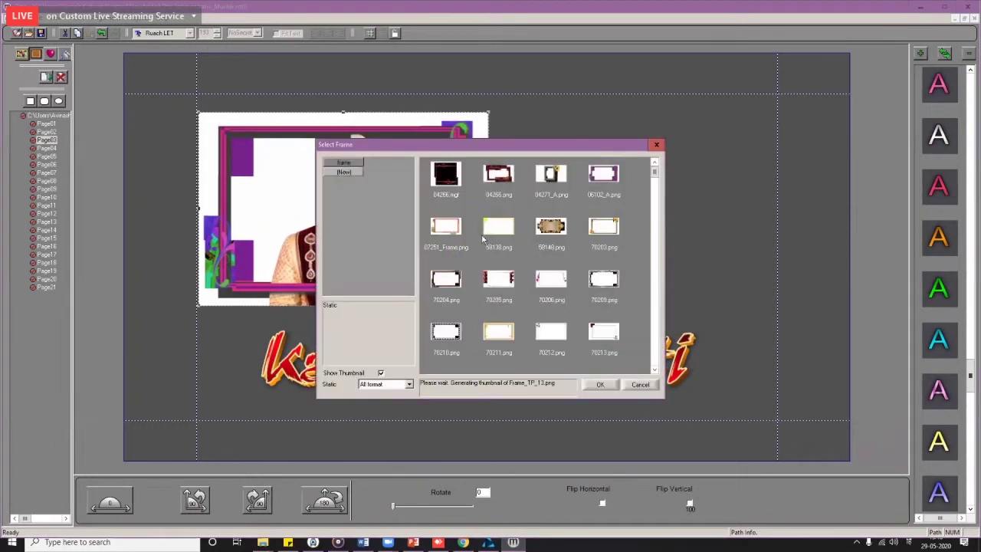
click(459, 284)
click(499, 281)
click(446, 331)
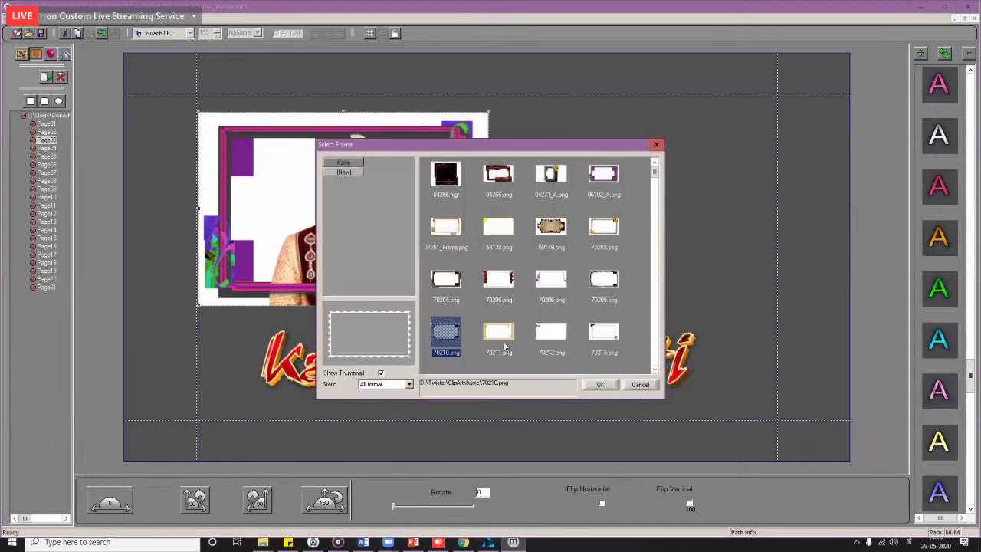
click(505, 346)
double_click(505, 346)
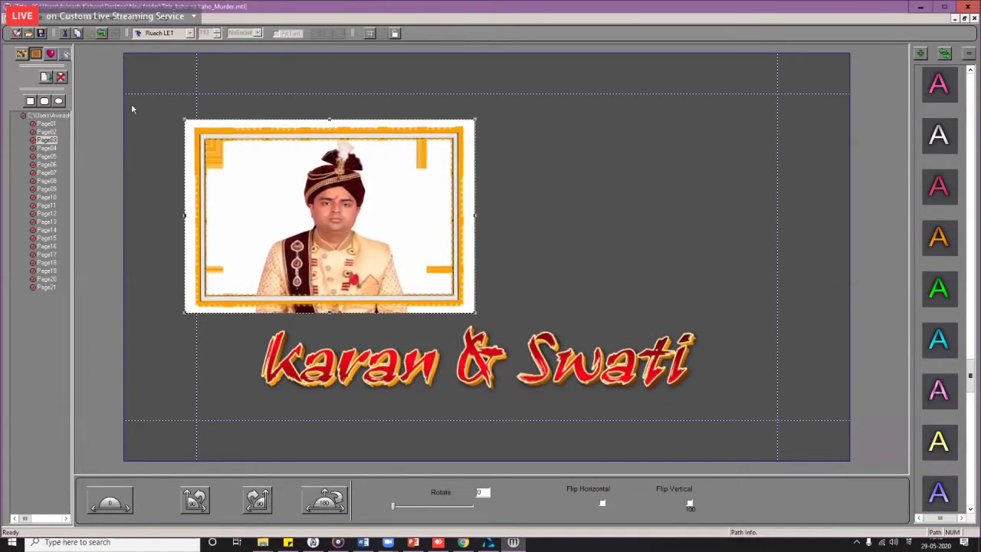
Step: Switch the groom photo's frame to 70213 and nudge the photo right
double_click(418, 192)
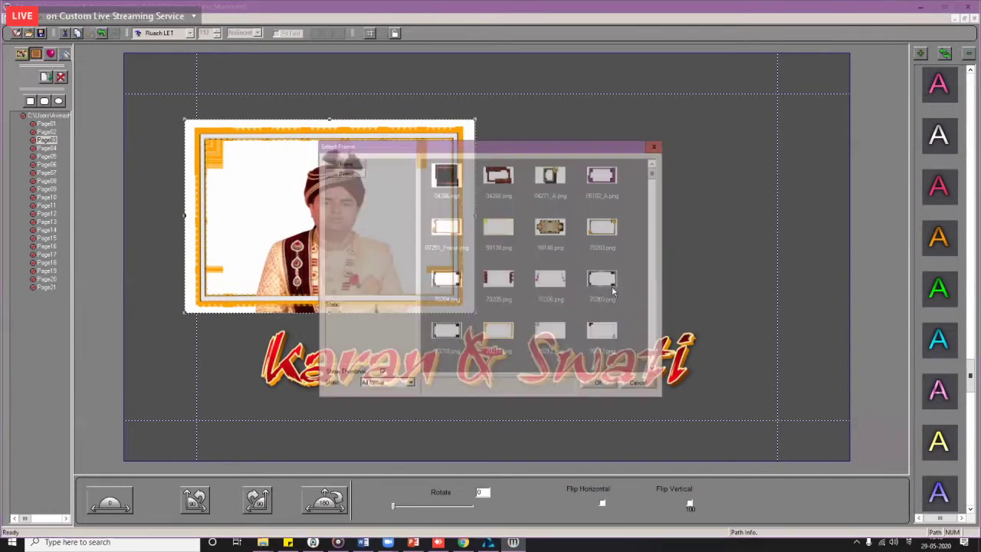
click(601, 333)
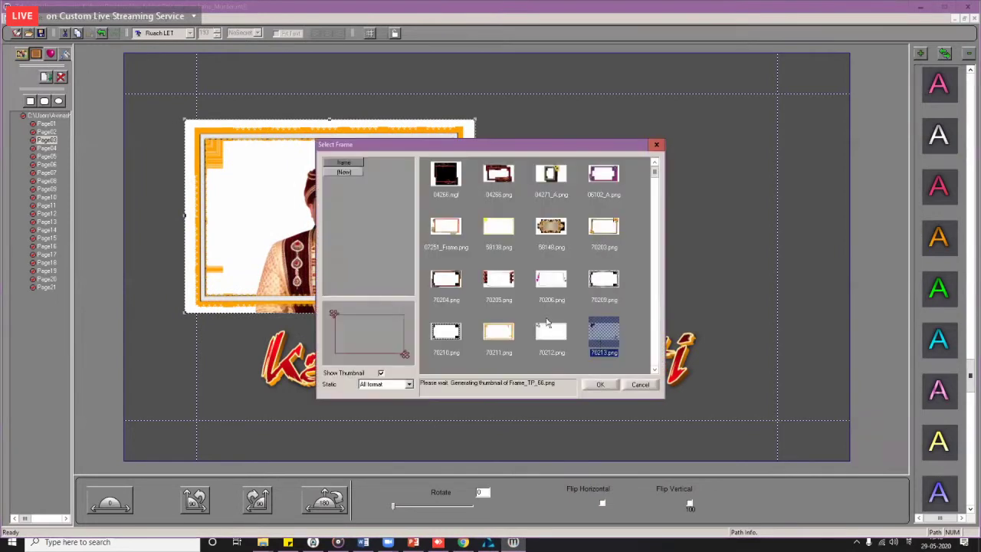
key(Return)
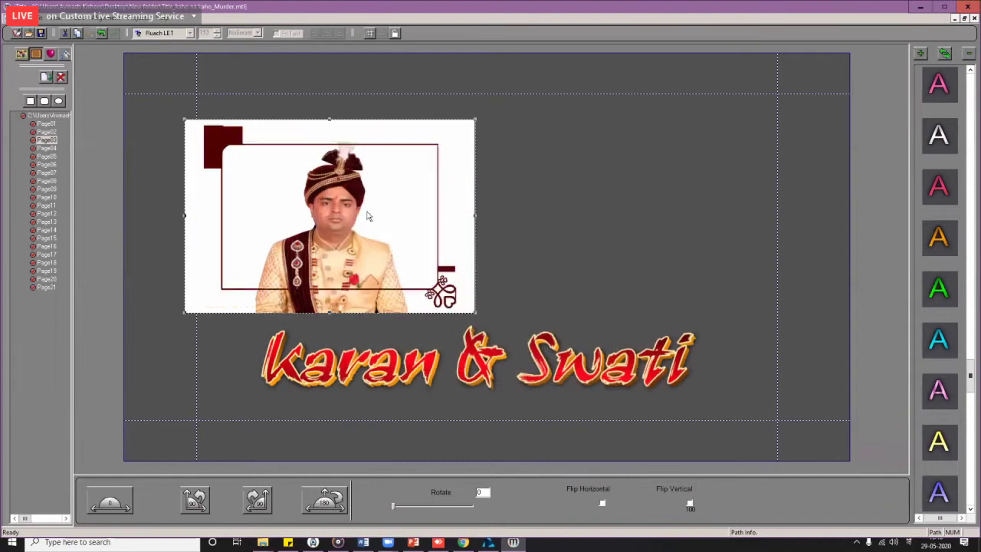
drag(366, 216, 346, 222)
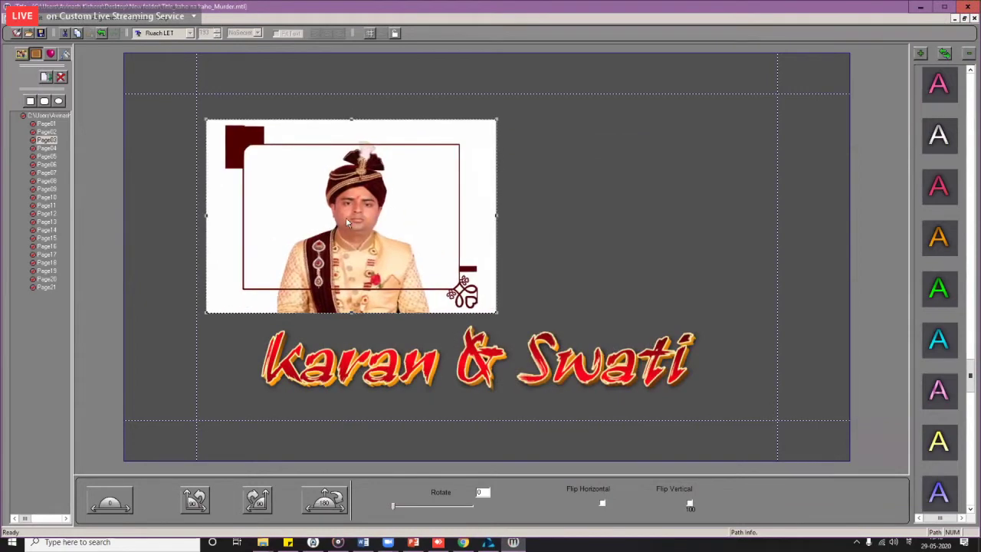
Step: Delete the framed groom photo, leaving only the Karan & Swati title
right_click(346, 222)
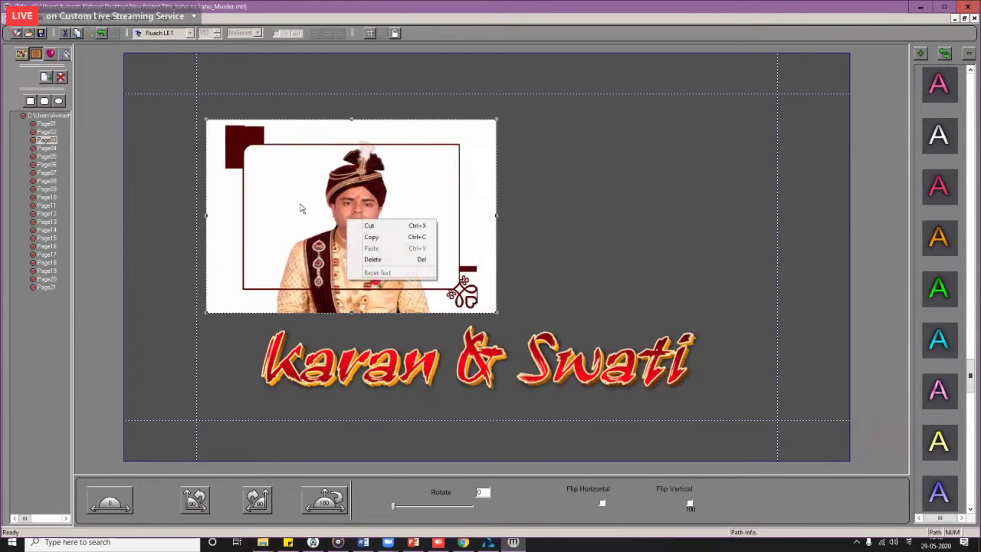
click(345, 190)
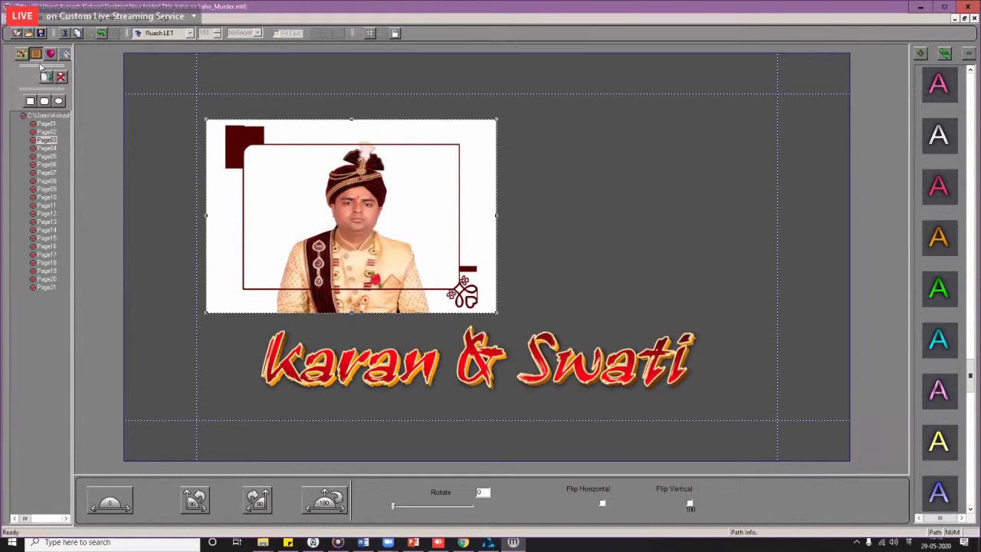
click(37, 55)
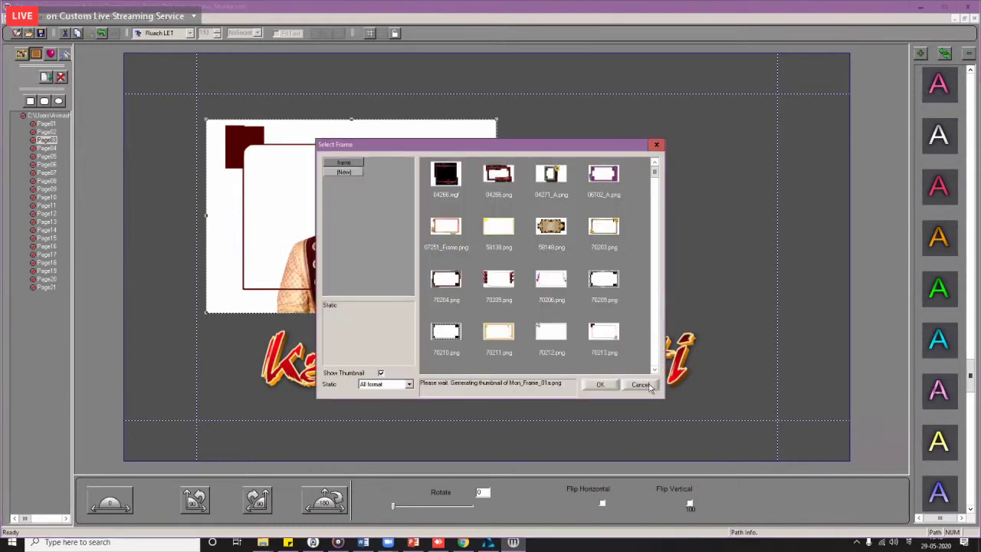
click(649, 387)
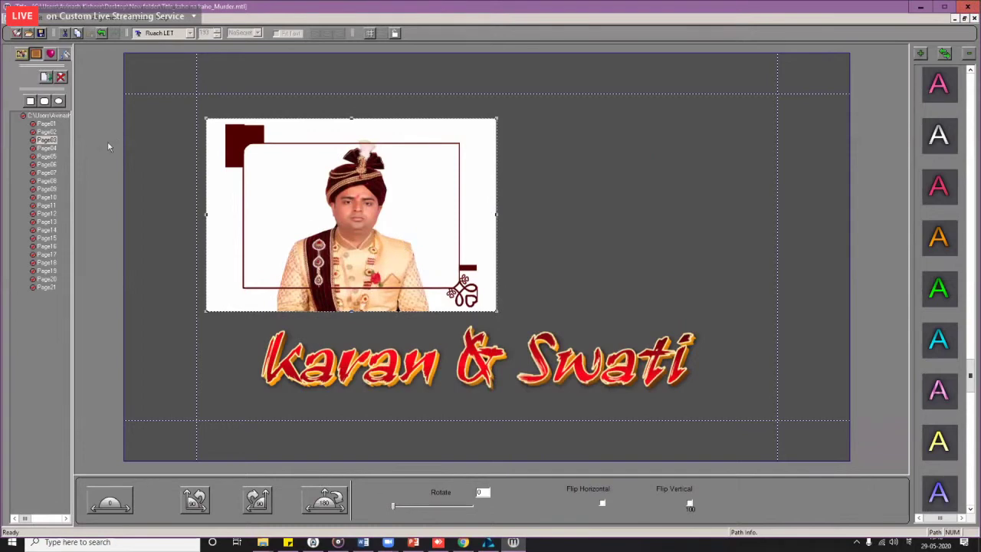
key(Delete)
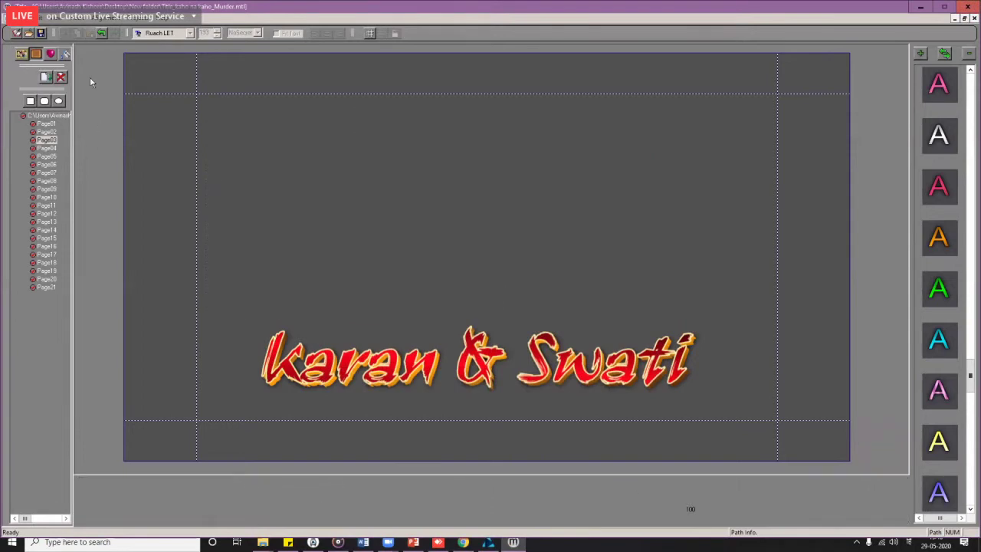
Step: Re-insert the unframed boy.png groom photo, trying and undoing horizontal and vertical flips
click(37, 55)
double_click(451, 191)
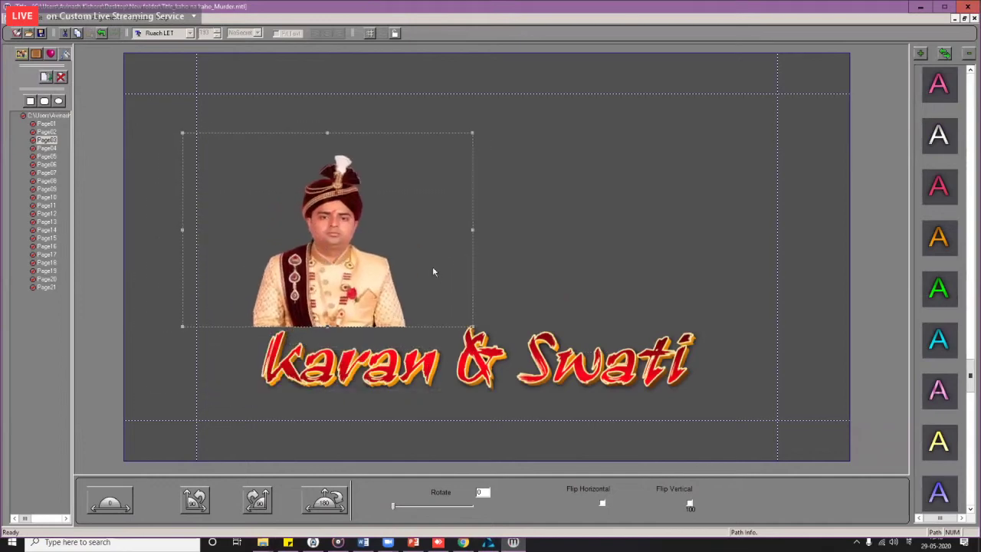
click(540, 239)
click(357, 298)
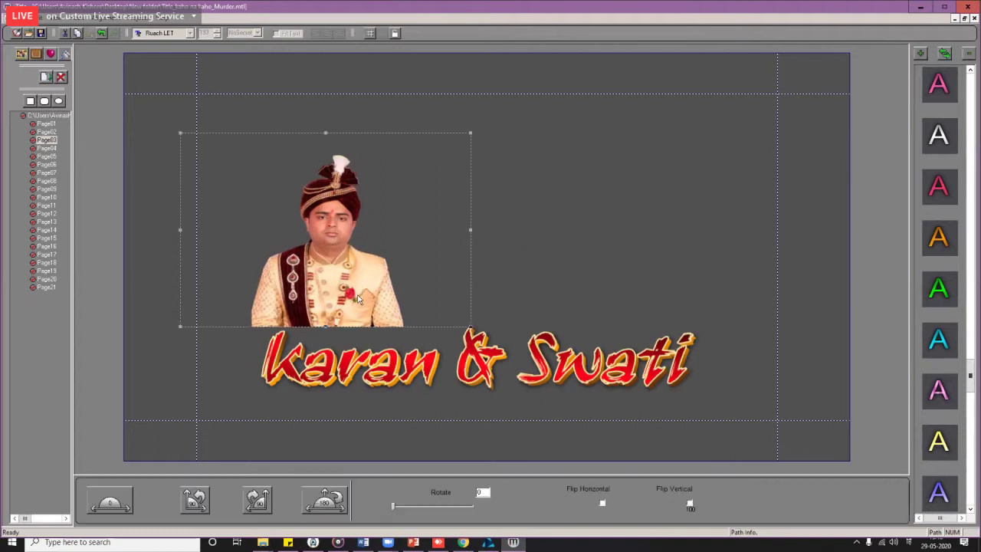
click(602, 505)
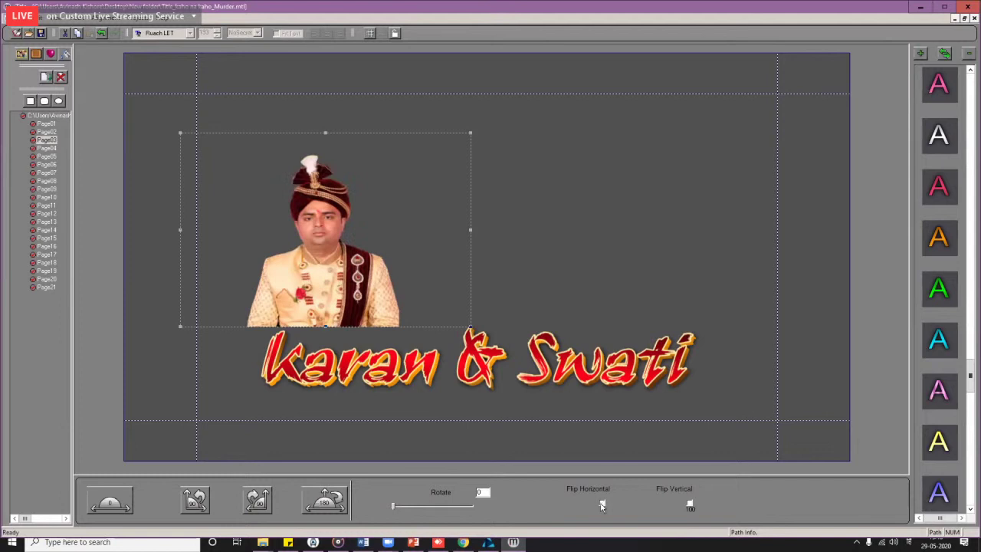
click(603, 505)
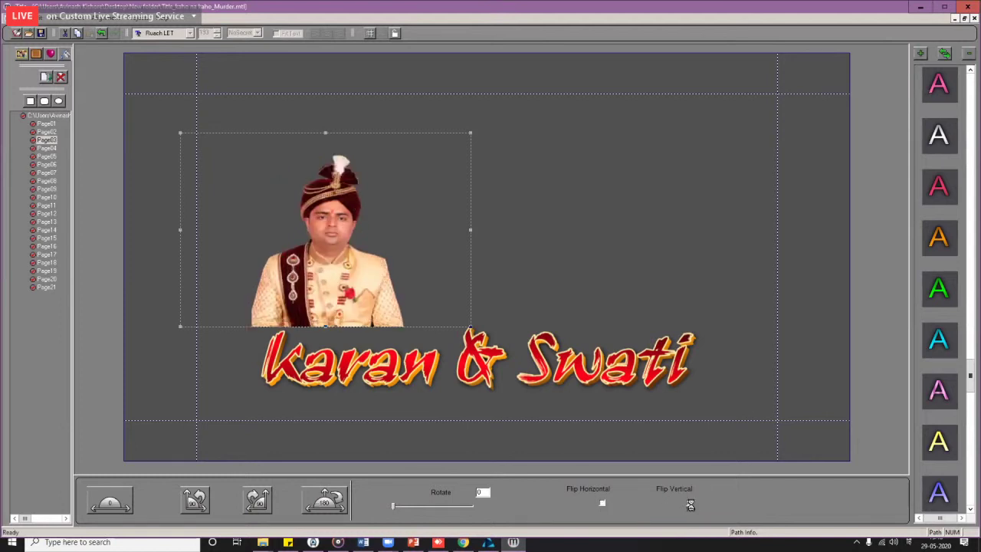
click(691, 505)
click(689, 505)
Step: Shift the Karan & Swati title left near the top of the page
click(442, 205)
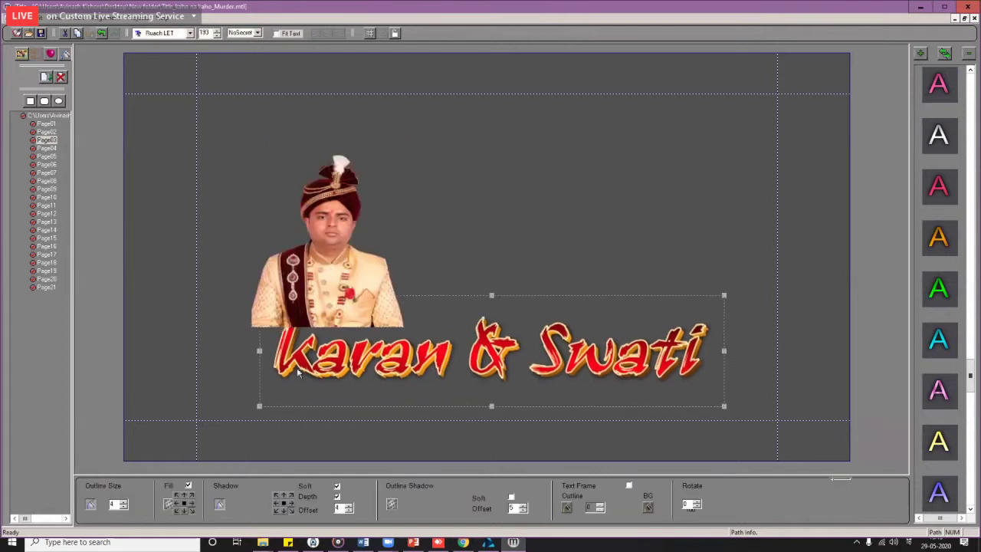
key(ctrl+z)
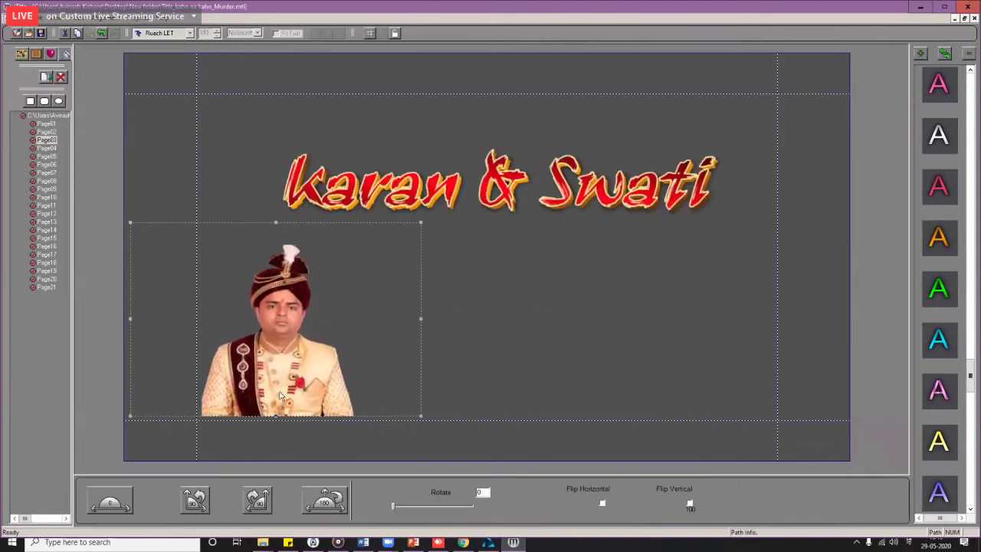
drag(515, 181, 481, 184)
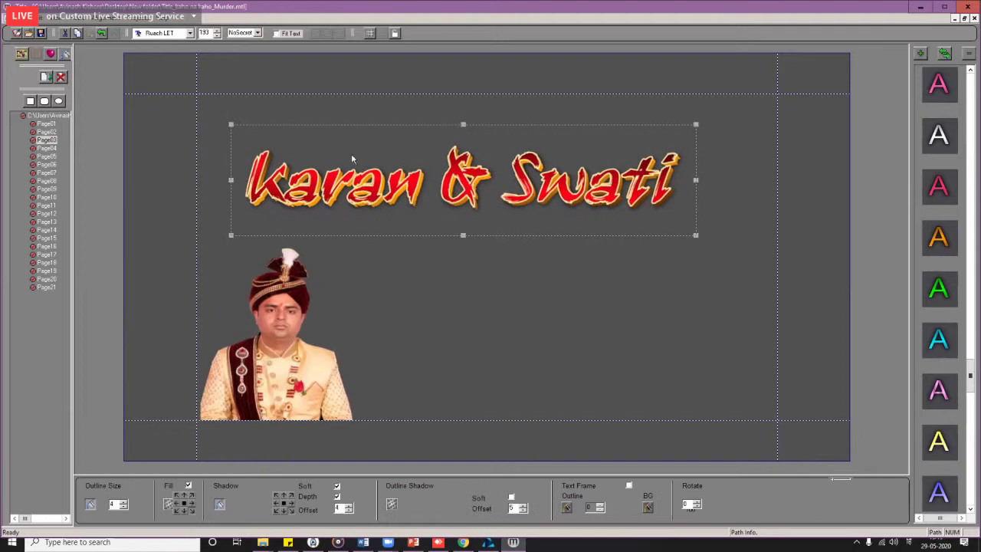
Step: Draw a rounded rectangle over the groom photo and accept the fit-photo message
click(44, 102)
drag(210, 244, 256, 282)
drag(357, 392, 373, 418)
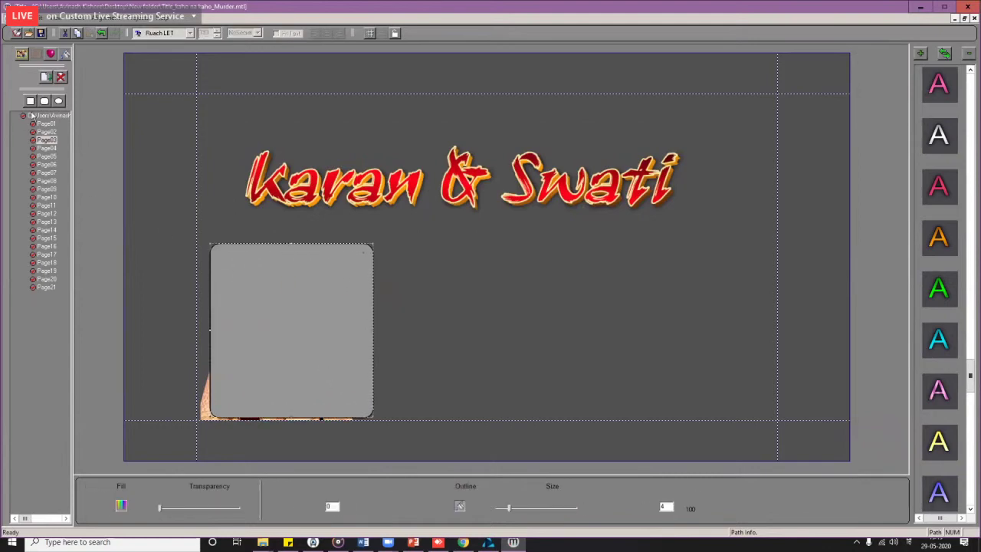
mouse_move(273, 323)
mouse_down()
mouse_move(266, 330)
mouse_move(278, 337)
mouse_move(288, 327)
mouse_up()
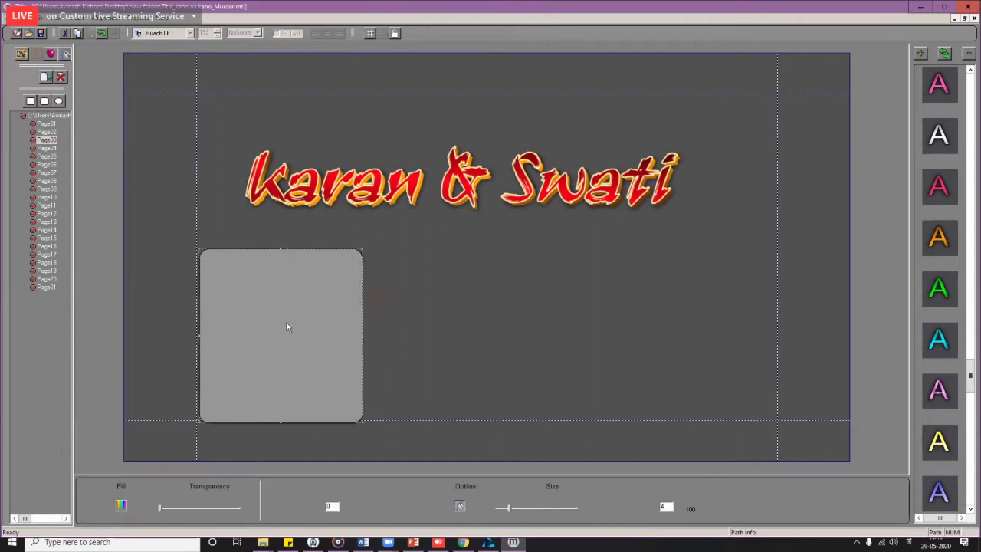
key(Return)
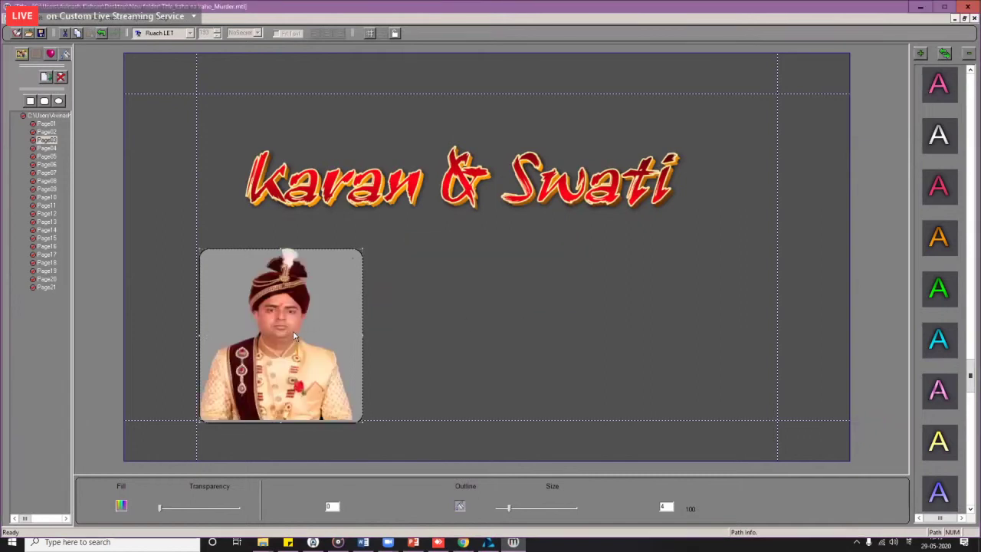
Step: Apply the pink-red style preset to the groom photo object, then deselect it
click(331, 310)
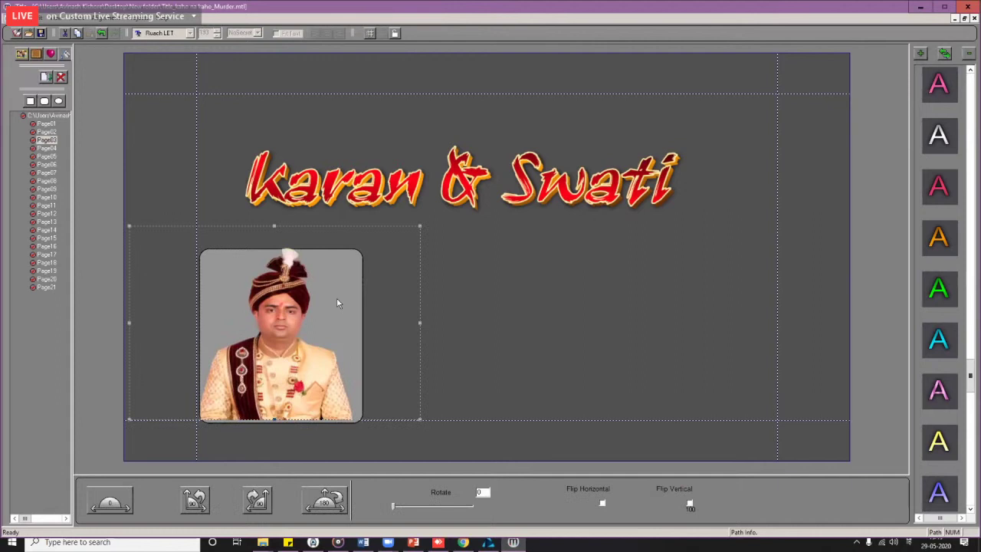
click(942, 190)
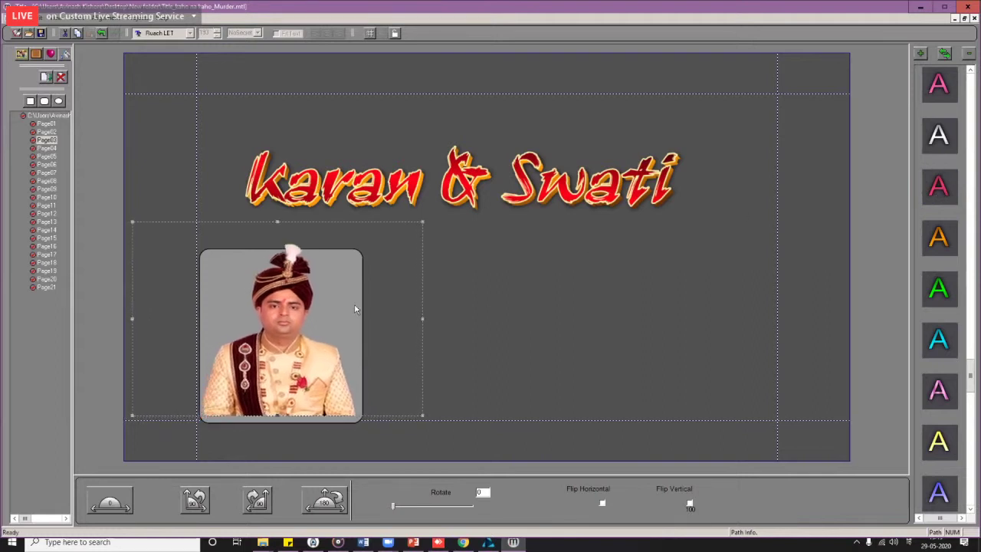
click(552, 310)
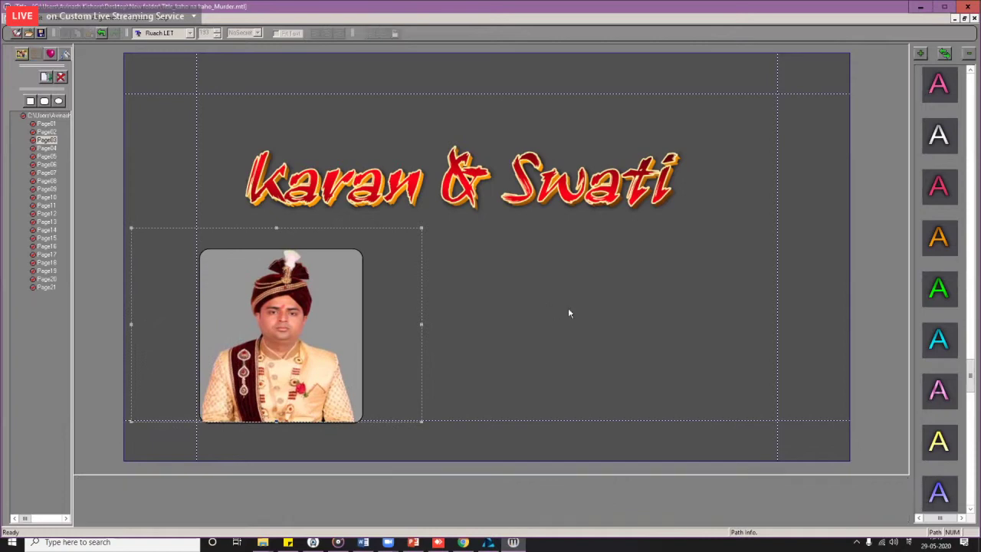
click(22, 57)
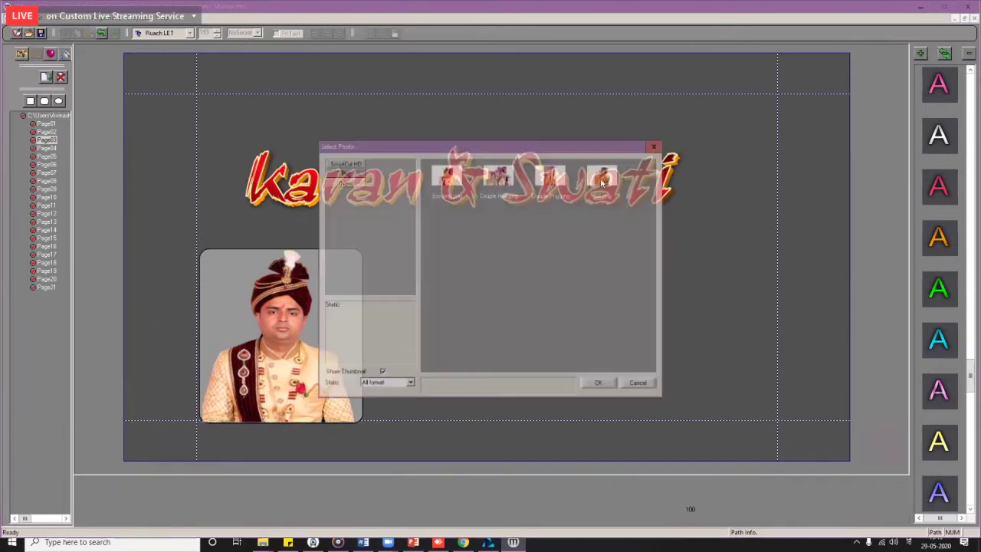
Step: Insert the Girl.png bride photo and position it at the right of the page
double_click(602, 184)
click(557, 330)
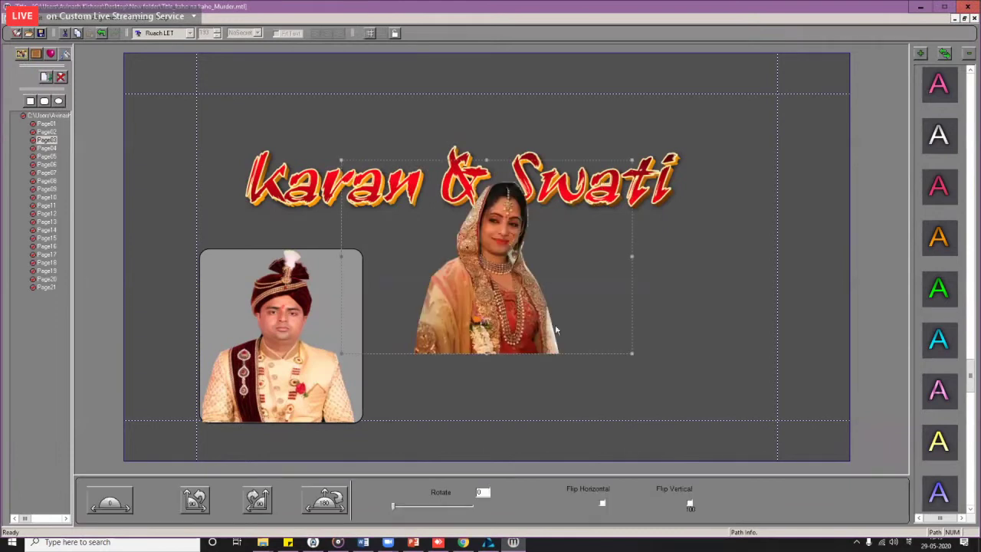
drag(637, 371, 637, 372)
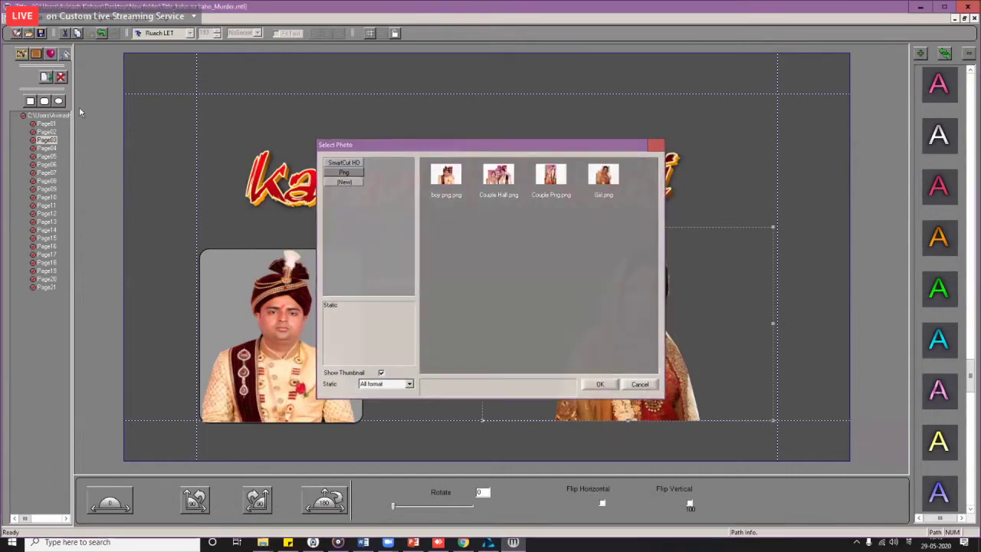
click(646, 385)
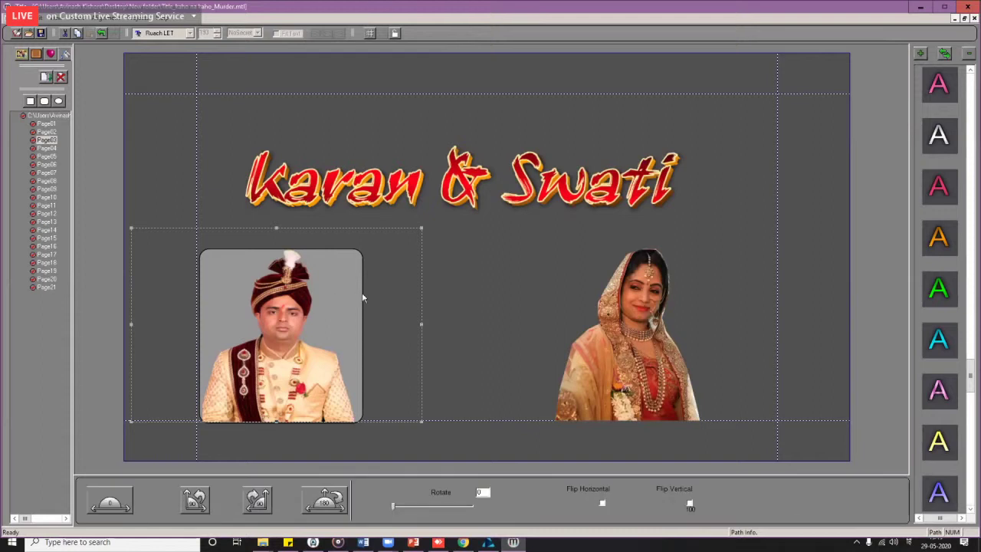
Step: Move the groom photo down inside the grey rounded frame, restoring the frame's position
drag(338, 300, 328, 403)
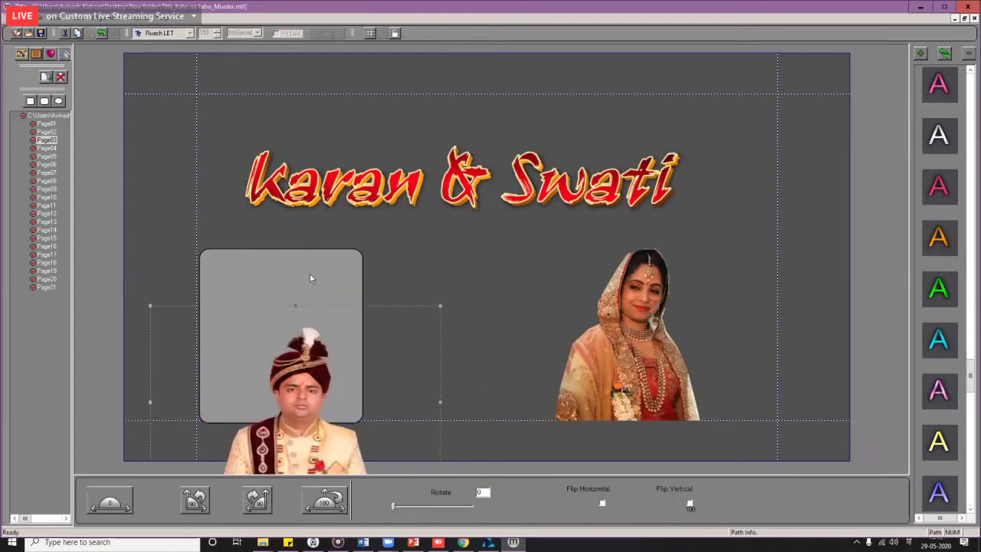
click(322, 284)
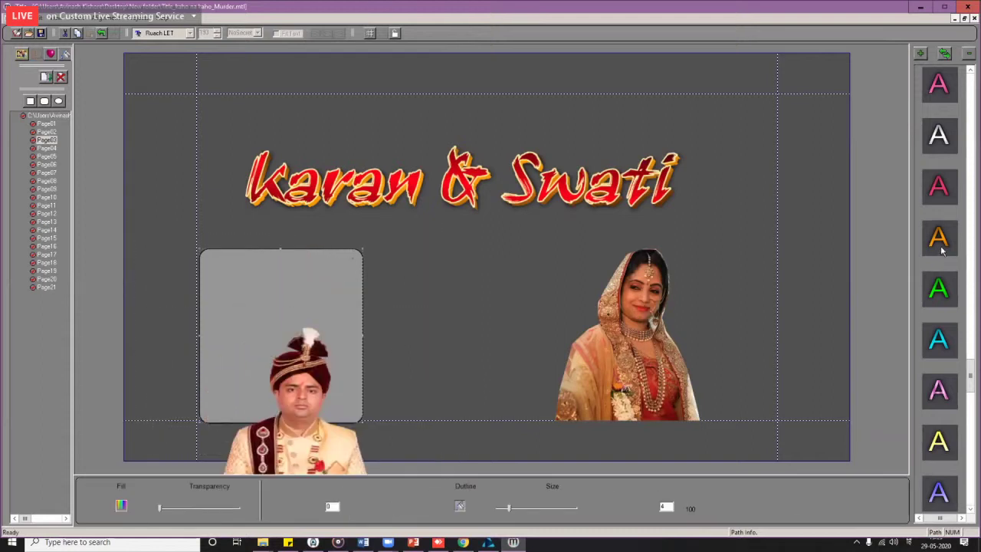
click(344, 315)
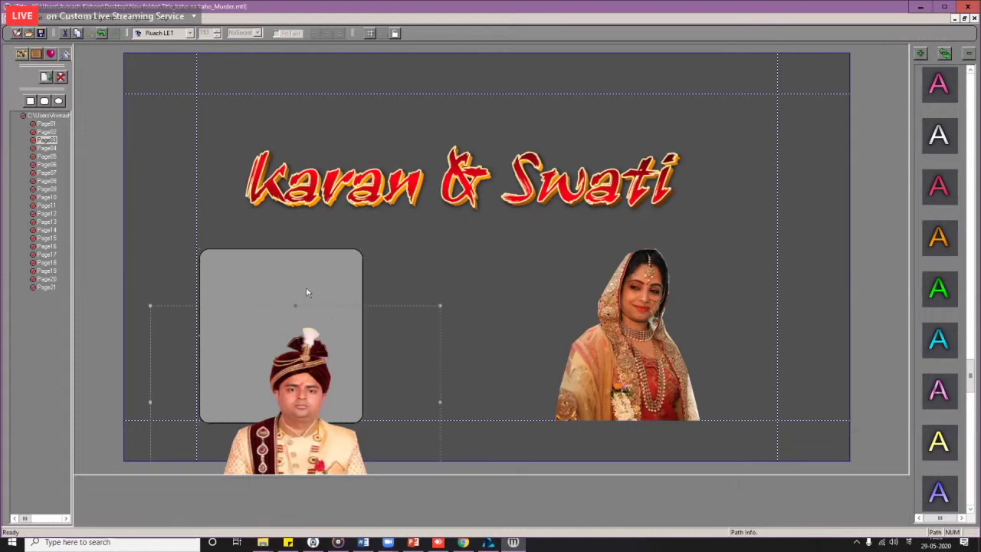
drag(306, 292, 289, 291)
click(287, 291)
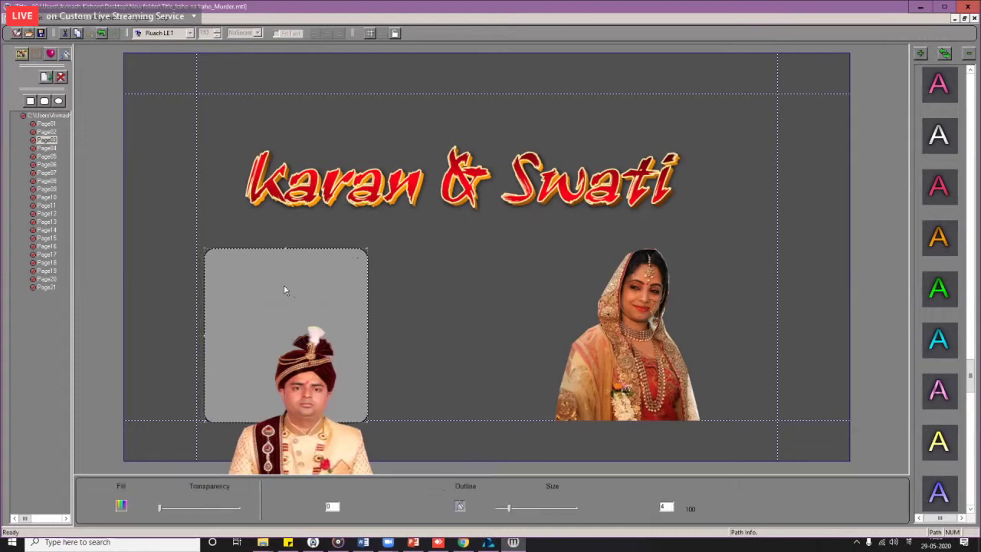
key(ctrl+z)
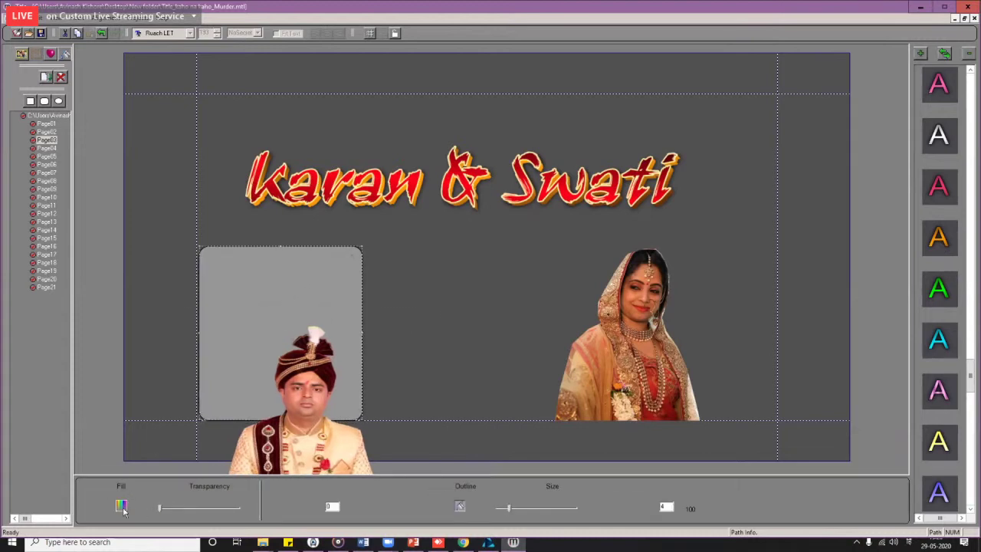
Step: Give the groom's rounded frame a purple gradient fill
click(121, 506)
click(531, 223)
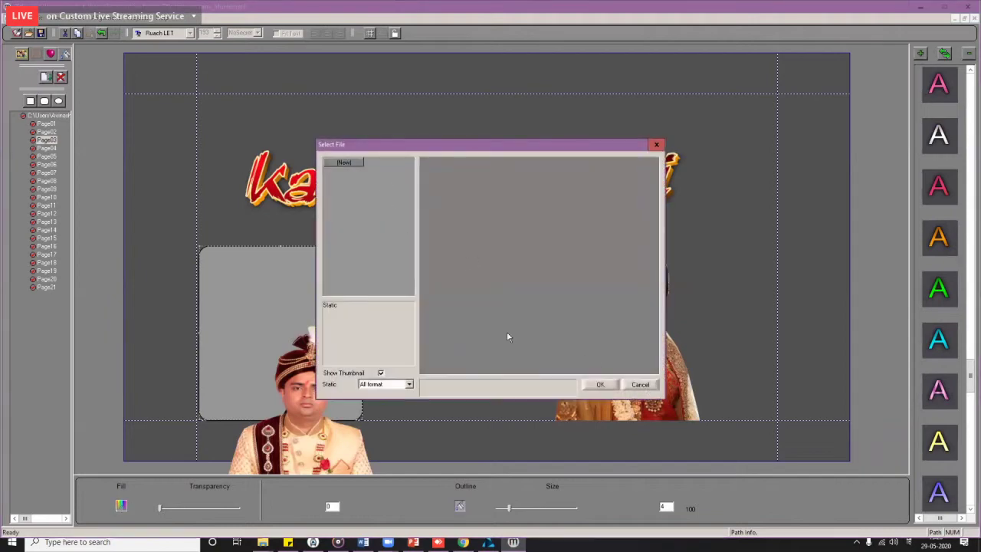
key(Escape)
mouse_move(268, 267)
mouse_down()
mouse_move(284, 252)
mouse_move(268, 268)
mouse_up()
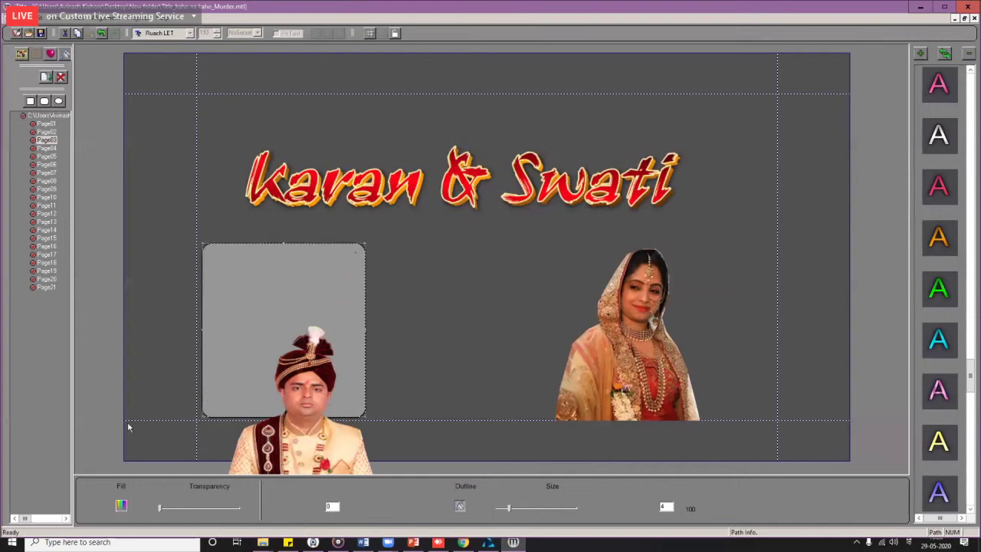
click(121, 505)
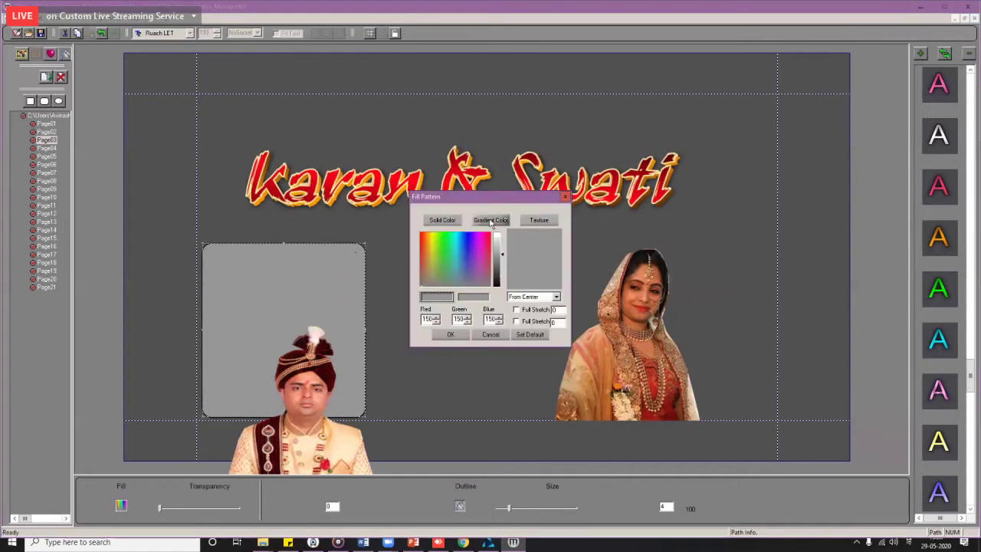
click(490, 221)
click(447, 249)
click(470, 248)
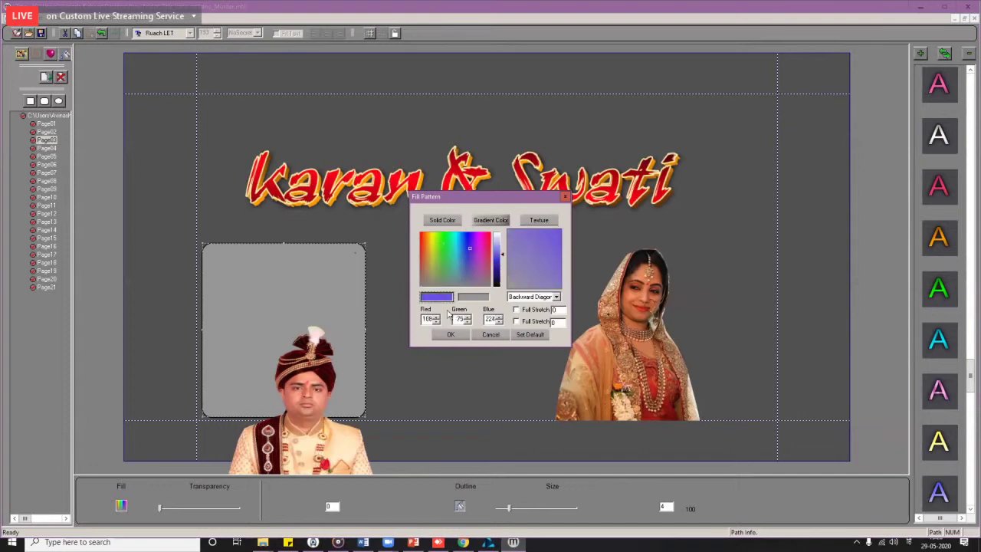
click(452, 335)
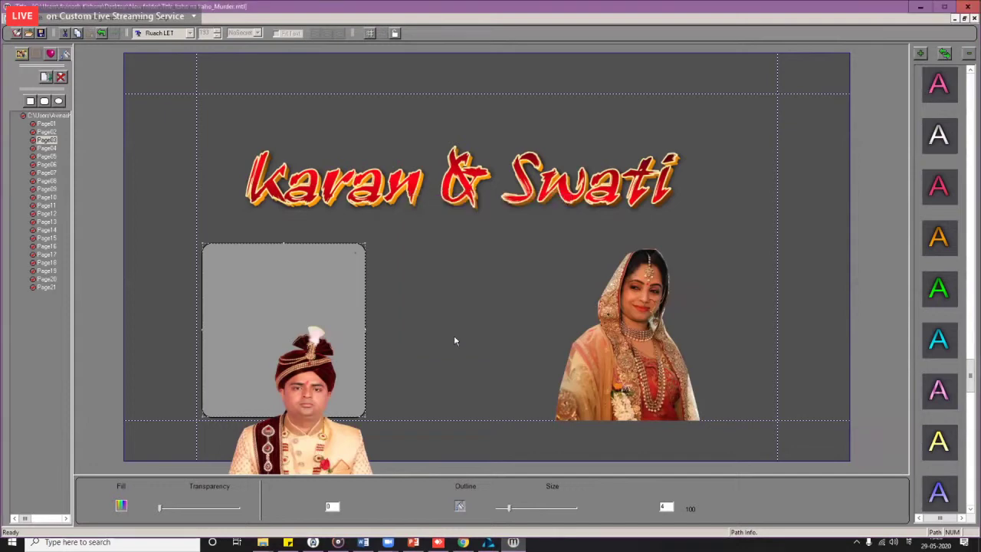
Step: Move the groom photo up into its frame and nudge the bride photo slightly right
click(296, 434)
drag(306, 414, 291, 377)
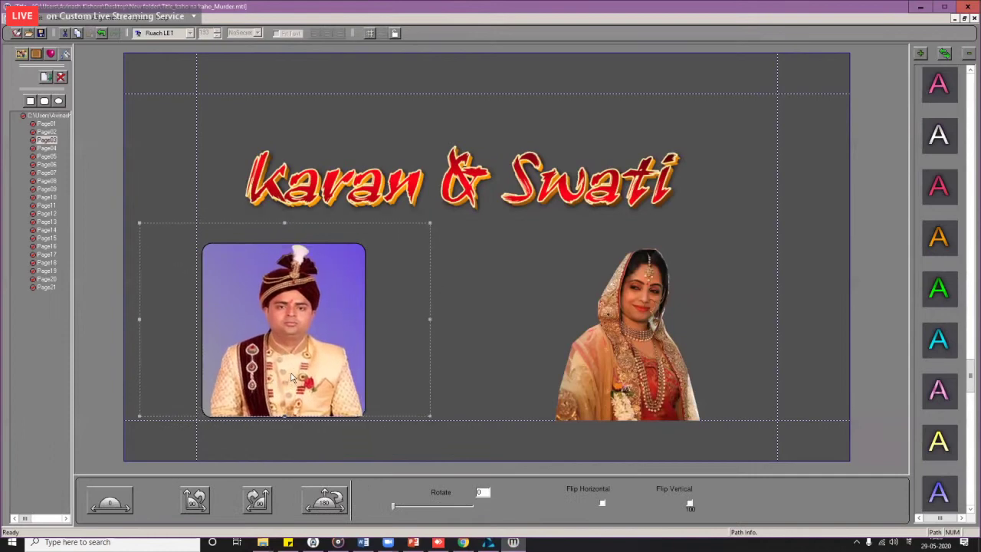
click(626, 331)
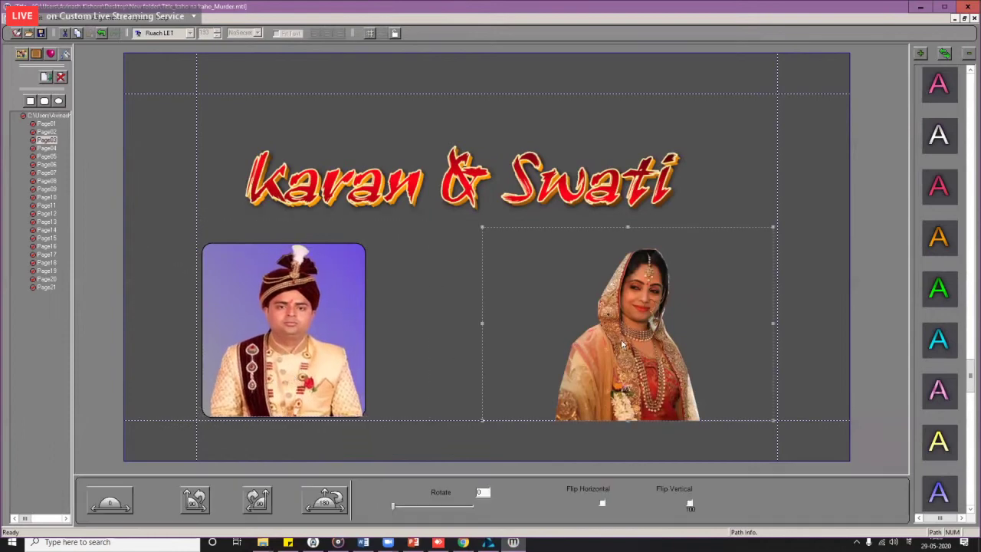
drag(624, 346, 633, 342)
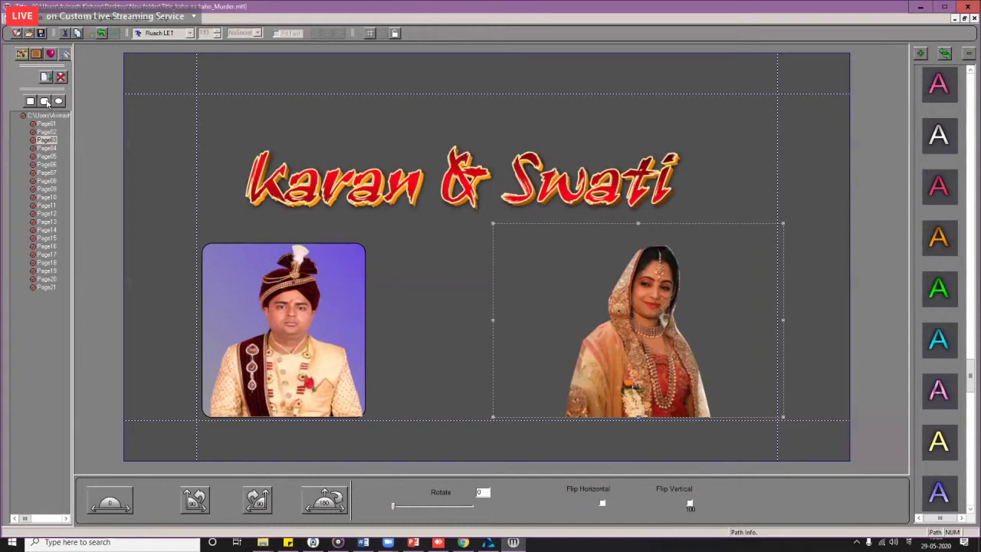
Step: Draw a rounded rectangle frame over the bride photo and shift it left
click(46, 102)
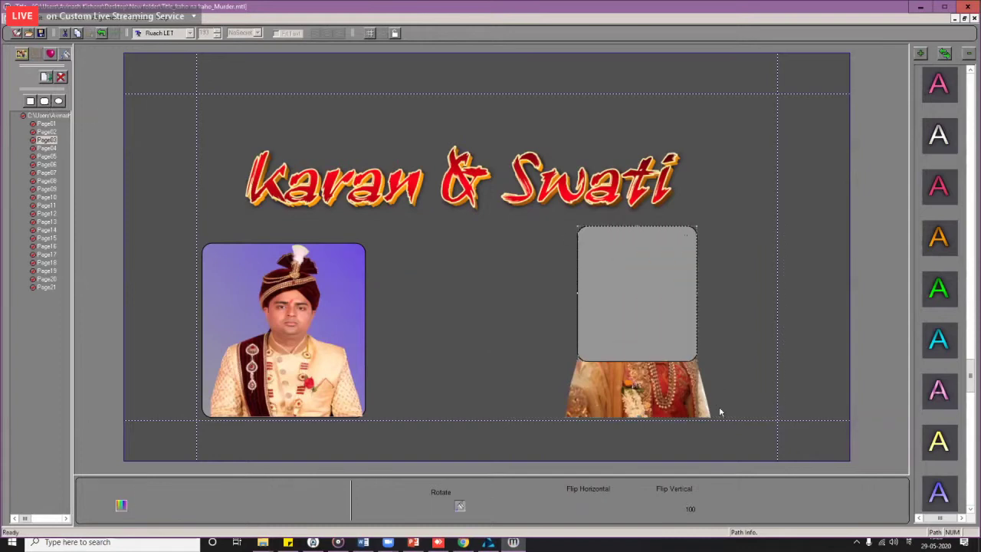
drag(720, 412, 726, 412)
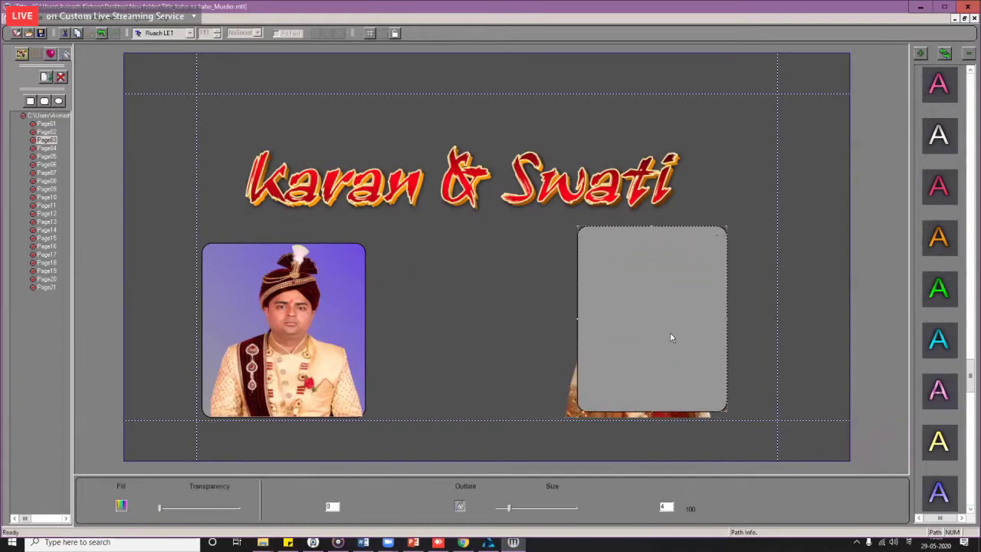
drag(666, 298, 604, 316)
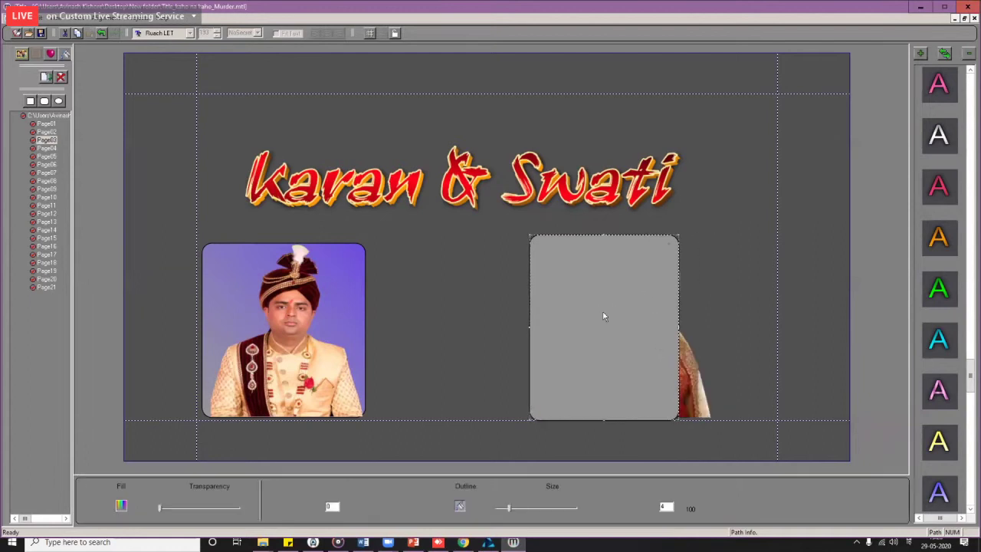
Step: Choose a texture fill for the bride's frame and start a new texture category on Local Disk (D:)
click(121, 506)
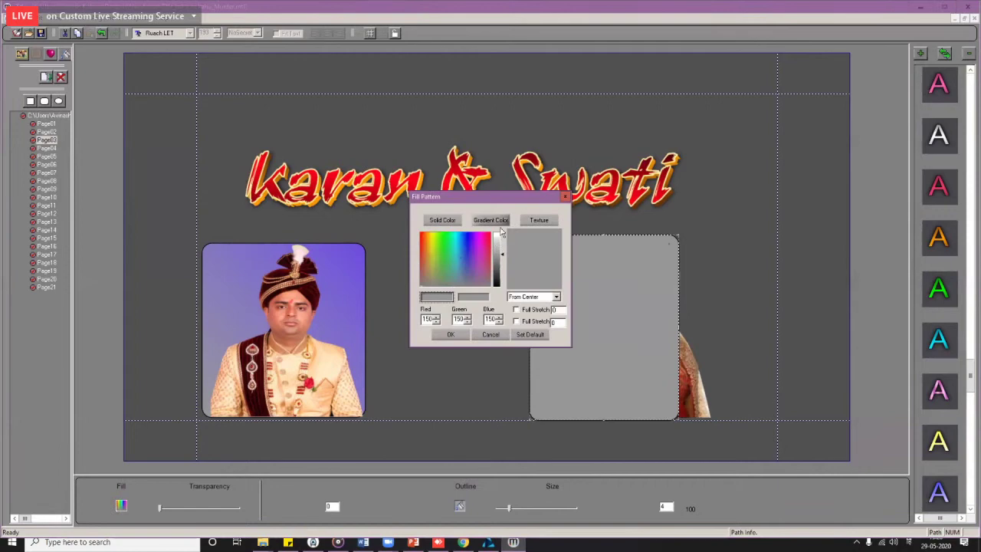
click(541, 221)
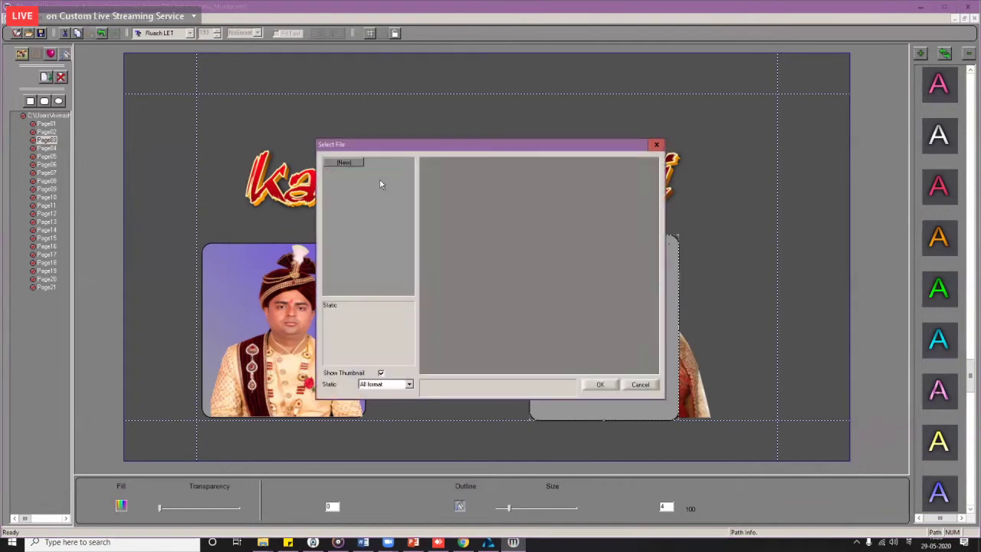
click(357, 165)
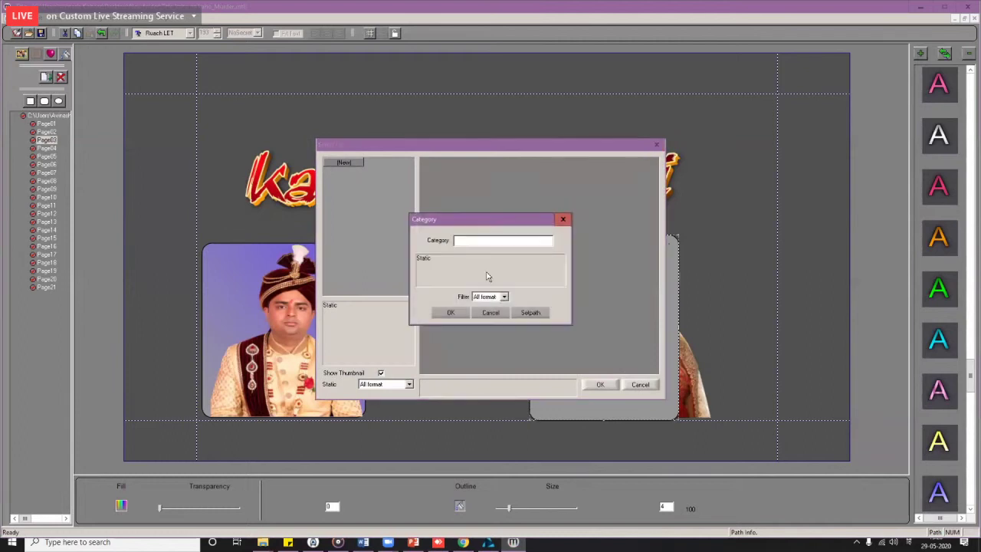
click(531, 313)
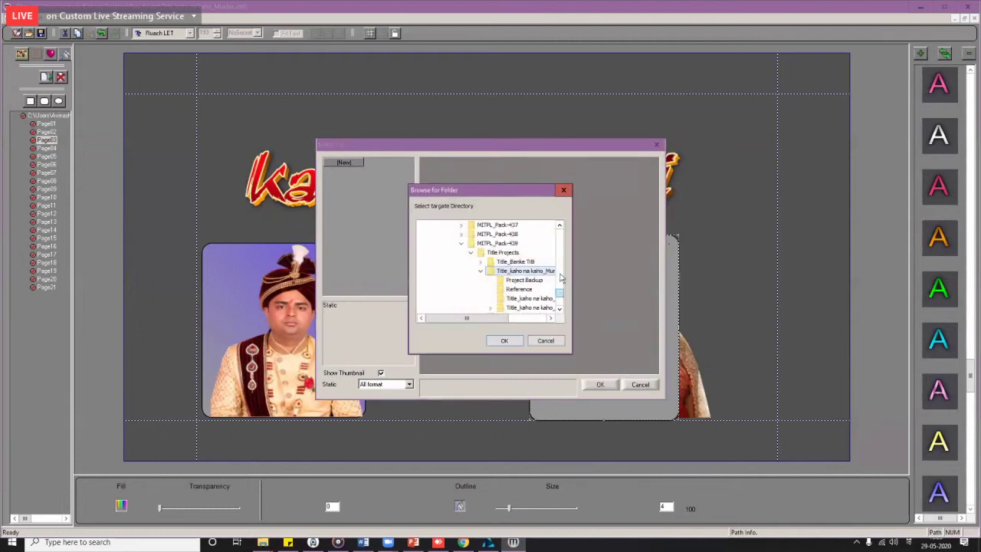
drag(562, 288, 561, 236)
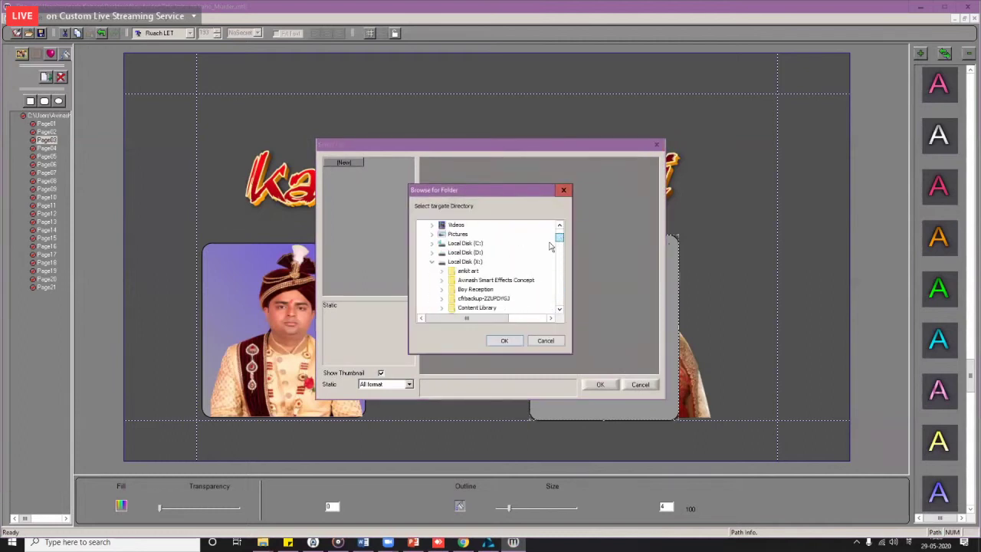
click(470, 255)
scroll(470, 255, down, 3)
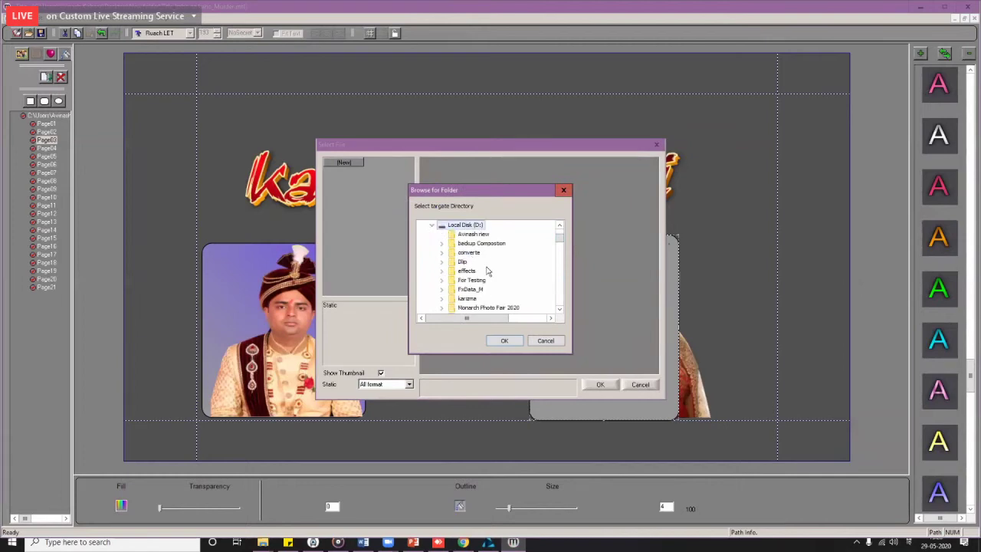
scroll(478, 299, down, 1)
scroll(477, 299, down, 2)
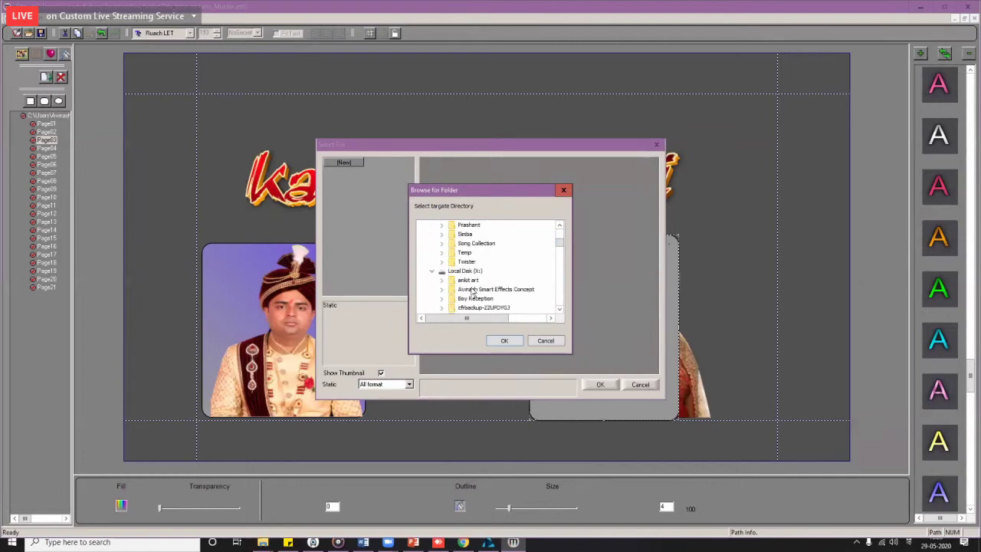
Step: Set the new category's path to the Twister Texture folder and create it
double_click(486, 284)
scroll(491, 283, down, 3)
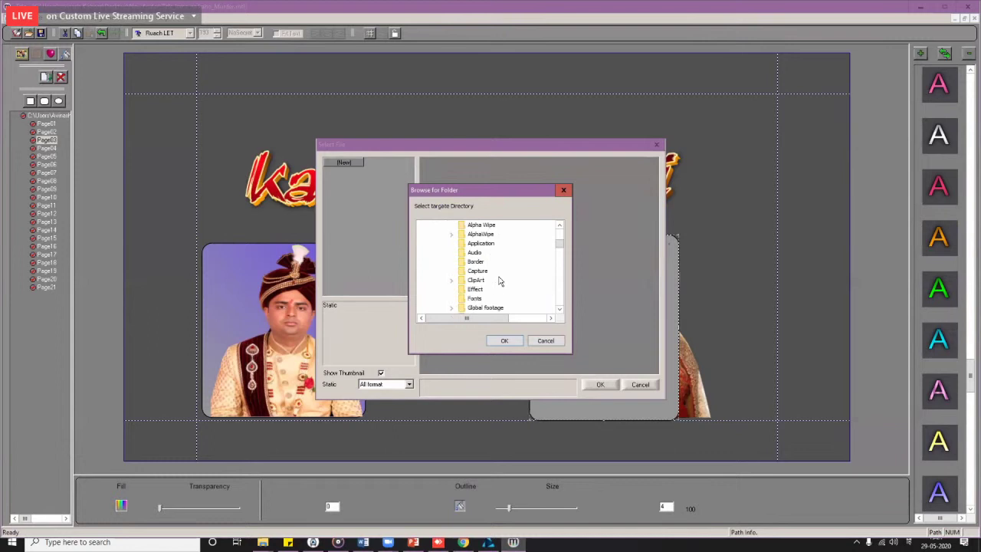
scroll(498, 281, down, 3)
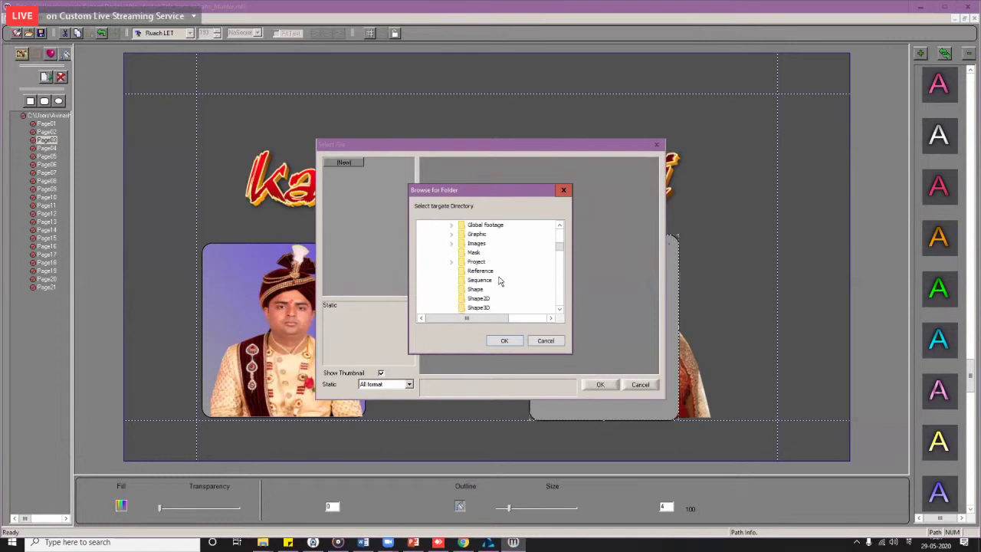
click(500, 281)
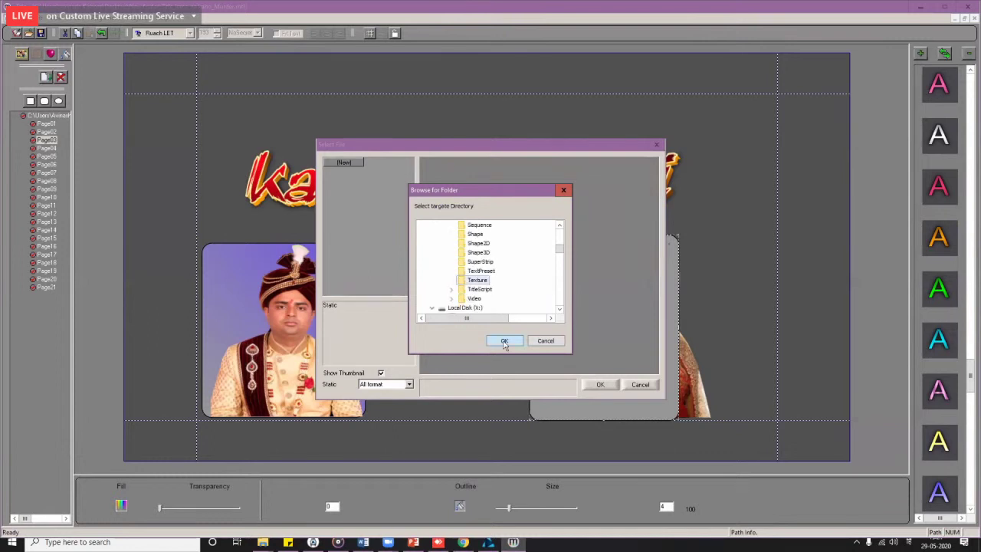
click(504, 343)
click(458, 317)
click(343, 172)
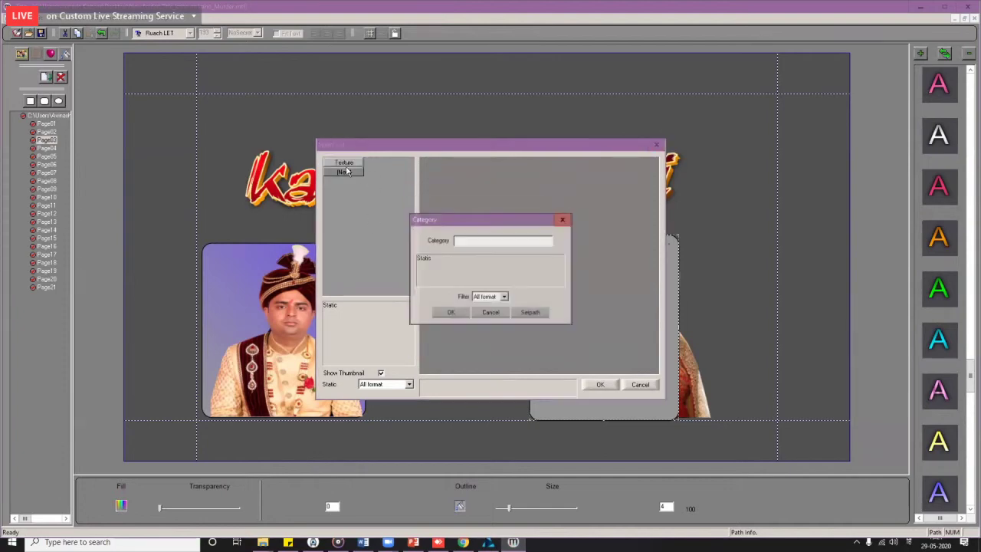
key(Escape)
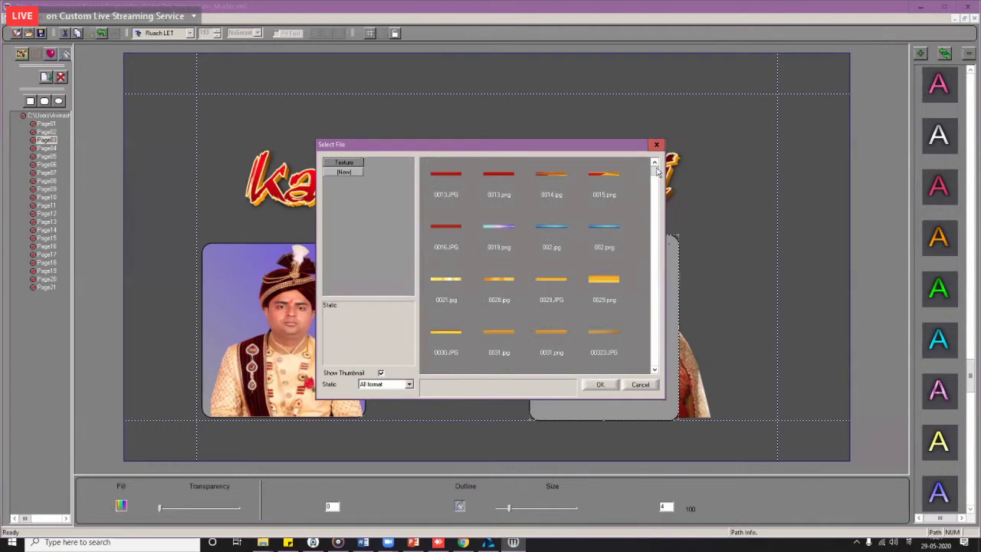
Step: Apply the T-55.jpg flame texture to the bride's frame
scroll(646, 206, down, 10)
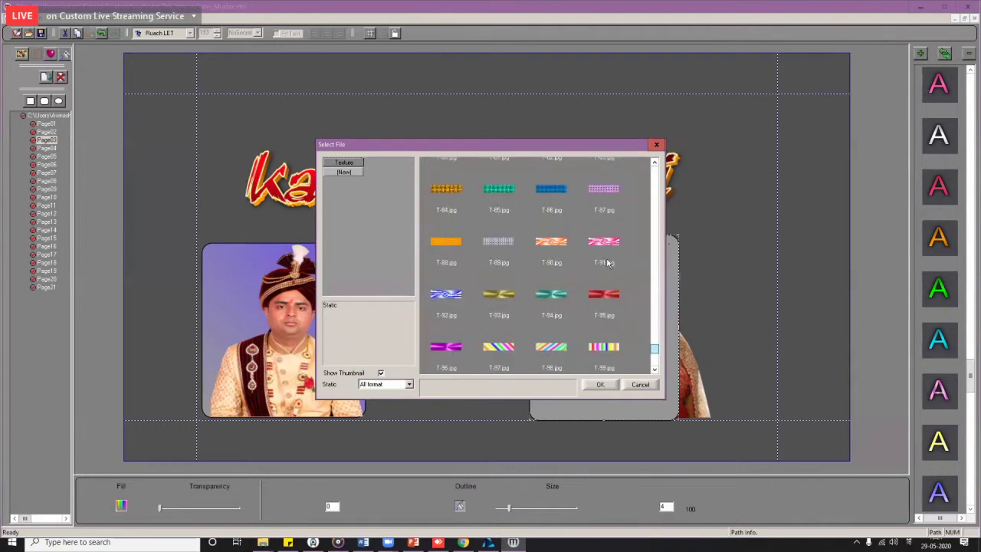
scroll(609, 263, up, 9)
double_click(602, 240)
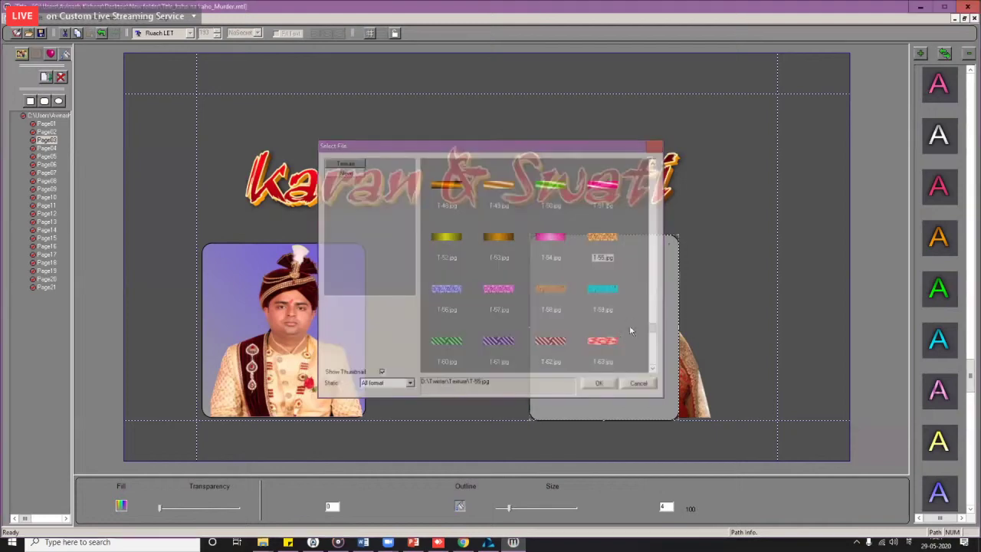
Step: Replace the frame's texture with the red gradient 0013.JPG
click(119, 507)
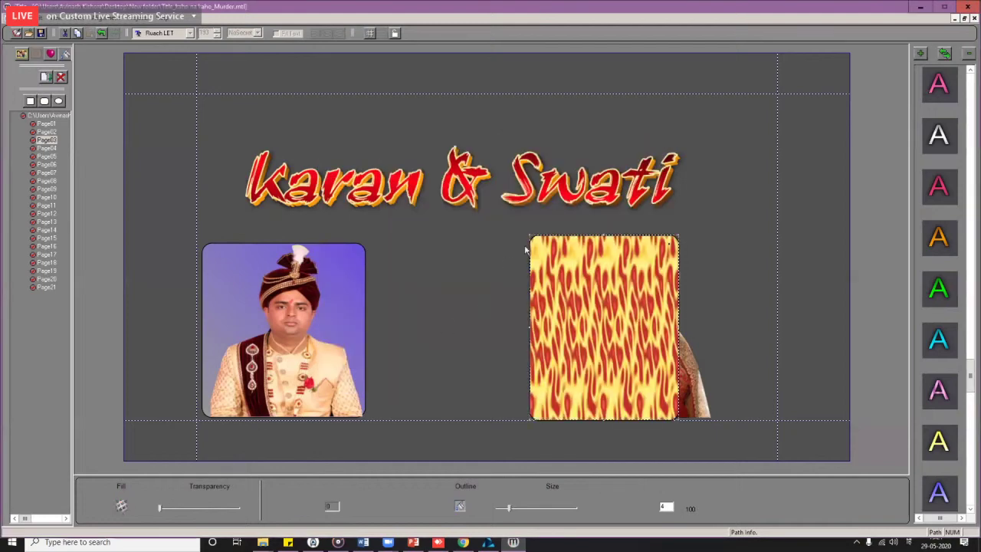
click(552, 256)
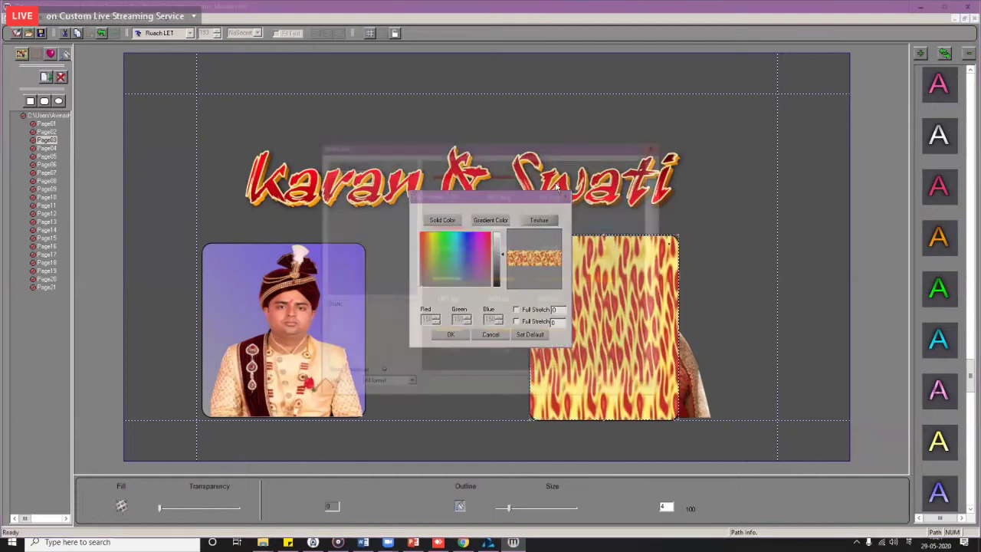
click(457, 184)
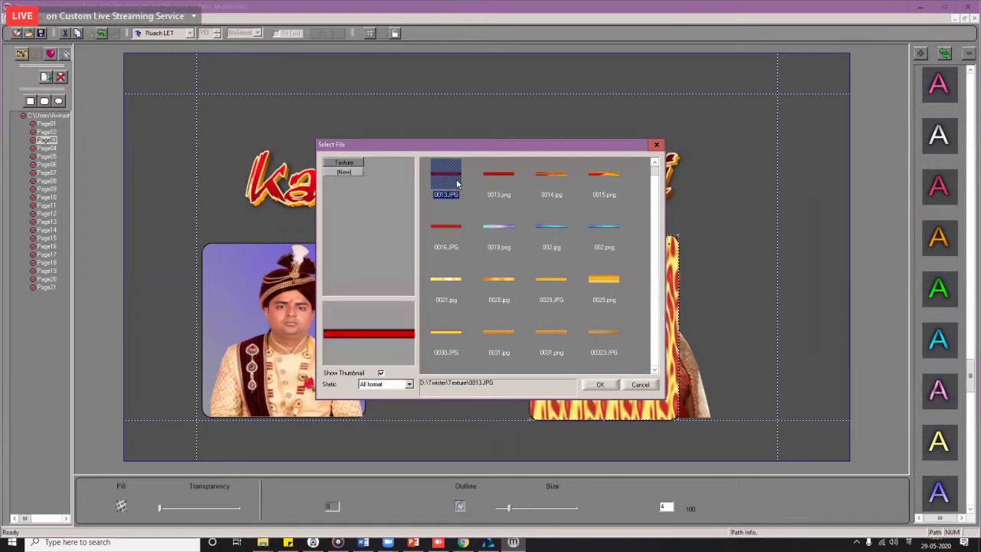
double_click(457, 184)
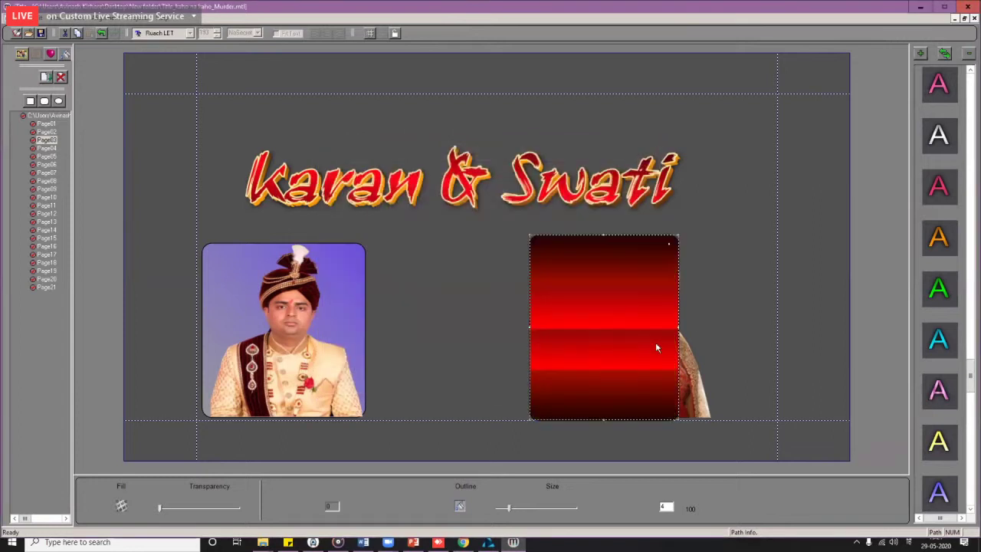
Step: Nudge the red frame slightly right, checking its options and fill settings without changes
key(Right)
key(Right)
key(Right)
key(Right)
key(Right)
key(Right)
key(Right)
key(Right)
key(Right)
key(Right)
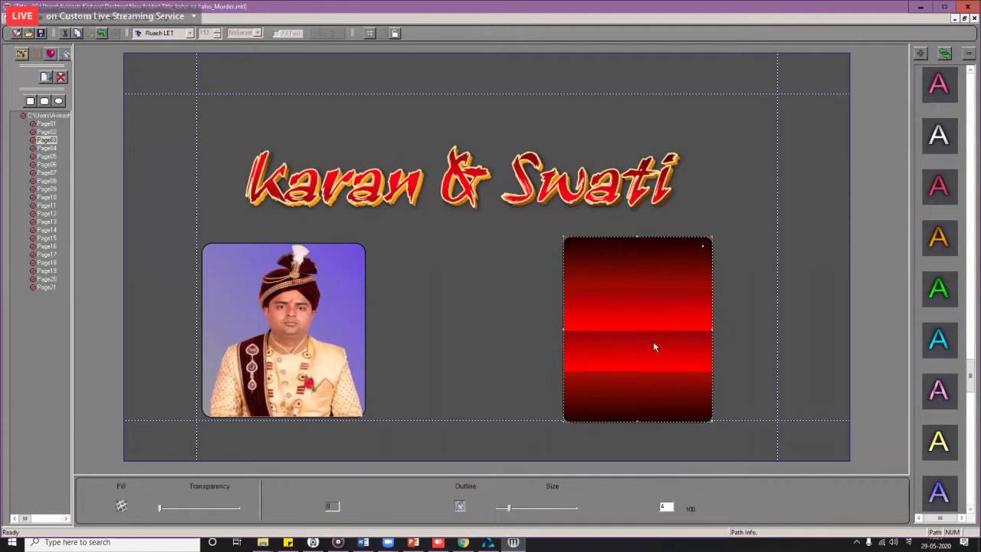
right_click(653, 341)
click(629, 338)
click(73, 20)
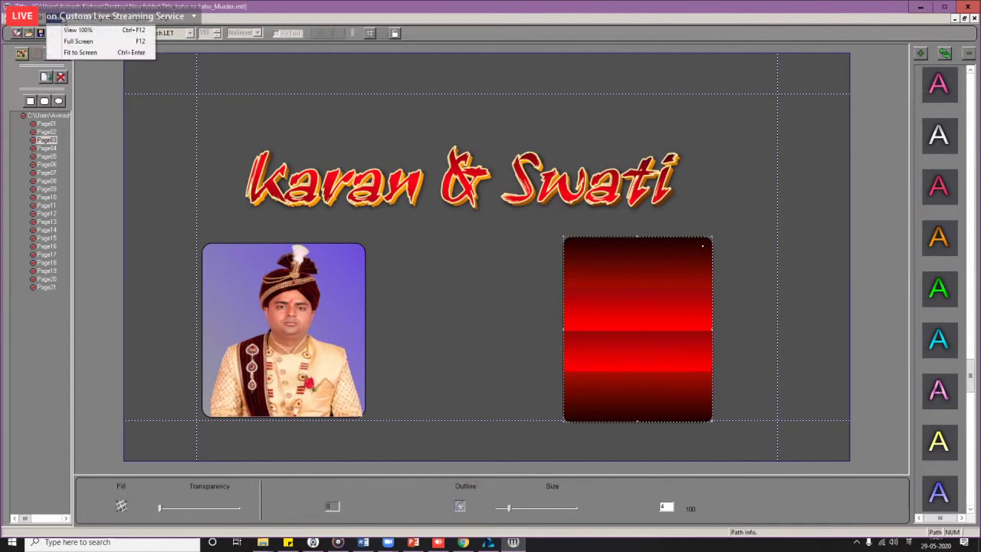
mouse_move(92, 23)
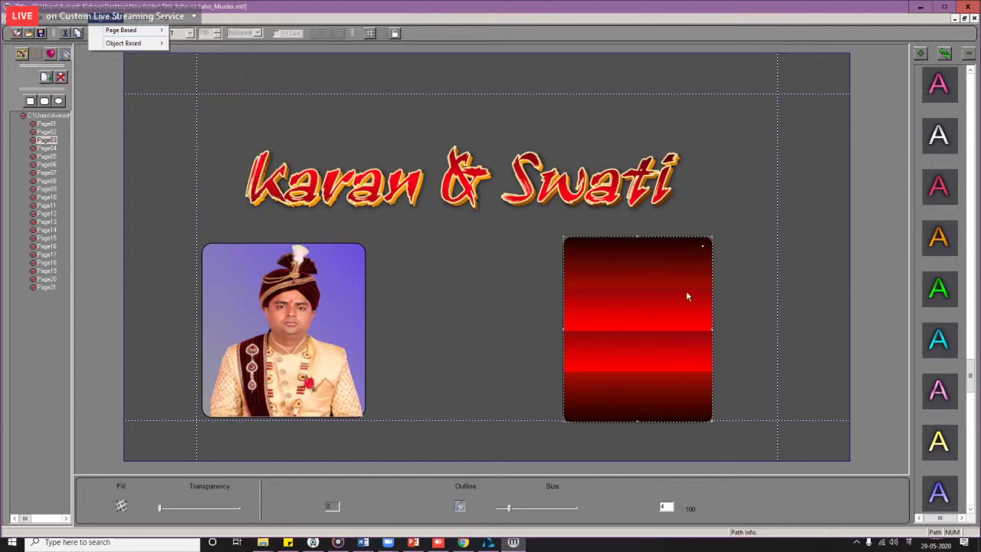
click(635, 322)
double_click(634, 322)
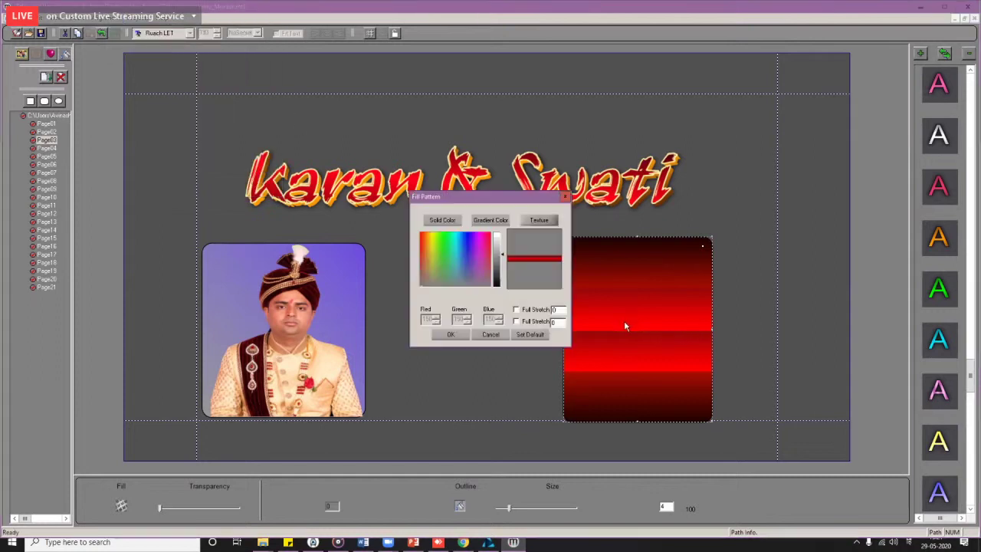
click(565, 196)
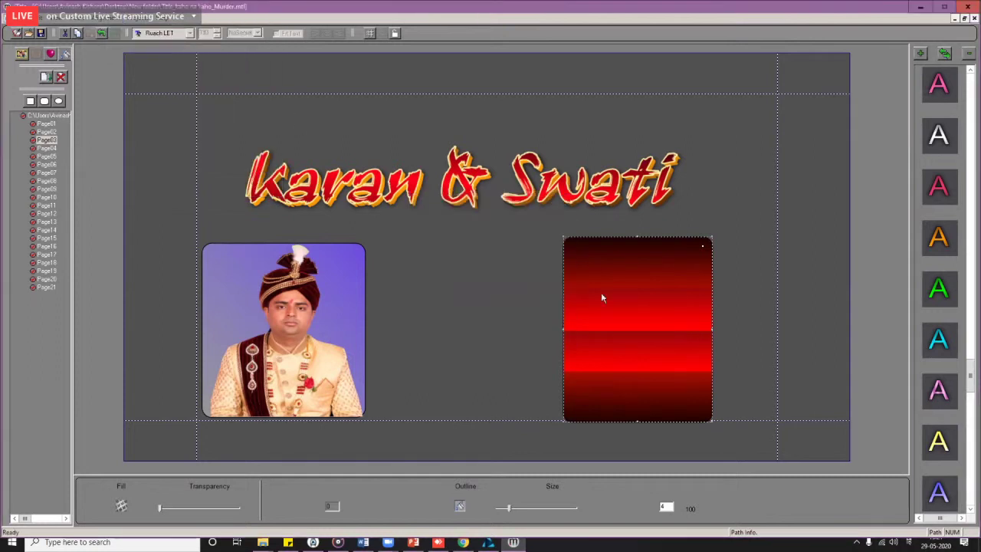
Step: Bring the bride photo into the red frame, shrink it and shift it left to fit
click(627, 354)
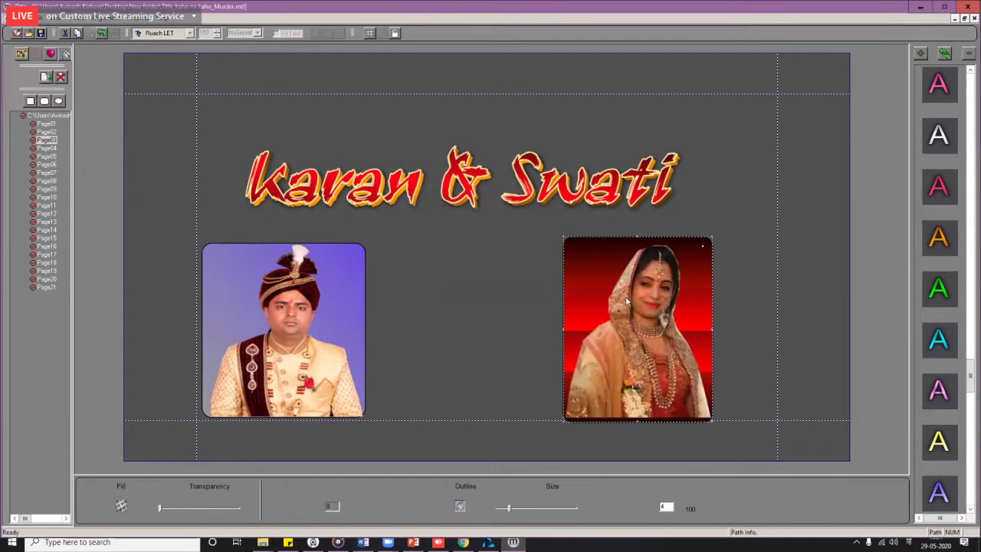
click(592, 311)
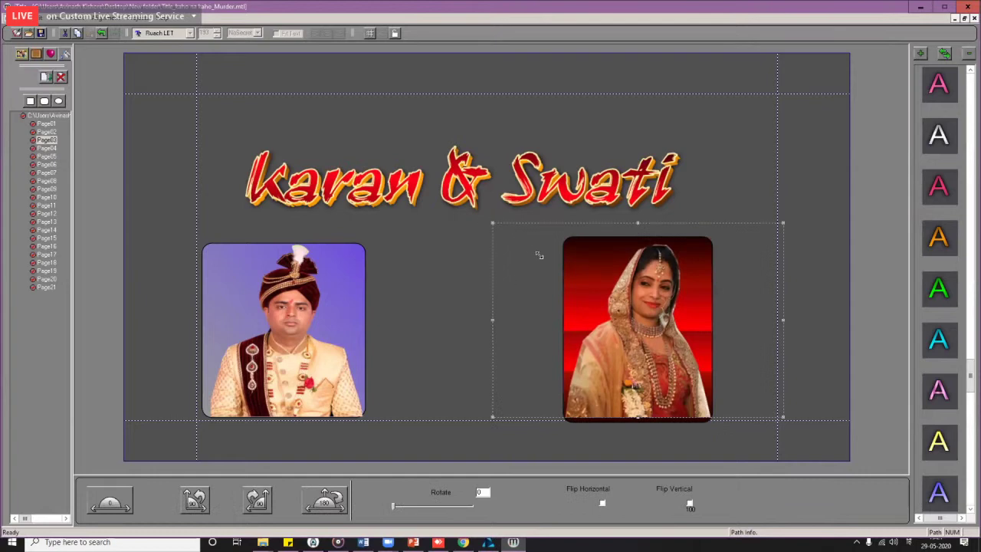
drag(715, 358, 720, 372)
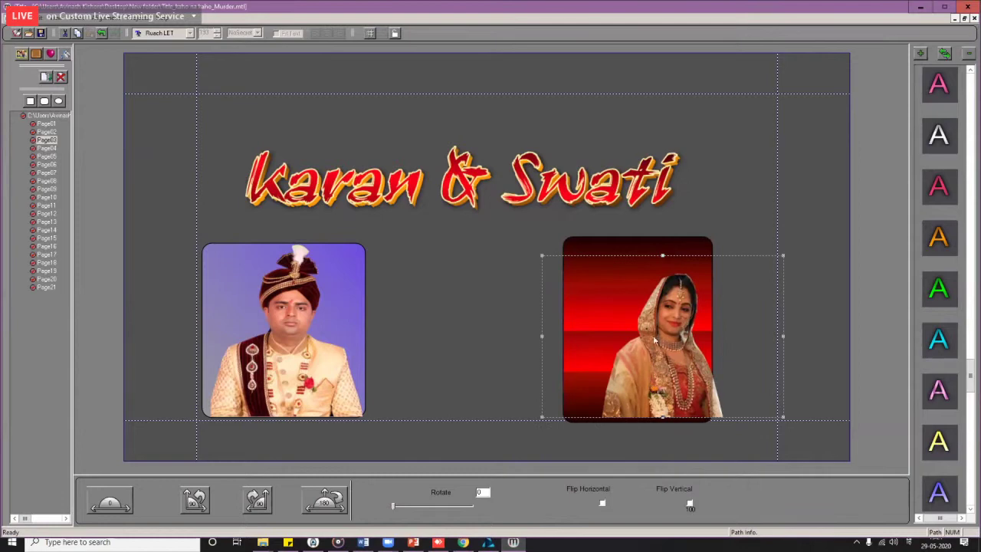
drag(650, 387, 627, 384)
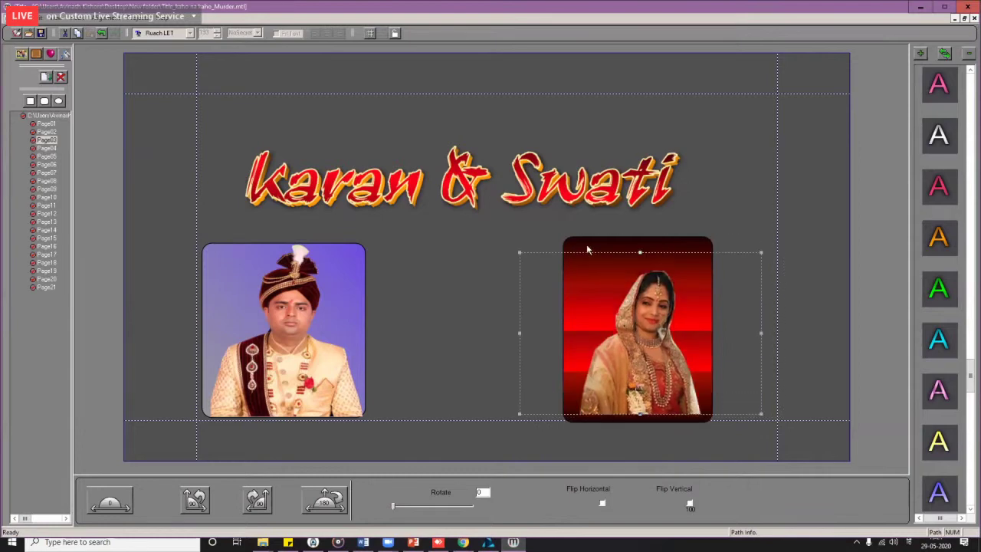
Step: Give the frame a blue diamond-pattern texture fill, nudge the photo, then go to Page04
click(587, 247)
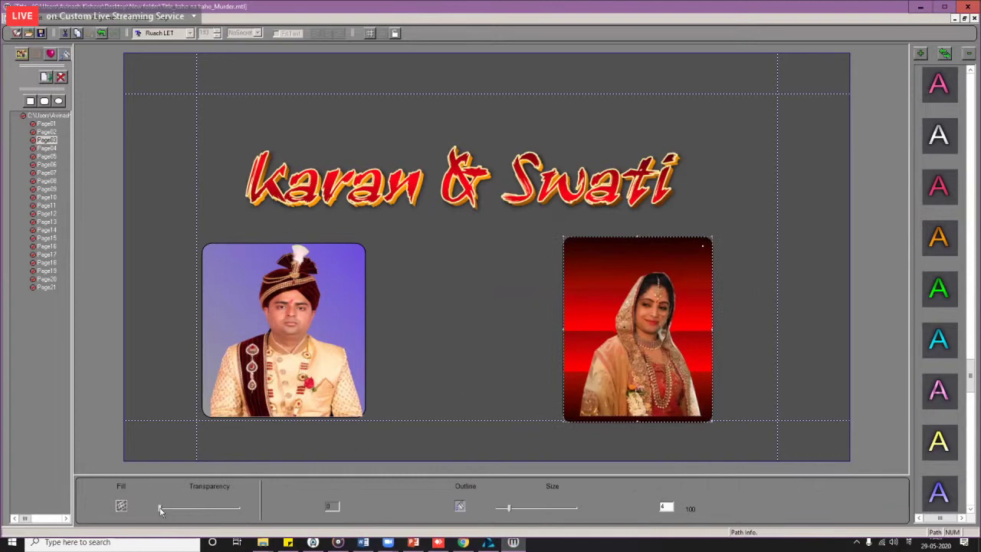
click(121, 507)
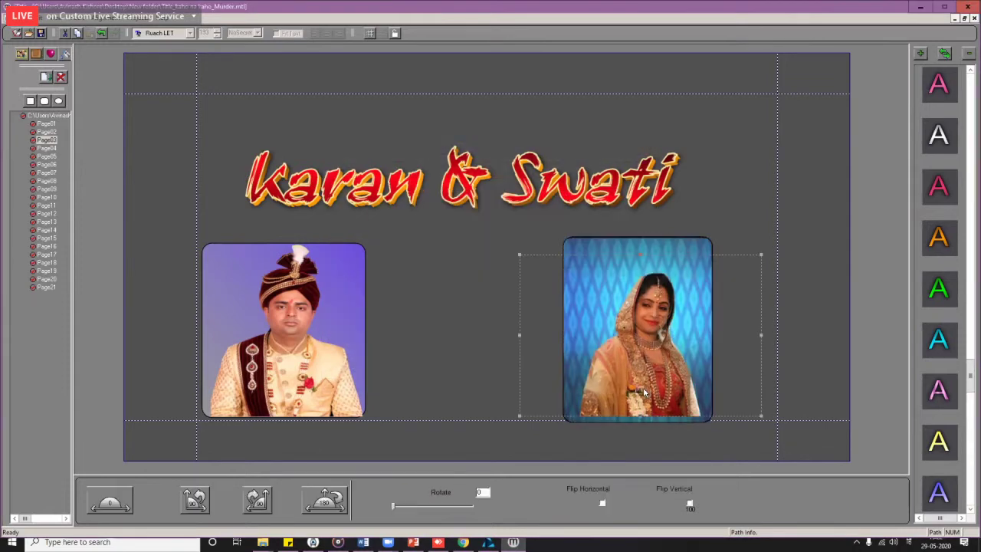
key(Right)
key(Down)
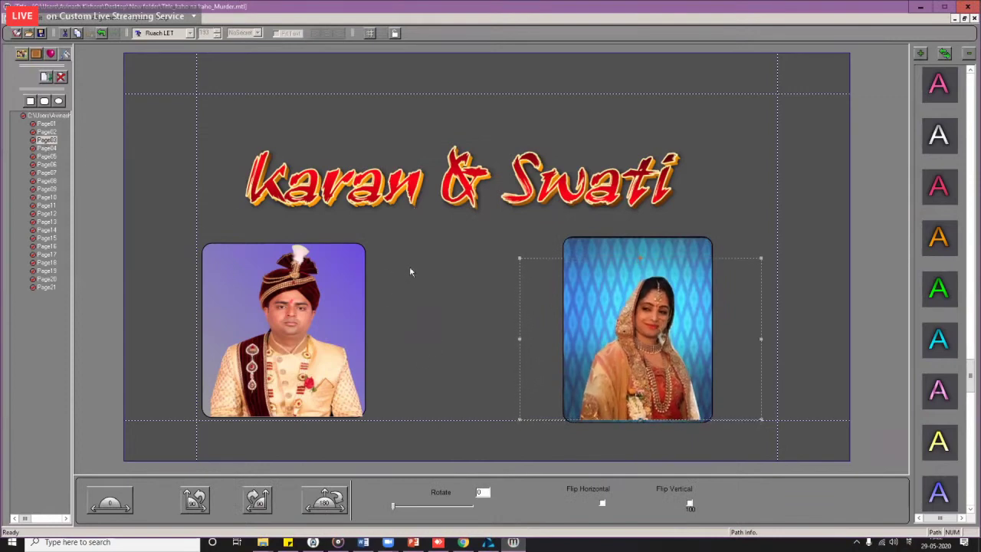
click(46, 148)
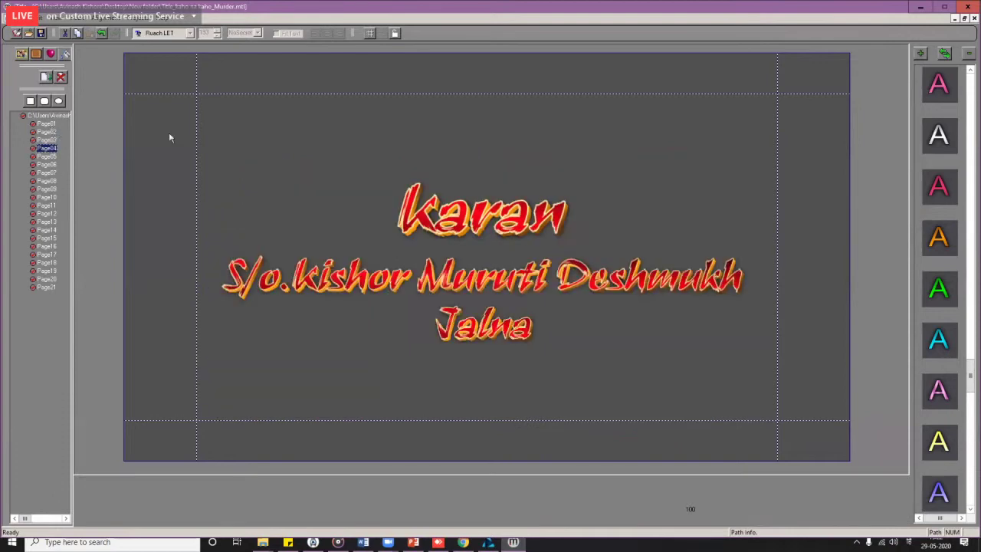
Step: On the first page, move the Wedding Ceremony title right and shrink it
key(Home)
click(483, 299)
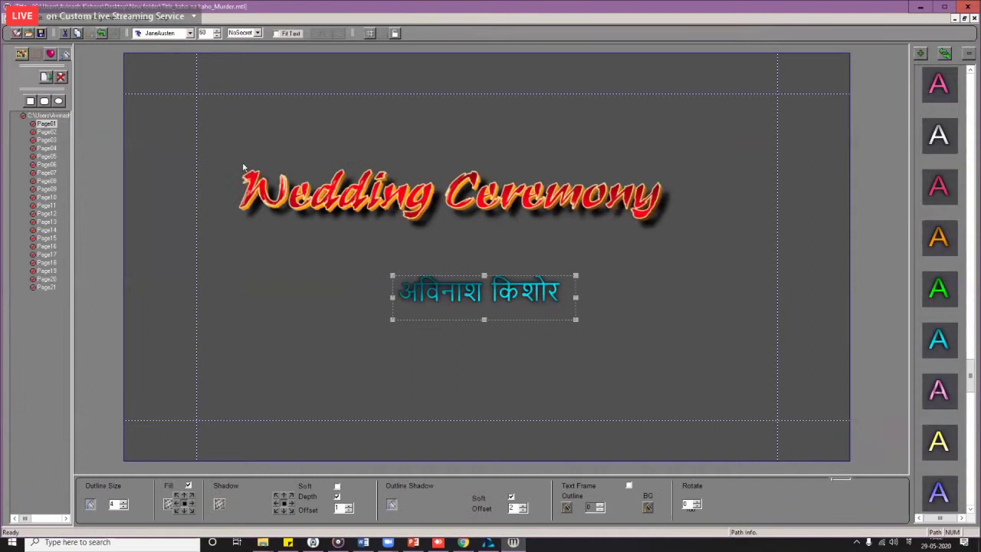
drag(243, 167, 277, 168)
drag(335, 188, 543, 254)
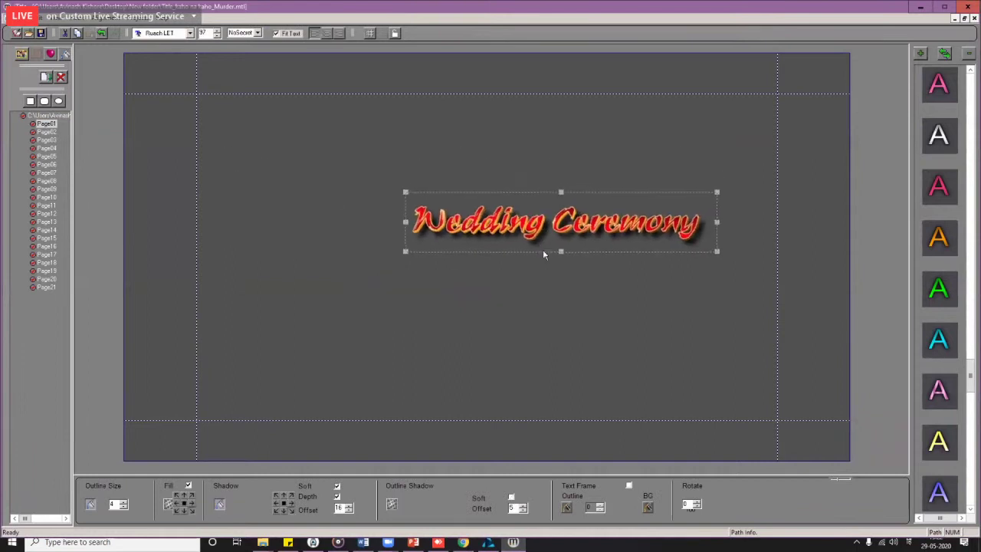
Step: Insert Couple Png.png, enlarge it left of the title, and save the title pages
click(23, 55)
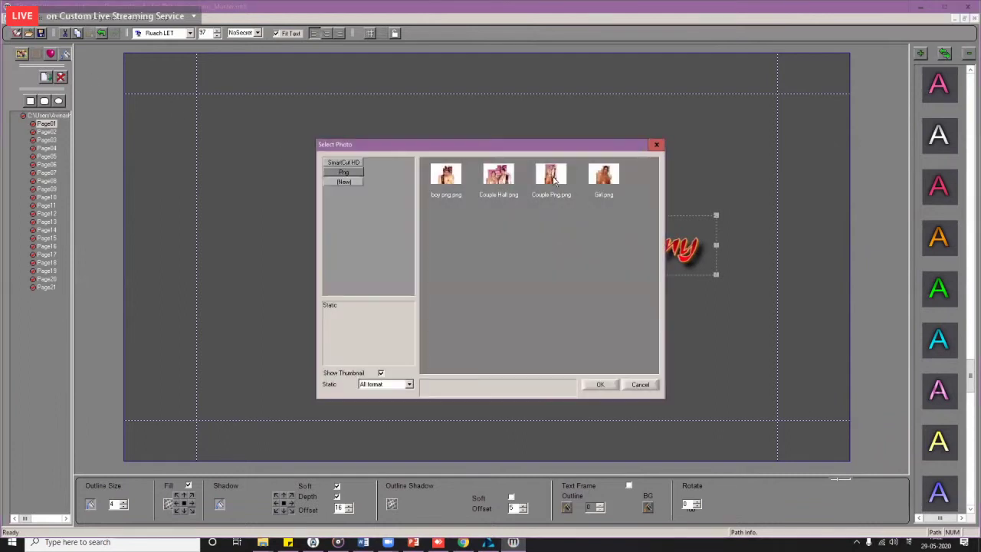
click(553, 180)
double_click(549, 178)
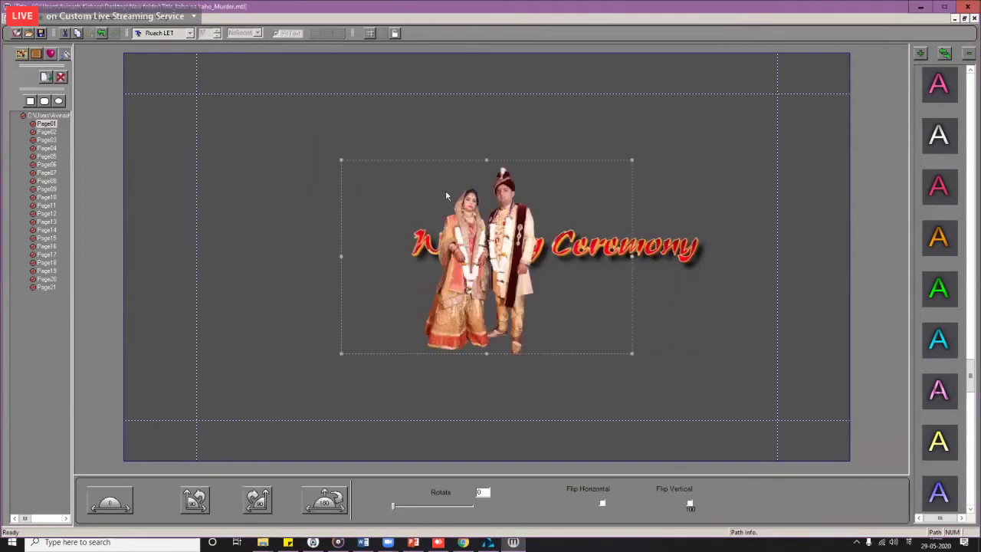
drag(446, 196, 280, 225)
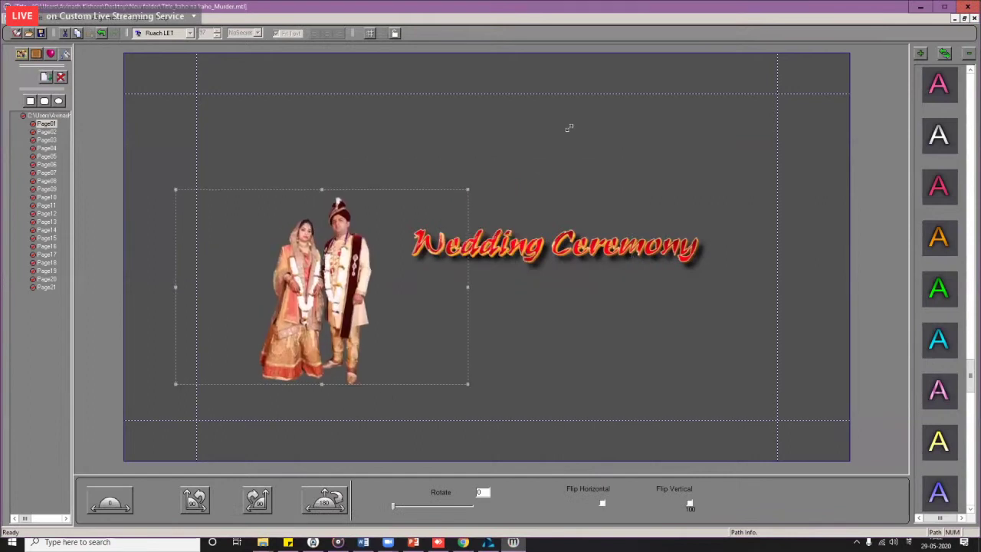
drag(568, 128, 615, 113)
drag(533, 145, 585, 114)
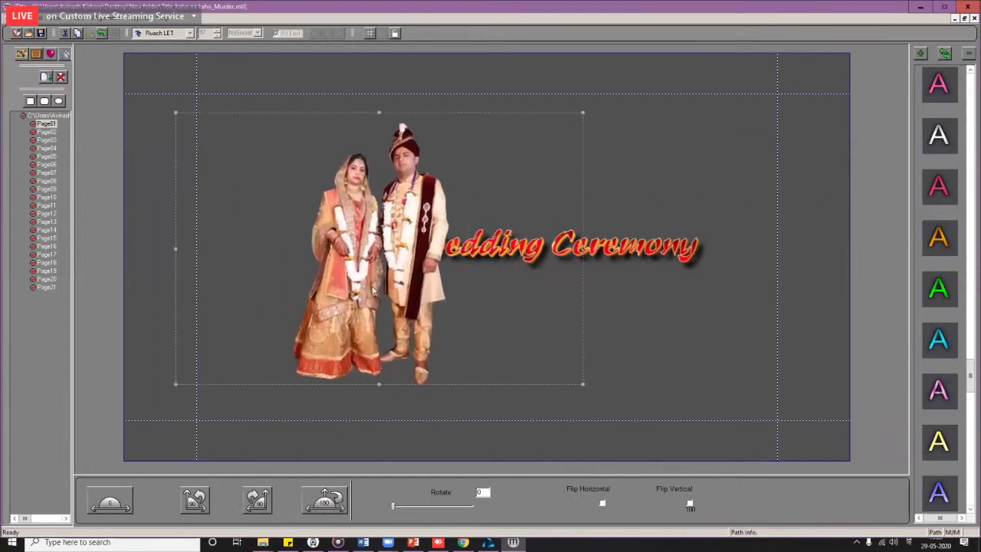
drag(377, 283, 303, 320)
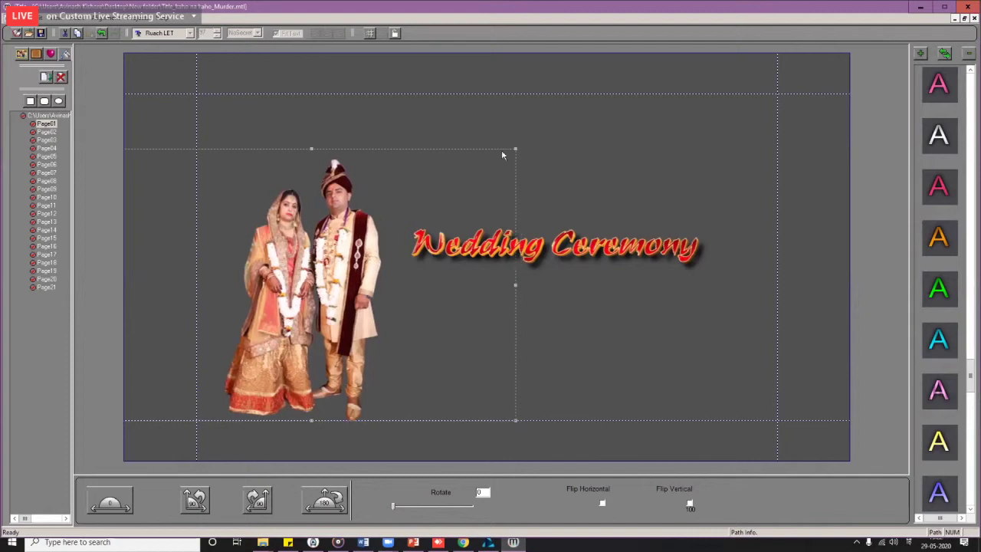
drag(519, 142, 576, 108)
mouse_move(350, 282)
mouse_down()
mouse_move(329, 285)
mouse_move(339, 278)
mouse_up()
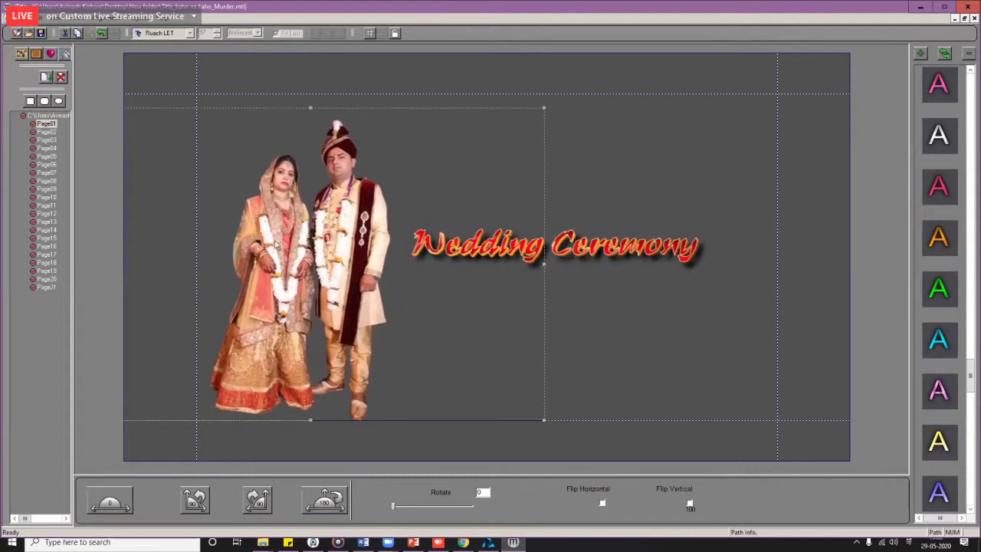
click(41, 34)
Step: Import the Title_kaho na kaho_Murder folder into the video project's media bin via Import Folder
key(alt+Tab)
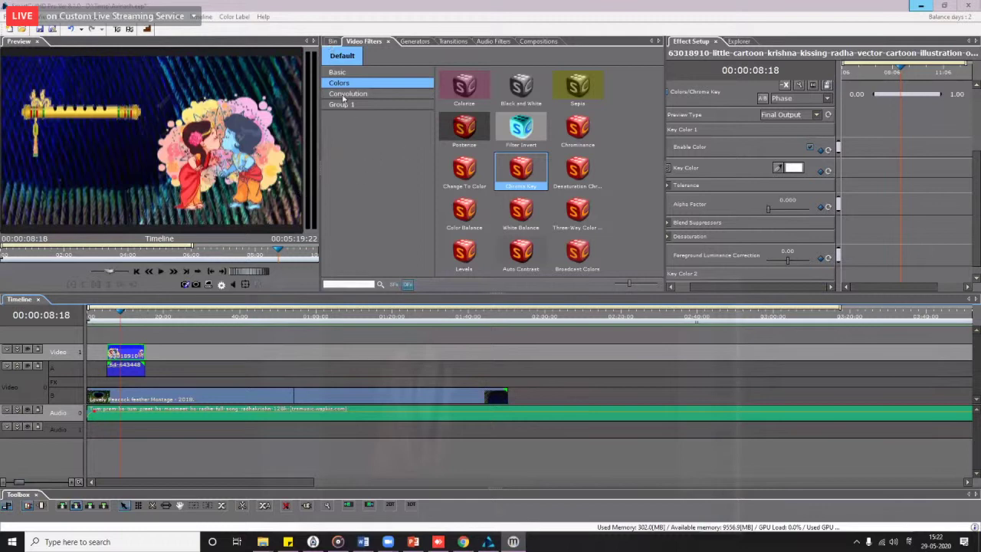
click(333, 40)
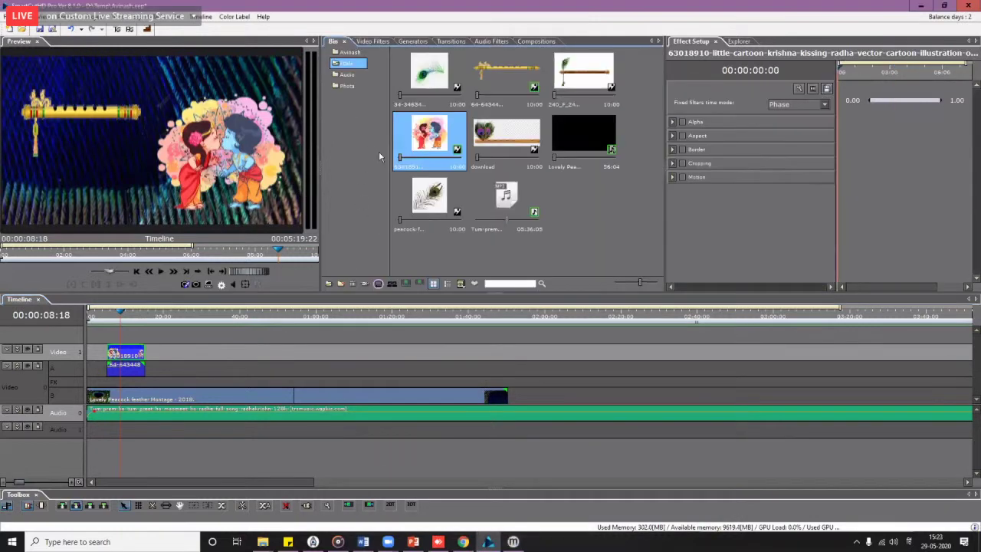
right_click(357, 147)
click(412, 159)
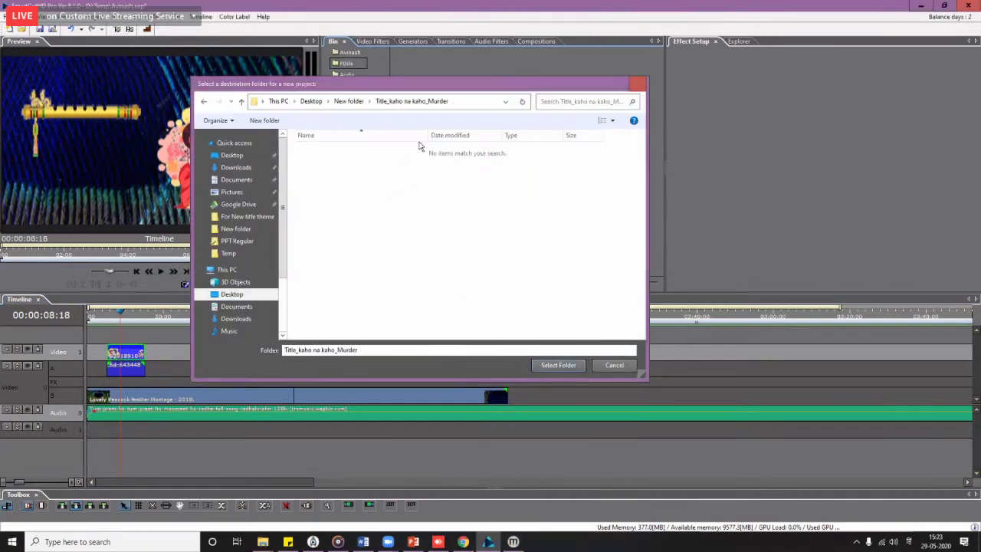
key(Return)
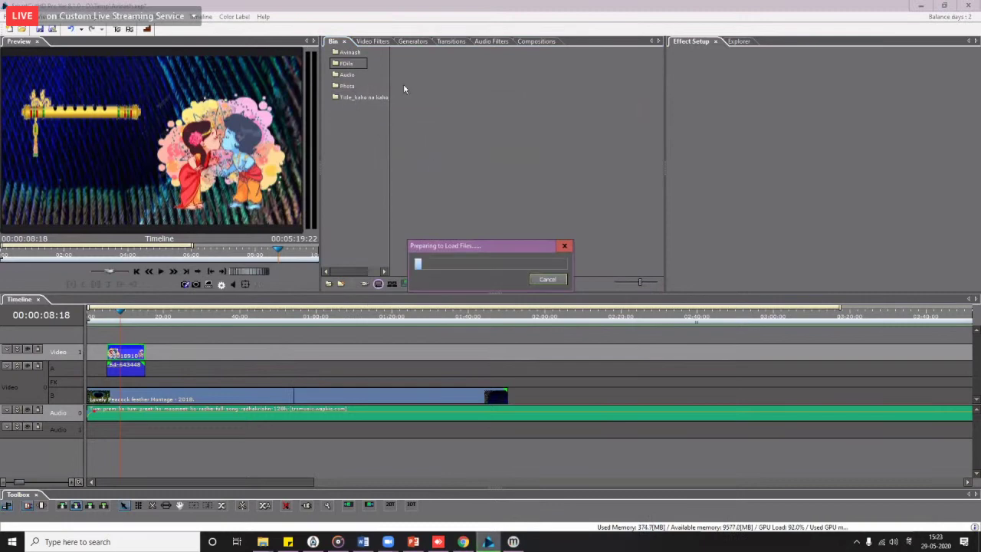
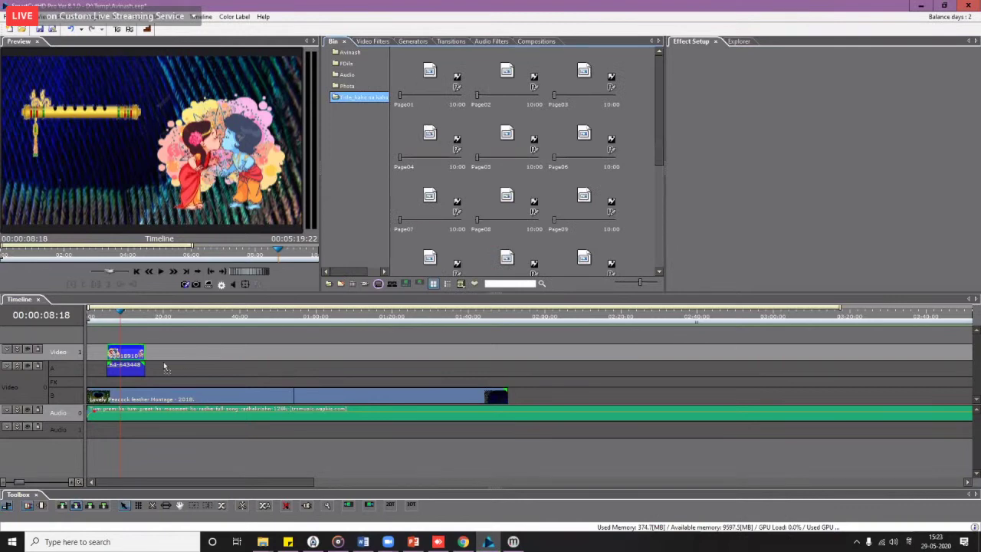
Step: Place the Page01 title on track A and preview it as a Wedding Ceremony title
drag(164, 368, 244, 371)
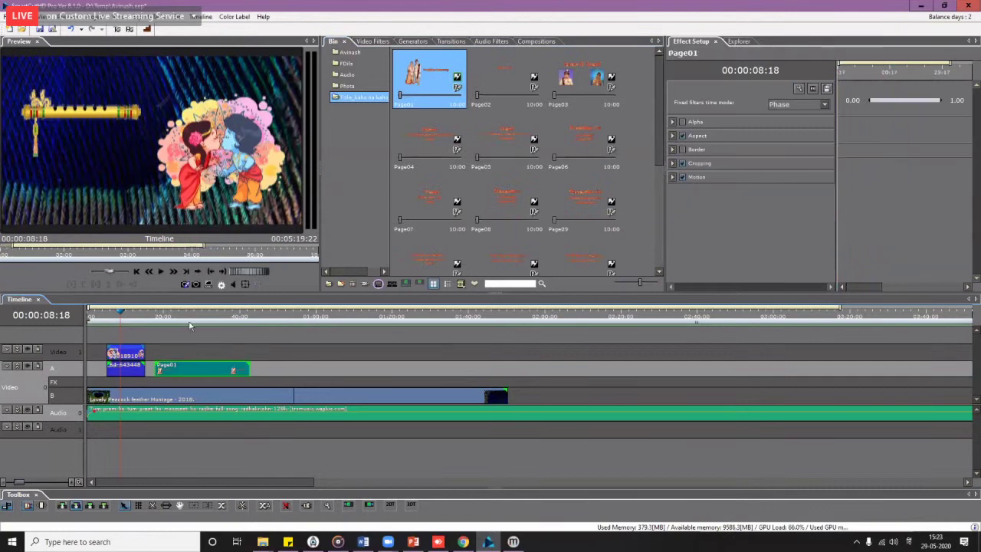
click(174, 371)
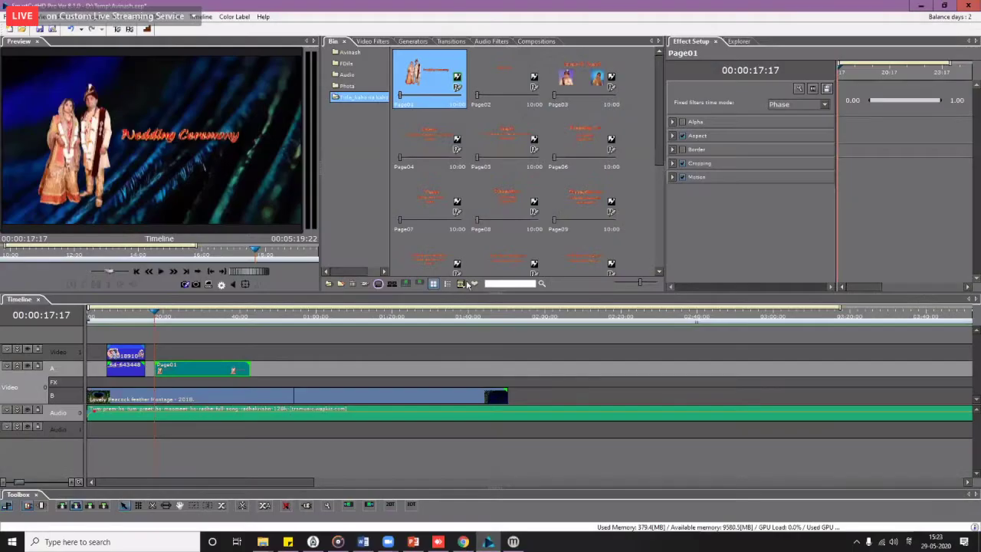
Step: In the Page01 title editor, enlarge the couple photo and move it slightly up and left
right_click(427, 71)
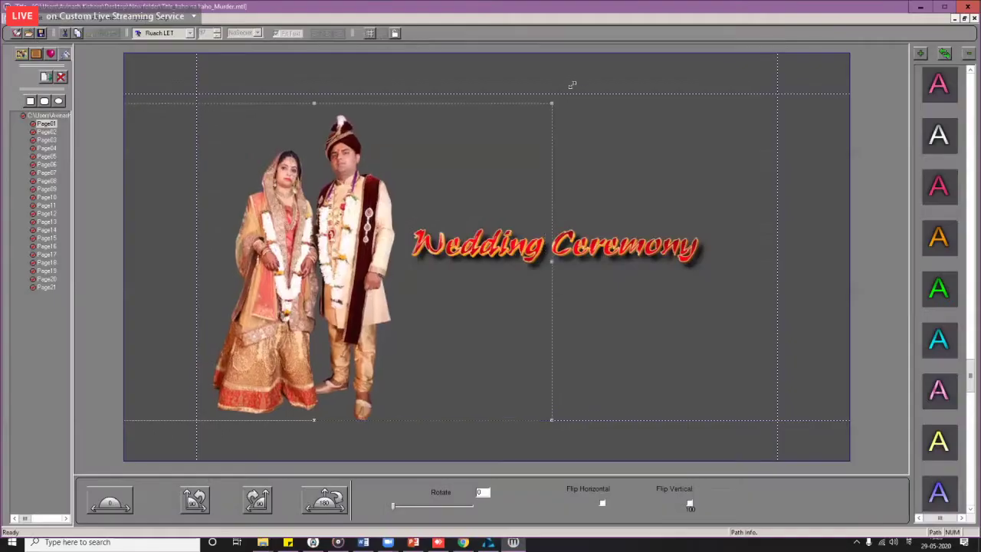
drag(618, 63, 627, 52)
drag(359, 284, 320, 301)
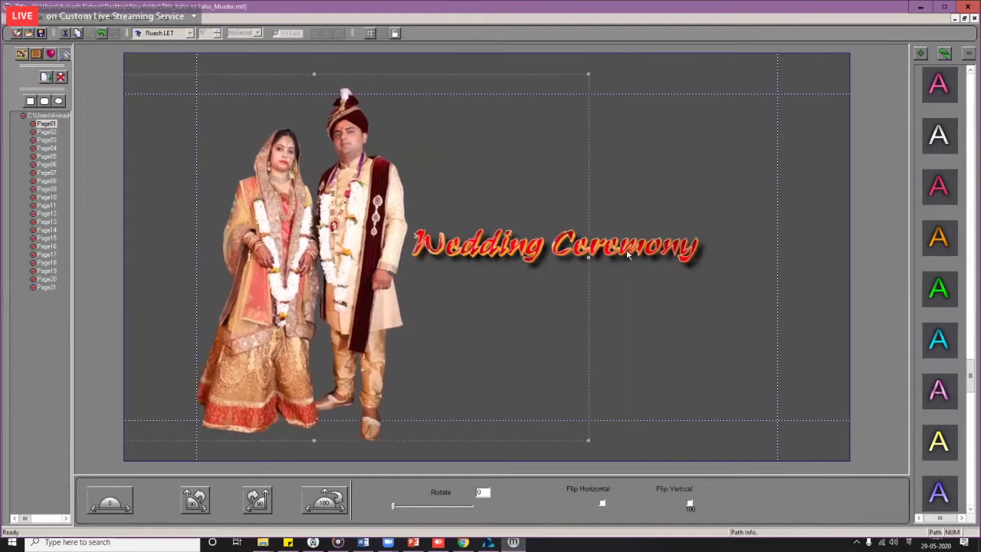
Step: Enlarge the Wedding Ceremony text and reposition it beside the couple photo
drag(643, 249, 658, 247)
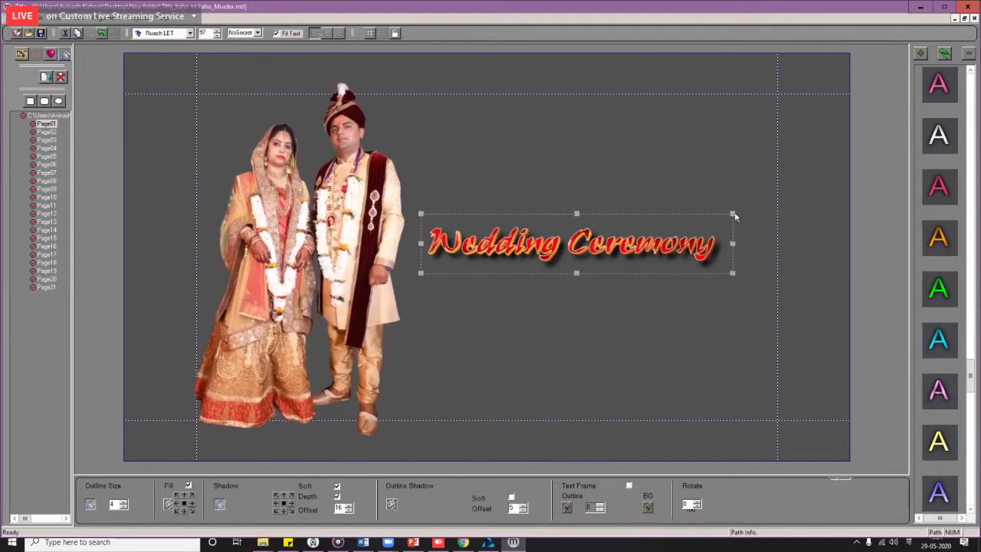
click(750, 207)
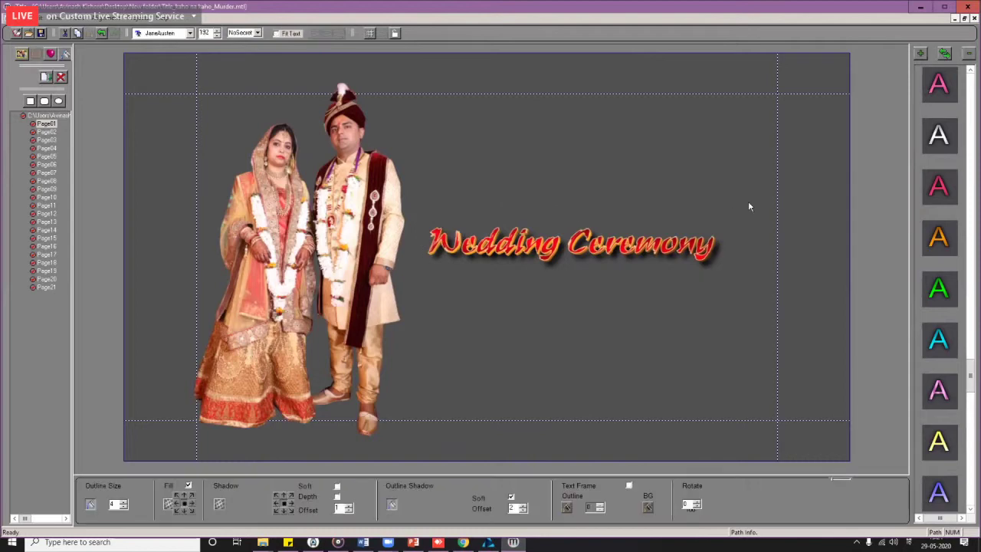
click(723, 217)
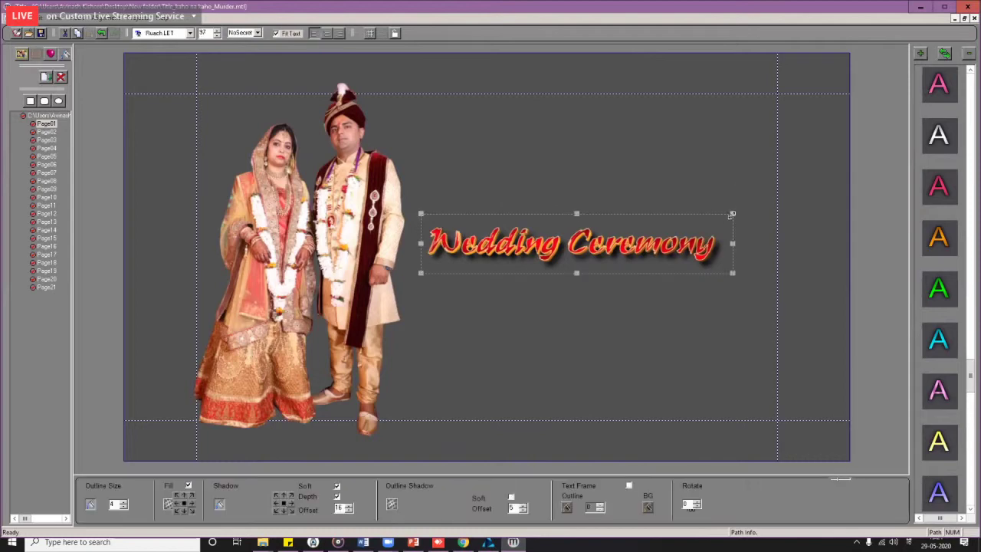
drag(749, 209, 805, 184)
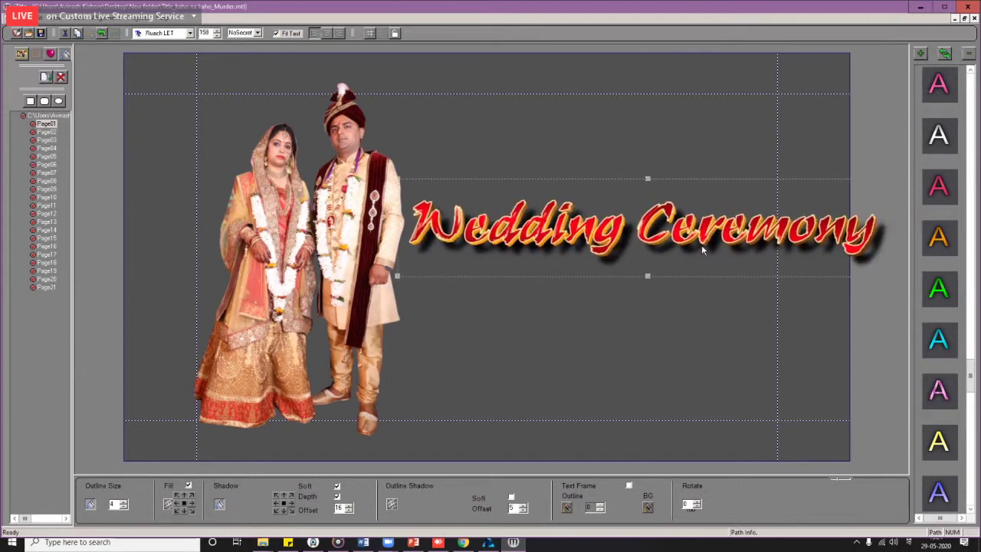
drag(702, 249, 707, 270)
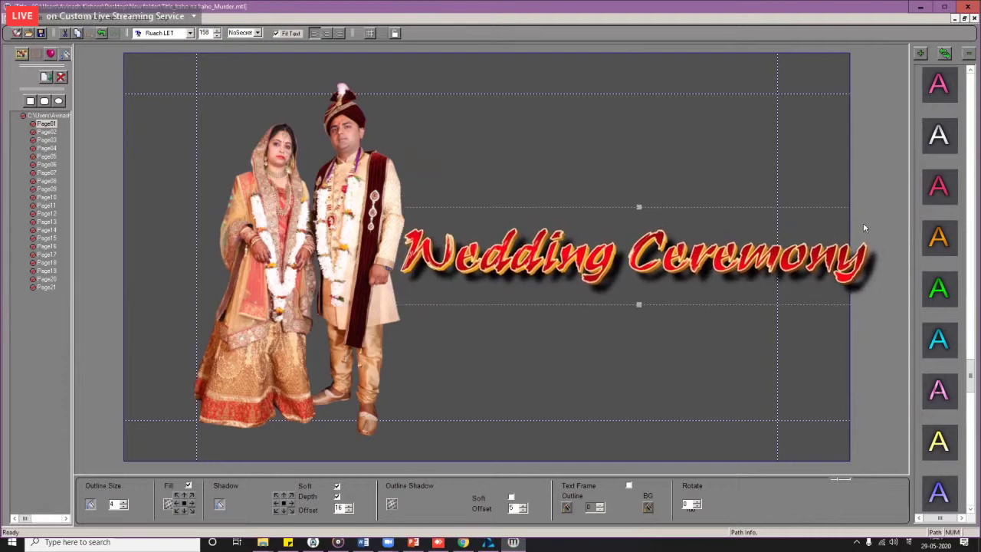
drag(812, 257, 827, 246)
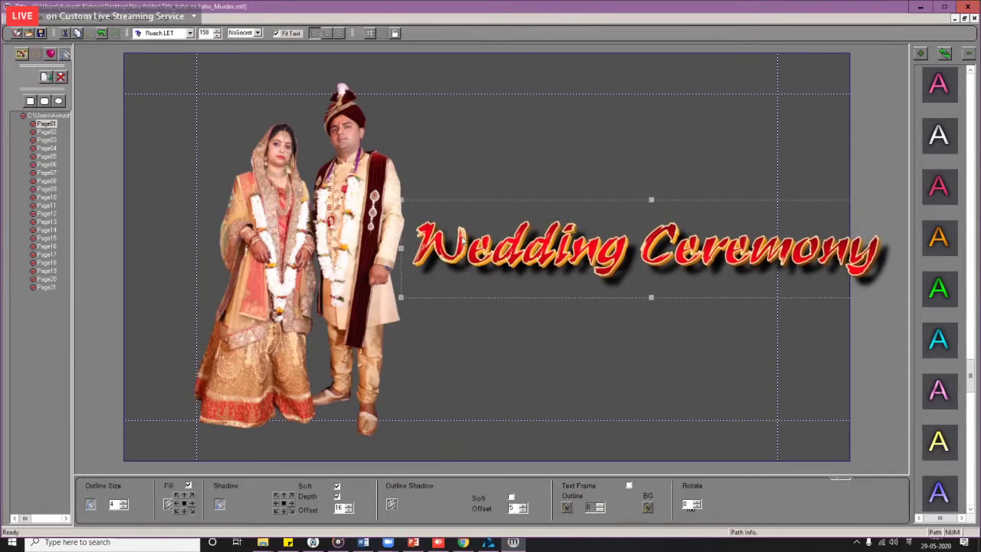
Step: Shift the couple photo further left and nudge the Wedding Ceremony text closer to it
drag(413, 214, 426, 216)
drag(305, 264, 247, 263)
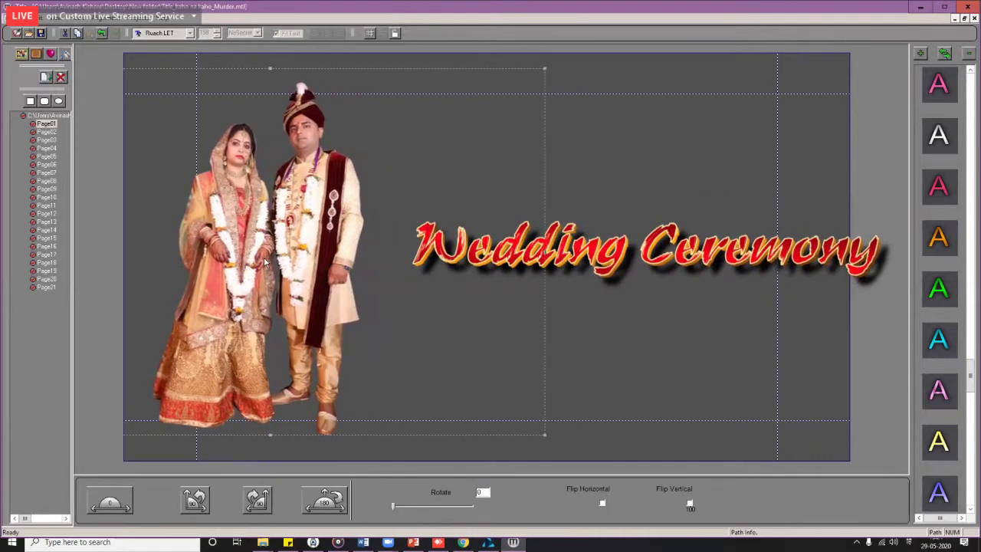
click(651, 255)
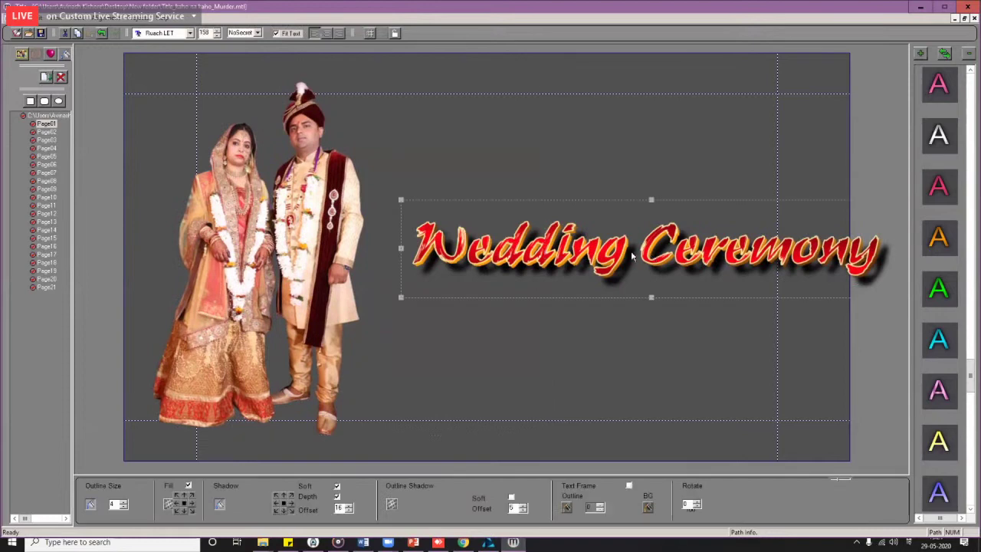
drag(651, 255, 621, 260)
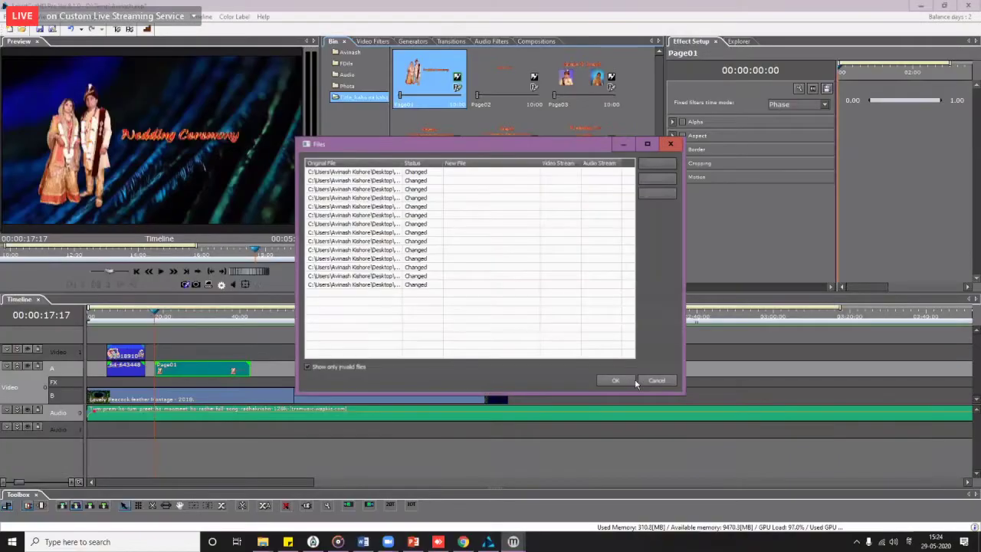
Step: Accept the changed title files and scrub to check the enlarged Page01 title
click(624, 381)
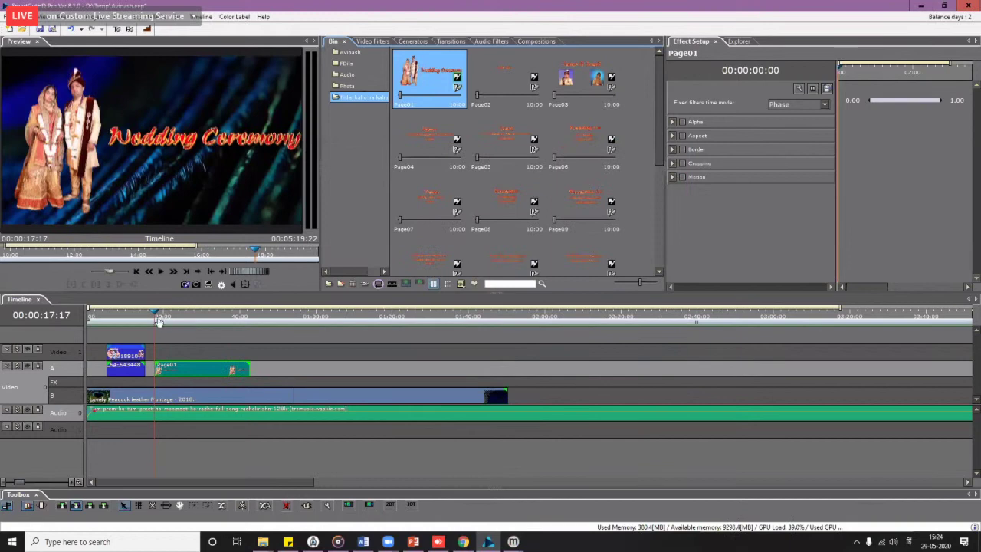
drag(168, 328, 153, 346)
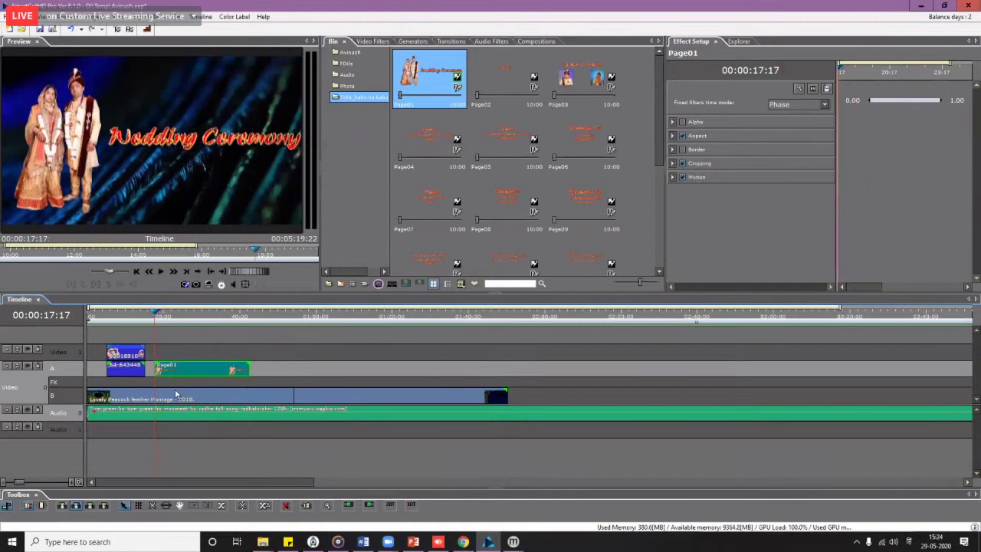
scroll(230, 368, up, 2)
scroll(260, 371, up, 1)
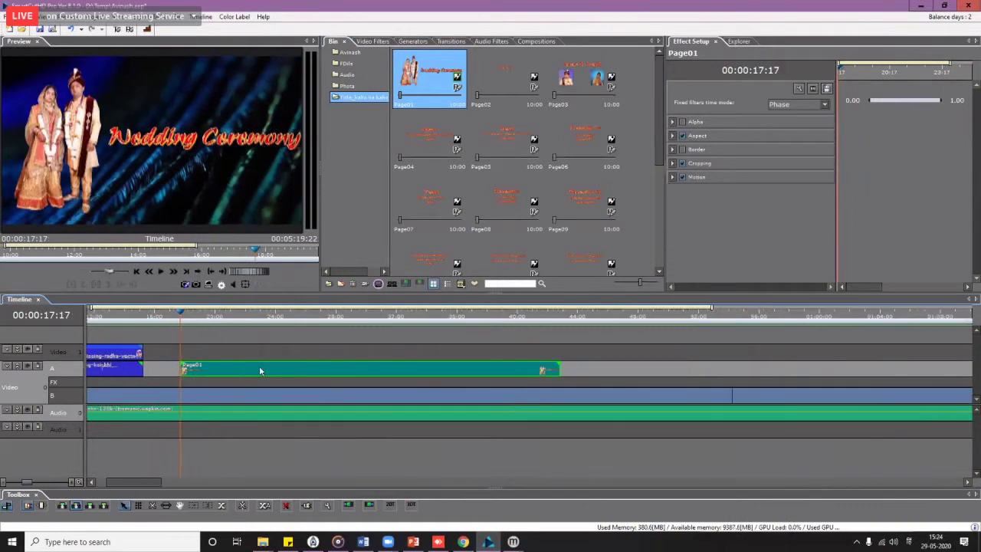
click(202, 382)
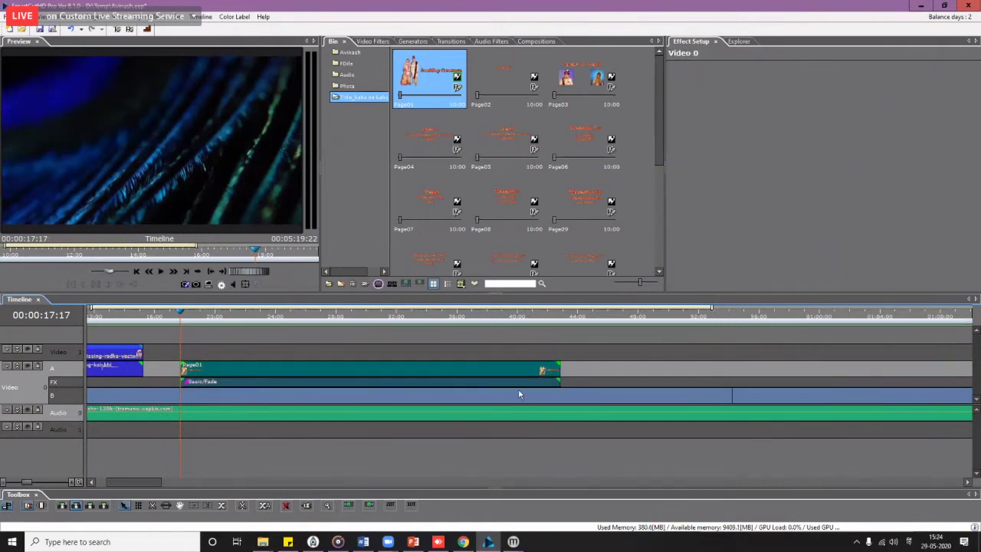
drag(559, 379, 203, 390)
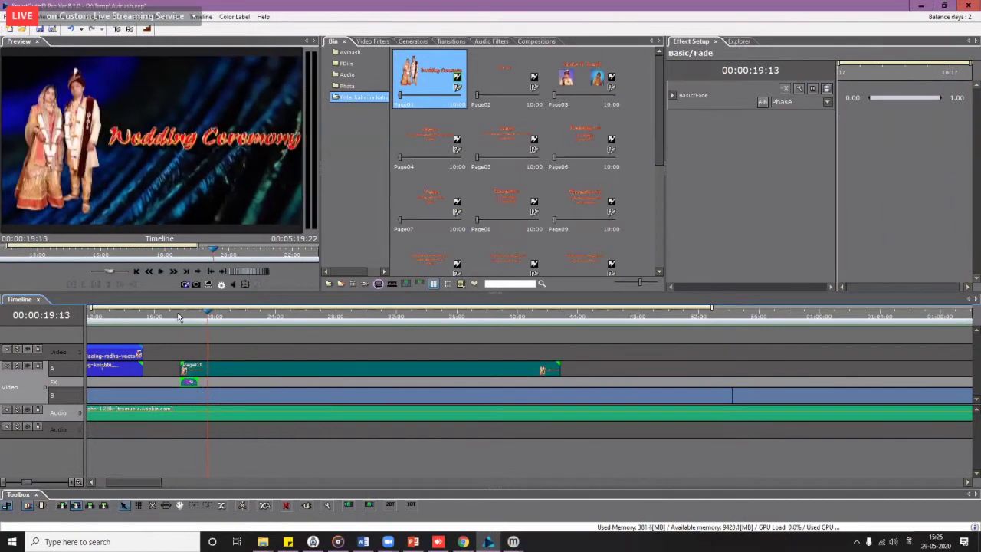
key(alt+space)
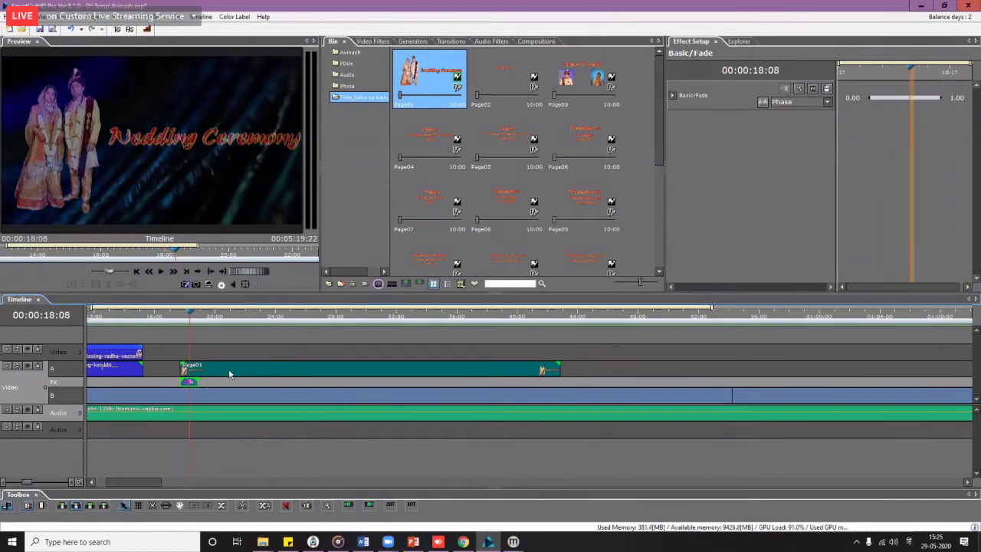
scroll(229, 374, up, 2)
scroll(229, 374, down, 4)
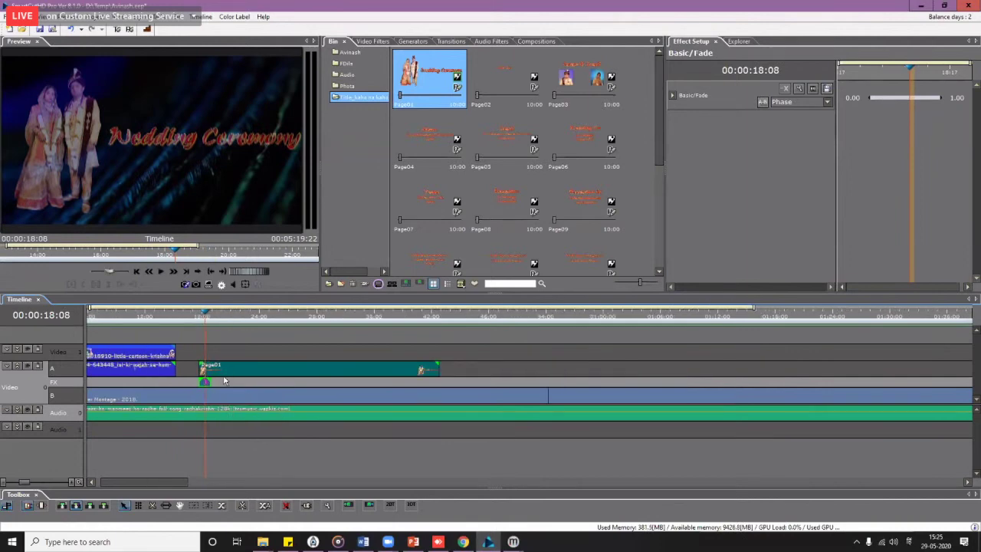
scroll(224, 381, up, 3)
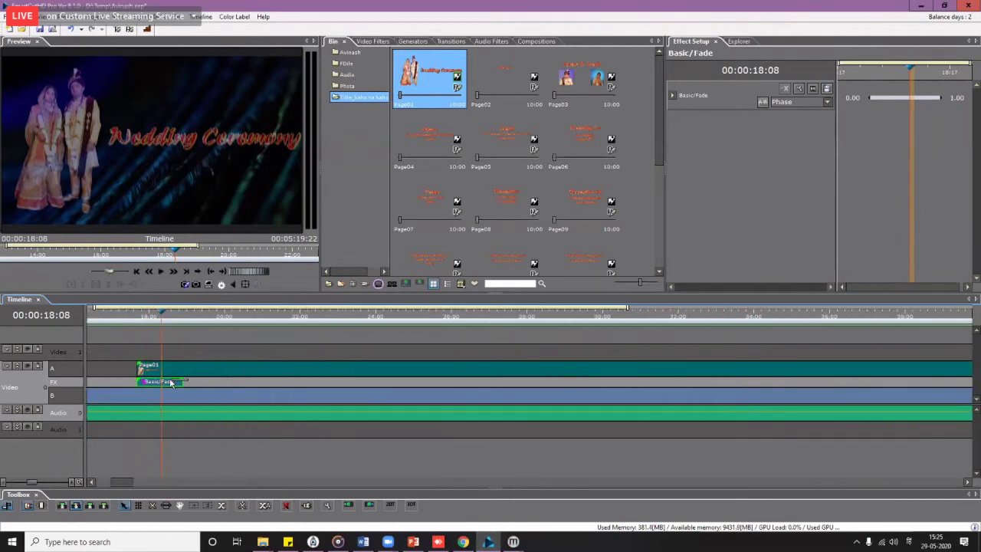
key(Delete)
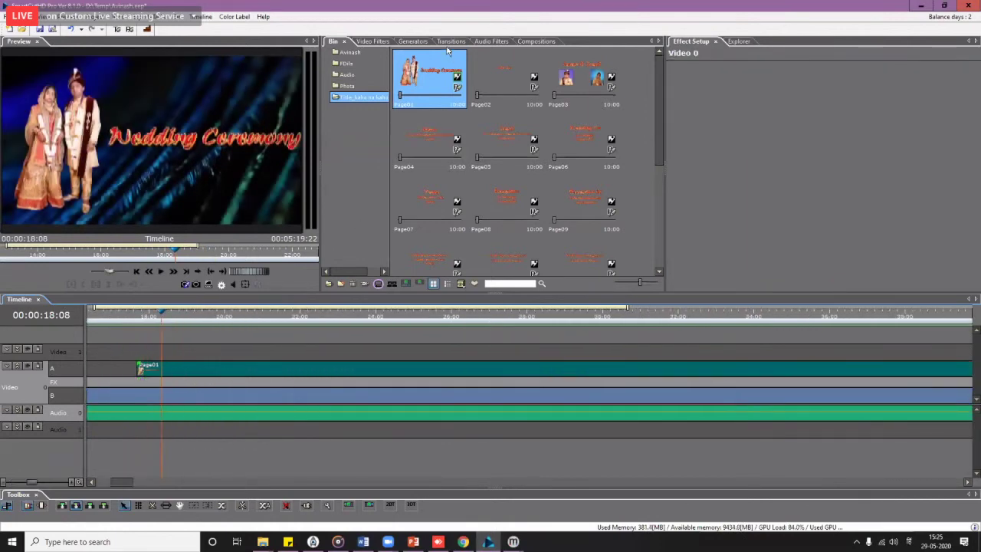
Step: Add the t000 title transition under the Page01 title clip
click(442, 41)
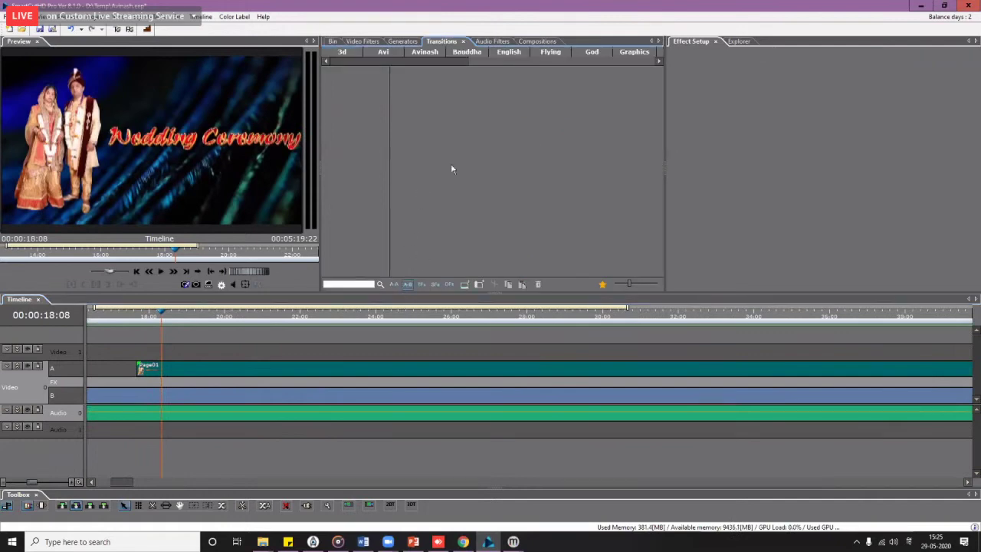
drag(450, 62, 606, 57)
click(590, 52)
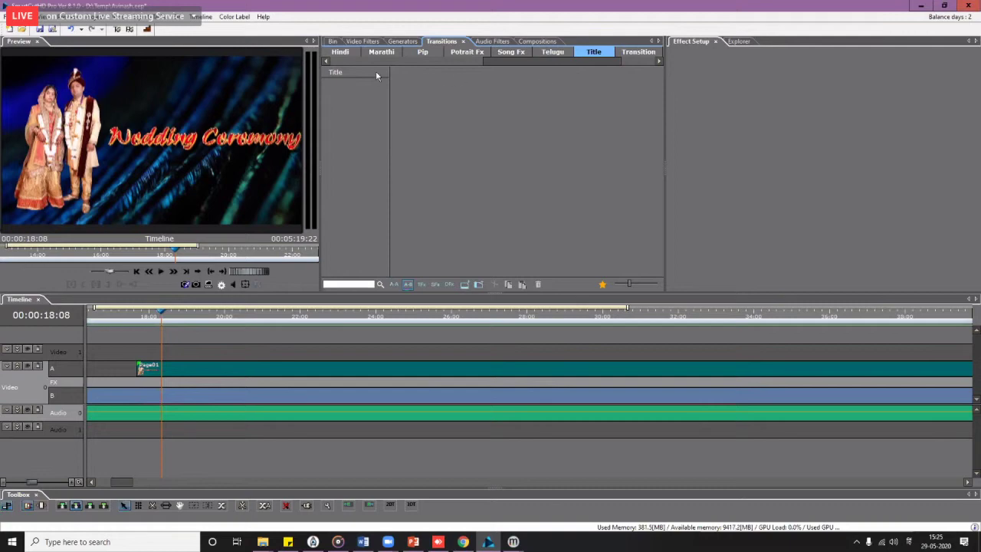
drag(419, 88, 175, 382)
click(292, 386)
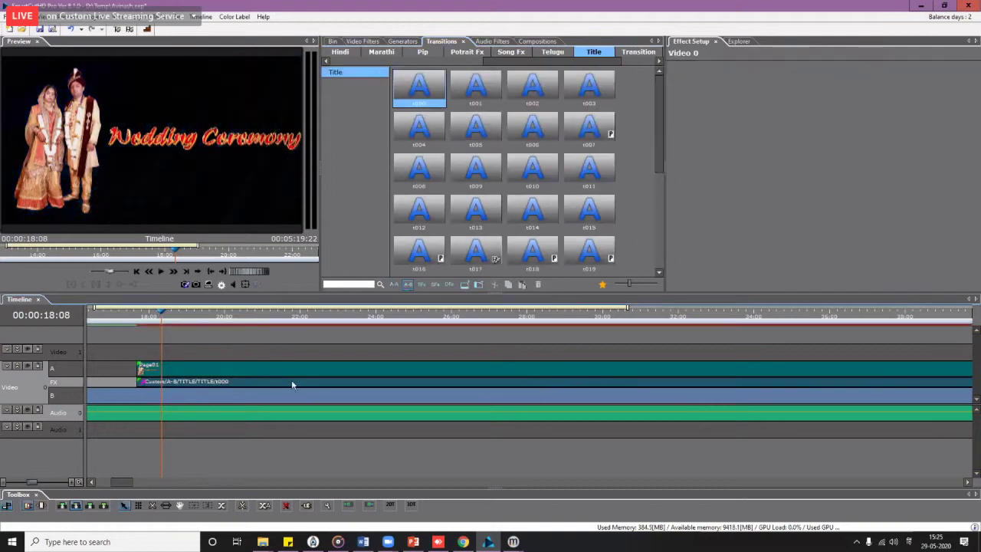
scroll(313, 398, down, 3)
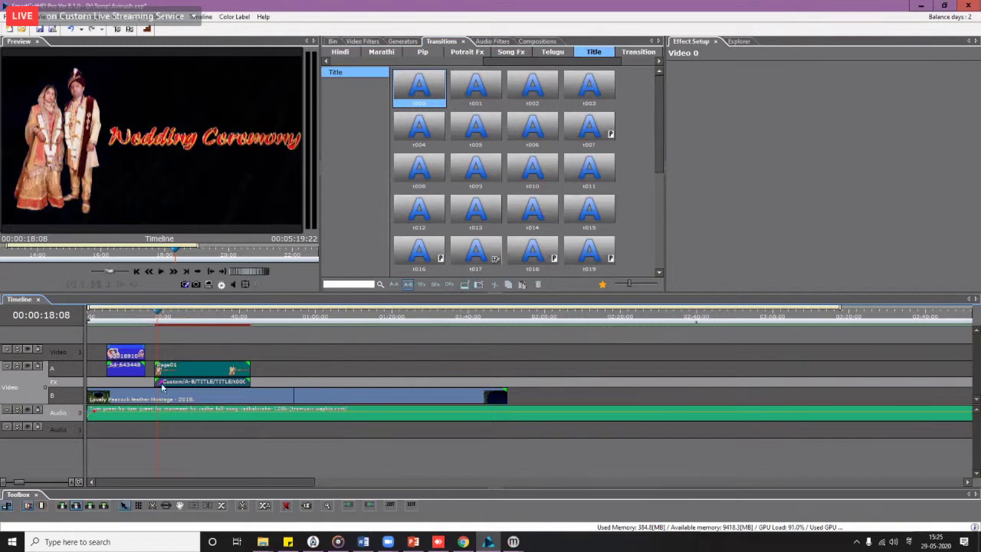
Step: Play the sequence full screen to review the title with its transition
key(space)
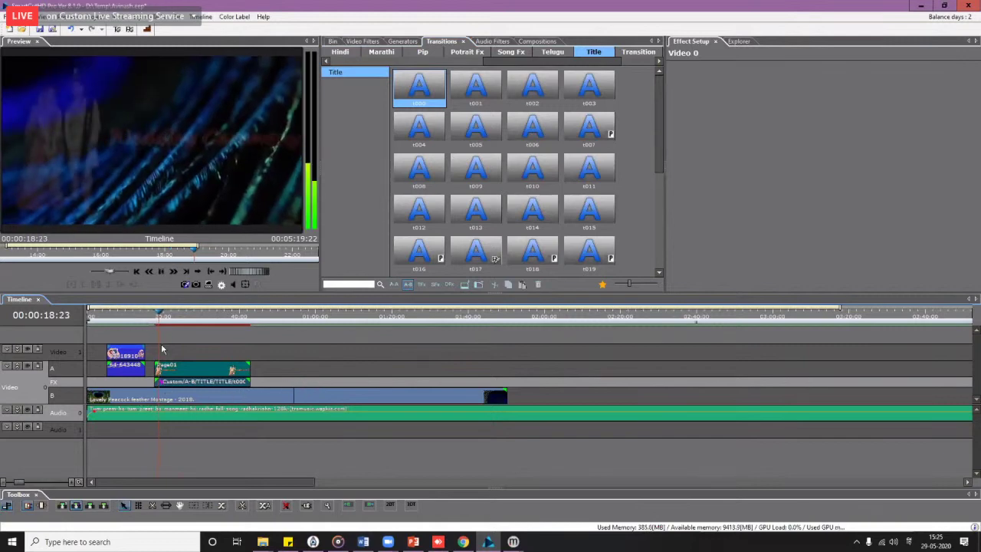
double_click(169, 173)
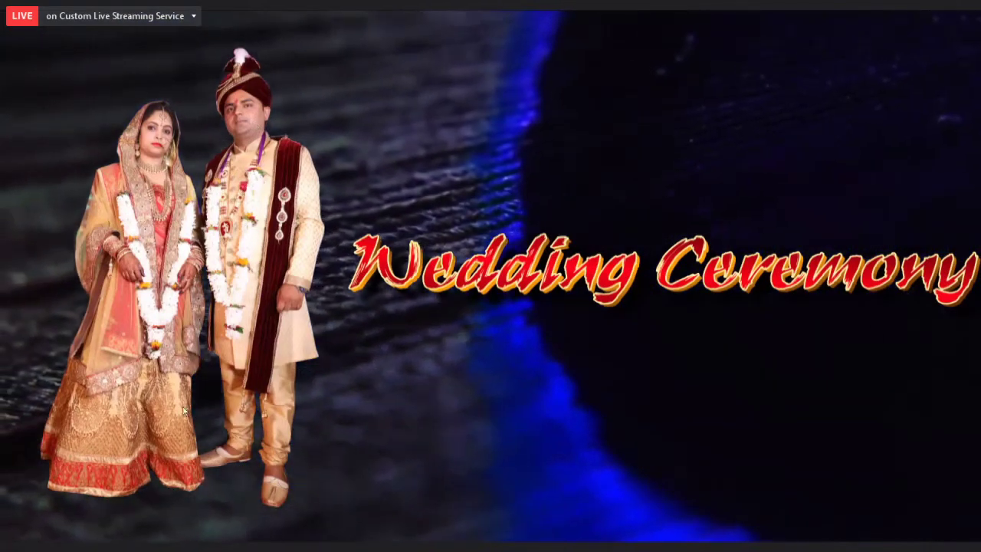
key(Escape)
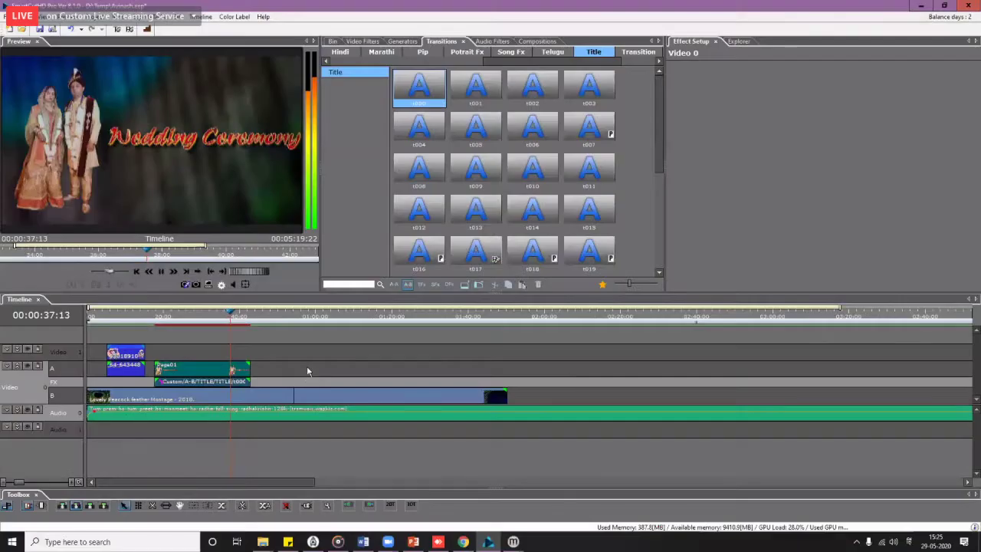
key(space)
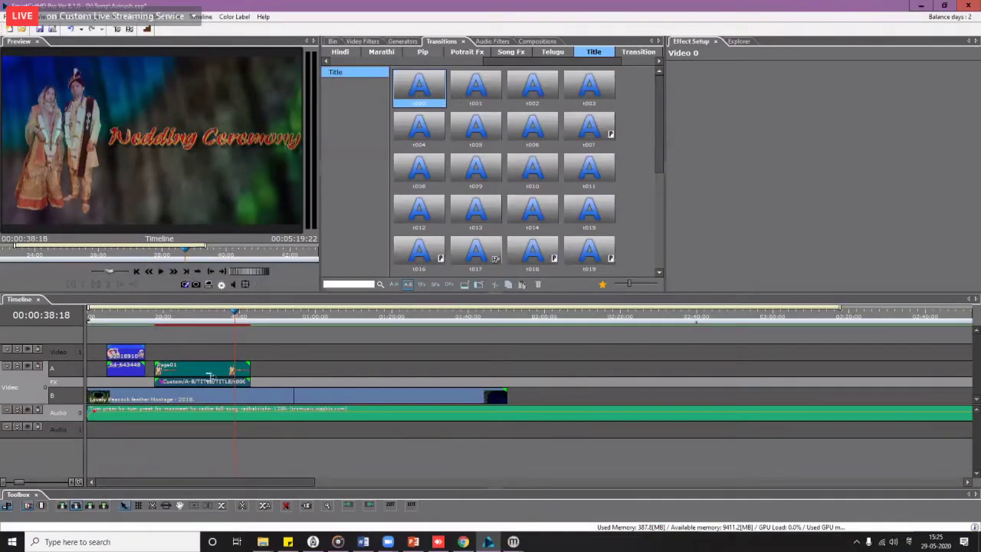
Step: Return to the Page01 clip start and select the t000 transition beneath it
click(169, 324)
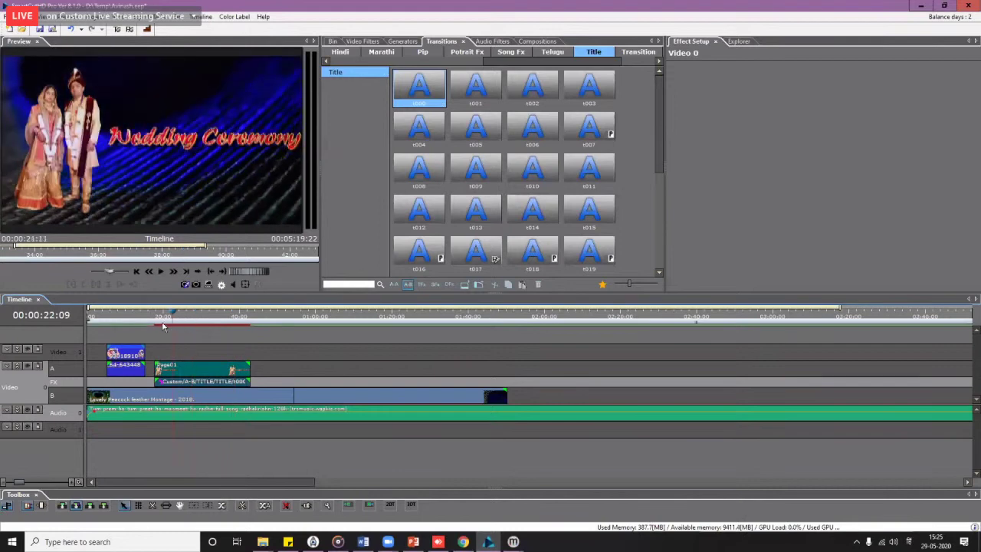
key(Left)
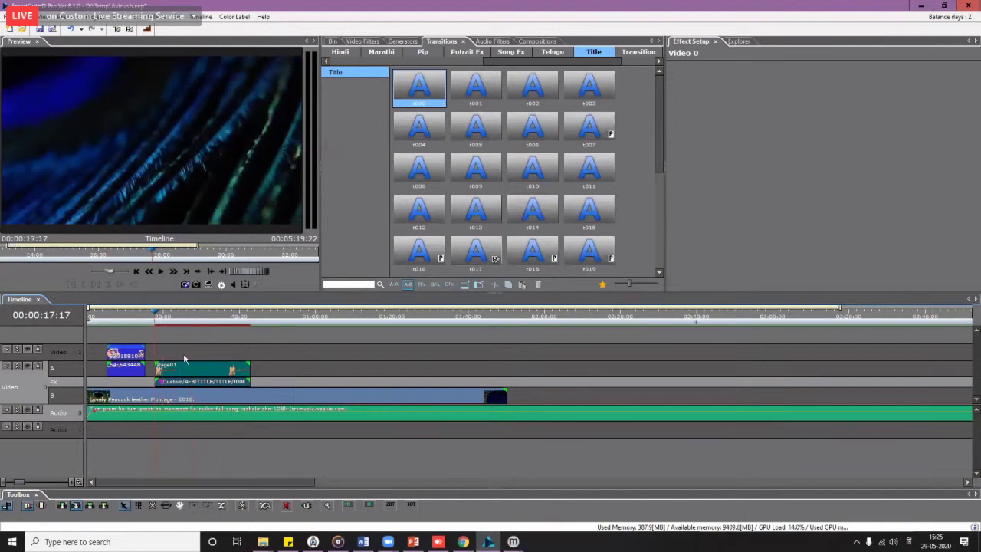
click(184, 368)
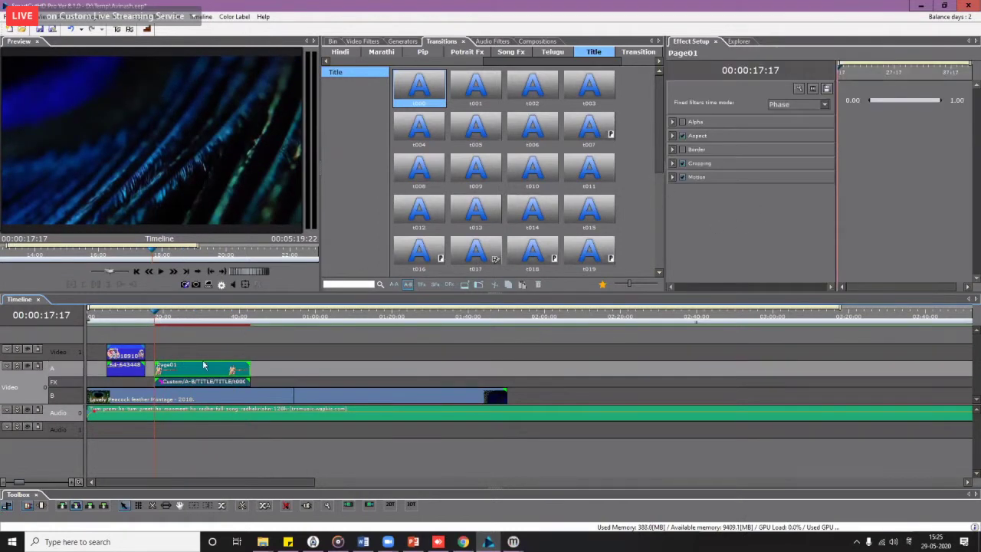
click(196, 381)
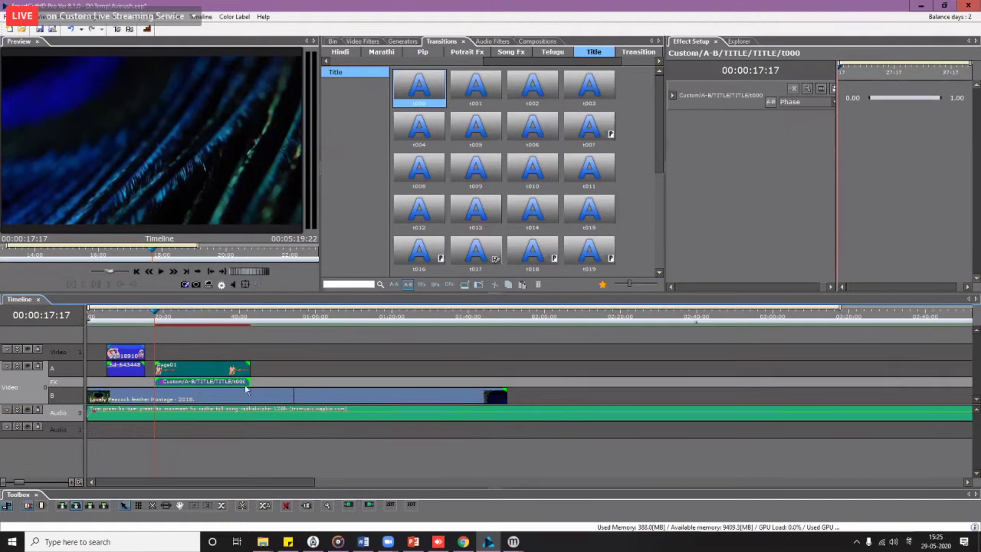
Step: Delete the t000 transition and set Page01's synchronized Motion scale to 80 at the start
key(Delete)
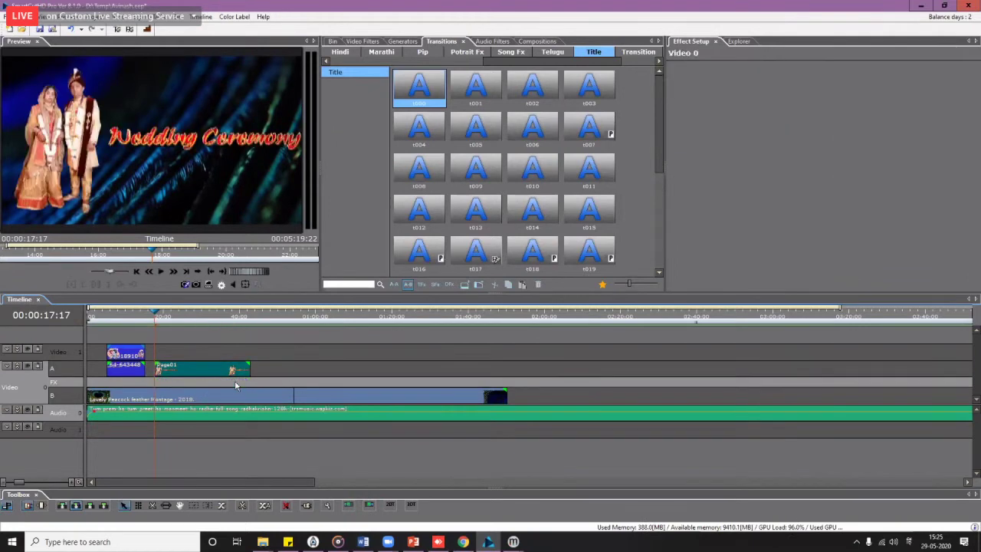
click(235, 369)
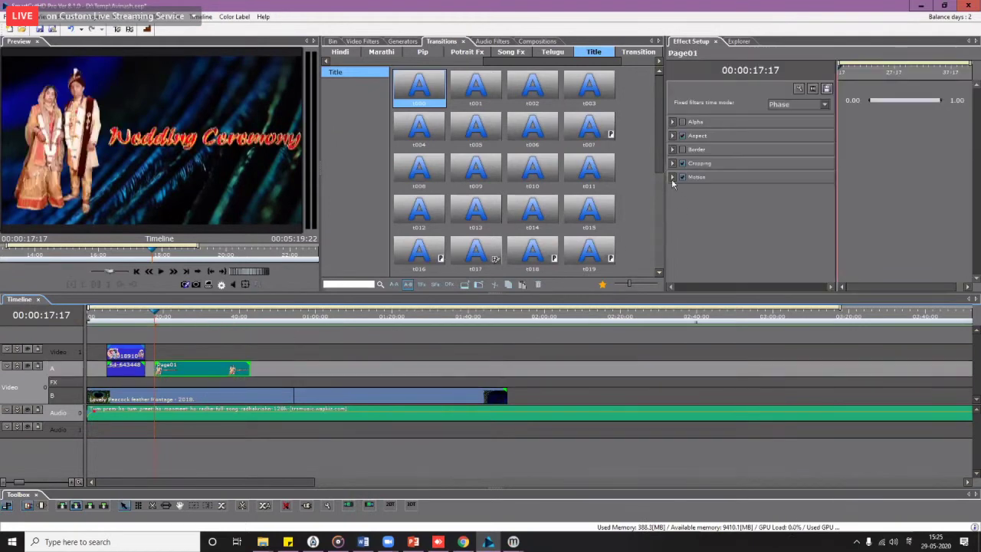
click(672, 177)
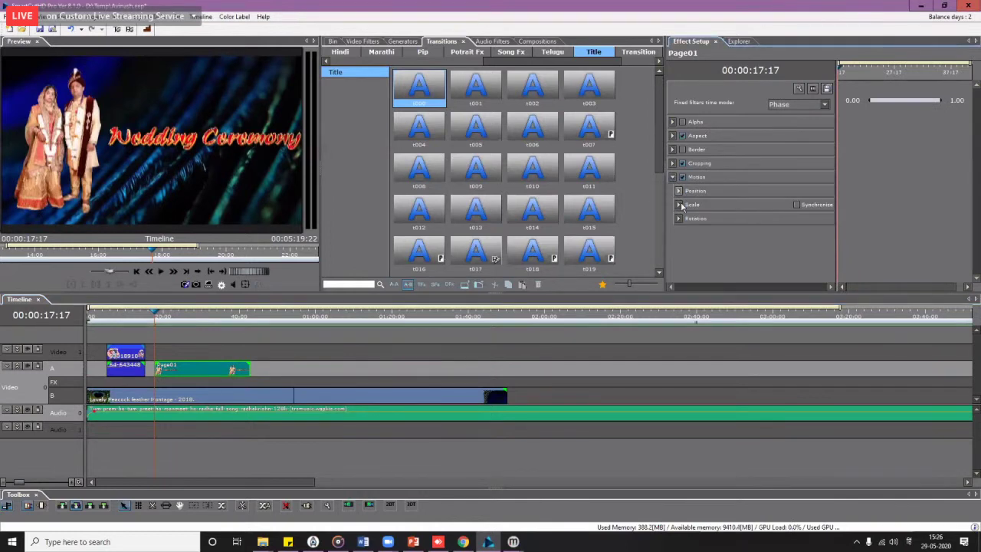
click(804, 207)
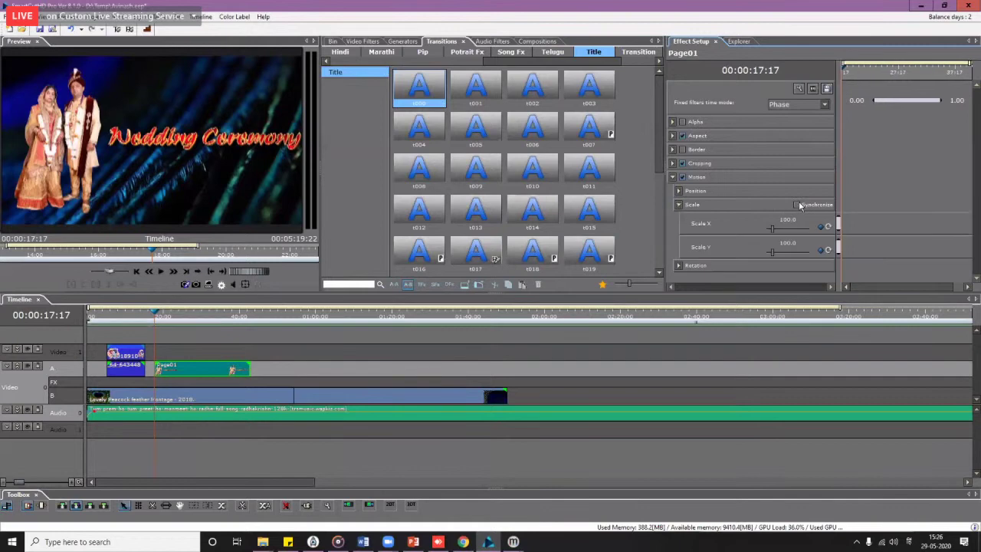
click(803, 220)
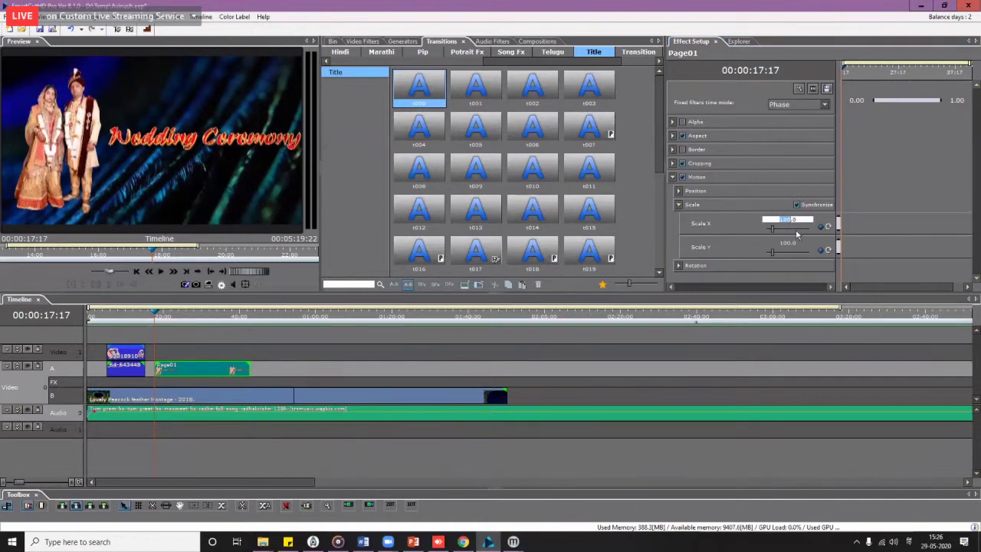
text(80)
click(795, 232)
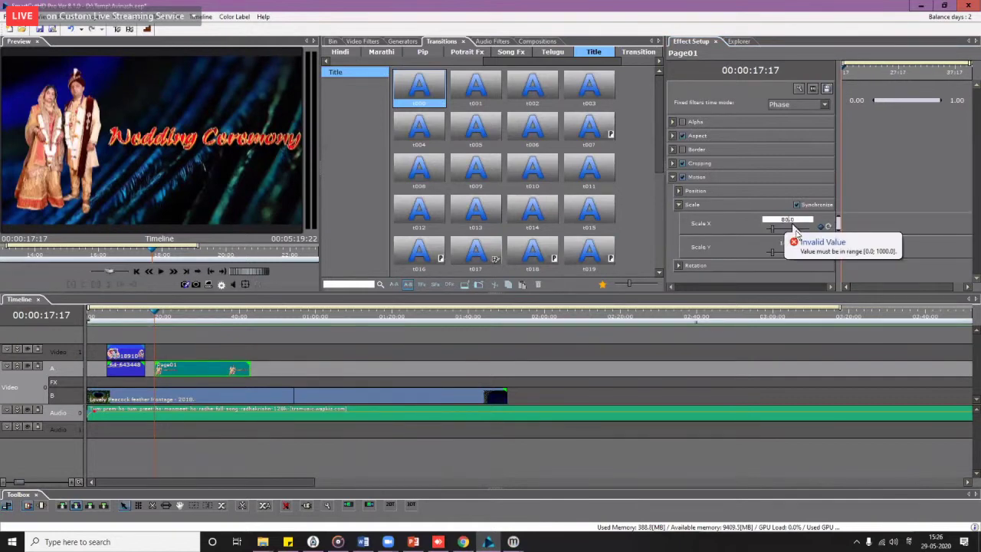
click(762, 262)
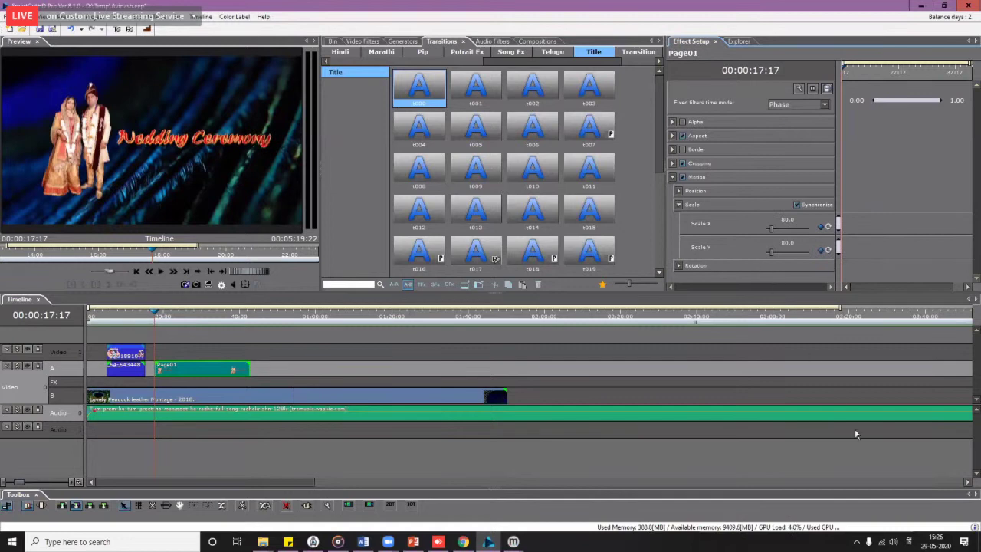
Step: Add a scale keyframe near 00:00:42 with a value of 100
key(super+space)
drag(861, 73, 972, 76)
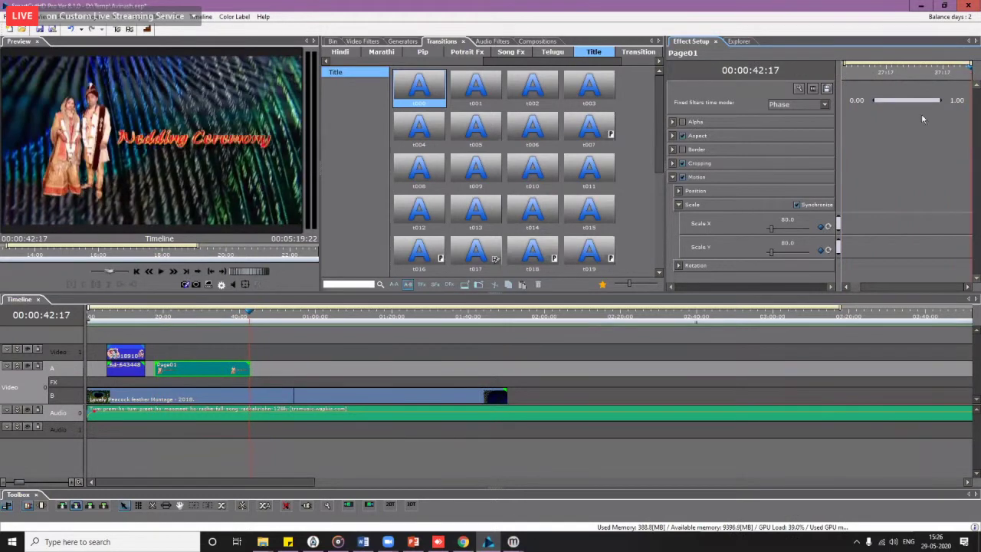
click(820, 227)
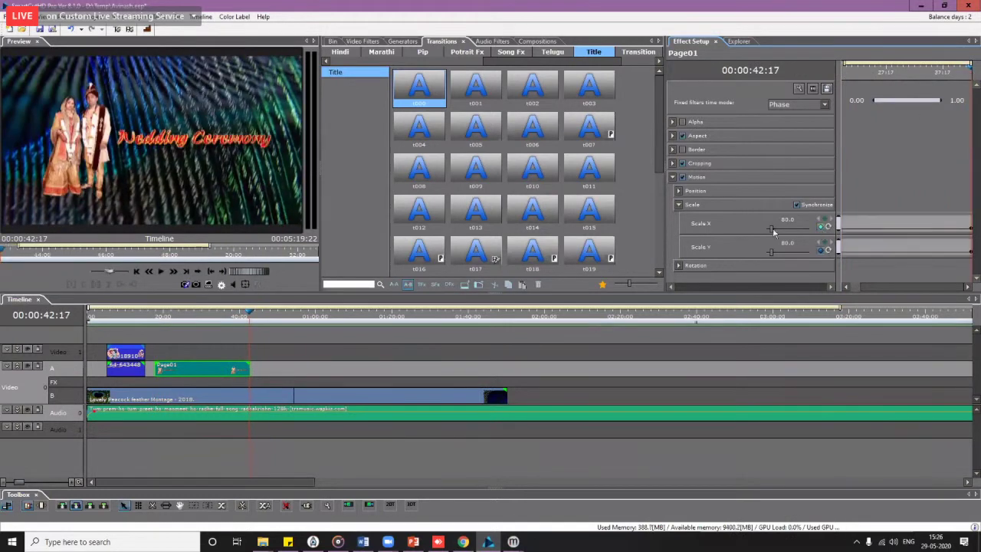
double_click(788, 221)
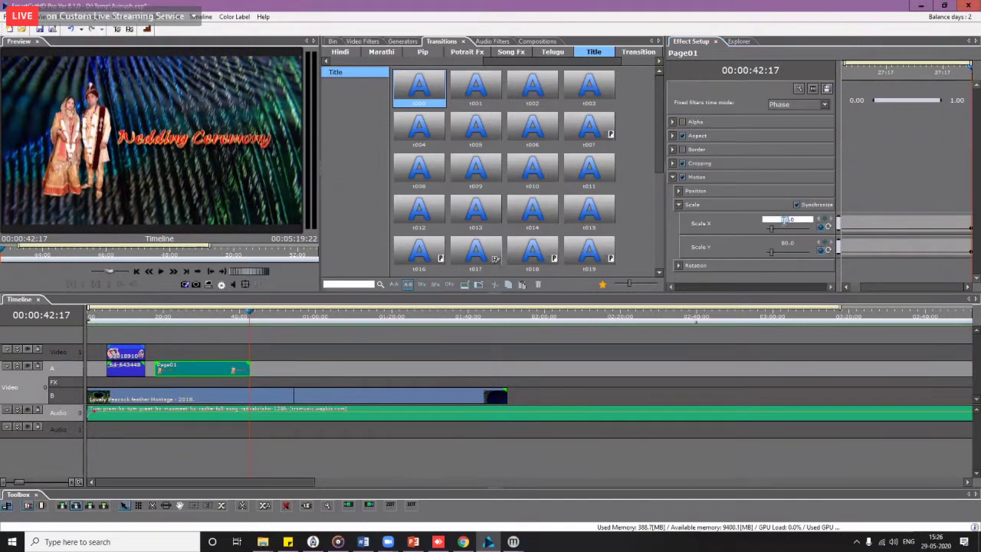
text(100)
key(Return)
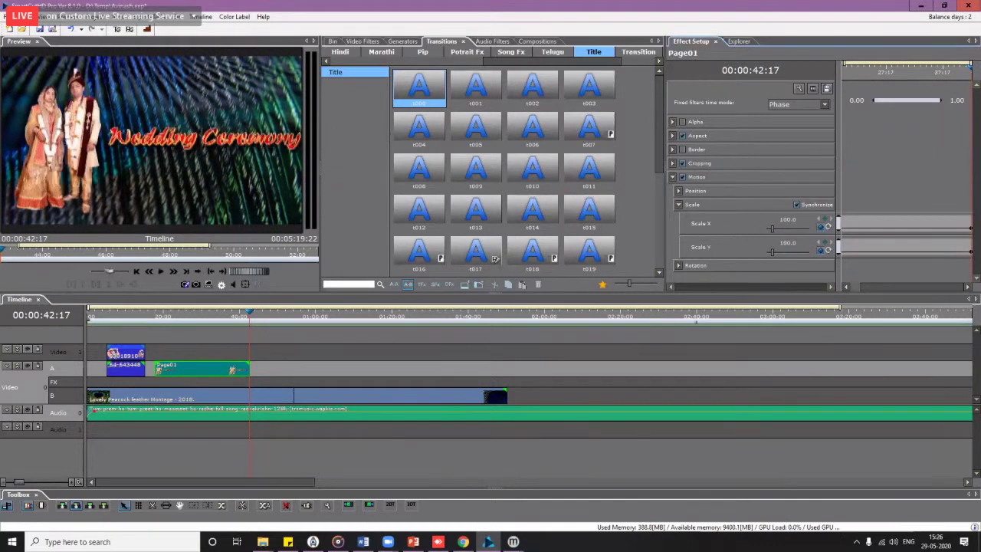
Step: Play and scrub the title to check it growing from 80 to 100 scale
click(159, 319)
key(space)
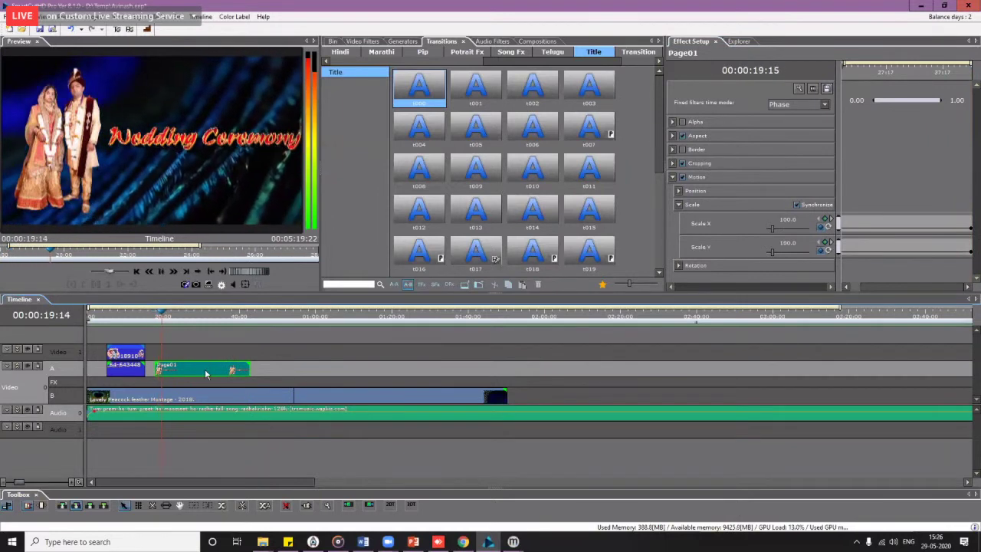
key(space)
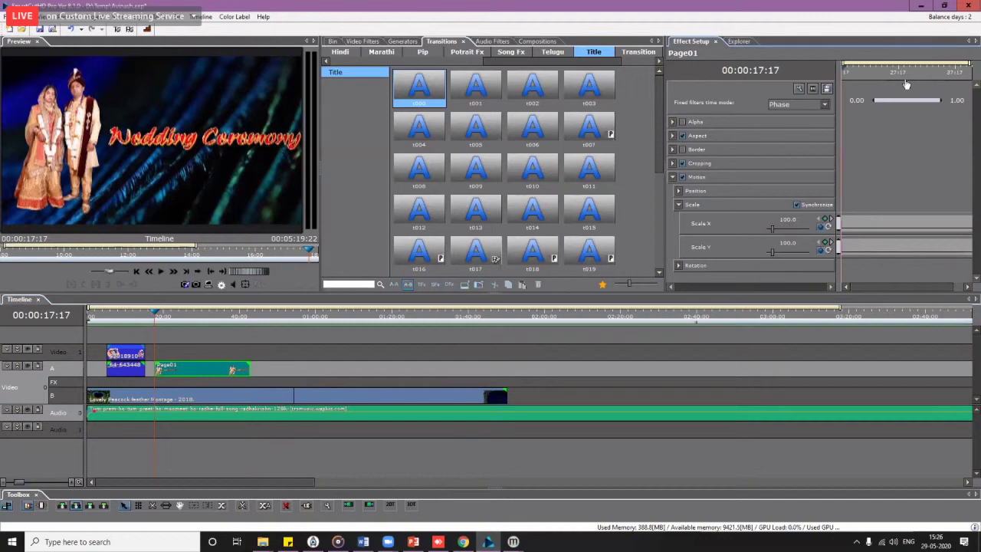
click(790, 220)
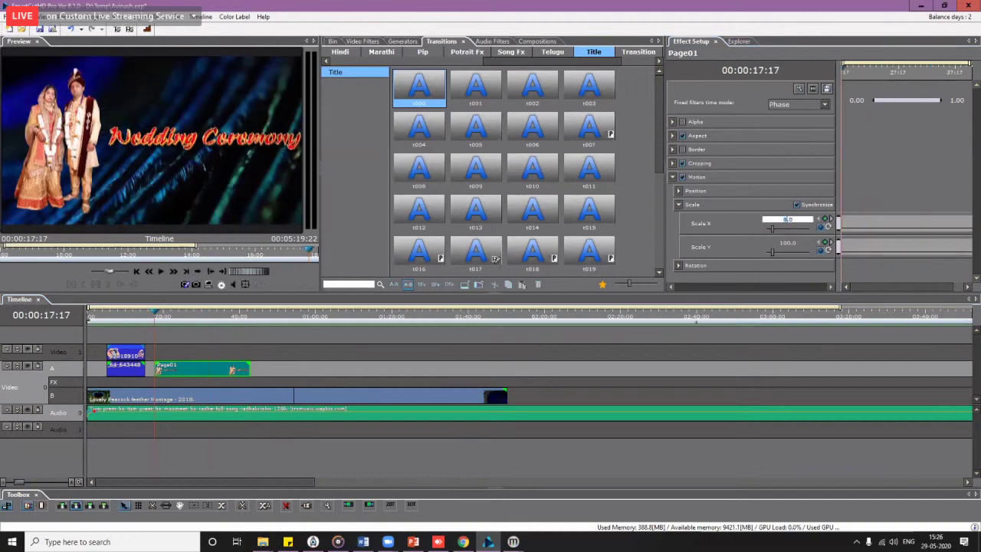
key(Return)
drag(851, 73, 970, 72)
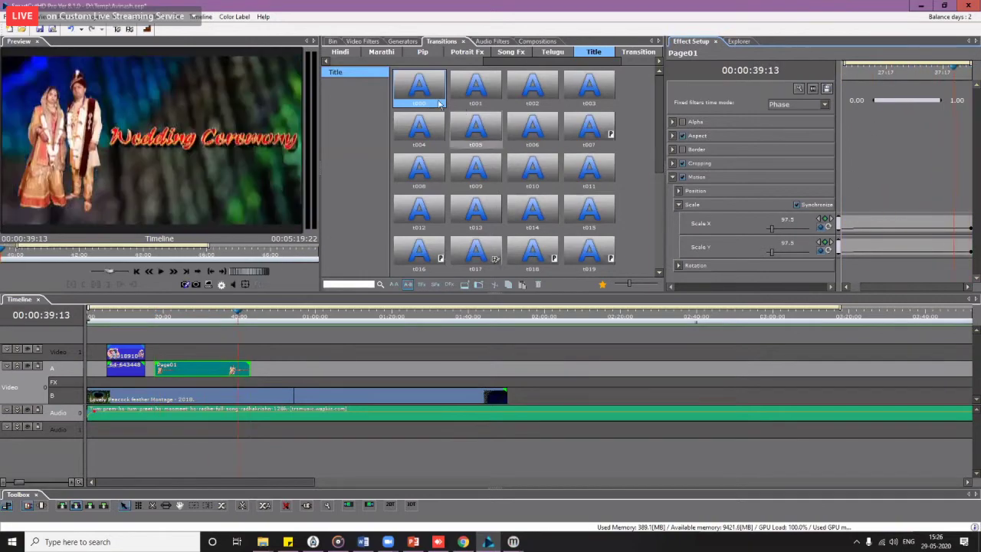
Step: Put the t001 title transition under Page01 and preview the sequence full screen
drag(476, 86, 325, 371)
drag(159, 322, 154, 319)
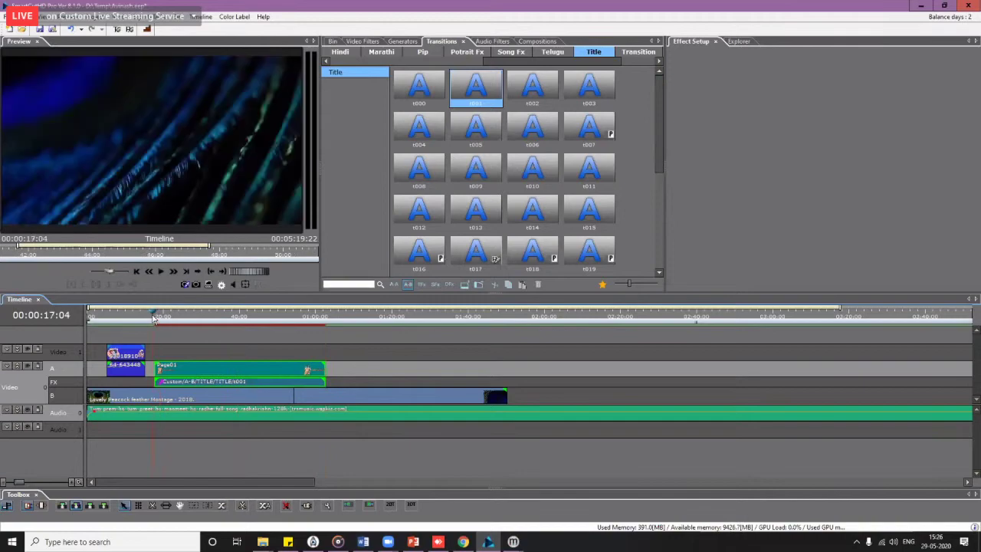
key(F11)
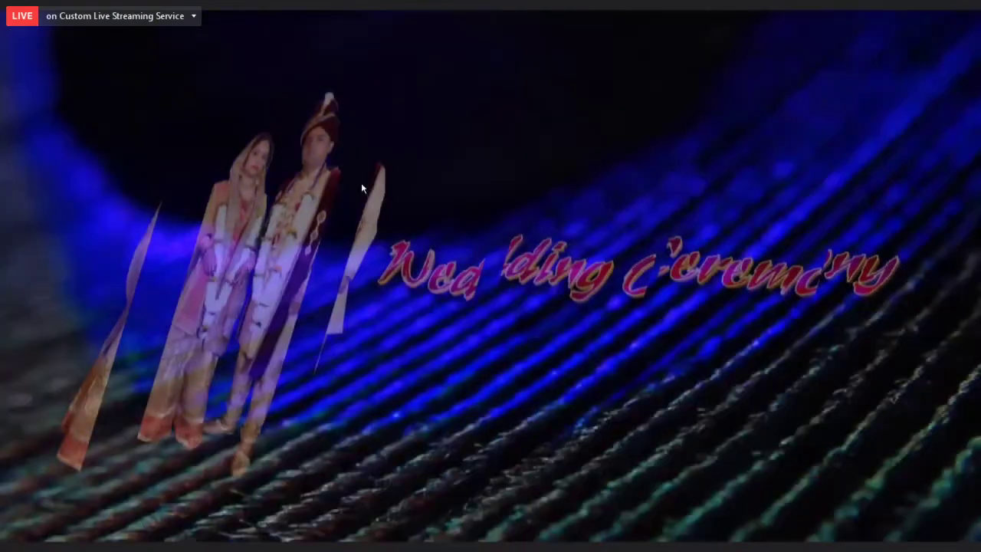
key(Escape)
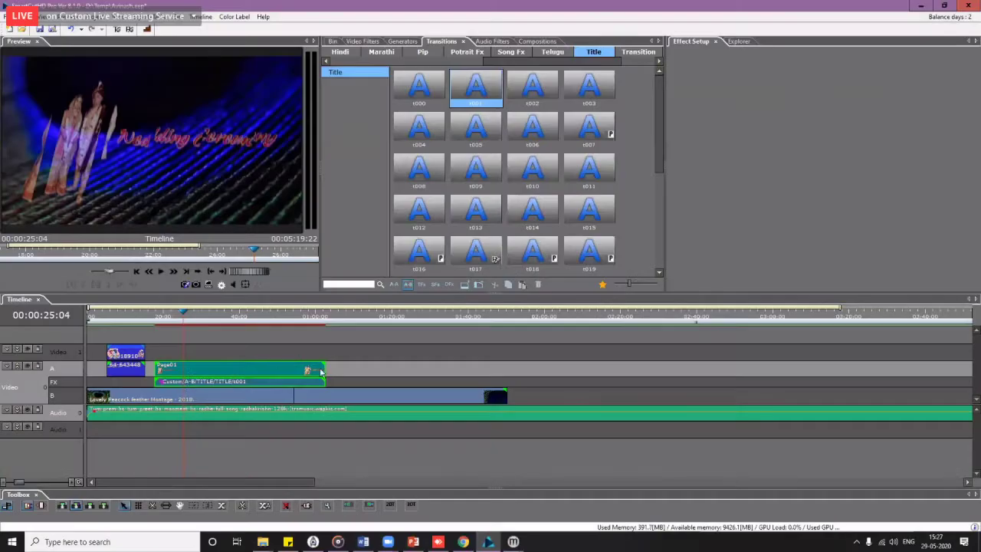
Step: Shorten Page01, replace the transition with t000, and place 64-643448 on Video 1
drag(326, 370, 292, 370)
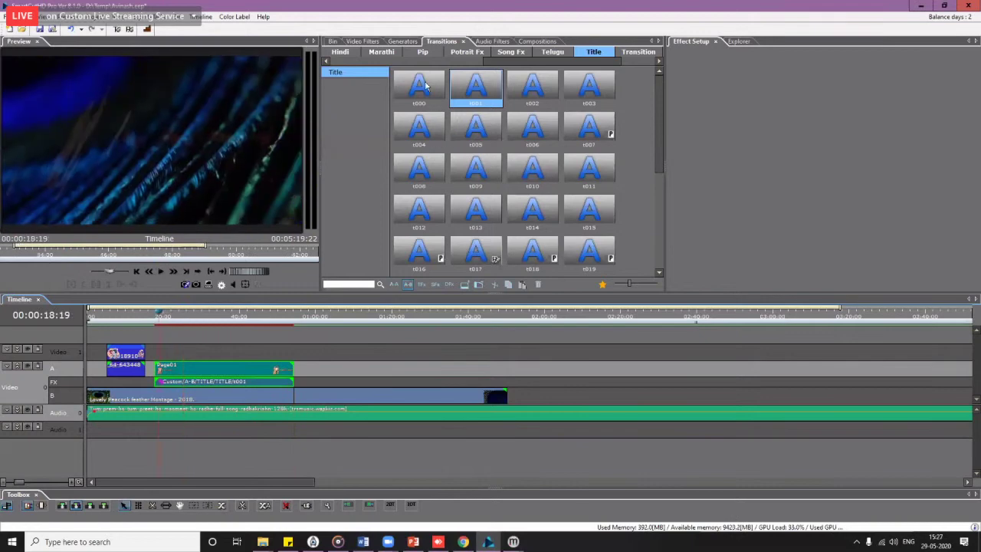
drag(420, 88, 243, 381)
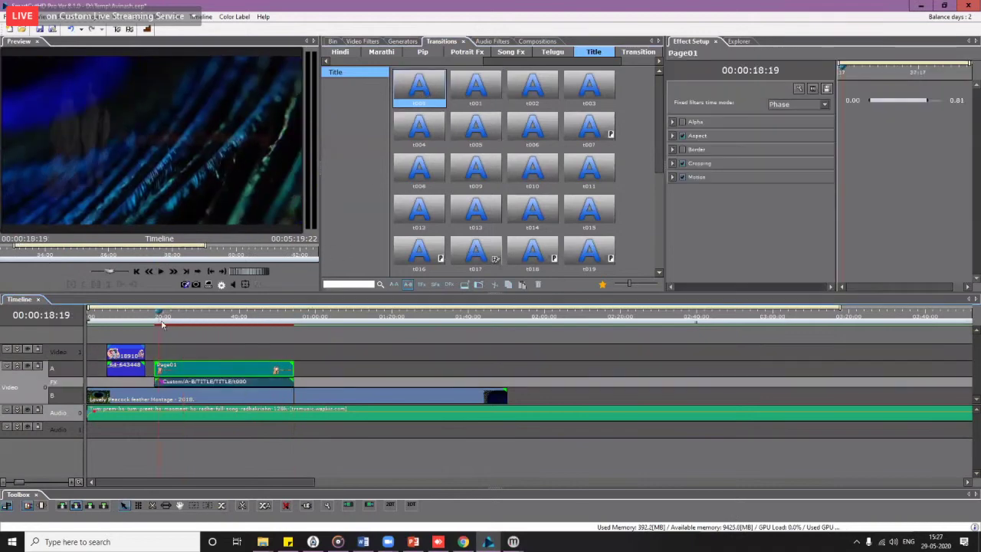
double_click(274, 188)
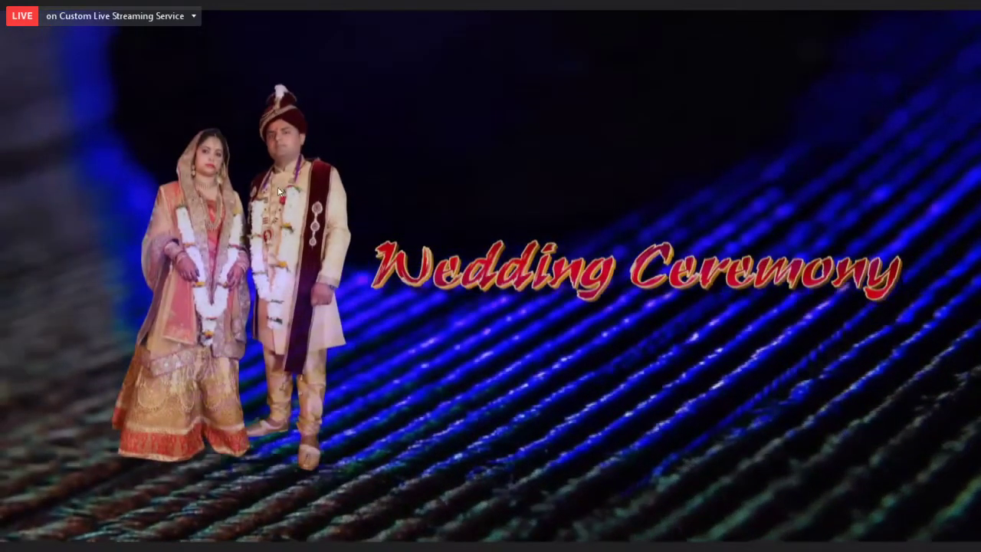
key(Escape)
drag(127, 354, 174, 353)
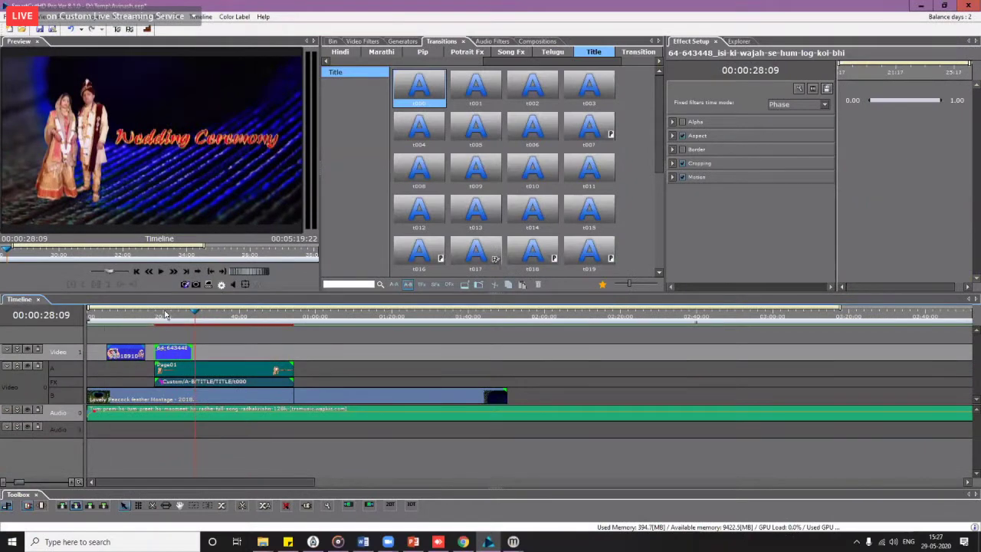
Step: Reset the 64-643448 clip's Motion scale and position to their defaults
click(161, 319)
key(space)
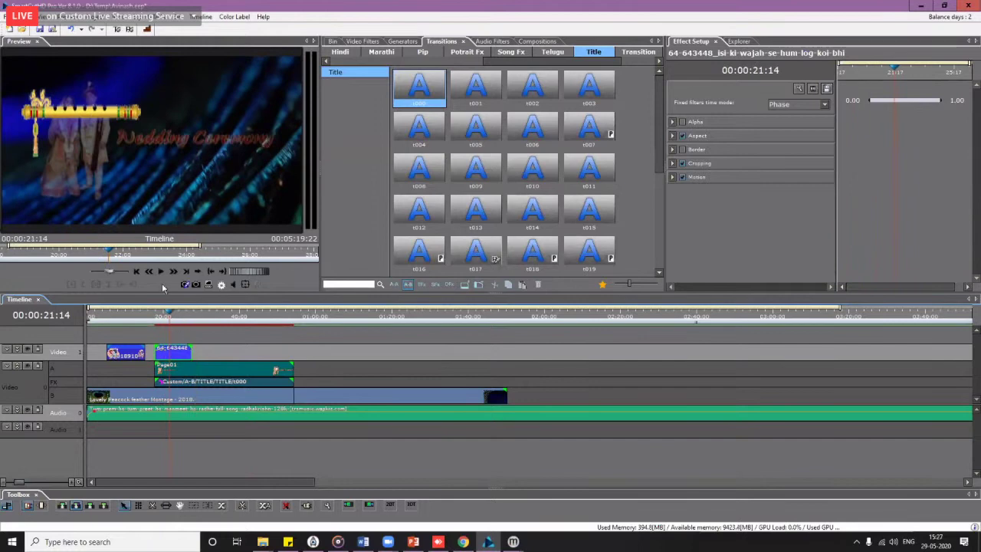
click(179, 355)
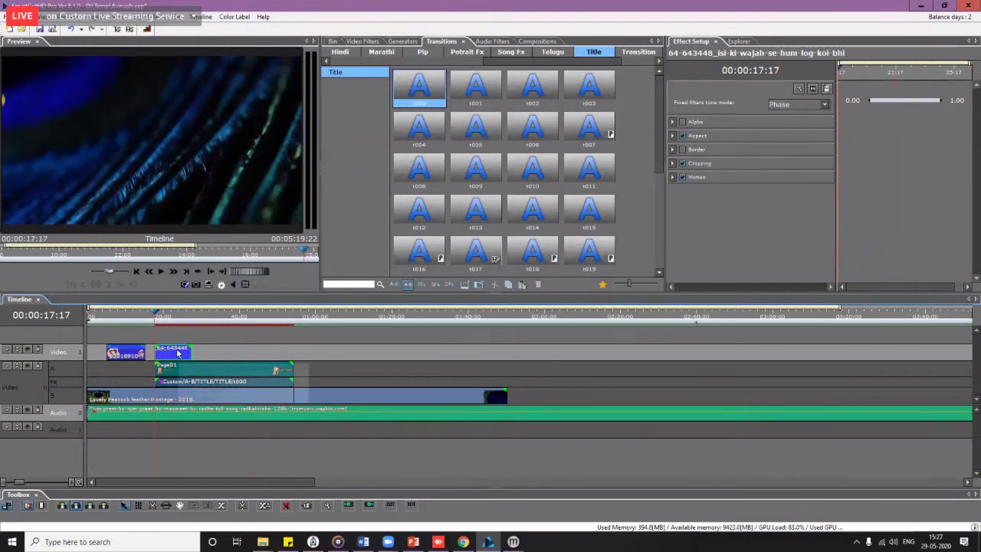
click(673, 177)
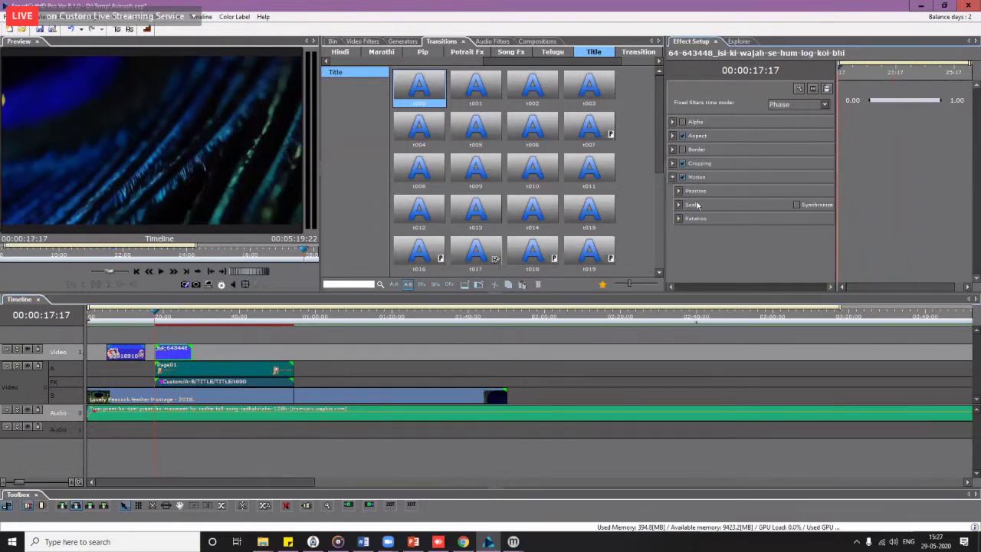
click(678, 205)
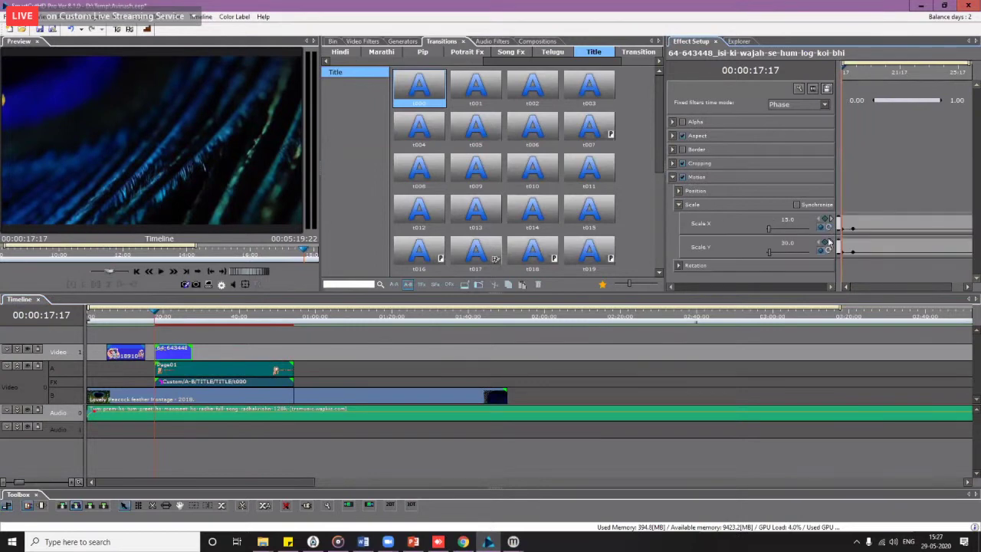
click(828, 227)
click(828, 252)
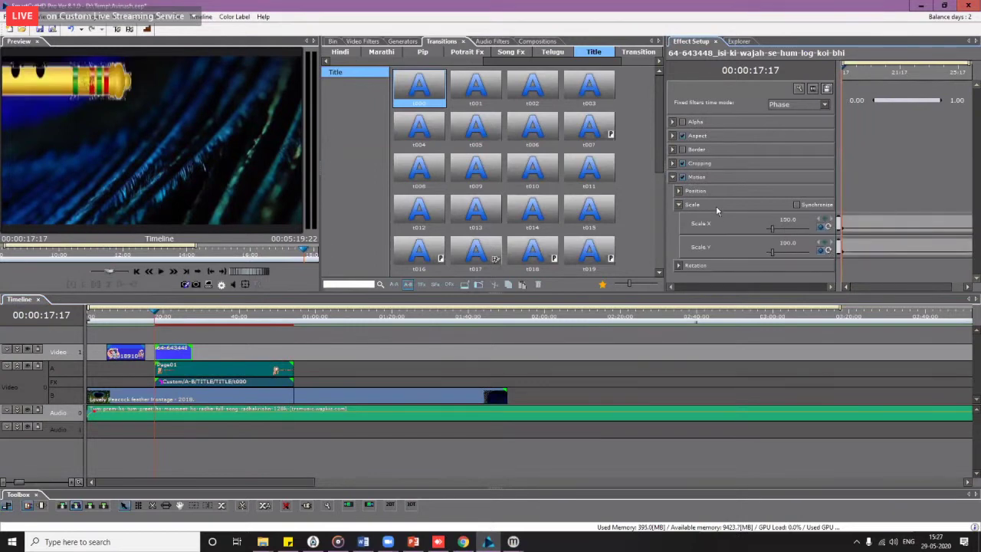
click(678, 191)
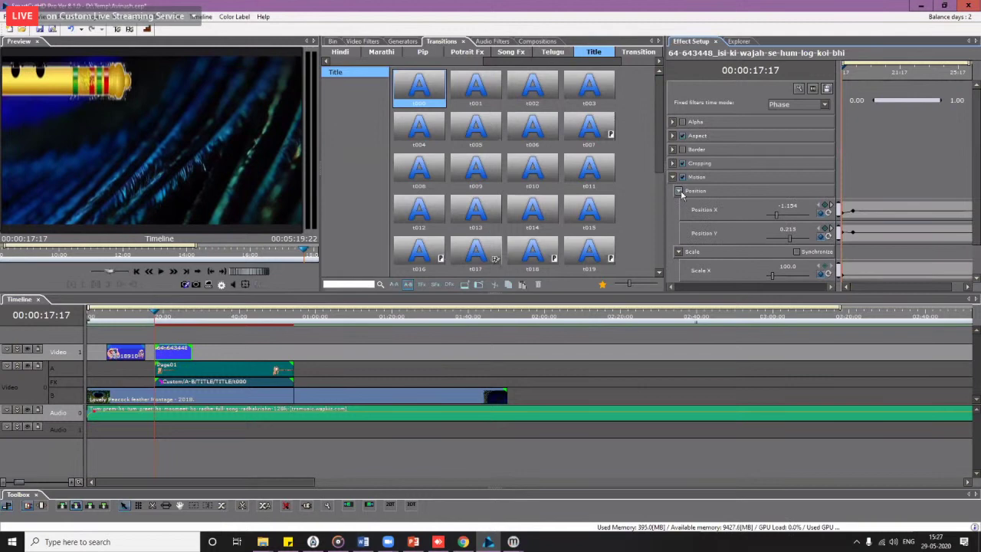
click(828, 213)
click(828, 236)
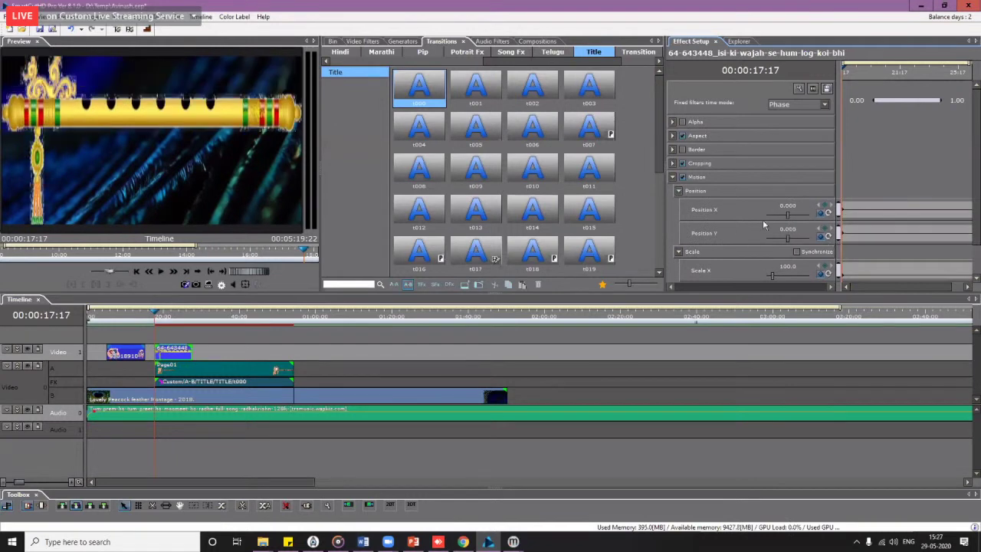
Step: Link horizontal and vertical scale and try flute scale values of 500, 50 and 72
scroll(750, 229, down, 1)
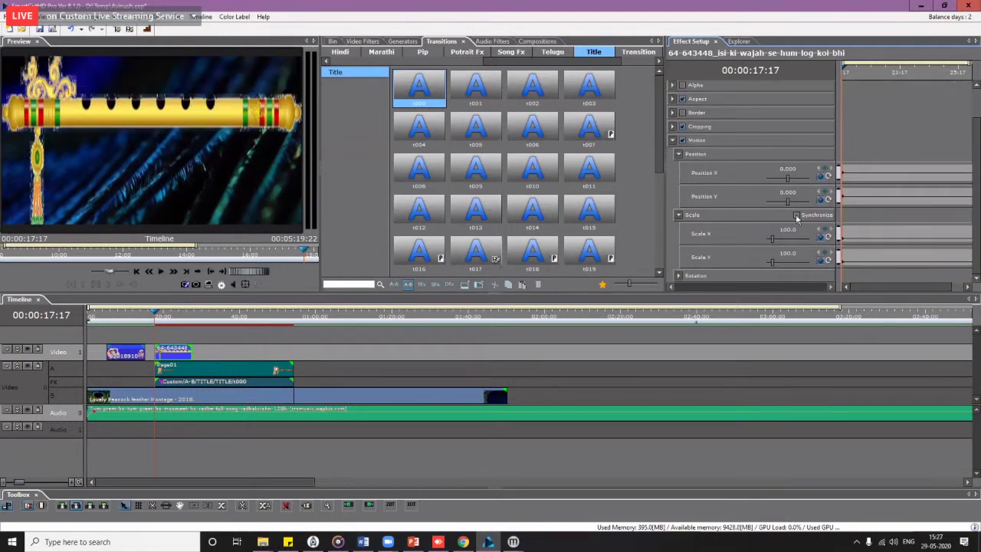
click(797, 216)
double_click(789, 230)
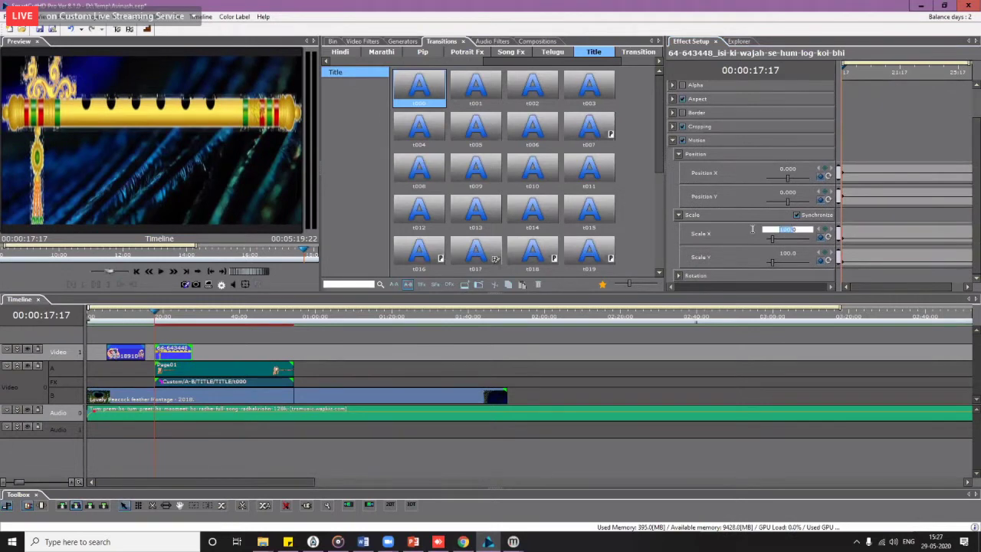
text(500)
key(Return)
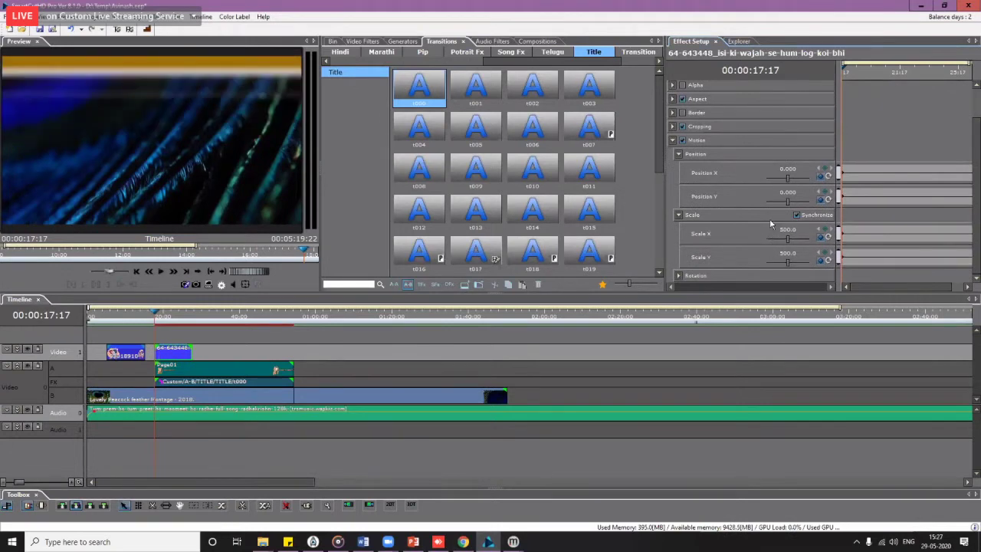
double_click(789, 235)
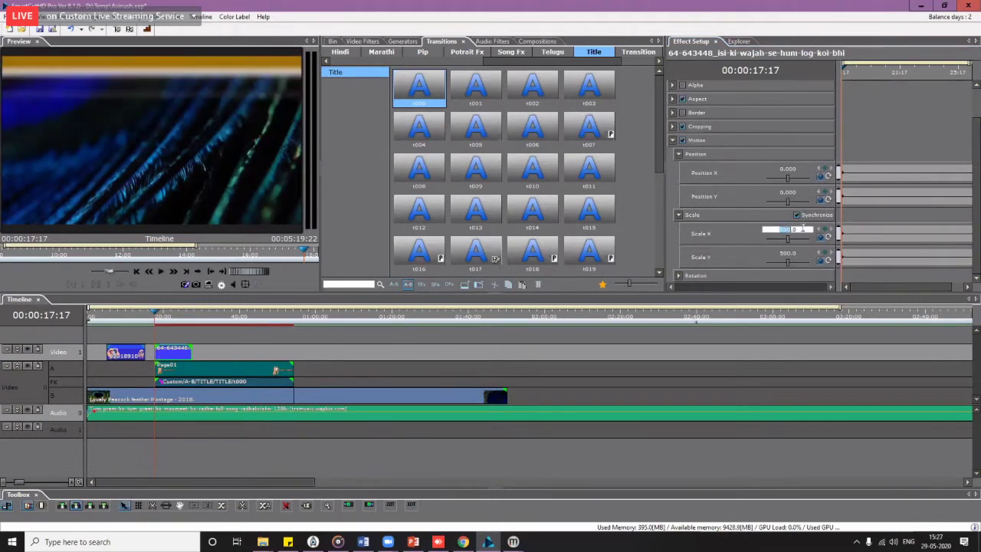
key(Return)
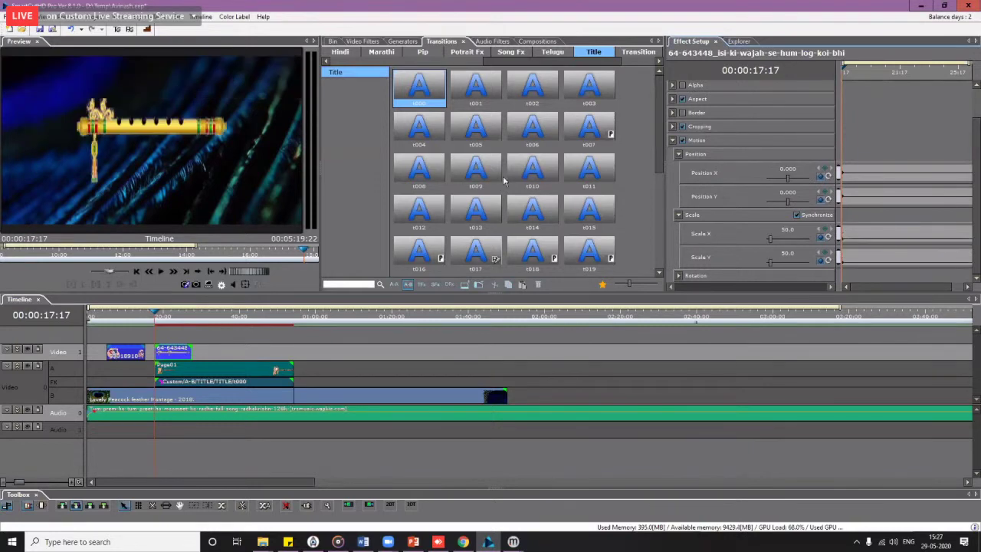
double_click(786, 233)
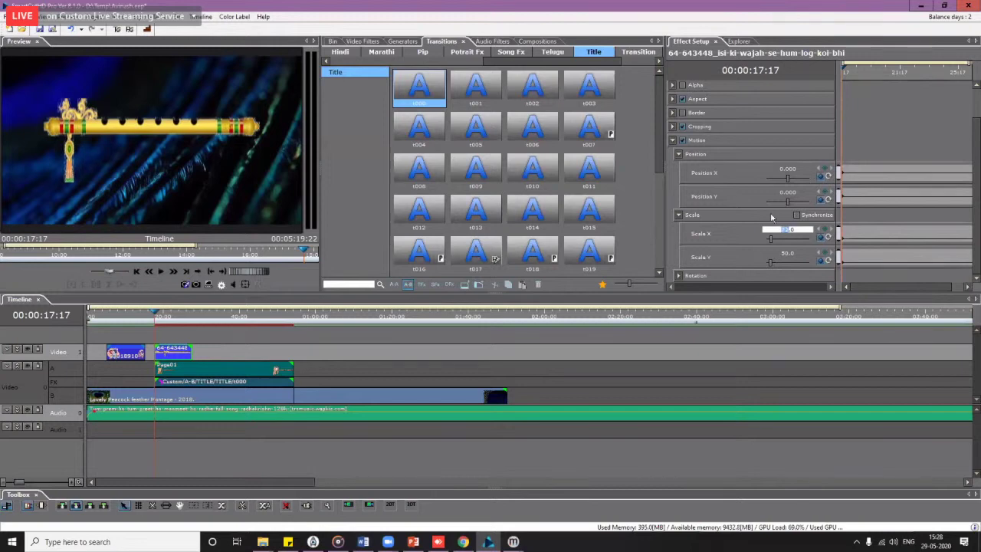
click(742, 235)
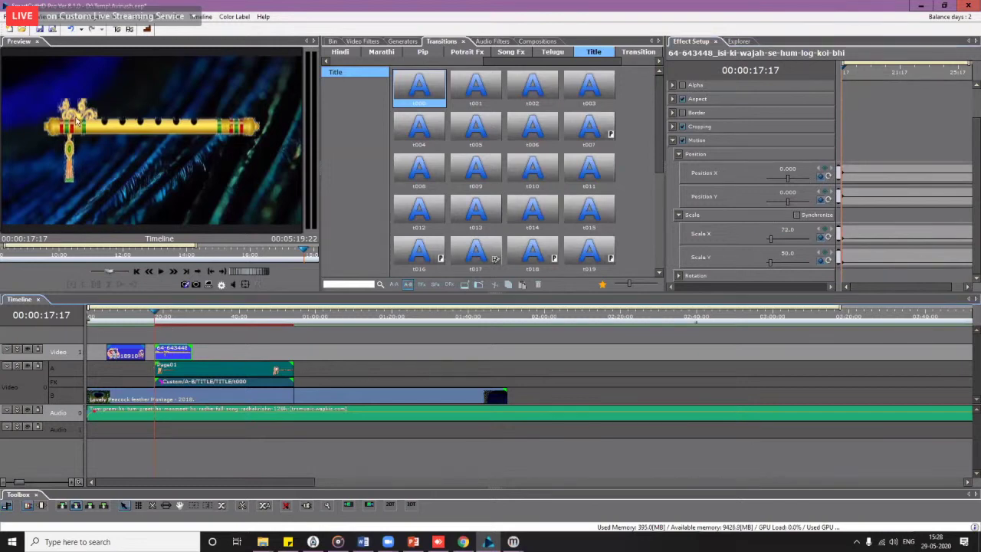
Step: Shrink the flute overlay to 30.3 scale and move it to X 0.399, Y -0.300
drag(76, 121, 118, 162)
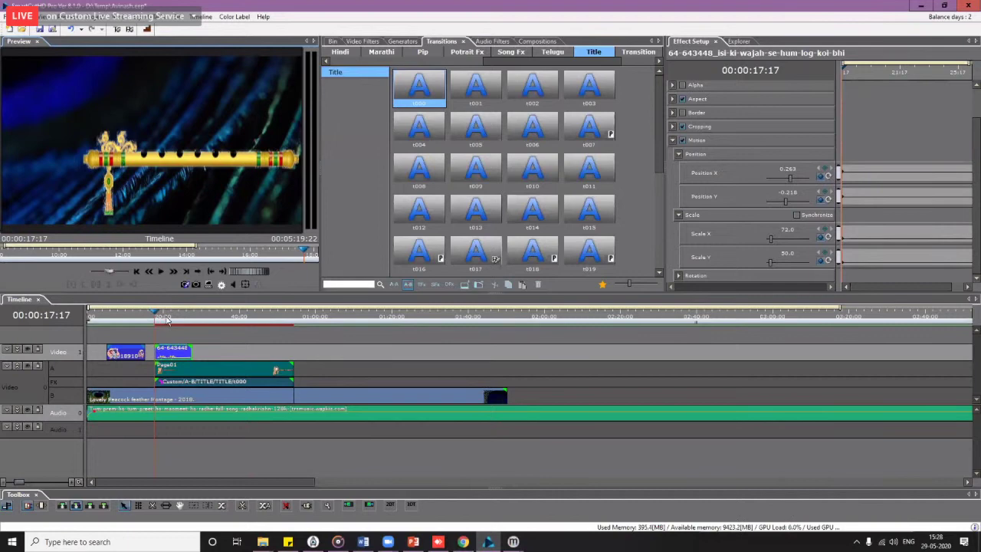
drag(167, 321, 176, 323)
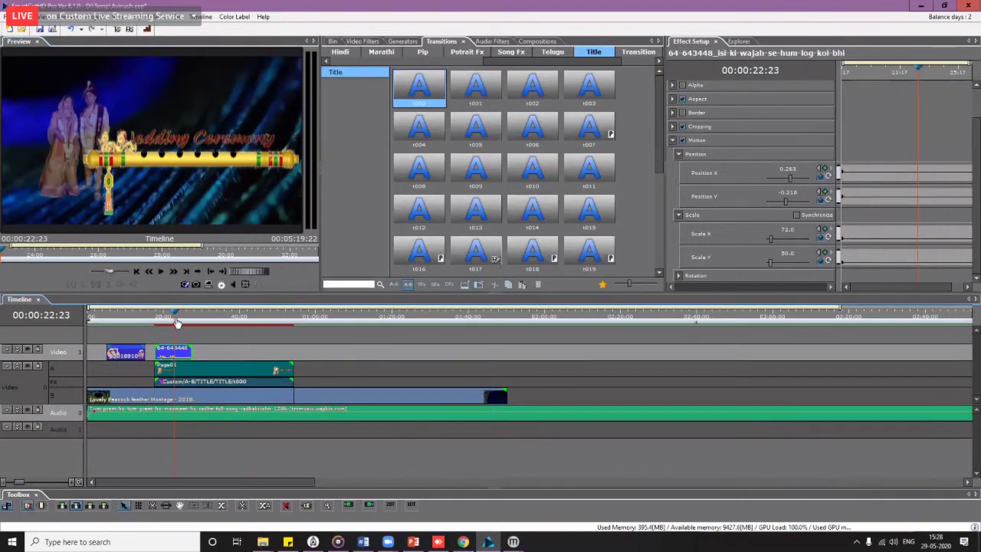
key(Up)
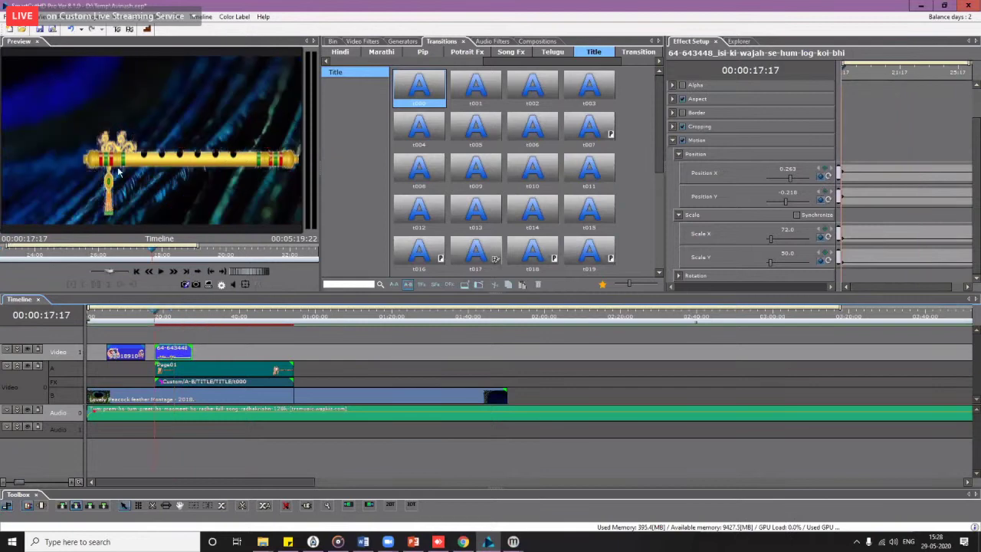
click(115, 162)
drag(91, 137, 192, 180)
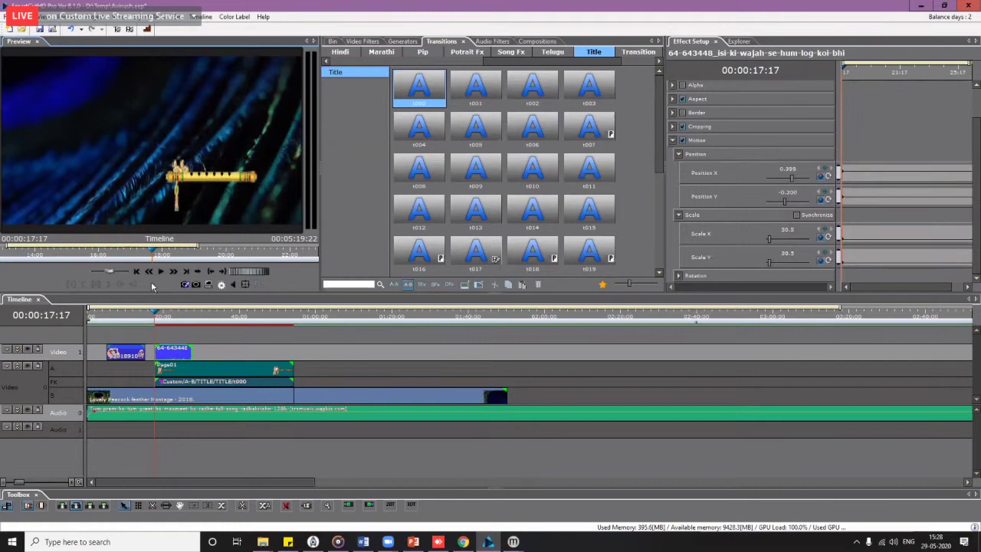
click(172, 353)
Step: Enable the Envelopes (Segment A) > Alpha > Opacity envelope on the 64-643448 flute clip
scroll(177, 369, up, 2)
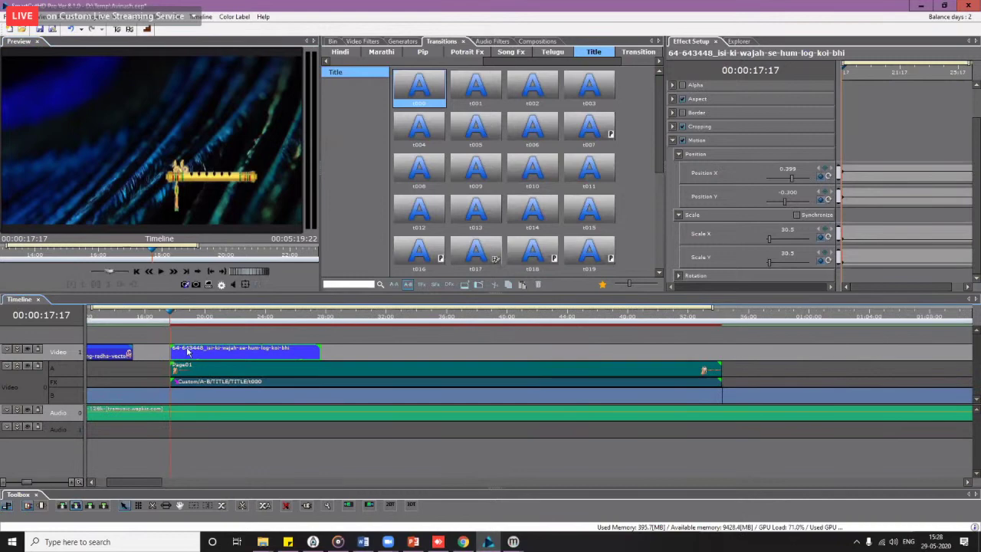
right_click(188, 351)
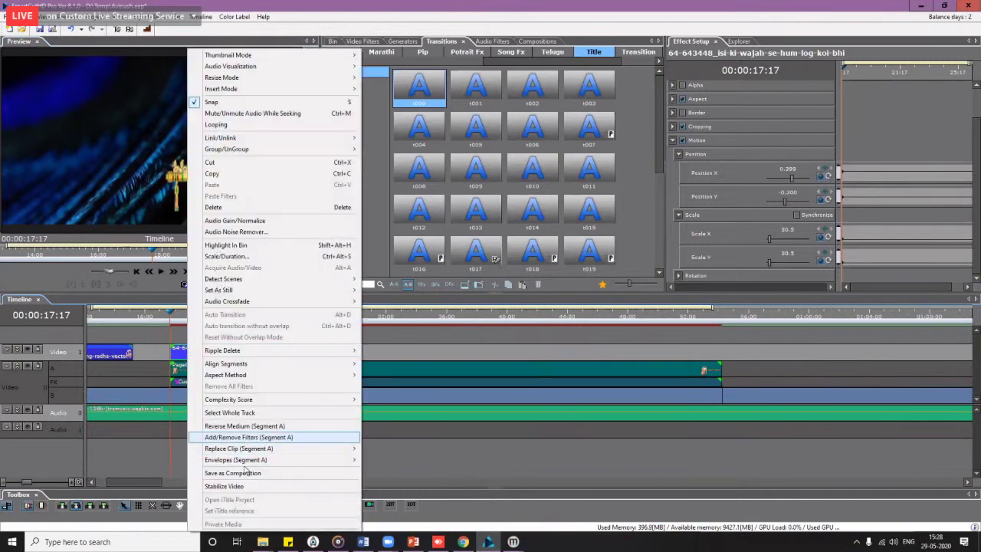
mouse_move(262, 462)
mouse_move(388, 460)
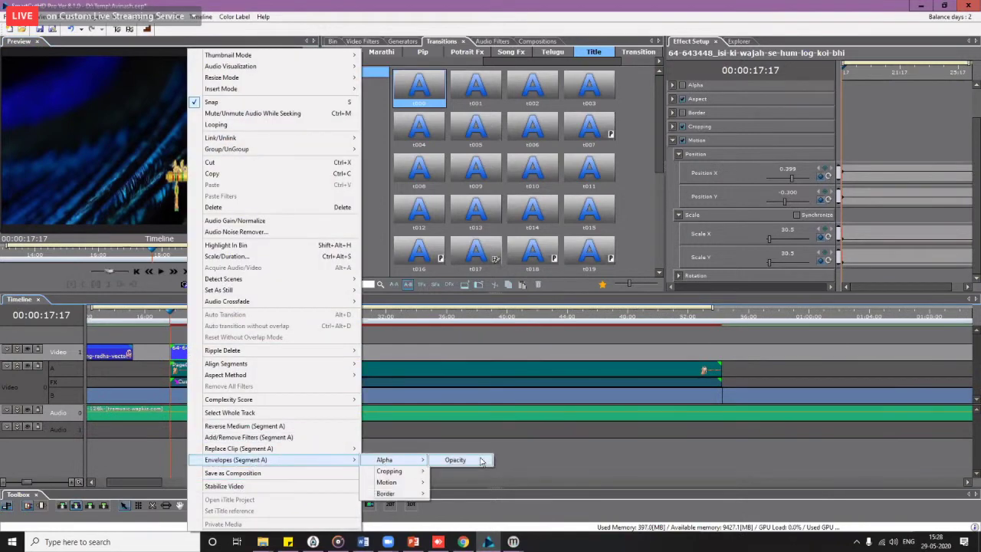
click(450, 460)
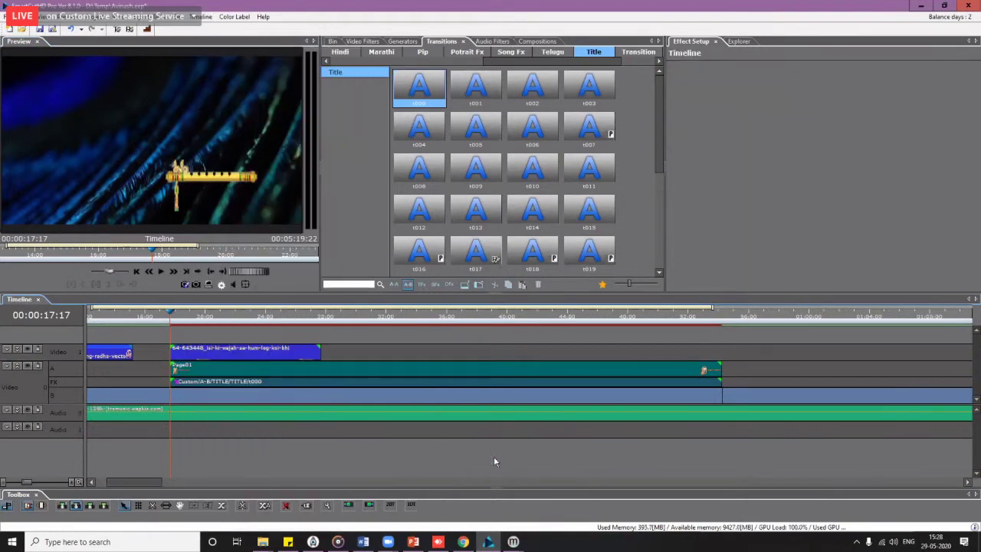
right_click(194, 352)
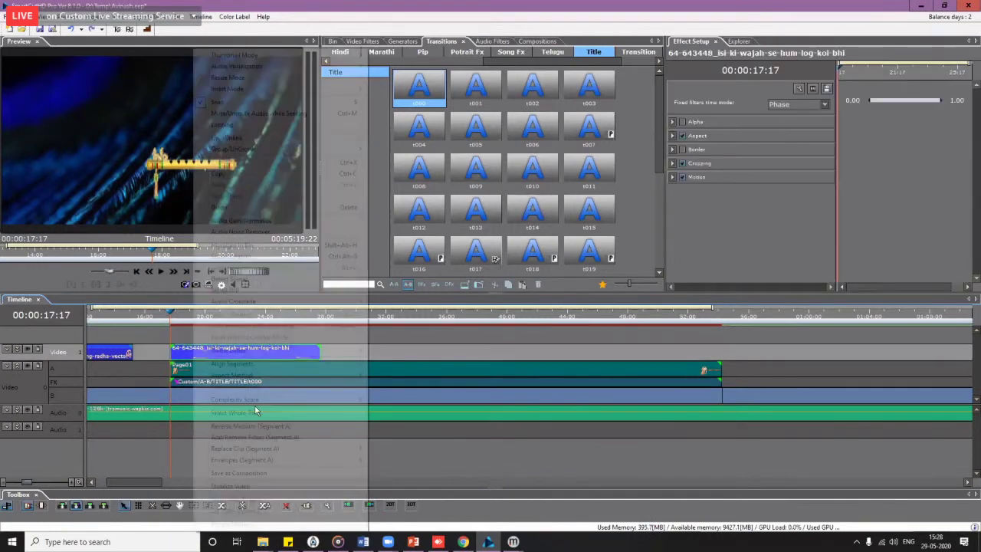
mouse_move(285, 458)
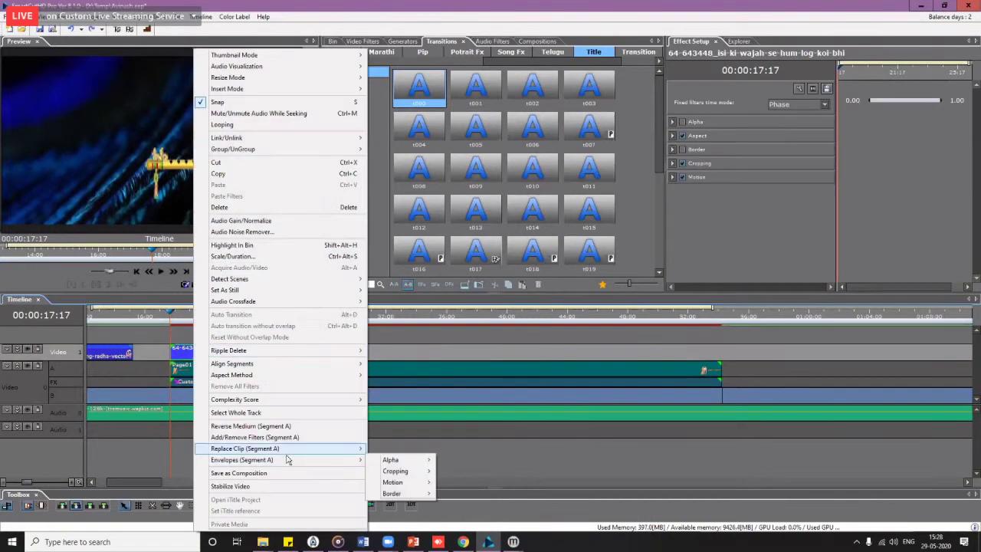
mouse_move(397, 460)
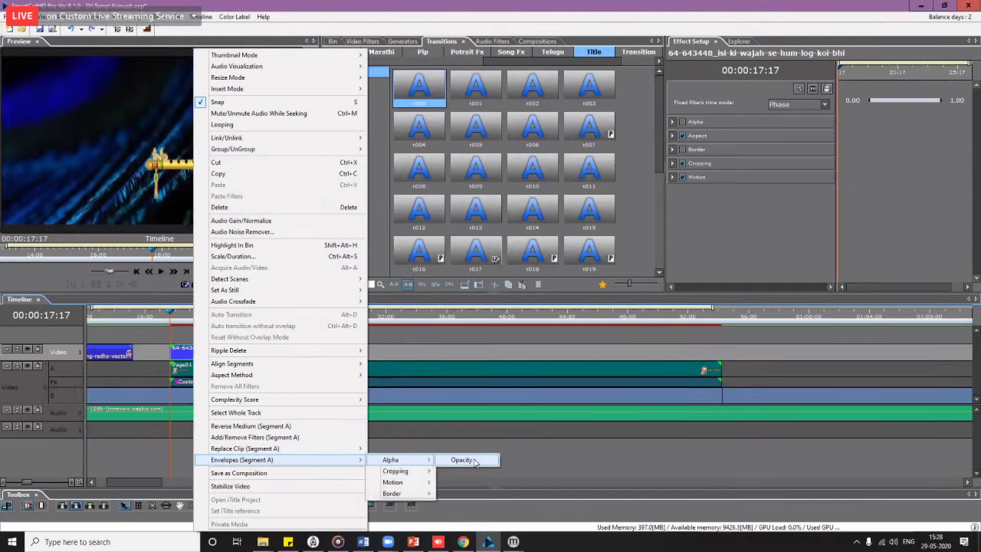
click(463, 460)
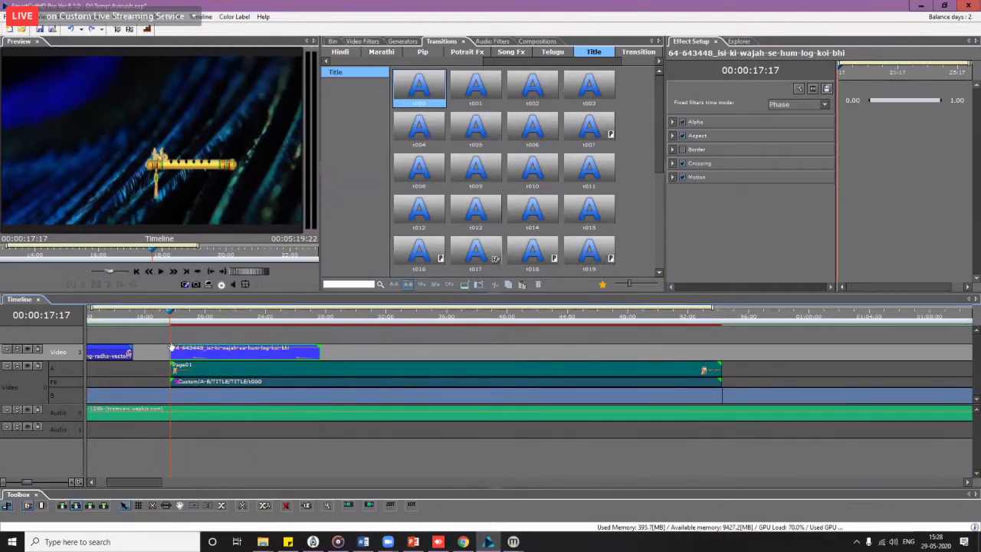
Step: Play the opening to see the small flute beneath the Wedding Ceremony title
key(space)
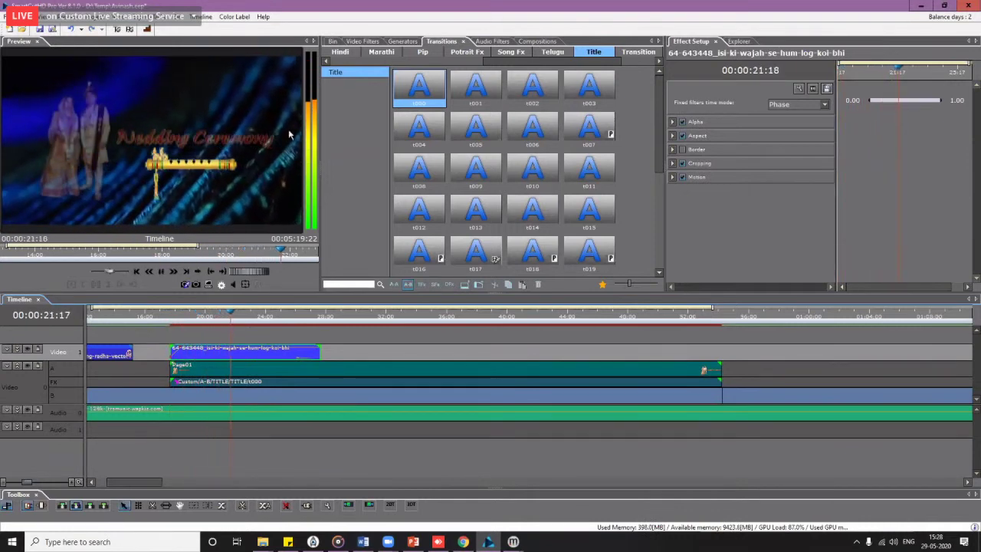
Step: Place Page03 on track A after Page01 and jump to it at 00:00:55:02
click(332, 42)
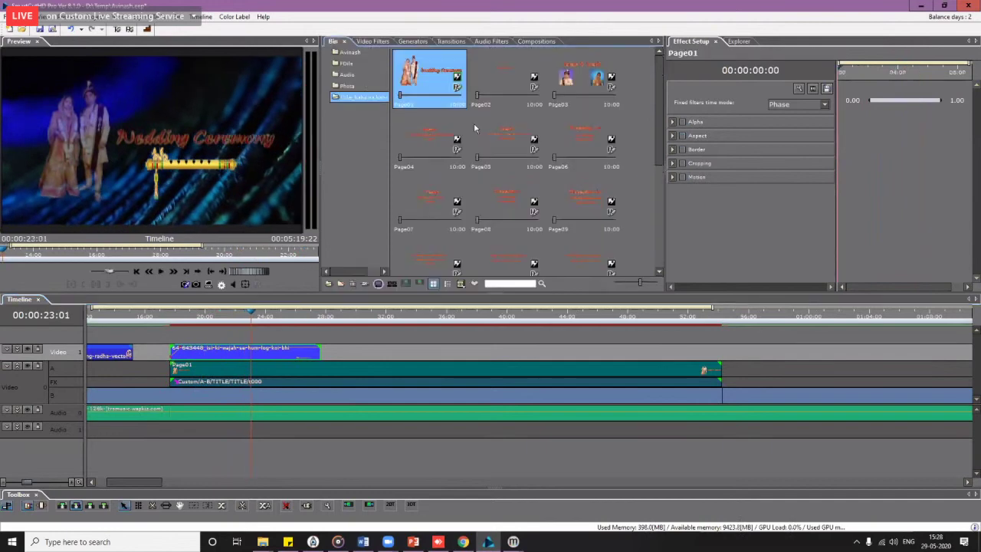
drag(583, 76, 733, 373)
scroll(714, 358, right, 2)
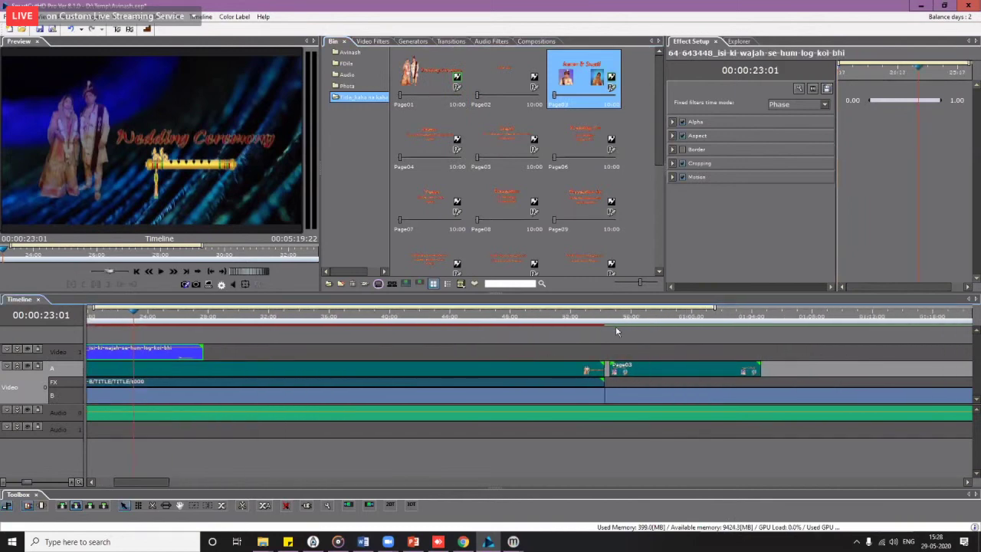
click(618, 318)
scroll(623, 329, up, 3)
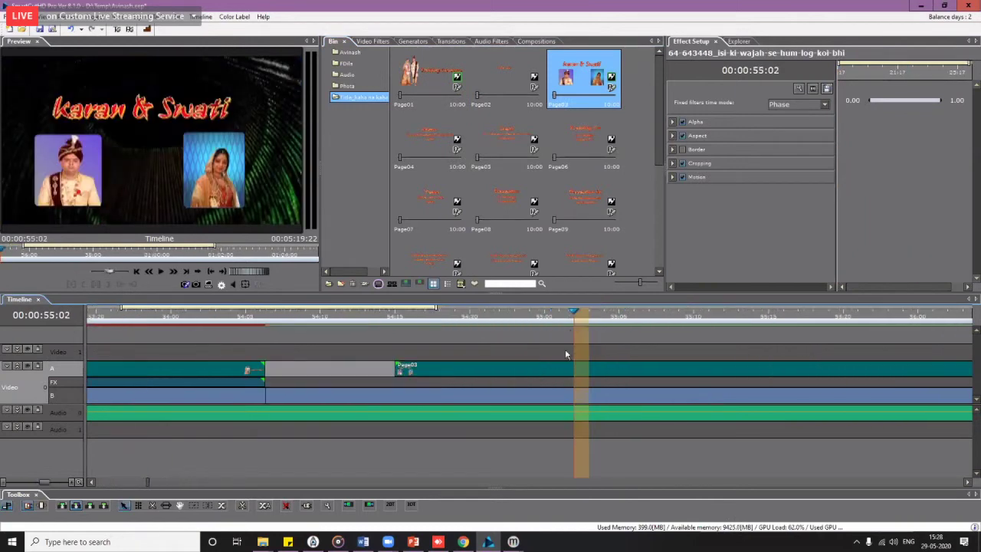
scroll(567, 357, down, 3)
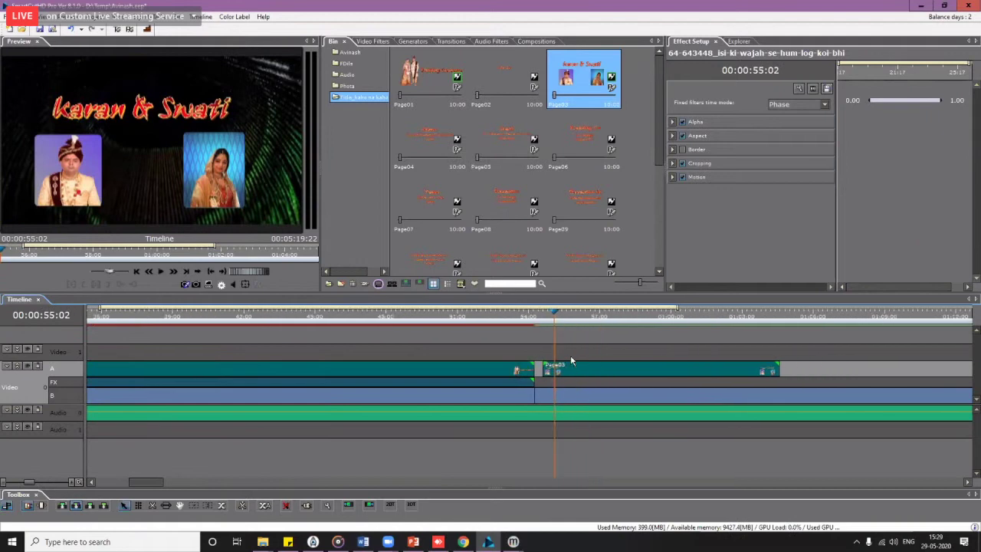
scroll(571, 374, right, 2)
Step: Lengthen the Page03 clip and add title transition t002 at its start
drag(656, 370, 813, 368)
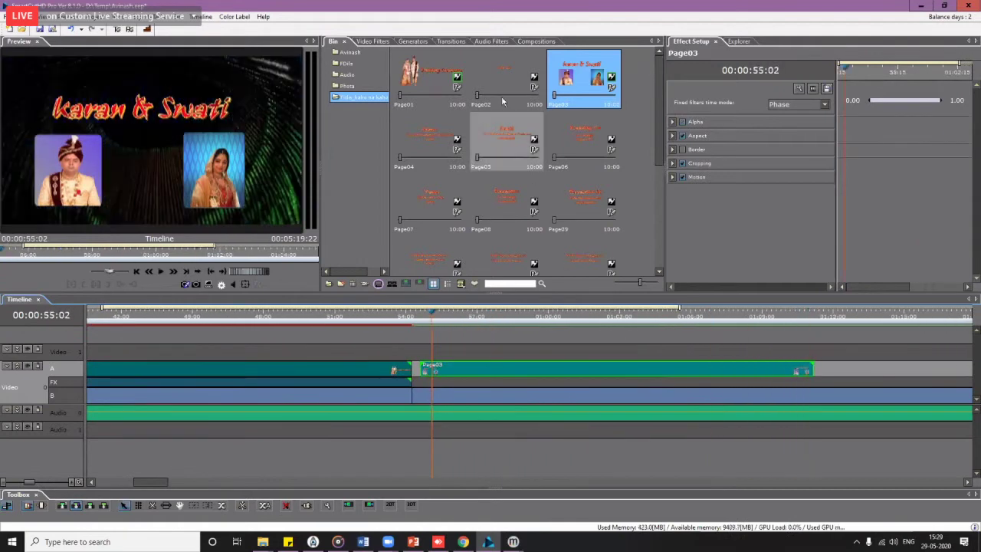
click(452, 41)
drag(533, 85, 500, 384)
Step: Play the t002 transition into the Page03 title, then zoom the timeline out to see the whole sequence
click(419, 322)
key(space)
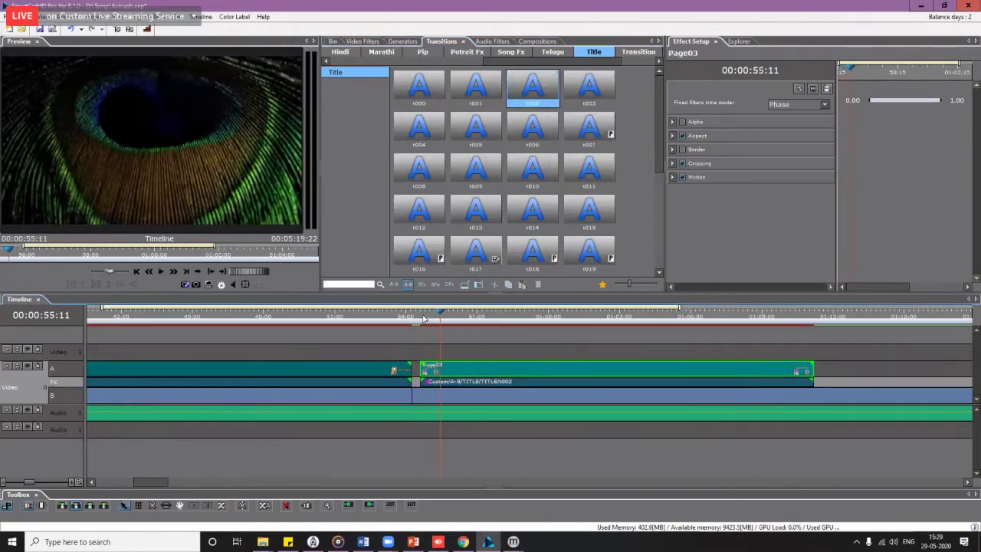
click(423, 319)
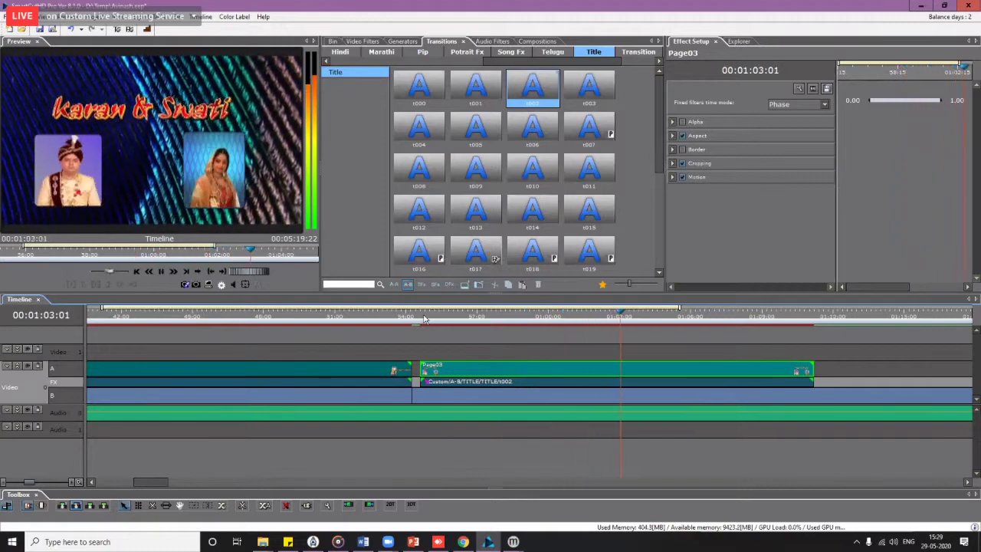
scroll(478, 339, down, 2)
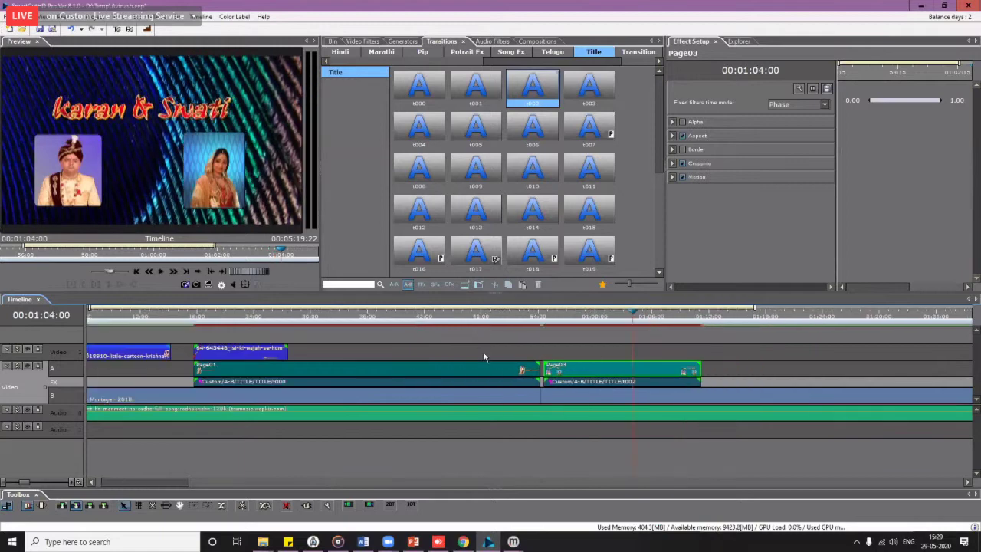
scroll(484, 356, down, 1)
scroll(484, 357, down, 1)
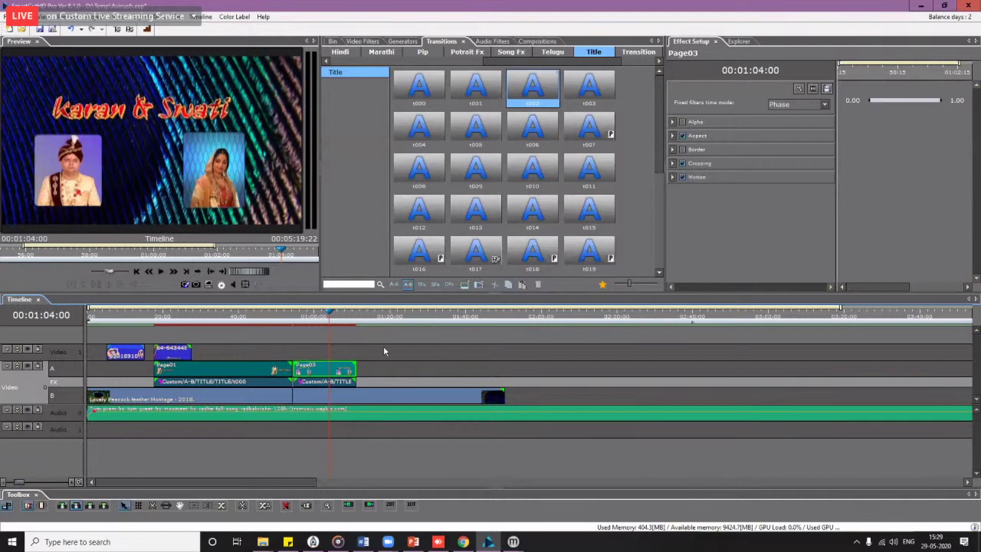
scroll(377, 378, down, 1)
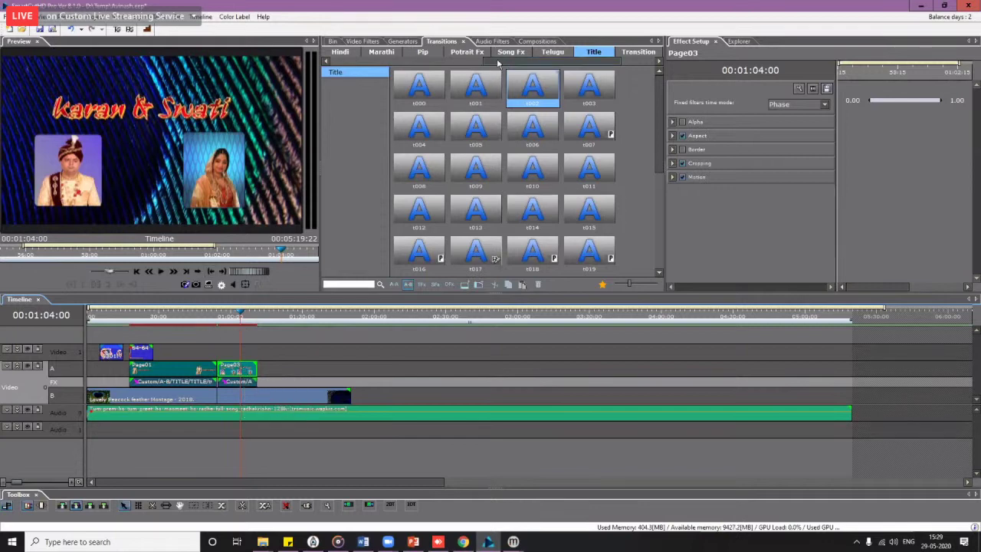
Step: Preview the titles up to about 00:01:03 and list the Graphics Paste transitions (11289–11311)
scroll(499, 63, up, 8)
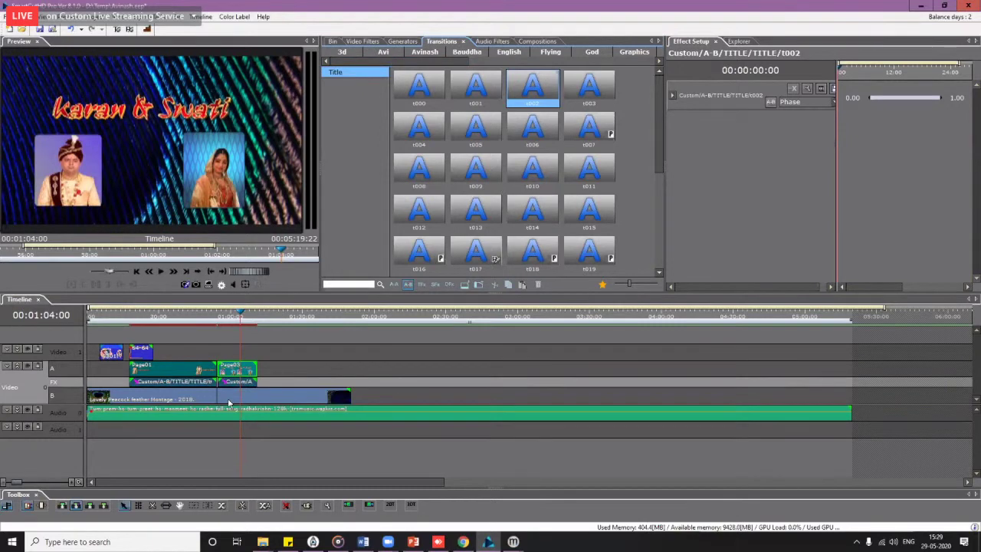
drag(161, 319, 240, 326)
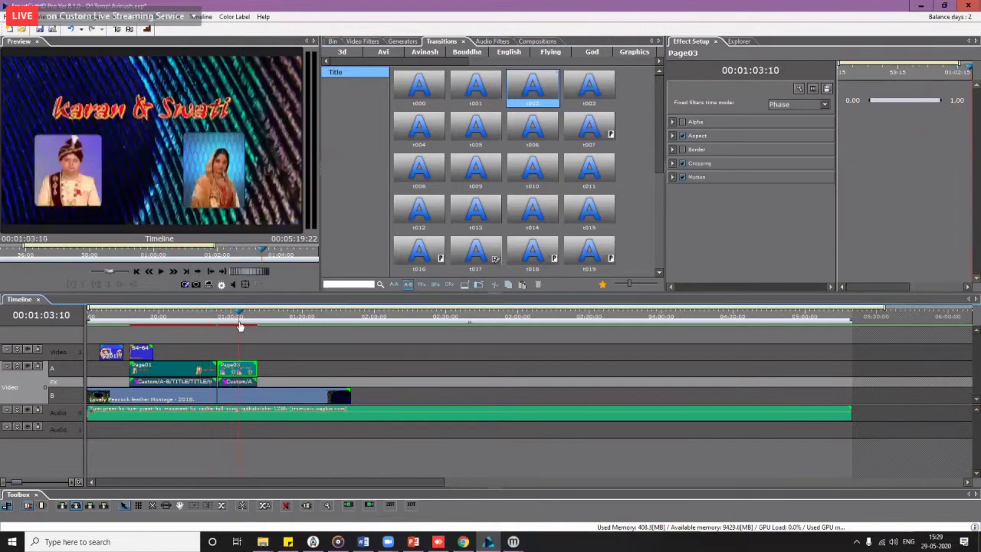
click(423, 52)
click(566, 52)
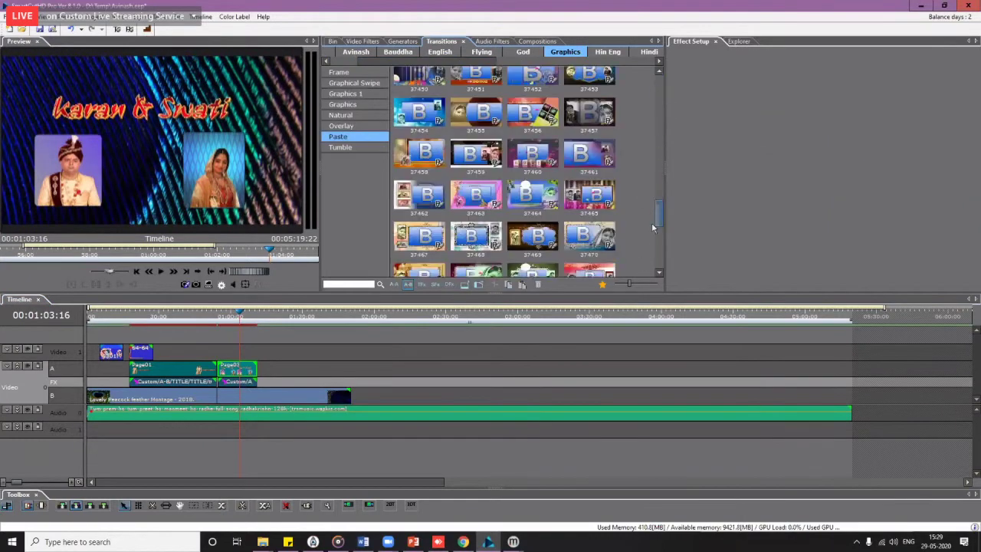
scroll(656, 160, down, 1)
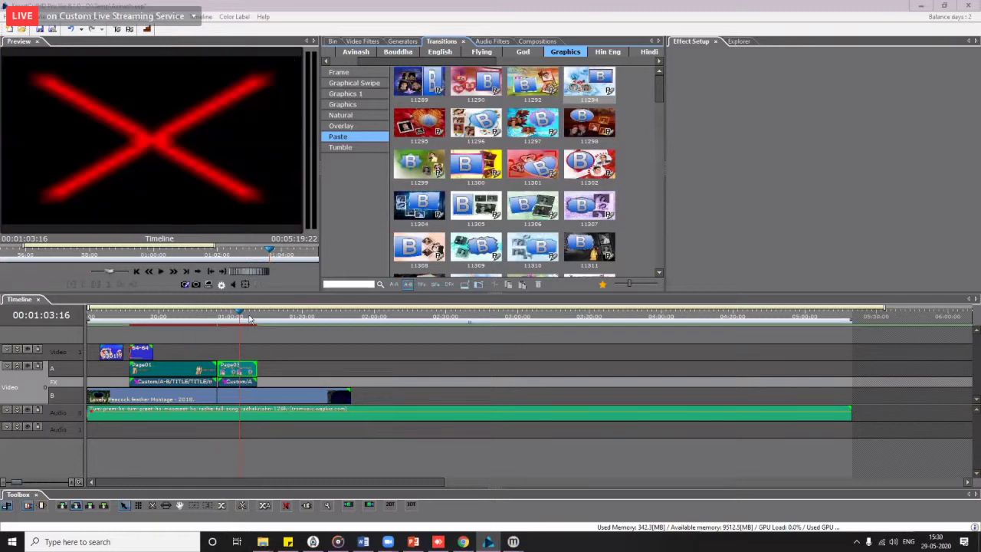
Step: Move the preview to 00:01:00:11 on the Page03 title and refocus the editor
mouse_move(229, 318)
mouse_down()
mouse_move(204, 318)
mouse_move(232, 322)
mouse_up()
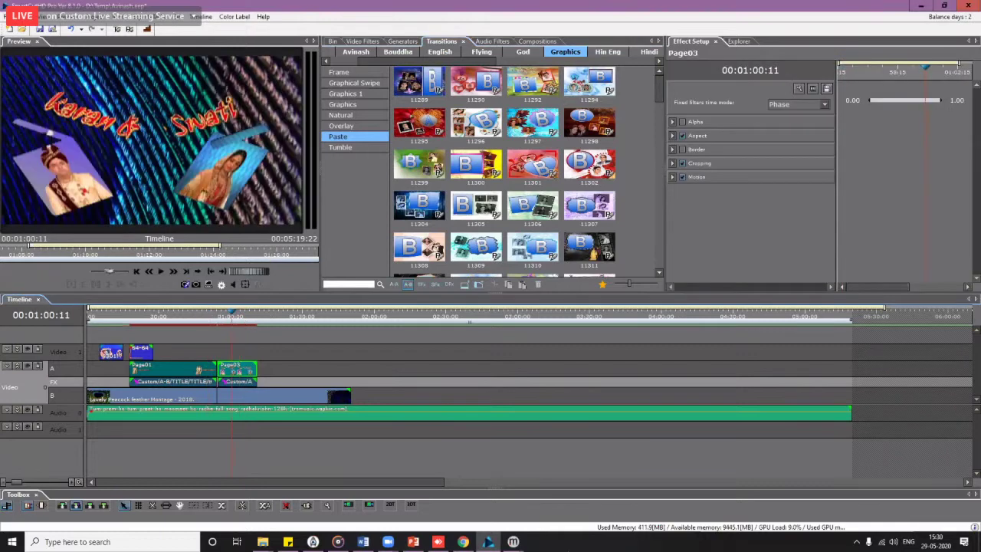
click(388, 542)
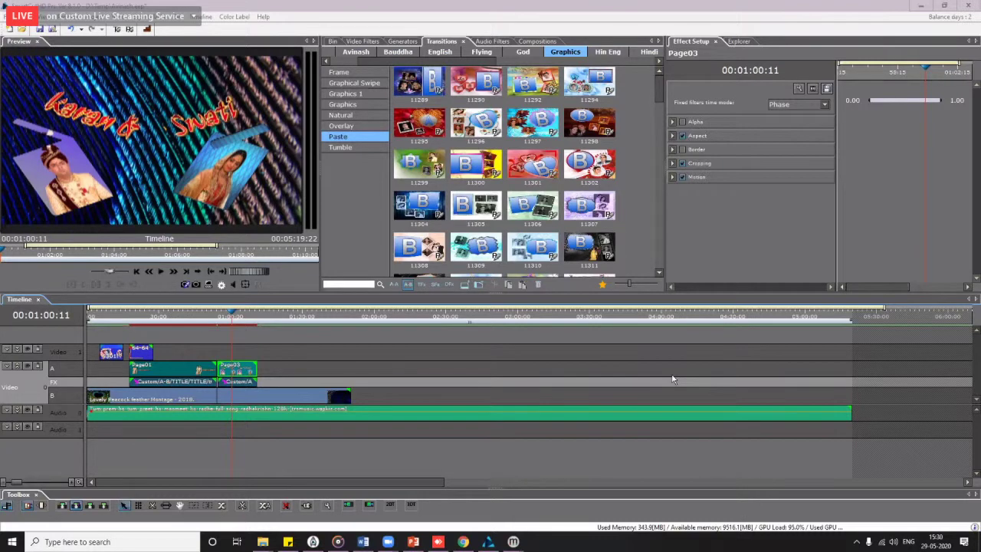
click(249, 382)
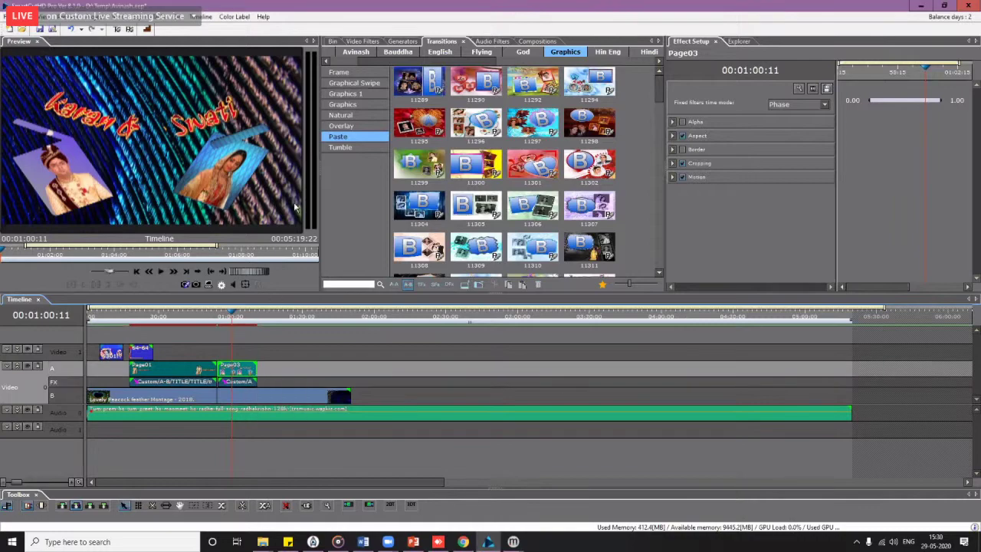
Step: Extend the Page03 title clip further to the right on the timeline
right_click(253, 377)
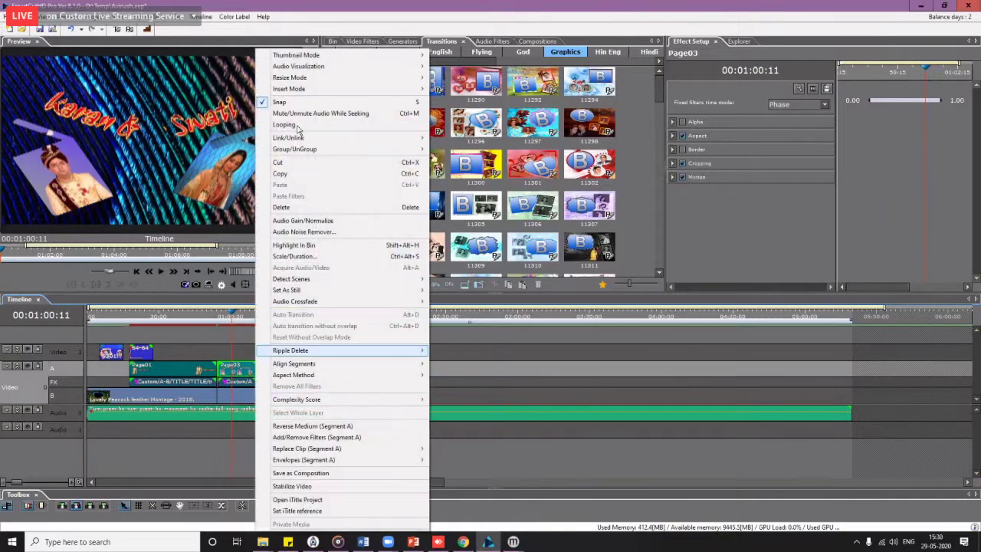
click(261, 369)
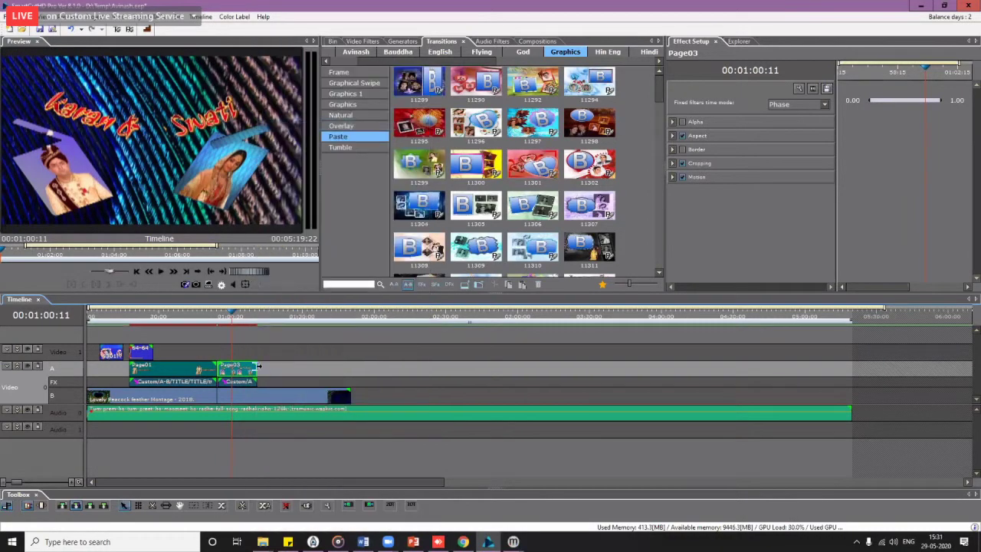
drag(259, 368, 298, 365)
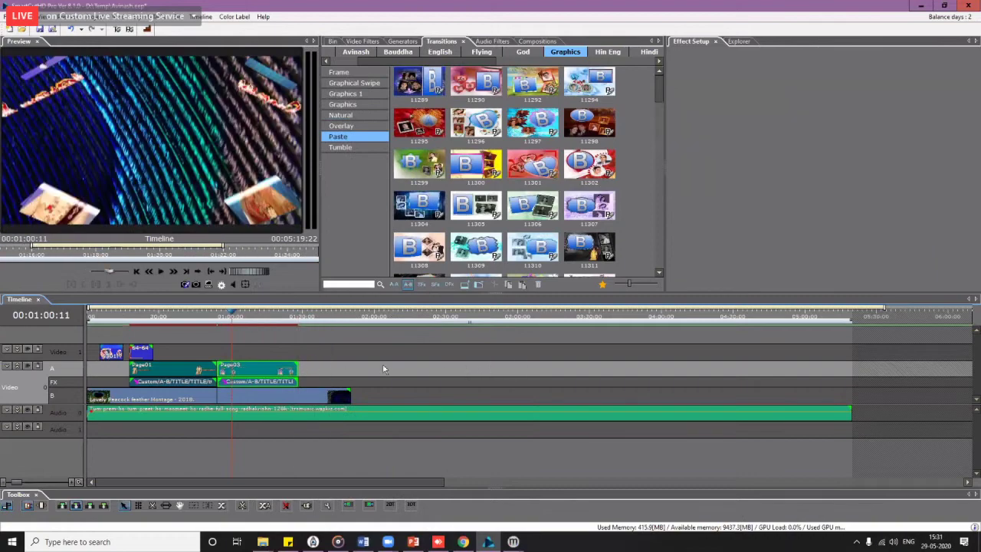
Step: Lengthen the Lovely Peacock feather Montage clip, then trim it back to its original end
click(332, 404)
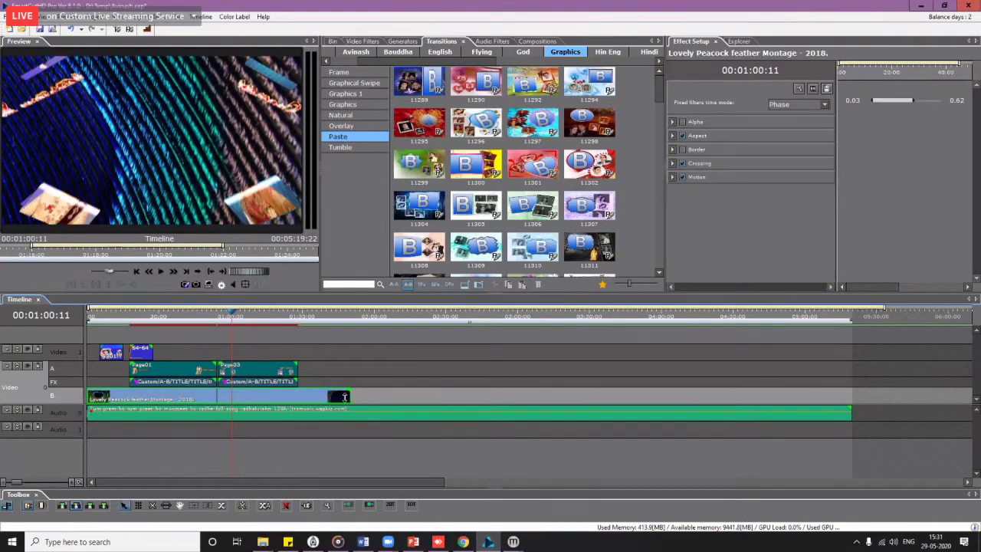
right_click(318, 396)
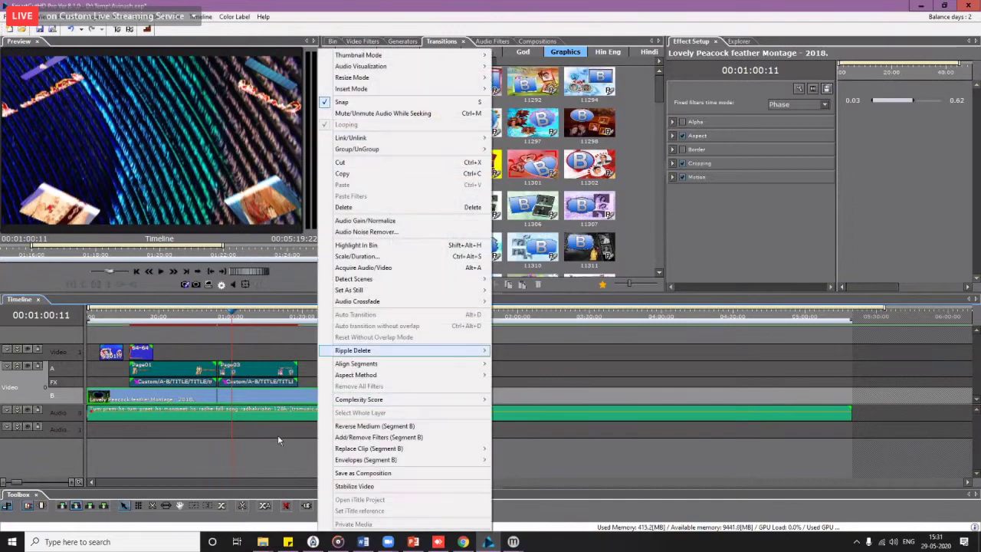
click(277, 435)
drag(351, 396, 697, 394)
drag(491, 397, 350, 395)
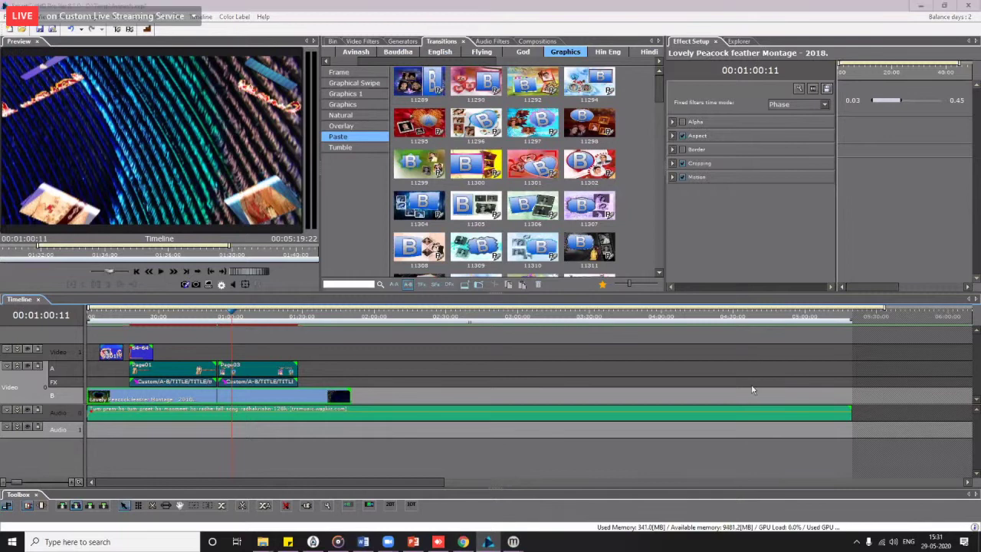
right_click(752, 174)
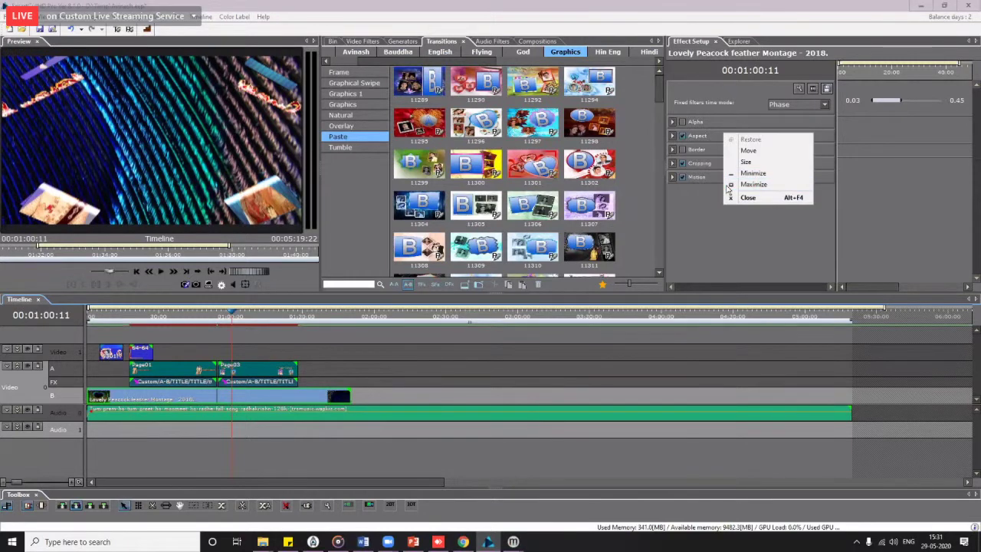
key(Escape)
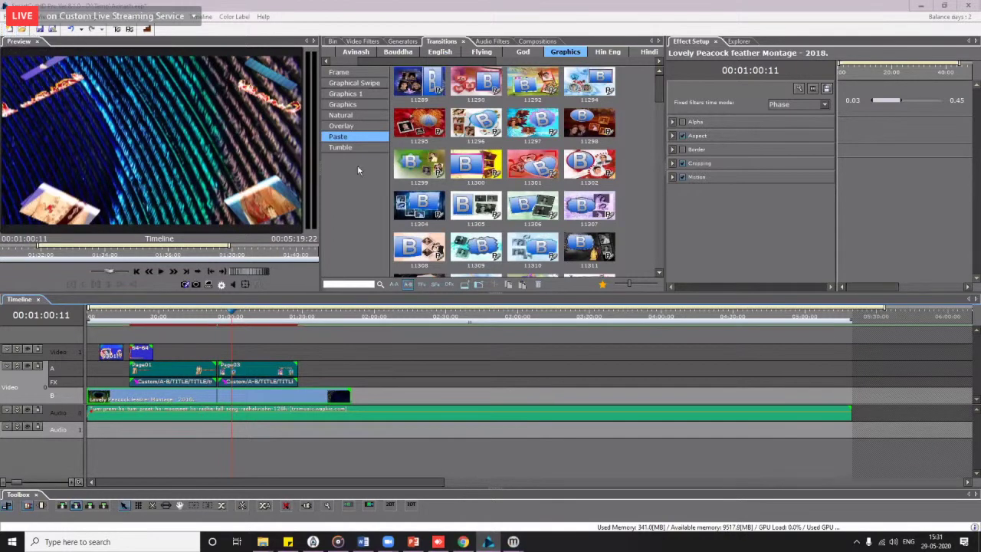
Step: List the Graphics Natural transitions, numbered 15449 to 15469
click(352, 106)
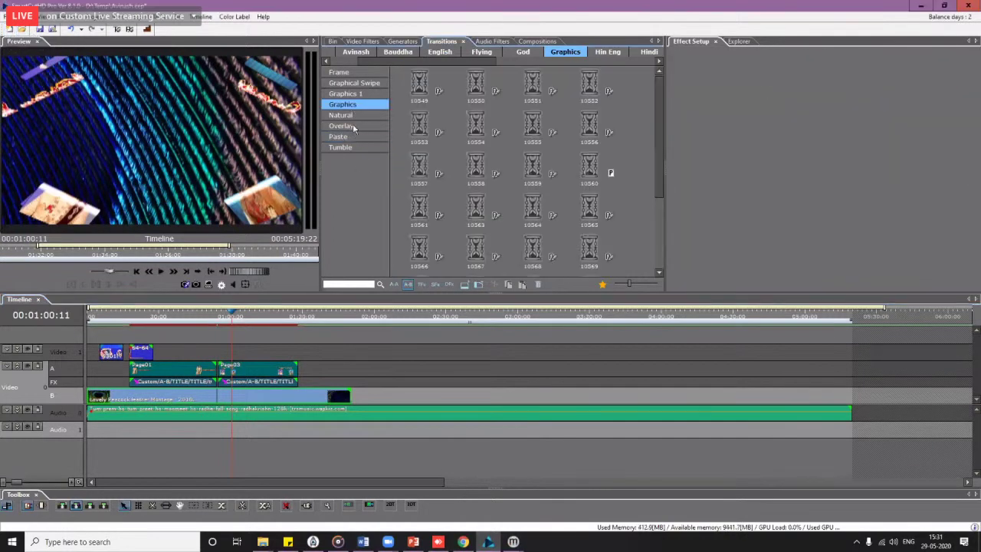
click(354, 116)
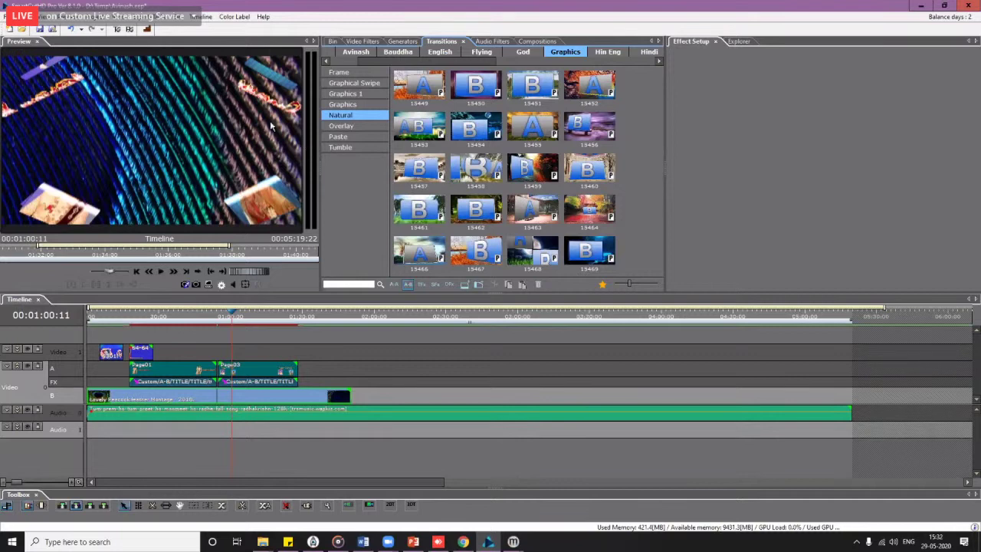
Step: Start a new project without saving the old one, located in a folder on drive D
click(11, 32)
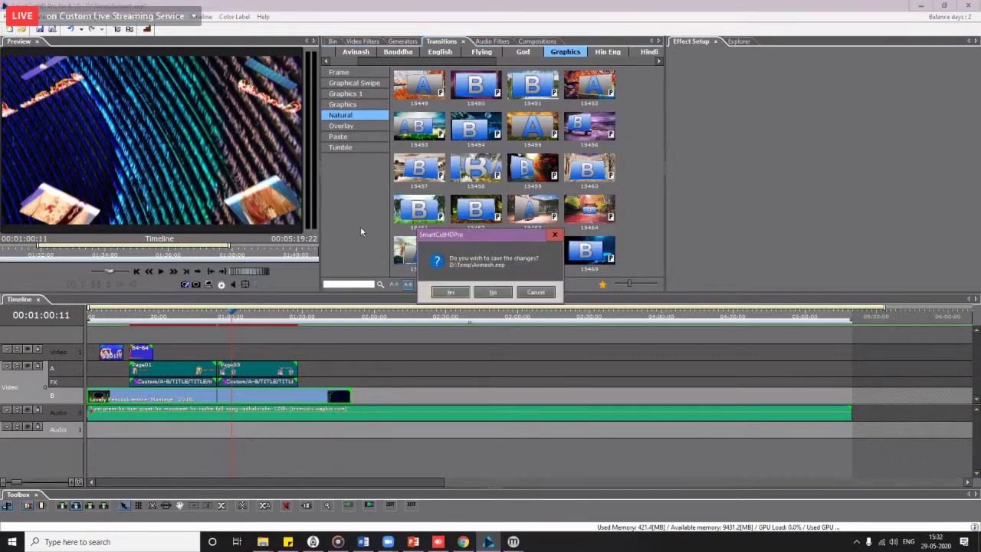
click(496, 295)
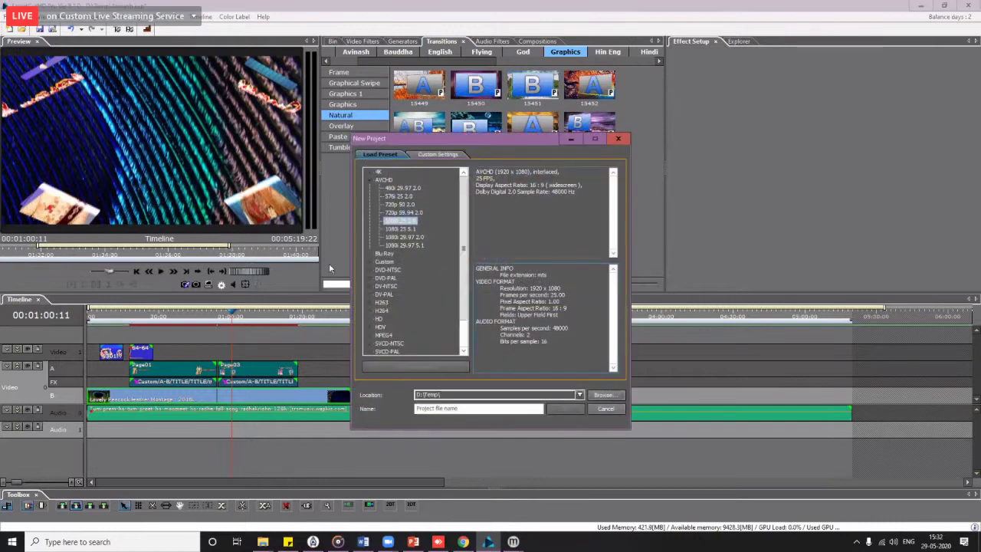
click(450, 409)
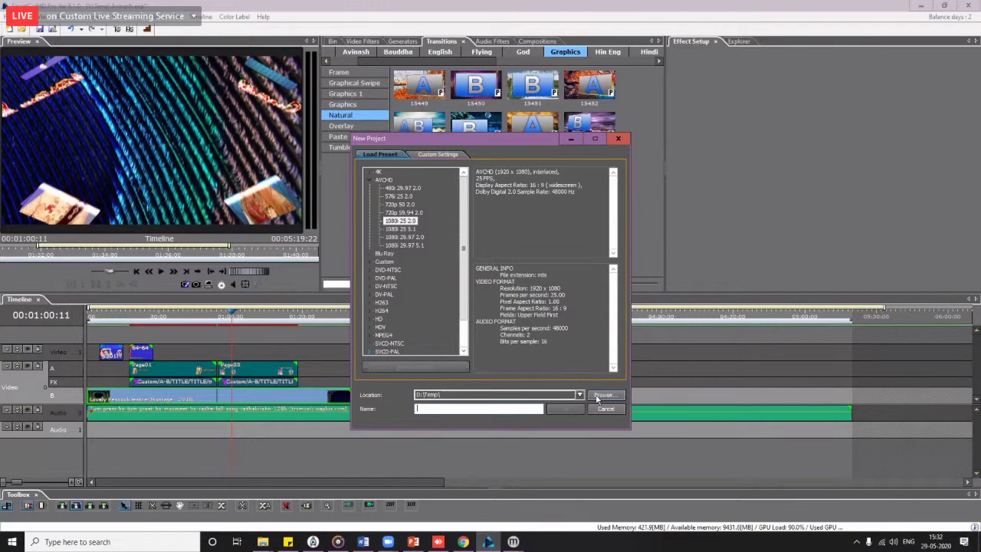
click(597, 396)
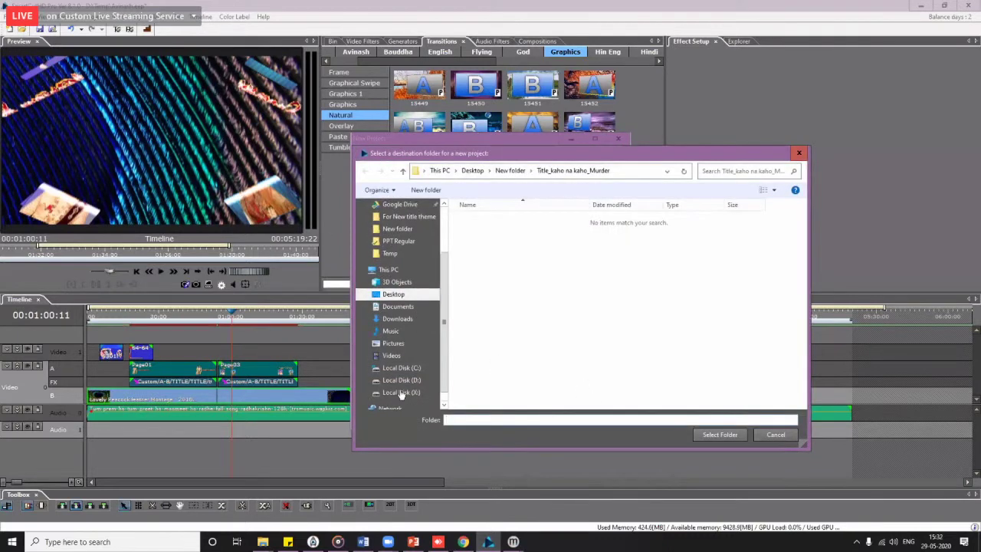
click(402, 380)
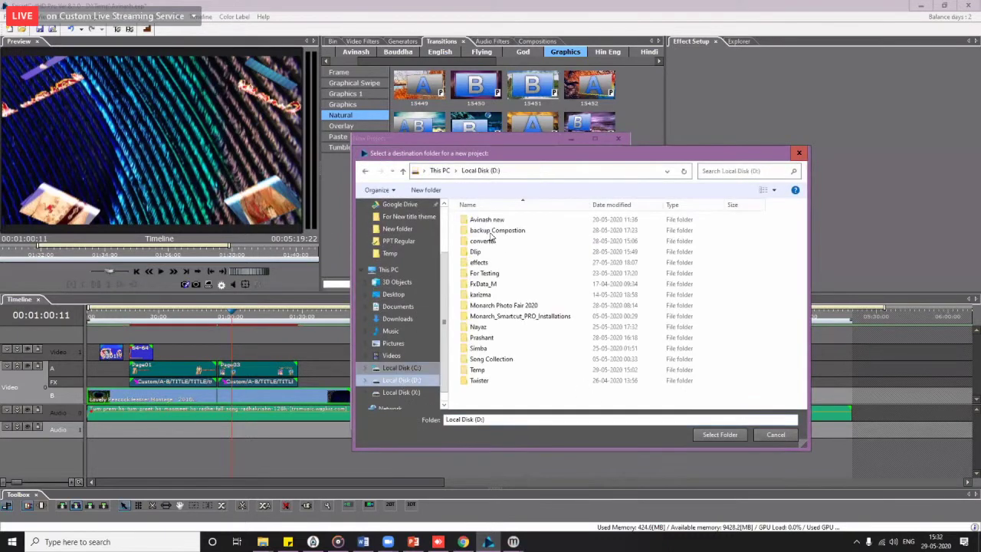
double_click(486, 221)
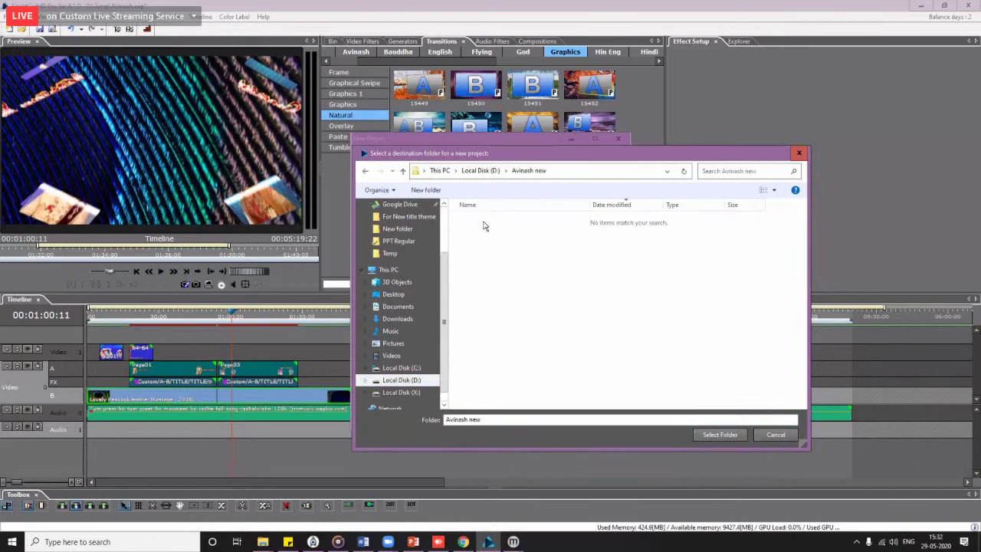
click(721, 434)
Step: Name the new project Ezaston and create it
click(481, 410)
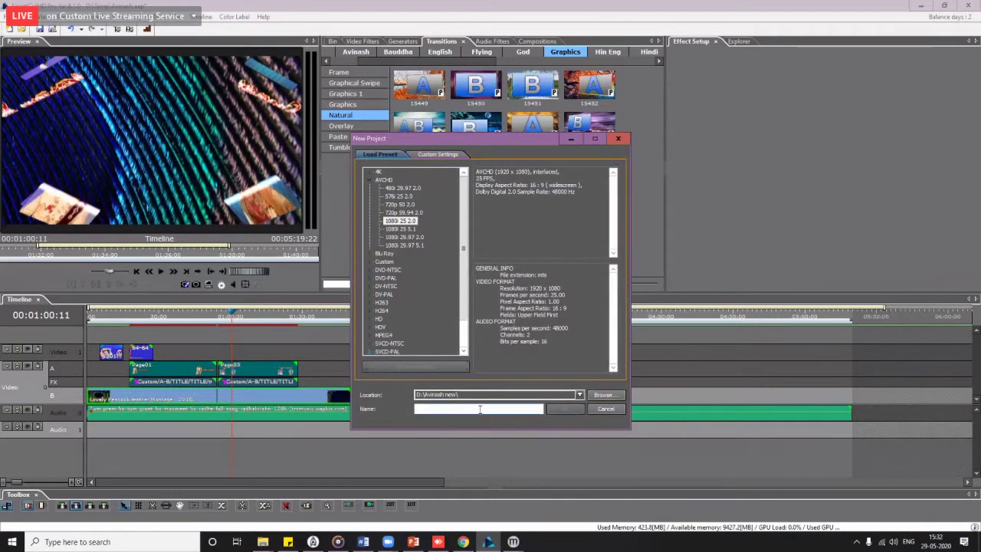
text(P)
text(hotos)
key(ctrl+a)
text(Ezaston)
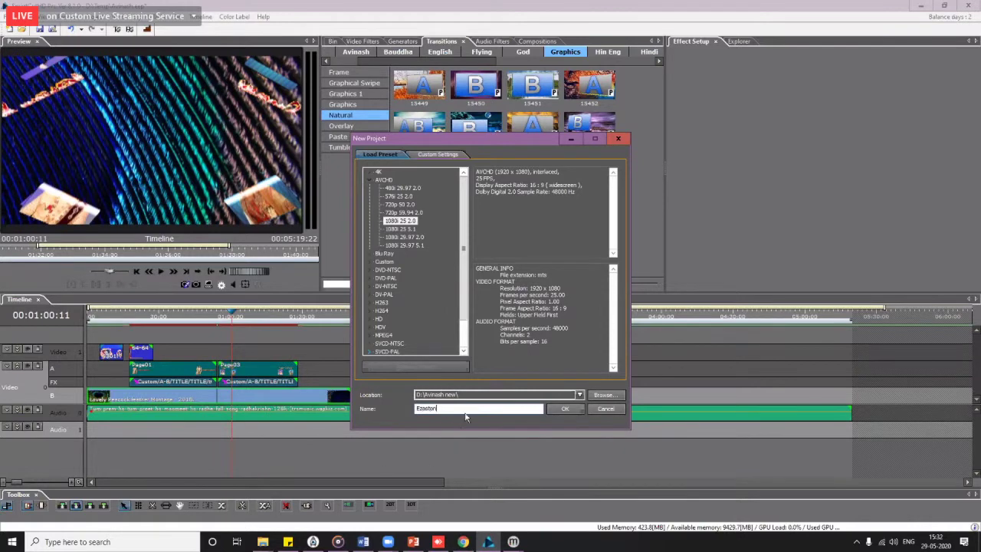
click(567, 409)
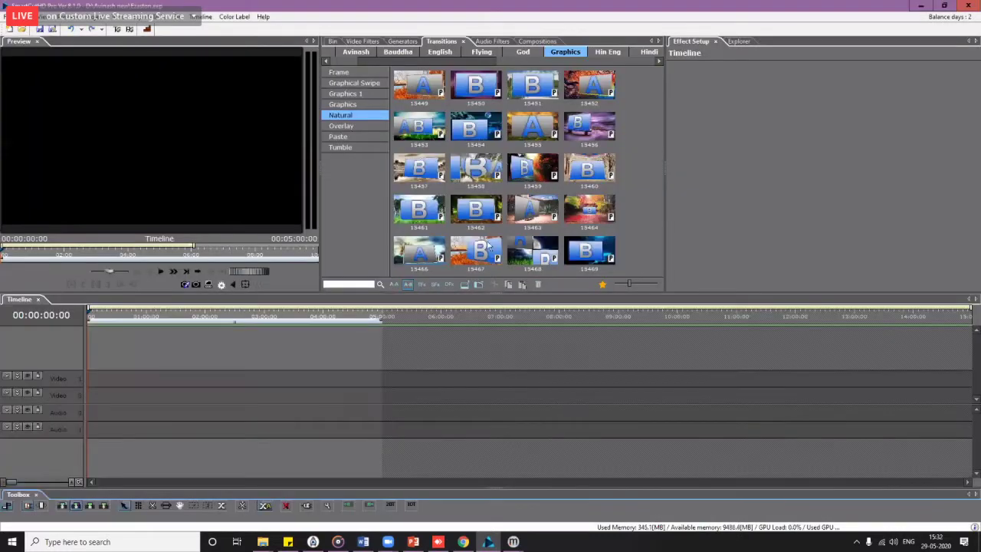
Step: Place Paste transition 11289 onto the Video 0 track
click(348, 138)
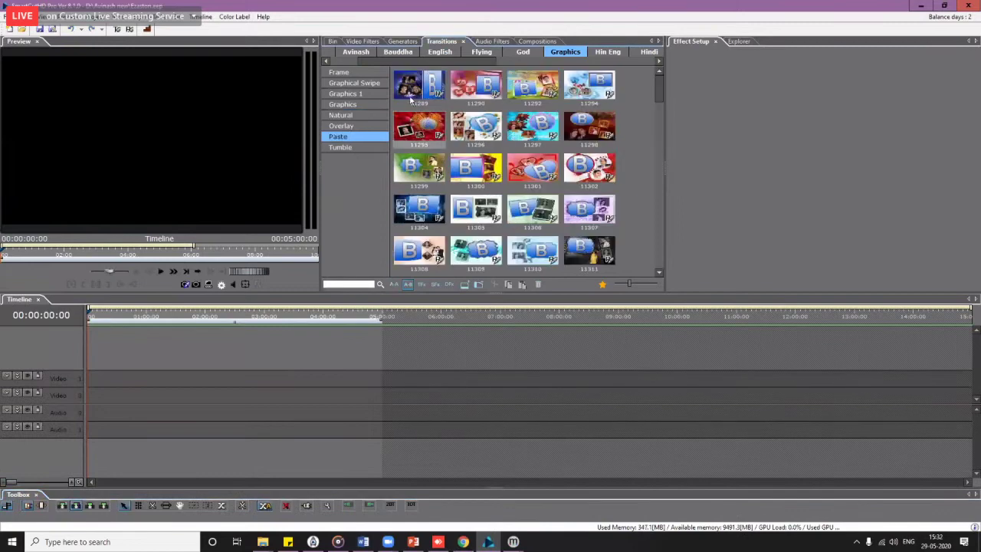
drag(420, 85, 100, 396)
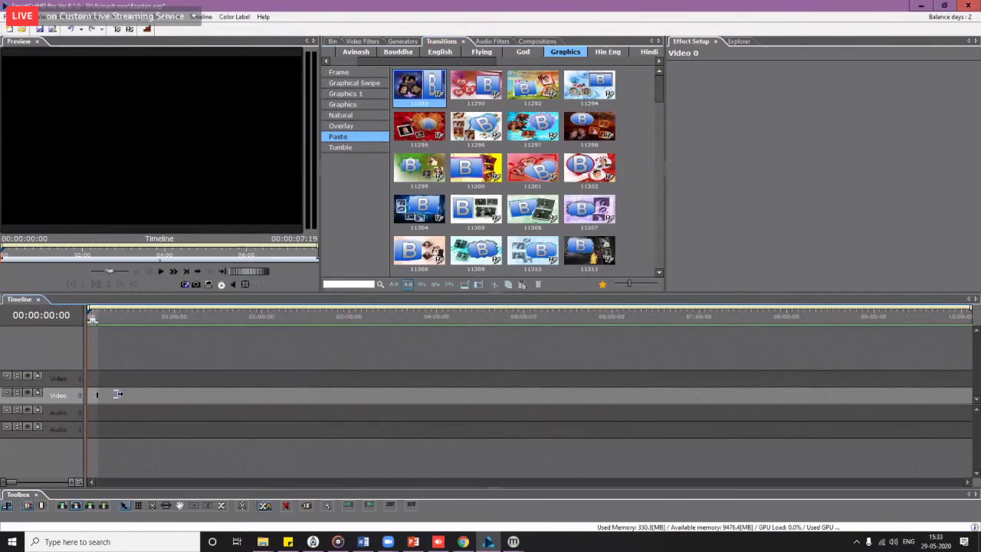
click(117, 394)
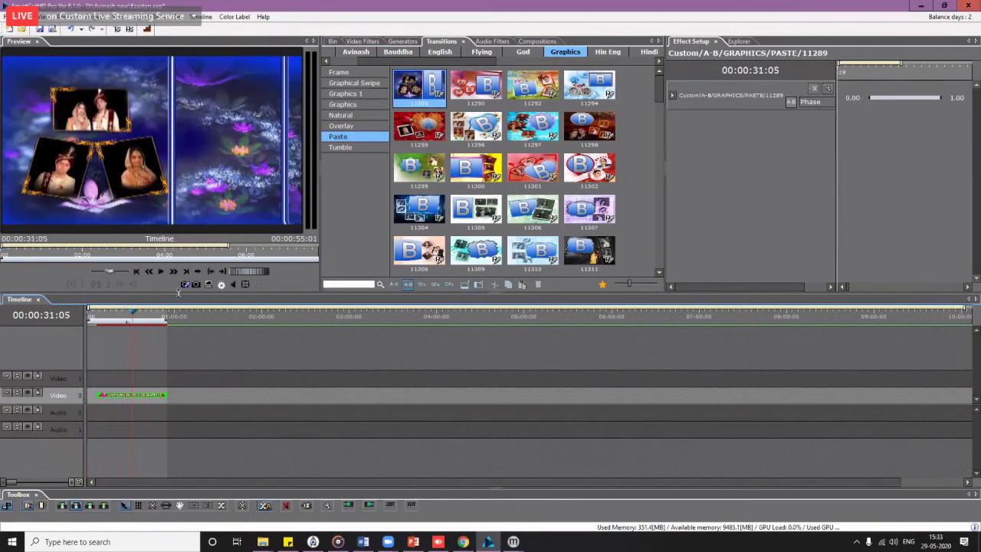
drag(660, 102, 657, 259)
Step: Add transition 37491 after it on Video 0 and move the playhead to 01:56:02
click(594, 138)
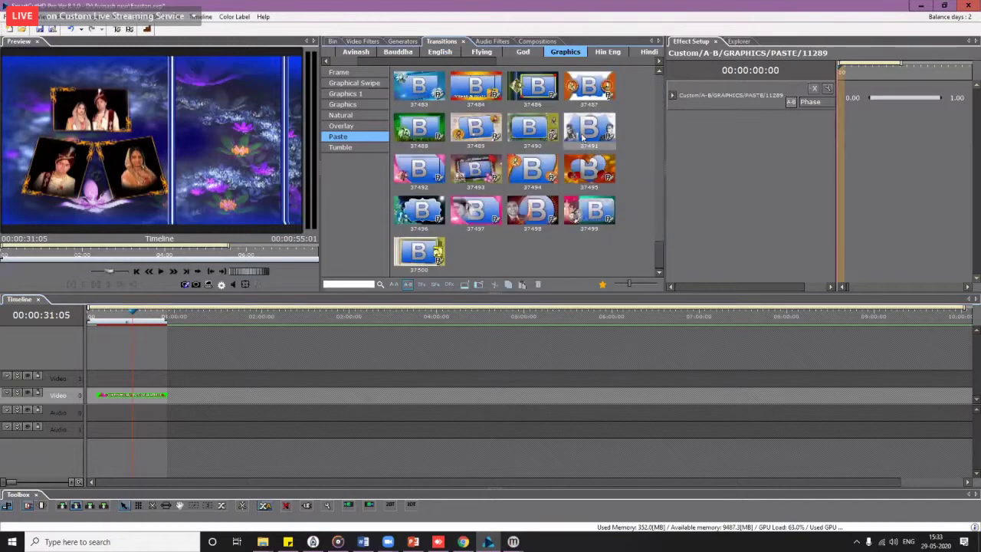
drag(174, 406, 306, 390)
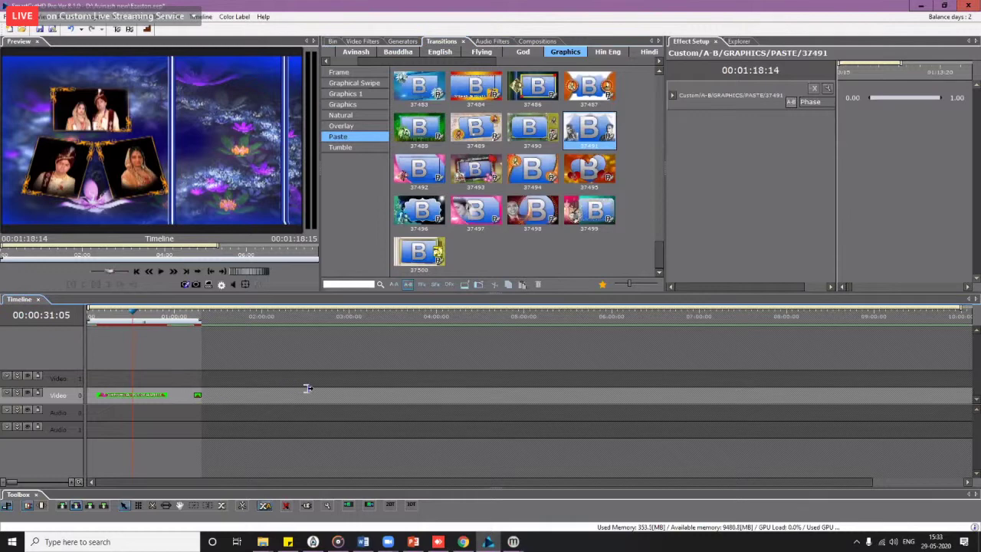
click(220, 314)
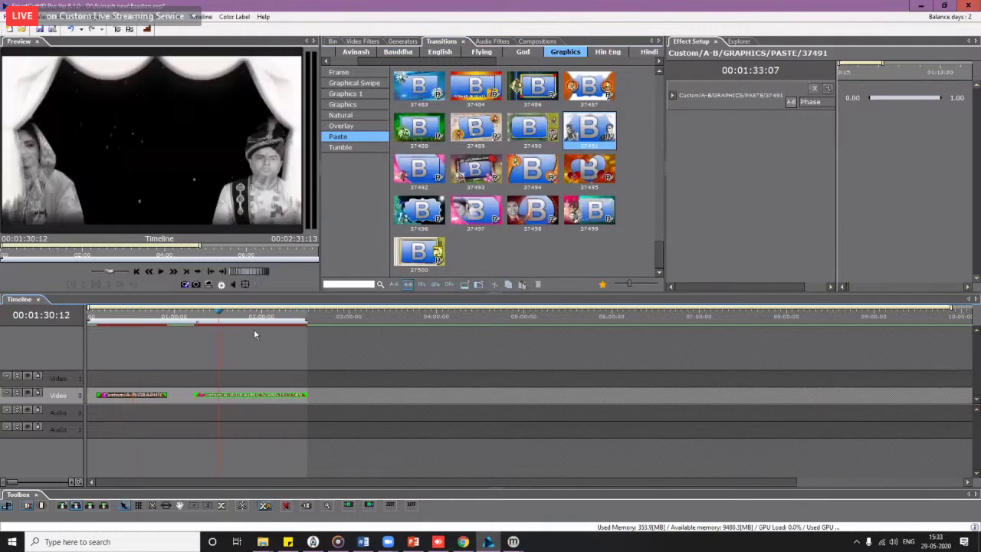
click(255, 329)
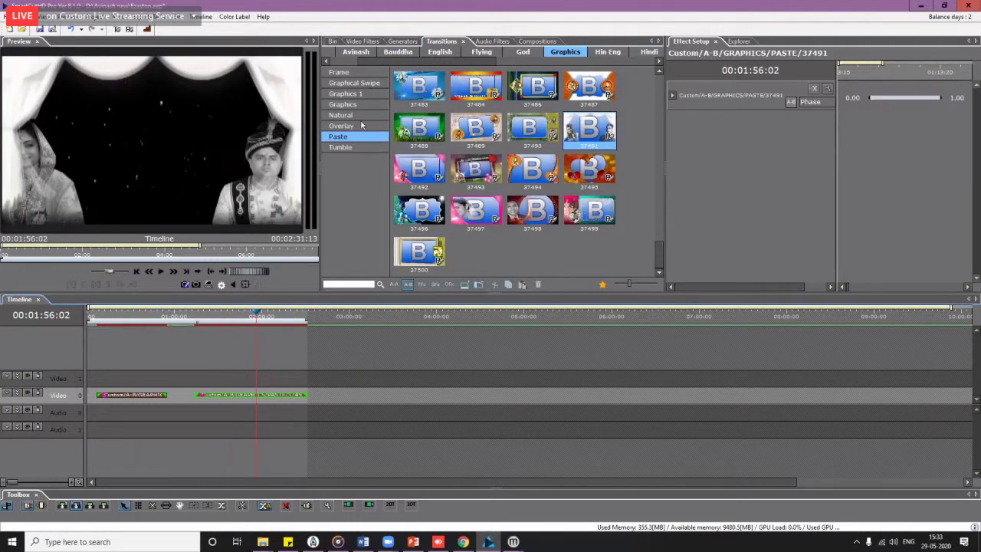
Step: Add Graphical Swipe transition 37101 to the end of Video 0, lengthen it, and preview it
click(354, 83)
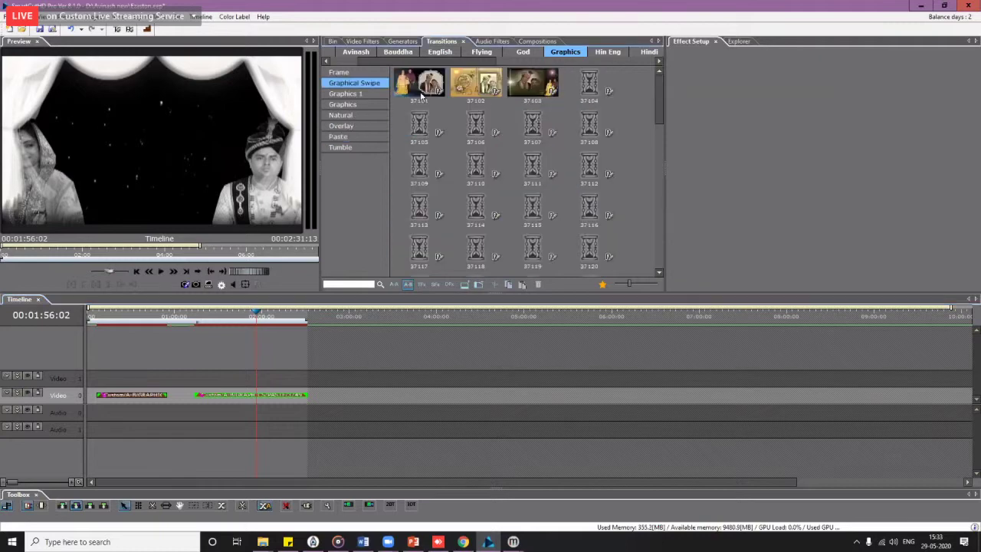
drag(423, 132, 339, 394)
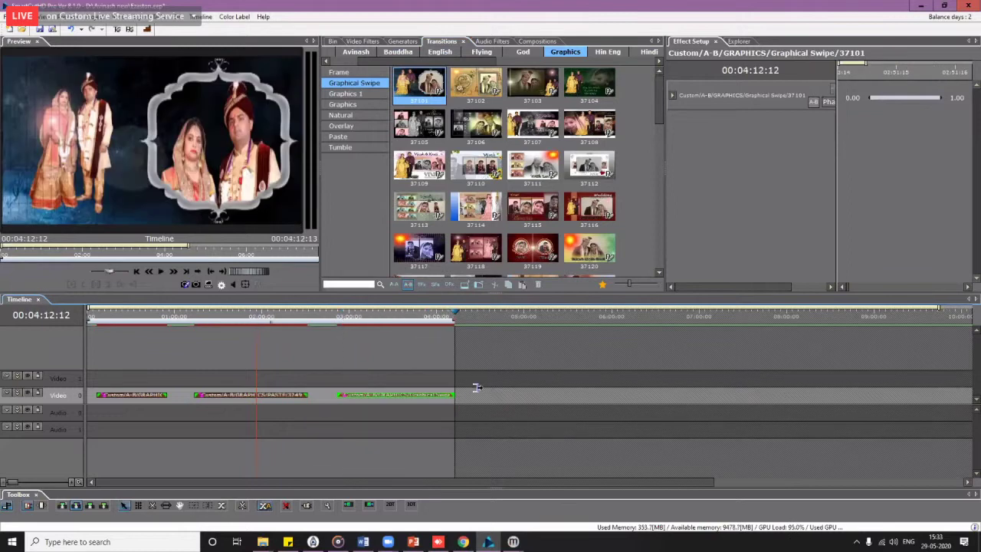
drag(477, 388, 489, 393)
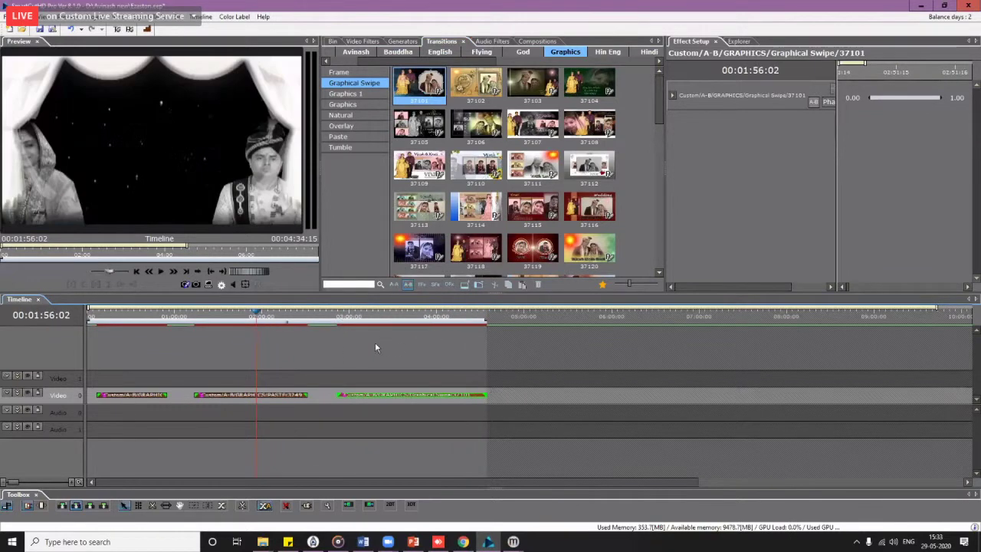
drag(375, 348, 429, 344)
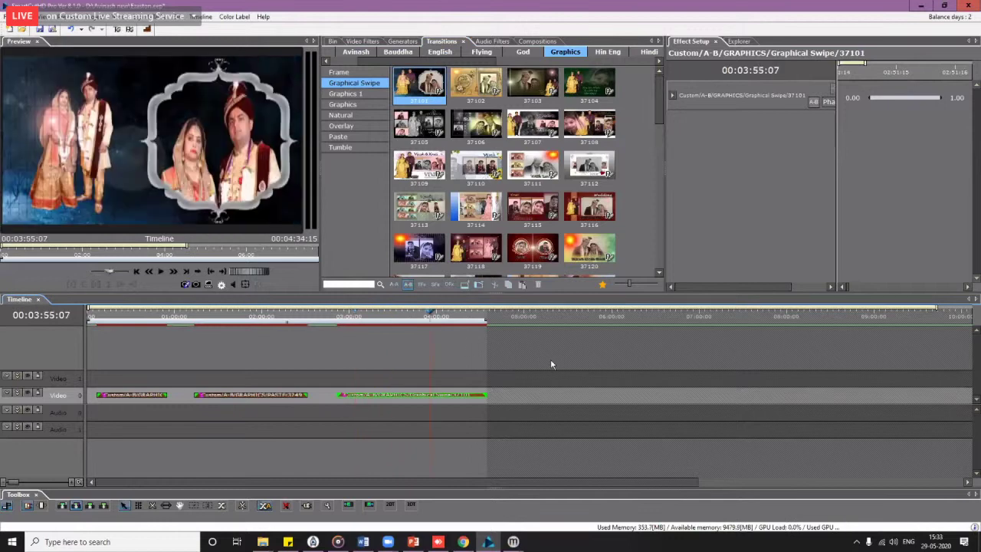
click(113, 318)
drag(193, 323, 244, 324)
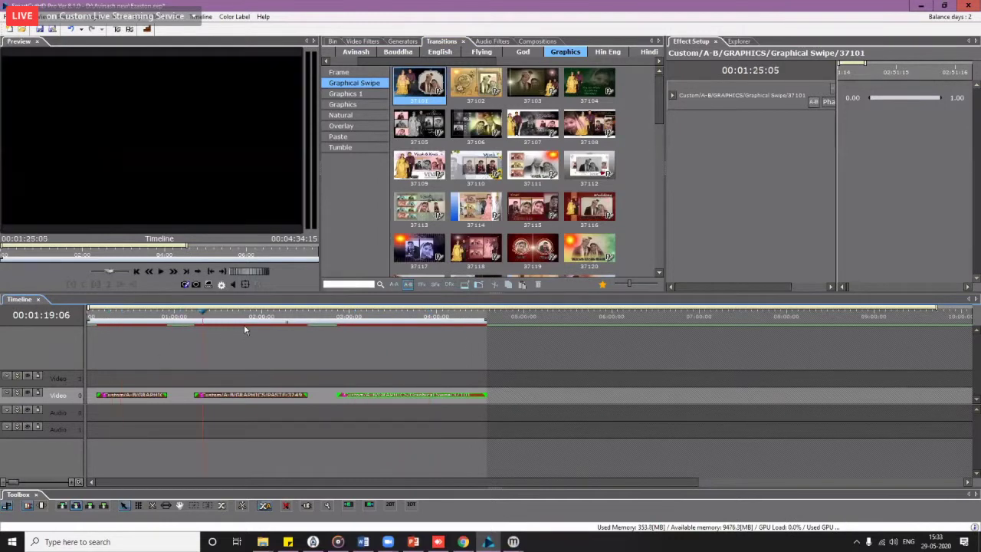
click(391, 333)
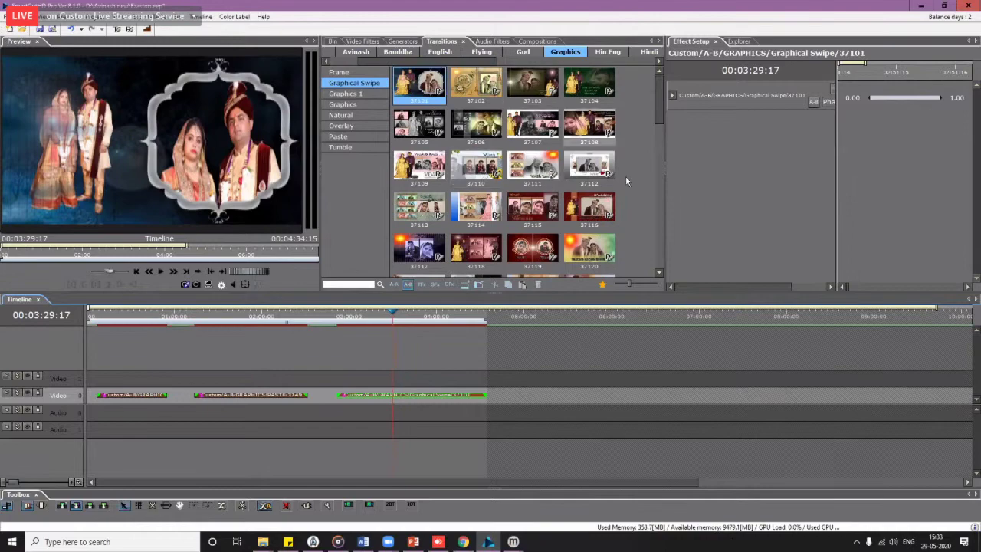
Step: Add transition 37109 at the end and stretch it to about 6:21
scroll(644, 176, down, 10)
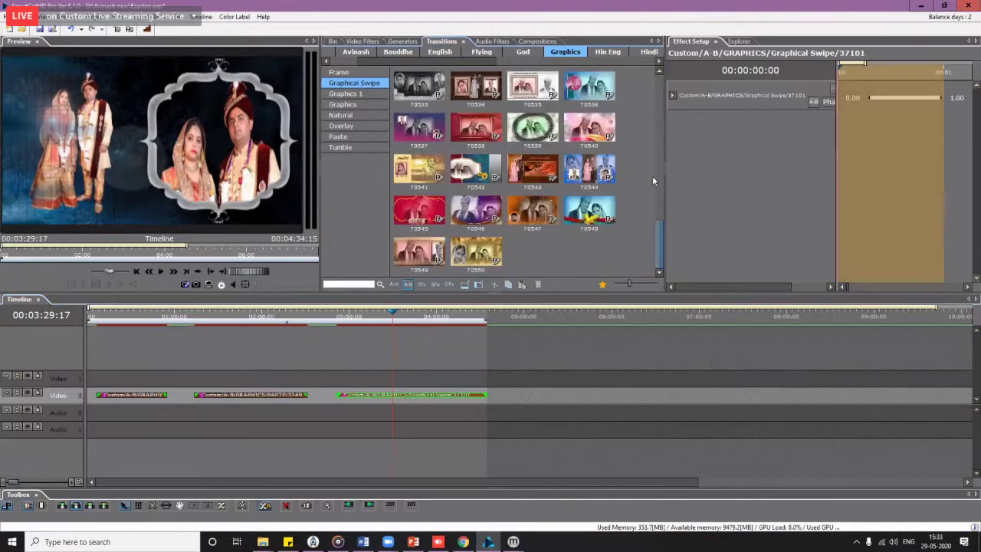
scroll(494, 79, up, 10)
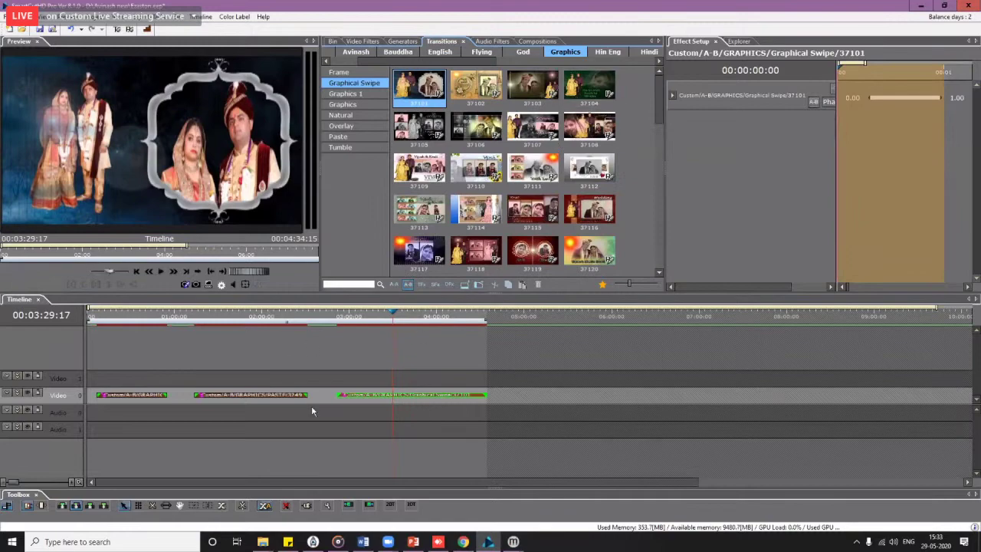
scroll(646, 210, down, 10)
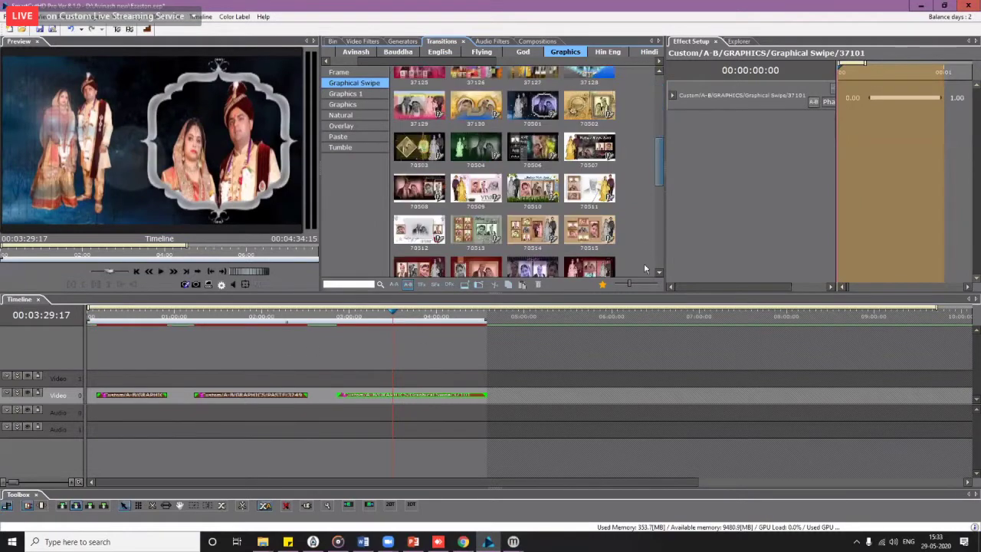
scroll(641, 107, up, 10)
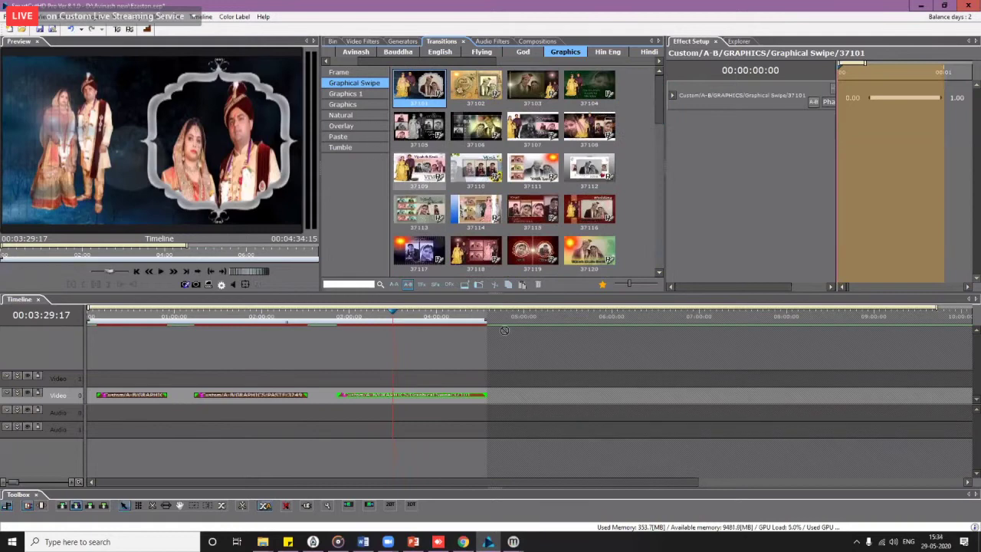
drag(528, 396, 523, 396)
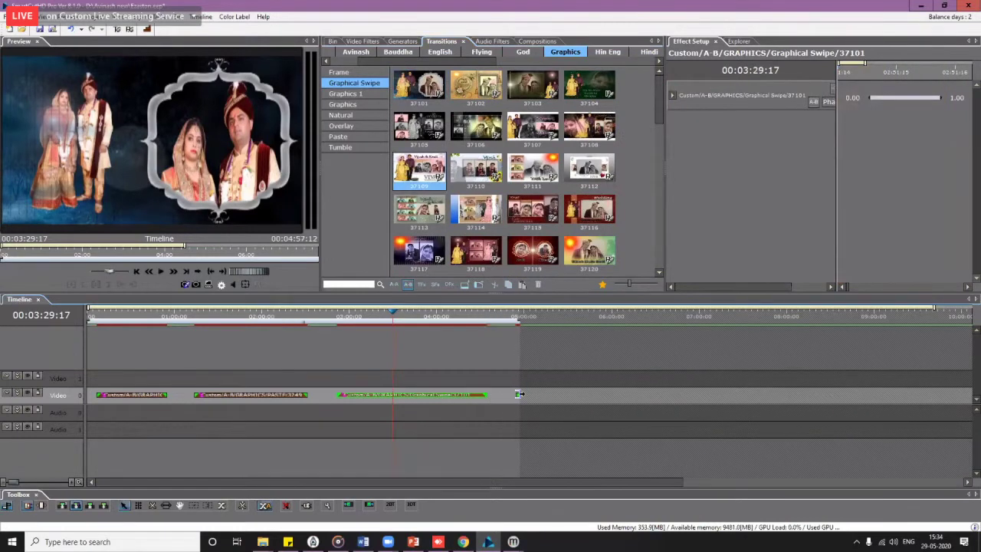
drag(633, 379, 642, 379)
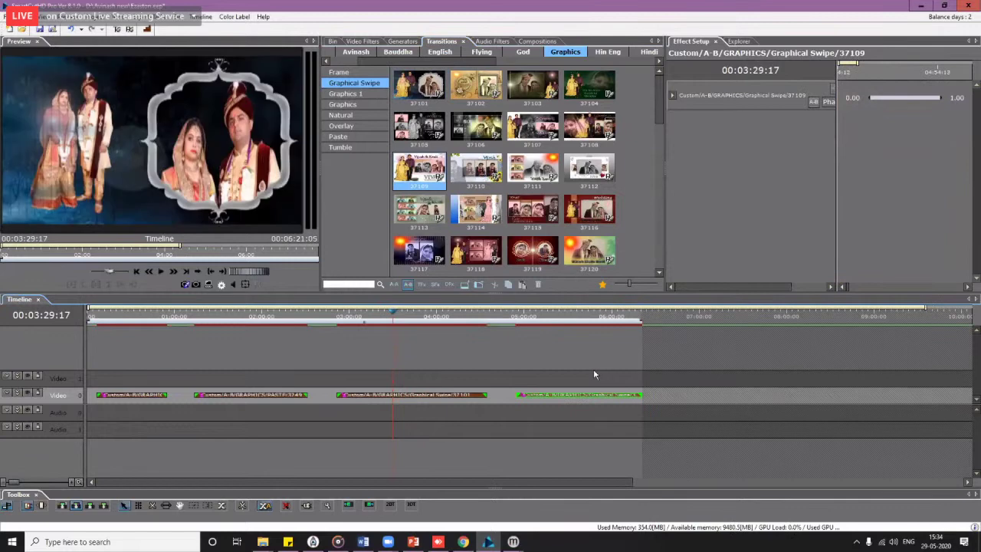
Step: Create a New Folder in the project bin
click(333, 41)
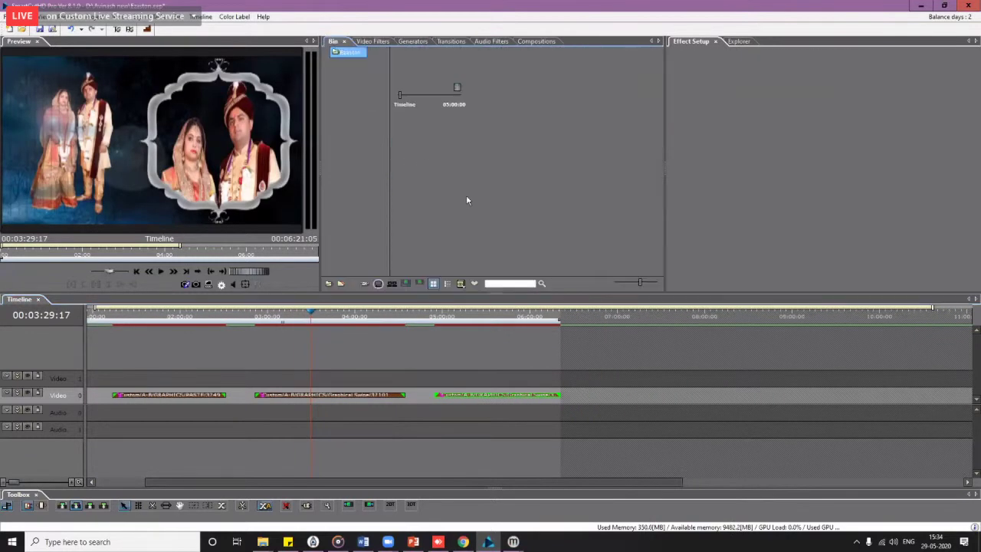
right_click(341, 89)
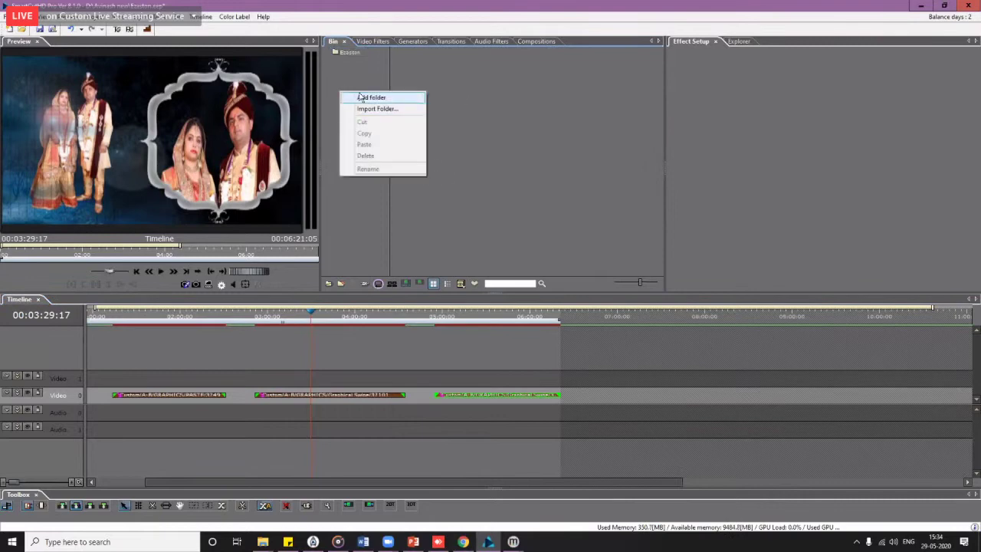
click(355, 97)
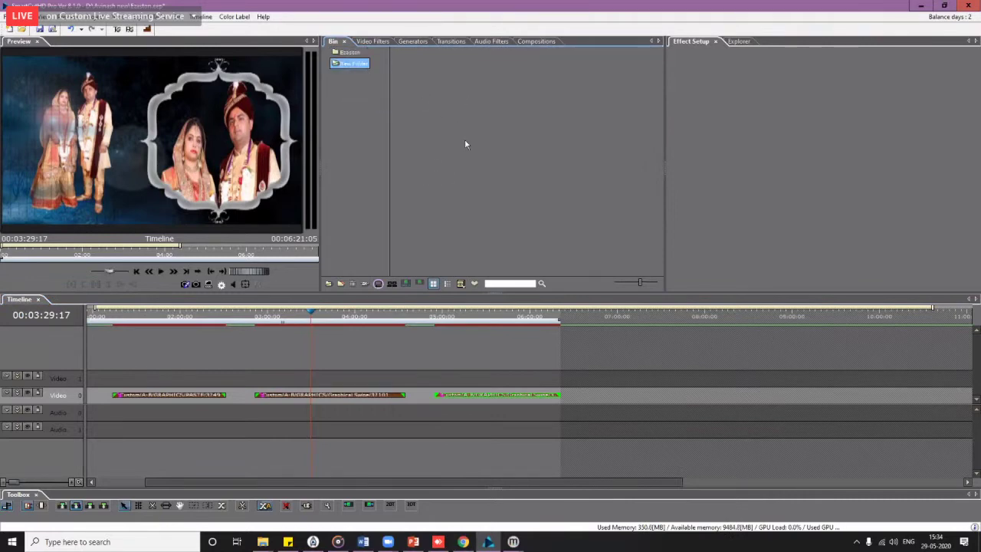
Step: Scrub through the sequence to its end, then return the playhead near the start
scroll(187, 484, down, 3)
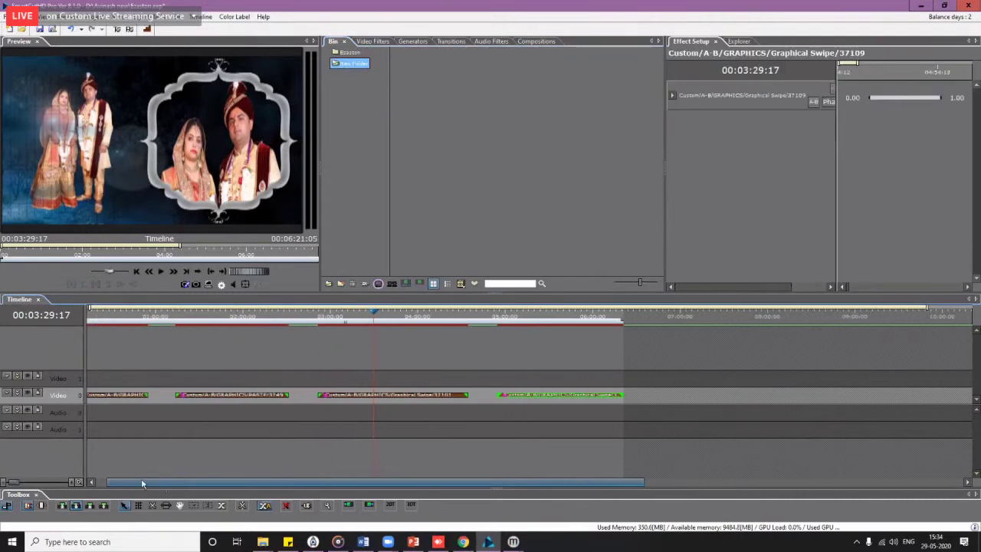
drag(106, 318, 96, 357)
drag(199, 354, 281, 368)
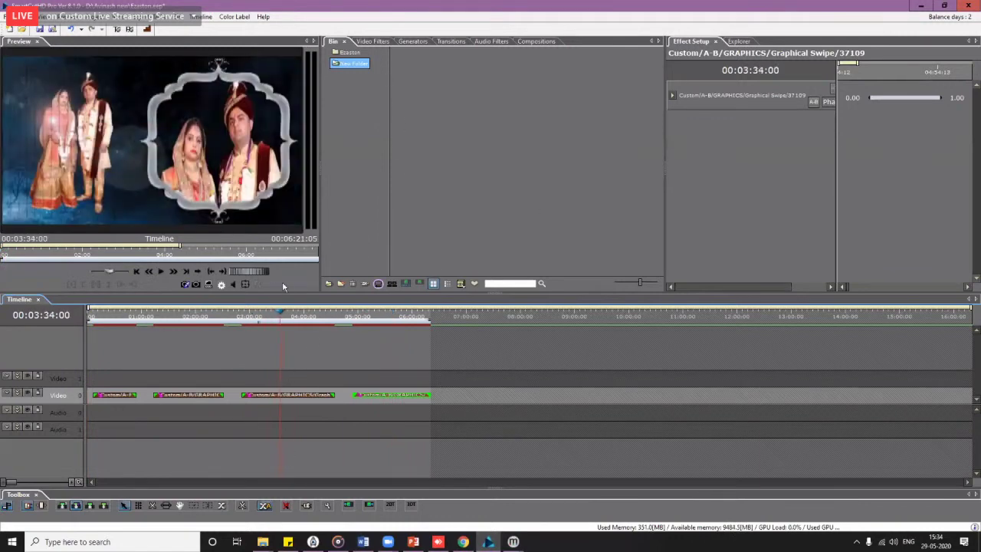
drag(103, 318, 188, 329)
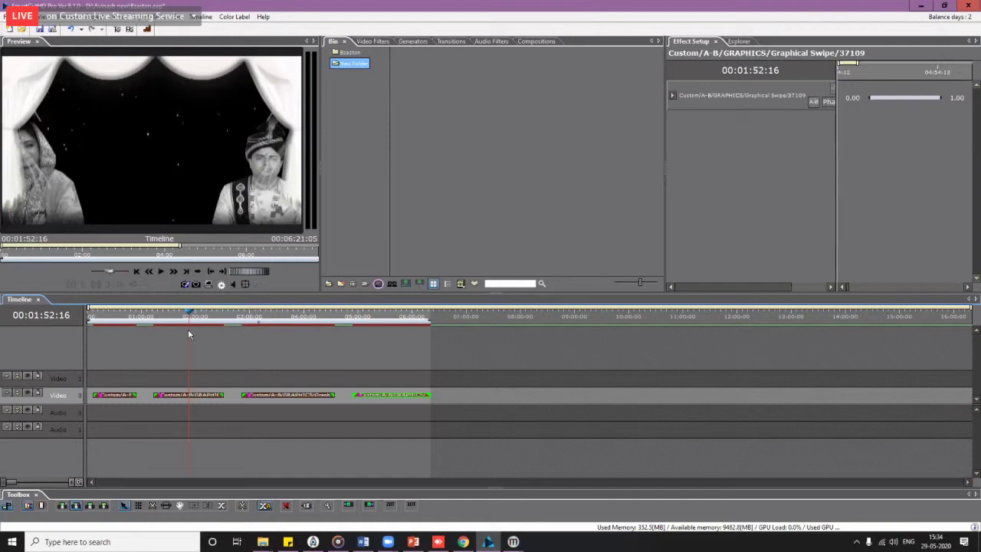
Step: Open the import dialog at X:\SceneCutHD Content\Footage\Footage For Protrait
double_click(487, 123)
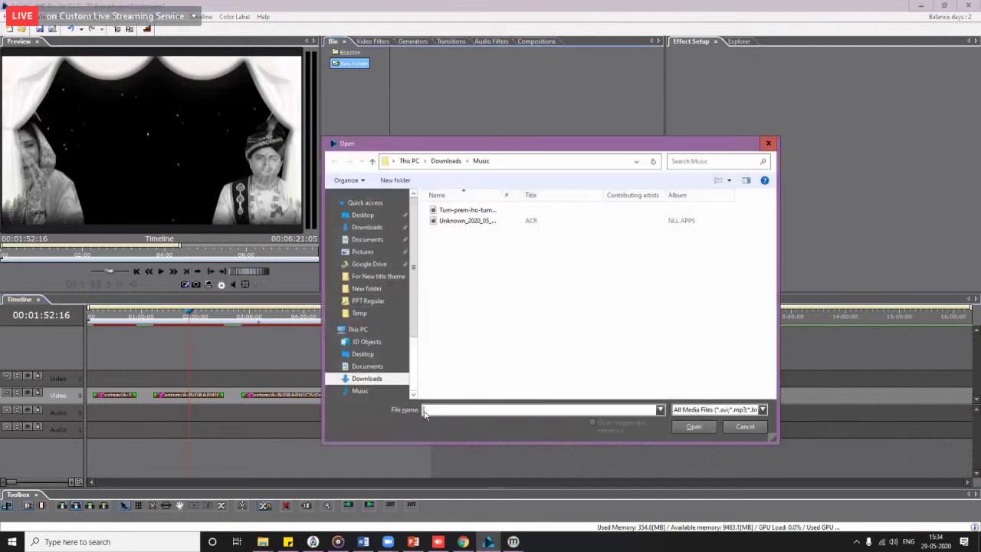
scroll(368, 380, down, 3)
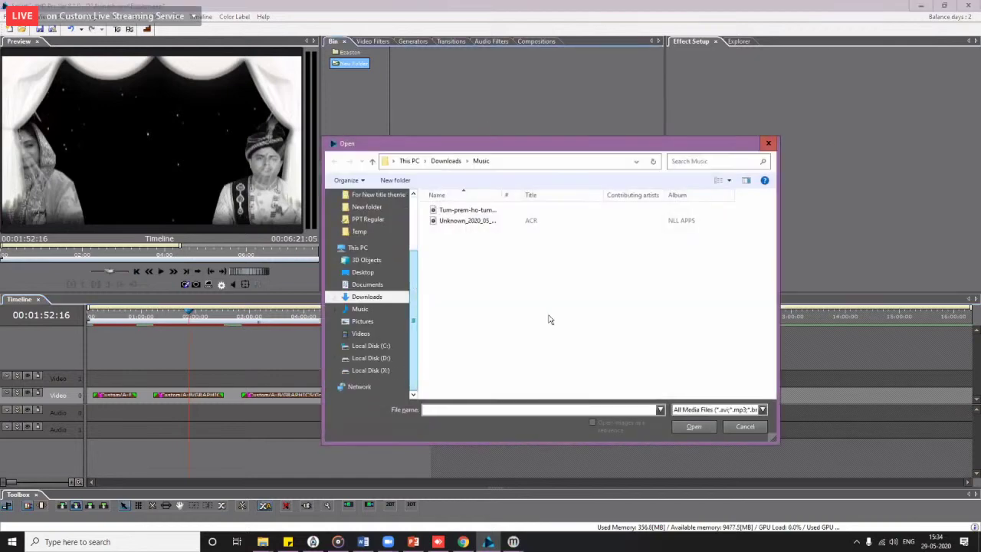
click(371, 370)
double_click(497, 319)
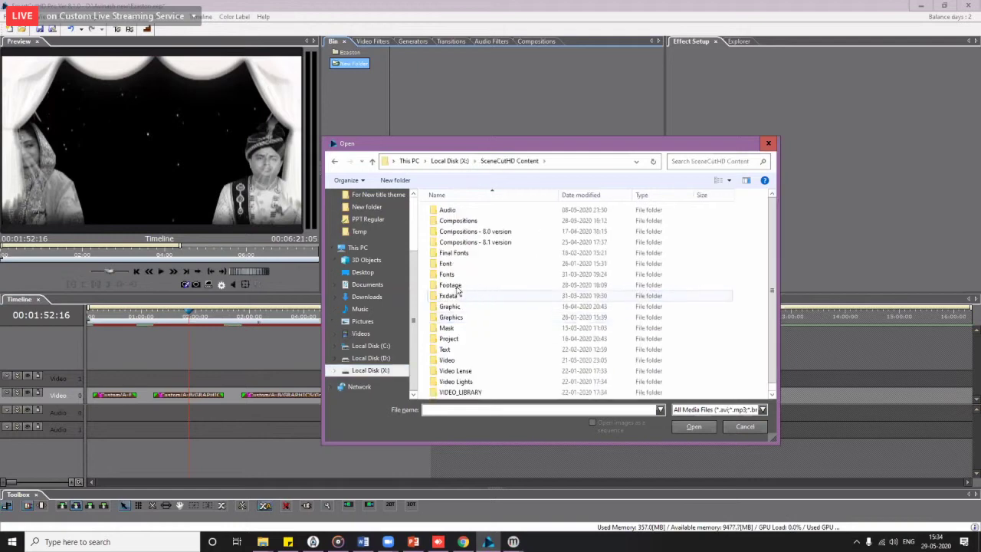
click(481, 285)
double_click(481, 284)
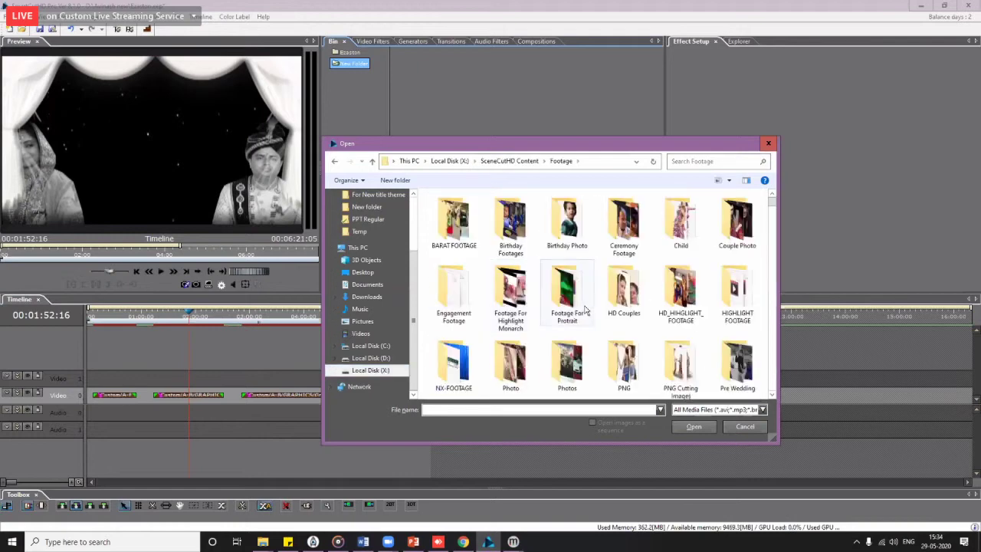
double_click(573, 306)
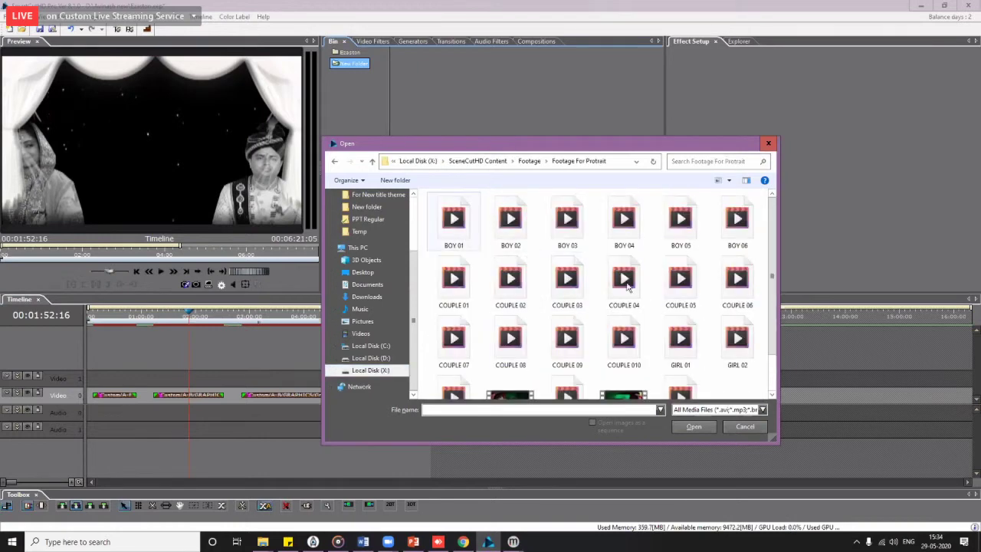
Step: Select every clip from BOY 01 through GIRL 06 and import them into the bin
click(454, 222)
scroll(583, 307, down, 2)
shift+click(681, 352)
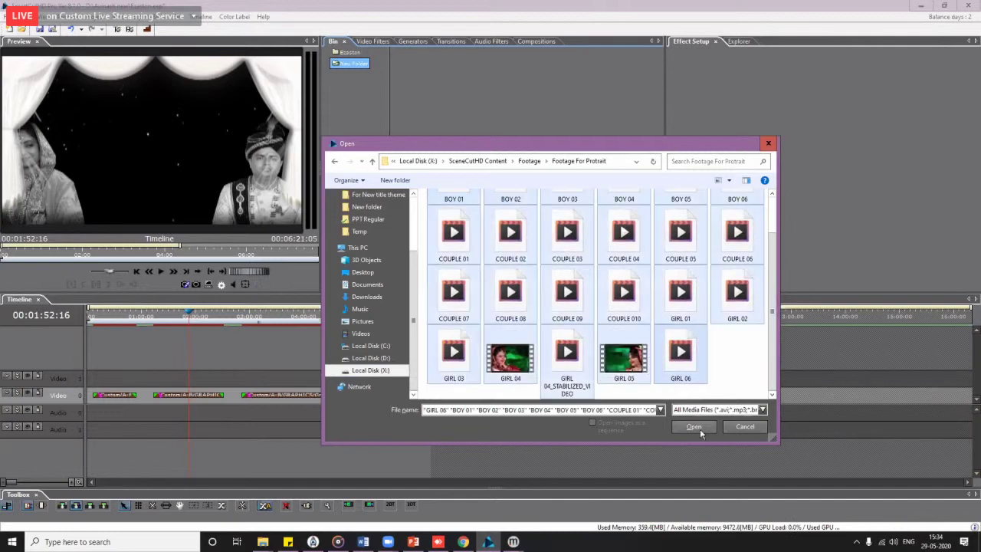
click(700, 429)
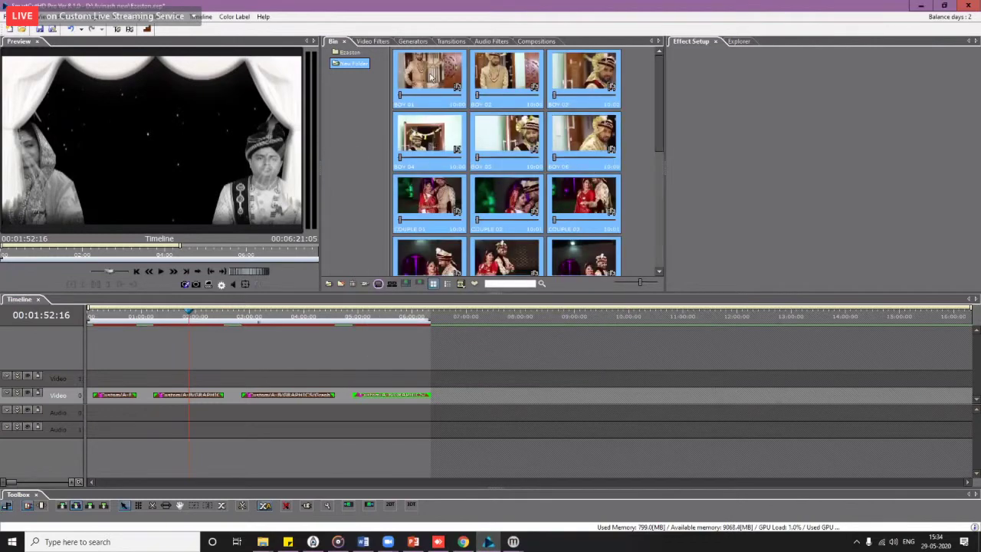
Step: Capture a still of BOY 03 at 00:00:02:18 and save and export it under the Boy category
click(595, 88)
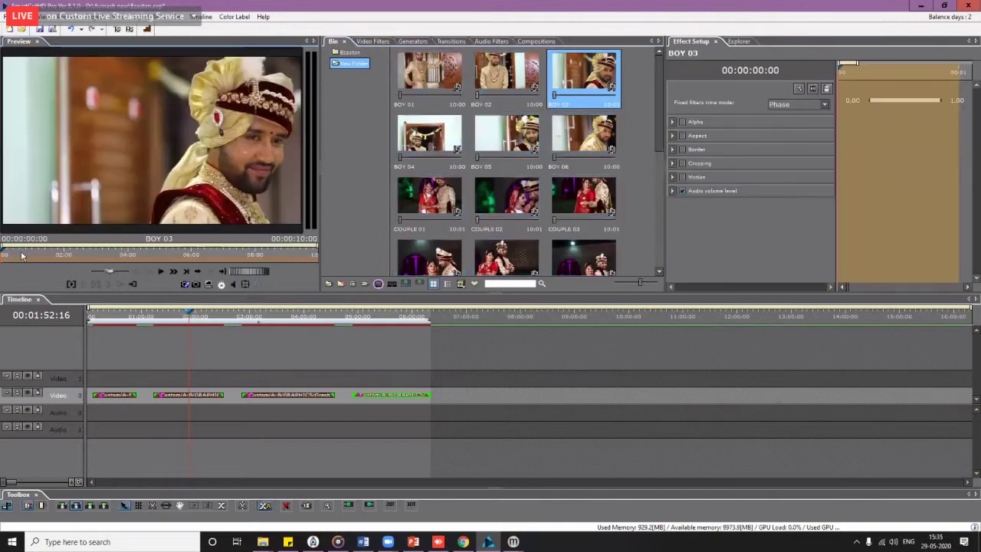
key(space)
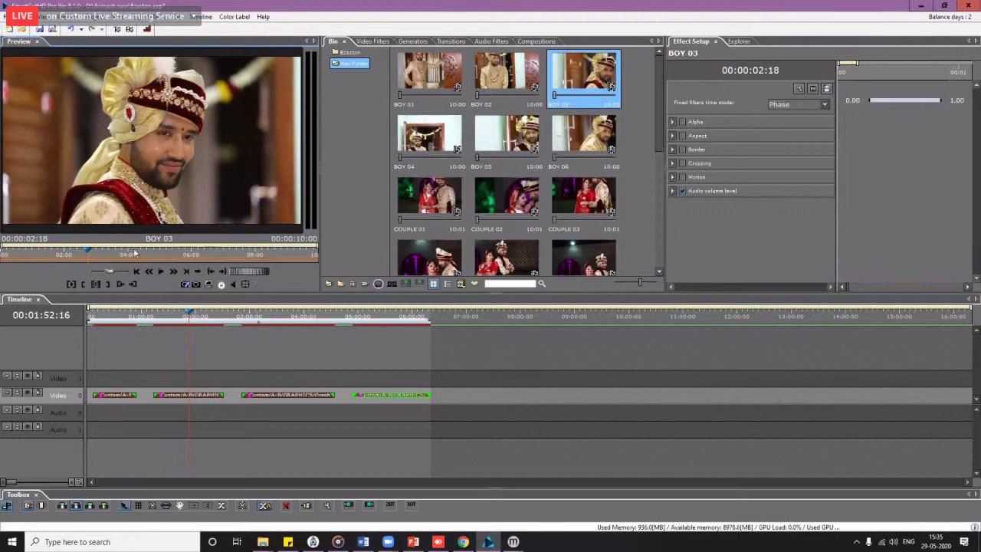
drag(140, 251, 87, 254)
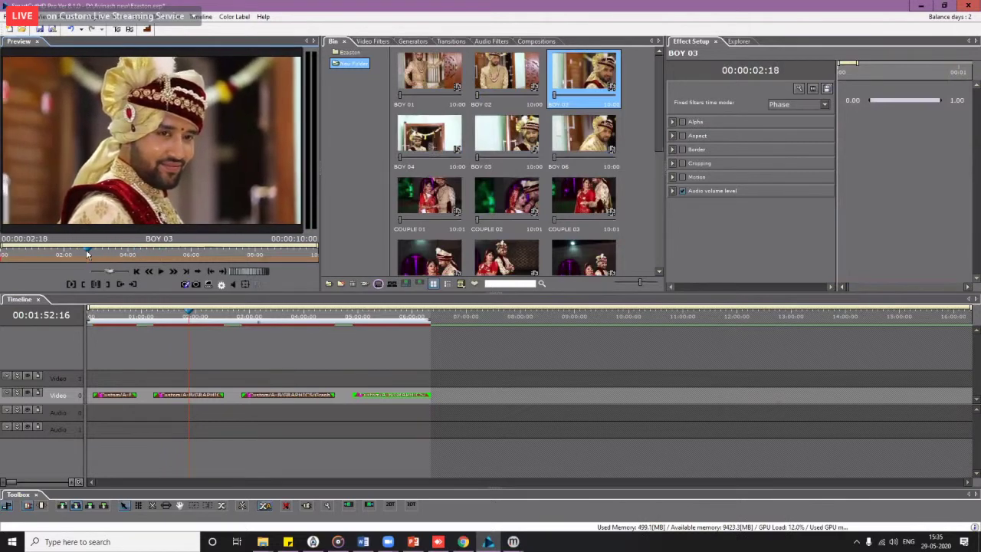
click(186, 285)
click(395, 302)
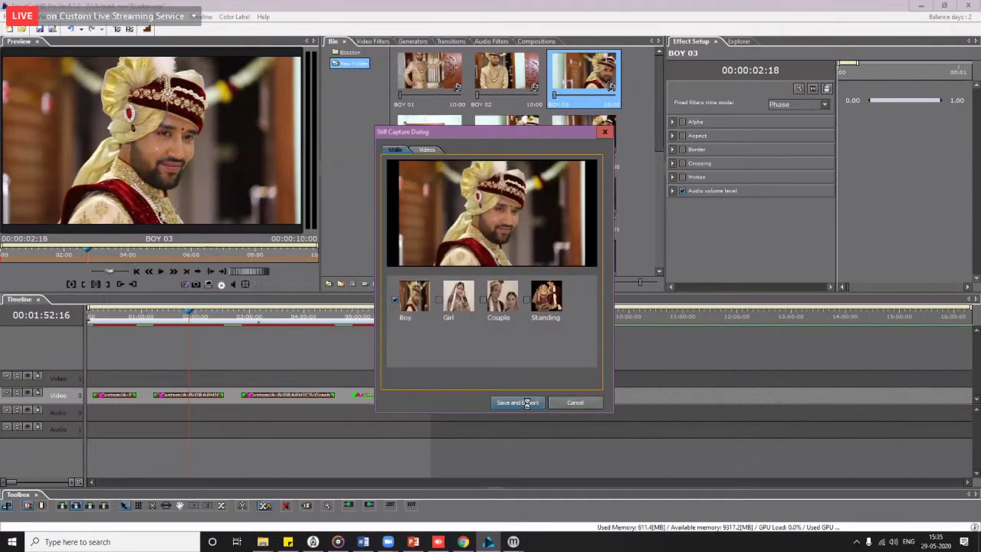
click(526, 403)
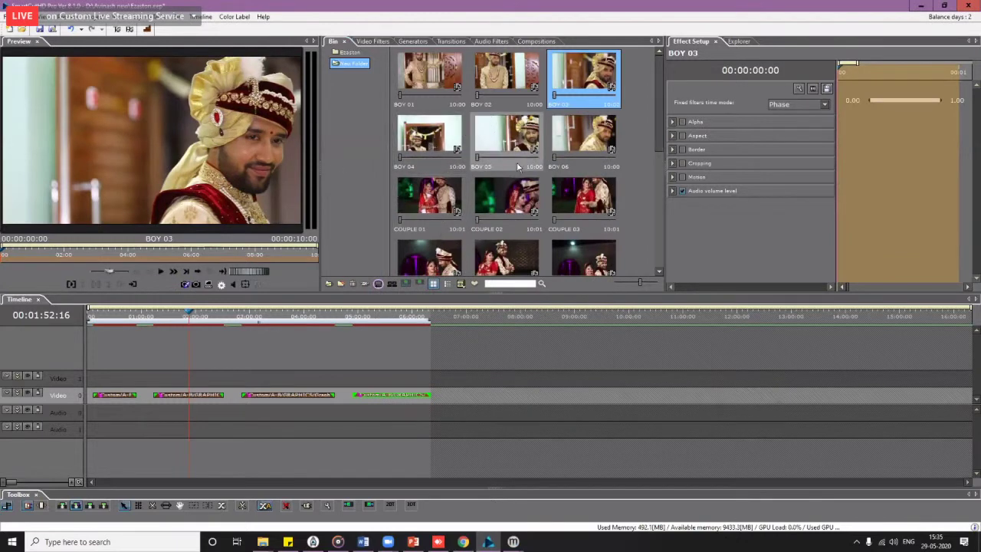
Step: Capture a frame from COUPLE 01 and save and export it as a Couple still
click(448, 213)
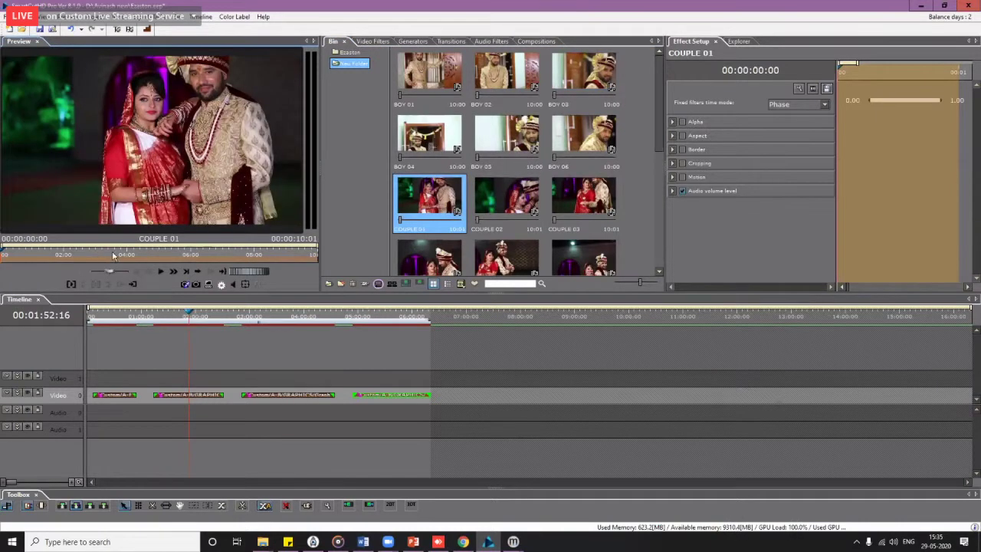
click(111, 255)
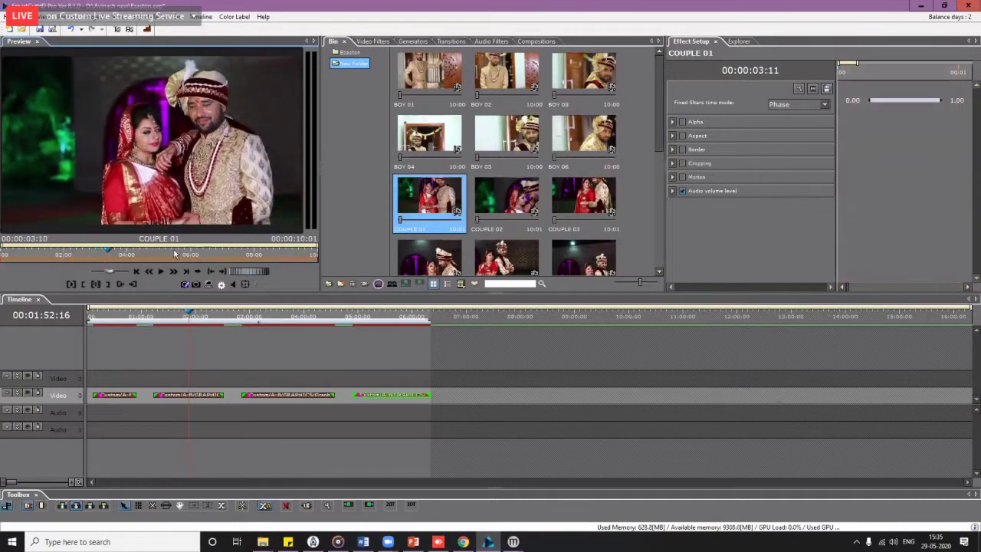
click(129, 253)
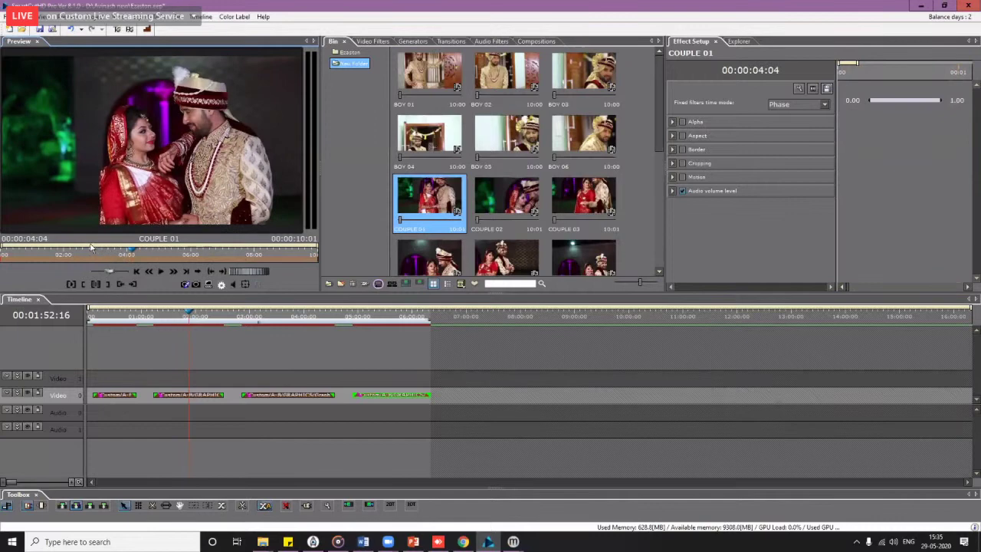
click(90, 253)
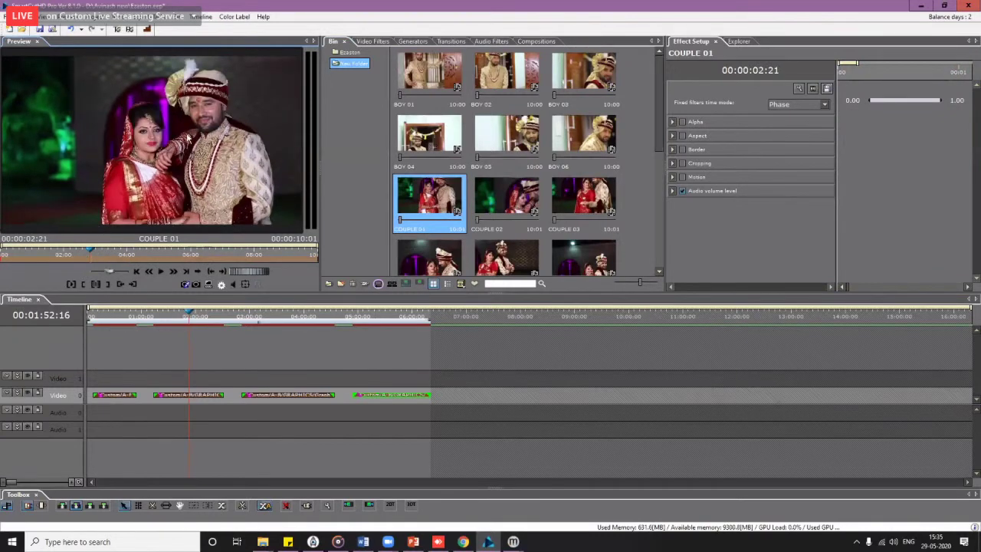
click(185, 284)
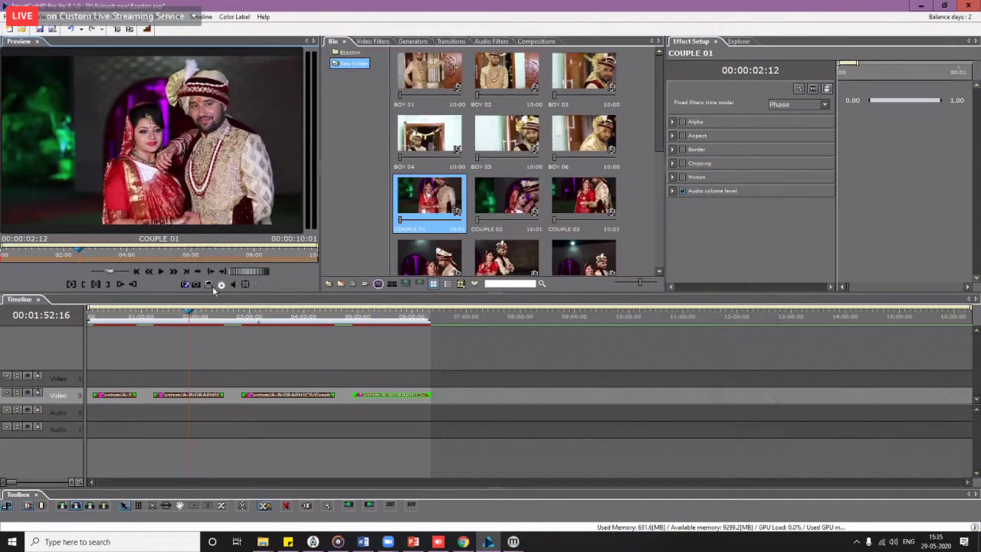
click(211, 286)
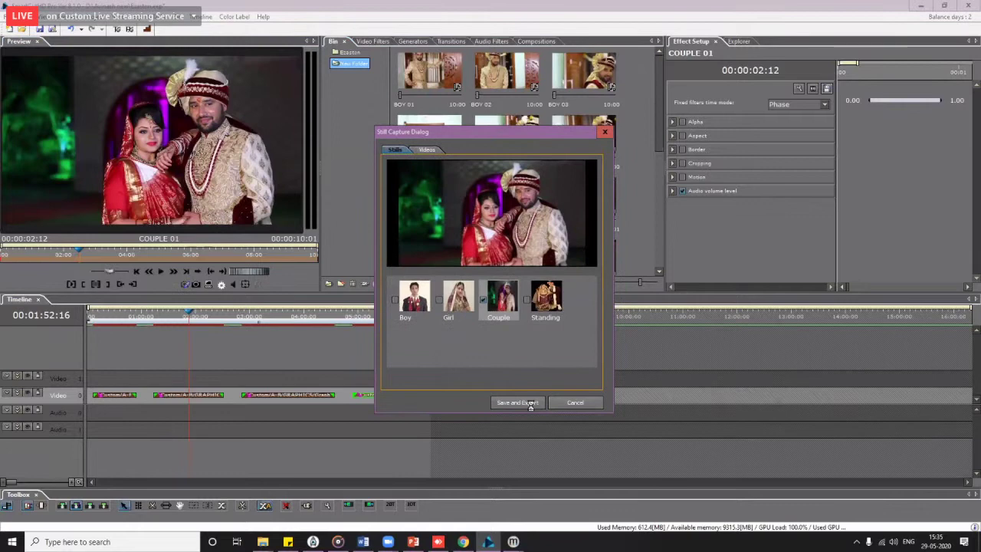
click(532, 407)
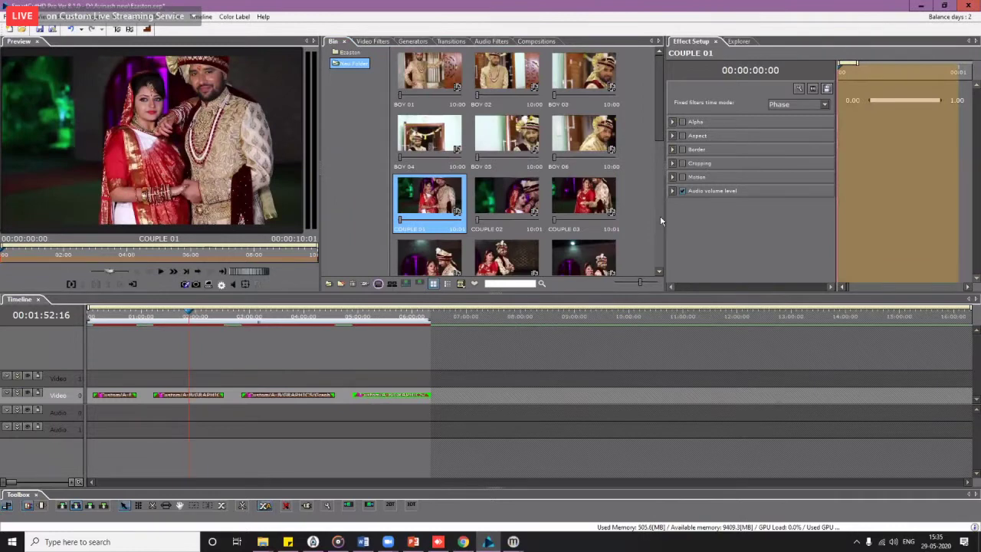
Step: Capture a bride still from GIRL 04 at 00:00:06:02 and file it under Girl
scroll(661, 214, down, 1)
scroll(641, 201, down, 4)
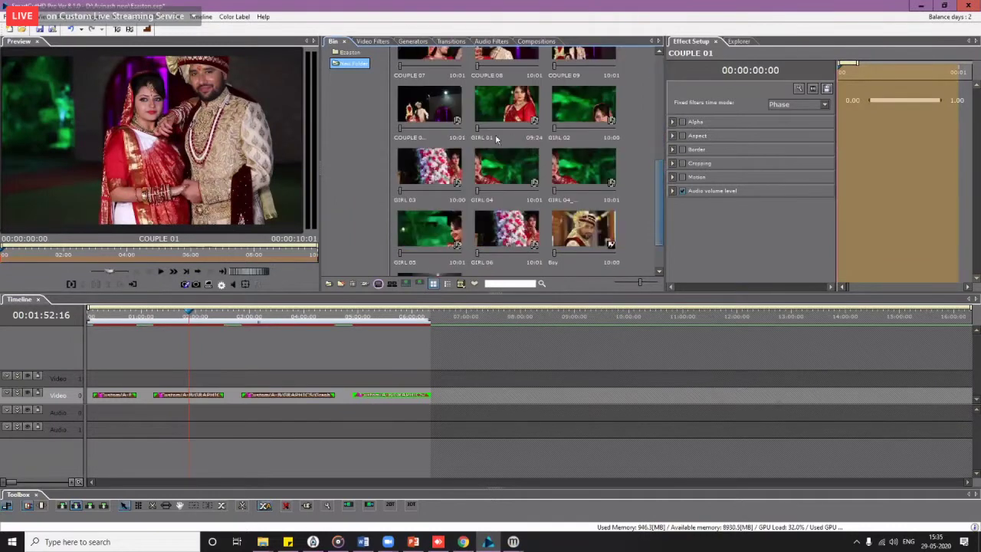
click(493, 137)
scroll(493, 137, up, 1)
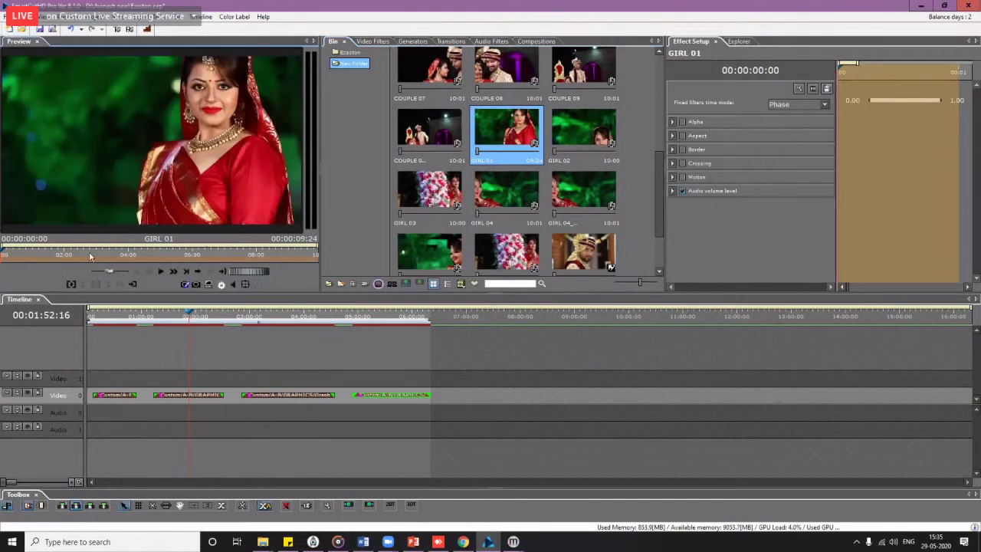
key(space)
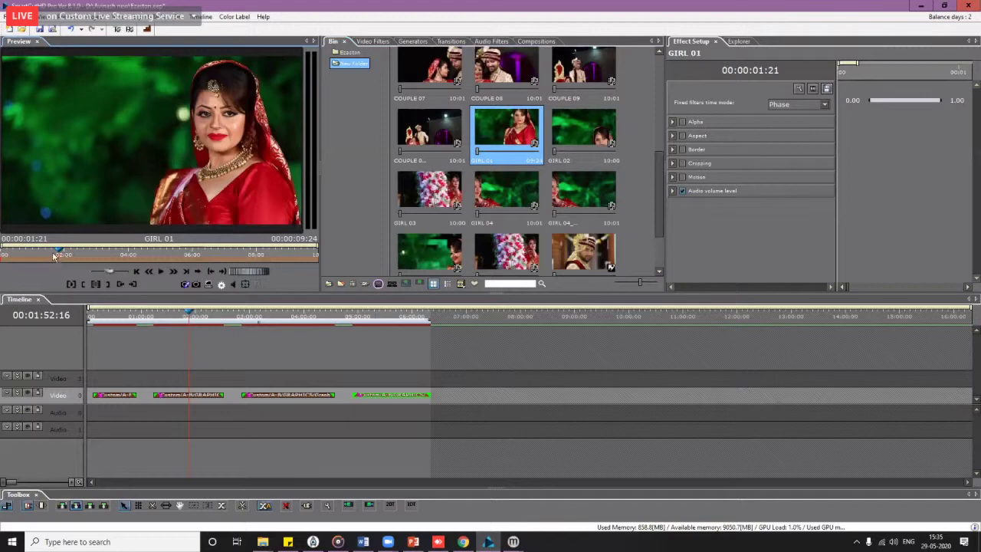
click(191, 255)
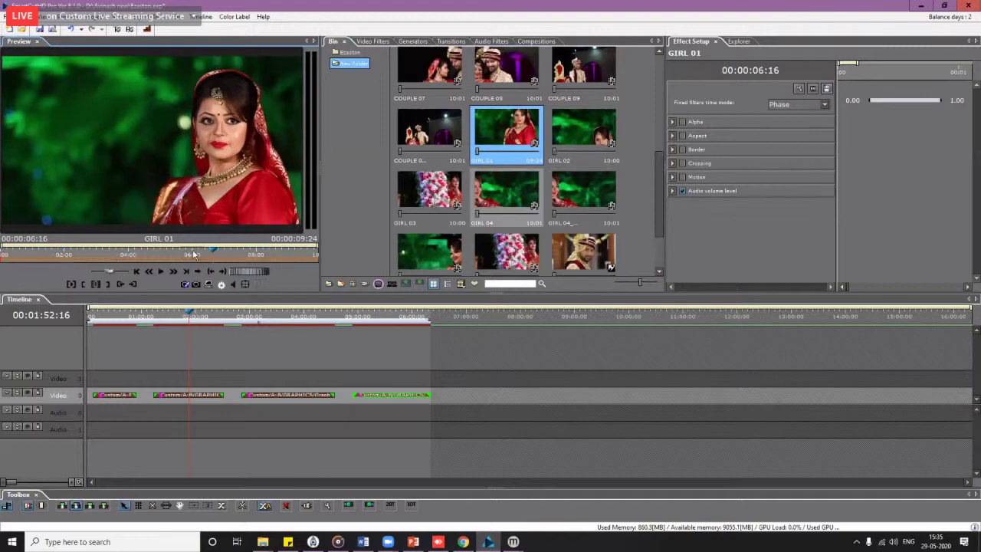
key(Down)
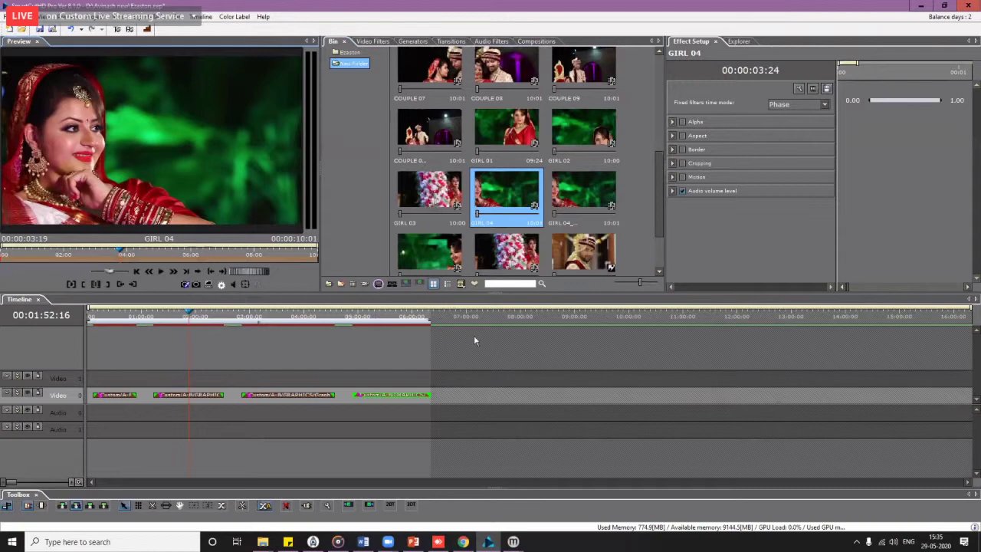
key(ctrl+t)
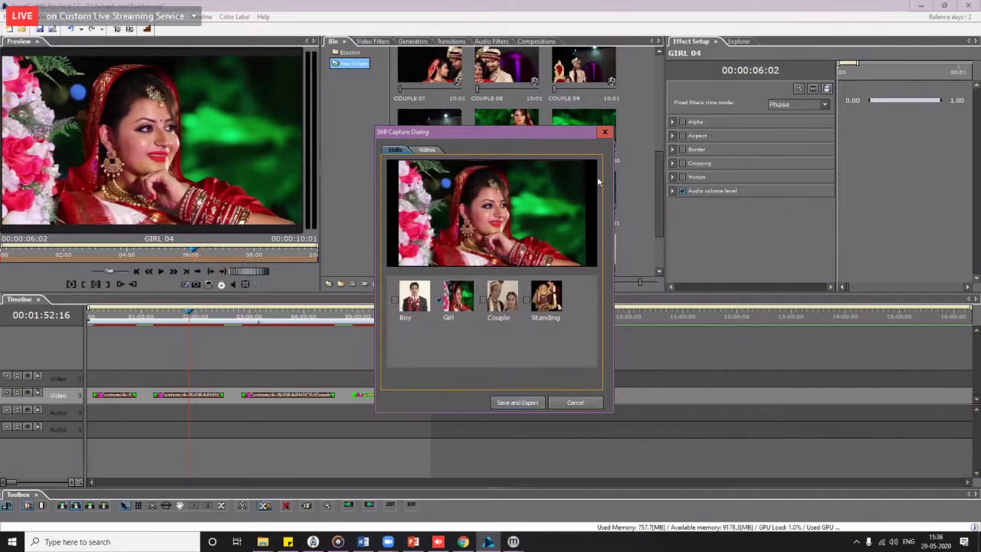
key(Escape)
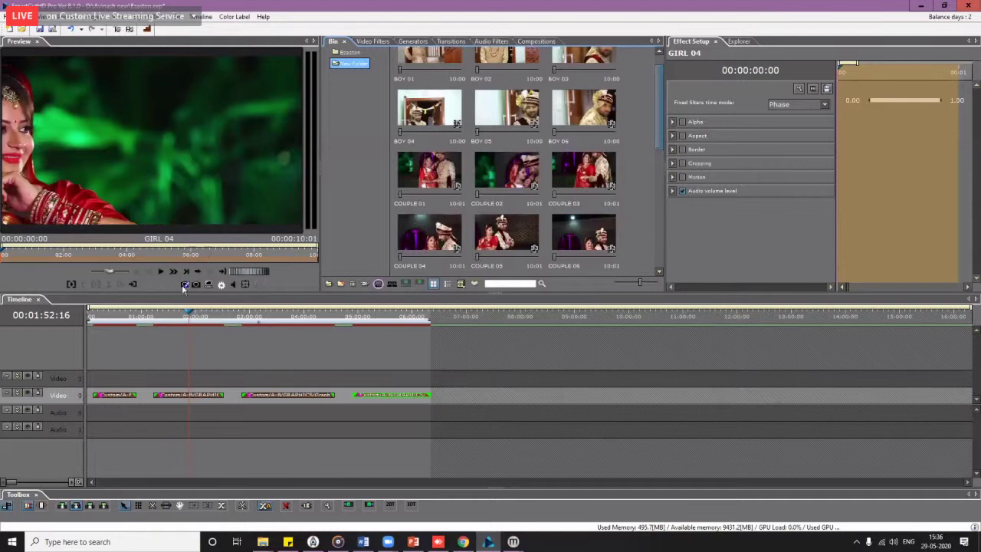
Step: Open the Properties of the exported Boy still in the bin
click(584, 172)
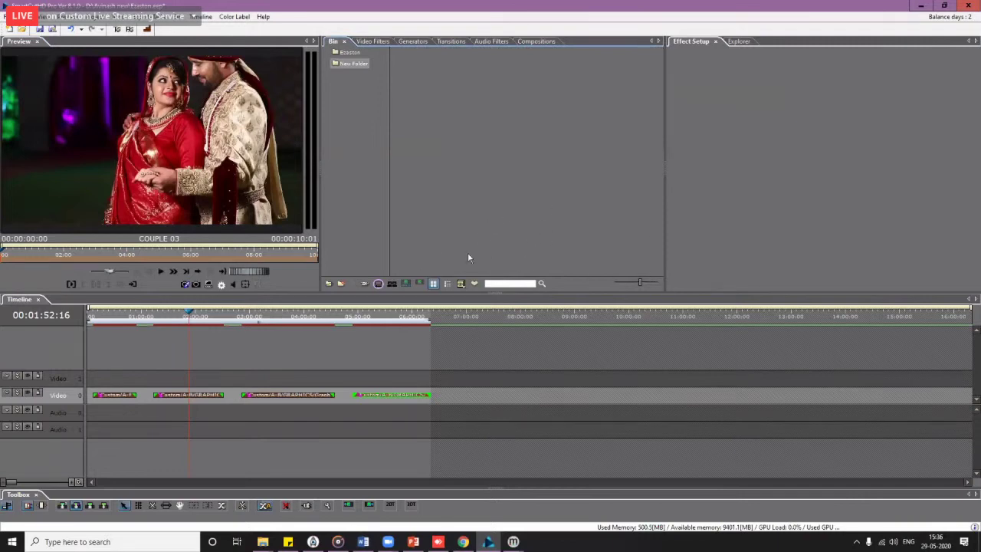
click(590, 184)
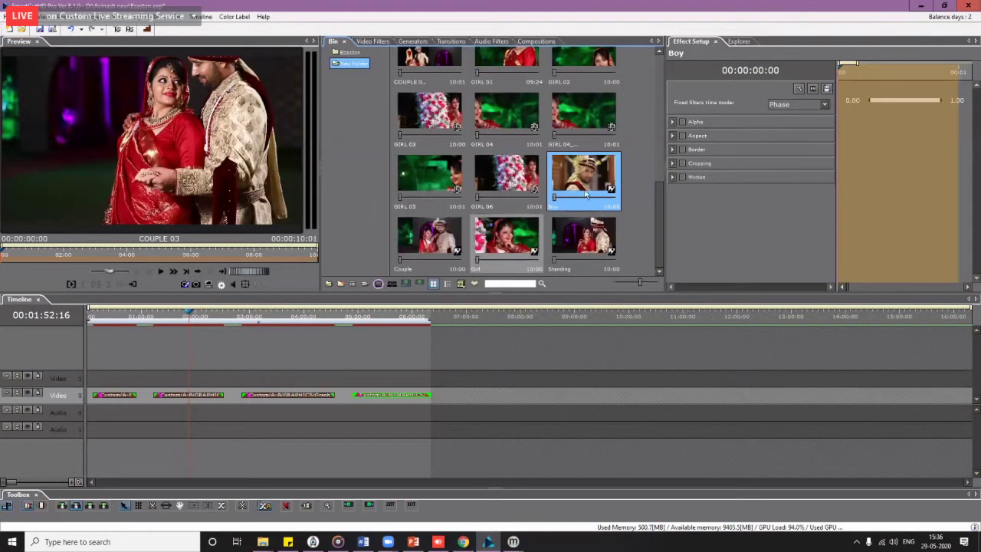
click(506, 237)
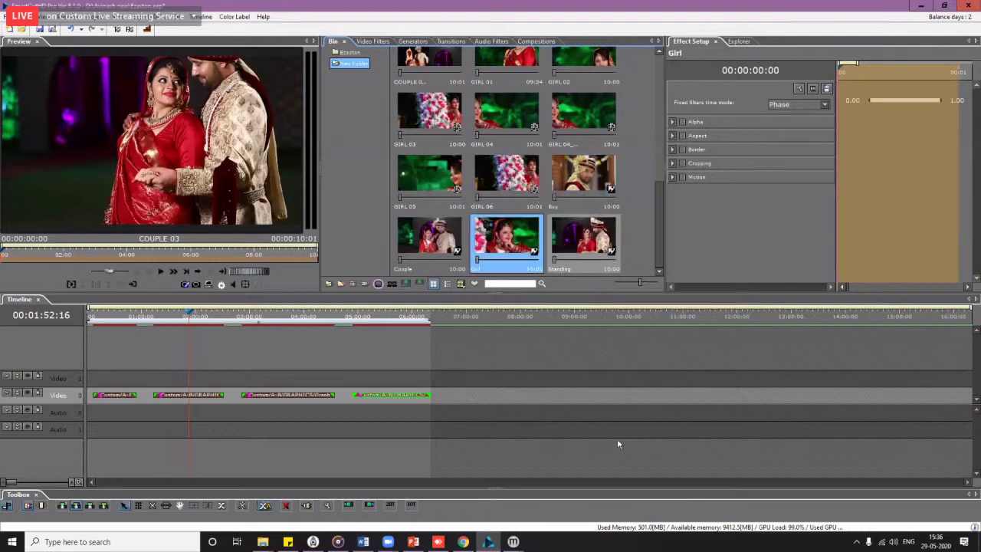
right_click(576, 185)
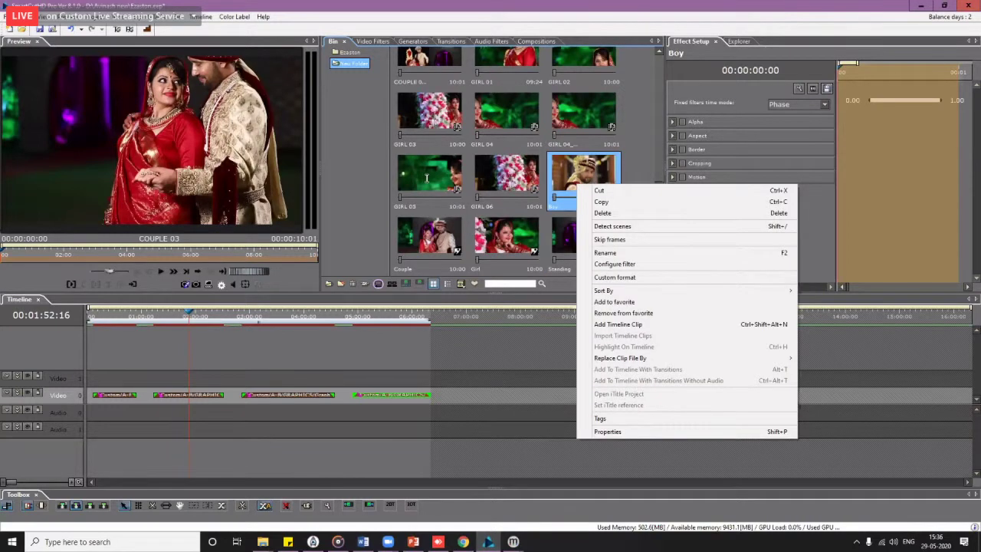
key(shift+p)
Step: Read the Boy still's file path, then bring File Explorer's PPT Regular window forward
drag(427, 178, 554, 178)
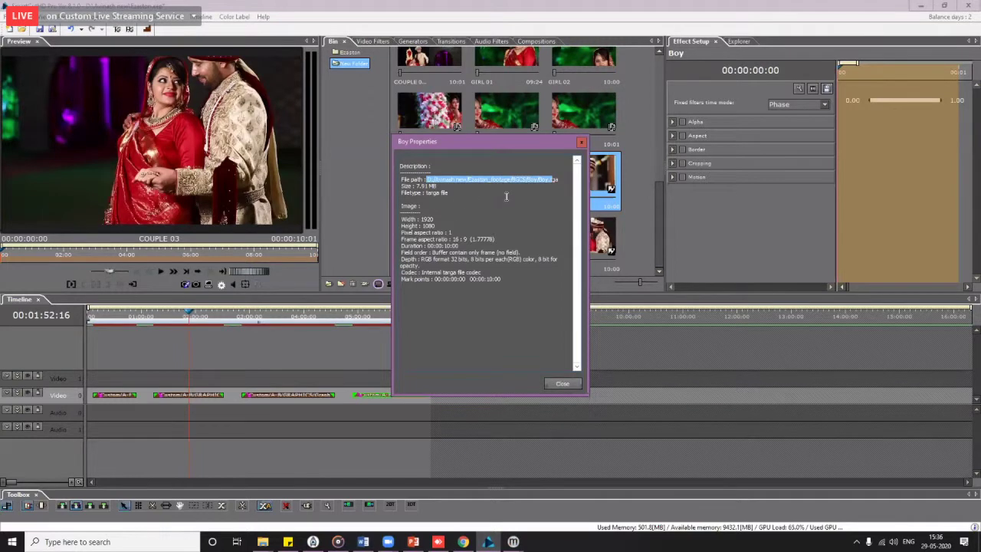
click(481, 182)
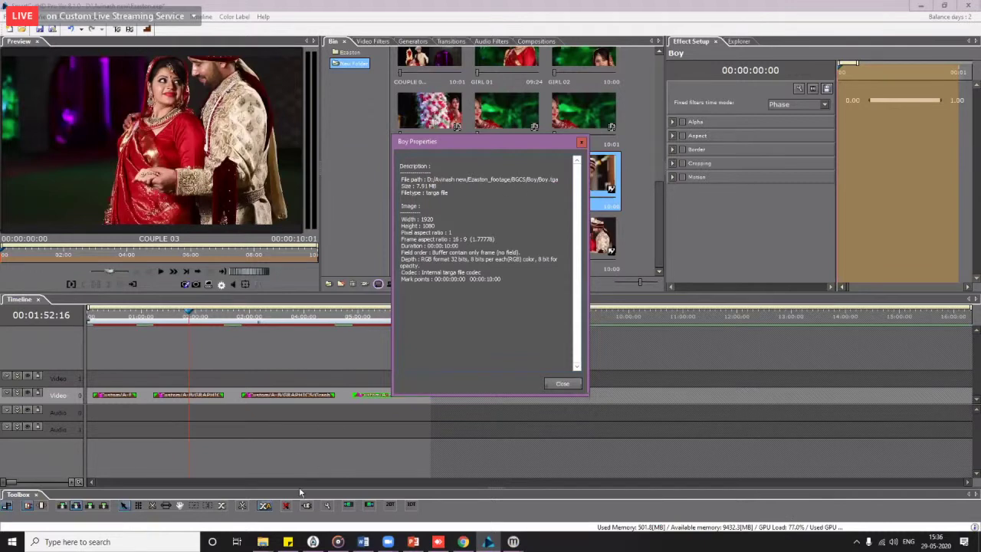
click(263, 542)
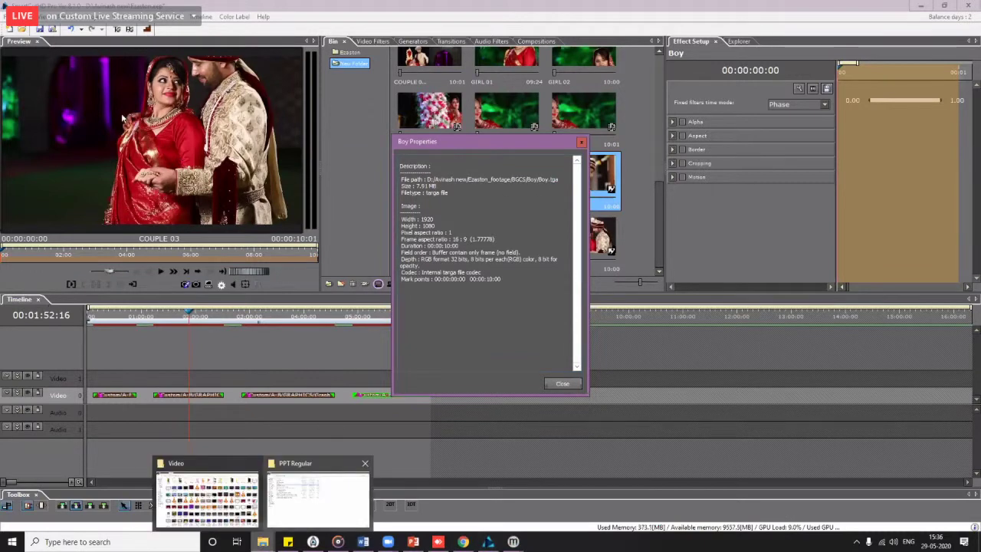
key(alt+Tab)
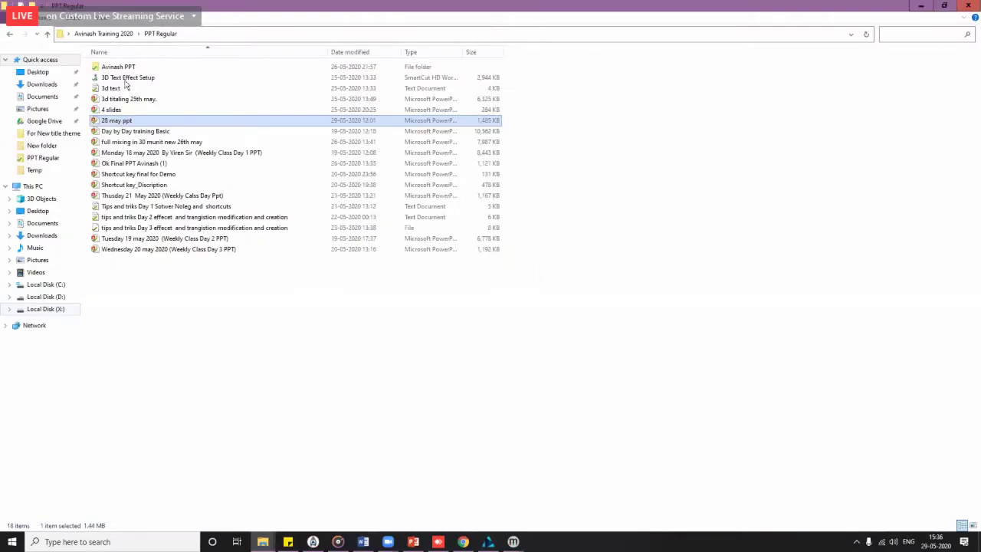
Step: Browse to Ezaston_footage > BGCS and open the Boy folder to check its still
key(alt+Tab)
click(113, 76)
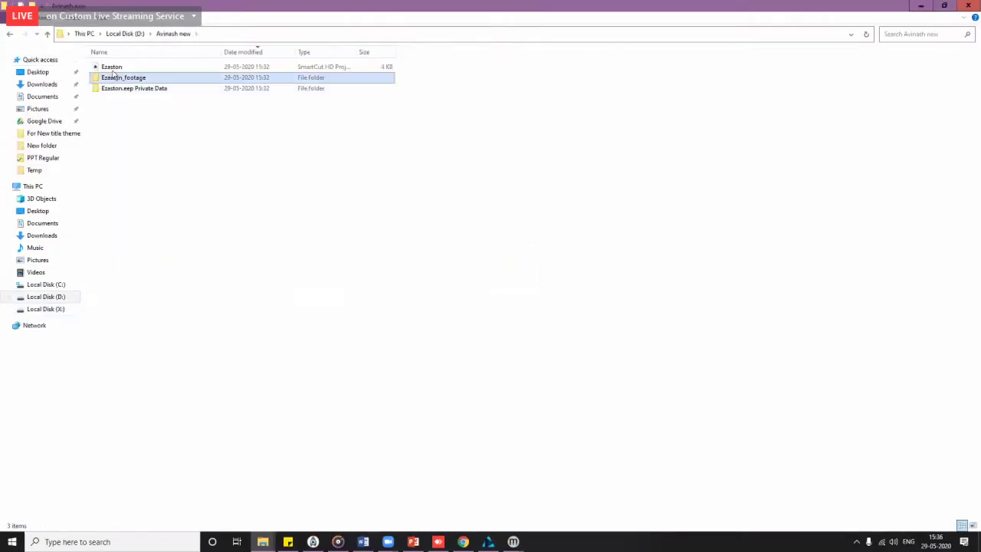
double_click(112, 77)
double_click(112, 67)
double_click(107, 68)
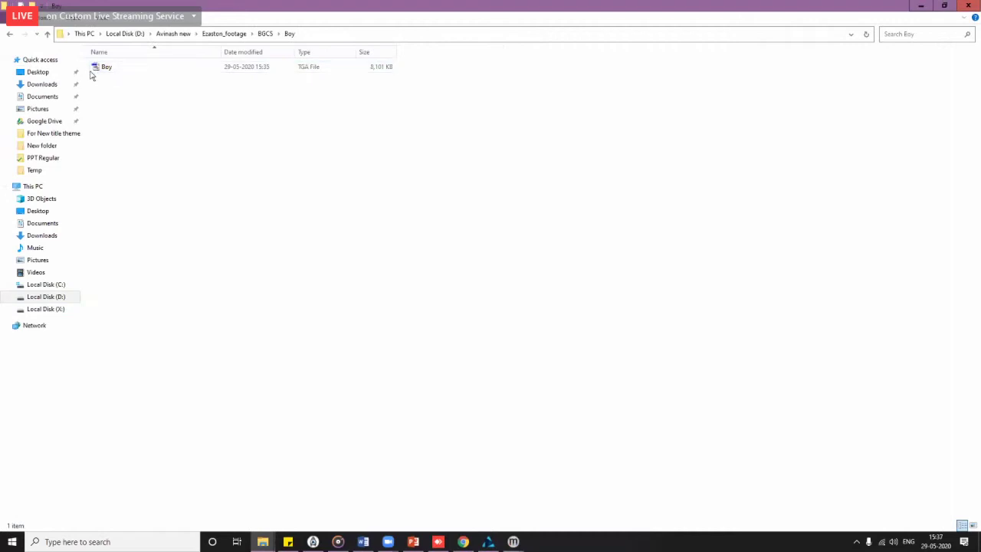
Step: Check the Couple, Girl and Standing folders under BGCS for their stills
click(10, 33)
double_click(111, 79)
click(10, 34)
double_click(106, 91)
key(alt+Left)
double_click(109, 105)
Step: Minimize Explorer to return to SmartCutHD Pro and close the Boy properties dialog
key(super+Down)
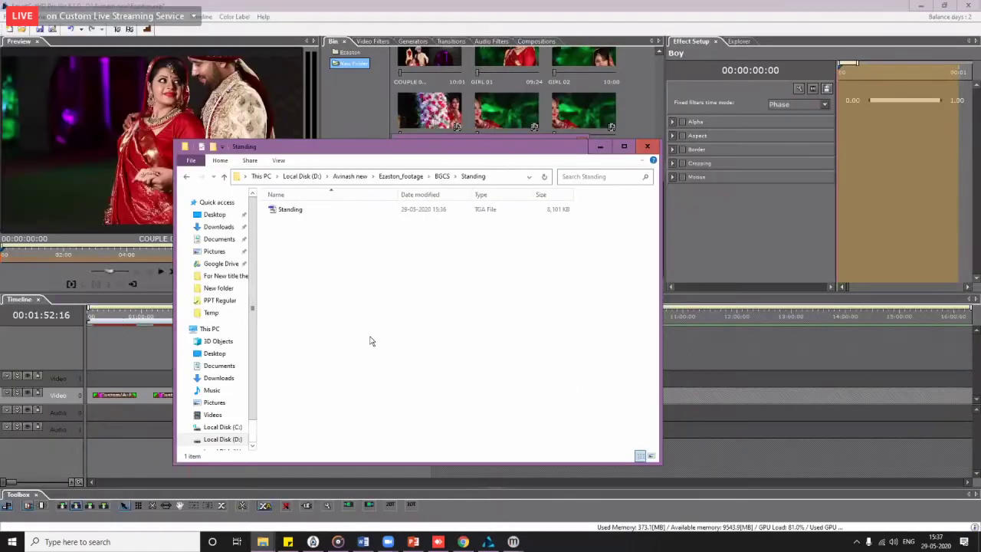
key(super+Down)
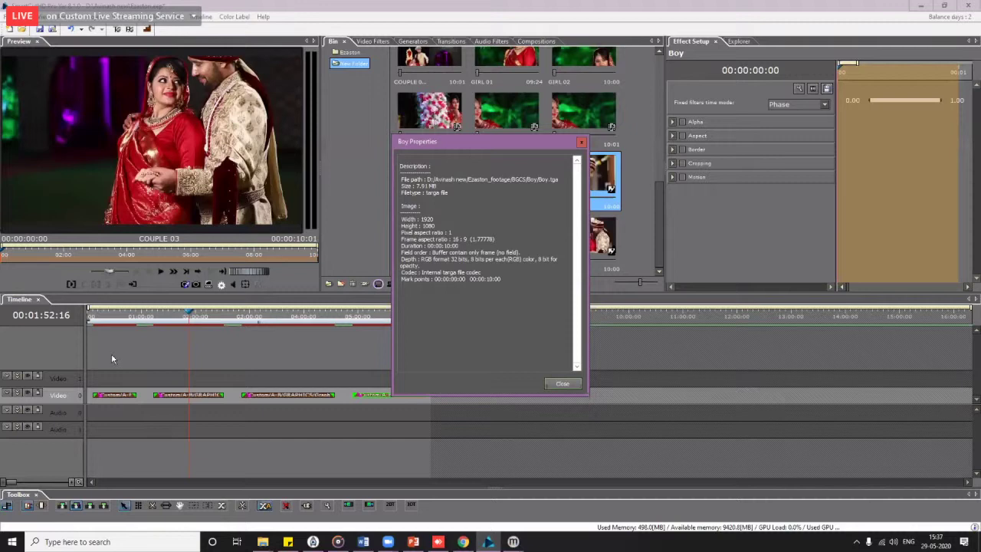
key(Escape)
Step: Move the timeline to 00:00:27:18 and launch the ez aston title designer
click(129, 30)
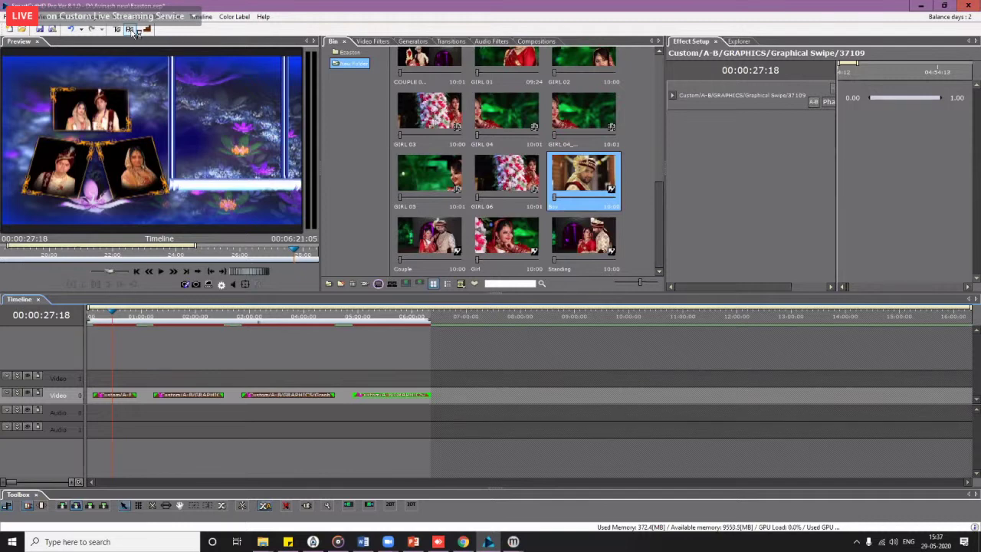
click(132, 31)
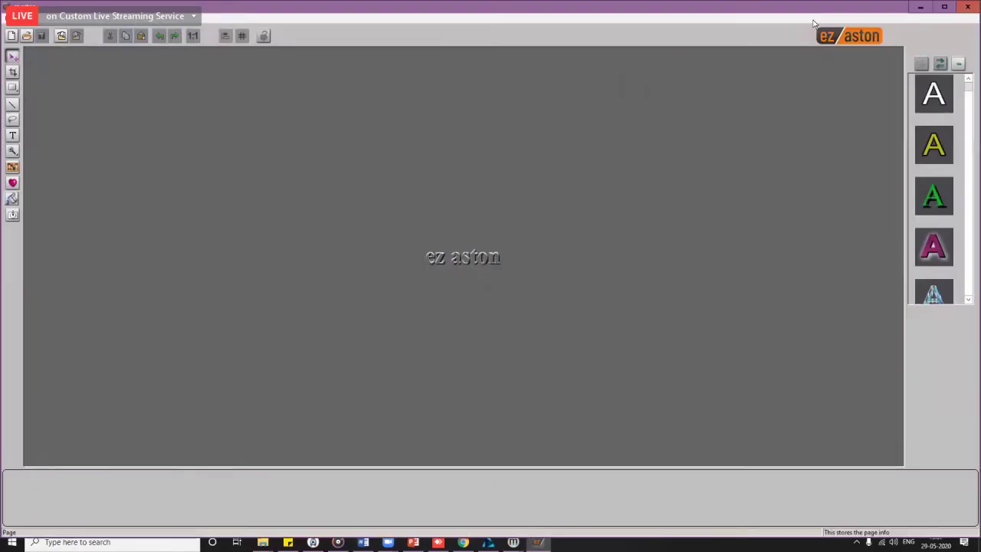
Step: Start a blank page and browse the photo categories, previewing Boy.tga
click(13, 36)
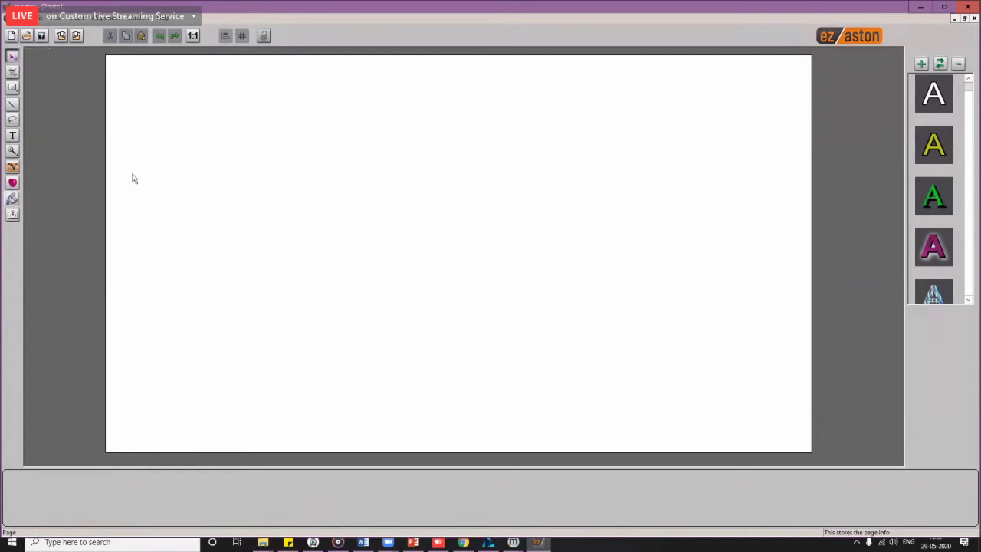
click(13, 170)
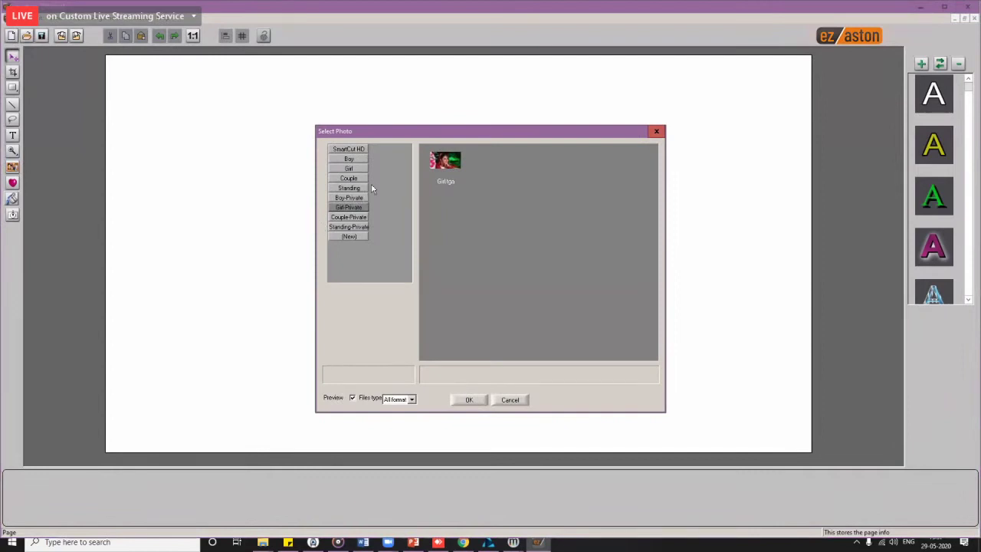
click(351, 159)
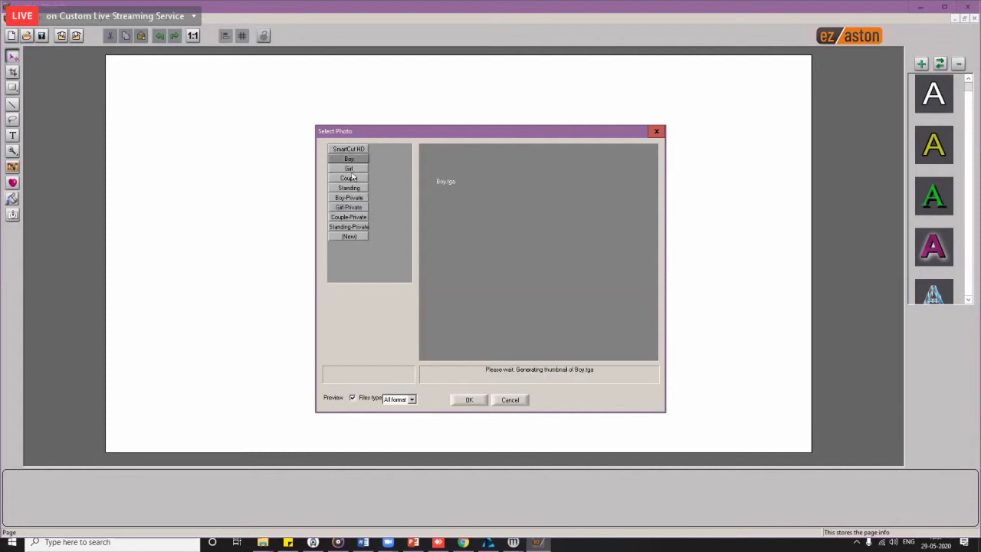
click(353, 177)
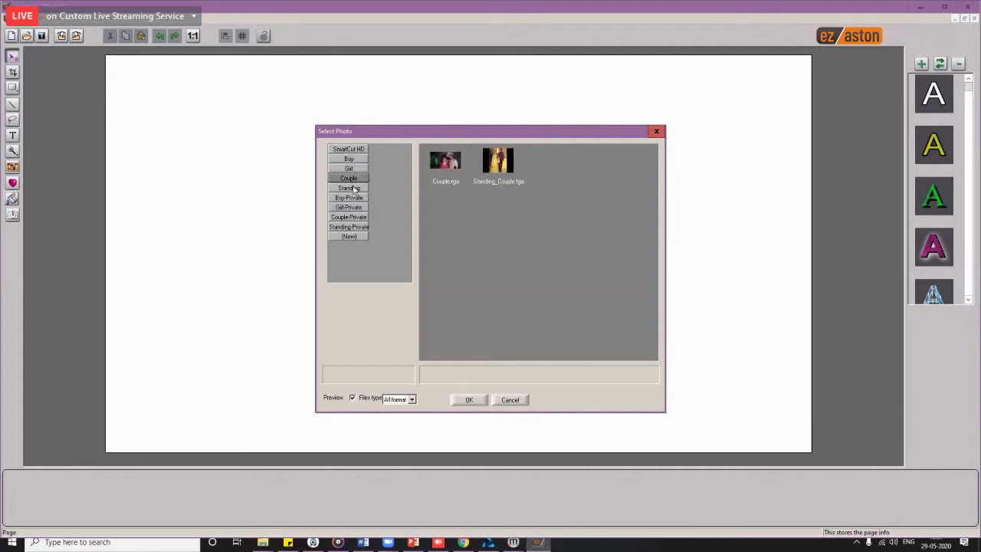
click(351, 188)
click(348, 178)
click(348, 159)
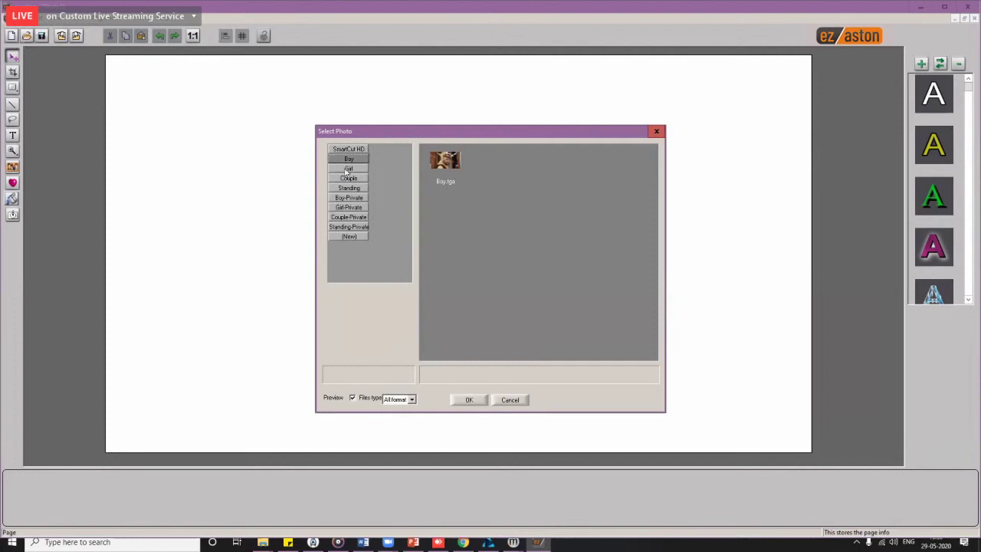
click(449, 169)
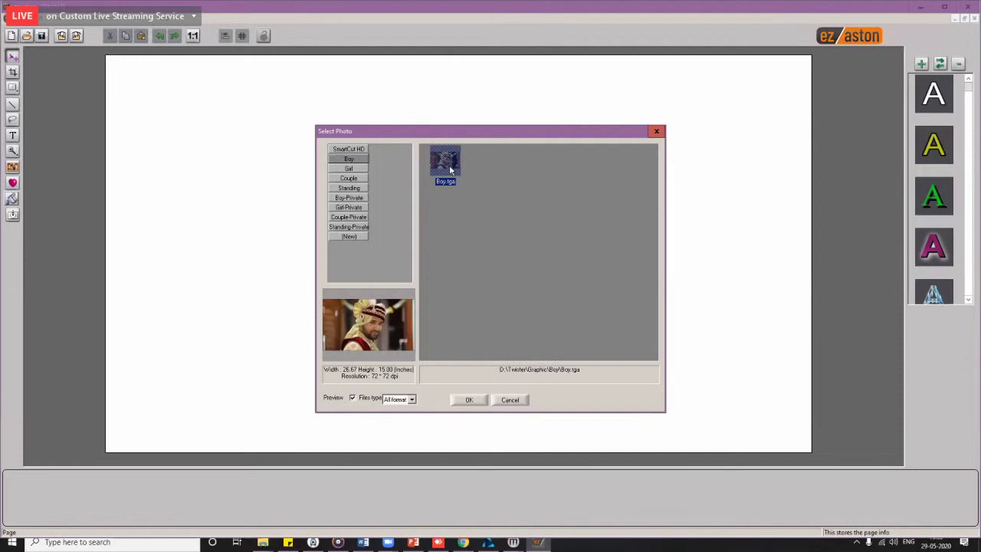
Step: Open the Boy-Private category and place Boy.tga on the page
click(348, 169)
click(349, 178)
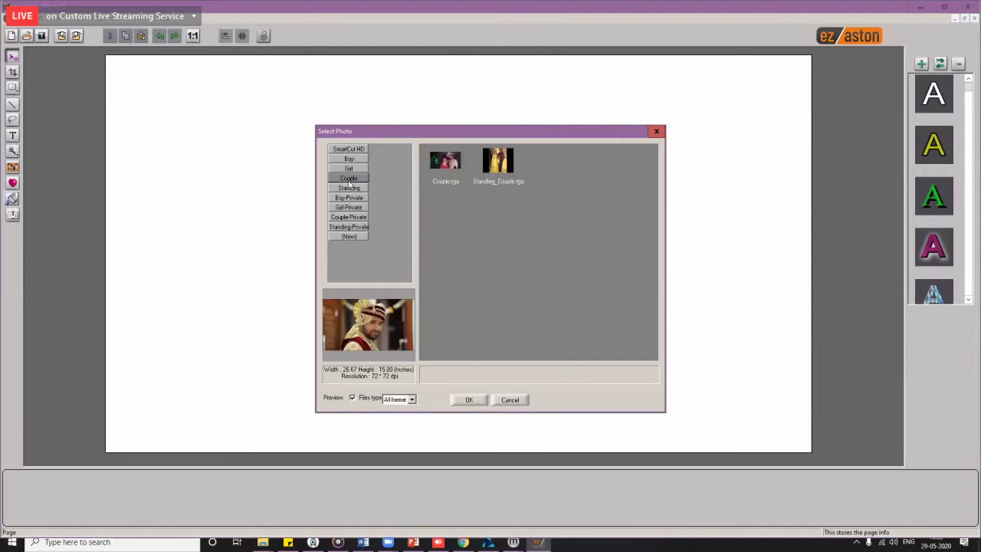
click(350, 188)
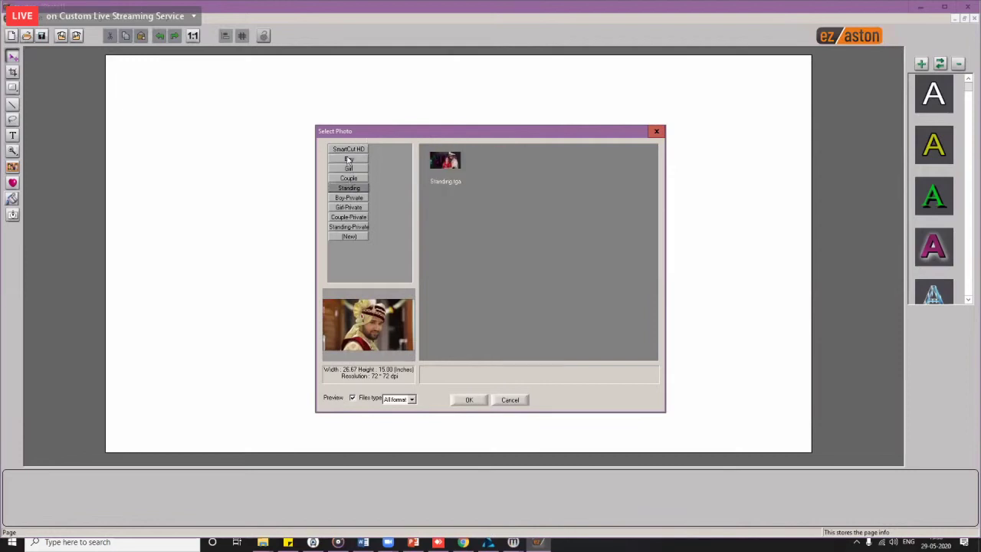
click(349, 159)
click(349, 168)
click(350, 178)
click(351, 187)
click(354, 162)
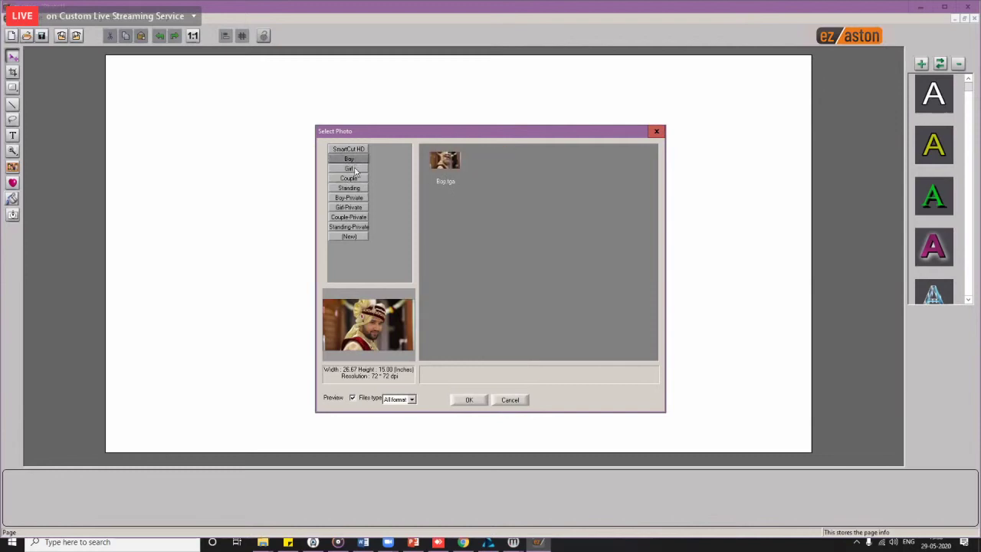
click(346, 190)
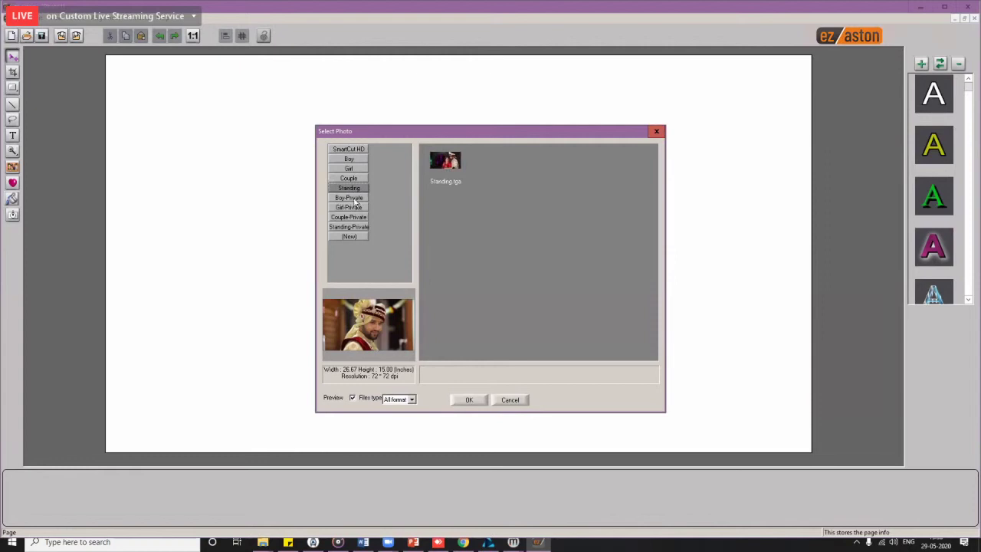
click(354, 199)
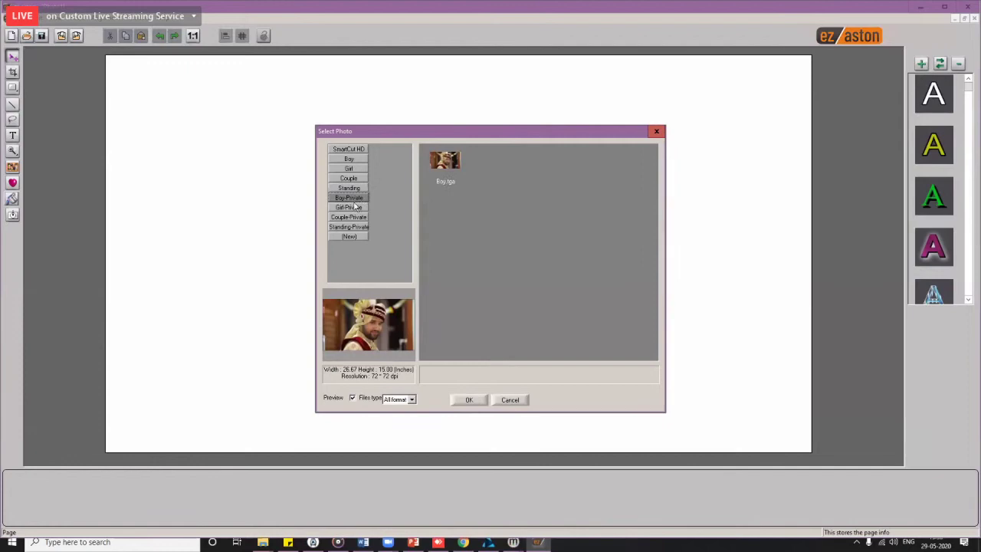
double_click(437, 175)
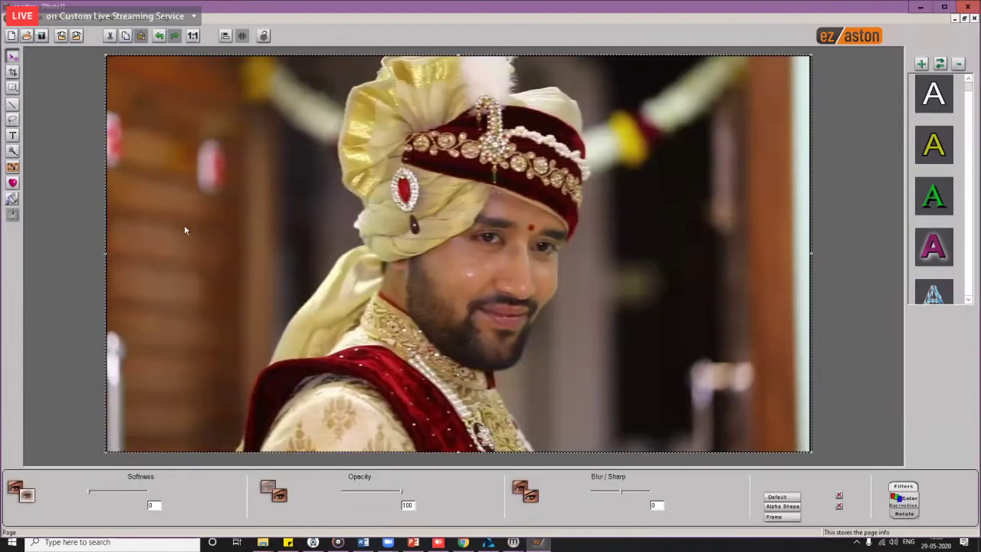
Step: Trace a freehand outline around the groom's shawl and turban, then remove the background
click(12, 121)
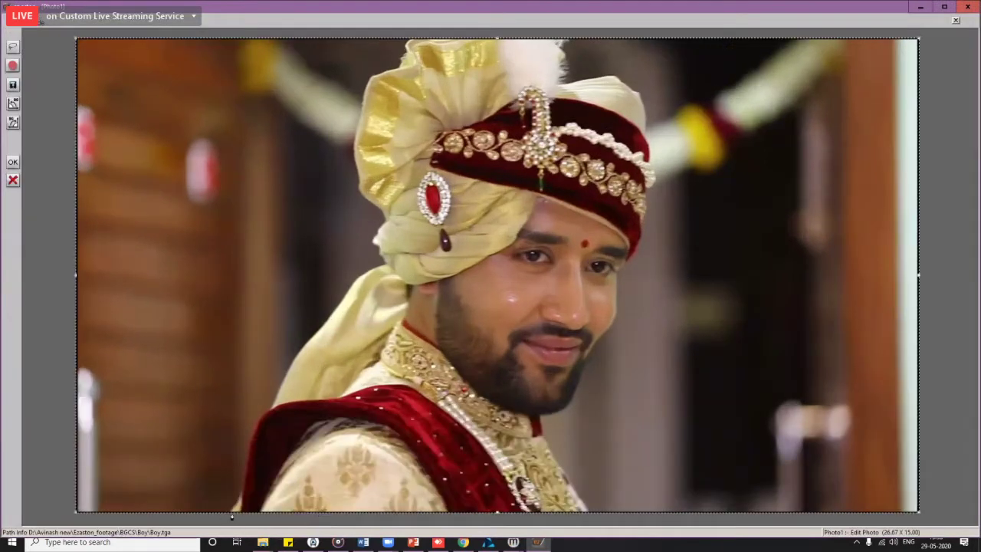
click(250, 466)
mouse_move(249, 458)
mouse_down()
mouse_move(234, 506)
mouse_move(261, 418)
mouse_move(349, 292)
mouse_up()
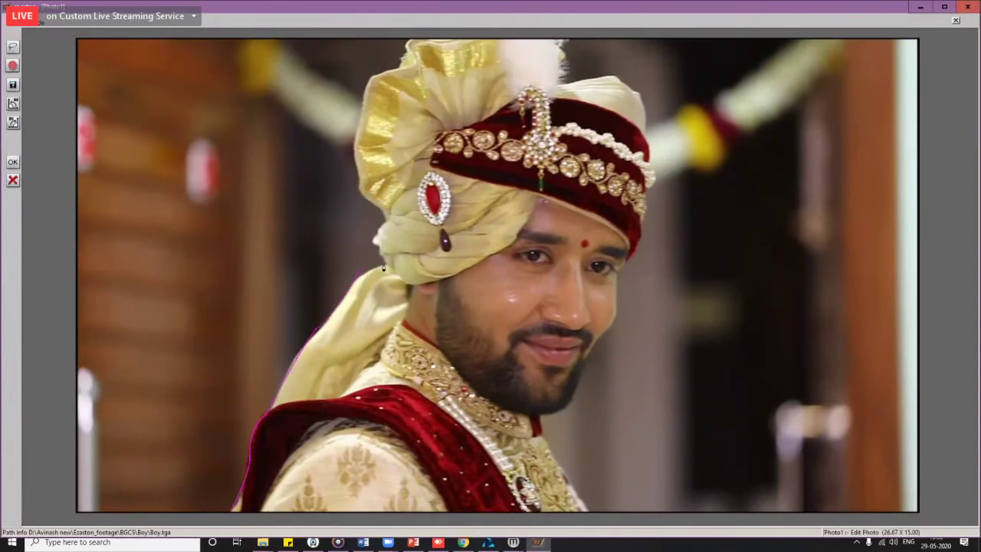
drag(377, 234, 382, 215)
drag(357, 142, 425, 49)
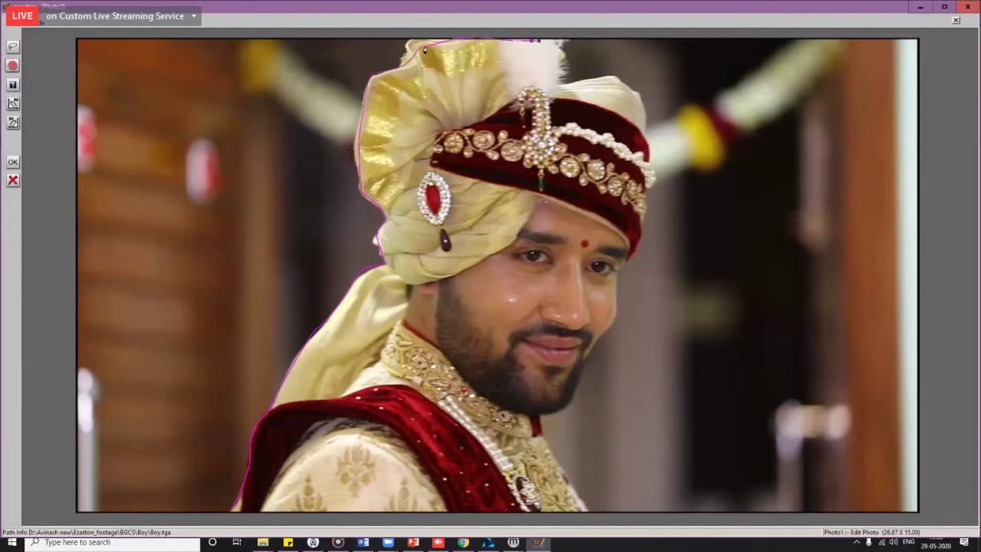
mouse_move(425, 49)
mouse_down()
mouse_move(572, 84)
mouse_move(616, 75)
mouse_move(635, 92)
mouse_up()
drag(655, 180, 641, 231)
mouse_move(544, 416)
mouse_down()
mouse_move(554, 466)
mouse_move(591, 519)
mouse_up()
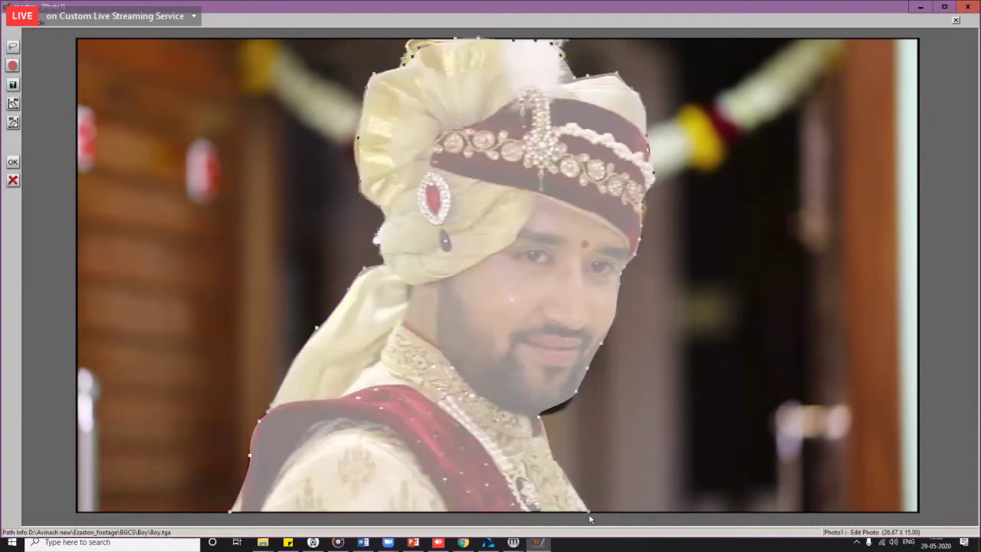
click(12, 85)
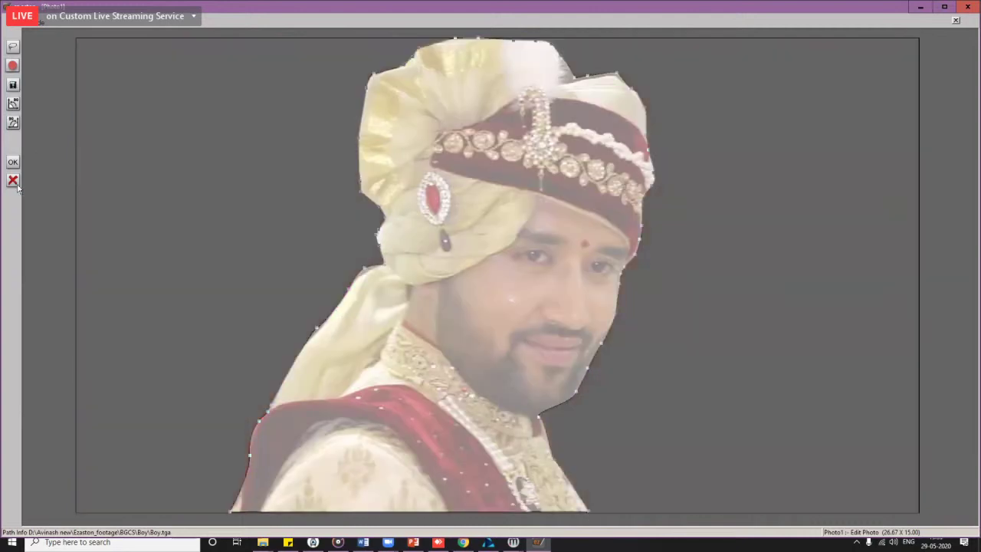
click(12, 161)
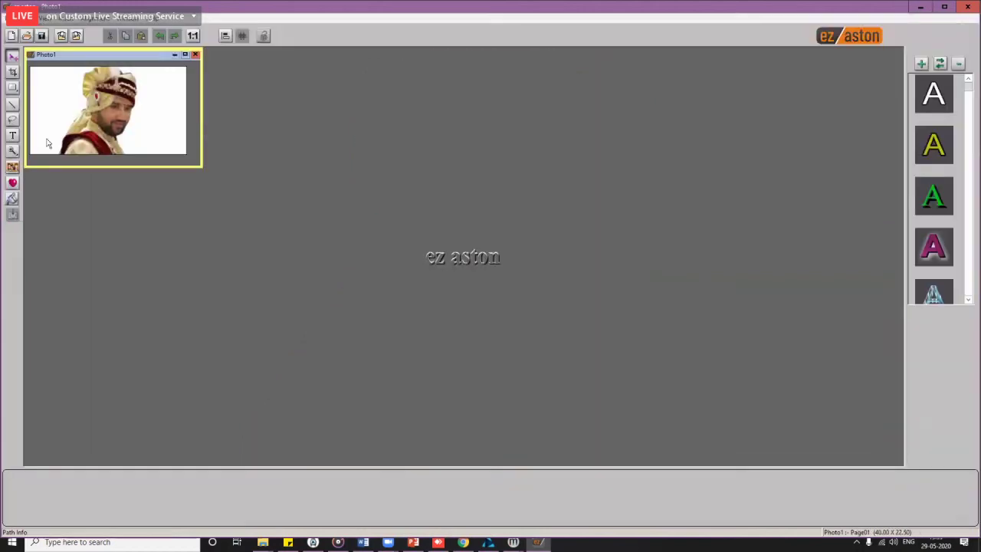
Step: Replace Photo1's image with Girl.tga from the Girl-Private category
drag(138, 58, 305, 103)
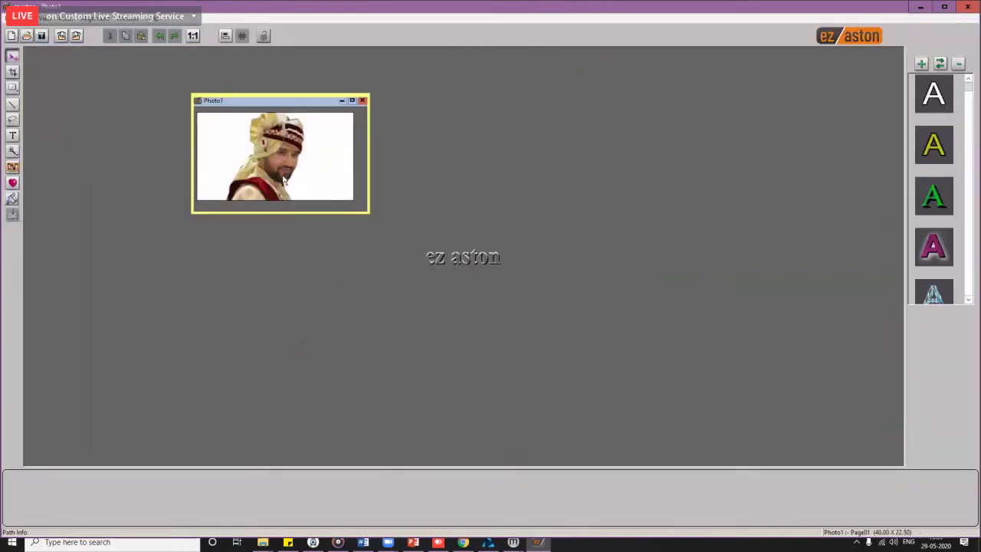
double_click(278, 170)
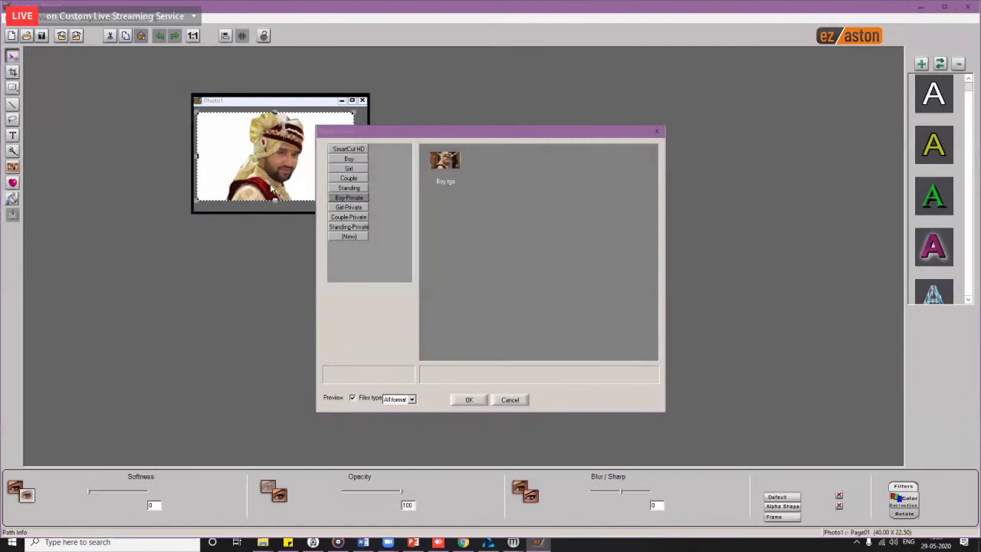
click(354, 209)
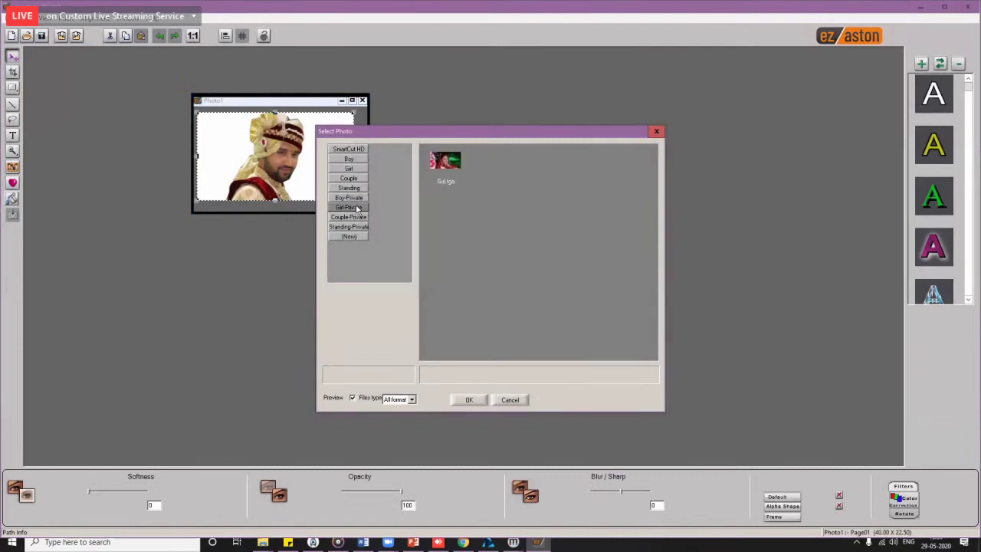
double_click(445, 161)
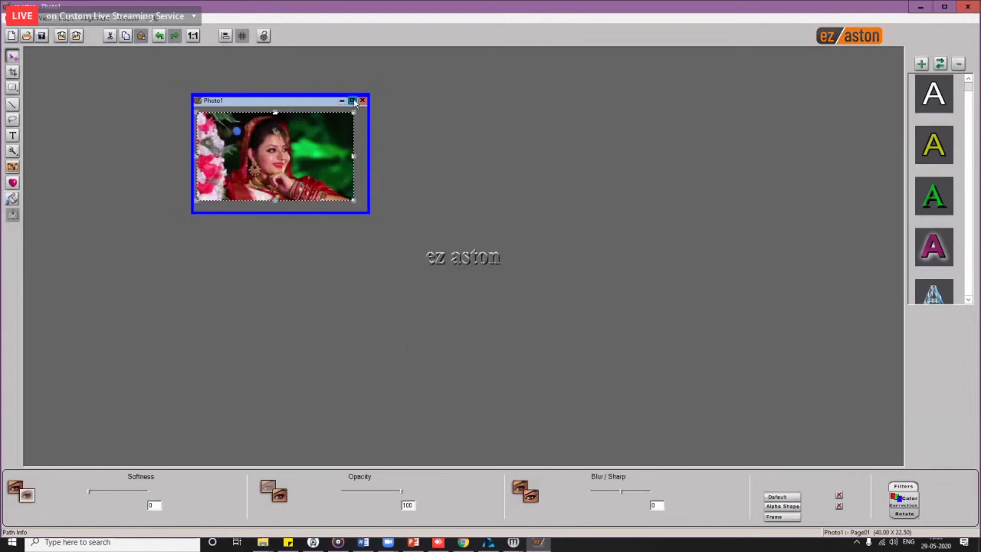
Step: Maximize Photo1 and trace a closed freehand outline around the bride's veil and sleeve
click(353, 101)
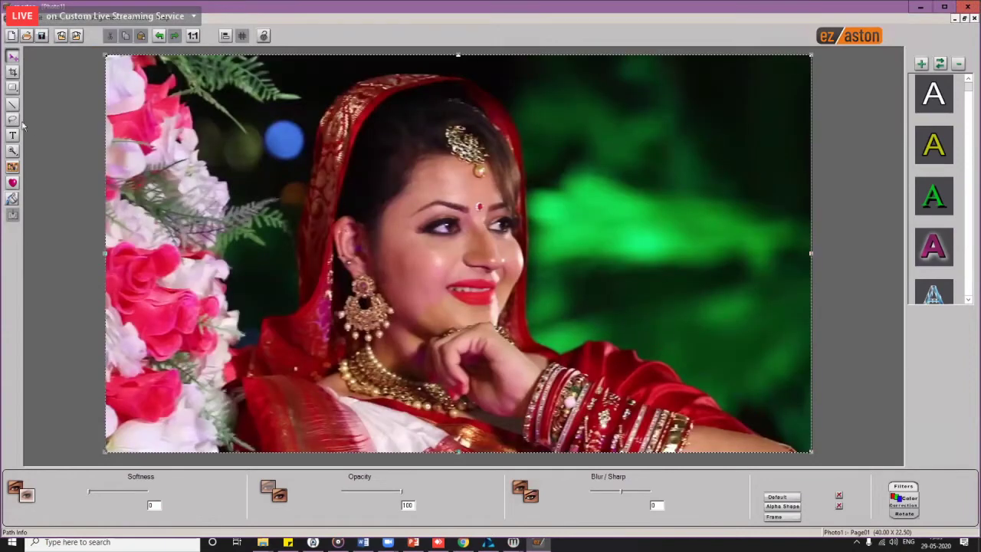
double_click(237, 209)
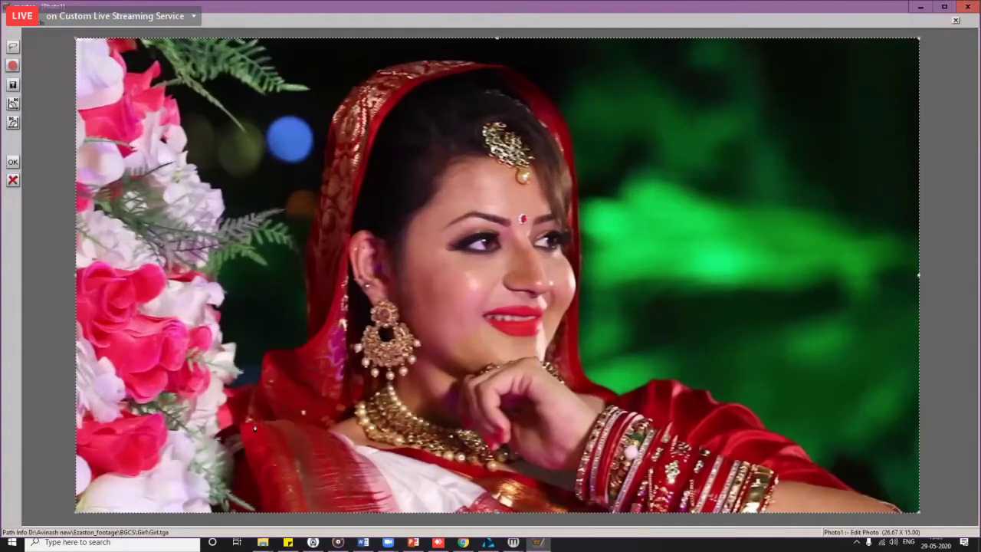
click(221, 505)
mouse_move(233, 411)
mouse_down()
mouse_move(261, 362)
mouse_move(307, 332)
mouse_move(305, 315)
mouse_up()
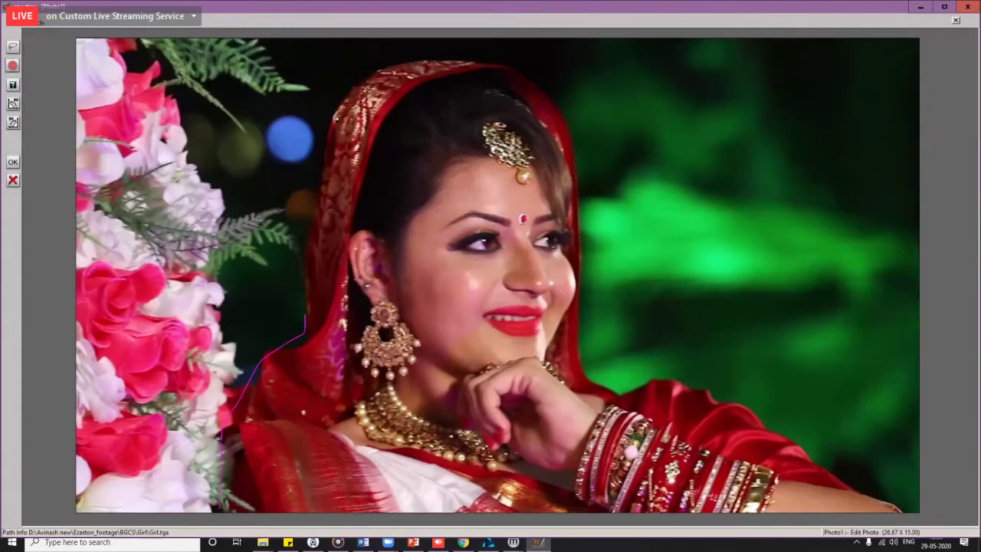
mouse_move(336, 117)
mouse_down()
mouse_move(391, 67)
mouse_move(452, 61)
mouse_move(560, 125)
mouse_move(573, 154)
mouse_move(578, 249)
mouse_up()
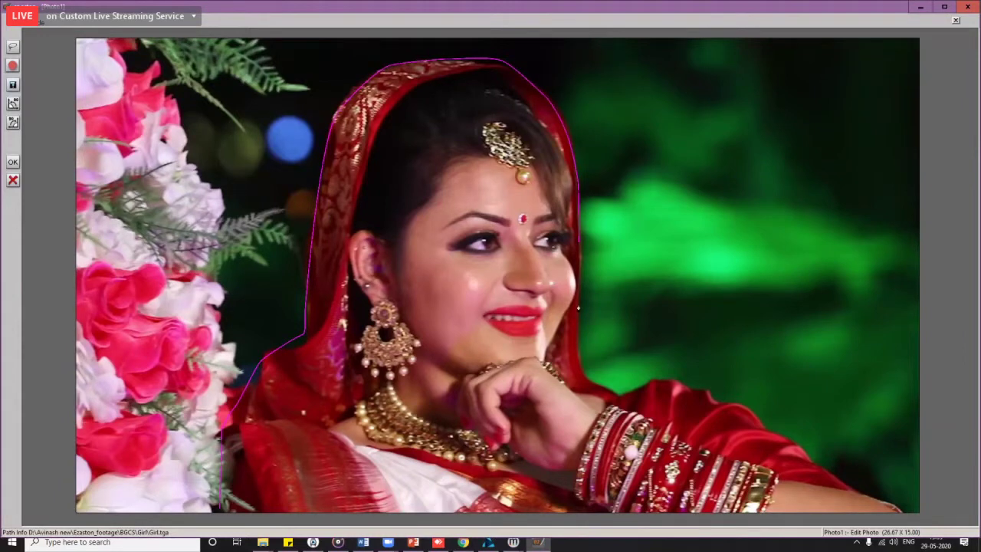
mouse_move(578, 341)
mouse_down()
mouse_move(579, 360)
mouse_move(606, 392)
mouse_up()
drag(688, 387, 713, 397)
double_click(888, 513)
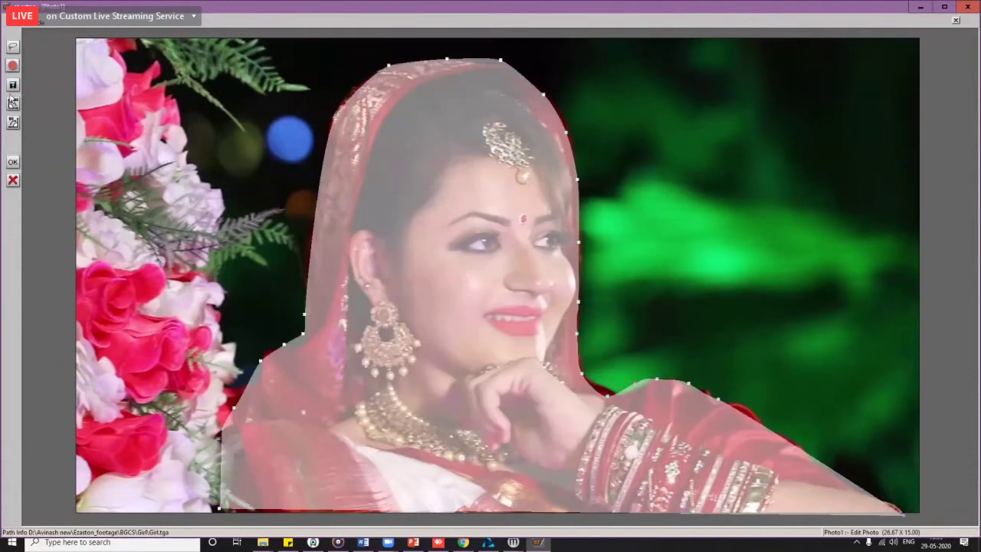
Step: Remove the background outside the bride, accept the cut-out and reopen the photo picker
click(13, 162)
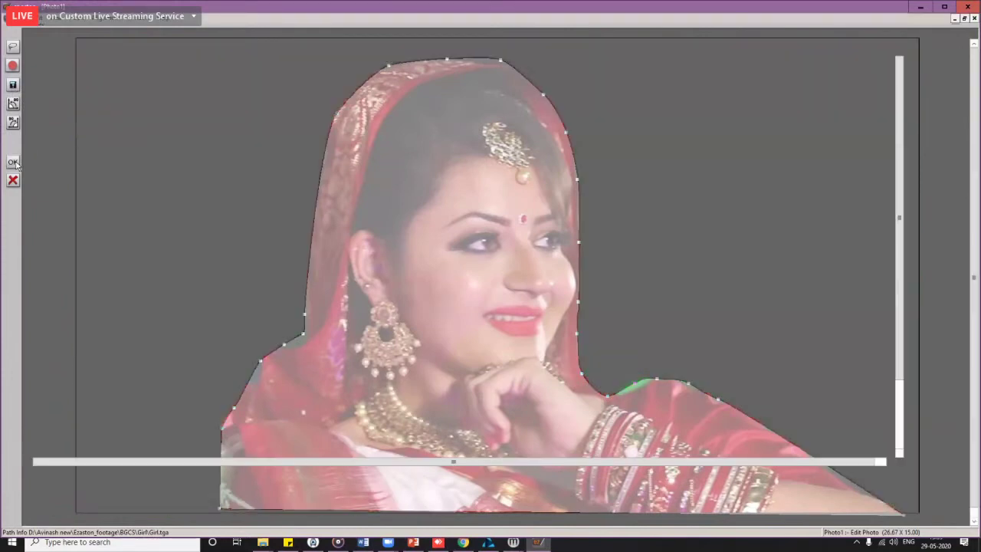
click(13, 163)
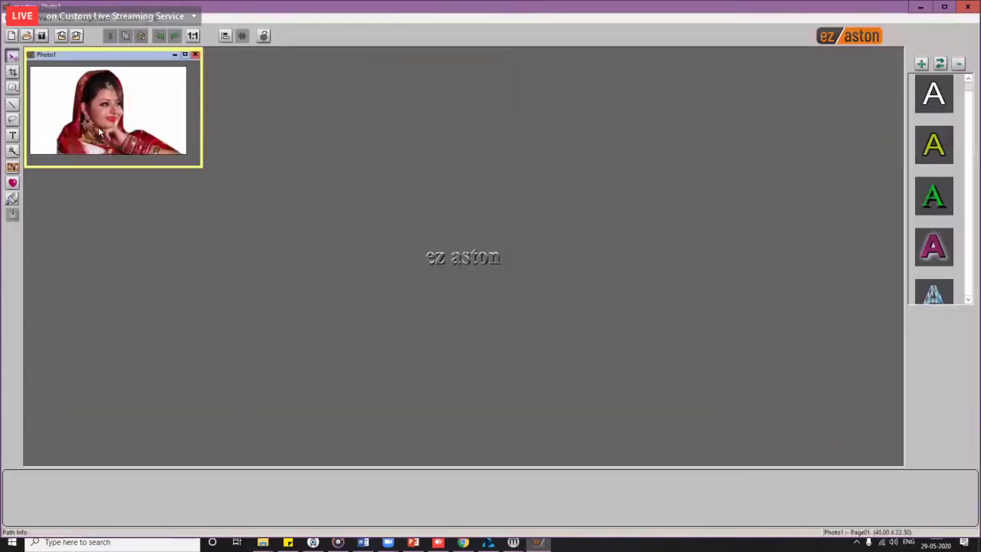
double_click(100, 133)
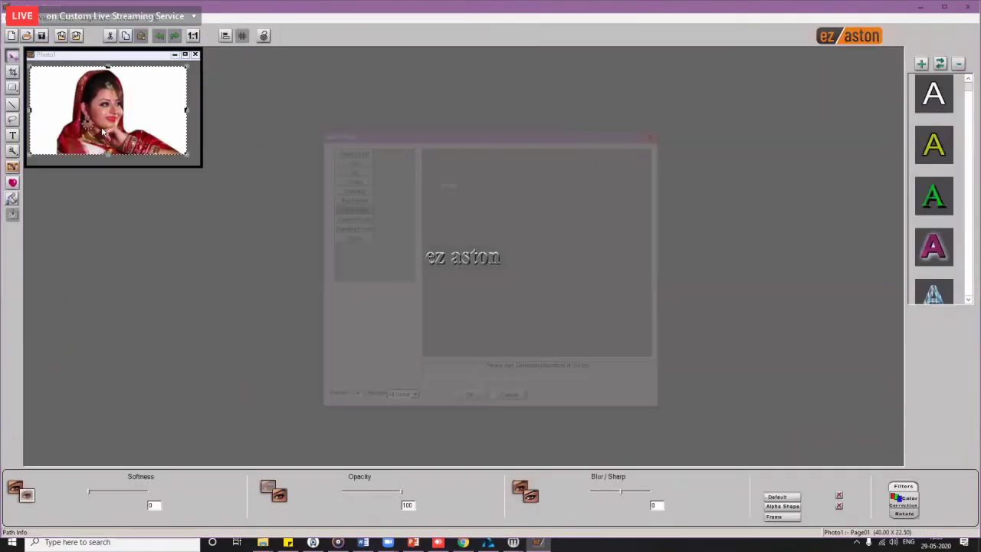
Step: Swap in Couple.tga and trace a freehand outline around the bride and groom
double_click(453, 170)
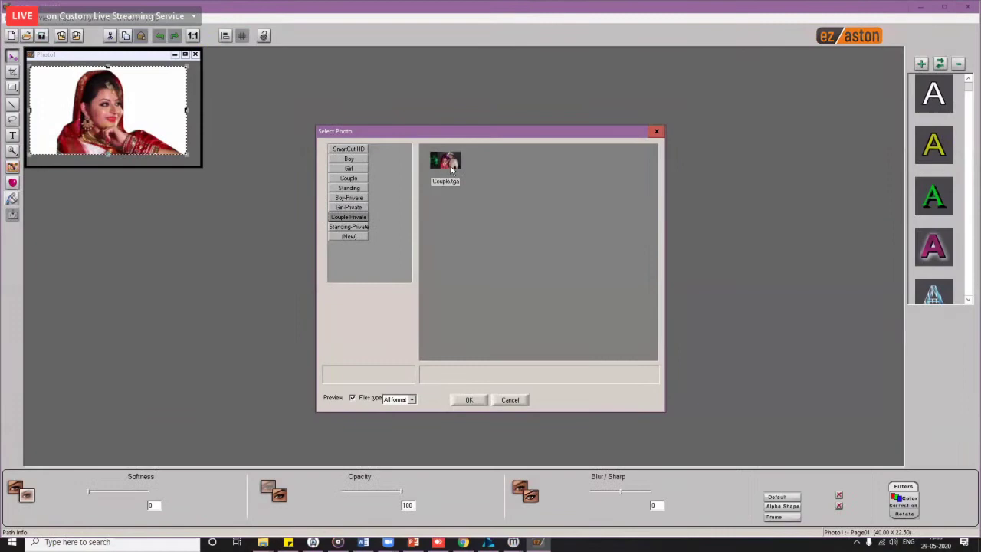
click(12, 120)
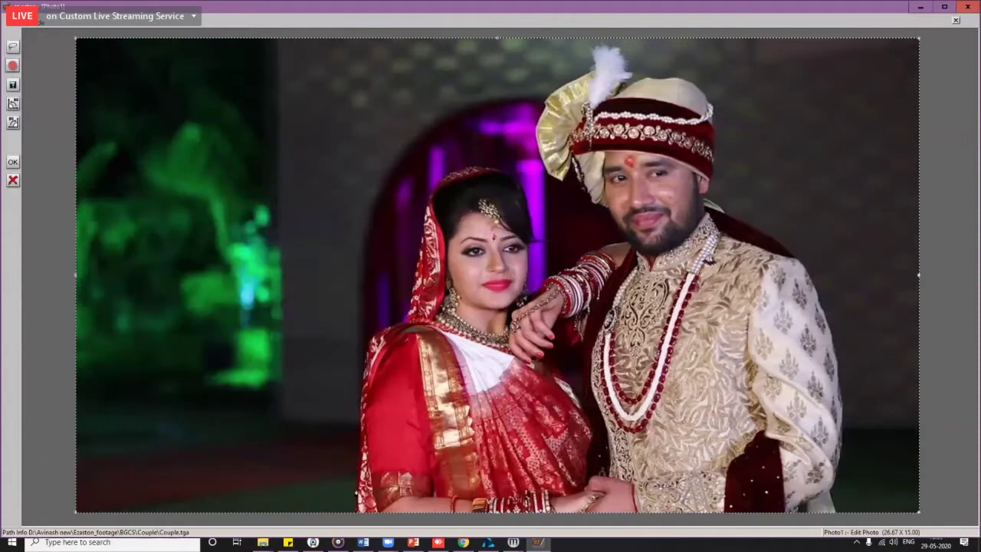
click(359, 472)
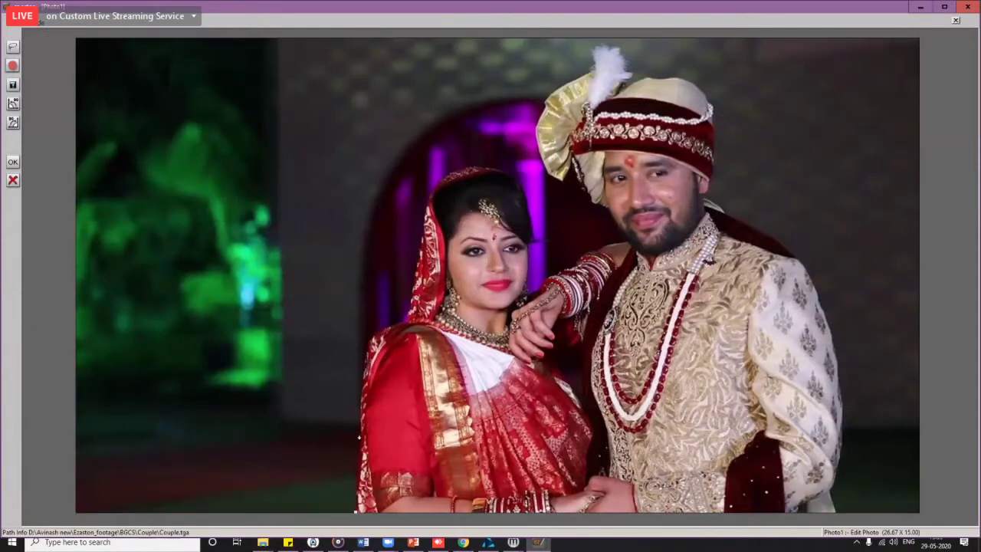
mouse_move(359, 389)
mouse_down()
mouse_move(367, 359)
mouse_move(410, 316)
mouse_move(434, 188)
mouse_up()
mouse_move(485, 169)
mouse_down()
mouse_move(515, 177)
mouse_move(535, 238)
mouse_move(536, 301)
mouse_up()
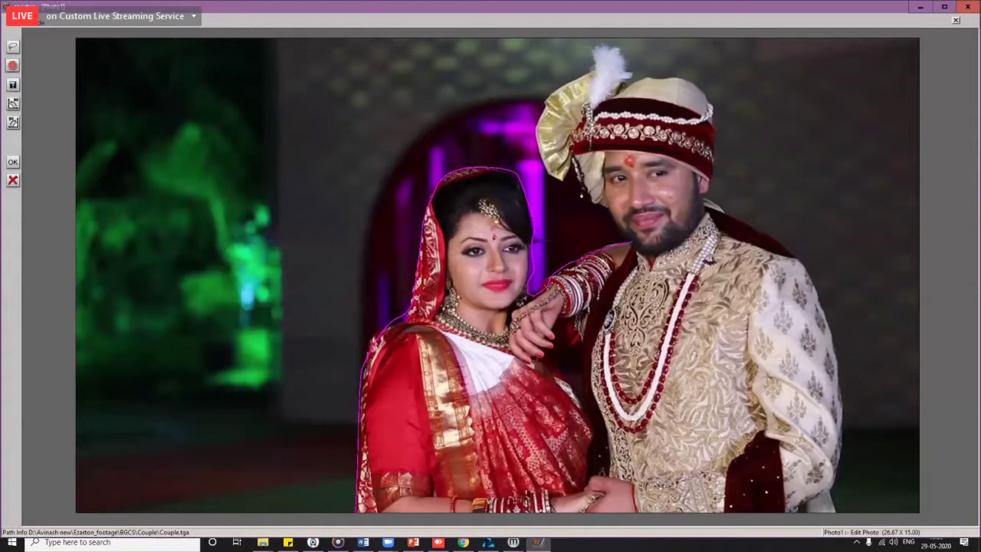
mouse_move(582, 194)
mouse_down()
mouse_move(581, 183)
mouse_move(541, 162)
mouse_move(537, 119)
mouse_move(602, 60)
mouse_move(704, 99)
mouse_move(717, 196)
mouse_up()
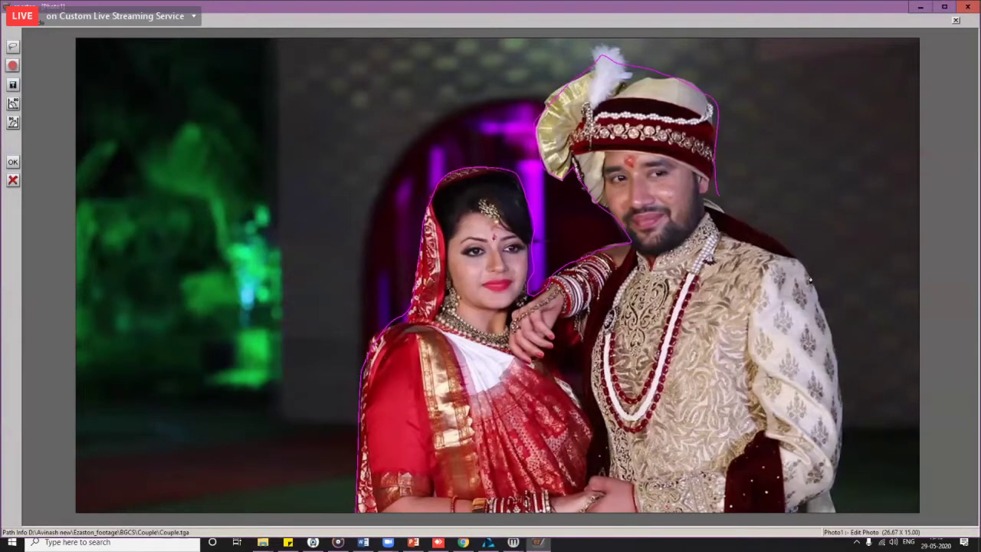
drag(839, 398, 845, 433)
Step: Cut the couple out of the background and reopen the photo chooser
click(13, 86)
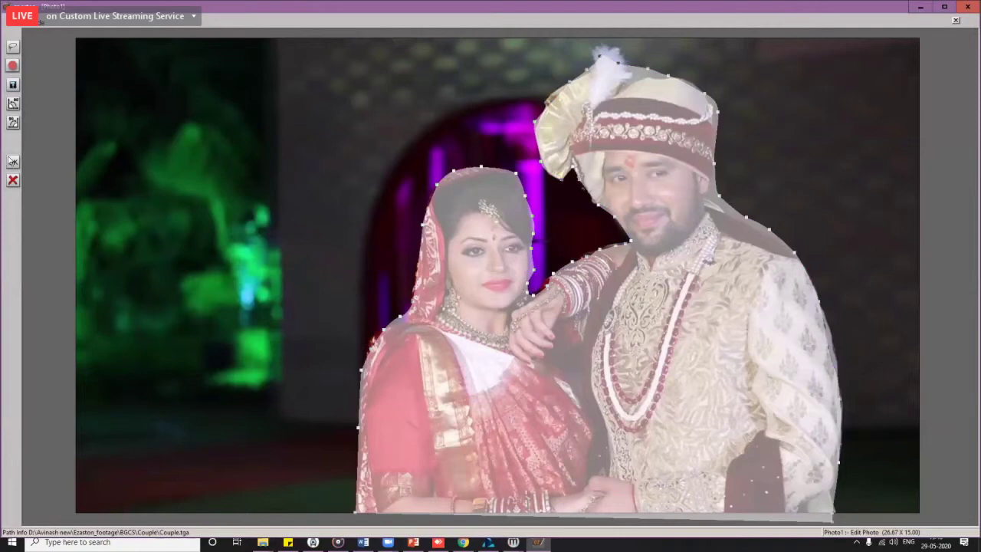
click(11, 161)
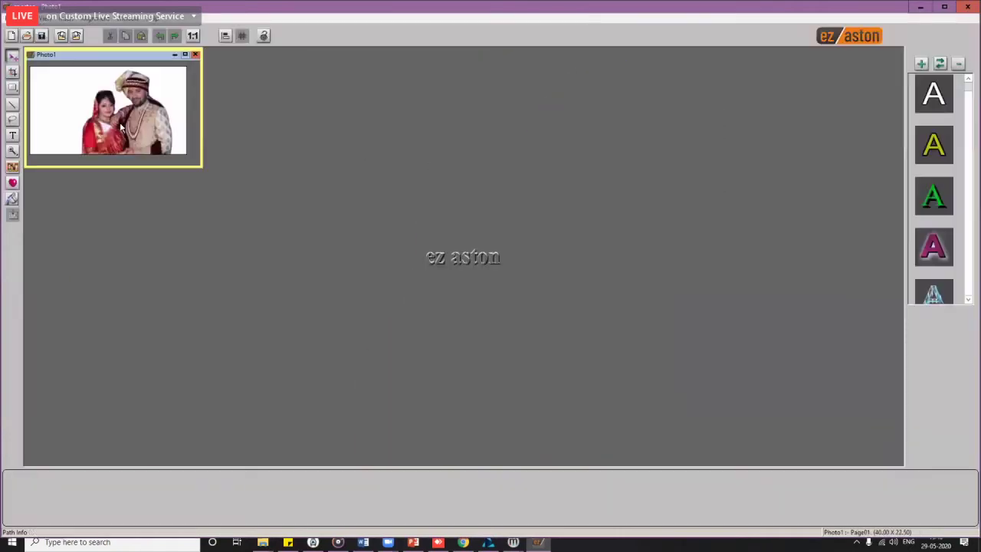
double_click(120, 127)
Step: Load Standing.tga from Standing-Private into Photo1 and start the outline along the bride's arm and veil
click(350, 227)
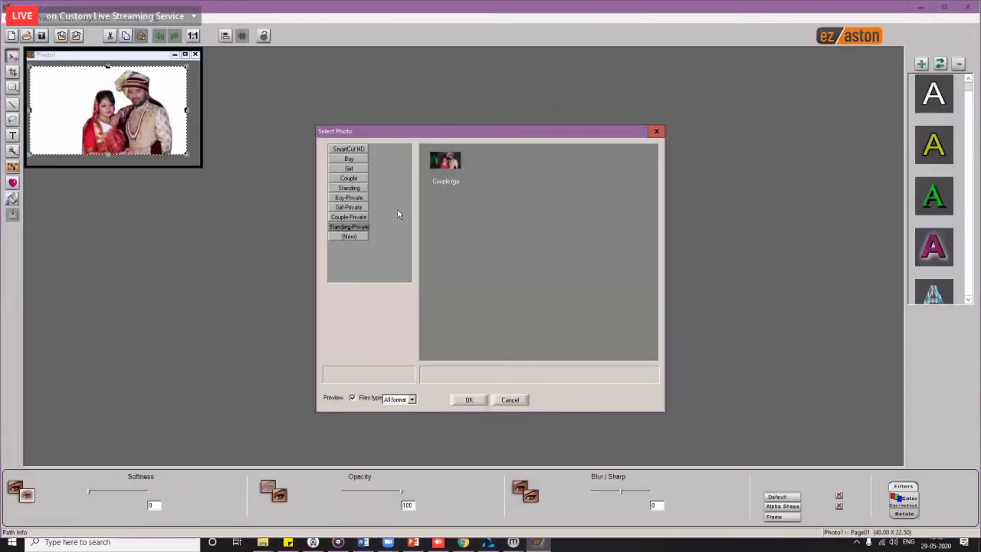
double_click(446, 161)
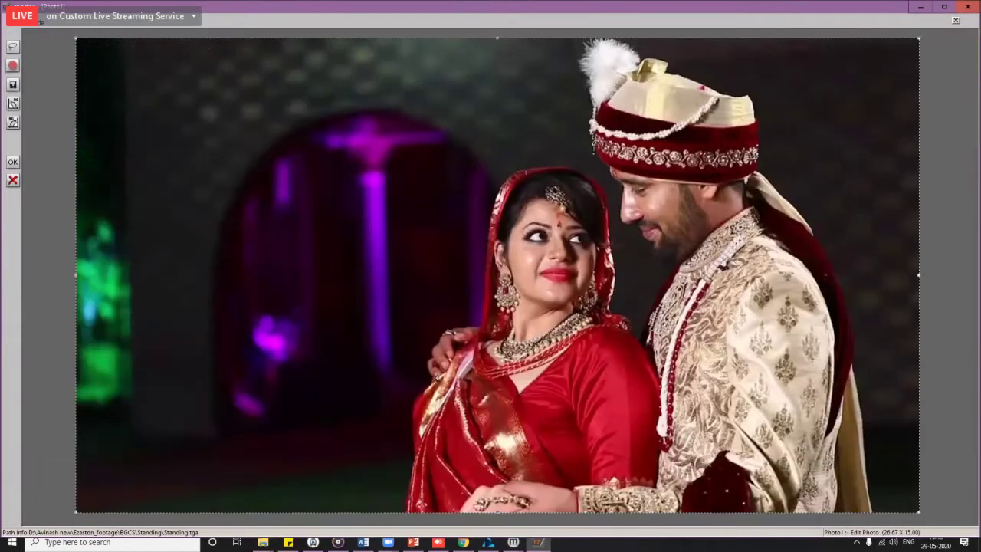
click(439, 358)
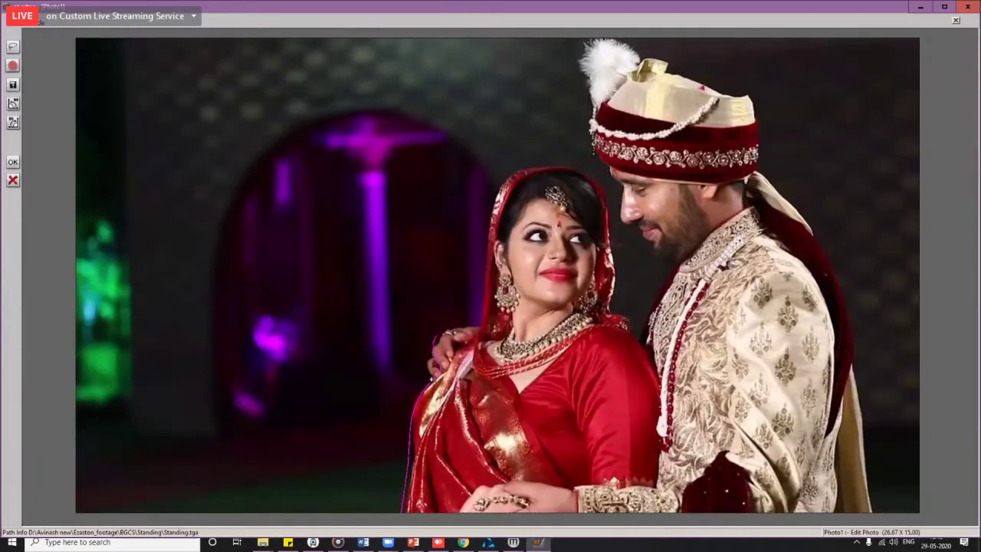
drag(435, 335, 431, 368)
drag(484, 240, 489, 319)
Step: Finish the outline over the veil, collar, turban, plume and scarf, then close it and apply the cut-out
mouse_move(508, 177)
mouse_down()
mouse_move(534, 167)
mouse_move(591, 176)
mouse_move(614, 270)
mouse_up()
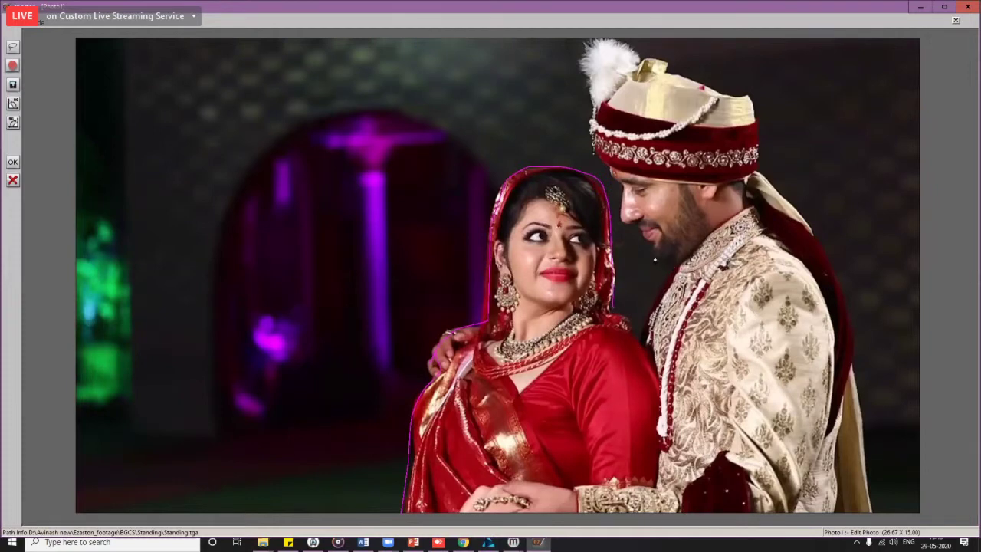
drag(645, 245, 626, 227)
drag(604, 171, 587, 126)
mouse_move(587, 66)
mouse_down()
mouse_move(671, 70)
mouse_move(747, 100)
mouse_move(770, 176)
mouse_move(835, 269)
mouse_up()
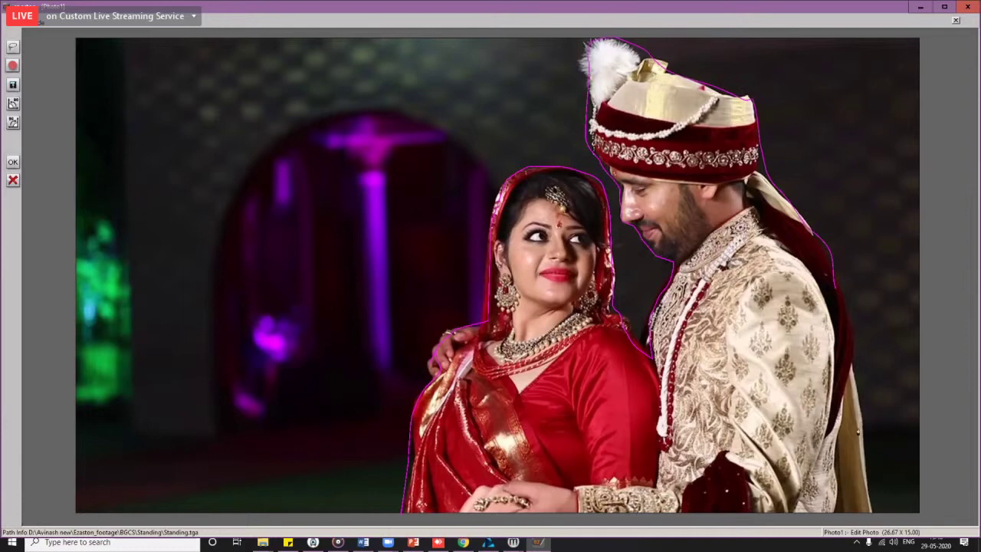
click(873, 518)
click(13, 88)
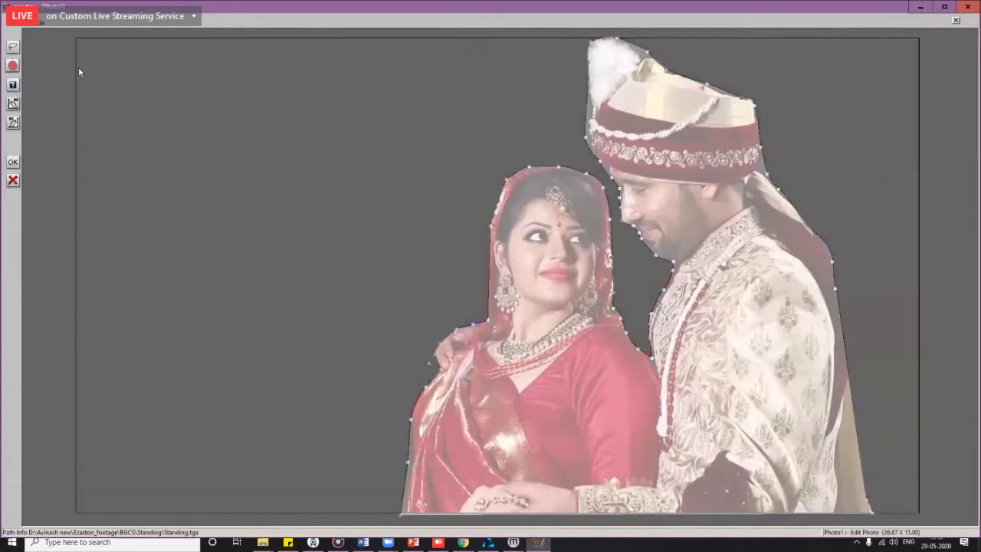
click(13, 161)
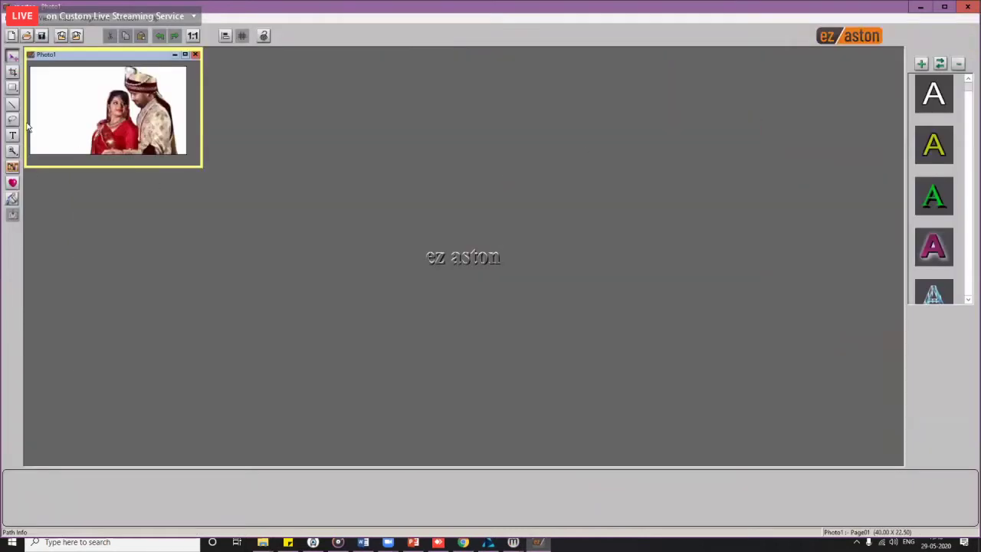
Step: Remove Photo1, then export the Boy, Couple, Girl and Standing_Couple projects from the Couple category
click(195, 54)
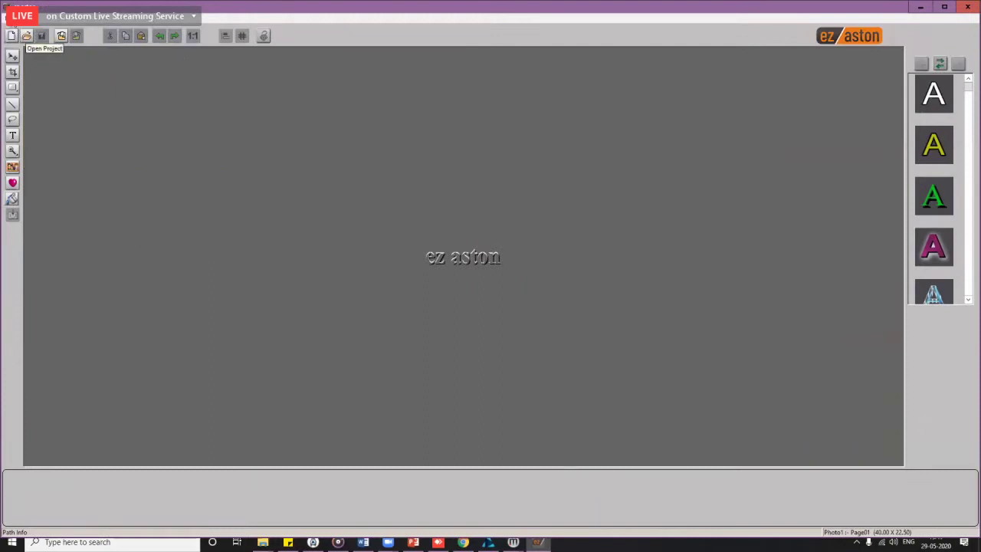
click(27, 36)
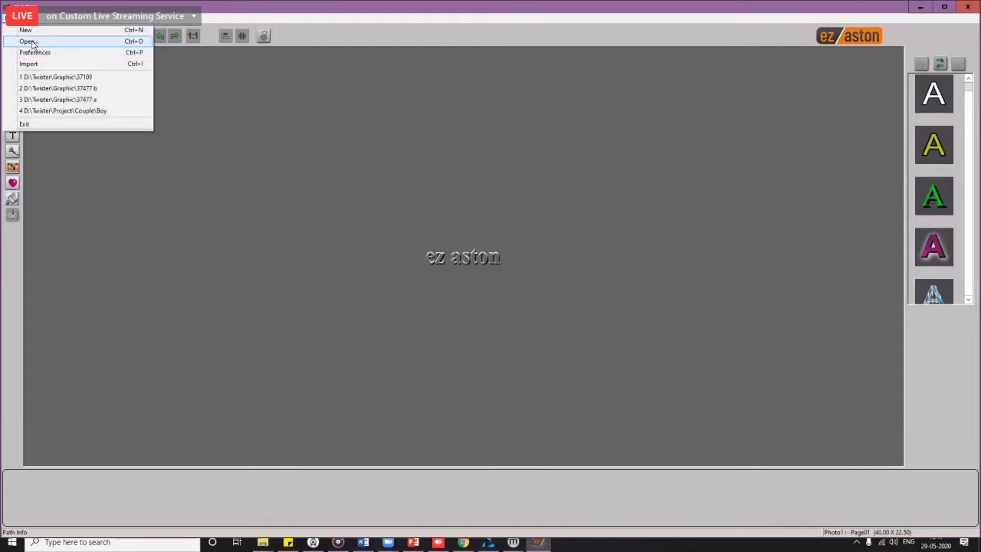
click(31, 41)
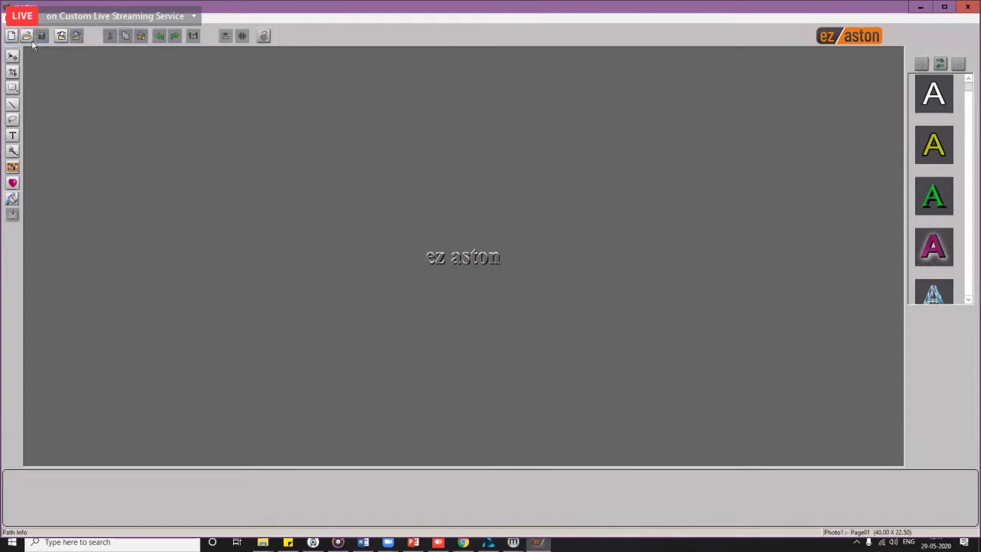
click(378, 197)
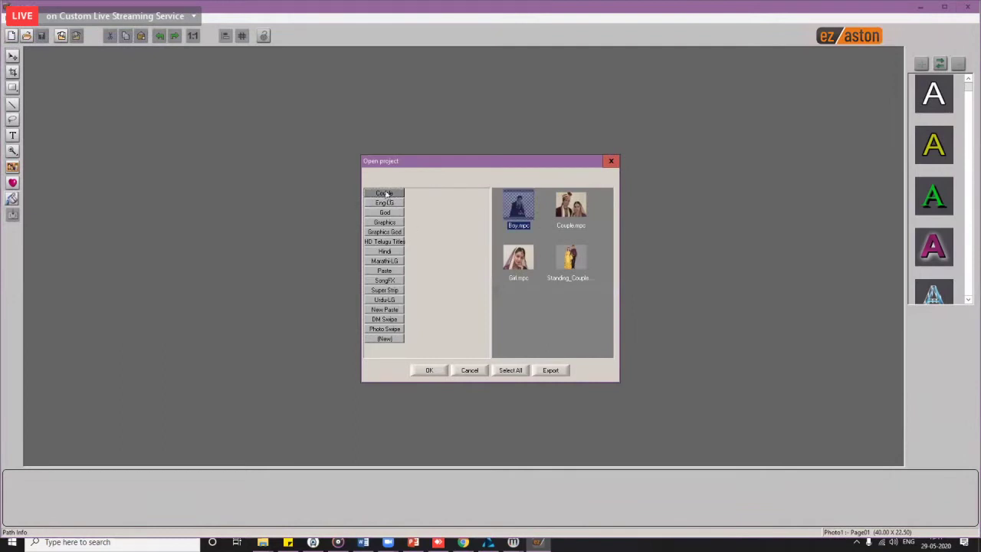
click(518, 371)
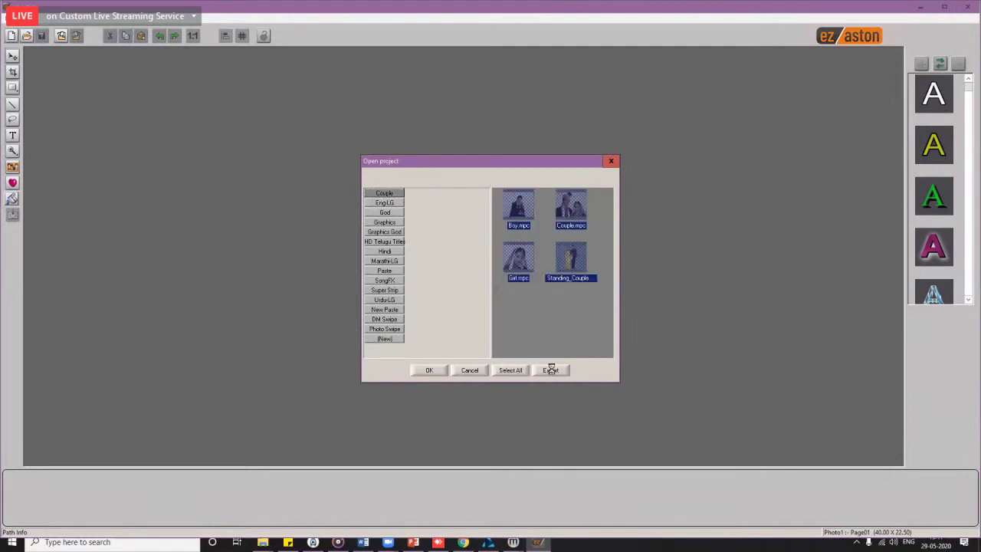
click(550, 371)
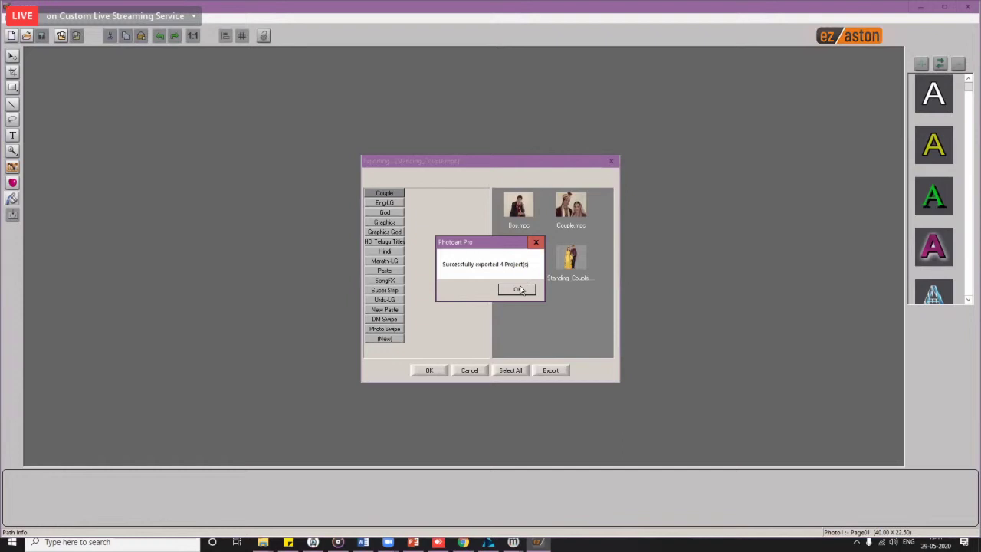
click(521, 291)
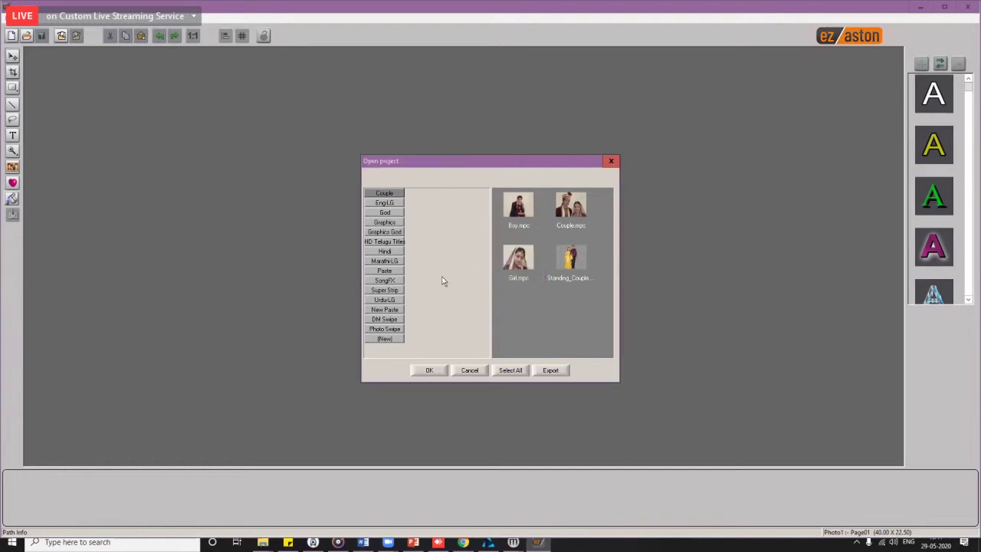
Step: Select all 61 Paste-category projects, export them and acknowledge the success message
click(392, 310)
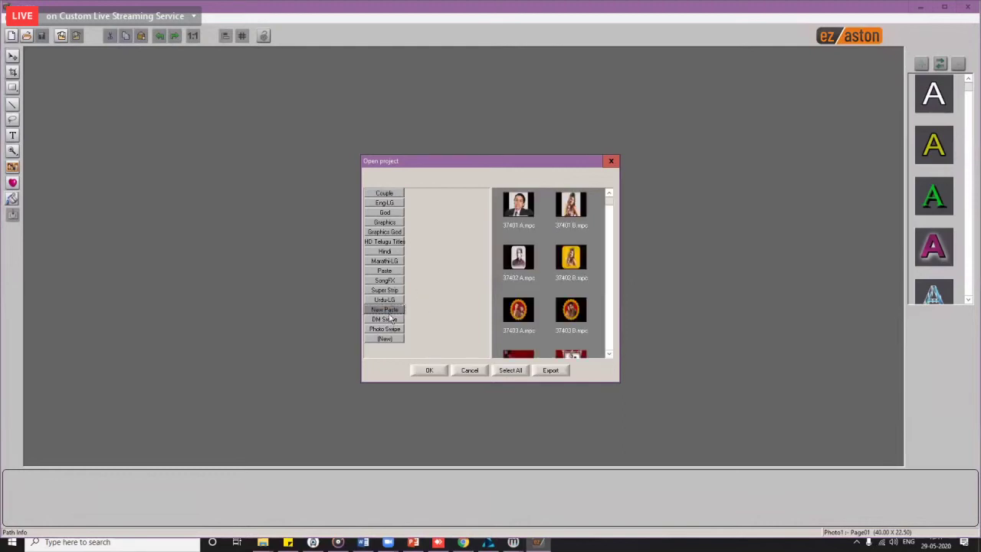
click(393, 271)
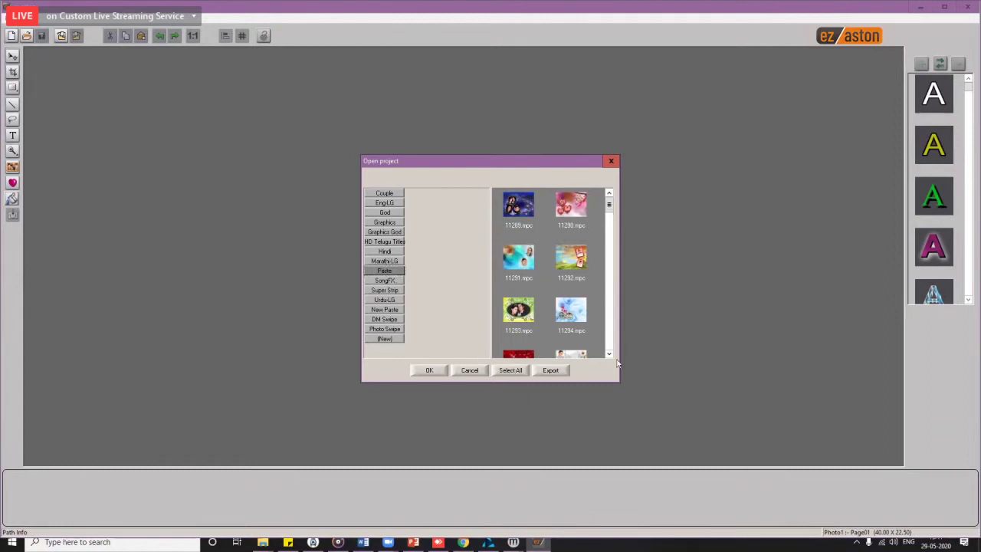
click(510, 370)
click(553, 370)
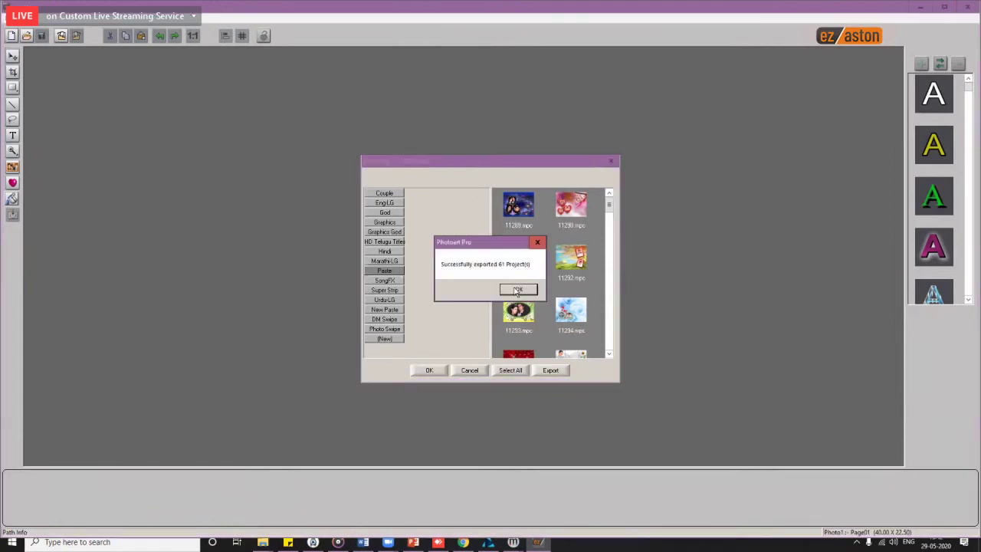
click(517, 292)
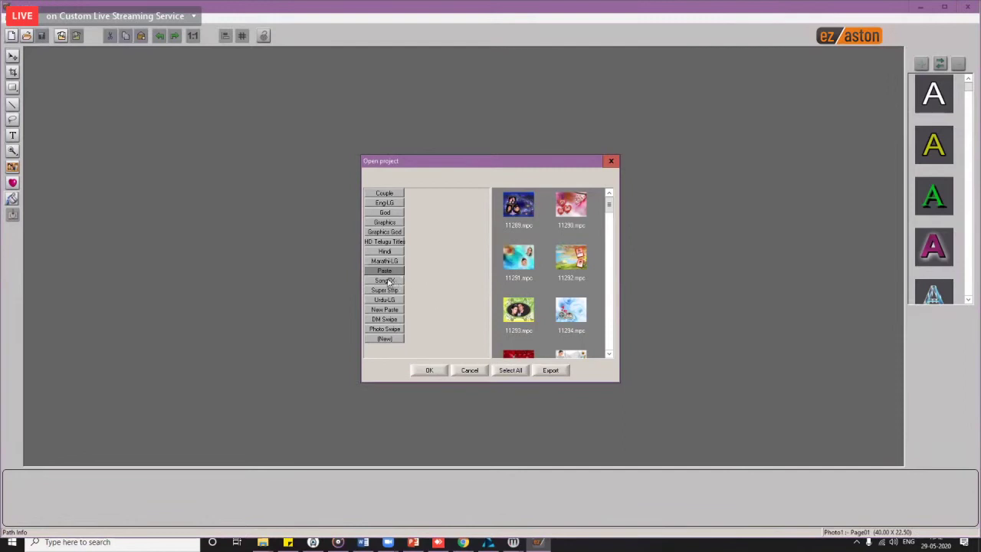
Step: Select every SongFX project and start the export, nudging the export window up while it runs
click(394, 283)
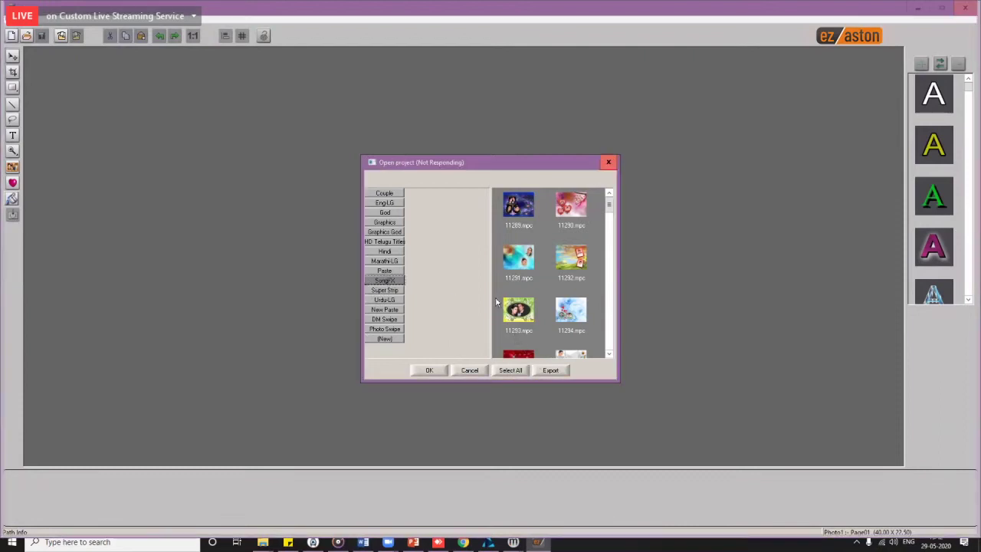
click(388, 281)
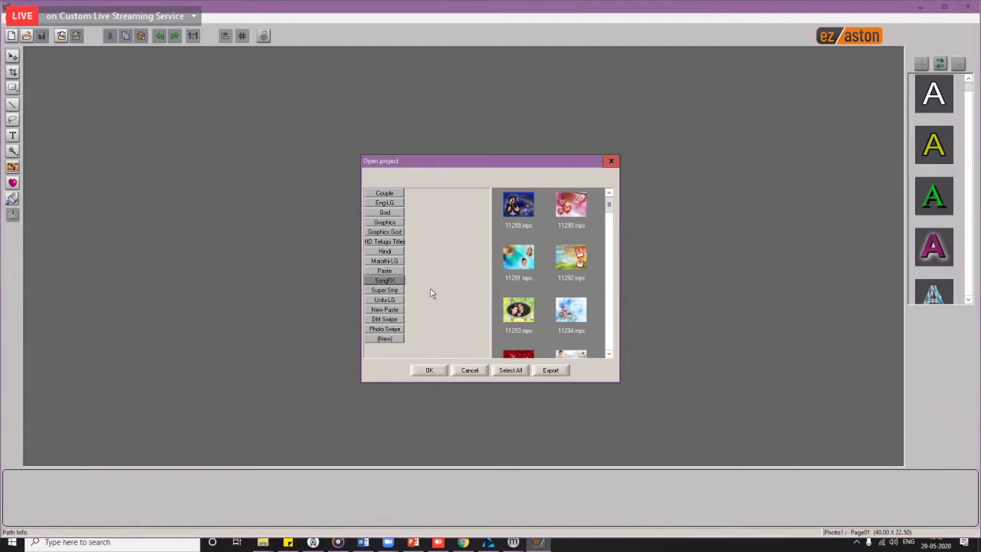
click(511, 370)
click(543, 373)
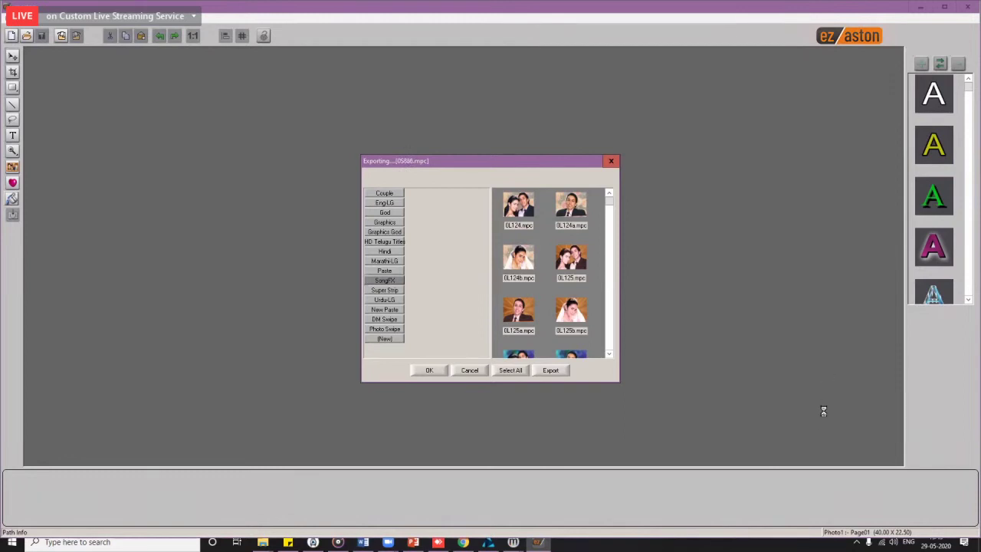
click(388, 542)
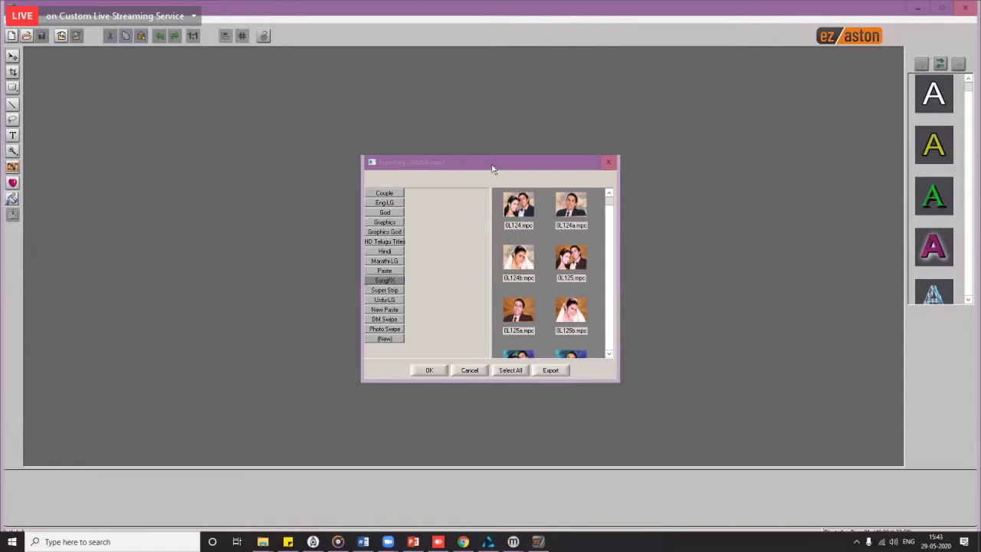
drag(493, 168, 489, 152)
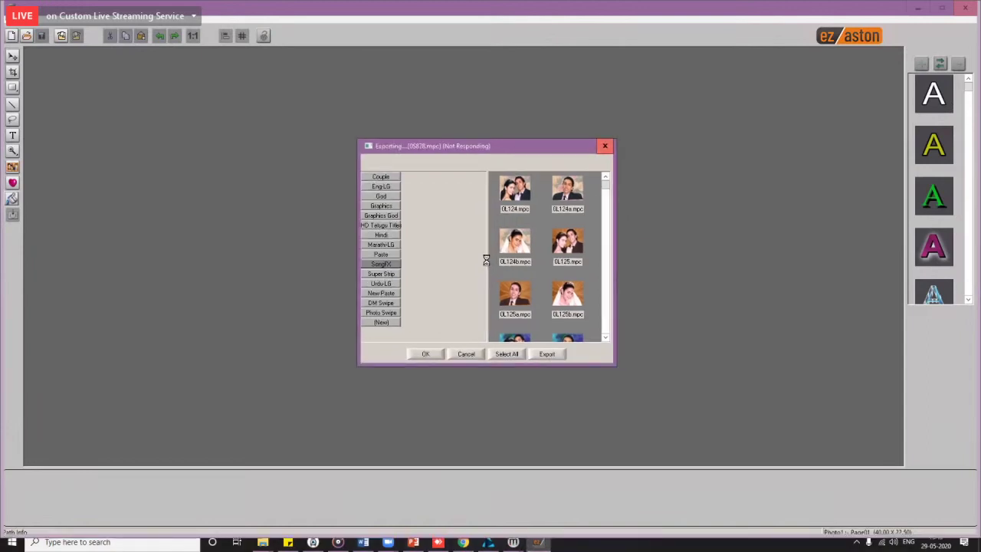
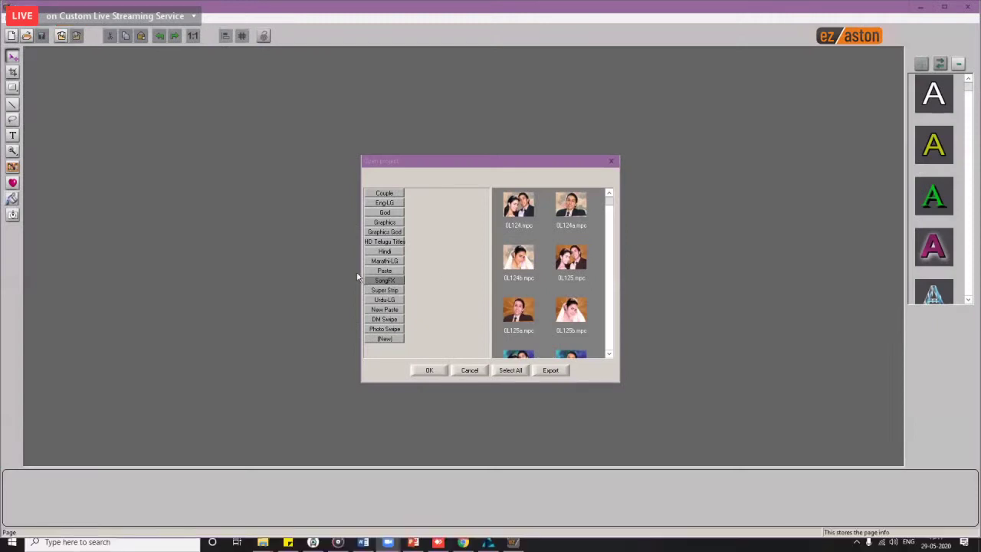
Step: Select all New Paste projects, export them, and minimize ez aston to reveal SmartCut HD
click(385, 309)
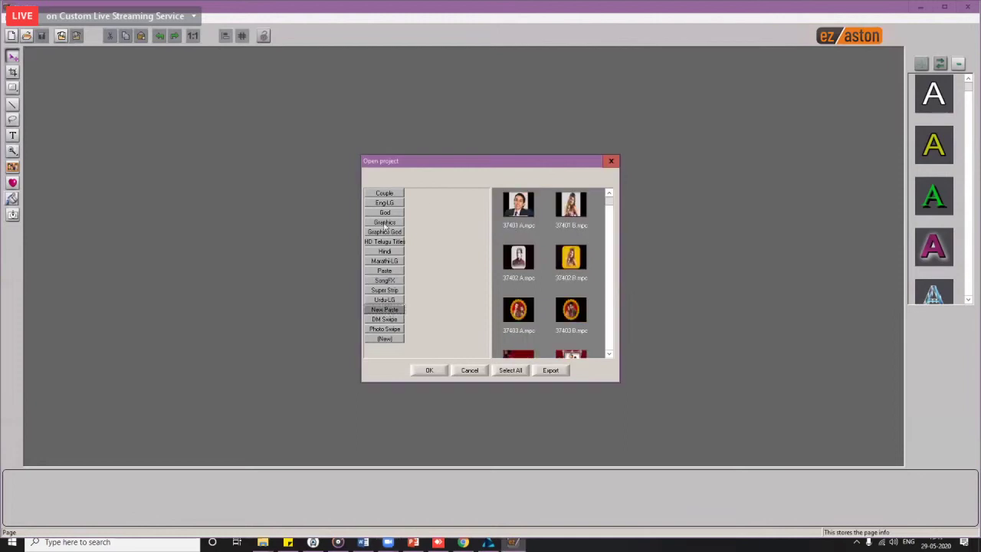
click(510, 370)
click(555, 372)
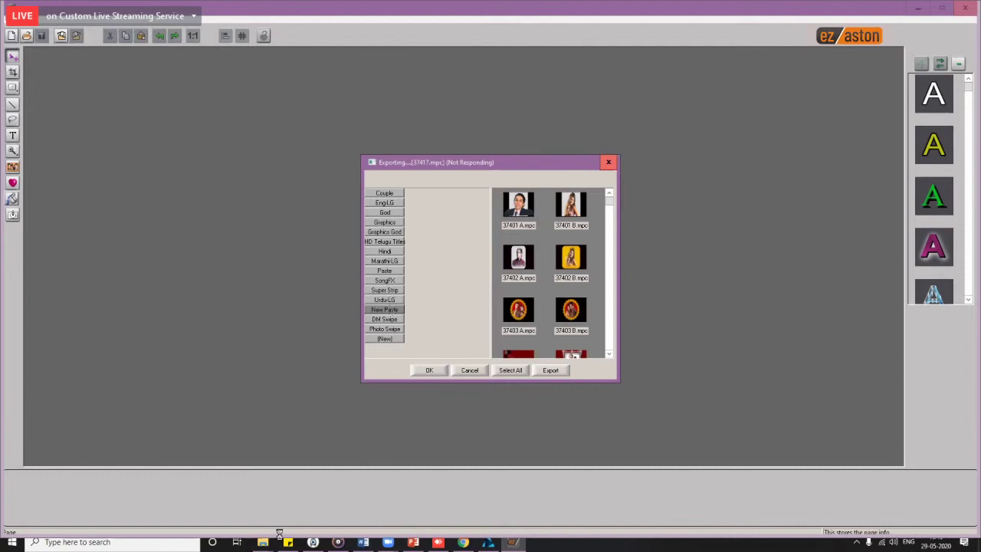
click(398, 545)
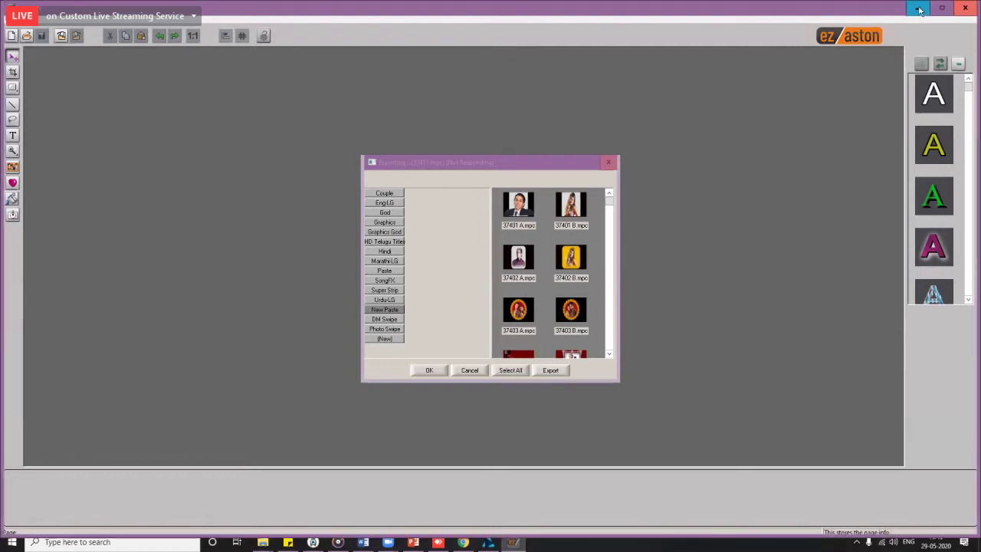
click(920, 10)
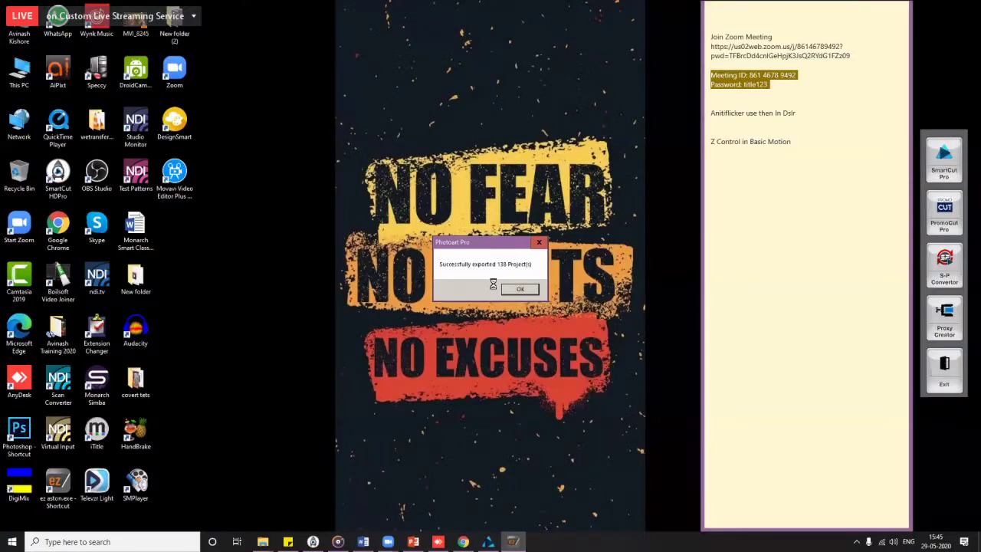
Step: Dismiss both export success messages and start exporting the Photo Swipe category's projects
key(Return)
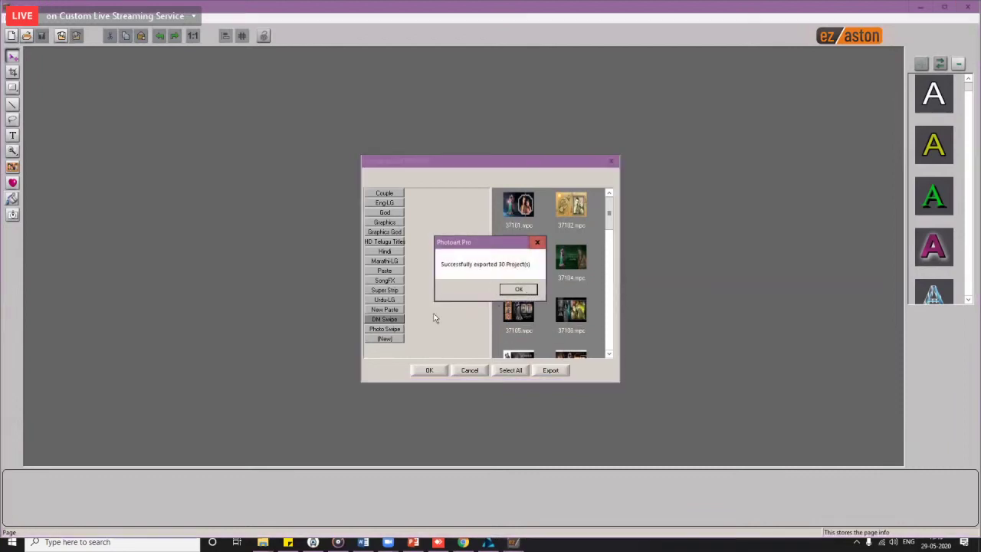
key(Return)
click(387, 329)
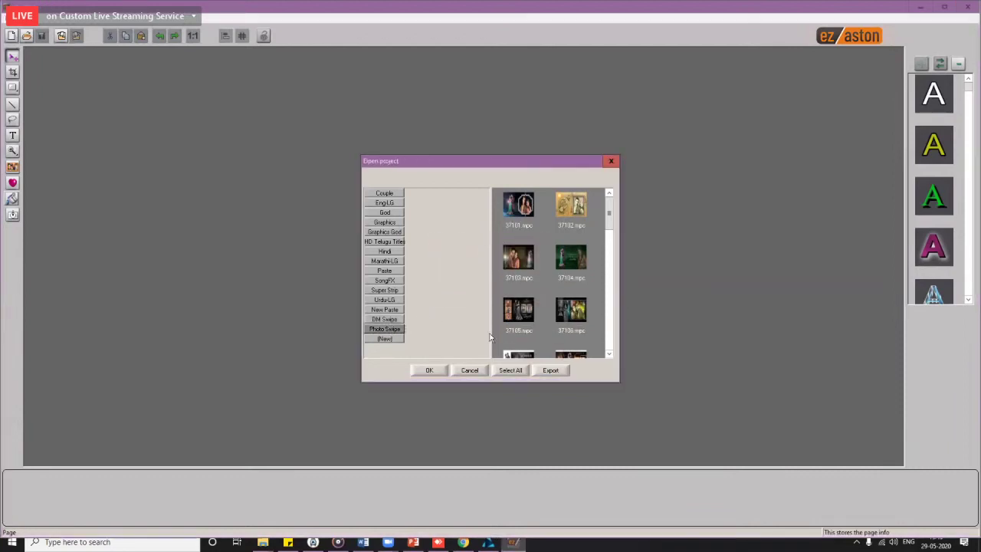
click(552, 371)
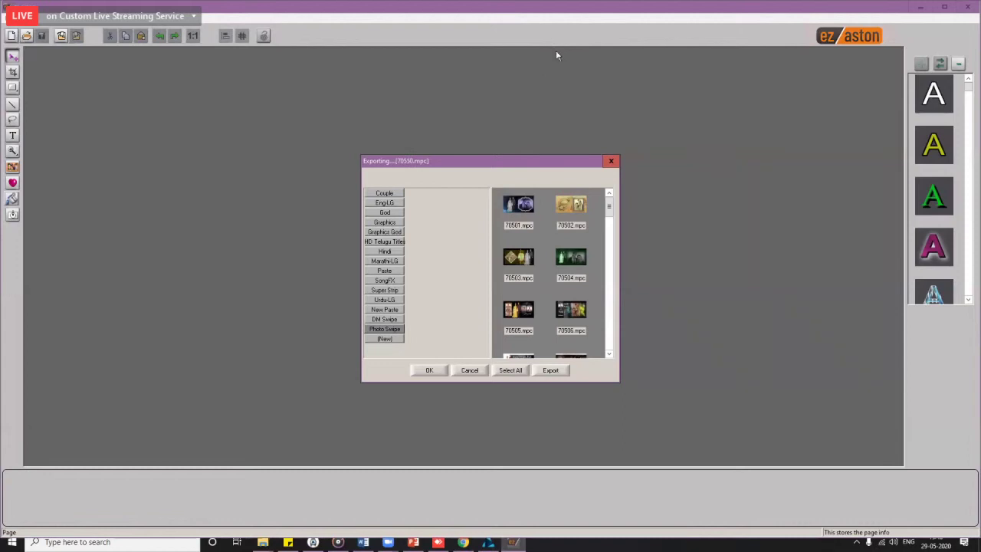
Step: Dismiss the export message and delete the New Paste category
key(Return)
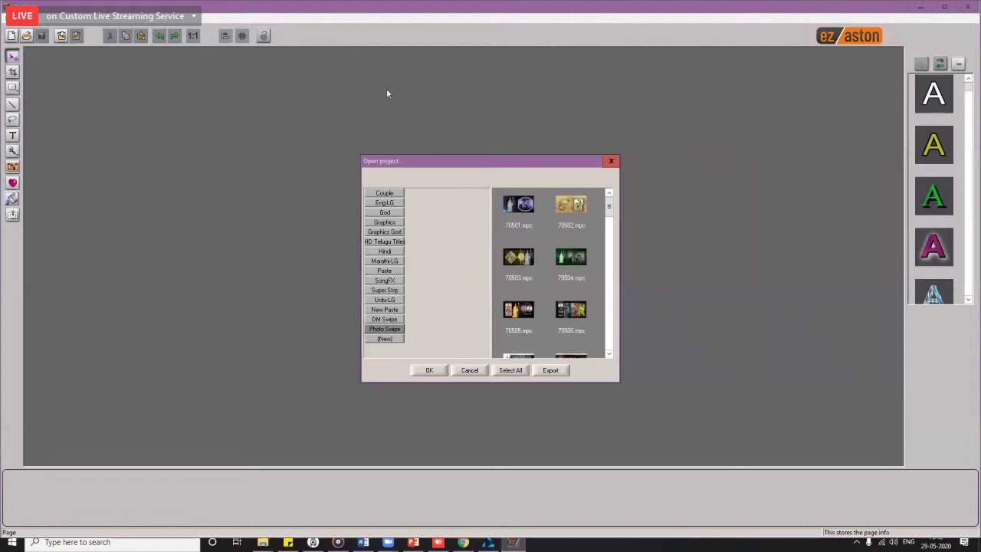
click(391, 319)
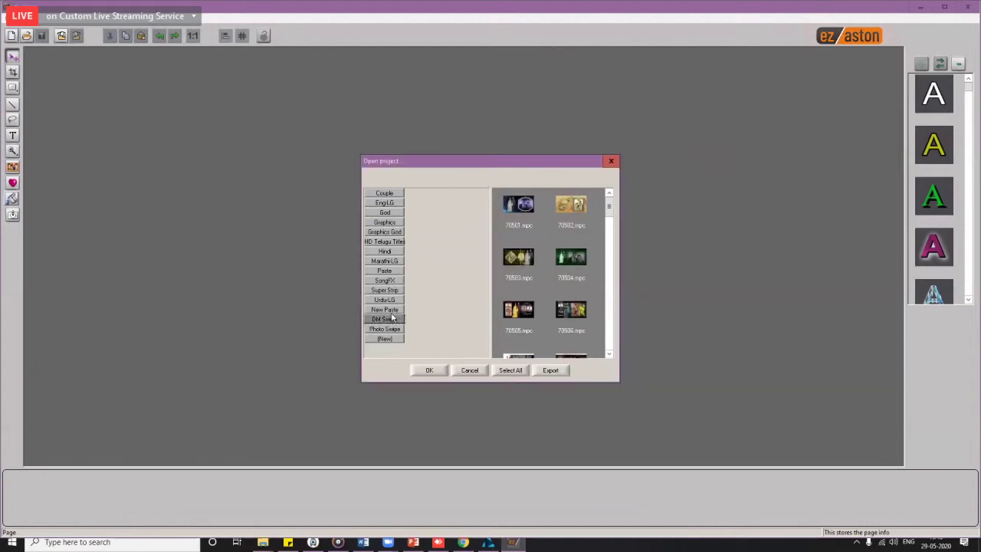
click(391, 309)
right_click(387, 310)
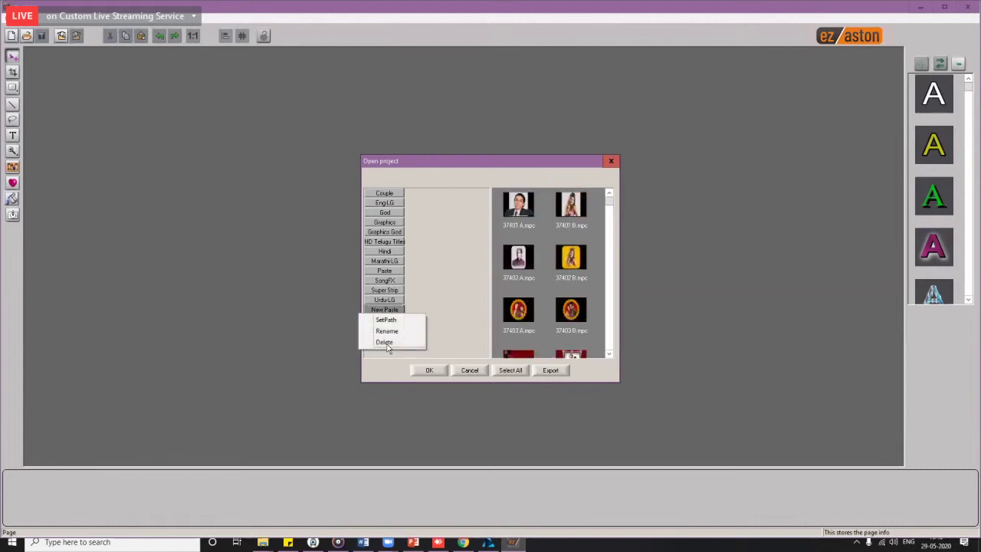
click(391, 342)
key(Return)
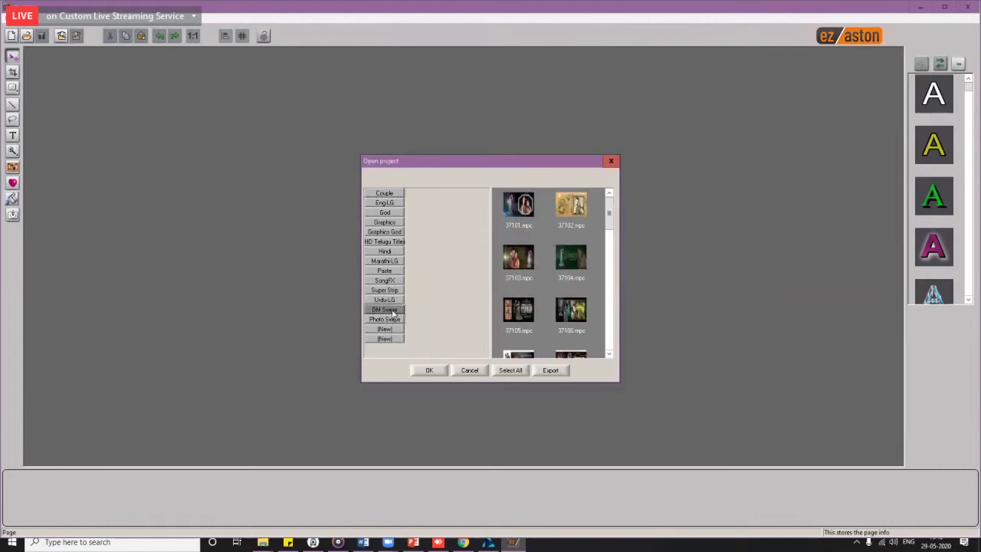
Step: Delete the DM Swipe and Photo Swipe categories, then reopen the project list
right_click(393, 312)
click(387, 339)
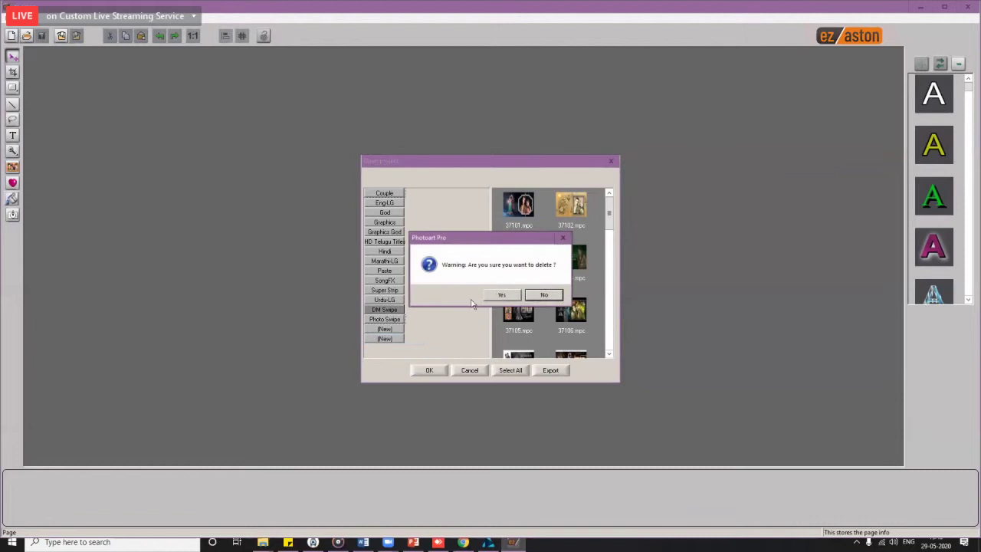
click(500, 295)
right_click(387, 309)
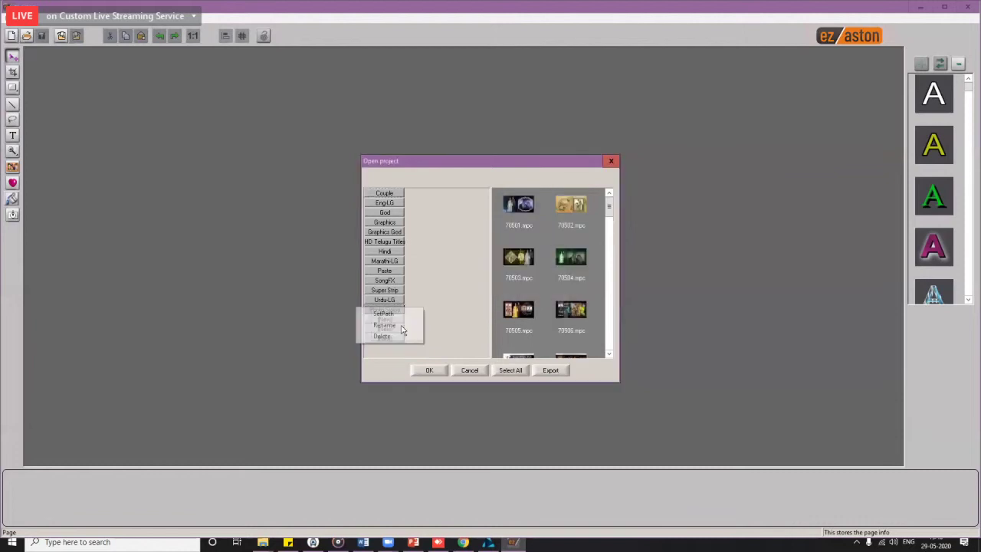
key(Return)
key(Return)
click(469, 370)
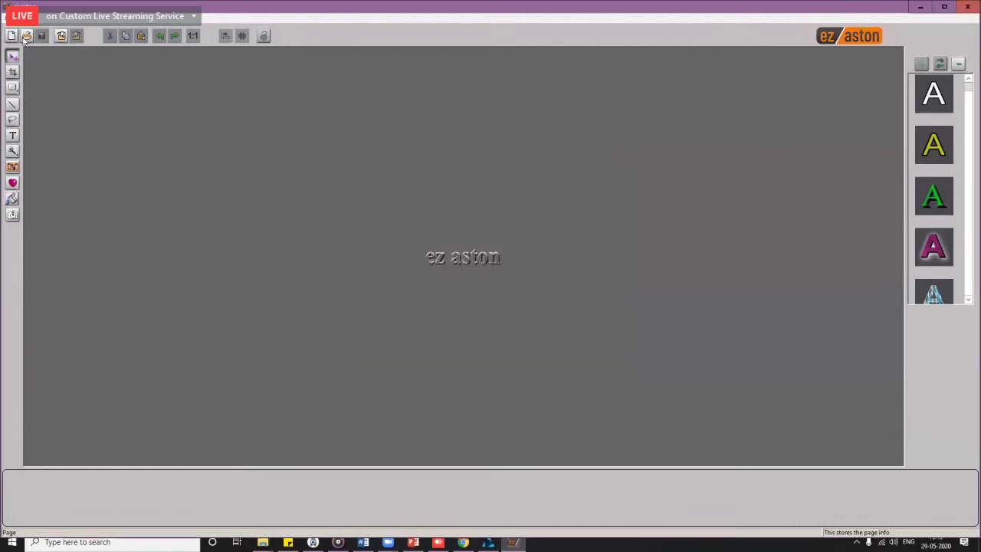
click(26, 37)
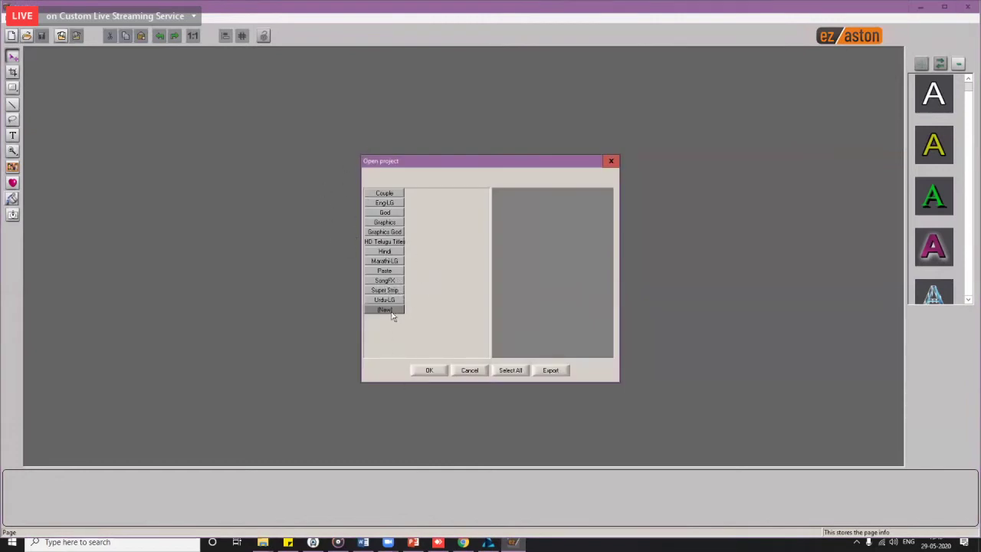
Step: Start a new category and browse into D:\Twister in the folder picker
click(388, 310)
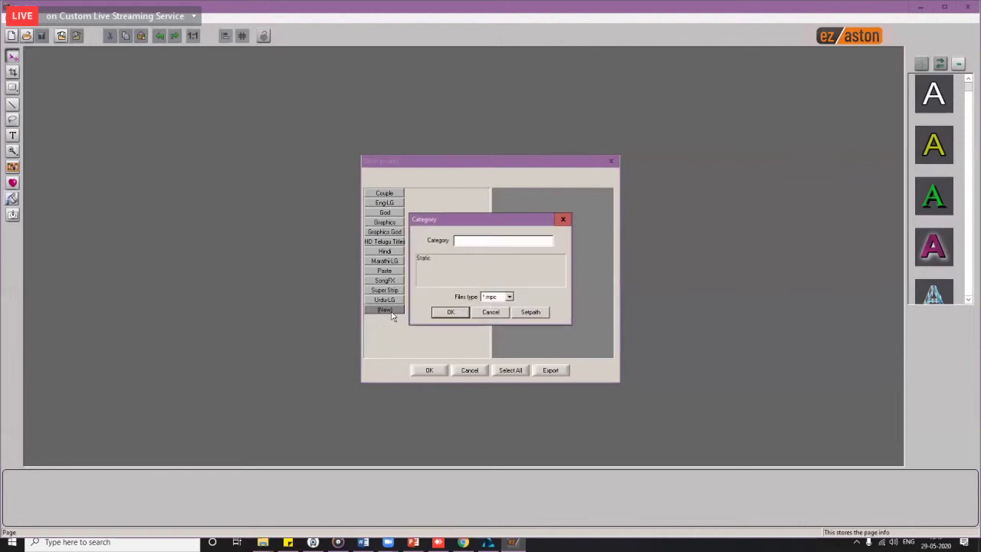
click(536, 313)
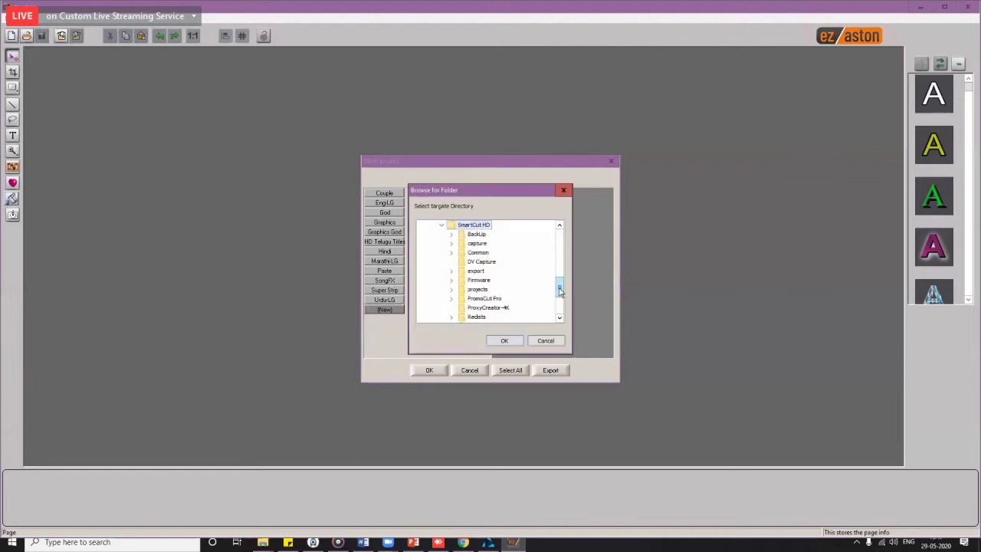
drag(559, 289, 560, 238)
scroll(512, 289, down, 2)
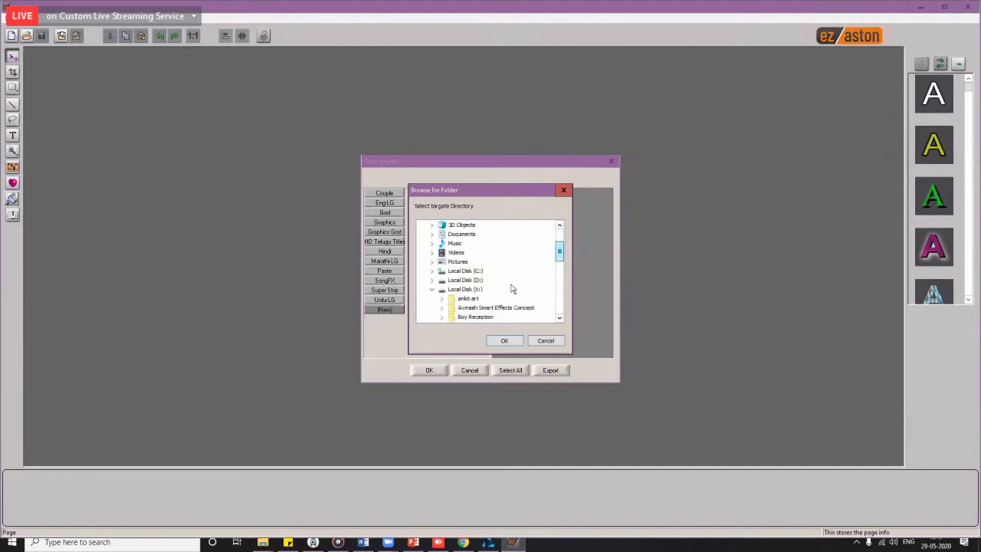
scroll(490, 276, down, 1)
double_click(469, 271)
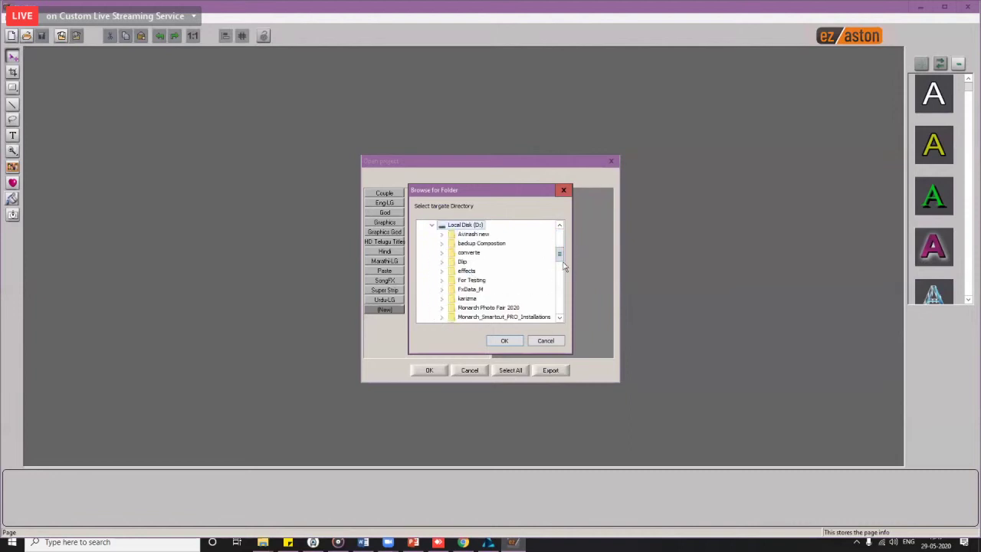
scroll(562, 265, down, 3)
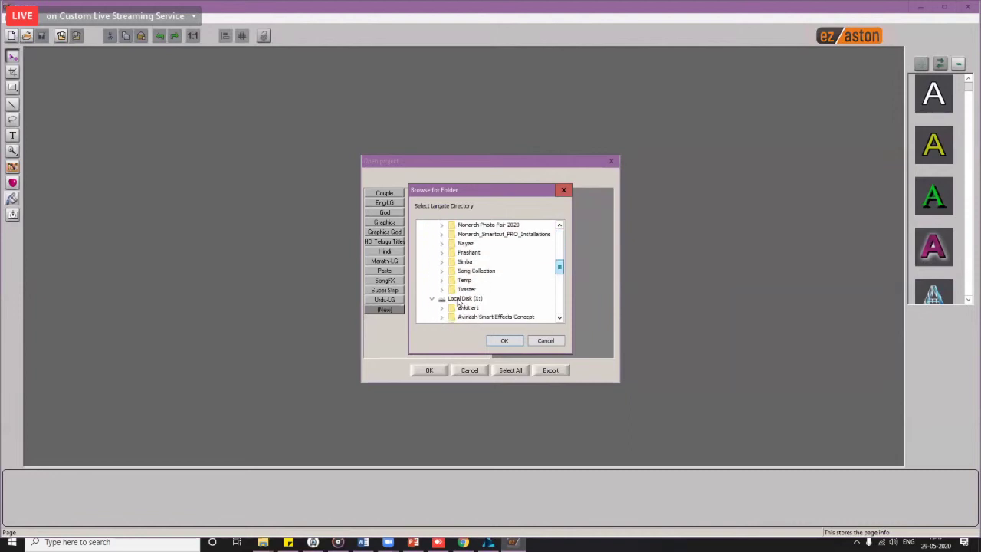
double_click(466, 289)
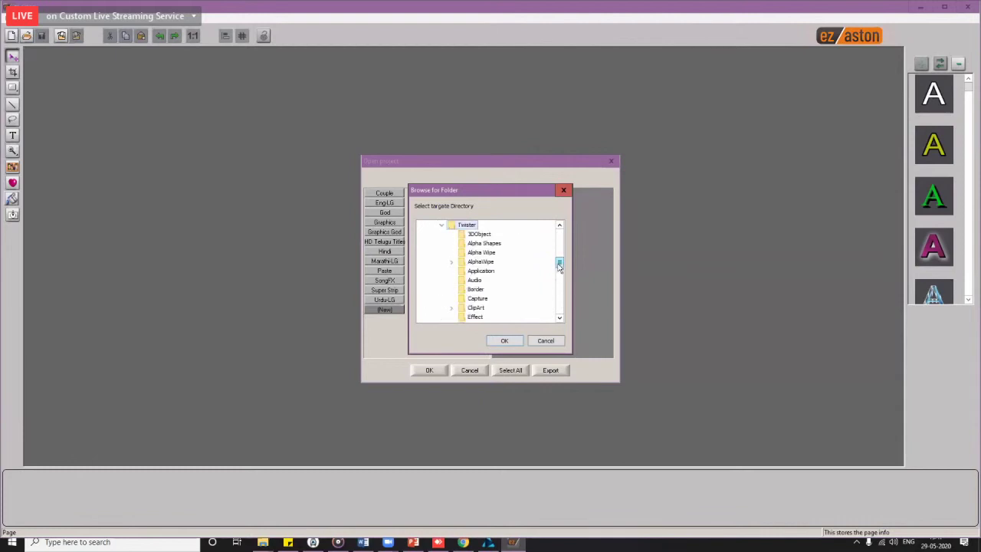
scroll(560, 266, down, 3)
Step: Choose the Project\DM Swipe folder, save the DM Swipe category and view its projects
click(477, 282)
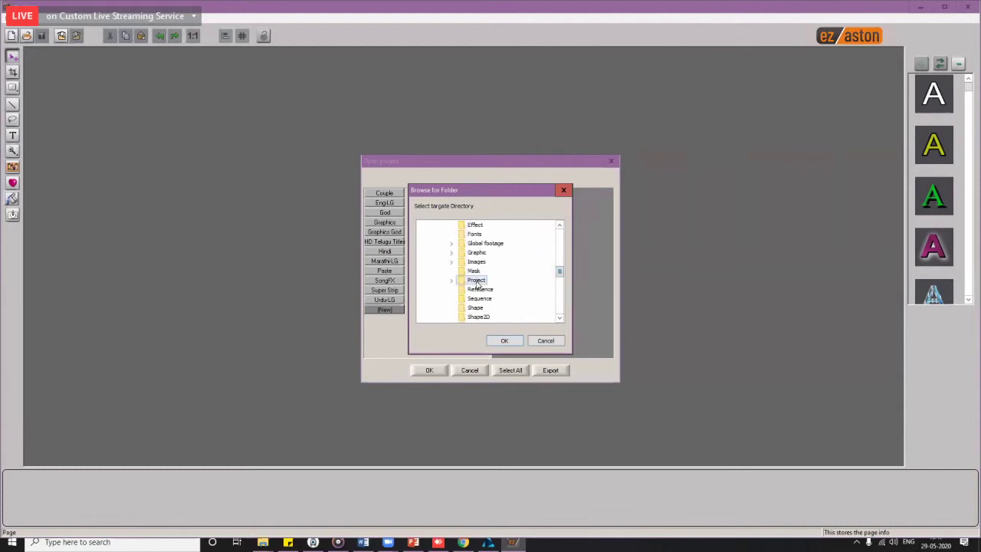
click(477, 281)
click(559, 319)
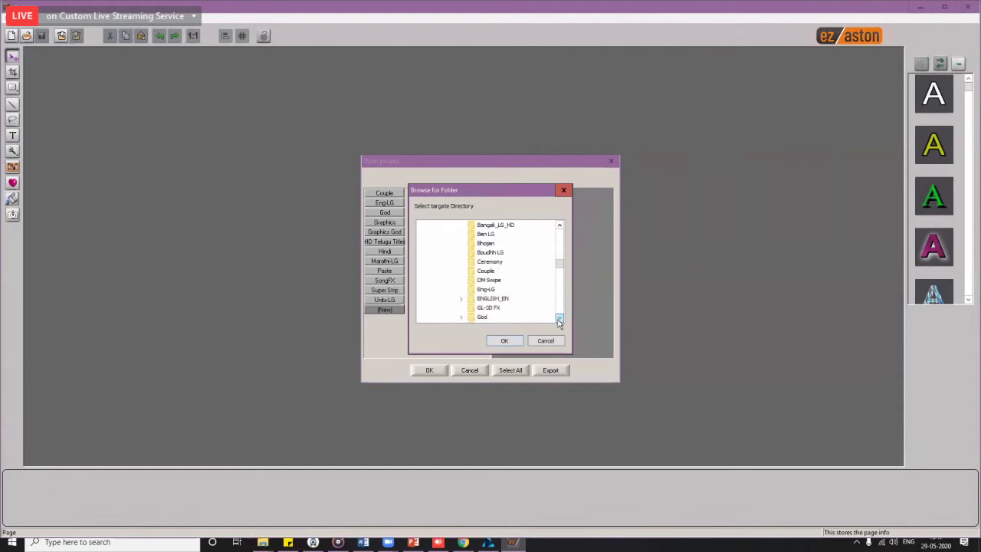
click(559, 319)
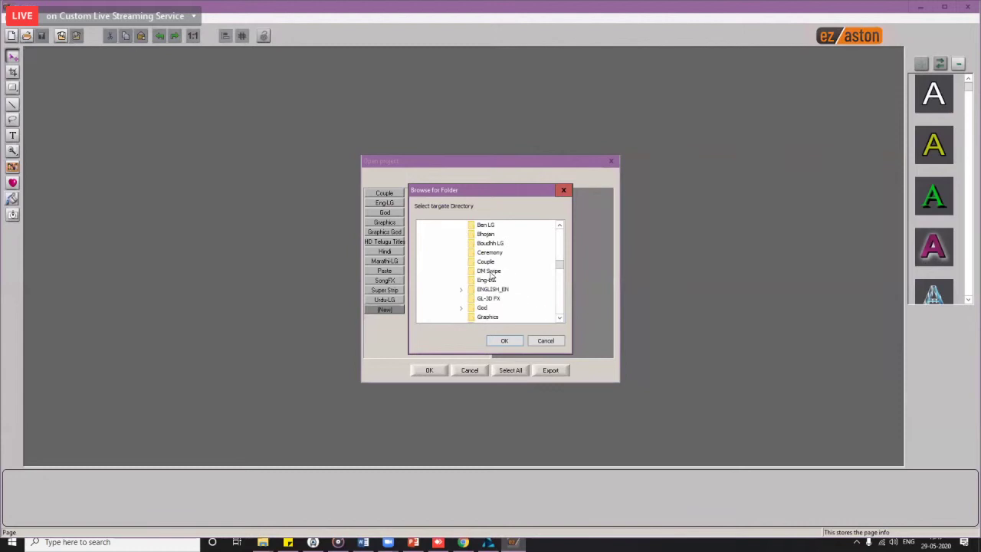
click(490, 273)
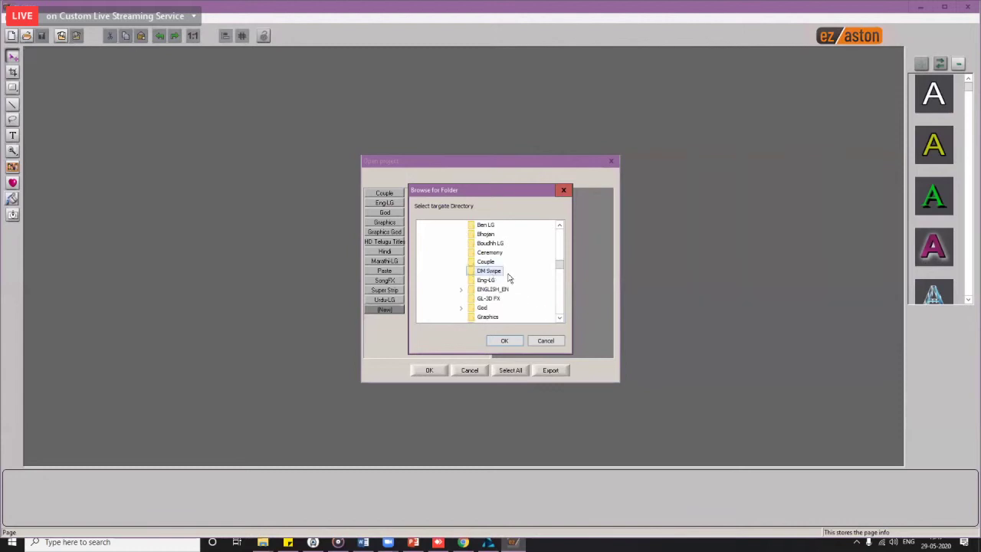
click(505, 342)
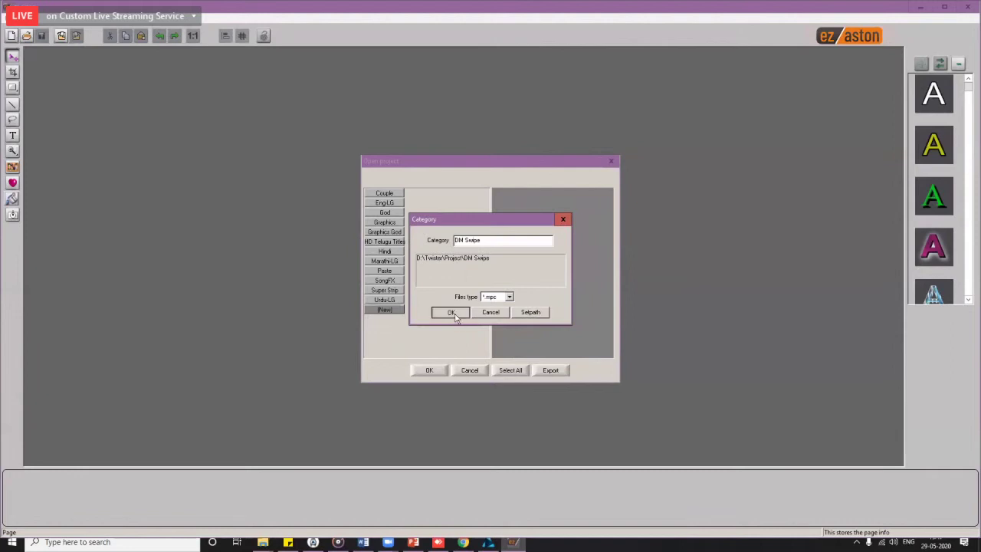
click(452, 313)
click(389, 310)
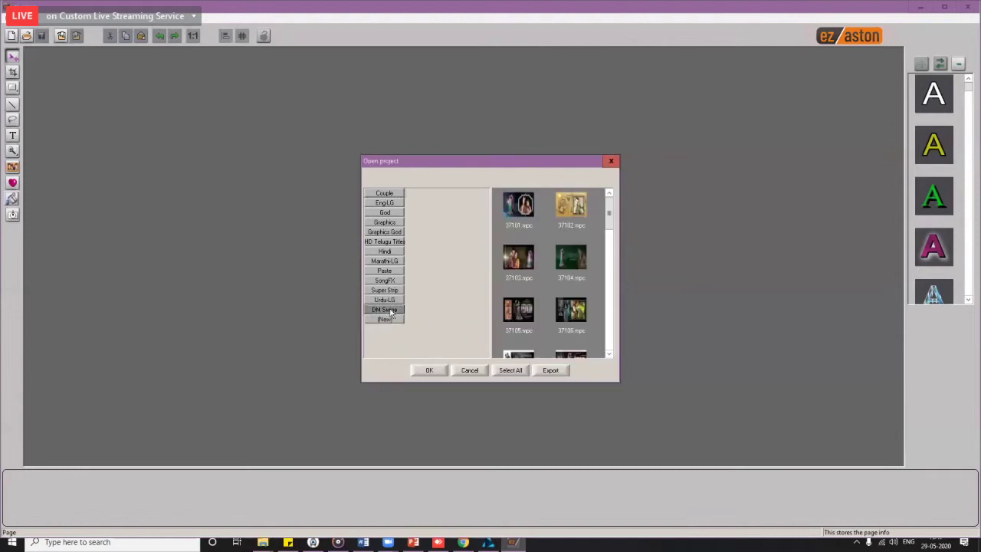
Step: Start another new category and browse into D:\Twister in the folder picker
click(395, 321)
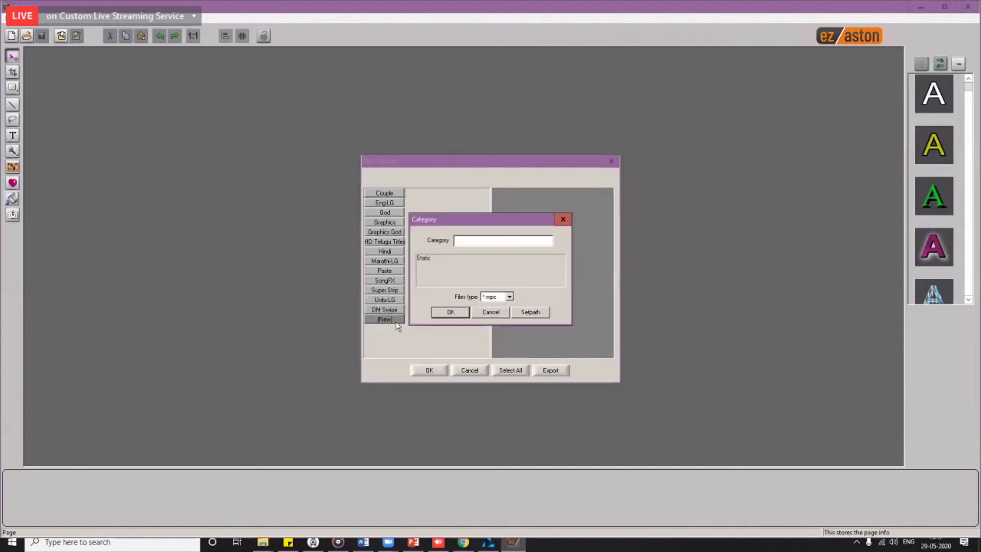
click(539, 314)
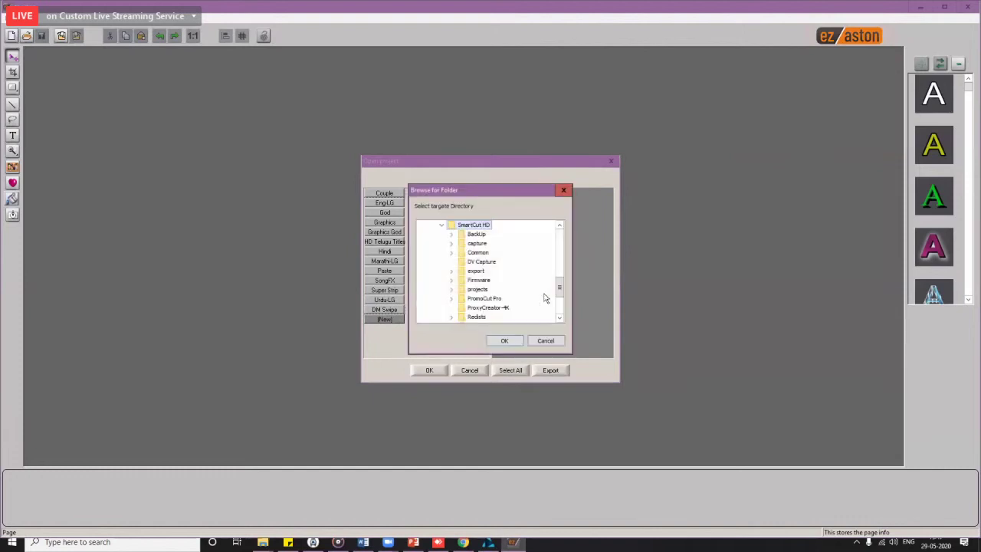
drag(560, 289, 558, 251)
double_click(466, 243)
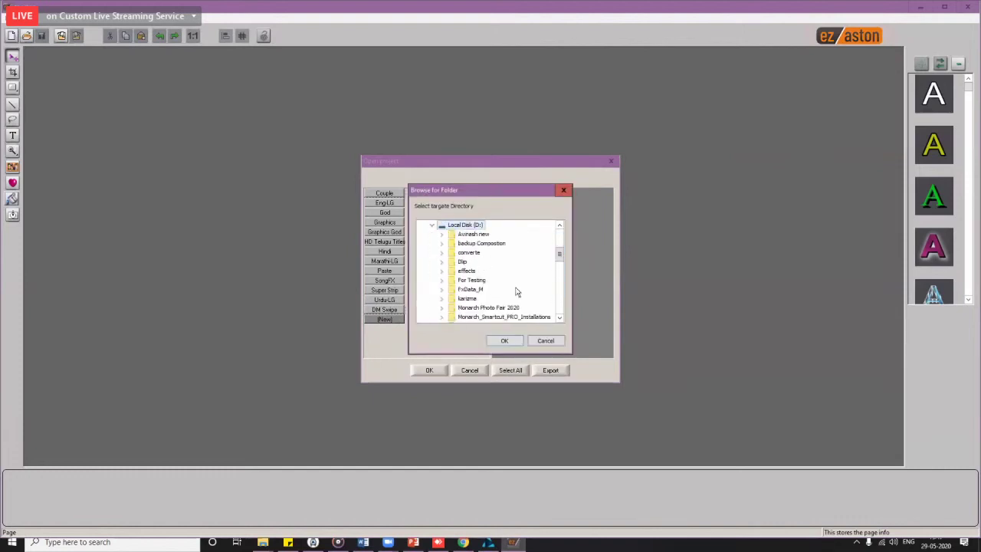
scroll(518, 290, down, 5)
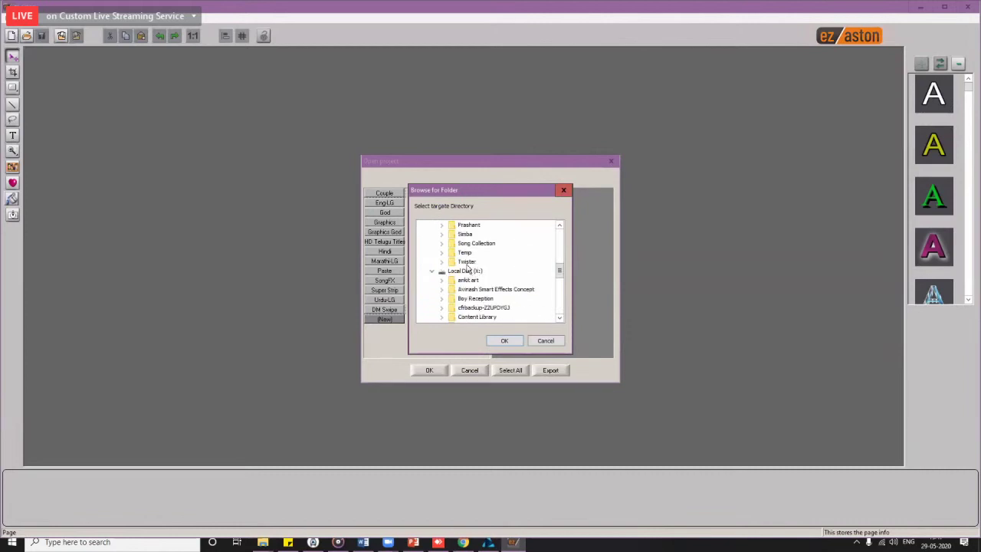
double_click(466, 262)
Step: Select the Project\New Paste folder and create the New Paste category
scroll(506, 299, down, 6)
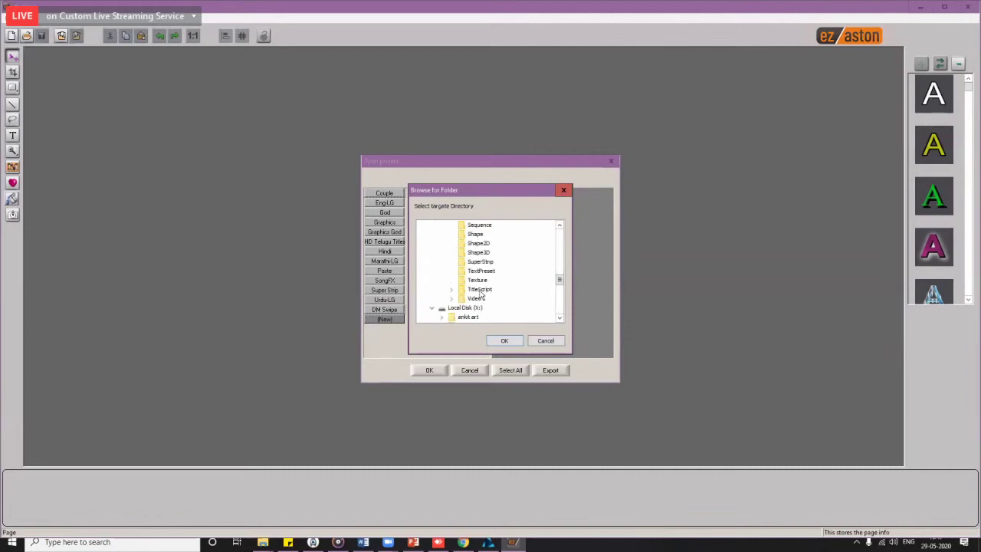
scroll(493, 268, up, 2)
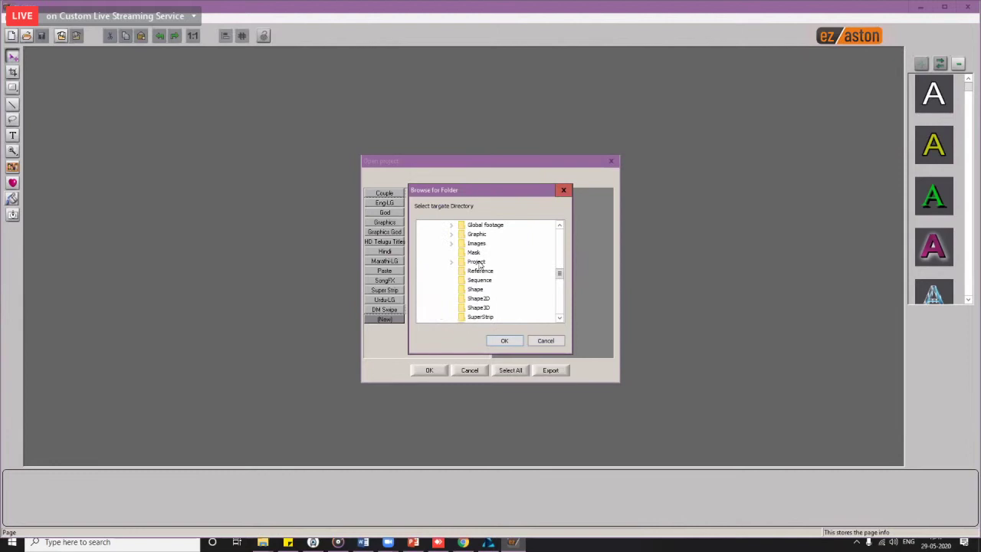
double_click(476, 261)
scroll(525, 284, down, 2)
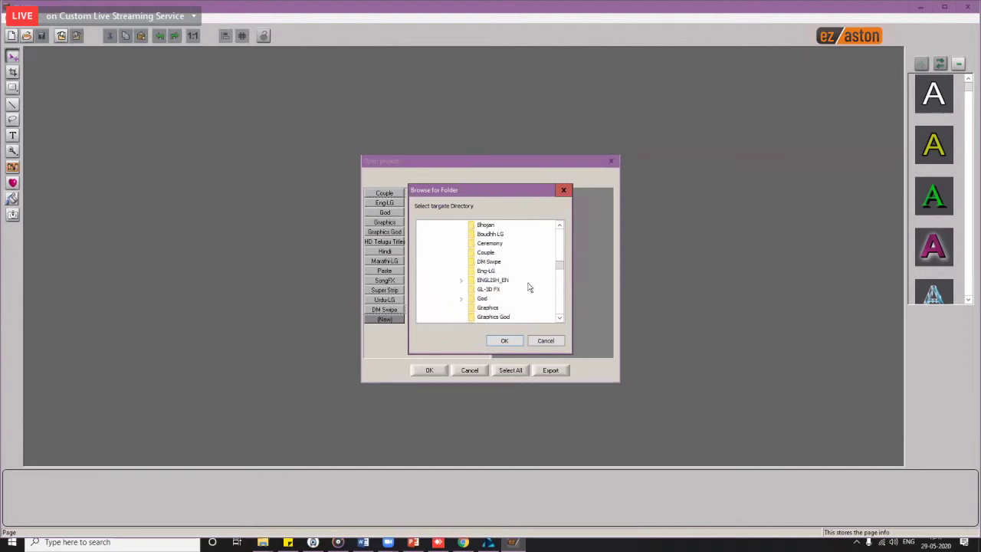
scroll(529, 288, down, 3)
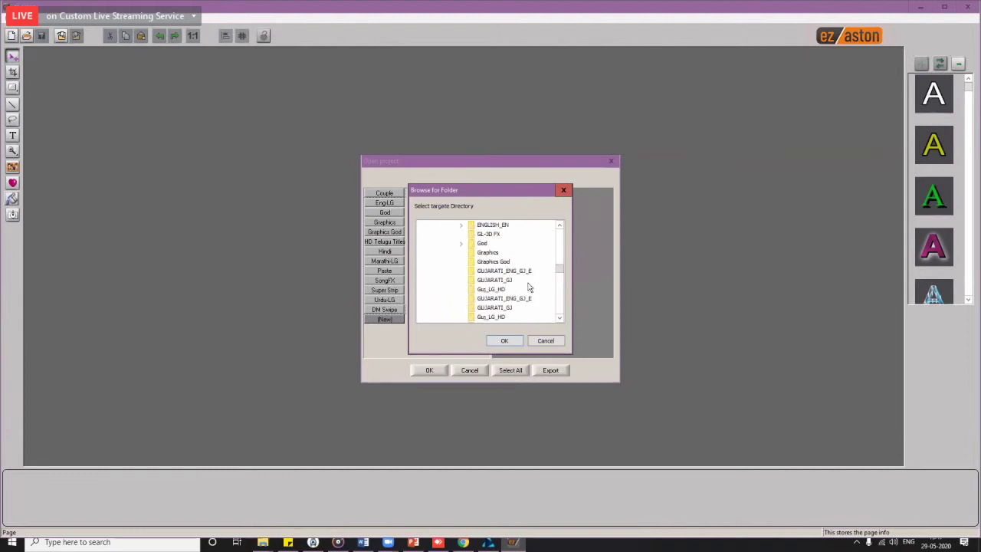
scroll(527, 288, down, 1)
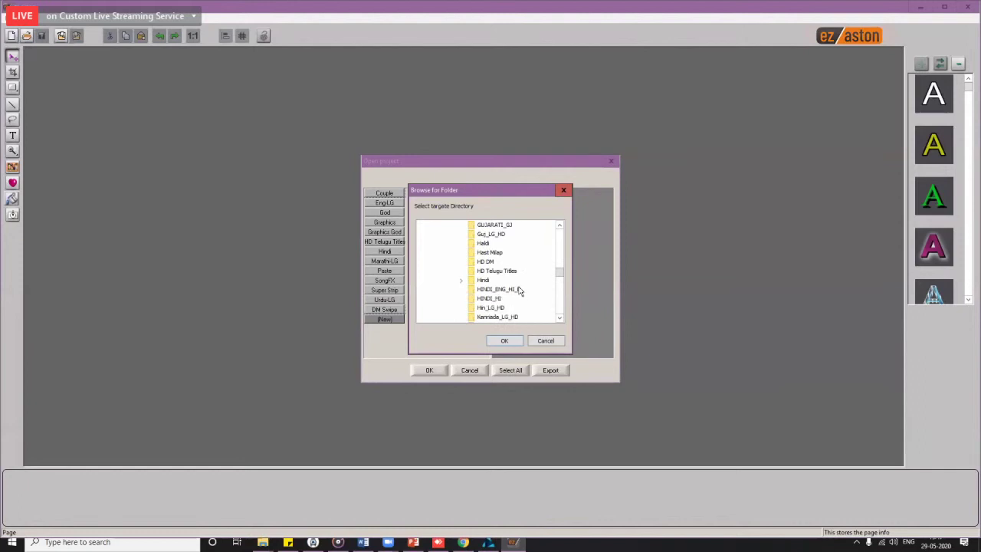
scroll(519, 290, down, 3)
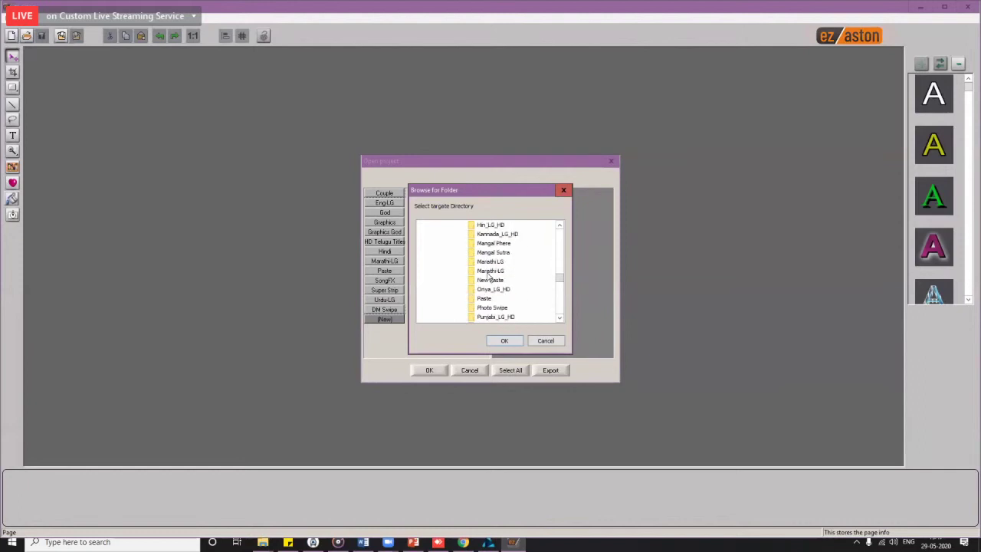
click(494, 282)
click(504, 340)
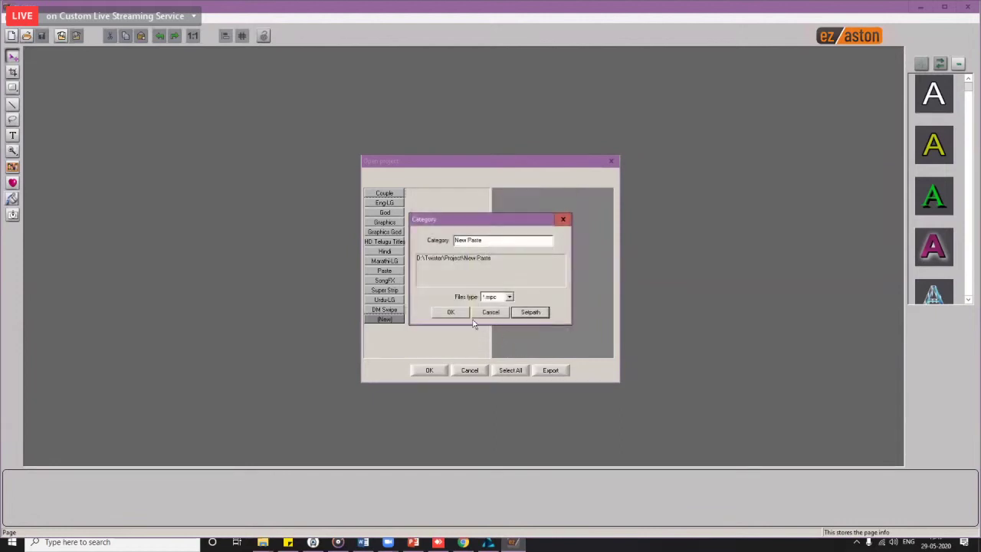
click(451, 312)
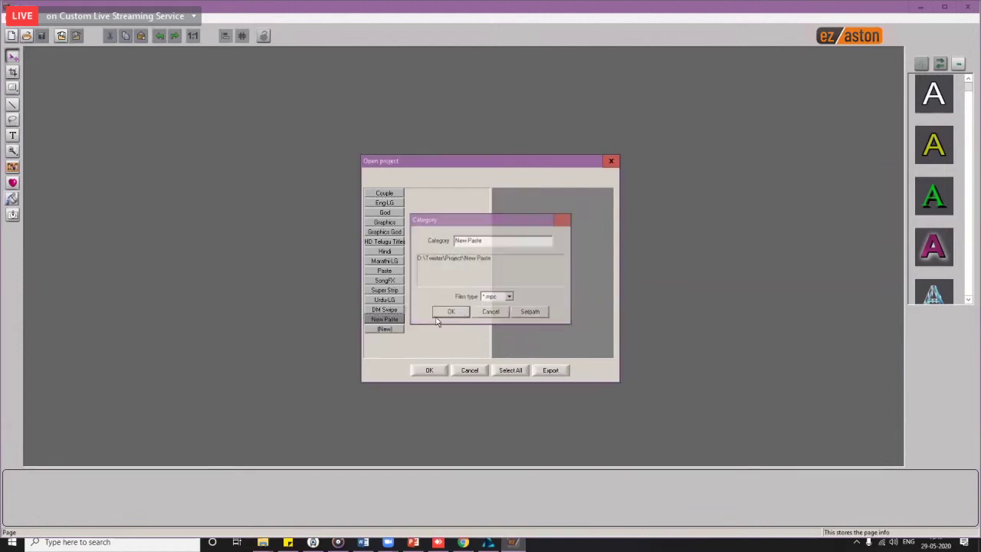
Step: Start a new category and browse Local Disk (D:) in the folder picker
click(391, 320)
click(386, 329)
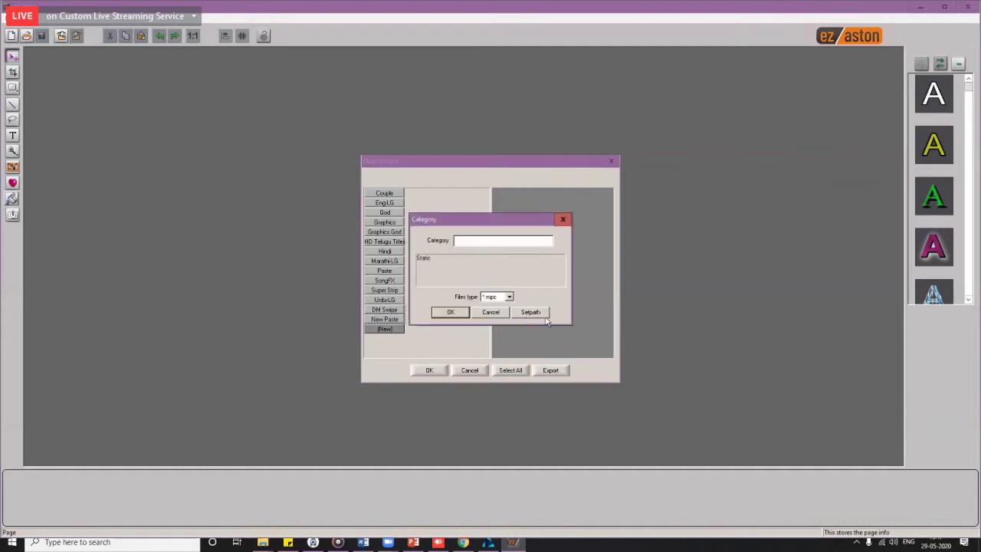
click(534, 313)
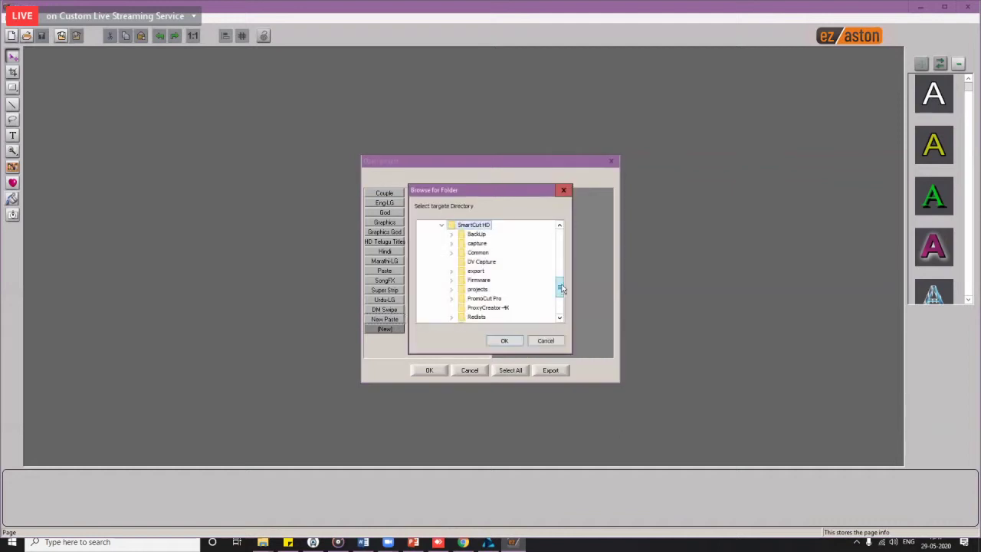
drag(561, 289, 562, 248)
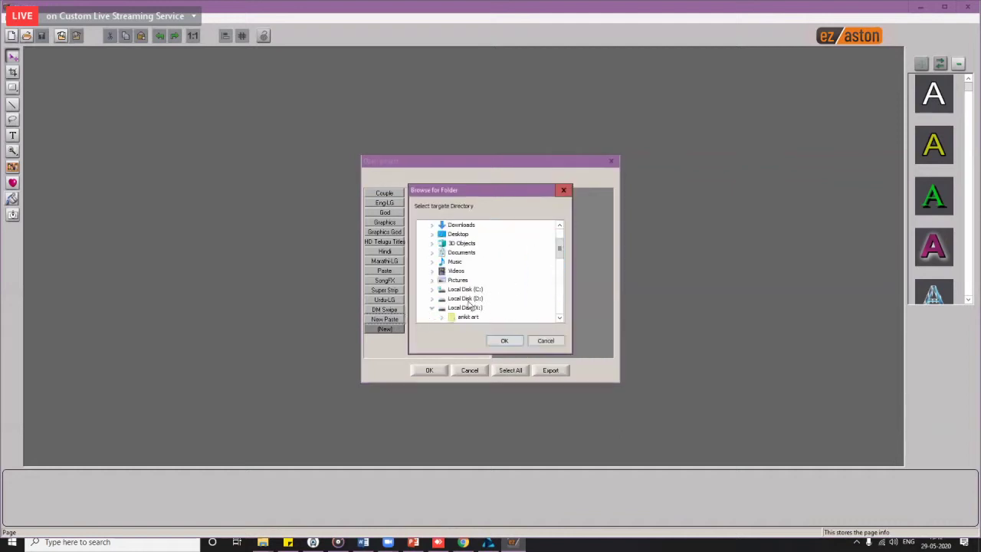
double_click(469, 300)
scroll(470, 295, down, 3)
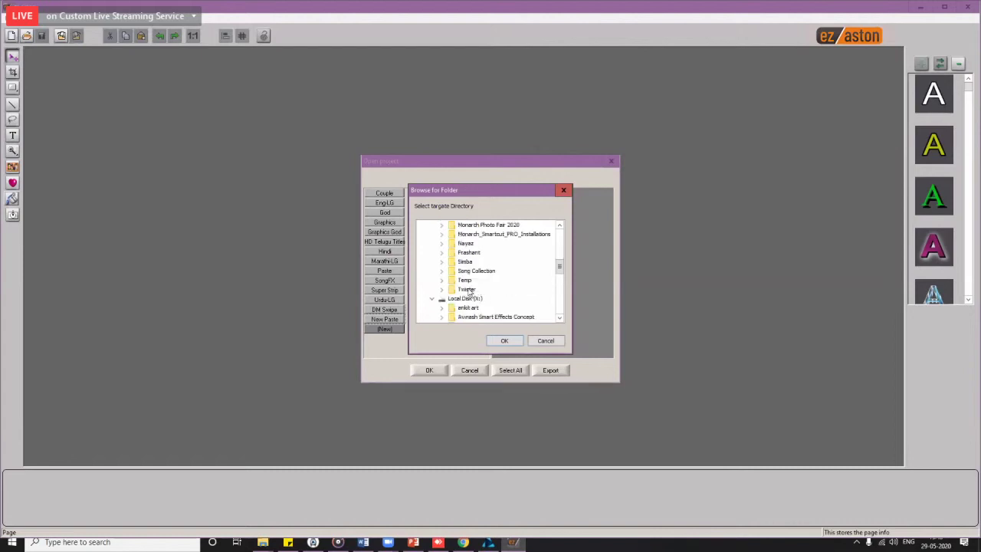
scroll(496, 293, down, 8)
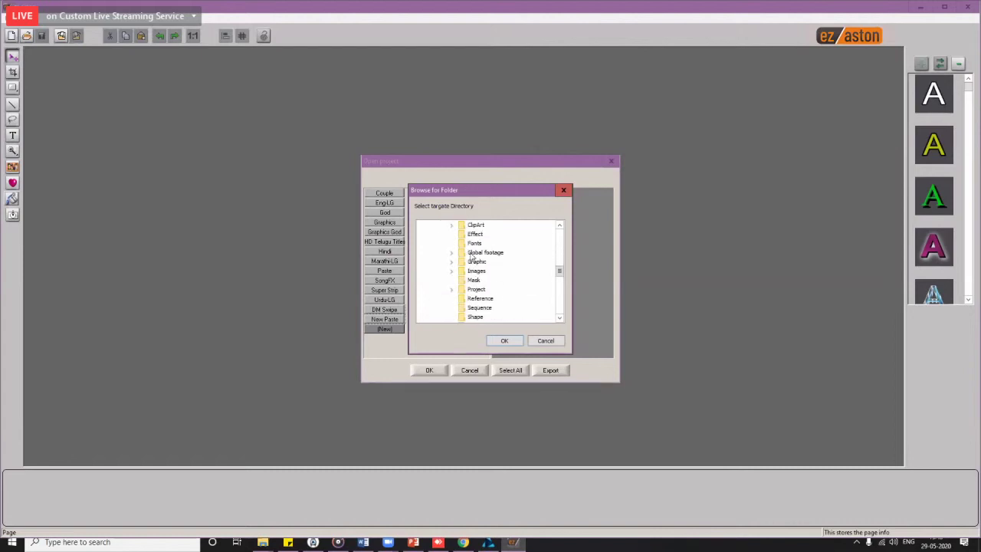
scroll(473, 258, up, 1)
scroll(478, 272, up, 3)
scroll(482, 282, down, 3)
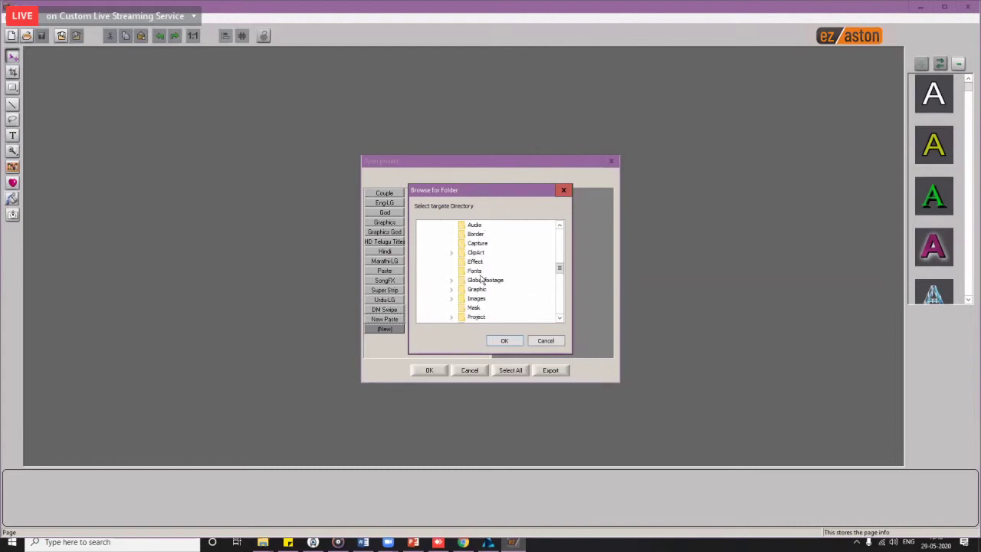
scroll(482, 282, down, 2)
Step: Pick the D:\Twister\Project\Photo Swipe folder and create the Photo Swipe category
double_click(479, 261)
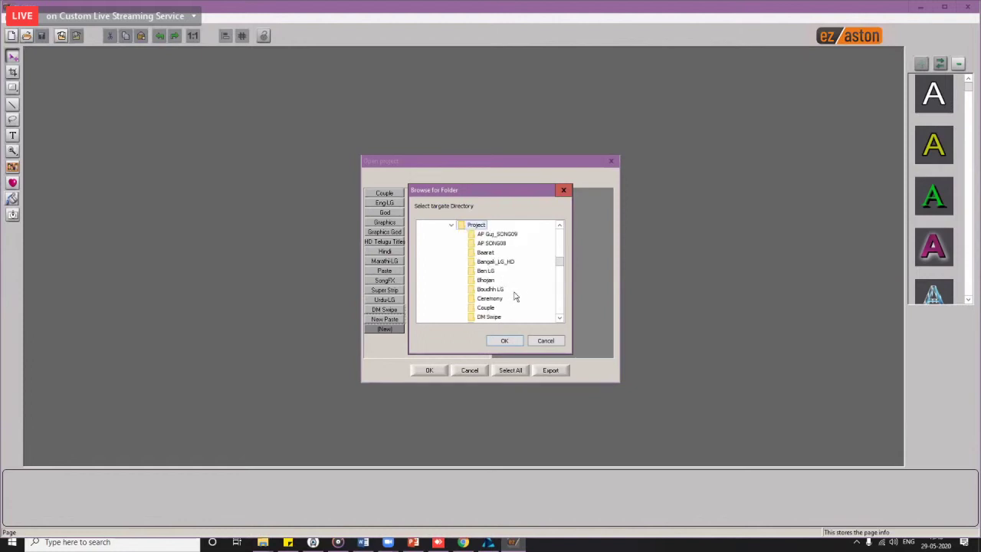
scroll(515, 297, down, 6)
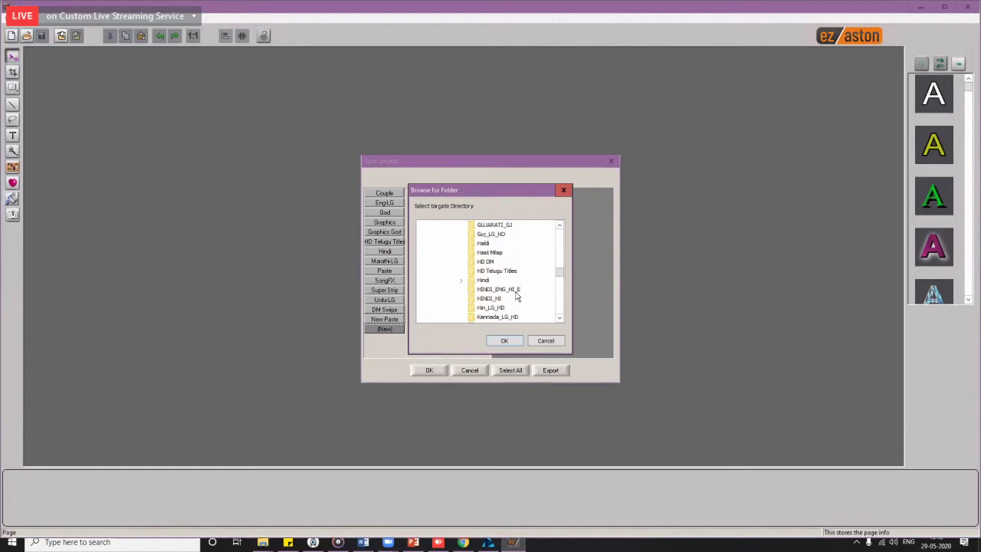
scroll(517, 297, down, 6)
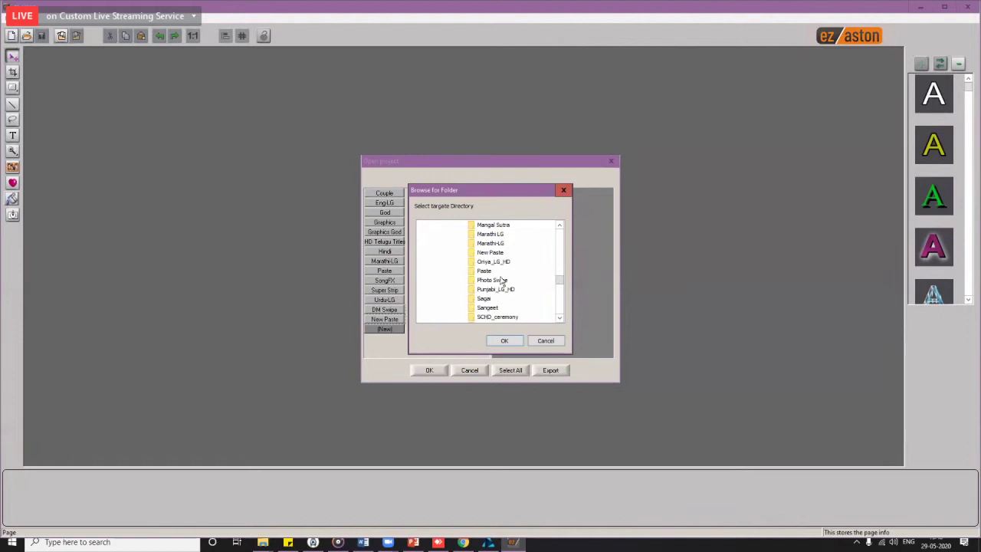
click(509, 283)
key(Return)
key(Return)
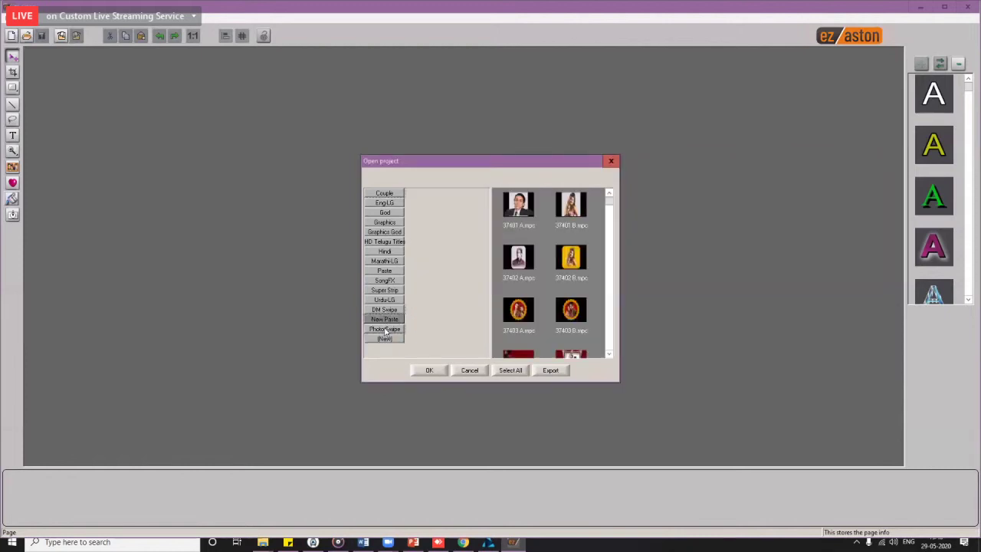
Step: Check the categories' project lists, then close Open project without opening anything
click(394, 320)
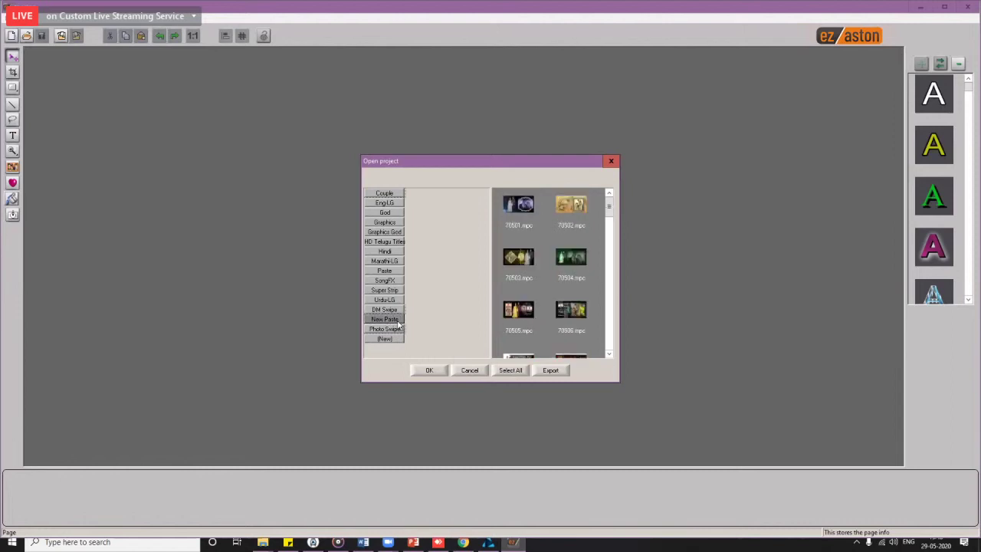
click(397, 327)
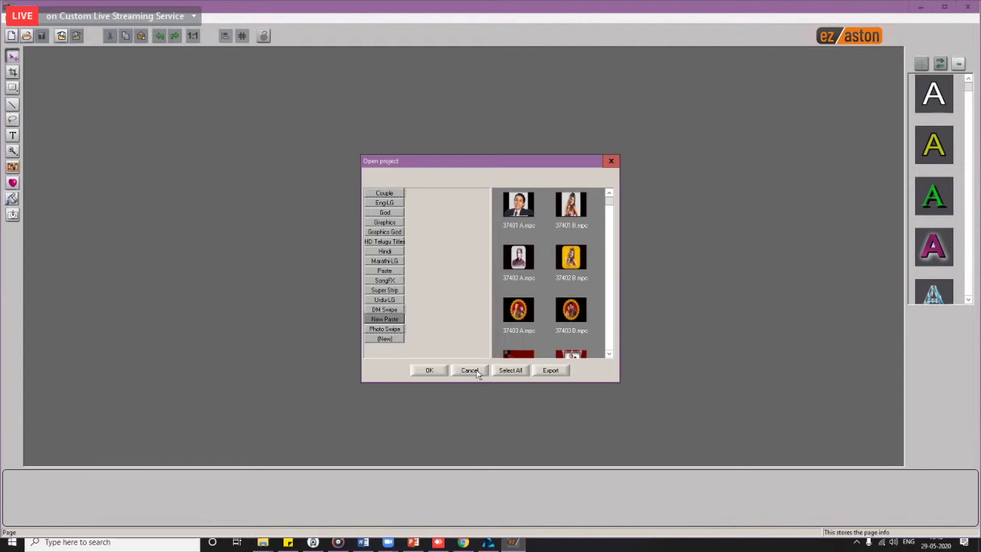
click(473, 375)
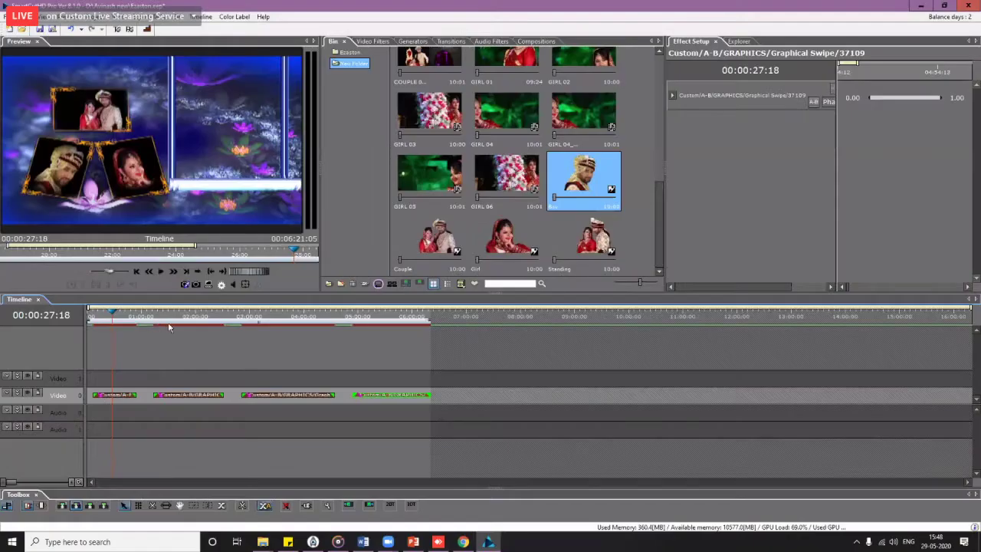
Step: Review the edit, then import the five BOY ceremony clips into the bin
drag(189, 328, 382, 354)
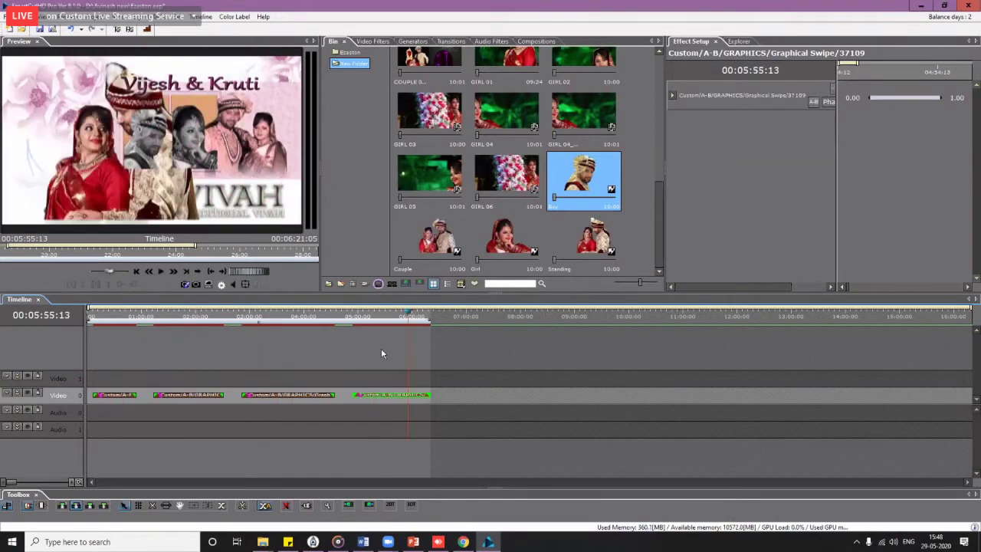
drag(269, 376, 255, 377)
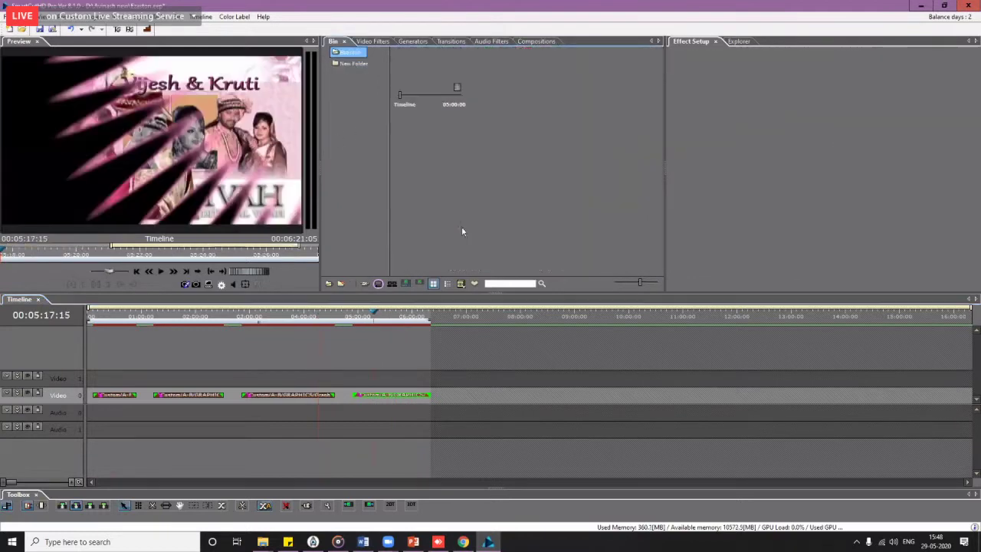
double_click(672, 394)
key(Return)
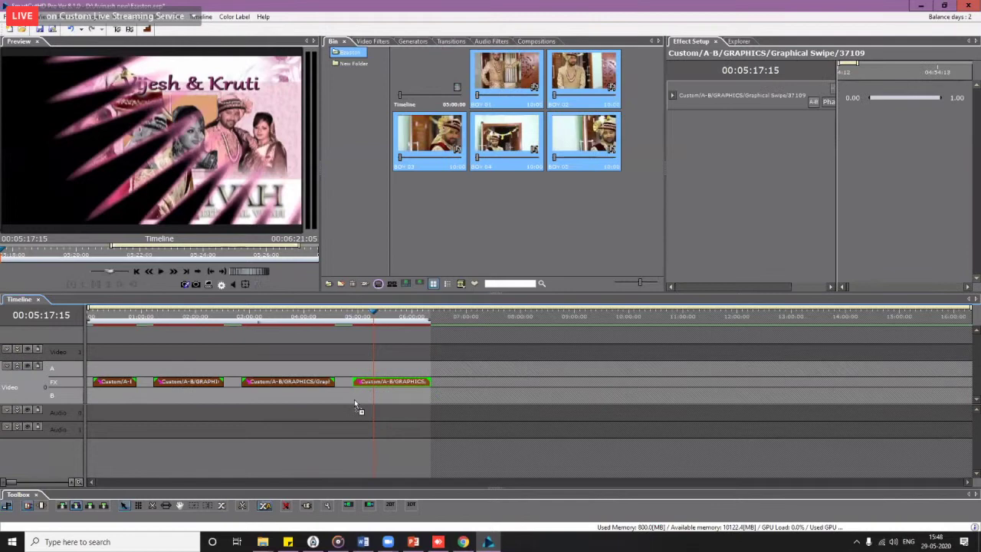
Step: Drop the BOY clips onto the B track, accept the settings prompt, open Still Capture at 3:19:07
drag(355, 399, 355, 394)
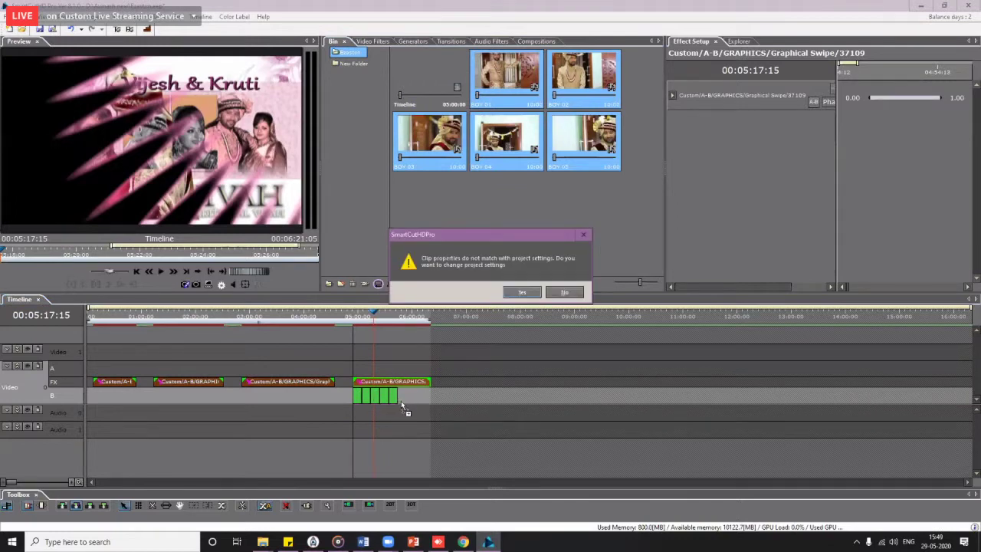
key(Return)
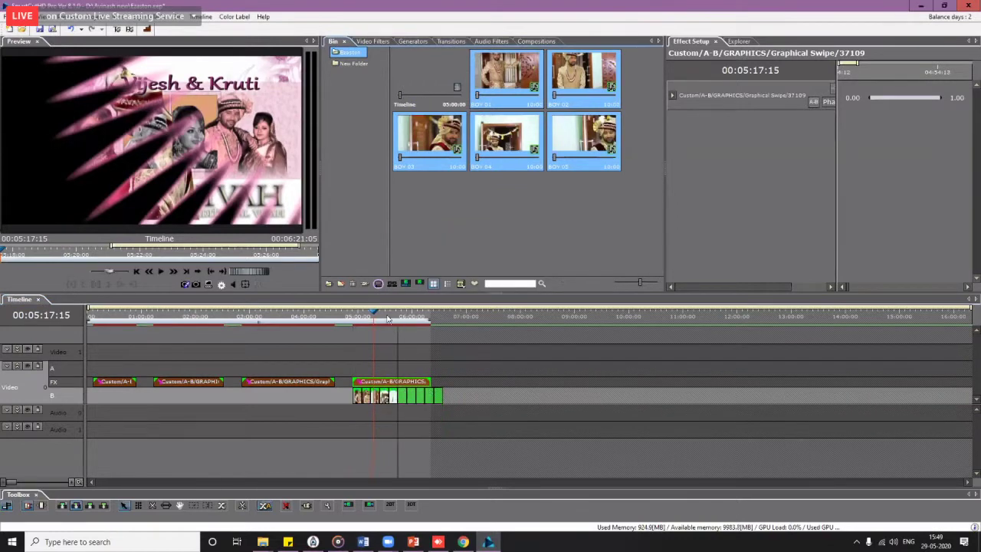
click(387, 318)
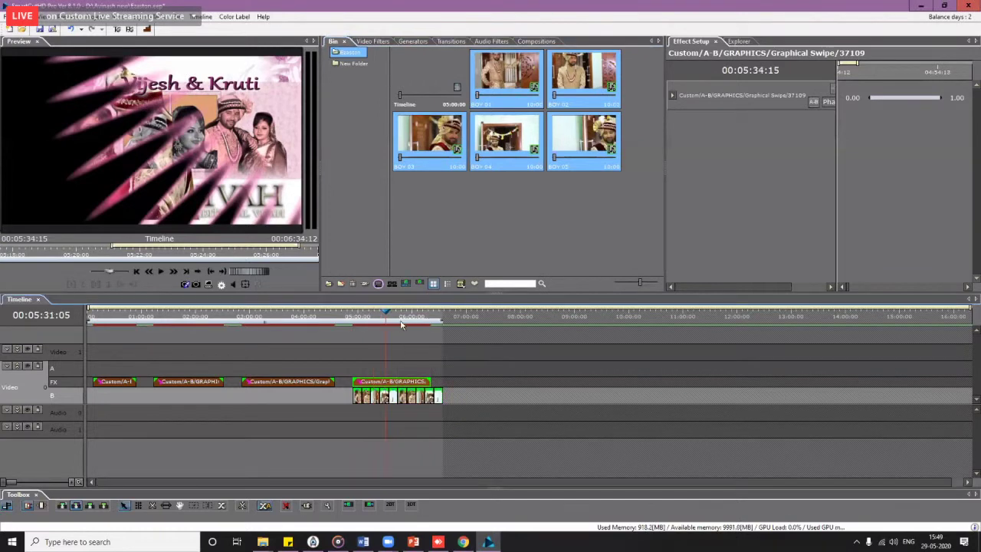
click(401, 325)
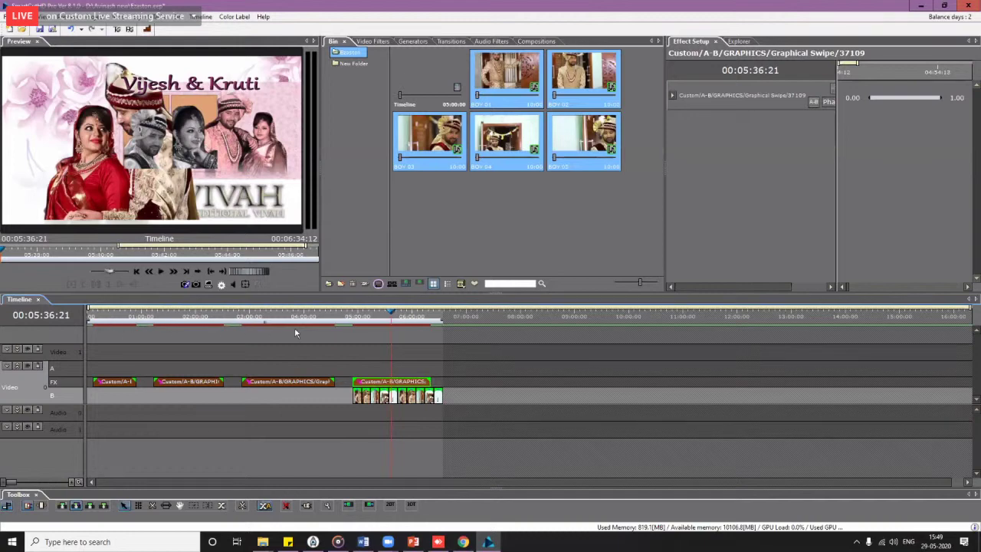
drag(294, 332, 266, 332)
key(ctrl+t)
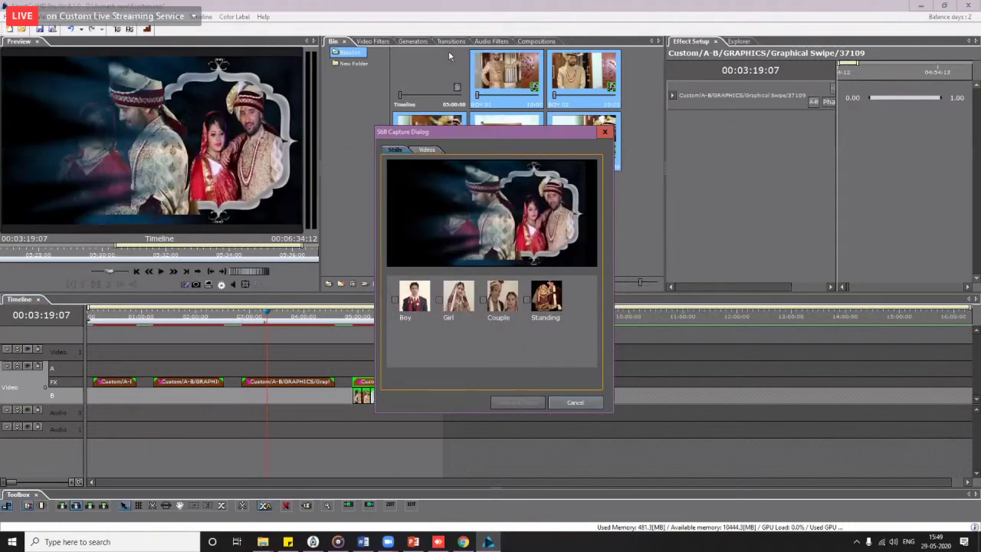
Step: Add Graphical Swipe 70544 at the FX track's end, then open transition 70539 in ez aston
key(Escape)
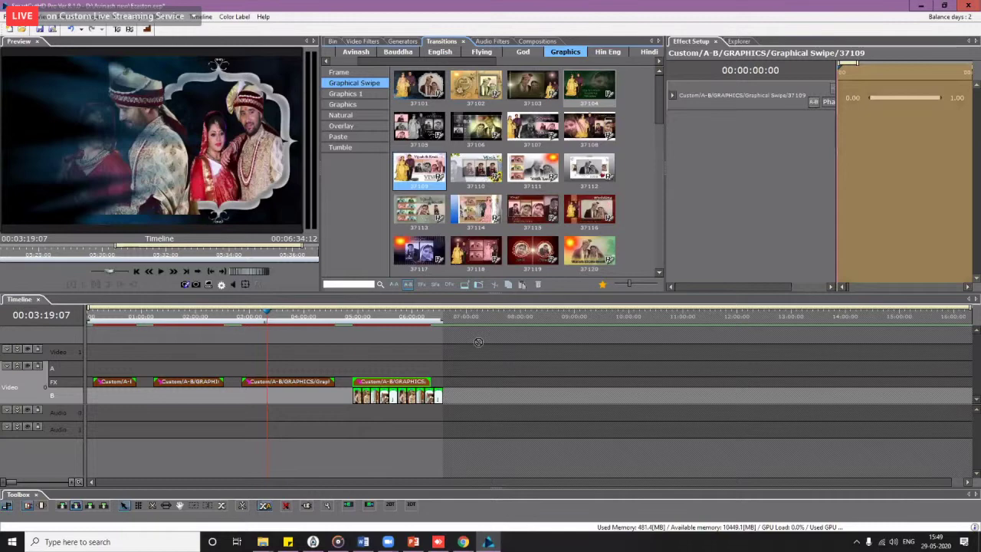
mouse_move(478, 342)
mouse_down()
mouse_move(464, 385)
mouse_move(532, 384)
mouse_move(476, 323)
mouse_move(496, 322)
mouse_up()
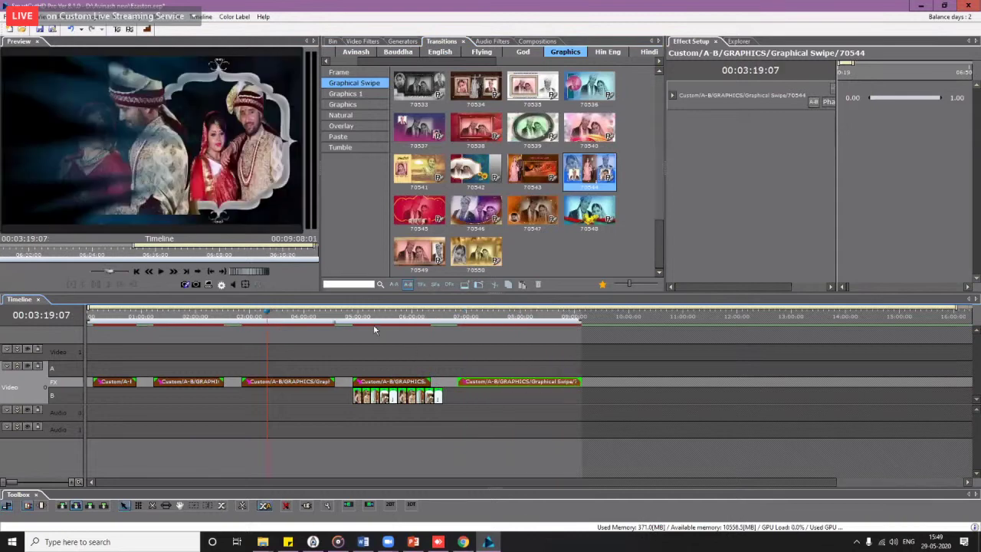
click(371, 321)
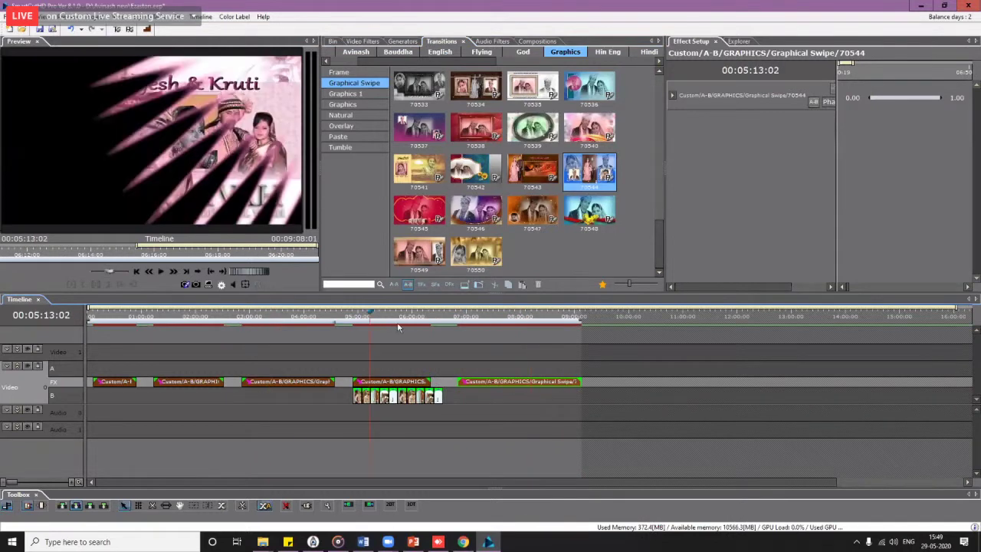
click(555, 342)
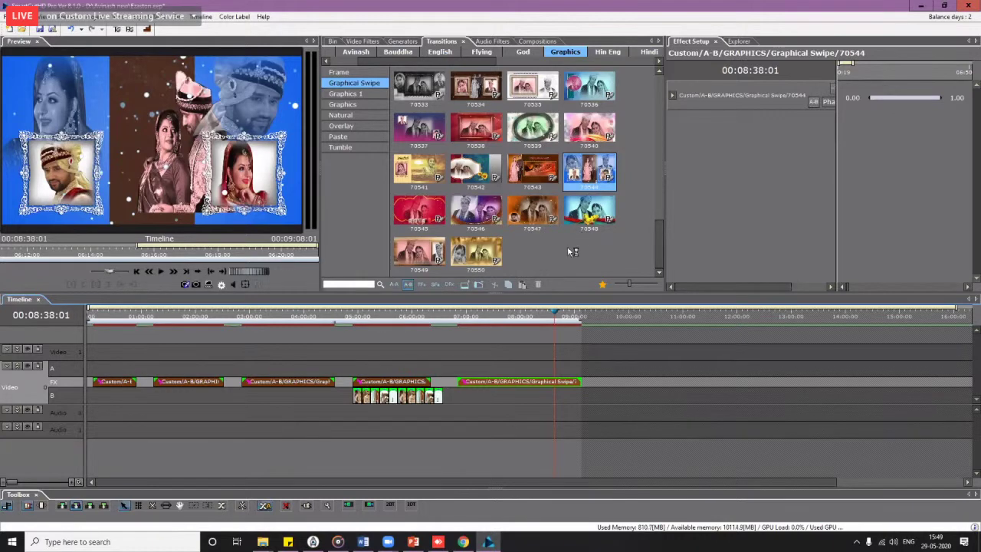
right_click(539, 135)
click(571, 248)
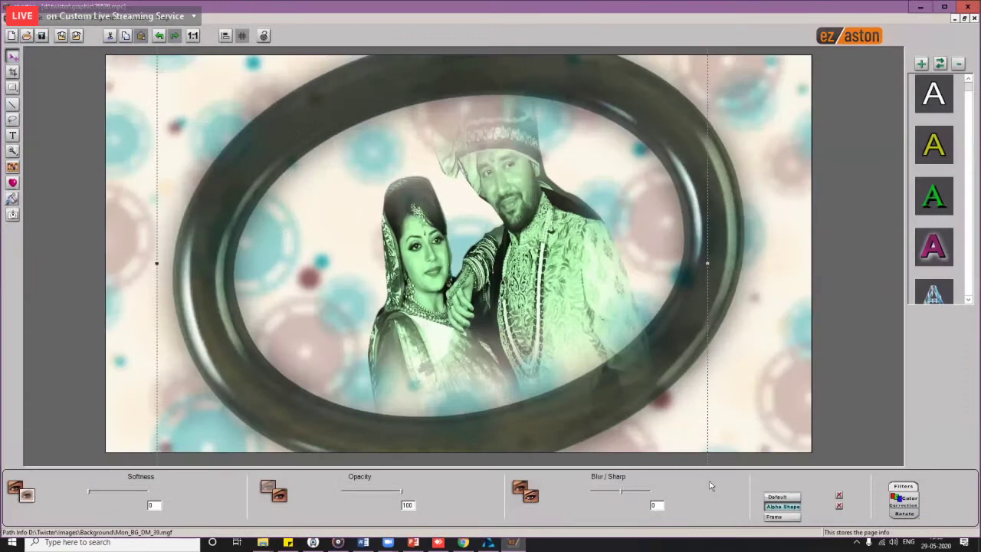
Step: Remove the couple photo's green tint, nudge it into the ring, export, and close ez aston
click(503, 187)
drag(525, 249, 493, 270)
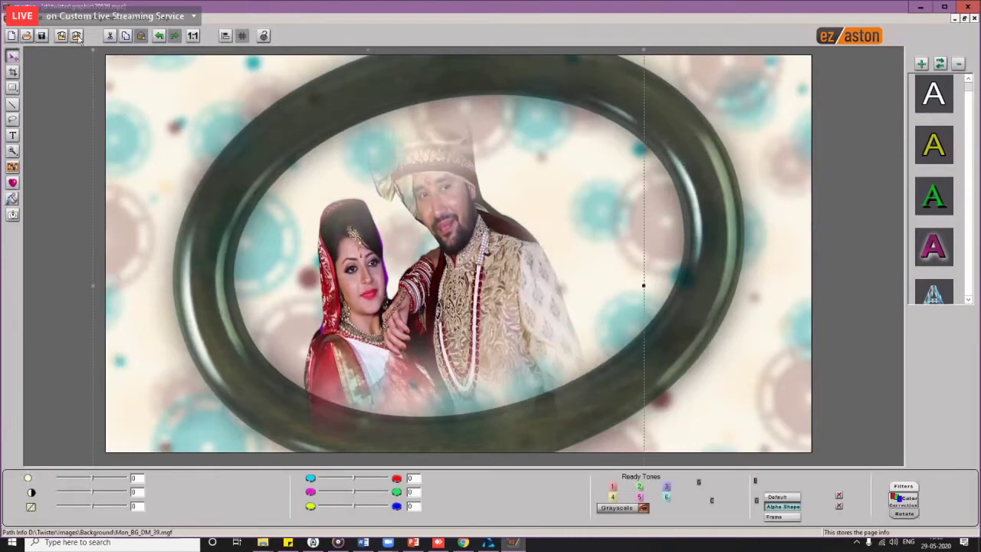
drag(391, 210, 400, 210)
key(ctrl+s)
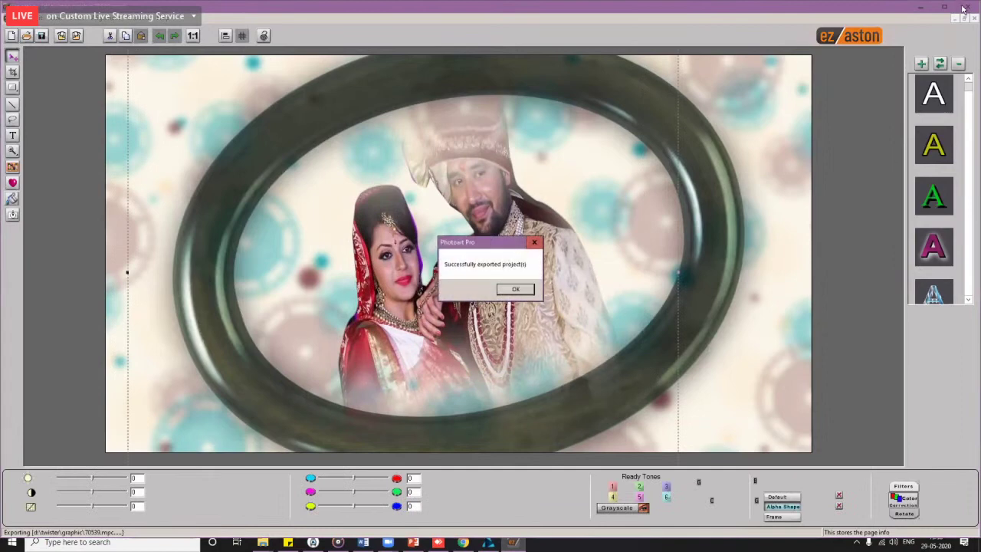
key(Return)
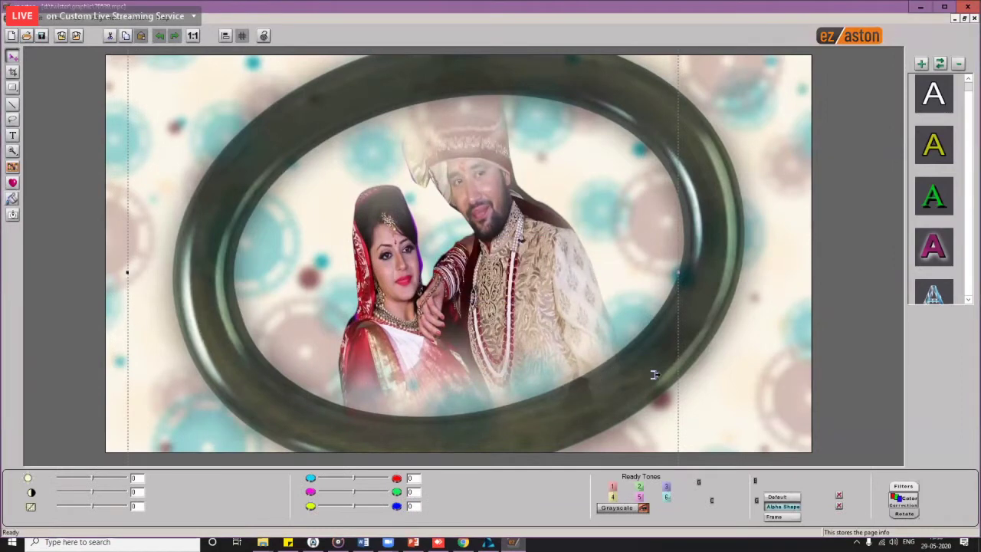
key(alt+F4)
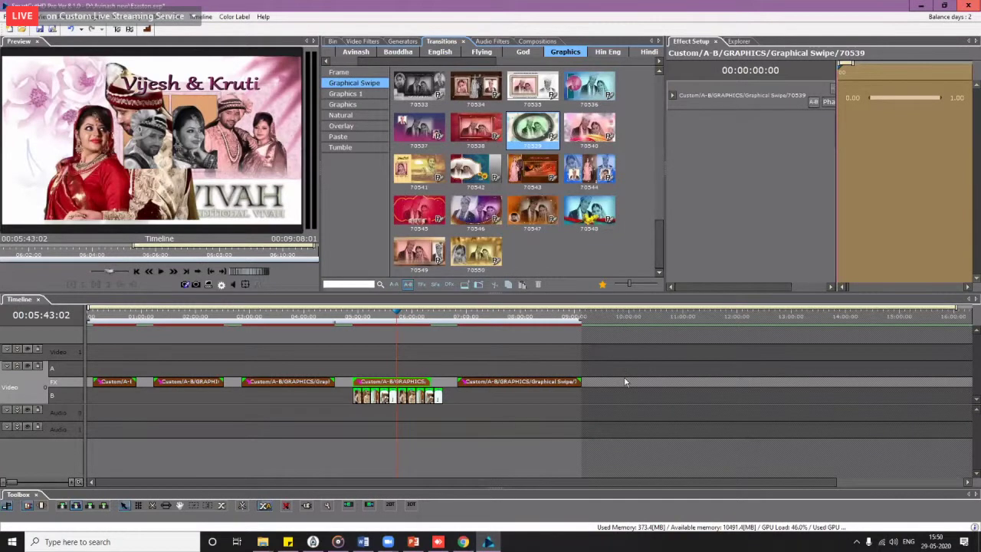
Step: Place ring-frame graphic 70539 at the timeline end, then open transition 37109 at 00:05:31:19 in EZ Aston
click(626, 383)
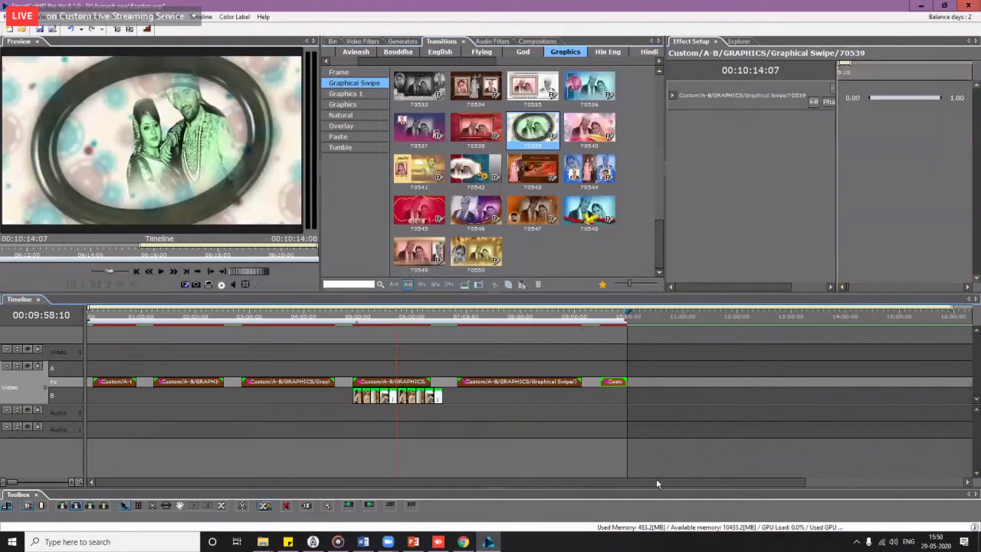
right_click(627, 382)
click(667, 524)
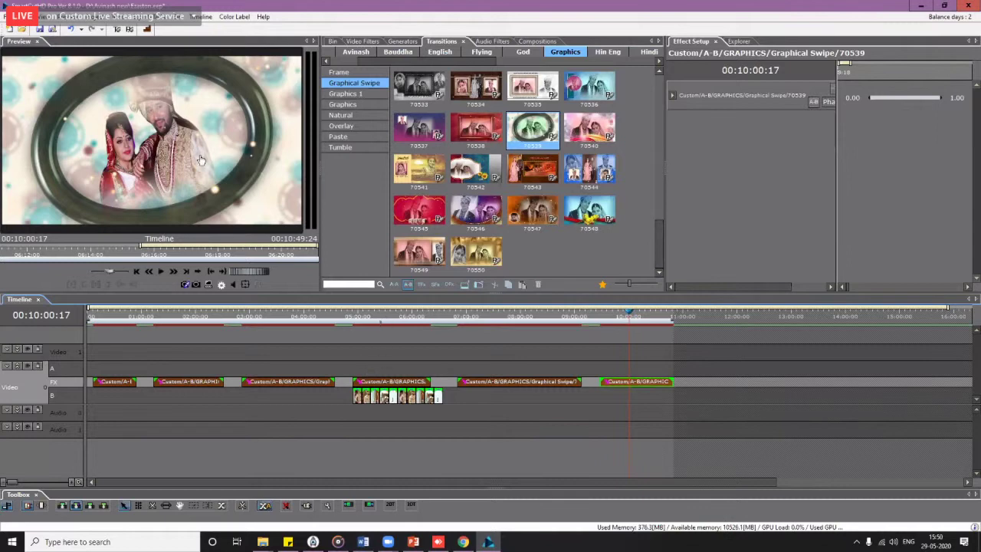
click(284, 257)
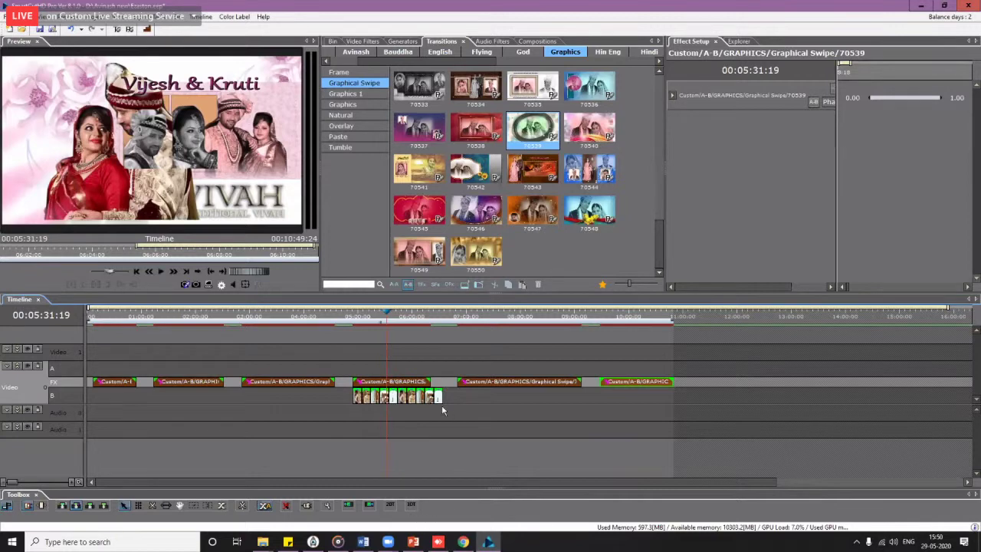
click(393, 381)
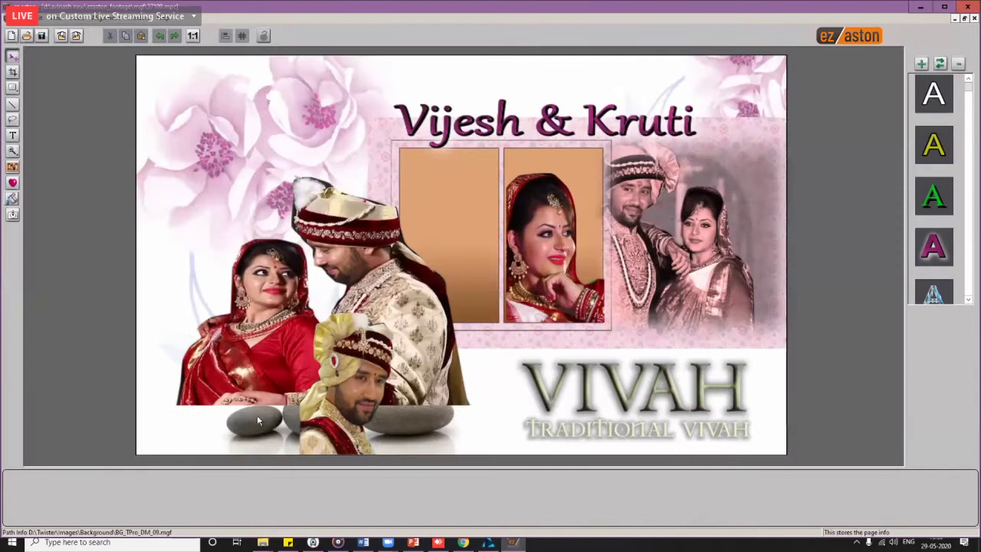
Step: Keep the larger version of the left couple photo and increase its edge softness
click(494, 286)
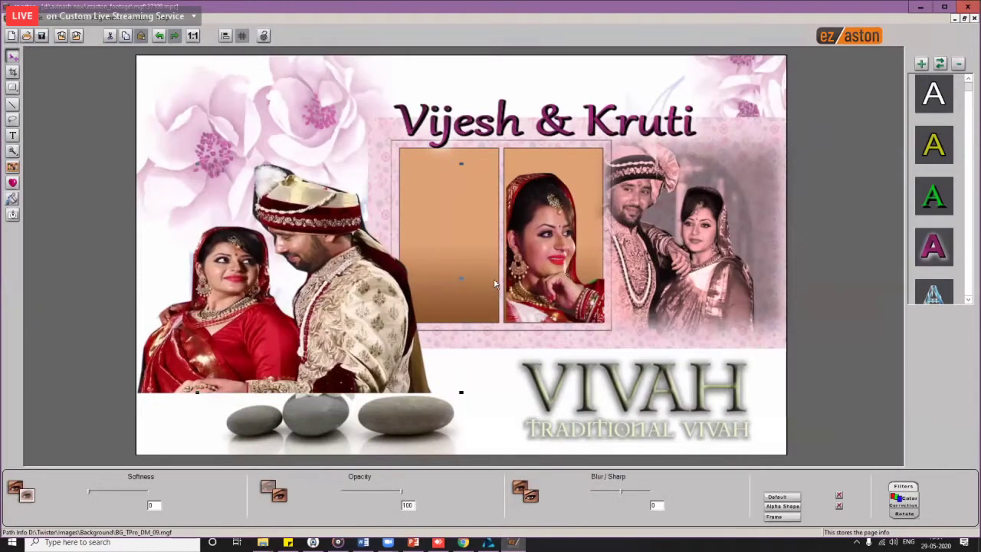
key(ctrl+z)
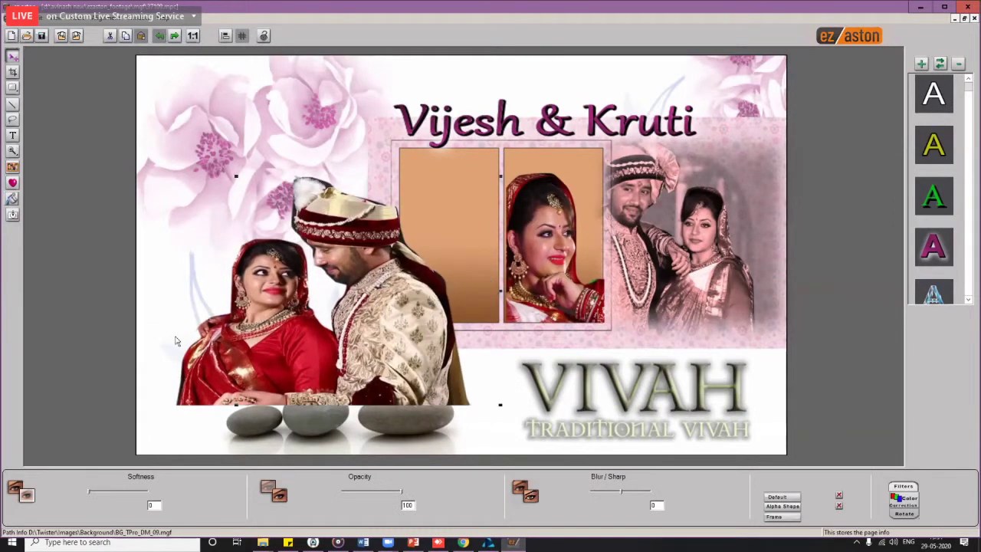
key(ctrl+y)
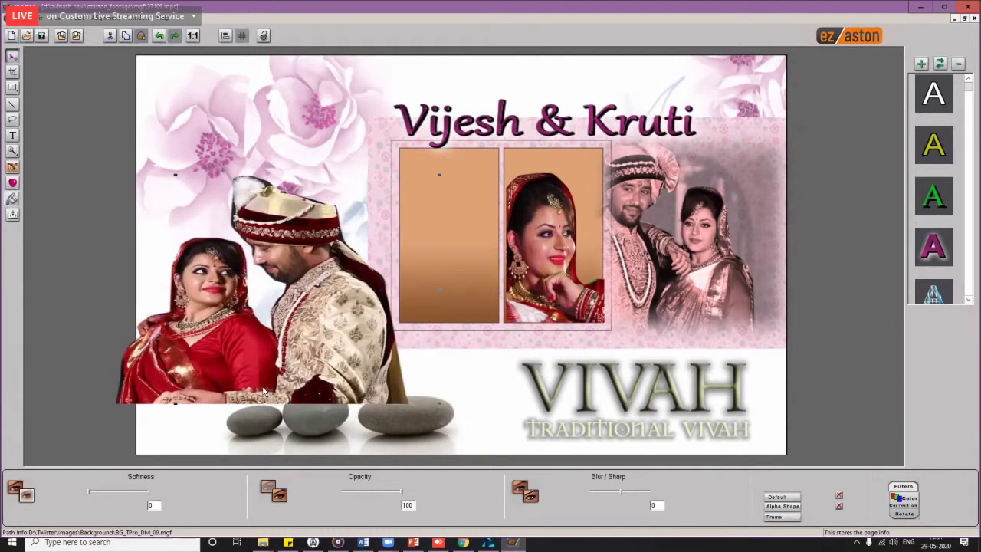
key(ctrl+z)
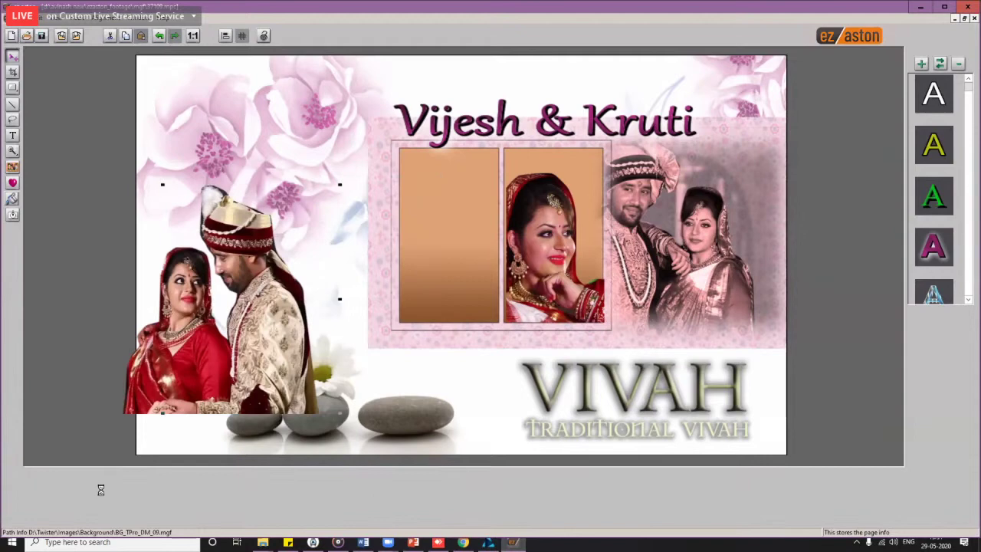
key(ctrl+y)
key(ctrl+y)
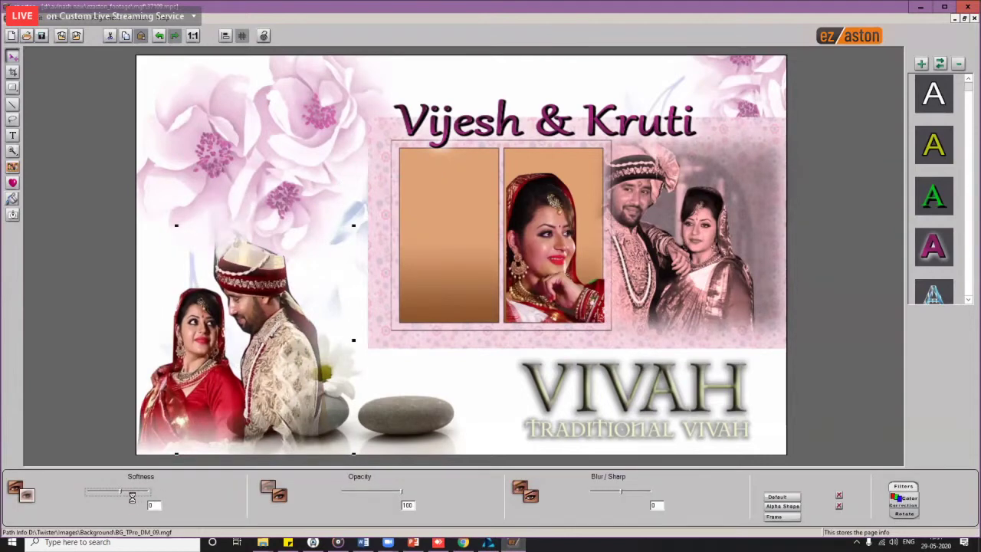
click(118, 492)
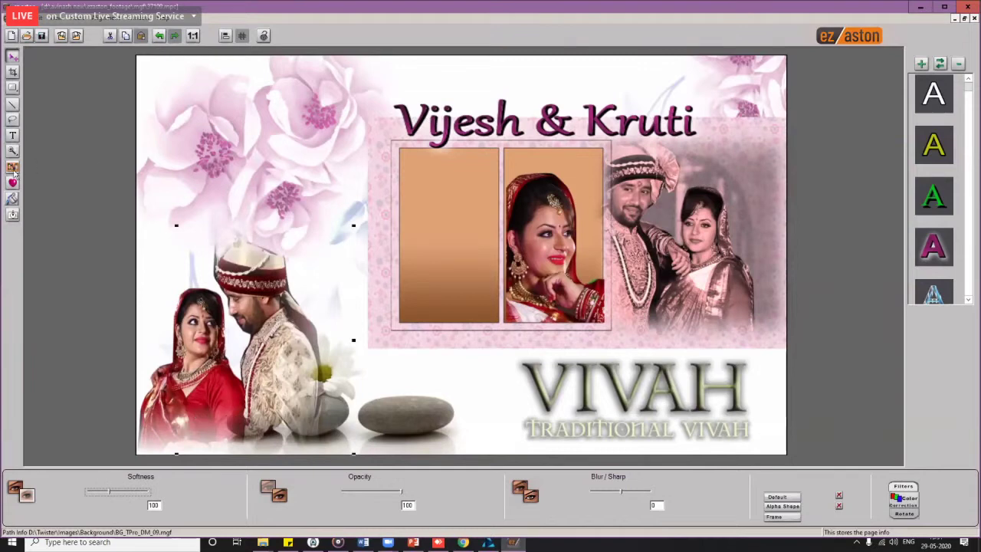
Step: Fill the empty left frame with Boy.tga, fit it into the frame, and set Softness 17
double_click(360, 203)
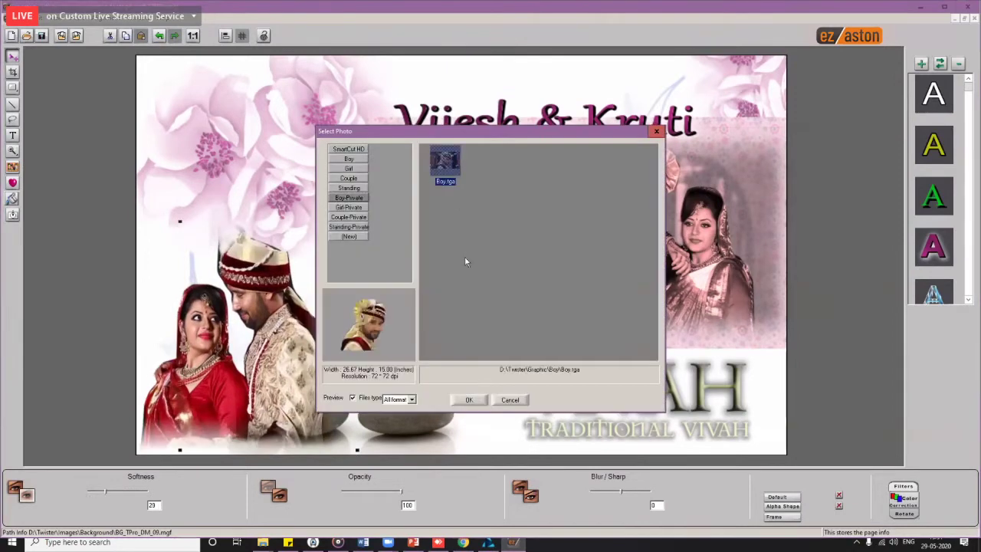
key(Return)
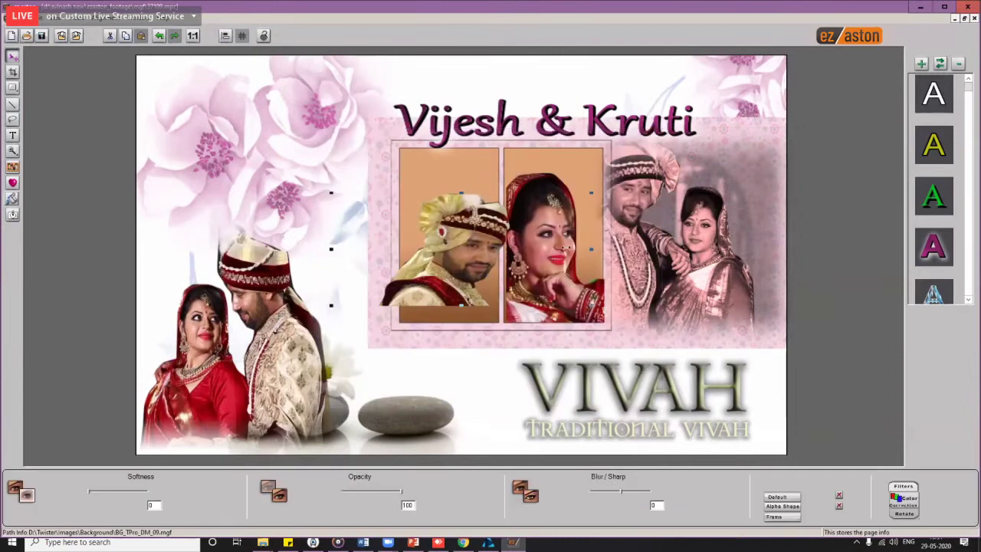
drag(453, 256, 446, 281)
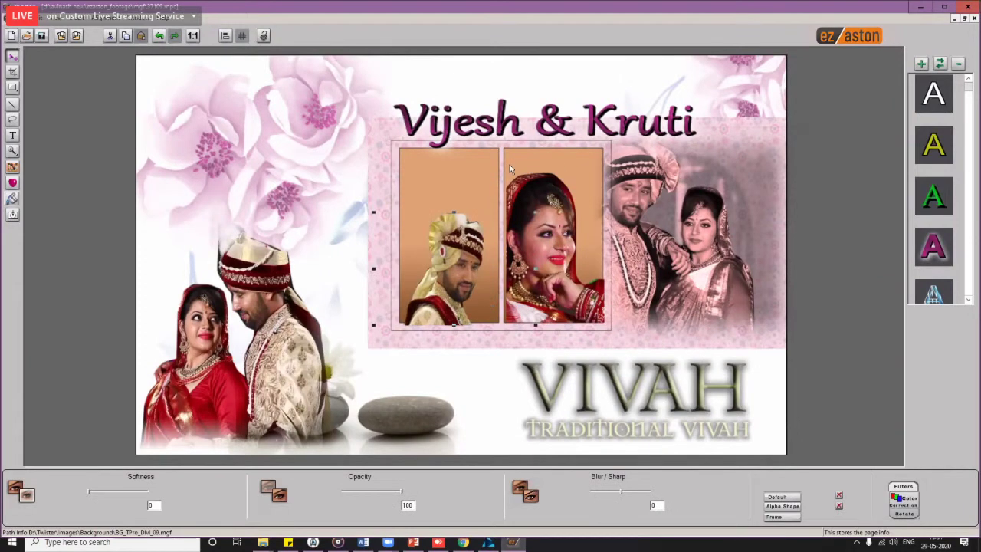
drag(513, 169, 741, 250)
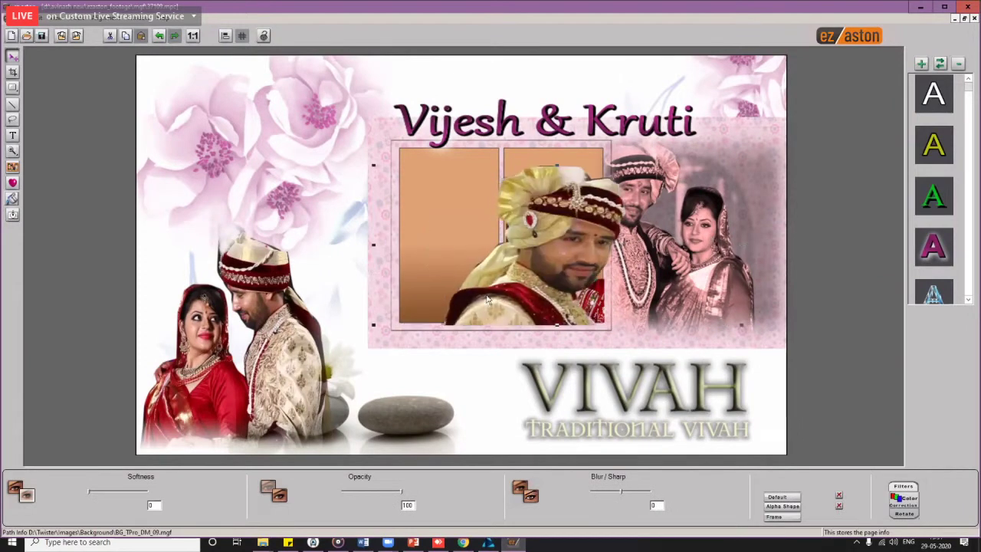
click(454, 277)
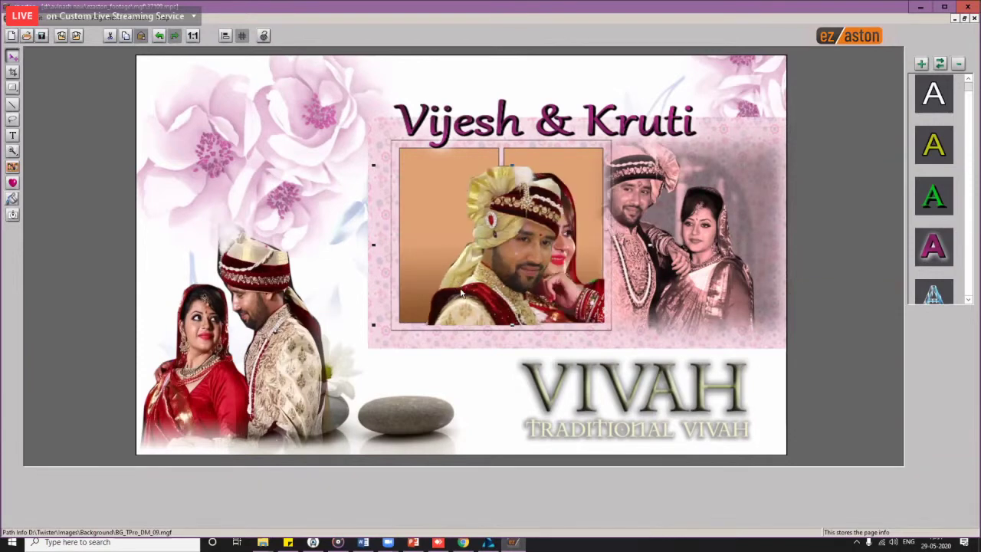
mouse_move(461, 291)
mouse_down()
mouse_move(464, 267)
mouse_move(454, 293)
mouse_move(475, 294)
mouse_up()
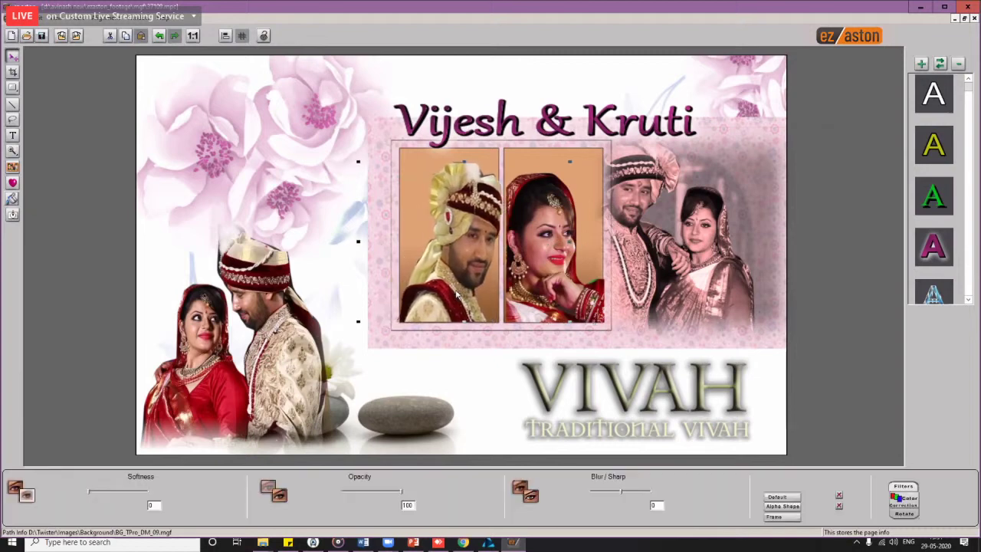
drag(89, 495, 102, 494)
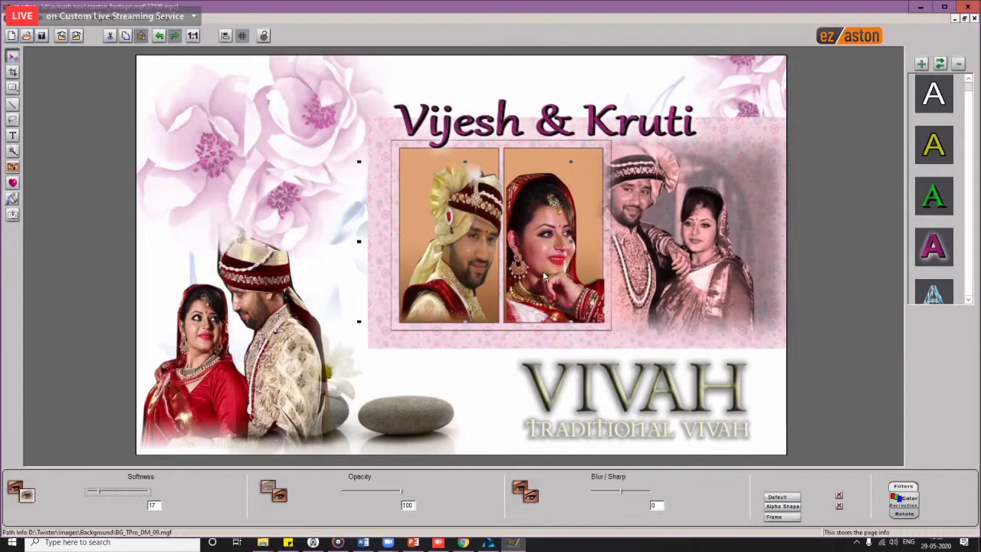
click(694, 259)
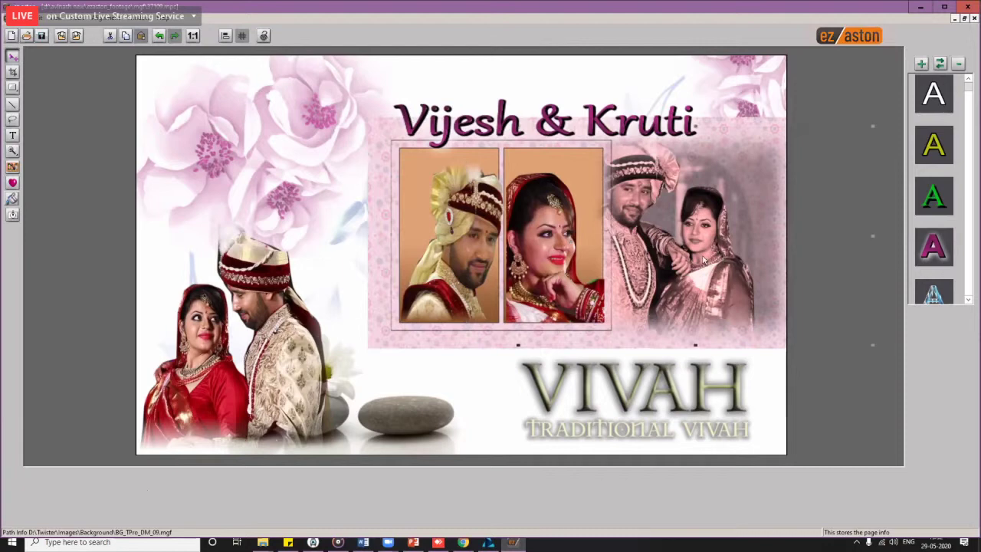
click(263, 36)
Step: Toggle the right couple photo's softness and check the bride, groom and couple photo layers
click(263, 36)
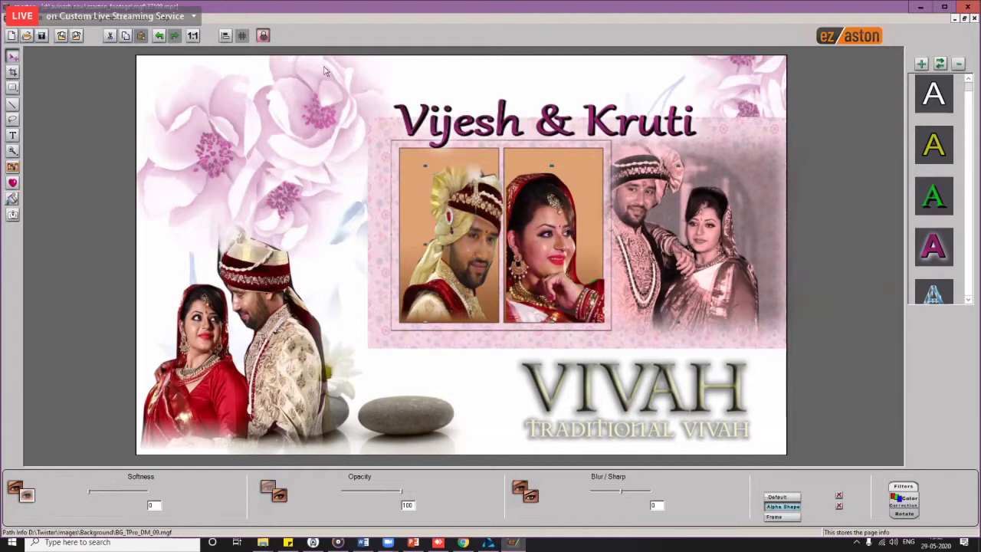
click(263, 36)
click(673, 268)
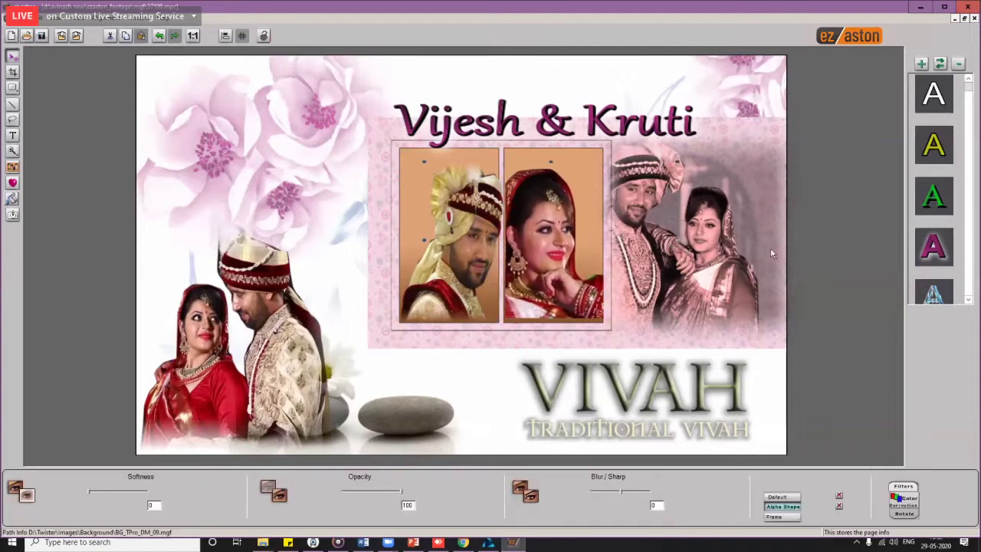
click(566, 278)
click(563, 265)
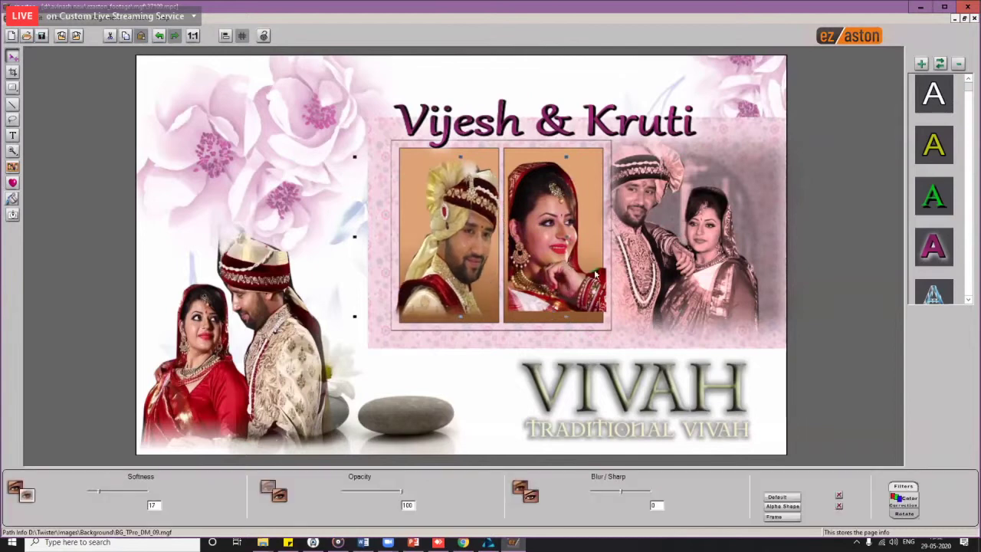
click(713, 277)
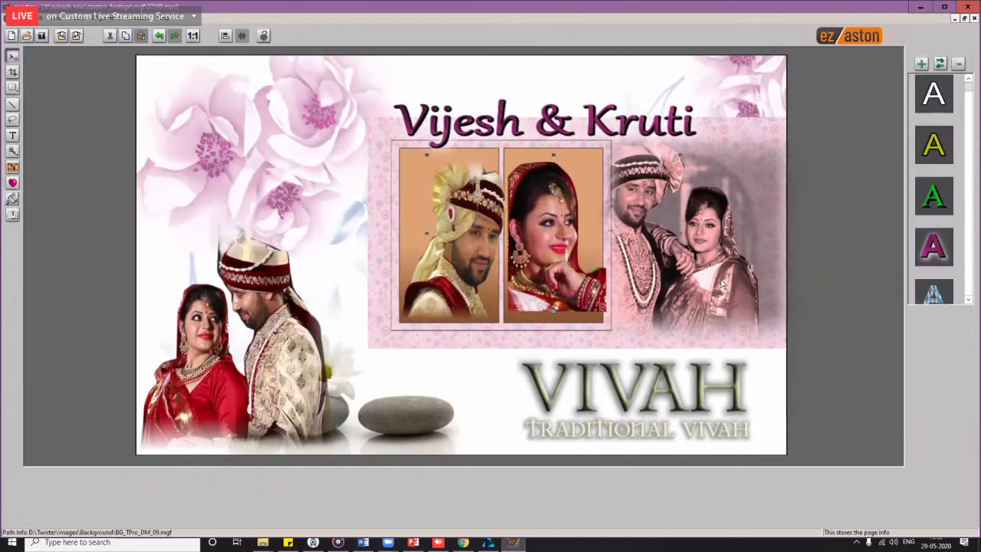
right_click(725, 281)
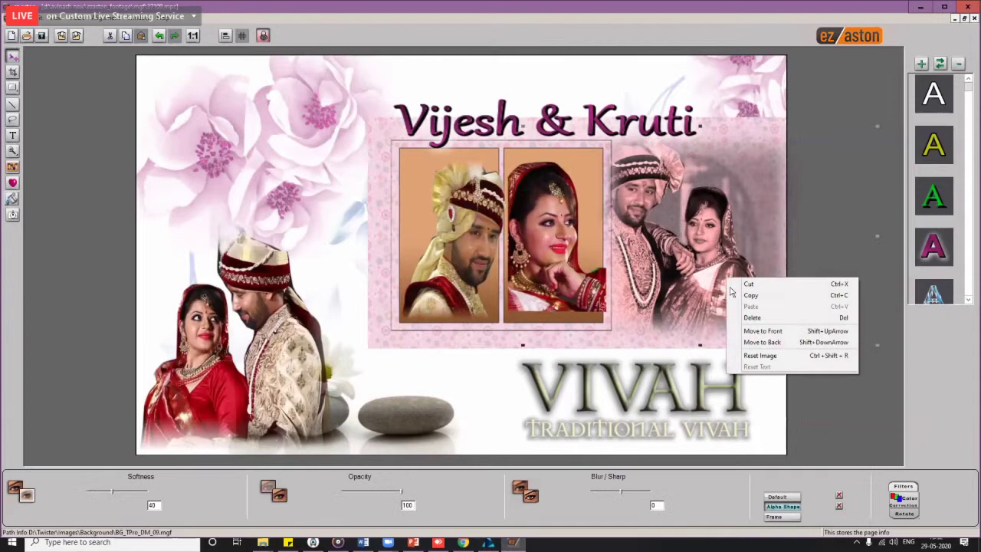
Step: Move the Vijesh & Kruti title up and further left, then delete it
click(665, 158)
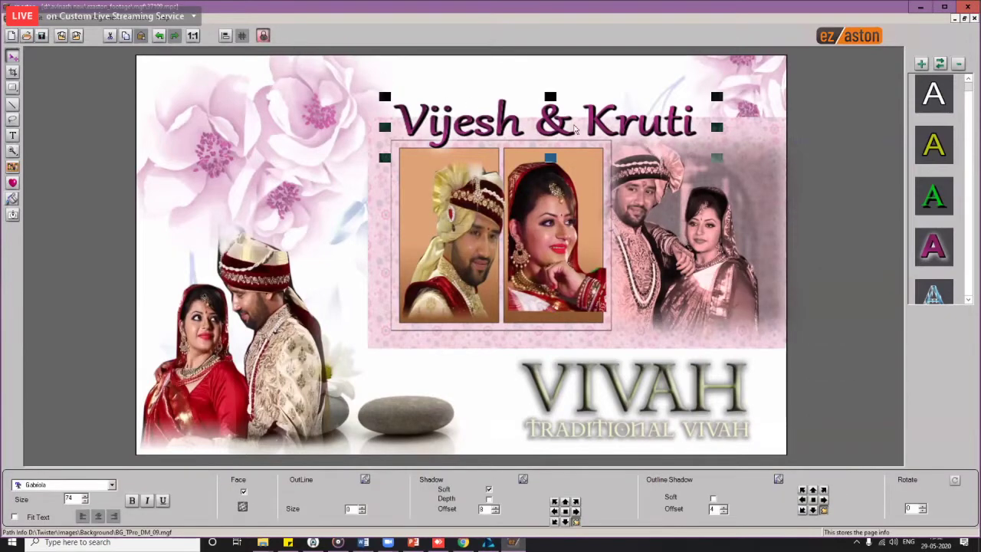
drag(540, 94, 505, 60)
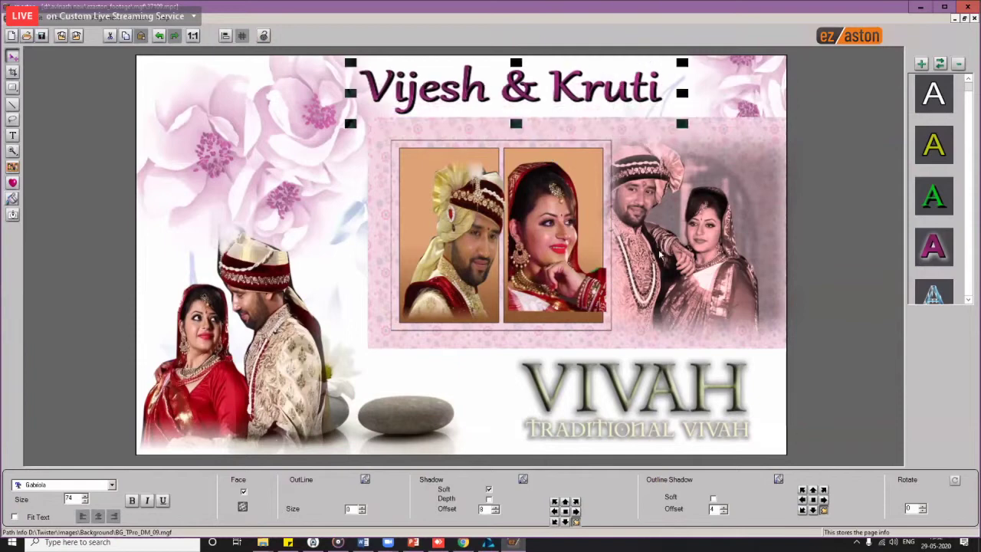
click(673, 256)
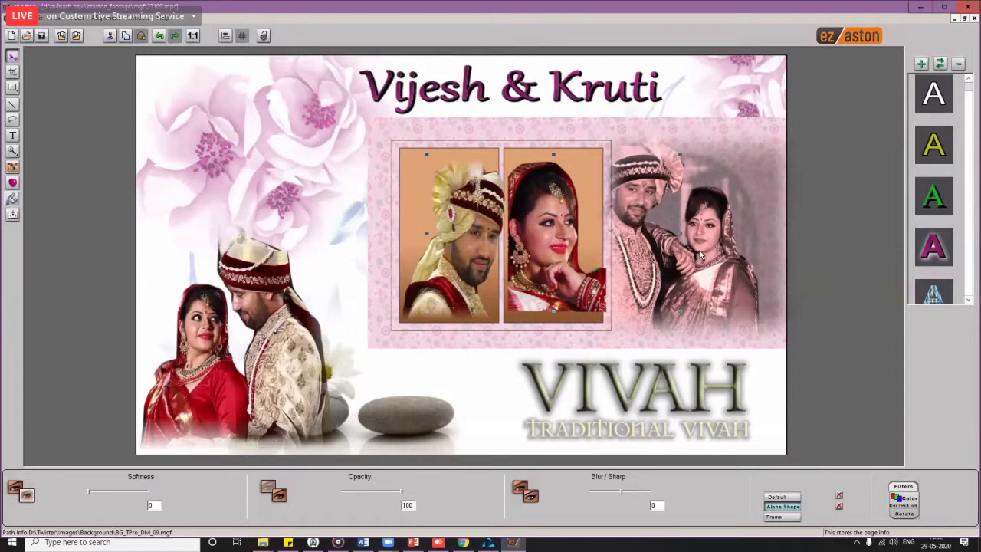
click(562, 91)
drag(562, 90, 437, 98)
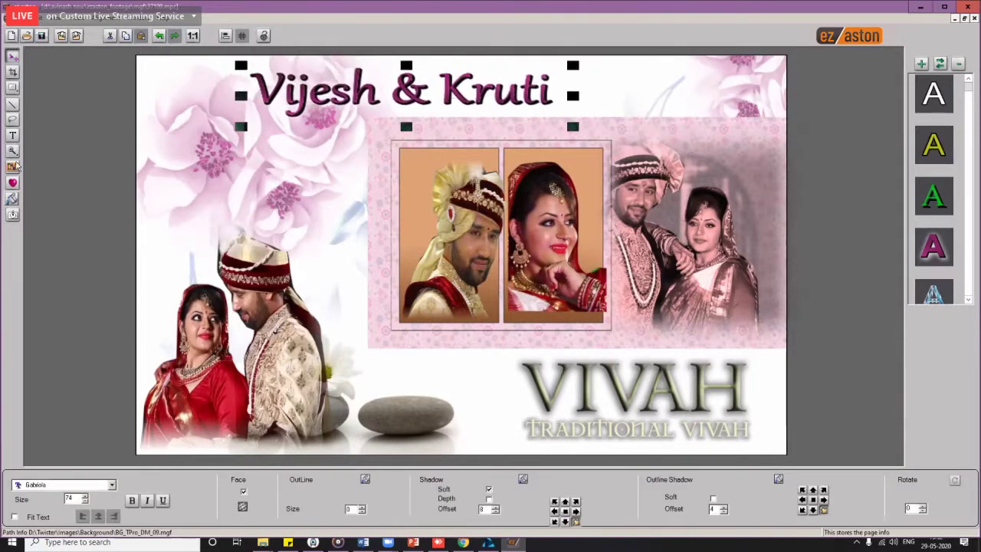
key(Delete)
click(13, 136)
Step: Add the title 'gtzUXyzugxcuy' at the page top, position it, and export the page as 37109.mpc
click(461, 85)
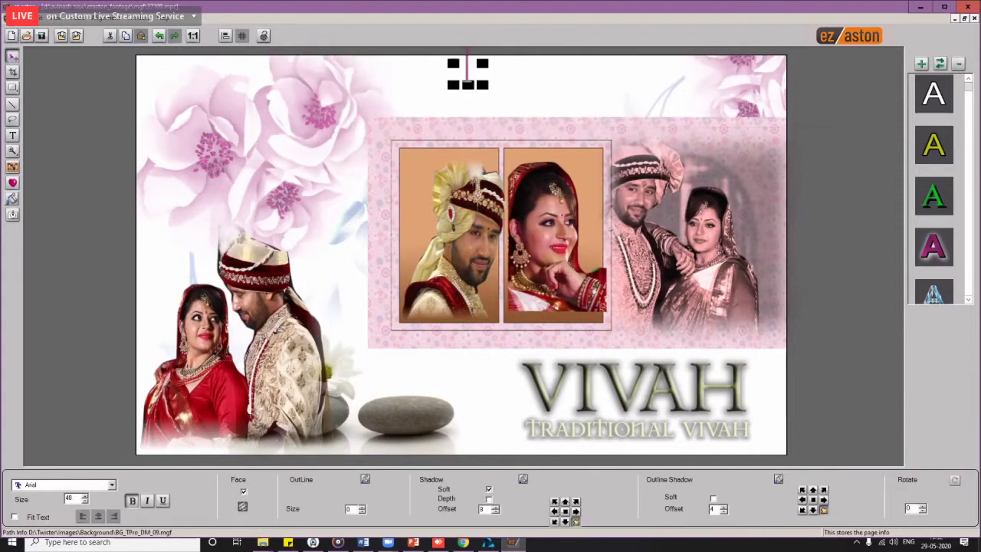
text(gtzUXyzugxcuy)
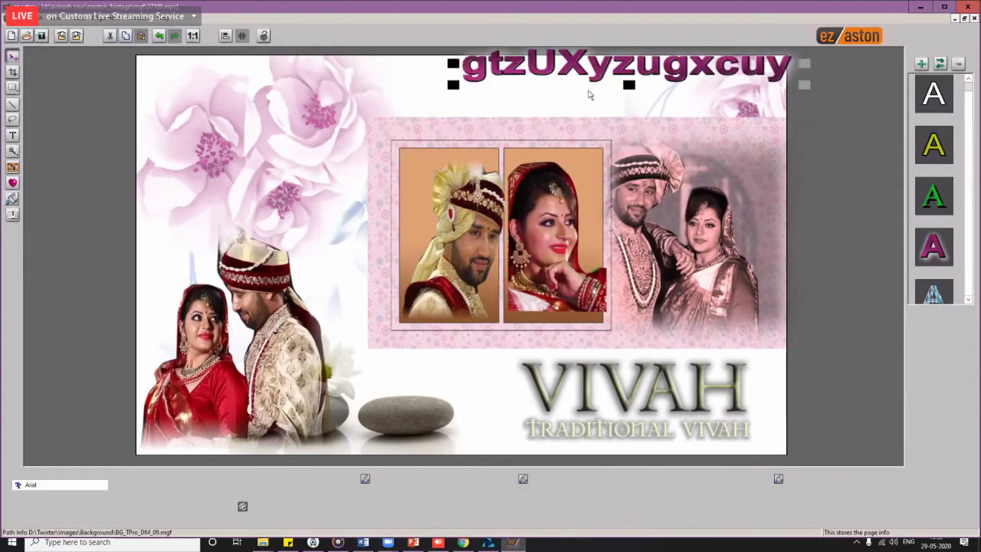
drag(587, 90, 526, 117)
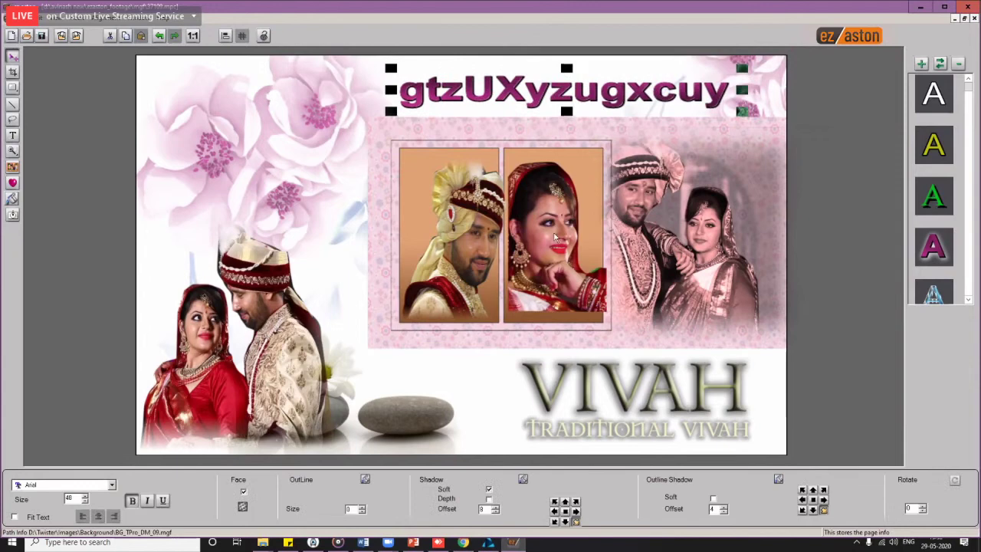
click(76, 37)
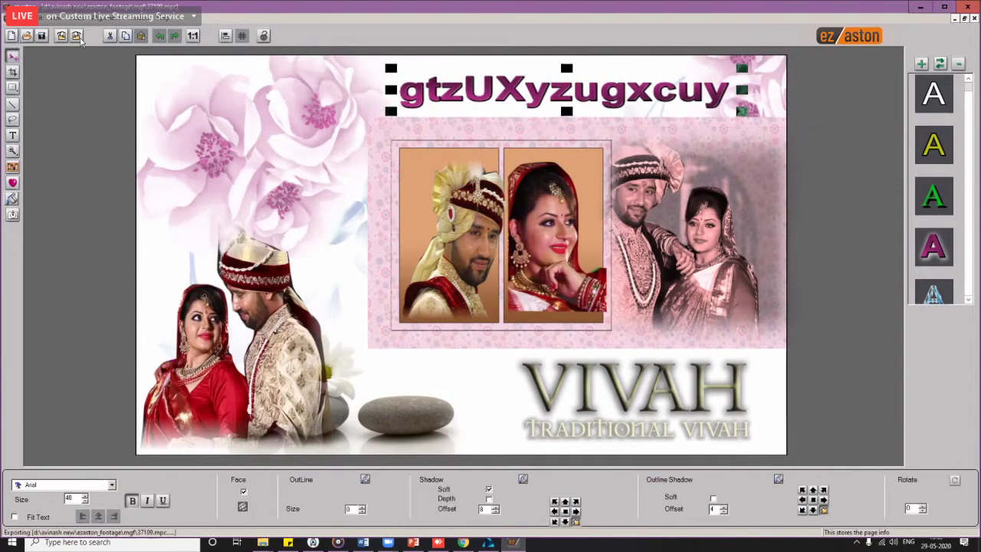
click(512, 288)
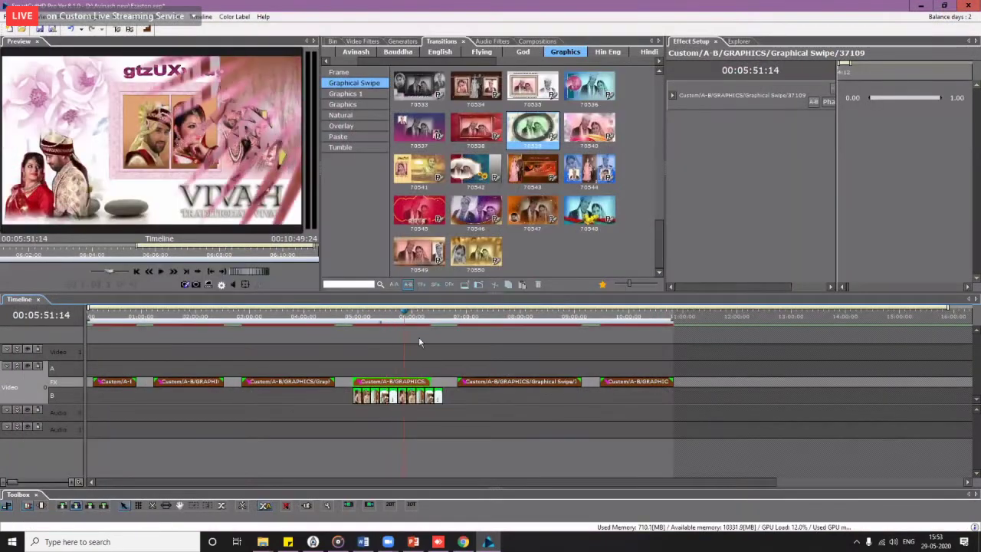
Step: Scrub the timeline around 01:22, 05:25–06:19 and 08:20 to preview the updated 37109 title
click(414, 317)
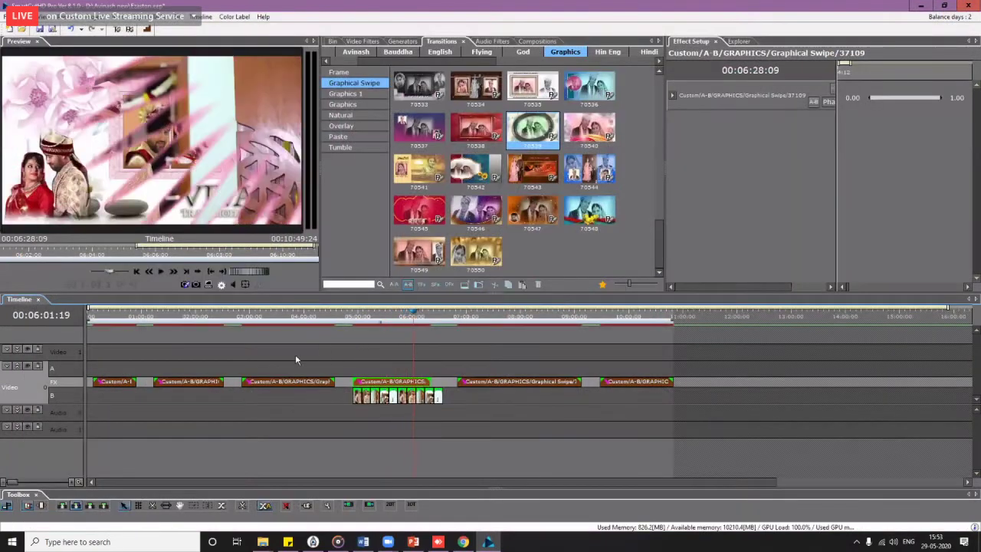
click(389, 347)
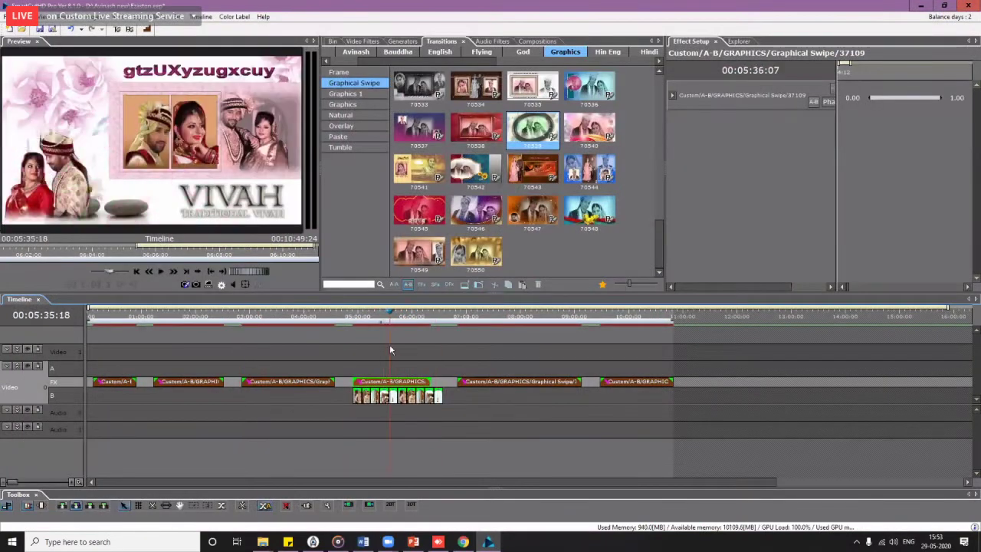
click(384, 354)
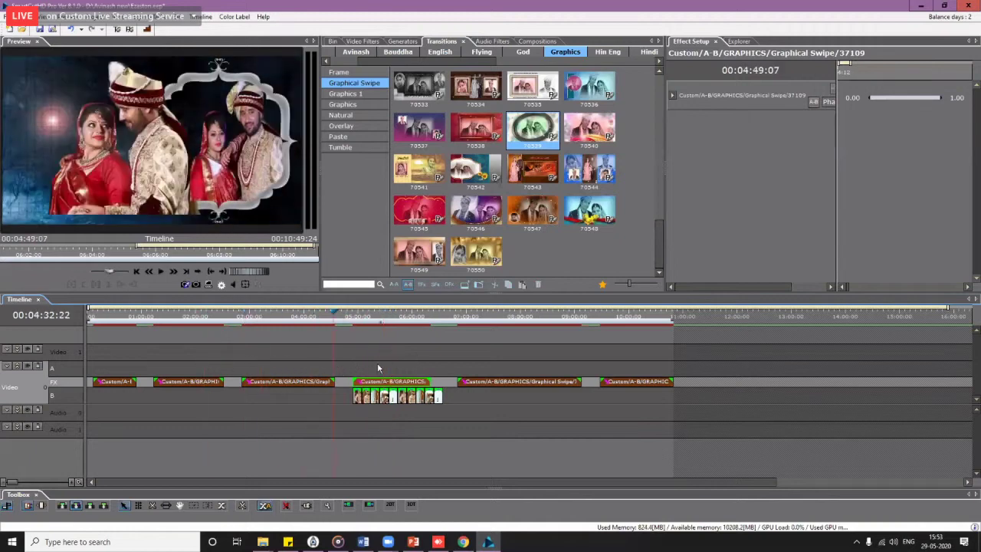
click(399, 358)
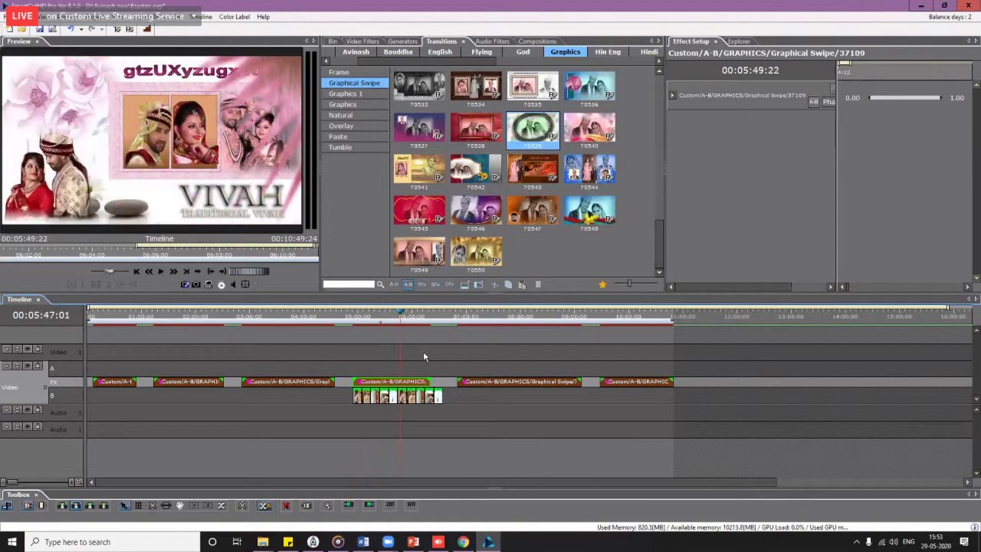
click(429, 354)
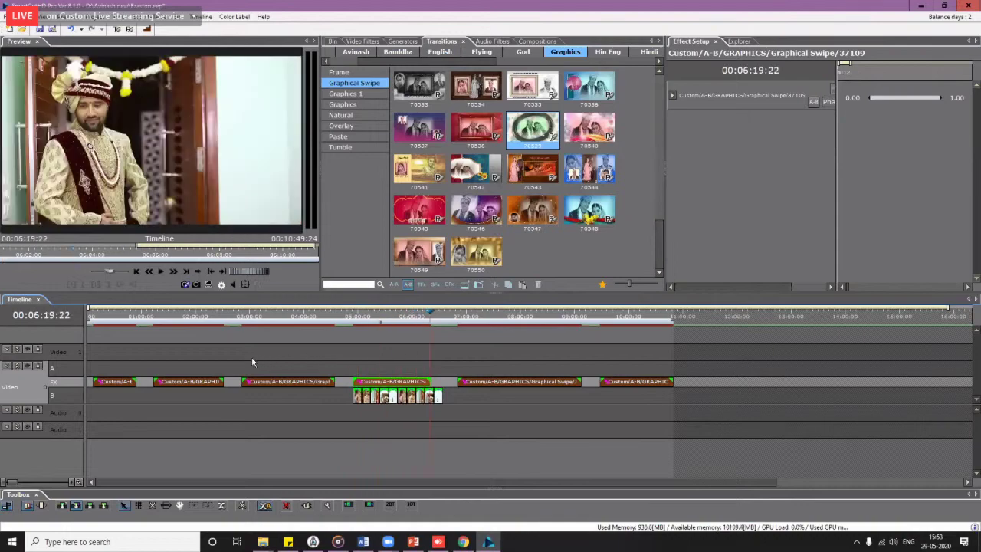
click(271, 359)
click(228, 359)
click(140, 359)
click(163, 359)
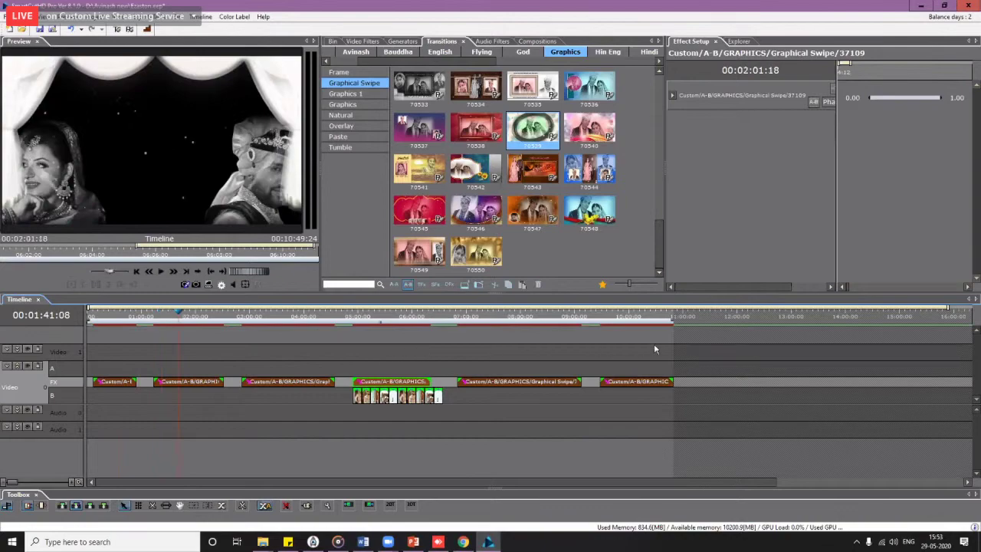
click(655, 344)
click(538, 347)
click(371, 349)
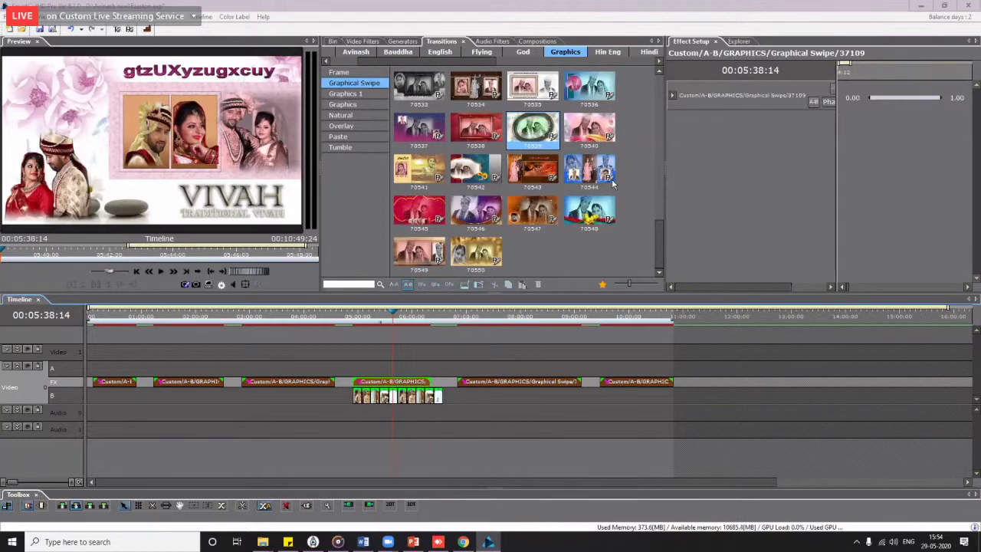
click(749, 69)
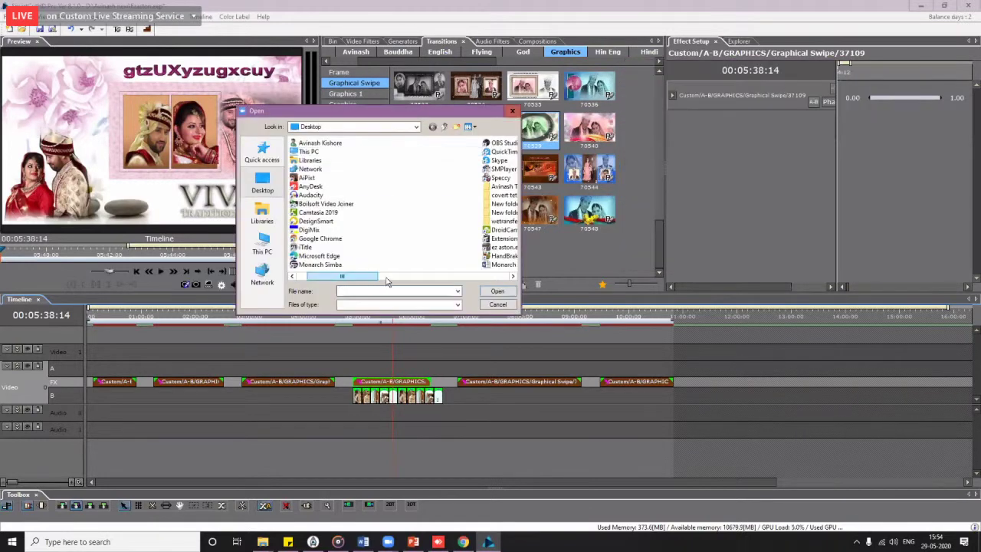
drag(338, 276, 387, 276)
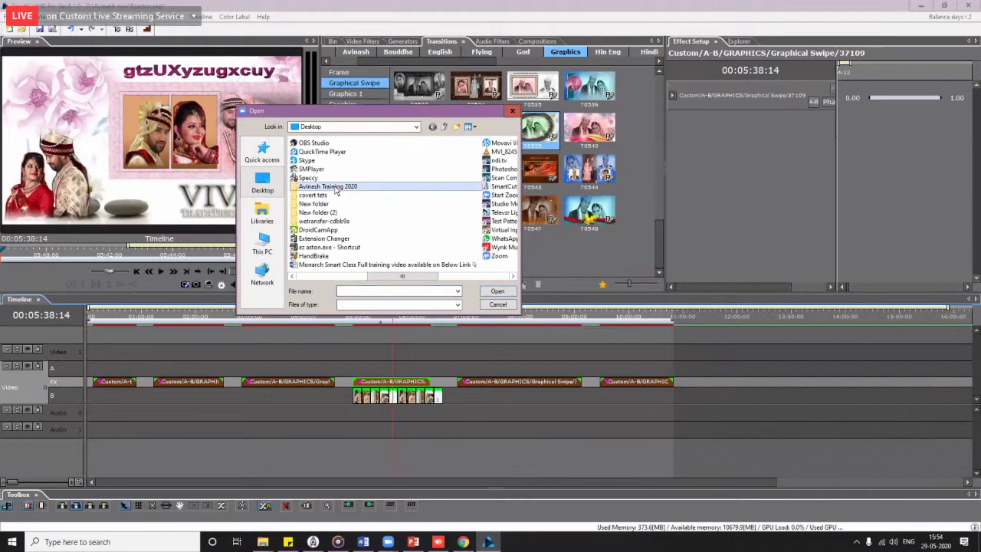
double_click(327, 187)
double_click(319, 161)
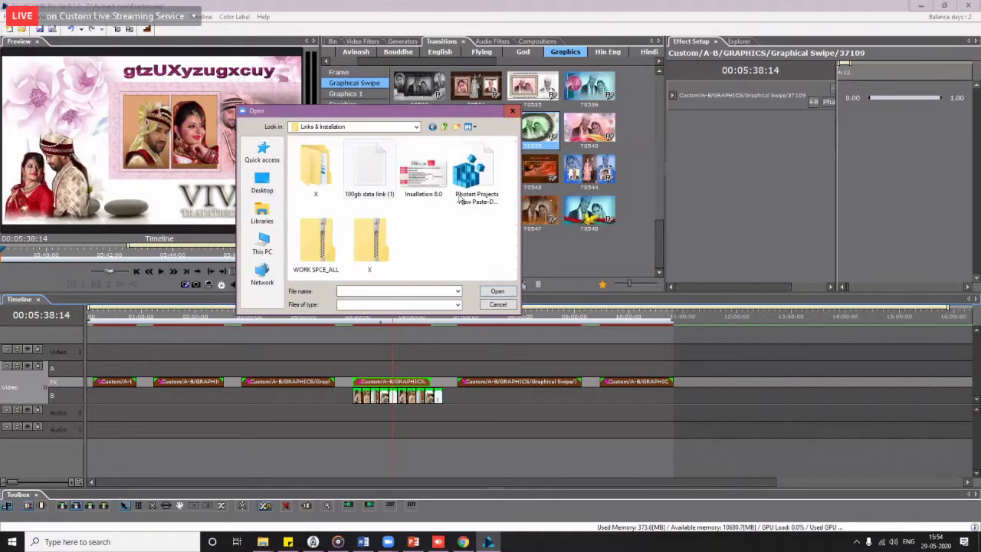
double_click(475, 173)
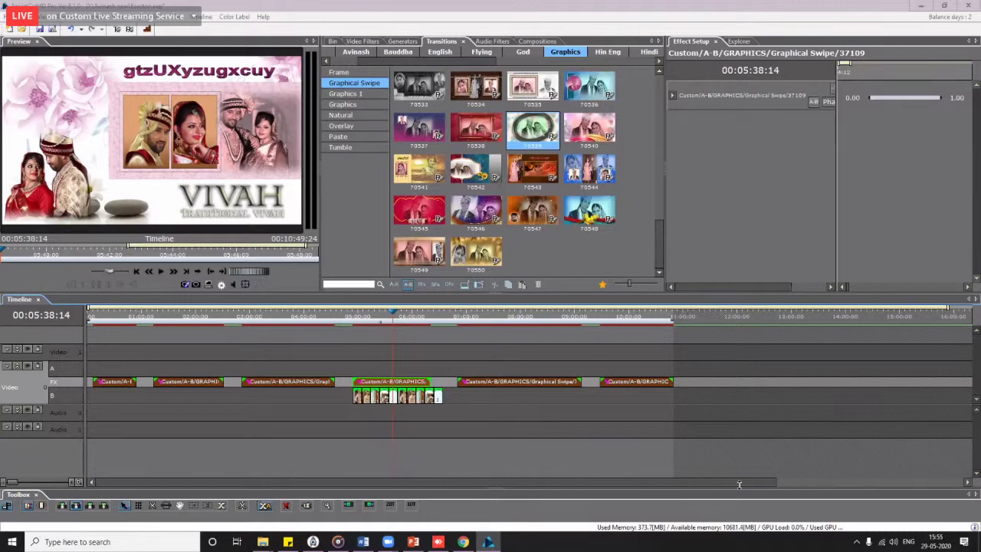
click(129, 32)
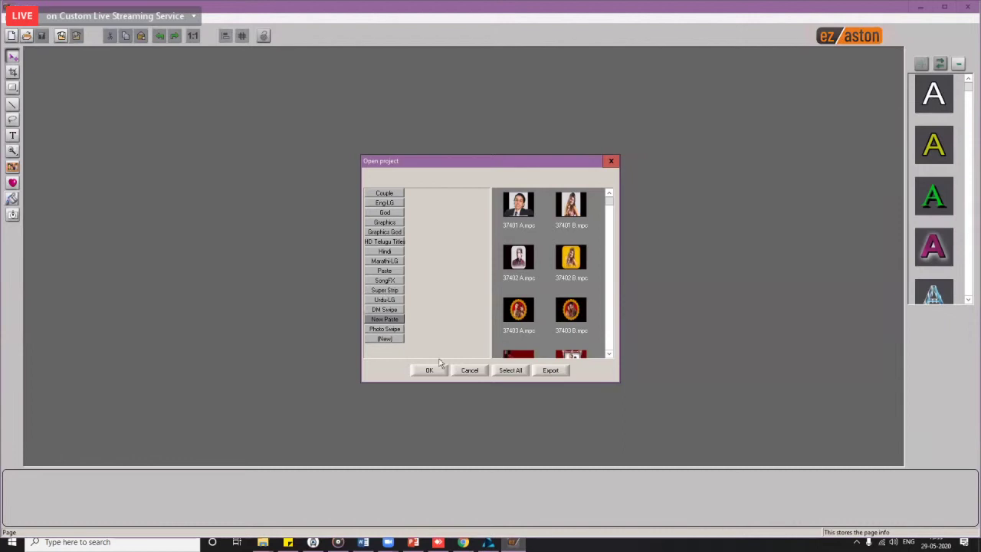
click(468, 372)
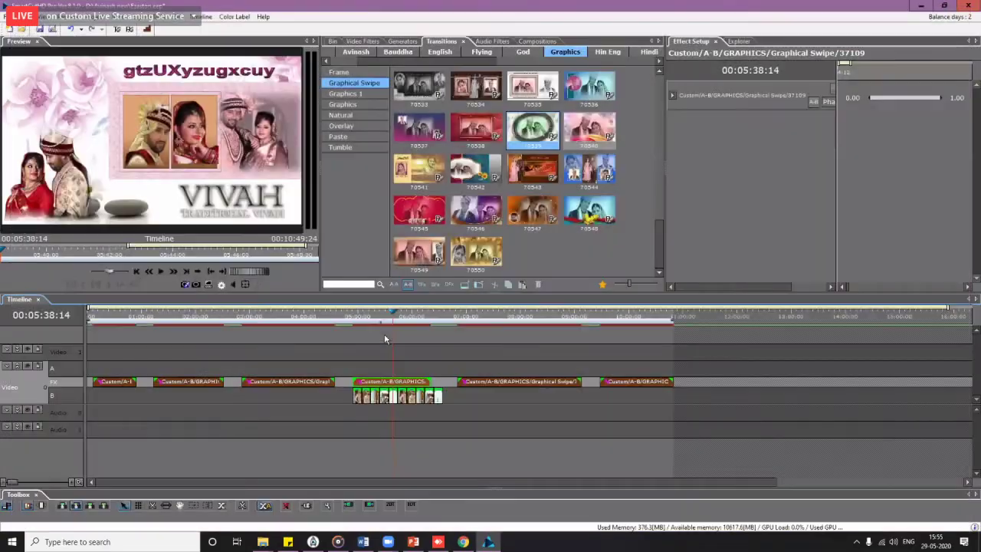
drag(378, 320, 312, 351)
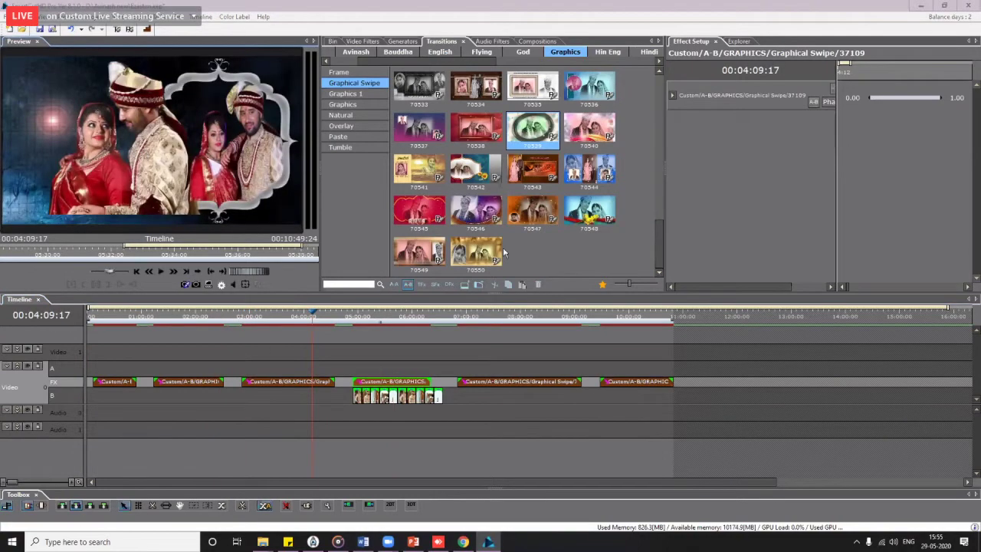
key(F11)
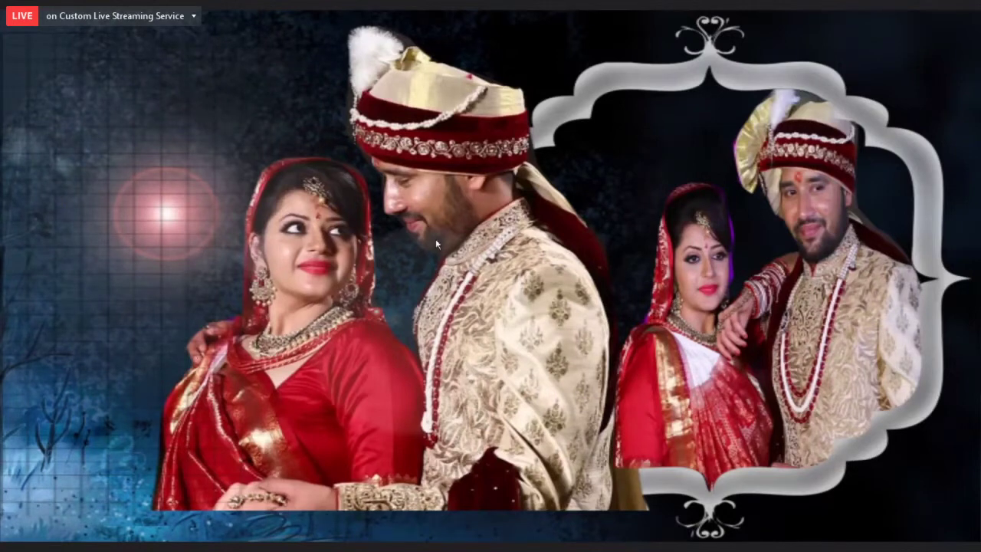
key(Escape)
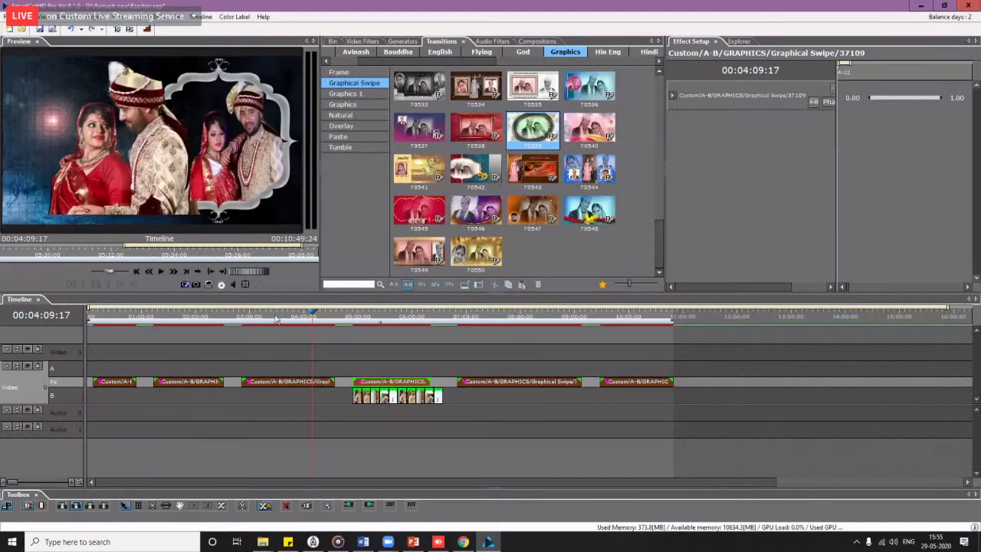
drag(280, 320, 404, 365)
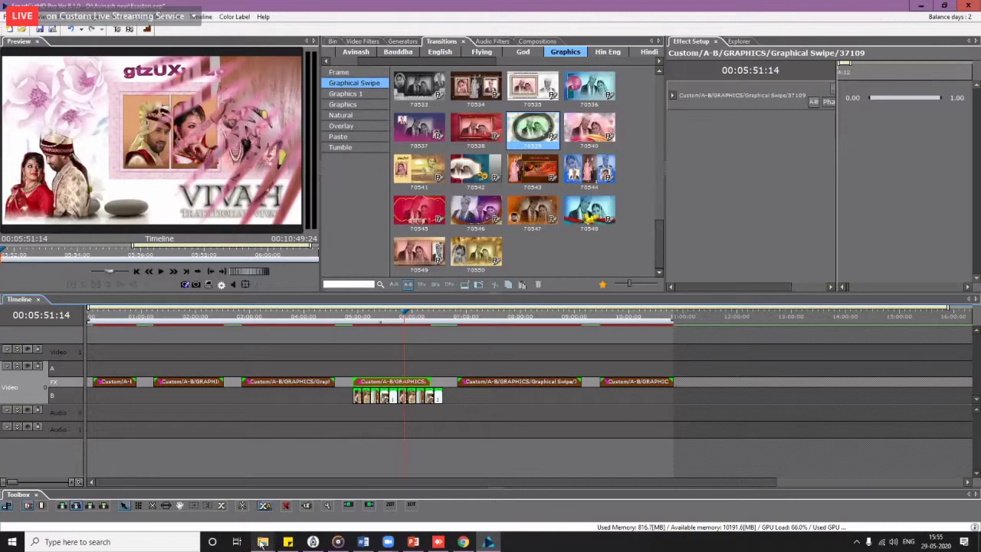
Step: Close the Video folder window and open a new, taller File Explorer window beside the editor
mouse_move(262, 541)
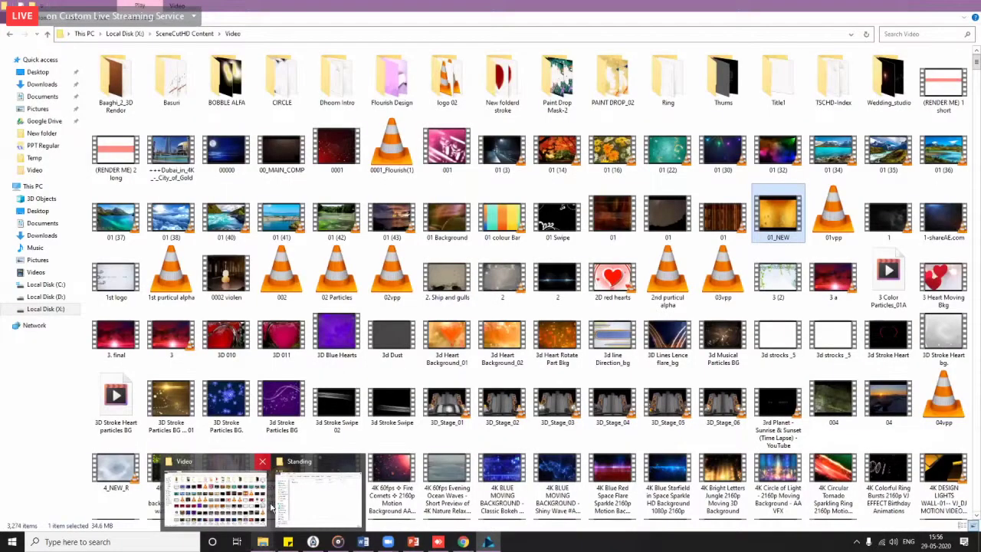
click(258, 461)
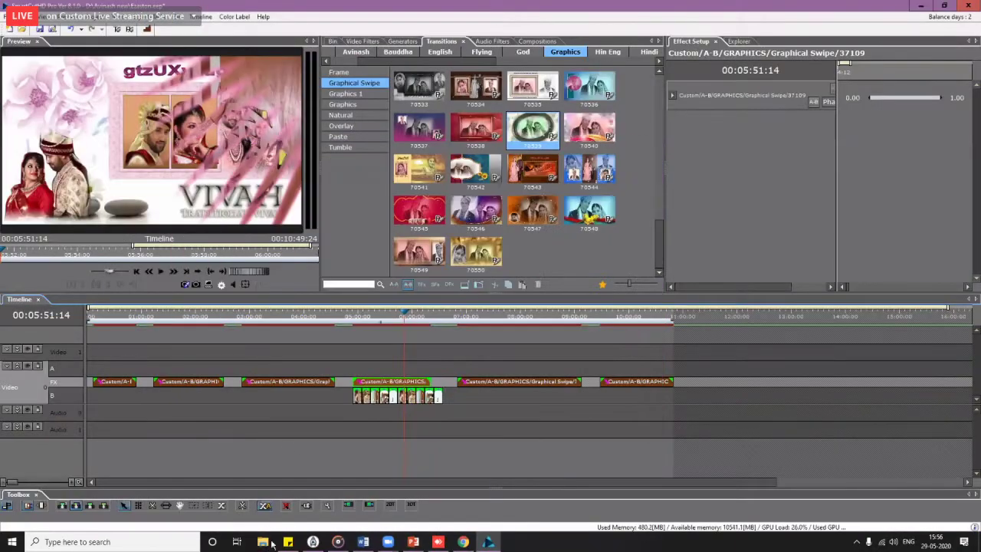
key(super+e)
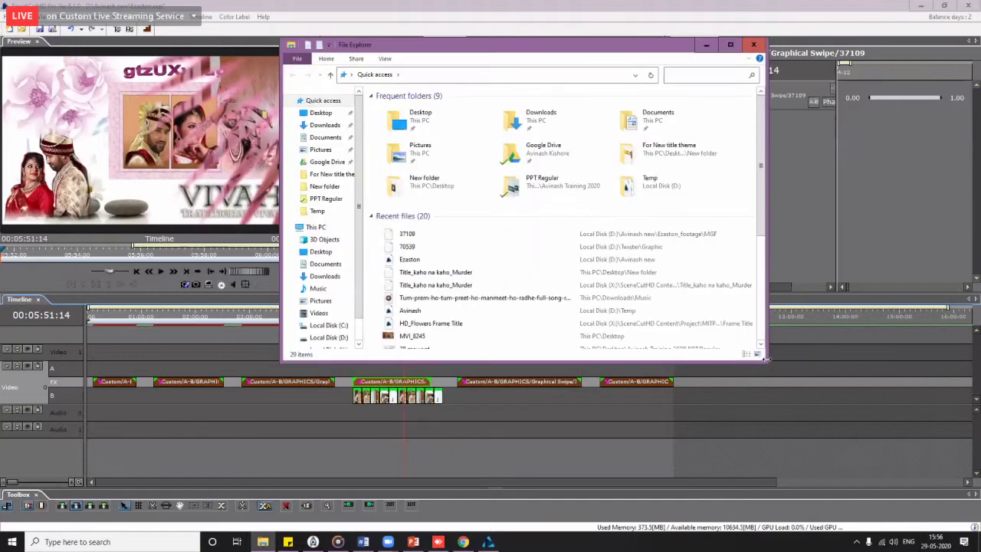
drag(768, 360, 719, 512)
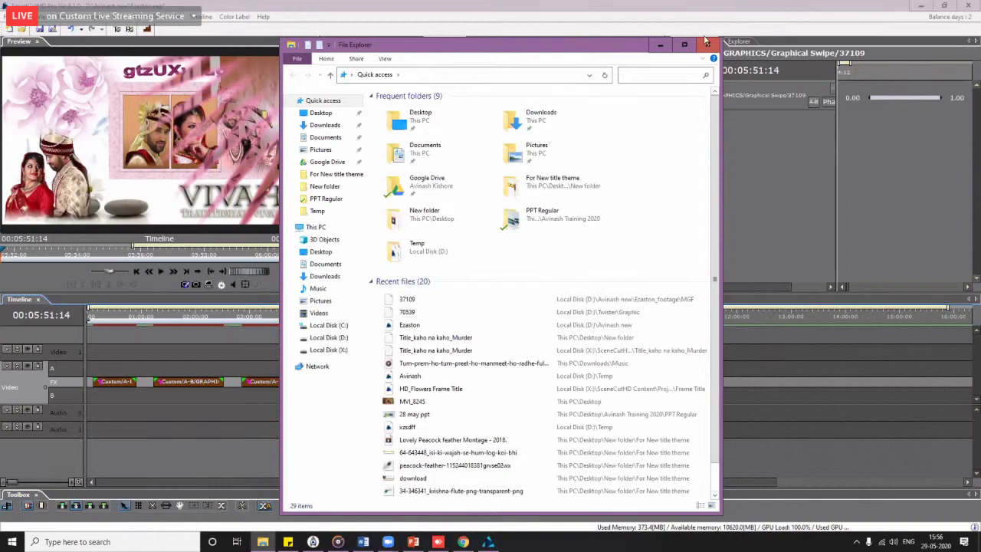
drag(589, 47, 758, 27)
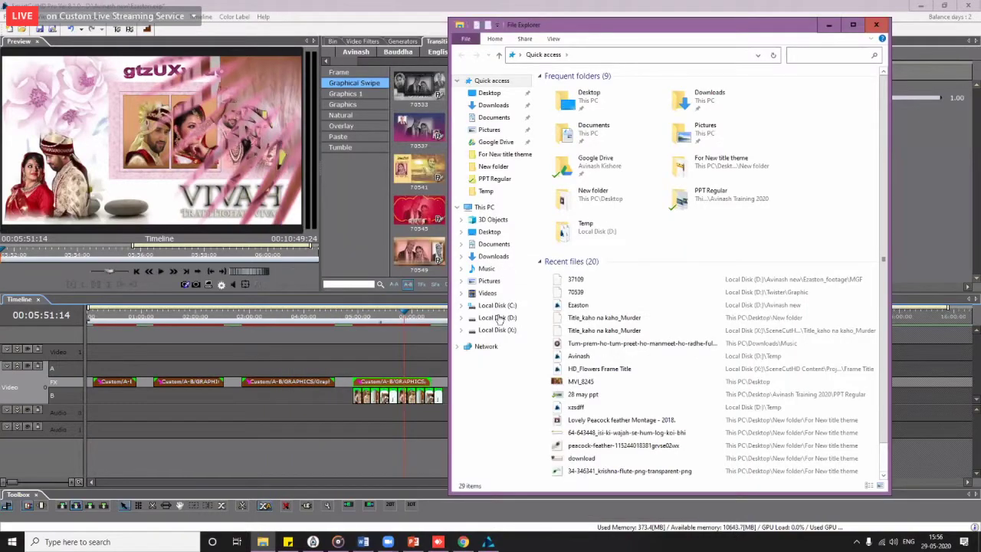
Step: Go to D:\Avinash new\Ezaston_footage\BGCS\Boy and show Open with options for Boy.tga
click(497, 317)
double_click(563, 89)
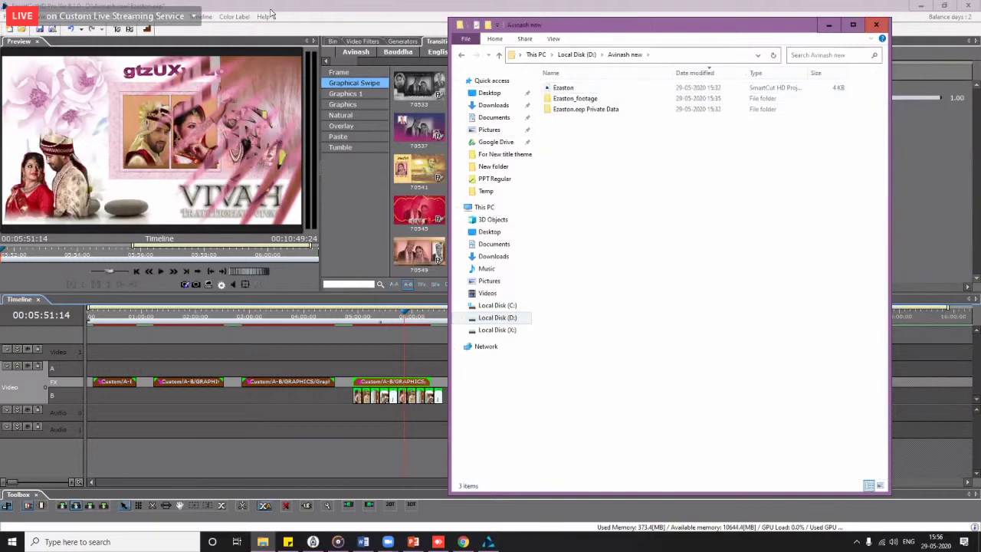
double_click(574, 99)
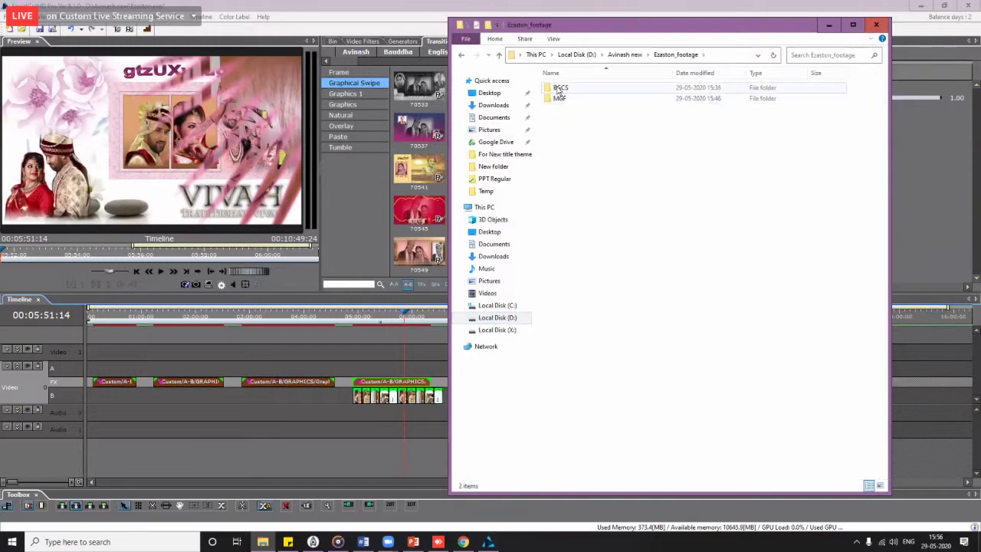
double_click(570, 90)
drag(782, 27, 715, 68)
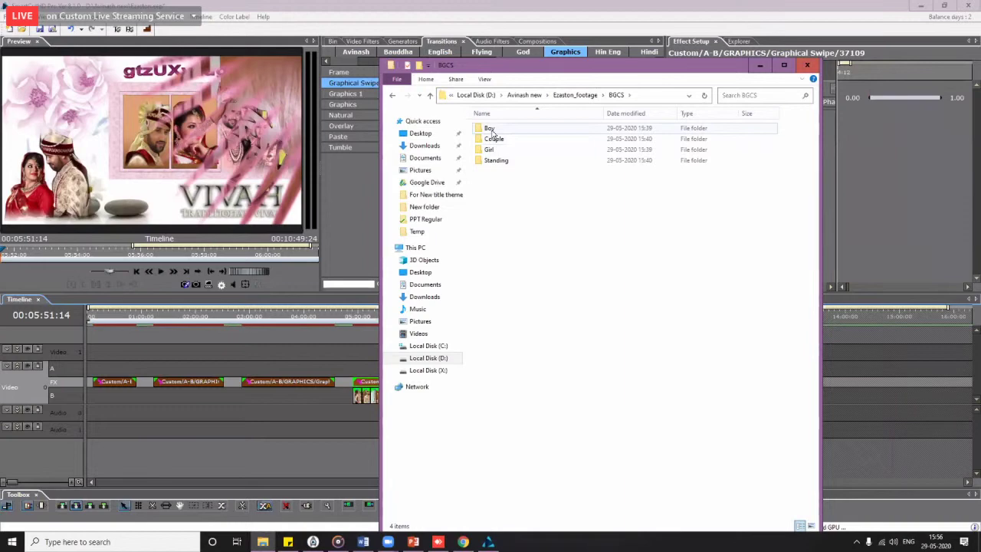
double_click(492, 132)
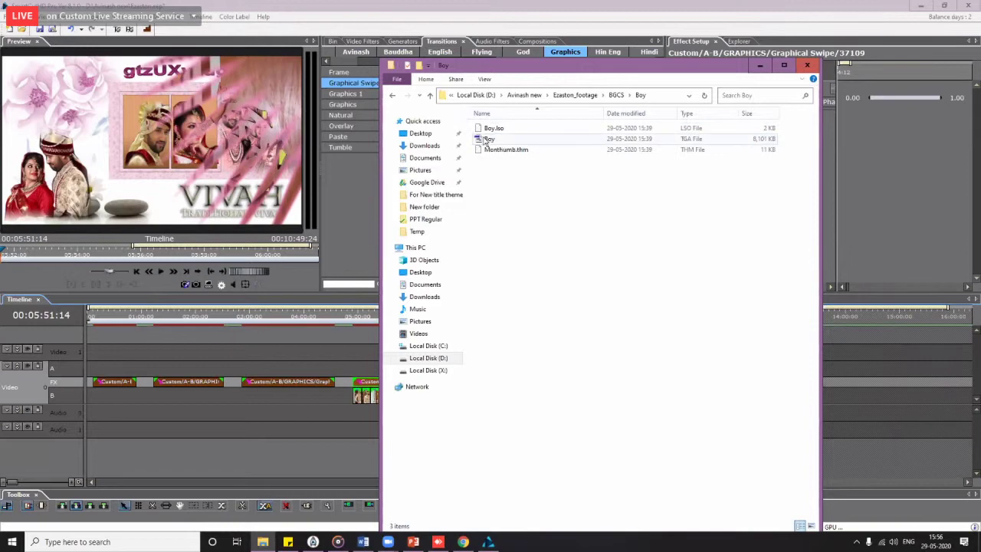
click(479, 143)
right_click(478, 142)
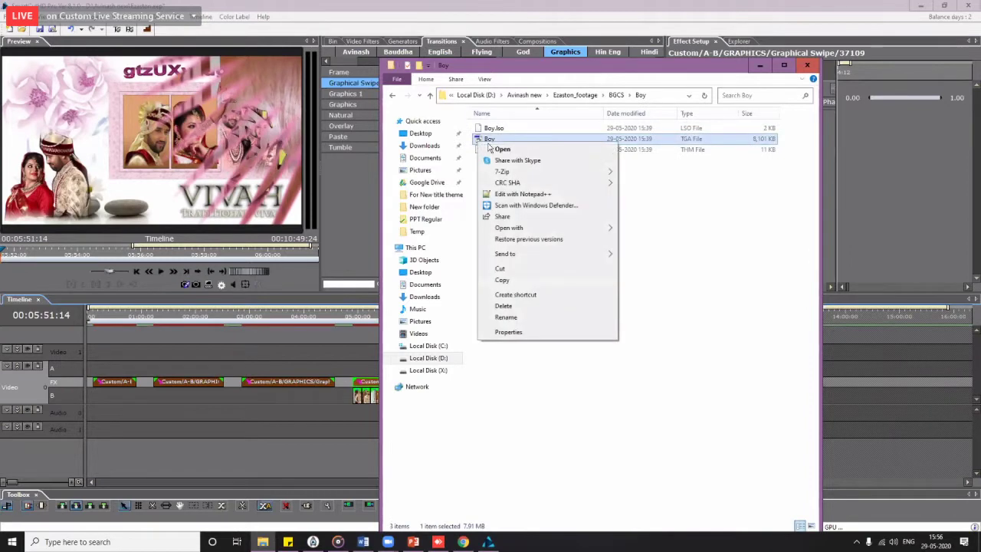
mouse_move(553, 228)
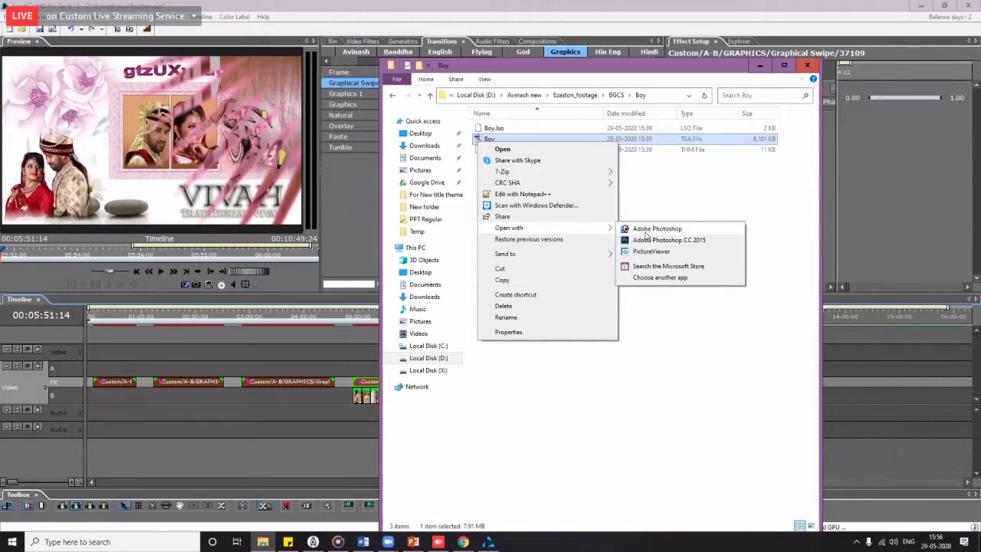
Step: Open Boy.tga in Adobe Photoshop, nudge the groom right, and show drive D in Explorer
click(652, 228)
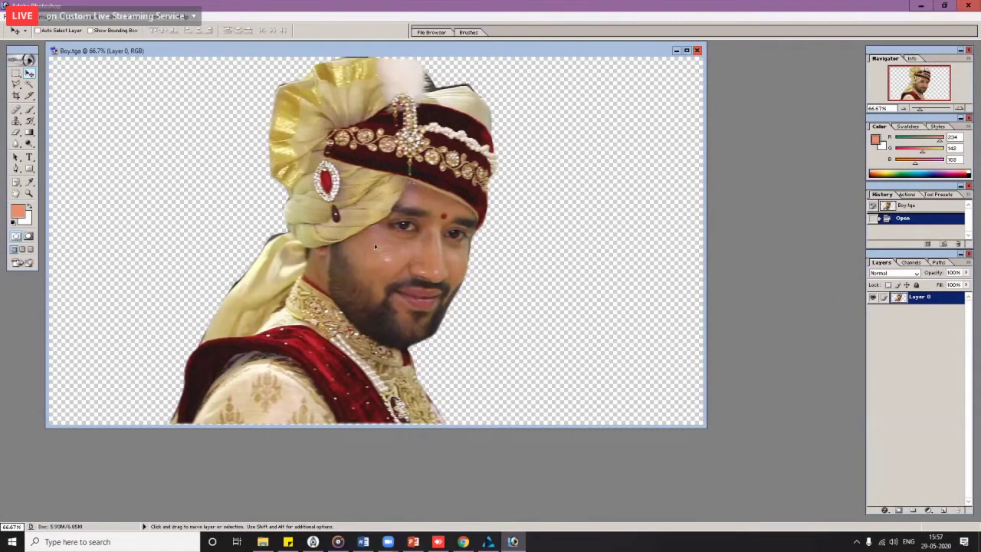
mouse_move(391, 224)
mouse_down()
mouse_move(410, 214)
mouse_move(407, 224)
mouse_up()
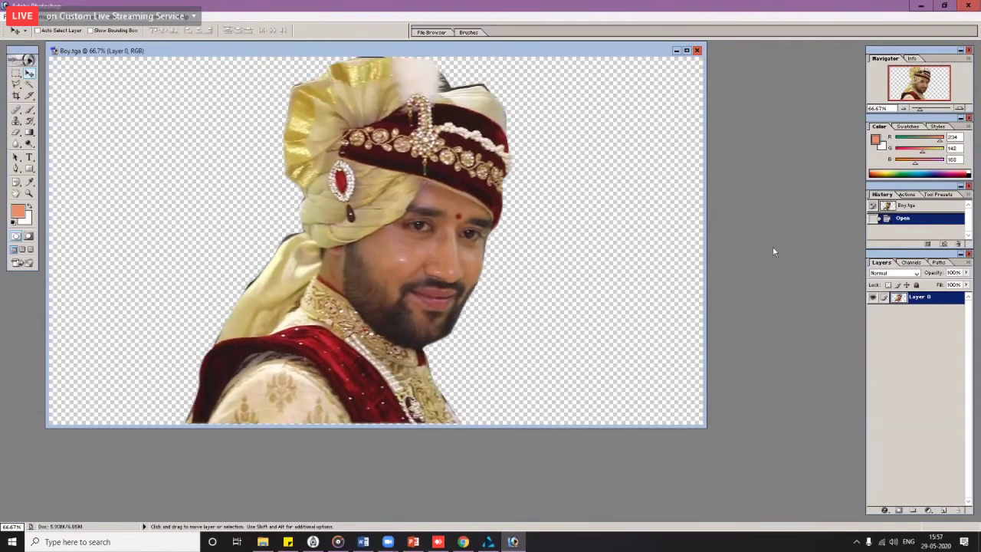
click(259, 544)
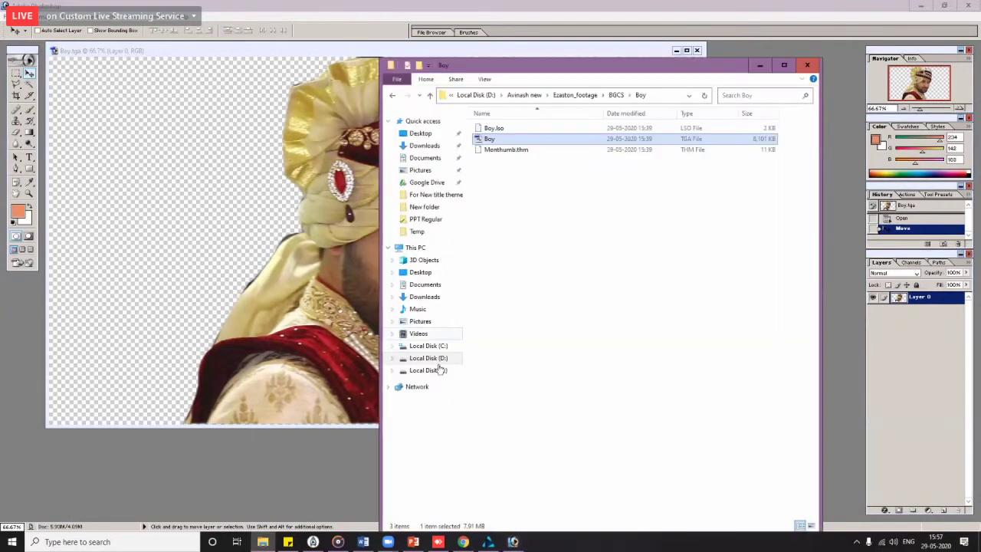
click(428, 358)
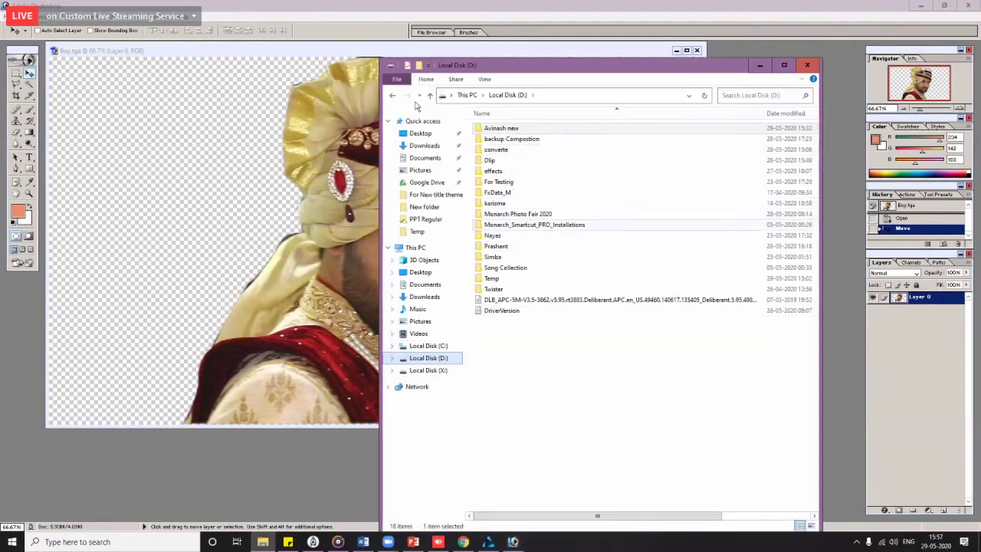
Step: Browse to Monarch Photo Fair 2020\00Wedding Clip Full Timeline\Still Photos\Tga and drag Boy into Photoshop
double_click(535, 224)
key(alt+Left)
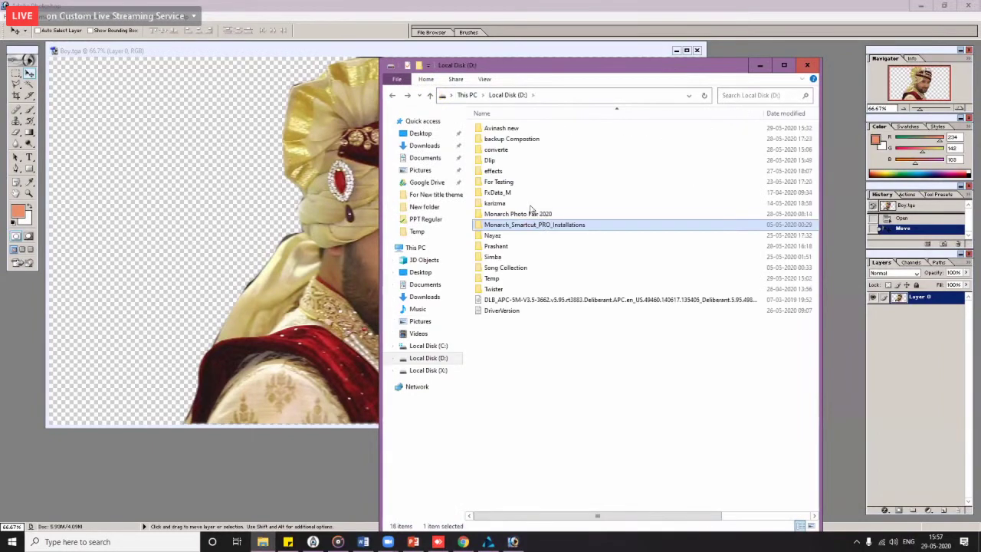
double_click(535, 210)
double_click(496, 138)
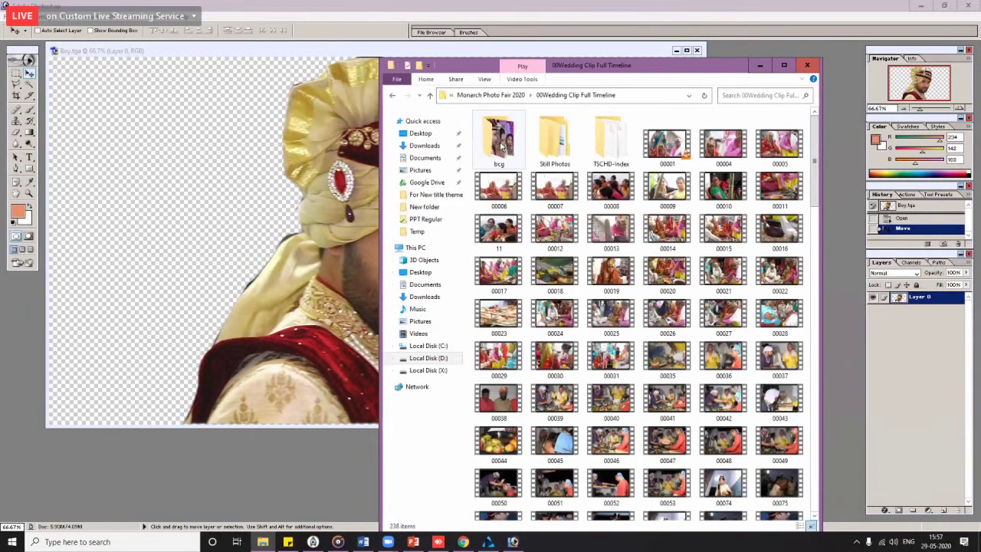
double_click(540, 145)
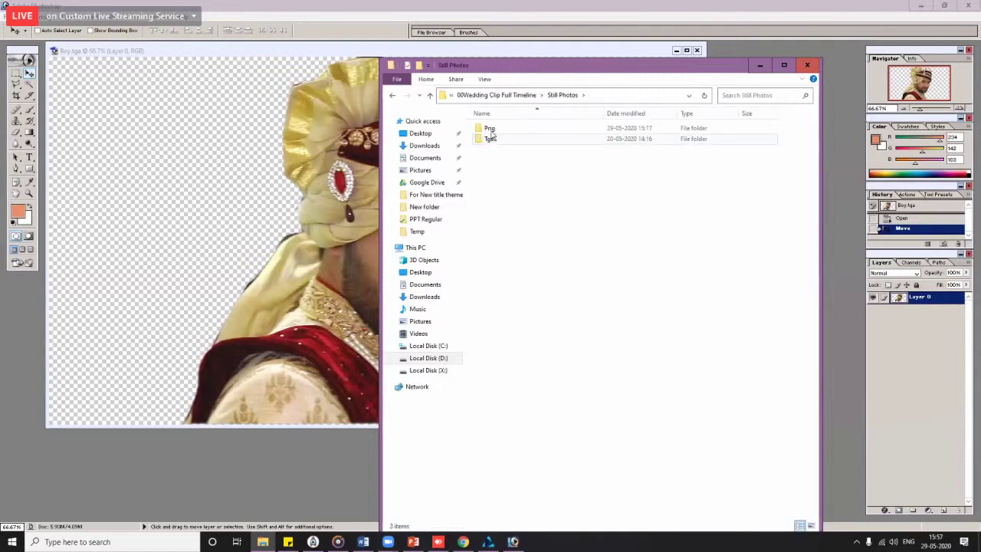
click(491, 139)
key(Return)
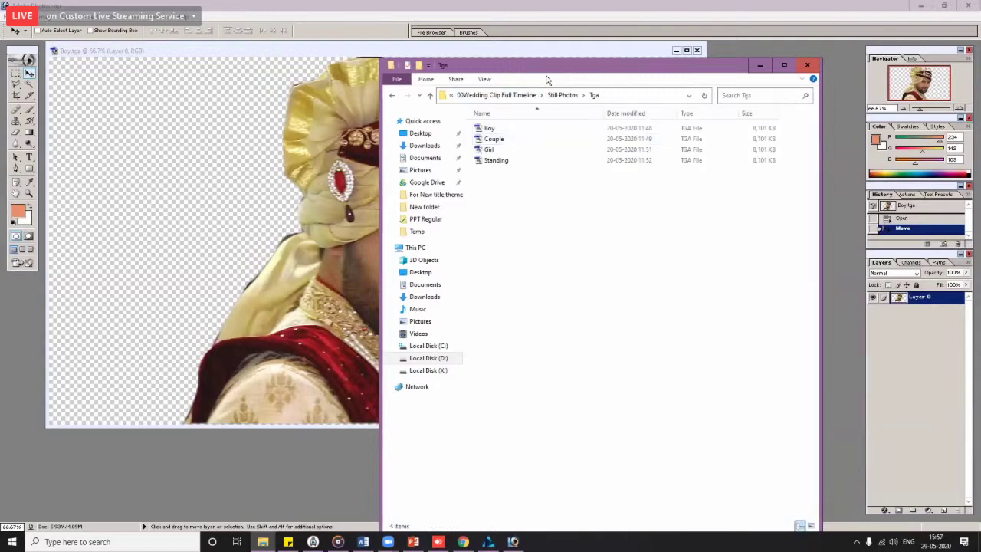
drag(547, 80, 487, 350)
drag(426, 401, 507, 70)
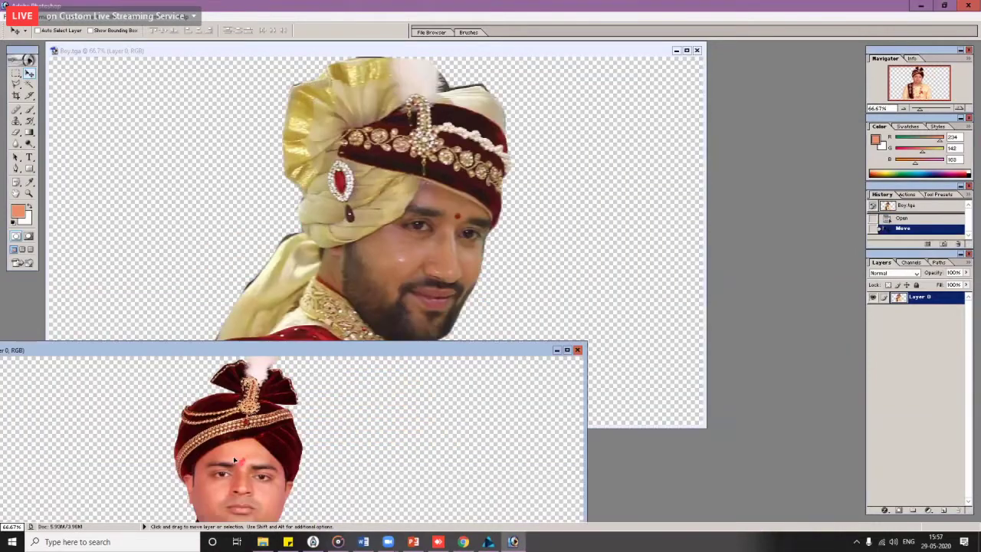
Step: Add the front-facing groom to Boy.tga, save it as Targa over Boy.tga, and close it
drag(234, 457, 538, 202)
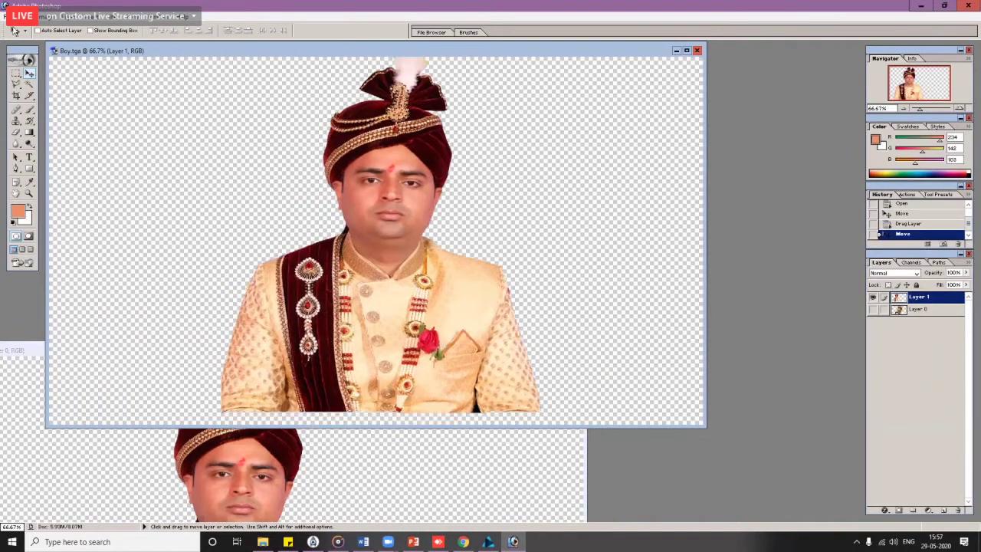
key(alt+f)
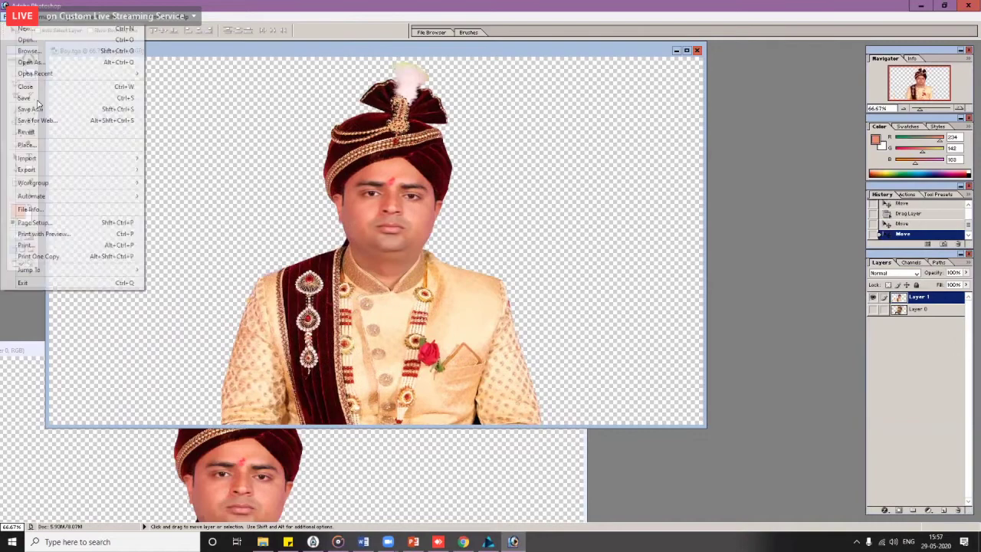
click(39, 98)
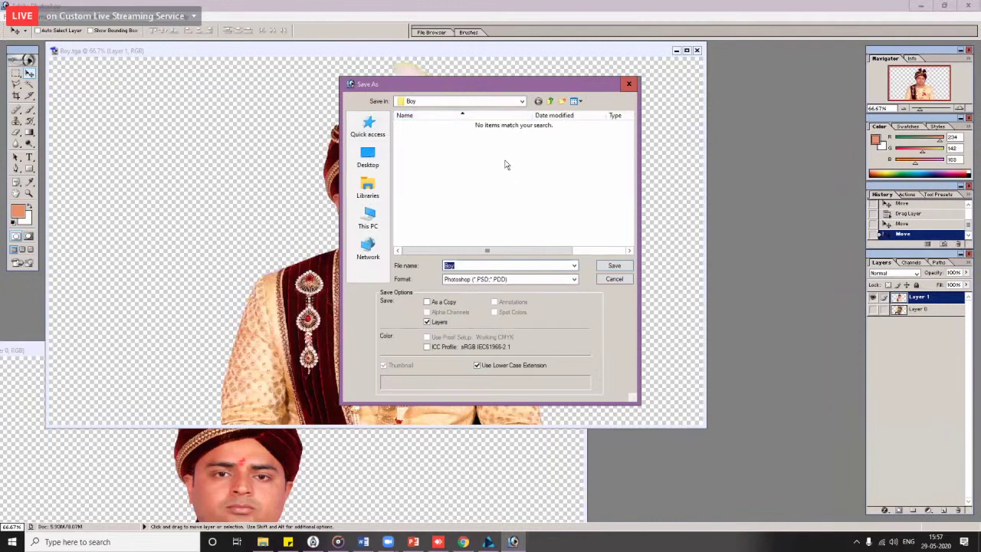
click(529, 280)
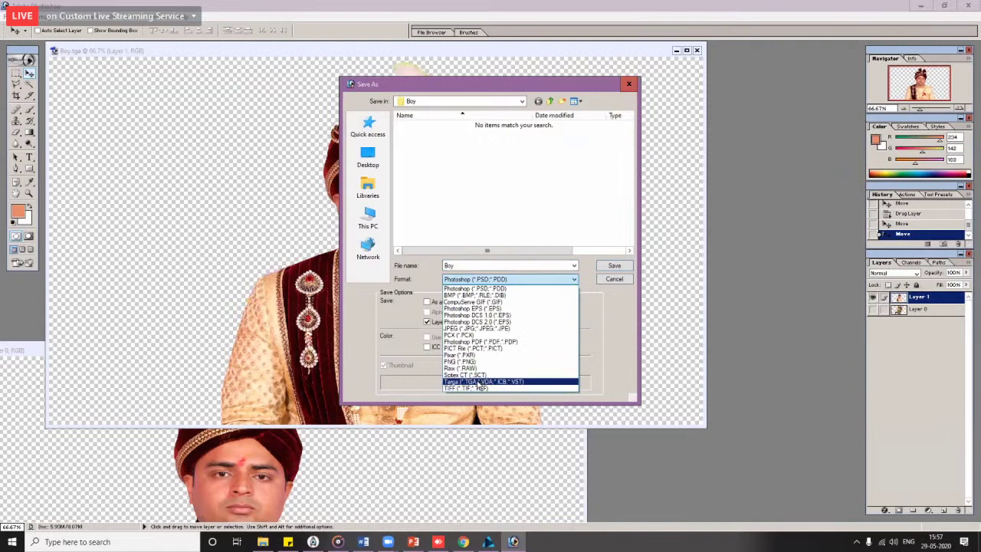
key(Return)
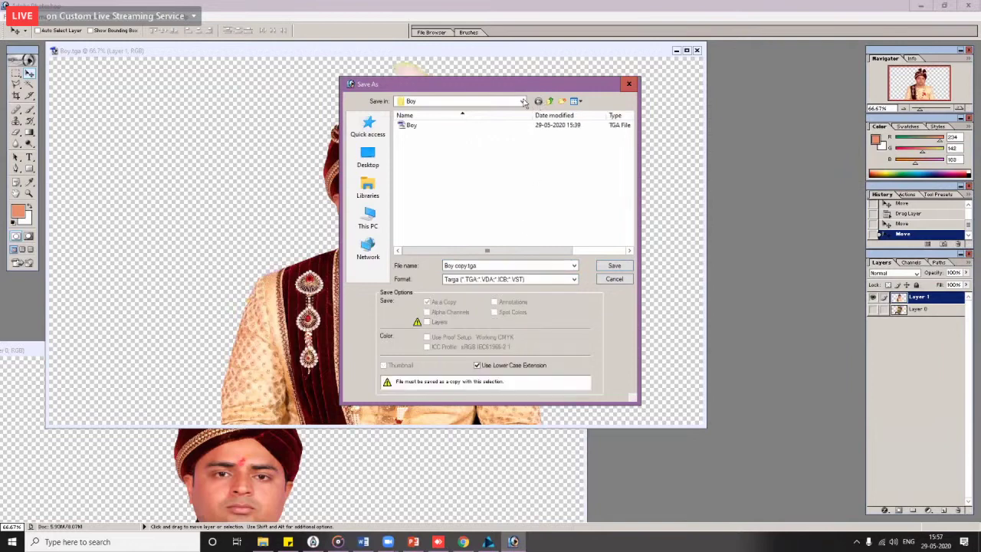
click(523, 101)
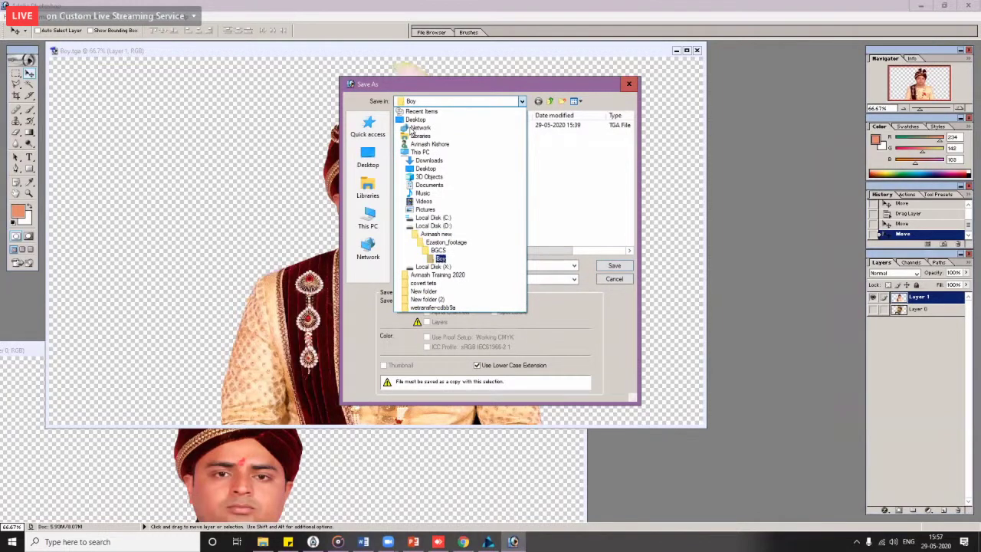
click(565, 51)
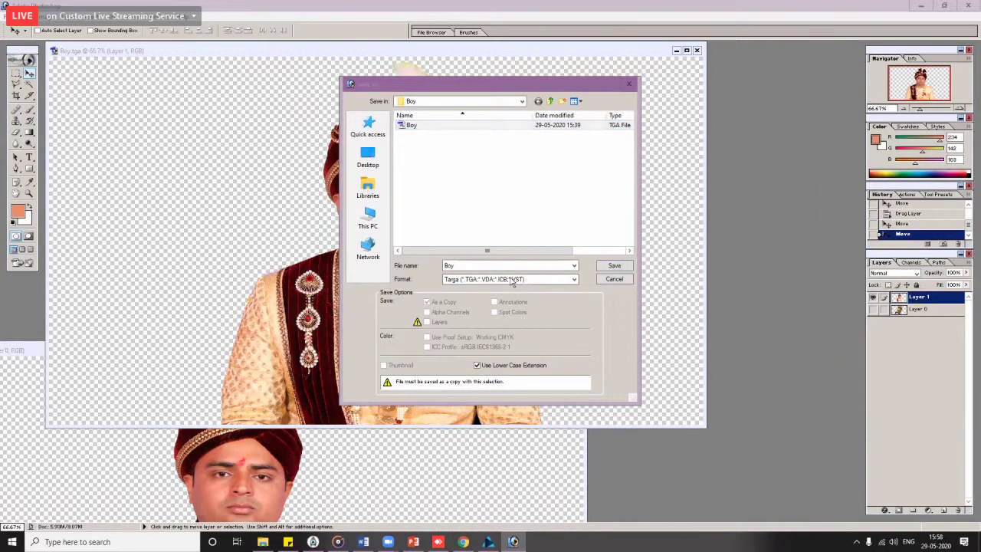
click(624, 270)
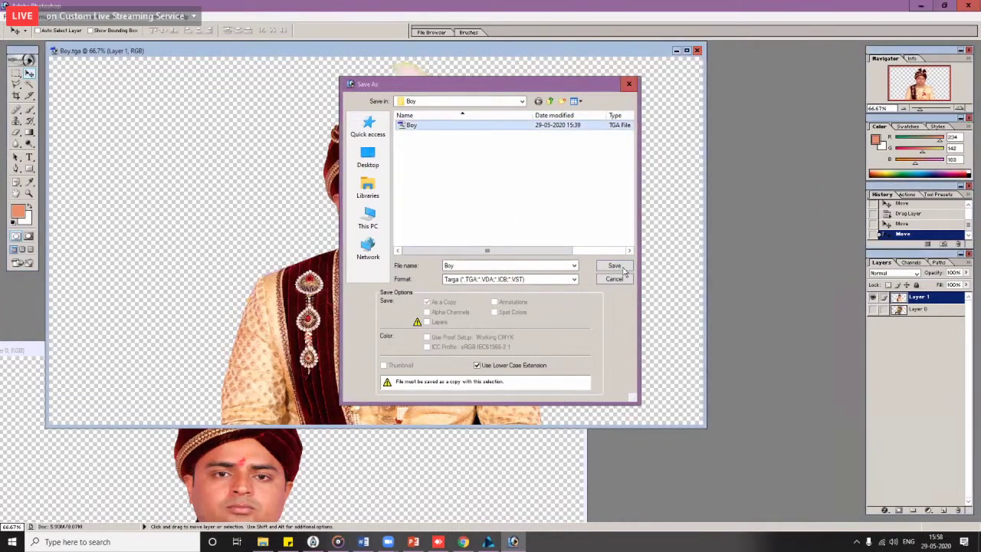
click(614, 267)
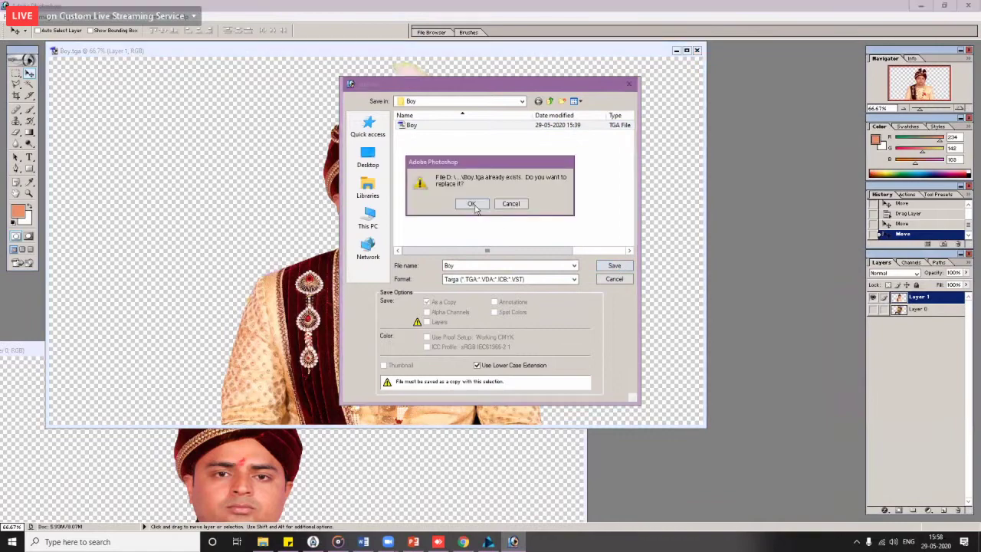
key(Return)
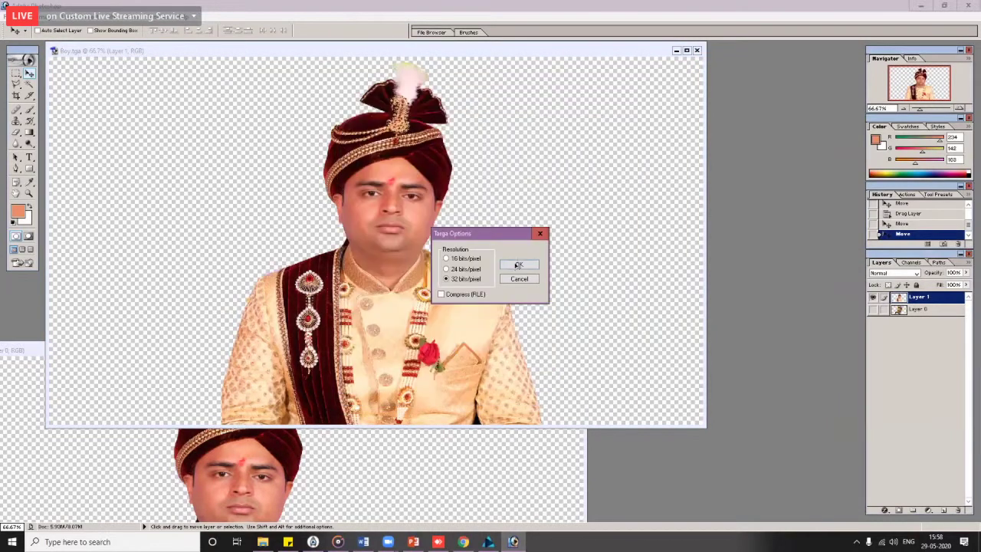
key(Return)
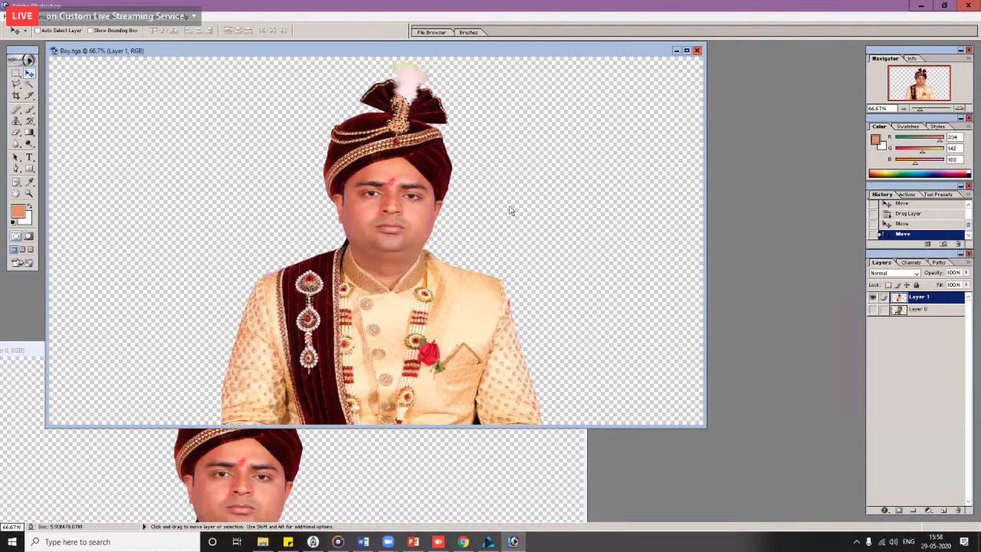
key(ctrl+w)
Step: Open BGCS\Couple\Couple.tga and drag the new couple photo in as a positioned layer
key(ctrl+o)
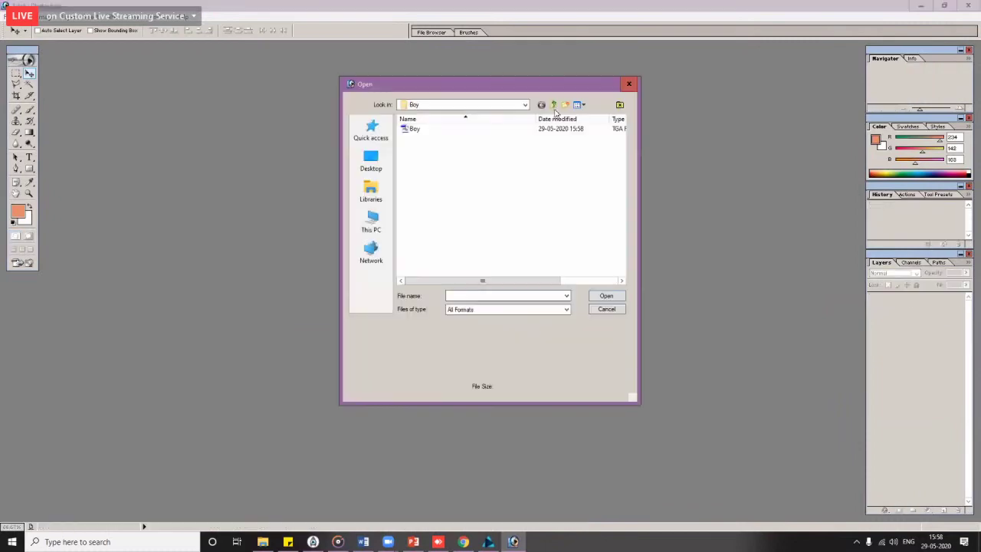
click(554, 106)
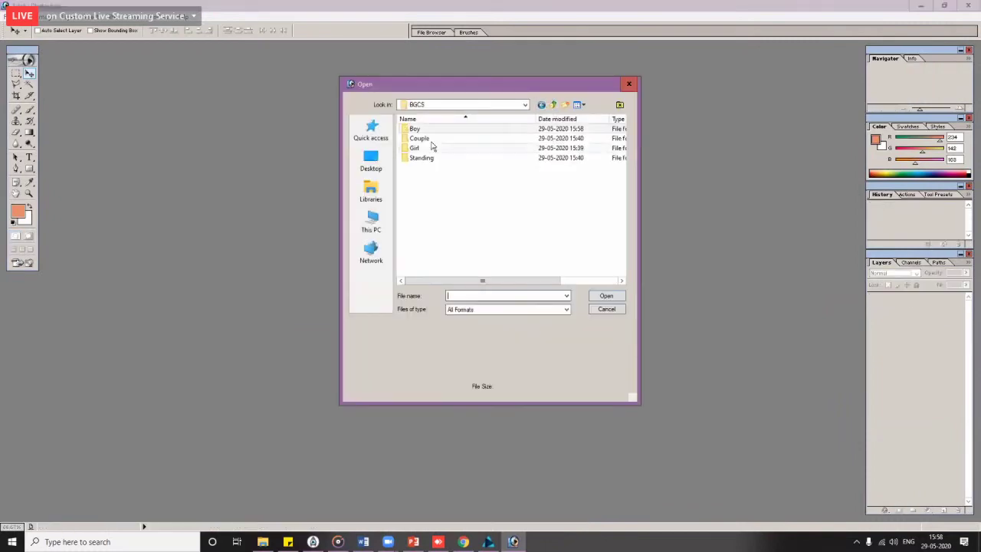
double_click(422, 138)
double_click(416, 130)
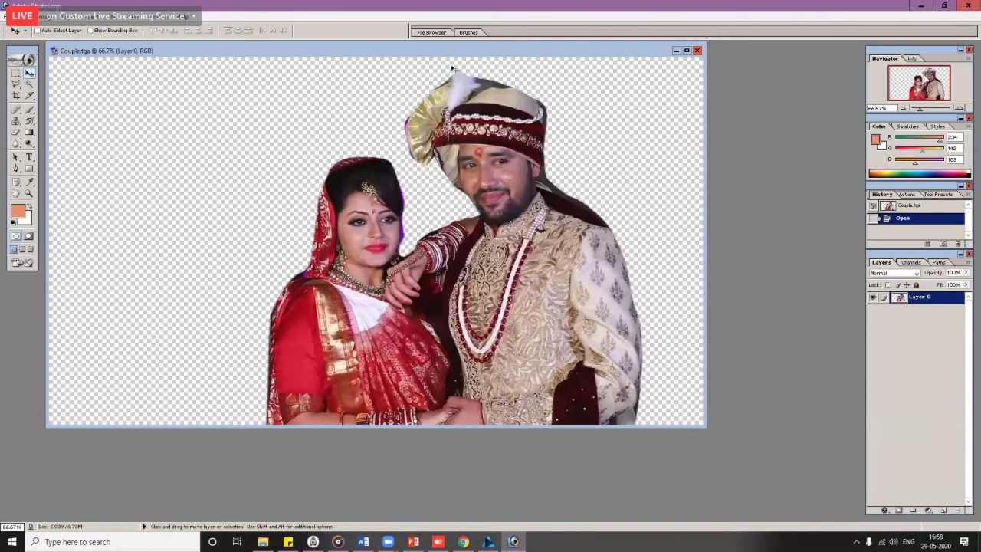
click(263, 542)
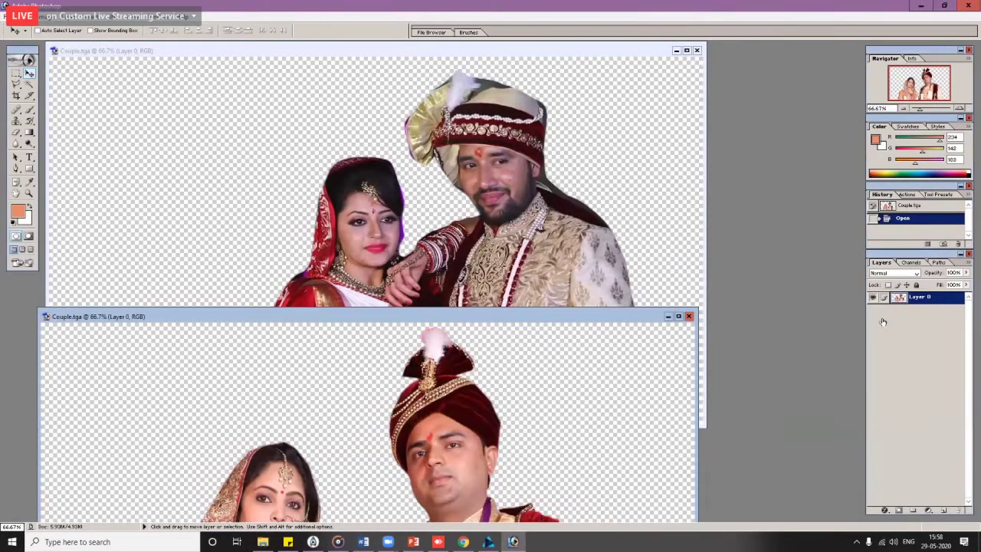
drag(478, 326, 512, 85)
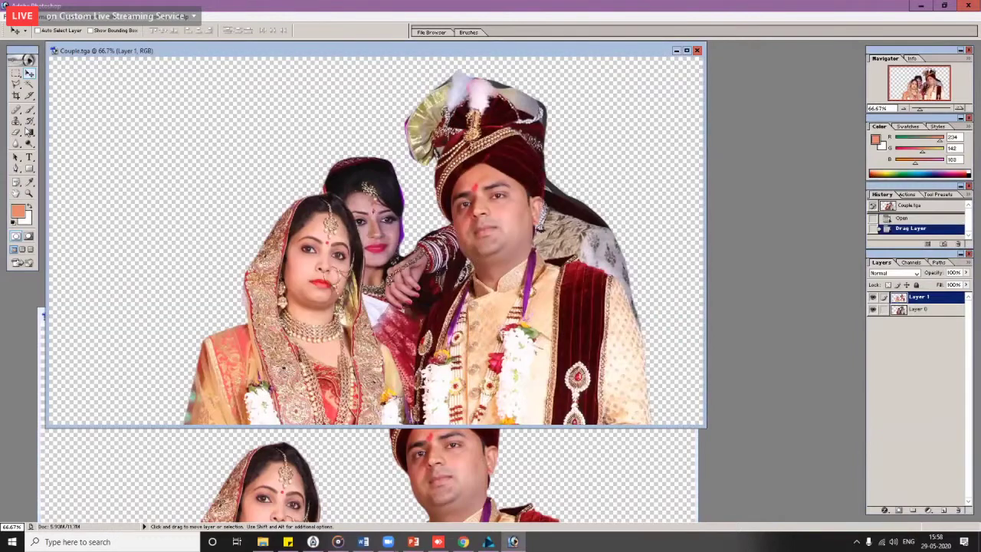
key(Left)
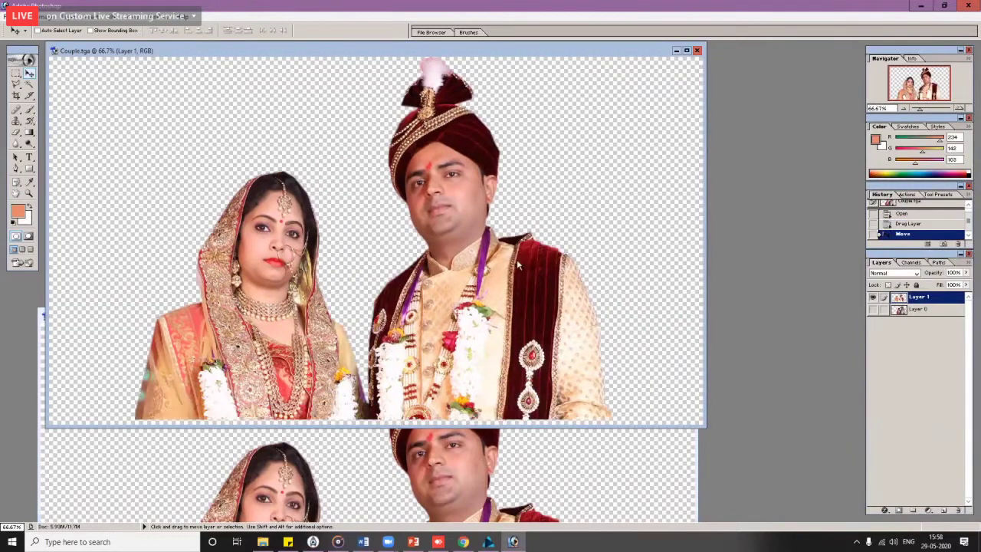
drag(521, 282, 524, 288)
Step: Save as Targa over Couple.tga, check the 1920×1080 image size, and close the document
key(alt+f)
key(shift+ctrl+s)
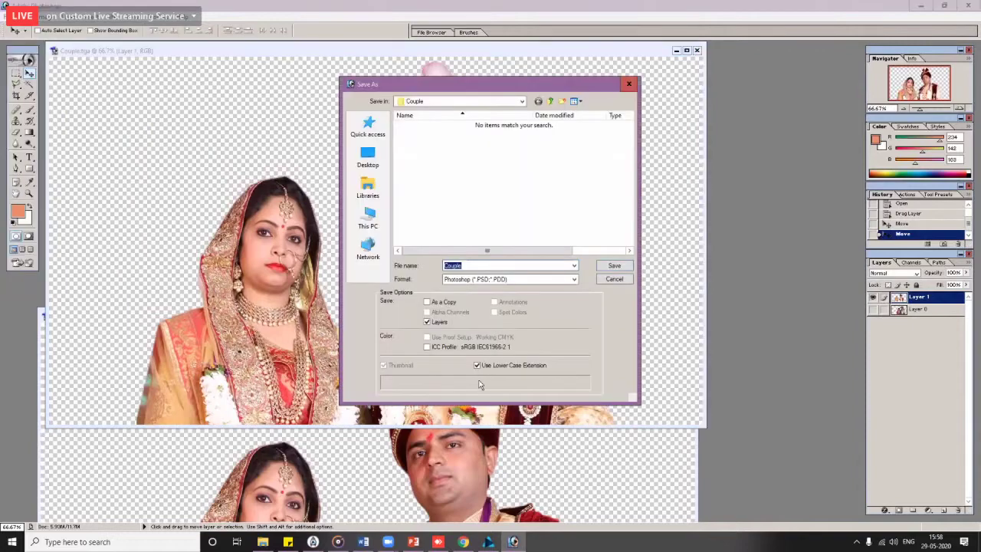
click(510, 279)
click(460, 371)
click(414, 126)
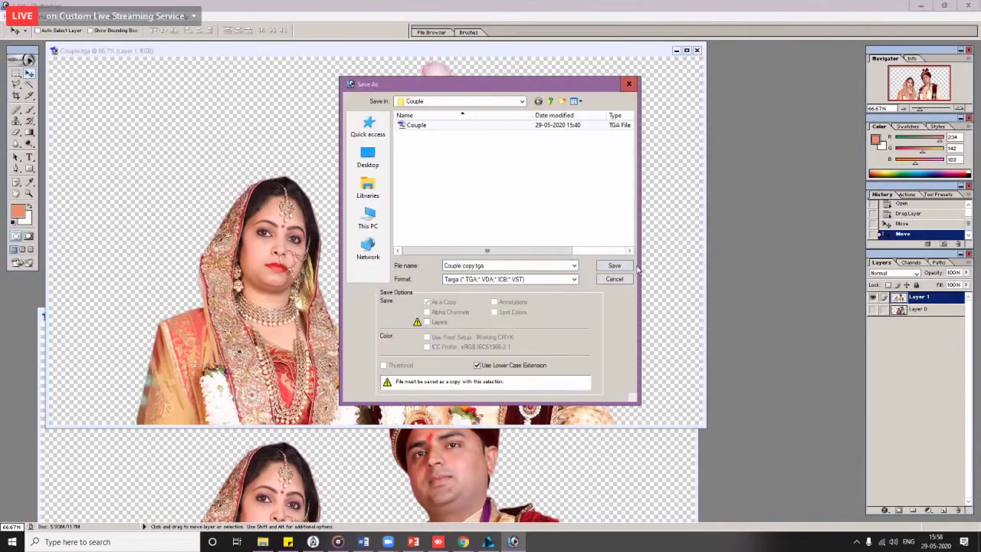
key(Return)
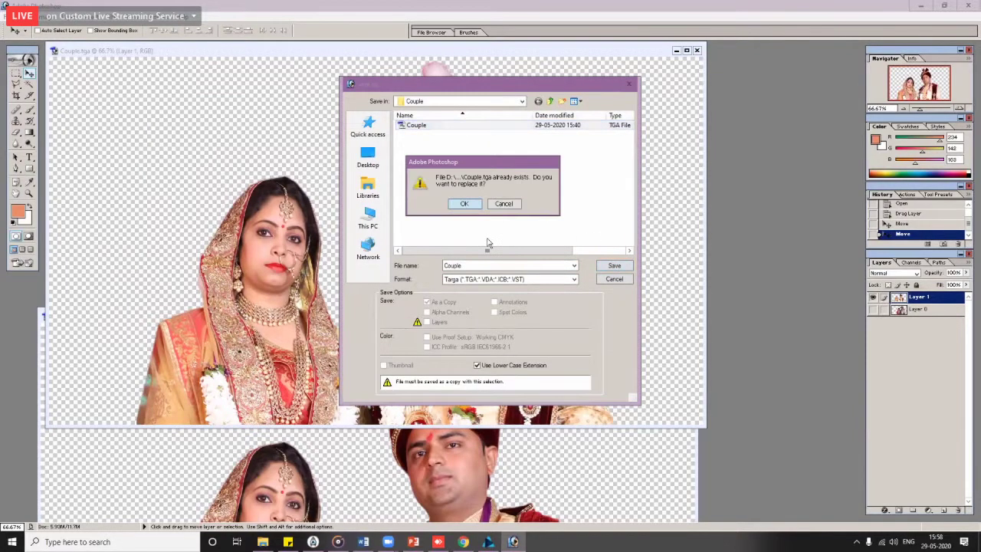
key(Return)
key(Return)
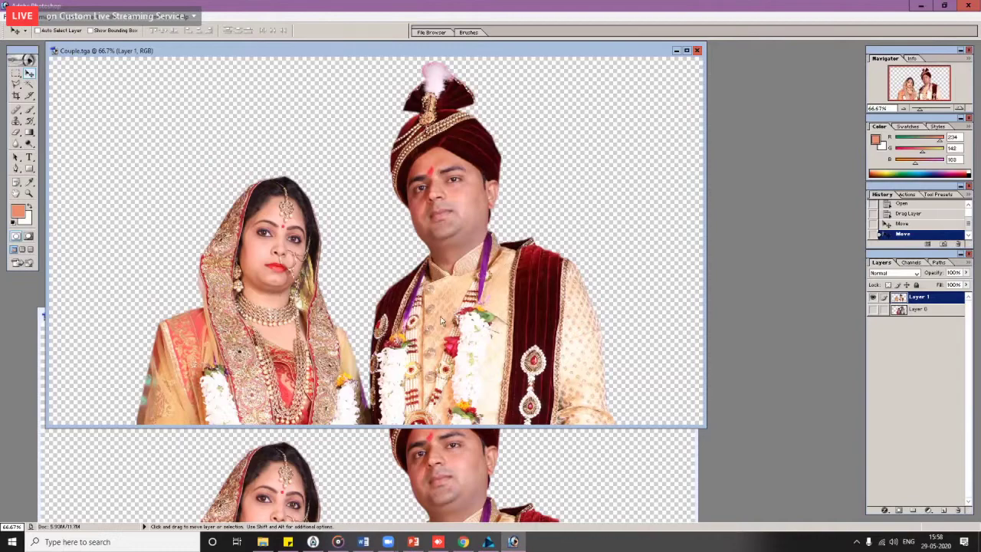
key(ctrl+alt+i)
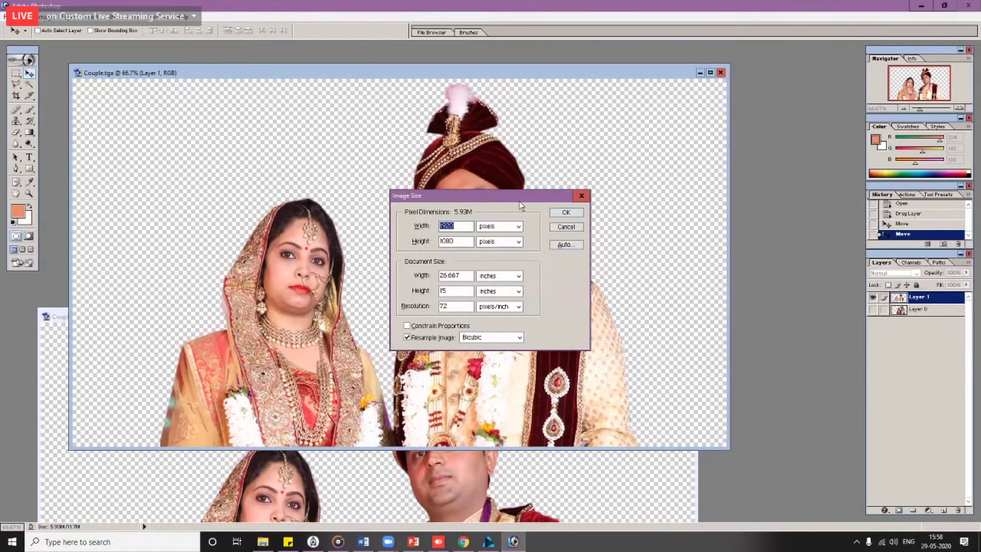
click(566, 227)
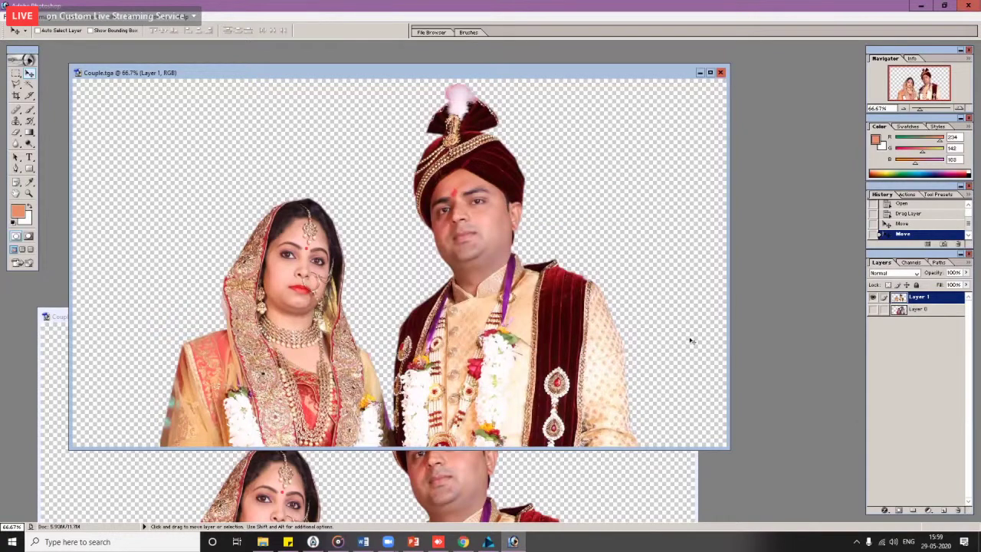
key(ctrl+w)
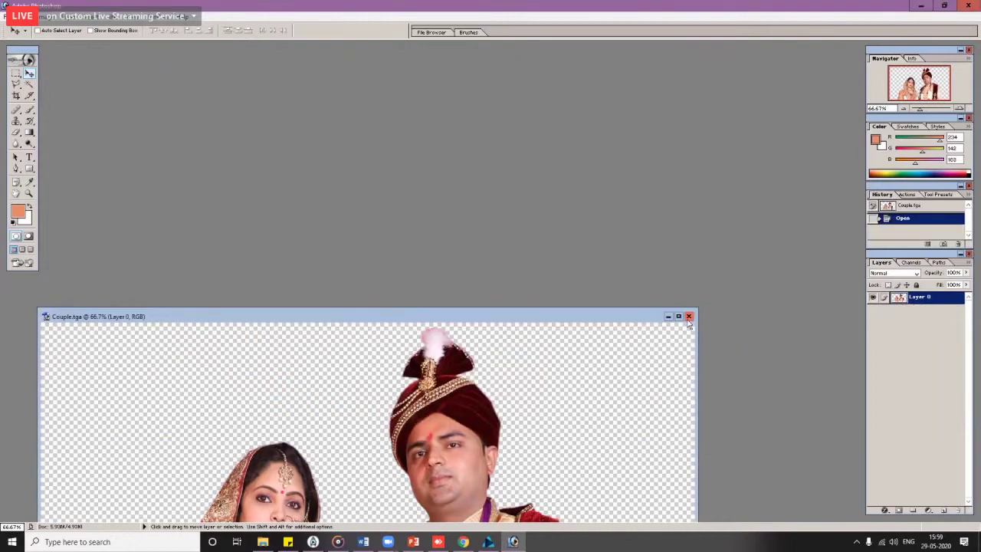
Step: Close the Couple picture and open Girl.tga from the Girl folder
key(ctrl+0)
key(ctrl+w)
key(ctrl+o)
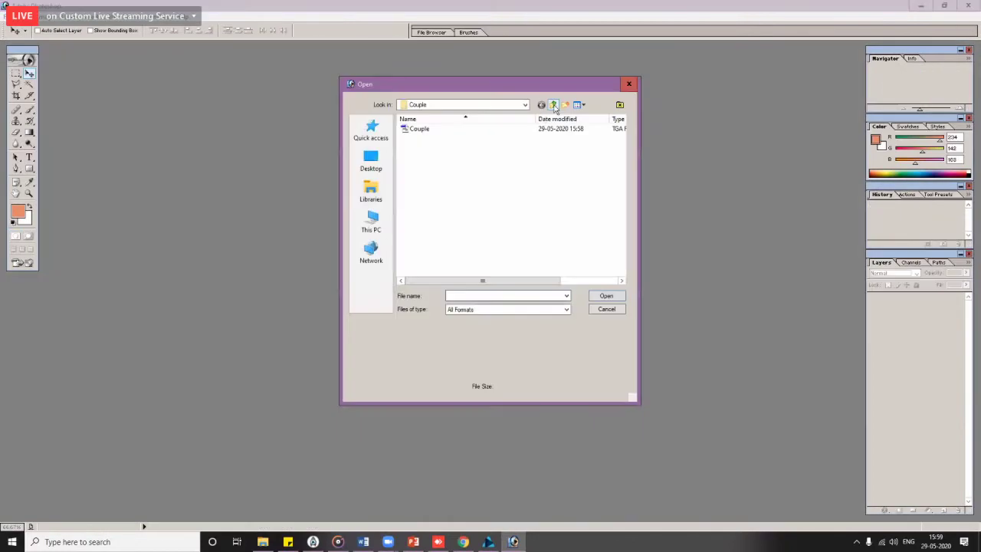
key(BackSpace)
double_click(418, 145)
click(415, 129)
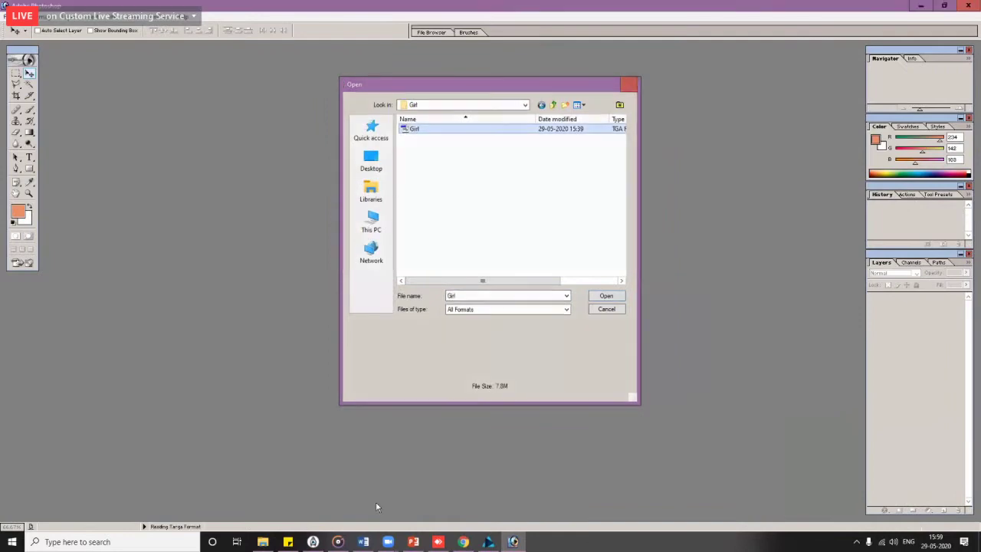
key(Return)
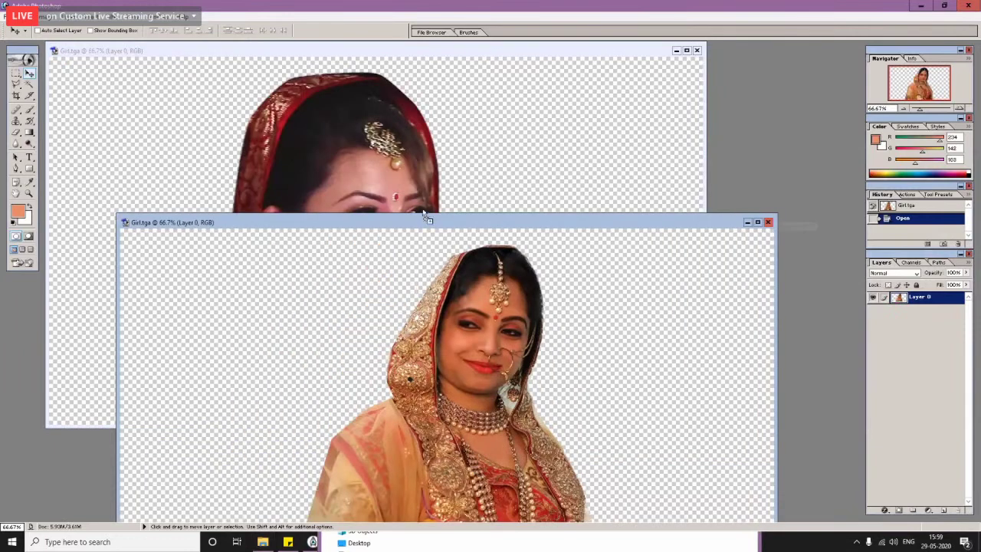
Step: Drag the smiling bride into Girl.tga as a layer and nudge it over the original bride
drag(426, 218, 401, 367)
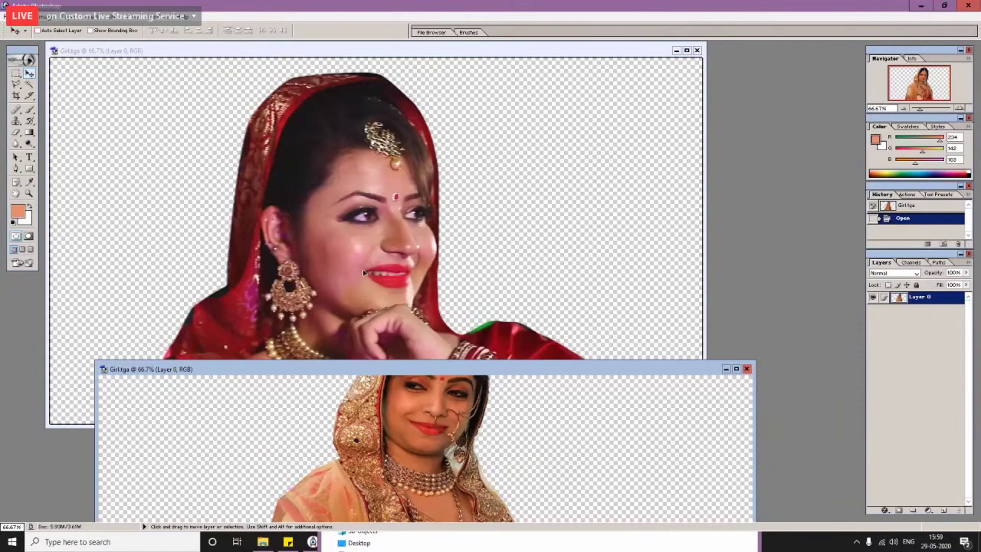
drag(363, 269, 363, 269)
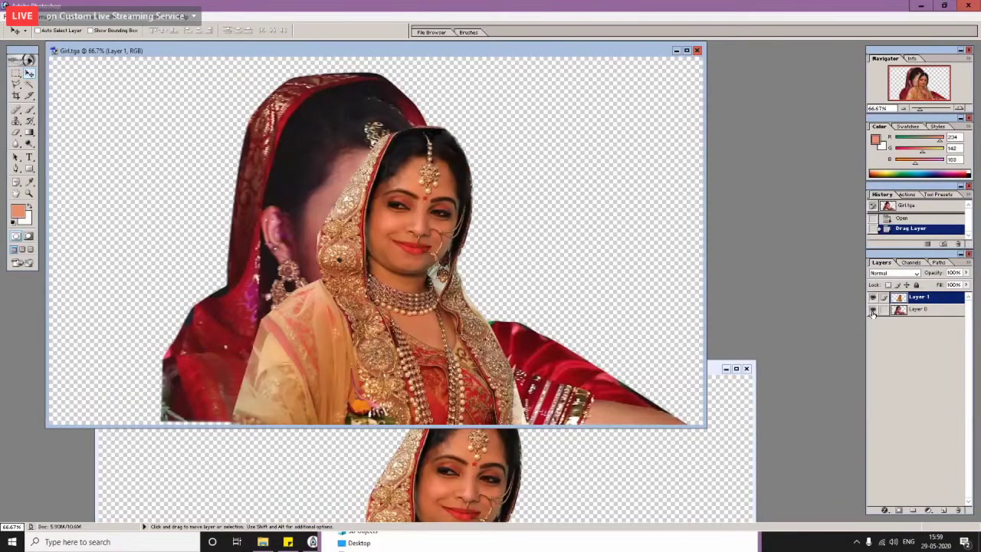
drag(485, 357, 412, 338)
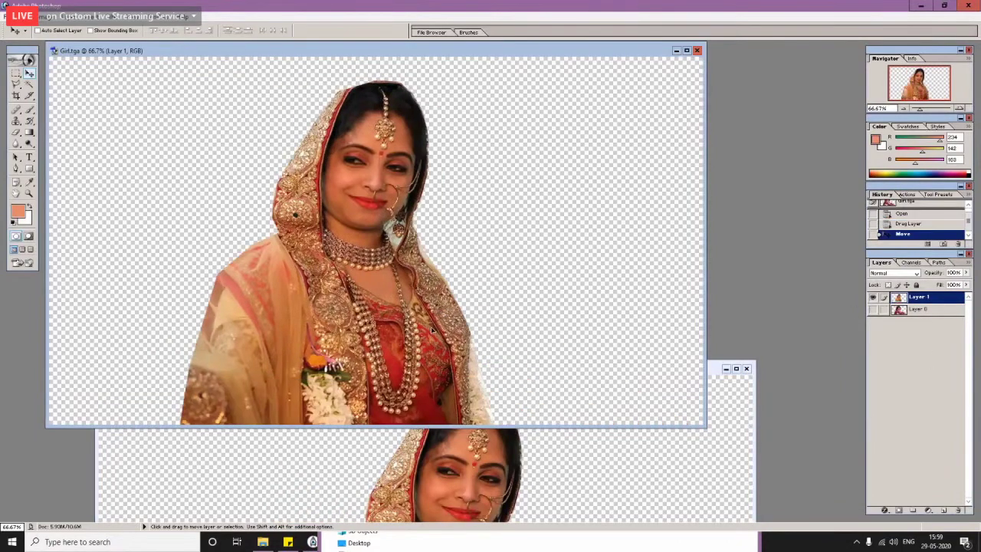
key(shift+Right)
key(shift+Right)
key(shift+Up)
key(shift+Right)
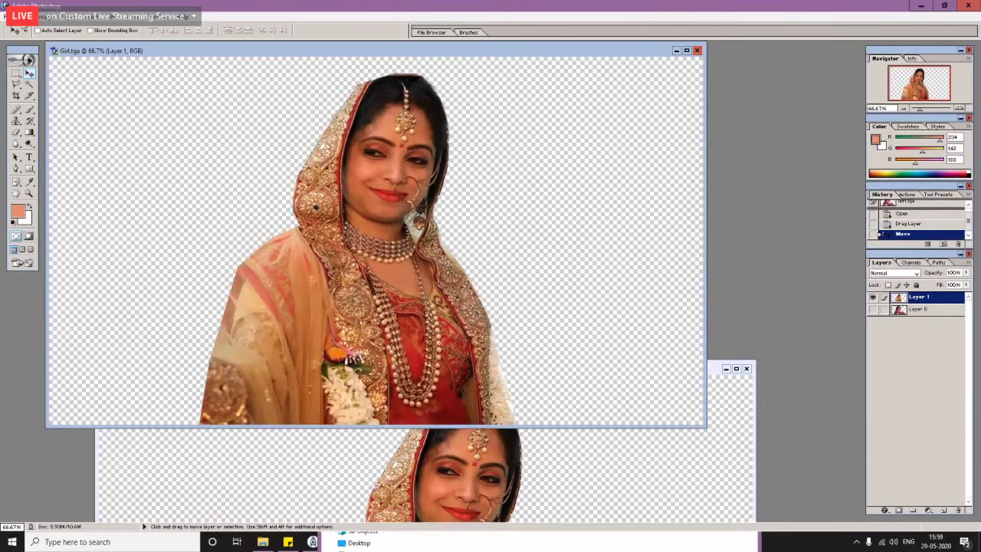
Step: Save the image as Targa over Girl.tga, then close it and the leftover bride image
key(alt+f)
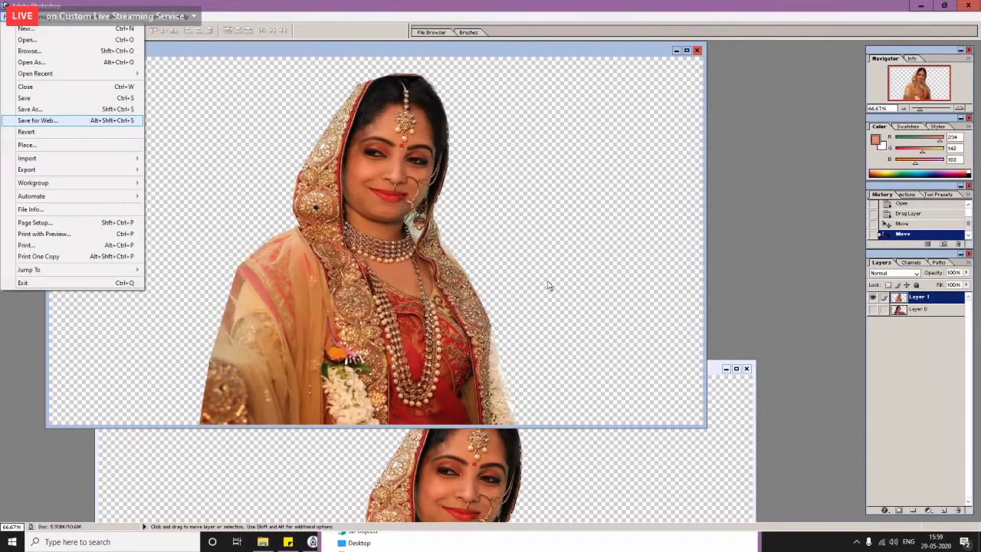
key(Up)
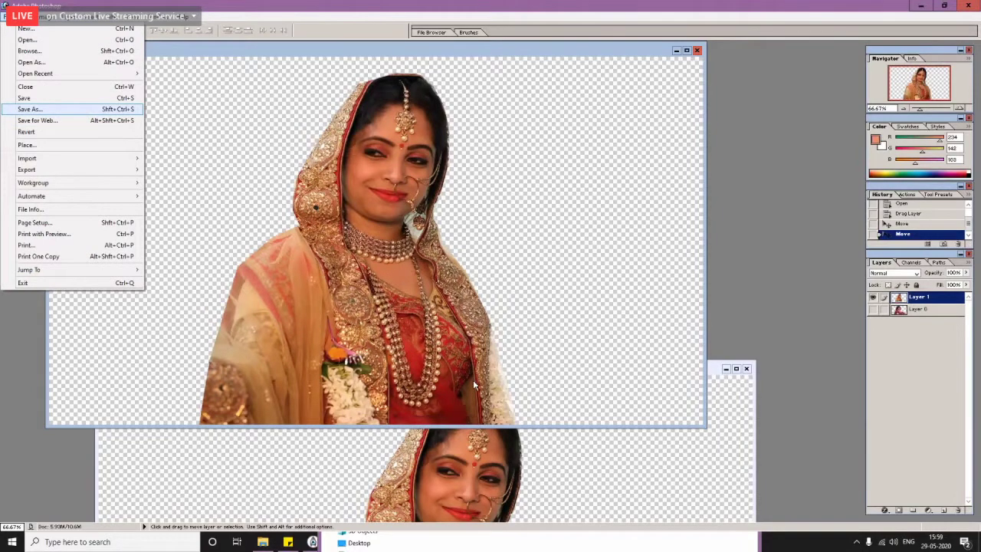
key(Return)
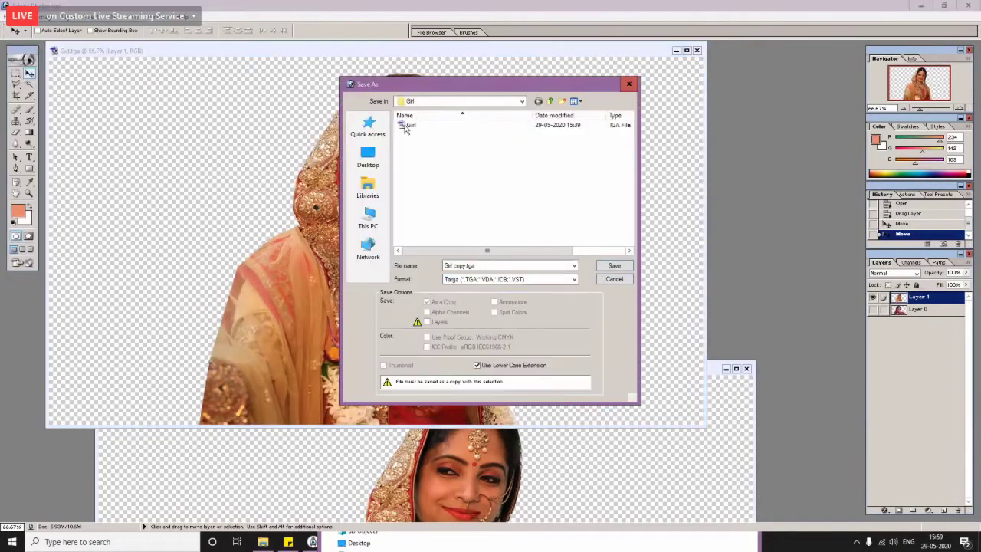
double_click(406, 125)
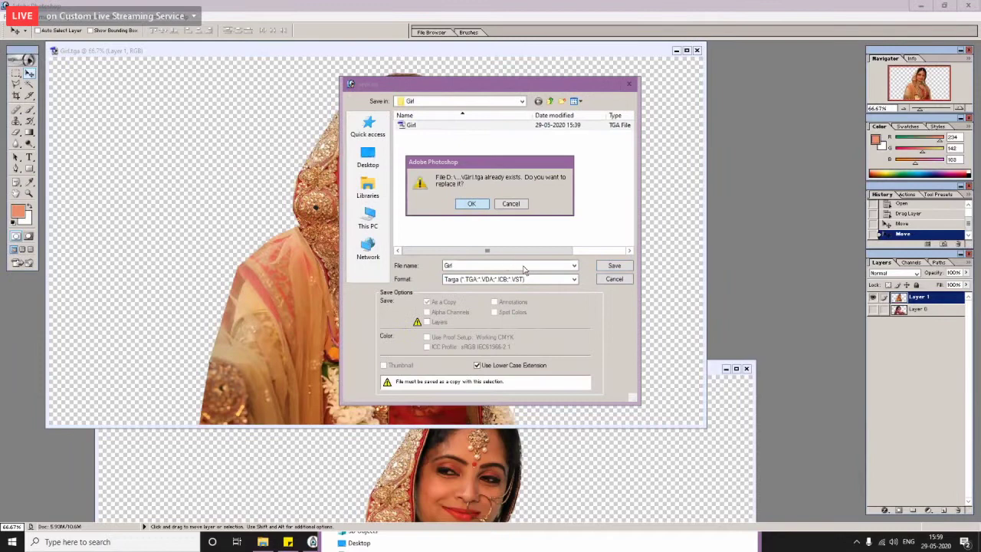
key(Return)
key(Return)
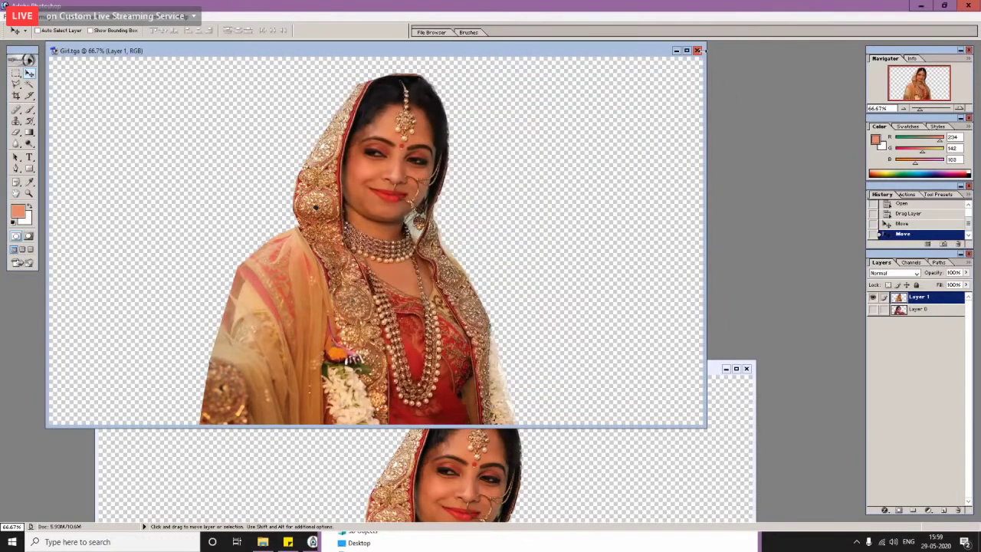
click(697, 51)
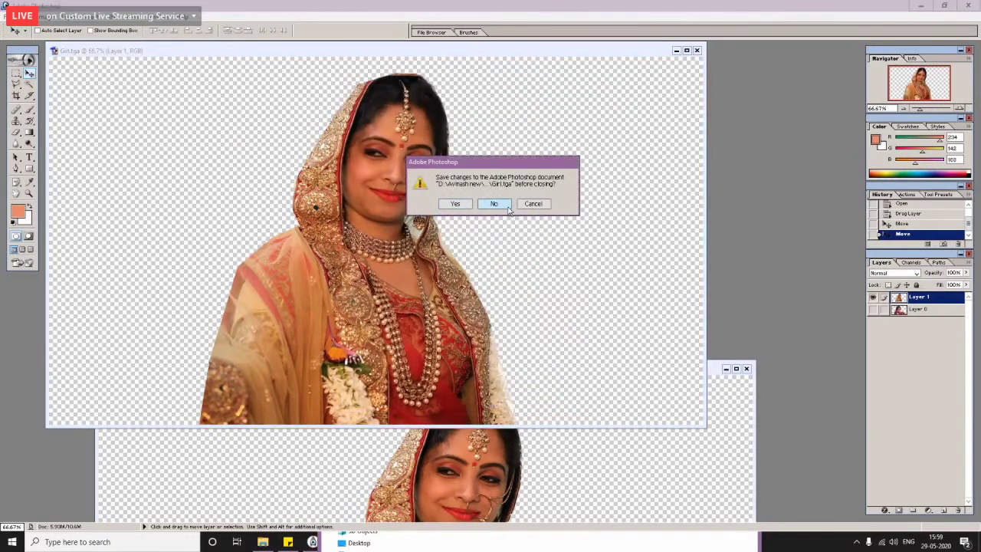
click(507, 209)
key(ctrl+w)
Step: Open Standing.tga from the Standing folder
key(ctrl+o)
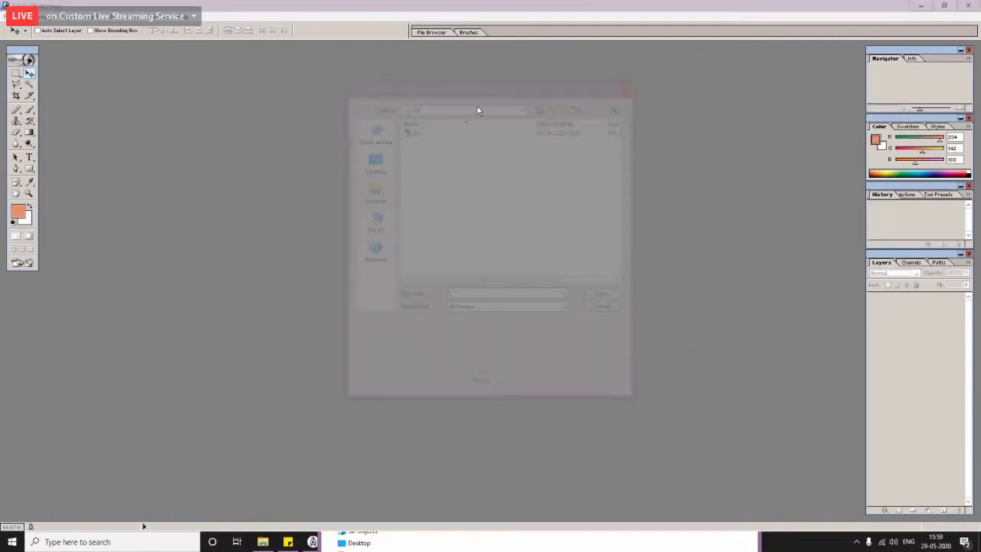
click(554, 105)
double_click(423, 158)
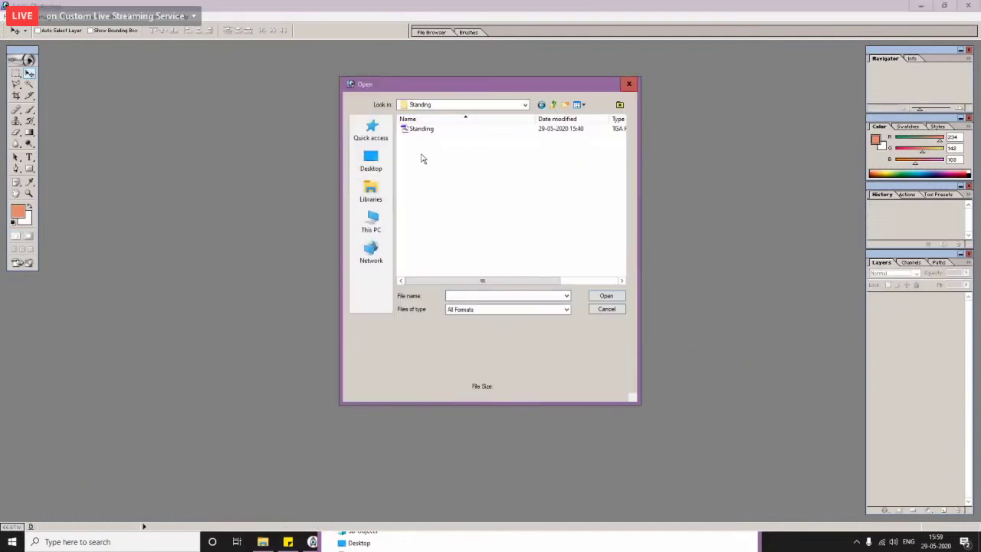
double_click(420, 130)
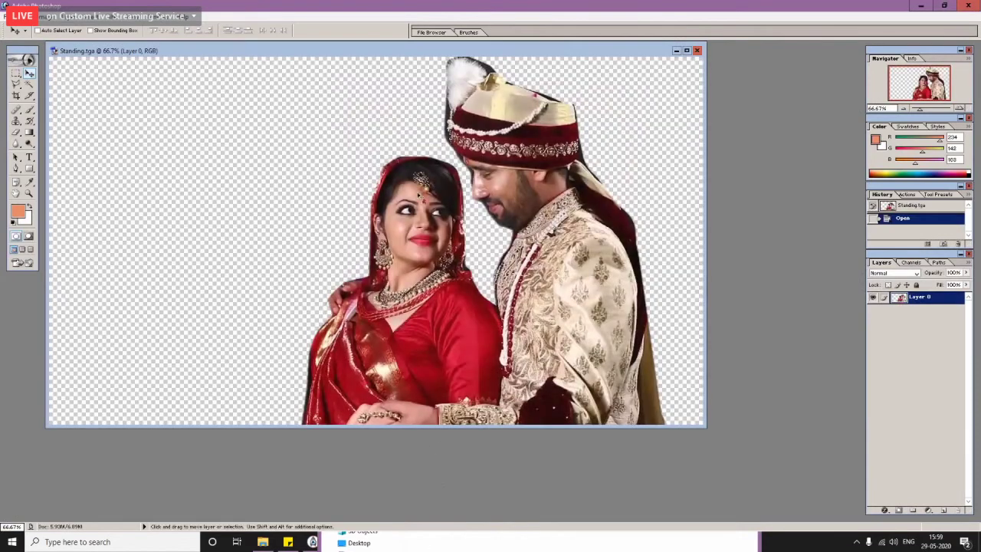
Step: Drop the full-length garlanded couple into Standing.tga as a layer and centre it on the canvas
key(alt+Tab)
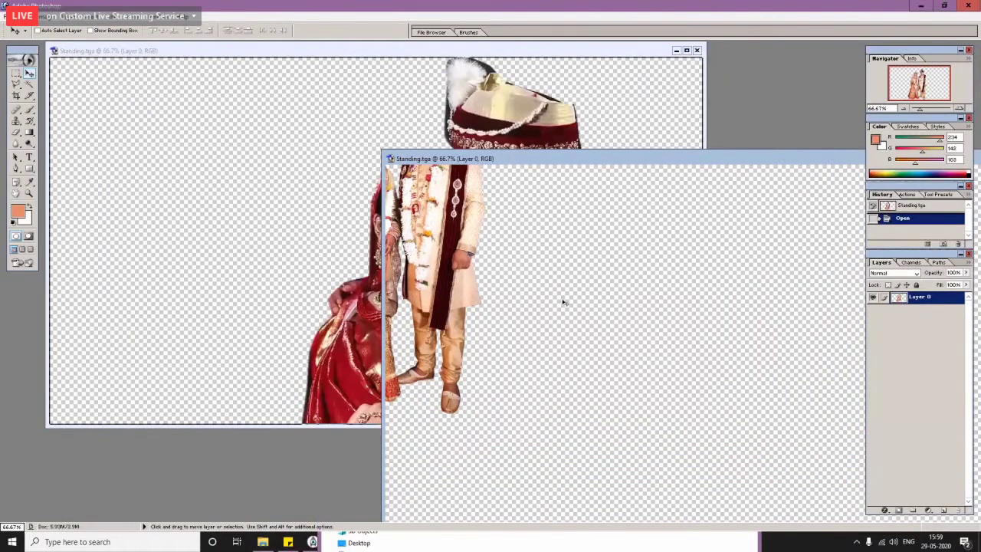
drag(511, 299, 360, 291)
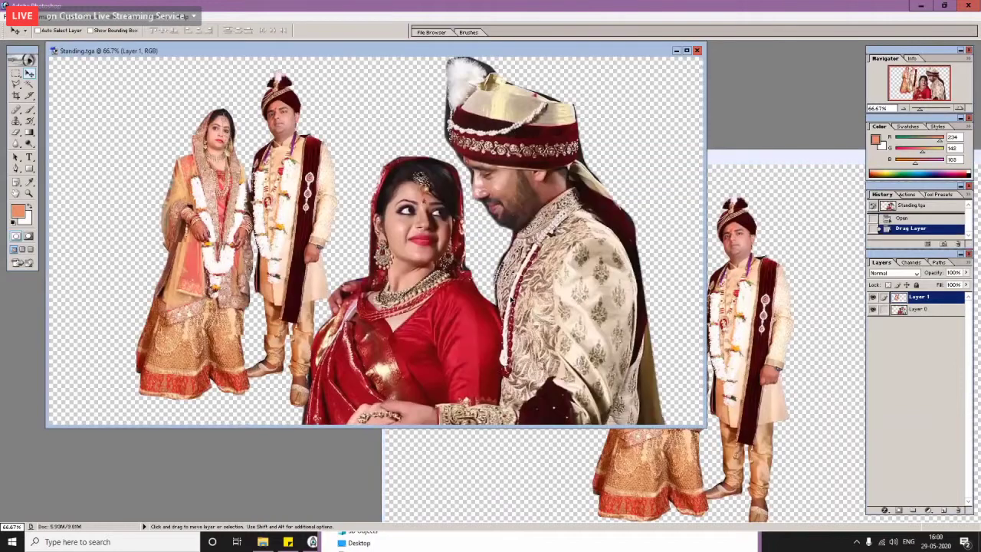
drag(253, 230, 203, 230)
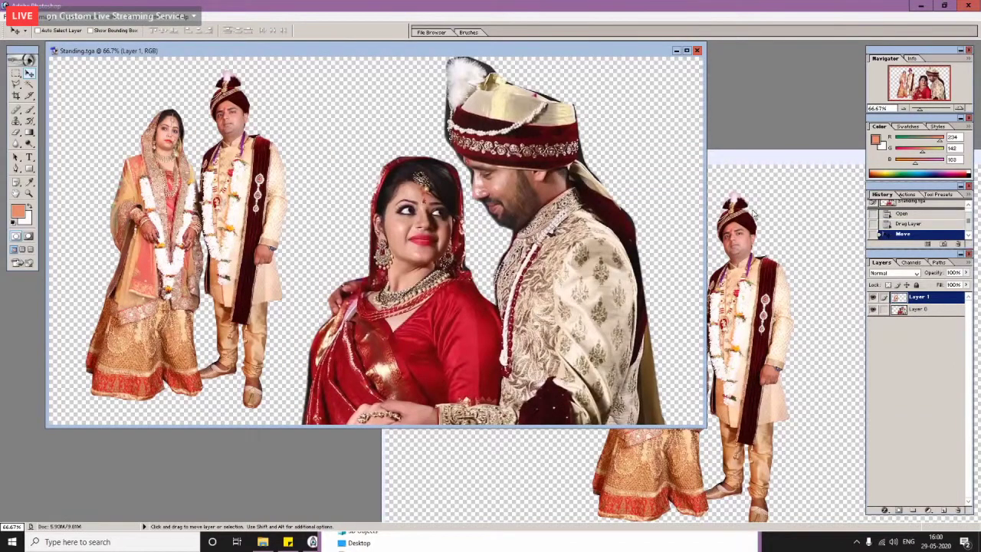
click(757, 165)
drag(477, 204, 212, 260)
key(ctrl+w)
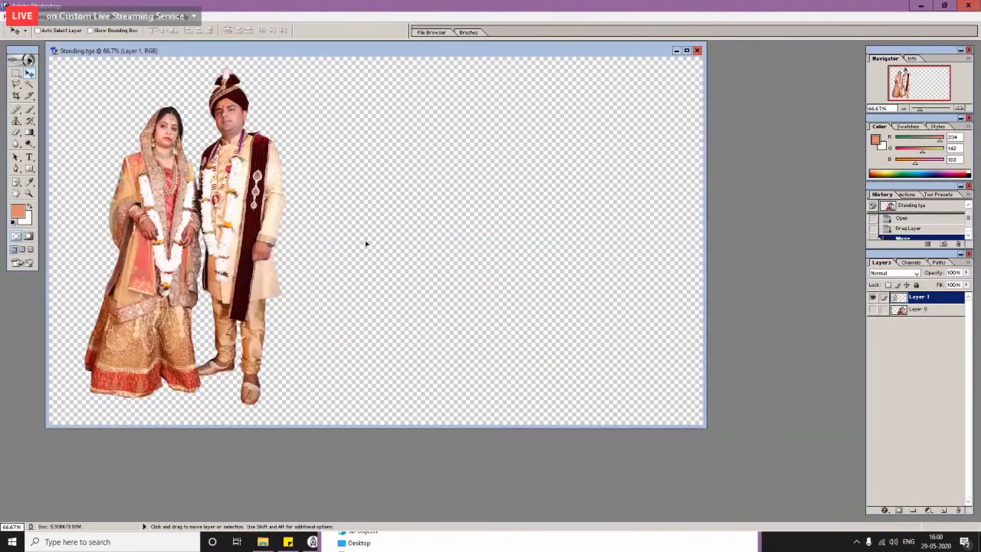
drag(366, 245, 486, 257)
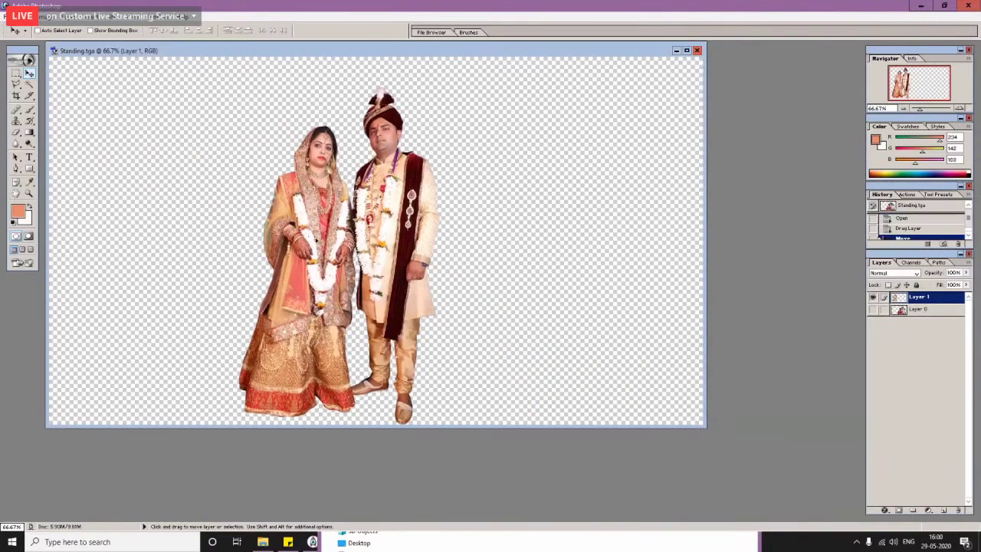
drag(316, 240, 347, 240)
Step: Save as Targa over Standing.tga, then close the document and quit Photoshop
click(8, 17)
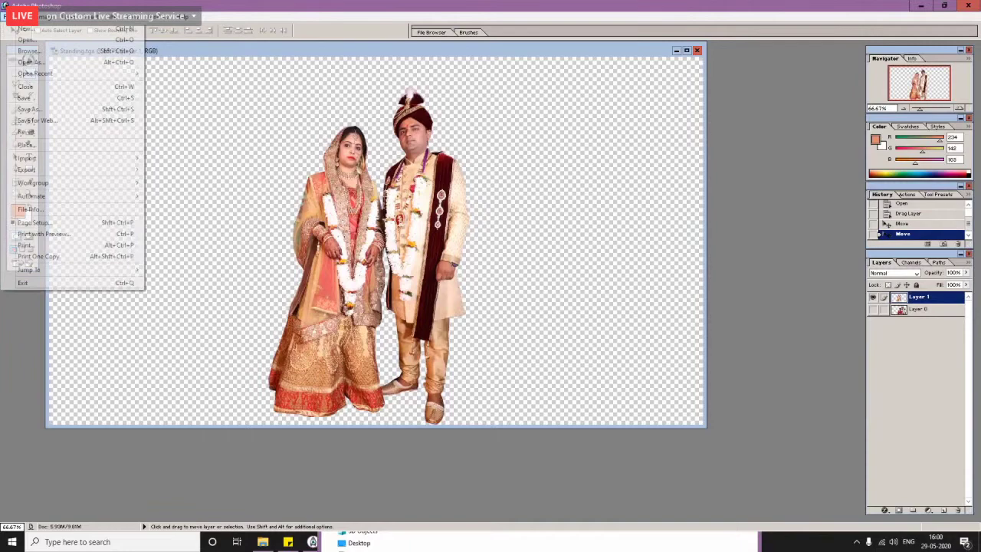
click(31, 109)
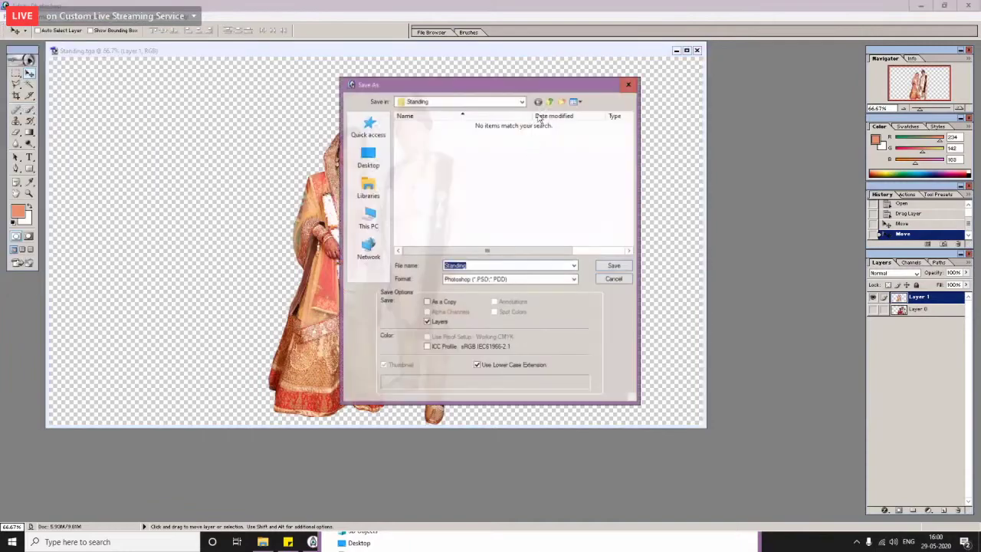
click(550, 101)
double_click(418, 154)
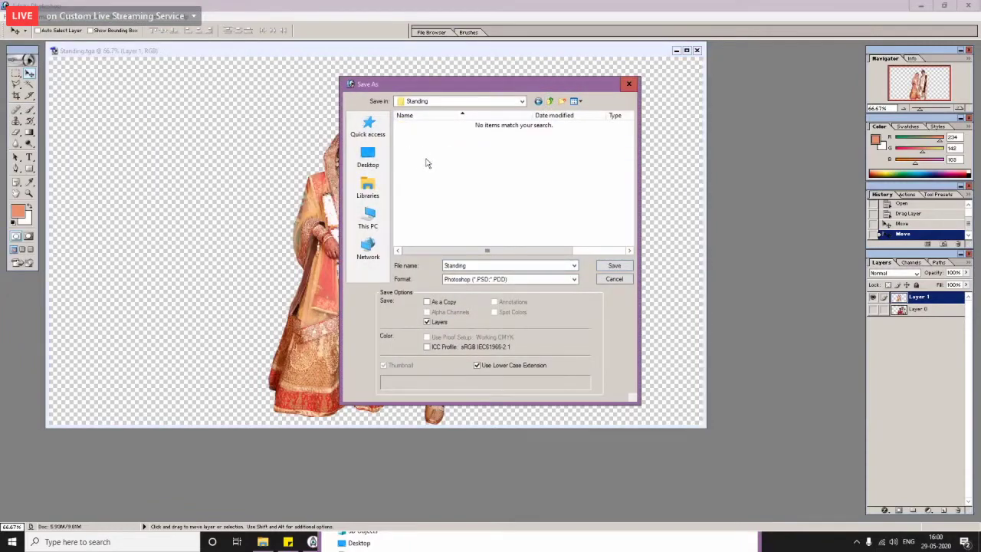
click(525, 279)
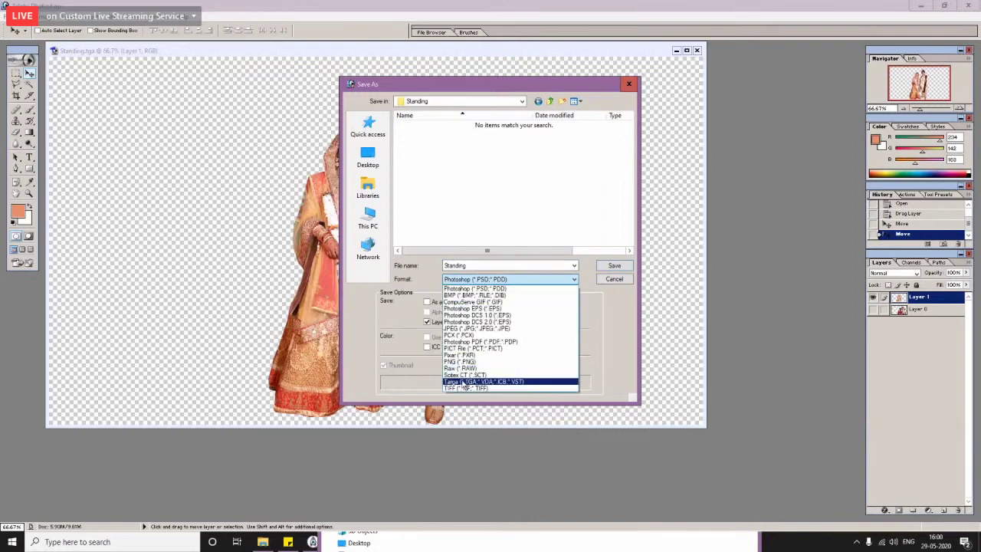
click(464, 381)
click(418, 125)
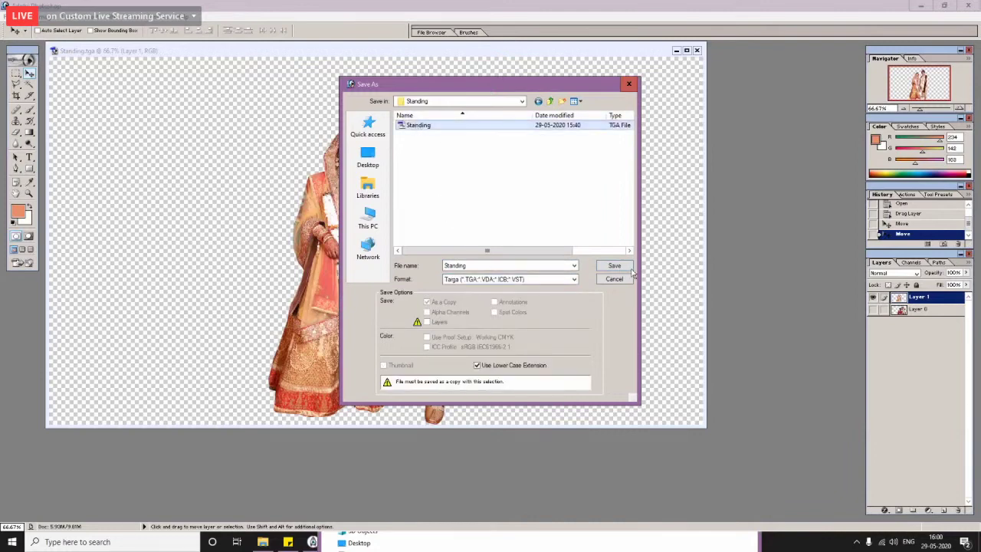
click(621, 266)
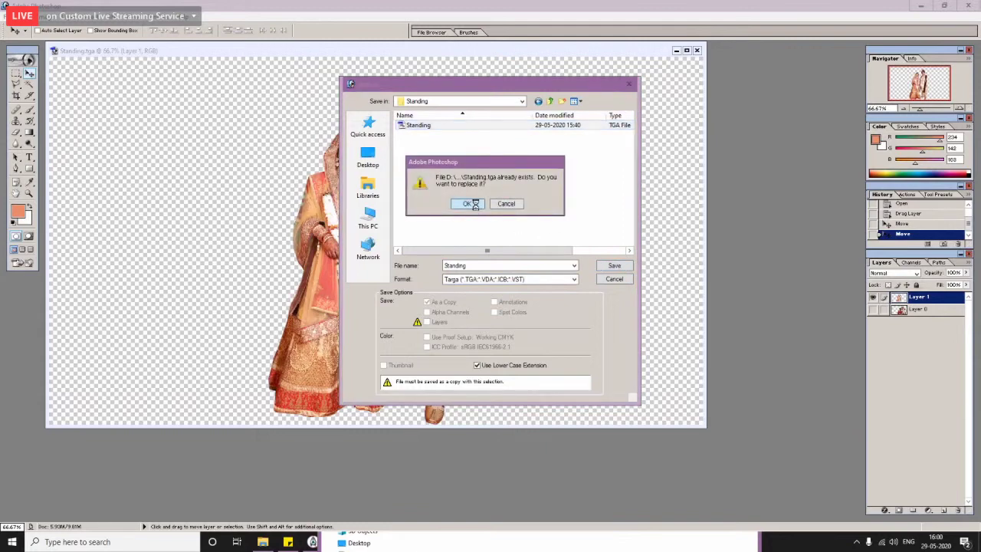
click(475, 203)
click(969, 6)
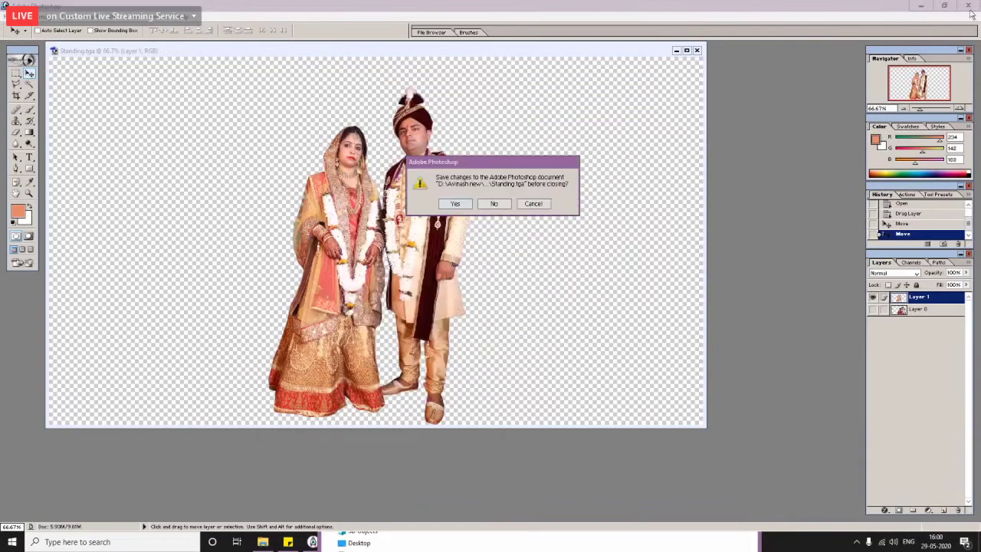
key(n)
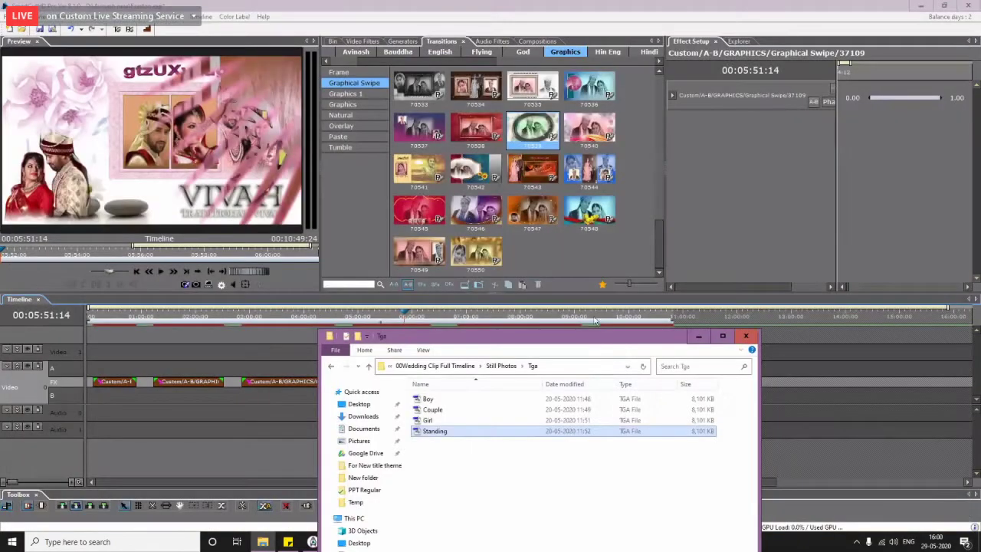
Step: Dismiss the changed source files warning and its file list
click(591, 288)
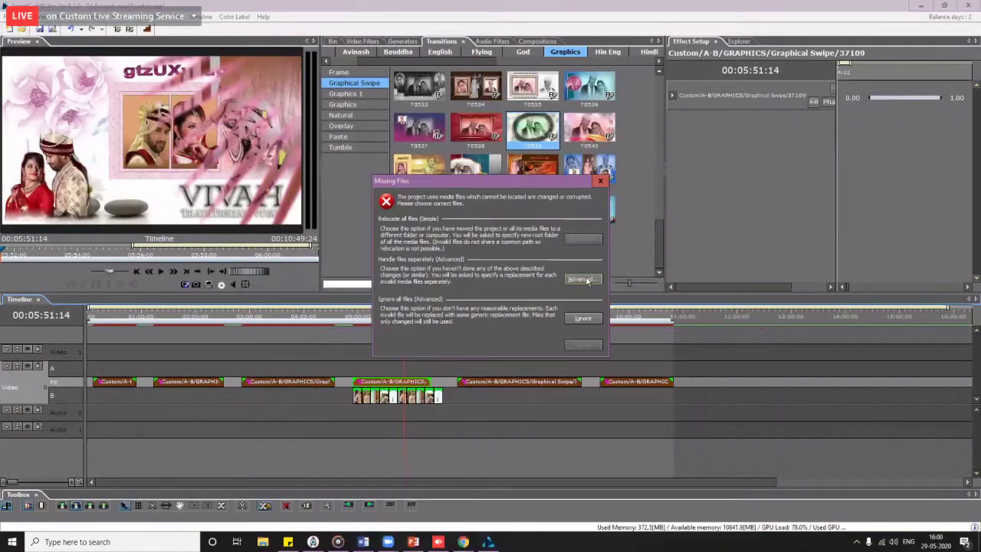
click(586, 281)
click(621, 385)
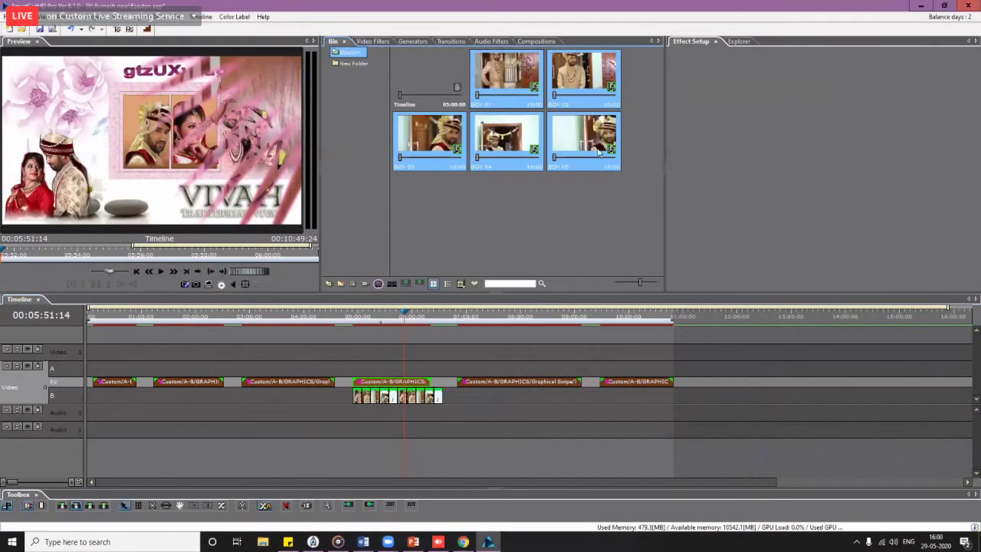
Step: Preview the BOY 04 clip, then the Couple, Girl and Standing clips in New Folder
click(506, 138)
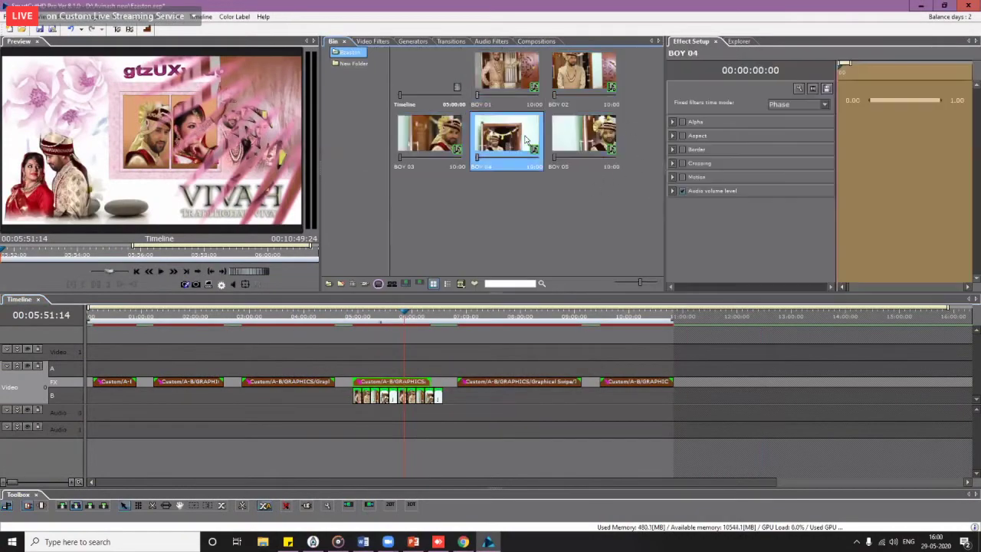
click(355, 64)
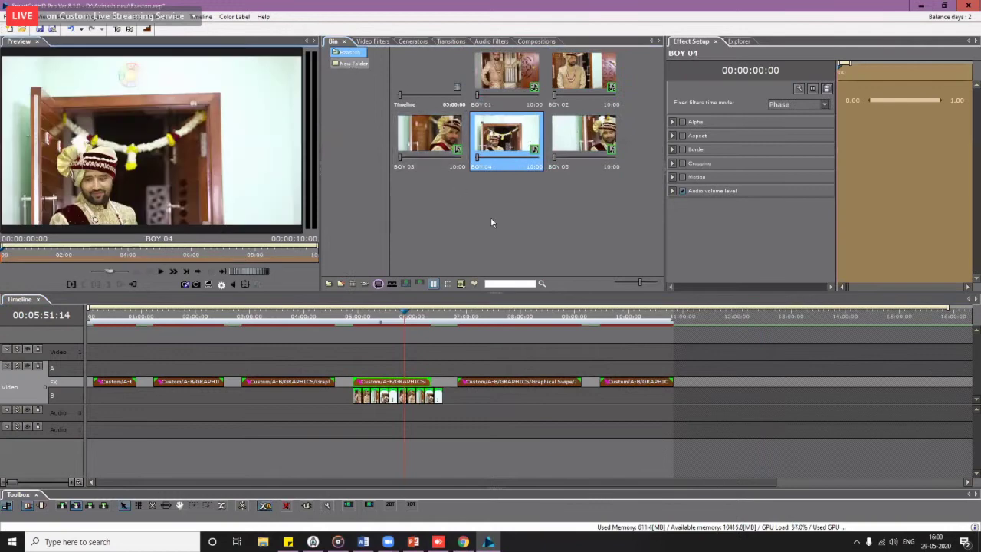
scroll(657, 268, down, 5)
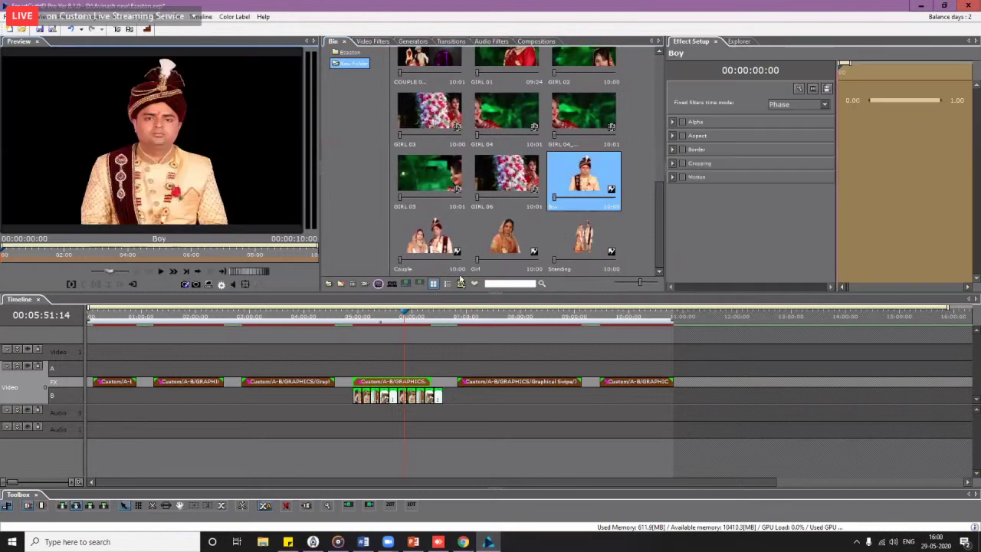
click(435, 242)
click(506, 241)
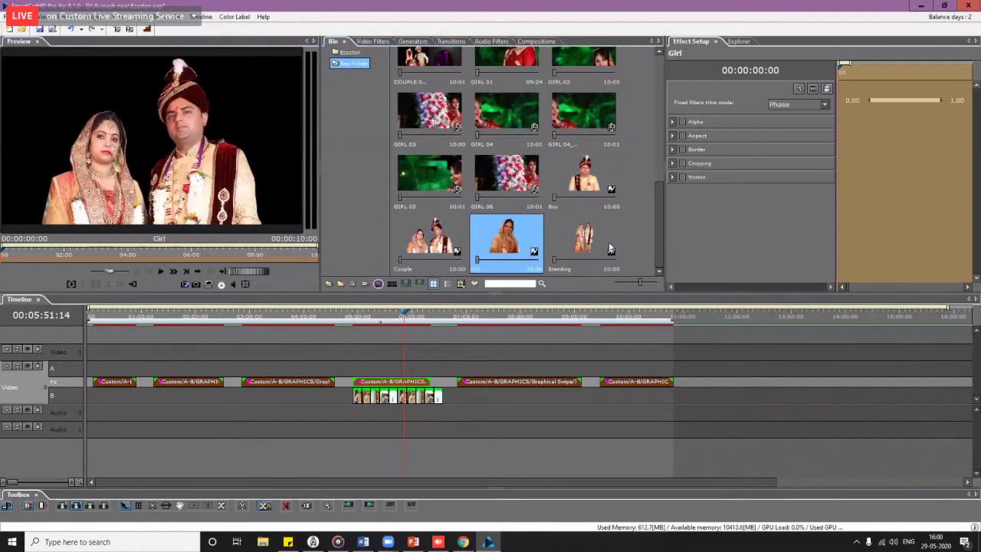
click(584, 240)
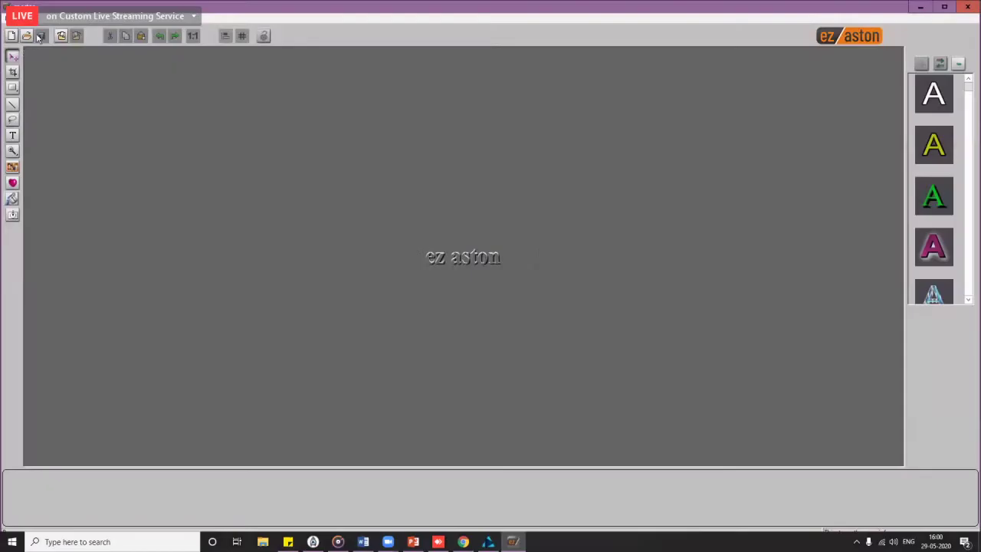
Step: Export all 61 projects in the Paste category
click(26, 36)
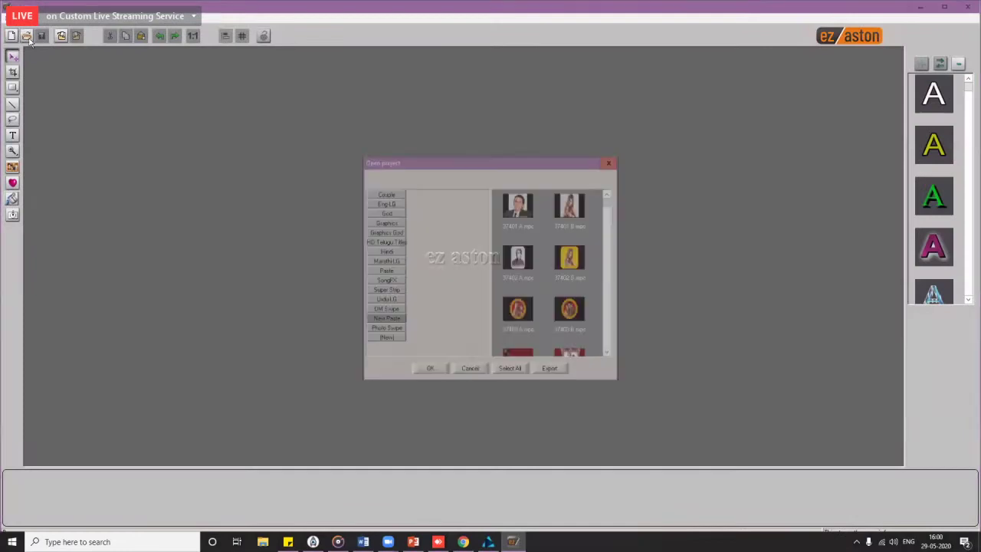
click(385, 272)
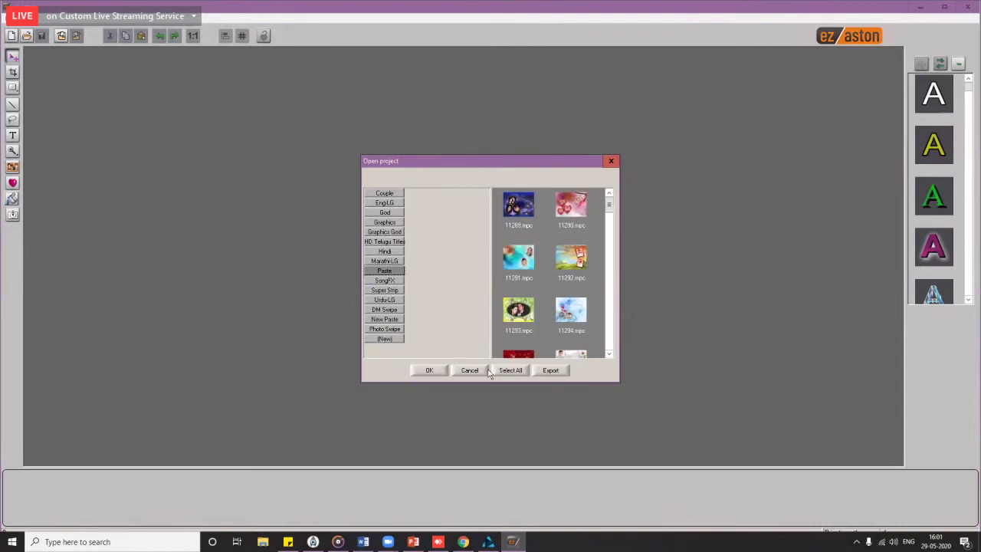
click(512, 371)
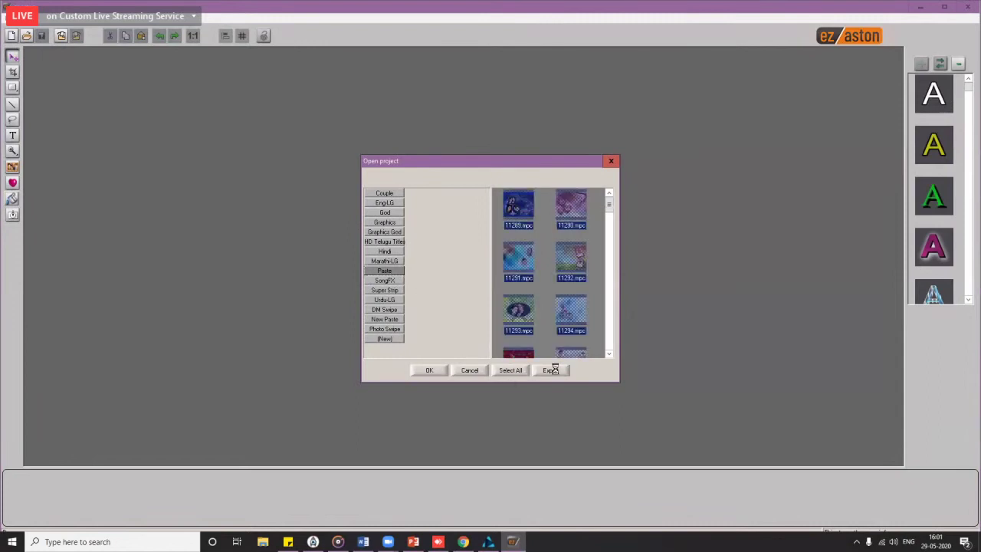
click(552, 372)
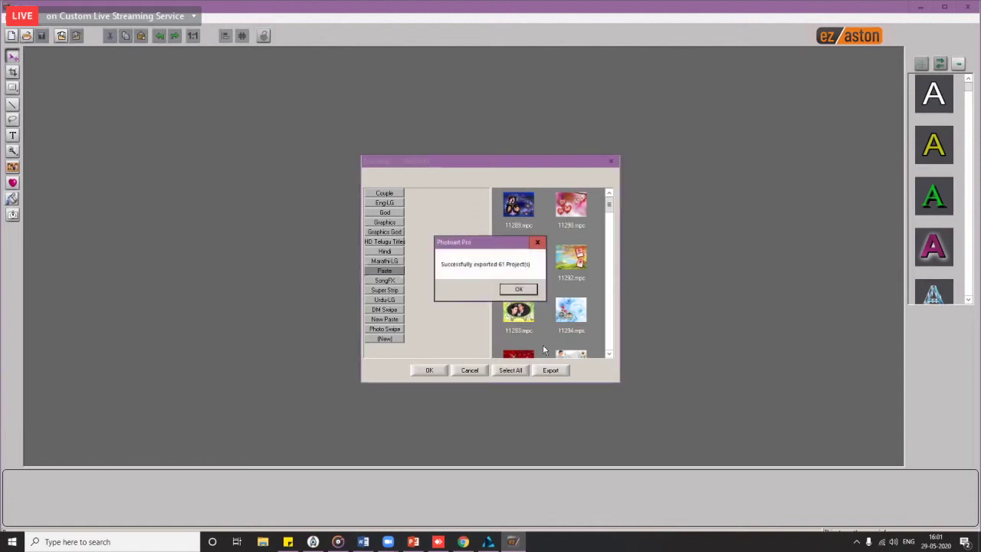
click(513, 293)
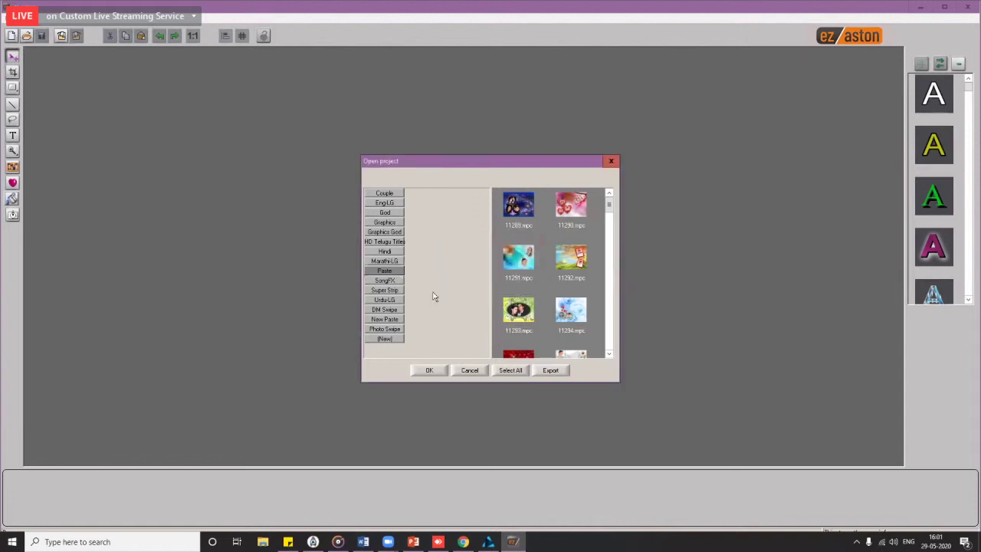
Step: Export all New Paste projects, confirming 138 exported
click(386, 319)
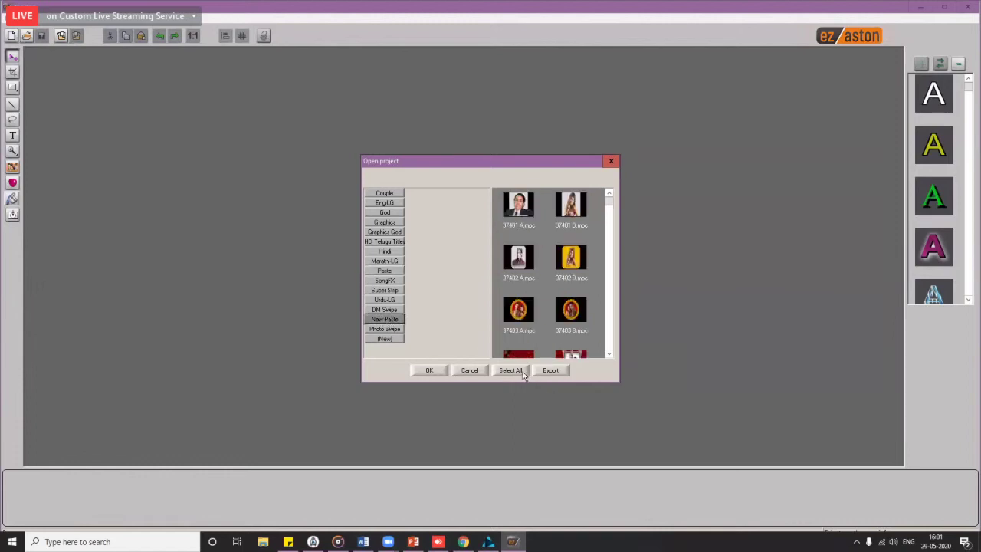
click(523, 372)
click(551, 370)
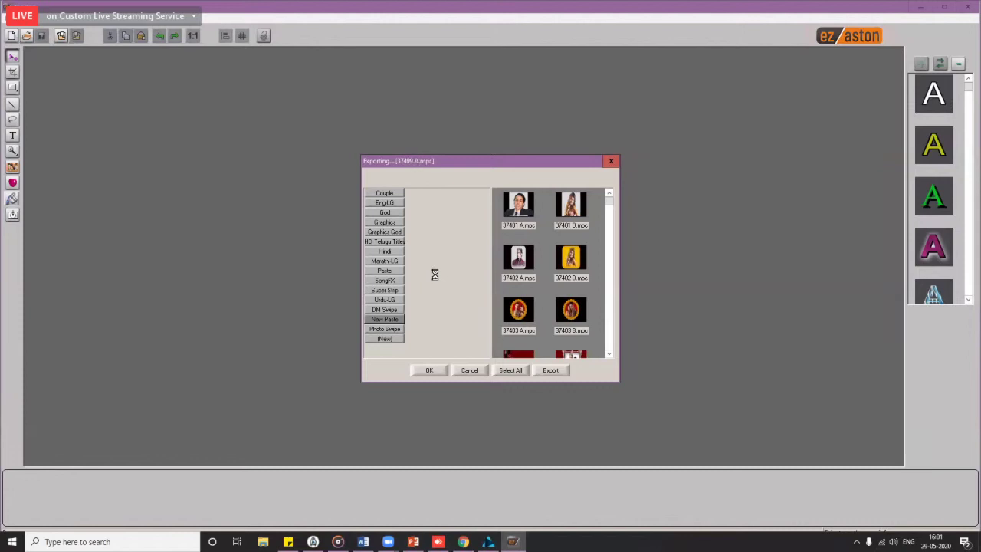
key(Return)
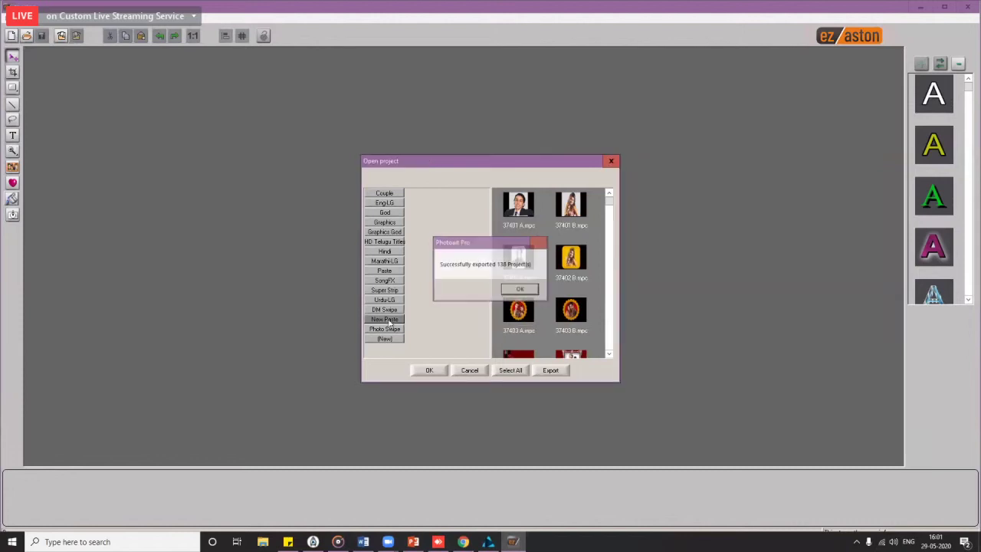
Step: Export all projects in the DM Swipe category
click(384, 309)
click(512, 373)
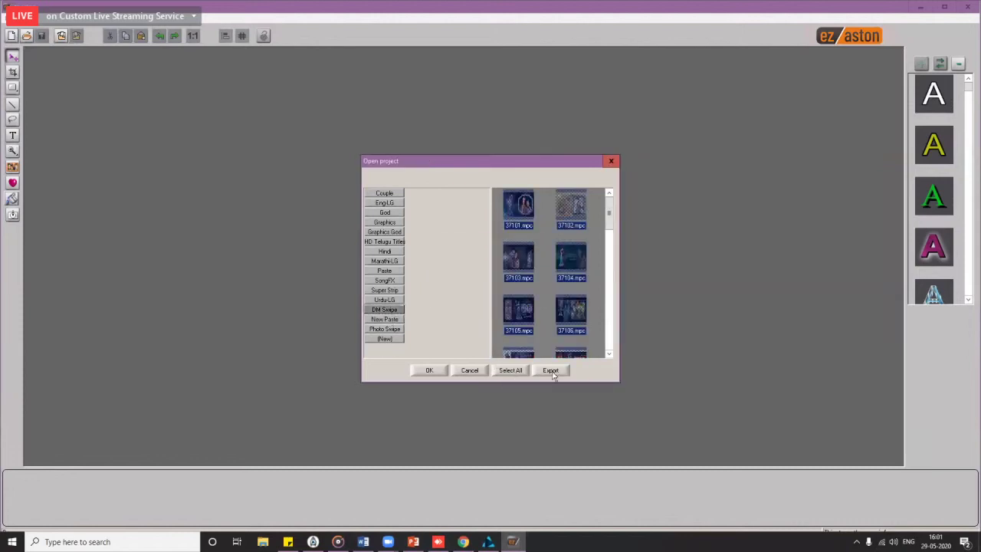
click(551, 371)
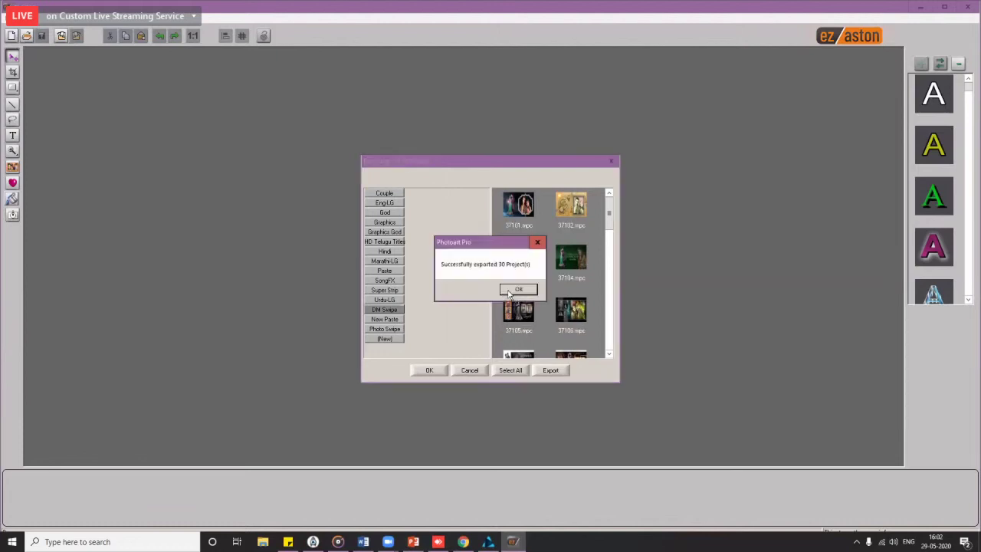
Step: Export the 50 Photo Swipe projects and close the project browser
click(389, 329)
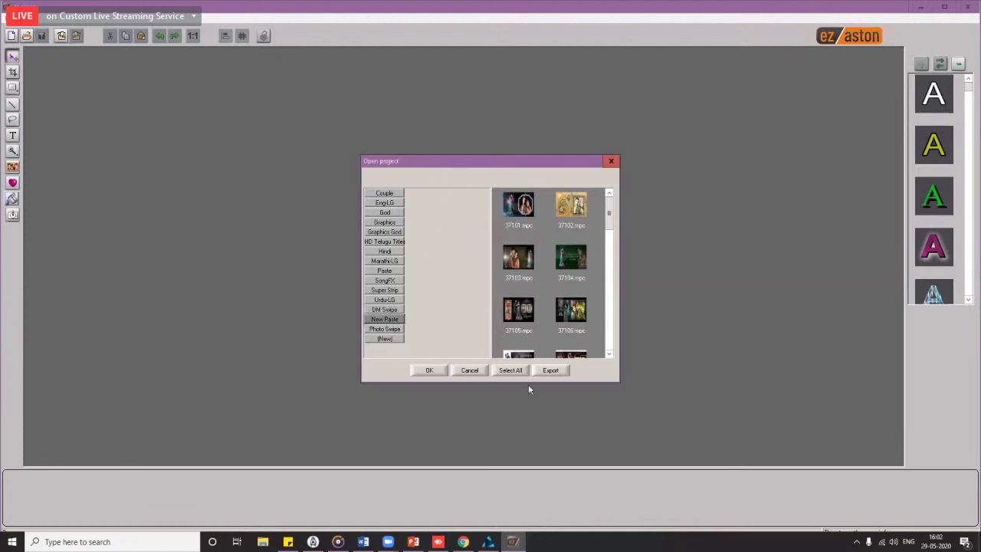
click(554, 371)
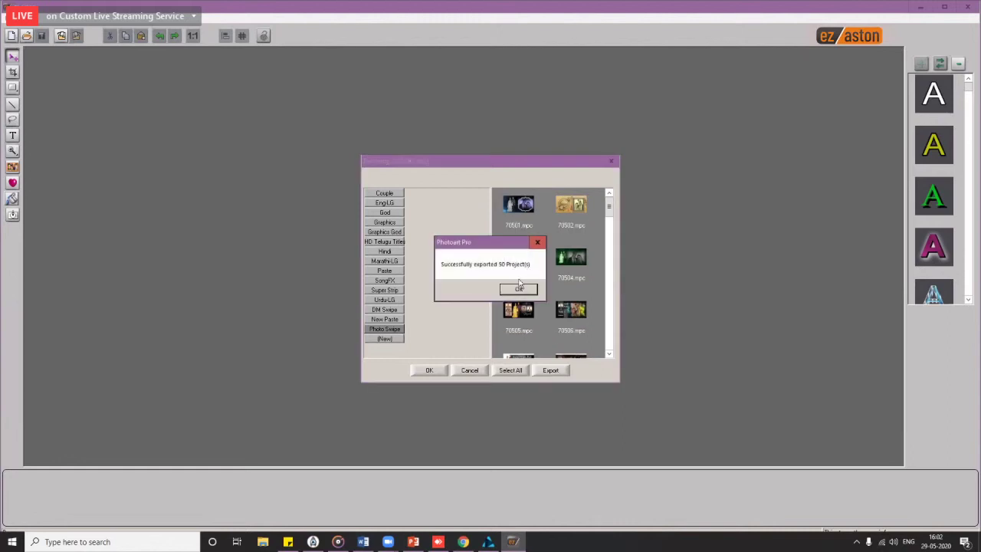
click(521, 291)
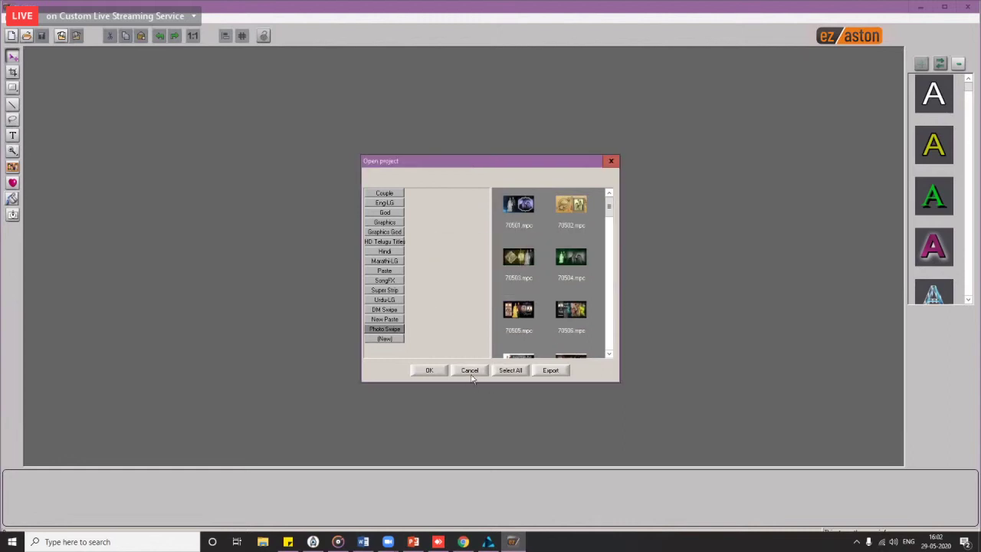
click(469, 370)
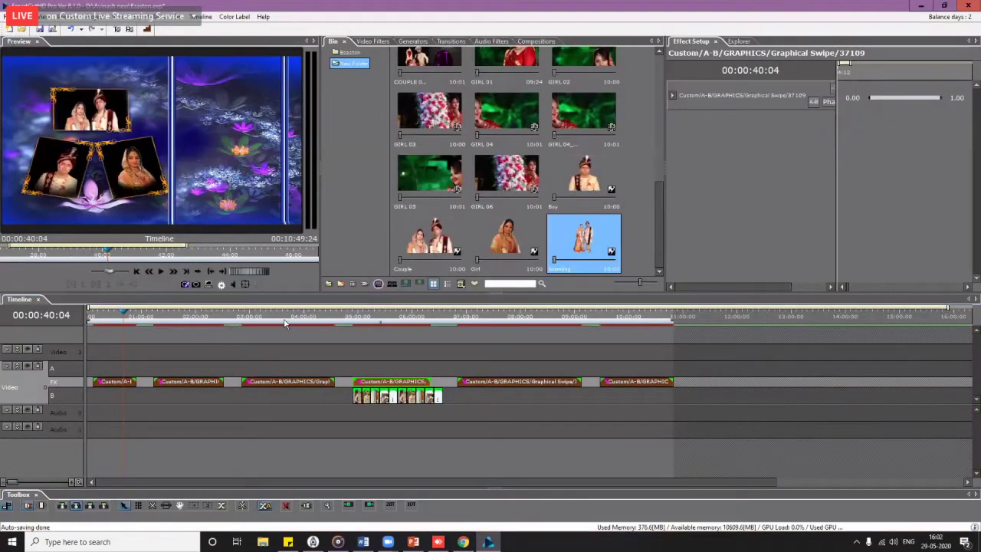
Step: Move the playhead to 00:03:47:00 to show the standing couple beside the framed couple photo
click(278, 317)
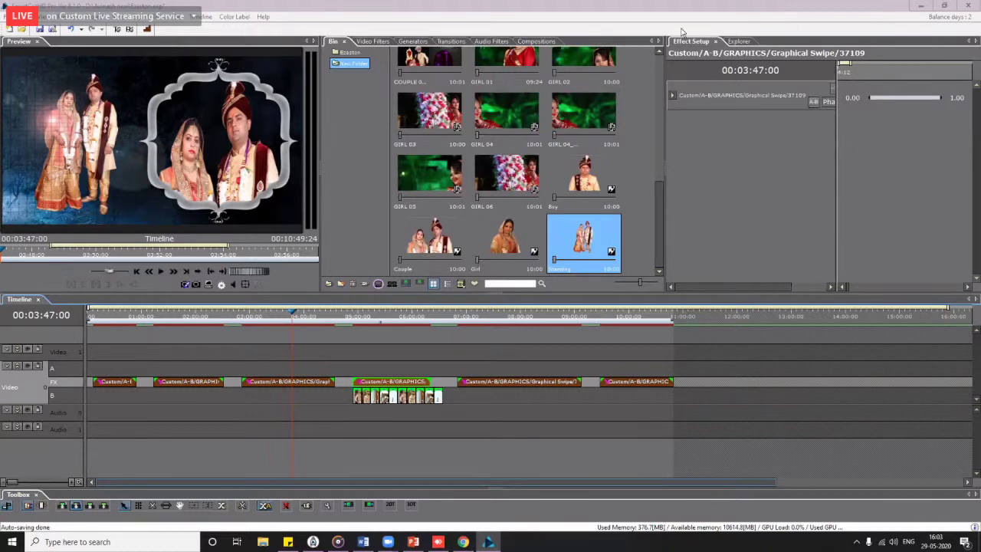
Step: Step through the graphics at 04:56:16, 07:42:14 and 10:13:18, then park the playhead at the sequence end
click(352, 316)
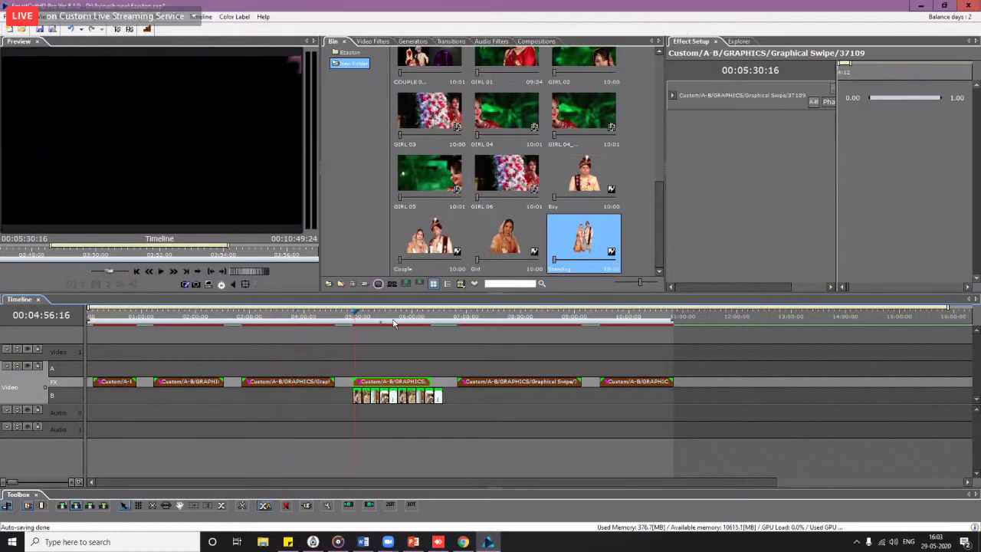
click(385, 318)
key(shift+Right)
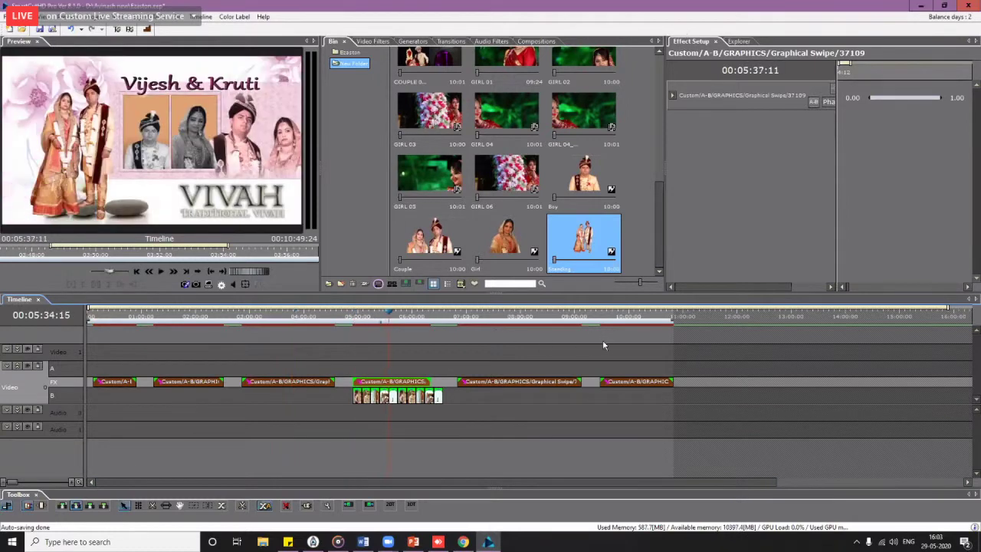
key(Page_Down)
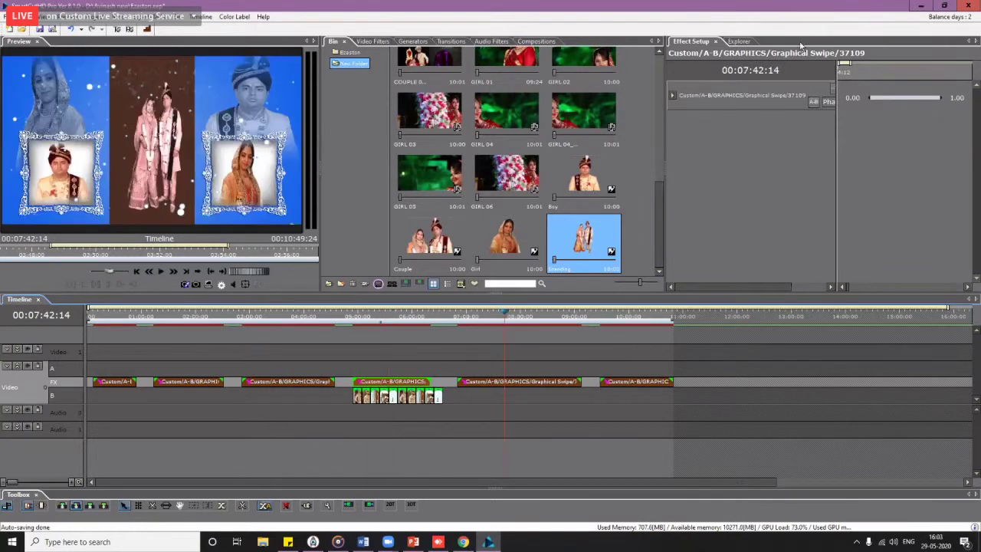
key(Page_Down)
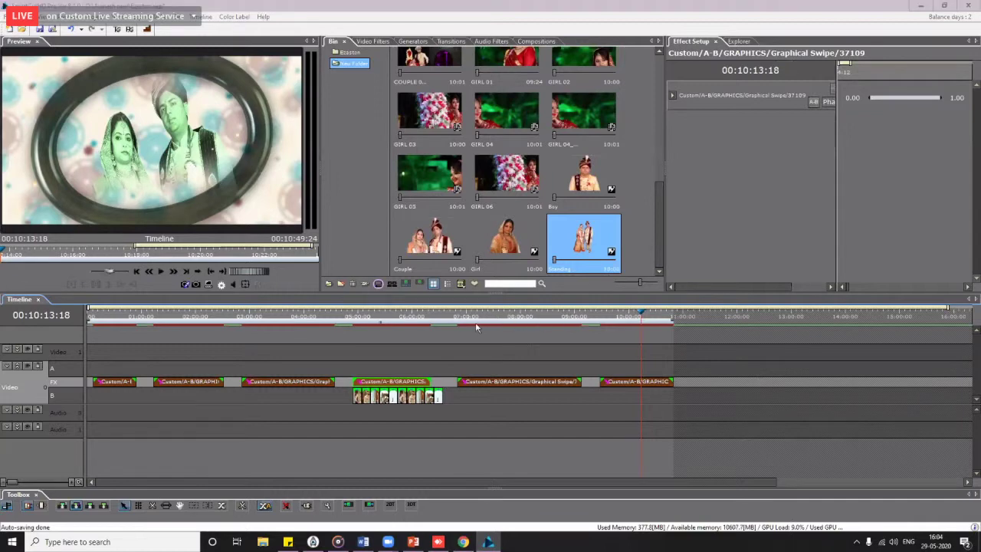
scroll(515, 327, down, 2)
click(519, 323)
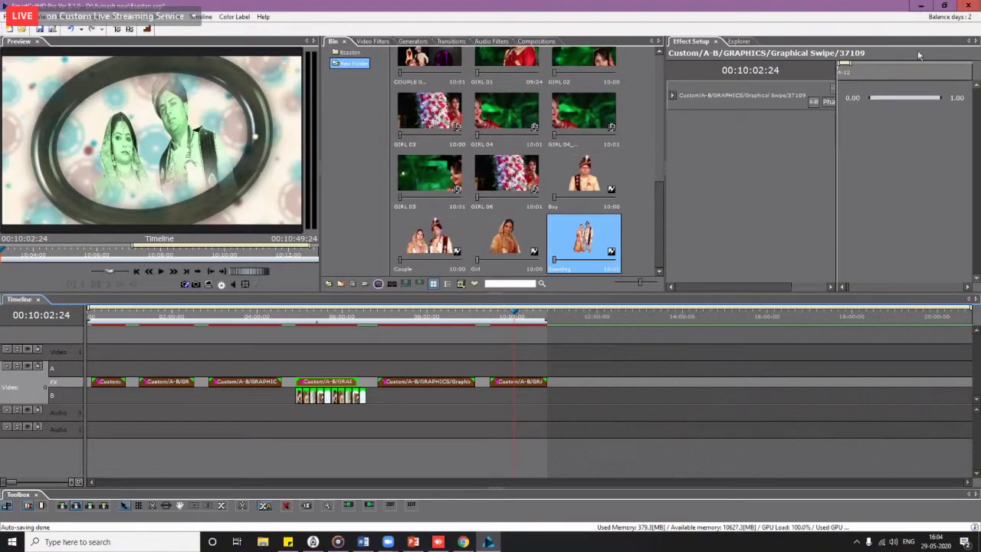
click(426, 326)
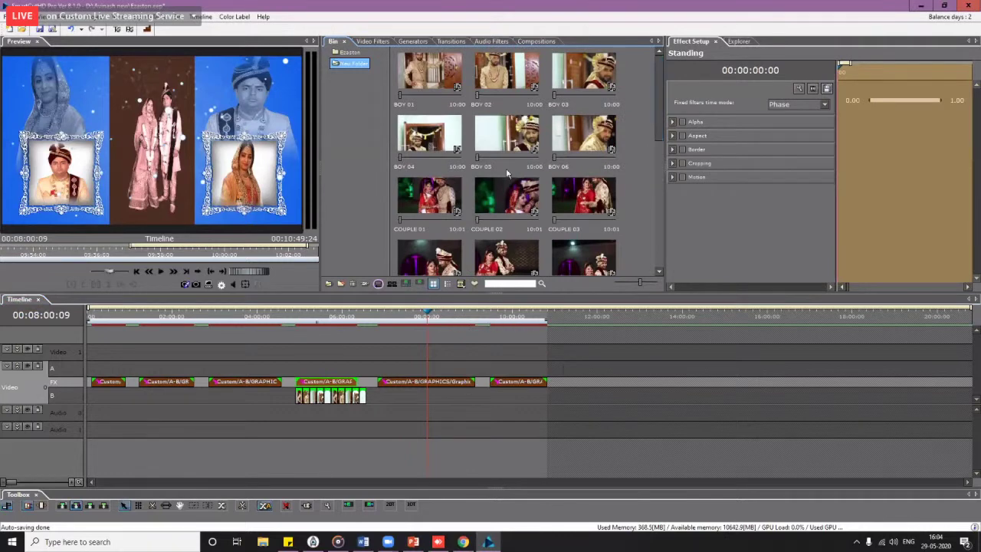
click(519, 318)
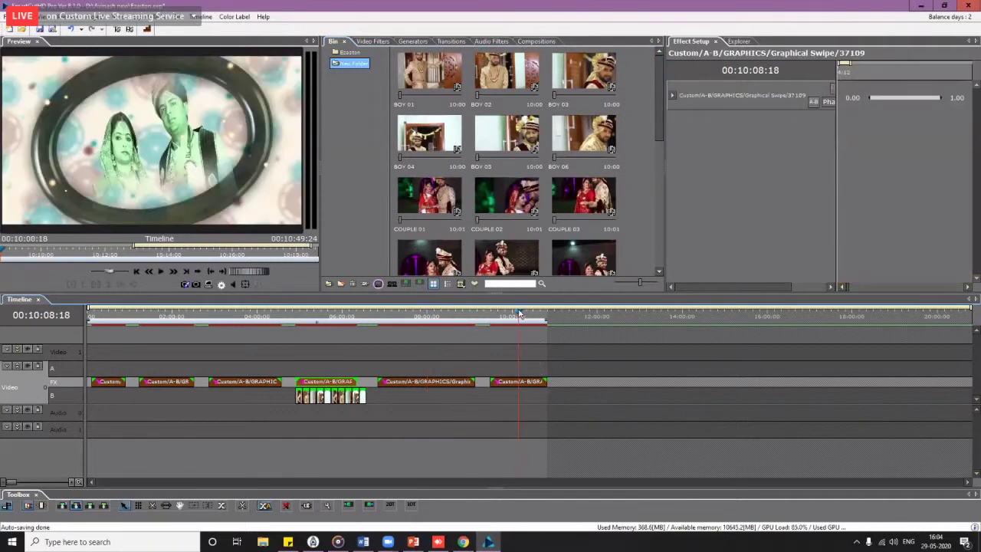
drag(520, 315, 562, 327)
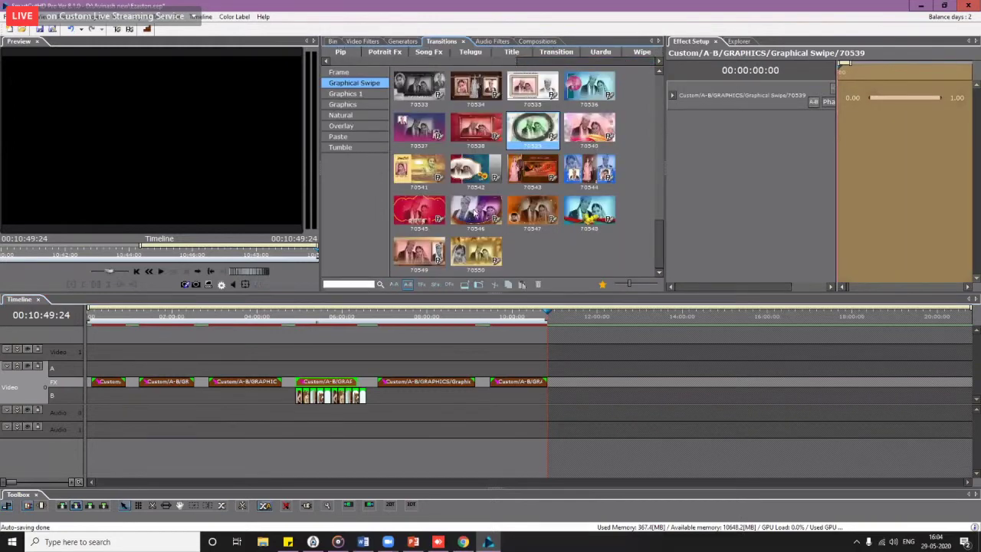
Step: Show the Supar Strip title effects in the transitions library
drag(388, 62, 584, 60)
click(576, 51)
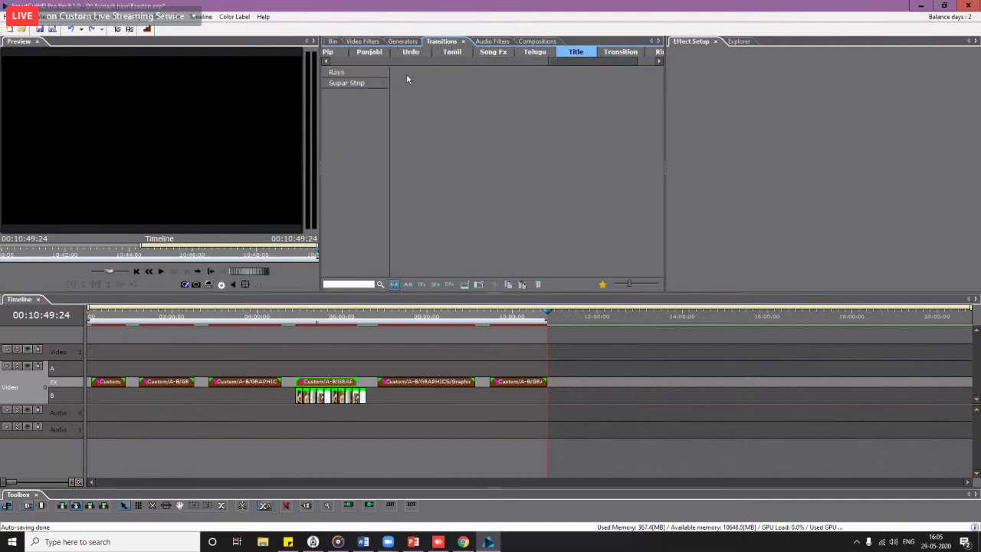
click(355, 83)
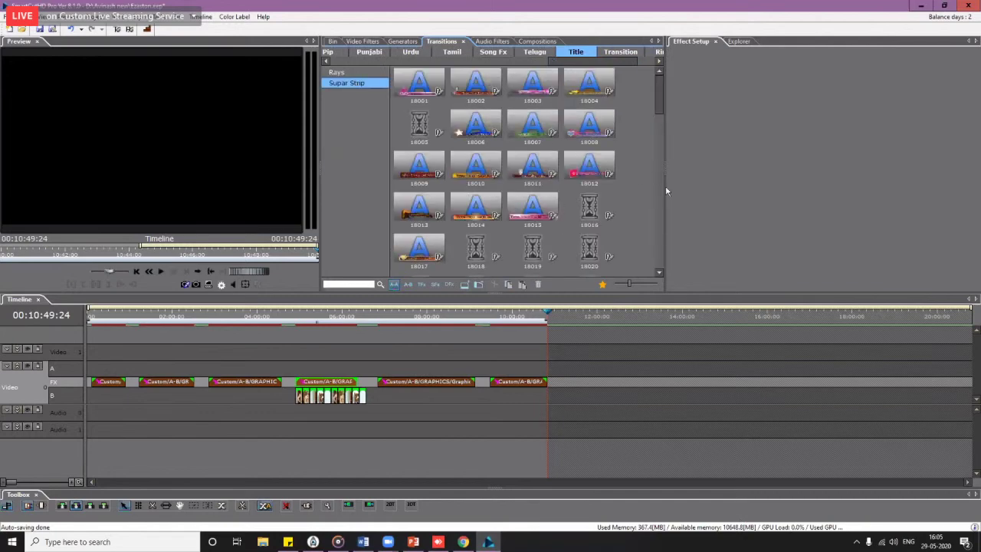
scroll(658, 210, down, 2)
scroll(657, 211, down, 10)
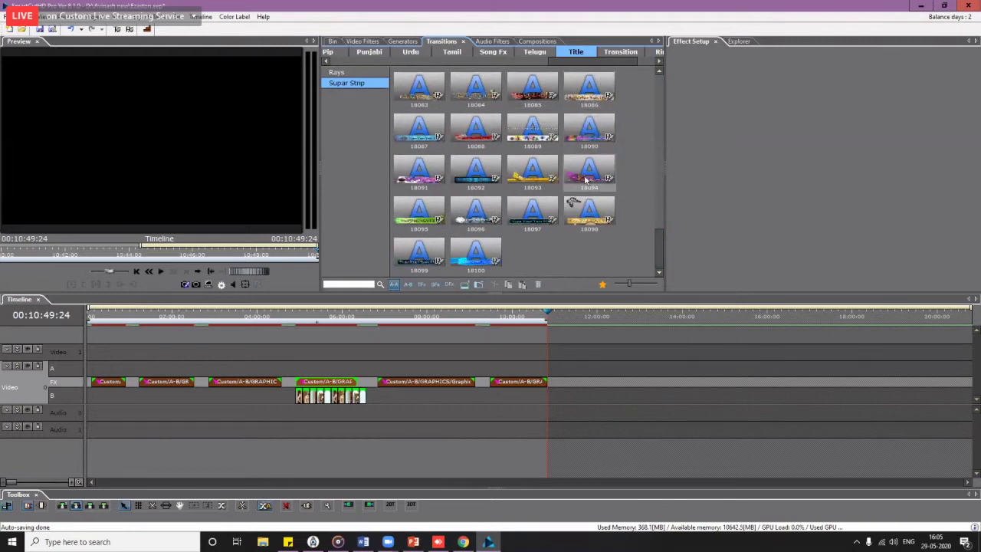
Step: Add Supar Strip title 18094 after the last clip and preview its 'Type Your Text Here' banner
drag(589, 176, 580, 385)
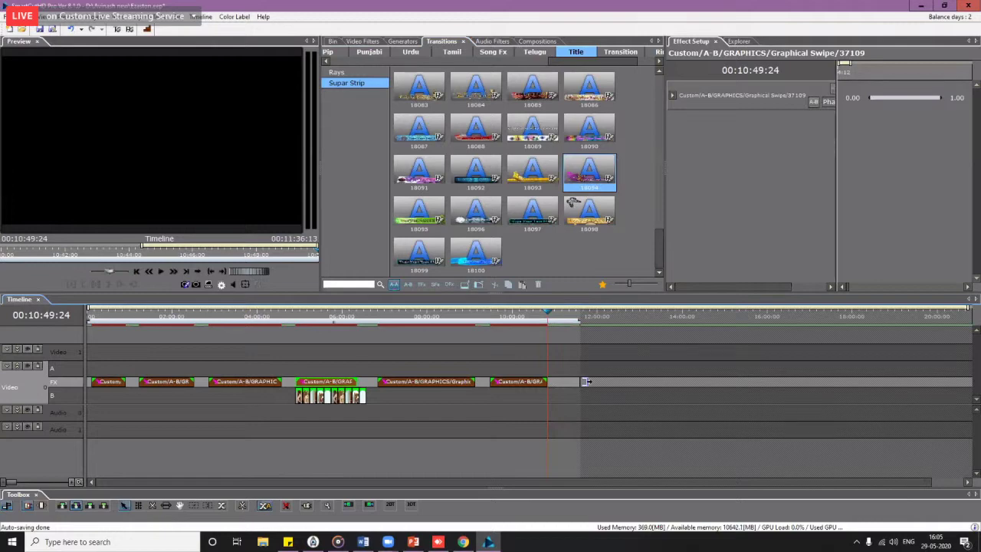
click(598, 319)
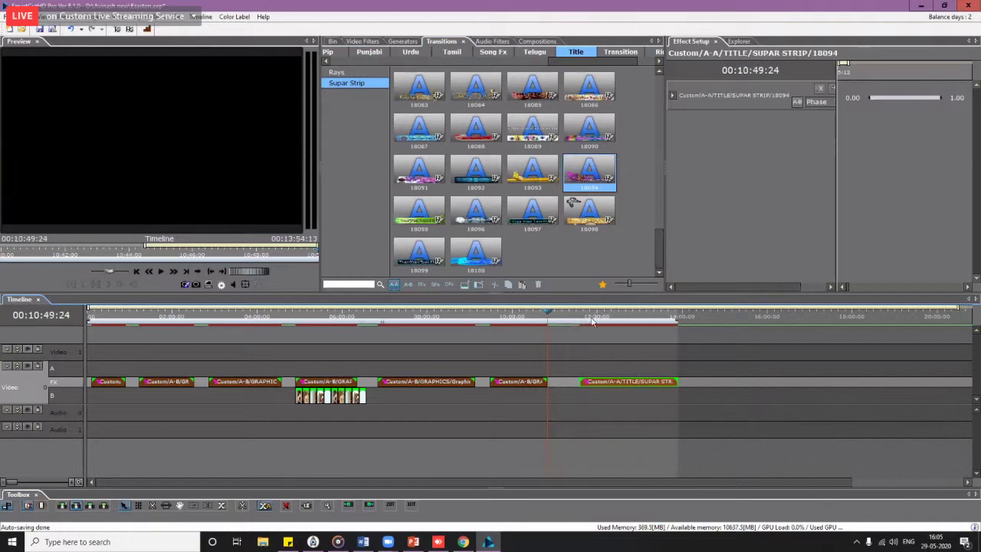
drag(607, 325, 650, 322)
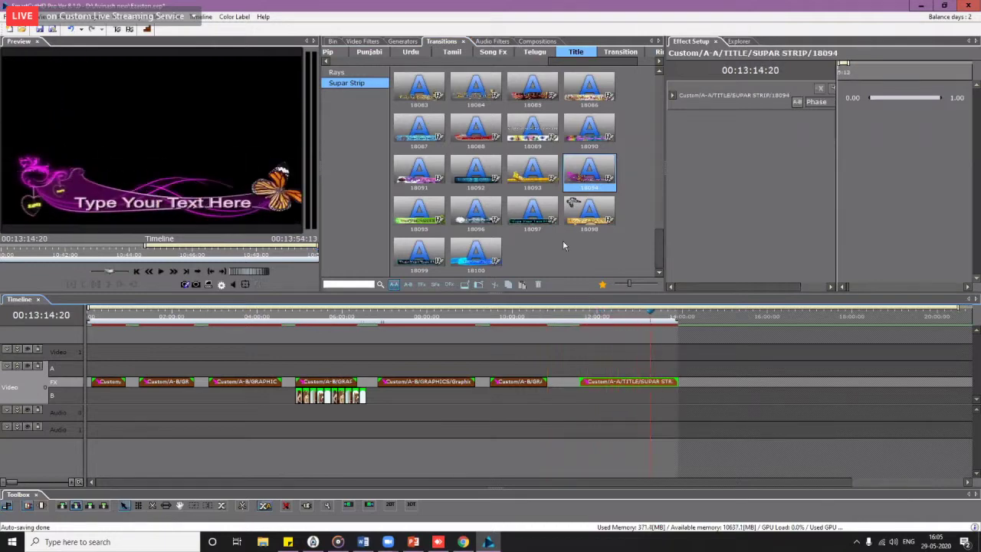
click(660, 192)
scroll(659, 188, up, 3)
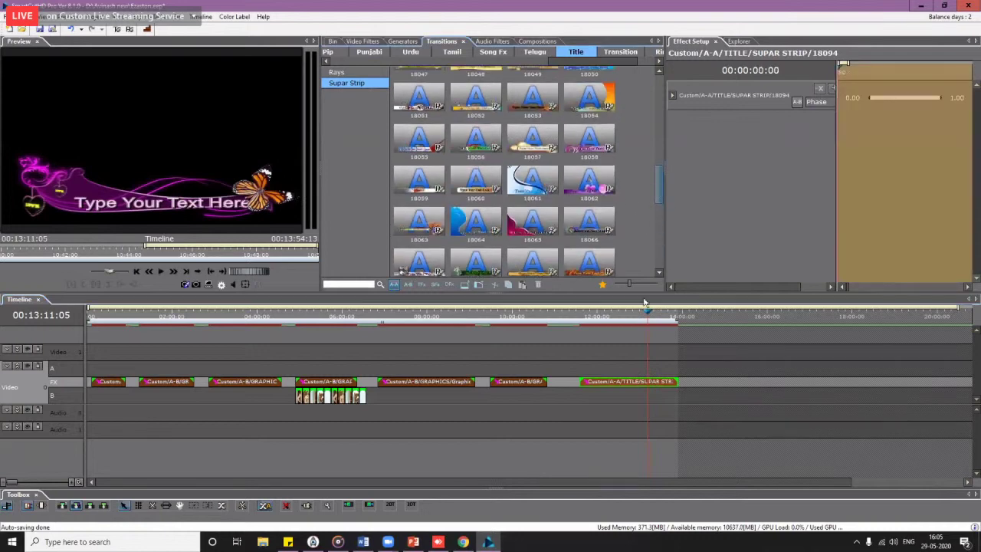
Step: Open the title in ez aston and place Boy.tga at the banner's left end with softened edges
right_click(649, 385)
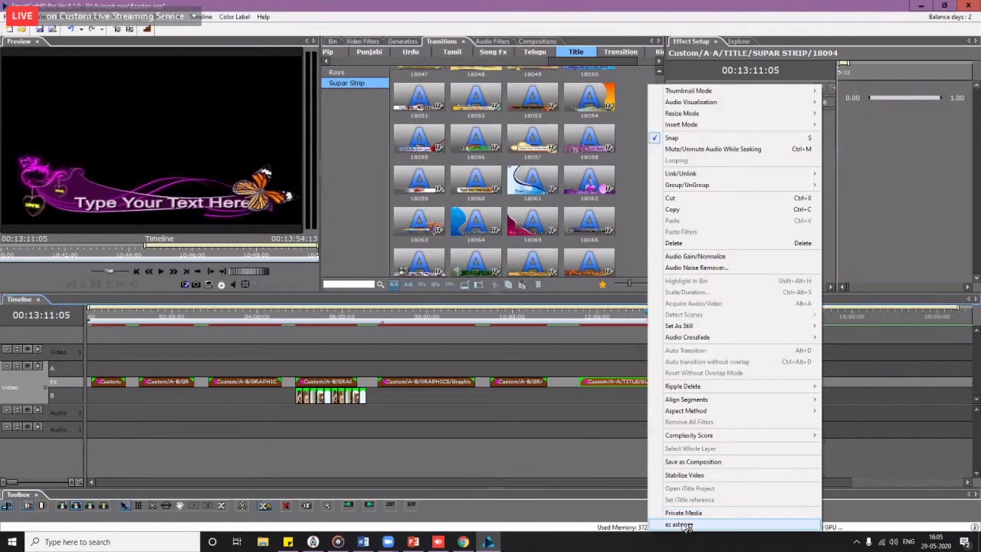
click(685, 526)
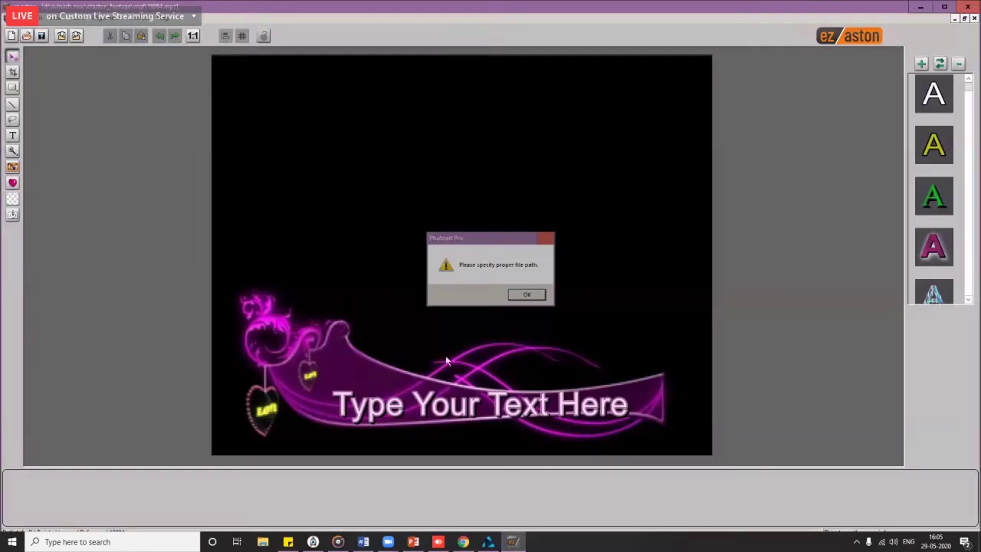
click(537, 297)
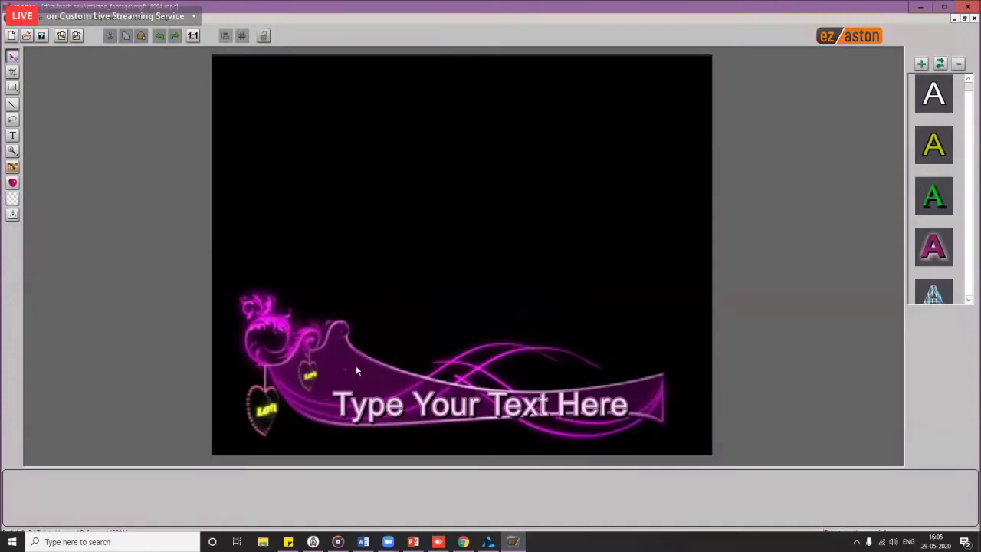
click(12, 168)
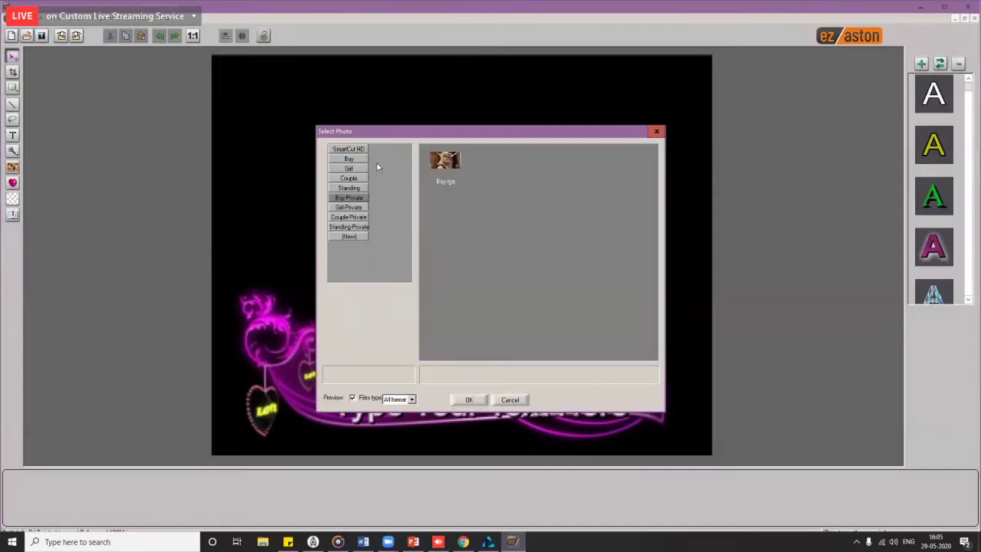
double_click(452, 165)
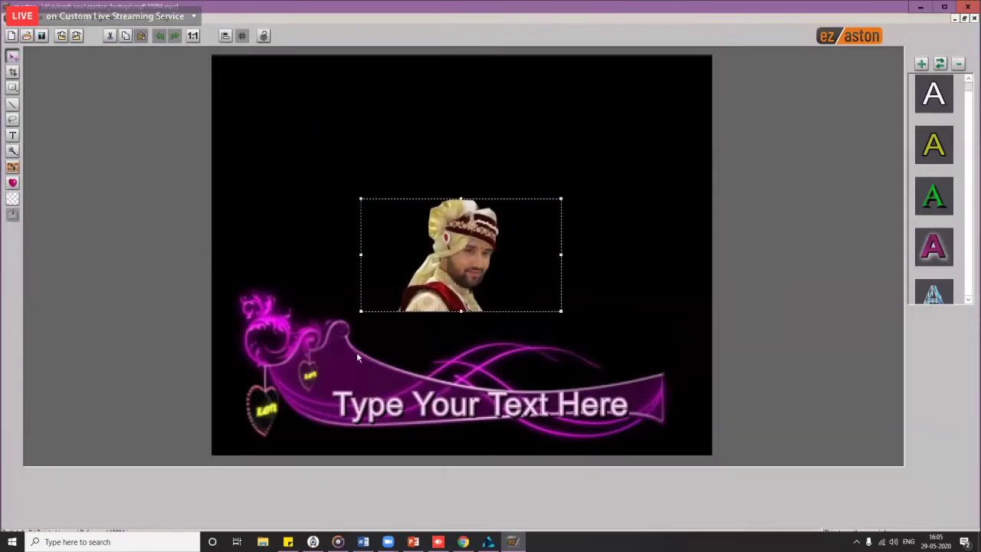
drag(471, 256, 325, 359)
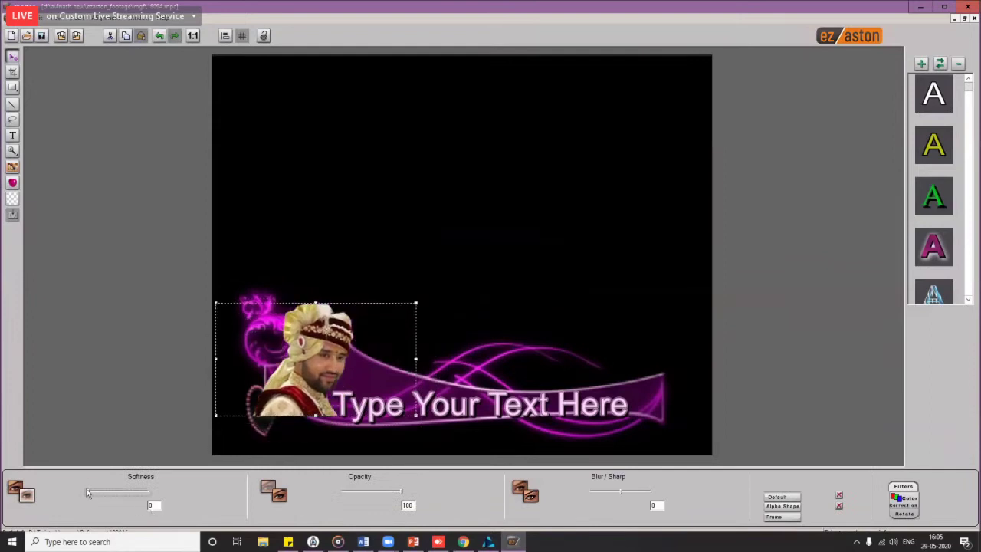
drag(88, 493, 124, 493)
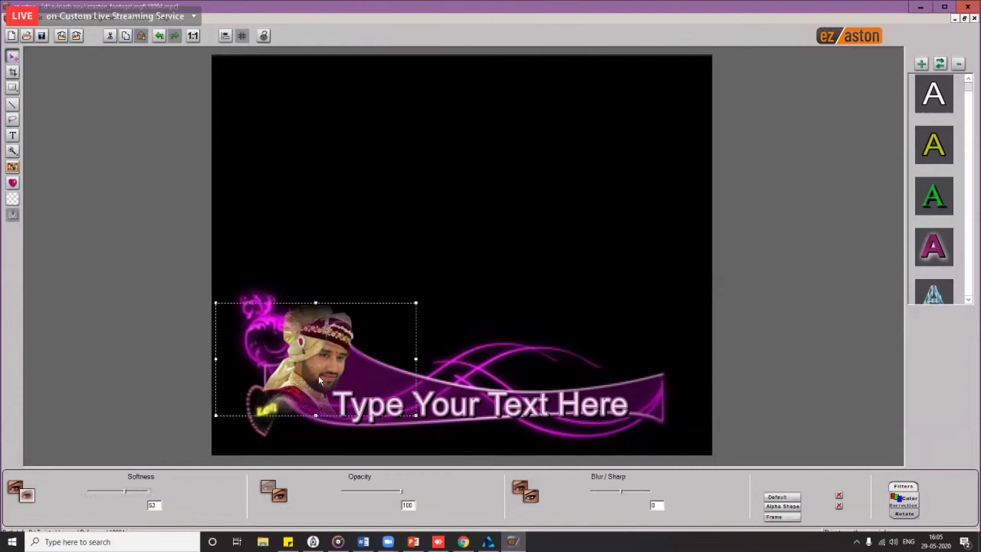
drag(321, 369, 323, 381)
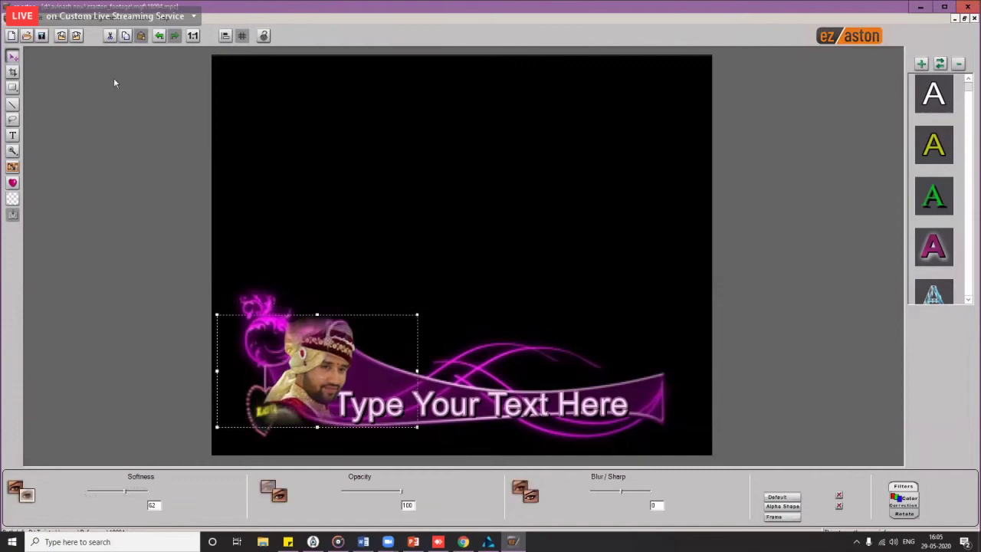
Step: Save the title, close ez aston, and play the strip title to check the groom photo
click(63, 37)
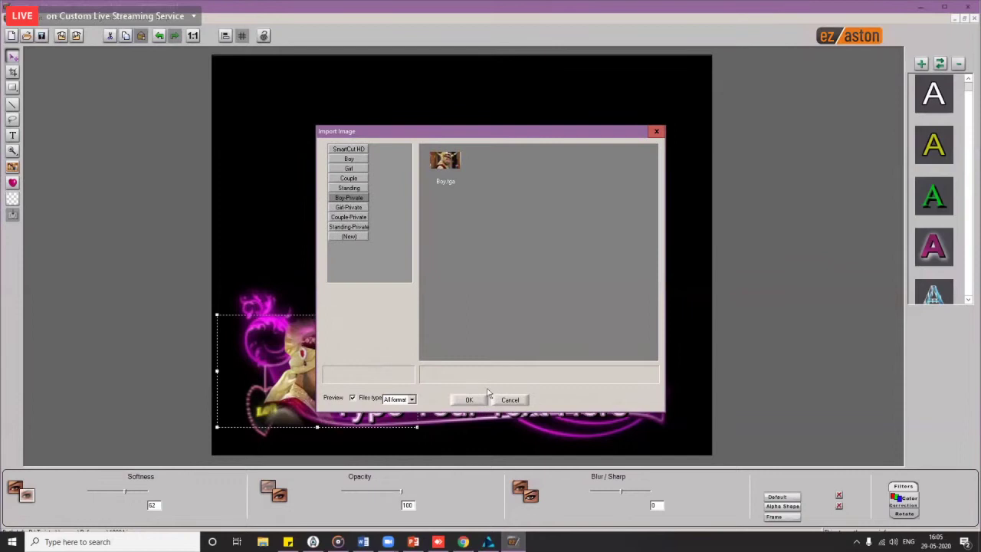
click(509, 400)
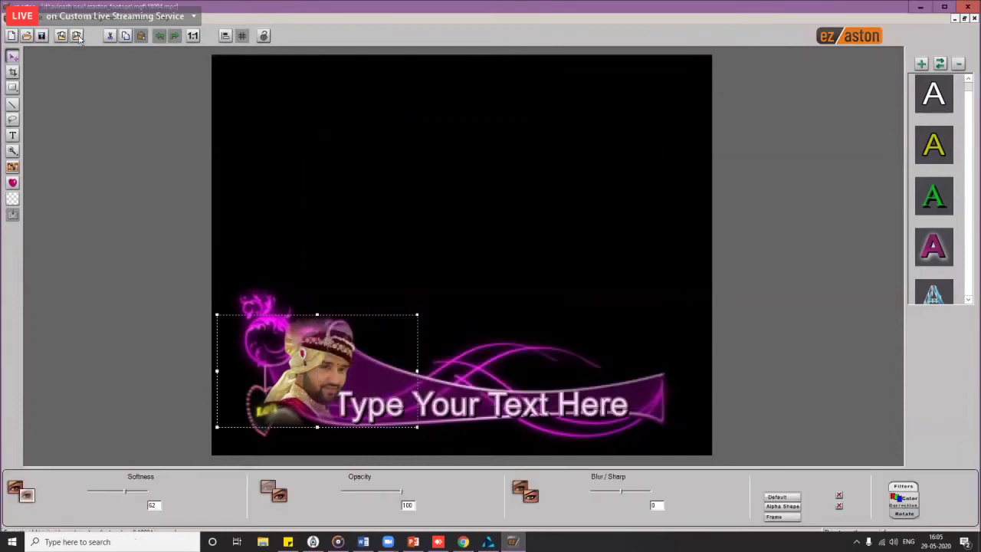
click(76, 36)
click(517, 288)
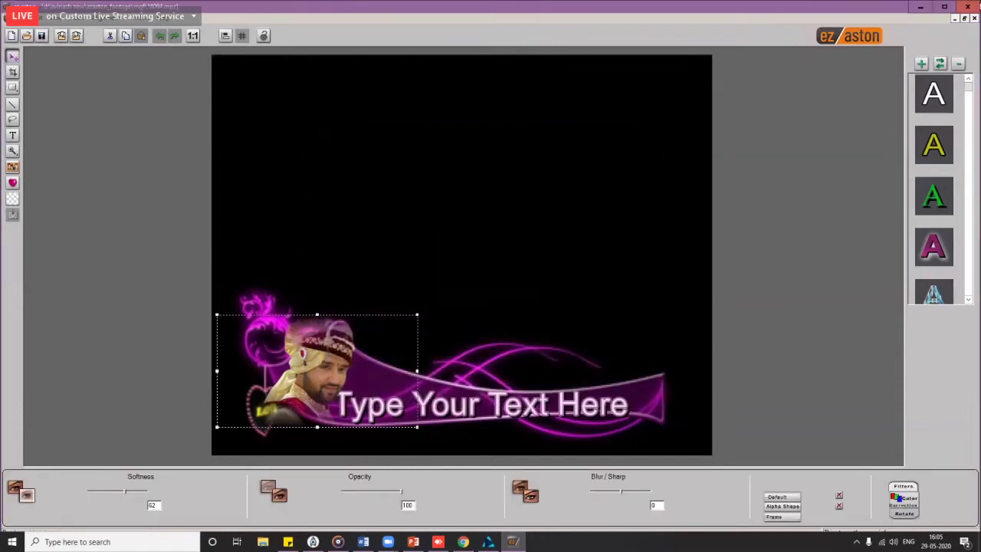
click(974, 6)
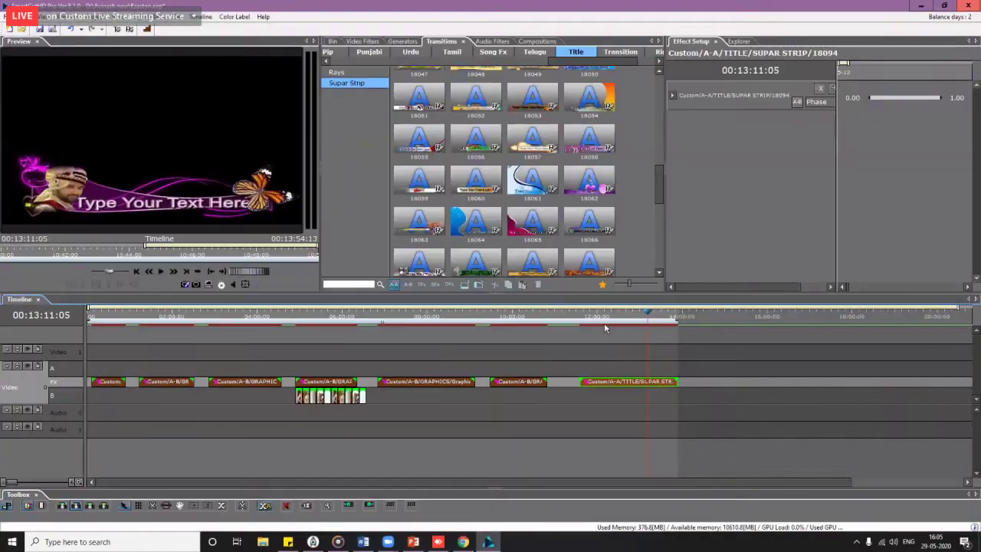
drag(585, 319, 604, 322)
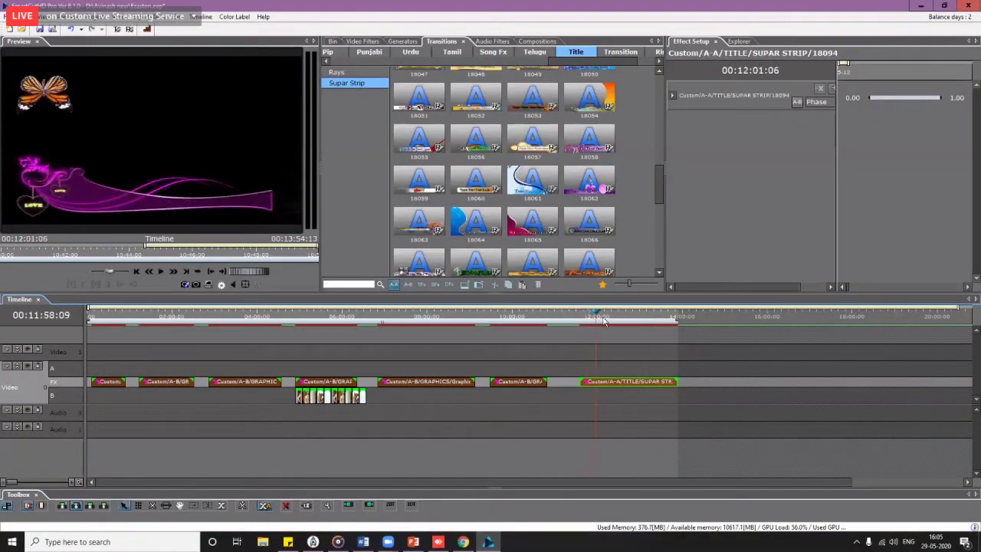
key(space)
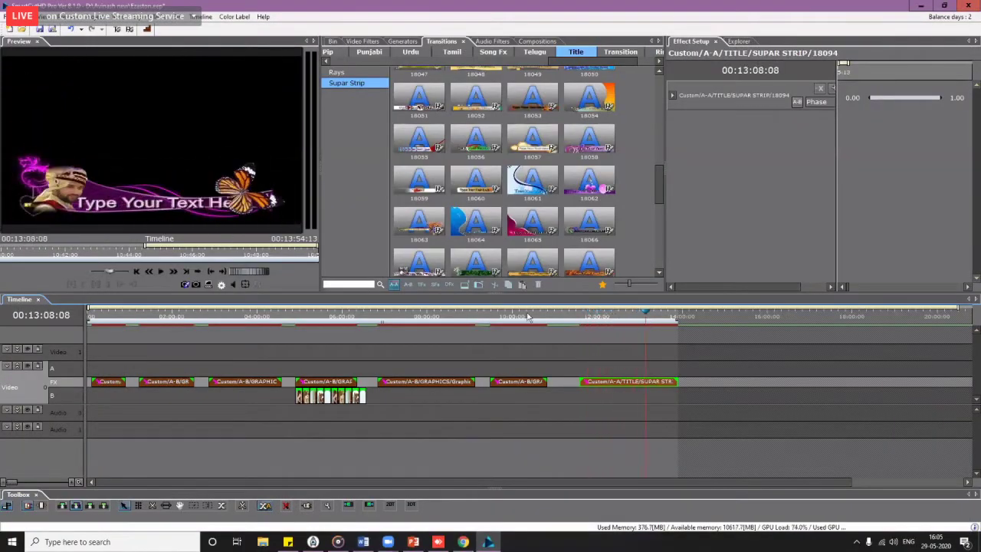
drag(90, 363, 572, 443)
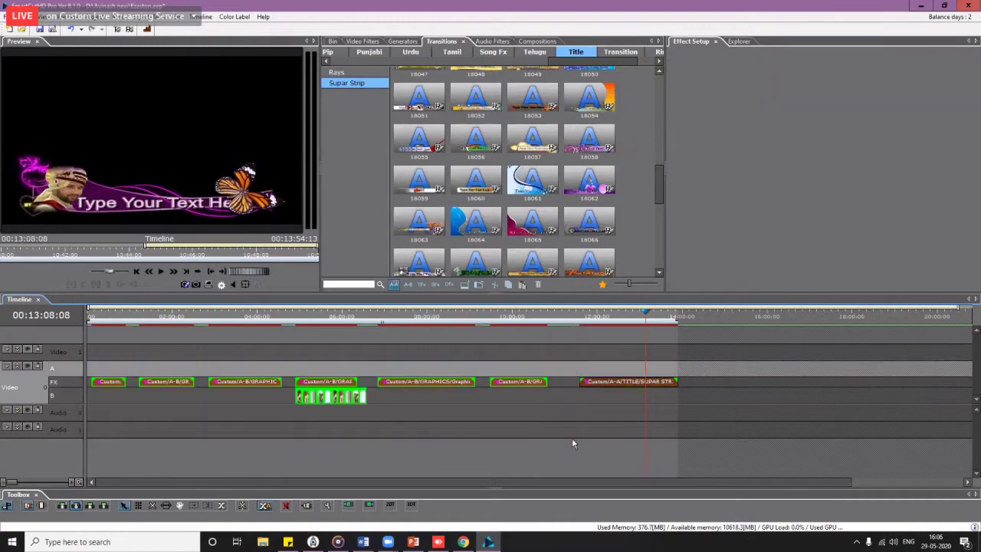
Step: Delete the unwanted effect clips and move the groom footage to the timeline start
click(445, 350)
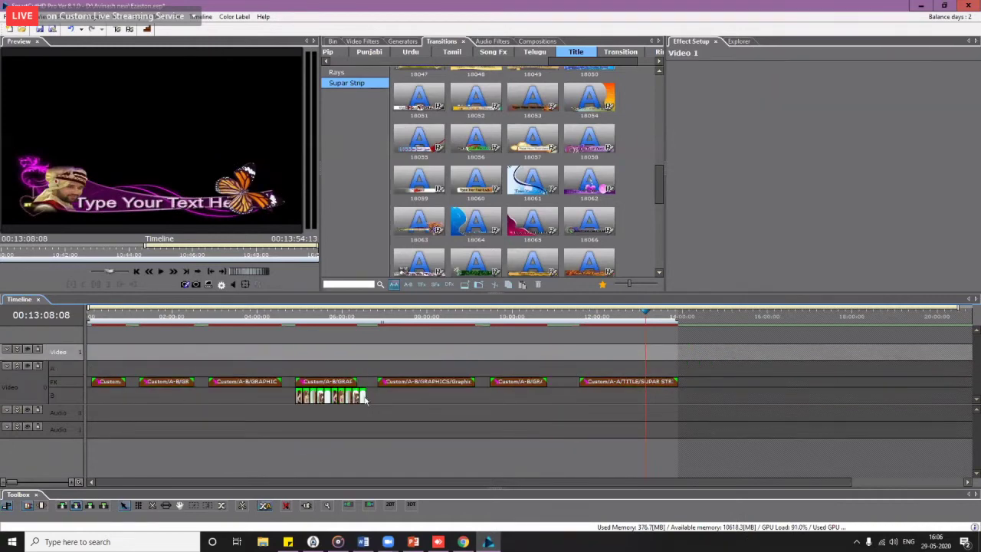
drag(91, 364, 537, 399)
key(Delete)
drag(396, 388, 230, 412)
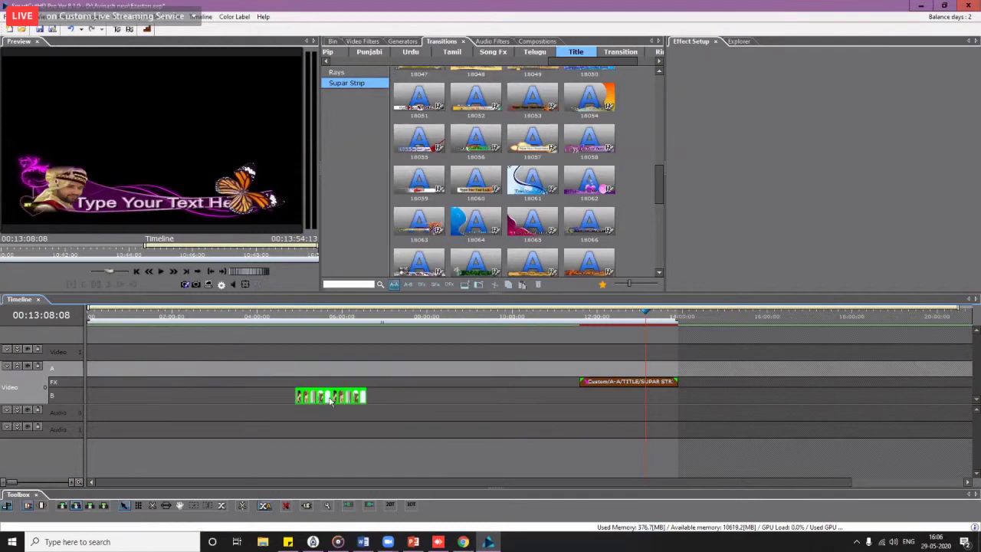
drag(331, 400, 102, 394)
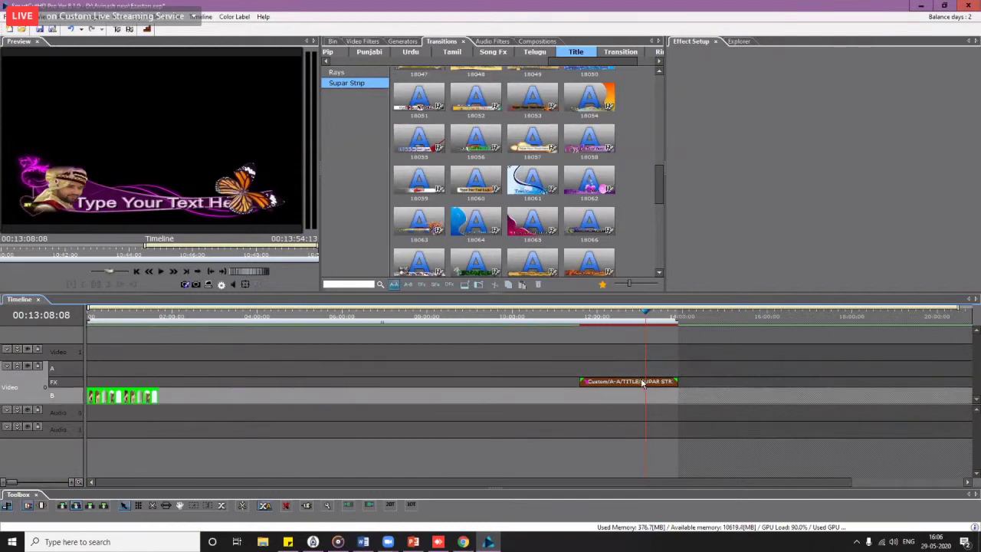
Step: Move the 18094 strip title to the start on Video 1, overlaying the groom footage
drag(644, 383, 93, 330)
click(86, 318)
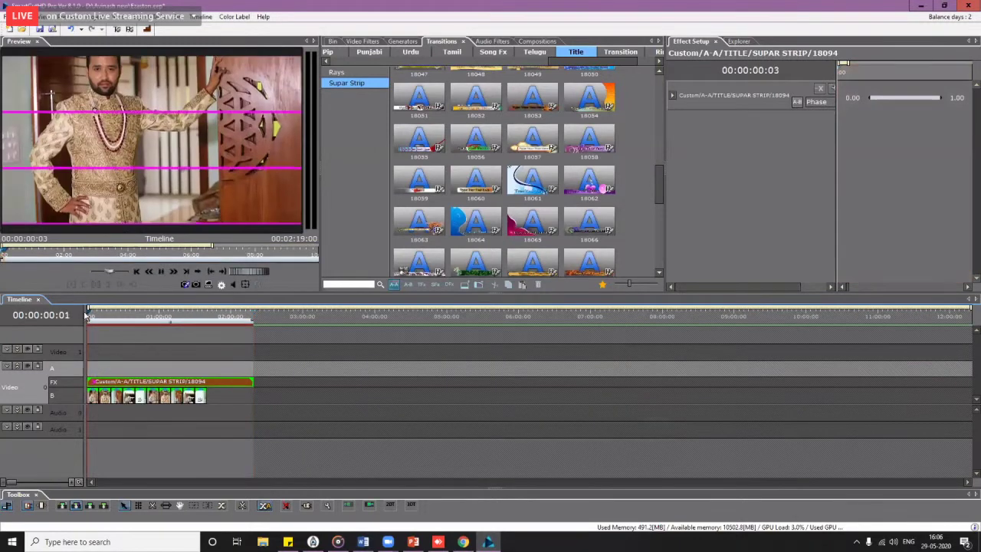
key(space)
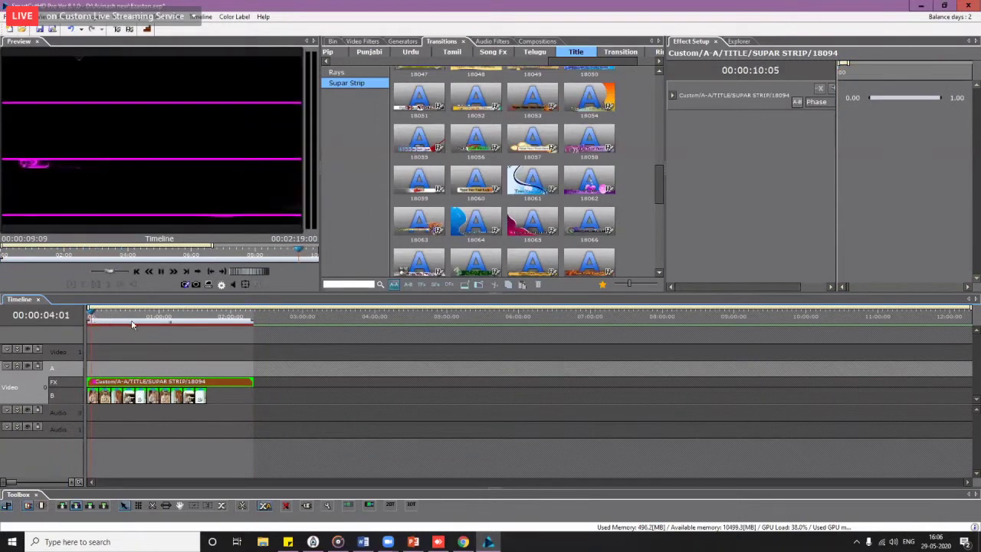
drag(132, 324, 156, 323)
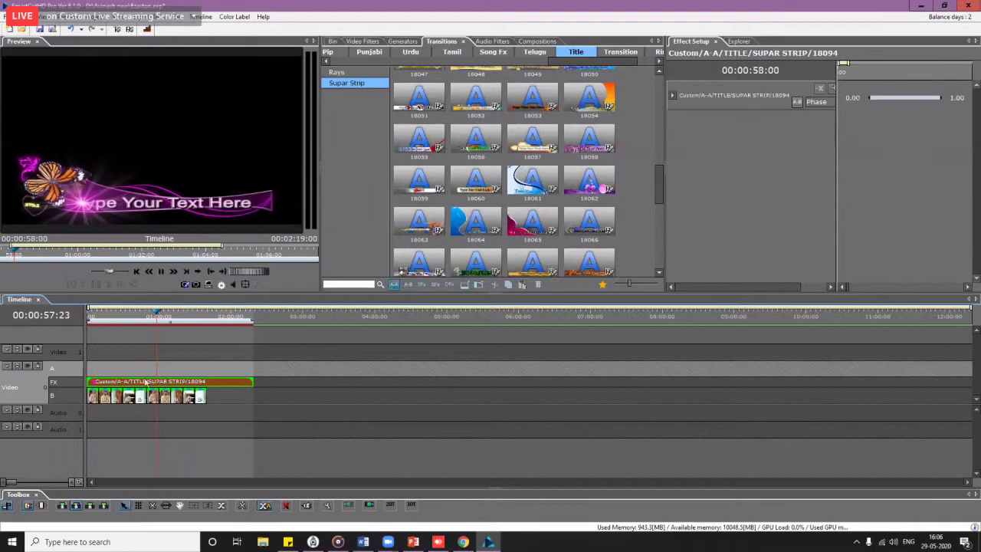
drag(146, 381, 134, 351)
click(107, 320)
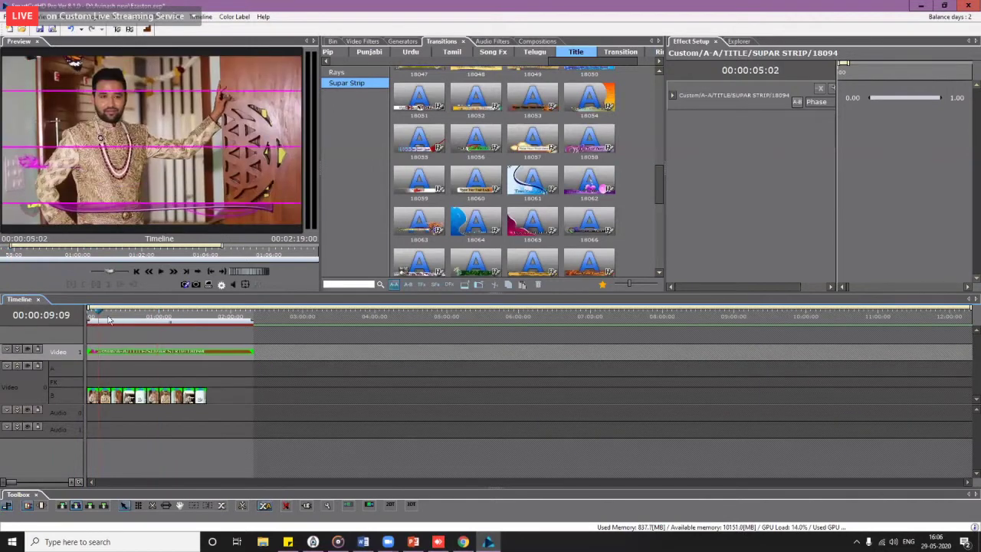
drag(109, 321, 184, 328)
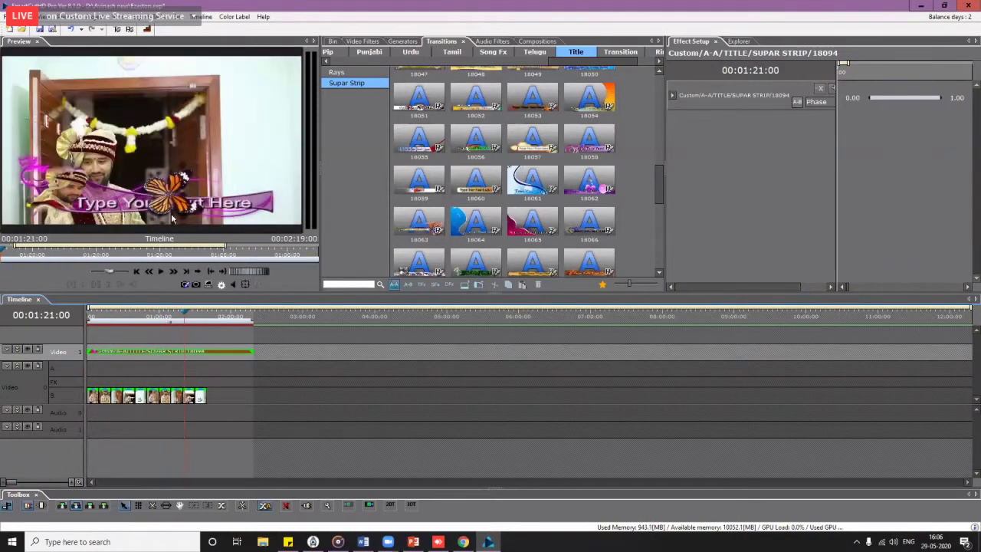
right_click(167, 352)
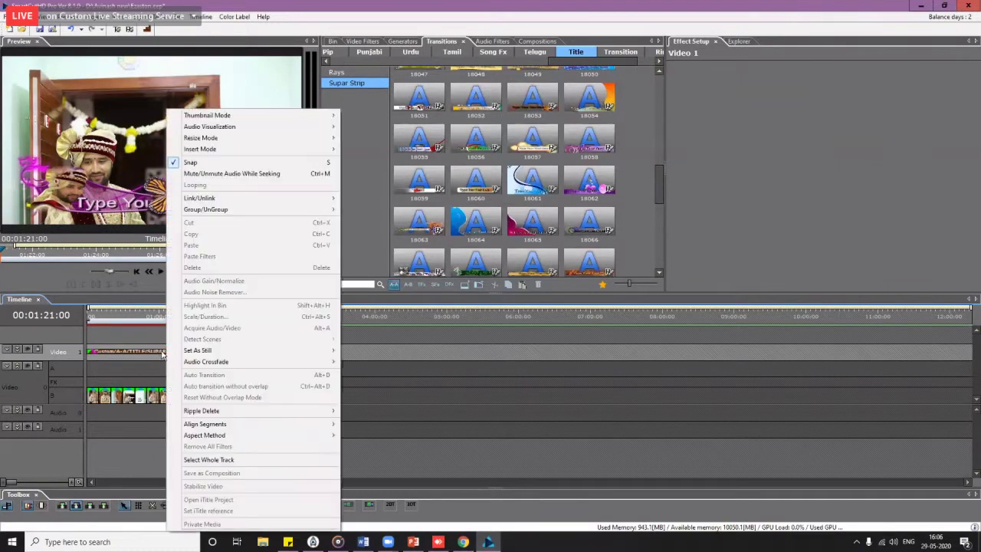
Step: Replace the placeholder title beside the groom photo with 'Hadli'
click(245, 385)
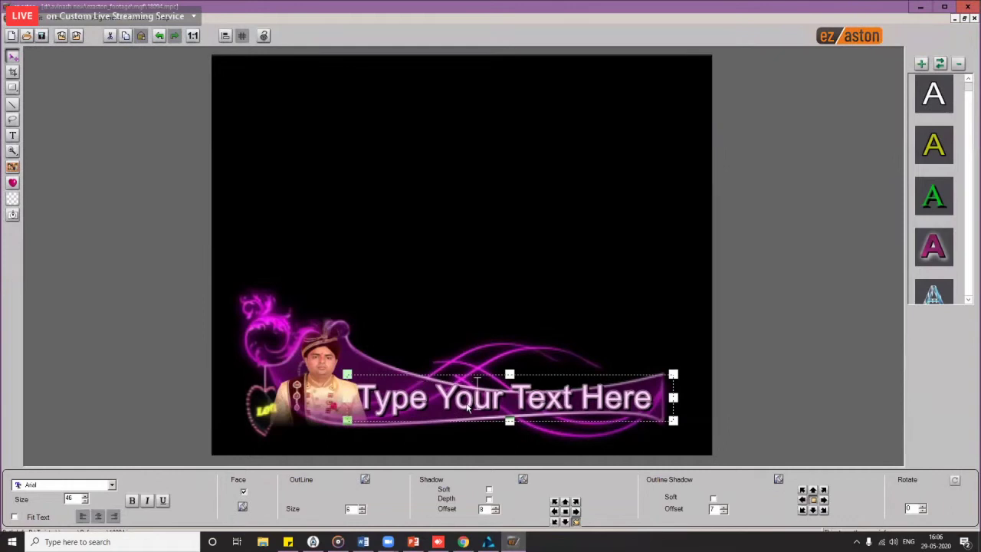
key(BackSpace)
key(BackSpace)
key(BackSpace)
key(BackSpace)
key(BackSpace)
key(BackSpace)
key(BackSpace)
key(BackSpace)
key(BackSpace)
key(BackSpace)
key(BackSpace)
key(BackSpace)
key(BackSpace)
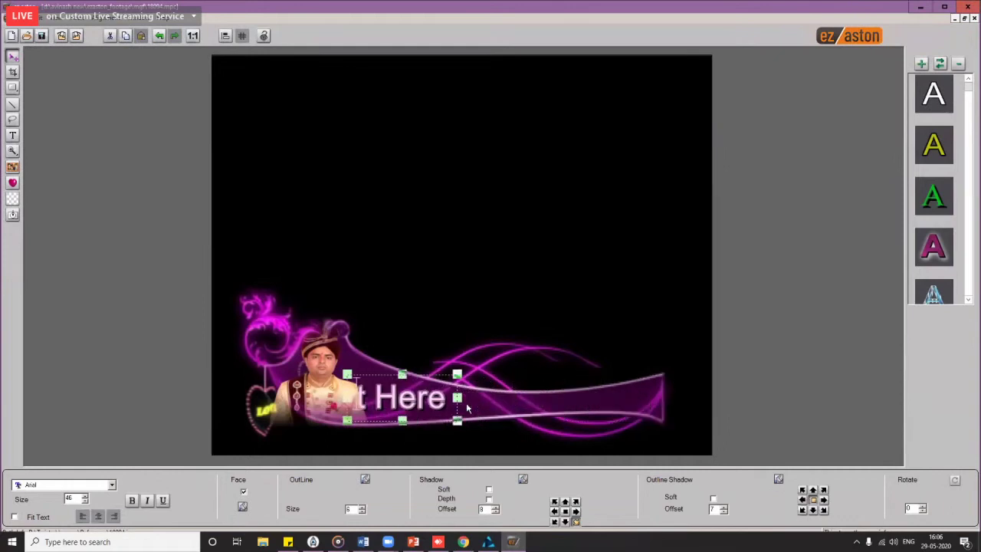
key(Delete)
key(Delete)
key(Delete)
key(Delete)
key(Delete)
key(Delete)
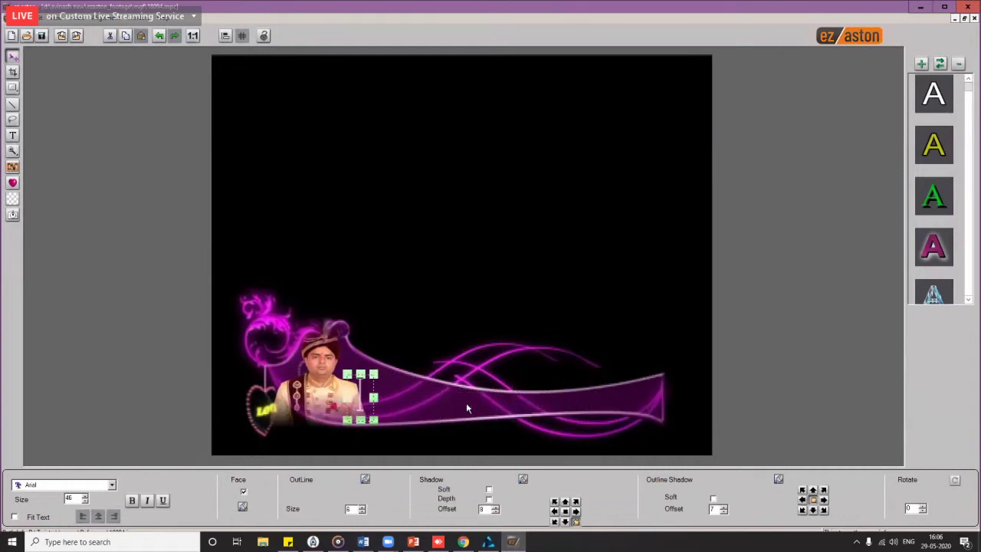
text(Hadli)
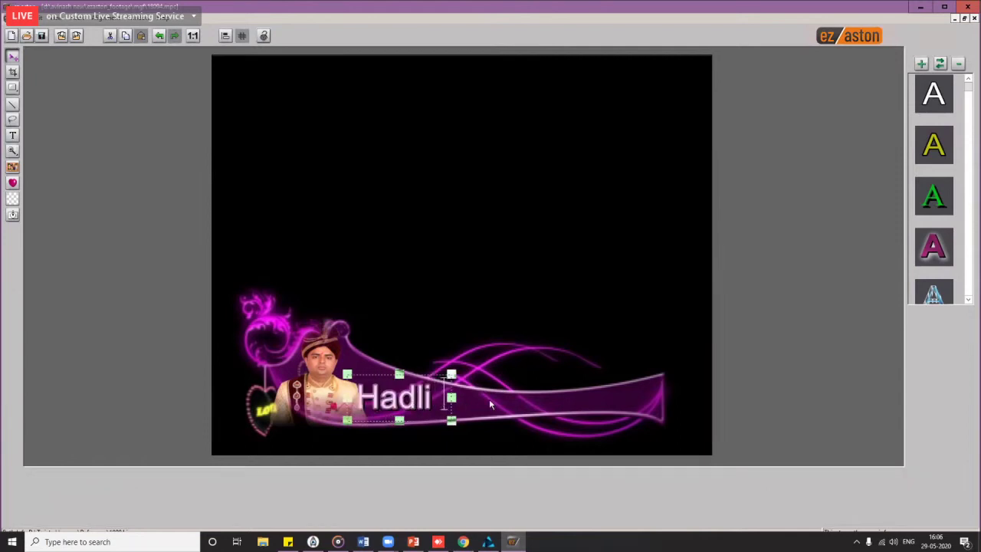
mouse_move(489, 399)
mouse_down()
mouse_move(500, 381)
mouse_move(394, 373)
mouse_move(497, 401)
mouse_up()
Step: Correct the title to 'Haldi Creemony', move it left onto the strip, and export
click(414, 403)
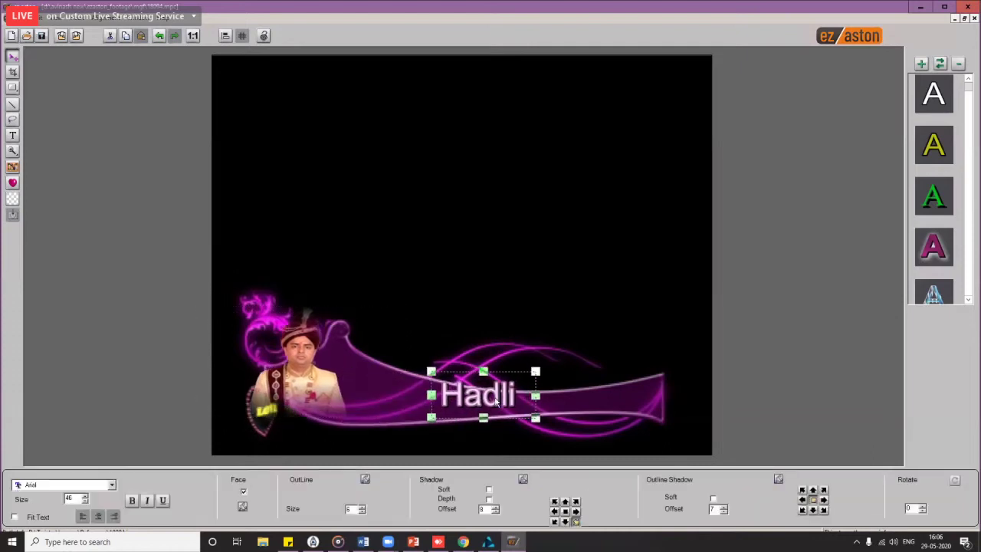
key(BackSpace)
key(BackSpace)
key(BackSpace)
key(BackSpace)
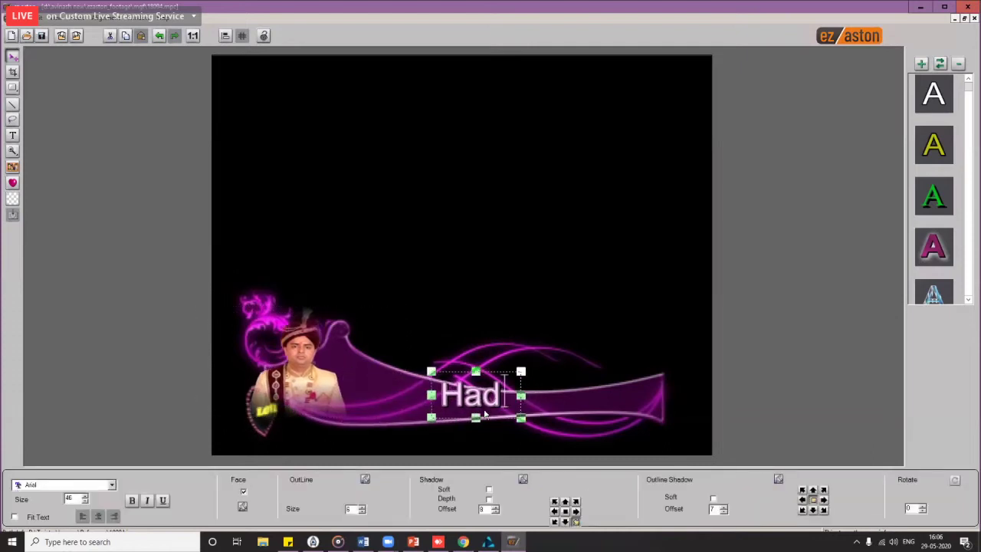
key(BackSpace)
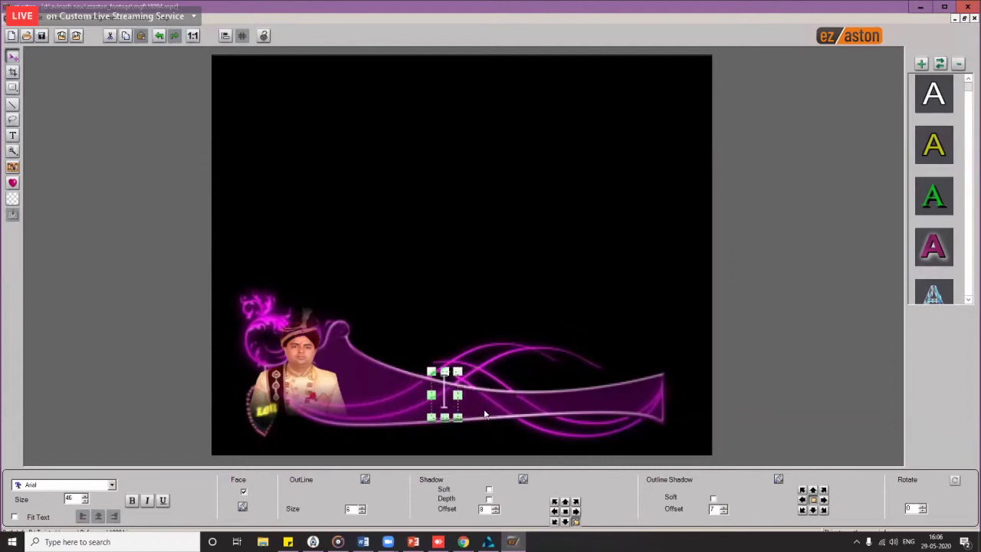
text(Haldi)
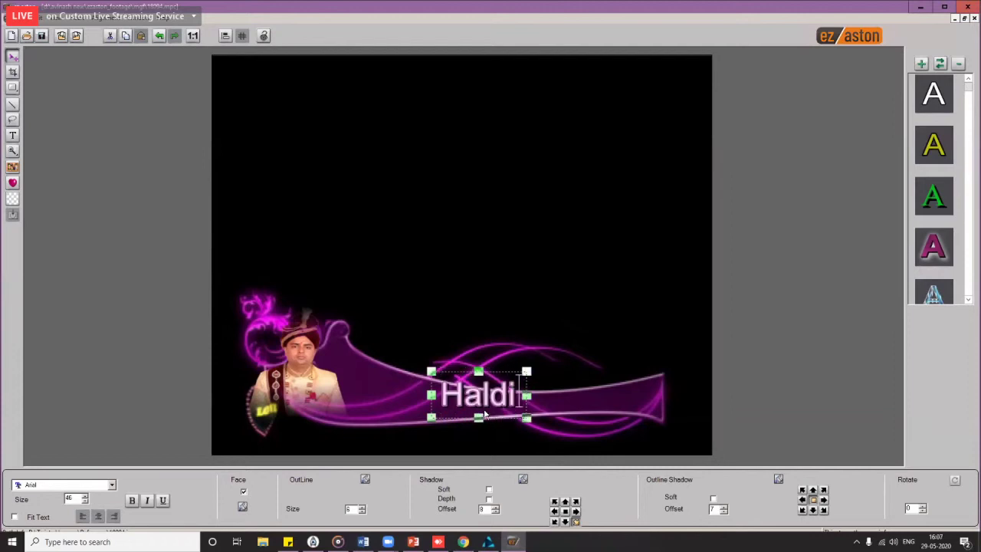
text( Creemony)
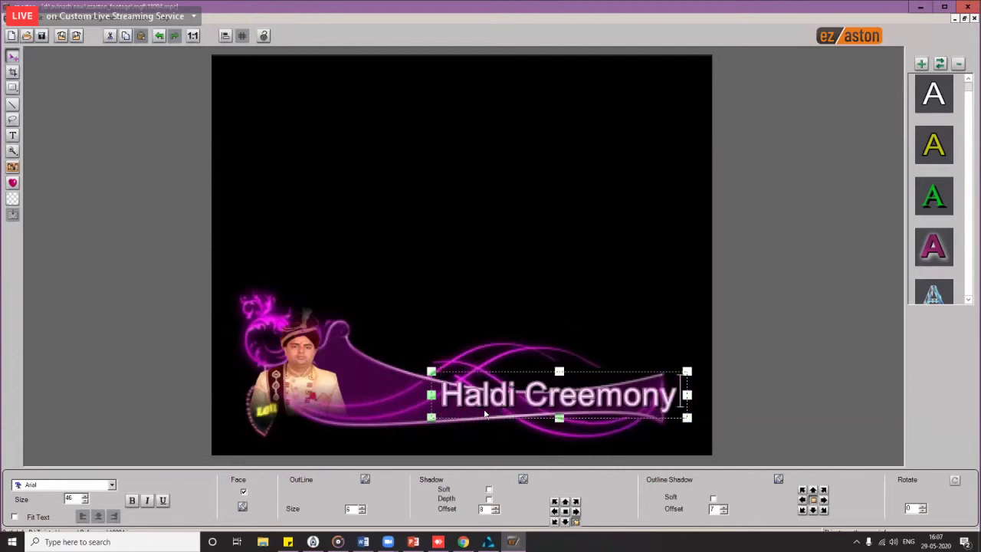
drag(542, 397, 465, 395)
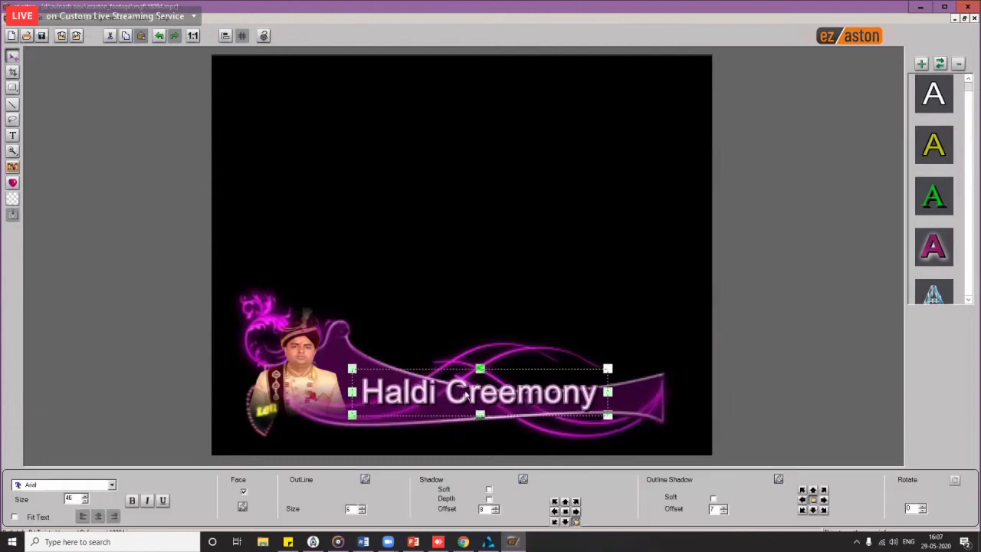
click(43, 39)
Step: Dismiss the export and product-blocked messages and accept saving changes to the Ezaston project
click(525, 292)
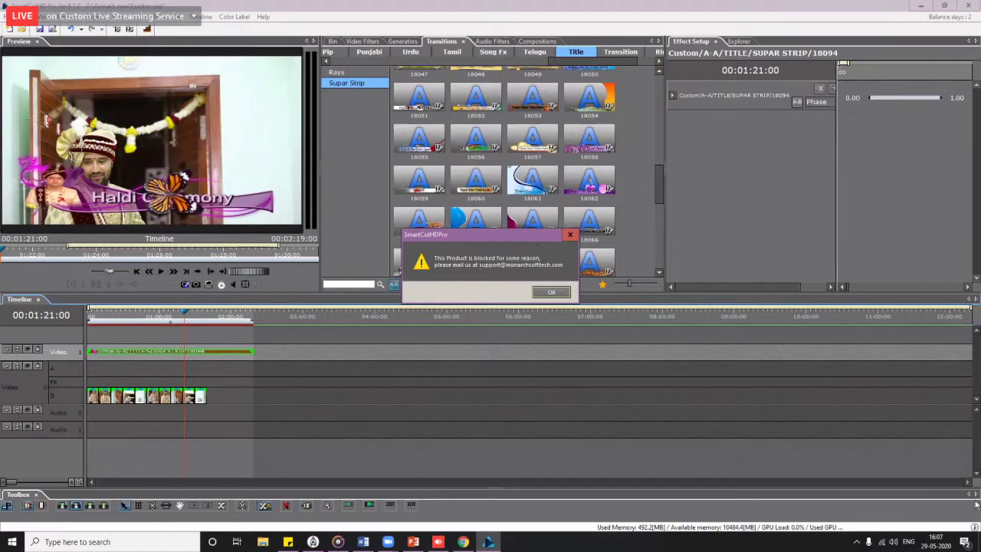
click(881, 542)
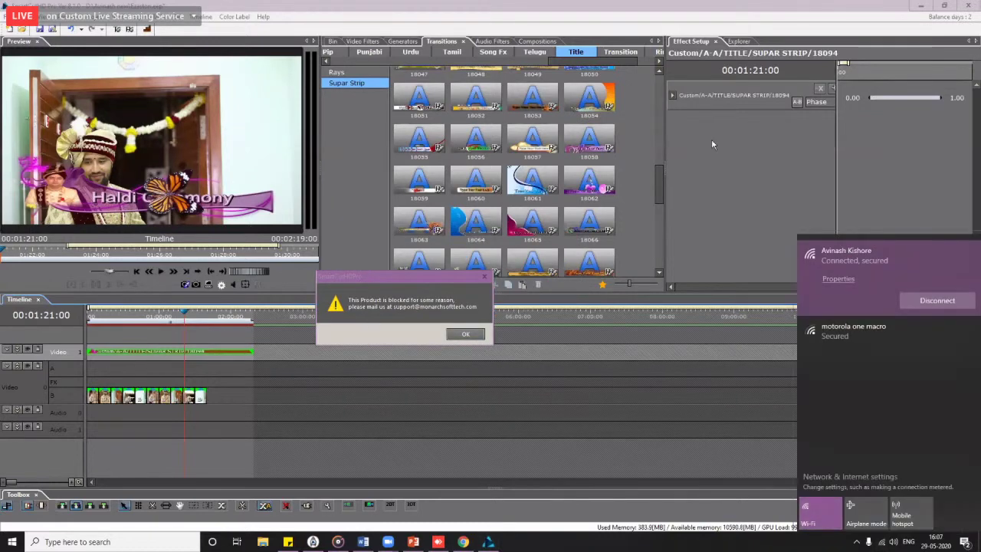
click(966, 8)
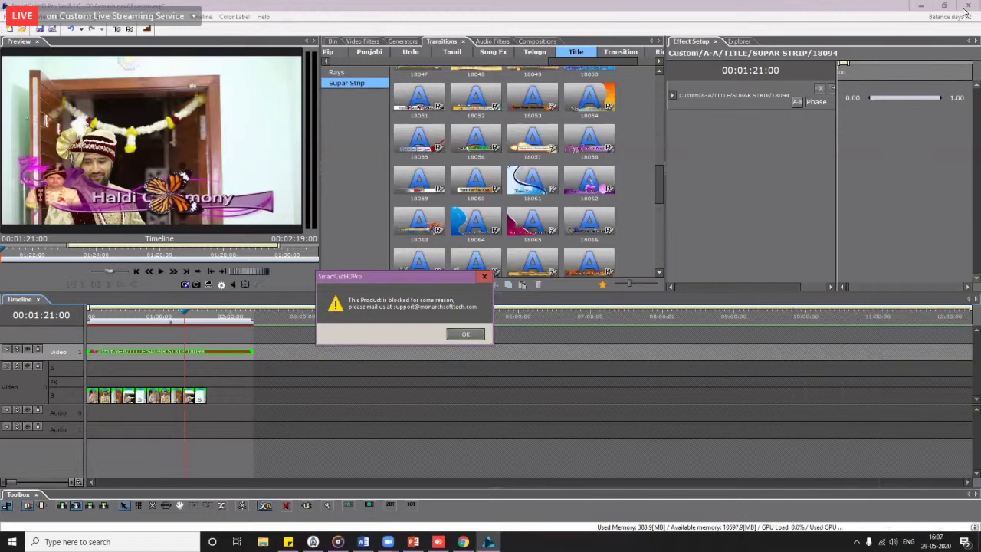
click(465, 334)
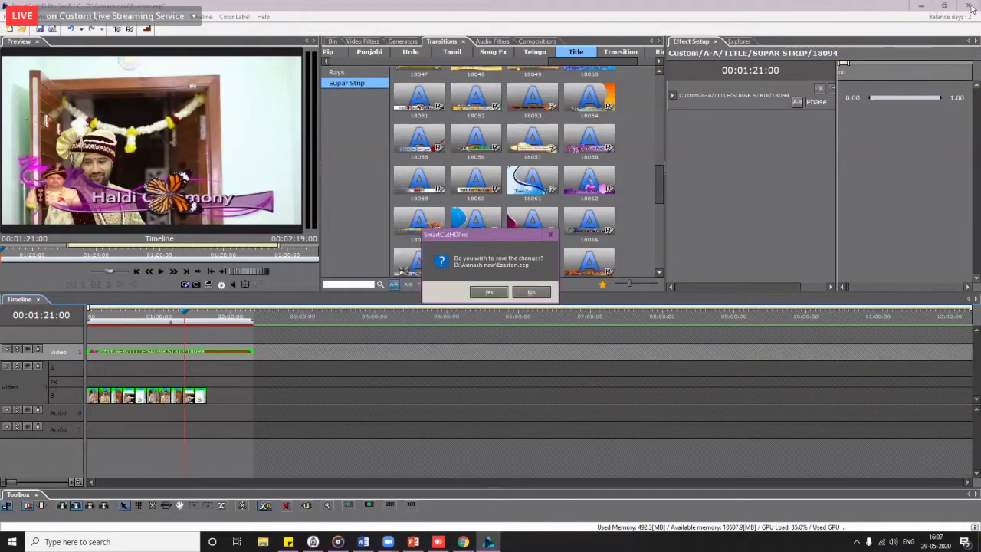
click(491, 293)
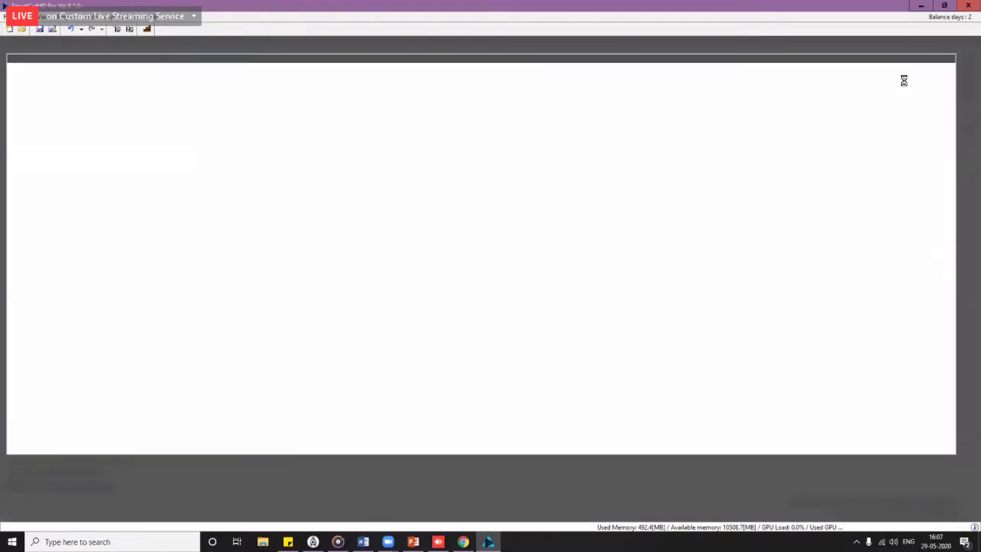
Step: Disconnect Wi-Fi, refresh the desktop twice, then reopen the recent Ezaston.eep project
click(883, 542)
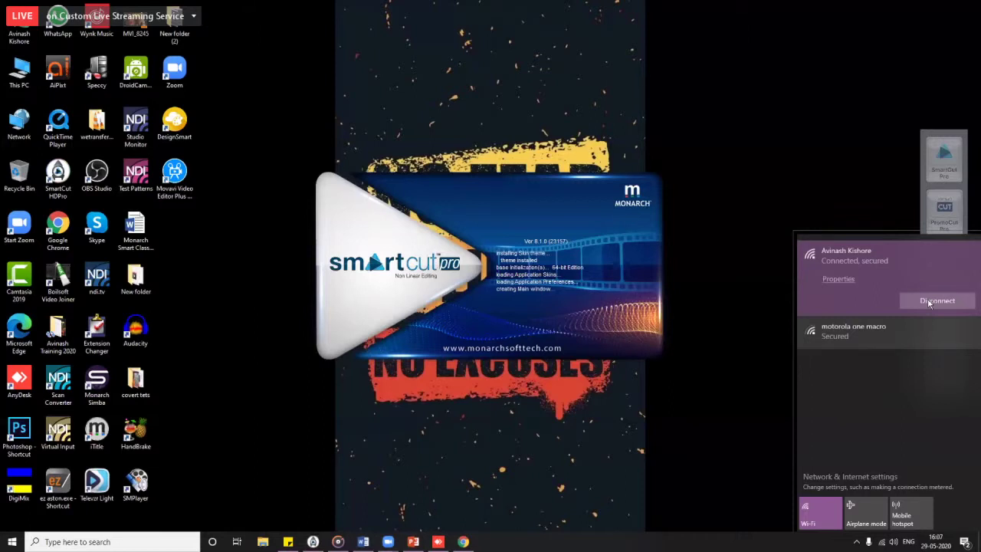
click(932, 301)
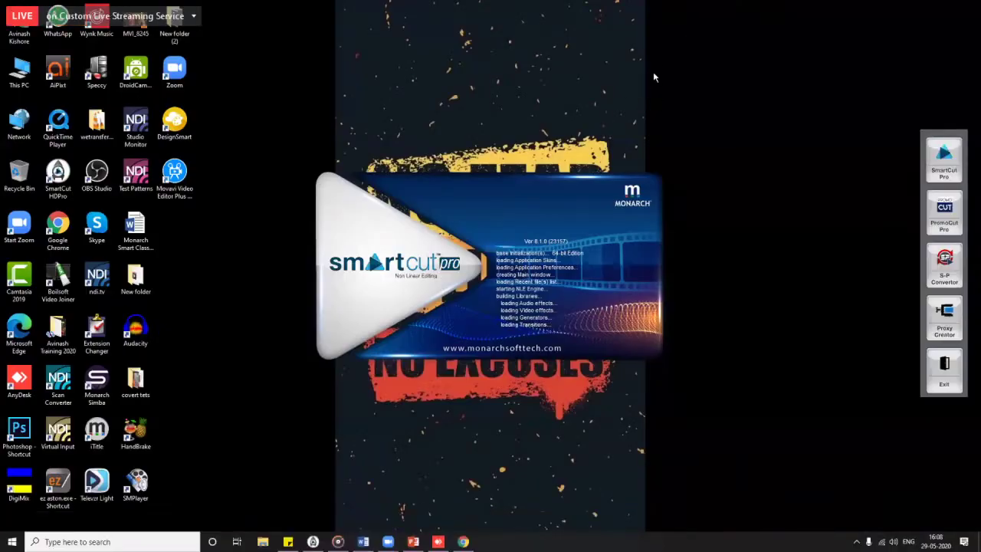
right_click(526, 65)
click(552, 110)
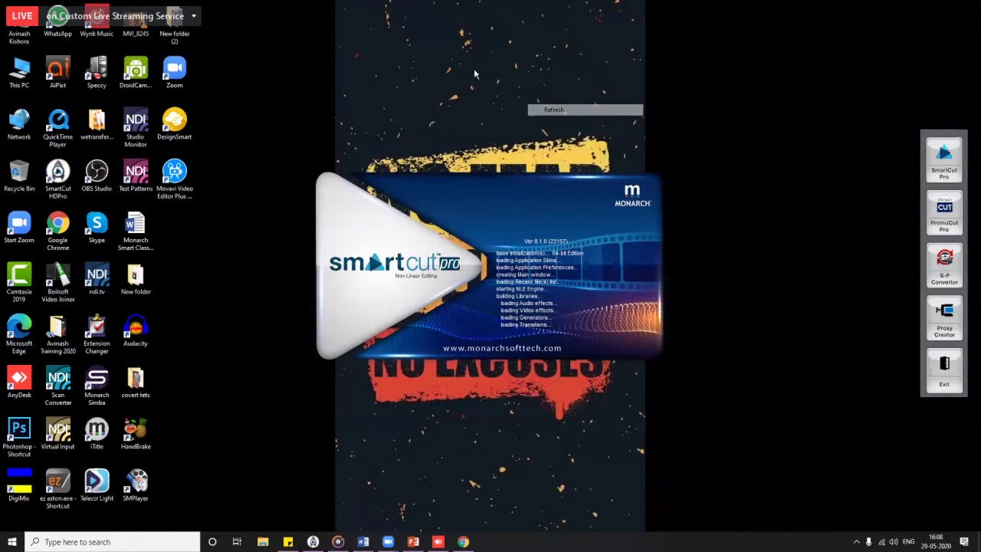
right_click(474, 70)
click(503, 115)
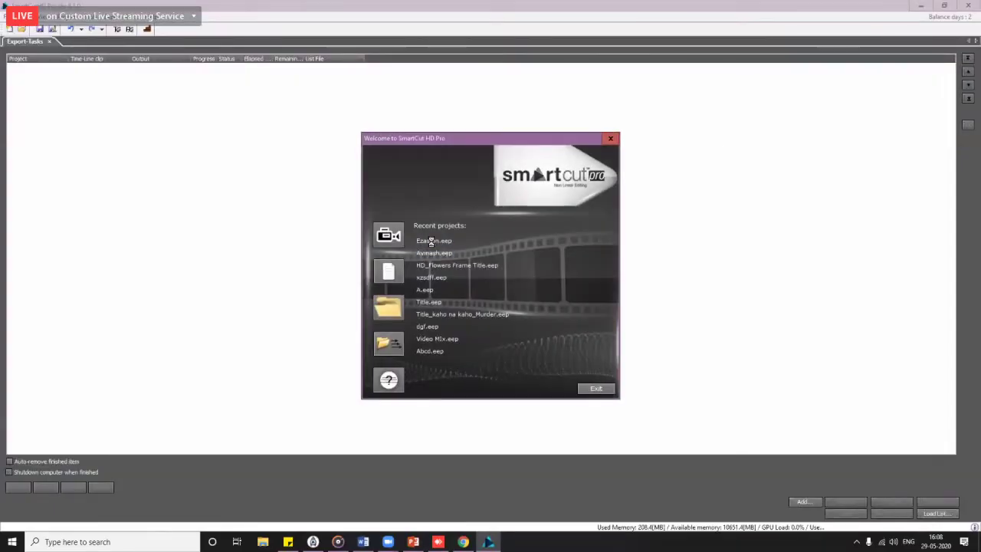
click(431, 241)
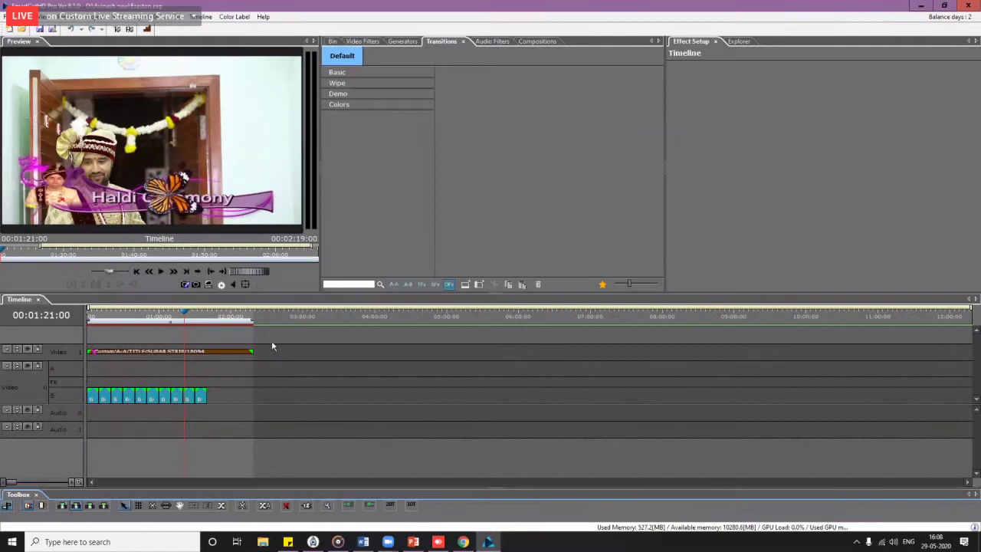
Step: Delete the Haldi title clip from Video 1
click(110, 352)
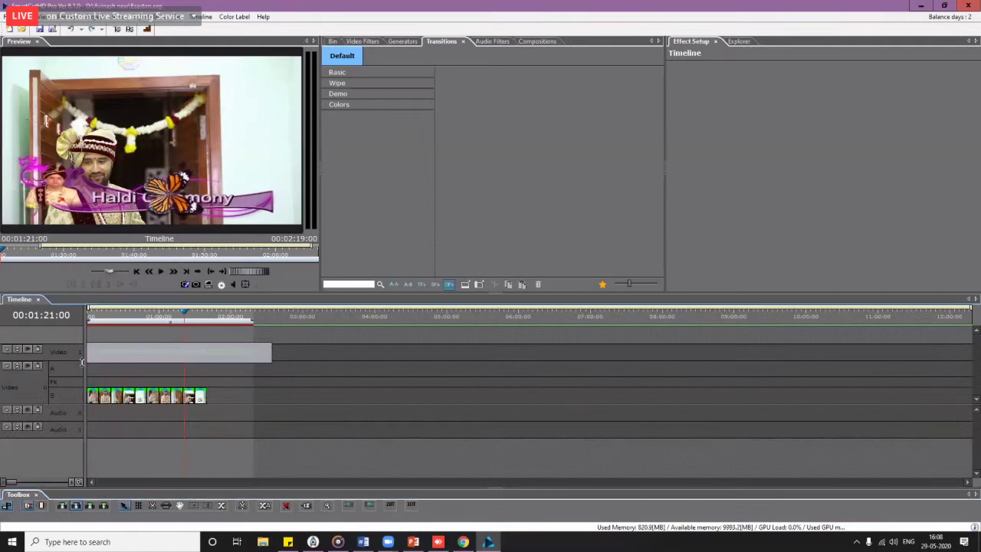
key(Delete)
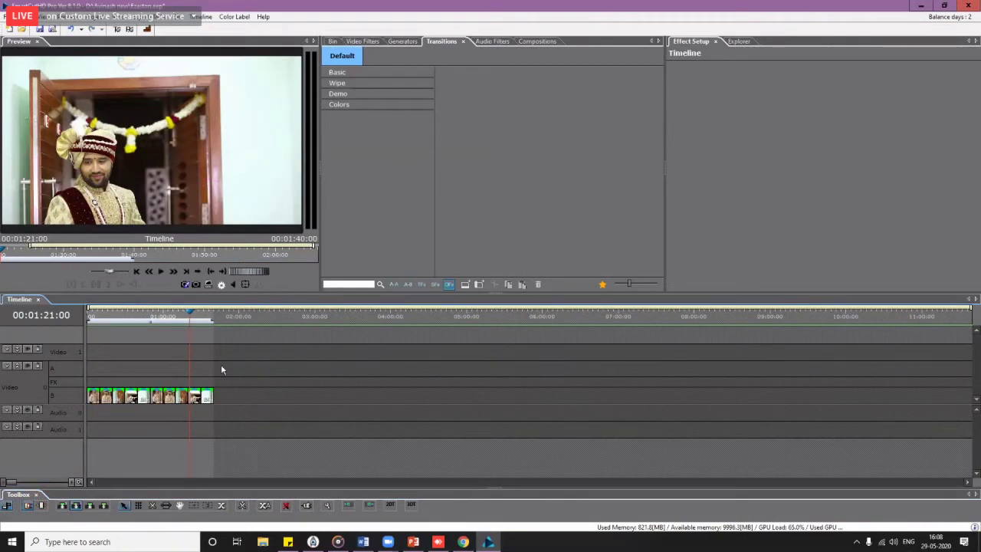
scroll(221, 364, up, 5)
click(150, 483)
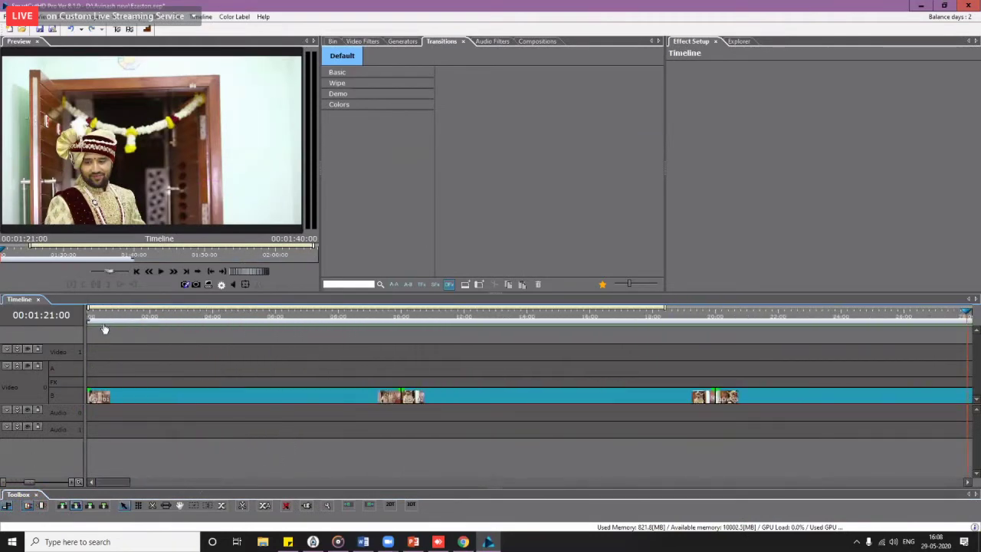
Step: Select all remaining footage clips with Ctrl+A and delete them, leaving the timeline empty
drag(100, 317, 71, 317)
scroll(132, 364, down, 3)
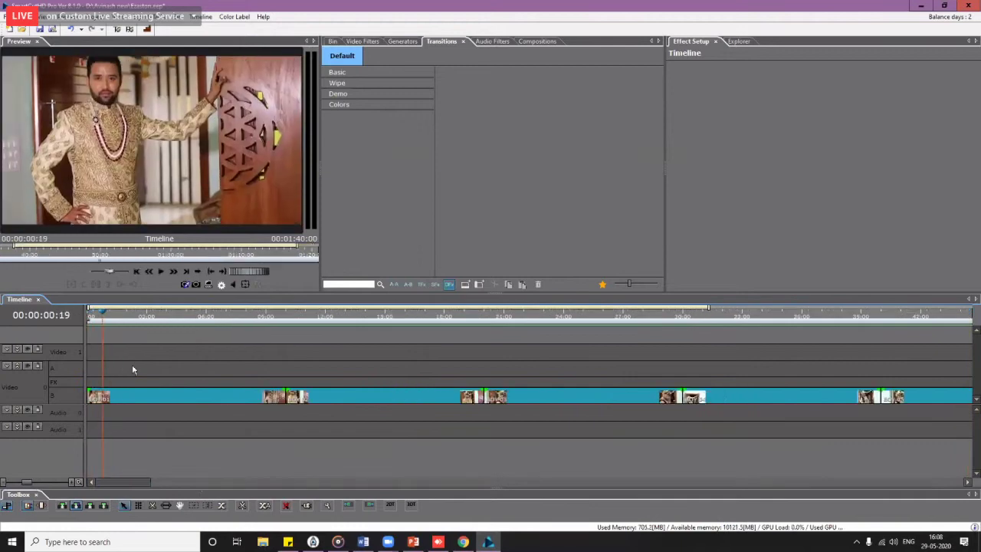
scroll(132, 365, up, 3)
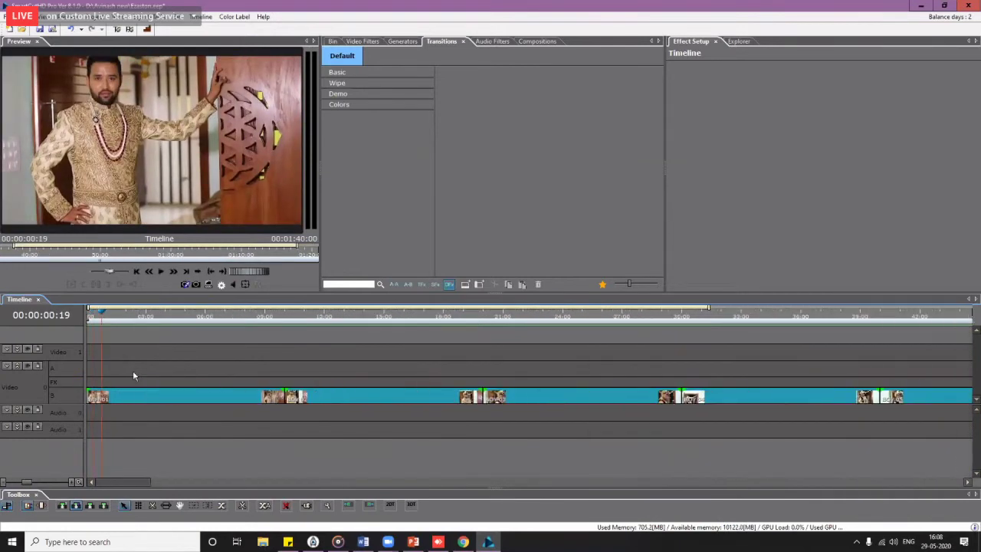
click(191, 397)
key(ctrl+a)
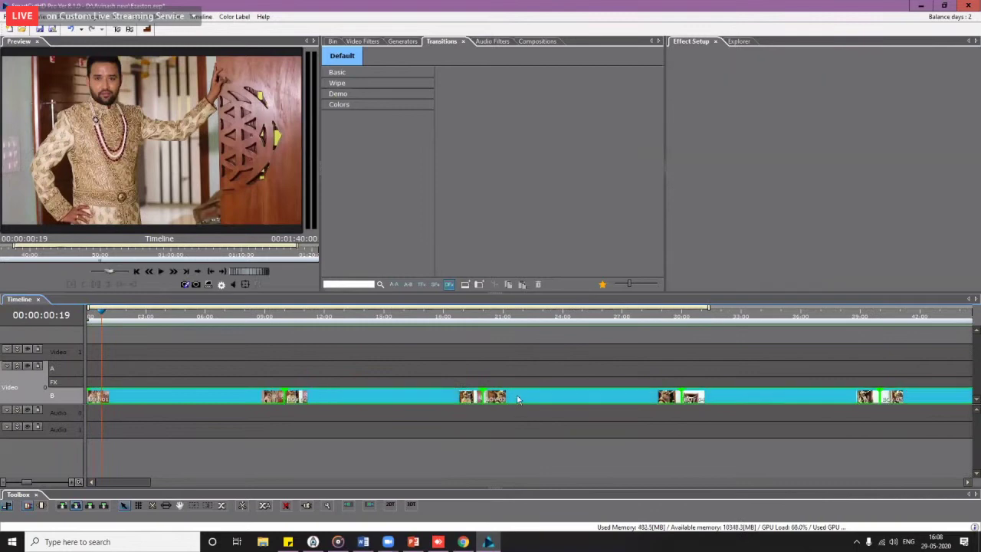
key(Delete)
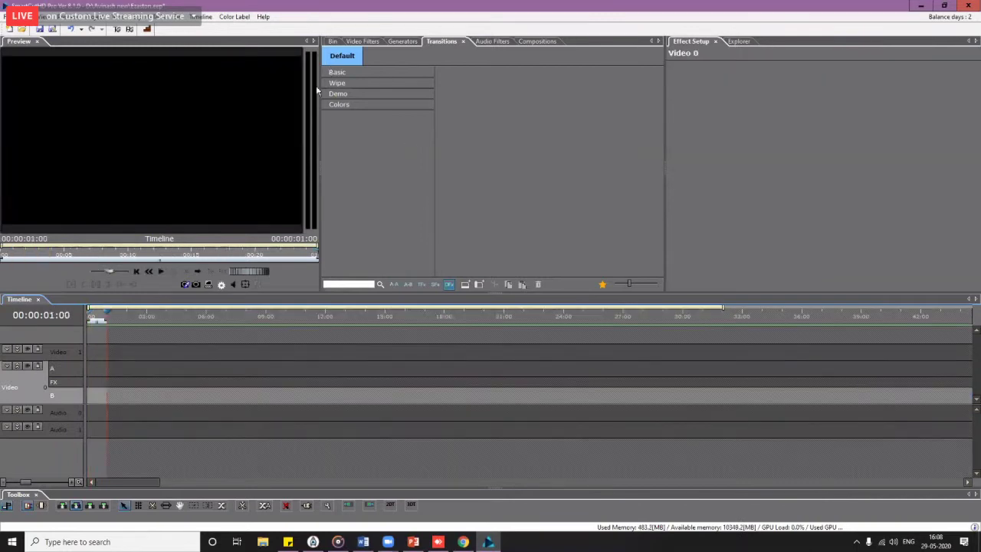
click(149, 272)
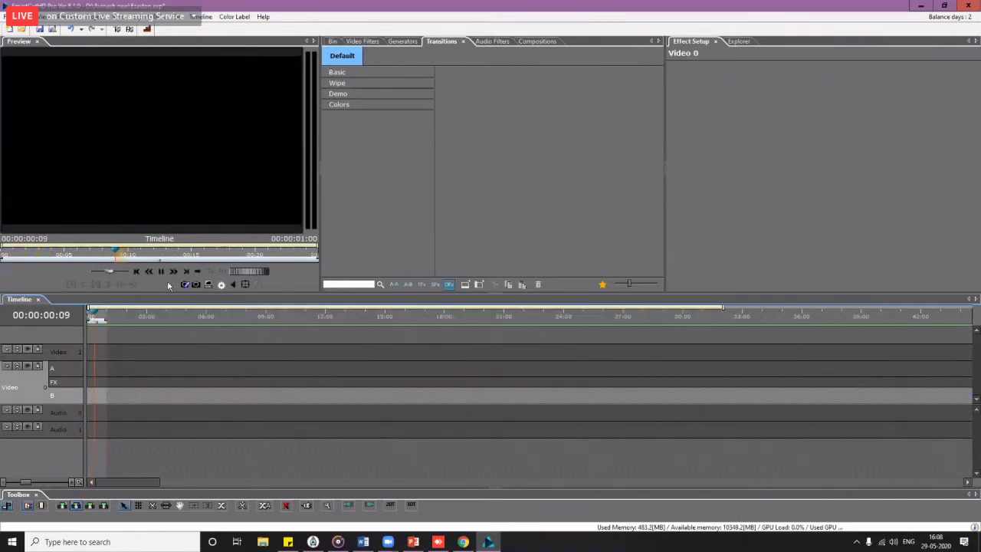
Step: Add a new folder, 'New Folder (2)', to the project bin
click(334, 42)
right_click(350, 125)
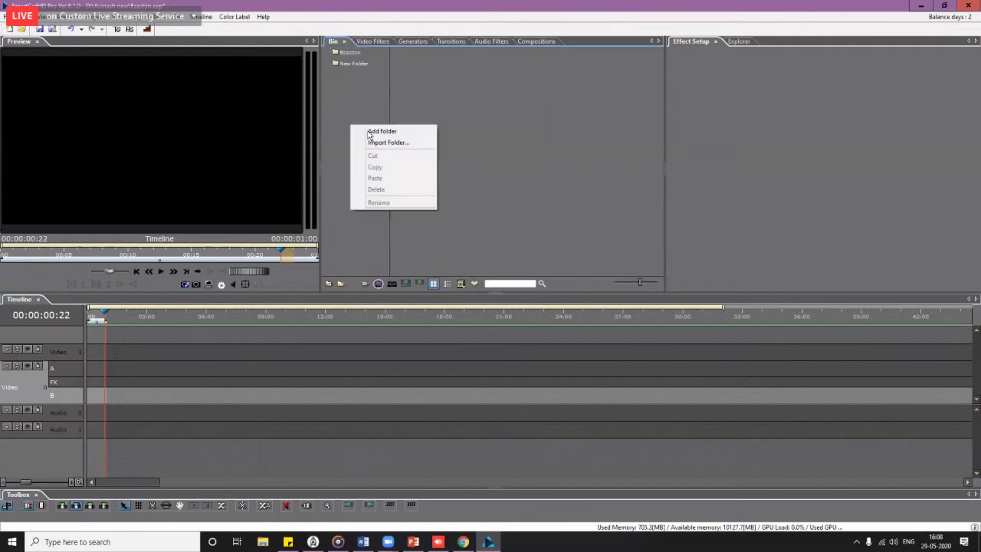
click(382, 131)
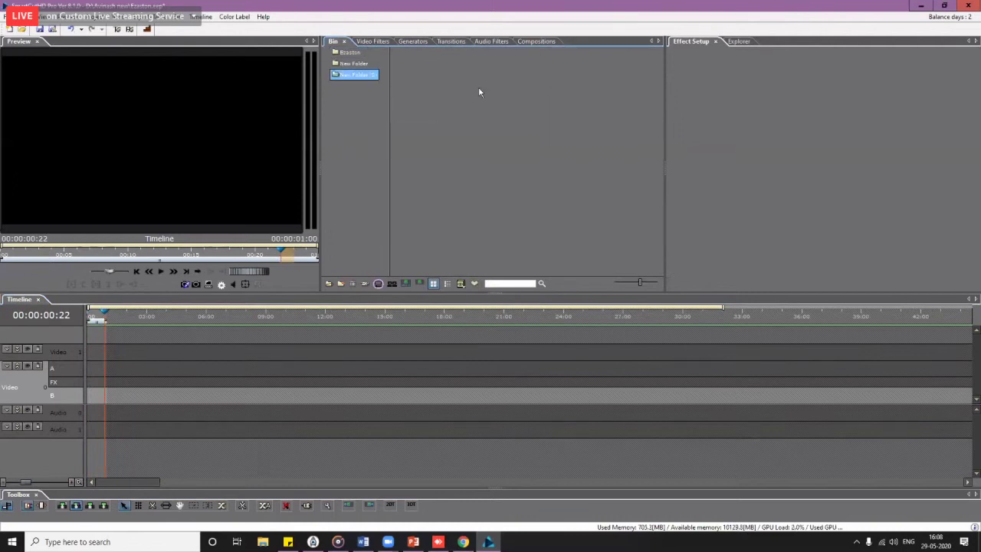
double_click(486, 192)
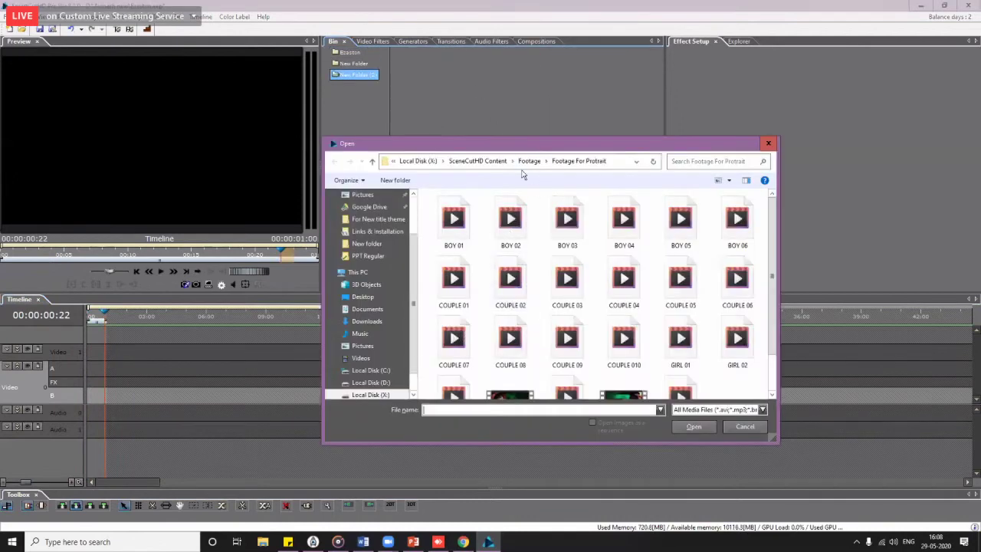
Step: Import clips PAR_1062 through PAR_1720 from D:\Monarch Photo Fair 2020\Ceremony Footage into the folder
click(387, 382)
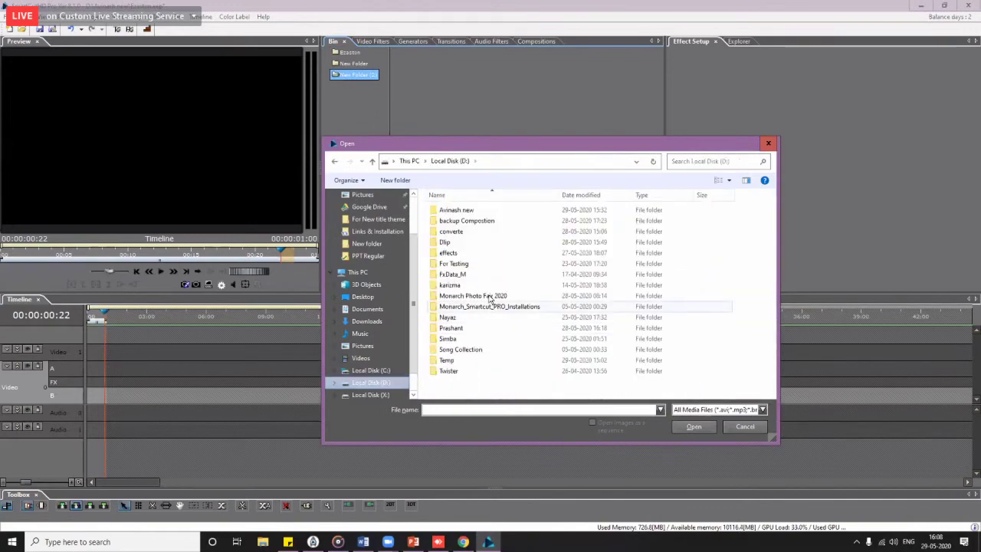
double_click(493, 286)
double_click(493, 286)
click(469, 212)
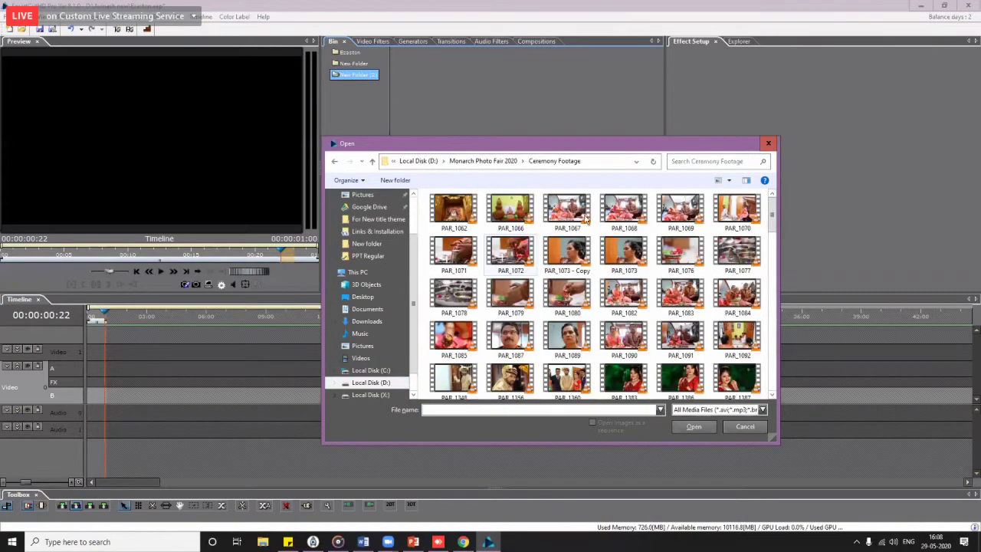
drag(769, 218, 755, 396)
shift+click(510, 376)
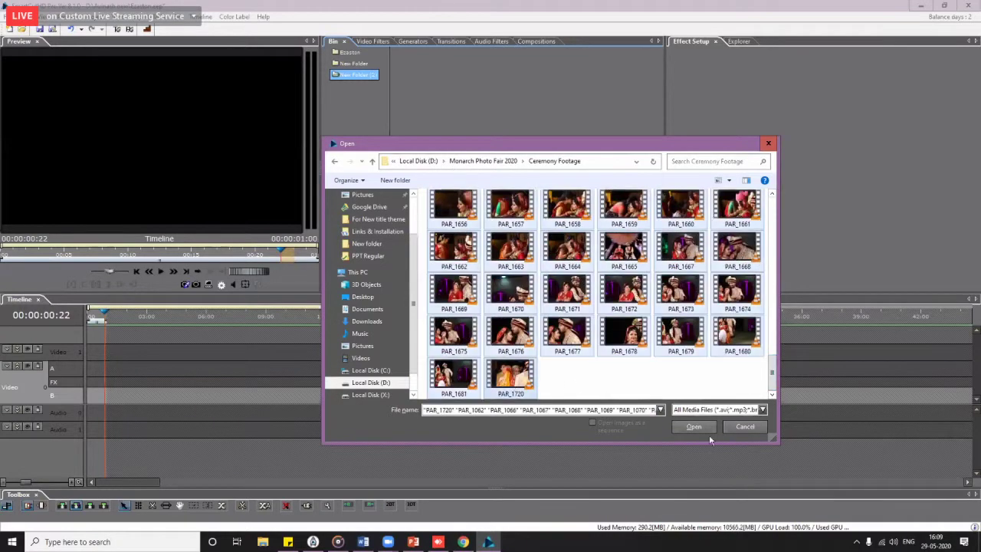
click(694, 427)
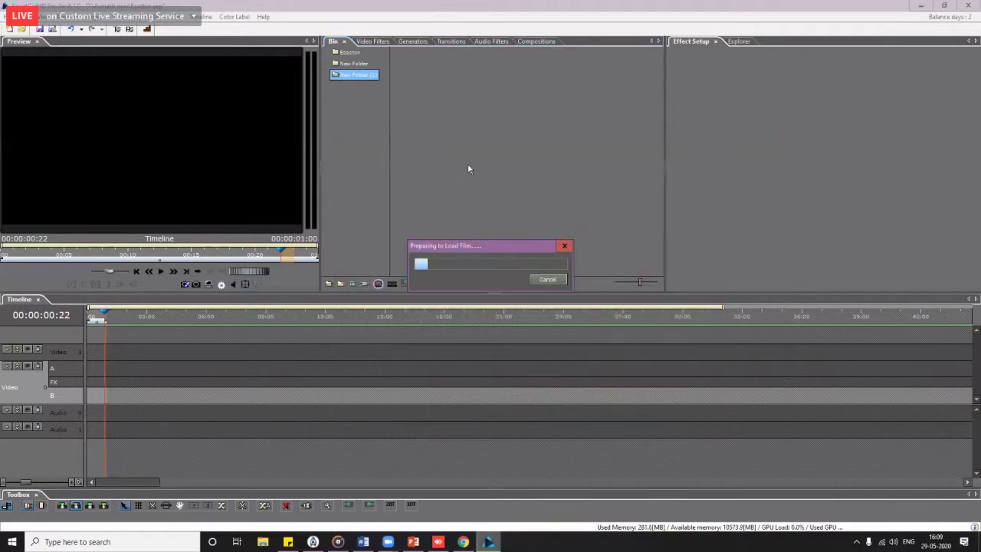
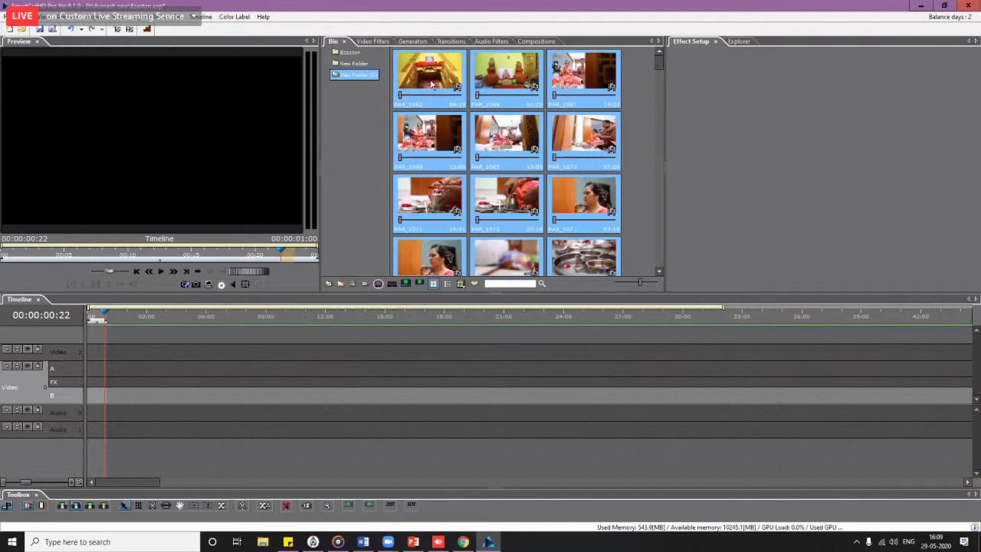
Step: Lay the puja clips along the timeline video track, keep the project settings, and play to check
drag(431, 85, 90, 396)
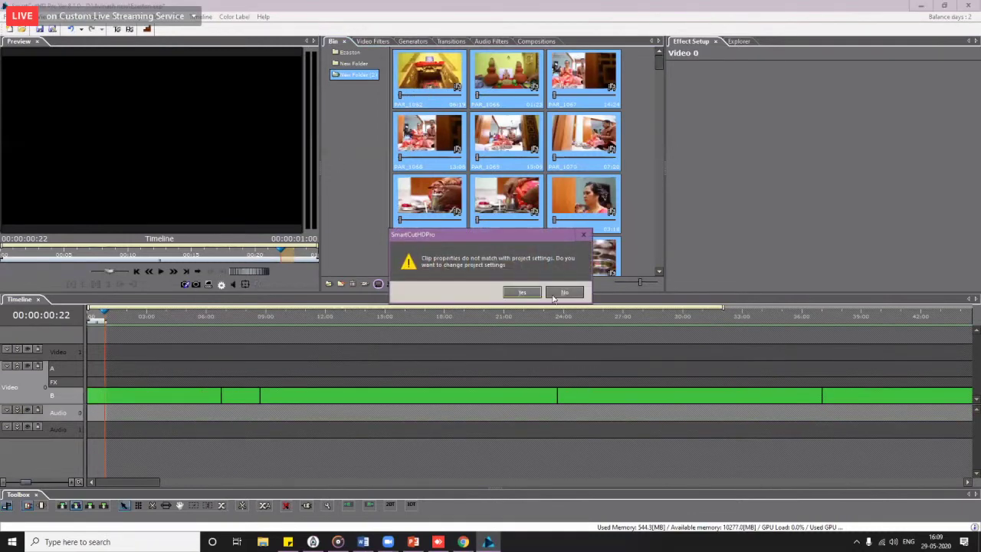
click(558, 294)
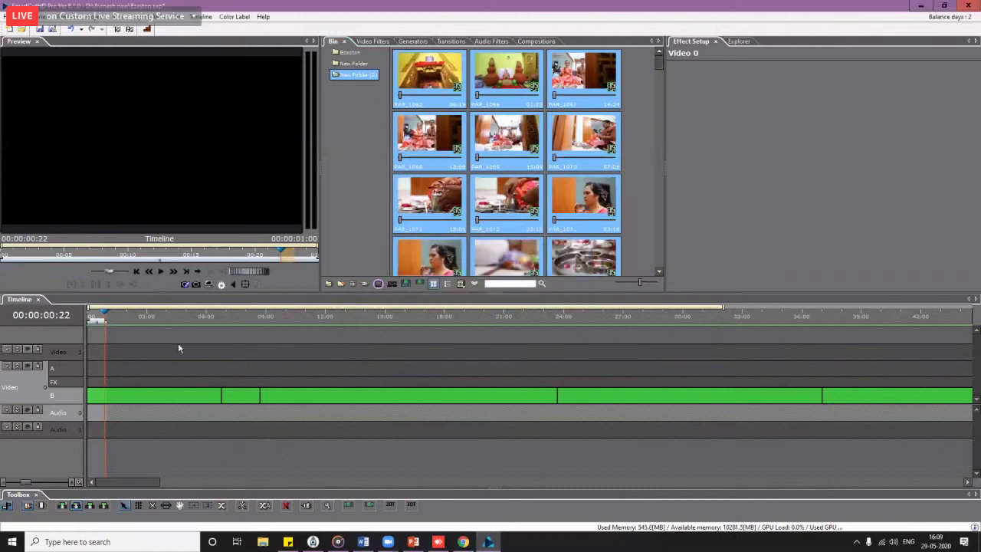
scroll(144, 351, down, 3)
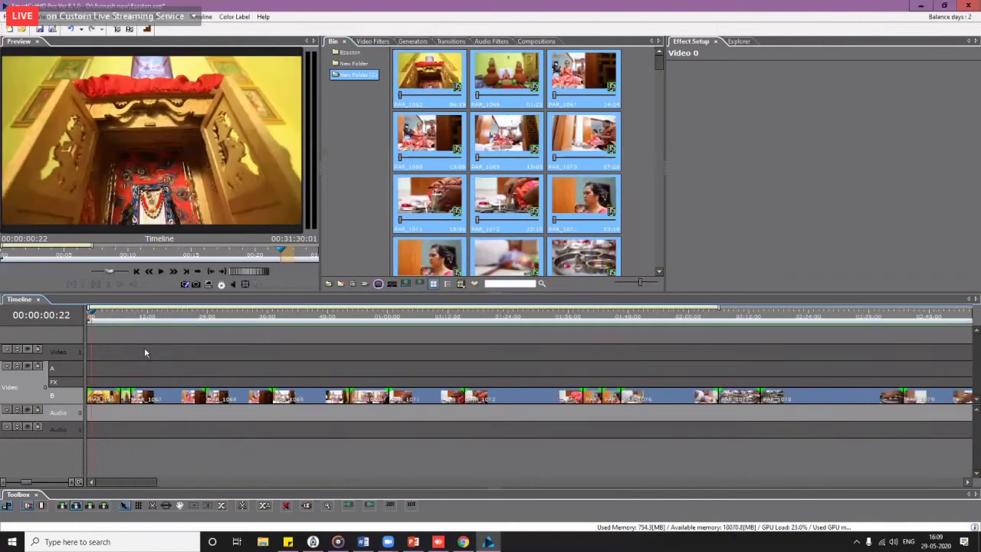
click(117, 318)
key(space)
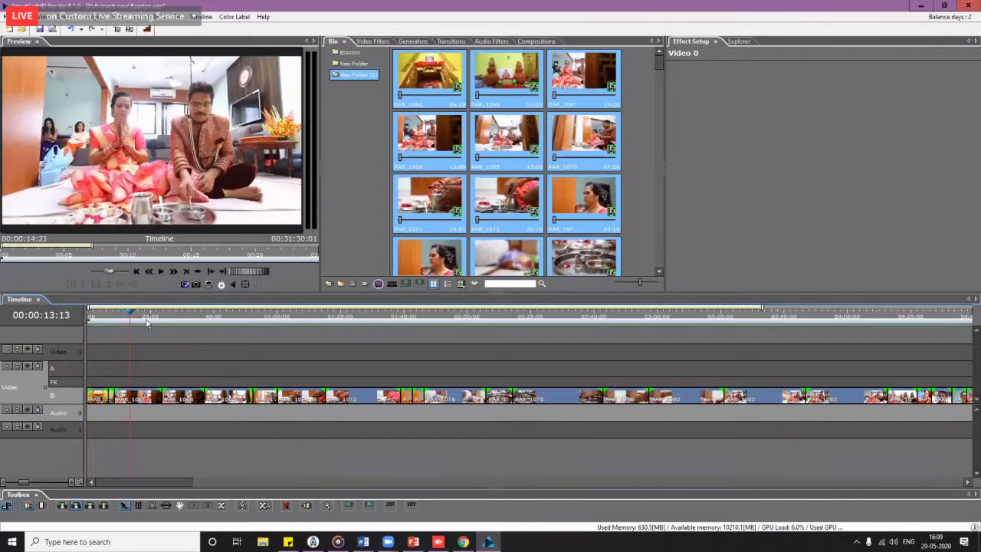
click(114, 326)
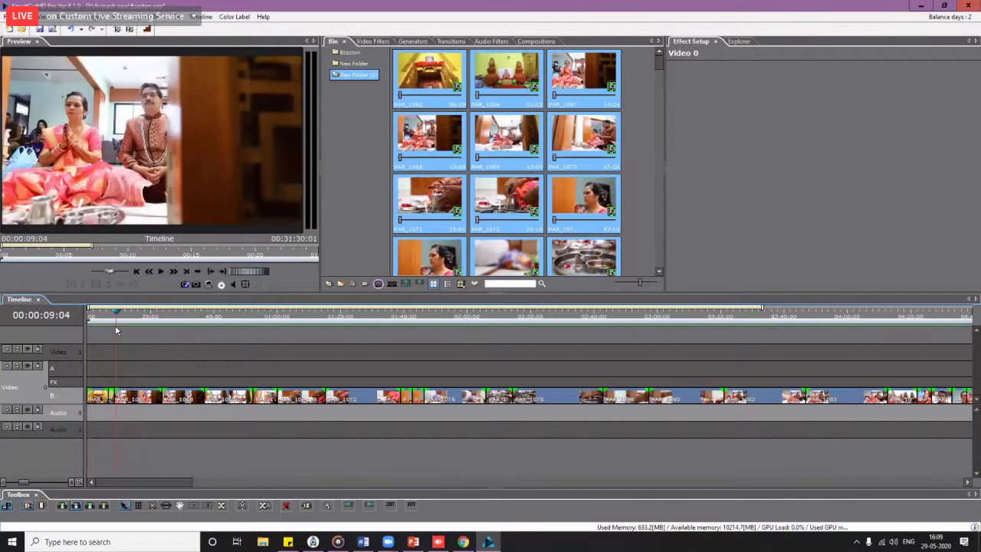
scroll(131, 360, up, 2)
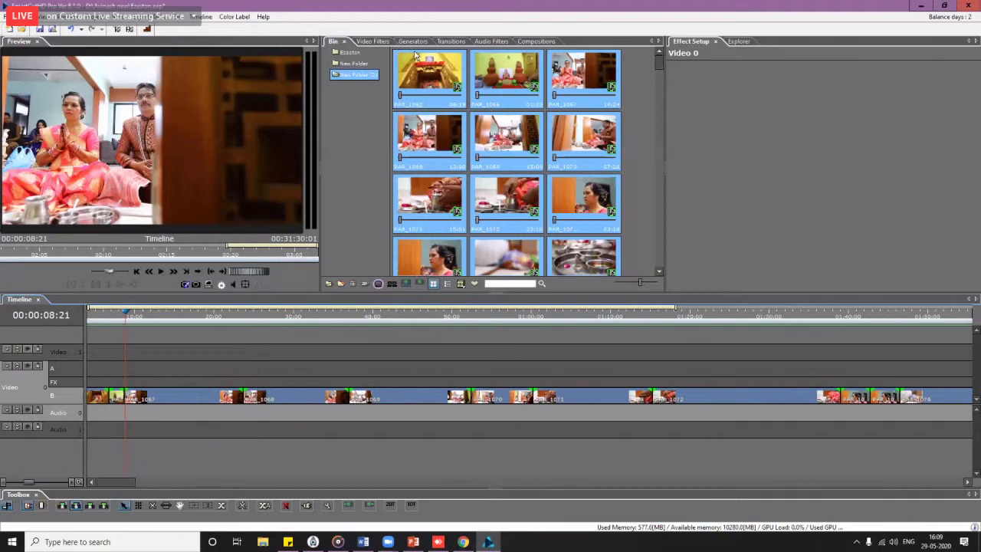
Step: Browse Transitions > A-A > Title > Supar Strip and select title preset 18019
click(451, 41)
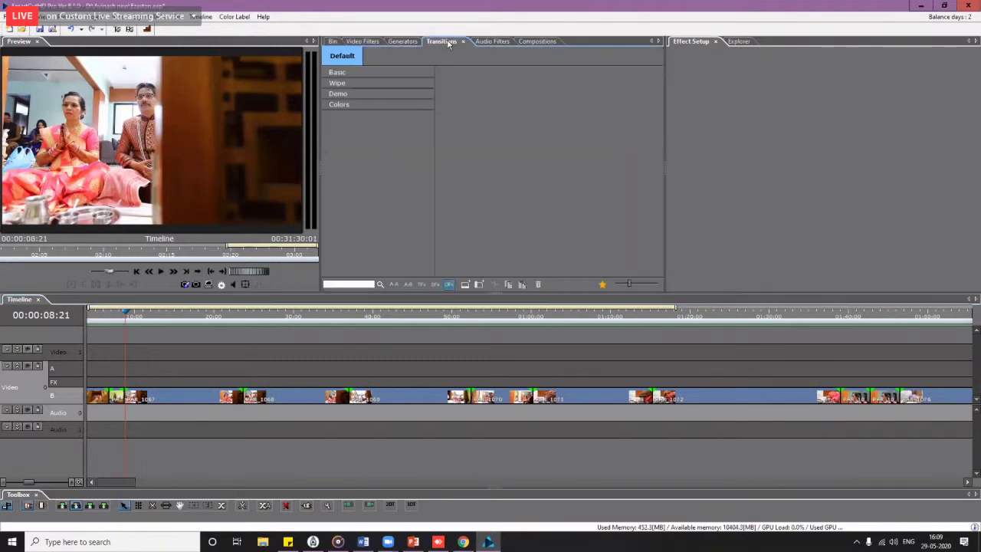
click(394, 285)
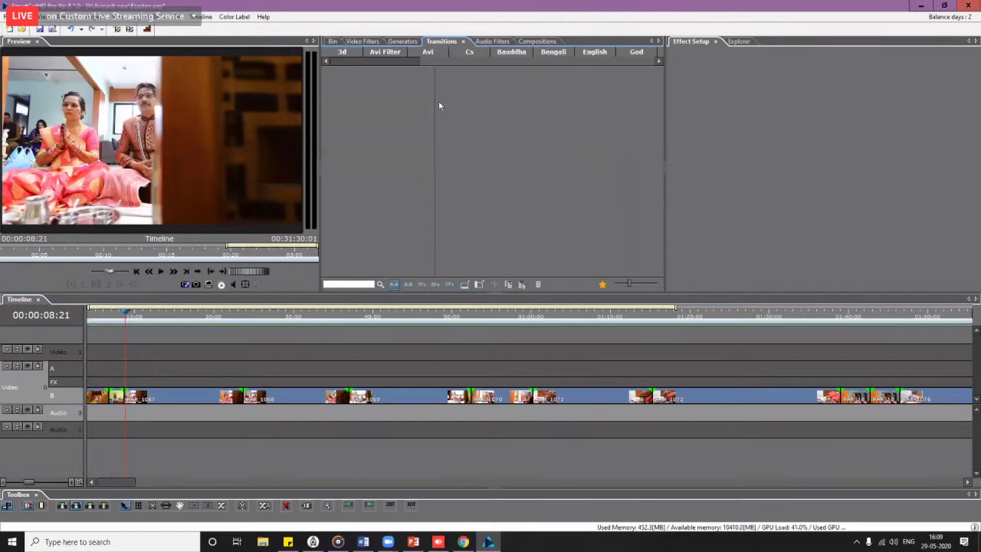
drag(391, 61, 605, 64)
click(596, 51)
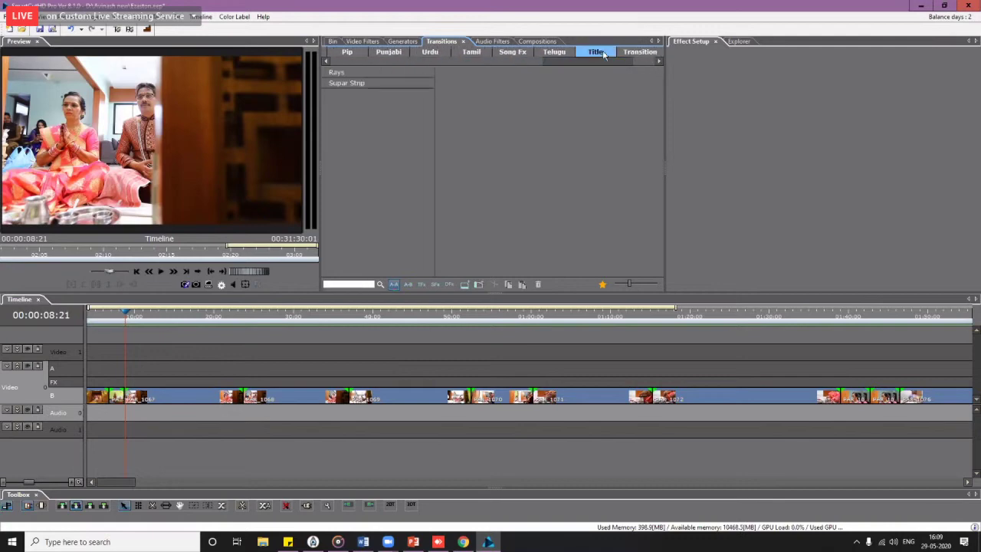
click(373, 84)
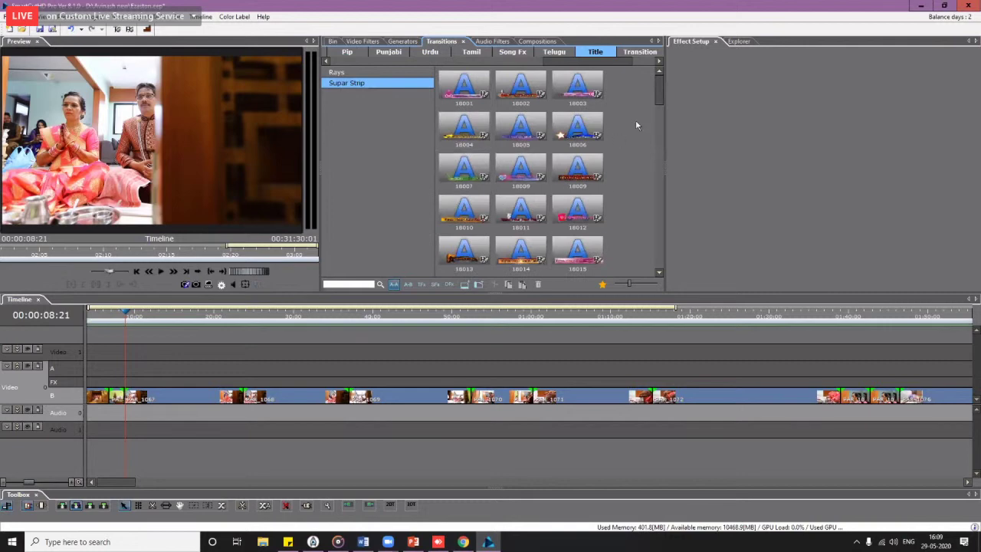
drag(658, 92, 657, 128)
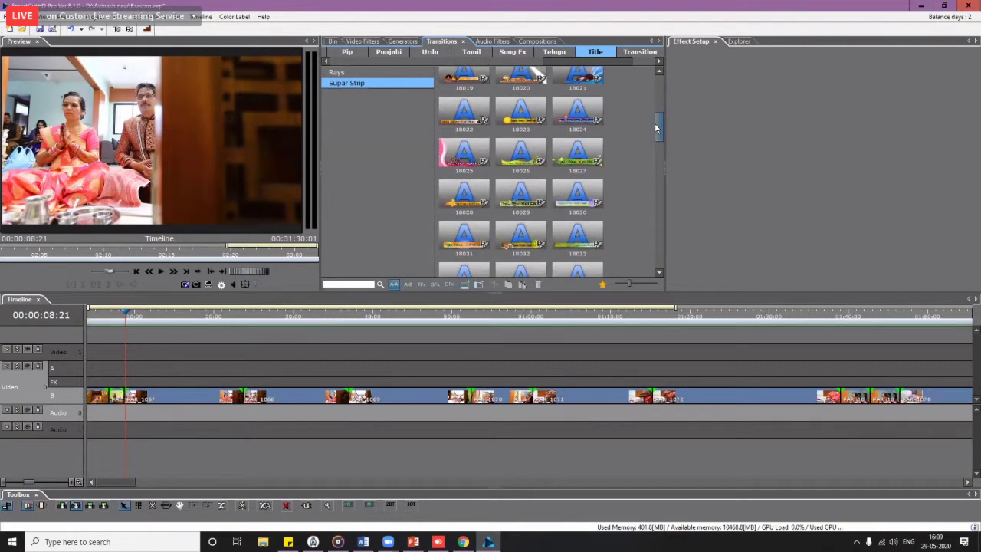
click(467, 153)
click(460, 84)
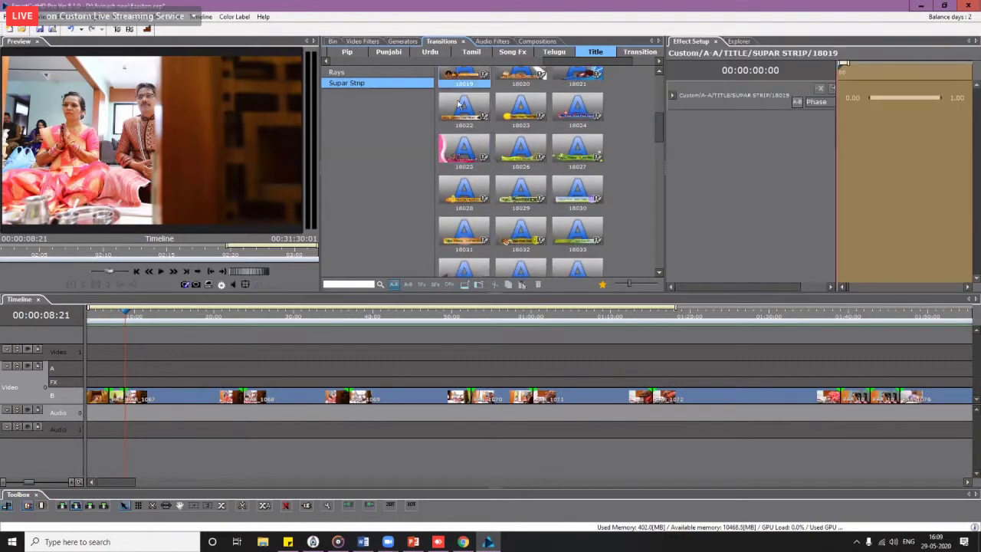
Step: Place title 18019 on Video 1 at about 8 s, stretch it to about 21 s, and preview
drag(460, 84, 130, 352)
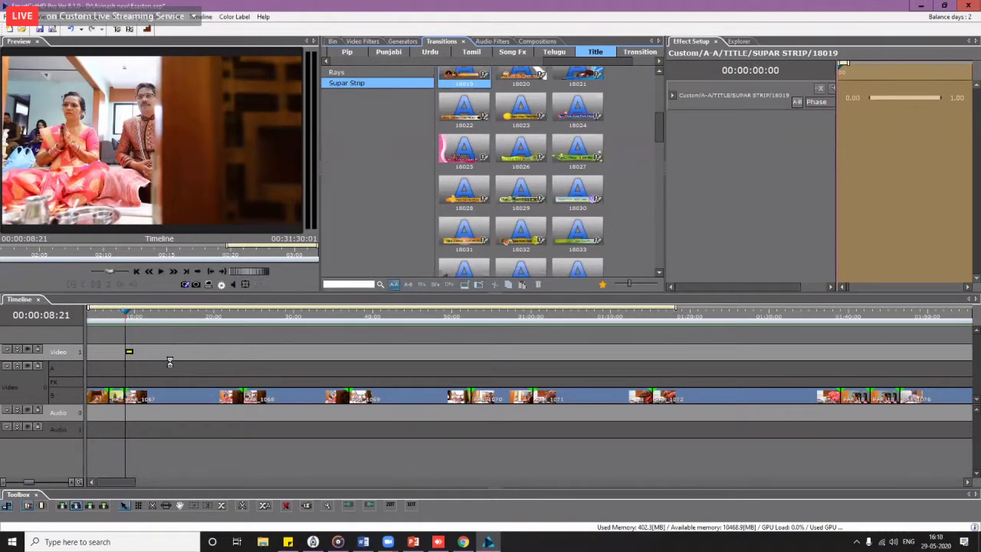
click(170, 361)
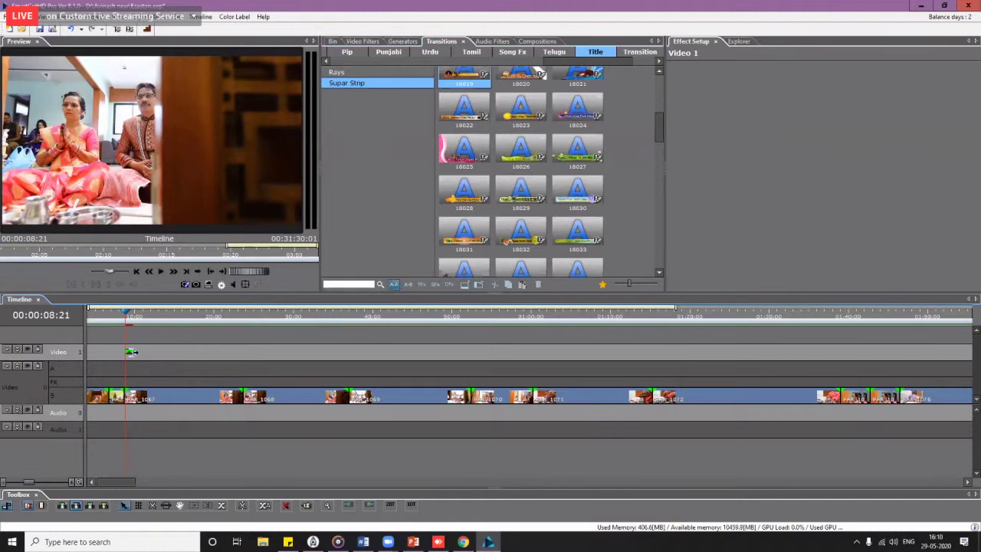
drag(131, 352, 227, 351)
click(124, 316)
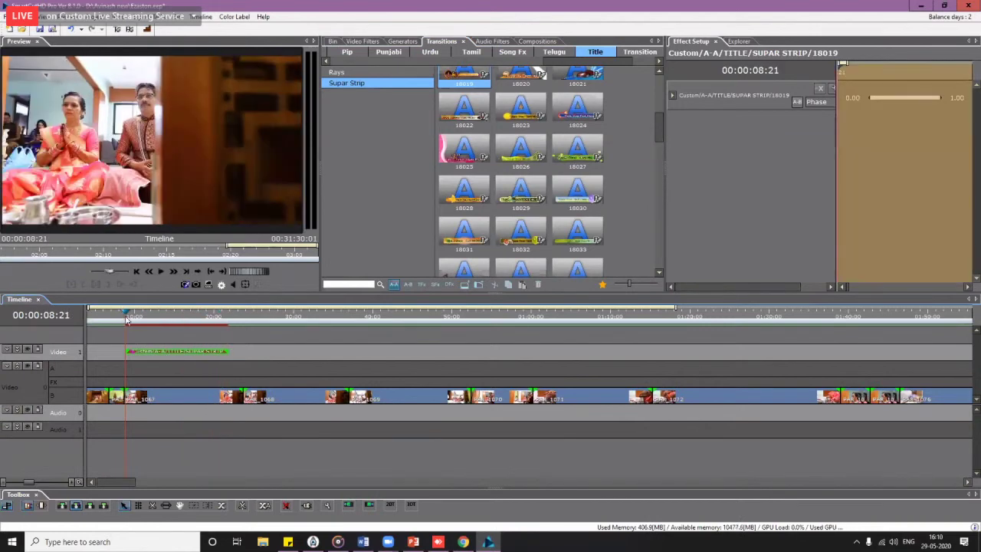
key(space)
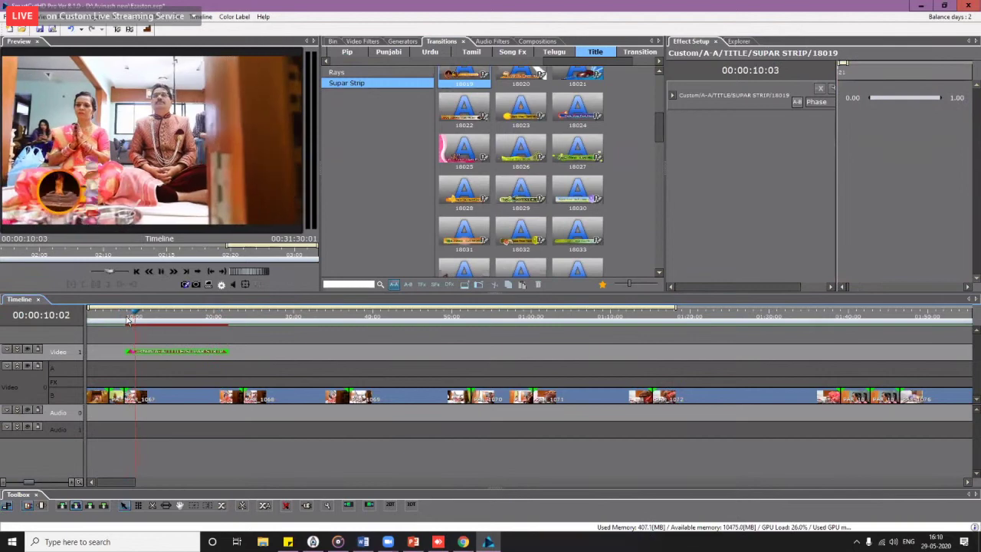
right_click(163, 353)
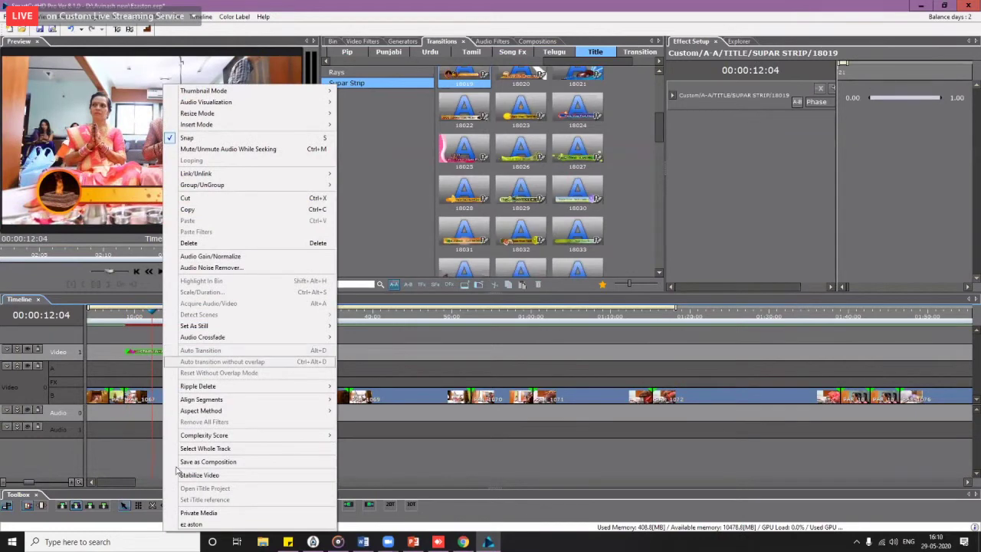
click(205, 521)
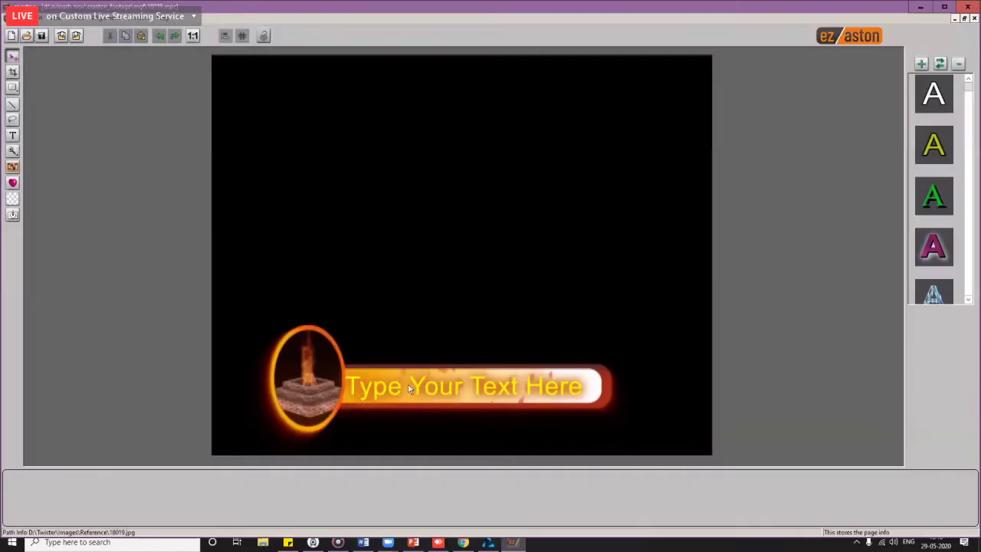
click(413, 388)
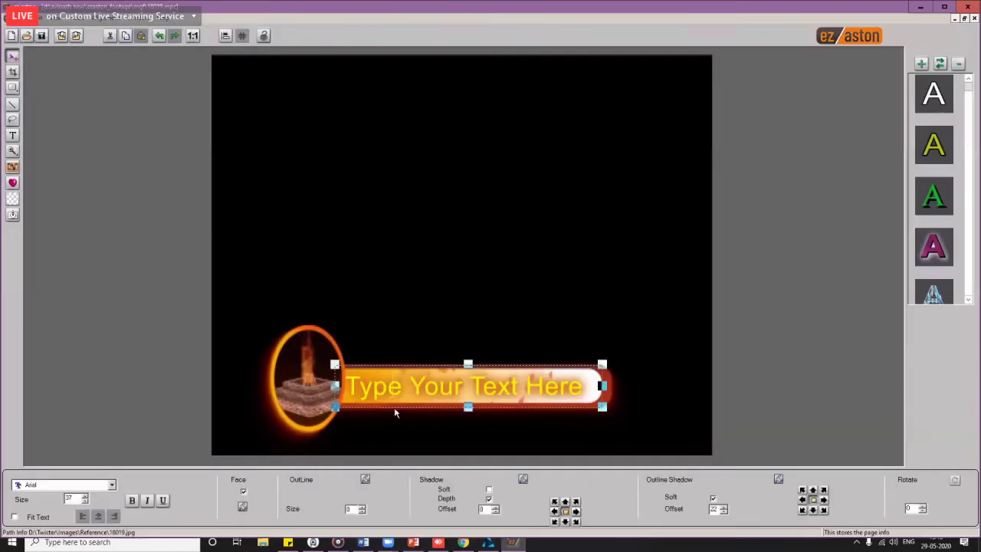
key(Delete)
key(Delete)
key(Delete)
key(Delete)
key(Delete)
key(Delete)
key(BackSpace)
key(BackSpace)
key(BackSpace)
key(BackSpace)
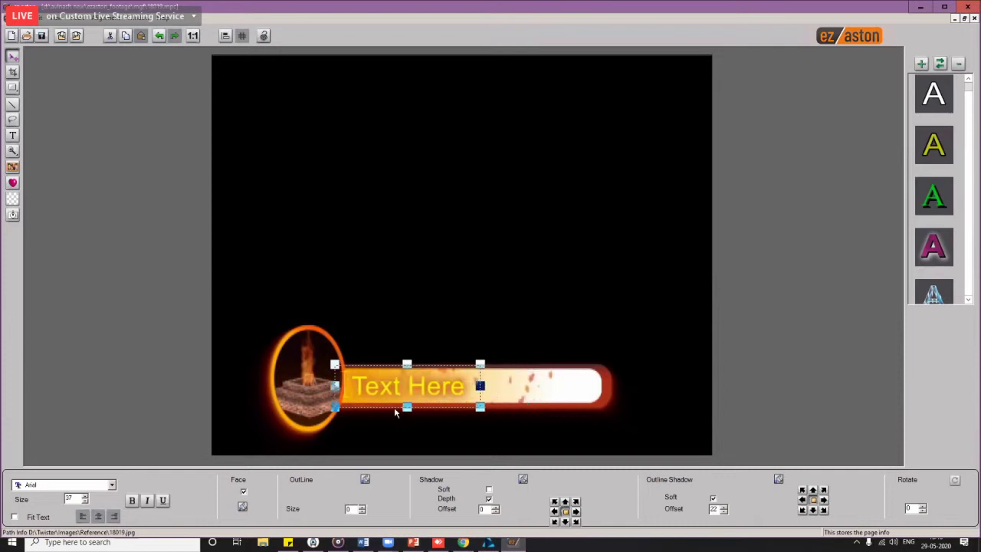
key(Delete)
key(Delete)
key(Delete)
key(Delete)
key(Delete)
key(Delete)
key(Delete)
key(Delete)
key(Delete)
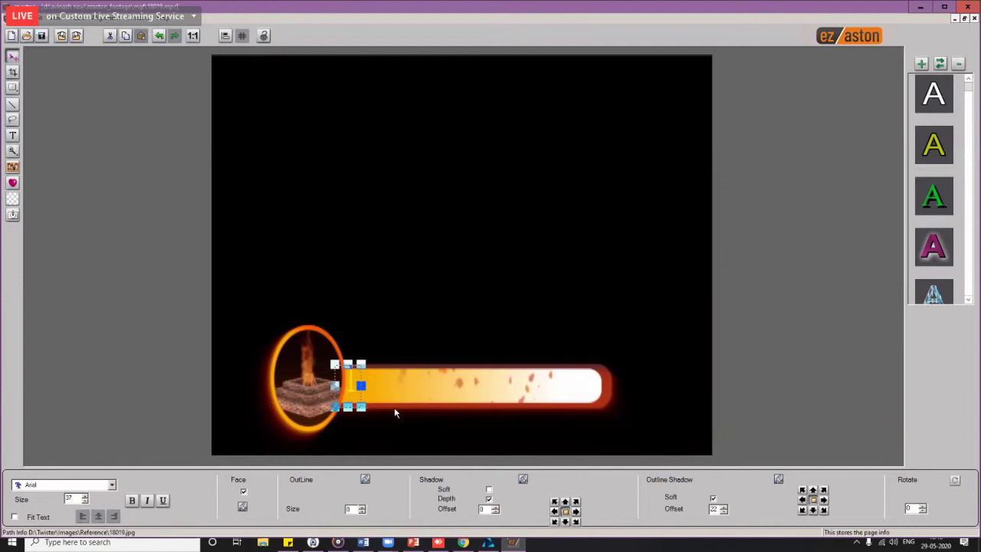
text(Dev Puj)
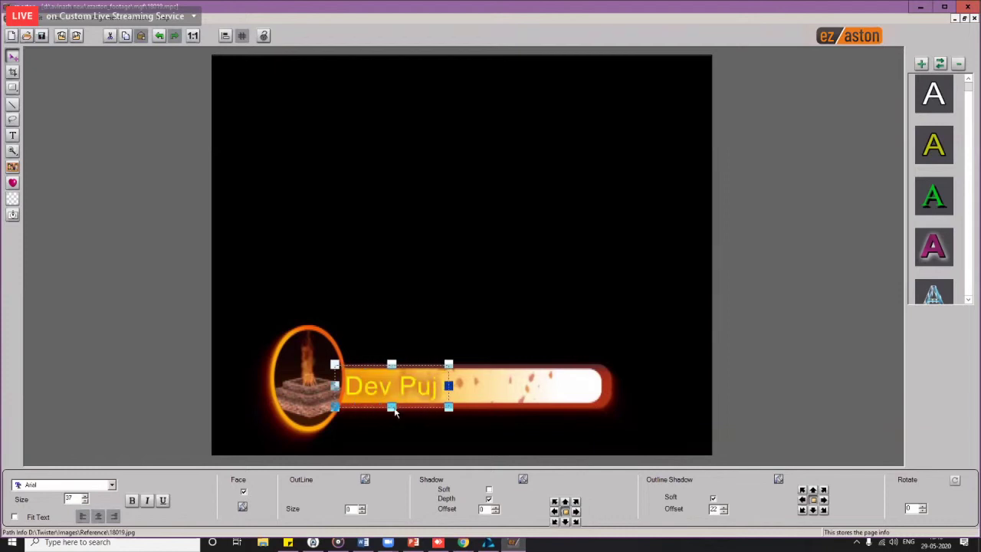
text(an)
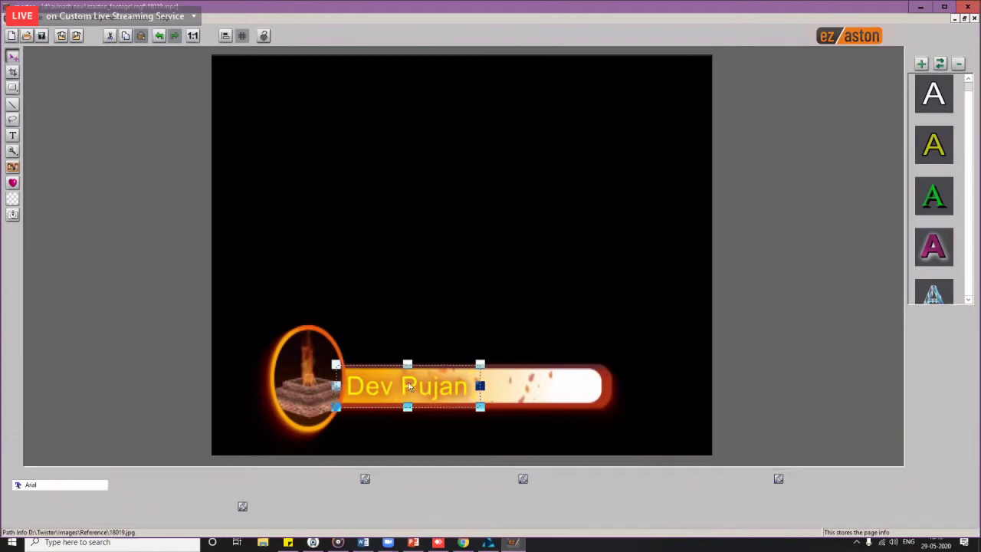
drag(371, 405, 405, 403)
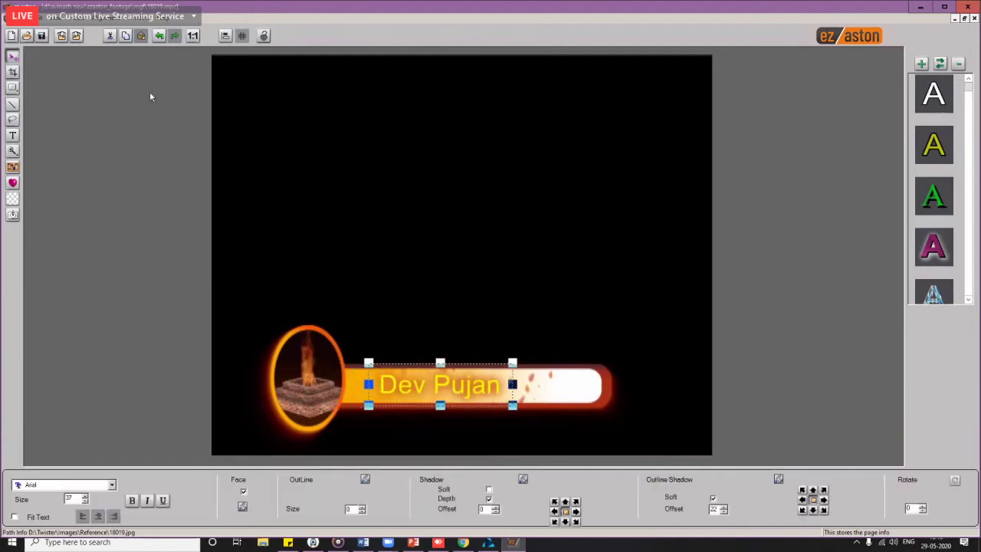
Step: Save the Dev Pujan title and return to SmartCutHD Pro
key(ctrl+s)
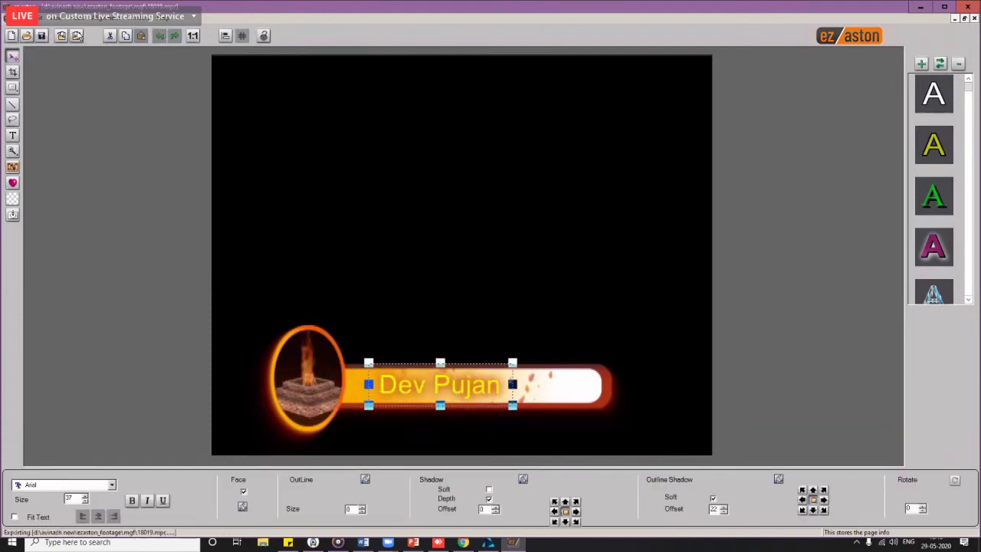
click(513, 287)
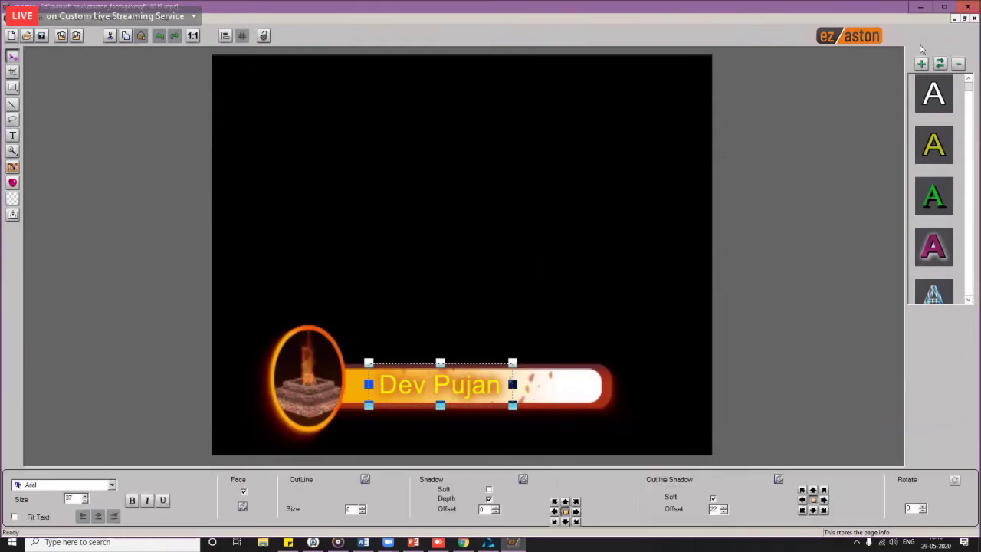
click(974, 6)
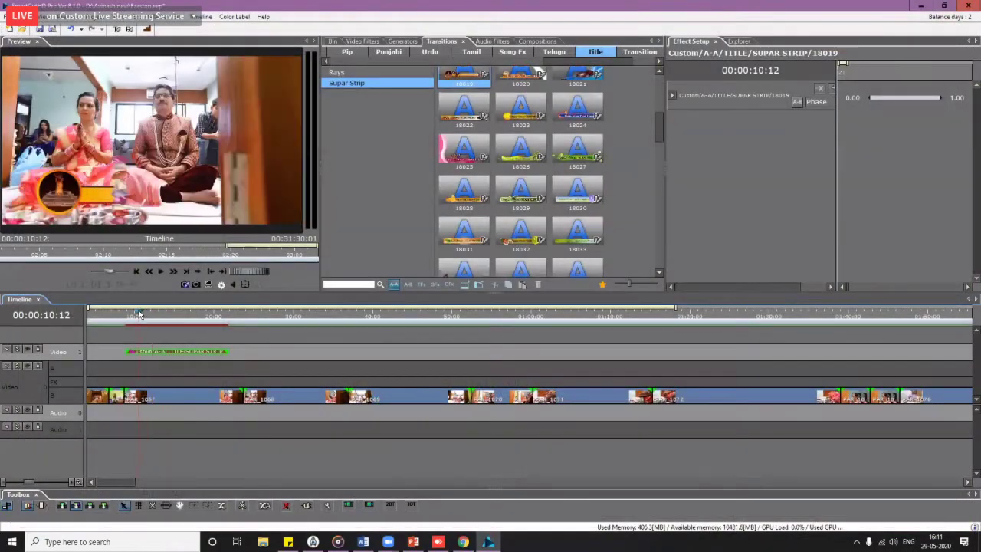
Step: Play the timeline to check the updated Dev Pujan title from its start
key(space)
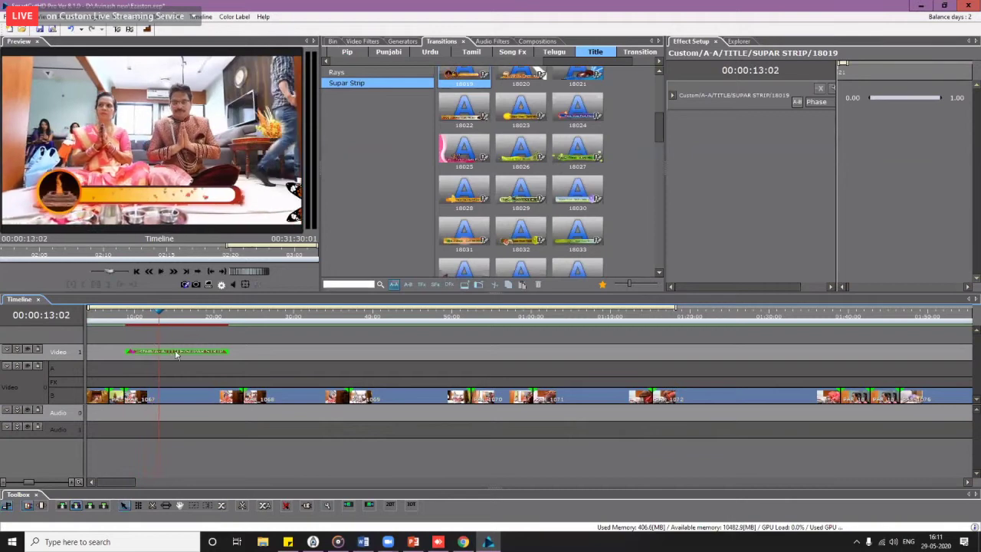
right_click(175, 354)
click(159, 317)
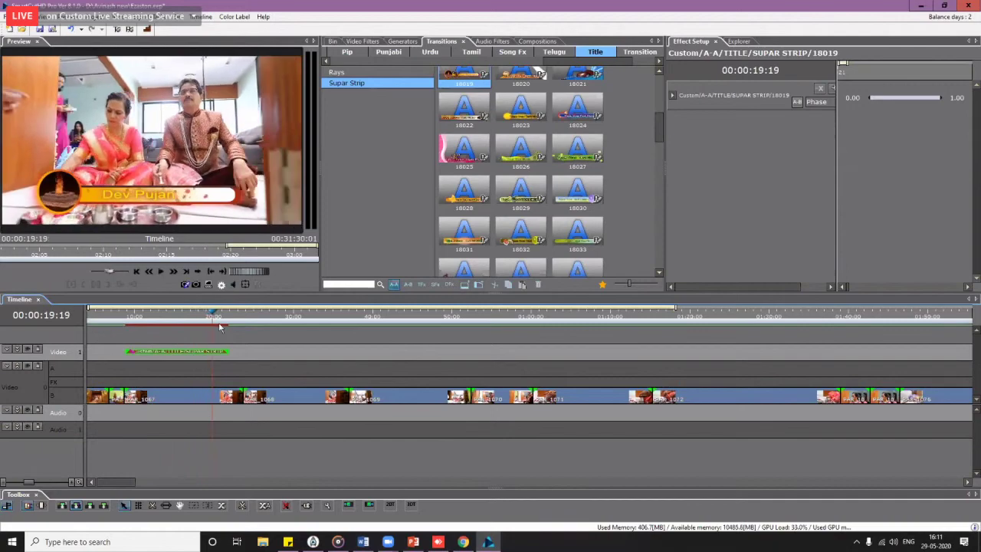
click(188, 316)
click(140, 317)
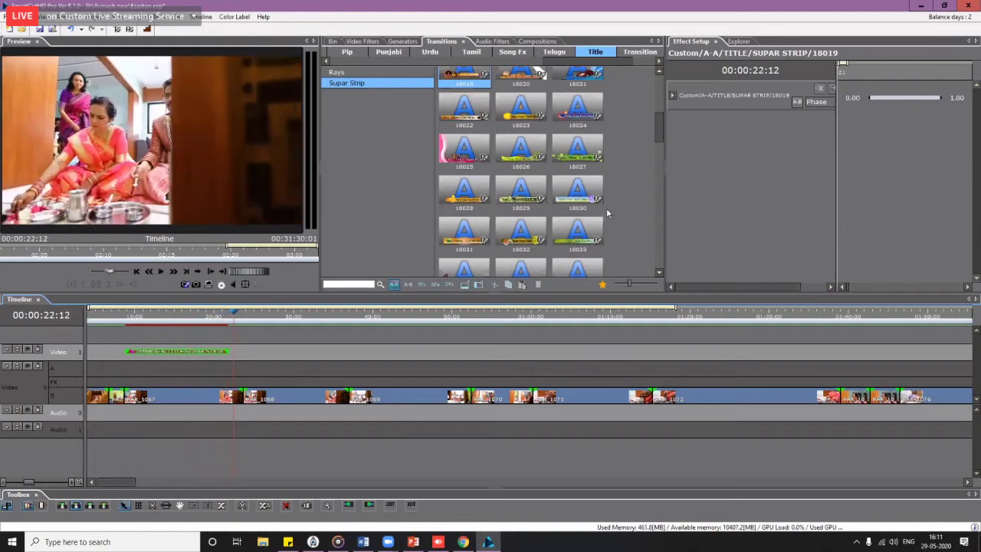
Step: Add Supar Strip titles 18034 near 0:30 and 18028 further along, lengthening 18028
scroll(661, 124, down, 3)
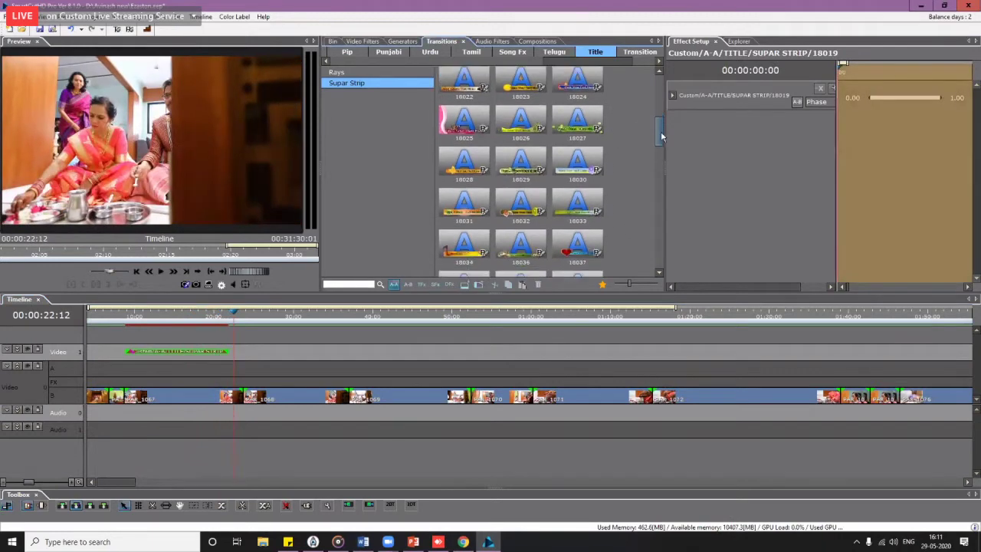
click(469, 163)
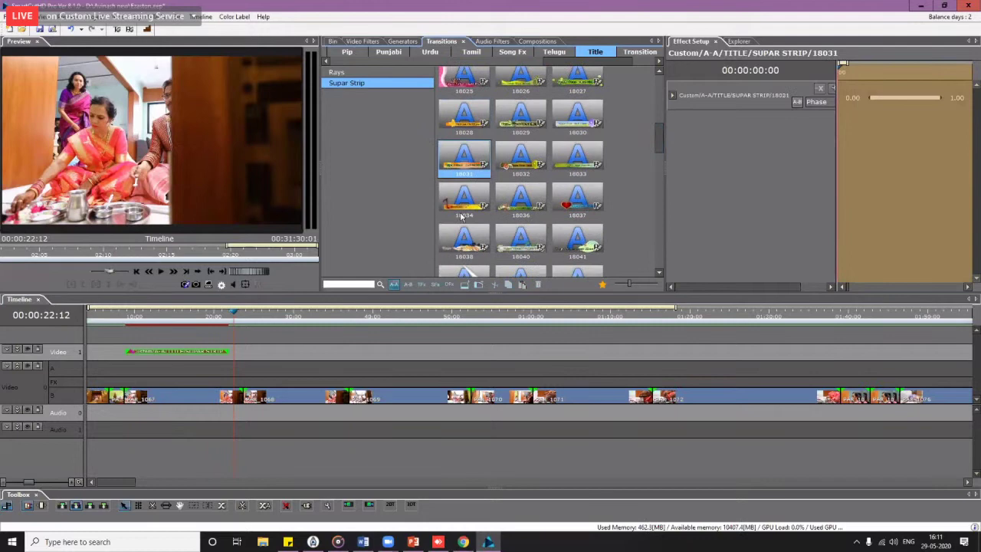
drag(463, 217, 306, 352)
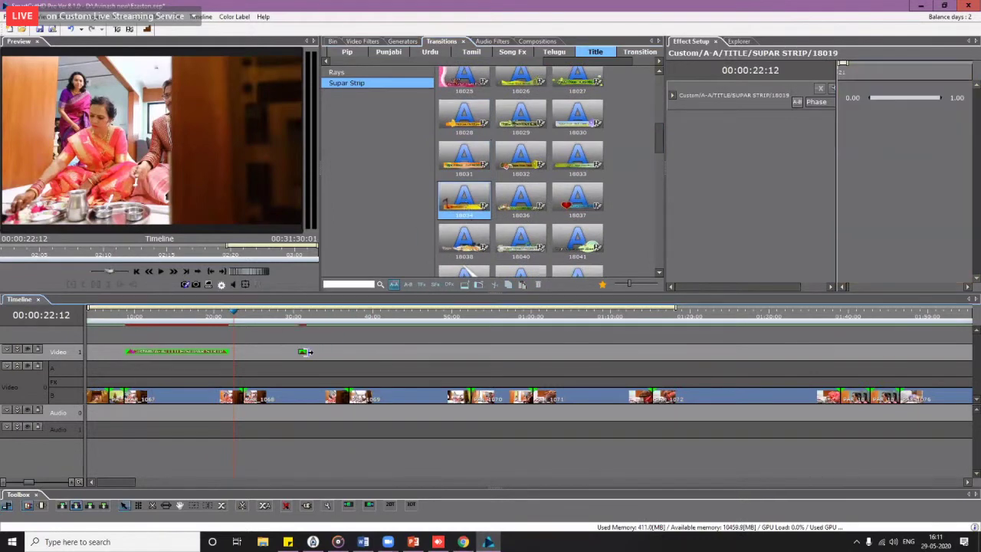
click(303, 315)
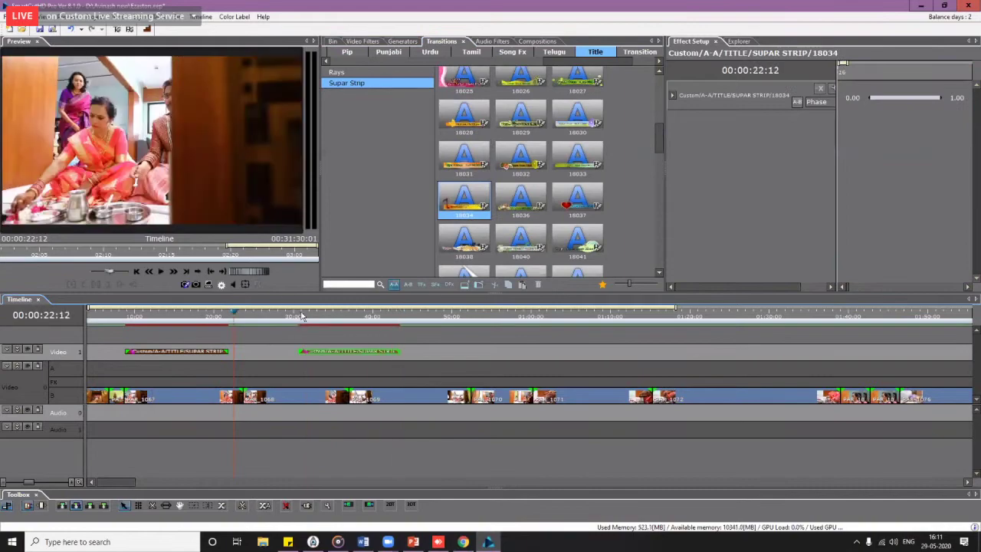
key(space)
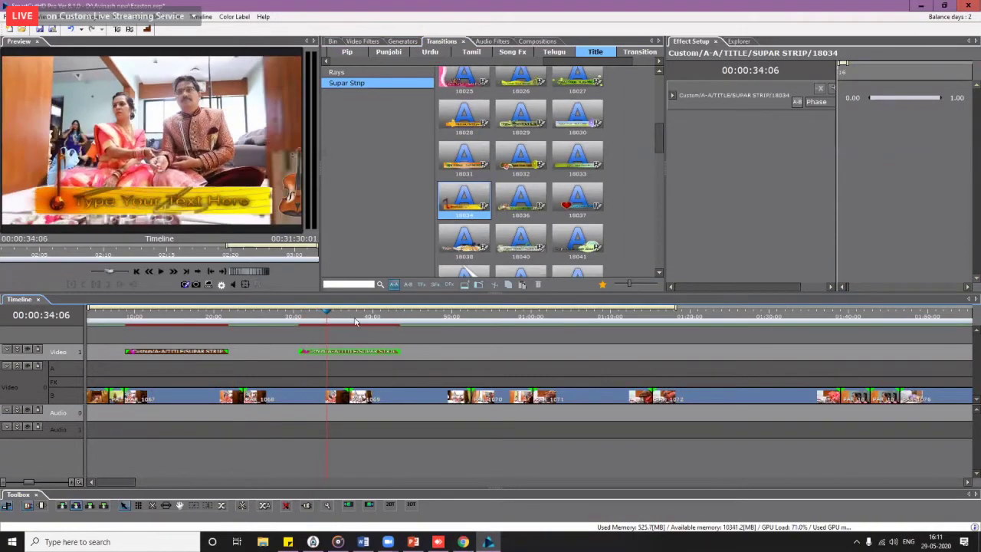
key(space)
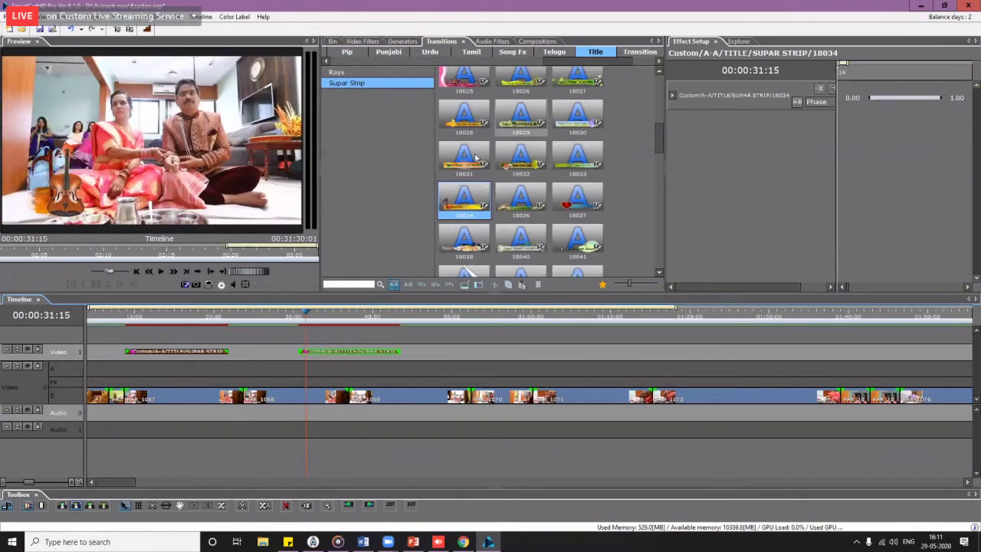
drag(464, 116, 444, 351)
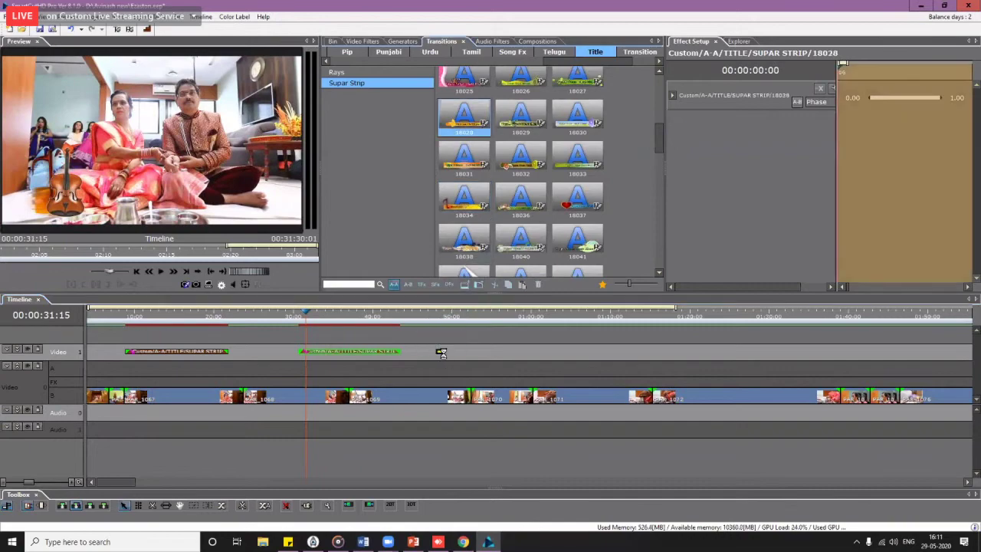
drag(535, 343, 594, 351)
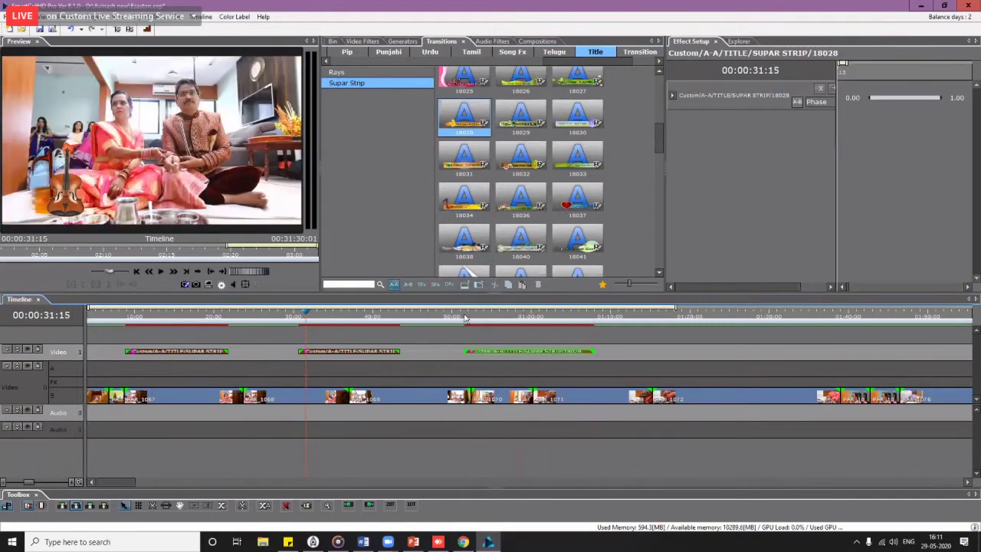
drag(470, 322, 496, 323)
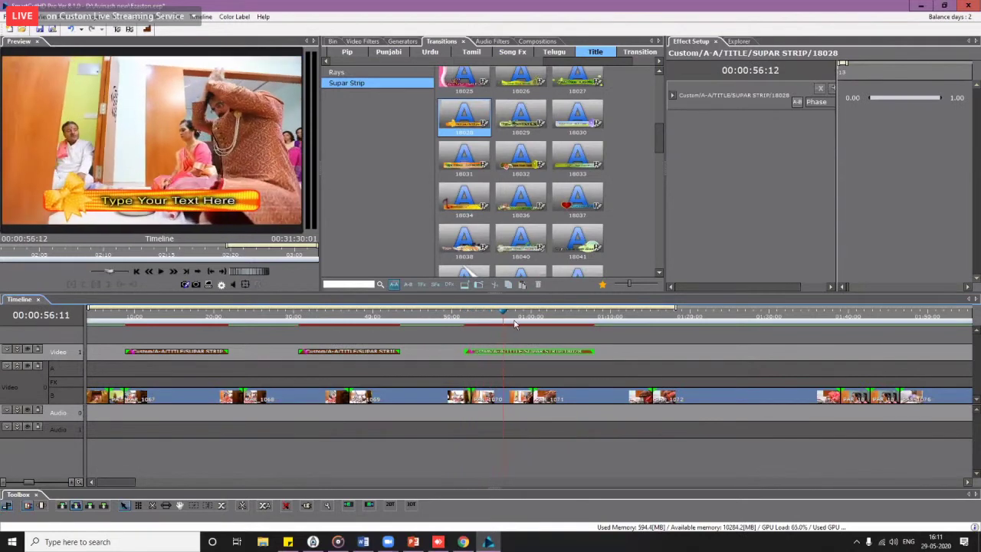
Step: Add title 18010 after 1:10 and scrub through to preview it over the footage
scroll(659, 120, up, 5)
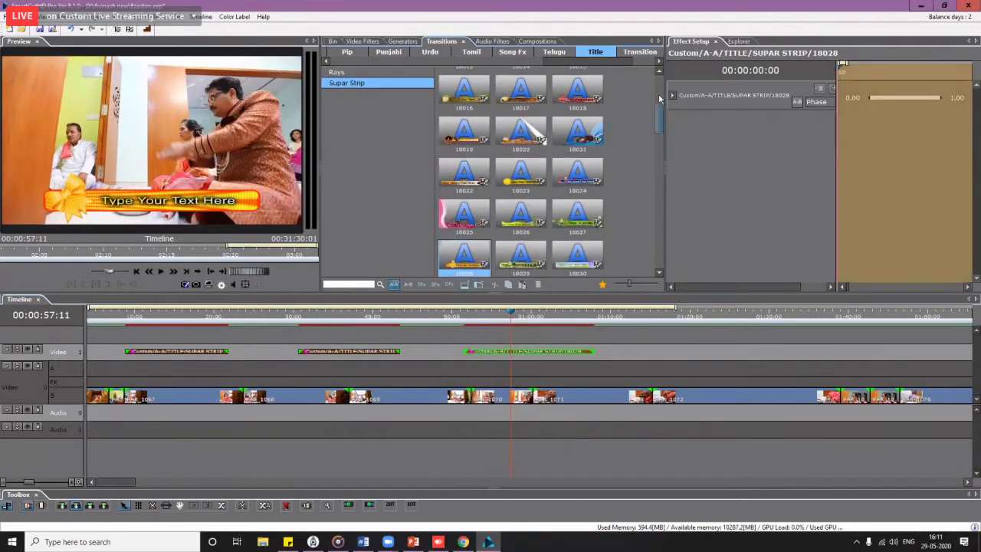
drag(639, 284, 648, 284)
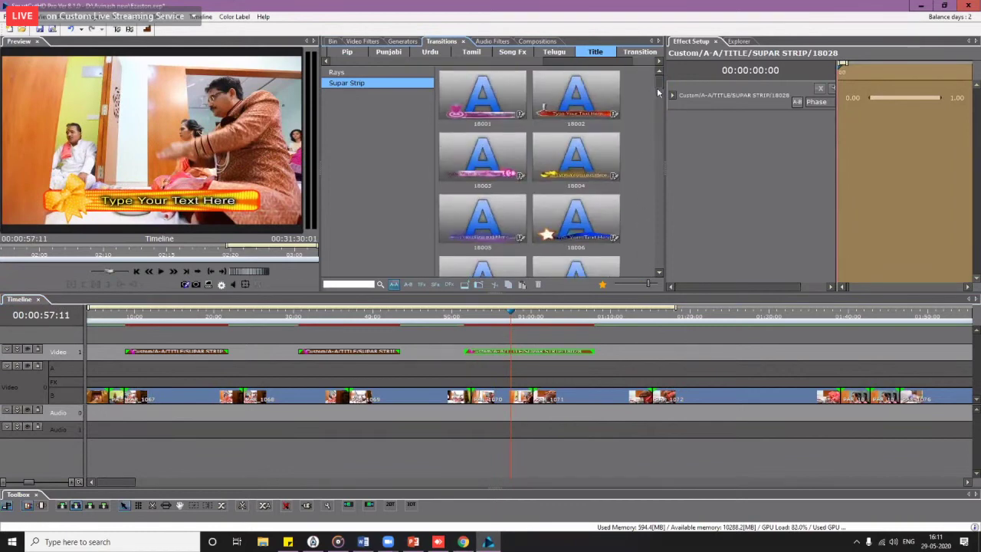
scroll(658, 92, down, 5)
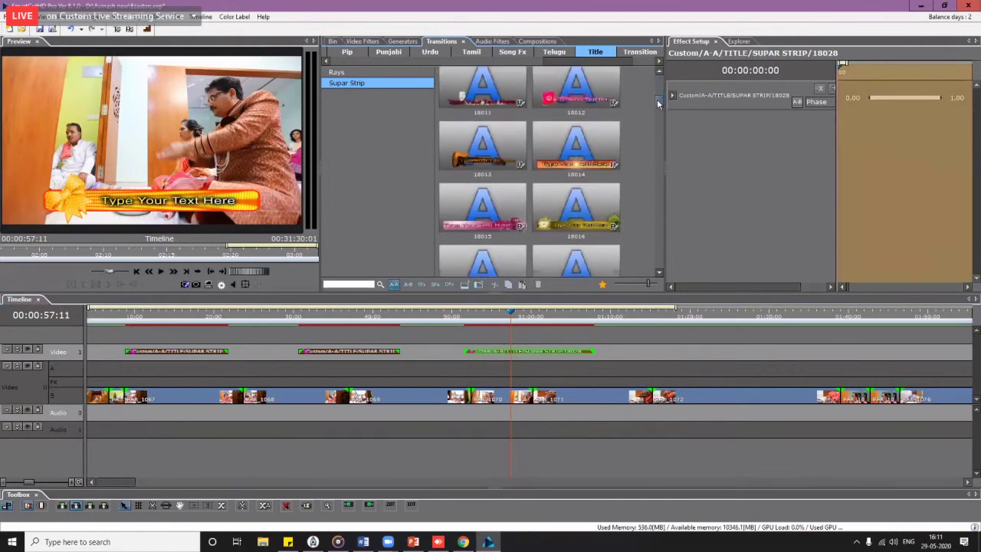
drag(658, 103, 658, 100)
drag(600, 138, 628, 355)
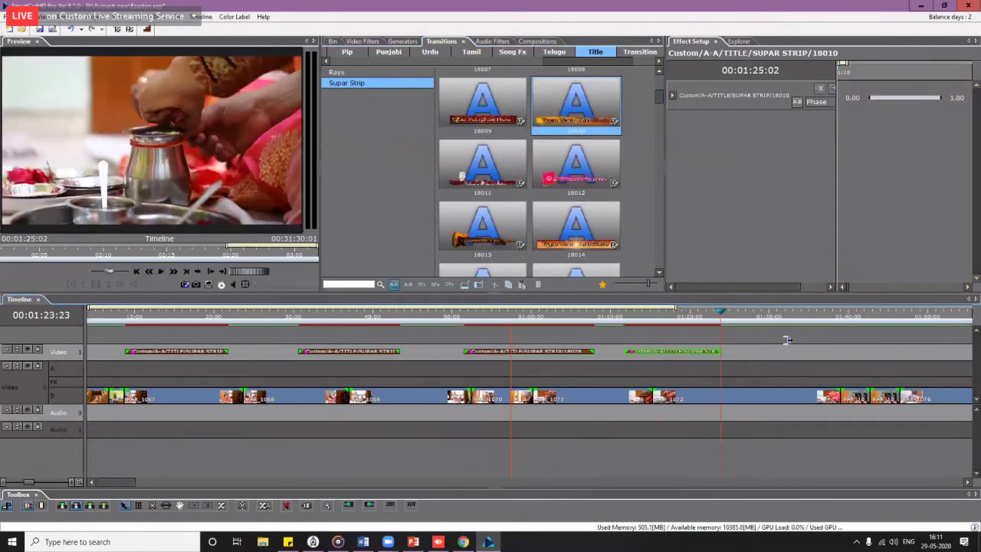
click(638, 318)
drag(647, 318, 694, 317)
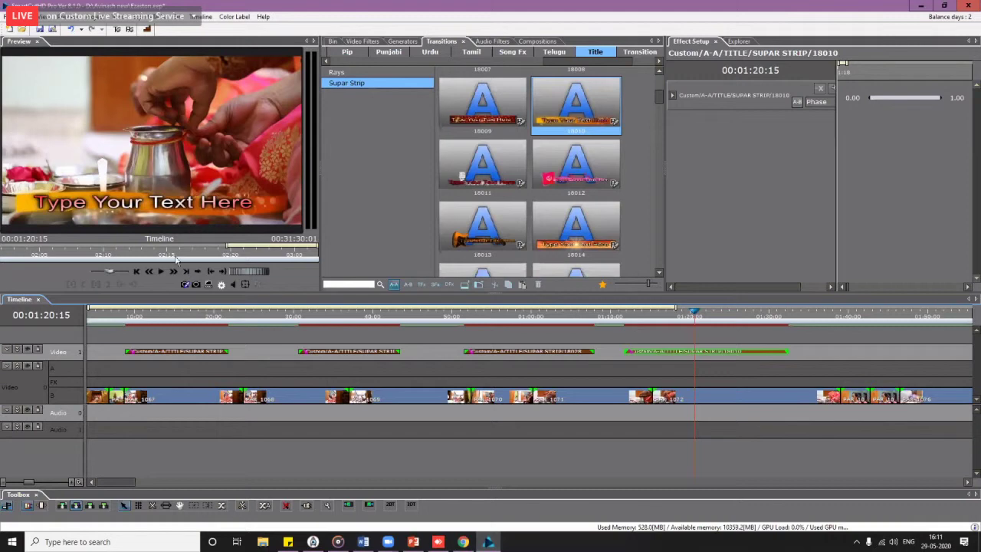
Step: Open the 18010 title clip in ez aston, dismissing the file path warning
right_click(675, 354)
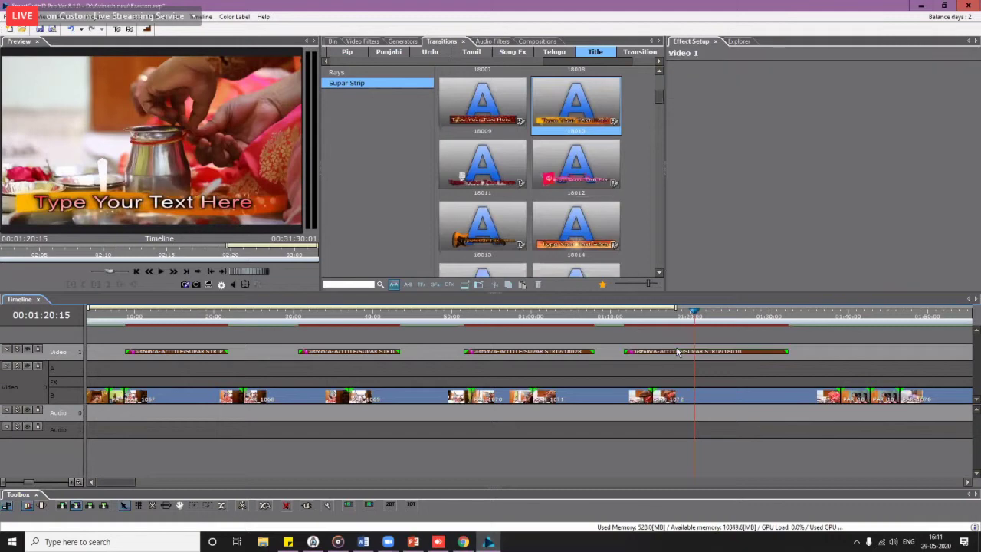
click(676, 353)
right_click(678, 360)
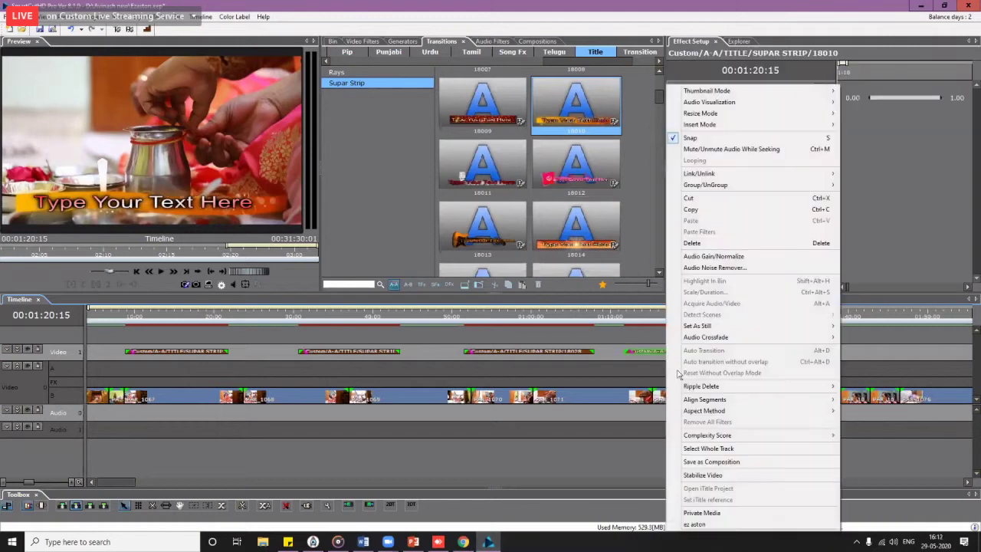
click(709, 524)
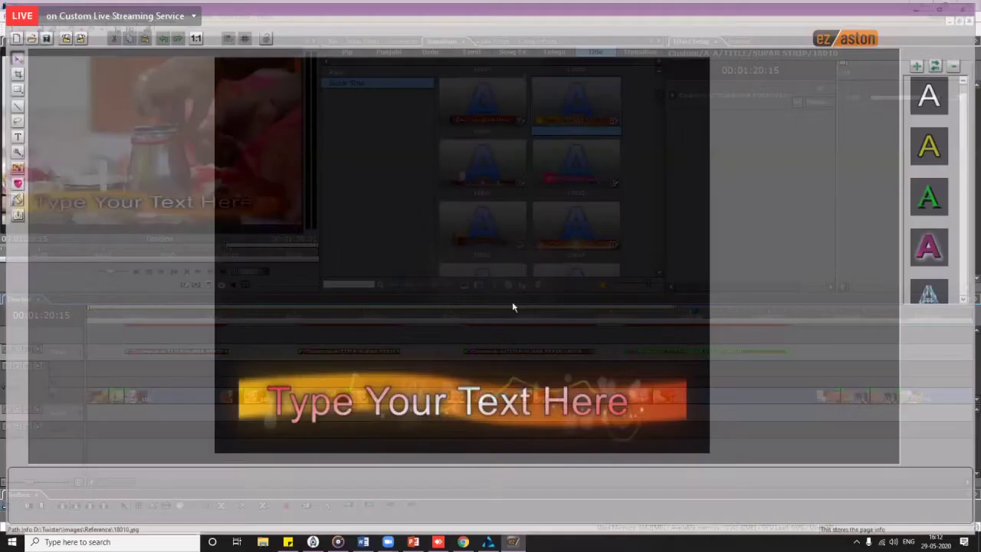
key(Return)
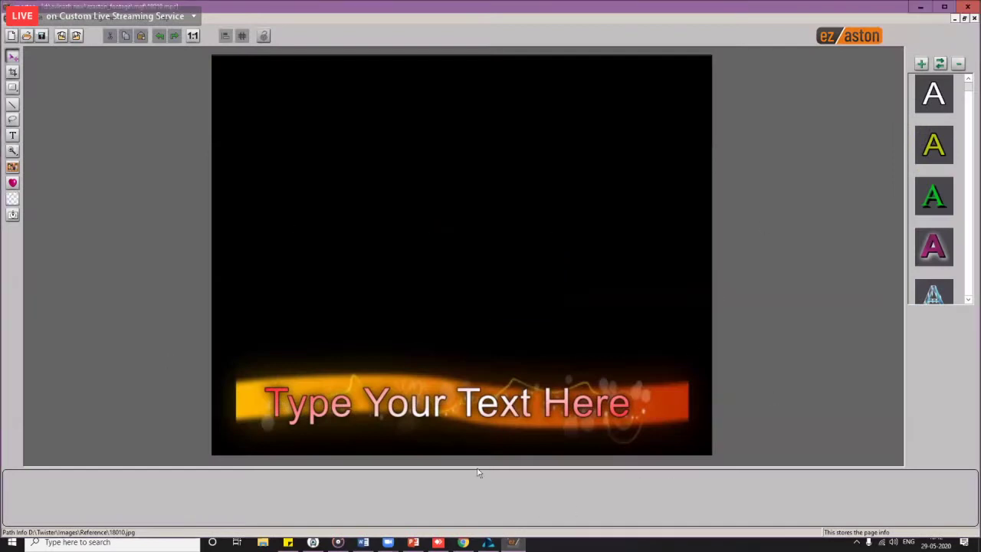
Step: Replace the placeholder with 'Haldi Ceremony' and shift it right along the orange banner
click(483, 404)
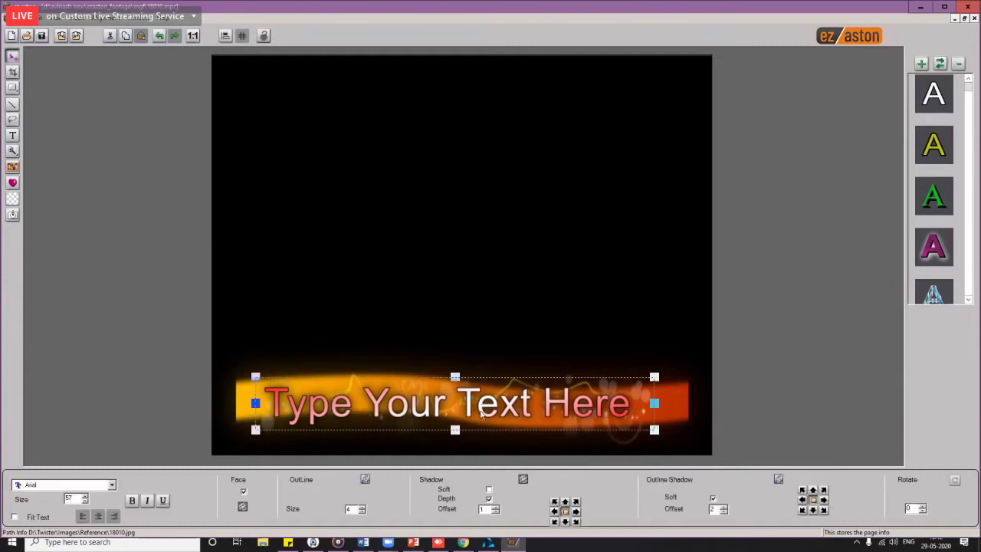
key(Delete)
key(Delete)
key(Delete)
key(Delete)
key(Delete)
key(Delete)
key(Delete)
key(Delete)
key(Delete)
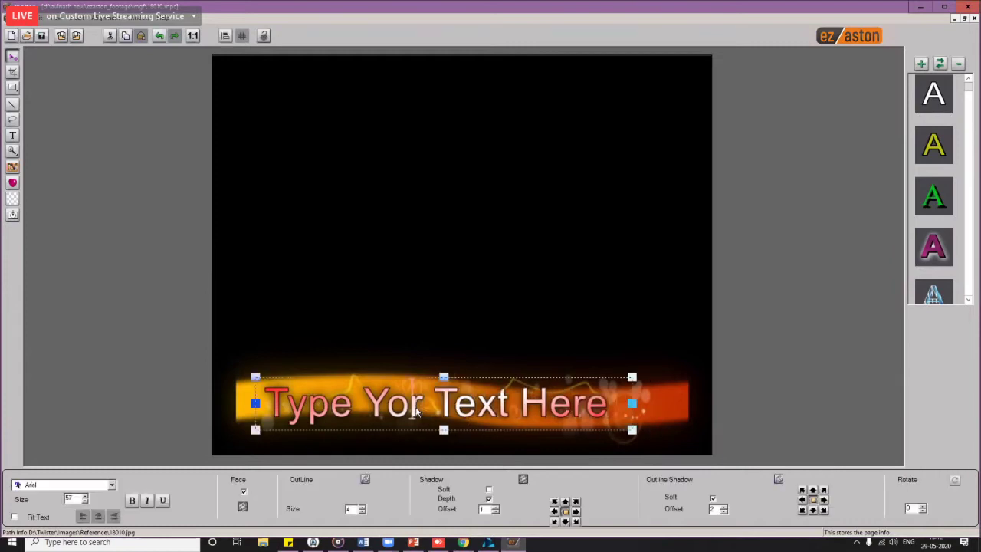
key(BackSpace)
key(BackSpace)
key(BackSpace)
key(BackSpace)
key(BackSpace)
key(BackSpace)
key(BackSpace)
key(BackSpace)
key(BackSpace)
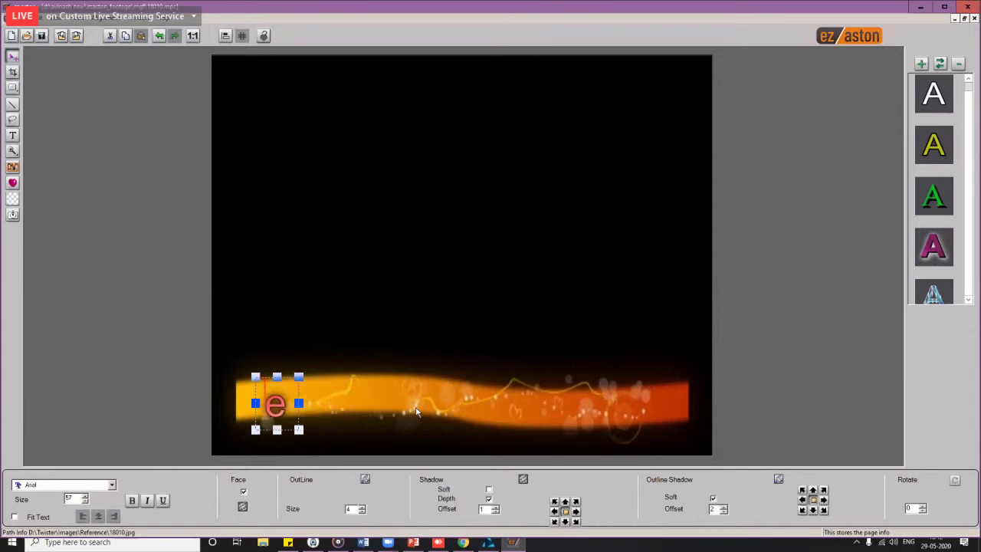
key(Delete)
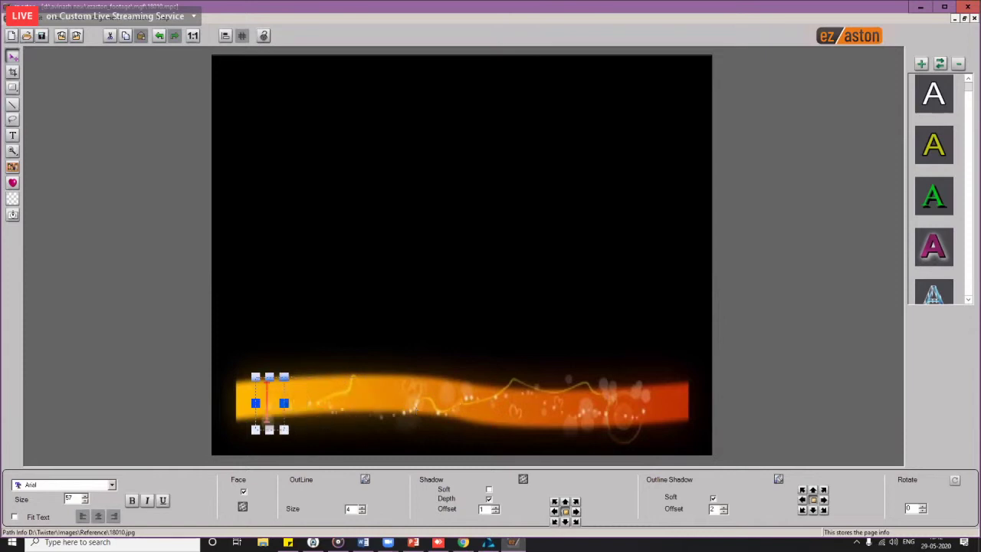
text(Haldi )
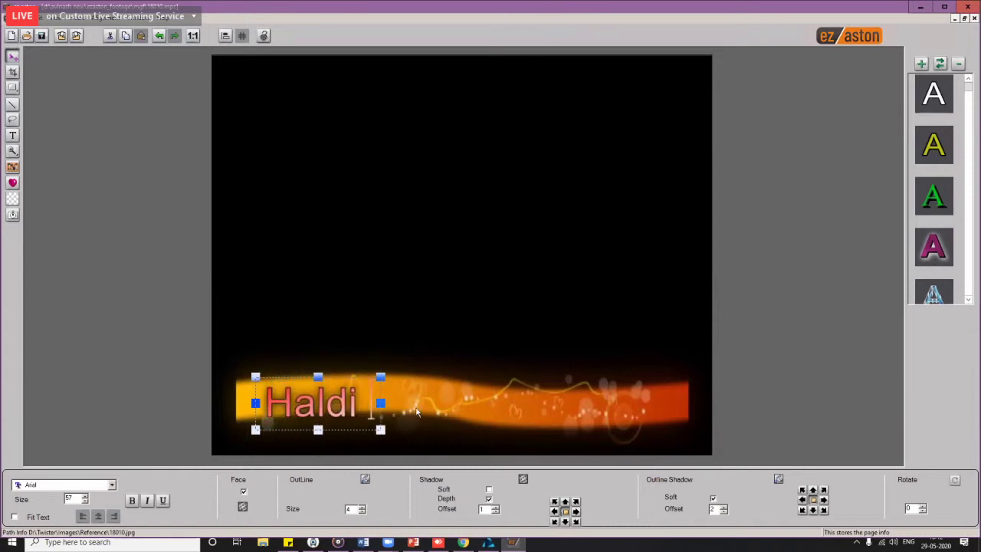
text(Ceremony)
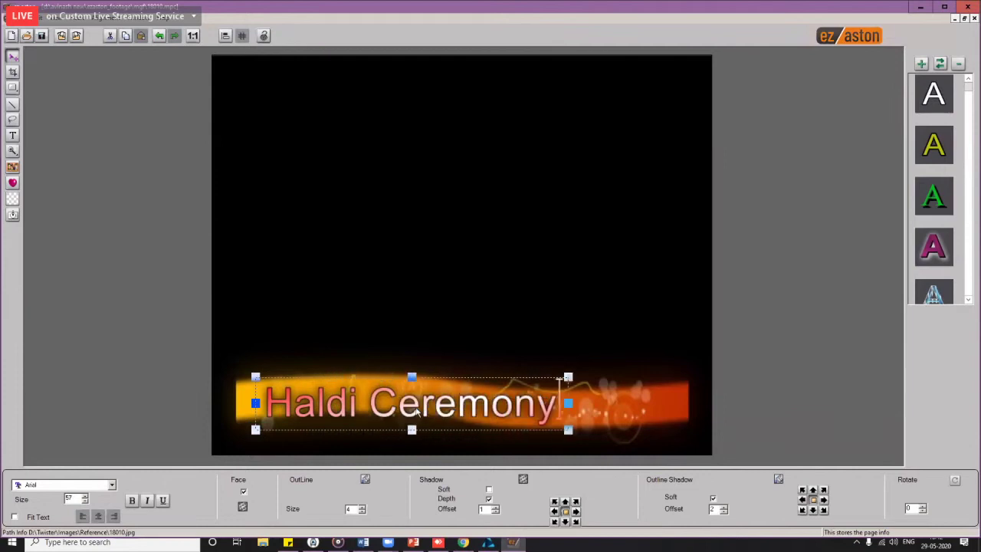
drag(425, 408, 513, 415)
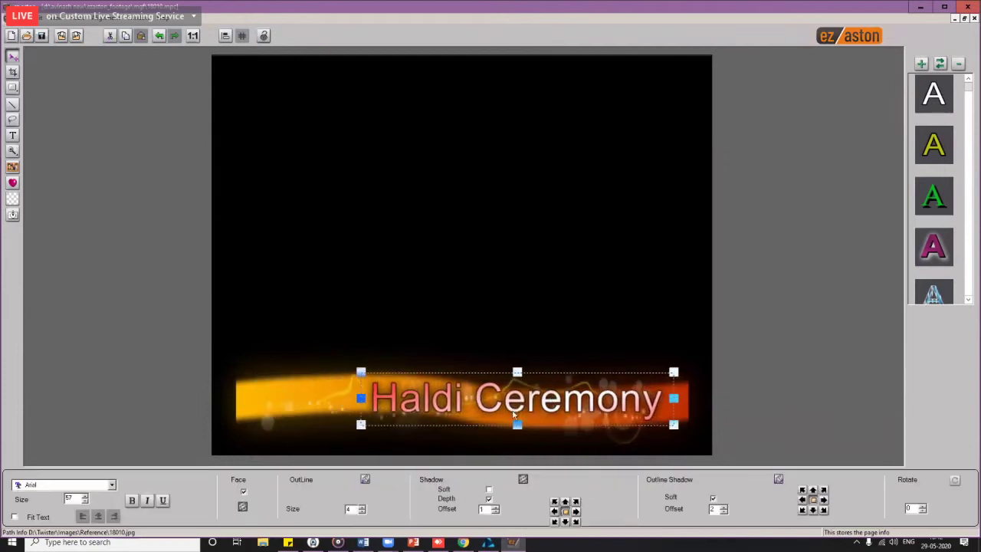
Step: Insert Boy.tga at the banner's left end with softness 31, then reselect Haldi Ceremony
click(12, 169)
double_click(457, 177)
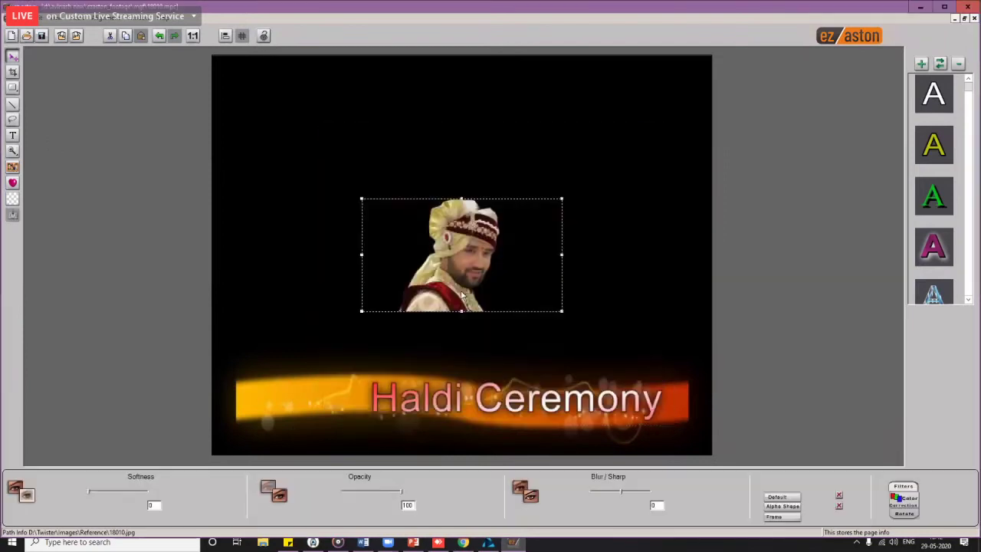
drag(471, 262, 327, 388)
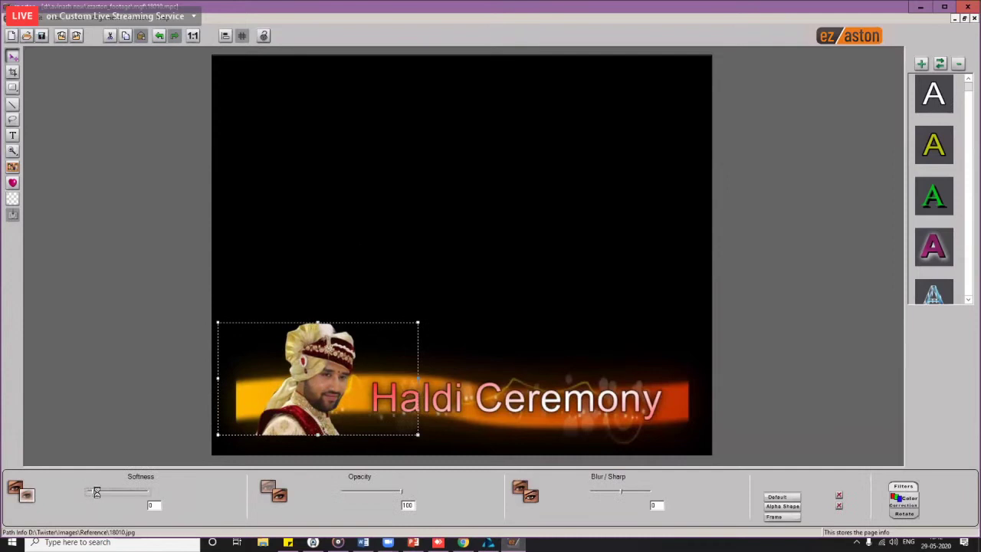
drag(97, 492, 143, 497)
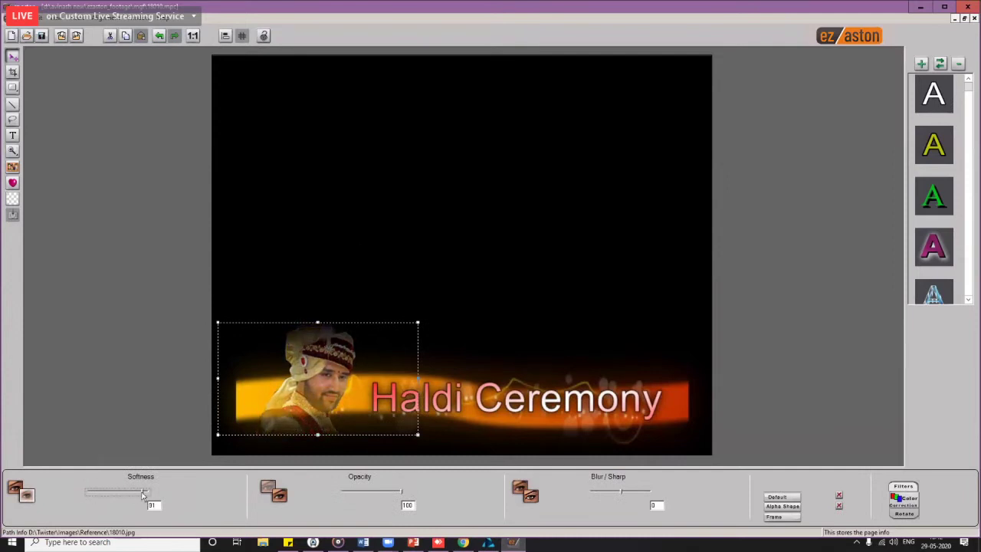
drag(317, 391, 318, 372)
click(565, 340)
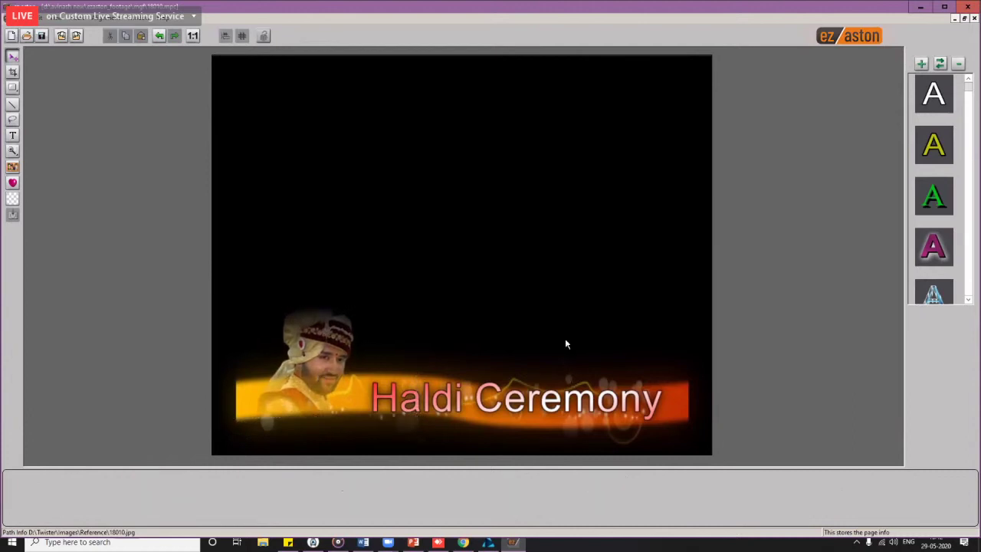
click(525, 411)
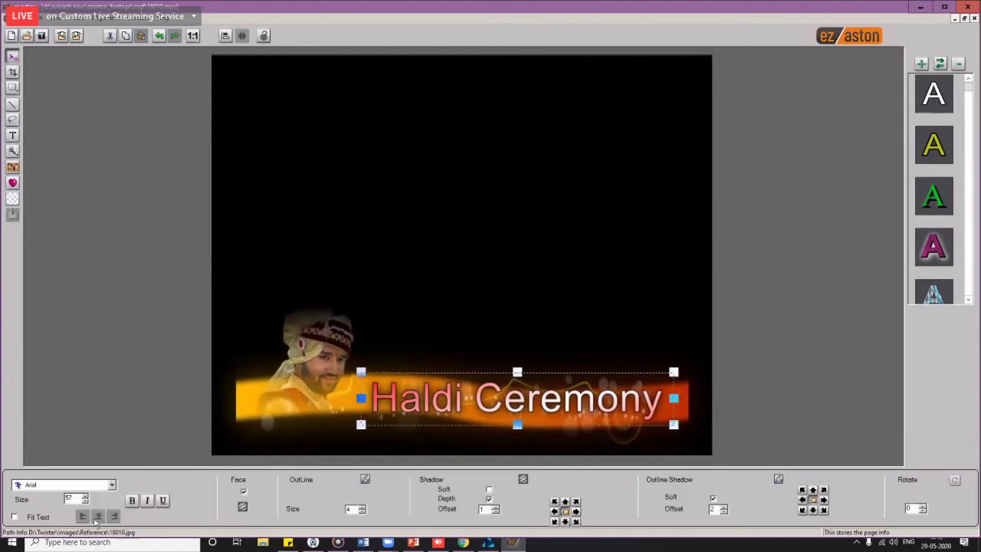
Step: Set the Haldi Ceremony font to Atlantic Inline
click(112, 486)
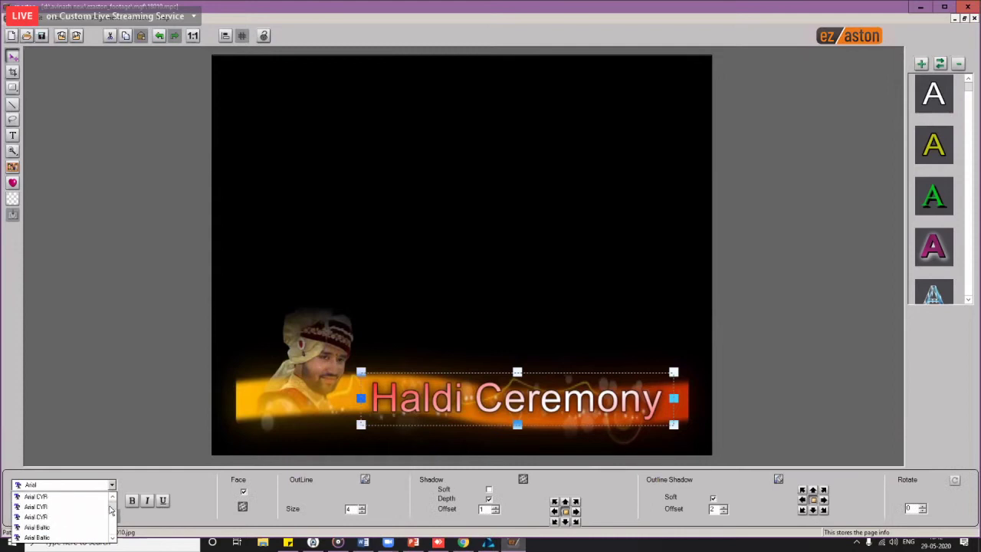
click(58, 525)
click(67, 486)
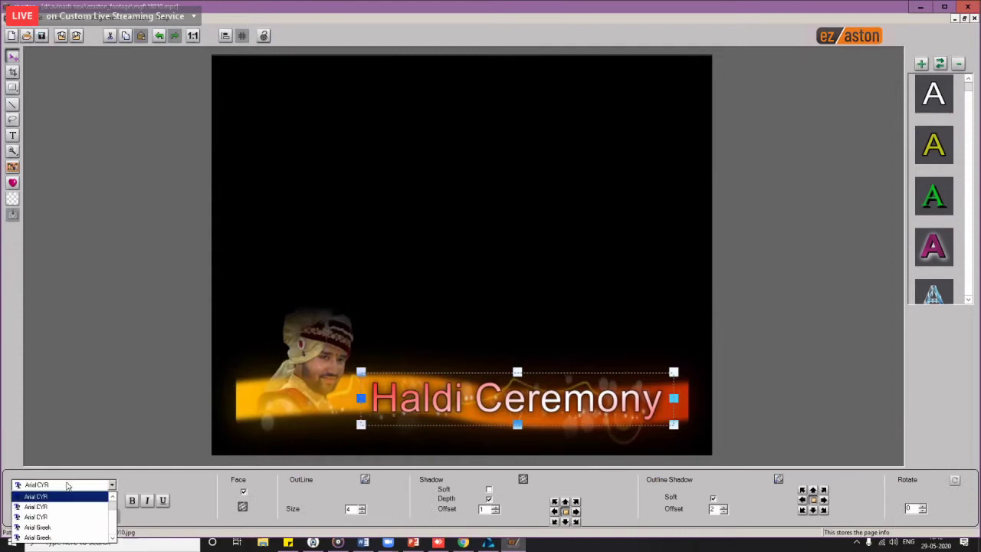
key(Down)
key(Down)
key(Down)
key(Down)
key(Down)
key(Down)
key(Down)
key(Down)
key(Down)
key(Down)
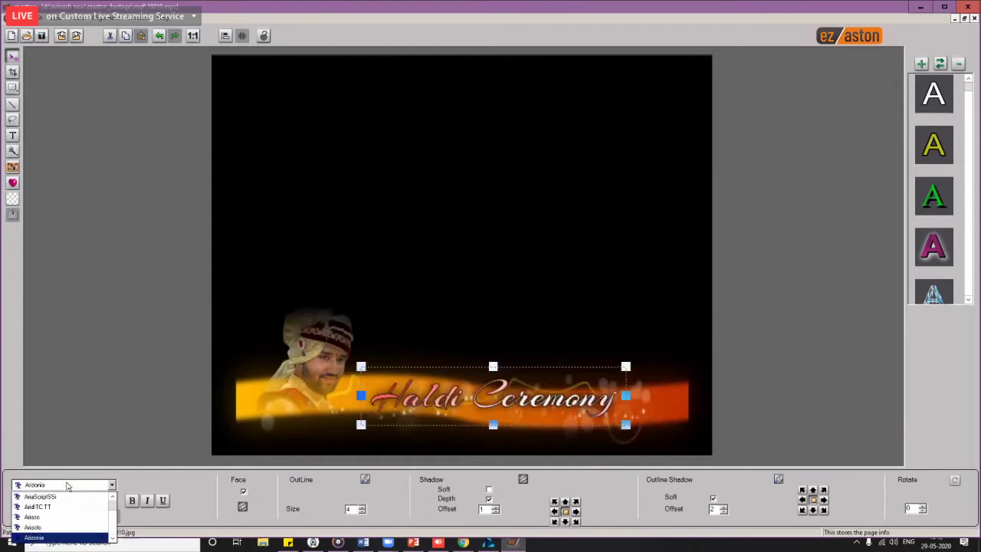
key(Down)
key(Down)
key(Down)
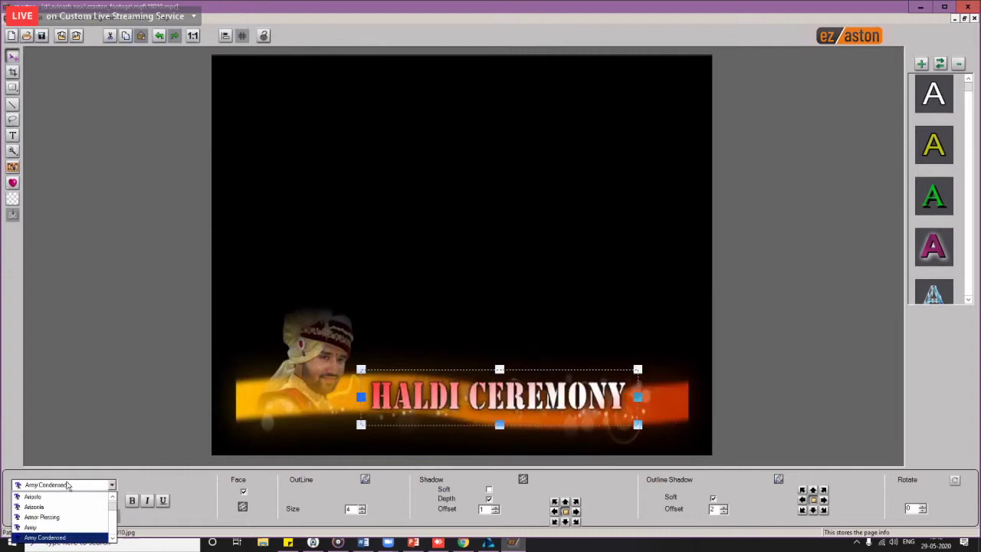
key(Down)
key(Down)
key(Down)
key(Down)
key(Down)
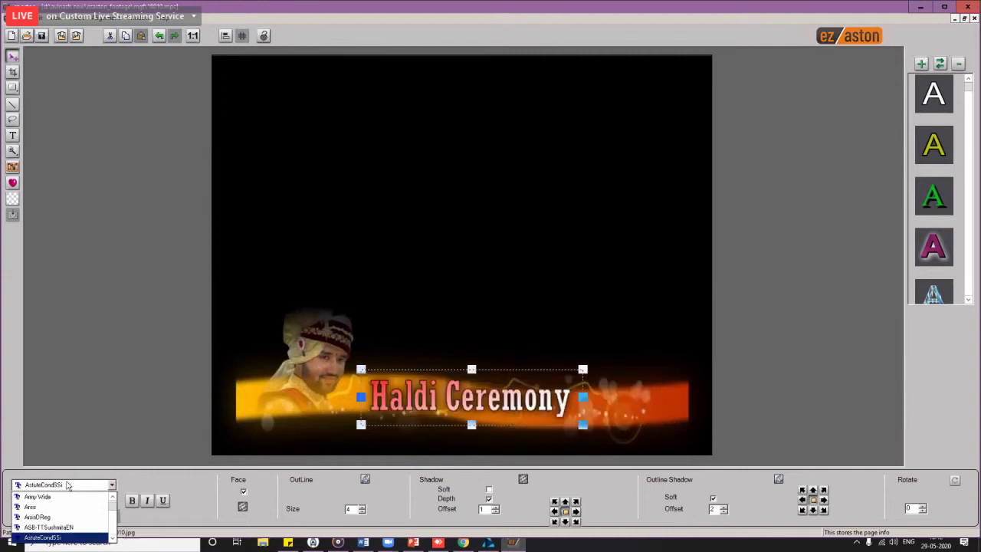
key(Down)
key(Down)
key(Down)
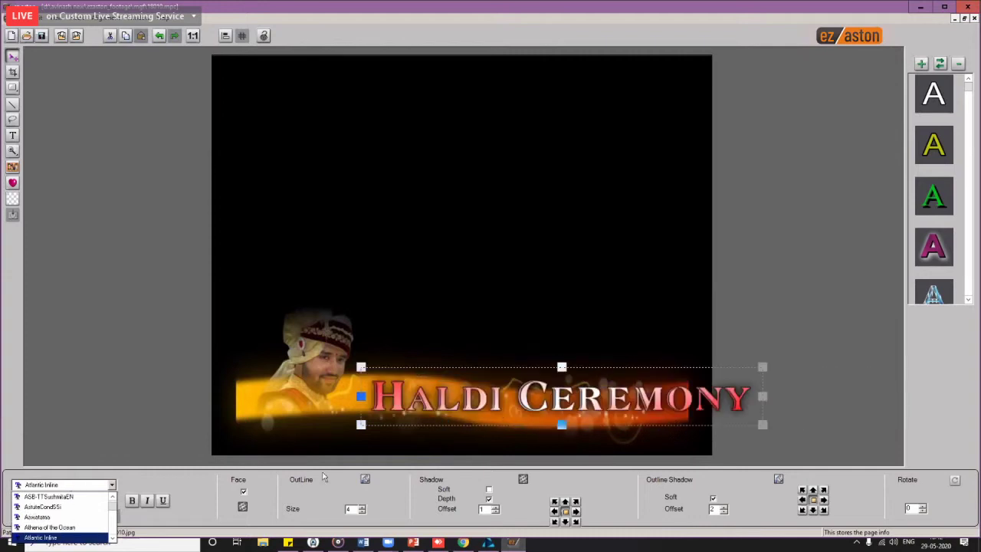
key(Return)
Step: Shrink and reposition the Haldi Ceremony text to fit on the orange strip
drag(551, 402, 526, 402)
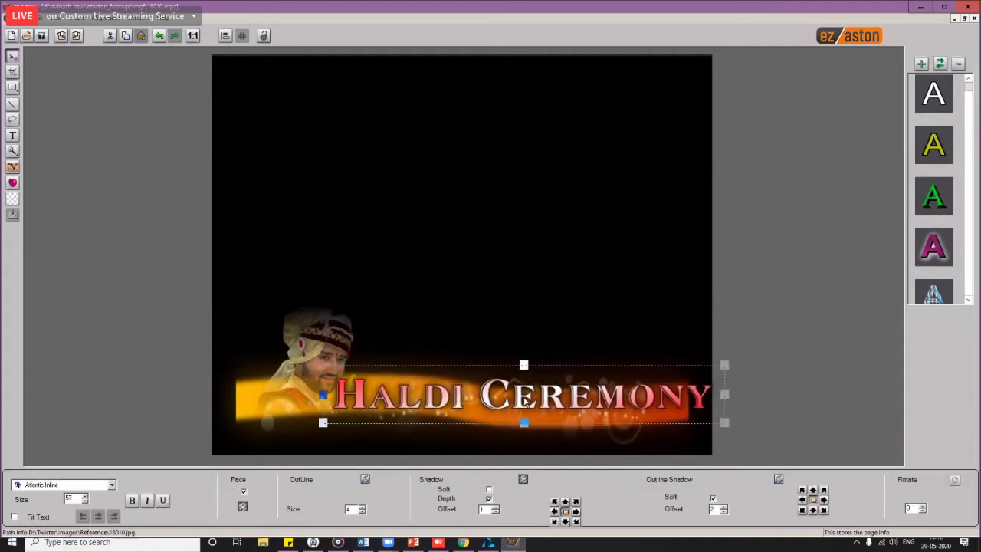
drag(726, 366, 649, 380)
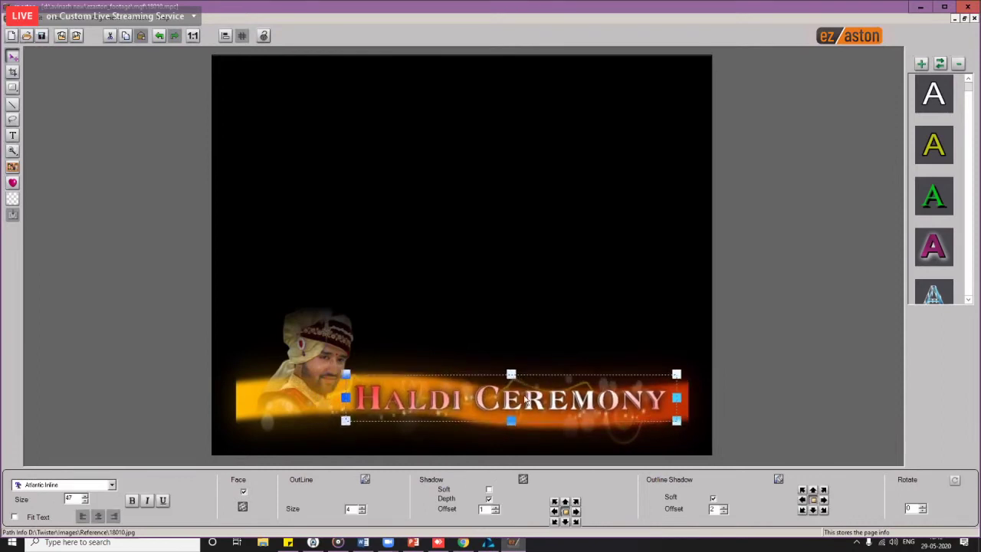
mouse_move(559, 407)
mouse_down()
mouse_move(569, 307)
mouse_move(580, 333)
mouse_move(556, 405)
mouse_up()
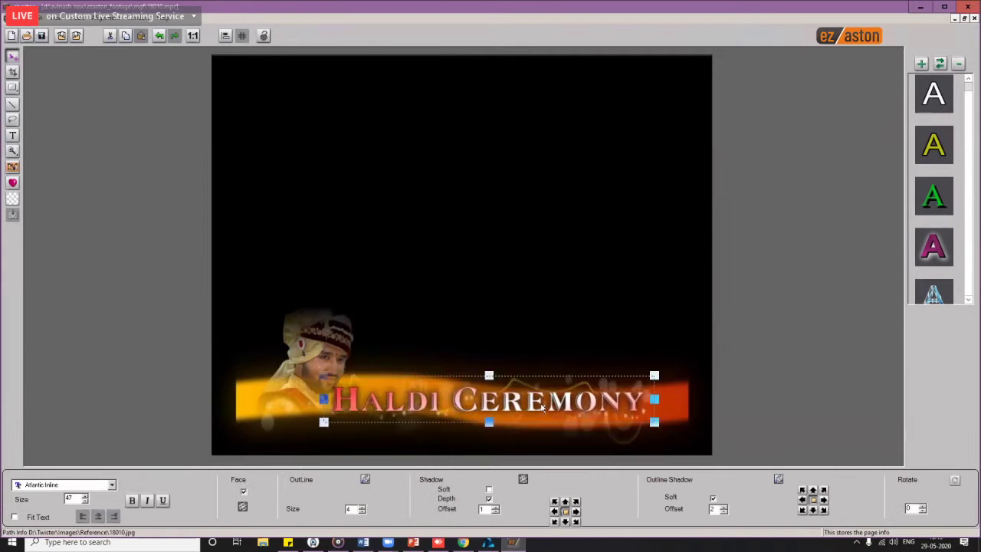
drag(667, 375, 667, 385)
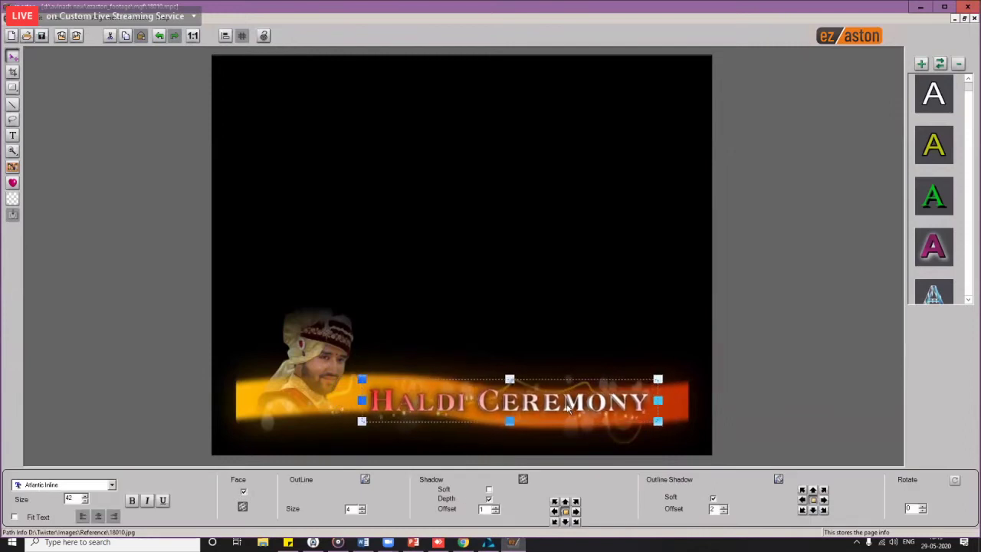
click(543, 333)
click(465, 411)
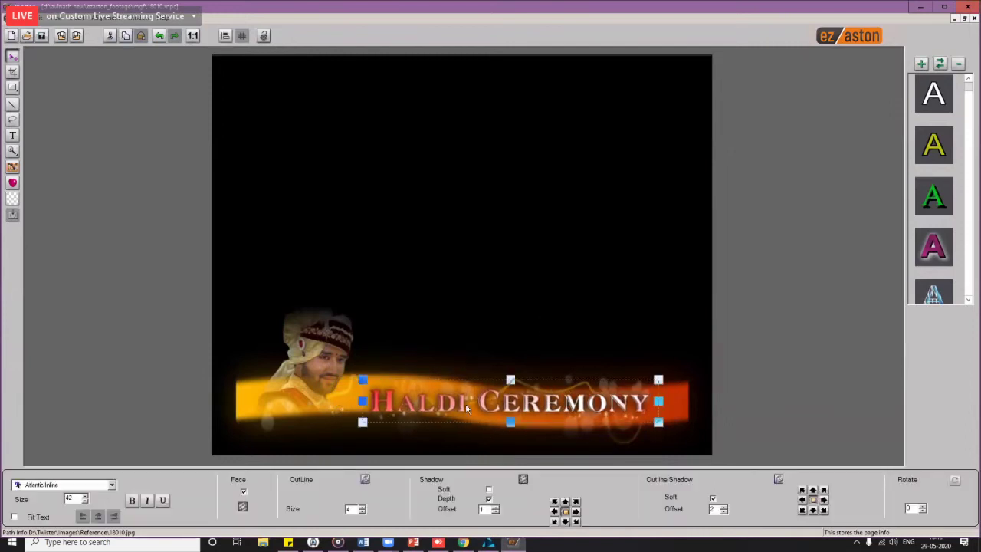
Step: Apply the glowing yellow style preset to the title and nudge it slightly left
click(937, 256)
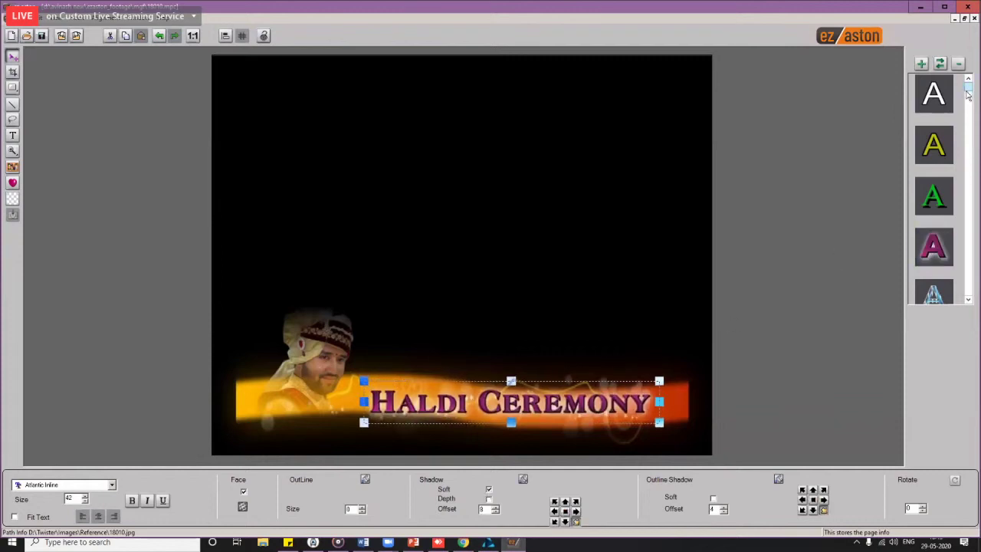
scroll(969, 92, down, 5)
click(933, 94)
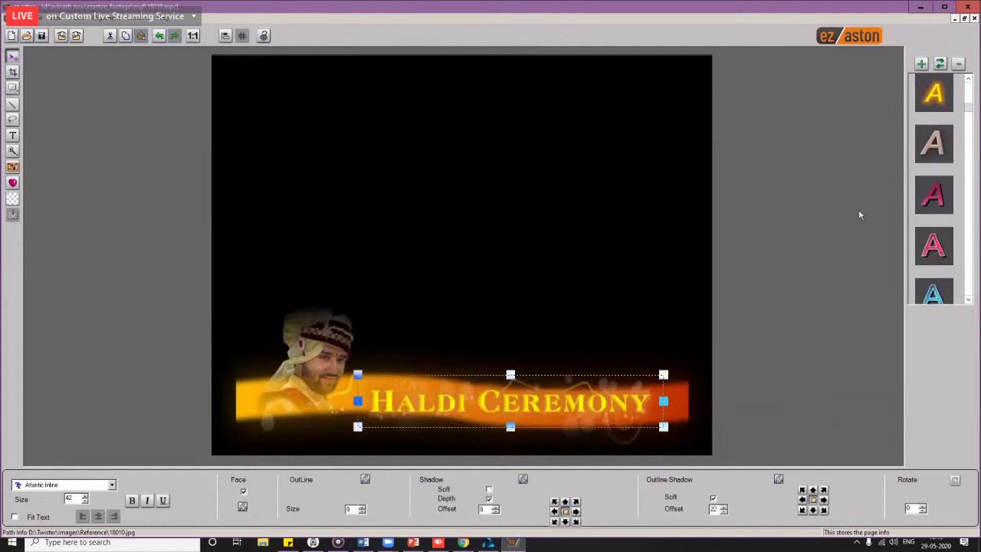
drag(511, 418, 513, 405)
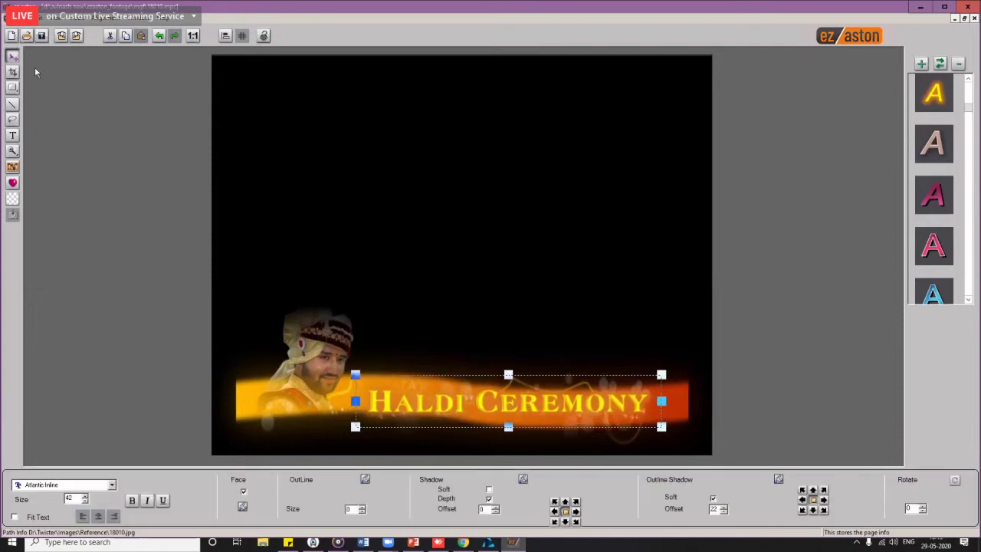
Step: Save and export the title project, then return to the video editor
click(42, 37)
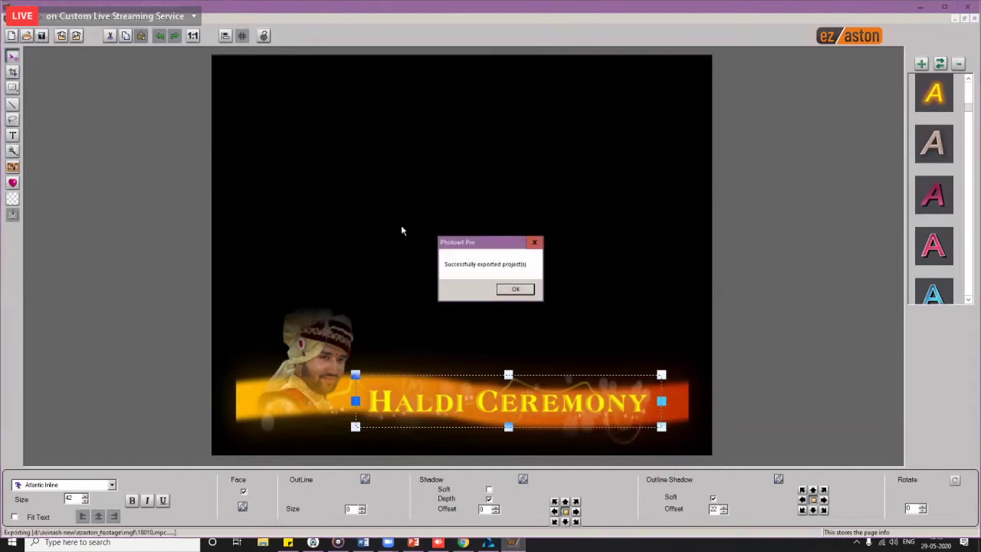
click(514, 290)
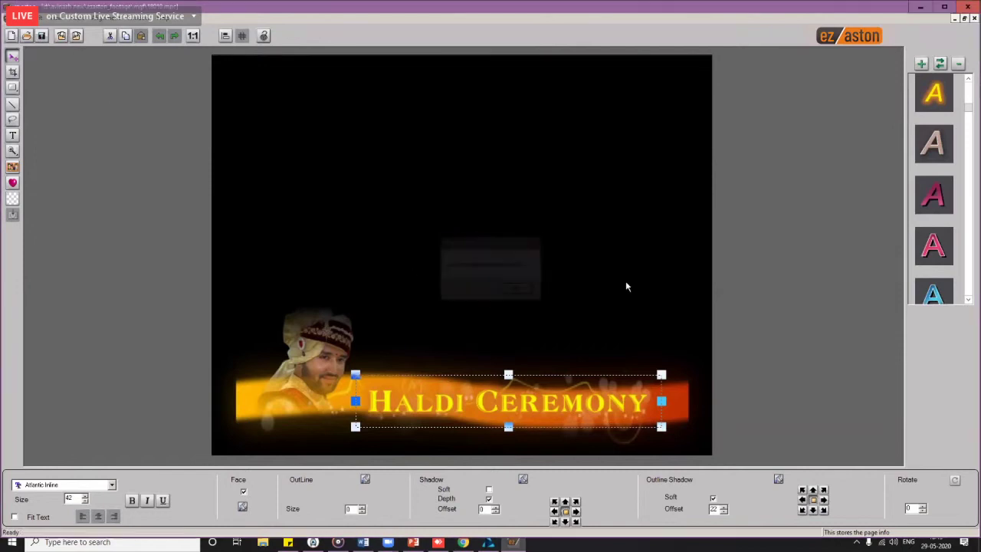
click(969, 7)
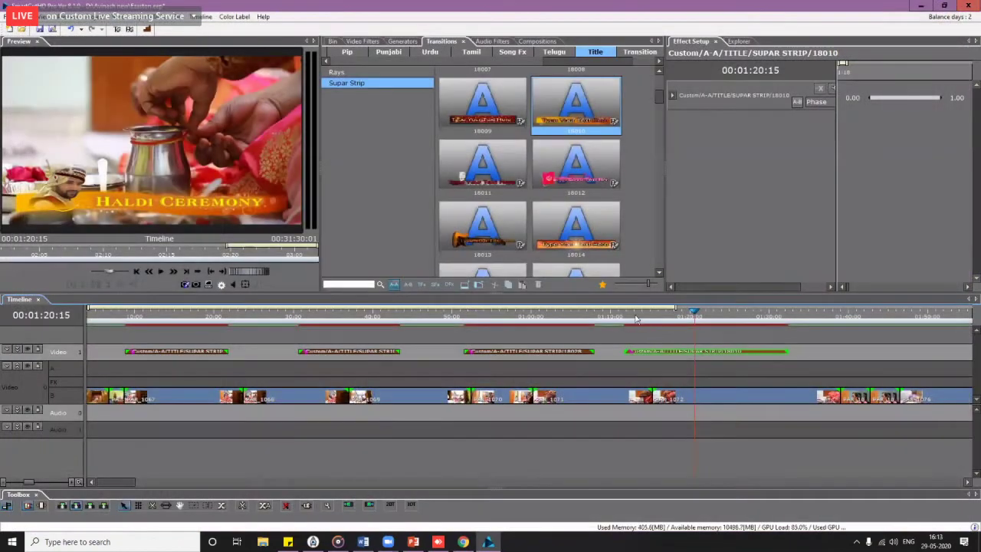
drag(637, 322, 626, 323)
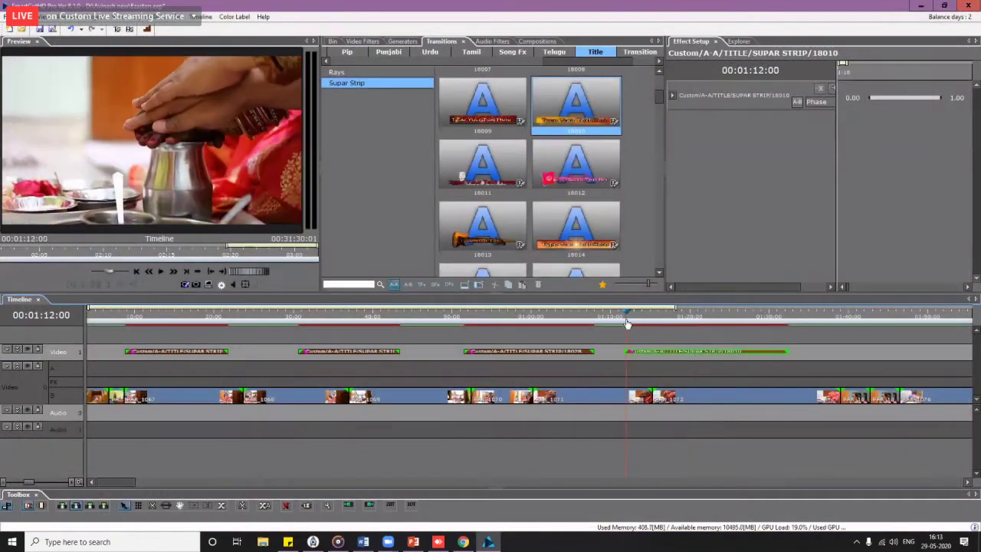
key(space)
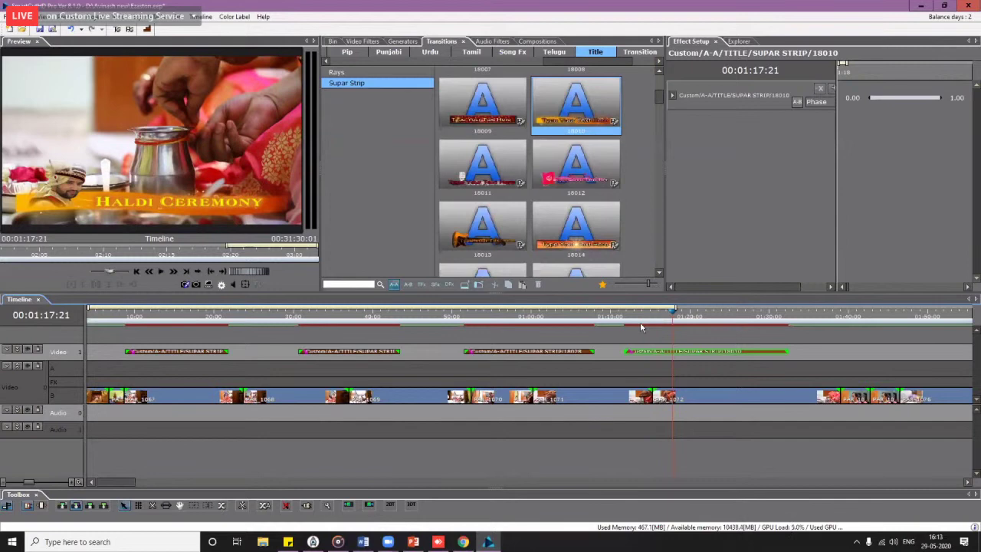
scroll(648, 349, right, 5)
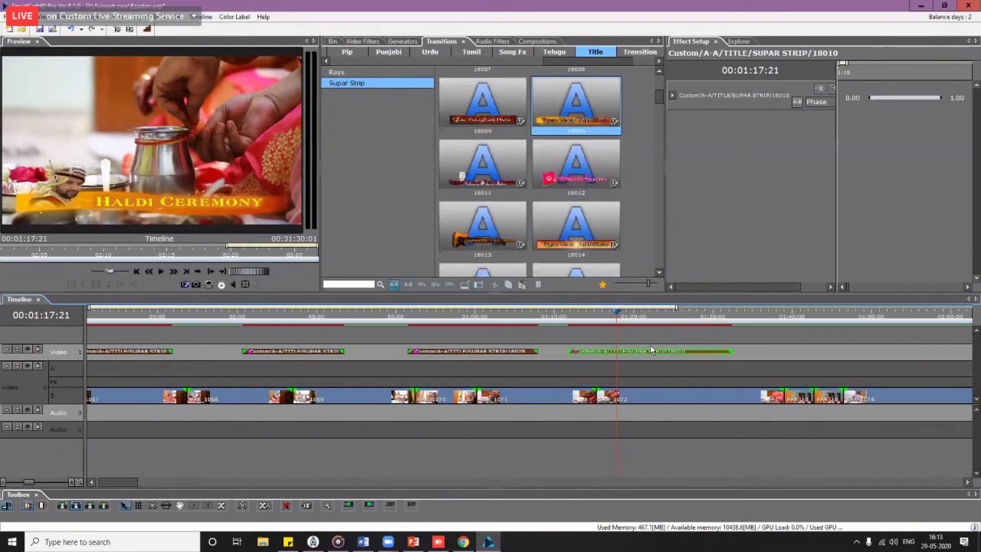
scroll(651, 353, right, 3)
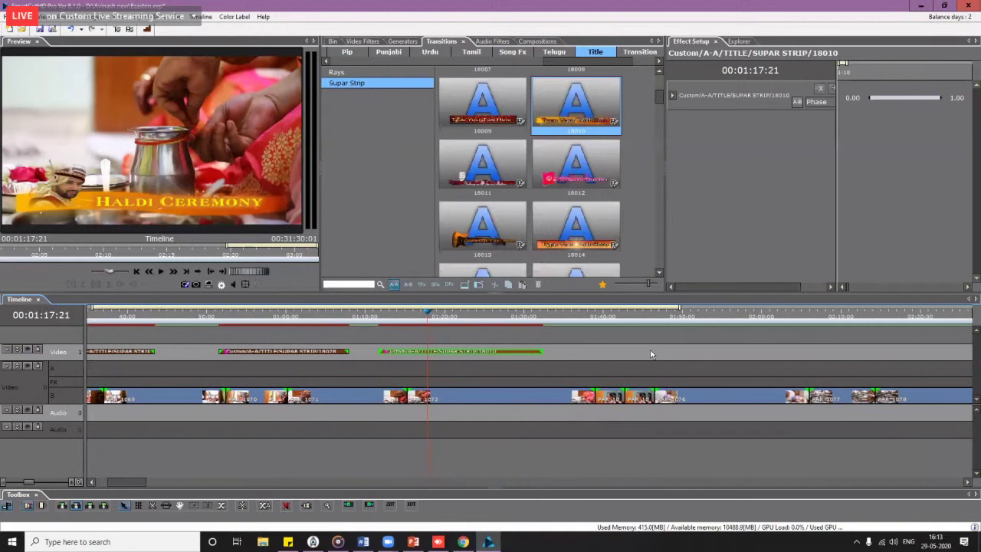
drag(351, 318, 340, 353)
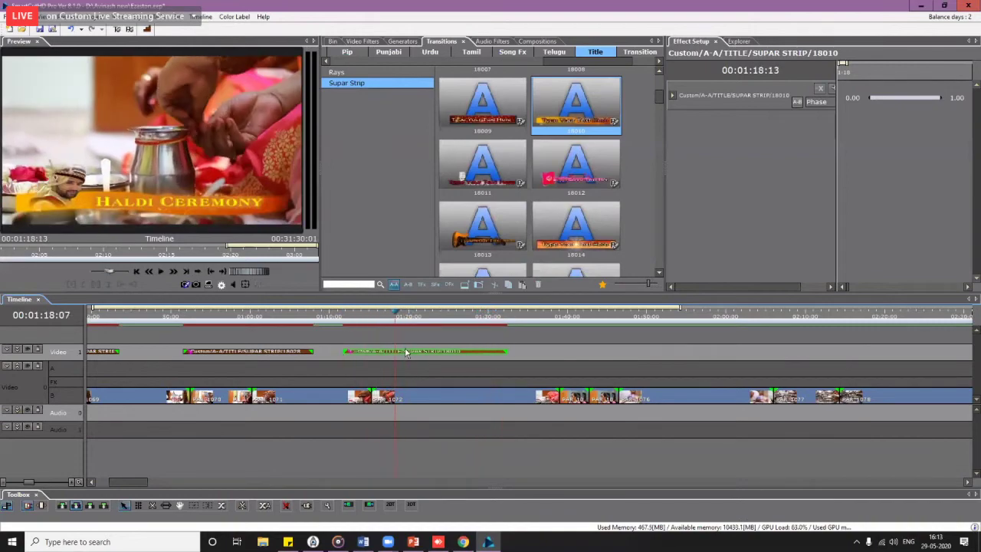
drag(660, 97, 659, 182)
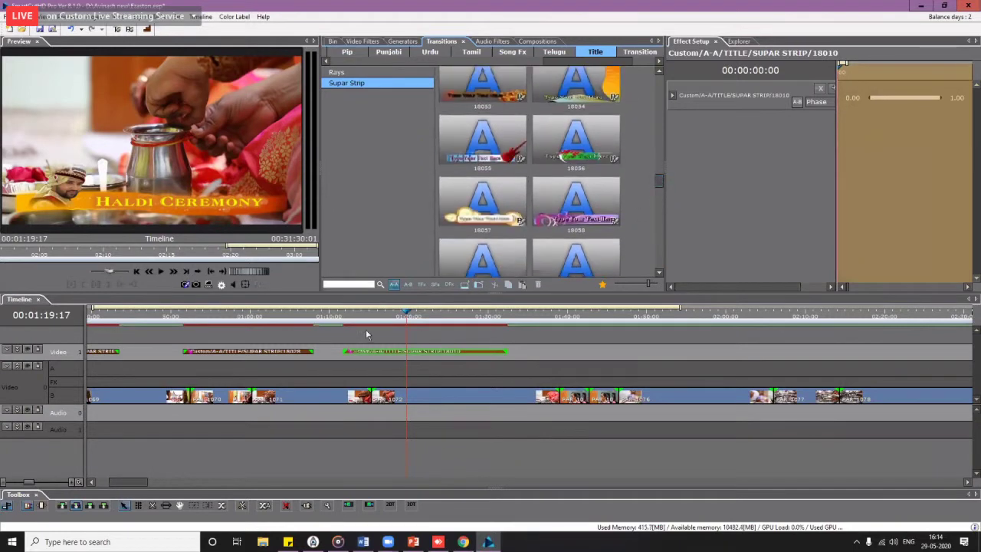
drag(351, 316, 427, 328)
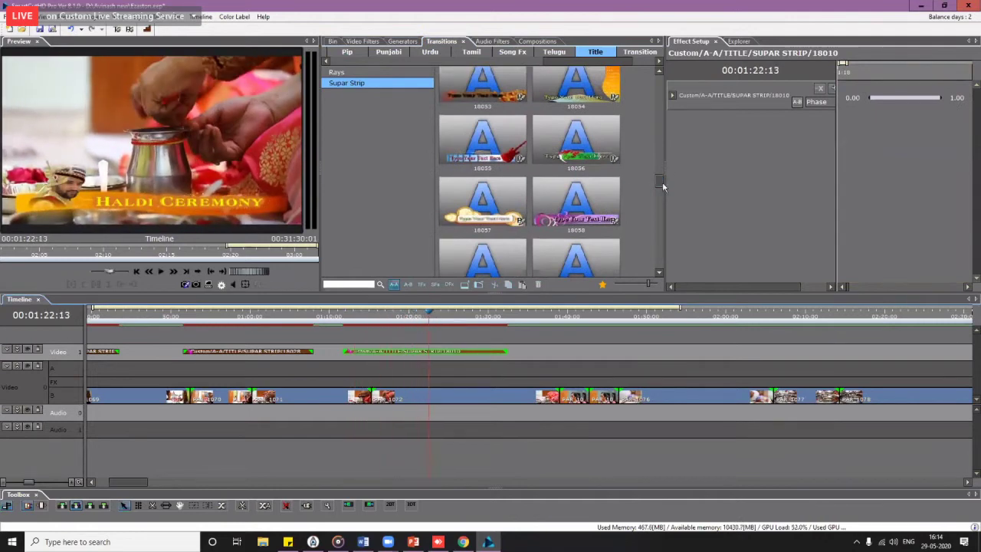
Step: Place Supar Strip title 18070 on the upper video track and move it later, near 2:12
drag(662, 182, 665, 207)
scroll(665, 207, down, 1)
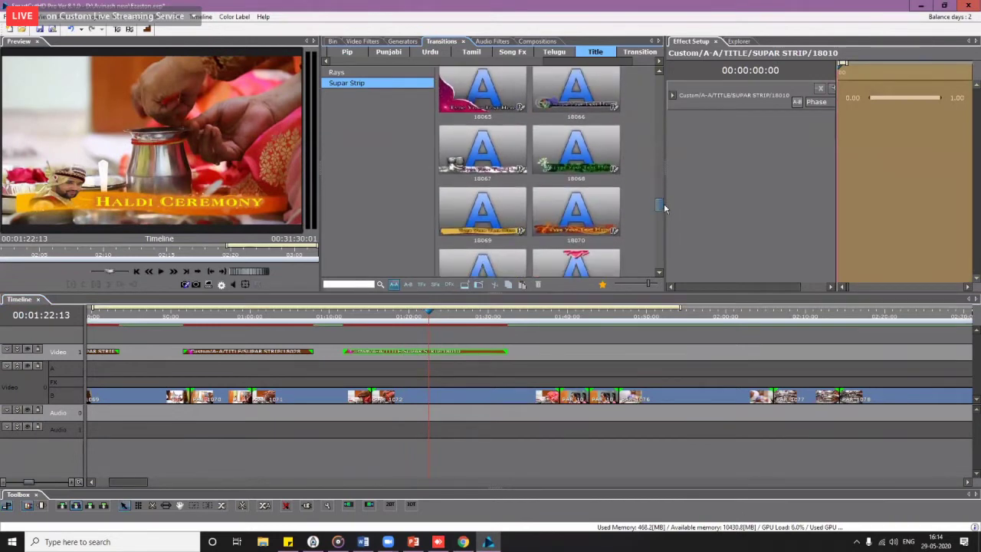
scroll(664, 212, down, 1)
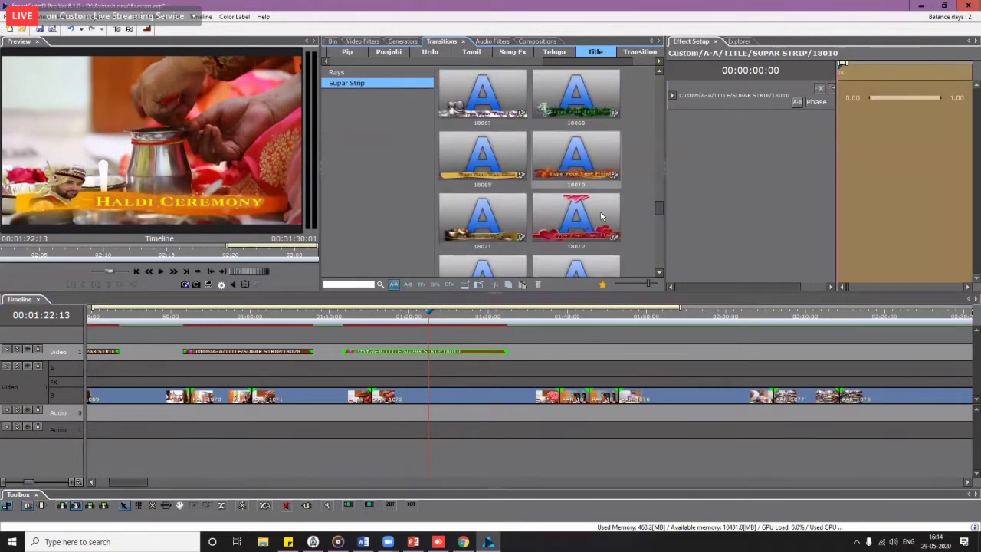
drag(591, 182, 790, 353)
drag(801, 314, 827, 319)
scroll(851, 330, right, 4)
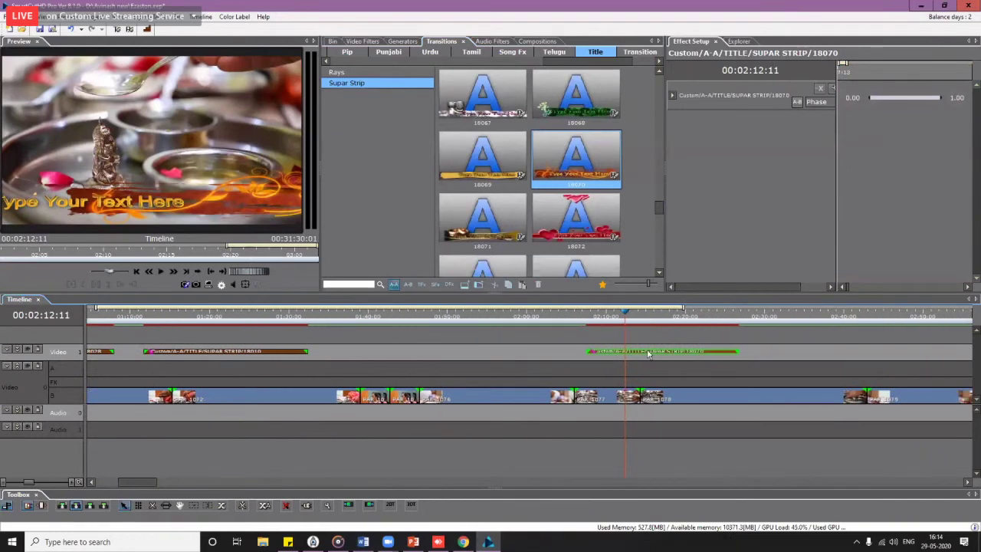
drag(648, 353, 743, 354)
drag(703, 324, 751, 323)
Step: Send the 18070 title clip to EZ Aston for editing
click(742, 351)
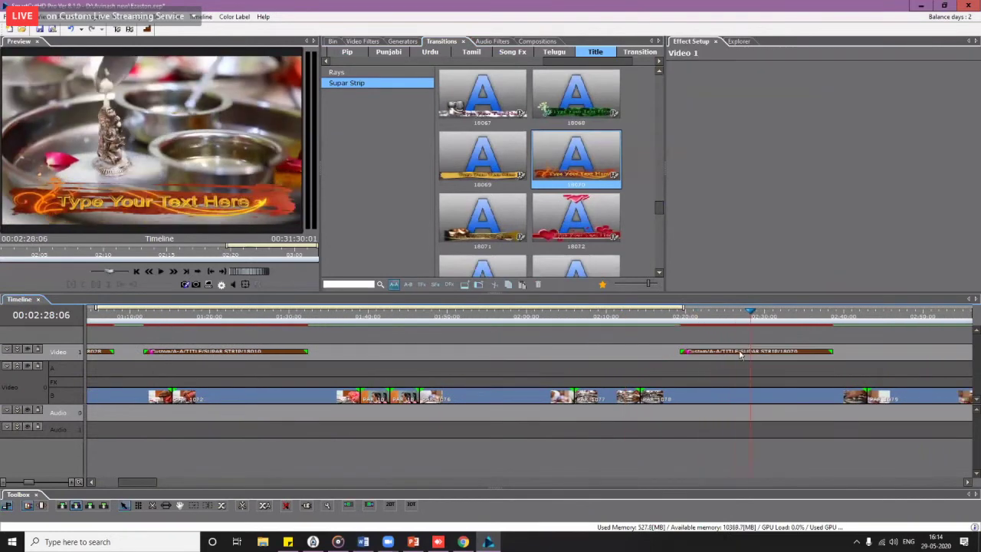
right_click(742, 351)
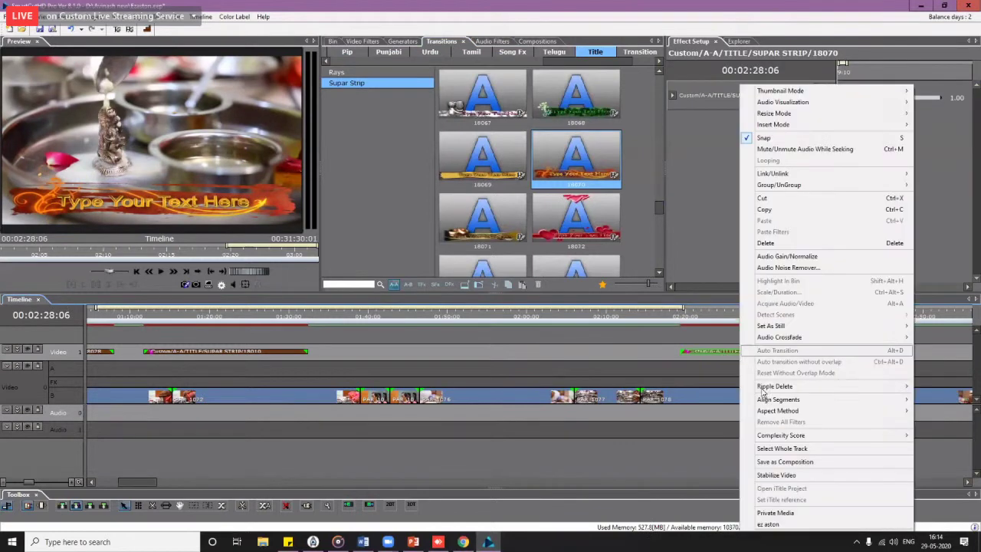
click(794, 527)
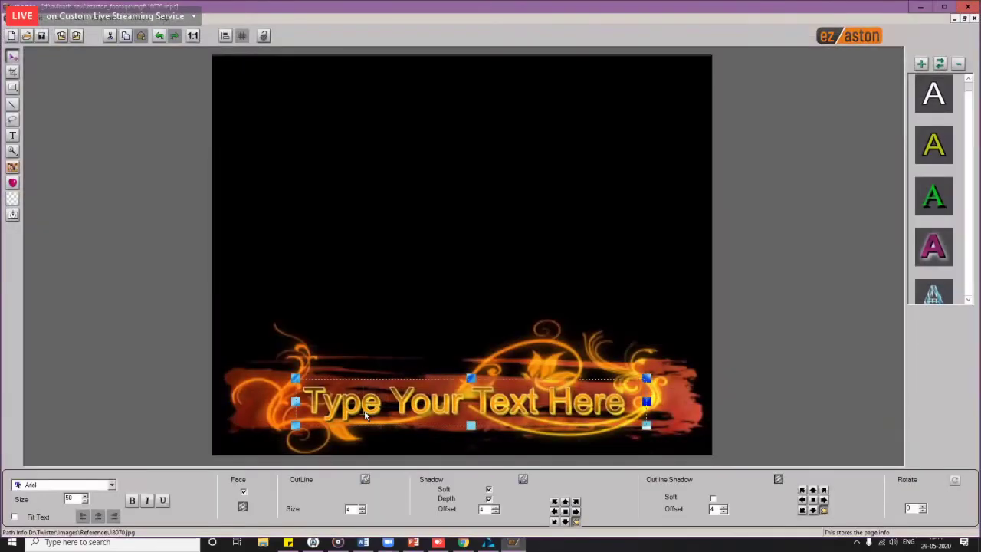
Step: Replace the placeholder with 'Ganesh Pujan' and center it on the strip
click(365, 414)
key(Delete)
key(Delete)
key(Delete)
key(Delete)
key(Delete)
key(Delete)
key(Delete)
key(Delete)
key(Delete)
key(Delete)
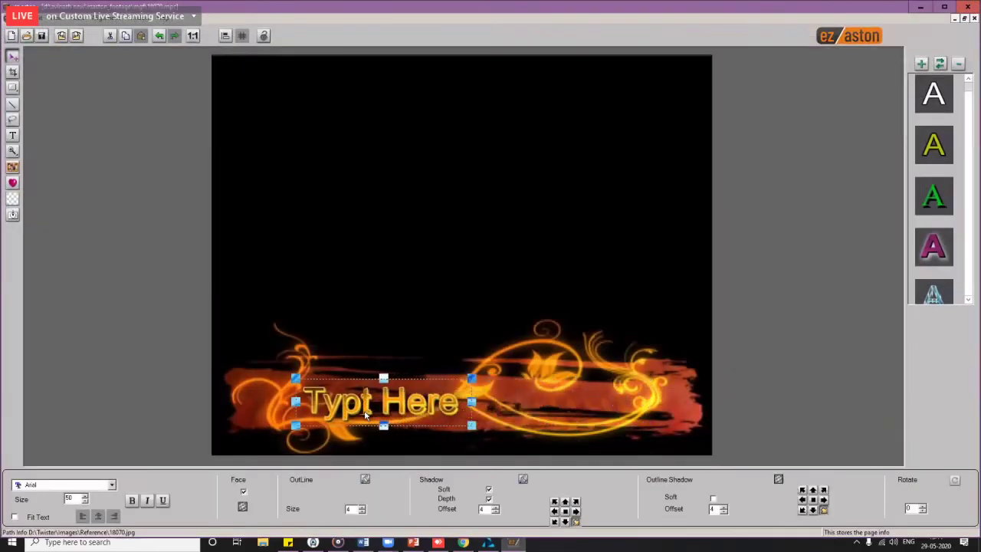
key(Delete)
key(Delete)
key(Delete)
key(Delete)
key(Delete)
key(Delete)
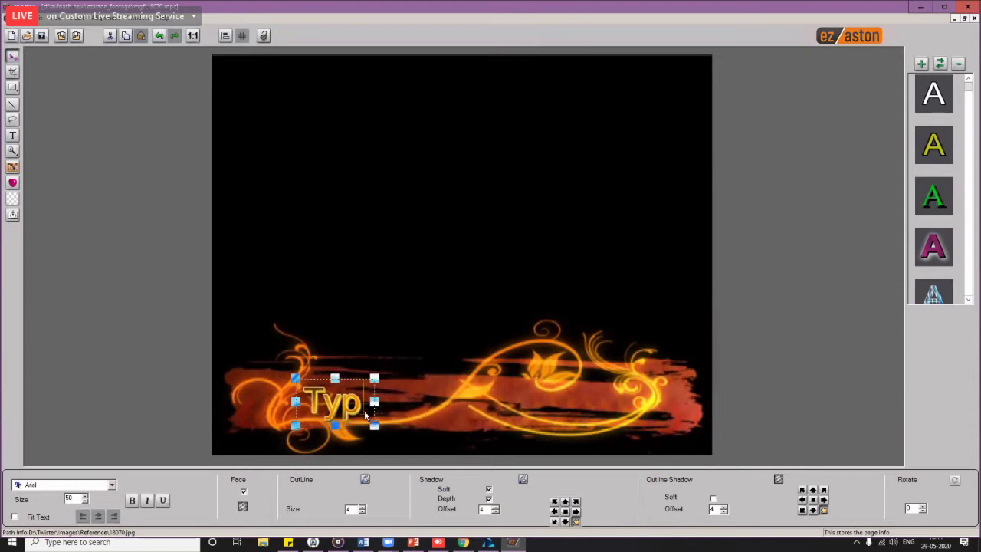
key(BackSpace)
key(BackSpace)
key(BackSpace)
text(Ganesh)
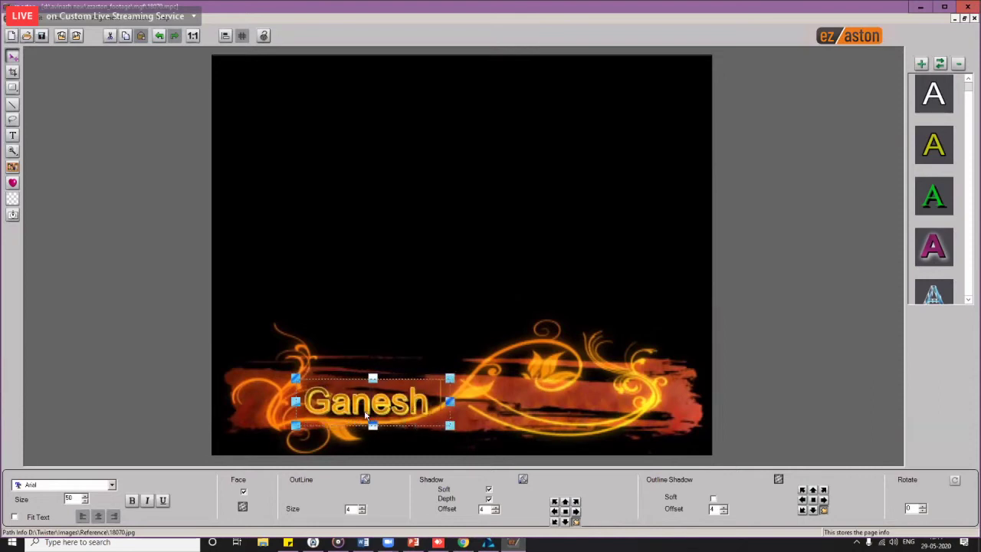
text( Pujan)
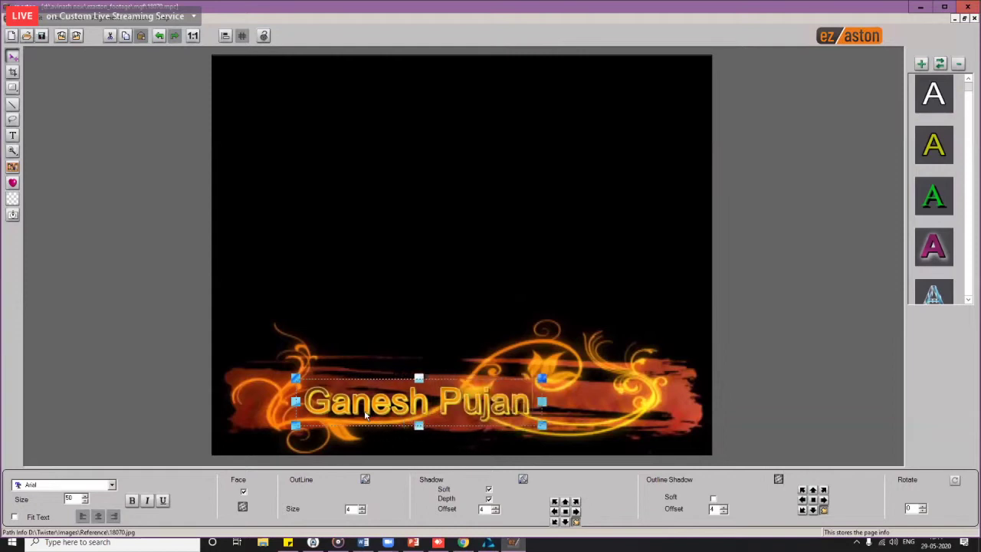
drag(396, 411, 448, 410)
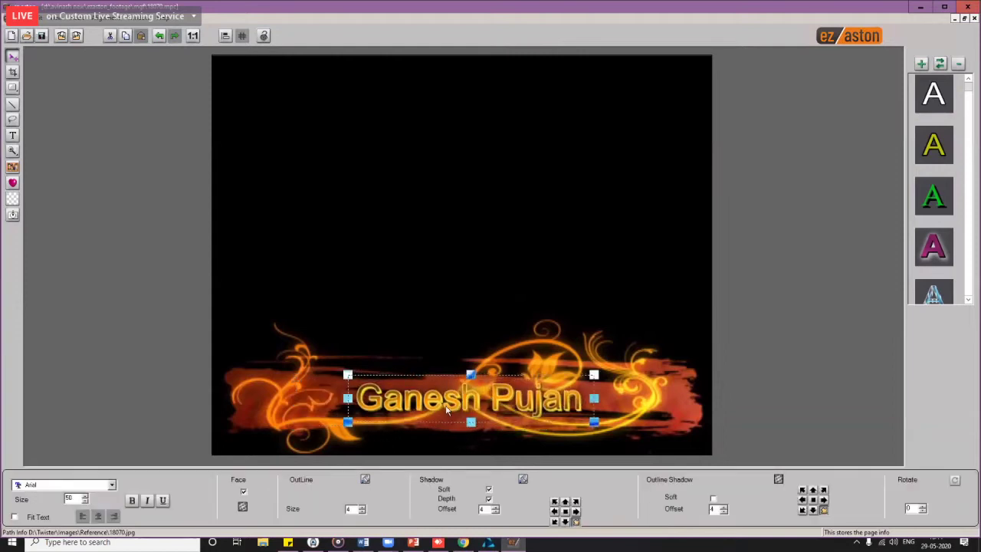
Step: Switch the Ganesh Pujan font to the Ariso script font and nudge it slightly right
click(112, 485)
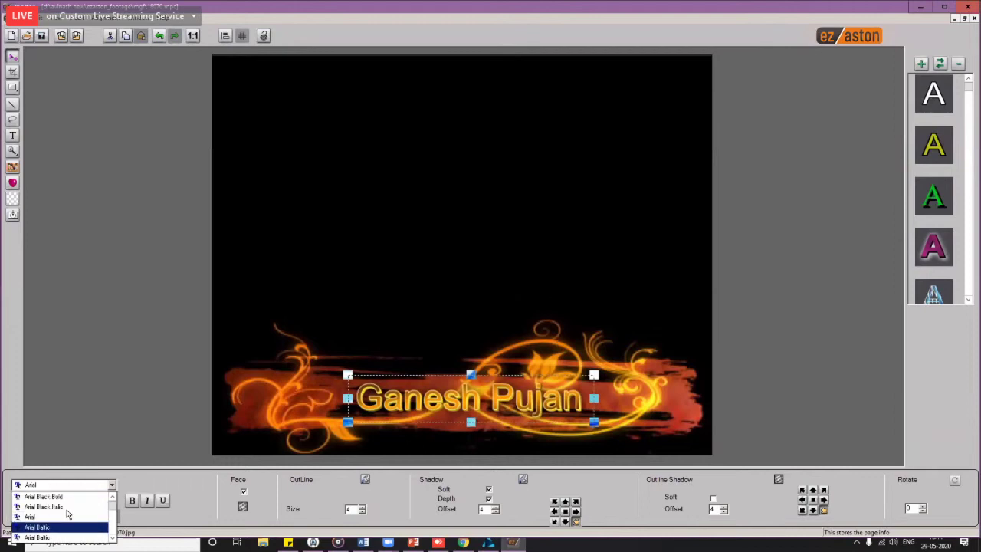
click(63, 507)
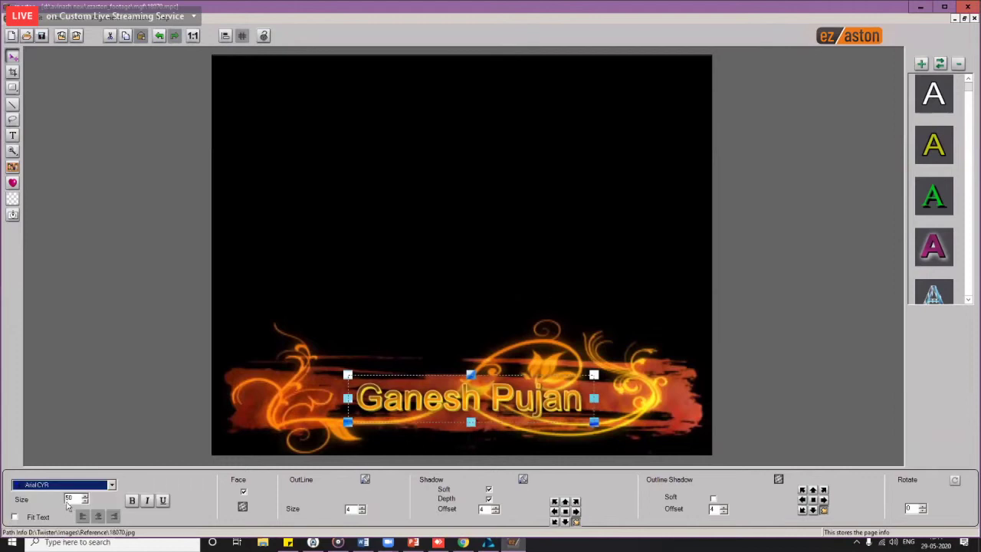
scroll(89, 484, down, 1)
scroll(97, 486, down, 3)
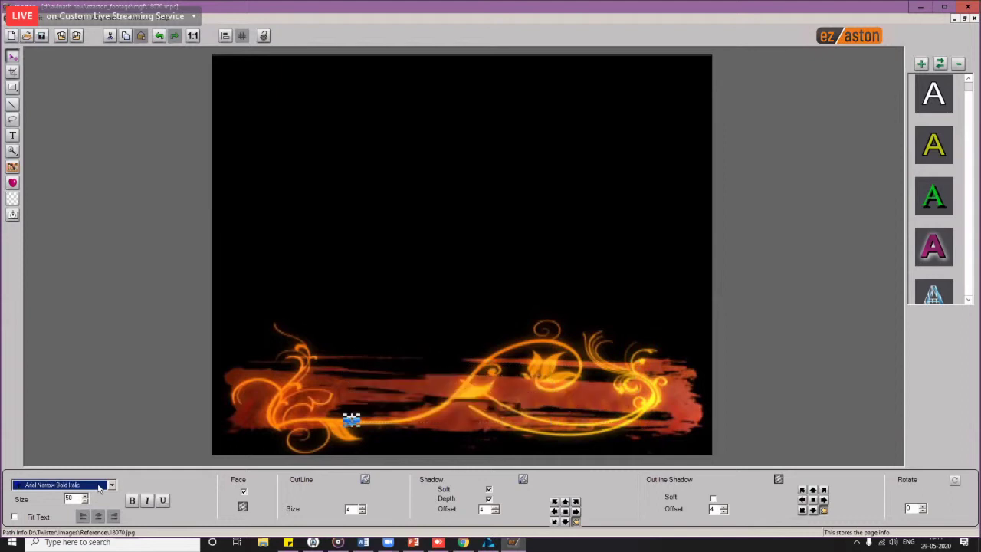
scroll(98, 489, down, 3)
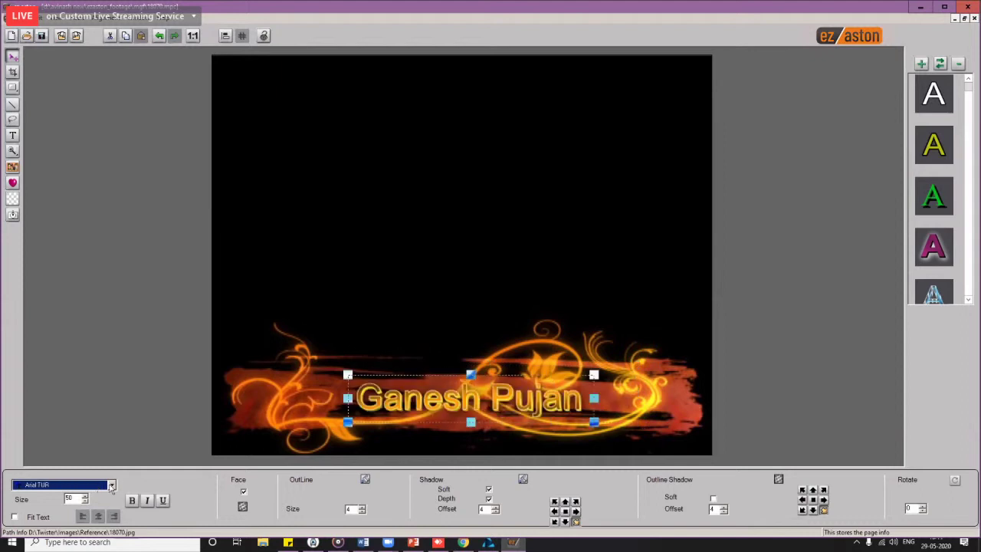
scroll(111, 487, down, 3)
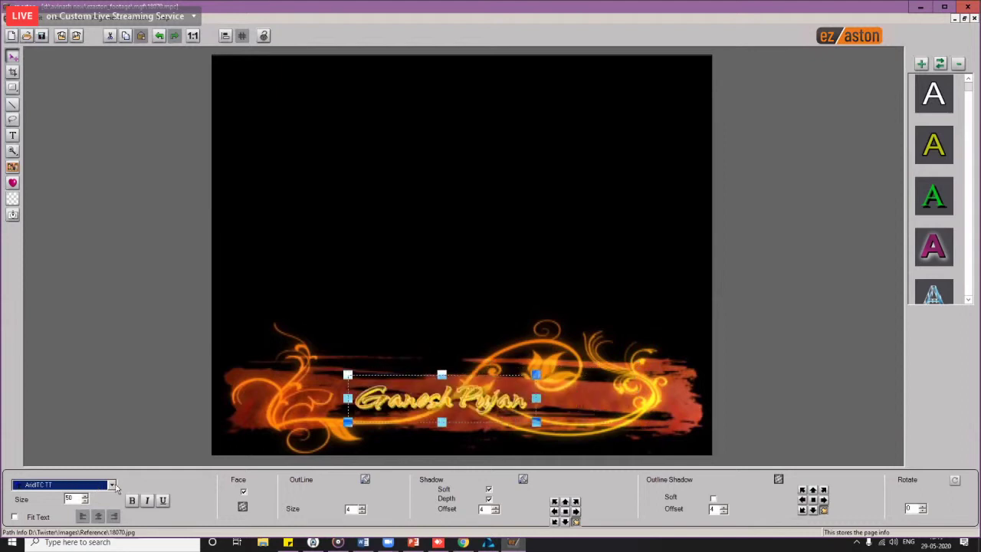
scroll(117, 489, down, 1)
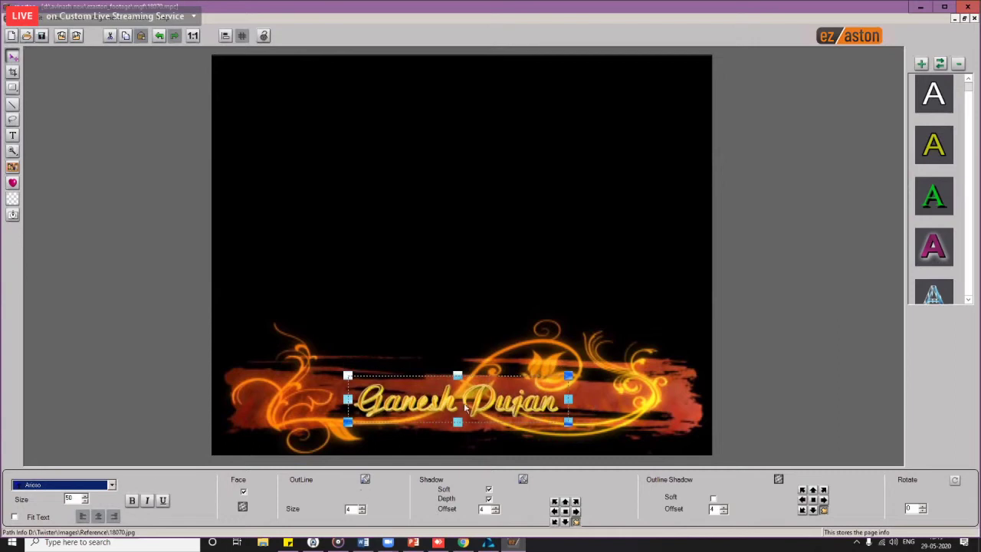
drag(465, 409, 473, 405)
Step: Give the title the pink-red style preset, enlarge it to size 64, and shift it left
drag(968, 91, 972, 125)
click(934, 210)
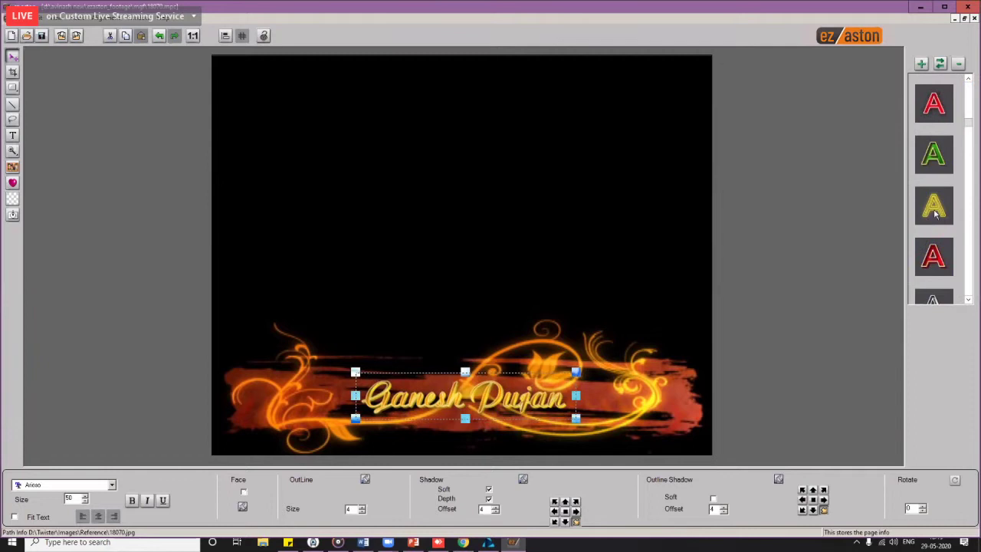
click(926, 272)
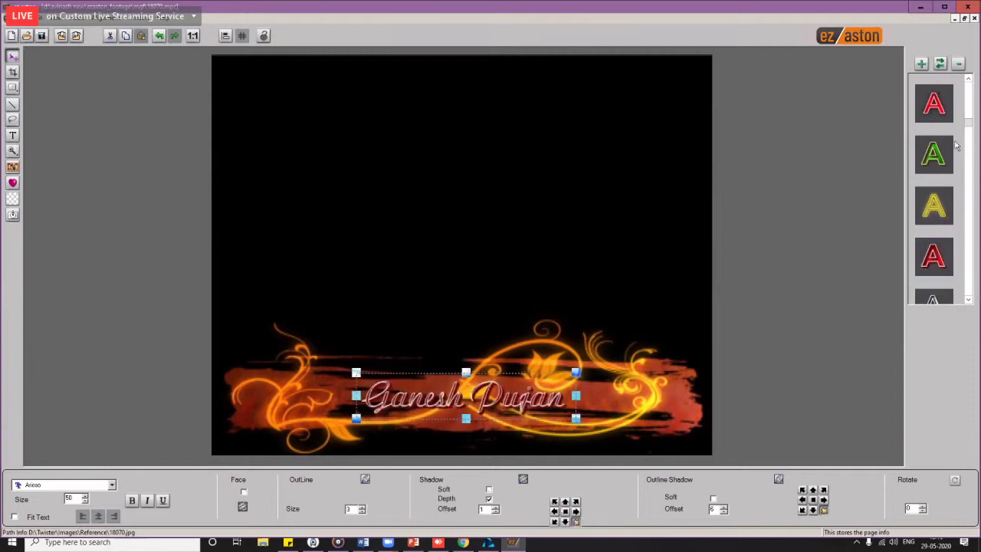
click(942, 115)
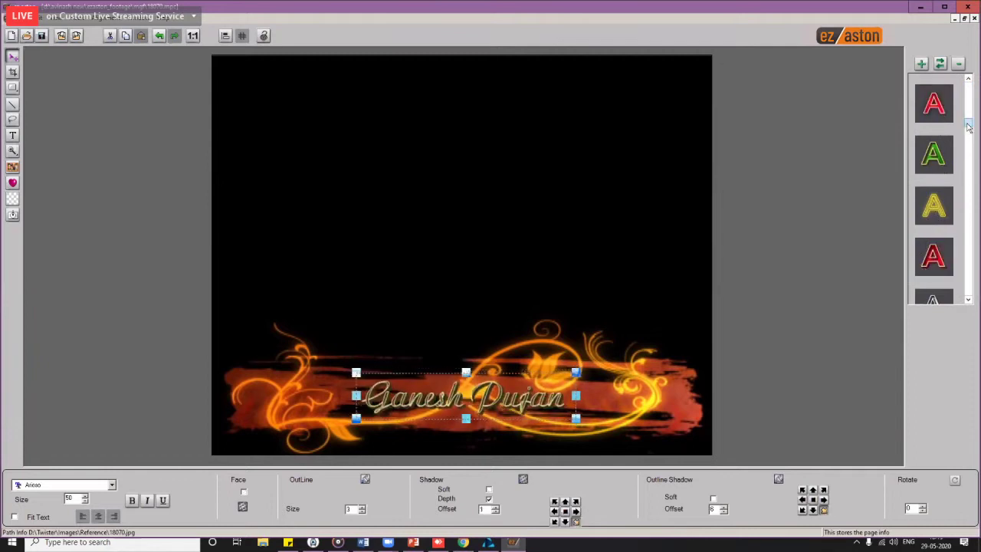
scroll(968, 128, down, 3)
click(941, 136)
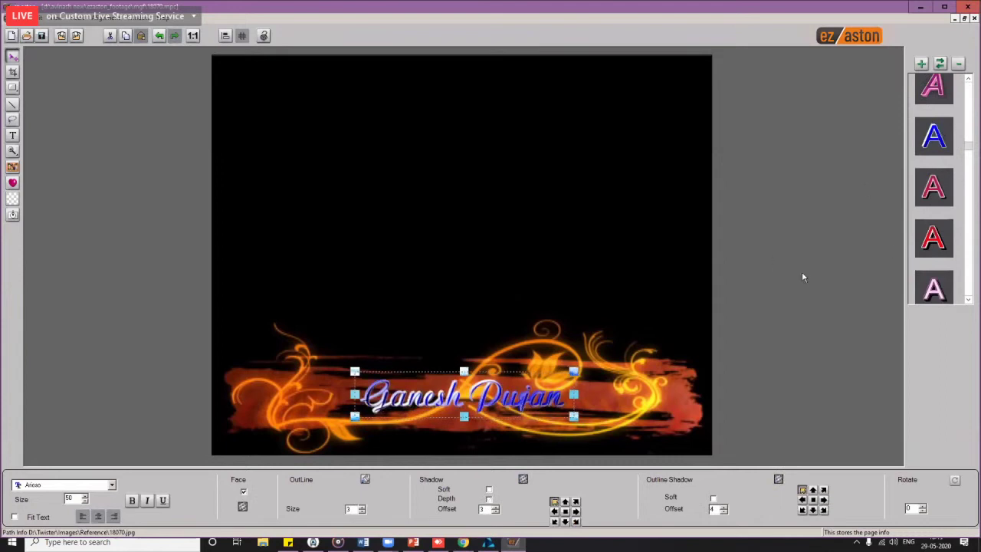
click(933, 244)
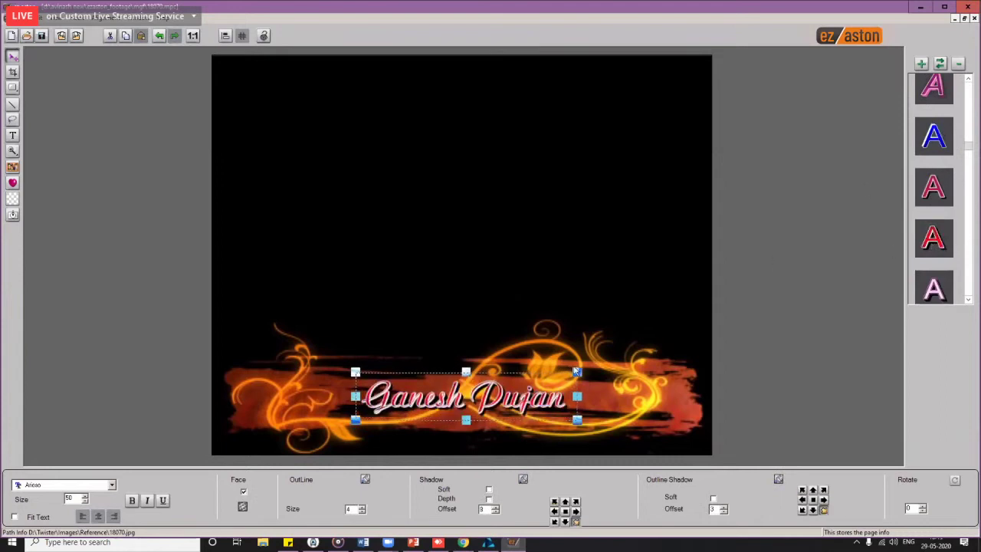
drag(575, 372, 608, 365)
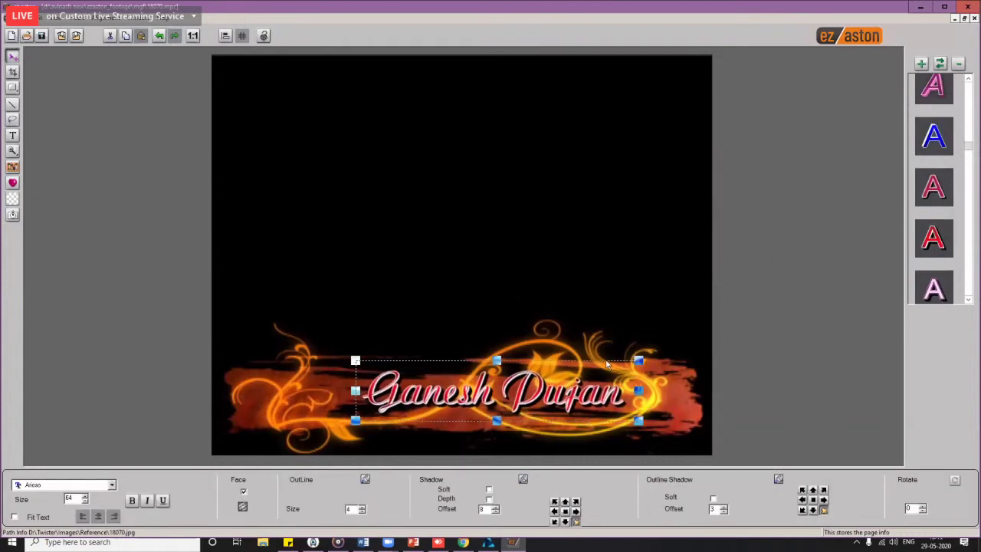
drag(535, 404, 506, 412)
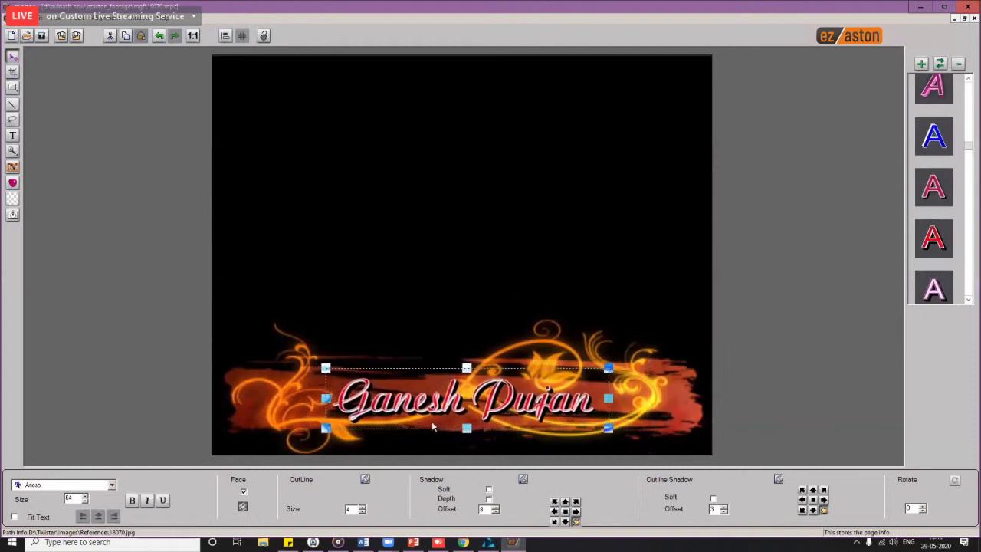
Step: Insert the Boy.tga groom photo and move it to the banner's left end
click(13, 167)
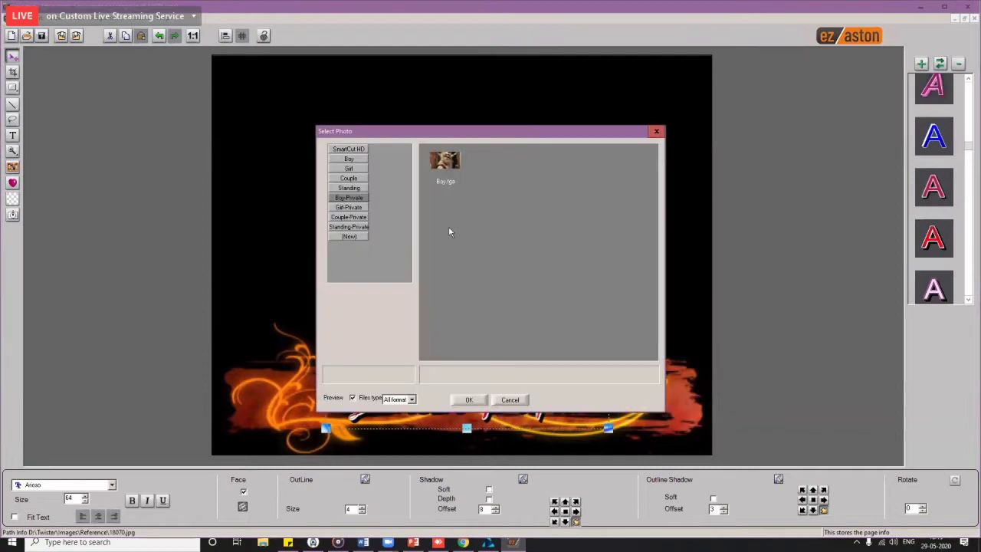
double_click(445, 161)
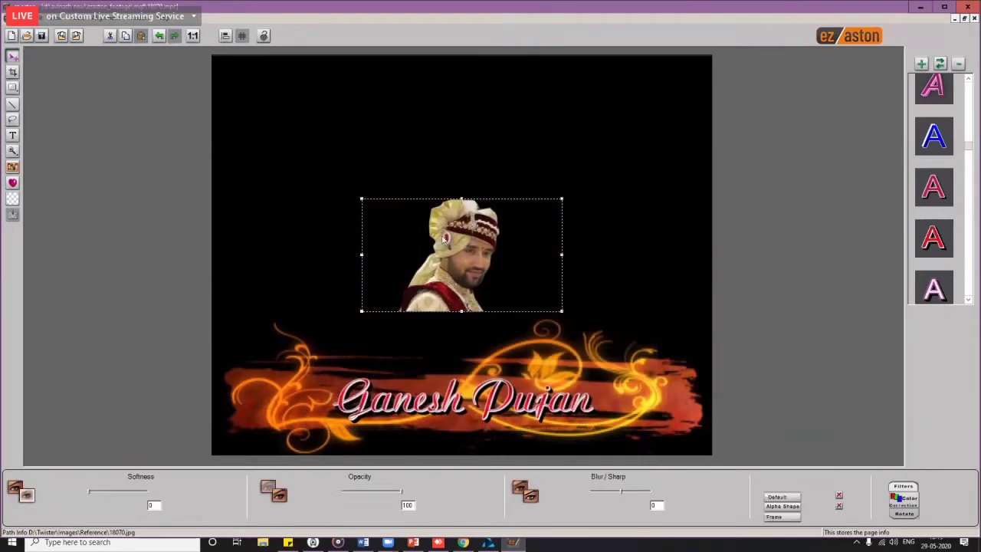
drag(386, 297, 288, 378)
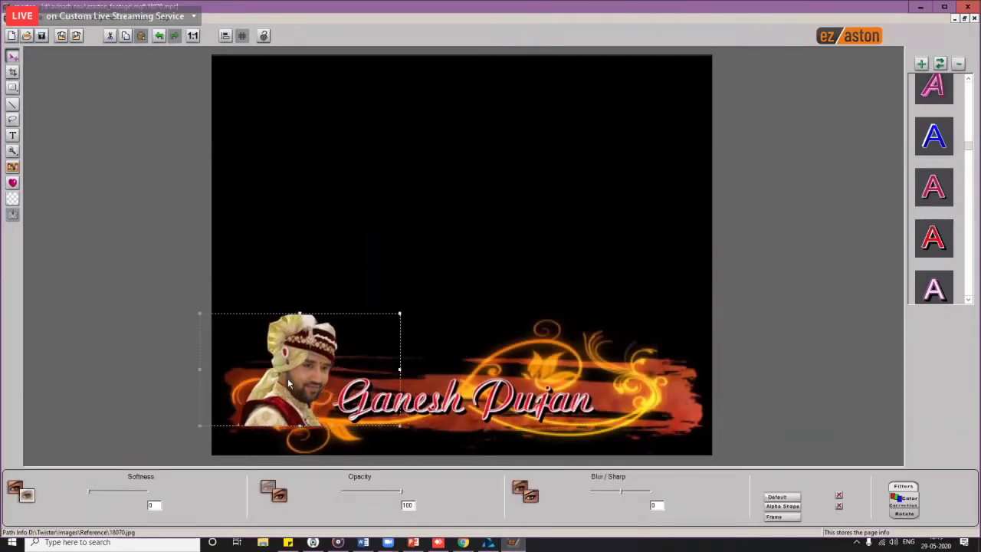
Step: Insert the Girl-Private bride photo, shrink it, and fit it over the banner's right side
click(13, 167)
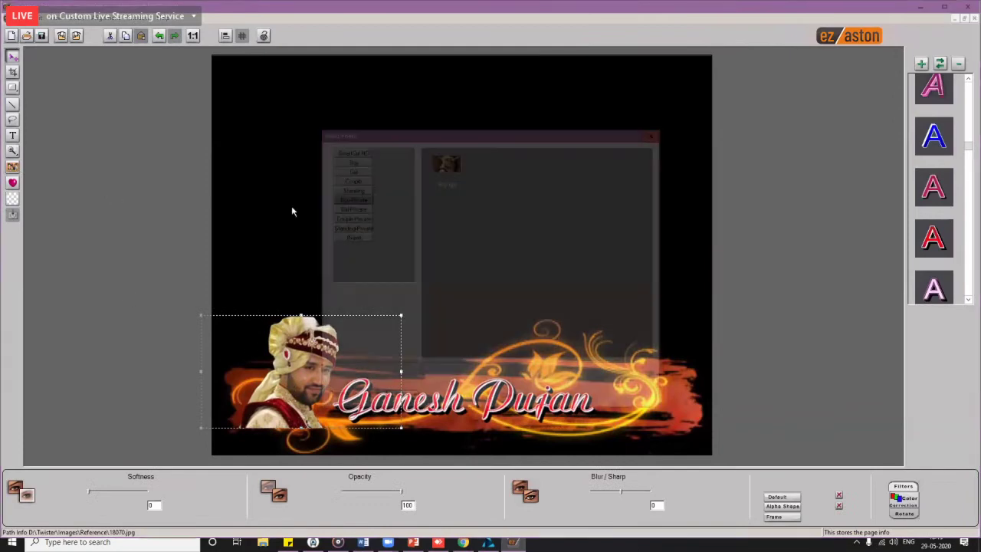
click(340, 209)
double_click(445, 161)
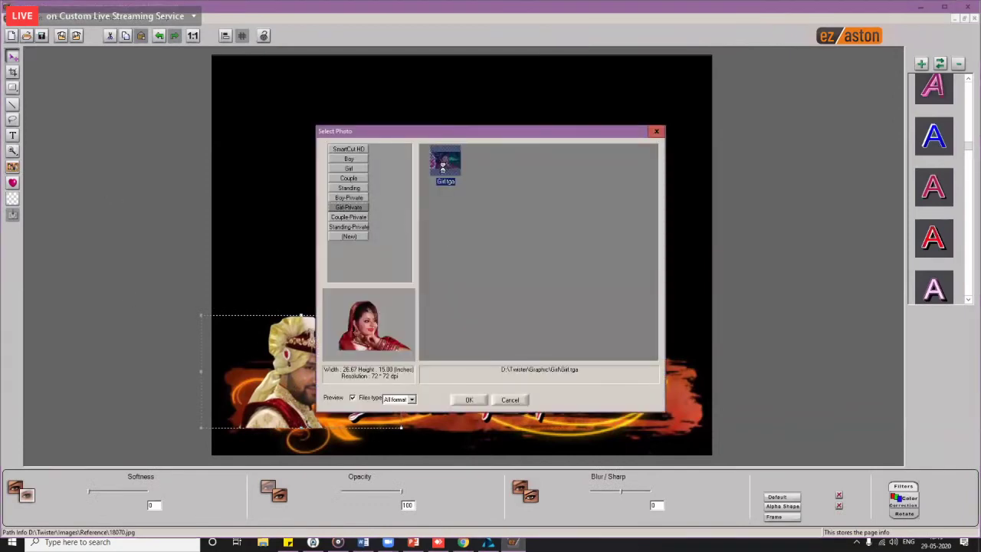
drag(460, 282, 592, 301)
drag(632, 355, 661, 398)
right_click(649, 402)
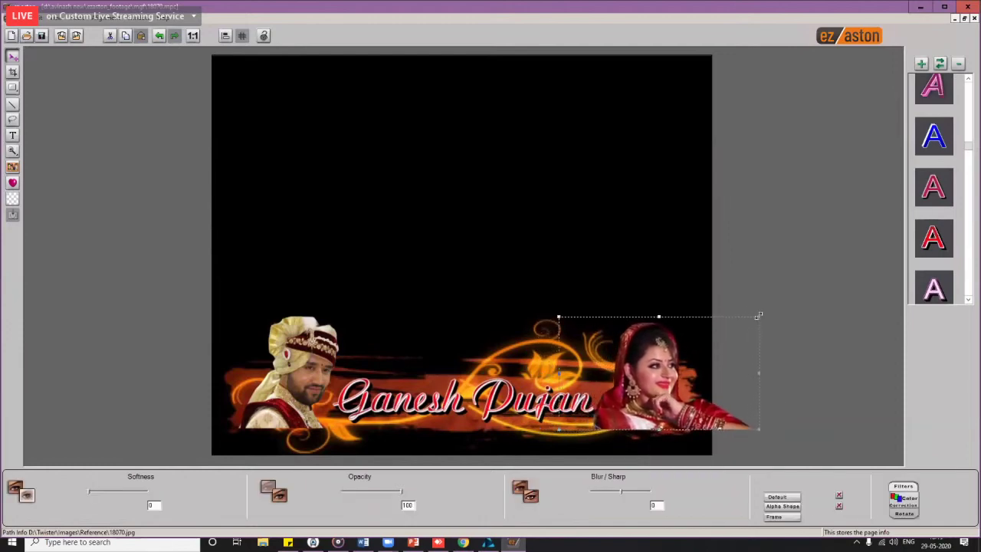
drag(758, 315, 720, 338)
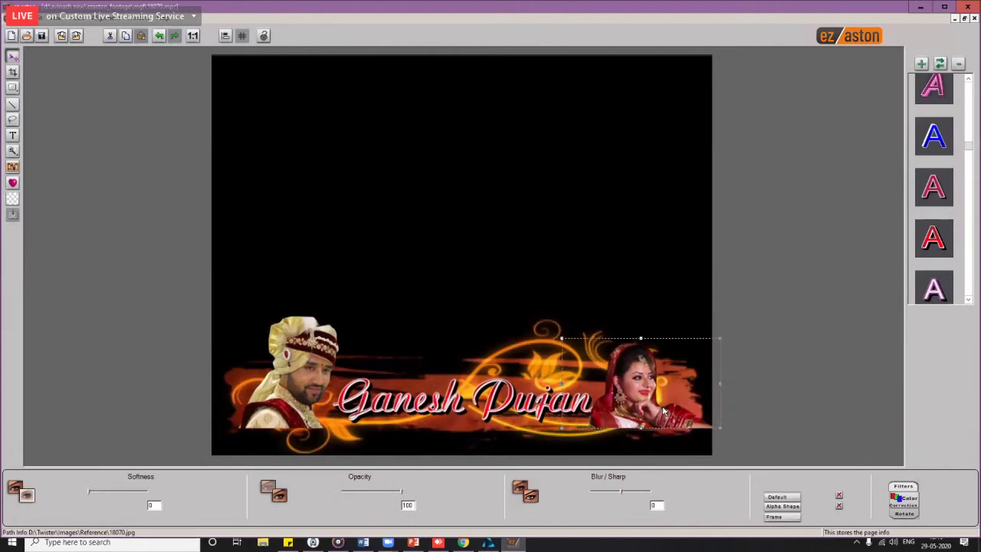
drag(664, 412, 661, 413)
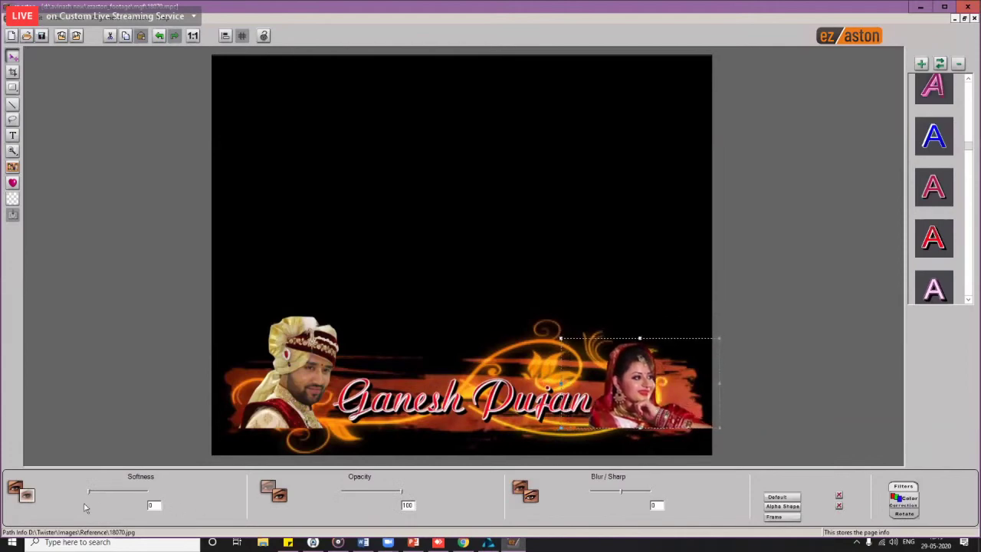
Step: Raise edge Softness on the bride and groom photos, and lower the groom photo slightly
drag(89, 495, 112, 494)
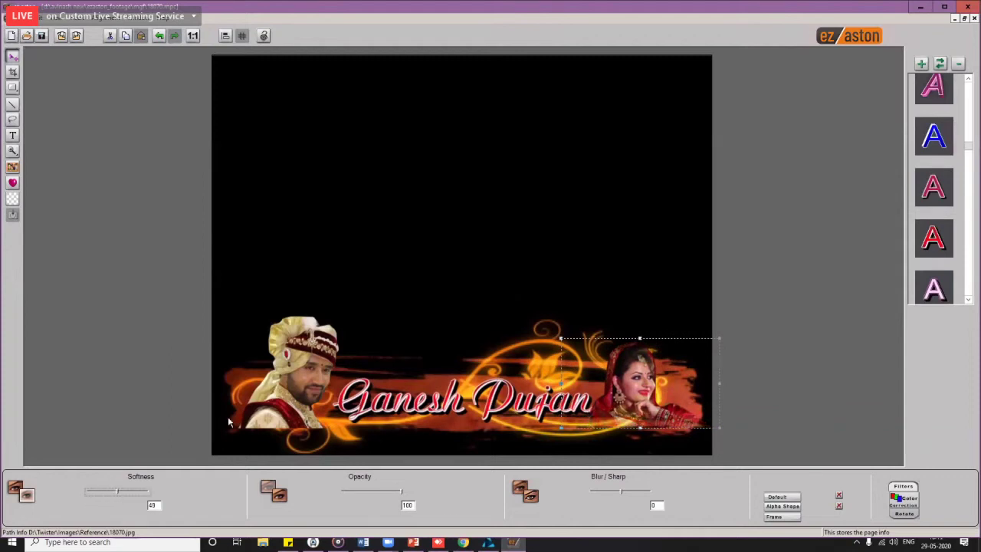
click(299, 383)
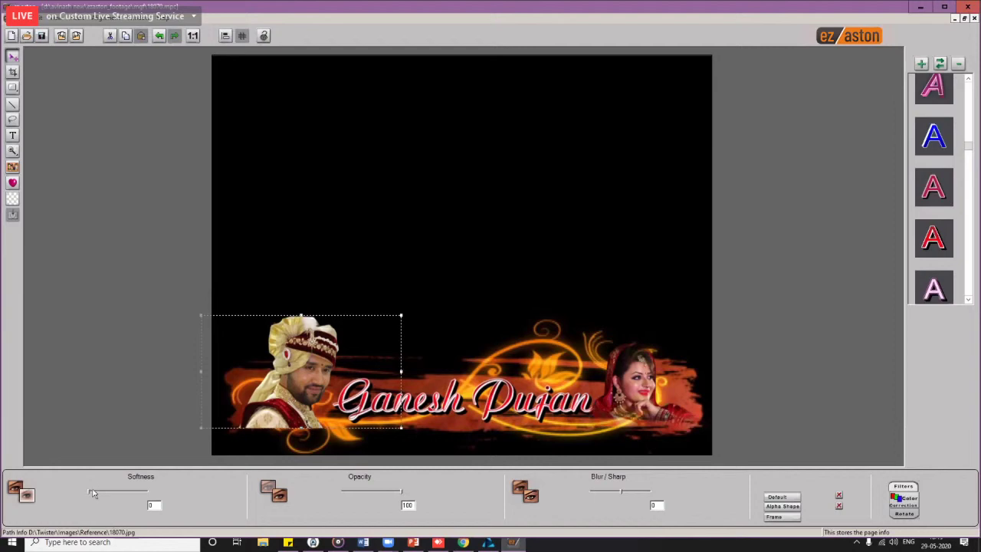
drag(89, 494, 123, 495)
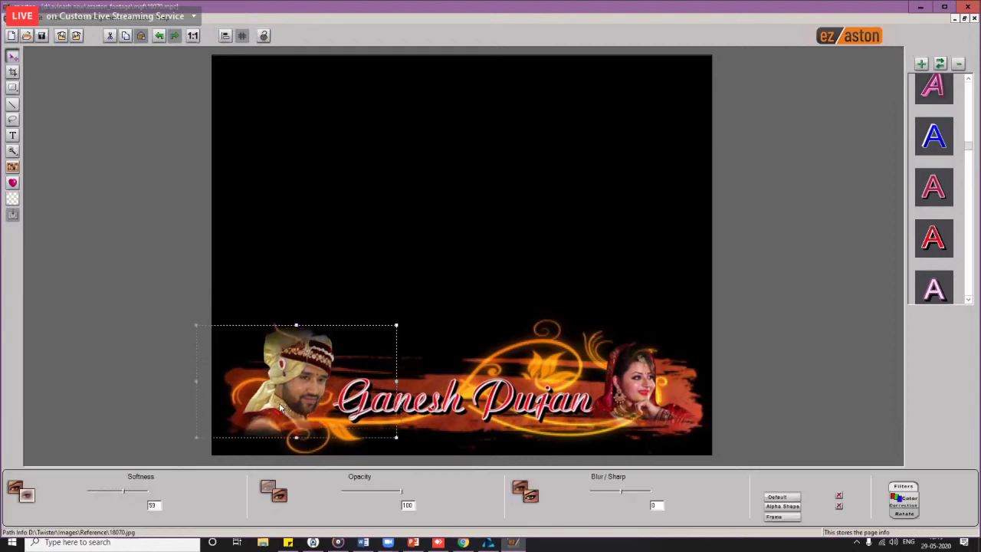
drag(285, 398, 285, 405)
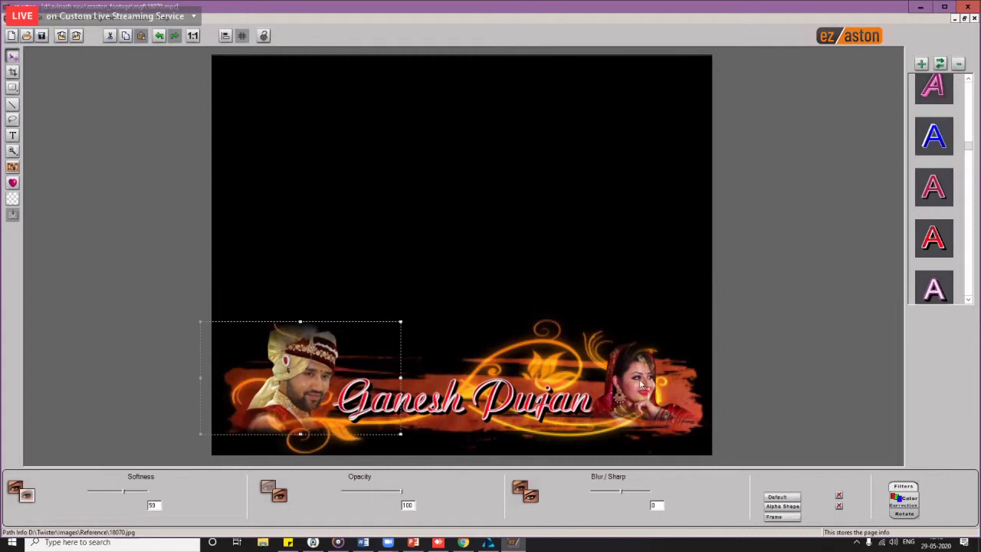
Step: Reselect the bride photo and lower it slightly without applying any alignment
click(646, 403)
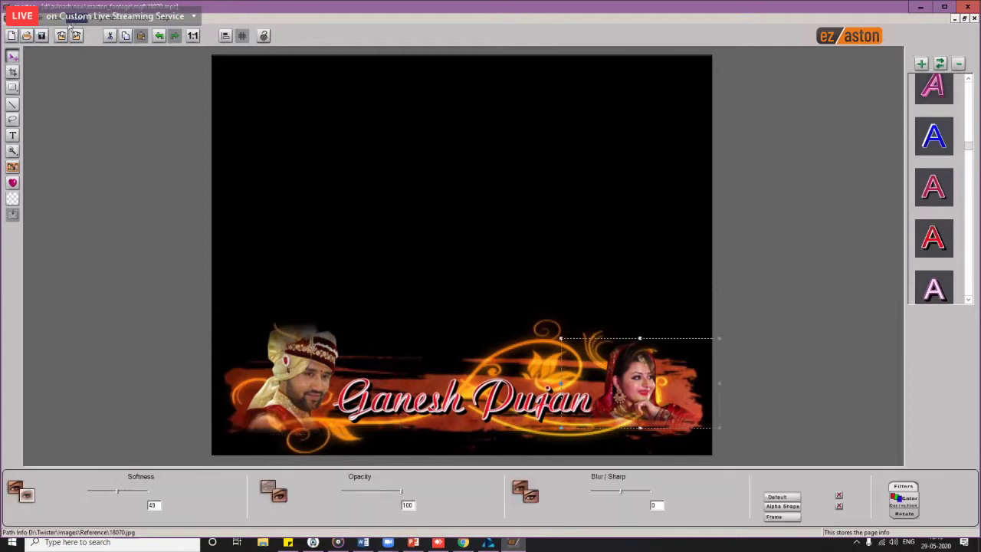
click(51, 17)
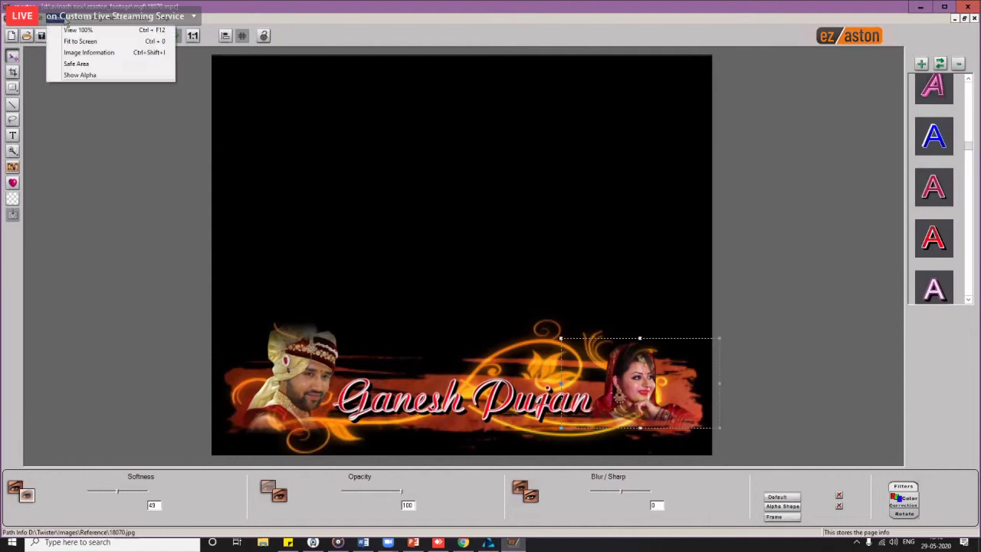
mouse_move(87, 25)
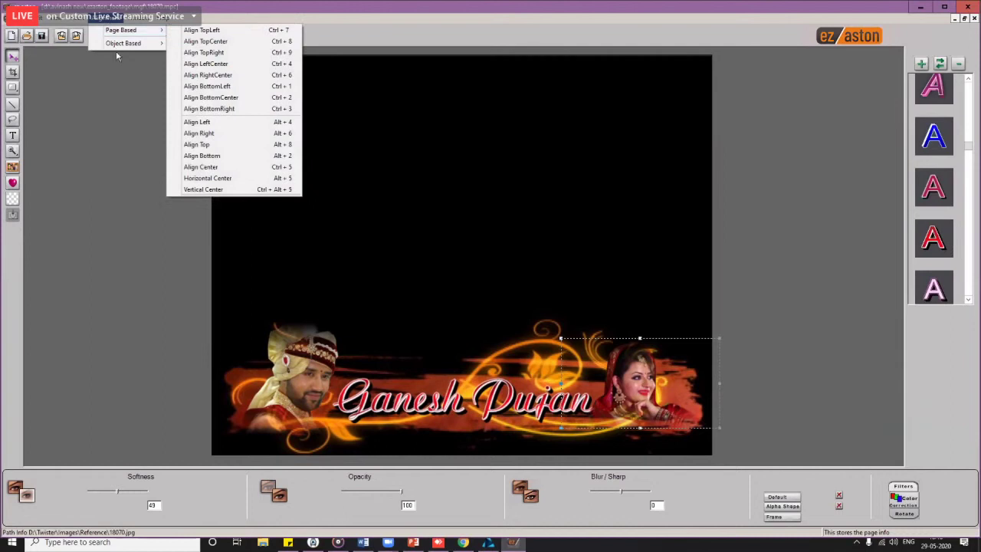
click(583, 329)
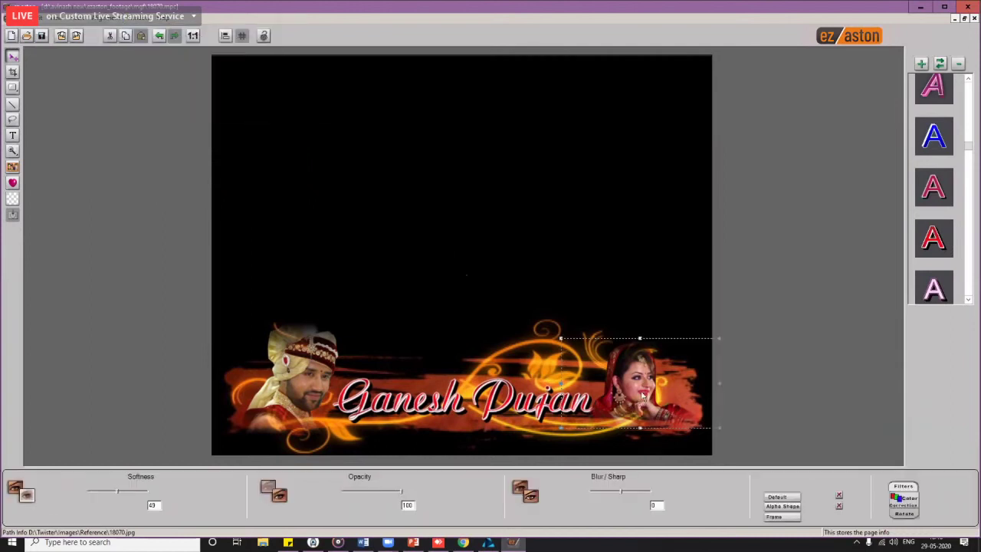
drag(643, 395, 638, 392)
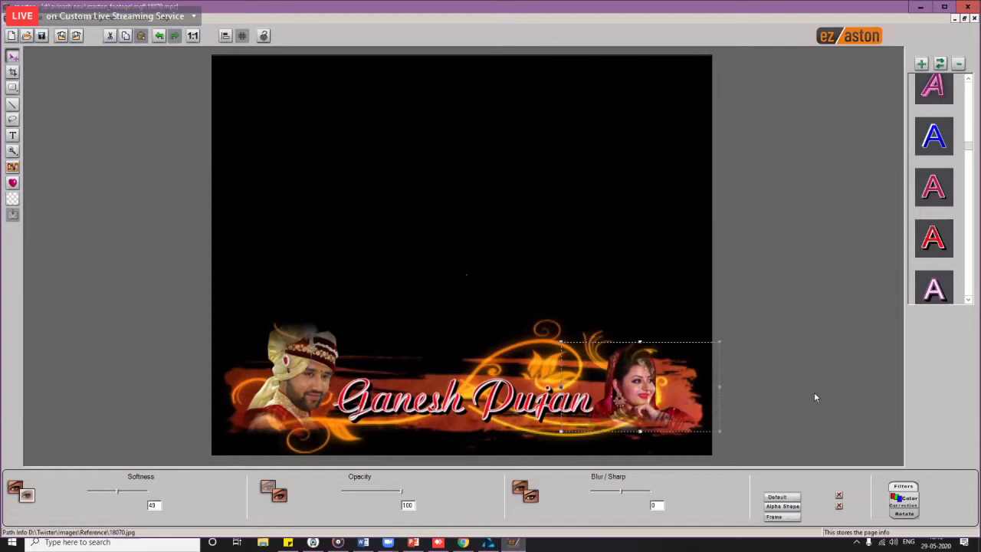
click(905, 513)
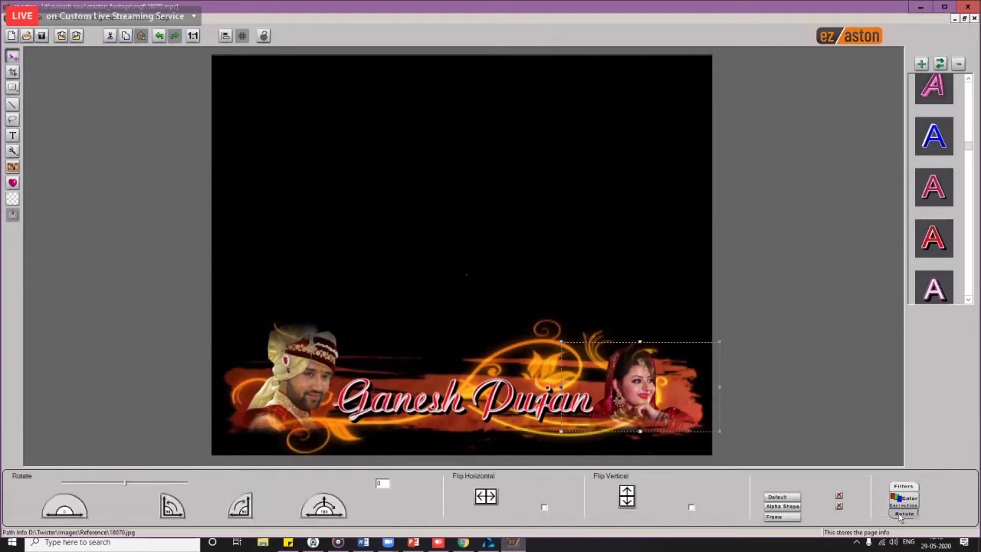
Step: Mirror the bride photo horizontally, enlarge it, and nudge it slightly right
click(544, 508)
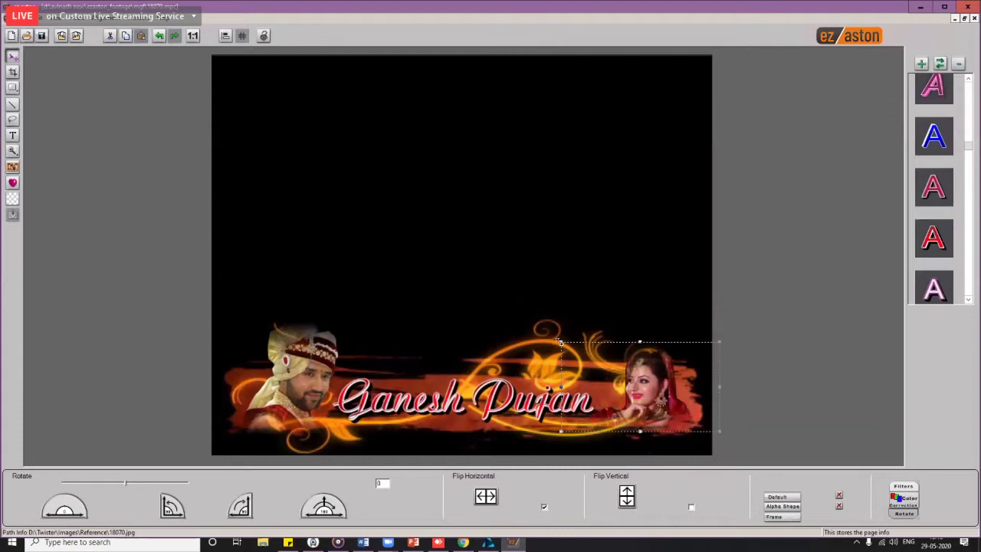
drag(551, 335, 536, 325)
click(641, 407)
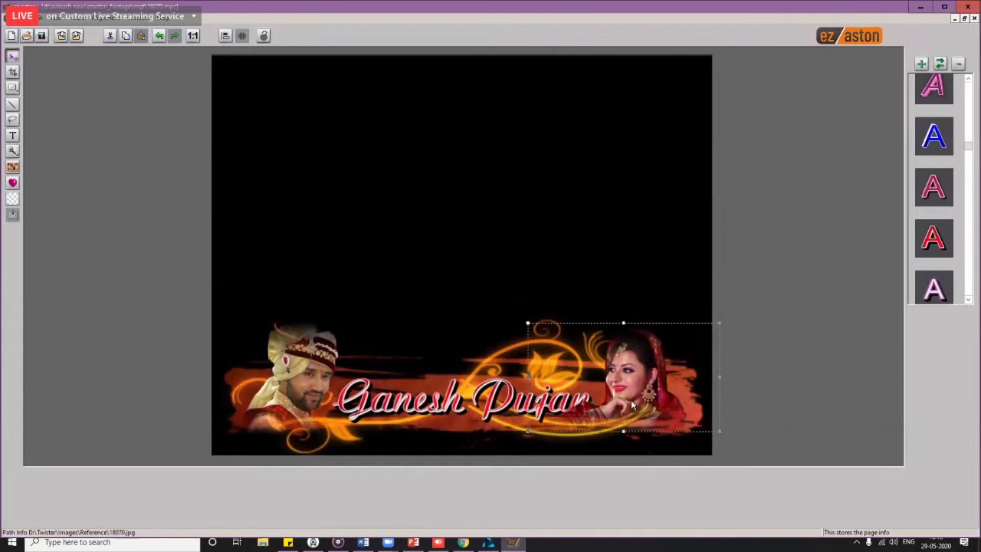
drag(641, 406, 638, 405)
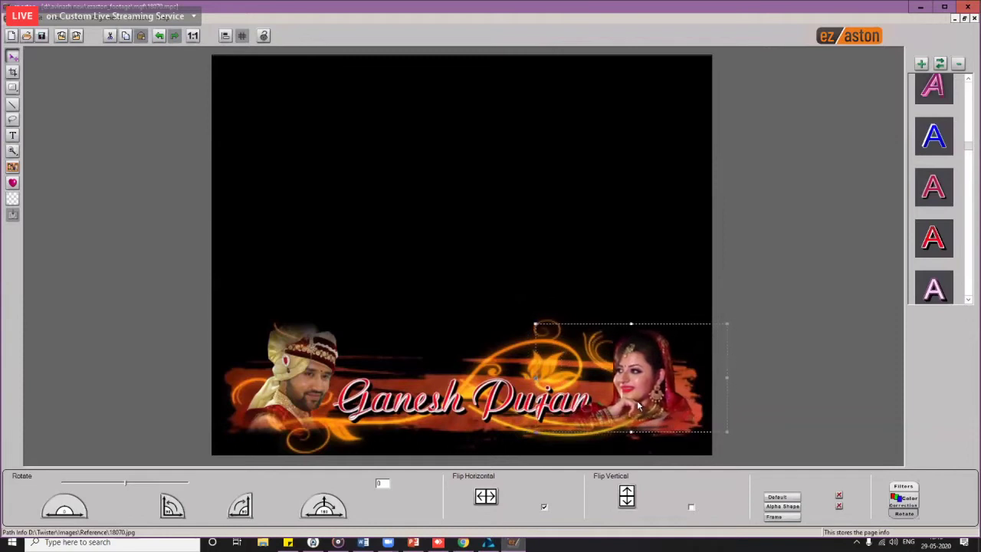
click(481, 343)
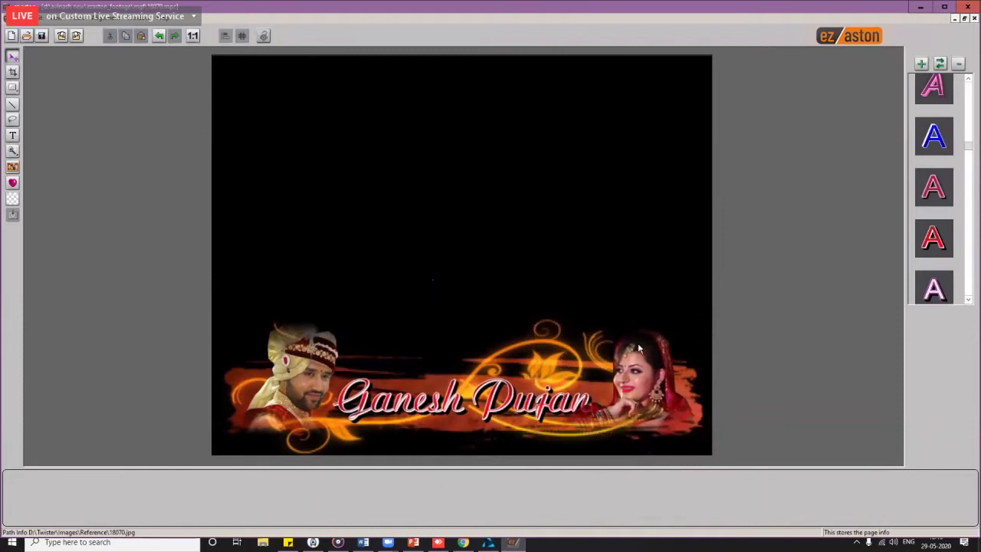
Step: Save and export the Ganesh Pujan title project, then close ez aston
click(44, 36)
click(76, 35)
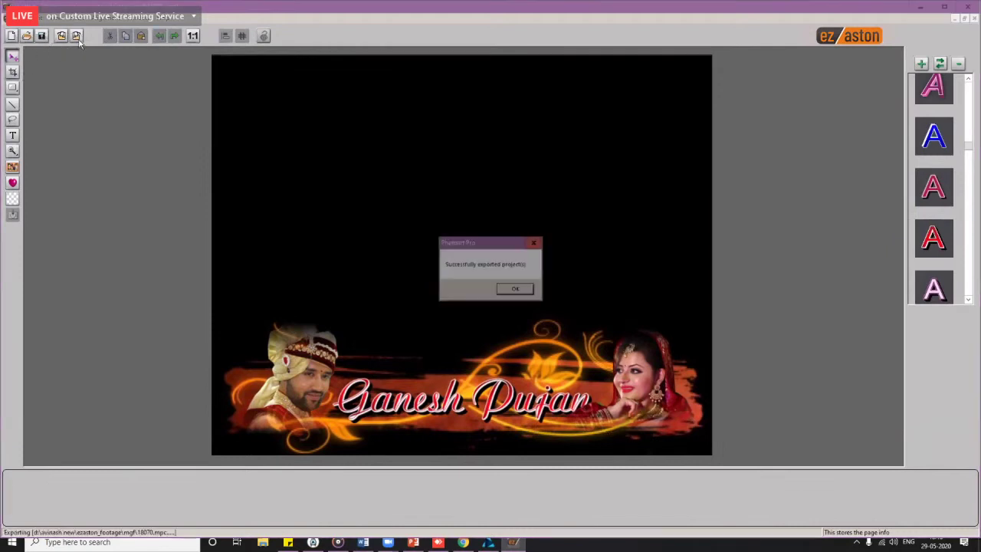
click(512, 289)
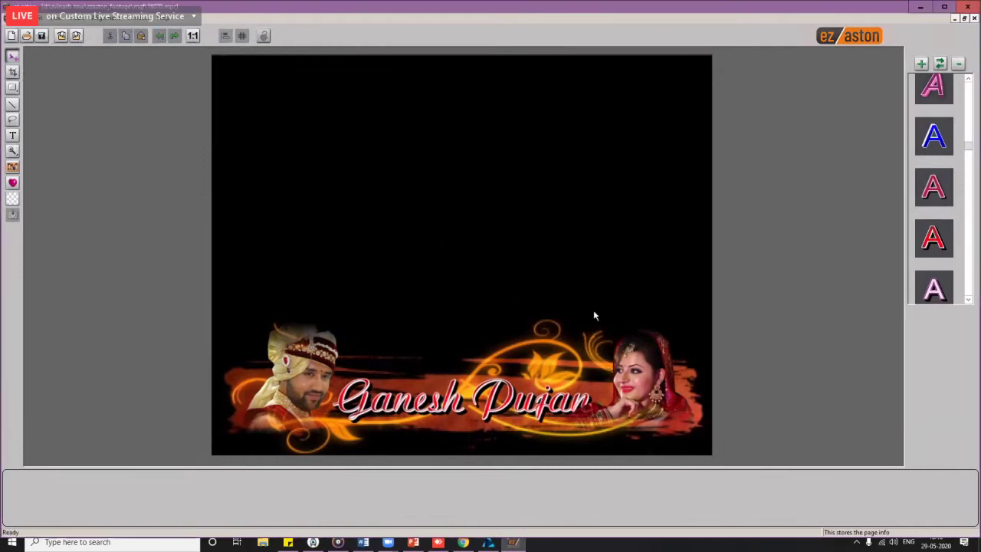
click(976, 6)
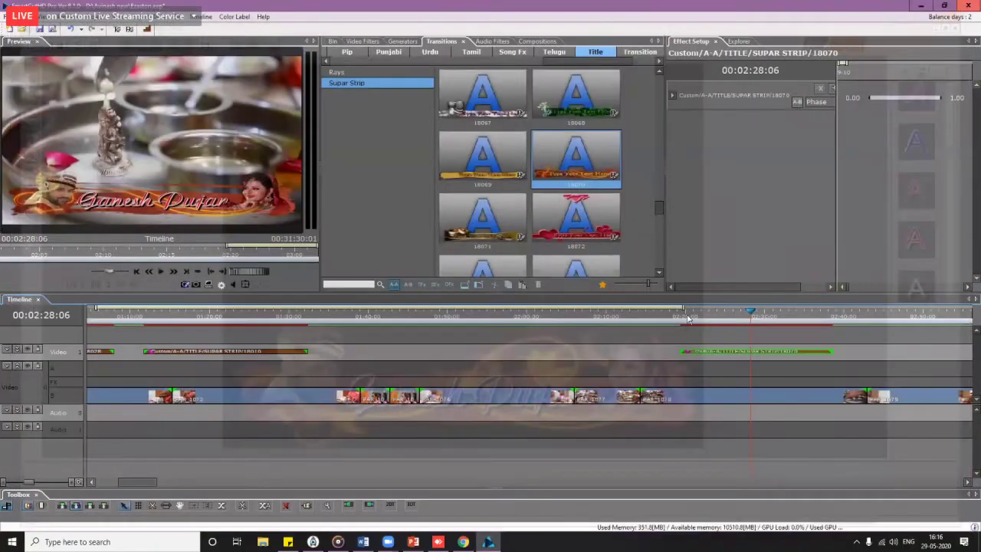
Step: Preview the puja footage with the updated title full screen, then exit full screen
click(687, 319)
double_click(166, 182)
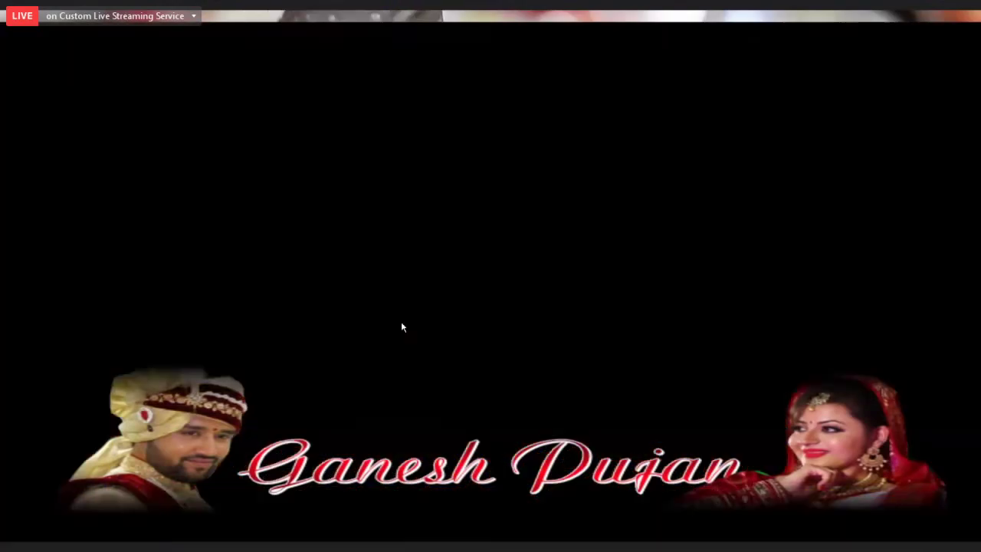
key(Escape)
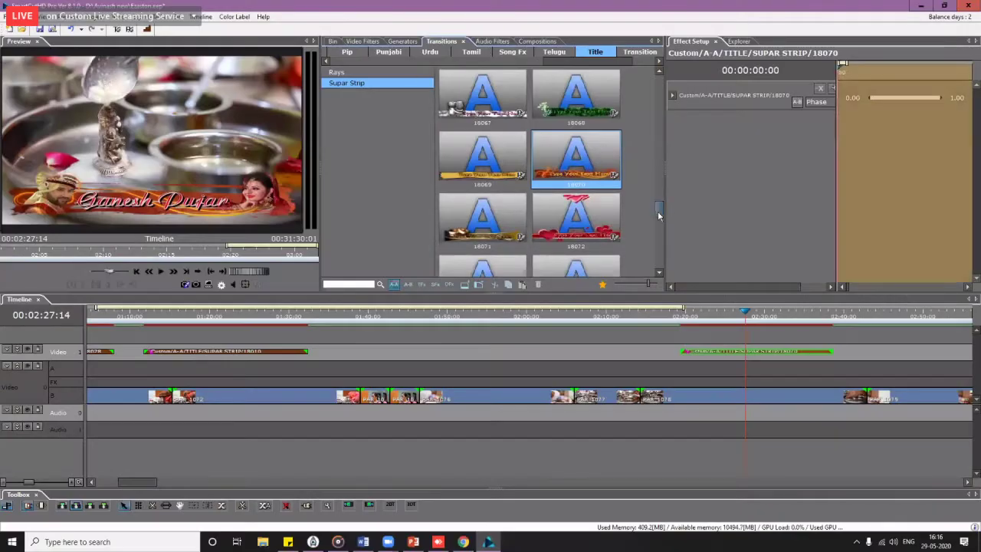
Step: Move the playhead to 02:25:12 and widen the effect parameter list
scroll(658, 218, down, 4)
scroll(657, 237, up, 3)
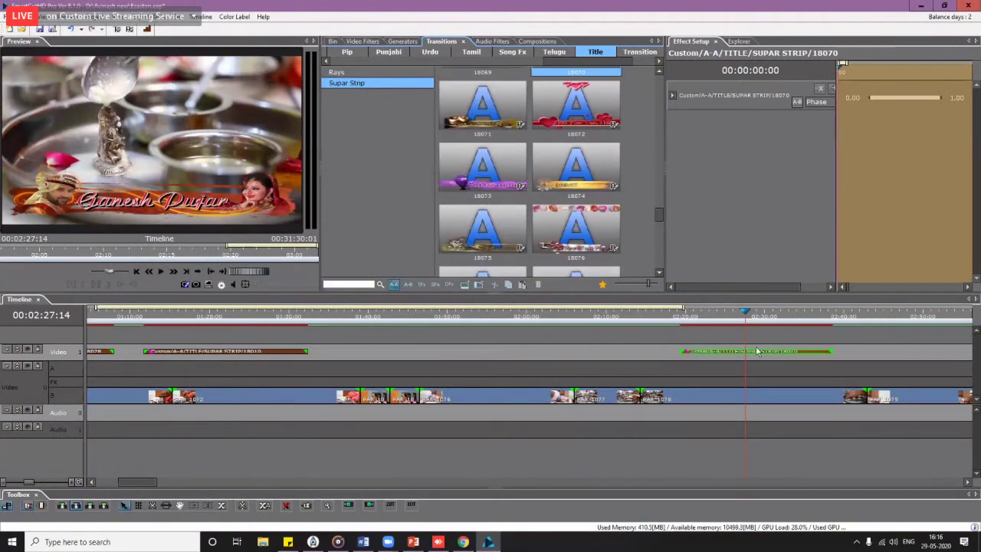
scroll(739, 351, down, 5)
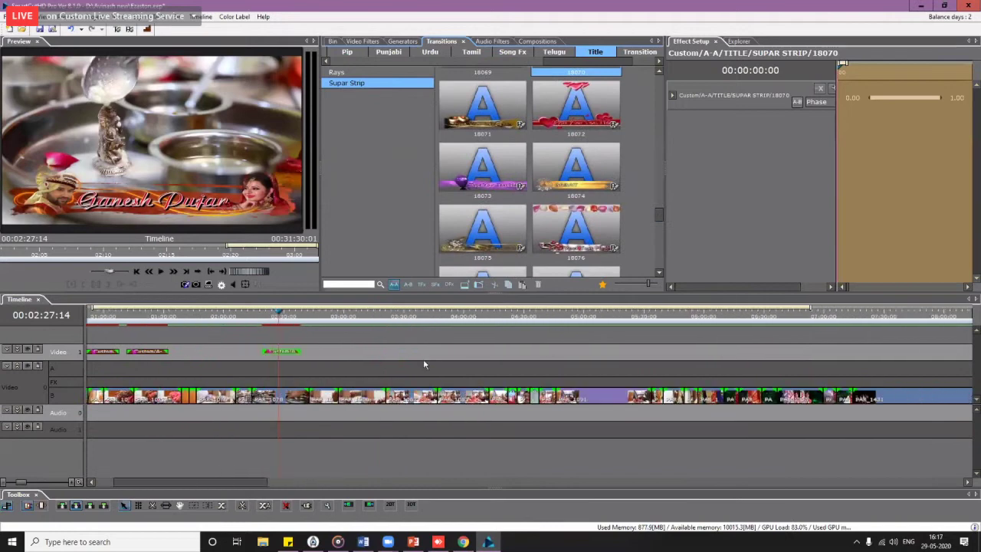
click(274, 318)
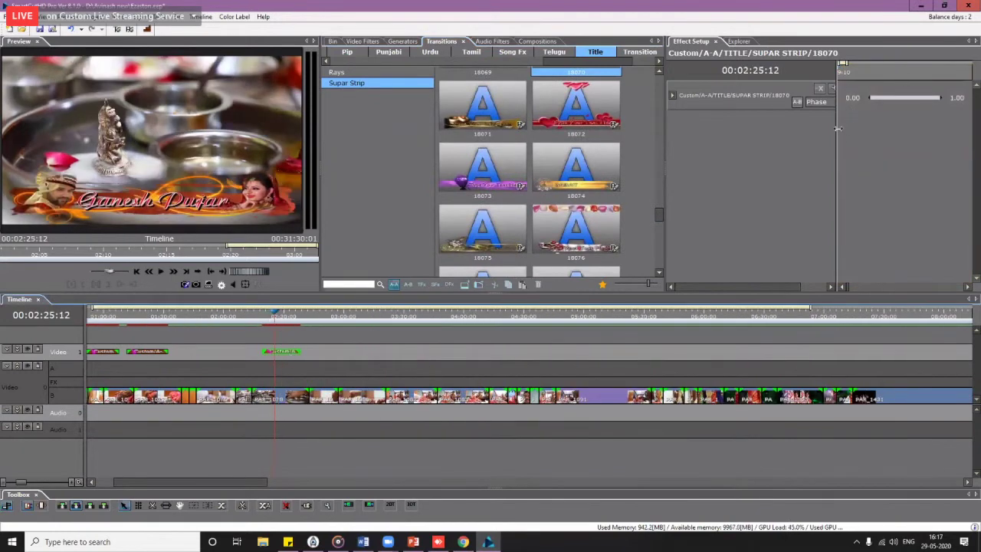
drag(838, 142, 911, 138)
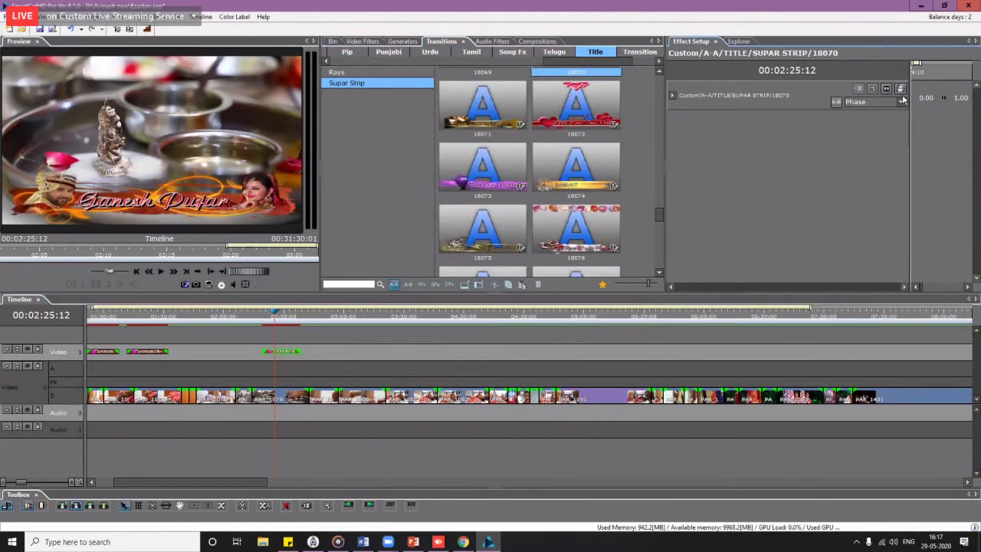
Step: Create a new title category folder named My Effects
right_click(352, 129)
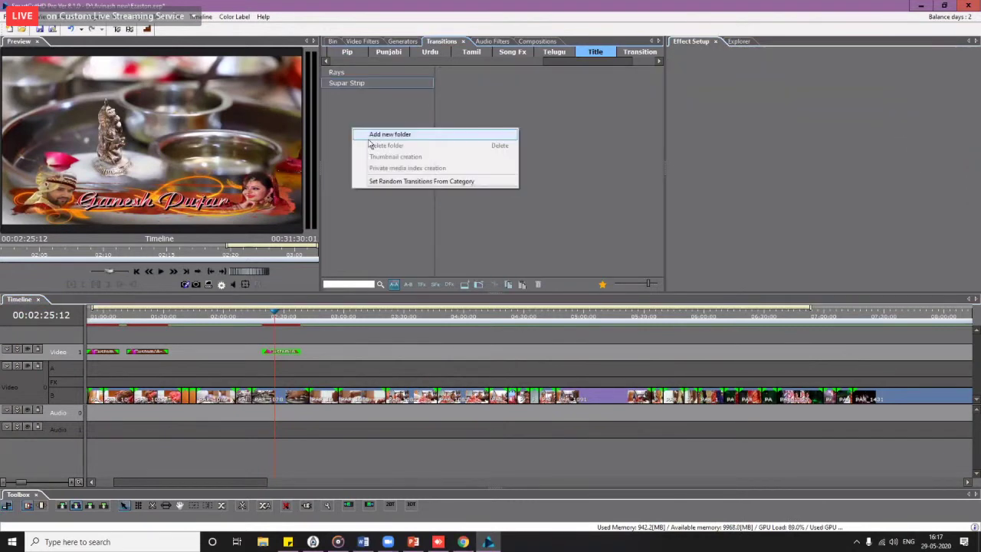
click(378, 137)
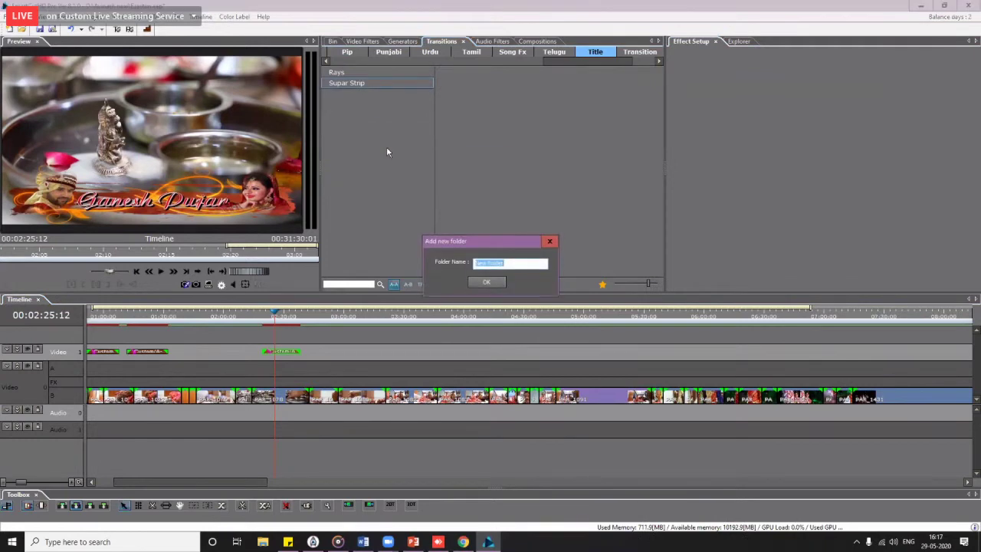
text(My Effects)
key(Return)
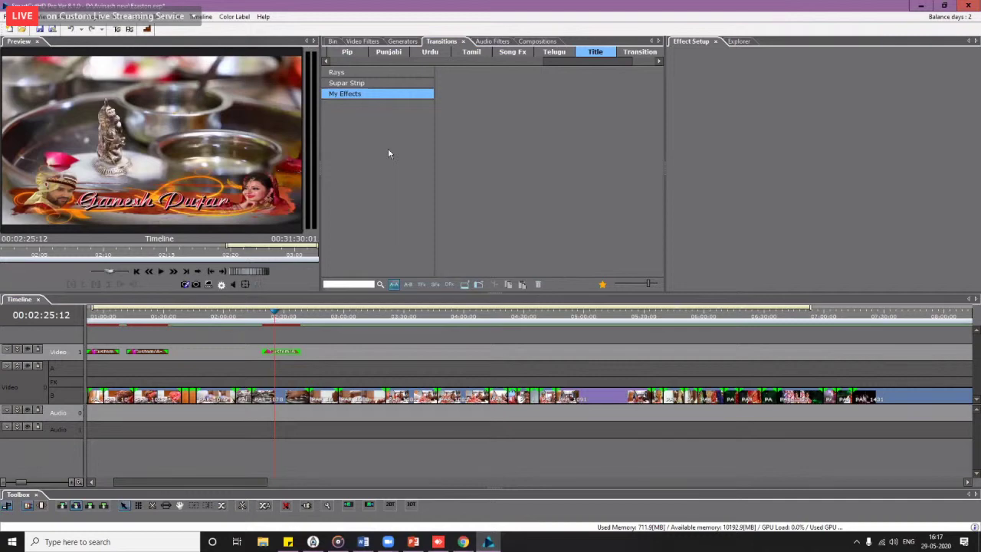
Step: Save the Ganesh Pujan strip title's effect as 'Ganesh Pujan BG' in My Effects
click(291, 352)
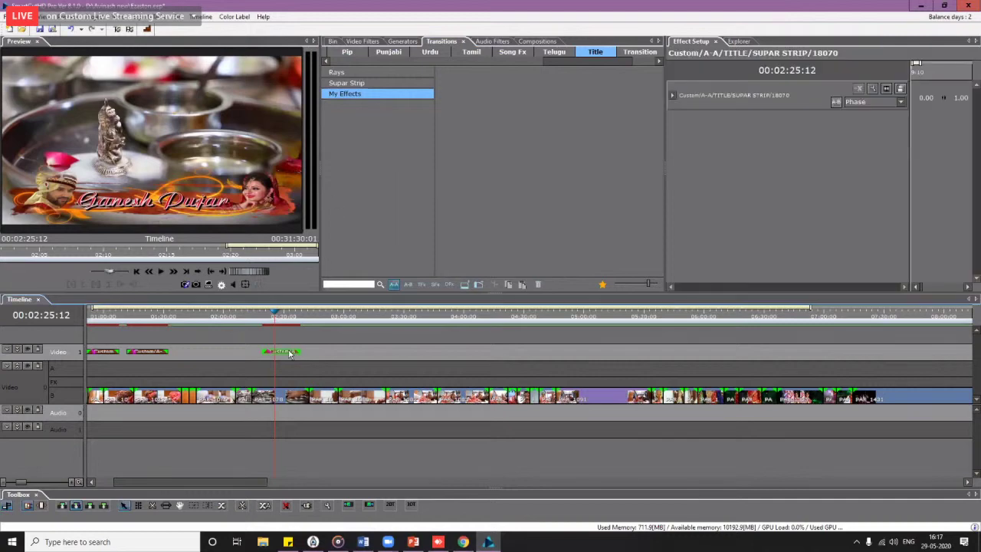
click(898, 89)
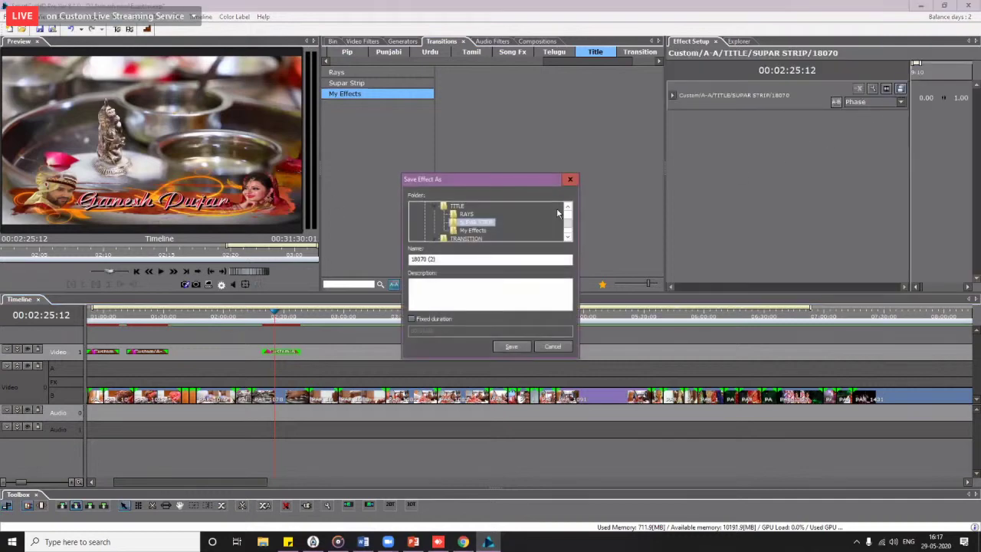
click(483, 231)
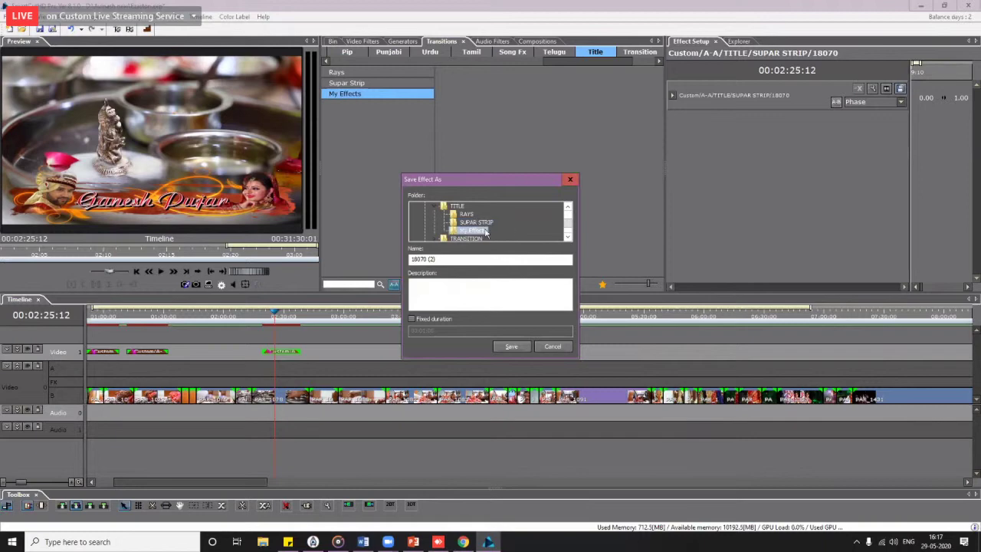
click(411, 259)
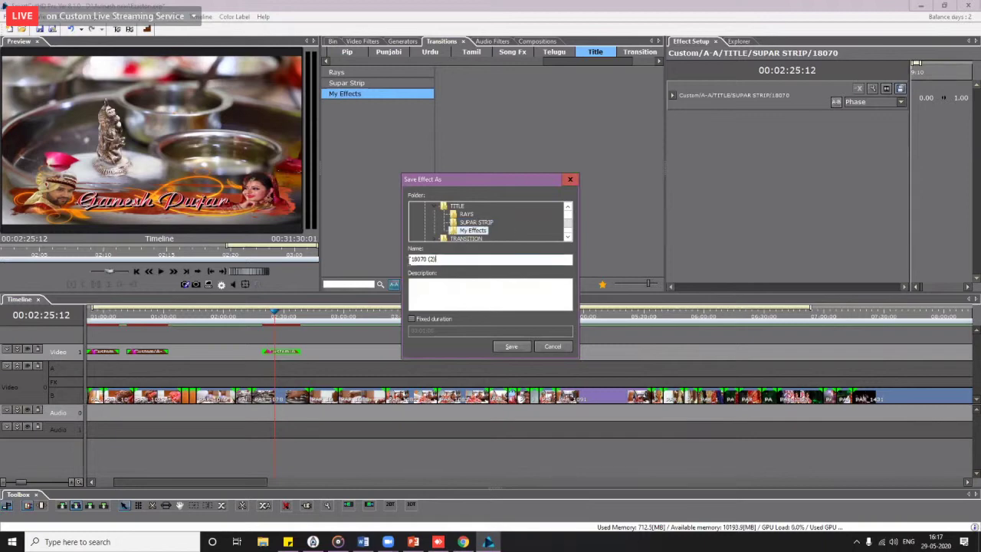
key(ctrl+a)
text(c)
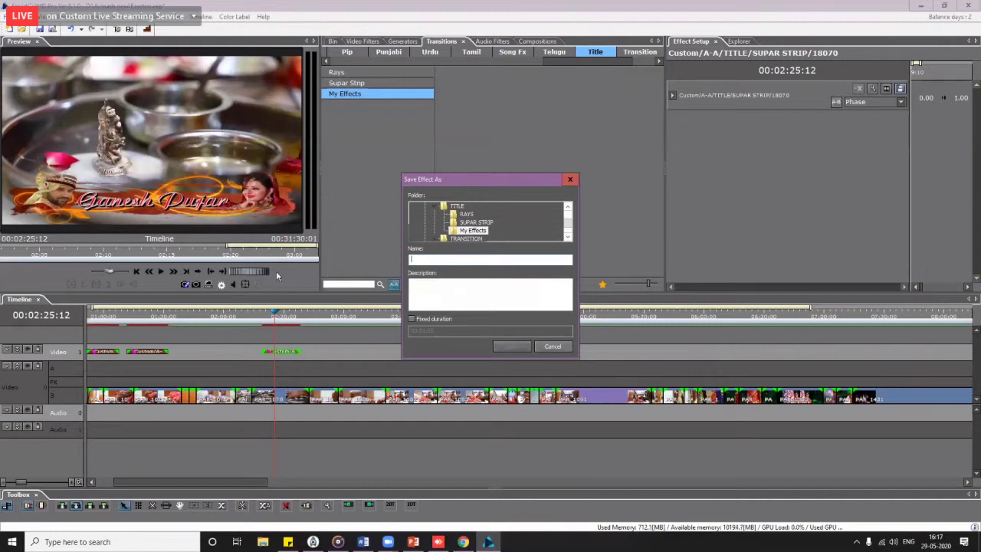
text(Ganesh Pujan BG)
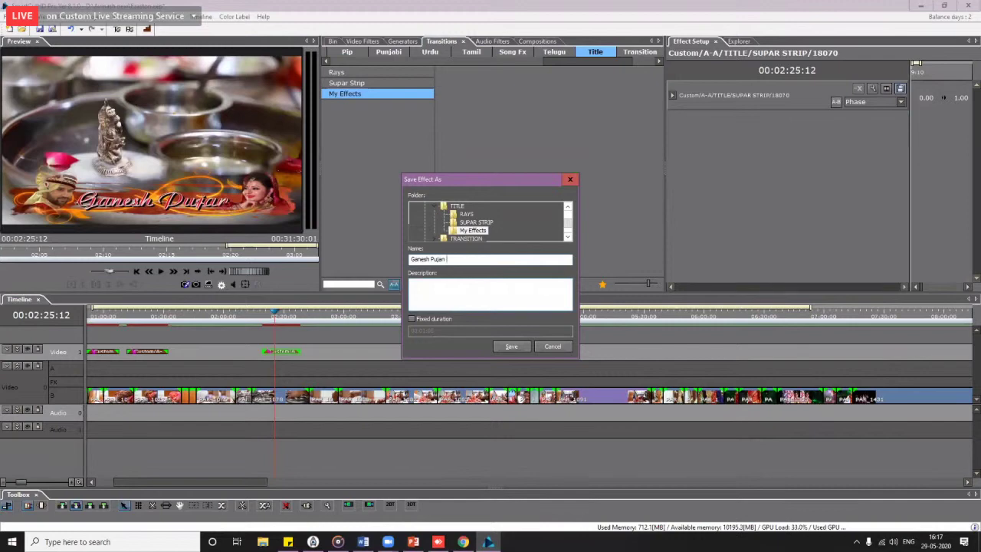
click(510, 347)
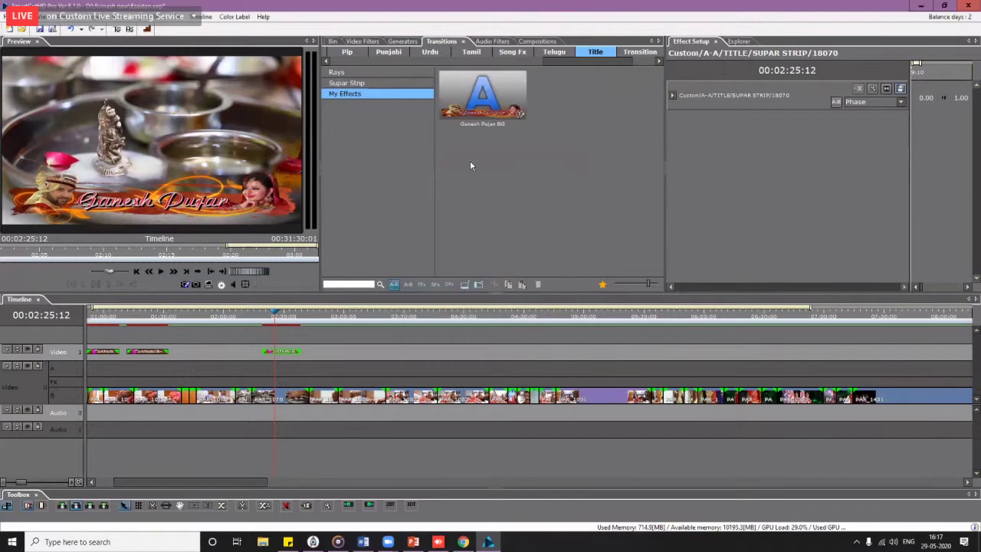
Step: Place the Ganesh Pujan BG title on the video track and scrub through both titles
drag(474, 105, 430, 351)
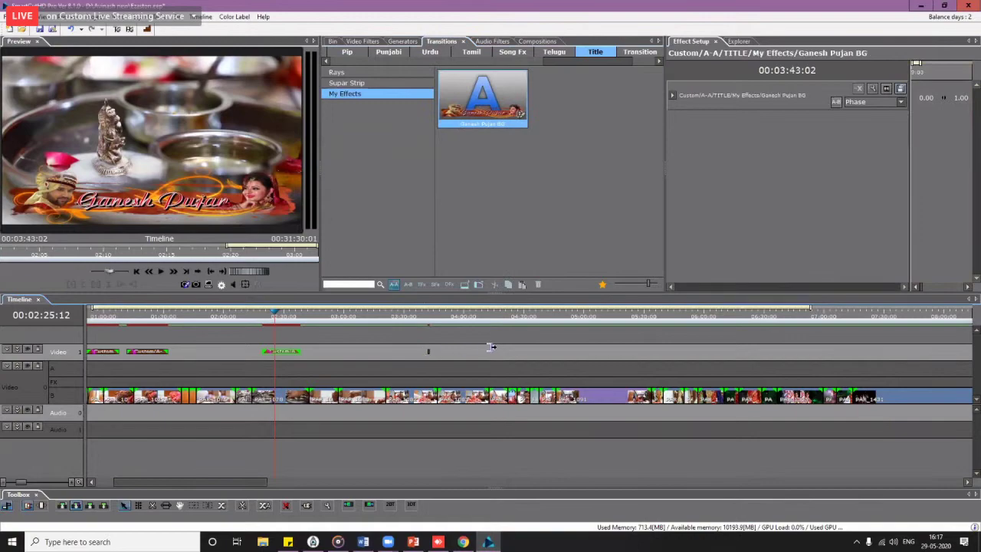
click(508, 316)
click(445, 316)
mouse_move(462, 321)
mouse_down()
mouse_move(516, 325)
mouse_move(472, 325)
mouse_up()
drag(251, 327, 479, 331)
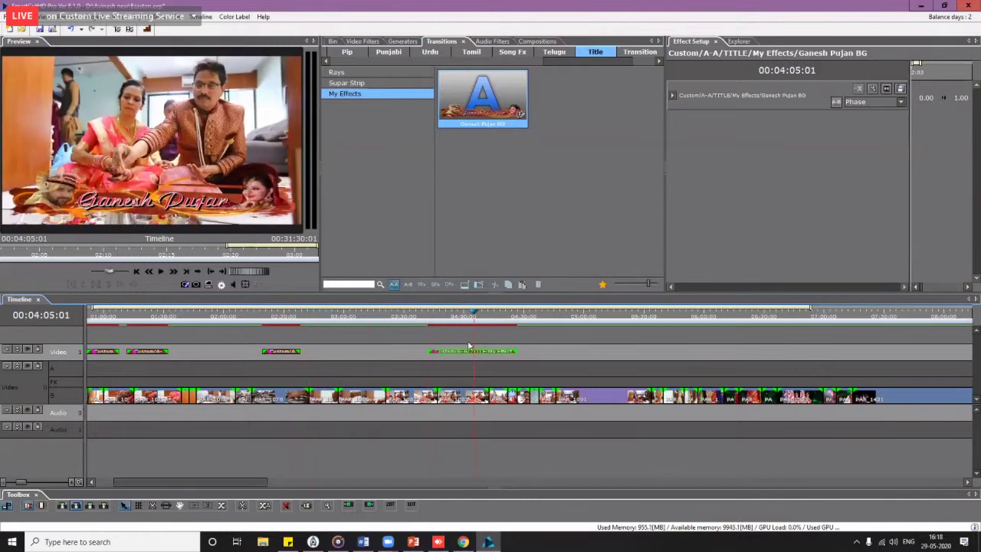
Step: Show the Sf-in-out 10 presets in the Song Fx effects category
scroll(473, 349, down, 4)
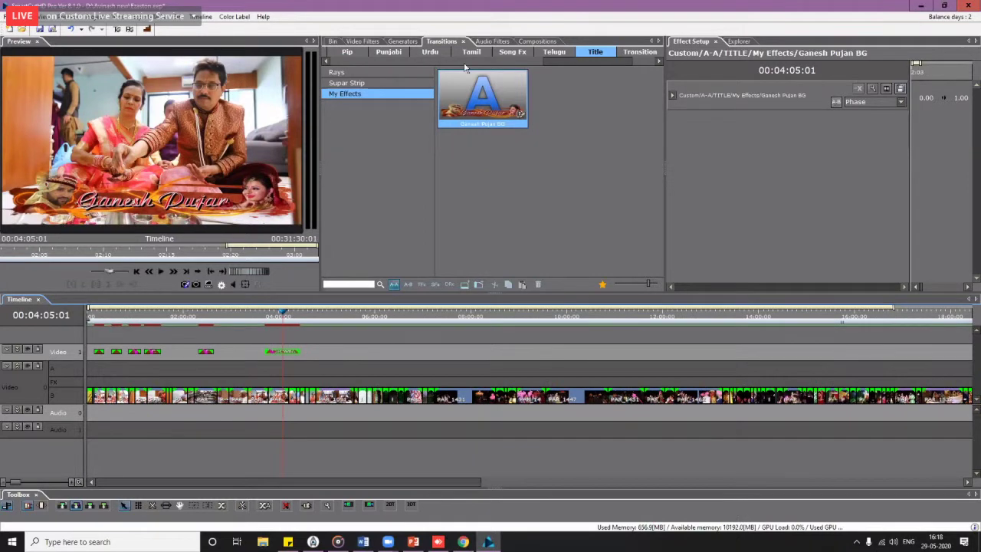
click(513, 52)
click(381, 73)
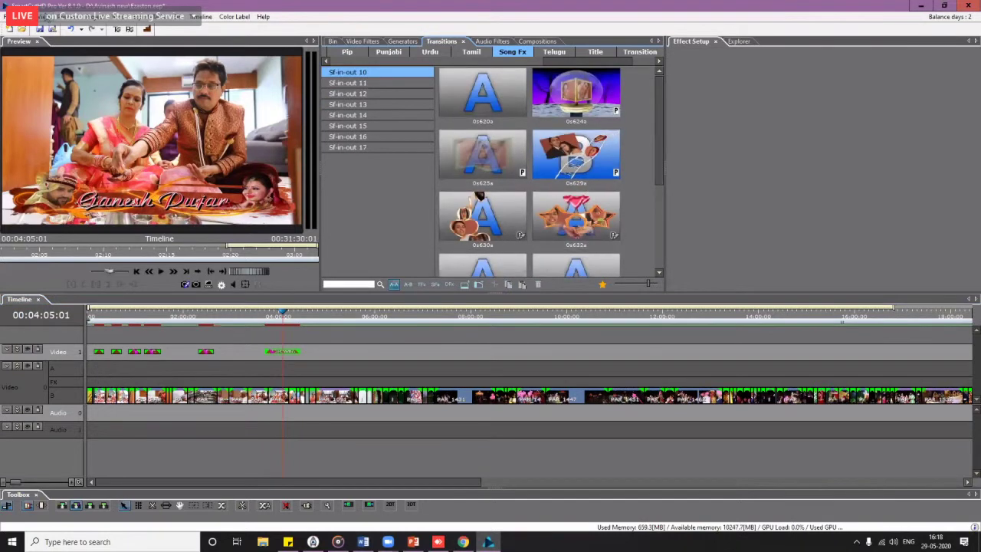
Step: Export all SongFX category projects from ez aston, then switch back to SmartCutHD Pro
click(133, 31)
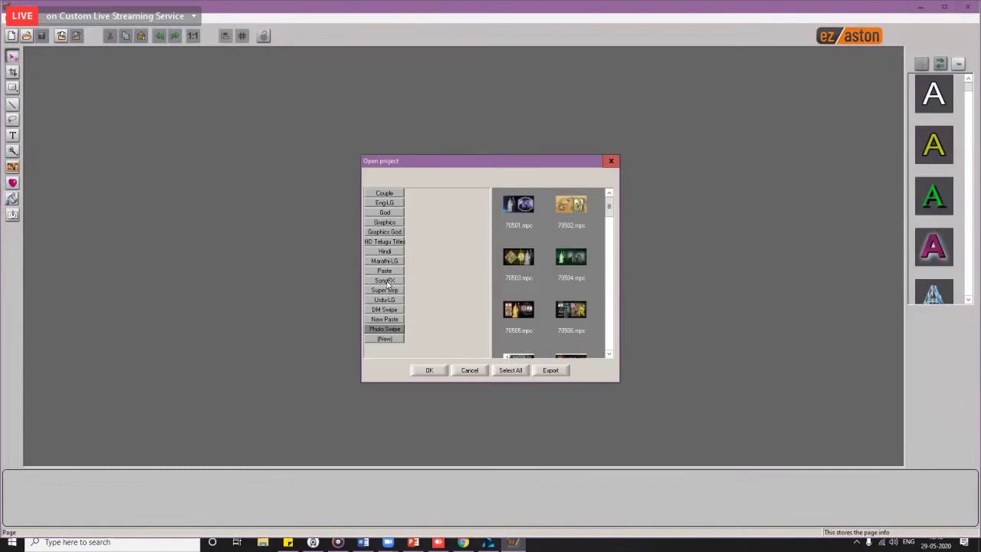
click(386, 282)
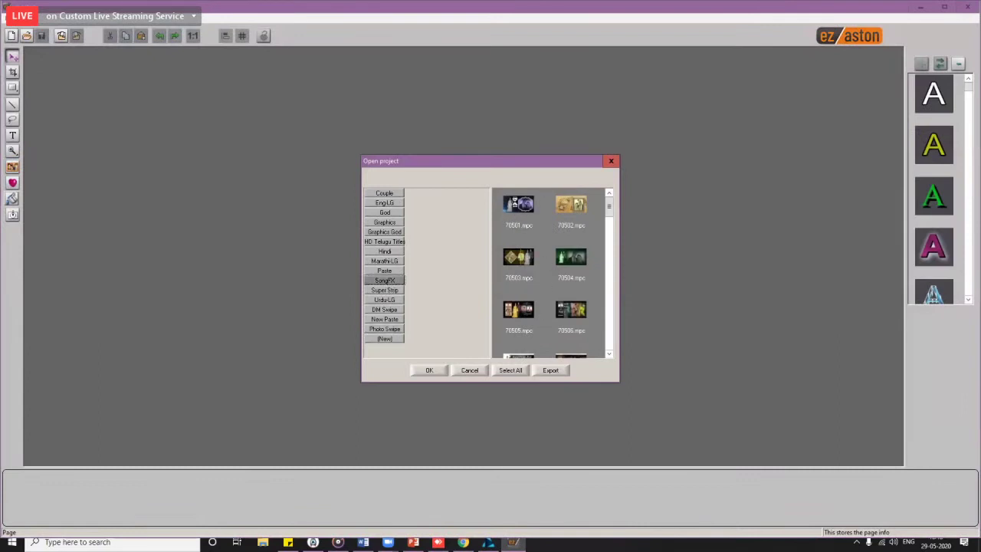
click(510, 370)
click(550, 371)
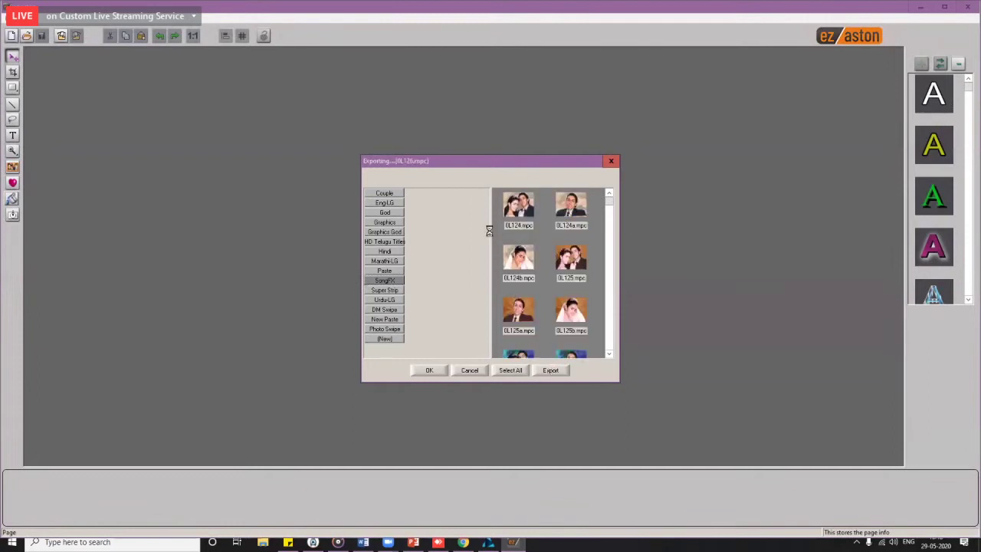
click(496, 543)
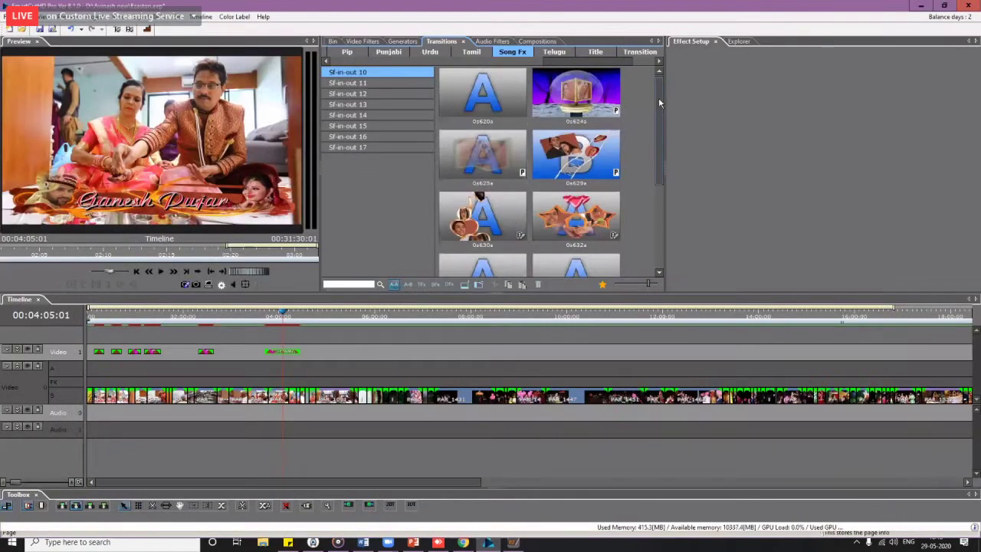
Step: Check the ez aston export progress window and inspect the 0s632a effect's settings
scroll(658, 97, down, 2)
scroll(651, 98, down, 1)
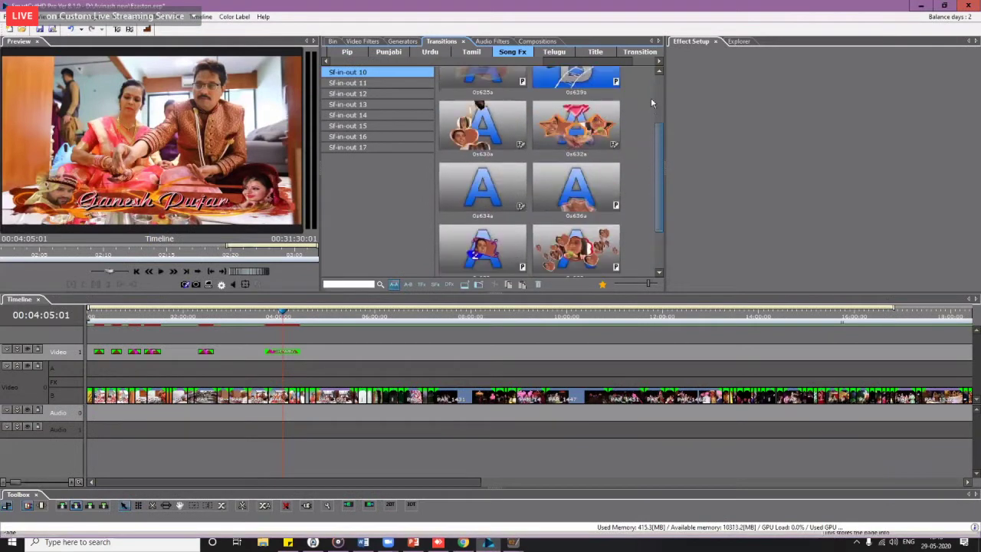
scroll(651, 97, up, 2)
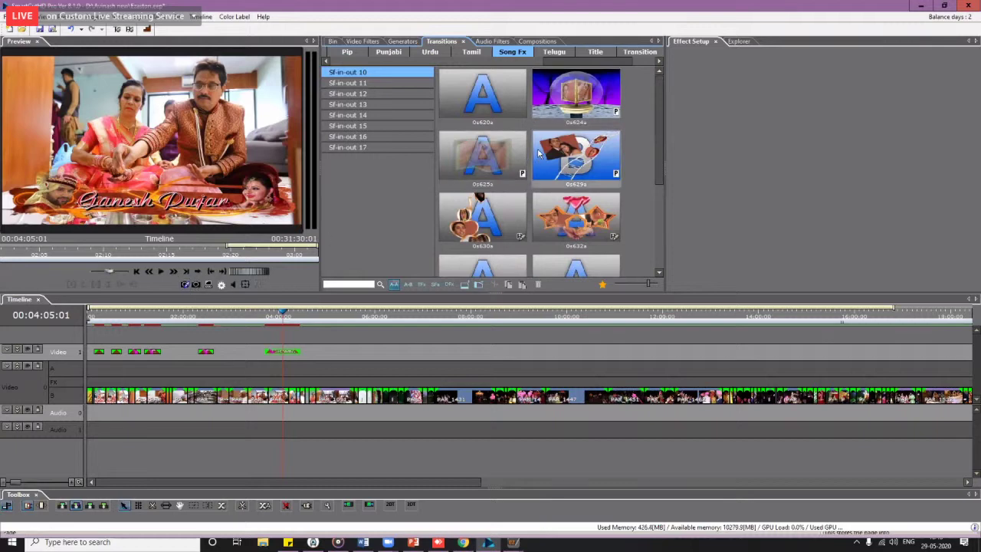
mouse_move(513, 542)
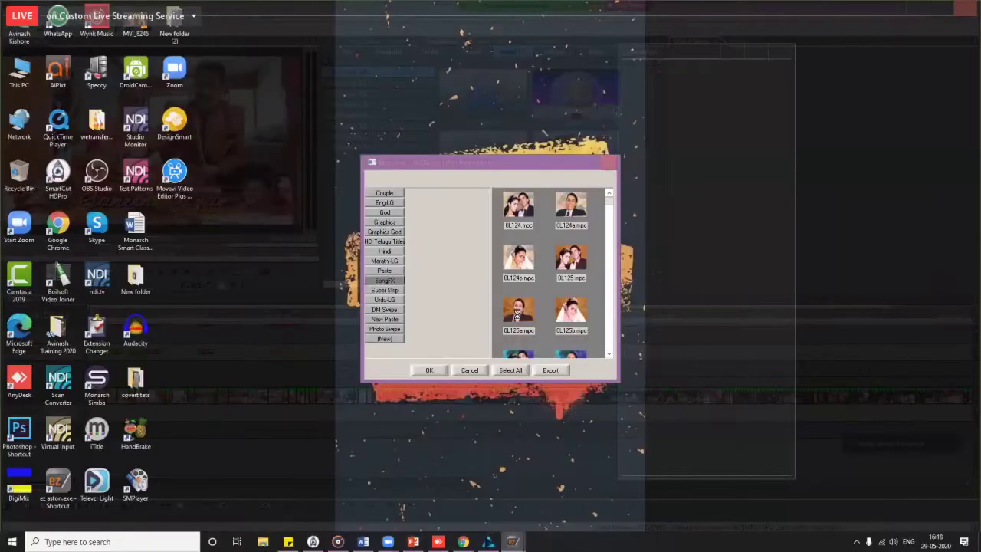
click(565, 498)
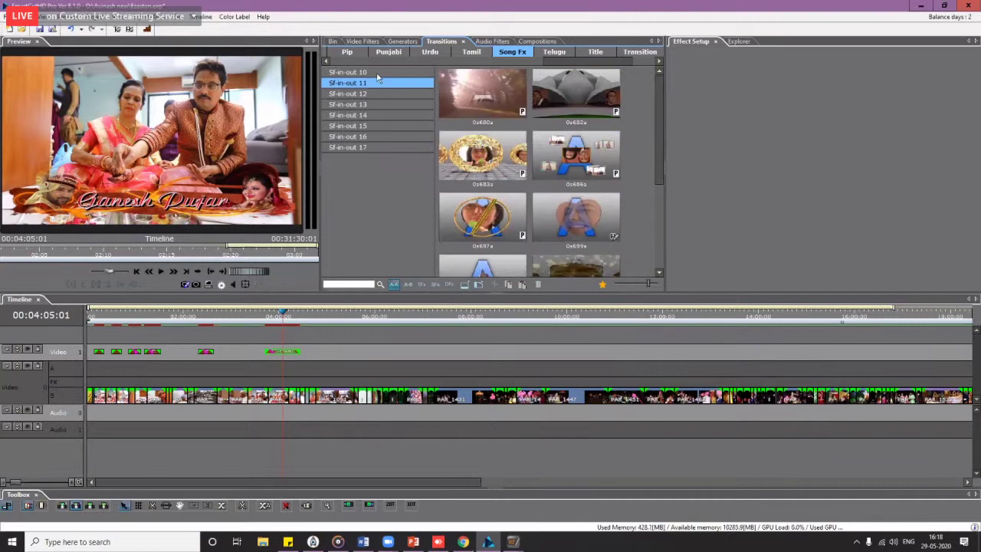
click(582, 226)
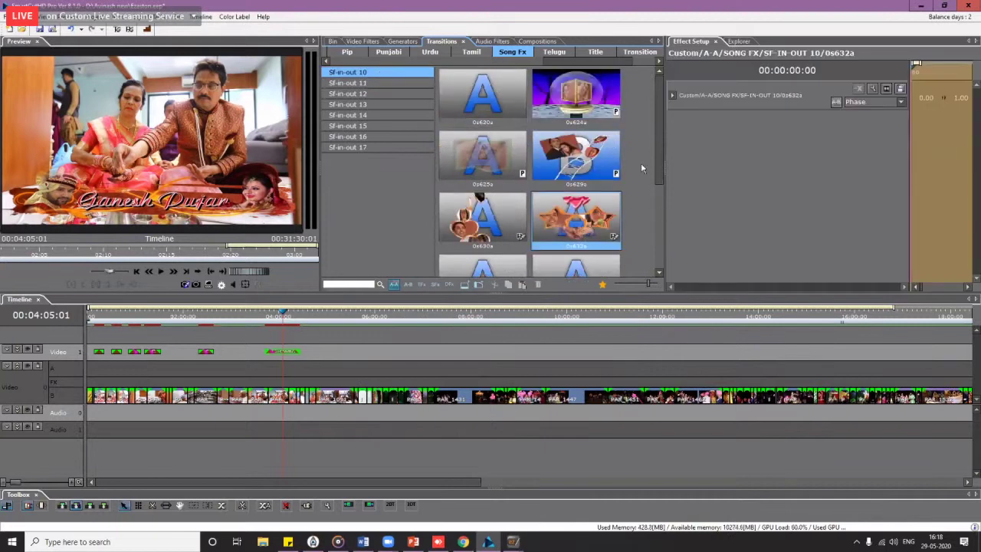
Step: Place the 0s625a effect on Video 1 near 6:26 and preview it through about 7:44
drag(465, 160, 465, 351)
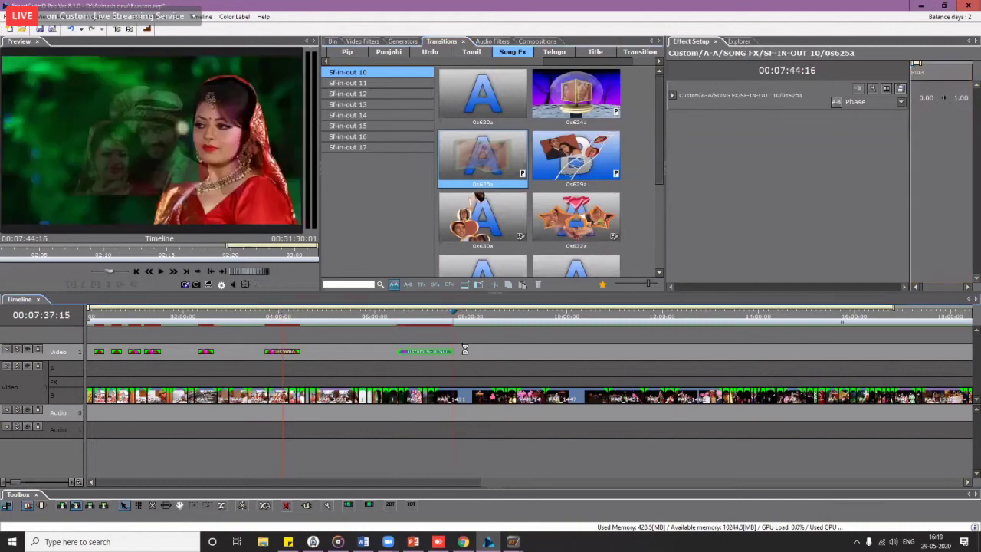
click(396, 319)
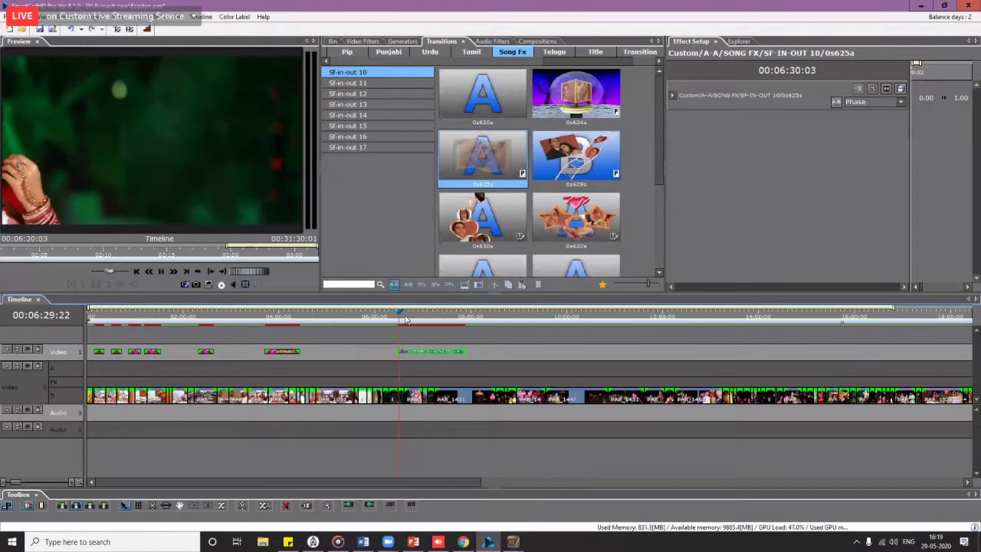
click(414, 319)
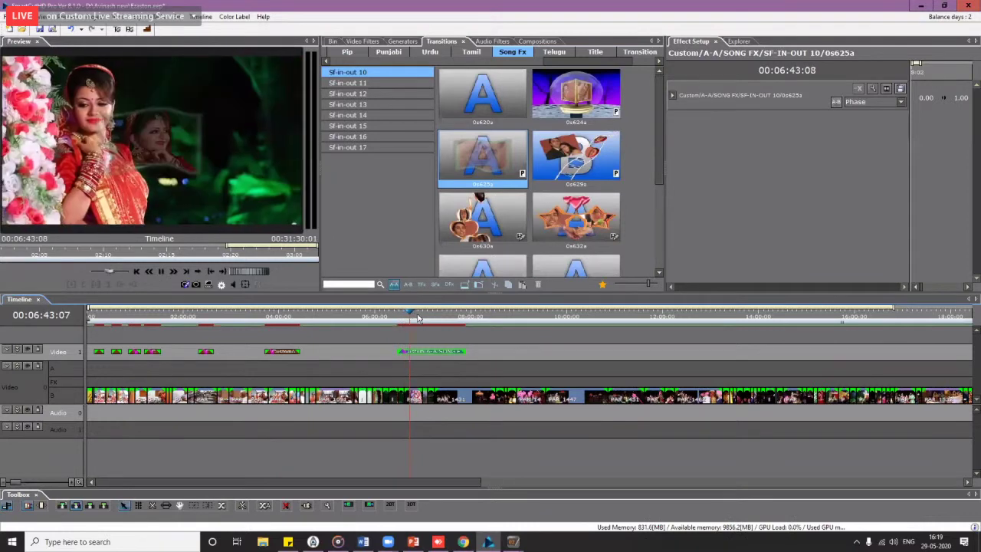
click(429, 318)
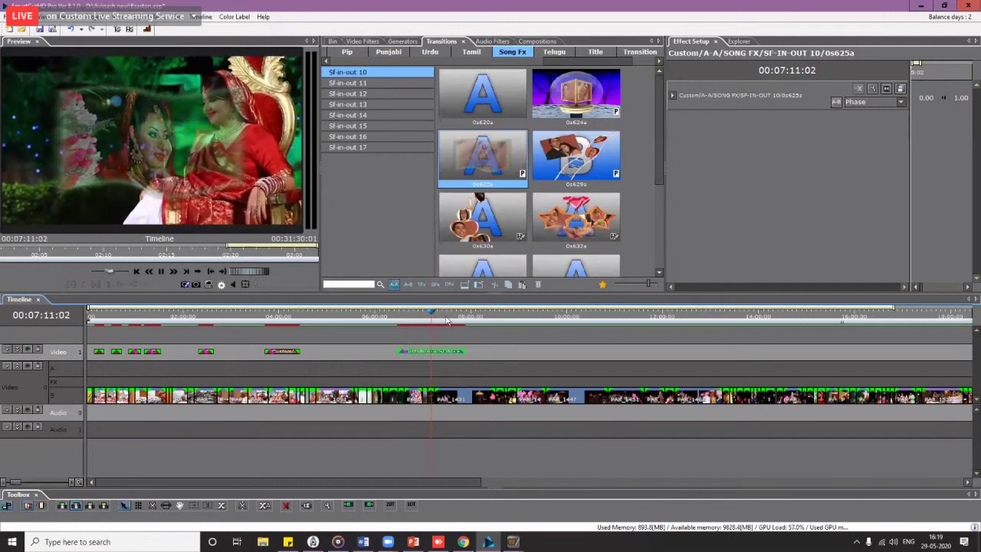
click(447, 319)
click(453, 319)
click(460, 317)
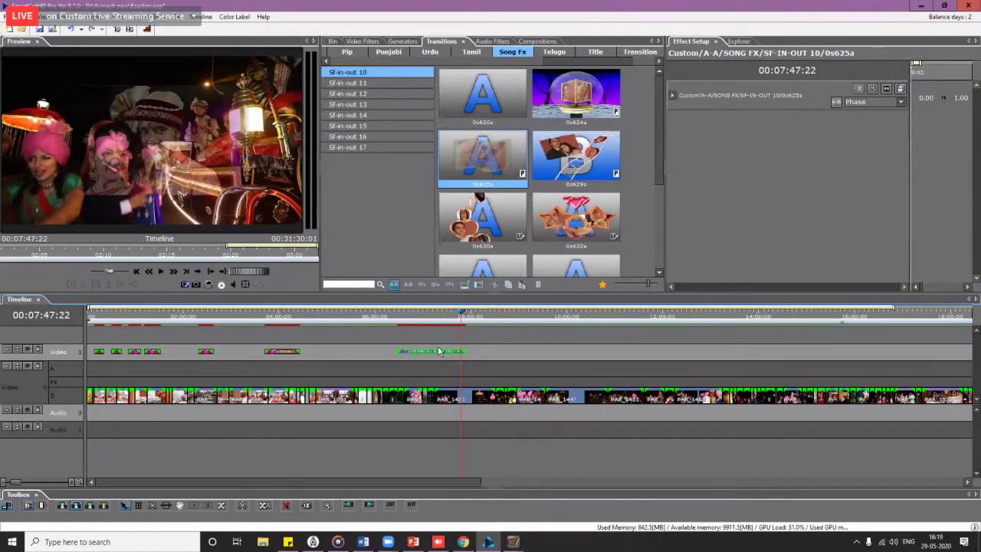
Step: Delete the 0s625a Song Fx clip from Video 1 and zoom the timeline out
key(Delete)
scroll(413, 347, down, 2)
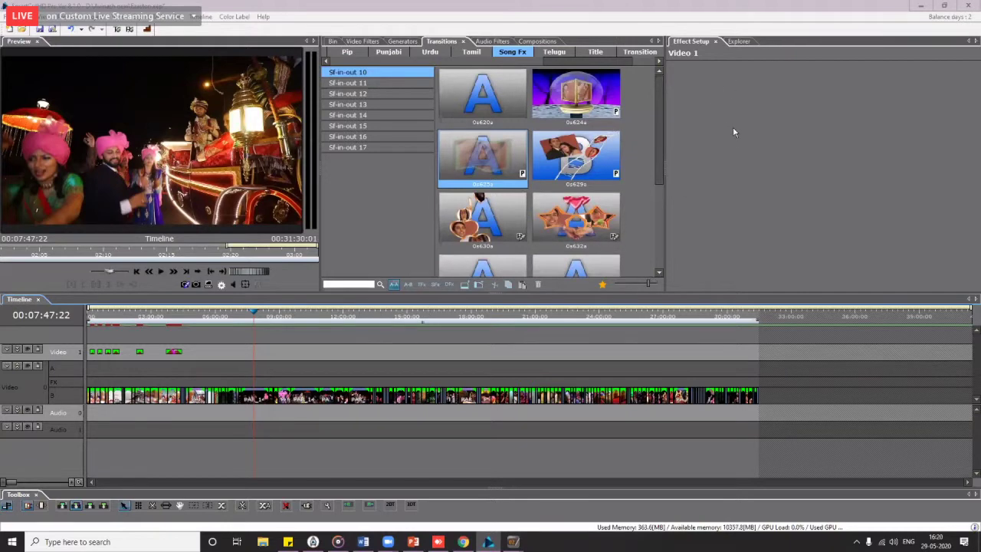
click(664, 176)
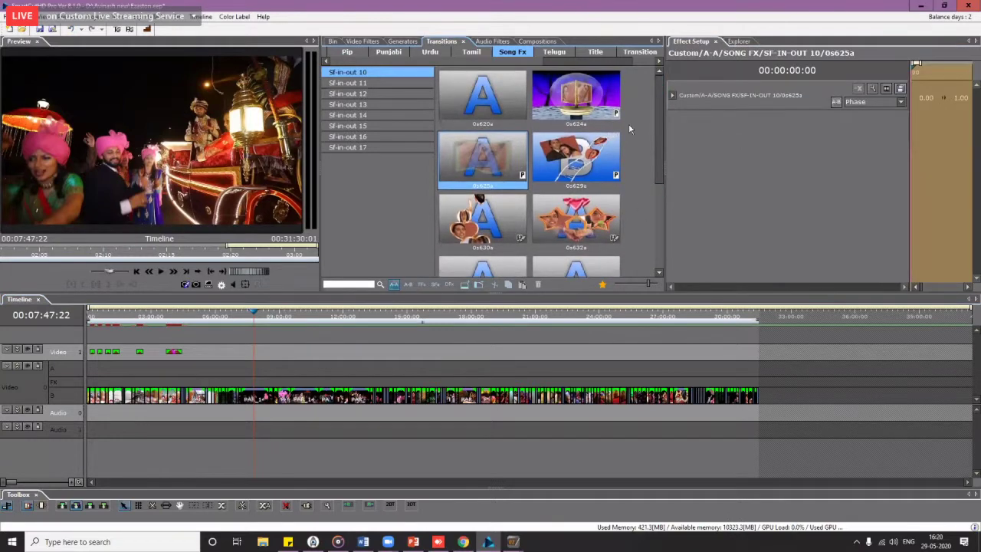
Step: Browse the Sf-in-out 12, 13 and 14 sets, settling on Sf-in-out 14
click(382, 98)
click(378, 115)
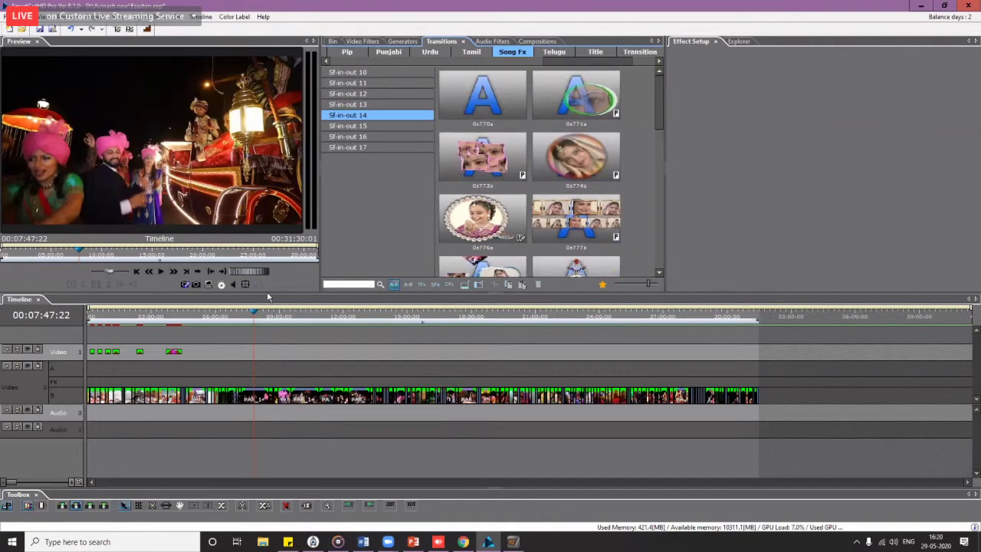
scroll(262, 363, up, 3)
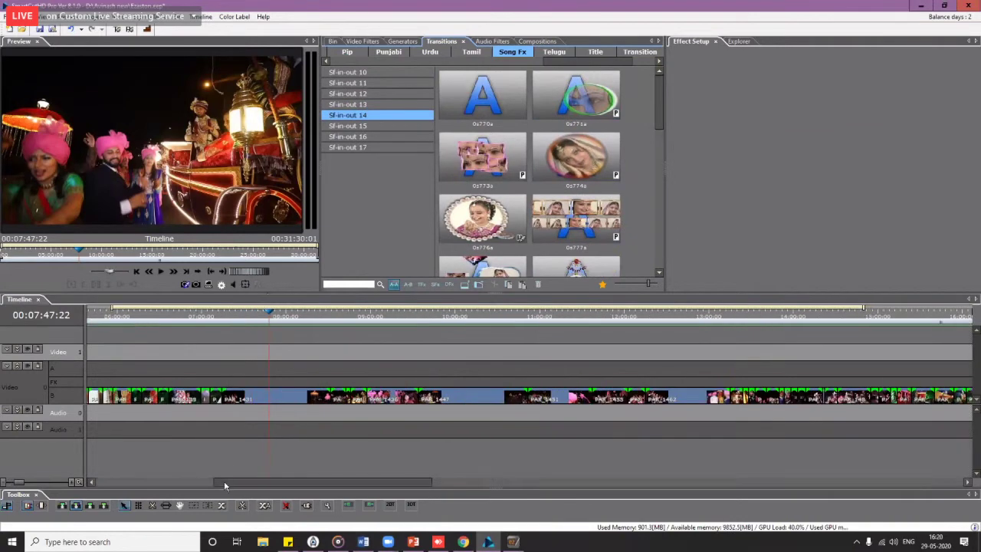
scroll(171, 484, left, 5)
drag(281, 314, 291, 314)
click(369, 107)
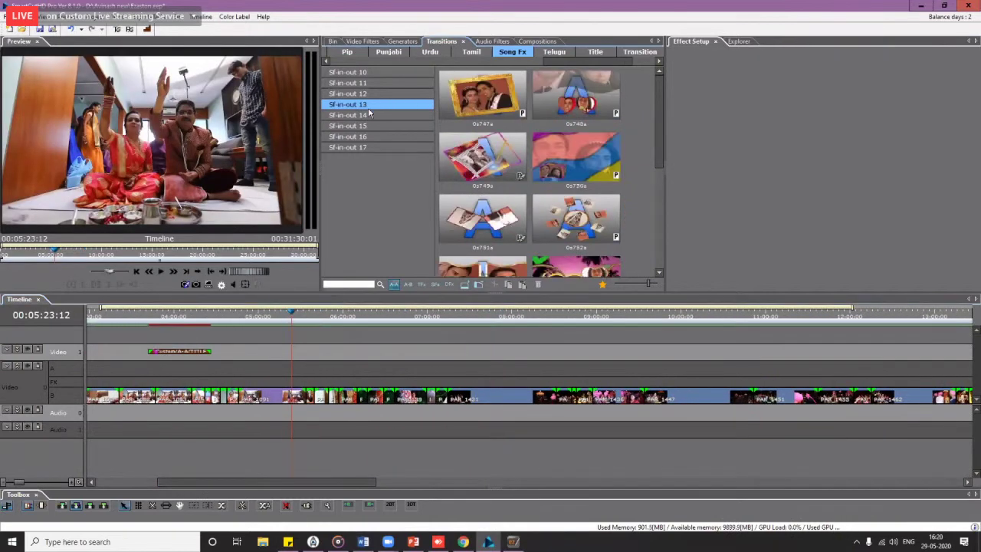
click(370, 115)
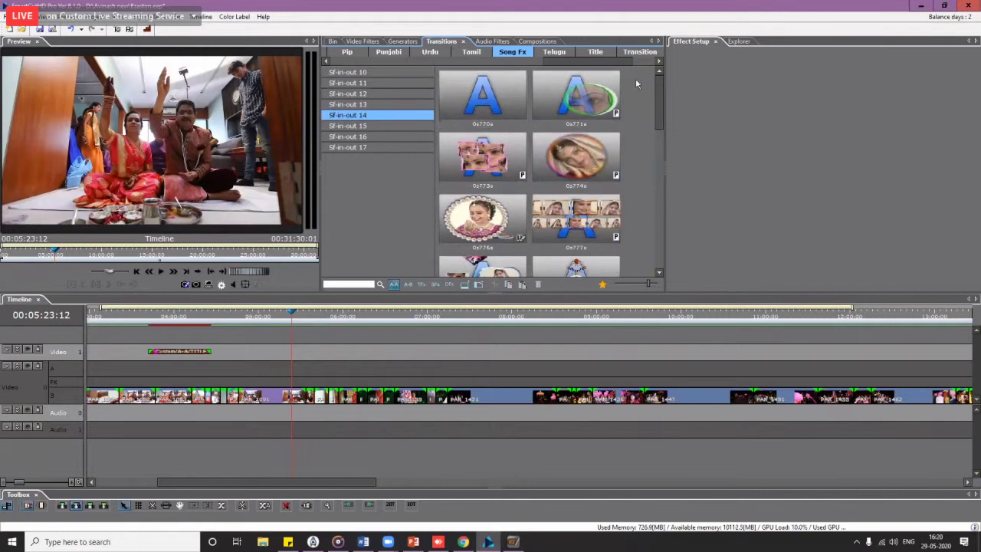
Step: Place the pearl-frame 0s776a effect on Video 1 near 6:00 and lengthen it
drag(495, 223, 330, 347)
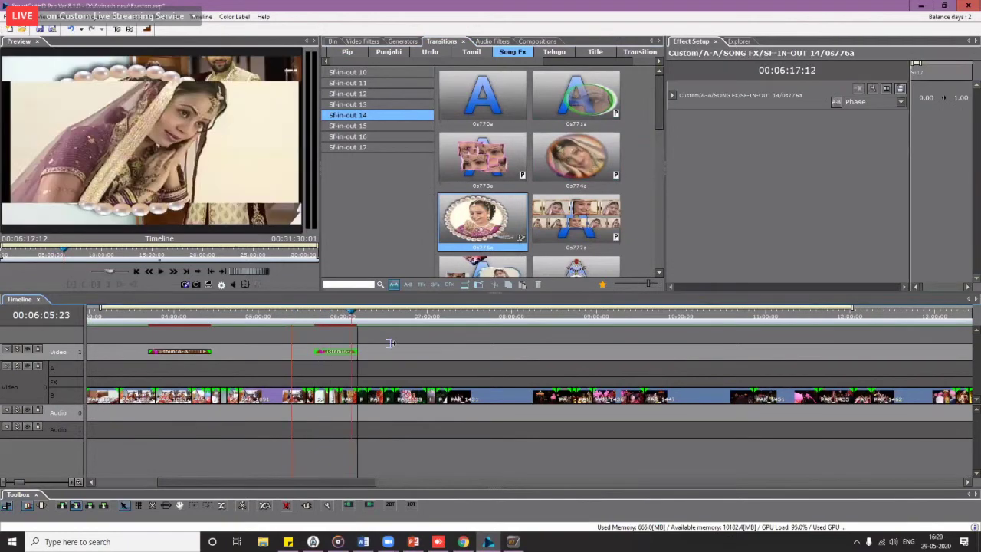
drag(341, 316, 347, 316)
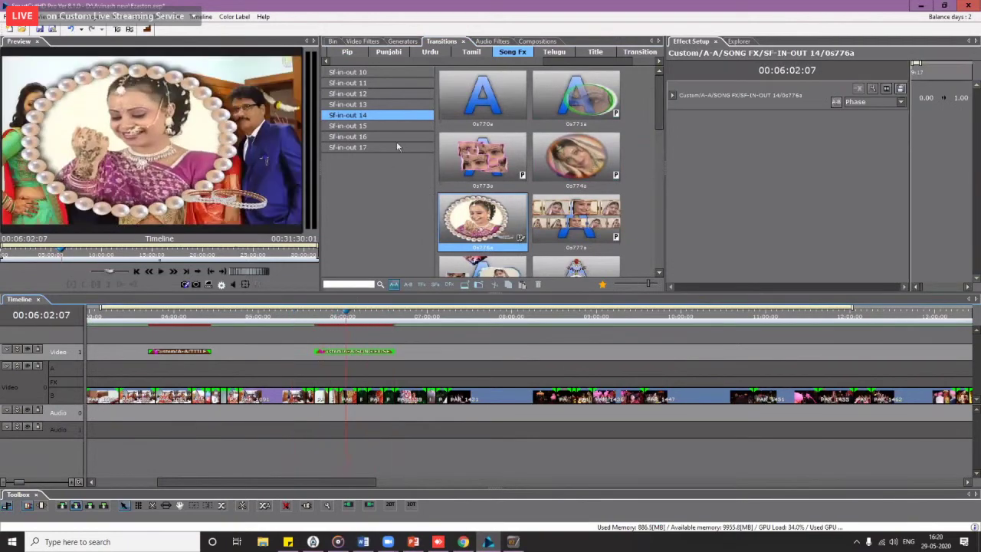
click(355, 117)
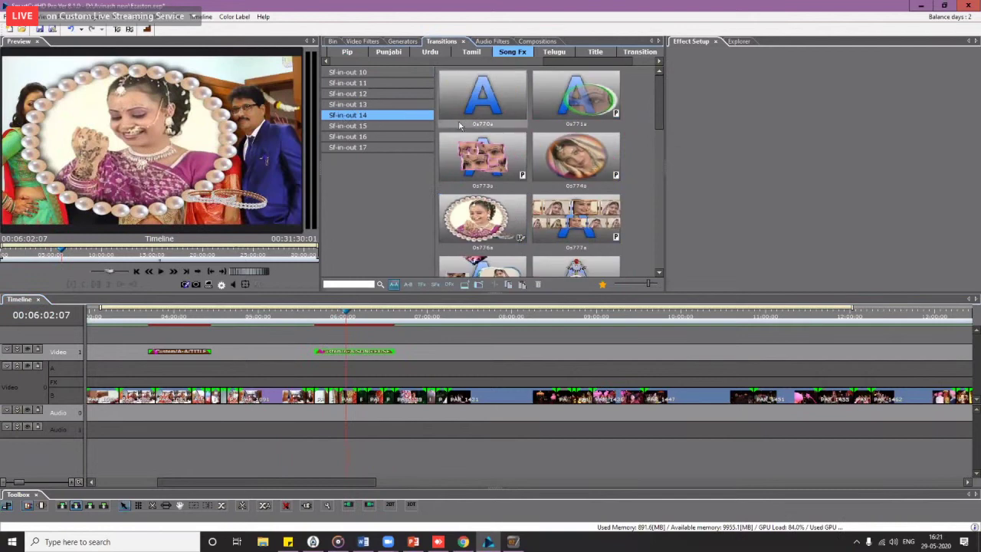
Step: Open the pearl-frame effect's Private Media settings and browse for a Medium 1 file
right_click(375, 354)
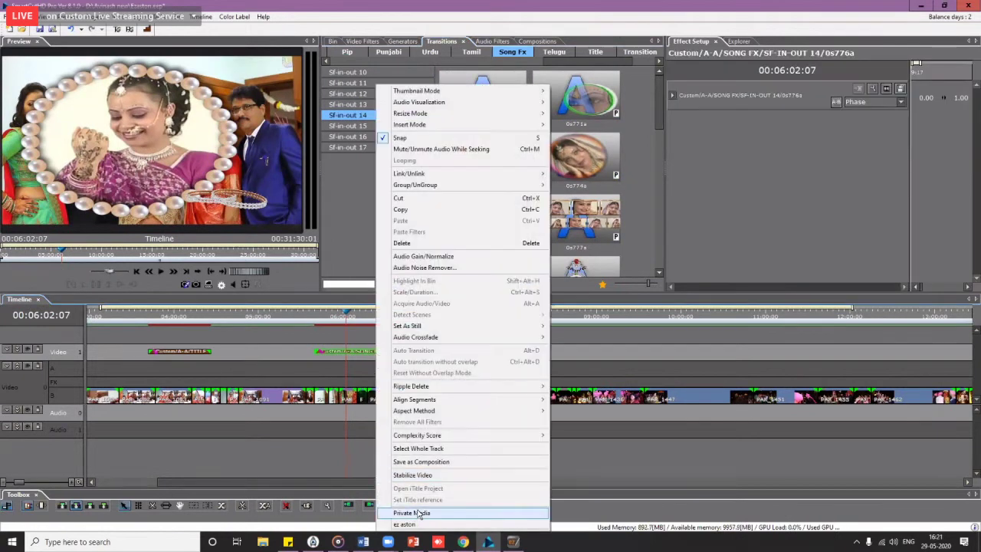
click(414, 513)
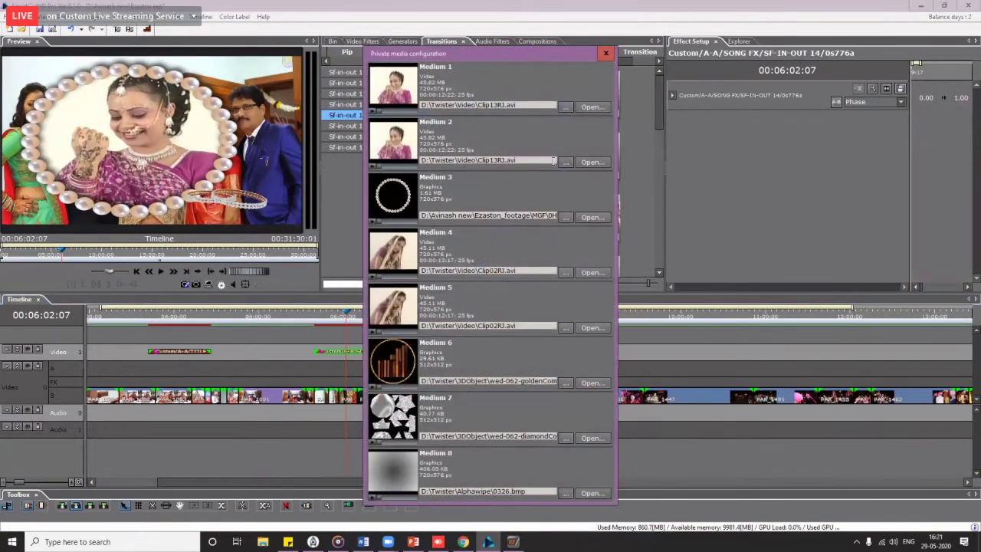
click(565, 107)
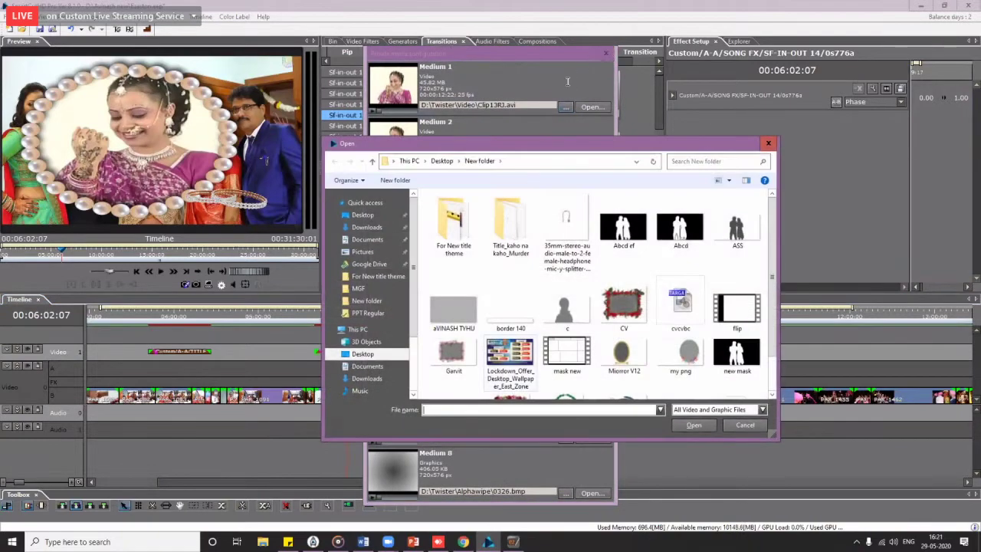
key(Escape)
click(566, 107)
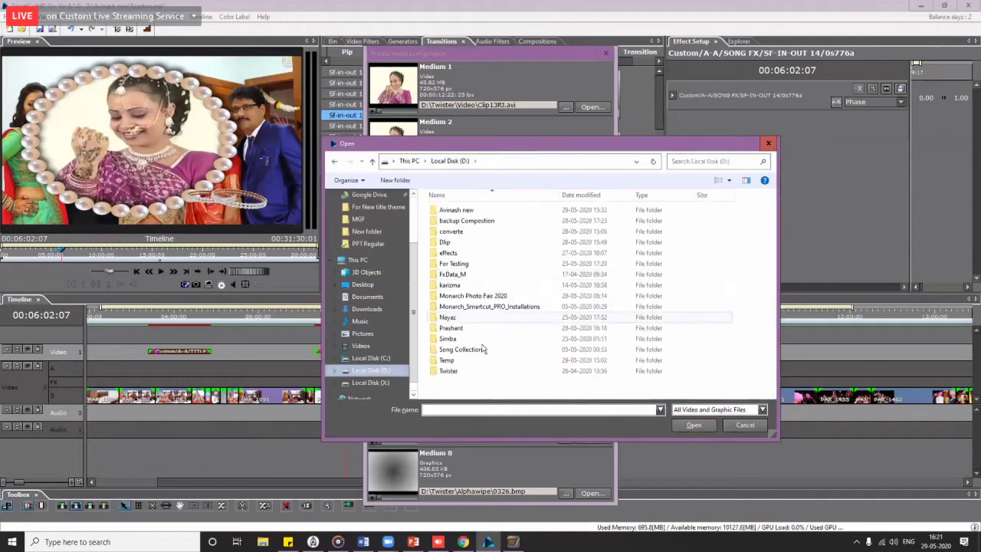
Step: Navigate to D:\Twister\Global footage\BGCS and filter with * to list all files
double_click(453, 371)
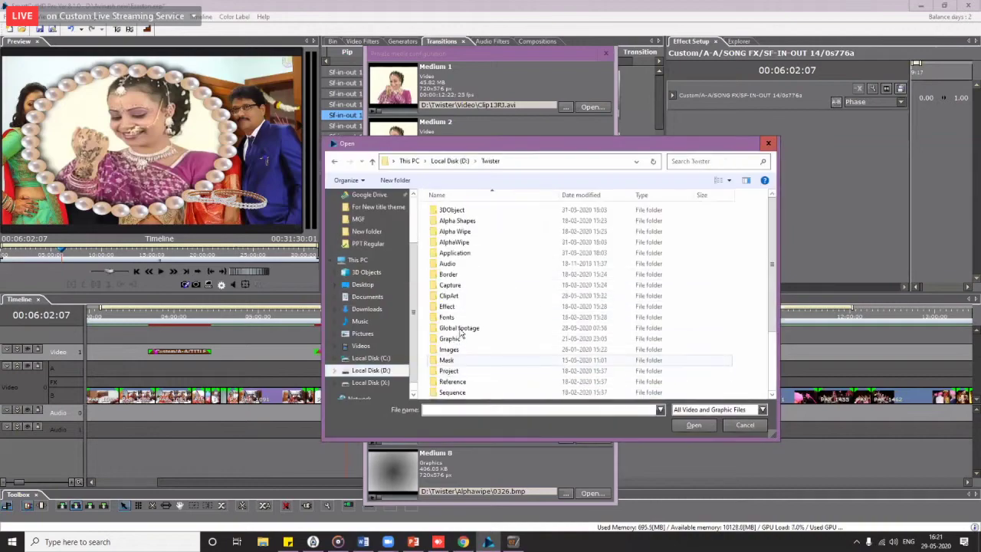
double_click(460, 328)
double_click(454, 211)
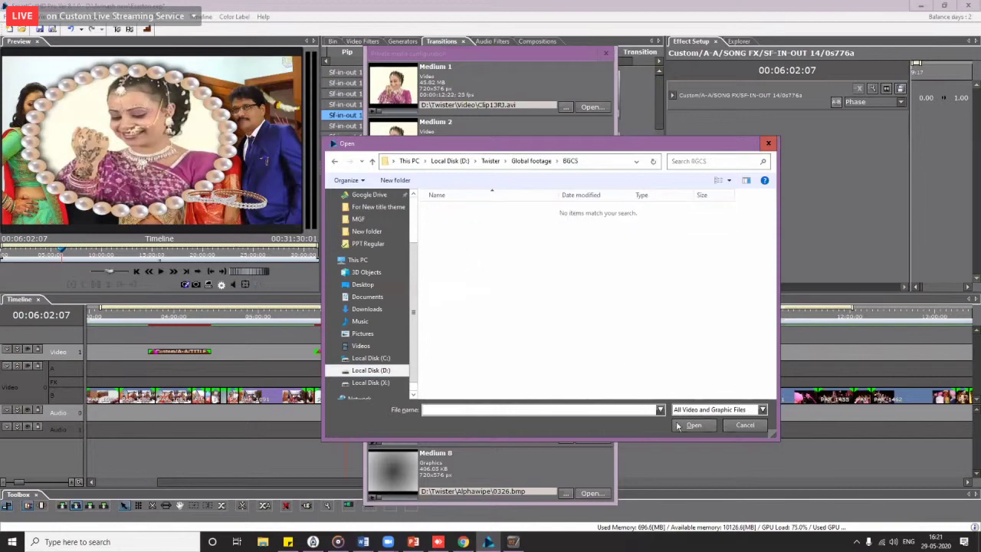
click(736, 409)
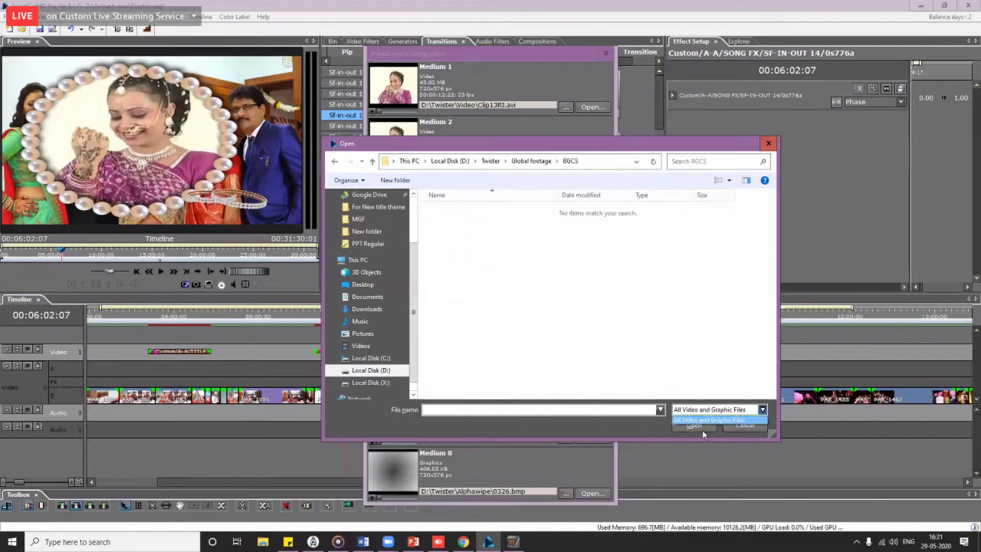
click(602, 410)
click(602, 409)
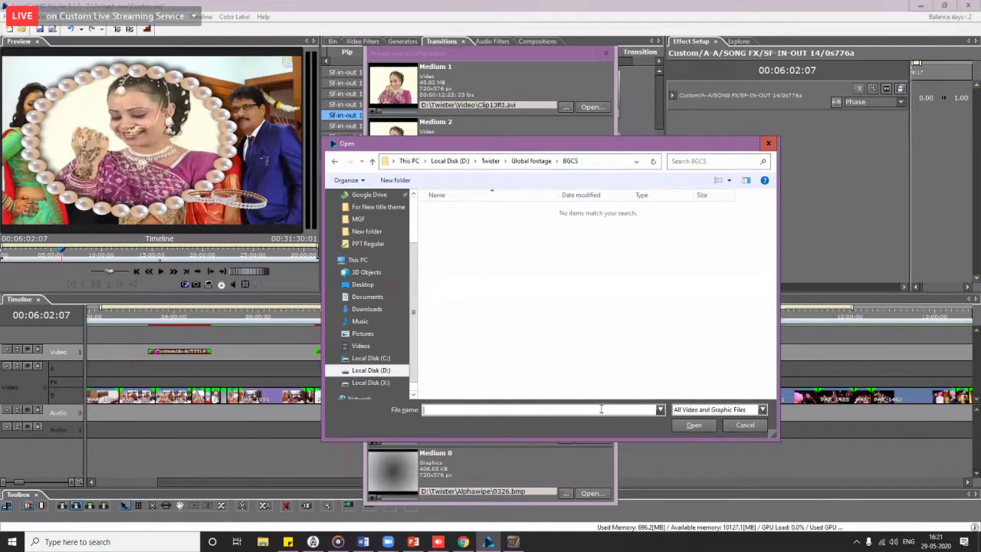
text(*)
key(Return)
Step: Load Girl 1 as Medium 1 and close the private media settings
click(448, 318)
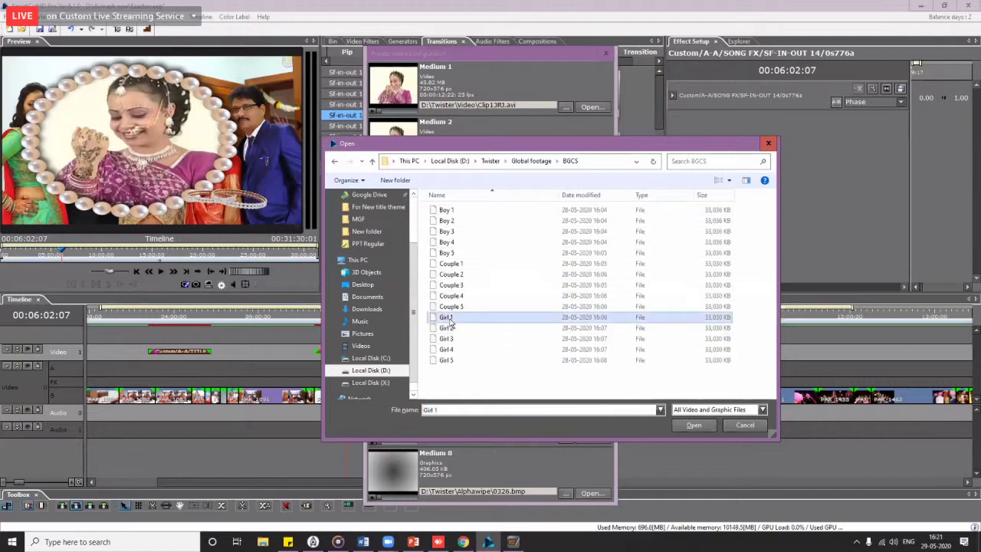
double_click(450, 319)
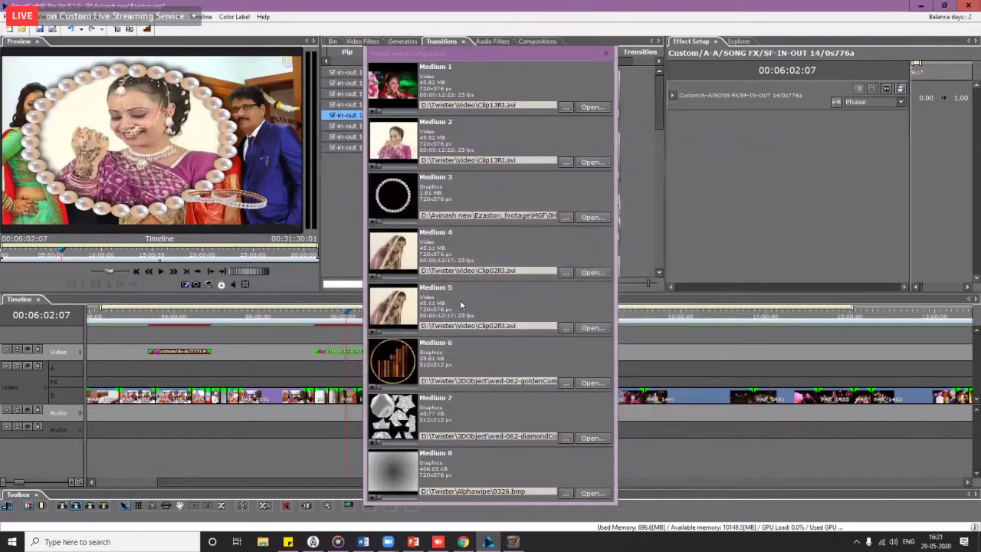
click(602, 57)
Step: Scrub and briefly play the pearl-frame effect, returning to 05:43:02 on the bride photo
click(319, 317)
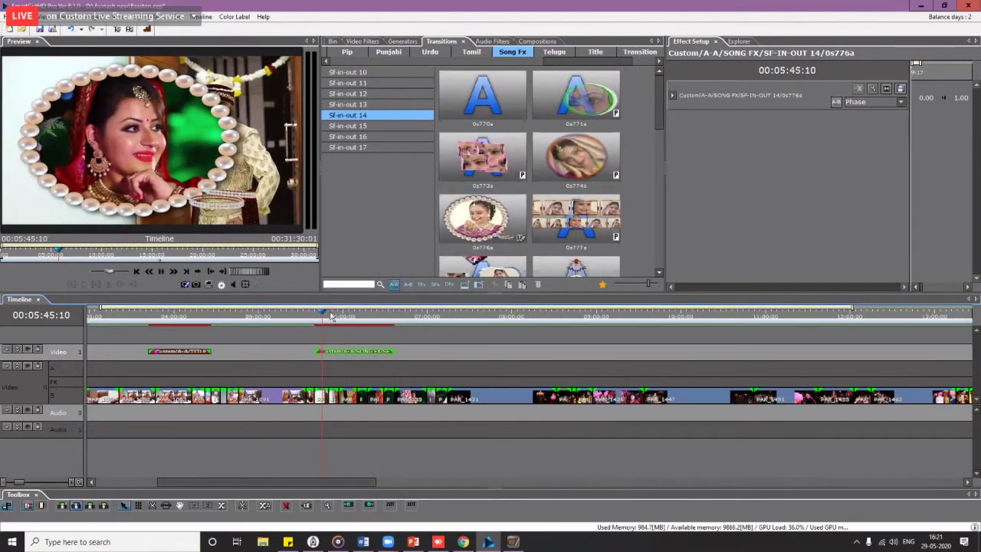
drag(331, 316, 373, 325)
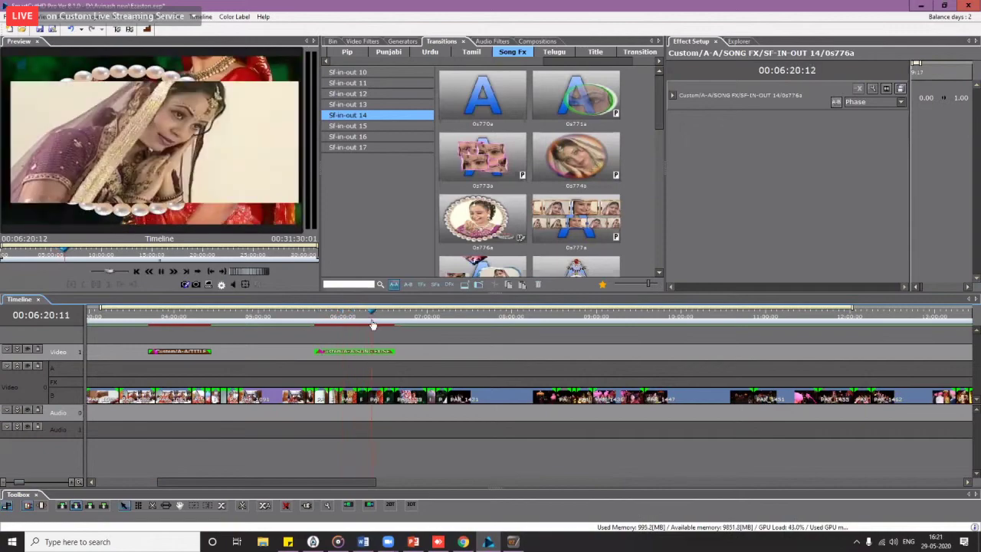
key(space)
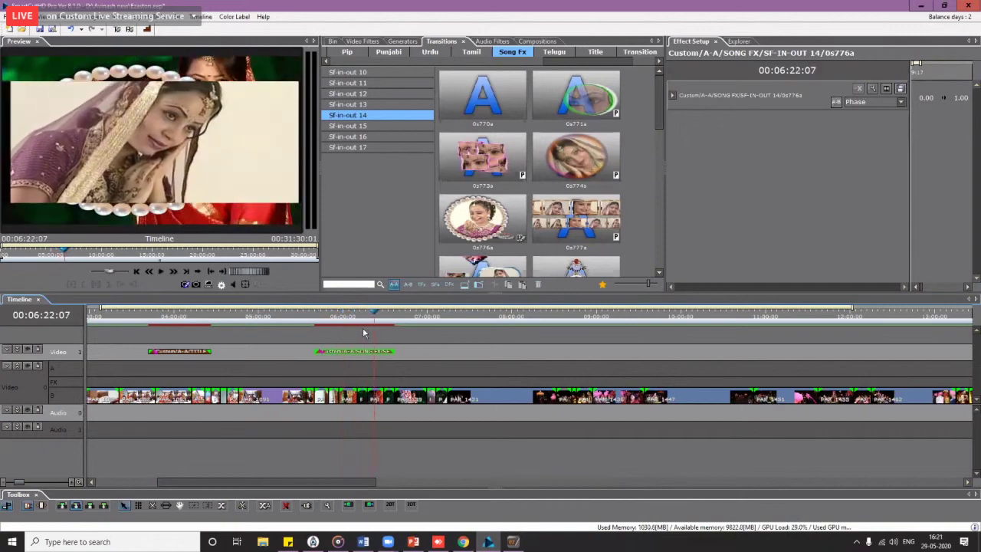
click(320, 319)
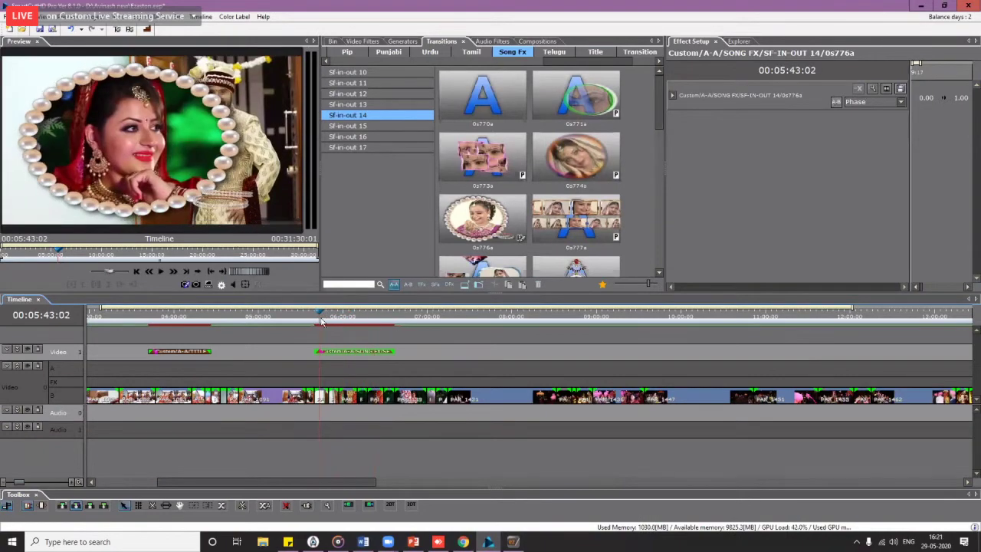
scroll(344, 334, down, 4)
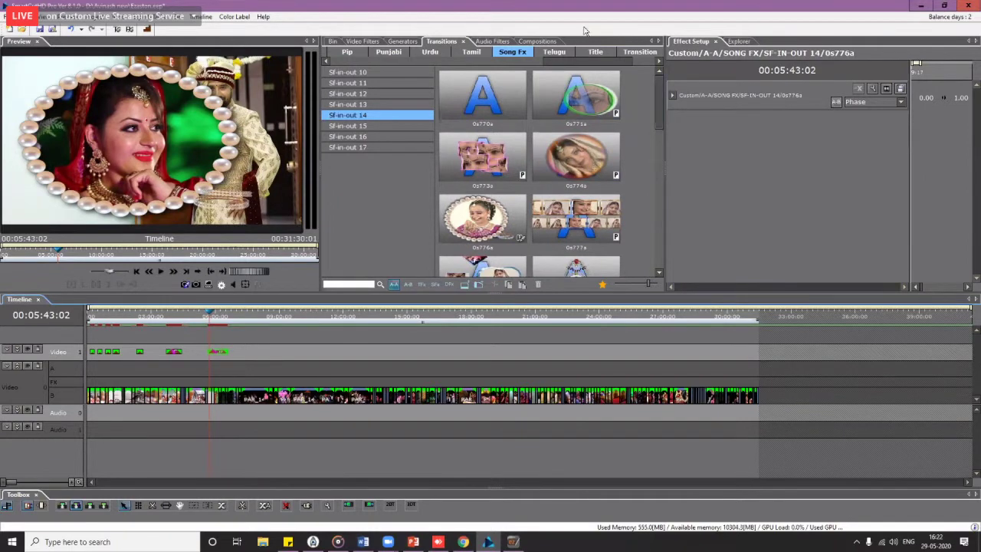
click(744, 168)
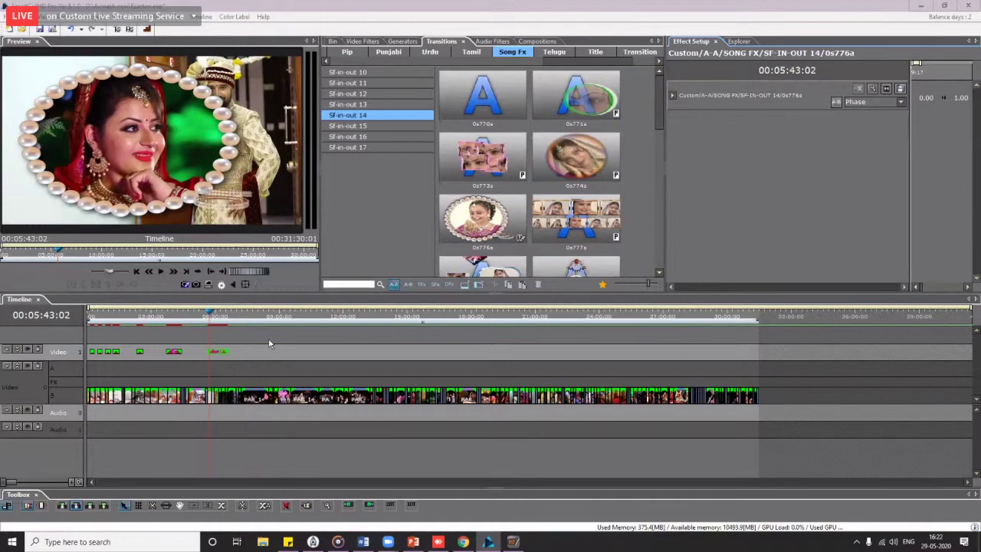
Step: Check the pearl-frame Song FX at 00:05:55:00 with the timeline zoomed in, then zoom back out
scroll(269, 344, up, 3)
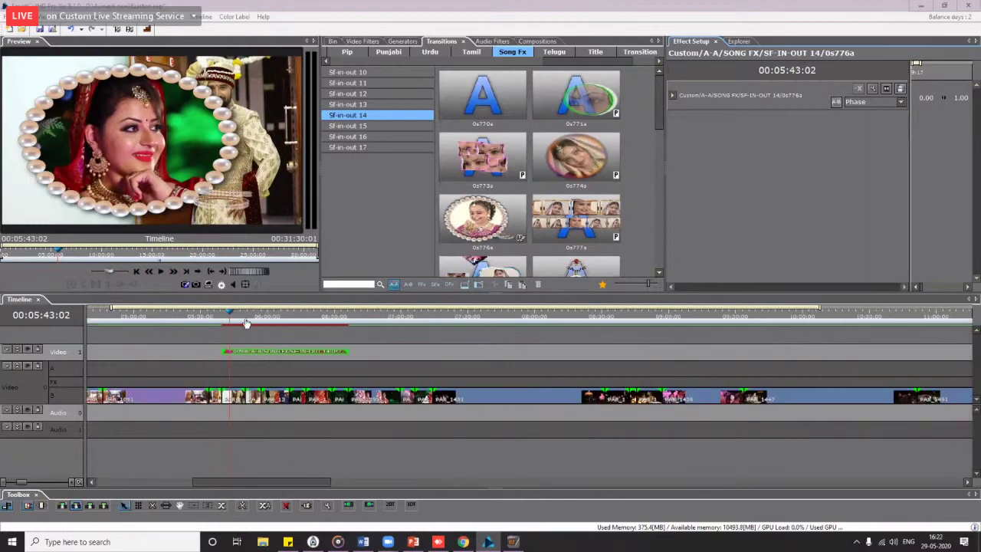
drag(249, 318, 259, 321)
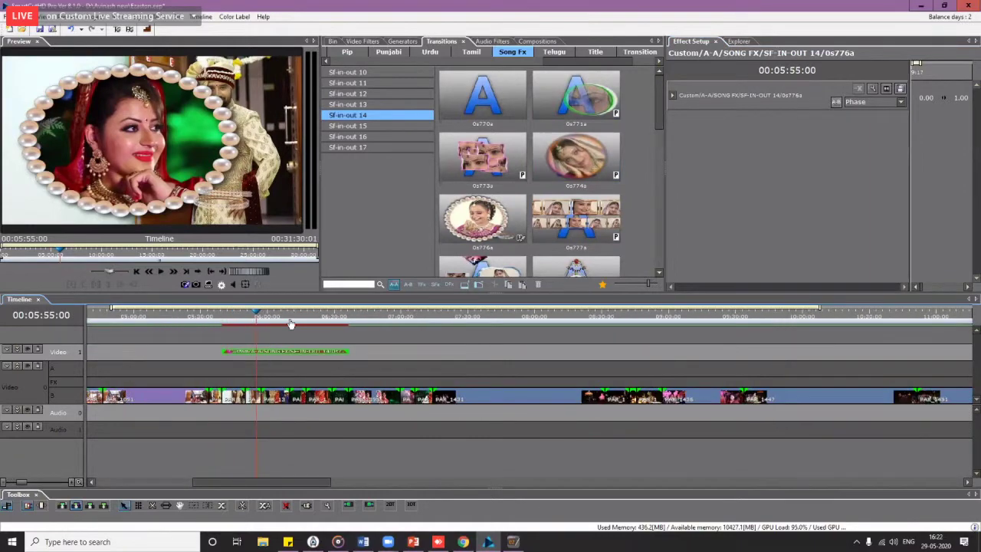
scroll(290, 324, down, 1)
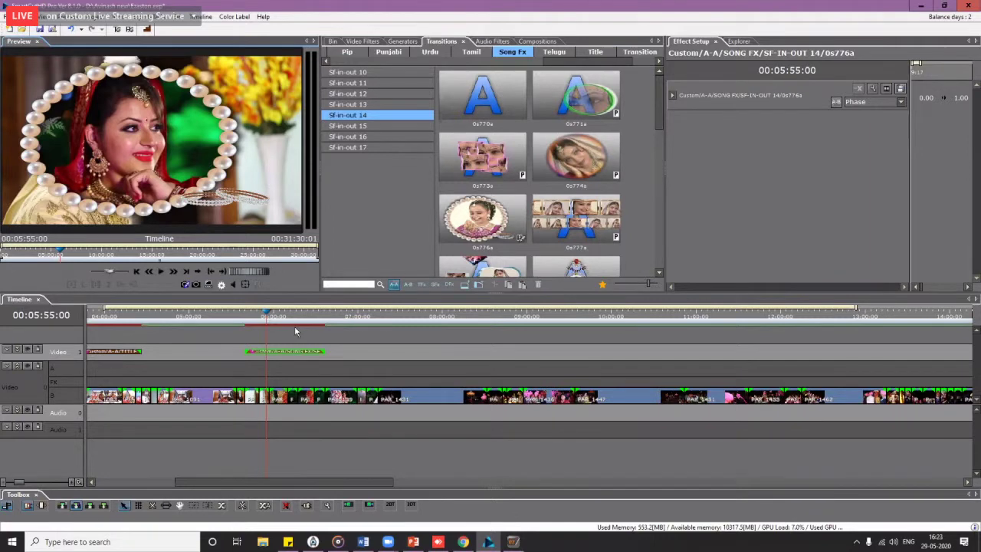
scroll(363, 353, down, 1)
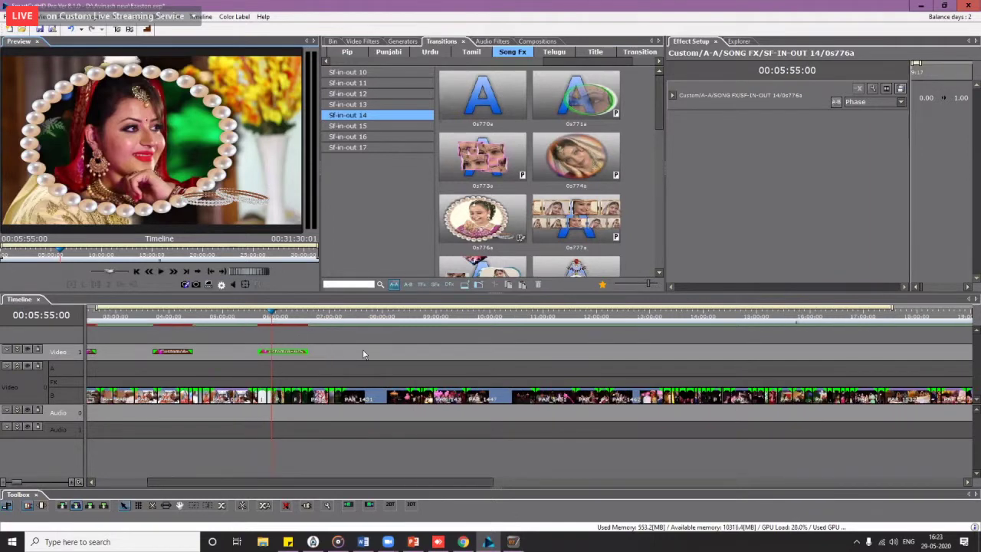
scroll(364, 353, down, 1)
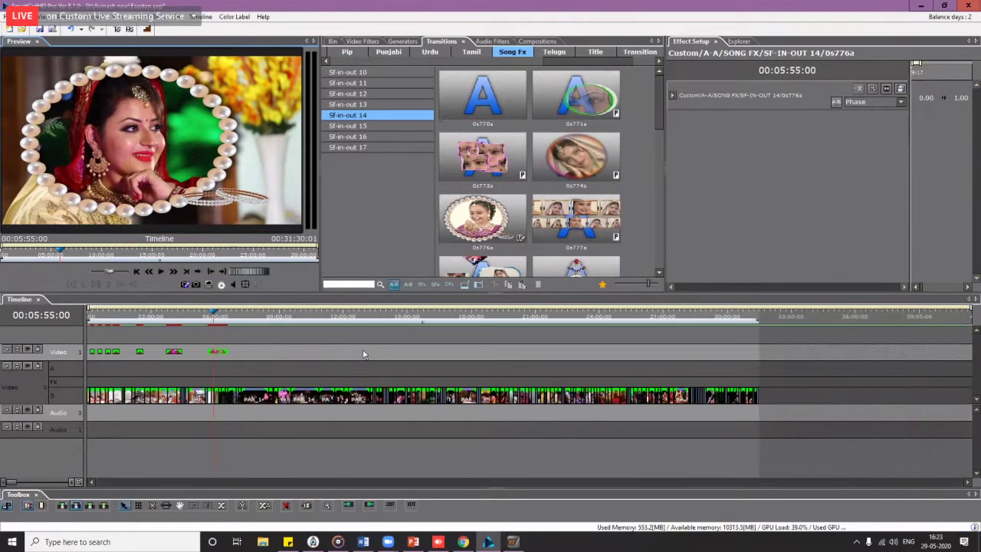
Step: Place the Ganesh Pujan BG title from My Effects onto Video track 1 and stretch it longer
click(593, 52)
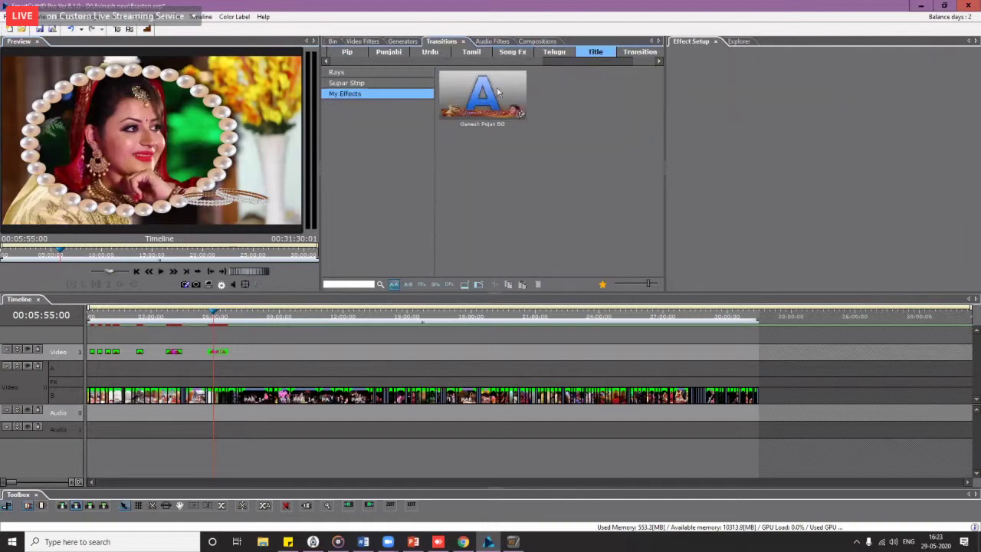
click(368, 84)
click(370, 99)
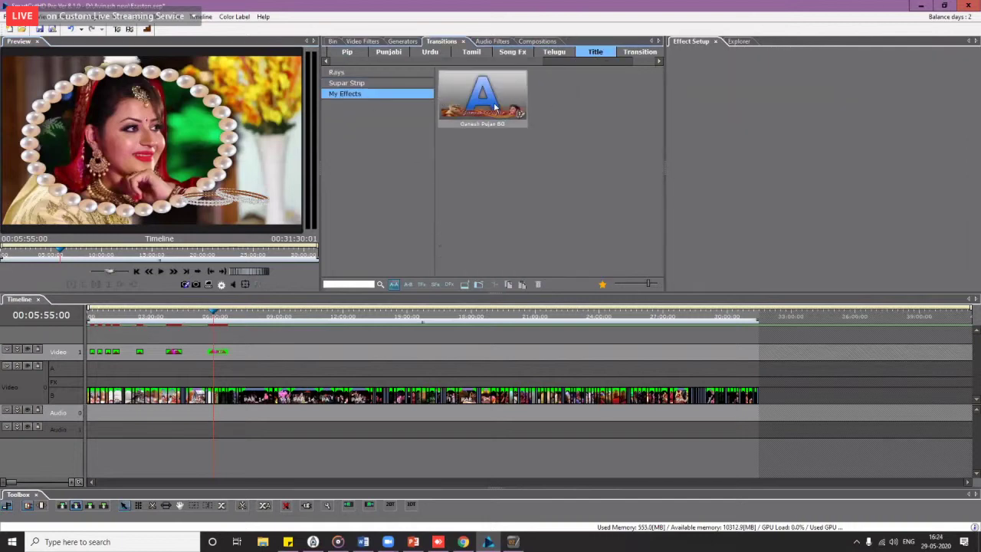
drag(495, 108, 285, 352)
drag(291, 352, 349, 349)
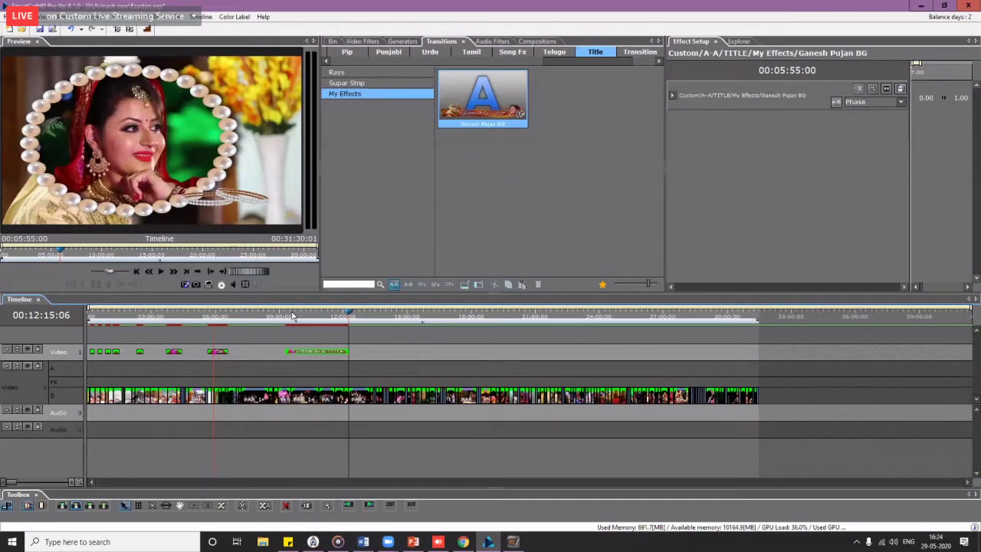
Step: Preview the title at 00:10:52:07, then open the title clip in ez aston
click(319, 316)
click(185, 286)
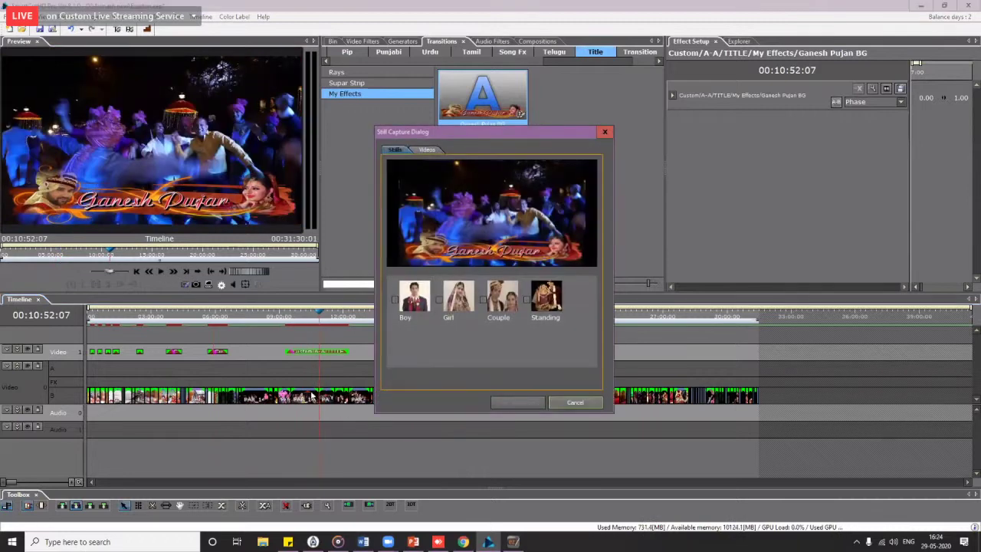
click(605, 132)
right_click(323, 353)
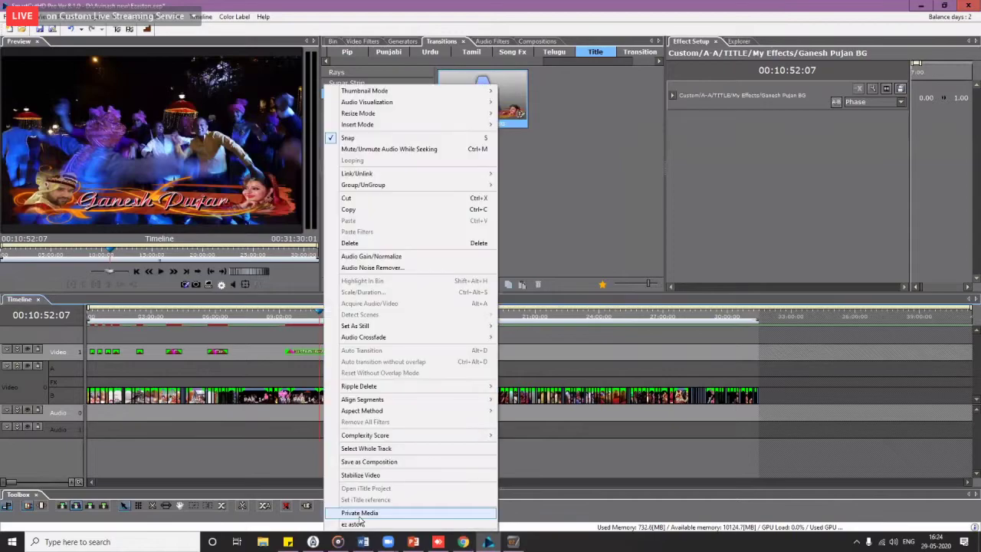
click(364, 523)
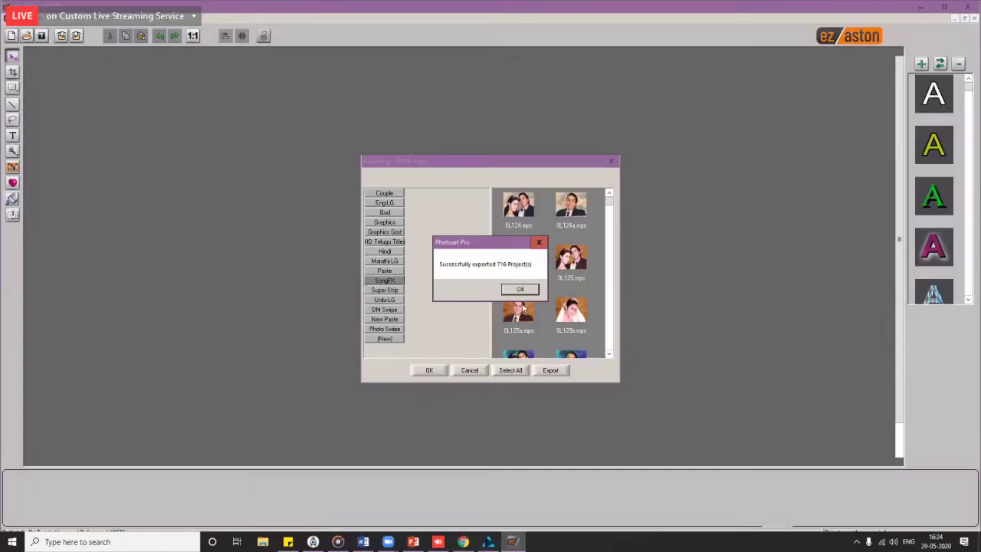
Step: Skip the Open project dialog, re-export the Ganesh Pujan title, confirm, and close ez aston
key(Return)
click(469, 370)
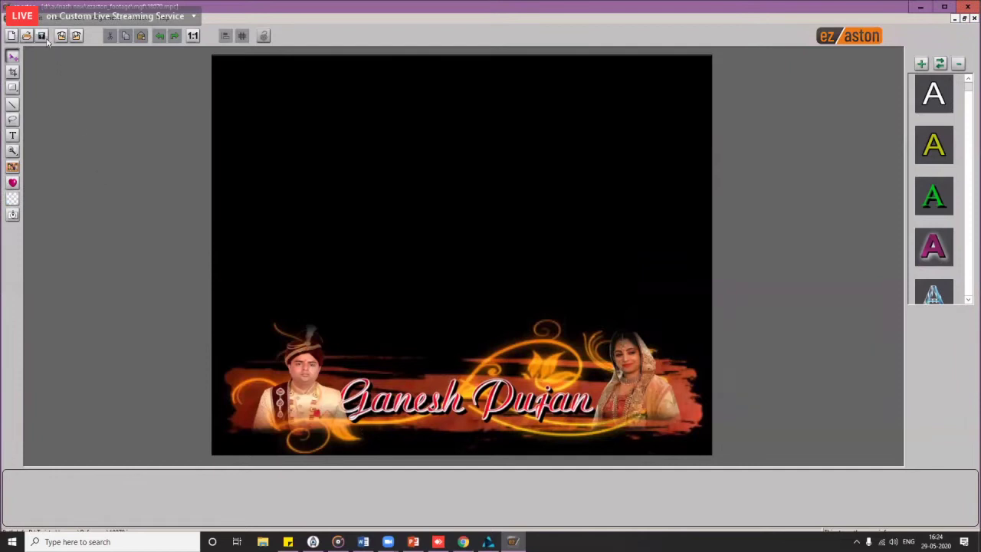
click(76, 36)
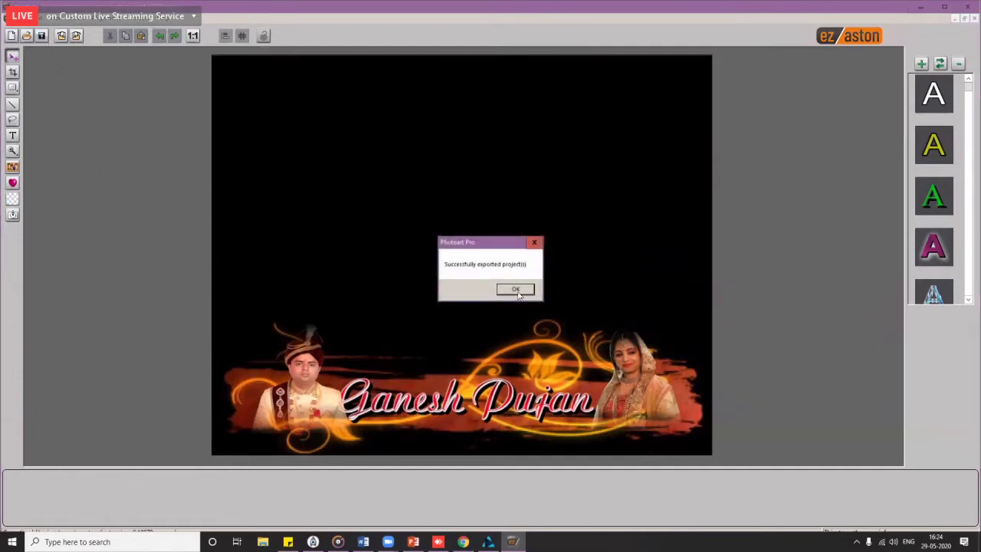
click(517, 294)
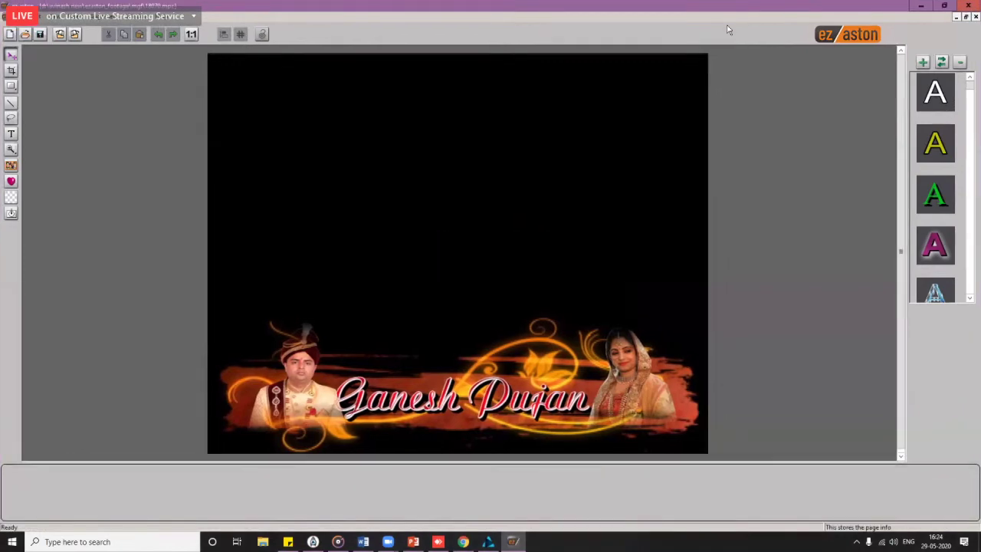
click(968, 6)
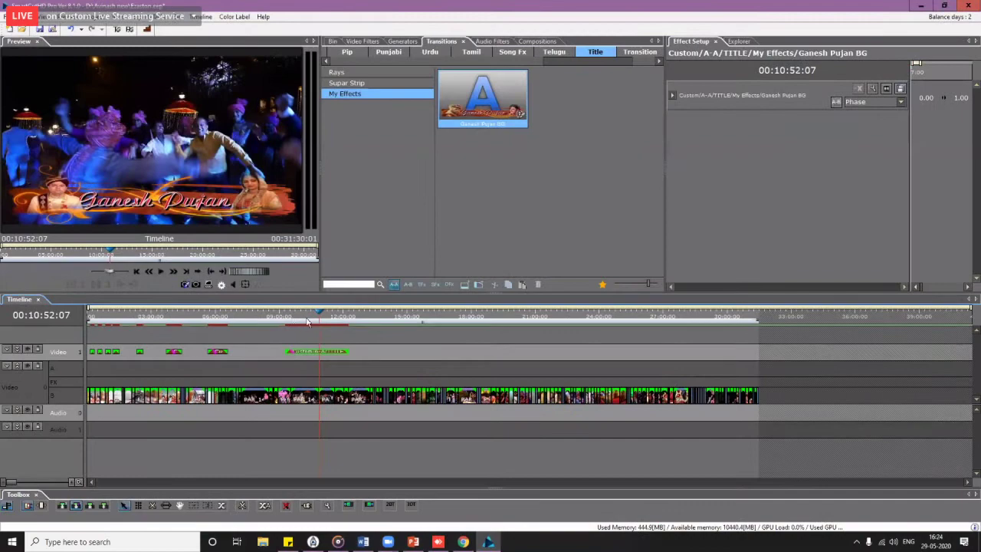
Step: Scrub through the title, check the Still Capture choices, and park the playhead at 00:10:14:24
click(308, 321)
click(310, 323)
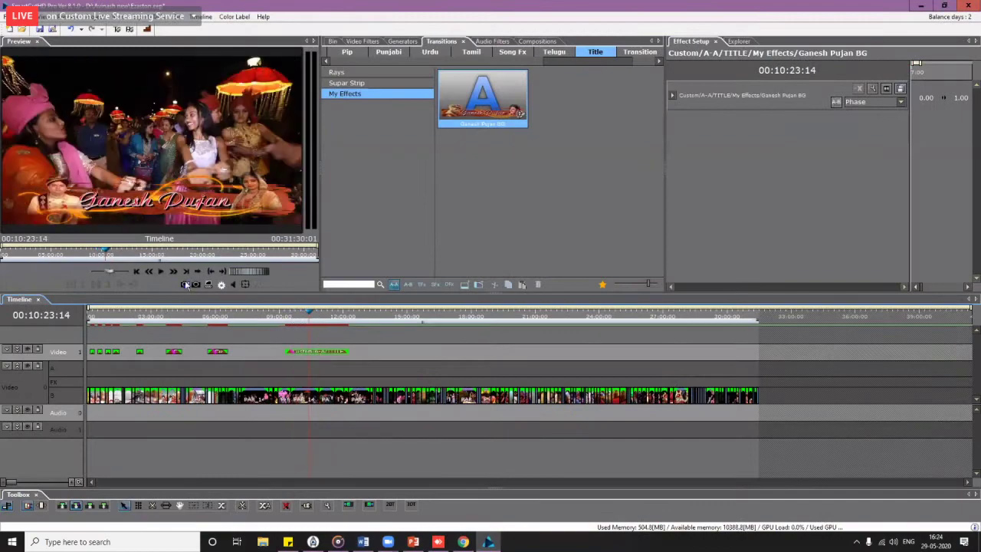
click(185, 285)
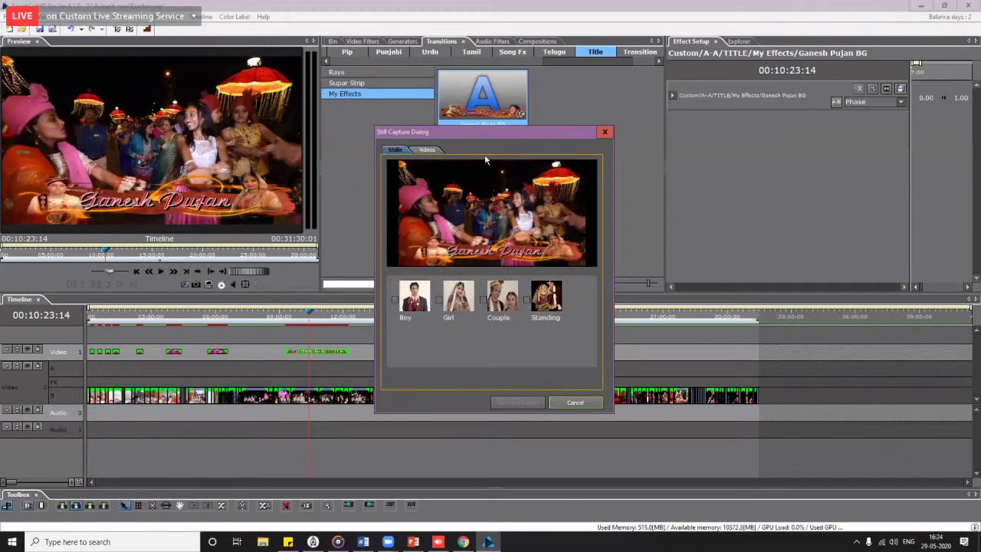
drag(497, 136, 690, 99)
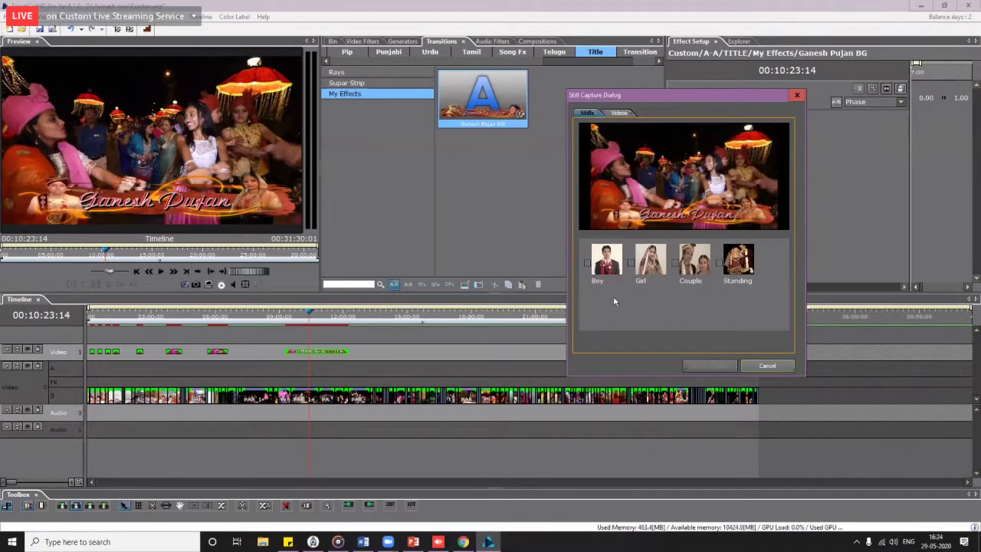
click(779, 367)
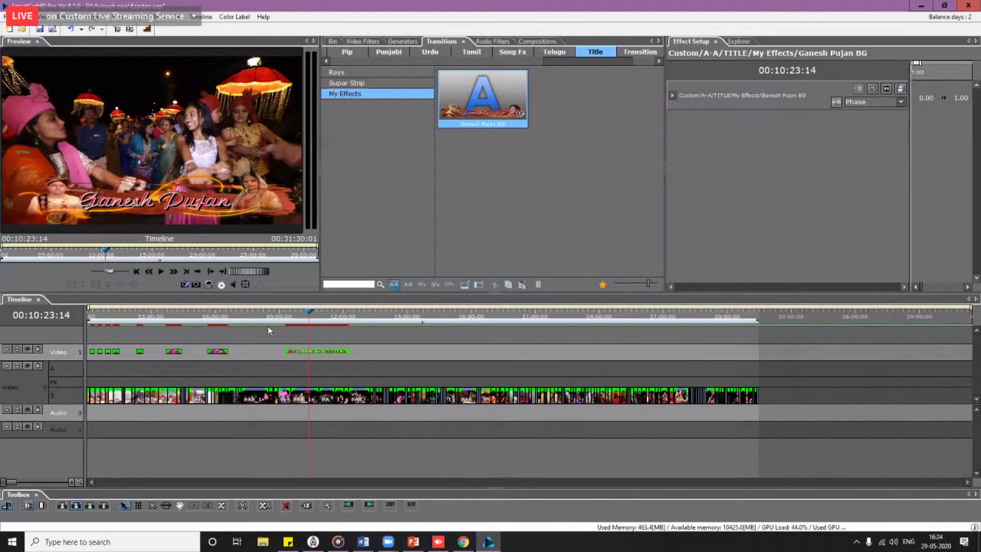
click(299, 317)
click(307, 317)
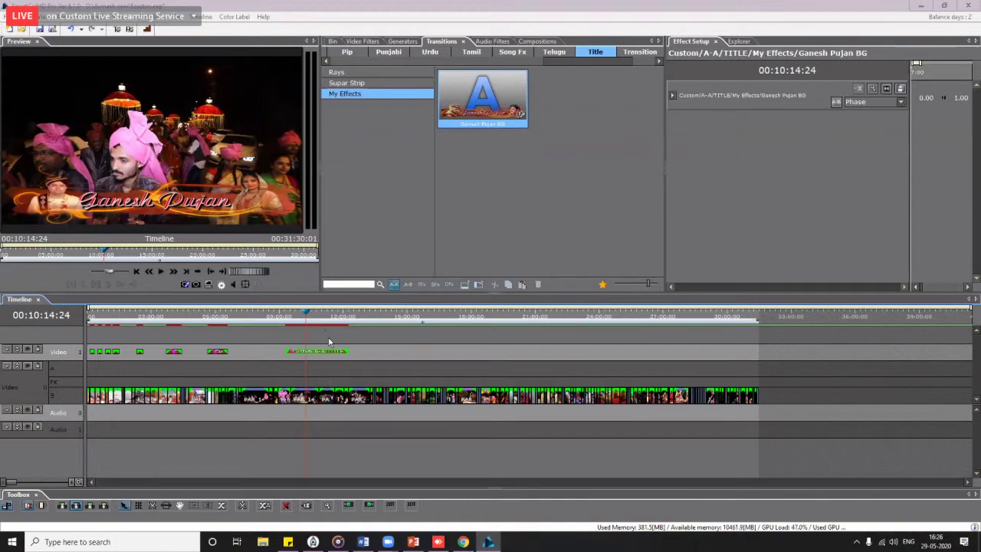
Step: Browse to D: > Ezaston_footage > BGCS > Boy and open the Boy TGA file in Adobe Photoshop
click(262, 542)
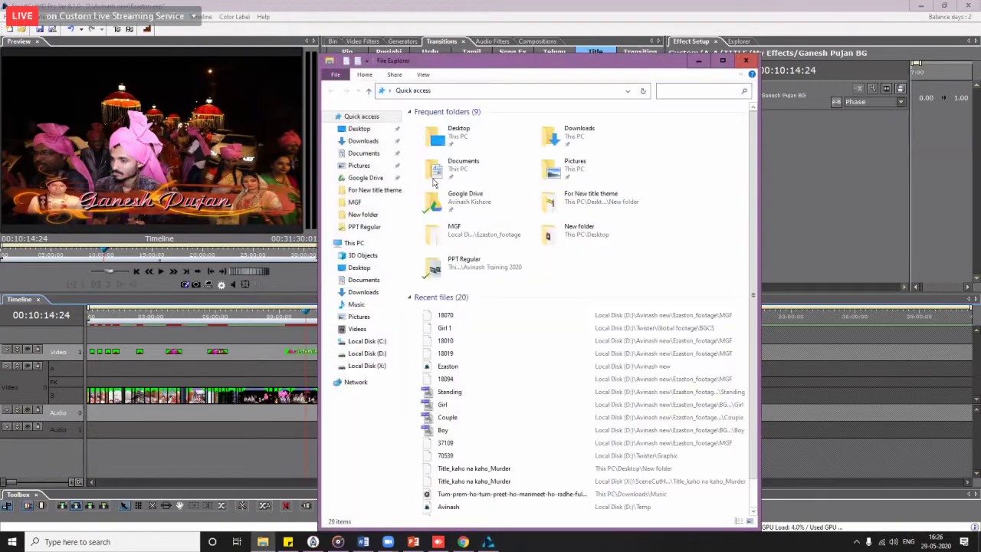
click(374, 354)
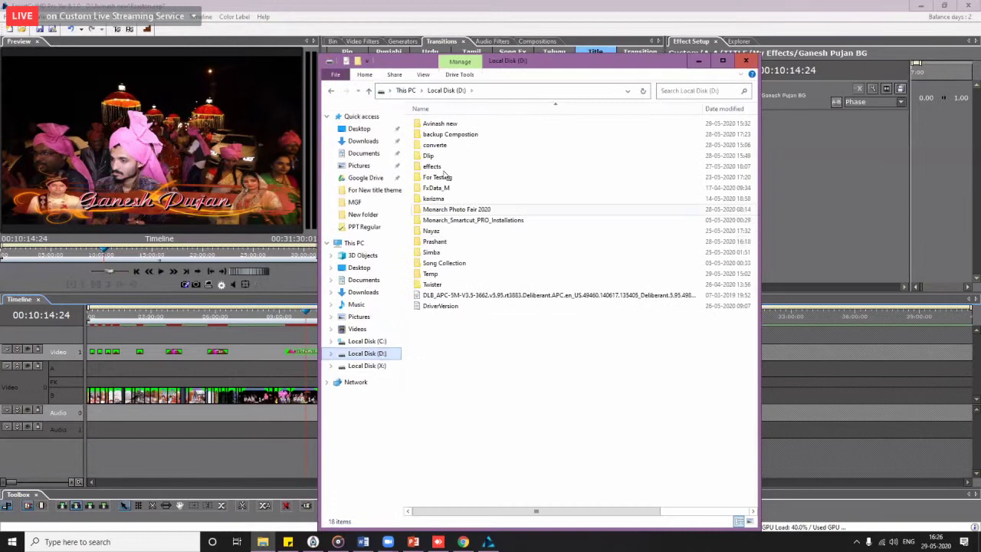
double_click(441, 124)
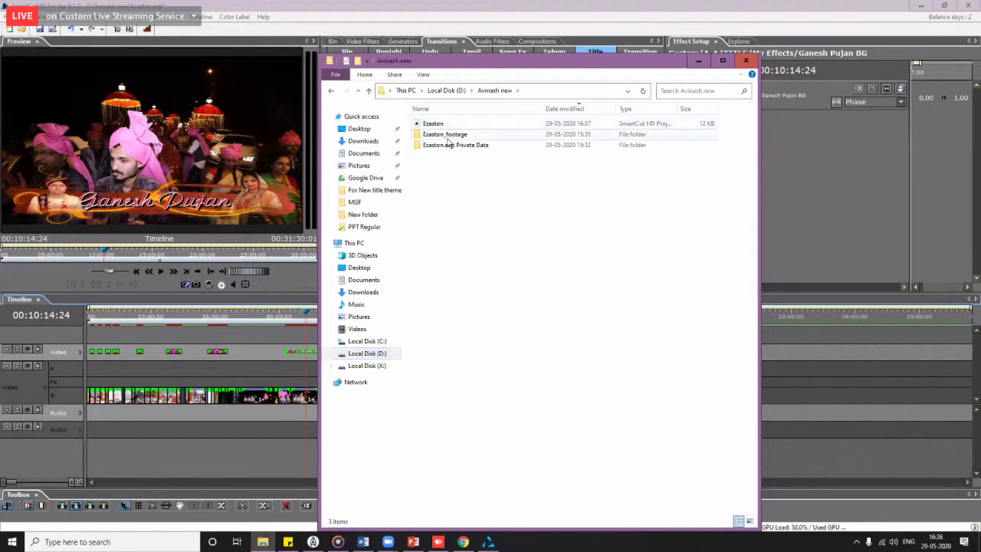
double_click(445, 134)
double_click(429, 123)
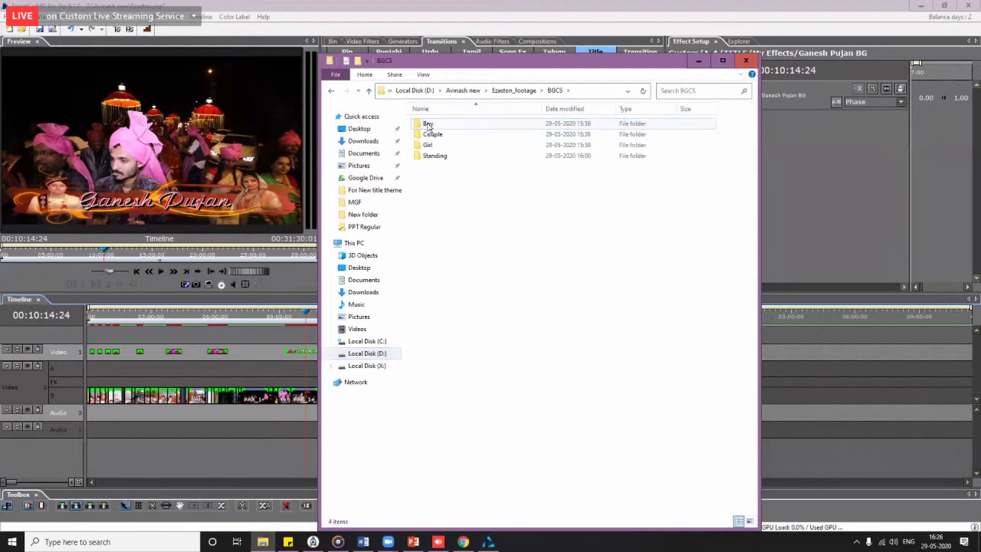
double_click(429, 125)
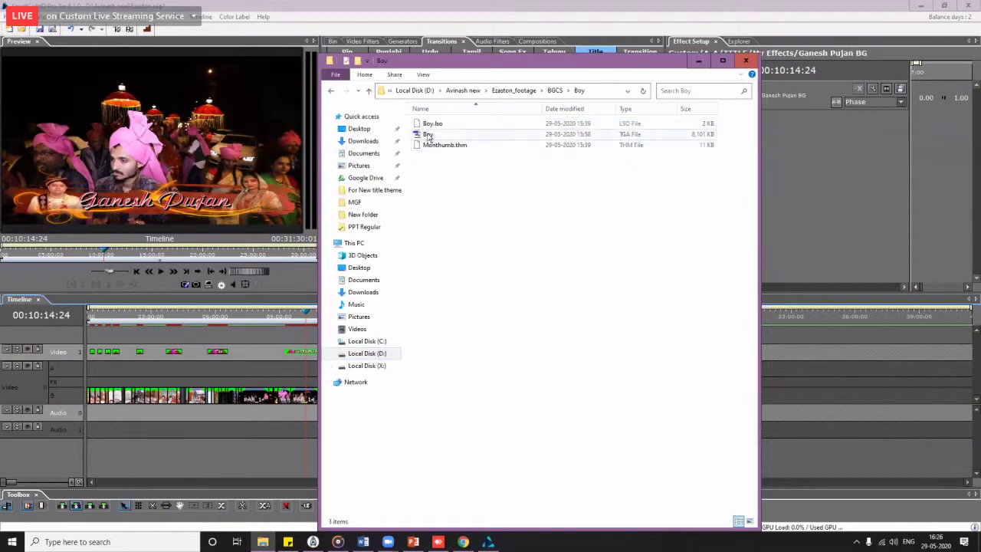
click(430, 135)
right_click(427, 137)
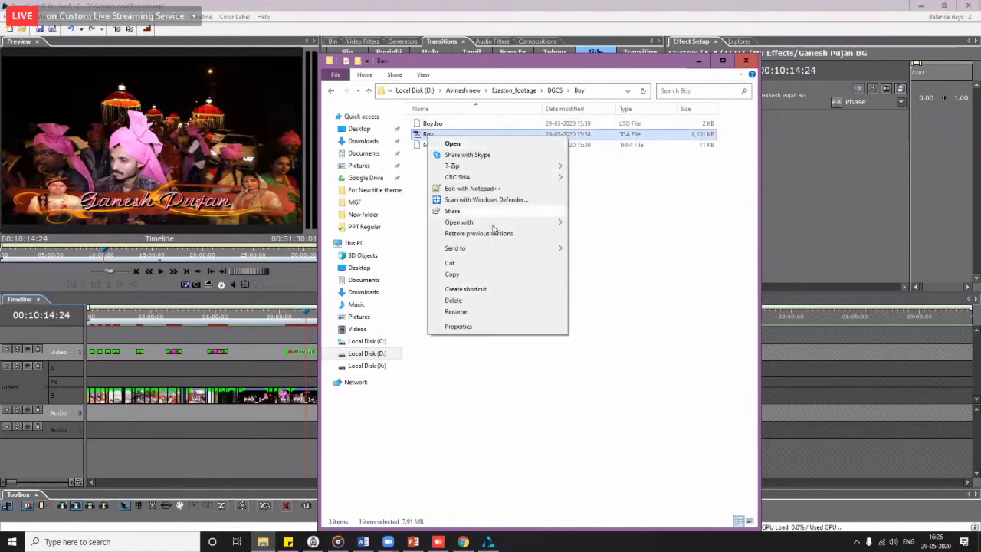
mouse_move(539, 221)
click(592, 222)
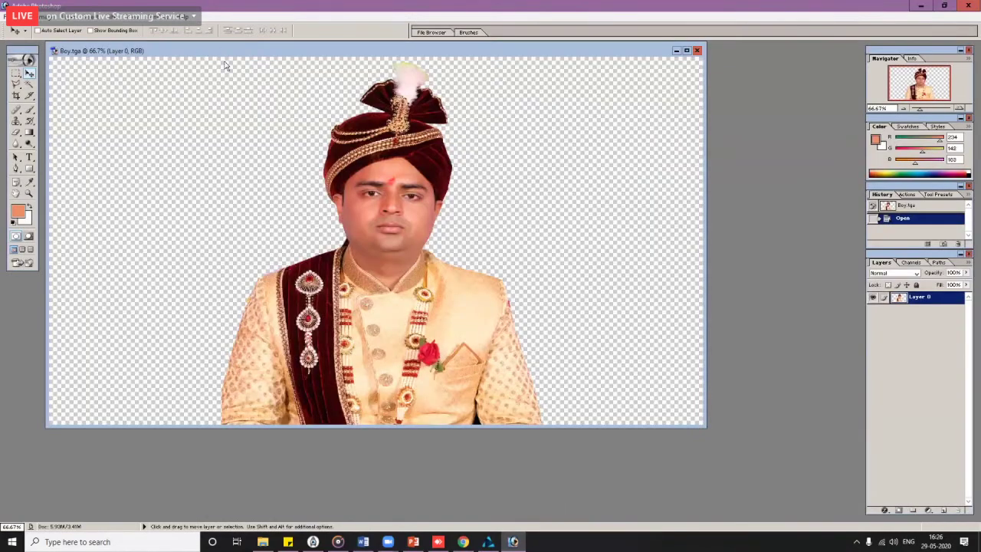
Step: Review Boy.tga's Image Size settings twice, closing without changes
key(ctrl+alt+i)
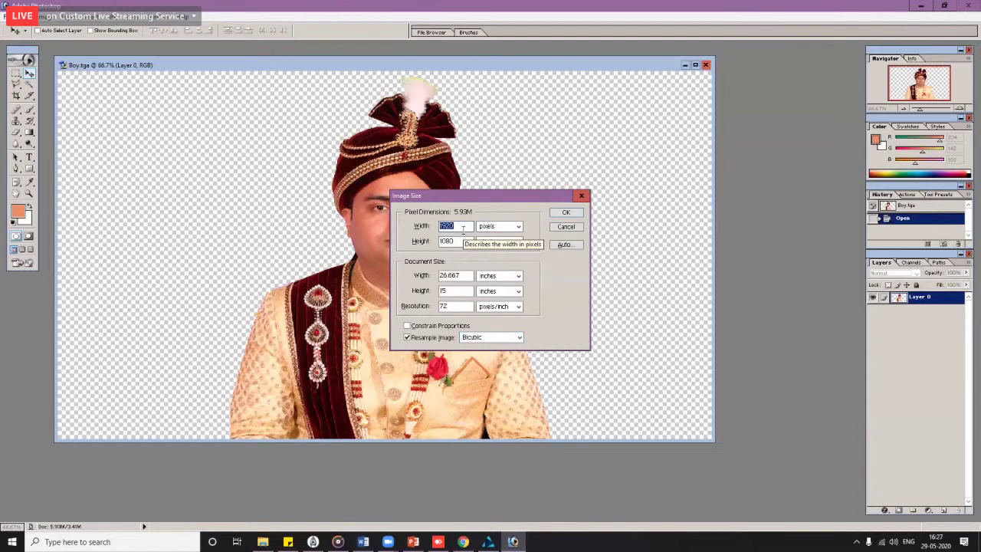
click(572, 226)
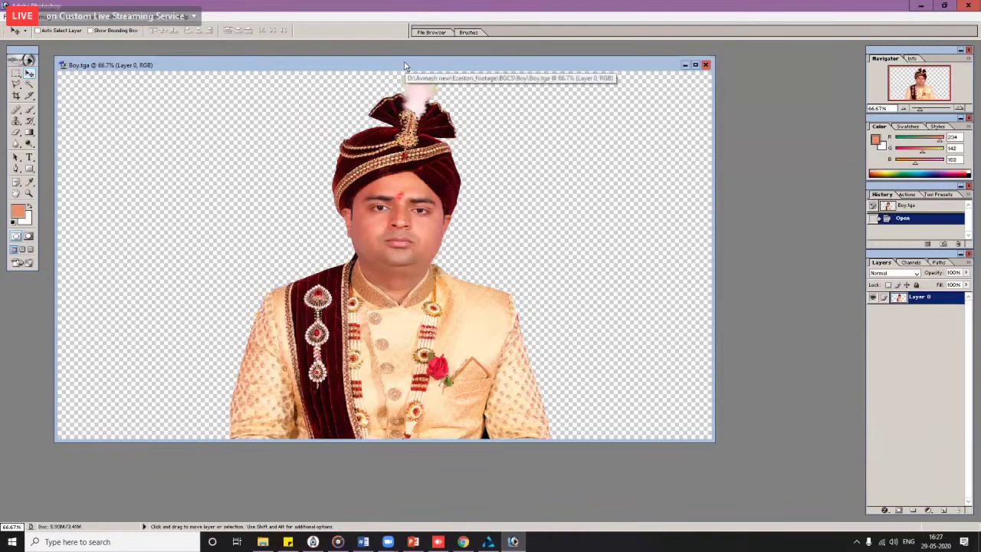
key(ctrl+alt+i)
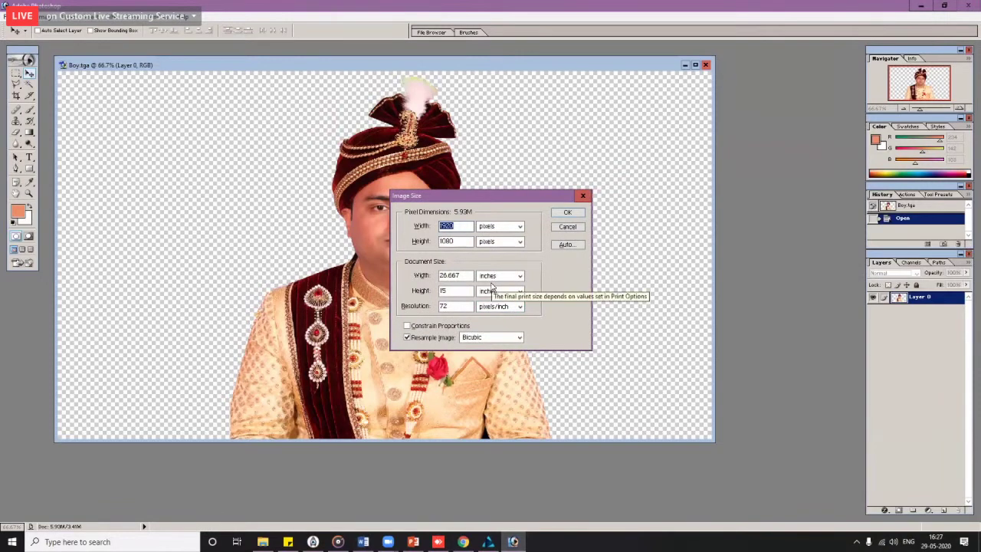
click(568, 227)
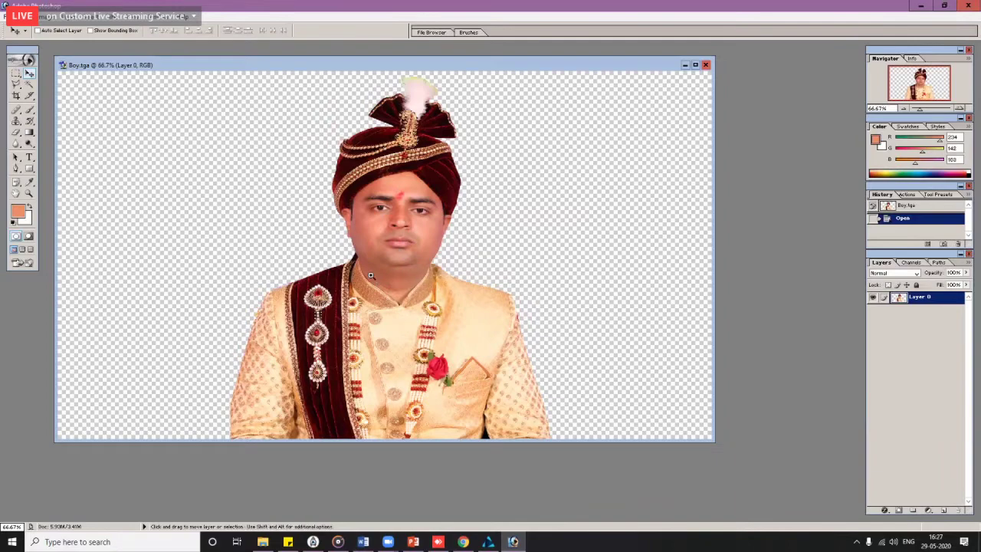
Step: Zoom in on the groom's face, zoom back out, and bring up the Open dialog with Ctrl+O
click(370, 275)
click(370, 274)
drag(536, 31, 422, 272)
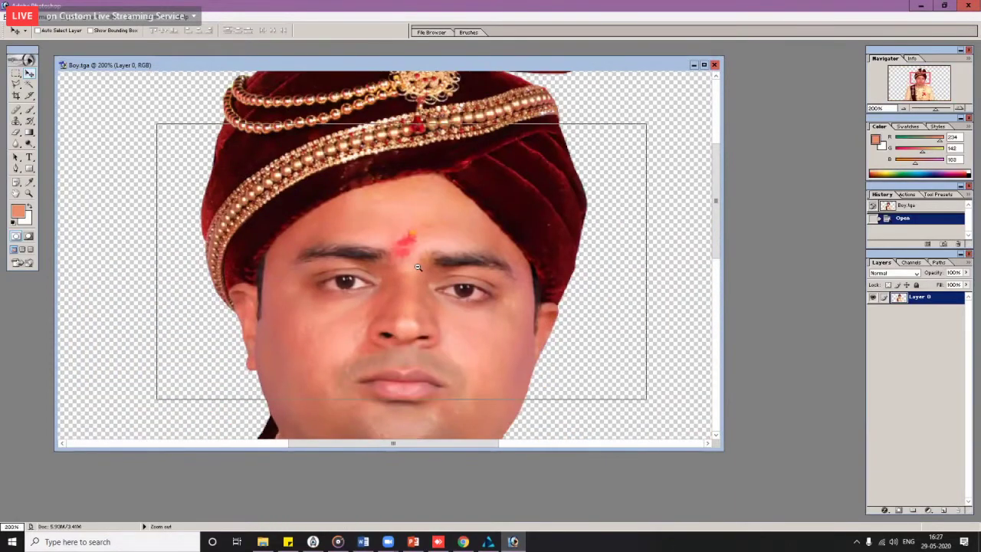
alt+click(418, 267)
alt+click(417, 267)
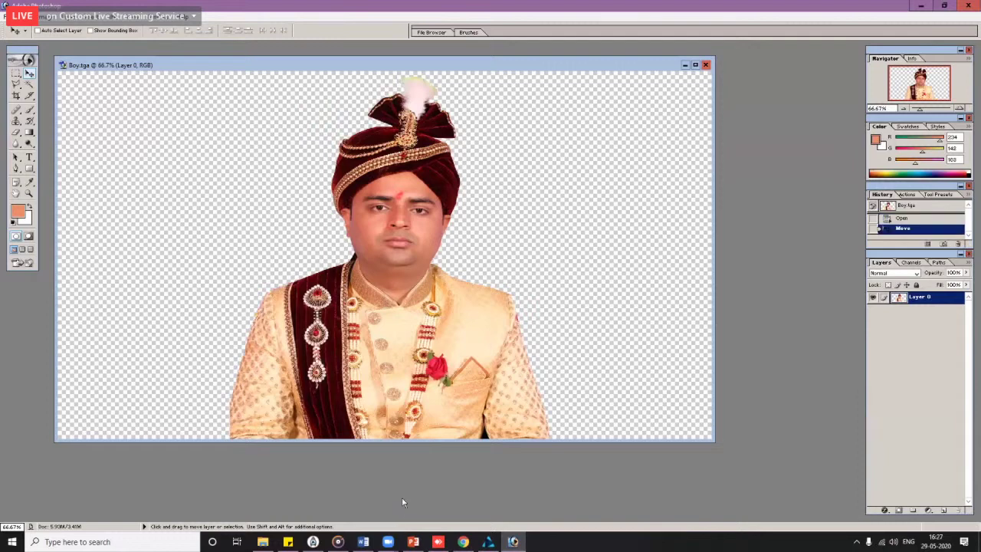
key(ctrl+o)
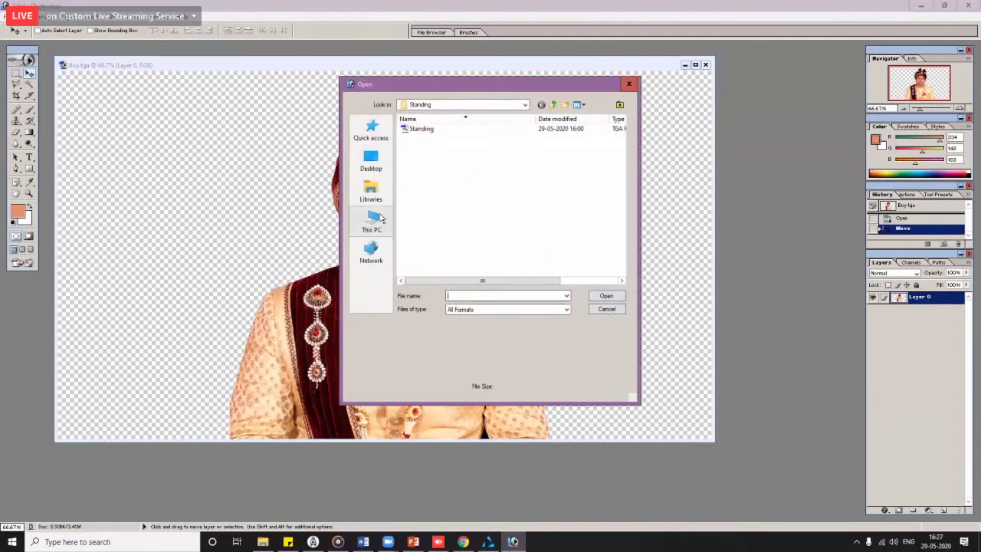
Step: Open Couple_13.png from D:\Monarch Photo Fair 2020\Stil Photo
click(371, 222)
scroll(418, 213, down, 2)
double_click(459, 262)
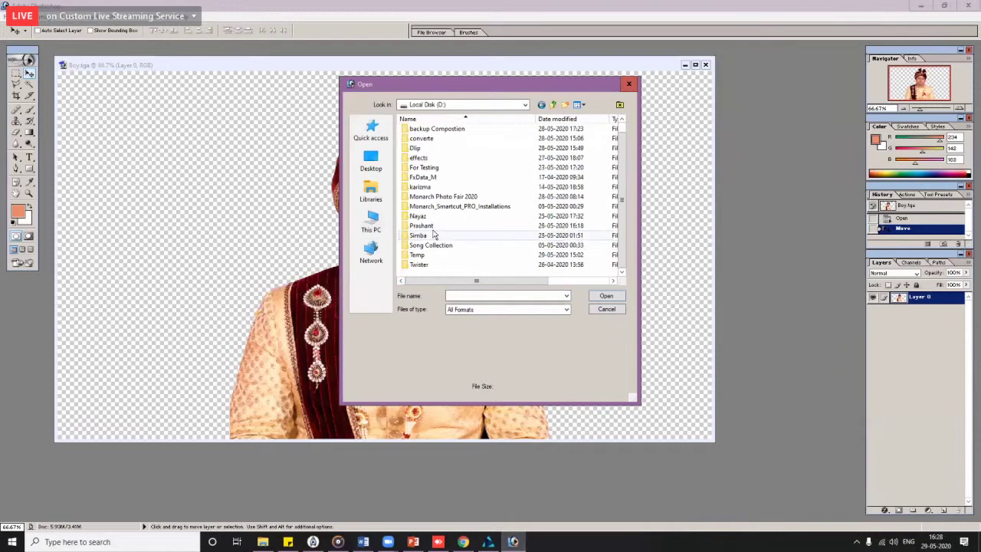
double_click(443, 196)
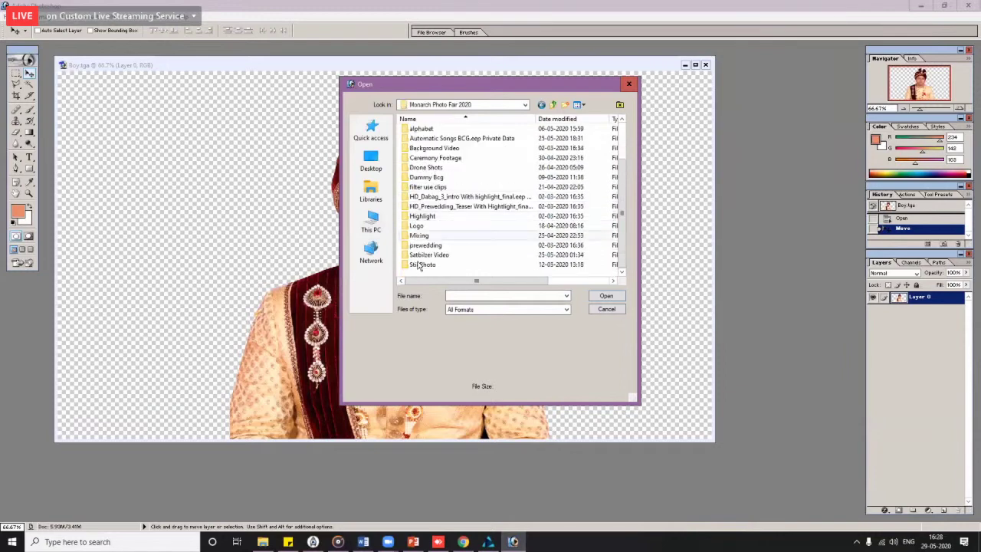
double_click(452, 238)
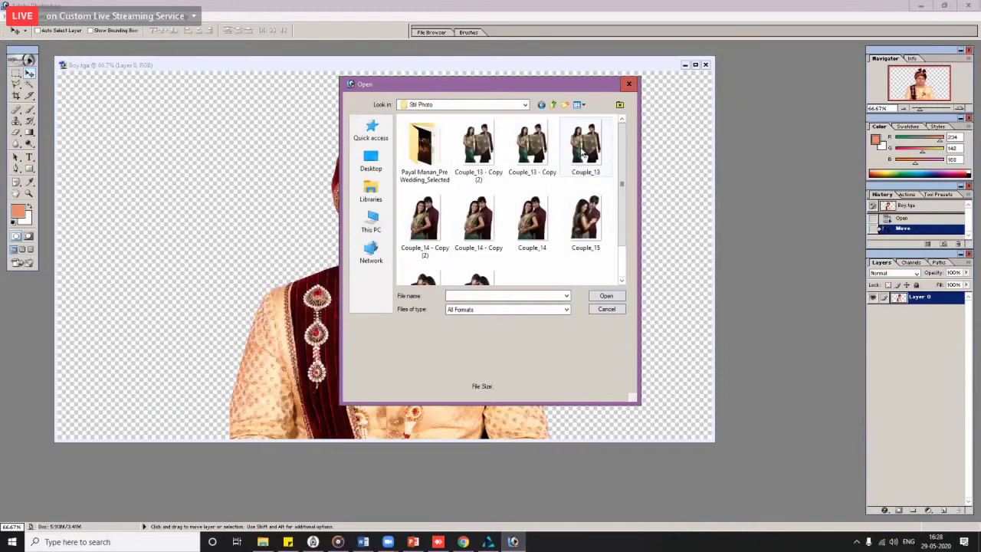
double_click(586, 146)
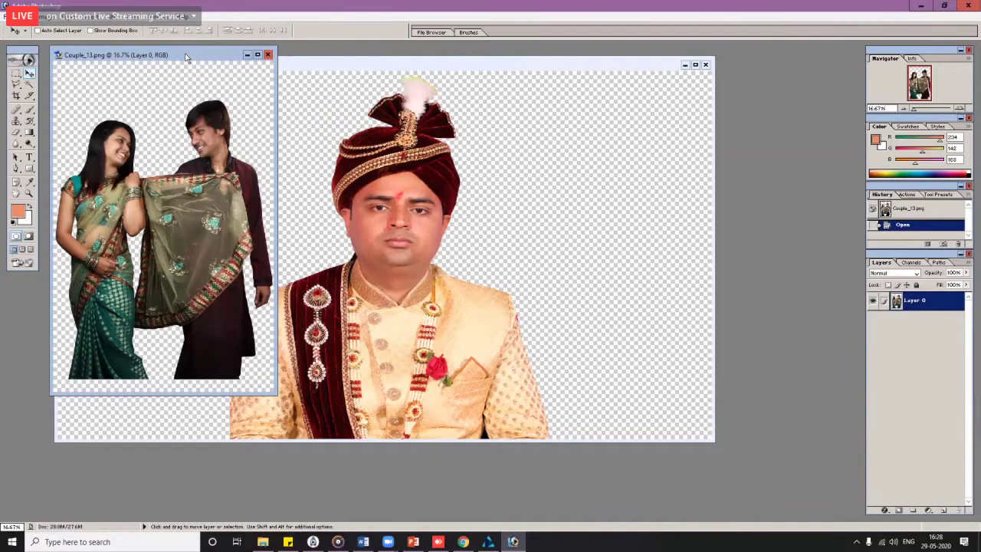
Step: Drag the Couple_13 image into Boy.tga as a new layer
drag(185, 56, 155, 110)
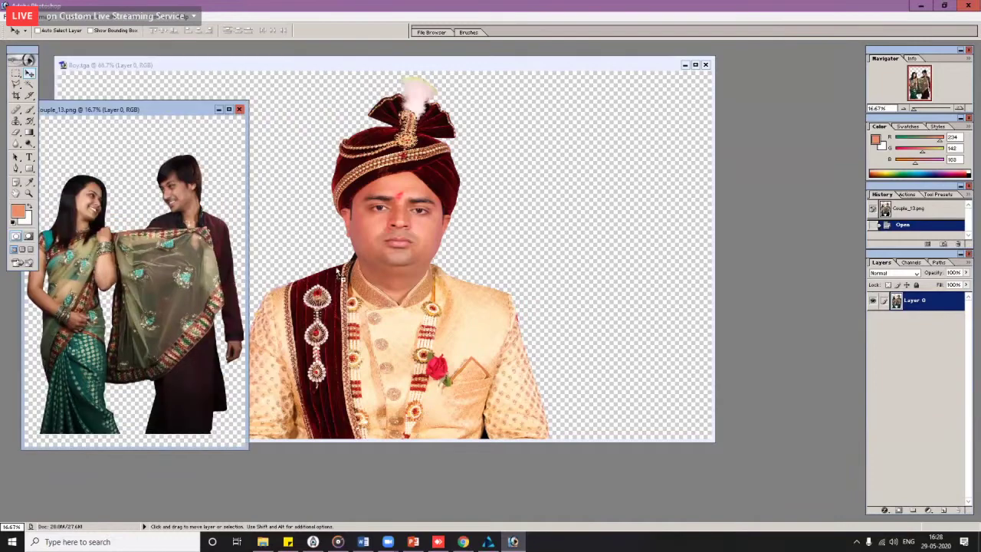
drag(138, 269, 424, 257)
drag(472, 367, 430, 281)
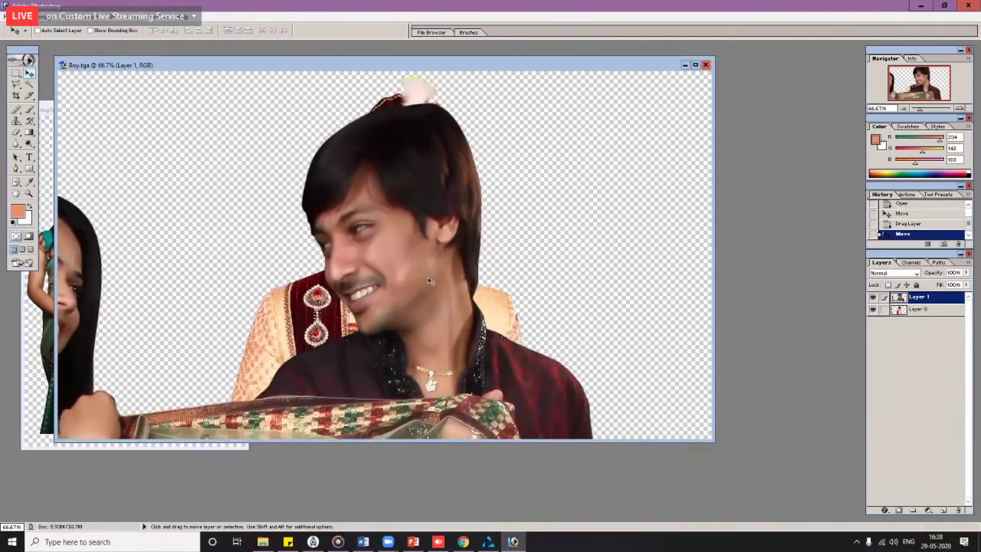
Step: Free Transform the couple layer to 32.5%, nudge it into place, apply, and hide Layer 0
key(ctrl+t)
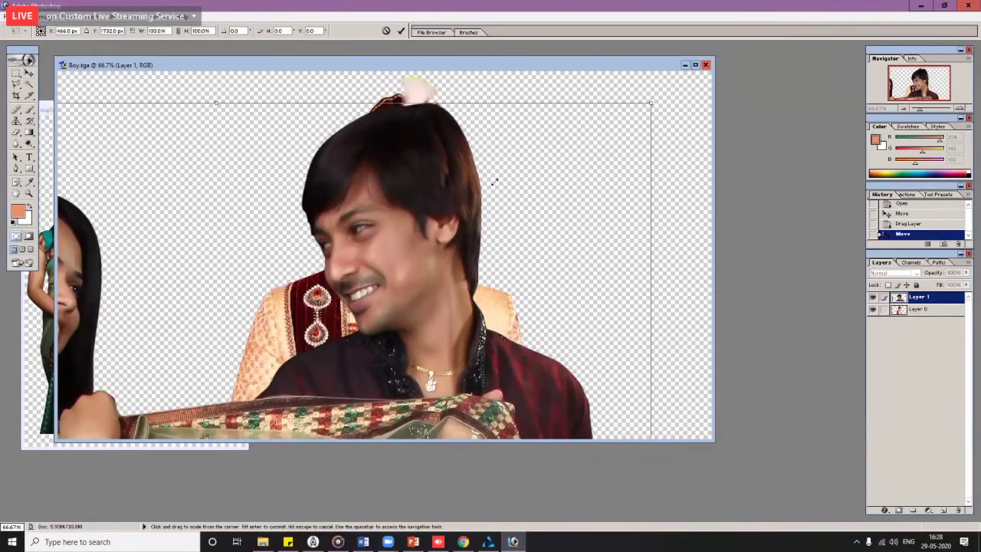
drag(647, 103, 484, 282)
drag(510, 121, 612, 100)
drag(491, 169, 480, 195)
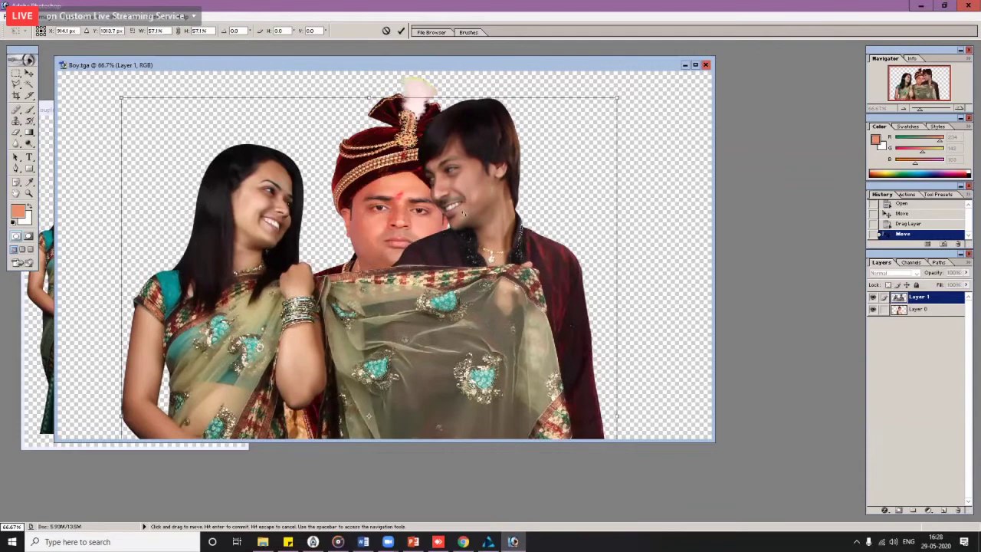
drag(618, 97, 537, 112)
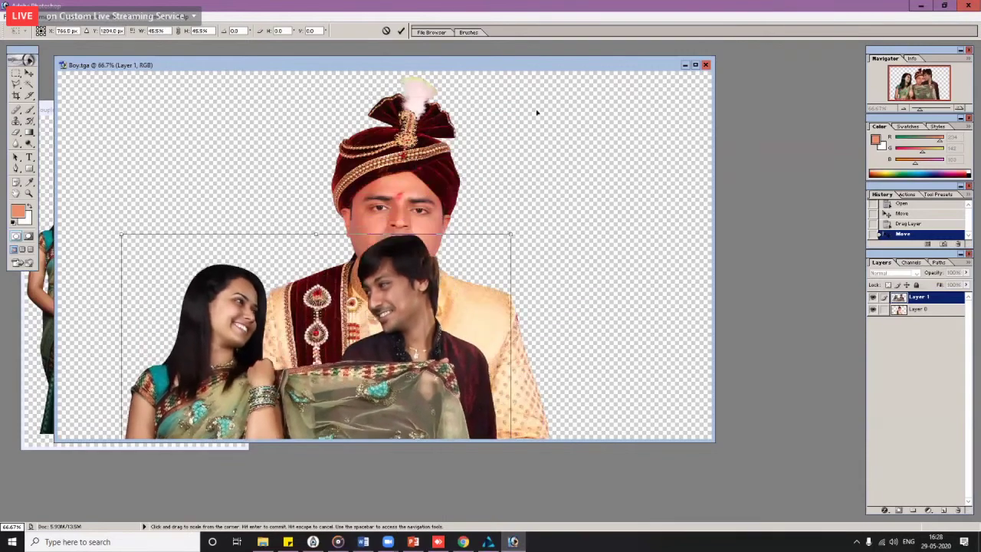
drag(345, 345, 405, 395)
drag(565, 87, 543, 83)
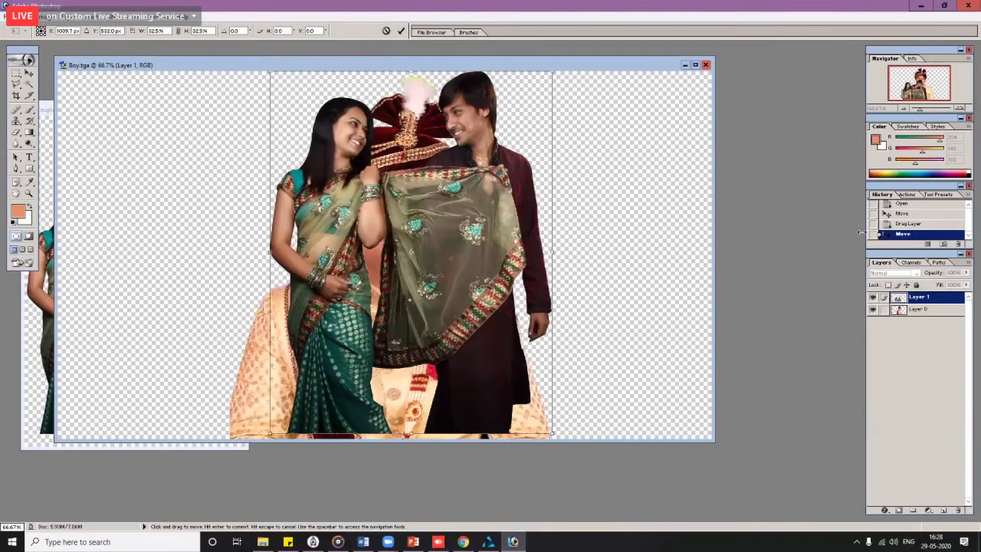
key(shift+Left)
key(shift+Left)
key(shift+Left)
key(shift+Down)
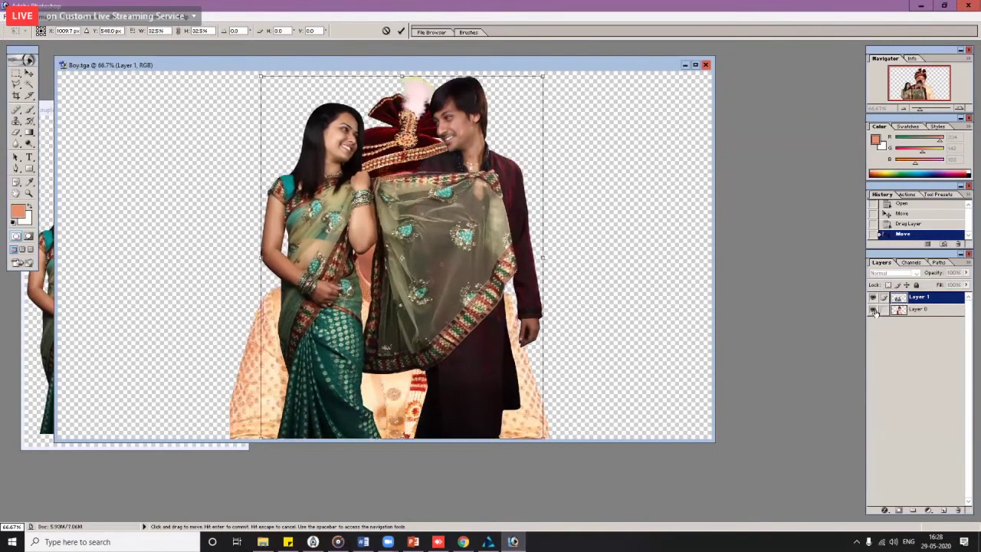
key(shift+Up)
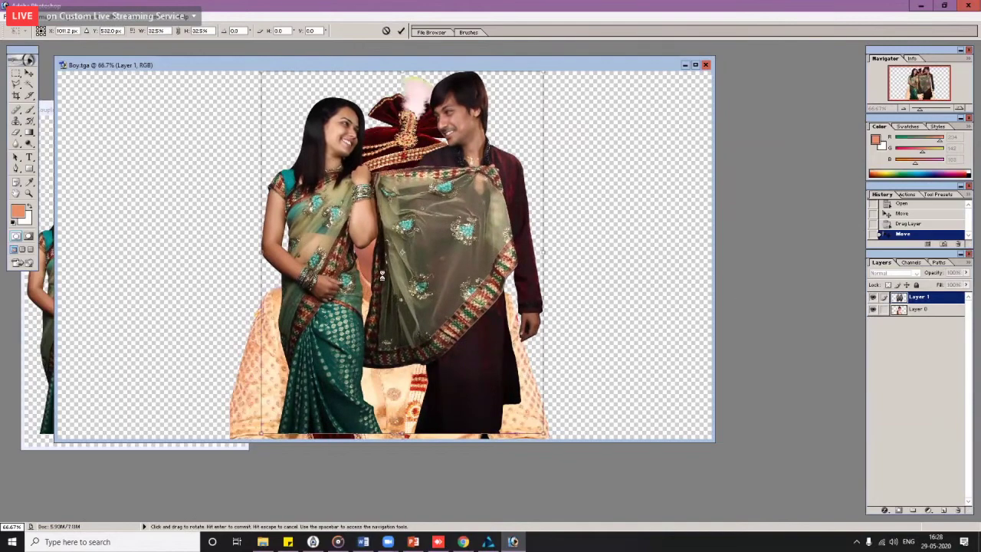
key(Return)
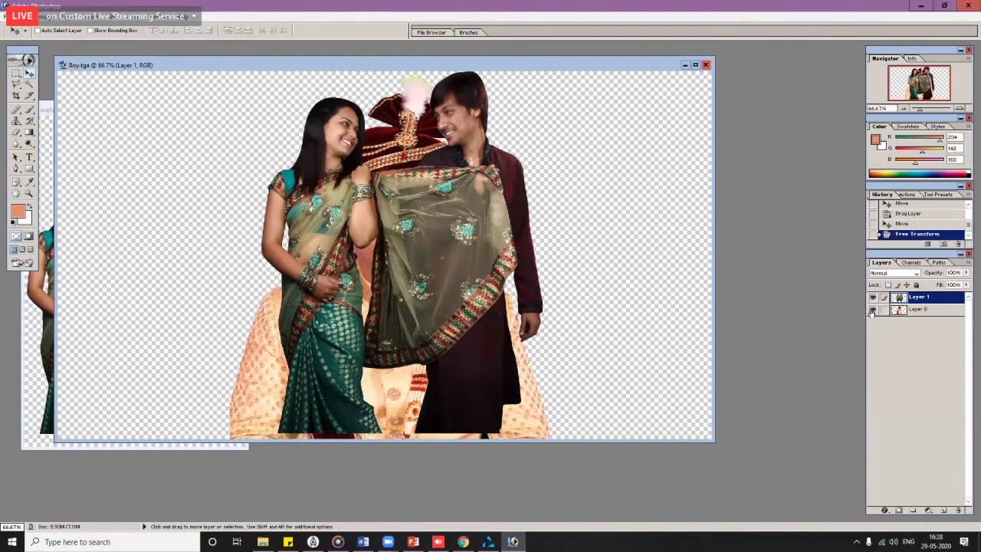
click(872, 312)
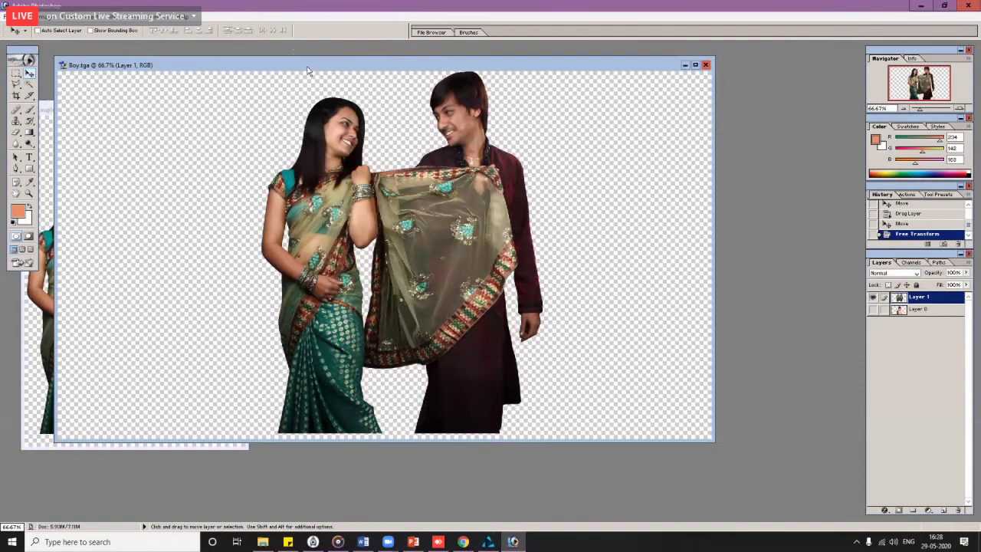
Step: Check Boy.tga's Image Size, including the 72 resolution, and cancel without changes
drag(308, 70, 319, 72)
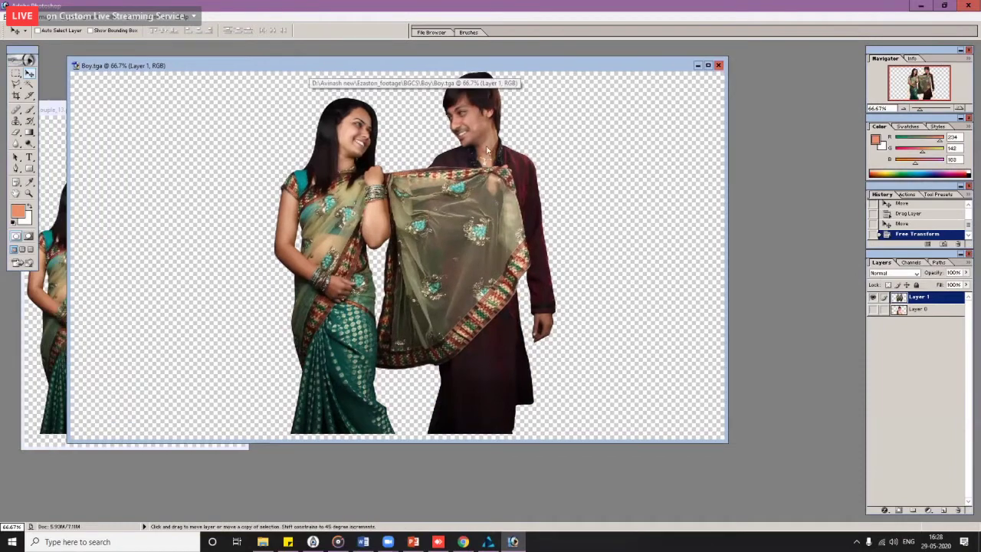
key(ctrl+alt+i)
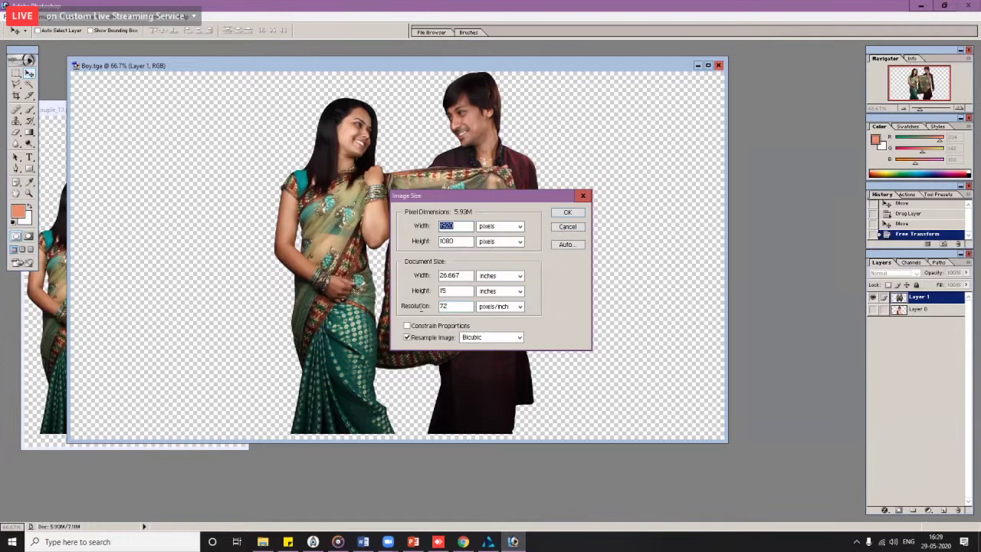
double_click(447, 306)
click(568, 227)
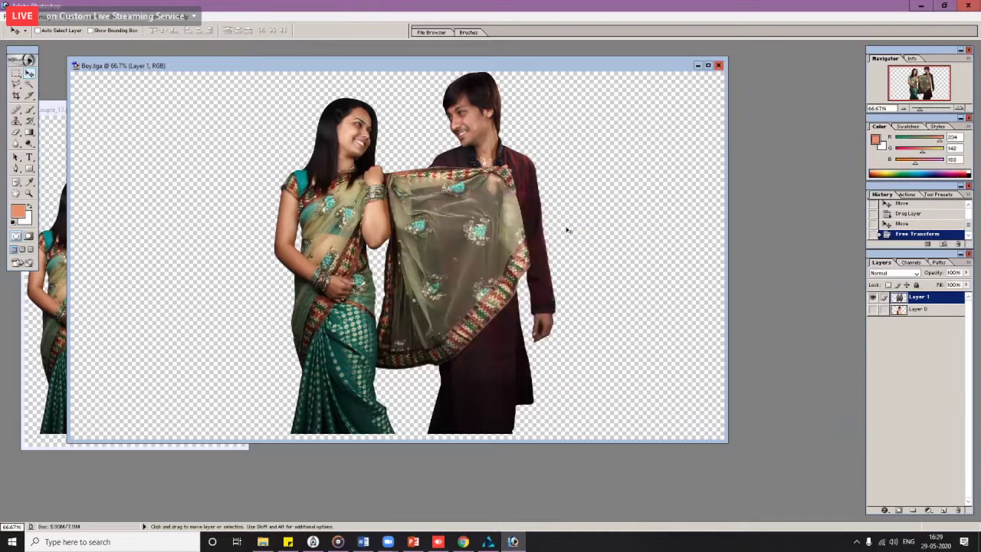
Step: Close Boy.tga without saving, close Couple_13.png, and quit Photoshop
click(718, 66)
click(503, 207)
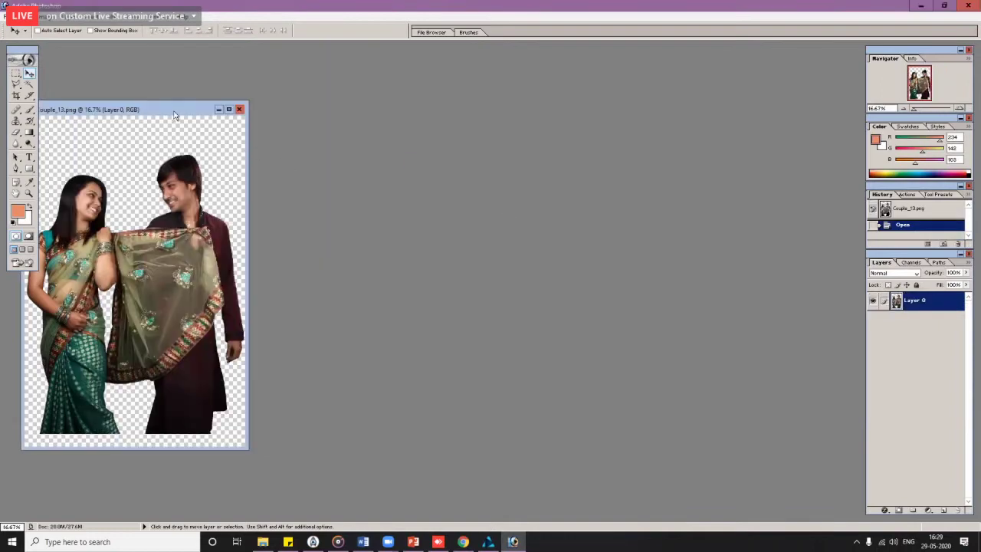
click(239, 109)
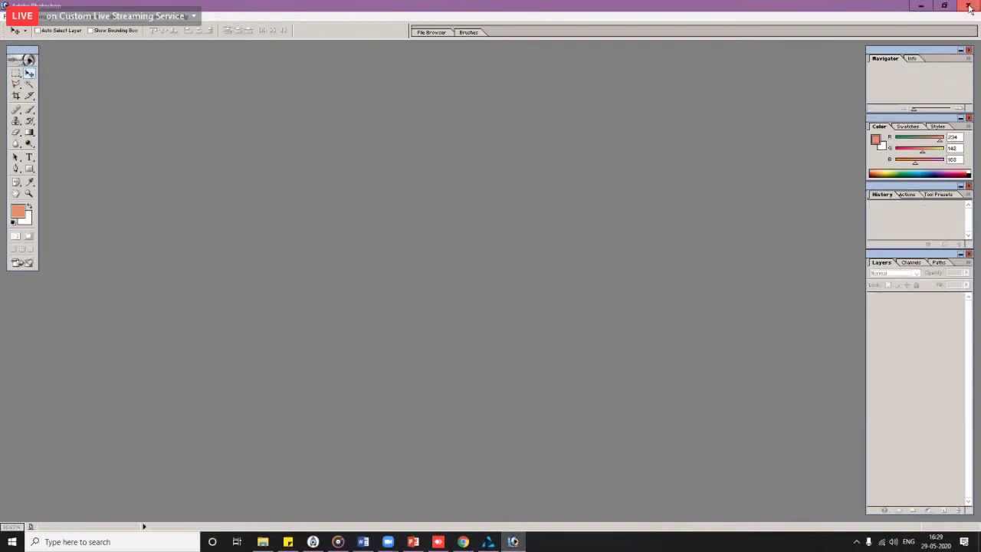
click(970, 6)
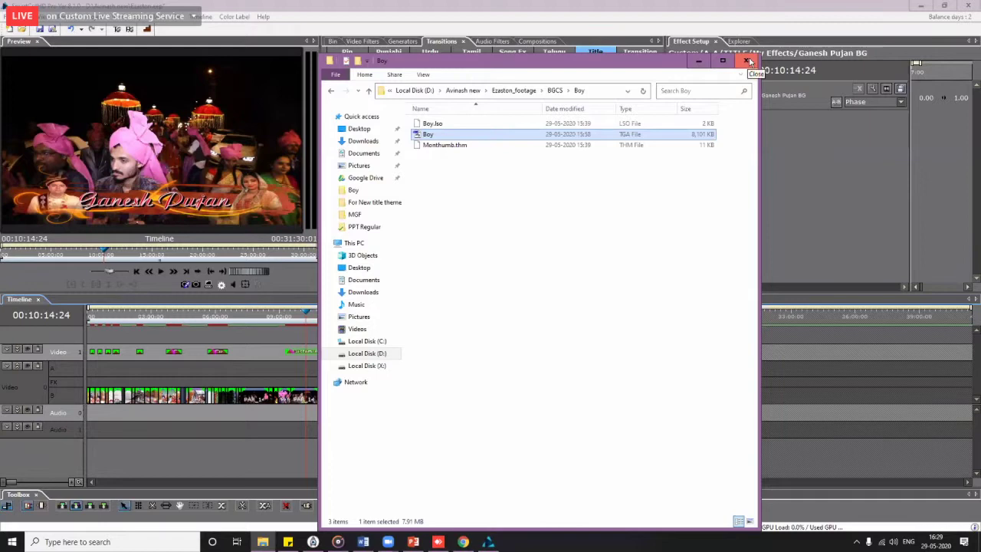
Step: Close the Boy folder window and scrub from 00:06:07:20 to about 00:10:39 to preview the title
click(748, 61)
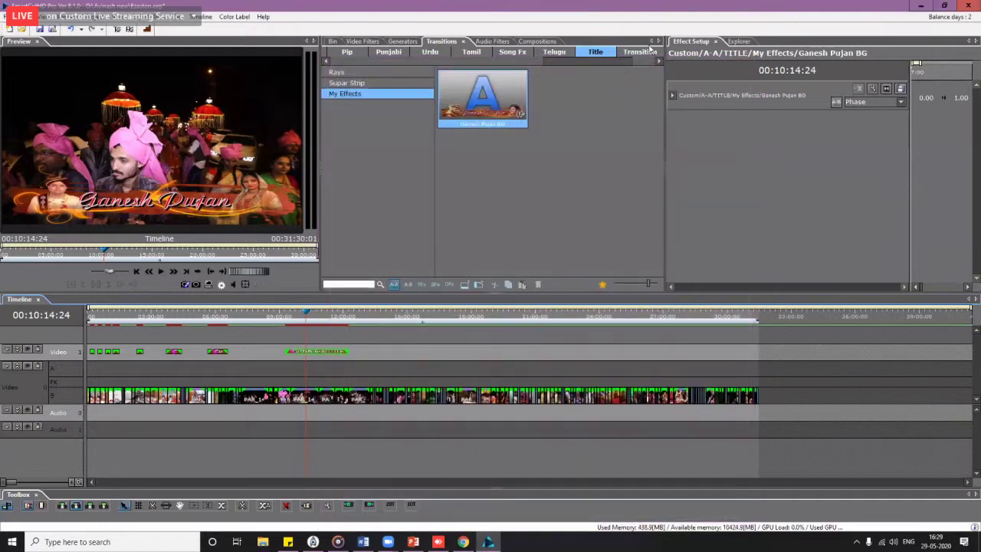
click(217, 321)
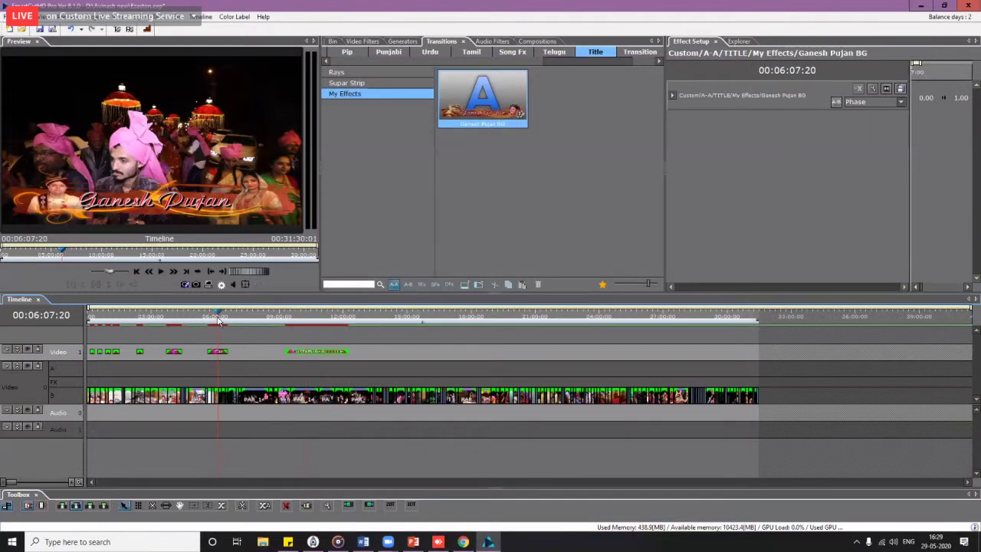
drag(218, 321, 315, 322)
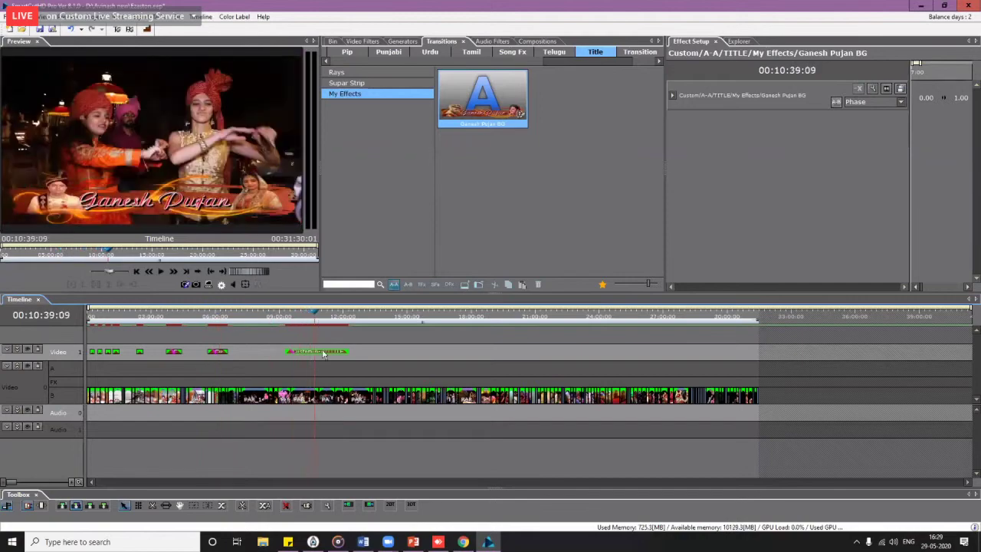
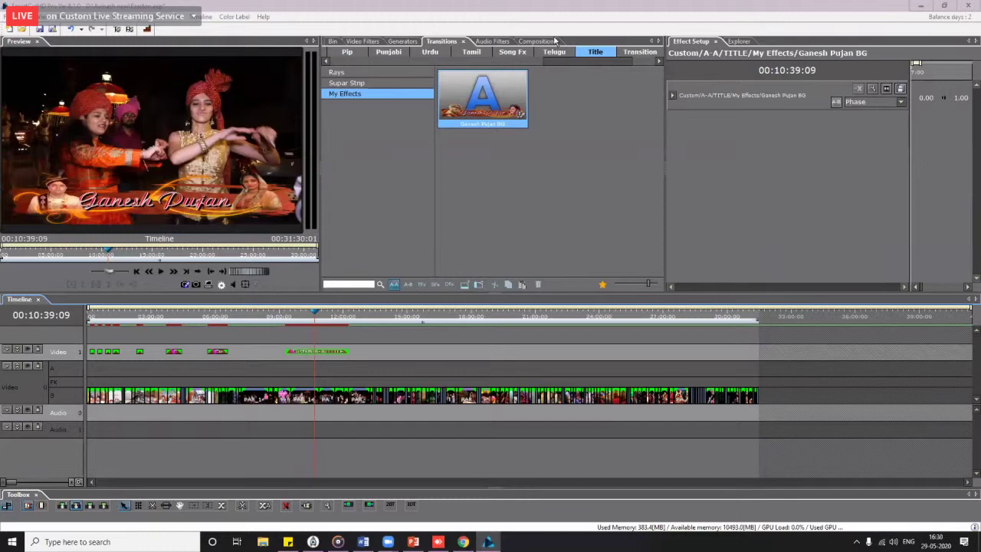
Step: Clear the current title effect, show the Supar Strip presets, and select the Ganesh Pujan title clip
click(680, 55)
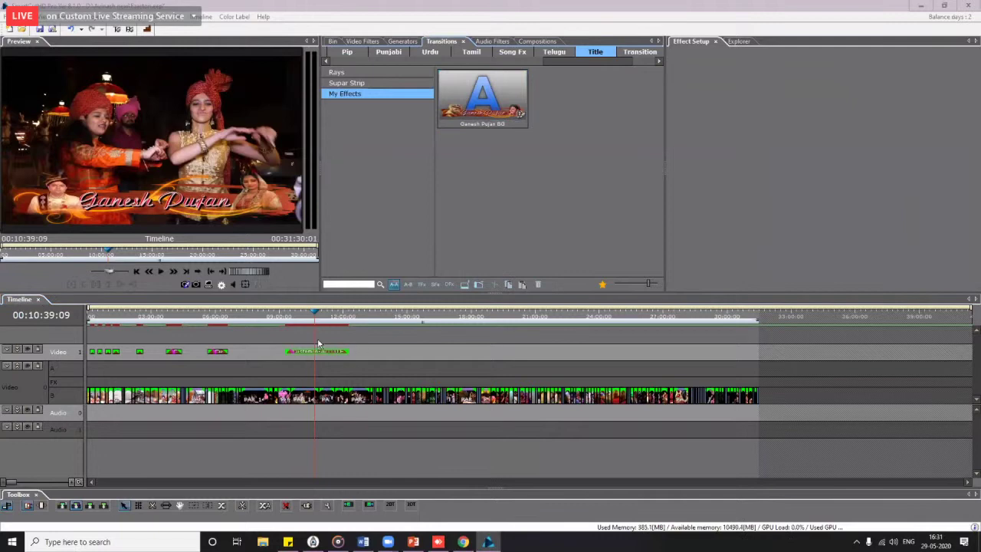
click(349, 83)
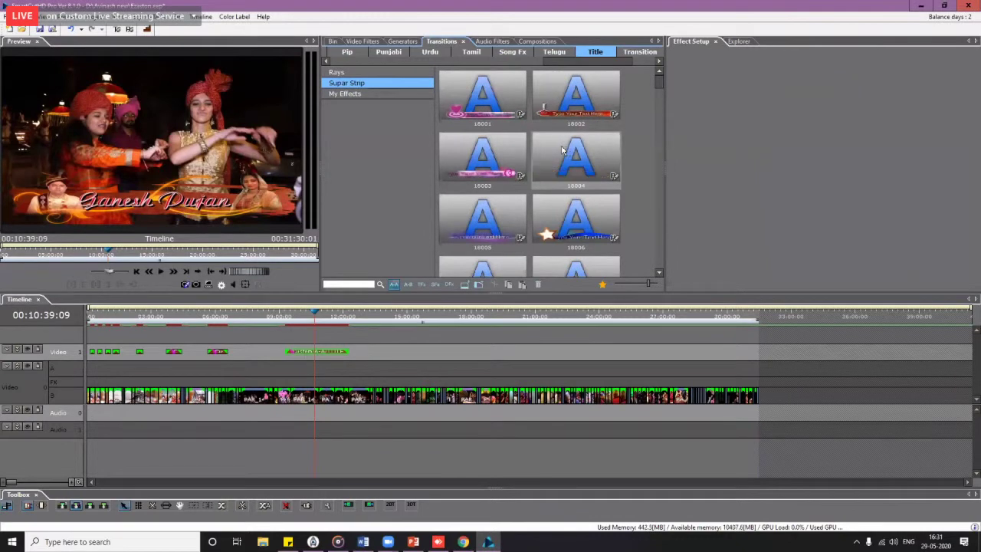
click(323, 354)
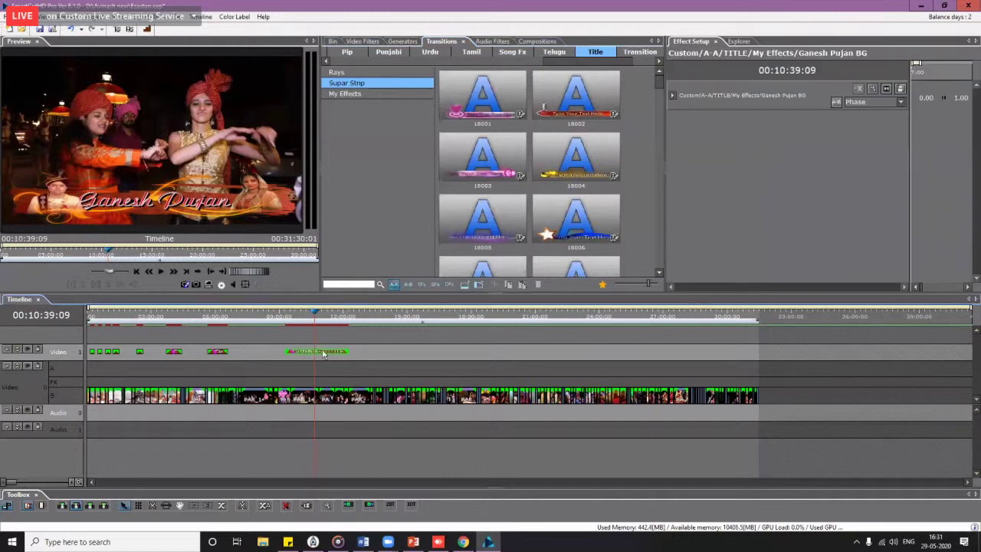
Step: Check the Ganesh Pujan clip's Private Media sources, then reopen the clip's action menu
right_click(323, 353)
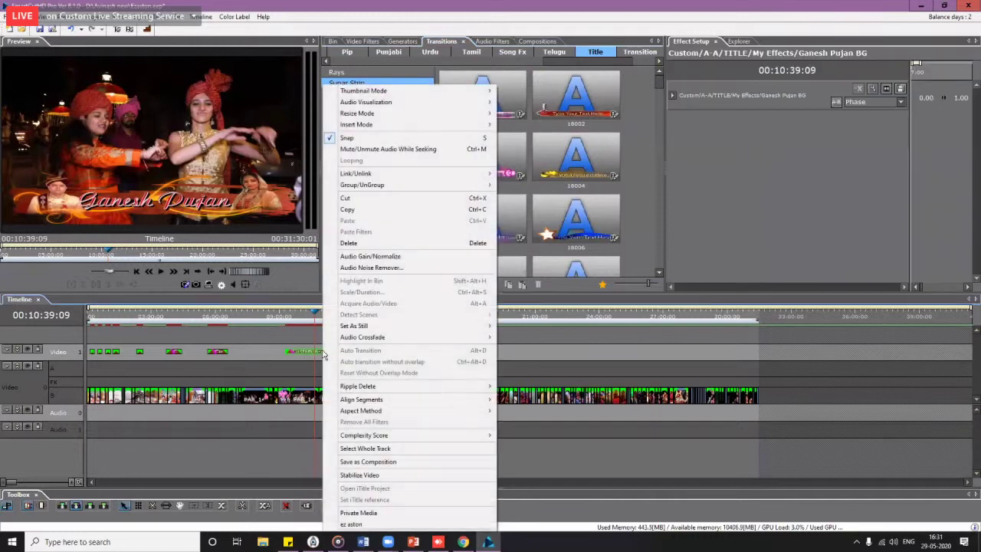
click(371, 518)
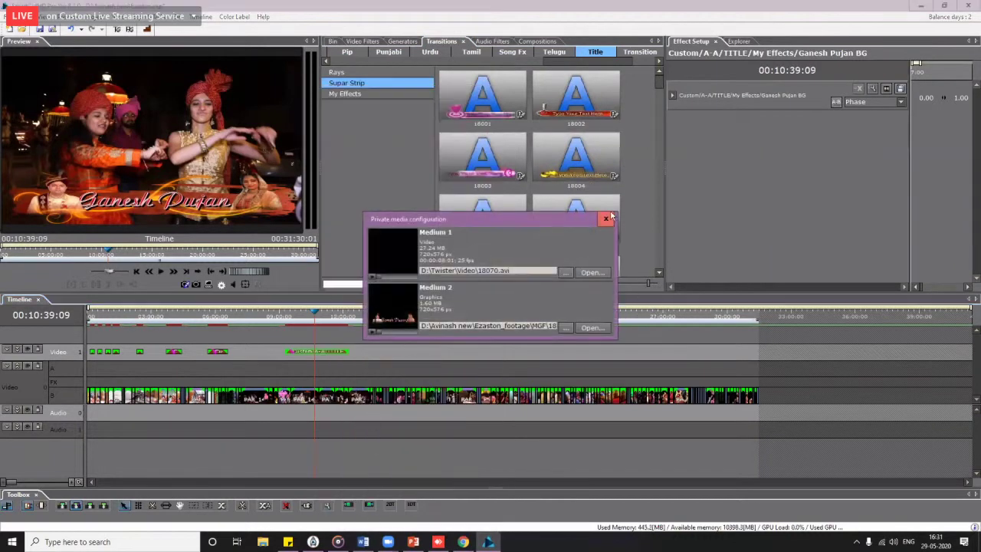
click(606, 222)
right_click(312, 356)
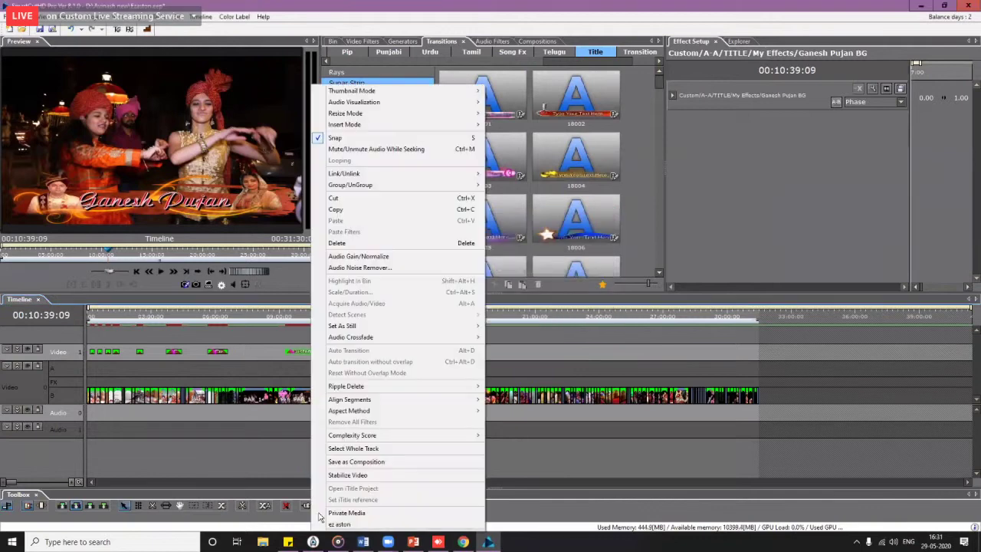
Step: Open the Ganesh Pujan title in ez aston, select the groom photo, and confirm File > Preferences
click(340, 529)
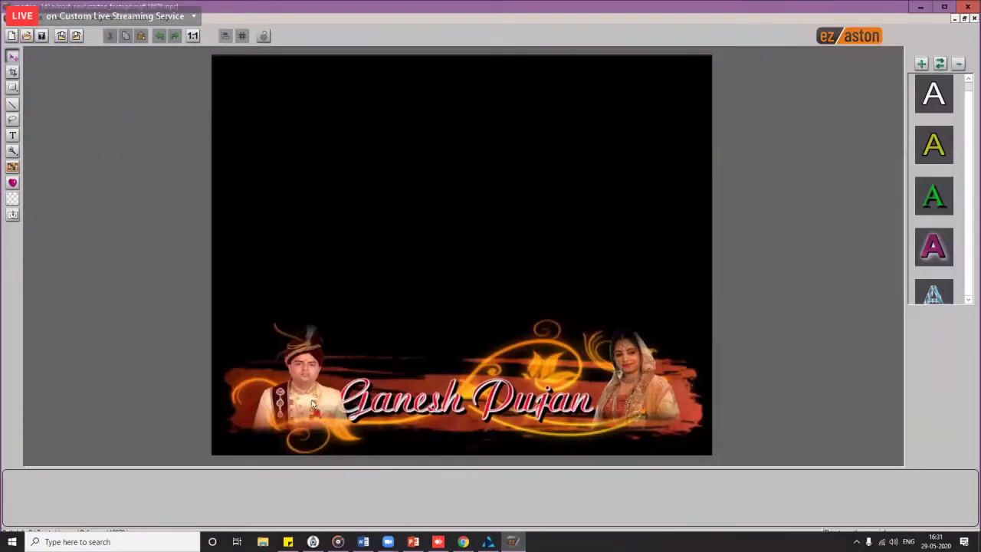
click(311, 404)
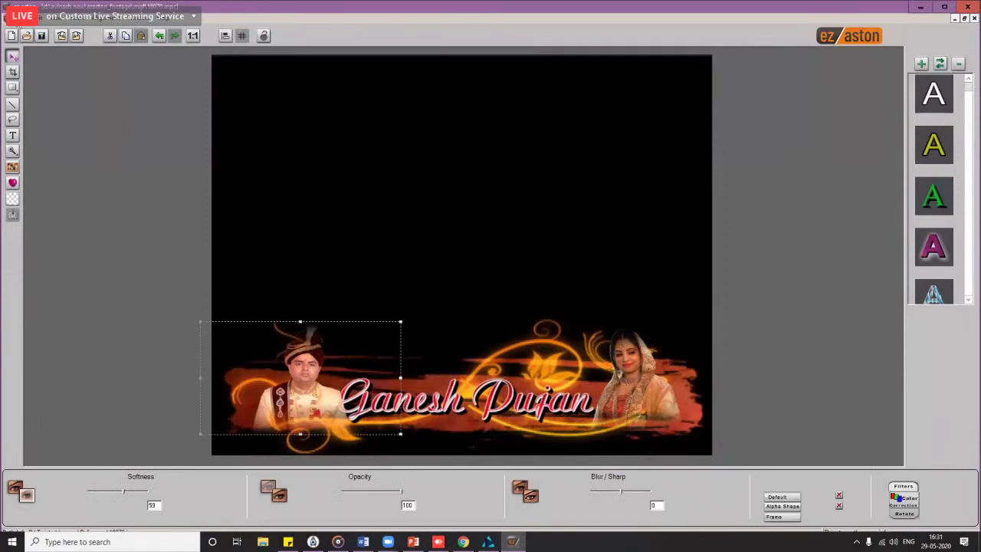
click(17, 19)
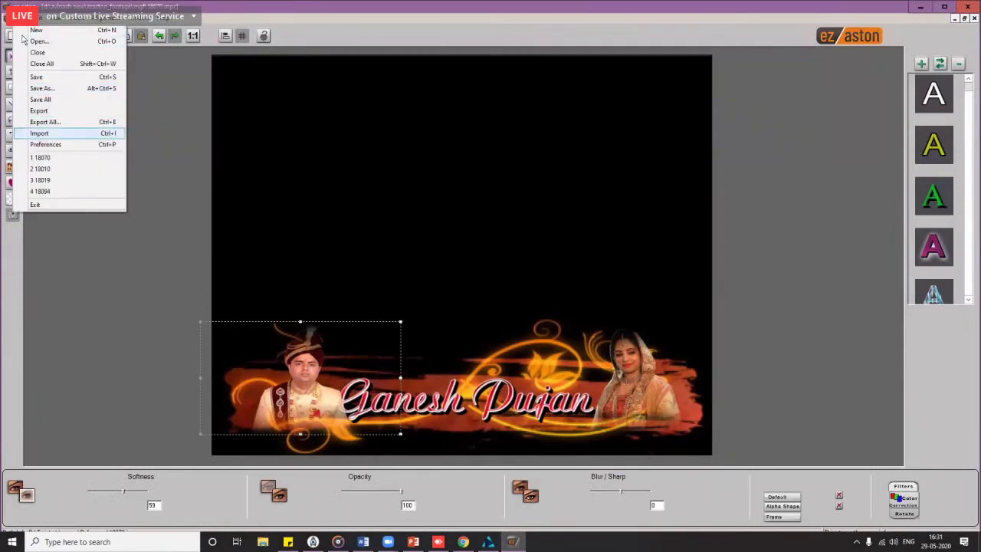
mouse_move(39, 19)
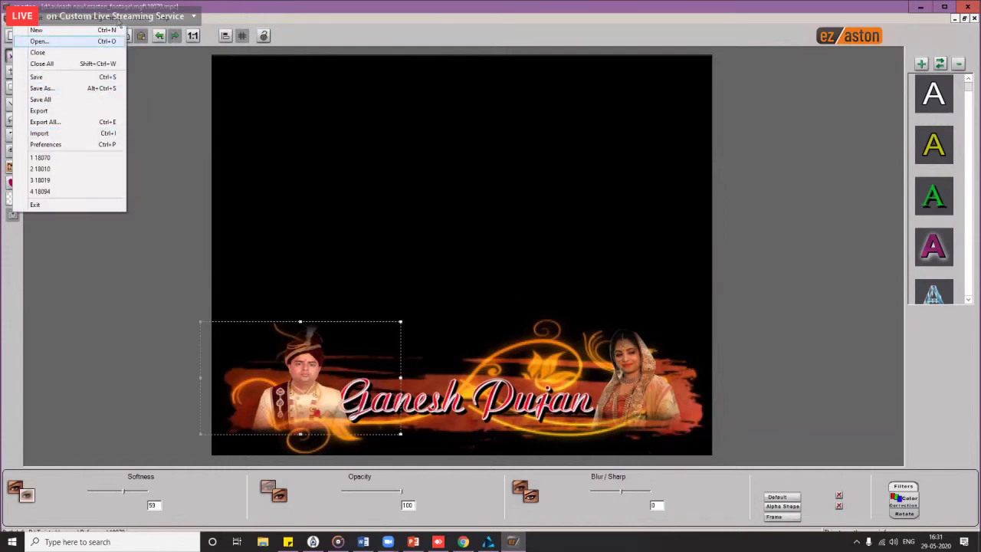
mouse_move(77, 19)
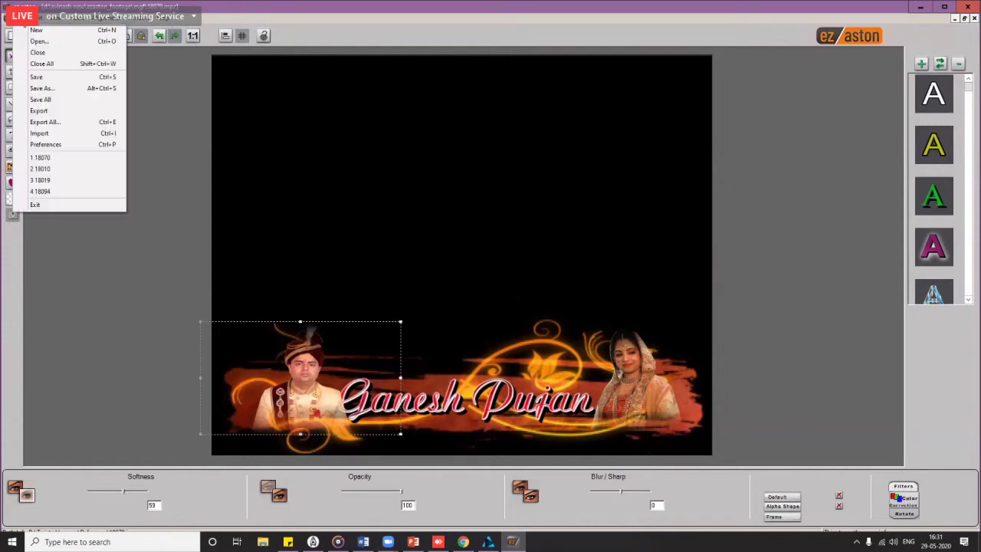
click(45, 144)
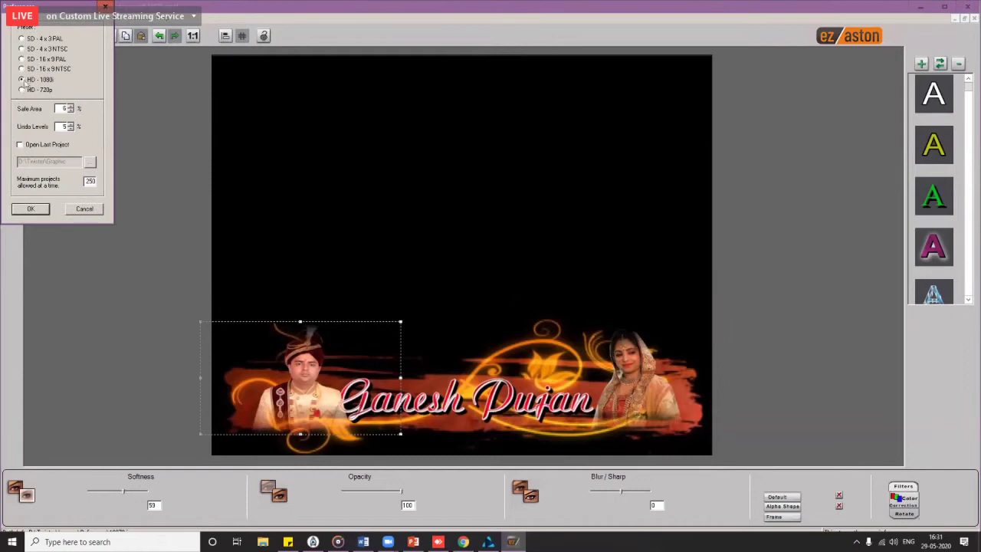
click(40, 212)
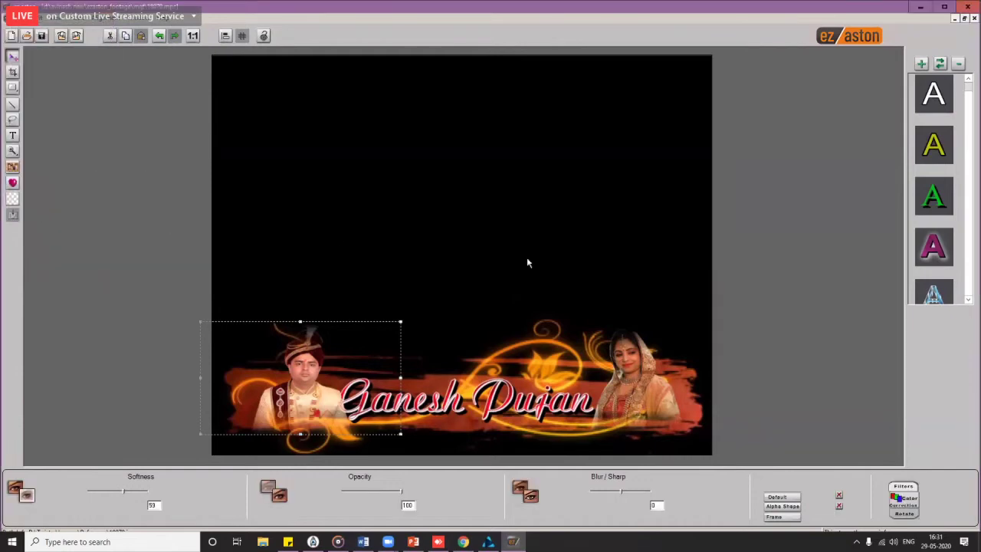
Step: Close the Ganesh Pujan title document without saving and quit ez aston
click(965, 19)
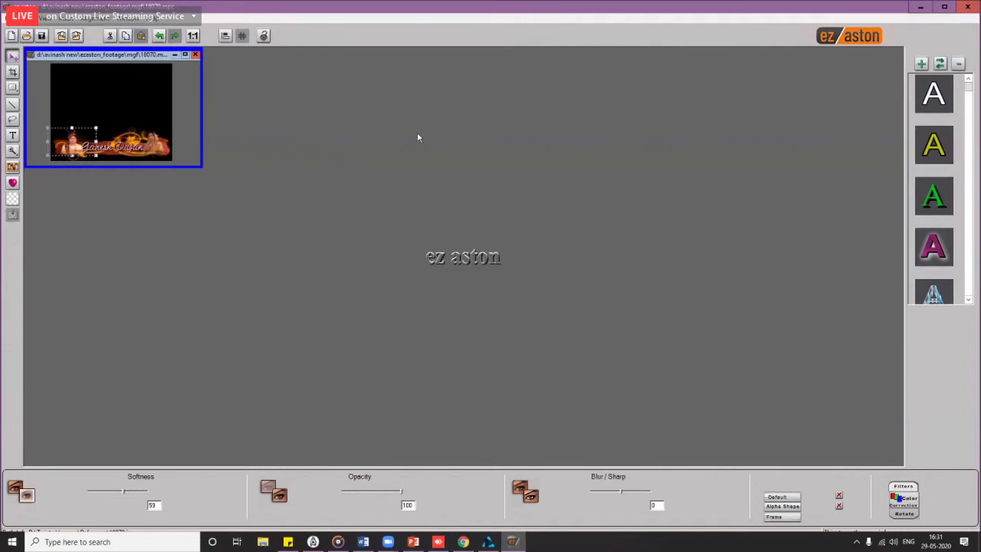
click(453, 133)
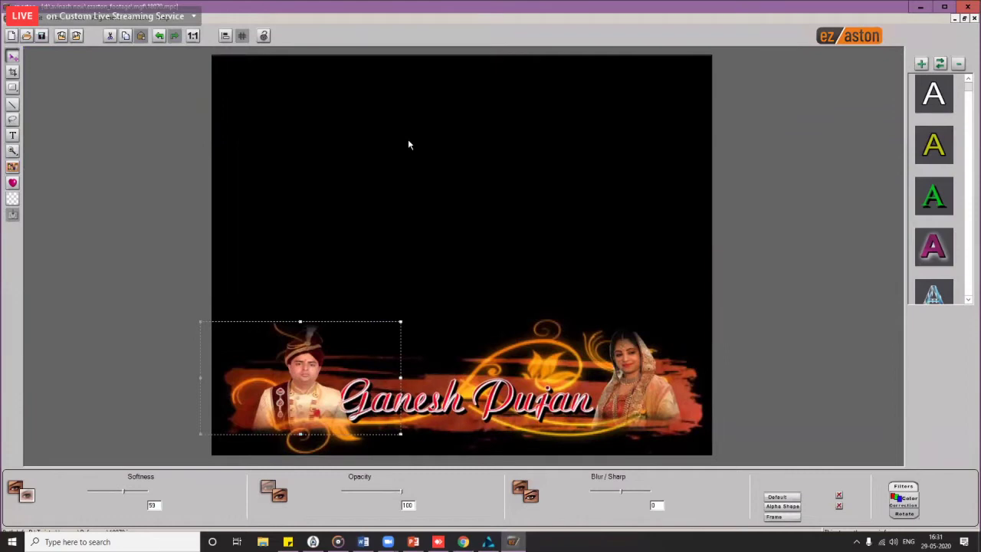
click(975, 19)
click(492, 294)
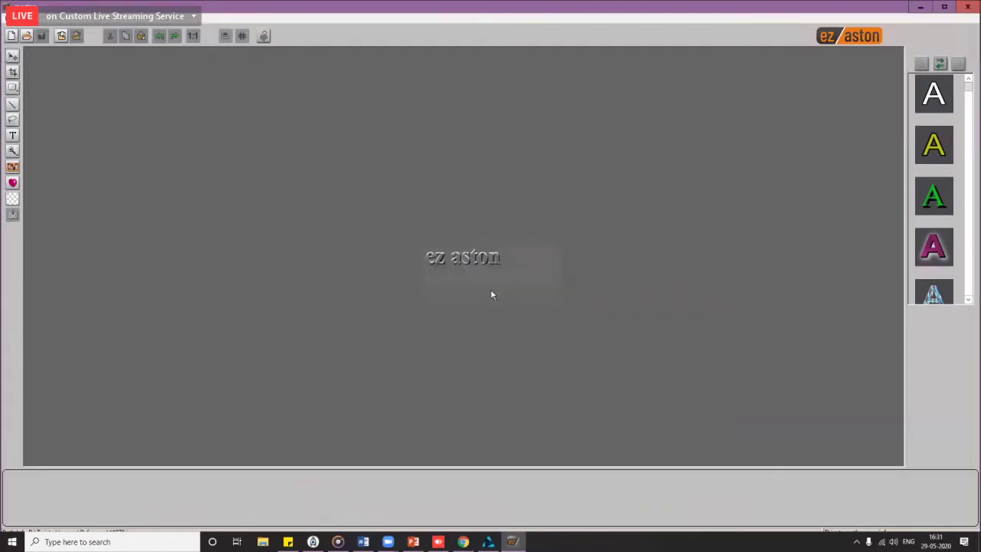
click(969, 6)
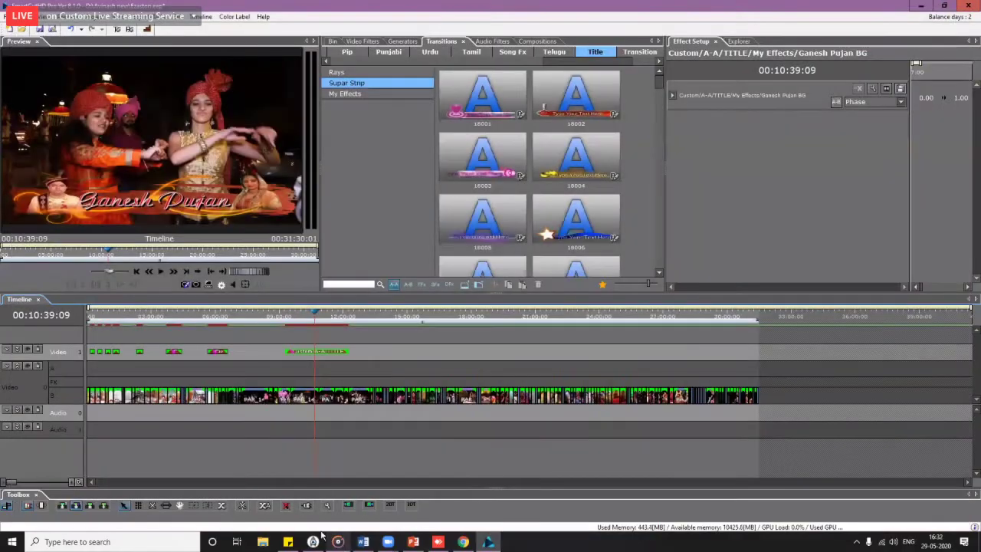
Step: Add the sticky note line 'phot arty file 4: 3' below 'Z Control in Basic Motion'
click(287, 542)
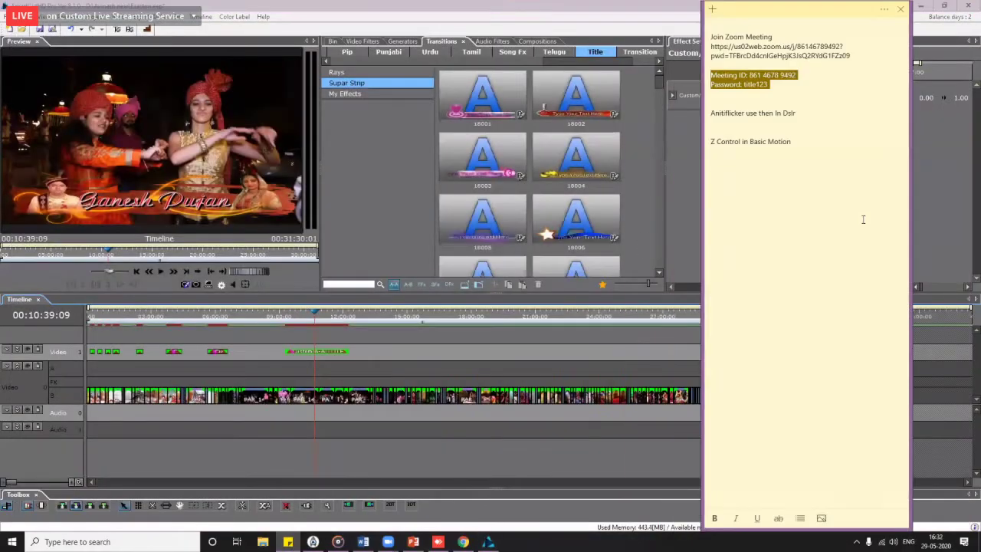
click(863, 220)
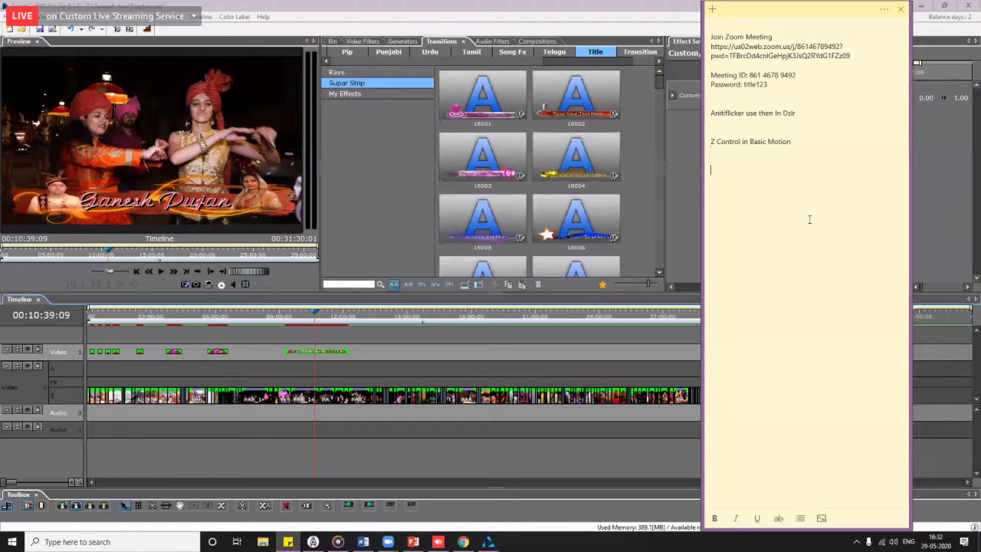
text(phot arty file 4: 3)
click(638, 92)
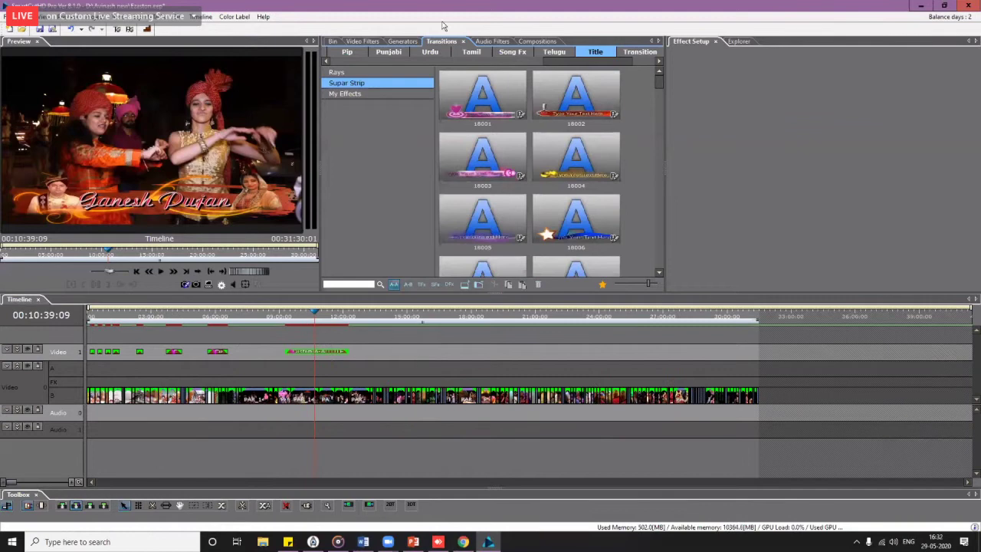
Step: Select New Reception Projects (02:08:34:06) under Avinash Wedding Projects > Full Recption compositions
click(537, 40)
scroll(528, 61, down, 3)
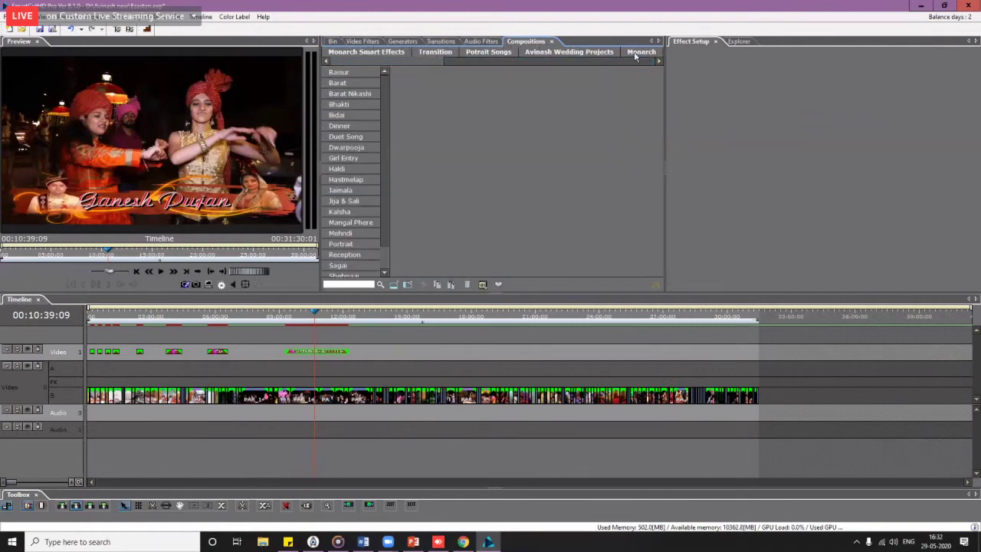
click(636, 54)
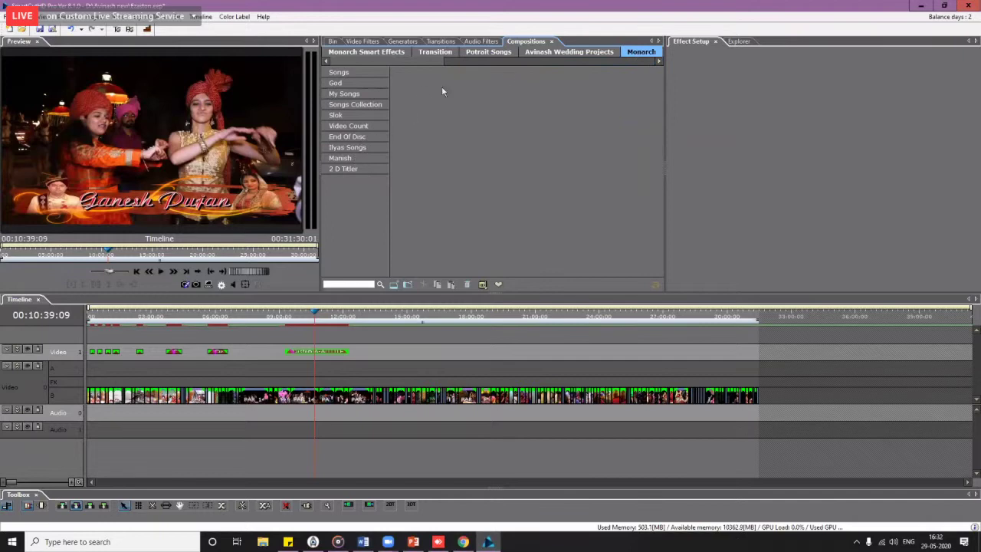
click(560, 52)
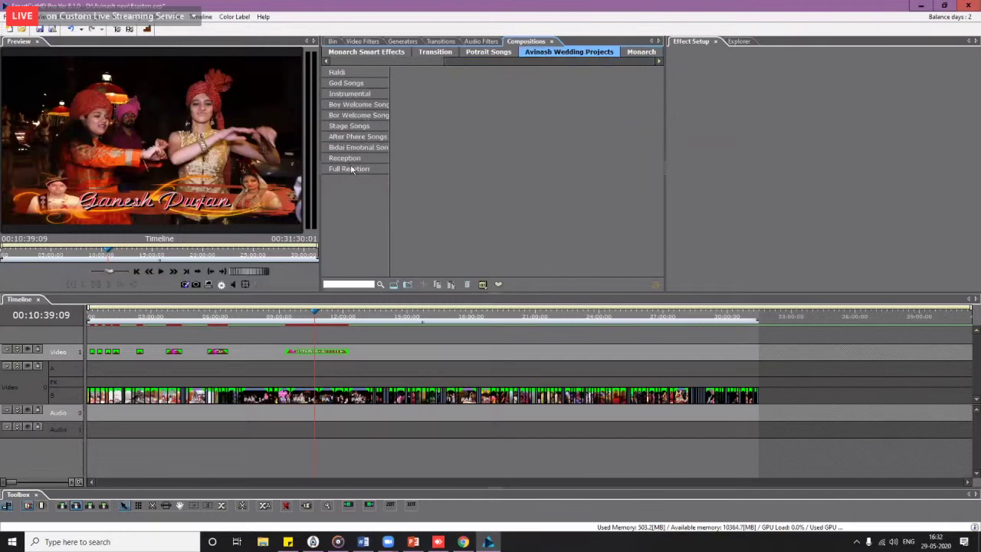
click(355, 170)
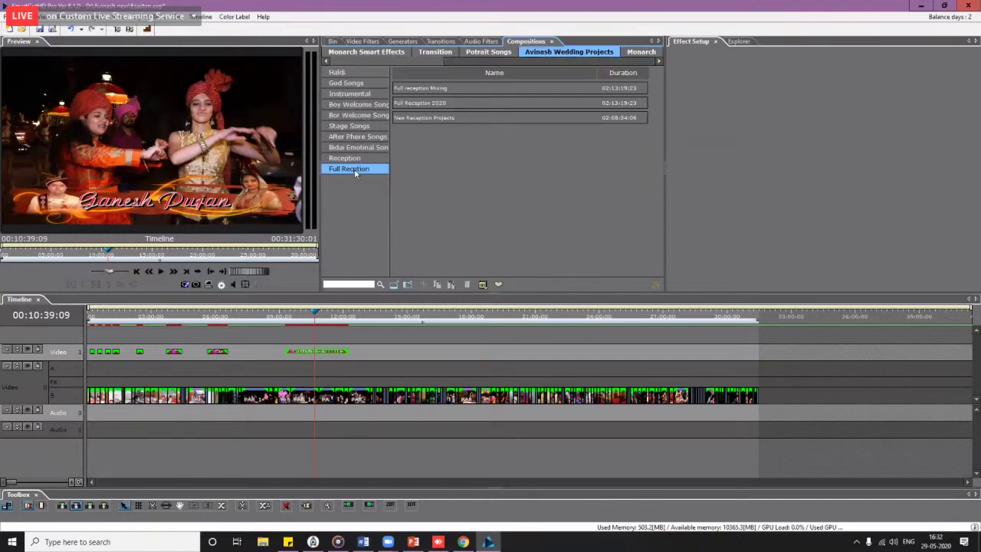
click(512, 118)
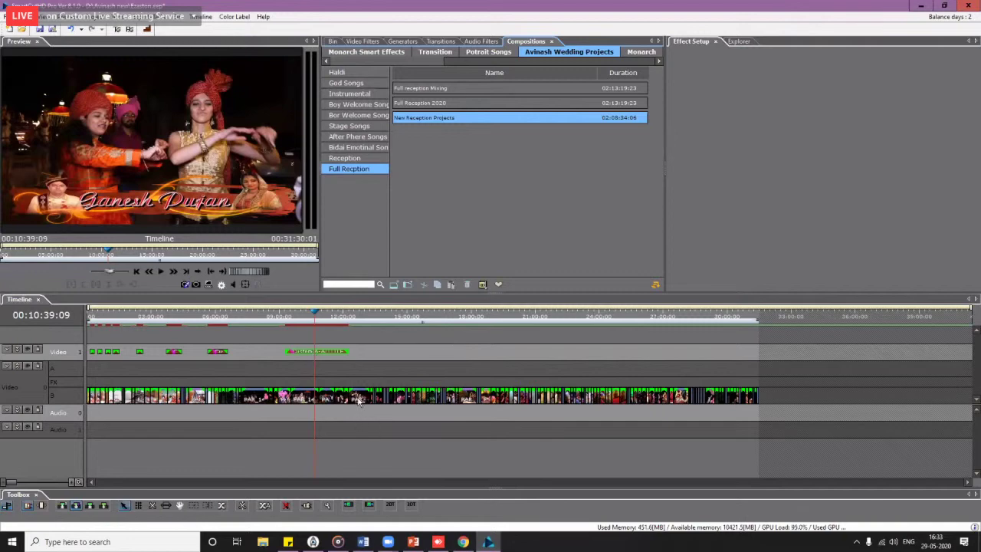
Step: Replace the opening track B clips with the composition from the media bin at the timeline start
drag(380, 345, 74, 406)
key(Delete)
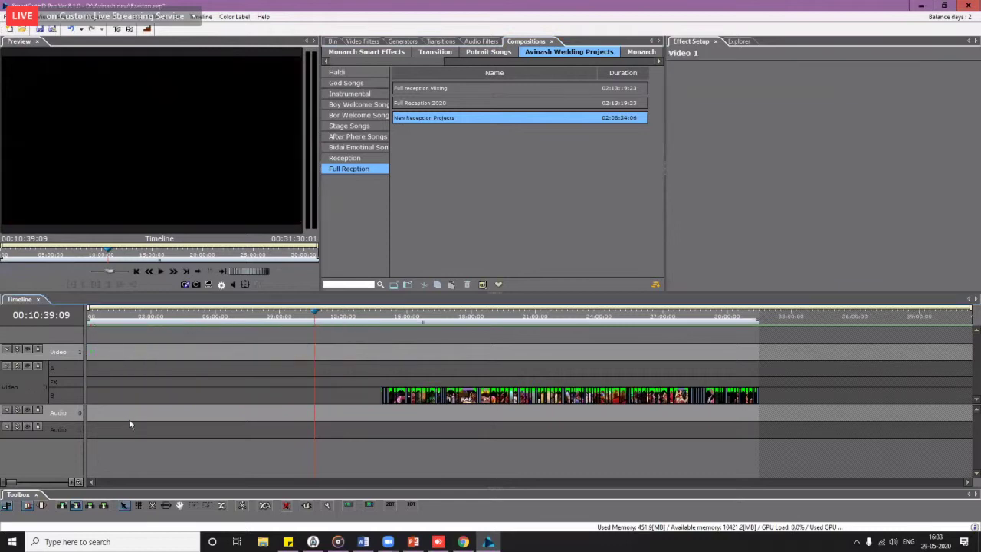
click(327, 405)
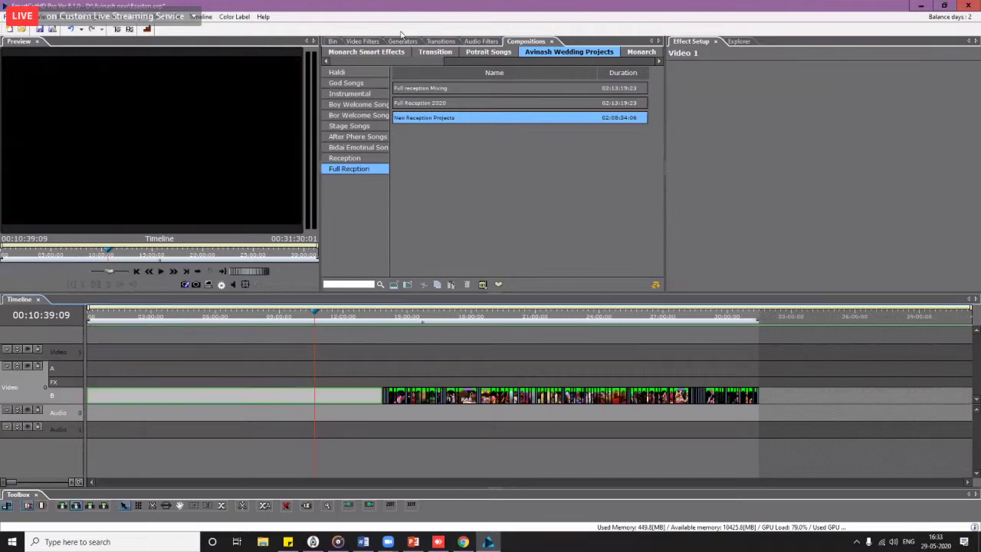
click(335, 40)
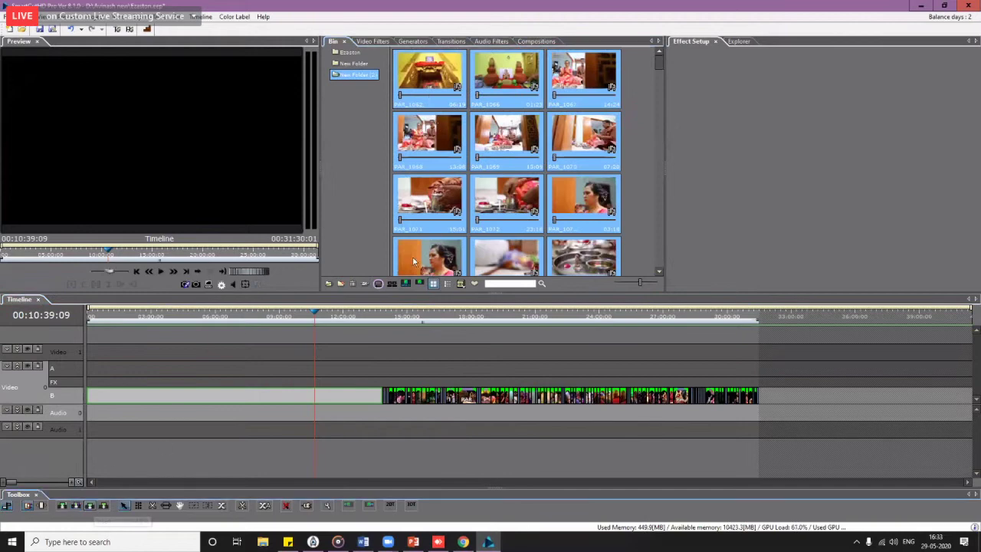
drag(92, 407, 84, 390)
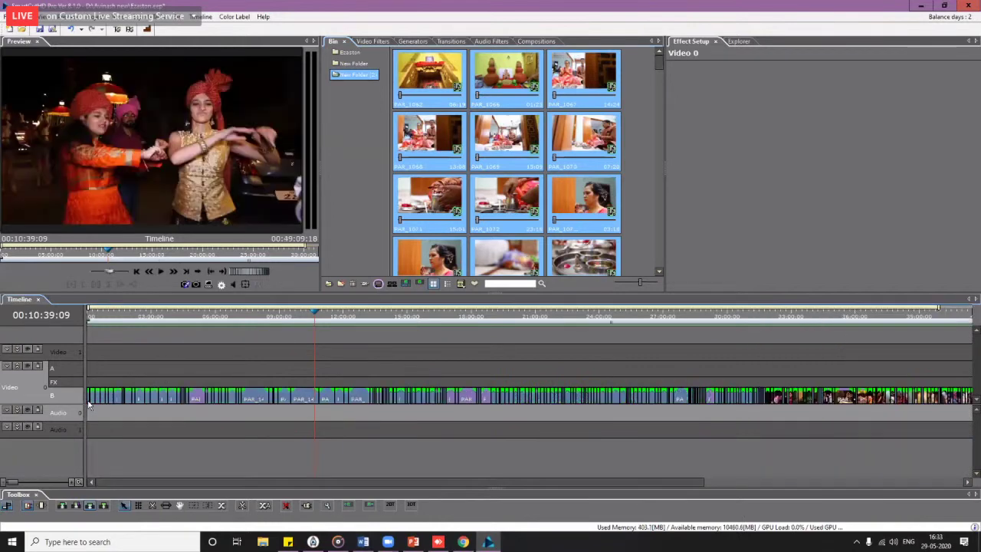
click(90, 317)
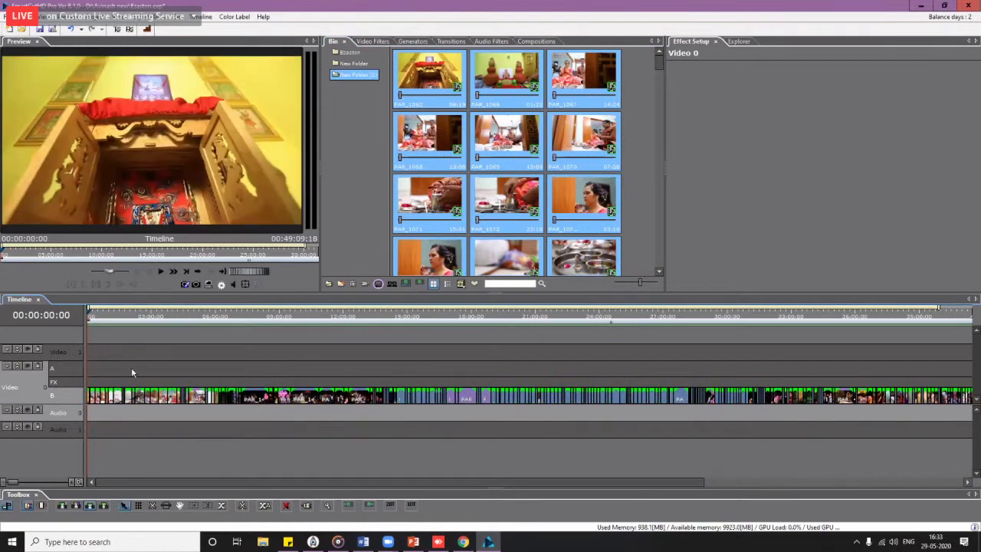
Step: Set the timeline Thumbnail Mode to None so clips show as named blocks
click(253, 399)
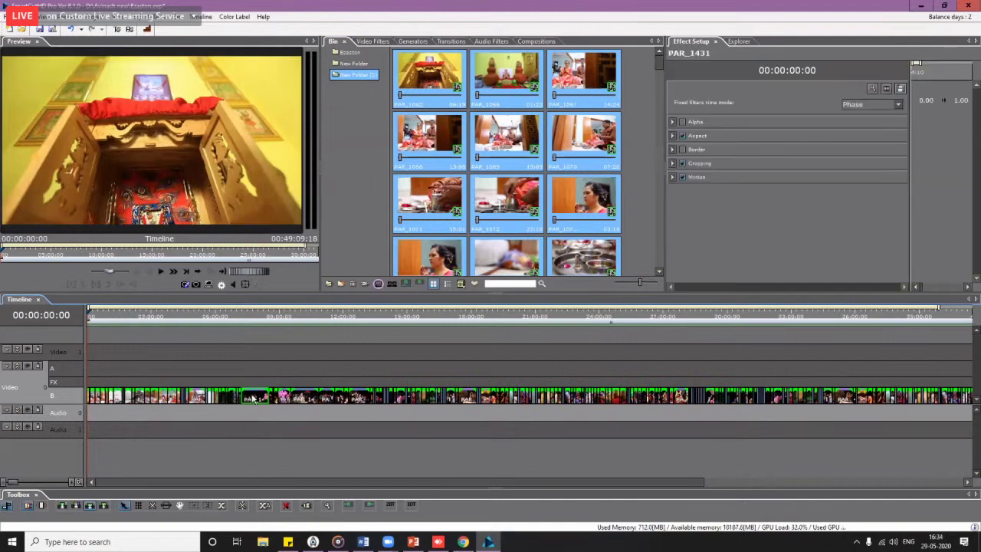
right_click(253, 398)
mouse_move(340, 56)
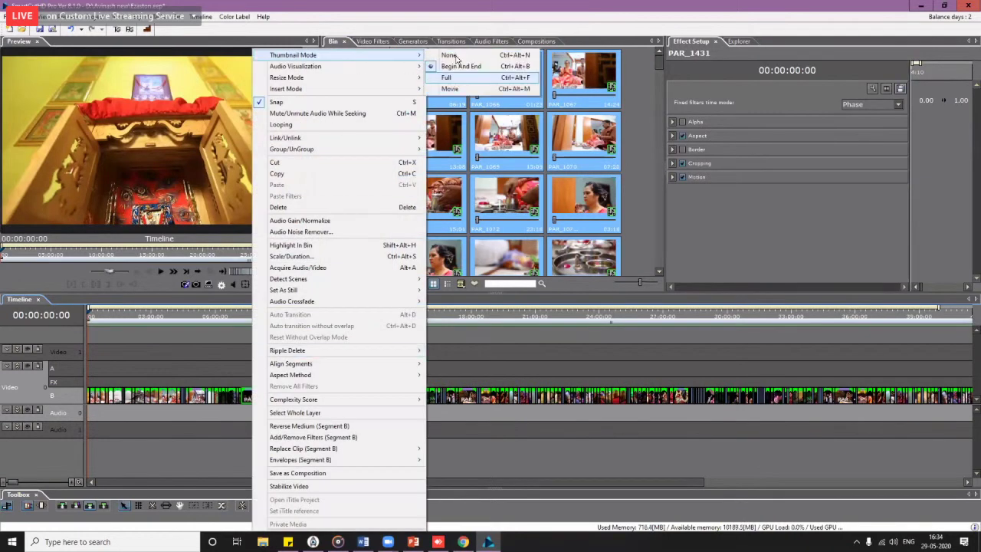
click(449, 55)
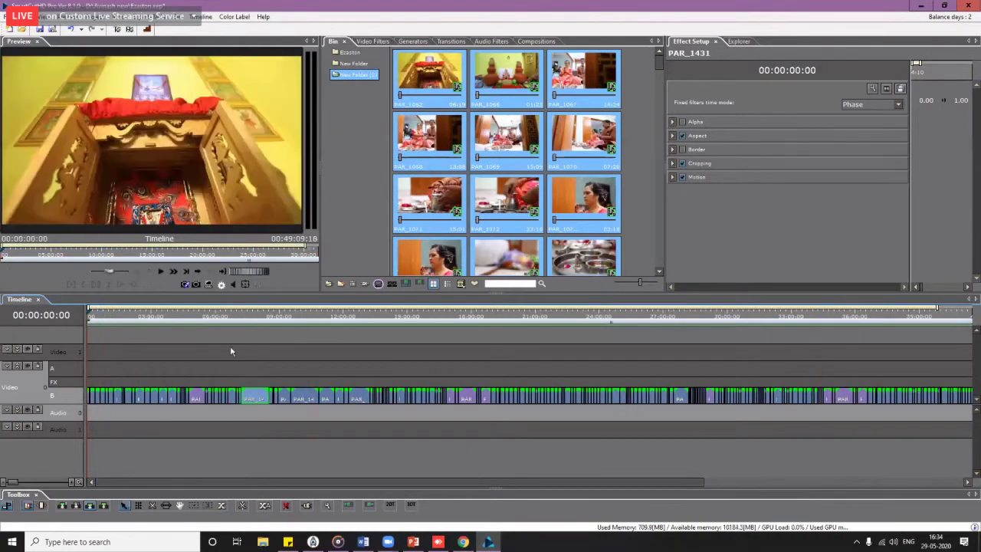
Step: Preview a later frame, return the playhead to the timeline start, and open Compositions
click(854, 316)
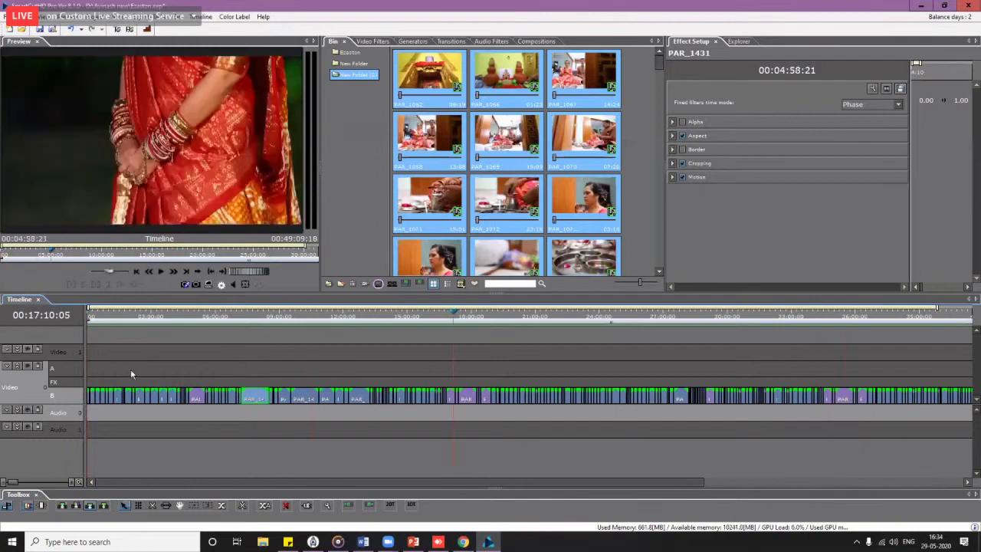
scroll(98, 399, up, 4)
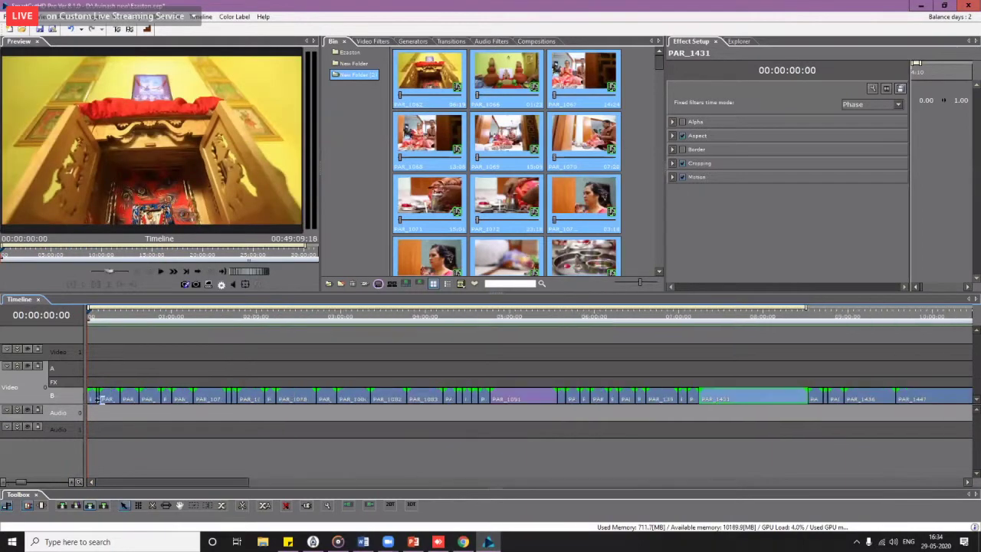
scroll(102, 400, down, 3)
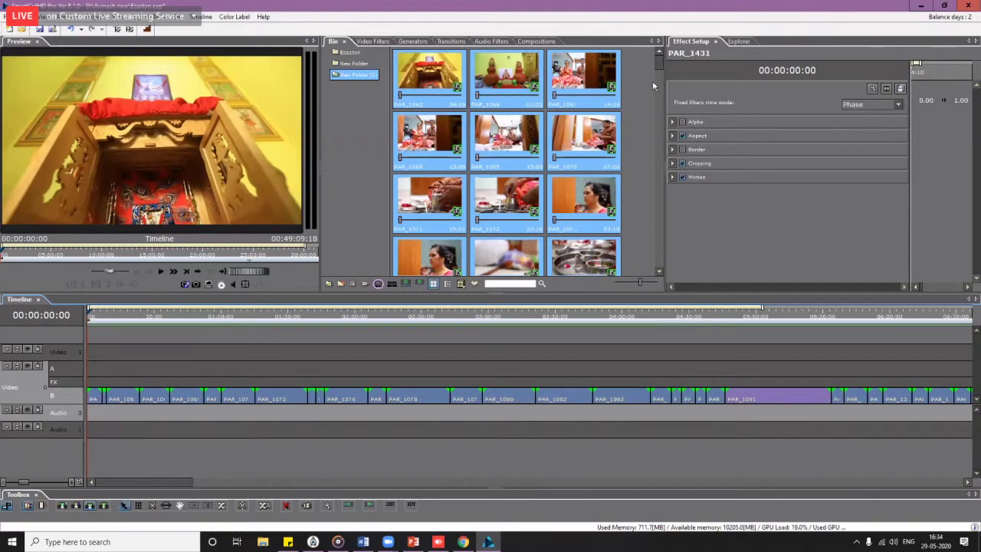
scroll(642, 188, down, 5)
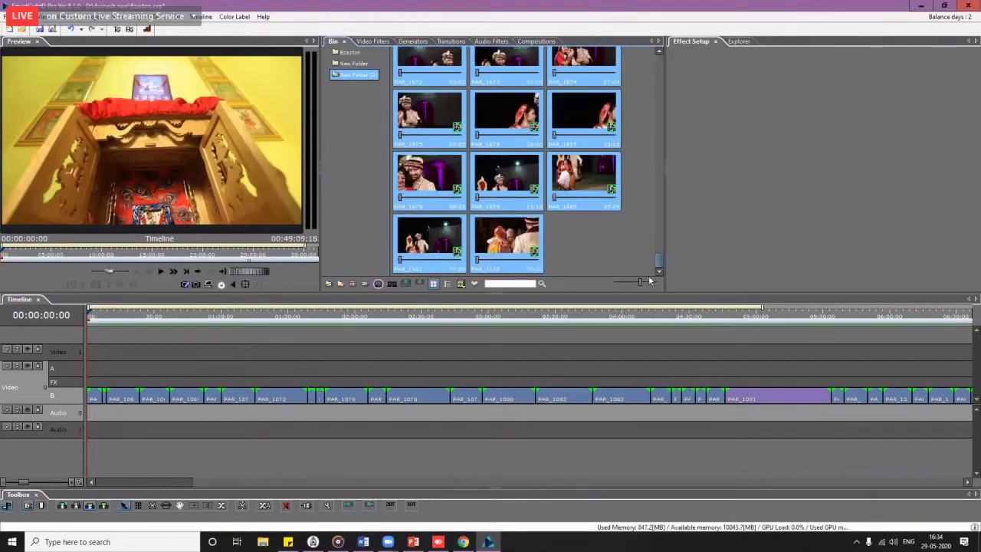
scroll(646, 55, up, 5)
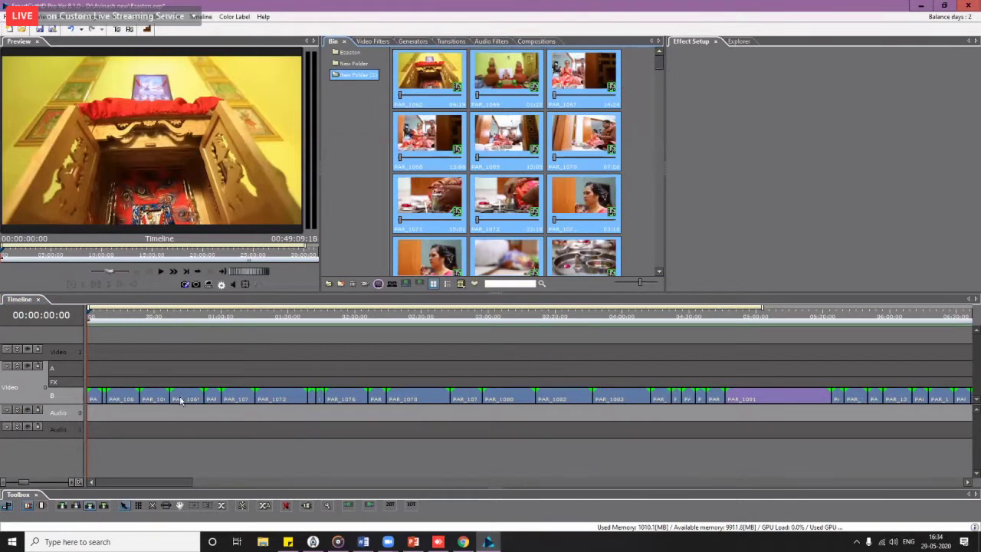
click(88, 316)
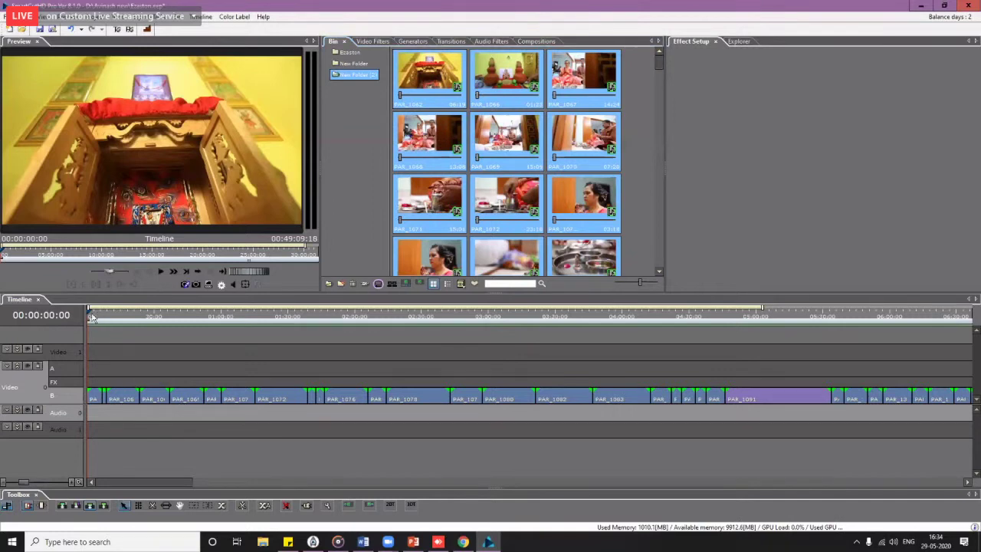
key(Home)
scroll(111, 400, down, 1)
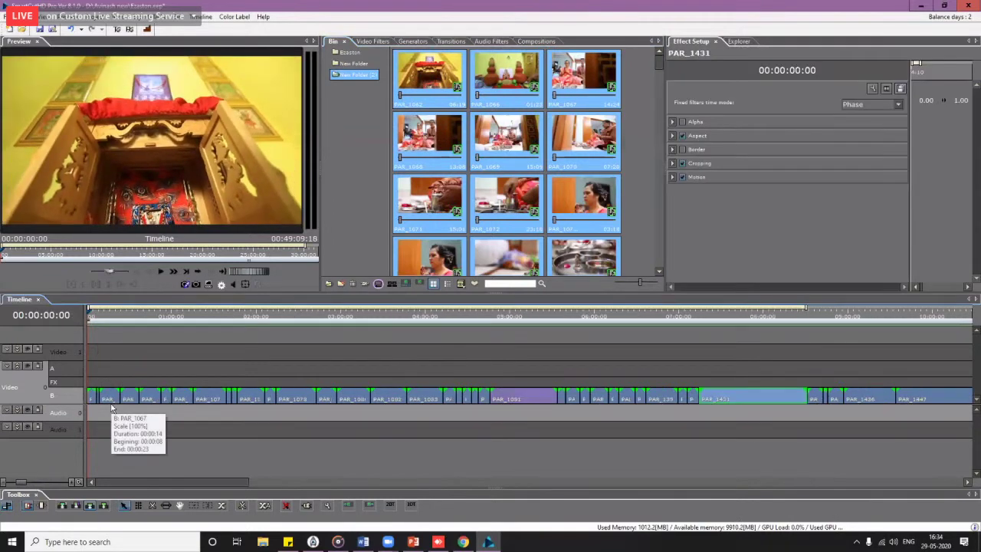
scroll(140, 413, down, 1)
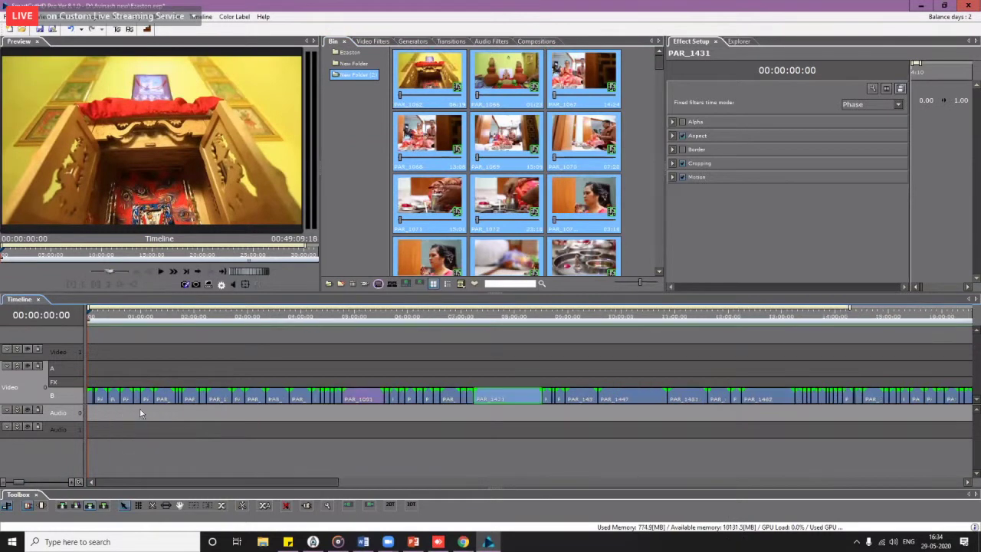
scroll(141, 412, up, 3)
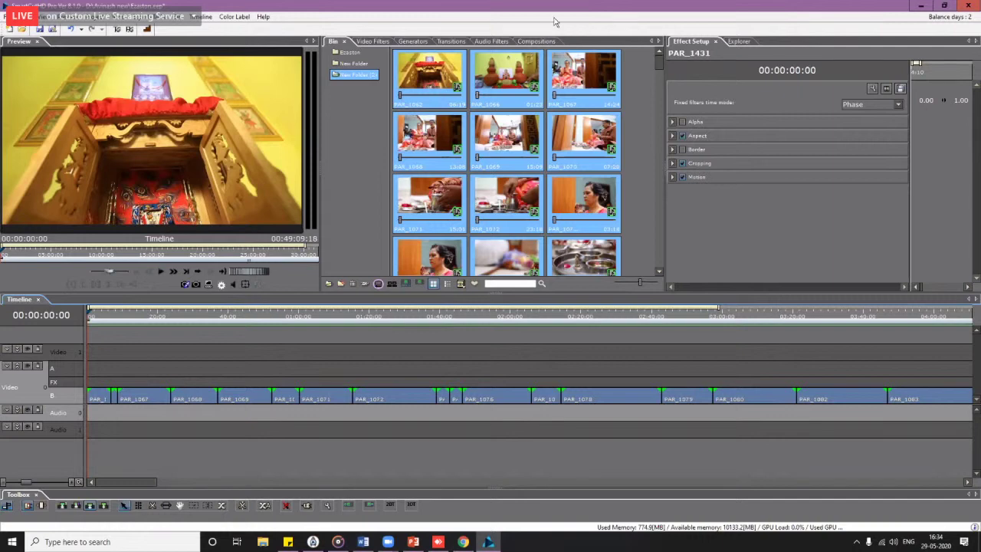
click(536, 41)
Step: Select Life Is beautiful under Instrumental and scrub the playhead back to 00:00:00:00
click(358, 95)
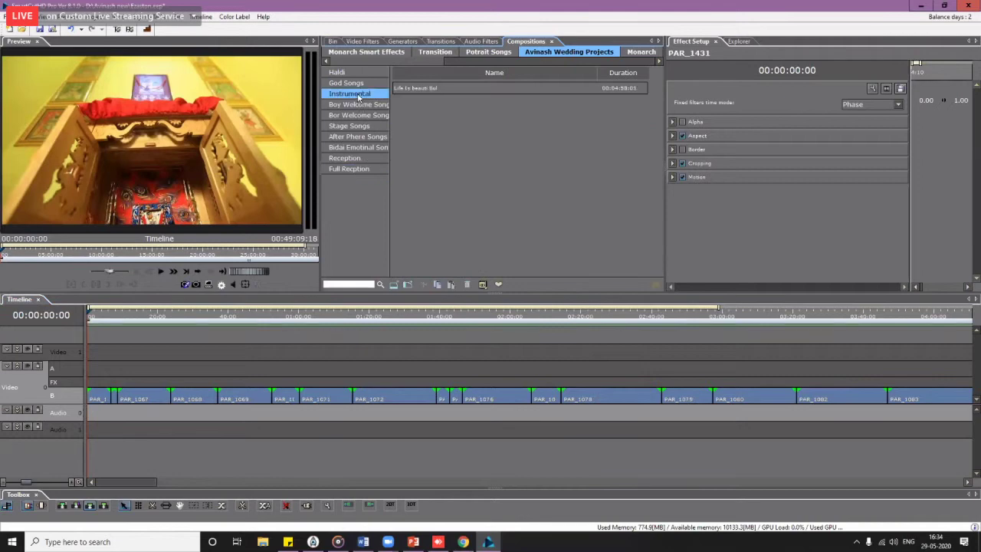
click(432, 90)
click(436, 92)
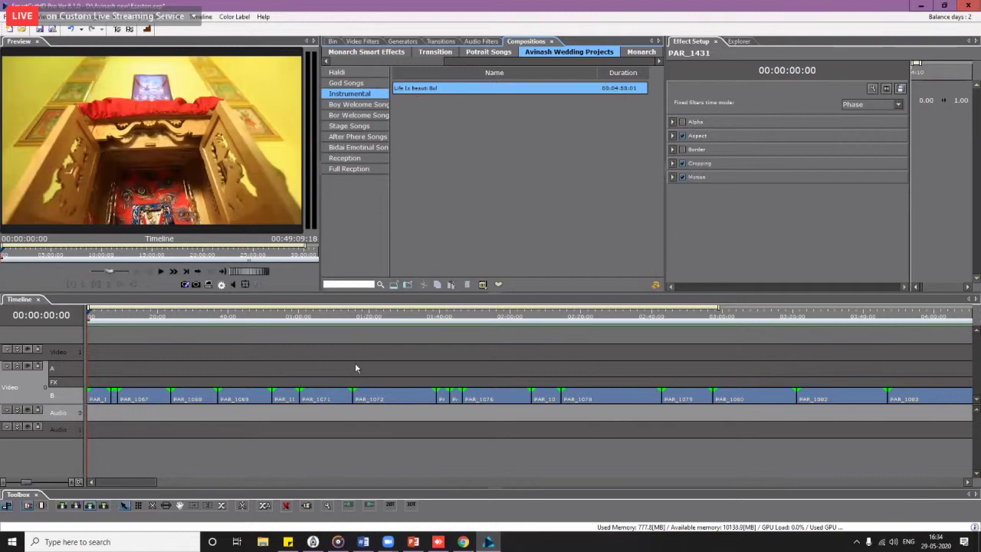
scroll(355, 362, down, 1)
scroll(356, 365, up, 1)
scroll(924, 330, down, 1)
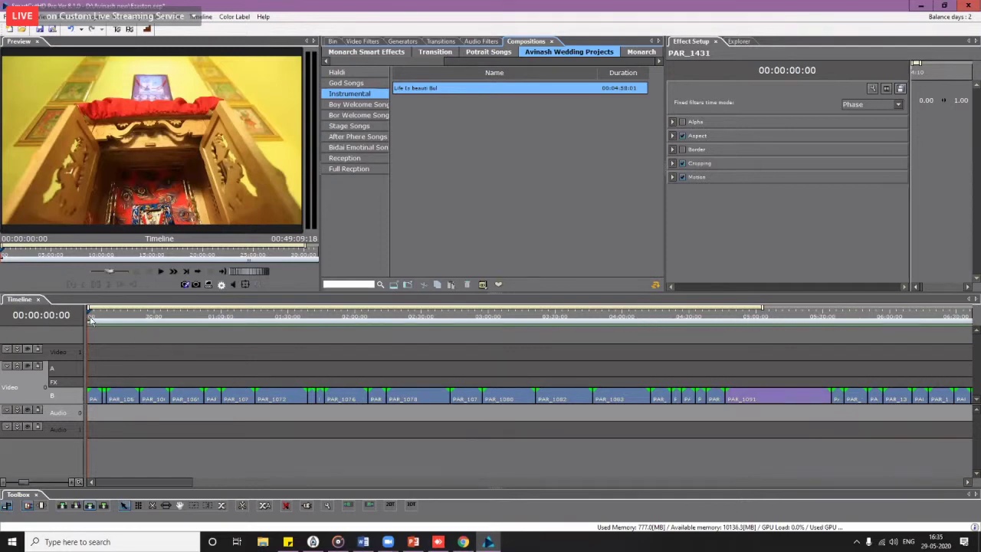
drag(91, 320, 60, 322)
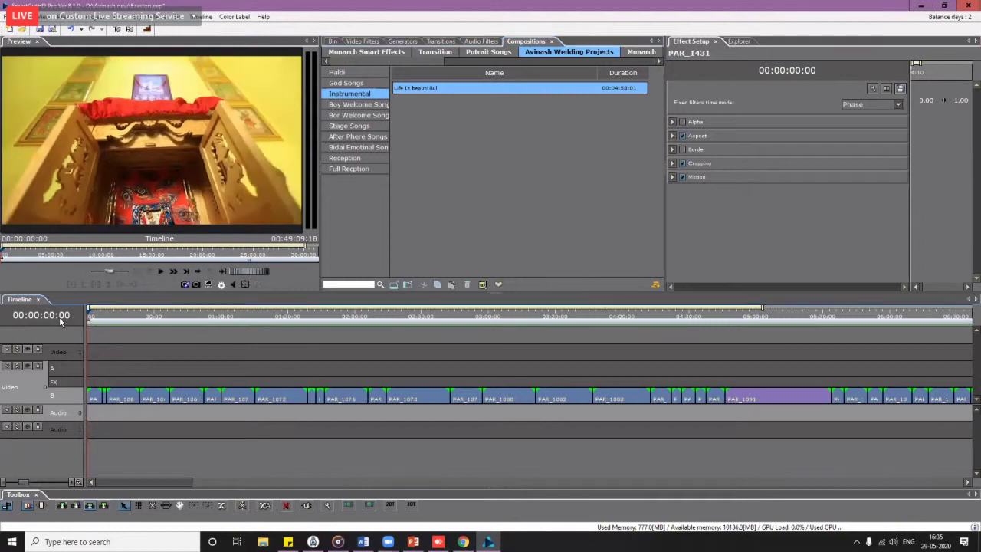
click(93, 413)
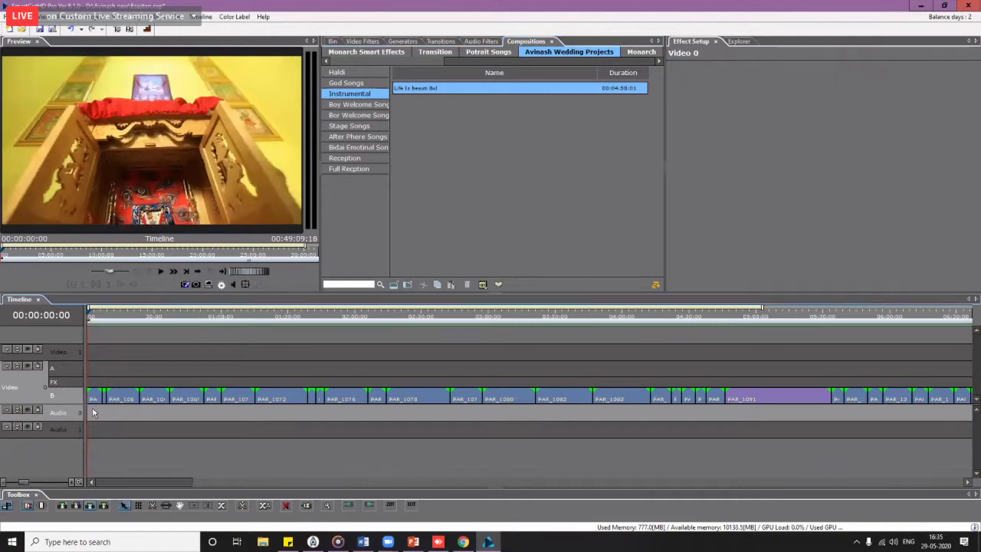
Step: Remove a first insert at the start, then insert Life Is beautiful at about 00:04:35
click(655, 285)
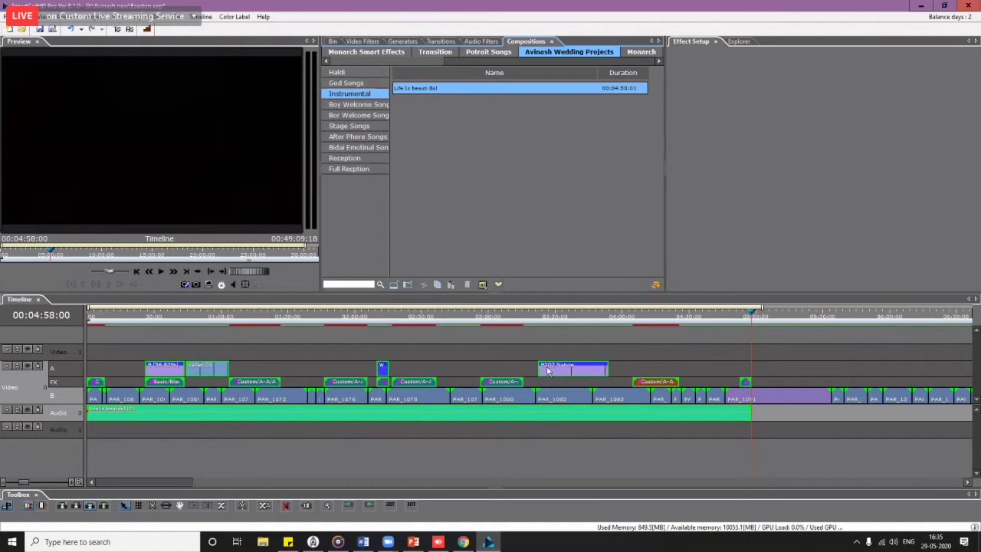
click(467, 376)
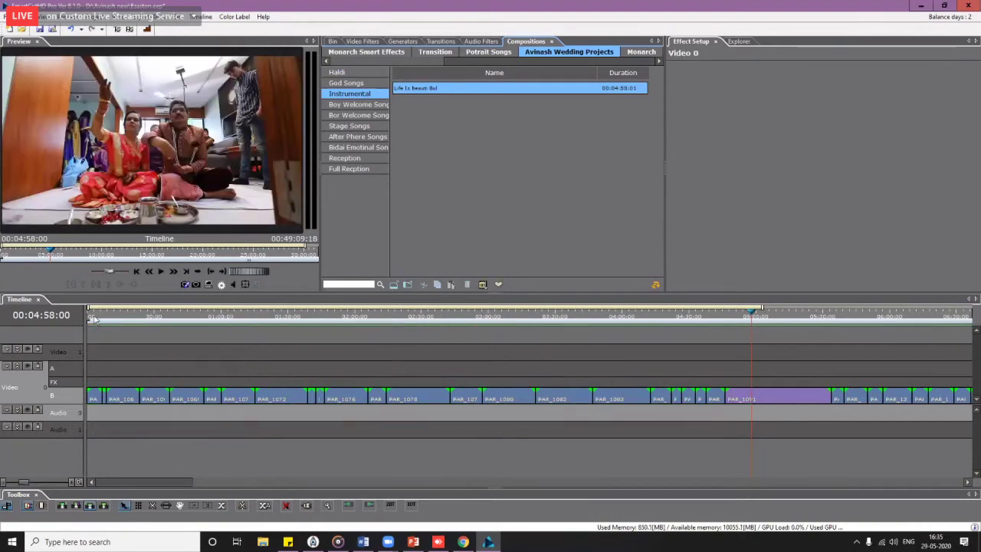
drag(93, 316, 700, 375)
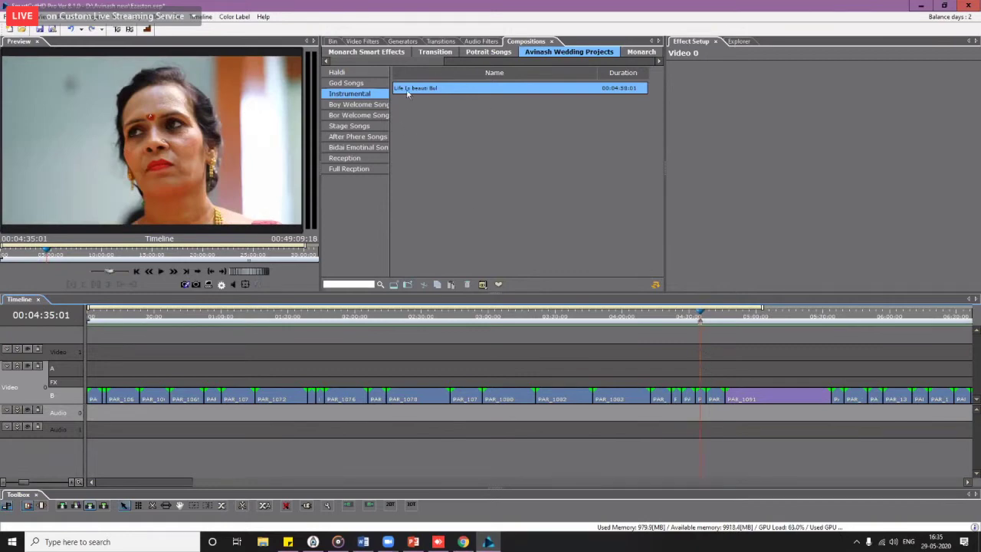
drag(407, 92, 405, 90)
click(655, 285)
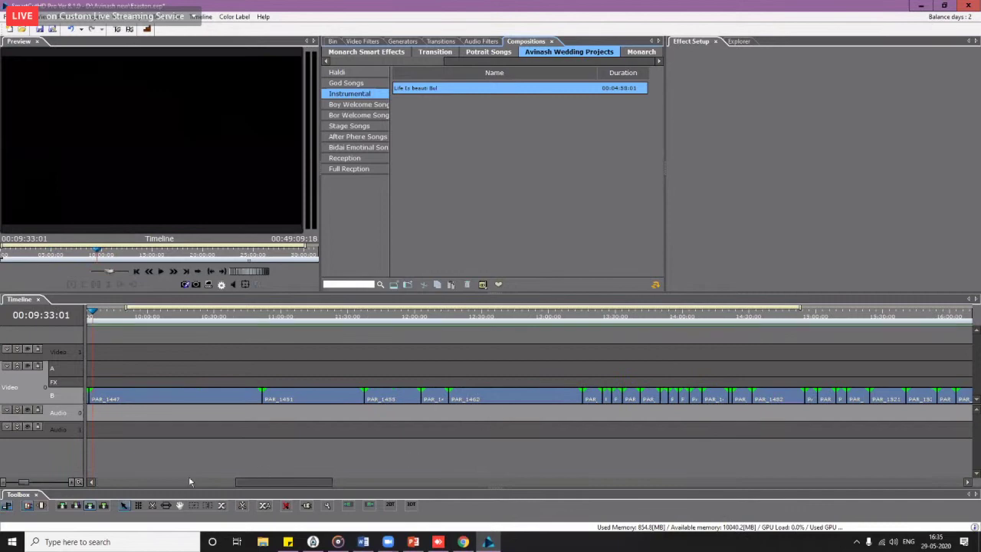
drag(245, 481, 49, 466)
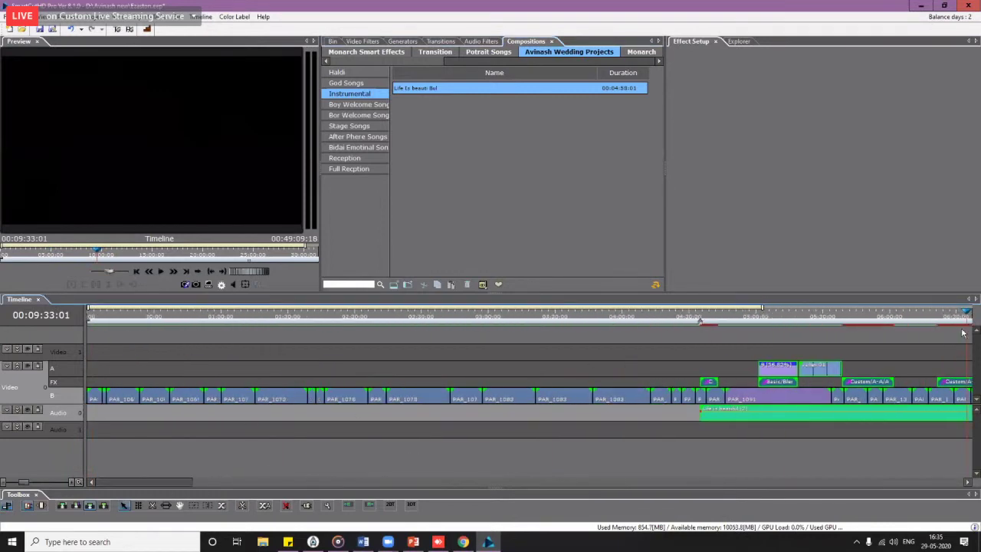
Step: Set the playhead to 00:04:35:13, select the inserted composition clips, undo the insert, and review
click(700, 317)
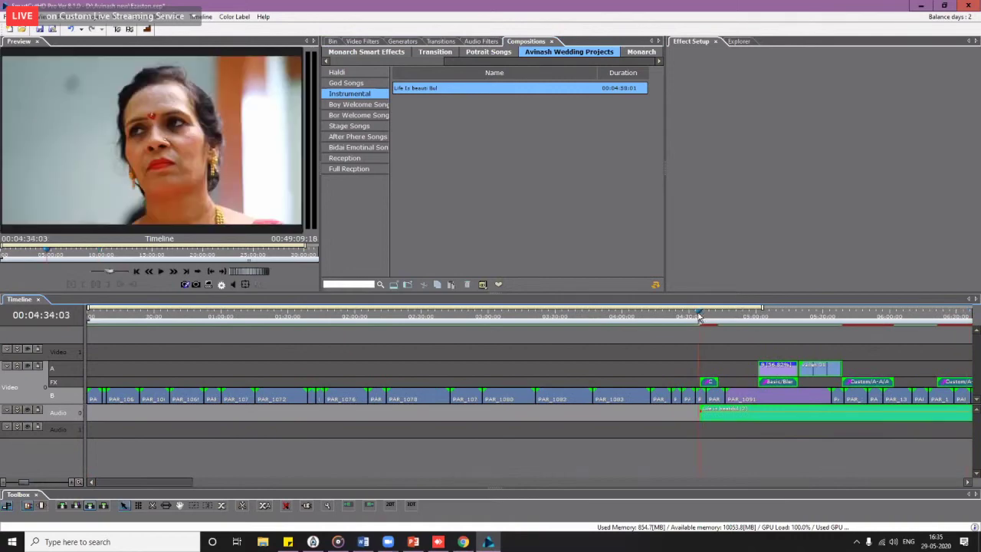
drag(699, 316, 702, 317)
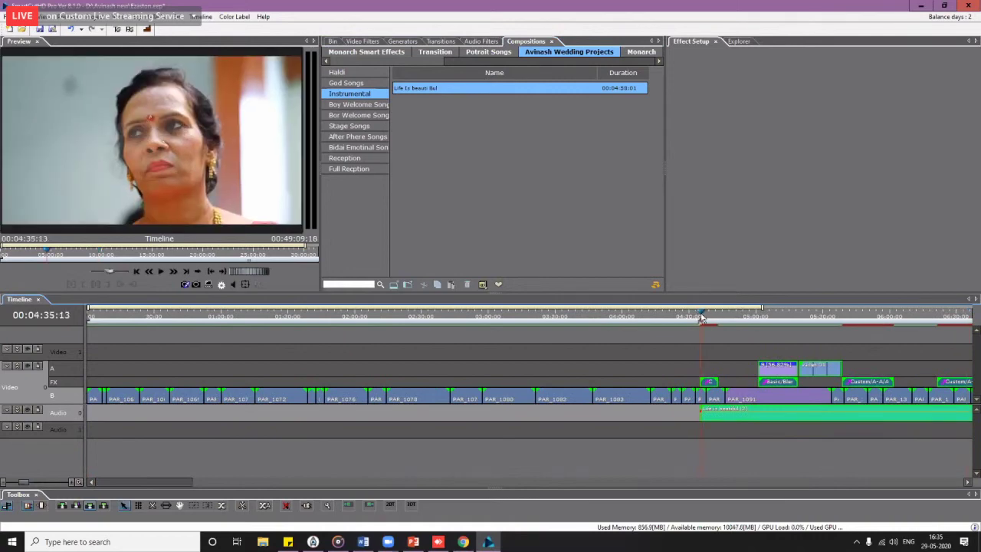
scroll(731, 339, right, 1)
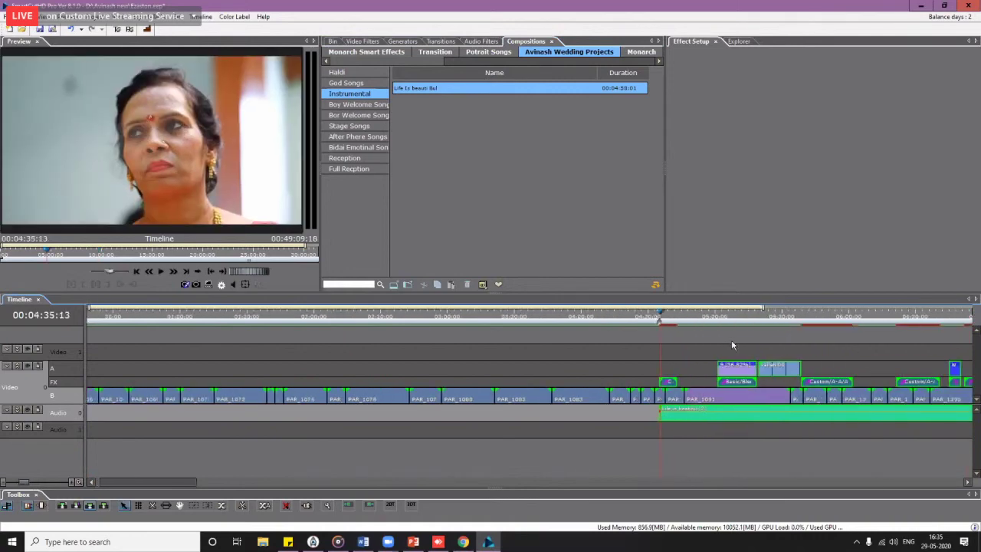
scroll(731, 342, down, 2)
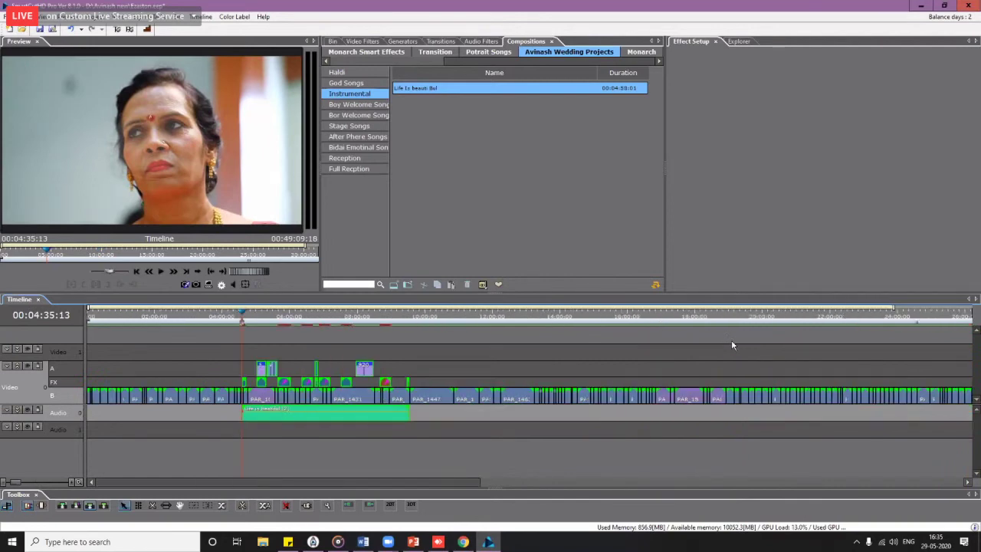
scroll(365, 422, up, 2)
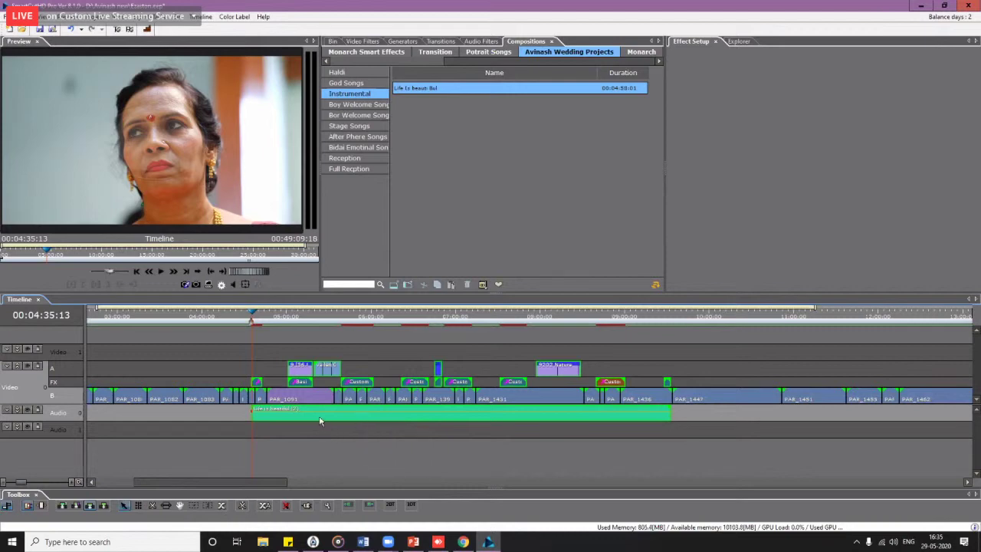
click(156, 457)
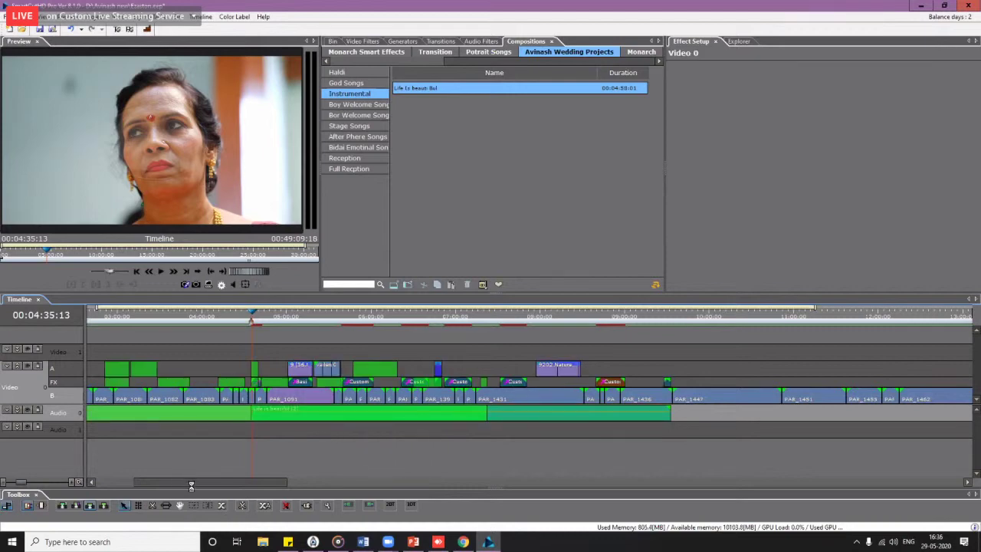
scroll(190, 488, left, 5)
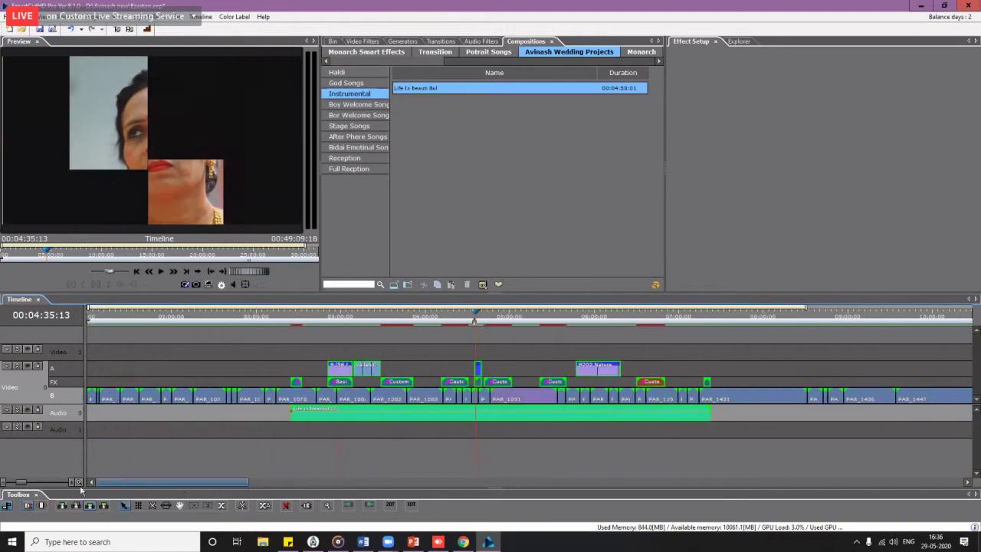
click(385, 420)
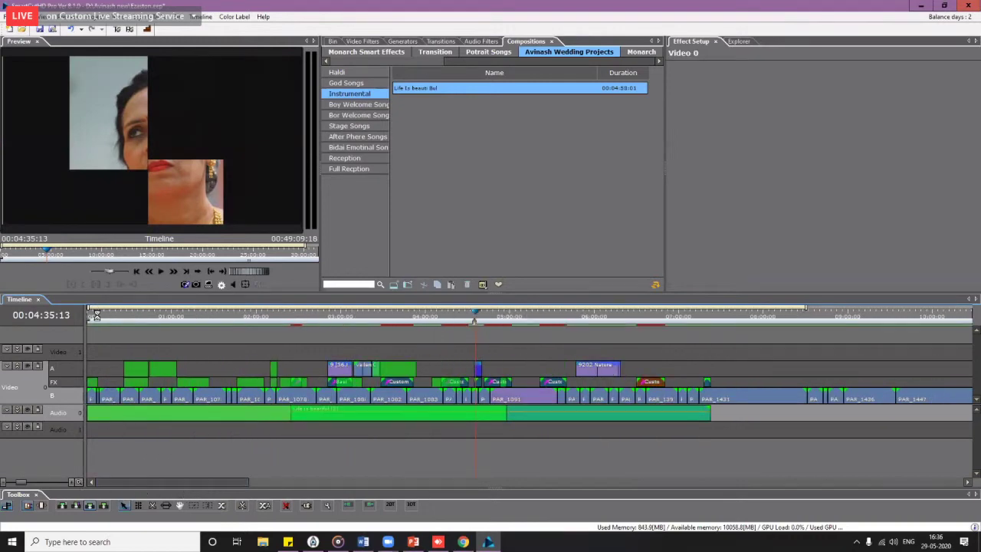
key(ctrl+z)
drag(97, 318, 486, 316)
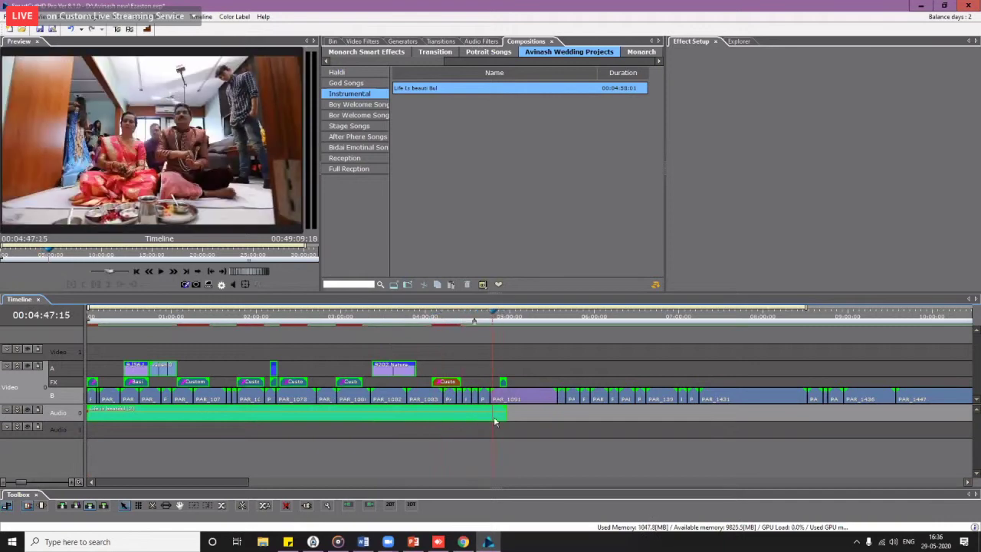
Step: Ungroup the timeline clips and delete the small Fade FX clip
right_click(496, 422)
mouse_move(534, 138)
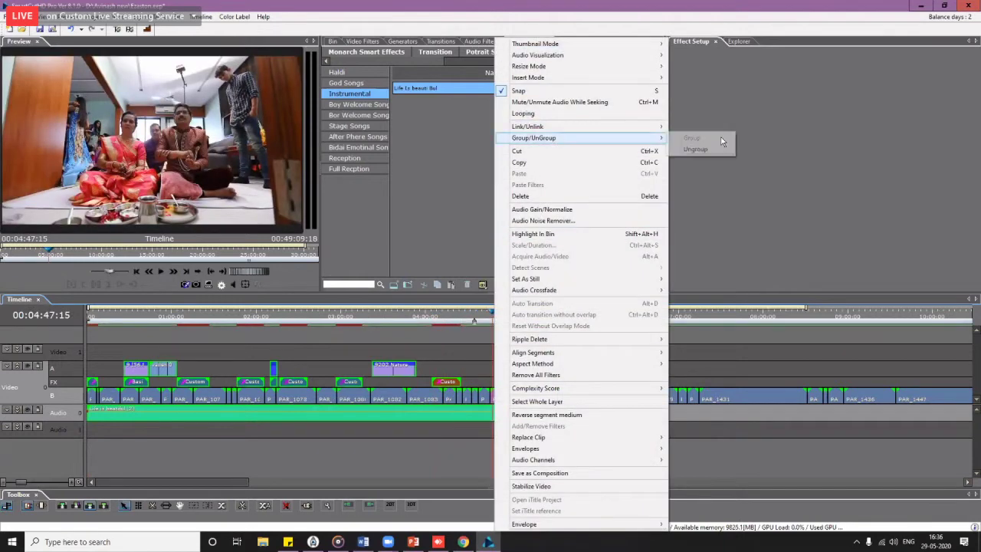
click(701, 149)
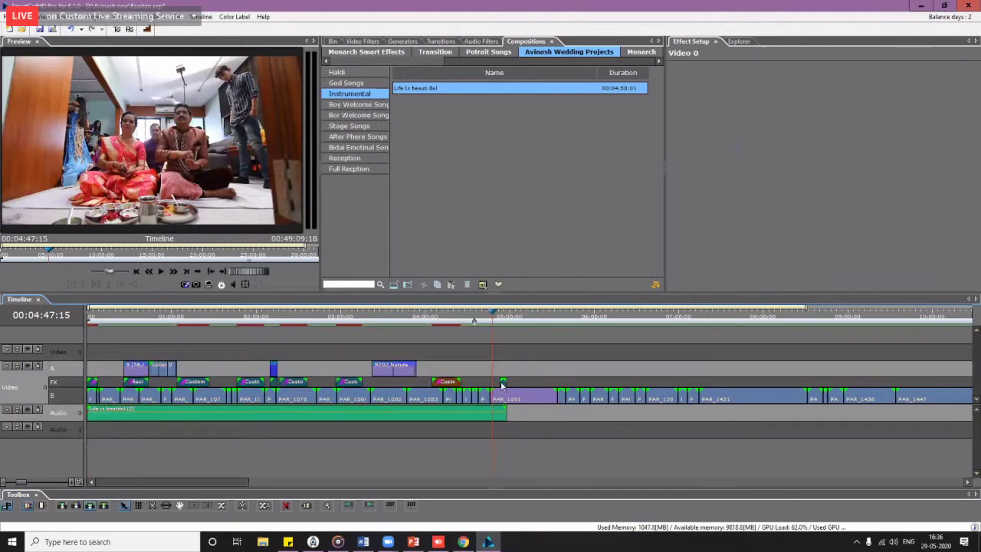
click(502, 383)
key(Delete)
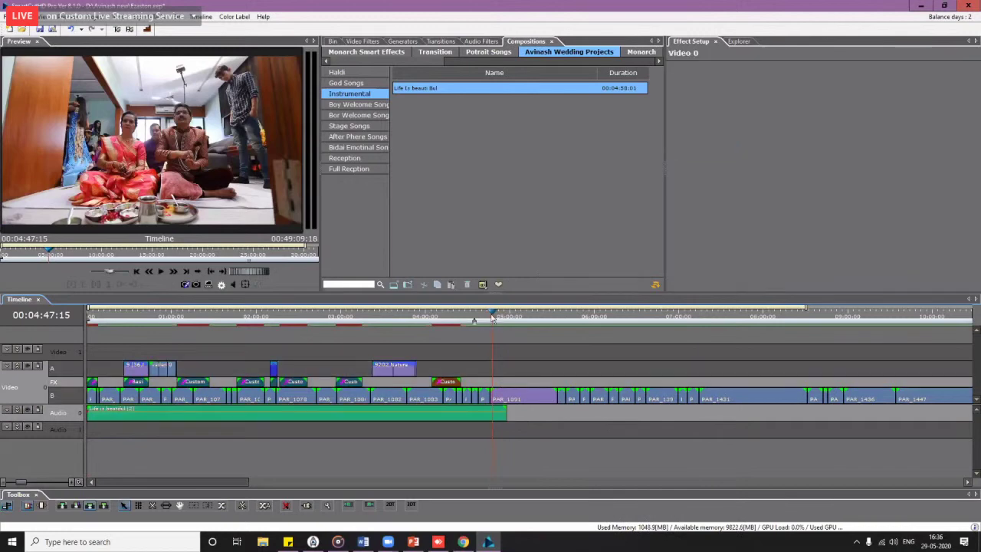
Step: Split the Life is beatiful audio at the playhead and delete the part after 00:04:34:23
drag(493, 315, 473, 317)
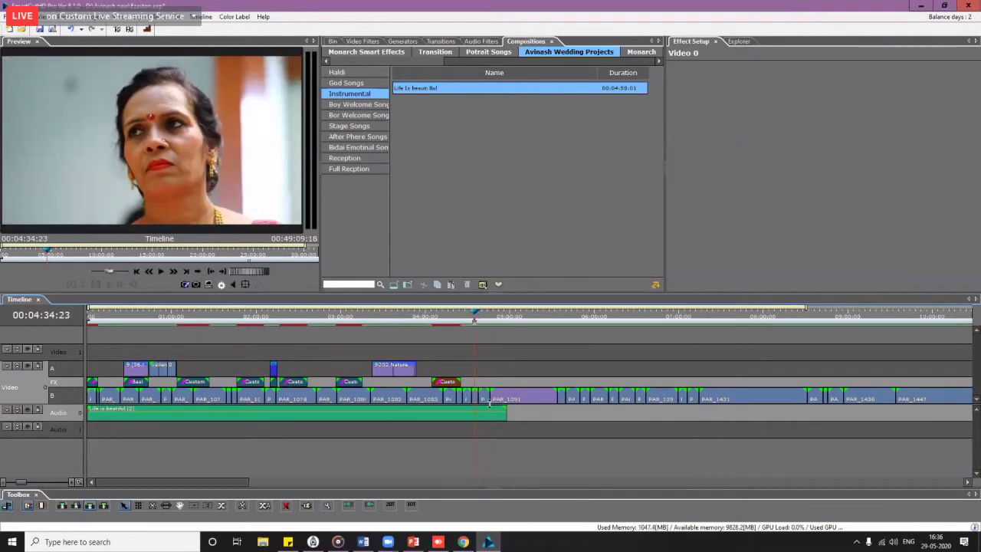
scroll(491, 406, up, 2)
scroll(491, 406, up, 2)
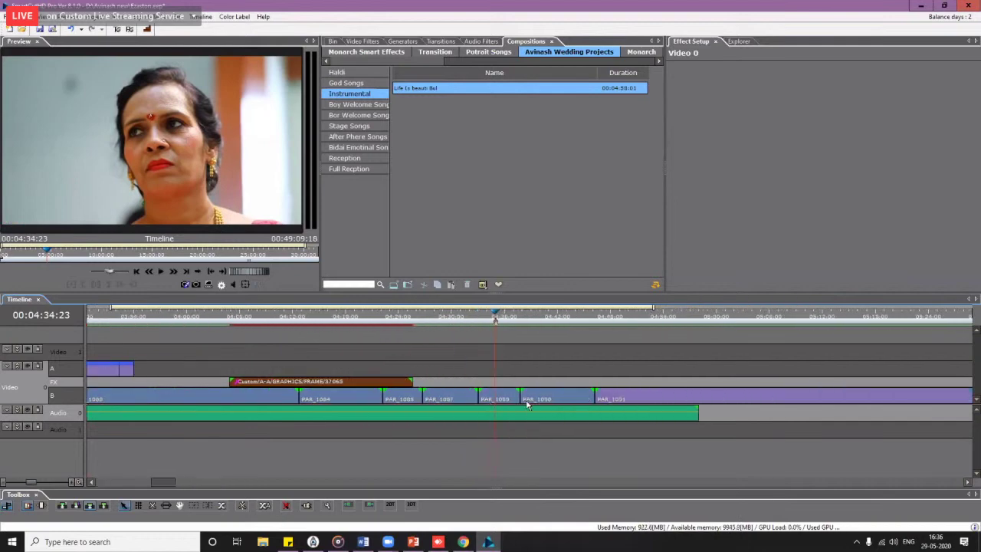
click(505, 420)
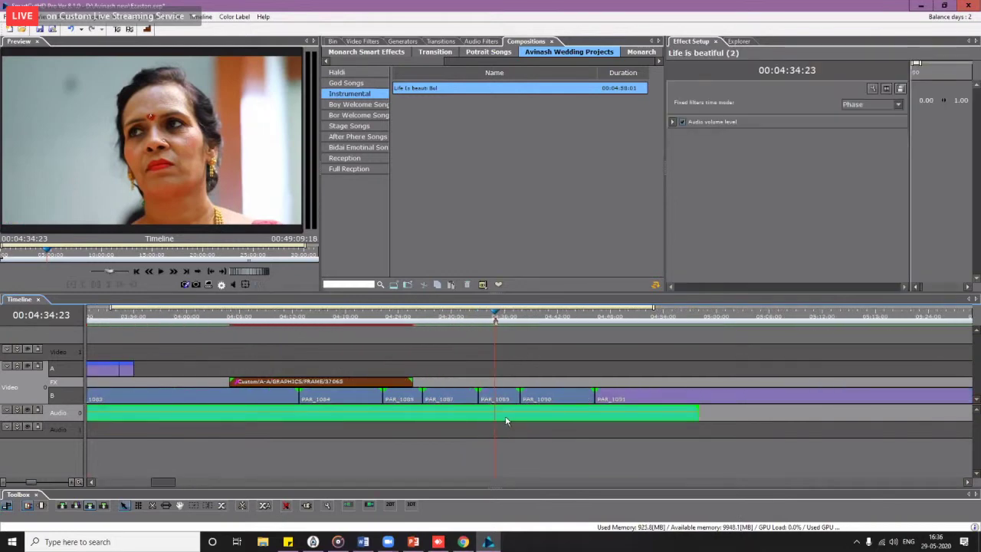
key(s)
key(Delete)
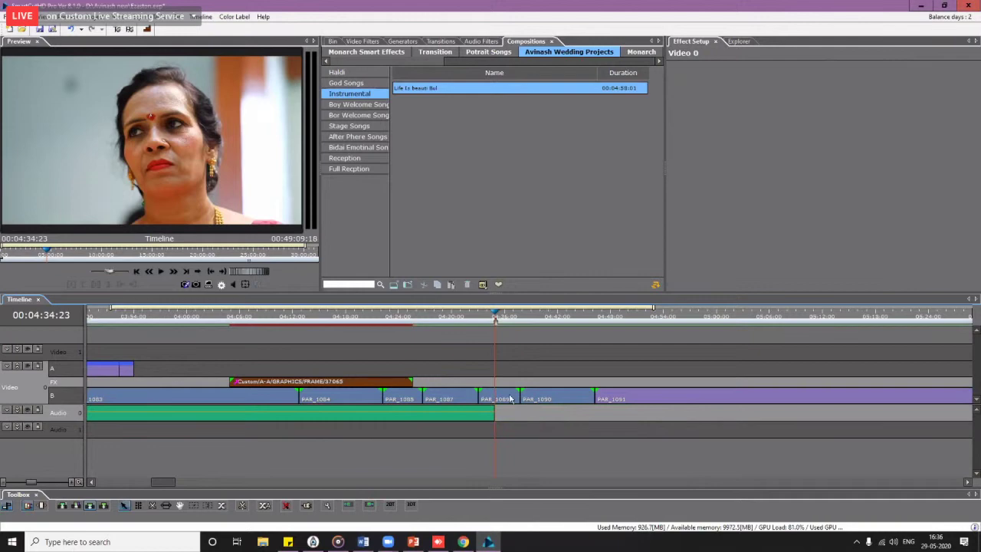
click(512, 402)
scroll(512, 414, down, 2)
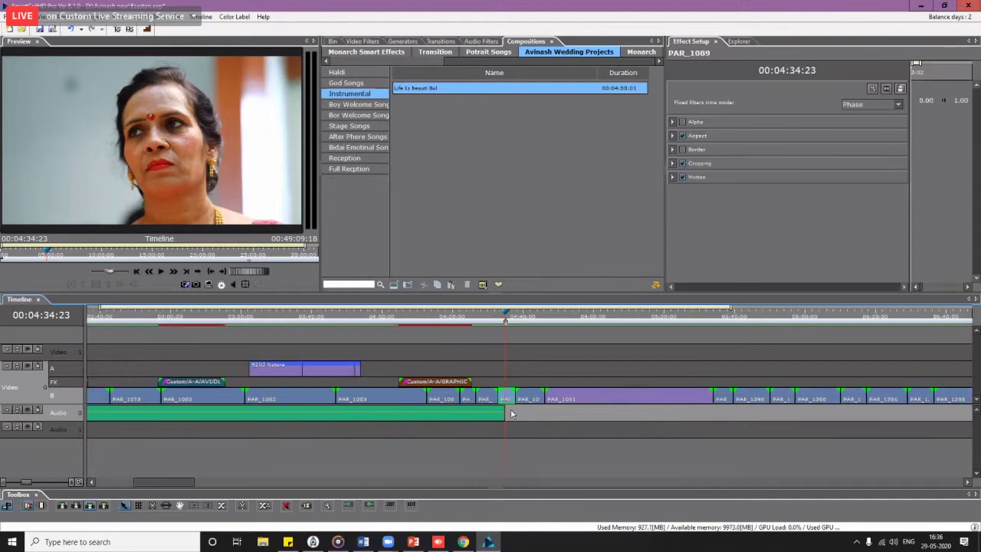
Step: Scroll the timeline and scrub near 04:47 to find 04:48:15 inside clip PAR_1091
scroll(512, 414, down, 2)
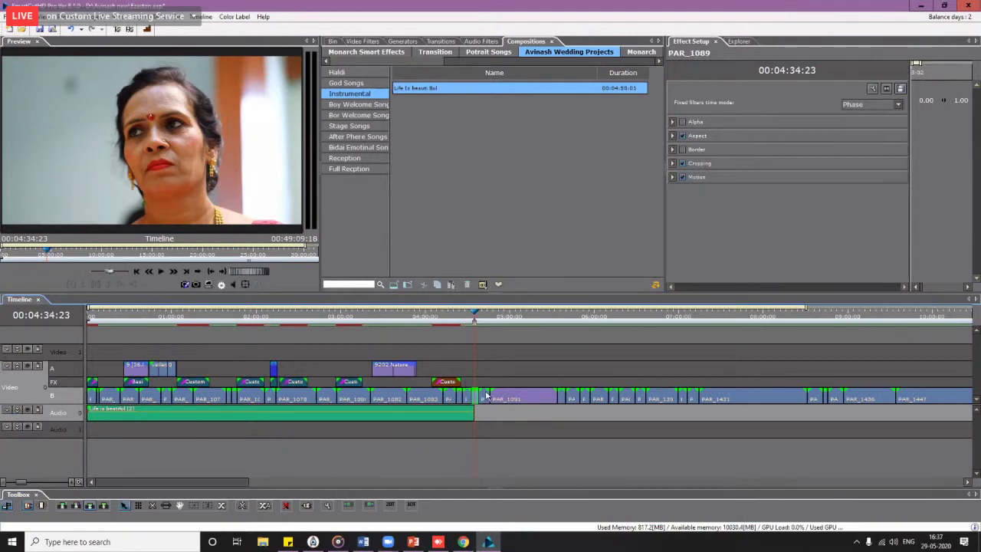
scroll(332, 321, down, 1)
mouse_move(332, 317)
mouse_down()
mouse_move(379, 322)
mouse_move(328, 322)
mouse_move(331, 332)
mouse_up()
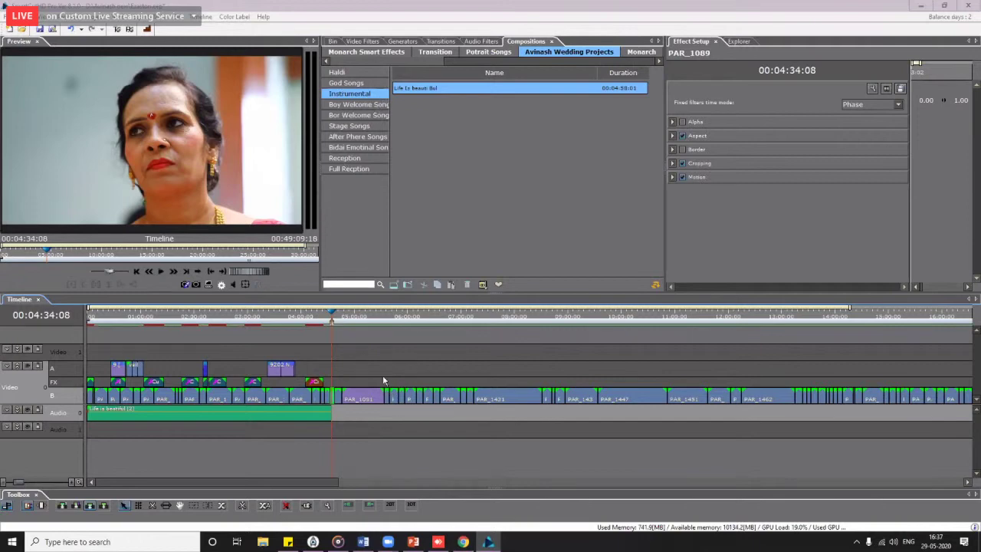
scroll(370, 358, up, 1)
scroll(376, 360, up, 1)
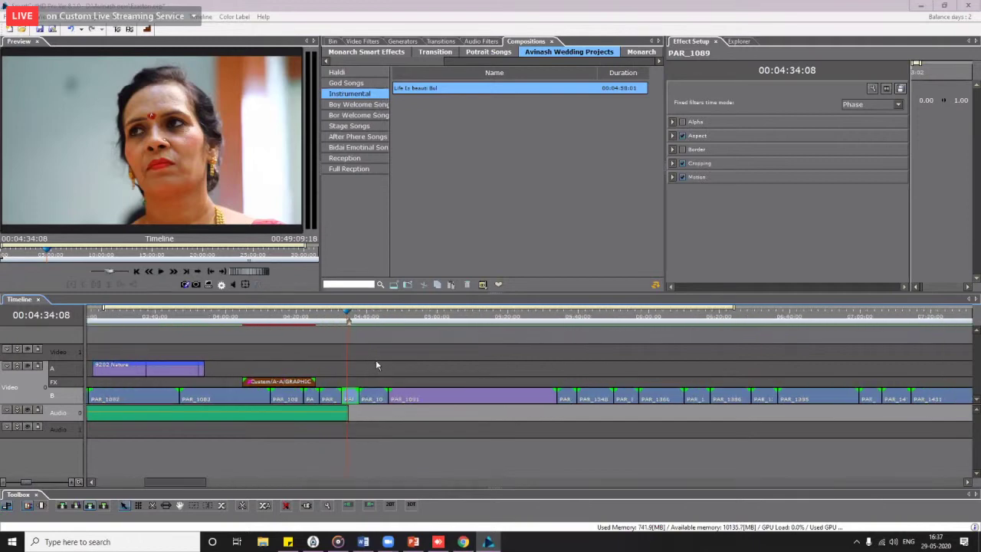
scroll(375, 362, up, 3)
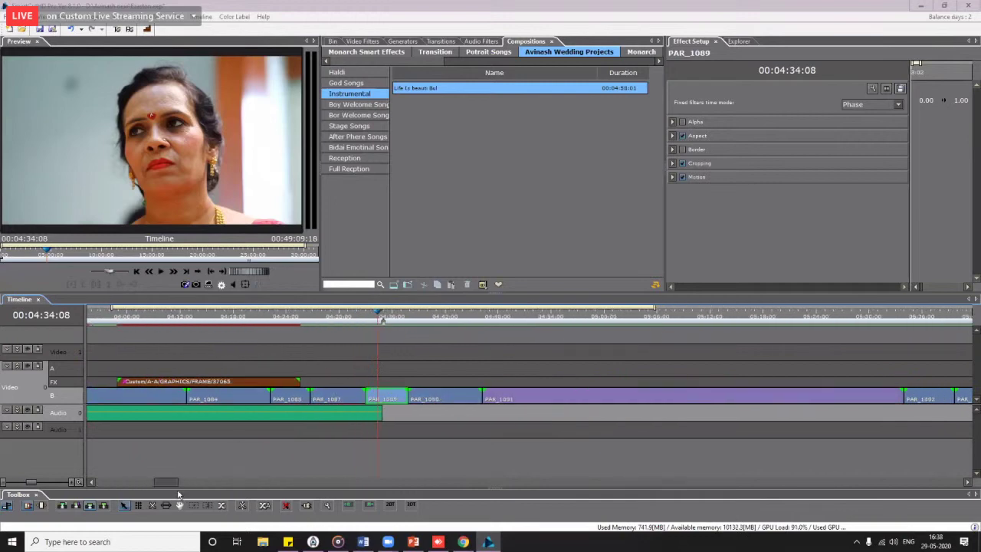
drag(169, 483, 179, 483)
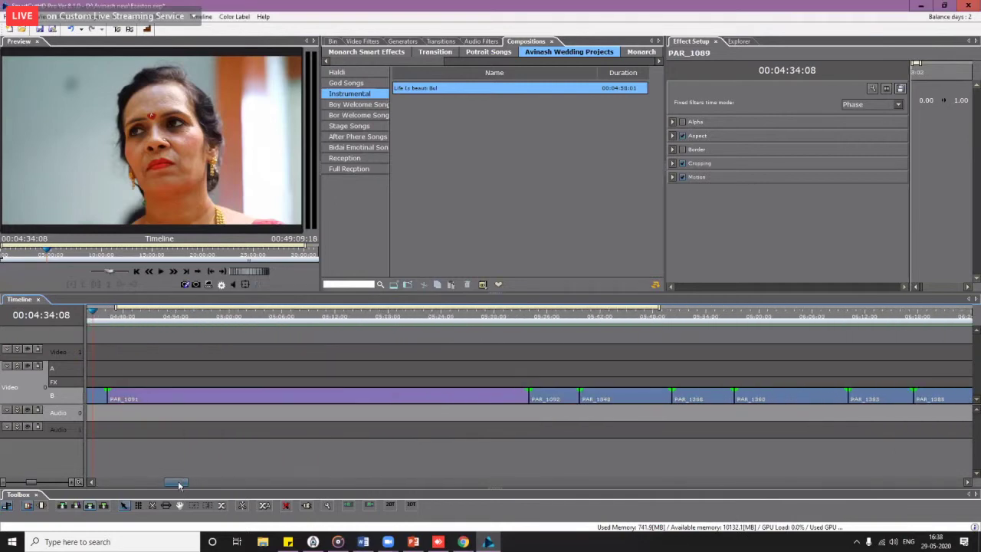
Step: Set the playhead to 04:48:15, then browse the Hindi, Muslim and Bhojpuri compositions
click(128, 314)
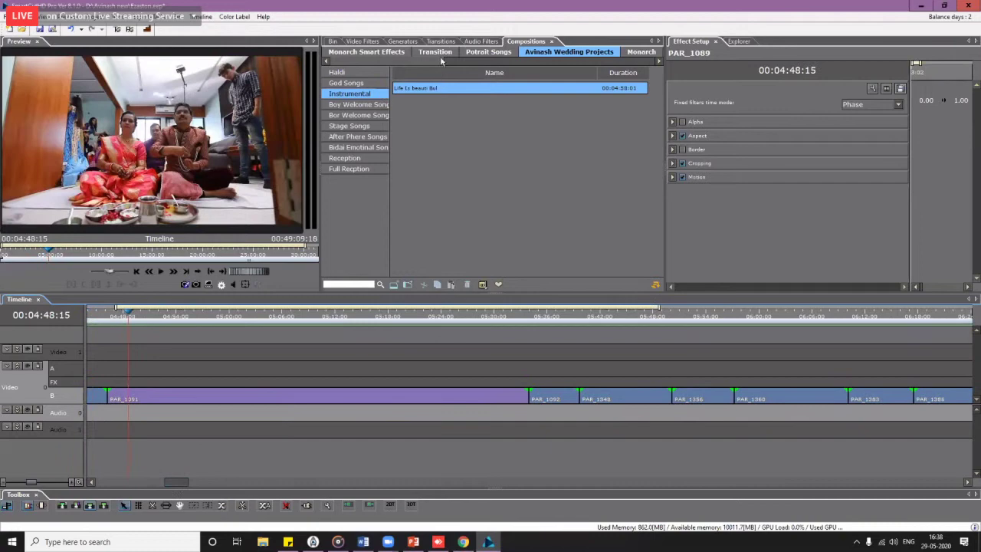
scroll(399, 54, up, 3)
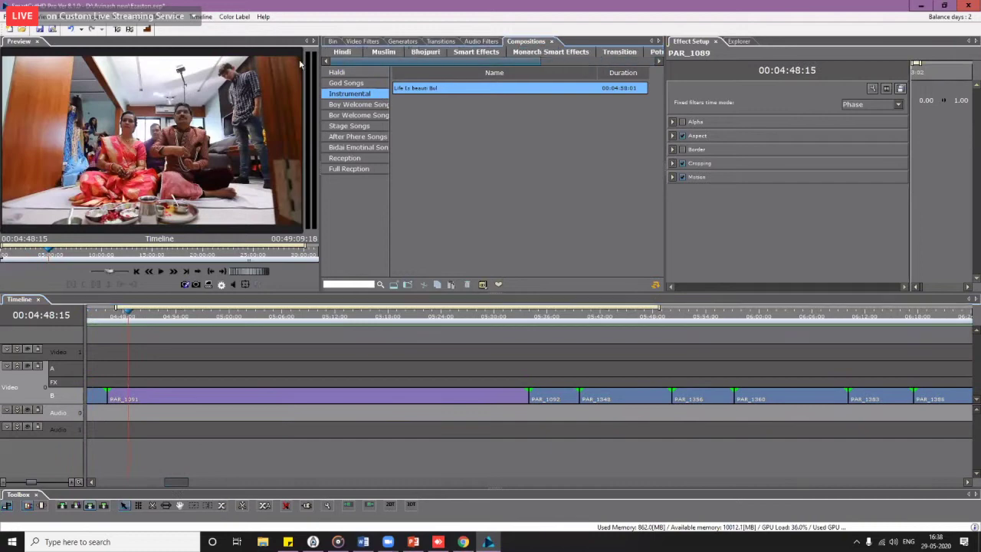
click(342, 53)
click(383, 52)
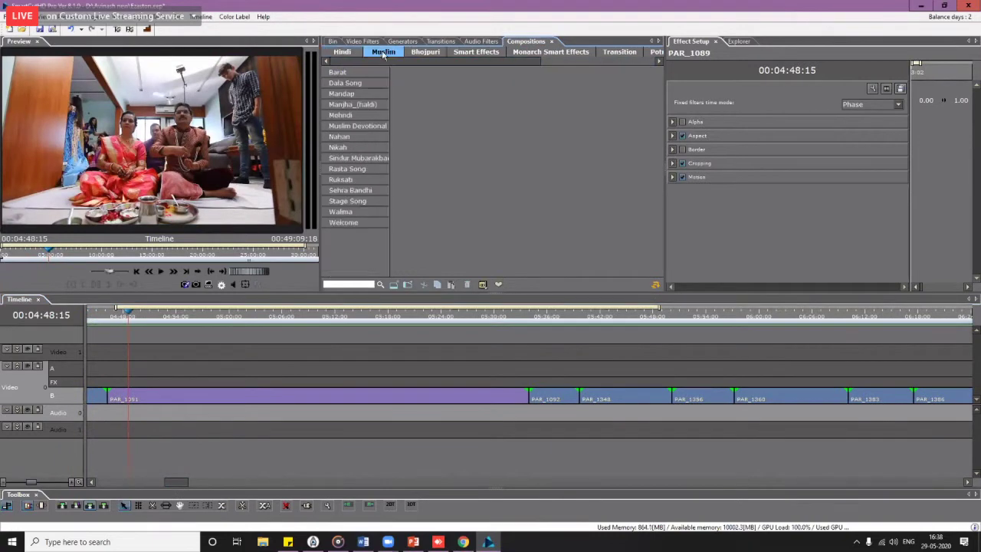
click(426, 52)
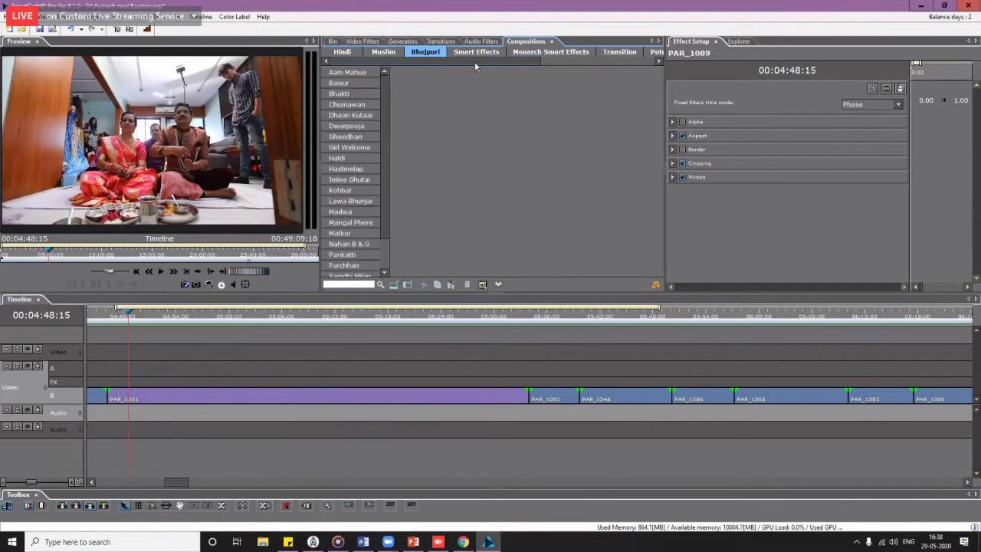
Step: Return to Muslim compositions, then switch to Transitions and scroll to the Supar Strip presets
scroll(498, 60, down, 4)
scroll(431, 51, up, 4)
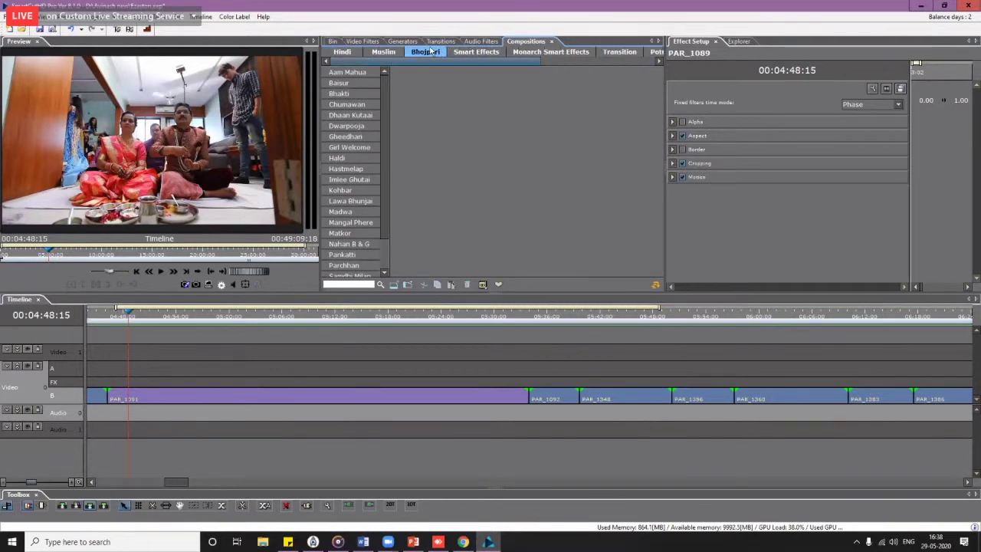
click(383, 52)
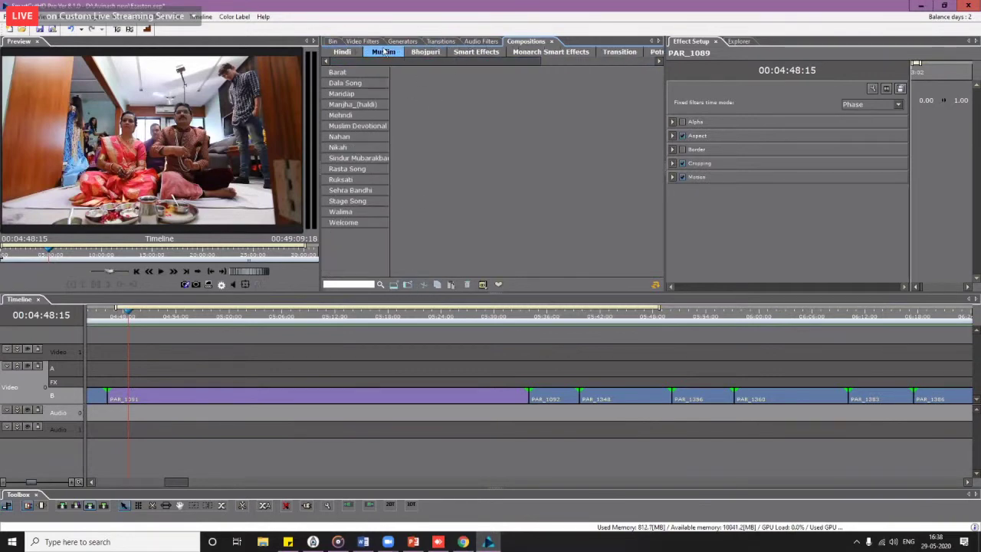
click(441, 42)
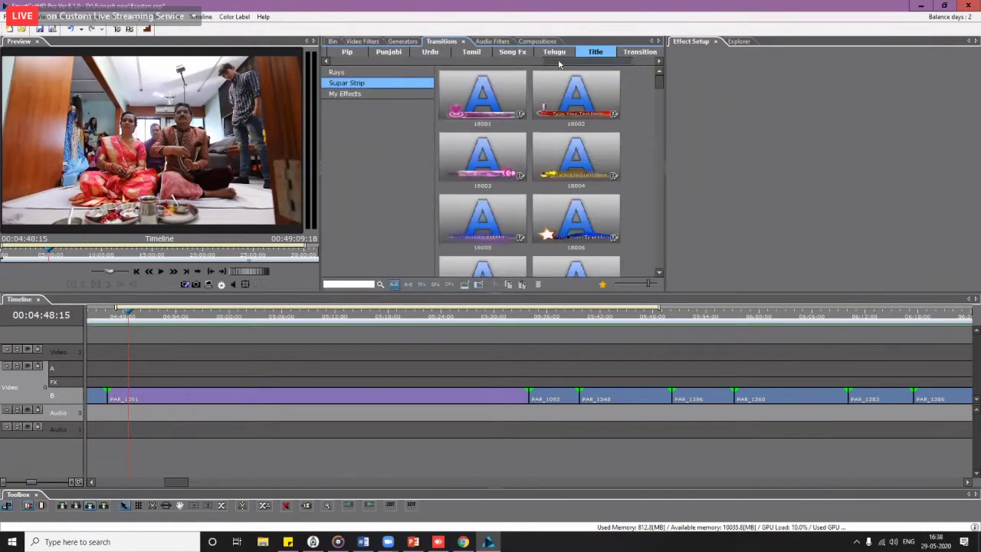
drag(562, 65, 345, 64)
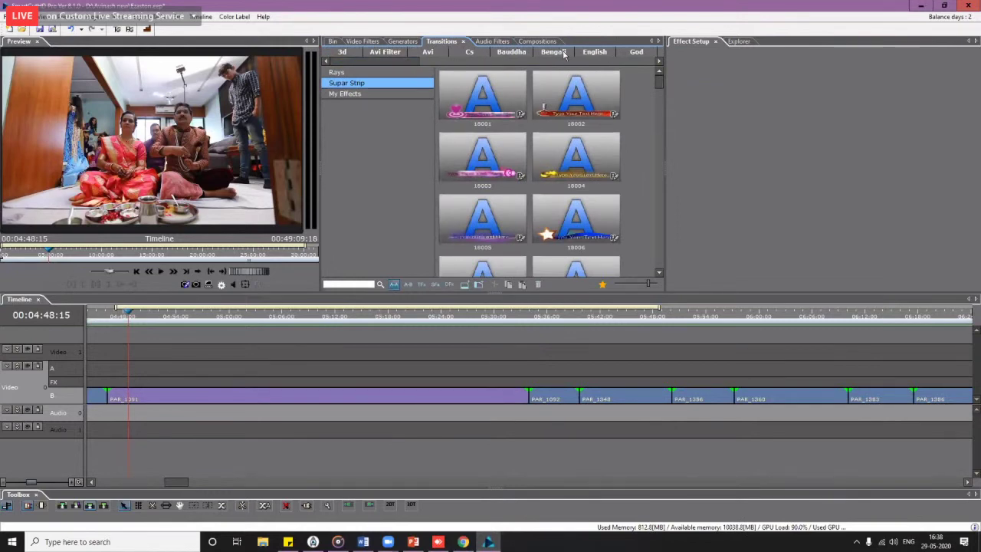
Step: Place two BESTWISHES_03_EN transitions from English > Bestwishes on the FX track above PAR_1091, previewing each
click(592, 52)
click(362, 72)
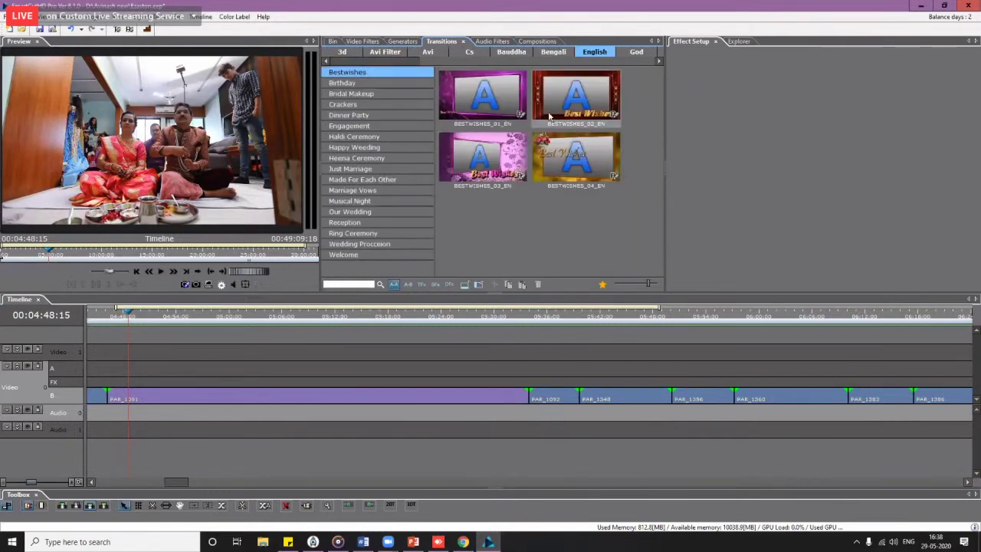
click(490, 180)
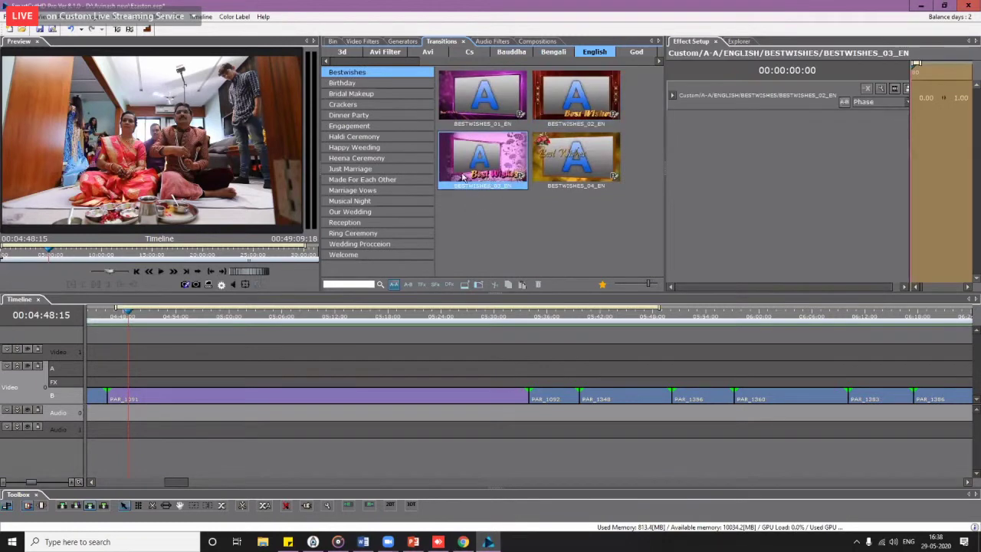
drag(463, 178, 284, 381)
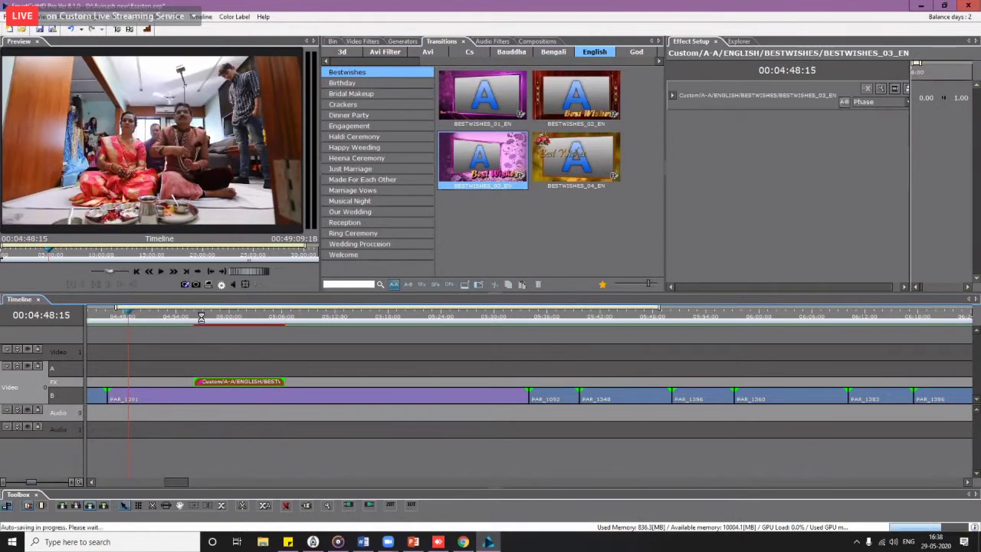
drag(205, 321, 241, 320)
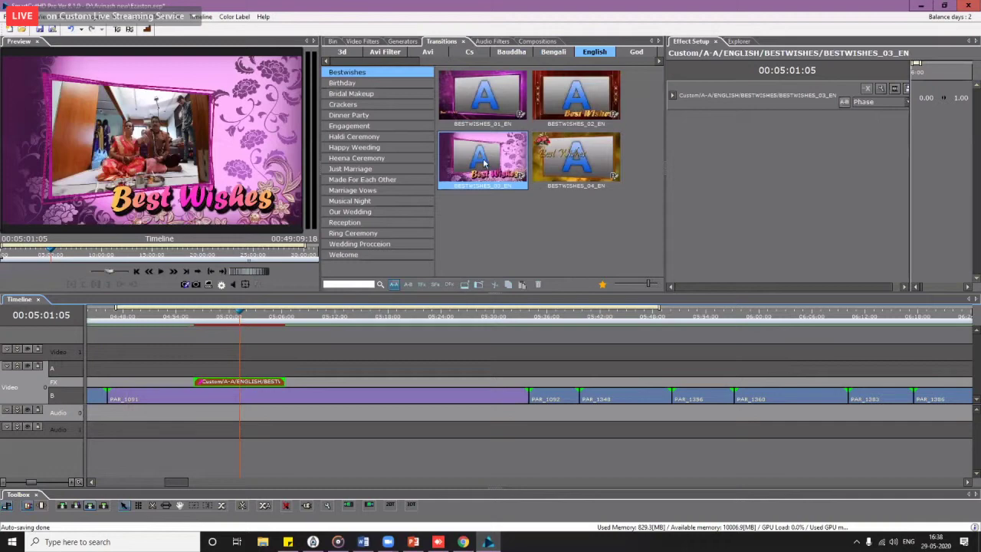
mouse_move(485, 163)
mouse_down()
mouse_move(353, 385)
mouse_move(471, 375)
mouse_up()
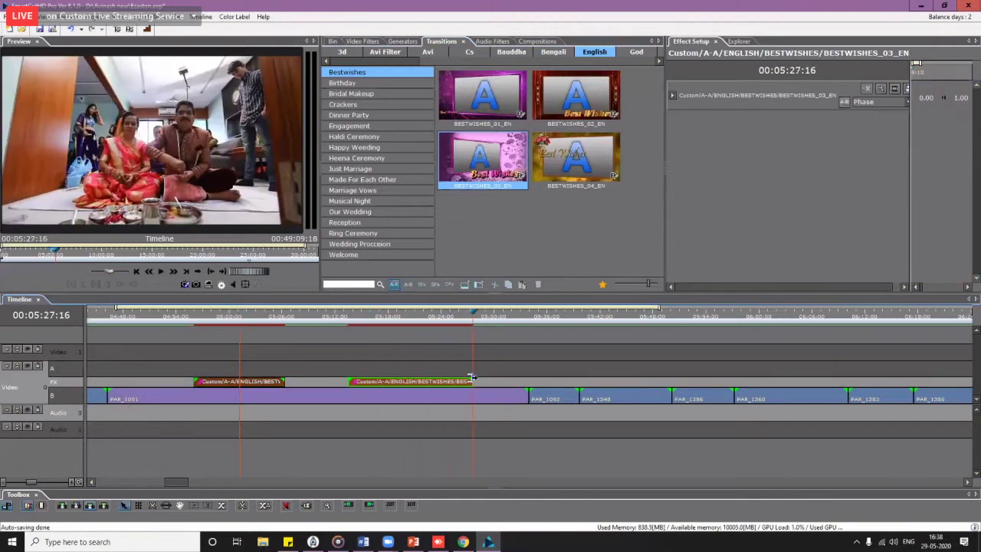
drag(358, 323, 411, 326)
Step: In ez aston, replace the Best Wishes title with the Beautiful Occassions clipart after trying wedding titles
right_click(422, 387)
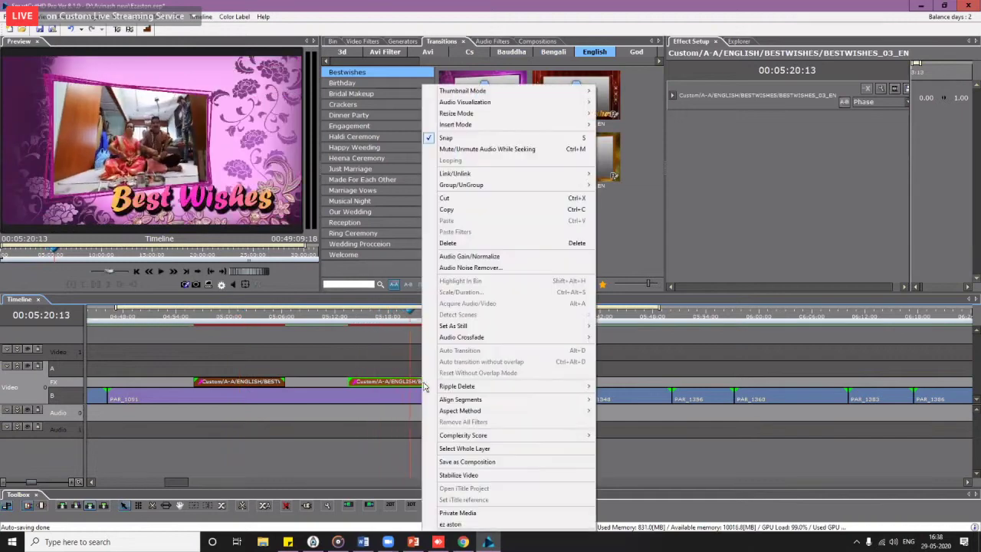
click(464, 526)
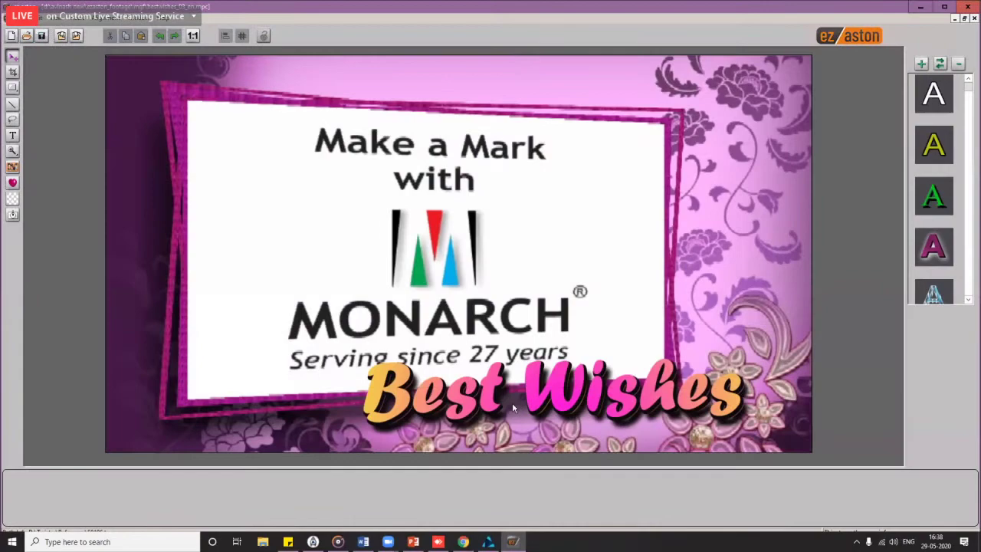
double_click(512, 409)
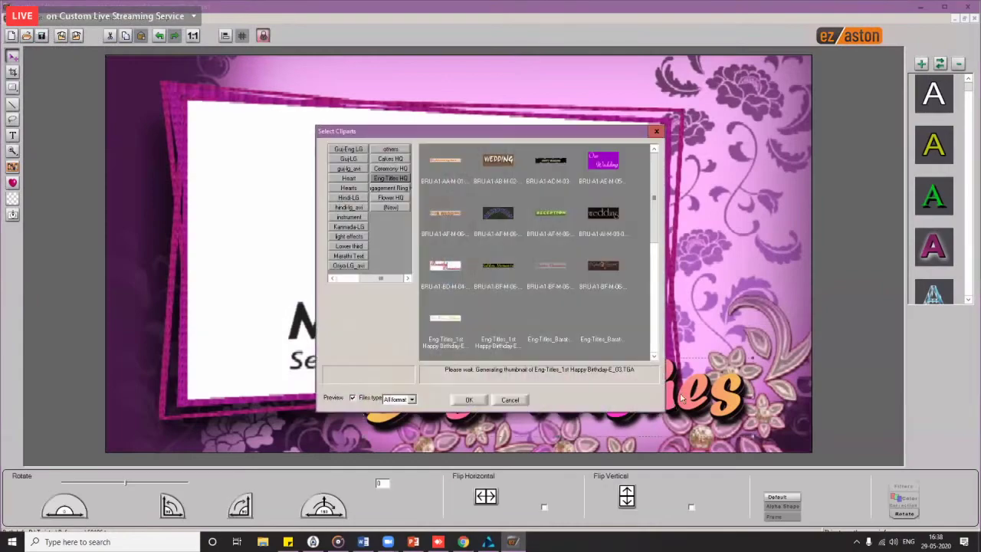
double_click(604, 212)
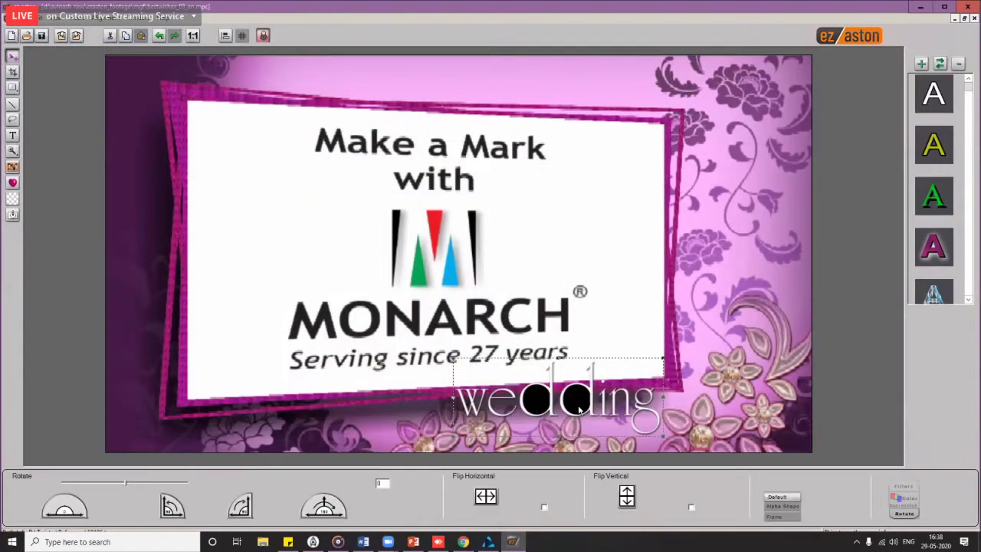
double_click(580, 410)
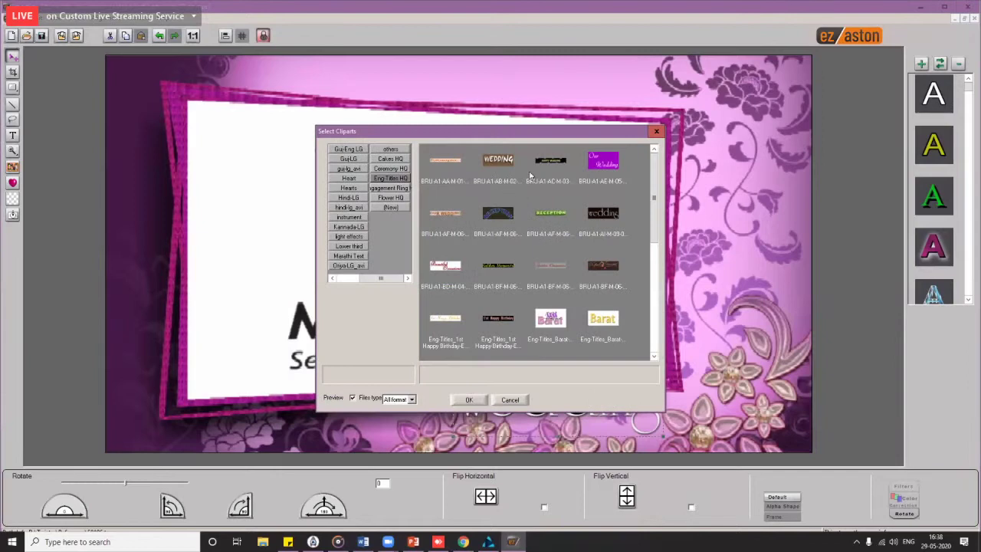
double_click(499, 163)
double_click(533, 403)
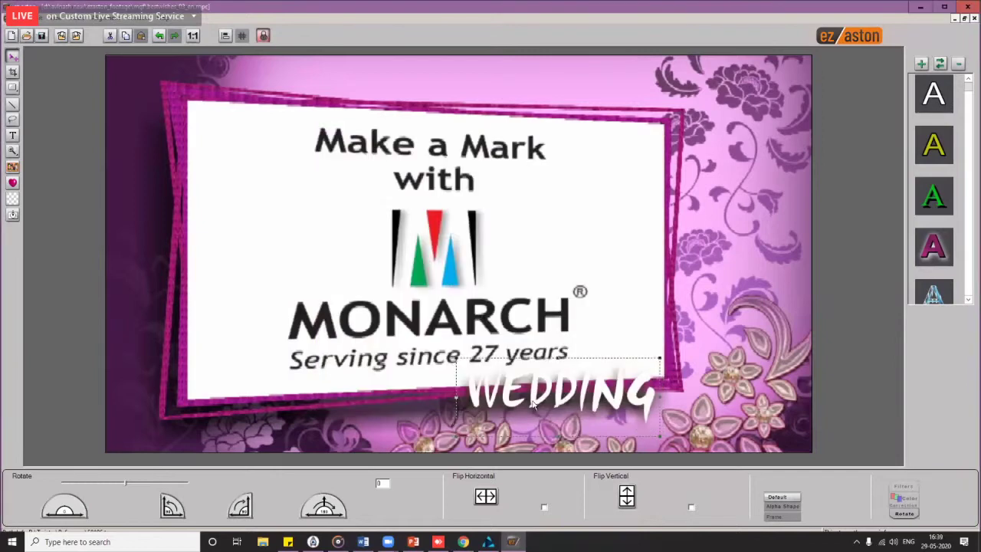
click(448, 224)
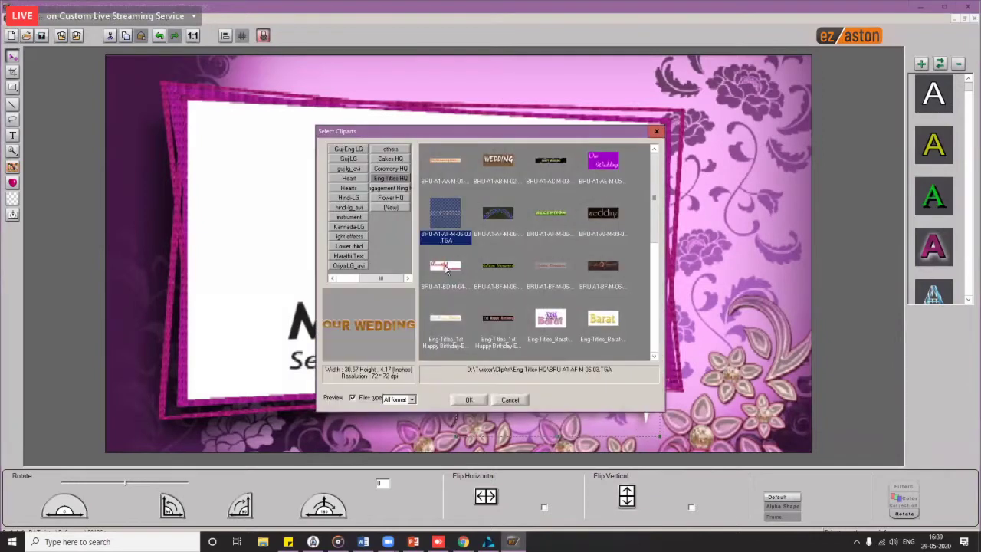
click(446, 267)
click(469, 399)
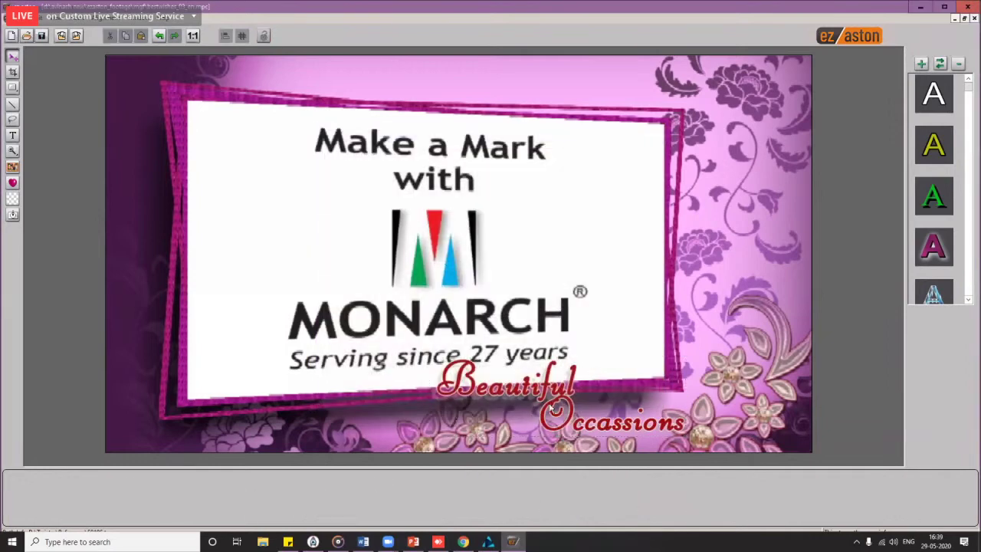
Step: Export the title project and close ez aston without saving bestwishes_03_en.mpc
click(76, 36)
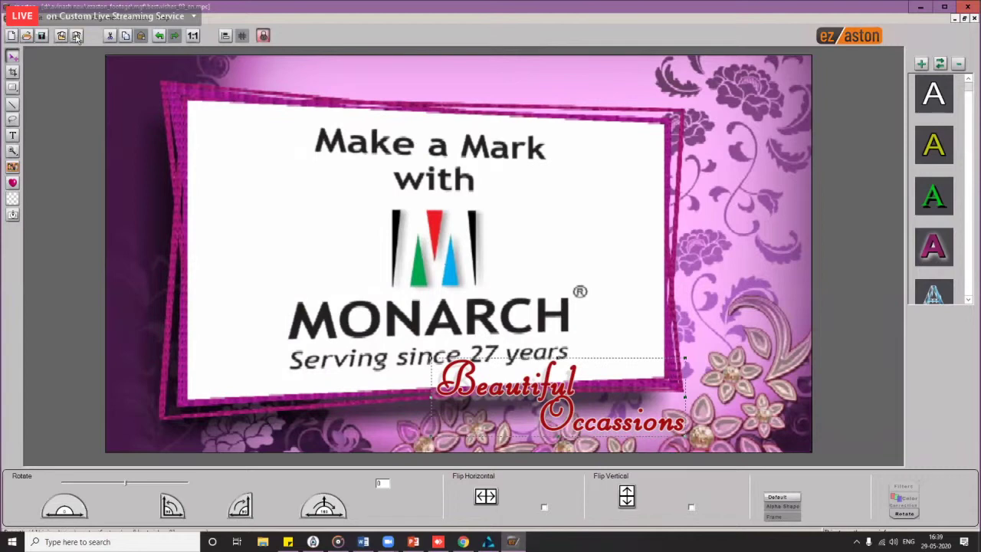
click(514, 289)
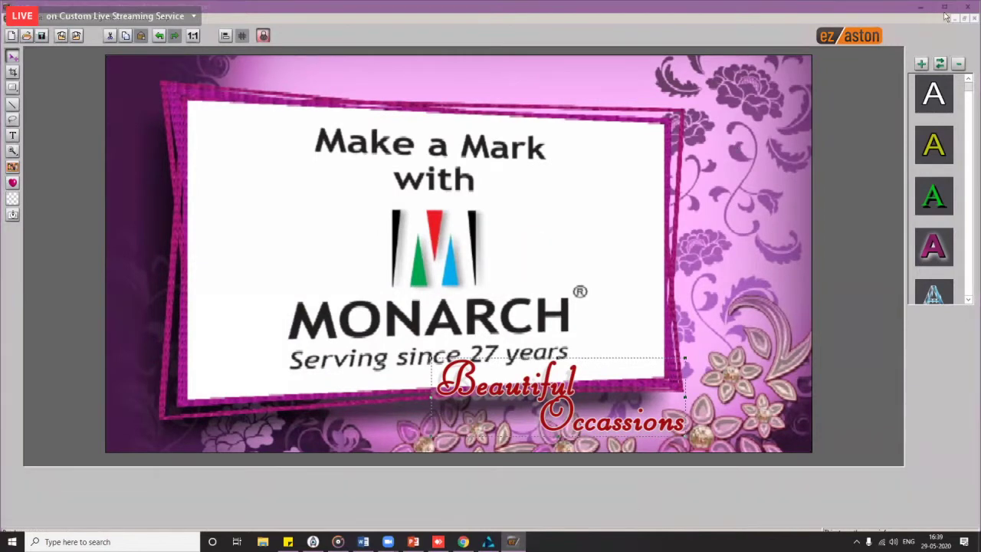
click(968, 6)
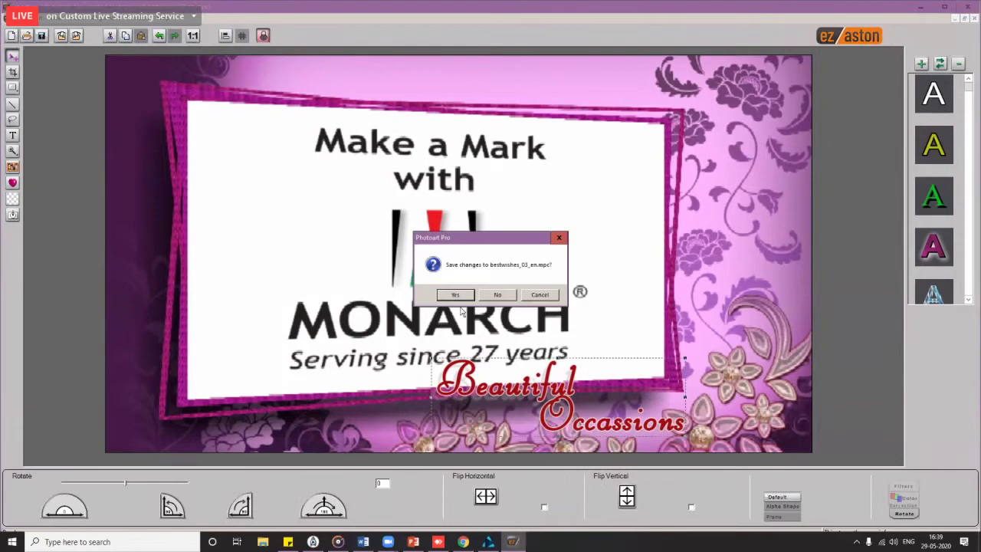
click(497, 294)
Step: Preview the second Bestwishes transition on the FX track, then delete it
click(227, 314)
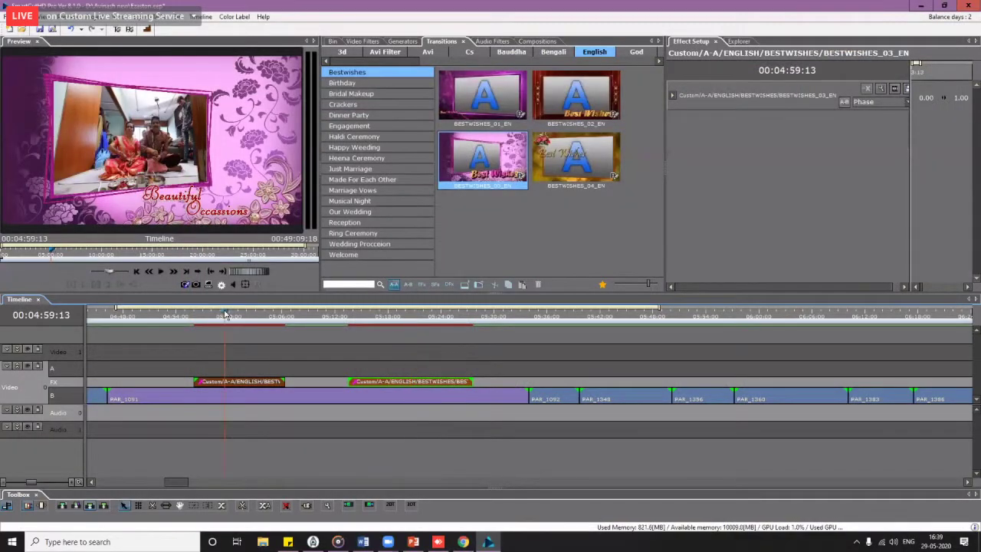
click(396, 323)
click(410, 326)
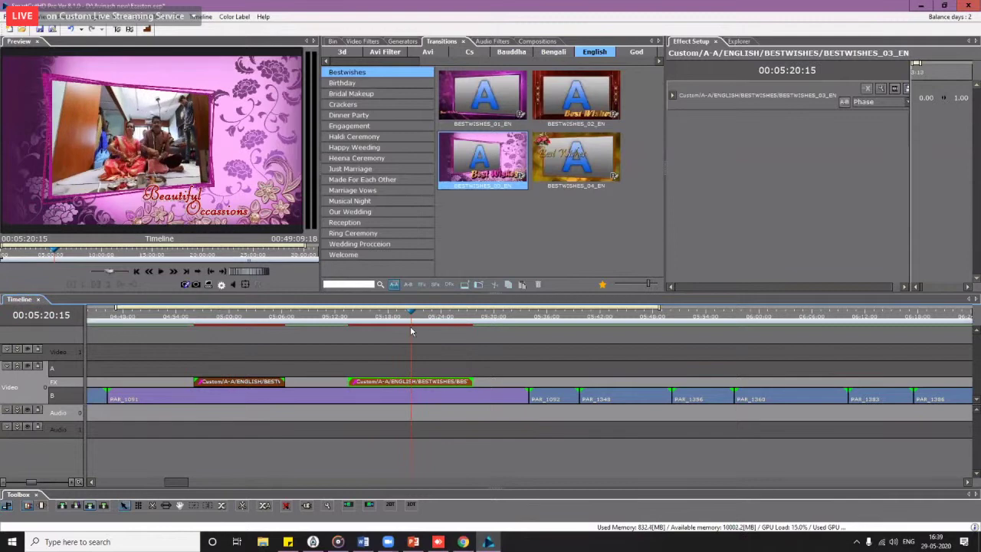
click(296, 330)
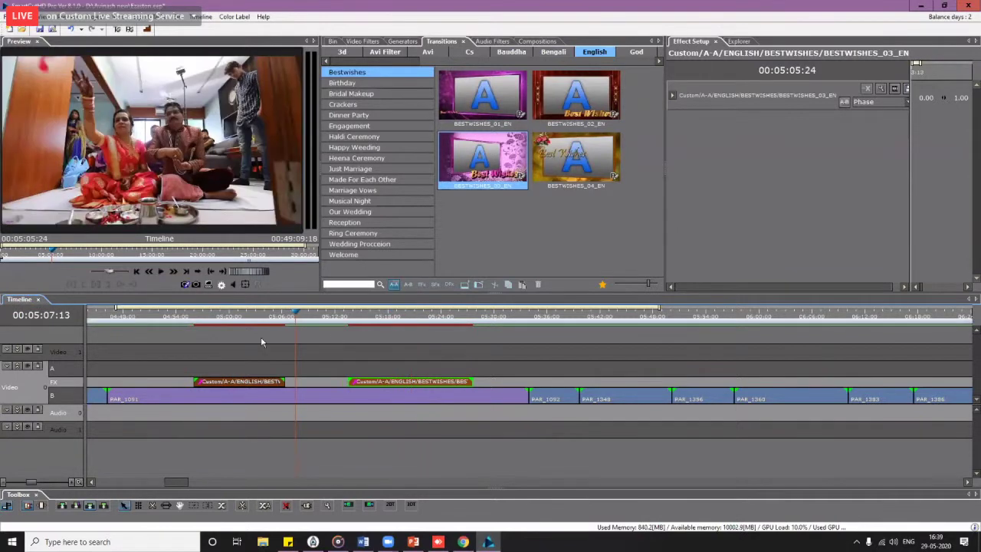
key(space)
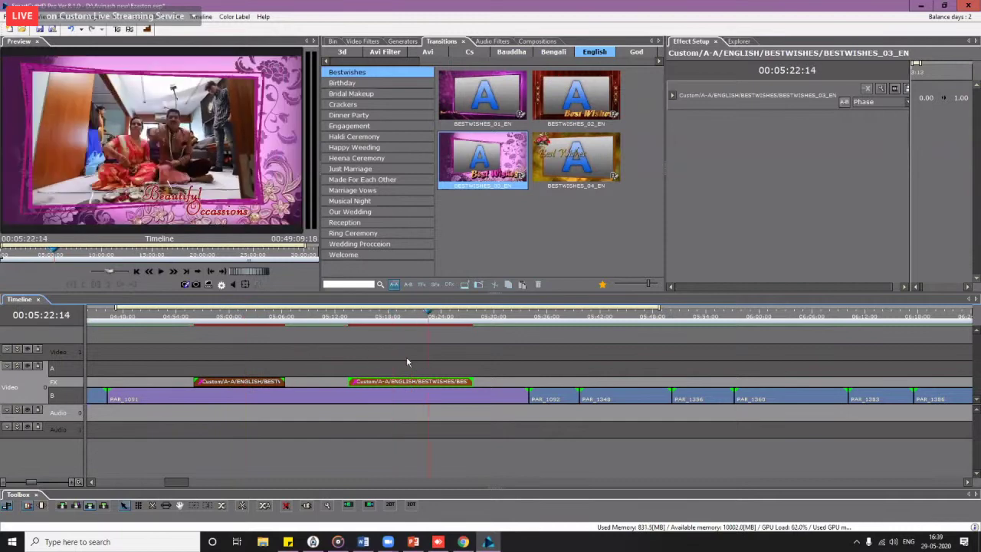
drag(407, 362, 276, 376)
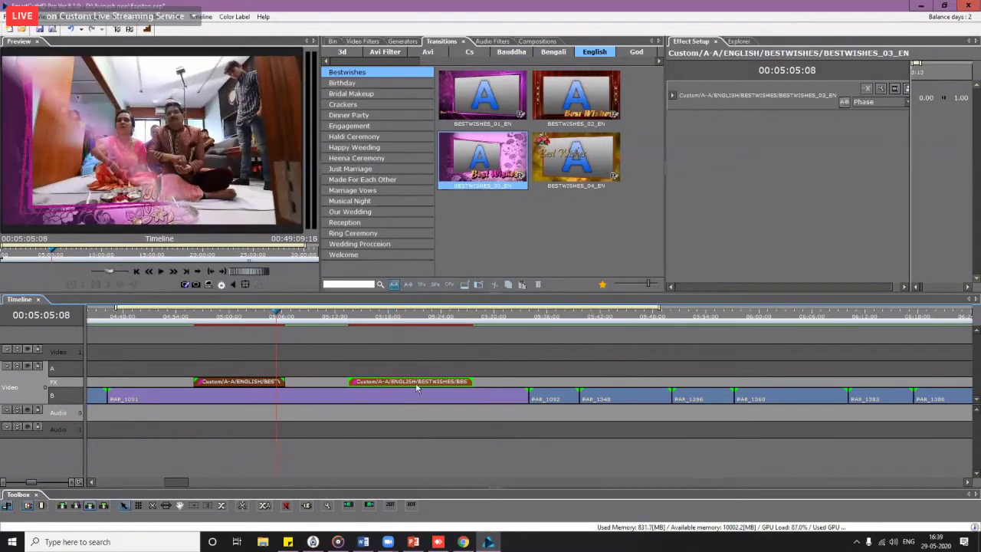
key(Delete)
Step: Check Clip and Segment preferences, then drop a fresh BESTWISHES_03_EN on the FX track near 00:05:00:07
click(232, 358)
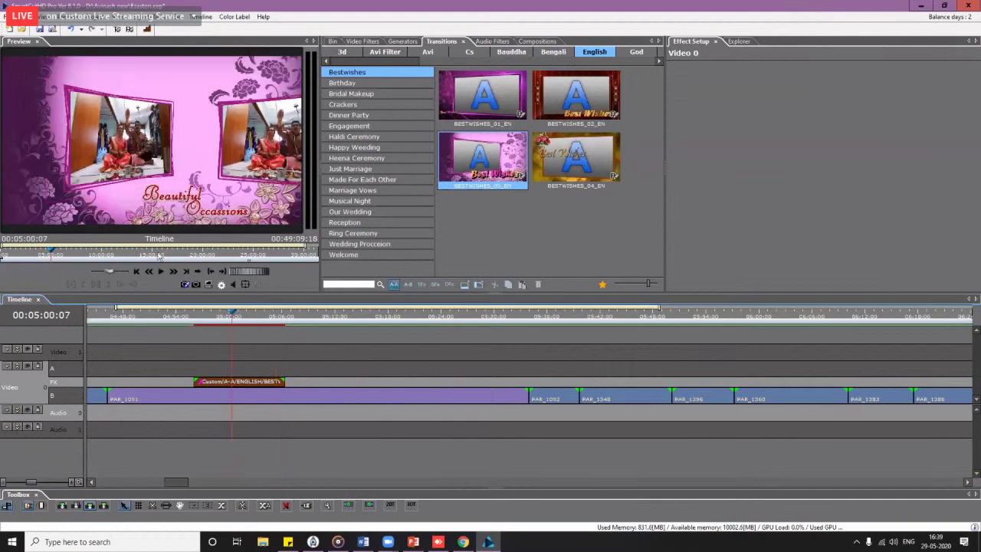
click(30, 16)
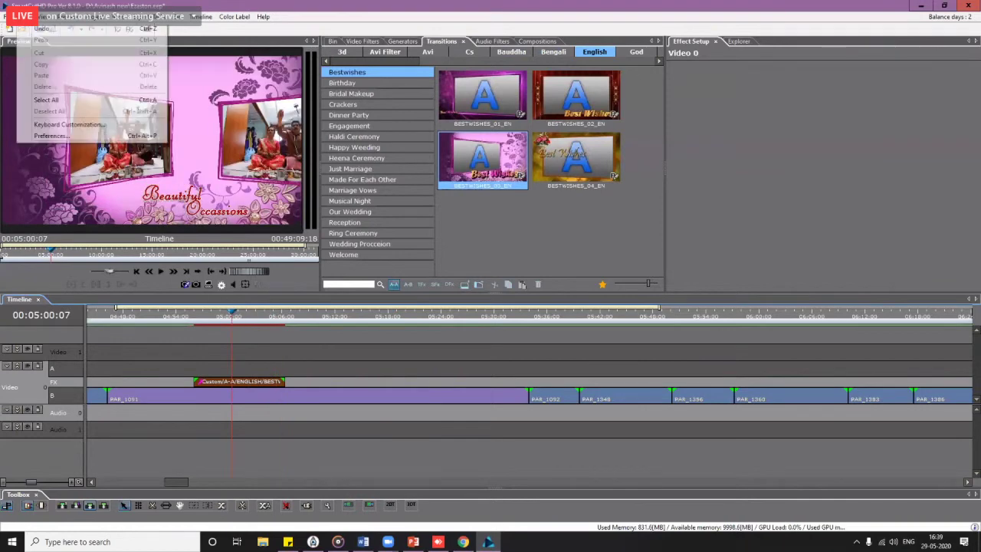
click(46, 138)
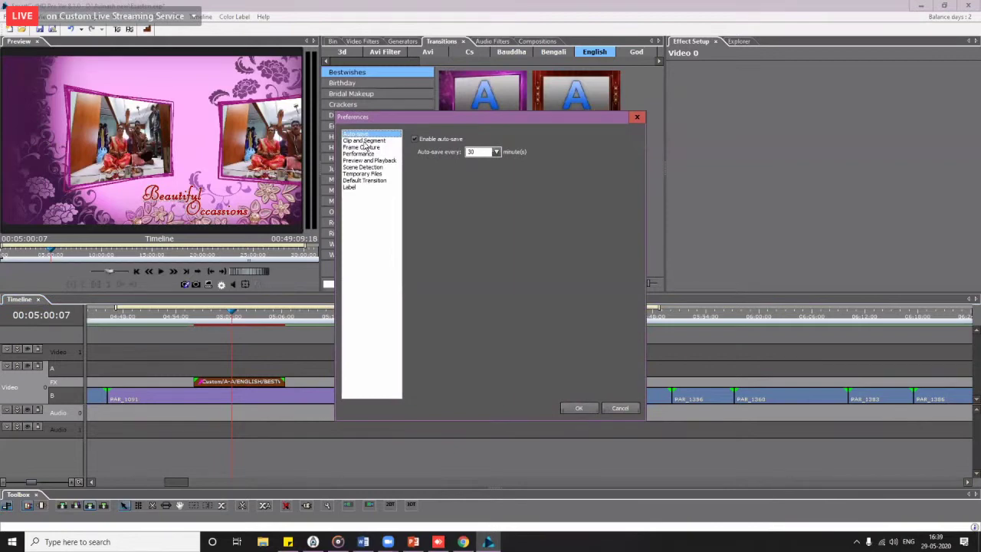
click(366, 141)
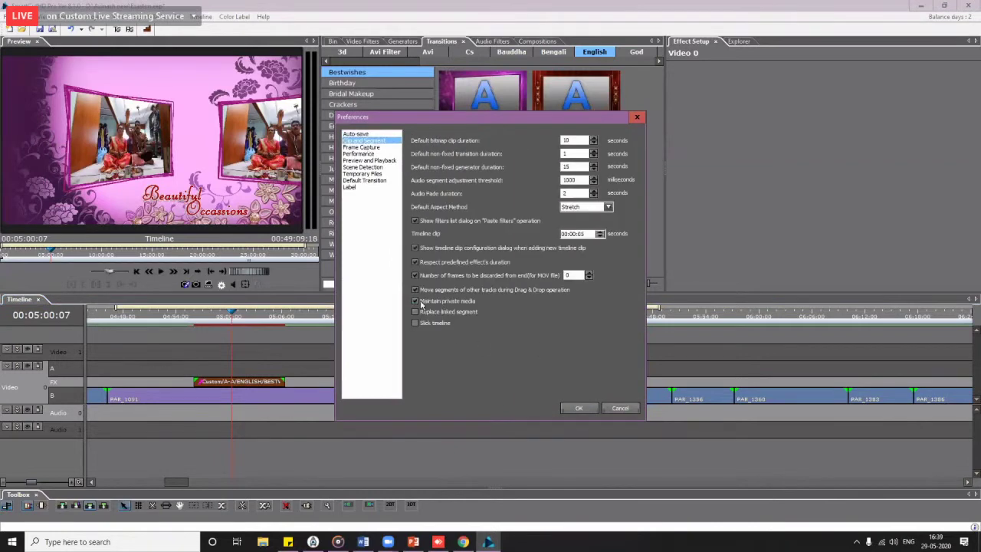
click(587, 410)
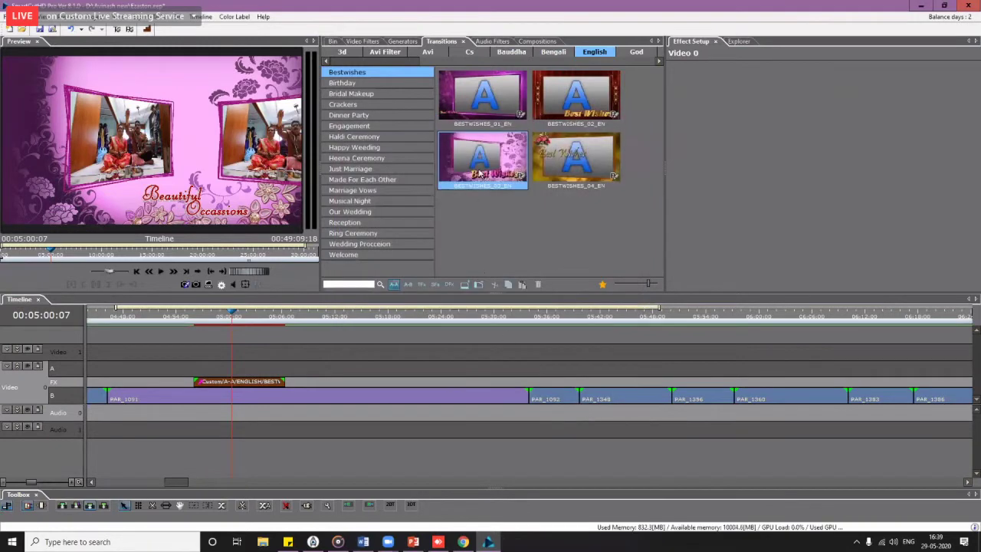
drag(483, 187, 415, 380)
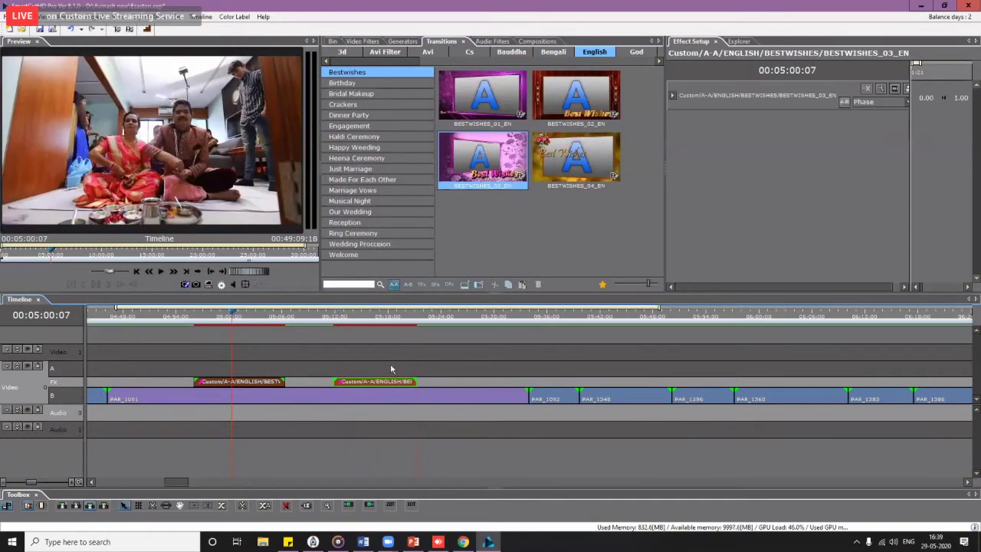
Step: Settle the new transition's end point, view its Private Media settings, then reopen its options menu
drag(345, 314, 373, 335)
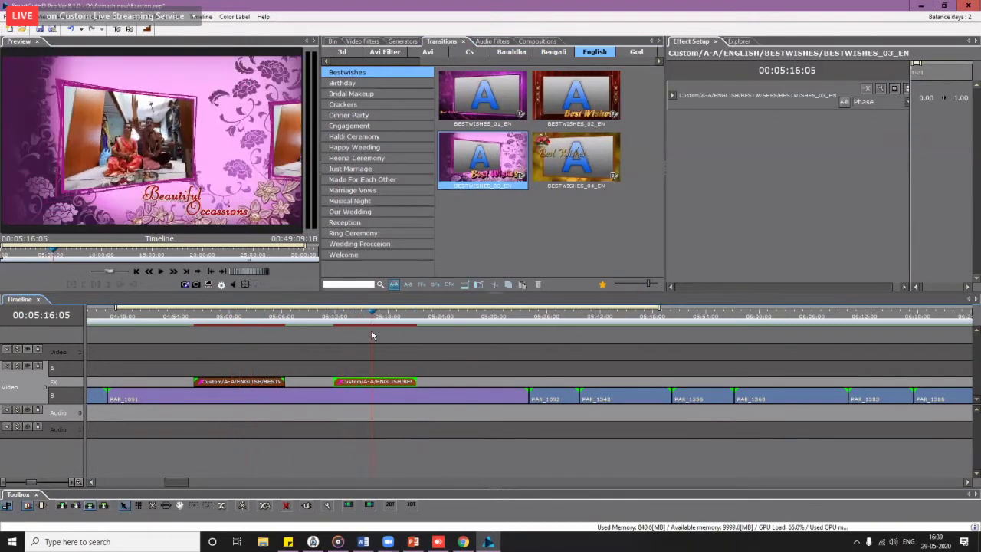
right_click(381, 385)
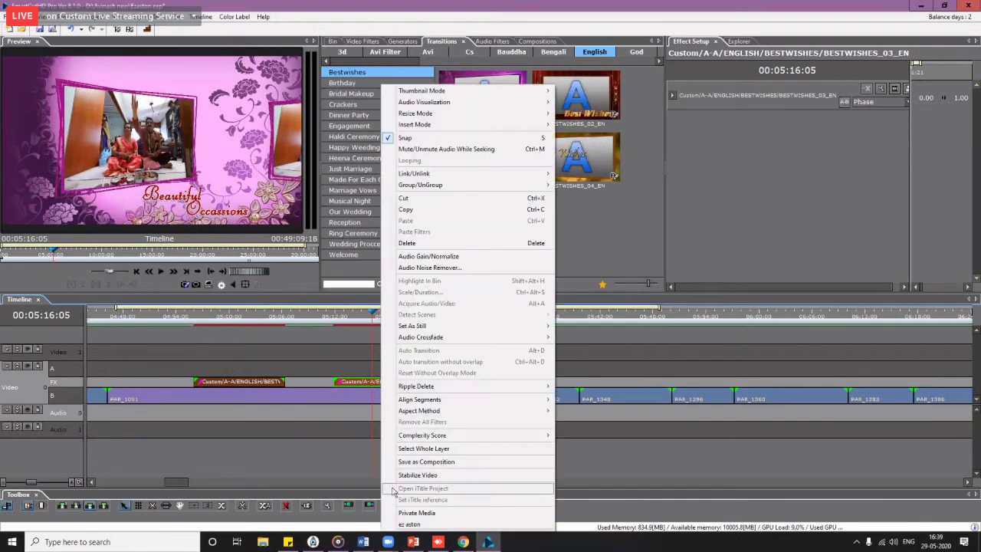
click(441, 514)
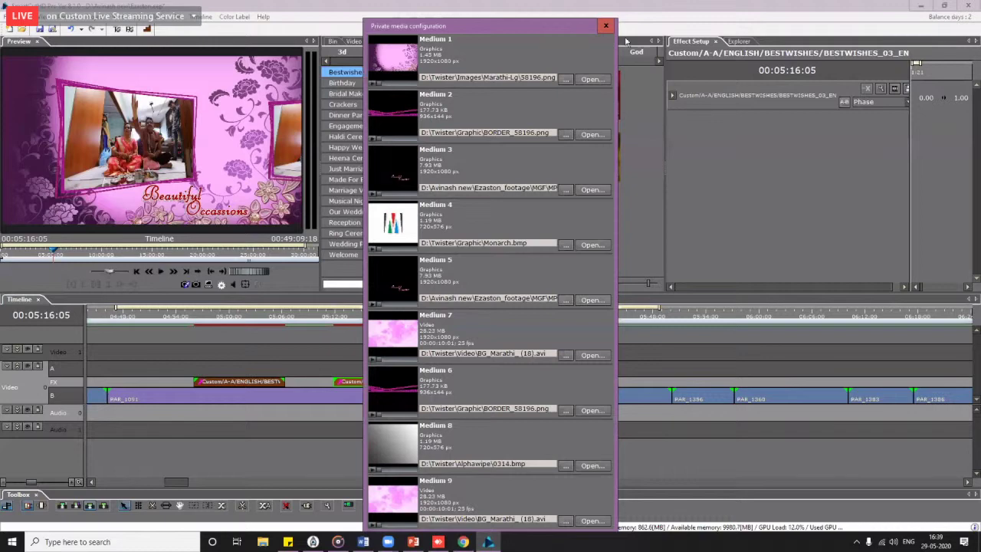
click(606, 25)
right_click(376, 385)
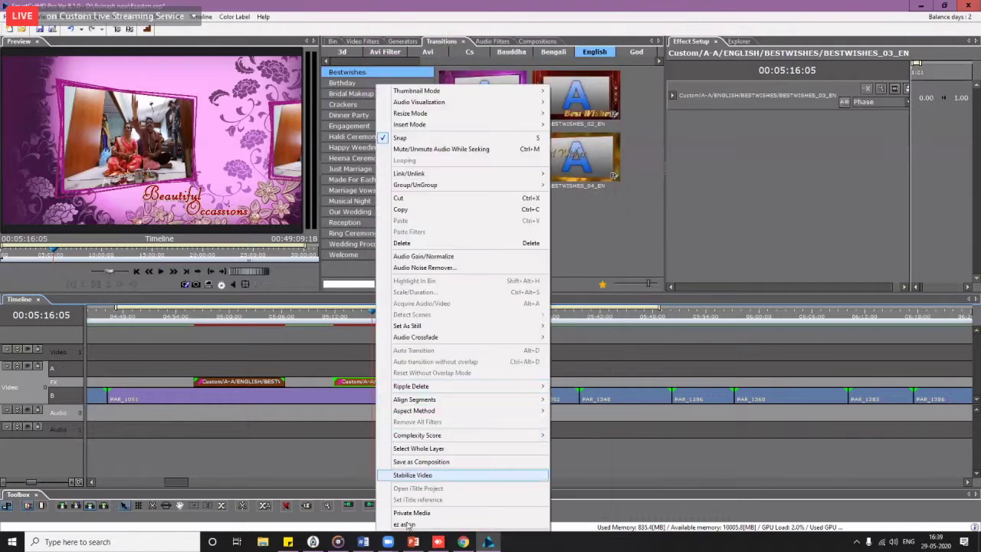
Step: Open the second transition in ez aston, export its title, and close without saving bestwishes_03_en.mpc
click(418, 530)
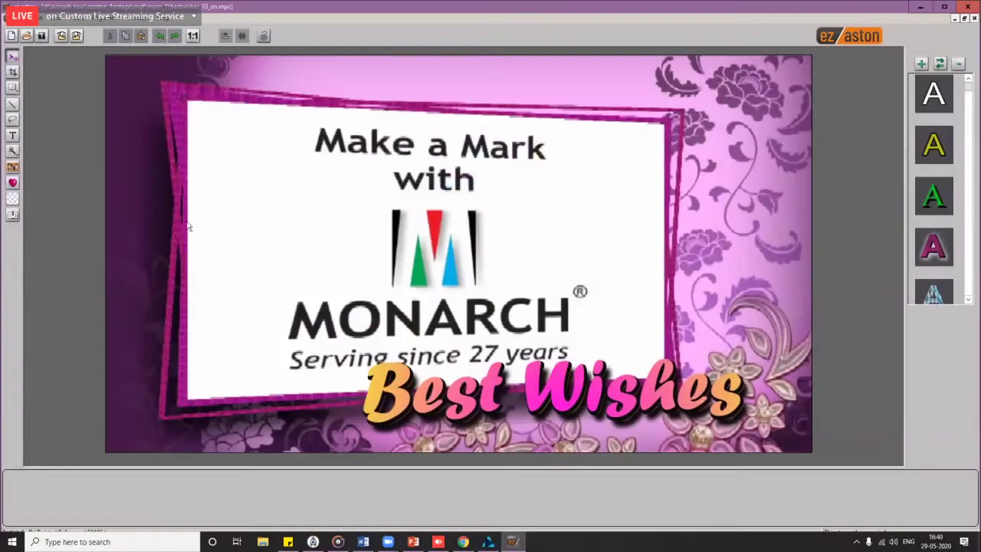
click(76, 36)
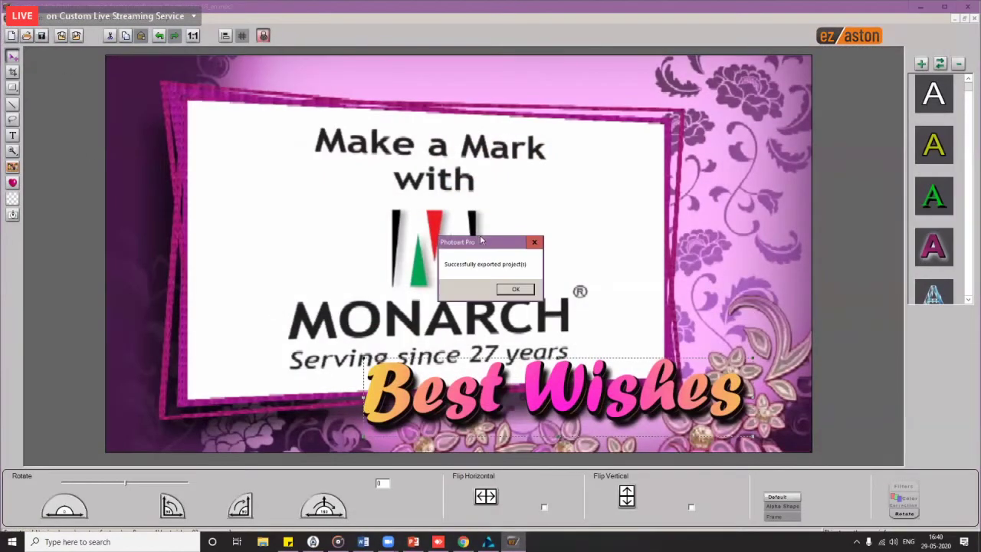
click(516, 291)
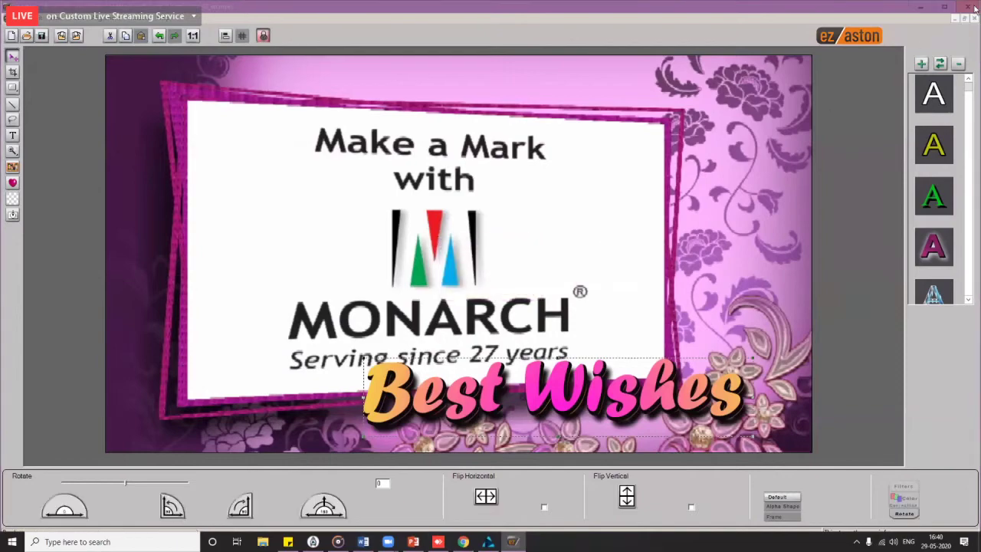
click(498, 295)
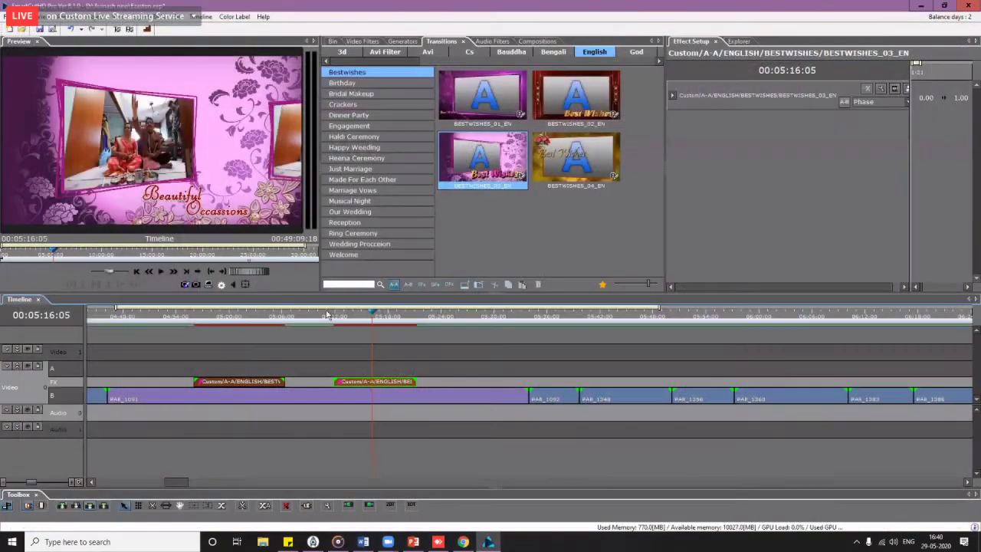
Step: Scrub the preview between 00:05:00 and 00:05:15 to compare the two Best Wishes frame effects
drag(363, 319, 231, 330)
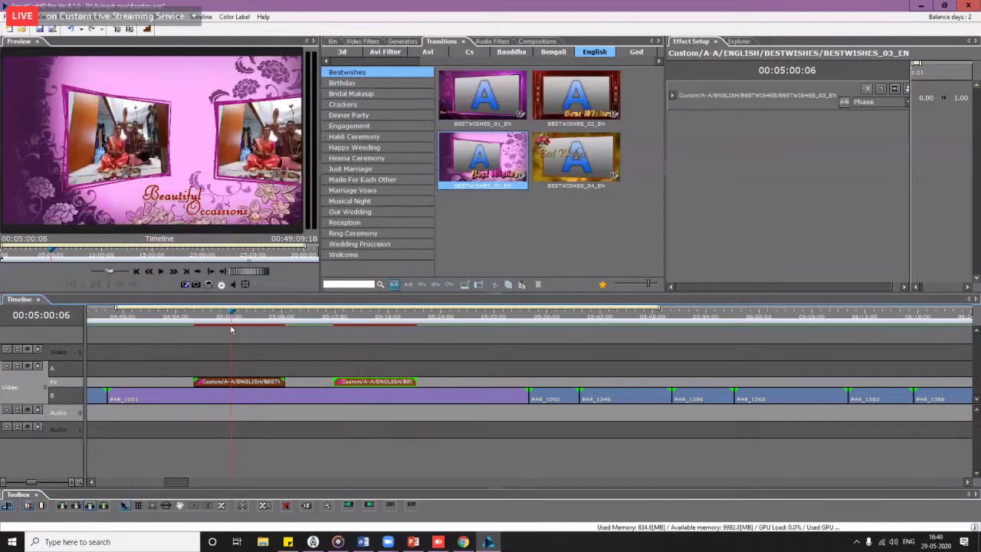
drag(232, 330, 364, 353)
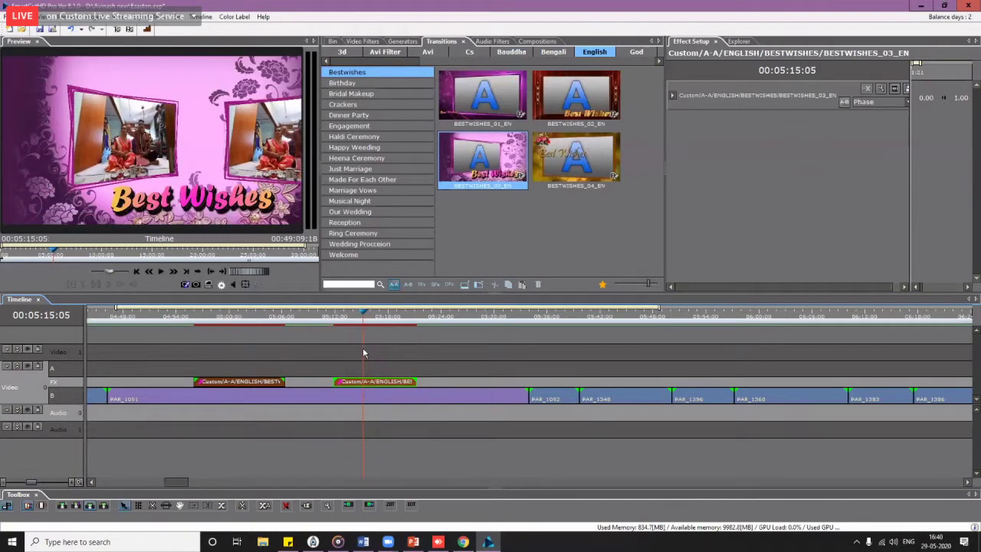
scroll(389, 352, down, 1)
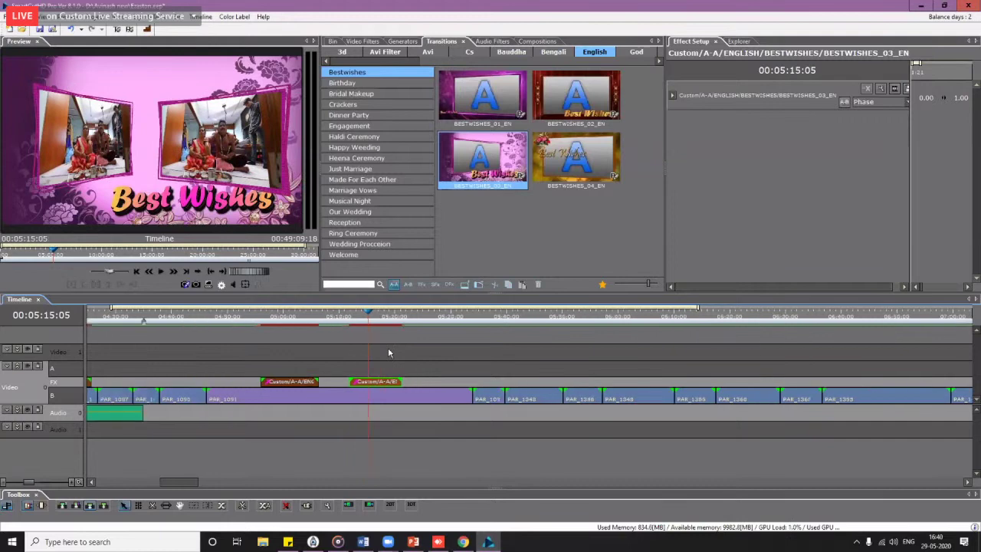
scroll(389, 353, down, 1)
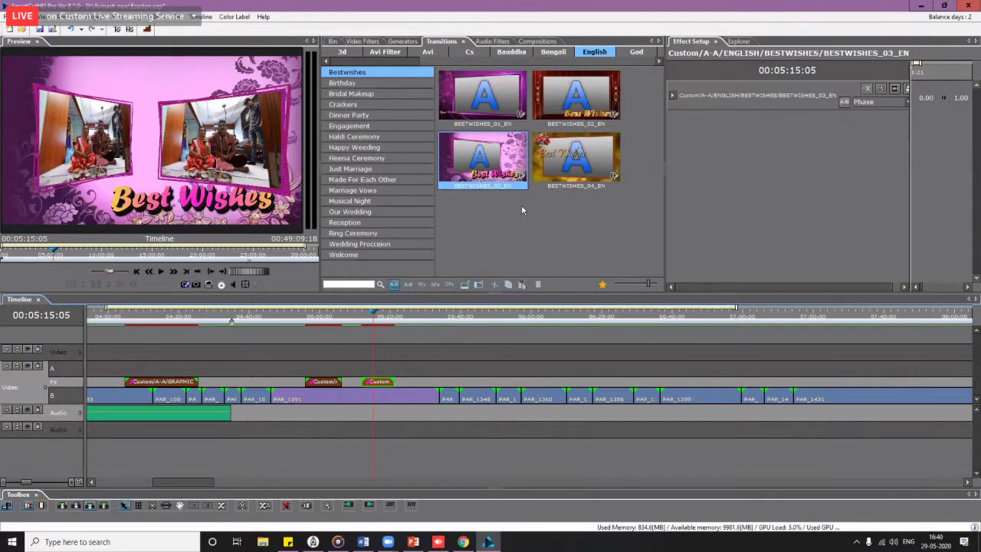
drag(366, 316, 312, 331)
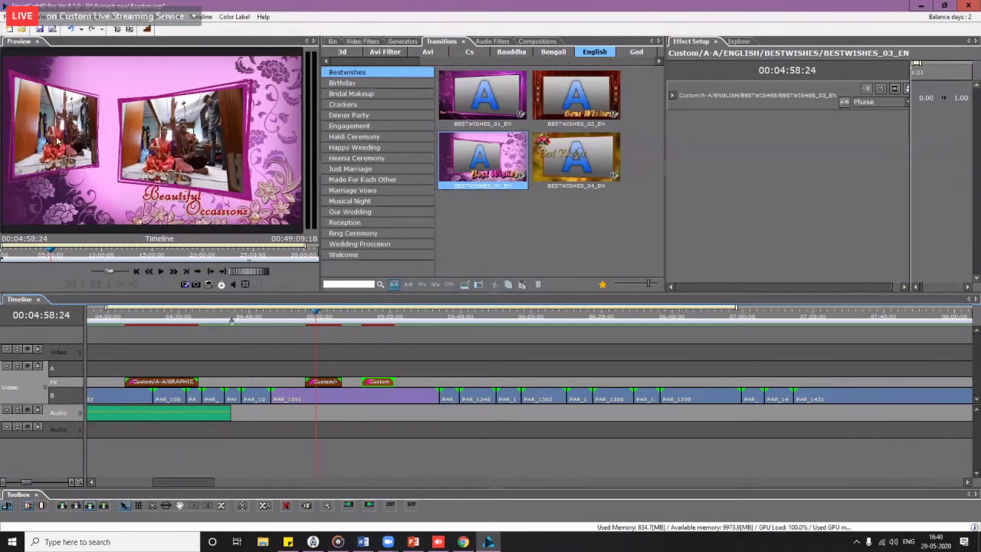
Step: Check the Clip and Segment preferences and close them unchanged
click(29, 16)
click(58, 138)
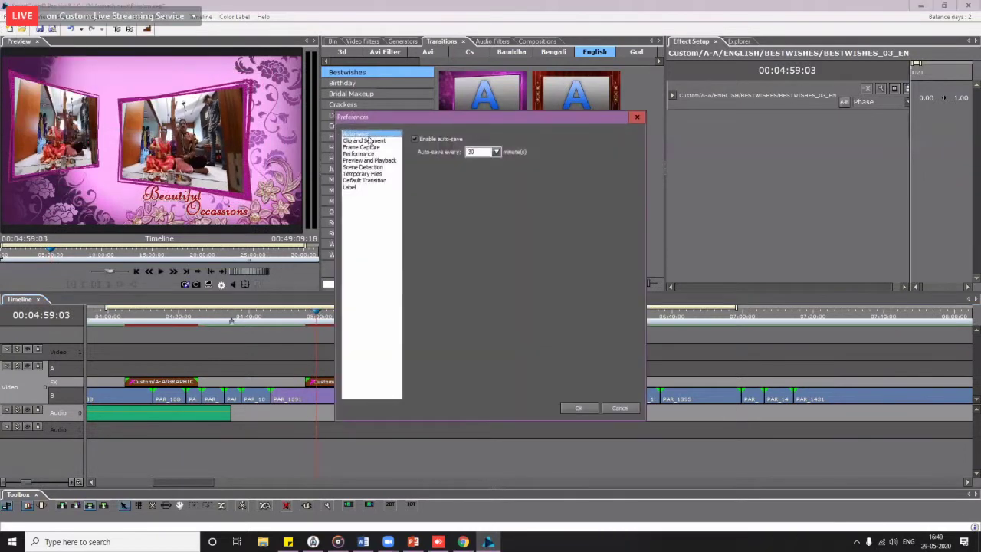
click(370, 141)
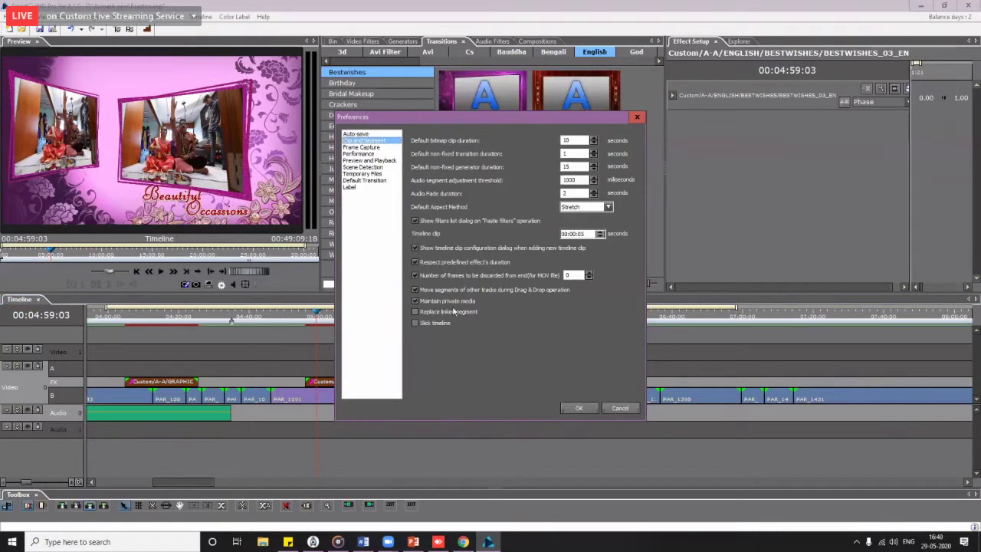
click(623, 409)
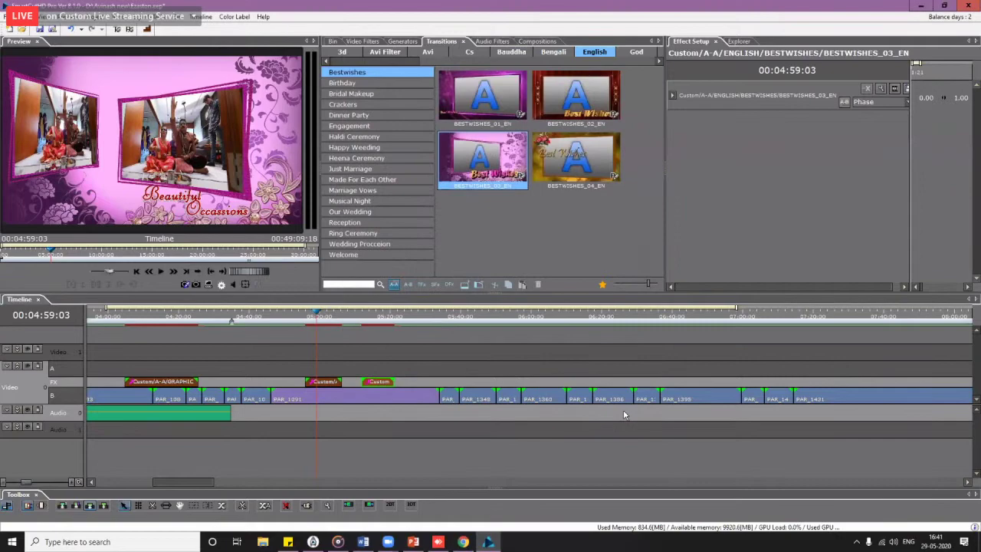
Step: Add a third BESTWISHES_03_EN effect to the FX track near 00:05:33 and open its options
click(367, 318)
mouse_move(367, 318)
mouse_down()
mouse_move(383, 322)
mouse_move(319, 320)
mouse_move(355, 322)
mouse_up()
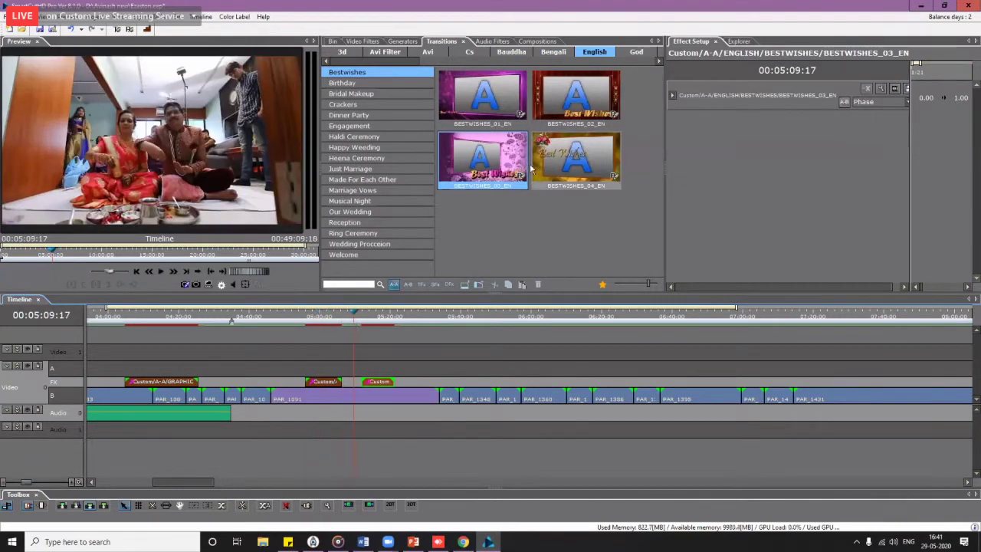
drag(484, 165, 429, 380)
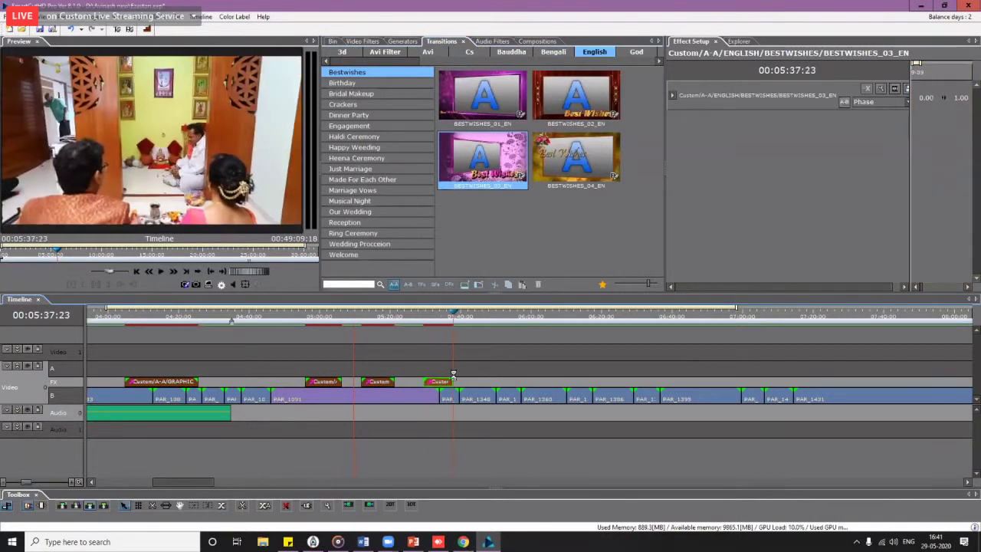
click(441, 328)
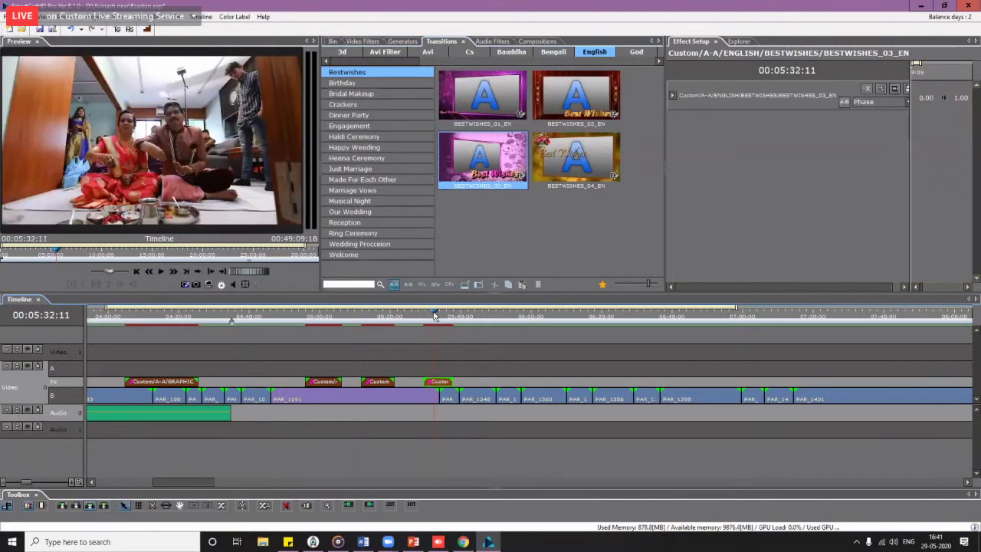
right_click(450, 383)
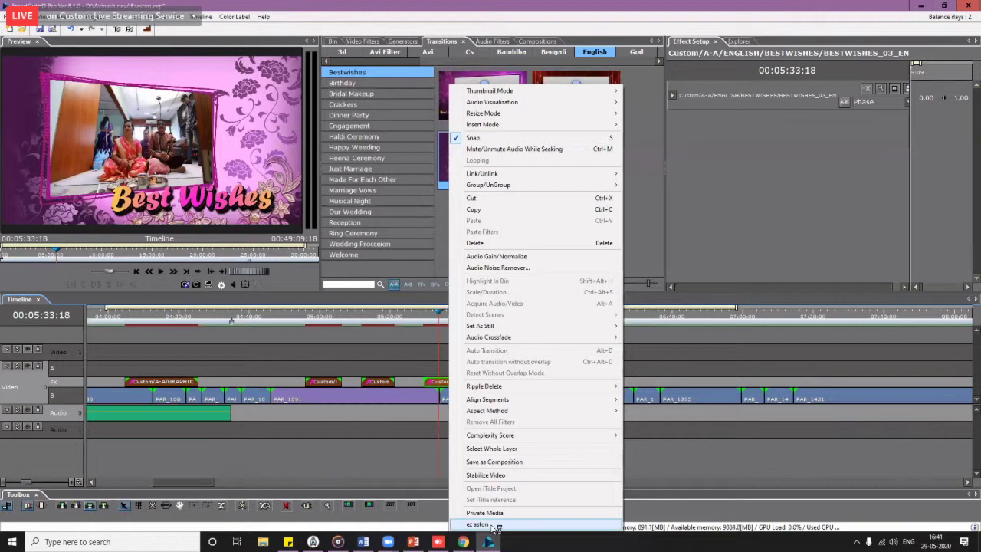
Step: Edit the third effect in ez aston, export the RECEPTION title, and decline saving bestwishes_03_en.mpc
click(491, 526)
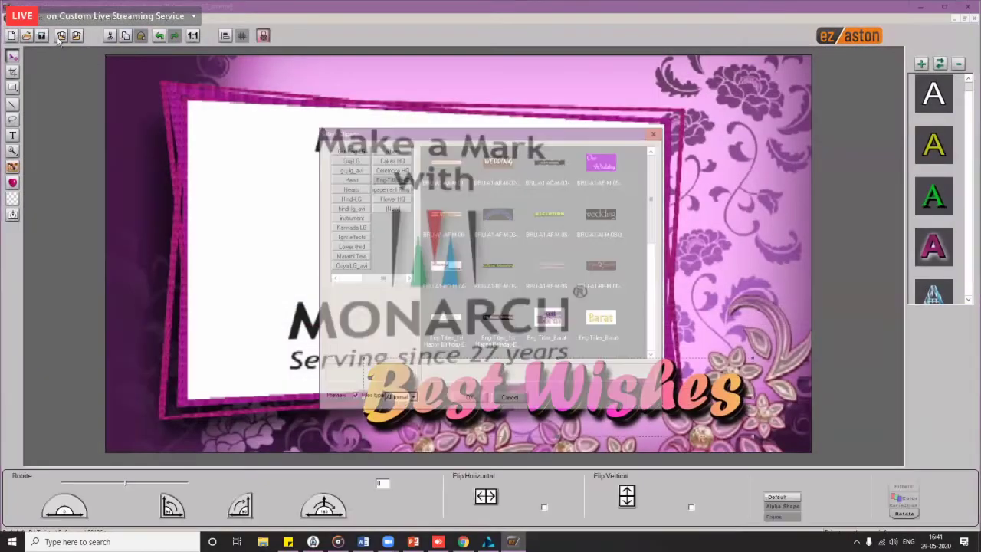
click(78, 37)
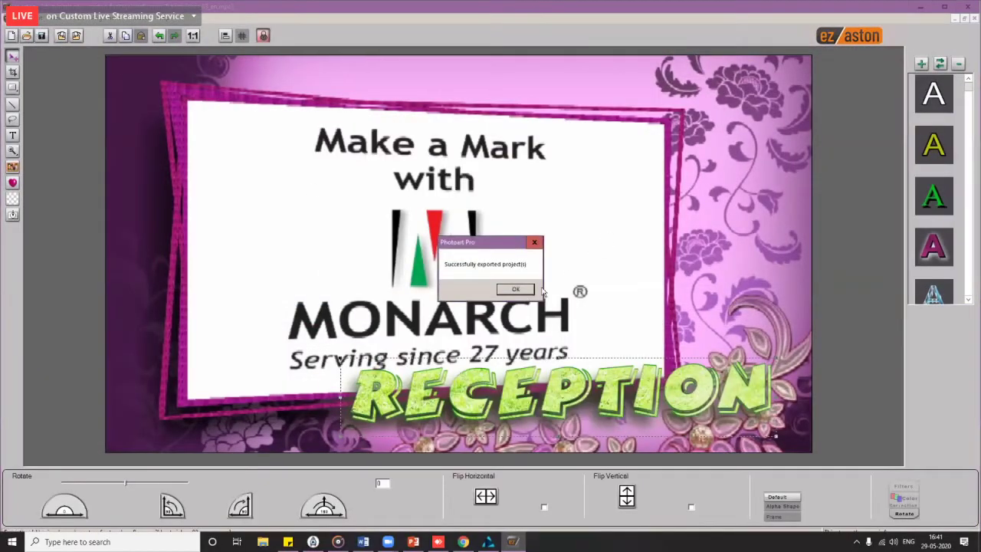
click(516, 289)
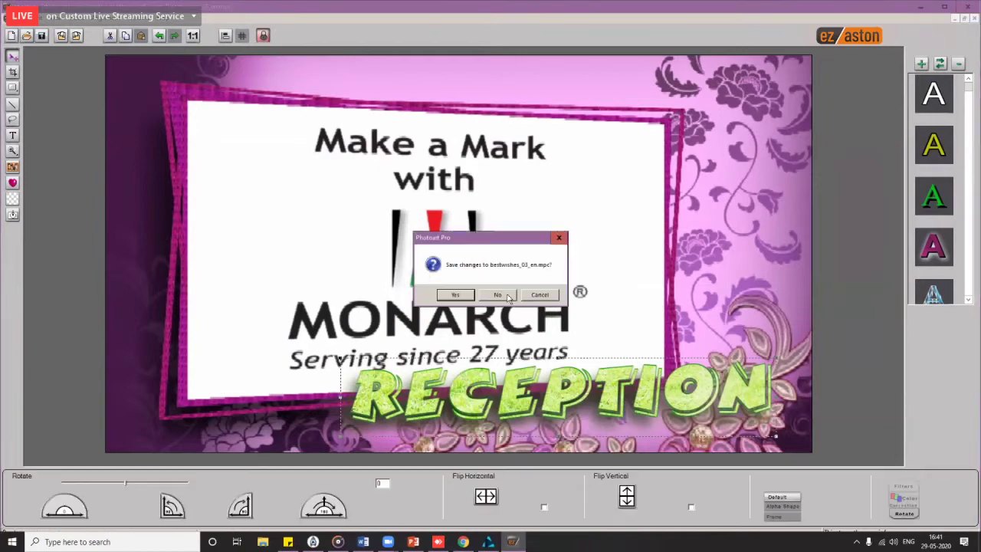
click(498, 295)
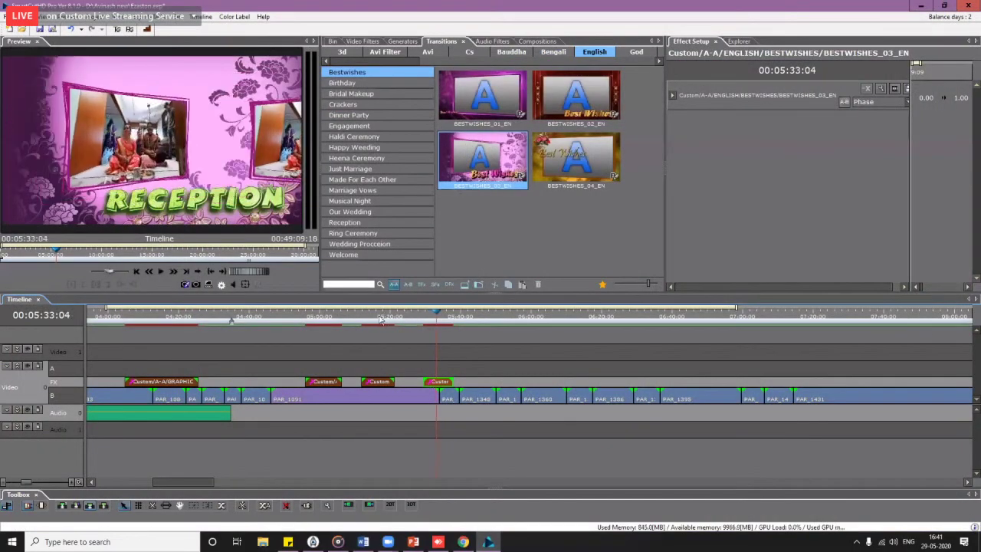
Step: Scrub the timeline through the custom title effects from 00:05:01 to 00:05:34, and scroll the tab strip to Graphics
click(380, 319)
click(321, 325)
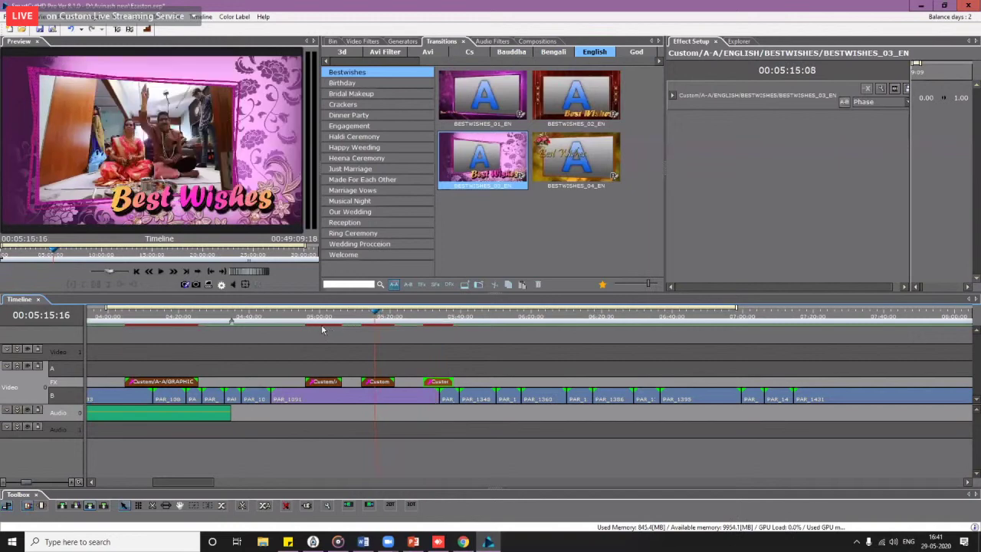
click(325, 326)
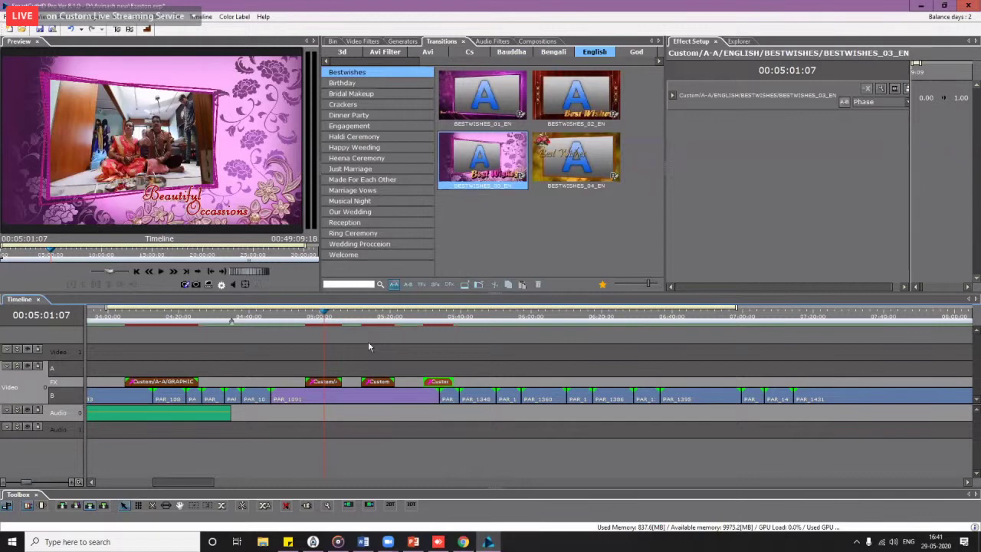
scroll(368, 342, right, 3)
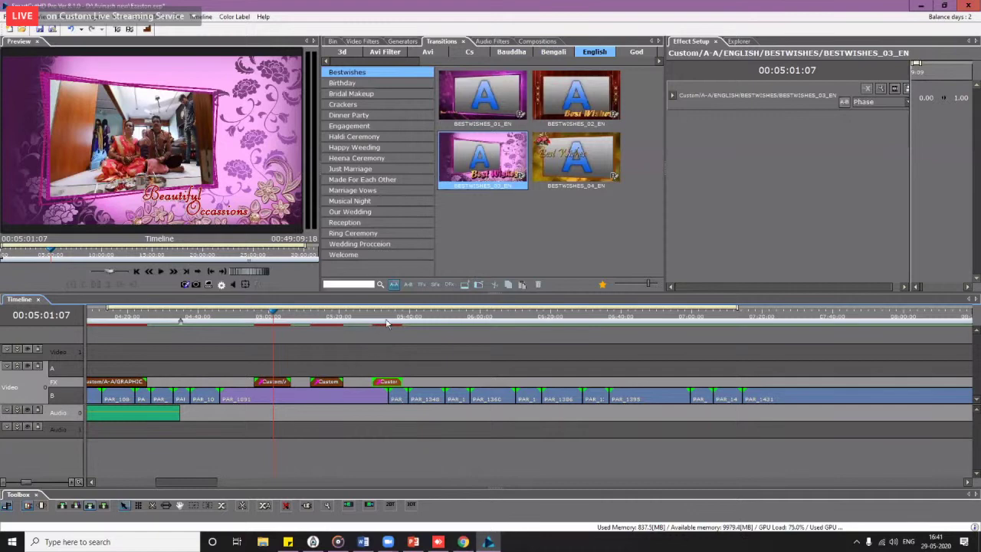
drag(389, 316, 425, 322)
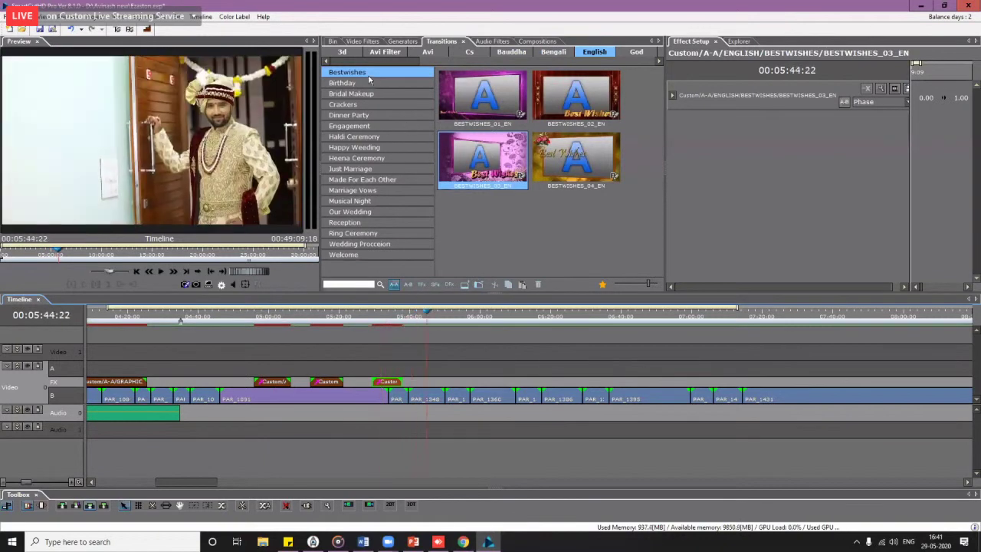
drag(414, 66, 338, 64)
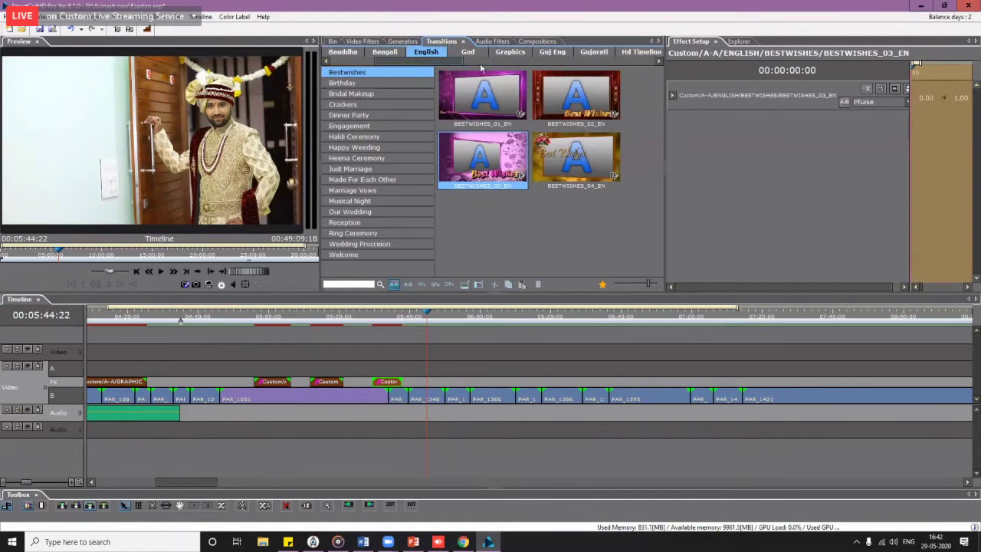
Step: Browse the Graphics categories to Paste, drop the 11290a heart-frame effect on the FX track, and play it
click(511, 55)
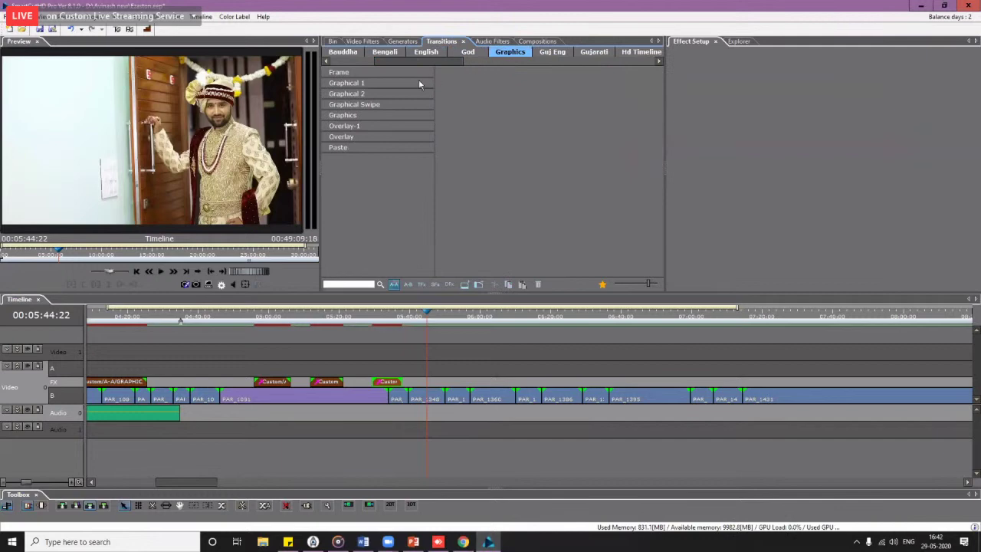
click(364, 95)
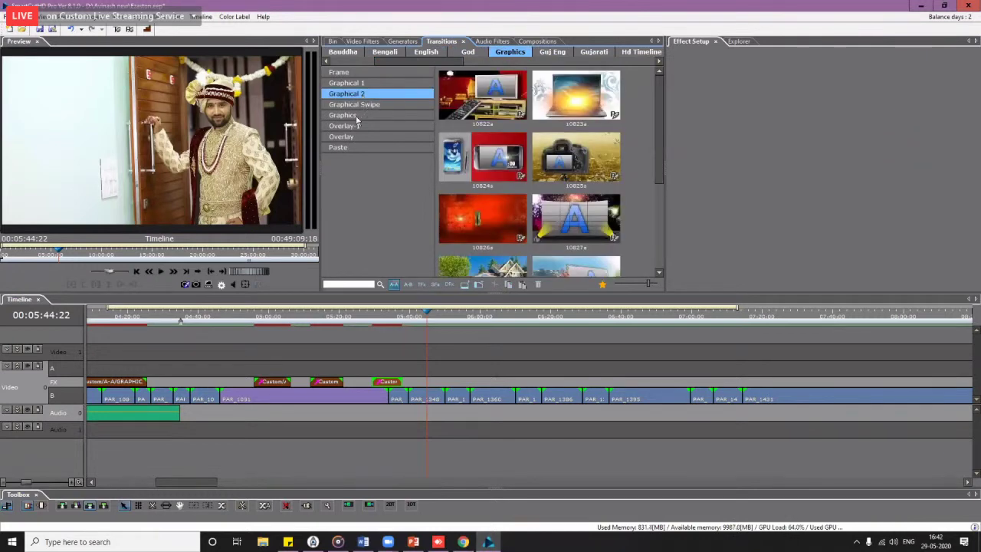
click(357, 115)
click(361, 84)
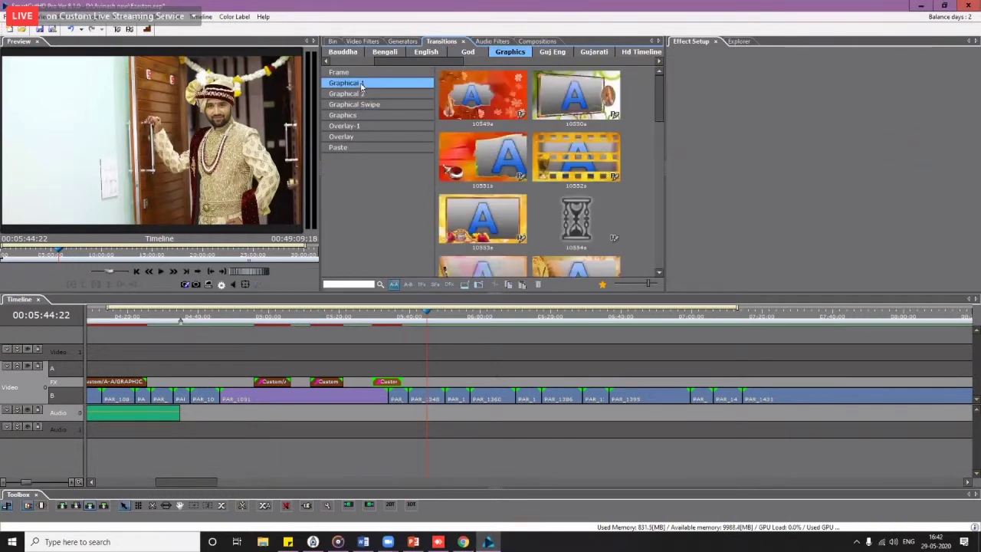
click(358, 127)
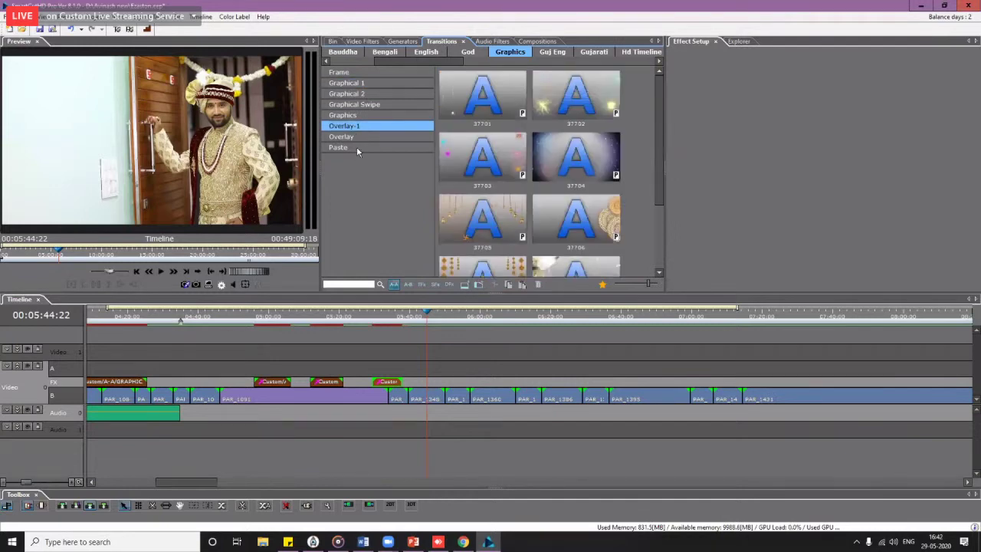
click(357, 147)
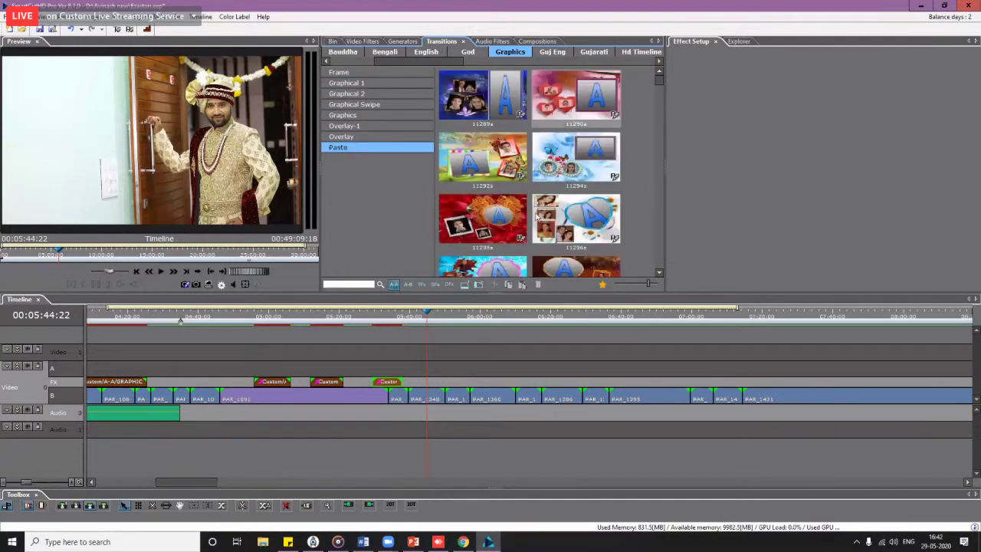
drag(570, 115, 447, 386)
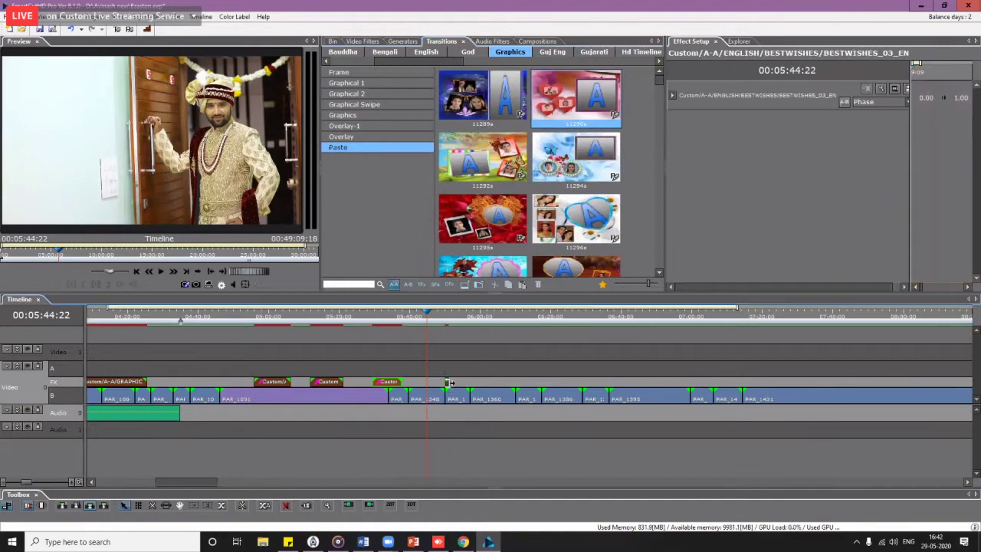
key(space)
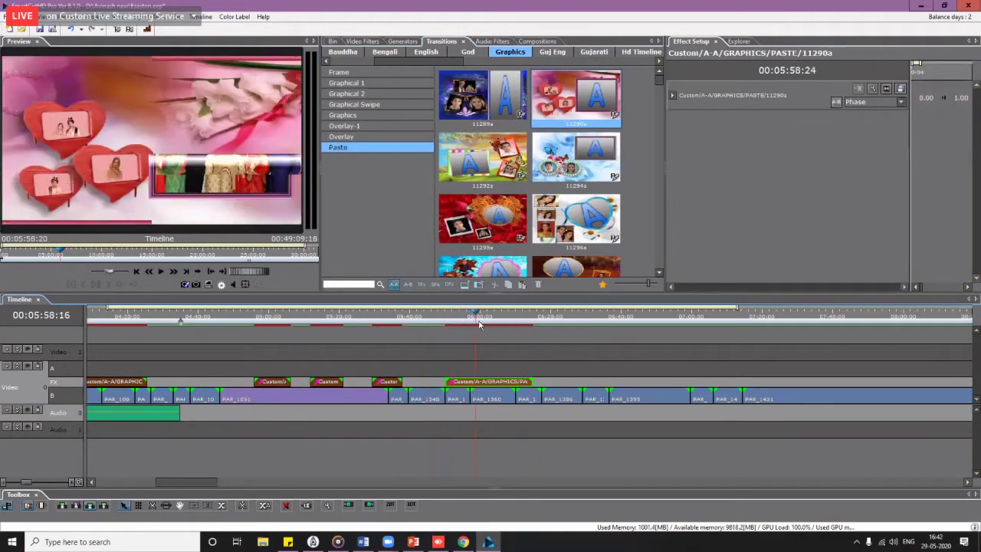
Step: Edit the heart effect clip in ez aston and pick a replacement for the top-left heart photo
right_click(485, 385)
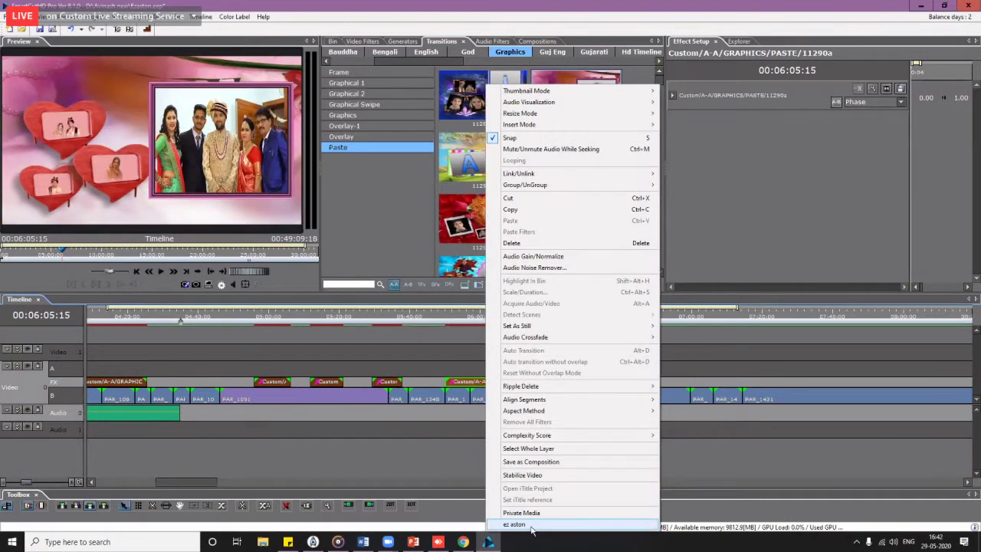
click(532, 526)
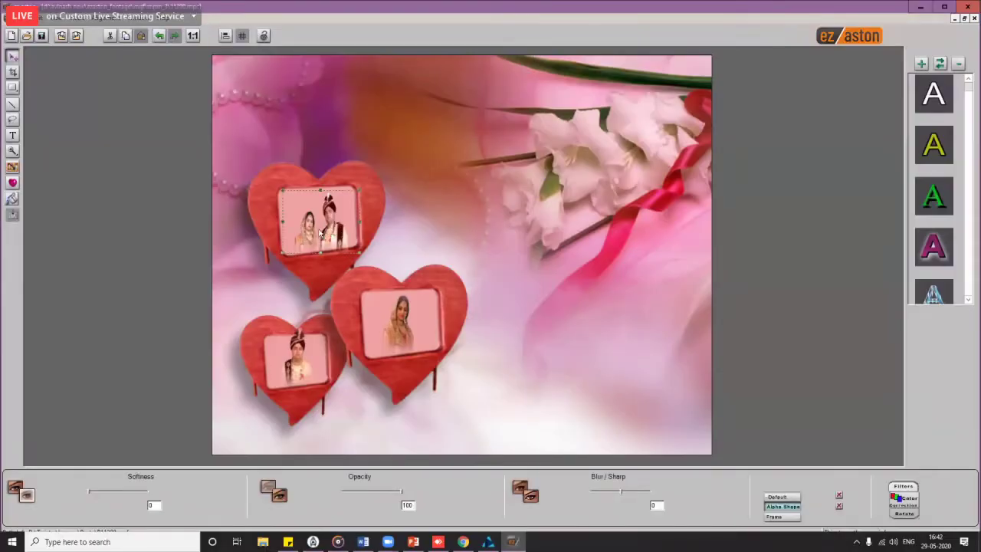
click(330, 222)
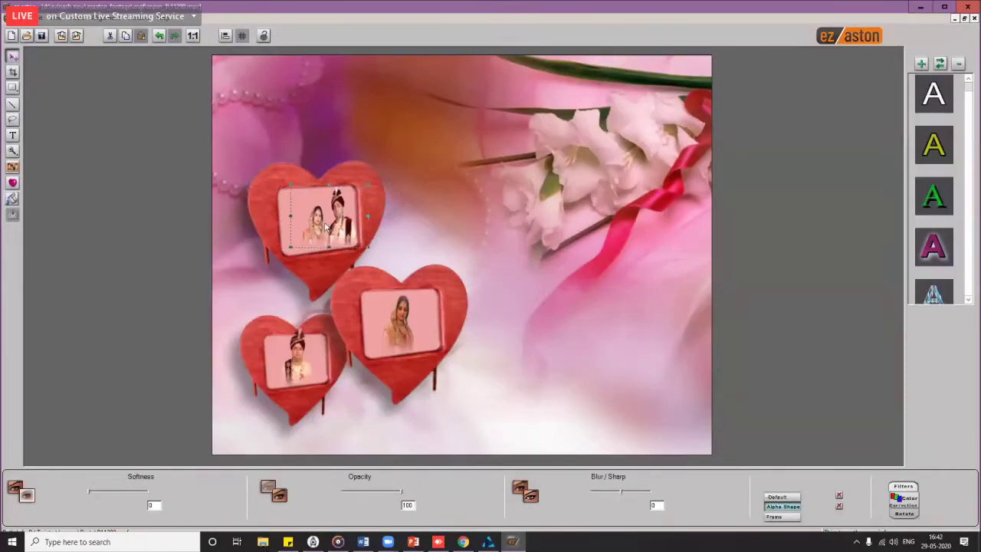
click(13, 168)
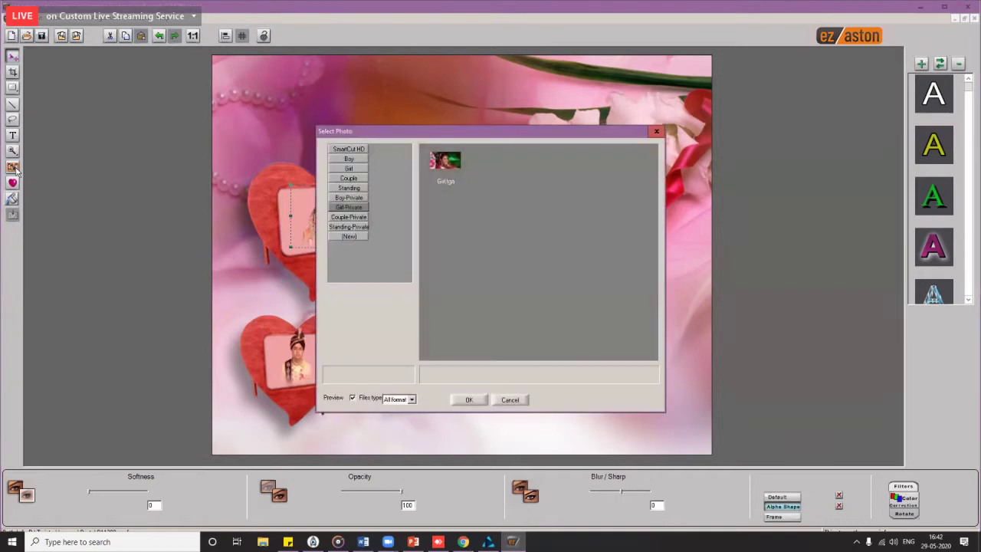
Step: Create a new photo category from the X:\SceneCutHD Content\Footage\Child folder
click(359, 238)
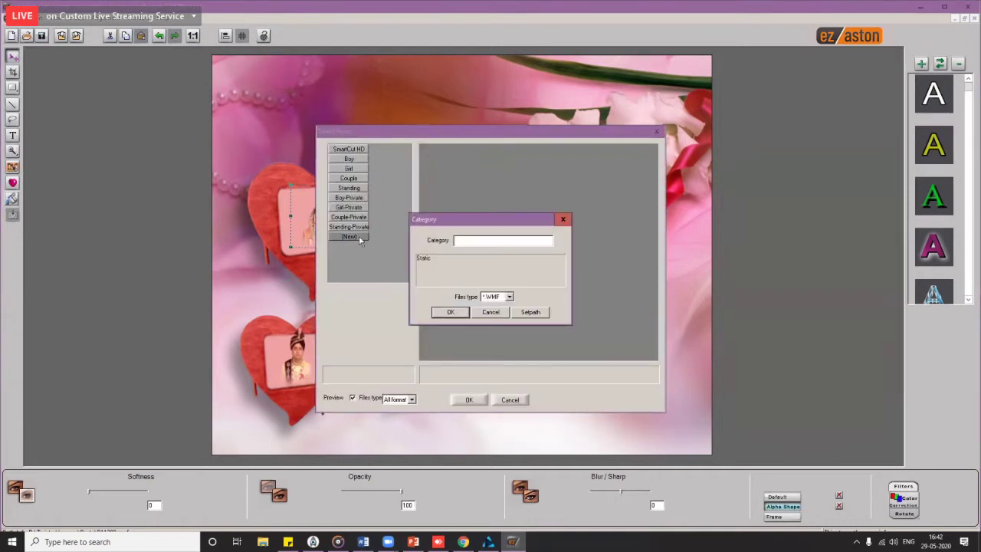
click(537, 312)
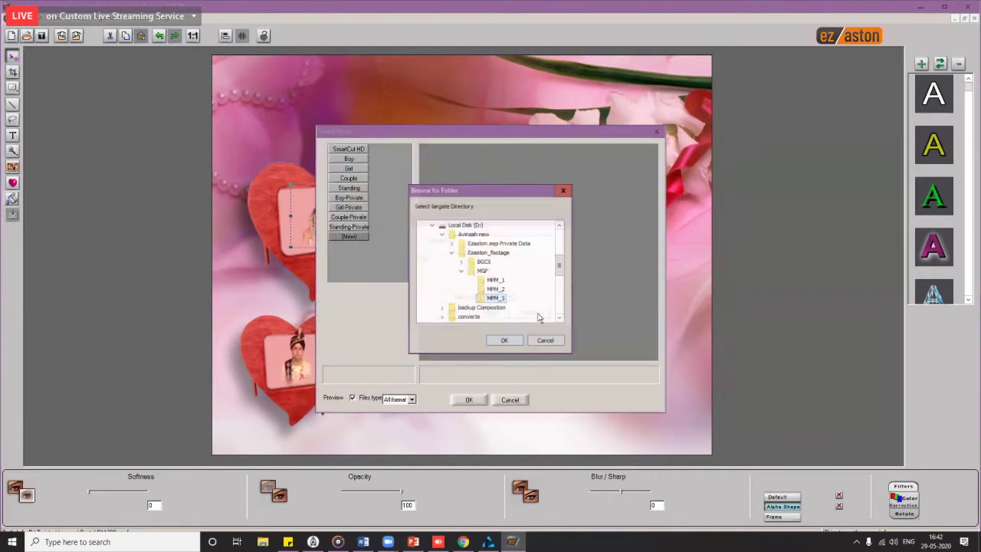
drag(560, 265, 559, 305)
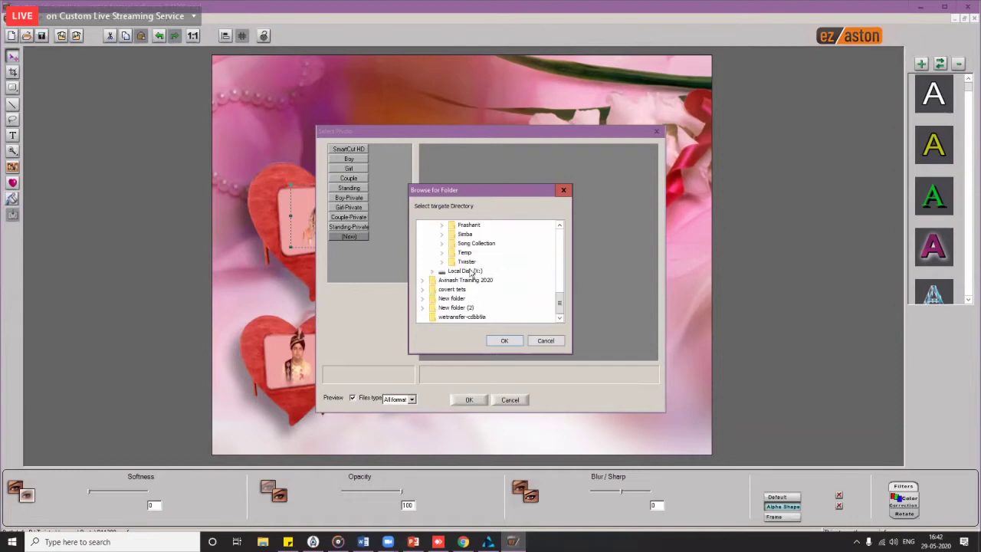
double_click(472, 272)
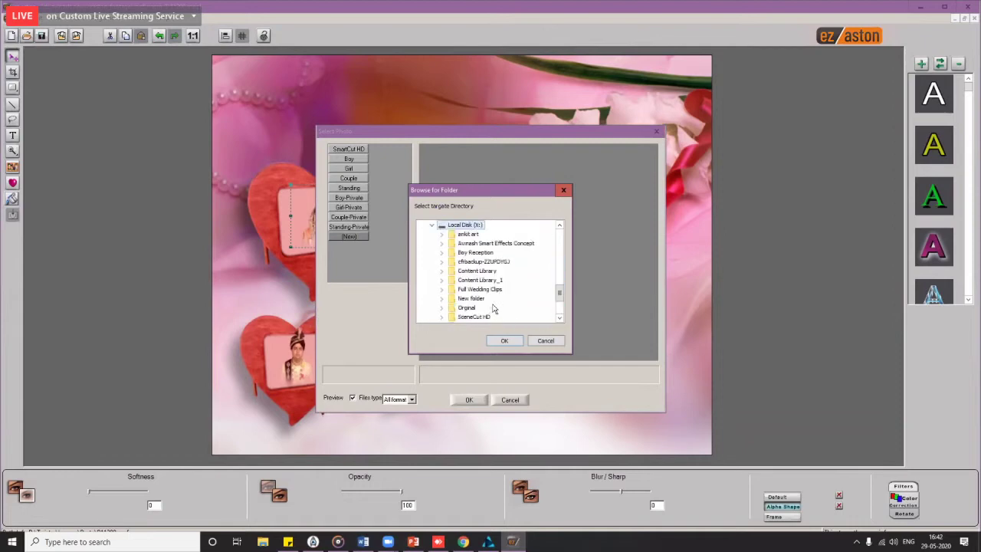
scroll(494, 308, down, 1)
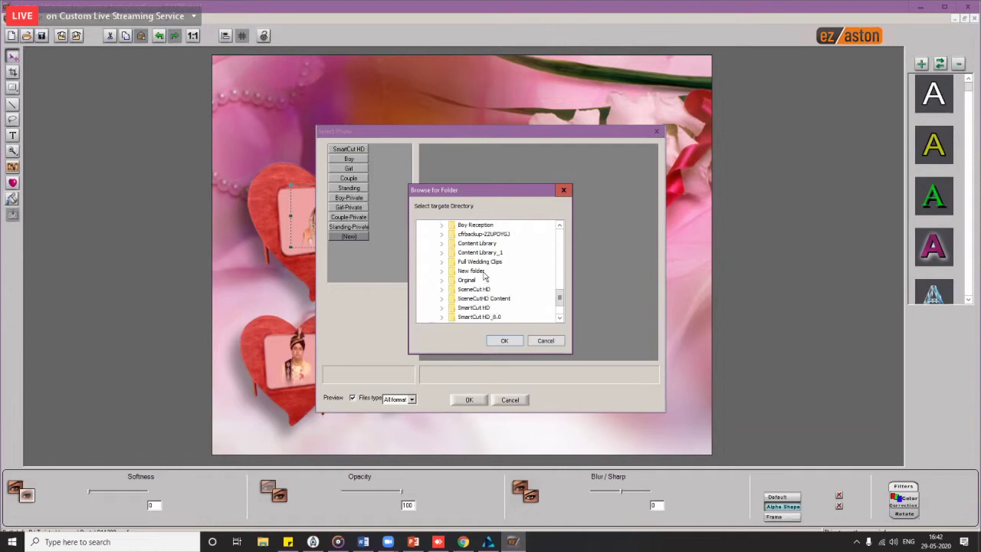
scroll(497, 283, up, 3)
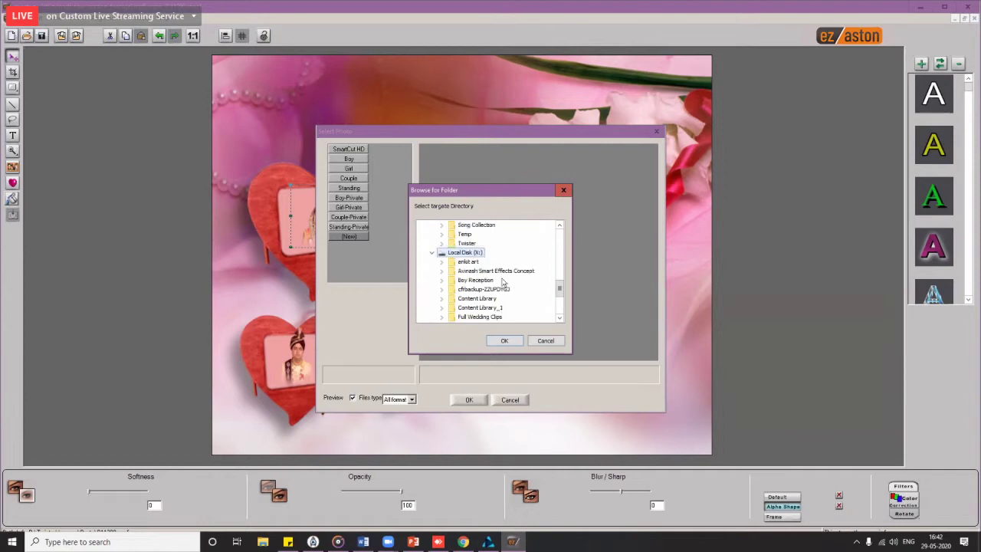
scroll(500, 283, down, 5)
double_click(492, 254)
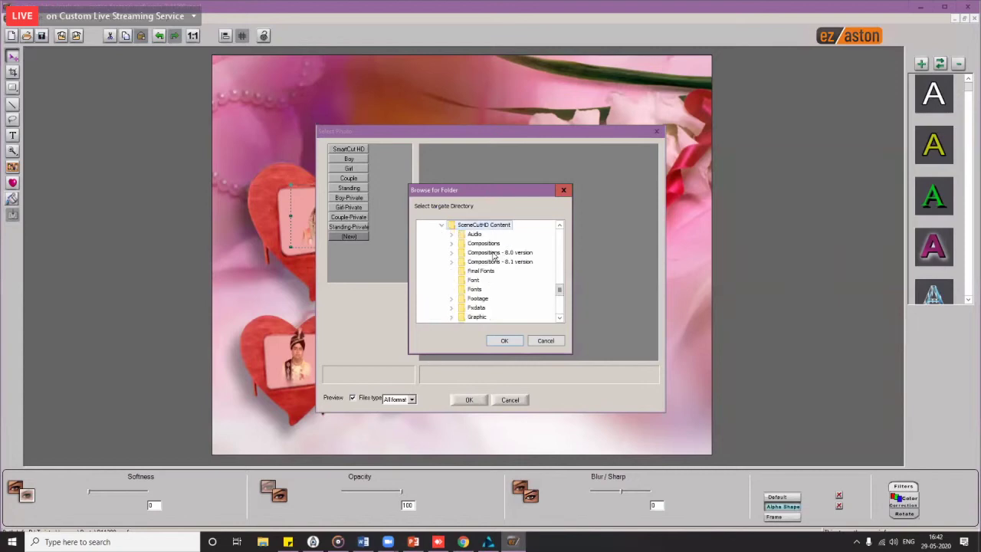
double_click(480, 298)
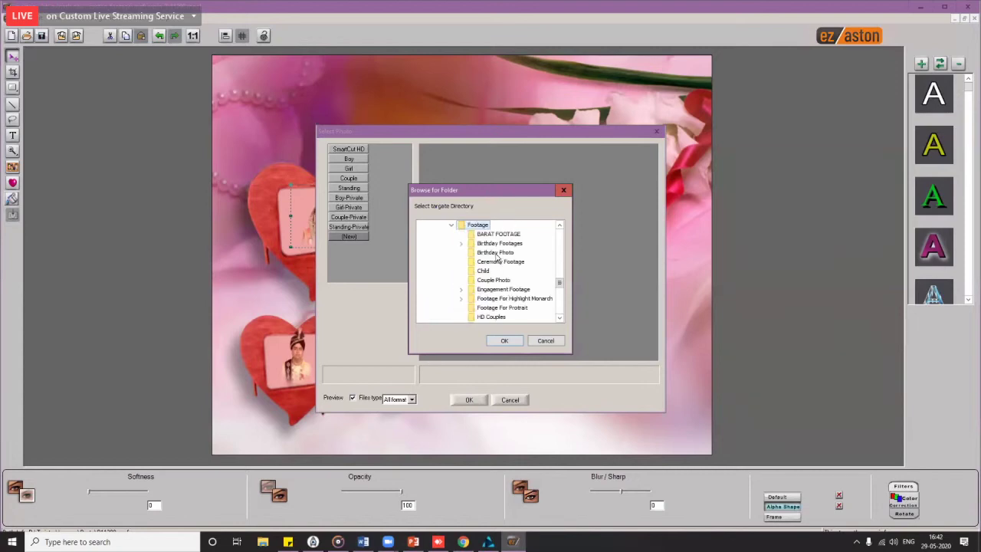
click(483, 271)
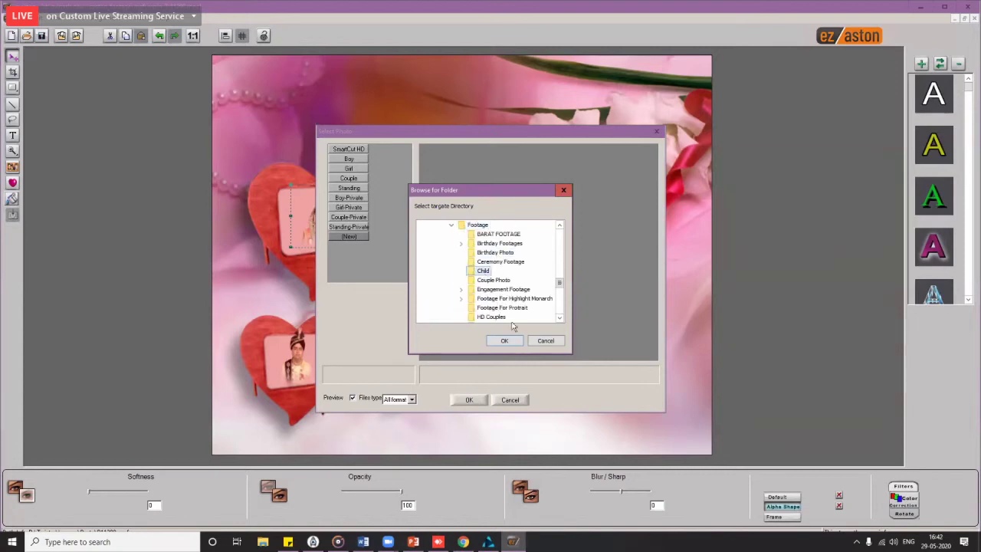
click(507, 341)
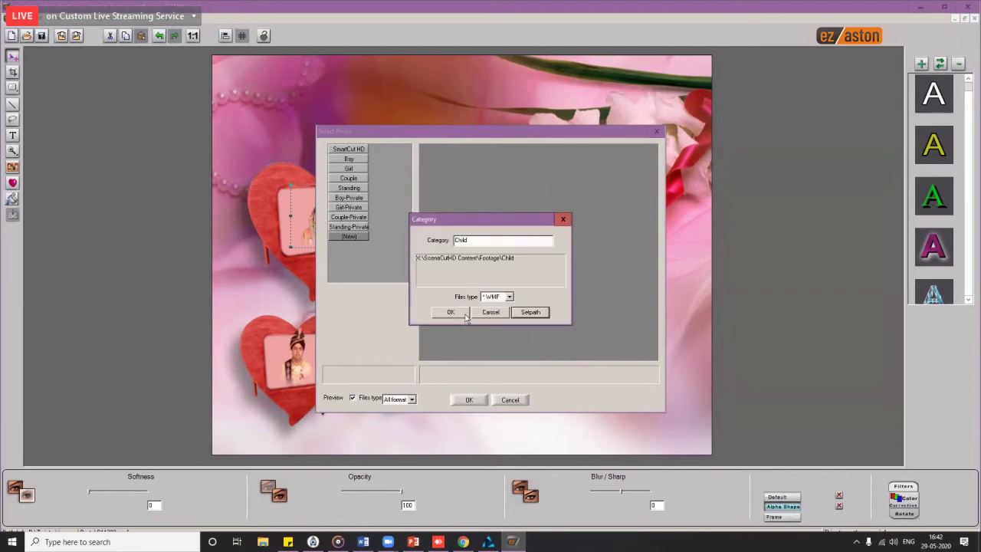
click(451, 312)
Step: In the Child category, show all file formats and place Girl 02.png on the canvas
click(349, 228)
click(350, 237)
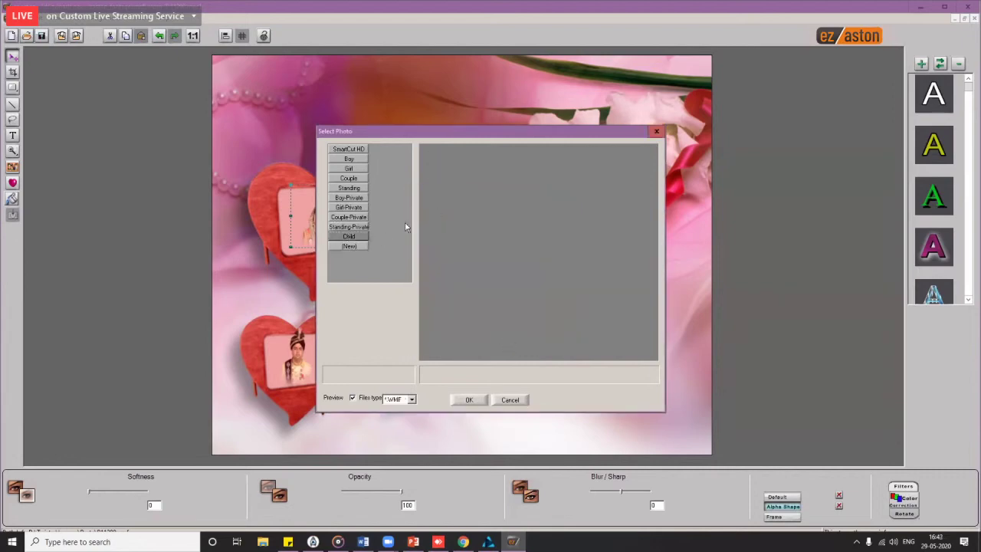
click(349, 227)
click(350, 237)
click(411, 399)
click(398, 420)
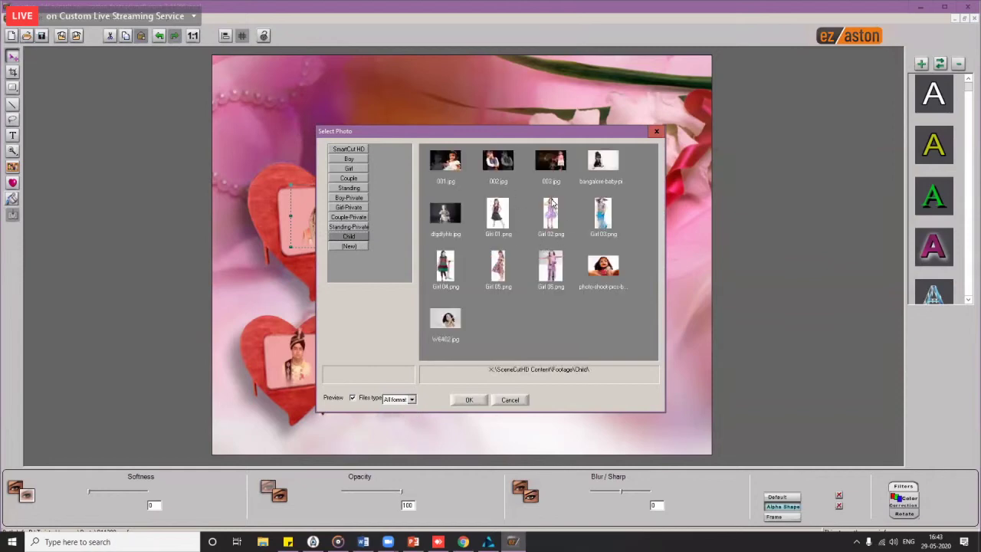
double_click(550, 214)
Step: Enlarge the girl image and position her at the lower left over the hearts
drag(457, 238, 385, 189)
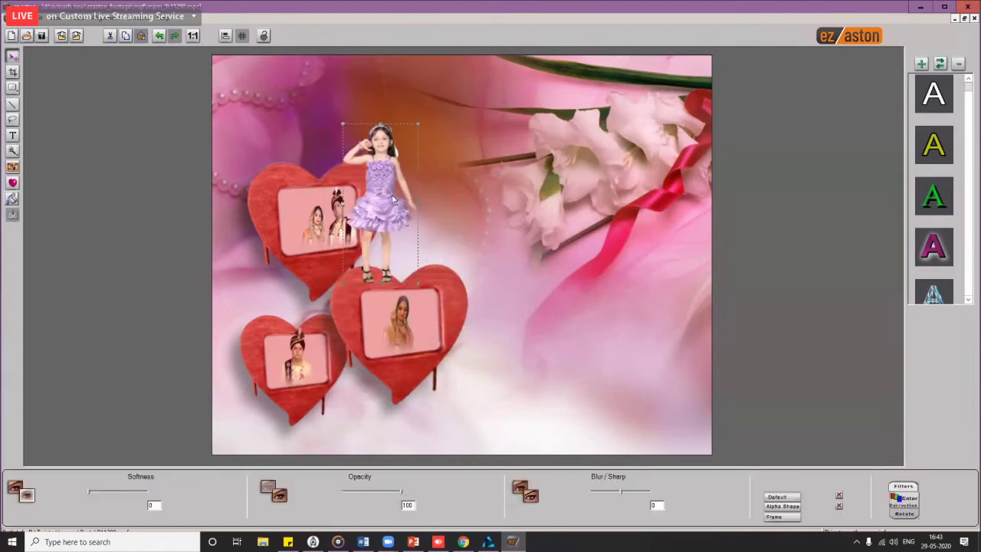
drag(425, 124, 472, 47)
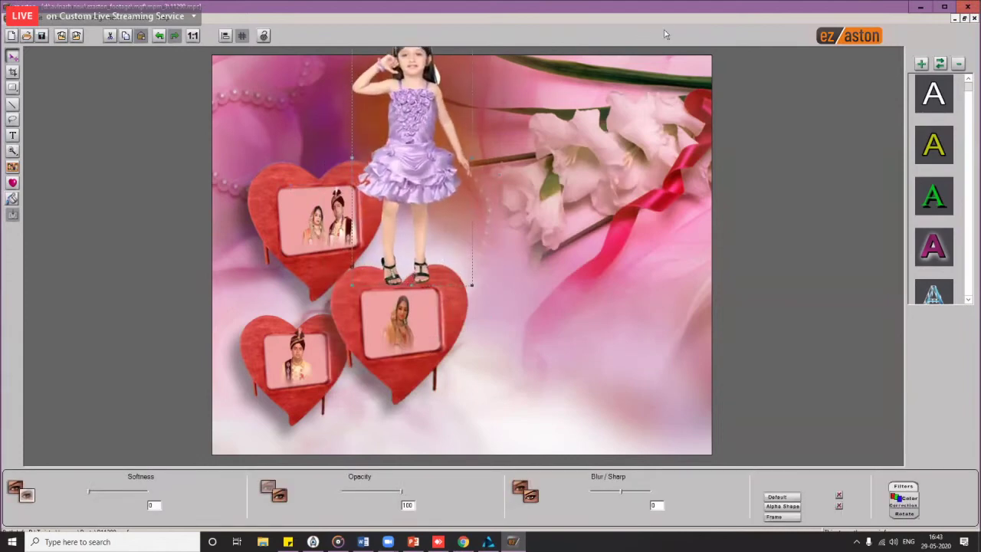
drag(423, 169, 291, 327)
drag(339, 194, 457, 110)
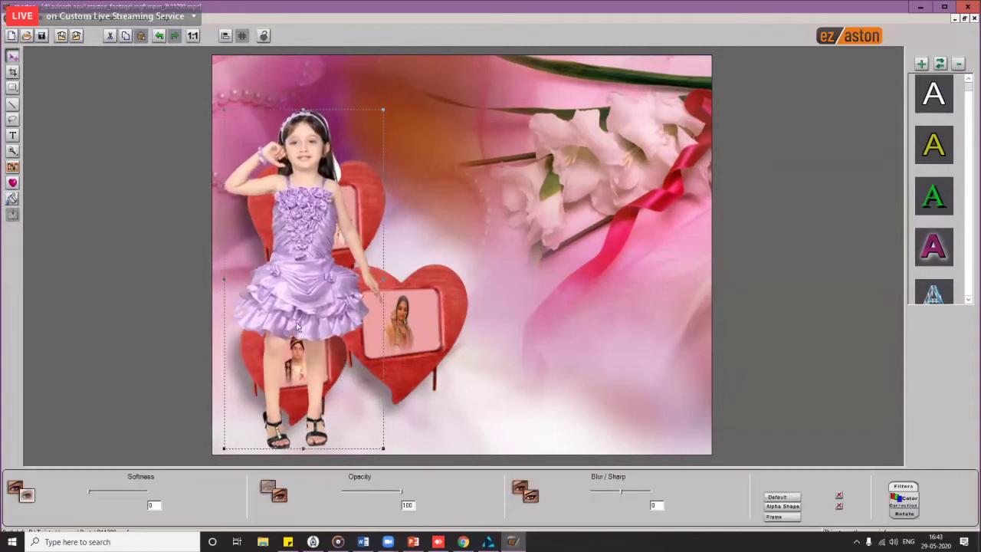
drag(313, 315, 285, 327)
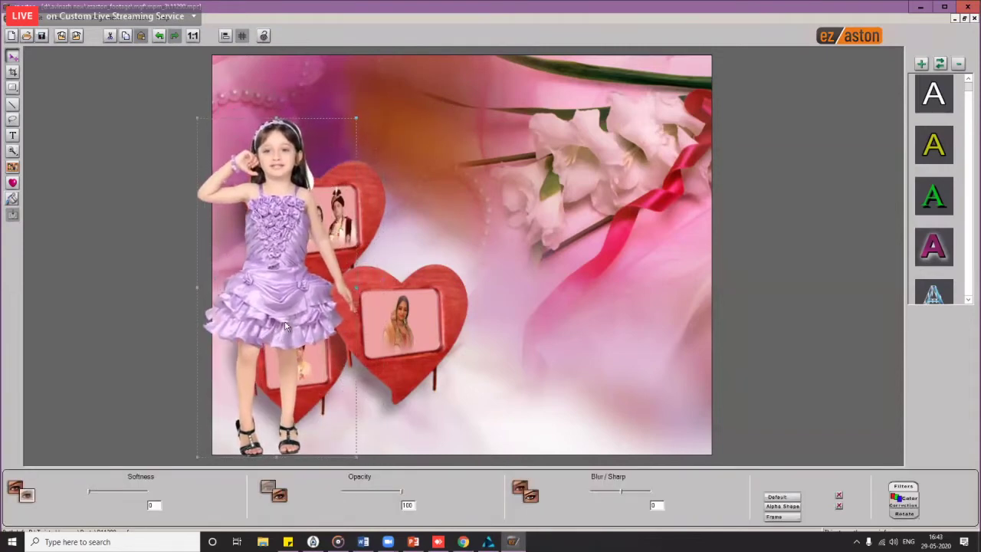
Step: Export the project, close ez aston without saving 11290.mpc, and preview the updated effect on the timeline
click(79, 37)
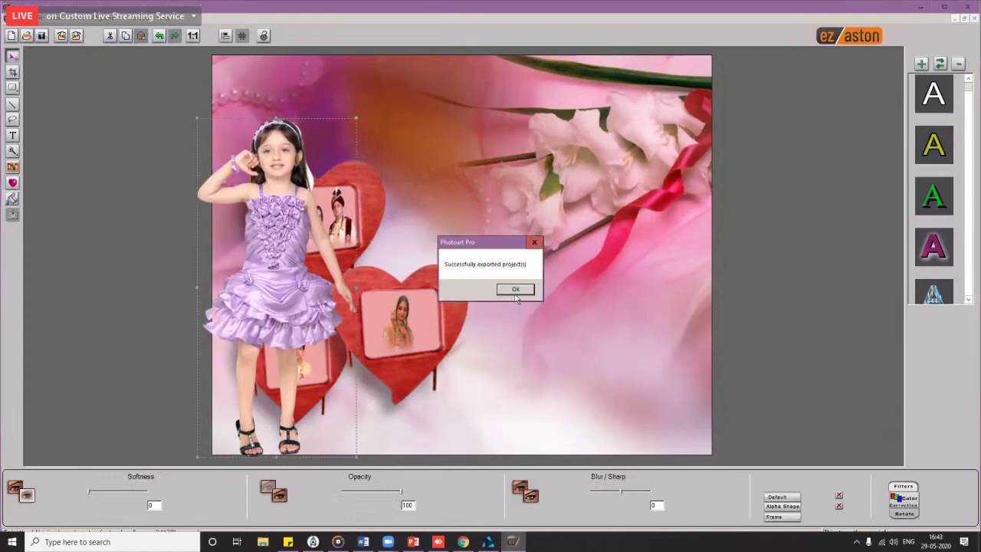
click(515, 289)
click(968, 7)
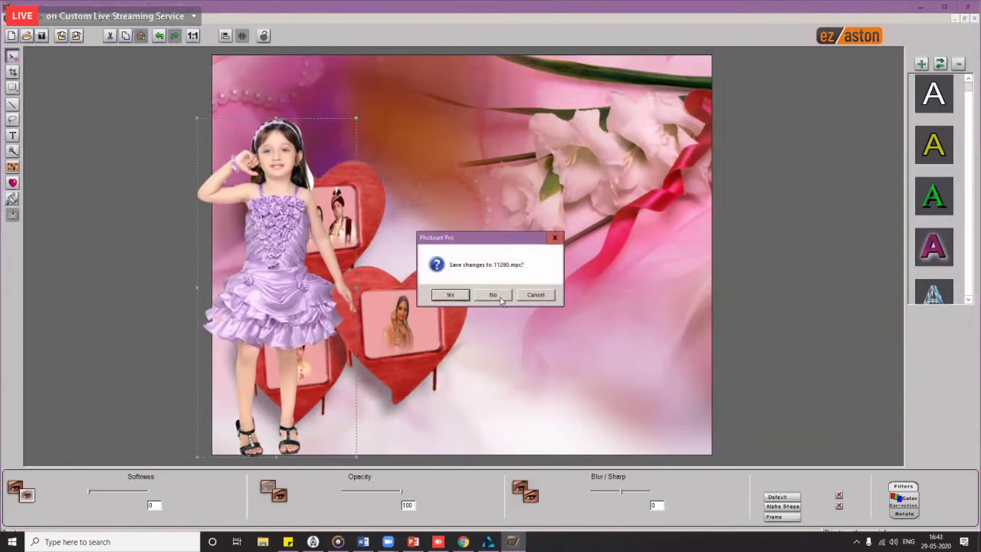
click(500, 296)
drag(477, 317, 500, 322)
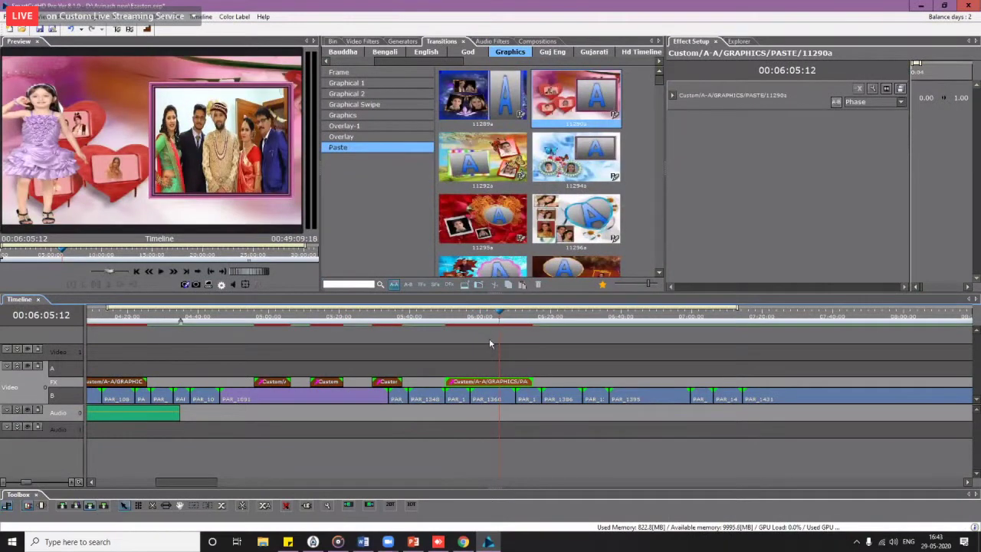
Step: Zoom the timeline out until it spans 00:00 to about 11:00
scroll(490, 344, down, 2)
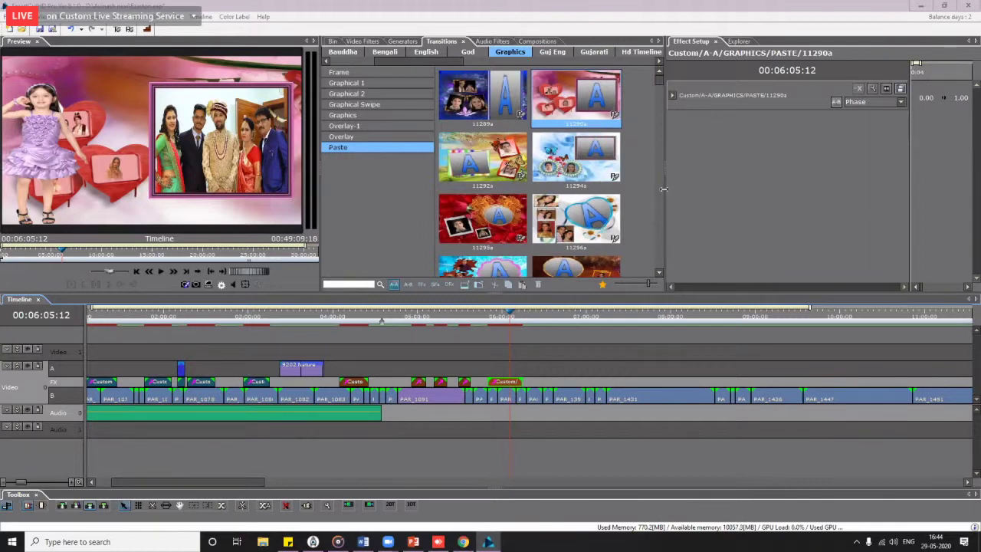
Step: Widen the effects library, shrink the thumbnails, and scroll the Graphics grid down to 37479–37500
drag(665, 189, 632, 209)
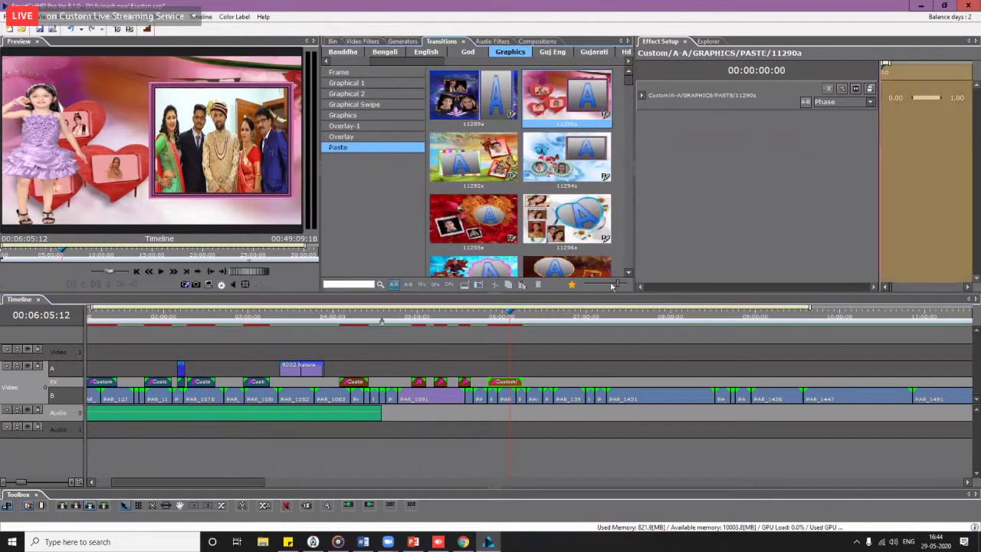
drag(618, 284, 595, 285)
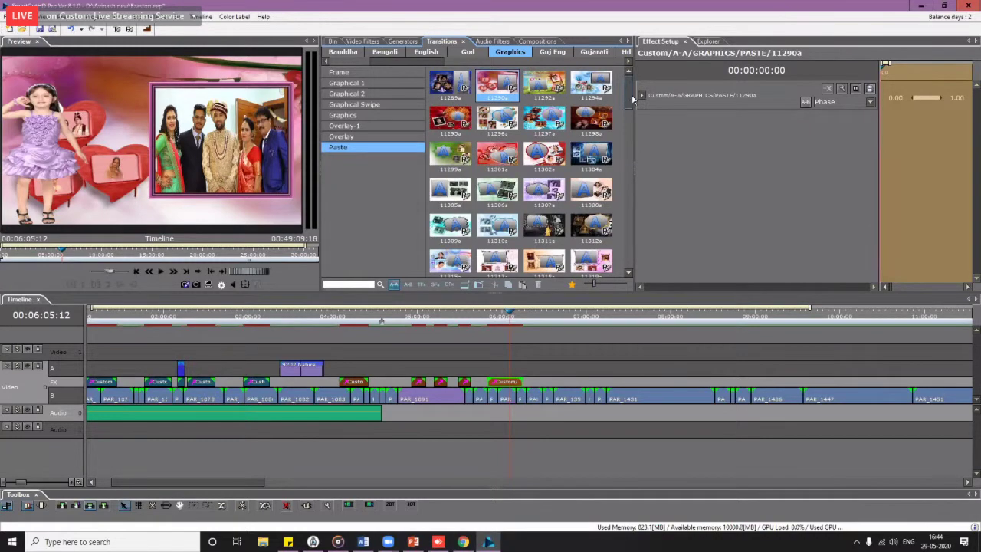
drag(629, 94, 625, 278)
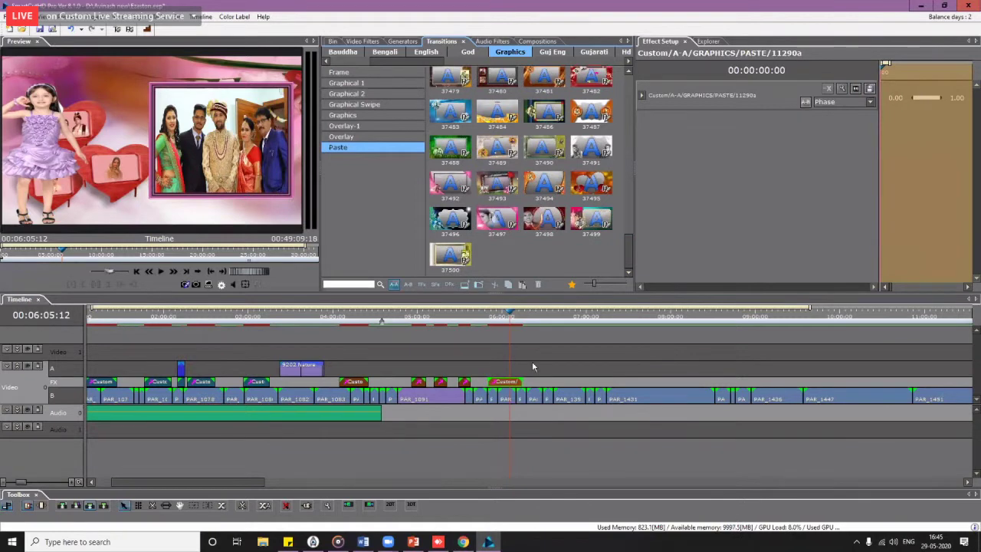
scroll(538, 361, down, 5)
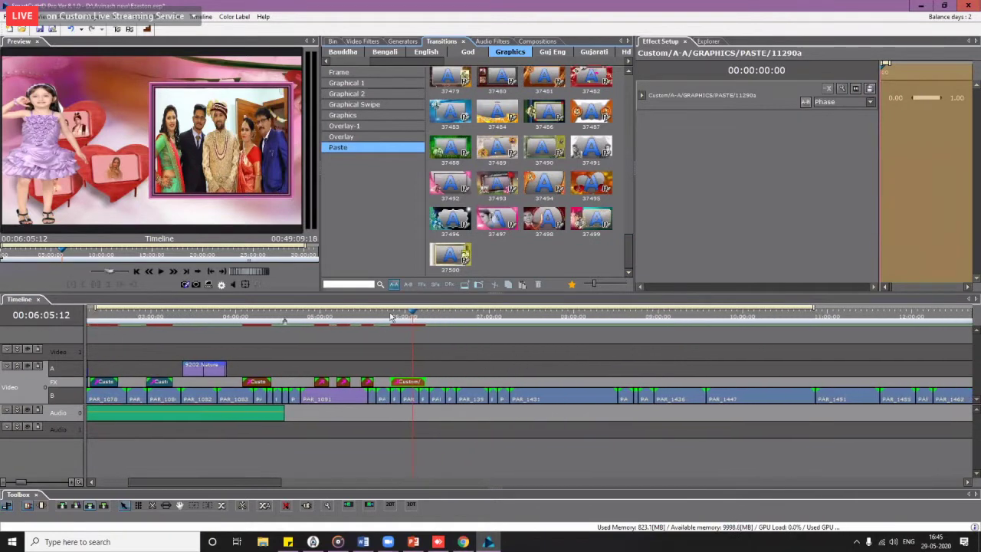
click(406, 323)
click(408, 324)
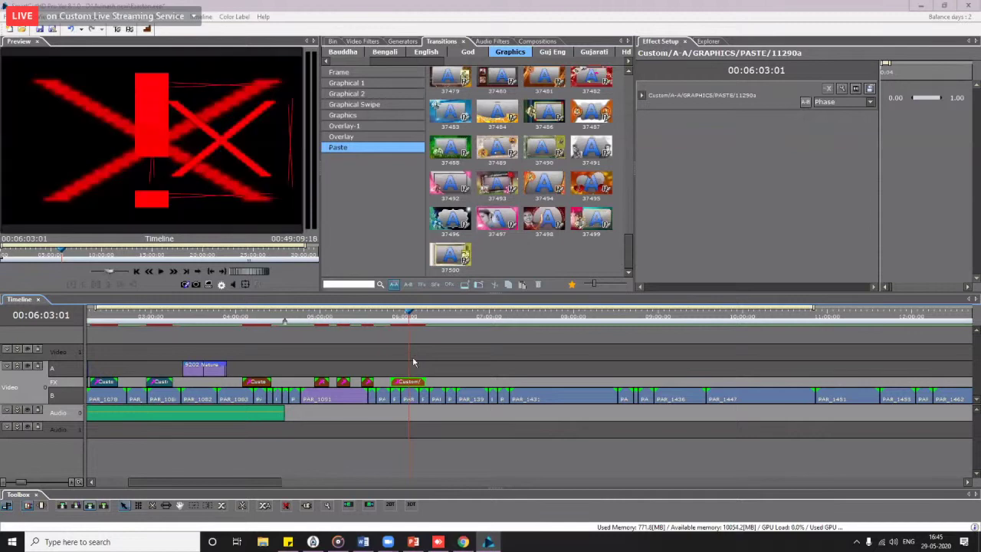
mouse_move(420, 314)
mouse_down()
mouse_move(391, 320)
mouse_move(410, 324)
mouse_up()
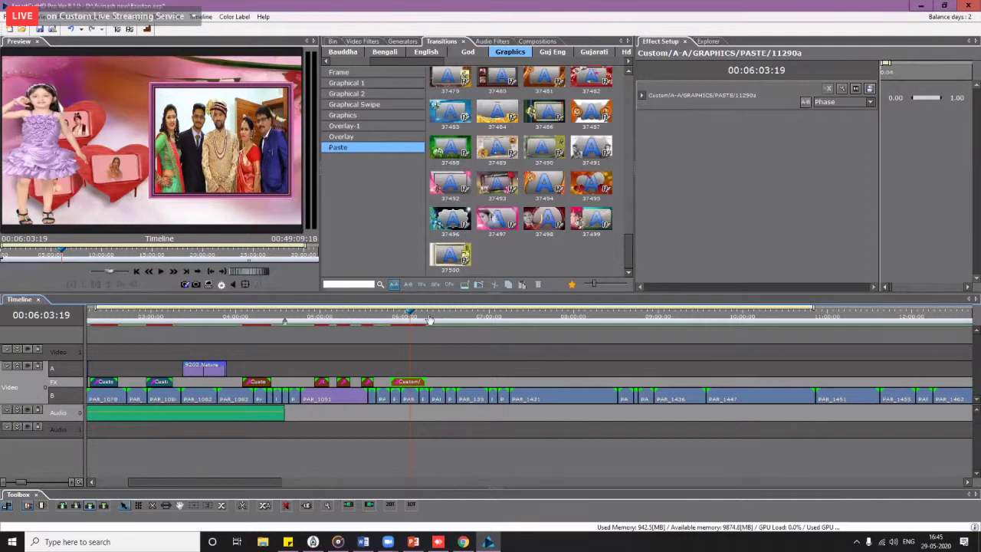
click(437, 315)
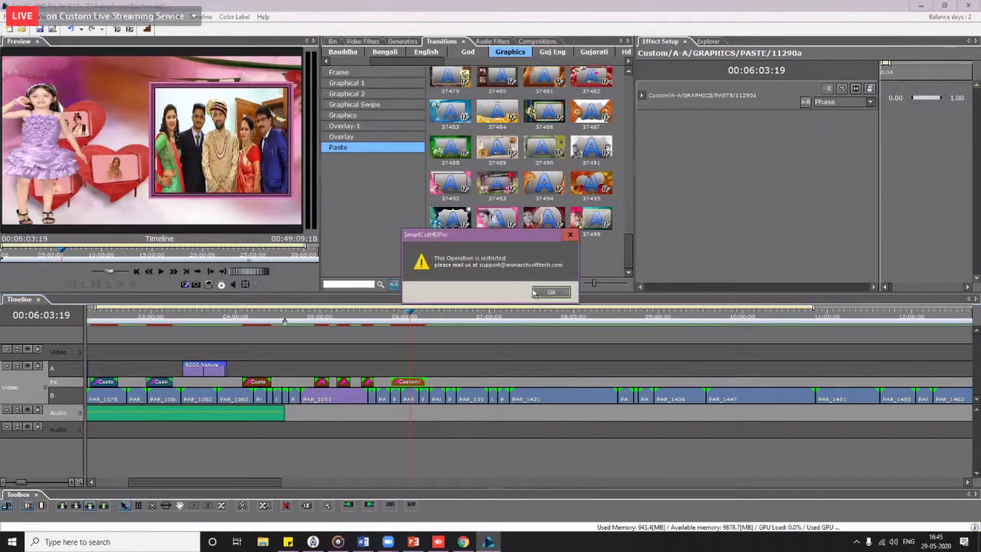
click(552, 294)
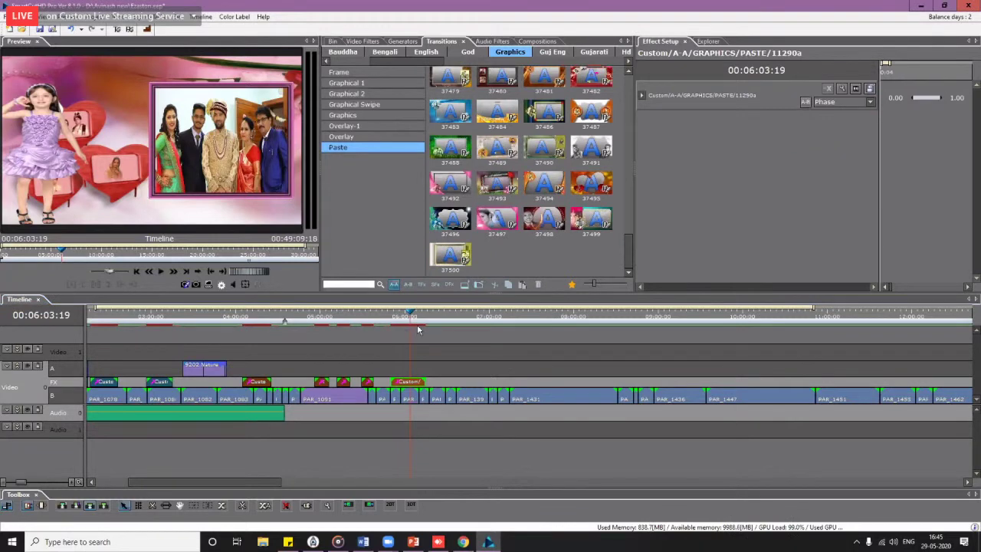
Step: Scrub through the effect, open the Monarch compositions category, and dismiss its folder options menu
drag(414, 317, 402, 317)
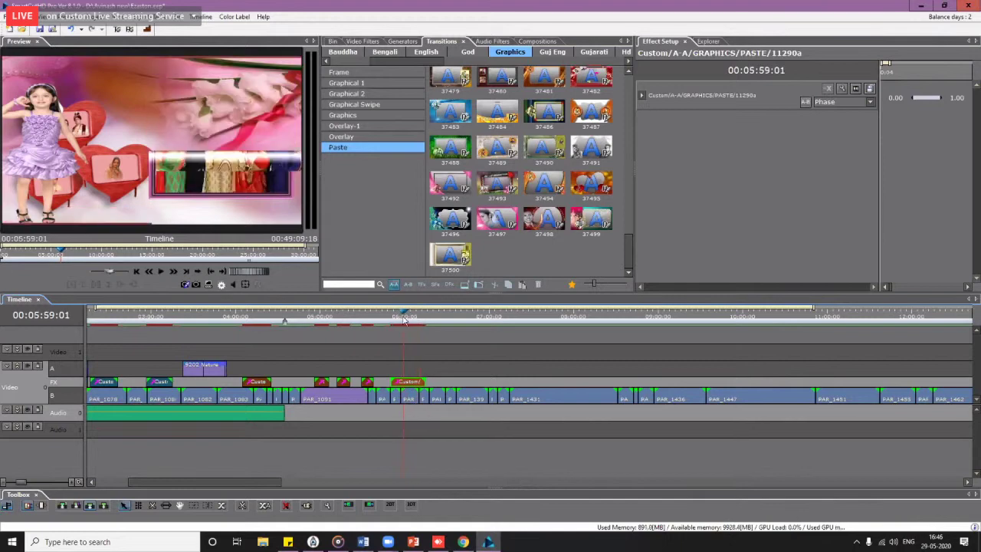
click(413, 51)
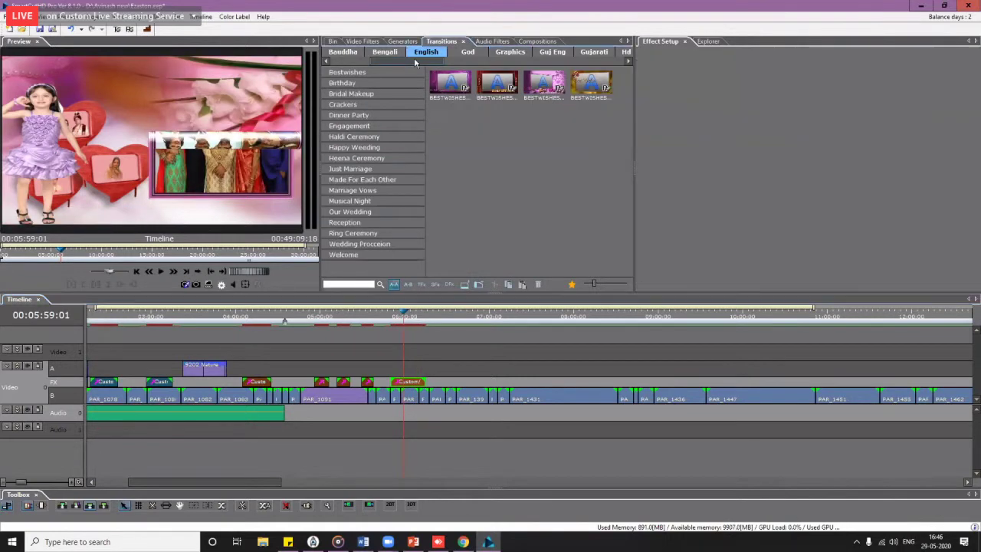
click(526, 41)
drag(466, 61, 588, 61)
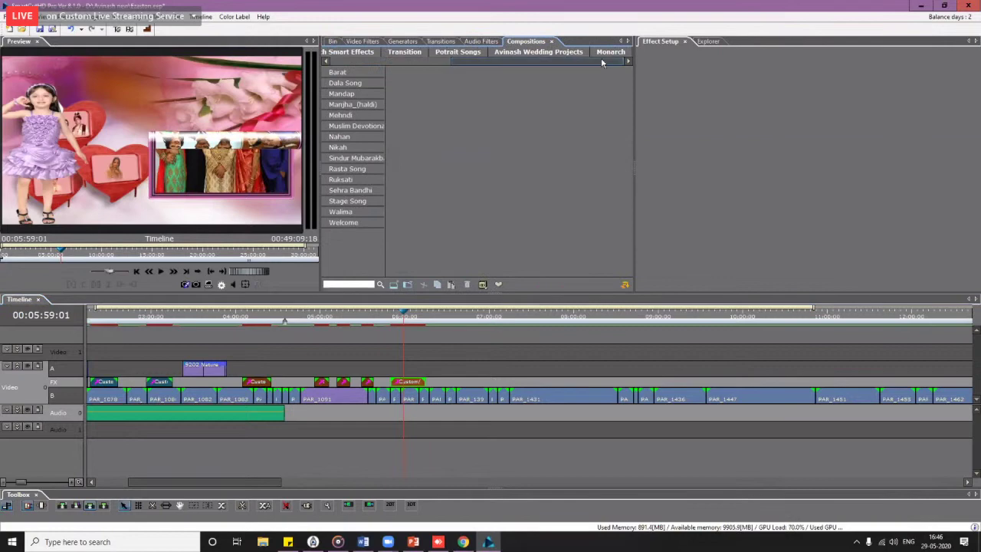
click(599, 53)
right_click(599, 54)
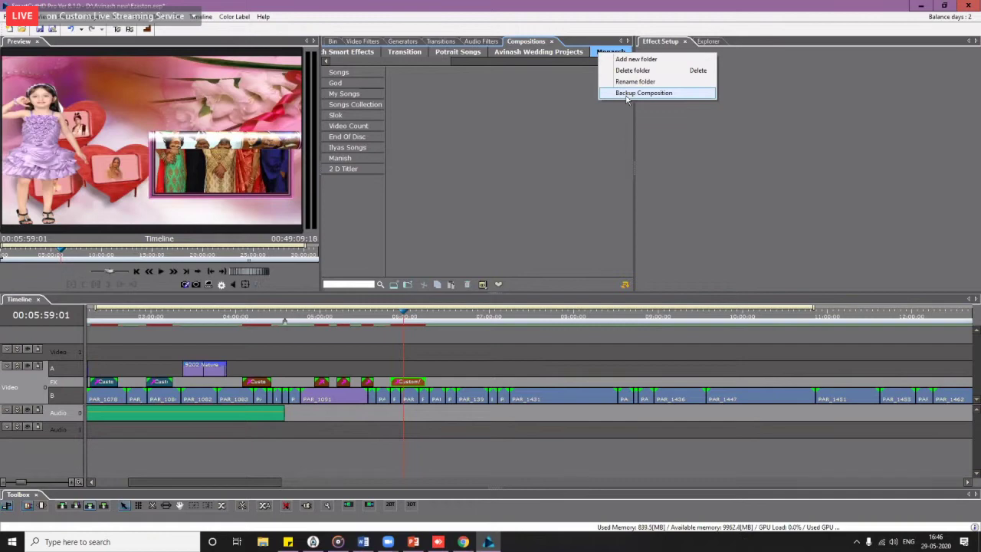
click(566, 144)
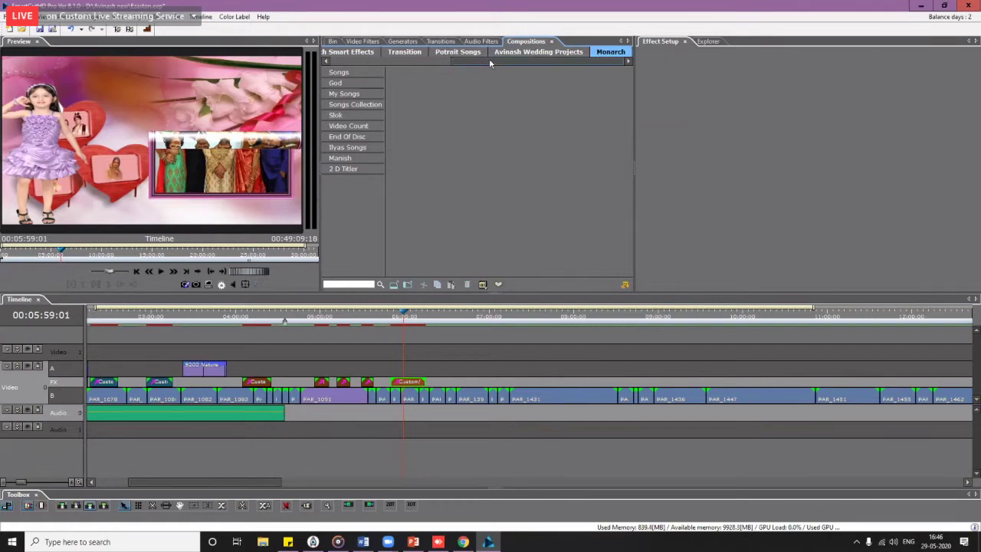
Step: Scroll the tab strip back and show the project clip bin with its folder tree
drag(489, 61, 381, 69)
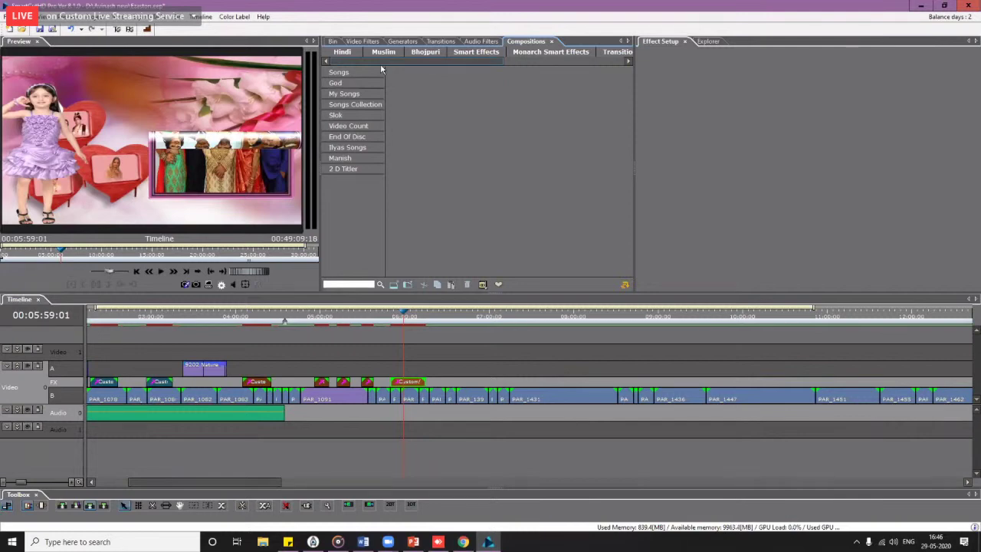
drag(383, 62, 350, 71)
click(332, 40)
Step: Select the trailing clips on the wedding timeline and delete them so it ends at 06:59:16
click(357, 135)
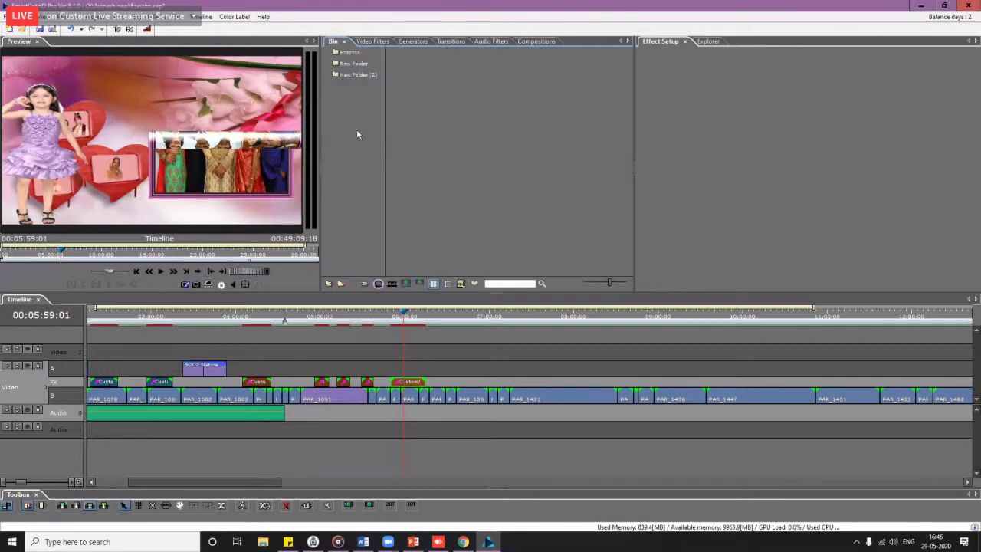
click(353, 444)
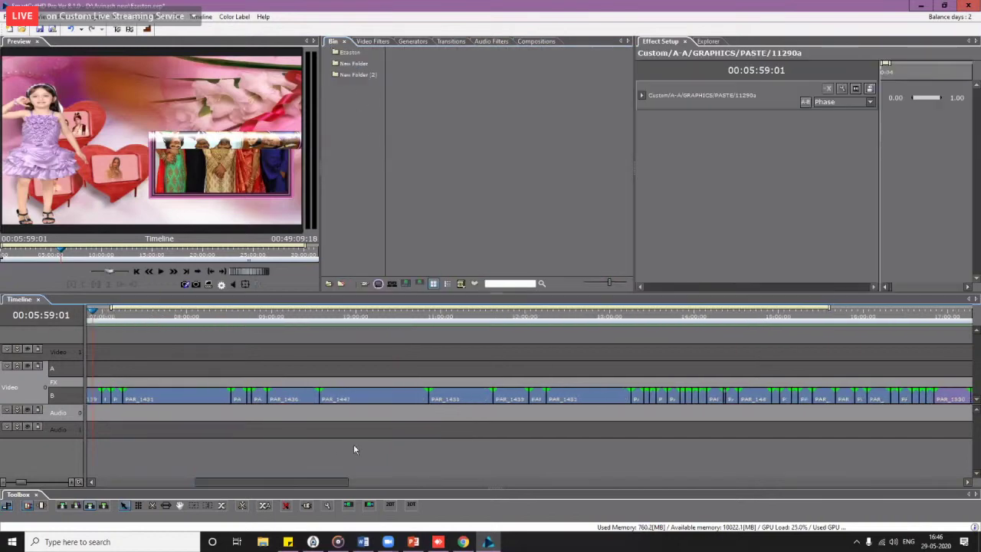
scroll(358, 439, down, 3)
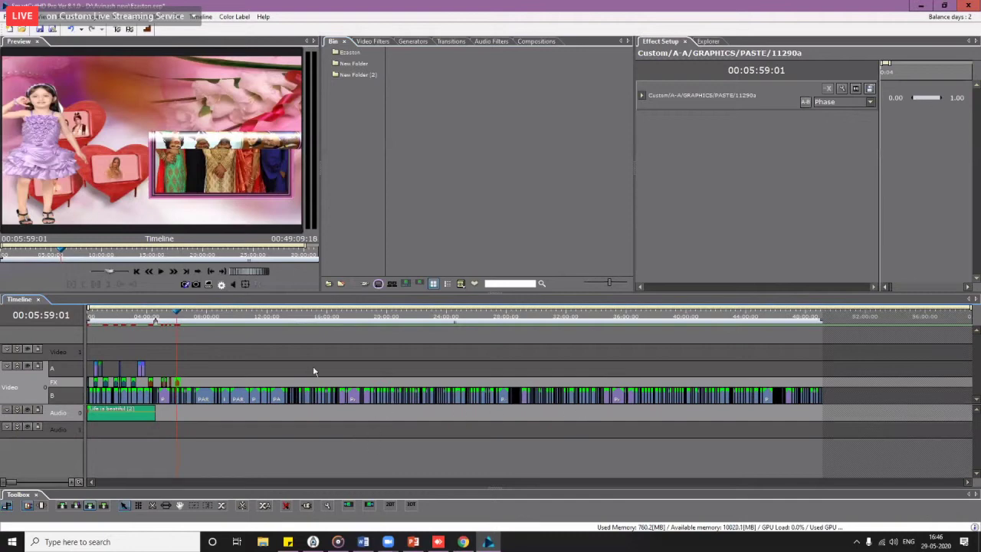
drag(315, 367, 754, 461)
scroll(720, 468, up, 3)
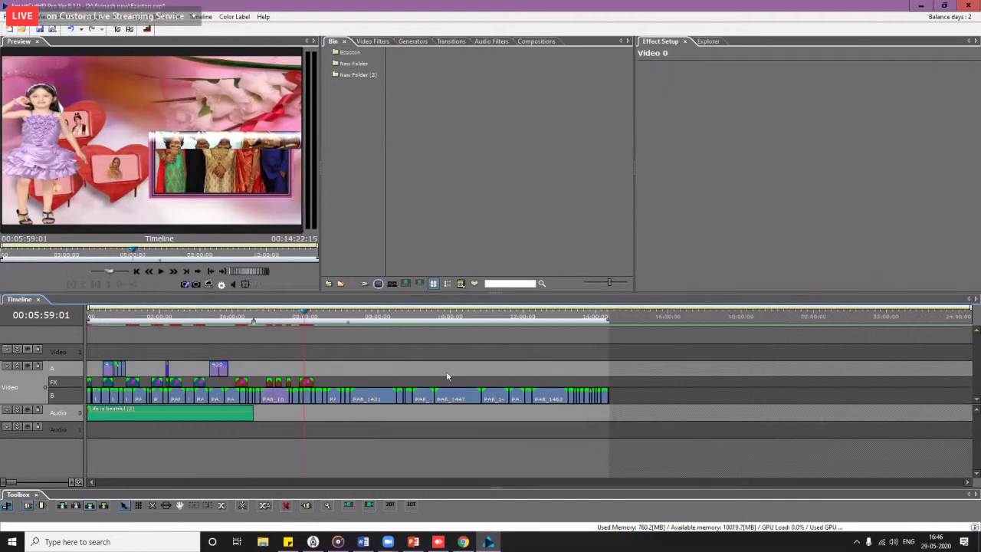
key(Delete)
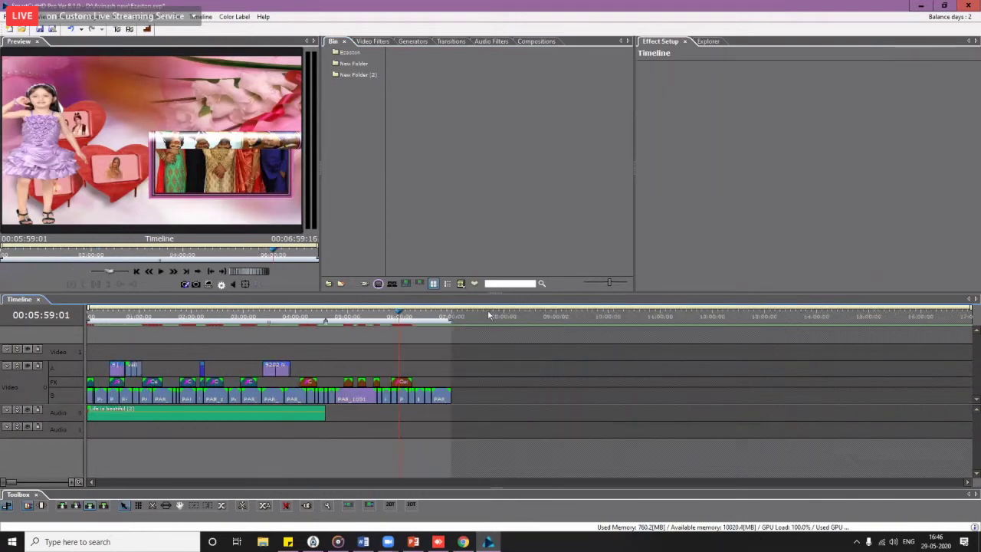
Step: Import timeline clips into the bin, browsing to X:\SceneCutHD Content\Project\Hindi_Ceremony Projects
right_click(436, 118)
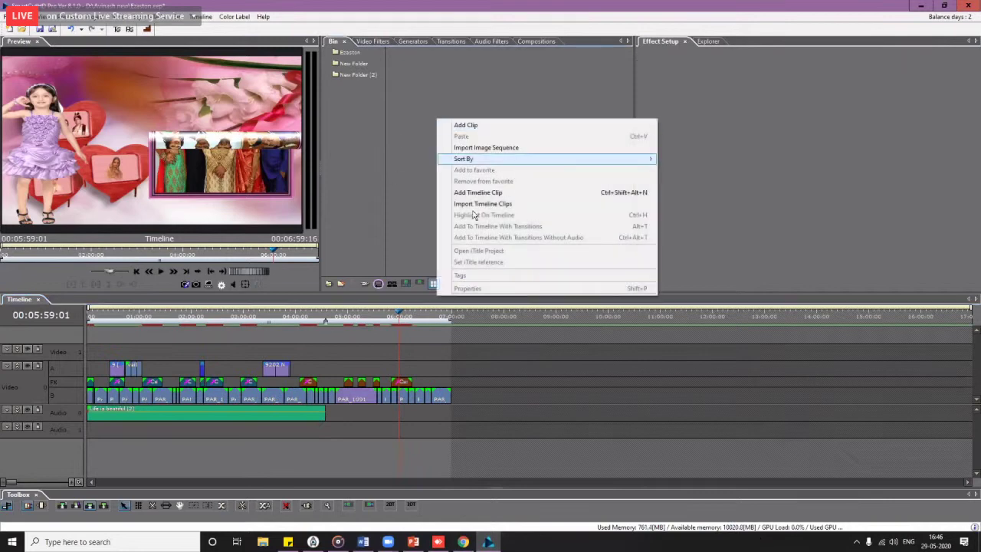
click(486, 204)
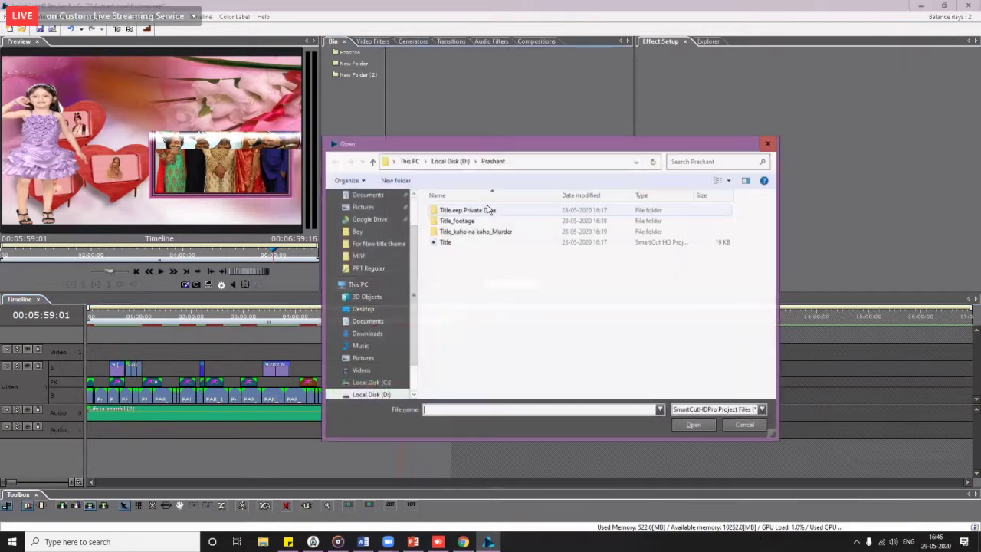
scroll(376, 368, down, 2)
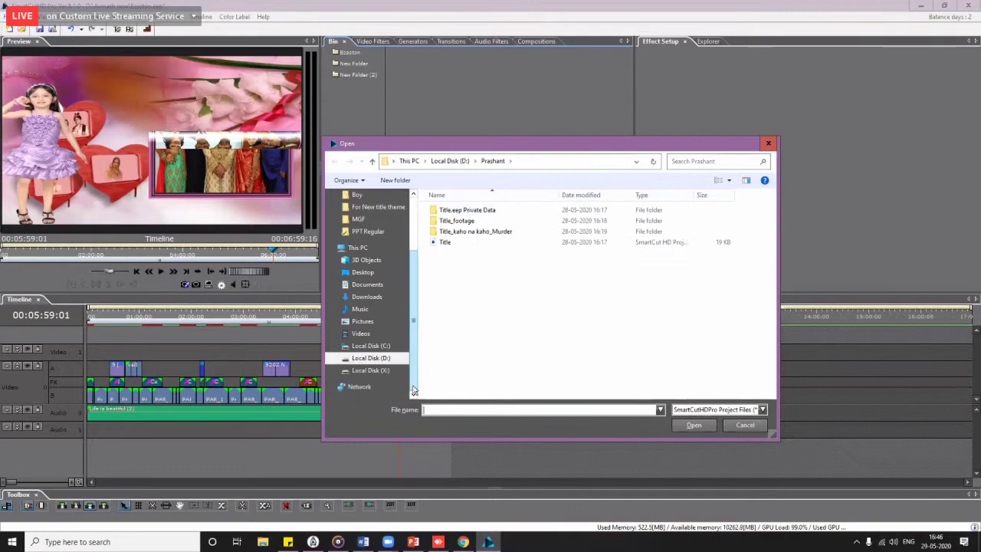
click(371, 370)
double_click(468, 317)
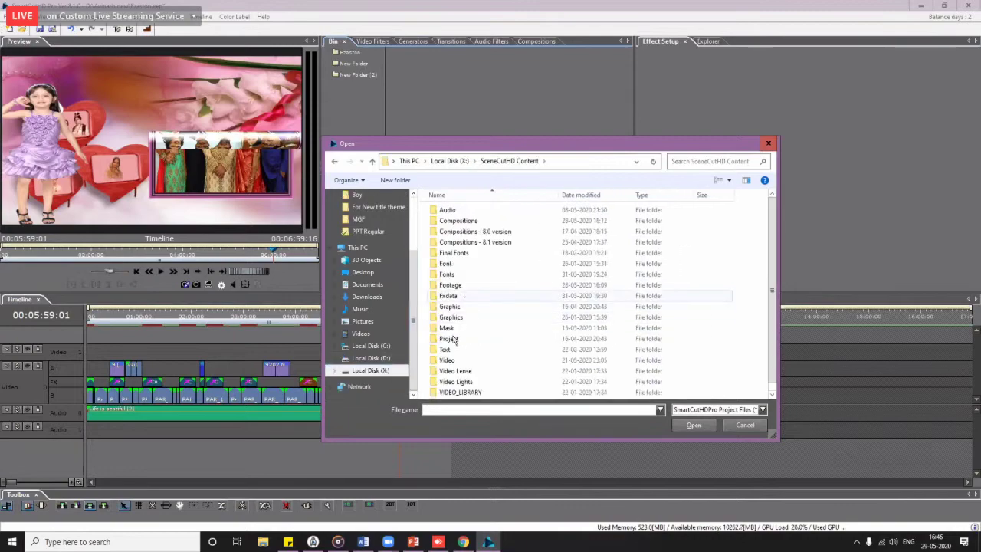
click(451, 339)
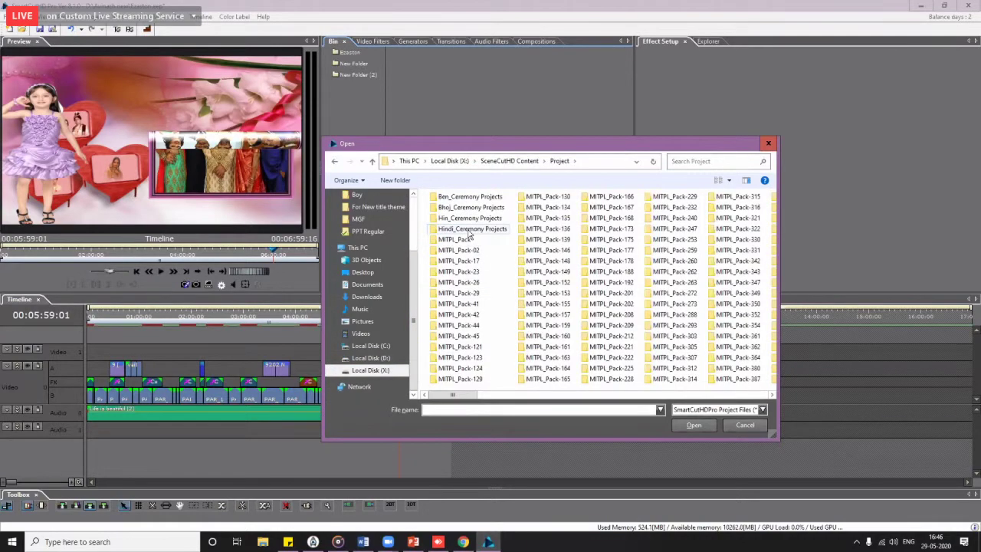
double_click(467, 229)
drag(522, 146, 359, 102)
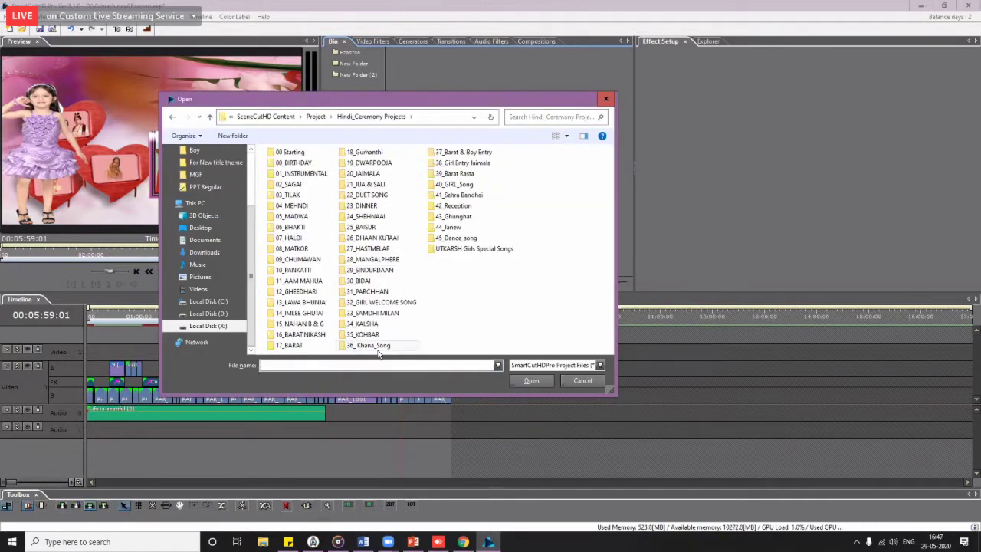
Step: Import the Birde side New Haldi songs project from 07_HALDI and open its sequence in its own timeline
double_click(295, 240)
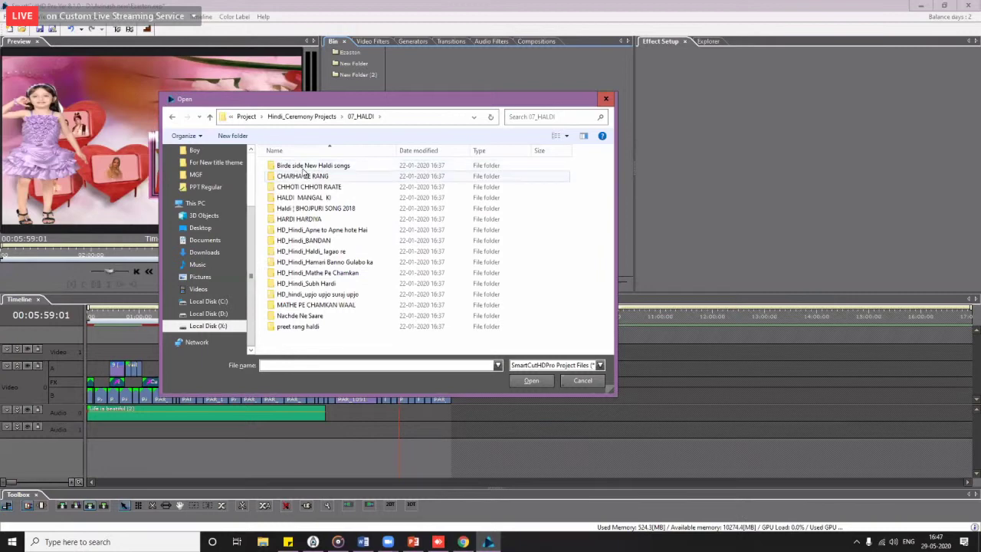
double_click(303, 166)
double_click(309, 187)
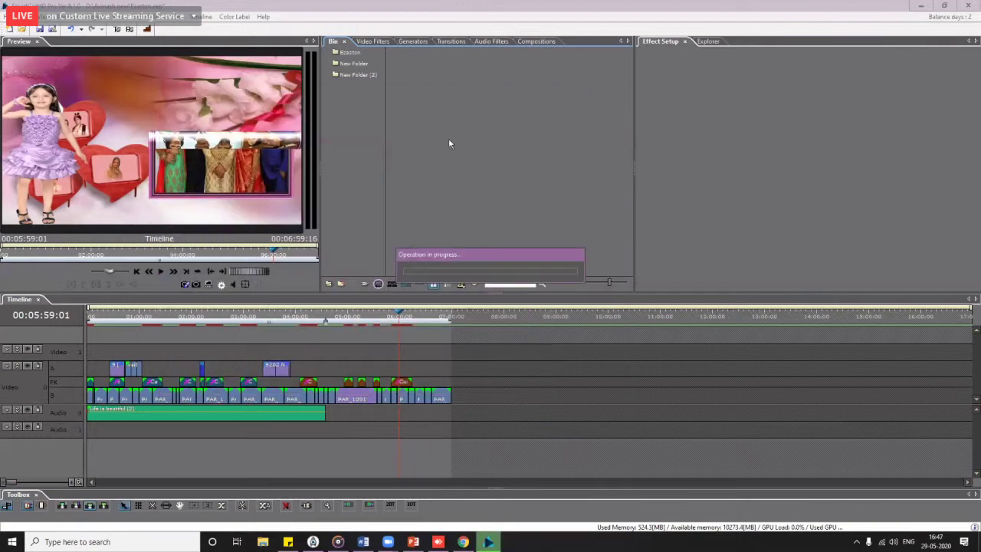
click(524, 346)
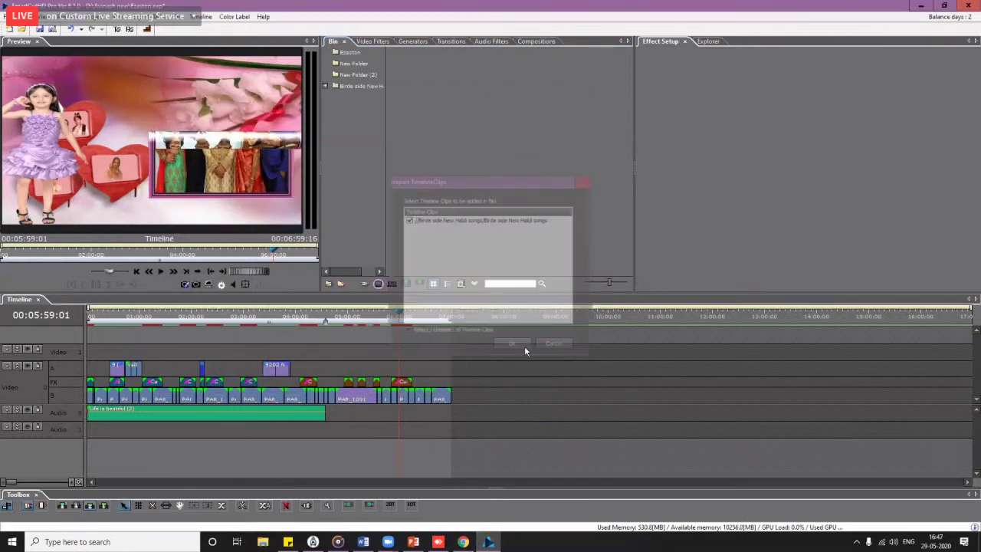
click(363, 89)
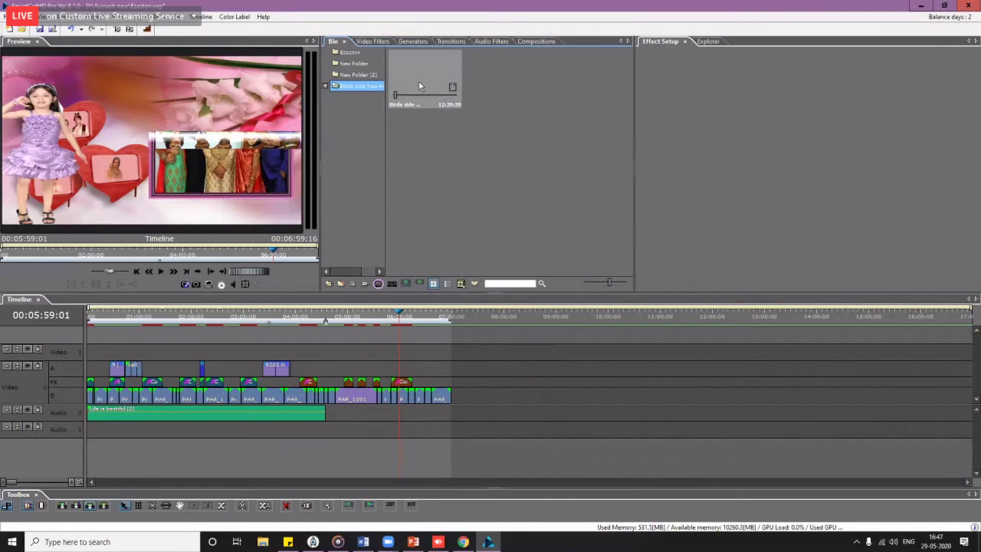
double_click(420, 86)
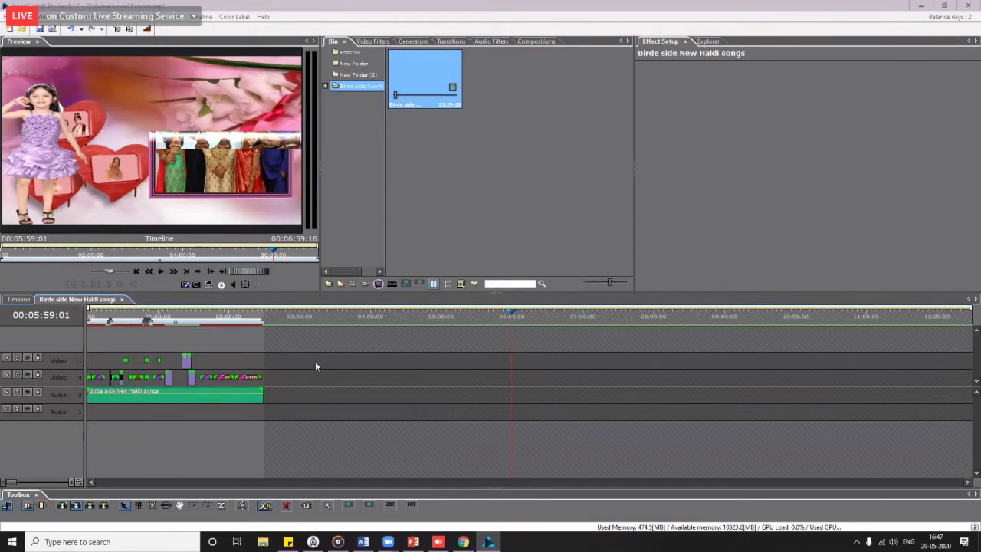
Step: Select the Haldi songs audio clip, start and cancel Save as Composition, then show the Compositions library
click(188, 325)
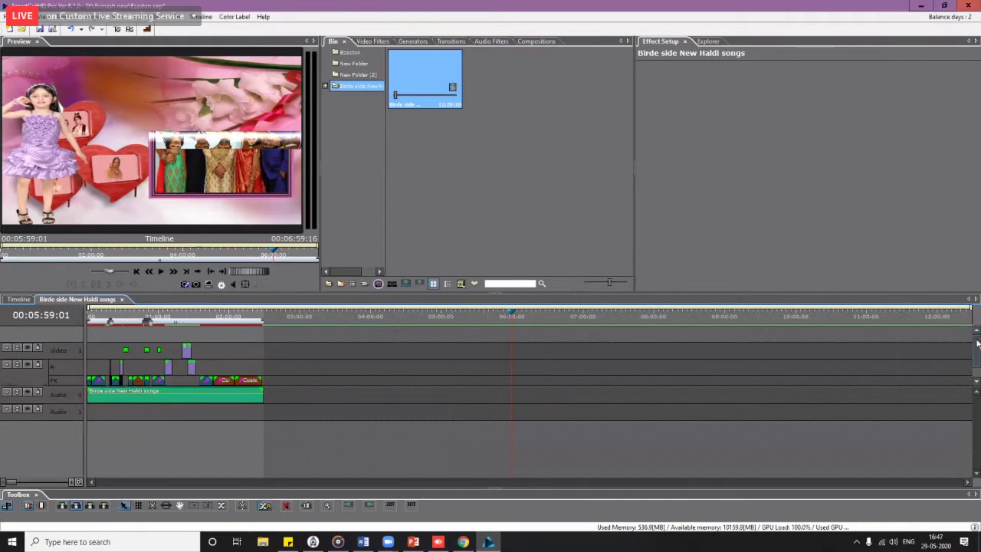
scroll(951, 360, down, 1)
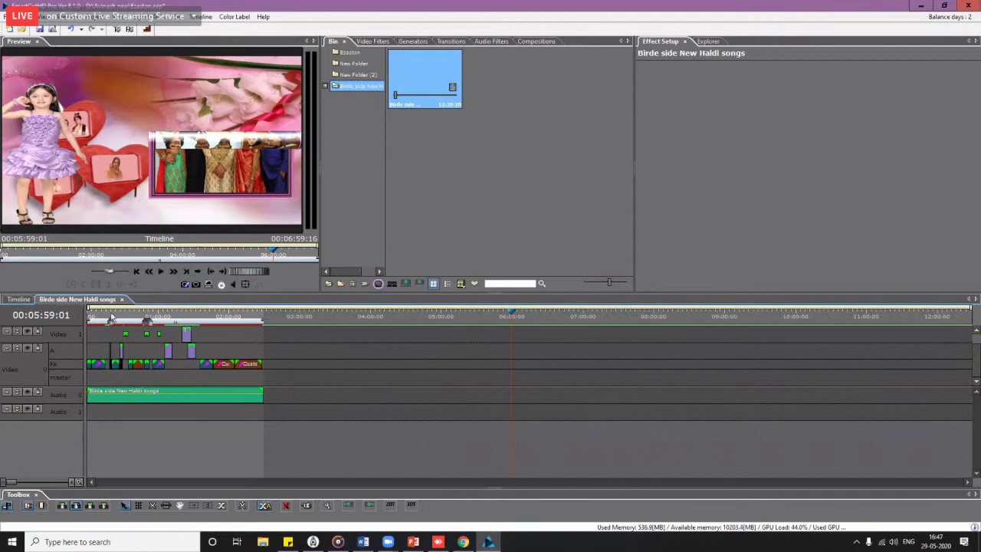
drag(111, 317, 73, 321)
click(111, 397)
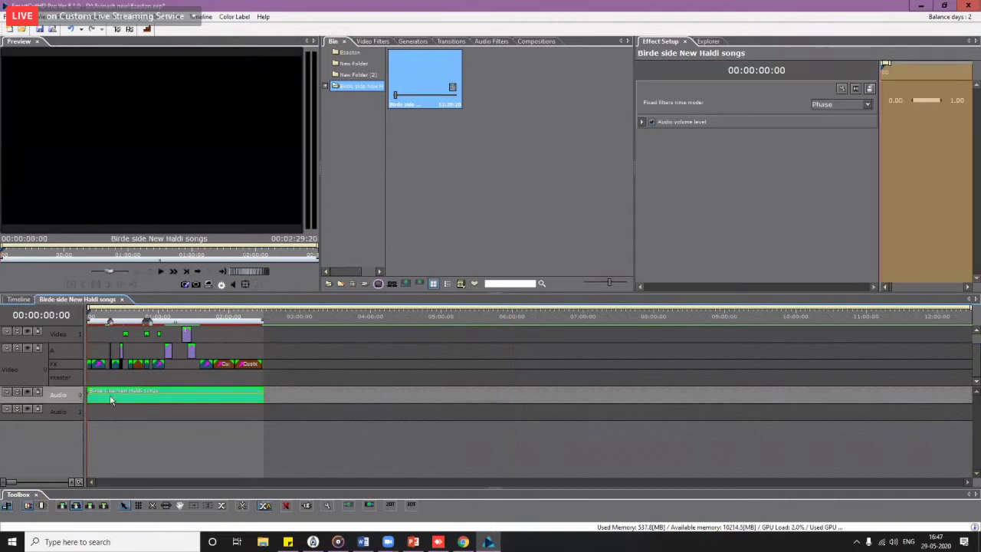
right_click(112, 400)
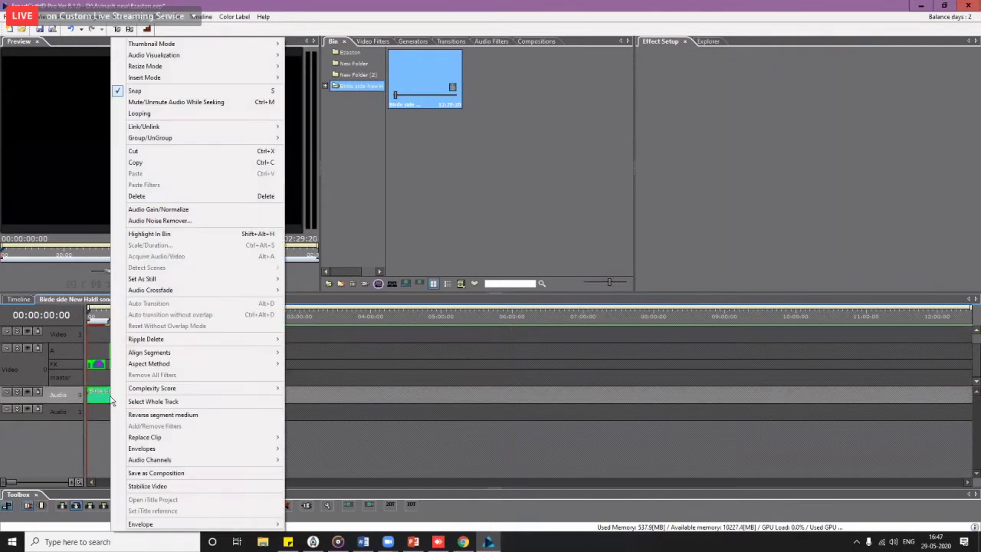
click(156, 473)
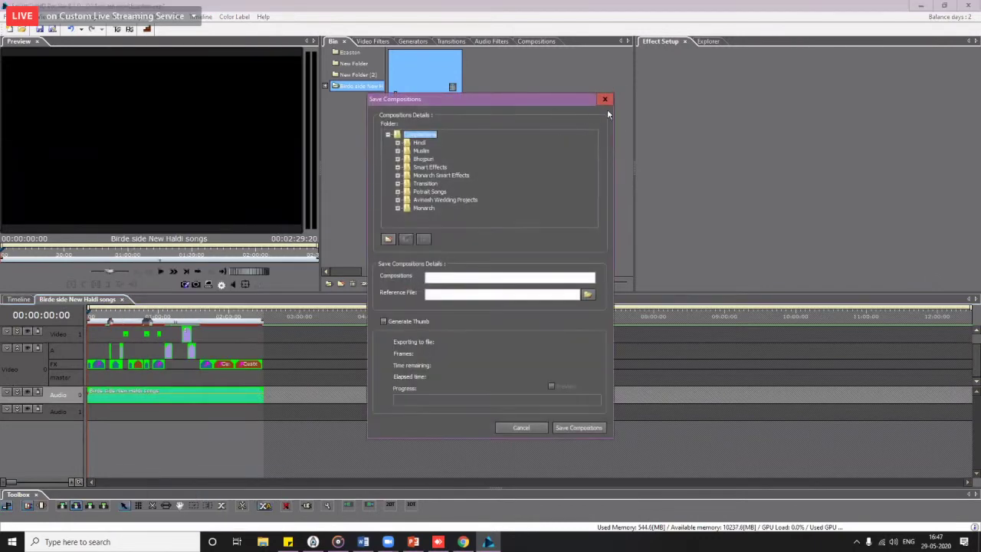
click(605, 99)
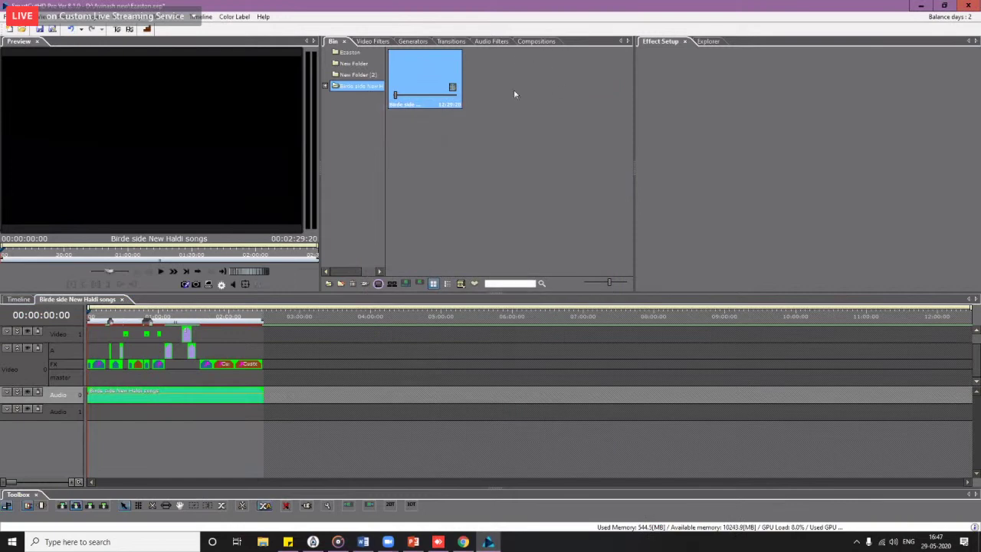
click(536, 40)
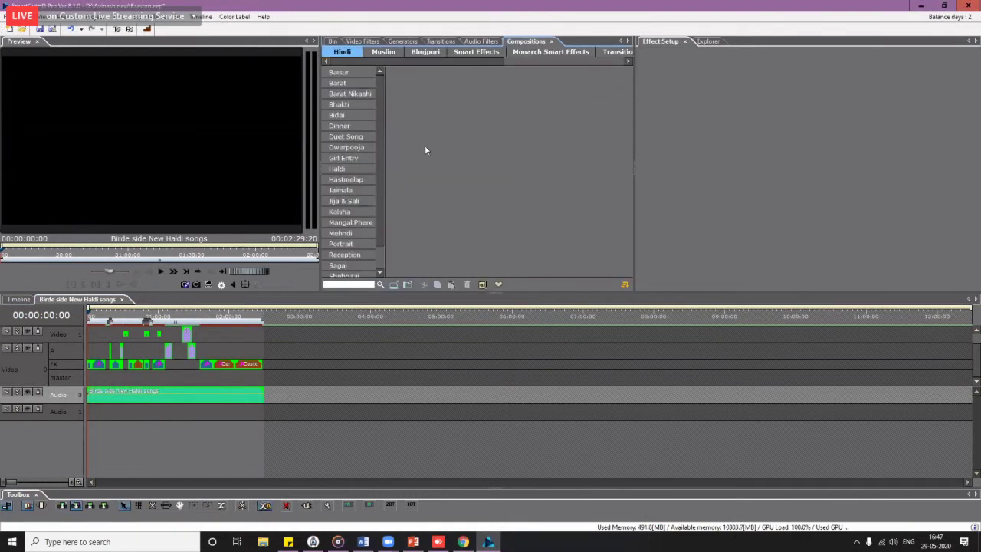
Step: Create a new composition category named Rajiv
scroll(606, 62, down, 3)
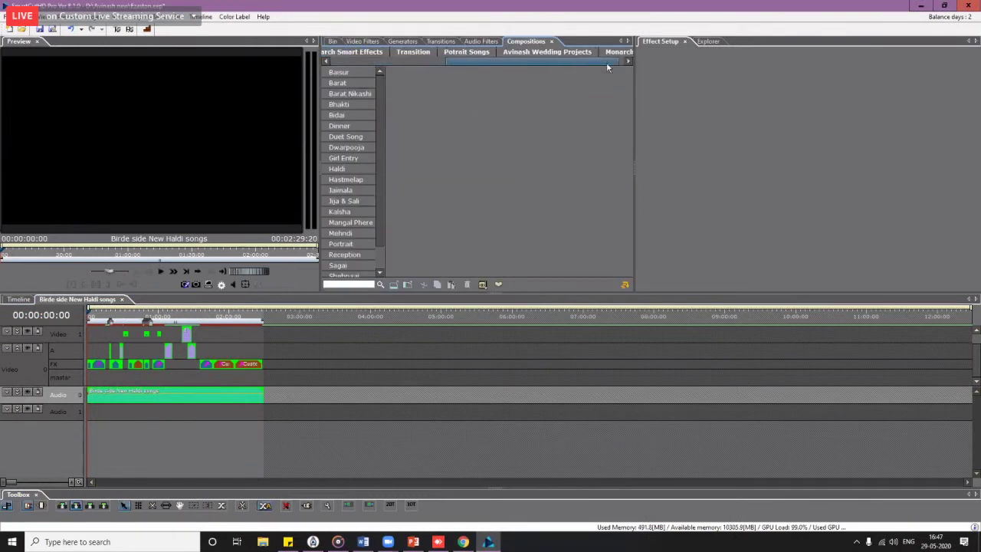
scroll(583, 60, up, 3)
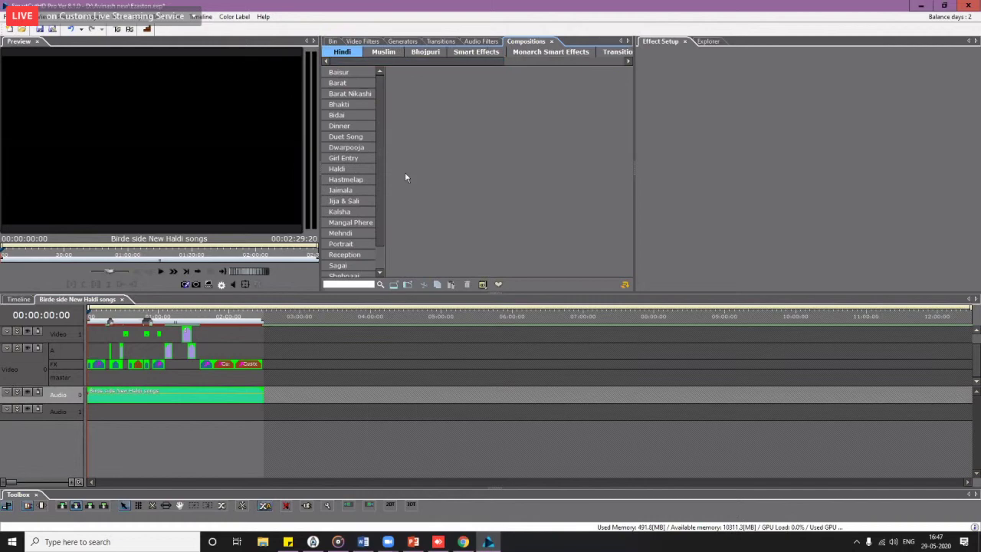
click(407, 285)
text(aj)
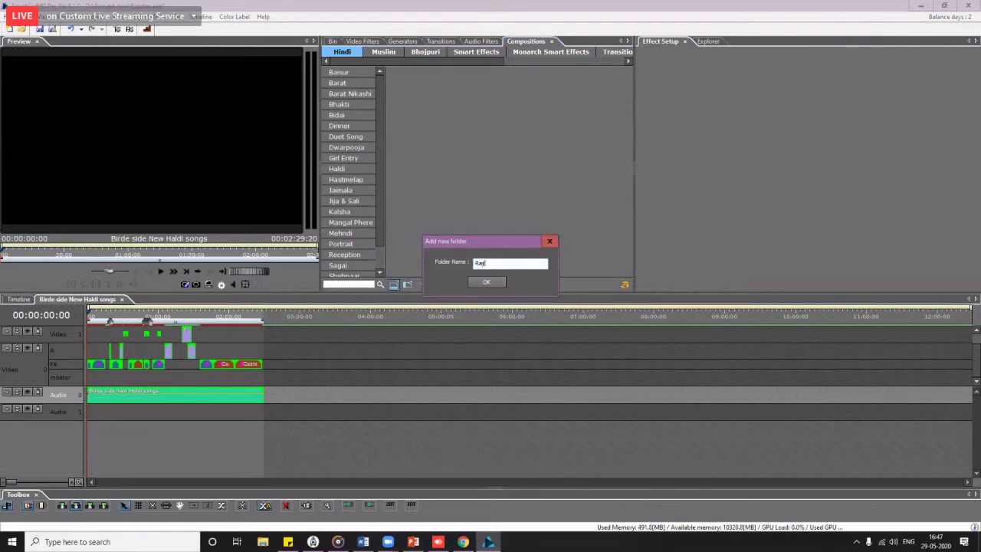
text(ajiv)
key(Return)
Step: Add a new composition folder named Haldi inside the Rajiv category
right_click(342, 116)
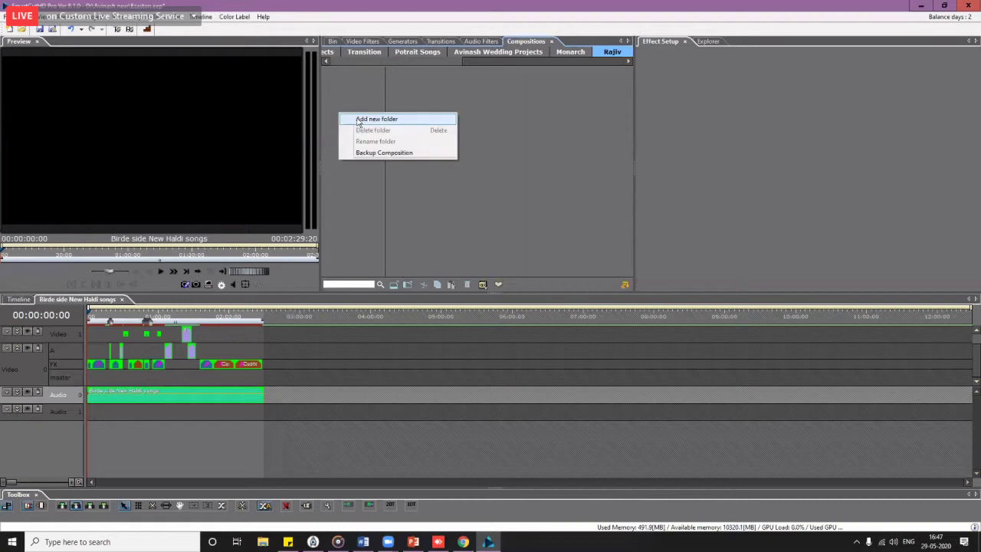
click(375, 119)
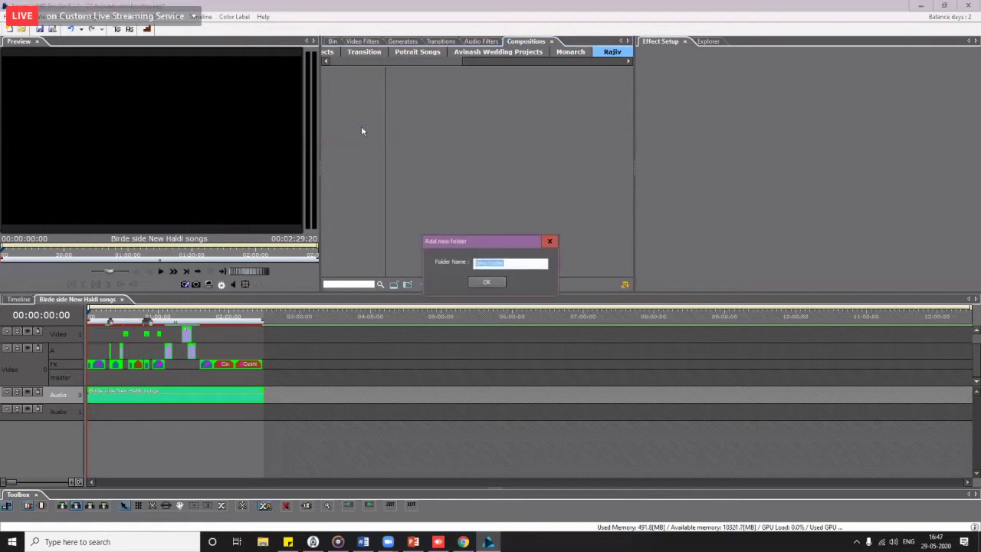
text(Haldi)
click(484, 281)
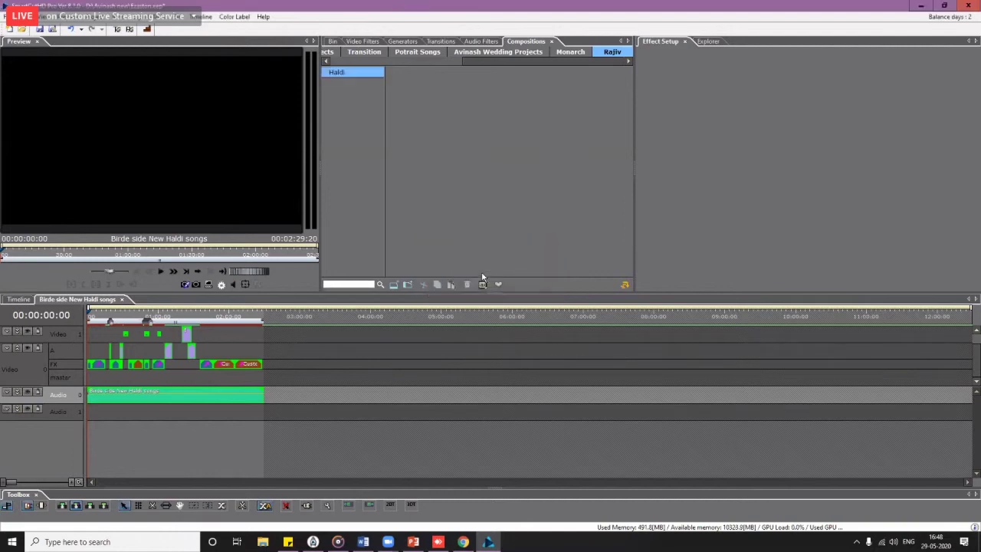
Step: Save the Haldi audio clip's sequence as a composition named 'Haldi Songs' in Rajiv > Haldi
right_click(208, 401)
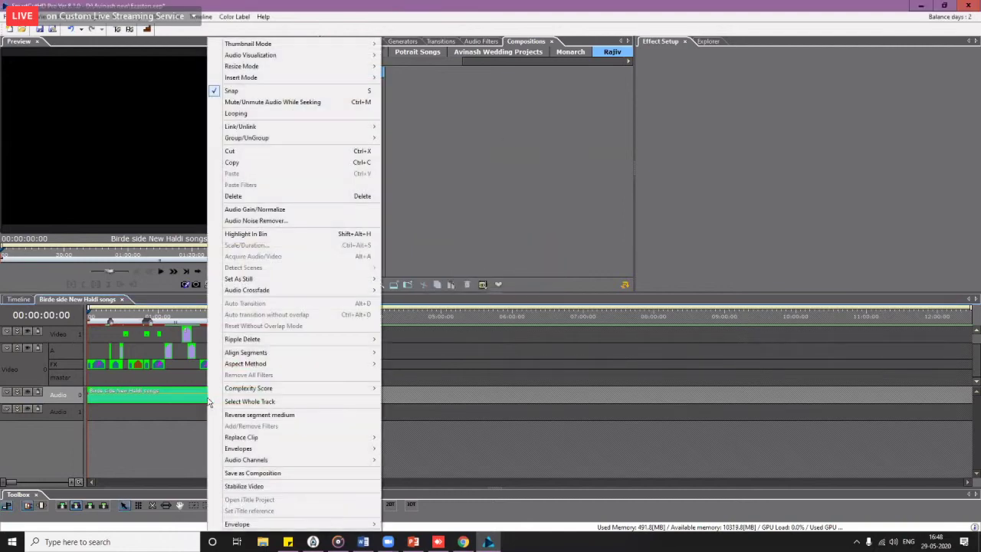
click(252, 473)
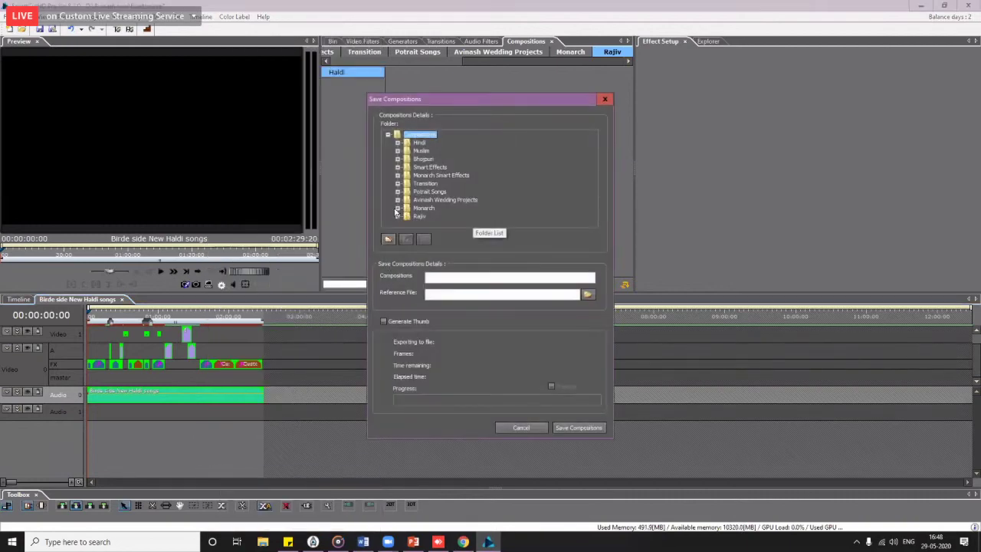
click(398, 216)
click(429, 218)
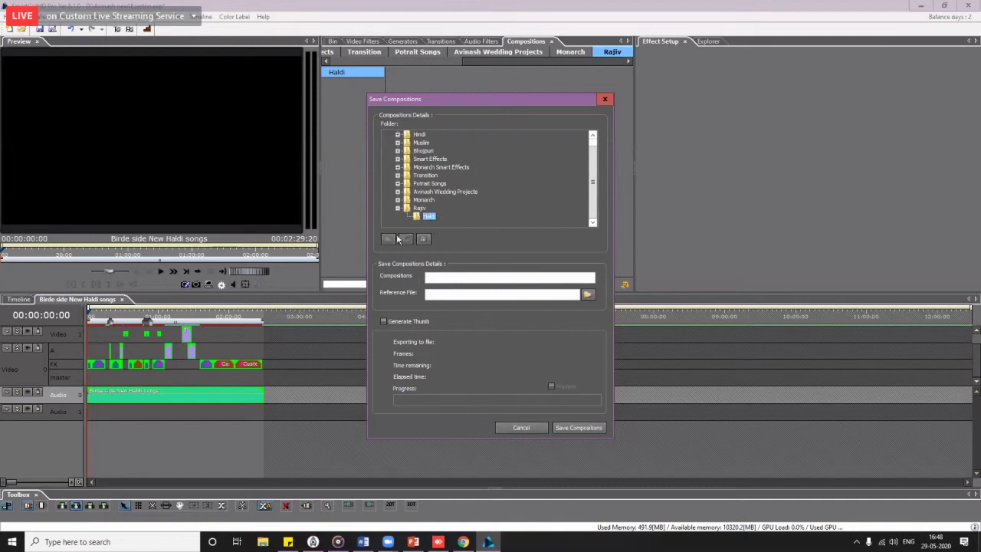
click(446, 277)
text(Haldi Songs)
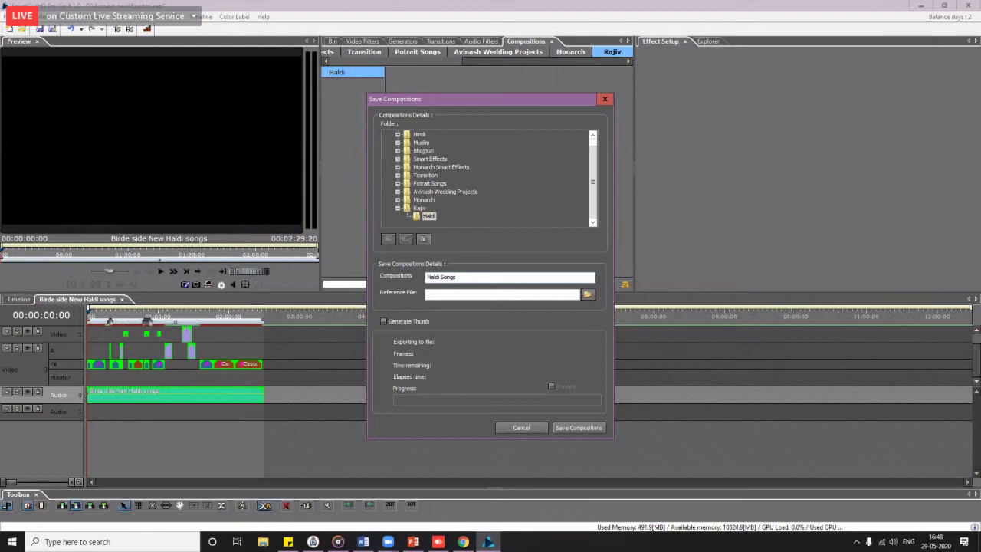
Step: Reference the Birde side New Haldi songs MP3 from the 07_HALDI folder and save the composition
click(493, 294)
click(587, 294)
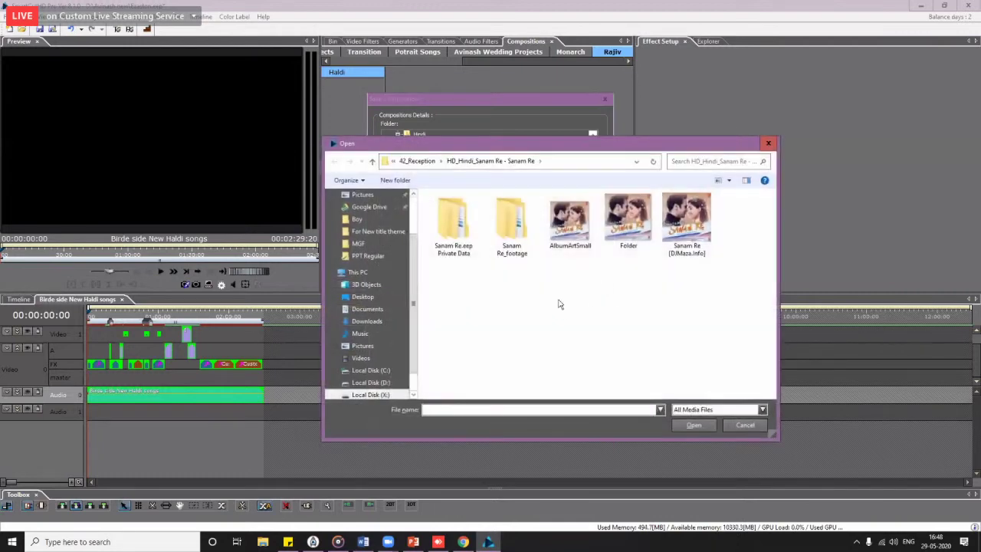
click(384, 394)
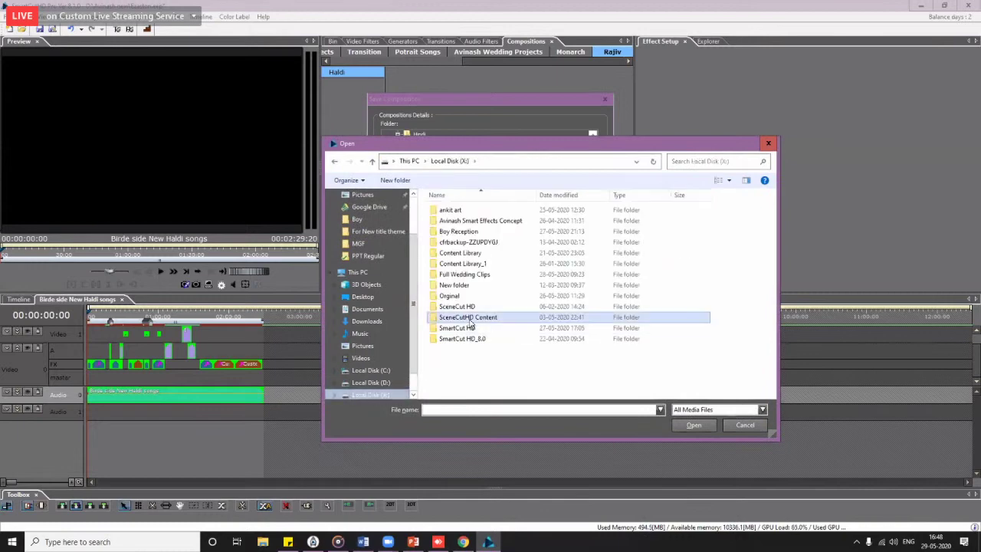
double_click(477, 322)
double_click(450, 338)
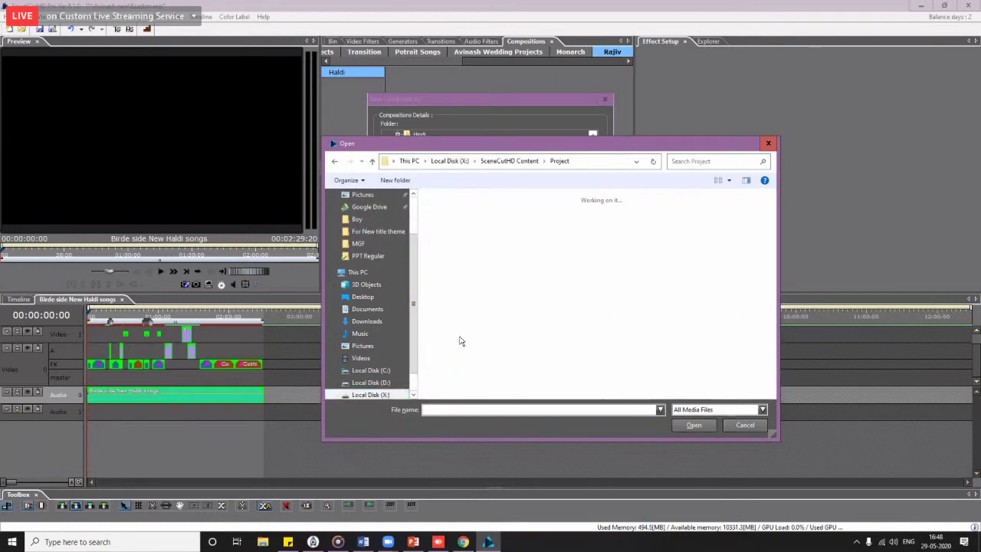
double_click(460, 228)
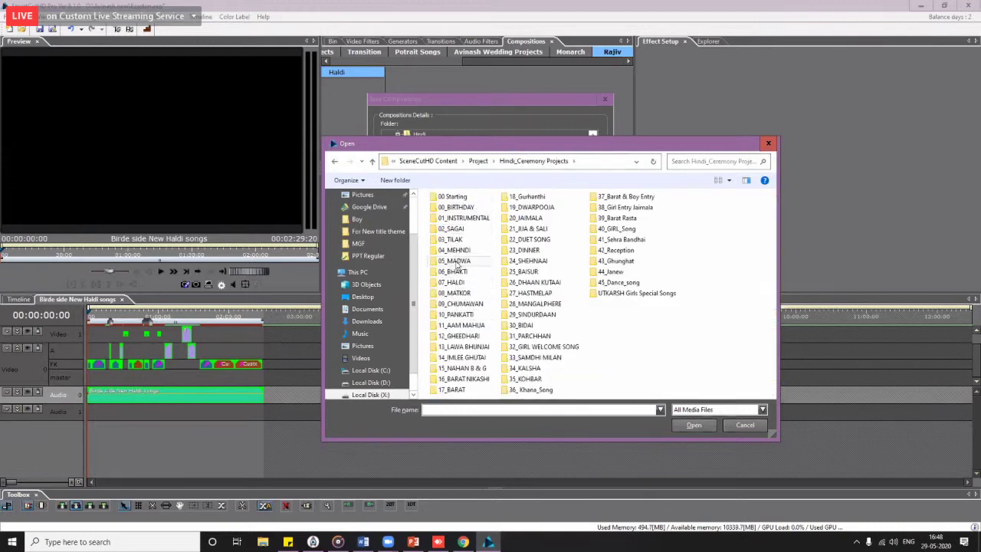
double_click(457, 283)
double_click(464, 212)
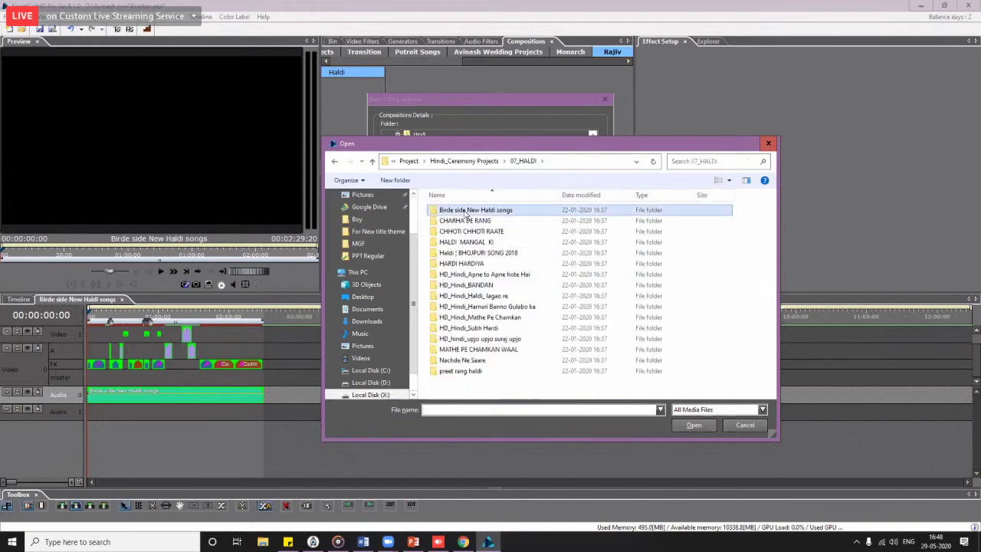
double_click(474, 233)
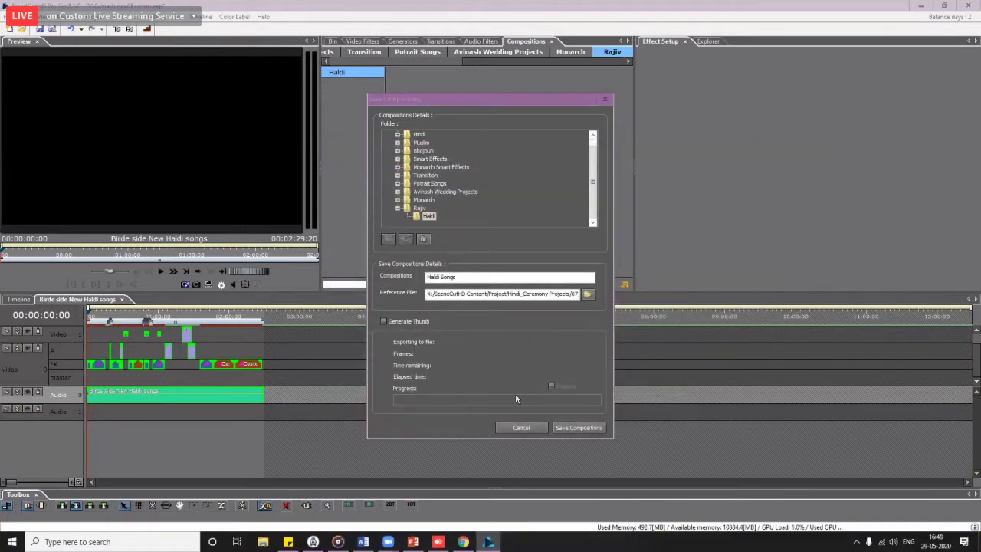
click(569, 430)
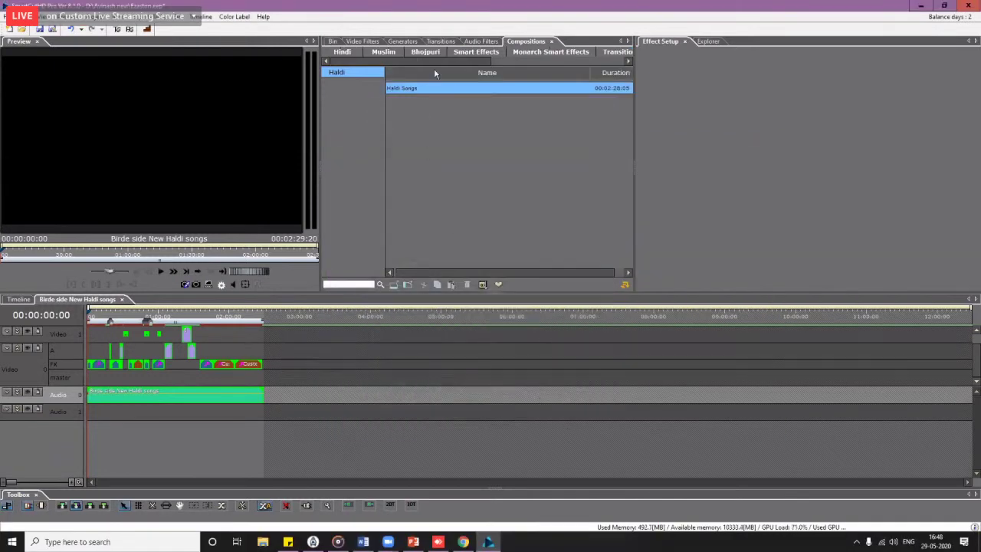
Step: On the main wedding timeline, delete the Life is beautiful audio clip
click(21, 299)
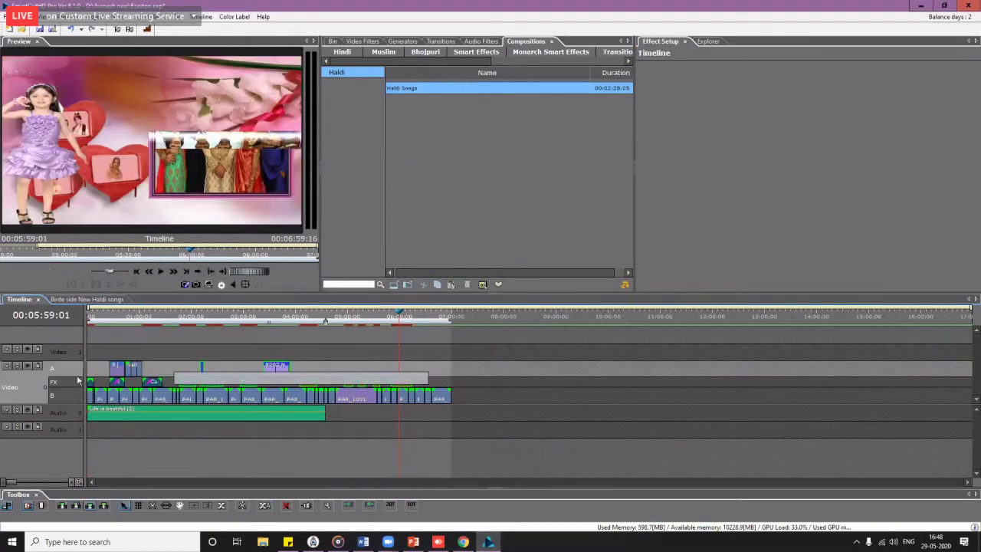
click(96, 379)
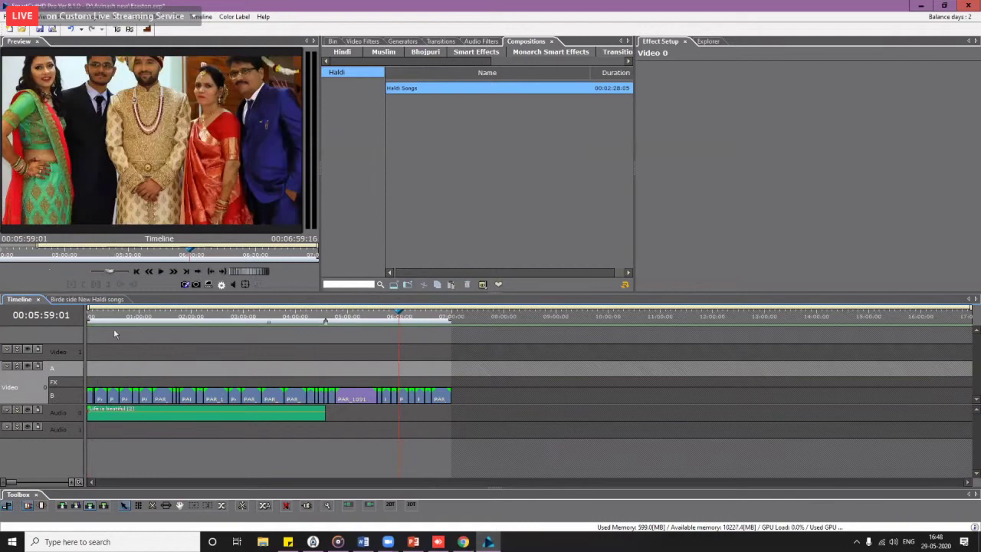
click(274, 414)
key(Delete)
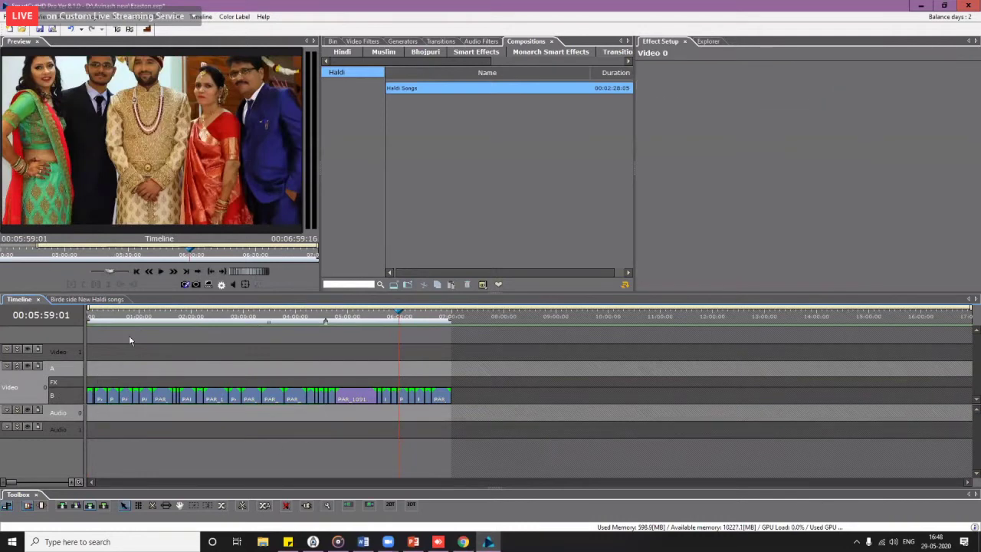
Step: Insert the Haldi Songs composition at the start of the timeline
drag(97, 317, 51, 321)
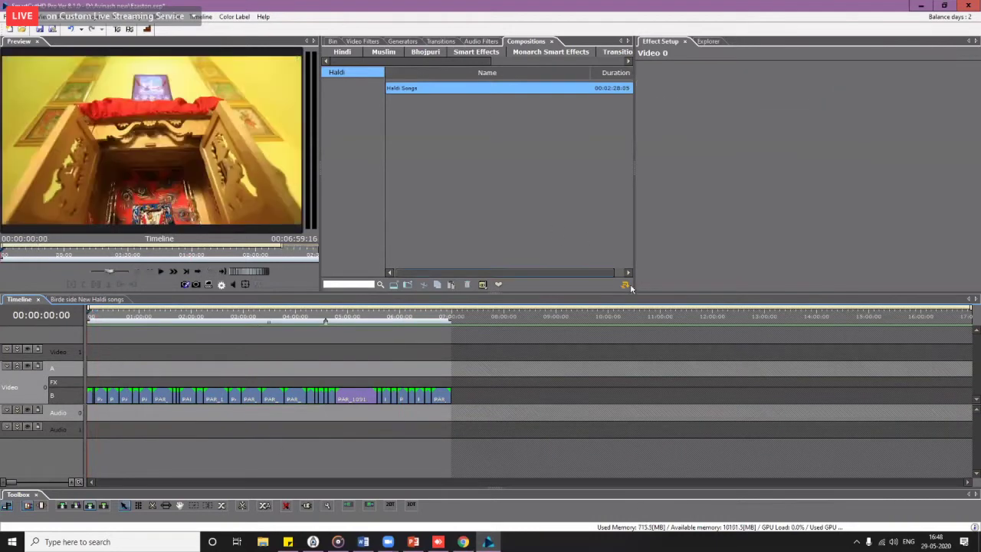
click(625, 285)
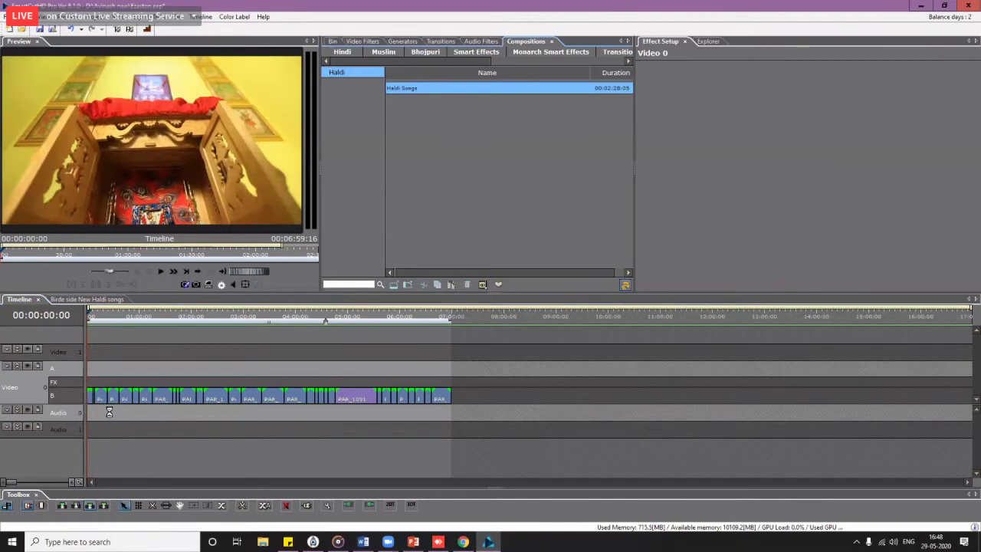
click(97, 323)
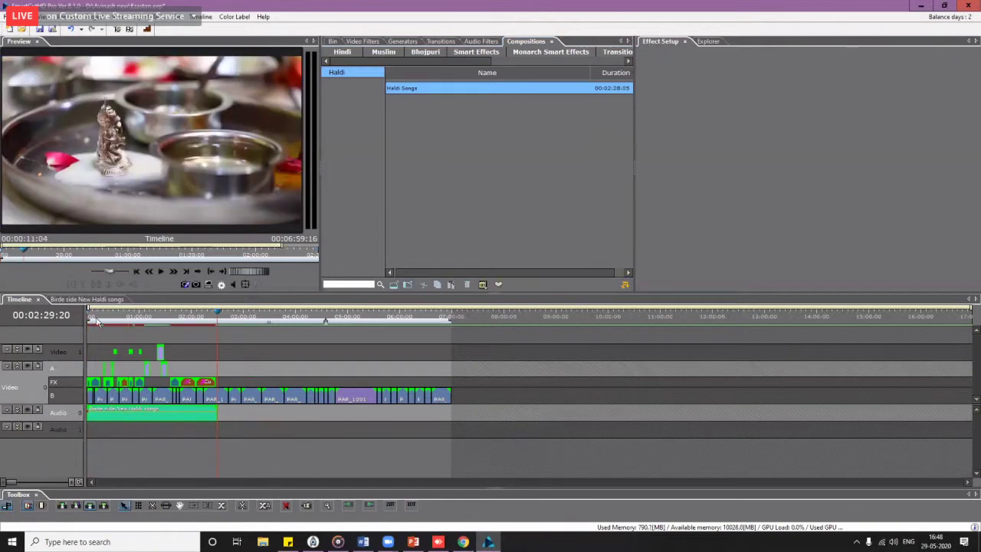
scroll(132, 352, up, 2)
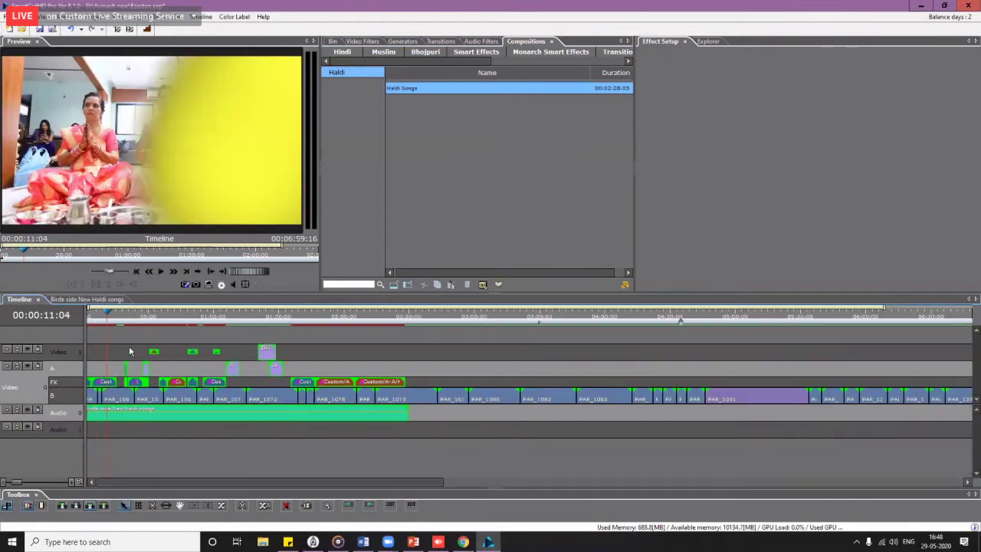
key(space)
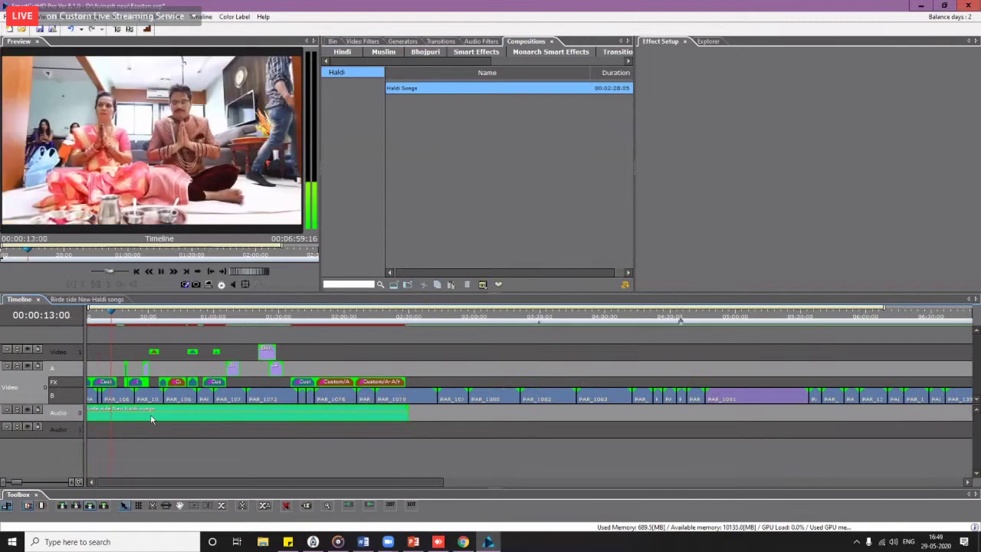
click(288, 320)
scroll(284, 429, down, 2)
scroll(284, 429, down, 1)
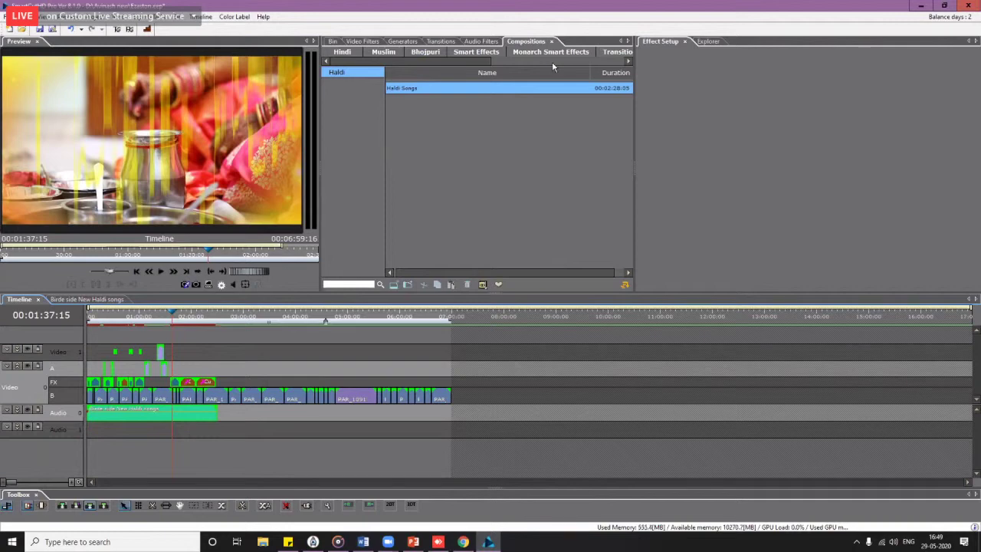
click(251, 271)
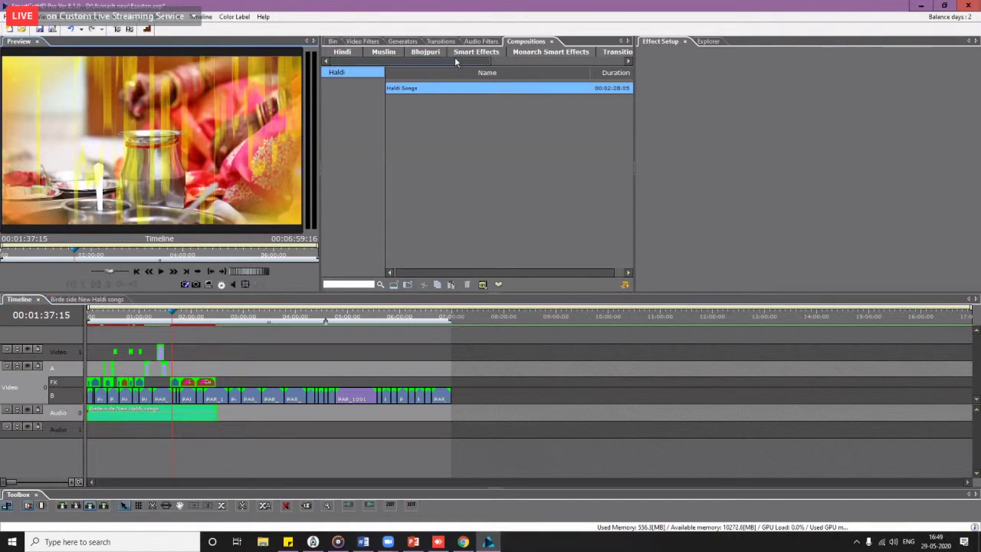
drag(454, 60, 551, 61)
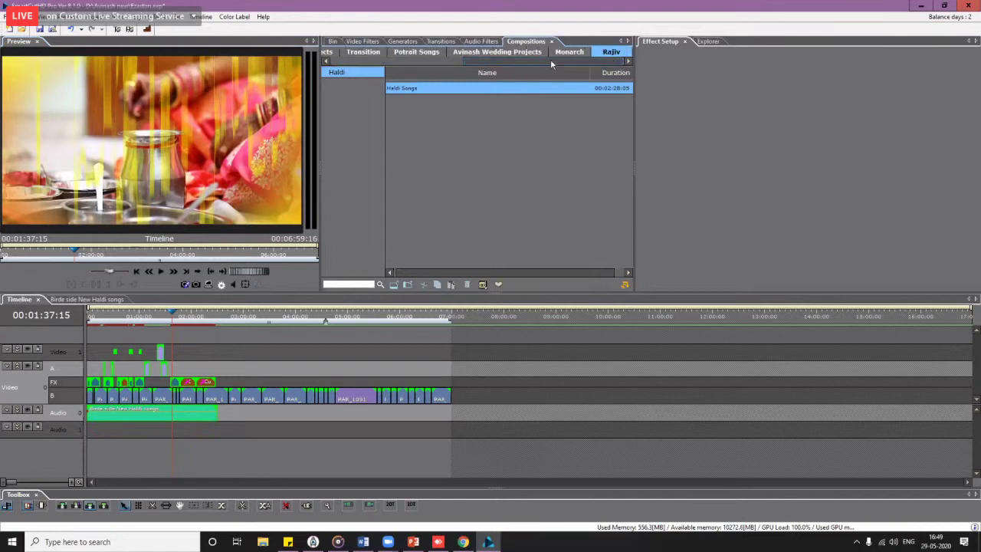
Step: Place Song Fx effect 0s776 from Sf-in-out 14 after the last clip on the FX track
click(434, 43)
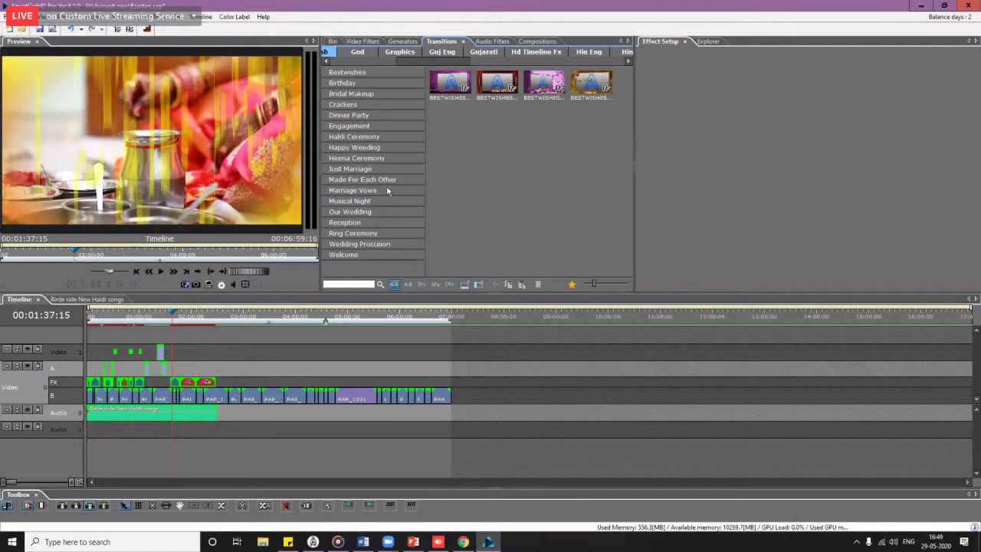
click(408, 284)
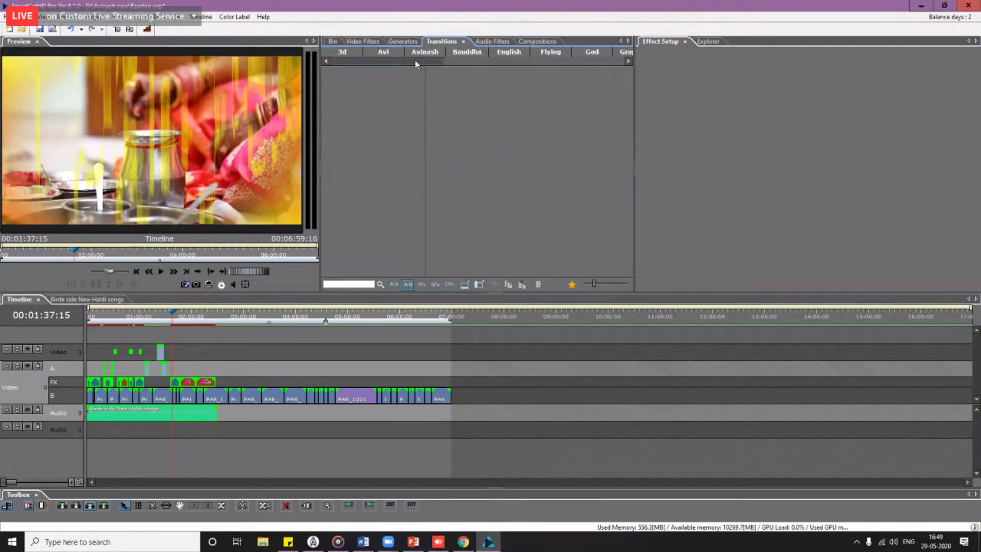
drag(415, 60, 602, 59)
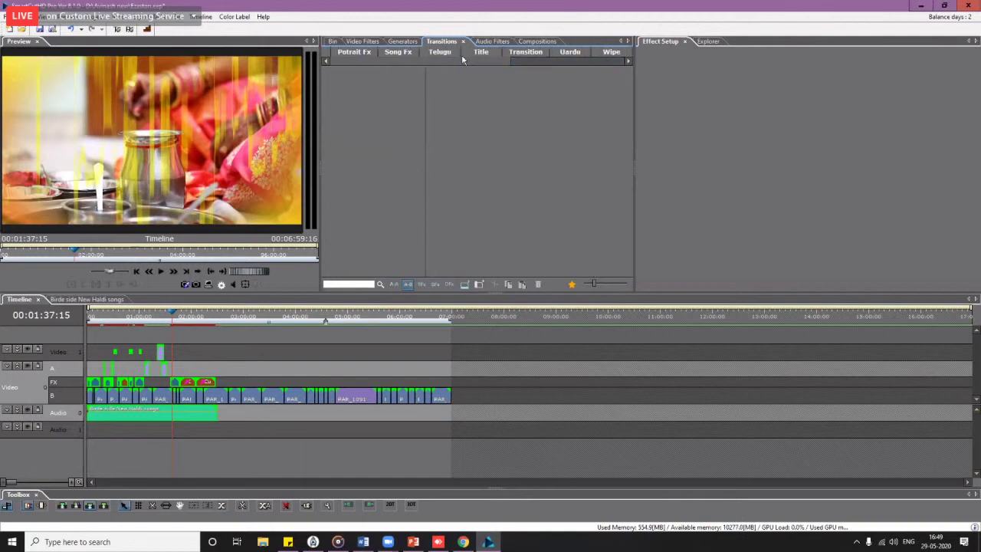
click(398, 51)
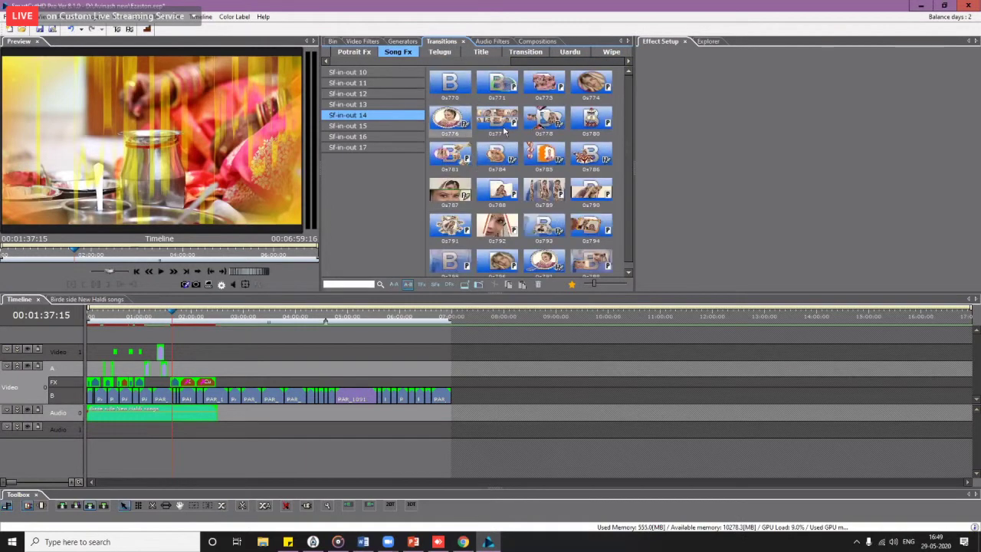
drag(573, 362, 476, 383)
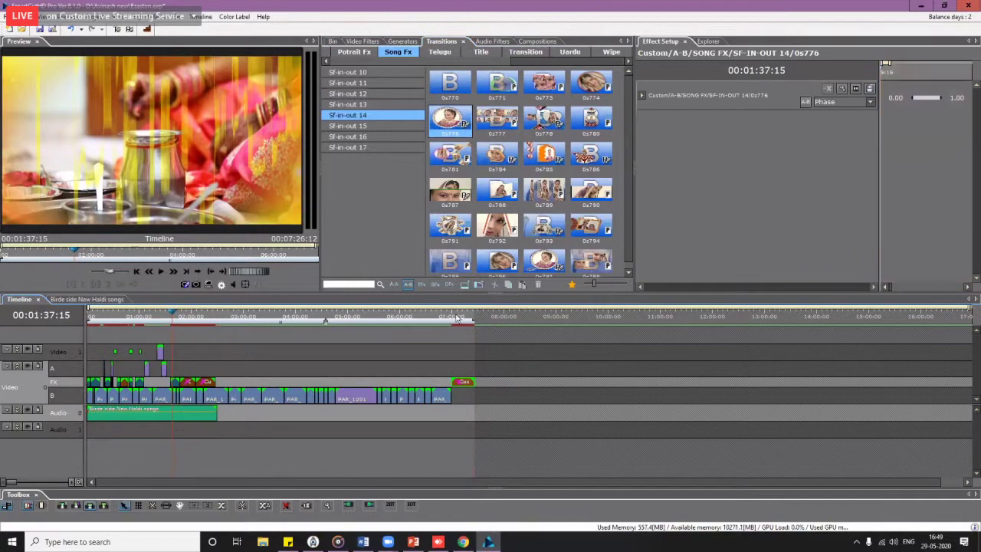
click(460, 323)
drag(460, 323, 464, 326)
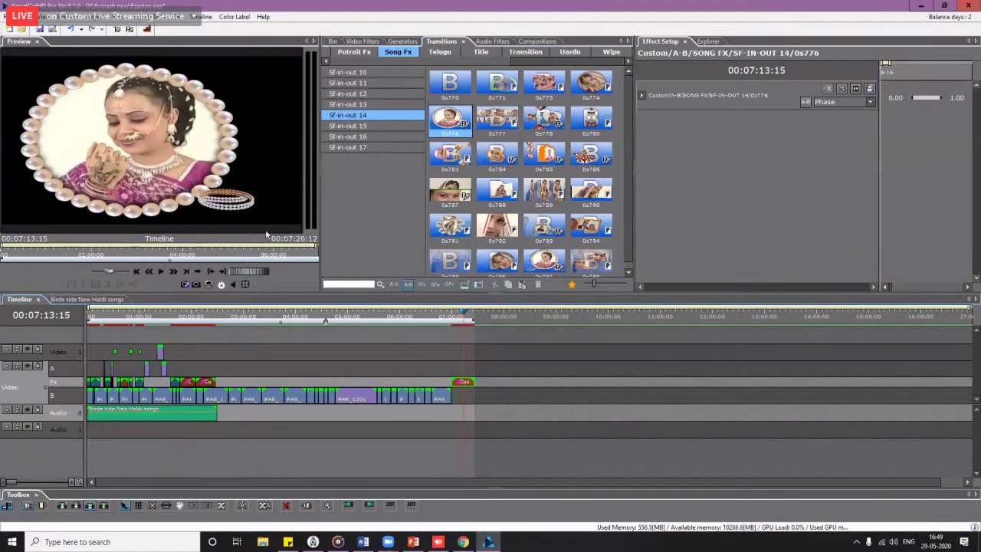
Step: In the effect's Private Media, replace Medium 1 with Chrominace Clips from '00 Clips for extra filters'
right_click(466, 383)
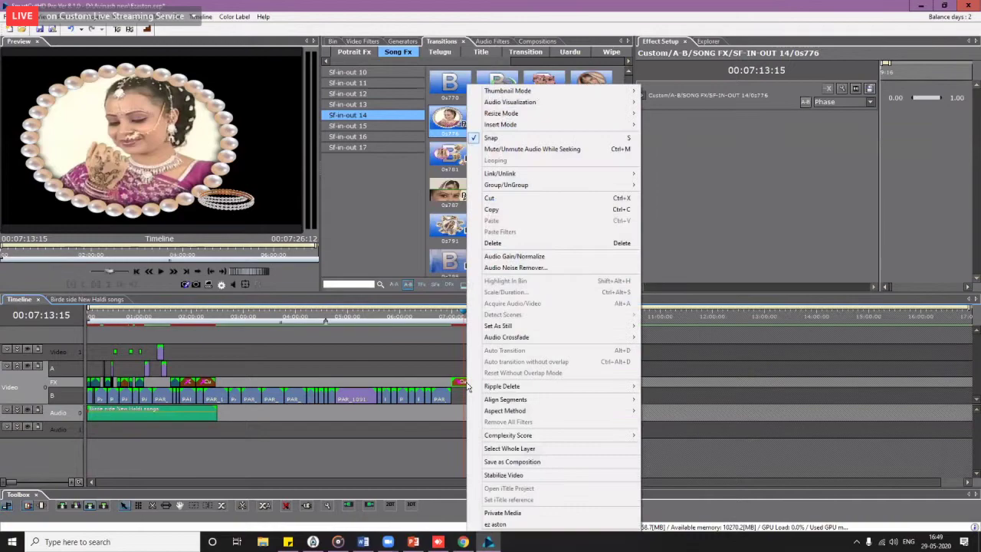
click(506, 515)
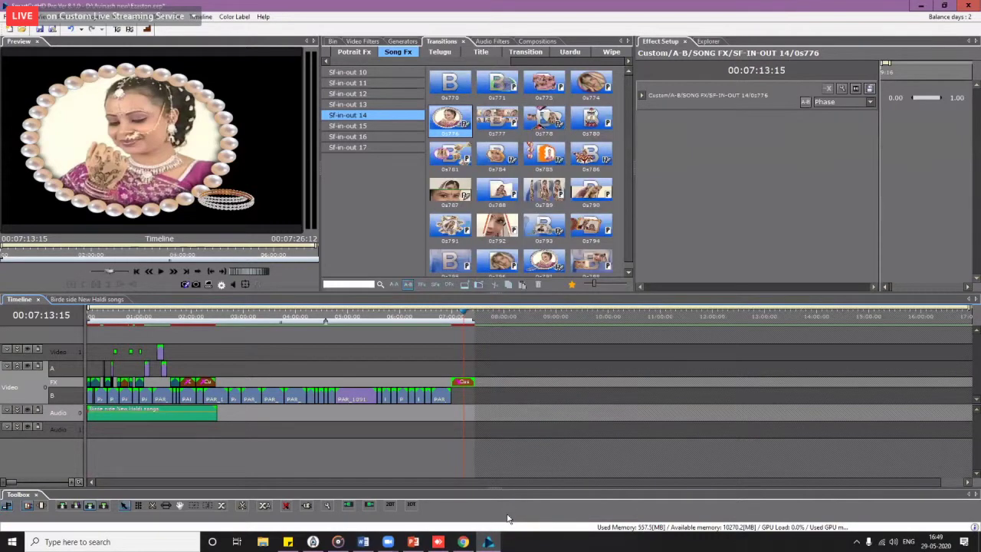
double_click(450, 119)
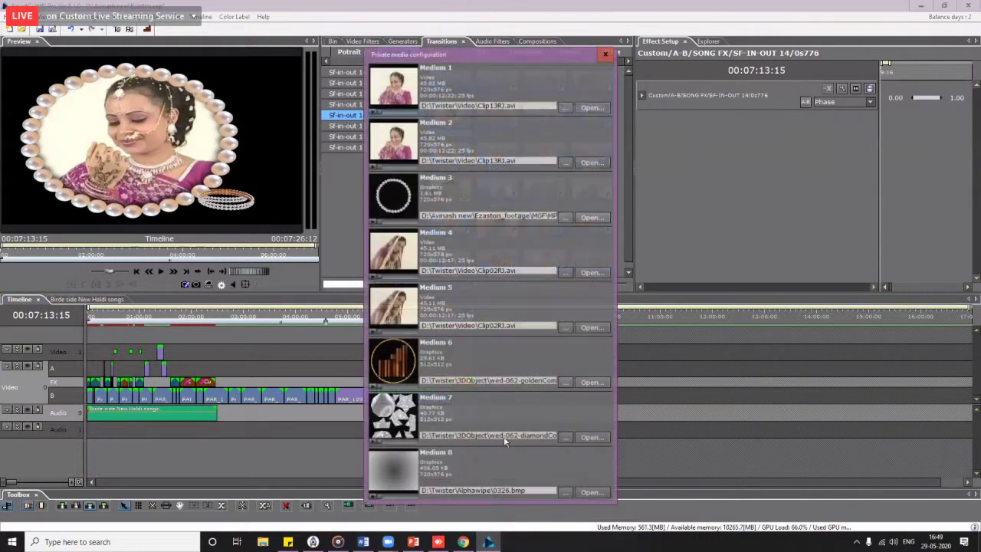
click(566, 108)
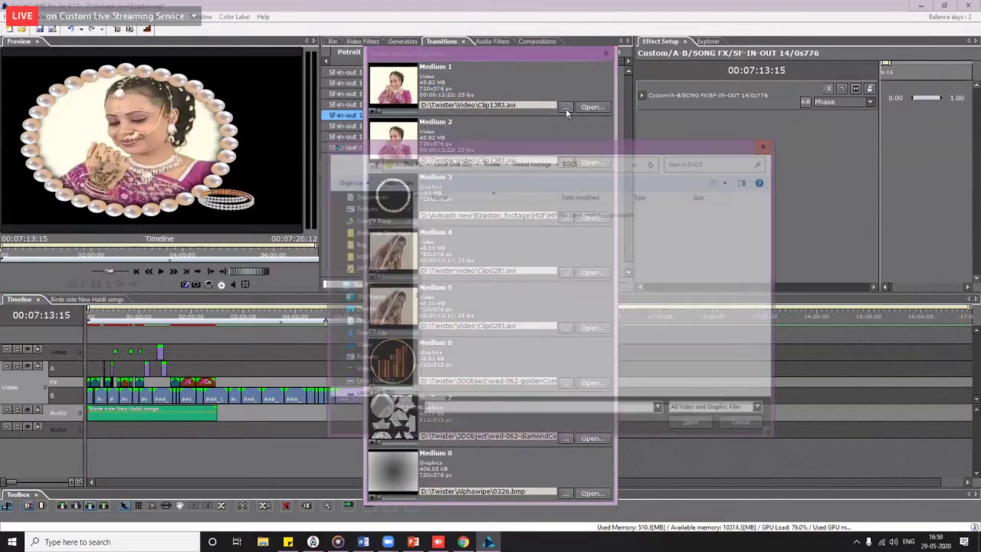
click(371, 395)
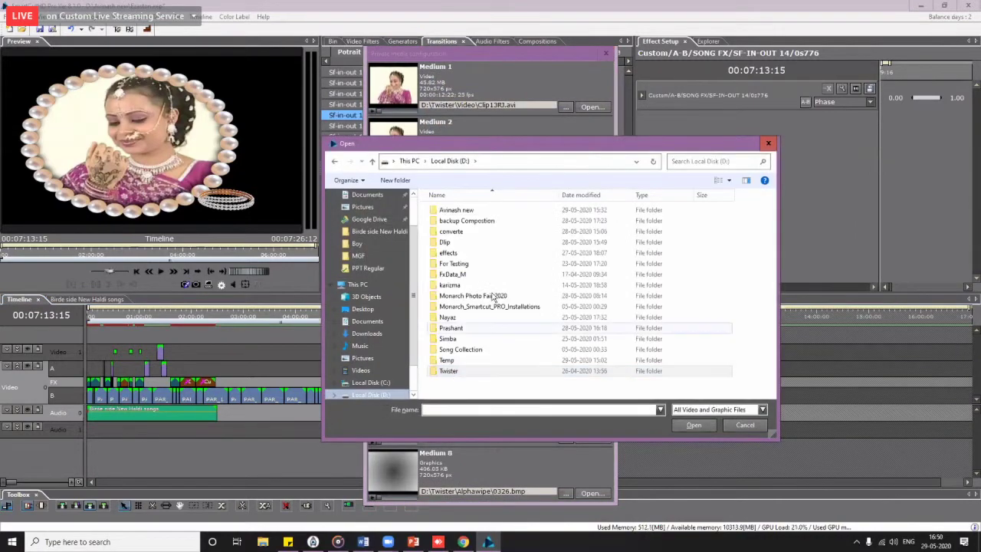
double_click(482, 297)
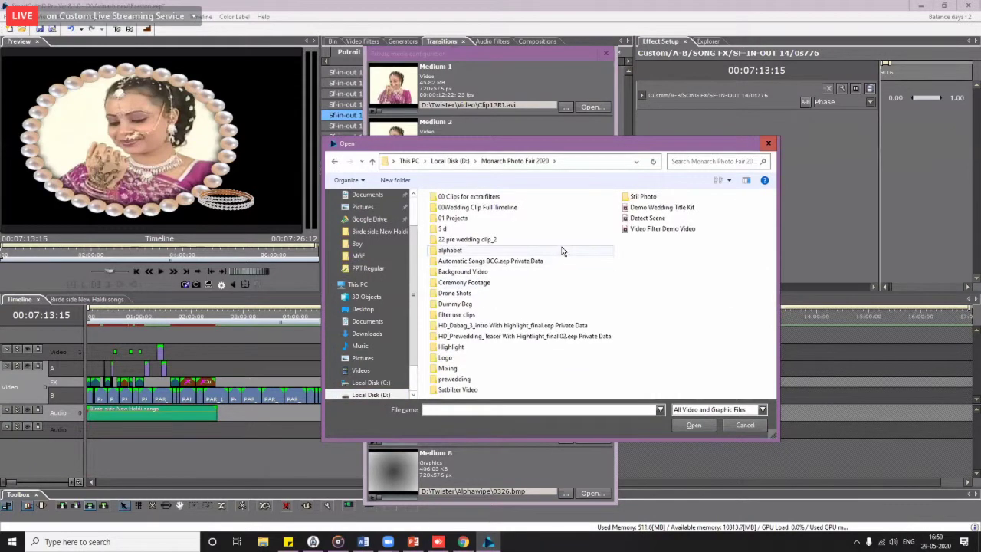
double_click(476, 214)
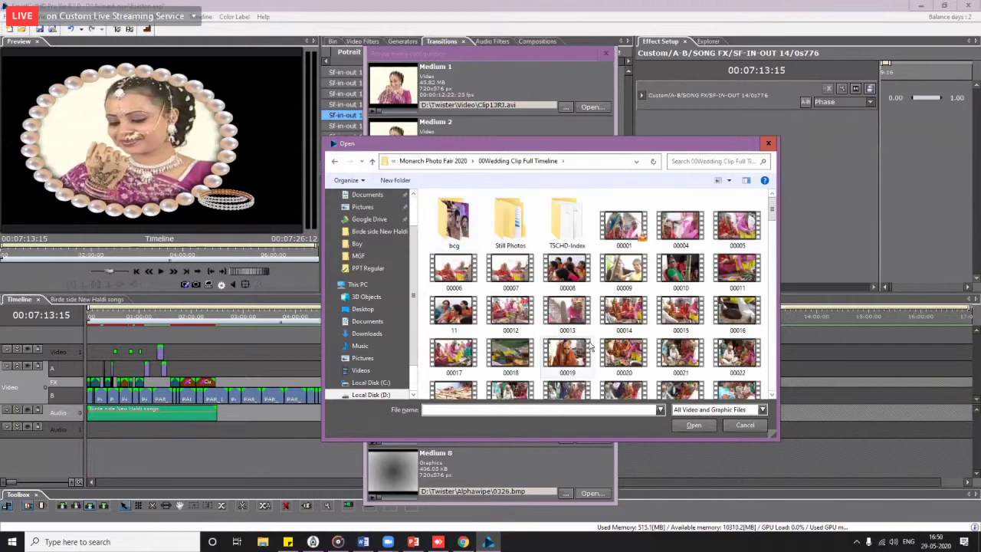
scroll(592, 344, down, 15)
scroll(592, 344, up, 8)
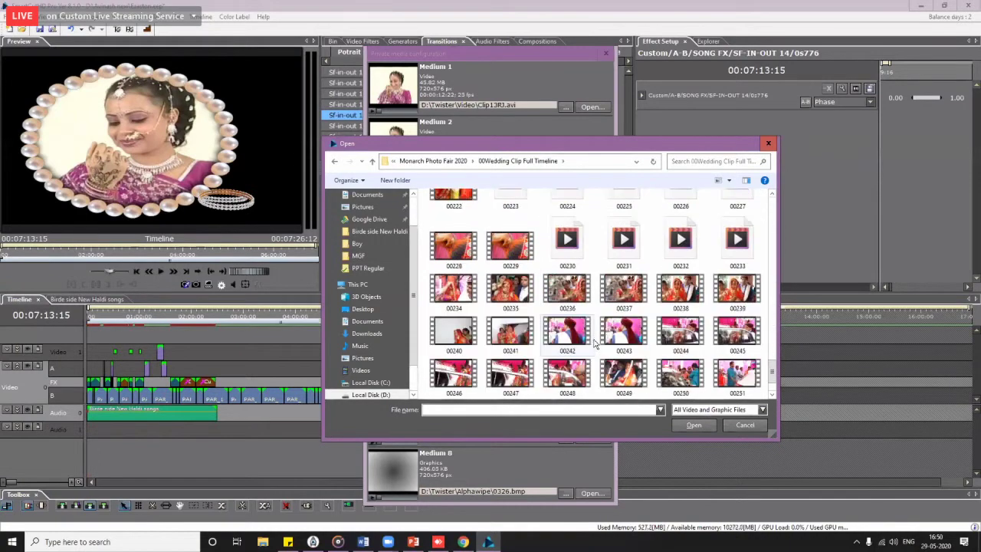
scroll(596, 341, up, 2)
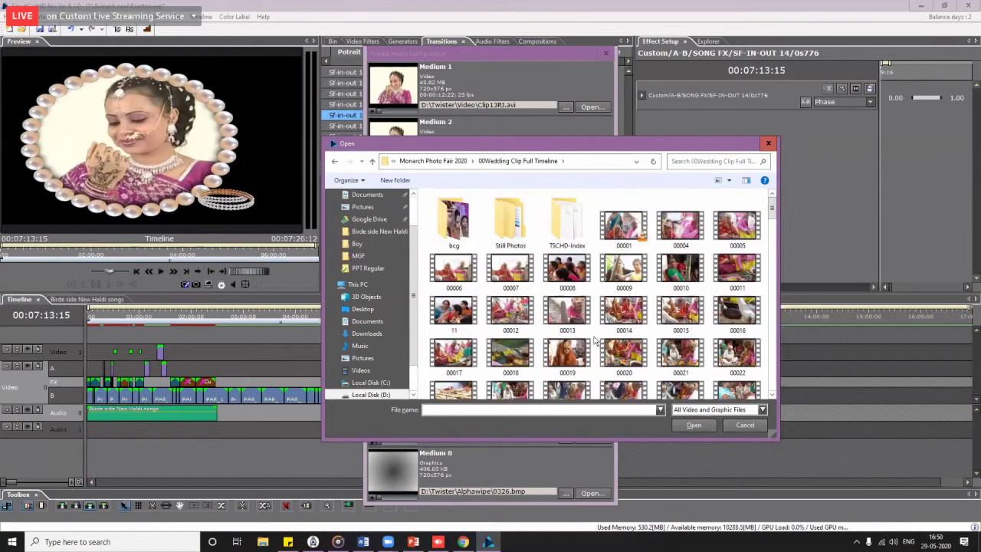
click(463, 163)
double_click(463, 198)
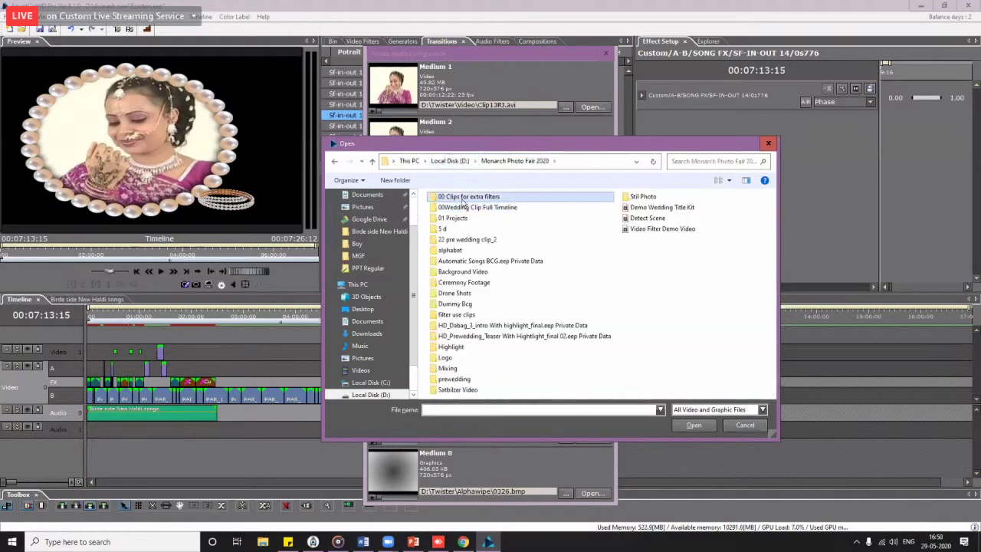
click(518, 266)
double_click(517, 266)
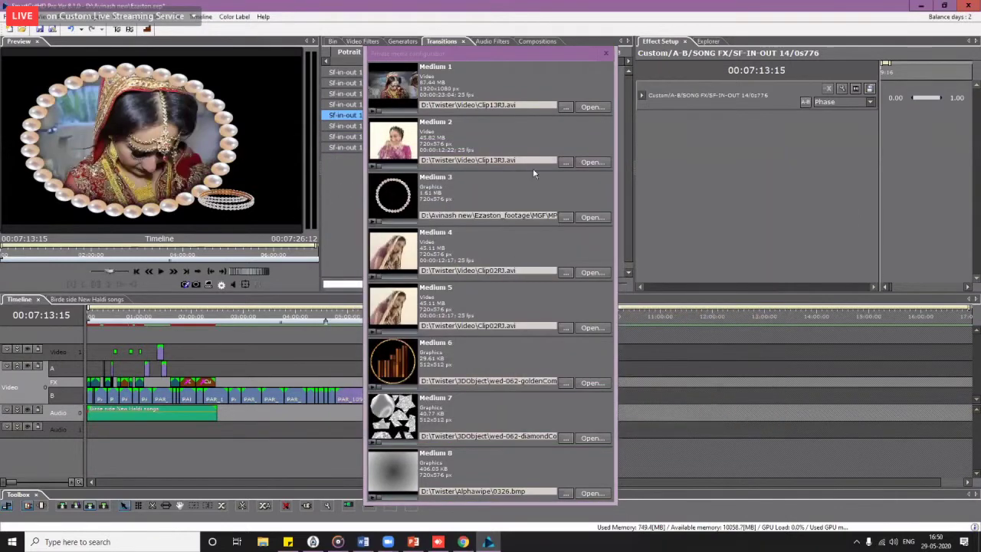
Step: Replace Medium 2 with Chrominace Clips and Medium 4 with PAR_1573, then preview from about 07:03
click(566, 162)
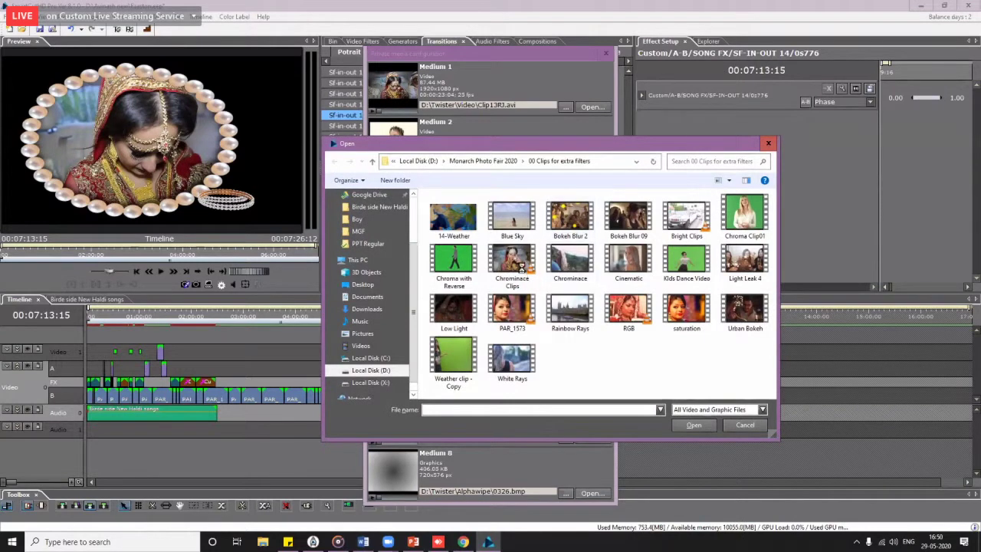
click(518, 264)
key(Return)
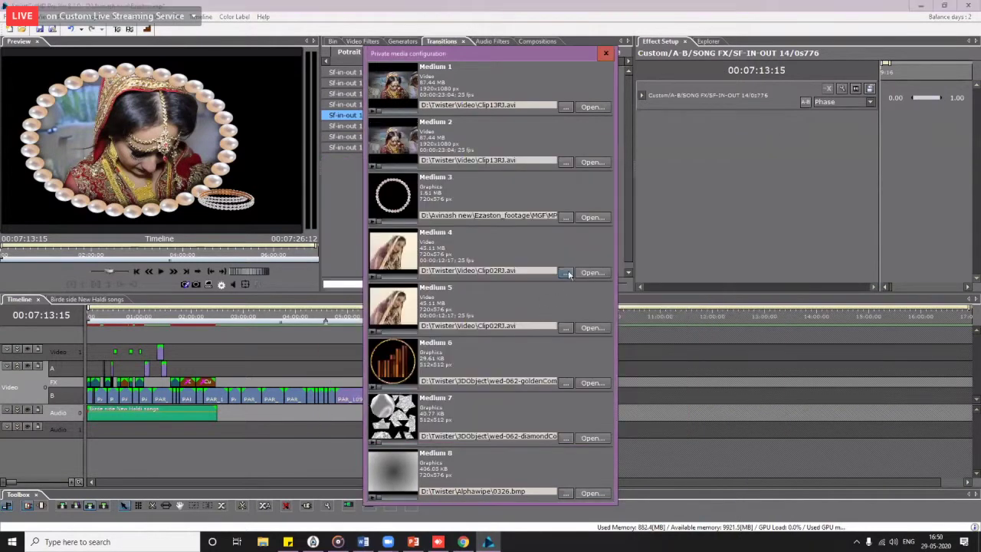
click(568, 274)
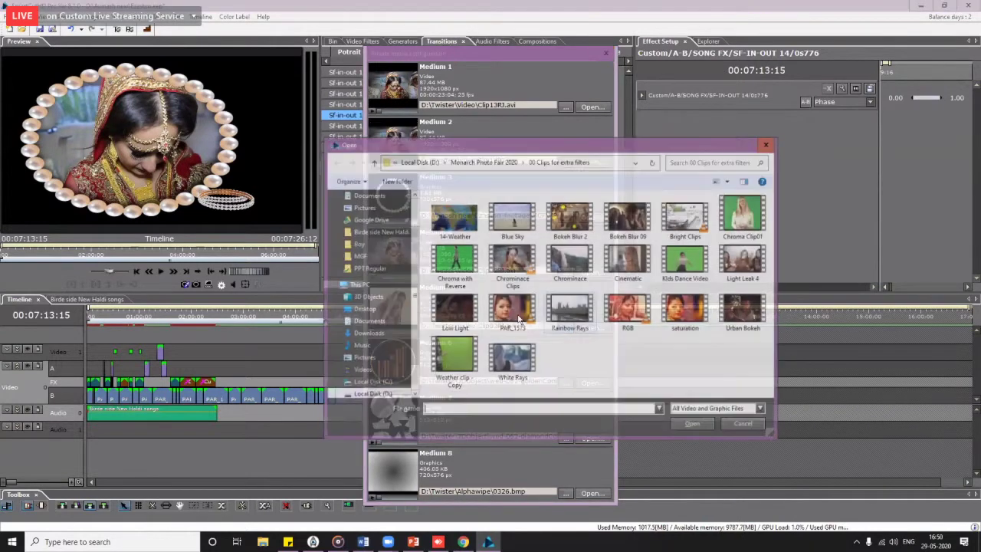
click(514, 310)
double_click(515, 314)
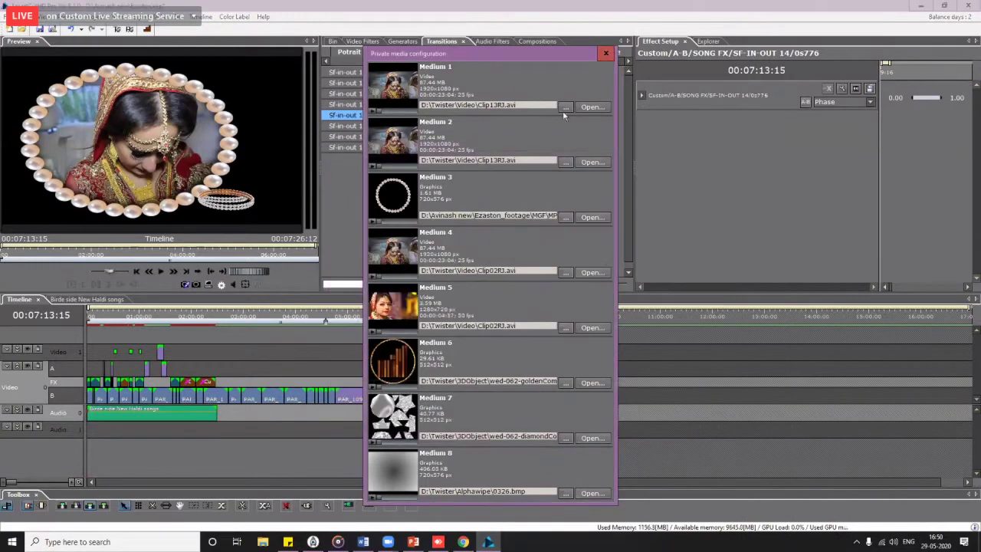
key(Return)
click(455, 321)
key(space)
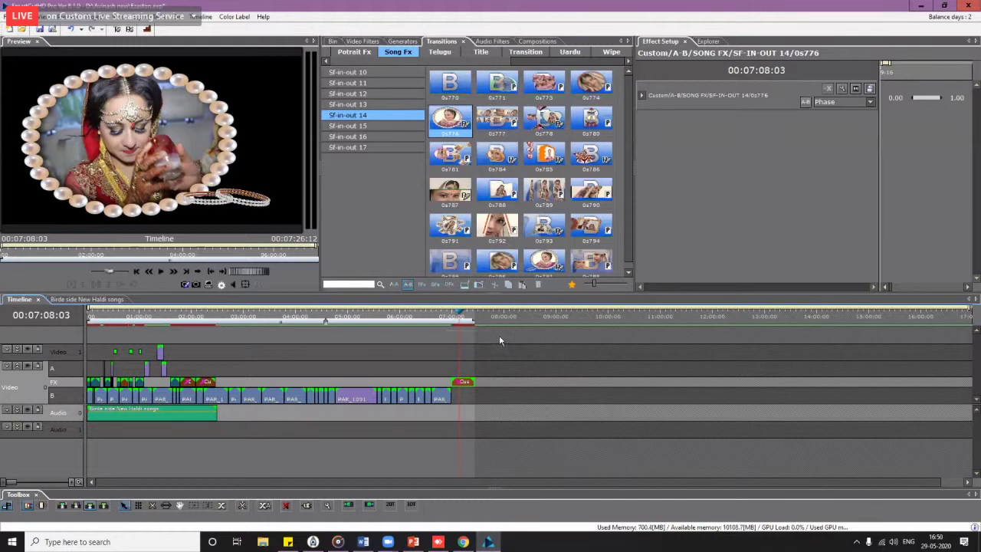
scroll(501, 334, down, 1)
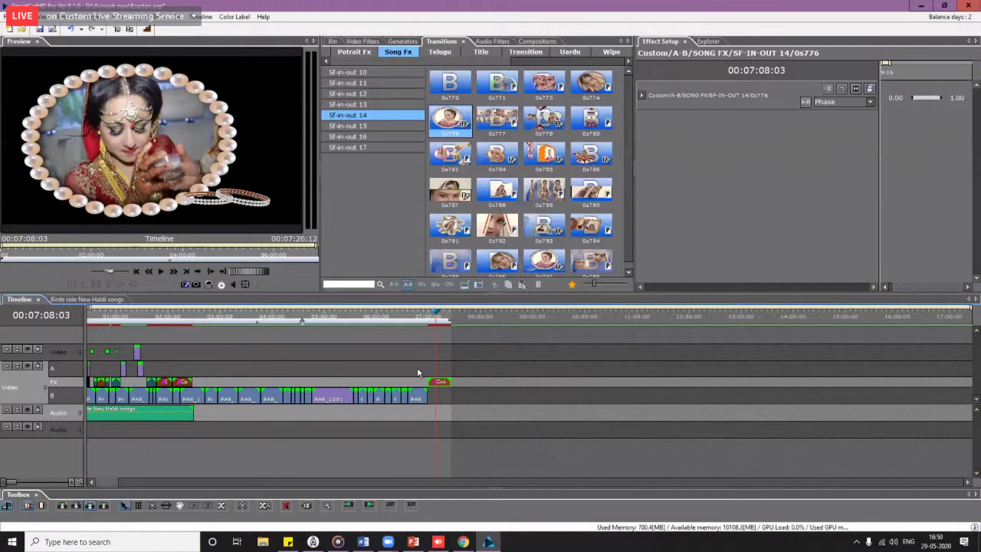
scroll(456, 350, up, 1)
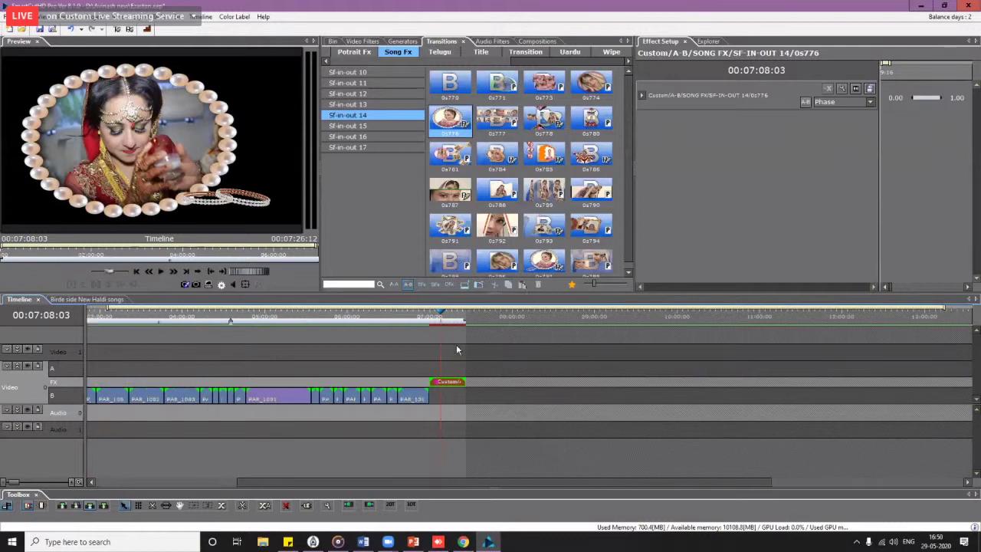
click(870, 88)
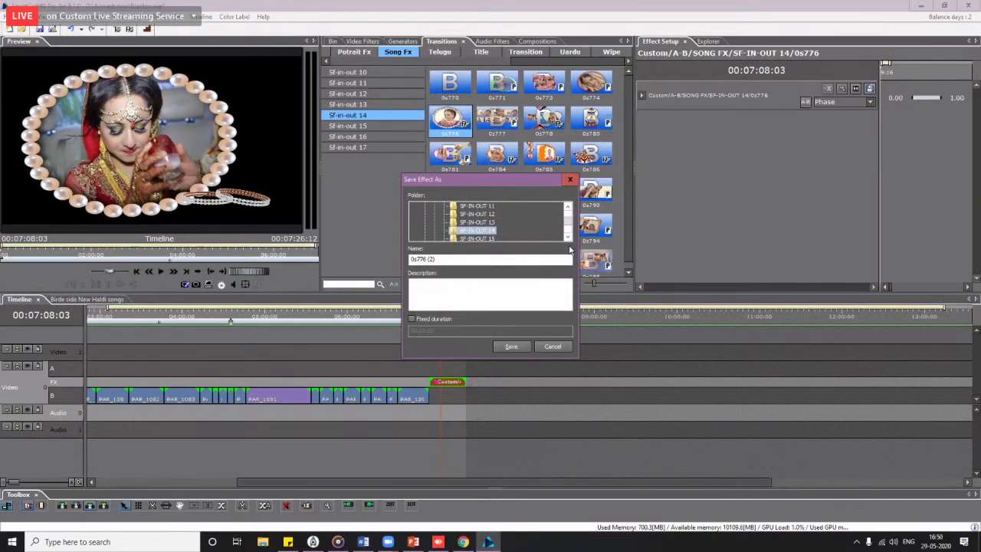
click(555, 349)
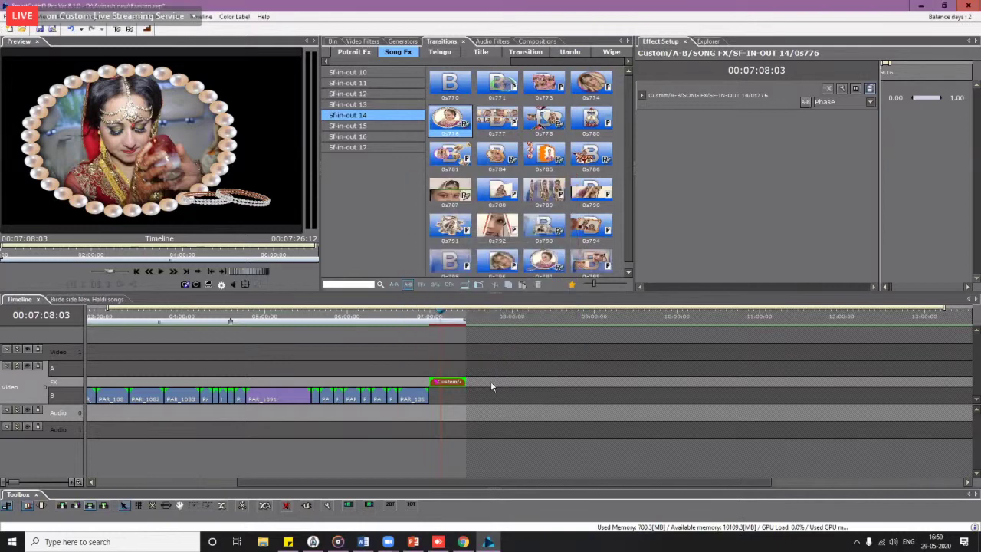
drag(439, 328, 435, 326)
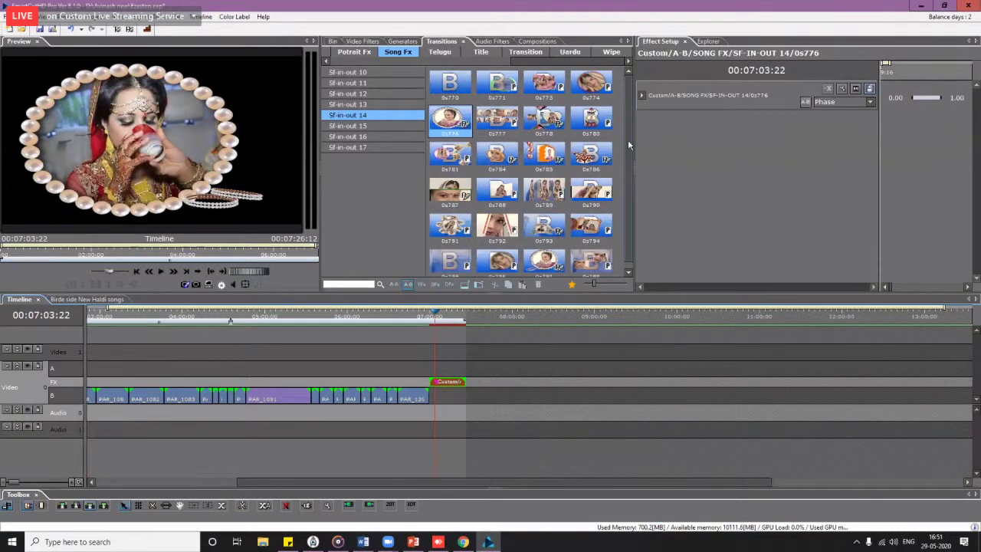
drag(628, 140, 626, 204)
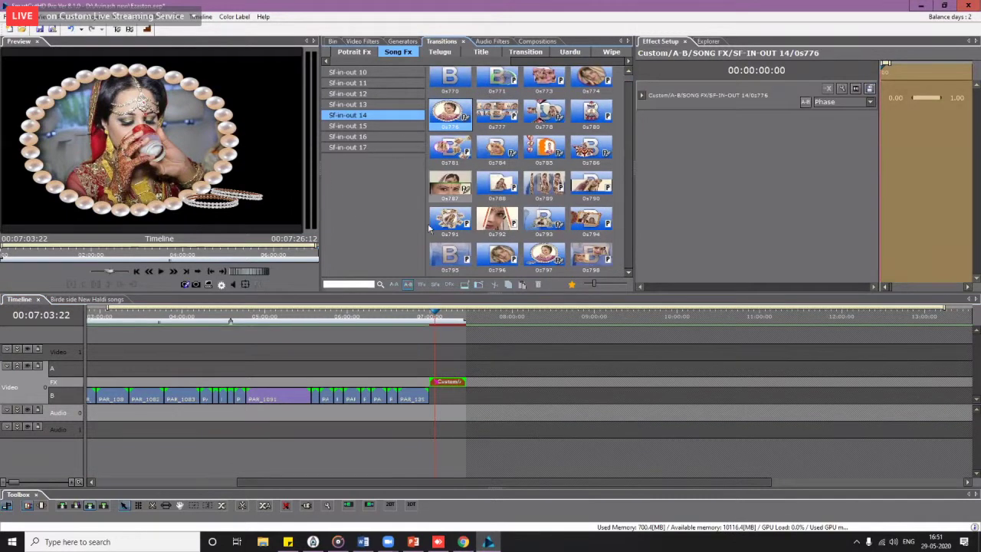
click(376, 106)
click(378, 116)
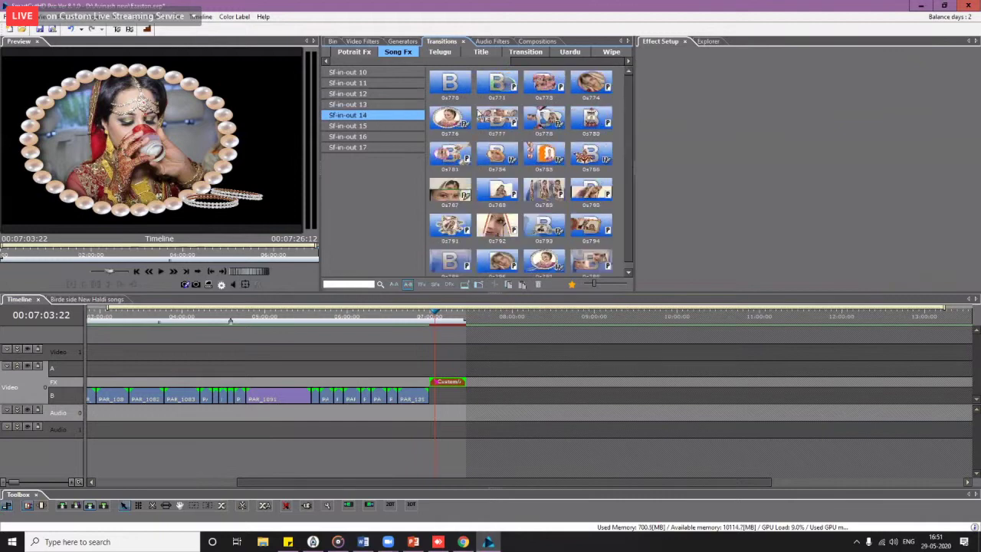
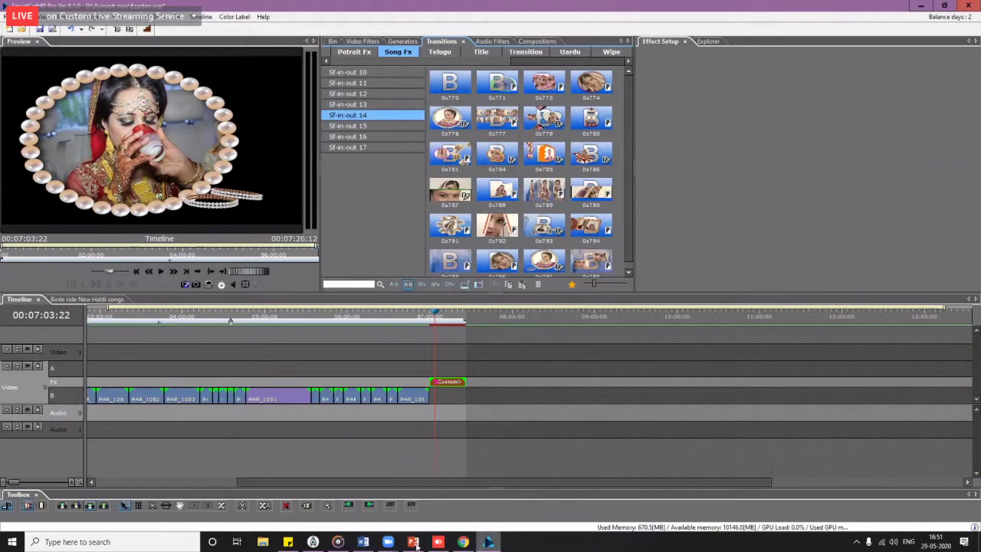
Step: Open the Wedding Ceremony title in the title designer and nudge the couple photo slightly right
mouse_move(388, 542)
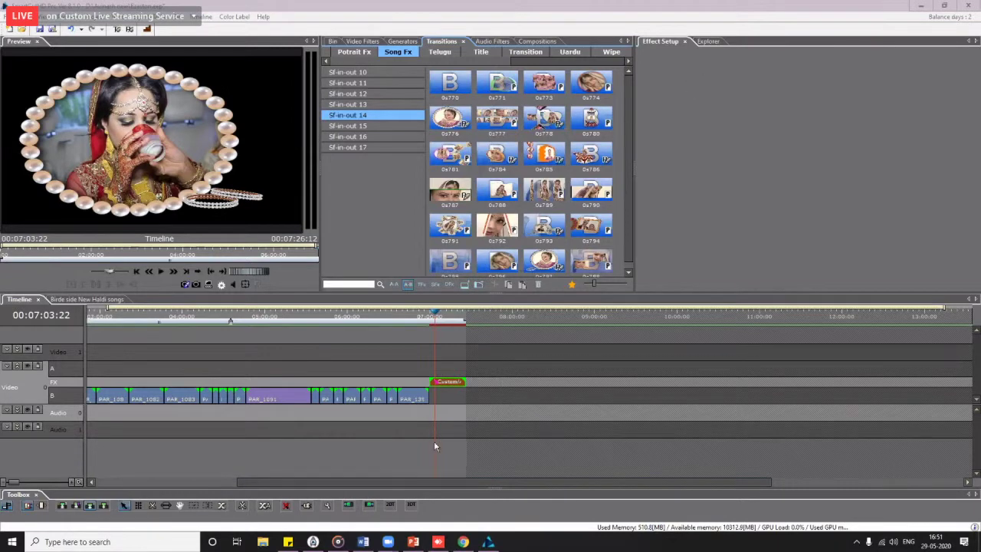
scroll(499, 388, right, 5)
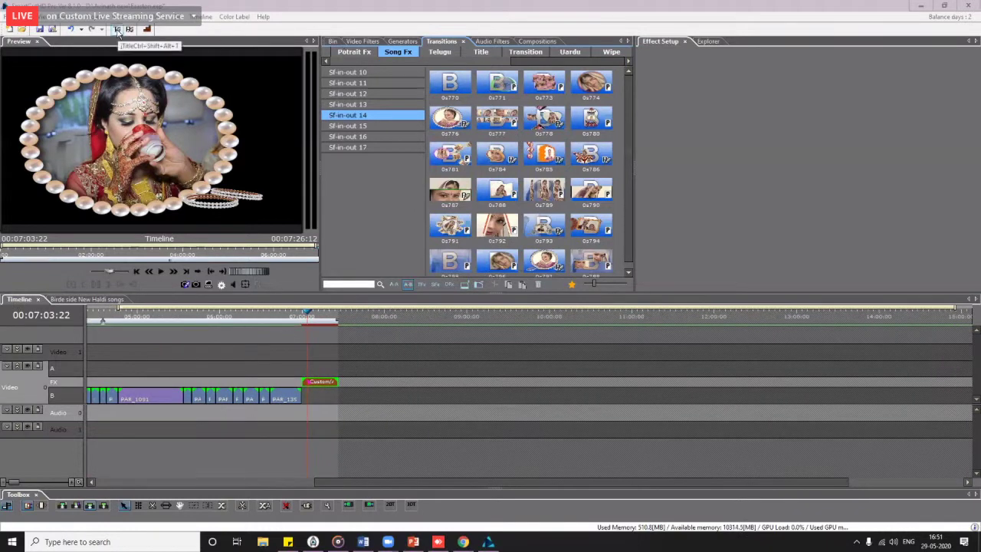
click(117, 30)
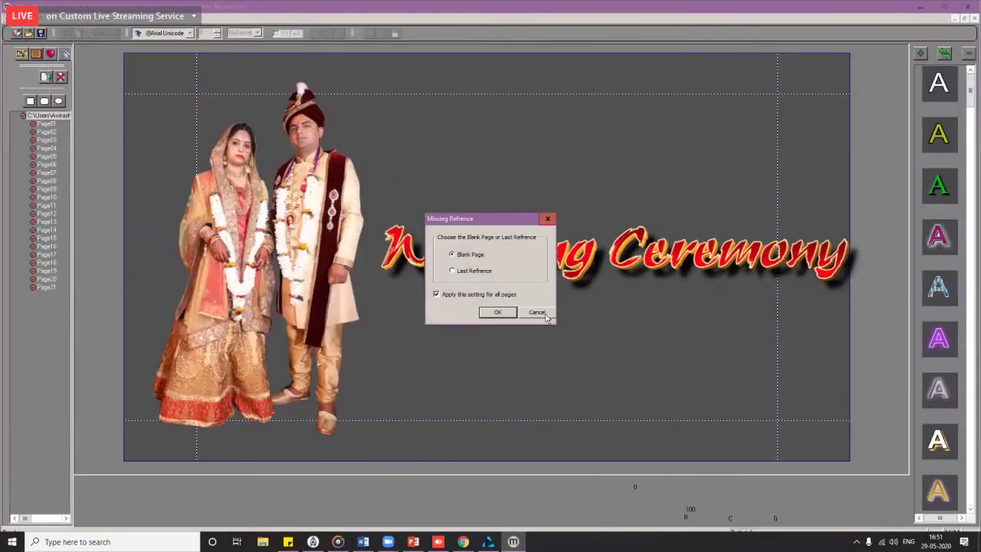
click(545, 316)
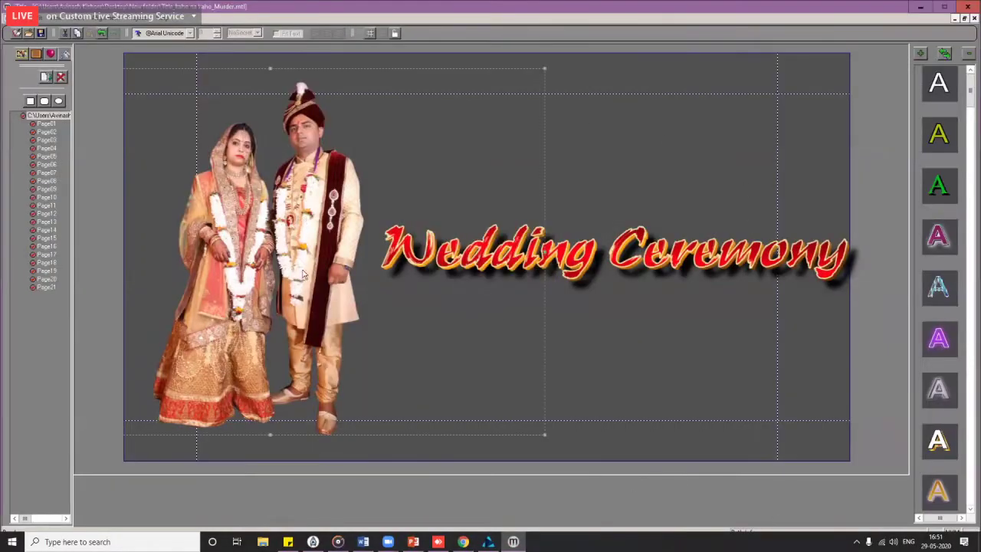
click(296, 262)
mouse_move(280, 263)
mouse_down()
mouse_move(270, 264)
mouse_move(297, 258)
mouse_up()
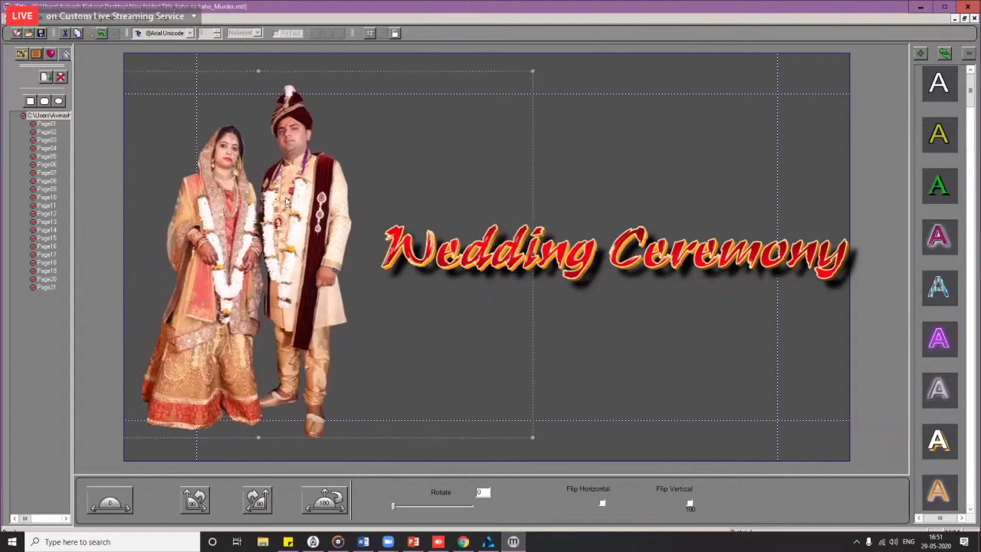
click(19, 15)
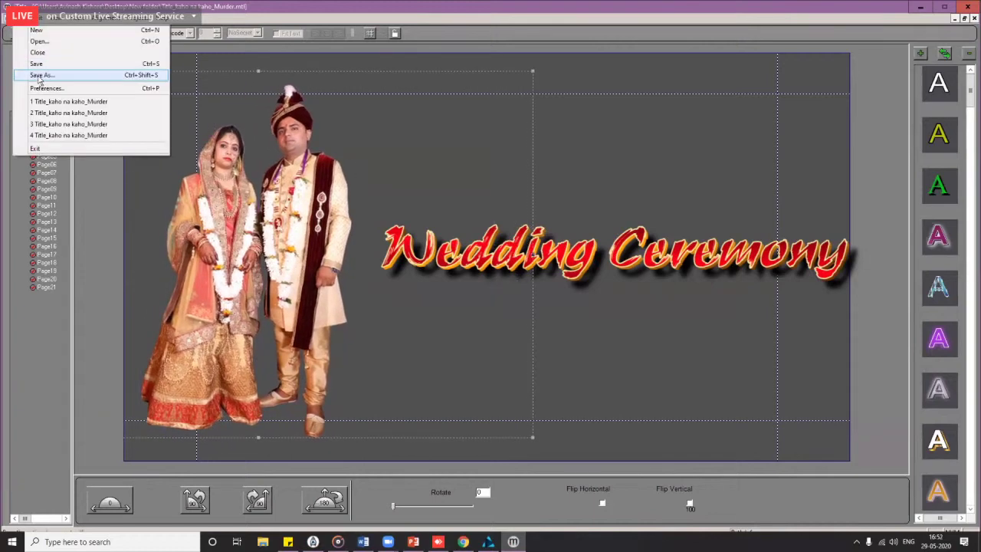
Step: Save the Wedding Ceremony title under the new name 'jay'
click(40, 77)
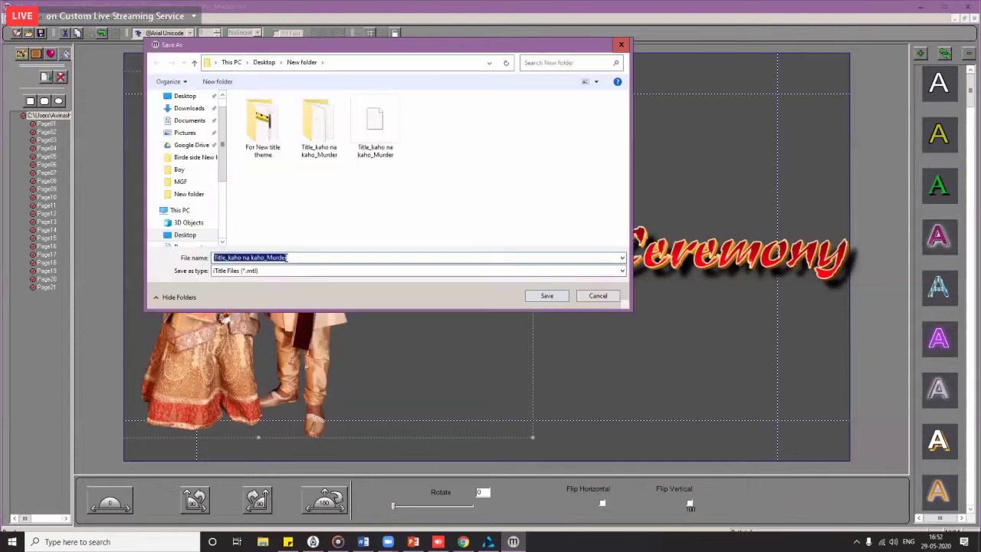
text(jaydeep)
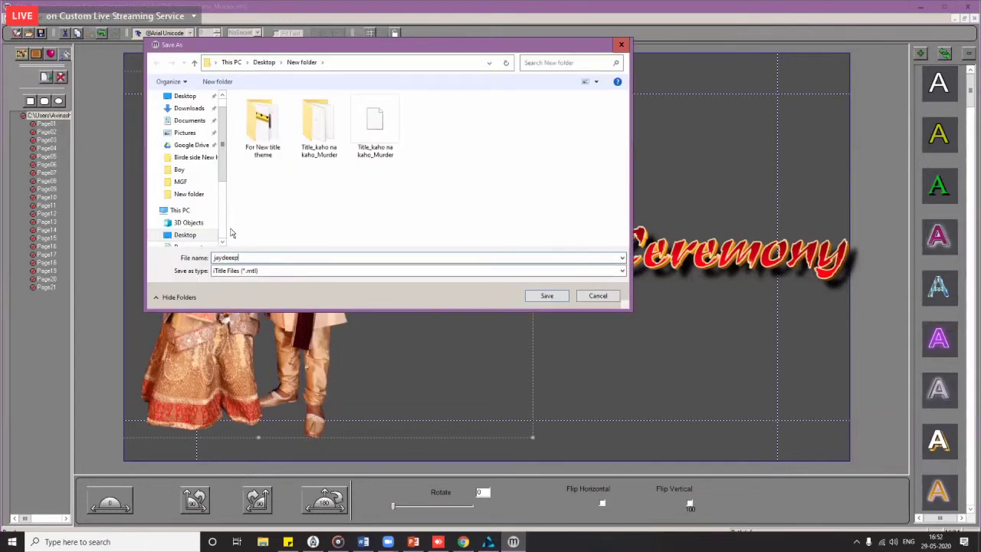
click(564, 295)
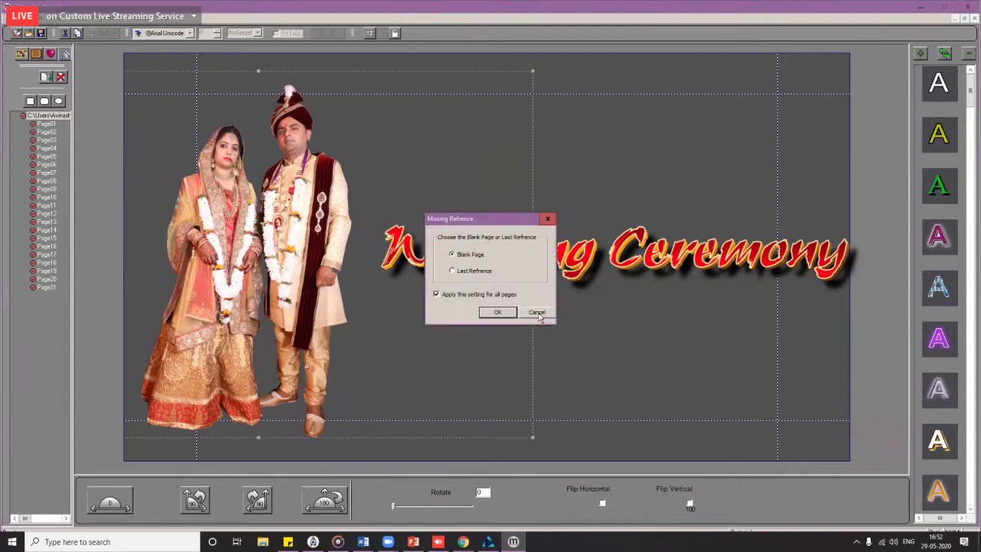
click(537, 312)
click(546, 314)
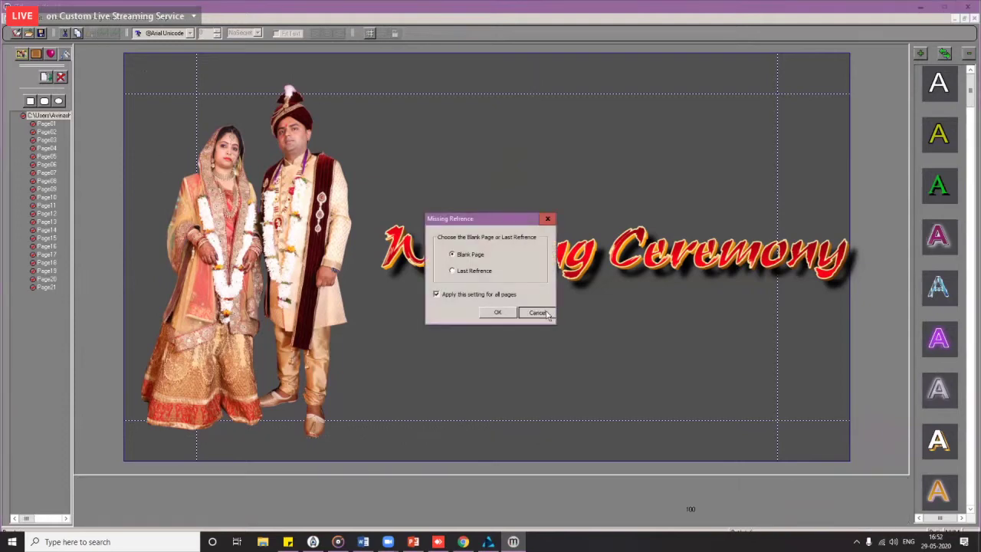
Step: Start a new title with one blank page, without saving the old one again
click(15, 34)
click(499, 287)
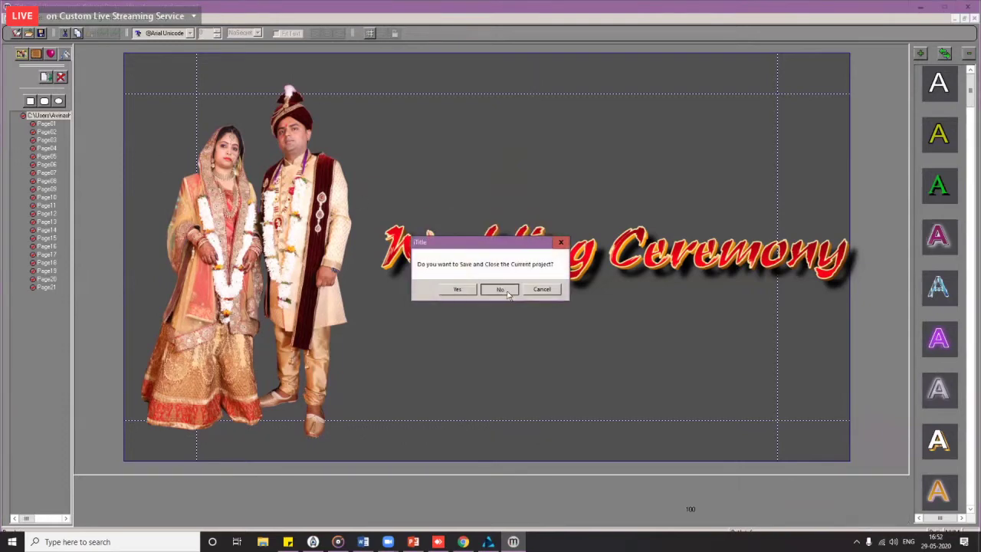
click(496, 313)
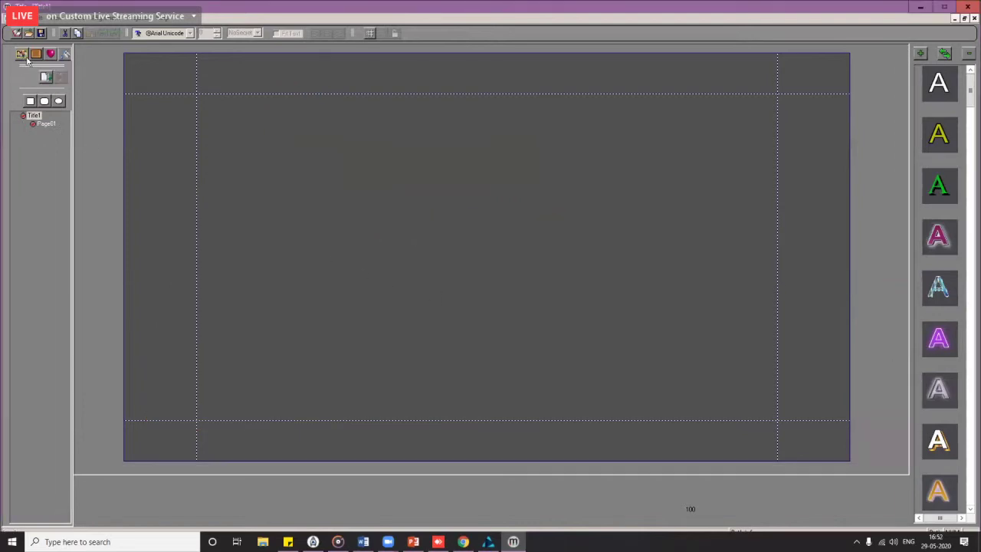
Step: Create a new photo category linked to the Child folder under X: Content Library\Footage
click(21, 55)
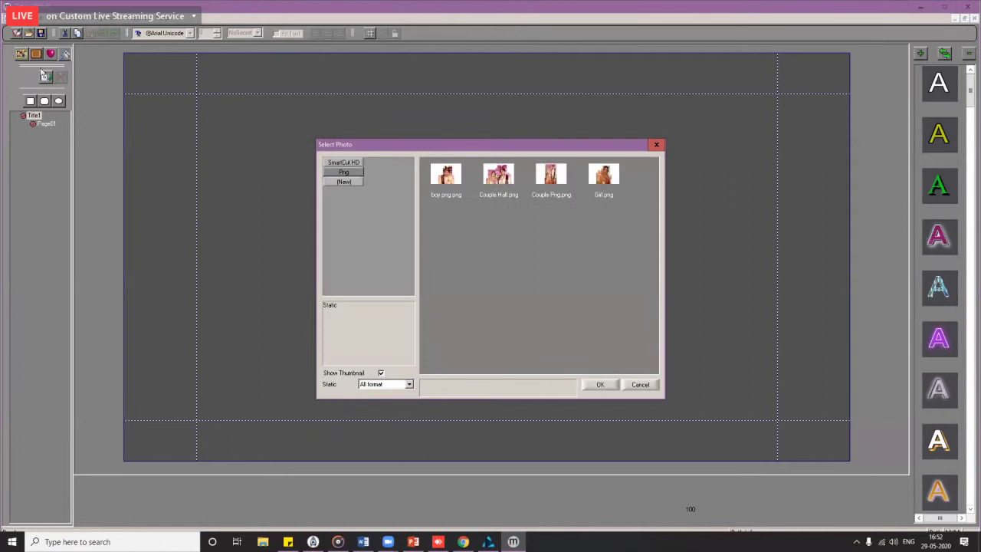
click(345, 182)
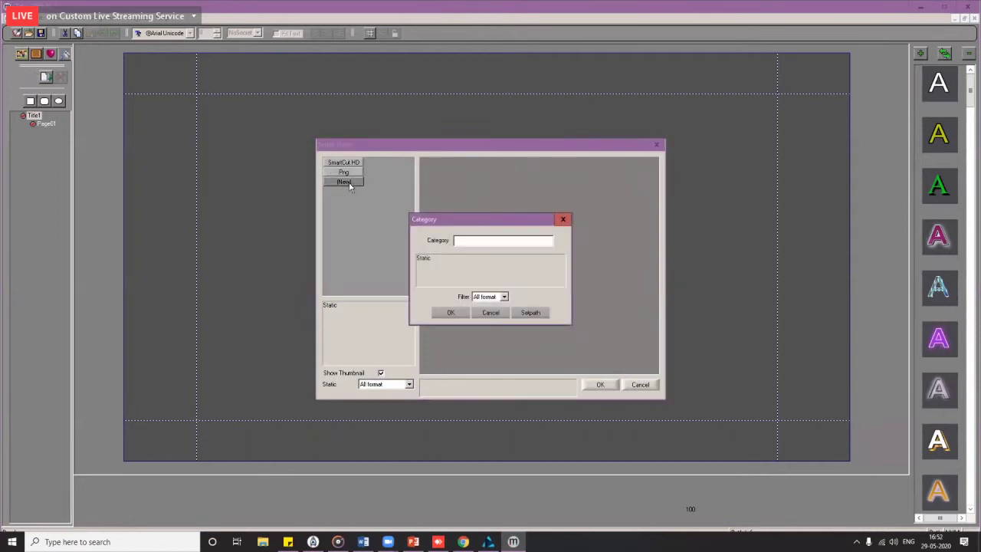
click(538, 314)
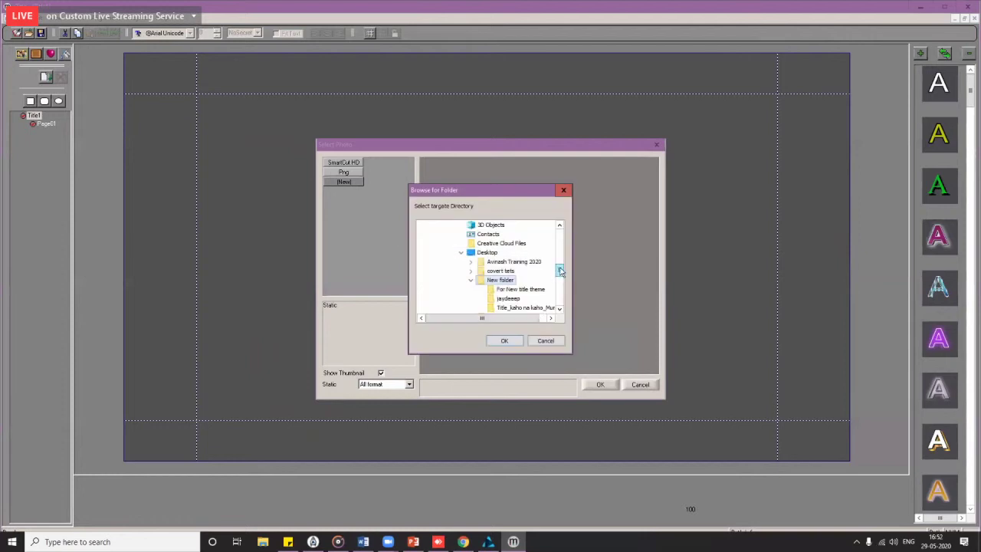
drag(561, 270, 561, 298)
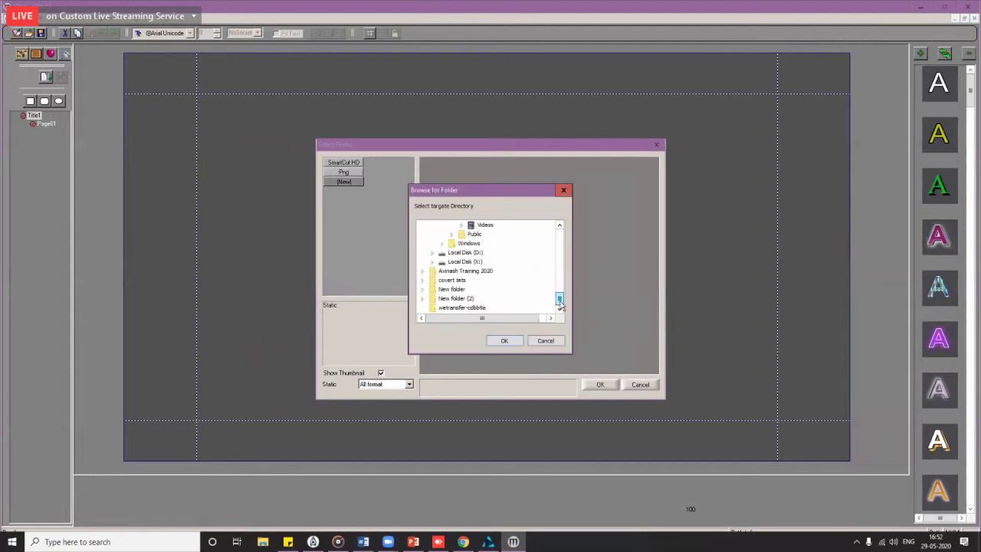
double_click(468, 262)
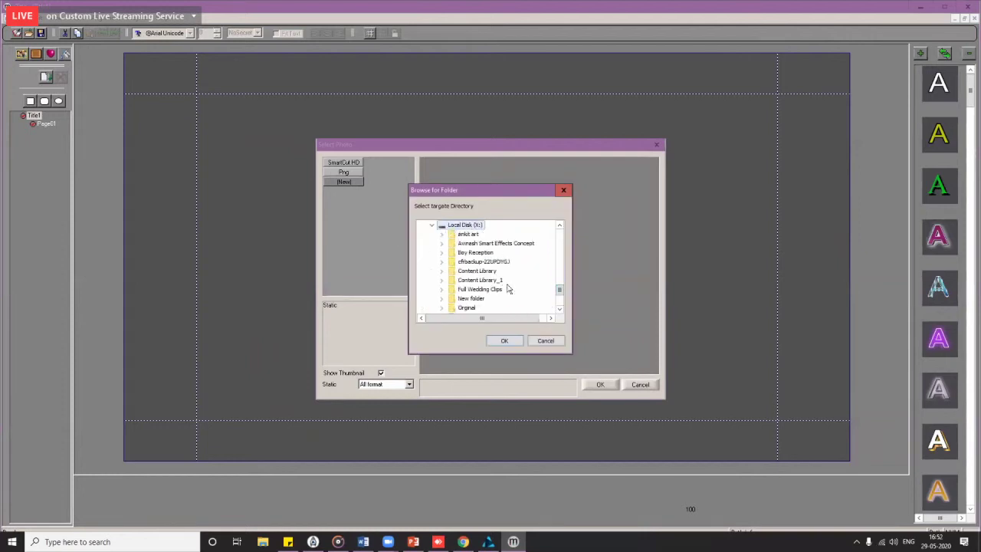
double_click(500, 272)
double_click(488, 301)
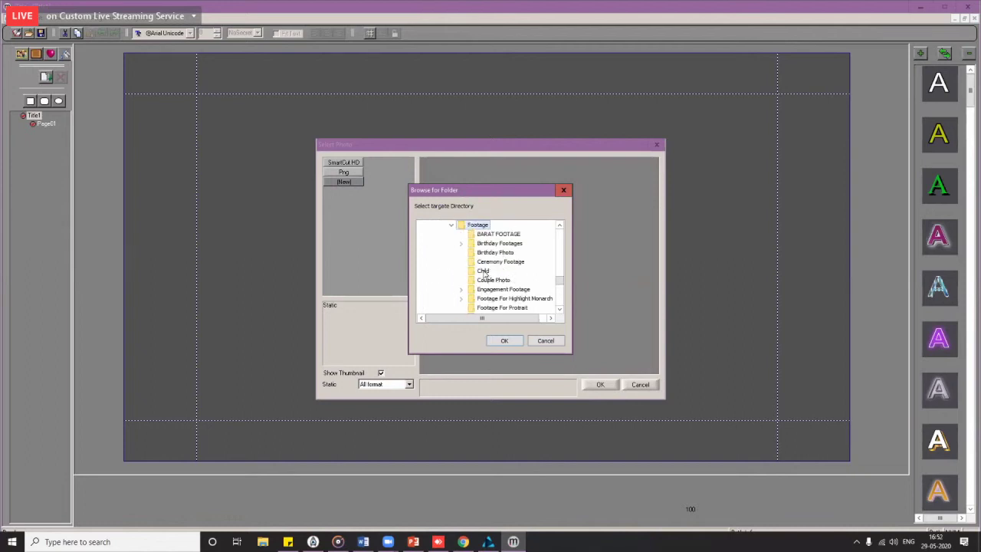
click(484, 273)
click(506, 342)
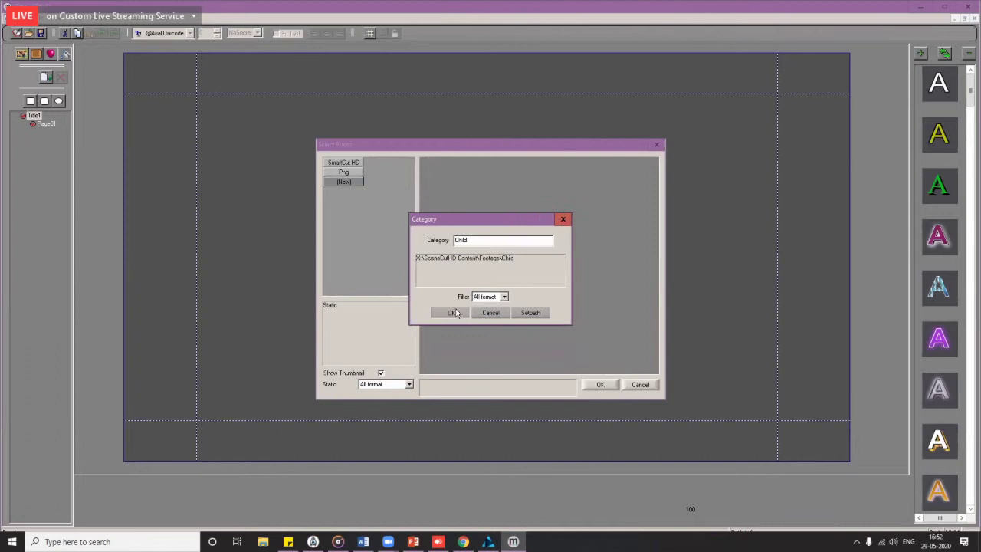
click(452, 313)
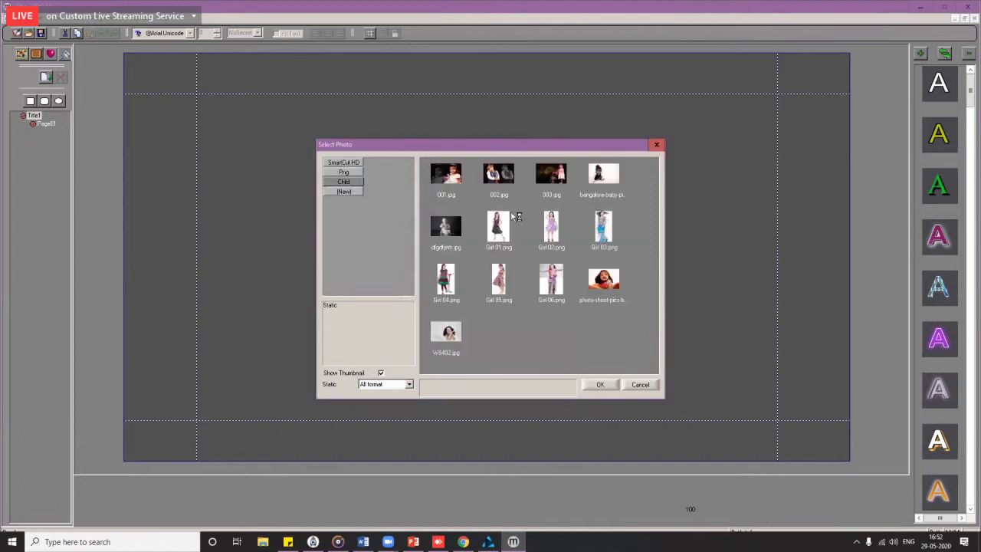
Step: Place the laughing baby photo on the title and move it to the left side
click(486, 184)
click(459, 180)
click(448, 237)
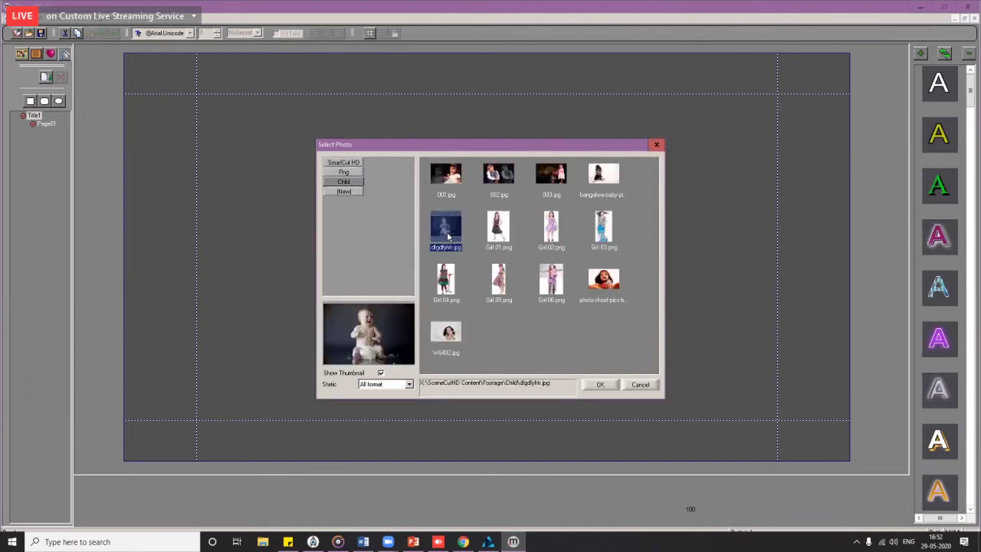
double_click(448, 238)
drag(589, 289, 389, 271)
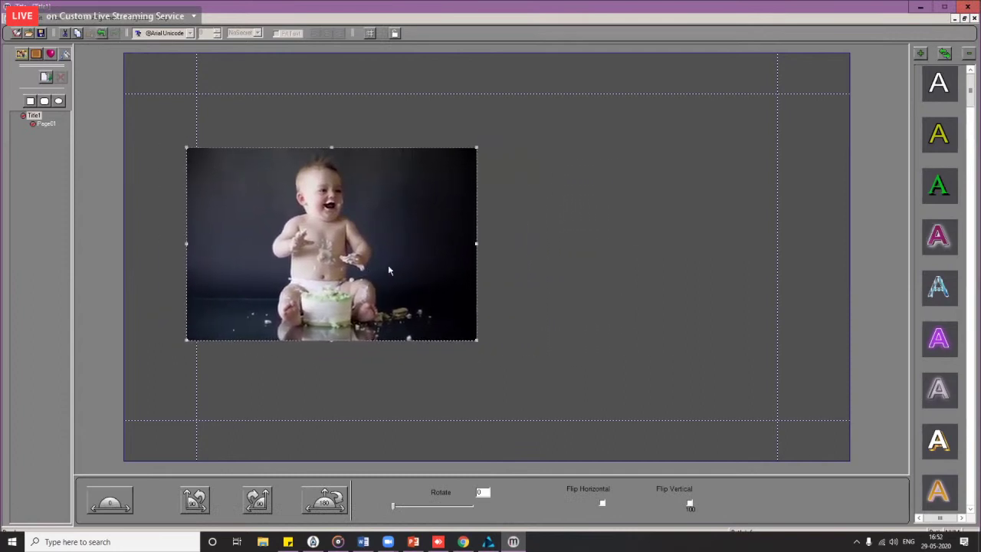
Step: Add the 'BAby Name' heading text and slide it left over the photo
click(520, 221)
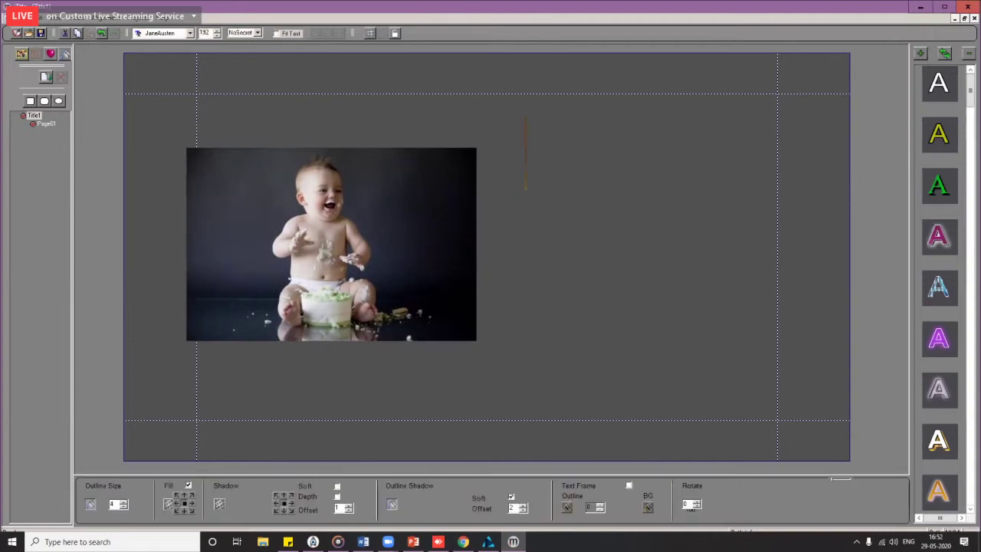
text(BAt)
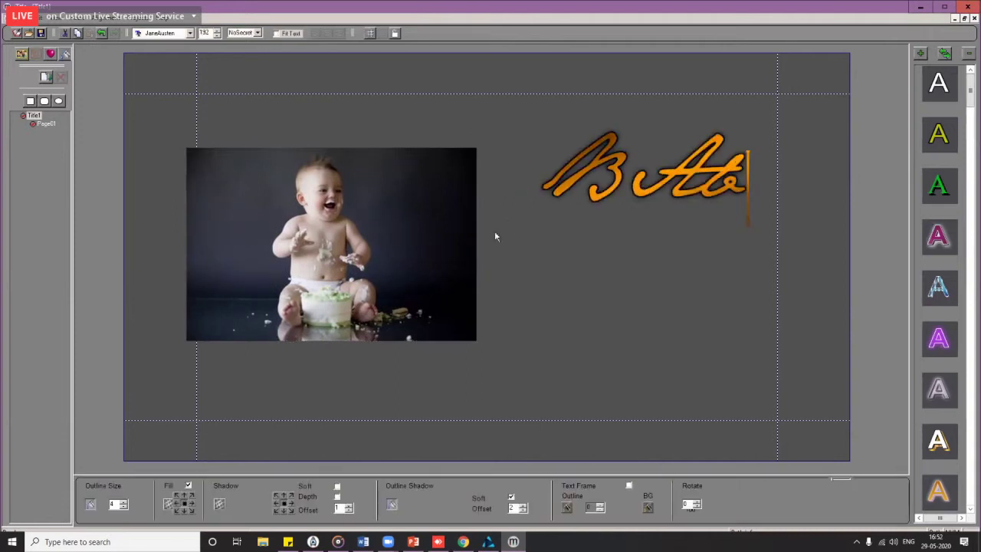
text(y N)
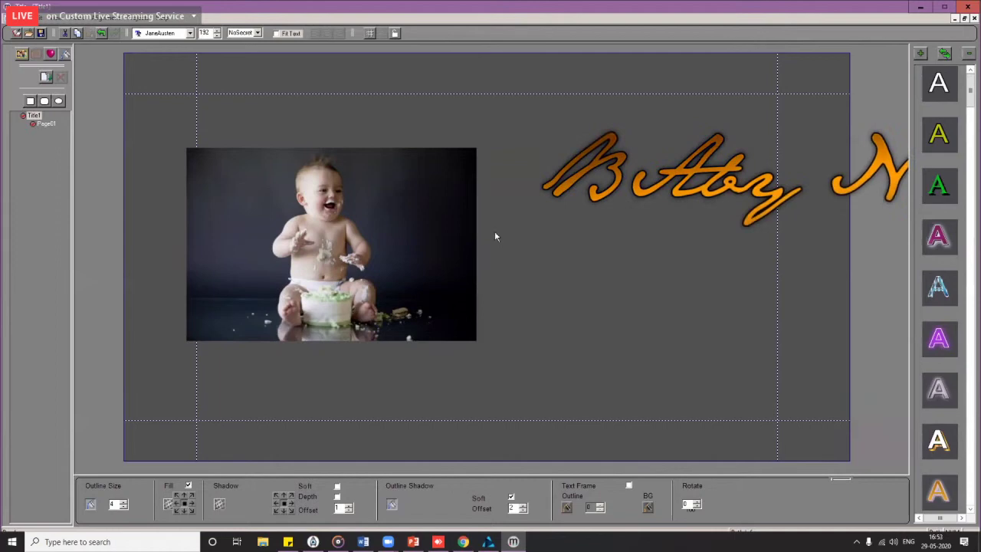
text(ame)
drag(568, 347, 451, 347)
click(395, 339)
Step: Add a second text line with the baby's full name beneath, then select both lines
click(396, 339)
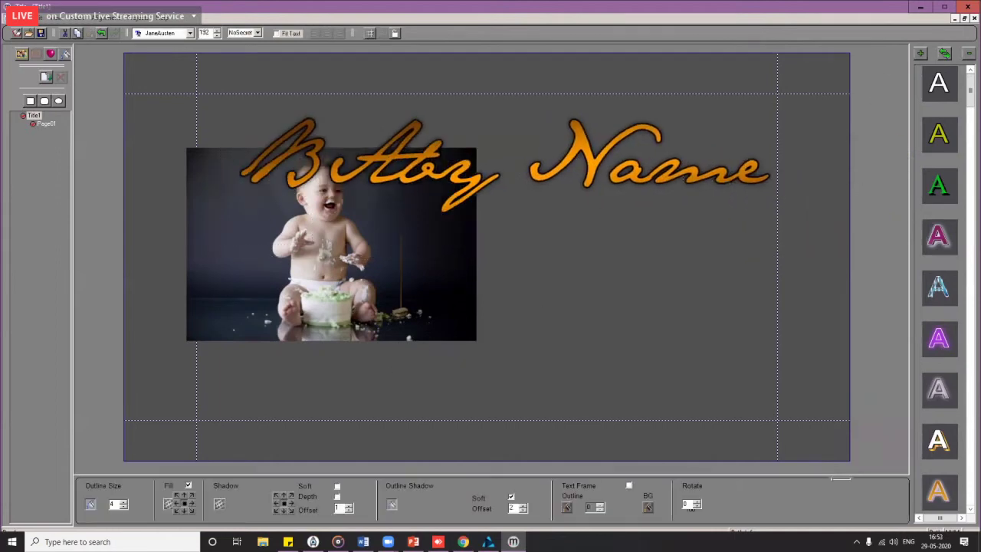
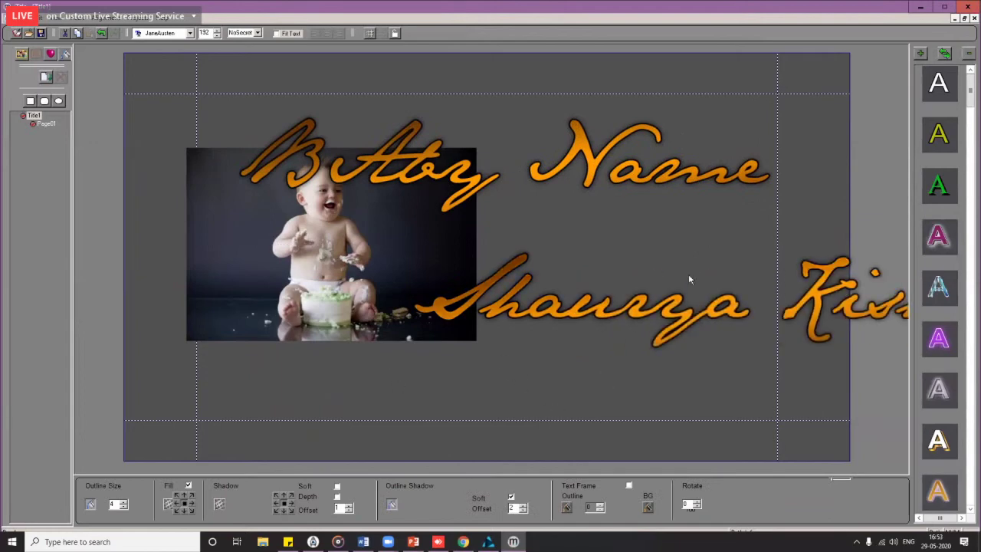
click(540, 312)
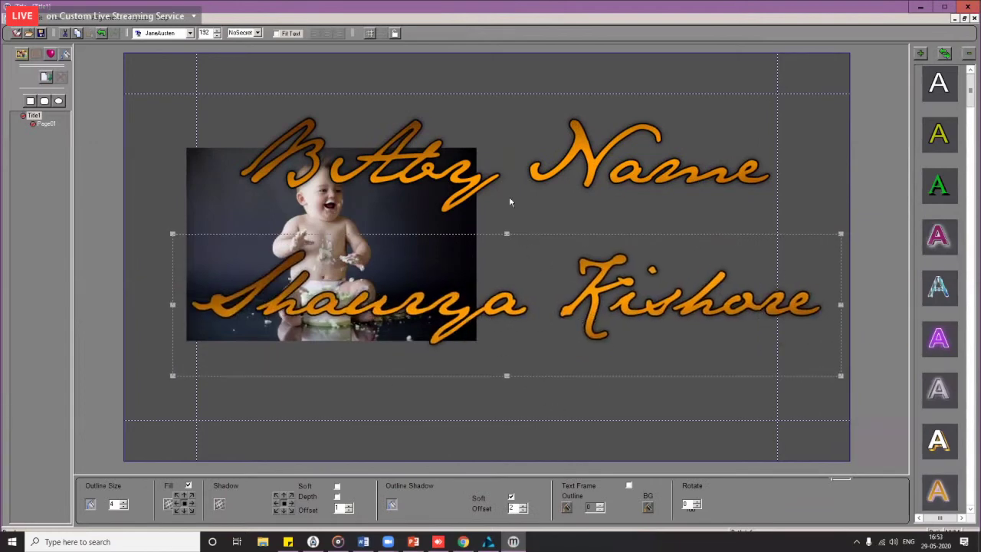
click(467, 173)
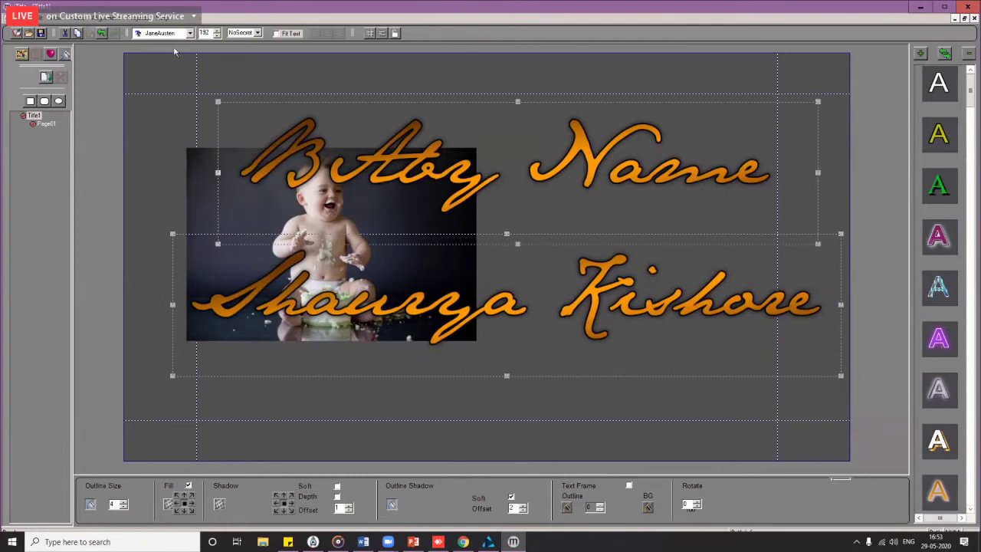
Step: Change both text lines to a new script font and move them right and lower
click(189, 33)
click(165, 65)
key(Up)
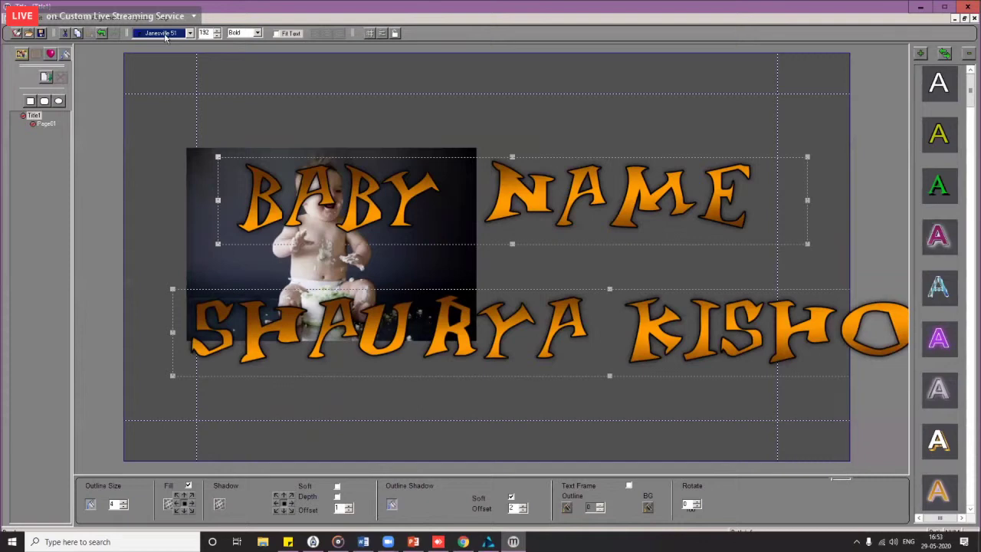
key(Up)
key(Up)
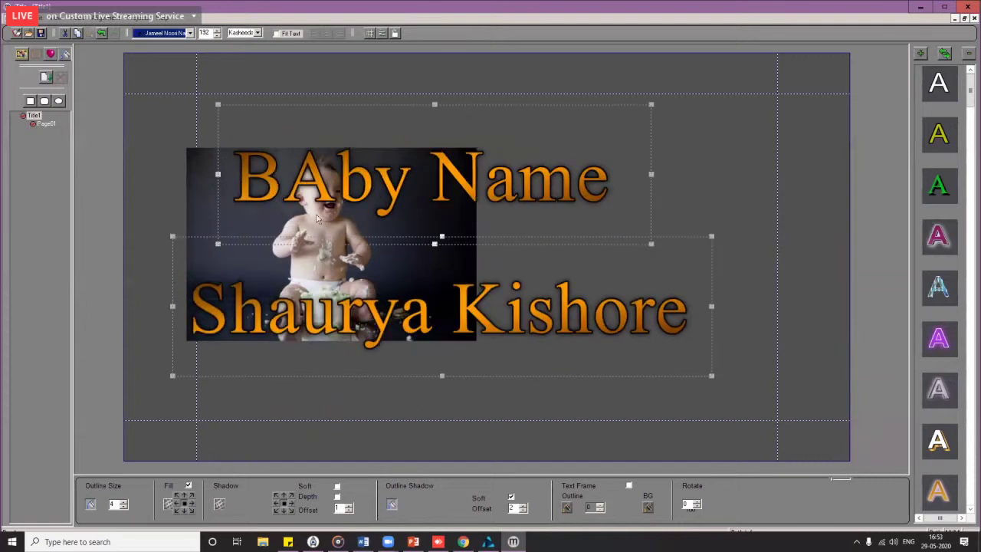
key(Up)
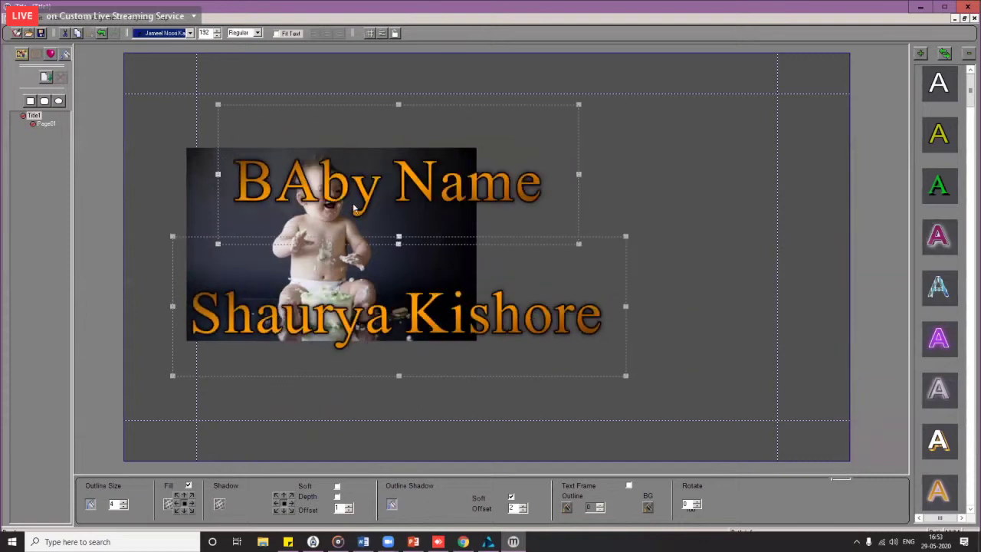
drag(354, 207, 475, 281)
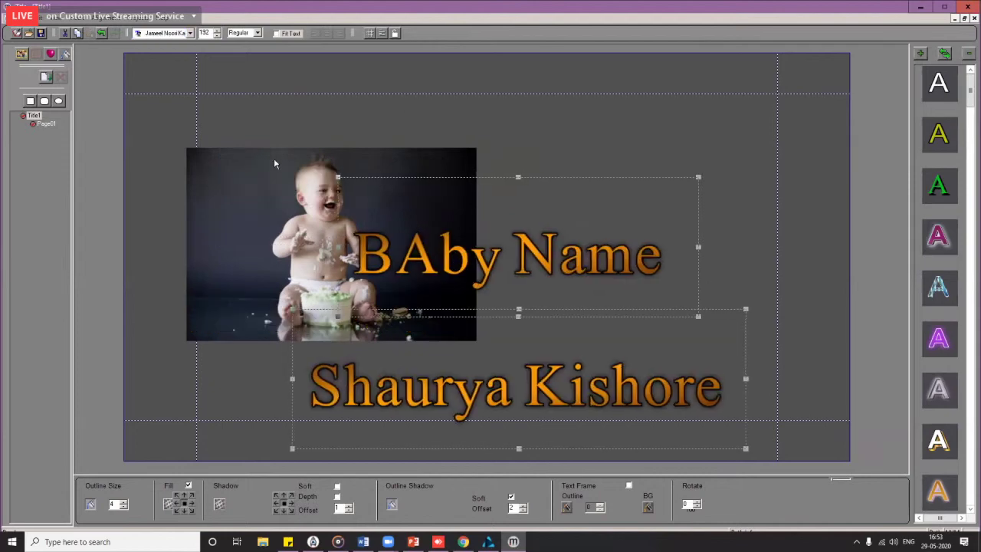
Step: Move the photo up, raise BAby Name beside it, and give the name line a purple glow
click(275, 194)
drag(275, 194, 227, 118)
click(465, 262)
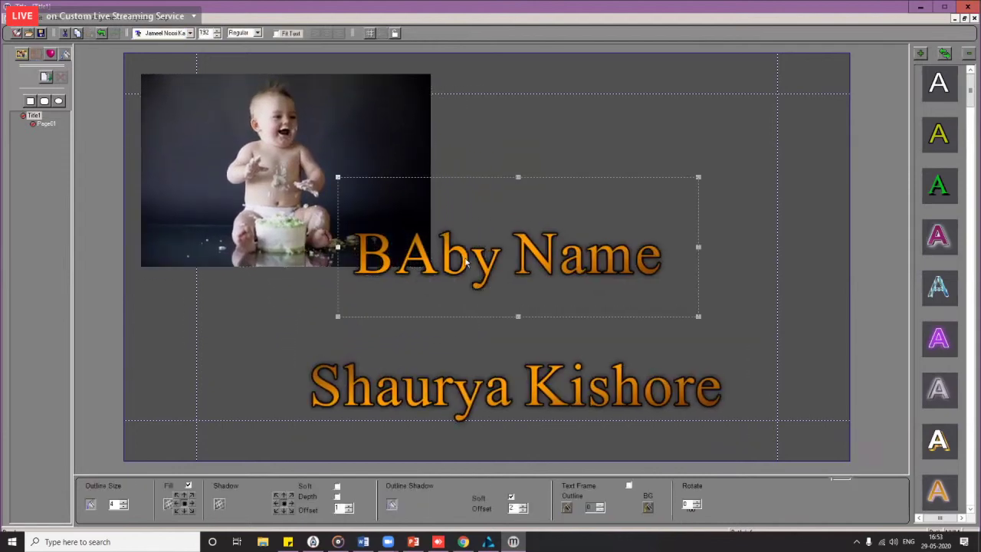
drag(490, 264, 582, 186)
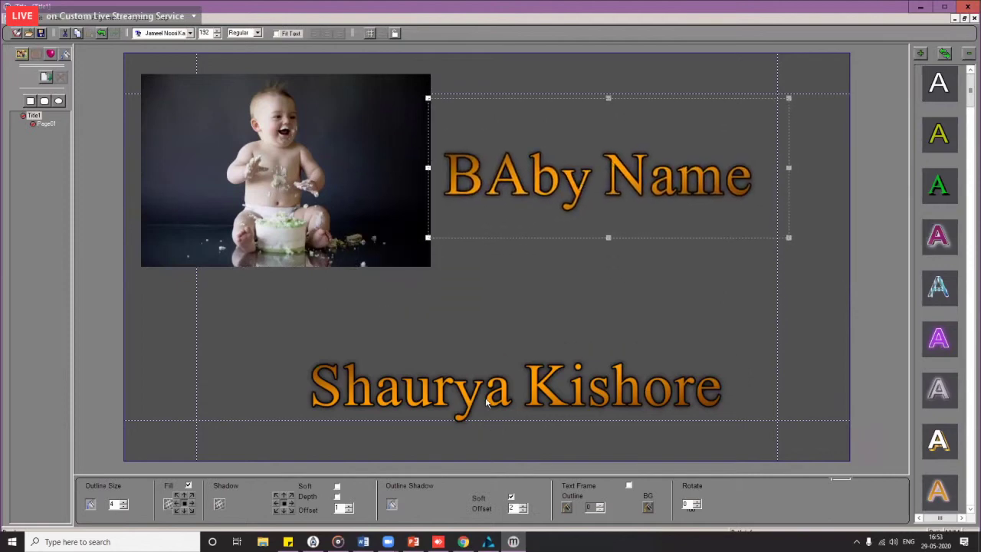
drag(486, 403, 497, 337)
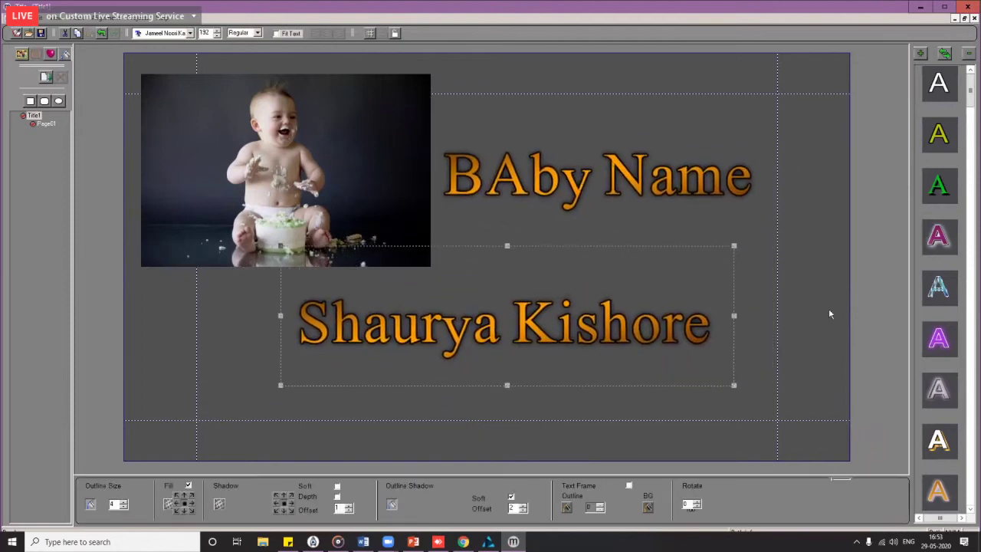
click(940, 339)
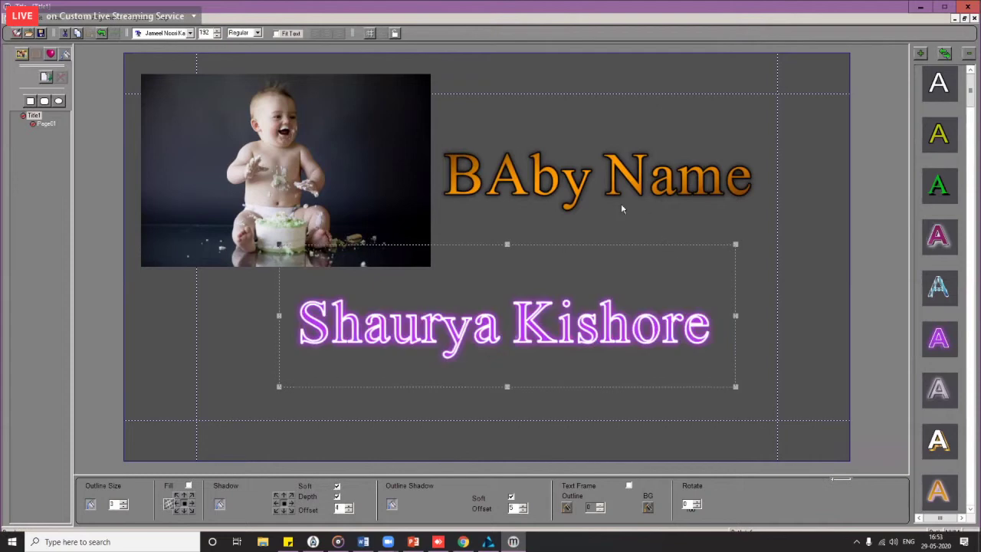
click(560, 201)
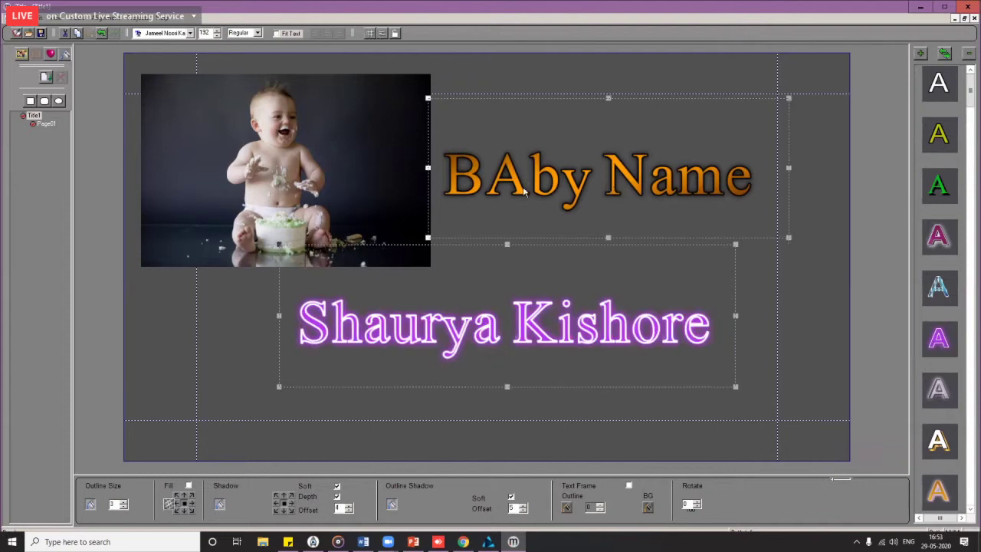
click(294, 201)
drag(295, 201, 287, 230)
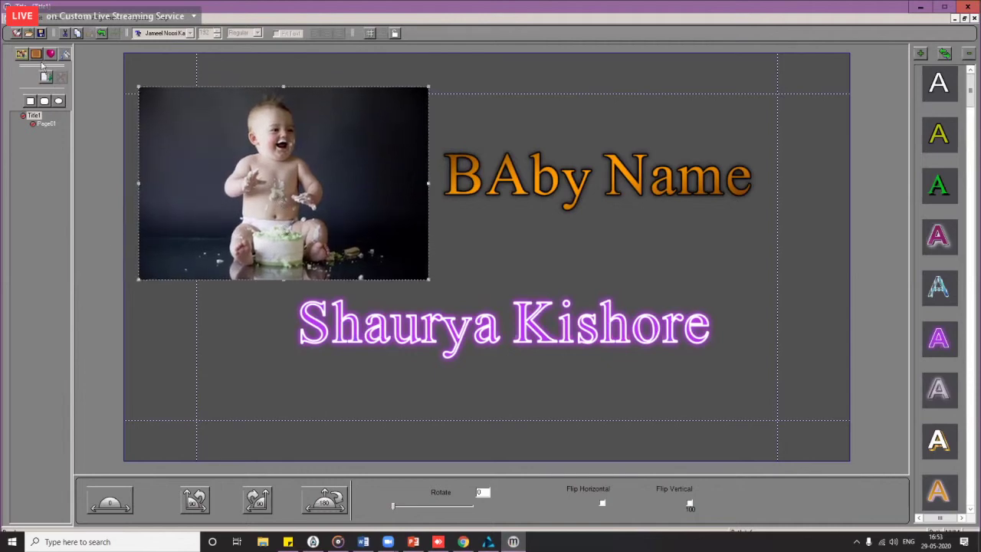
Step: Put a gold frame around the baby photo
click(37, 57)
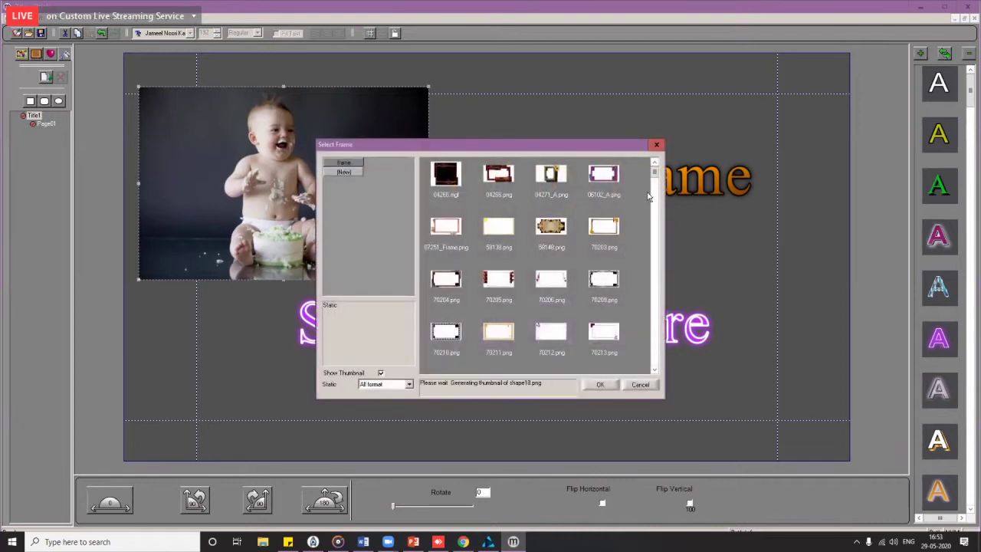
drag(654, 175, 654, 331)
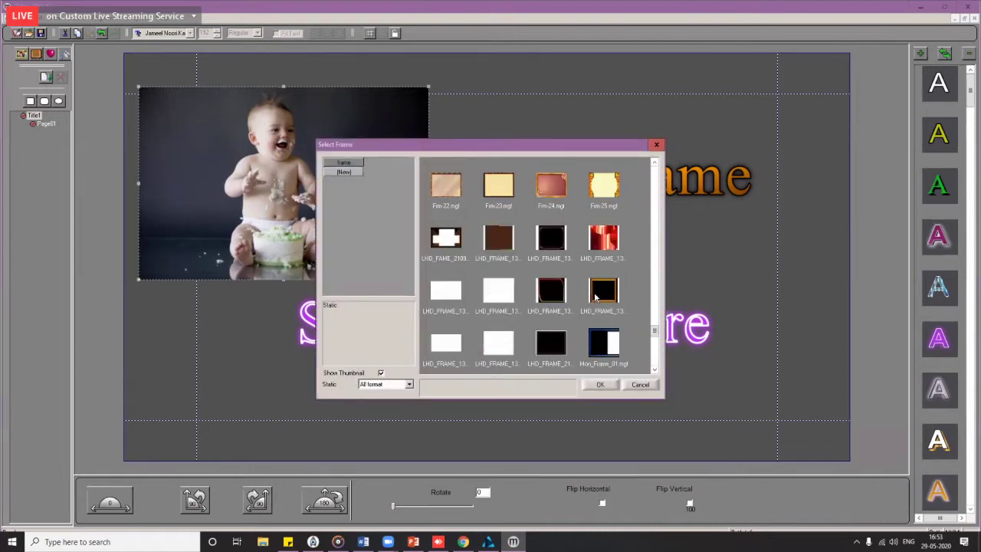
double_click(602, 291)
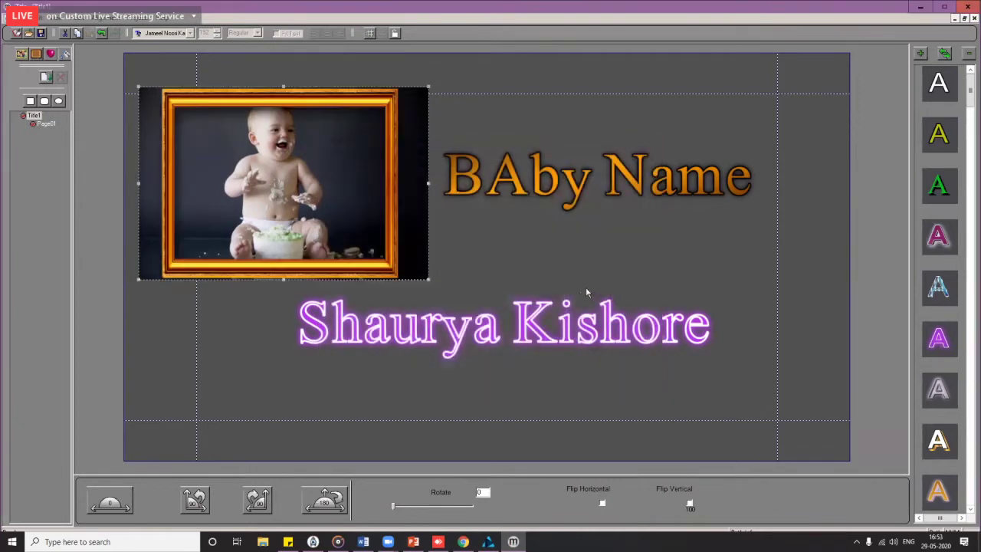
double_click(199, 180)
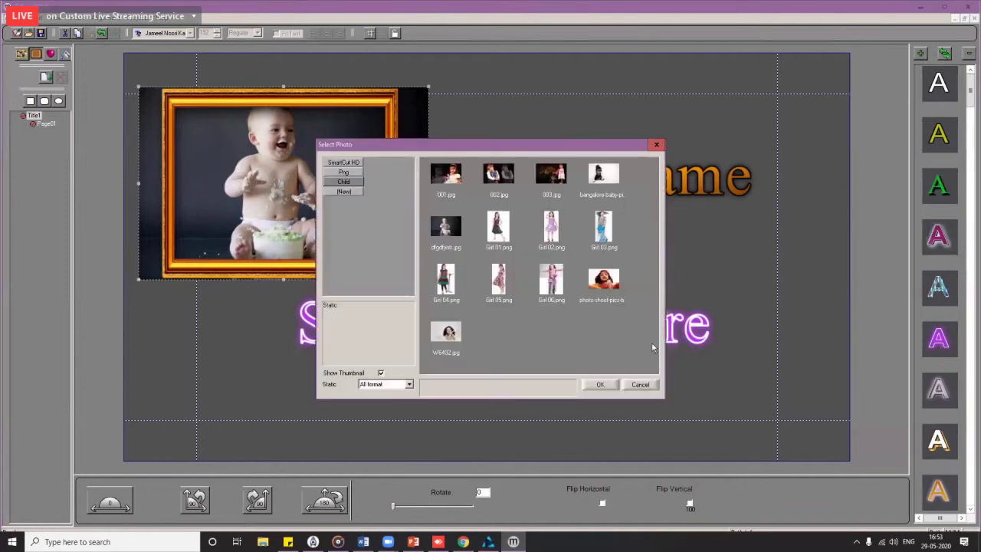
click(238, 103)
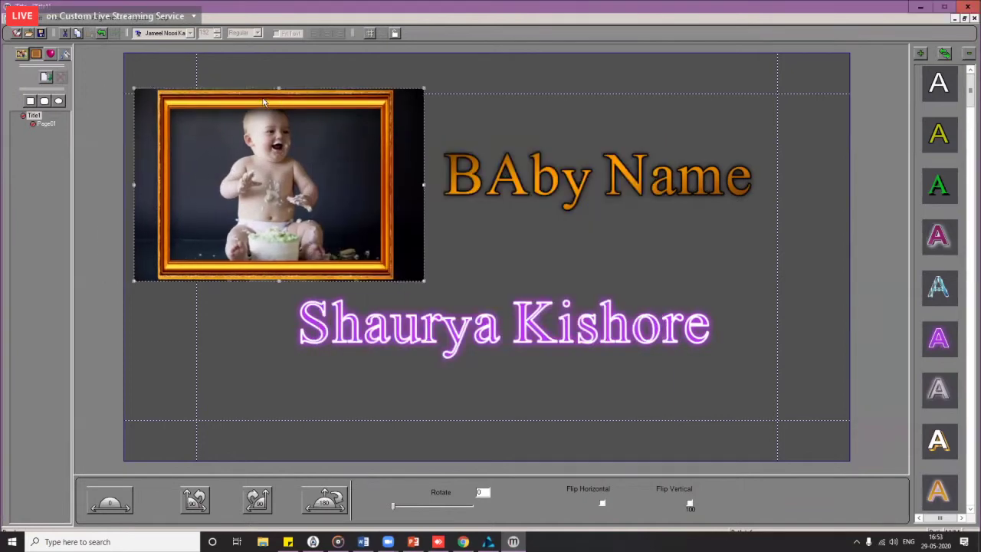
Step: Replace it with sunflower frame 70203.png, then shrink and reposition the framed photo
click(36, 56)
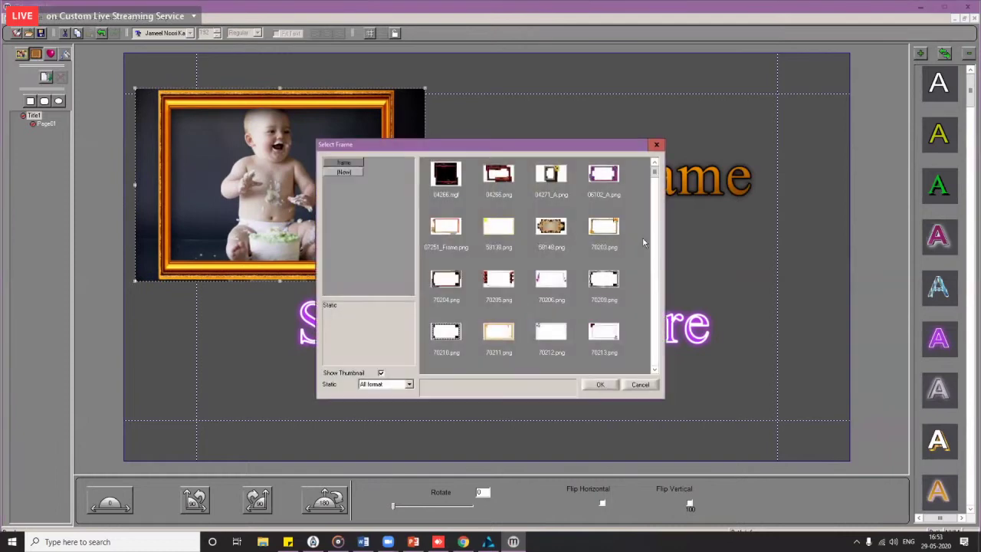
click(610, 228)
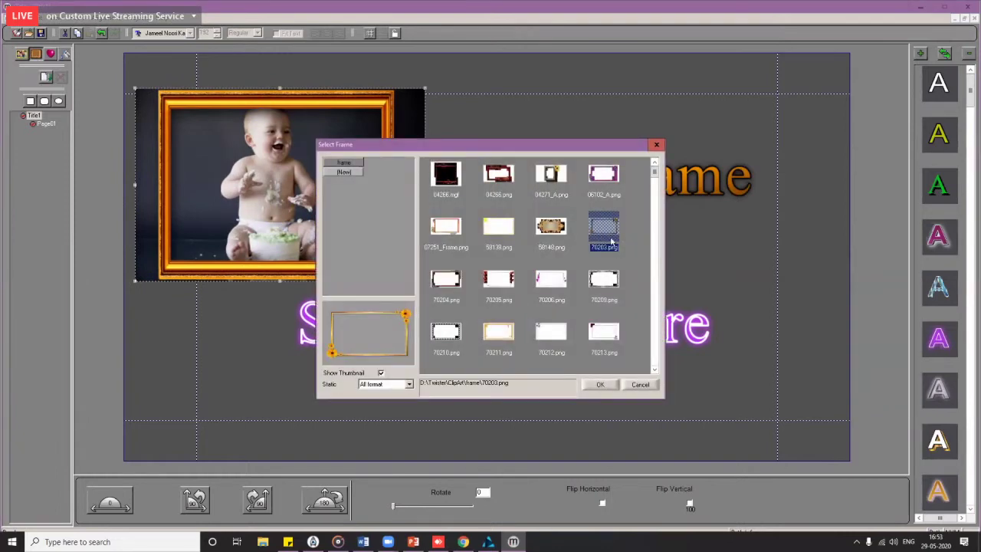
double_click(611, 242)
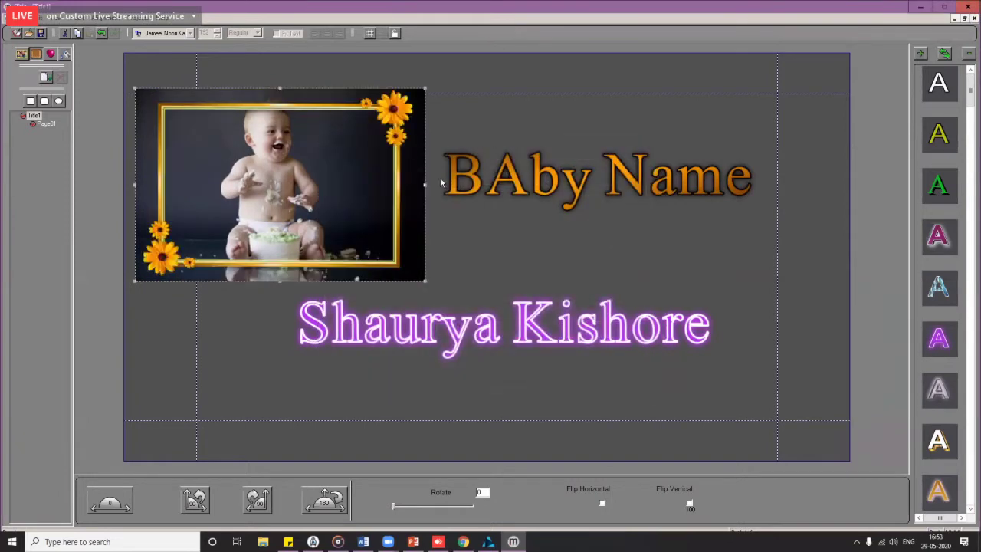
drag(424, 186, 307, 164)
drag(259, 228, 323, 193)
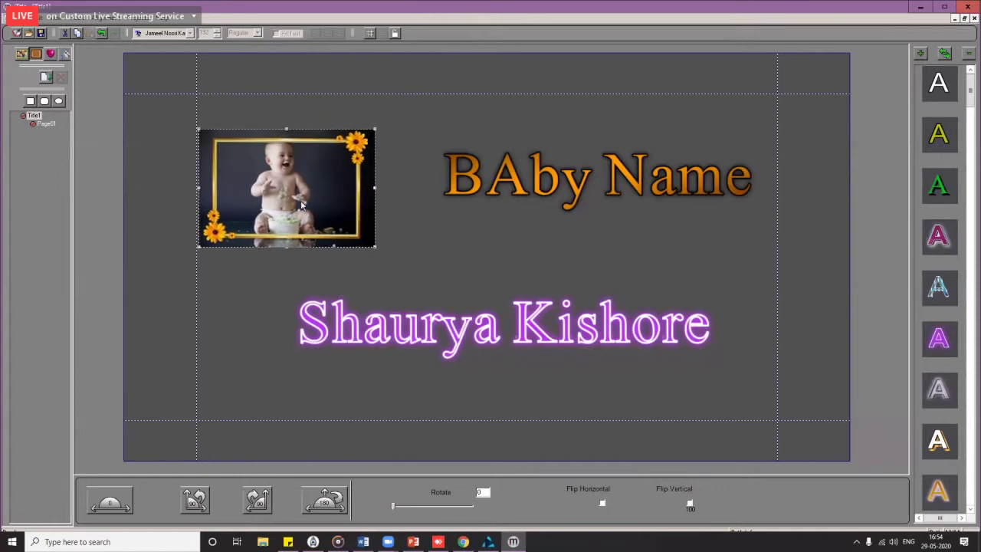
Step: Swap the framed photo's image and browse the frame list, closing it without choosing a frame
double_click(303, 205)
double_click(539, 170)
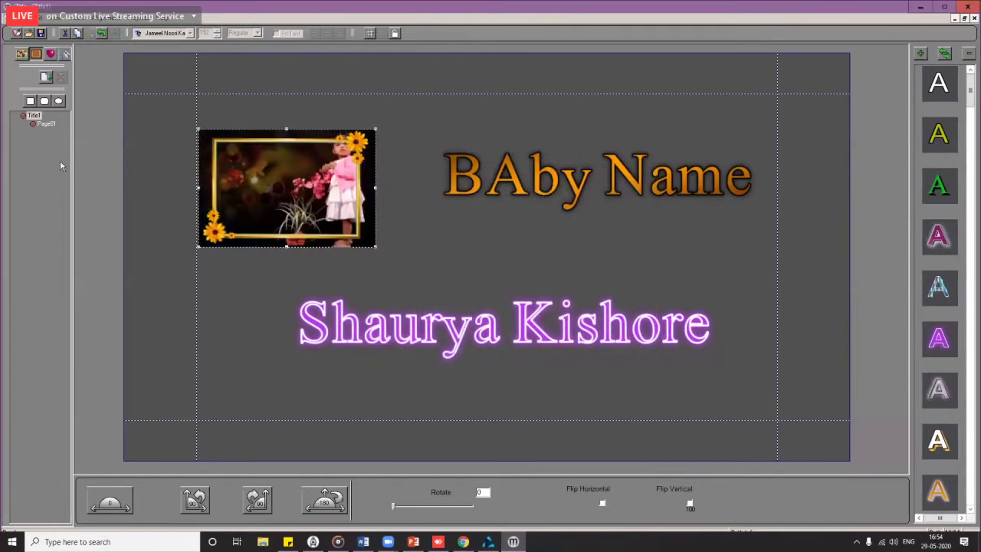
click(36, 55)
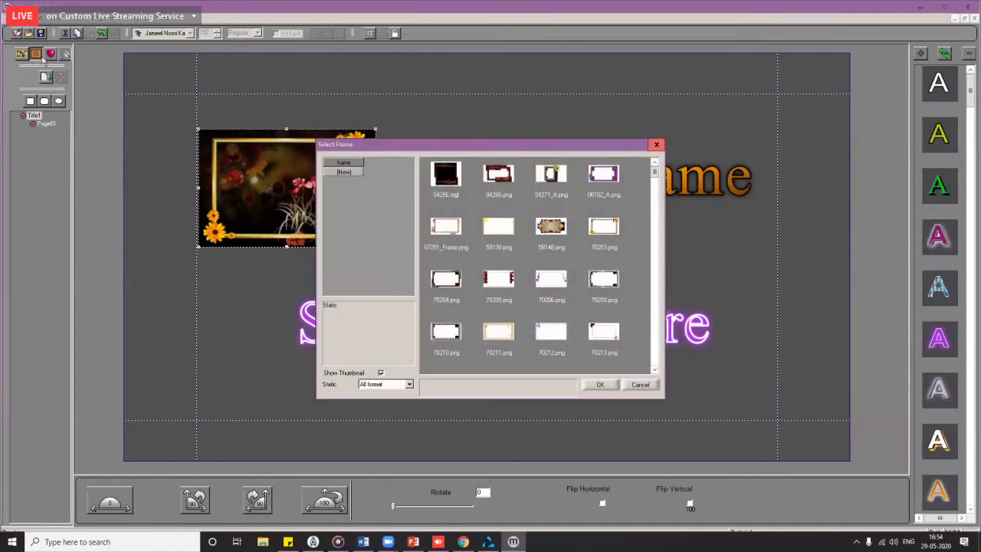
click(655, 146)
click(630, 386)
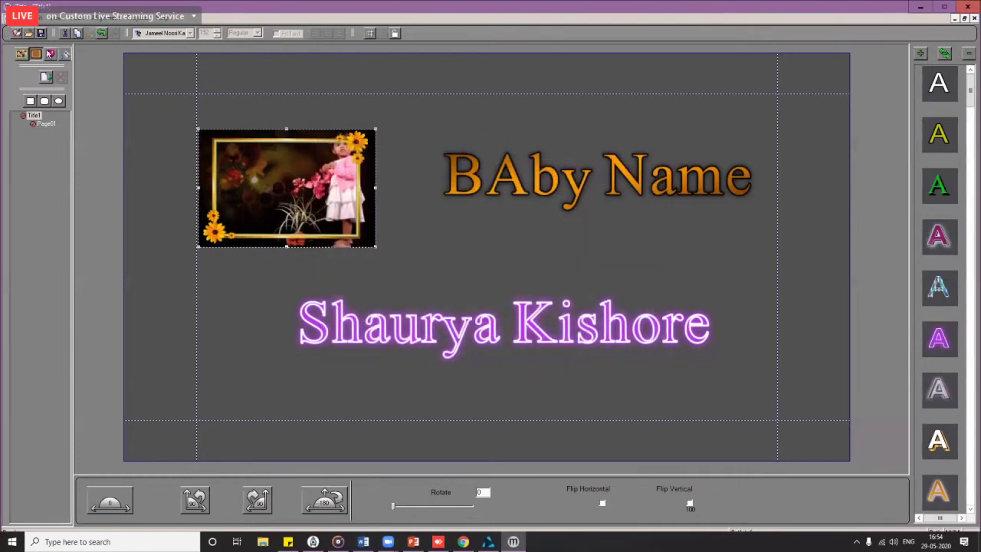
click(37, 56)
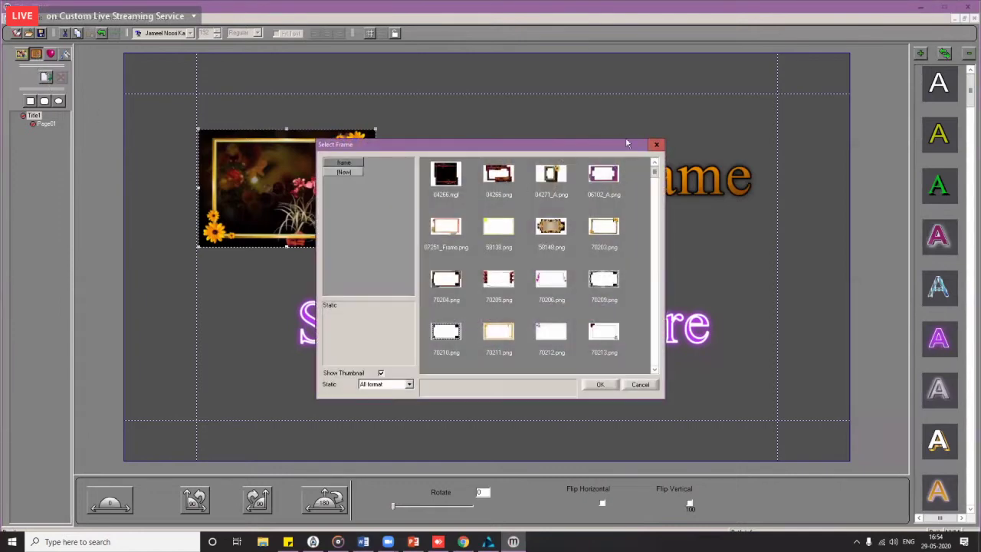
click(656, 146)
Step: Delete the framed picture and insert the plain baby photo at upper left beside BAby Name
key(Delete)
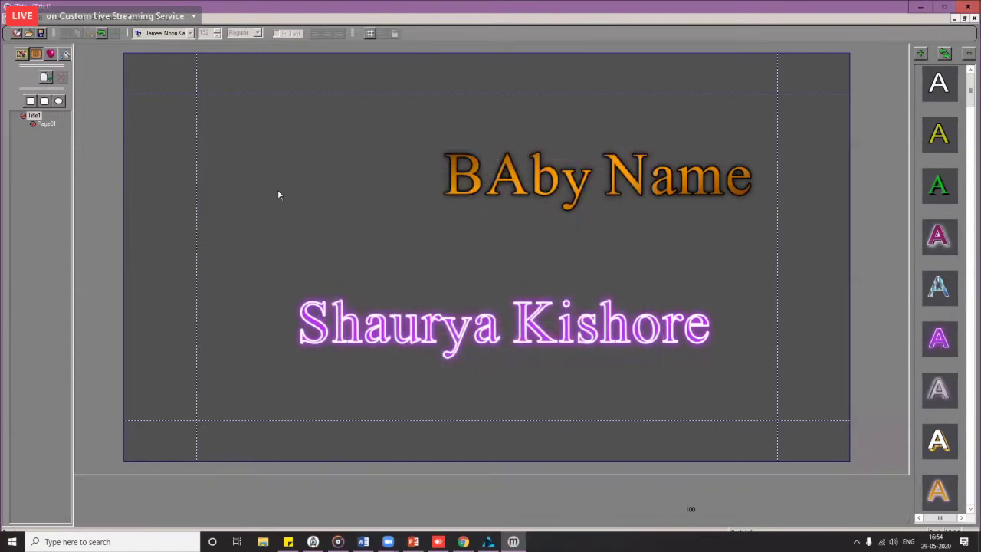
click(23, 55)
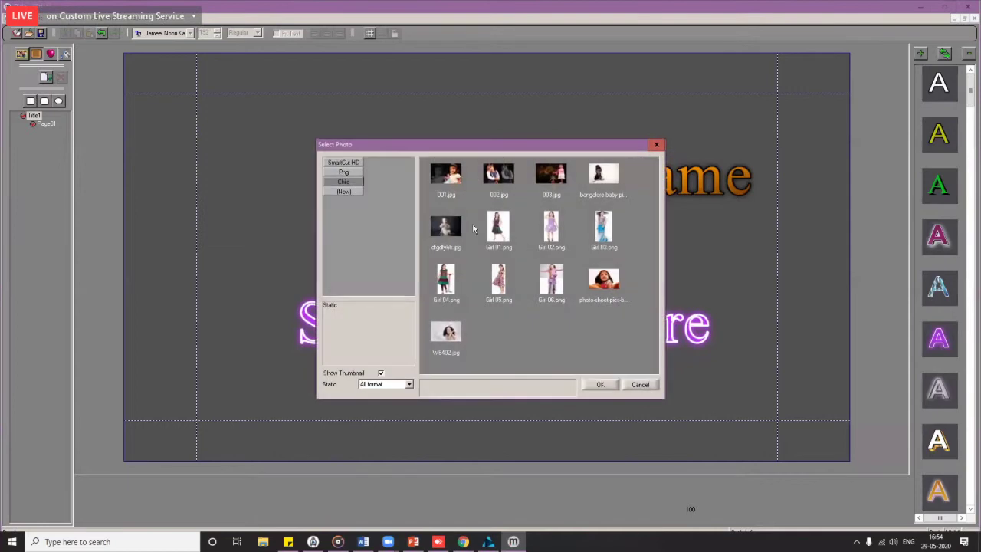
double_click(433, 257)
drag(433, 257, 289, 196)
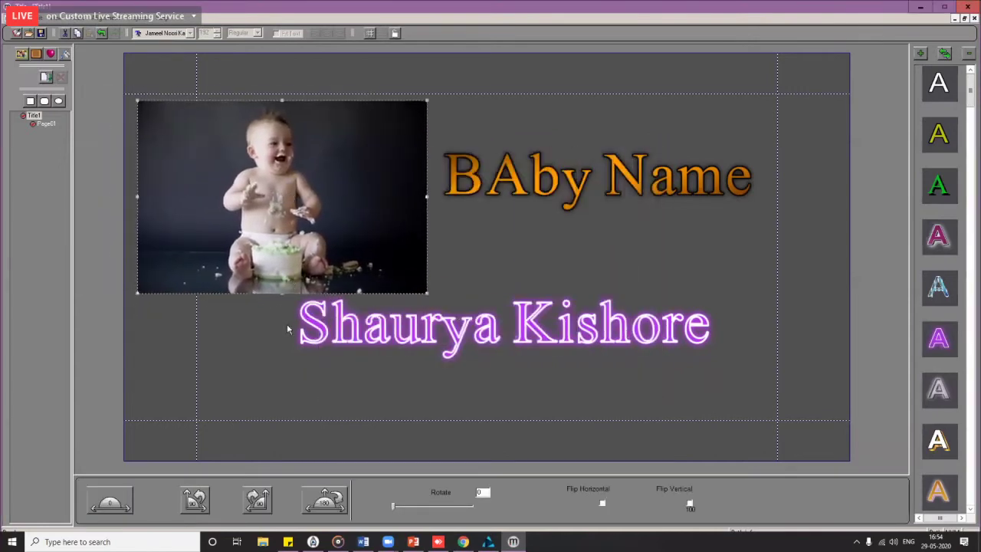
click(286, 377)
Step: Attempt to overwrite the existing title file, dismissing the resulting save failure
click(23, 27)
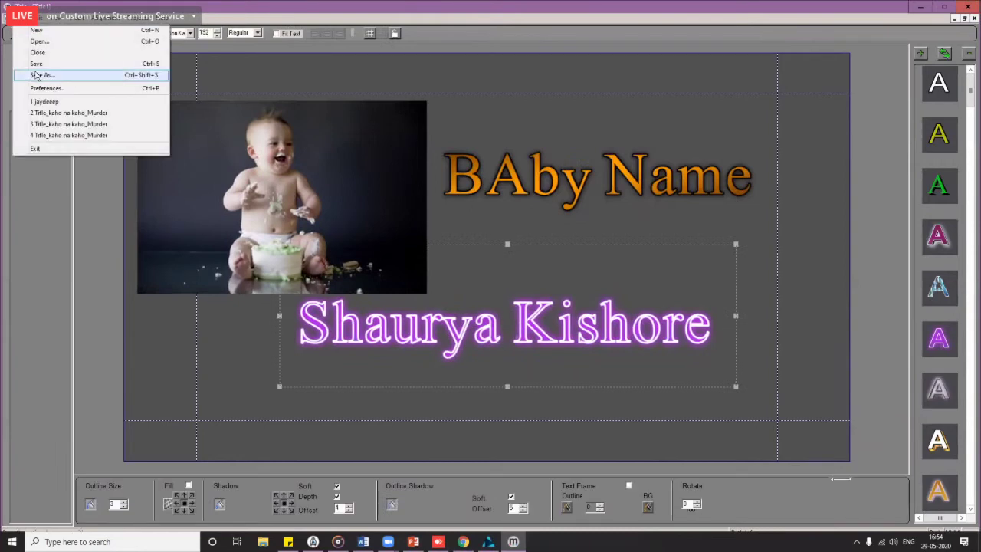
click(34, 71)
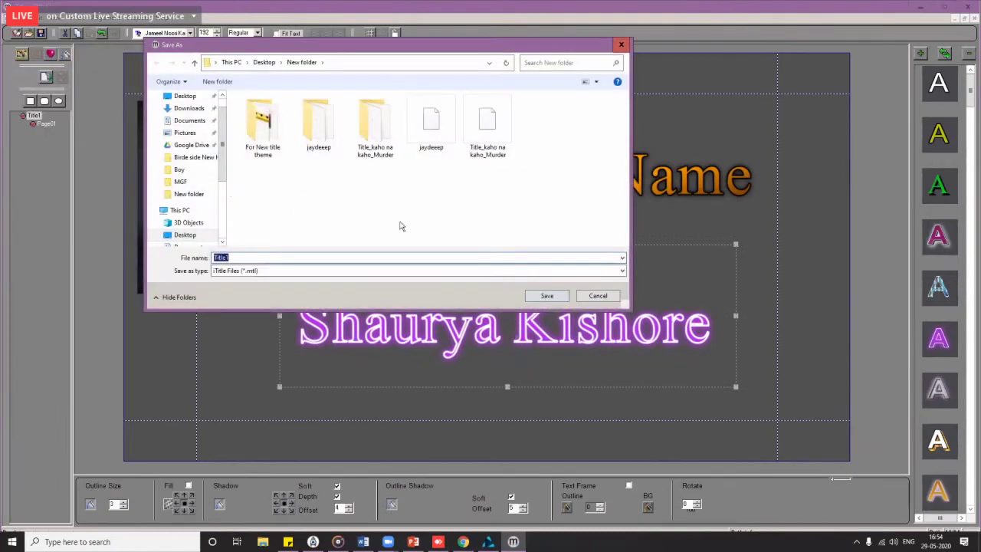
double_click(431, 126)
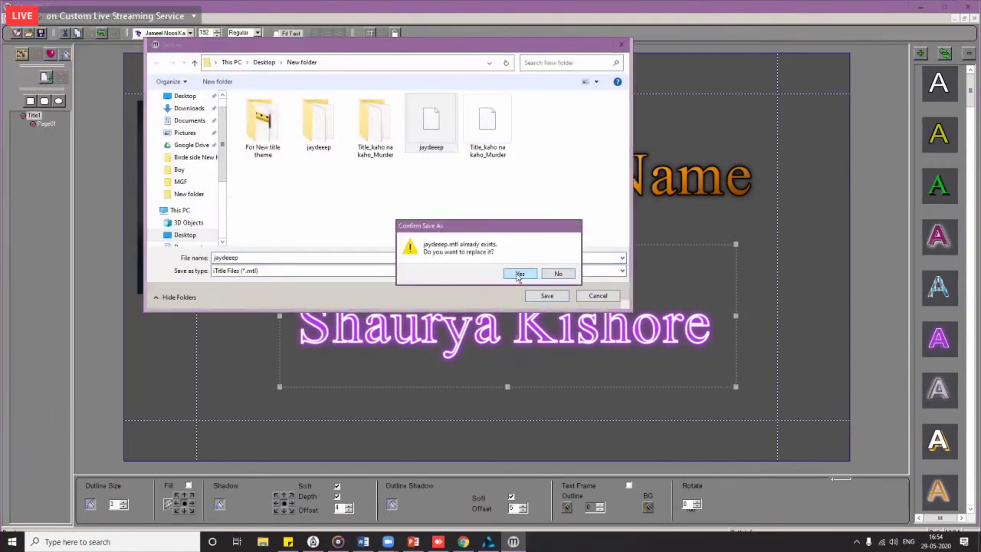
click(518, 274)
click(521, 296)
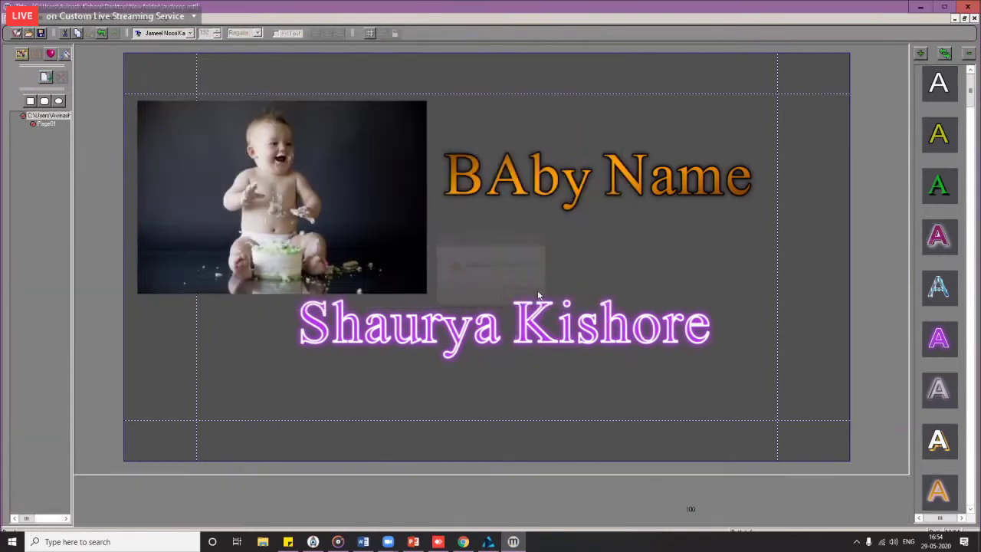
Step: Save the title as 'jaydeep' on the Desktop and return to the video editor
click(17, 21)
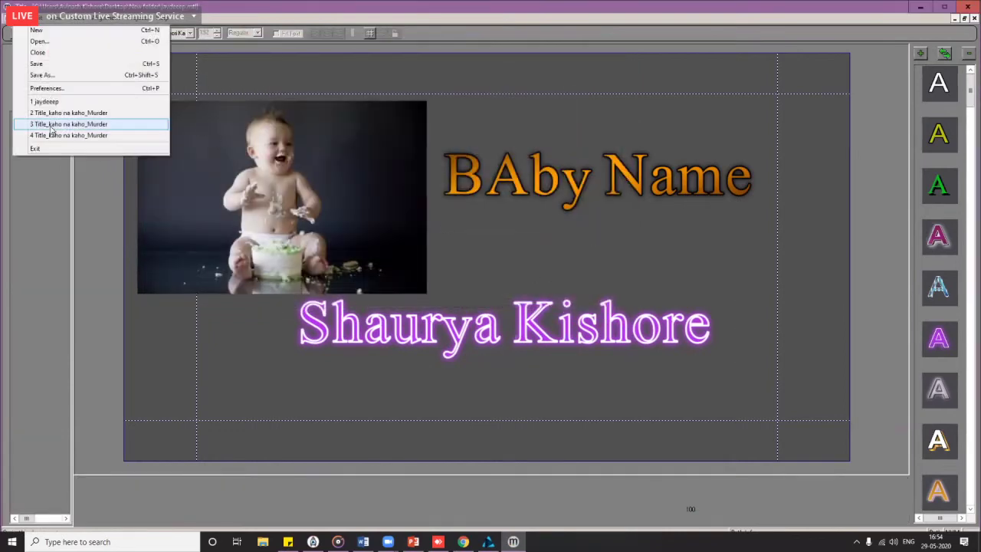
click(38, 79)
click(185, 98)
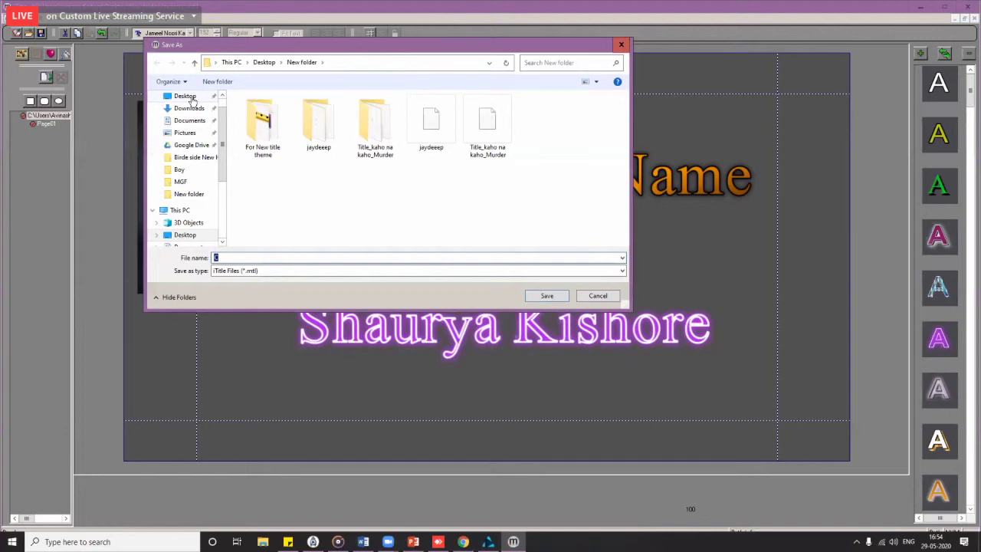
click(306, 272)
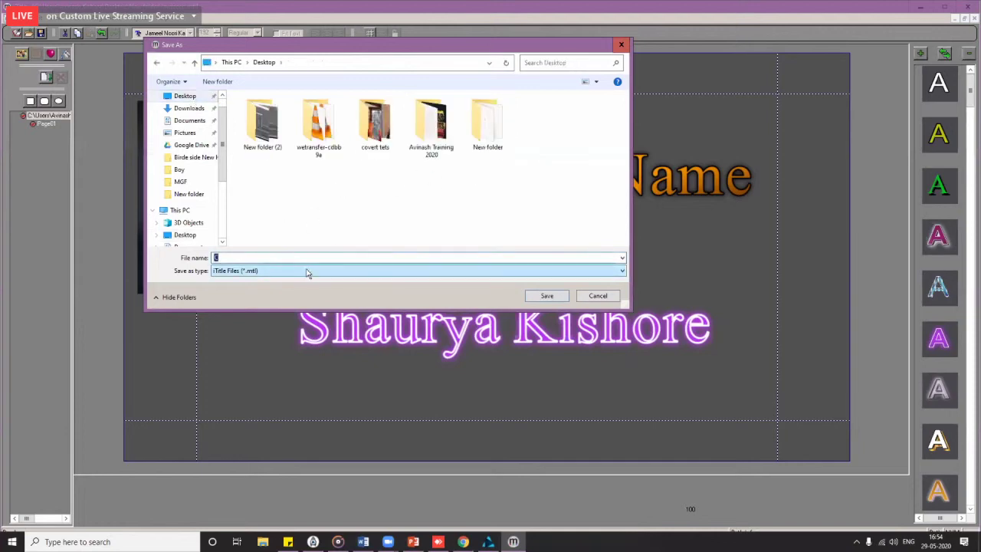
text(jaydeep)
key(Return)
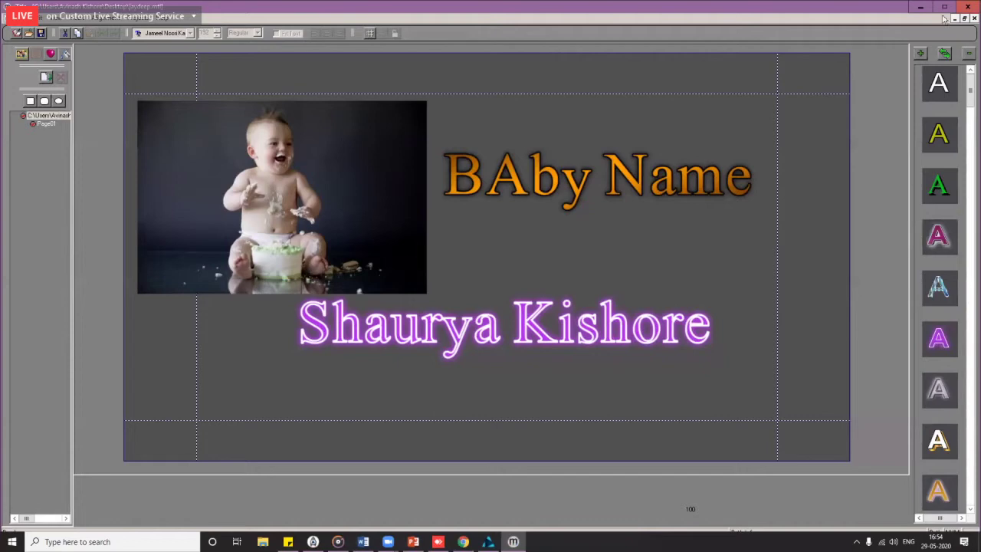
click(921, 7)
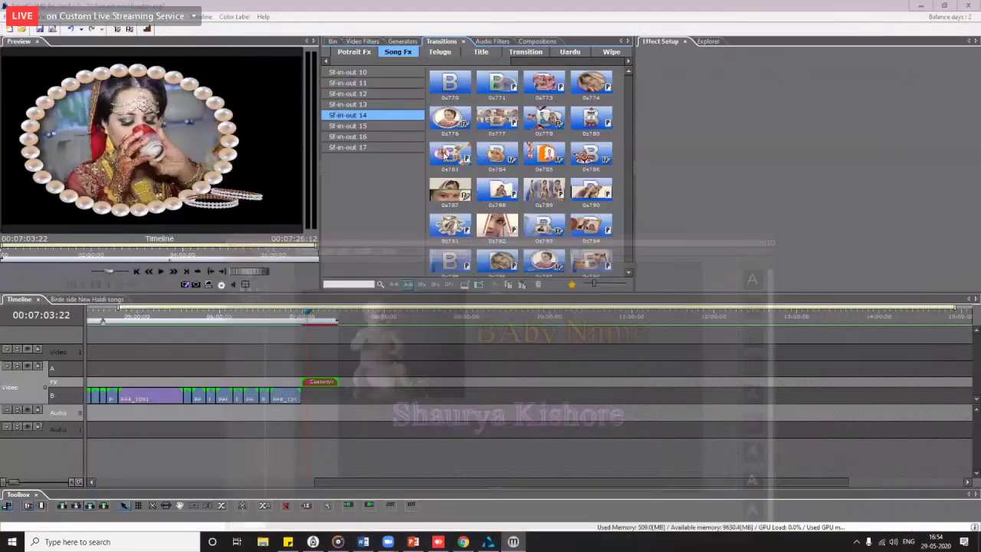
Step: Import the Page01 title from Desktop\jaydeep into the media bin
click(337, 43)
double_click(549, 189)
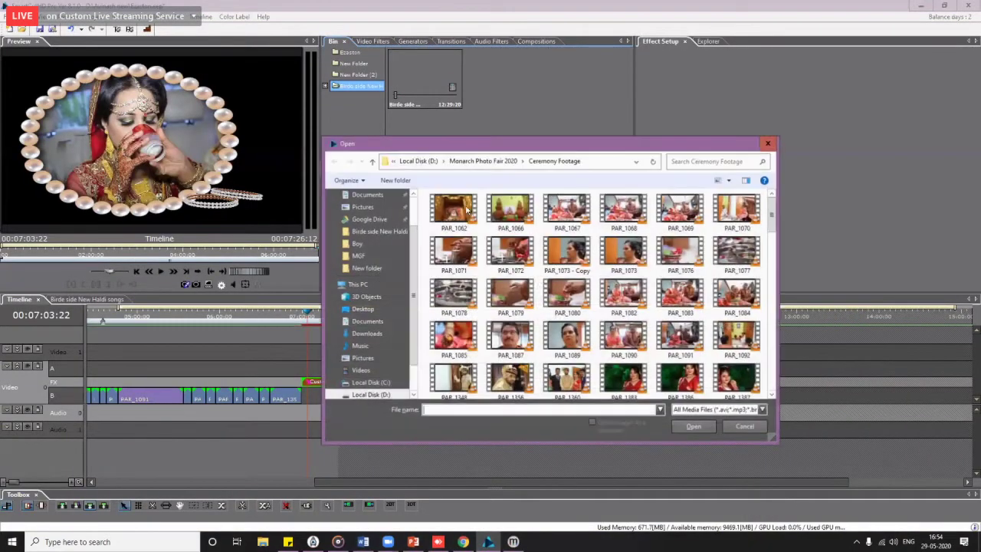
scroll(379, 223, up, 2)
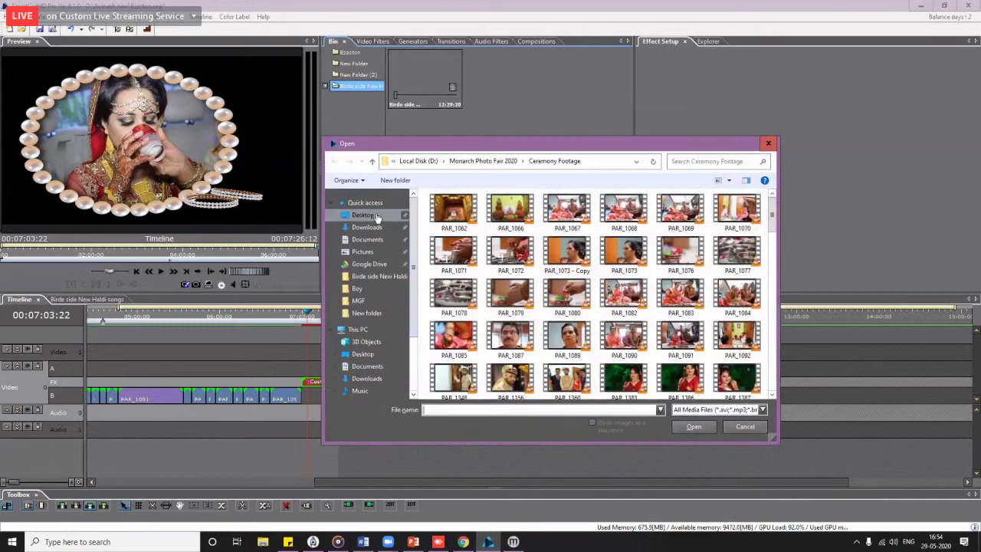
click(376, 218)
double_click(742, 224)
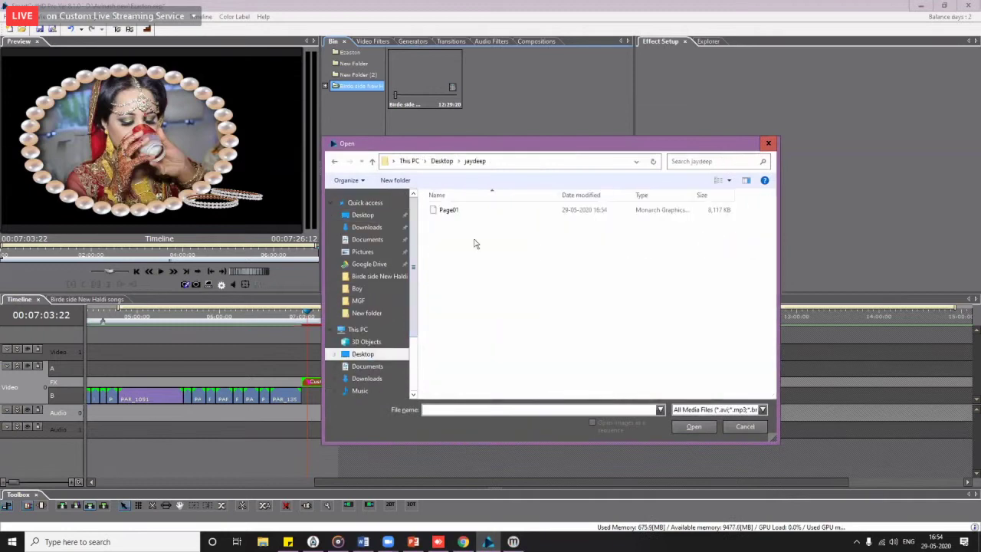
double_click(448, 209)
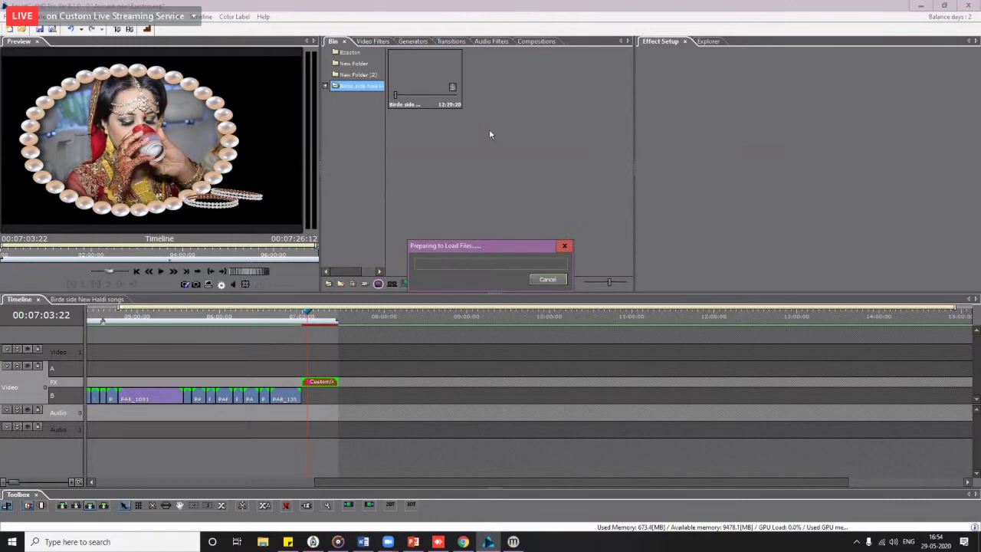
Step: Place Page01 on track A, lengthen it, preview it full screen, and select the clip
drag(502, 77, 613, 370)
drag(432, 320, 500, 330)
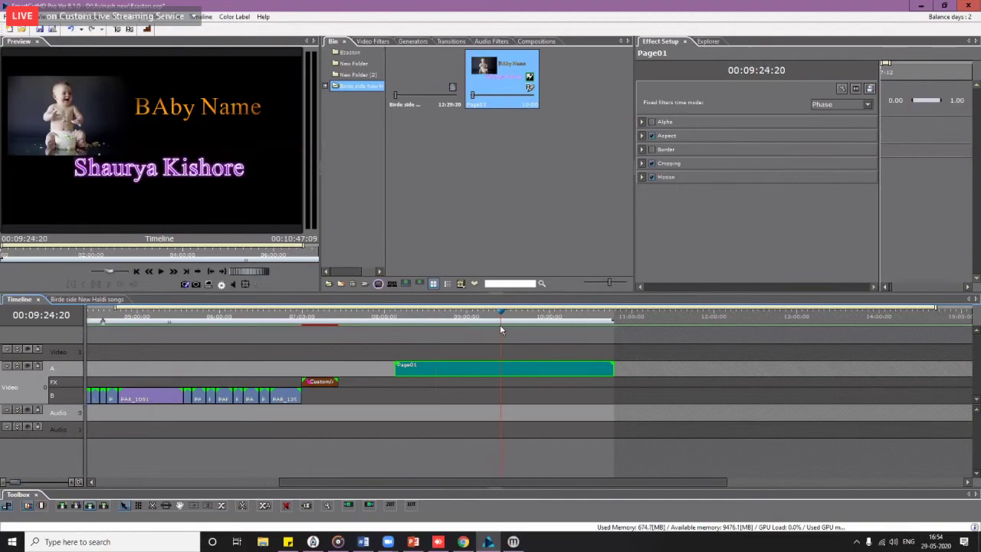
key(space)
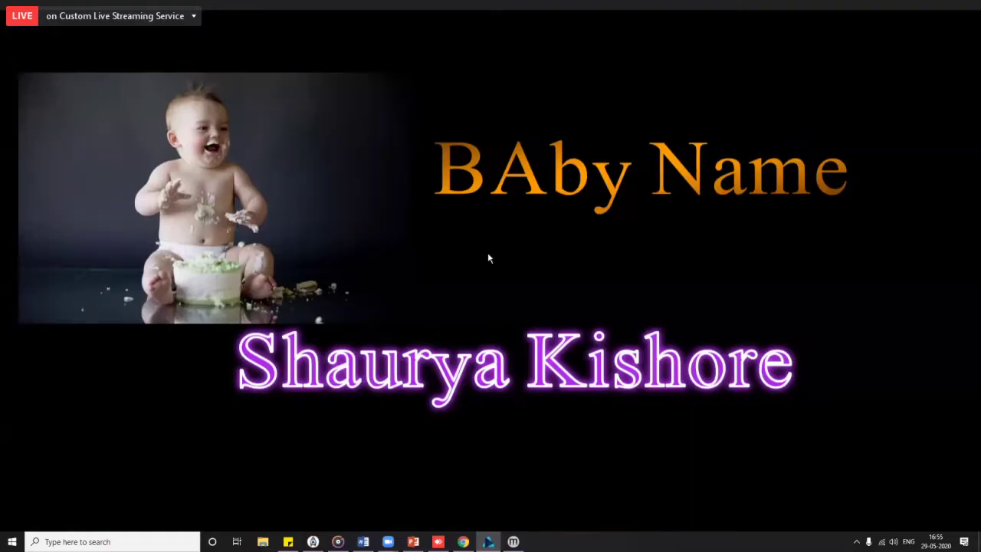
key(Escape)
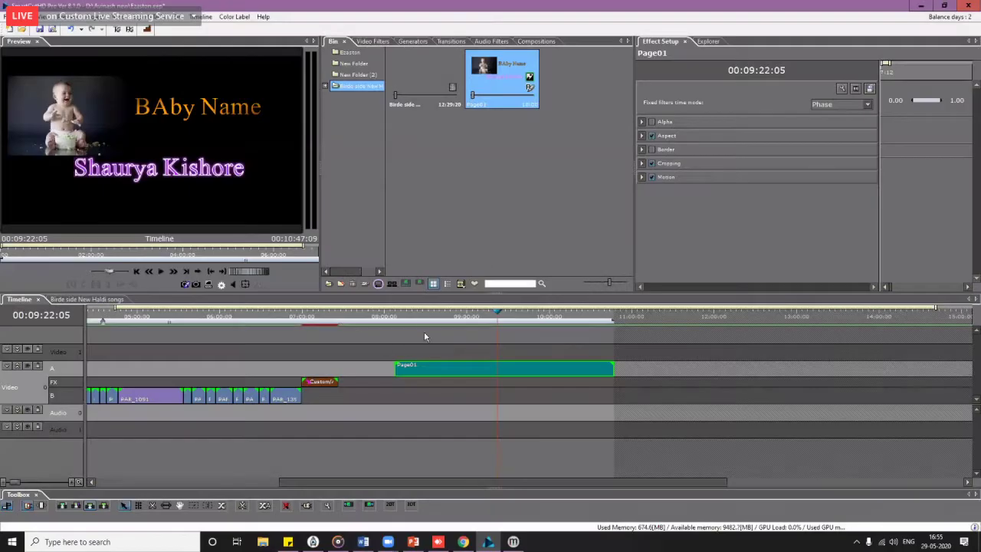
click(455, 322)
click(478, 320)
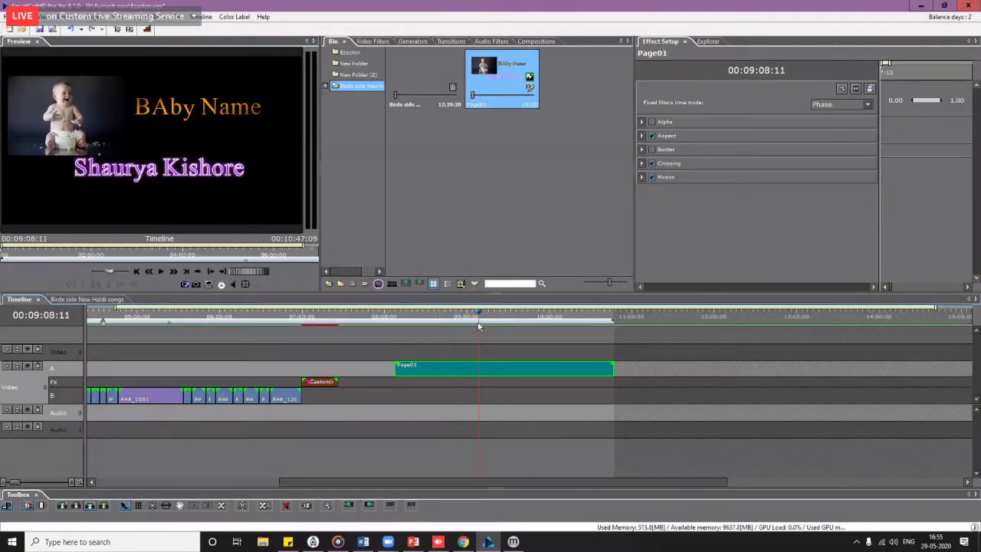
mouse_move(438, 372)
mouse_down()
mouse_move(423, 366)
mouse_move(438, 368)
mouse_up()
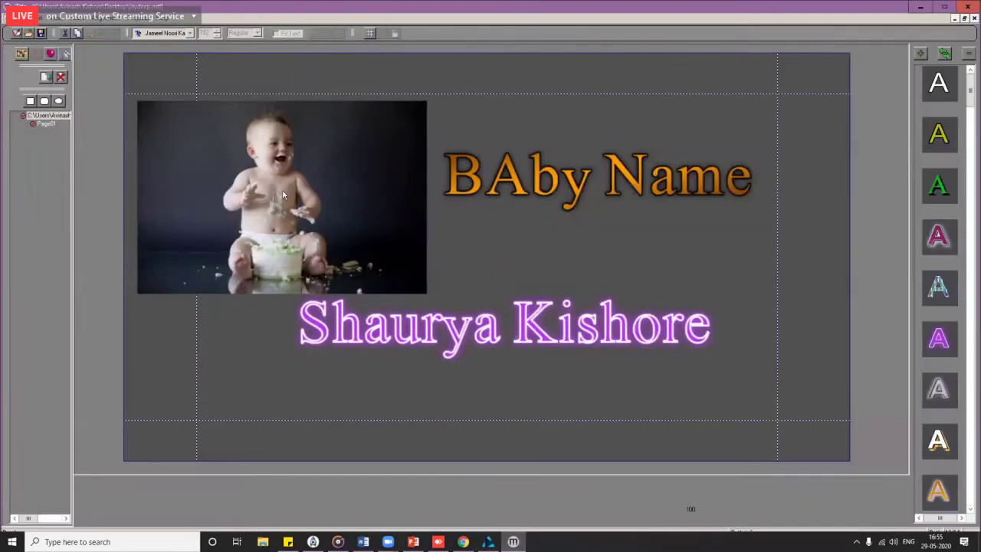
Step: Replace the baby photo with the Girl 06 picture, positioned at the left
click(282, 195)
key(Delete)
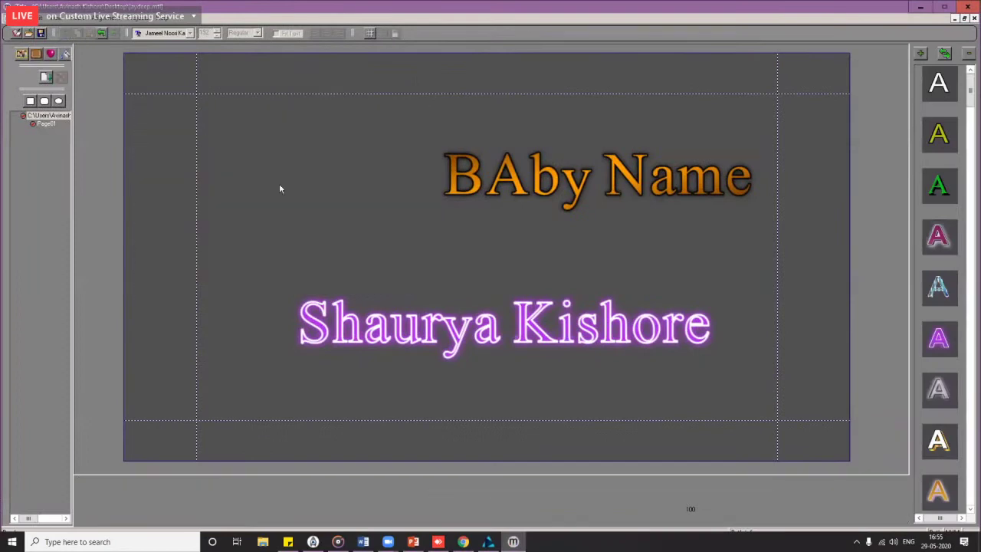
click(22, 54)
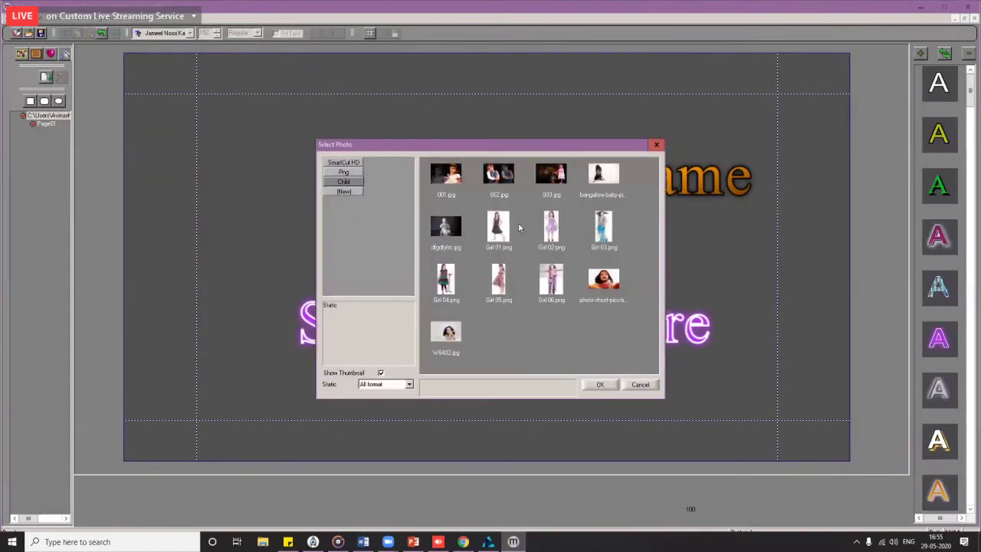
click(552, 280)
double_click(552, 280)
drag(500, 264, 259, 274)
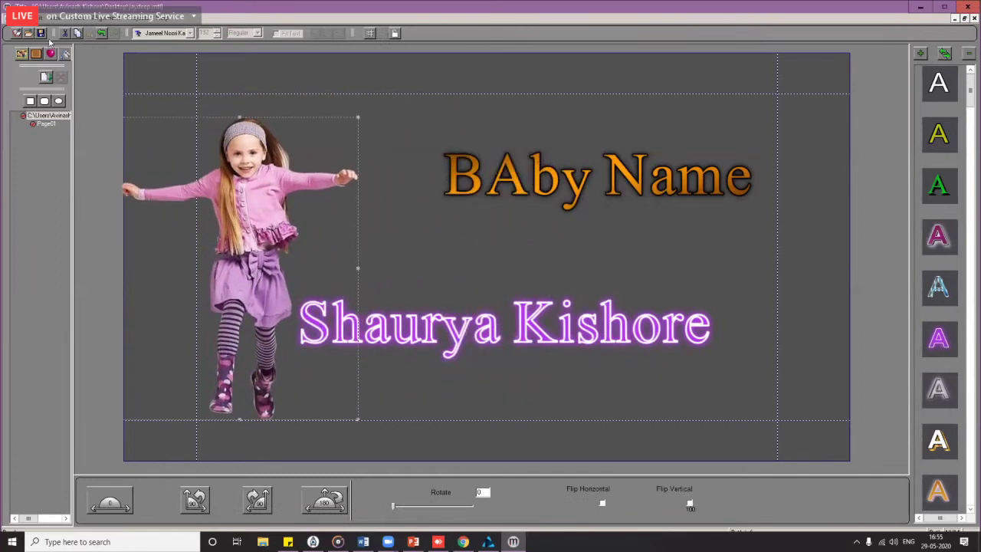
drag(207, 175, 220, 176)
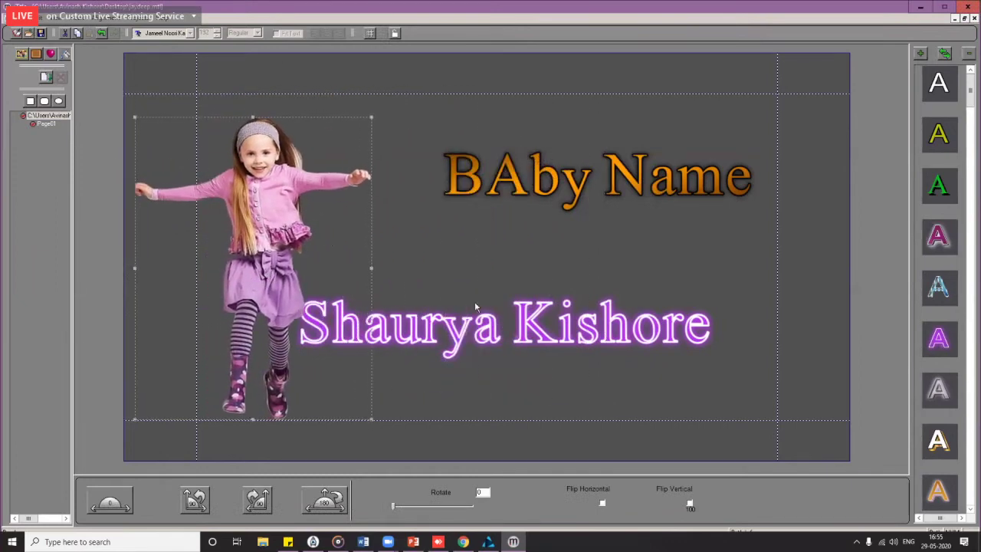
Step: Shift the name line right and down, then nudge and widen the girl picture
click(483, 337)
drag(483, 338, 518, 342)
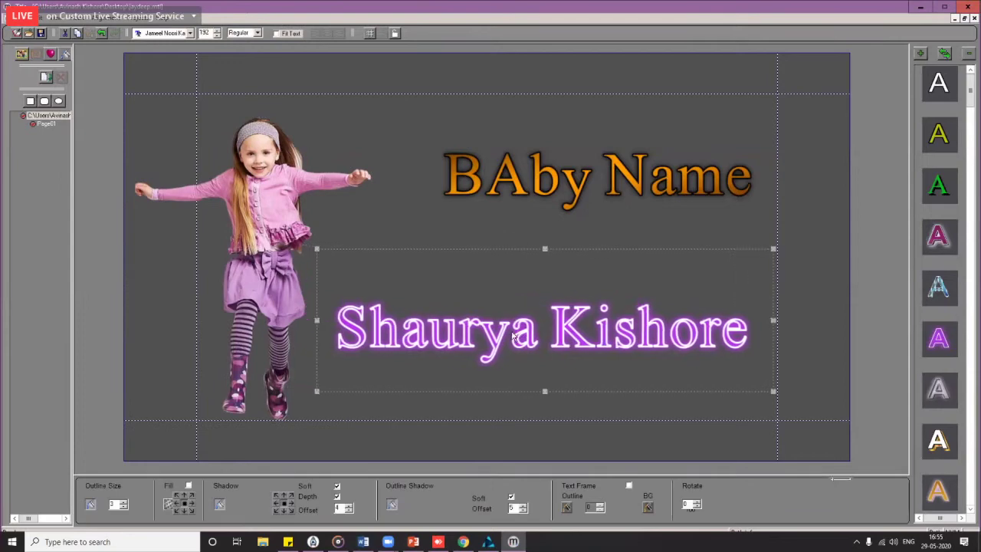
click(261, 269)
drag(261, 269, 260, 269)
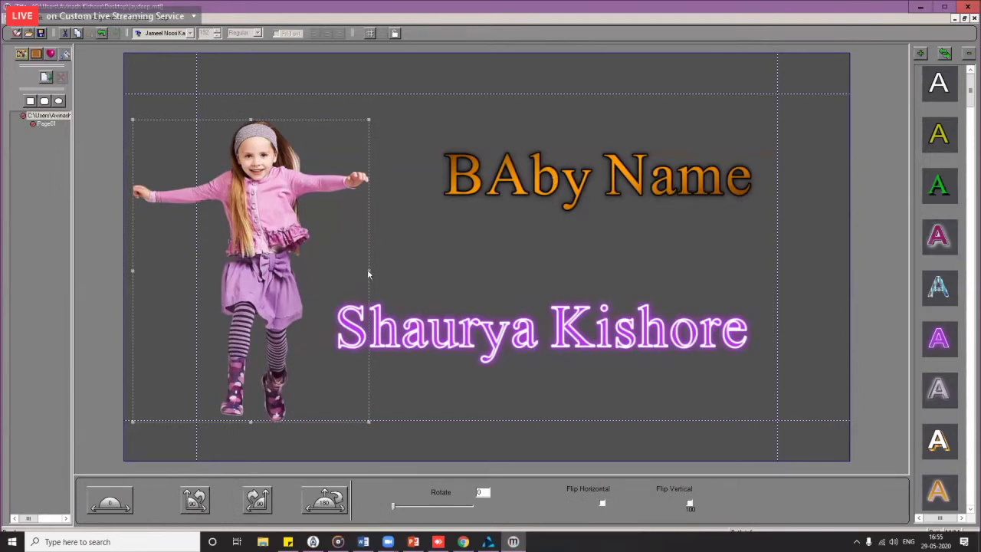
drag(377, 270, 350, 259)
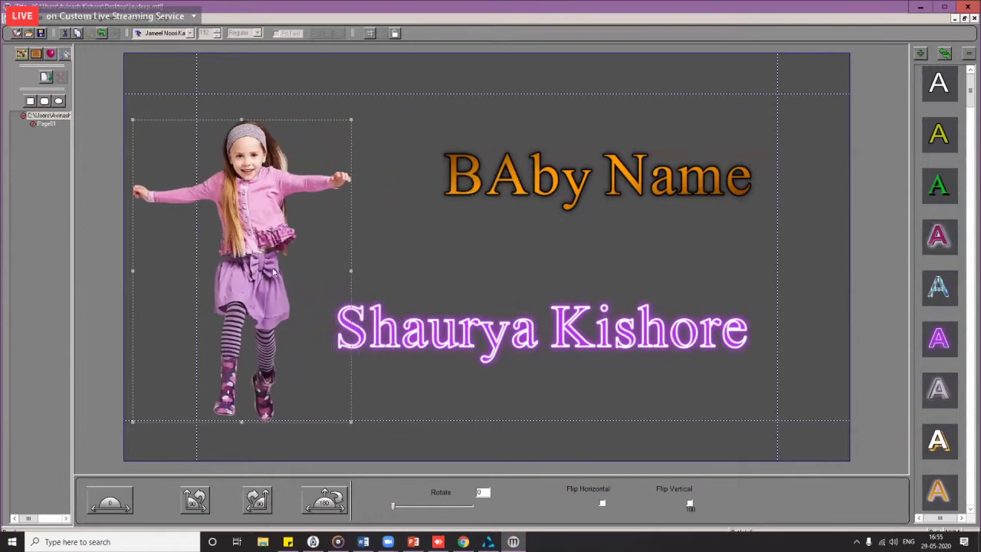
drag(273, 272, 277, 274)
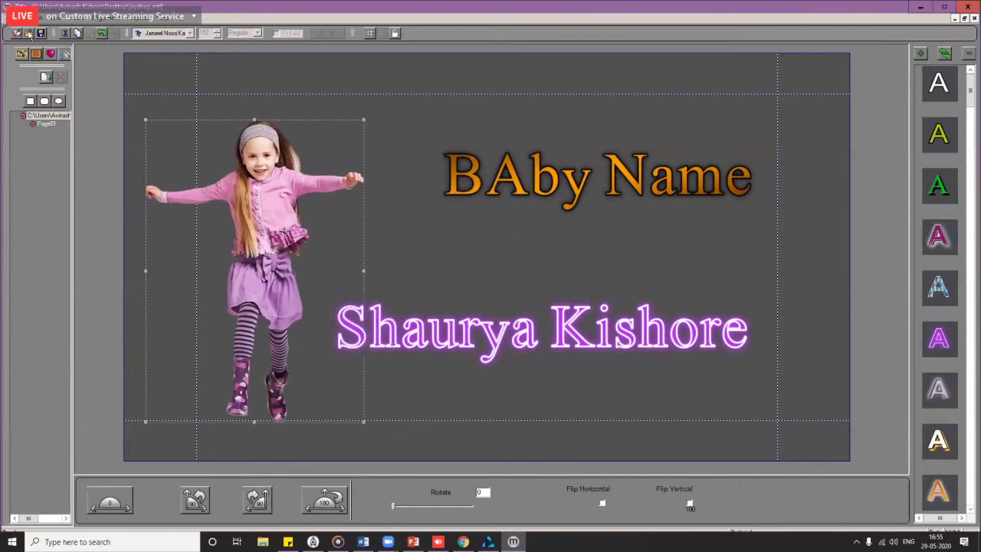
Step: Check the designer preferences unchanged, then resize the girl picture narrower and settle its position
click(29, 35)
click(39, 89)
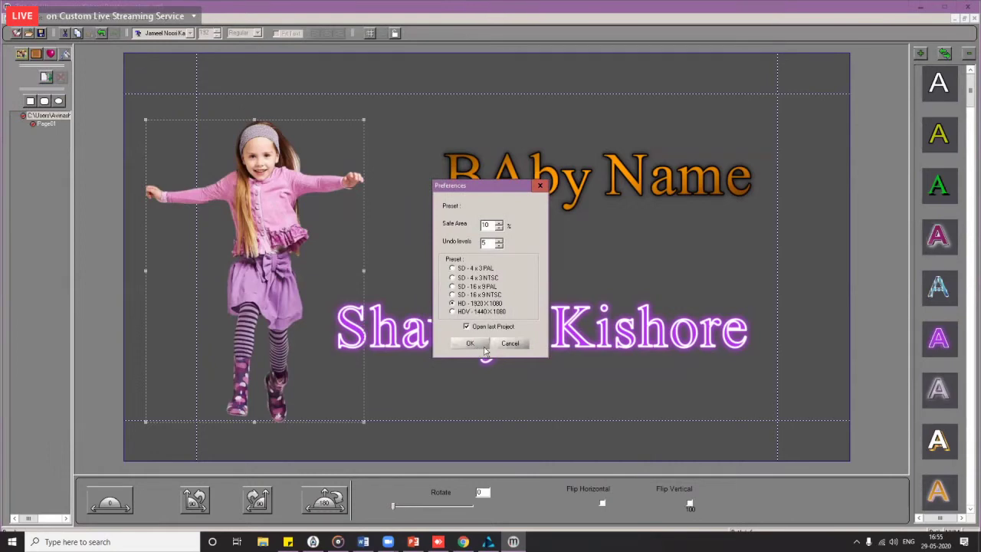
click(512, 344)
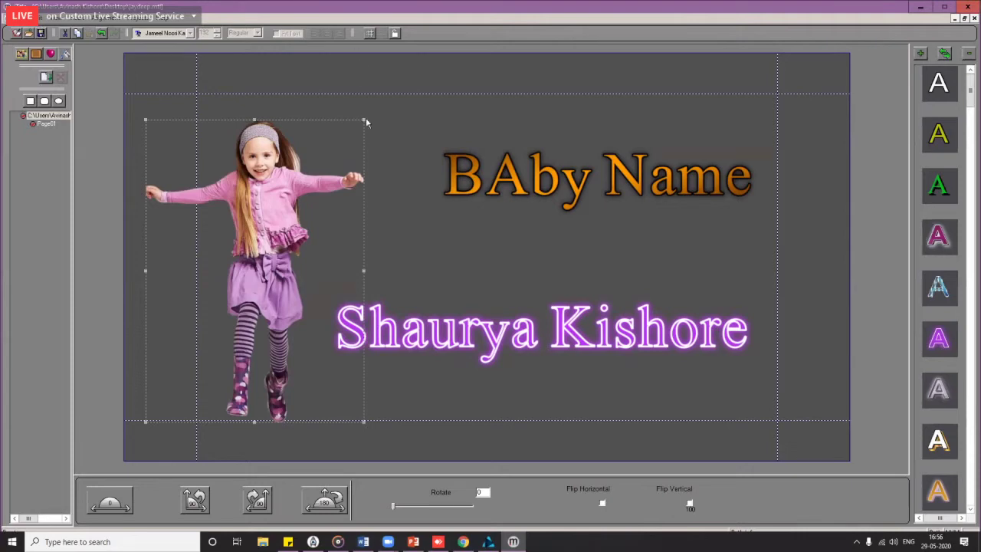
drag(365, 120, 464, 130)
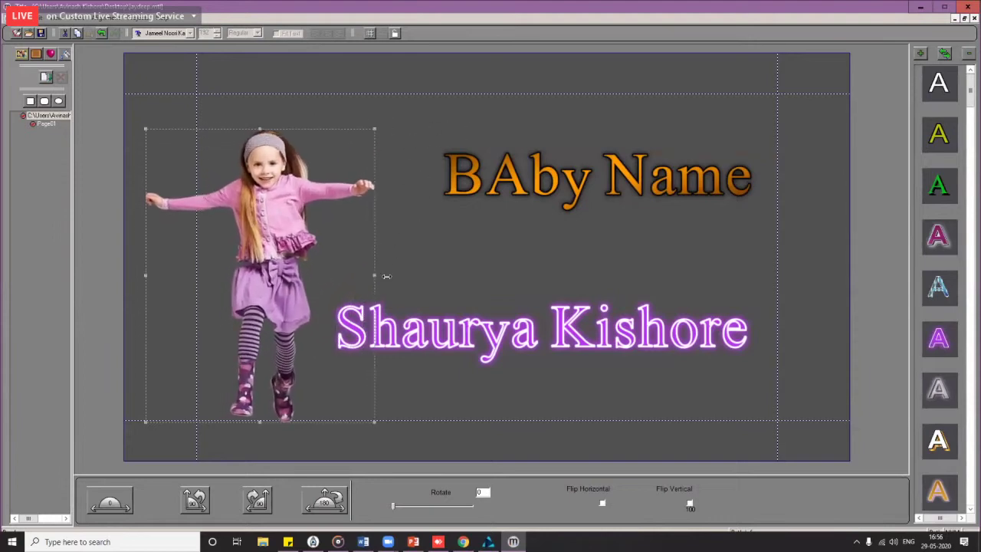
drag(386, 277, 361, 276)
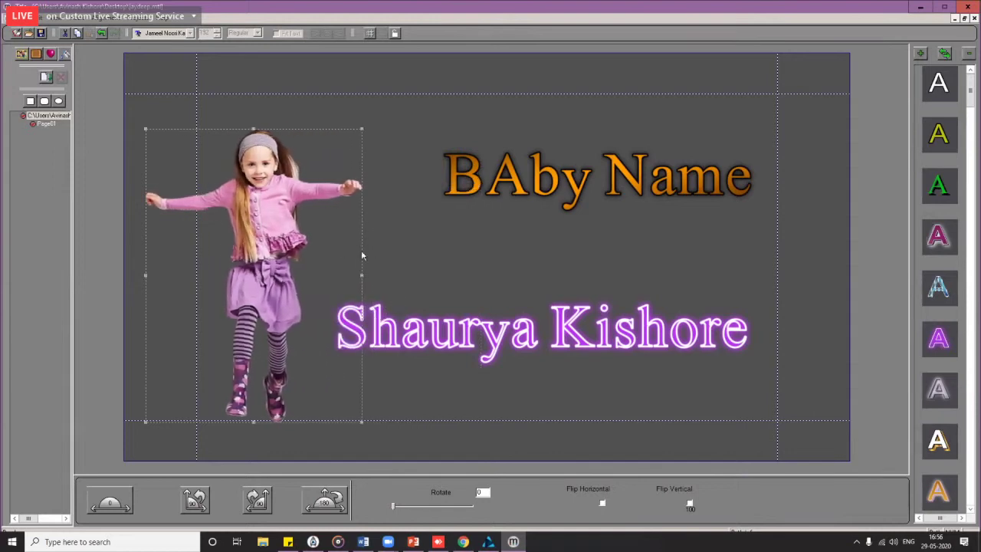
mouse_move(293, 271)
mouse_down()
mouse_move(302, 262)
mouse_move(299, 270)
mouse_move(285, 258)
mouse_up()
click(384, 203)
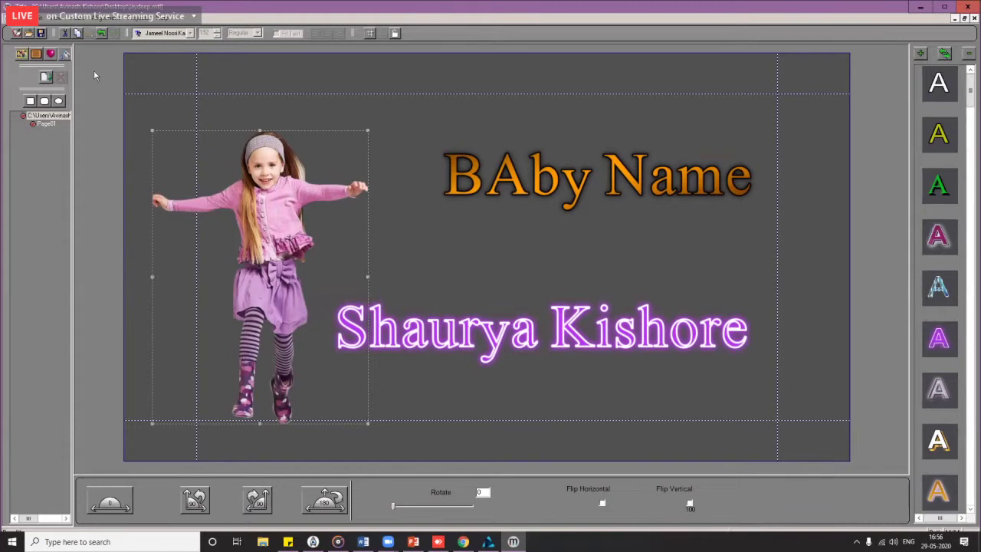
Step: Close the title page, accept the updated title file, and scrub back to 08:34:15
click(968, 7)
click(582, 279)
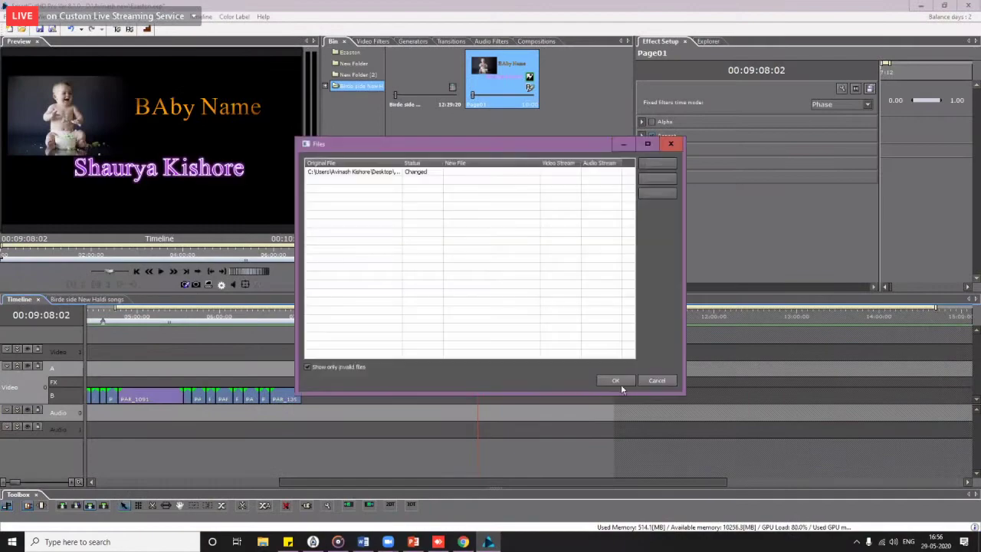
click(619, 380)
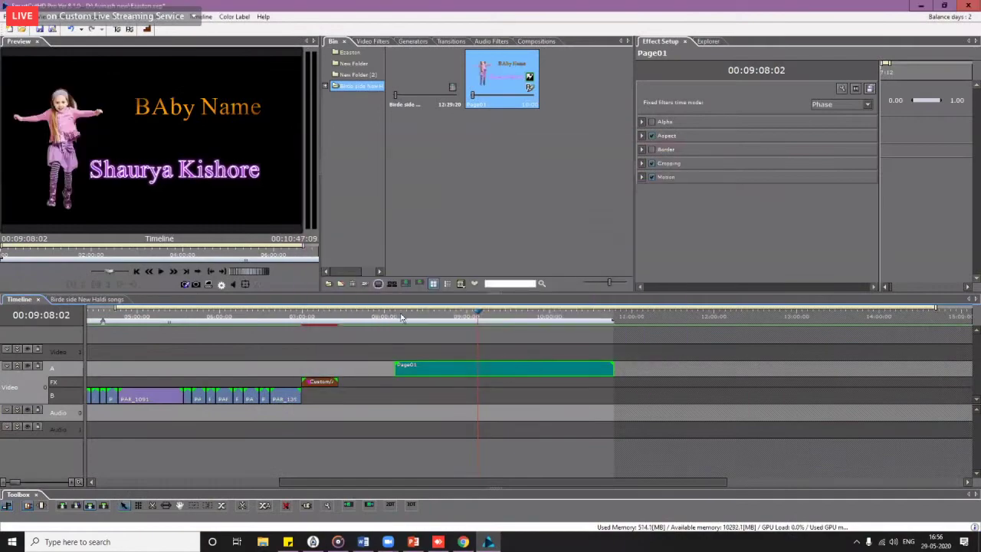
drag(405, 317, 434, 317)
Step: Browse the import dialog to the SceneCutHD Content folder on Local Disk (X:), then cancel
double_click(485, 193)
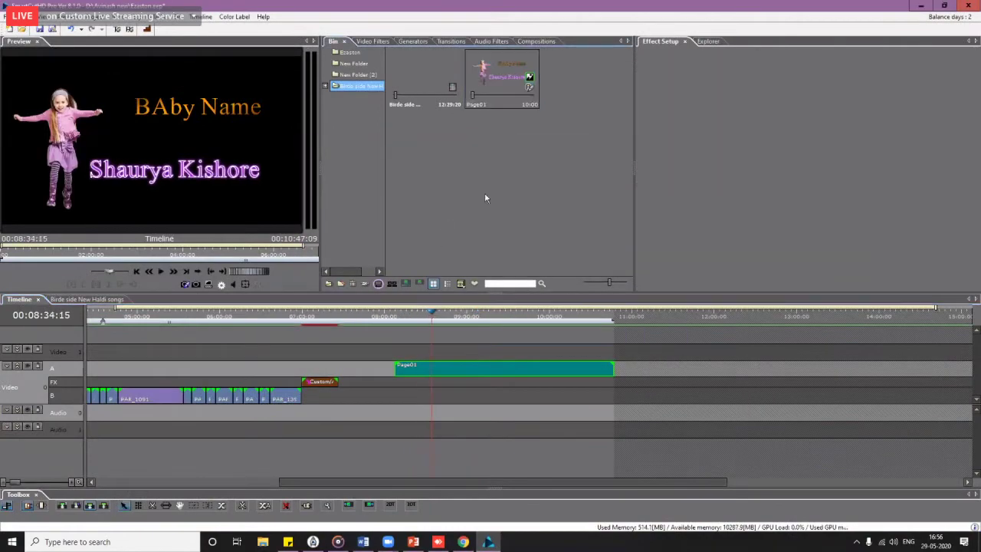
click(747, 427)
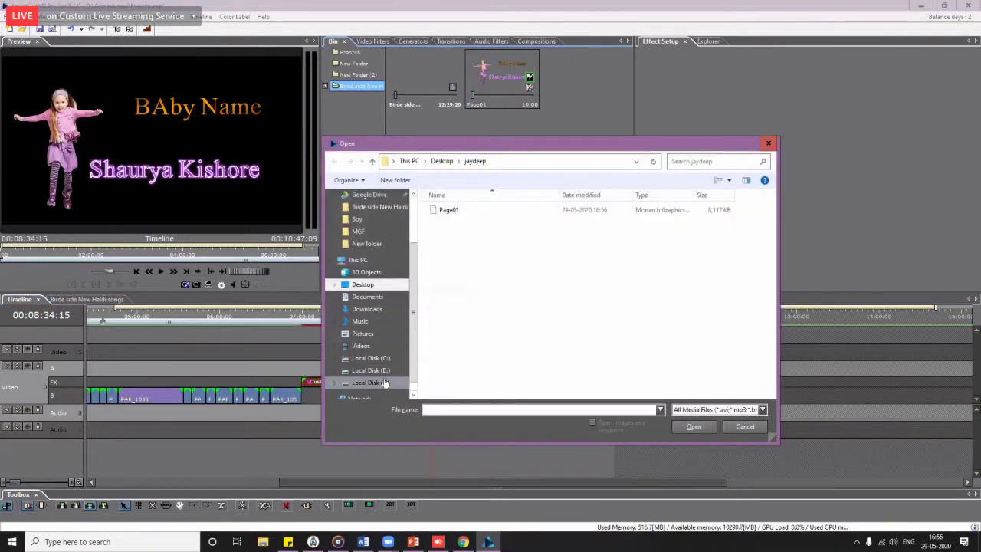
click(371, 383)
double_click(472, 318)
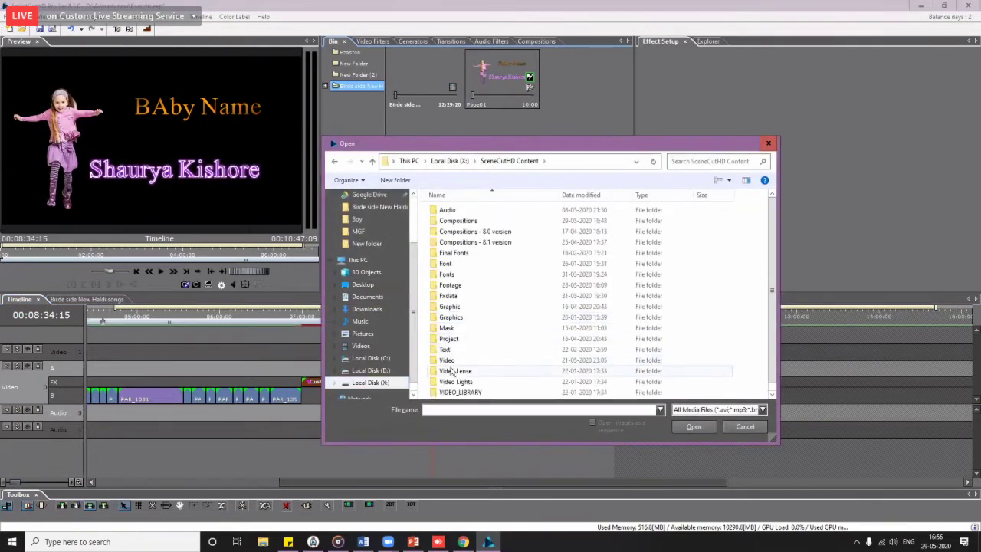
scroll(458, 371, down, 1)
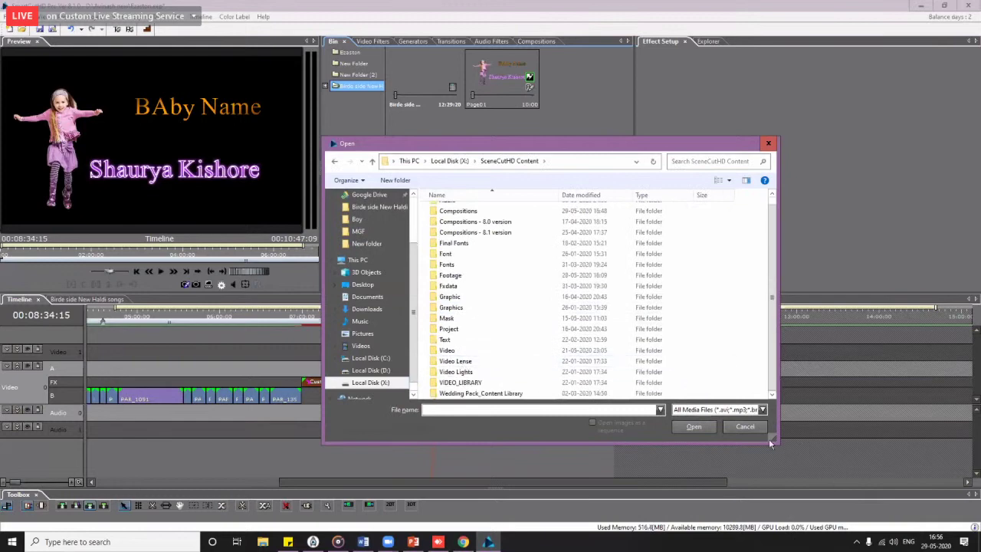
click(745, 426)
Step: Select the PAR_1395 wedding clip and view its options without changing anything
click(282, 318)
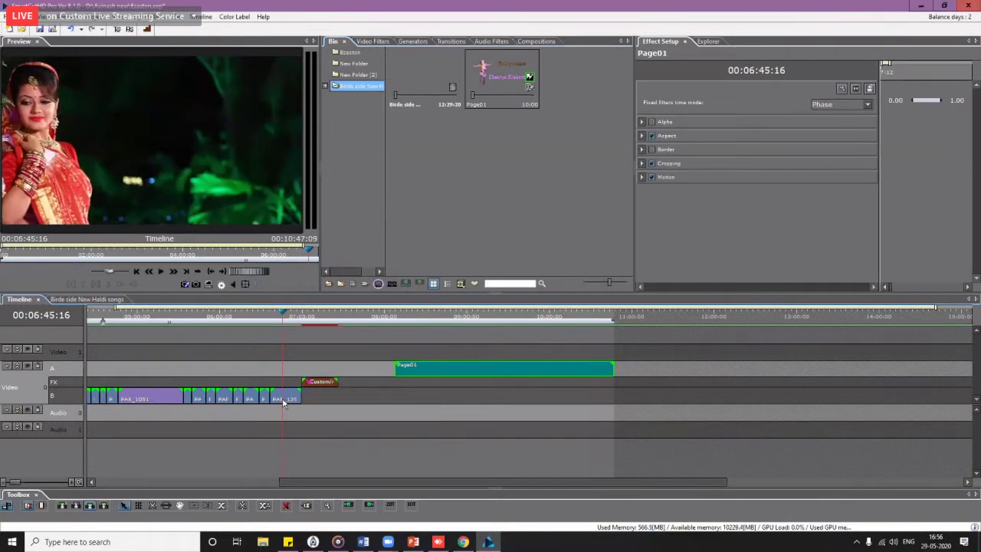
right_click(285, 399)
mouse_move(371, 58)
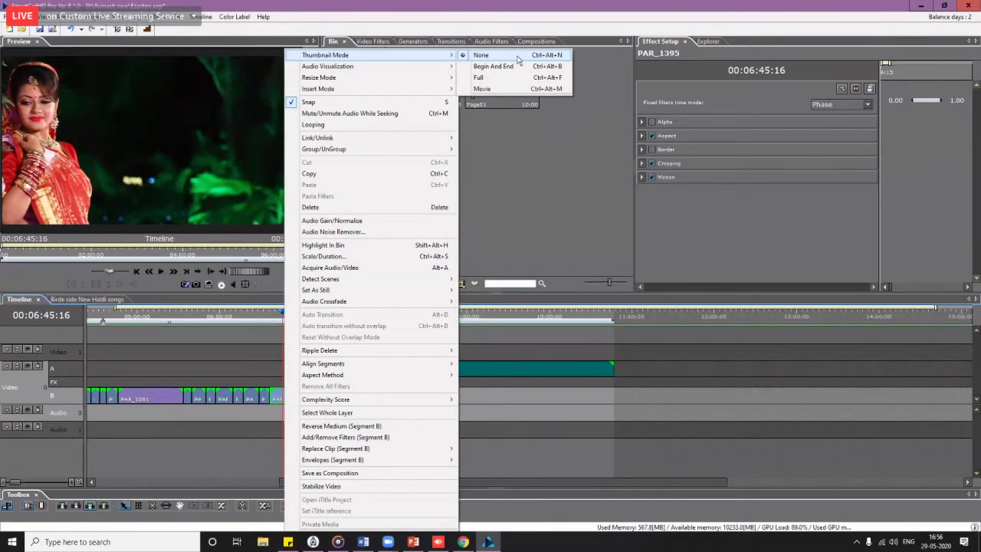
click(222, 320)
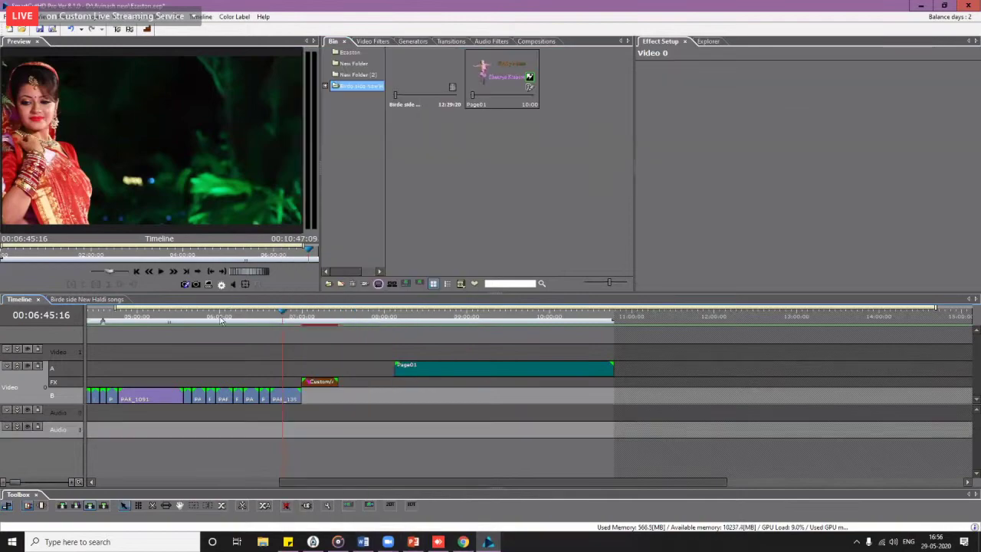
Step: Zoom into the timeline, scrub the clips, and check clip PAR_1386's options at 06:27
drag(221, 320, 240, 335)
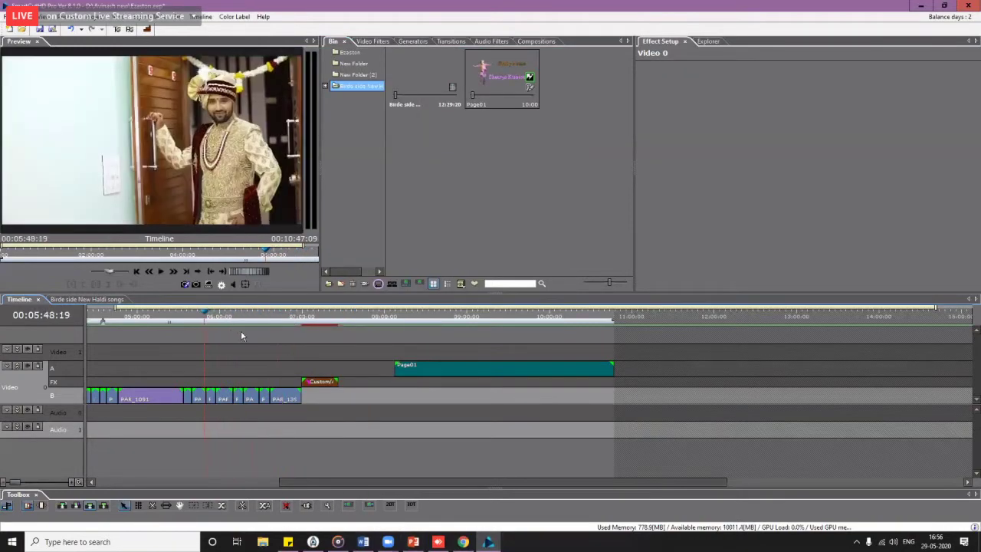
scroll(246, 342, up, 4)
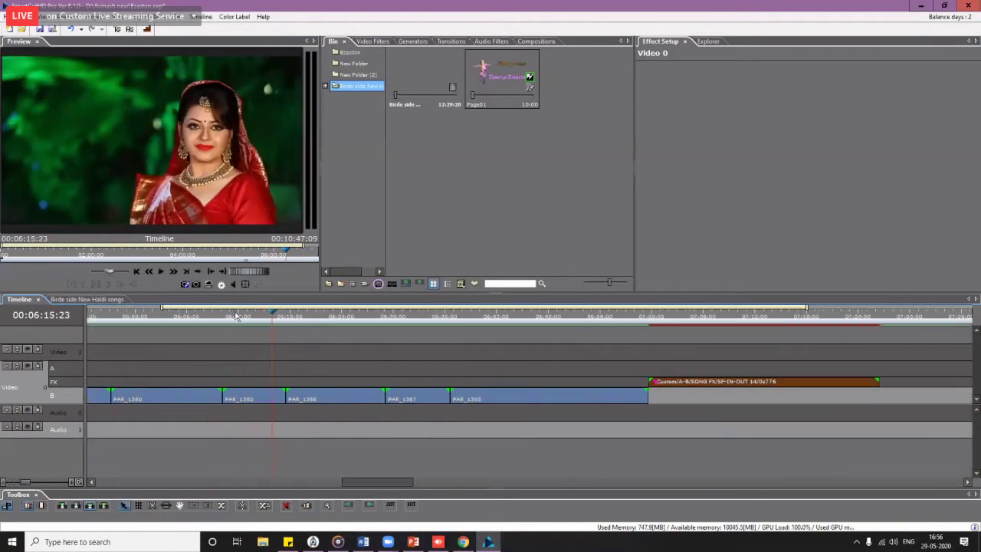
drag(236, 320, 366, 383)
click(342, 396)
right_click(342, 396)
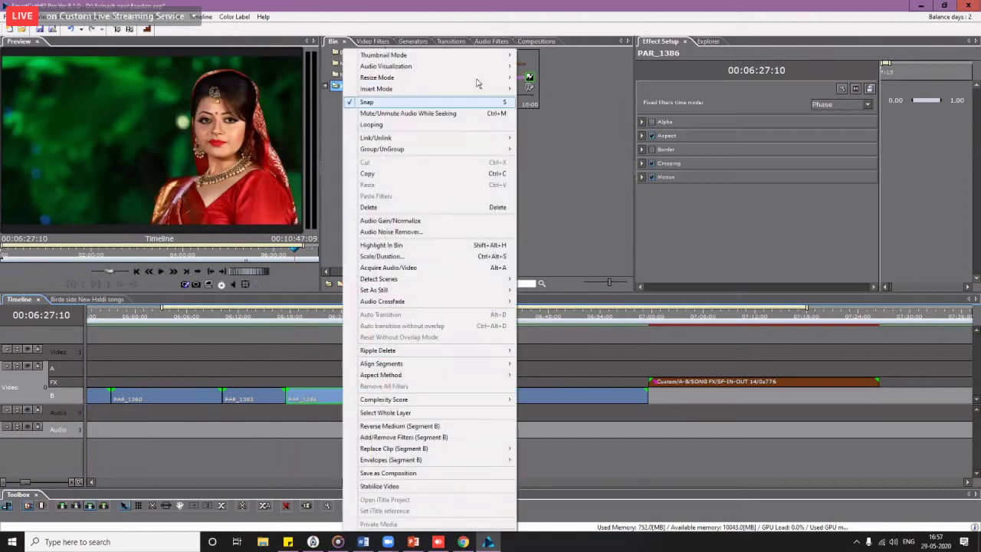
mouse_move(451, 56)
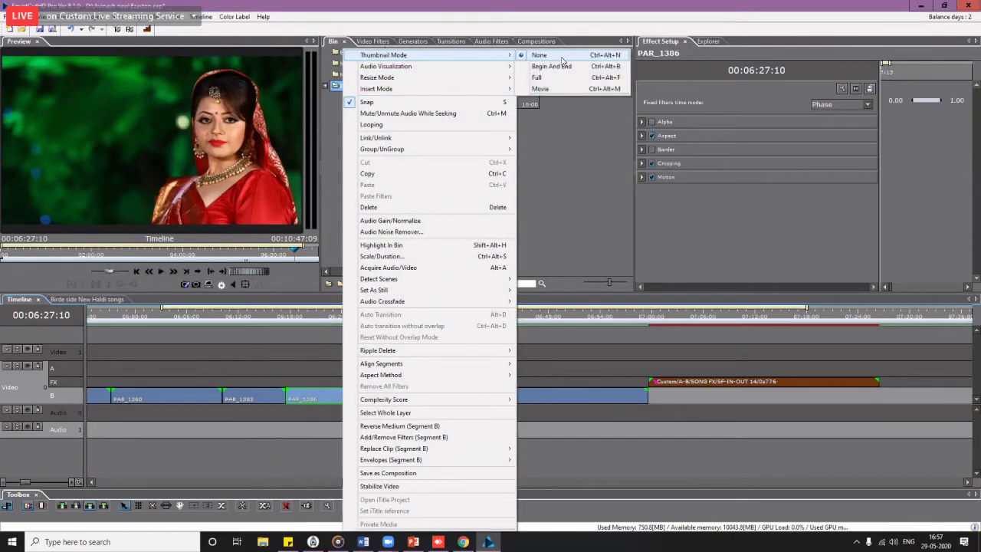
click(338, 338)
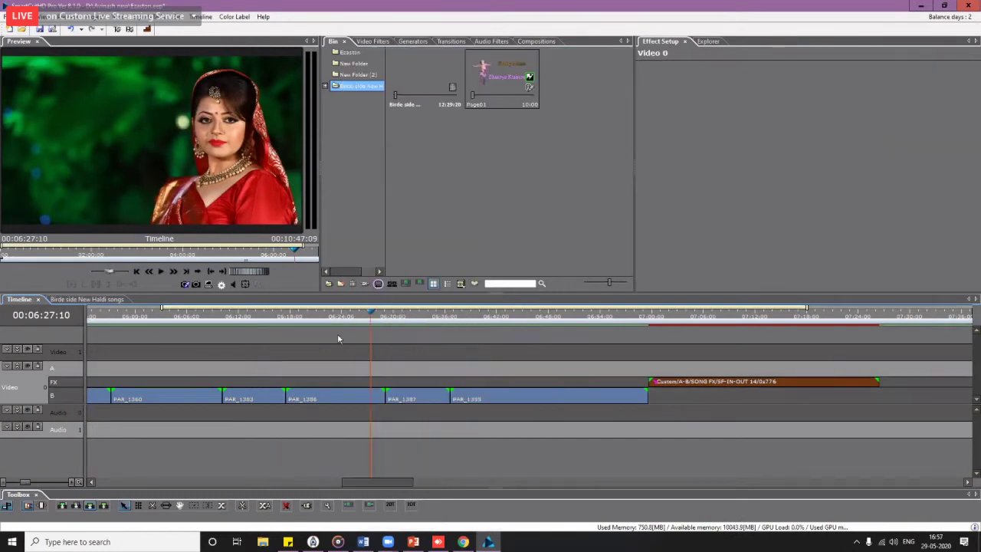
Step: Zoom back out and scrub from 05:19 ahead to the baby name title page
scroll(341, 345, down, 5)
click(297, 320)
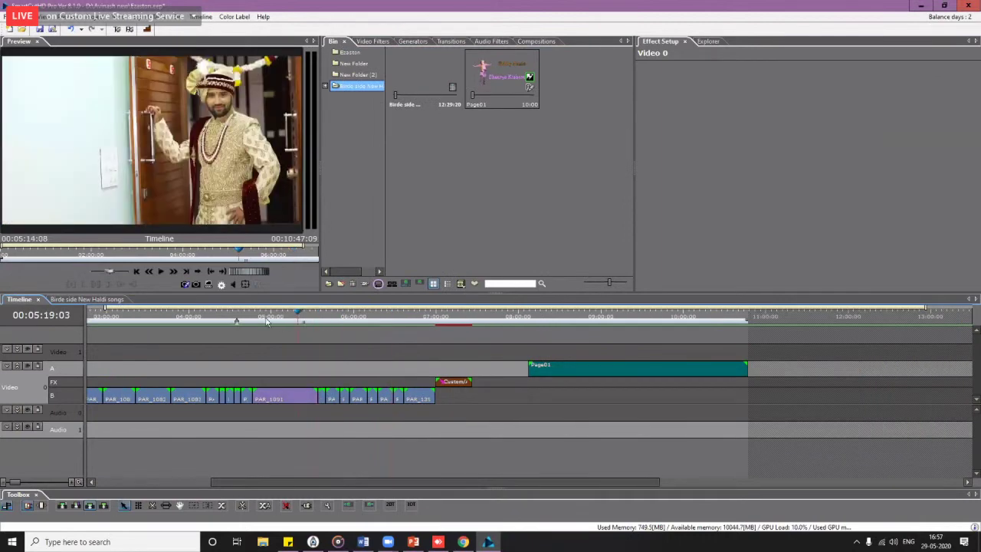
drag(267, 322, 384, 330)
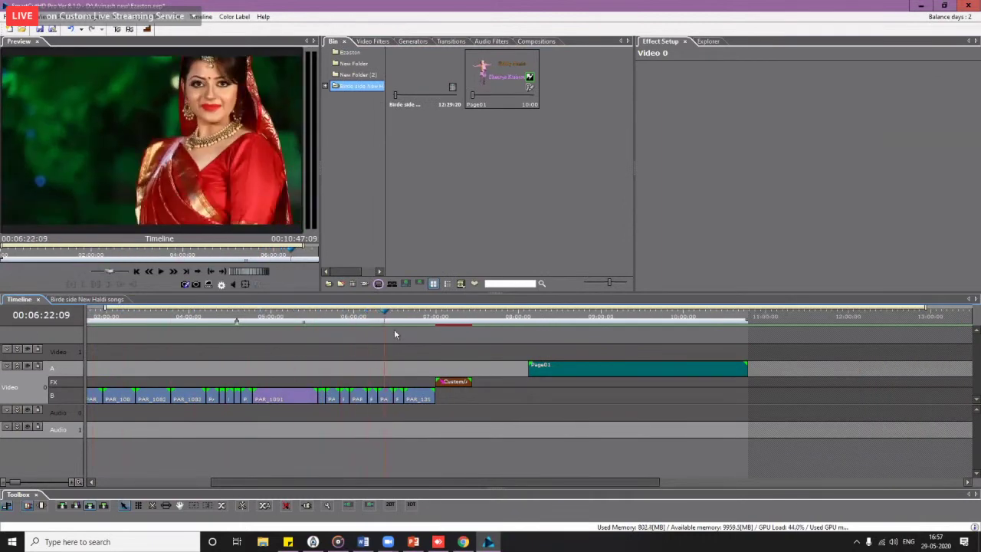
click(424, 319)
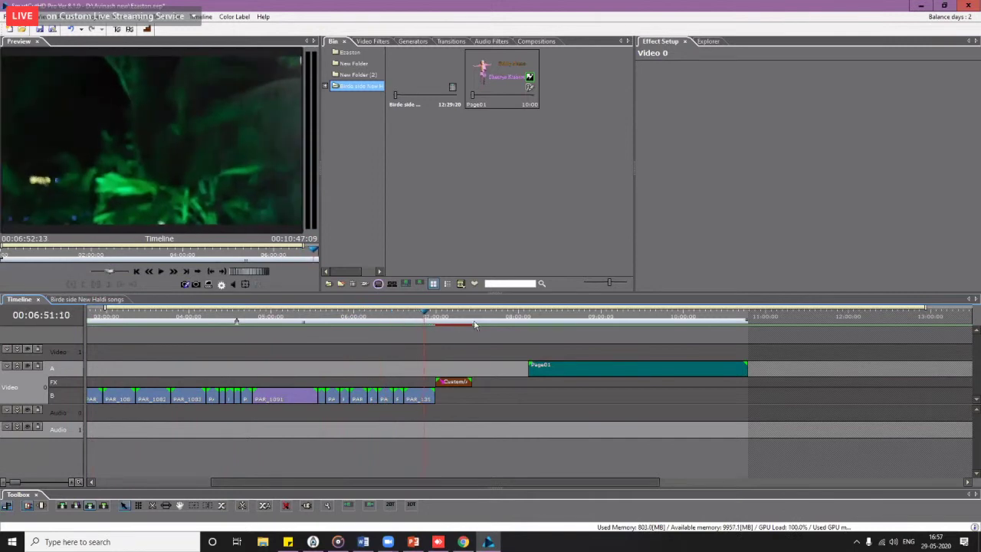
drag(475, 325, 554, 324)
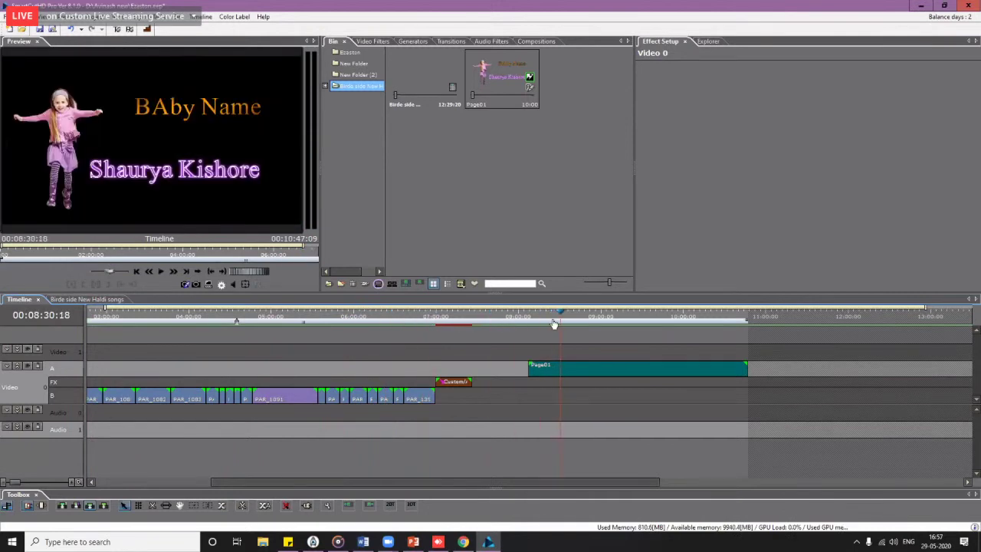
click(357, 74)
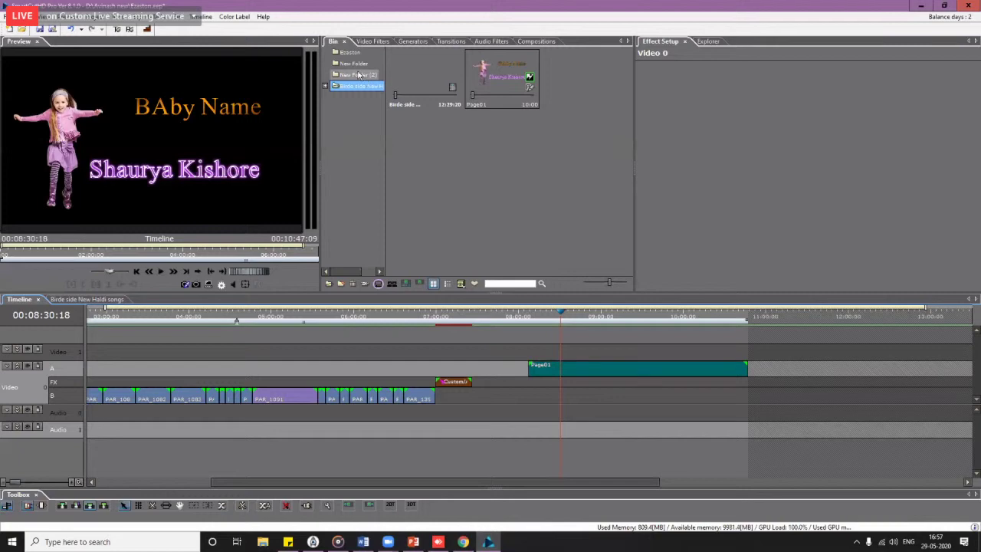
Step: Drag GIRL 04 from New Folder onto track B beneath Page01, then set the playhead near 08:11
click(362, 66)
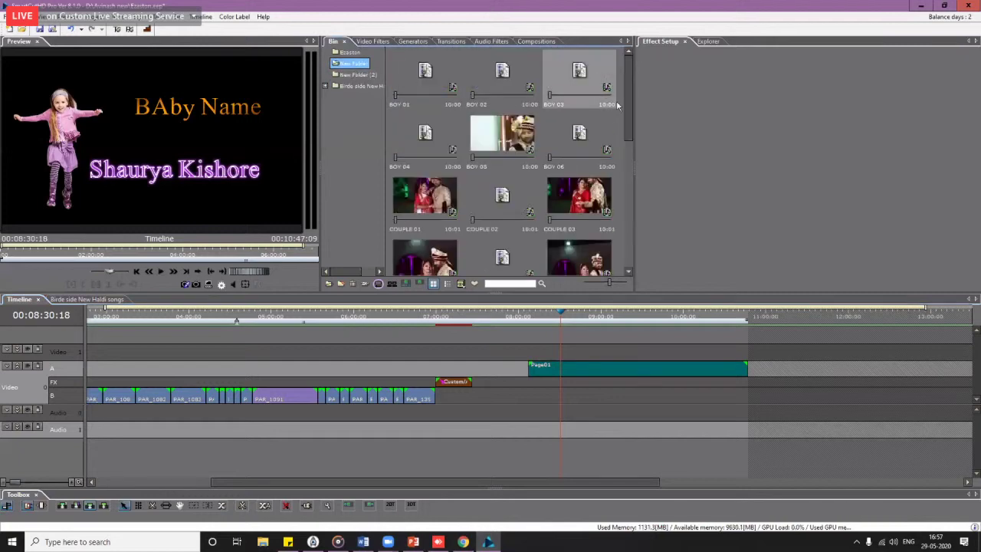
drag(629, 116, 632, 222)
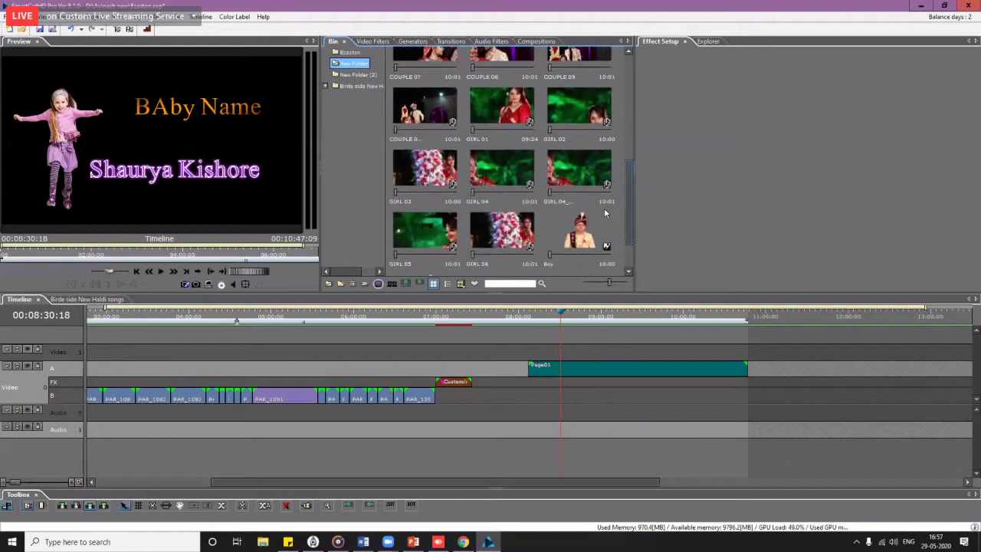
drag(580, 175, 530, 395)
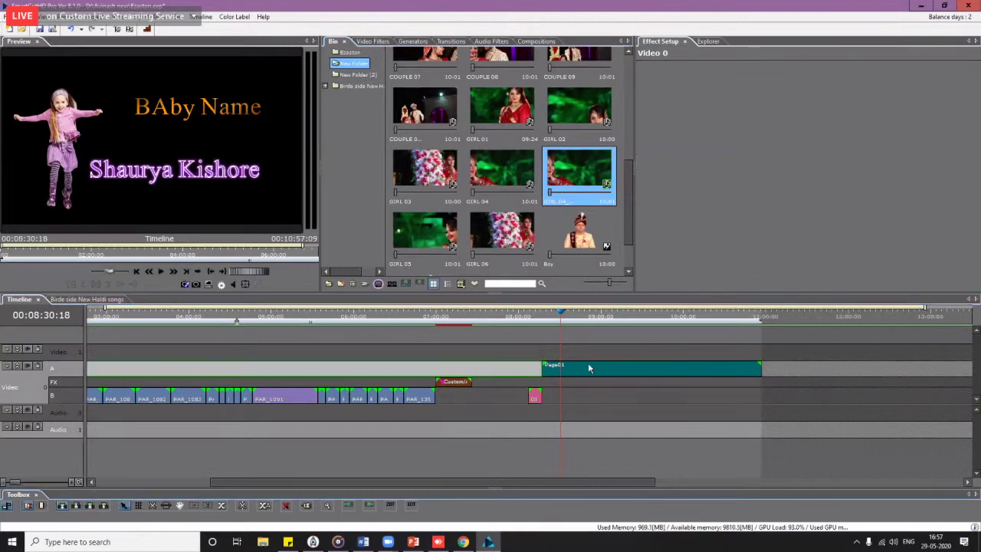
drag(588, 368, 574, 367)
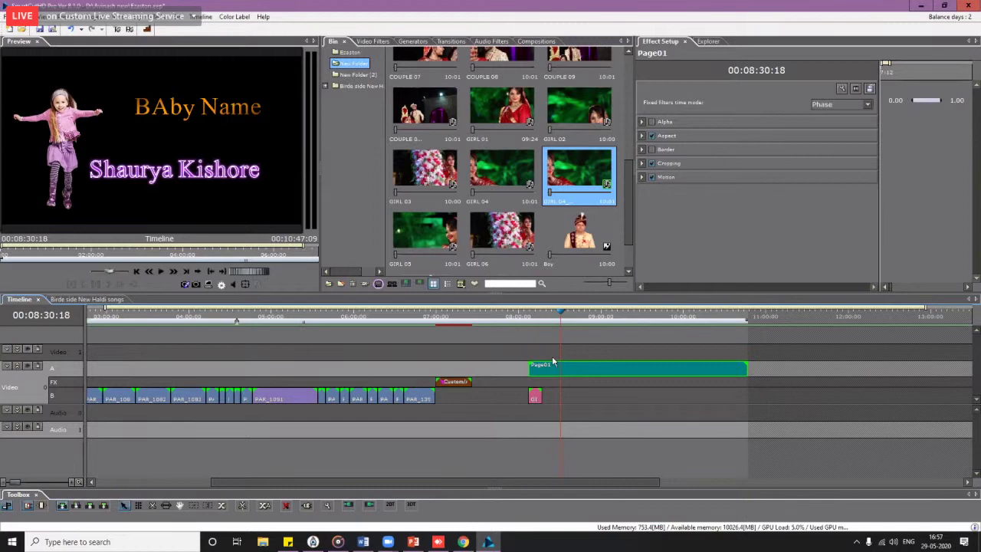
click(536, 317)
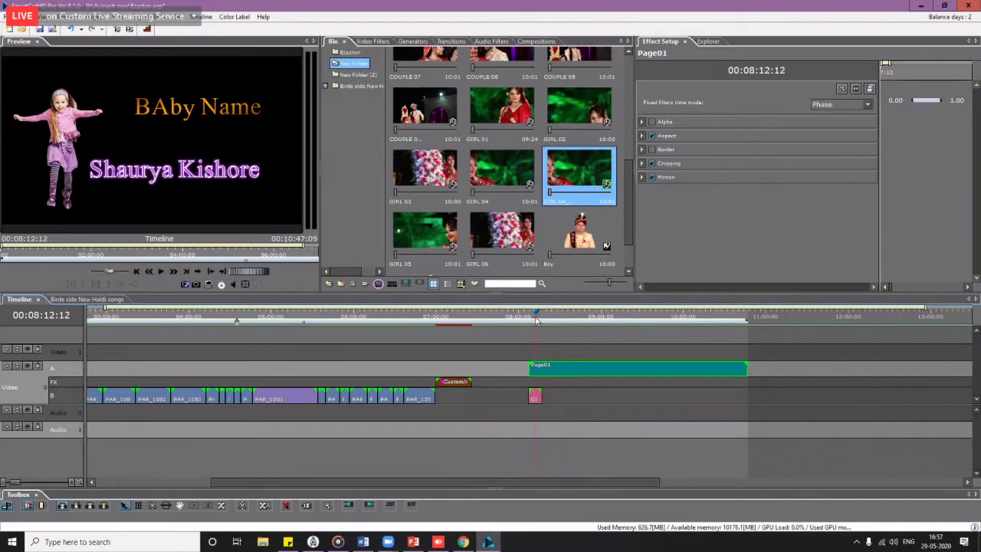
click(274, 410)
right_click(280, 397)
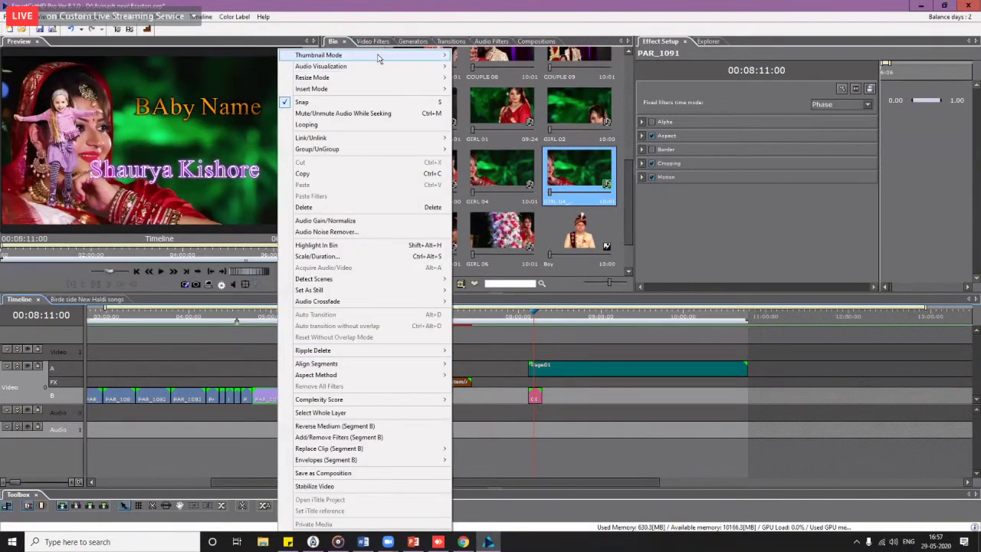
mouse_move(378, 58)
click(480, 89)
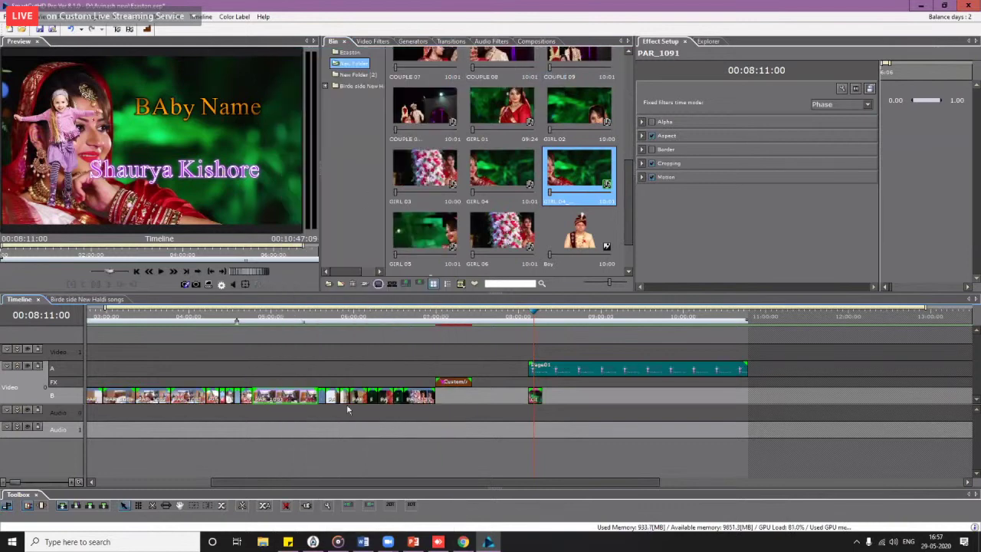
scroll(294, 385, up, 2)
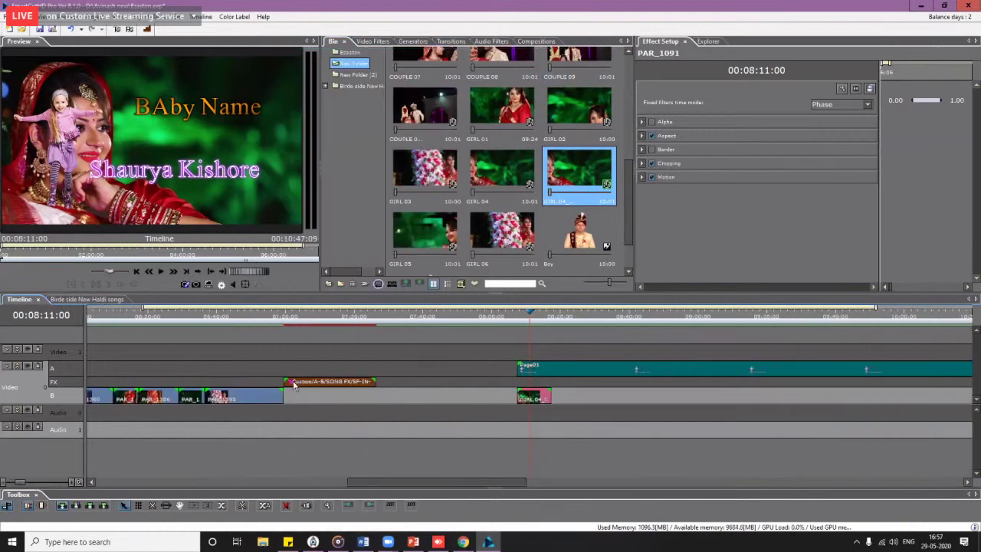
scroll(293, 385, up, 3)
click(367, 483)
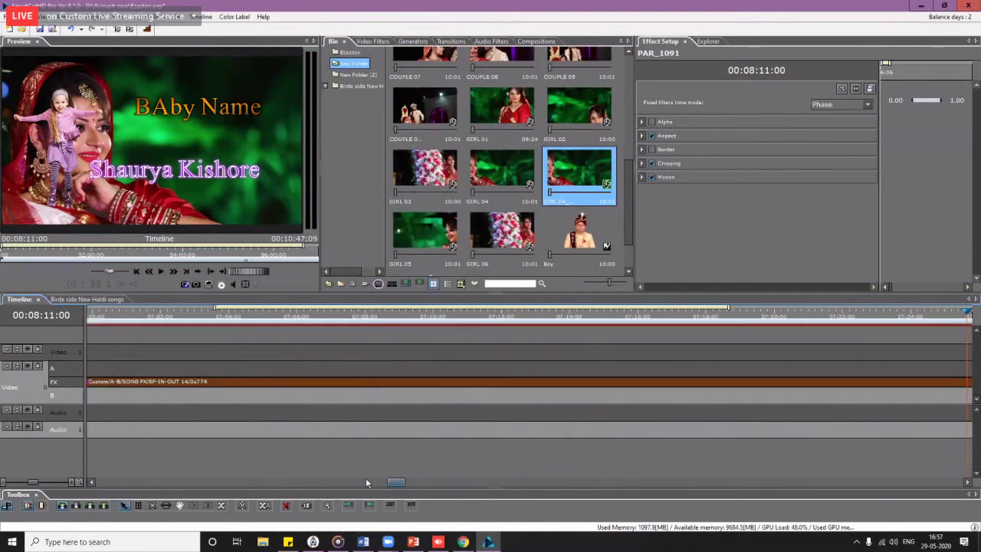
click(366, 483)
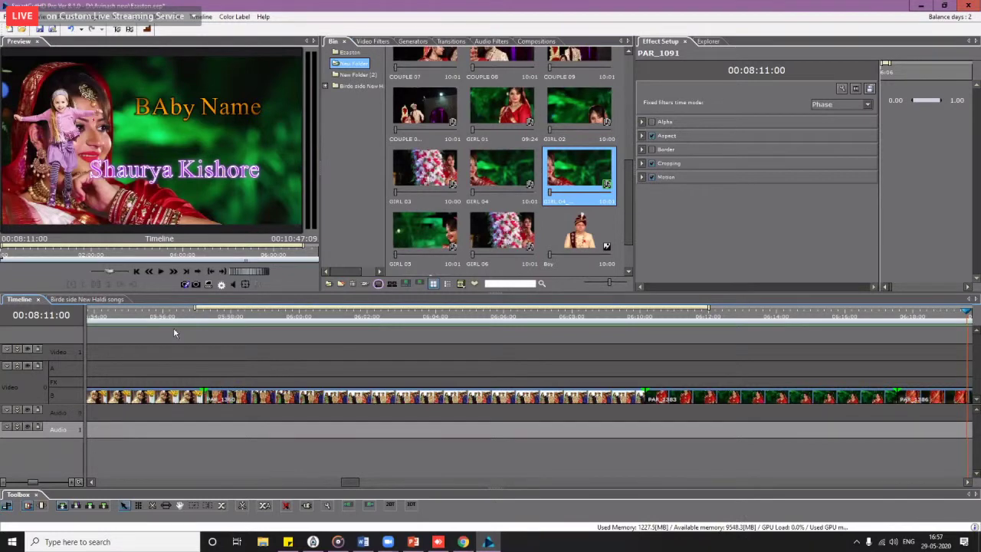
drag(173, 330, 718, 347)
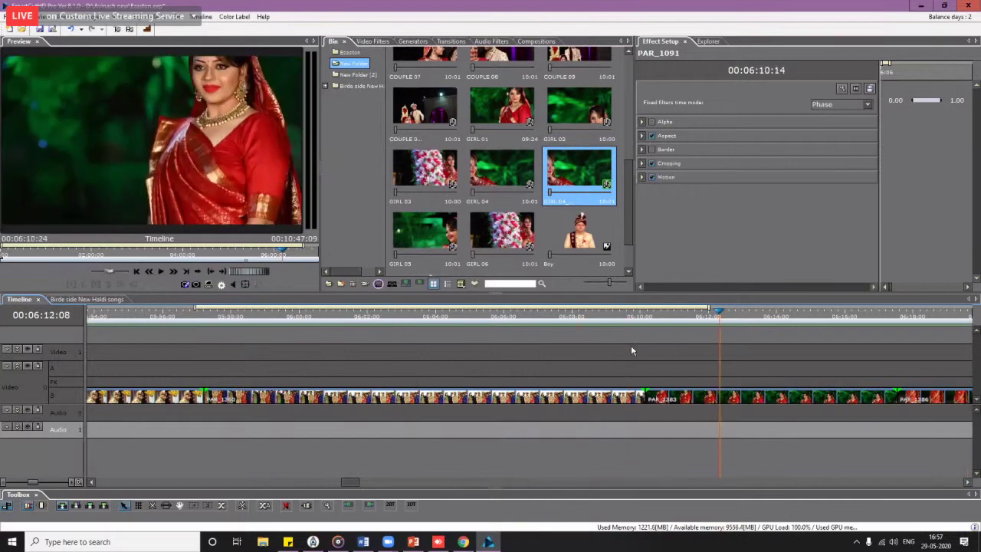
click(353, 350)
right_click(397, 399)
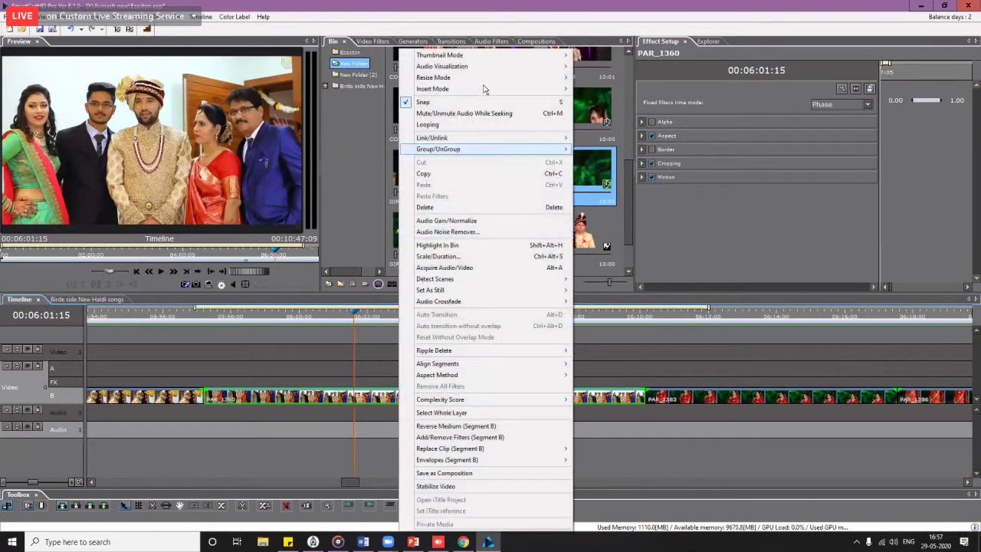
mouse_move(537, 56)
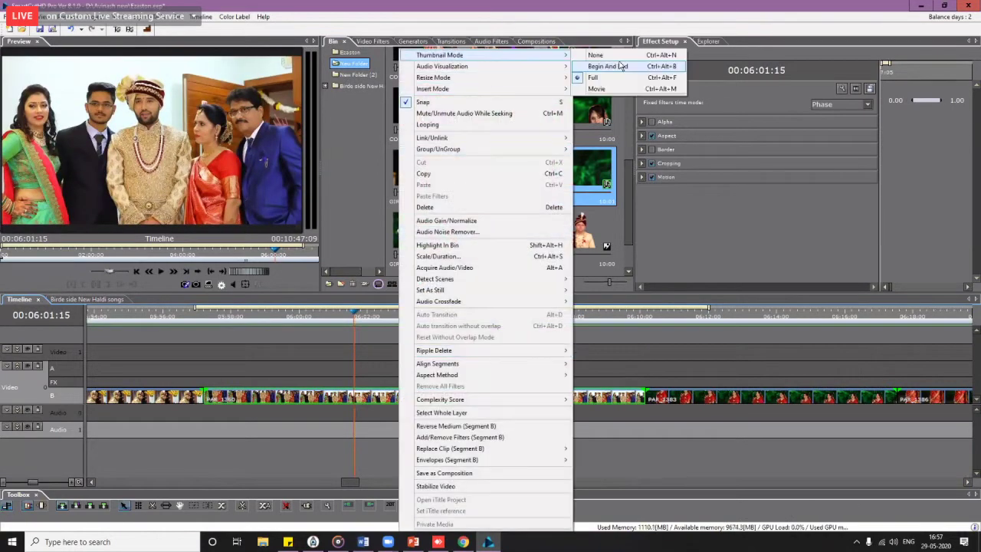
click(622, 66)
scroll(408, 405, down, 2)
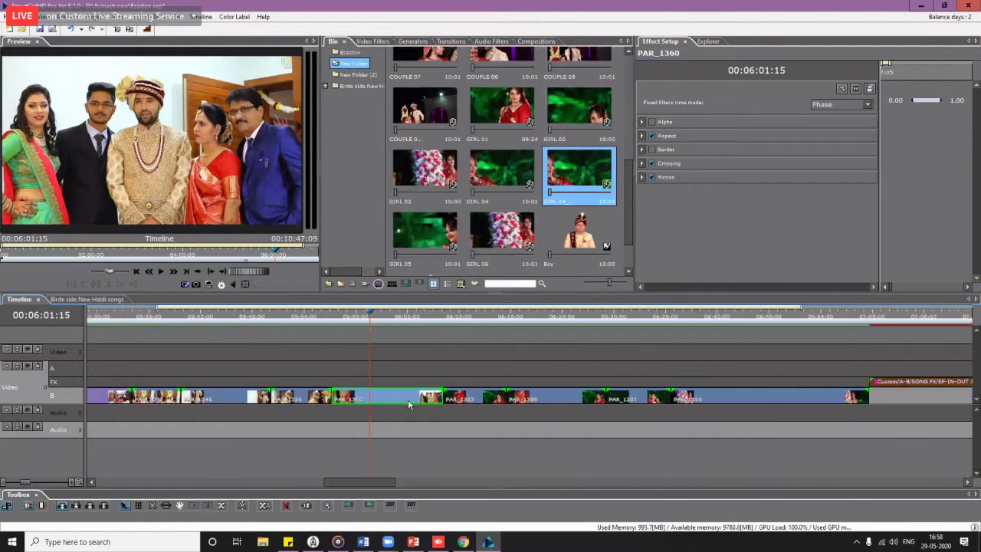
right_click(387, 402)
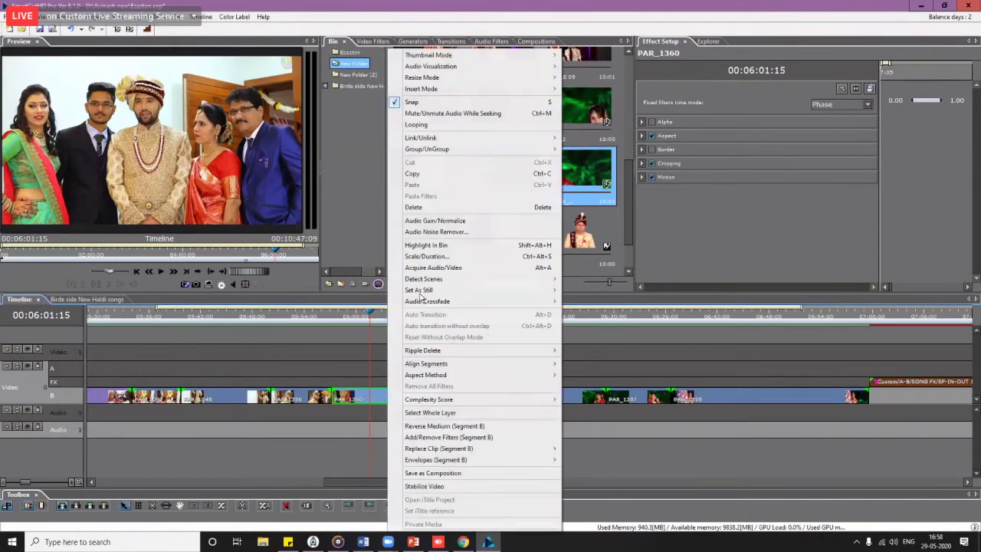
mouse_move(483, 57)
click(600, 60)
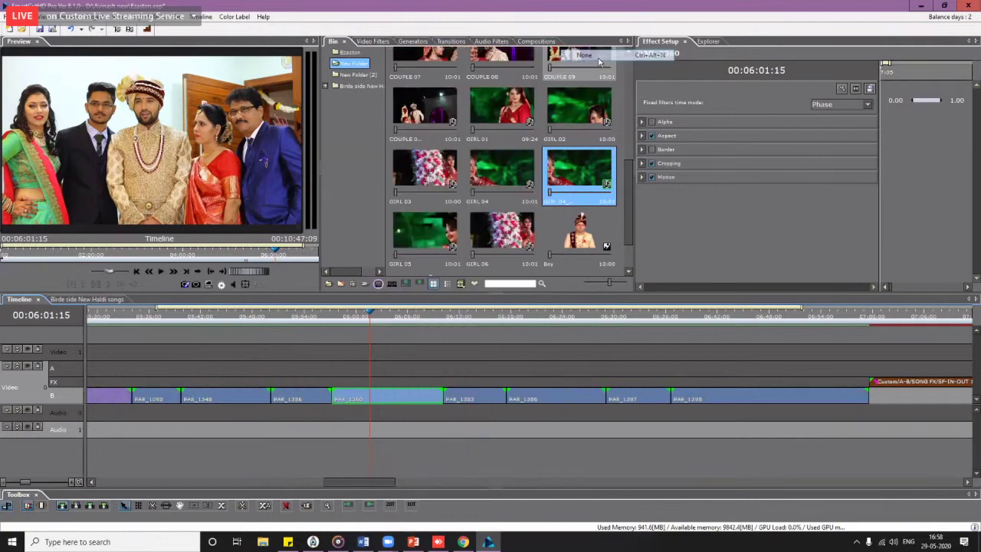
scroll(437, 412, down, 2)
scroll(430, 411, down, 1)
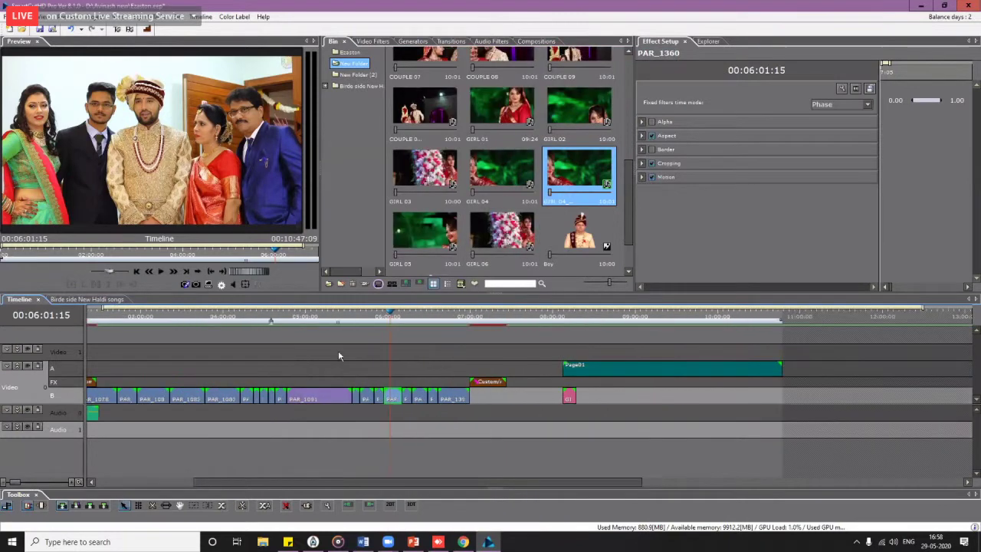
drag(265, 318, 436, 338)
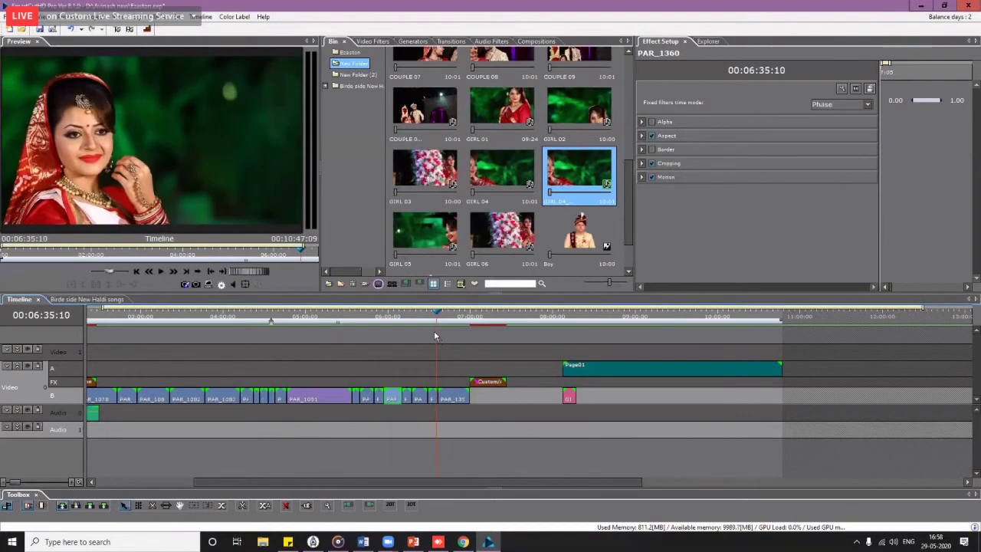
mouse_move(435, 316)
mouse_down()
mouse_move(257, 326)
mouse_move(433, 322)
mouse_up()
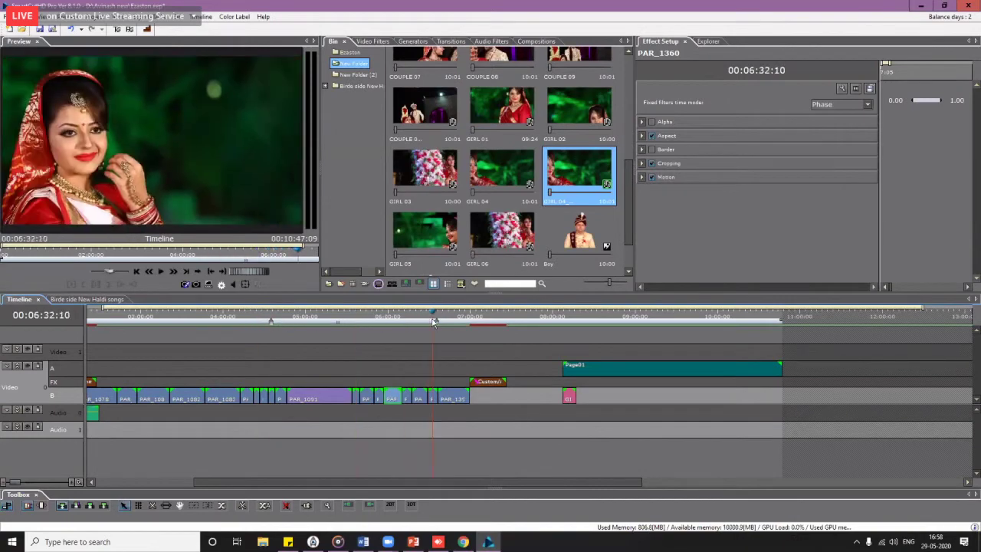
click(271, 323)
click(433, 322)
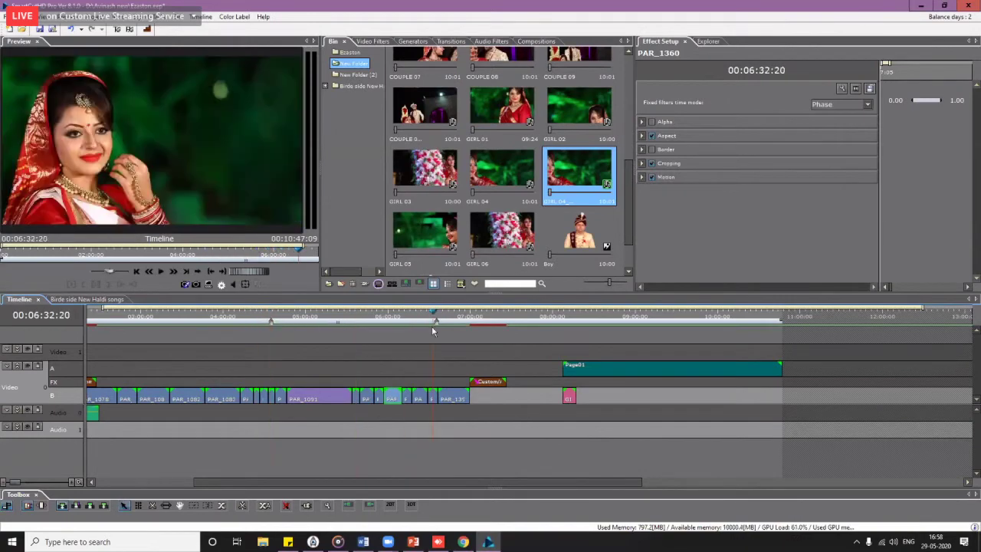
click(270, 323)
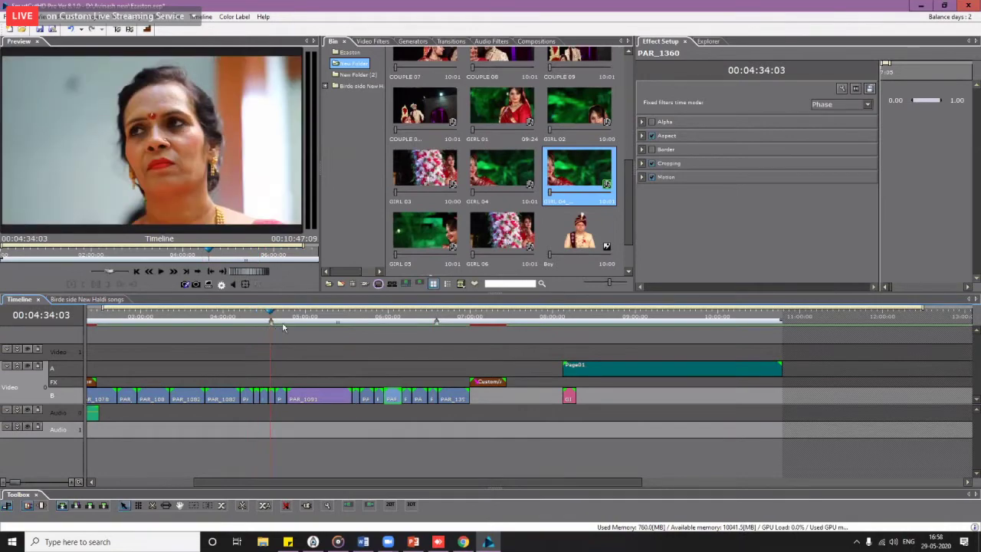
click(436, 325)
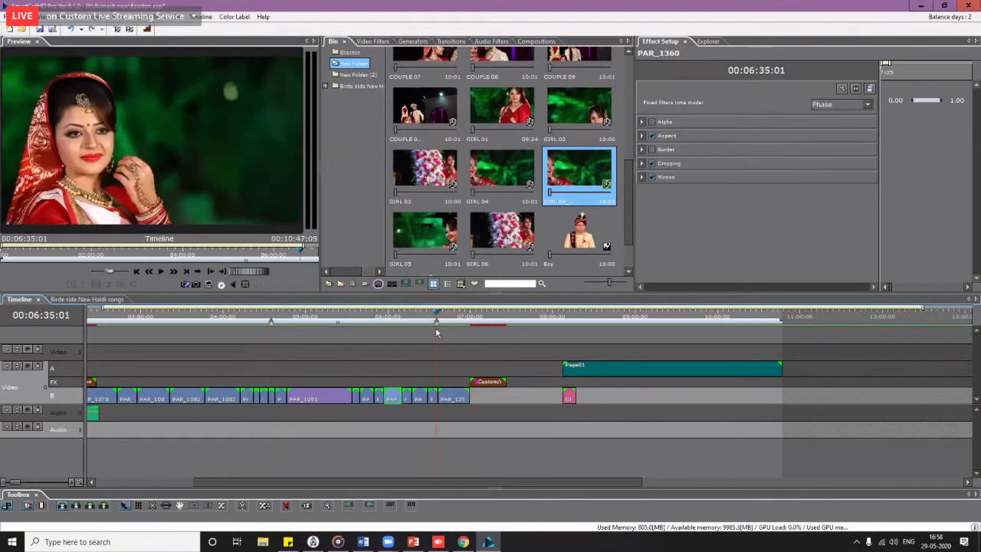
click(278, 326)
click(273, 326)
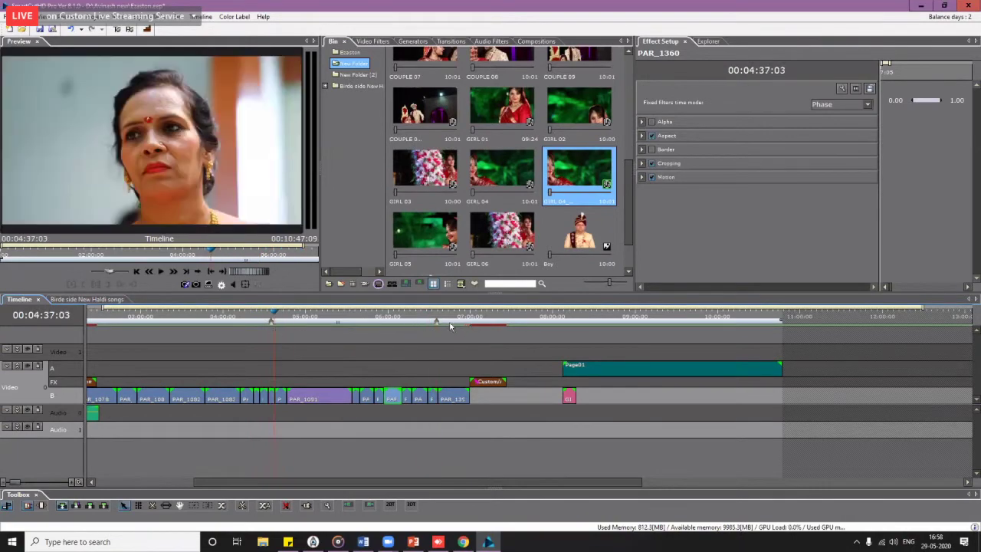
click(437, 324)
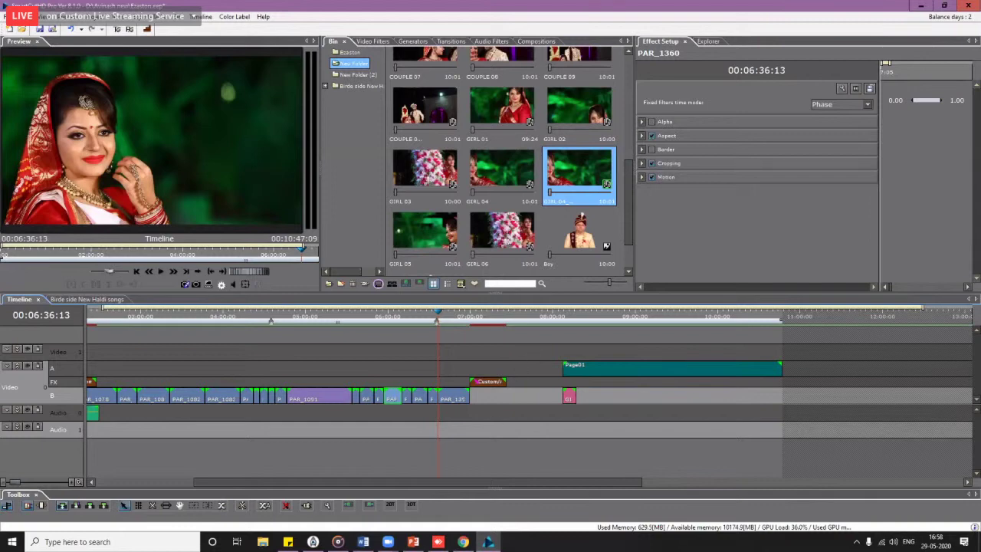
Step: Put GIRL 06 on Video track B and slide Page01 left to the transition's end
drag(503, 230, 585, 408)
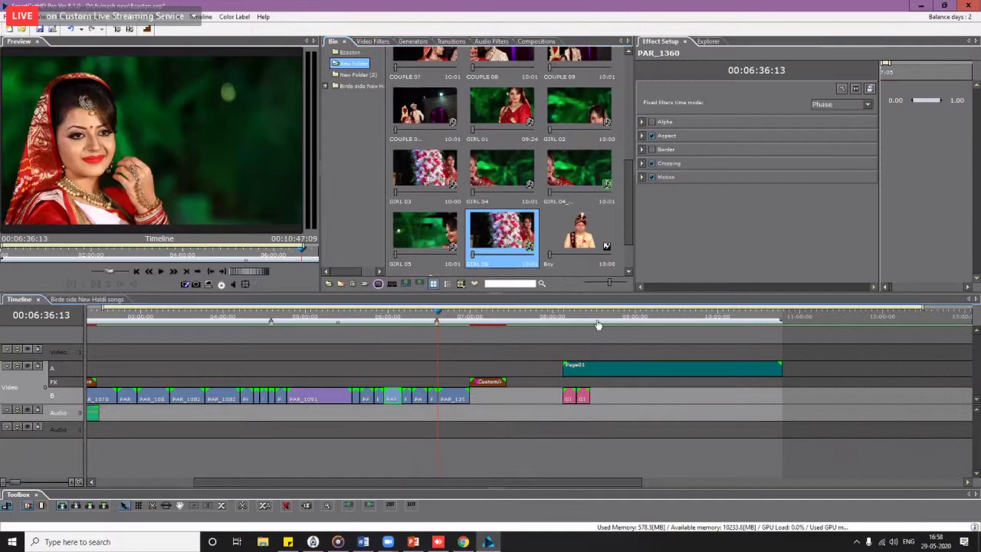
click(585, 314)
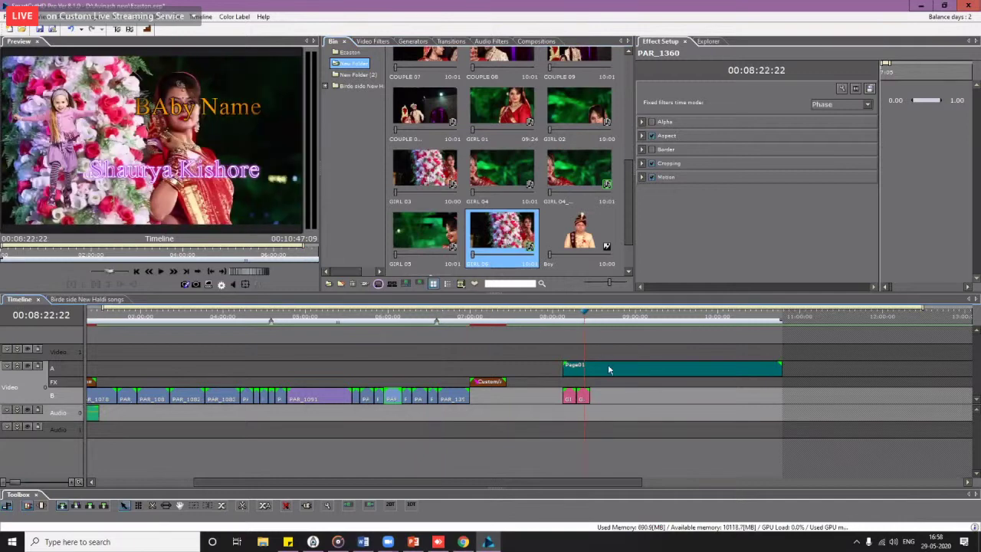
scroll(607, 365, up, 2)
scroll(528, 430, down, 1)
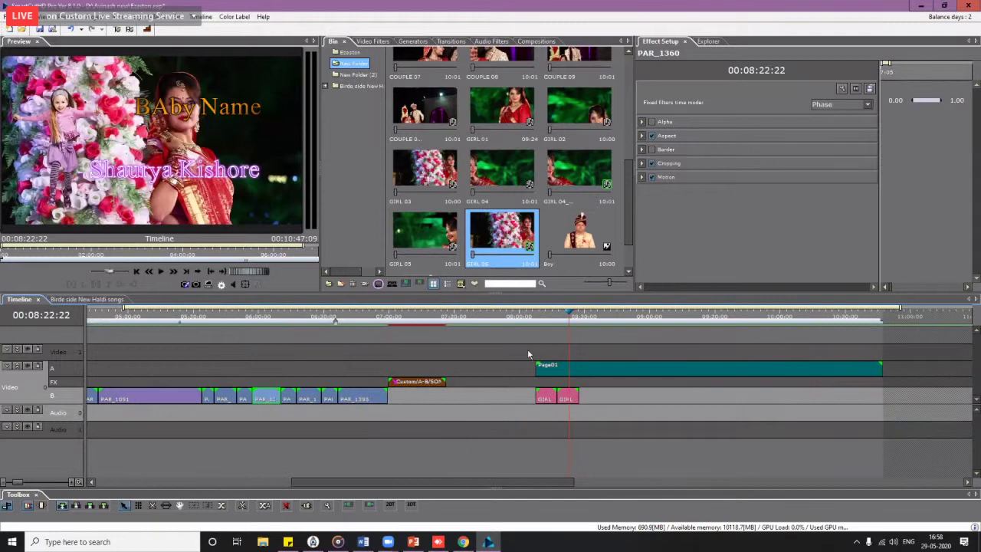
drag(562, 375, 418, 395)
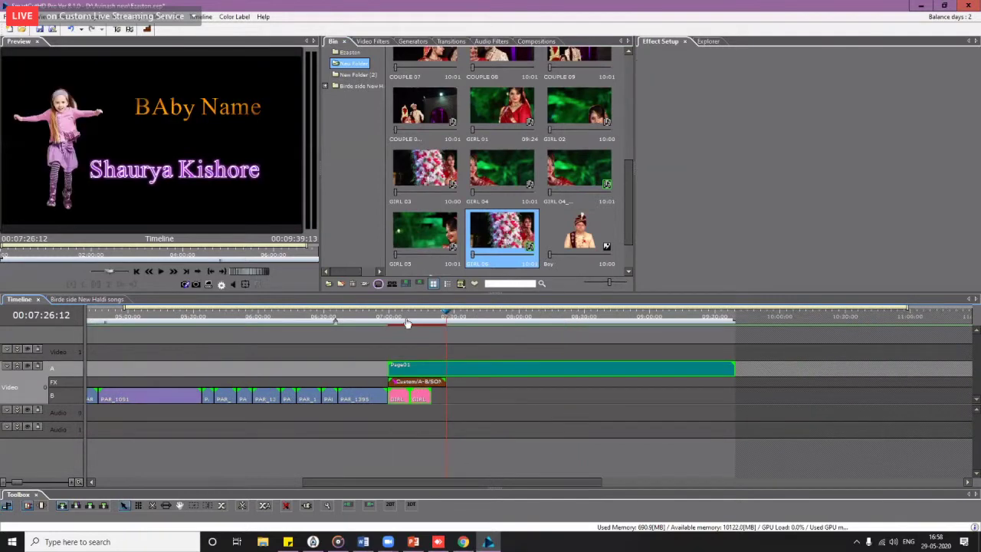
drag(406, 321, 518, 329)
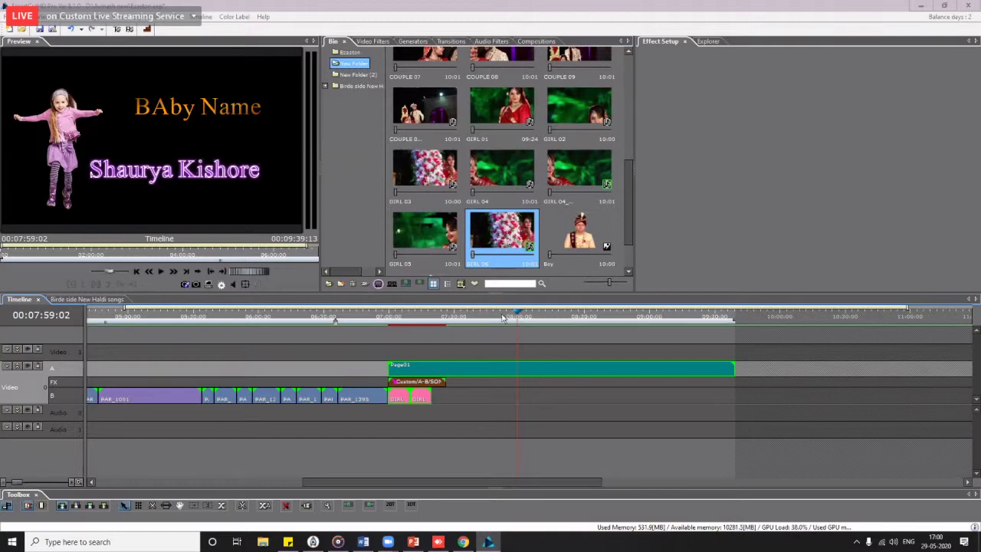
scroll(522, 356, right, 3)
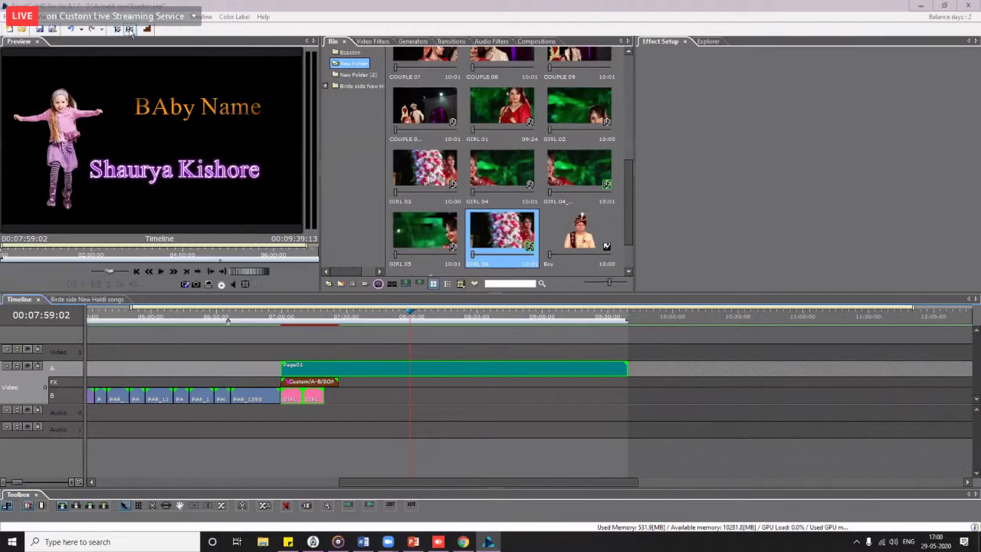
Step: Start a new title canvas with the daisy image Flw-01 as its background
double_click(448, 157)
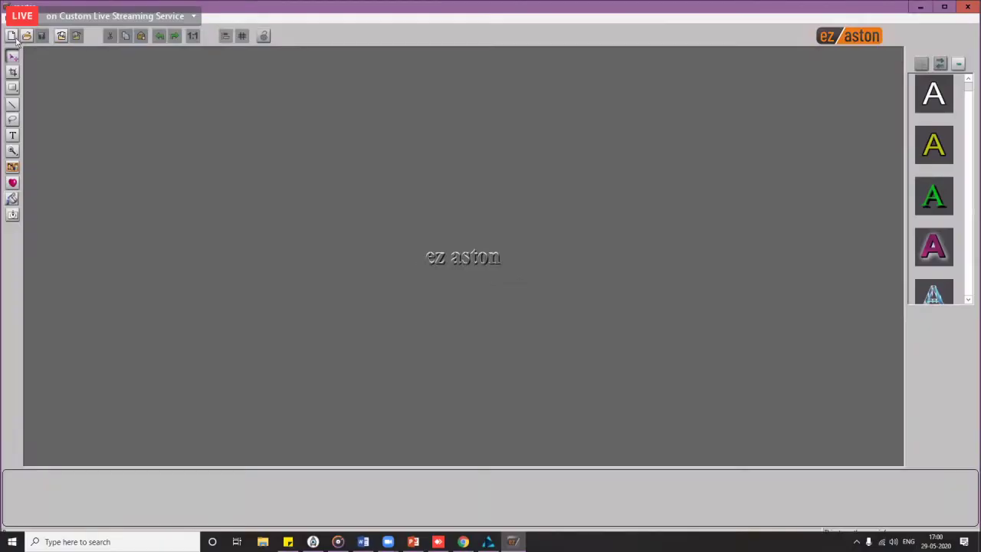
click(12, 37)
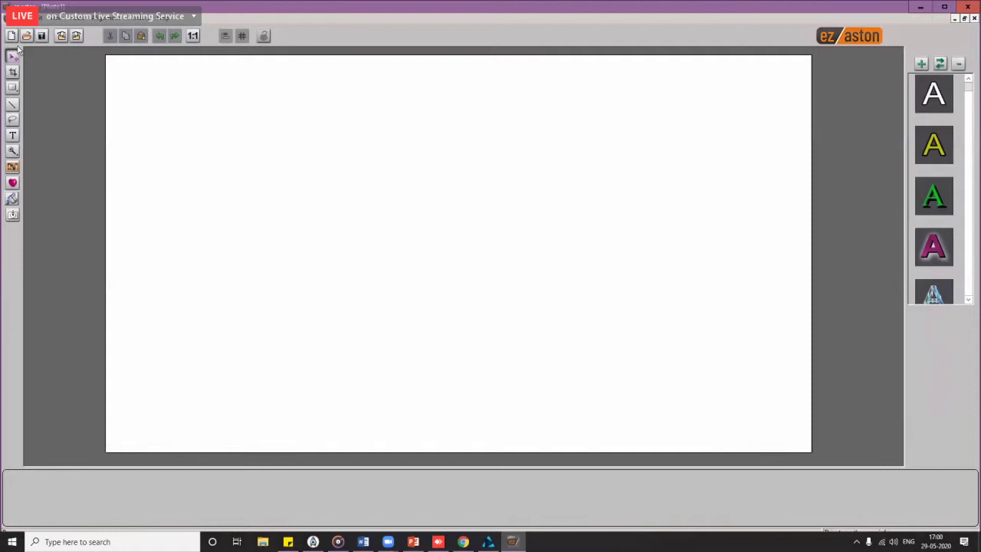
click(14, 200)
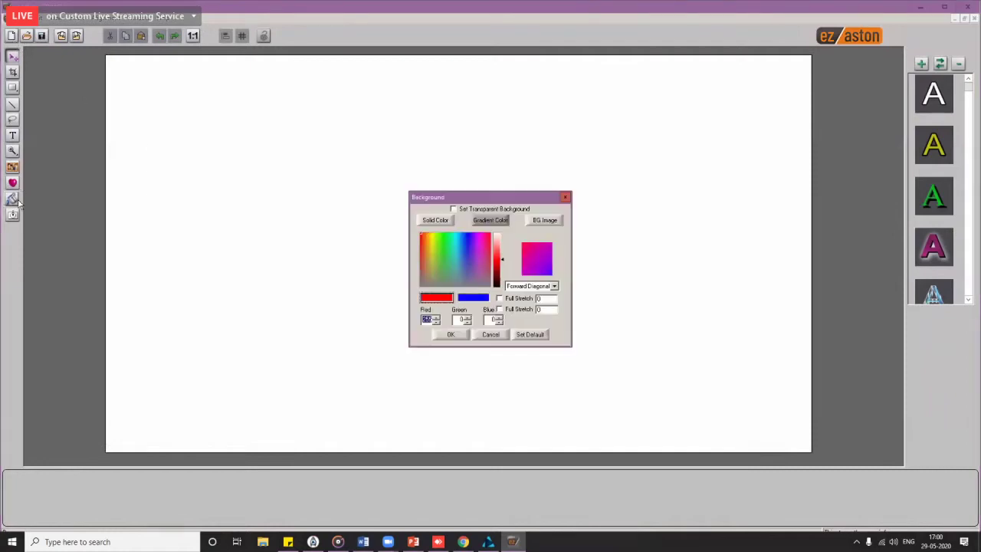
click(545, 220)
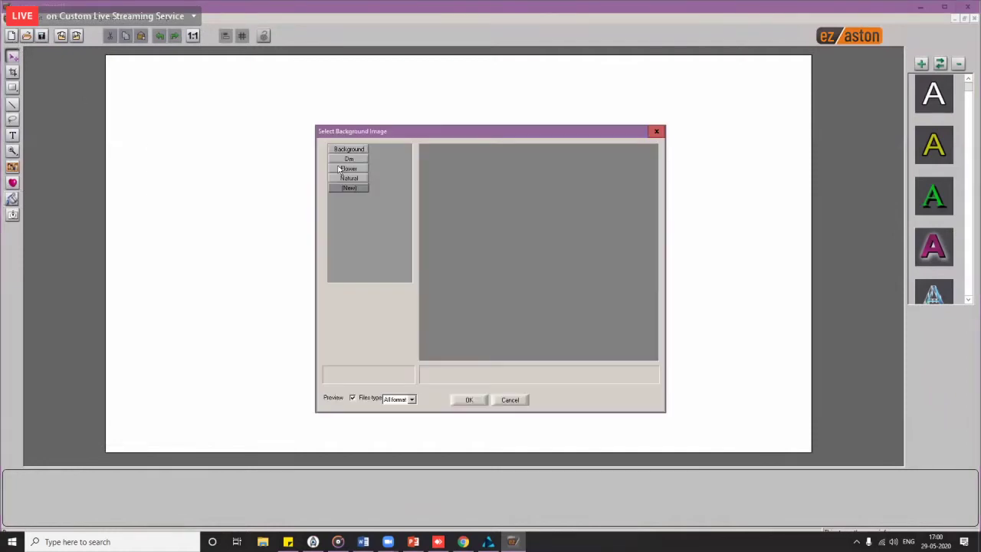
double_click(462, 172)
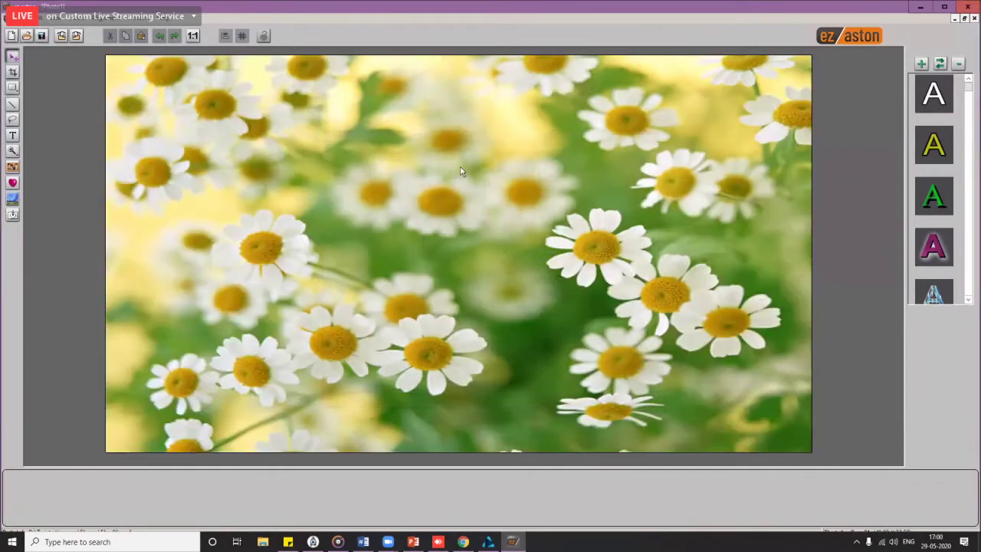
Step: Insert a girl cut-out, enlarge it, and place it at the canvas's lower left
click(11, 171)
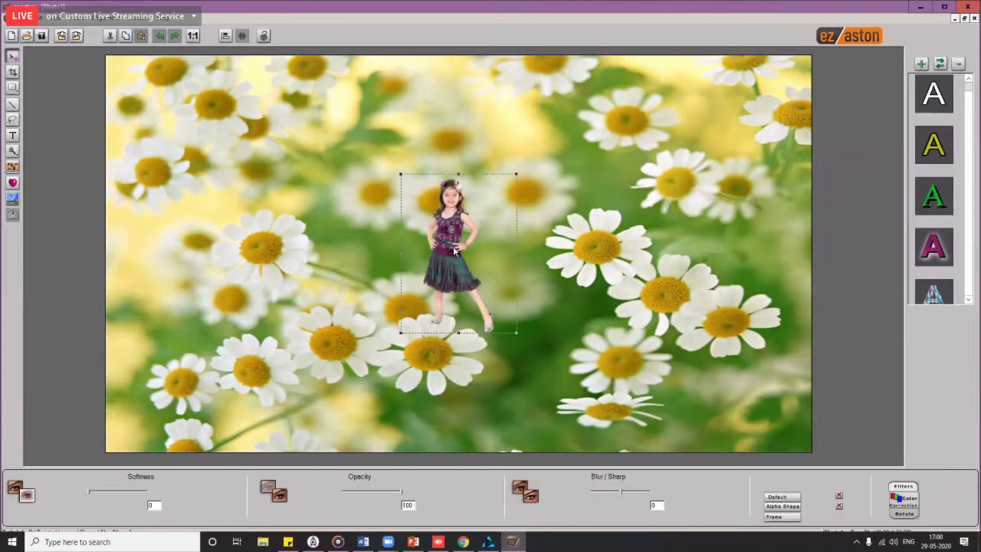
drag(458, 253, 331, 247)
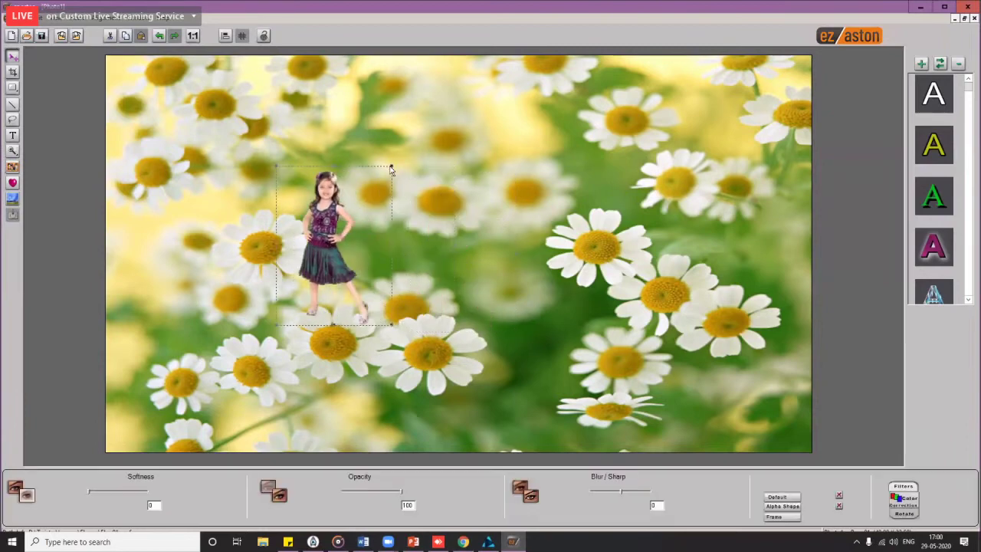
drag(392, 166, 741, 52)
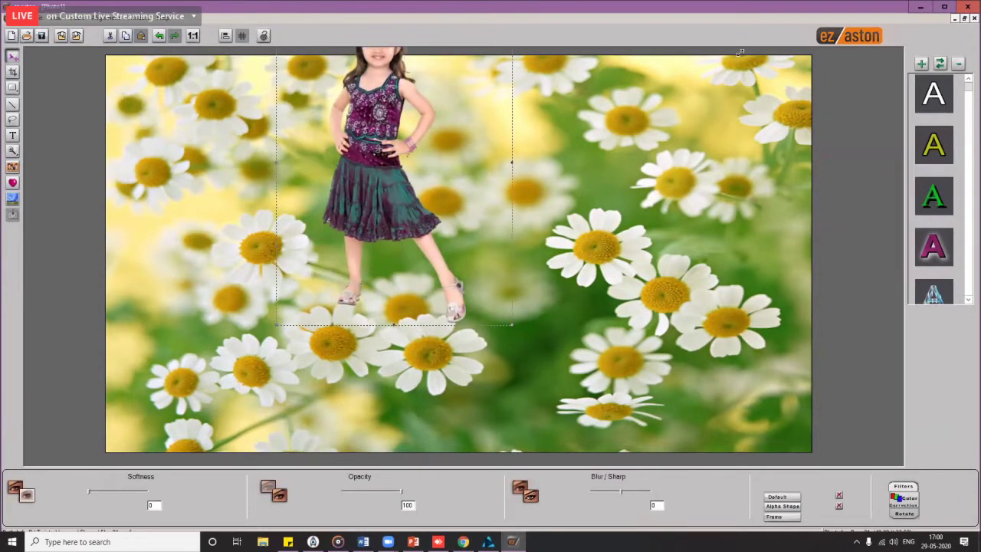
drag(394, 178, 235, 266)
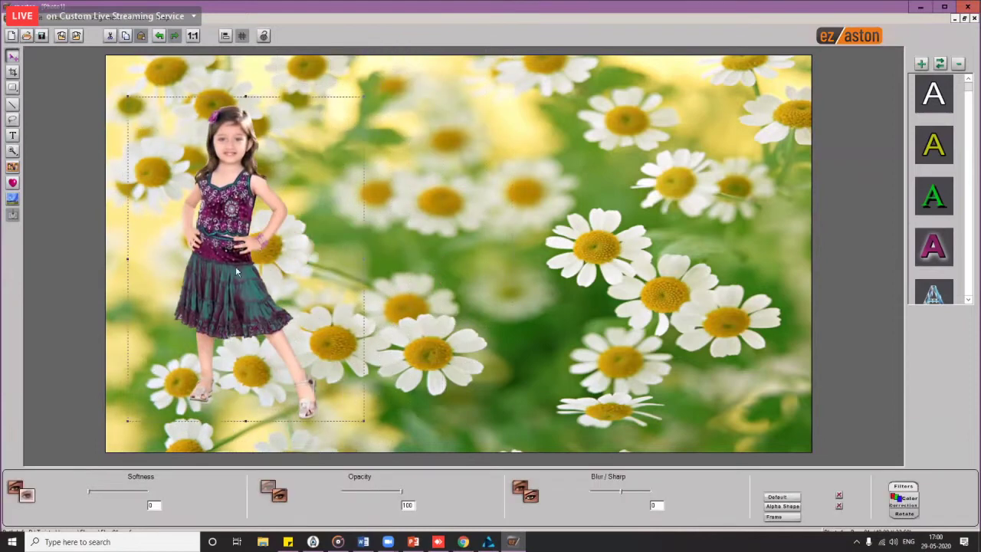
key(ctrl+v)
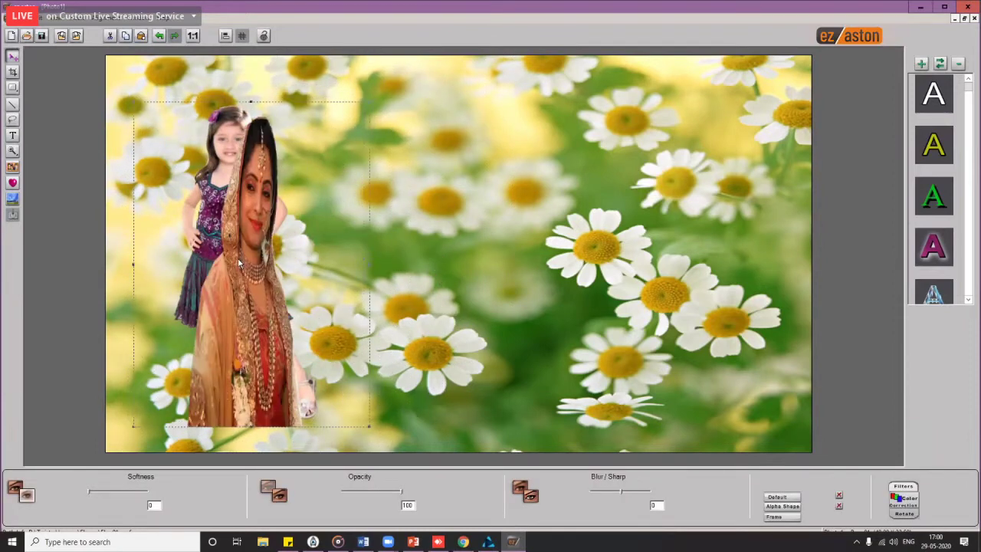
drag(249, 282, 495, 250)
key(Delete)
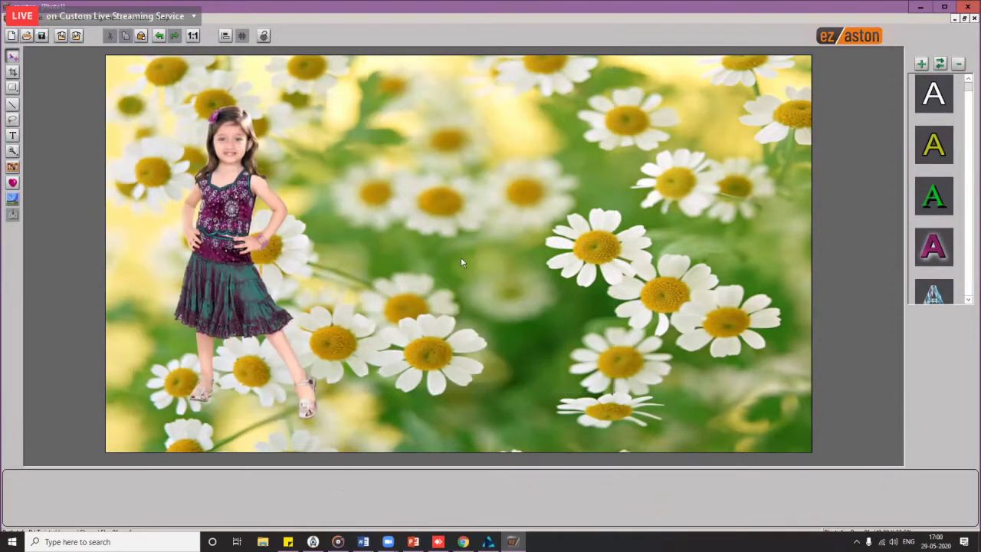
click(12, 169)
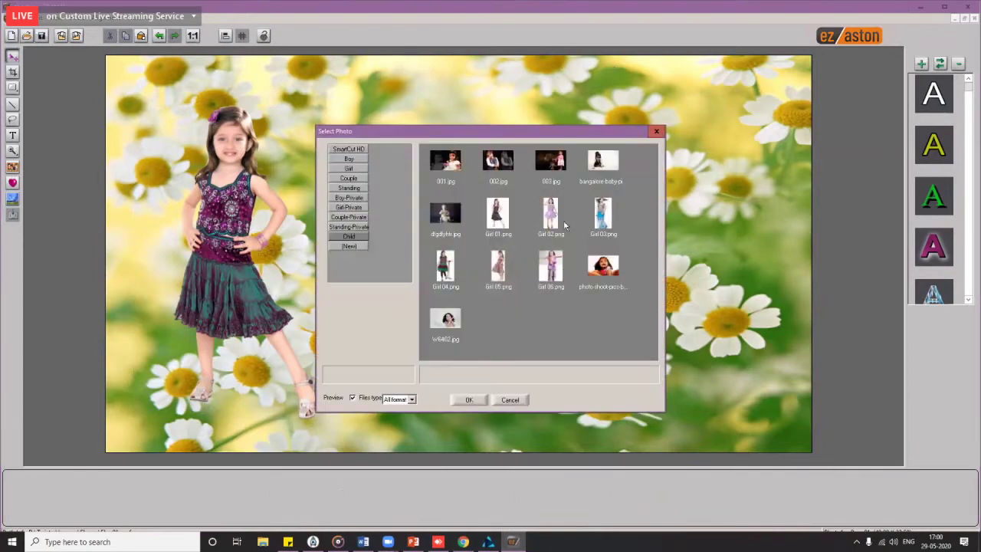
Step: Place Girl 02.png on the canvas, shrink it slightly, and stand it beside the first girl
click(556, 223)
double_click(556, 222)
drag(452, 242, 400, 251)
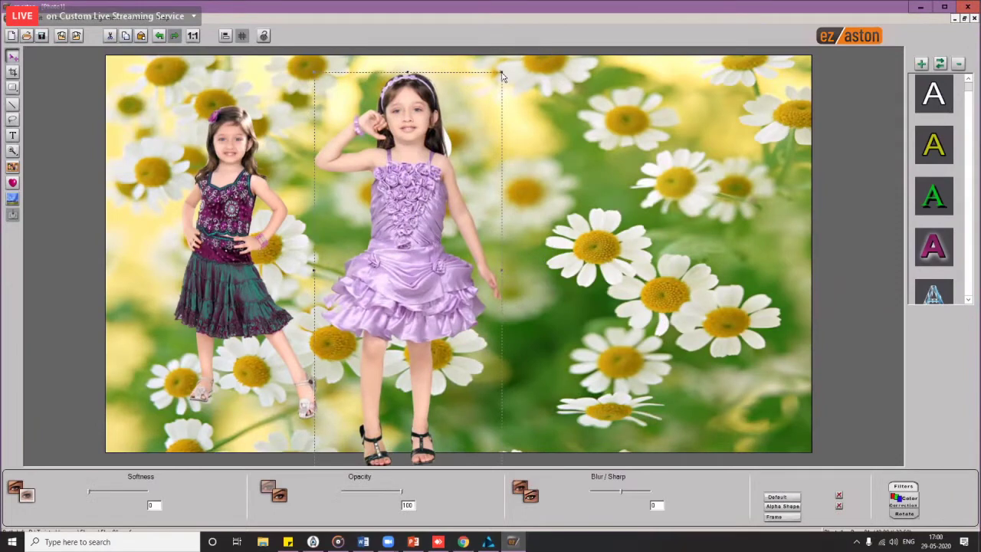
drag(502, 70, 483, 73)
drag(415, 257, 394, 272)
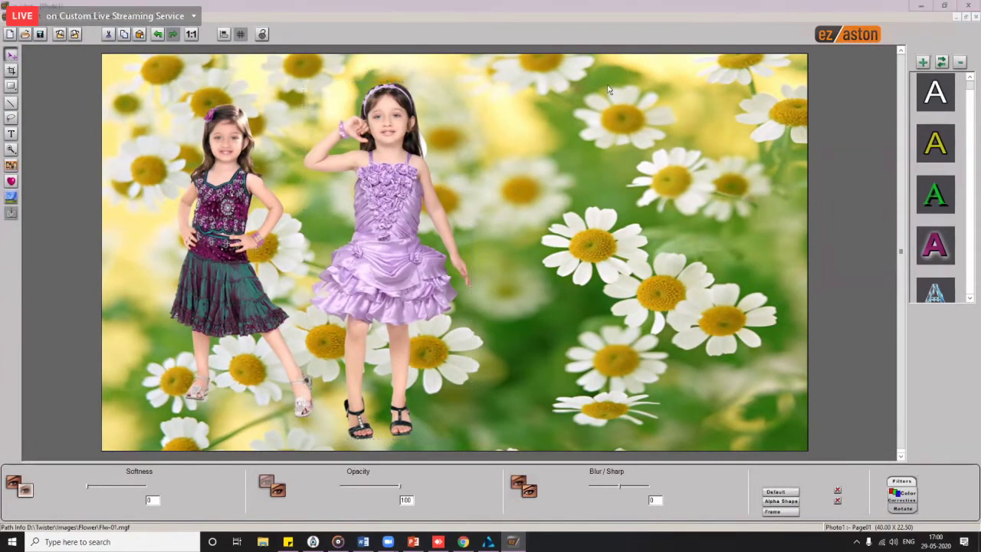
Step: Close the Photo1 title document and answer No to saving changes
click(975, 17)
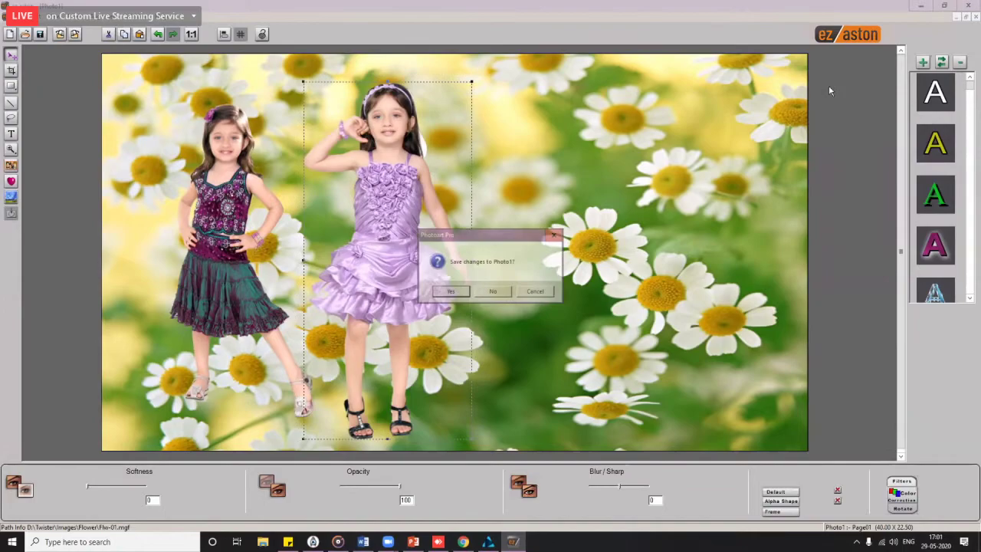
click(494, 292)
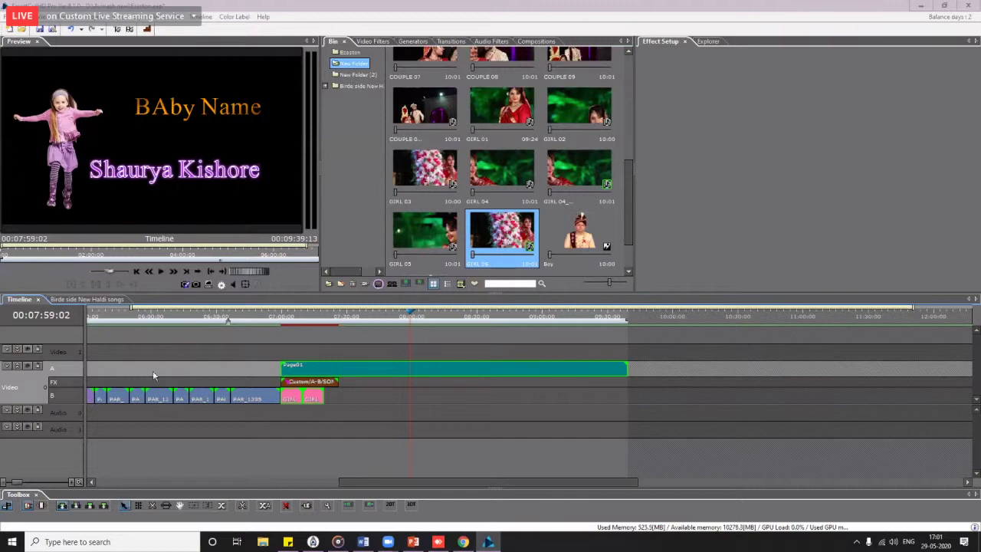
Step: Move the playhead to the start and import Monarch_B from D:\Monarch Photo Fair 2020\Logo
scroll(282, 404, down, 4)
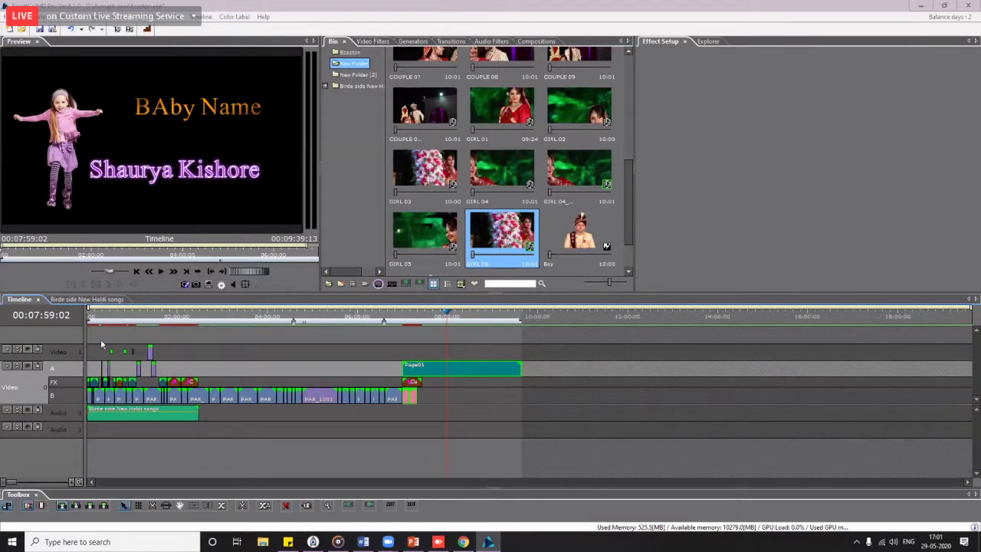
click(91, 316)
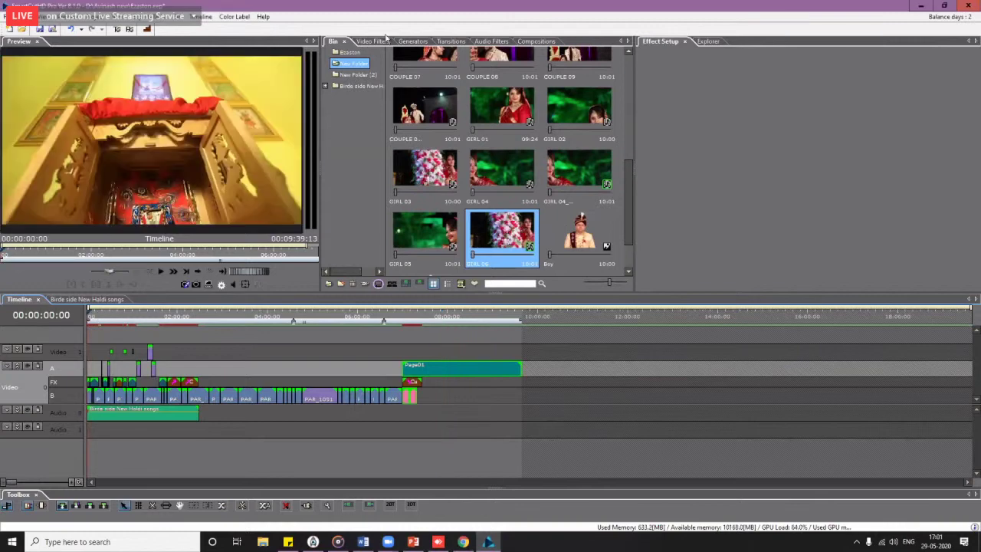
click(347, 113)
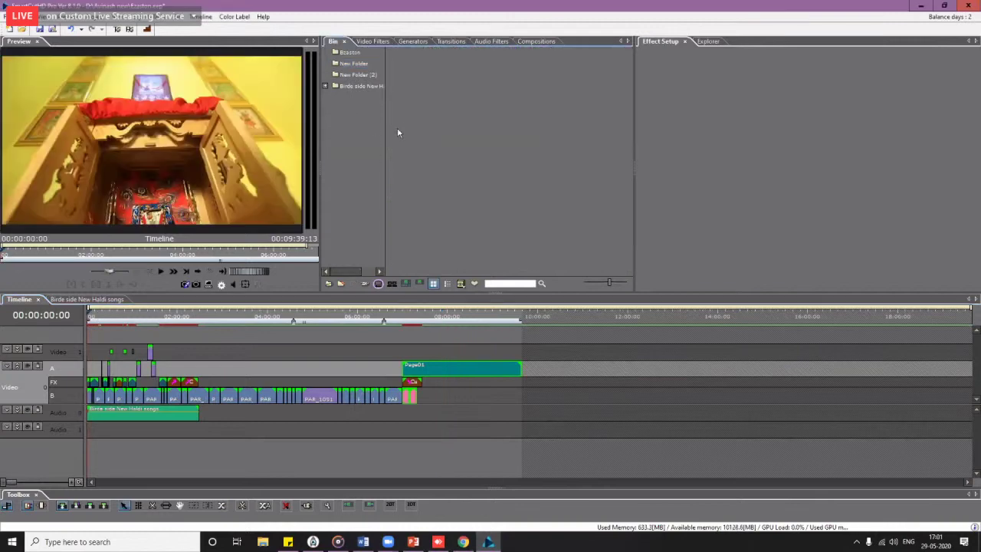
double_click(440, 119)
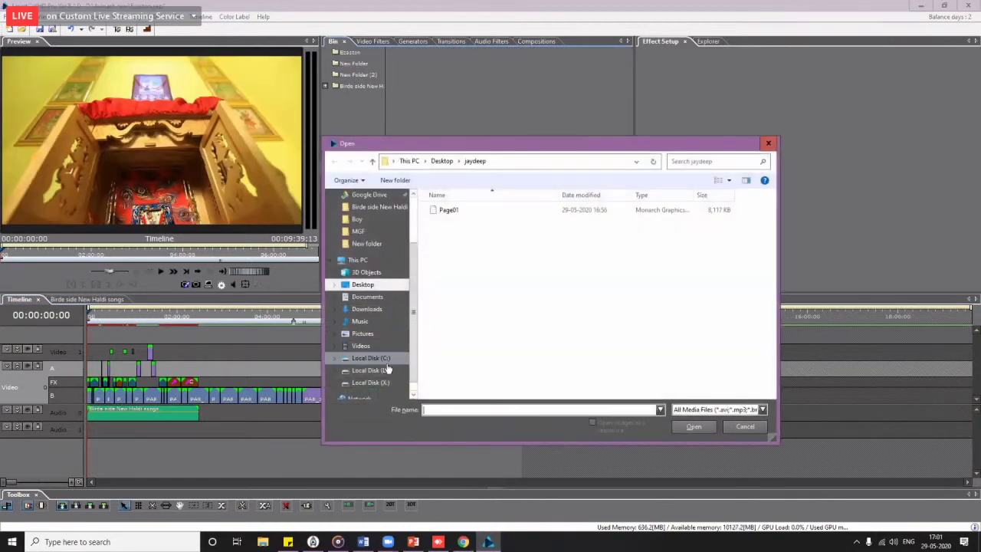
click(387, 370)
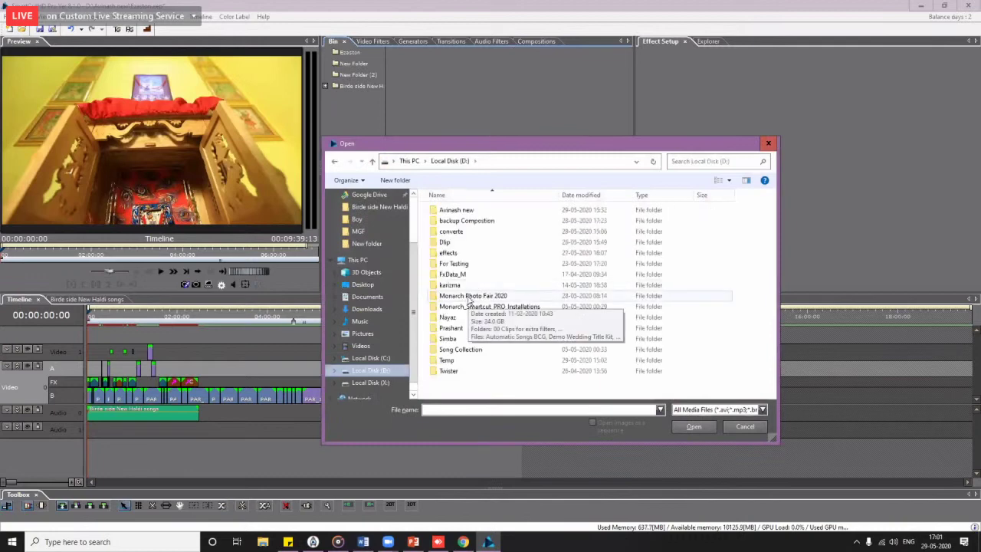
double_click(470, 297)
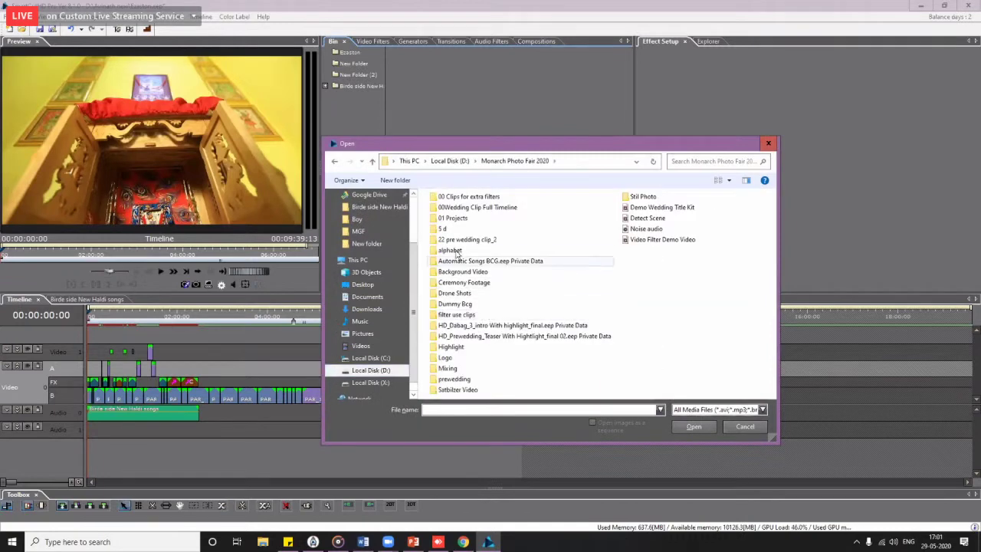
double_click(448, 357)
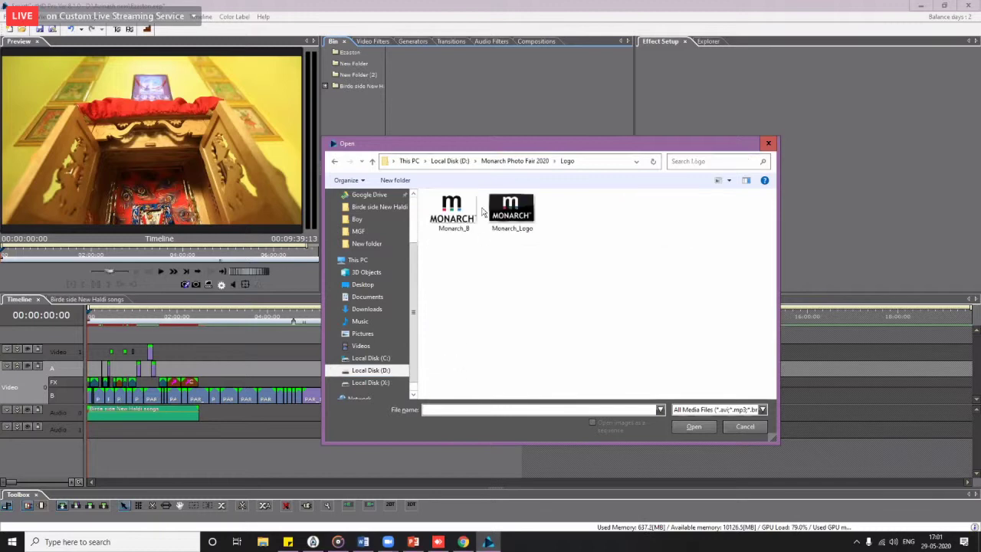
double_click(455, 222)
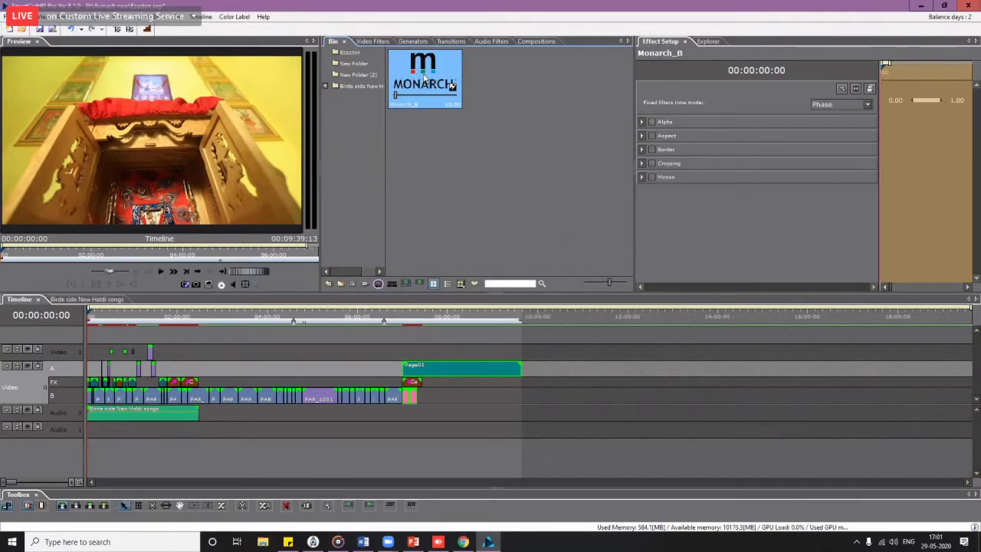
Step: Lay Monarch_B on Video 2, stretch it to full length, and shrink it to the top-right corner
drag(425, 81, 92, 350)
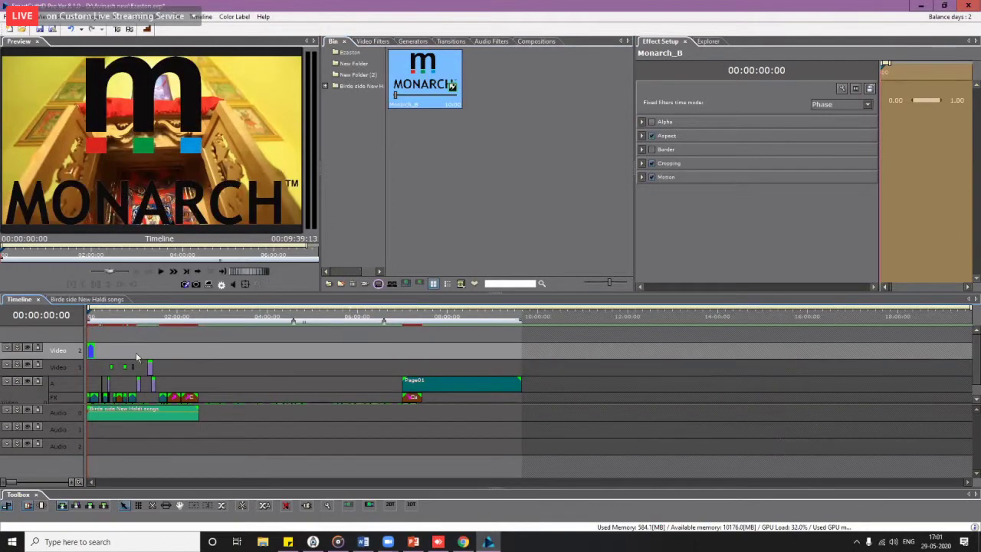
drag(92, 350, 301, 350)
drag(406, 335, 521, 339)
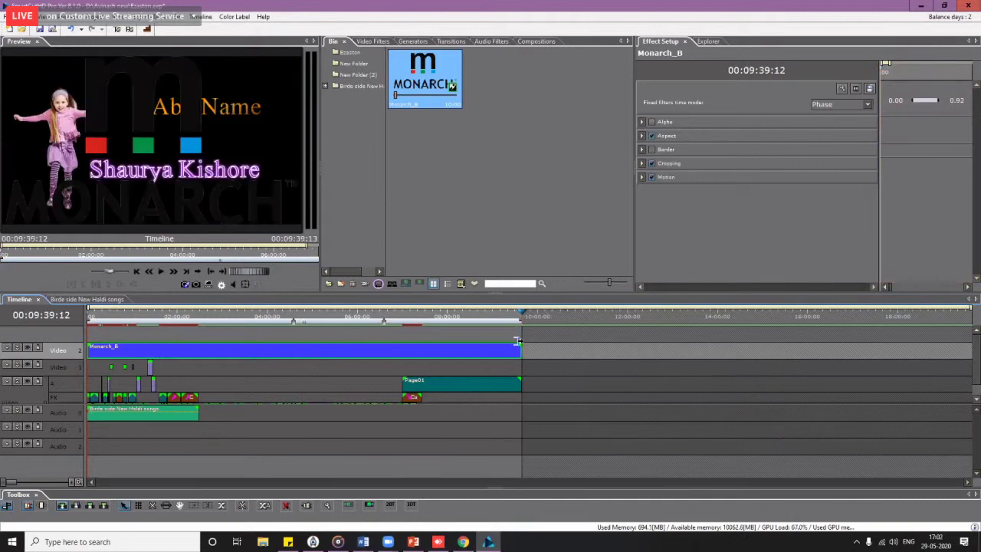
key(Home)
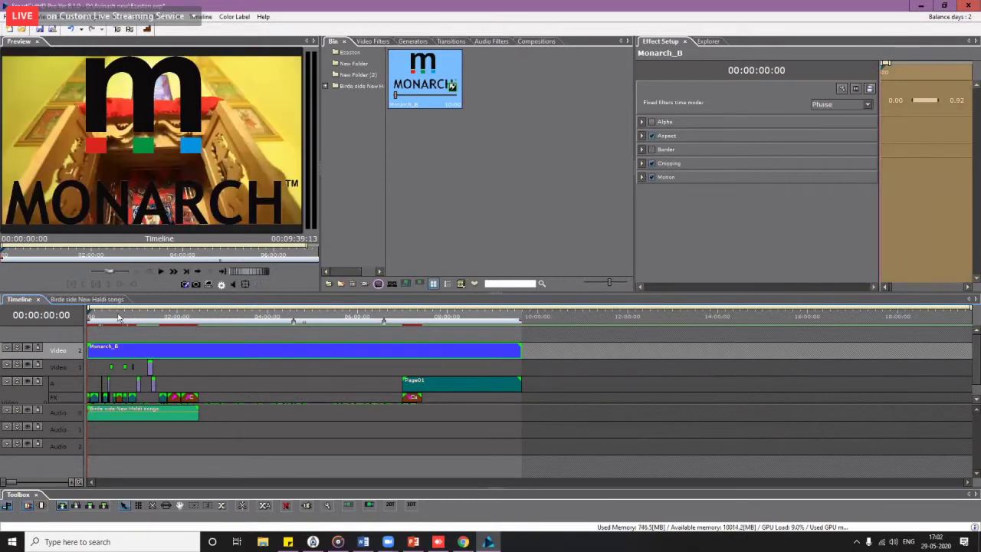
click(134, 195)
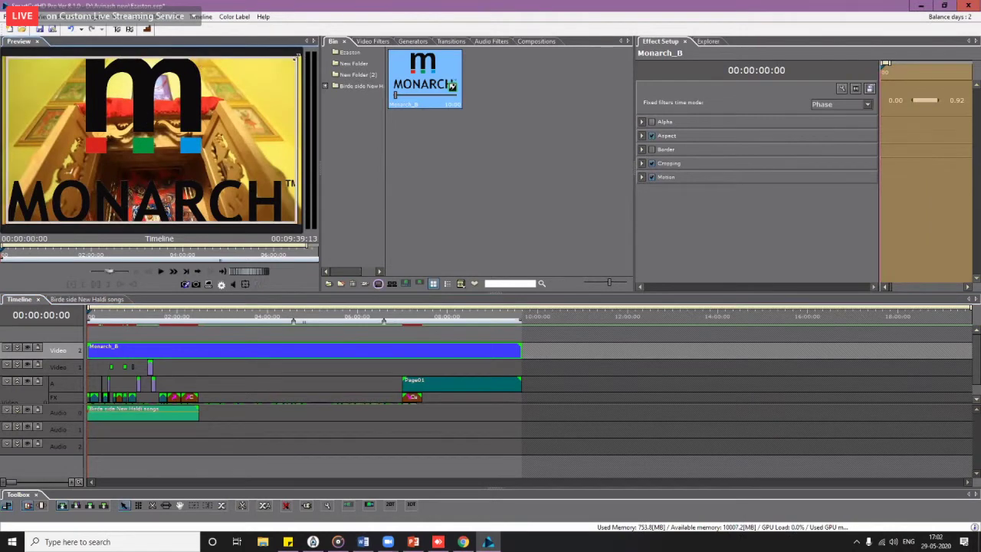
mouse_move(296, 58)
mouse_down()
mouse_move(165, 130)
mouse_move(280, 61)
mouse_up()
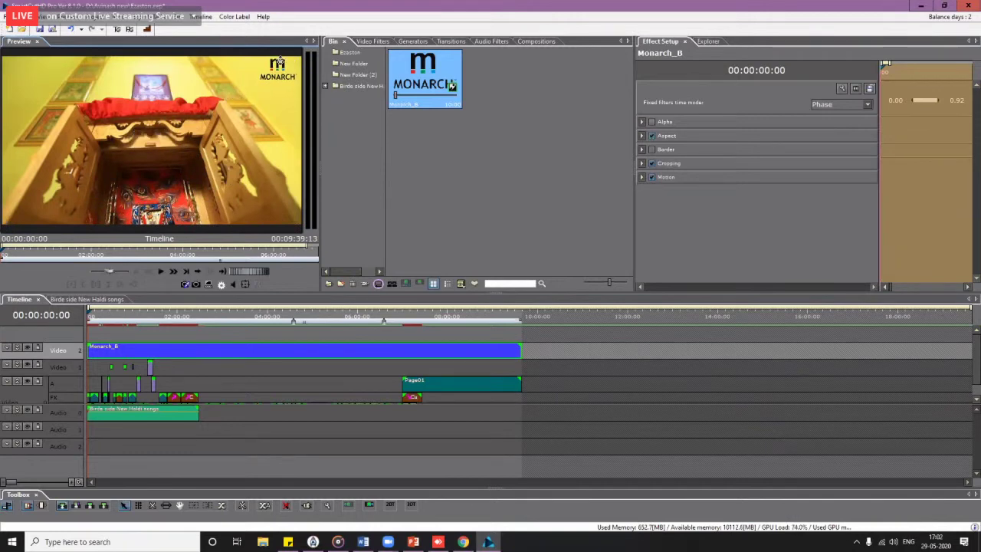
Step: Select the Monarch_B clip on Video 2, scrub to check it, and delete it
click(457, 207)
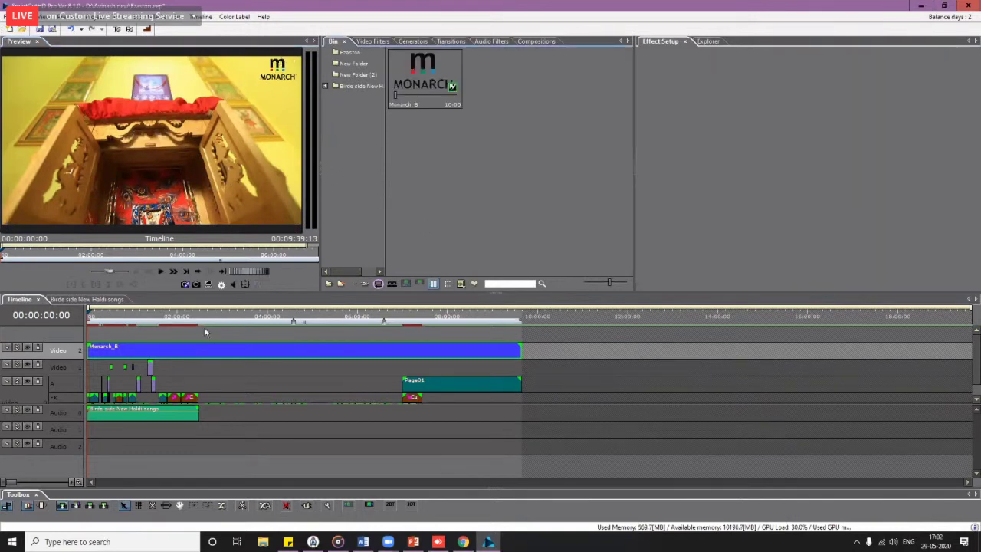
click(139, 317)
drag(274, 328, 245, 322)
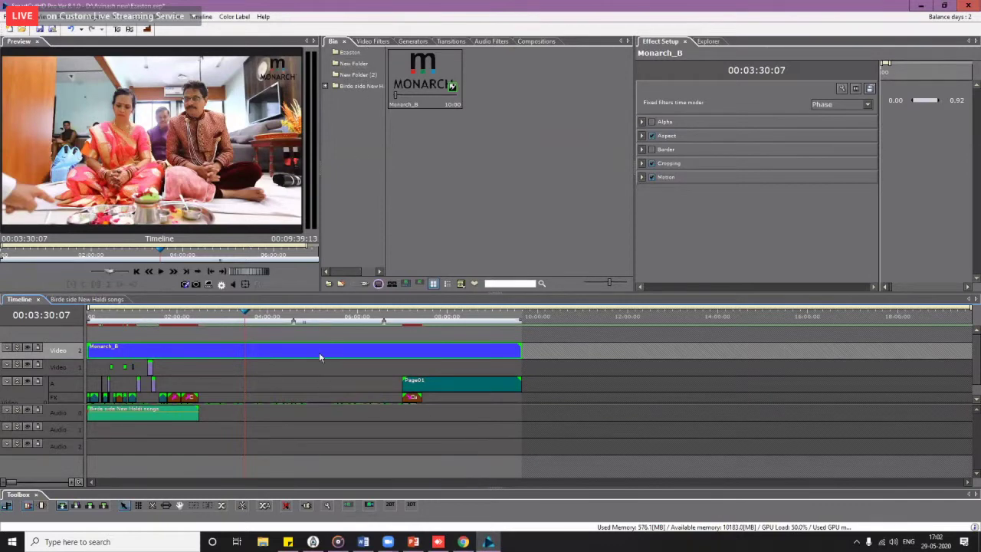
key(Delete)
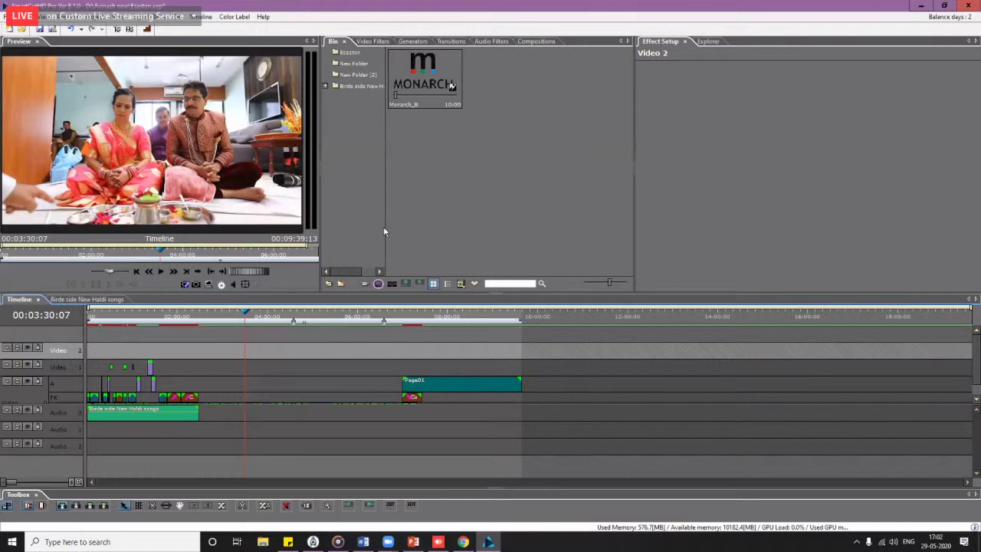
Step: Drag the Water Mark logo Right filter from the Avinash category onto the Page01 clip
click(373, 42)
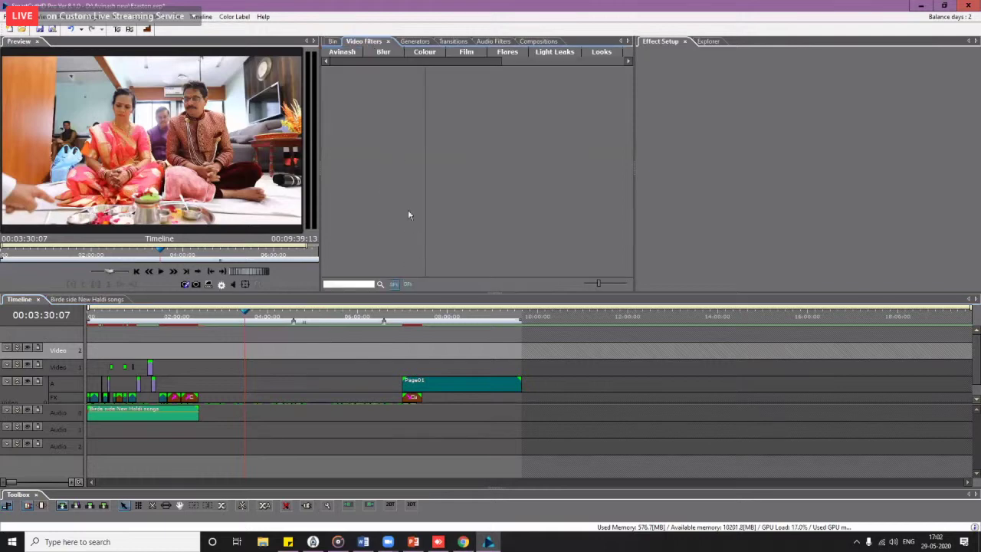
click(358, 54)
click(359, 72)
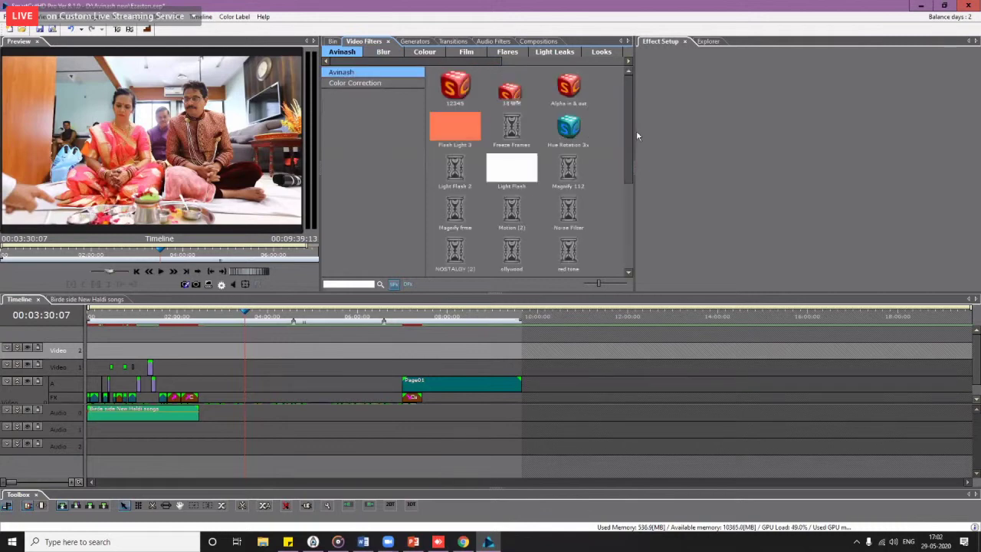
drag(636, 130, 739, 185)
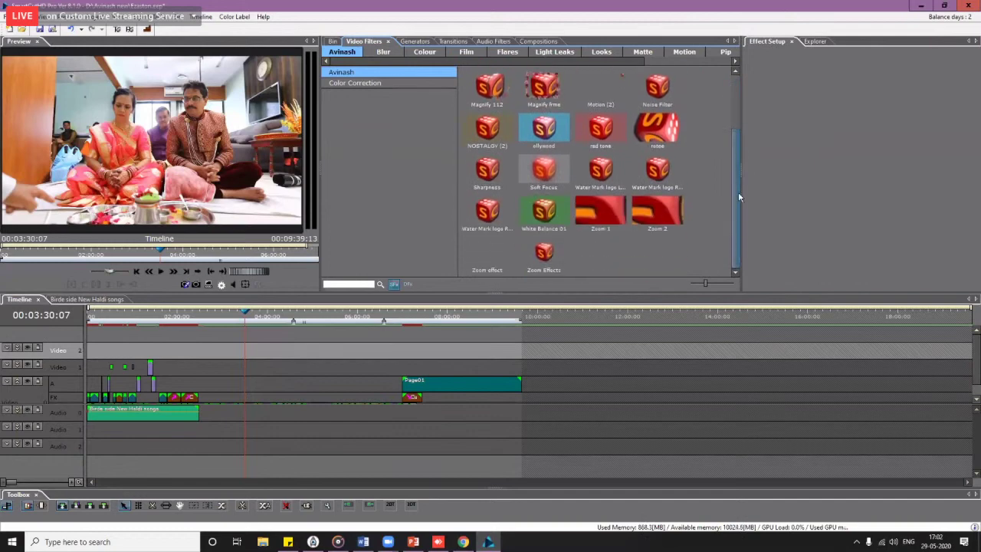
click(487, 223)
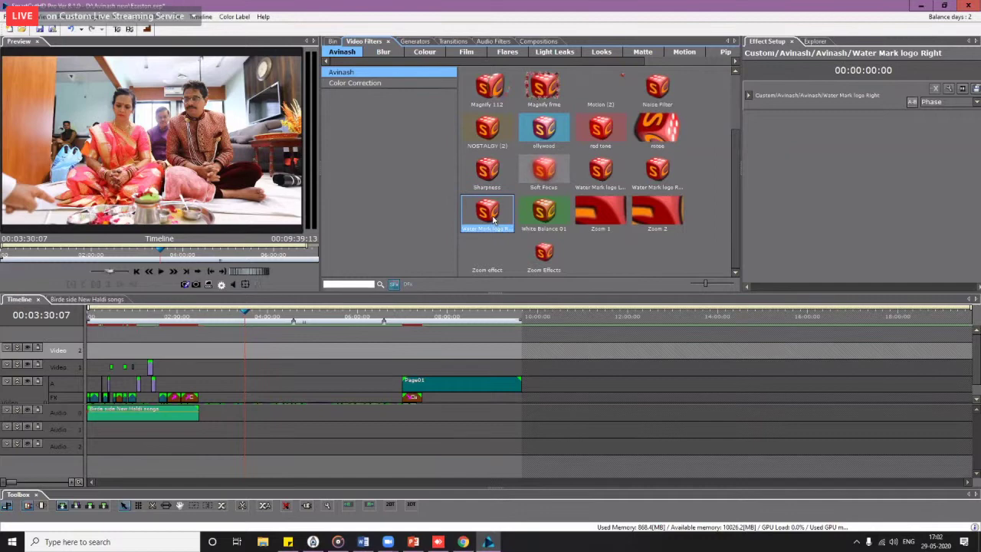
drag(493, 221, 445, 384)
click(452, 319)
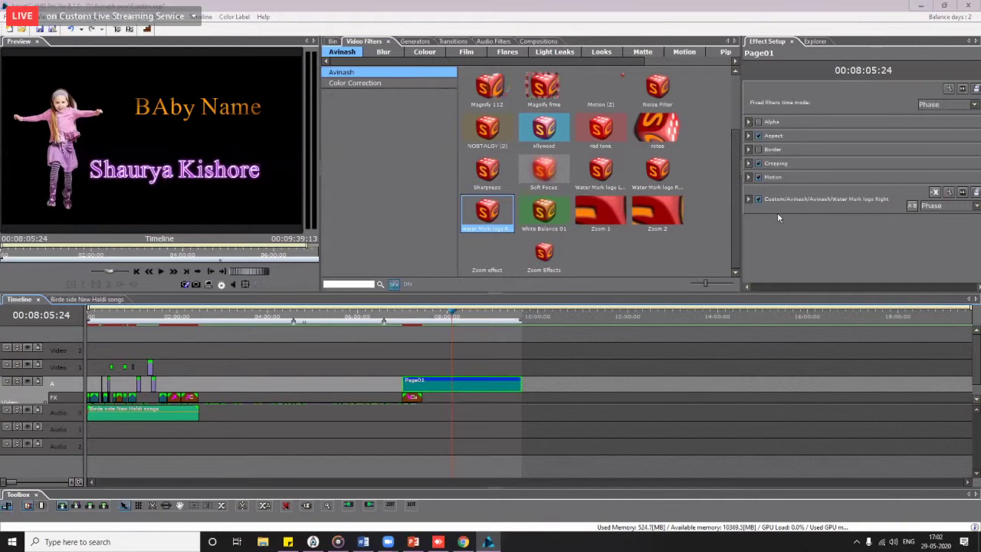
Step: Inspect the Water Mark logo Right filter's mask texture, then remove the filter from Page01
click(749, 199)
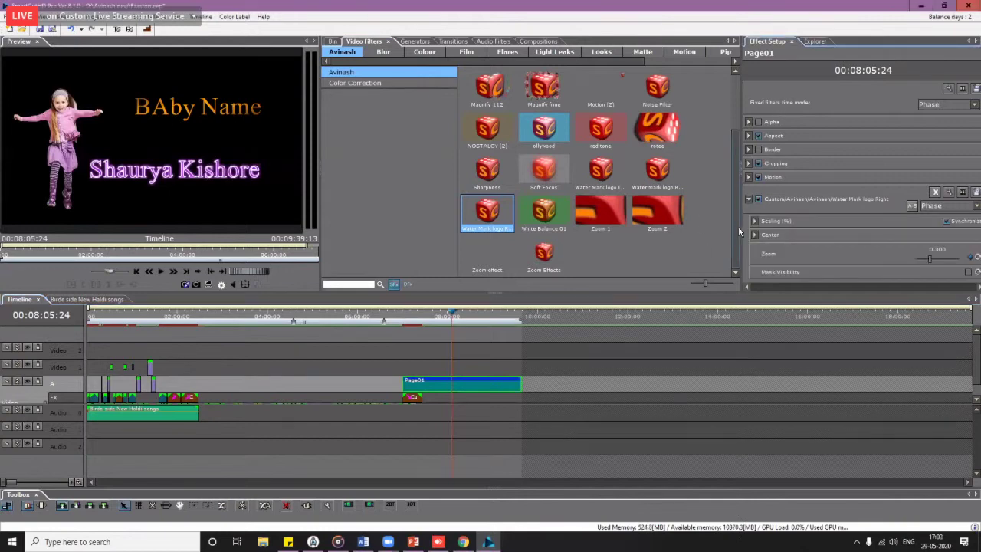
drag(741, 227, 657, 222)
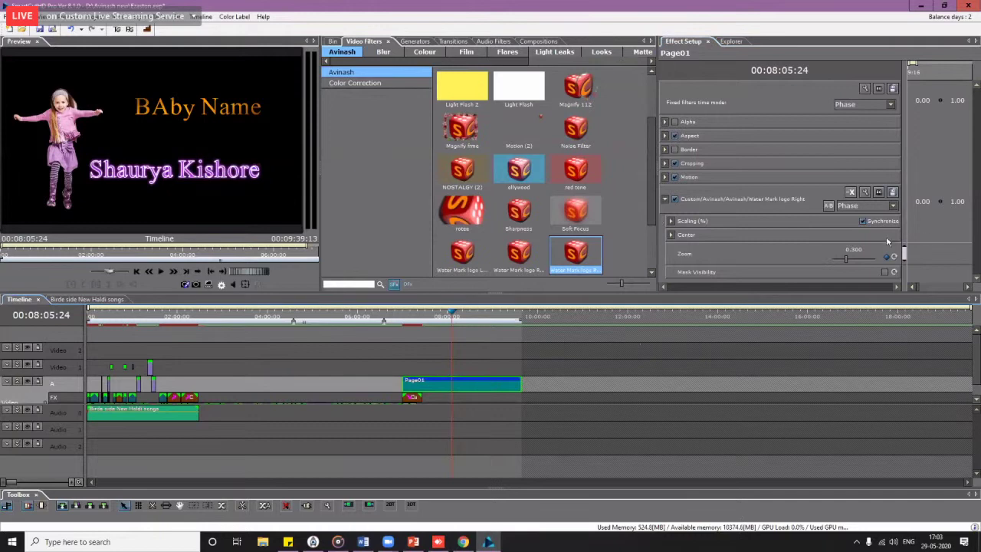
click(879, 193)
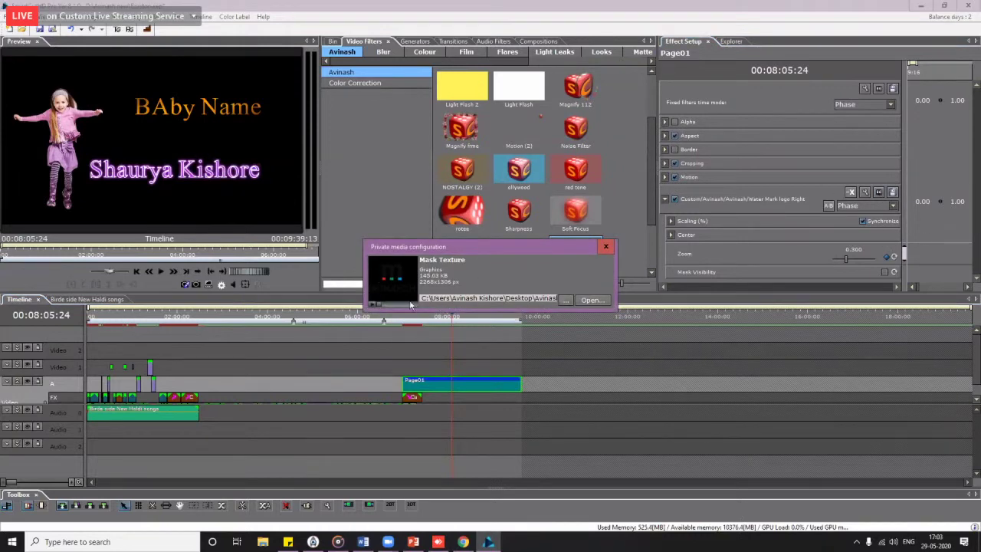
click(606, 246)
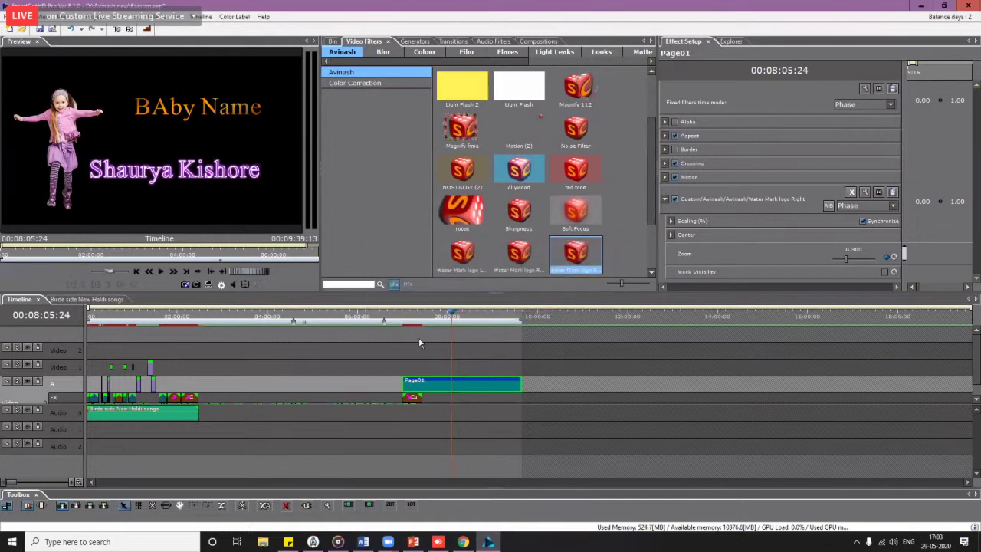
click(474, 315)
drag(480, 318, 458, 355)
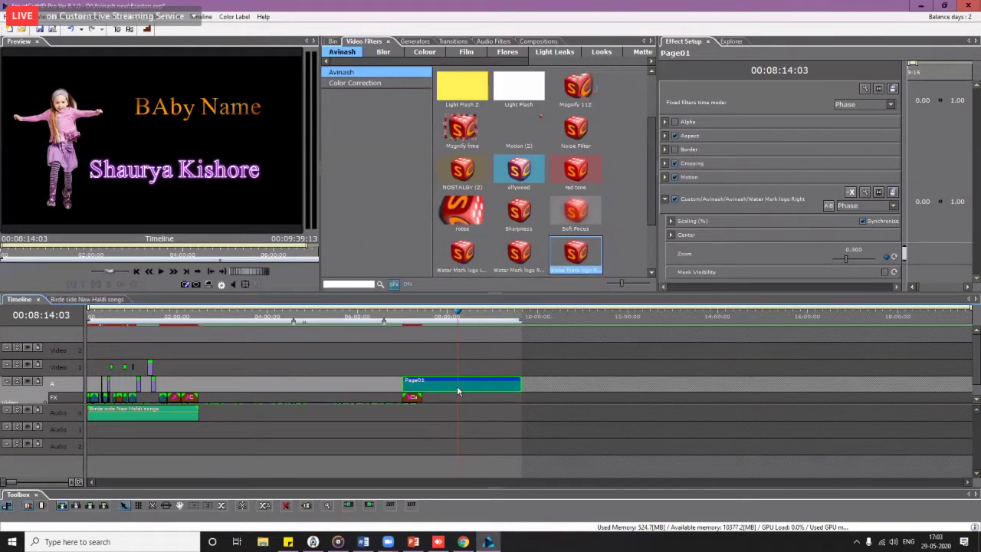
key(ctrl+z)
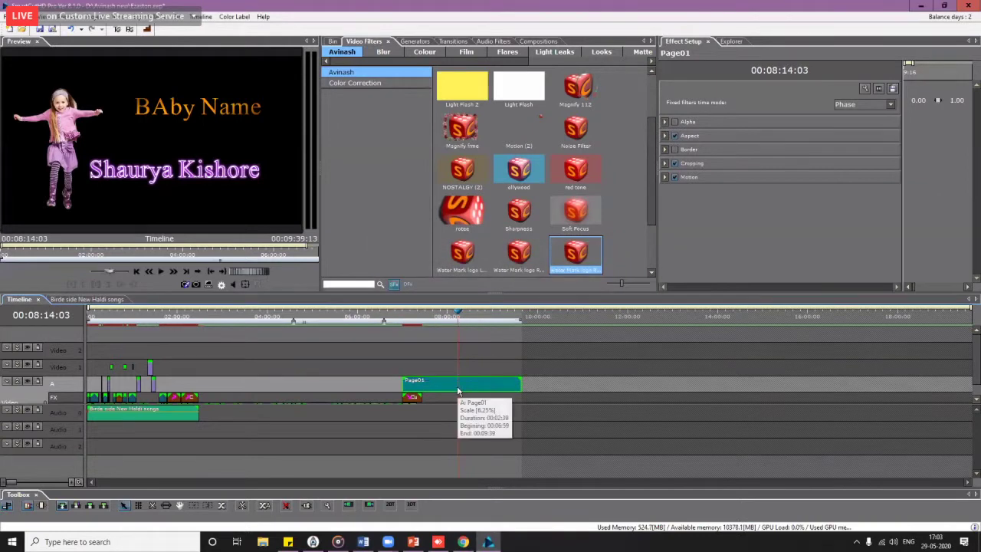
Step: Add the Water Mark logo Left filter from Custom > Avinash to the video
click(307, 506)
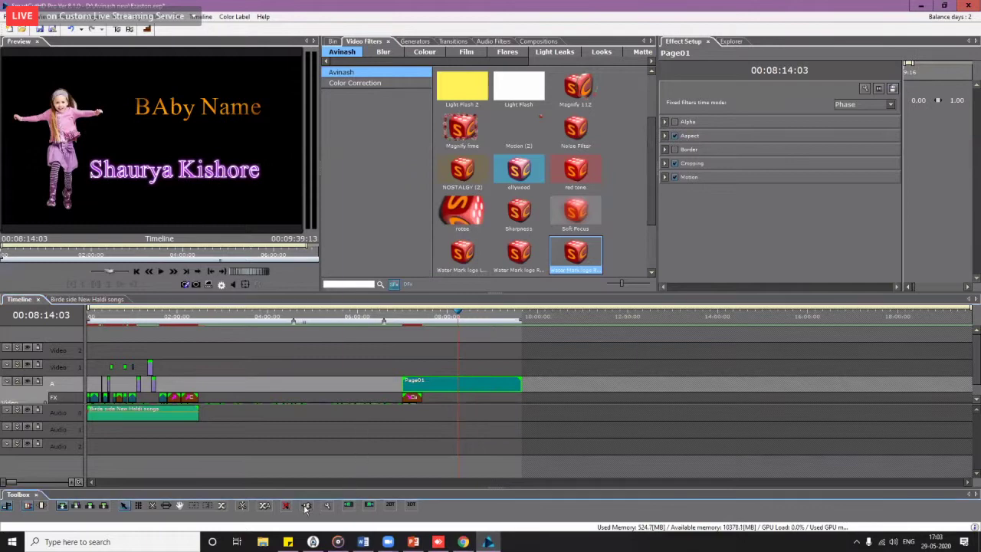
click(362, 238)
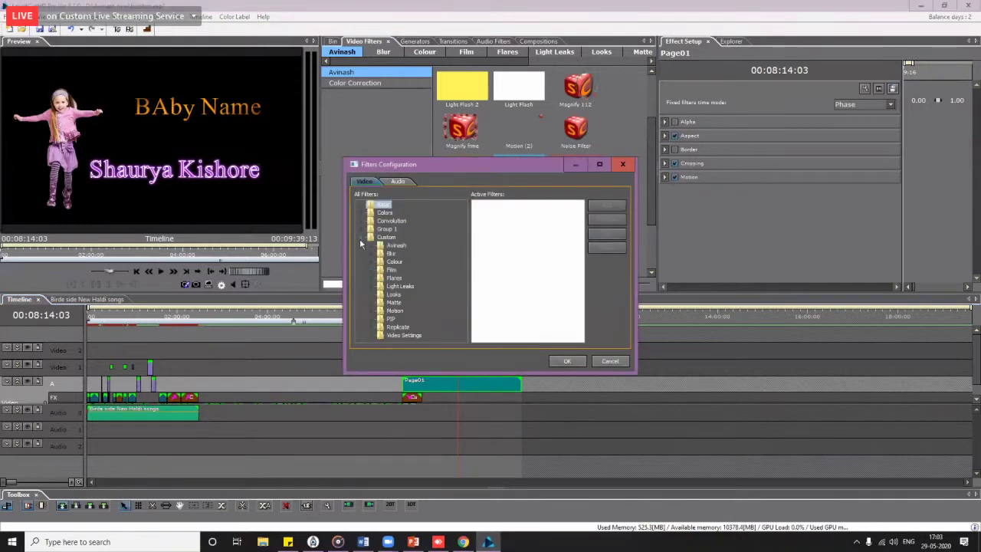
click(372, 246)
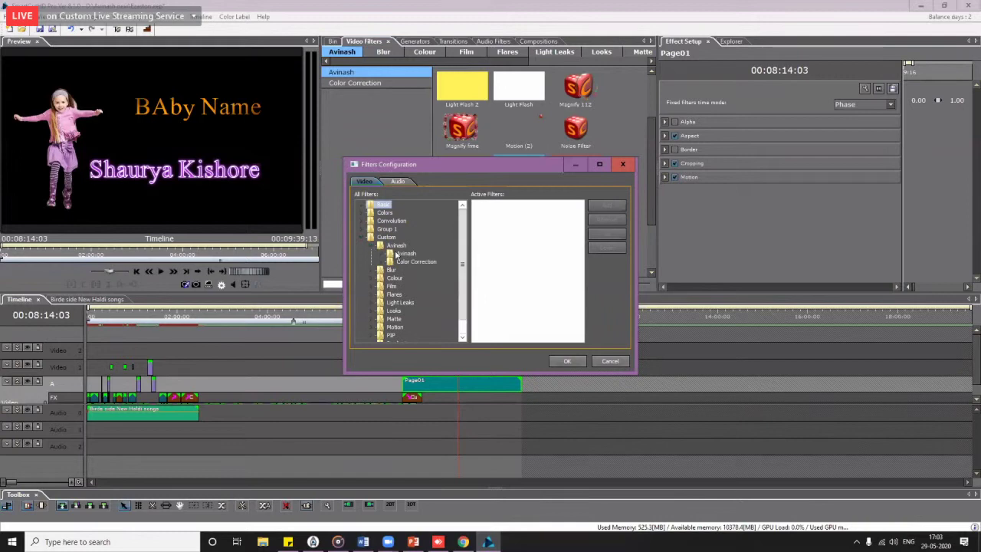
click(383, 254)
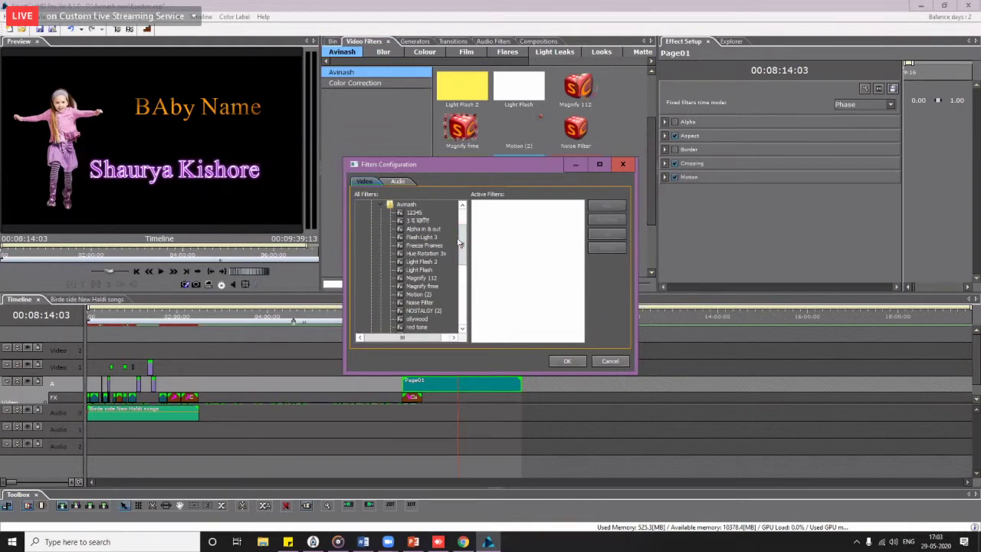
drag(460, 243, 463, 276)
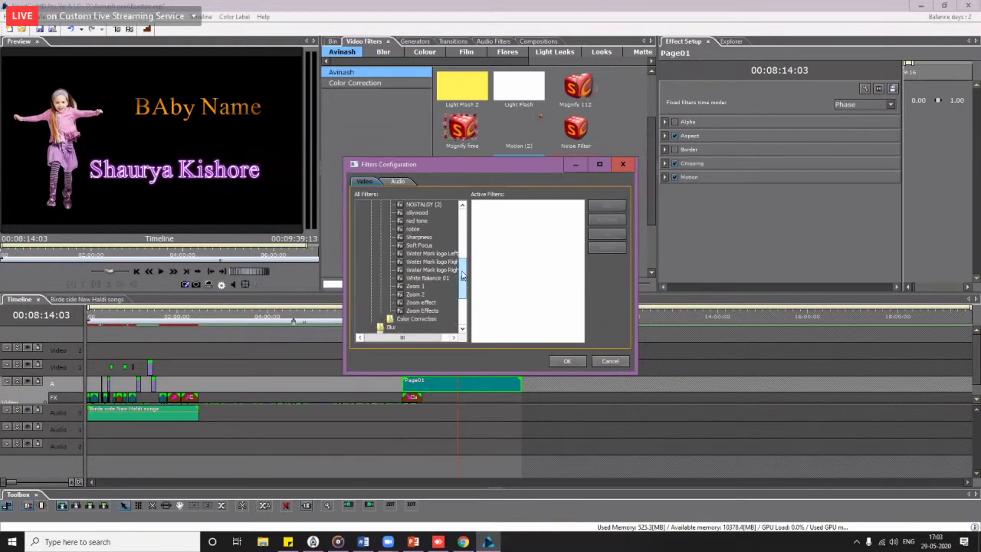
click(434, 254)
double_click(433, 254)
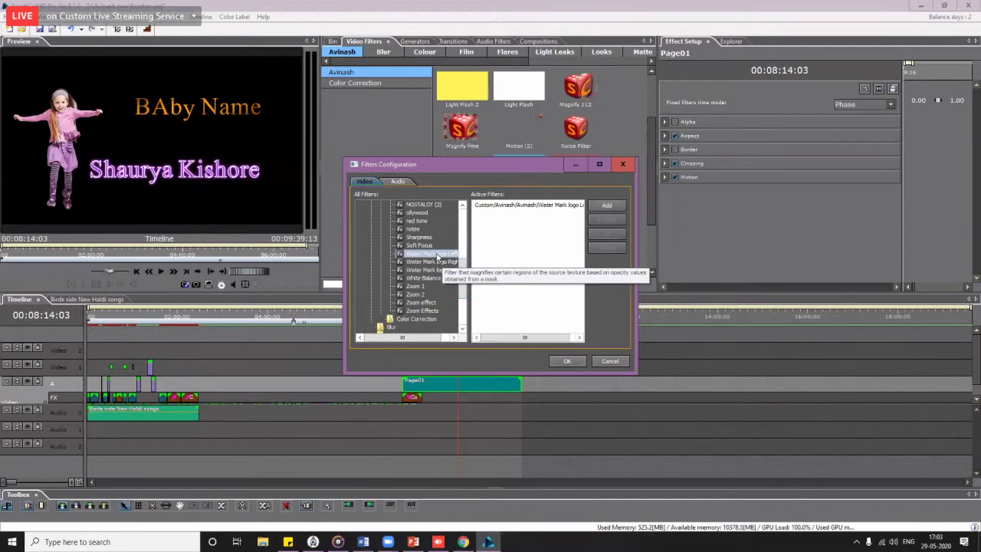
click(562, 361)
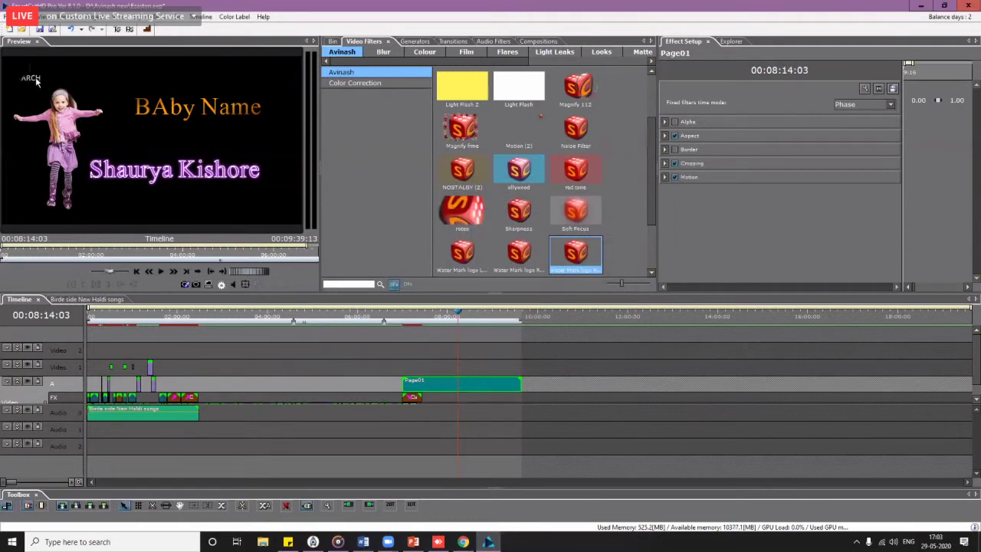
Step: Preview the wedding footage full screen to check the top-left Monarch logo
drag(415, 320, 209, 326)
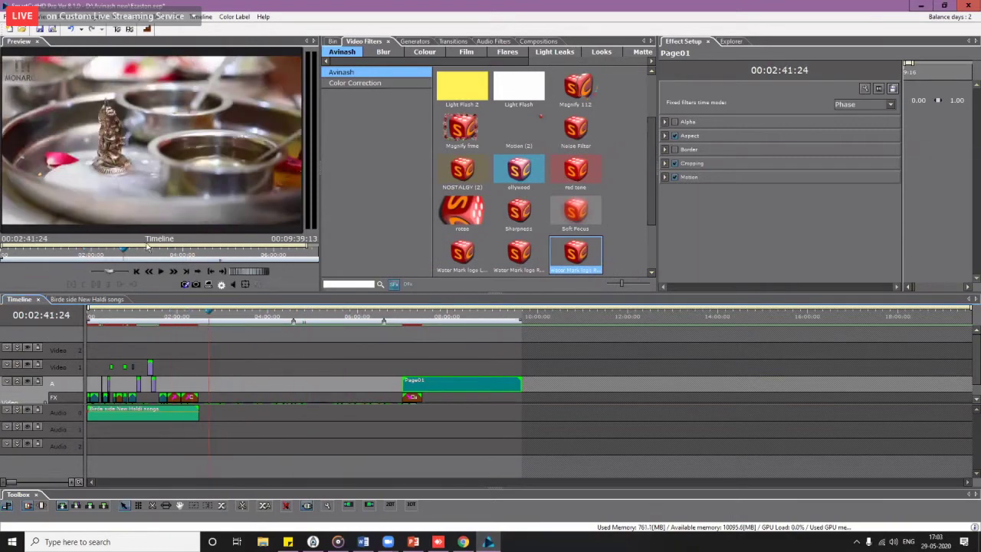
double_click(24, 79)
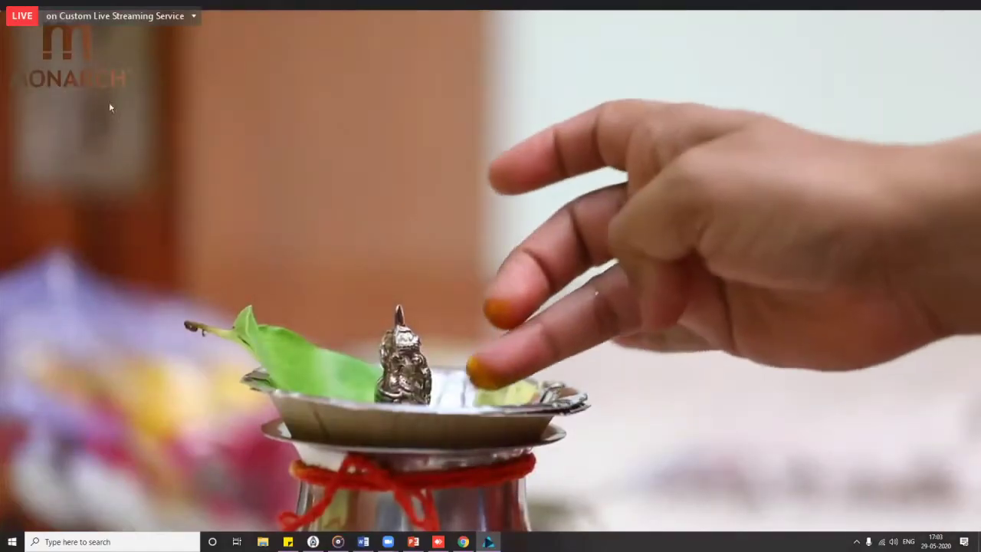
double_click(85, 99)
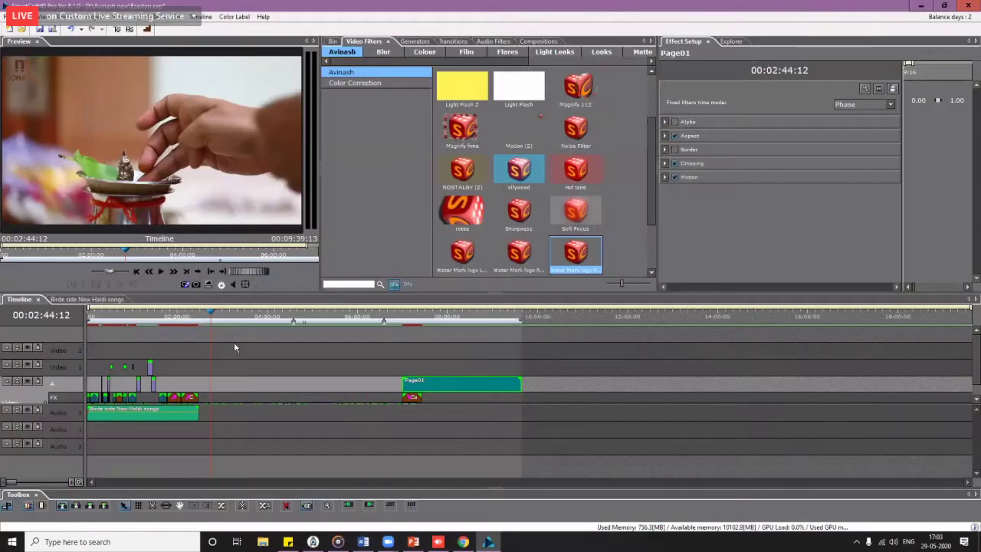
click(977, 399)
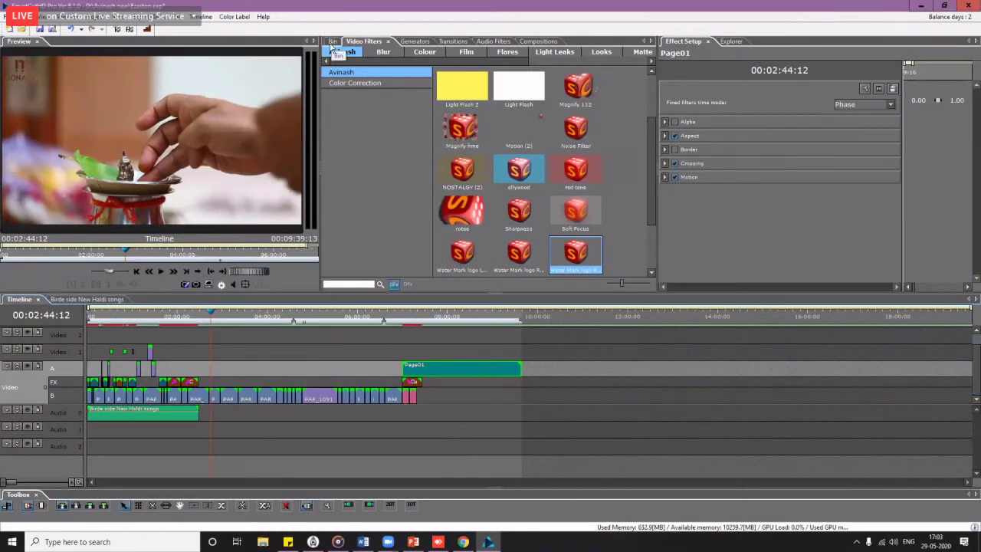
Step: Drop a green Solid color generator clip onto Video 1 near 10:00 and select it
click(333, 42)
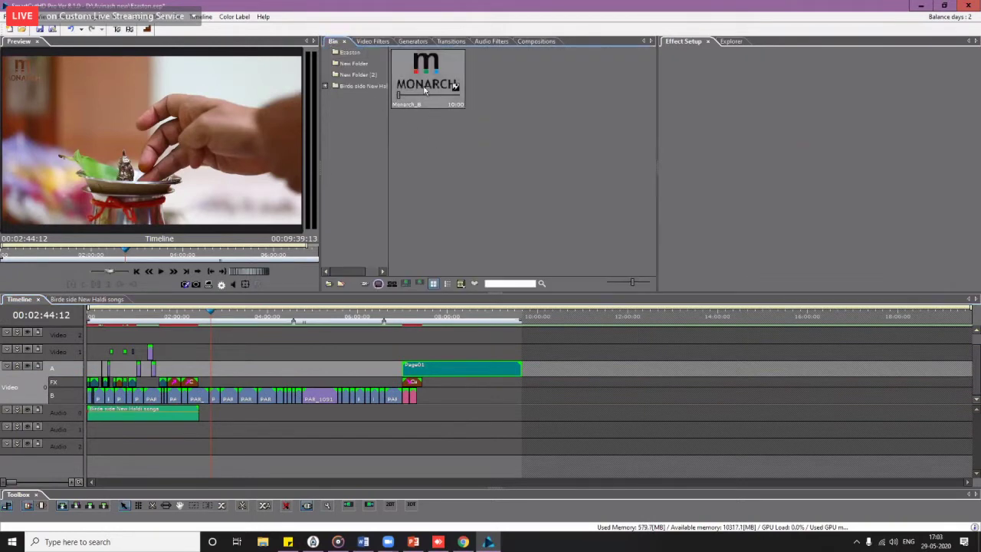
click(413, 44)
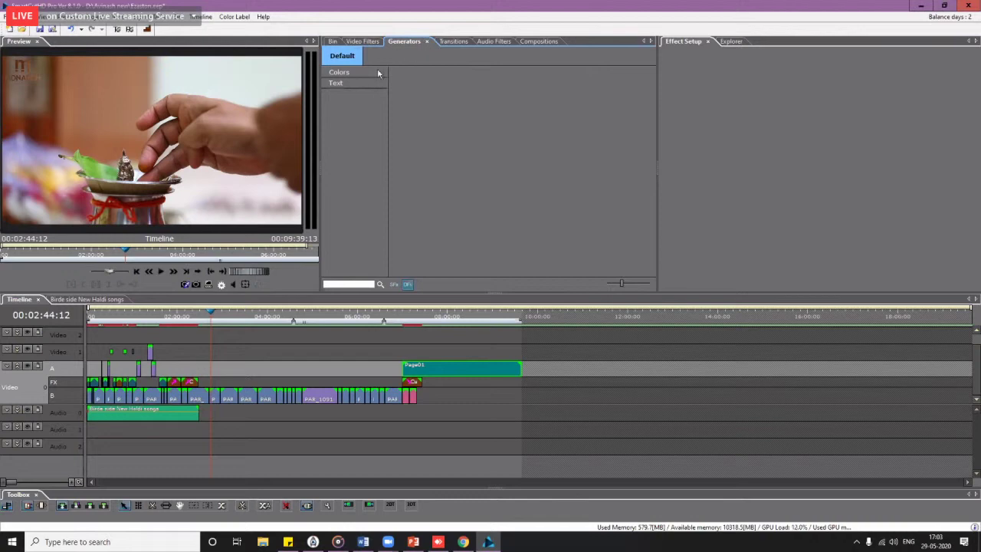
click(376, 70)
drag(444, 107, 547, 353)
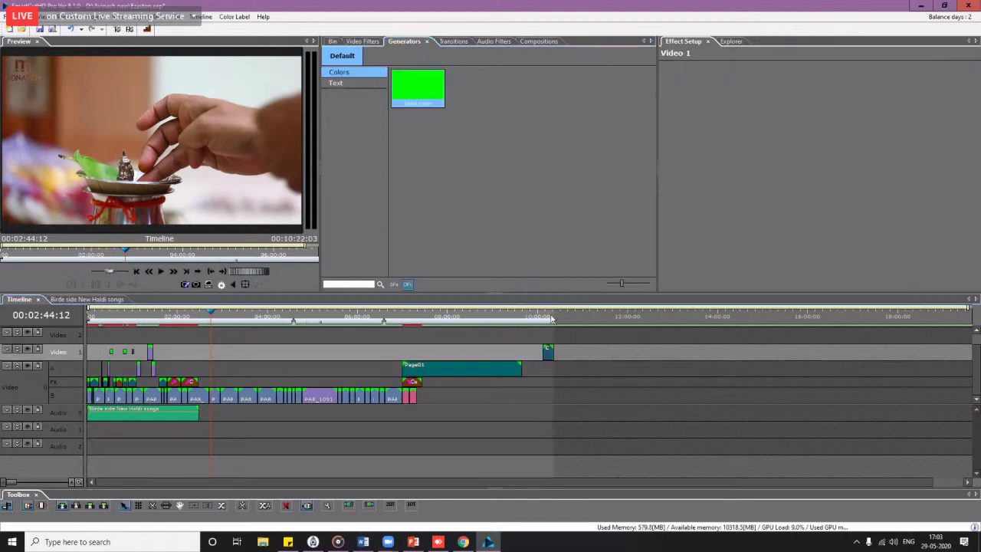
click(552, 319)
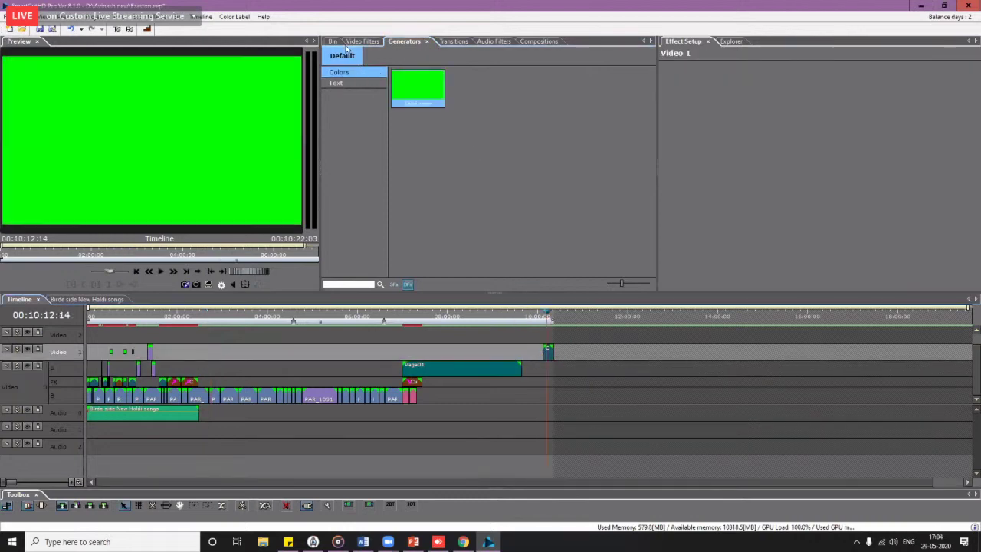
click(363, 42)
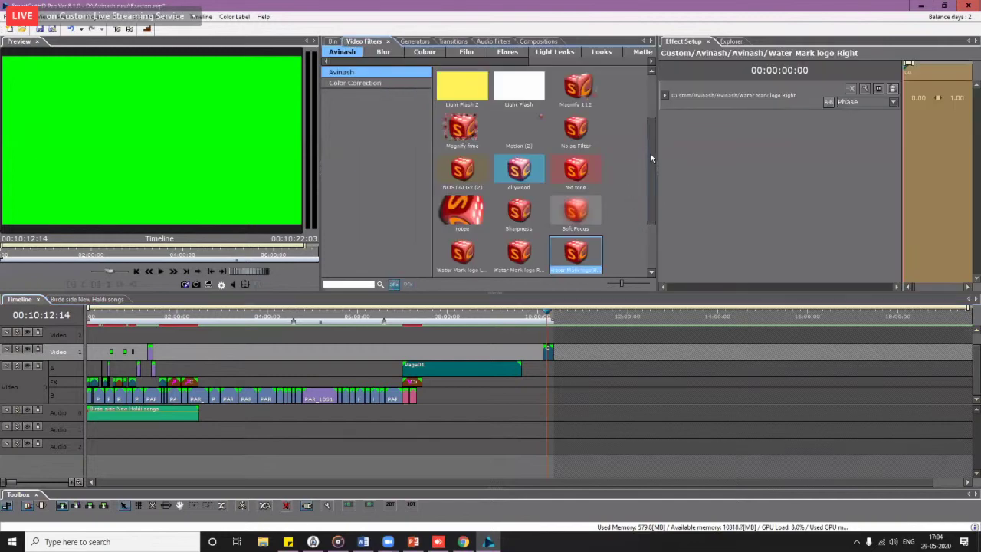
Step: Drag the Basic Magnify filter from the Default filters onto the green clip
click(342, 51)
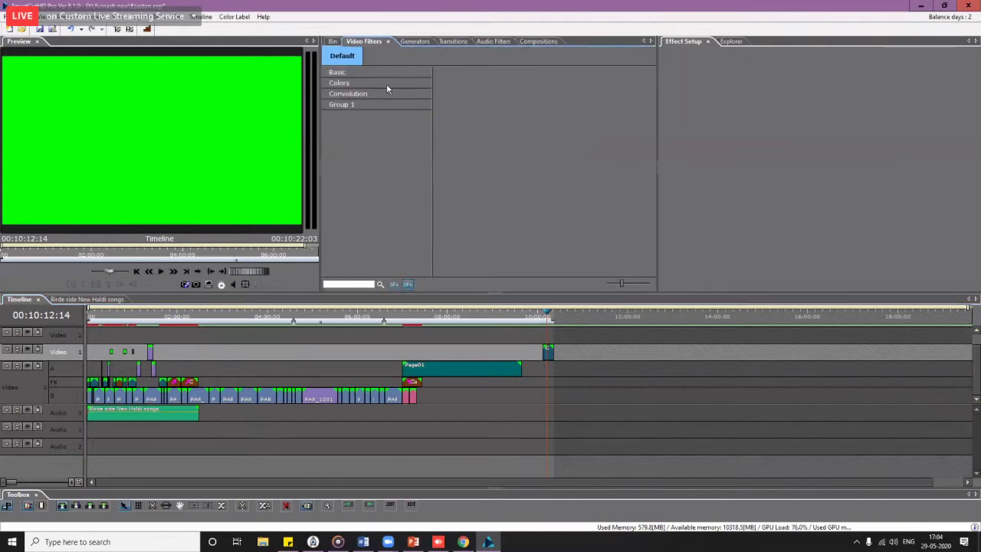
drag(654, 128, 663, 262)
click(575, 130)
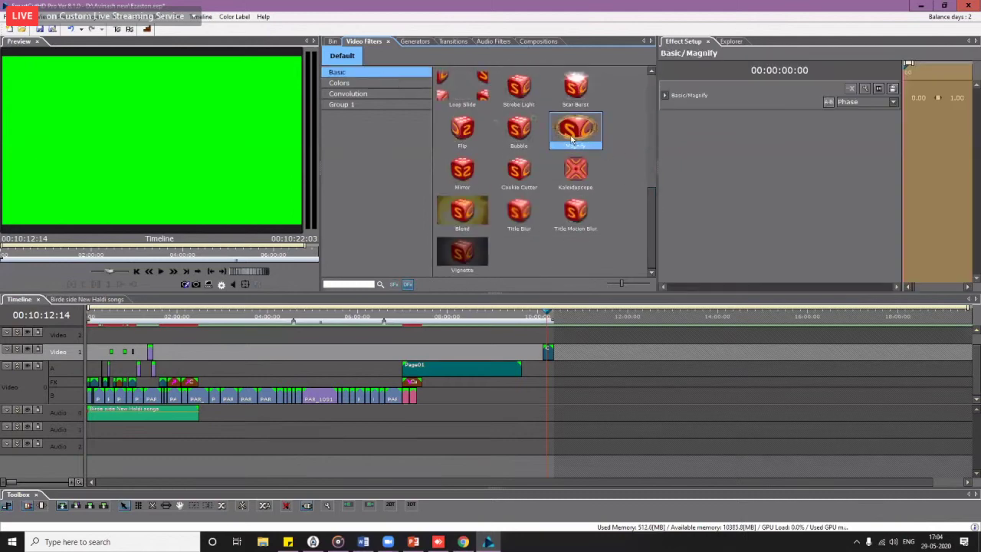
drag(576, 131, 555, 359)
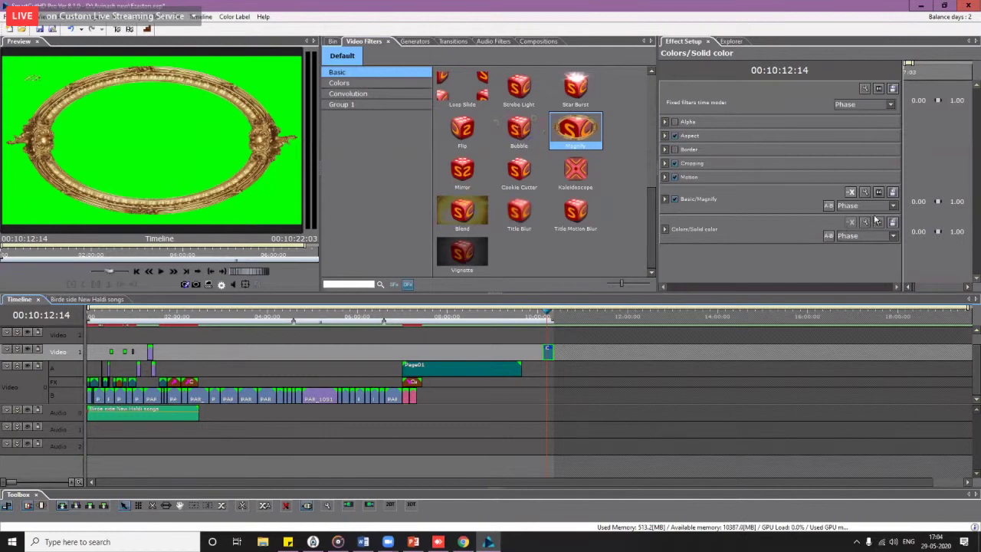
Step: Load the logo image from D:\Monarch Photo Fair 2020\Logo as Magnify's mask texture
click(879, 193)
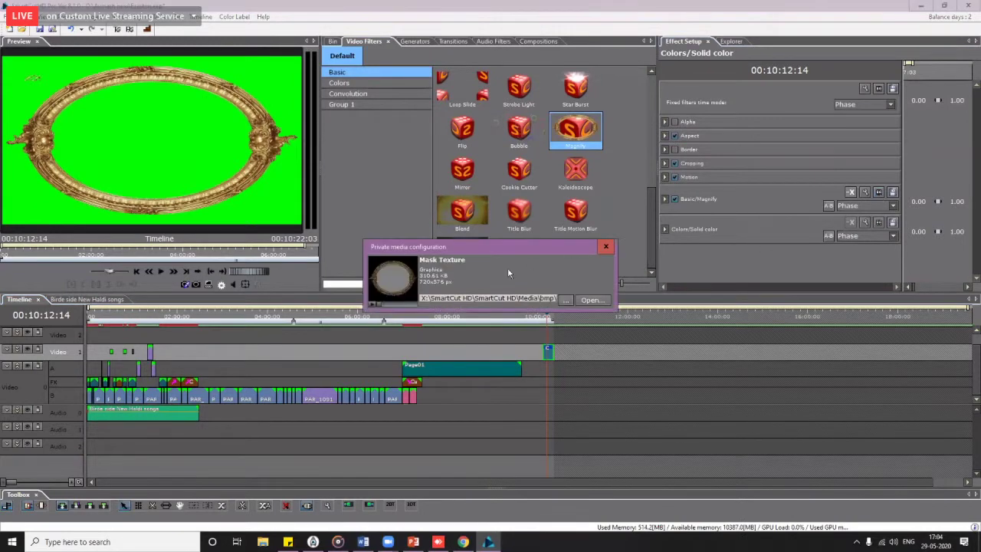
click(567, 300)
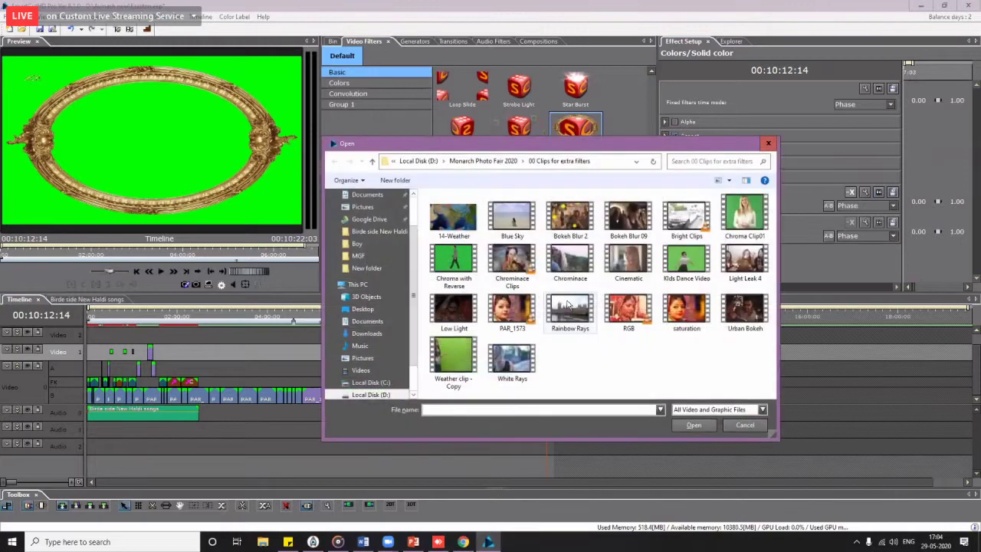
click(371, 394)
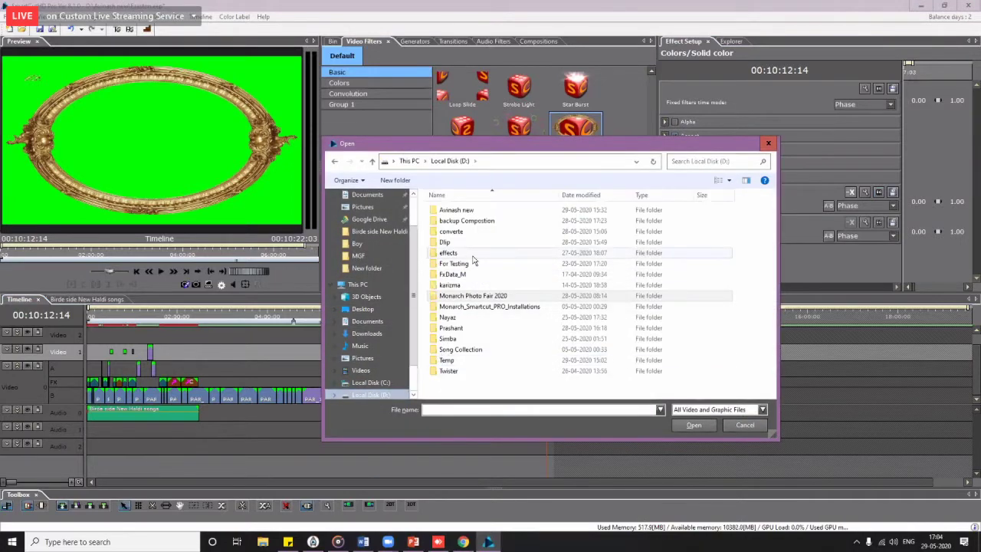
double_click(468, 298)
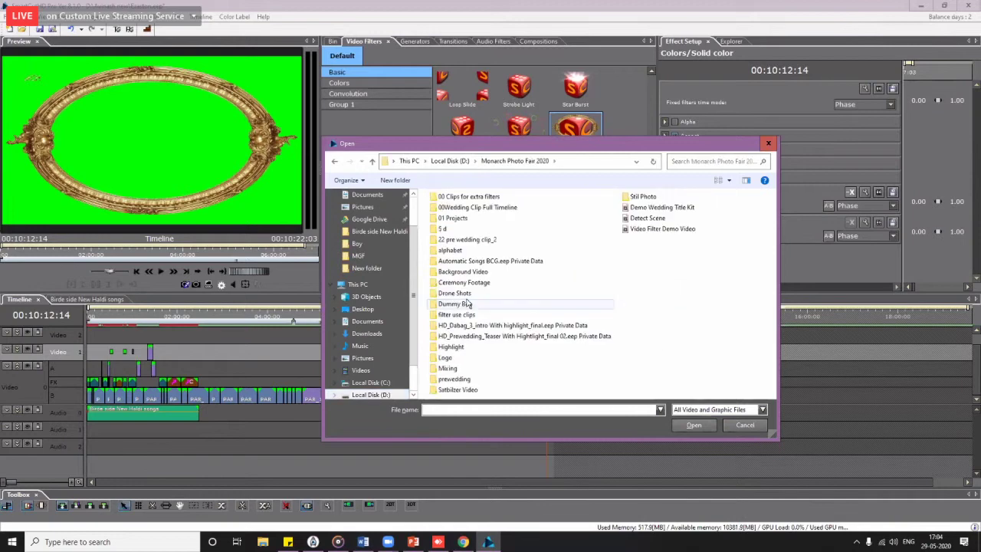
double_click(445, 358)
double_click(455, 214)
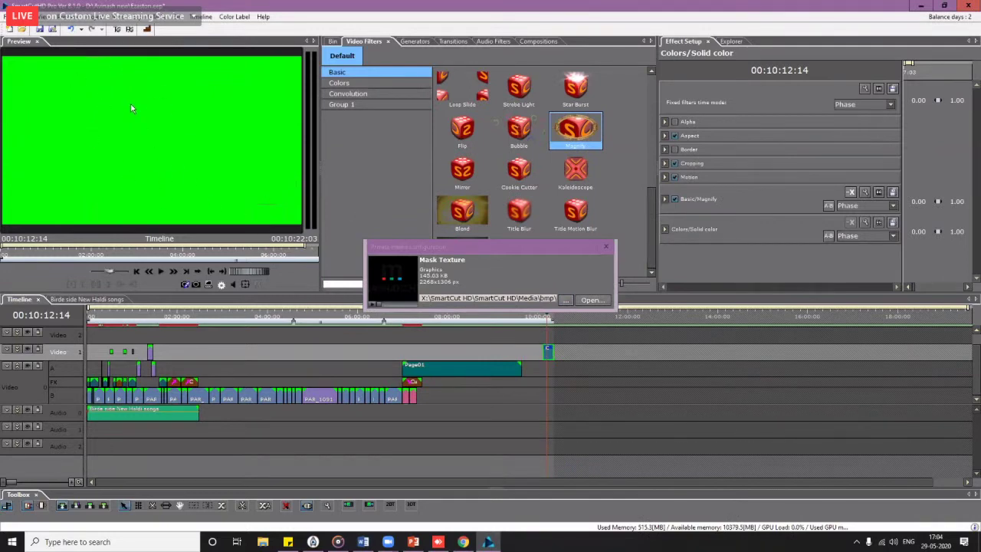
Step: Set Magnify's Zoom to 0.211 and Center X to -0.474 on the green clip
click(607, 249)
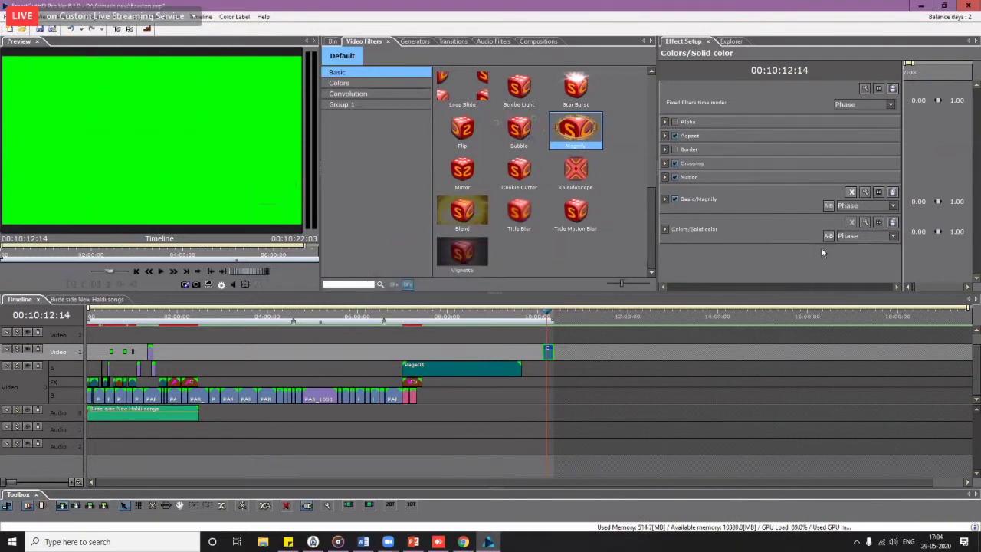
click(692, 235)
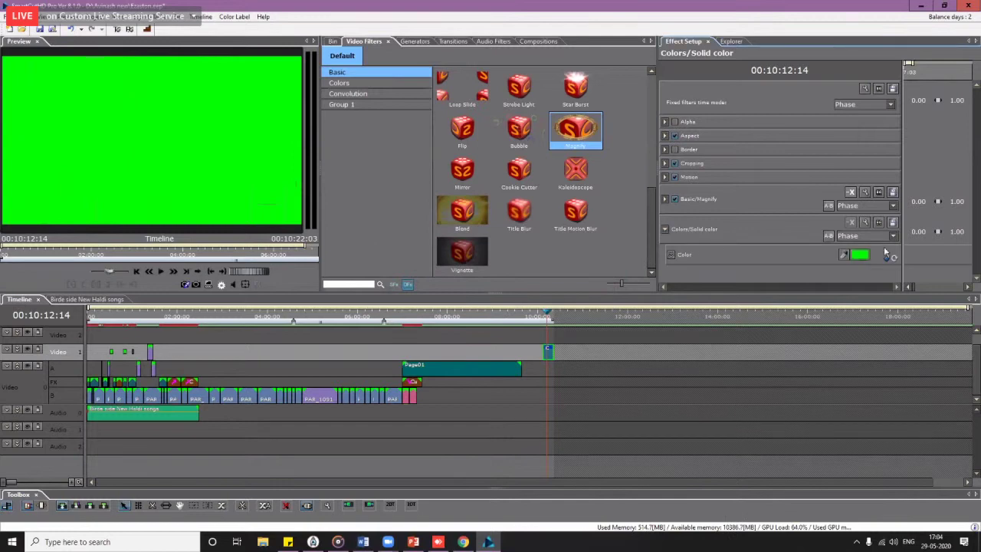
click(665, 199)
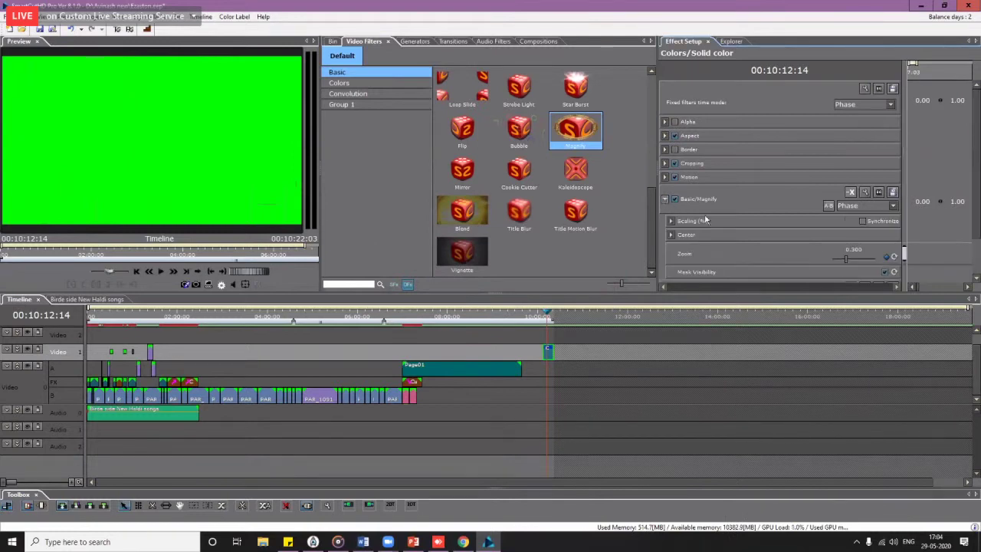
scroll(800, 245, down, 2)
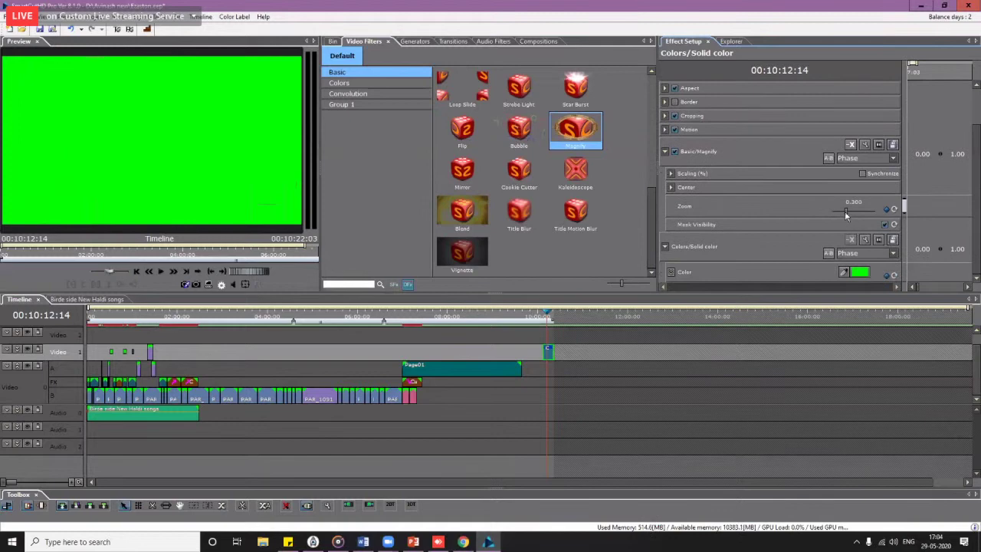
mouse_move(846, 216)
mouse_down()
mouse_move(832, 217)
mouse_move(841, 216)
mouse_up()
click(672, 188)
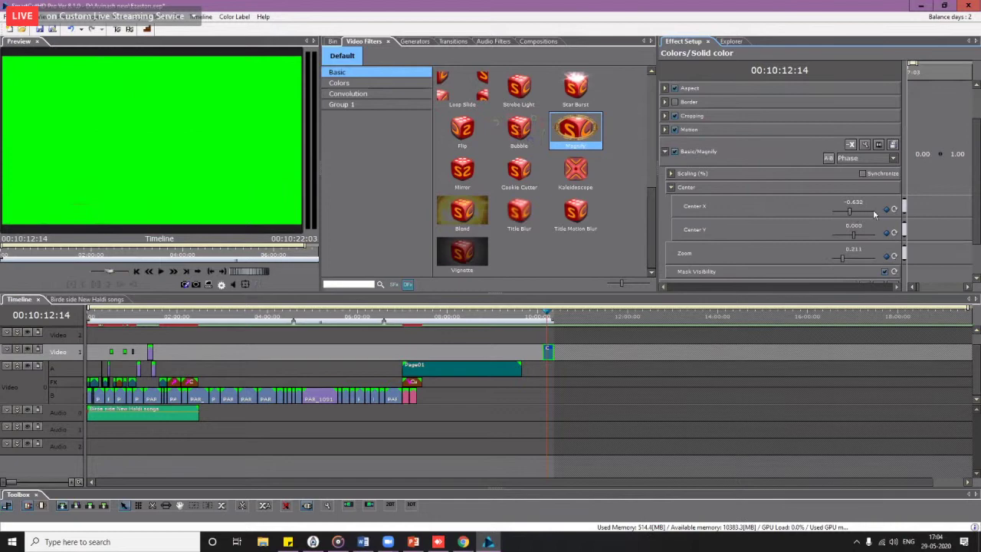
drag(858, 208, 848, 215)
click(665, 152)
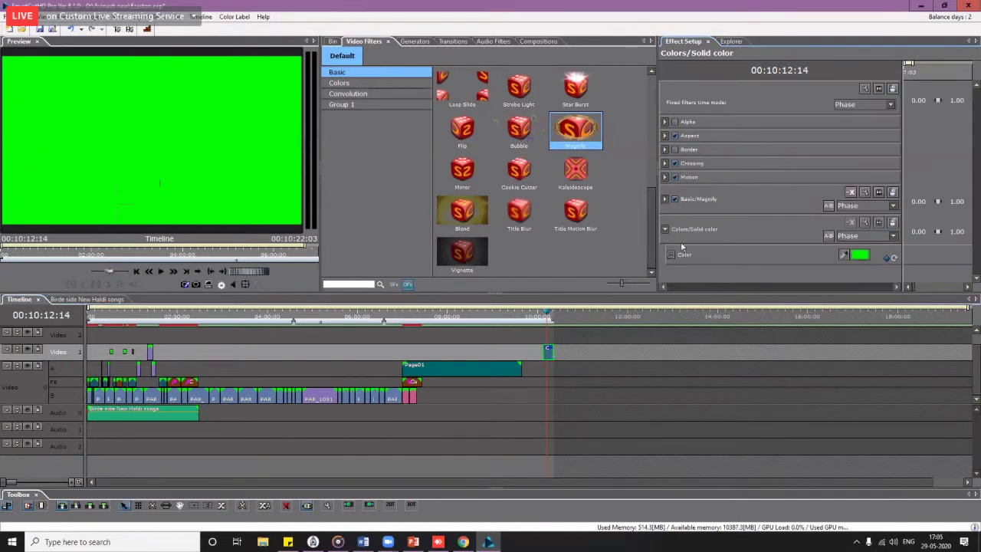
Step: Change the solid clip colour to a teal-blue with blue at 186
click(860, 255)
drag(483, 239, 443, 236)
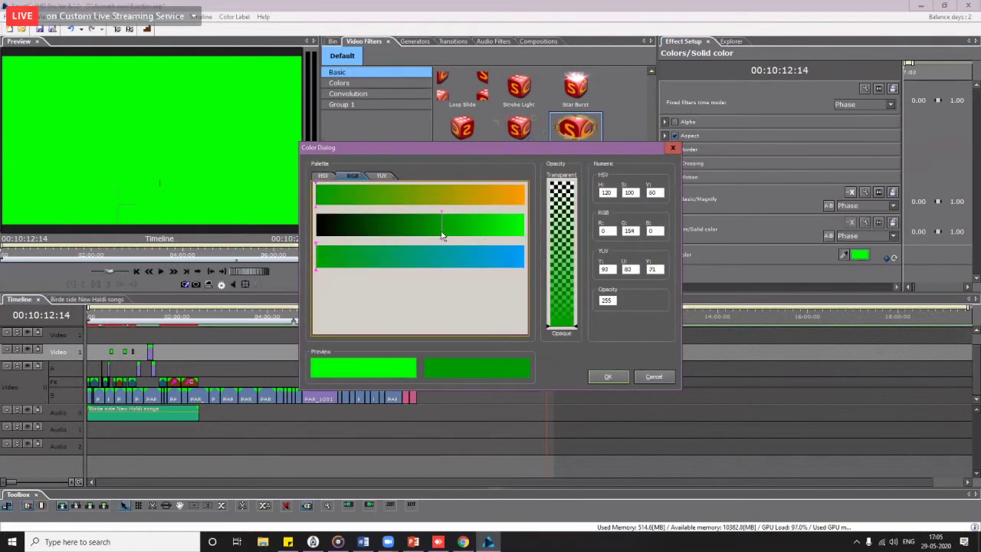
click(467, 261)
click(620, 382)
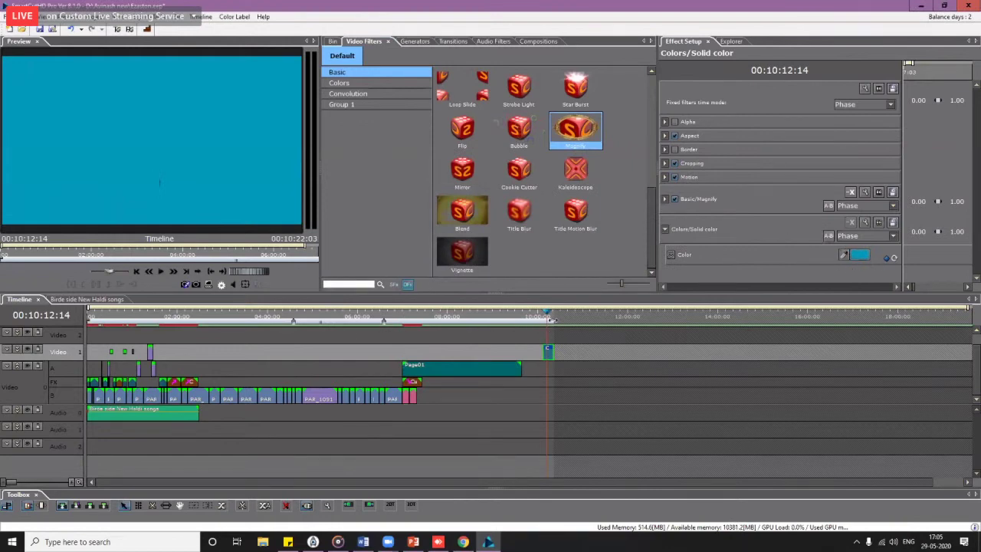
Step: Recolour the solid clip dark navy blue, RGB 0, 0, 79
scroll(562, 324, up, 3)
drag(526, 315, 530, 316)
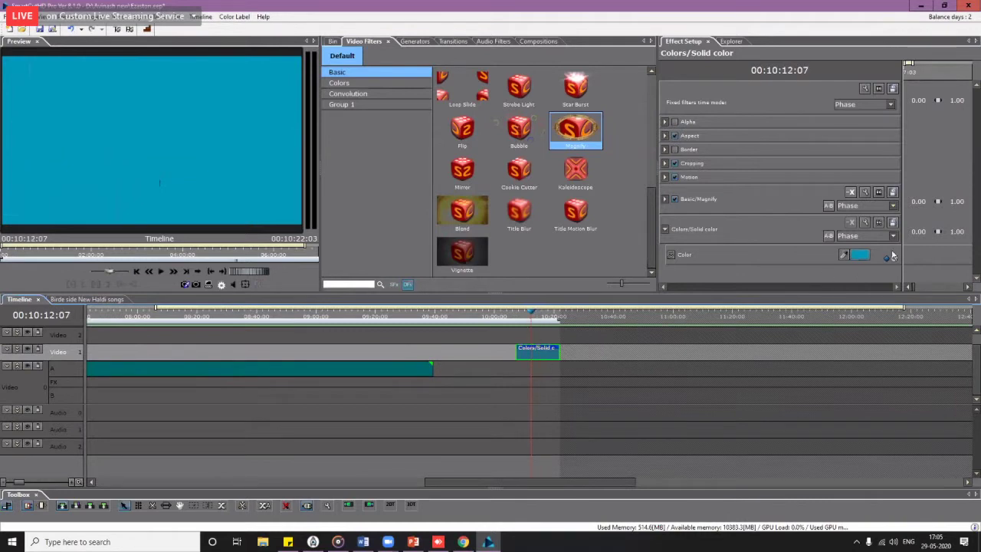
click(860, 255)
click(316, 211)
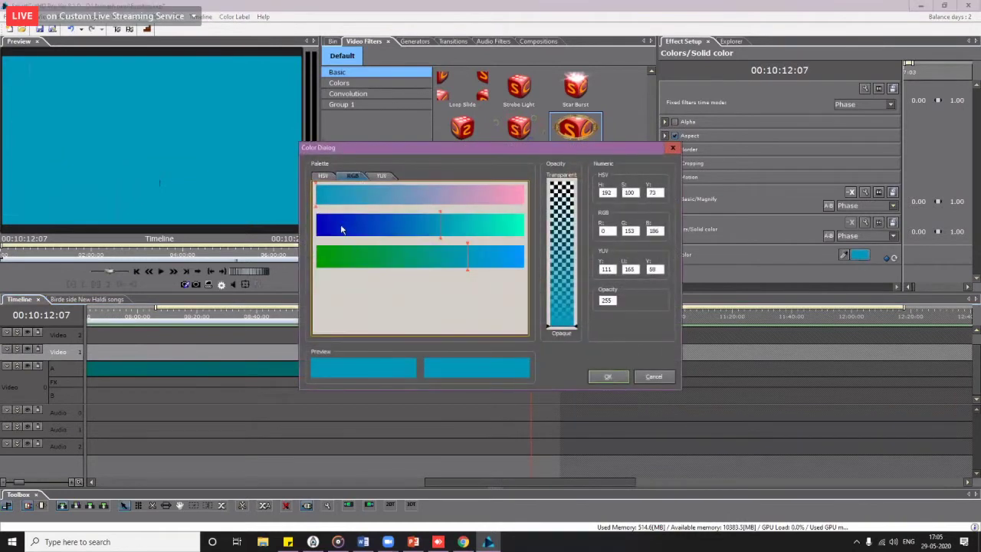
click(316, 226)
click(384, 265)
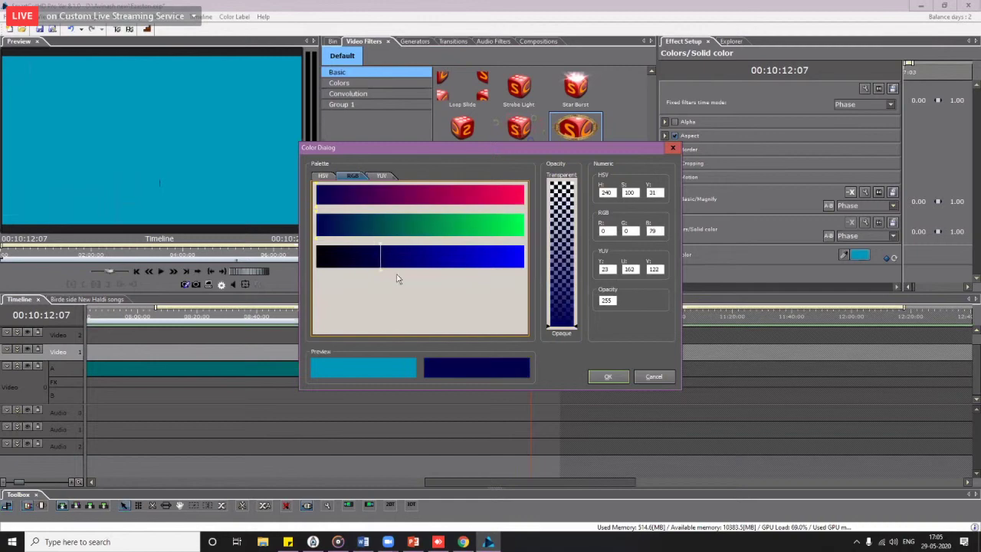
click(608, 376)
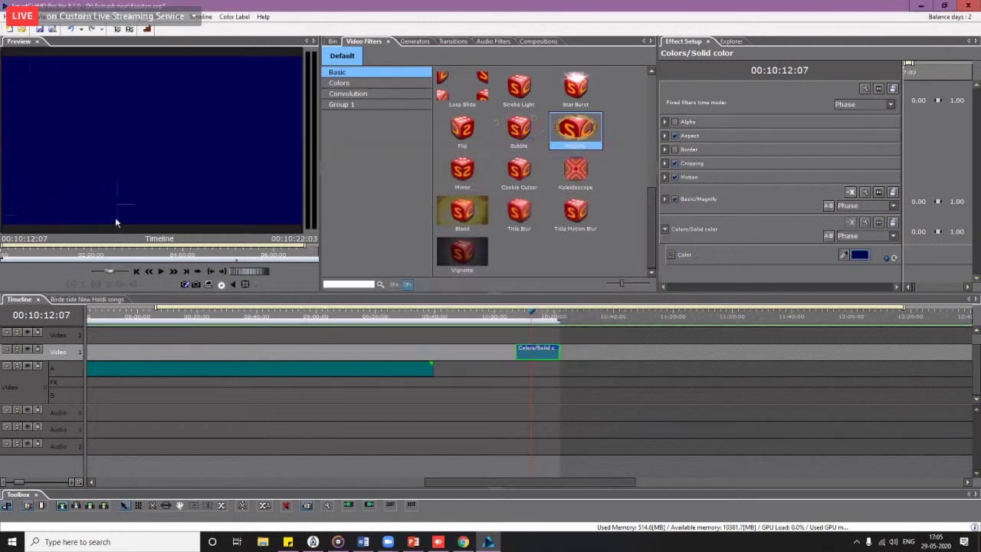
Step: Set the linked Magnify Scale X/Y to 12.0 and check it in full-screen preview
click(666, 199)
drag(849, 210, 852, 211)
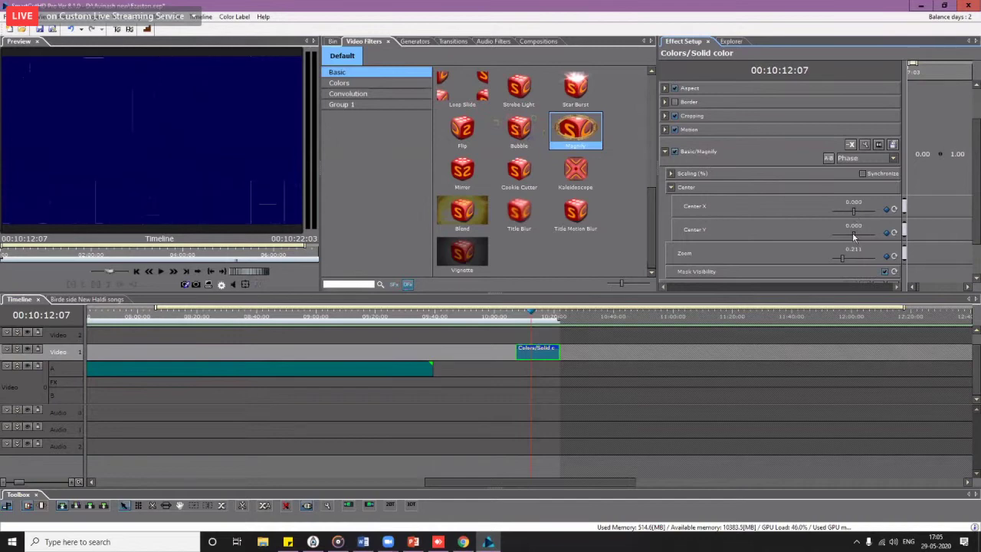
drag(854, 237, 855, 237)
click(854, 174)
click(862, 174)
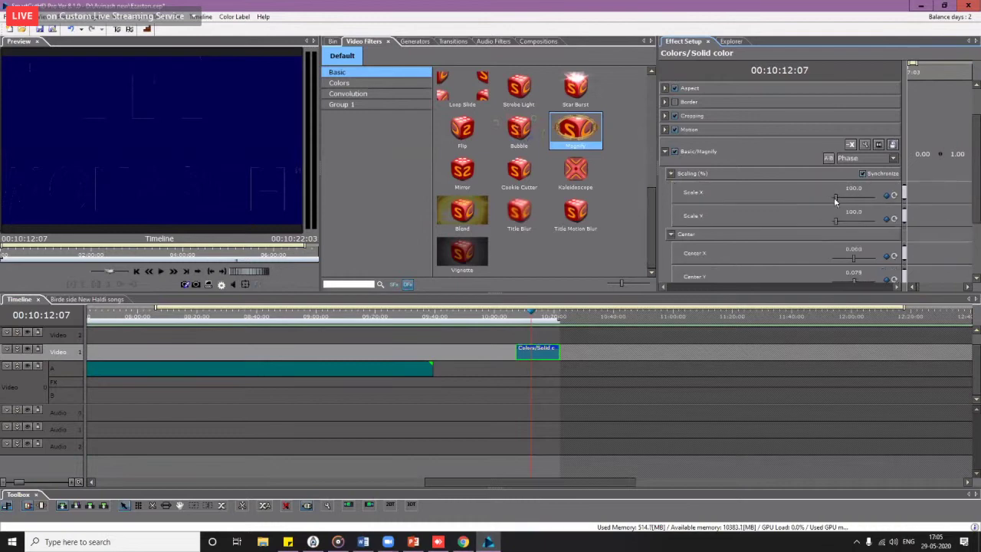
drag(834, 197, 834, 196)
click(849, 197)
double_click(853, 189)
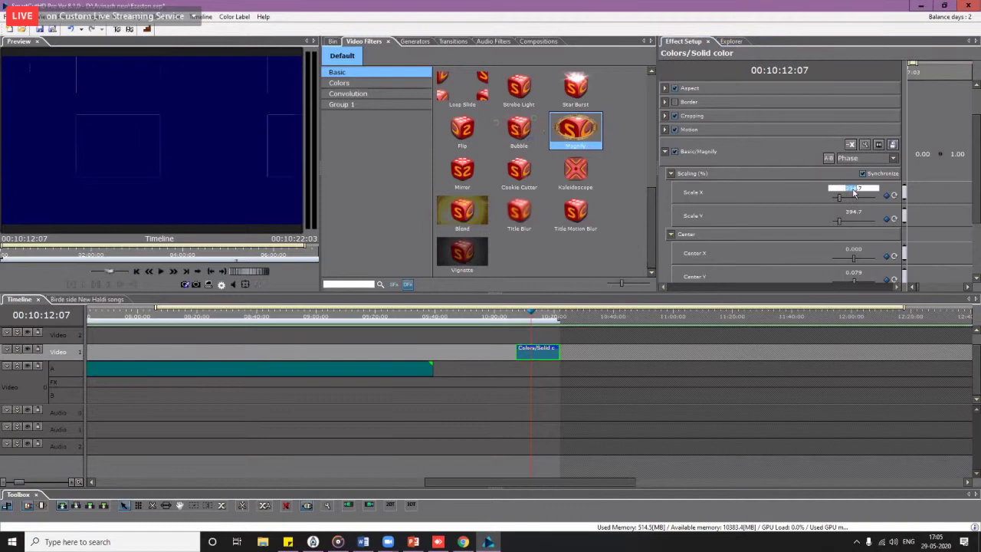
text(12)
key(Return)
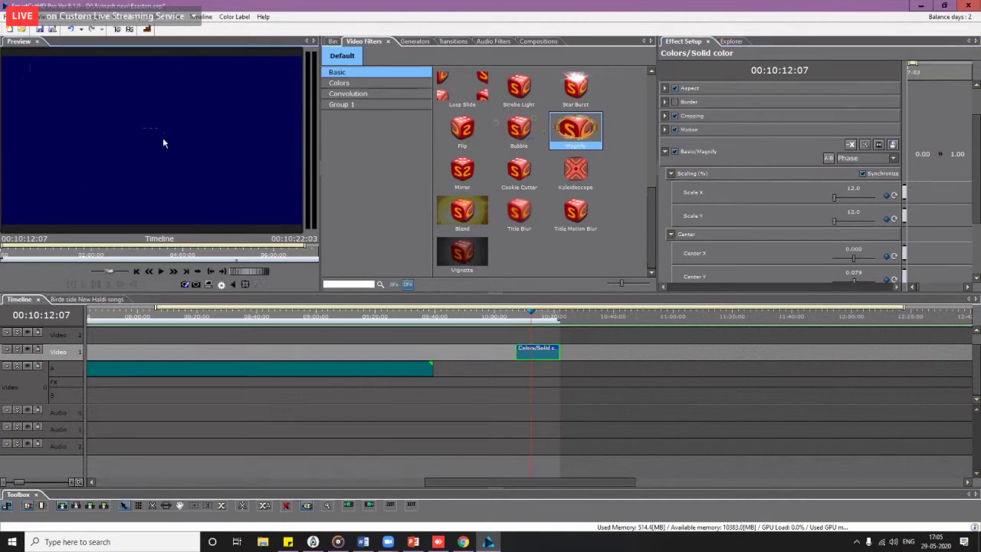
double_click(163, 138)
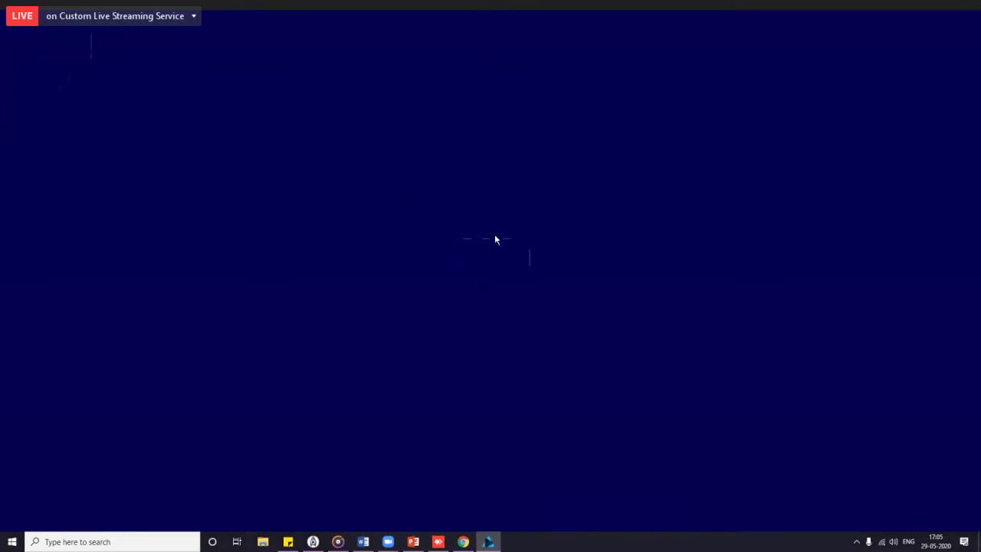
double_click(486, 257)
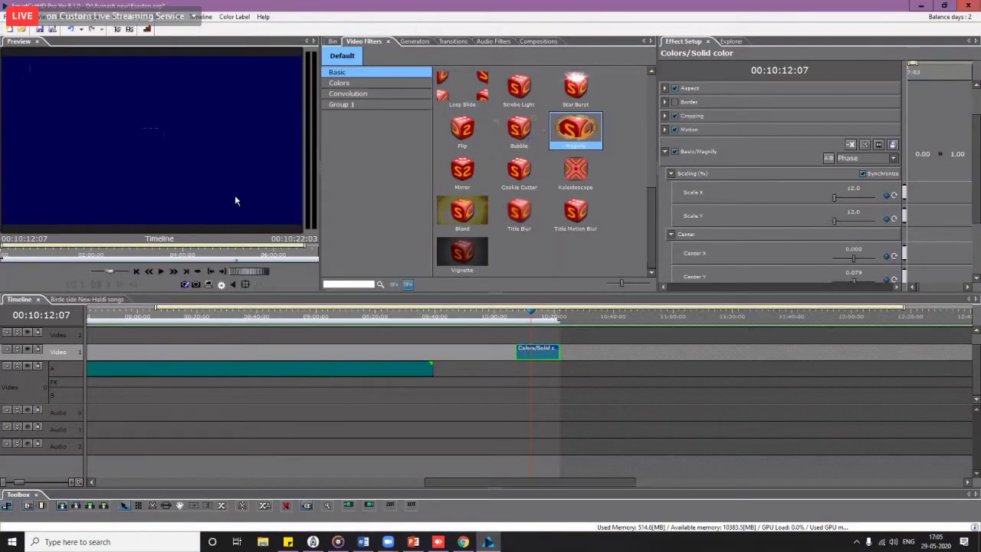
Step: Set the Magnify Center X to 0.400 and Center Y to 0.359
double_click(858, 249)
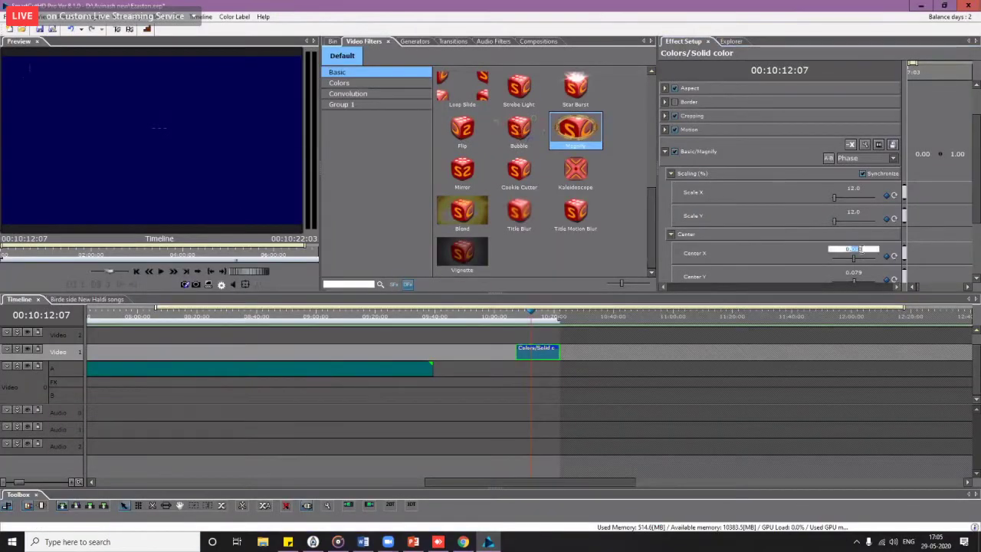
scroll(860, 249, up, 2)
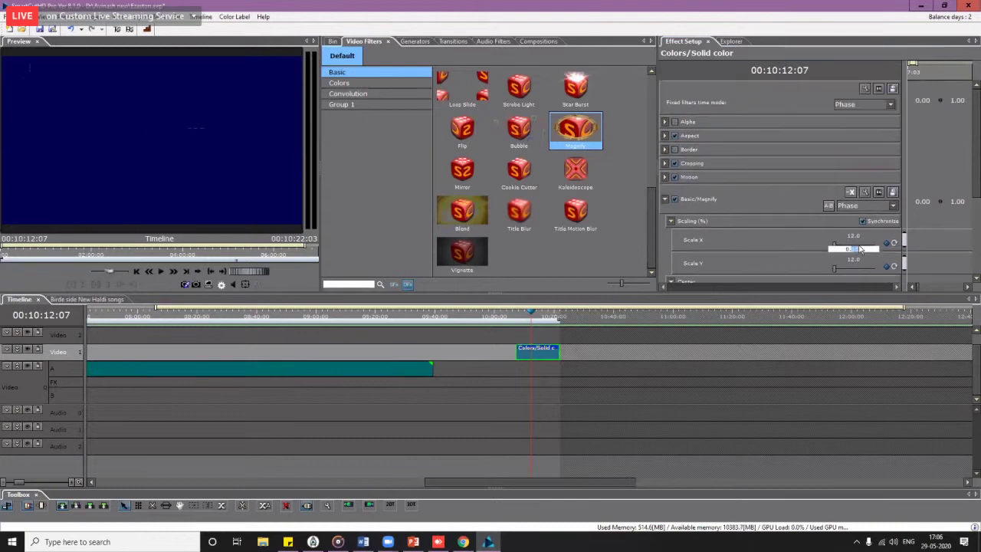
scroll(860, 247, down, 1)
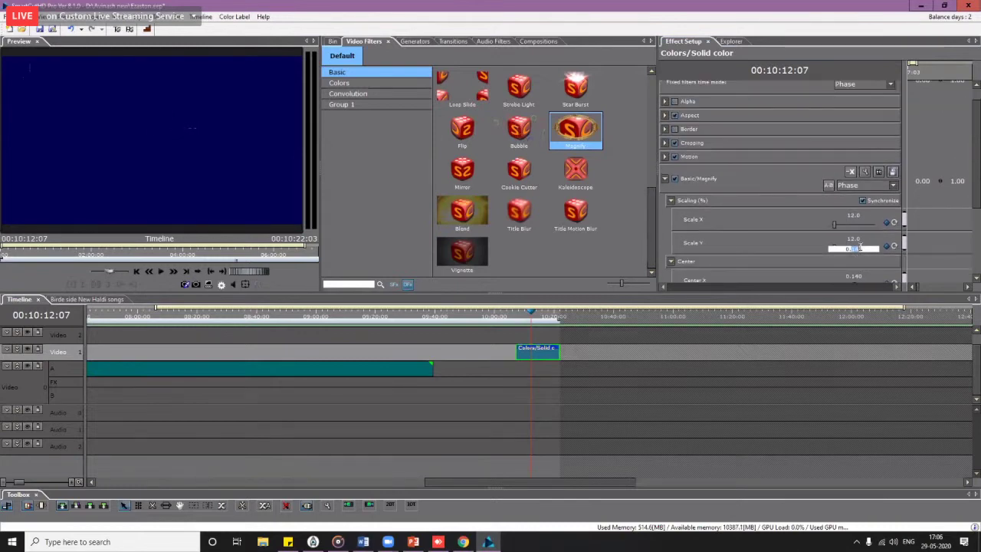
scroll(860, 249, down, 1)
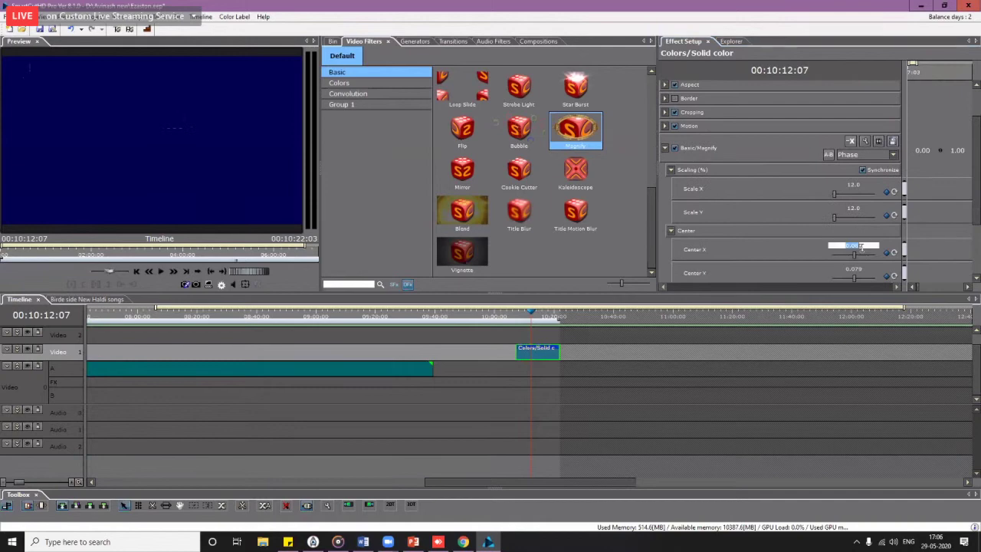
scroll(861, 249, down, 2)
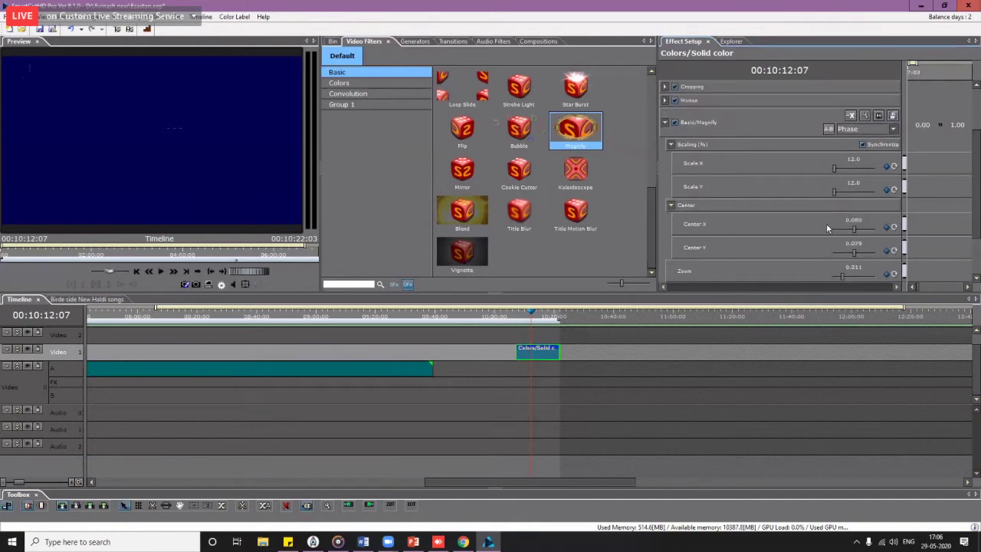
click(864, 221)
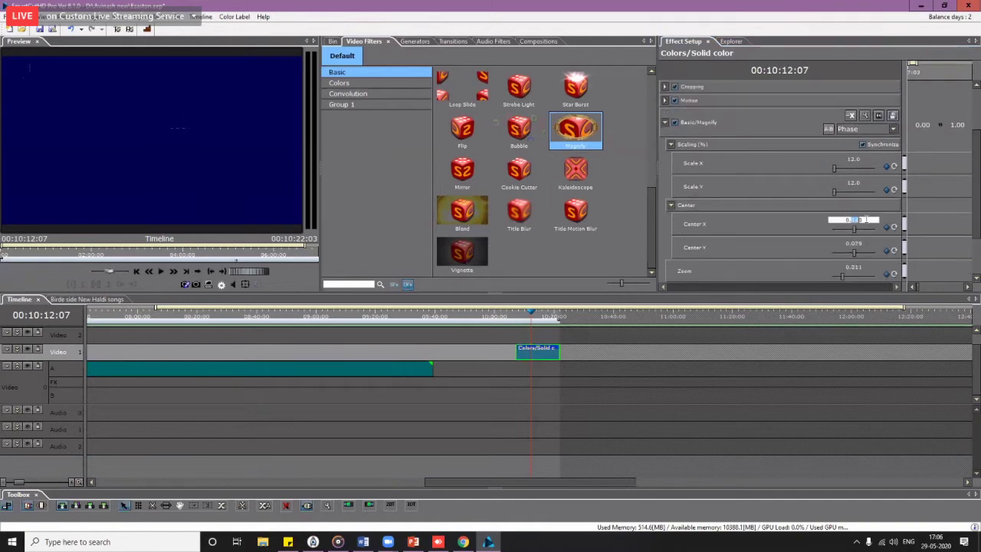
text(40)
key(Return)
click(859, 243)
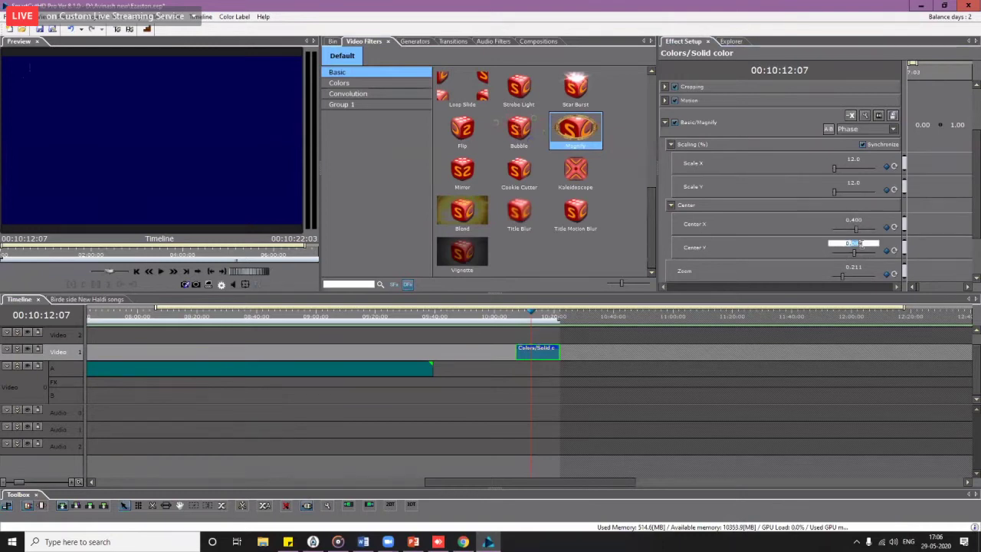
text(-)
key(BackSpace)
key(Return)
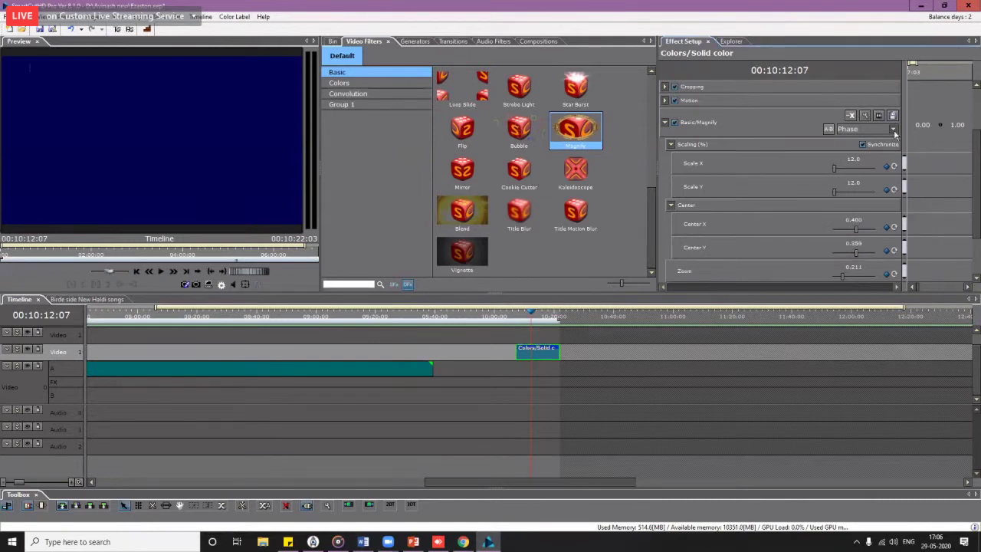
Step: Save the Magnify settings as custom effect 'Magnify logo' in Custom/Avinash/Avinash
click(893, 116)
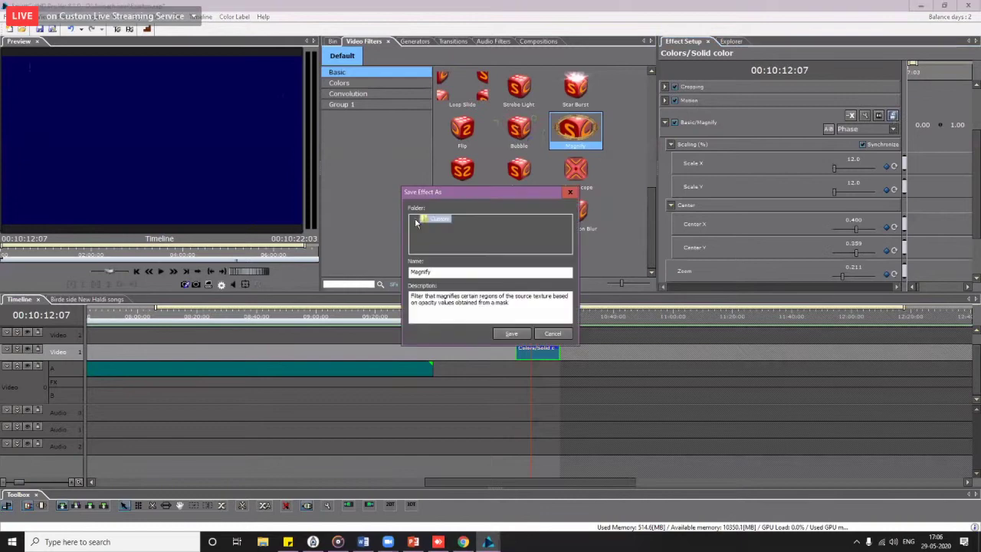
click(419, 220)
click(428, 228)
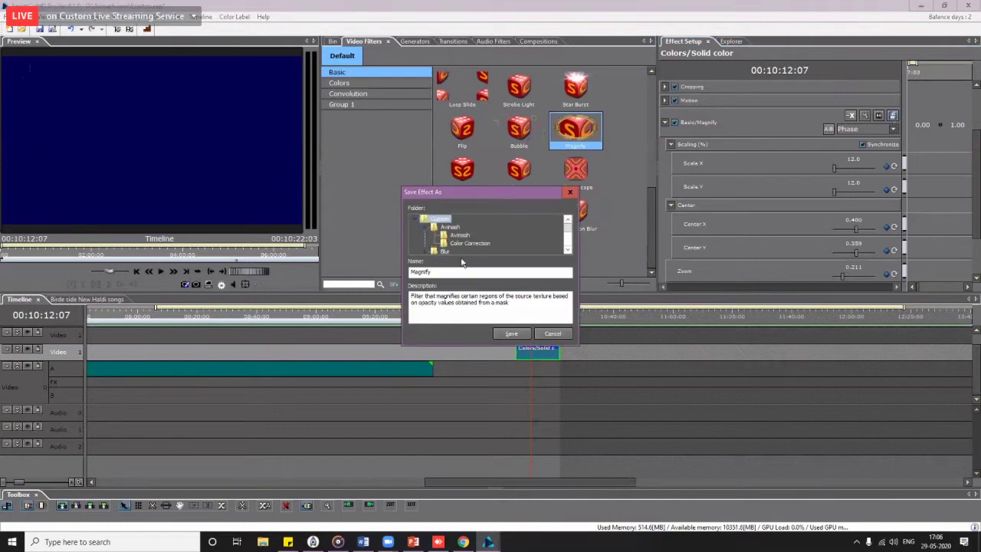
click(460, 234)
click(453, 272)
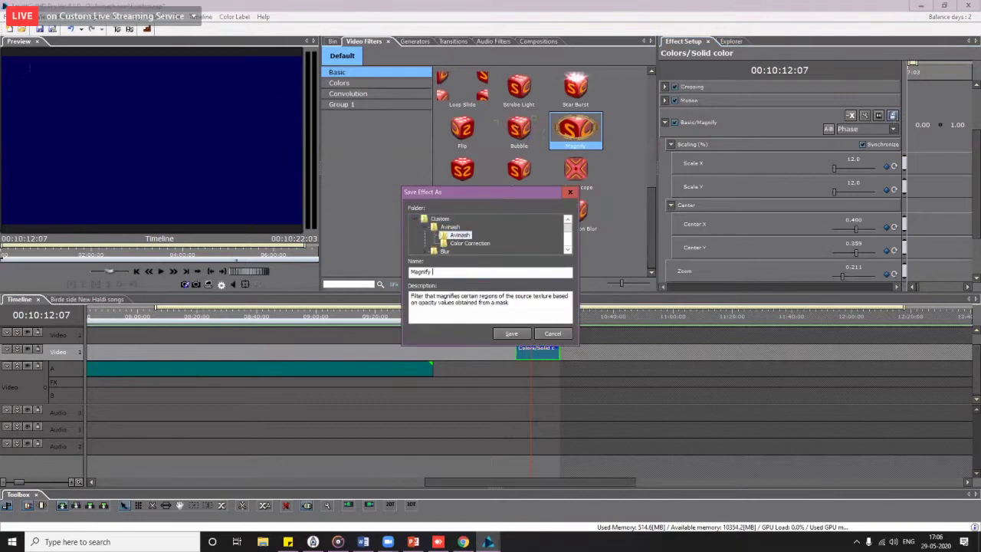
text(logo)
click(512, 335)
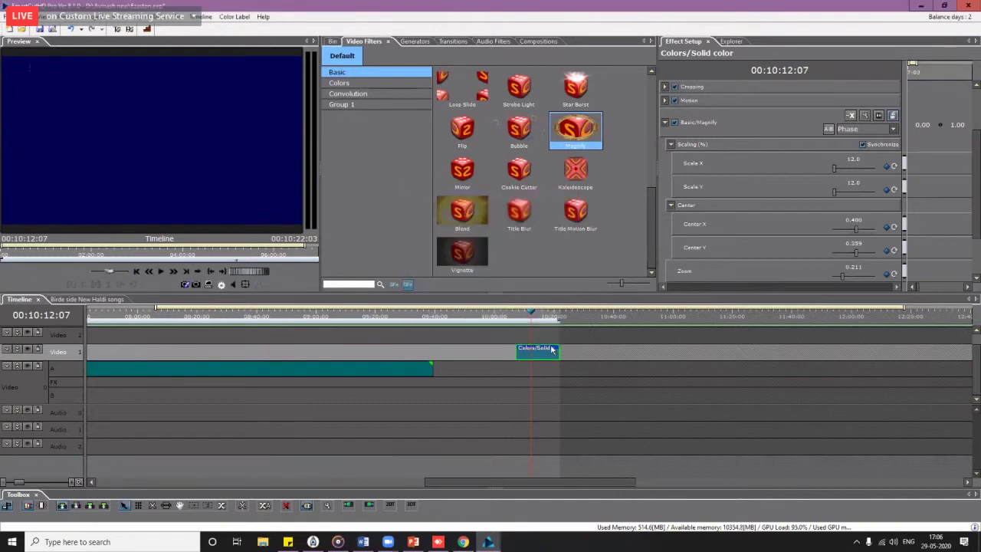
Step: Delete the solid-colour clip and remove the Water Mark logo filter from Video 1
key(Delete)
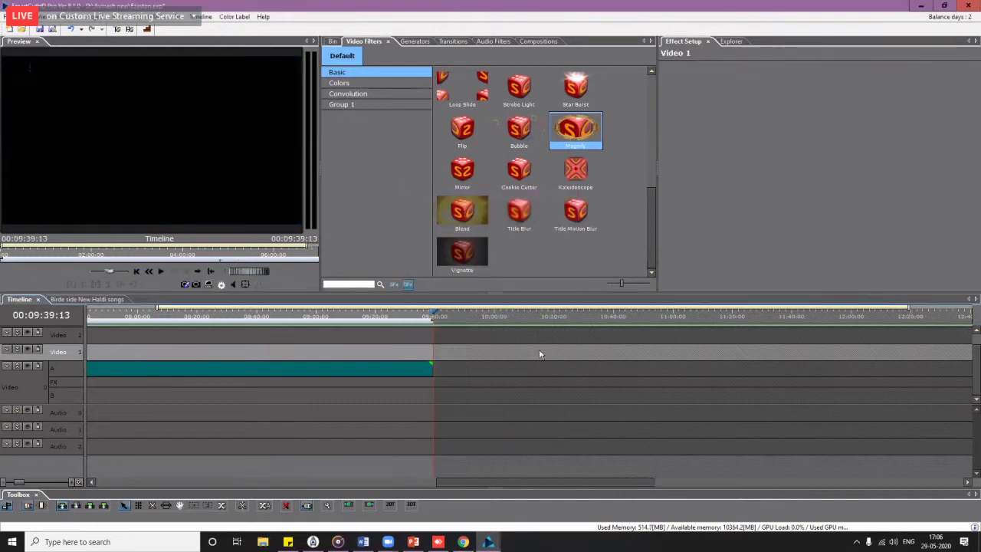
click(309, 506)
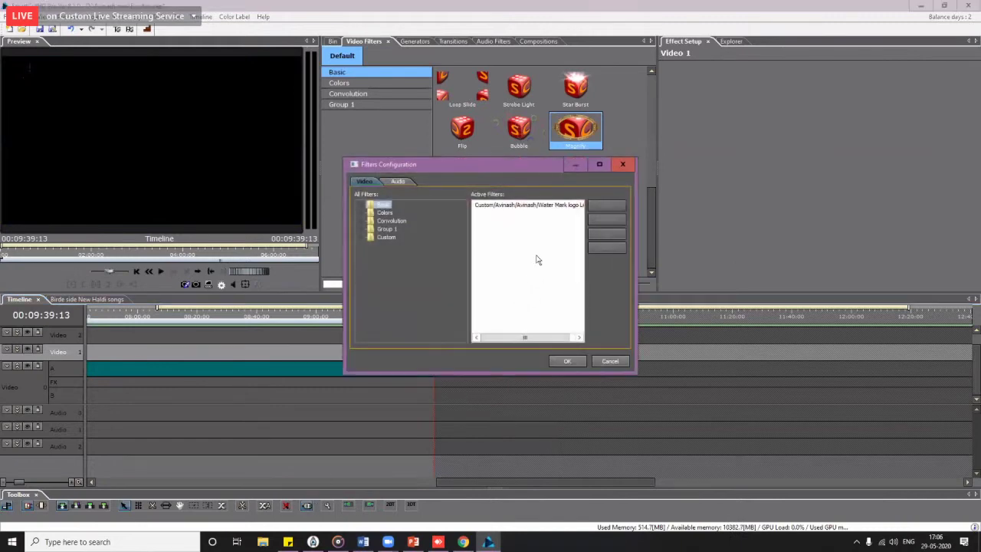
click(551, 206)
click(606, 220)
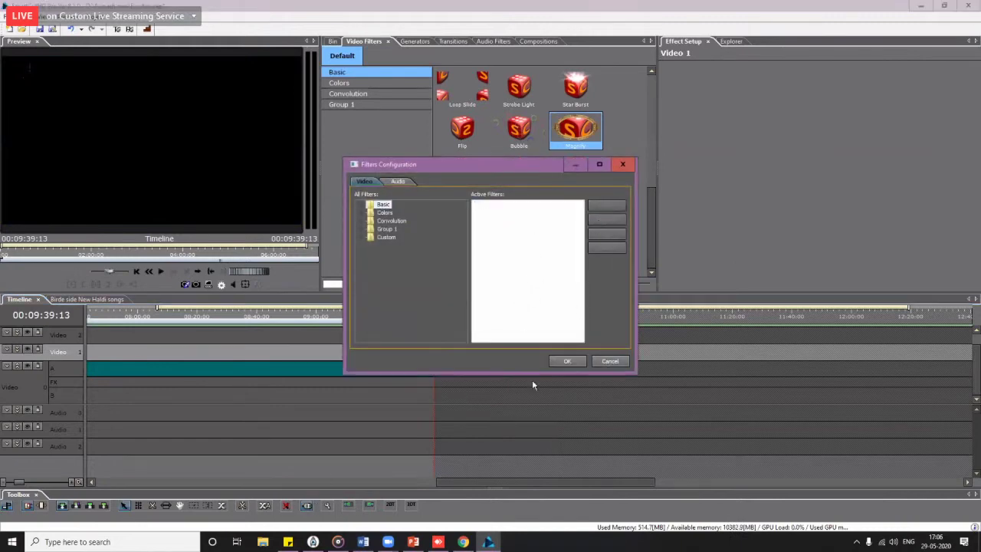
click(606, 362)
scroll(267, 361, down, 5)
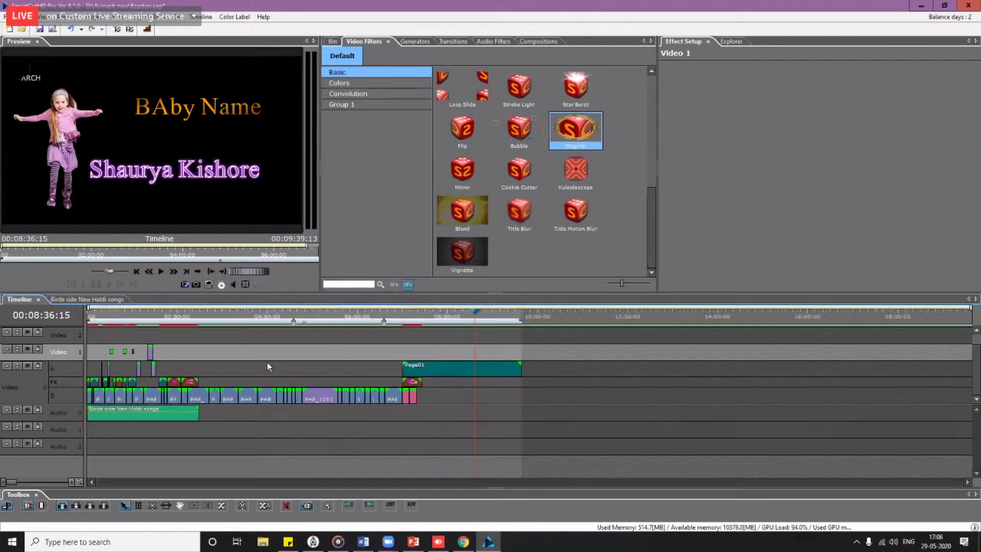
Step: Add the custom Magnify logo filter from Custom > Avinash to the Video 1 track
click(307, 506)
click(529, 205)
click(606, 220)
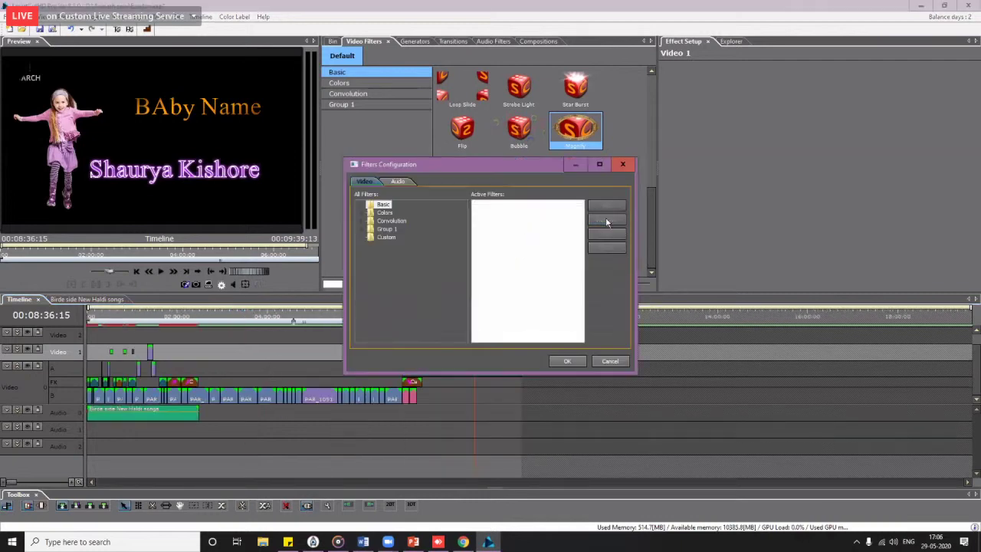
click(363, 237)
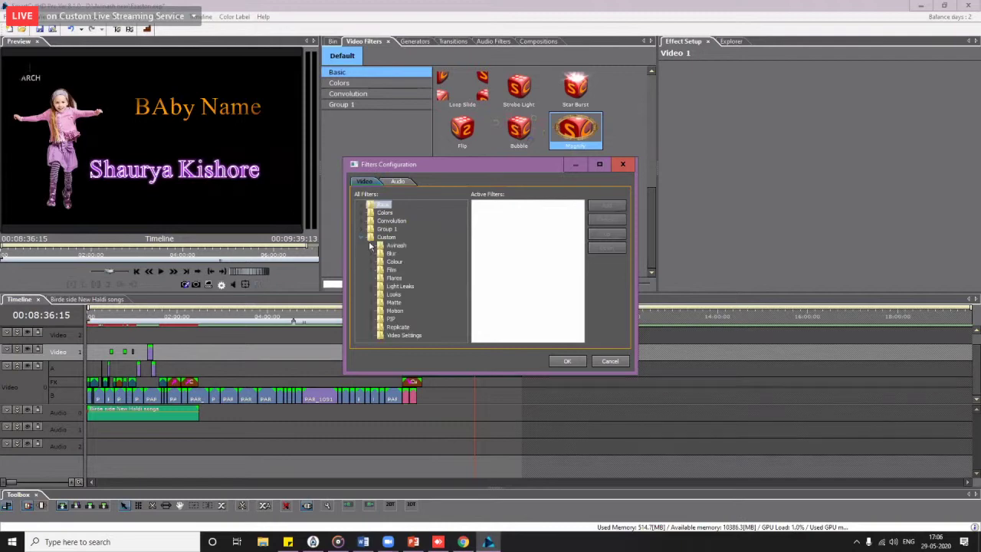
click(373, 246)
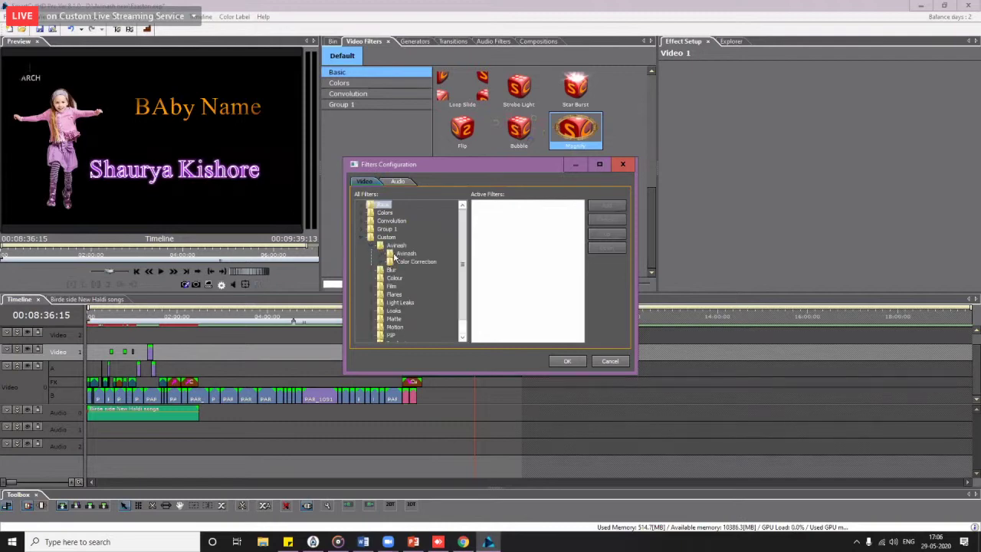
click(394, 255)
drag(463, 235, 467, 273)
double_click(422, 311)
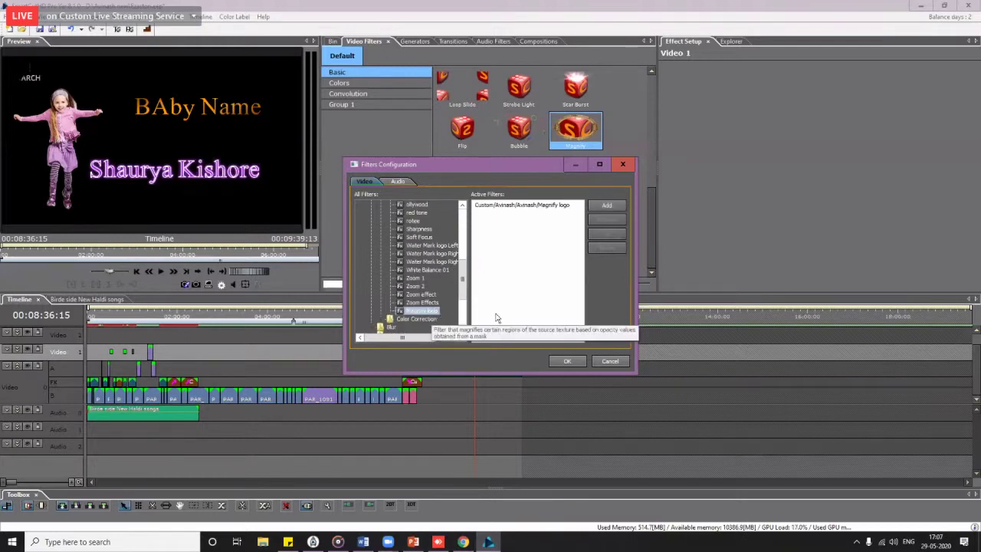
click(573, 360)
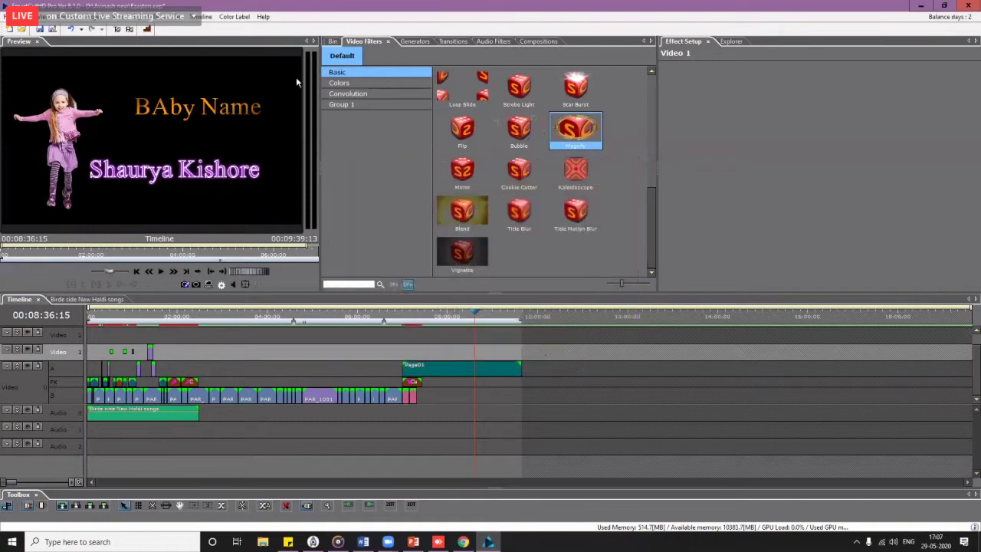
Step: Preview the baby title page and opening wedding footage full screen, then park at 00:00:51:18
double_click(268, 81)
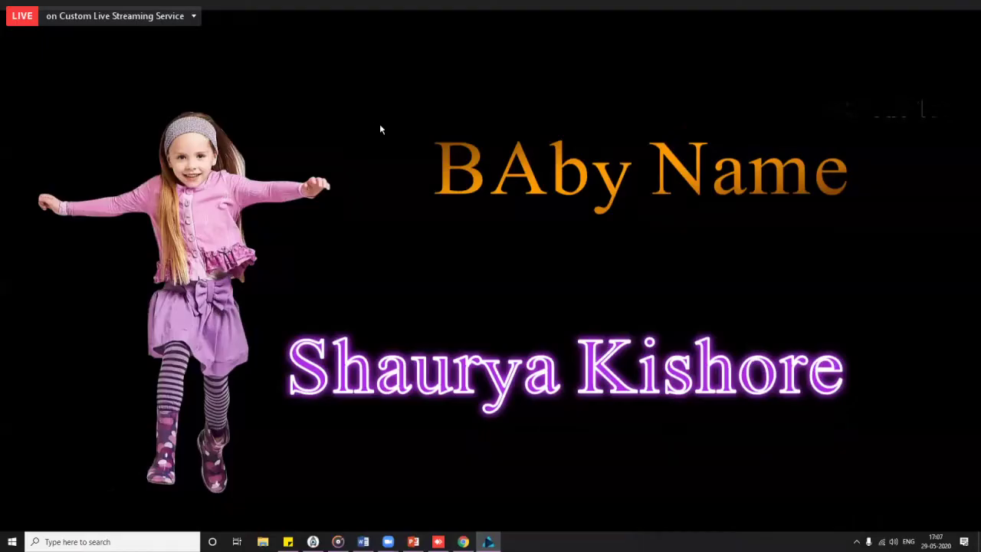
double_click(882, 110)
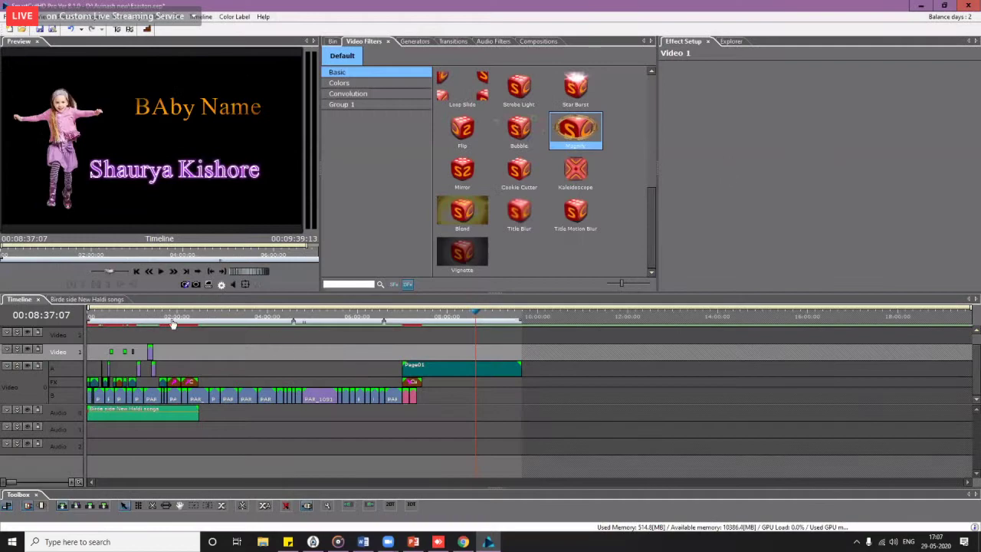
click(138, 322)
click(132, 323)
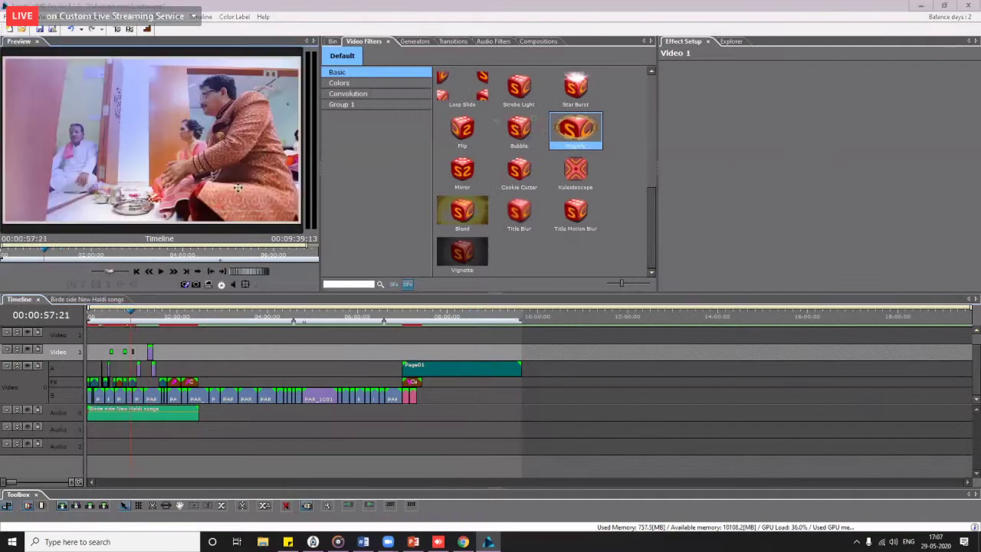
double_click(154, 138)
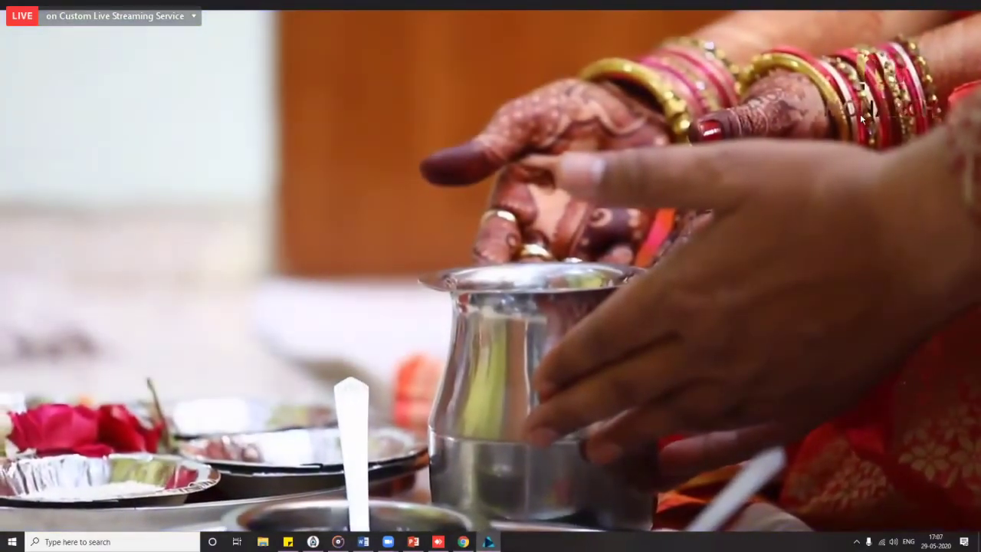
key(Escape)
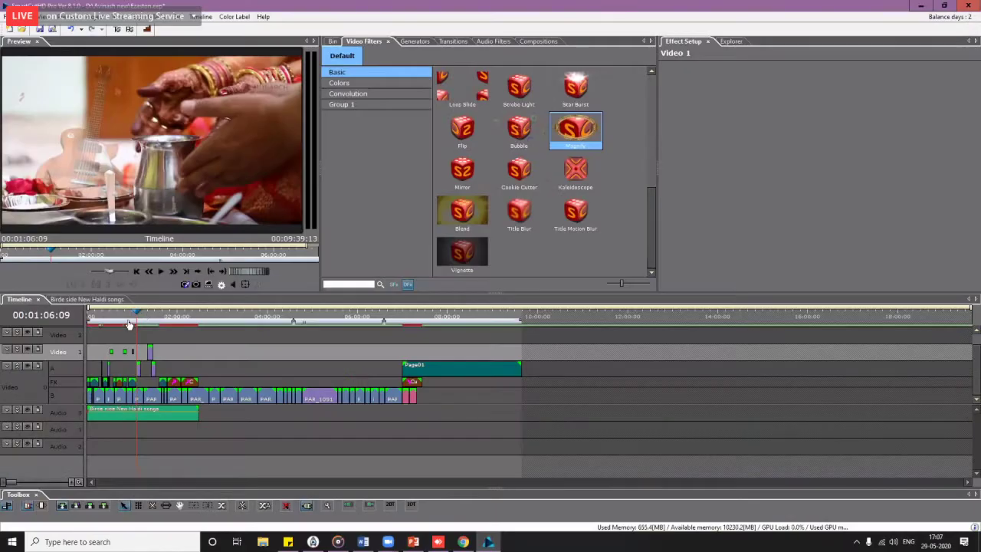
click(127, 317)
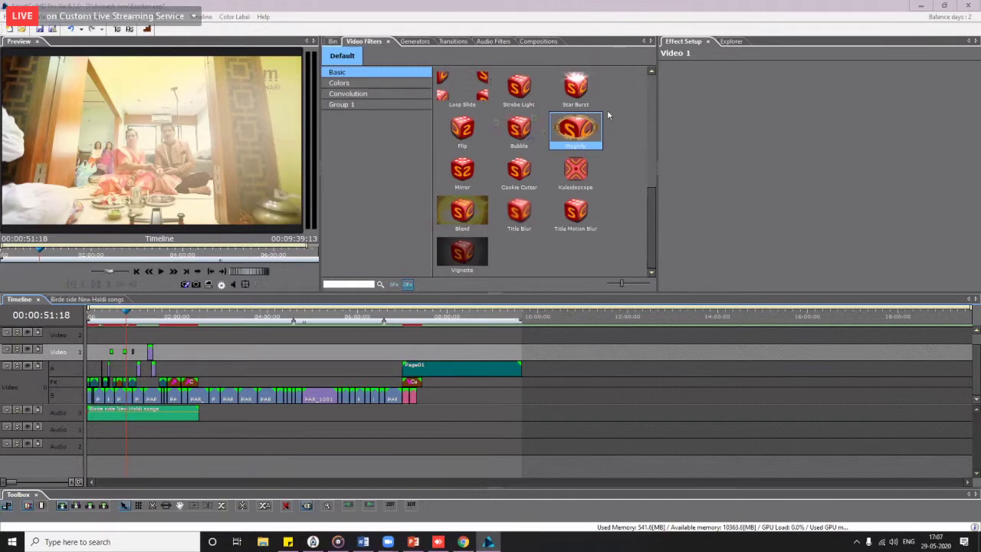
drag(651, 205, 643, 79)
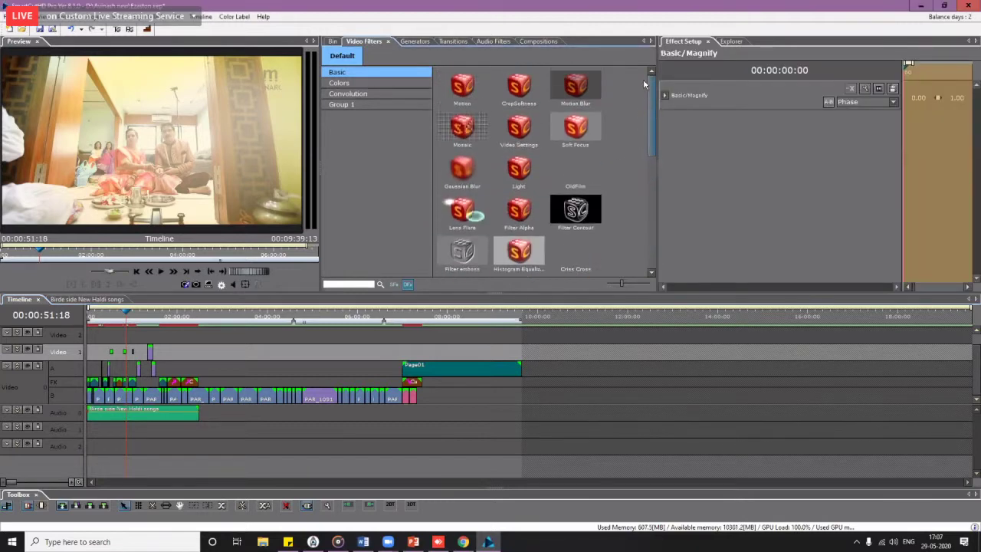
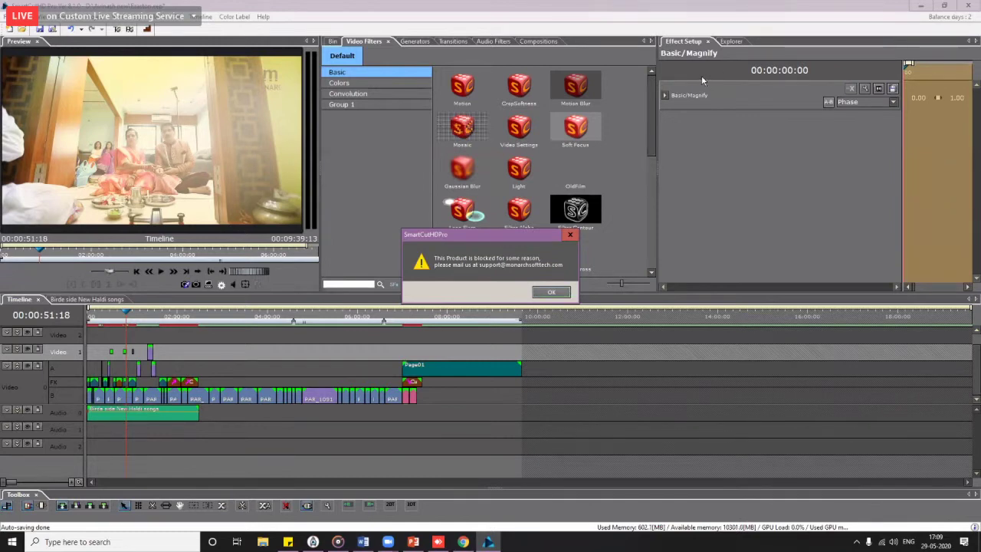
Step: Acknowledge the 'Product is blocked' warning and close the project without saving changes
click(562, 296)
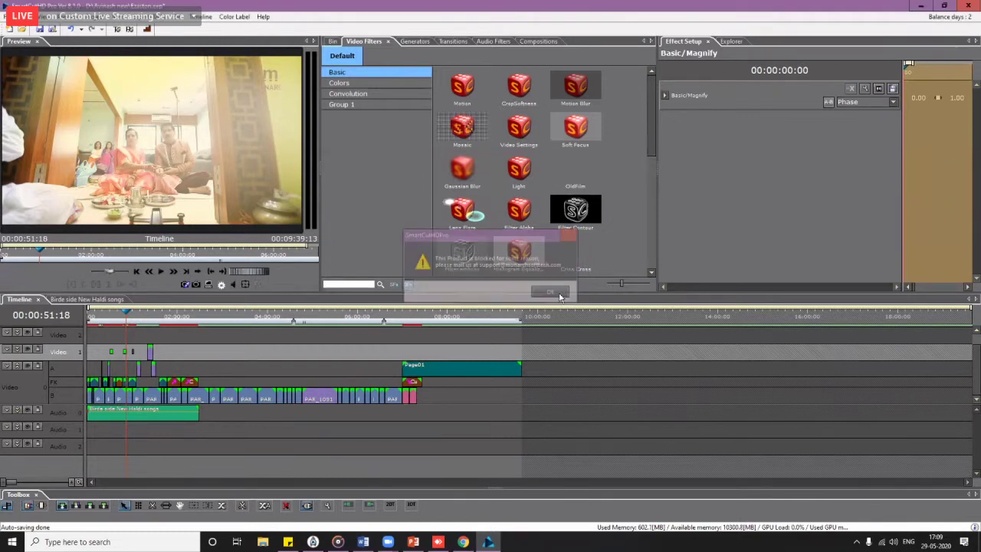
click(534, 293)
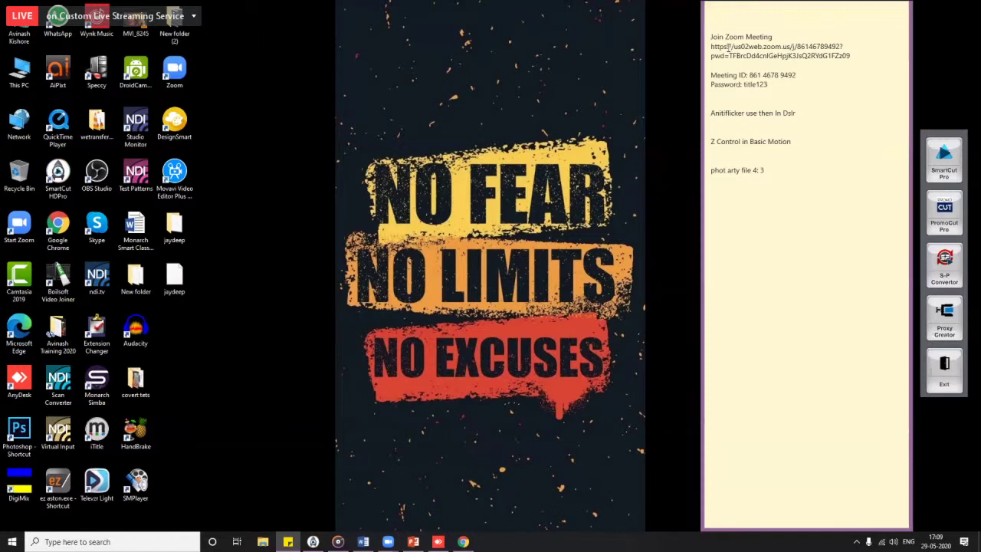
Step: Move the reminder sticky note left, narrow it, then close it
click(769, 11)
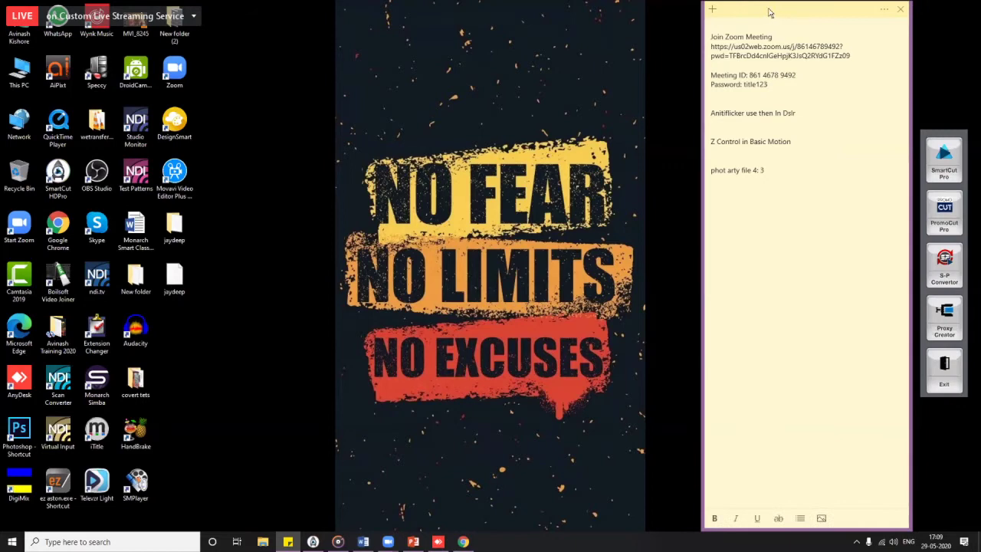
drag(770, 11, 662, 31)
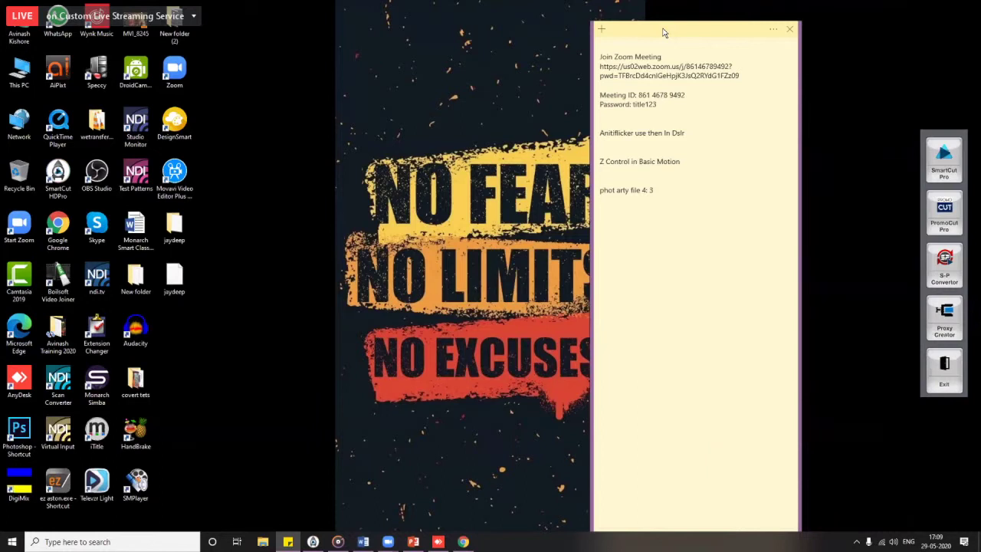
drag(688, 28, 680, 28)
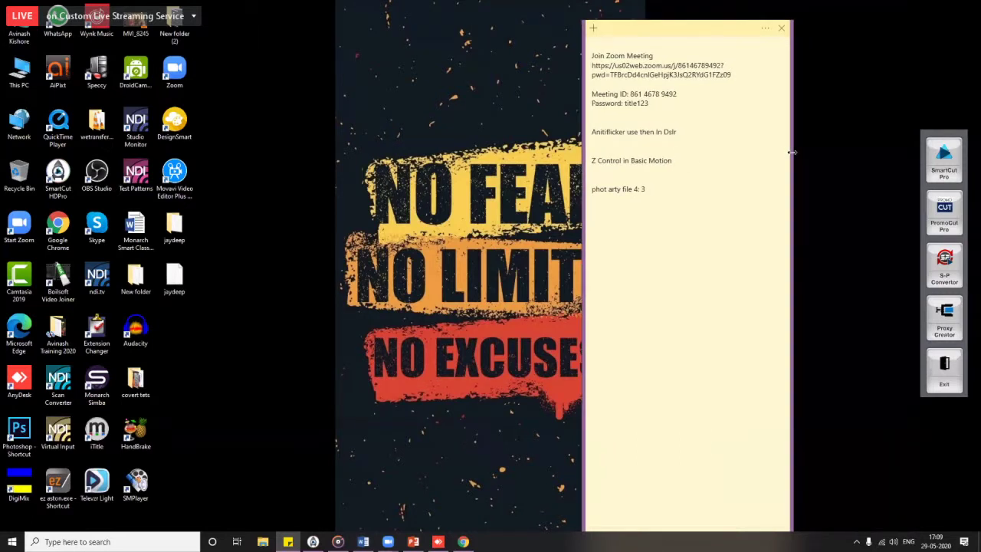
drag(793, 152, 749, 145)
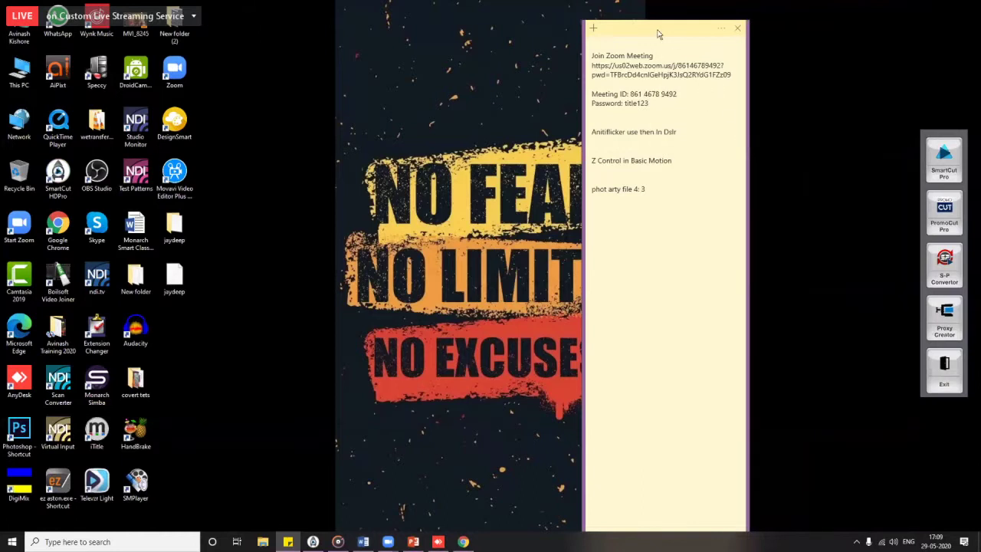
drag(659, 33, 690, 35)
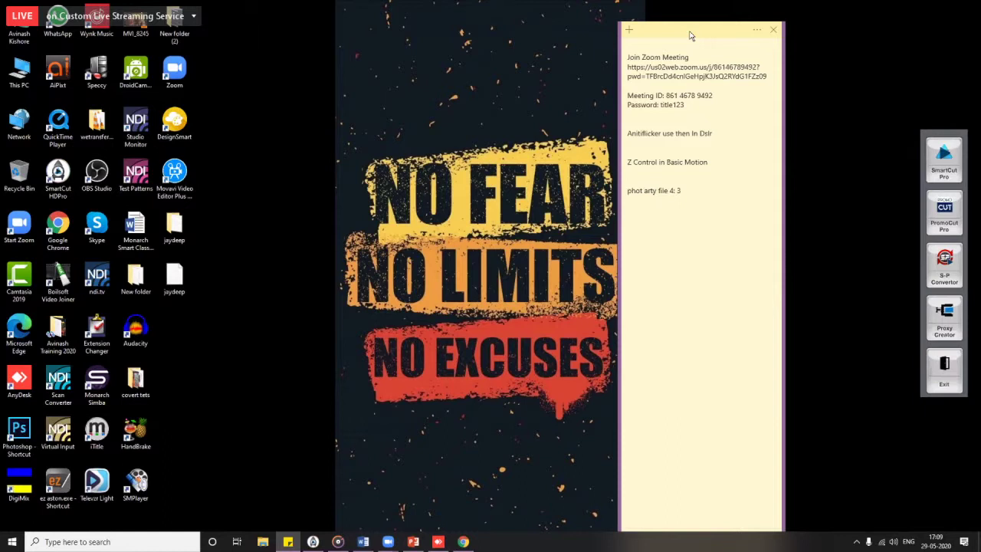
click(774, 31)
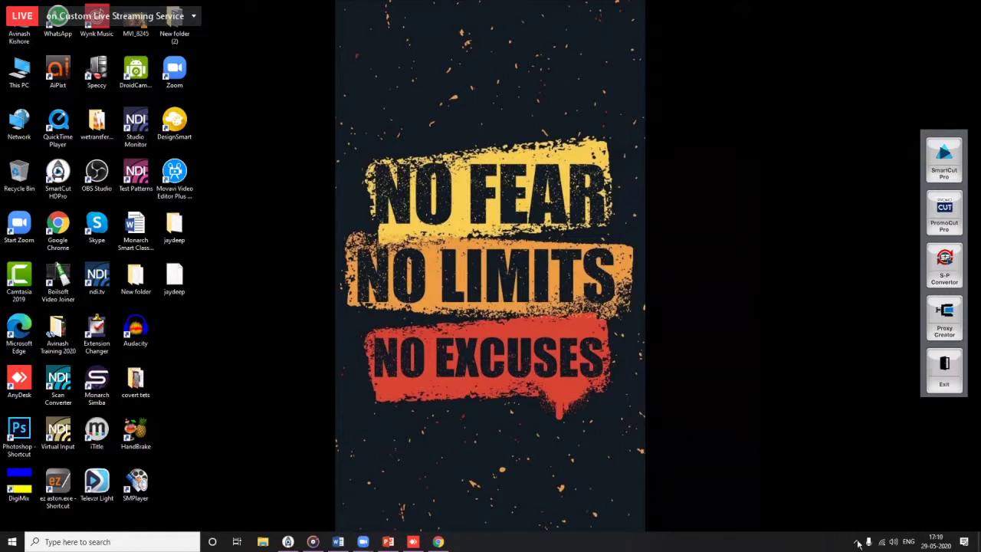
Step: Relaunch SmartCut HD Pro and disconnect from the current Wi-Fi network
click(881, 542)
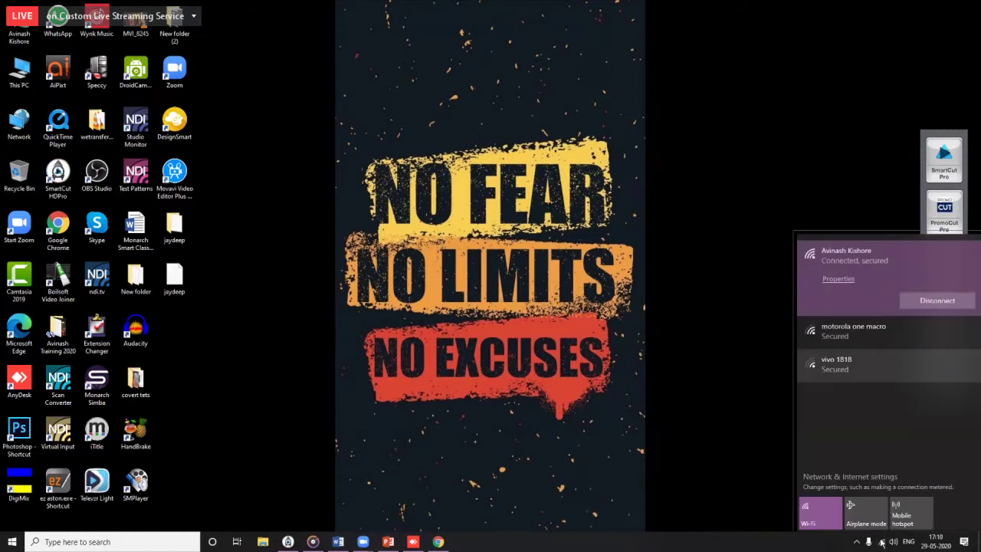
click(792, 102)
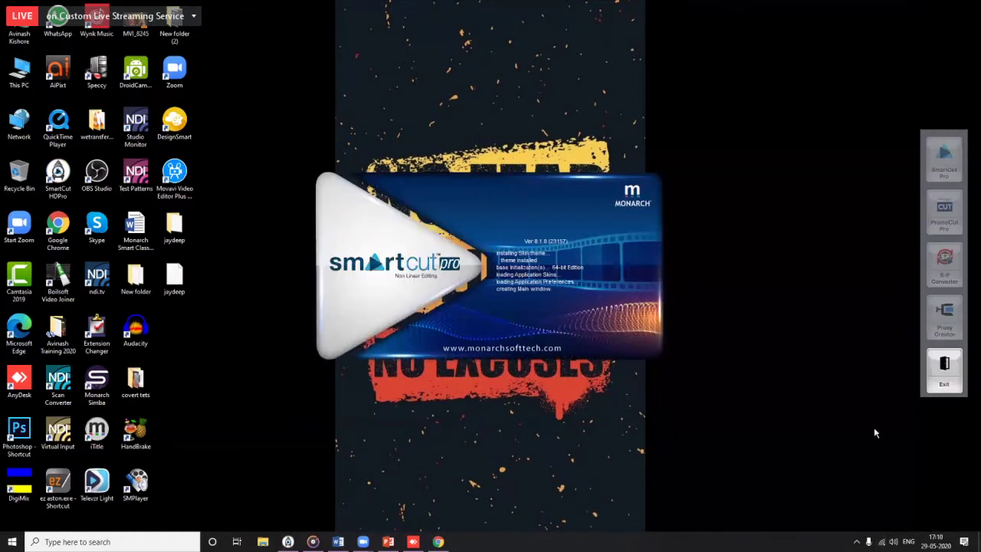
click(881, 542)
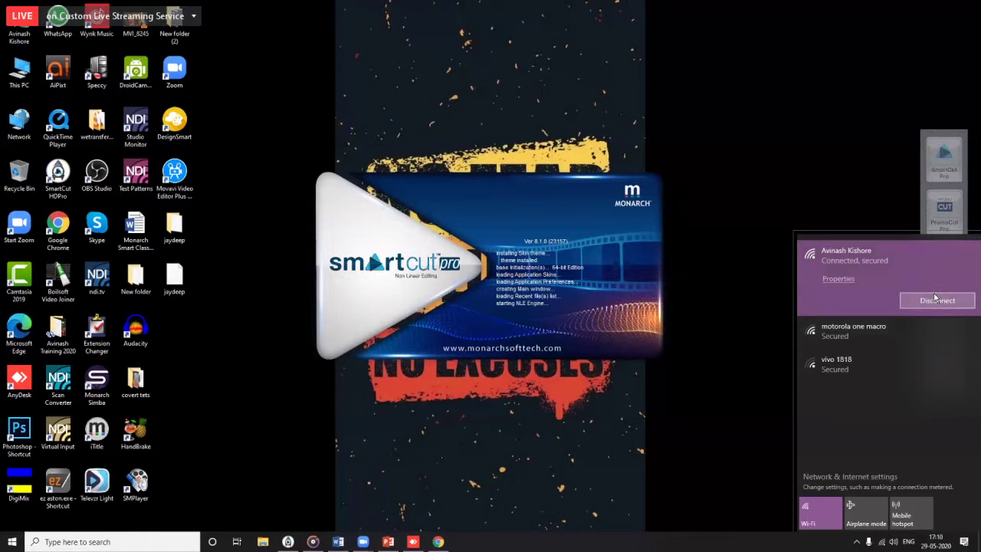
click(935, 299)
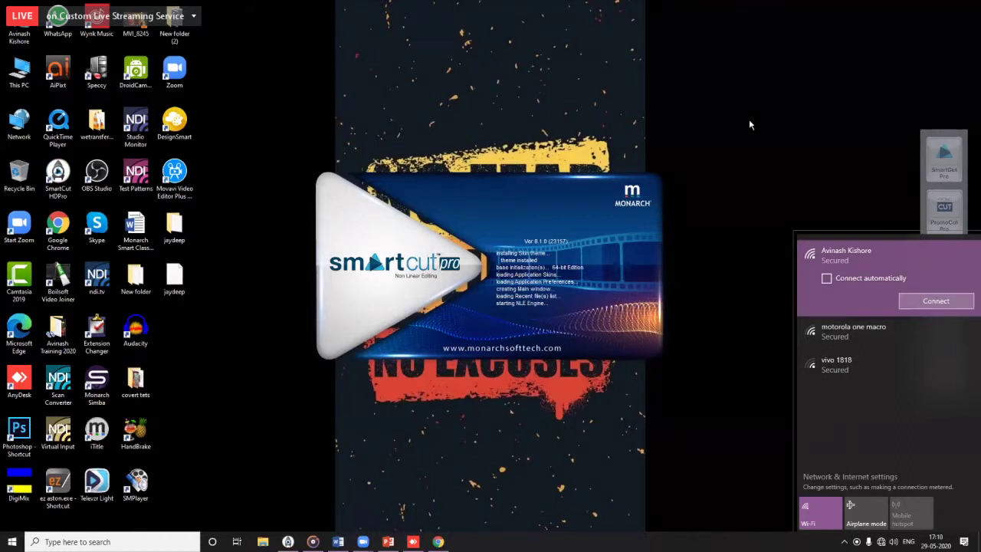
Step: Refresh the desktop and check the Wi-Fi connection again
right_click(485, 57)
click(532, 99)
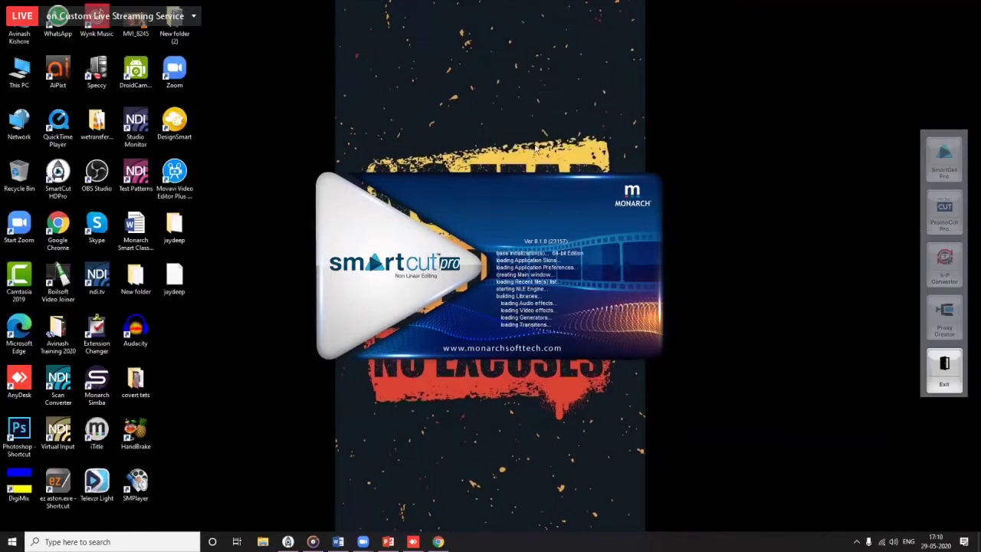
click(881, 541)
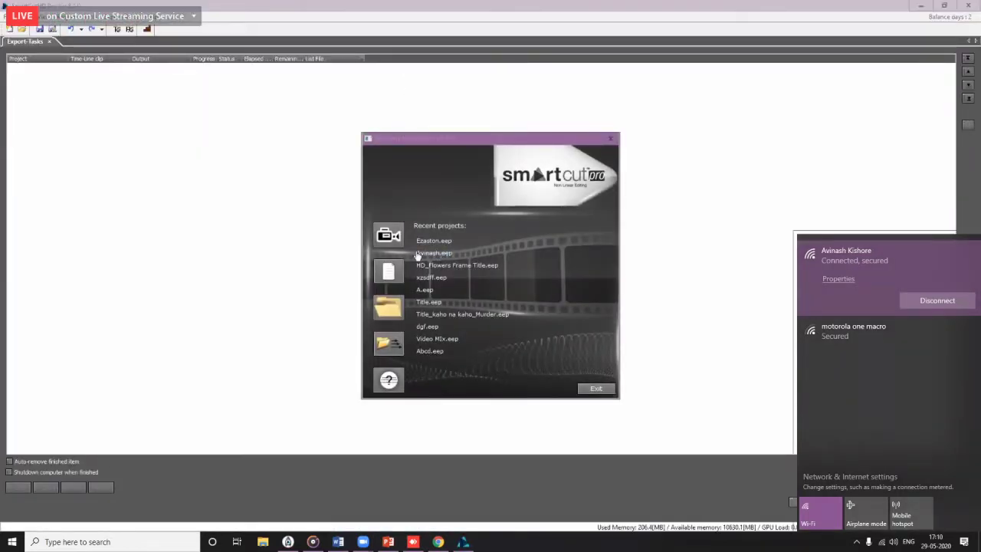
Step: Create a new AVCHD 1080i 25 project named 'dcf'
click(390, 271)
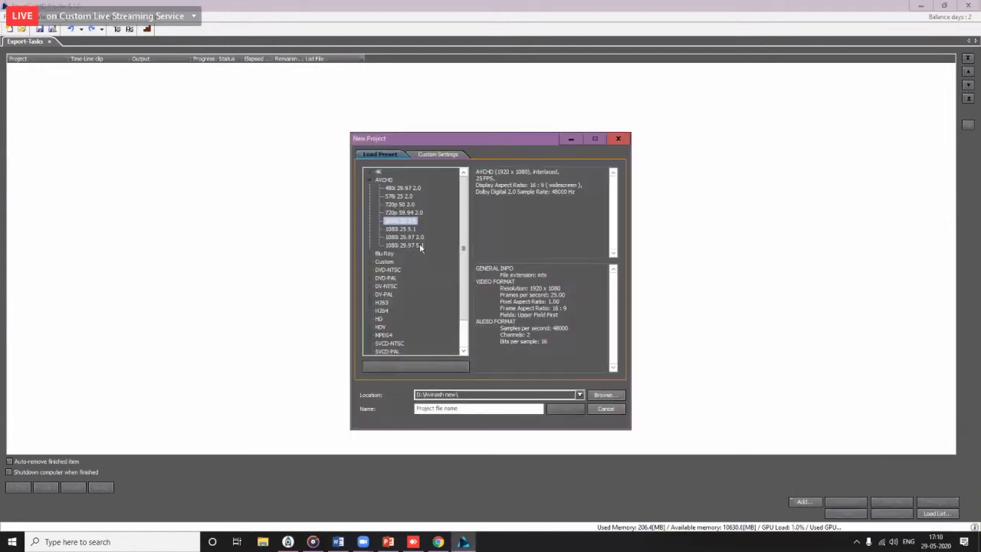
text(dcf)
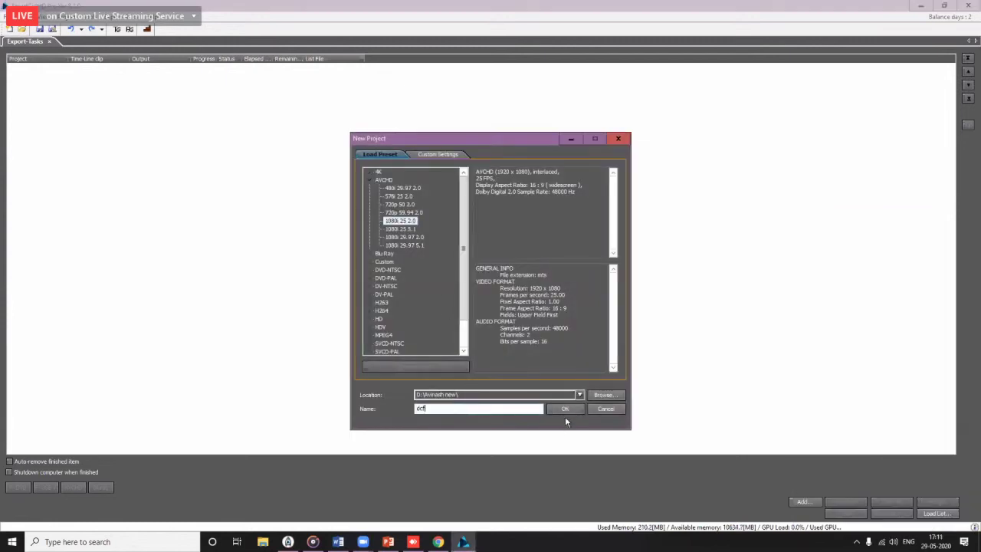
click(565, 408)
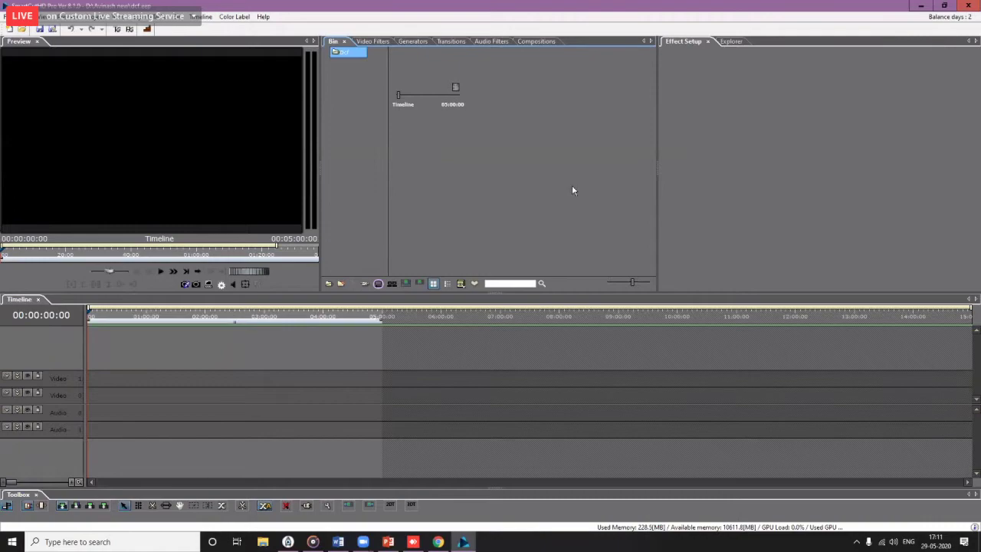
click(438, 542)
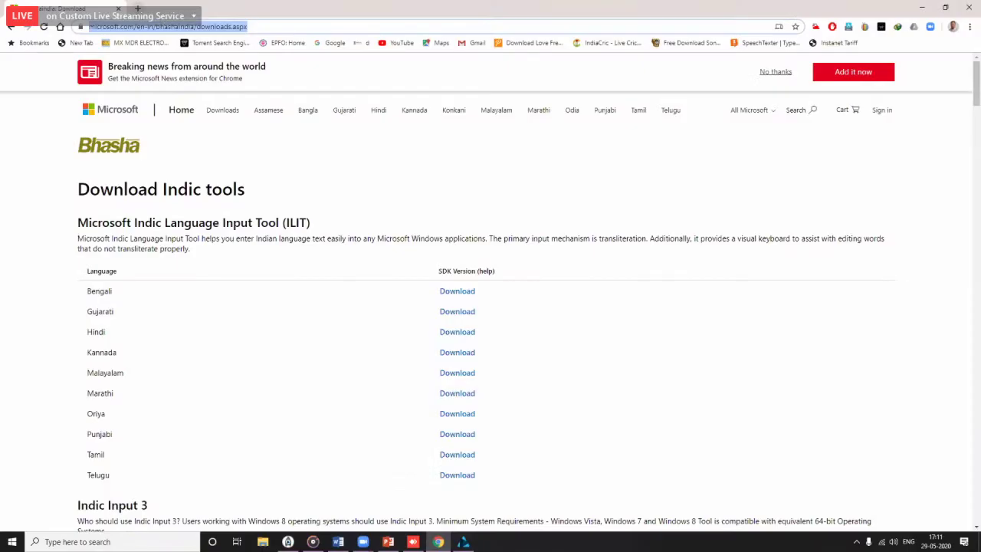
Step: Search YouTube for 'logo chroma' and open the Chroma logos playlist
key(ctrl+t)
text(yo)
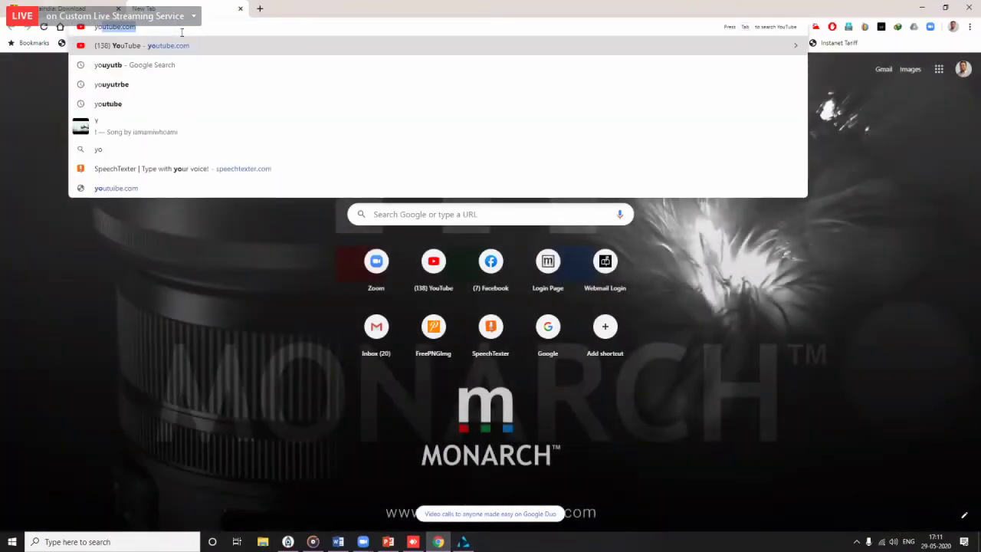
text(utube)
key(Return)
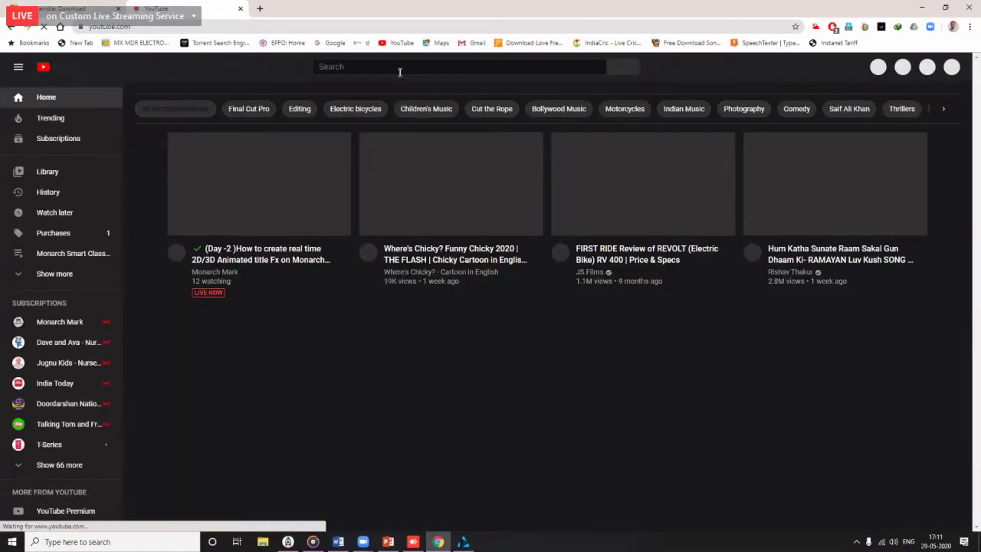
click(397, 69)
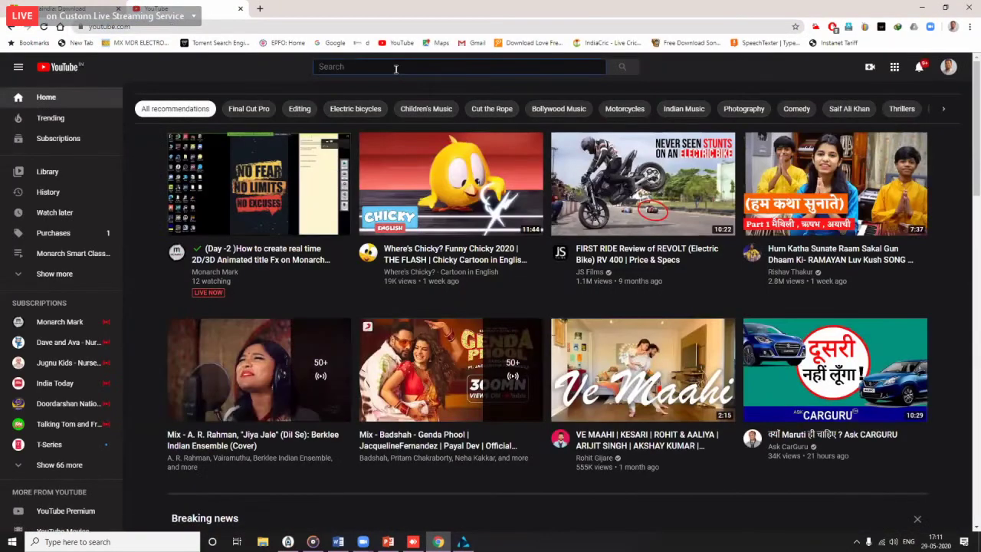
text(logoi)
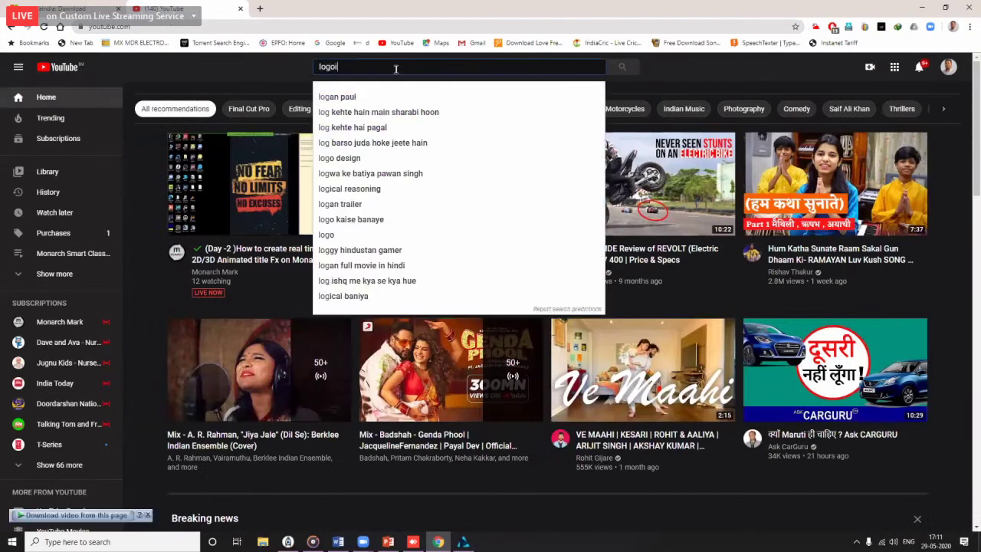
key(BackSpace)
key(BackSpace)
text(o chroma)
key(Return)
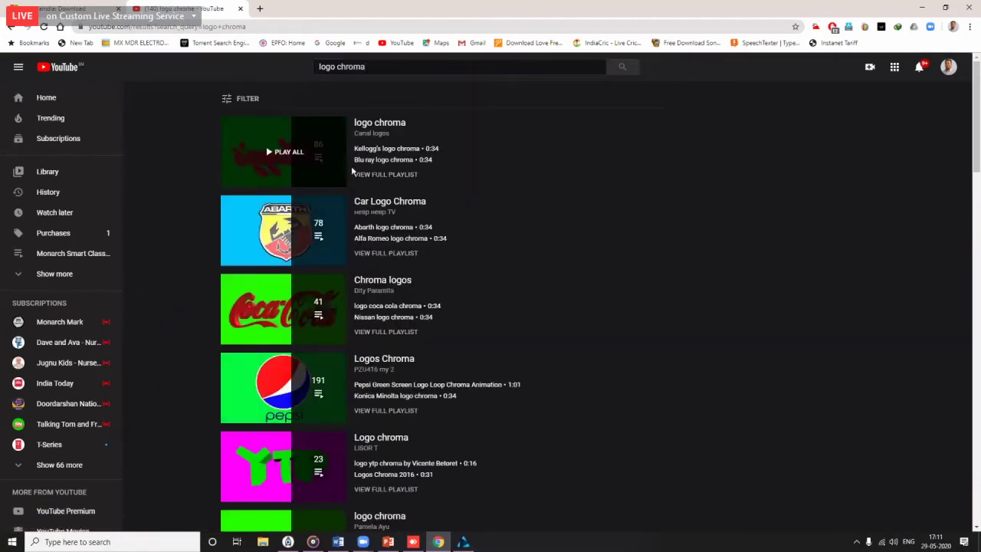
click(279, 292)
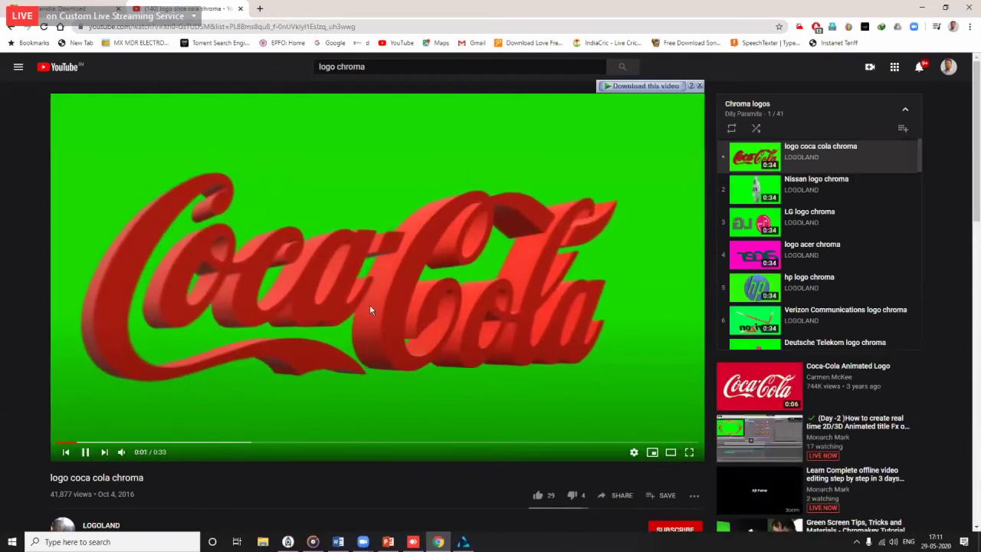
Step: Download the coca cola chroma clip as 720p HD MP4, check it, and minimize the browser
click(644, 86)
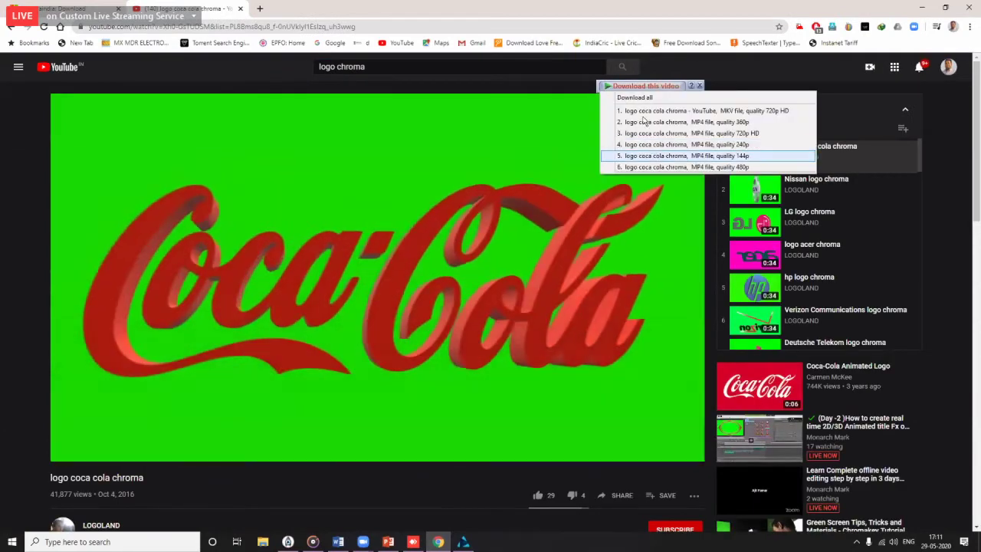
click(694, 134)
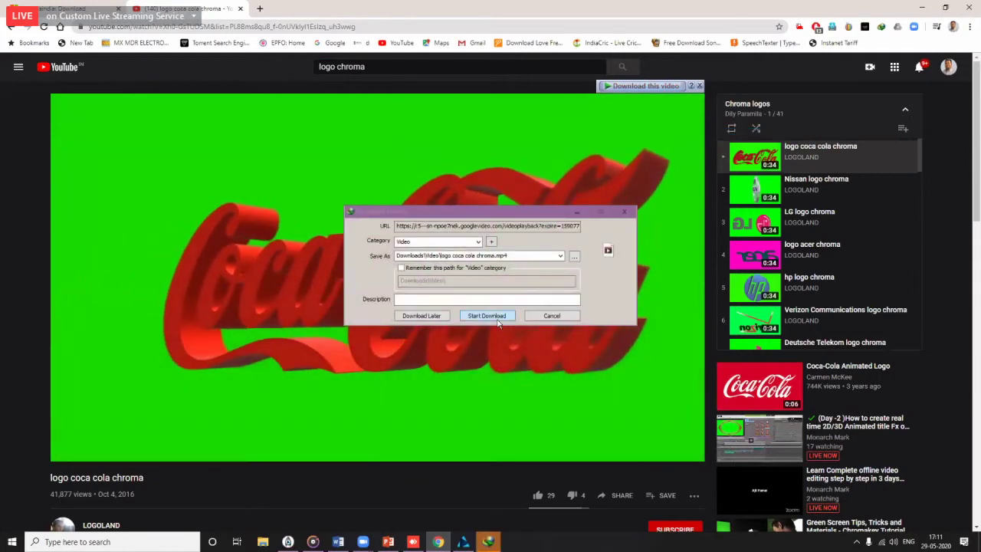
click(498, 323)
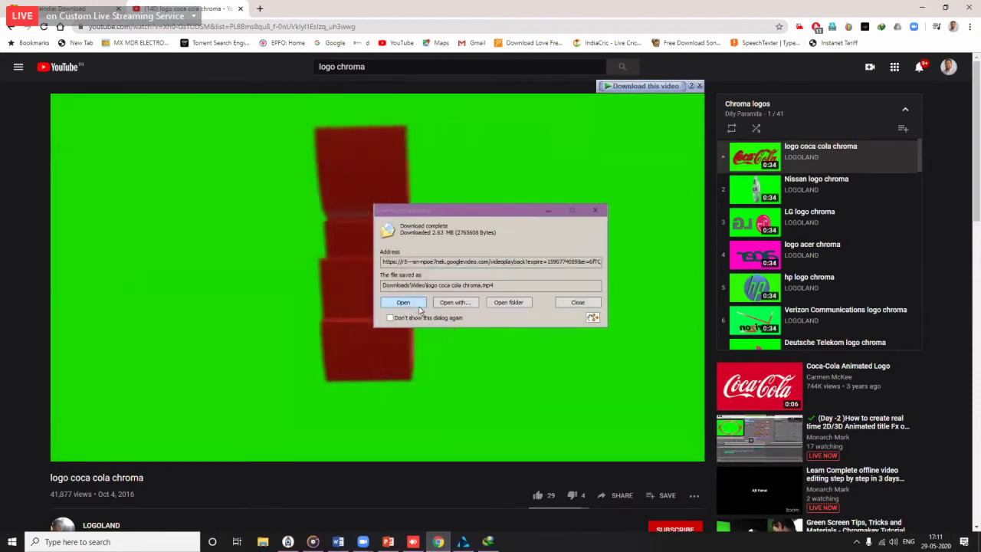
click(419, 306)
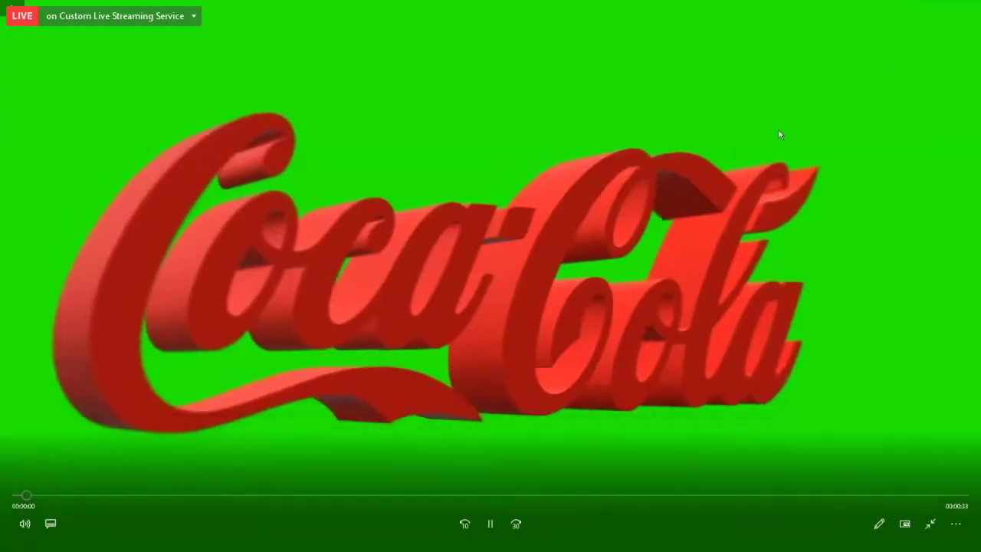
key(Escape)
key(alt+F4)
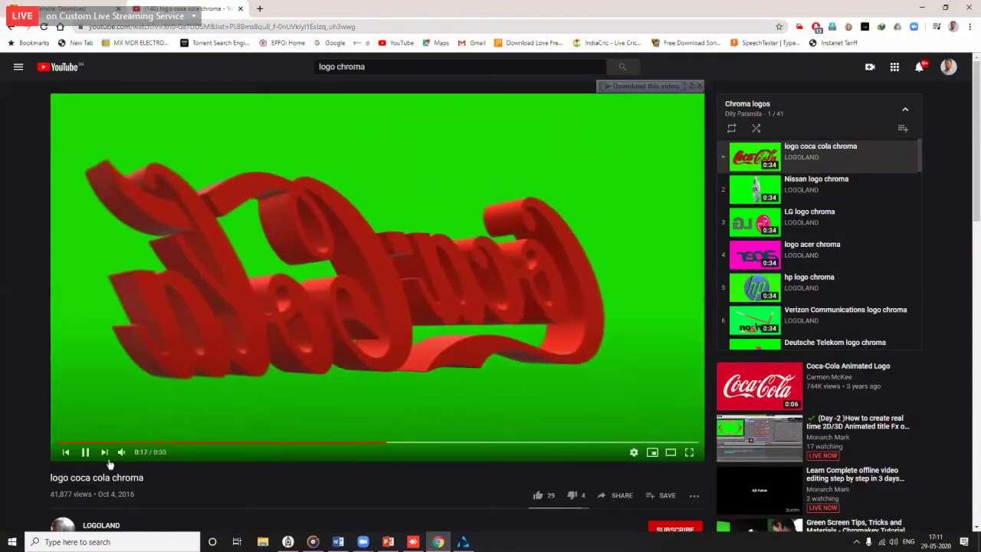
click(922, 7)
Step: Import the 'logo coca cola chroma' clip from Downloads > Video into the Bin
double_click(547, 178)
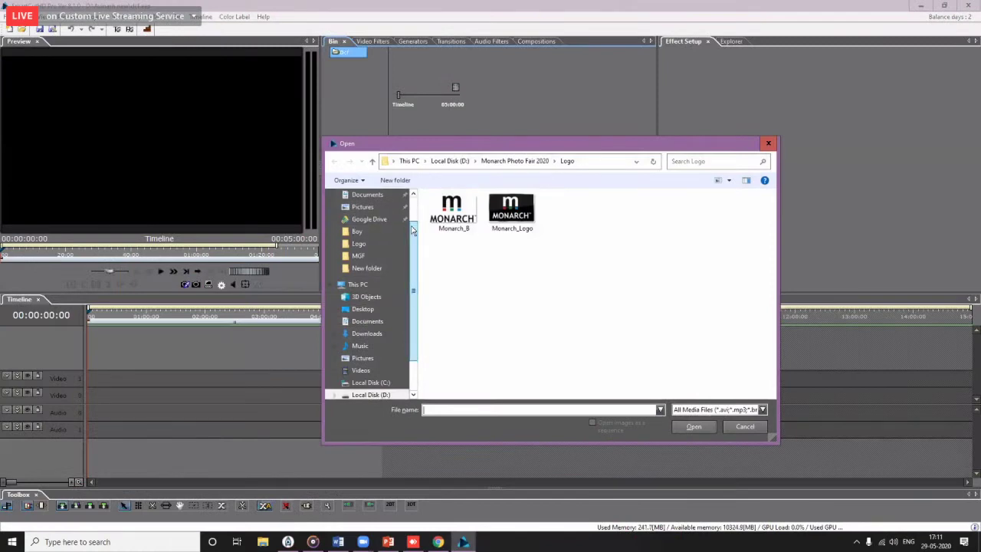
scroll(375, 237, up, 2)
click(363, 215)
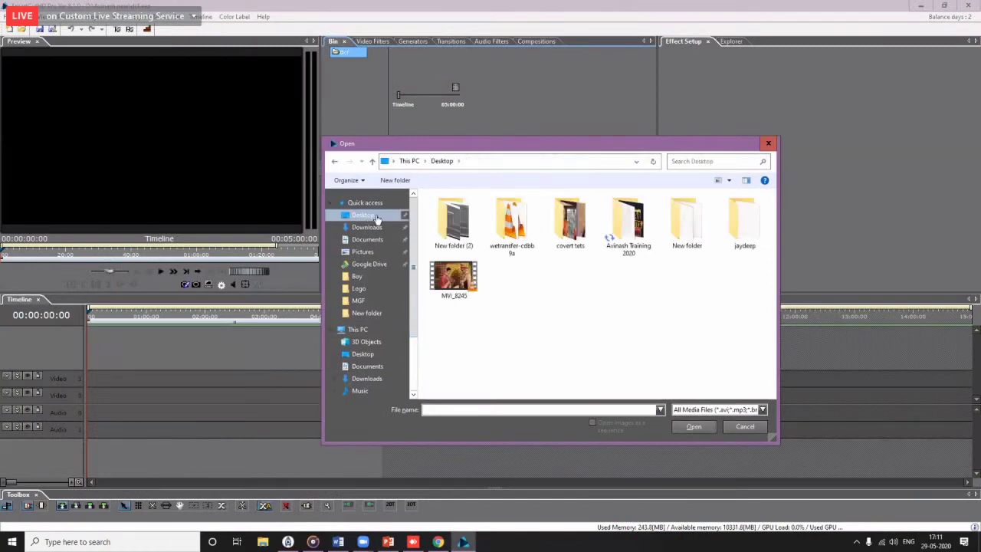
click(367, 227)
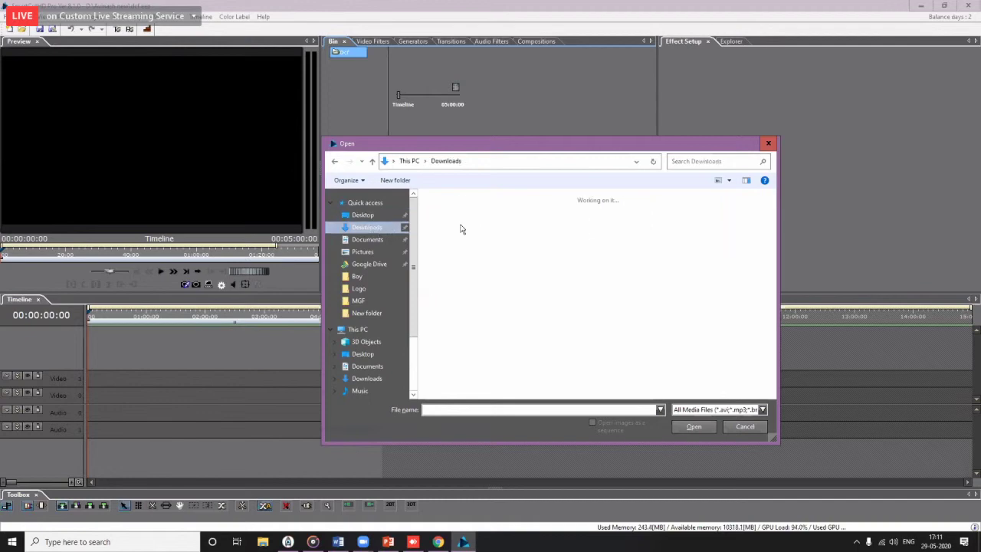
double_click(736, 234)
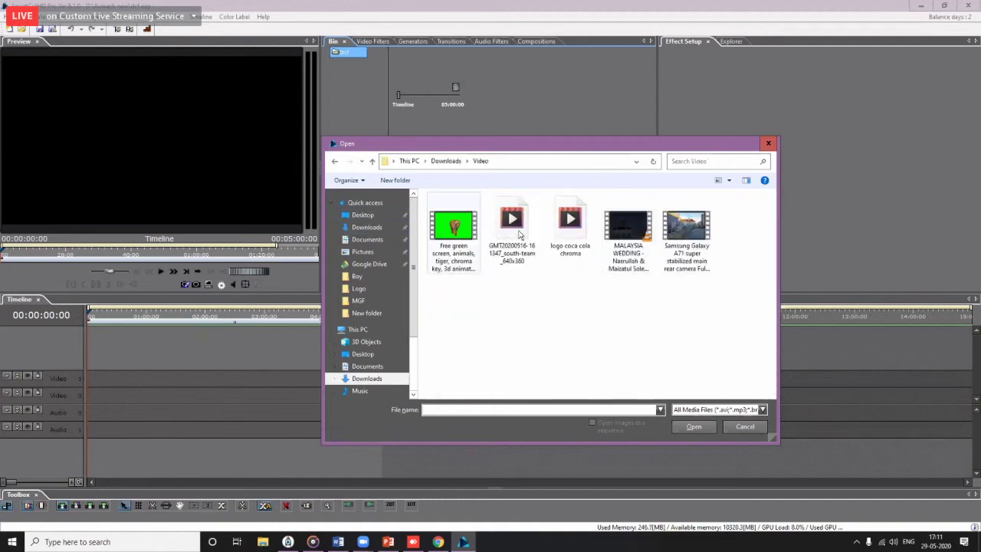
double_click(570, 226)
Step: Place the clip at the timeline start, dismissing the format mismatch prompt
drag(503, 72, 88, 394)
click(573, 293)
mouse_move(91, 318)
mouse_down()
mouse_move(120, 321)
mouse_move(108, 321)
mouse_up()
scroll(128, 482, up, 3)
Step: Load the Coca-Cola clip into Effect Setup and scrub through its logo animation twice
click(135, 391)
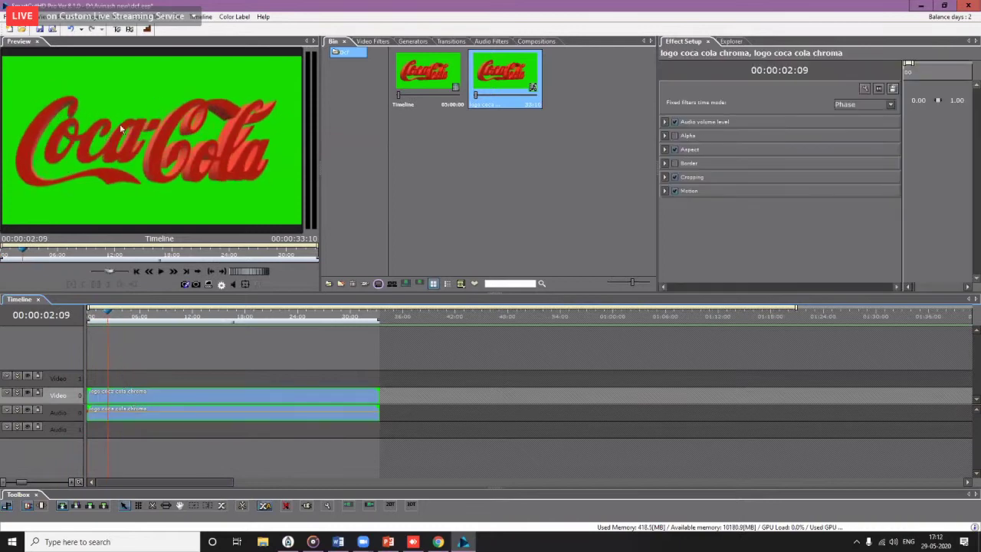
drag(111, 329, 174, 374)
drag(99, 369, 106, 343)
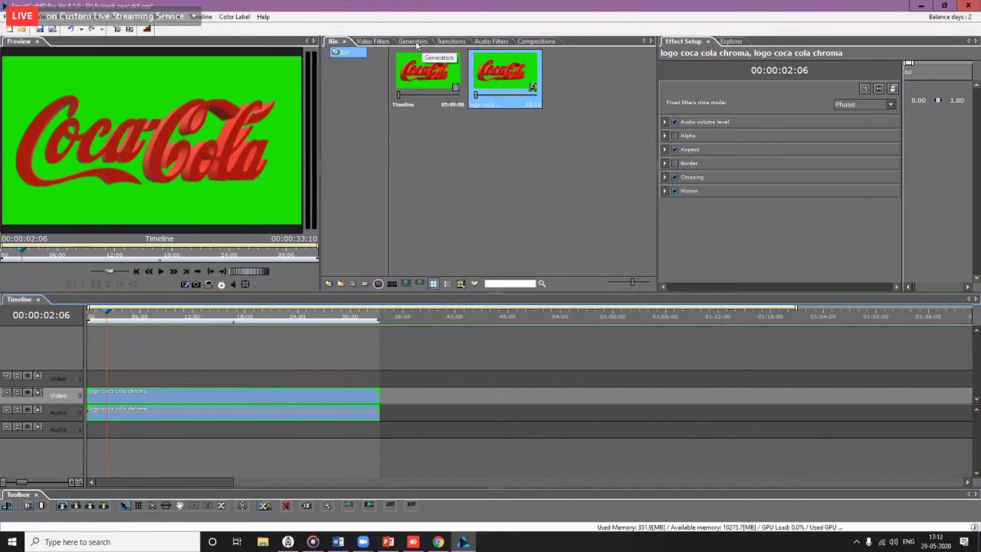
Step: Place a Text > Titler generator on the upper video track after the Coca-Cola clip
click(412, 41)
click(378, 85)
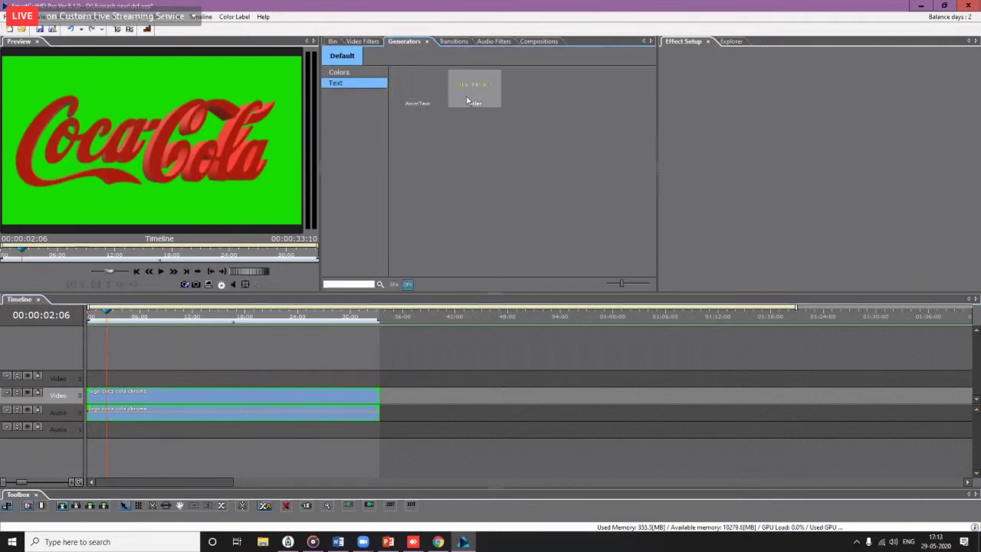
drag(475, 88, 495, 379)
drag(481, 317, 497, 388)
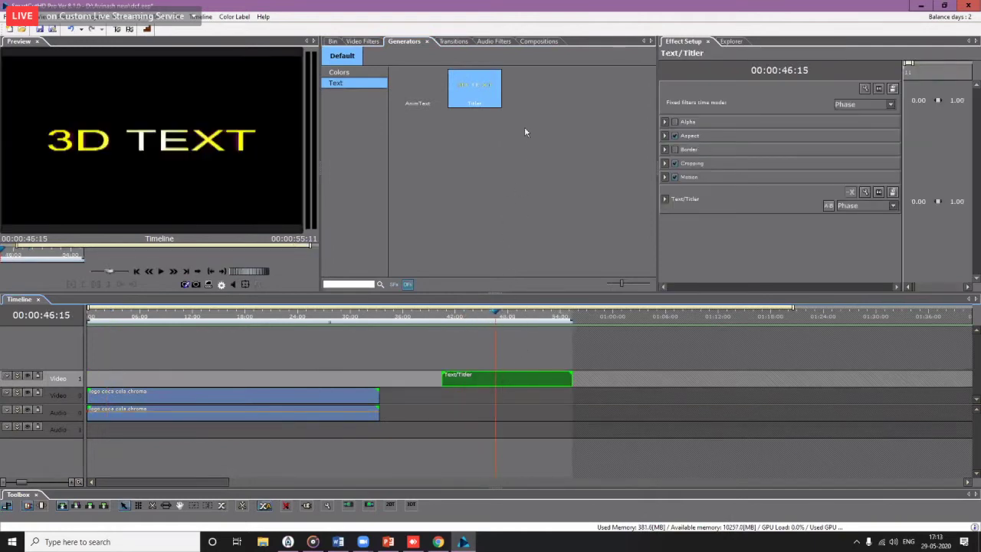
Step: Restyle the titler's '3D TEXT' wording in a pictograph symbol font
double_click(525, 386)
drag(461, 141, 310, 138)
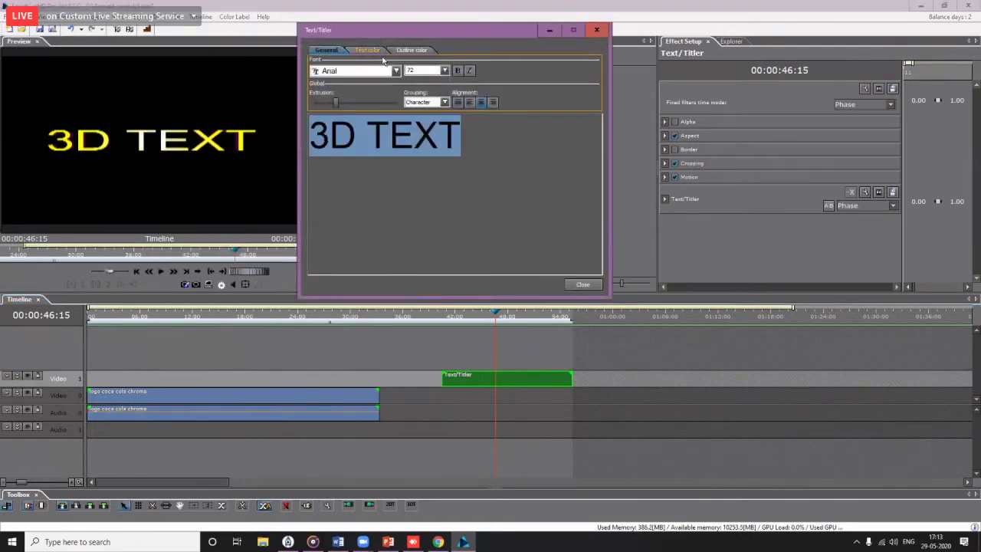
click(395, 71)
drag(396, 102, 397, 237)
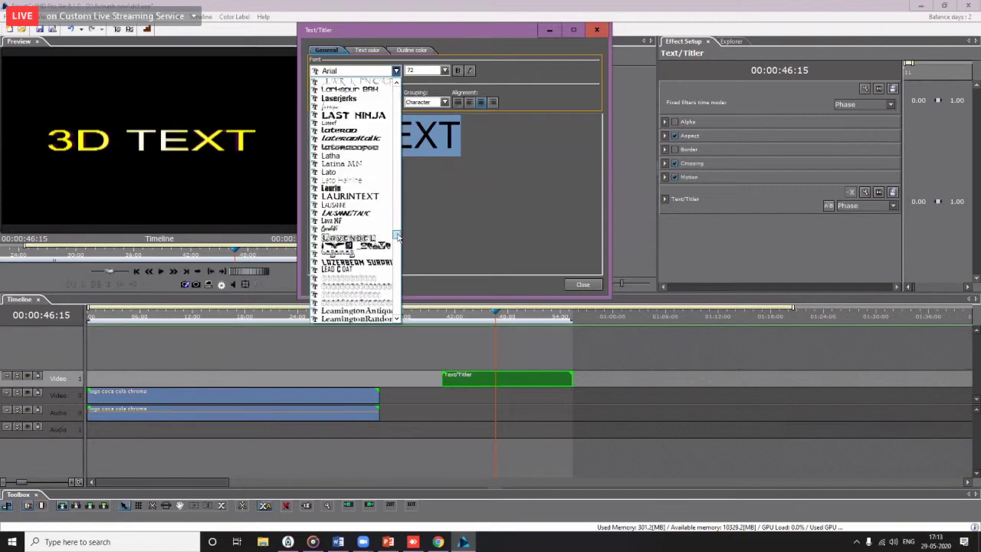
click(366, 246)
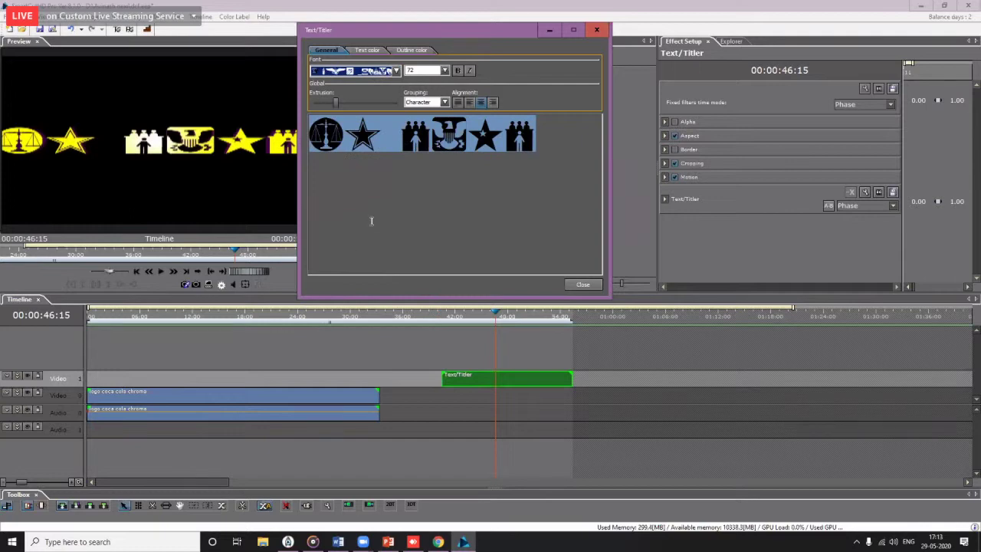
Step: Delete all symbols except one star and raise extrusion to the maximum of 100
click(383, 134)
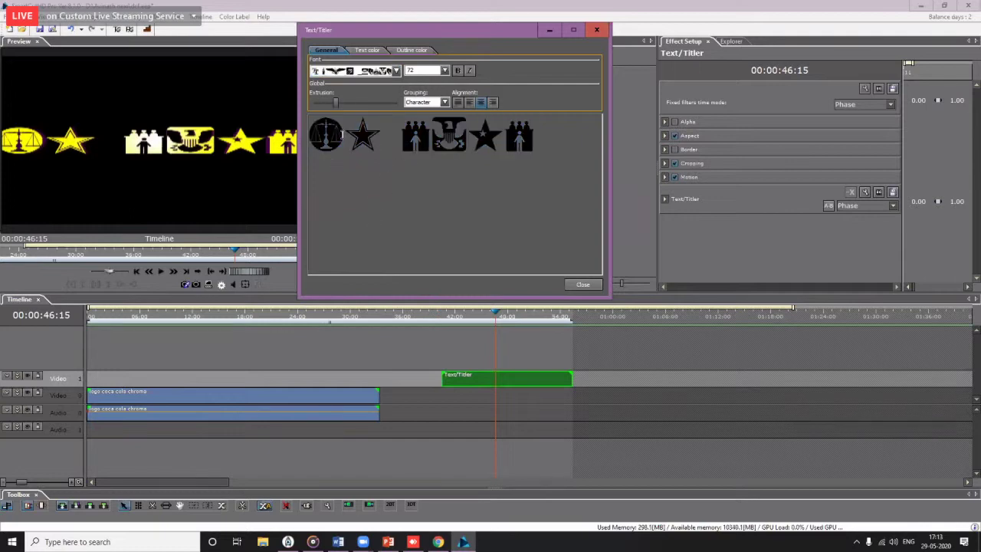
click(152, 142)
key(Delete)
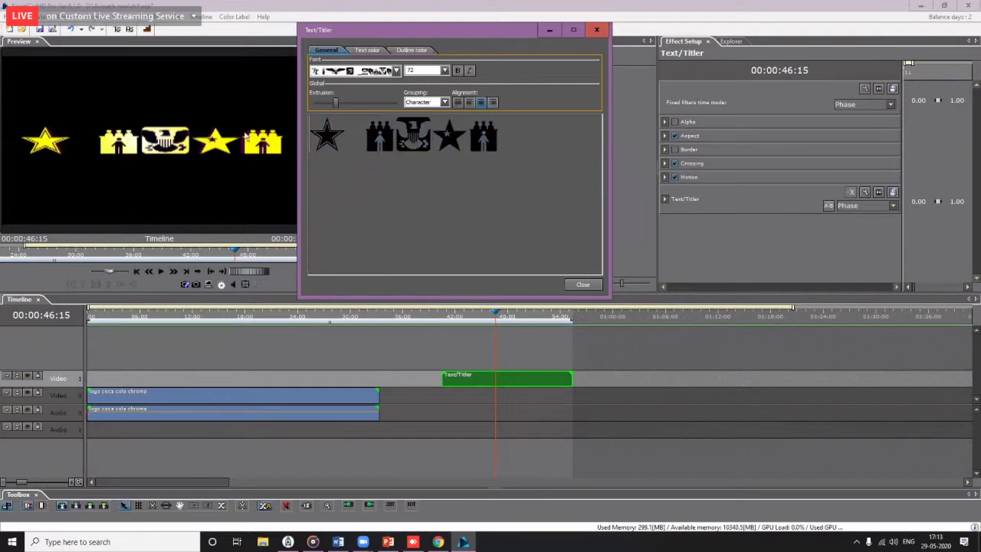
drag(367, 135, 556, 147)
key(Delete)
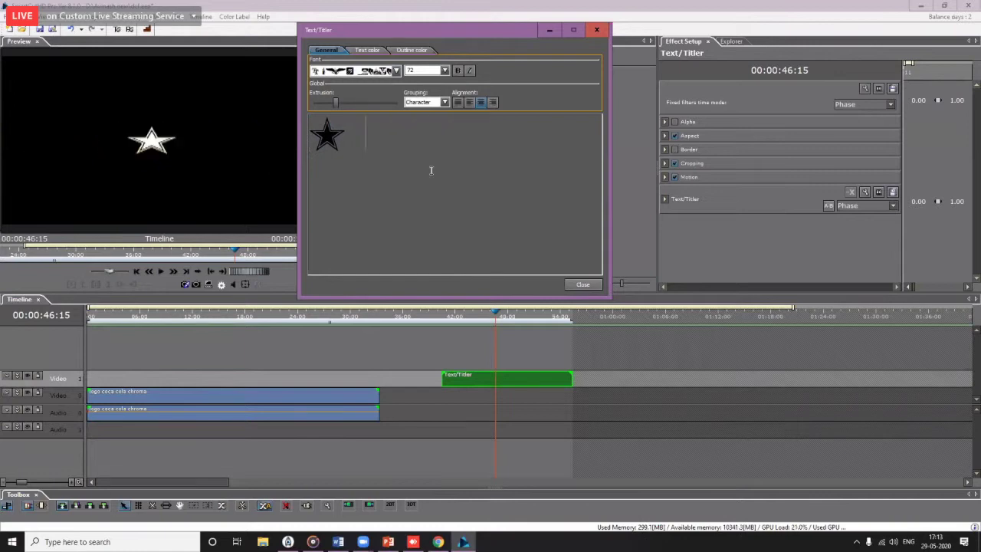
drag(335, 102, 366, 102)
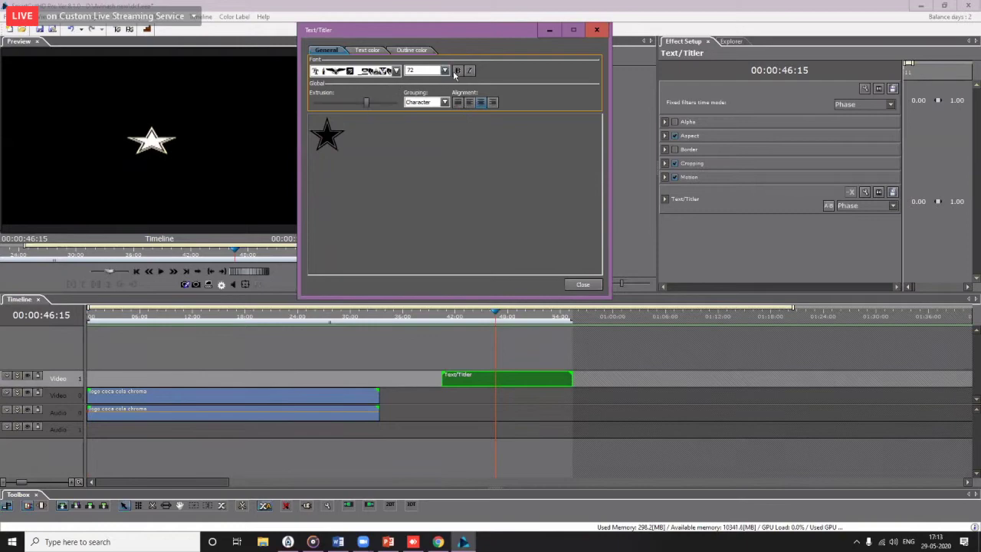
Step: Close the titler editor, move the playhead to 42:02, and expand Text/Titler > Text Transformation
click(574, 286)
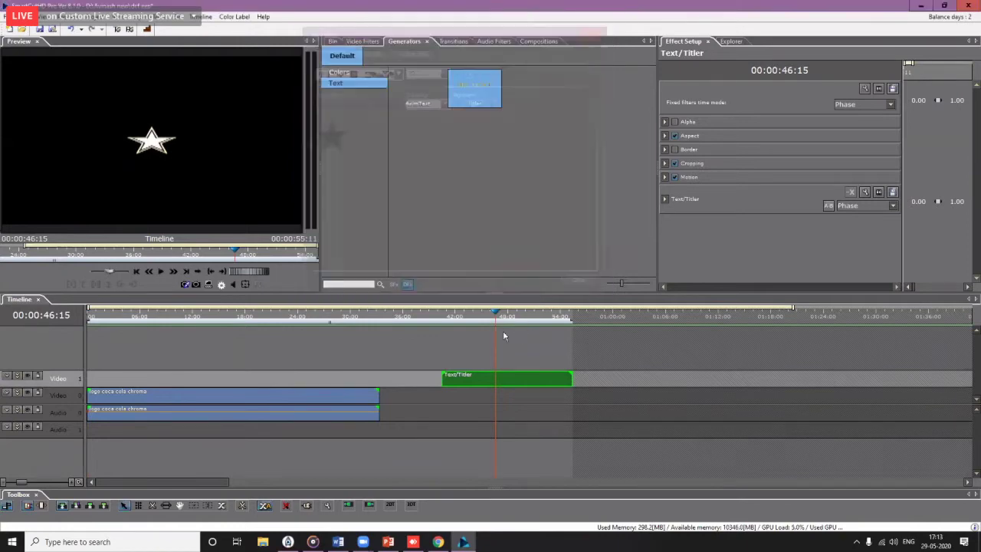
drag(499, 318, 455, 319)
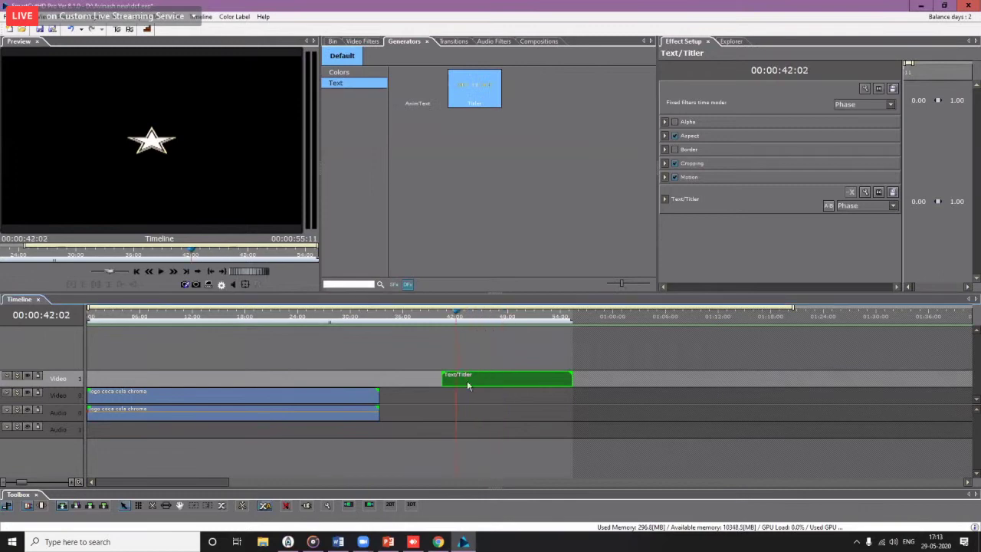
click(665, 200)
scroll(690, 216, down, 2)
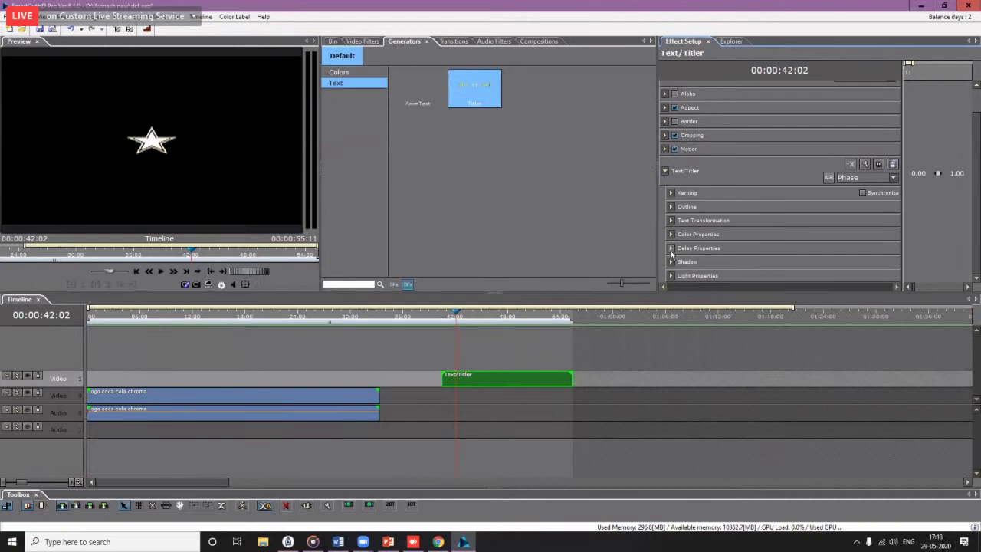
click(671, 220)
scroll(690, 222, down, 2)
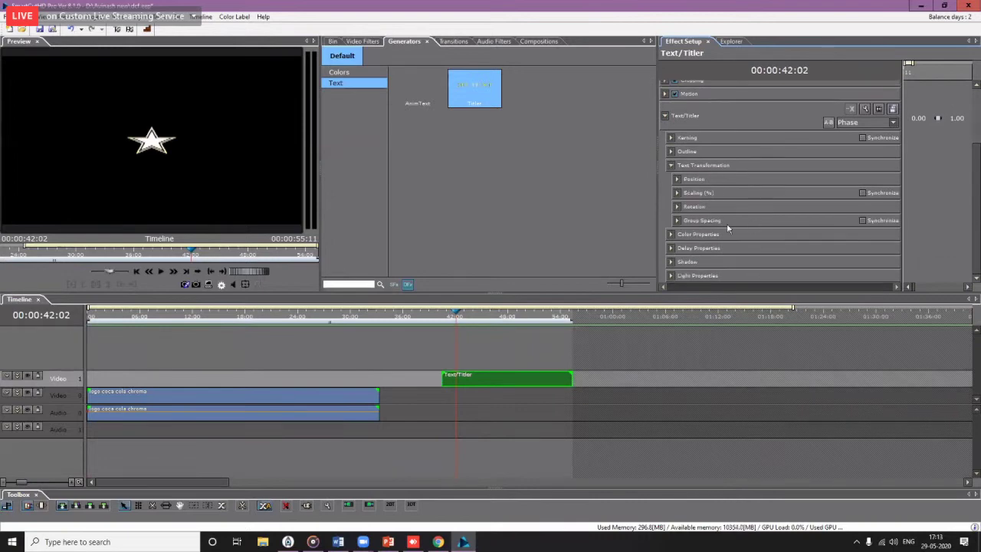
Step: Set the star's Rotation Y to 10, leaving Rotation X reset to 0
click(678, 207)
scroll(766, 207, down, 2)
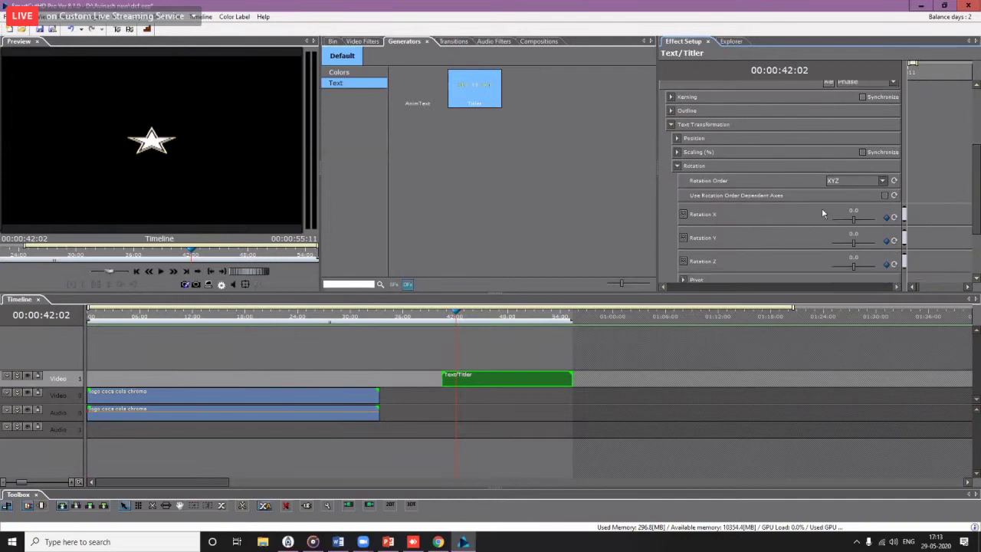
drag(853, 222, 855, 223)
click(894, 217)
double_click(854, 234)
text(10)
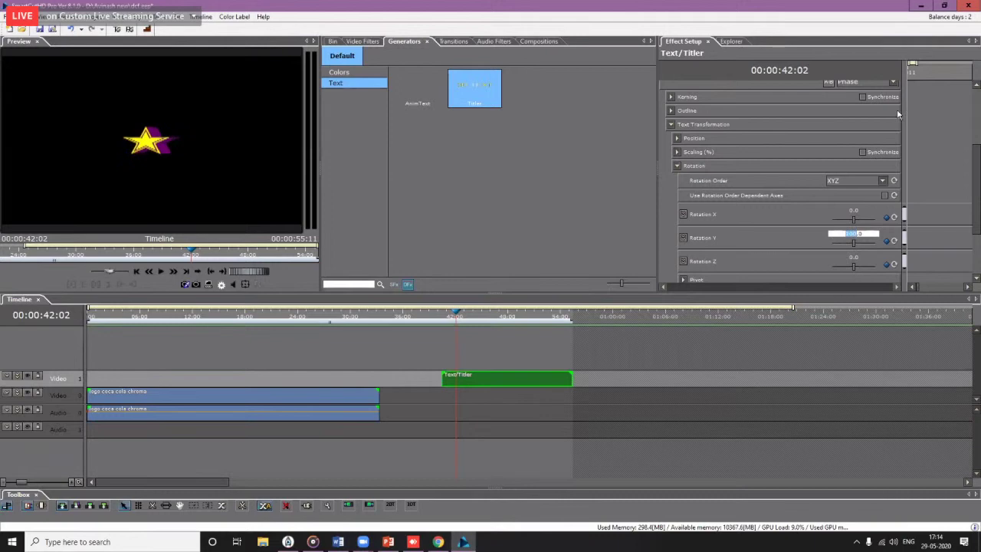
Step: Widen the keyframe area to fit the clip and add a Rotation Y keyframe at the clip start
drag(897, 109, 741, 104)
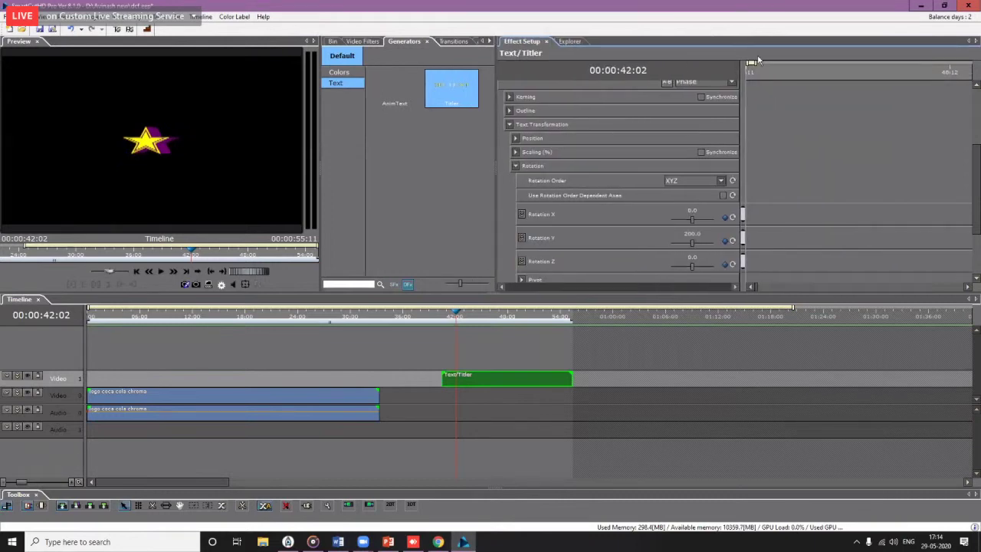
drag(752, 61, 976, 67)
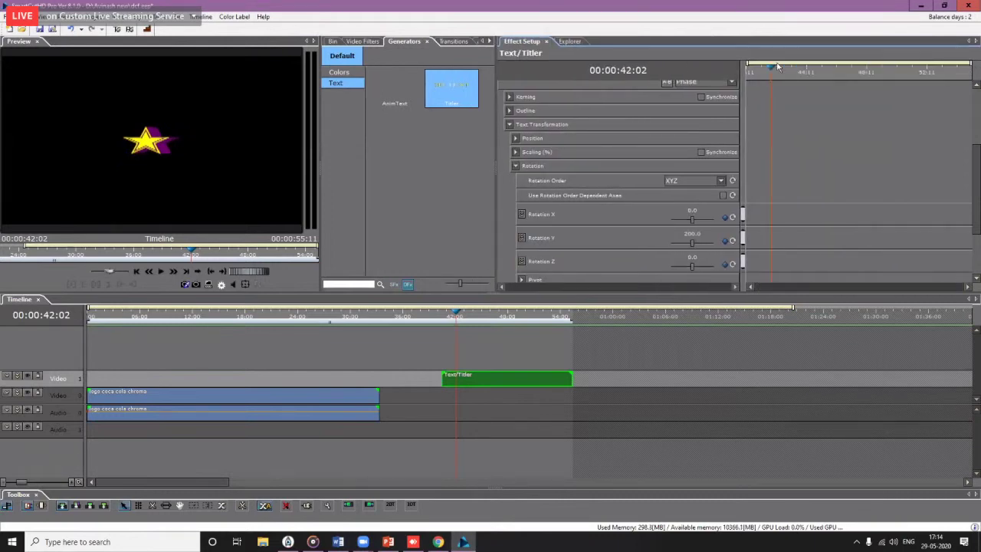
drag(778, 67, 710, 86)
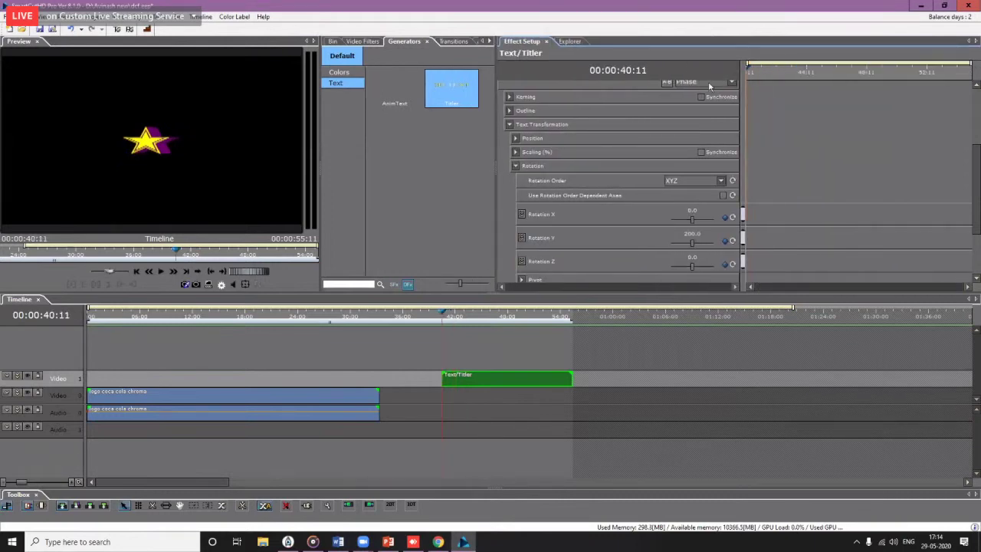
click(726, 240)
Step: Set the starting Y rotation keyframe to 1, then play the spinning star and stop
drag(764, 79, 942, 82)
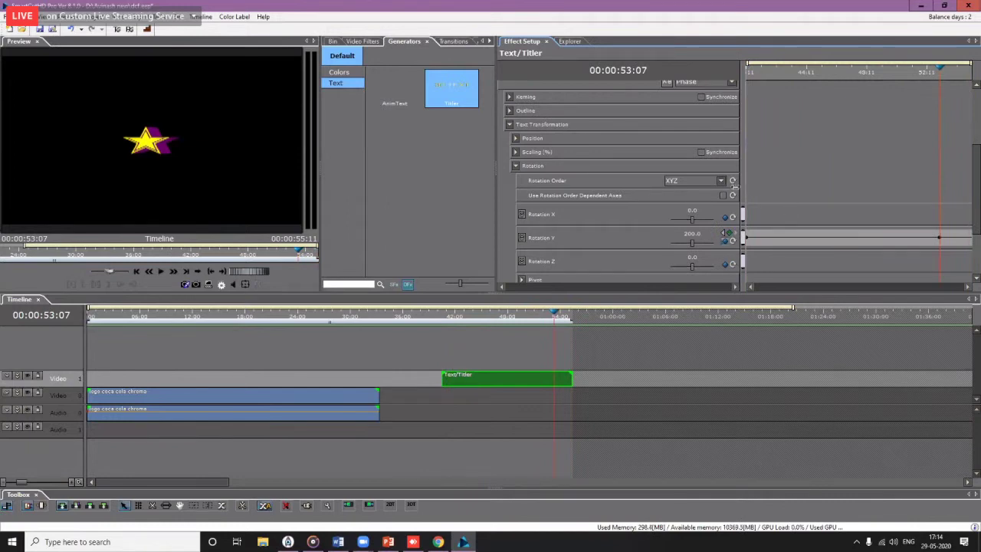
drag(904, 82, 688, 126)
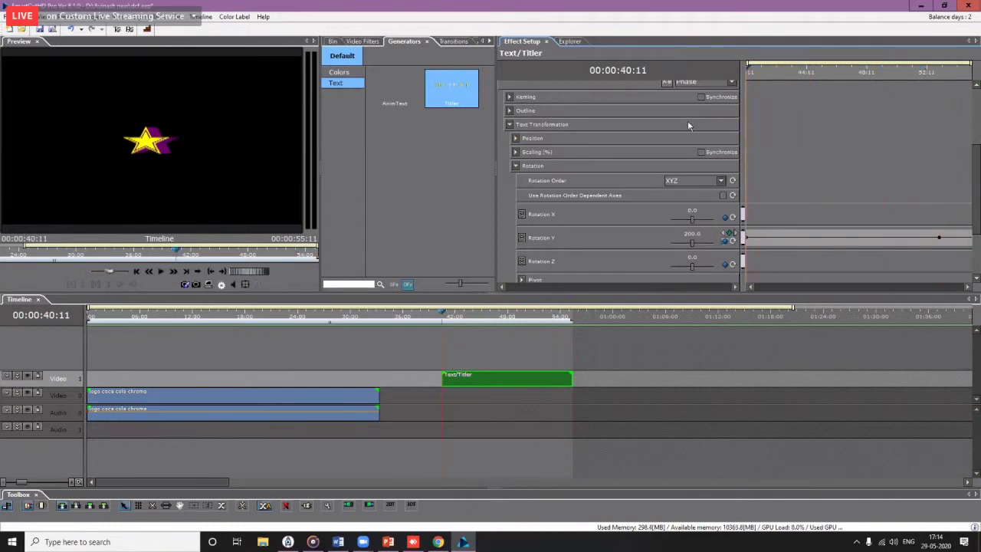
double_click(699, 233)
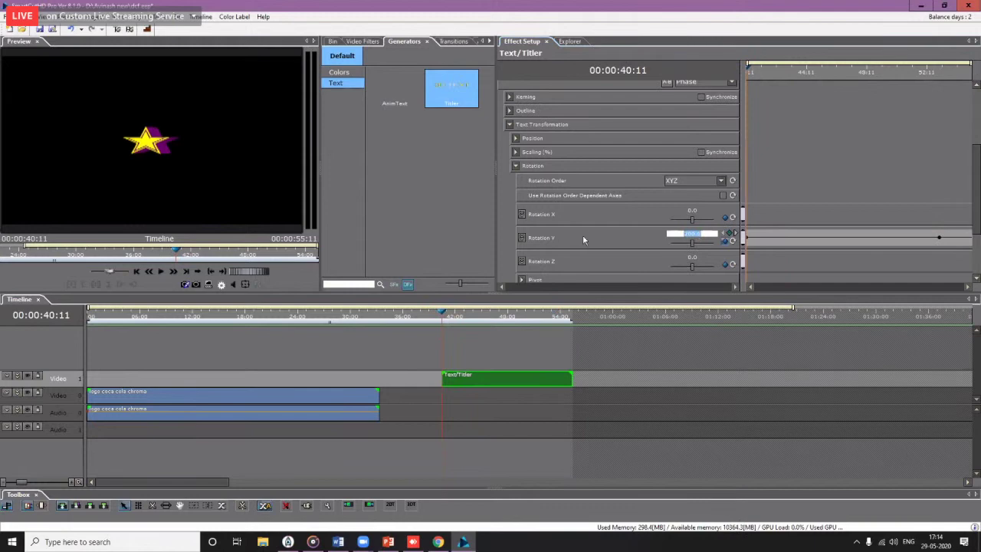
text(1)
key(Return)
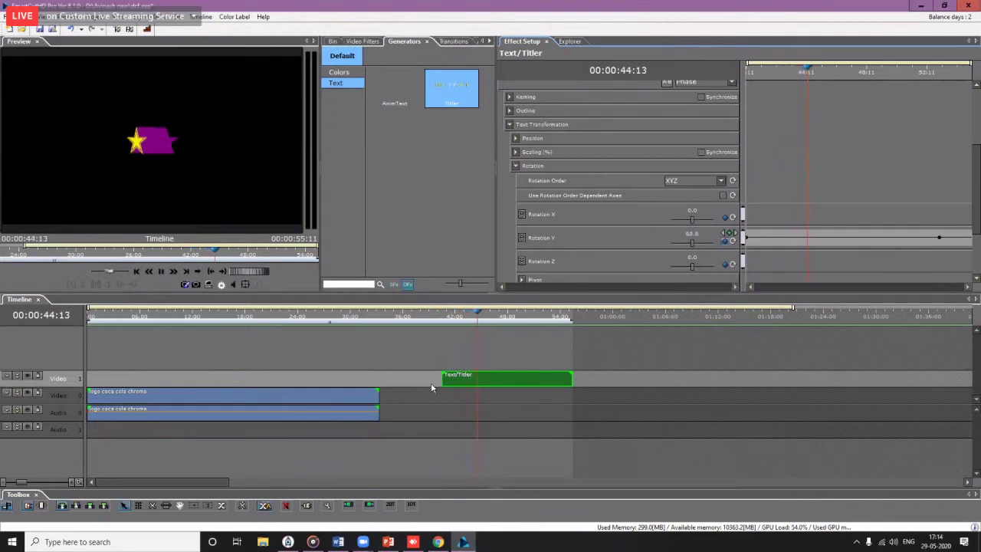
click(508, 379)
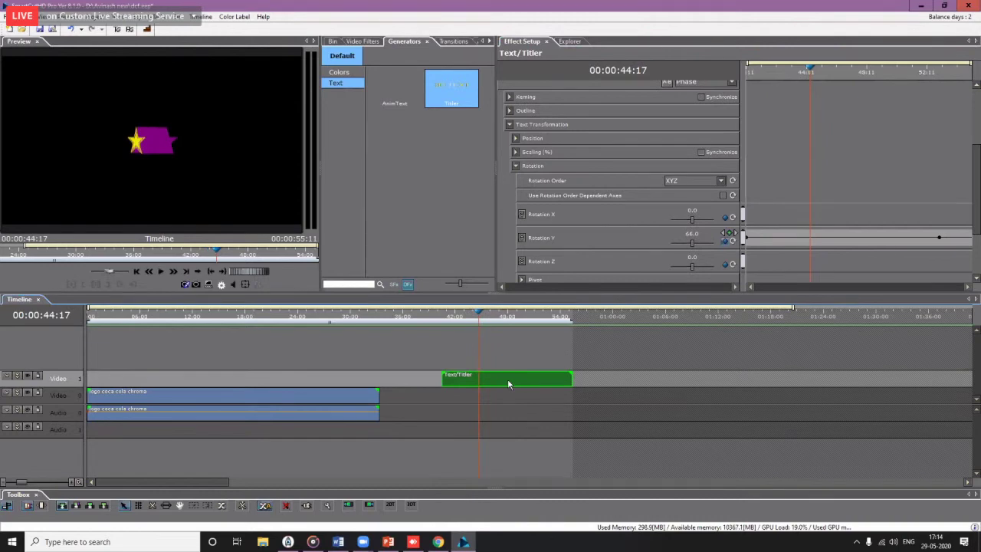
Step: In the title's text editor, switch the font to a heart dingbat symbol font
double_click(507, 379)
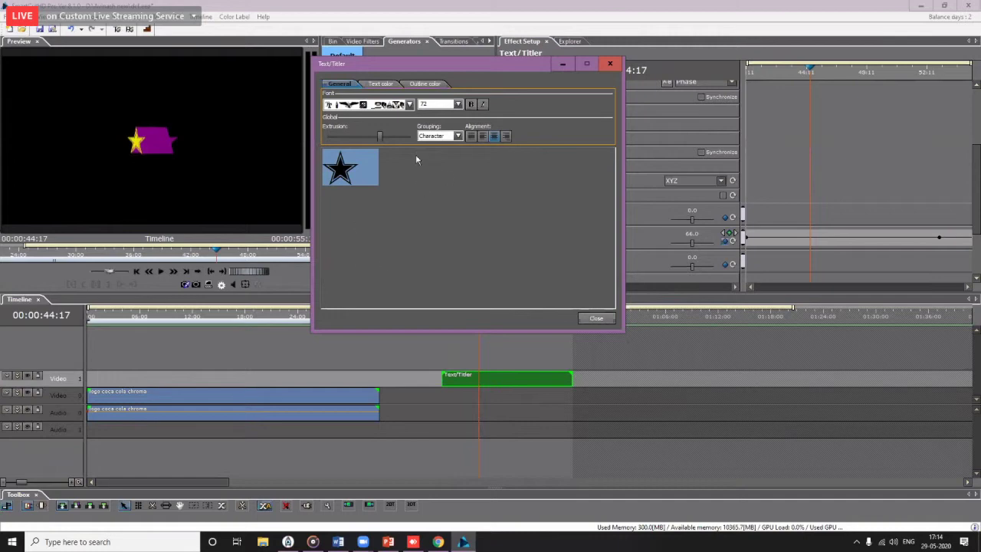
click(409, 105)
drag(406, 271, 408, 296)
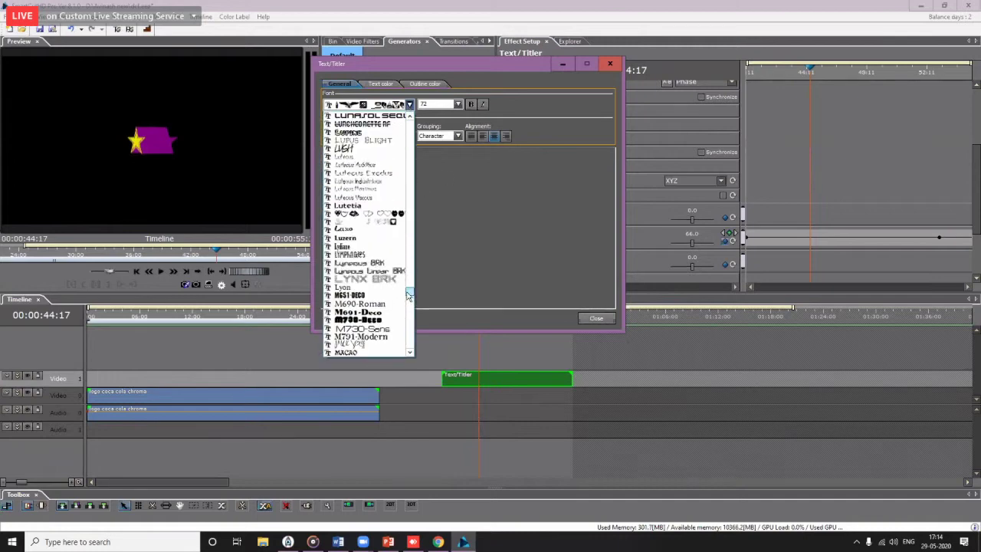
click(376, 214)
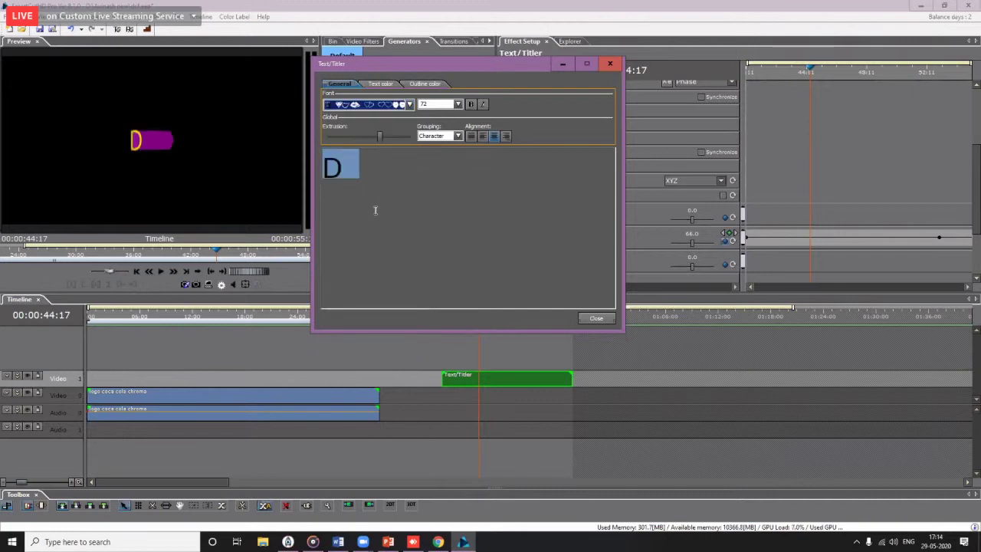
click(399, 108)
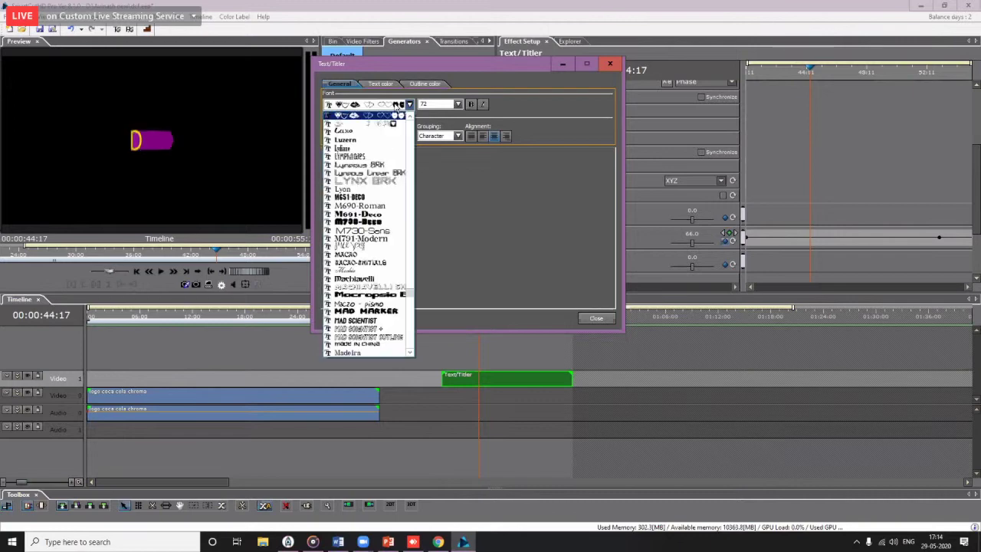
click(410, 322)
drag(411, 325, 411, 357)
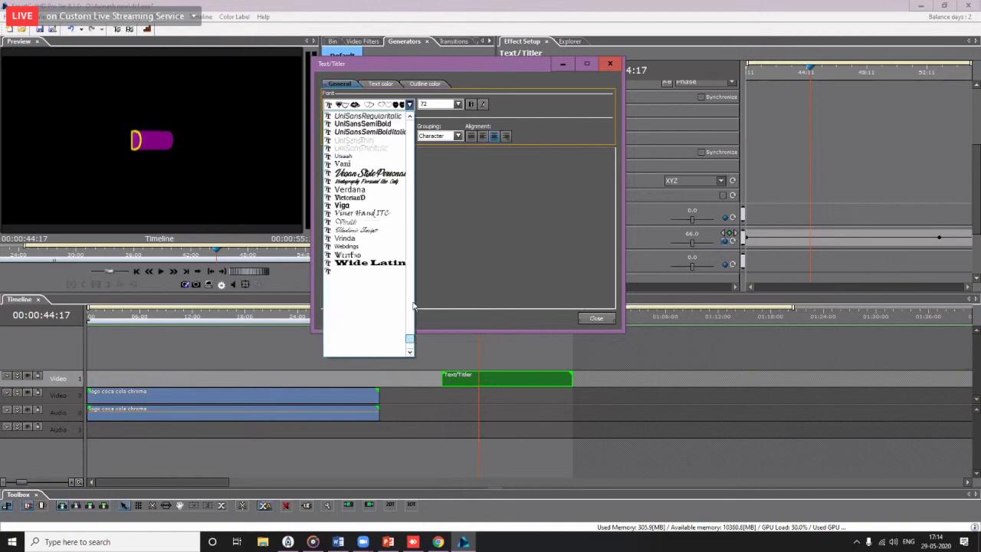
click(590, 334)
Step: Replace the letter D with the text 'Abcdefg' to show dingbat glyphs
click(396, 169)
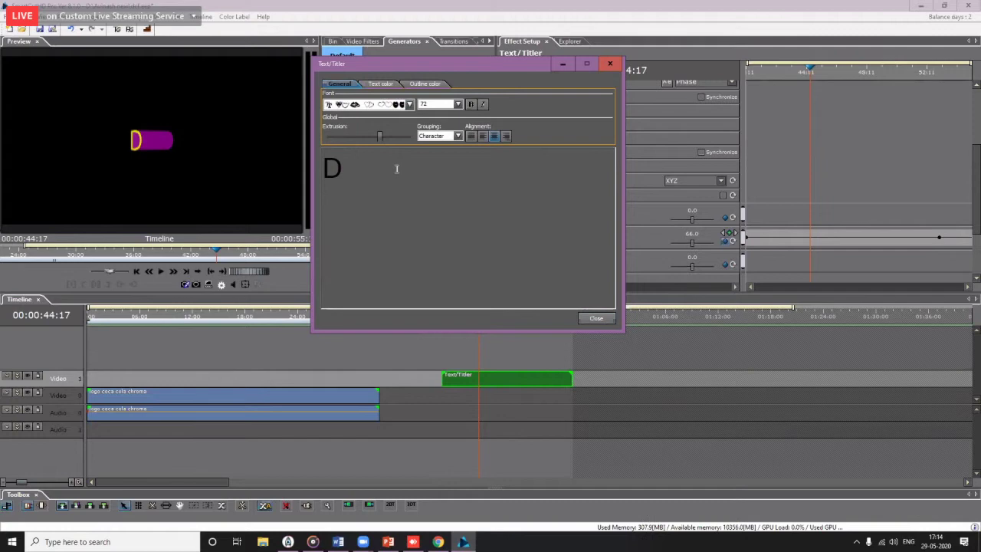
key(BackSpace)
text(Abcdefg)
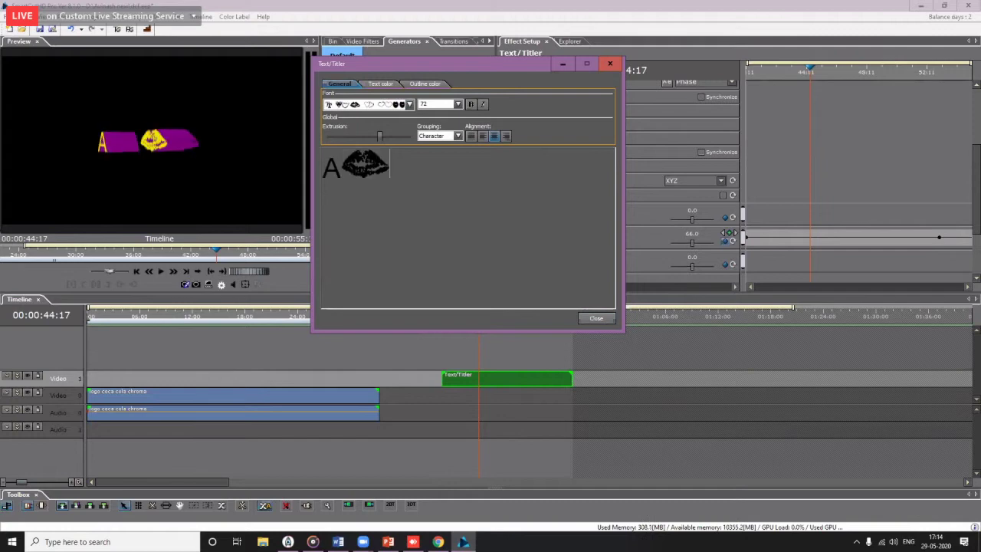
key(BackSpace)
key(BackSpace)
key(BackSpace)
key(BackSpace)
key(BackSpace)
key(BackSpace)
key(BackSpace)
text(Abcdefg)
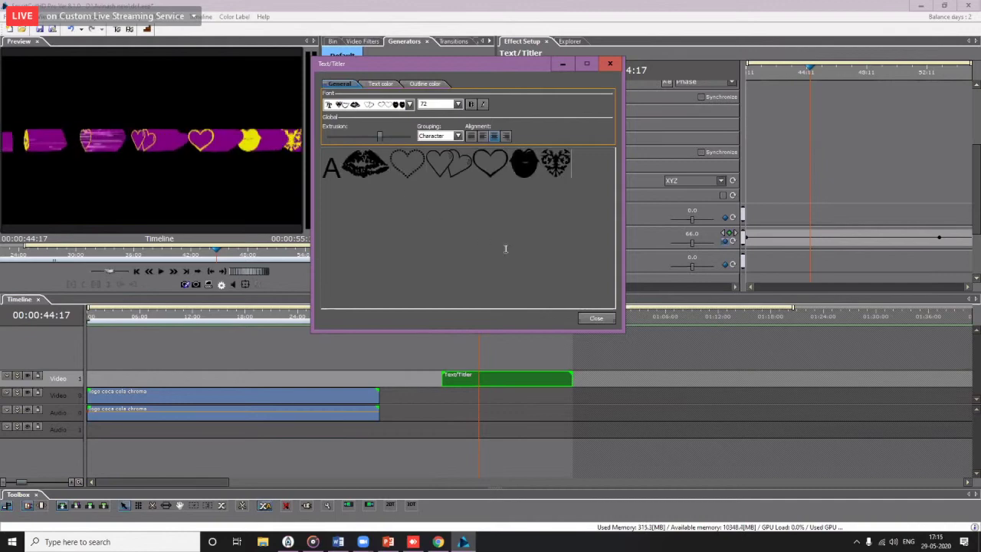
Step: Select all seven dingbat glyphs and browse the title's font list again
click(471, 164)
drag(602, 160, 123, 159)
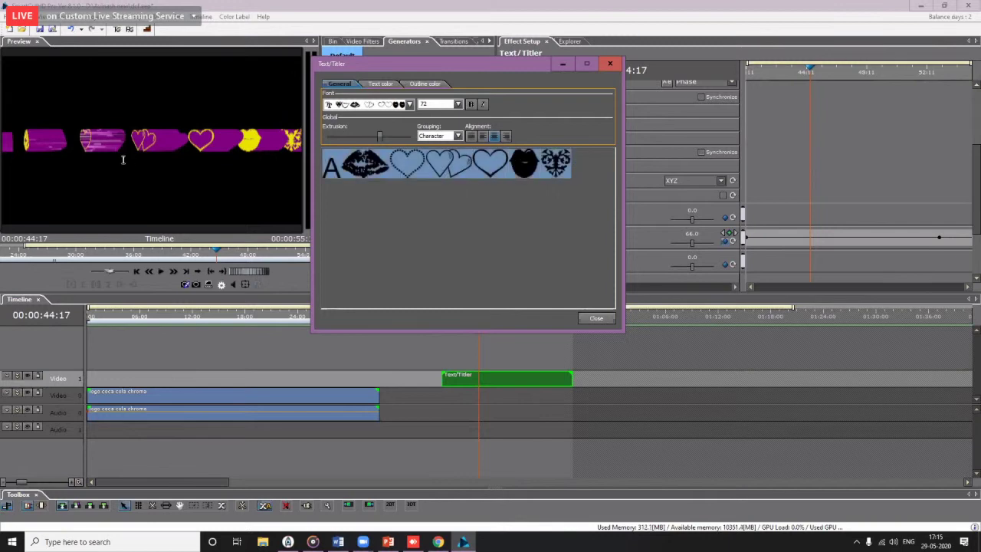
click(410, 104)
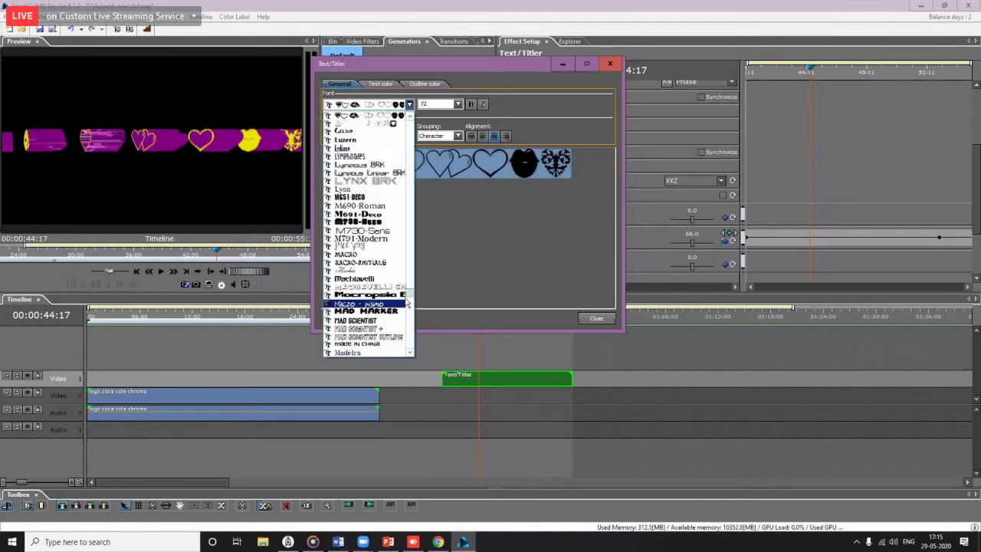
drag(412, 298, 413, 244)
Step: Launch Character Map from Windows search and browse its font list
click(65, 542)
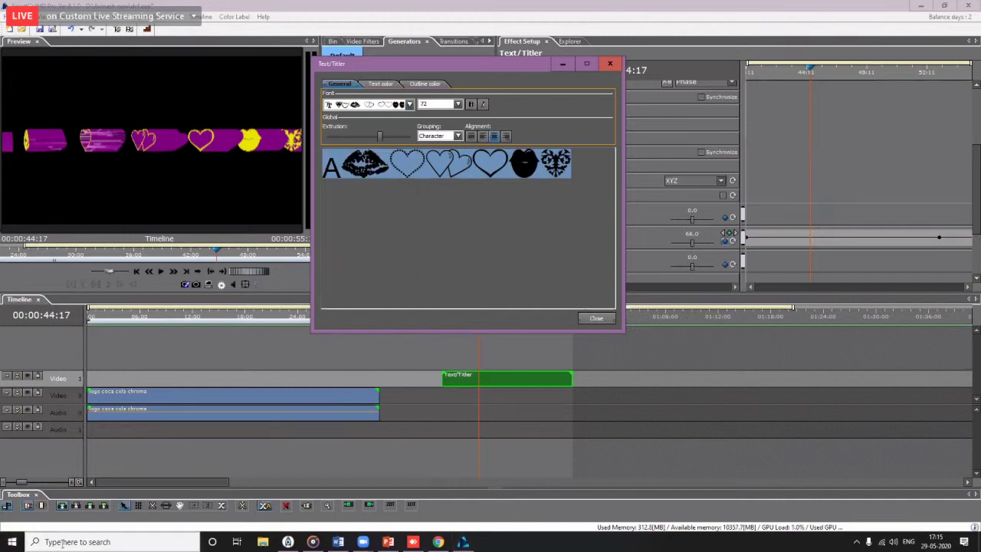
text(cha)
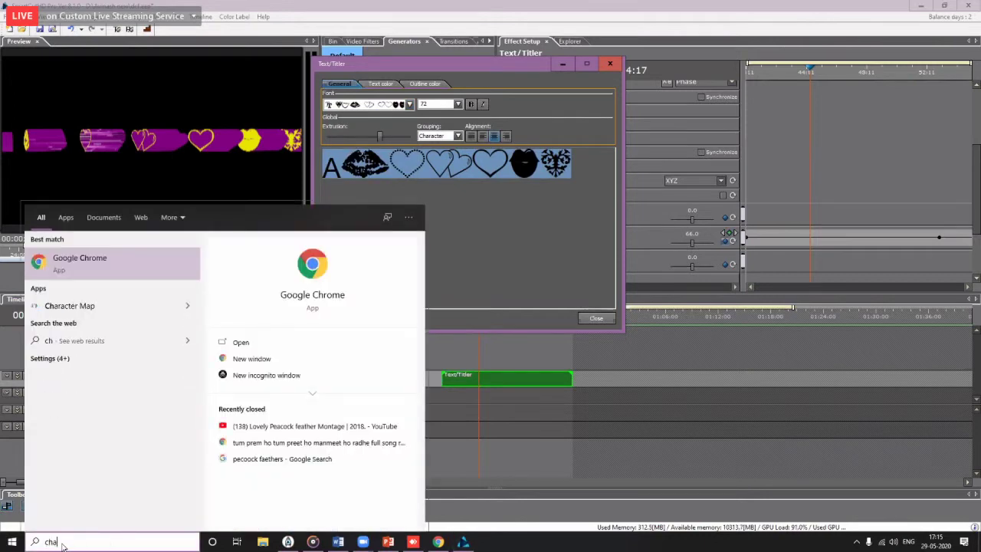
text(rct)
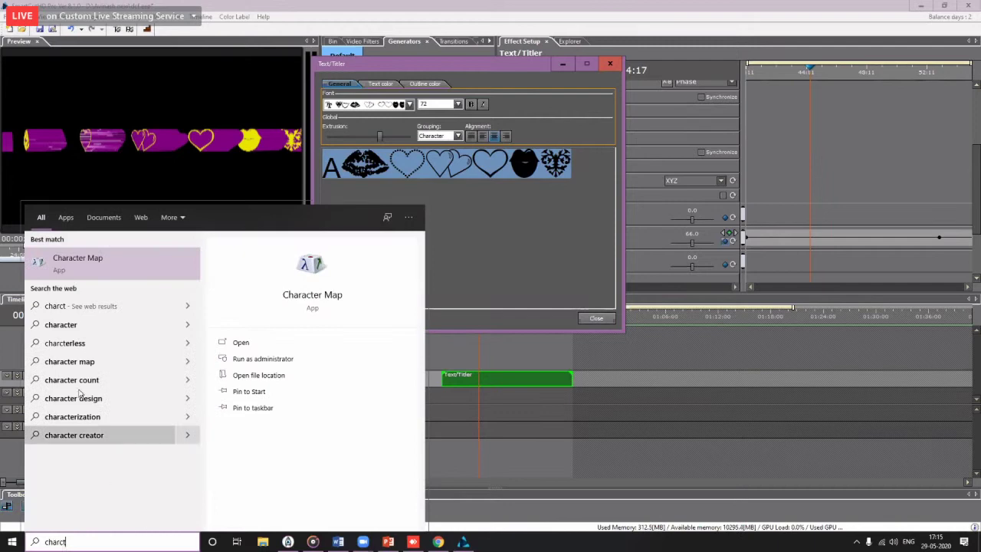
click(97, 264)
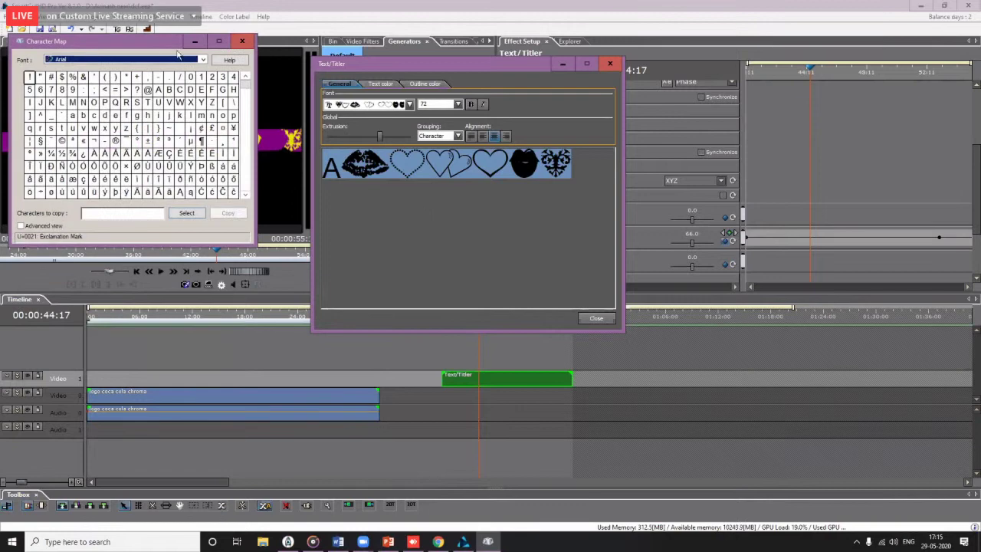
click(188, 61)
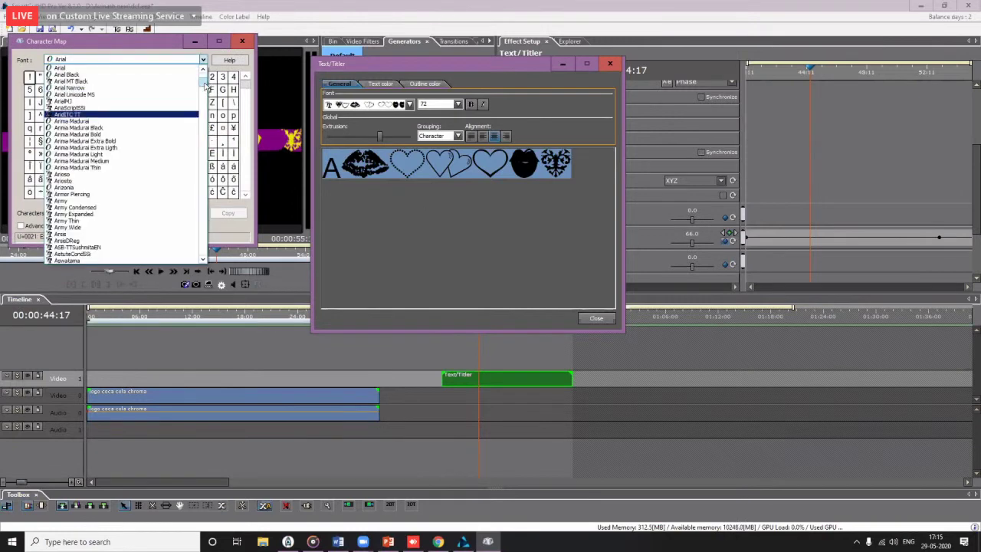
drag(206, 87, 201, 205)
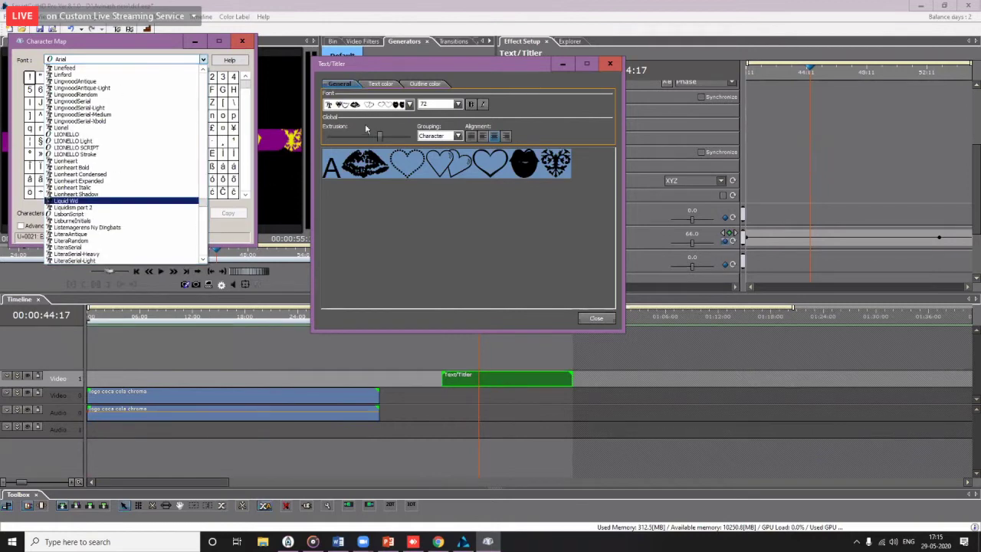
click(391, 105)
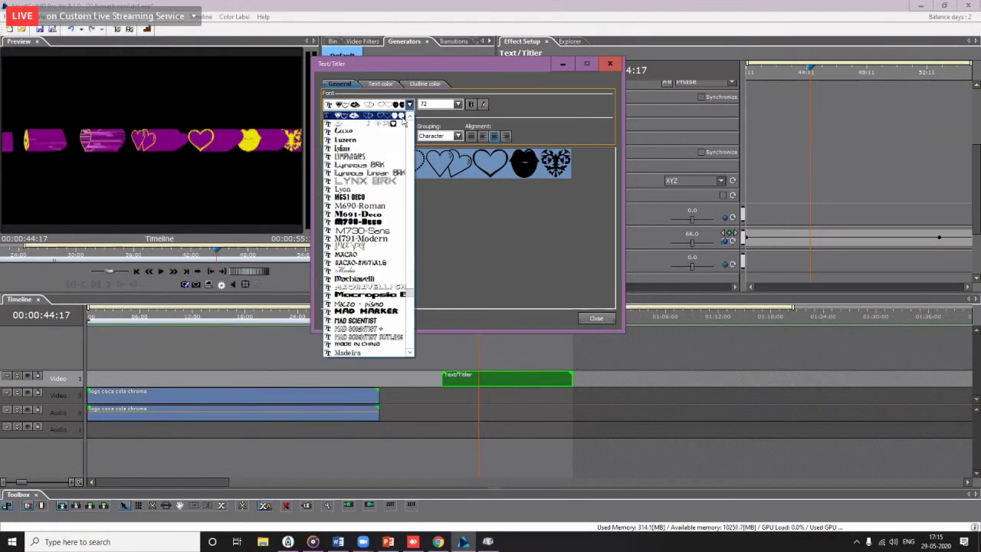
scroll(350, 138, up, 3)
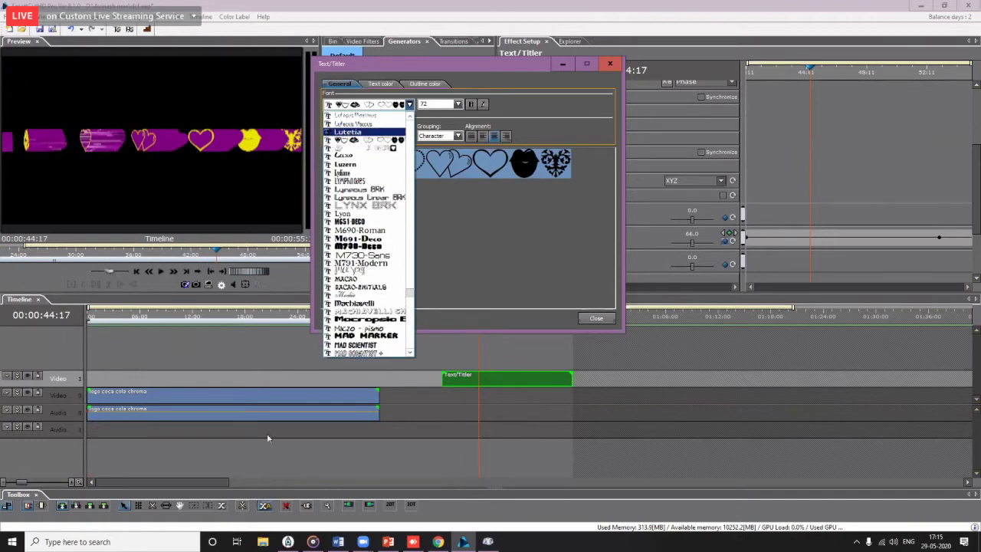
Step: Switch Character Map's font to LM Valentines
click(488, 542)
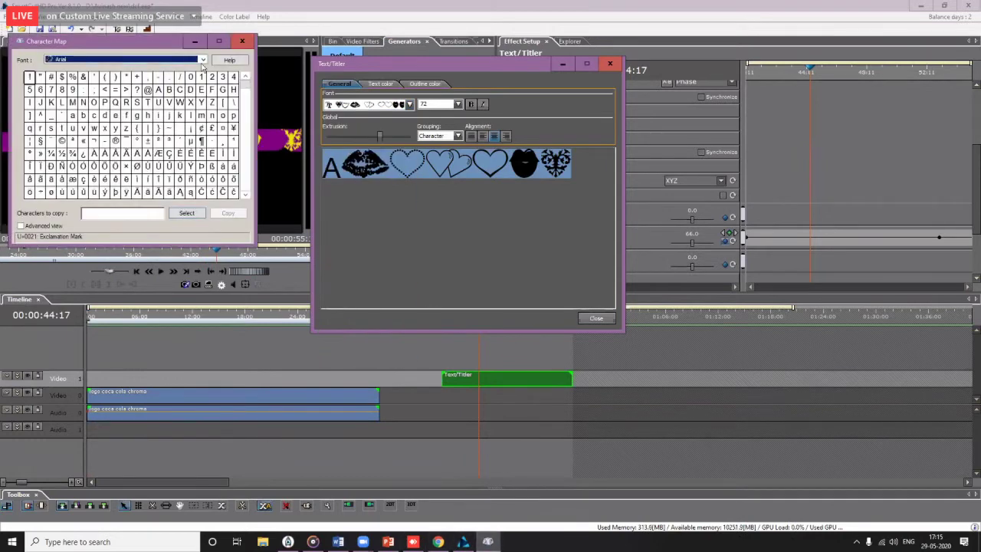
click(203, 61)
drag(203, 88, 175, 102)
click(136, 62)
key(l)
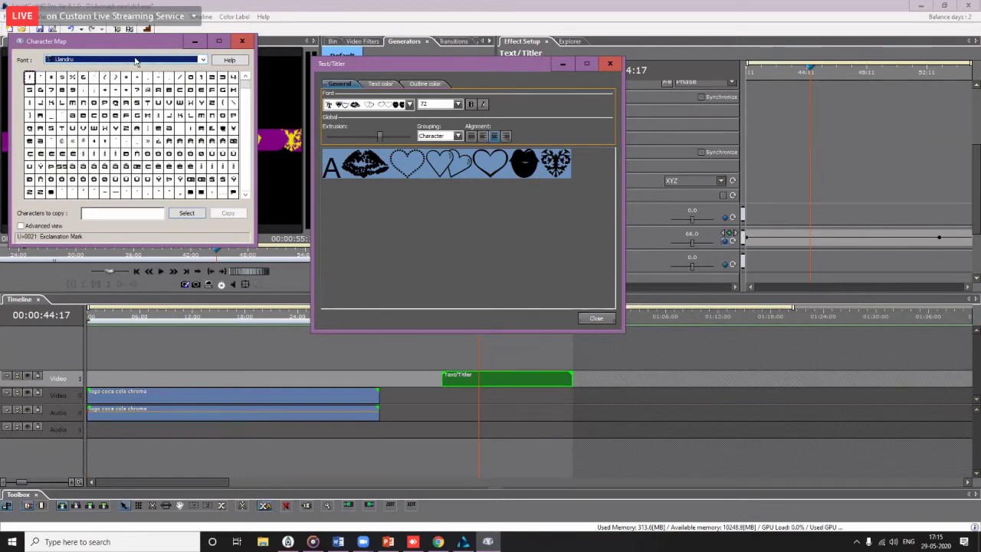
key(Down)
key(Down)
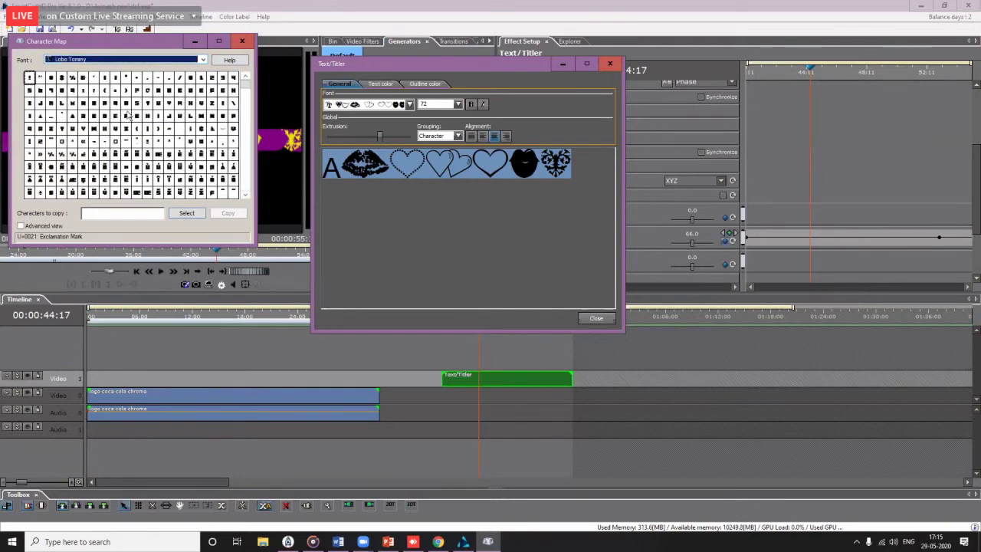
key(Down)
key(Down)
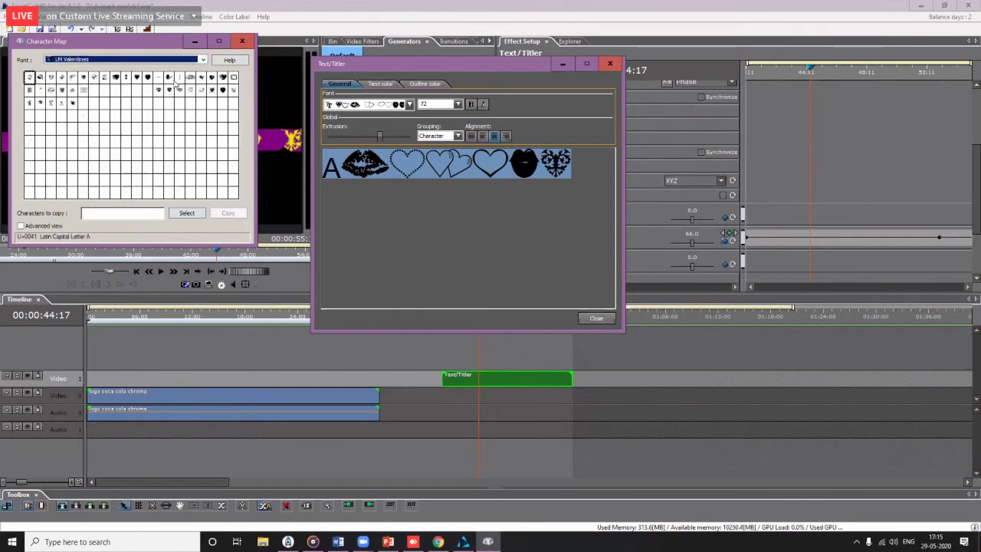
Step: Preview the heart and lips glyphs, then add a heart to Characters to copy
click(223, 77)
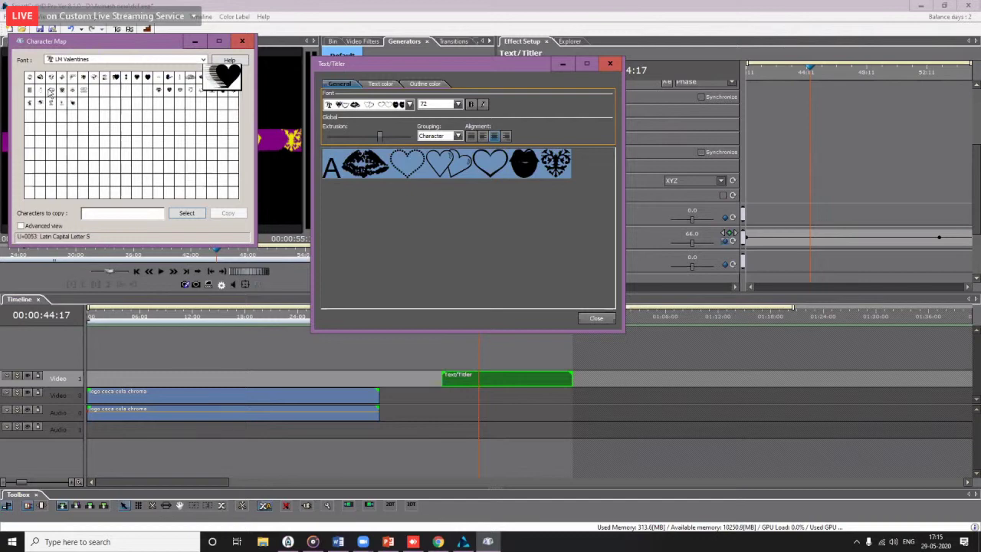
click(51, 91)
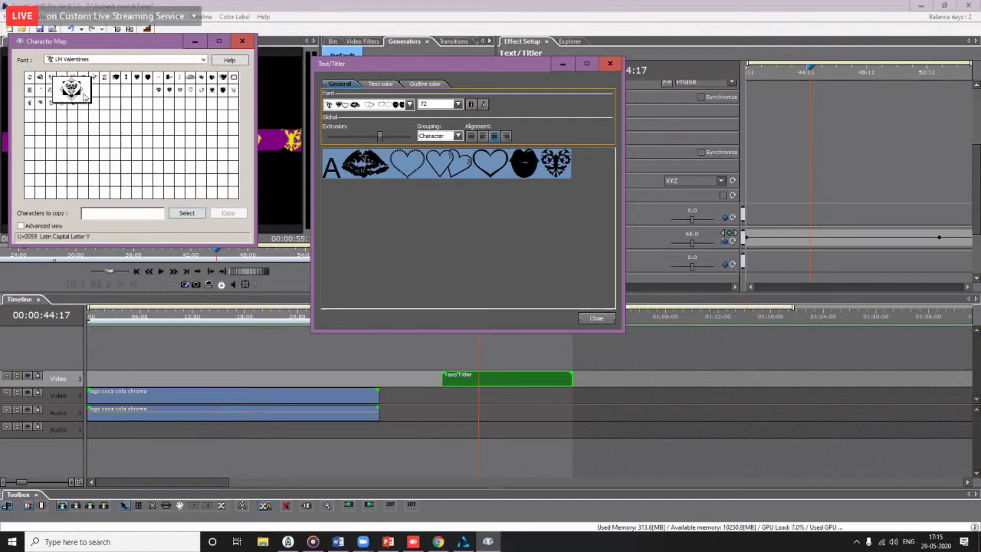
click(63, 104)
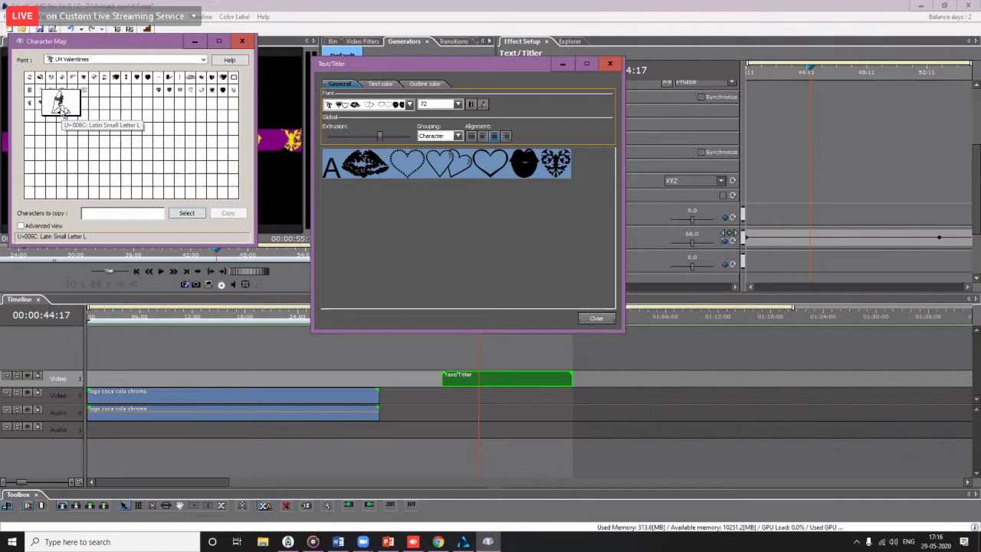
double_click(63, 112)
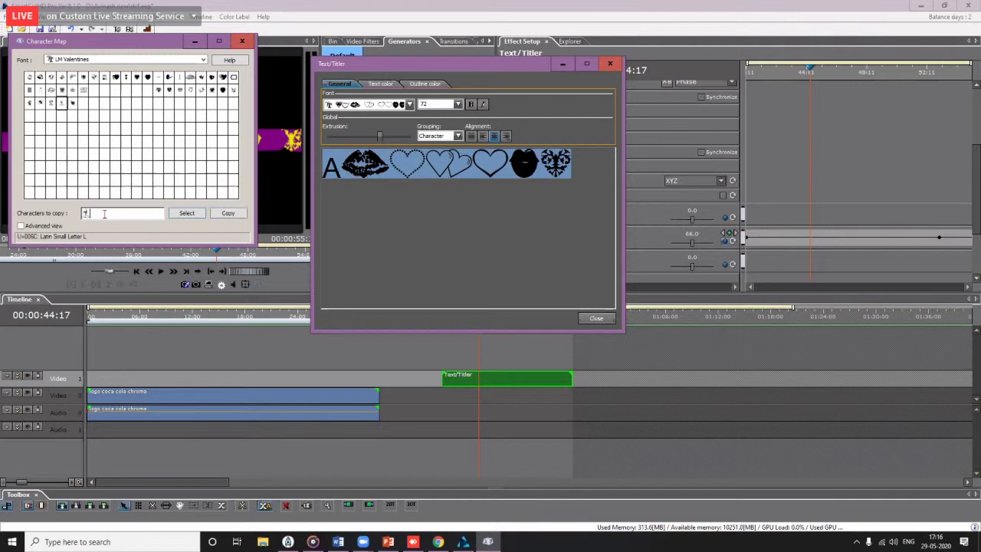
Step: Paste the heart glyph over the title text and reduce the extrusion depth to 53
click(345, 215)
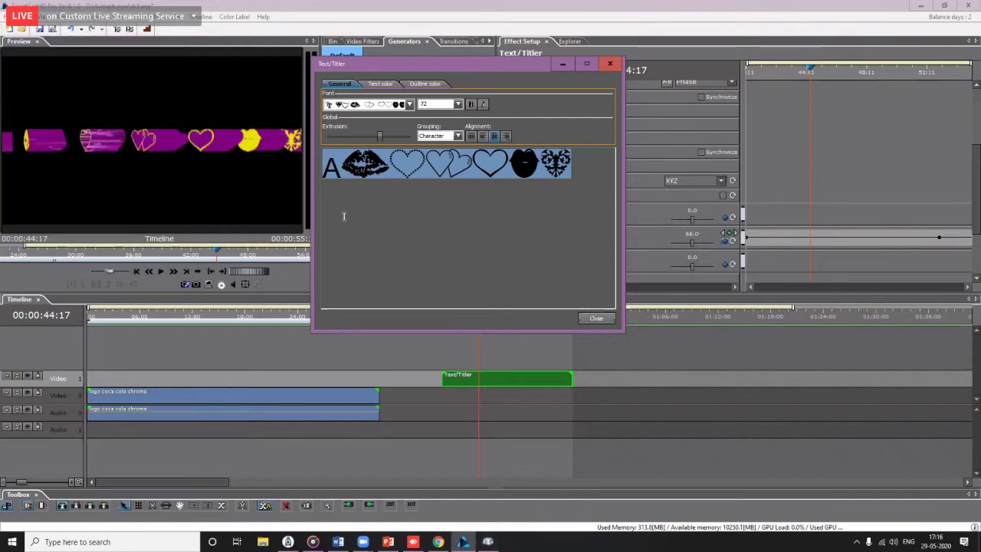
key(ctrl+a)
text(l)
drag(366, 161, 277, 159)
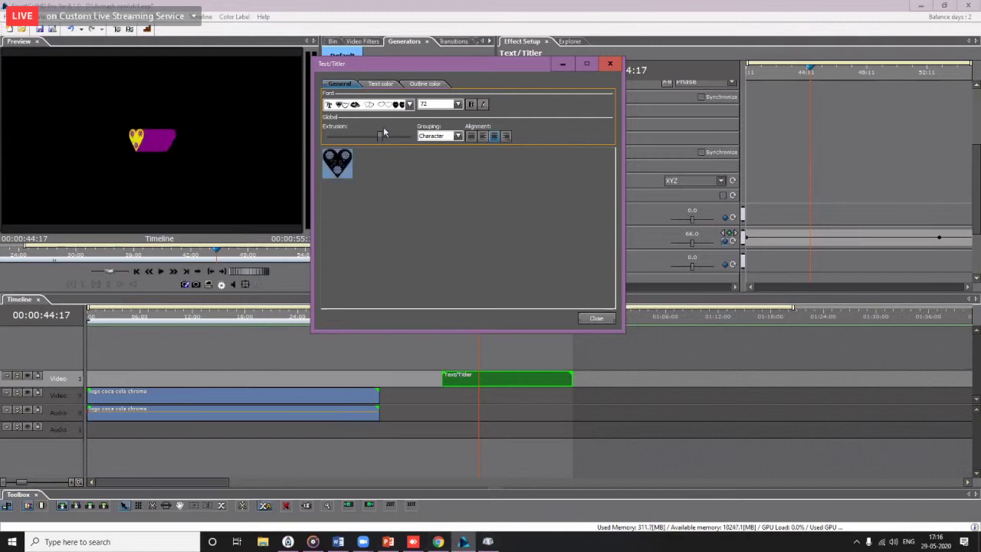
click(364, 167)
drag(379, 137, 350, 136)
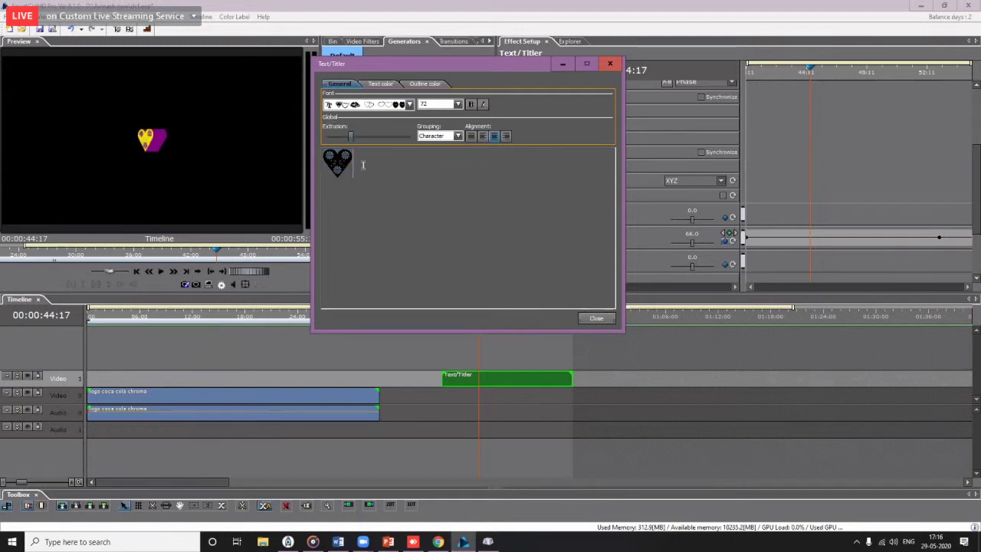
Step: Set the title font to Aardvark and add the word 'Video' after the heart
click(409, 104)
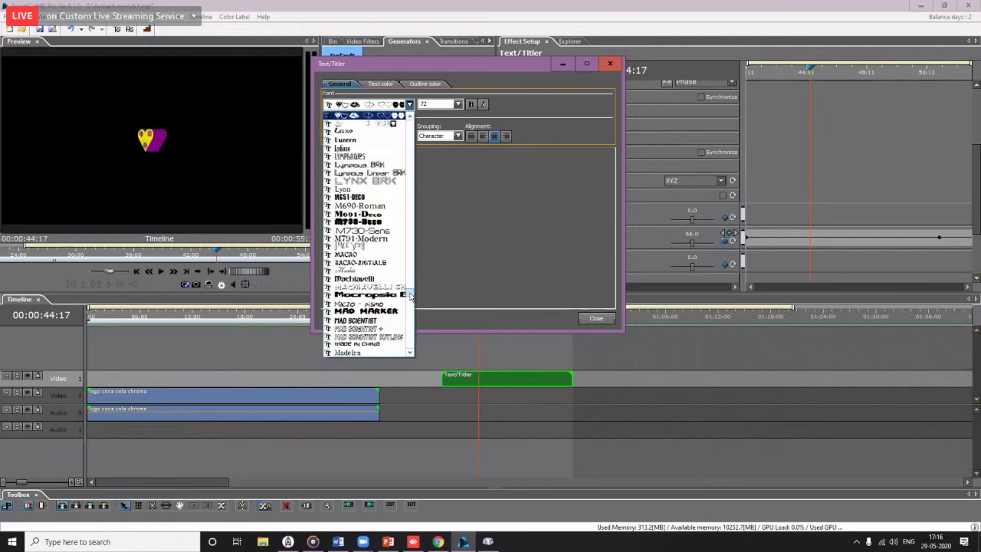
drag(410, 298, 411, 117)
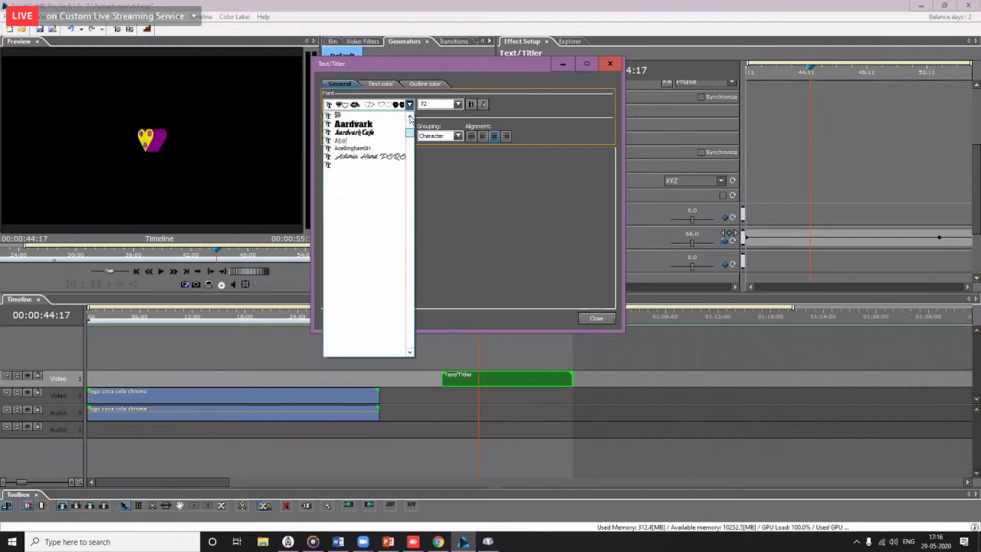
click(383, 125)
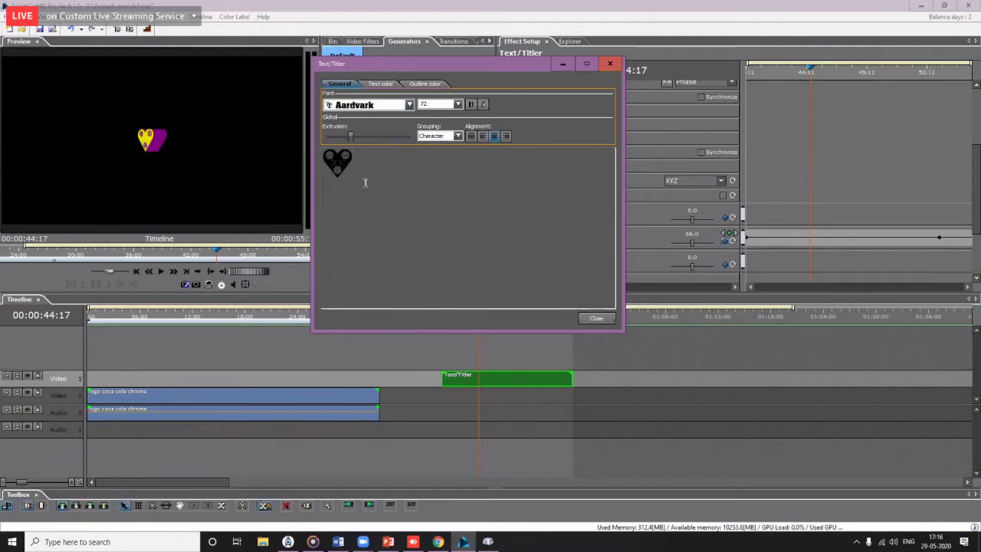
text(Video)
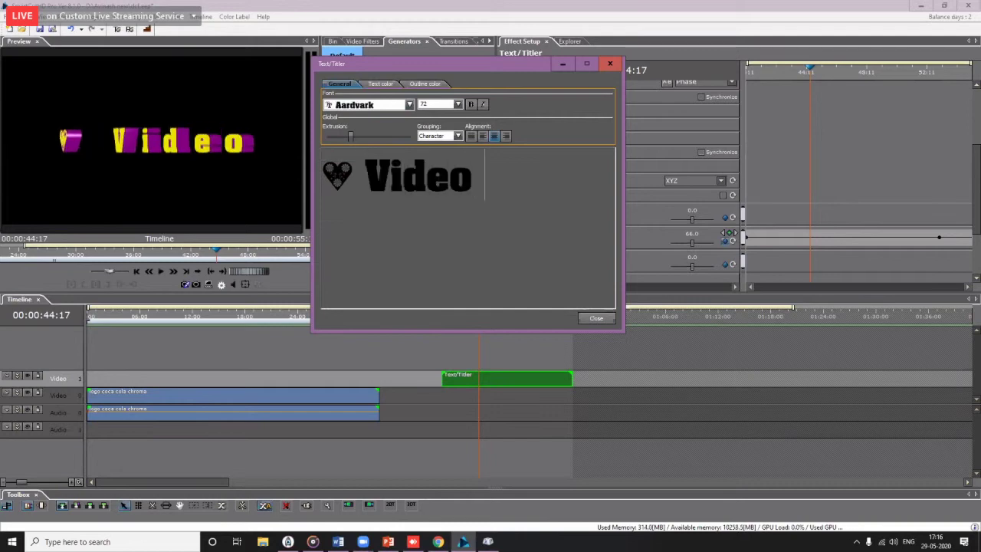
drag(511, 184, 251, 171)
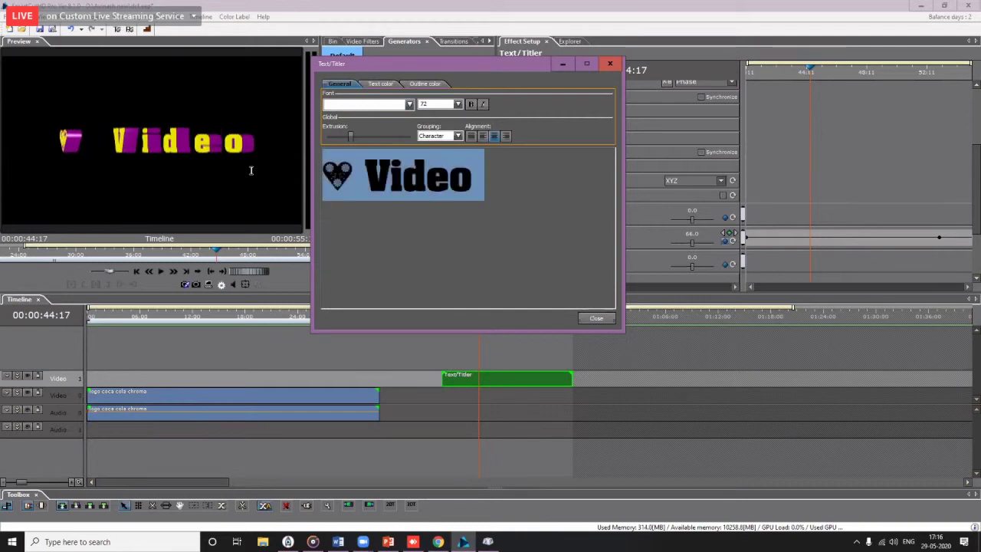
click(352, 177)
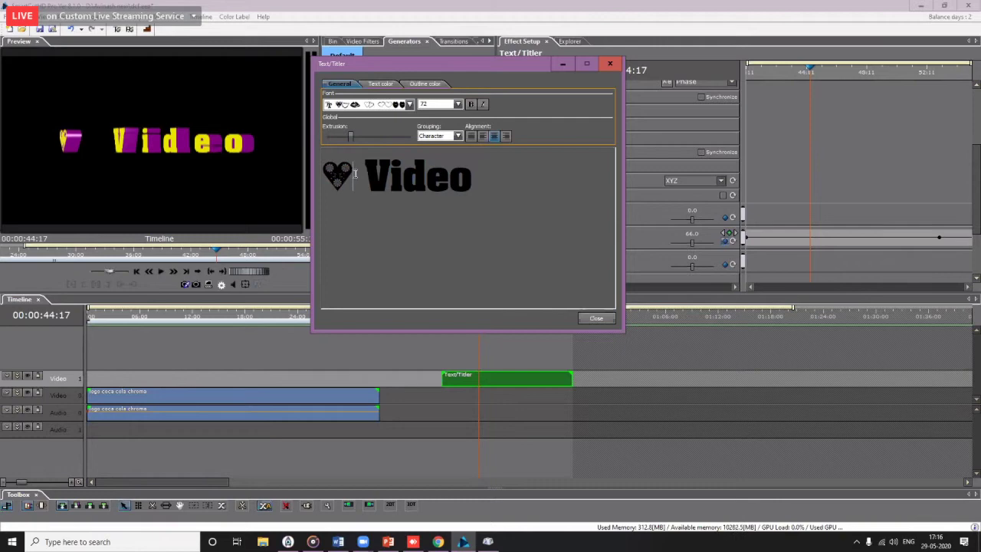
drag(355, 173, 300, 171)
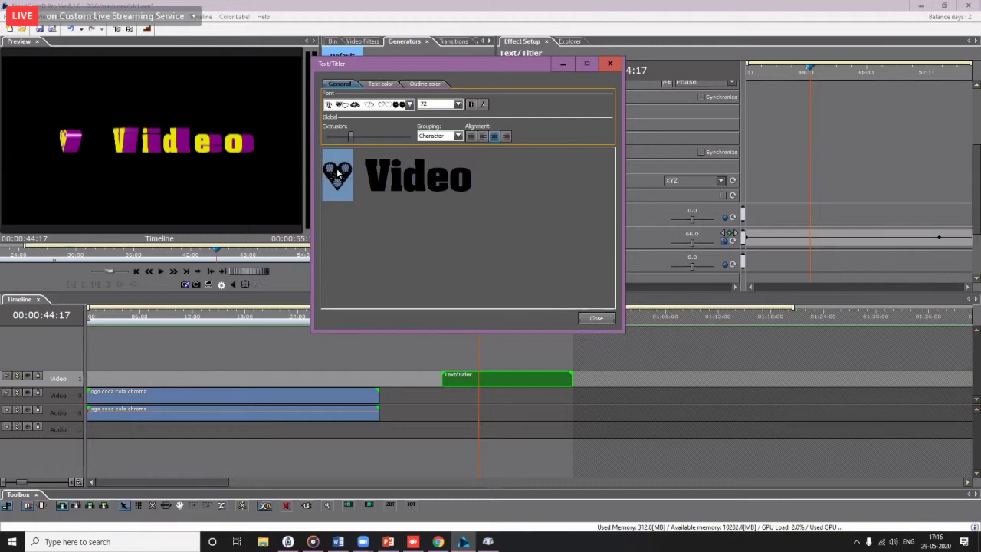
Step: Browse Character Map fonts lizzielongstocking, LisbonScript and Lionheart Condensed
click(487, 541)
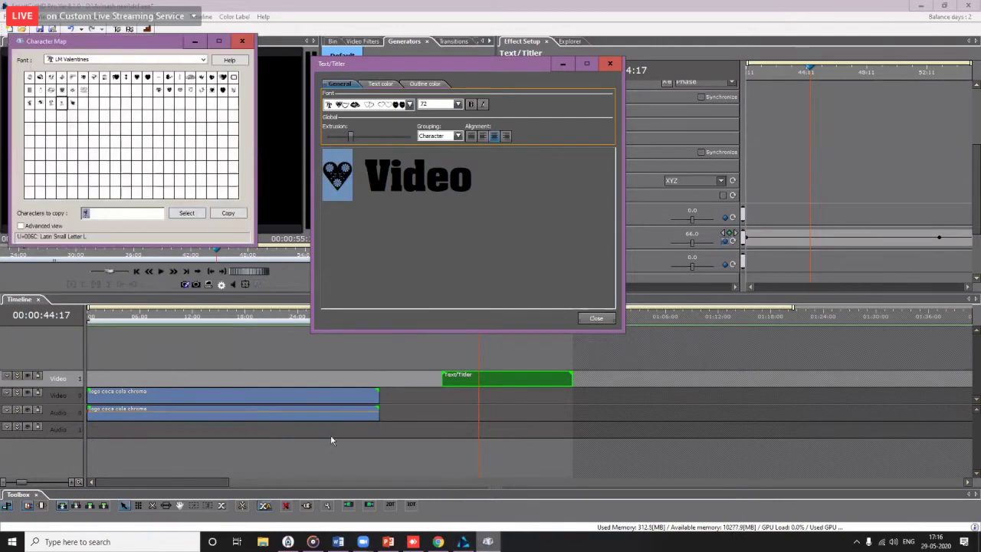
click(186, 60)
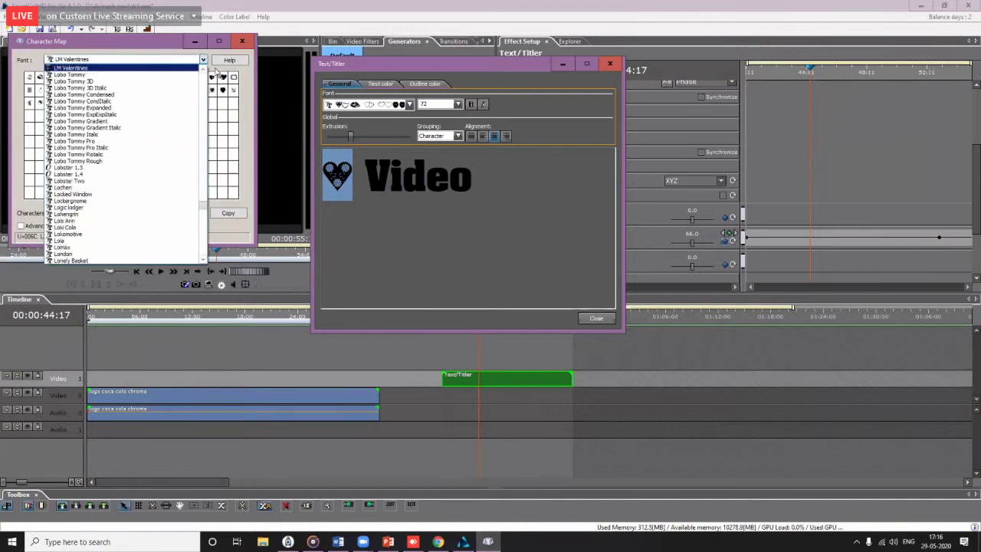
click(204, 69)
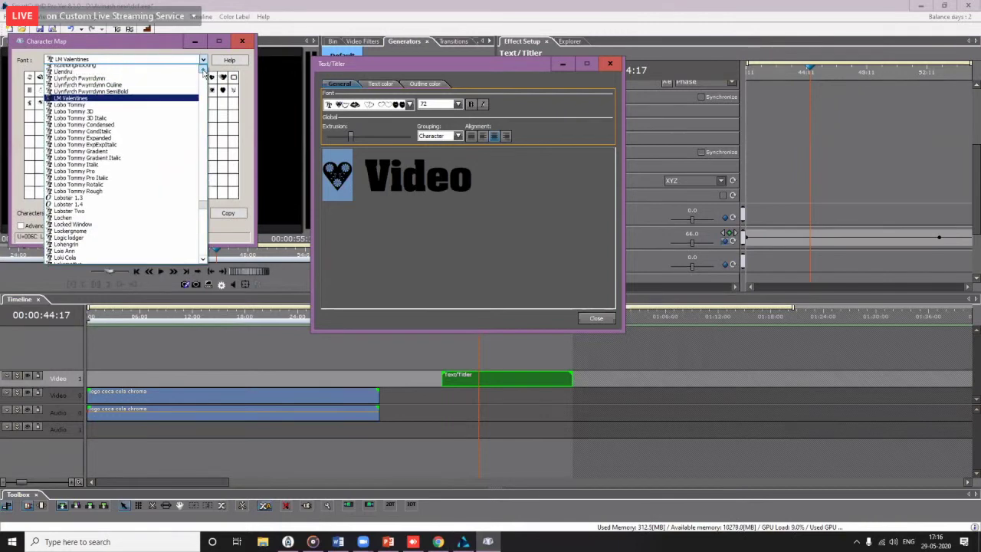
click(96, 81)
click(204, 60)
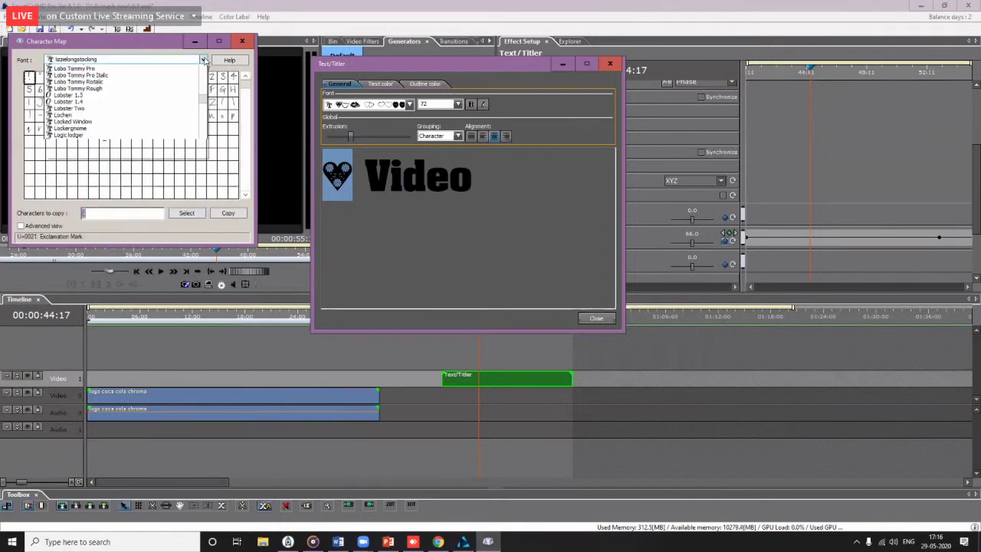
scroll(110, 128, up, 5)
click(109, 124)
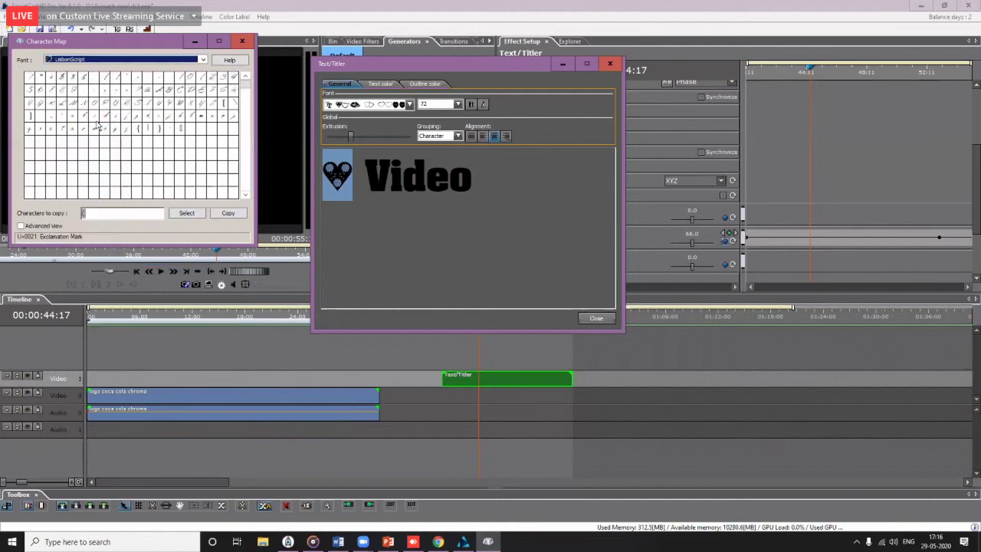
click(204, 60)
scroll(113, 117, up, 3)
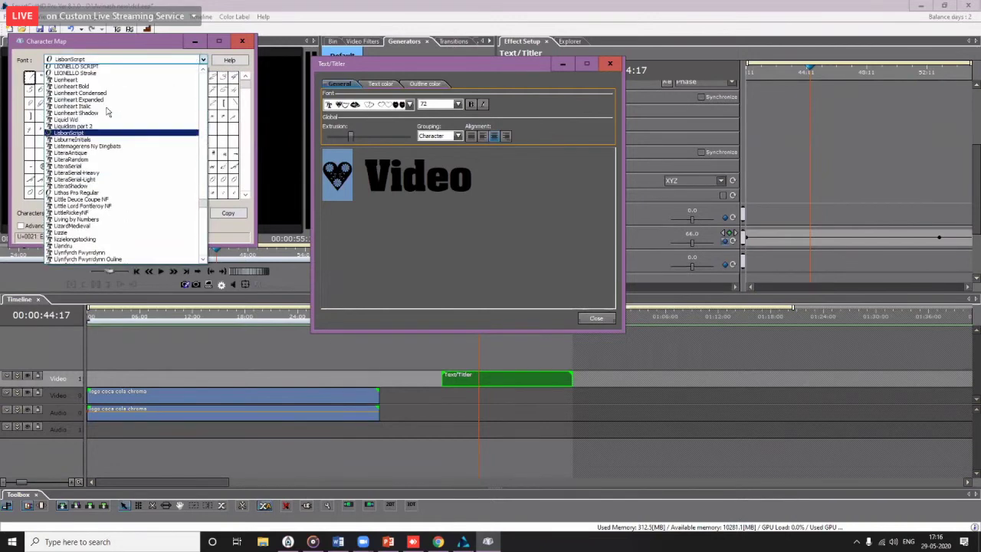
click(105, 109)
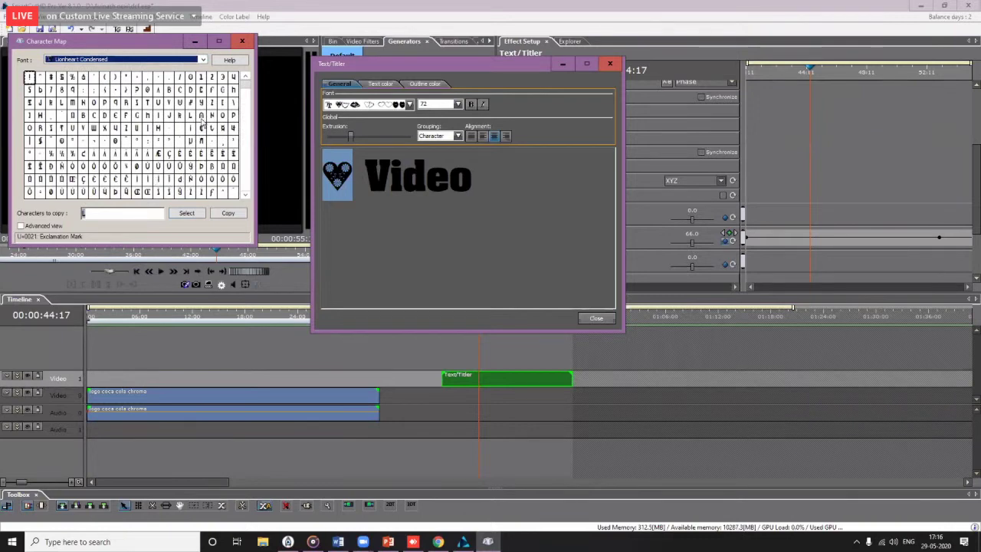
Step: Inspect Lionheart Condensed characters up close, then preview LIONELLO Stroke and LingwoodRandom
click(200, 116)
click(64, 141)
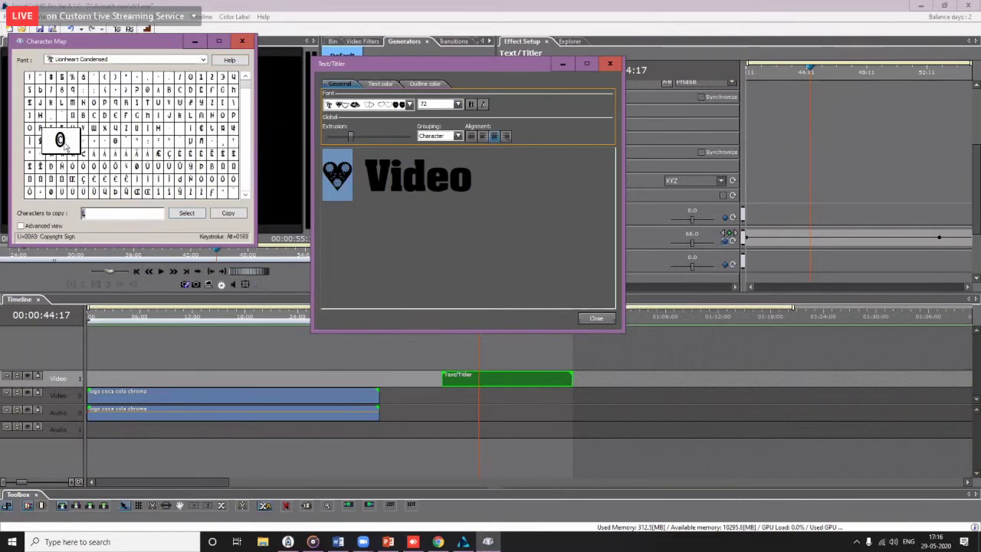
click(42, 170)
click(30, 179)
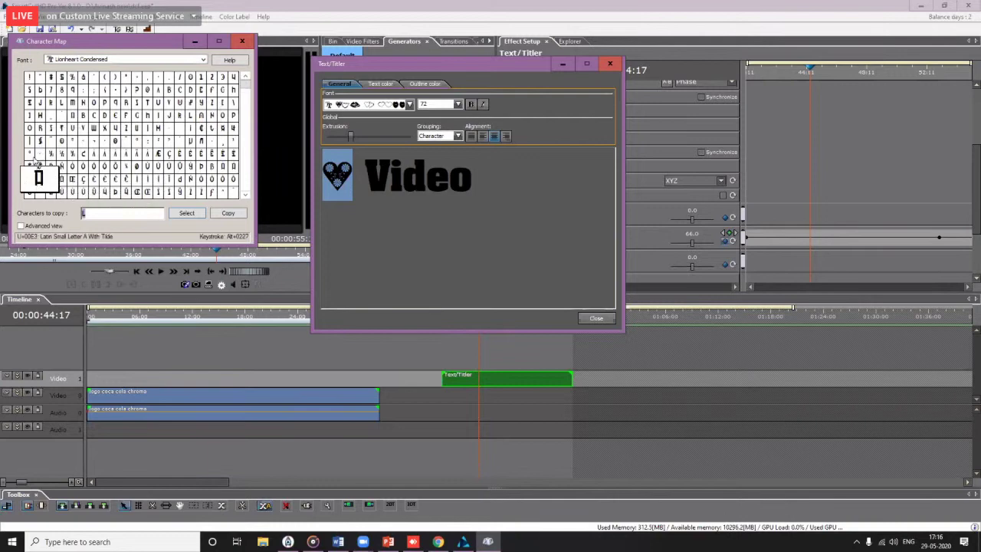
click(29, 154)
click(157, 60)
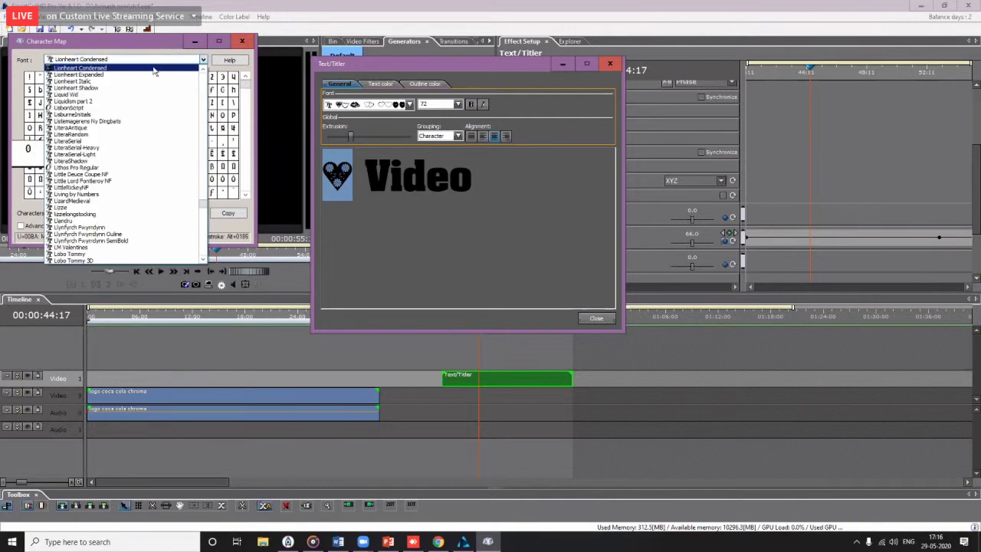
scroll(153, 73, up, 2)
click(95, 91)
click(157, 60)
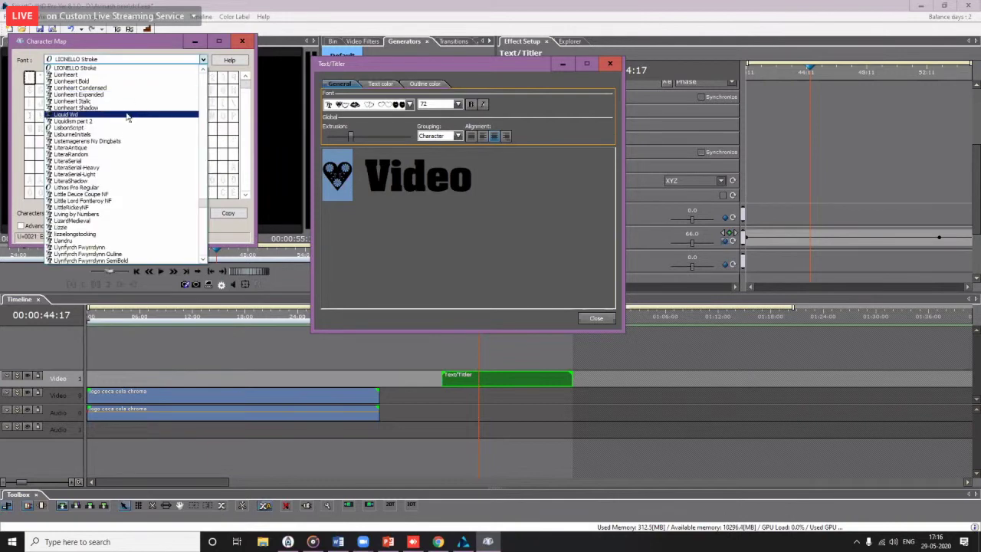
scroll(122, 115, up, 3)
click(90, 96)
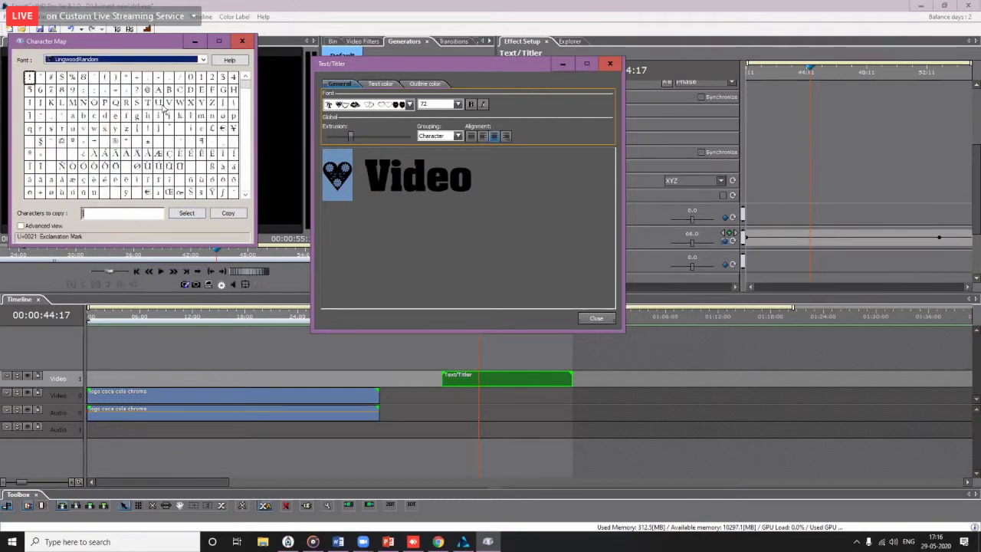
Step: Preview the Marshall and Konector Eerie BRK fonts, then return to the title editor
click(203, 60)
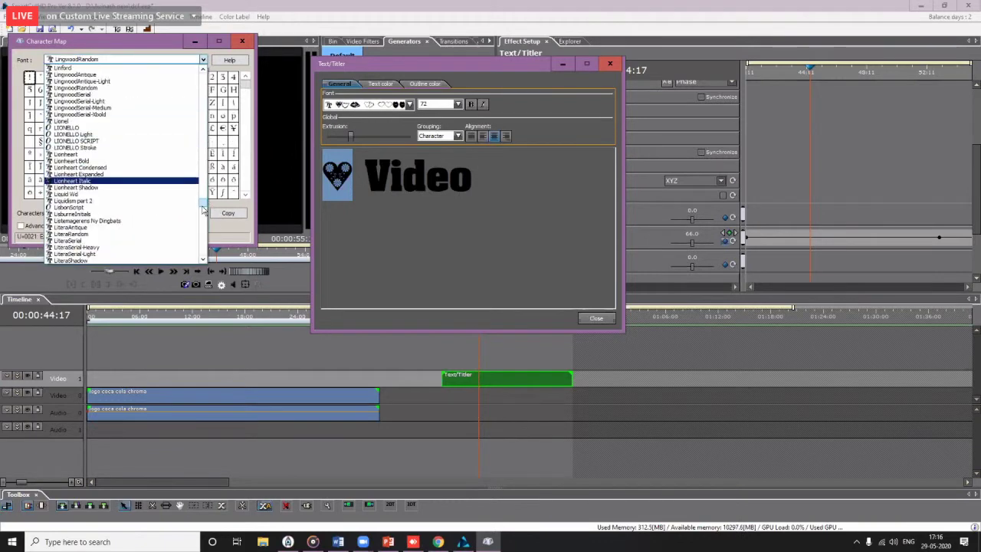
drag(203, 203, 198, 224)
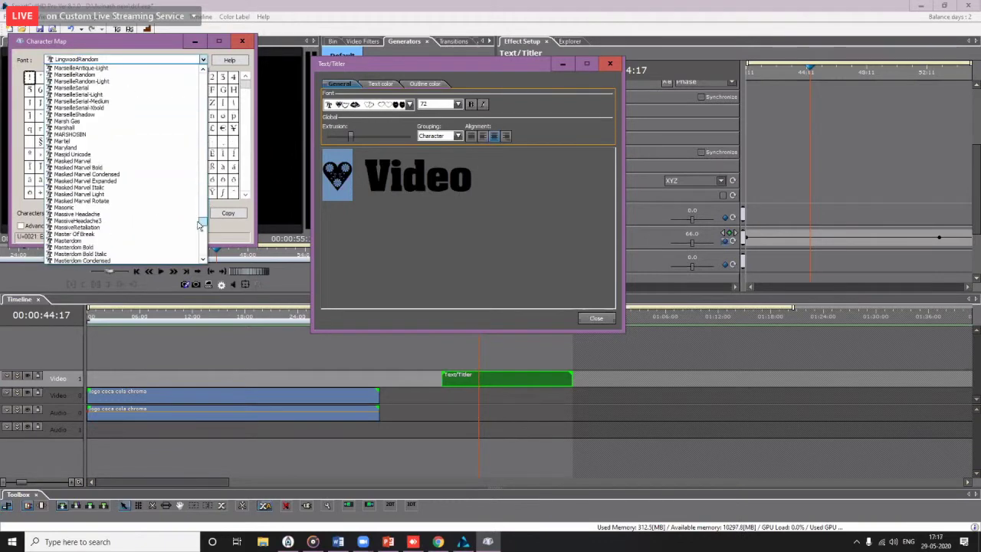
click(77, 127)
click(203, 59)
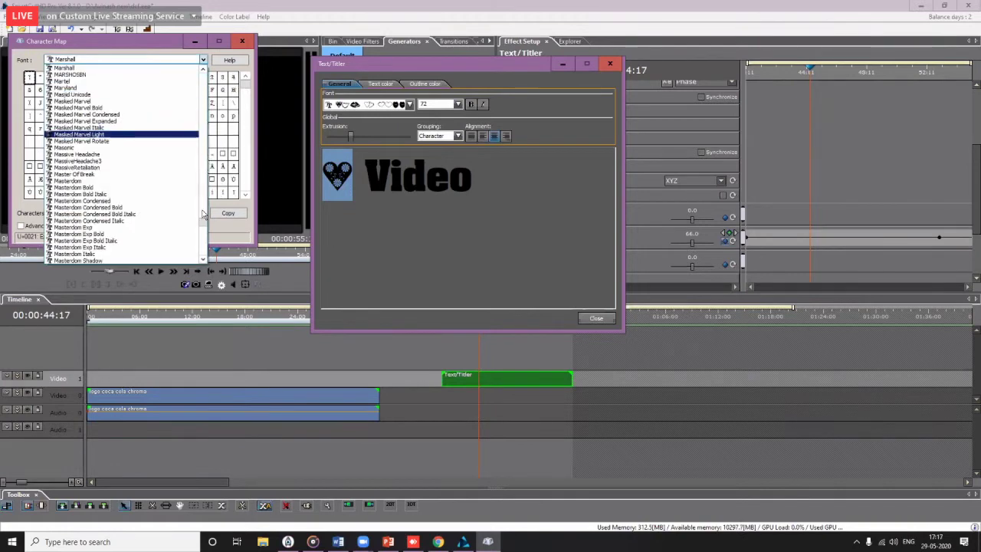
drag(203, 218, 198, 162)
click(138, 175)
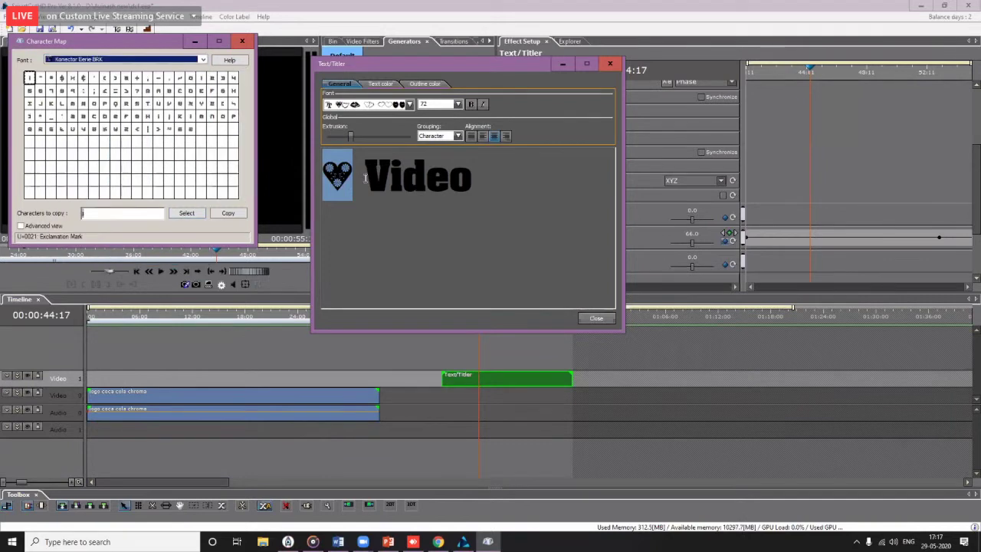
click(349, 173)
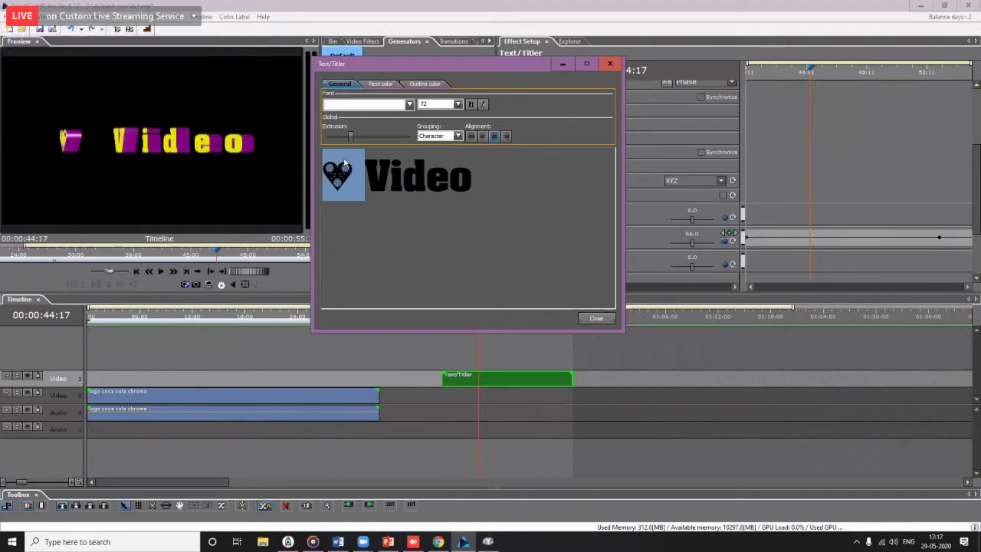
Step: Deepen the title's 3D extrusion, close the editor and play the animation from about 41 seconds
mouse_move(350, 137)
mouse_down()
mouse_move(392, 137)
mouse_move(333, 138)
mouse_move(342, 137)
mouse_up()
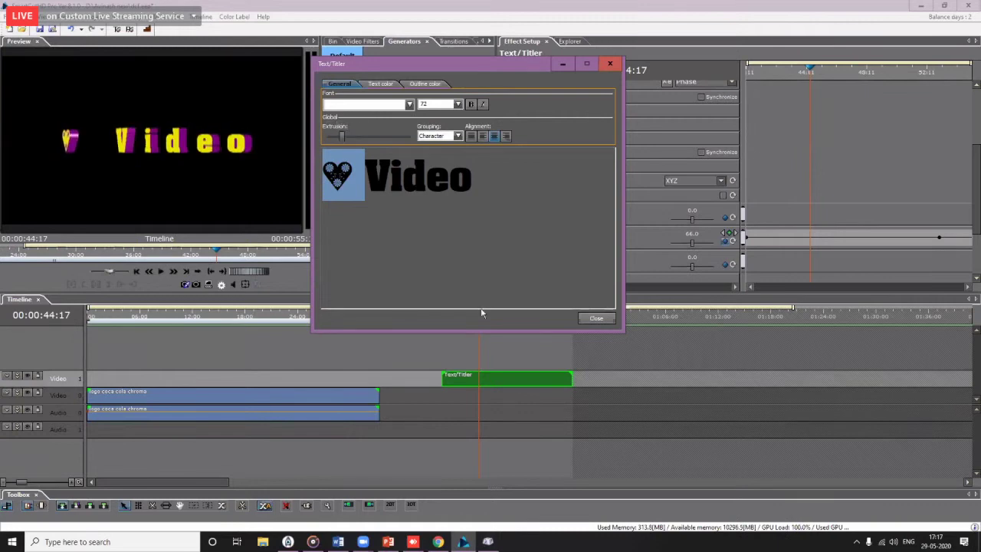
click(596, 318)
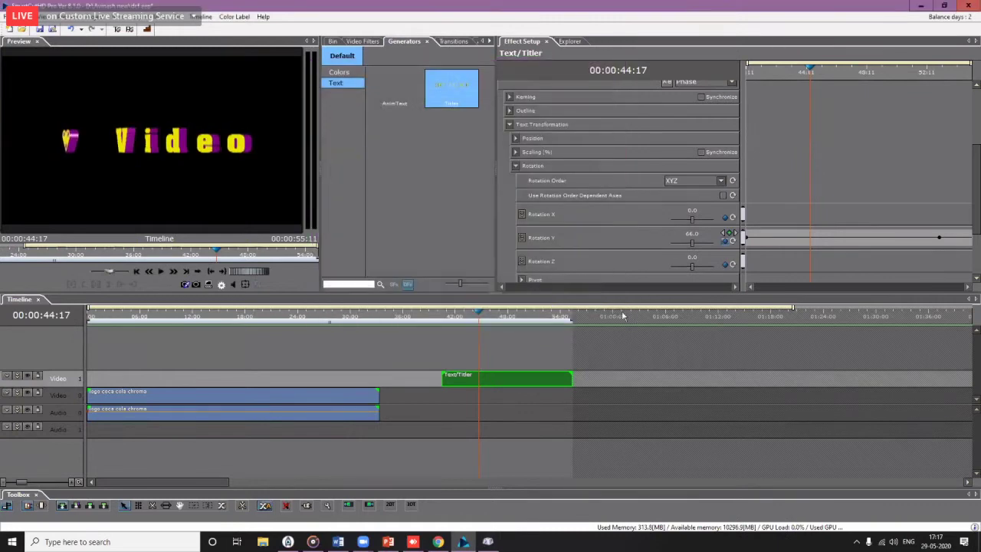
click(449, 319)
key(space)
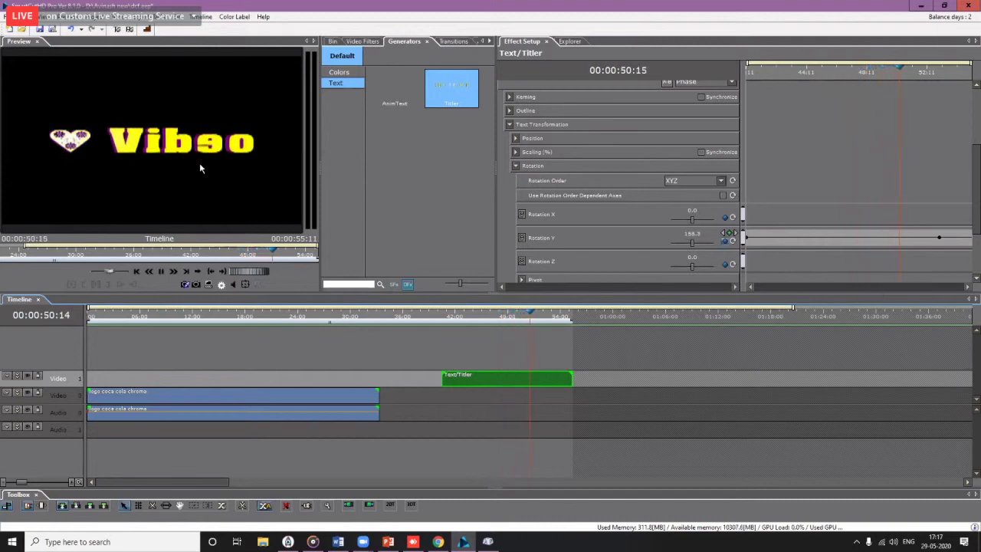
Step: Reset the title's Position Z and set it to 1.69
click(515, 138)
double_click(692, 178)
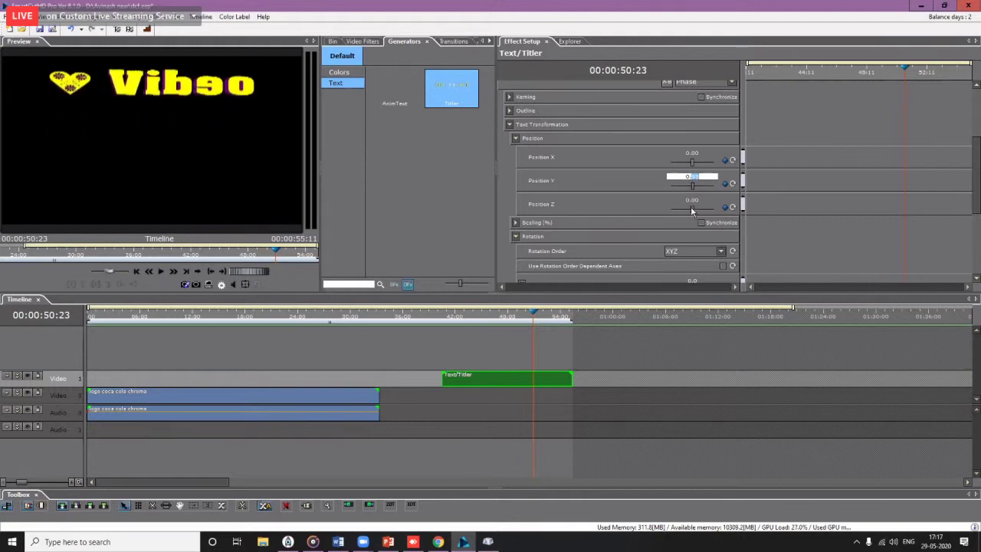
drag(691, 211, 690, 210)
click(733, 207)
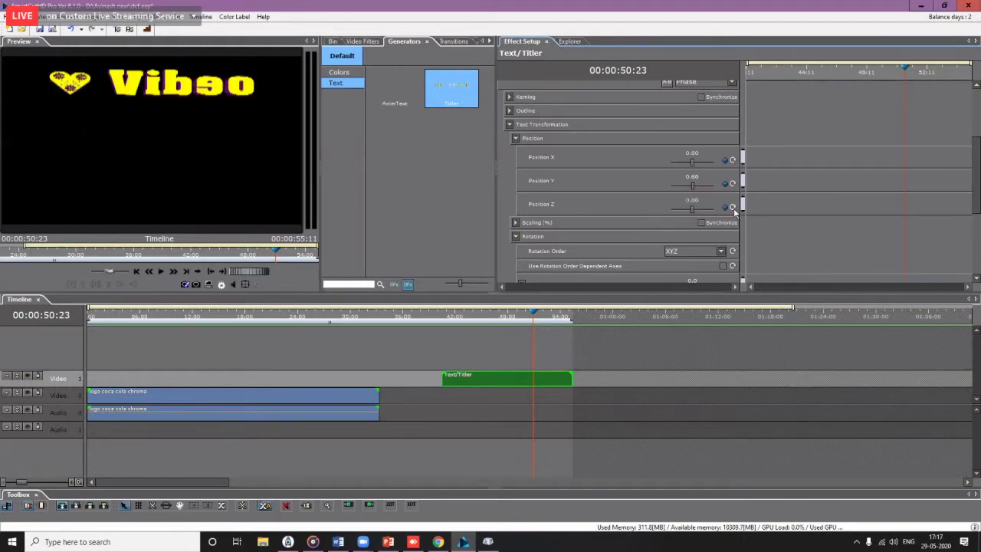
click(693, 208)
scroll(690, 209, down, 5)
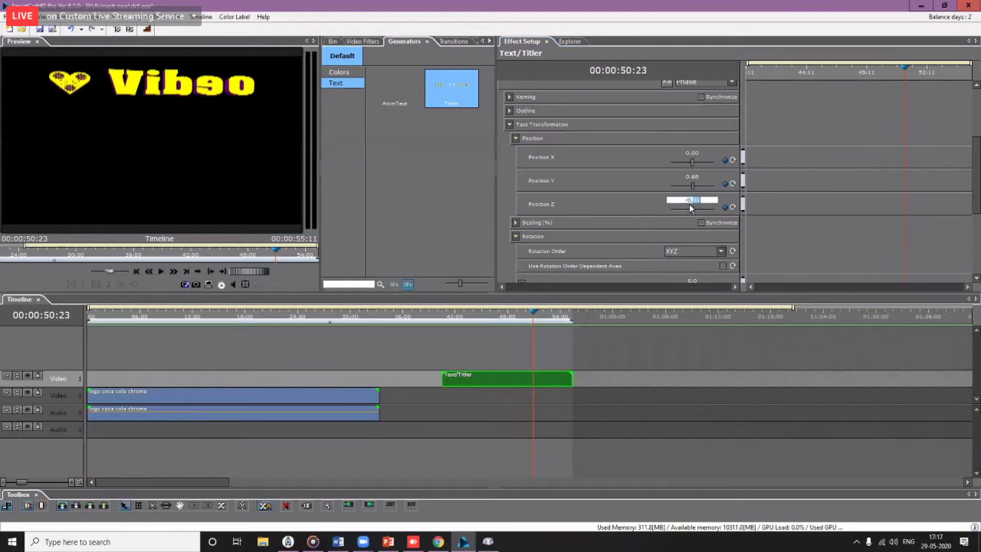
scroll(690, 209, up, 8)
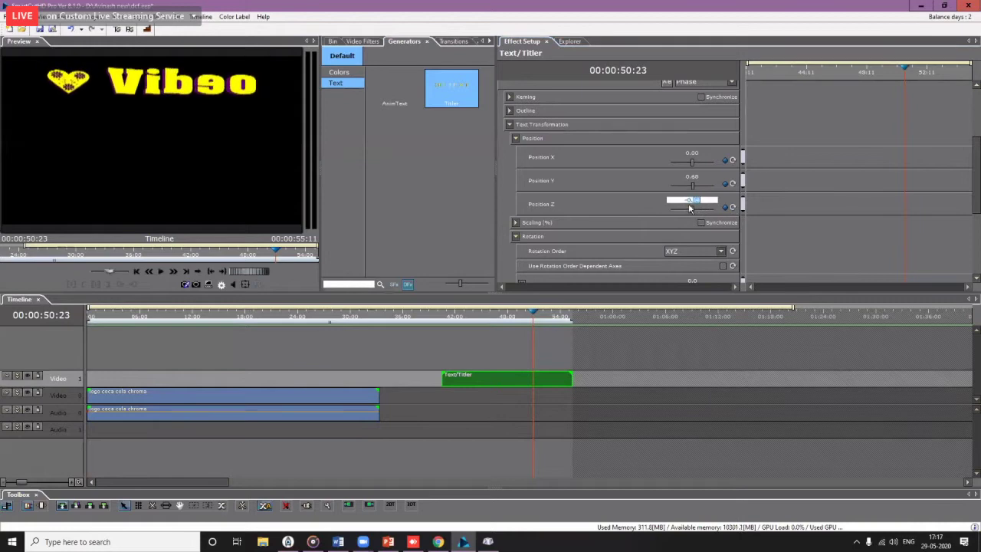
scroll(690, 208, up, 8)
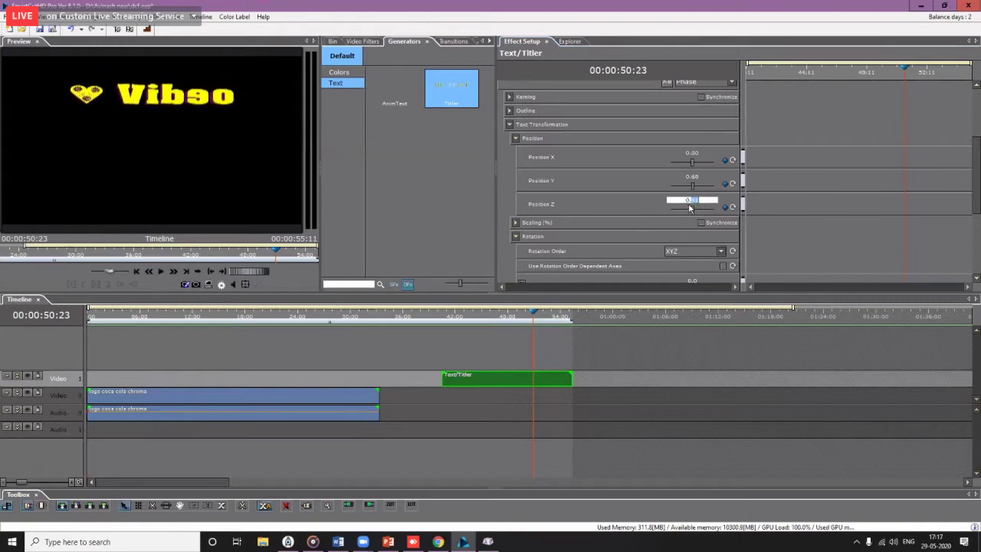
scroll(690, 207, up, 8)
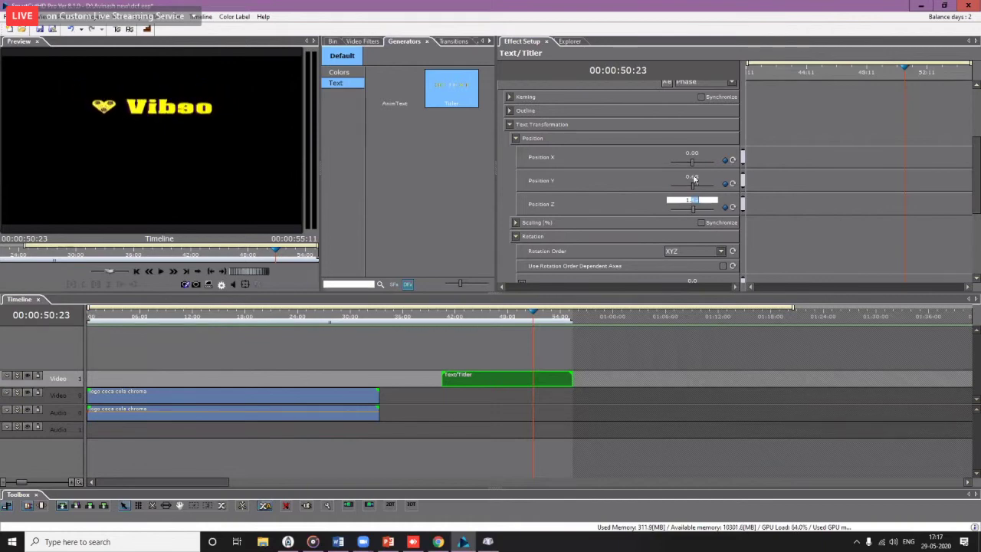
Step: Set Position Y to 1.31 and Position X to 0.91
click(692, 178)
scroll(693, 177, up, 2)
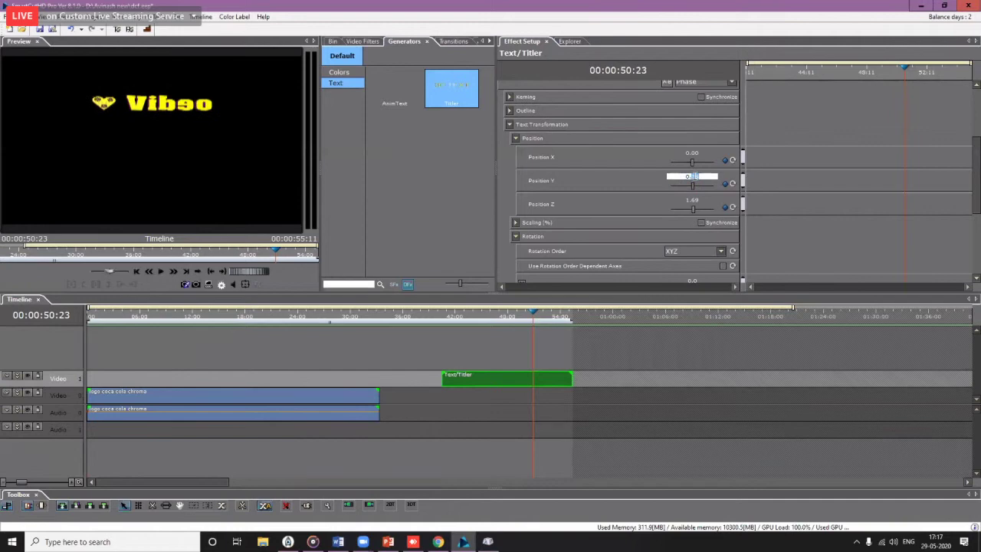
scroll(692, 177, up, 5)
click(692, 153)
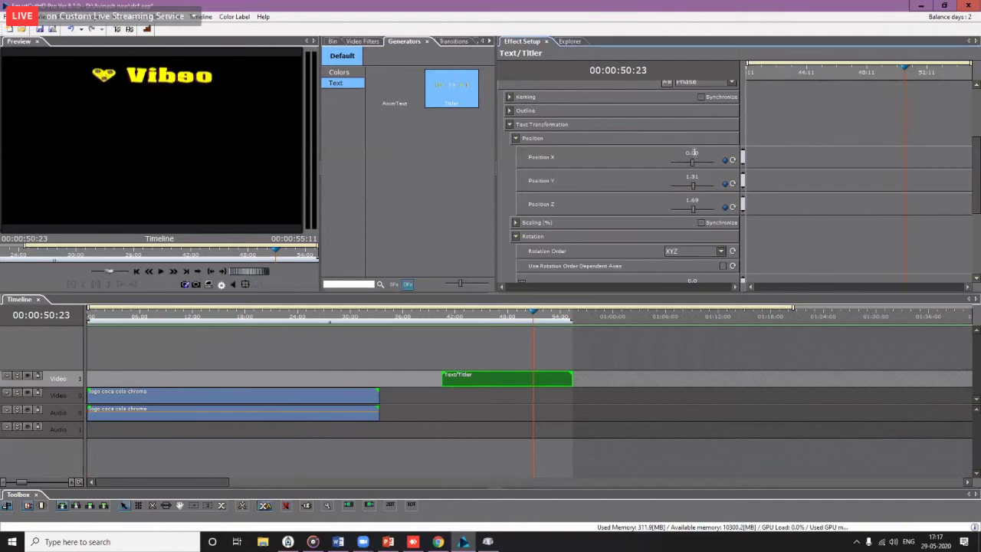
scroll(692, 153, up, 8)
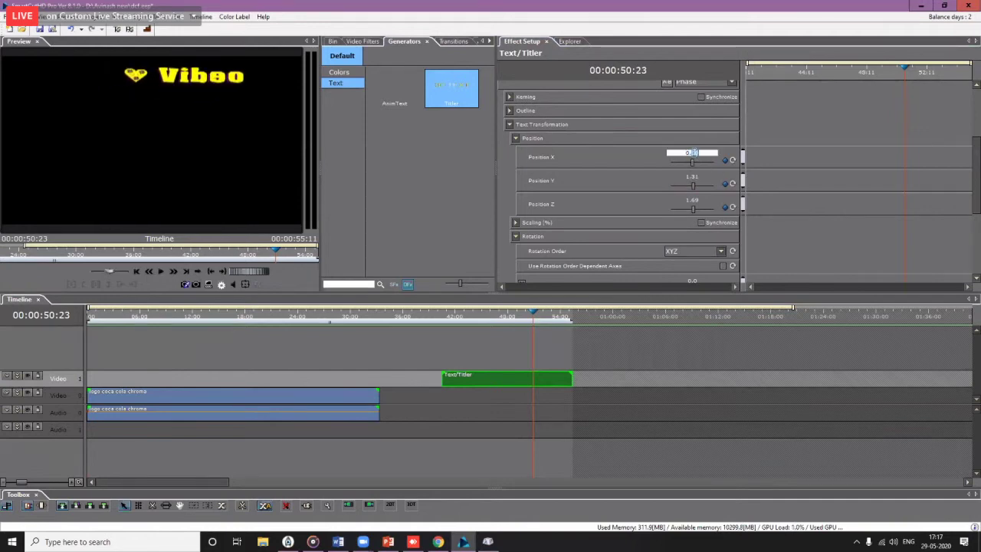
scroll(693, 153, up, 2)
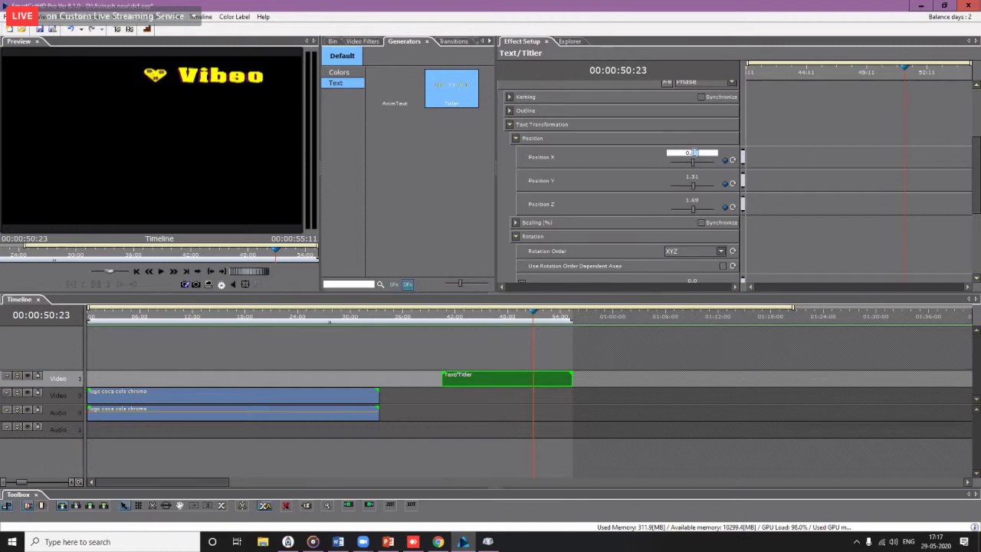
drag(451, 319, 472, 331)
Step: Play the title animation to the clip end and close the YouTube browser window
key(space)
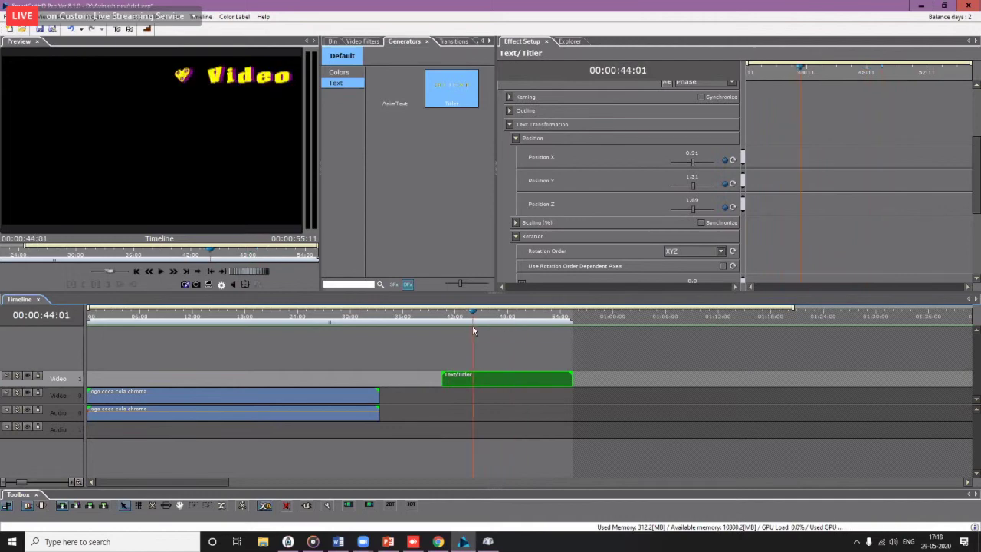
mouse_move(443, 545)
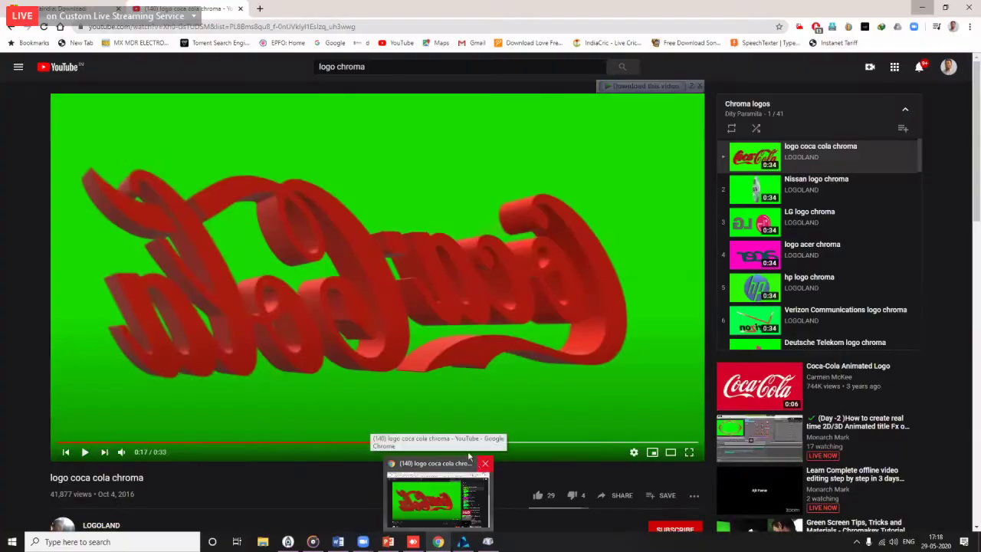
click(486, 463)
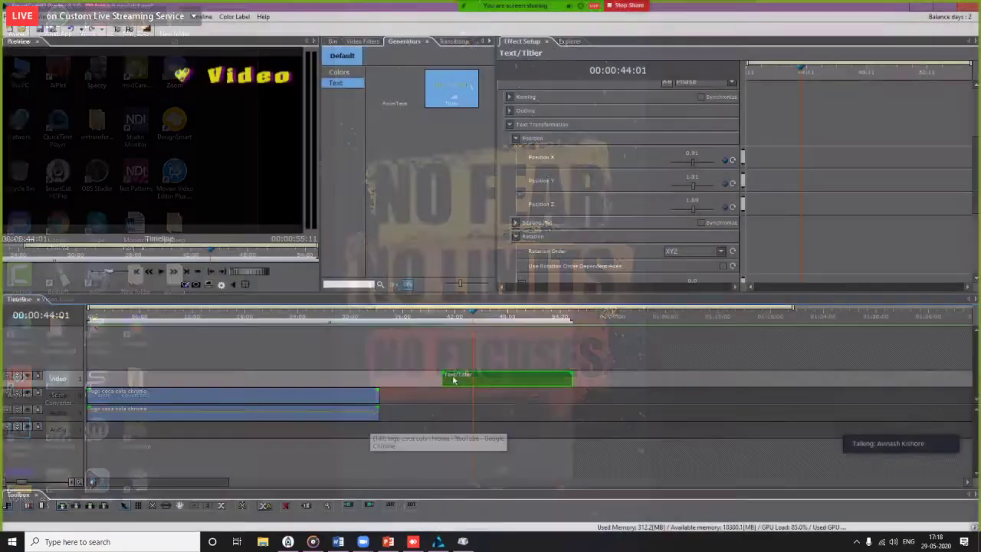
scroll(456, 315, down, 2)
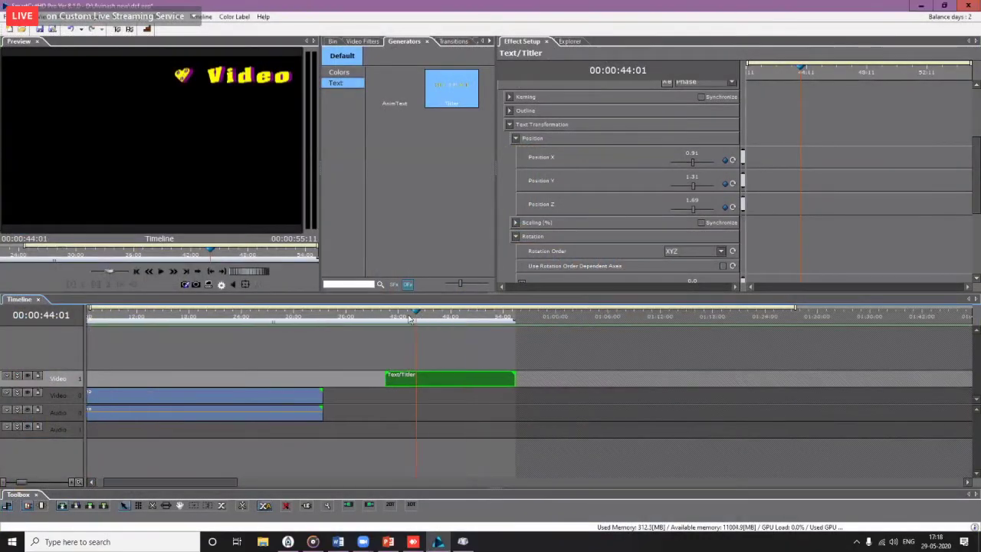
Step: Play the title animation from the clip start and scrub to 47:22
click(408, 317)
key(space)
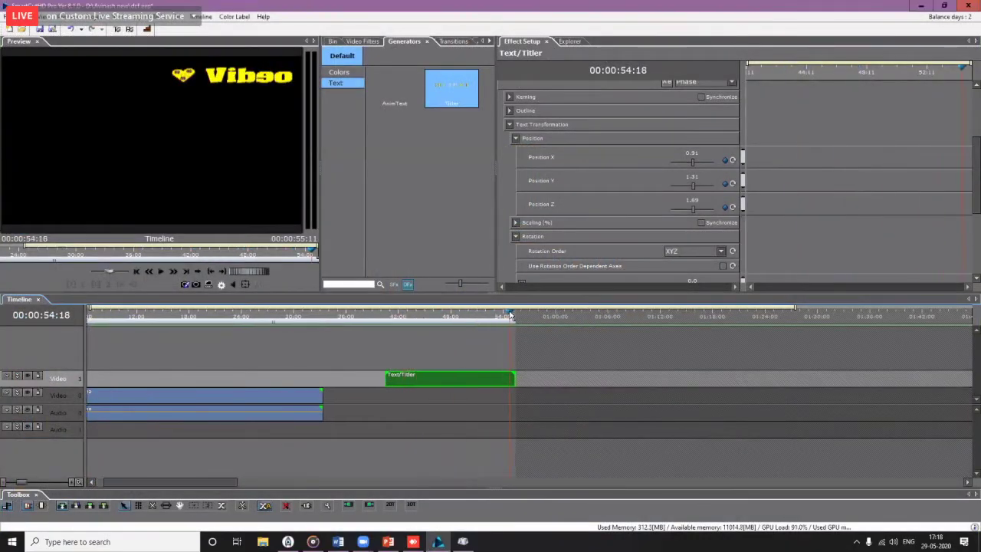
drag(398, 317, 451, 322)
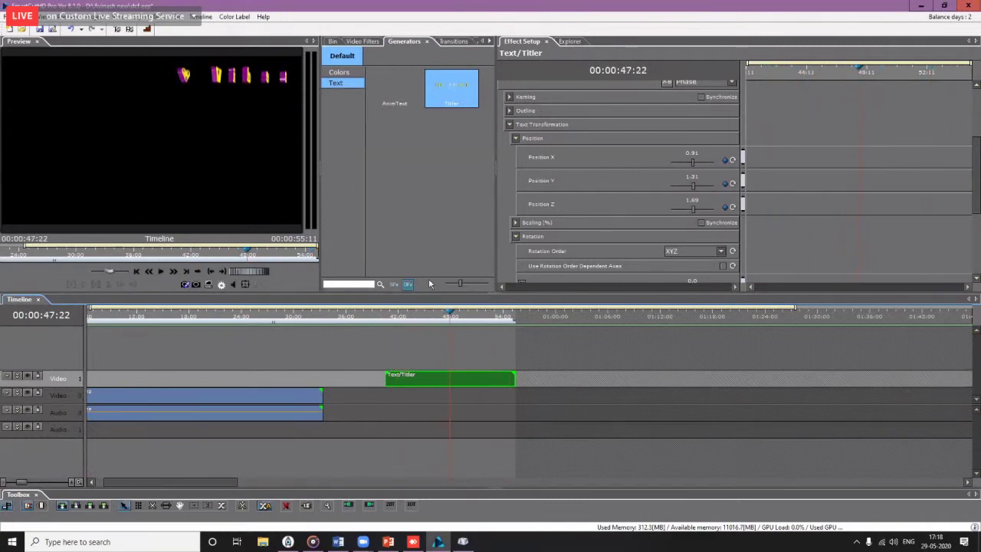
scroll(684, 137, up, 2)
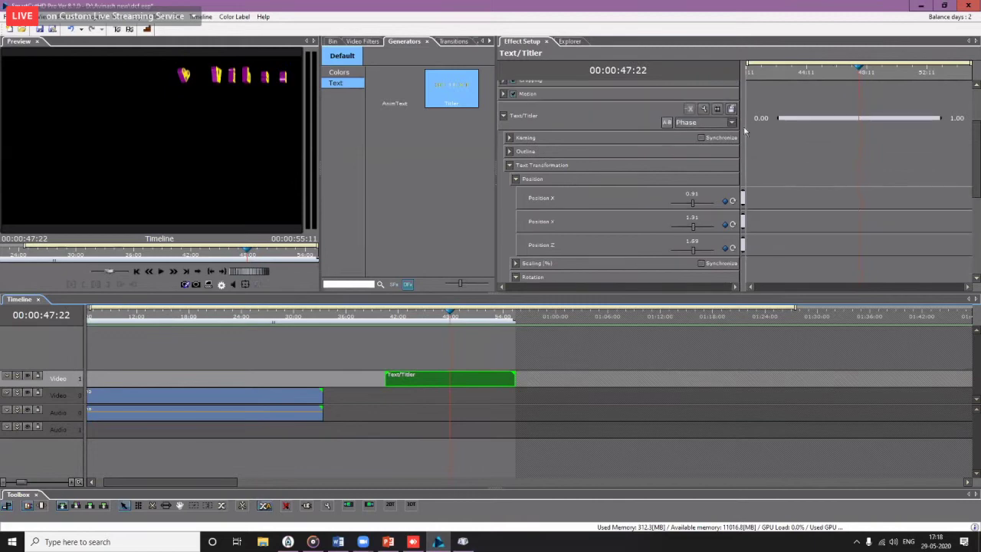
Step: Save the titler settings as custom effect 'My Logo' in the Custom > Scrool folder
click(731, 110)
click(416, 210)
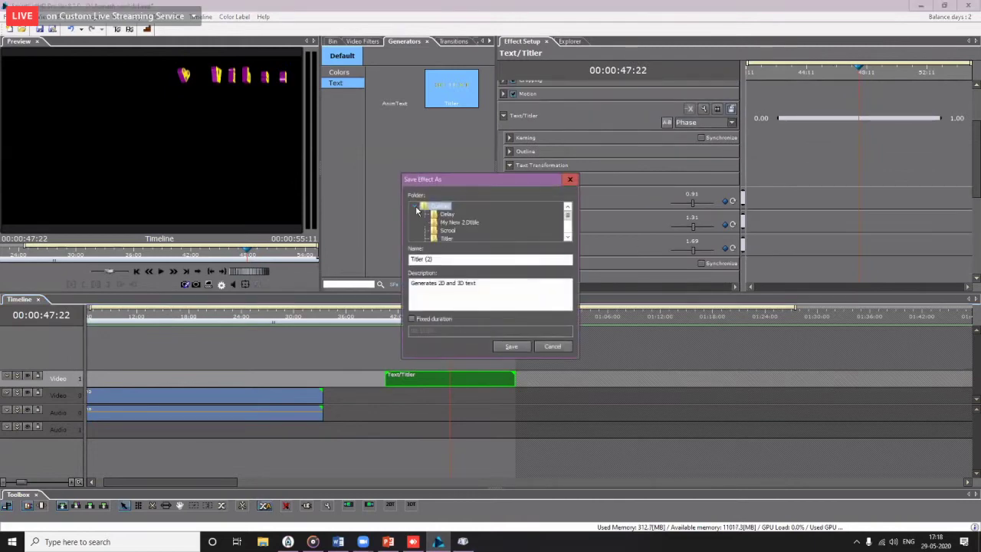
click(450, 231)
drag(431, 258, 344, 256)
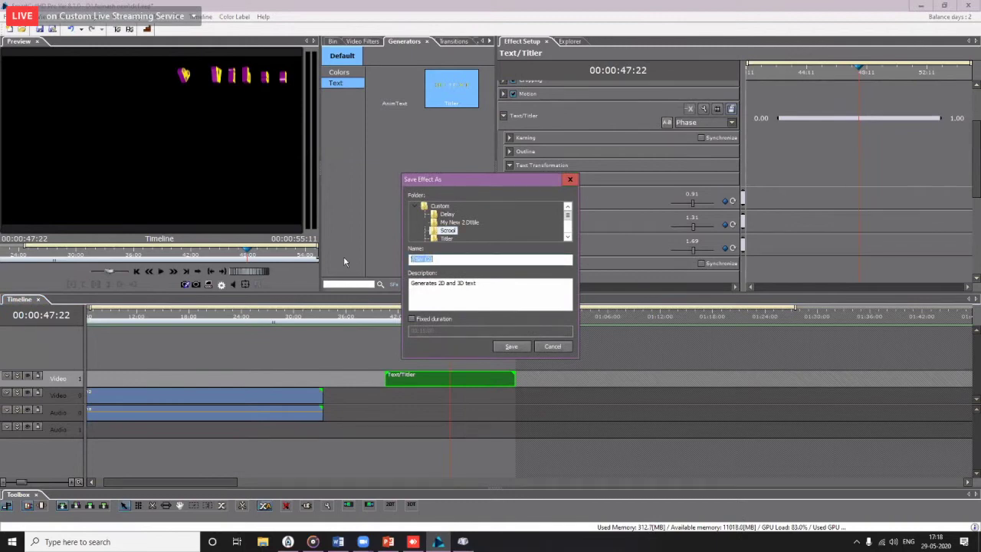
text(My Logo)
click(512, 347)
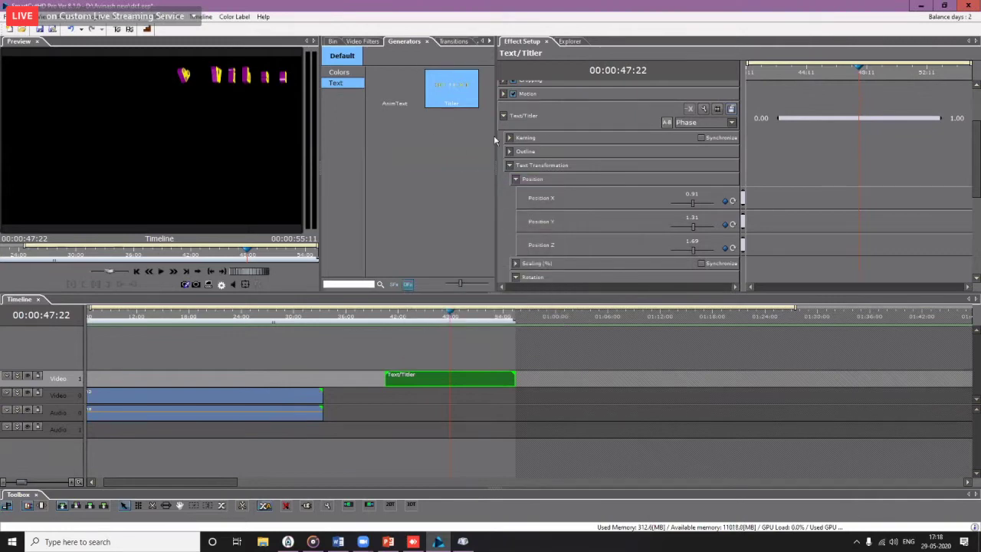
drag(497, 144, 656, 146)
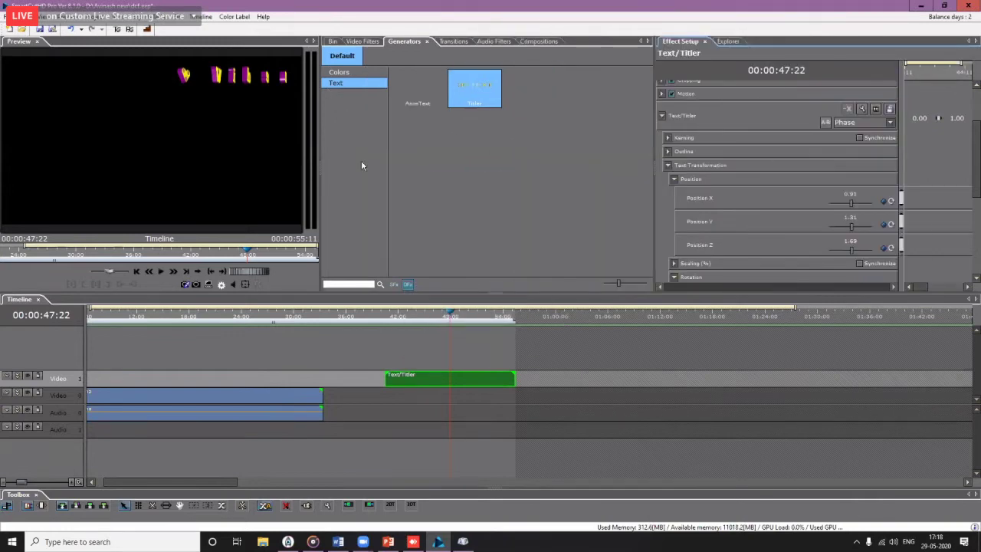
Step: Drag the Scrool template My Logo onto Video 1 after Text/Titler and preview at 45:12
click(393, 285)
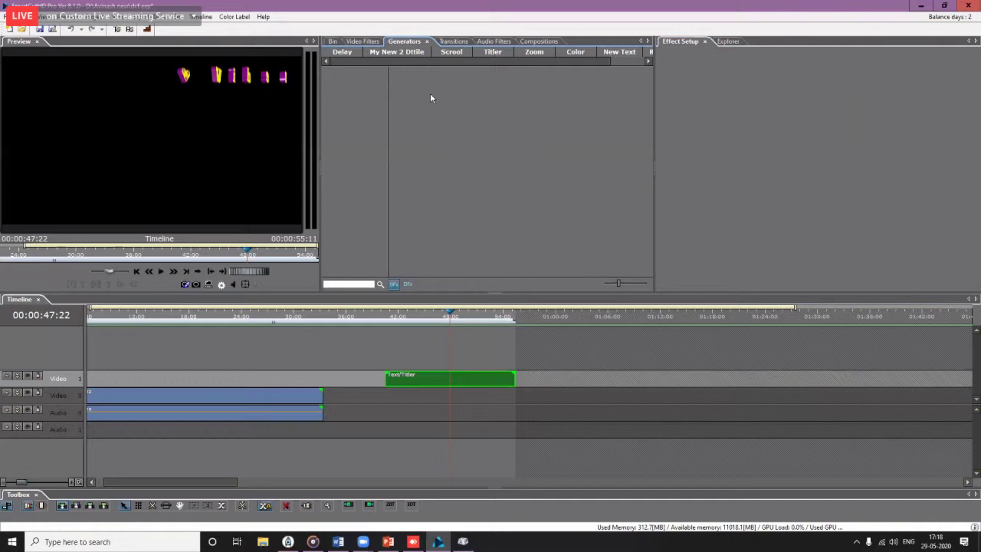
click(451, 51)
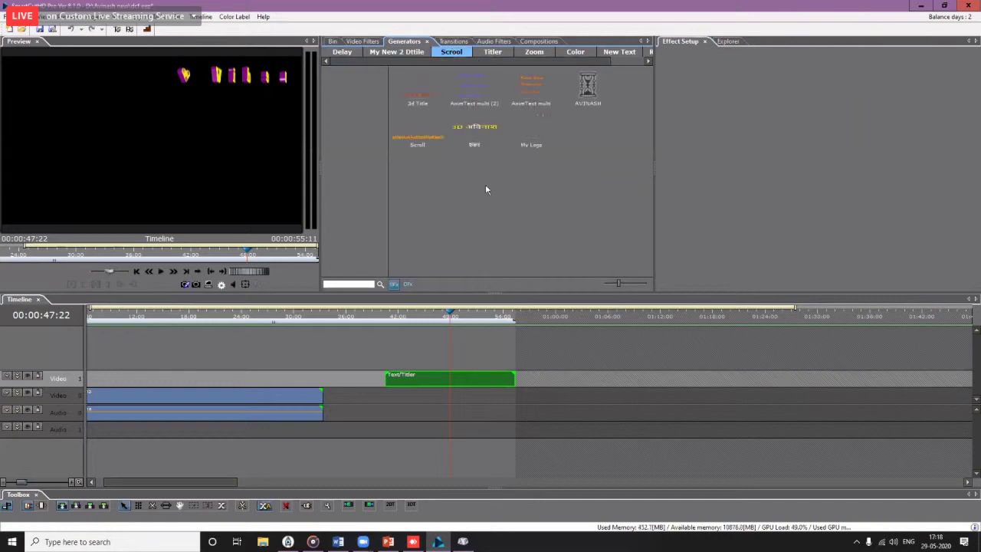
click(418, 89)
click(531, 130)
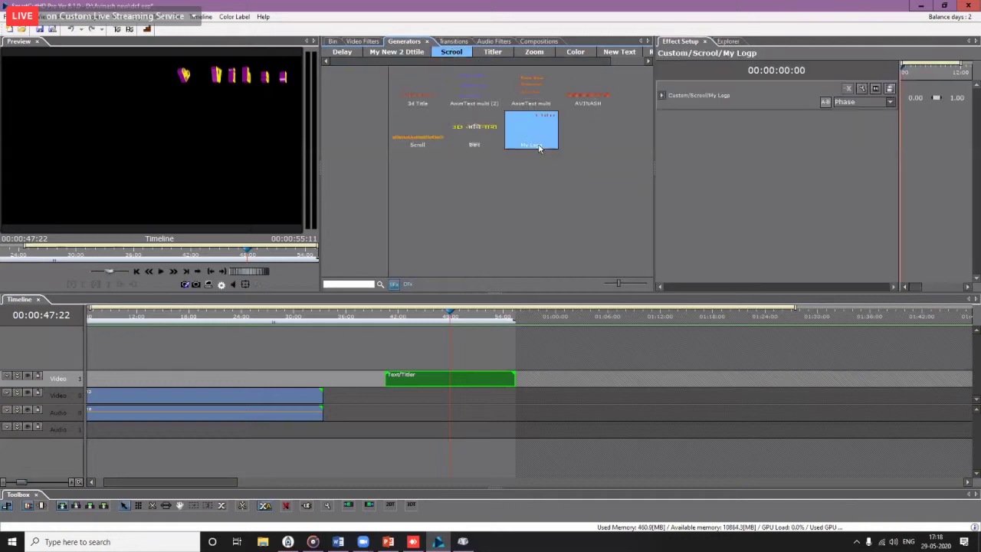
drag(531, 131, 551, 375)
drag(560, 322, 54, 329)
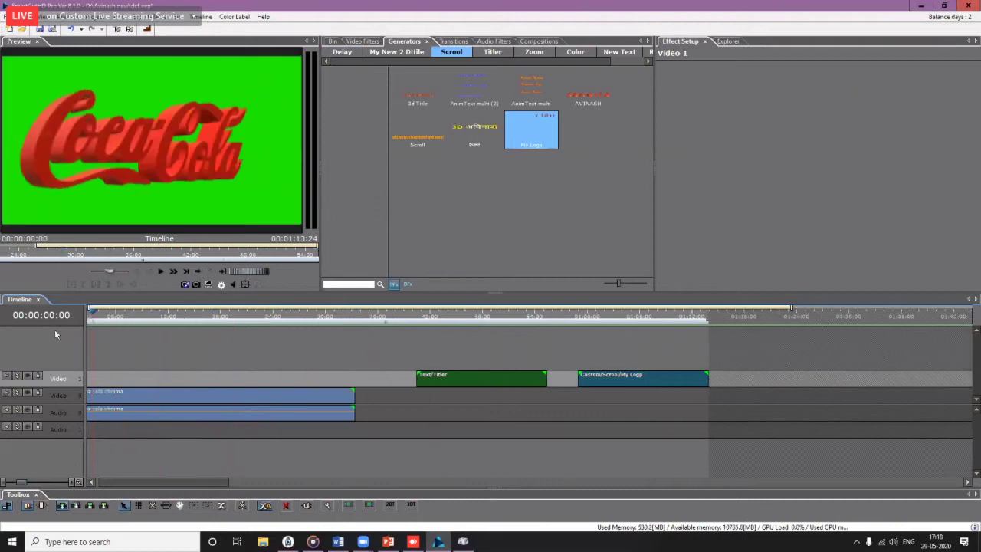
scroll(245, 356, down, 5)
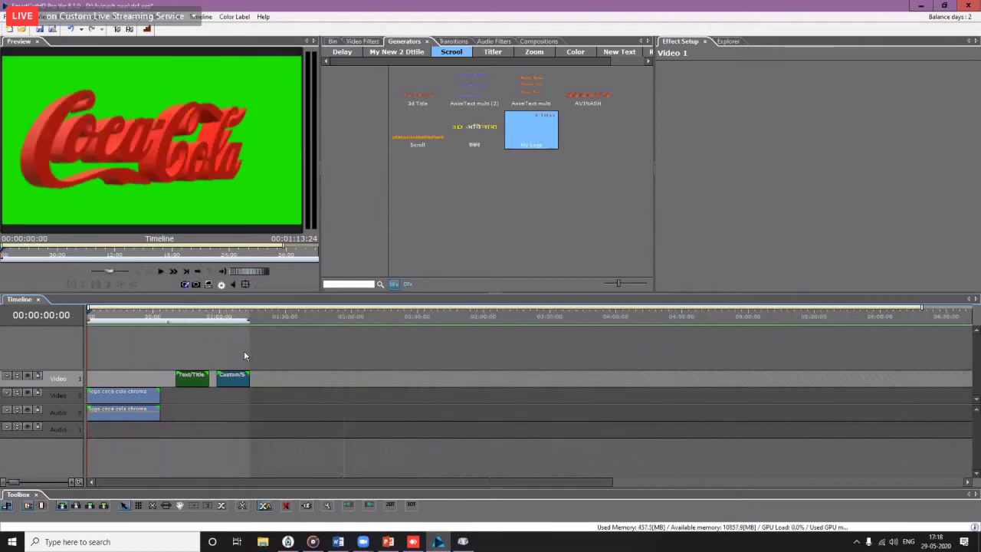
click(153, 321)
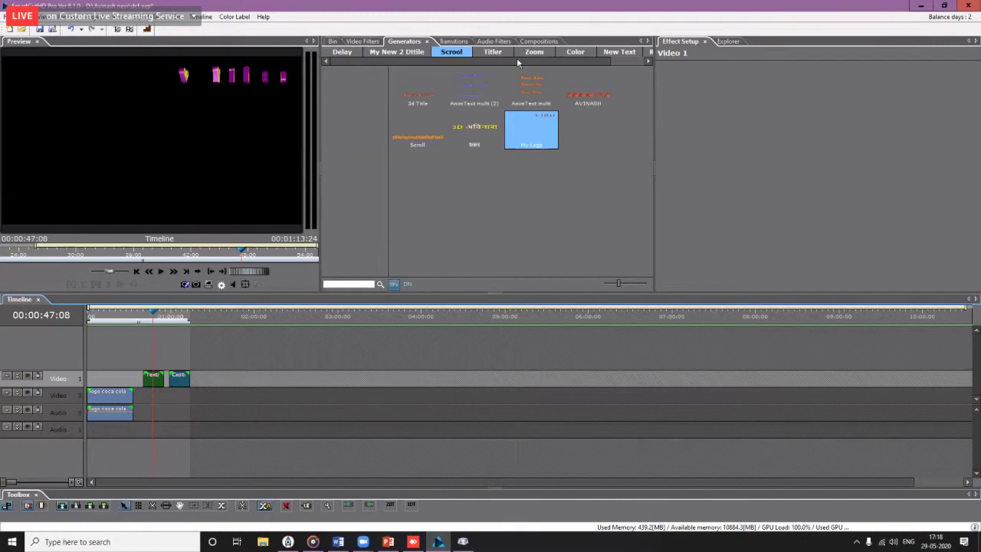